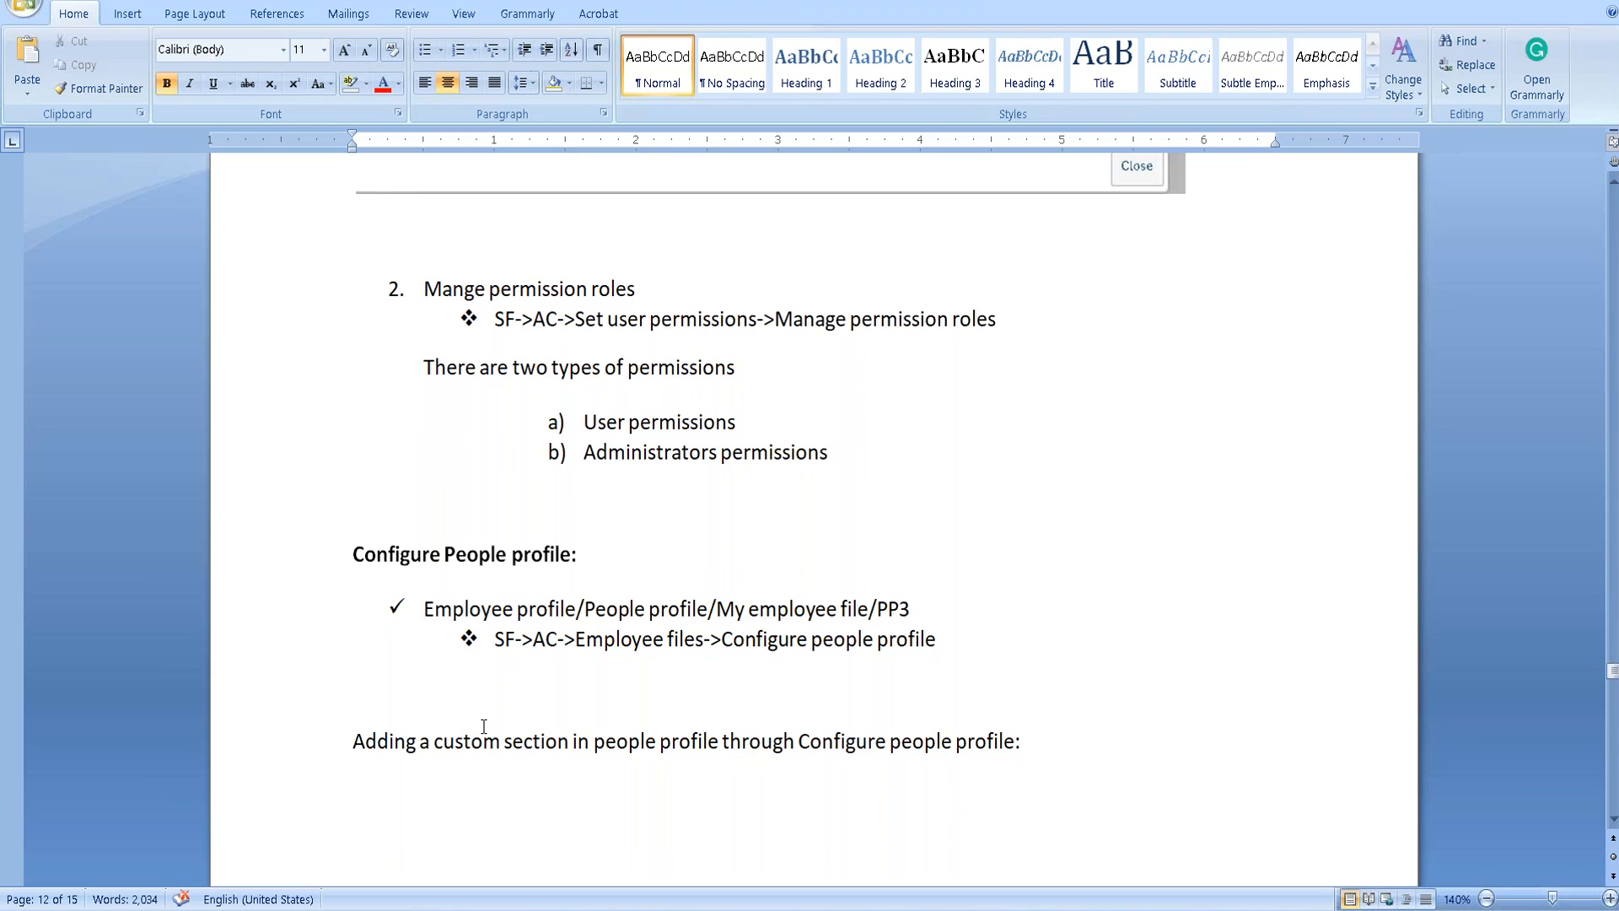
Scroll past the custom-section screenshots and place the cursor at the top of the blank page.
scroll(523, 853, down, 15)
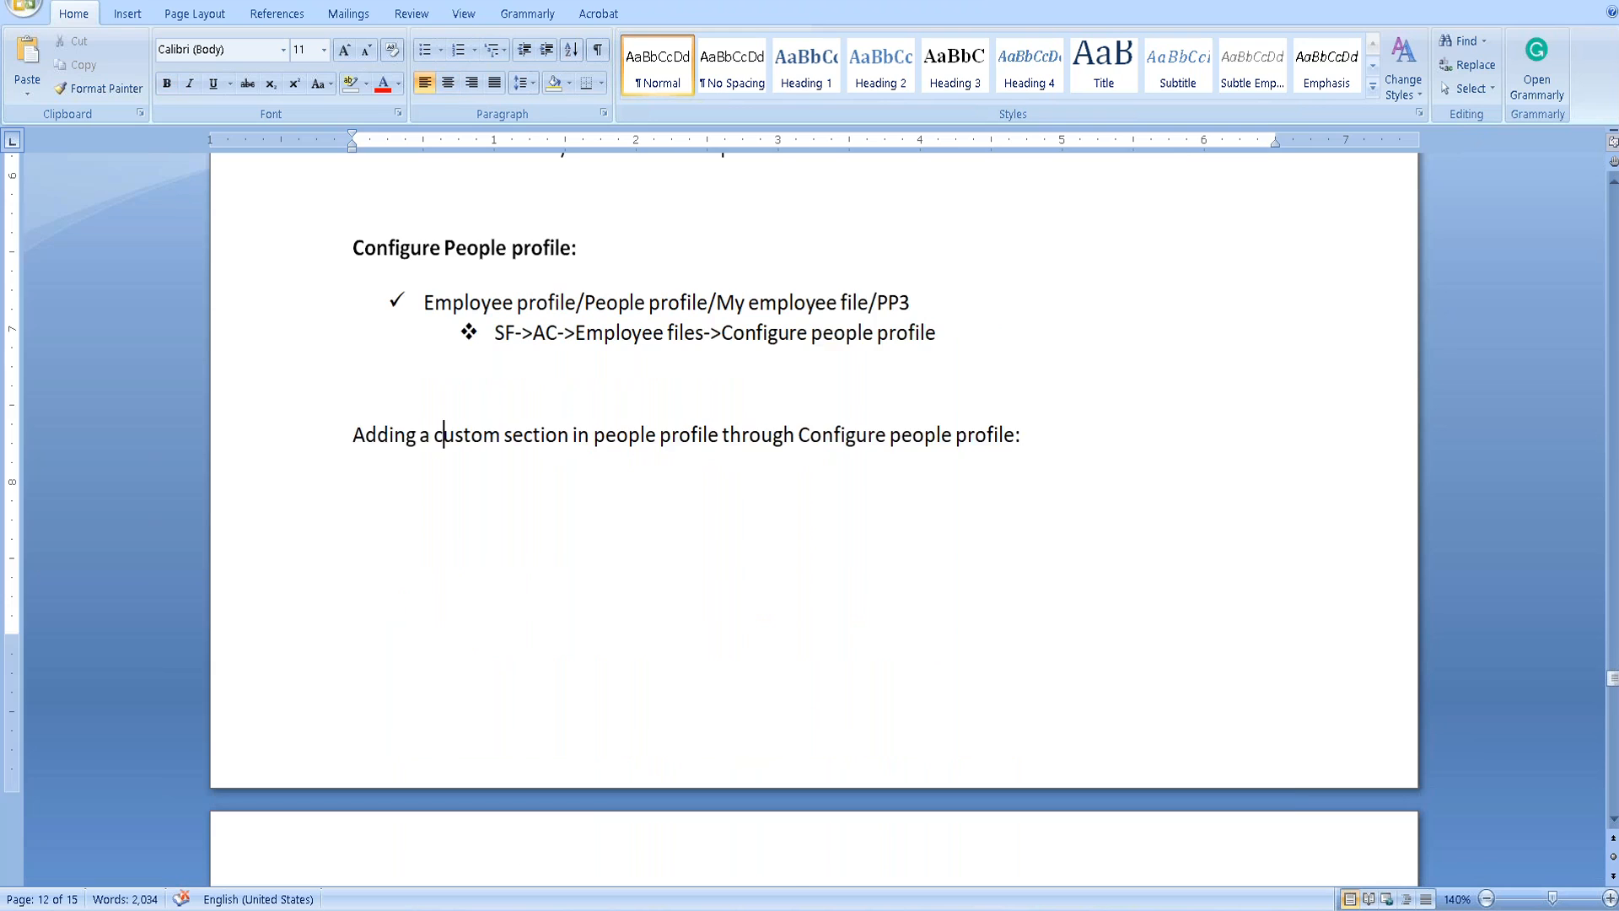
scroll(501, 628, down, 10)
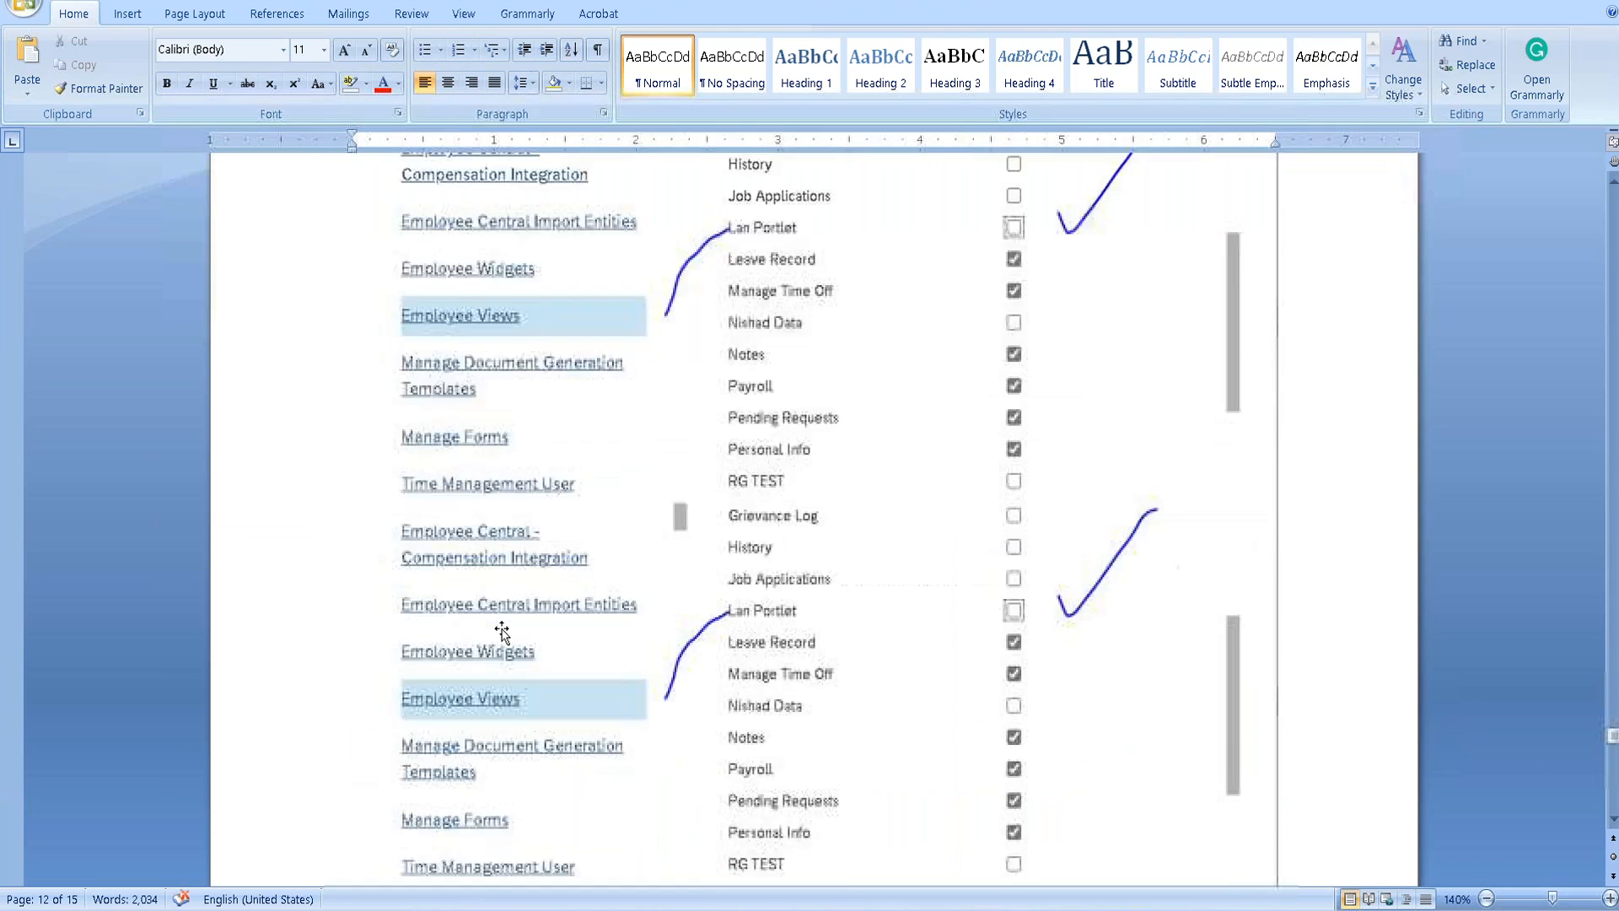
scroll(498, 624, down, 10)
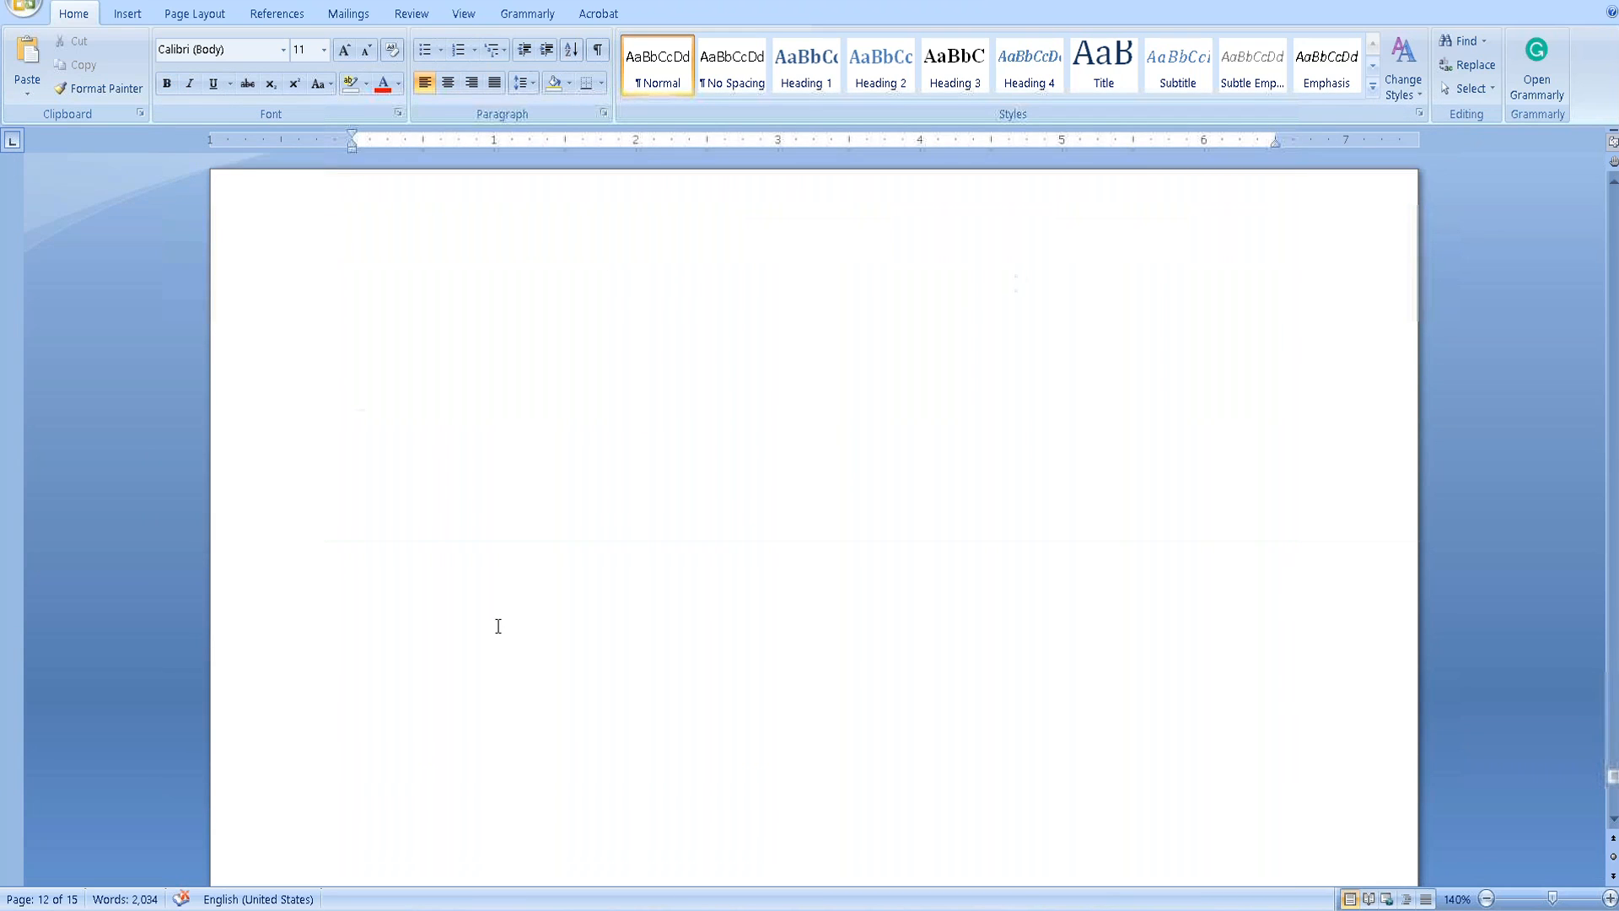
click(387, 322)
Type the heading 'Employee Transactions:' at the left margin of the new page.
double_click(595, 403)
text(Employee)
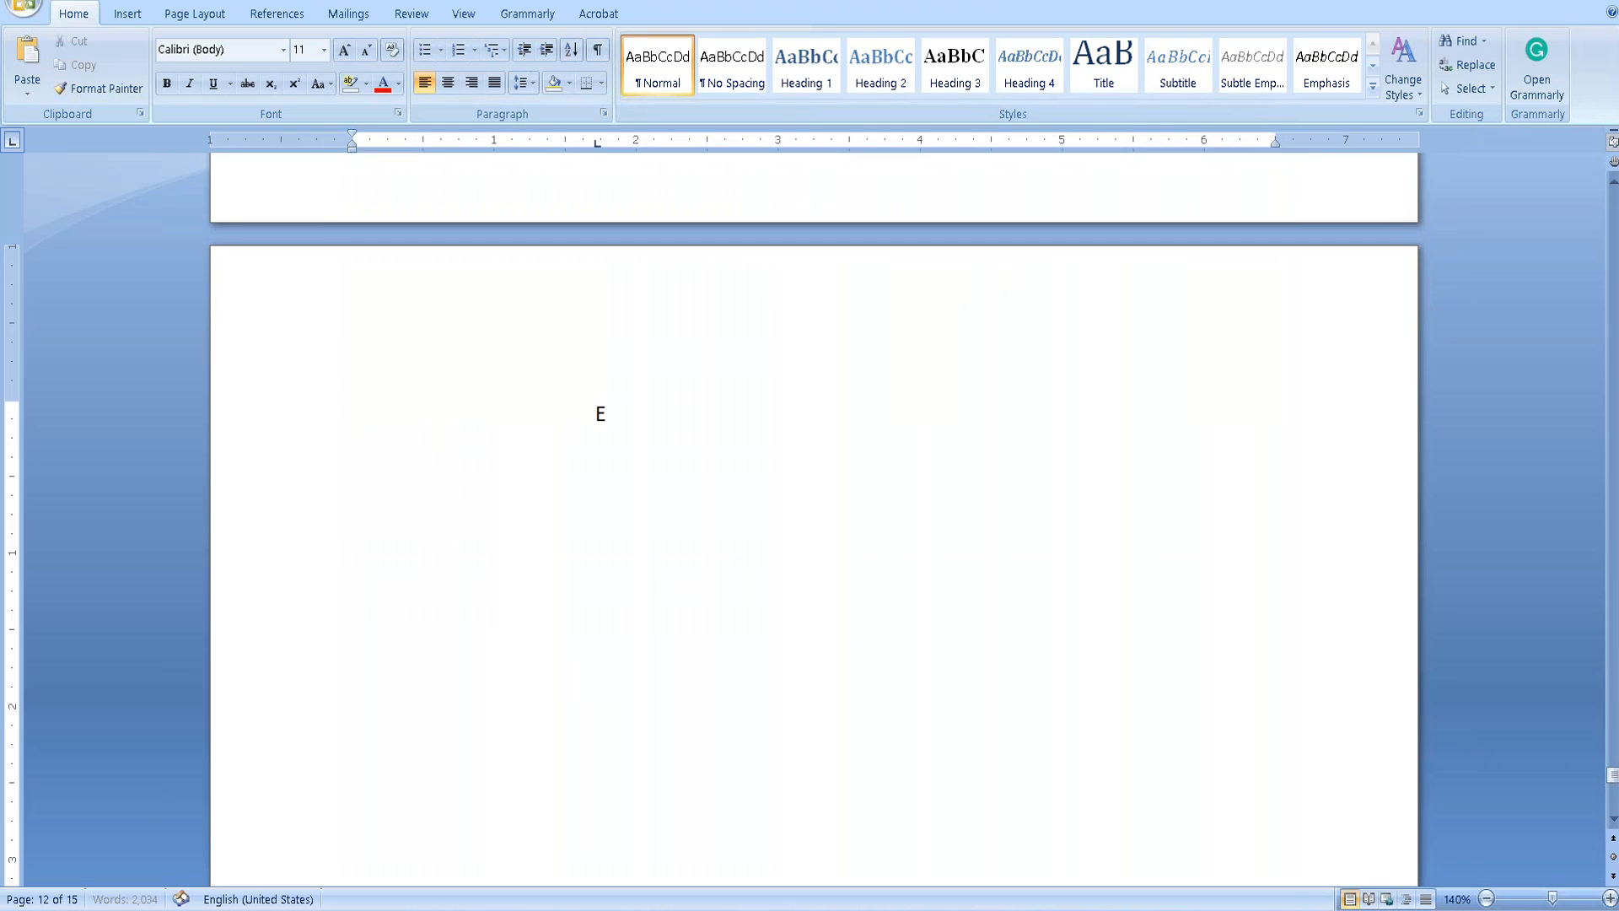
key(BackSpace)
key(BackSpace)
key(BackSpace)
key(BackSpace)
key(BackSpace)
key(BackSpace)
key(BackSpace)
key(BackSpace)
key(BackSpace)
text(Employee)
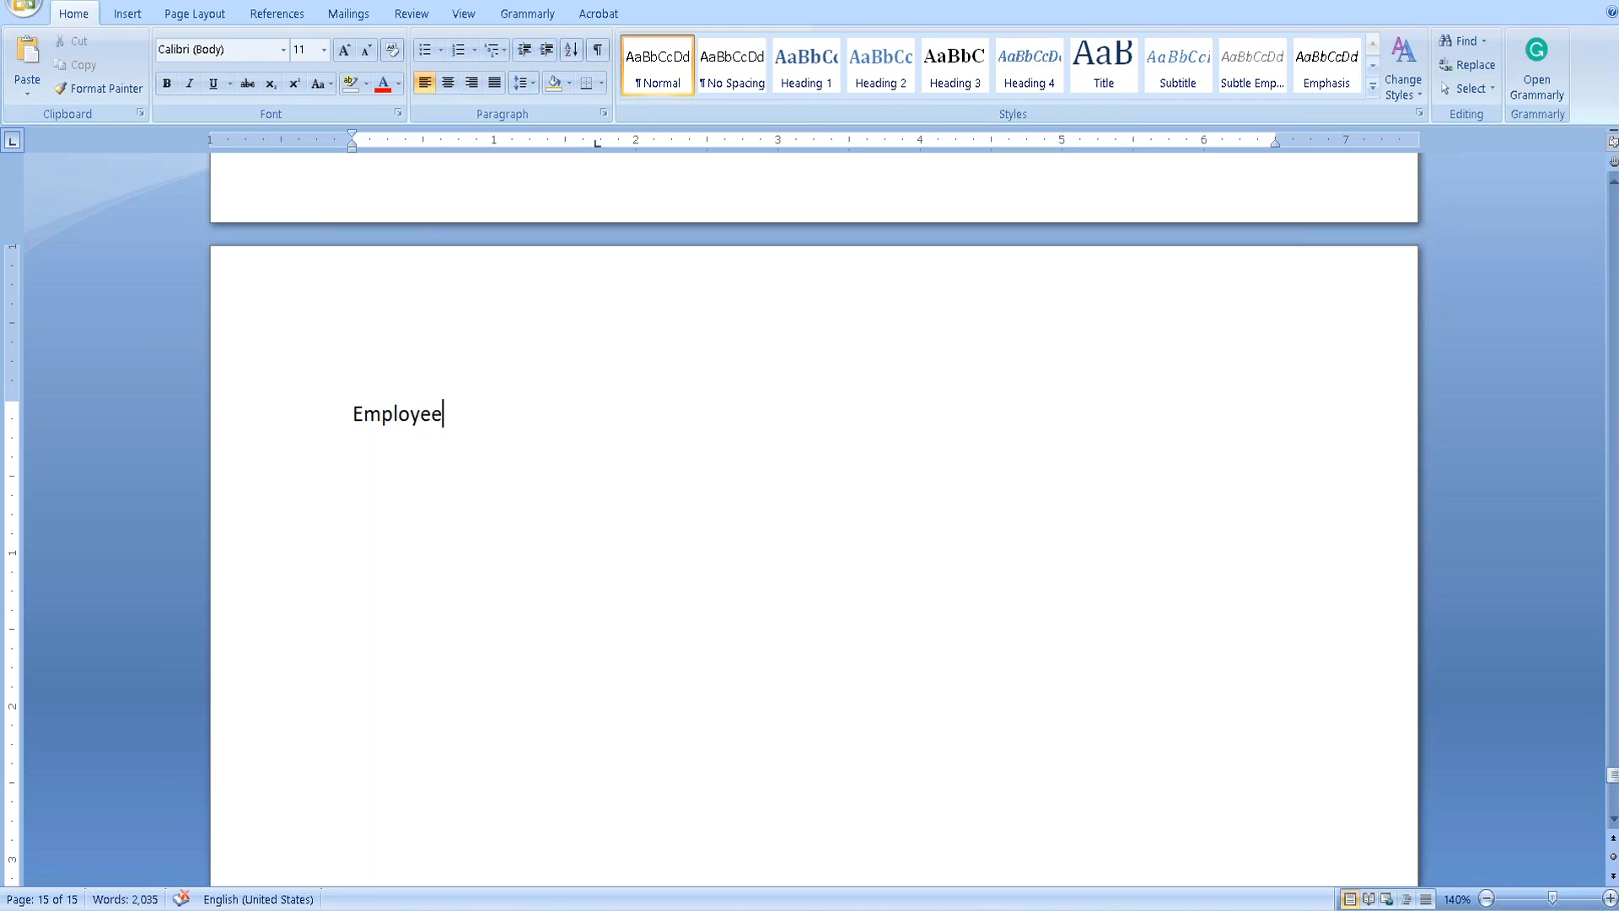
text(Transactions:)
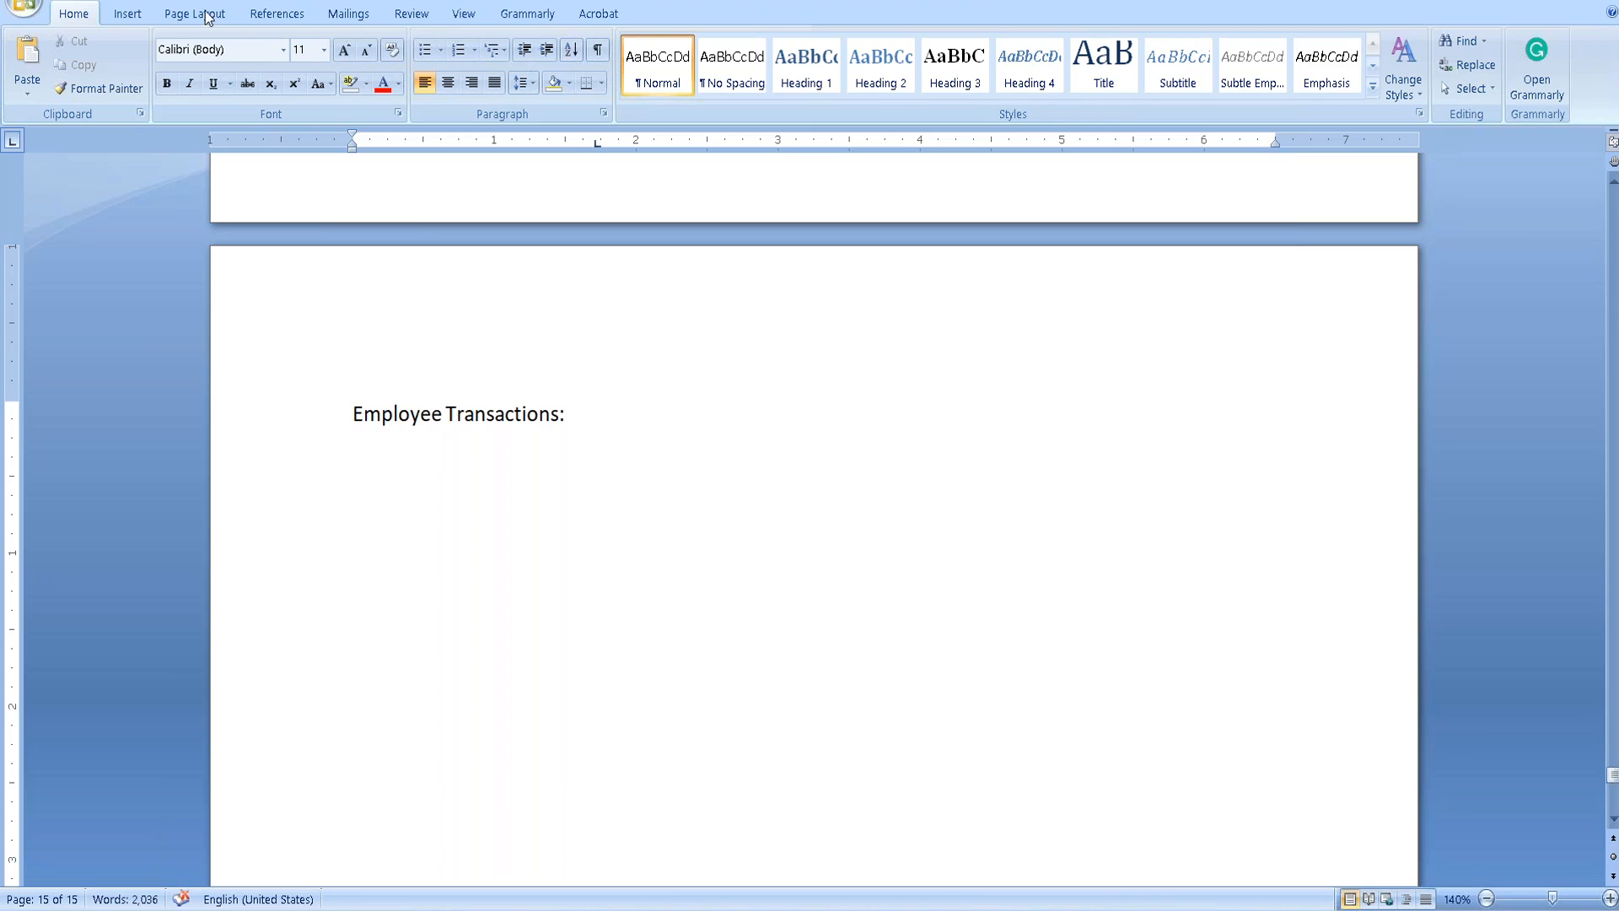
Start a bulleted list with 'Adding an employee' and the sub-point 'Add concurrent employment'.
key(Return)
click(424, 50)
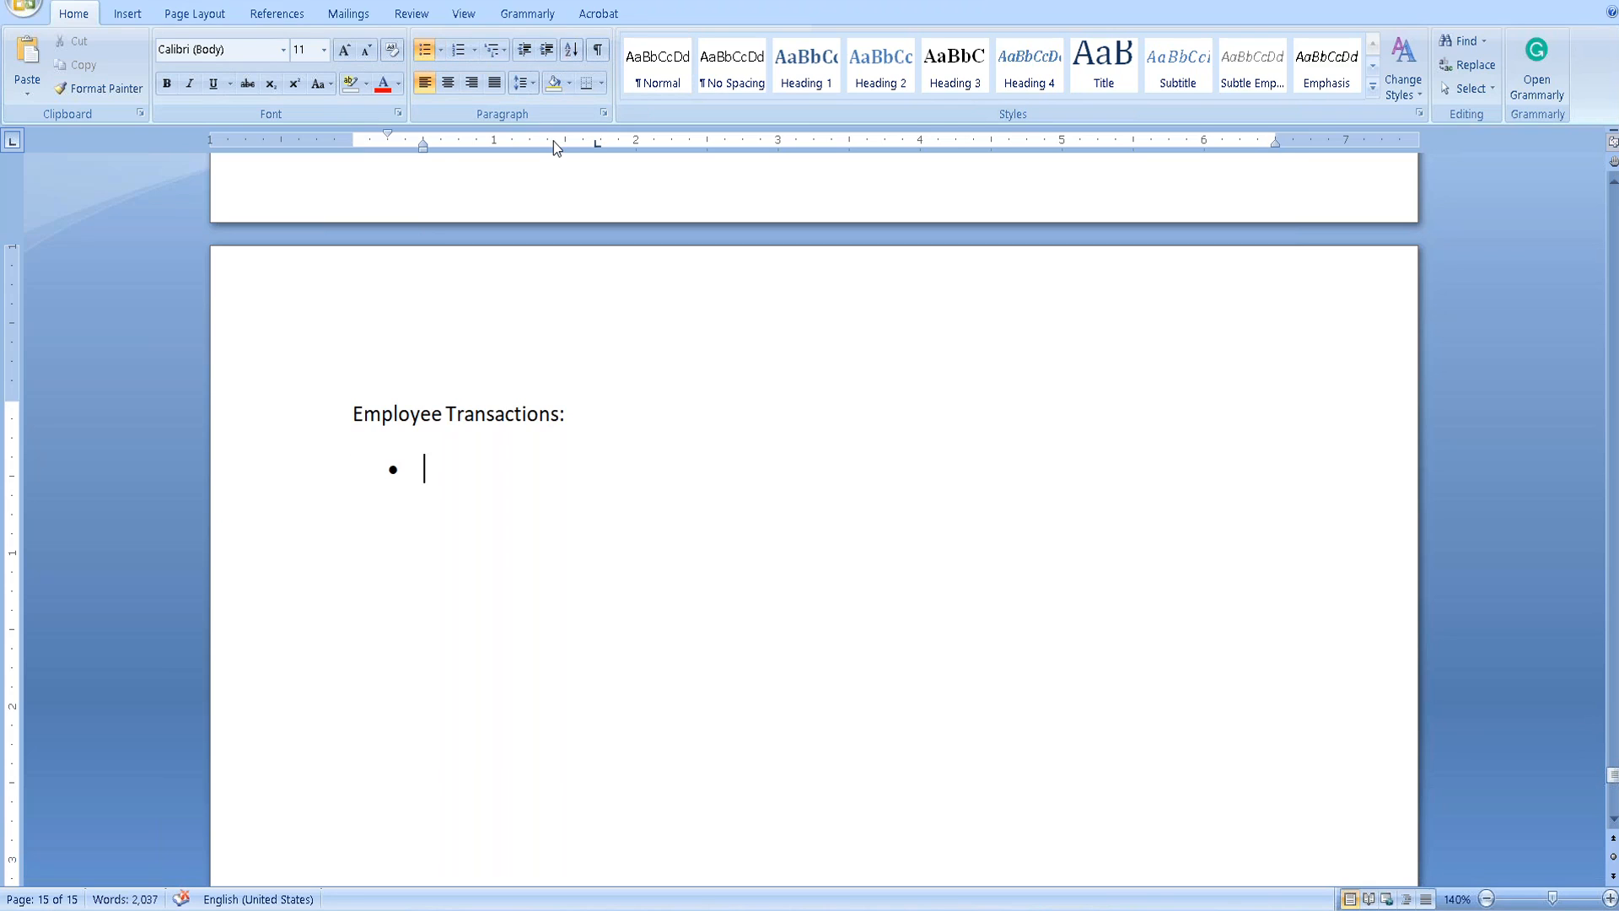
text(Adding an employee)
key(Return)
key(Tab)
text(Add)
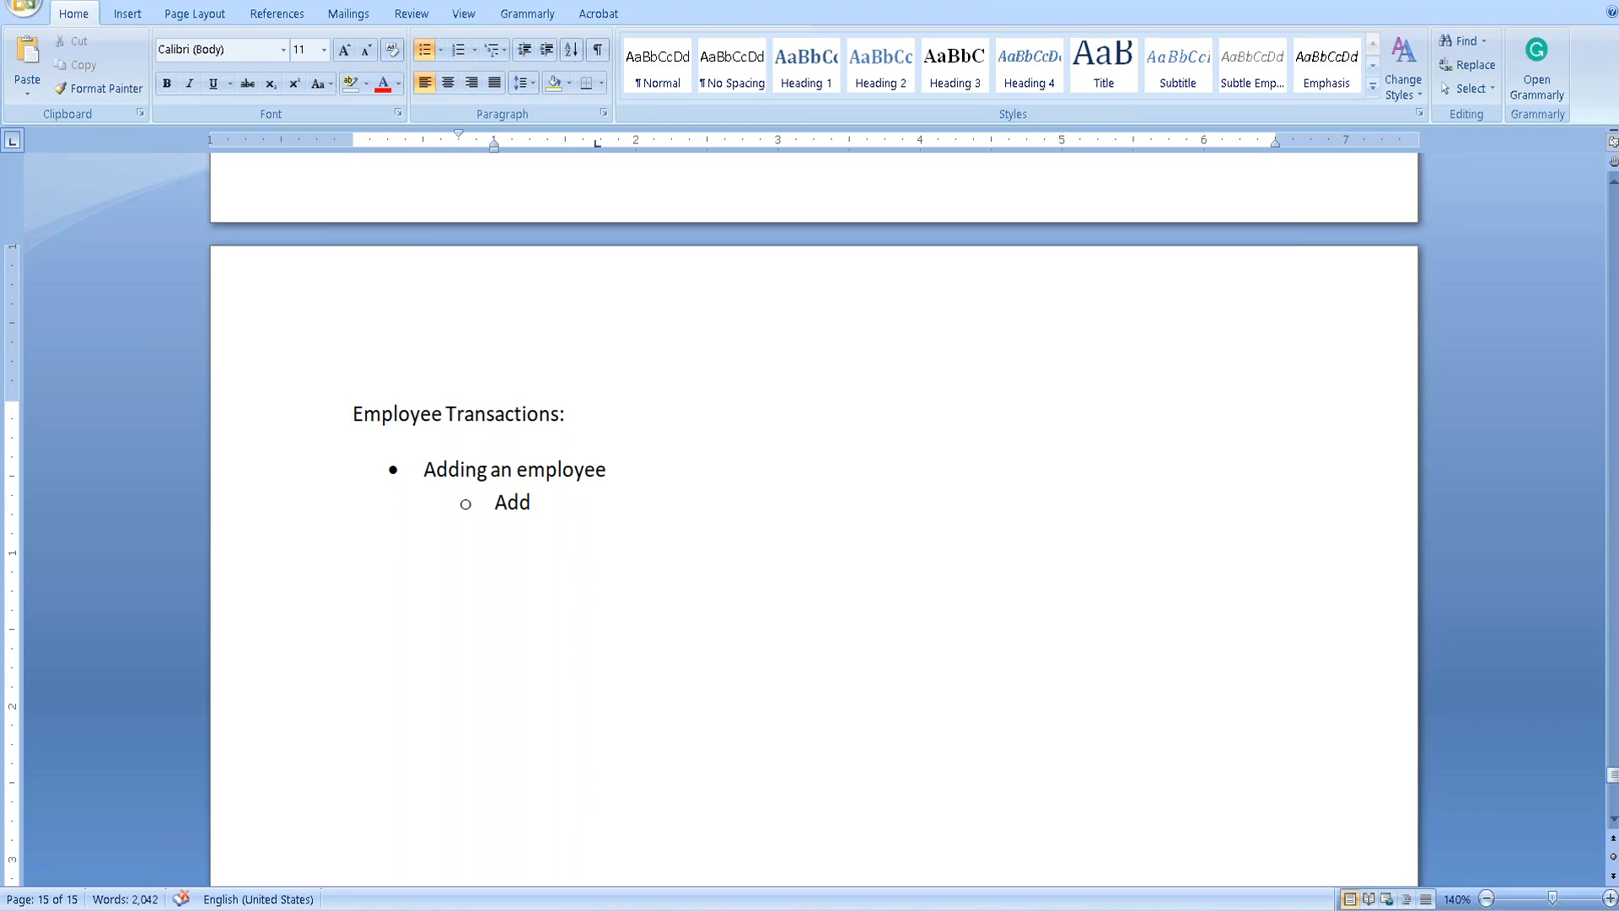
text( concurrent employment)
Add the sub-point 'Global Job info', then the main bullet 'Editing employee data'.
key(Return)
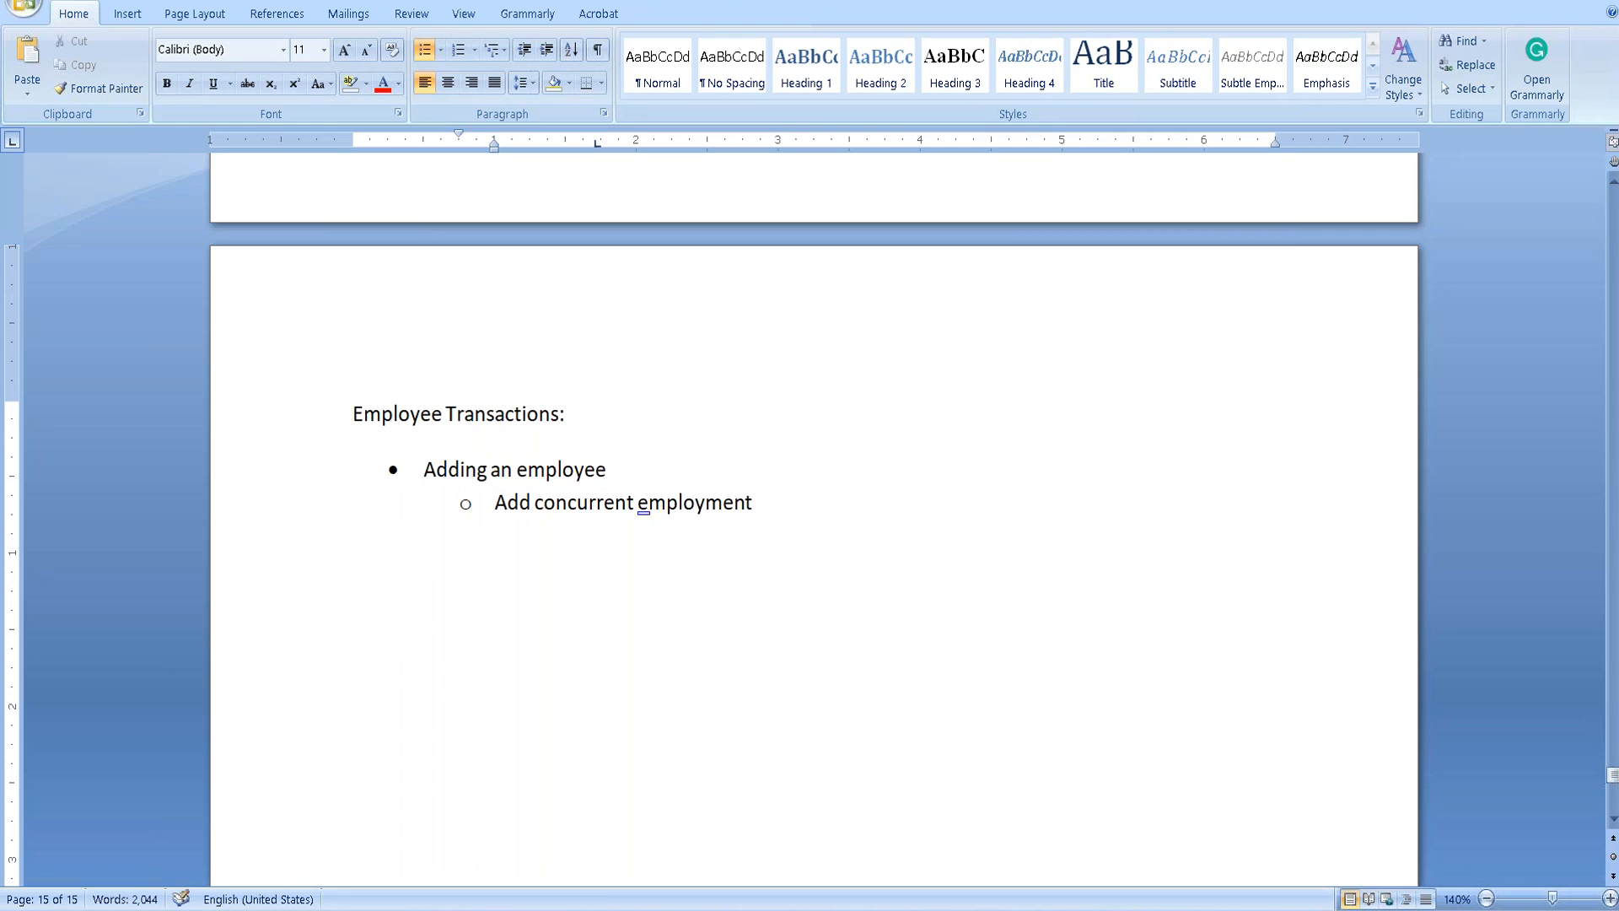
text(Globl)
key(BackSpace)
text(al Job)
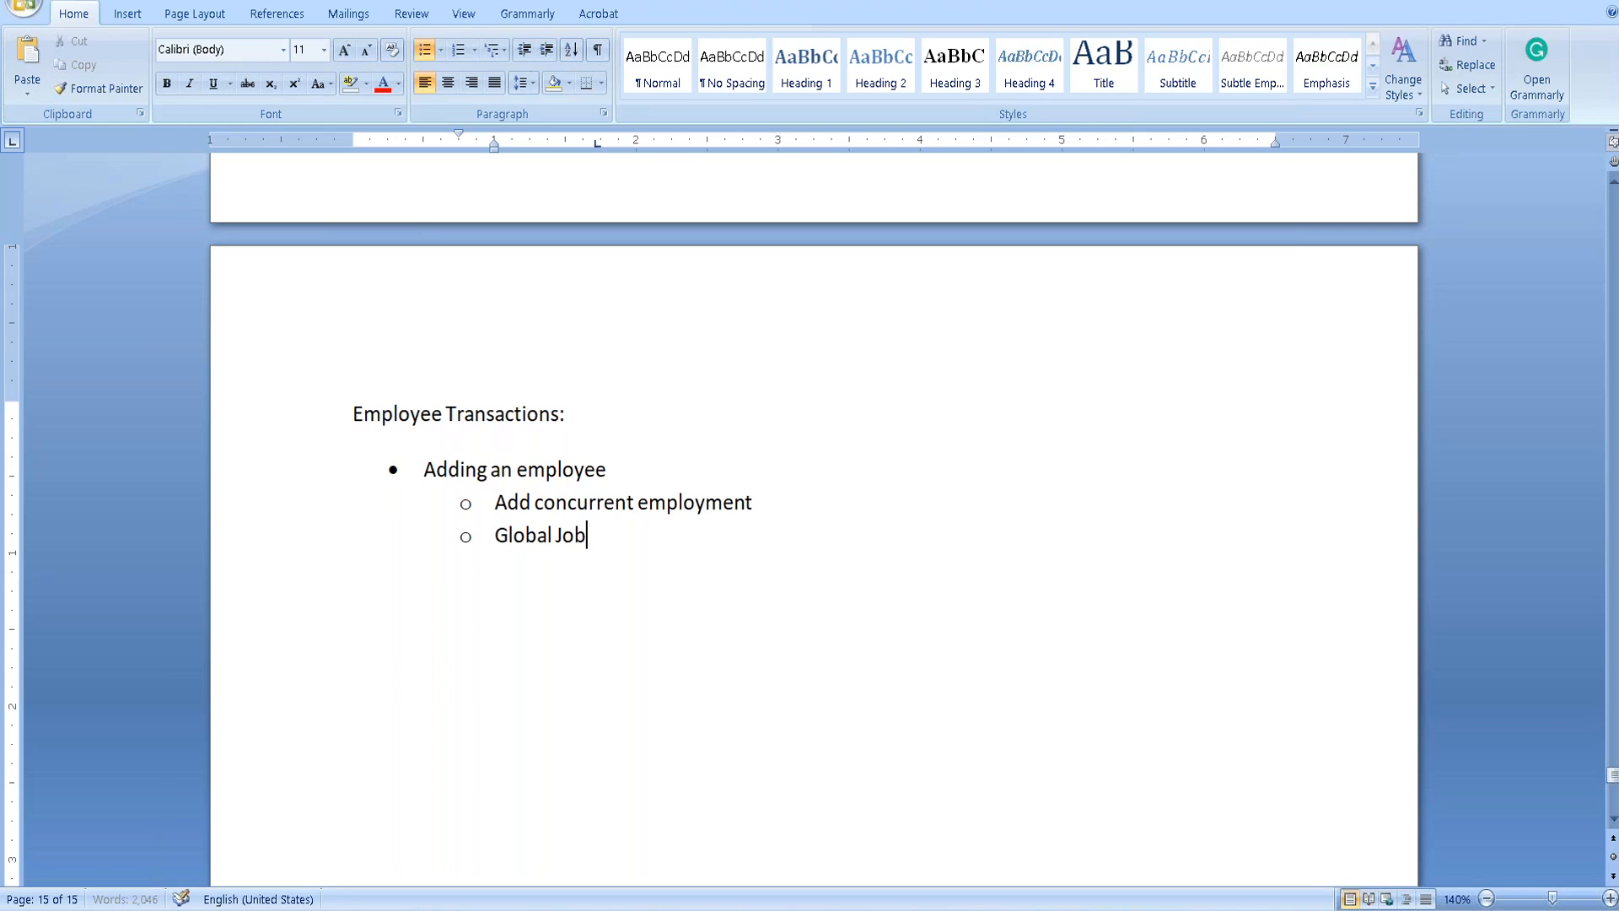
text( infor)
key(BackSpace)
key(Return)
key(shift+Tab)
text(Eidt)
key(BackSpace)
key(BackSpace)
key(BackSpace)
text(di)
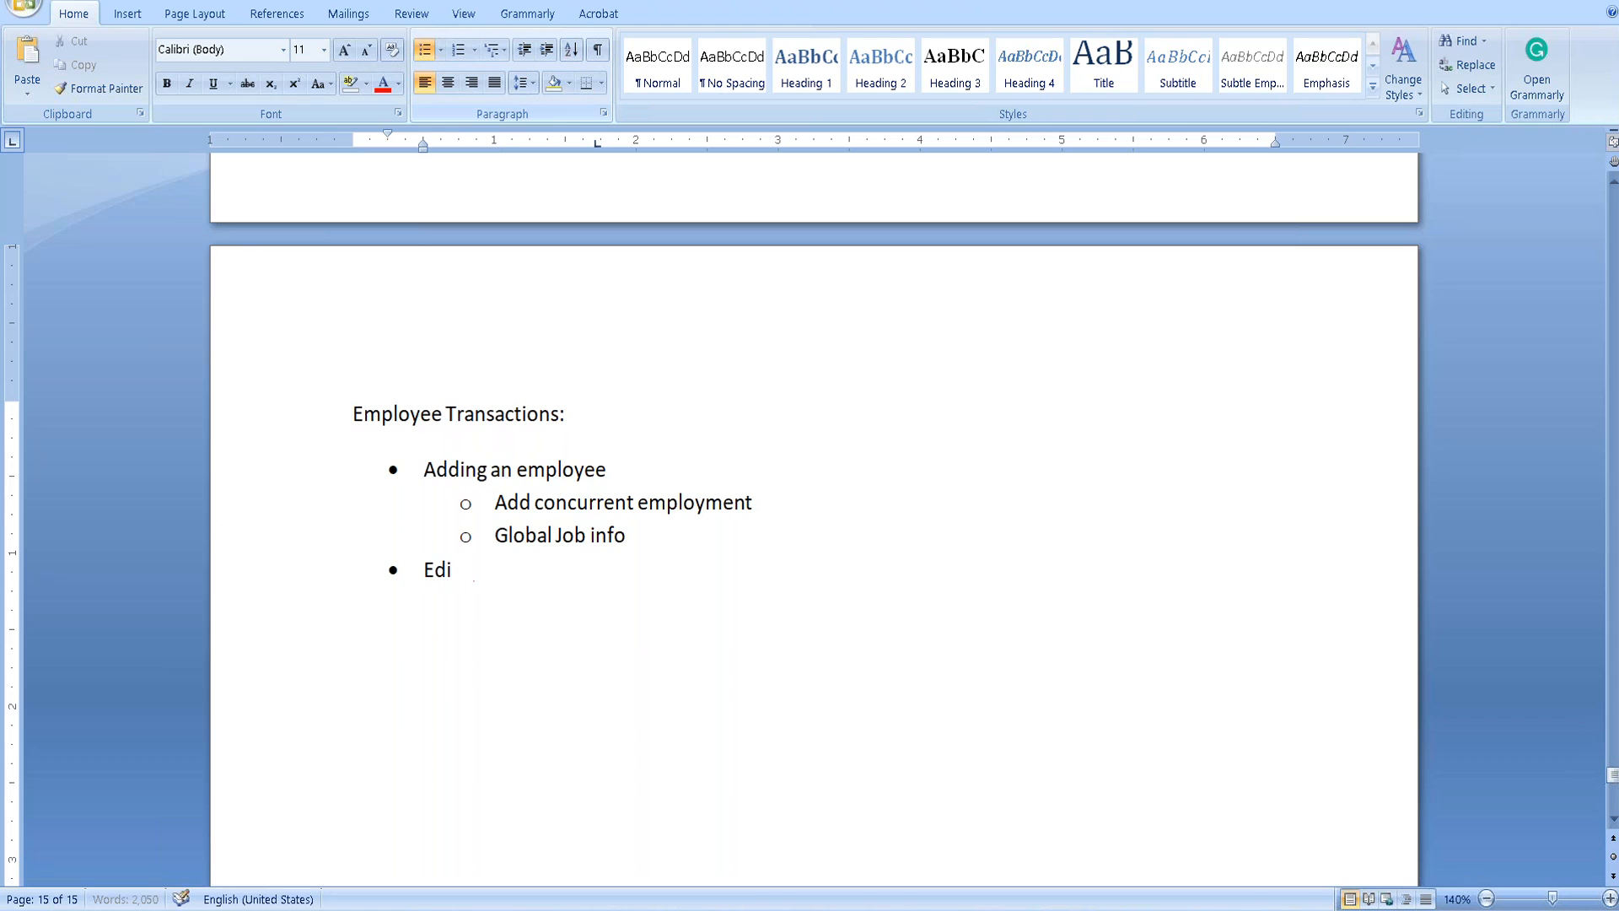
text(ting employee data)
click(143, 784)
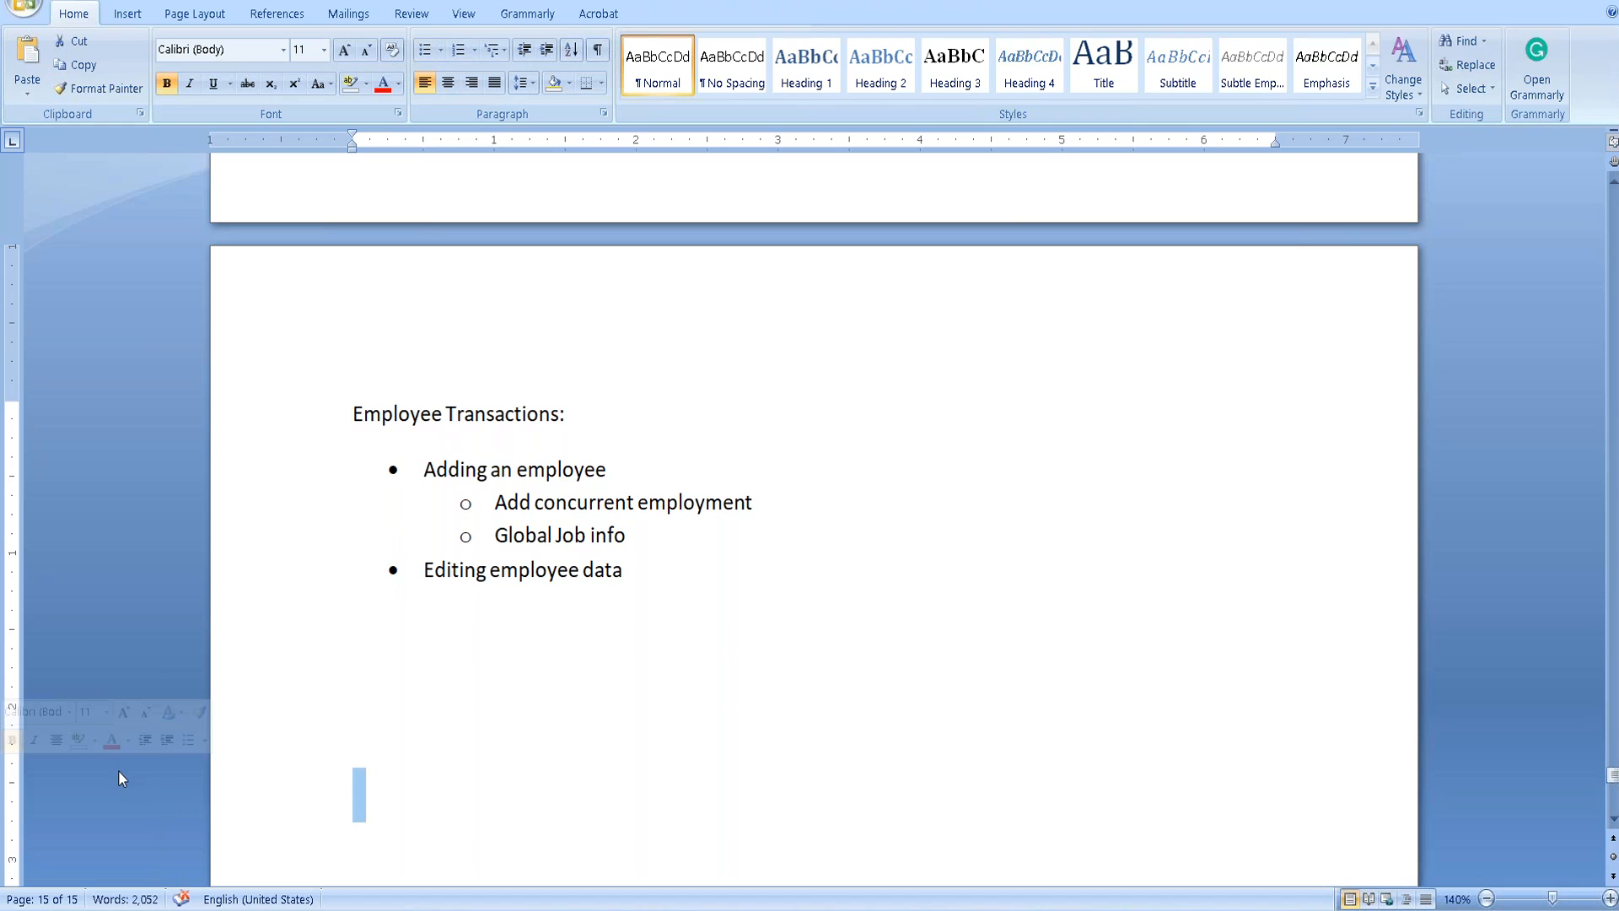
click(660, 576)
Add bullets 'Terminating an employee', 'Creating a document' and 'Creating a badge'.
key(Return)
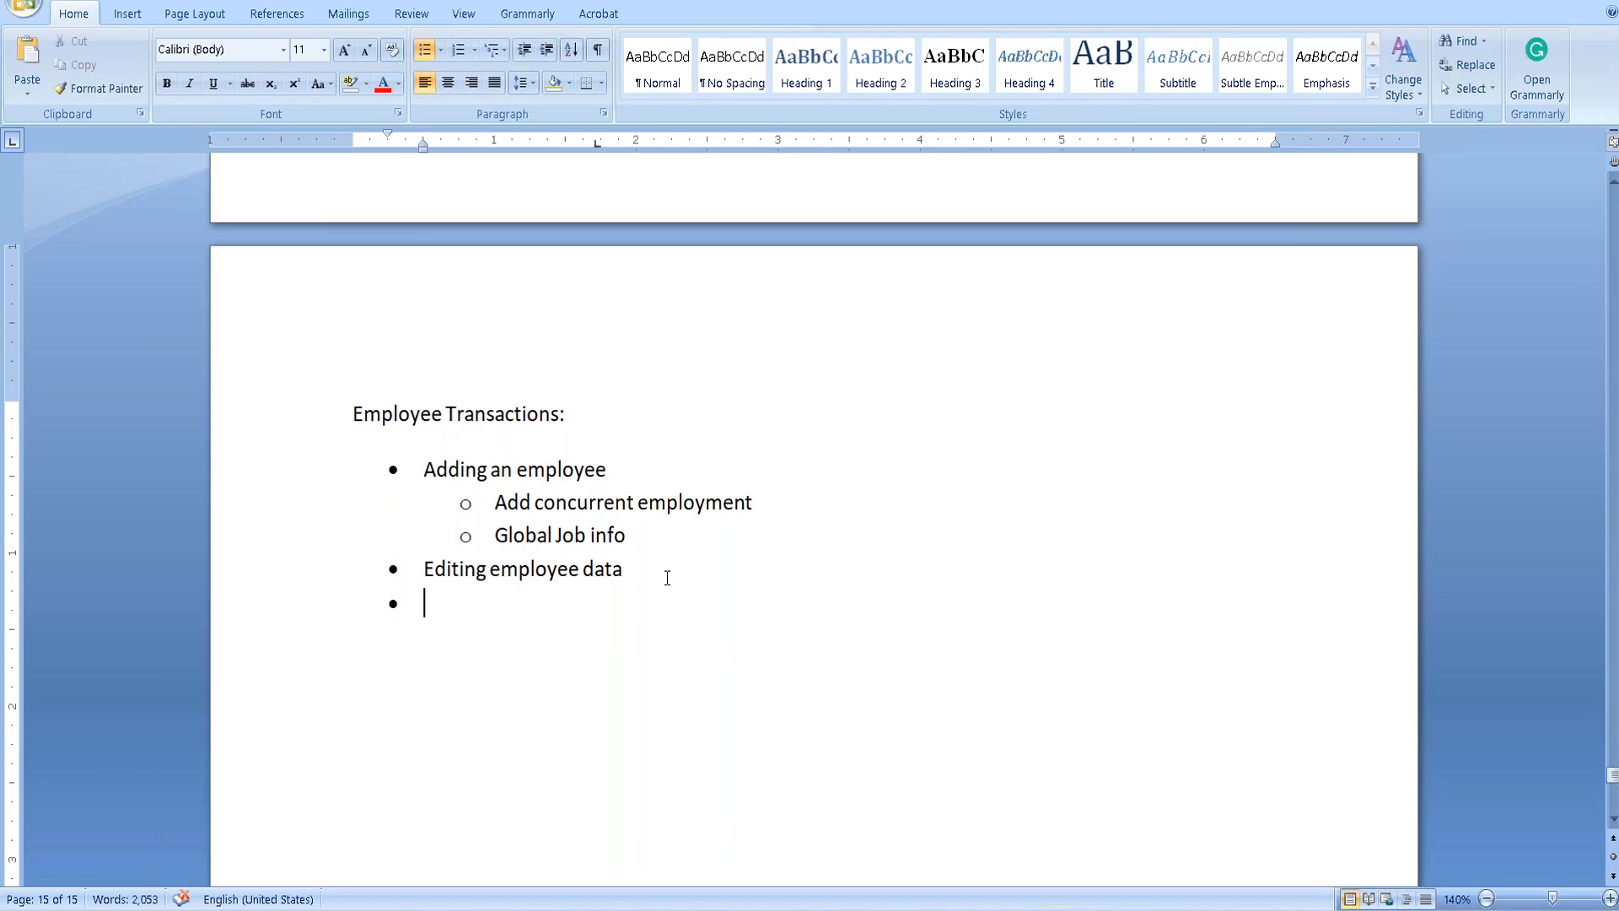
text(Terminating )
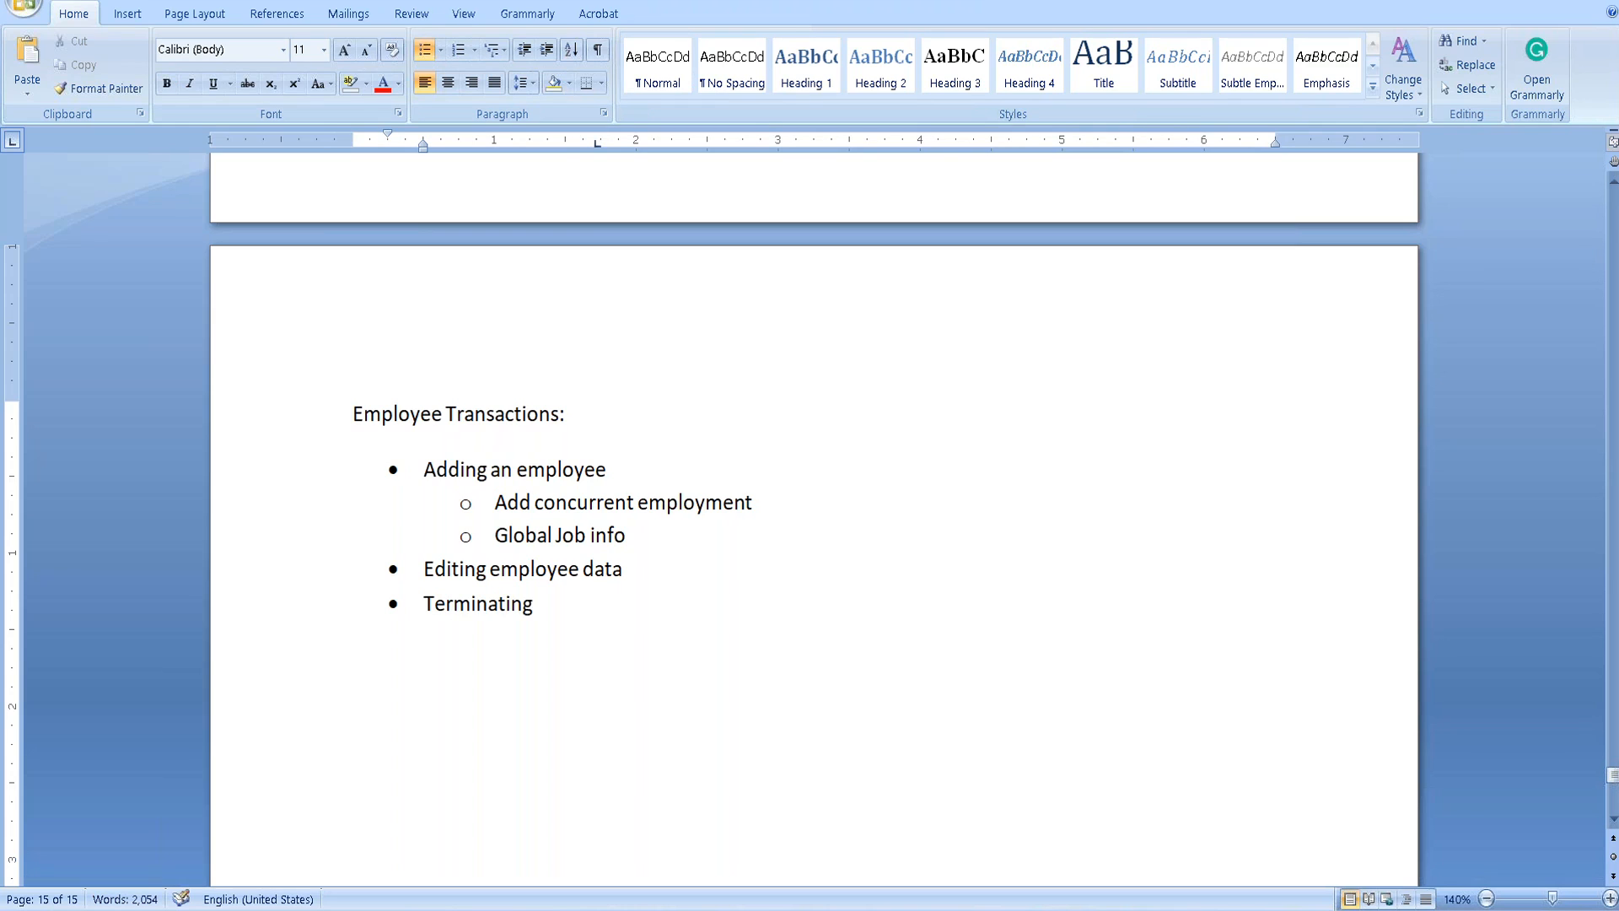
text(an employee)
key(Return)
text(Creating a document)
key(Return)
text(Creating a badge)
Add bullets 'Org Chart' and 'Creating a note', save the document, and end the list.
key(Return)
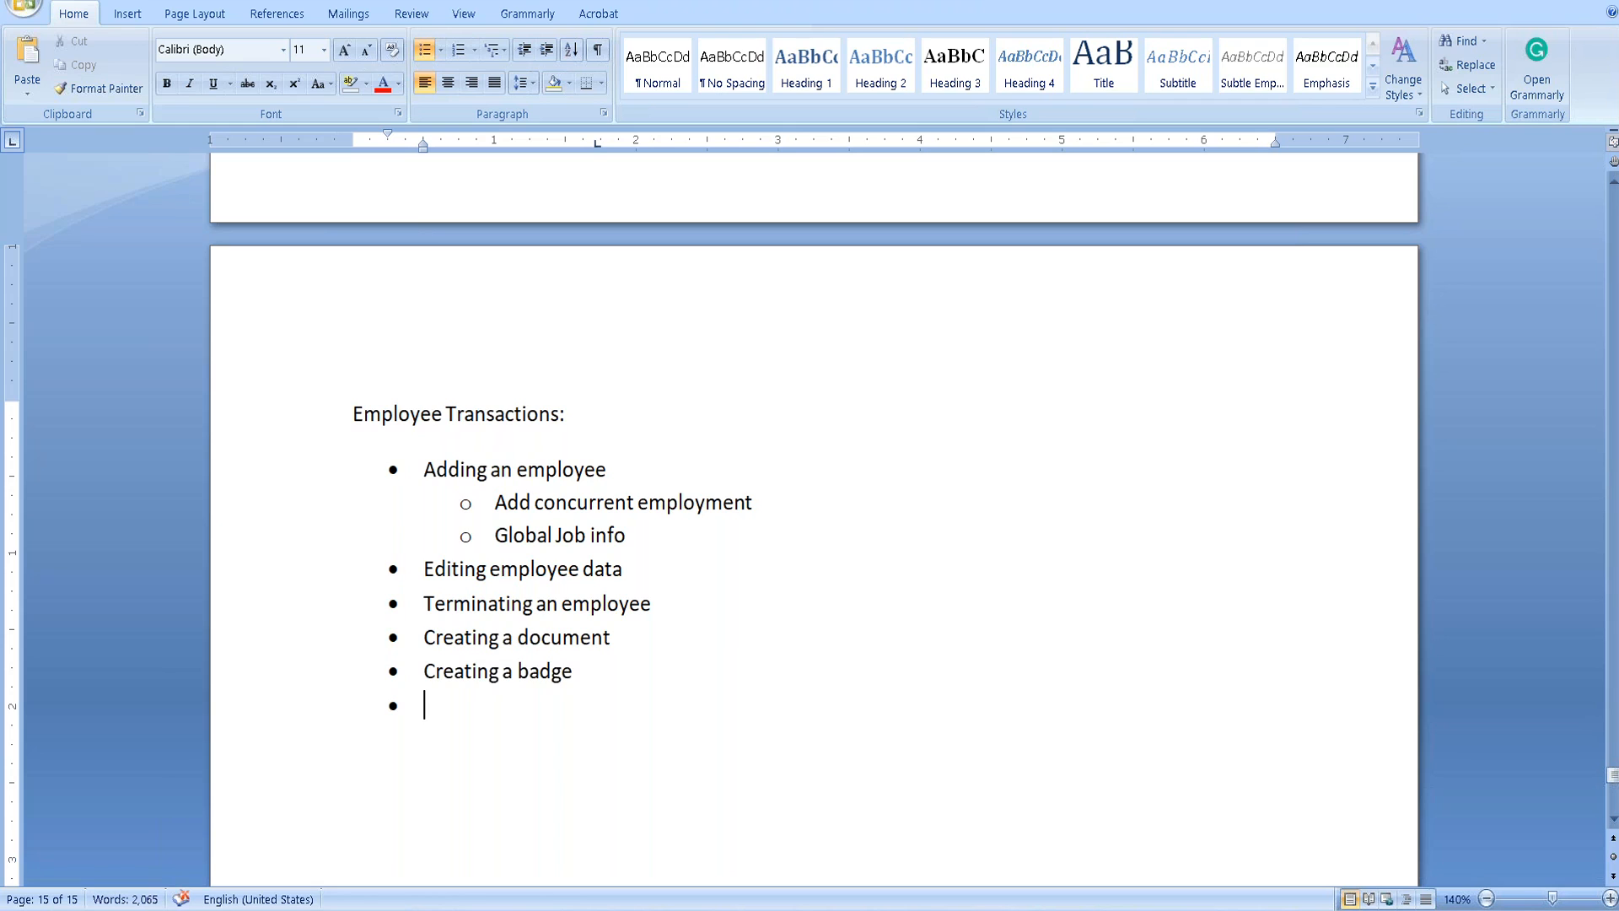
text(Org Chart)
key(Return)
text(Creating a note)
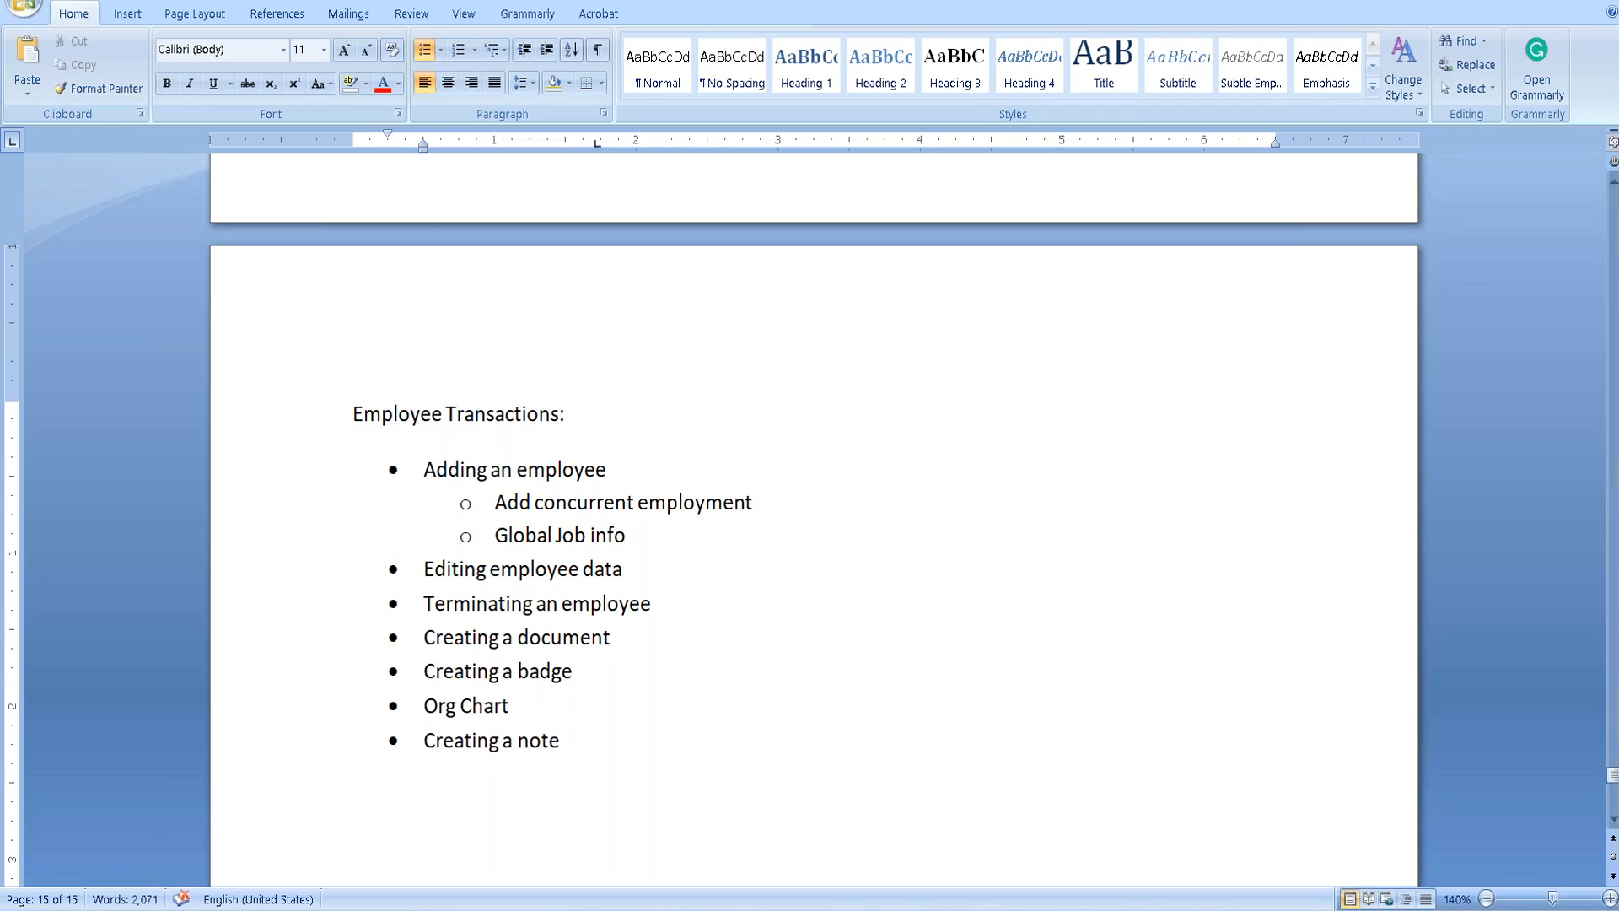
key(ctrl+s)
key(Return)
key(Return)
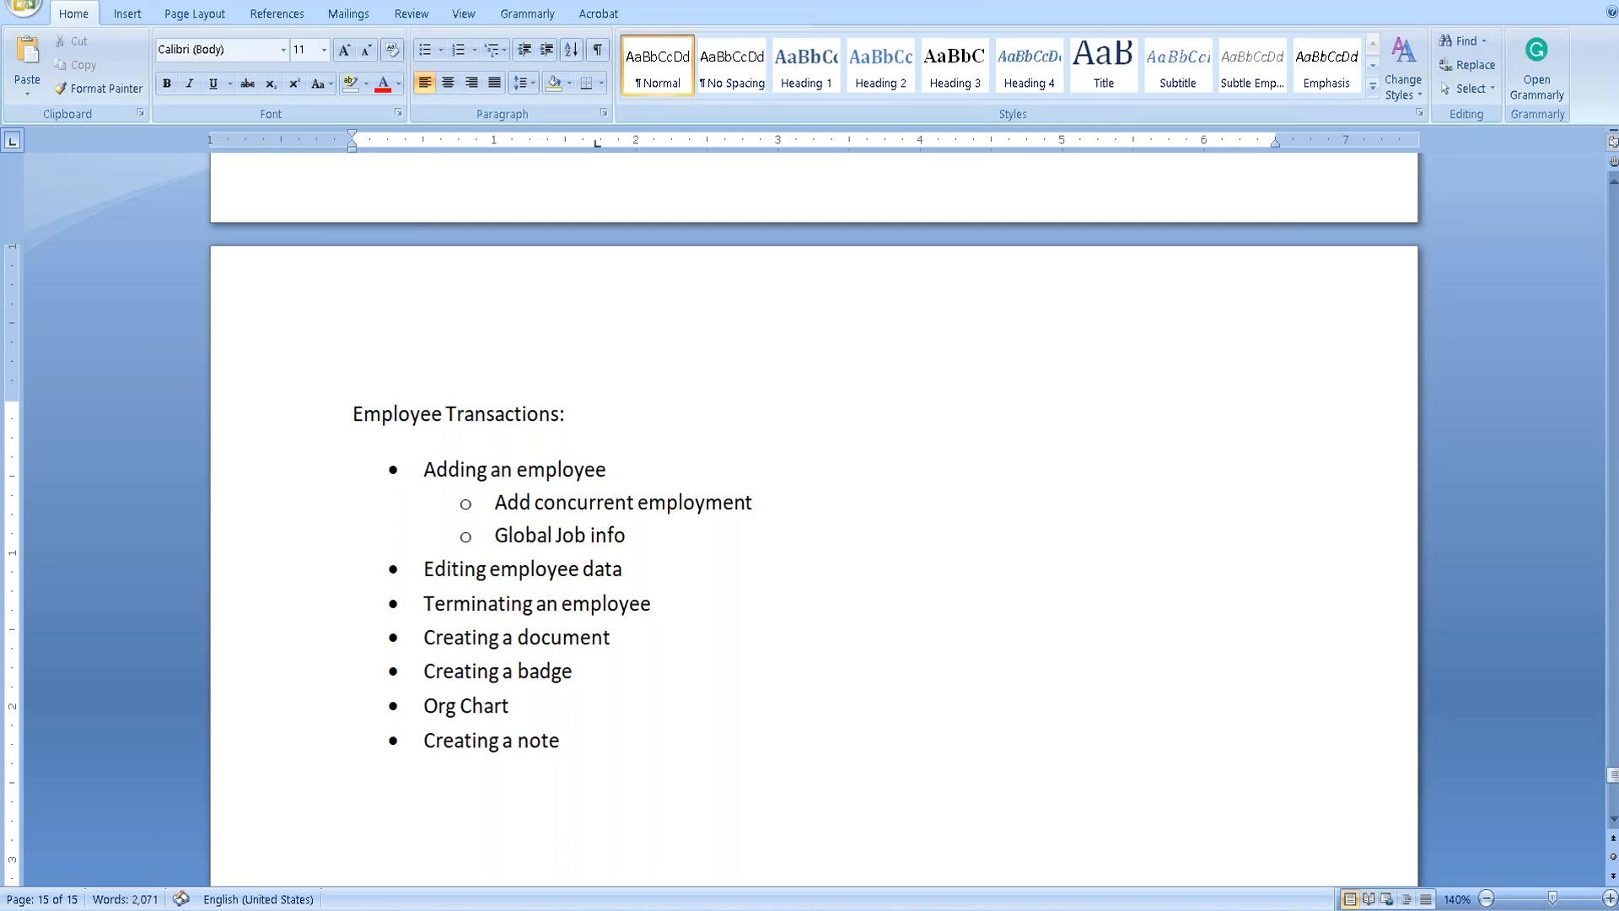
Below the list, write 'Adding an employee:' followed by the path 'SF->AC->Manage'.
text(Adding an employee:)
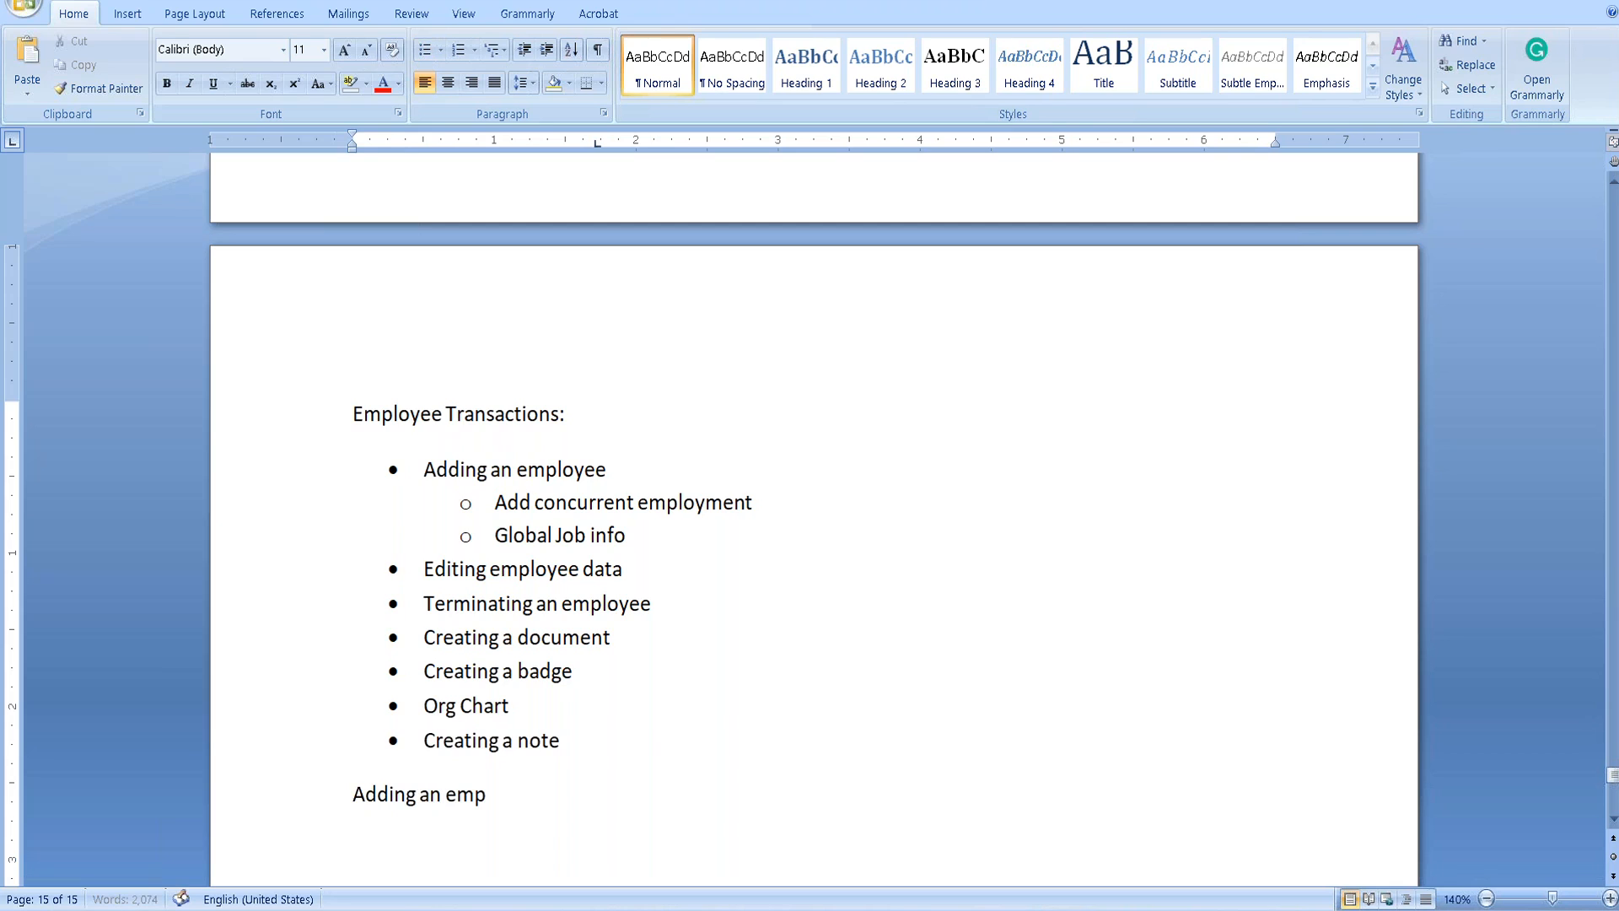
key(Return)
text(SF->AC->)
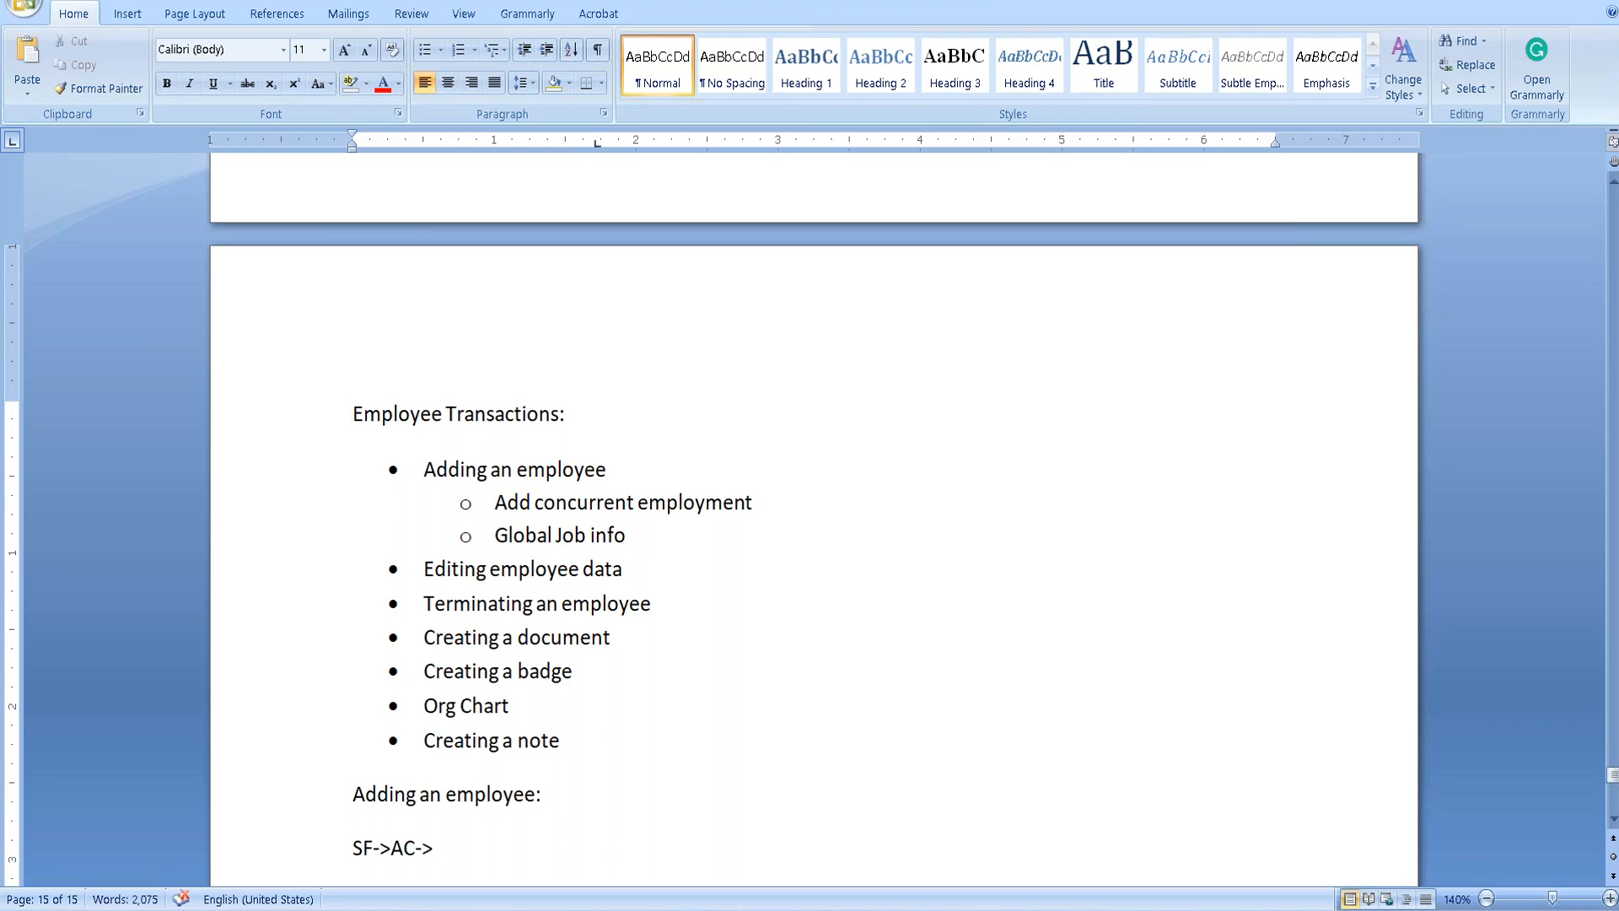
text(Manage)
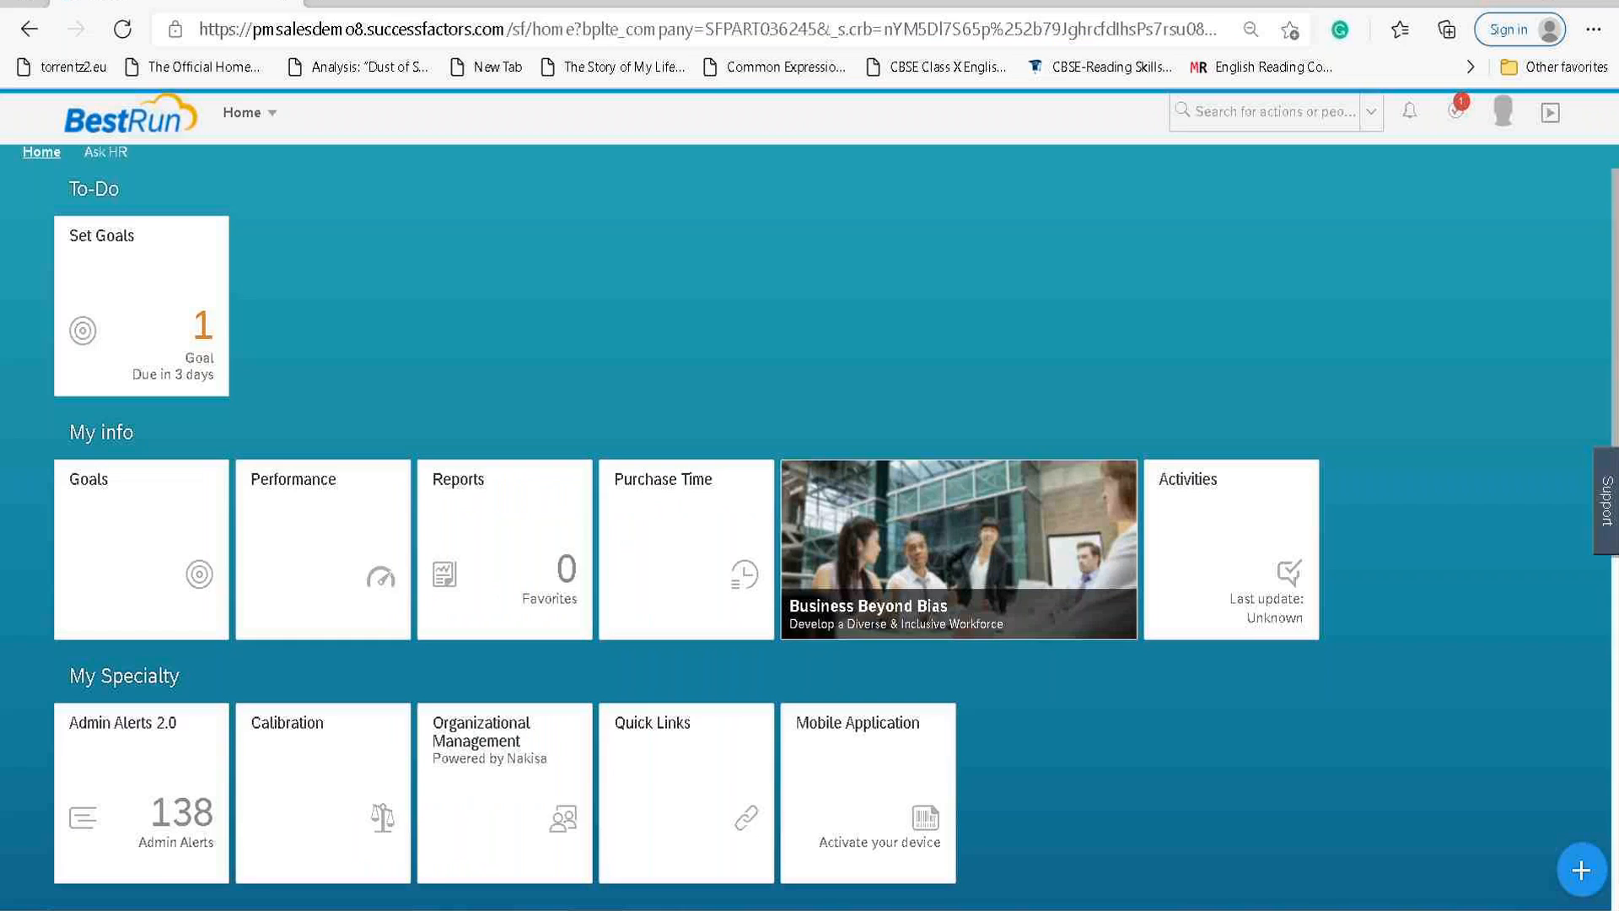
click(248, 112)
Go to the Admin Center and extend the Word path to 'SF->AC->Manage Employees->'.
click(269, 676)
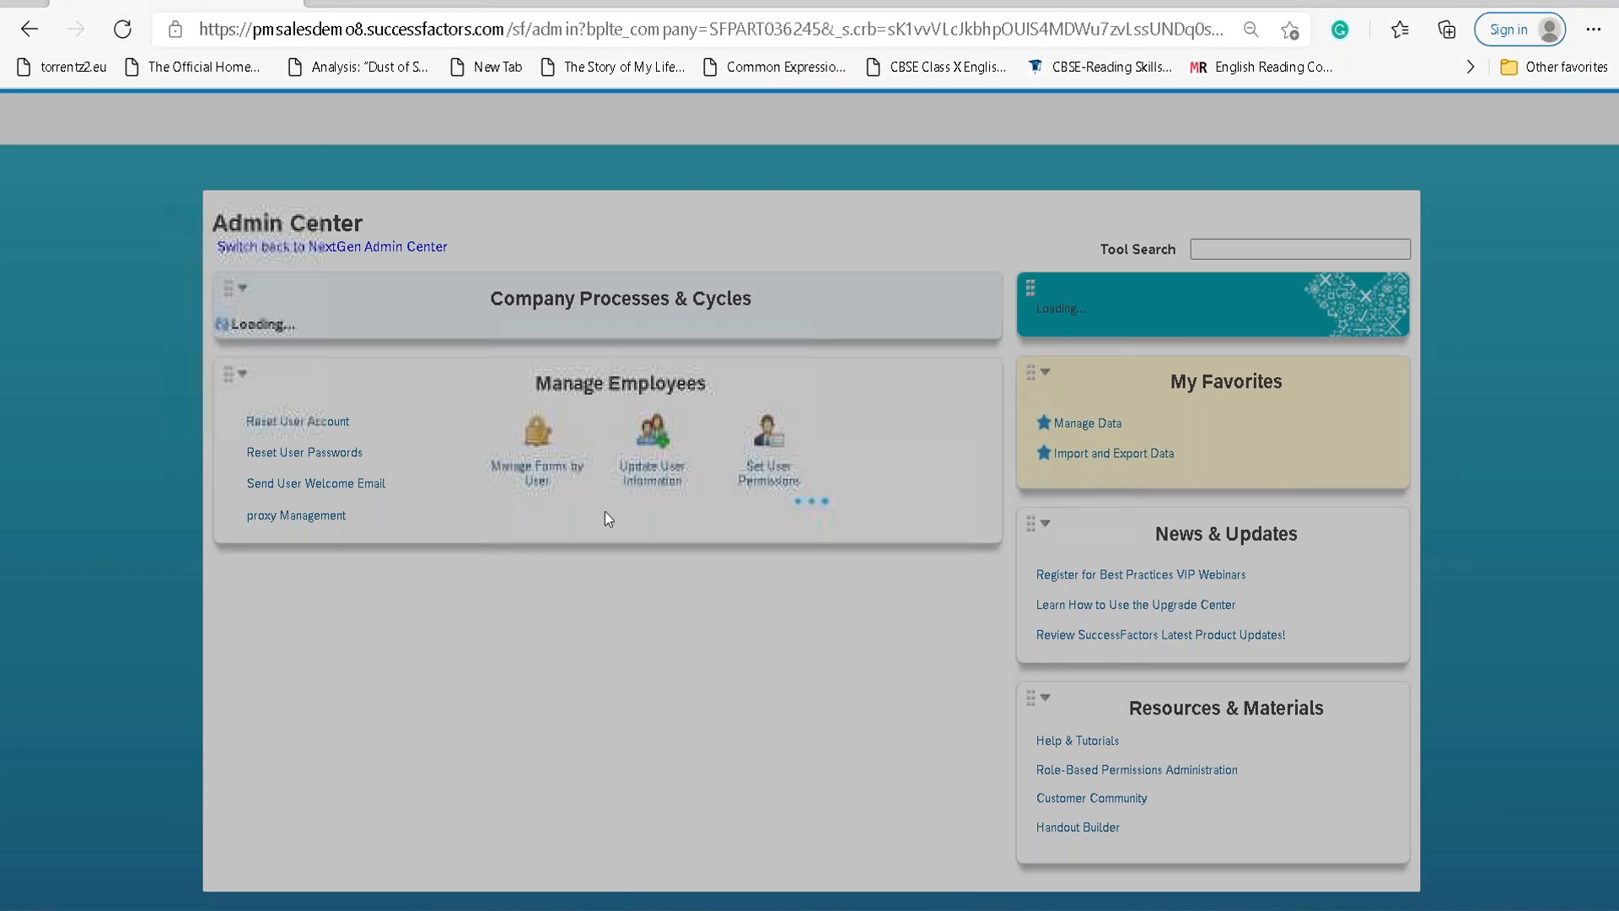
key(alt+Tab)
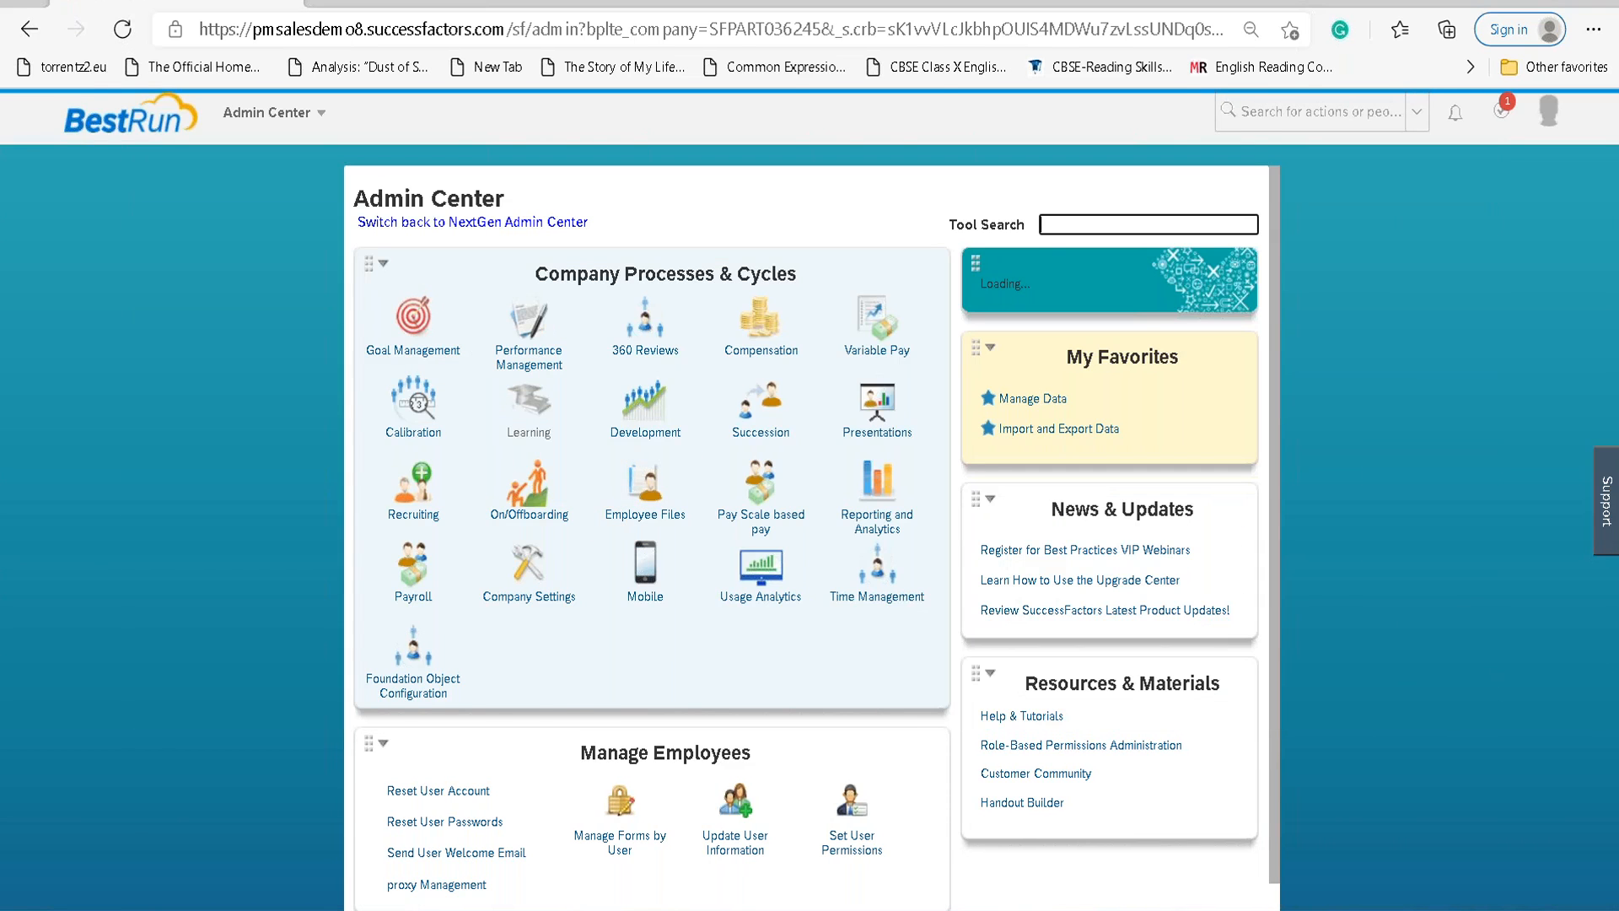
key(alt+Tab)
text(Em)
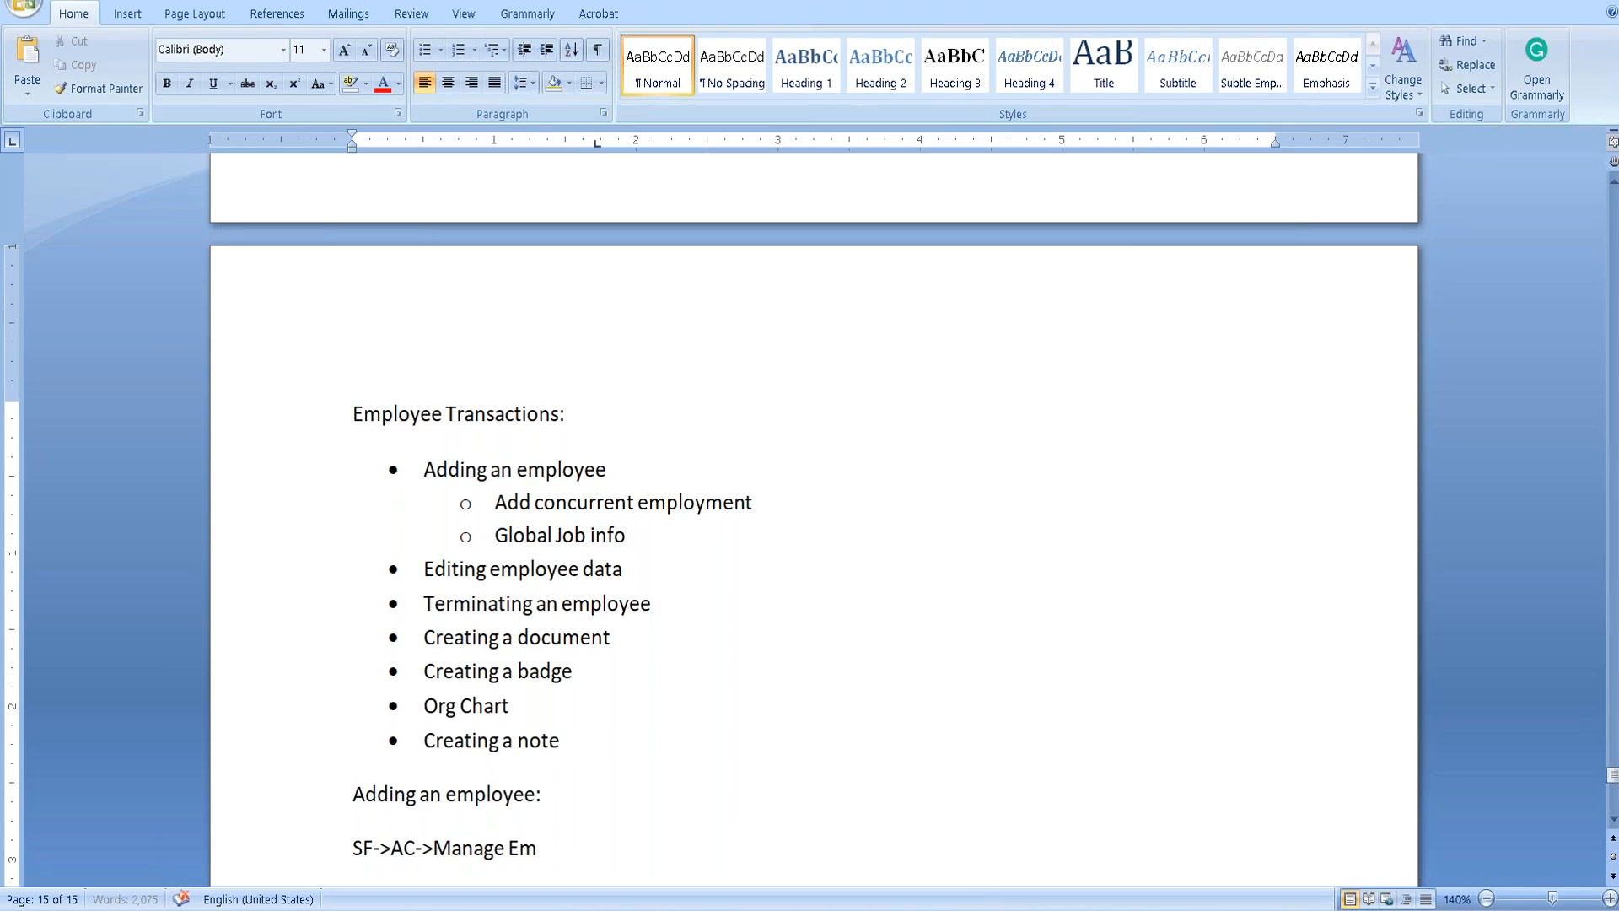
text(ployees->)
key(alt+Tab)
scroll(643, 585, down, 1)
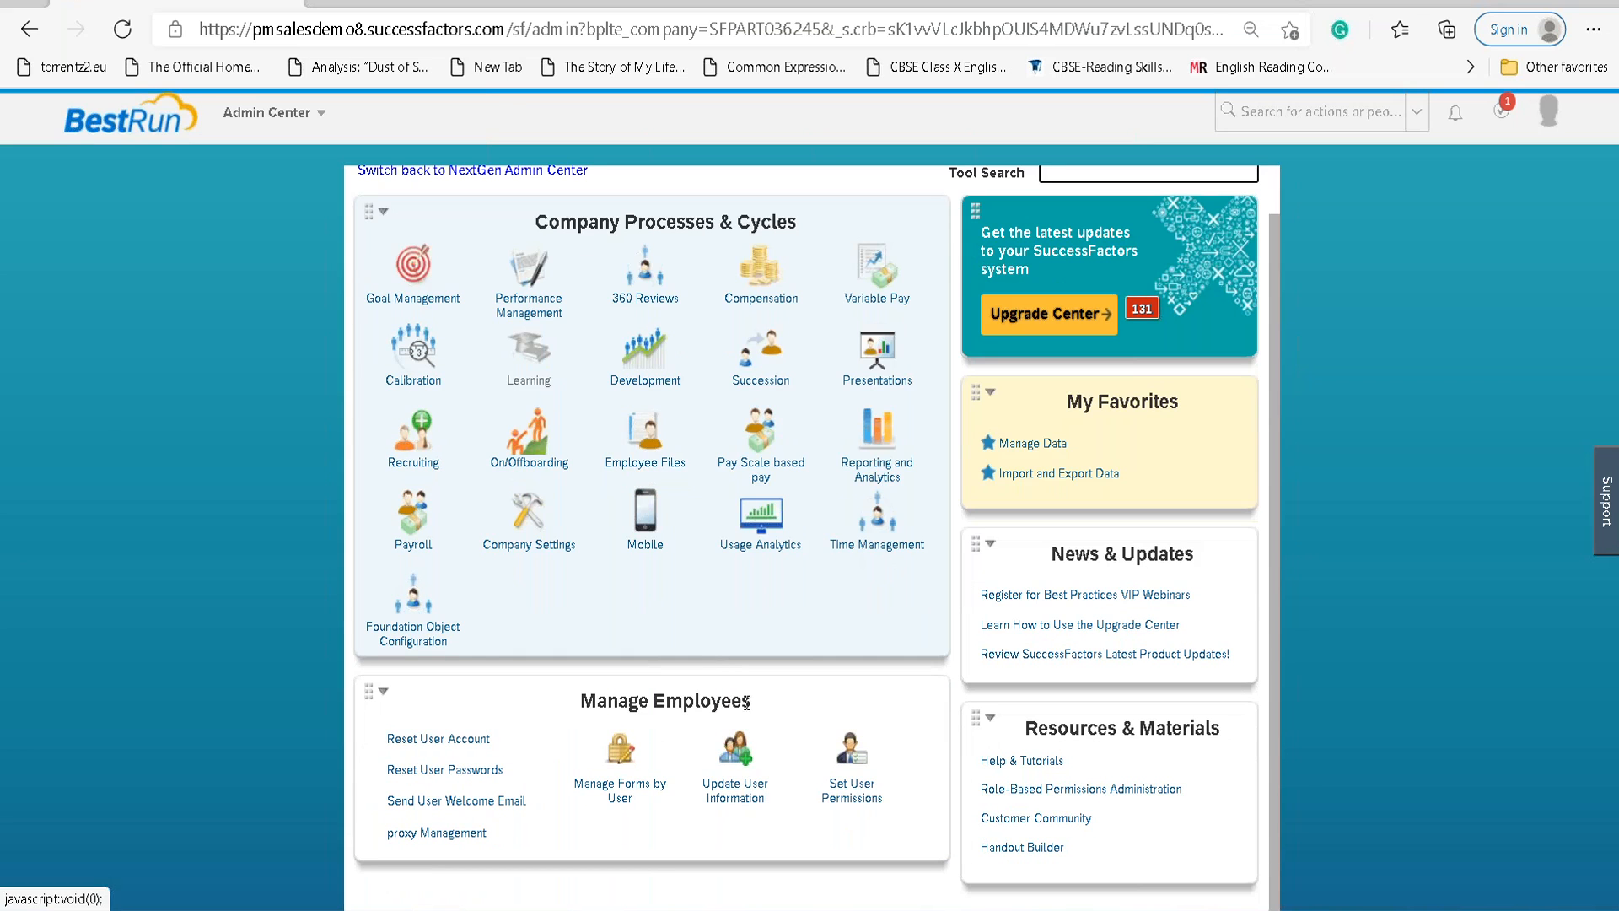
Expand Update User Information and star Add New Employee as a favorite.
click(749, 760)
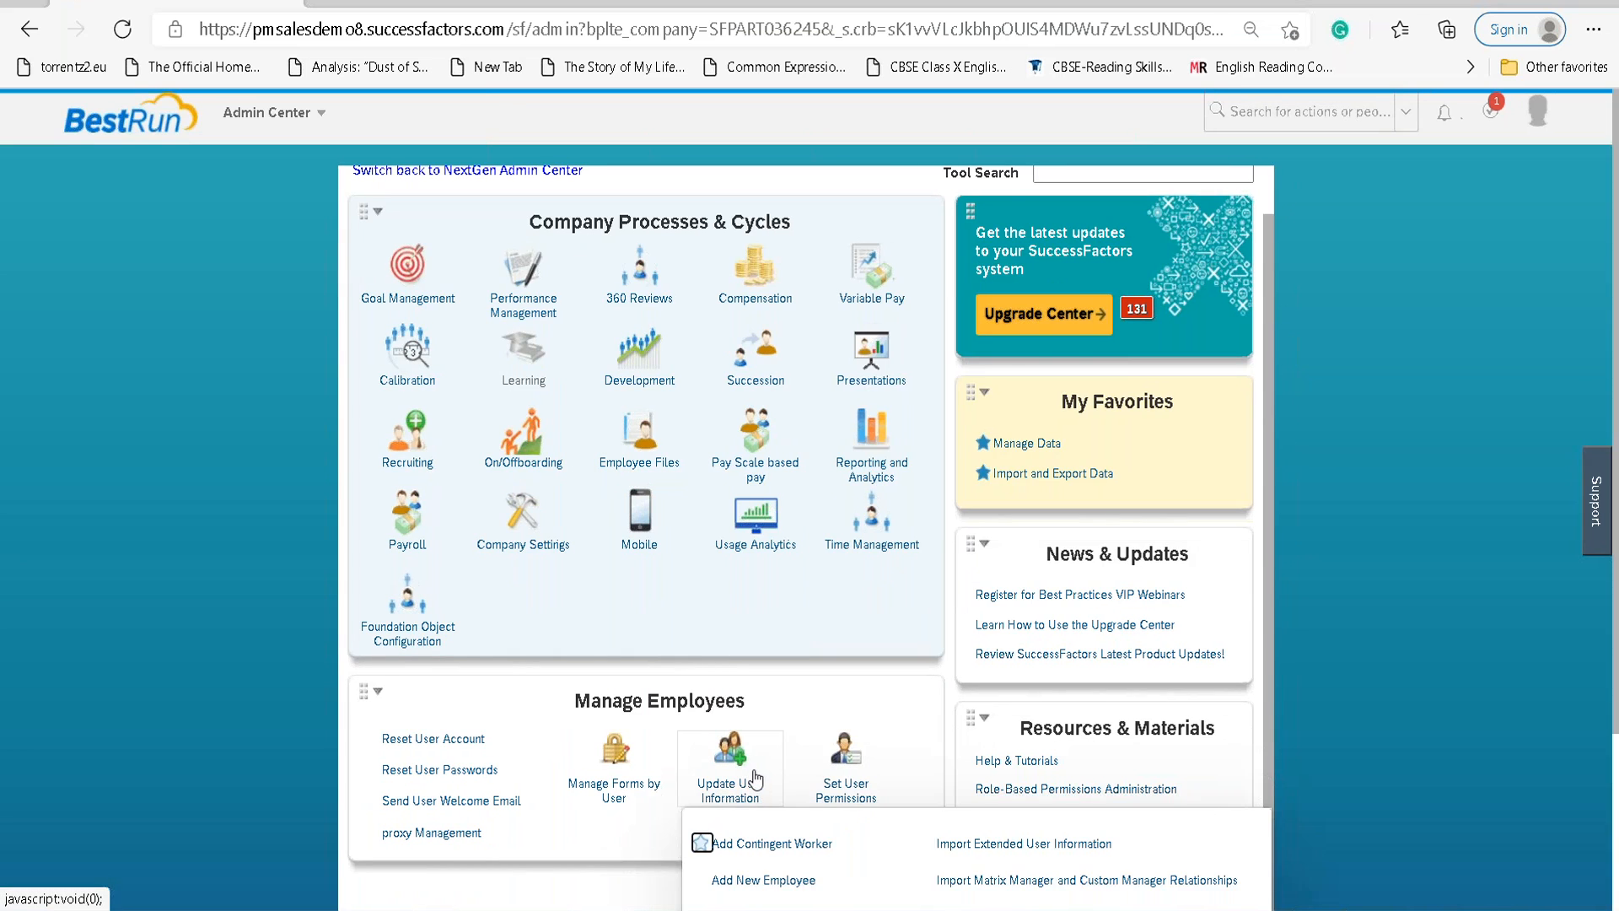
scroll(746, 742, down, 3)
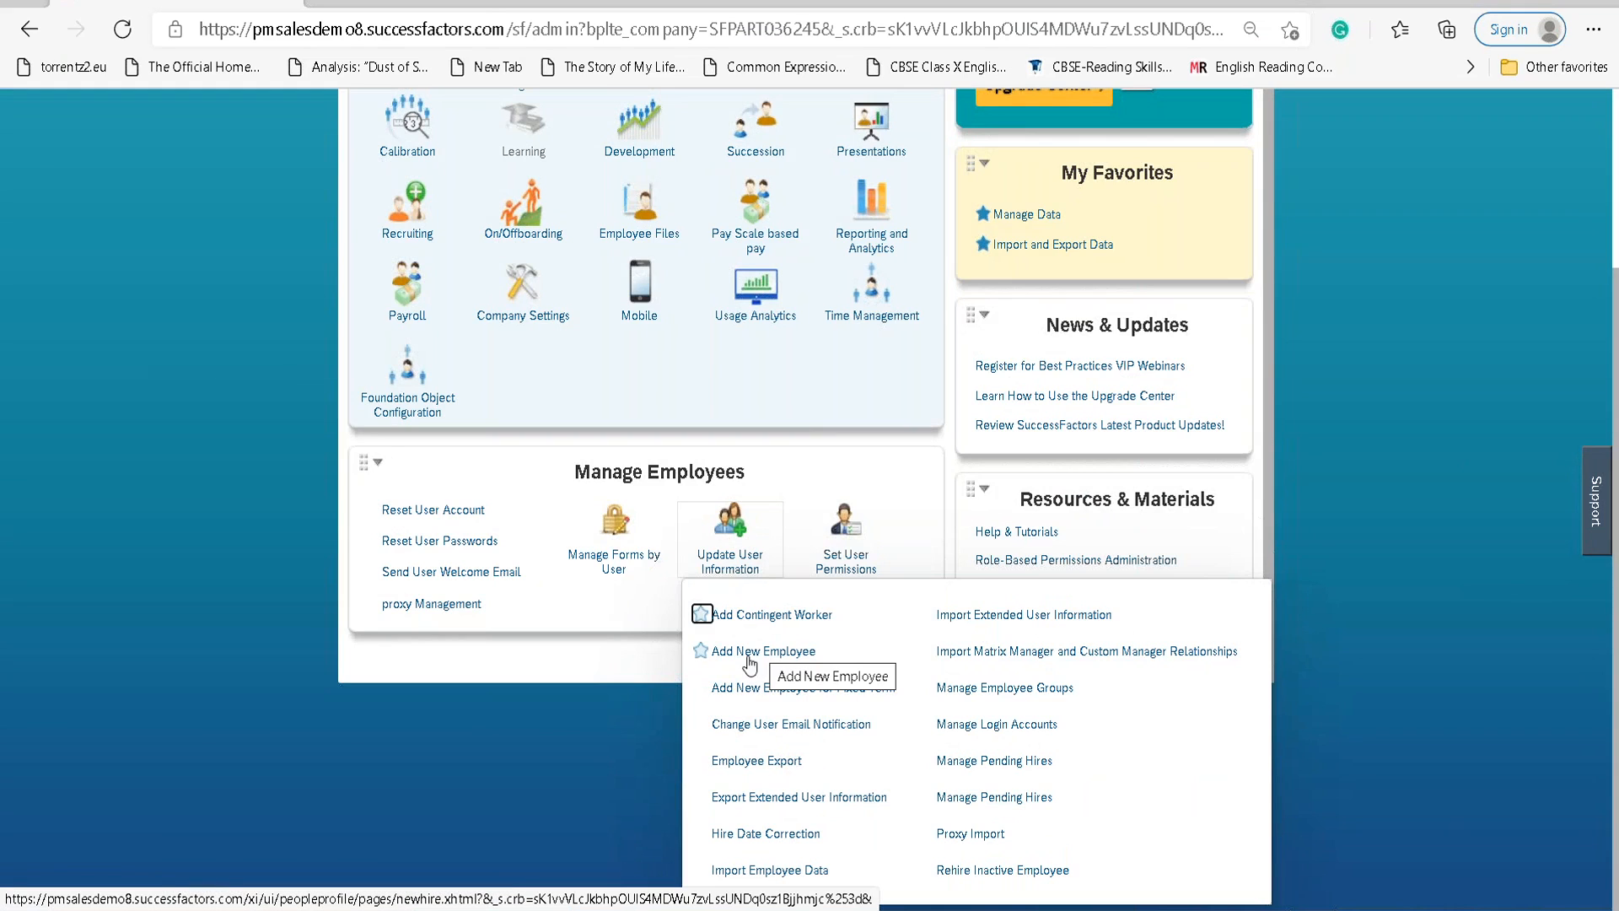
click(702, 653)
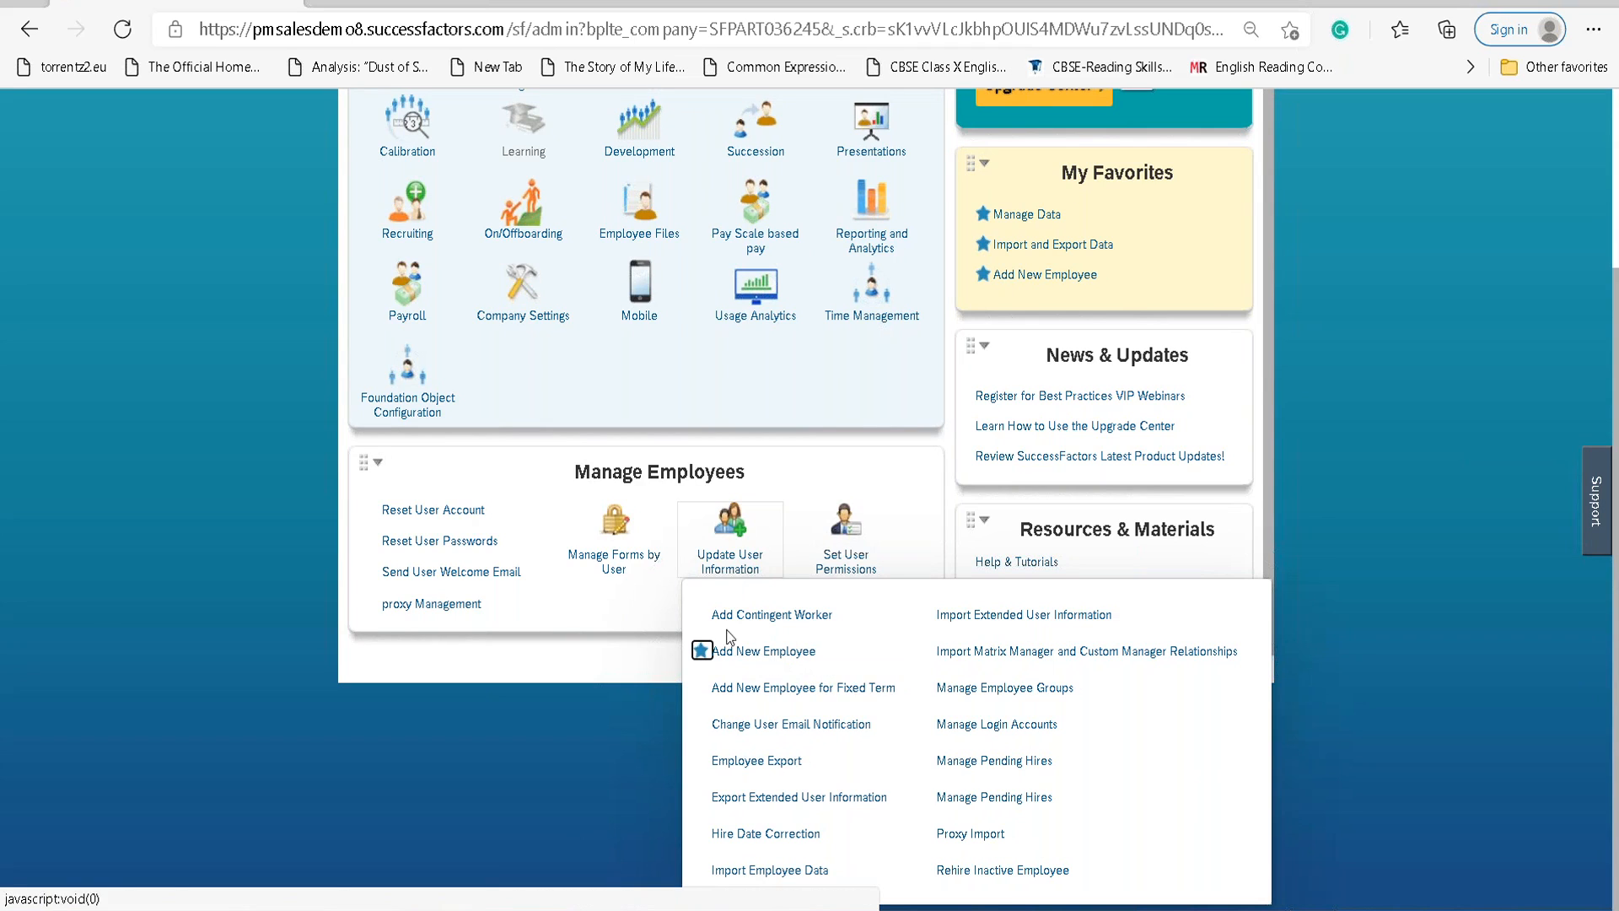
scroll(666, 548, up, 3)
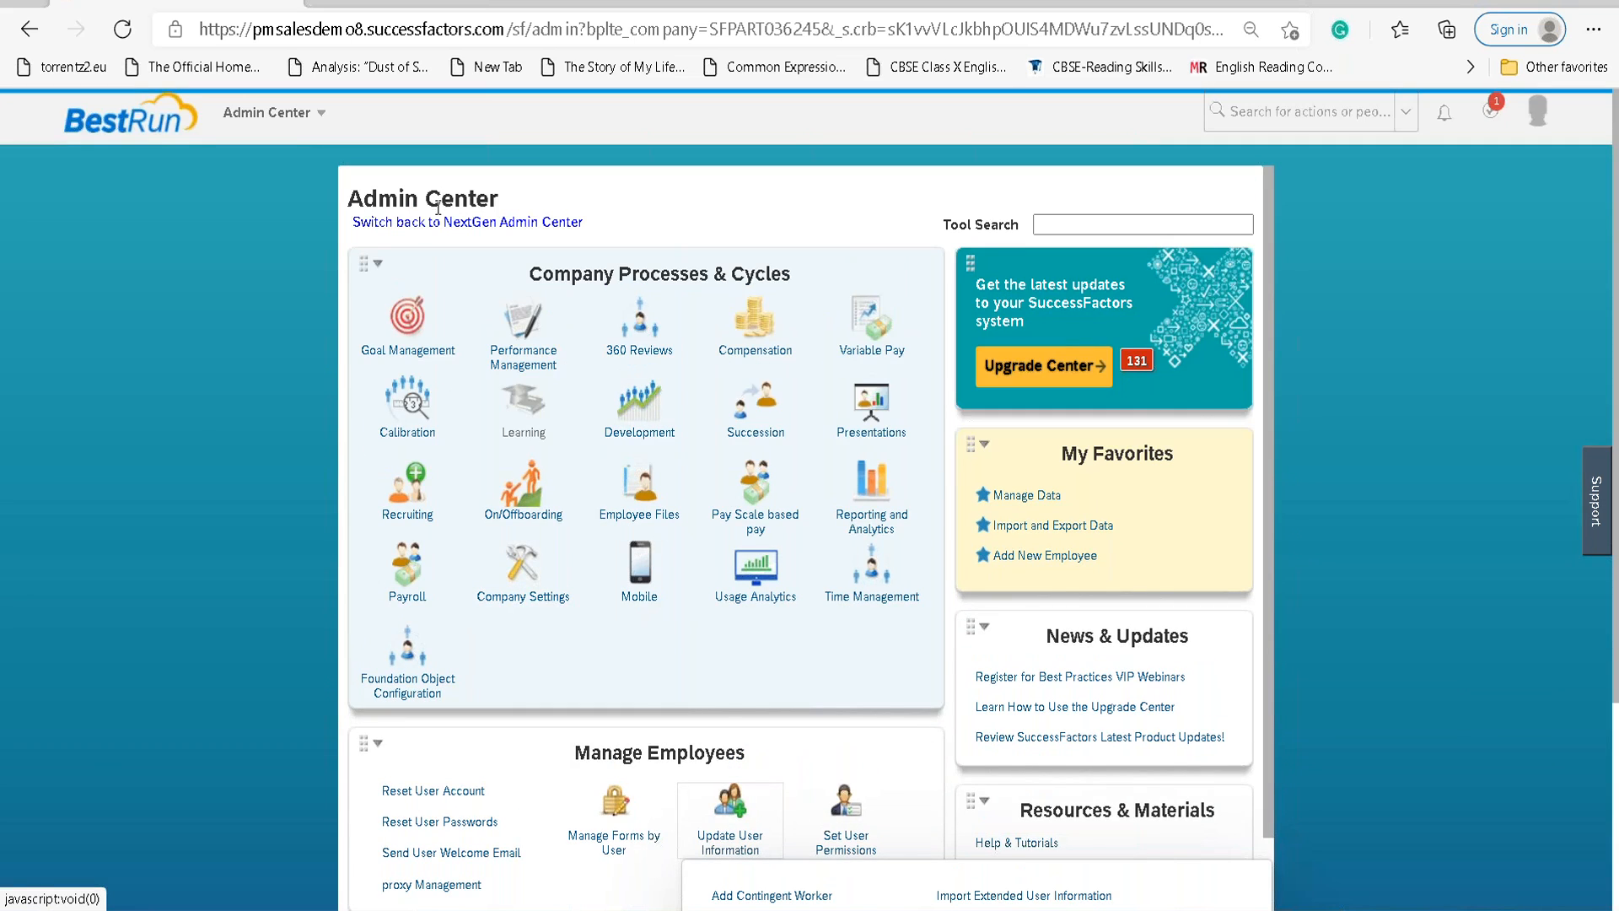
scroll(582, 410, down, 3)
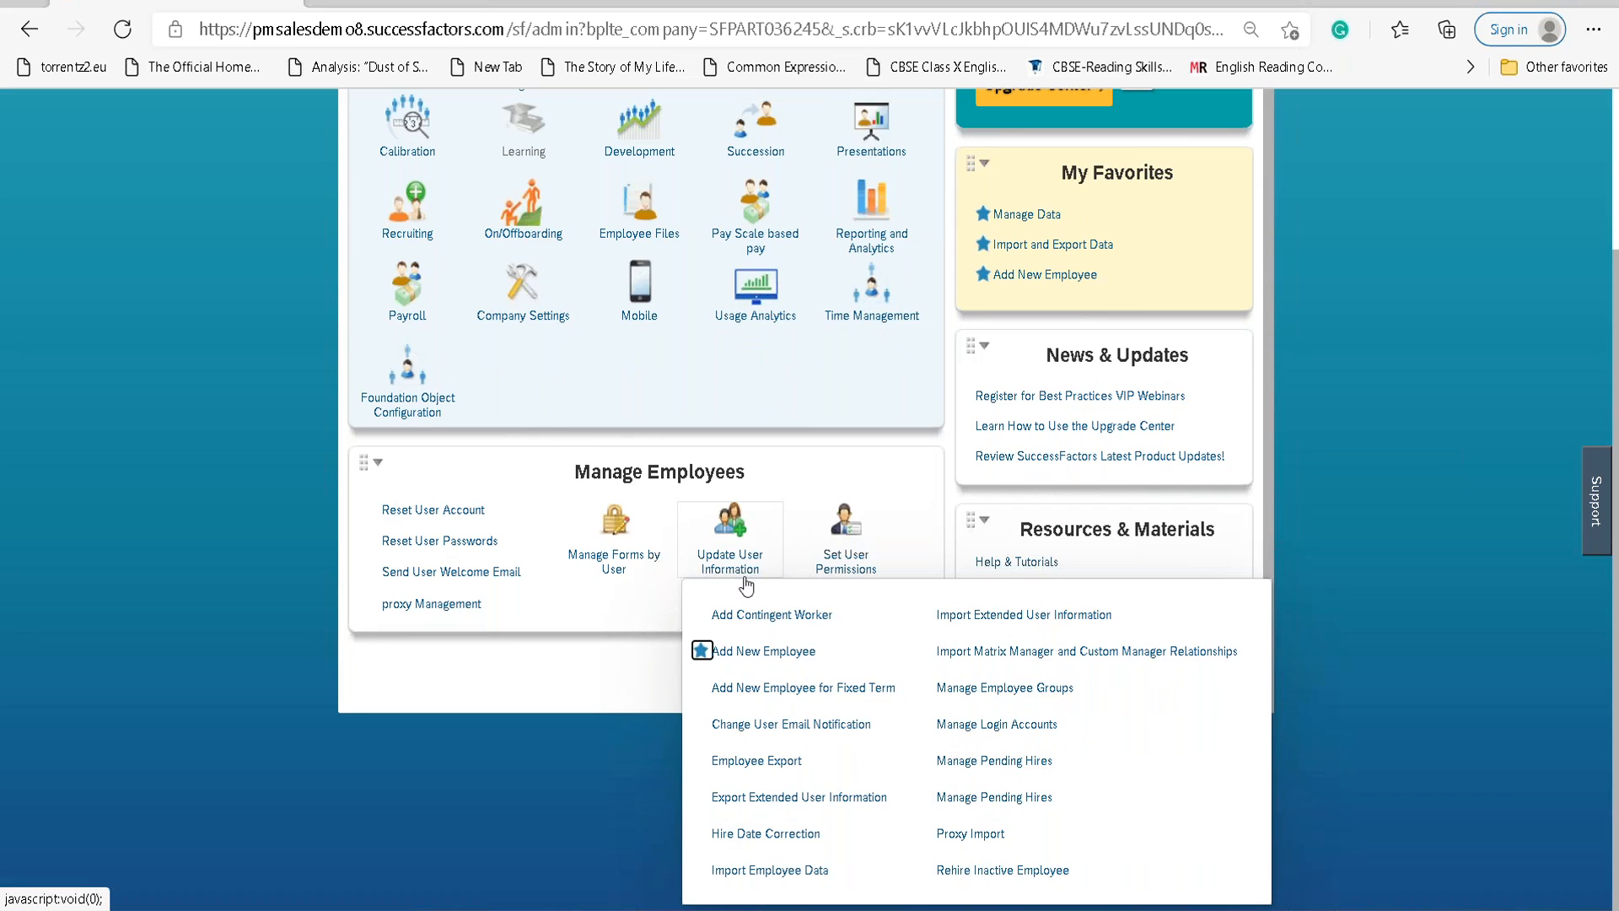
click(581, 474)
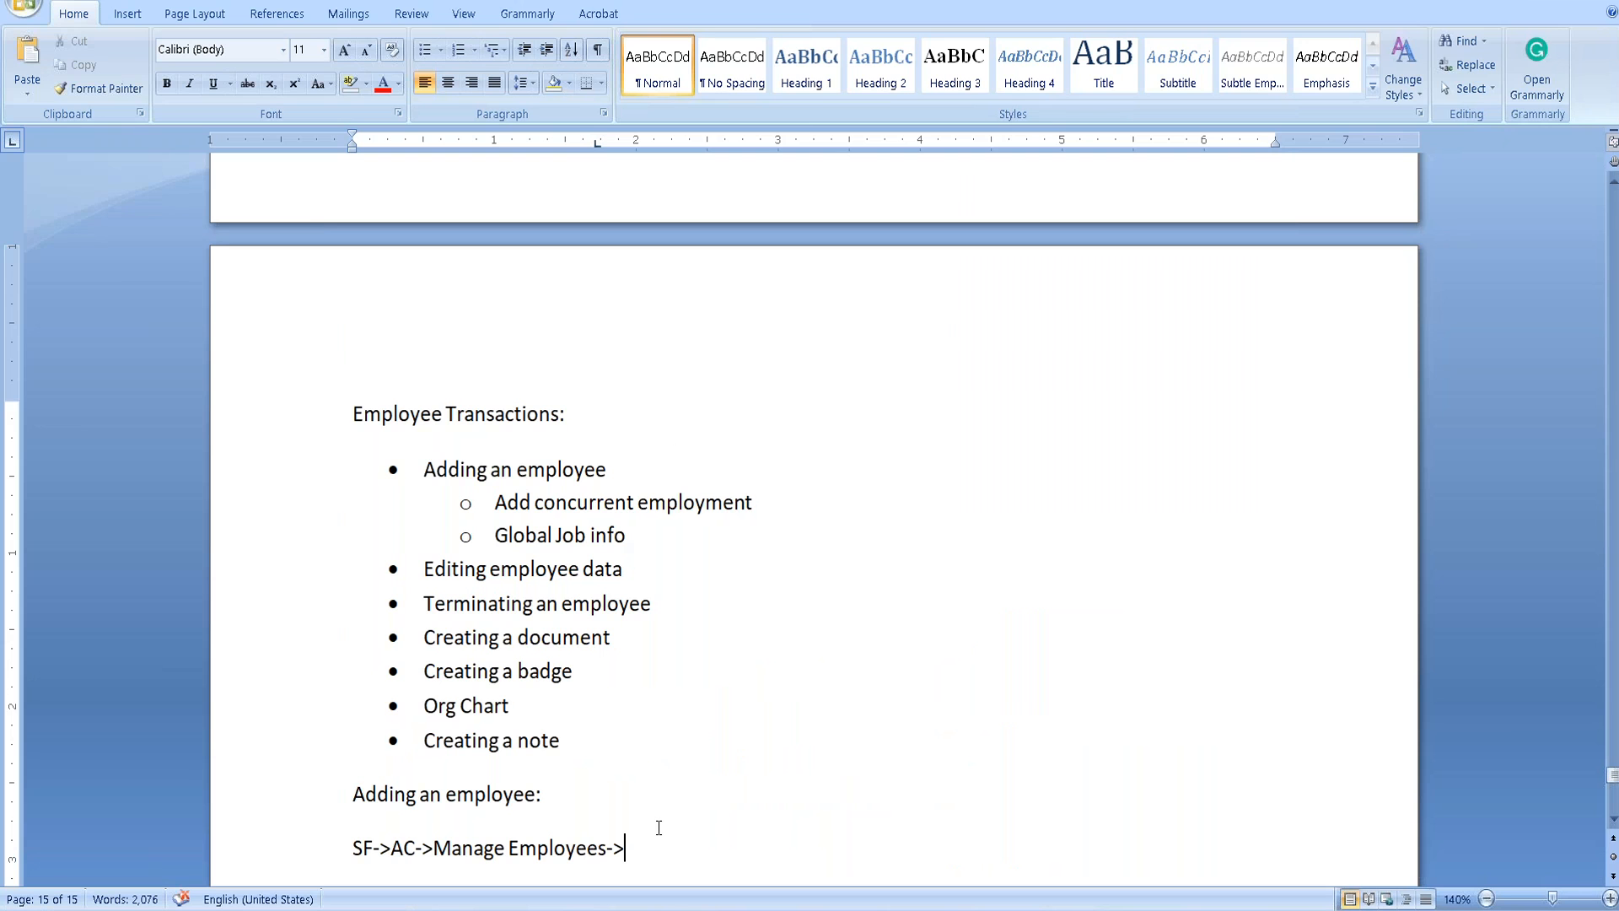
Append 'Manage employees->Update user information' to the Word navigation path.
key(alt+Tab)
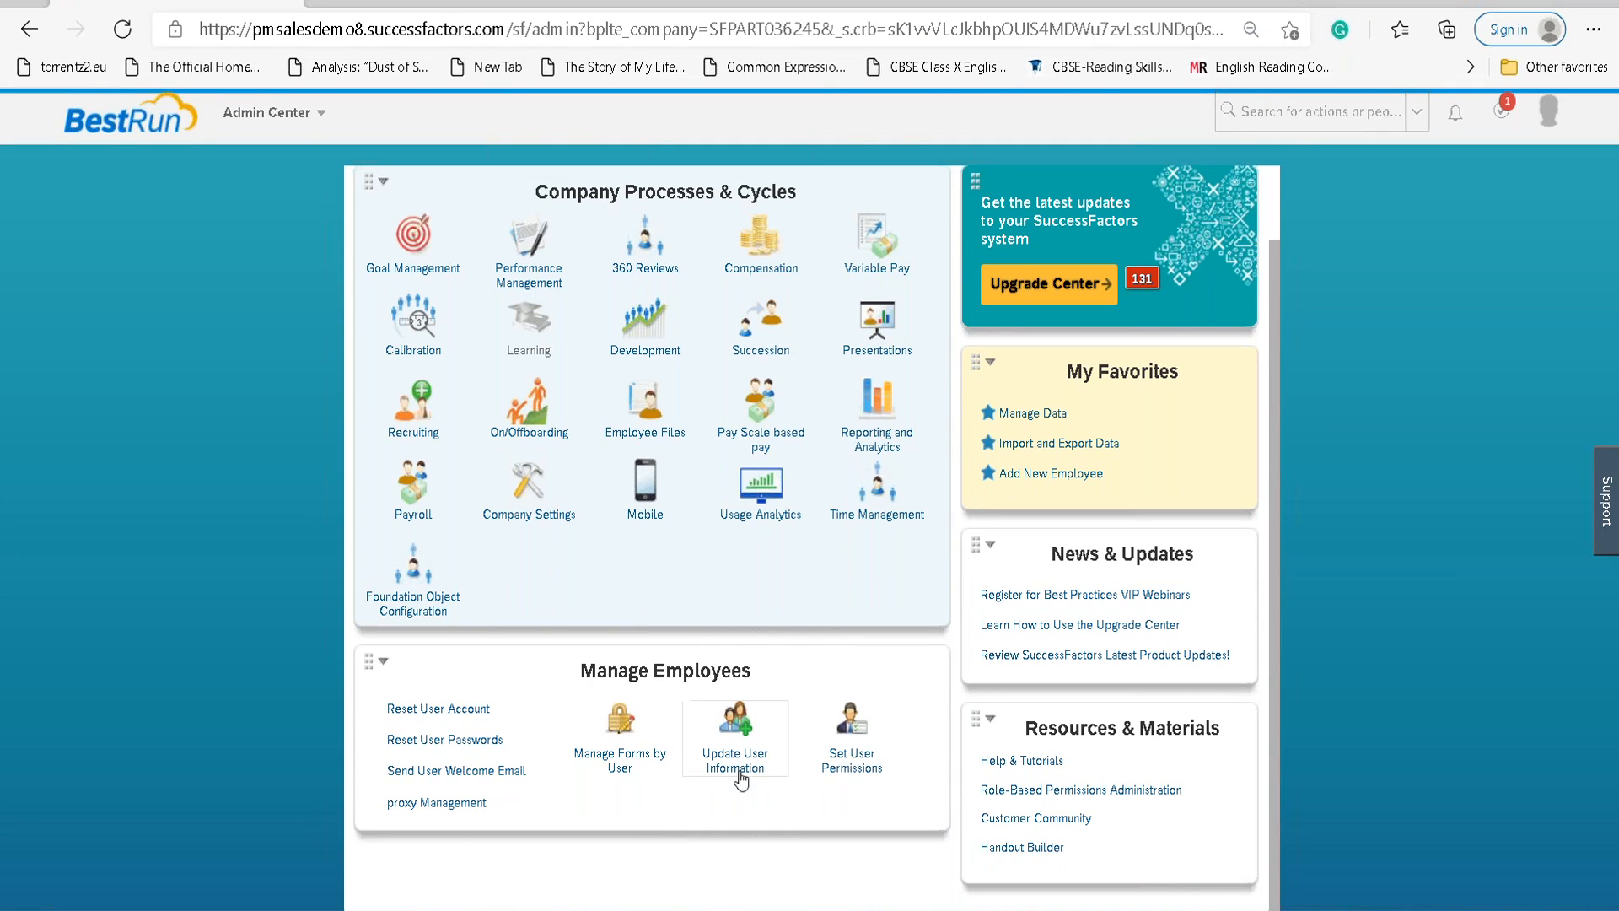
key(alt+Tab)
text(Maang)
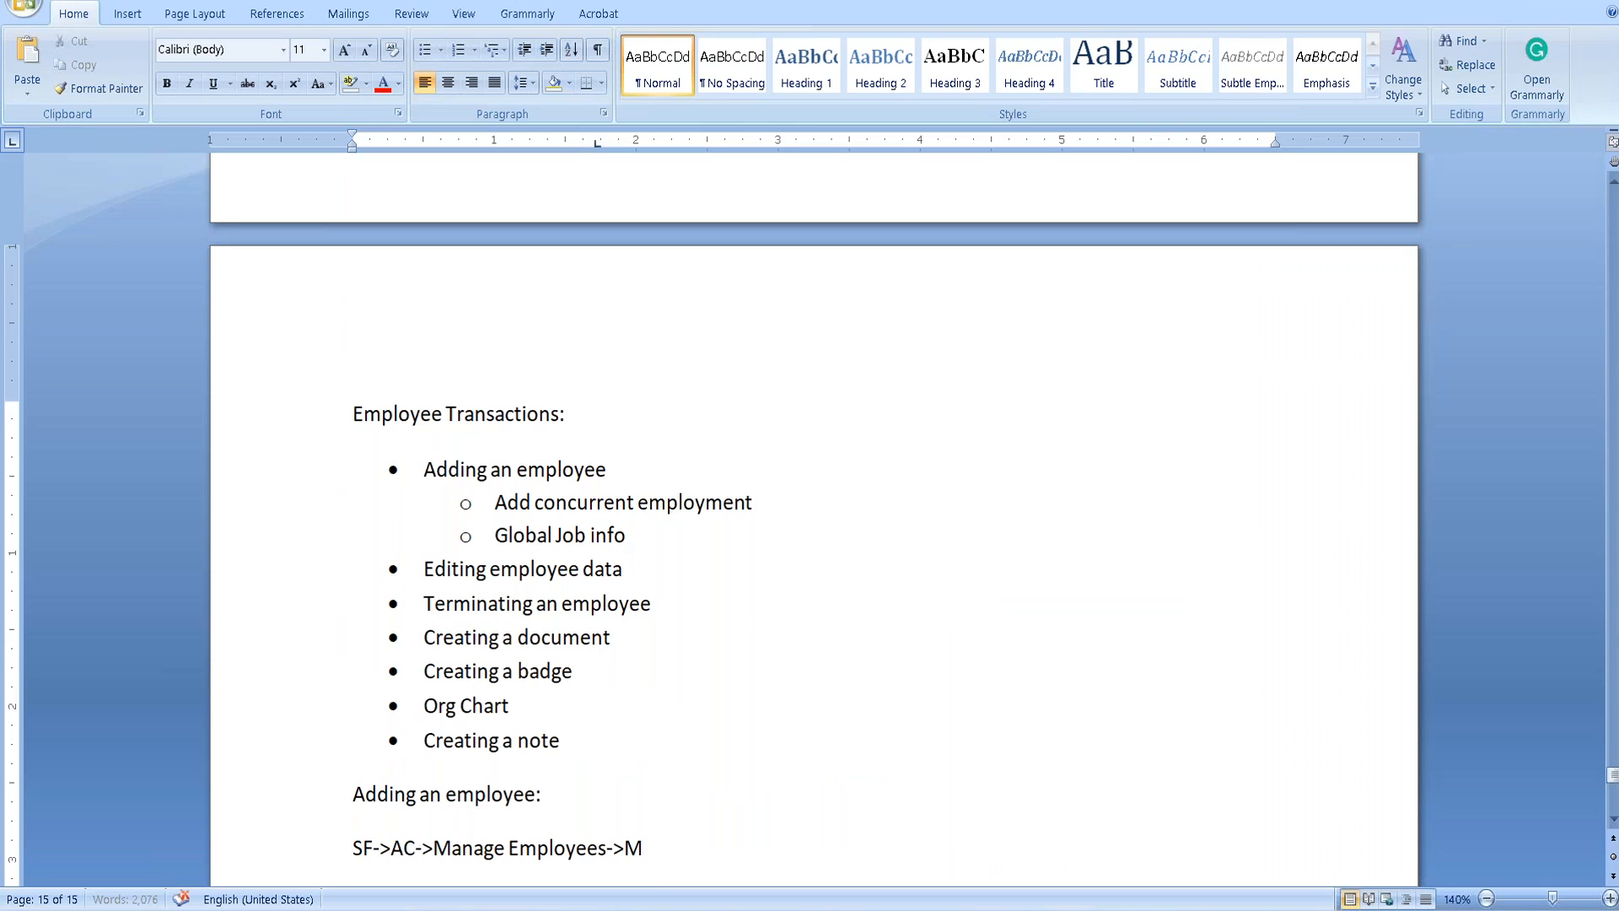
key(BackSpace)
key(BackSpace)
key(BackSpace)
text(nae)
key(BackSpace)
text(ge employee)
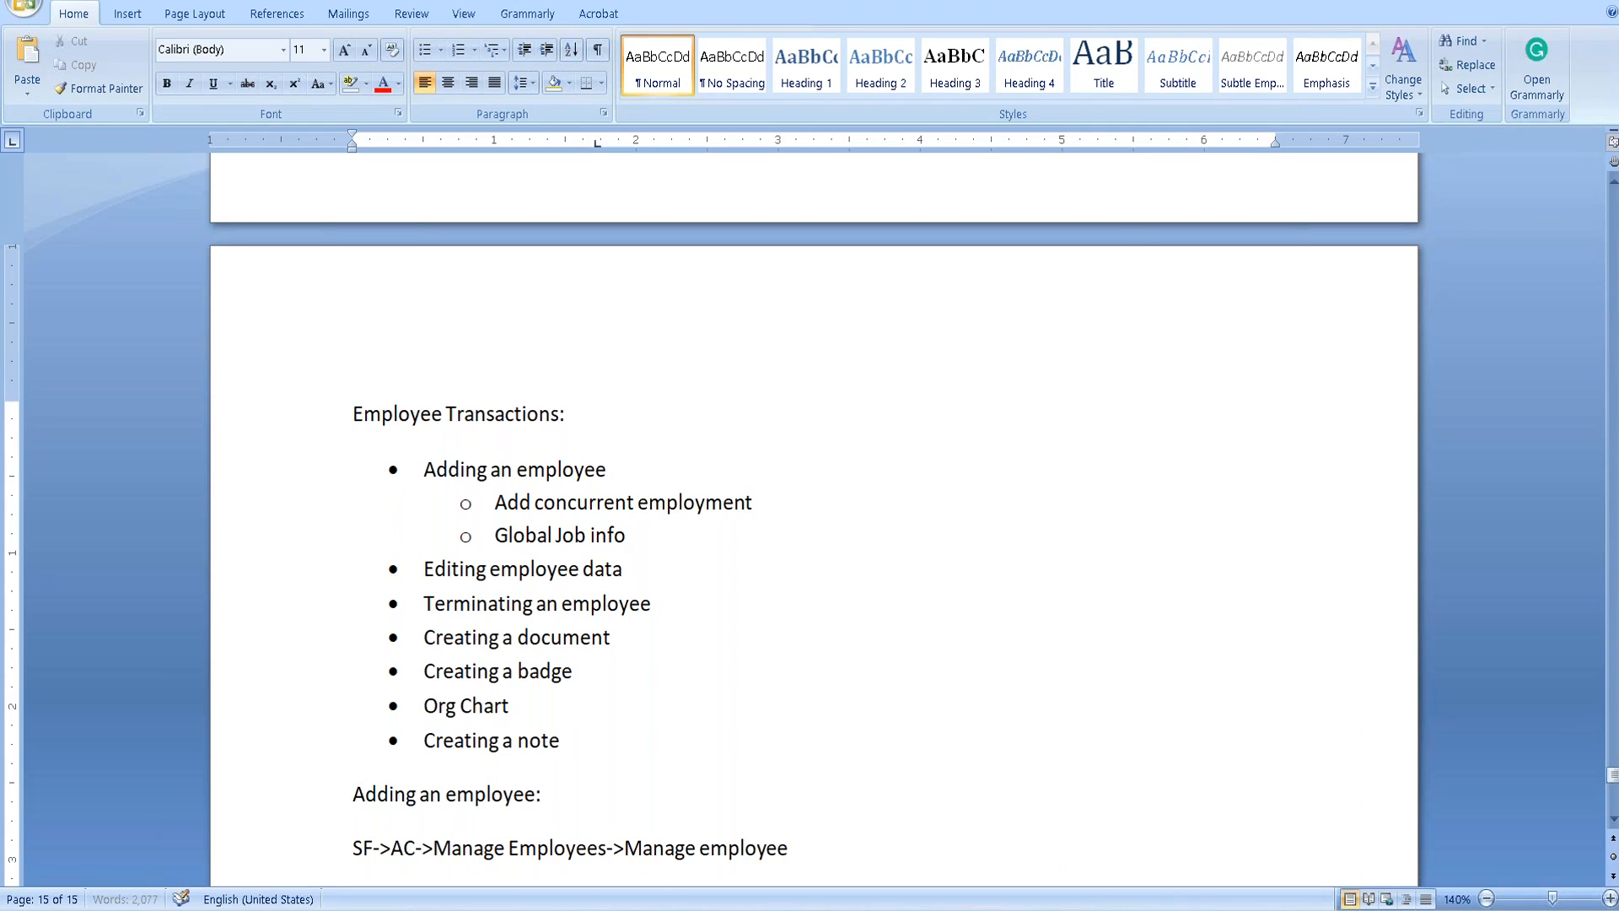
text(s->Updat)
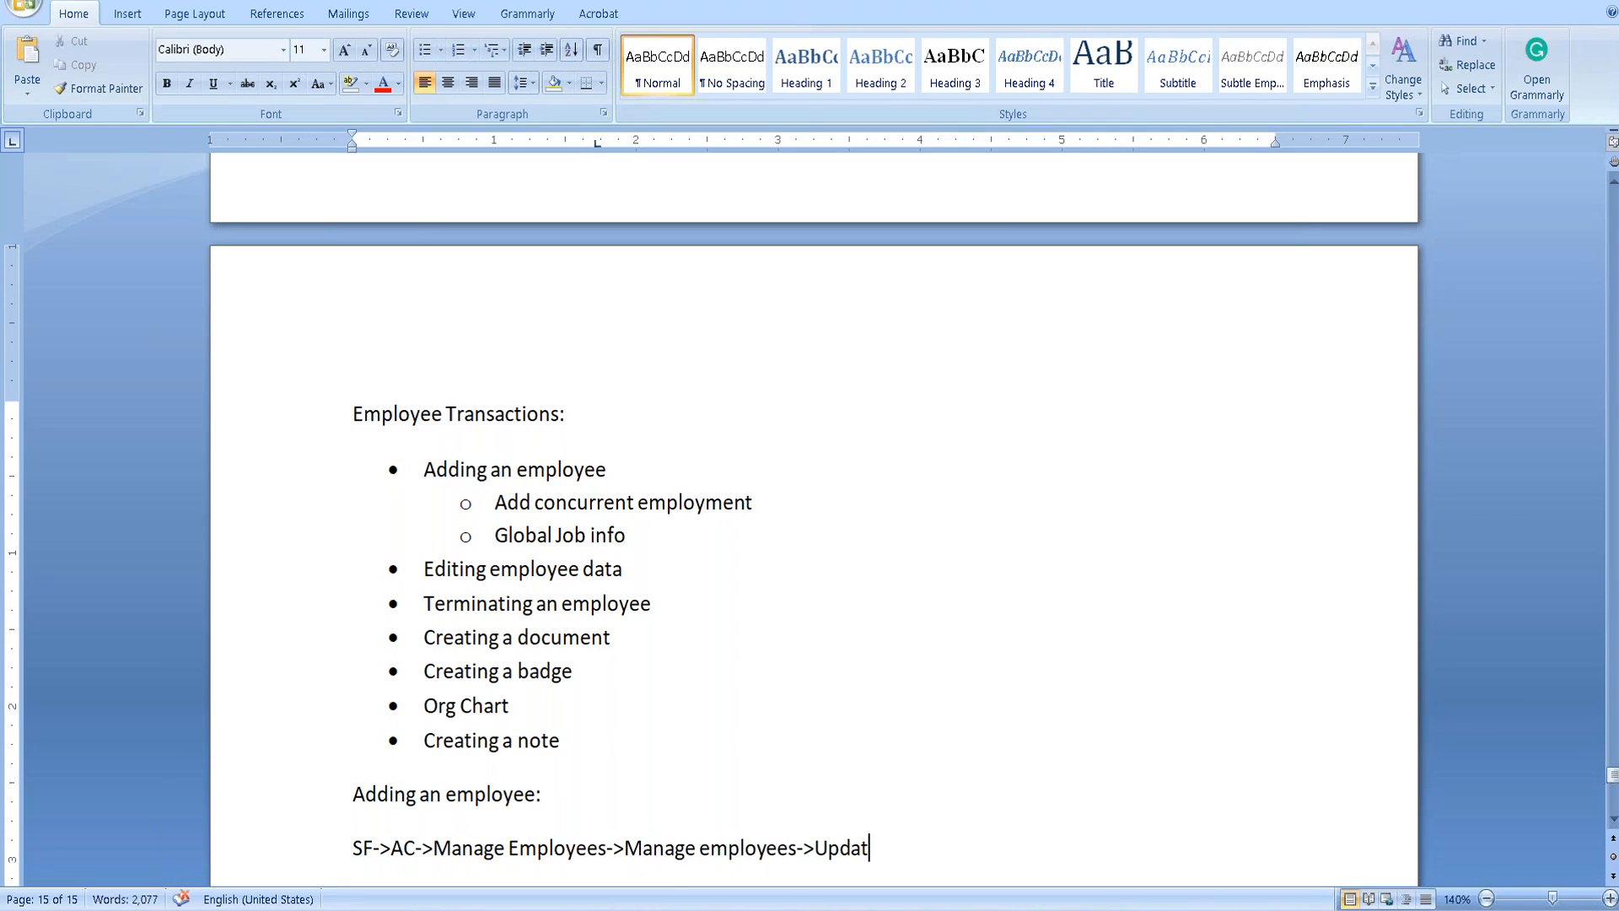
text(e user information)
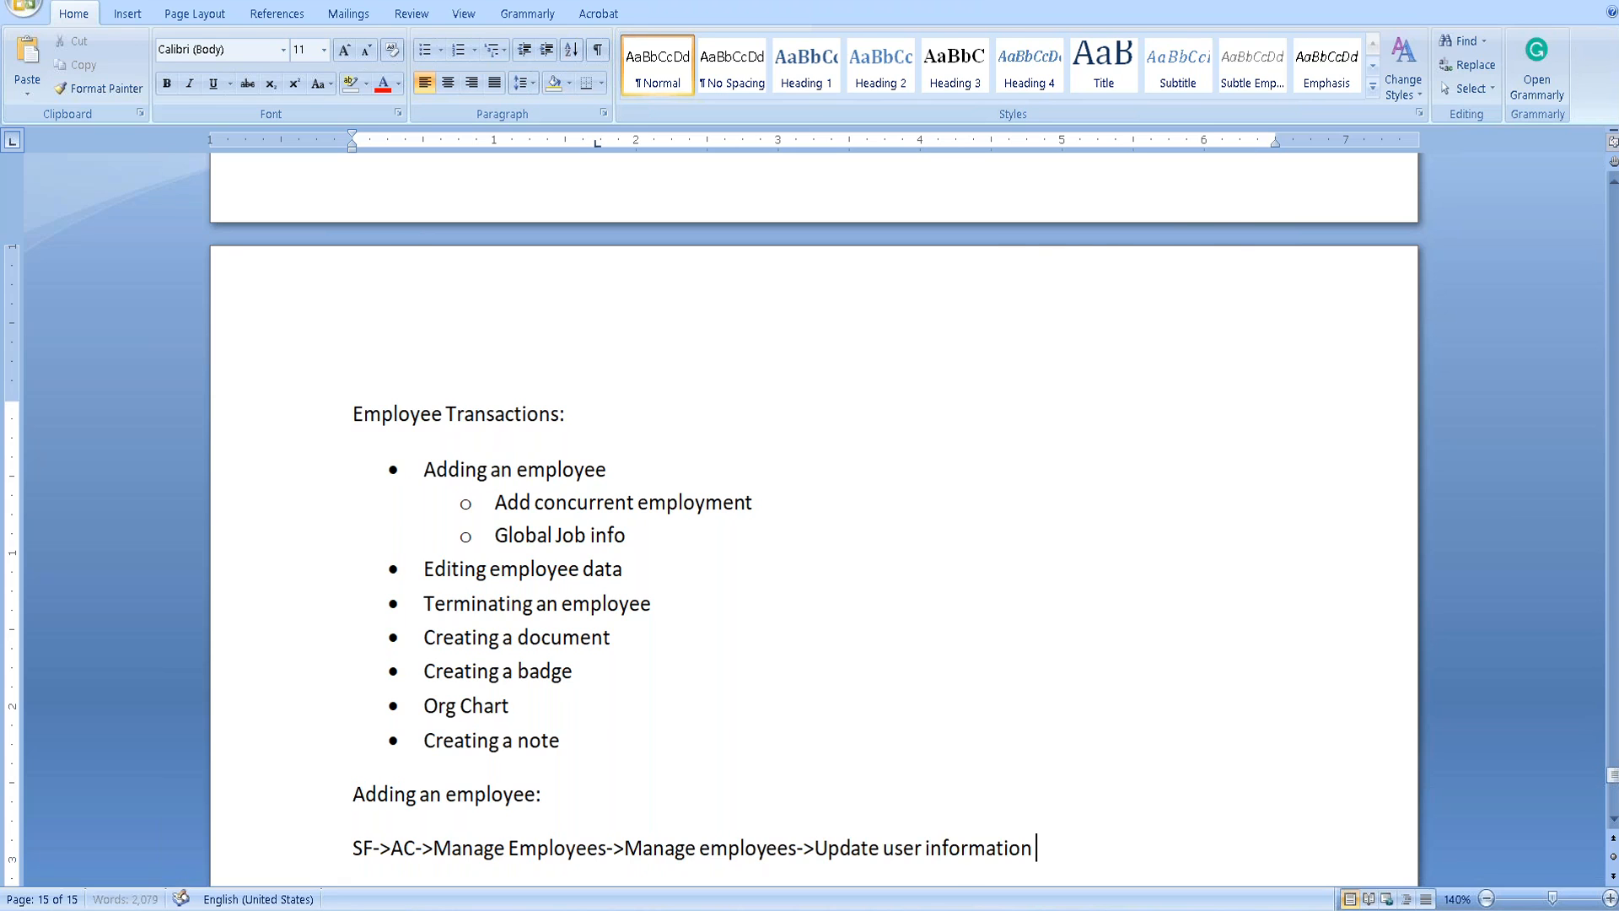
key(alt+Tab)
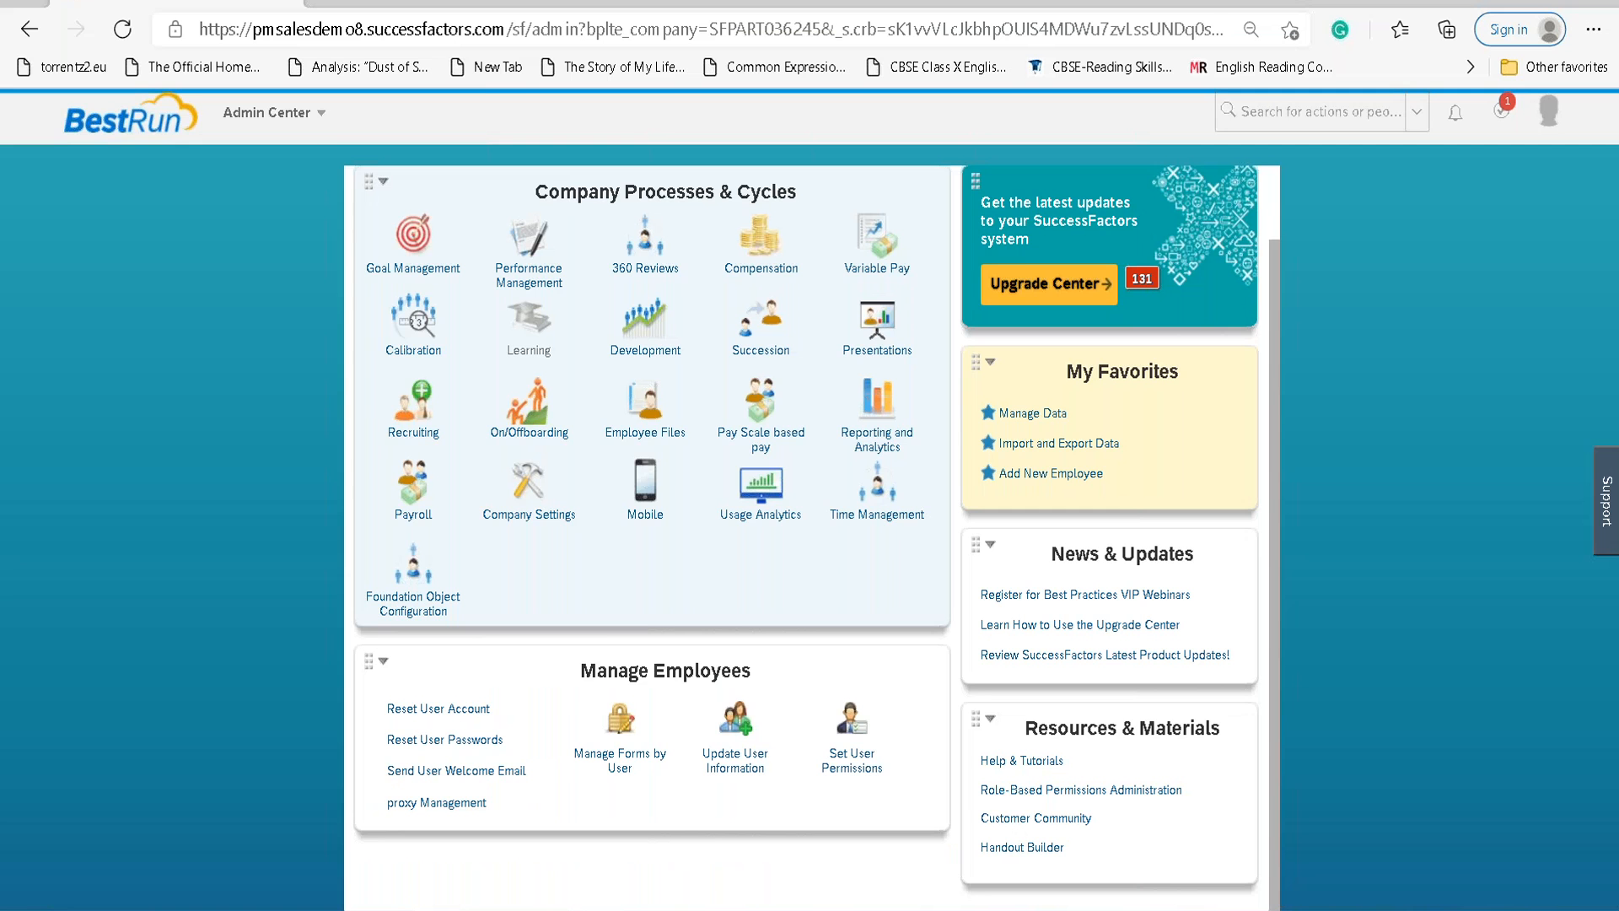
Append '->Add new employee' to the end of the Word navigation path.
key(alt+Tab)
text(->Ad)
text(d a ne)
key(BackSpace)
key(BackSpace)
key(BackSpace)
key(BackSpace)
key(BackSpace)
text(new employees)
key(BackSpace)
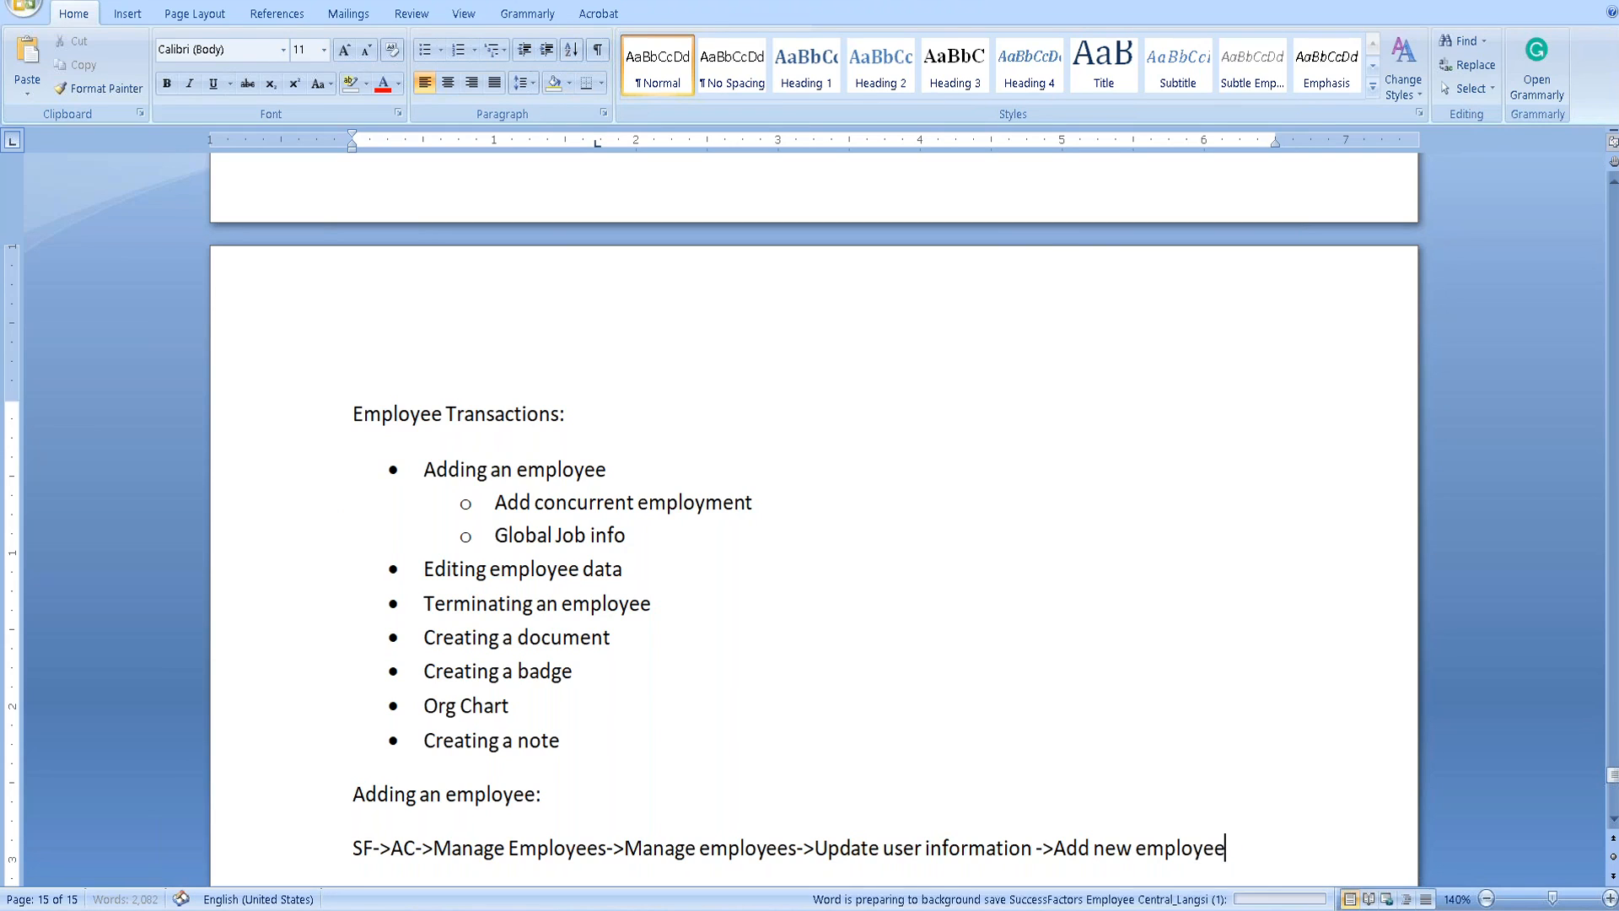
key(alt+Tab)
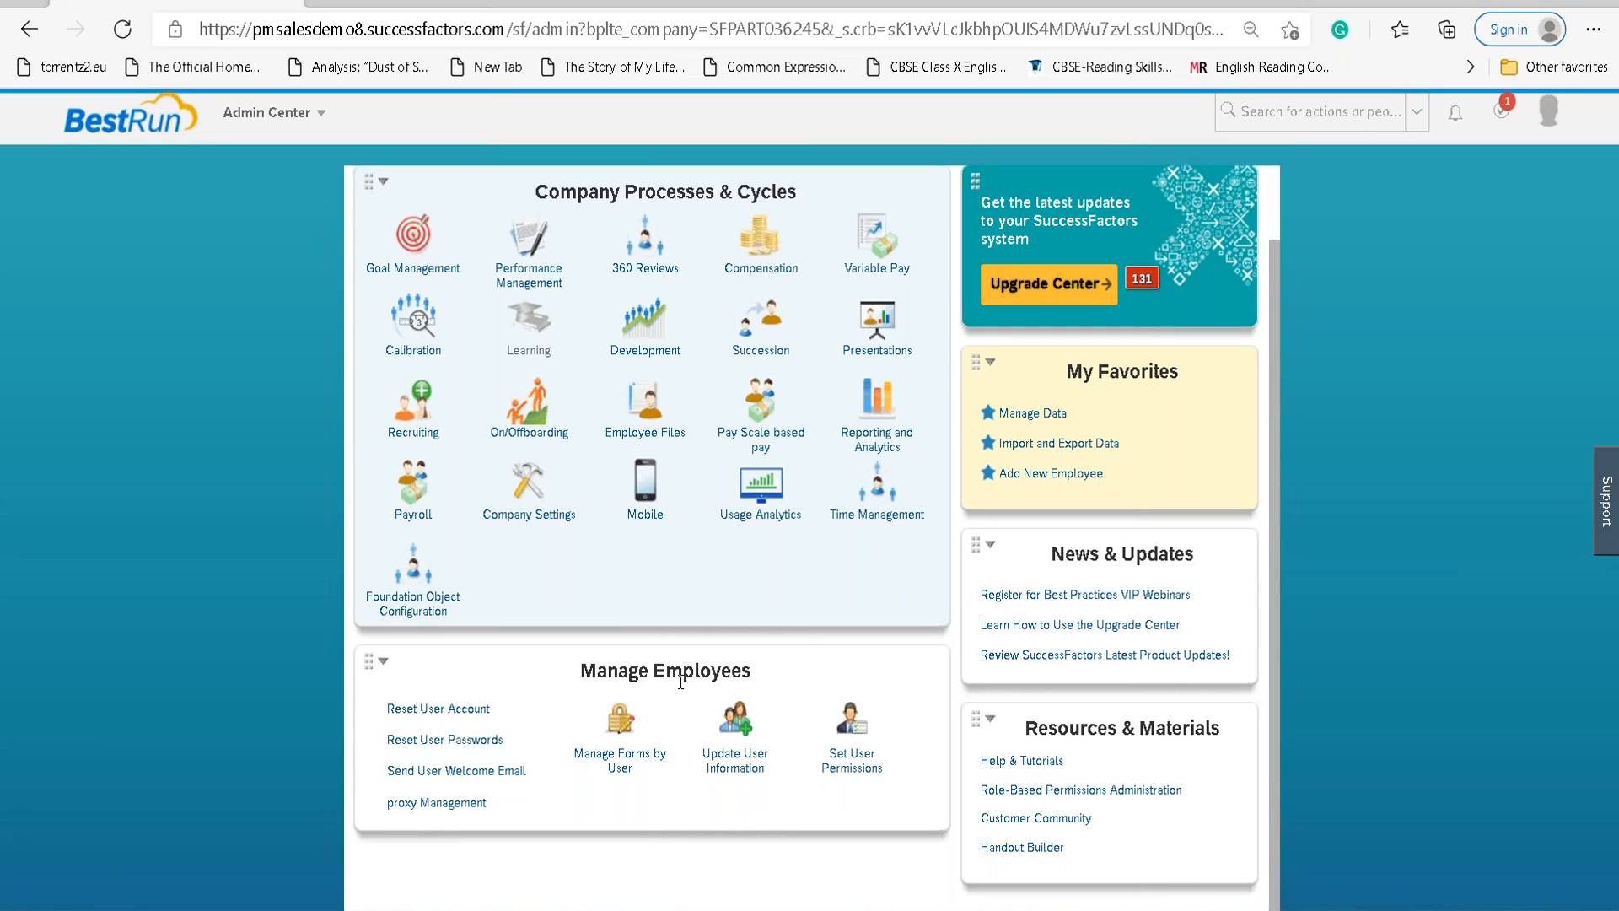
Select 'Manage employees->' in the note, then open Add New Employee under Update User Information.
key(alt+Tab)
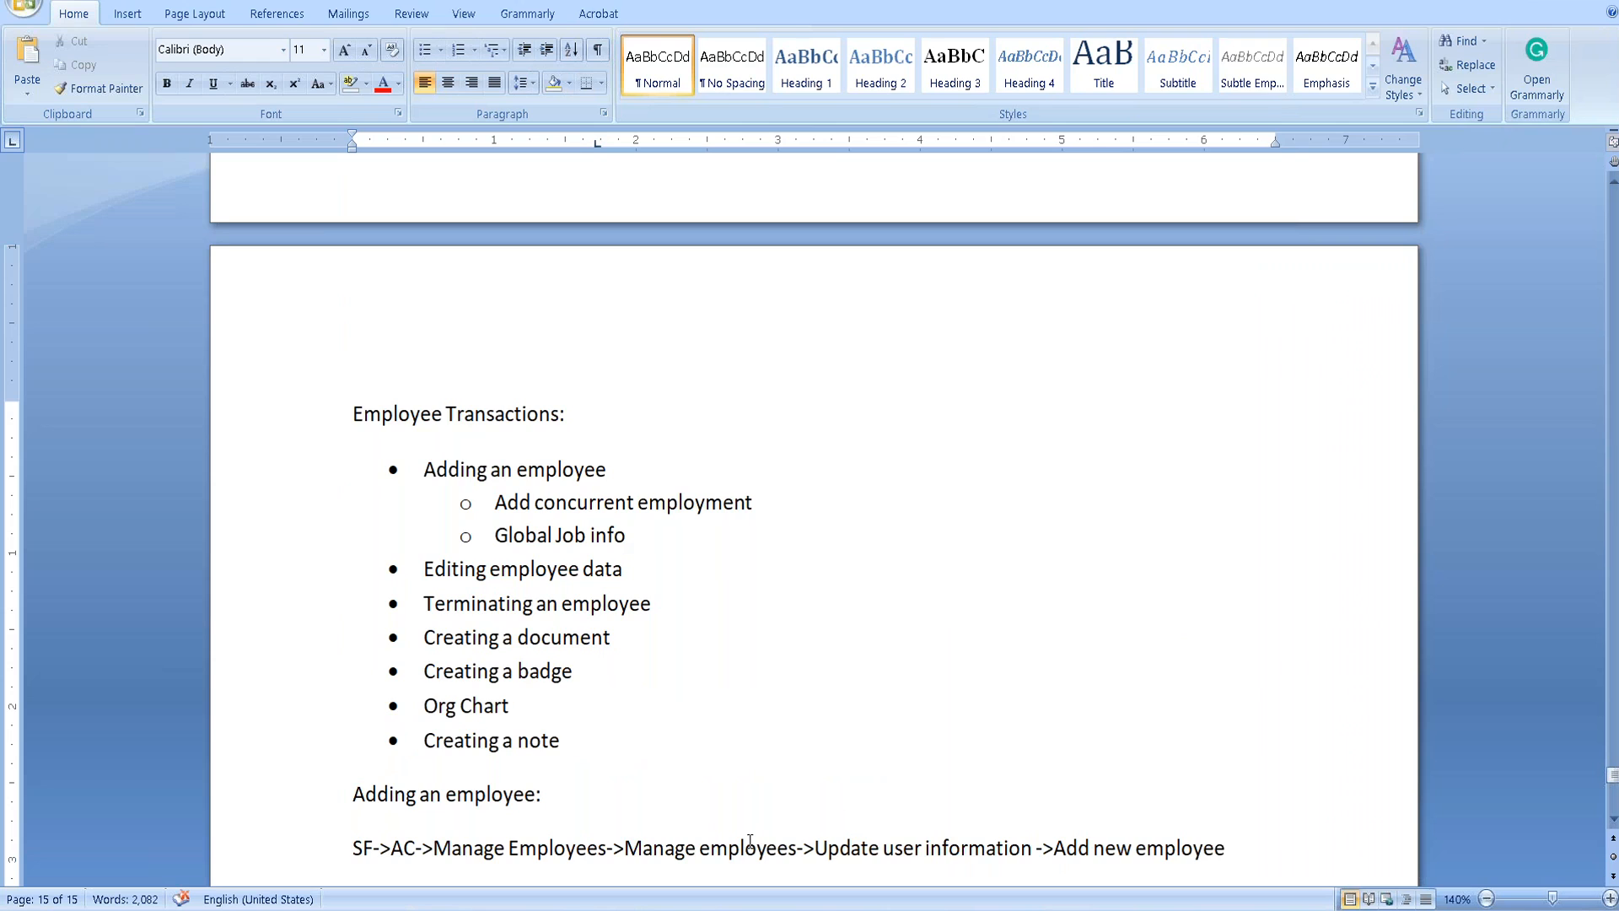
click(631, 849)
drag(640, 849, 804, 845)
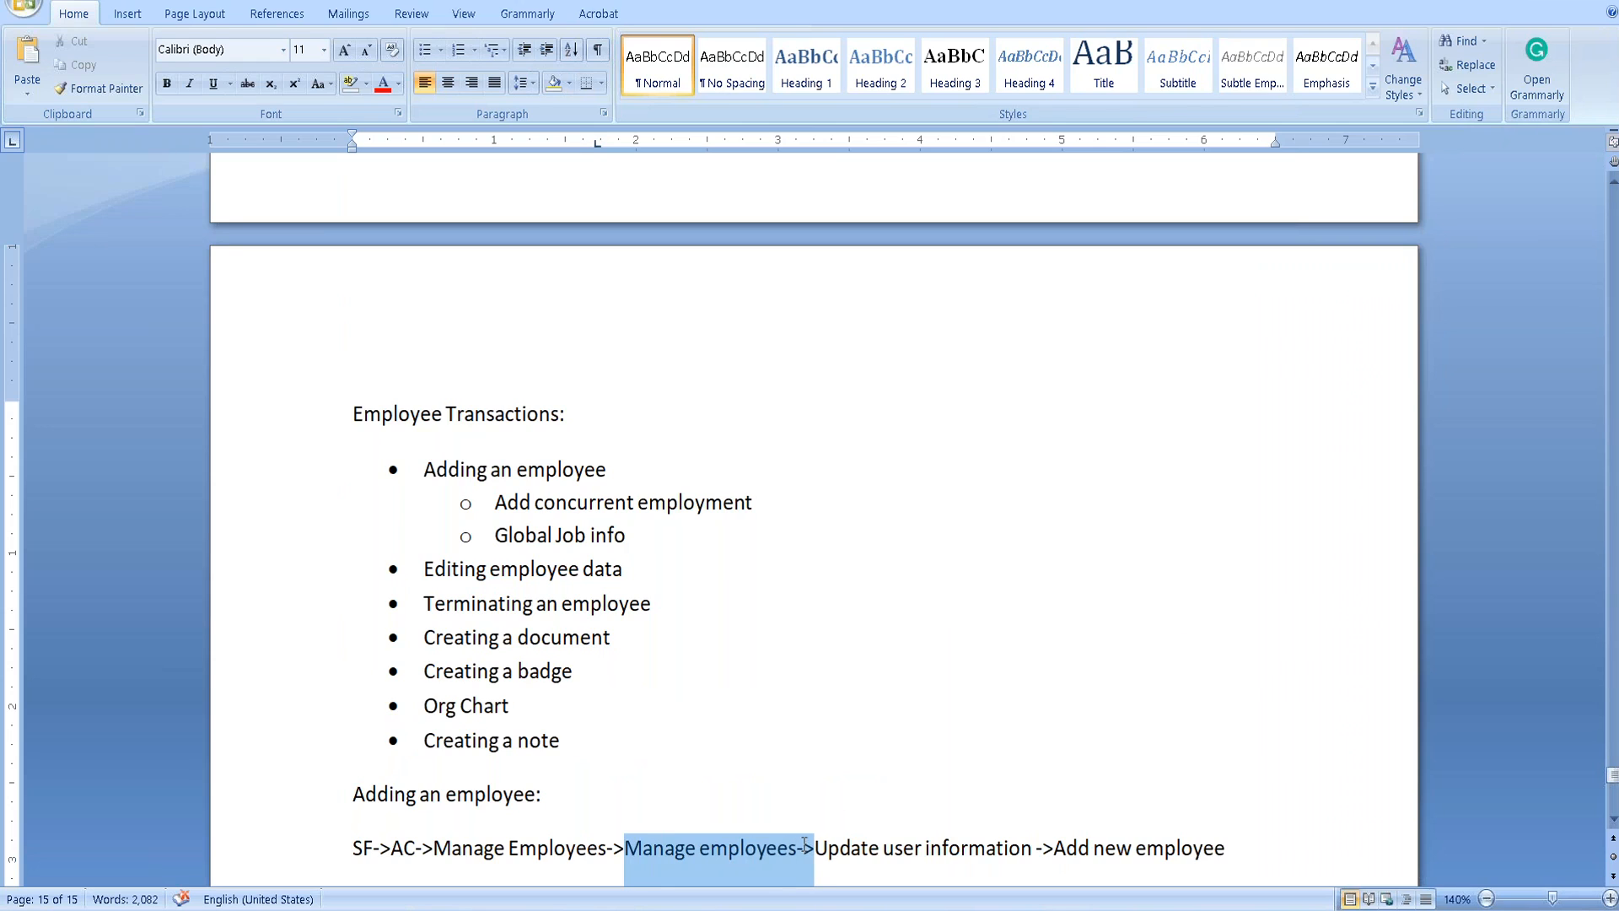
key(alt+Tab)
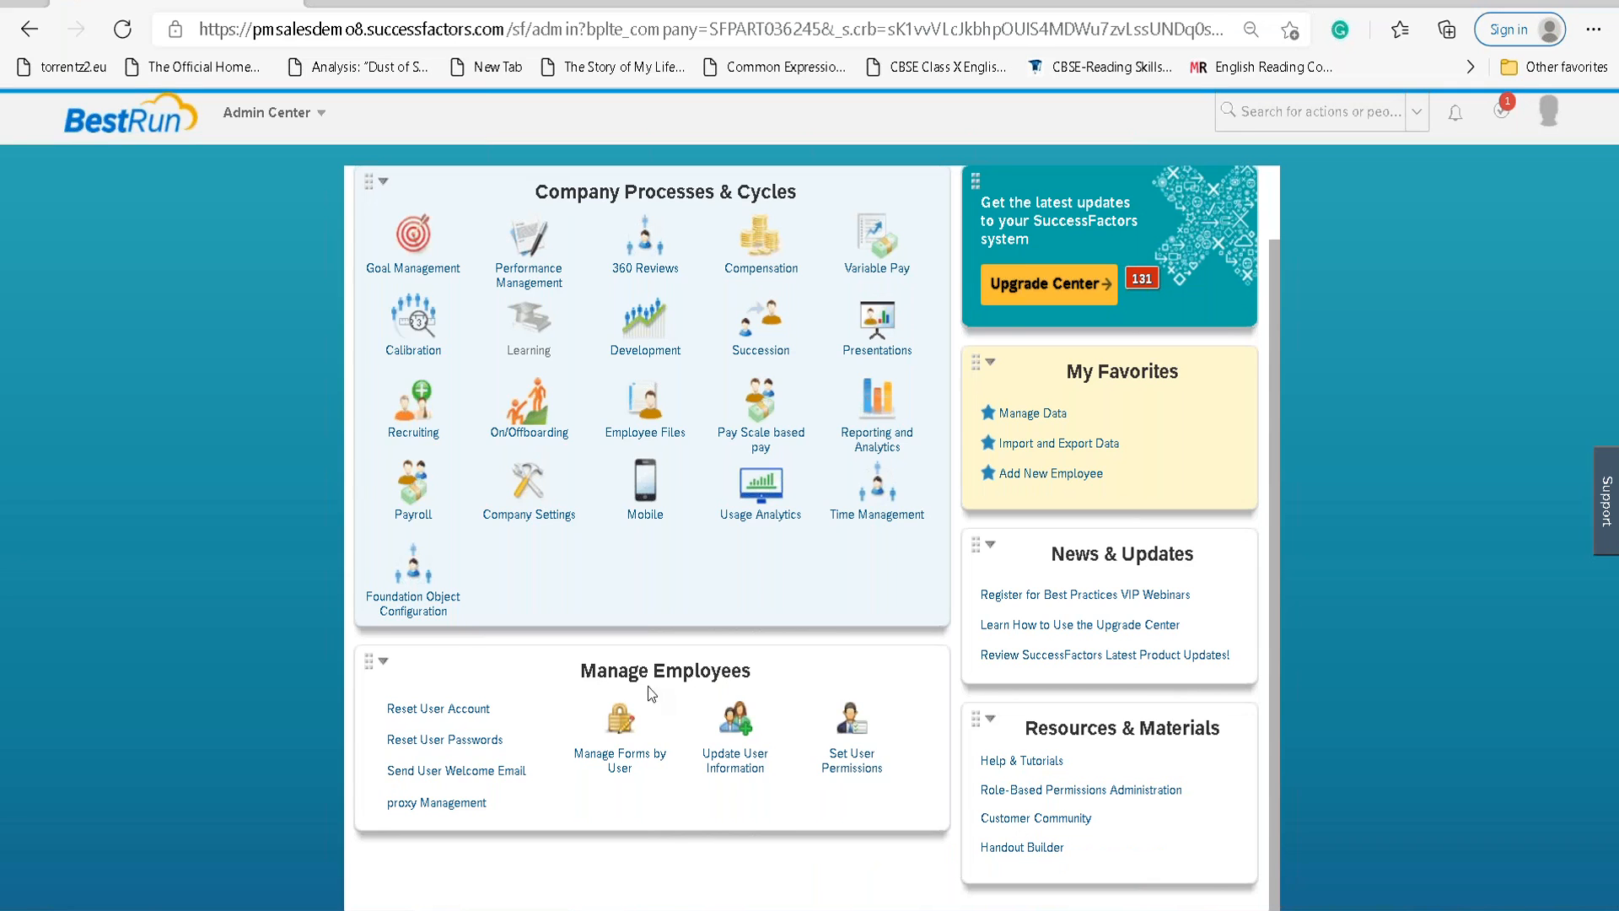
click(748, 751)
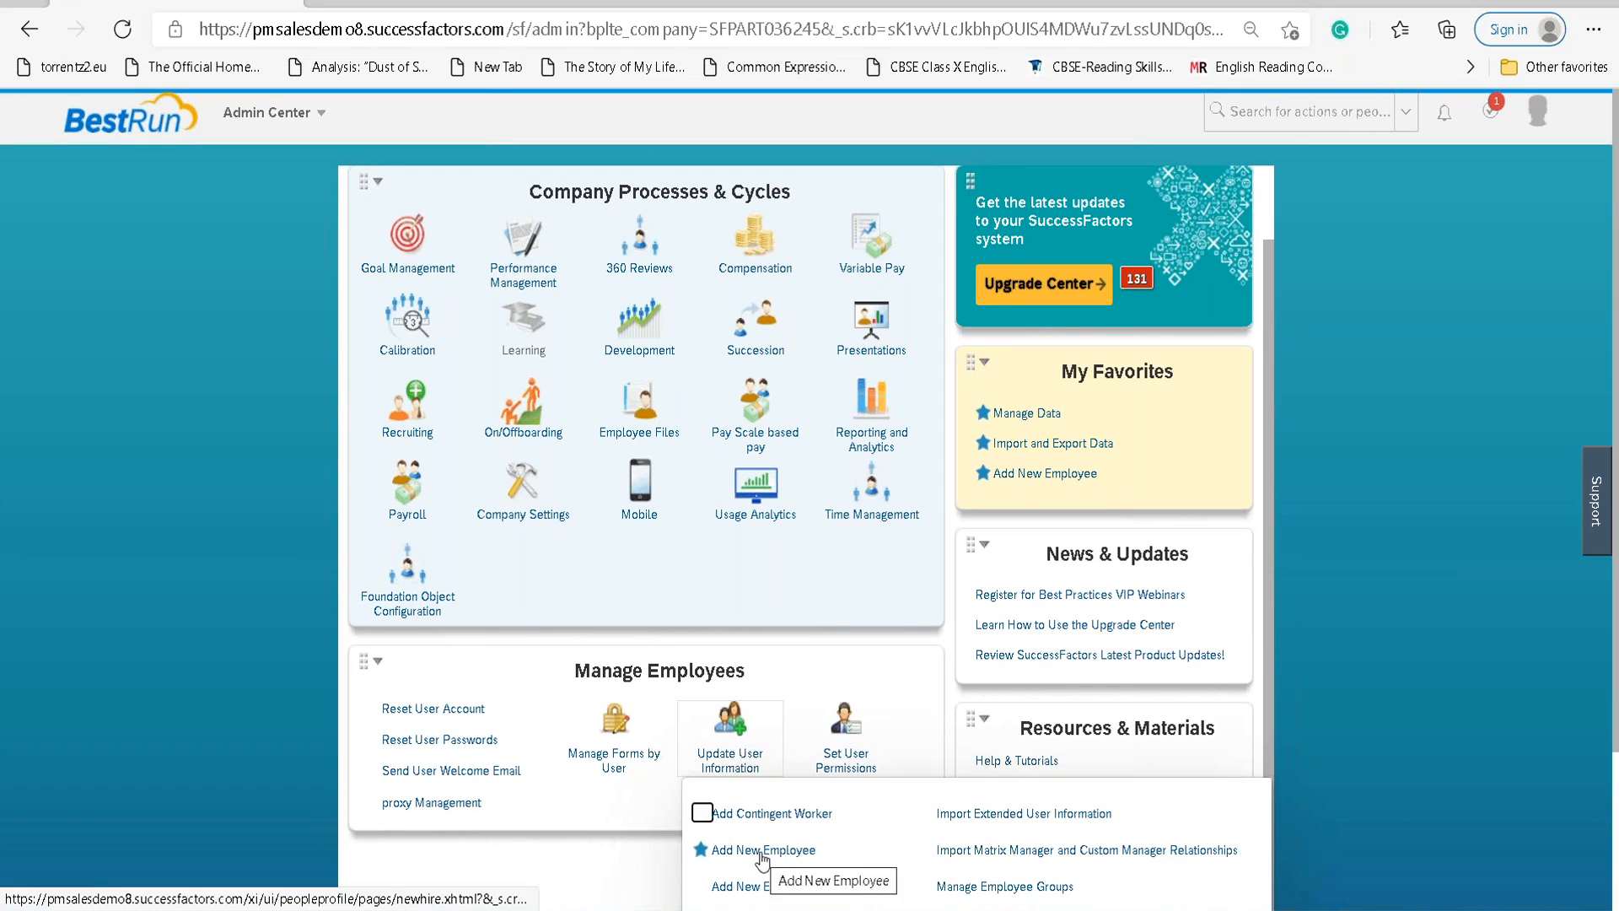
click(762, 853)
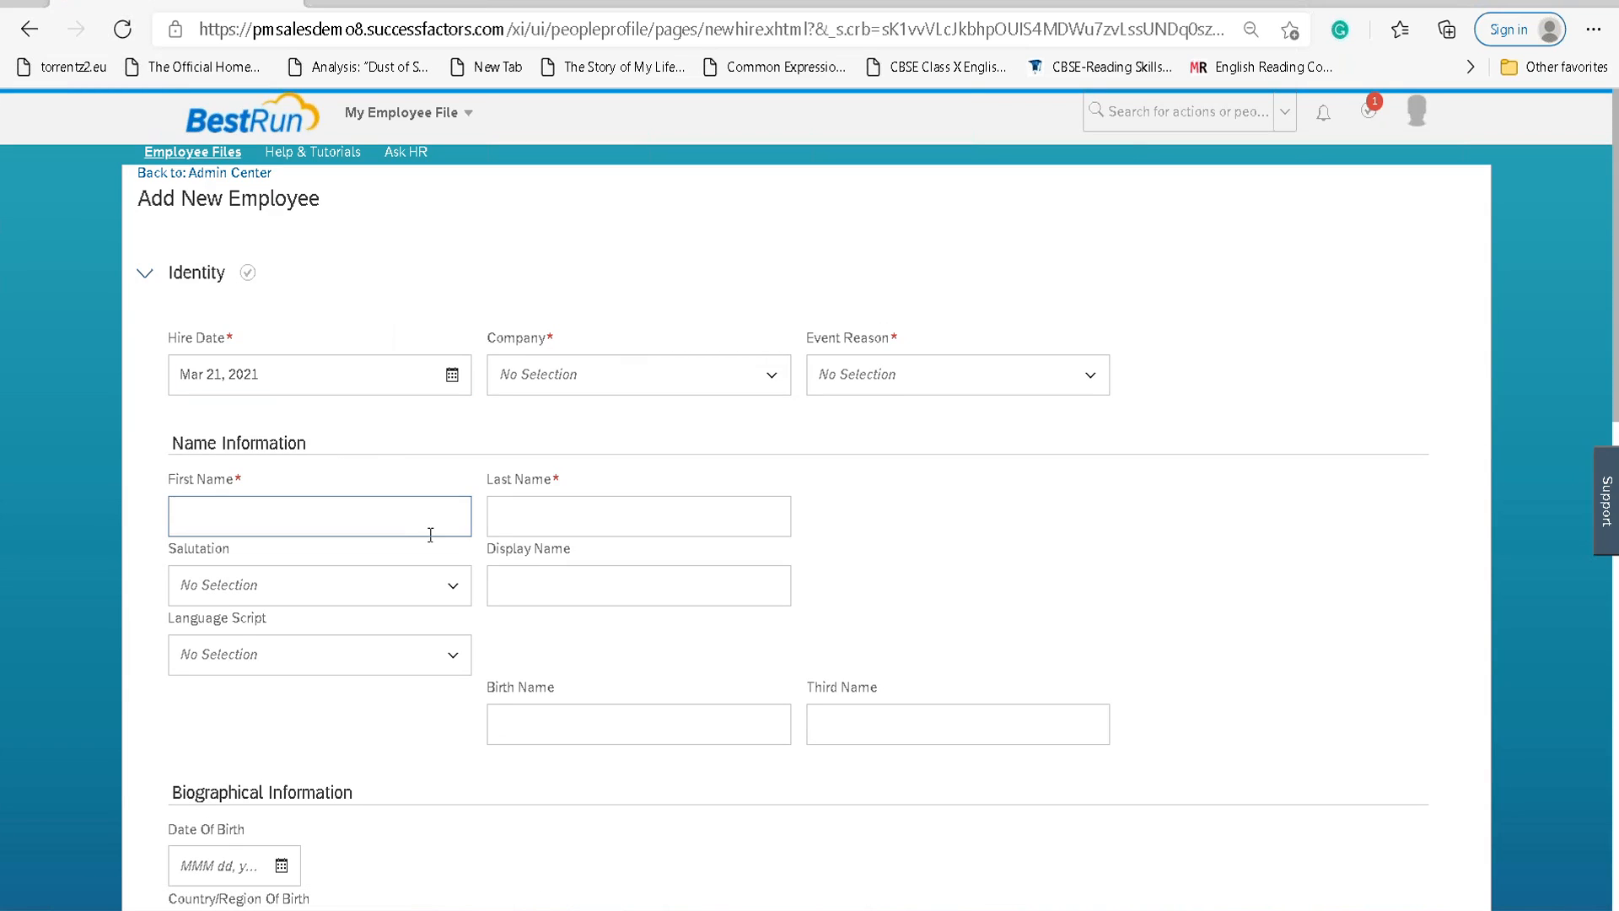
scroll(431, 537, down, 12)
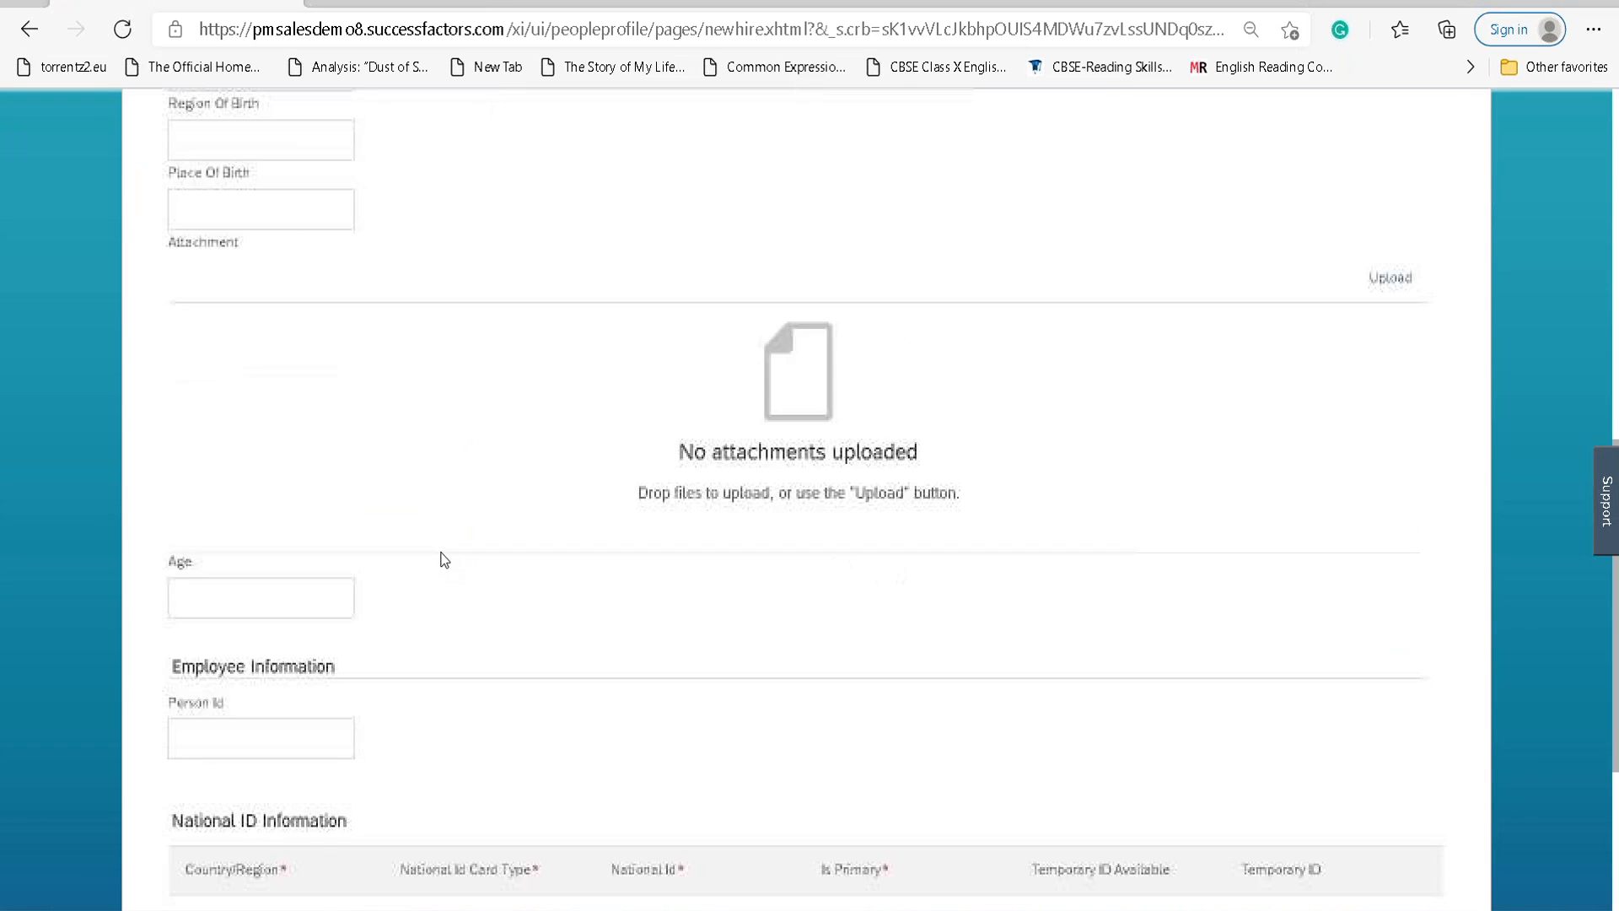
scroll(442, 548, up, 15)
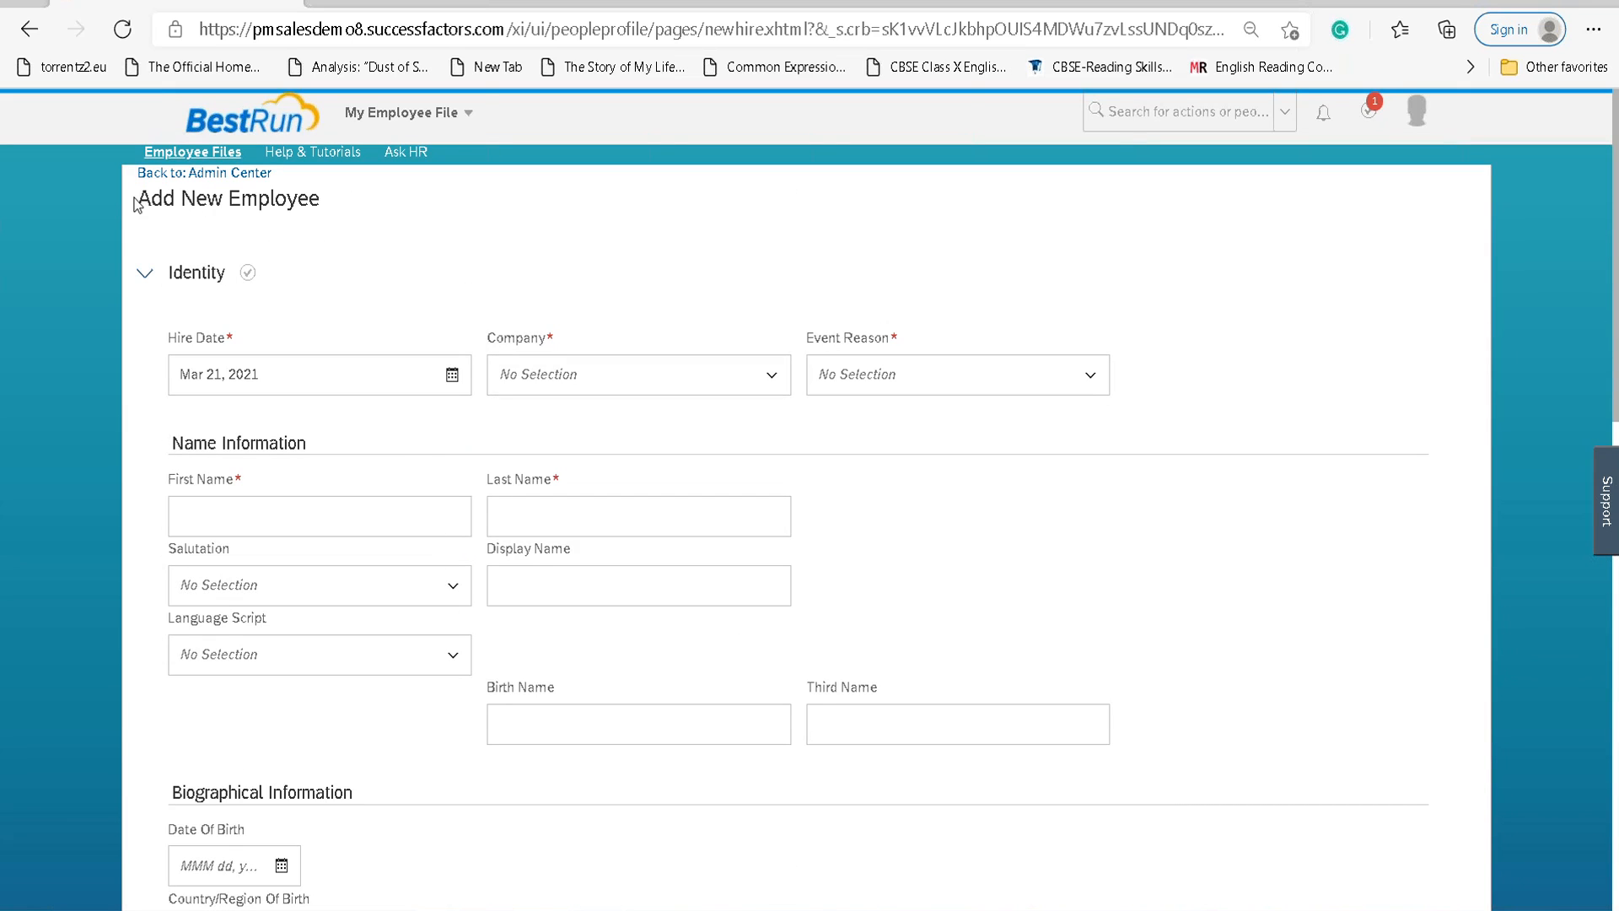
drag(137, 198, 229, 208)
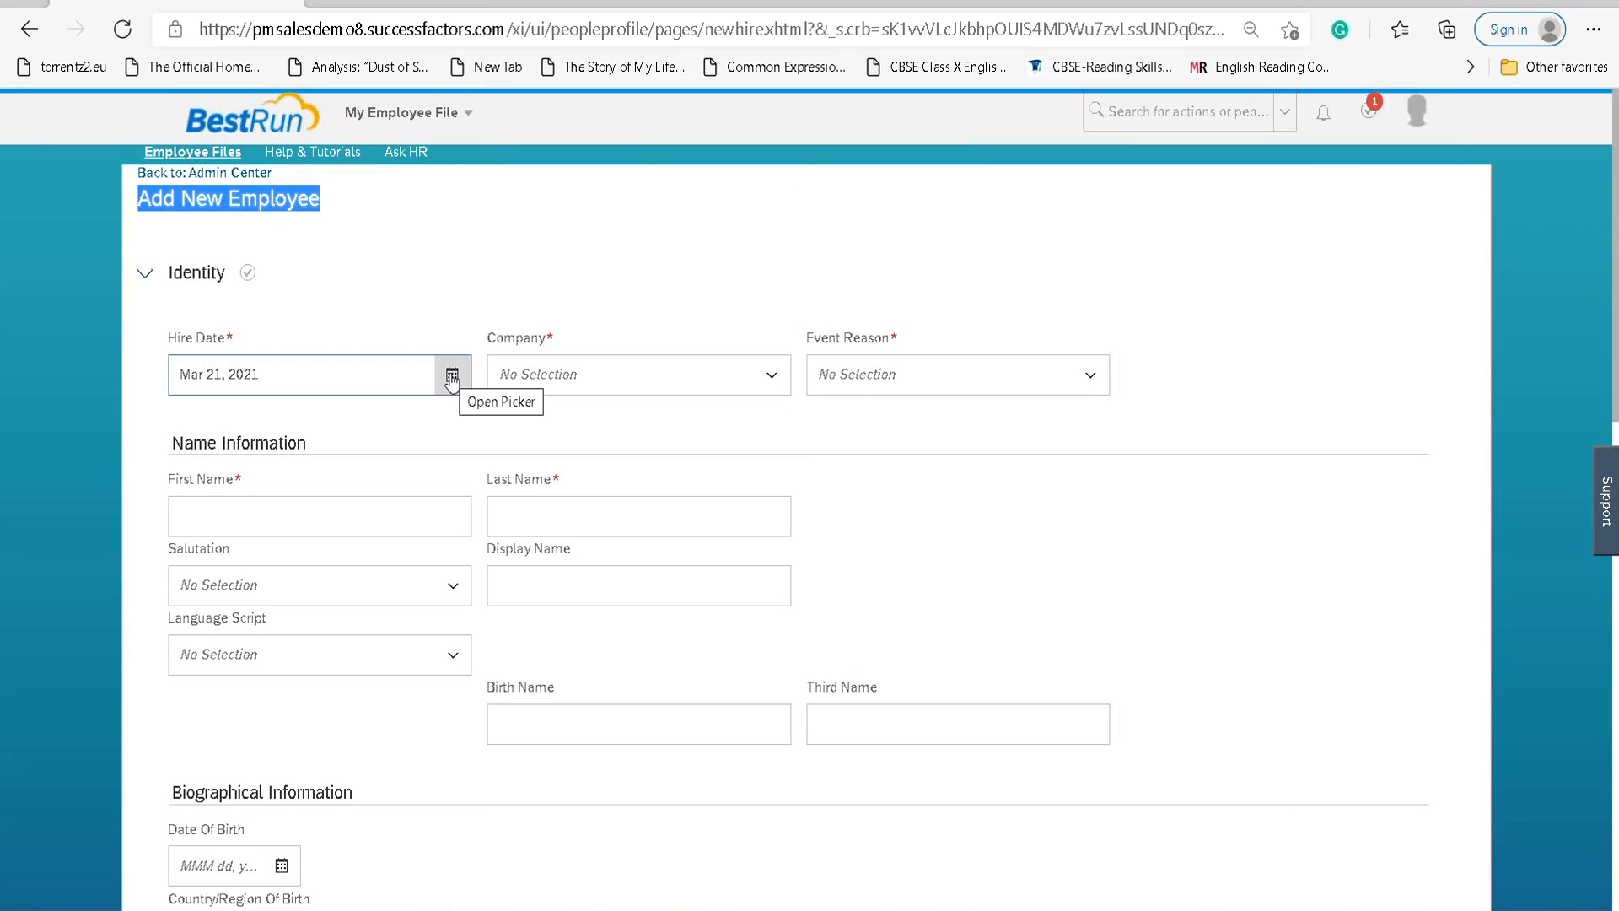
click(768, 380)
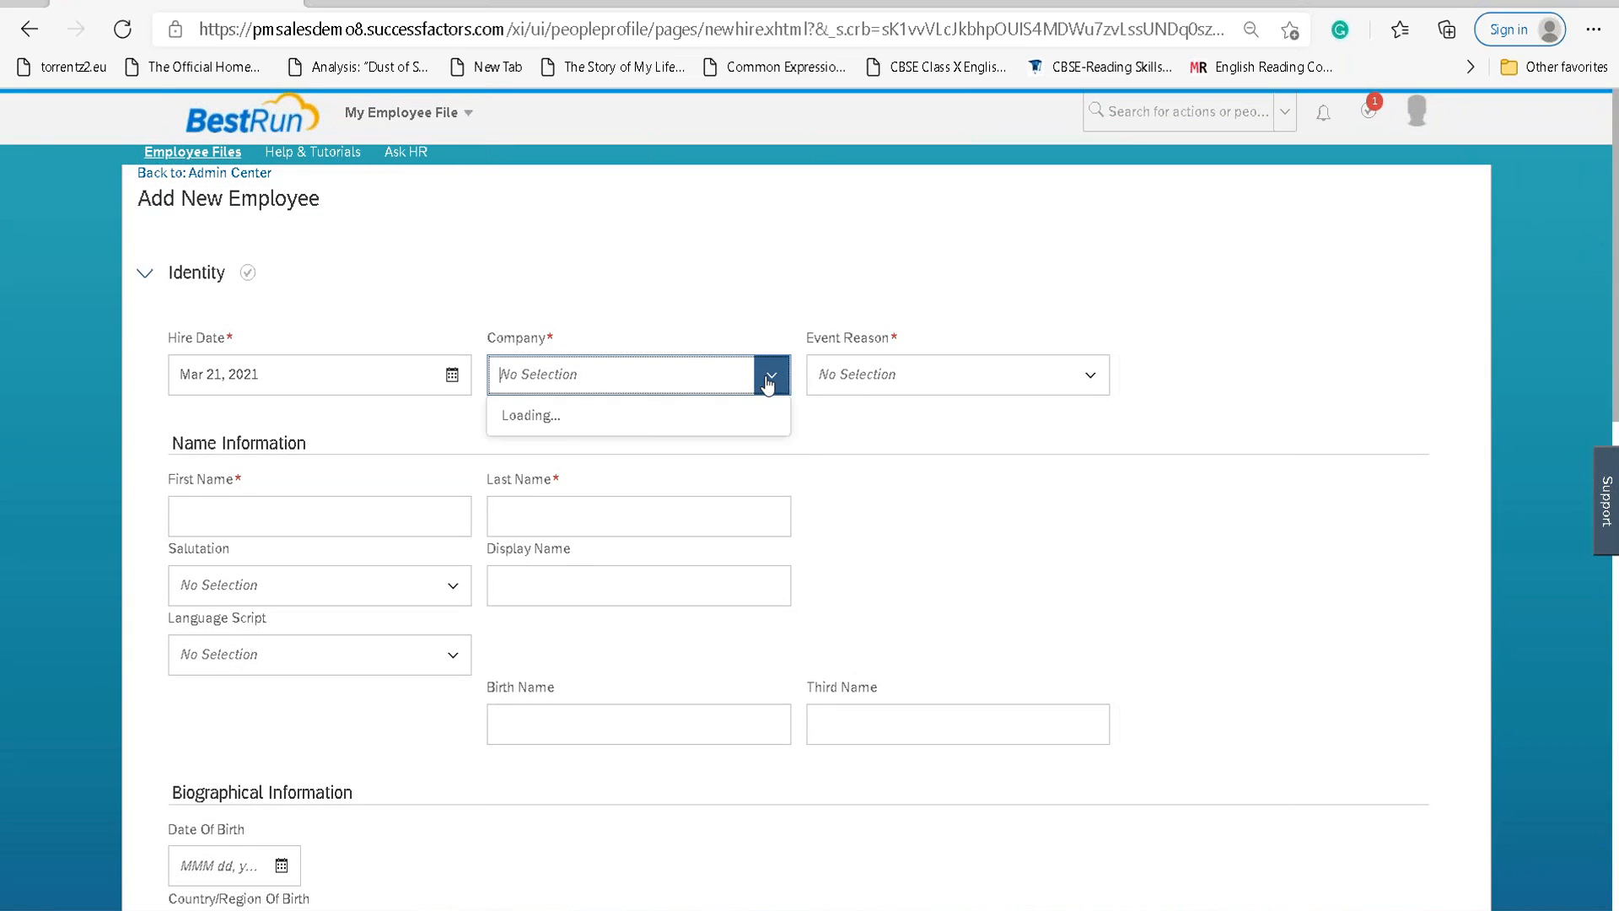
scroll(726, 458, down, 1)
scroll(726, 458, up, 1)
click(671, 336)
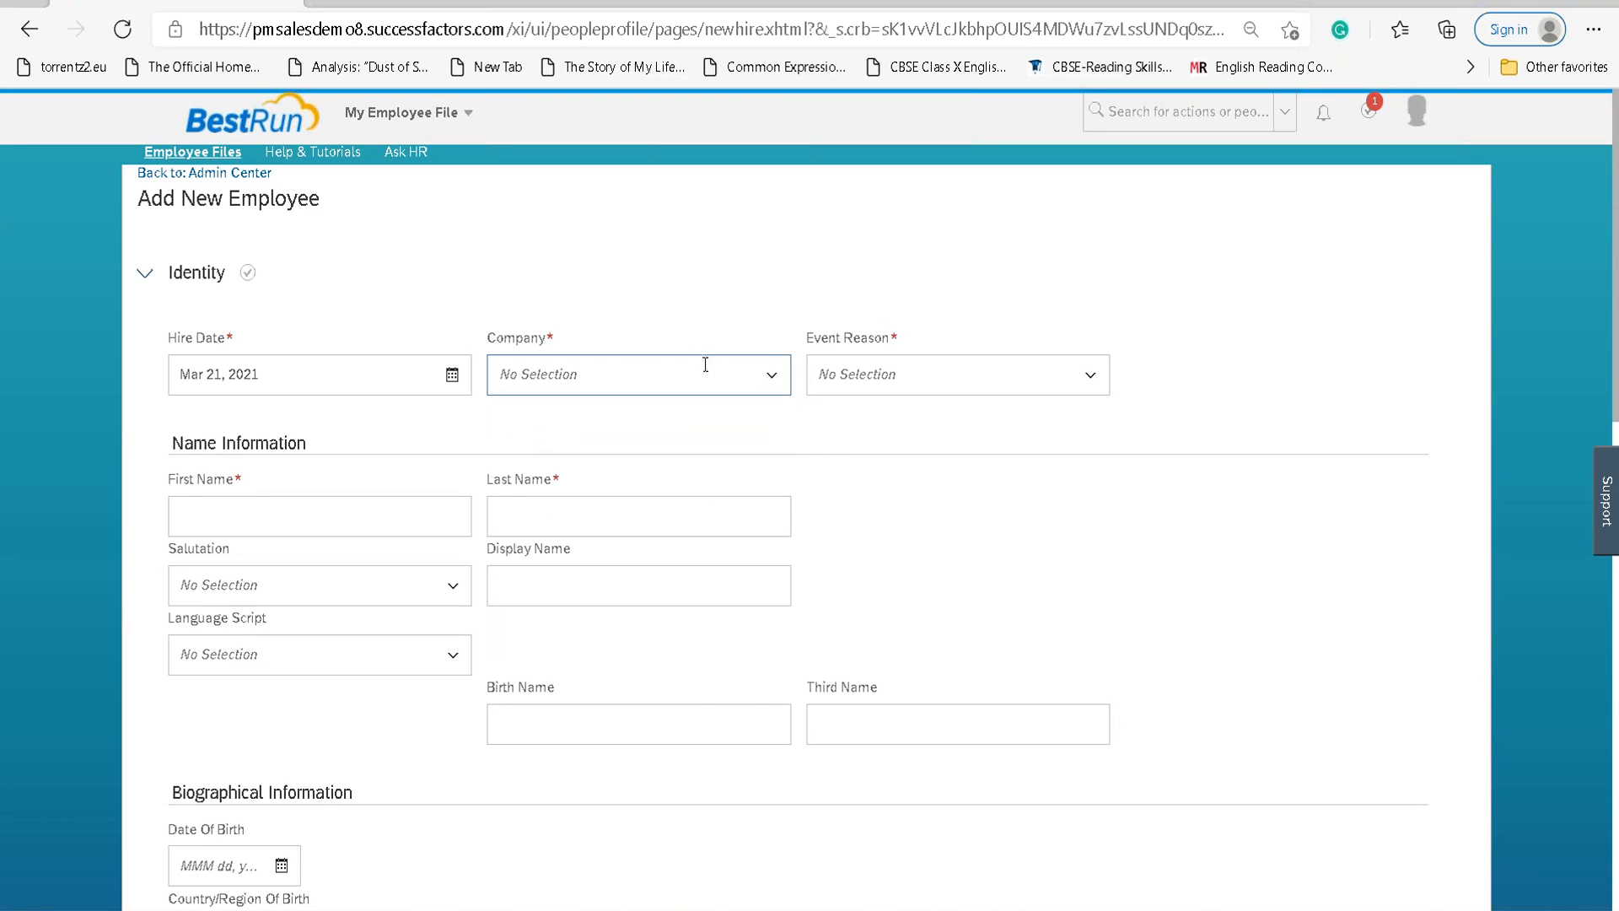
scroll(622, 412, down, 10)
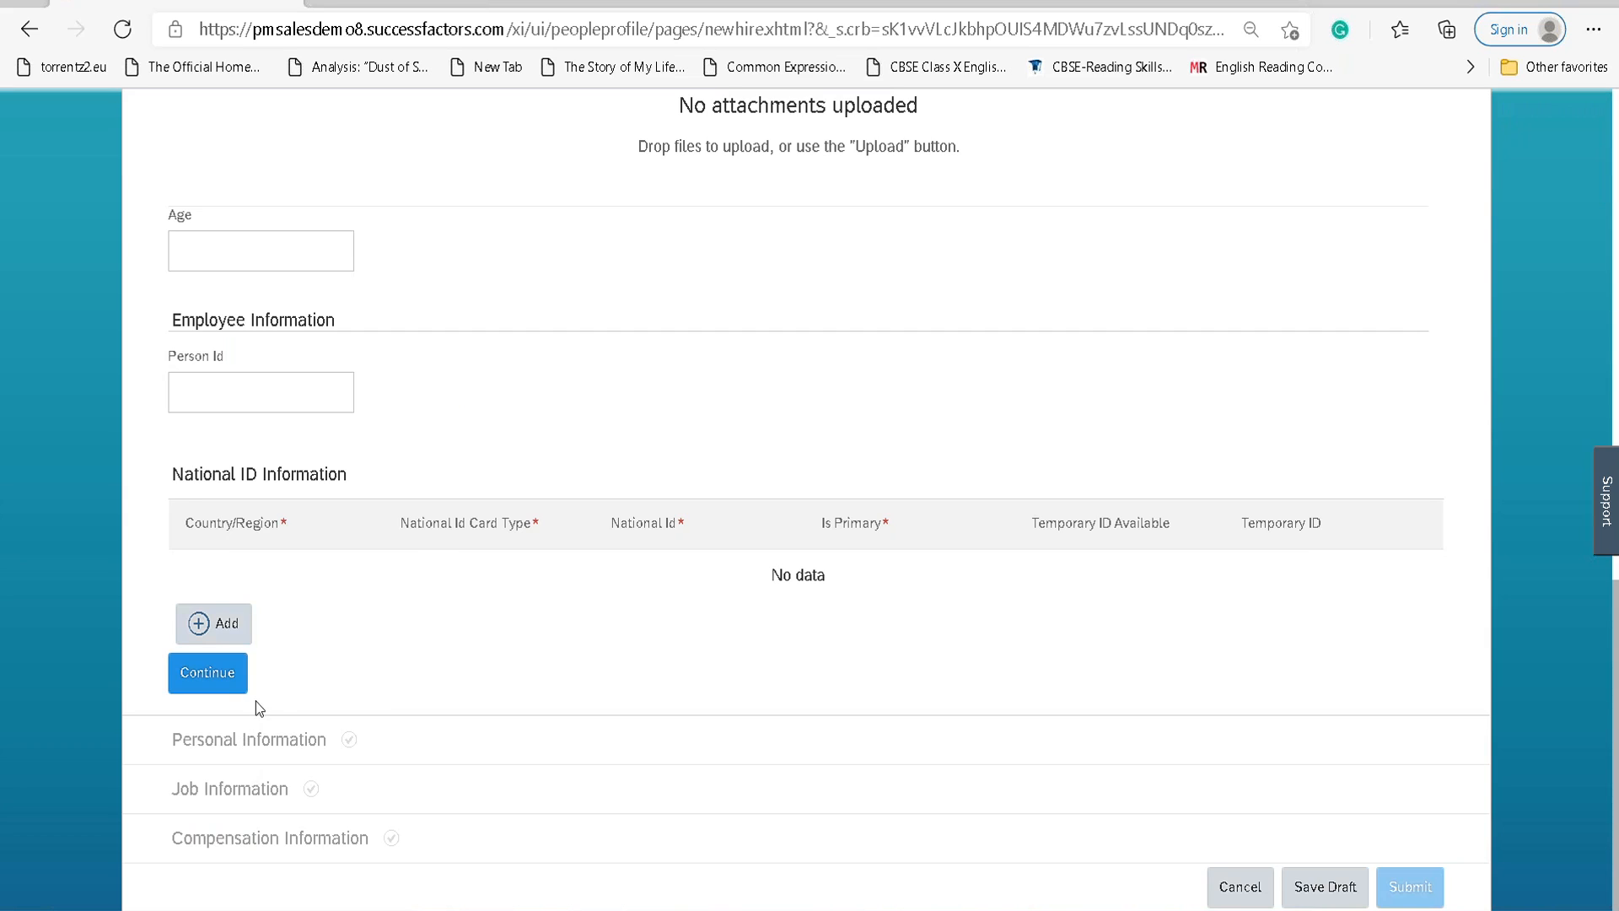
scroll(260, 679, up, 10)
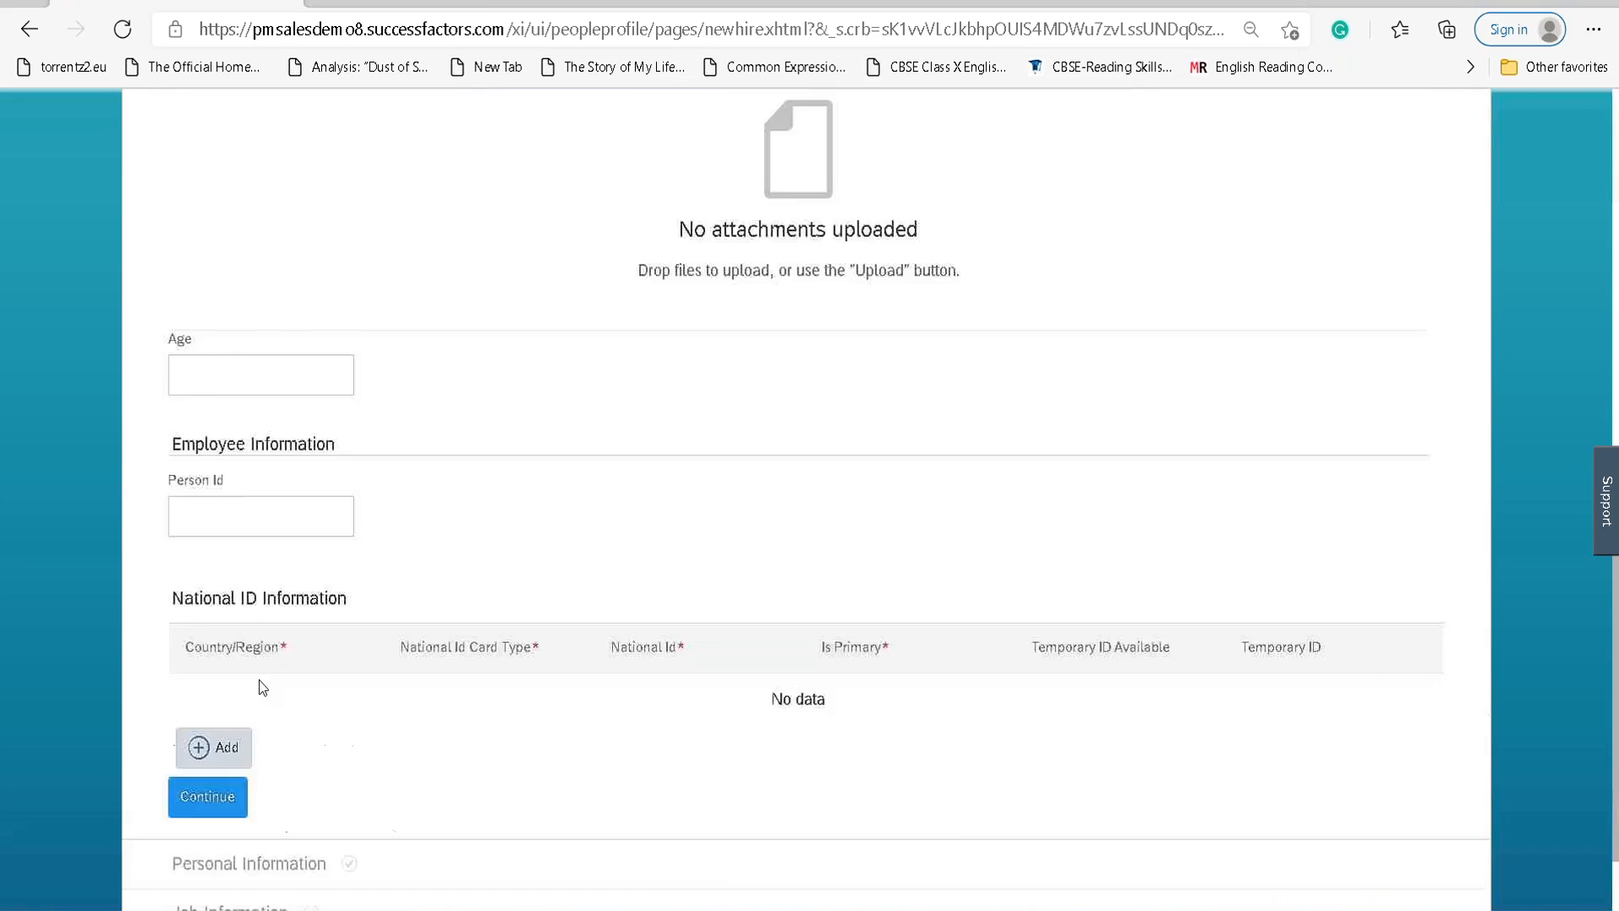
Choose BestRun (10000) as the Company and New Hire (HIRNEW) as the Event Reason.
click(771, 375)
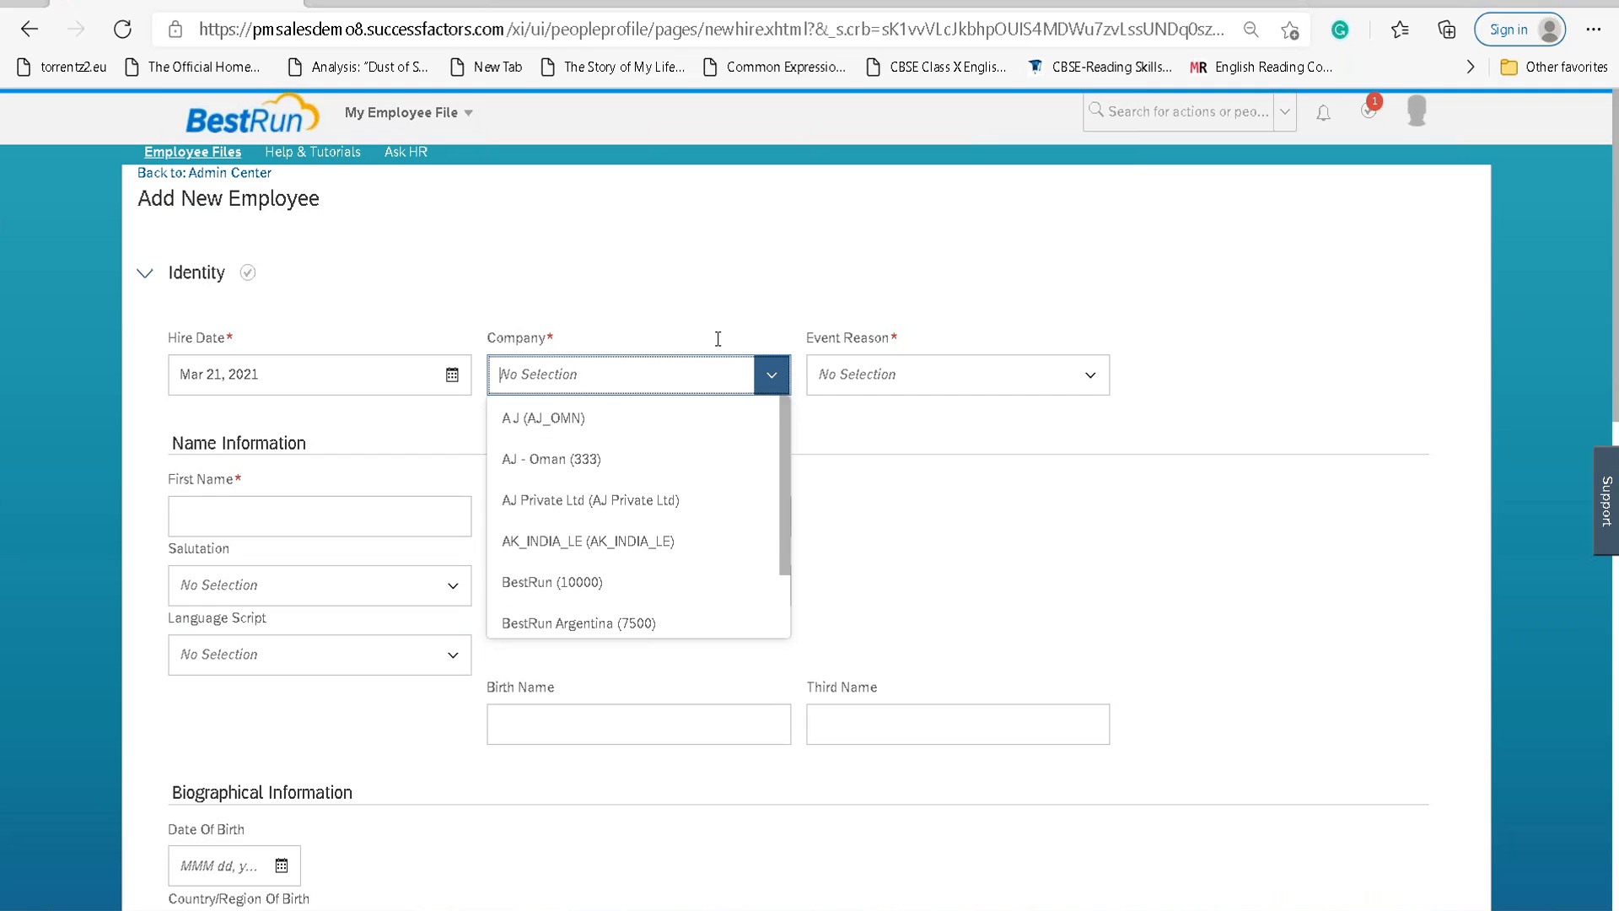
click(604, 584)
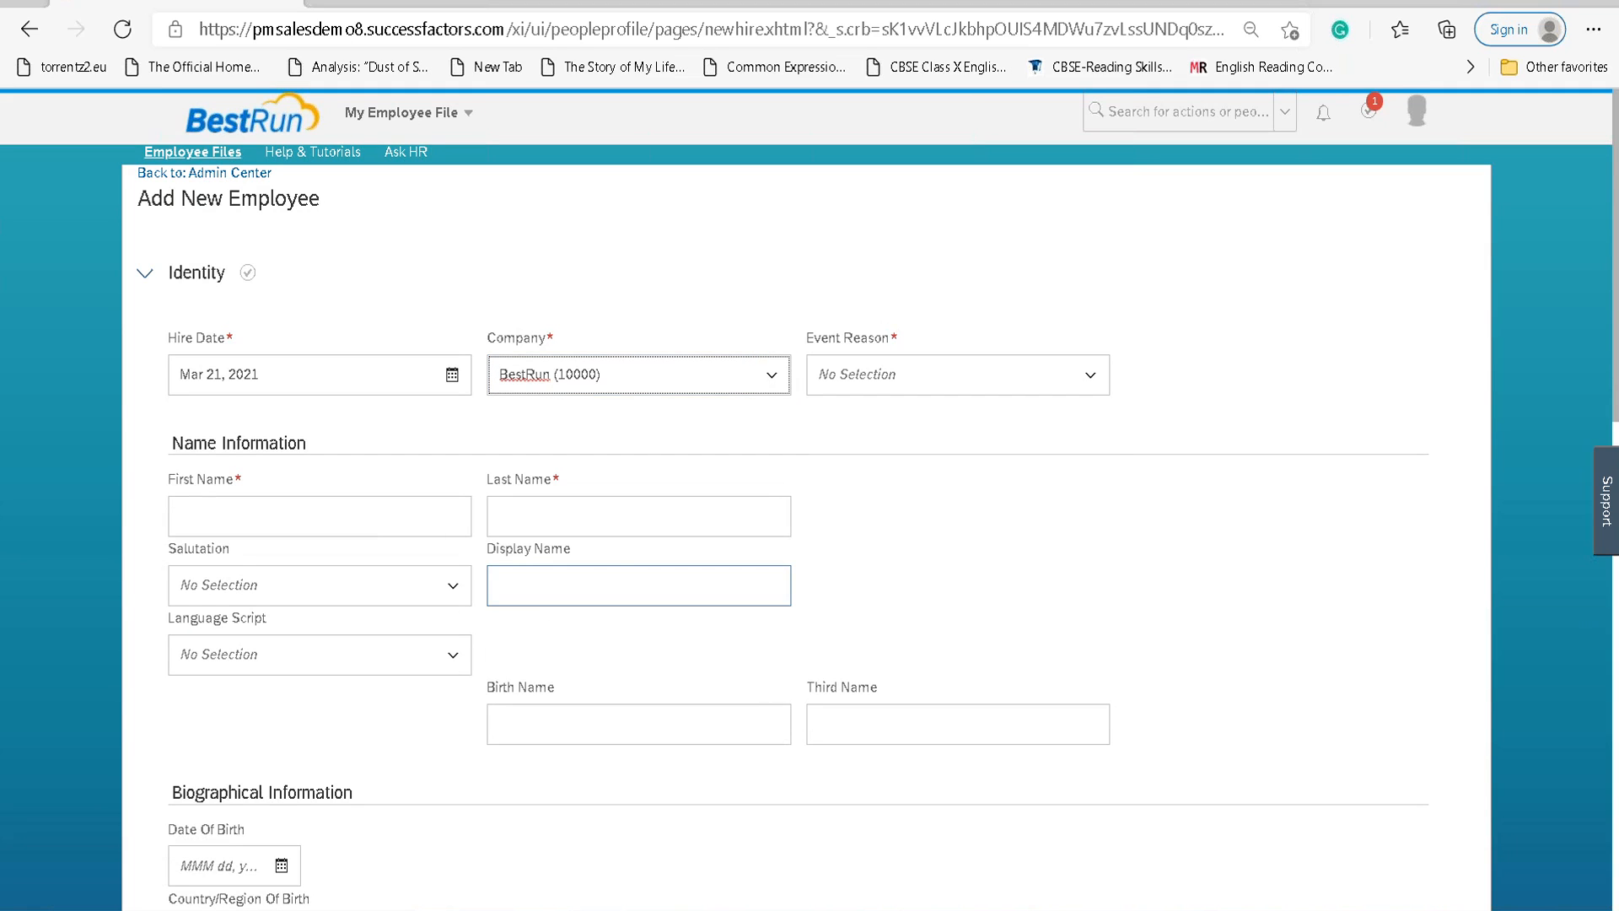
click(1086, 375)
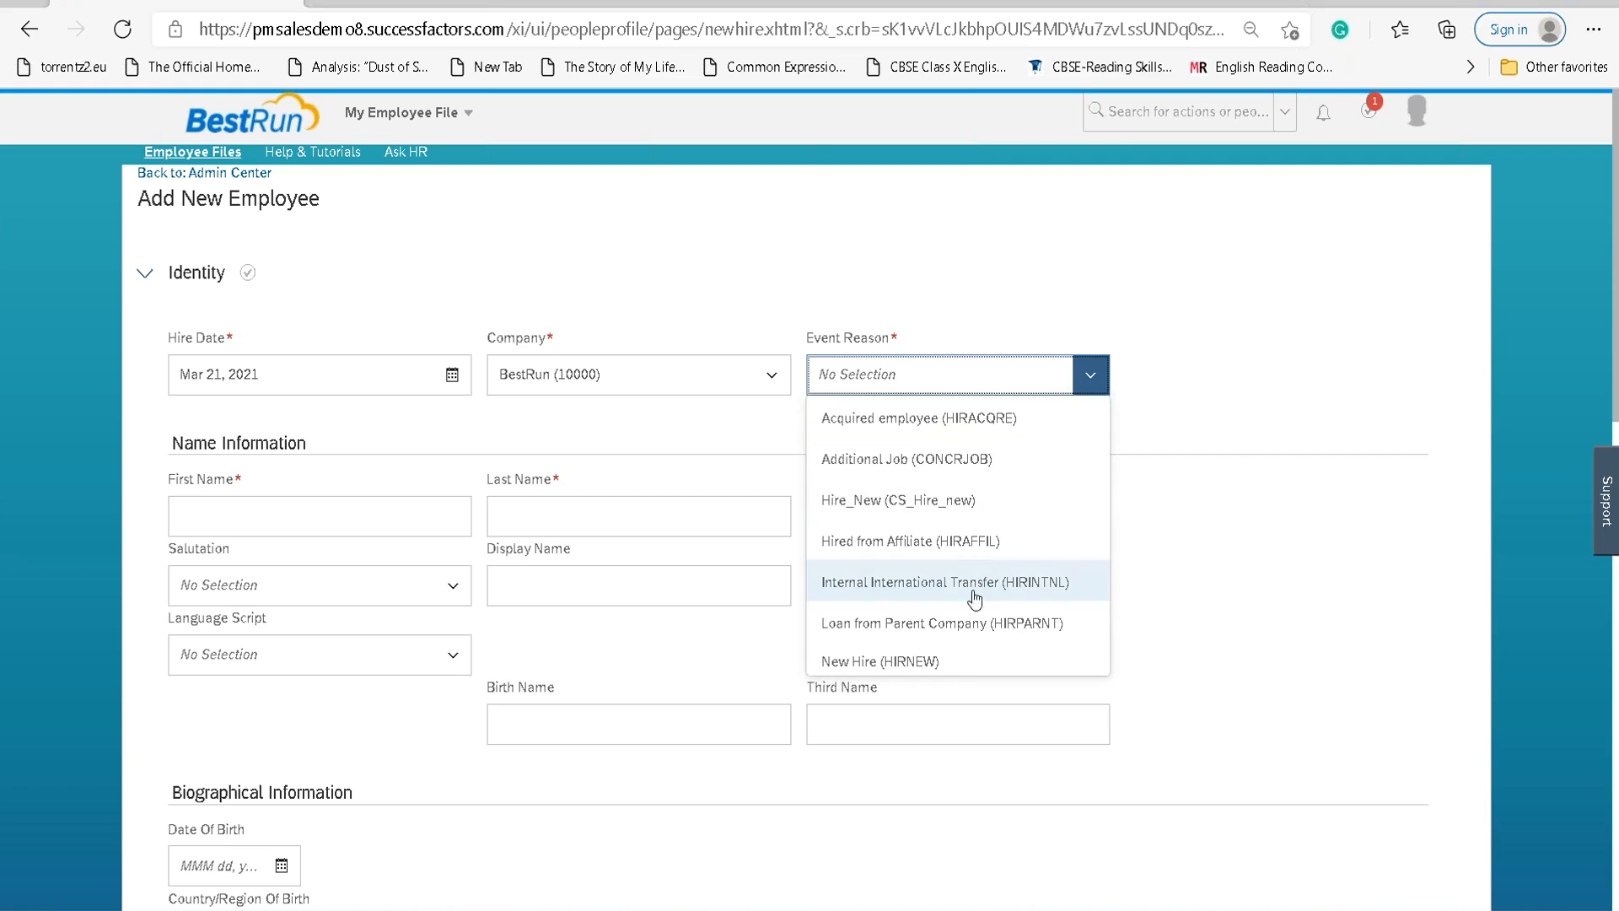
click(975, 662)
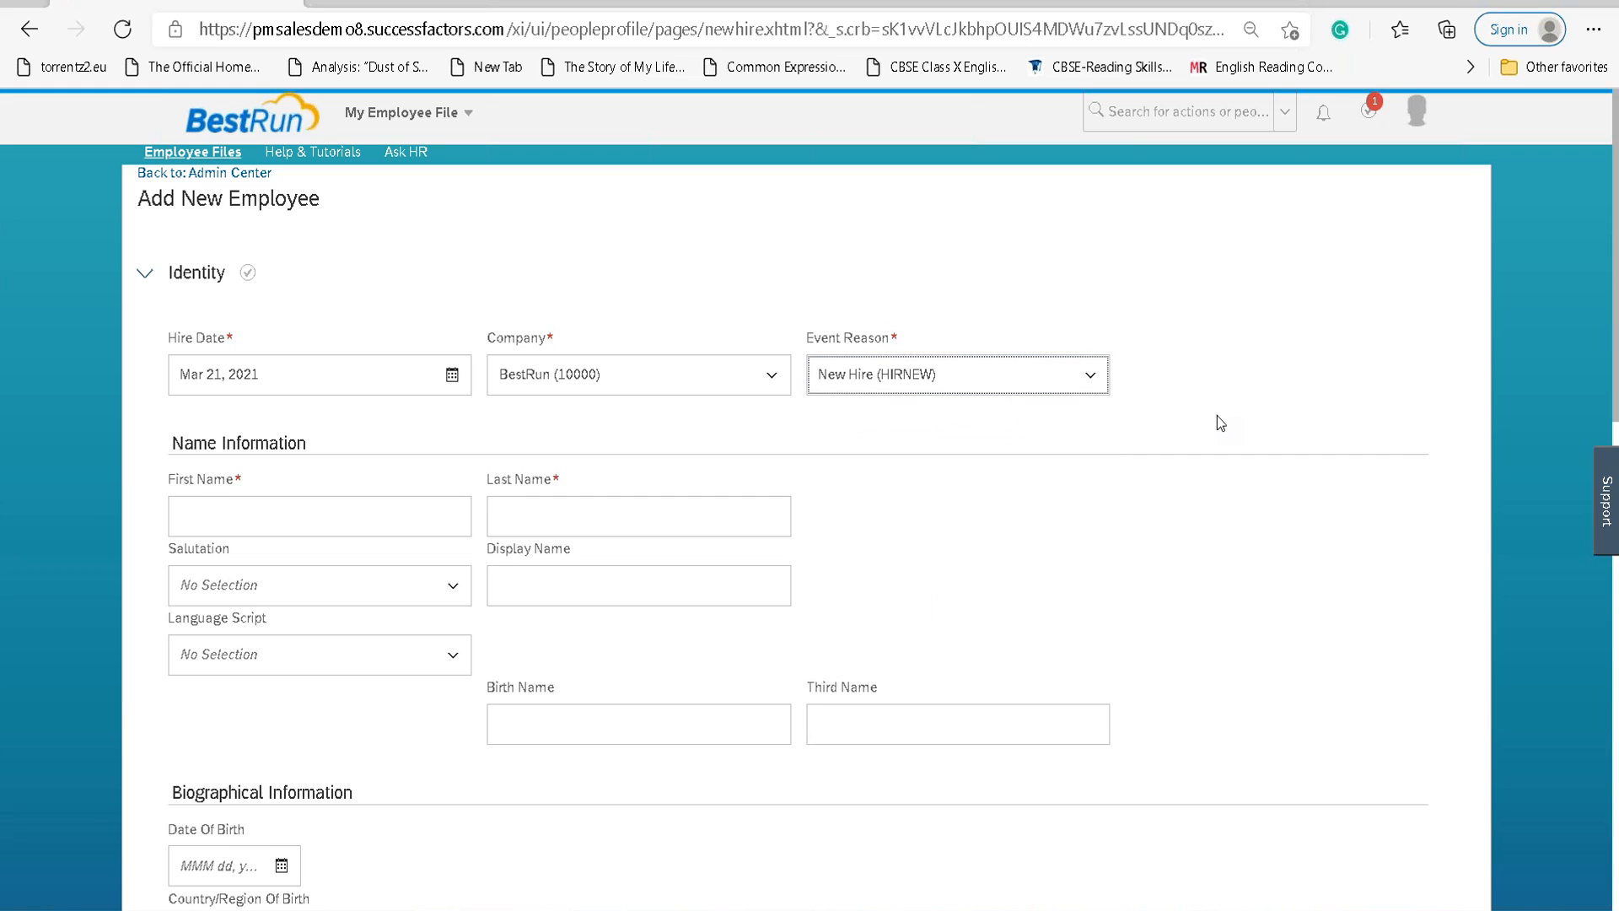
click(315, 523)
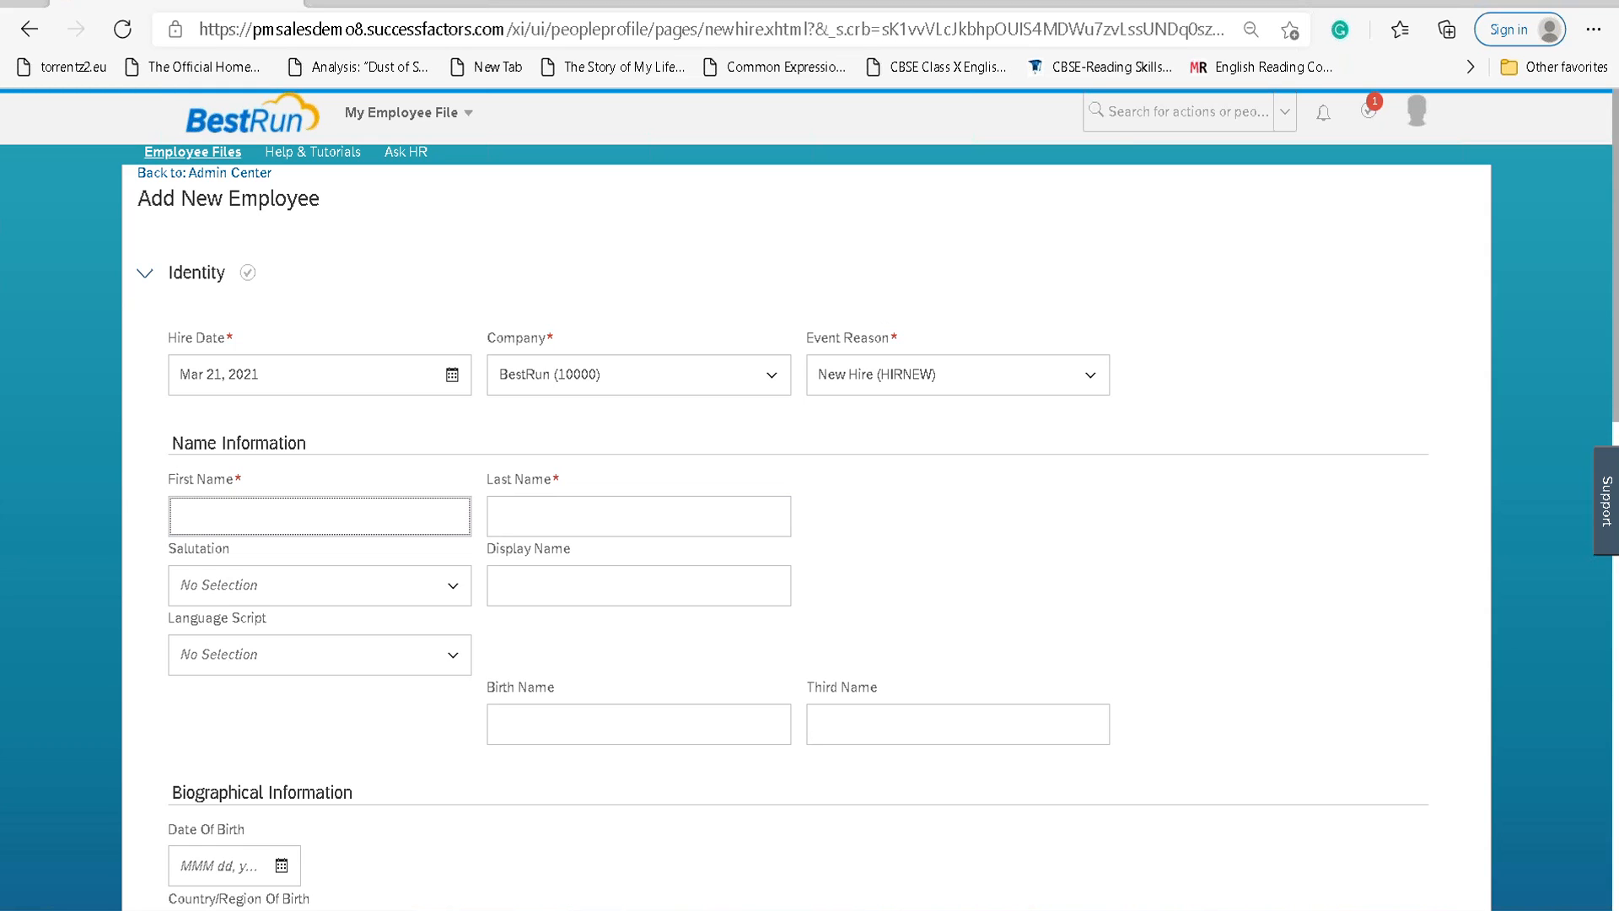
Enter the new hire's first and last name and choose Miss as the salutation.
text(LAN)
key(Tab)
text(SW)
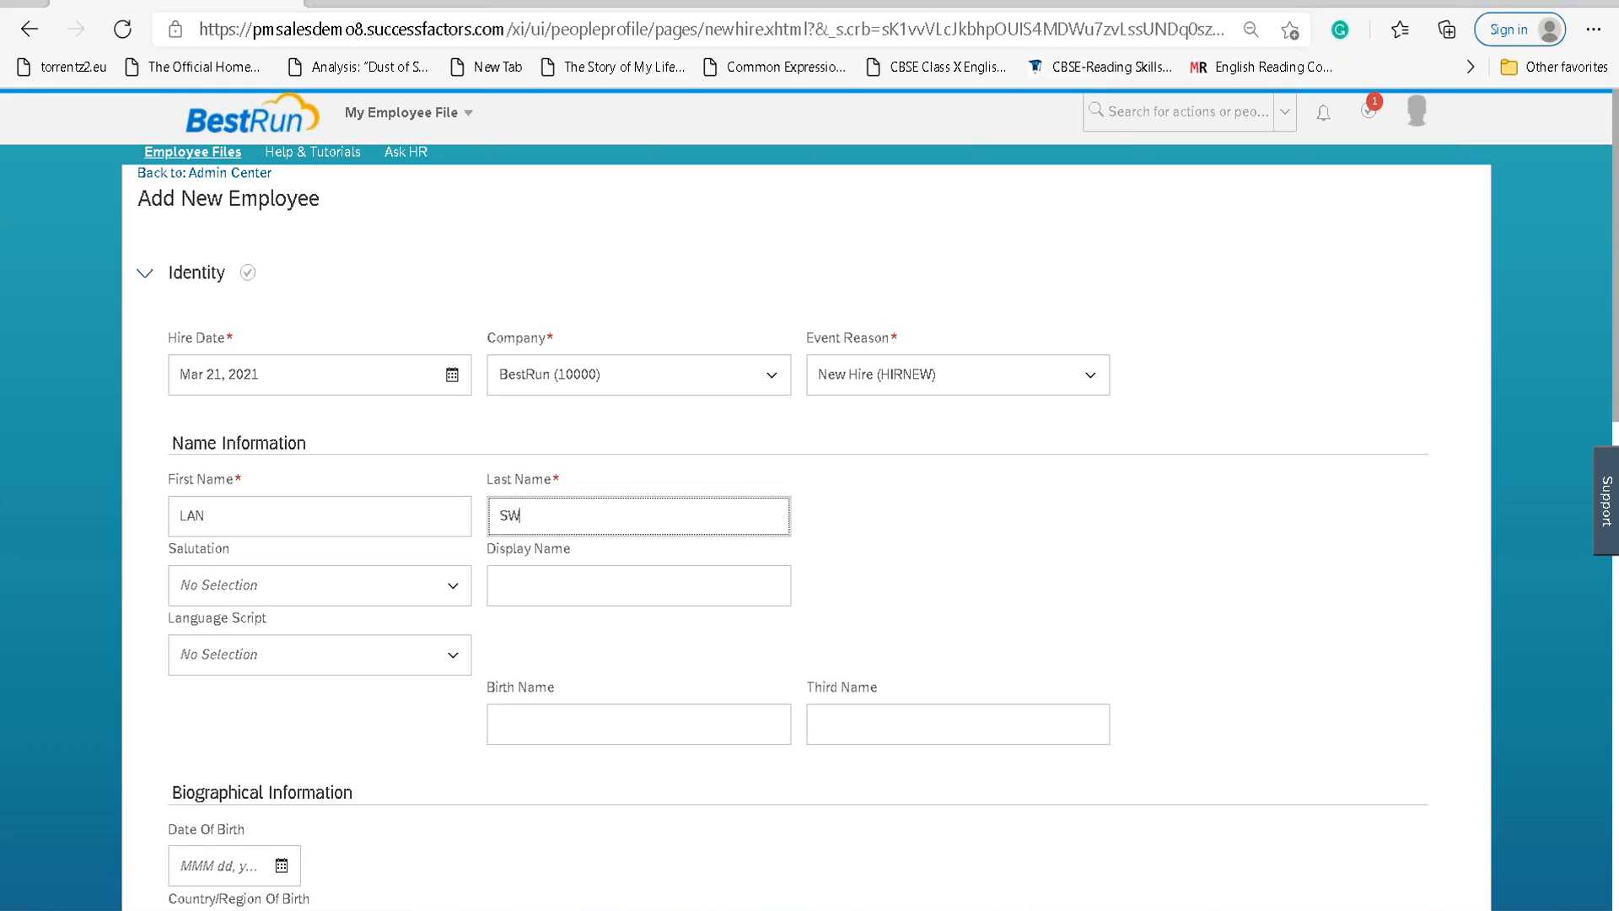
text(IT)
key(Tab)
key(Tab)
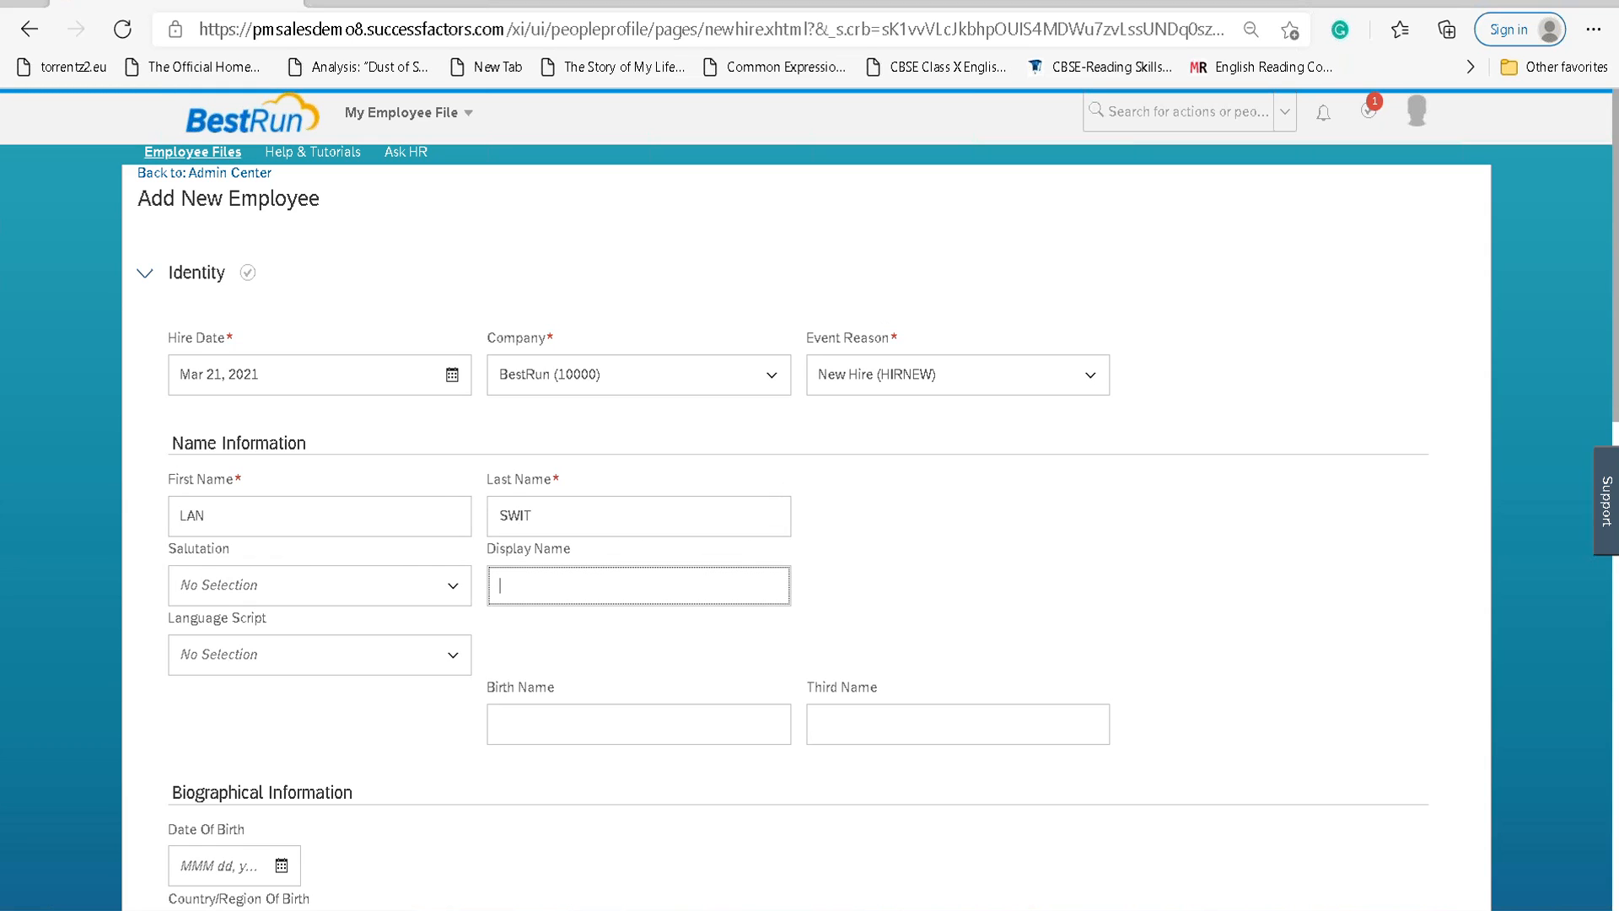
key(shift+Tab)
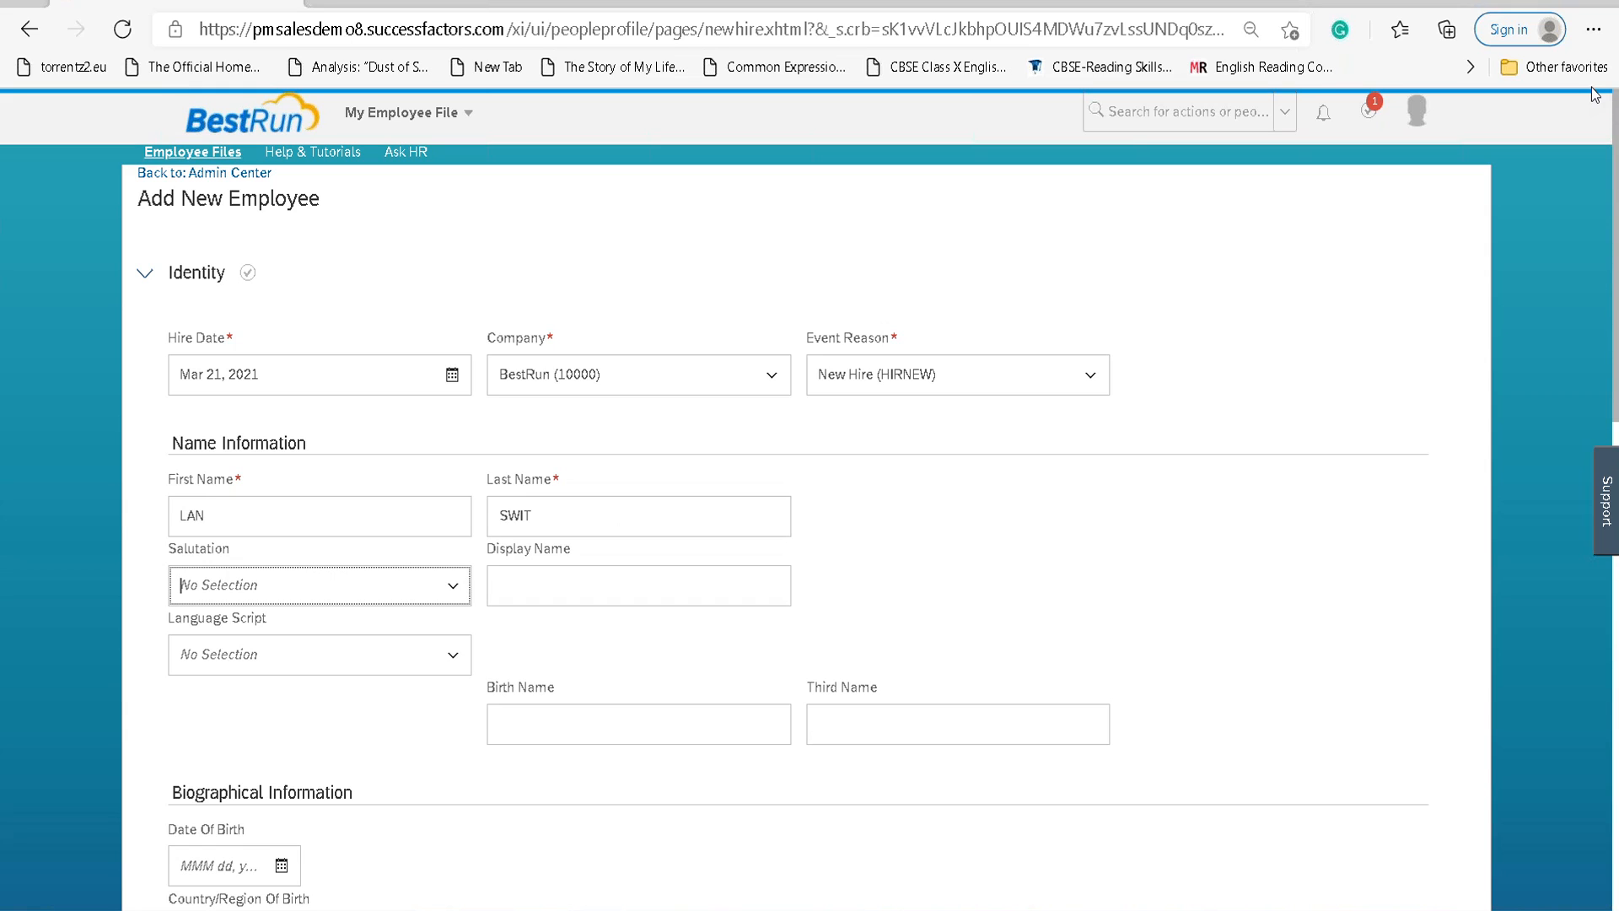
click(454, 585)
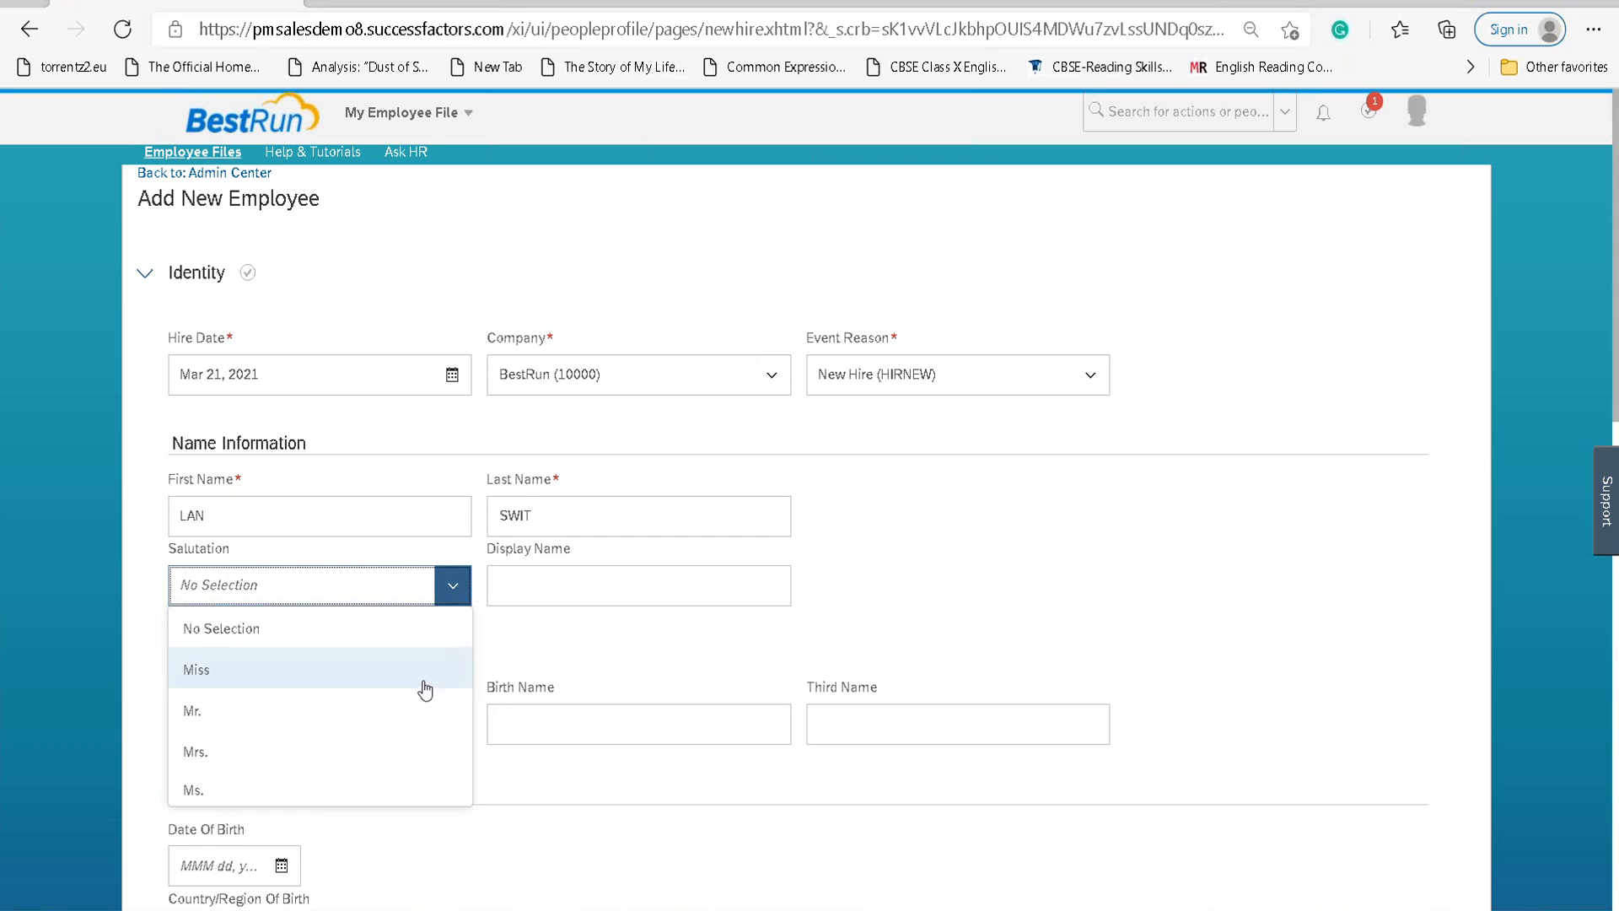
click(336, 671)
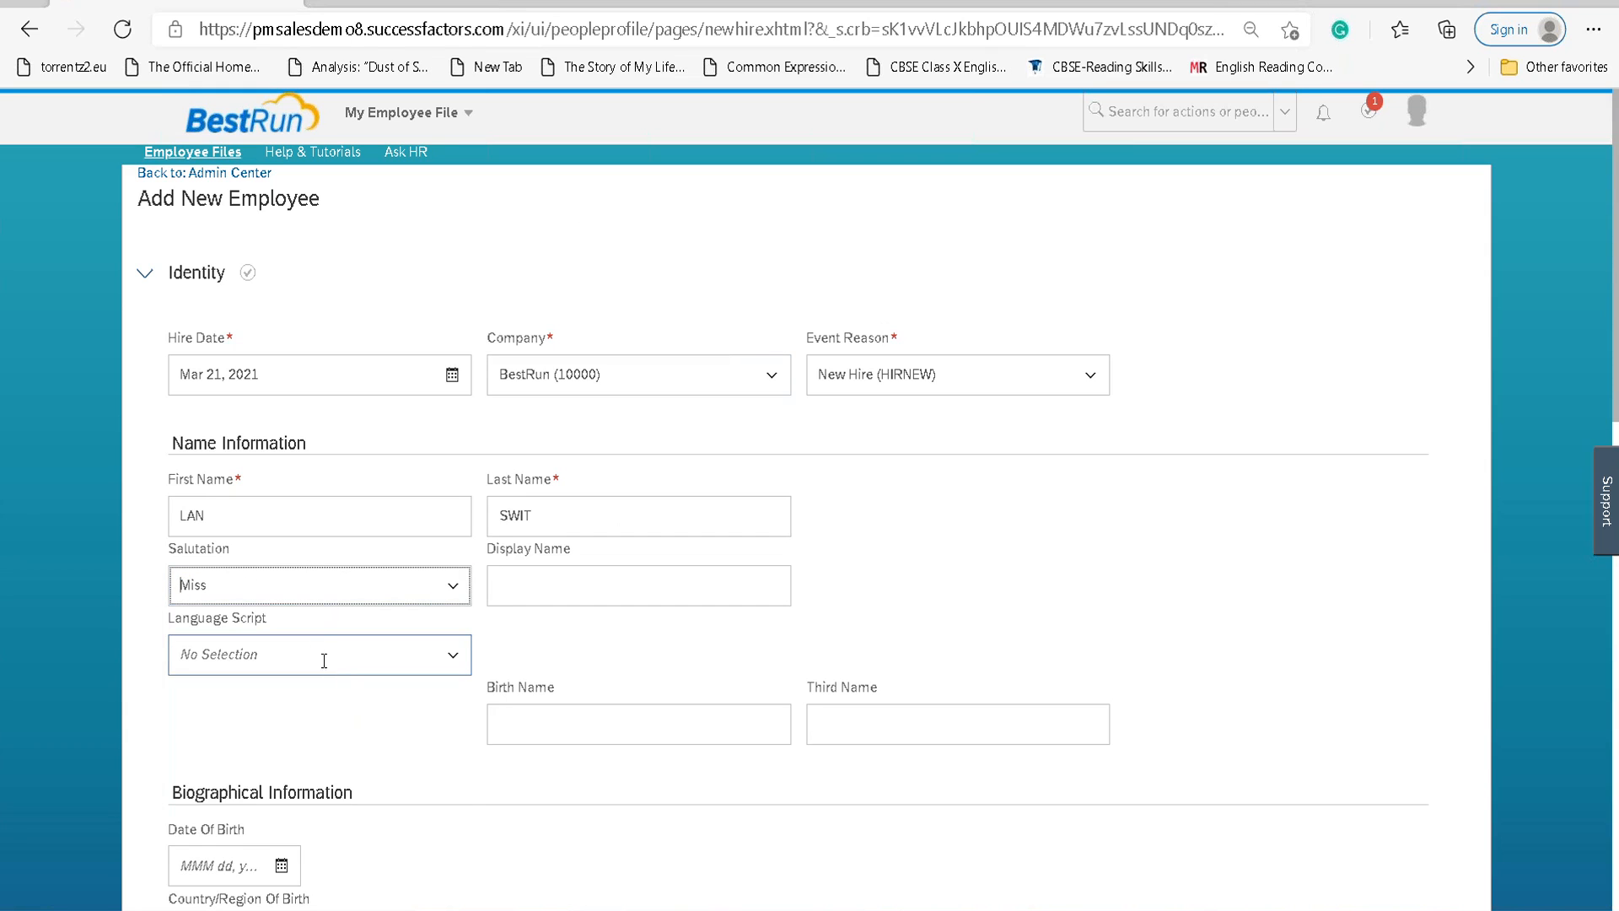
scroll(605, 610, down, 4)
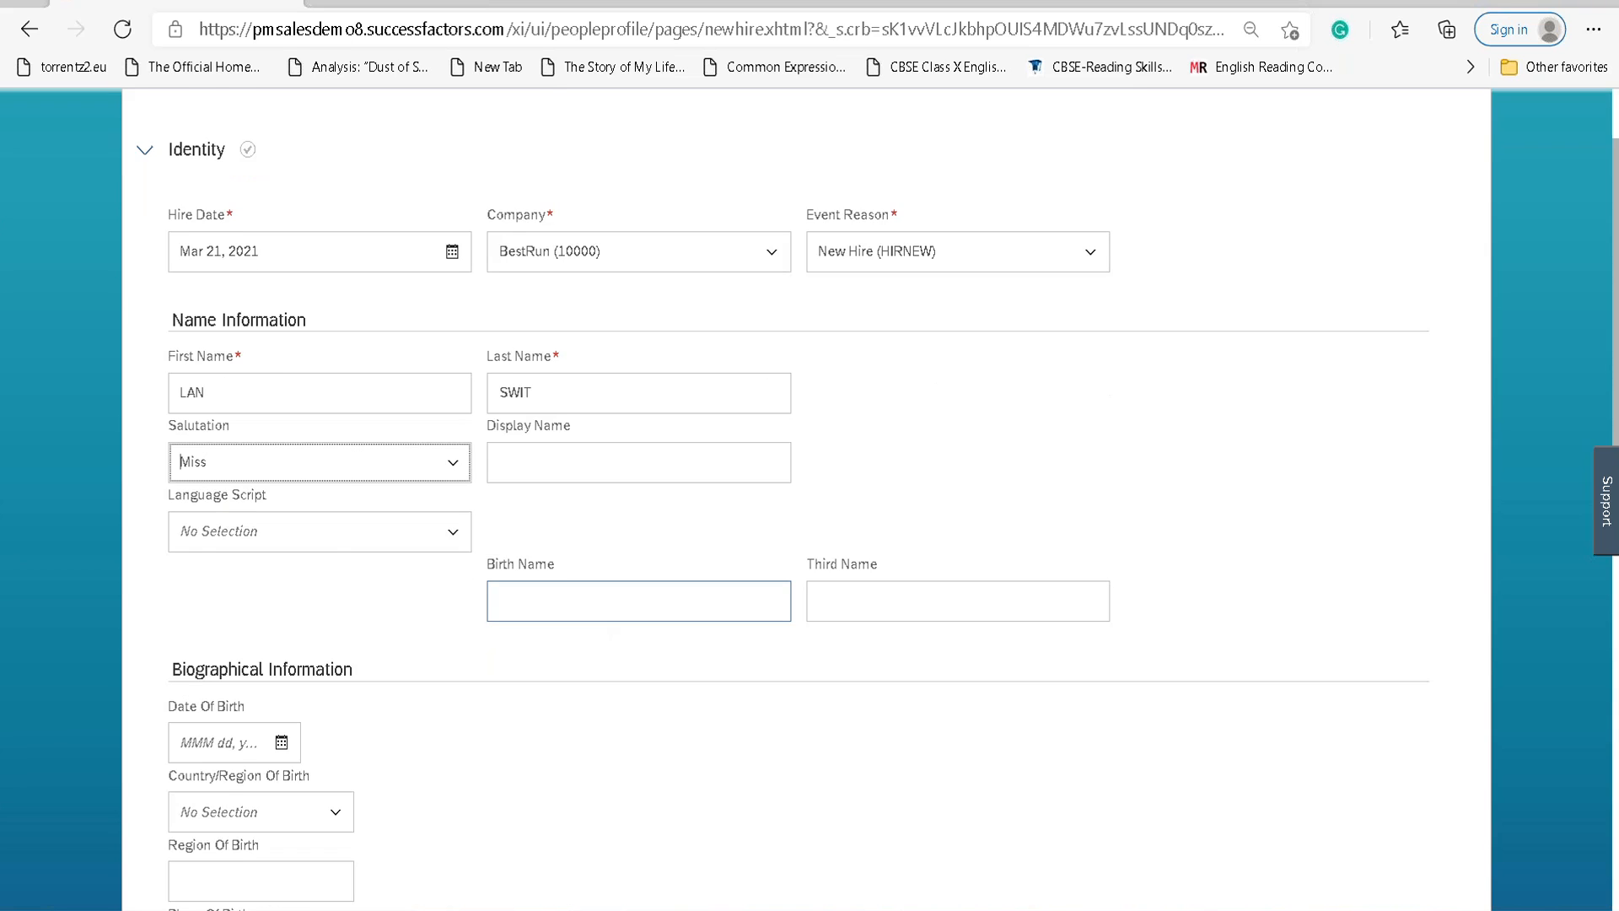
Set the date of birth to March 21, 2001 using the calendar.
scroll(606, 610, down, 1)
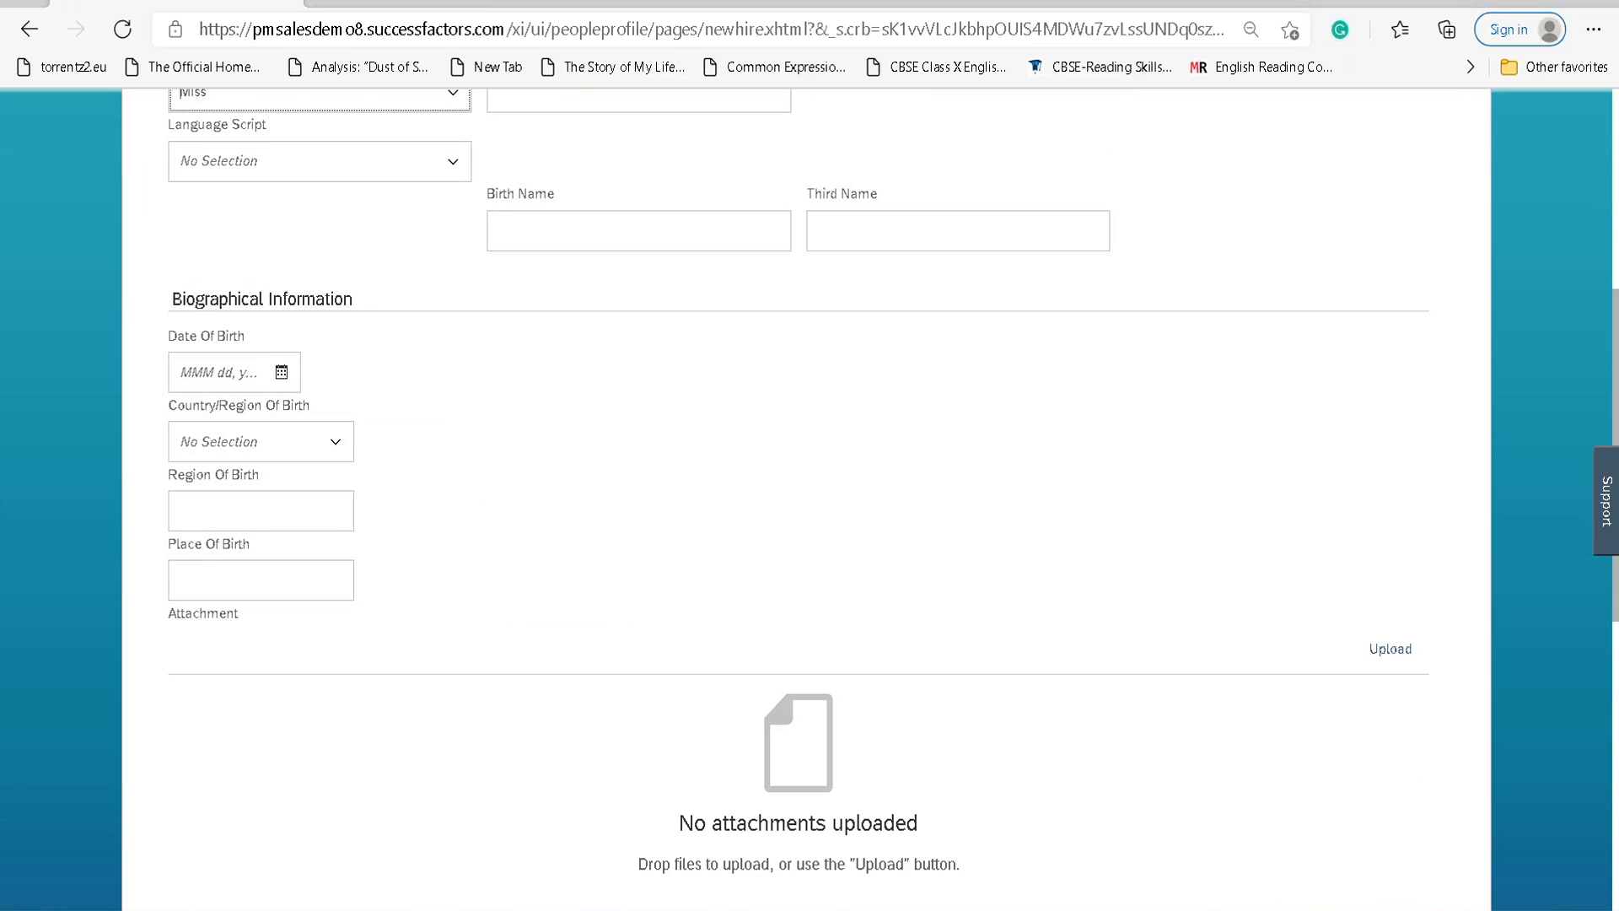
click(282, 372)
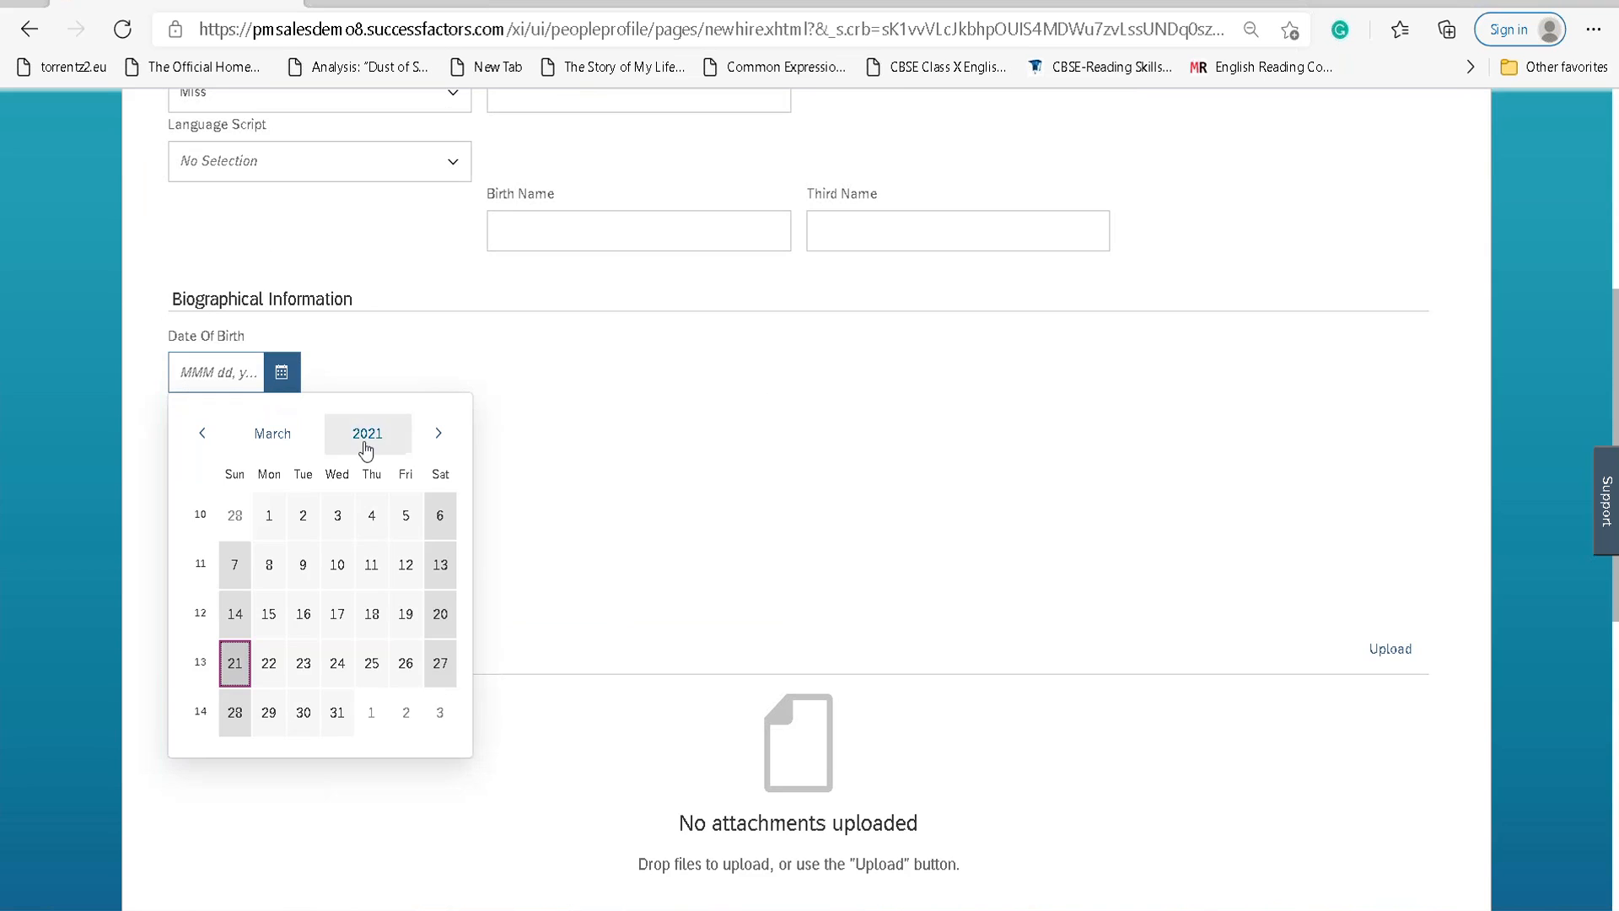
click(365, 448)
click(203, 432)
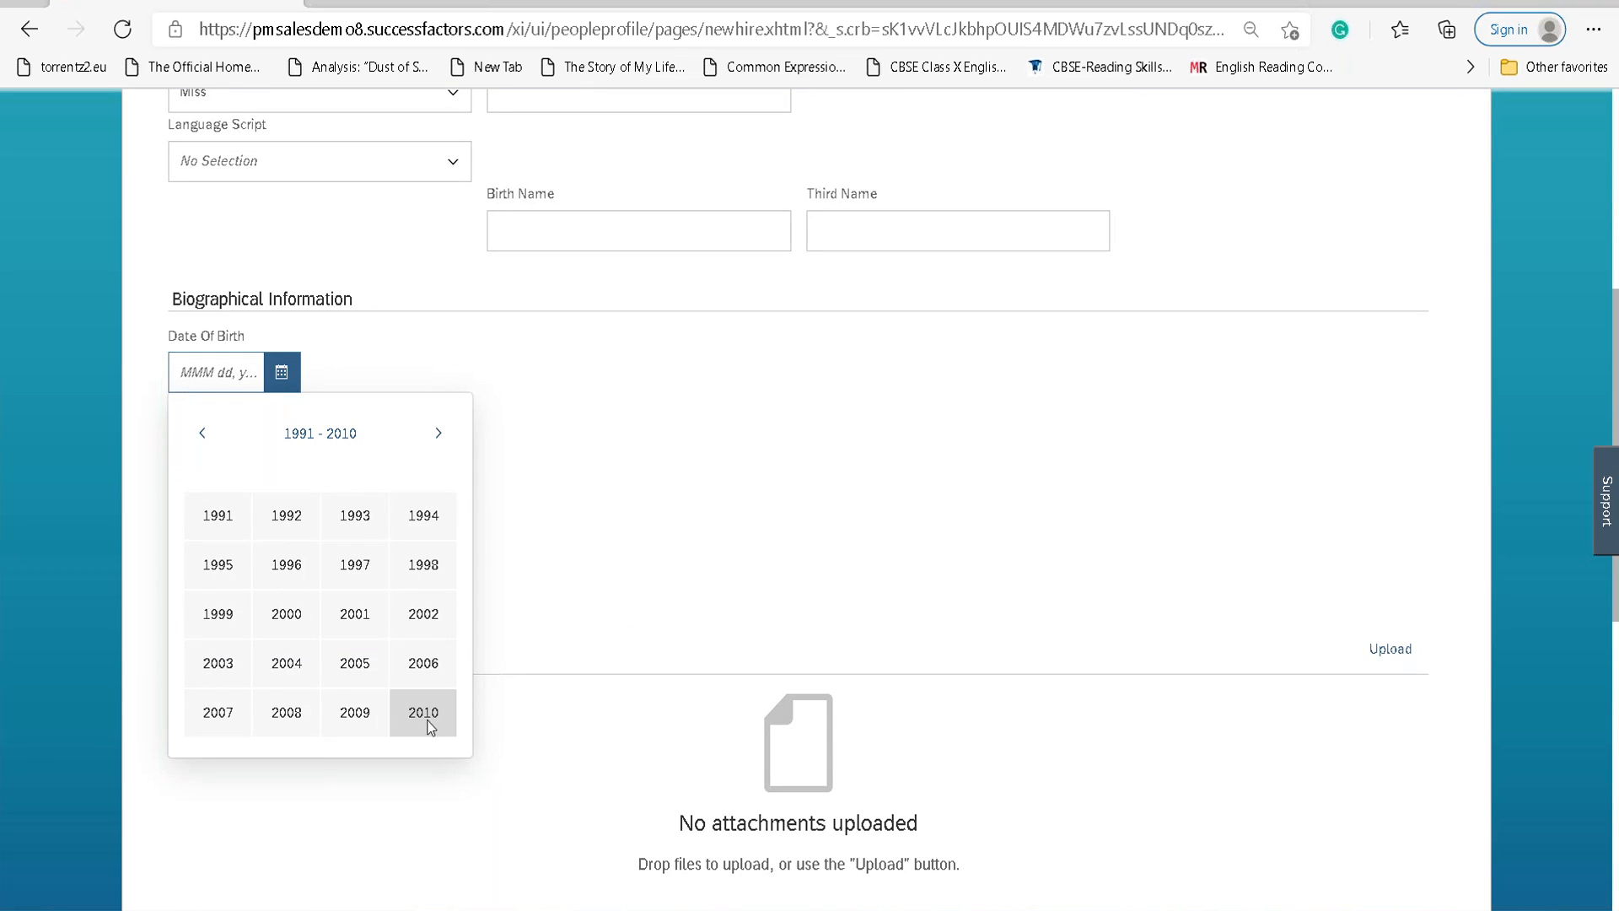
click(354, 624)
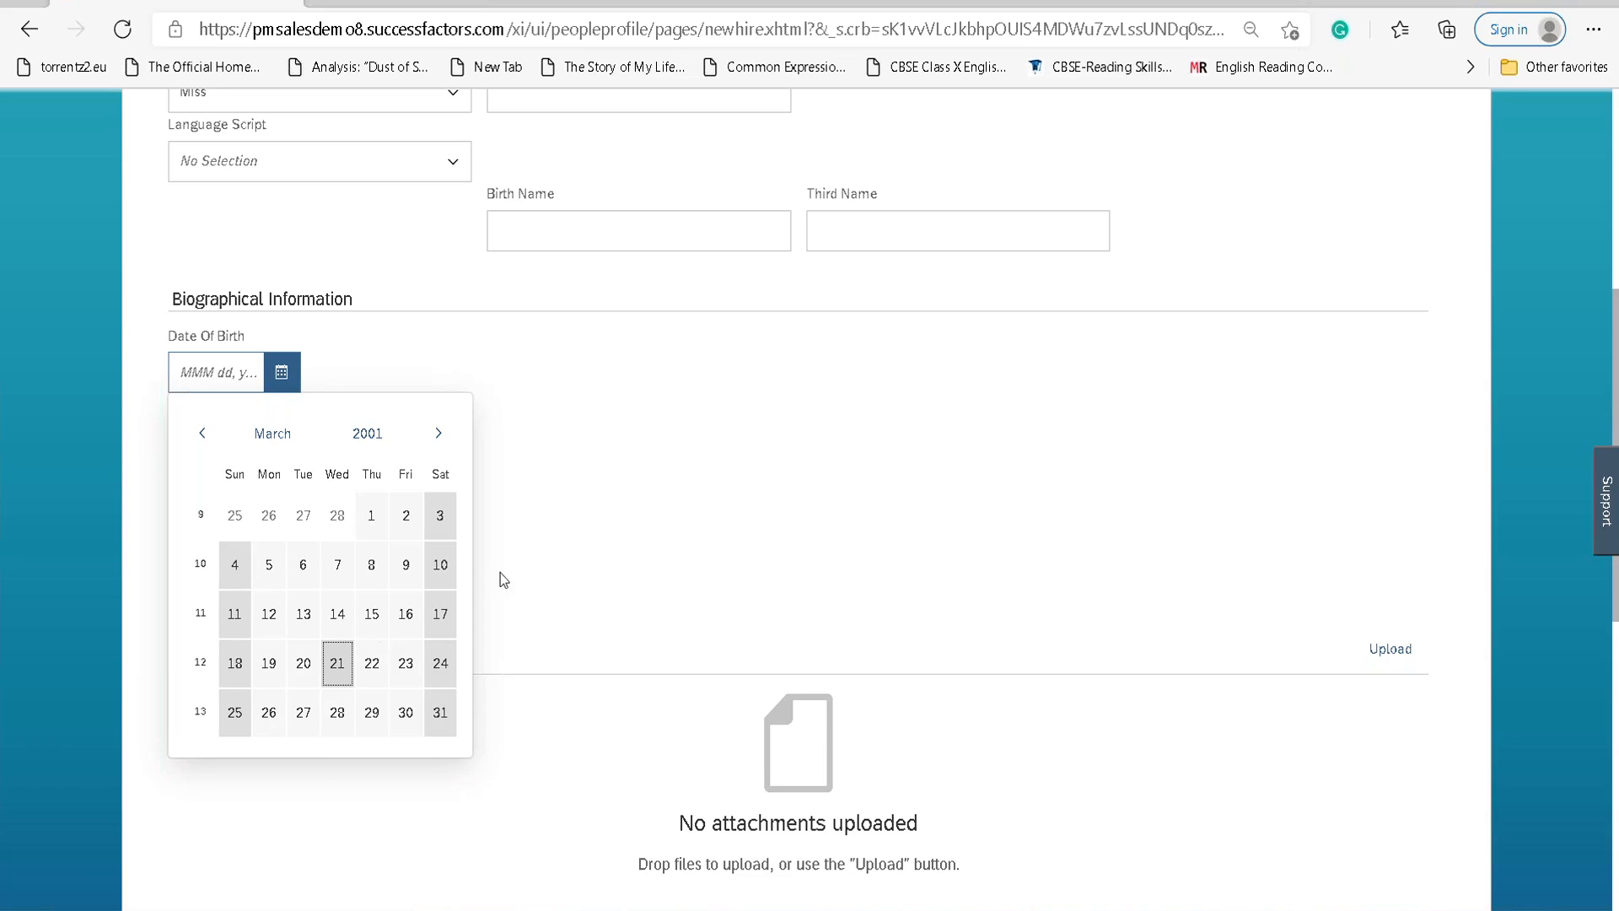
key(Return)
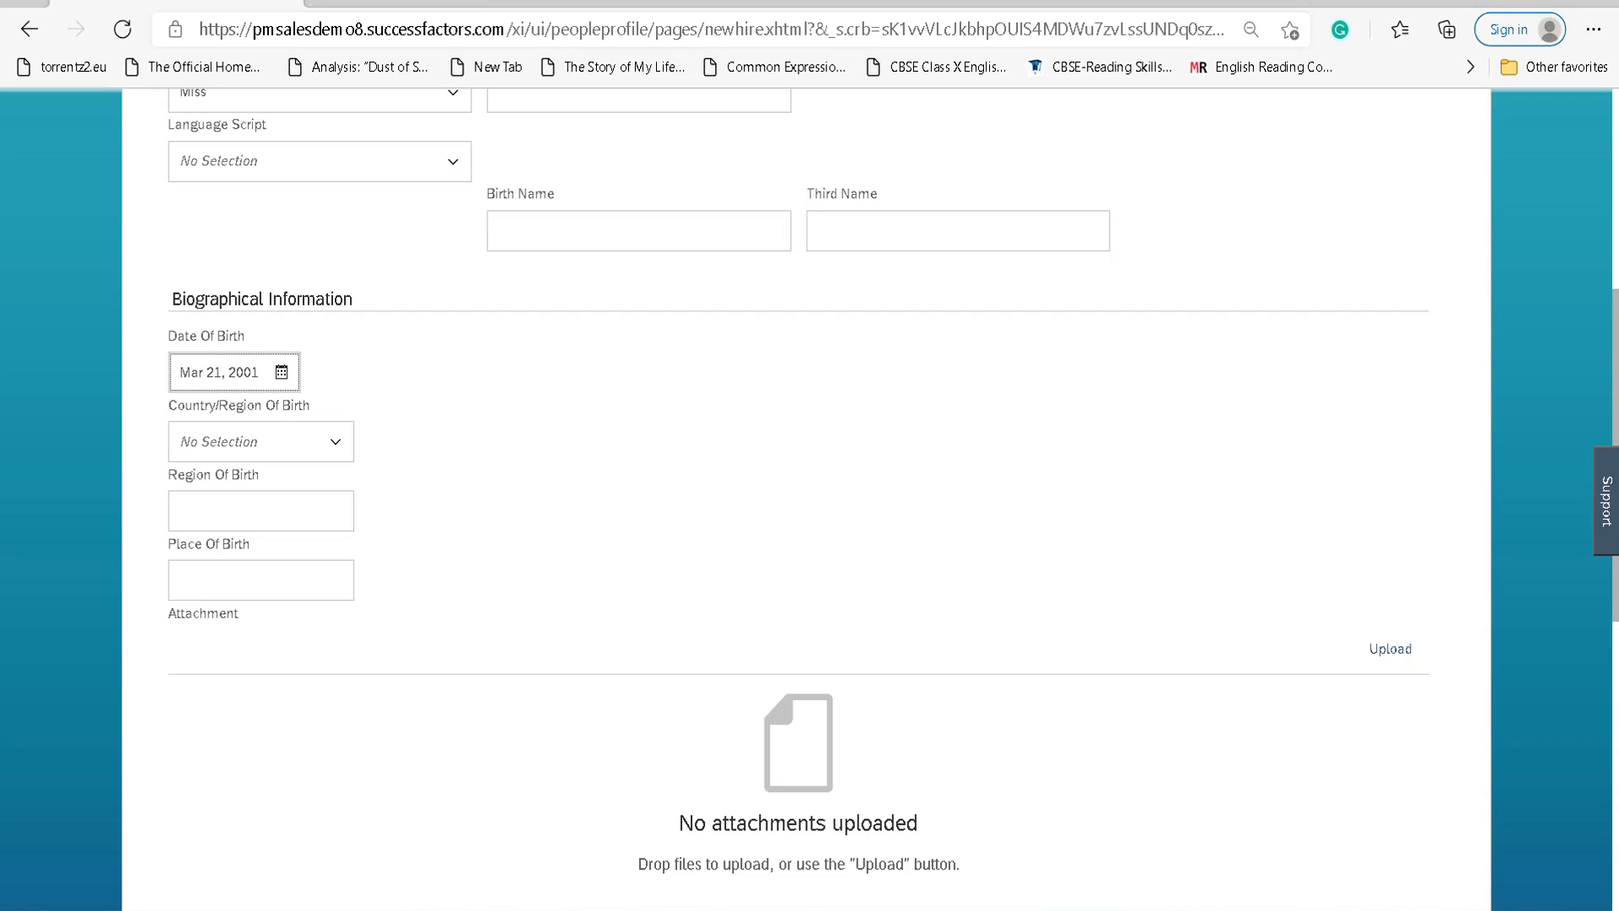
Set Country/Region Of Birth to Switzerland.
click(337, 453)
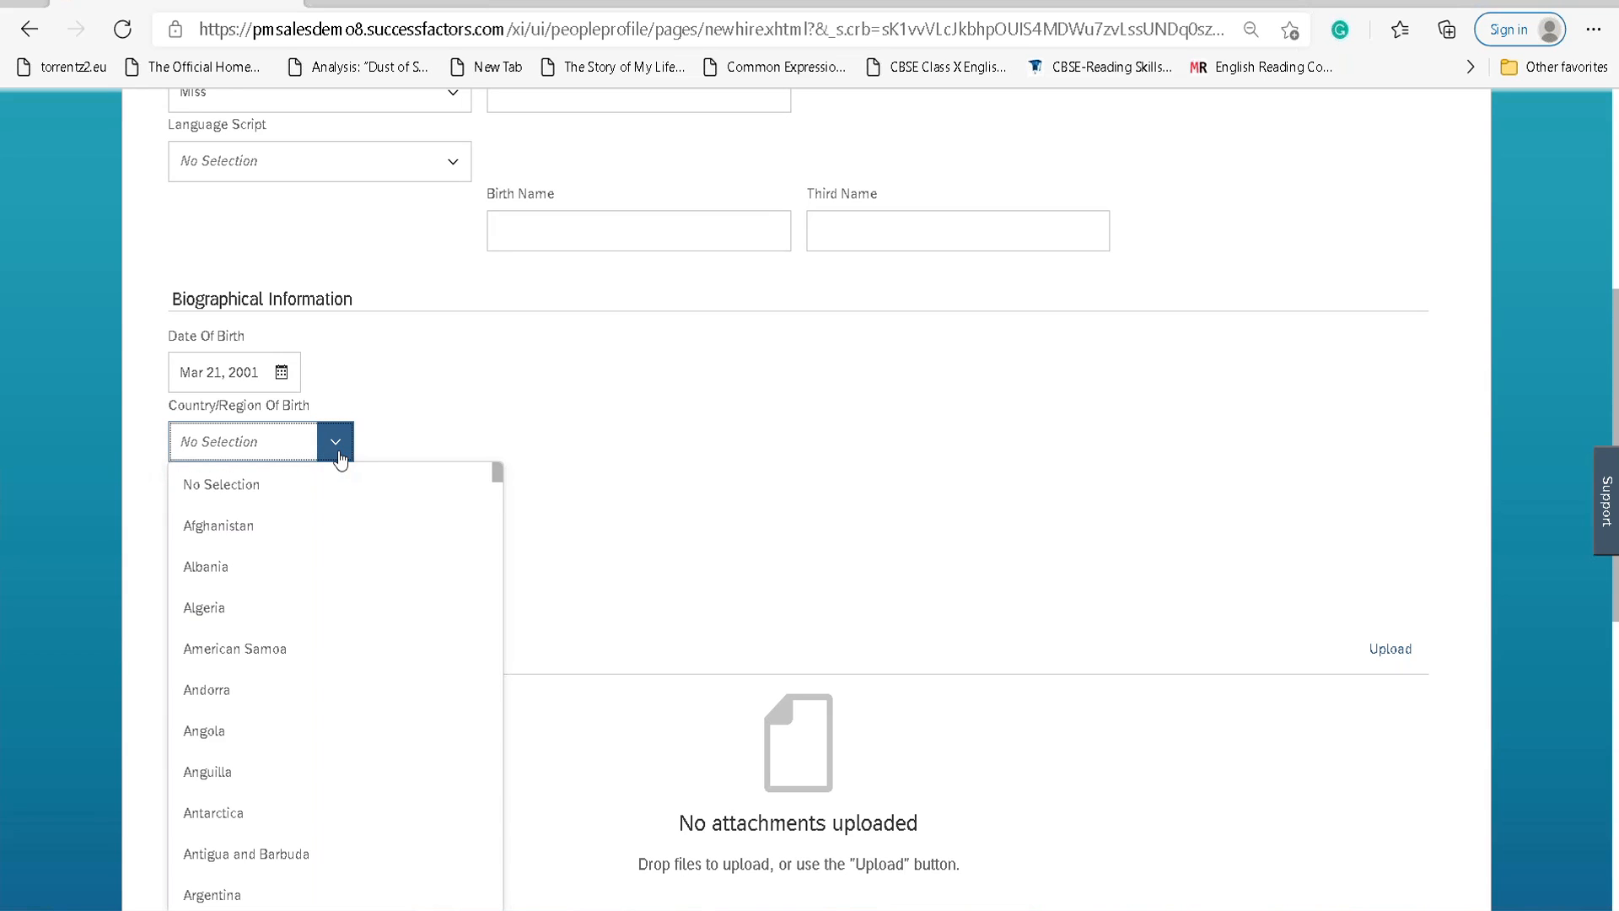
text(Swit)
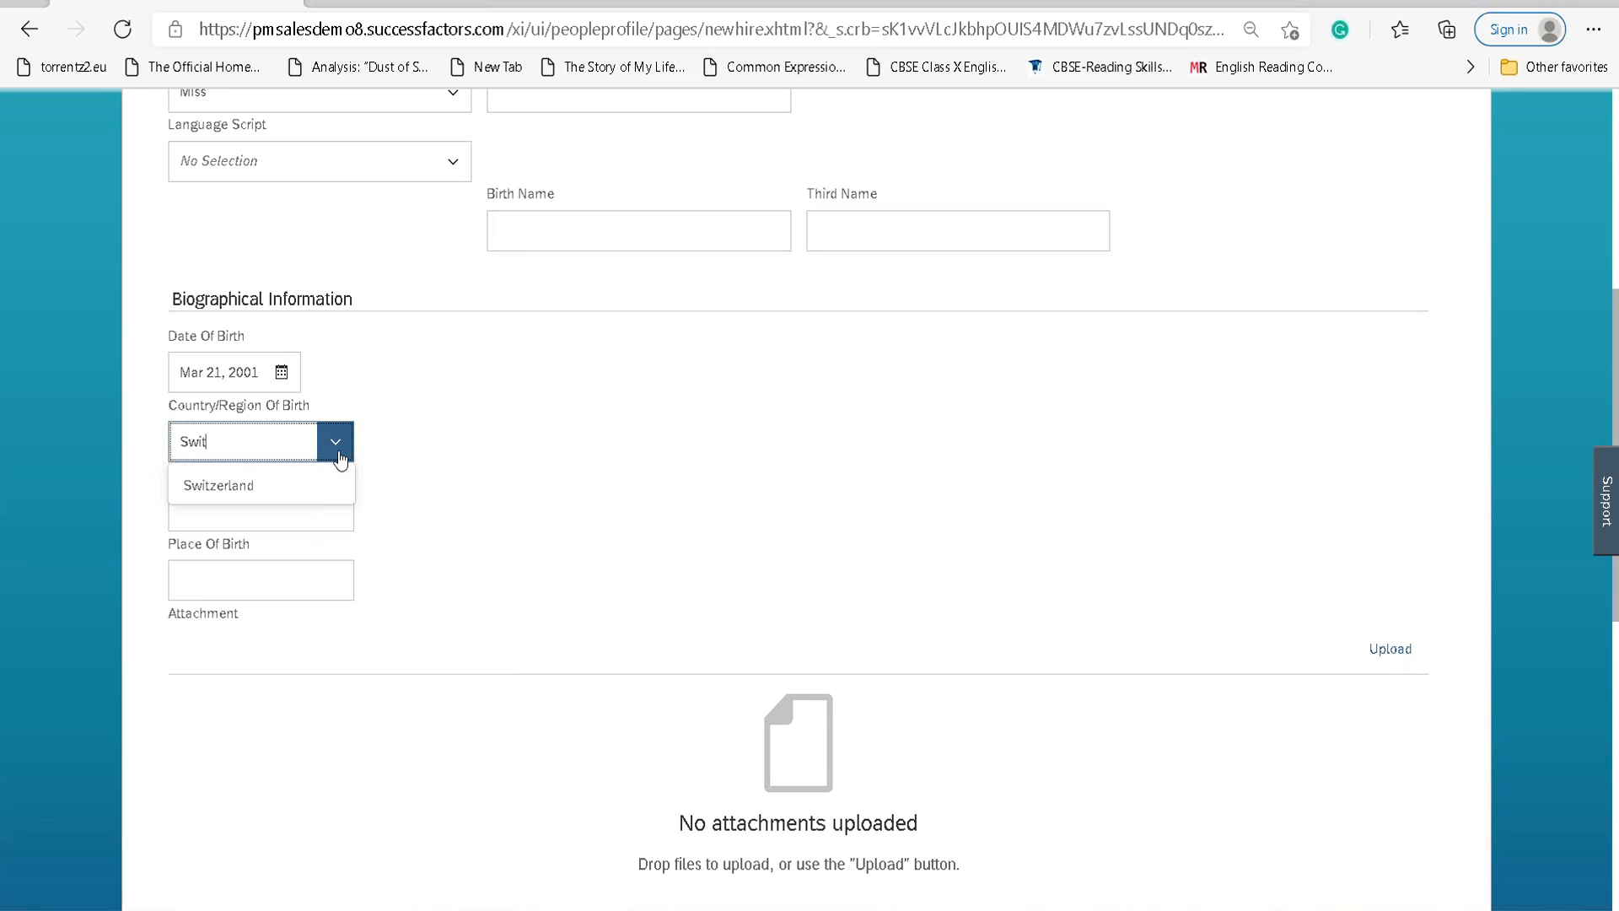
click(173, 484)
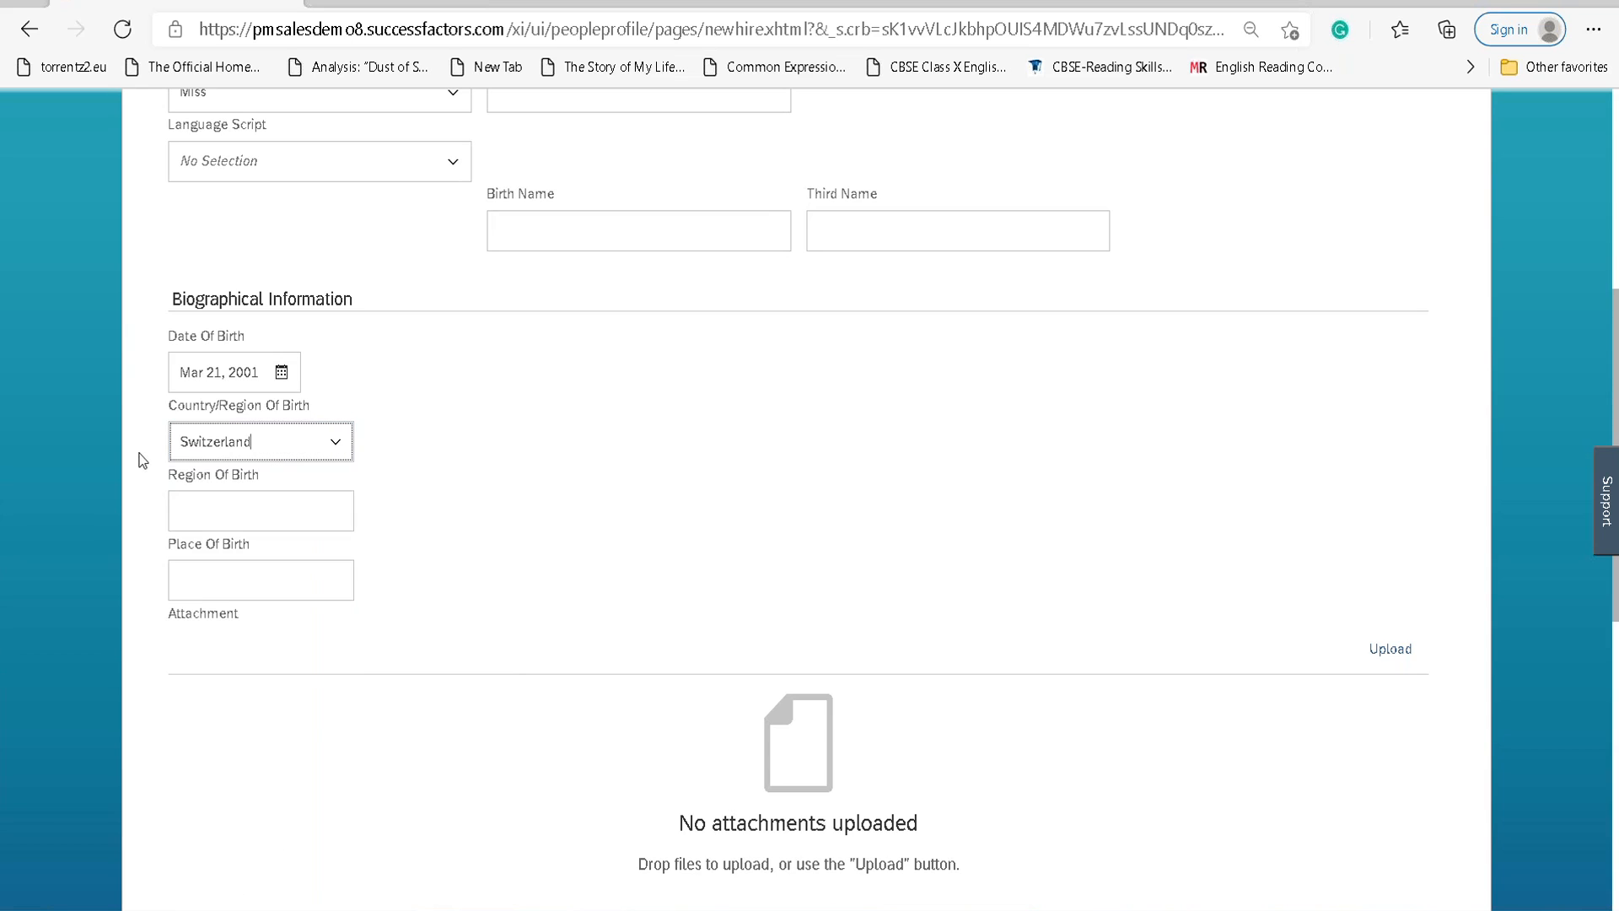
scroll(521, 481, down, 3)
scroll(519, 482, down, 3)
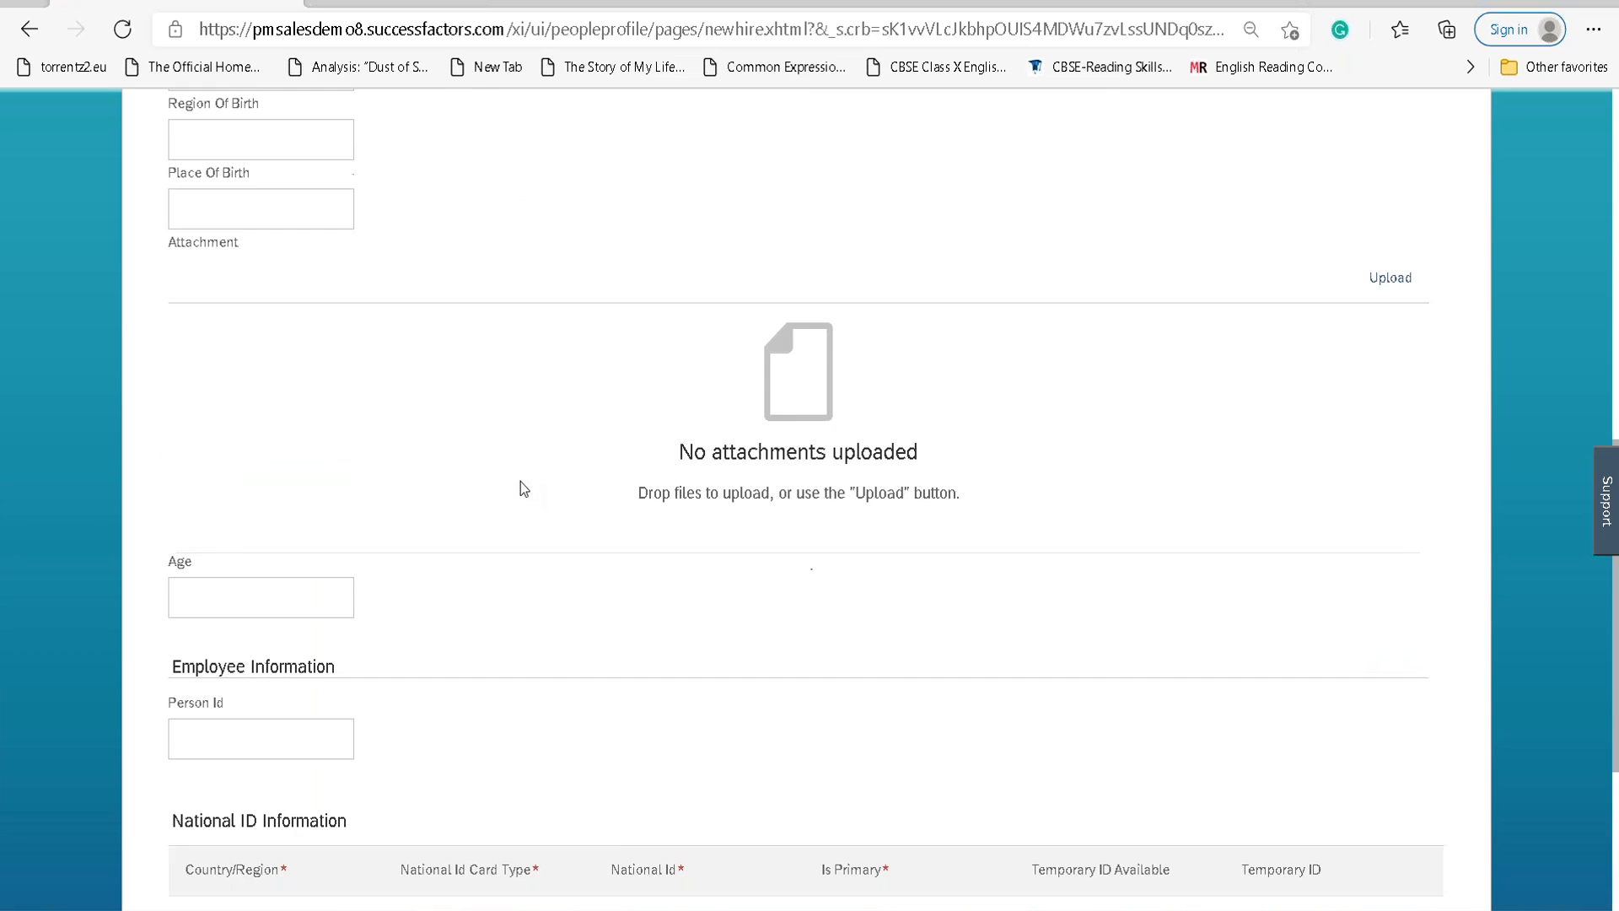
scroll(520, 482, up, 6)
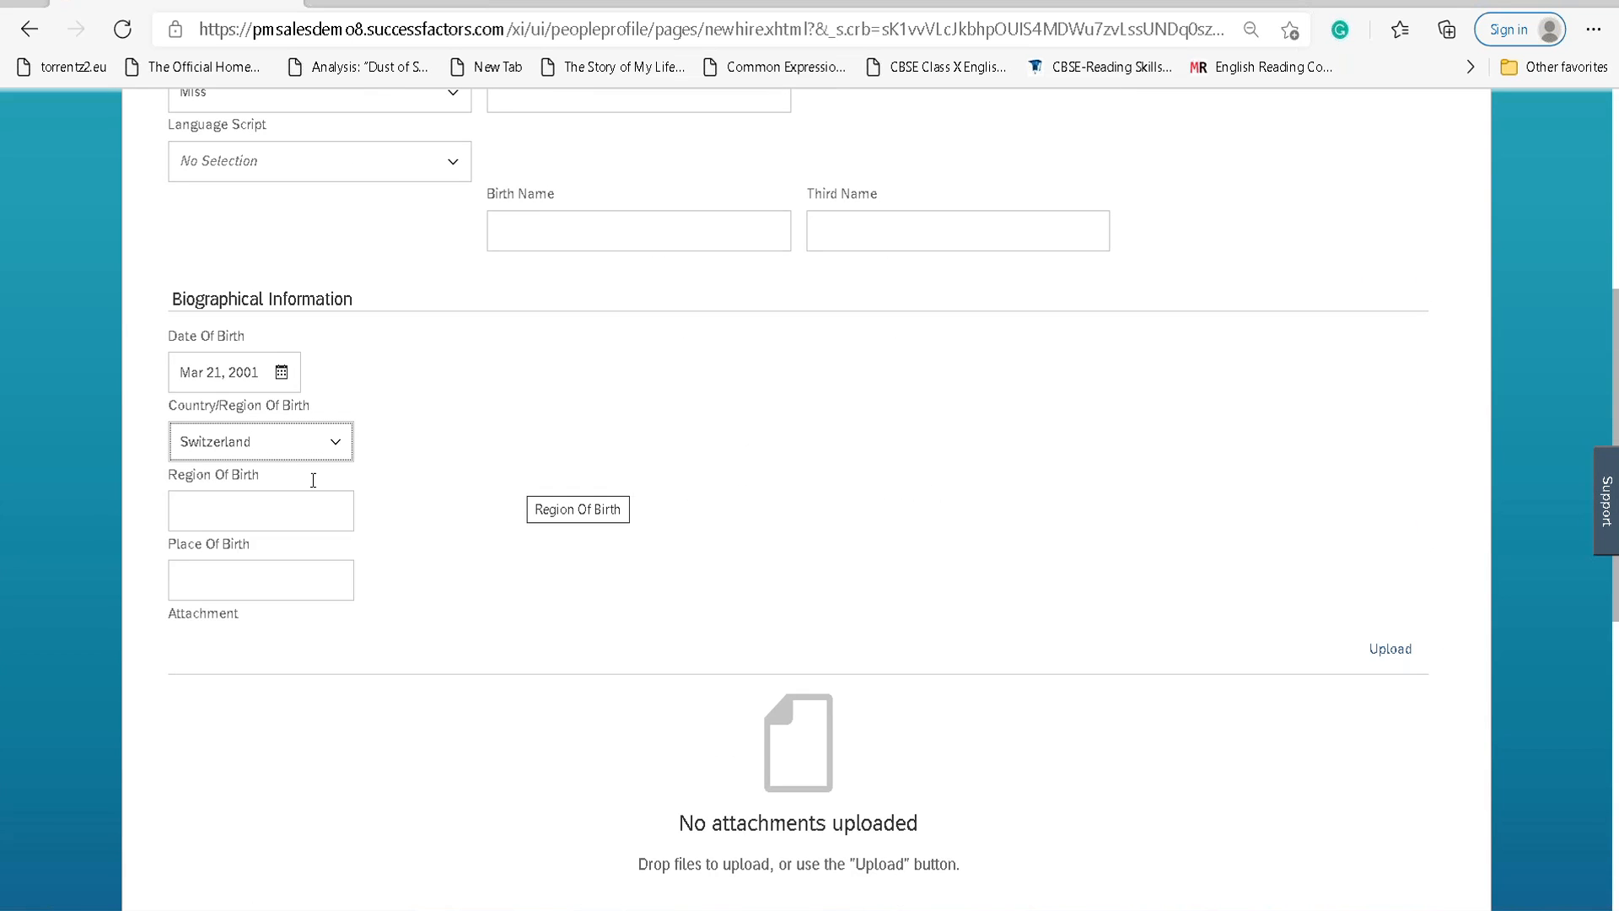
scroll(410, 459, down, 6)
scroll(412, 461, down, 3)
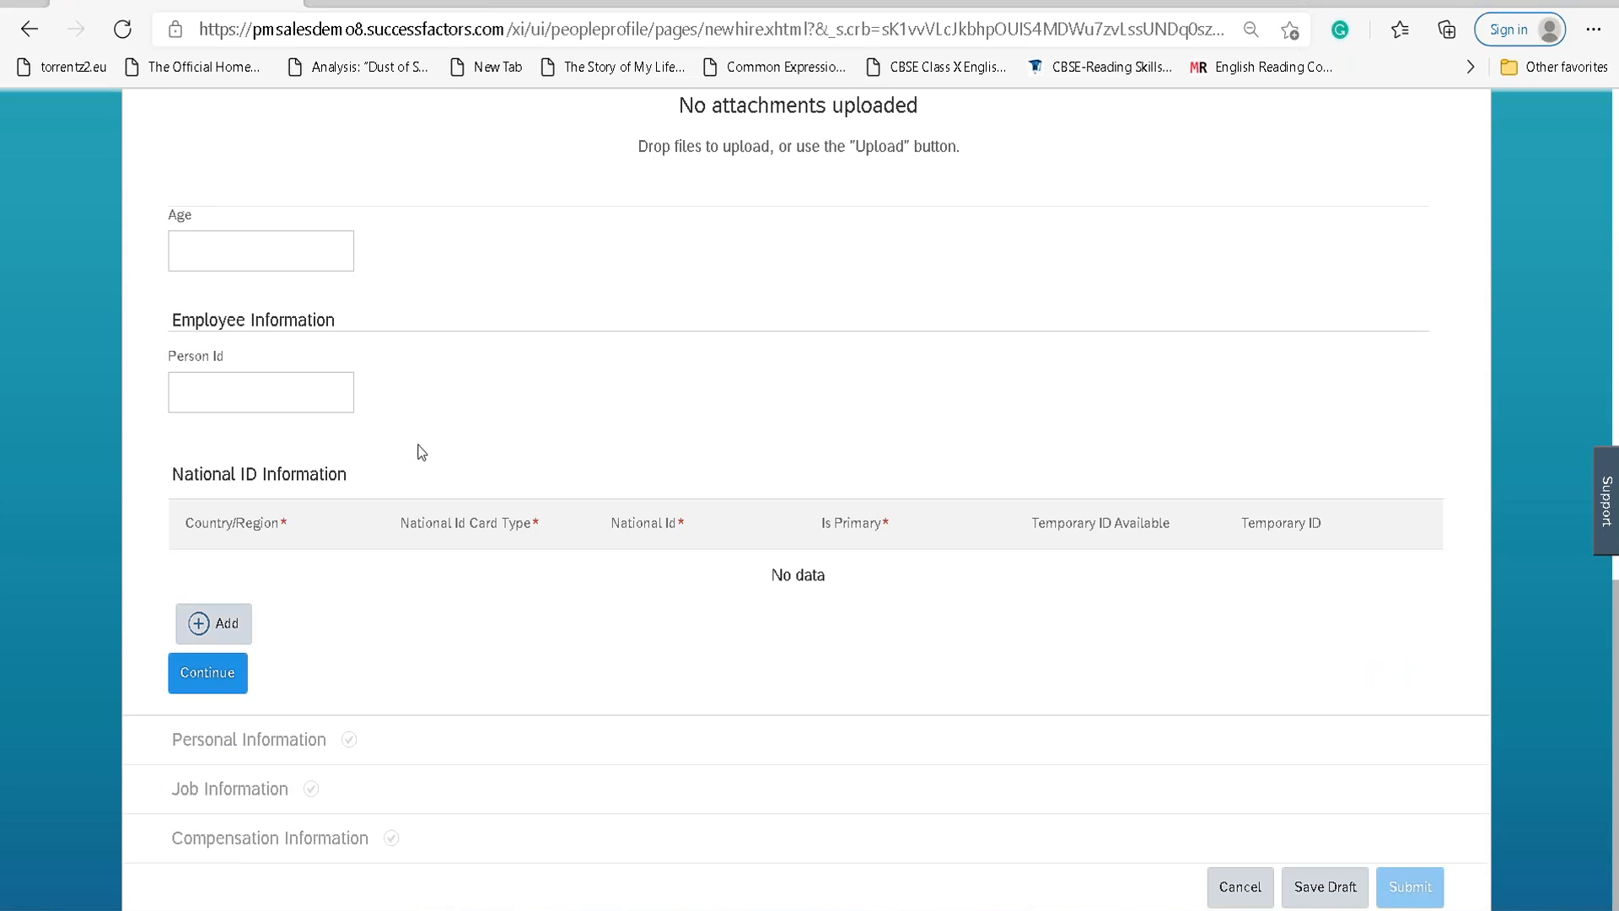
click(216, 629)
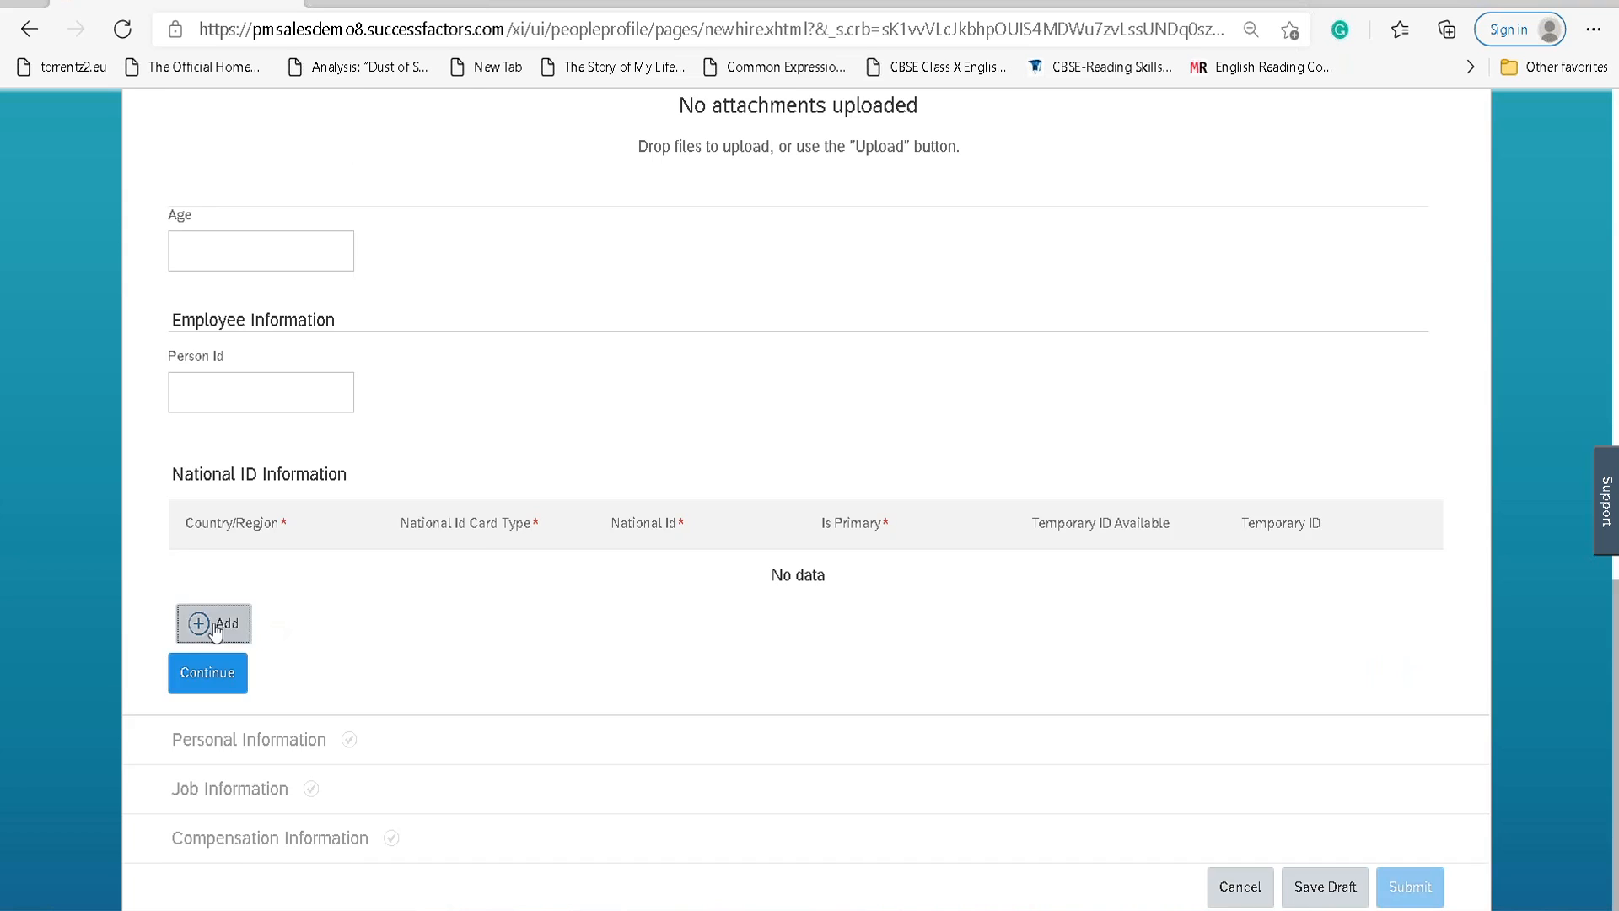
Add a Switzerland national ID of type AHV/AVS Number and enter the ID number.
click(354, 589)
text(S)
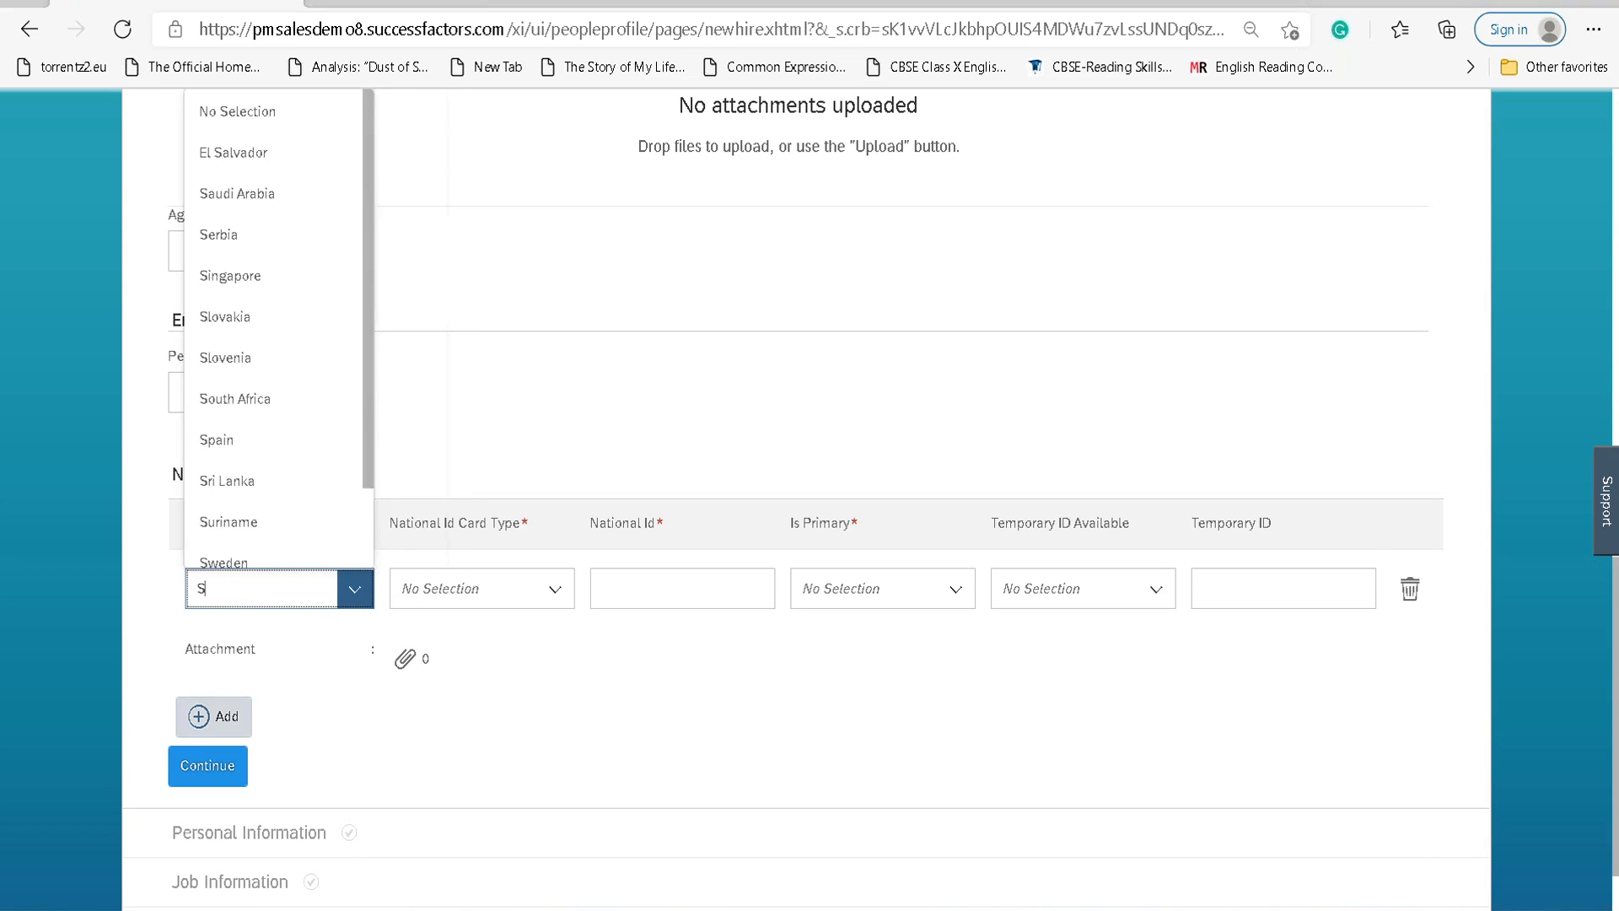
text(wit)
click(287, 638)
click(555, 597)
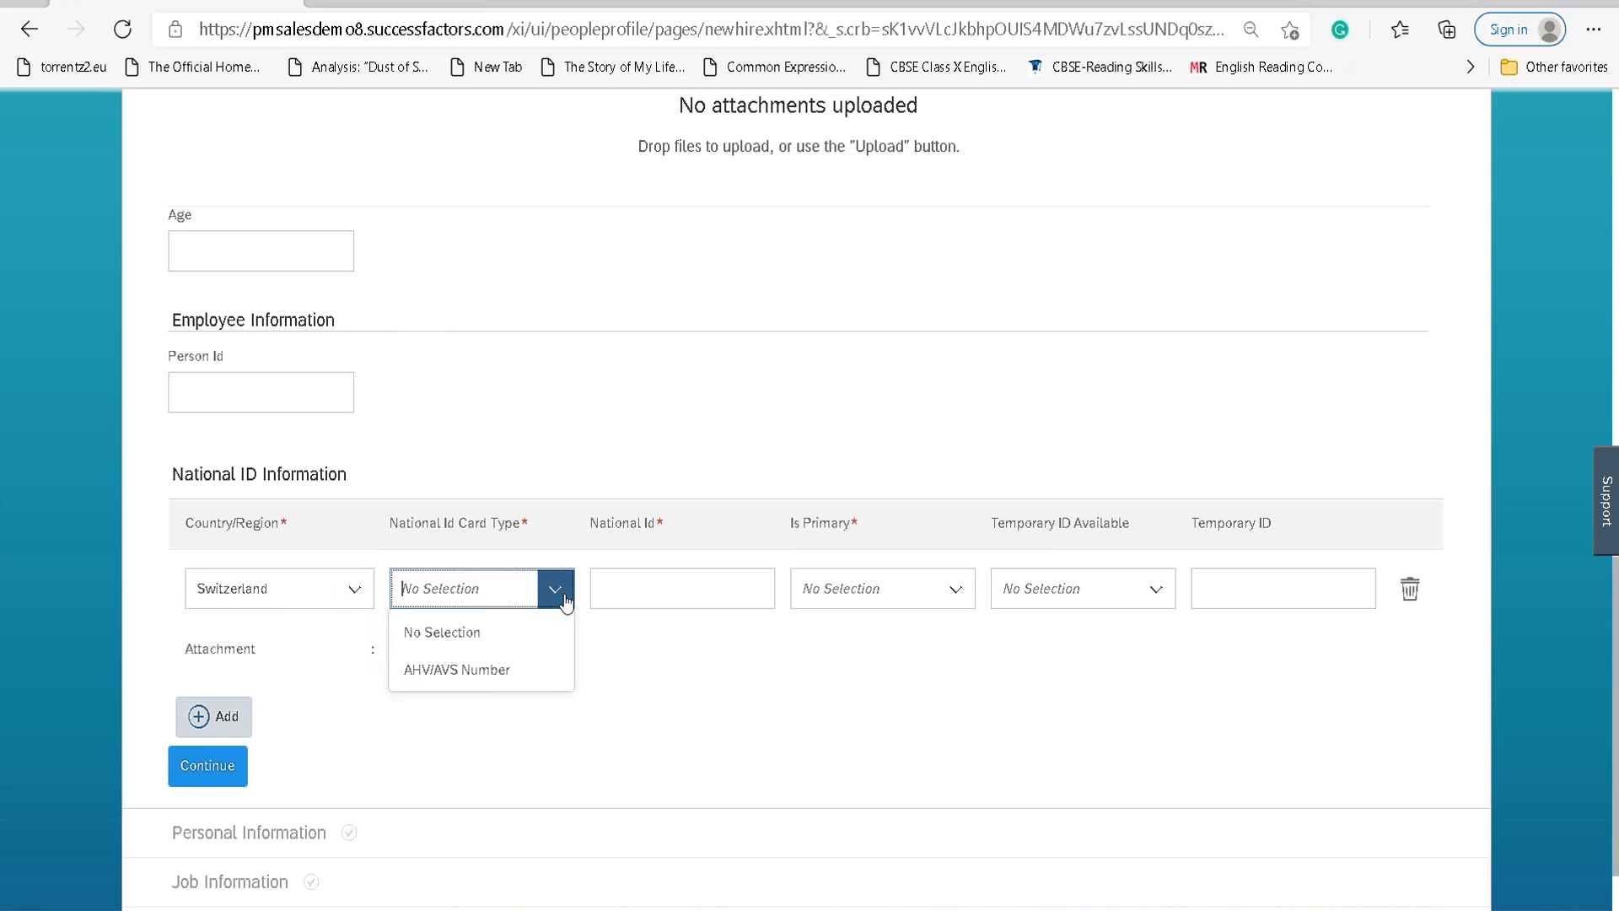
click(531, 677)
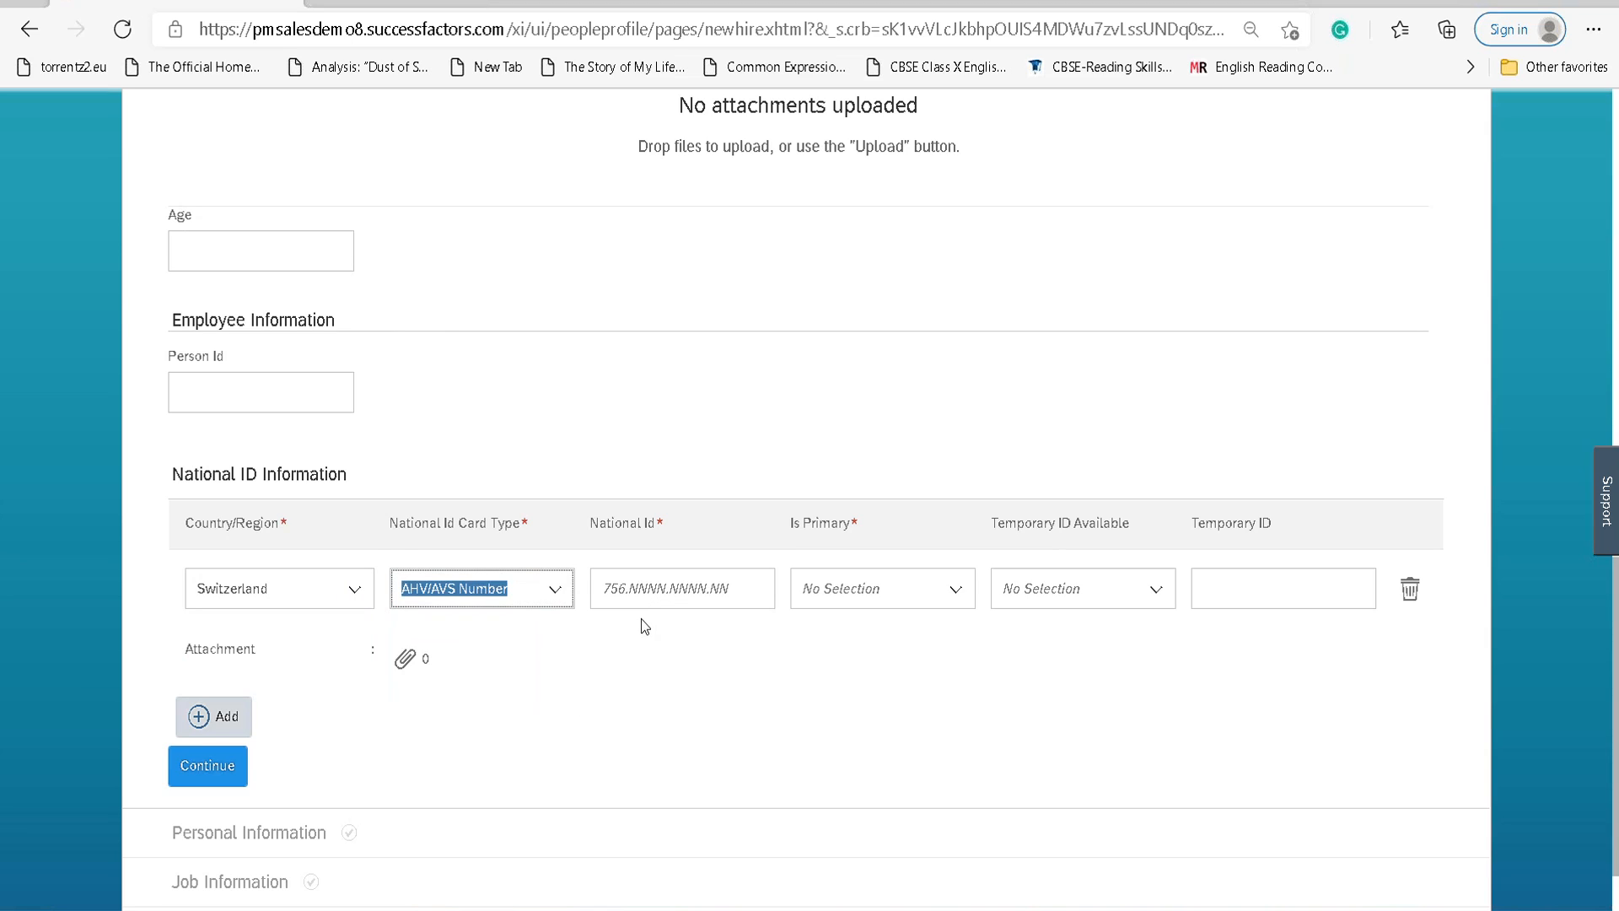
click(641, 595)
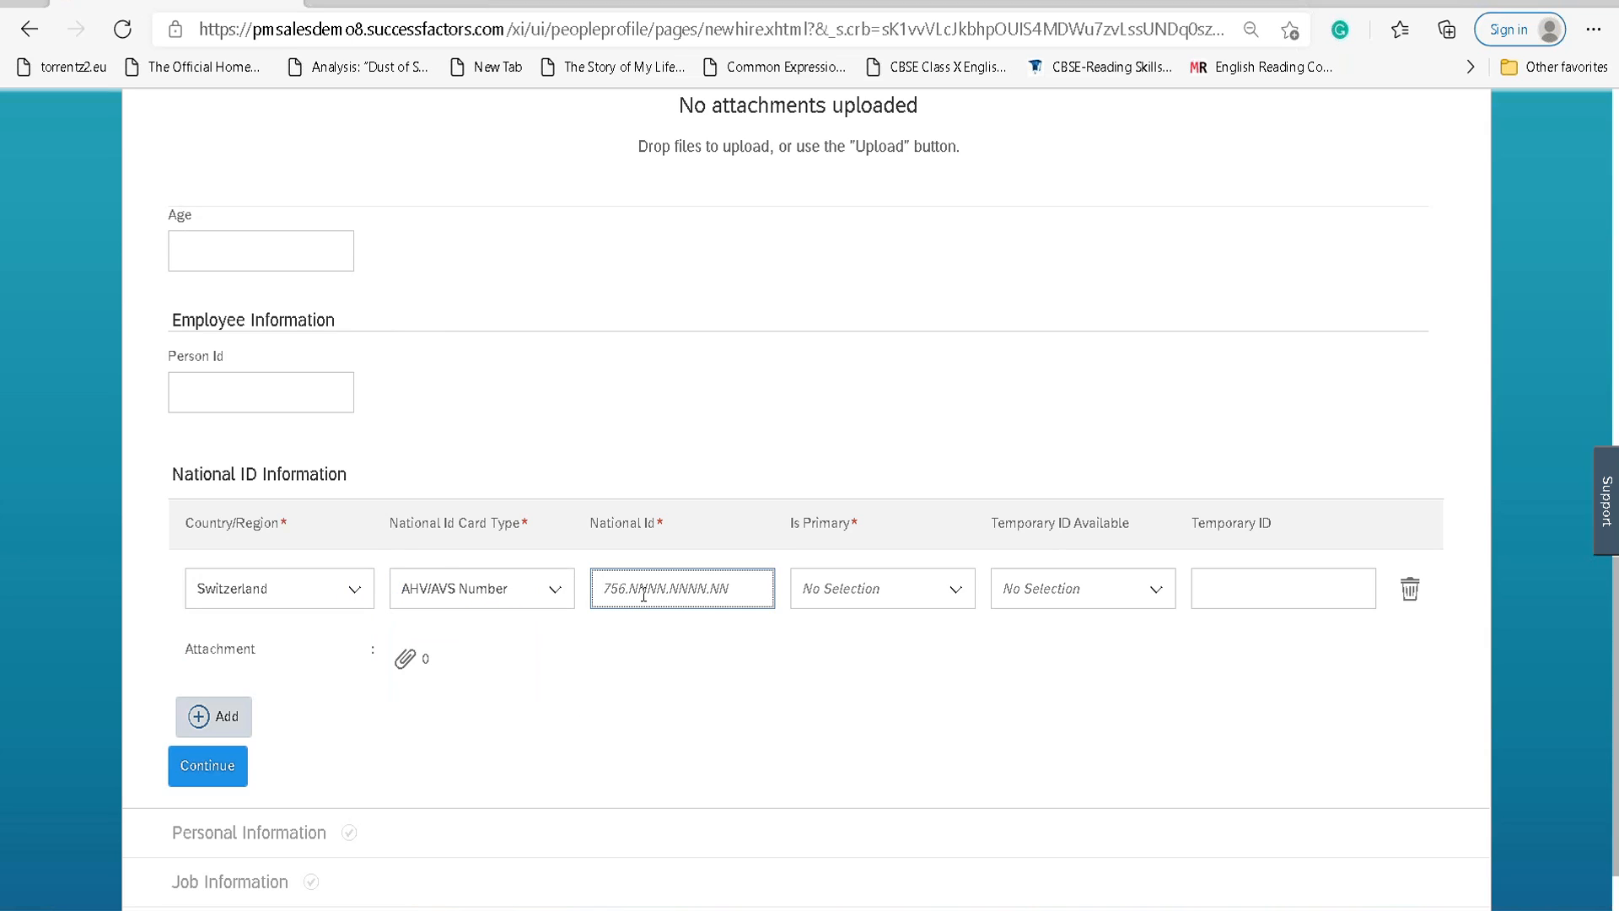
text(756.)
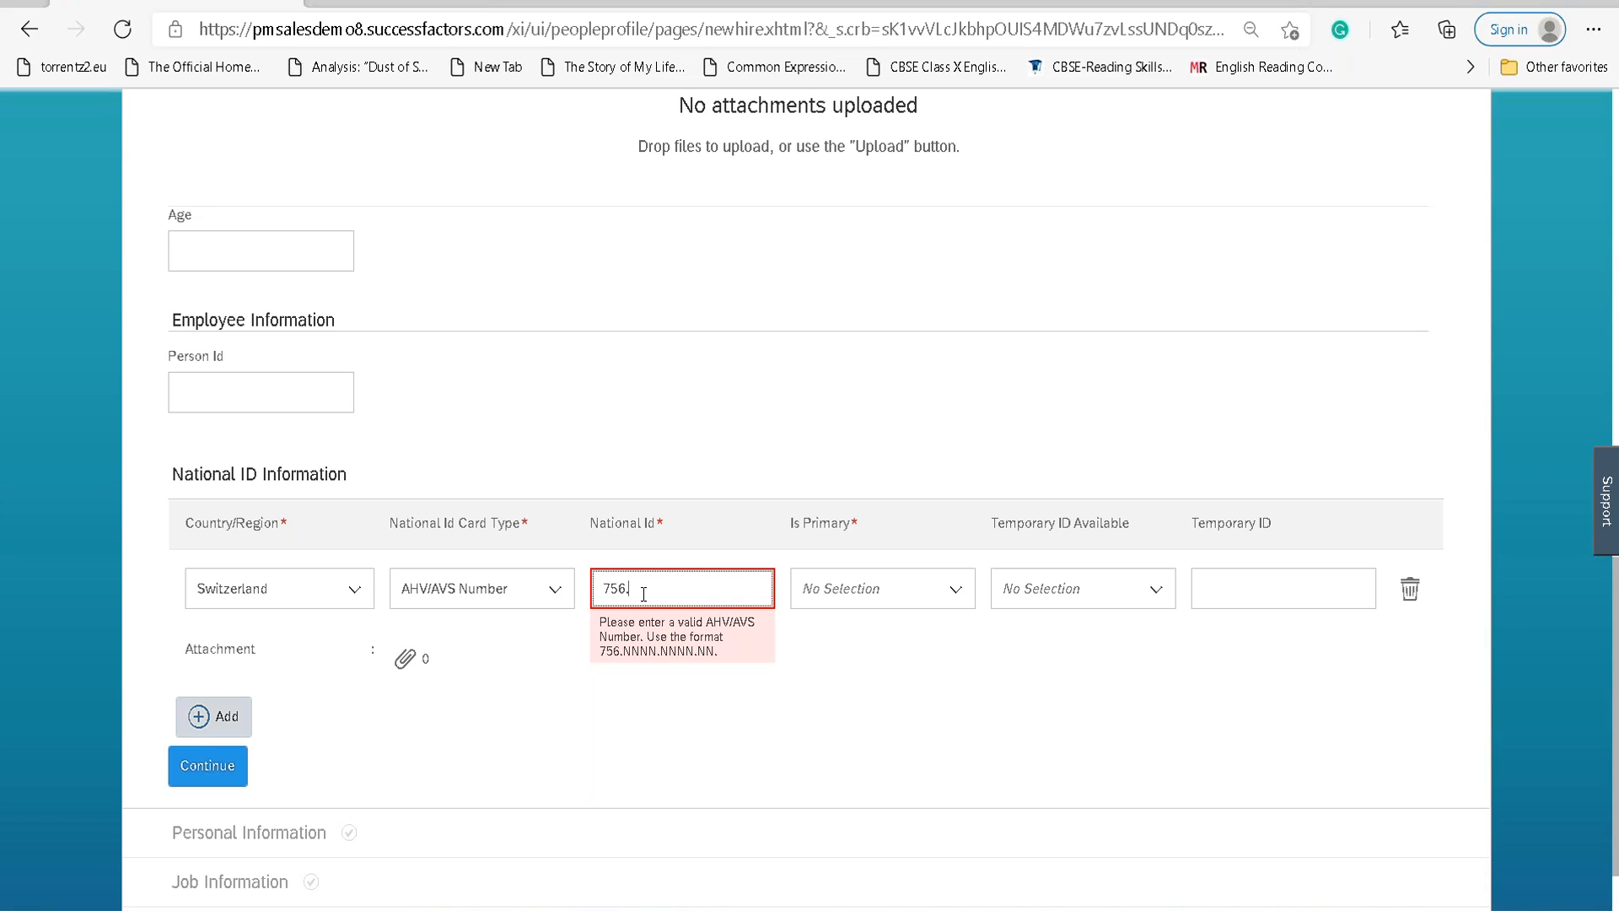
text(1111.1111.11)
Mark the ID as primary, set Temporary ID Available to Yes, and enter the temporary ID.
key(Tab)
text(y)
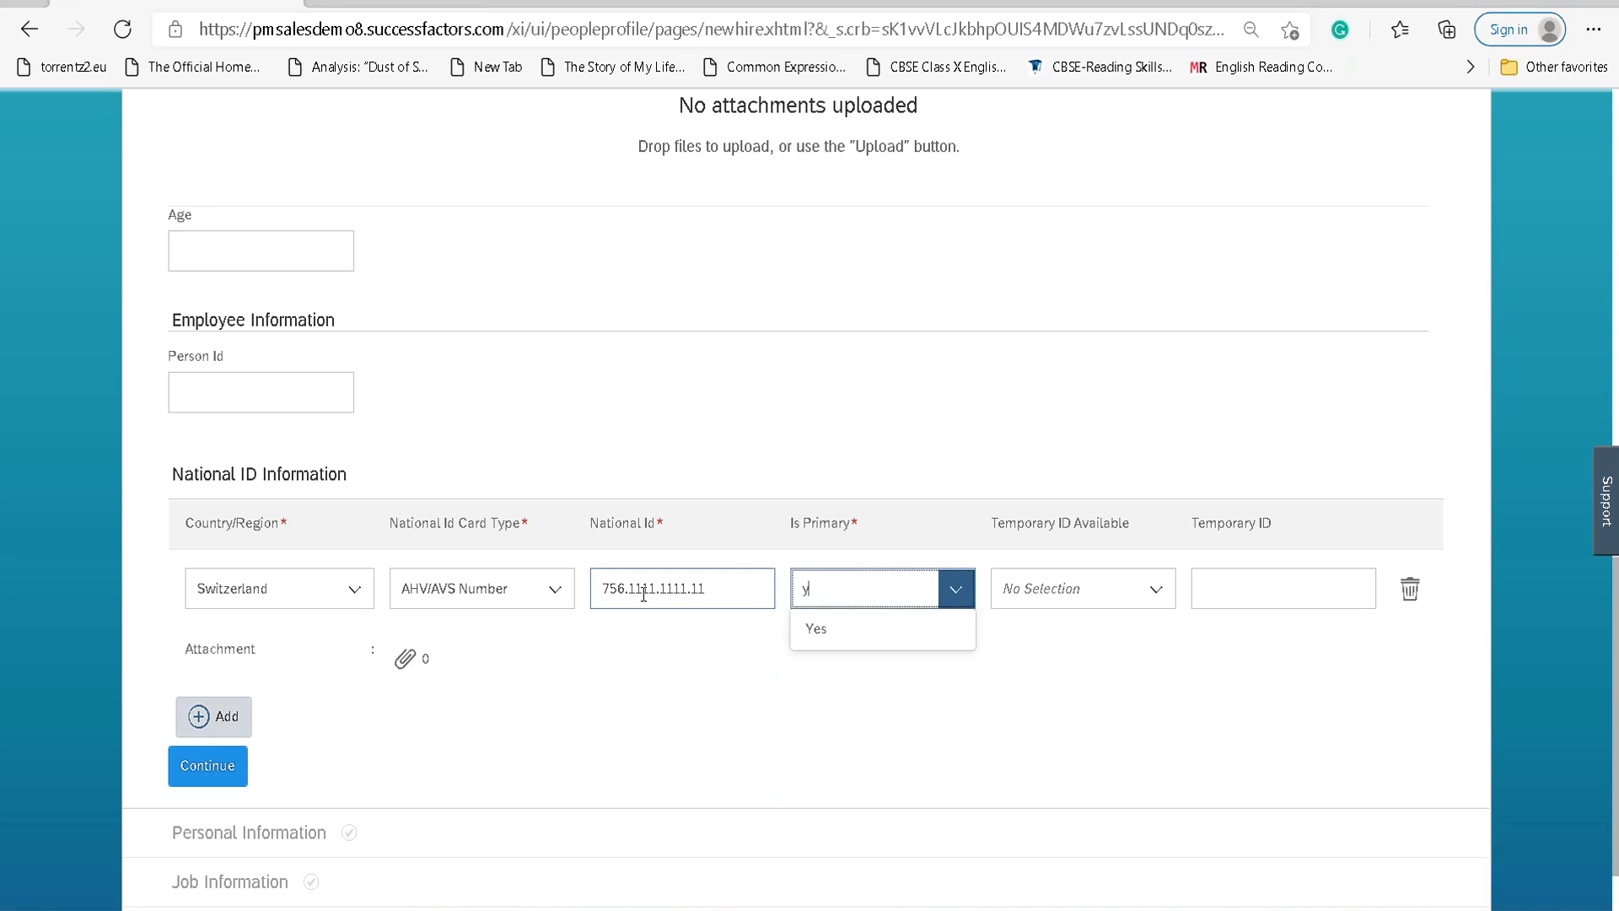
key(Return)
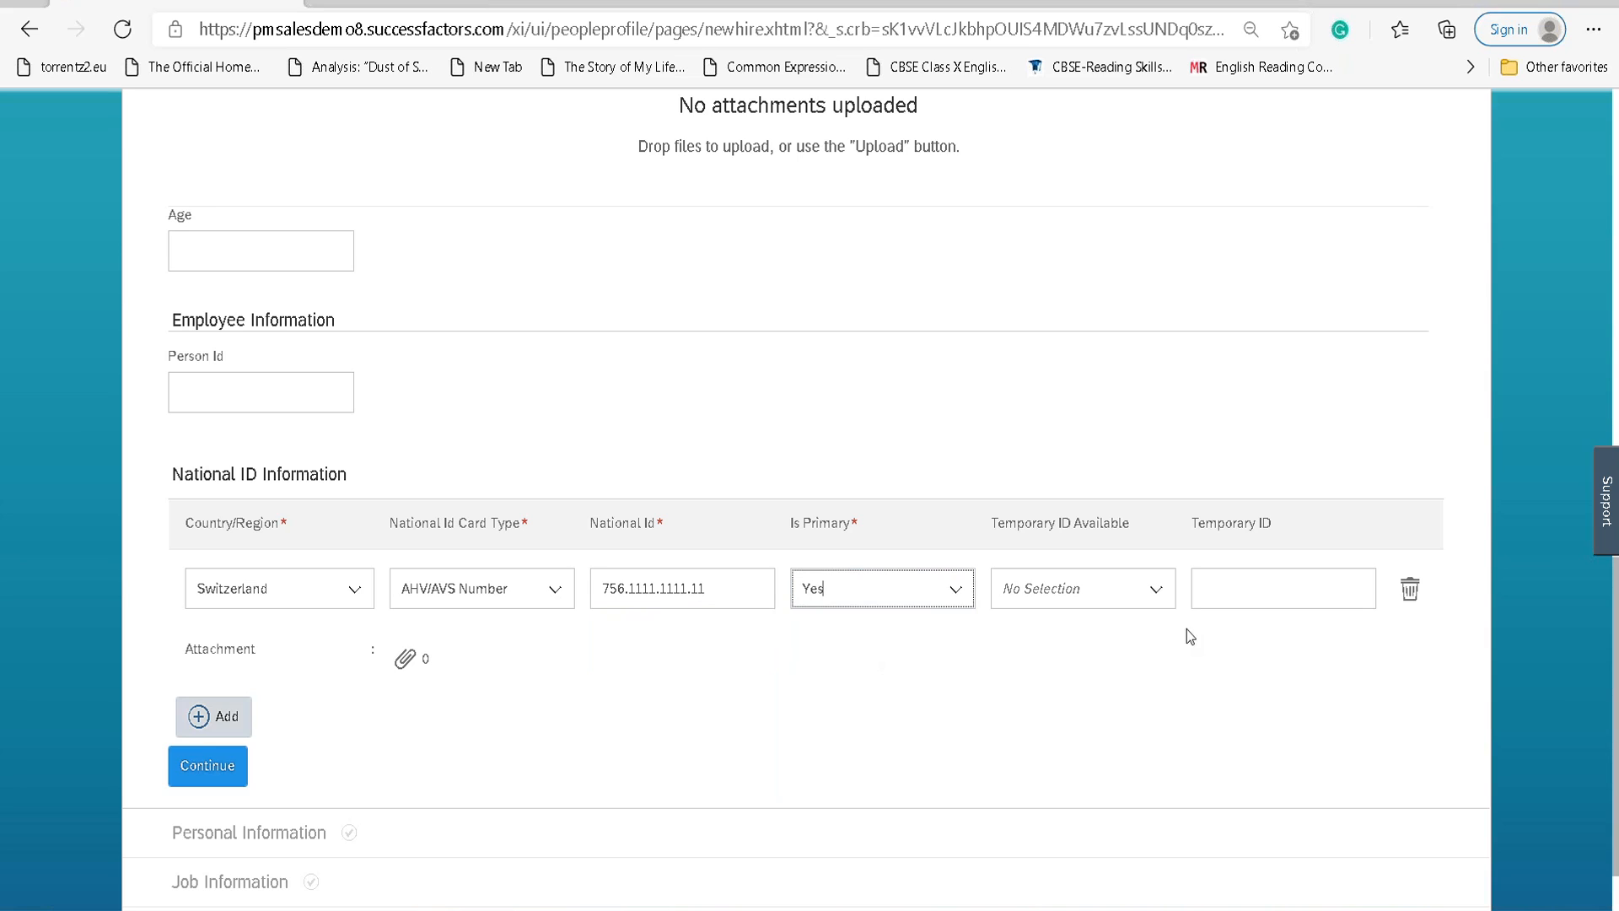
click(1155, 609)
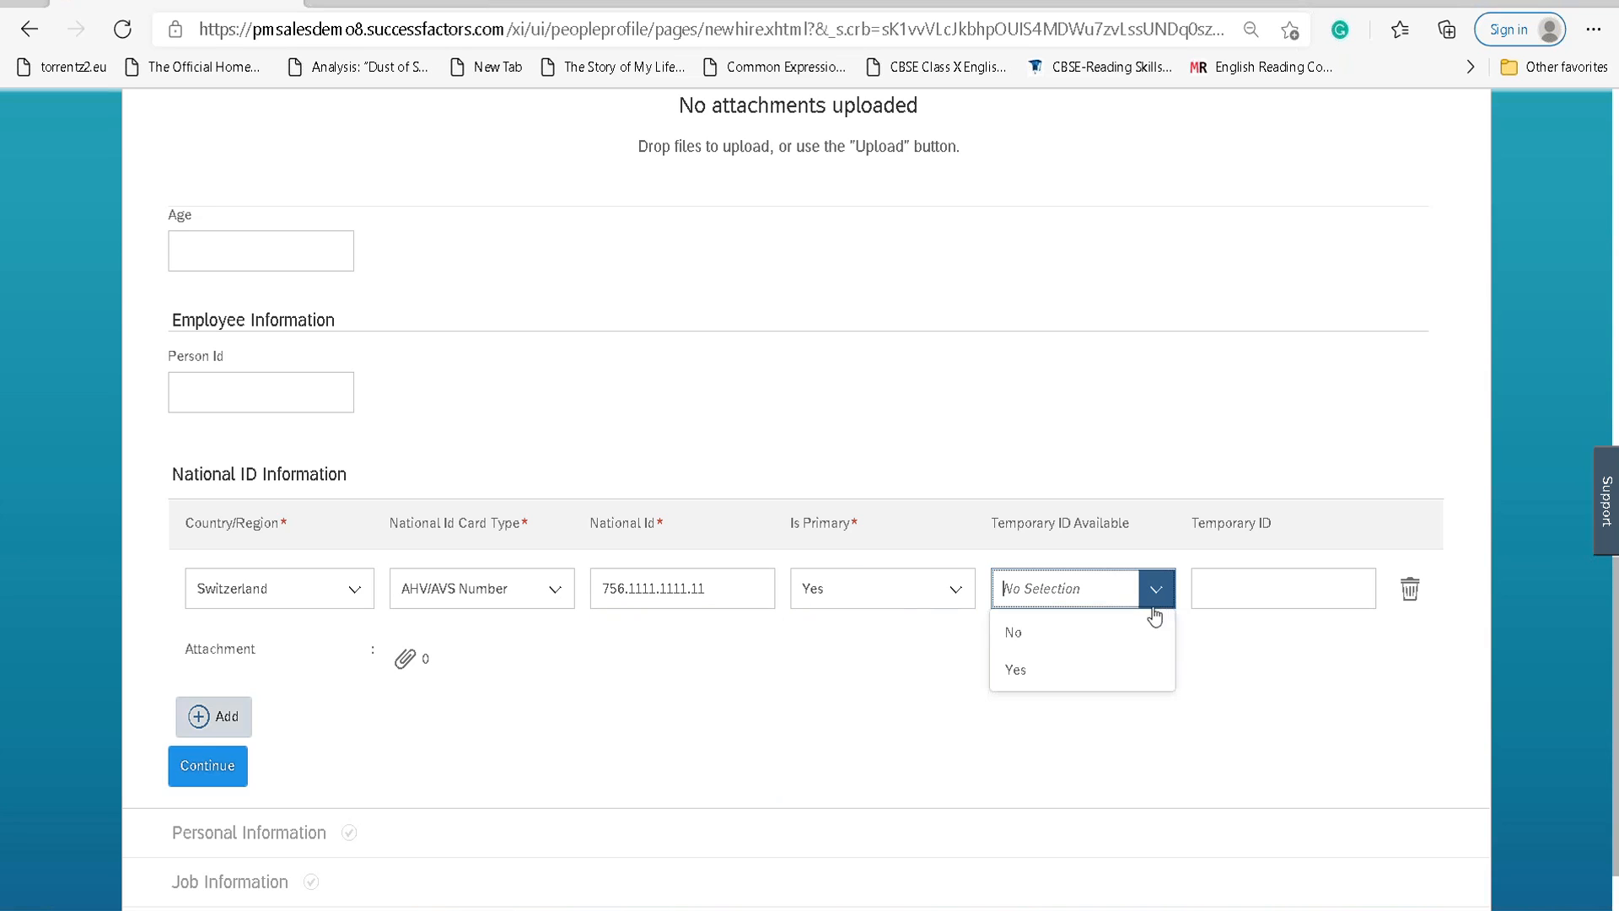
click(1121, 669)
click(1239, 594)
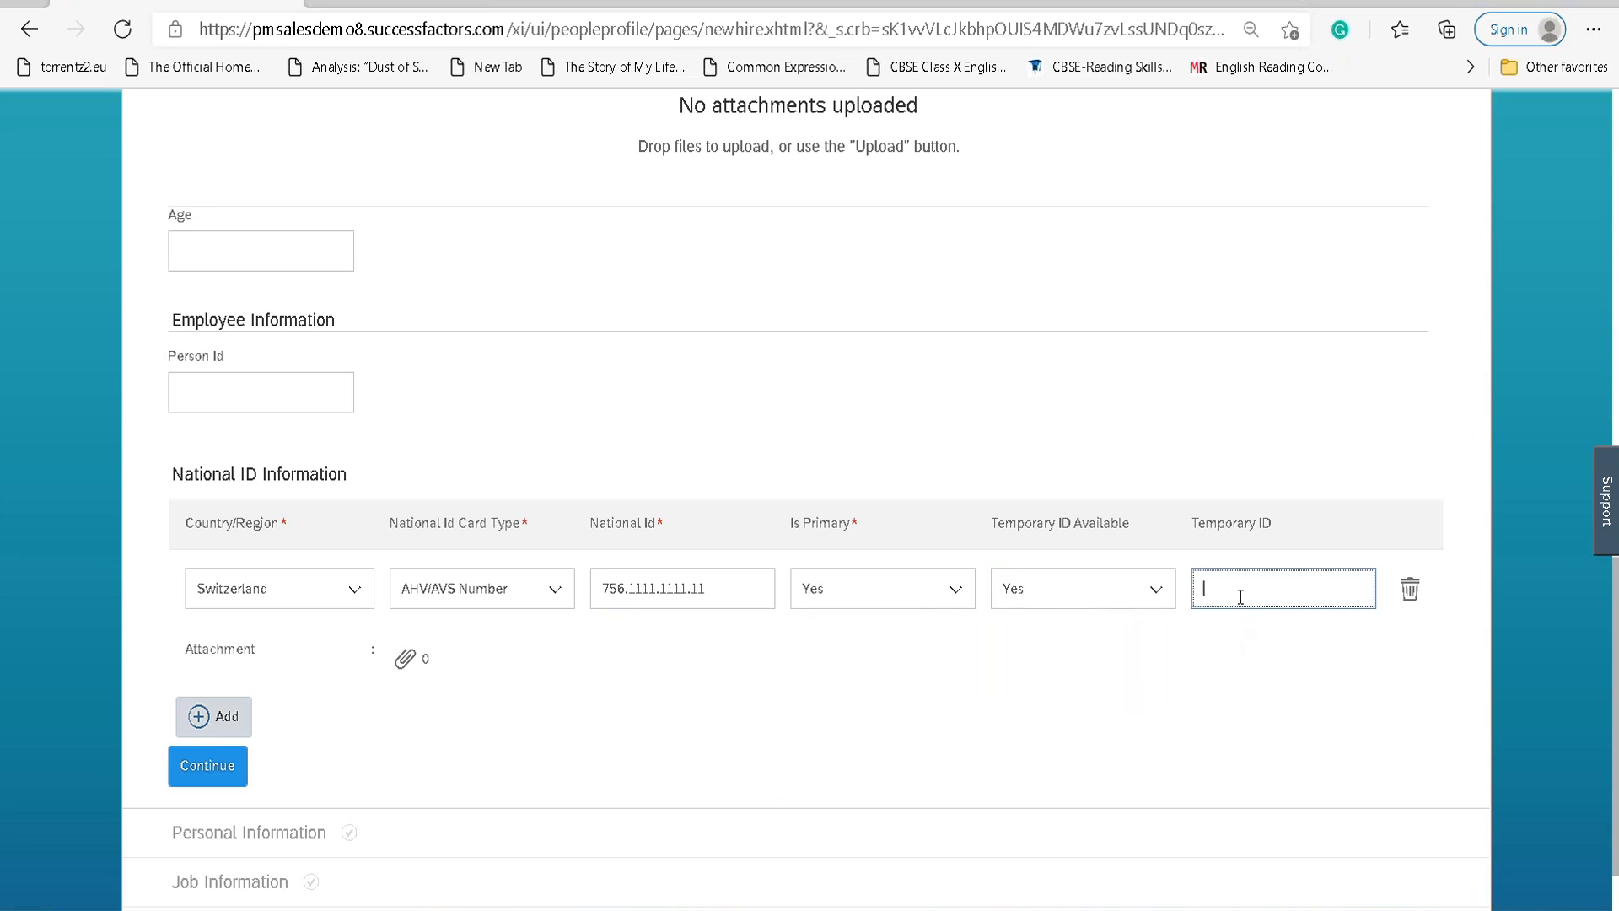
text(1234567890)
key(BackSpace)
scroll(554, 641, down, 1)
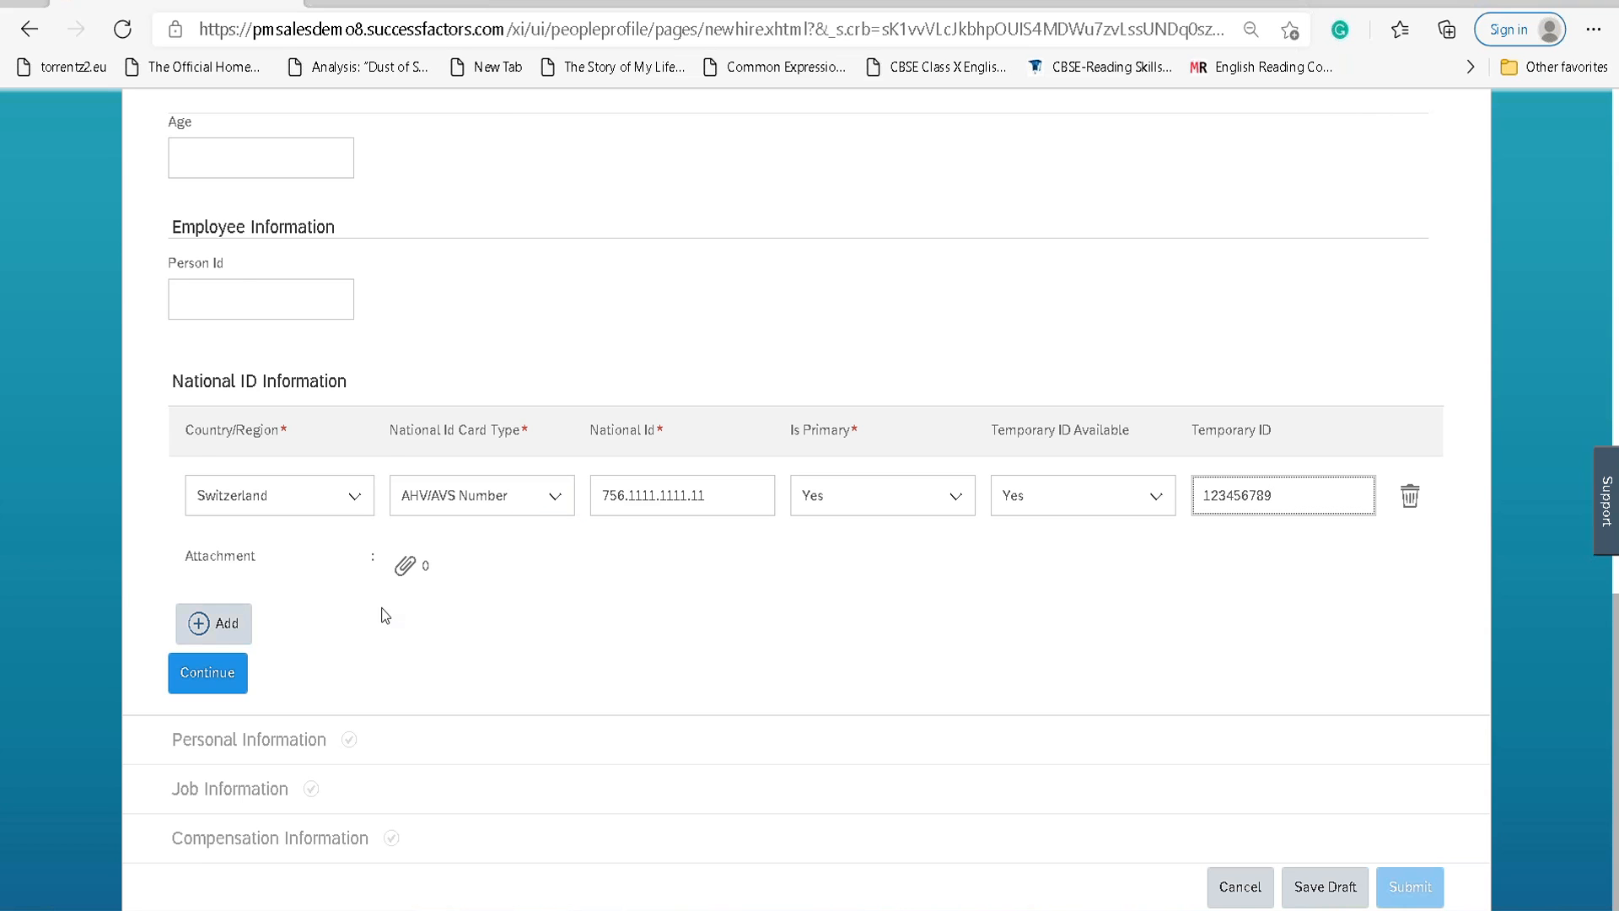
scroll(382, 608, up, 13)
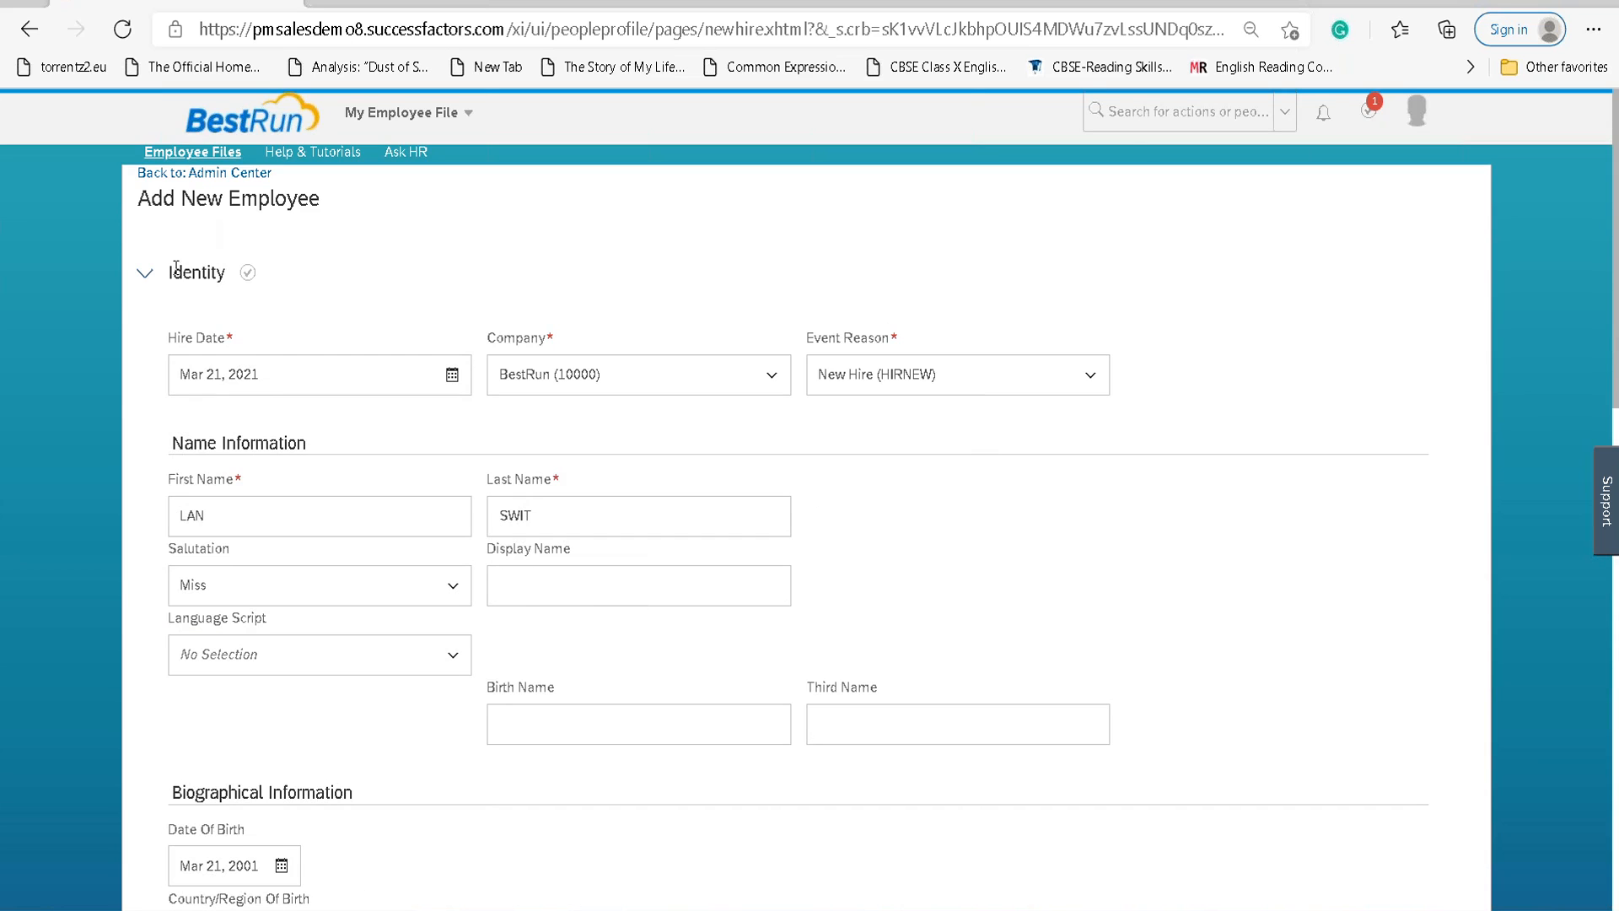
drag(145, 203, 326, 217)
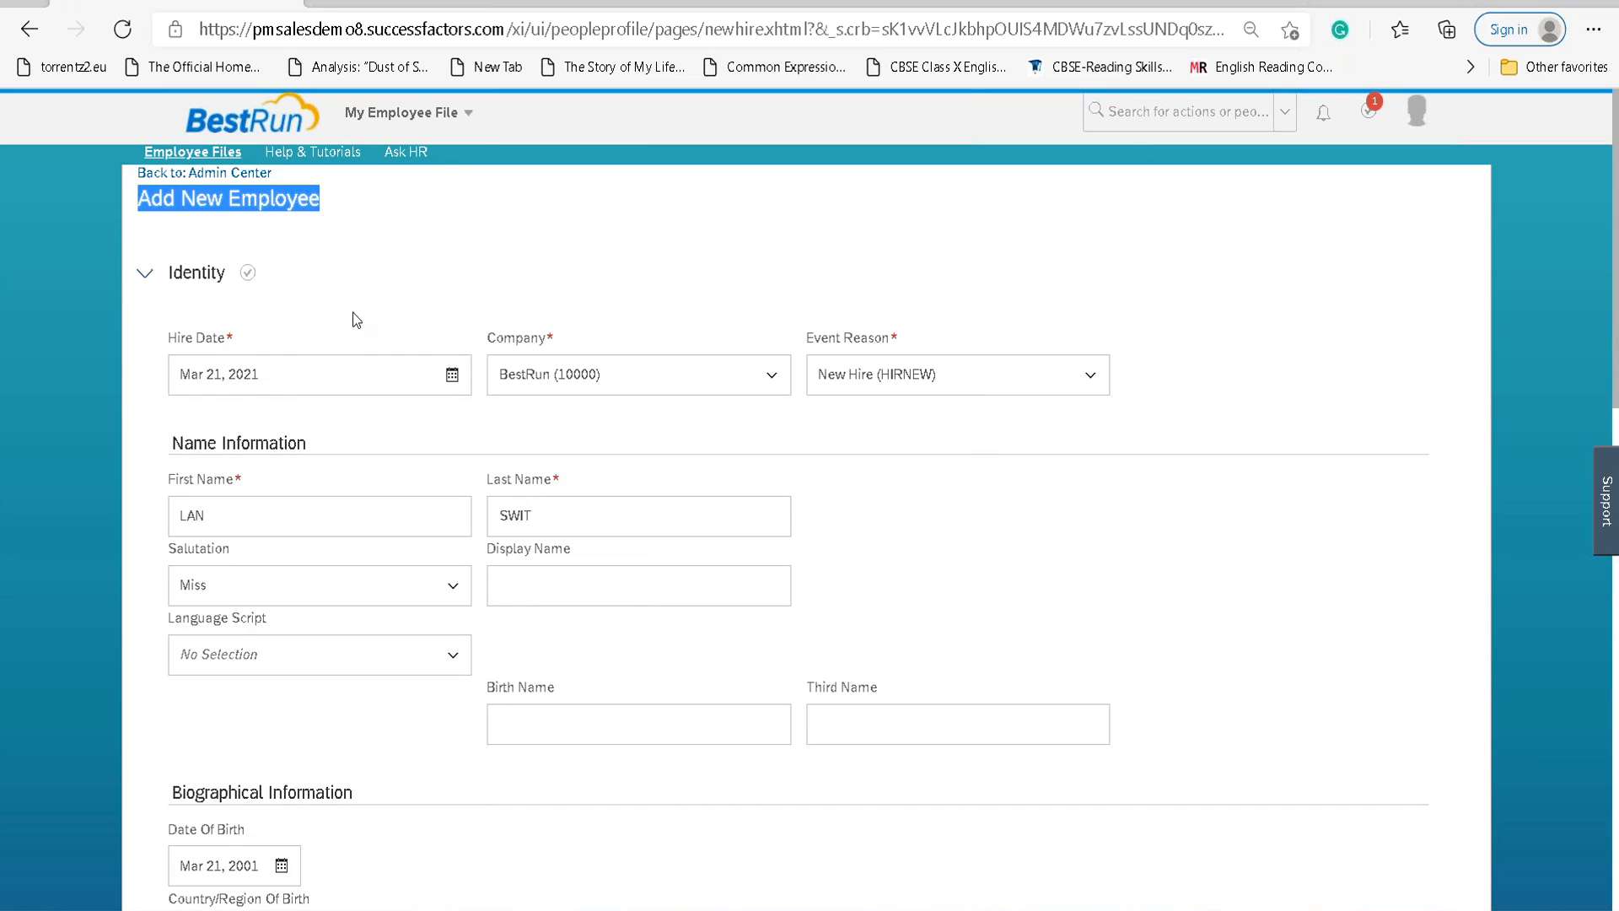
scroll(359, 337, down, 10)
scroll(359, 338, up, 7)
scroll(359, 338, up, 3)
scroll(354, 346, down, 14)
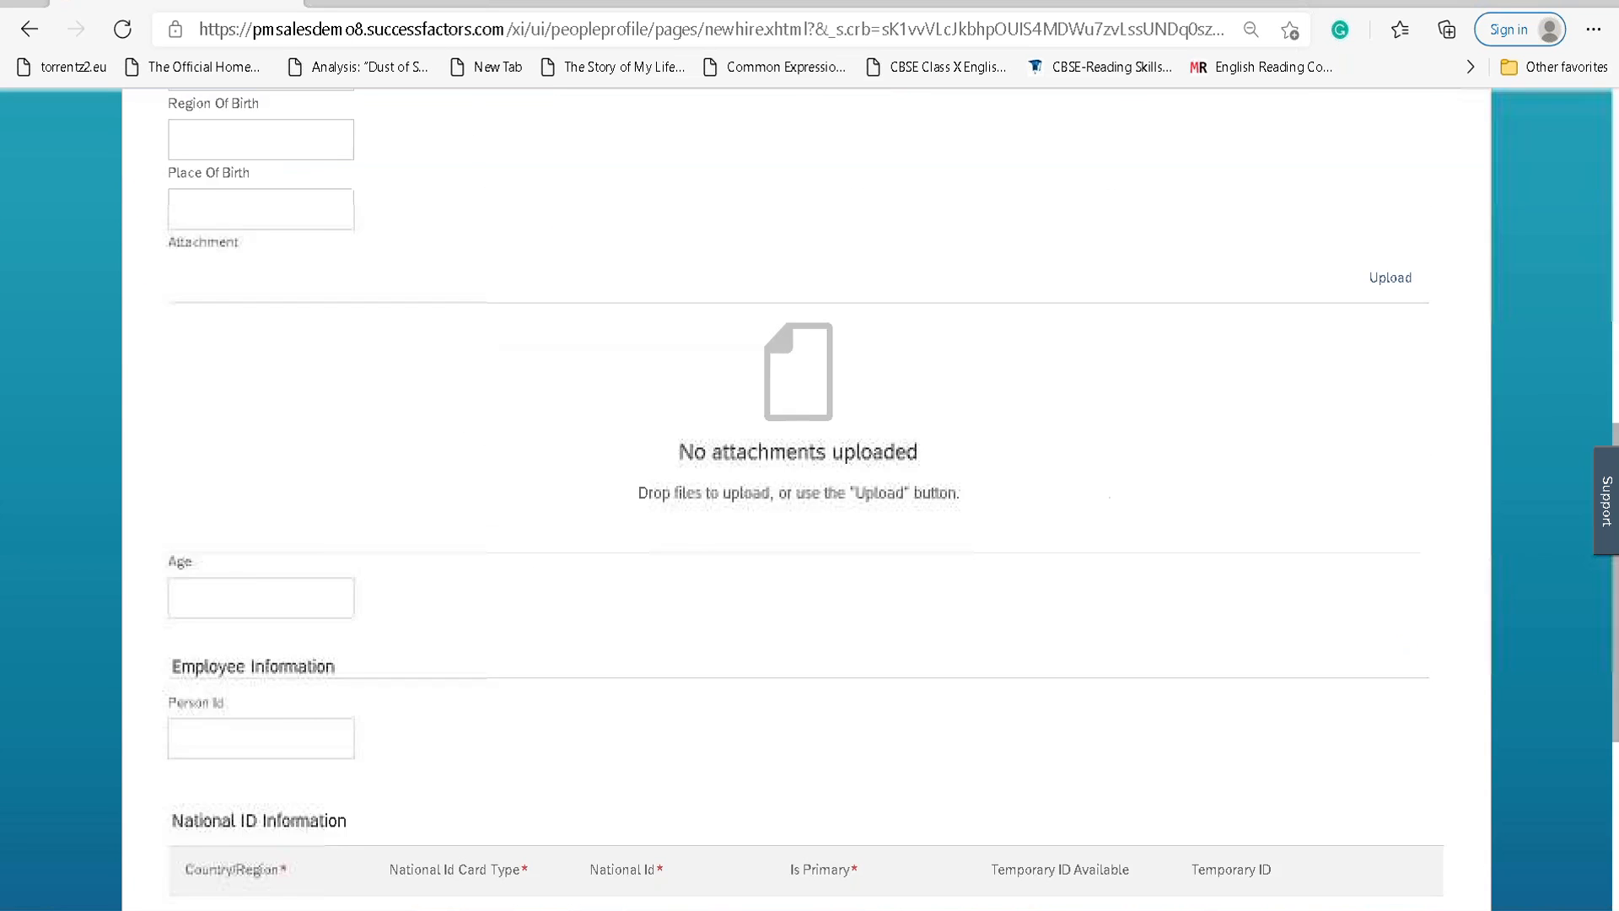
scroll(345, 356, up, 12)
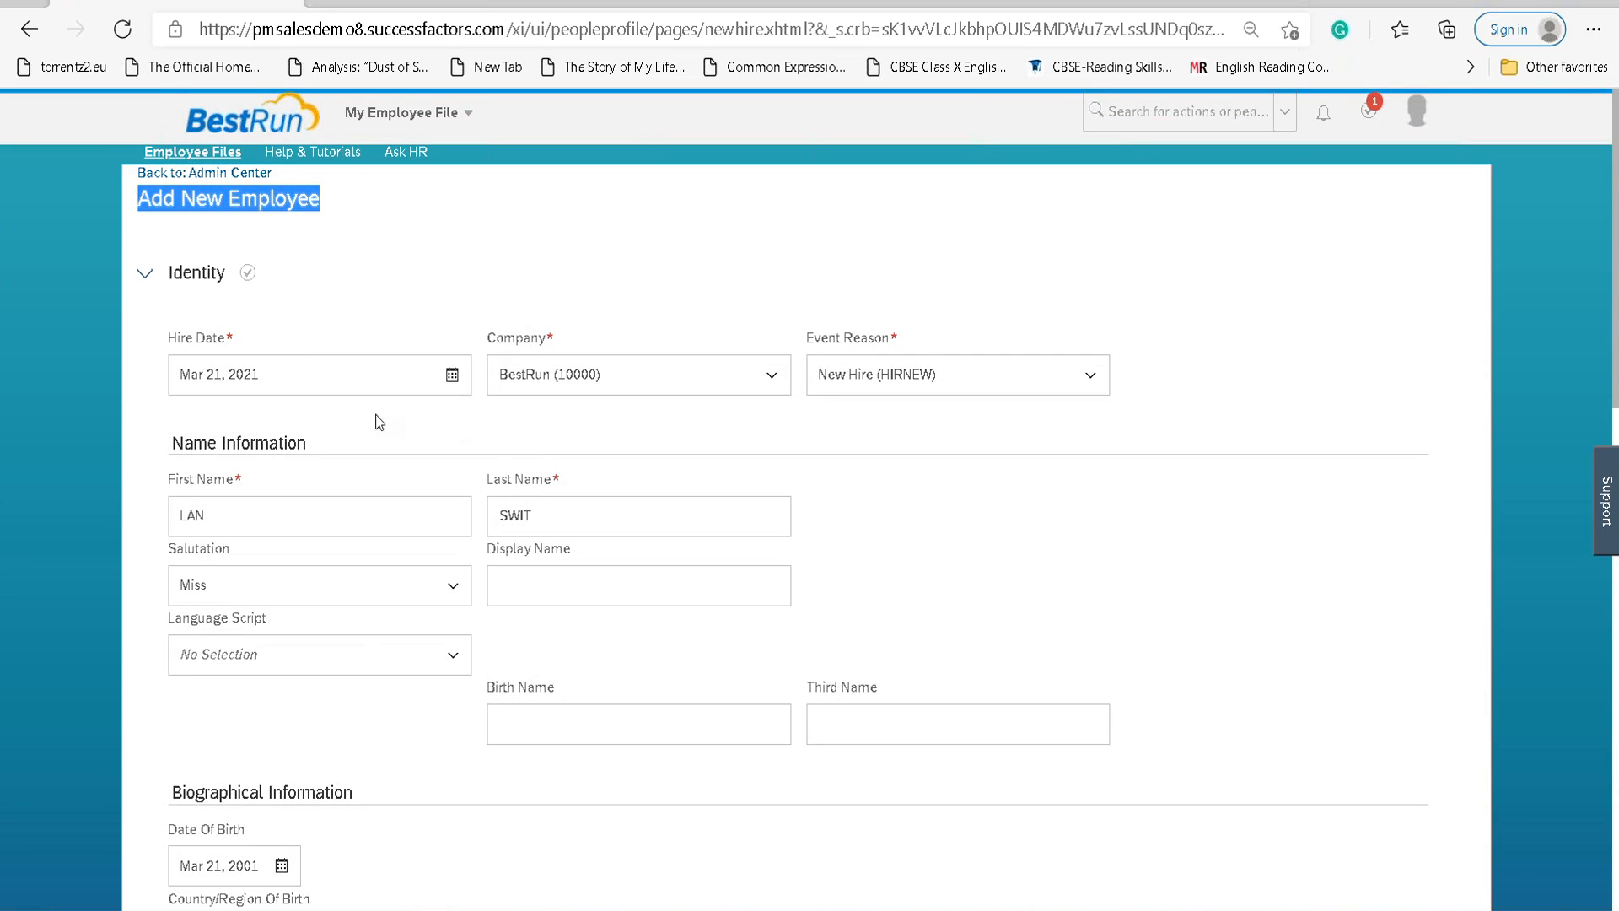
After the temporary ID error, set Temporary ID Available to No and clear the temporary ID.
scroll(375, 519, down, 14)
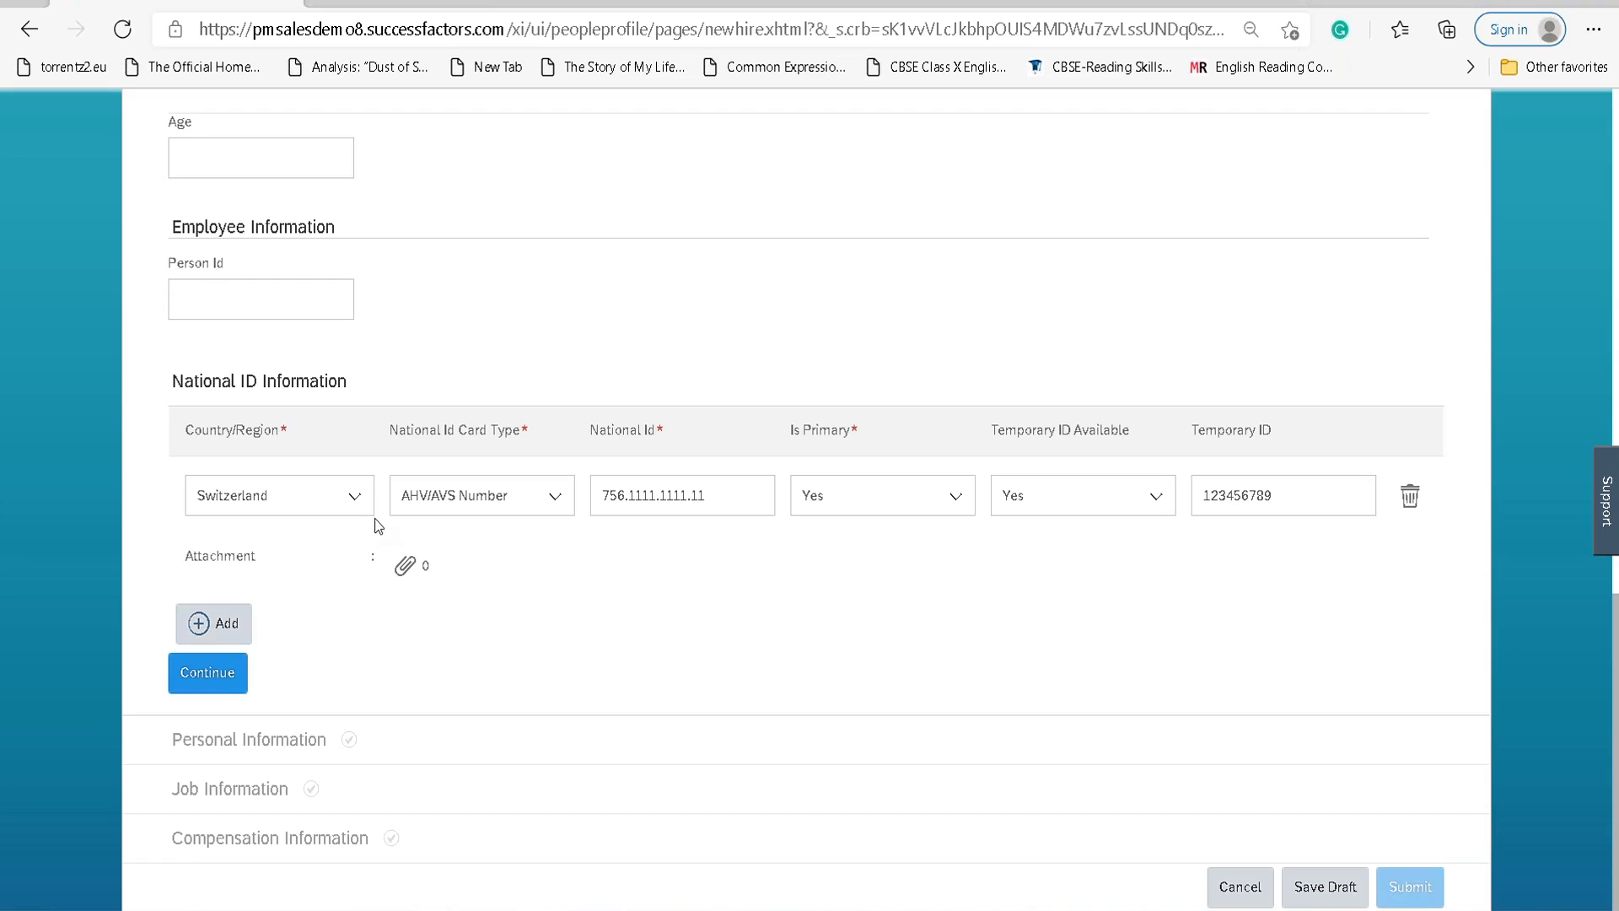
click(210, 675)
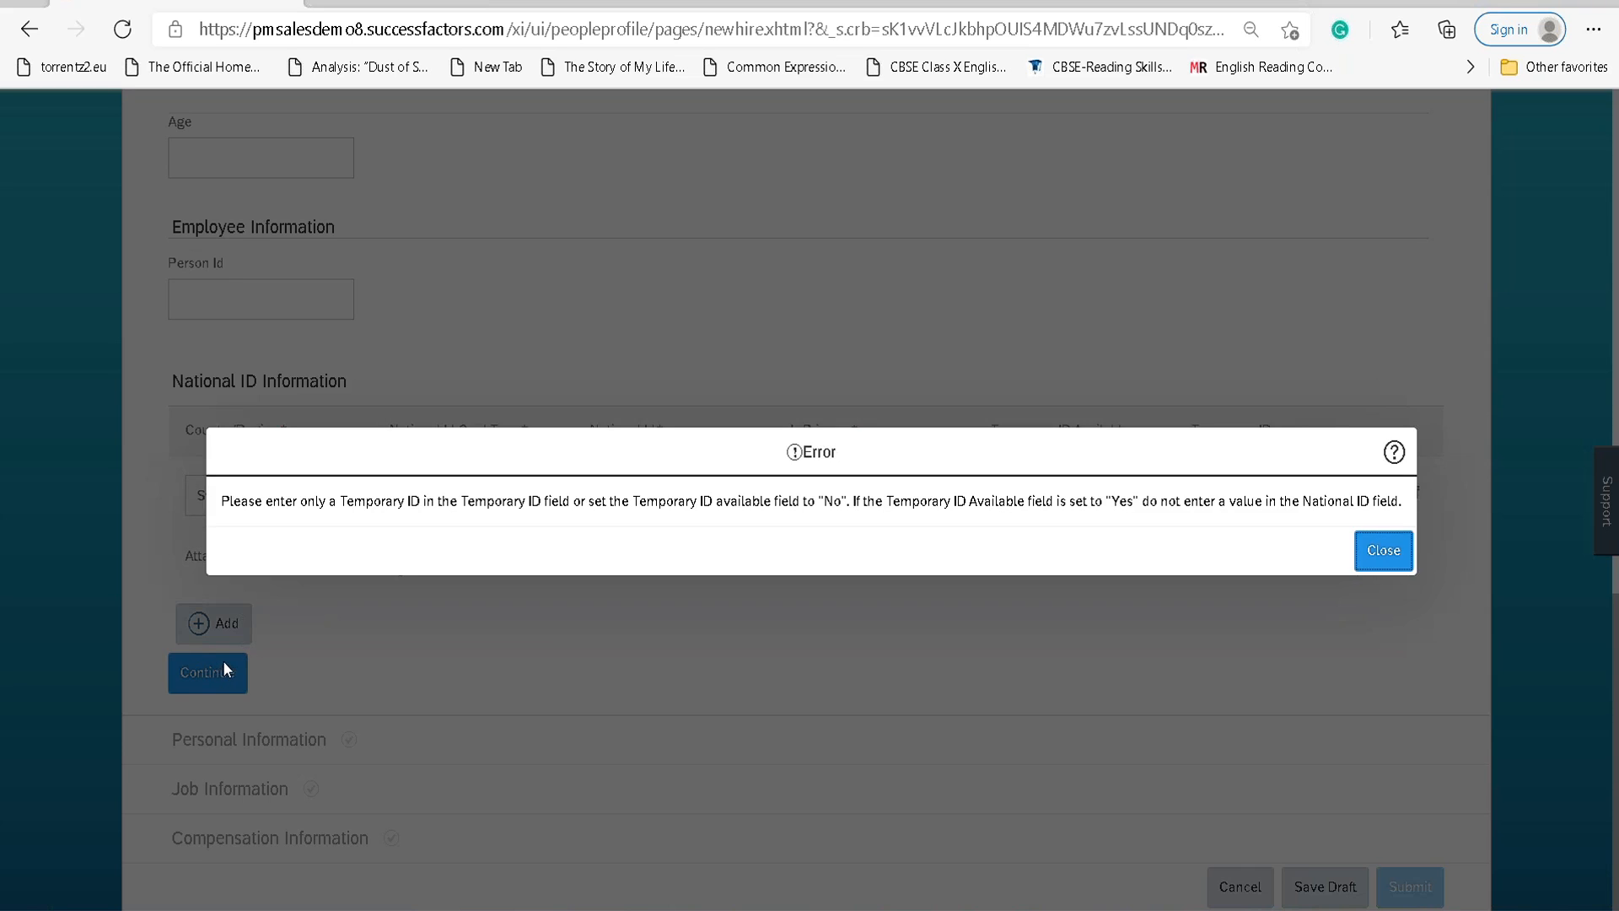
click(1384, 556)
click(1146, 496)
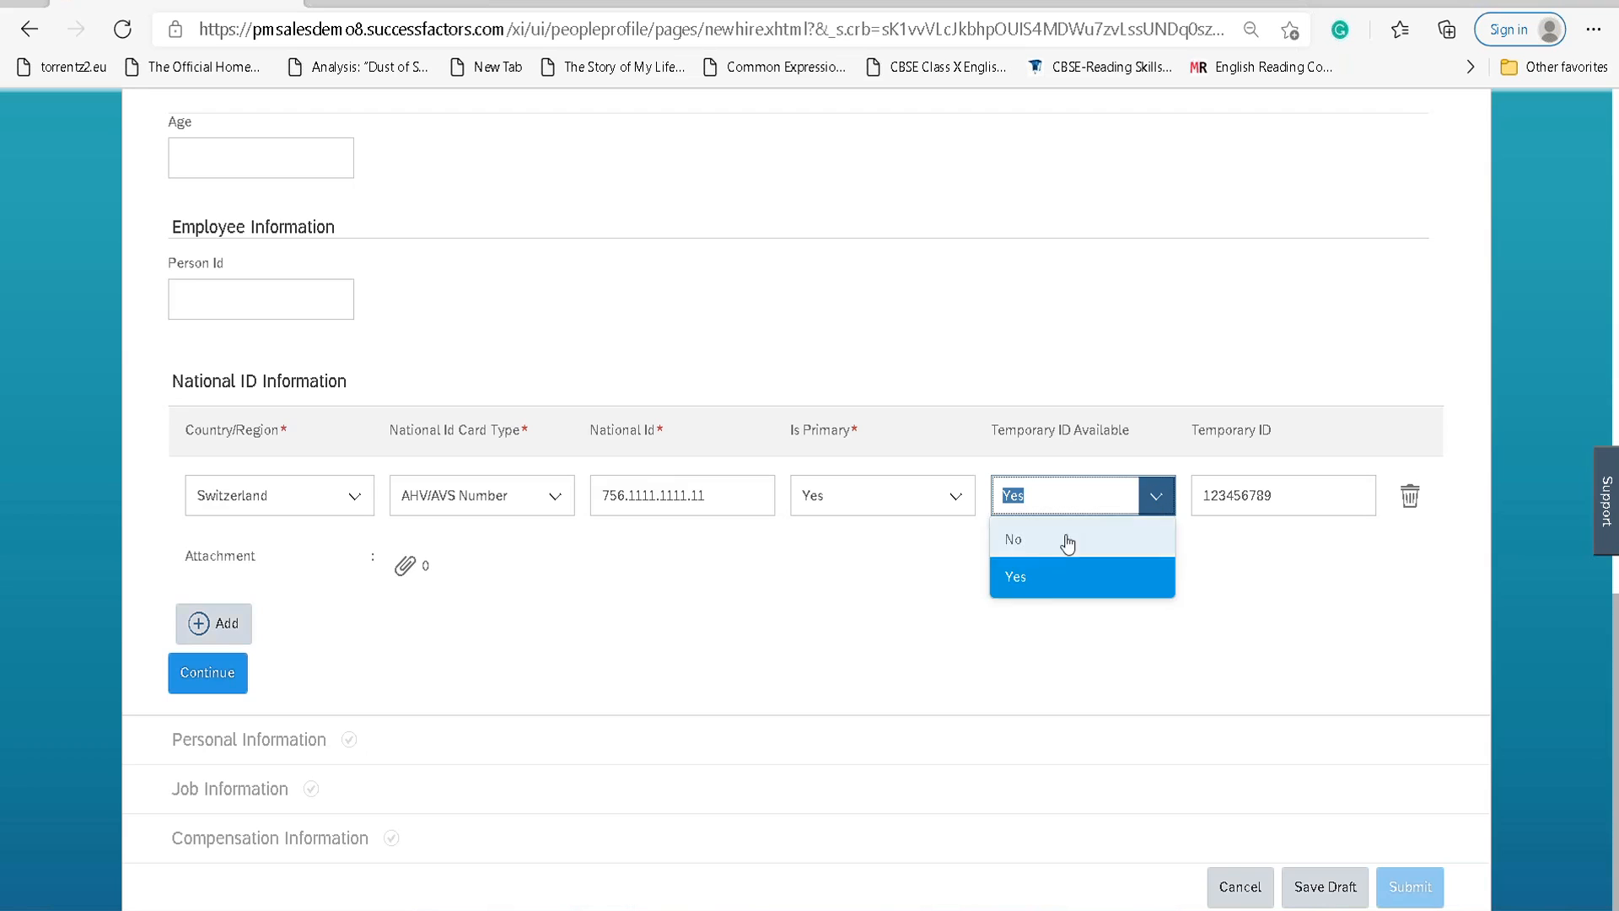
click(1075, 571)
double_click(1278, 492)
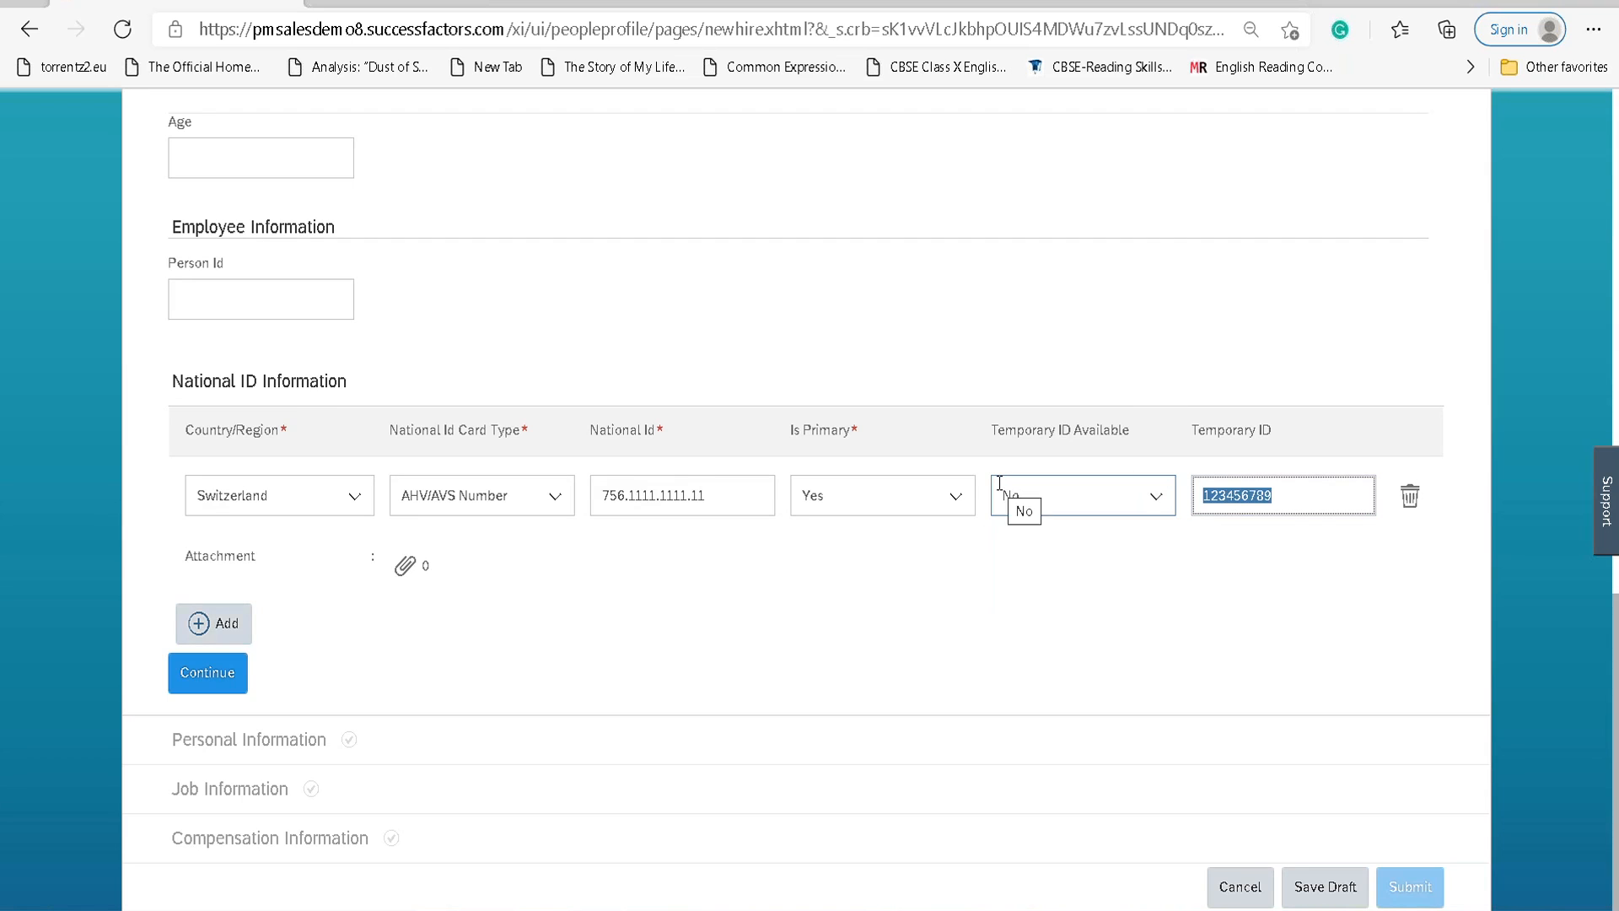
key(BackSpace)
Retype the national ID's leading digits as 756 and resubmit, hitting the check-digit error again.
click(203, 675)
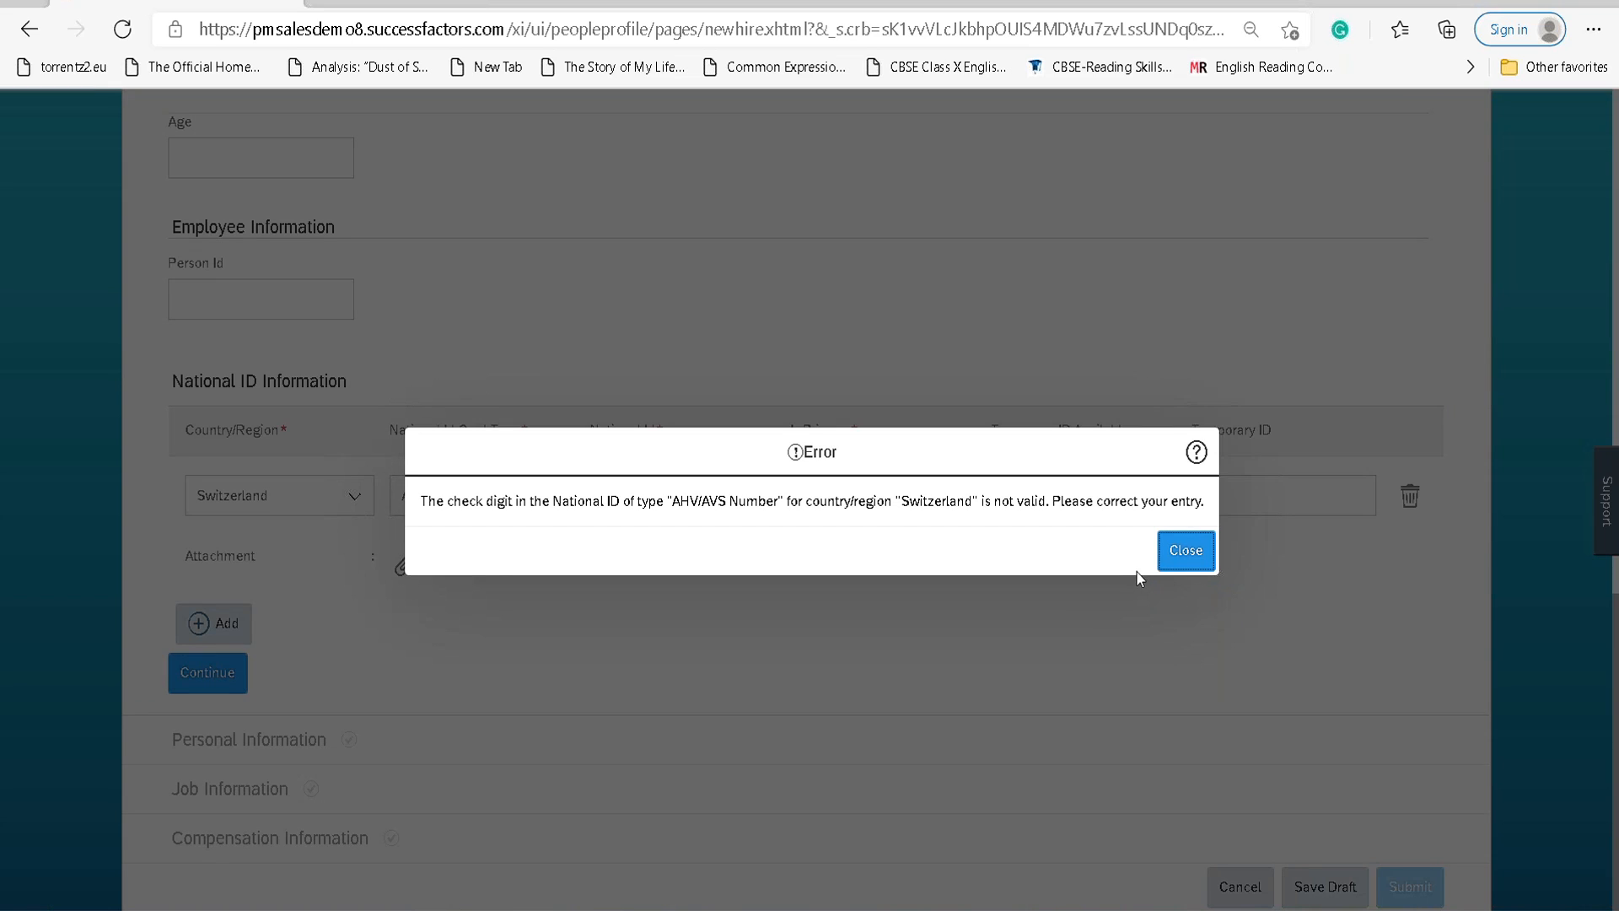
click(1178, 558)
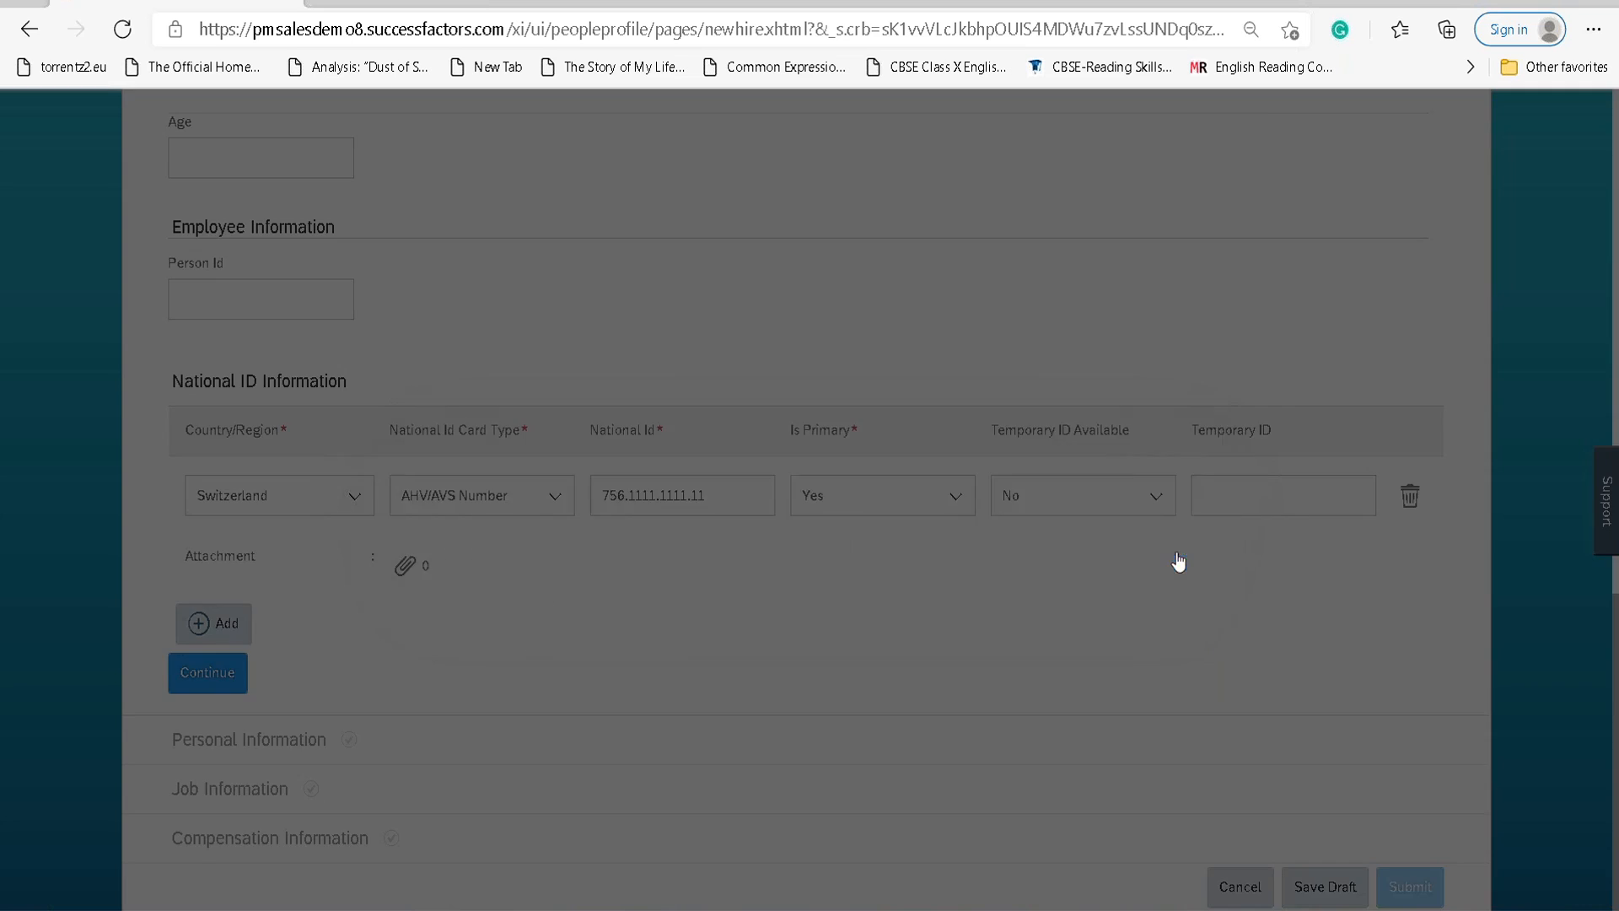
click(714, 492)
double_click(627, 497)
text(11)
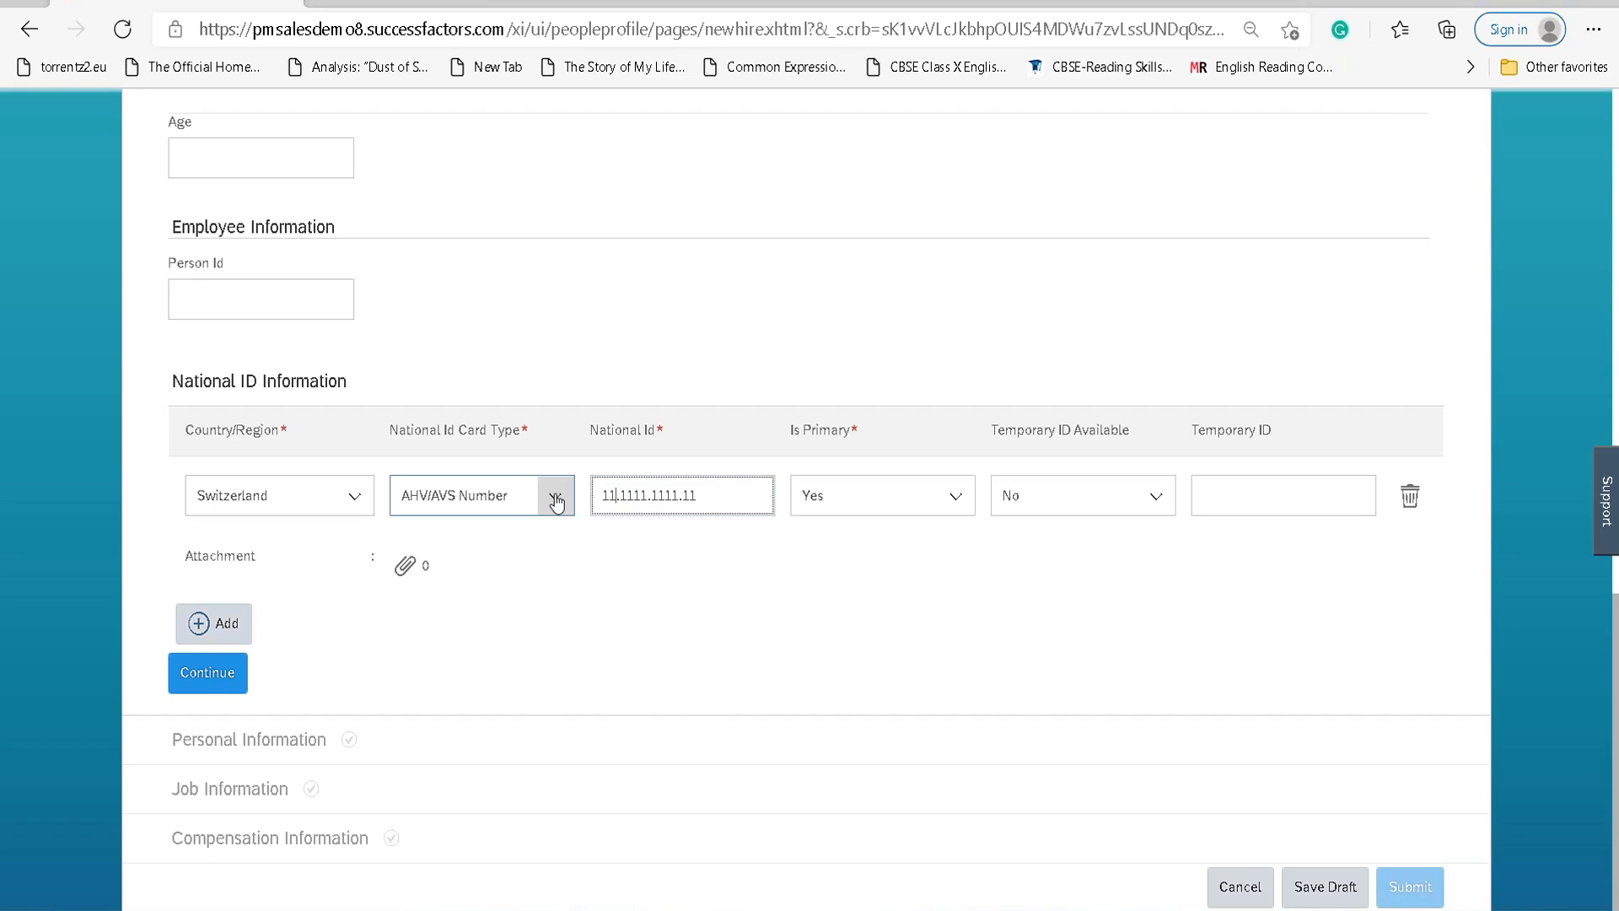
text(1)
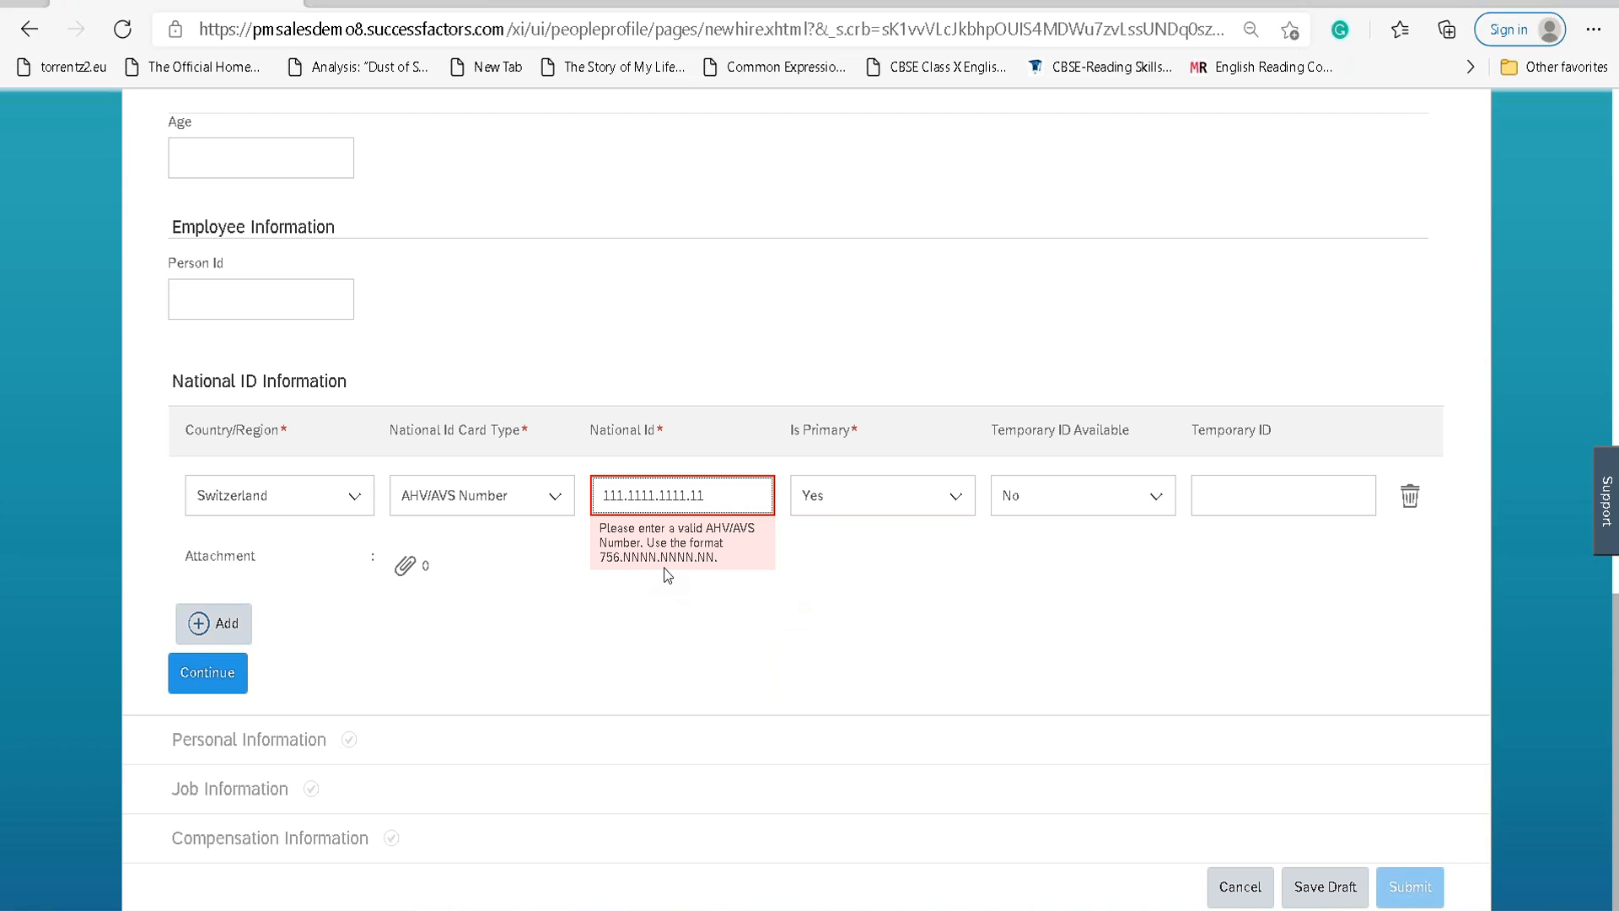
drag(621, 489, 549, 500)
text(756)
click(241, 672)
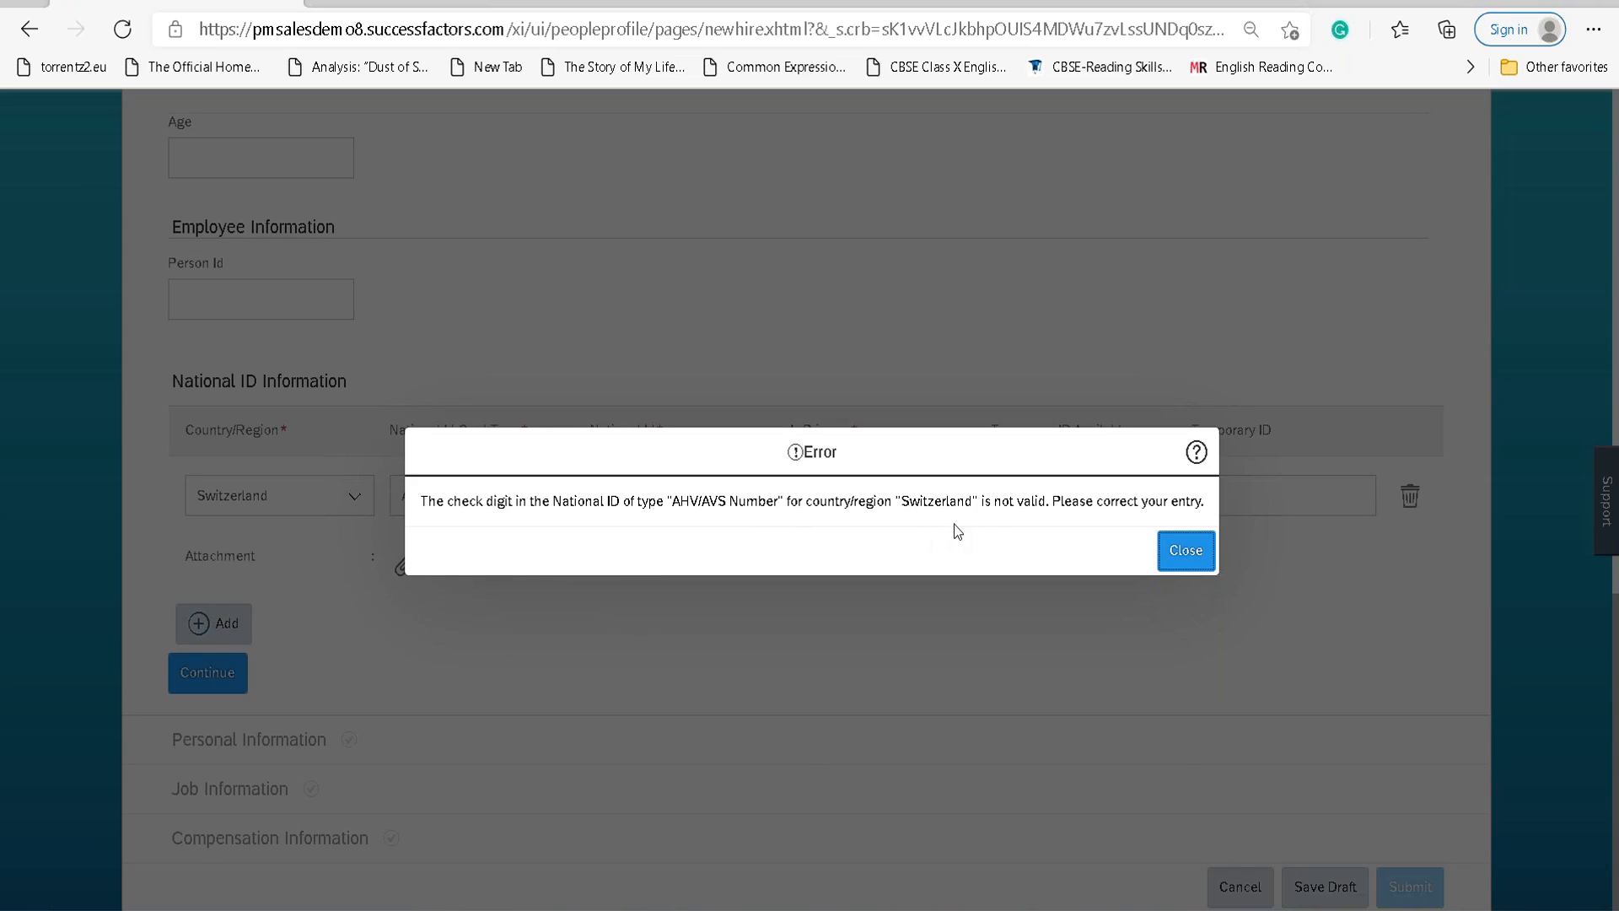
click(1177, 553)
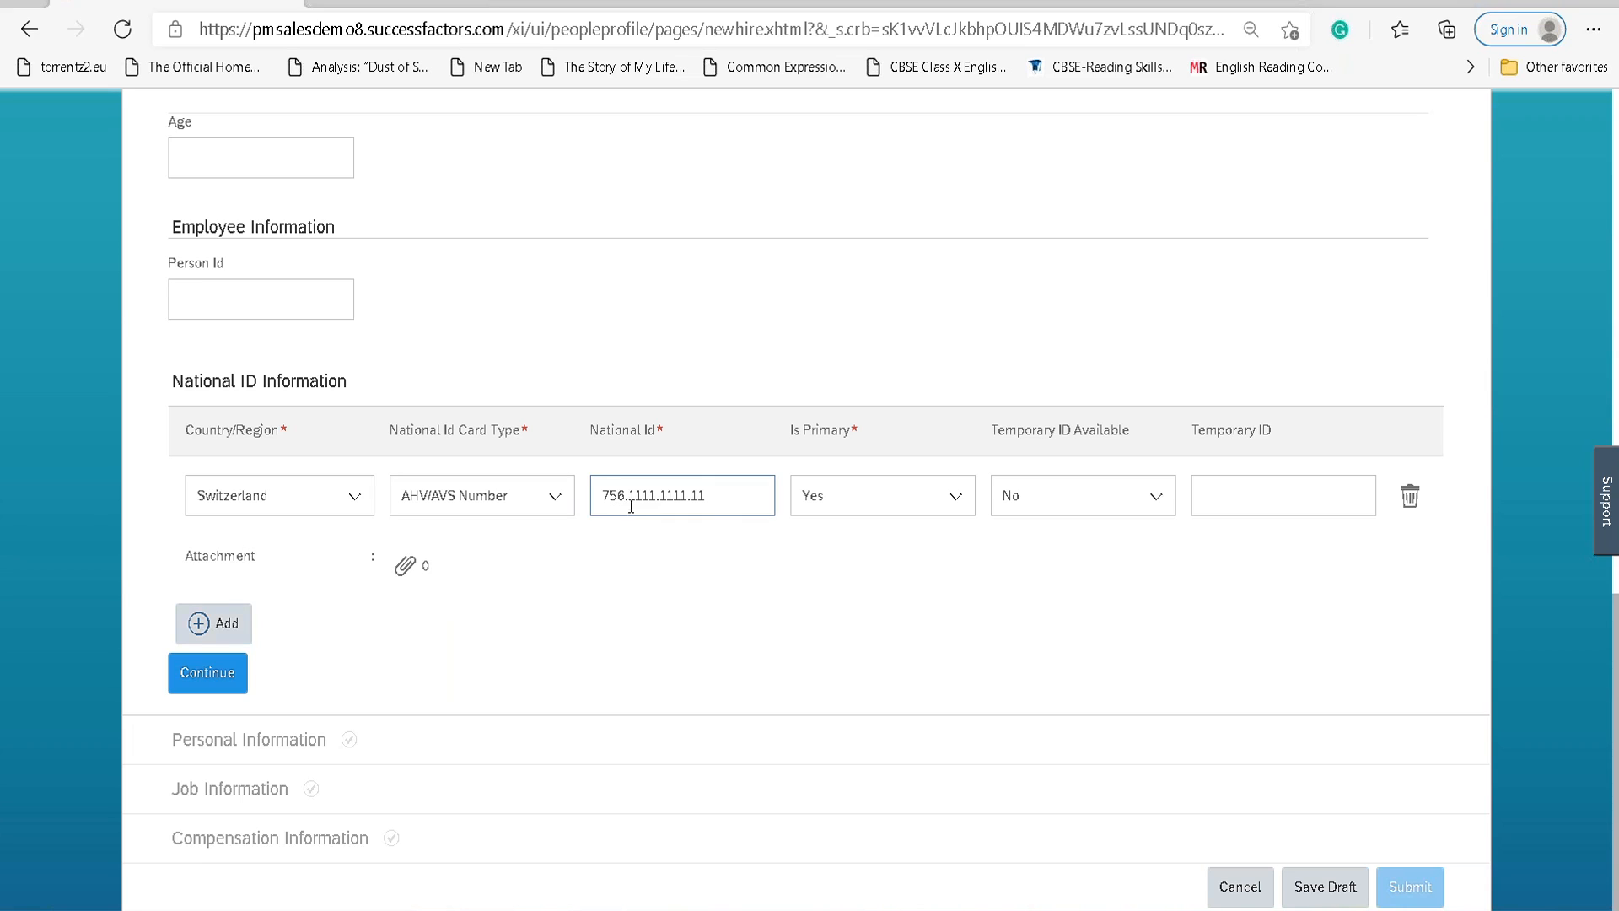
Change the ID's final digits to 22, resubmit, then delete the failing Switzerland national ID row.
click(710, 498)
key(BackSpace)
key(BackSpace)
text(22)
click(634, 588)
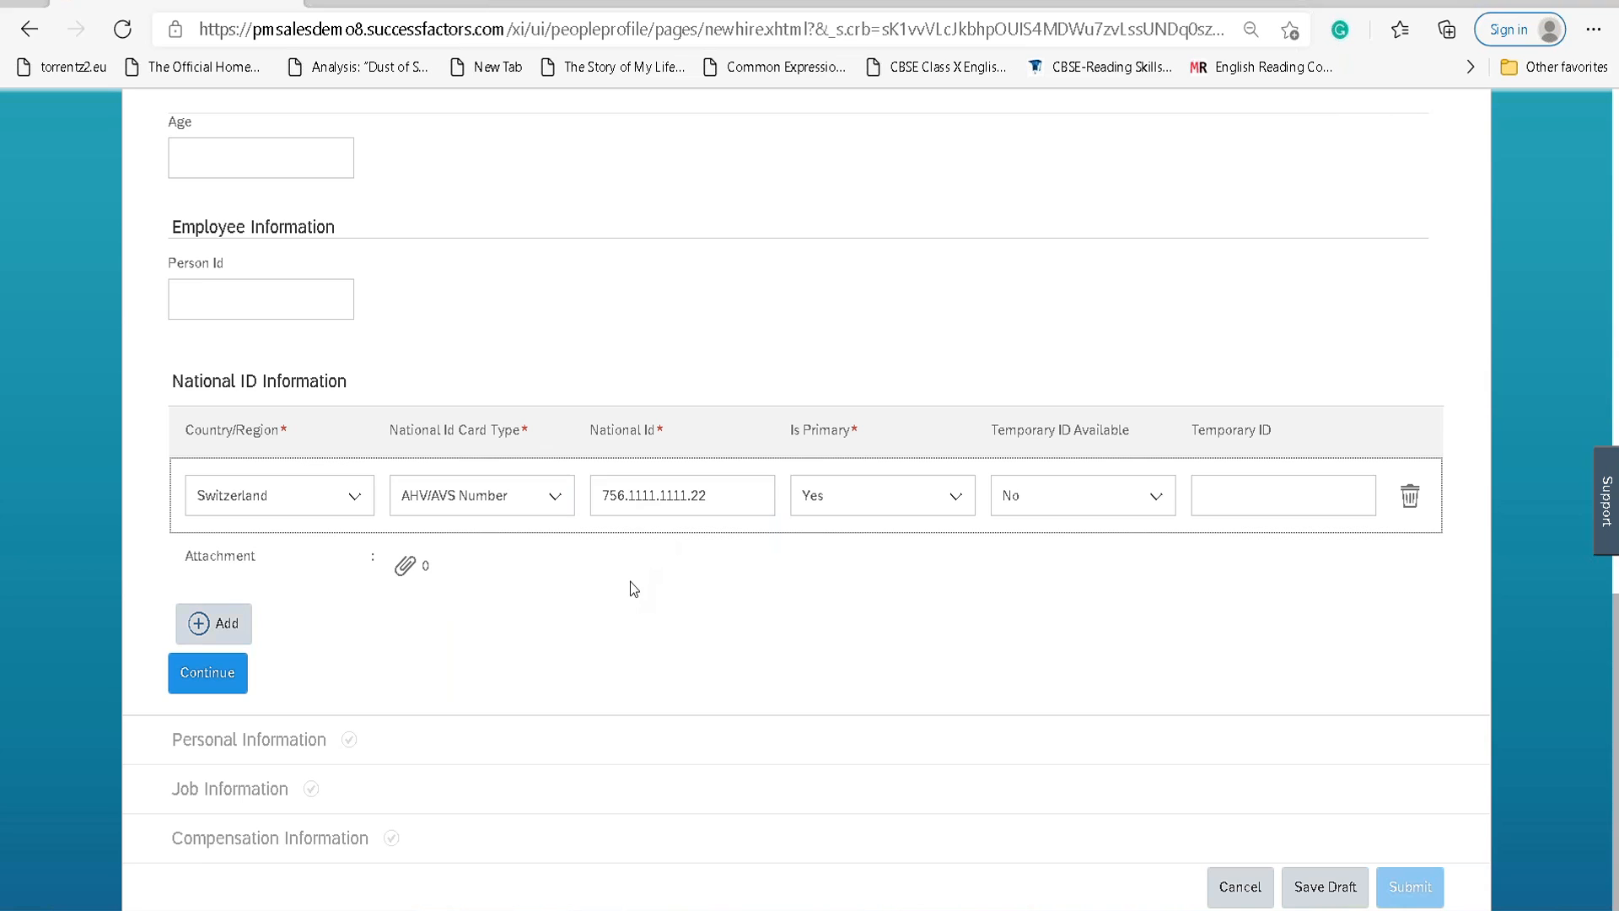
click(207, 673)
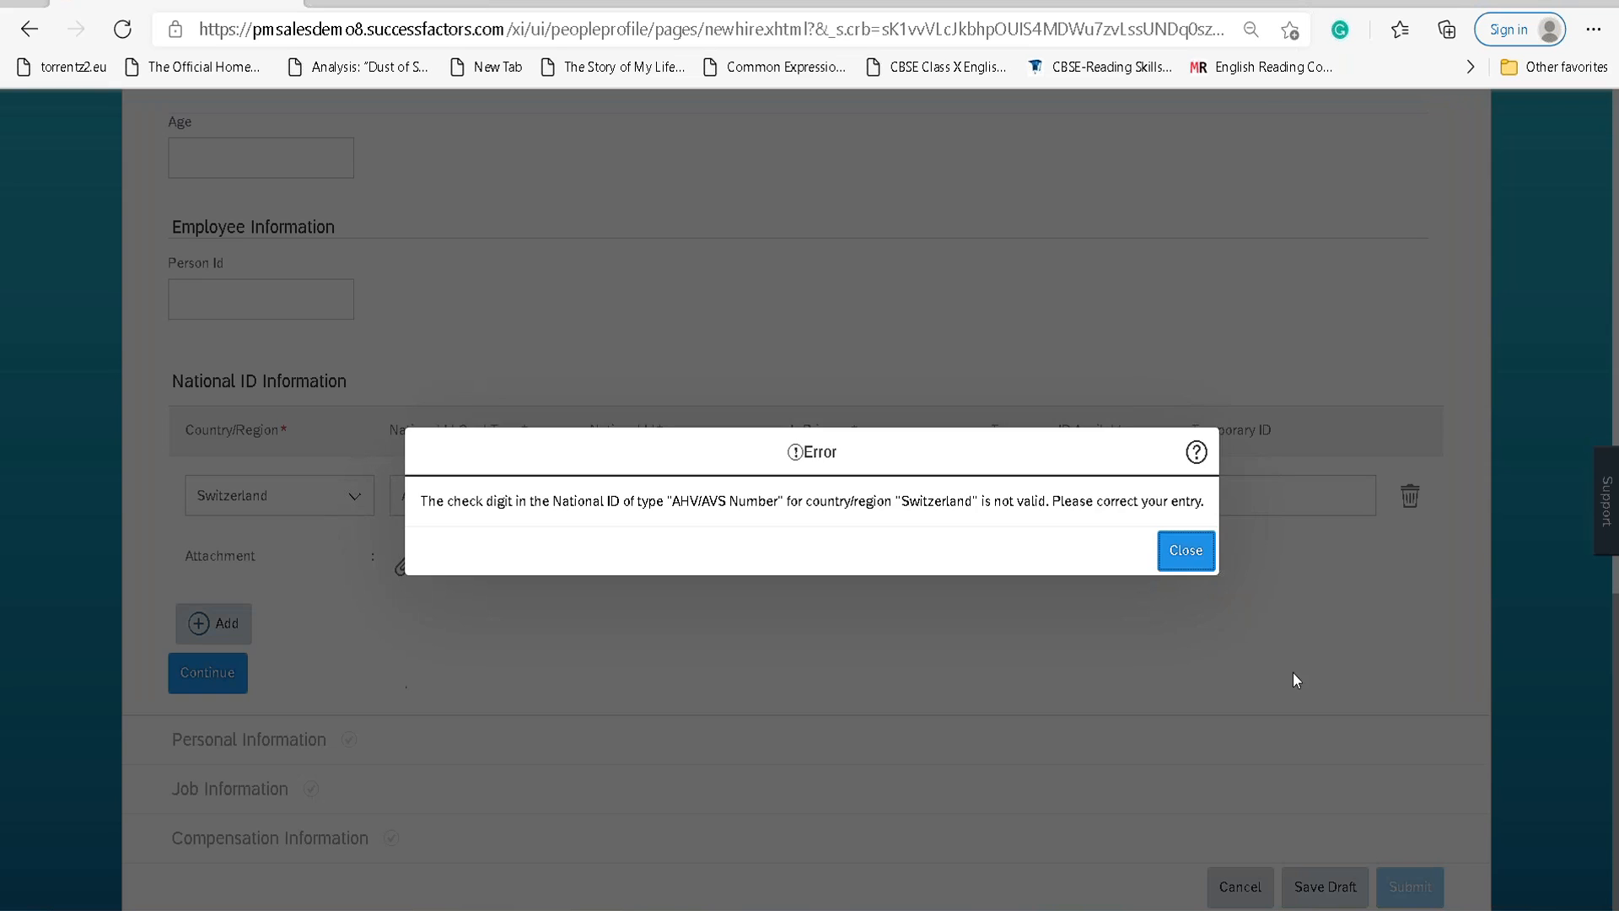
click(1196, 559)
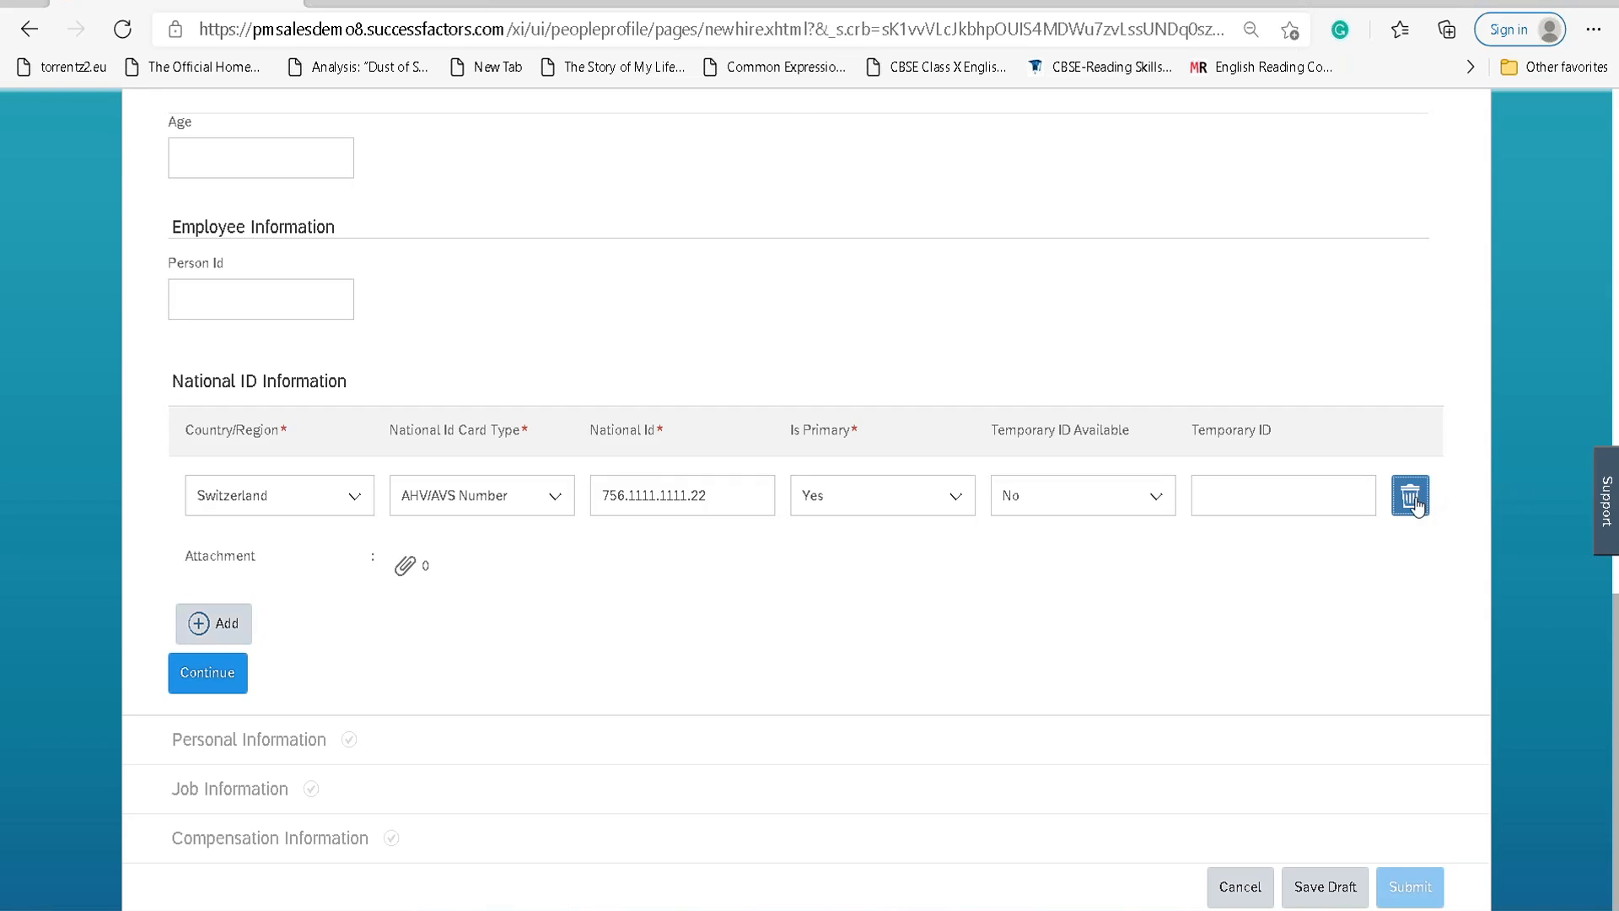
click(1413, 496)
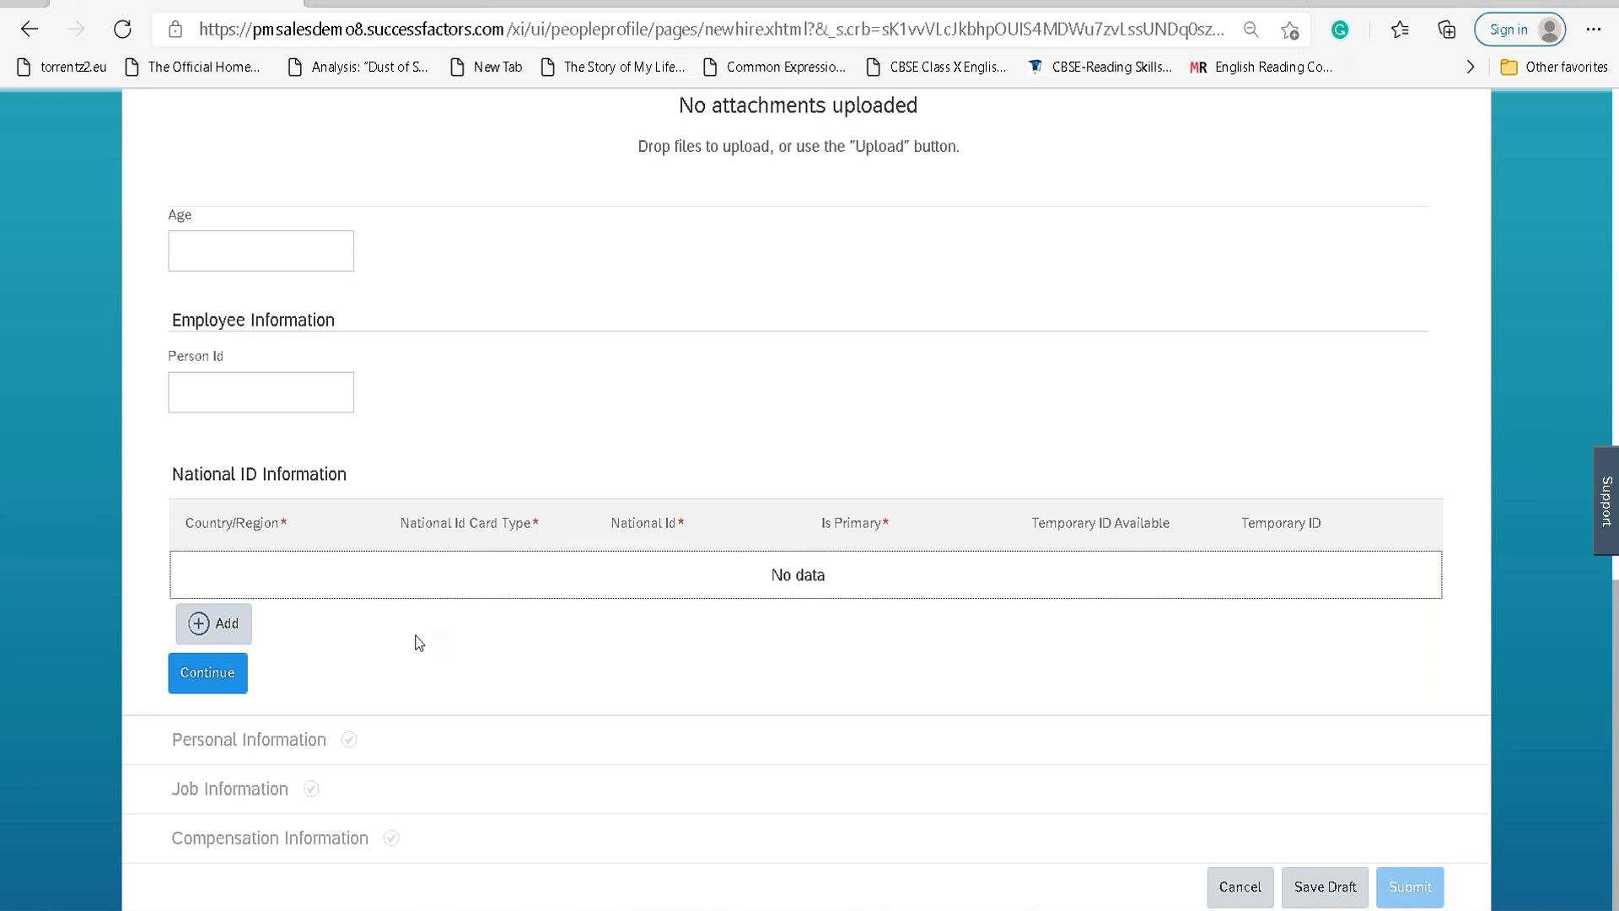
Continue to Personal Information and set gender to Female and marital status to Single.
click(198, 680)
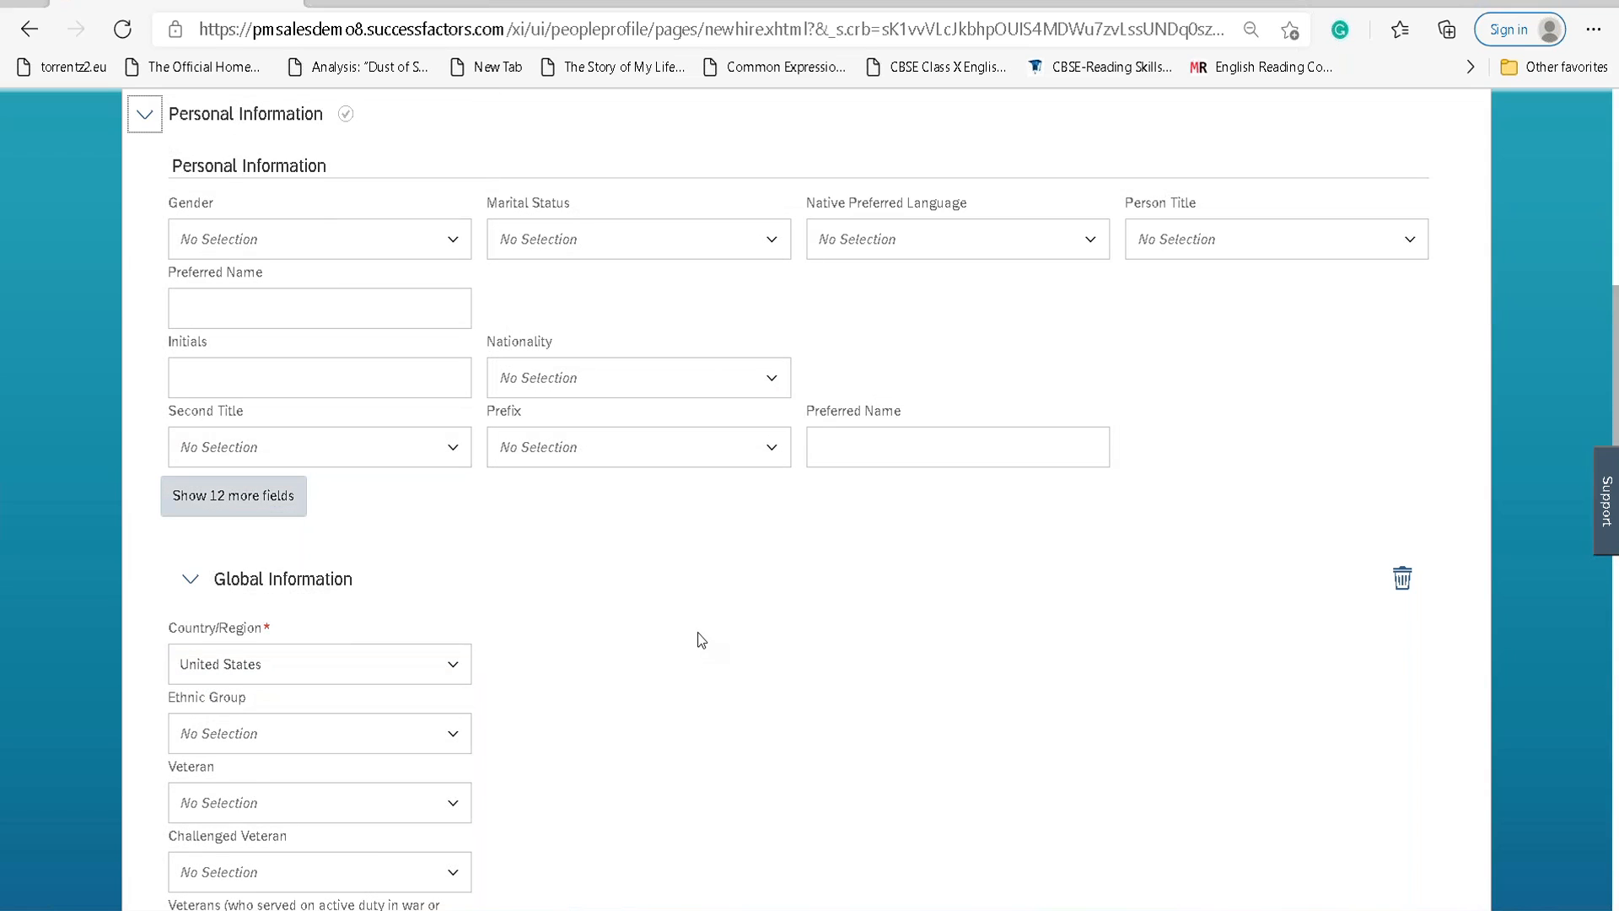
scroll(702, 640, up, 3)
scroll(701, 640, down, 2)
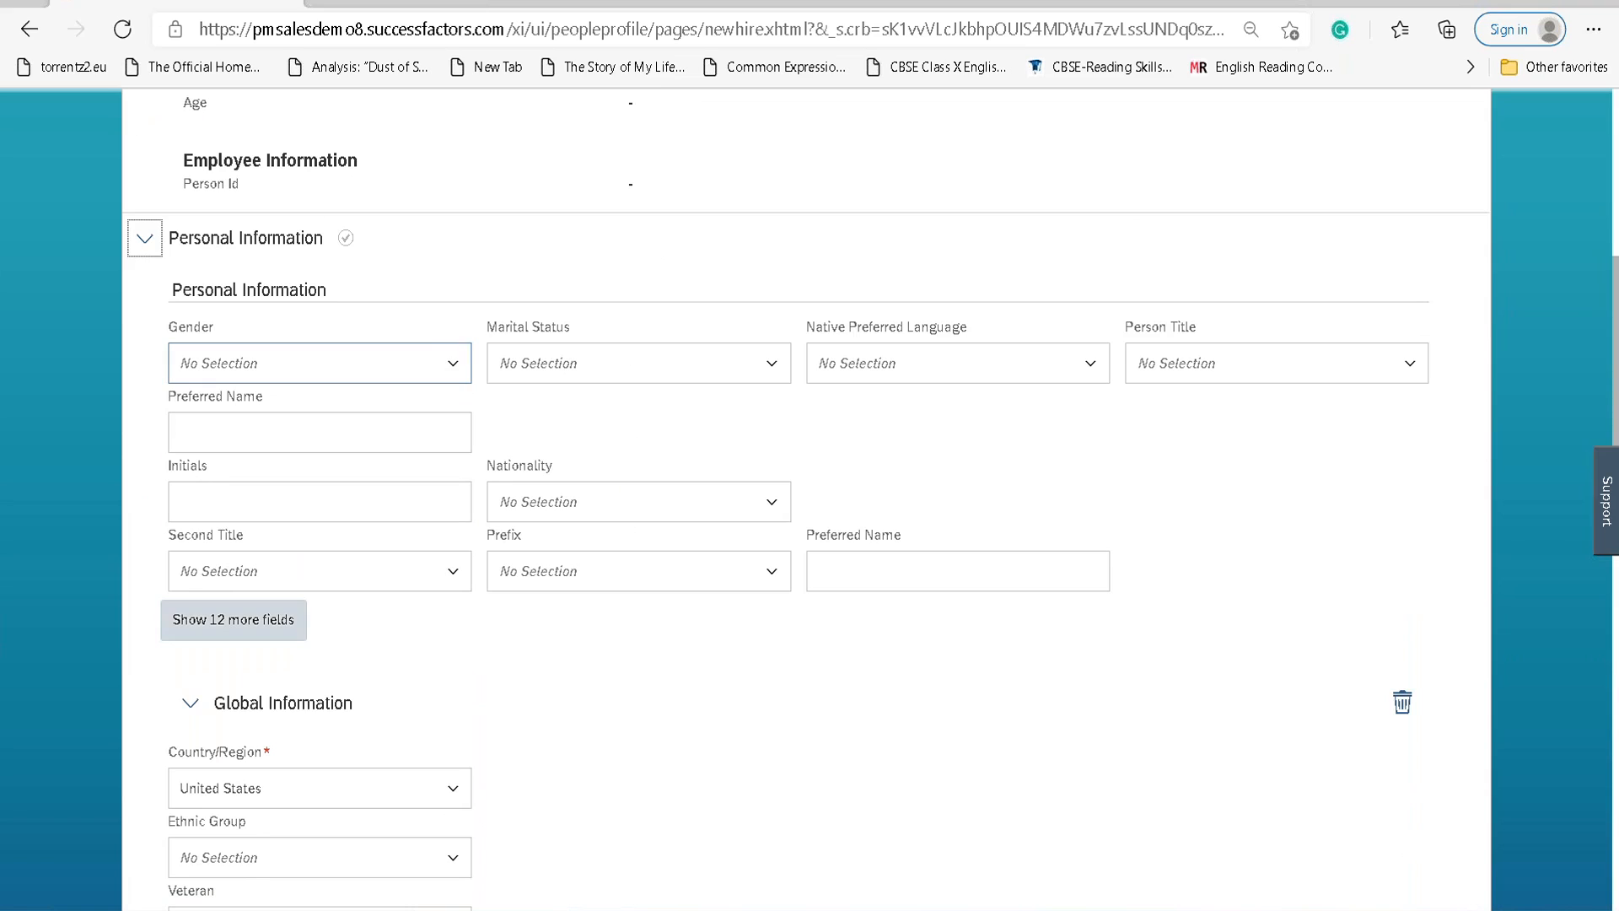
click(452, 365)
click(408, 444)
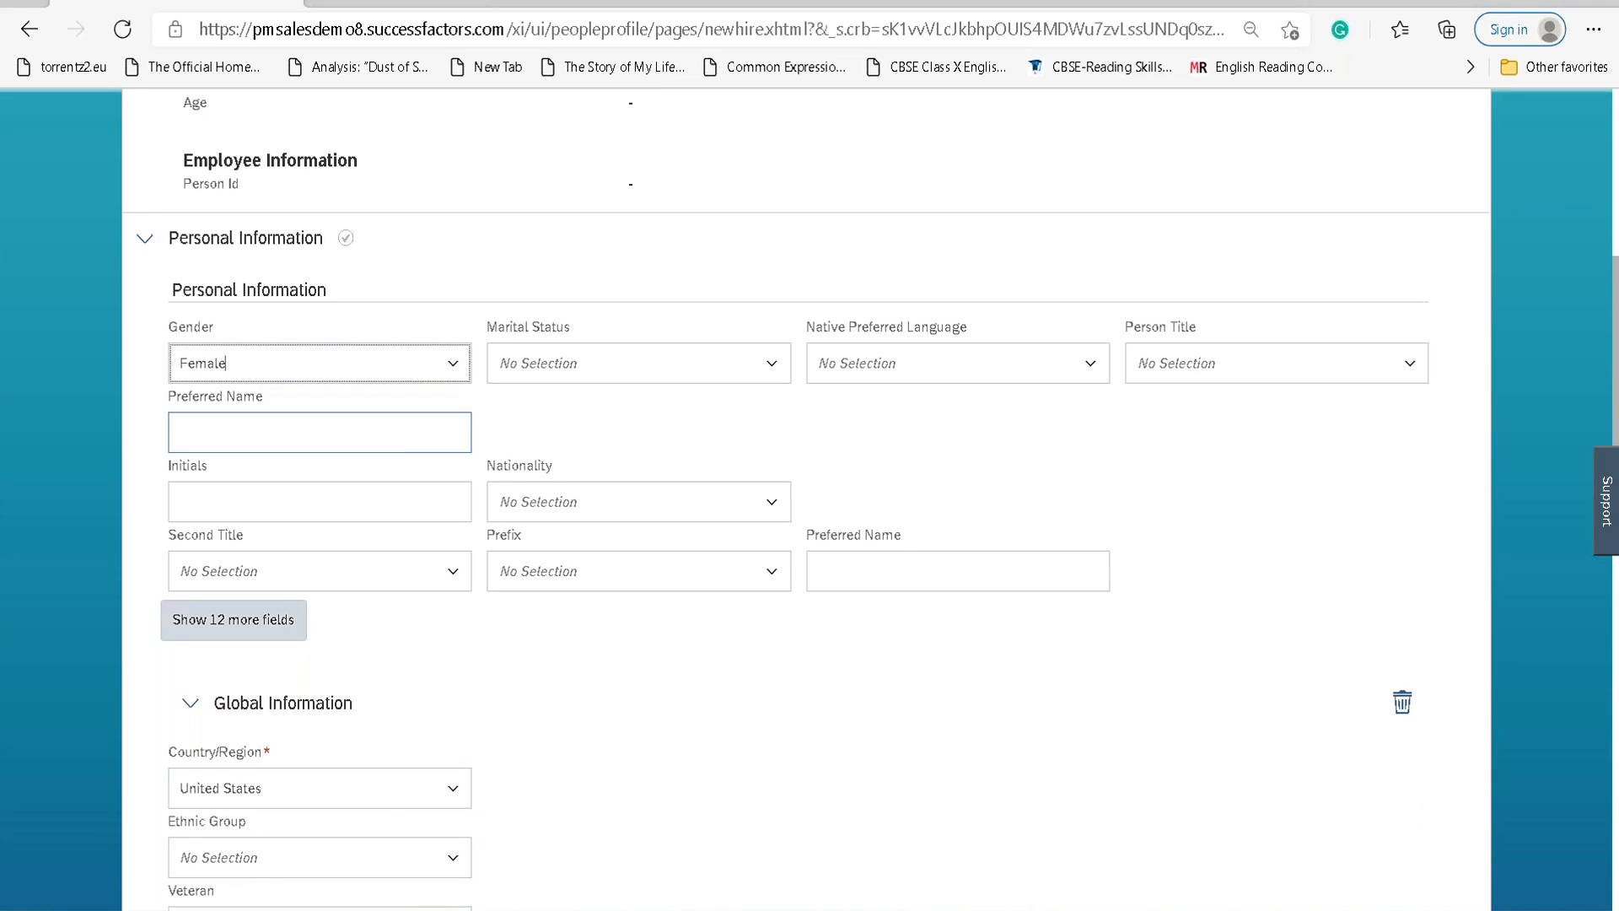
click(767, 364)
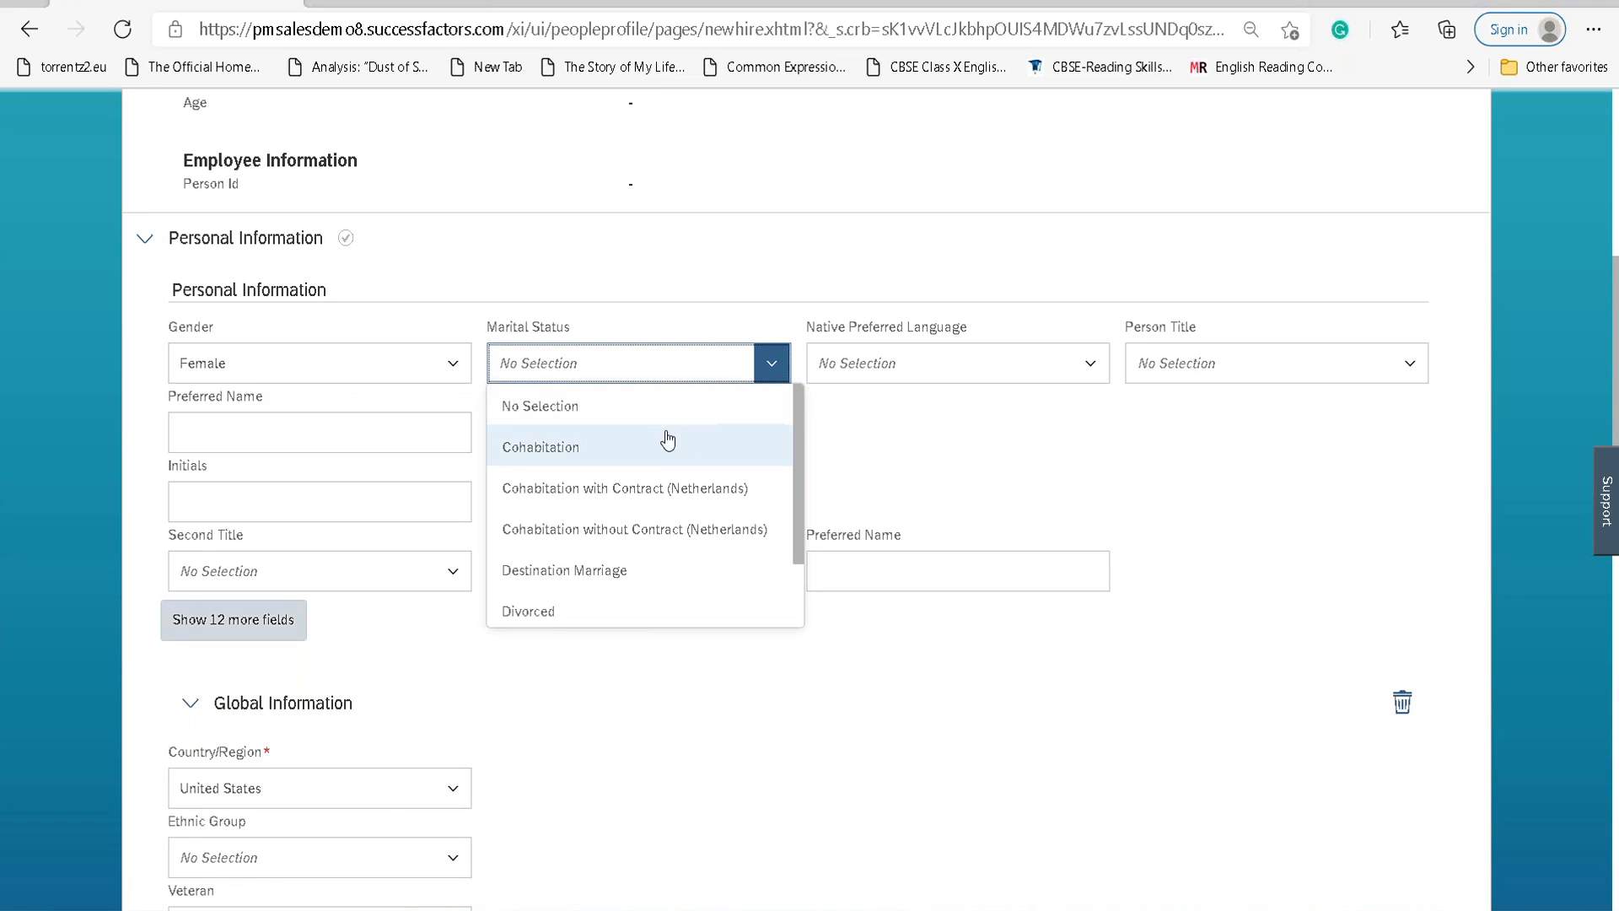
scroll(615, 539, down, 4)
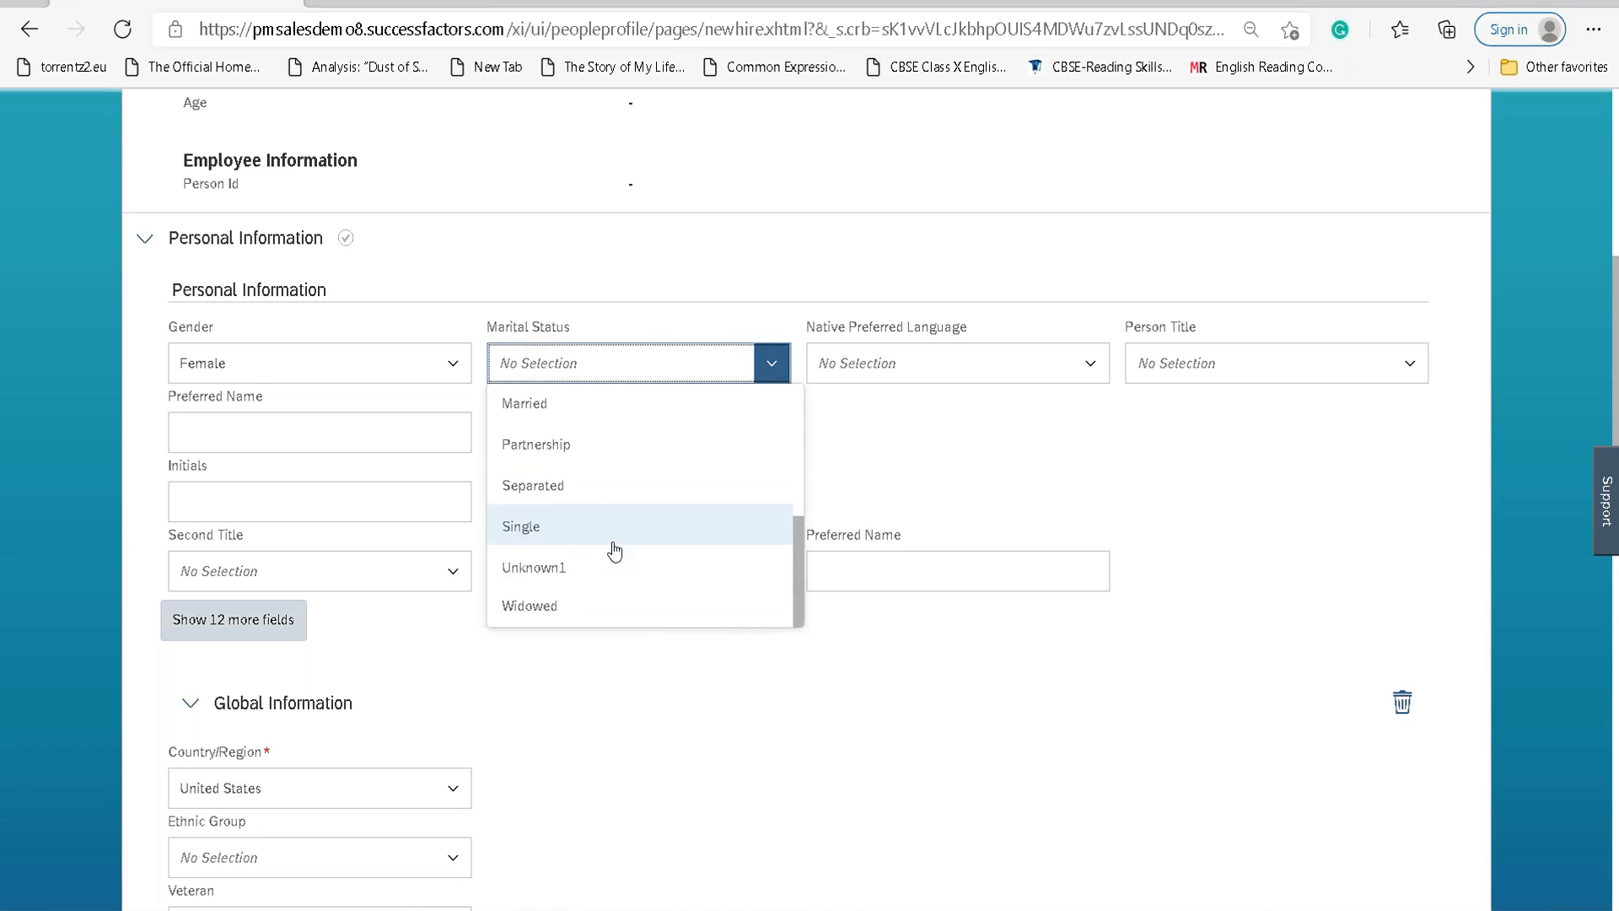
click(606, 544)
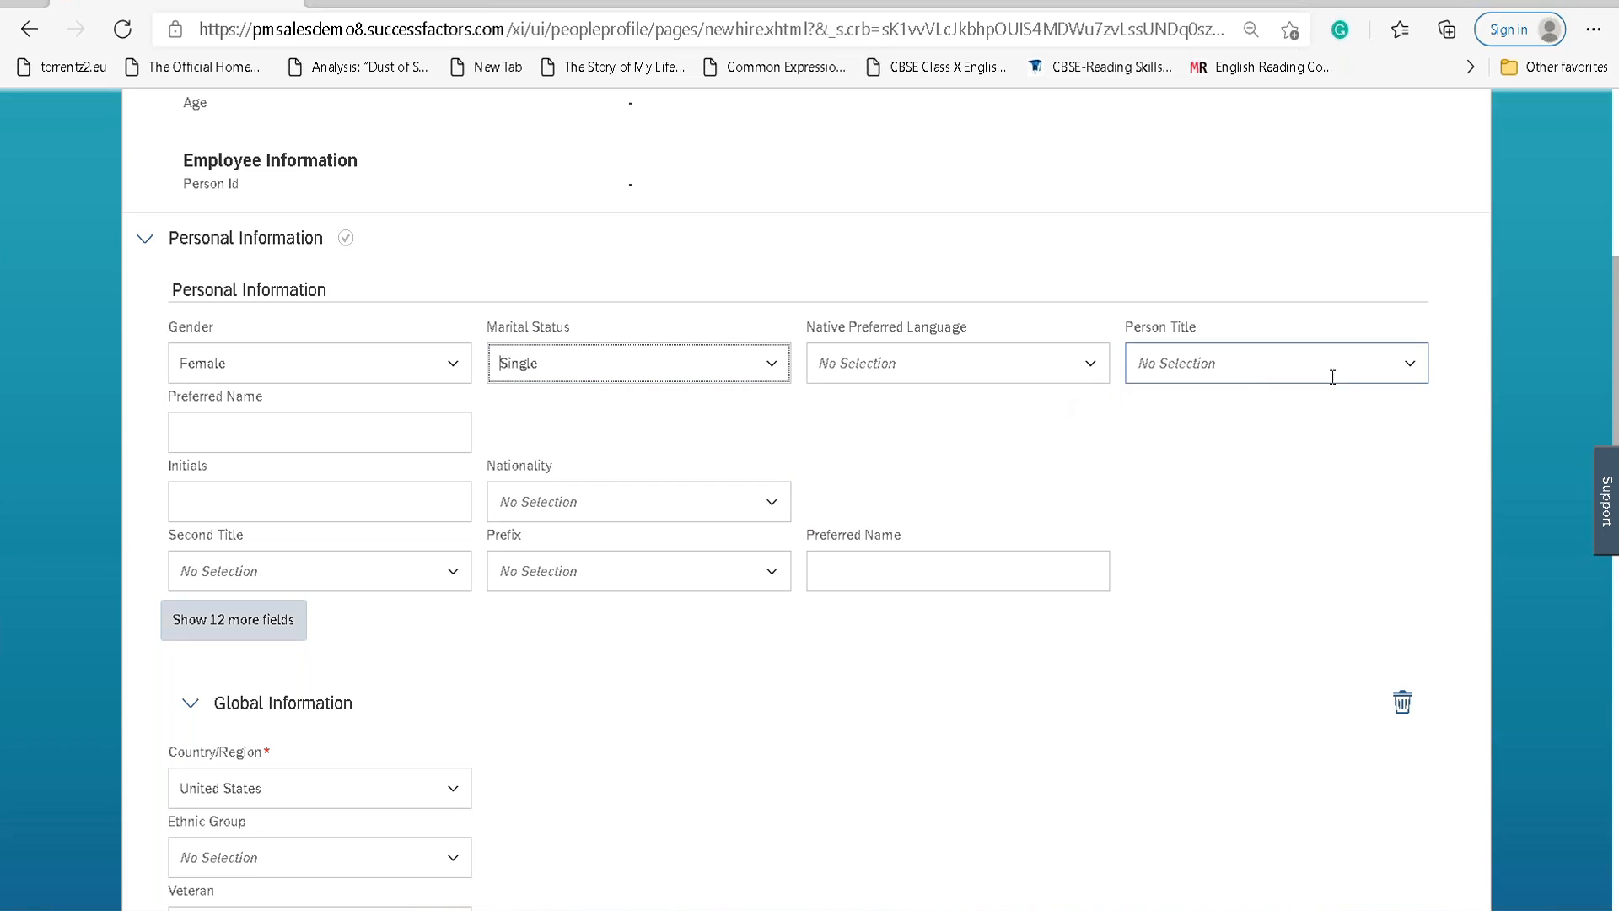
Set Native Preferred Language to English (UK).
click(1409, 370)
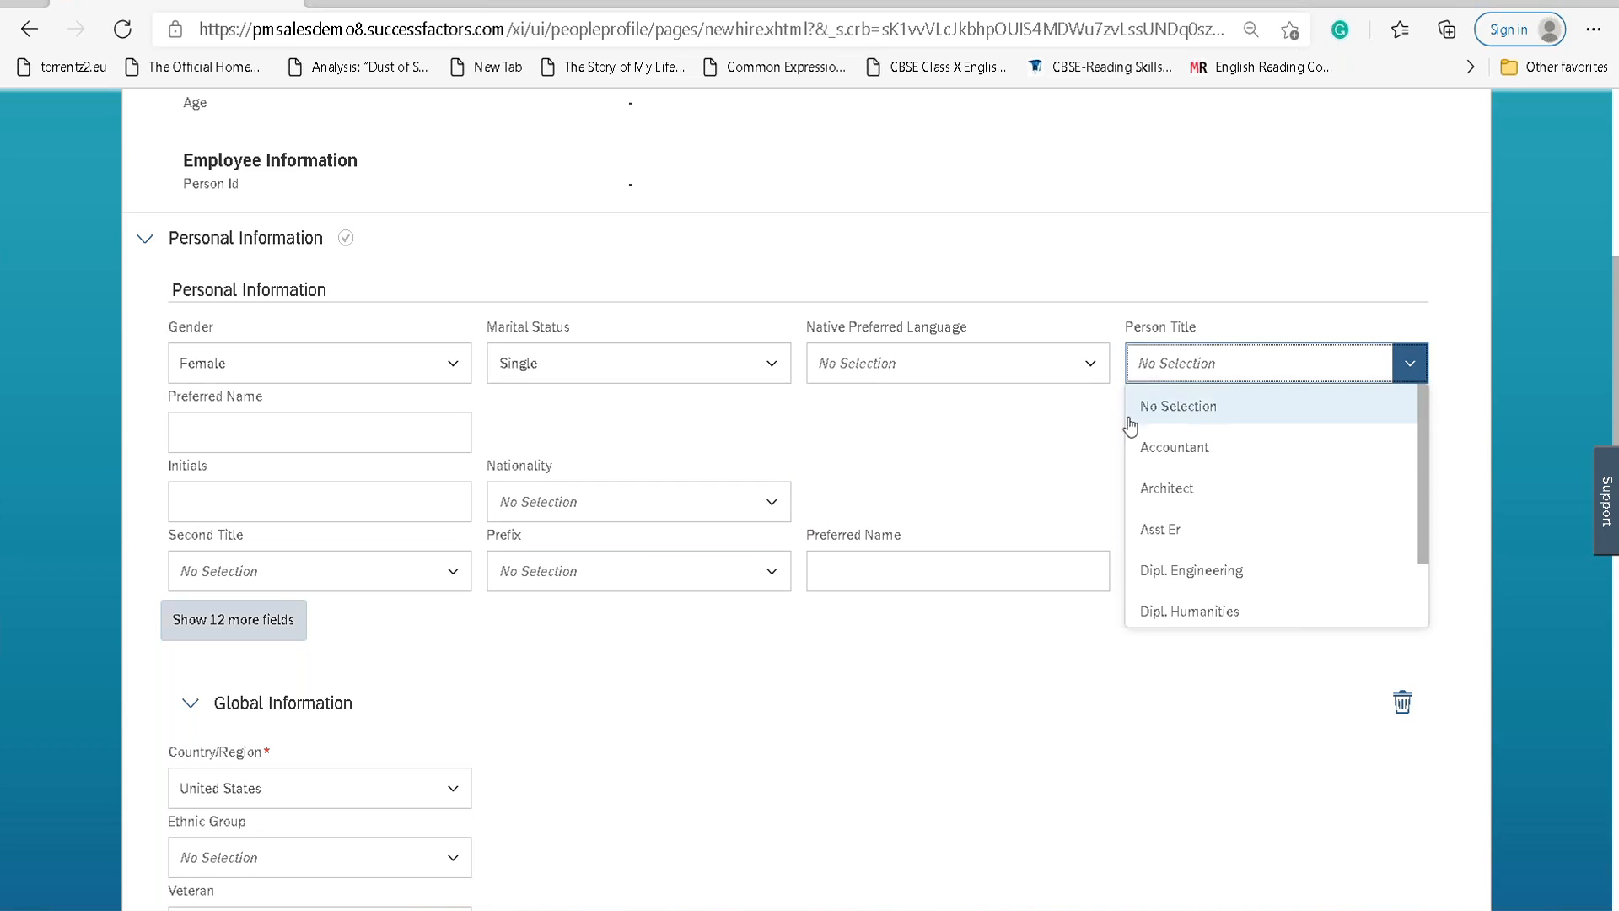
scroll(1218, 459, down, 3)
click(1088, 364)
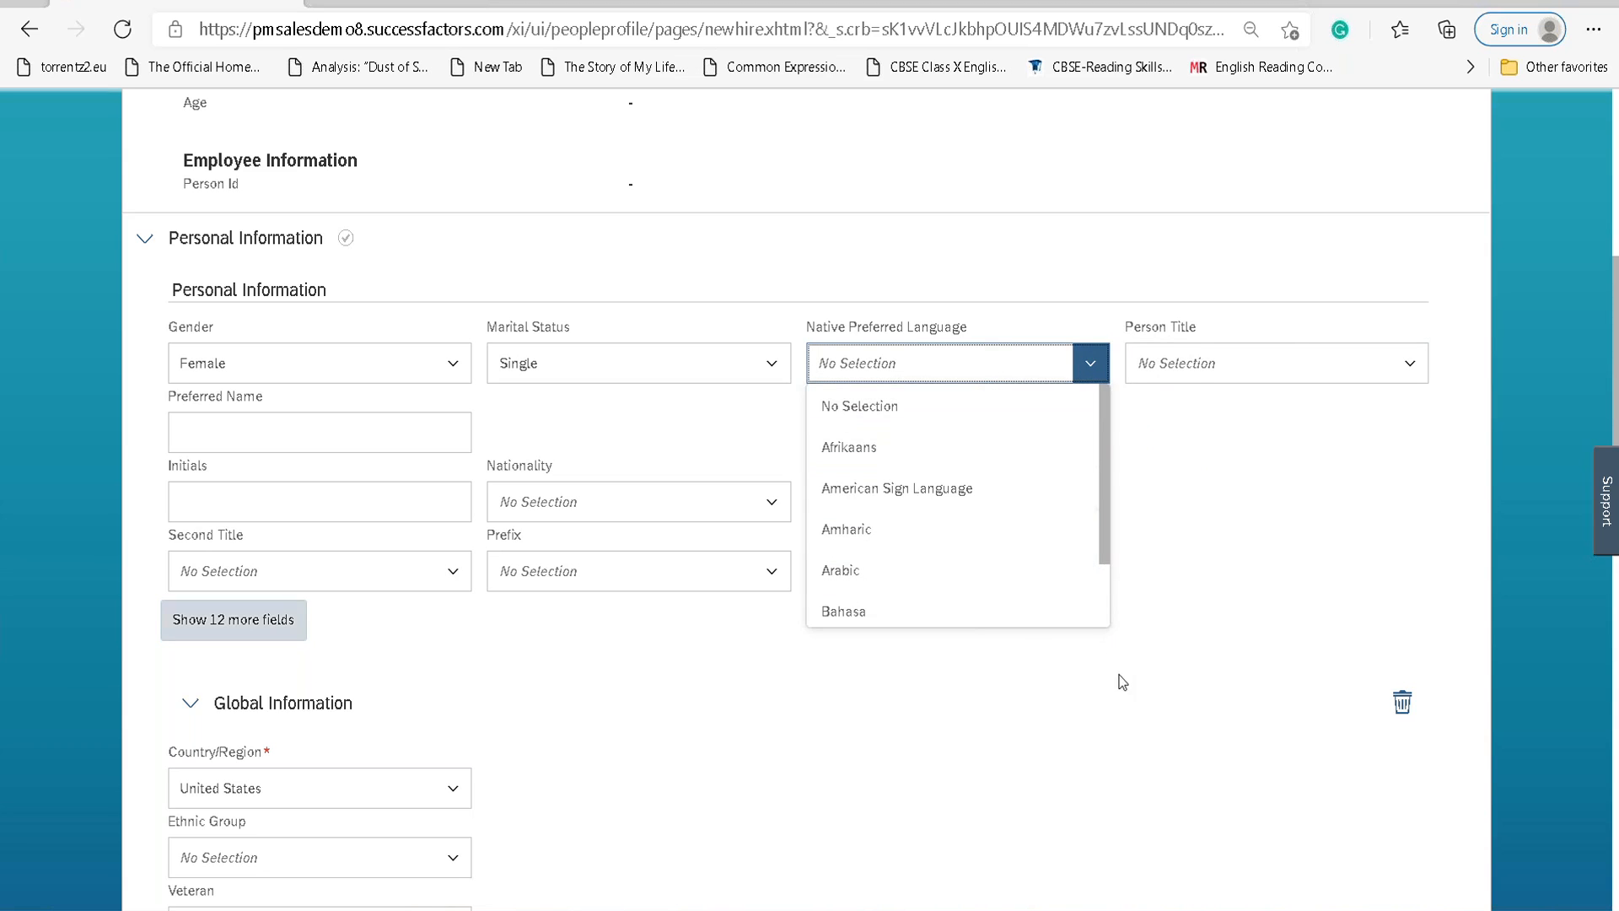
scroll(1020, 629, down, 1)
text(englis)
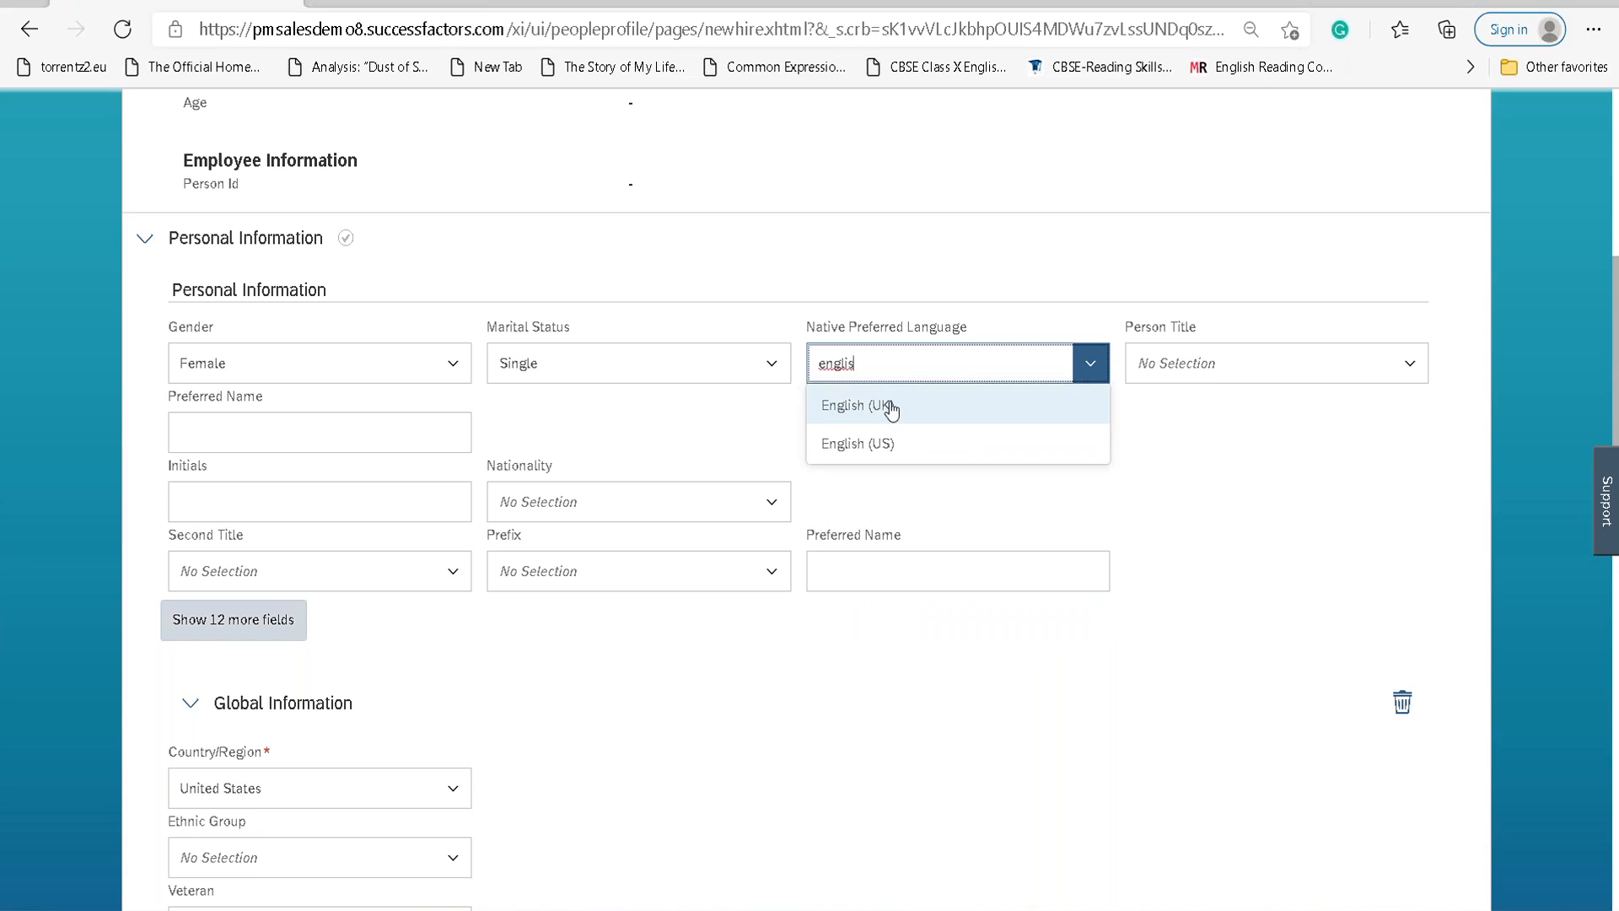
click(857, 407)
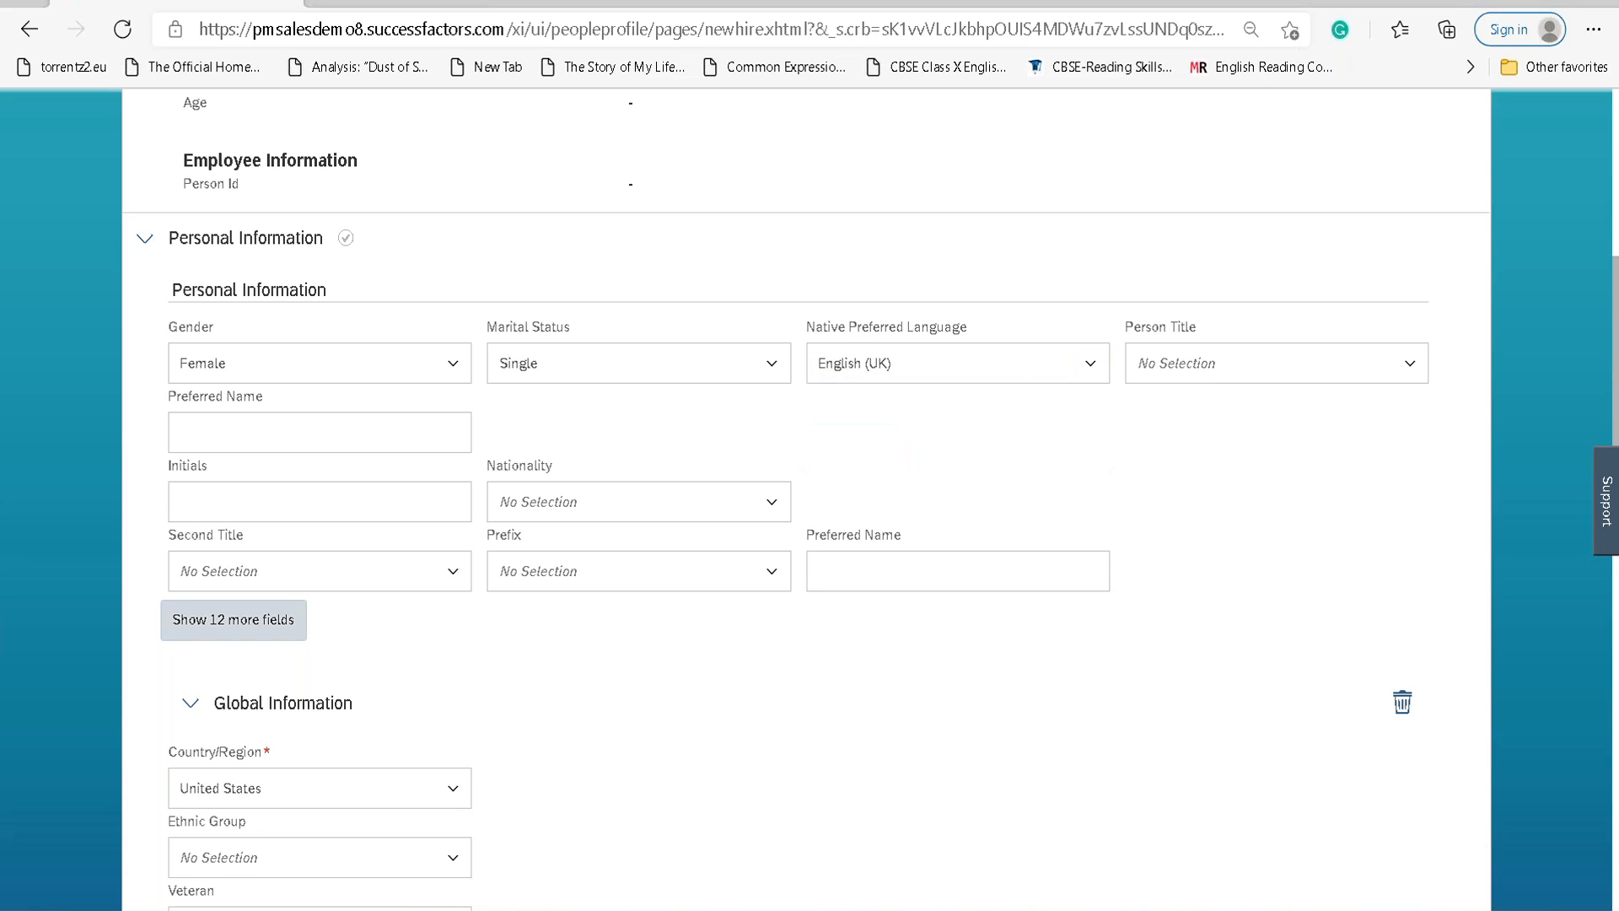
Set nationality to Switzerland, leave the prefix unset, and show the 12 extra fields.
scroll(432, 529, down, 2)
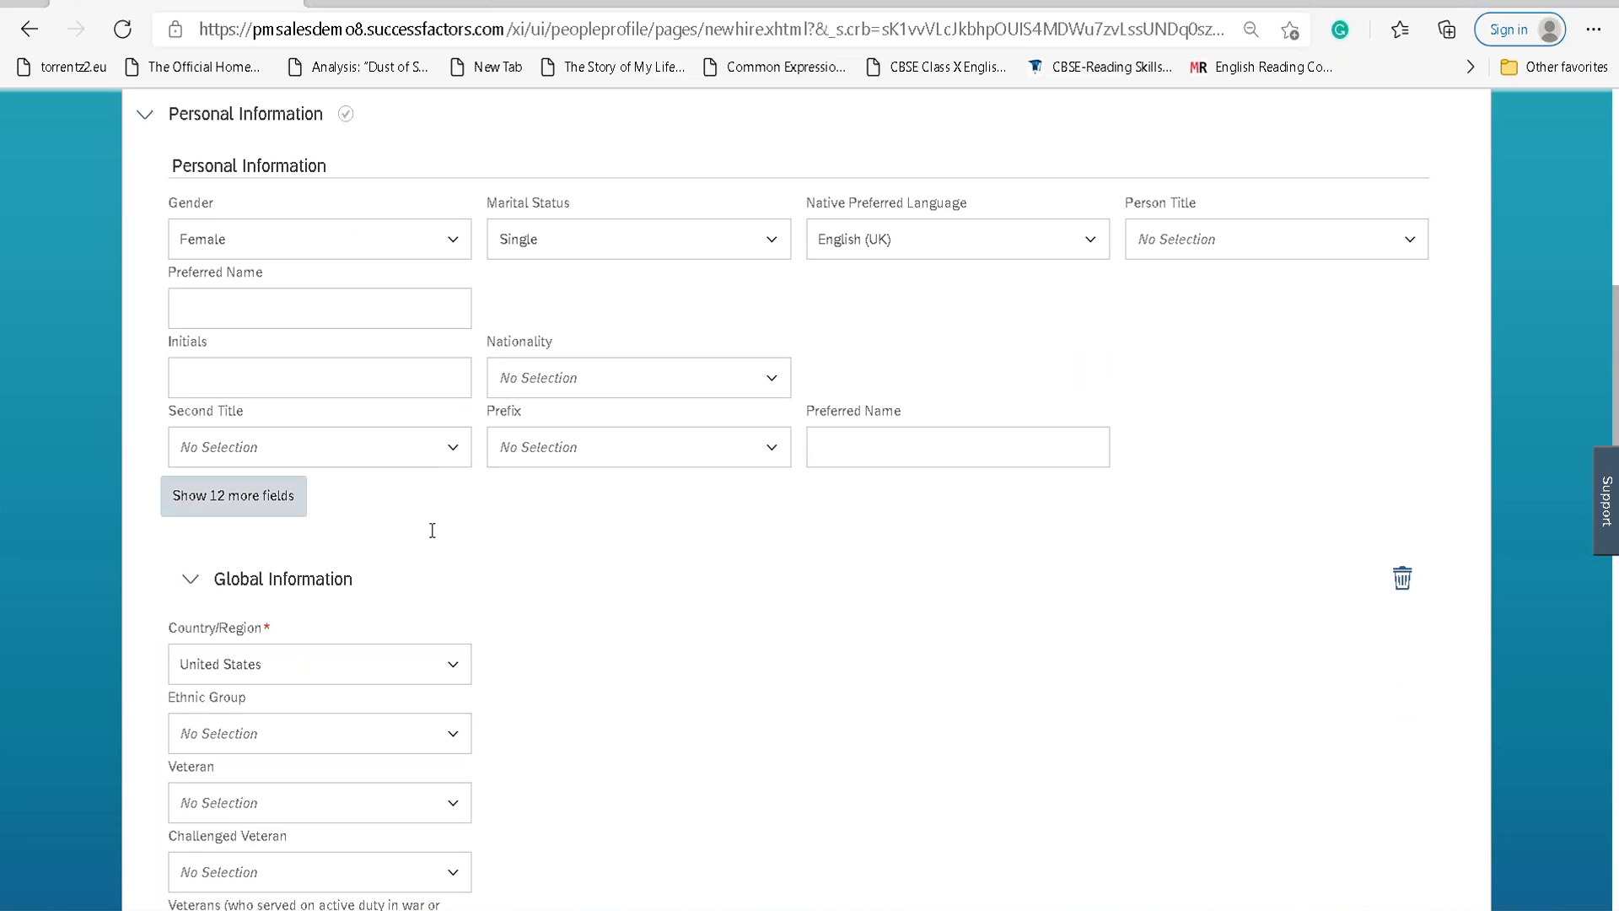
click(774, 385)
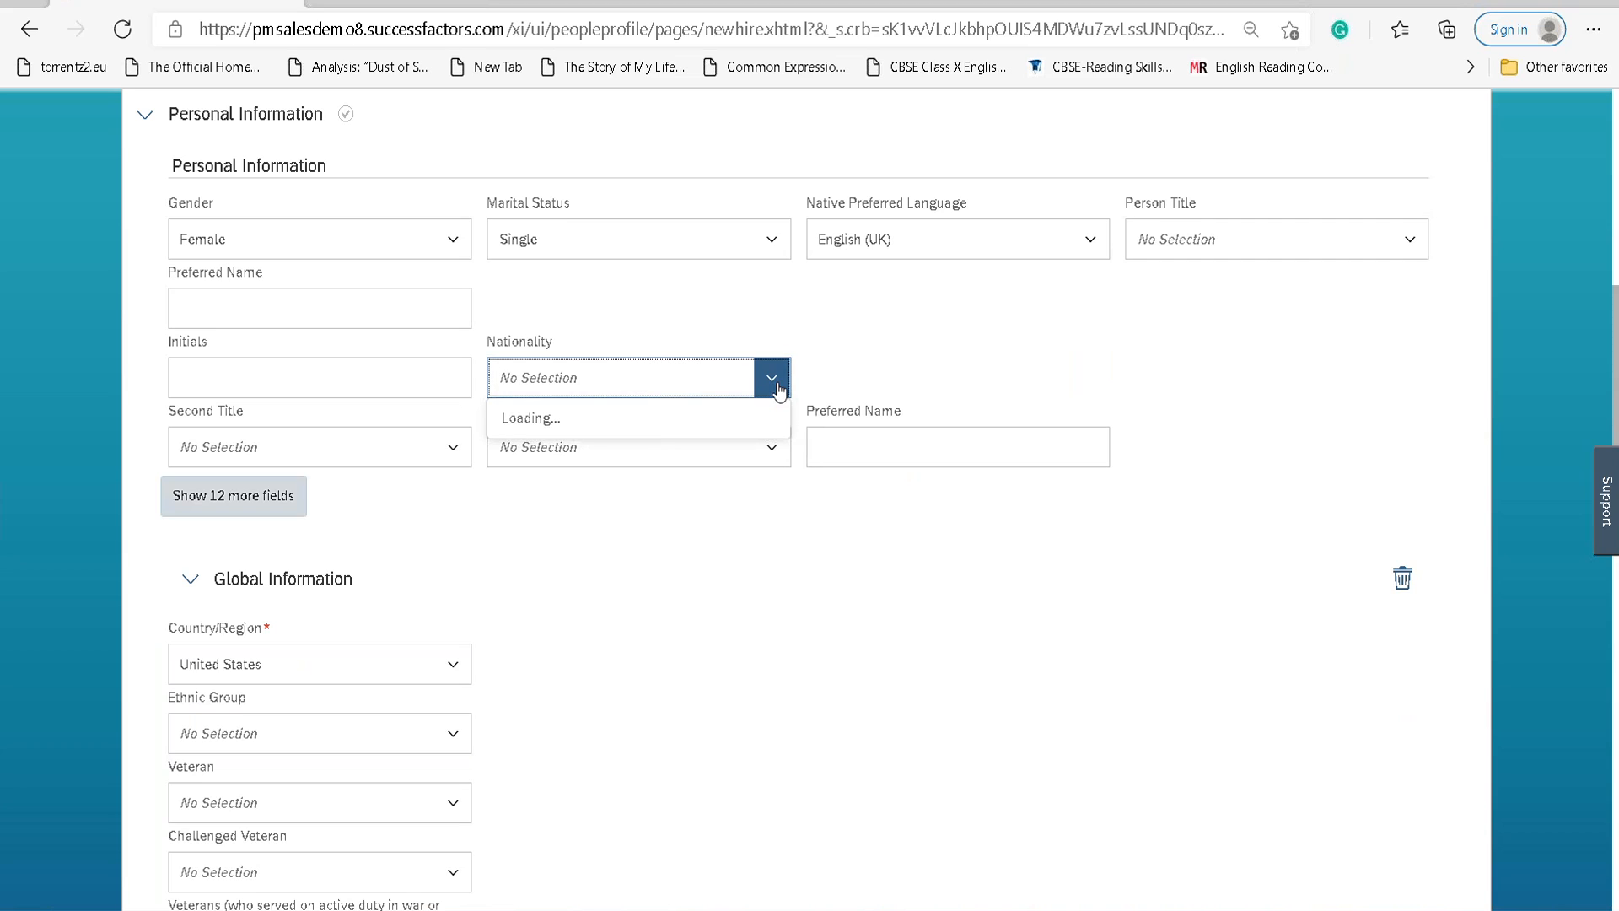
text(siwtzer)
key(ctrl+a)
text(switz)
click(549, 419)
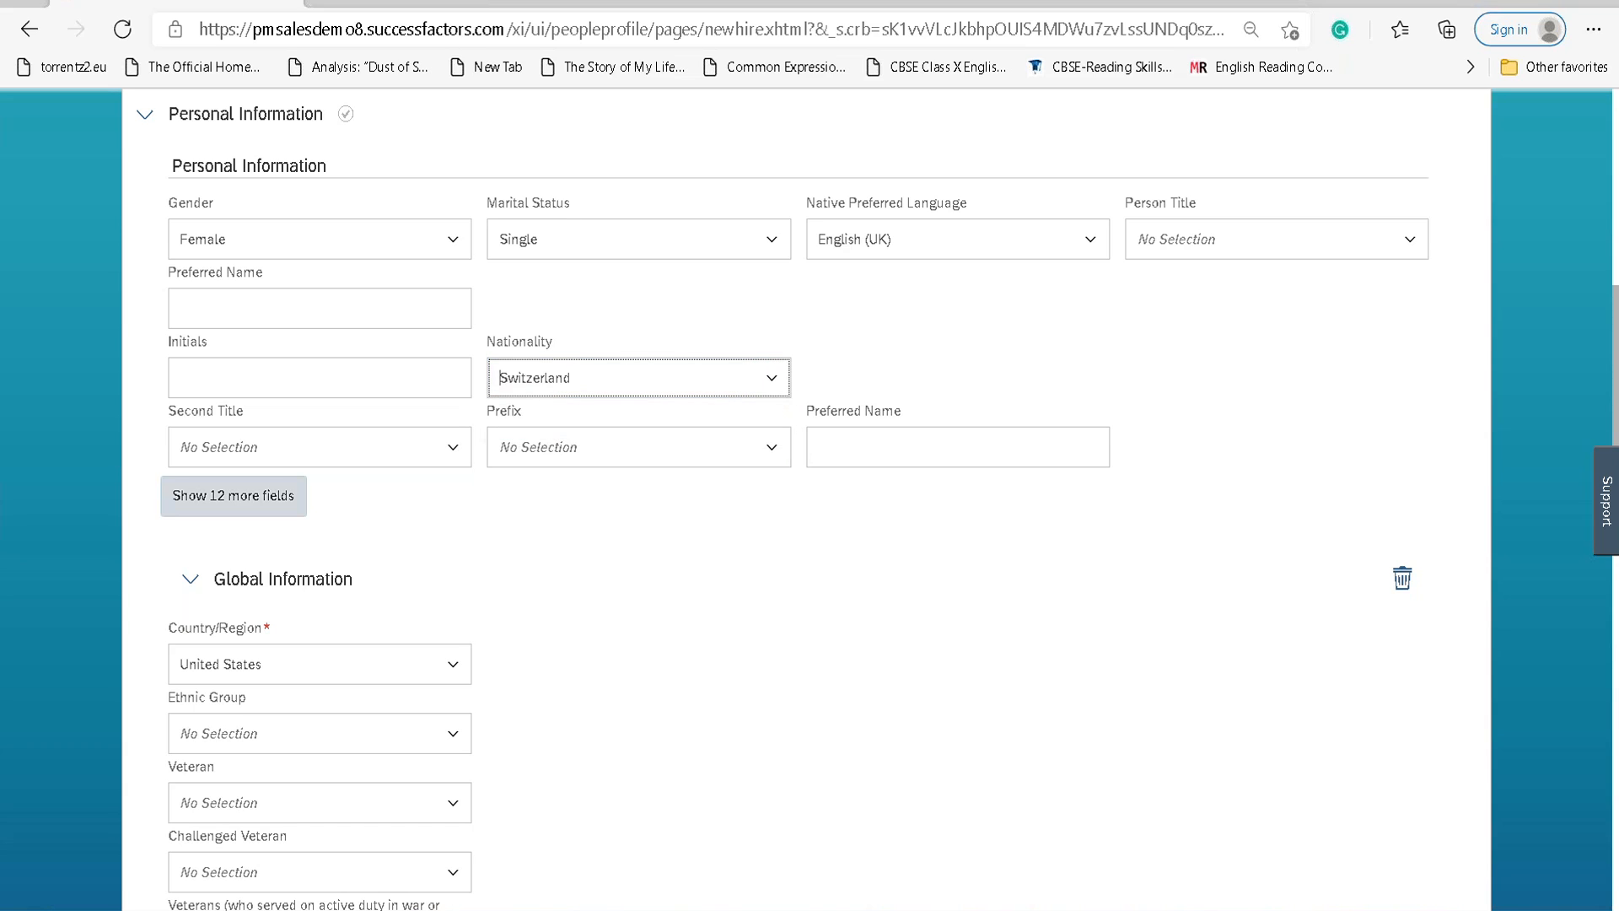
click(772, 448)
scroll(734, 525, down, 3)
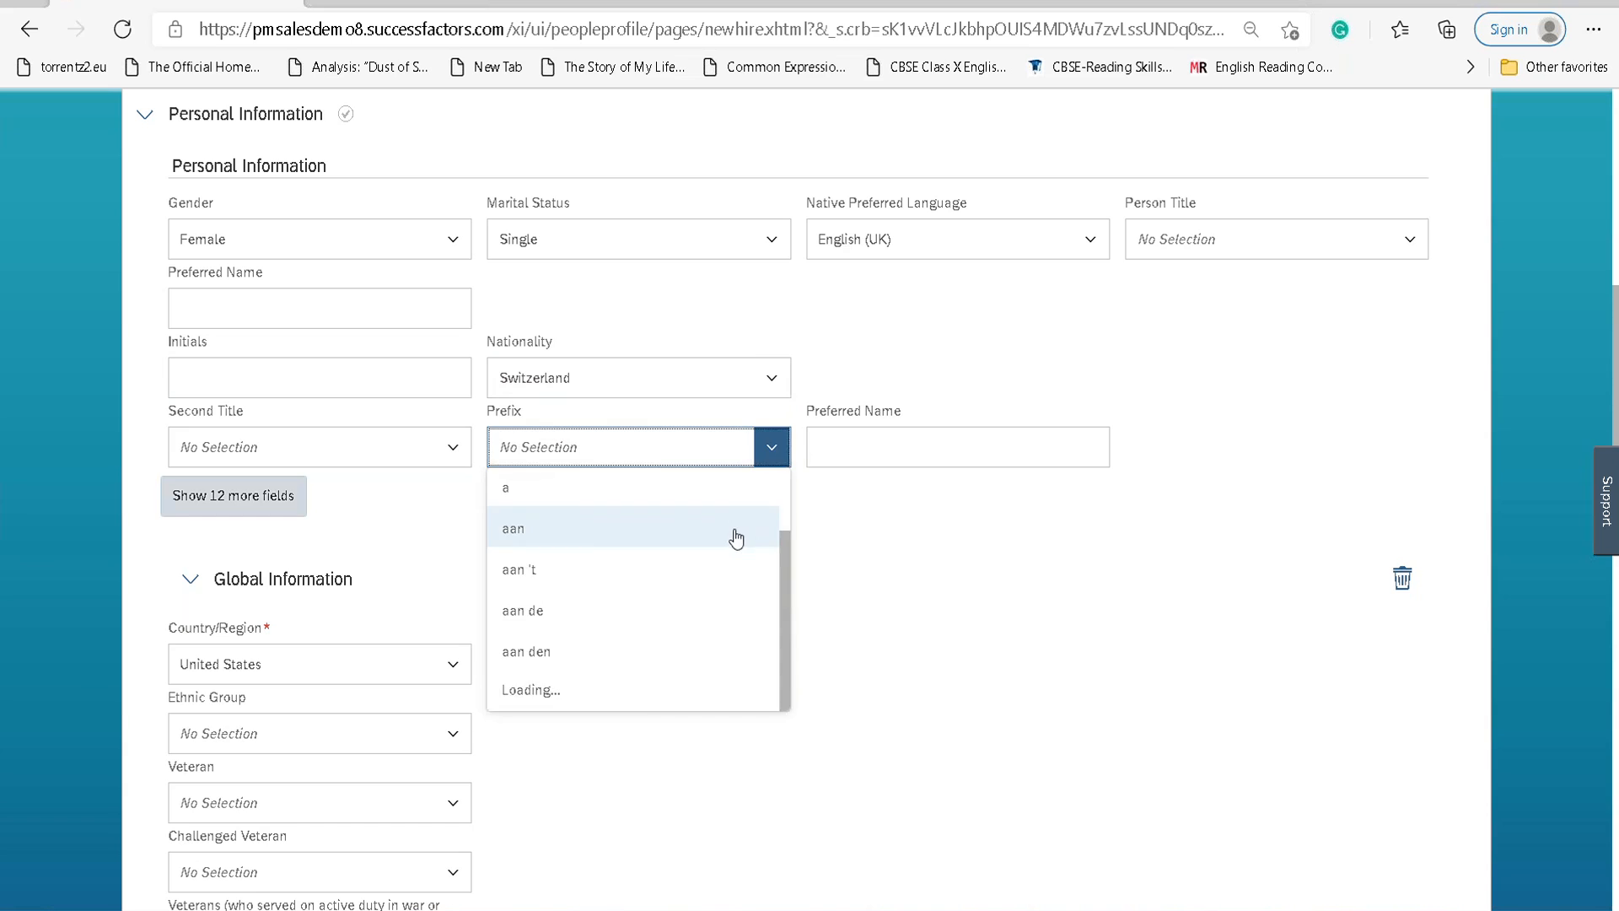
click(326, 513)
click(232, 498)
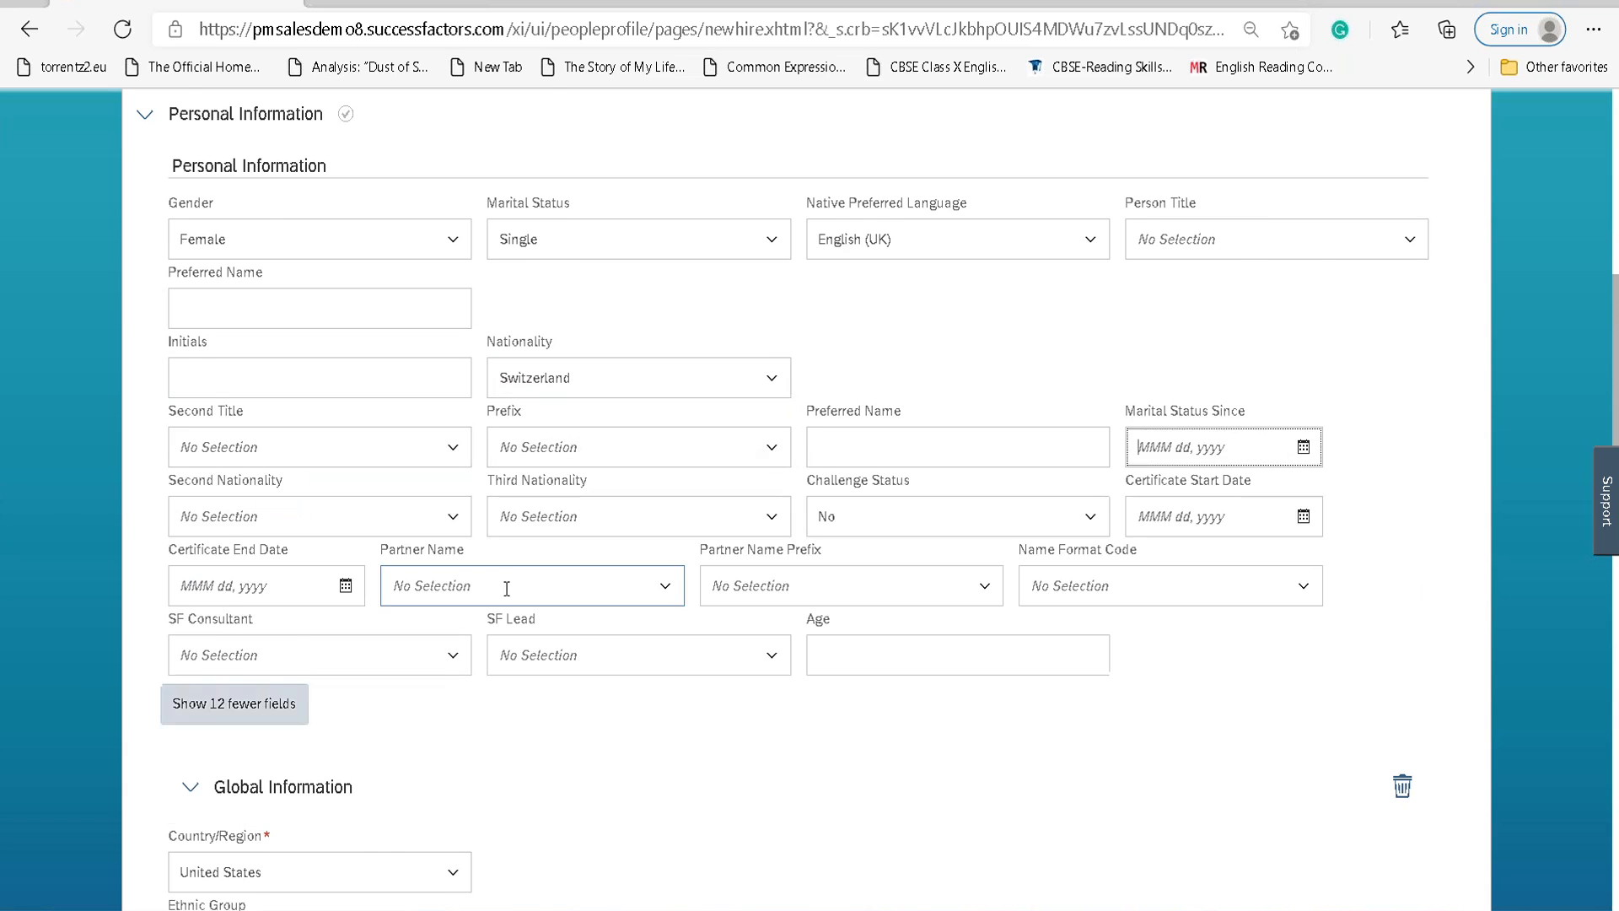
scroll(504, 583, down, 3)
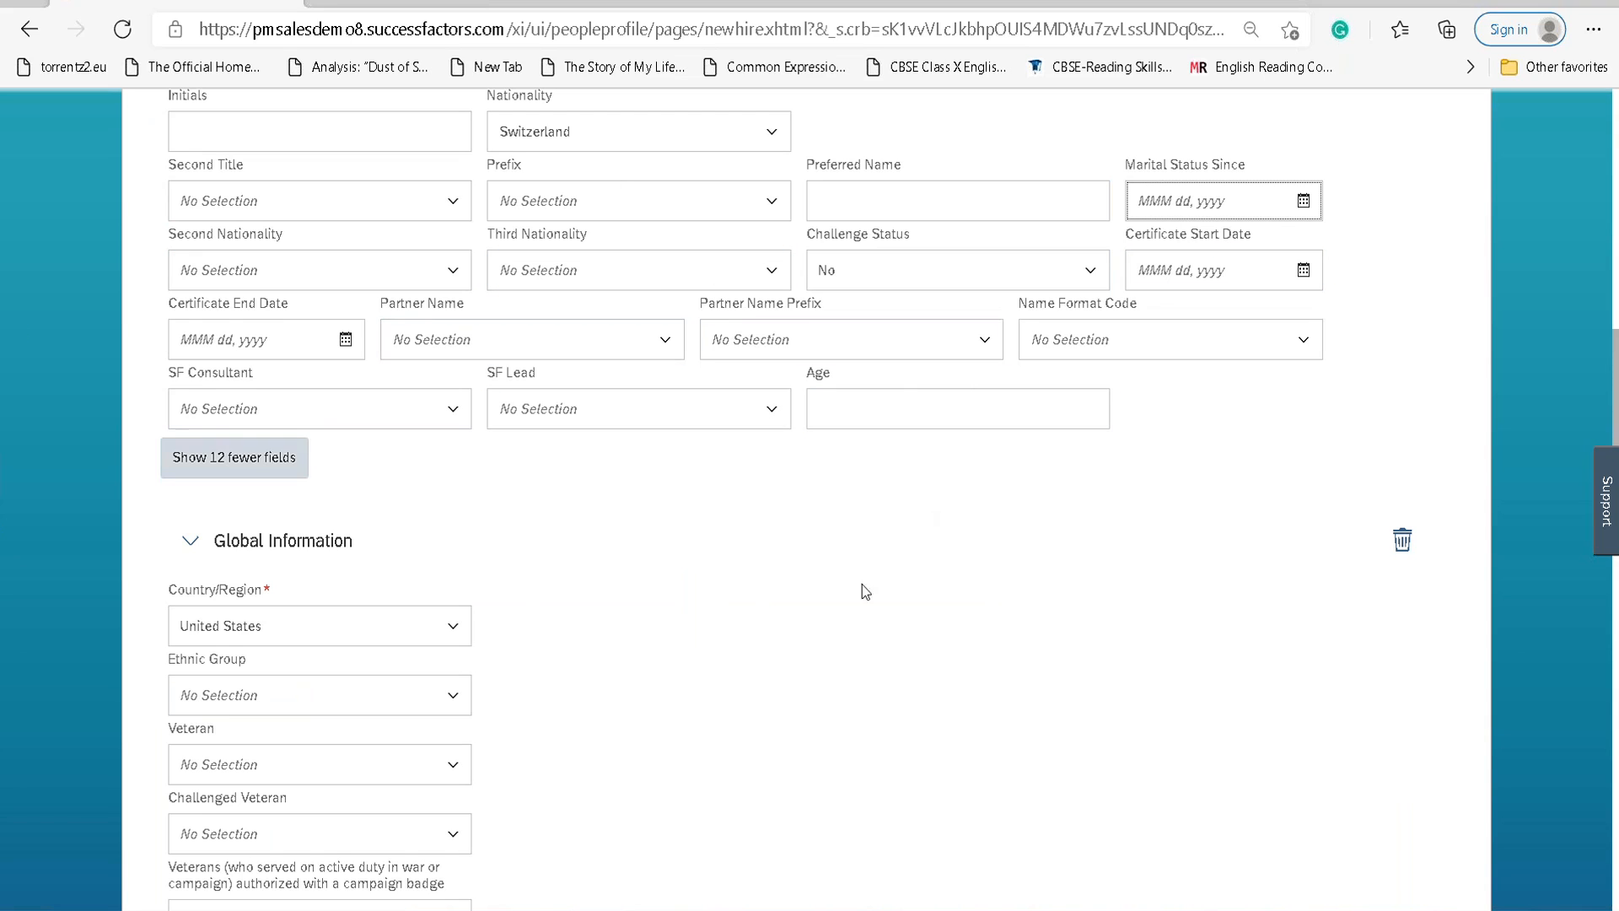
Set the Global Information country to Switzerland and the academic title to MBA.
scroll(408, 531, down, 1)
scroll(408, 532, down, 2)
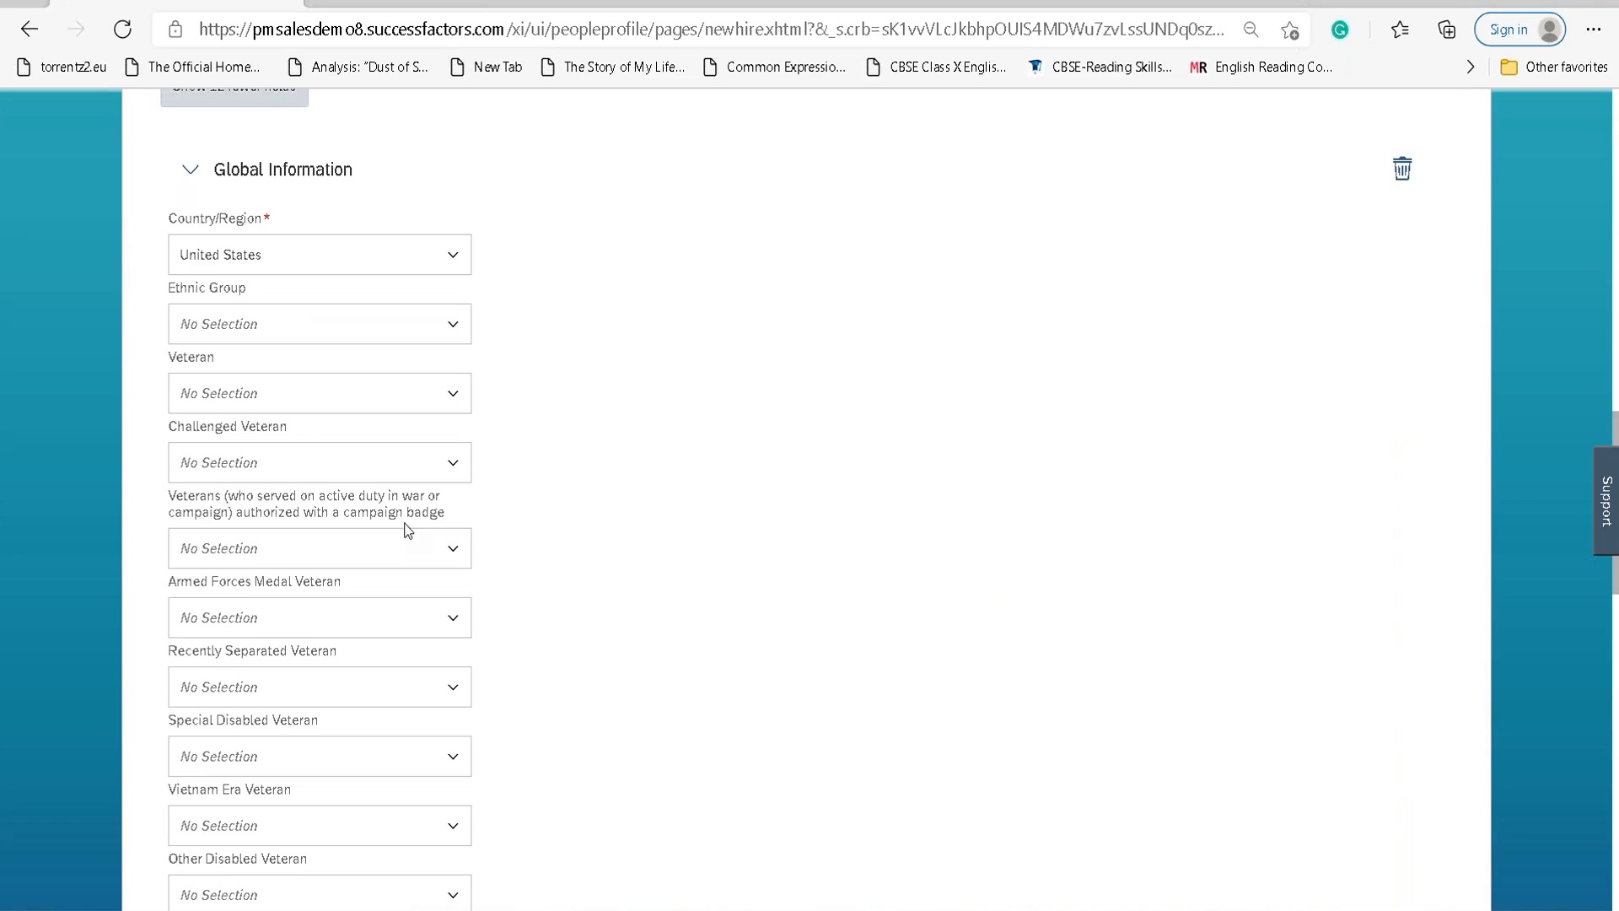
click(464, 255)
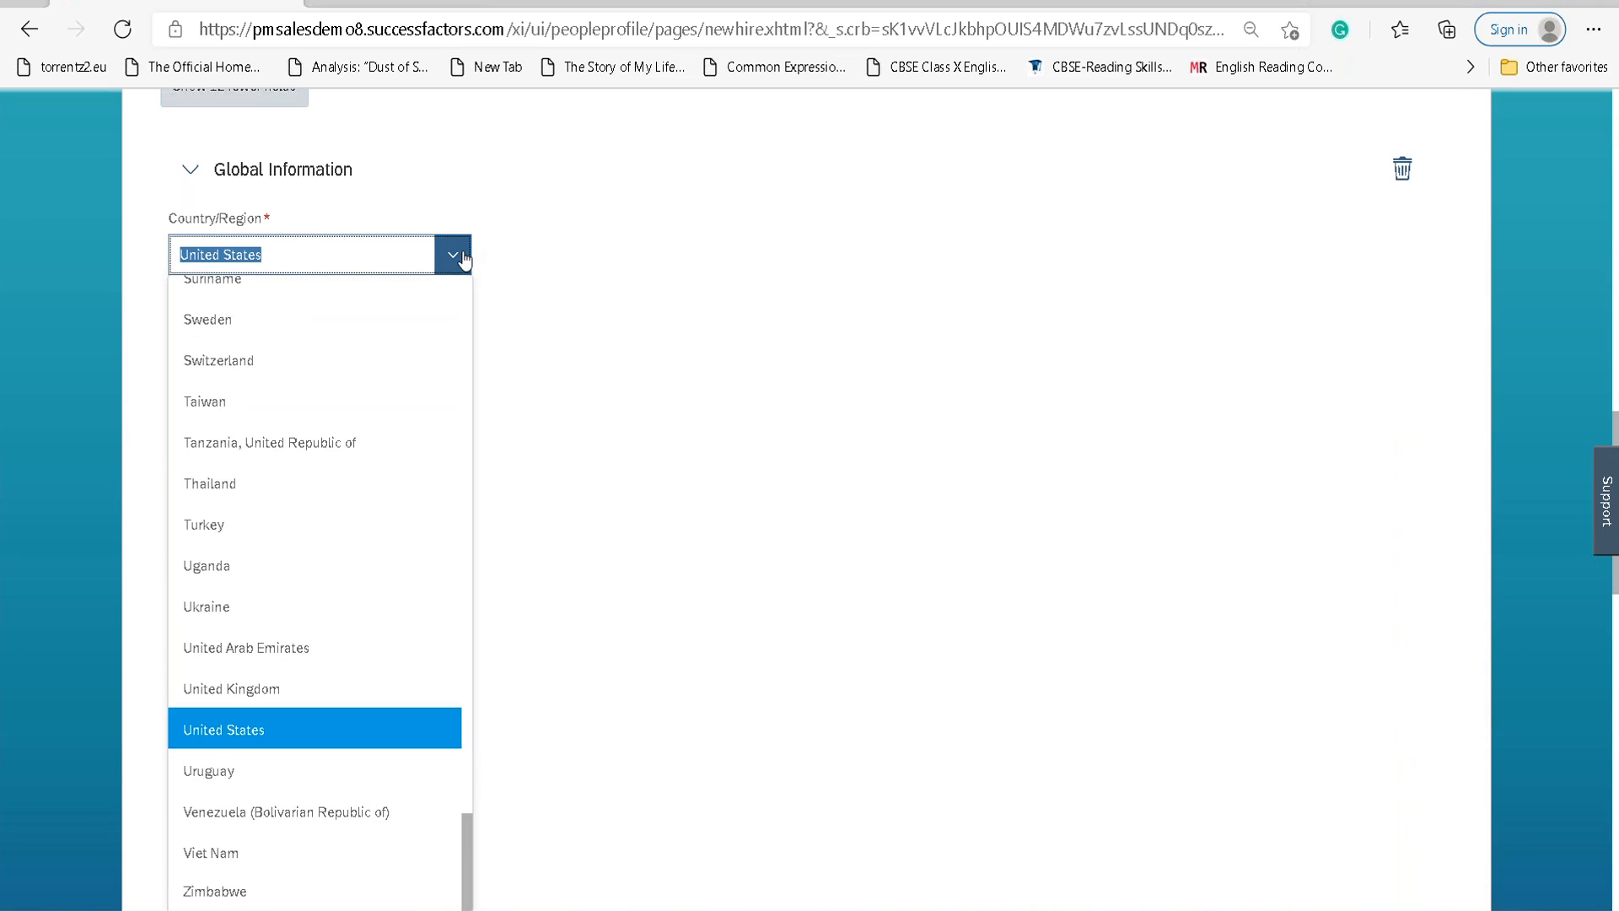
text(swit)
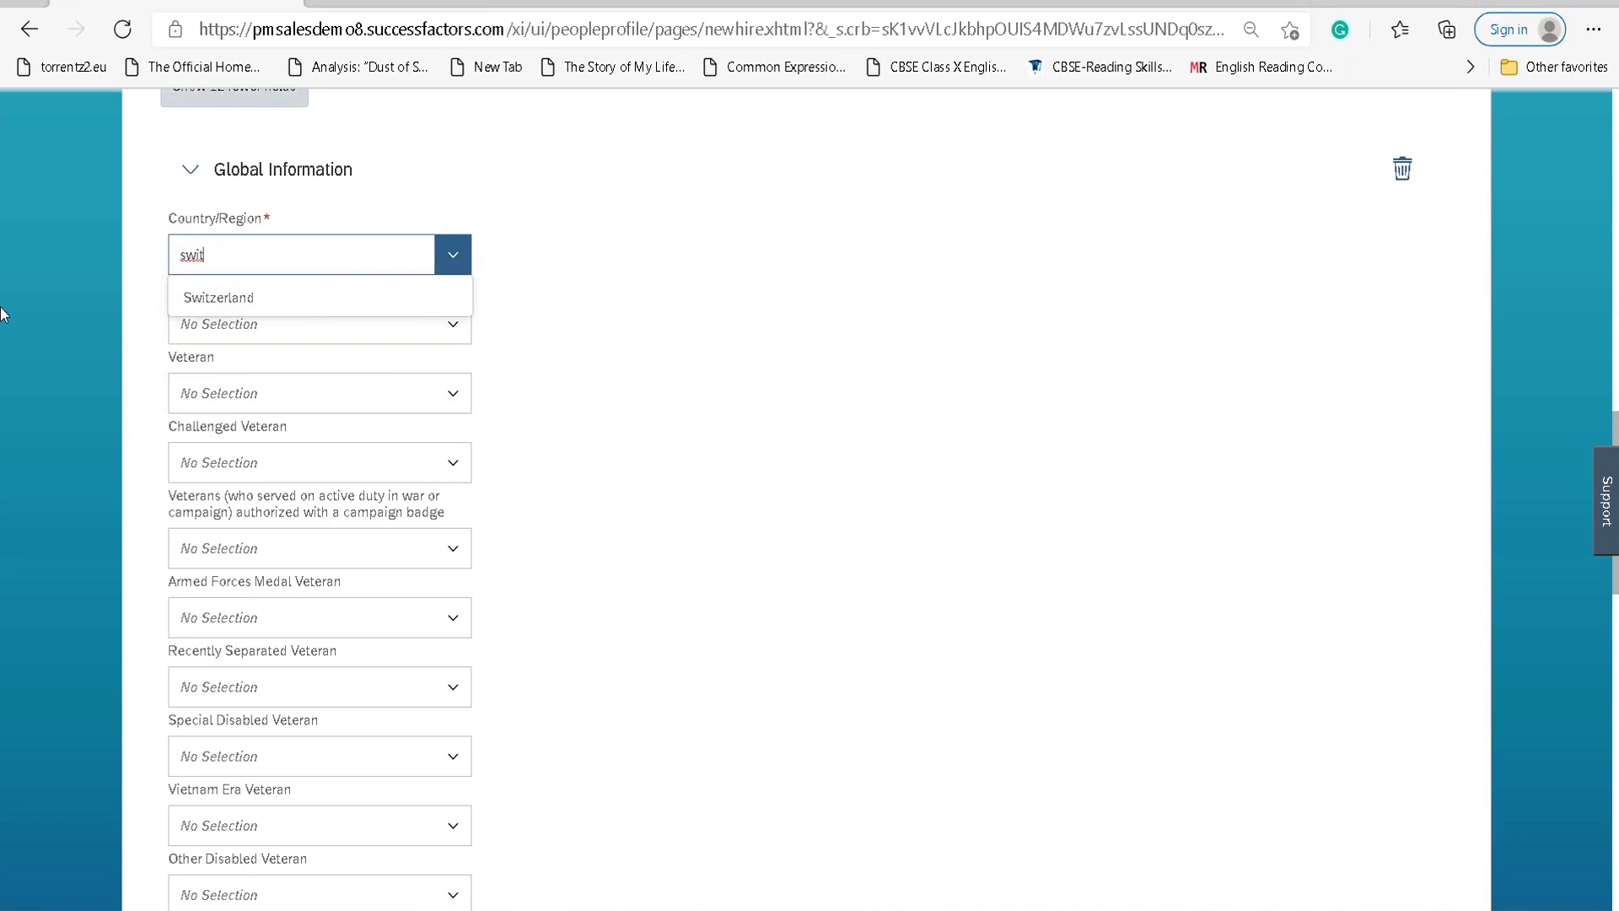
click(212, 299)
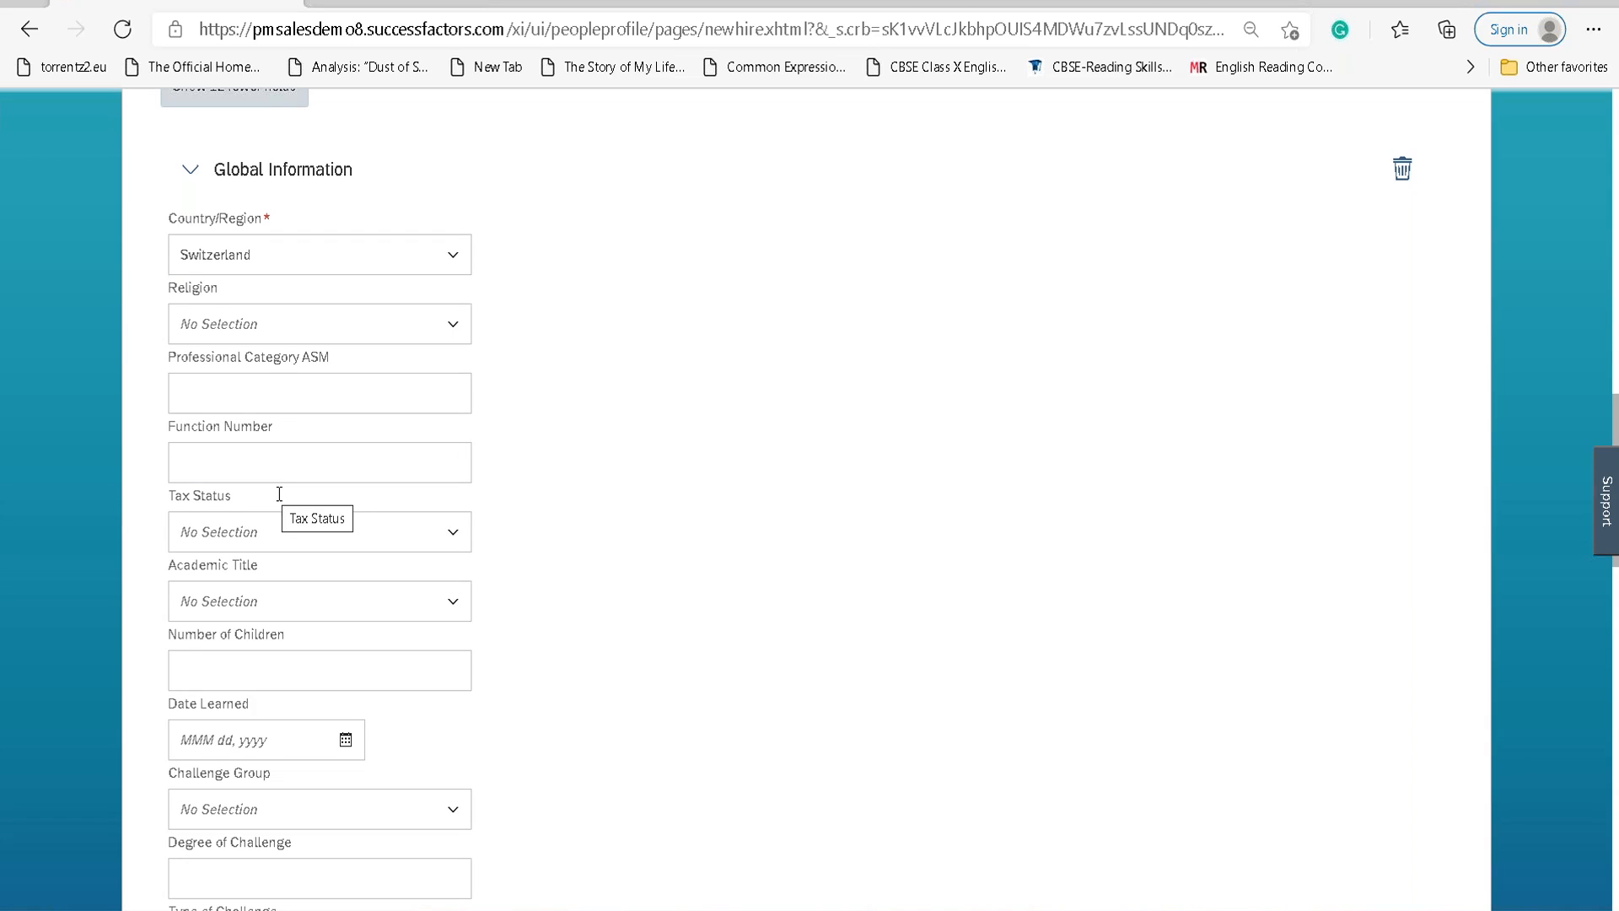
click(437, 605)
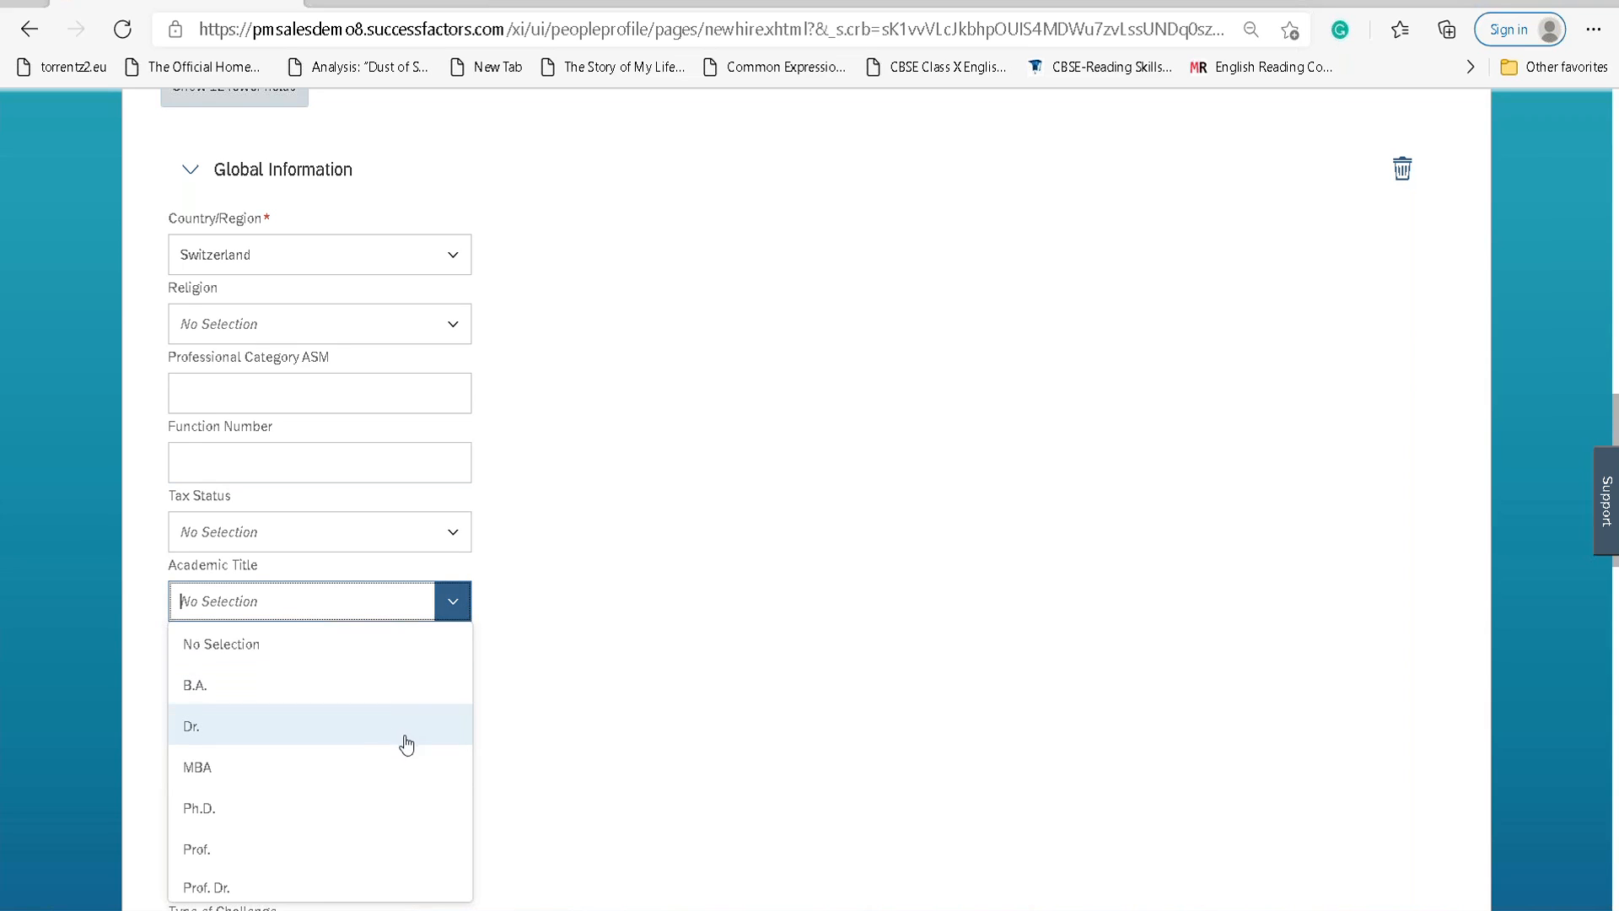
click(368, 771)
Set the home address country to Switzerland.
scroll(619, 594, down, 7)
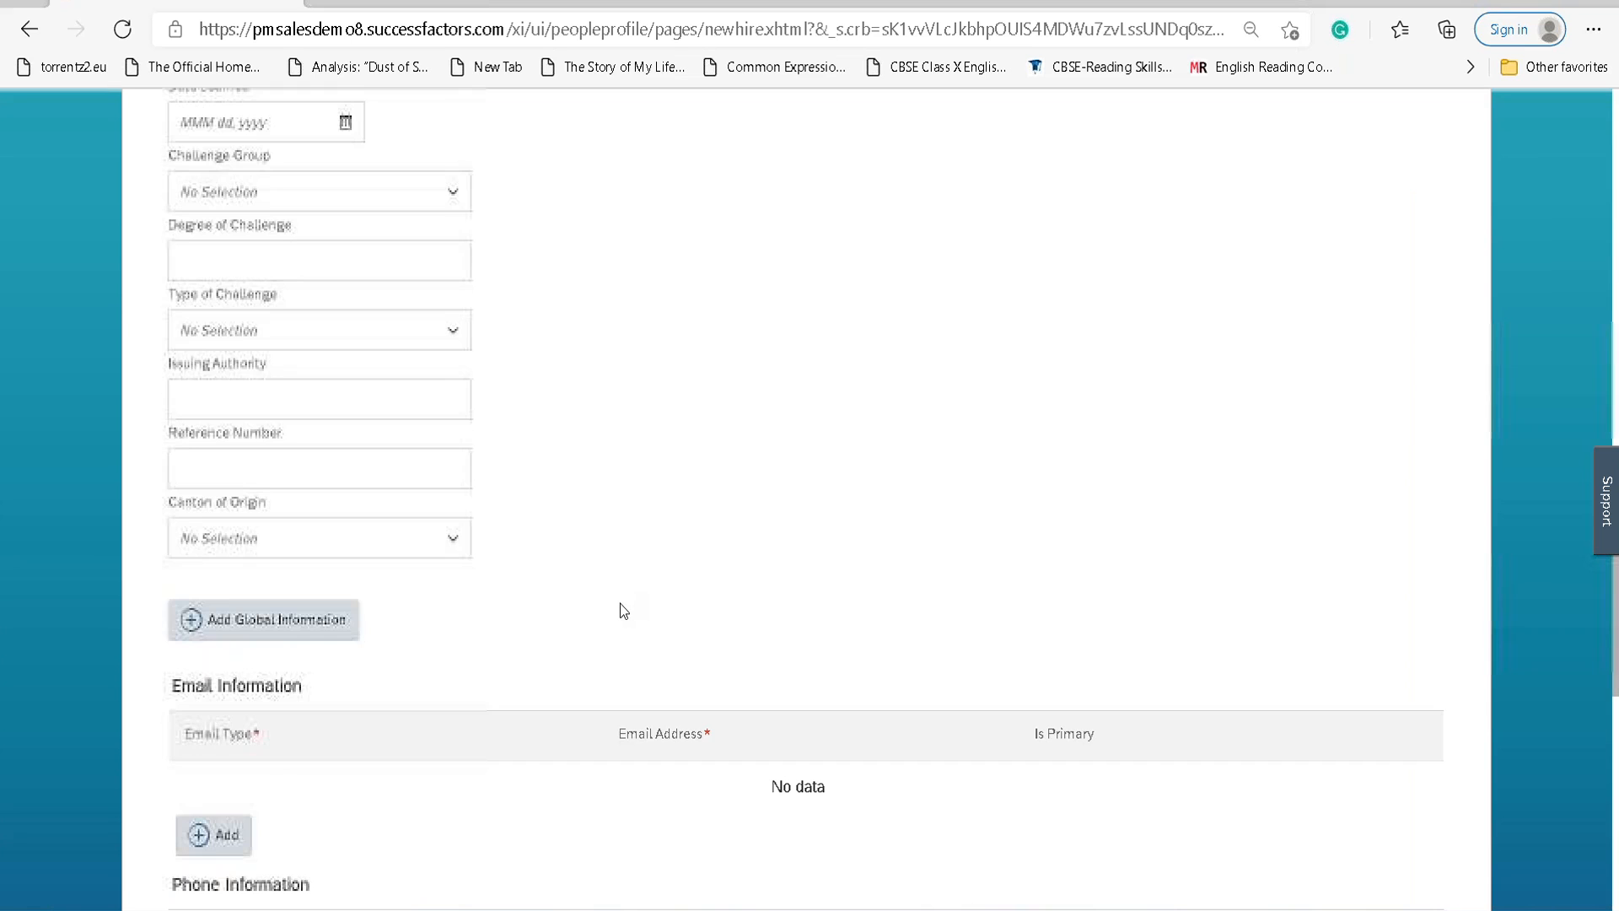
scroll(602, 589, down, 7)
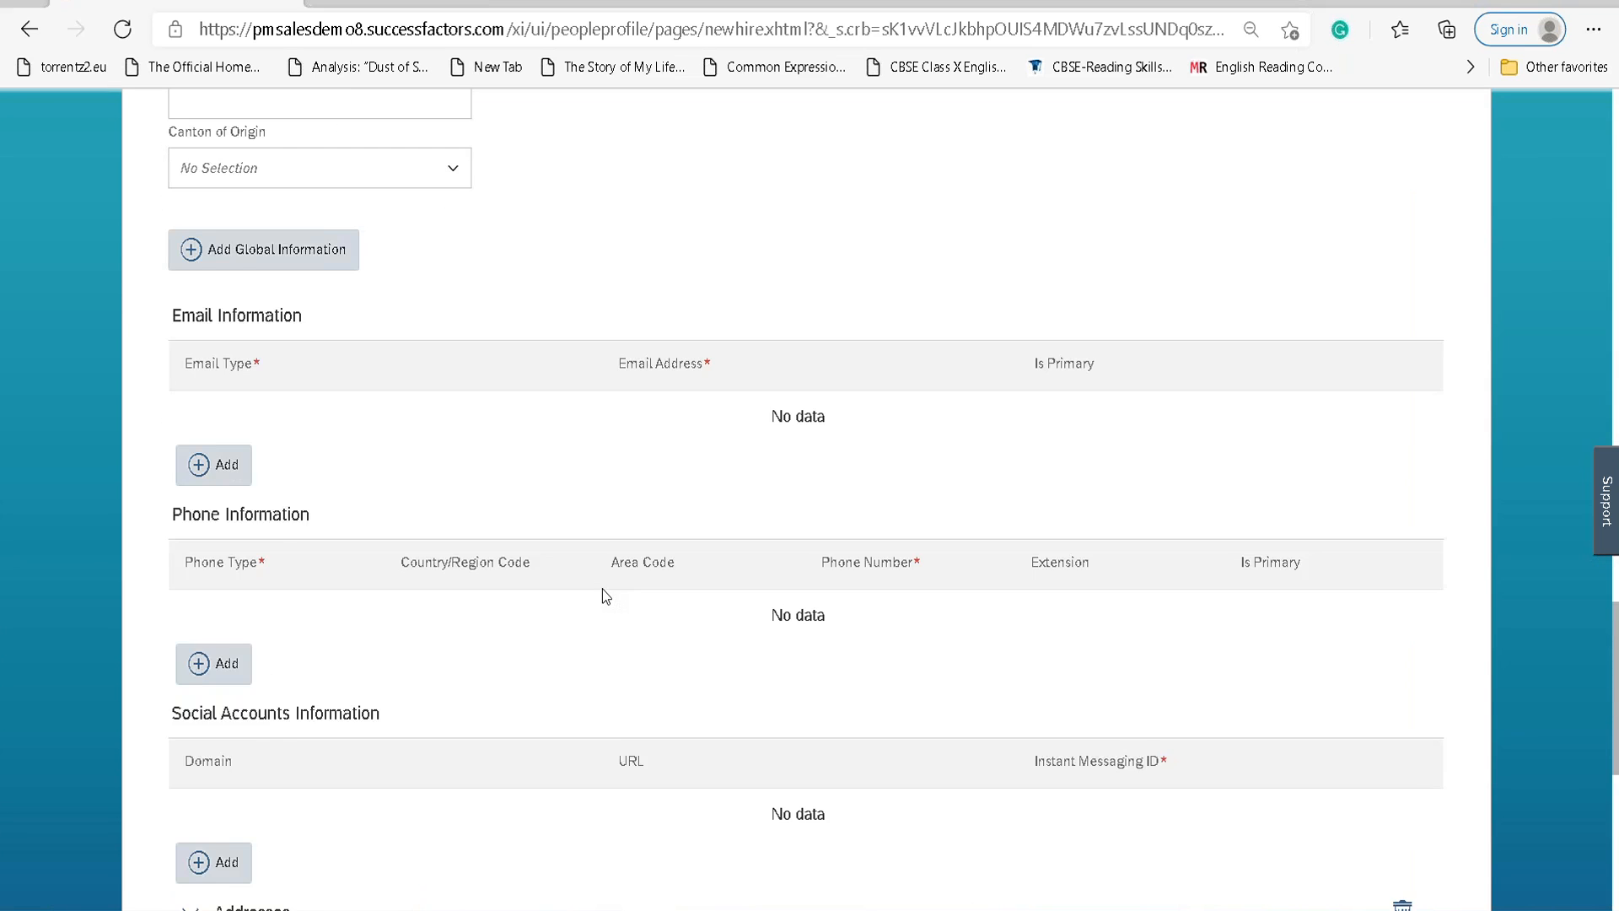
scroll(602, 588, up, 3)
scroll(366, 672, down, 4)
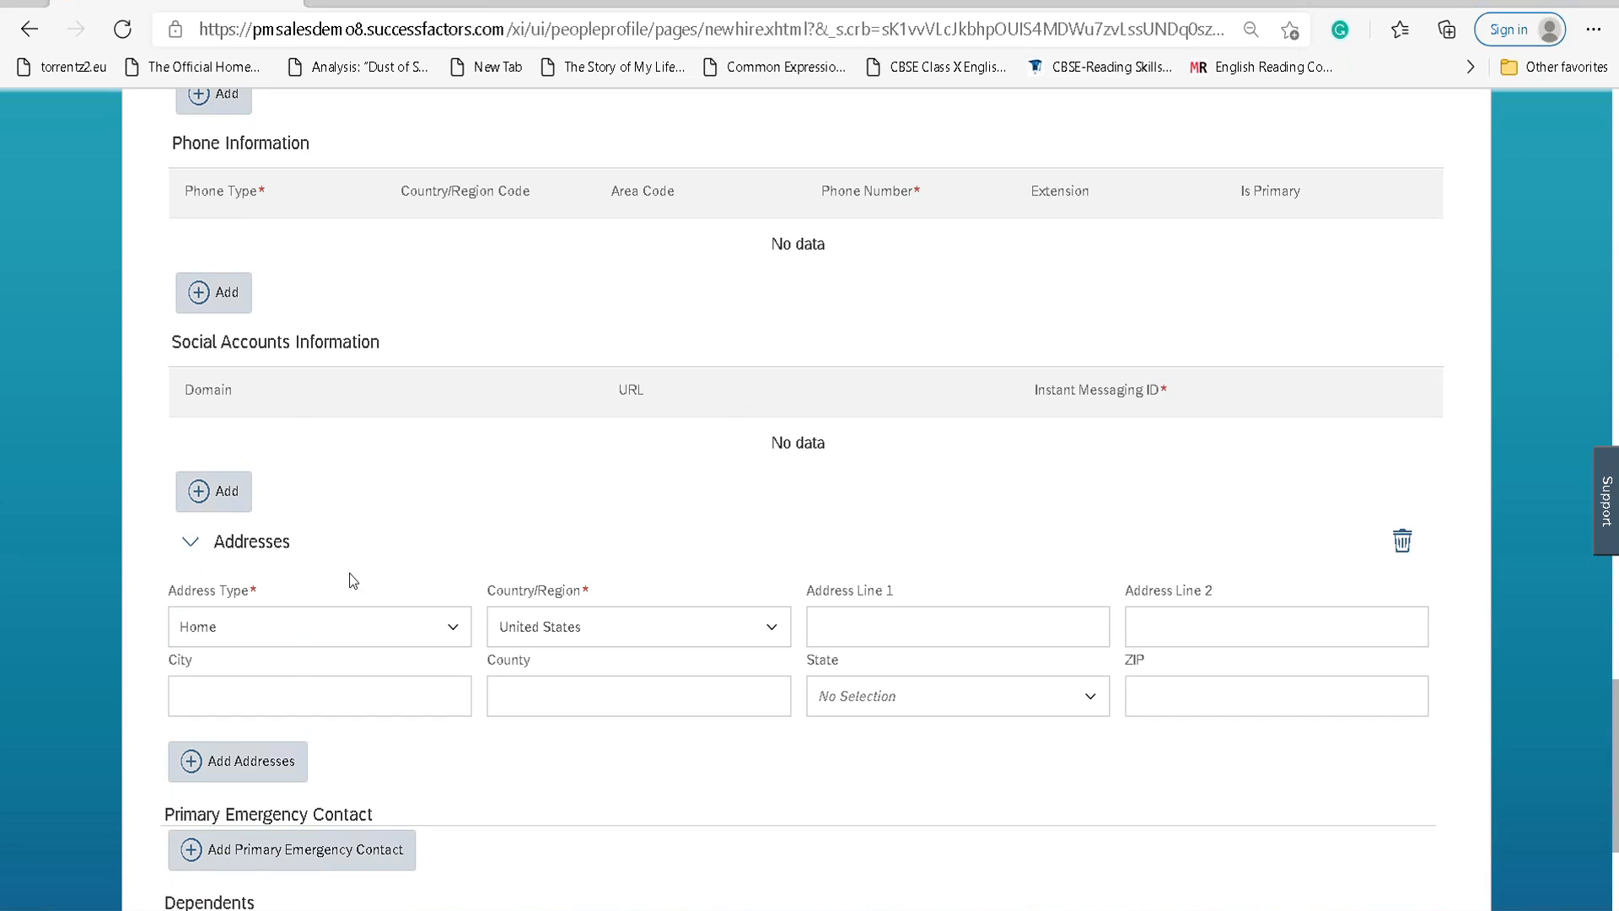
scroll(349, 573, down, 3)
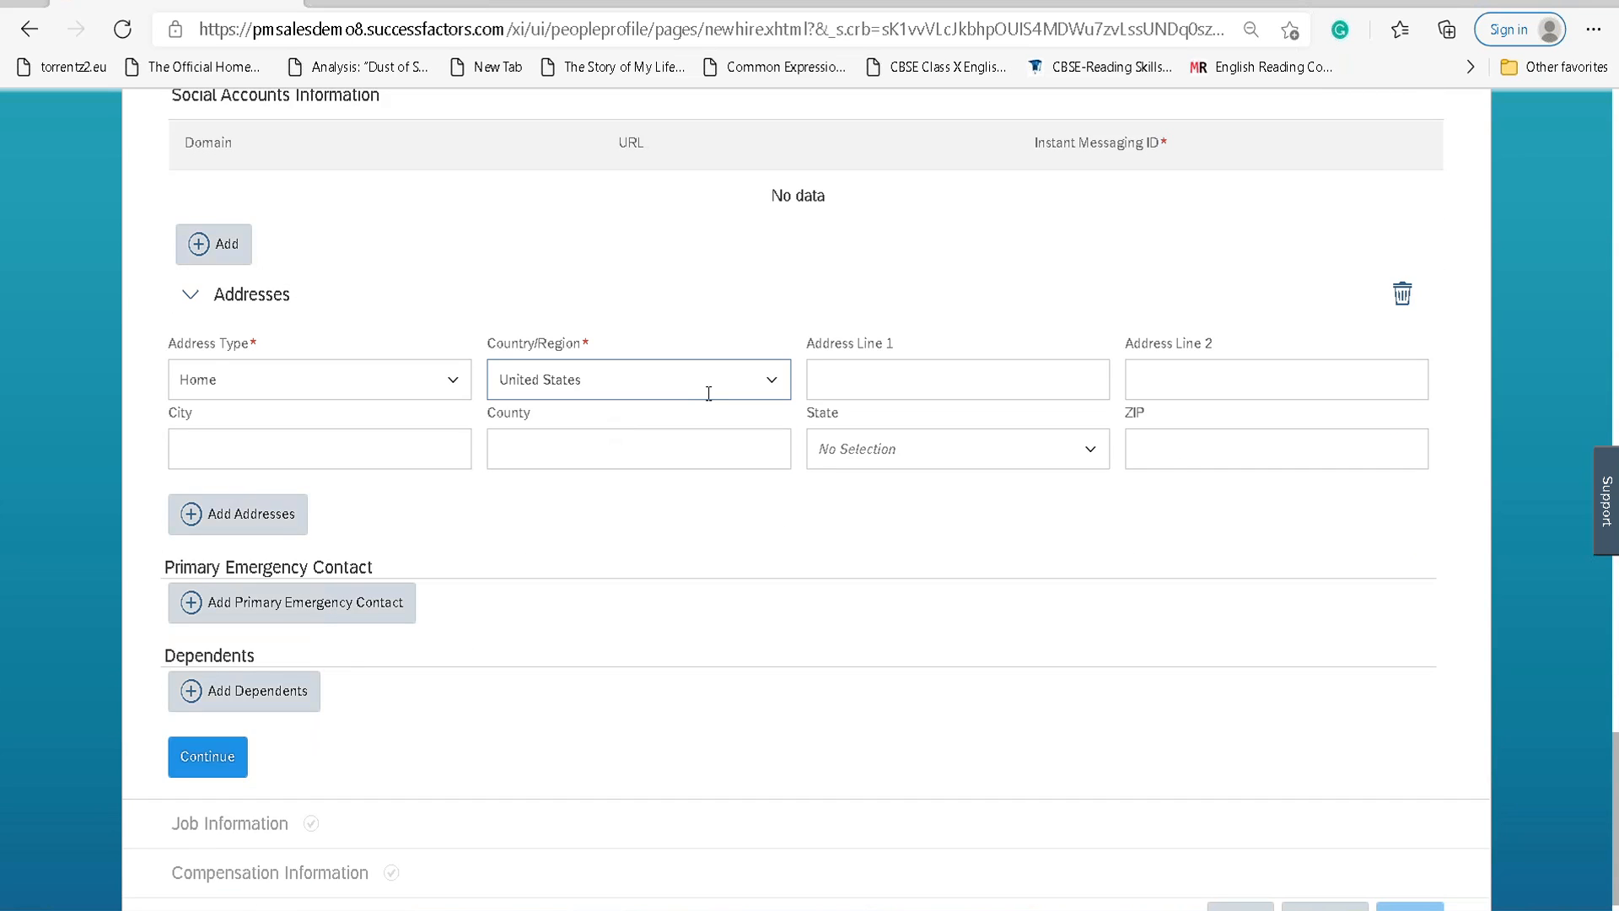
click(774, 381)
click(774, 379)
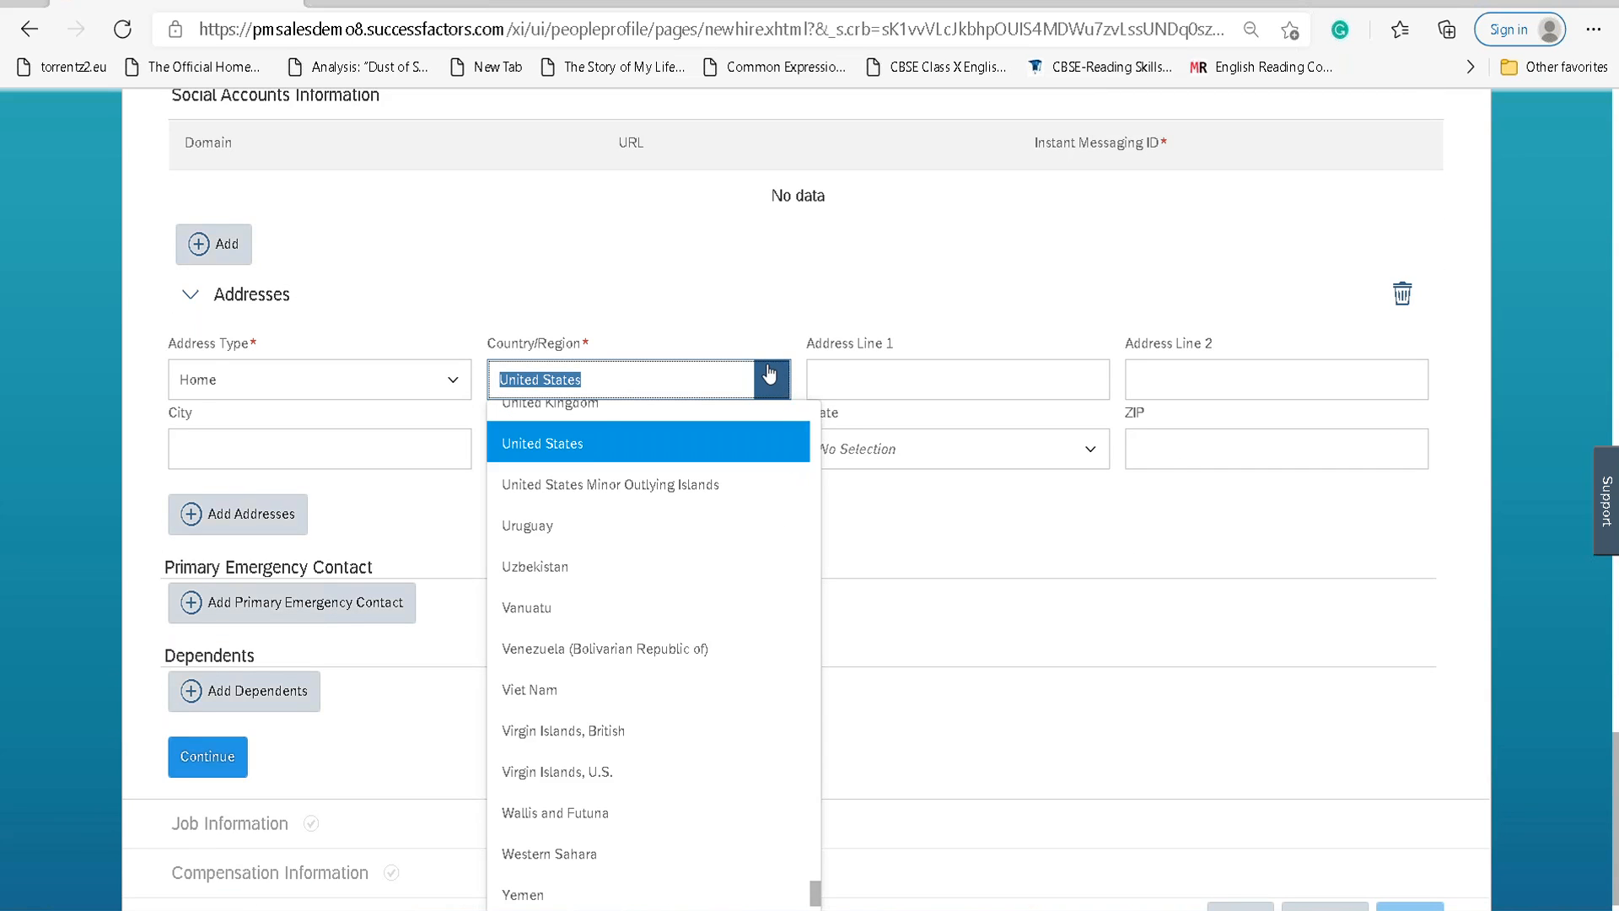
text(switz)
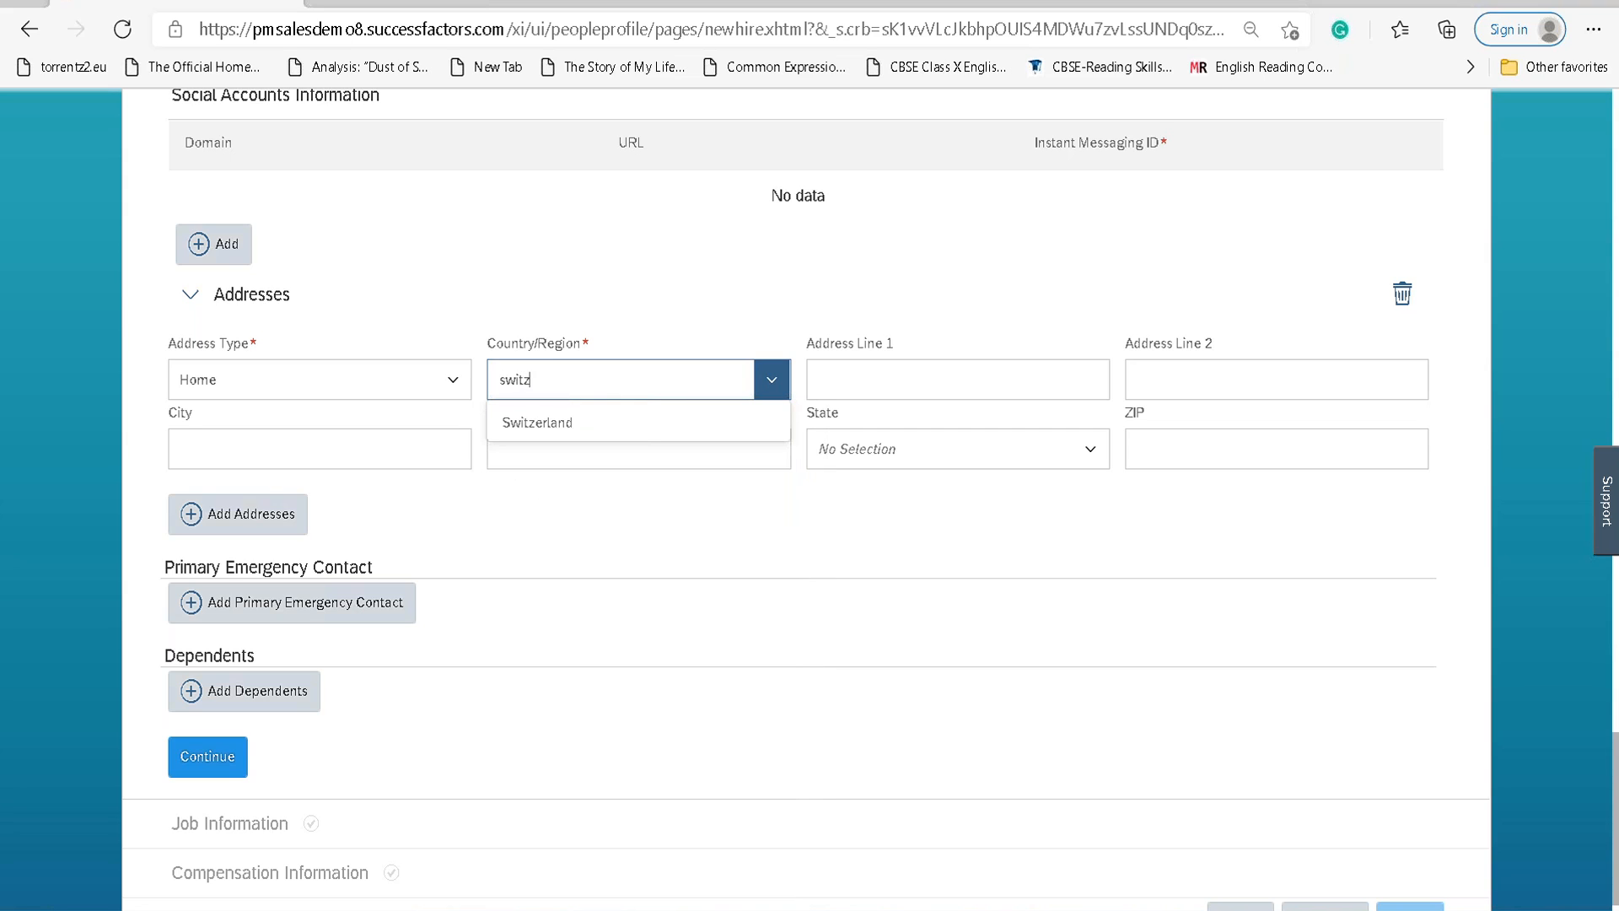
click(635, 424)
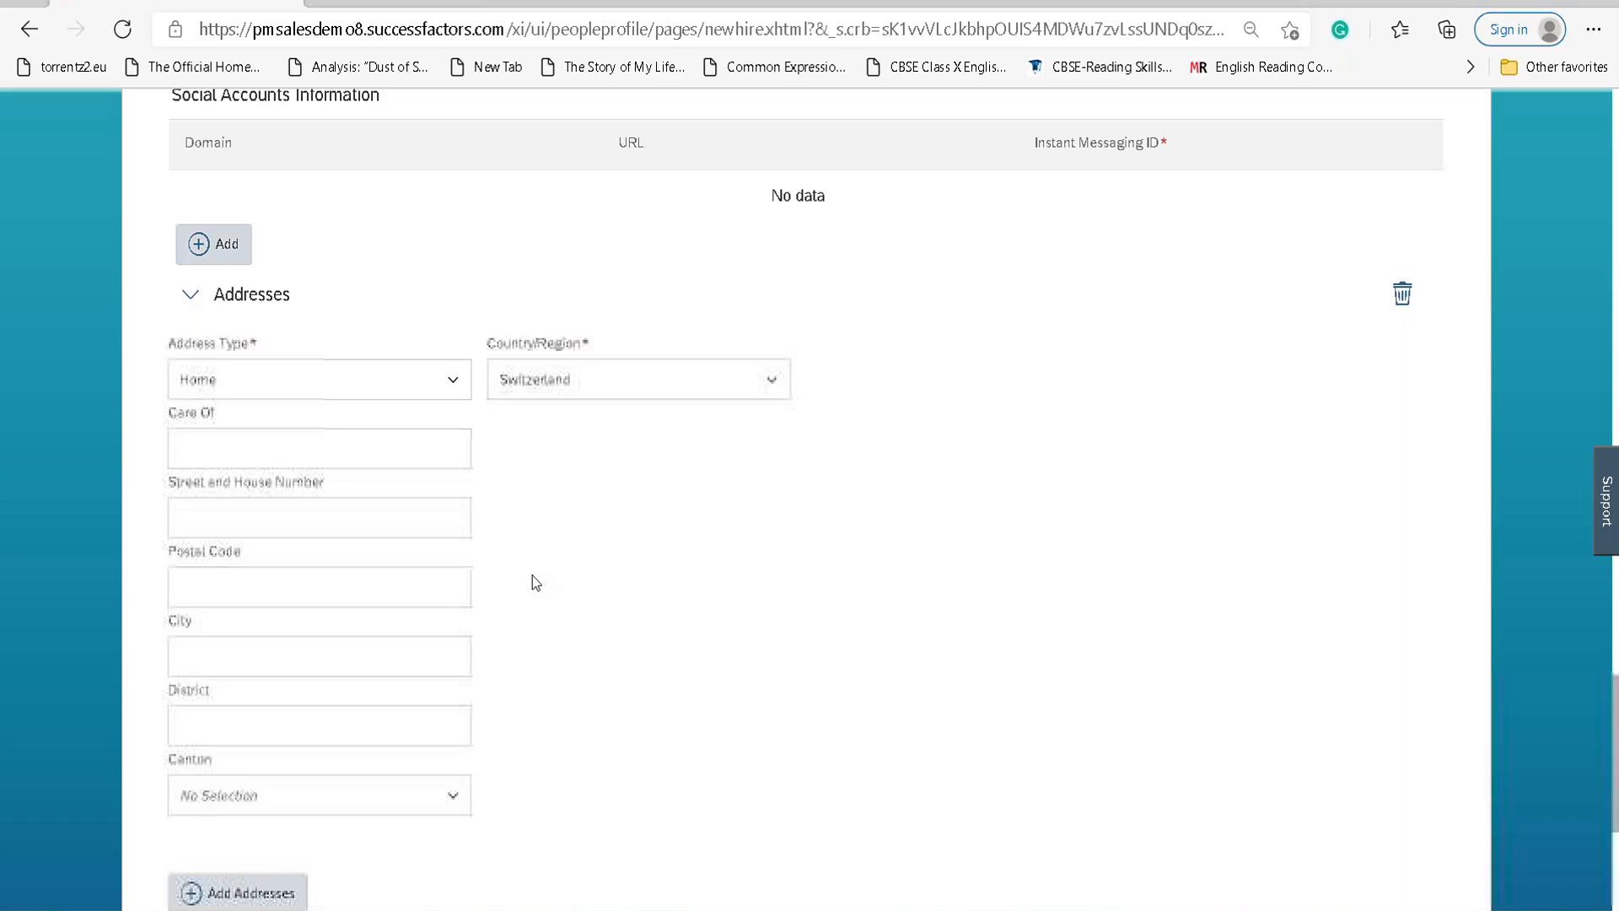
Enter Care Of 123 and street and house number 'Testing street,434'.
scroll(533, 575, down, 2)
scroll(533, 576, down, 4)
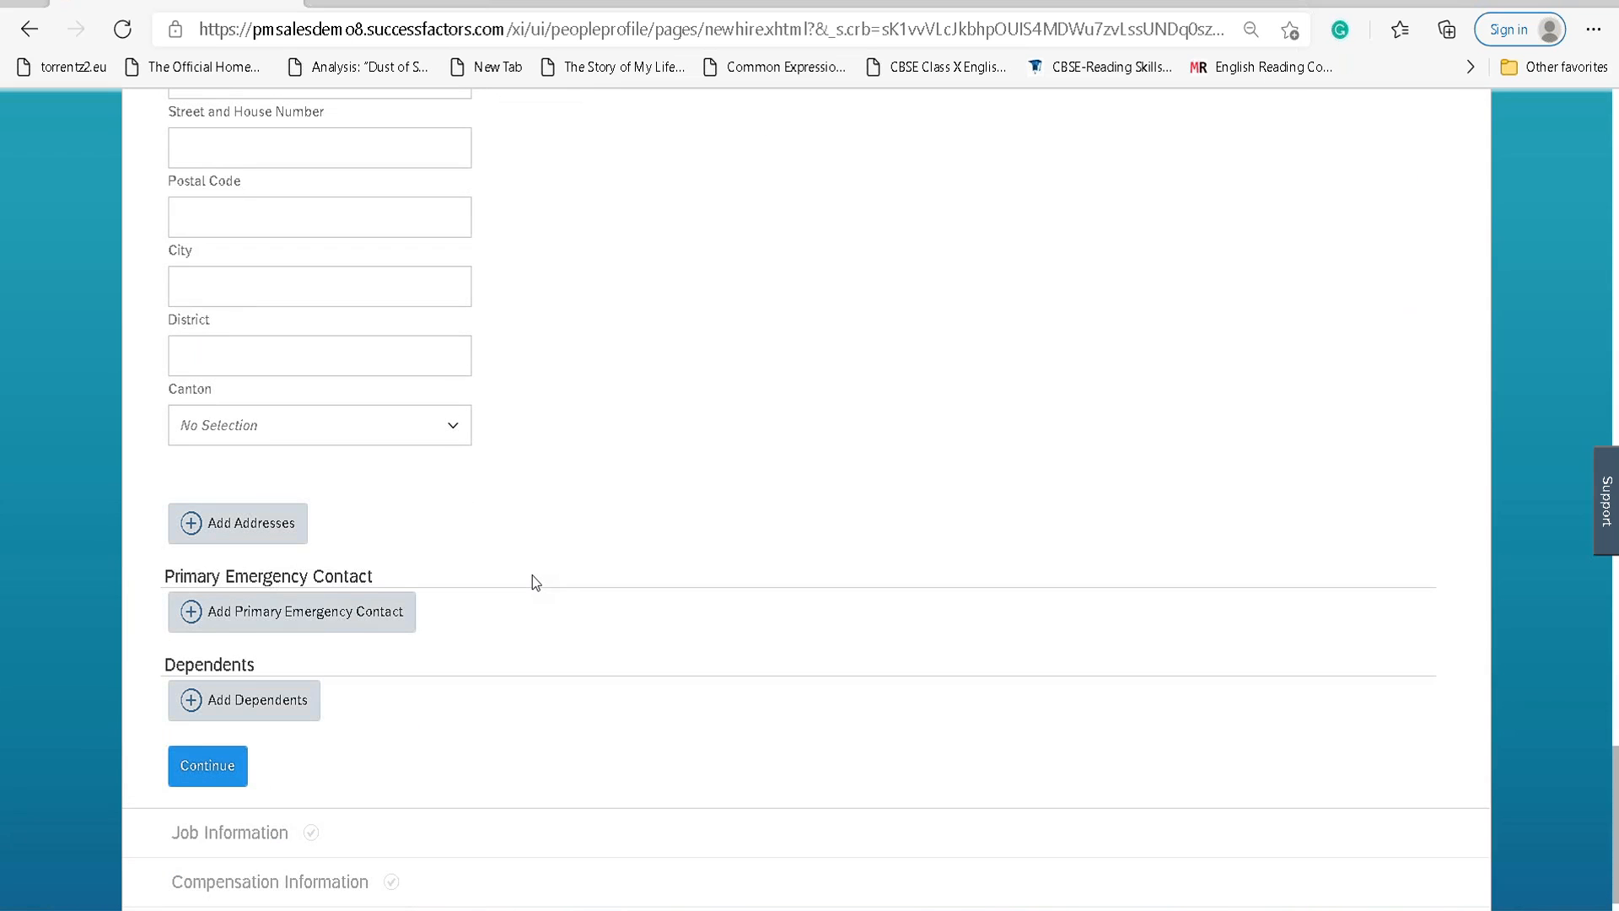
scroll(533, 575, up, 6)
scroll(533, 575, down, 2)
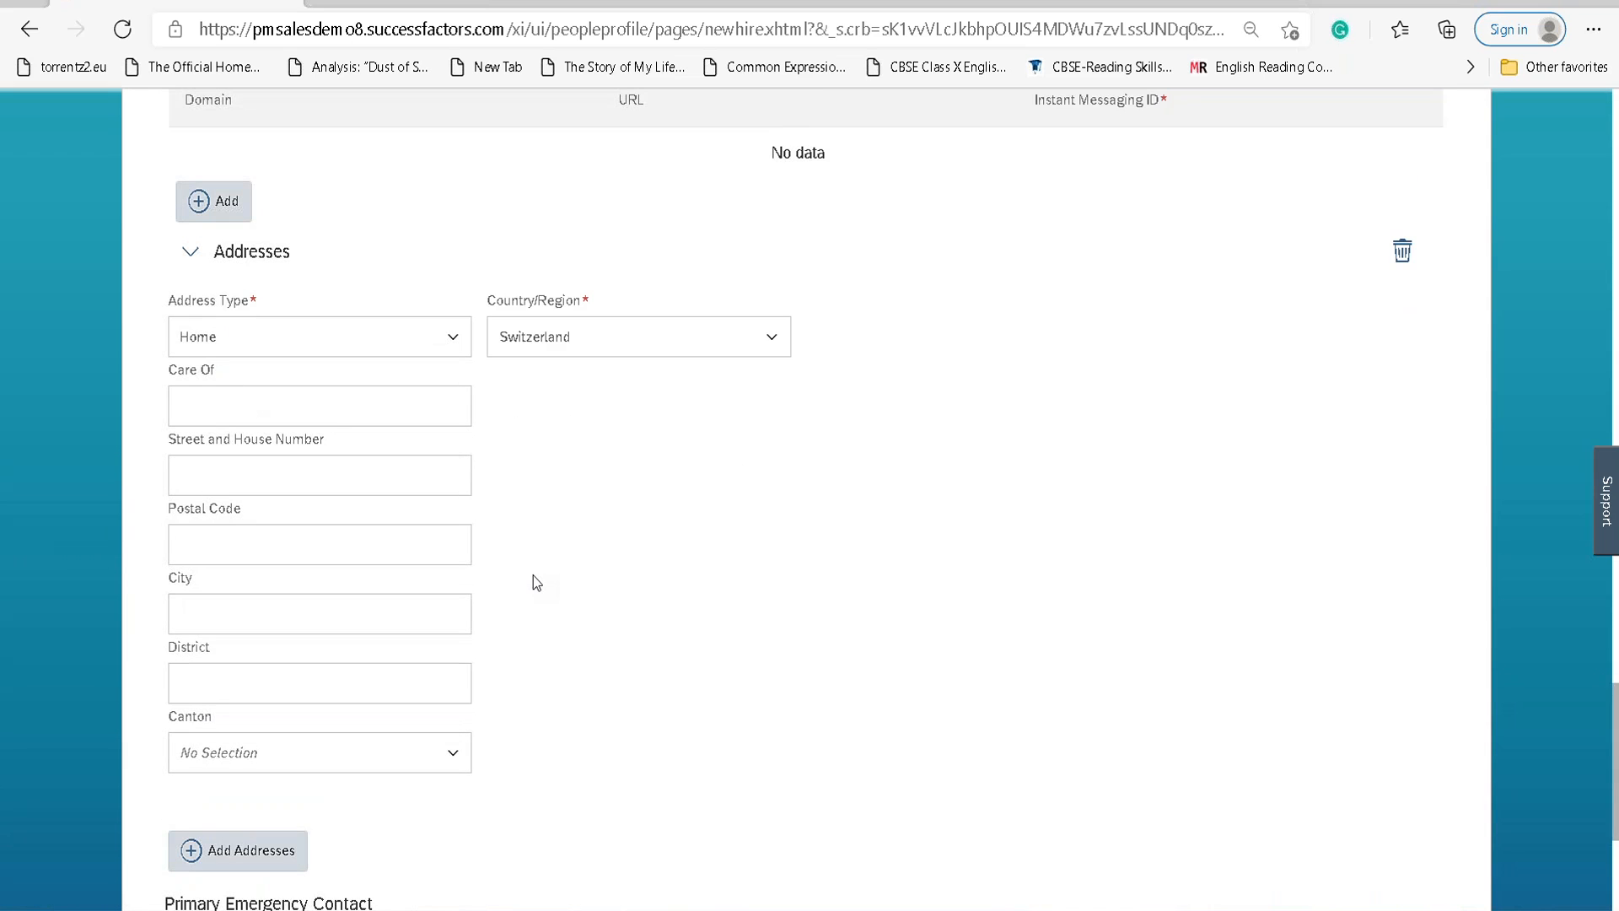
click(316, 408)
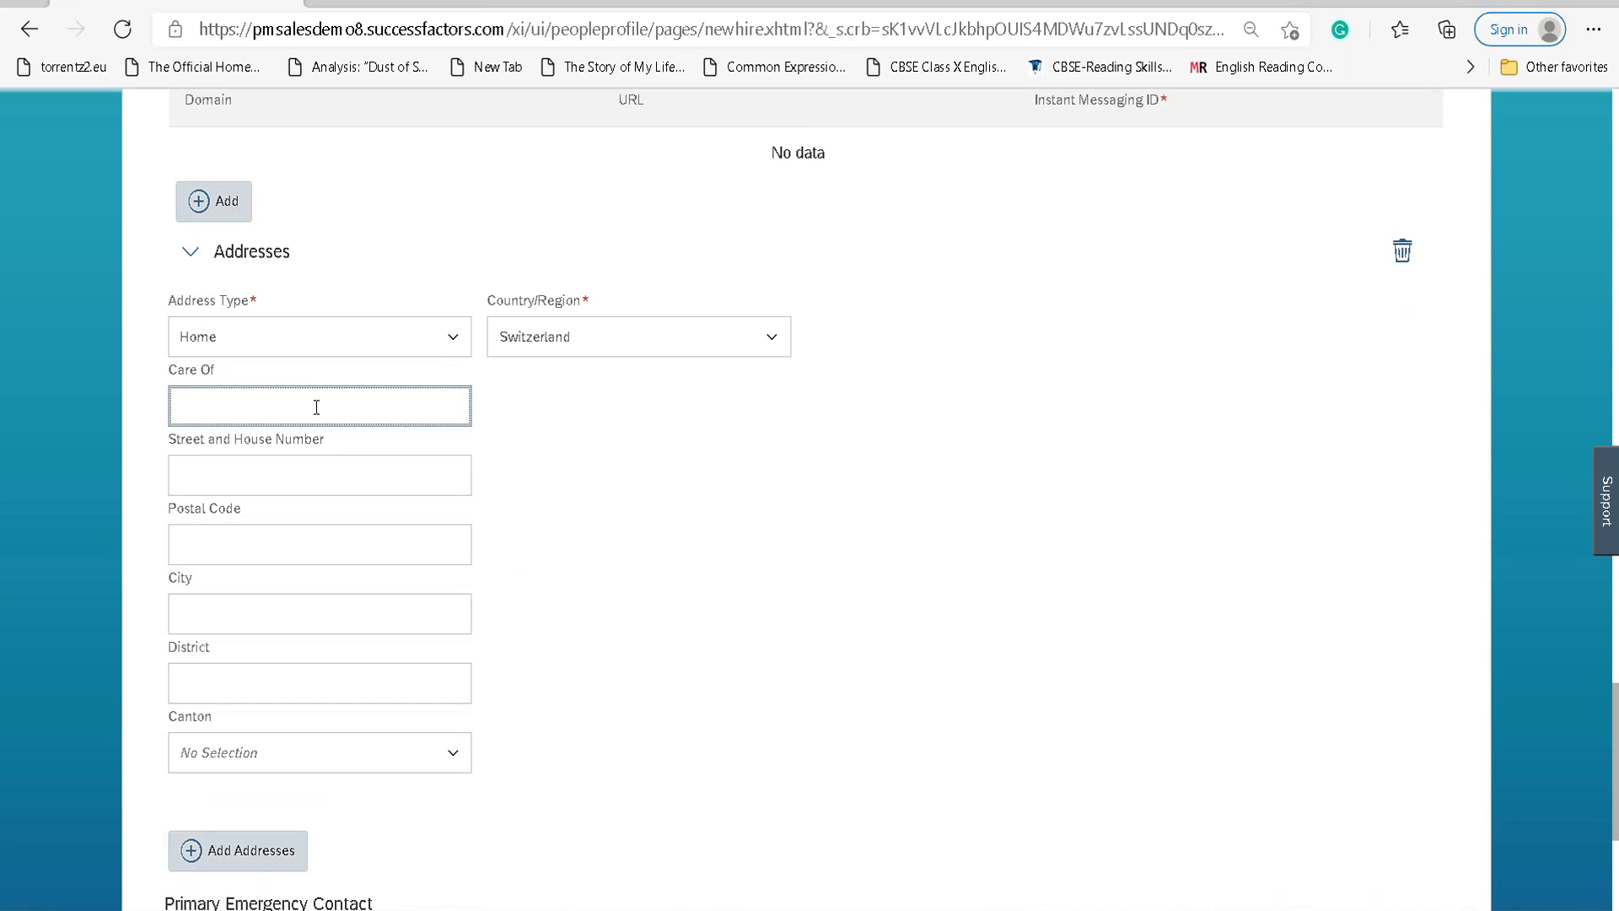
text(123)
key(Tab)
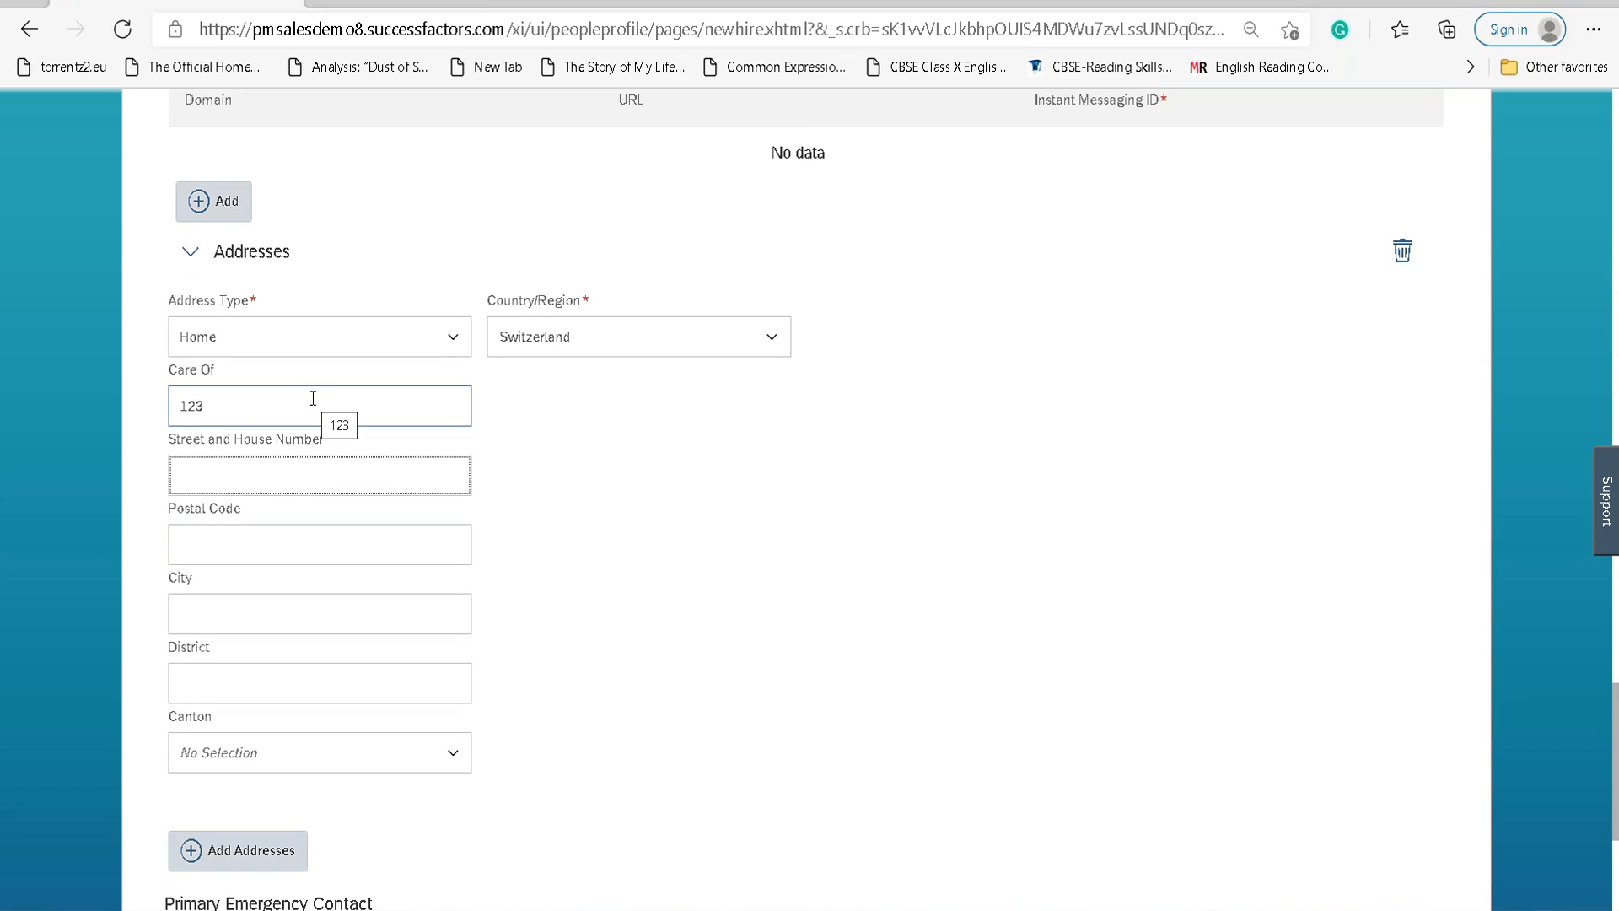
text(Testing street,434)
key(Tab)
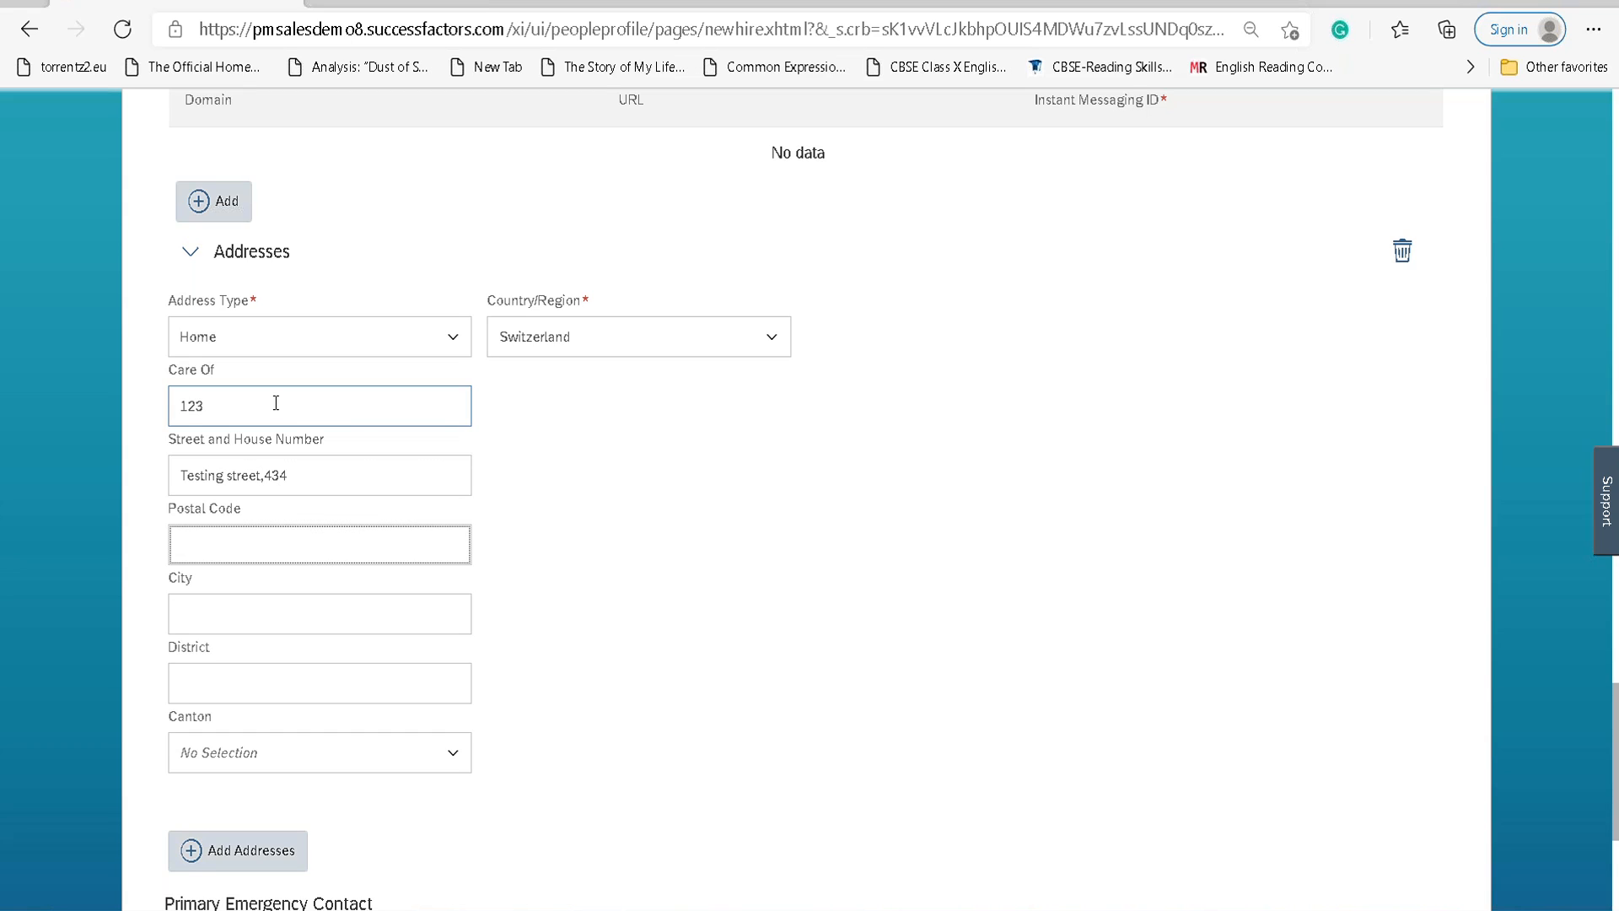
key(Tab)
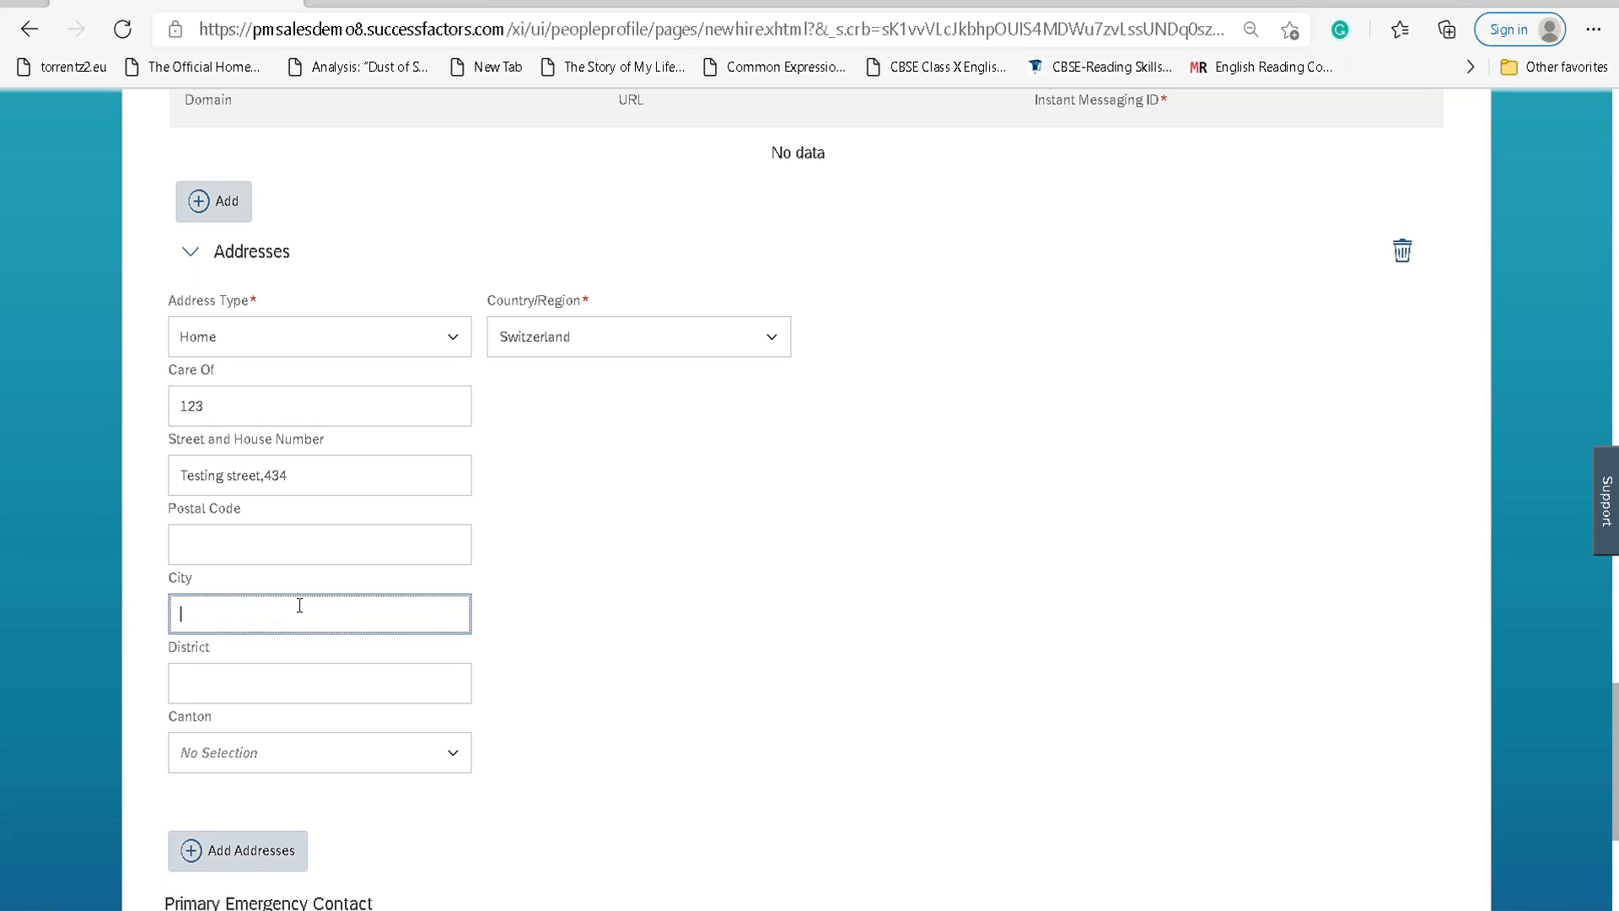
click(669, 337)
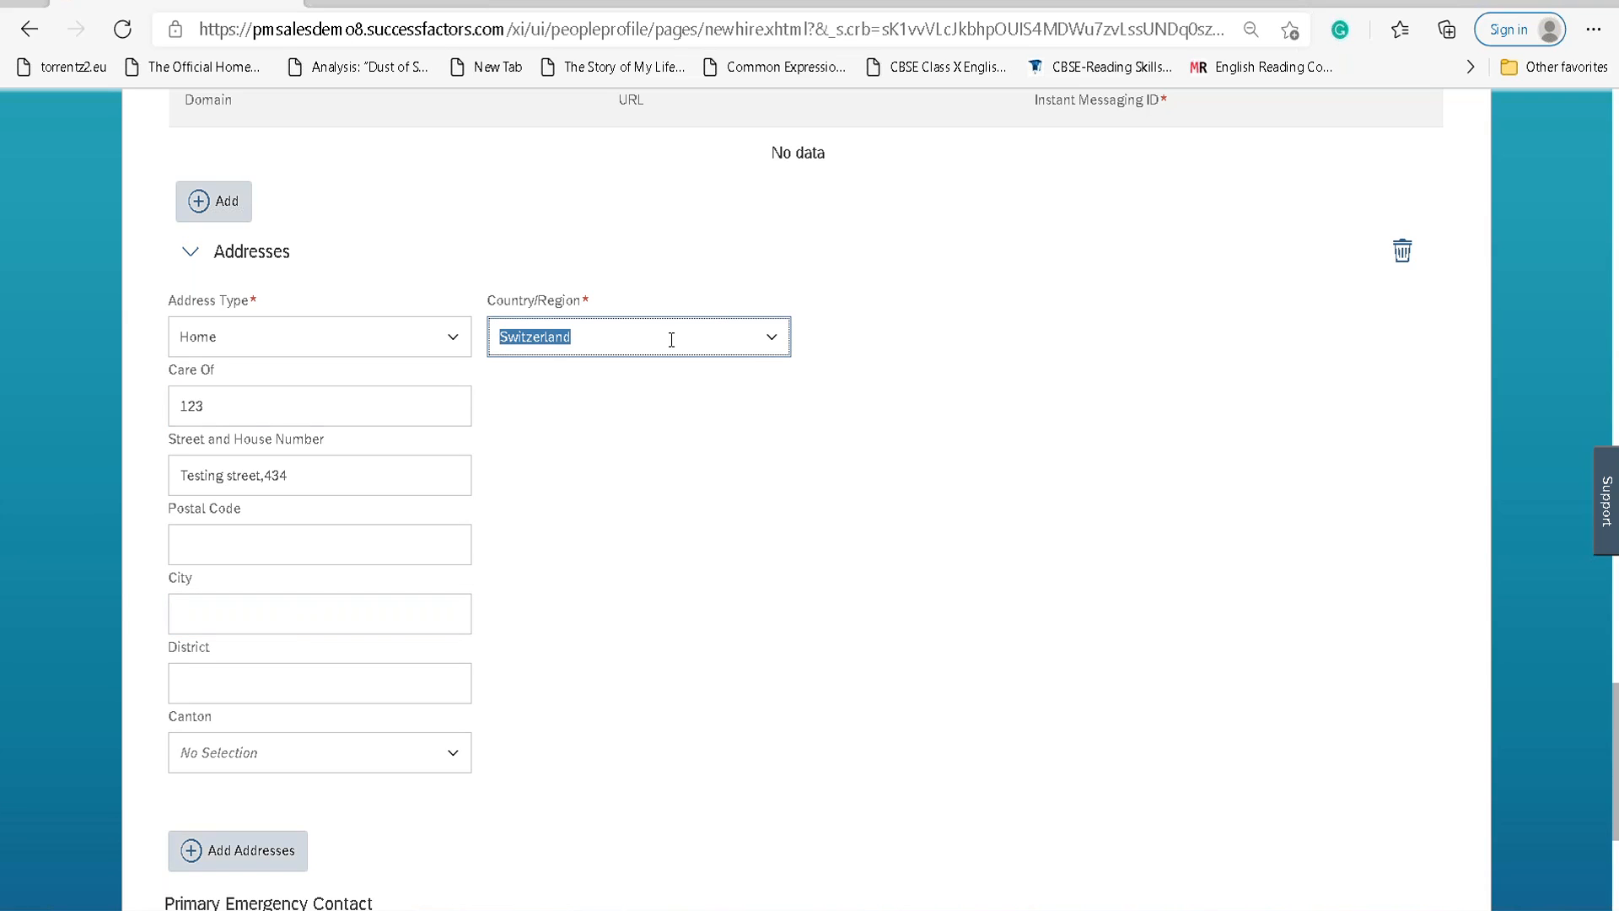
Change the home address country to Sweden.
text(Swede)
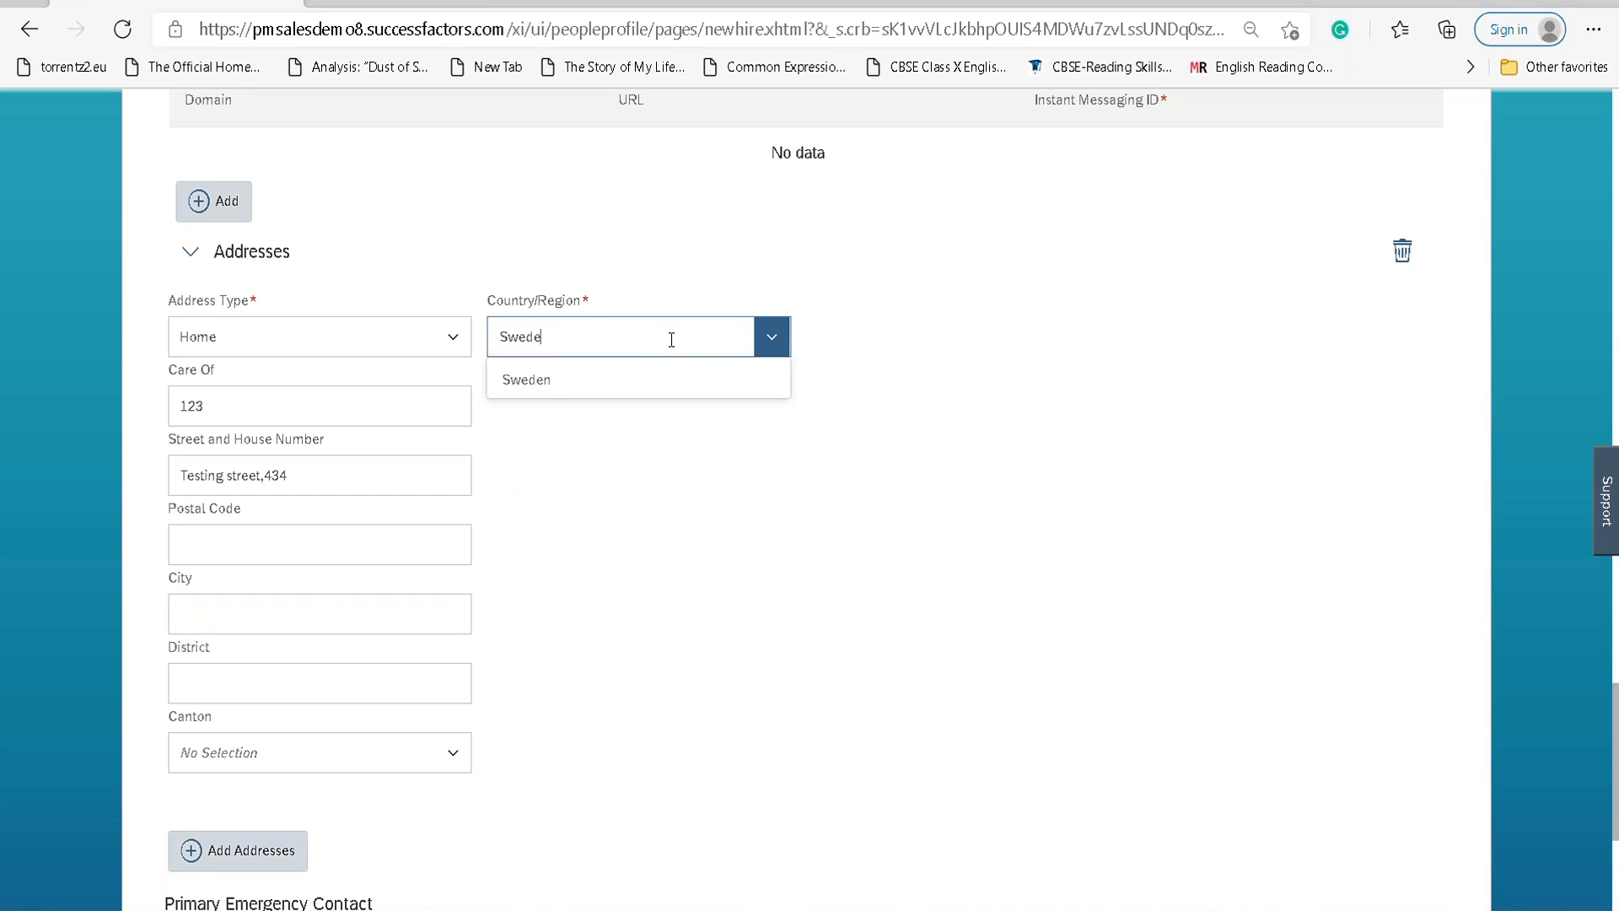
text(n)
key(Return)
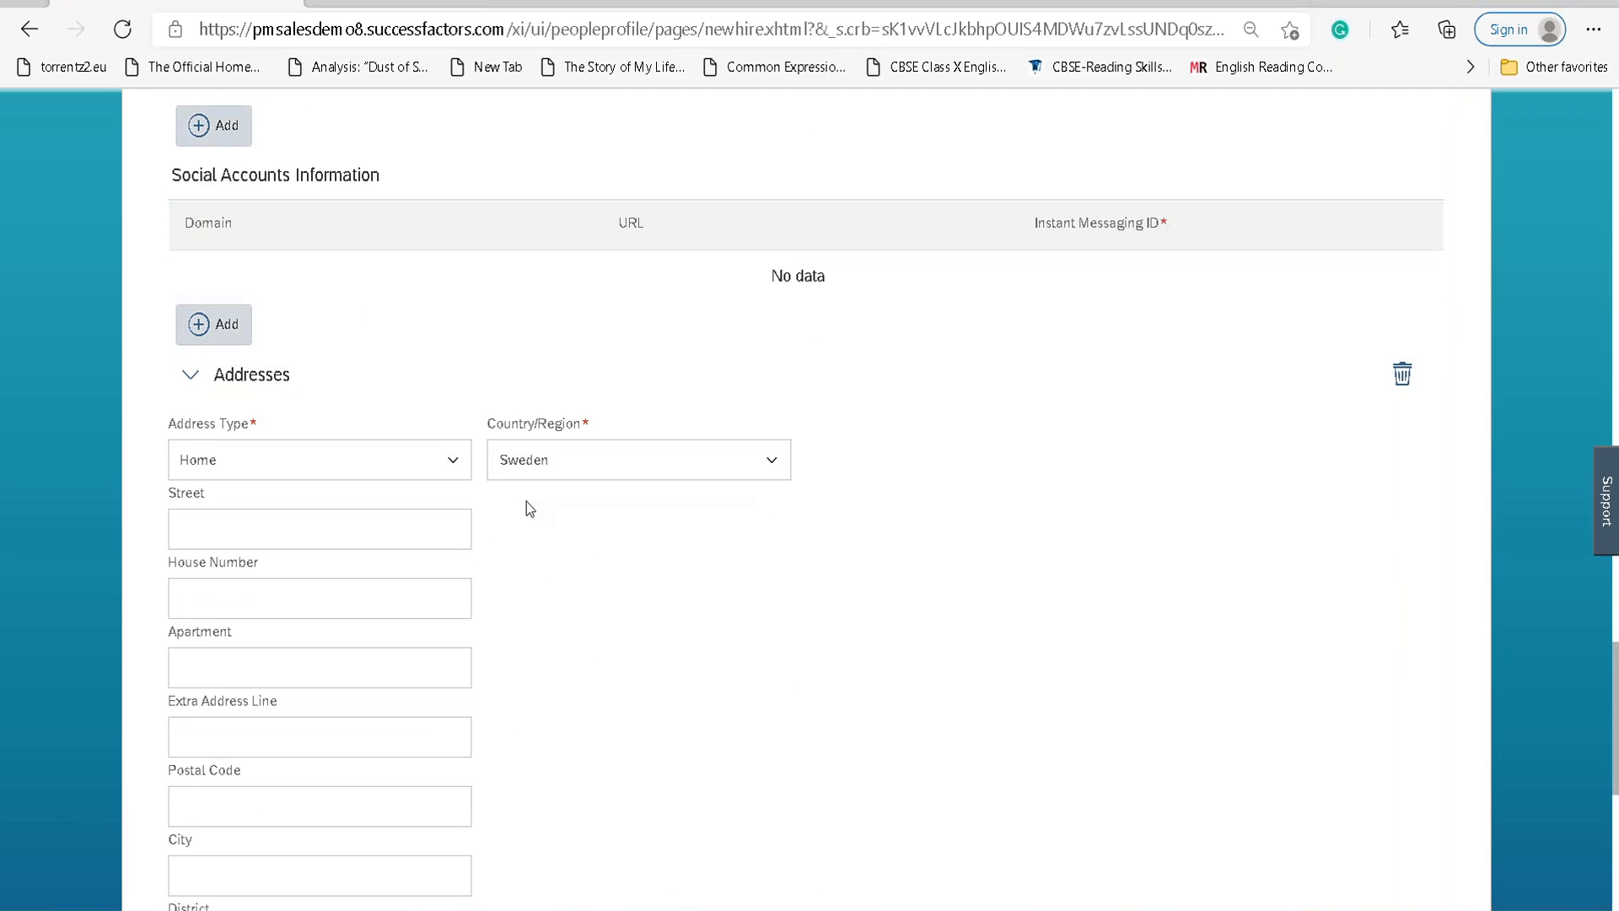
scroll(526, 503, down, 1)
scroll(526, 503, up, 7)
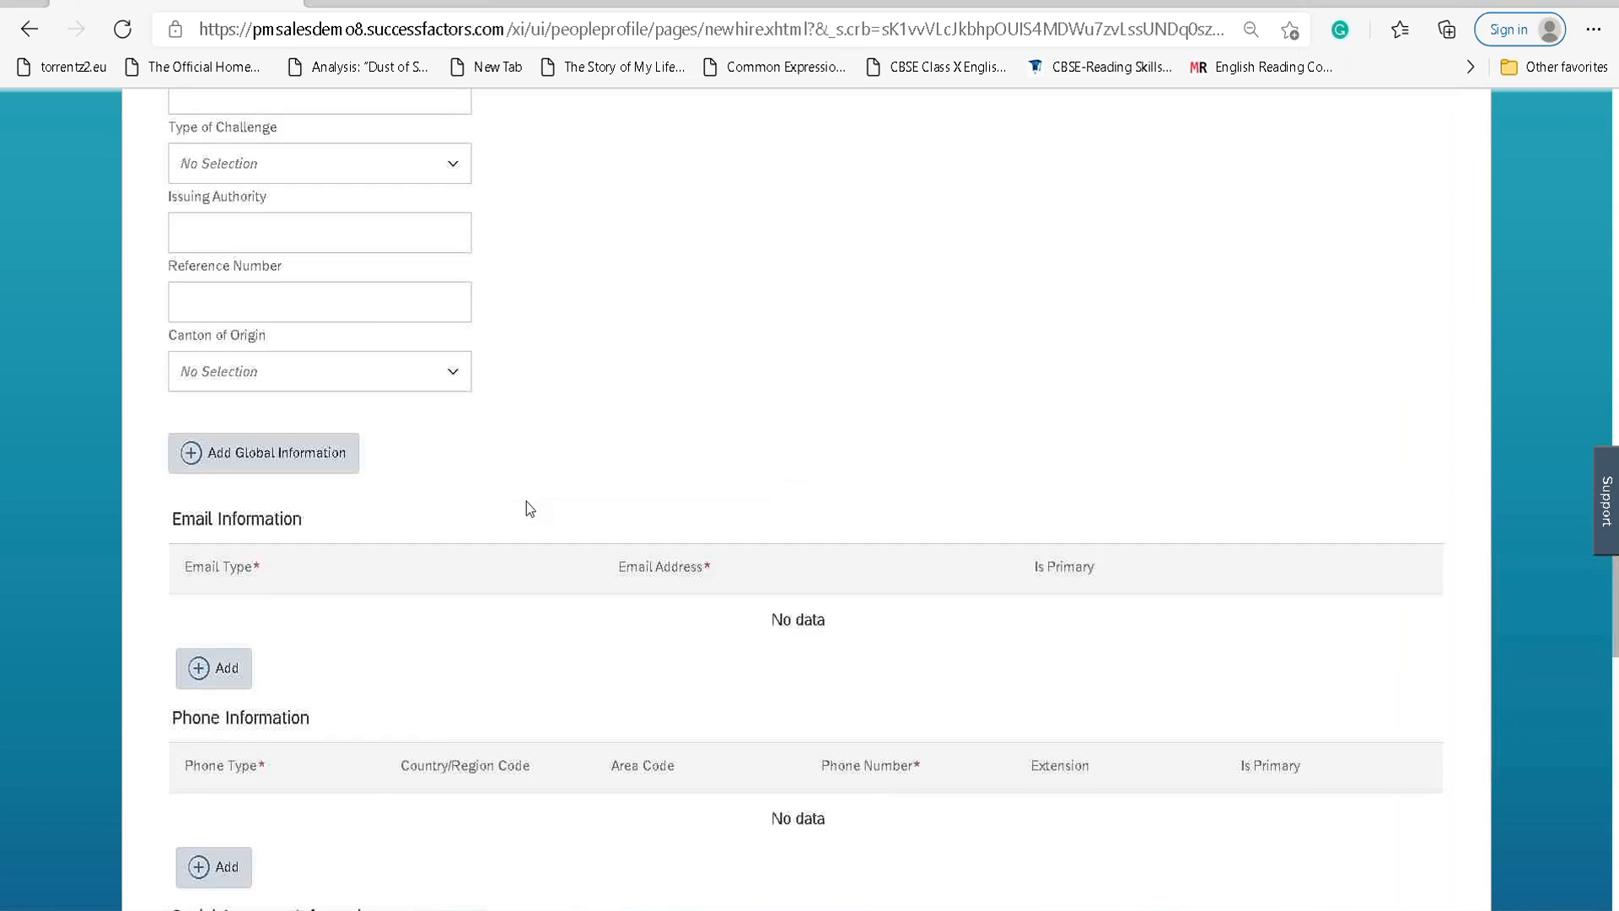
scroll(526, 503, up, 7)
Replace the Global Information country Switzerland with Sweden.
click(308, 330)
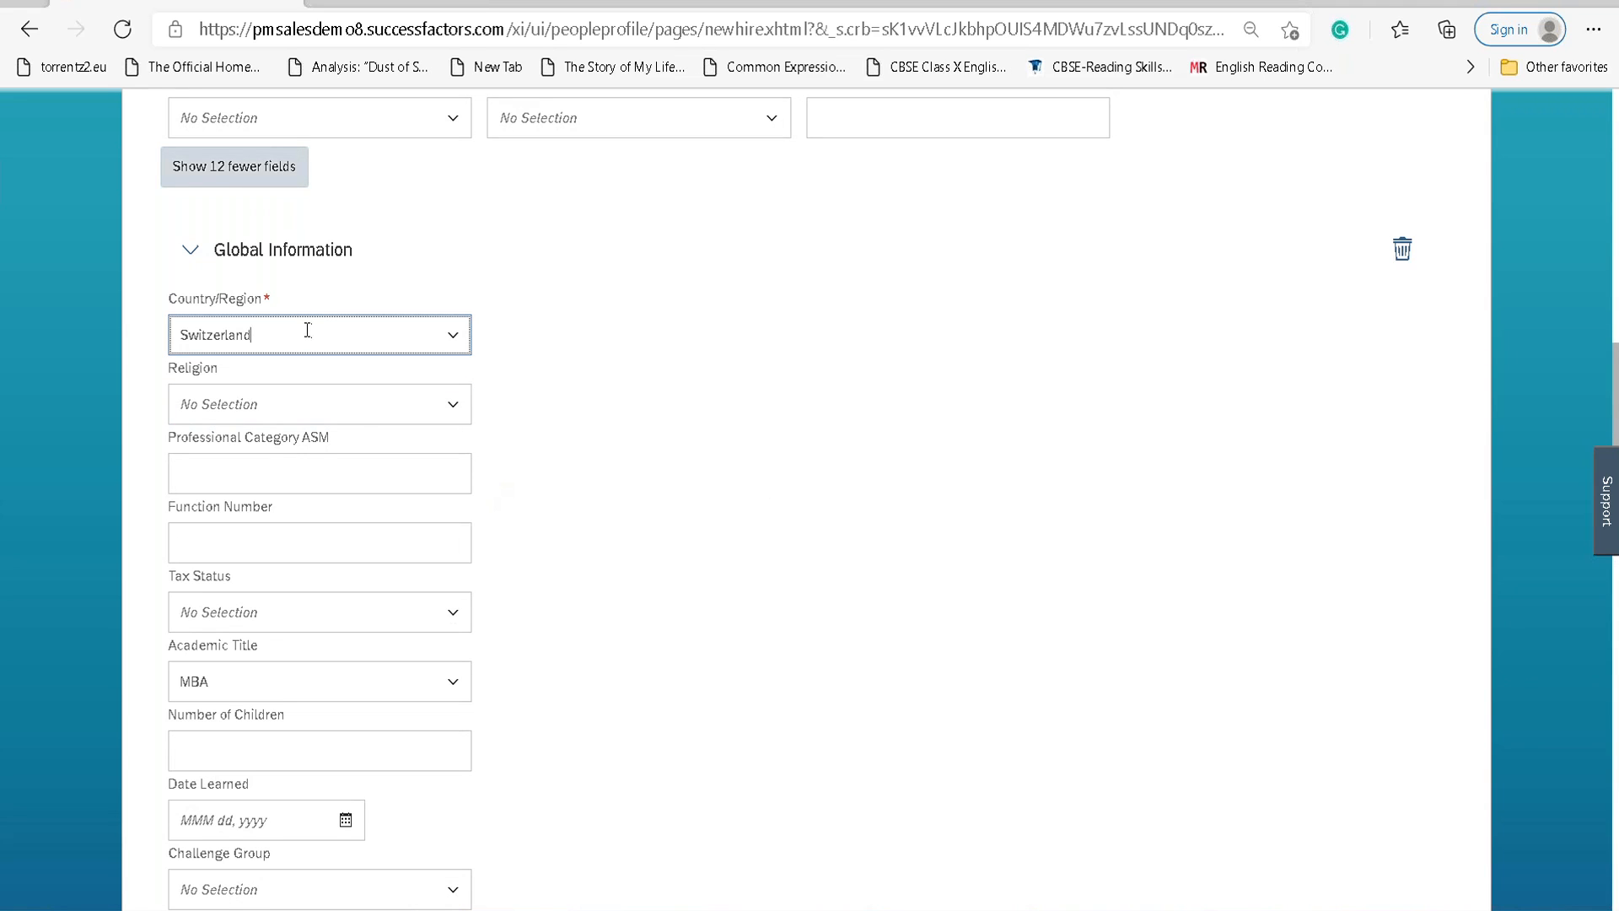
drag(307, 330, 119, 336)
text(Swede)
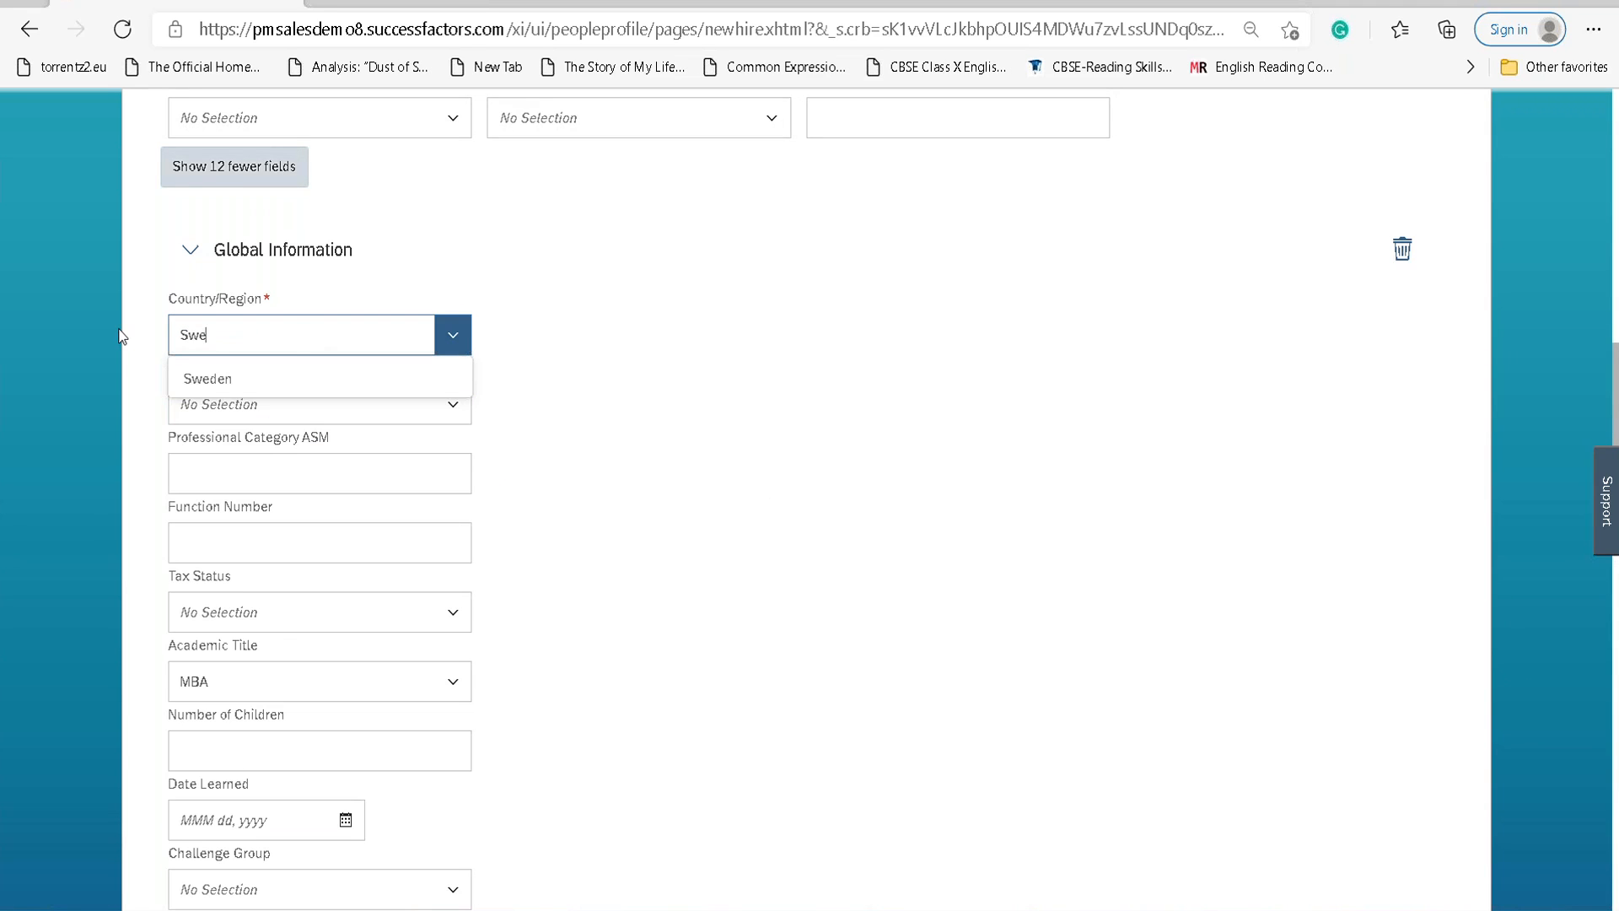
text(n)
click(250, 377)
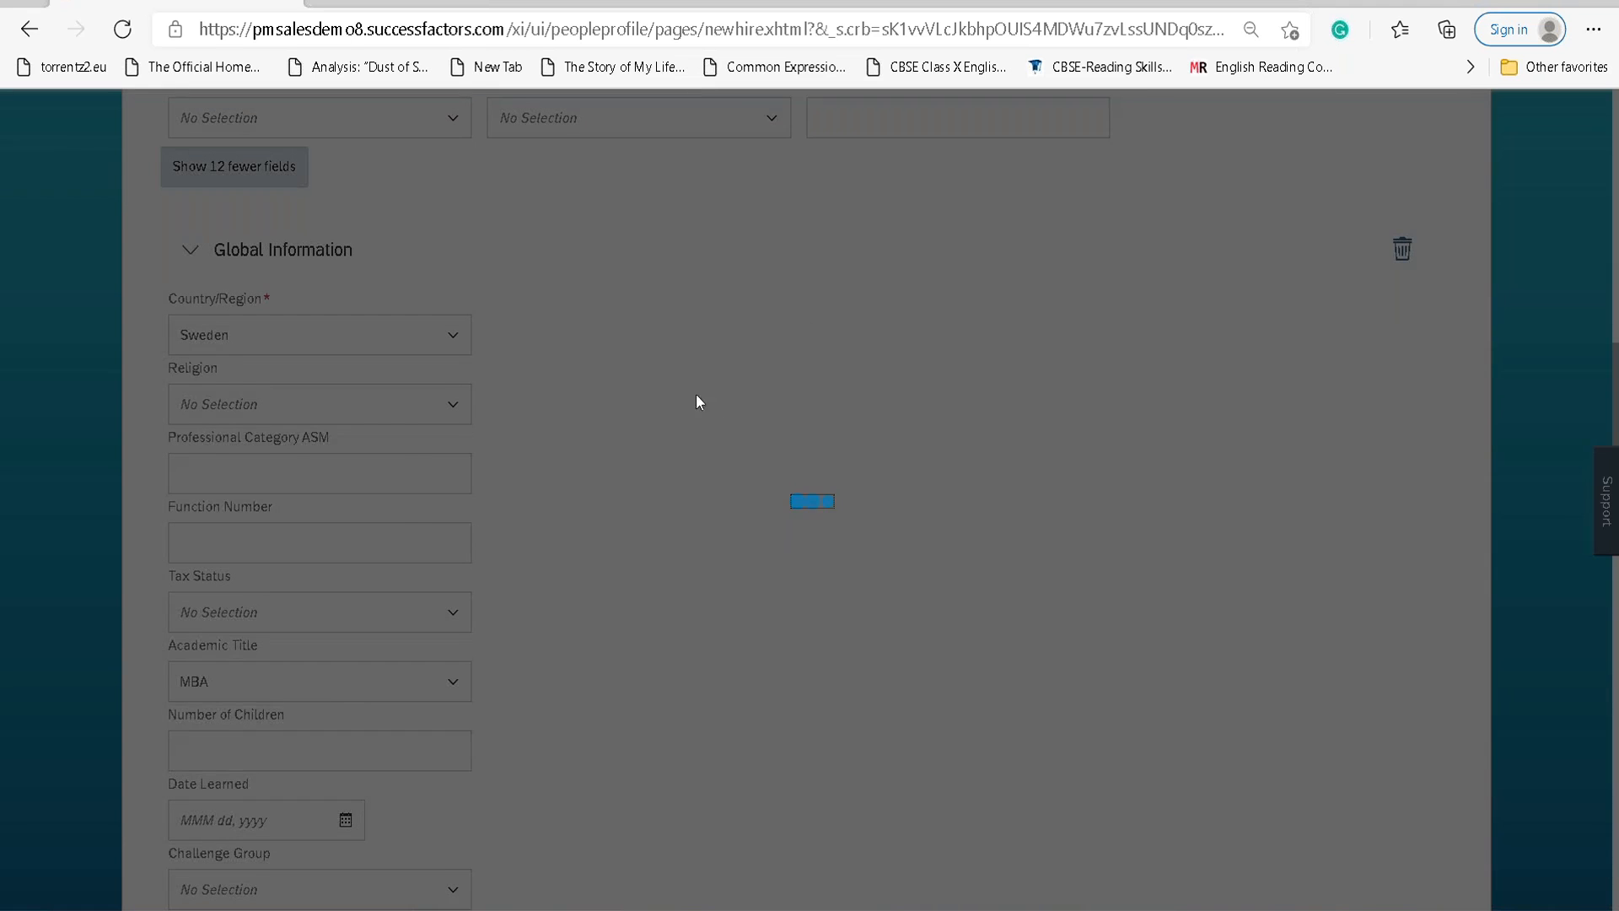
scroll(585, 468, up, 5)
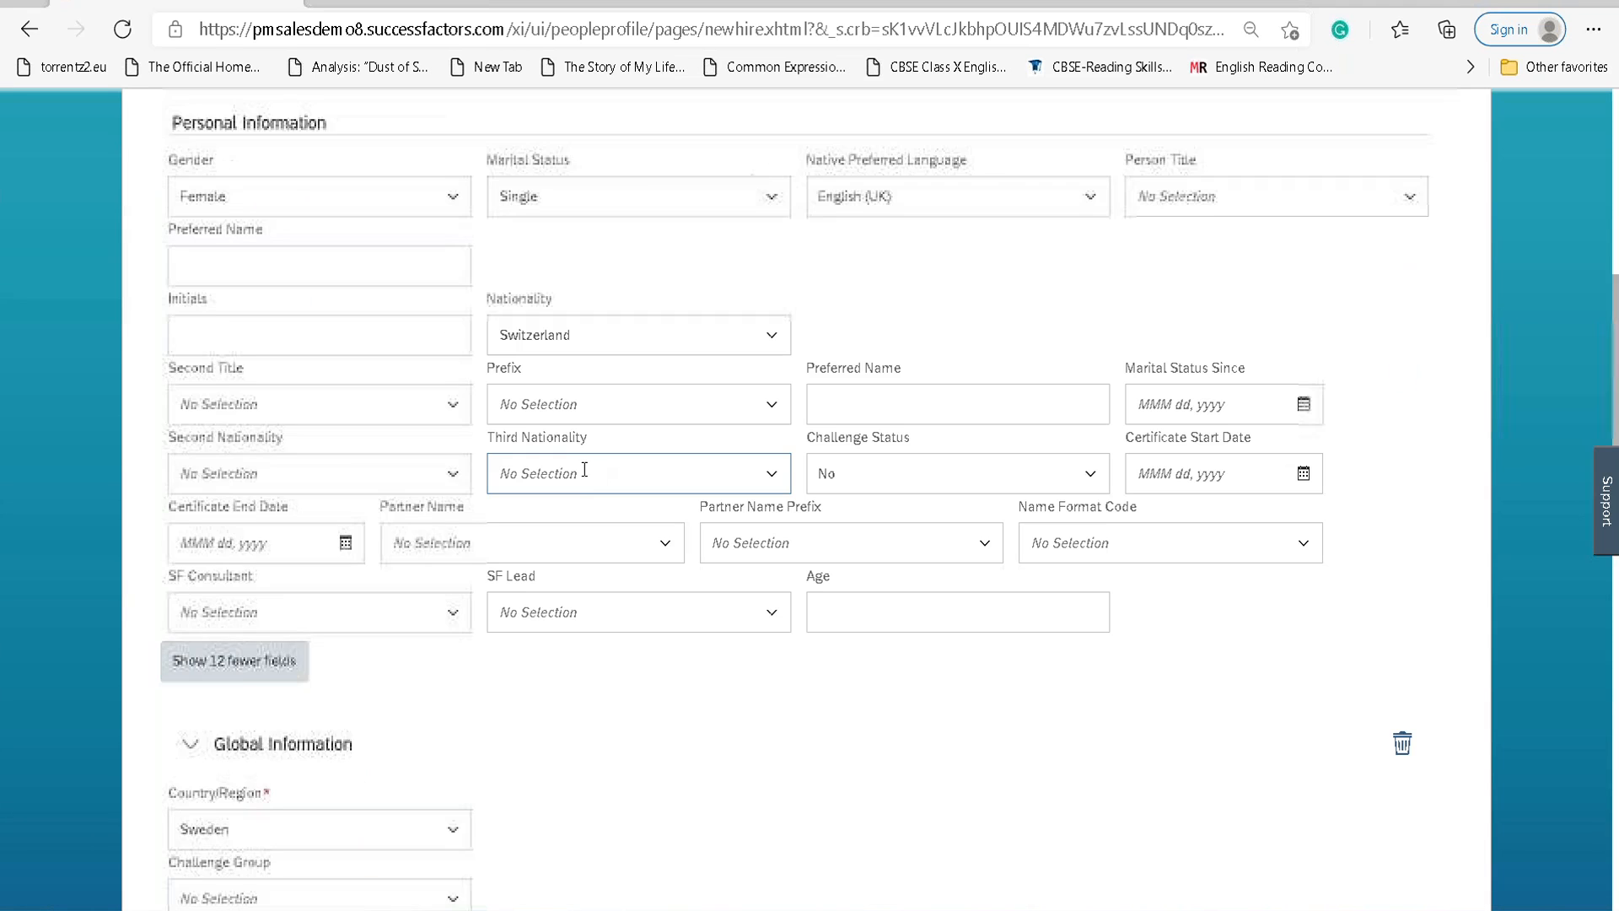
Change Nationality from Switzerland to Sweden.
click(620, 326)
text(SWE)
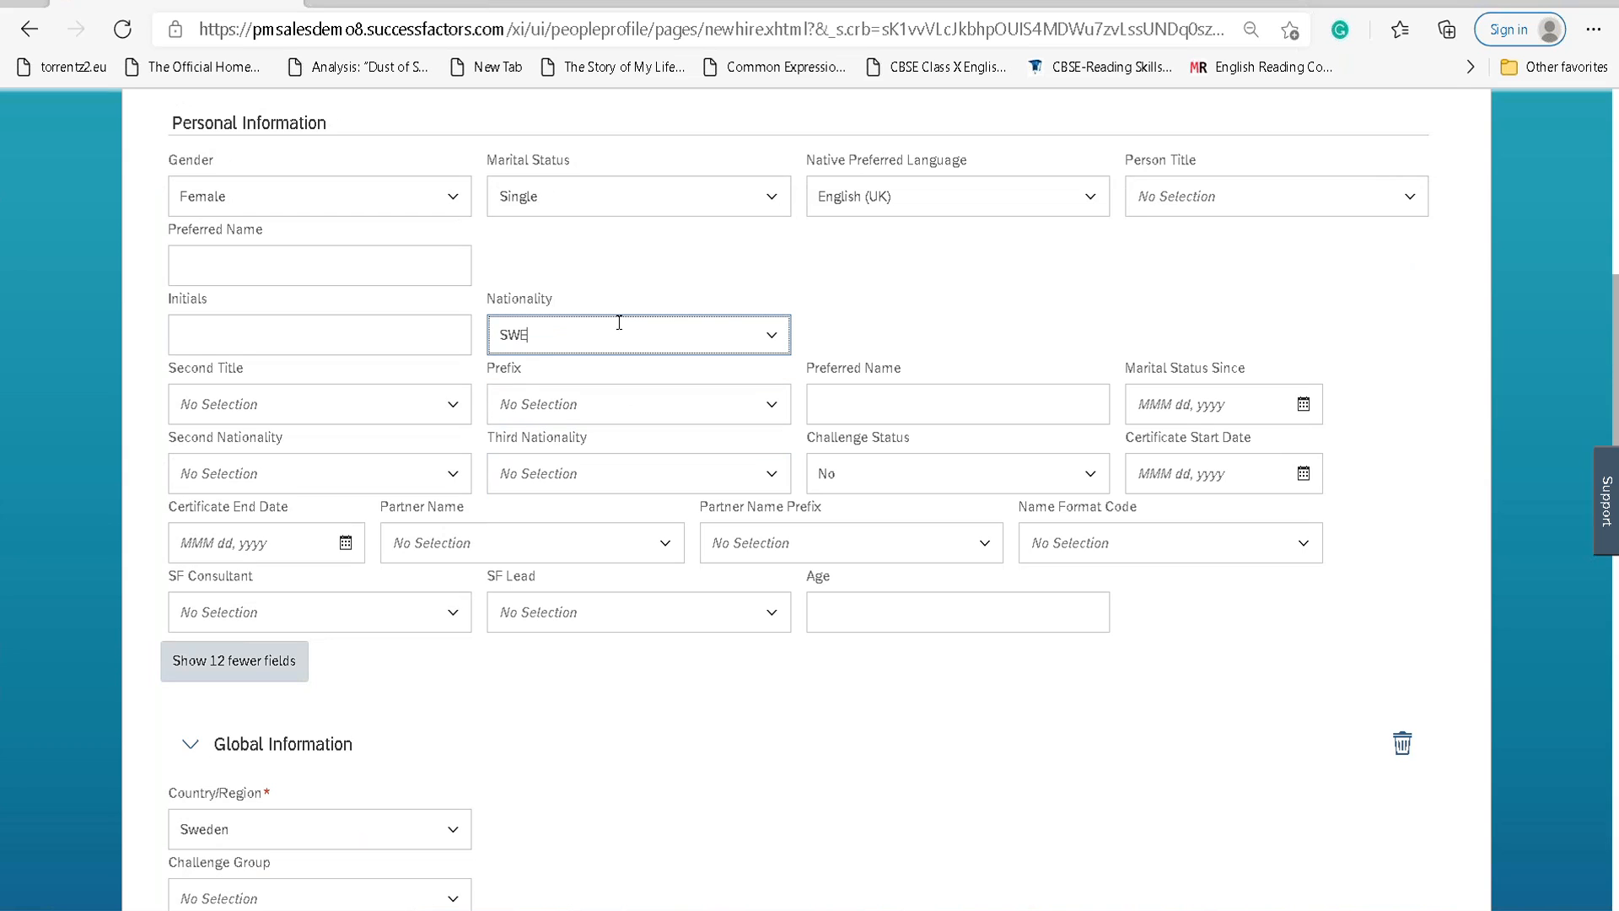
click(578, 376)
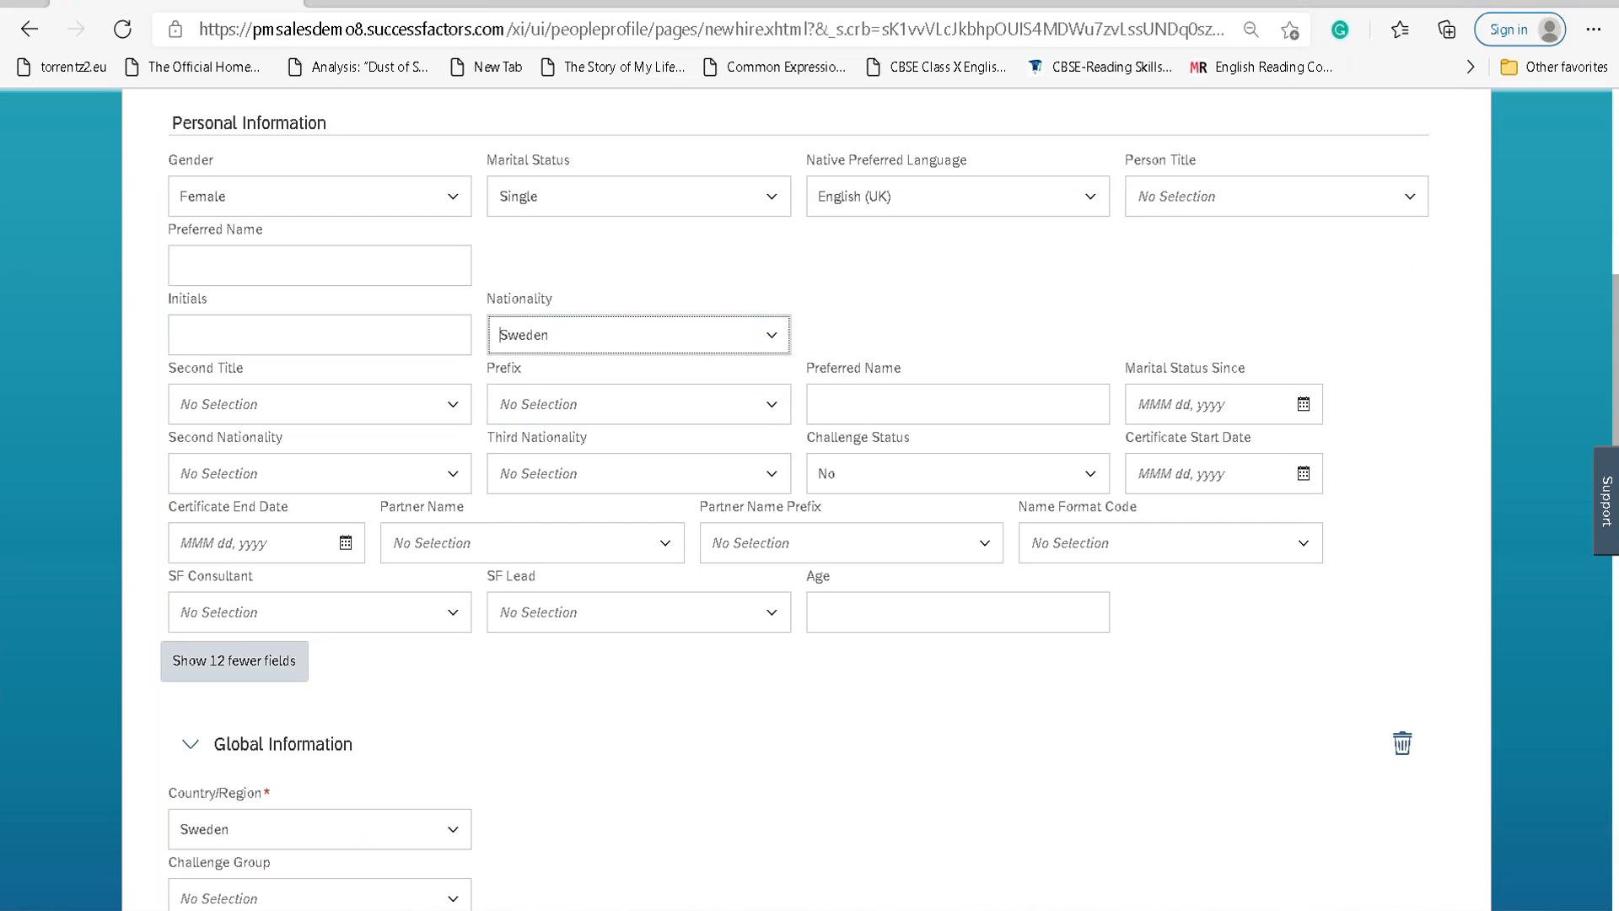
scroll(587, 675, down, 7)
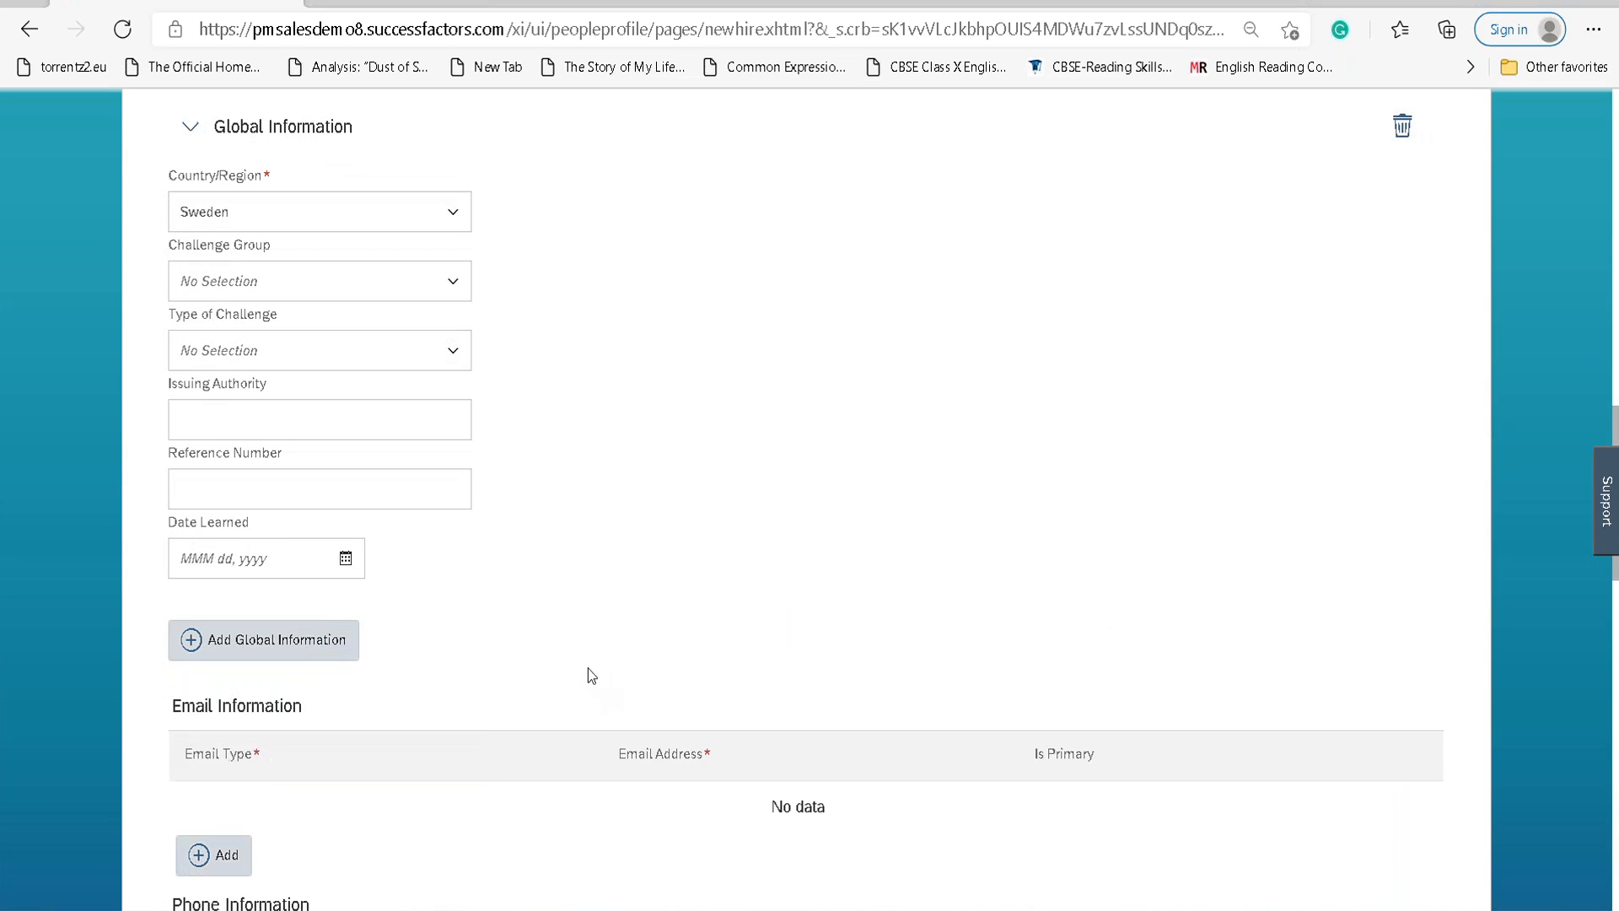
scroll(615, 398, up, 20)
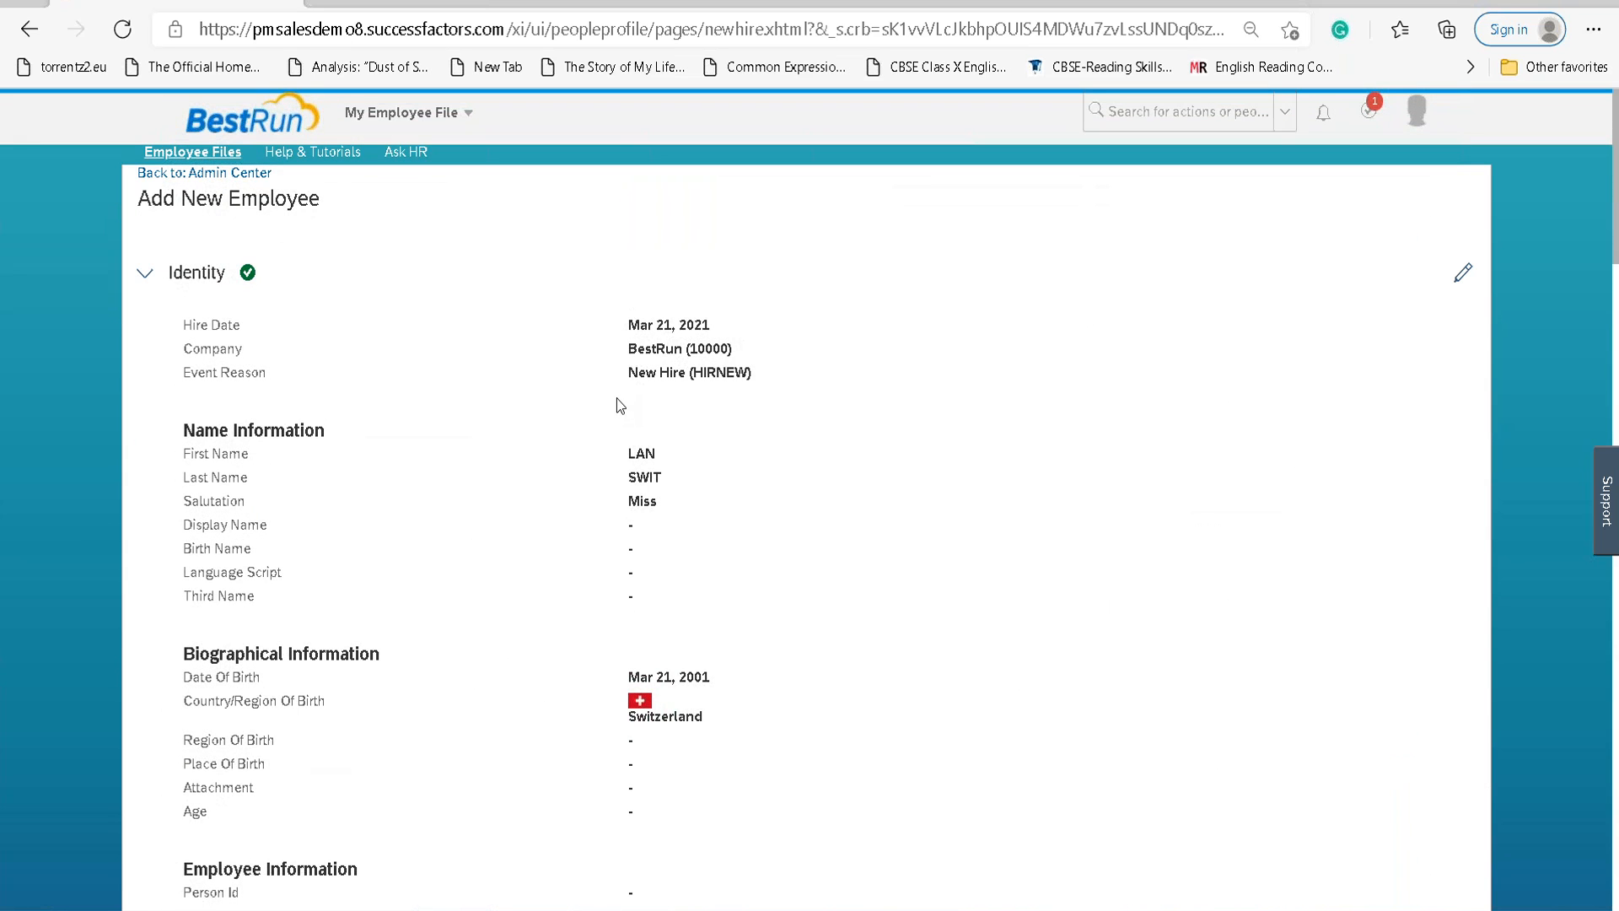
Reopen the Identity details and change the country of birth to Sweden.
click(1463, 272)
scroll(410, 443, down, 8)
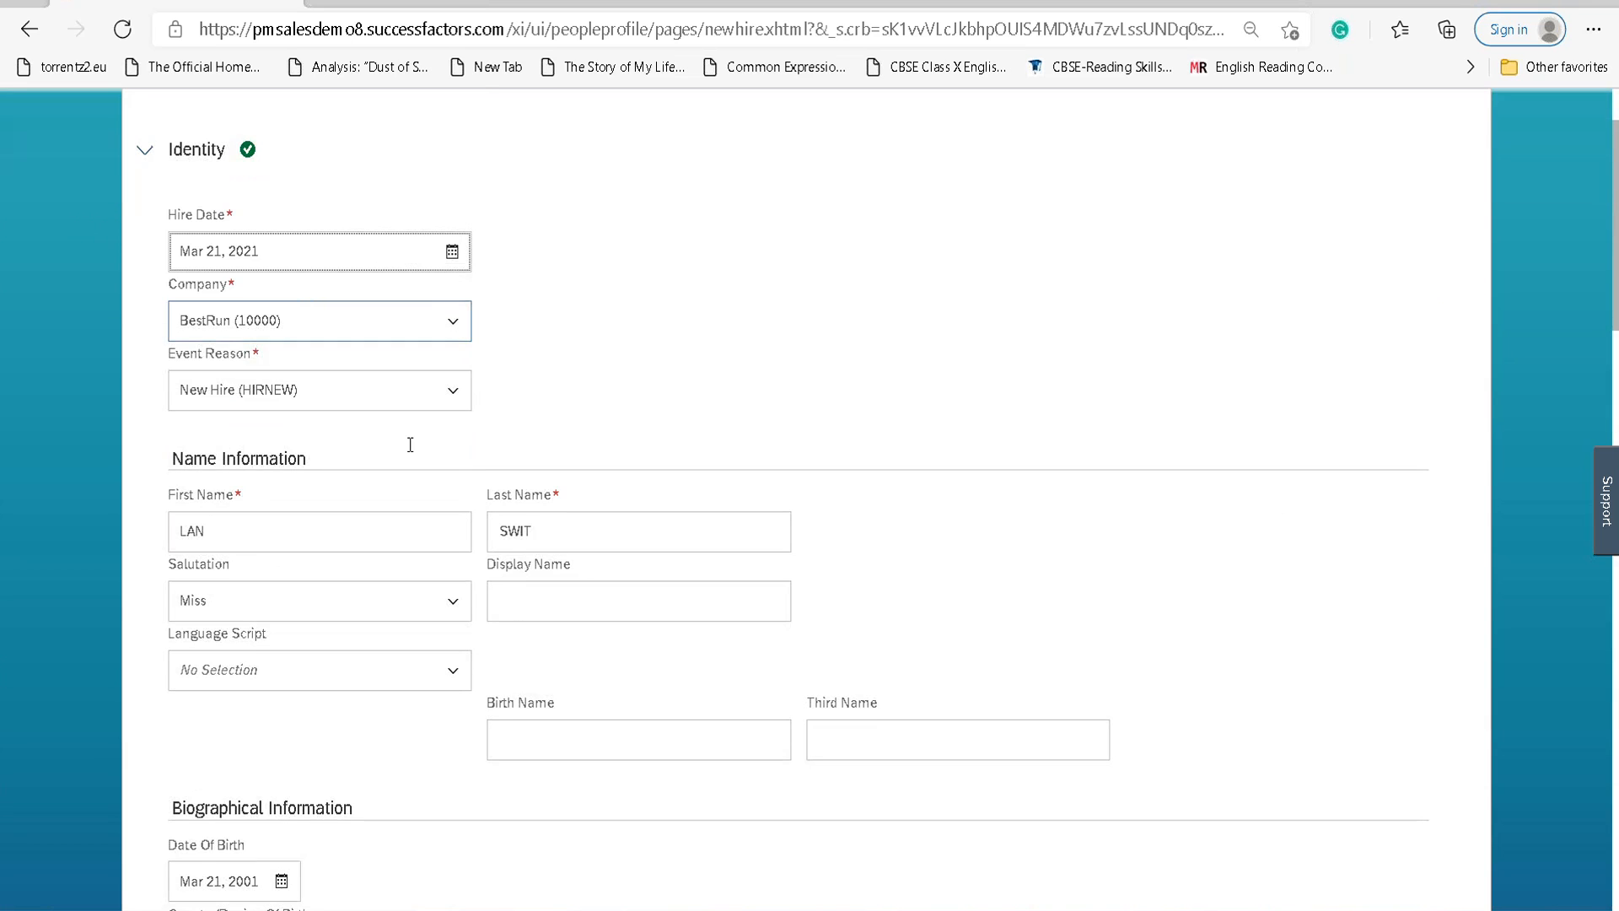
scroll(806, 498, up, 4)
scroll(806, 498, down, 4)
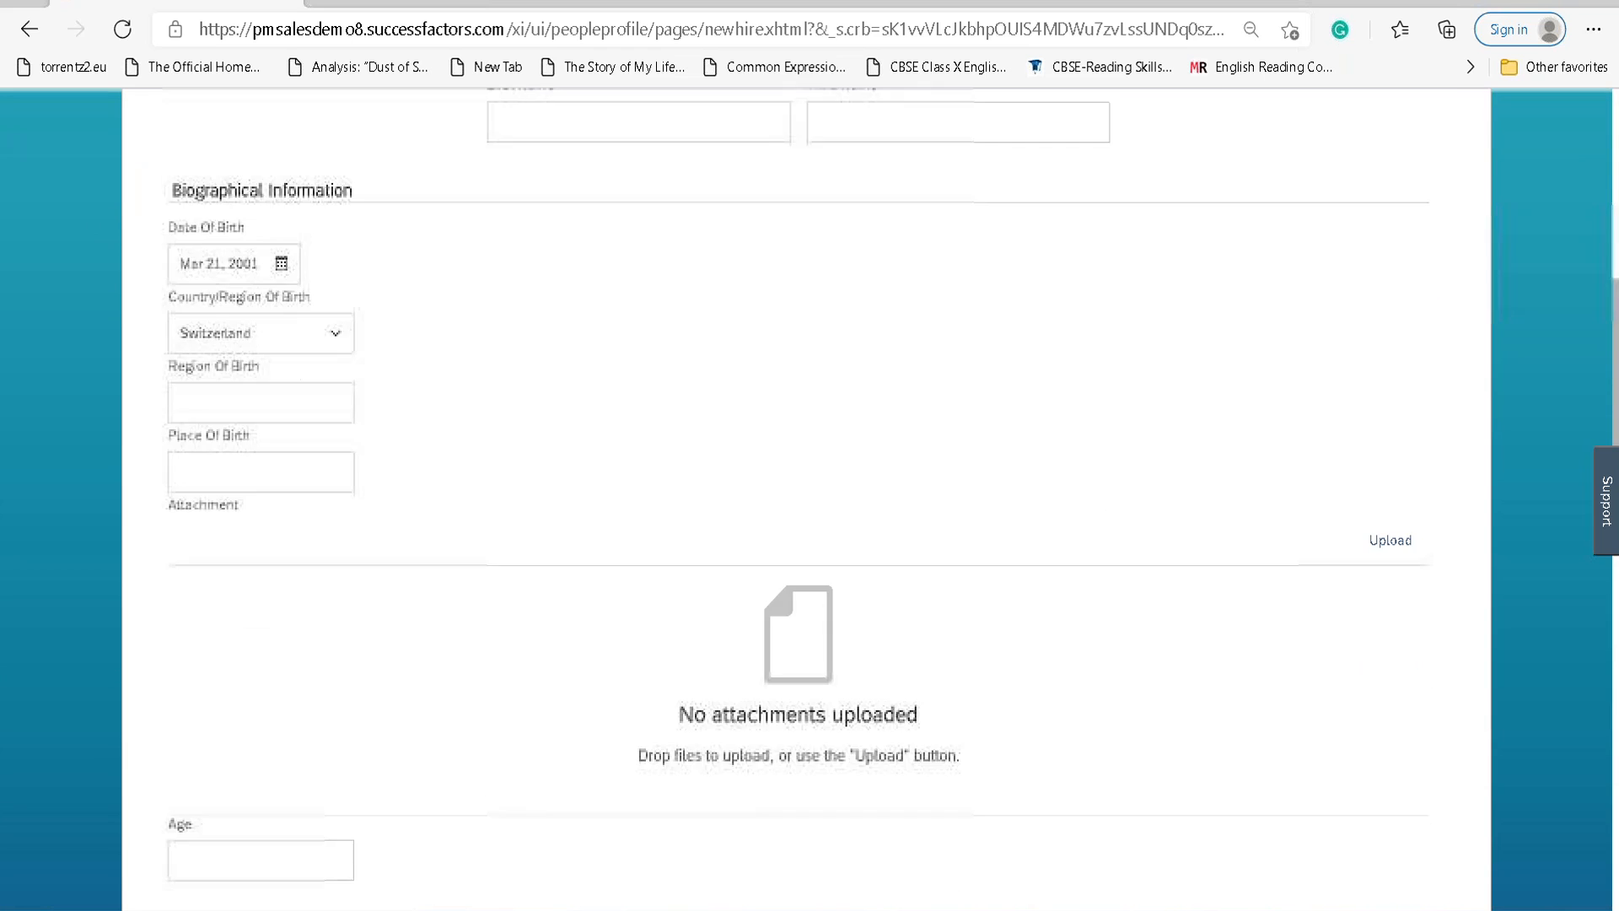
scroll(806, 497, down, 4)
scroll(806, 497, down, 6)
scroll(806, 498, up, 3)
scroll(406, 454, up, 8)
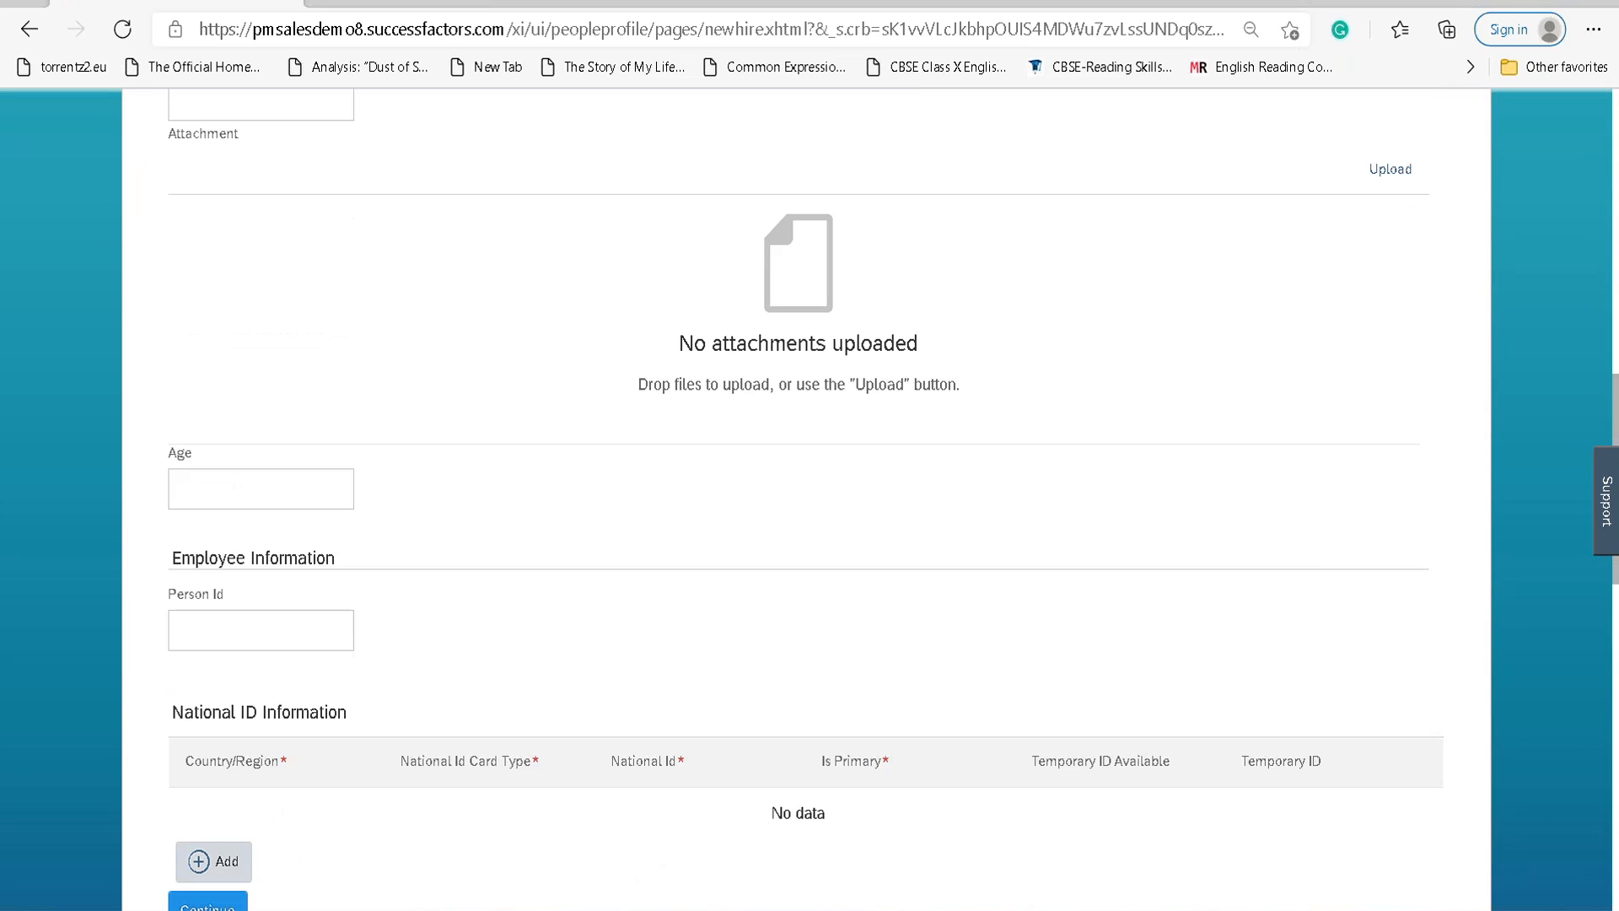
click(309, 456)
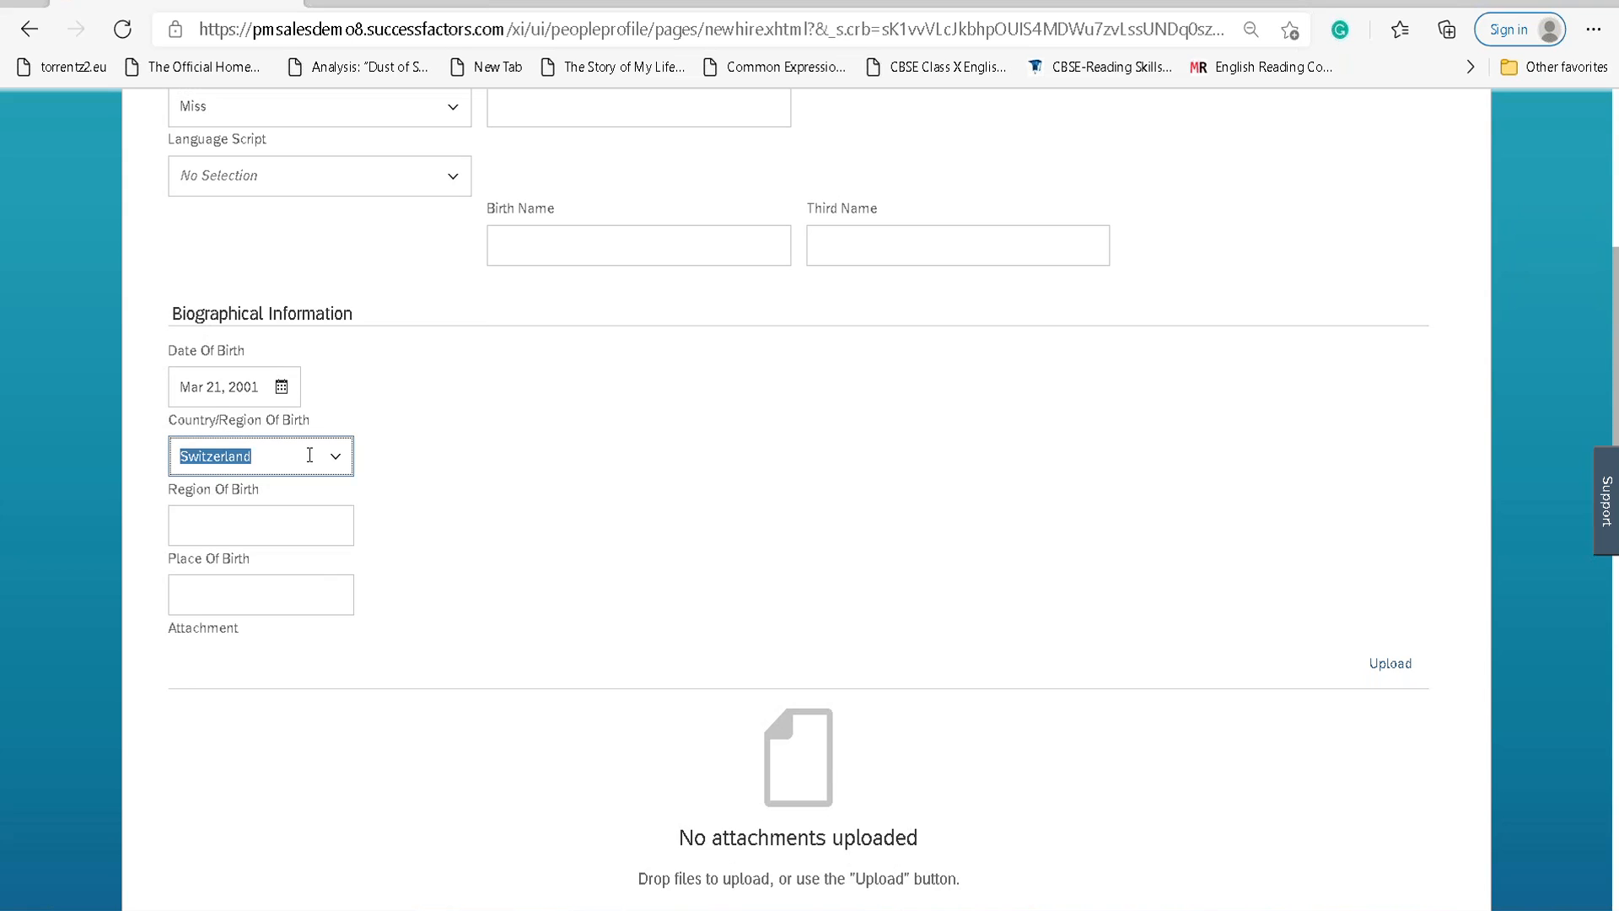
text(Sw)
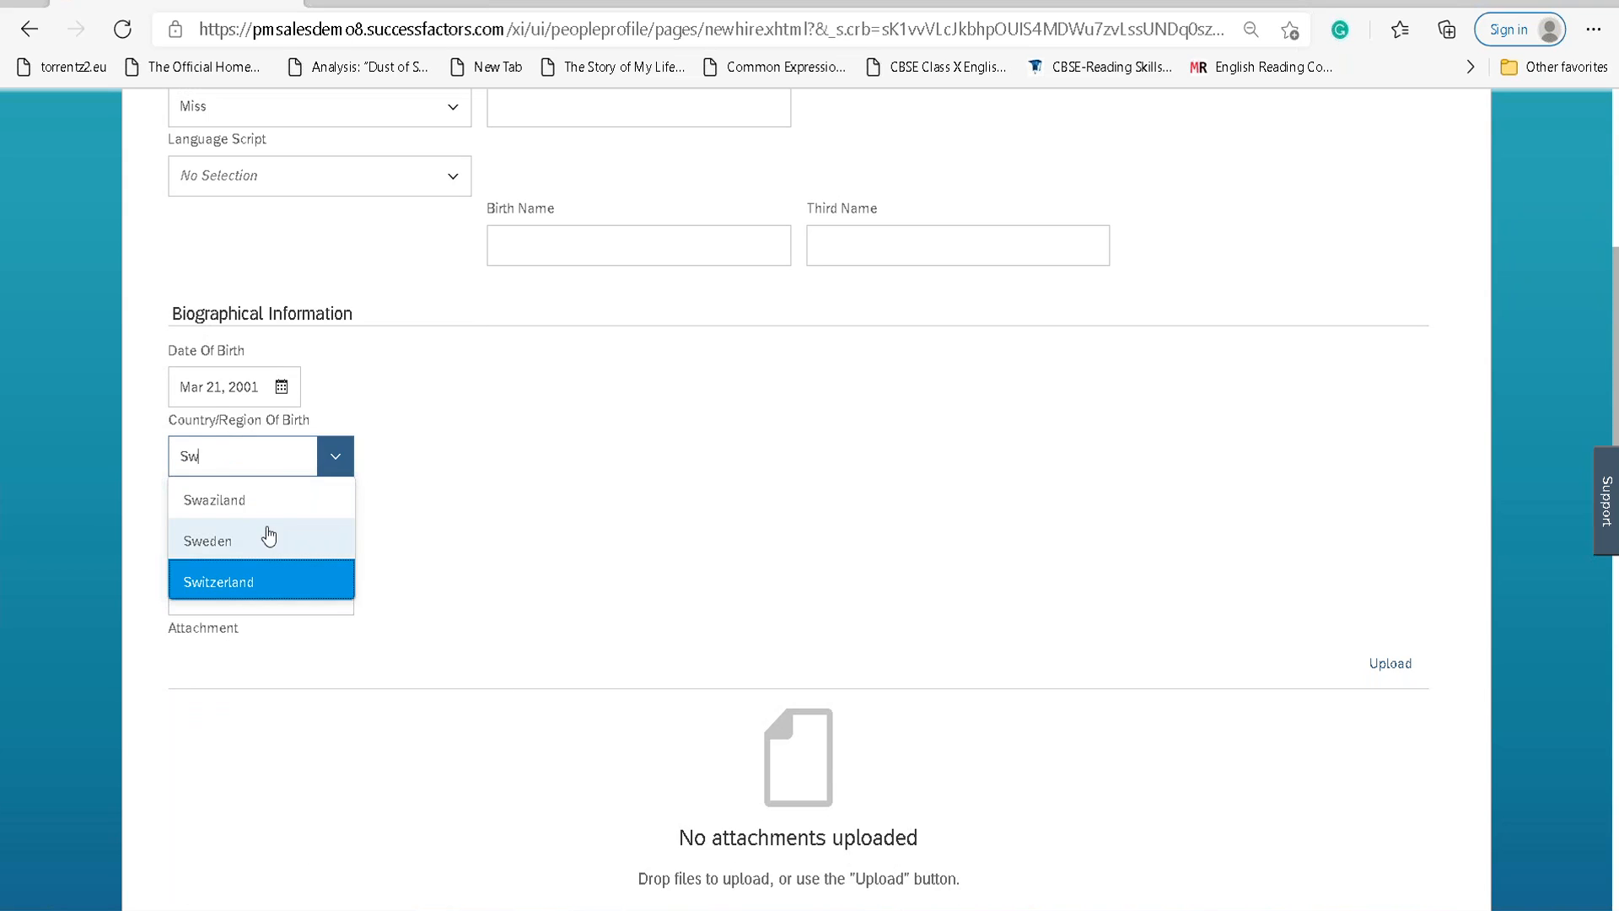
click(264, 538)
Submit the edited identity details and go to the Street field of the Swedish home address.
scroll(428, 504, down, 5)
scroll(428, 503, down, 8)
scroll(428, 503, up, 6)
click(228, 673)
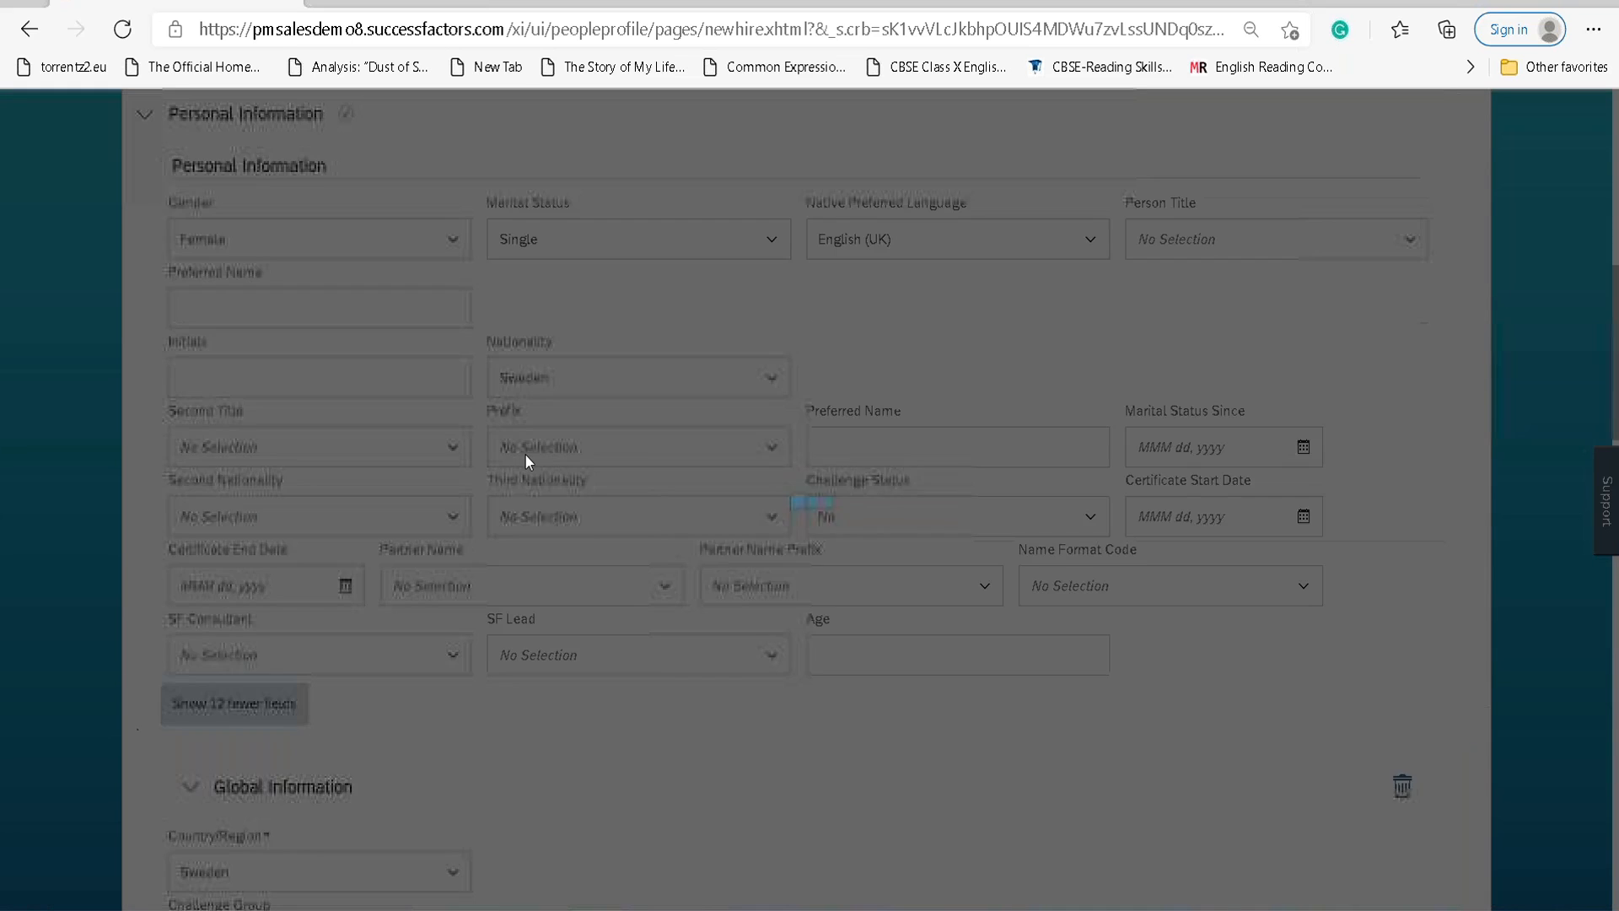
scroll(543, 464, down, 15)
scroll(543, 462, down, 9)
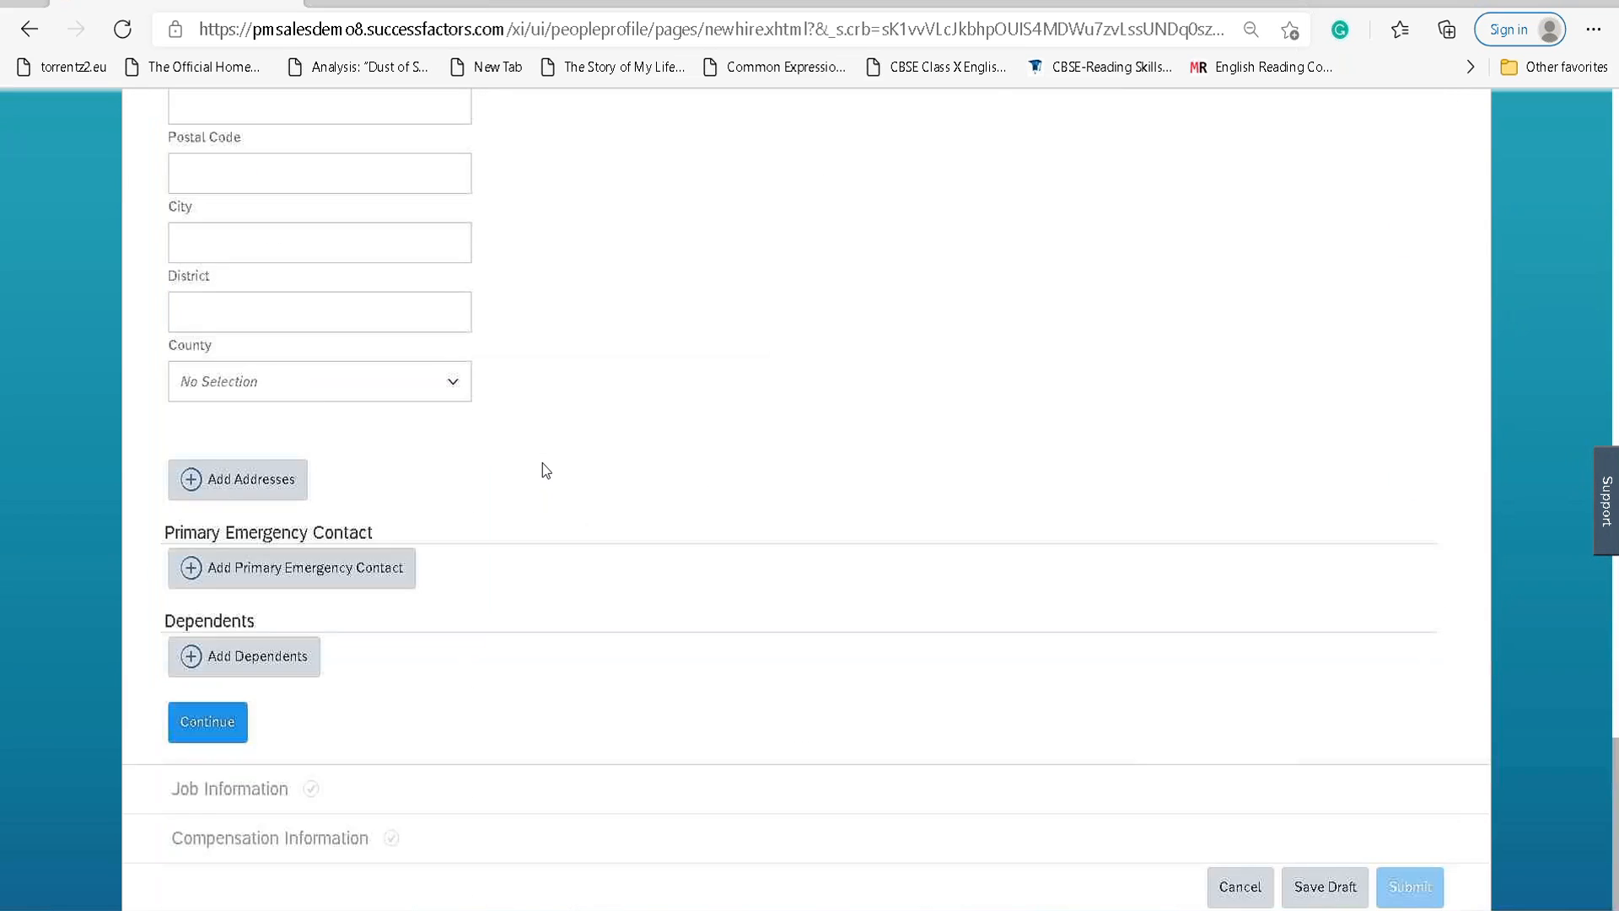
scroll(543, 463, up, 6)
click(227, 394)
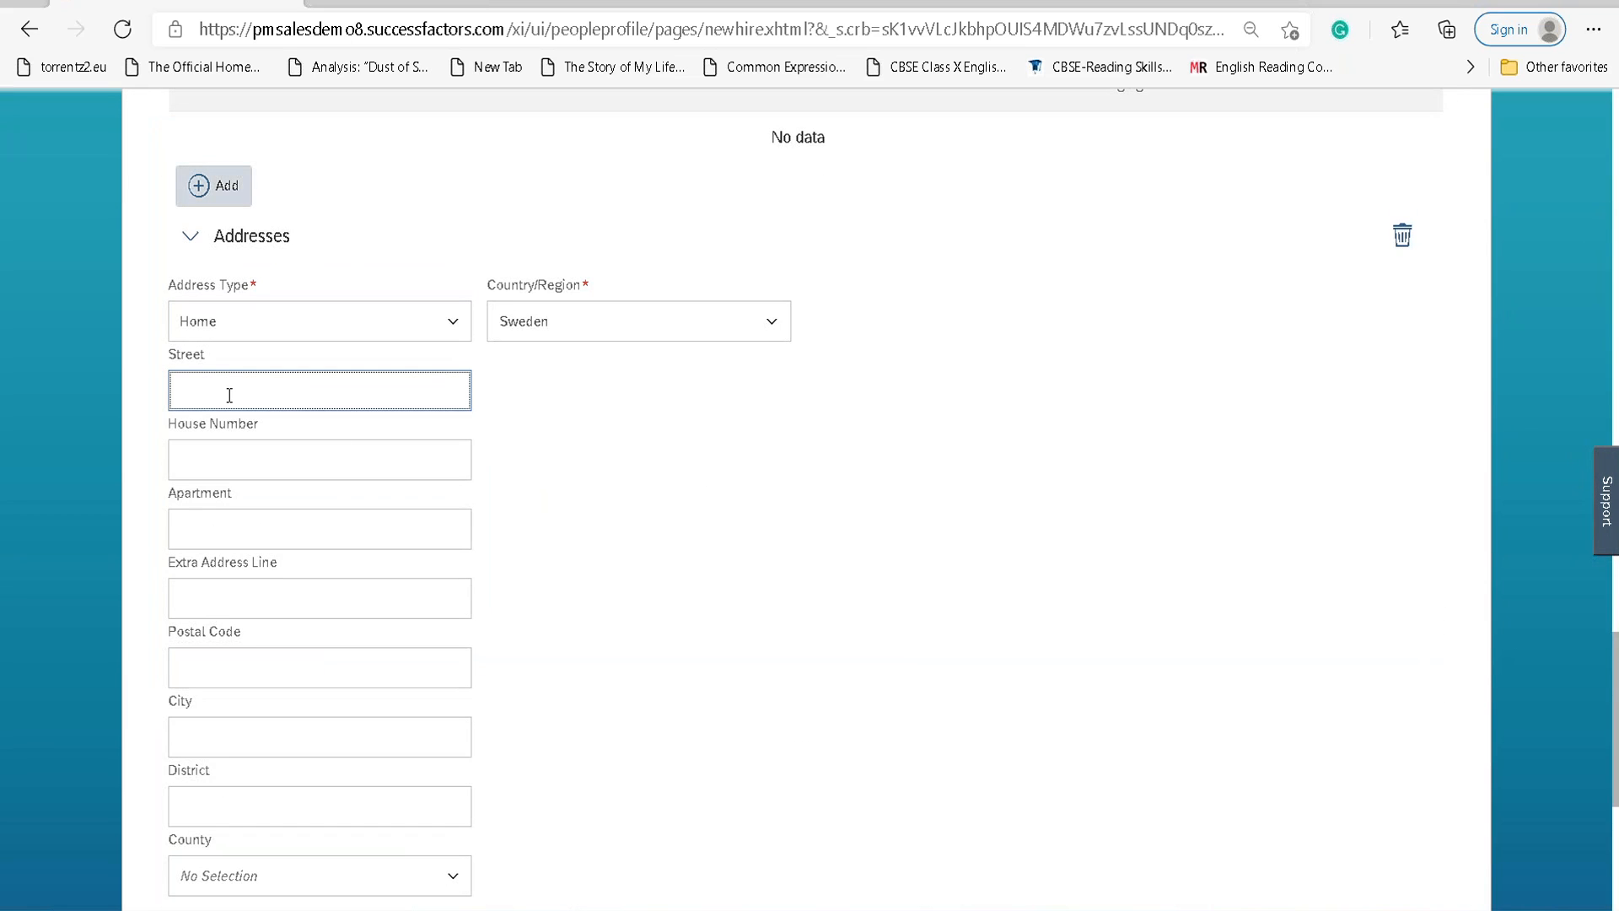
Enter street Test Street, house number 123 and apartment Rising apartment.
text(Test Street)
key(Tab)
key(Tab)
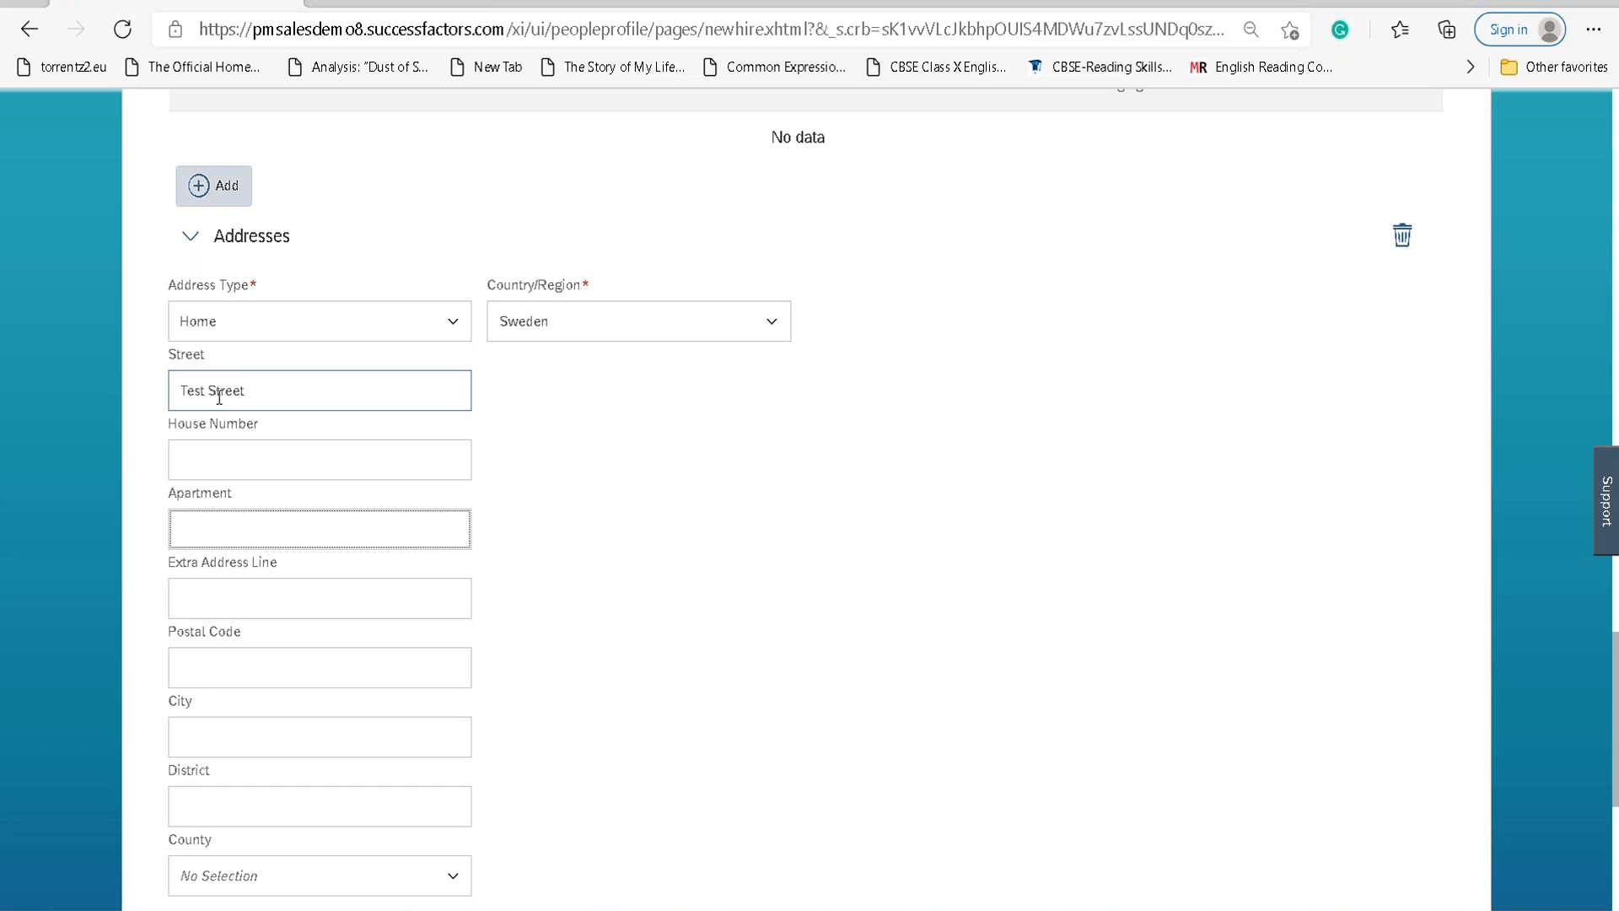
key(shift+Tab)
text(123)
key(Tab)
text(Rising)
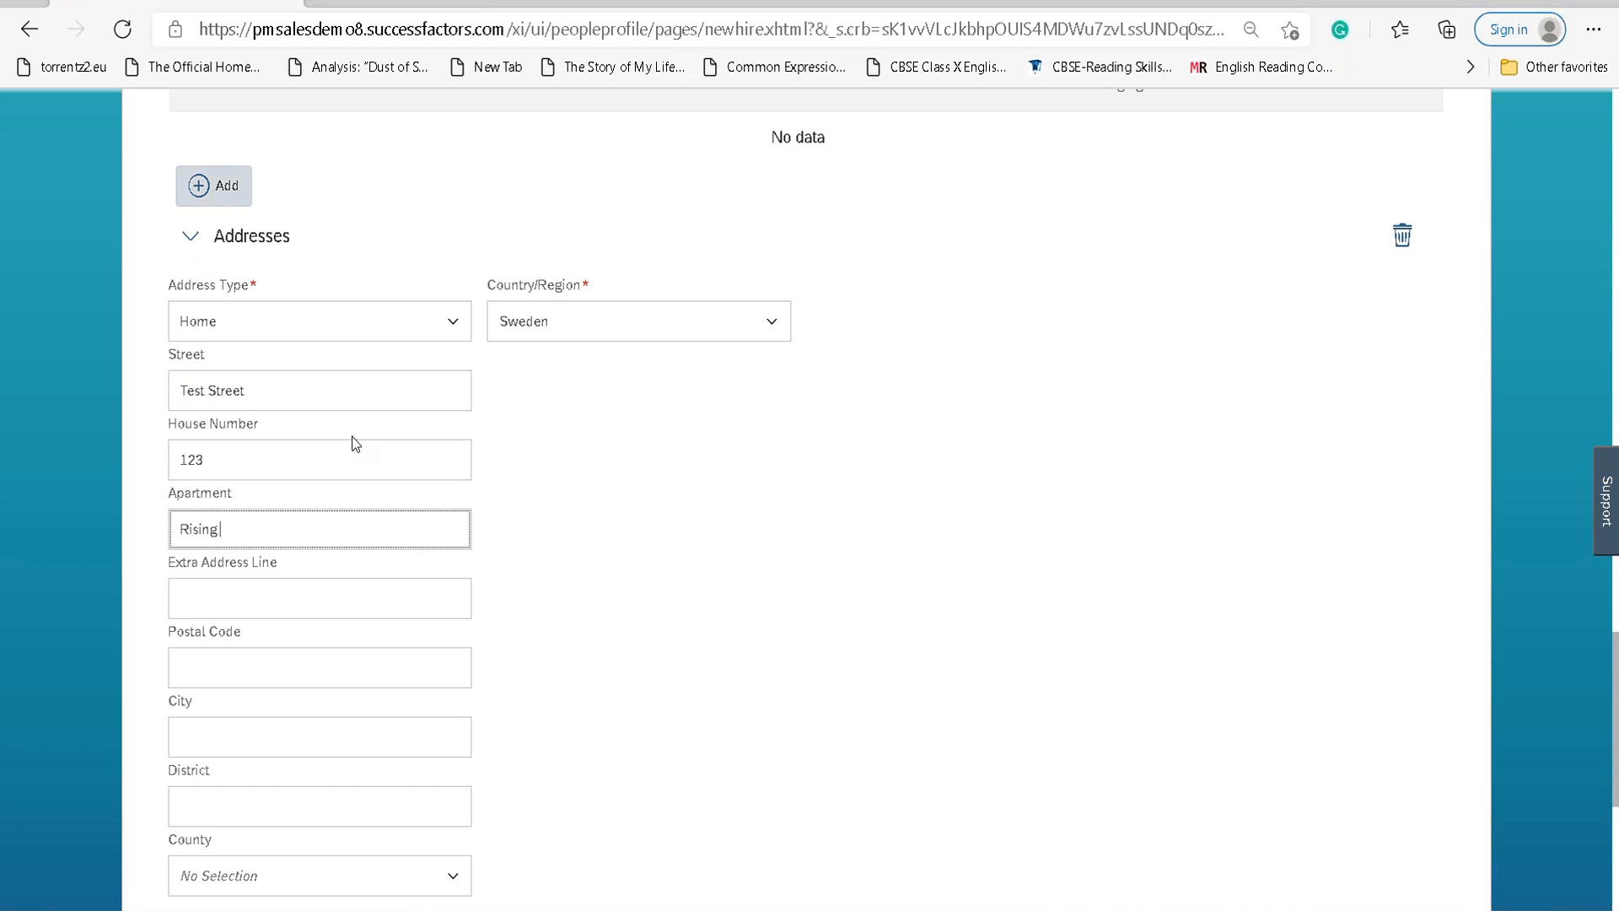
text( apartment)
Set the postal code to 1401 and try typing Sweden into the County field.
key(Tab)
key(Tab)
key(Tab)
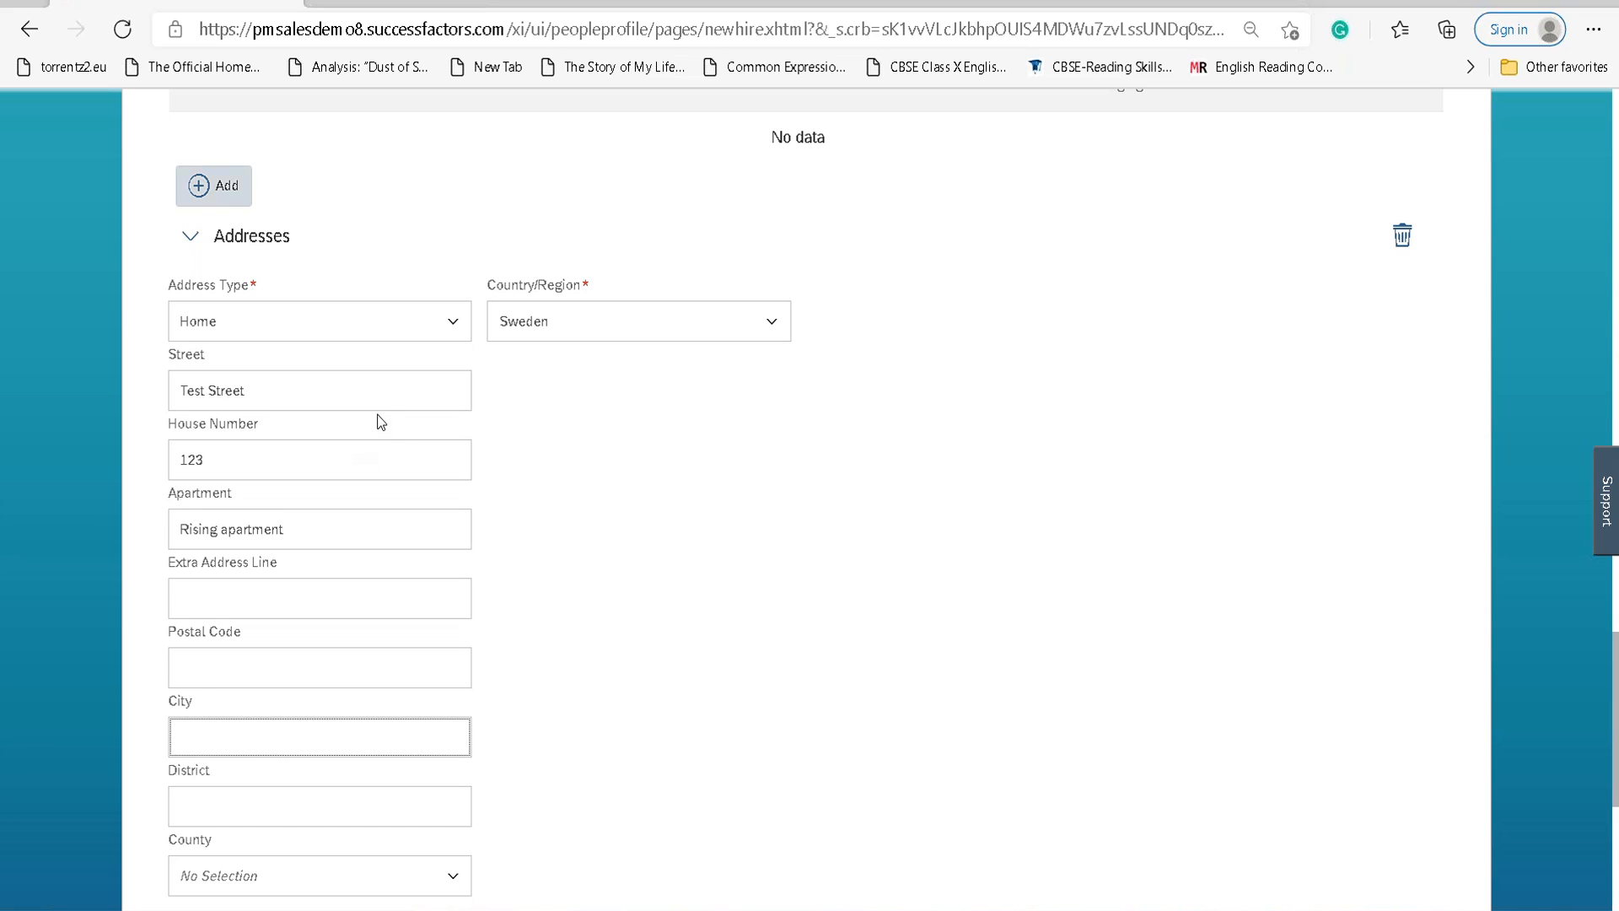
text(La)
key(shift+Tab)
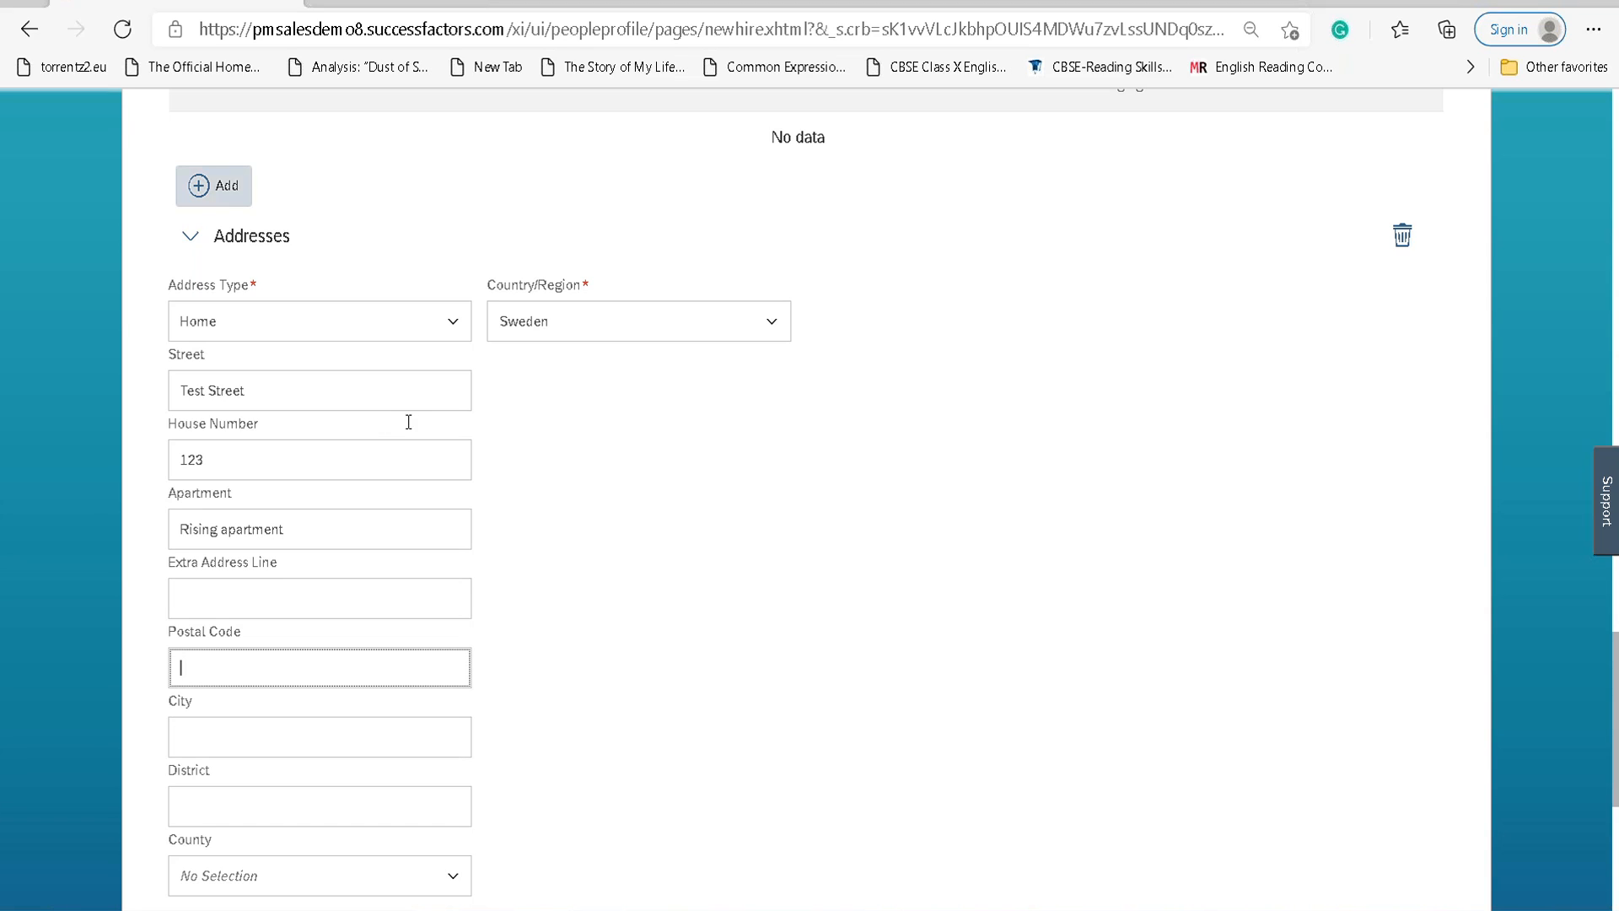
text(1401)
key(Tab)
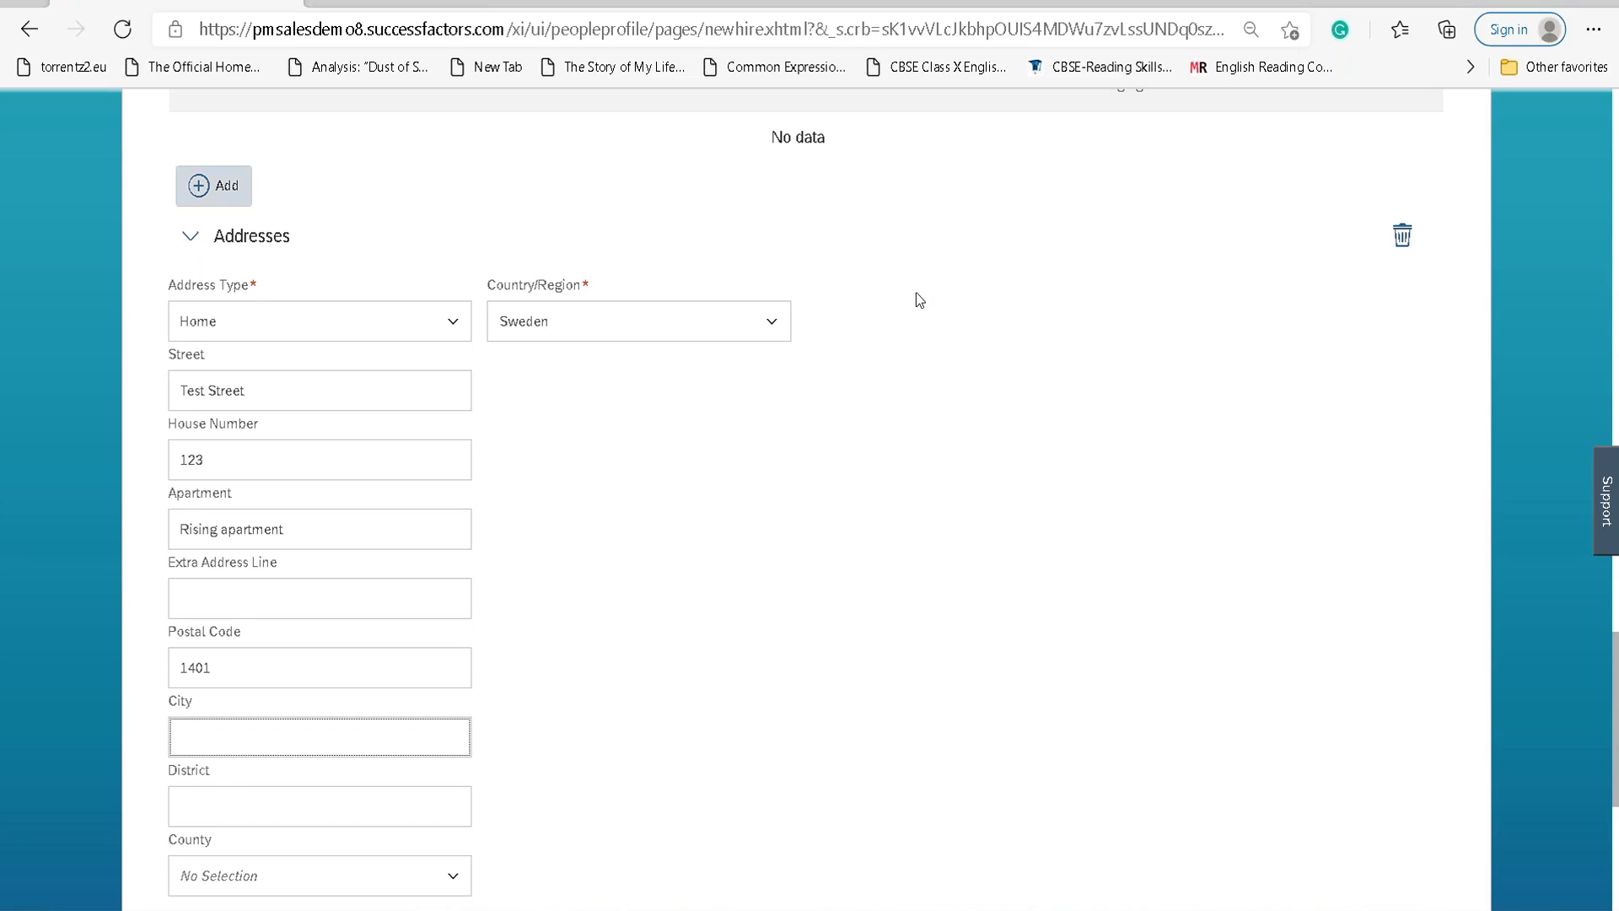
scroll(916, 292, down, 3)
click(226, 634)
text(Sw)
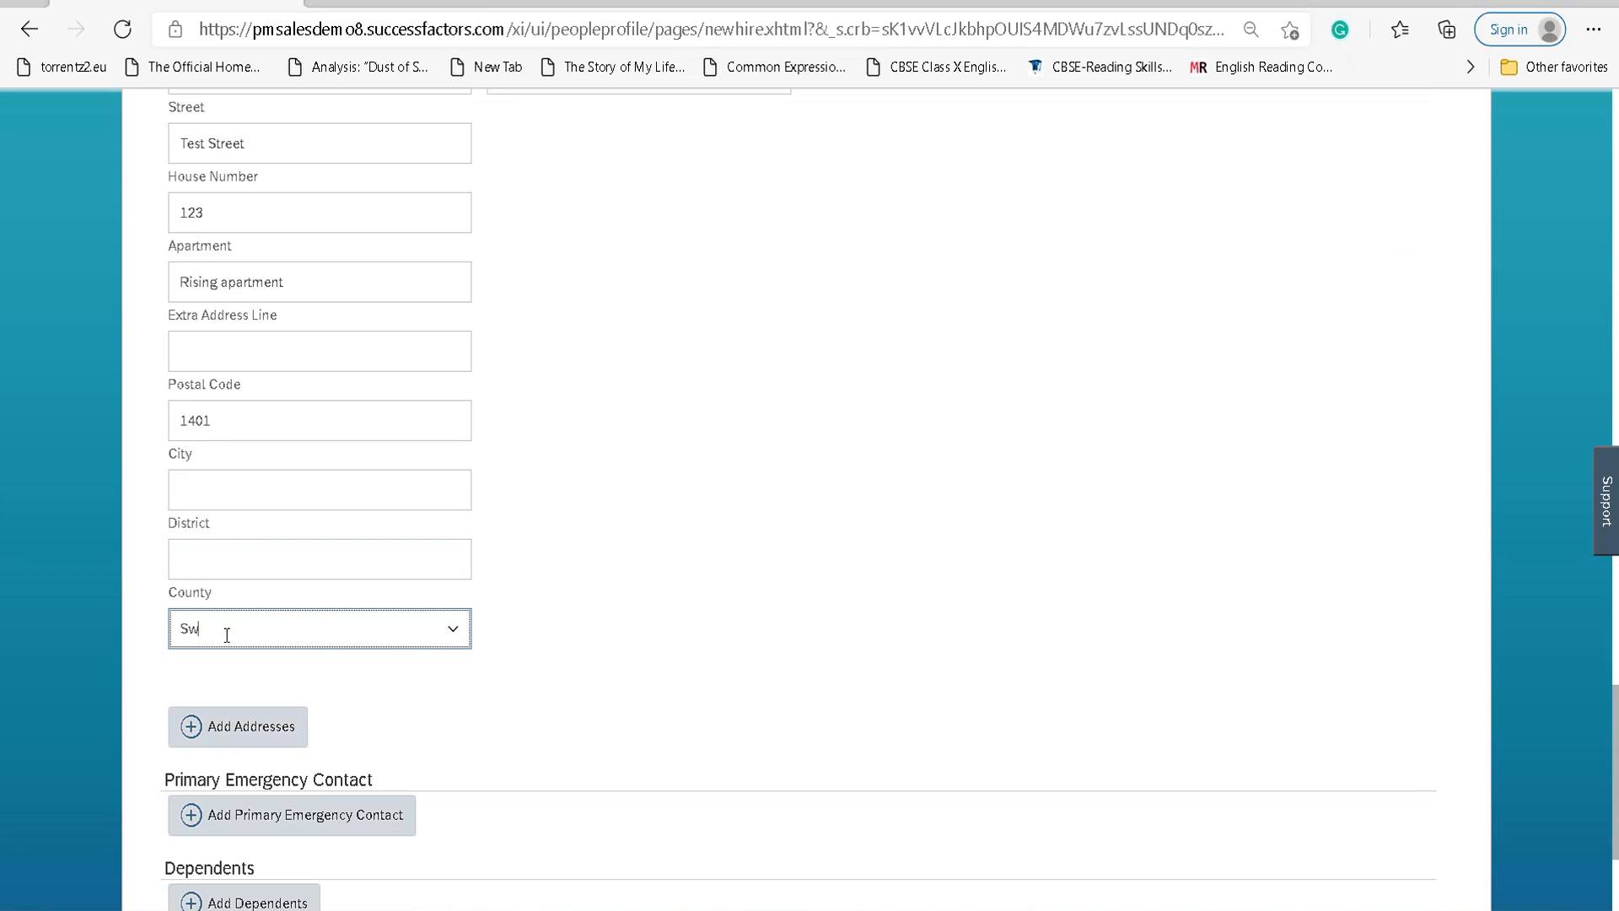
text(eden)
key(BackSpace)
key(BackSpace)
key(BackSpace)
key(BackSpace)
key(BackSpace)
key(BackSpace)
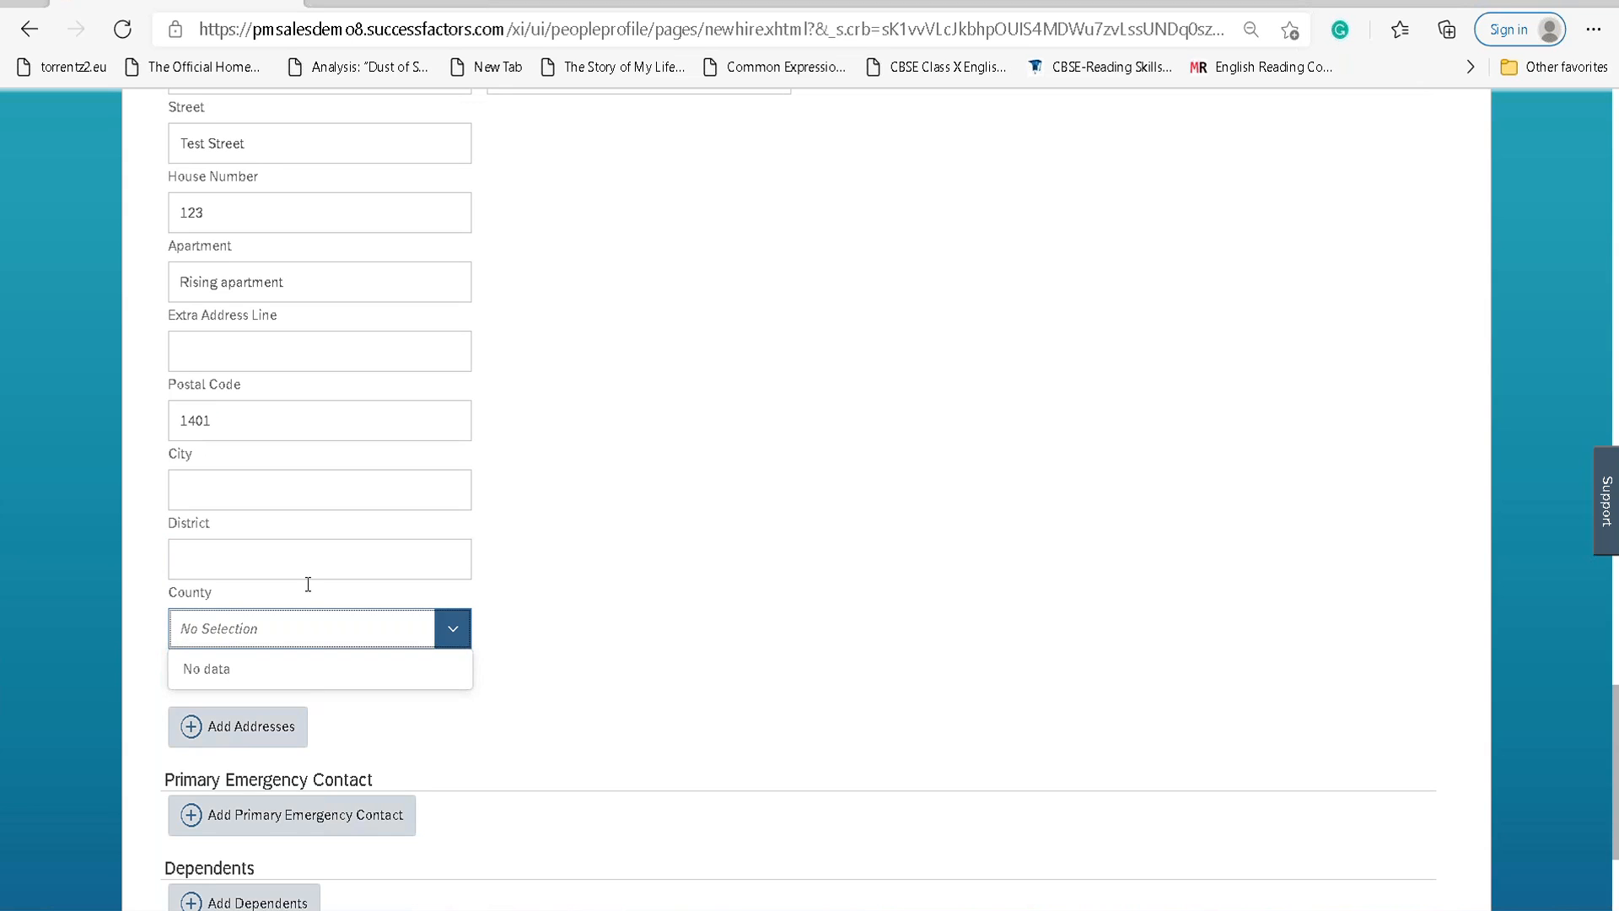
scroll(699, 411, down, 3)
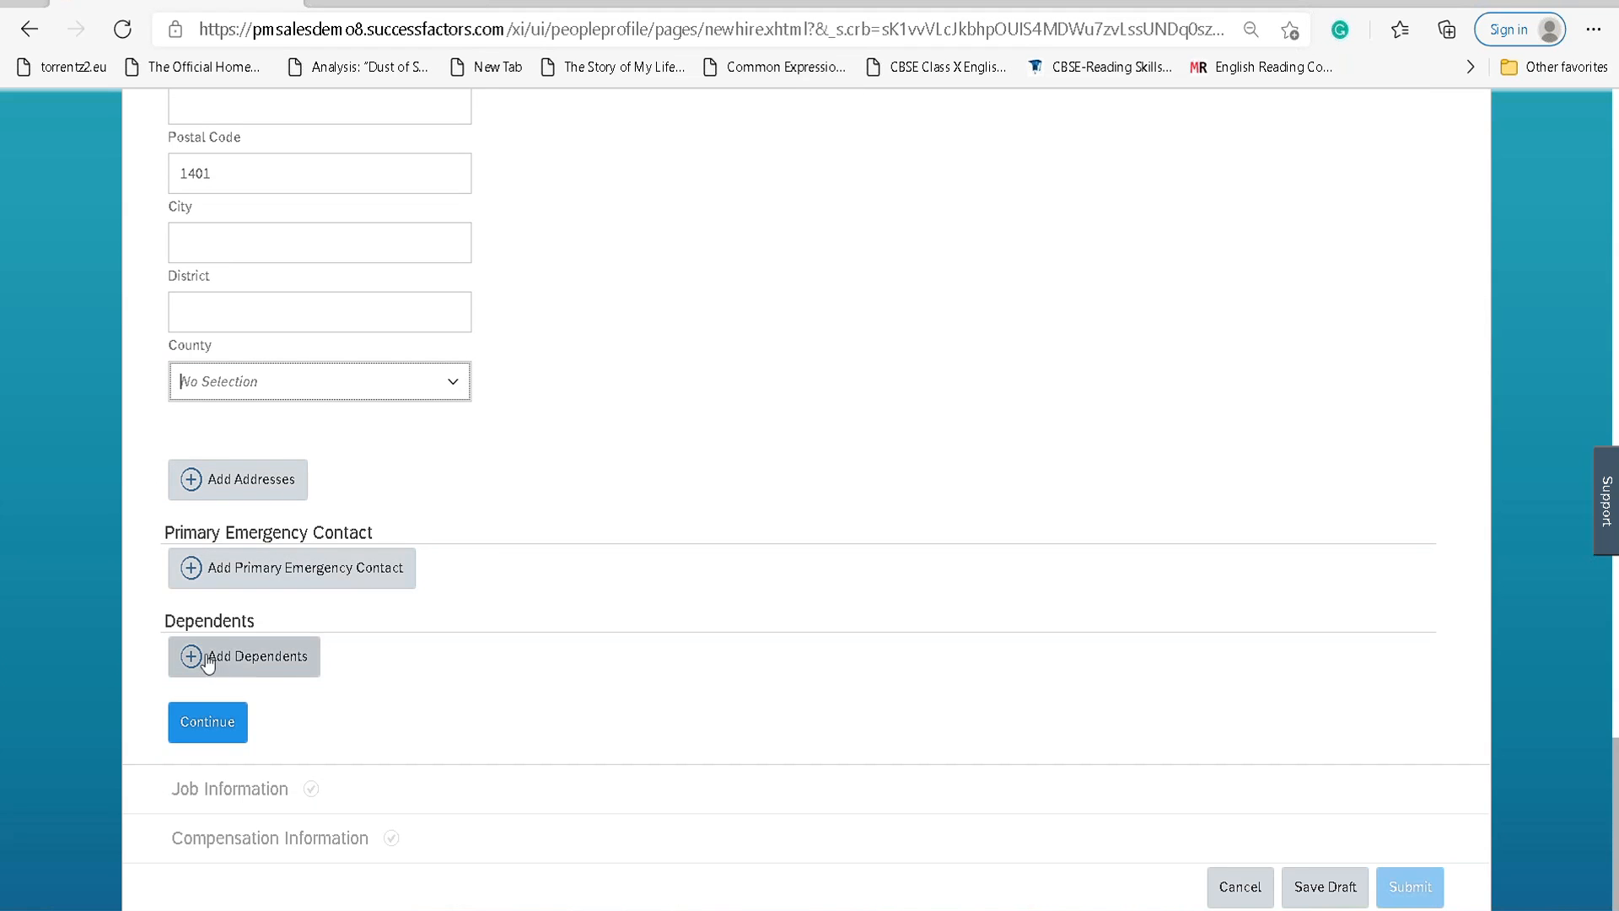
Retry Continue, dismiss the invalid postal code errors, and reformat the postal code toward 140 11.
click(217, 724)
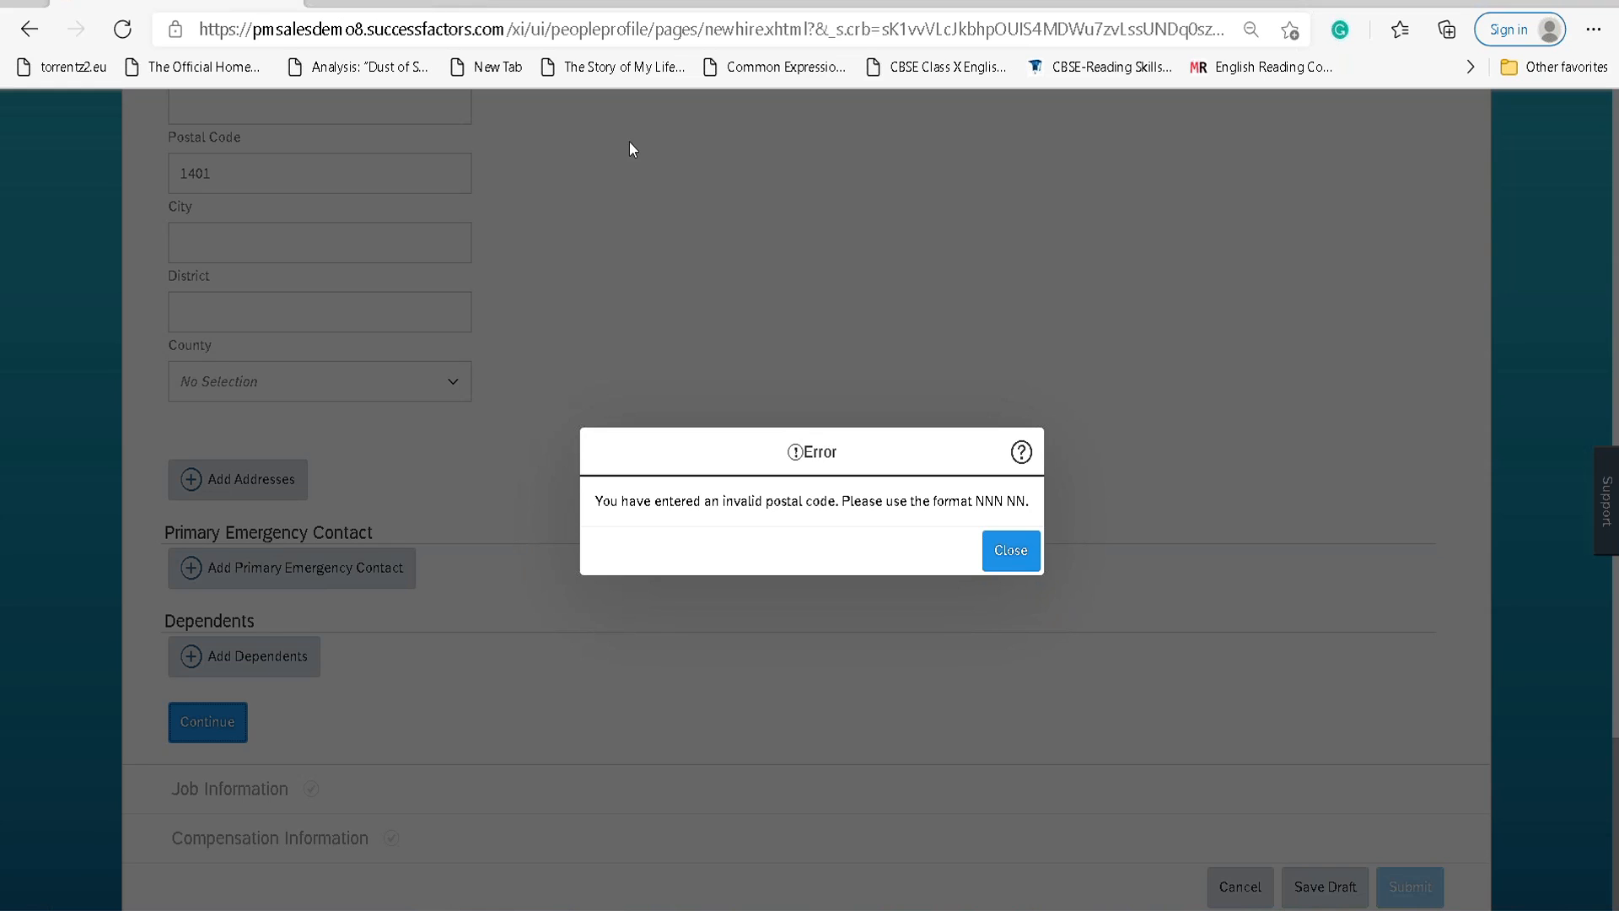
click(1012, 557)
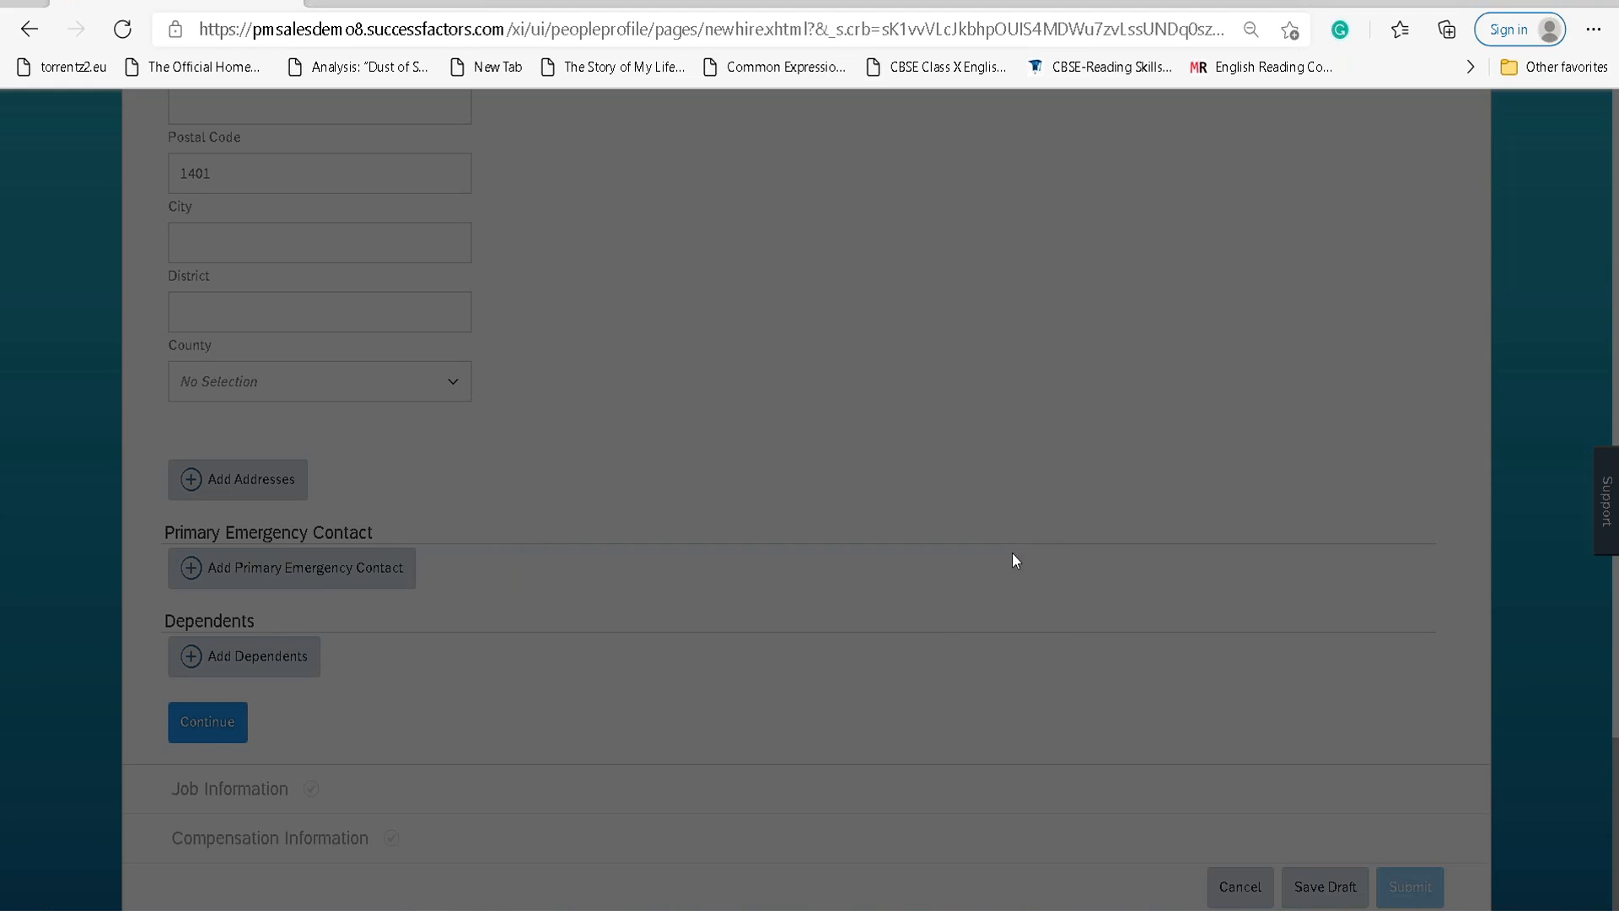
click(213, 173)
text(1)
click(205, 722)
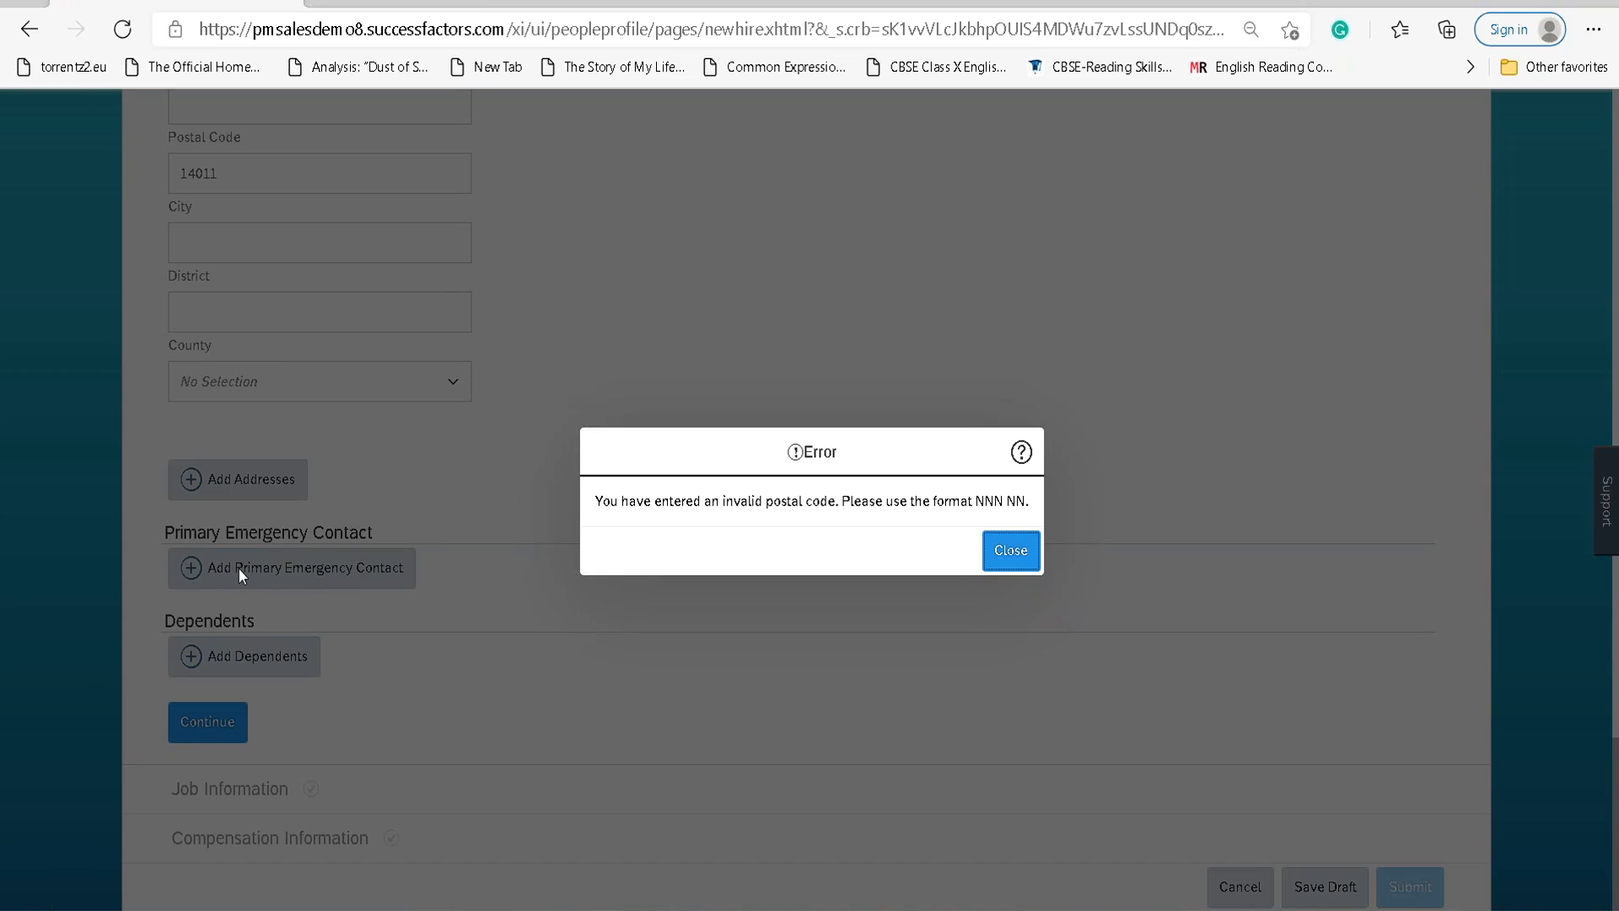
click(1025, 555)
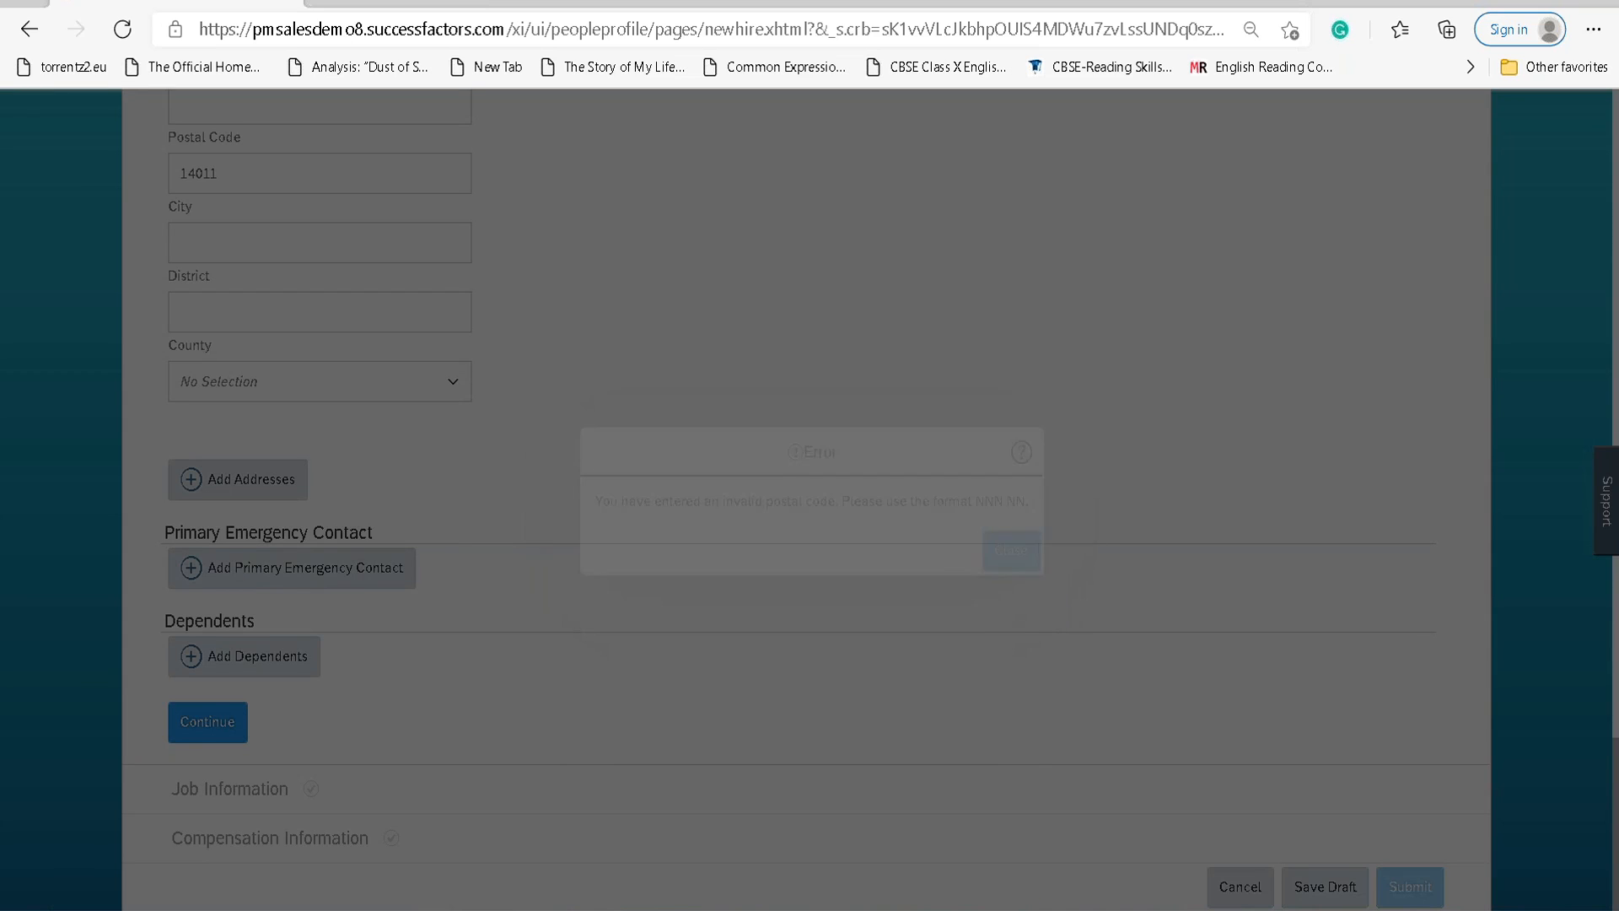
click(200, 173)
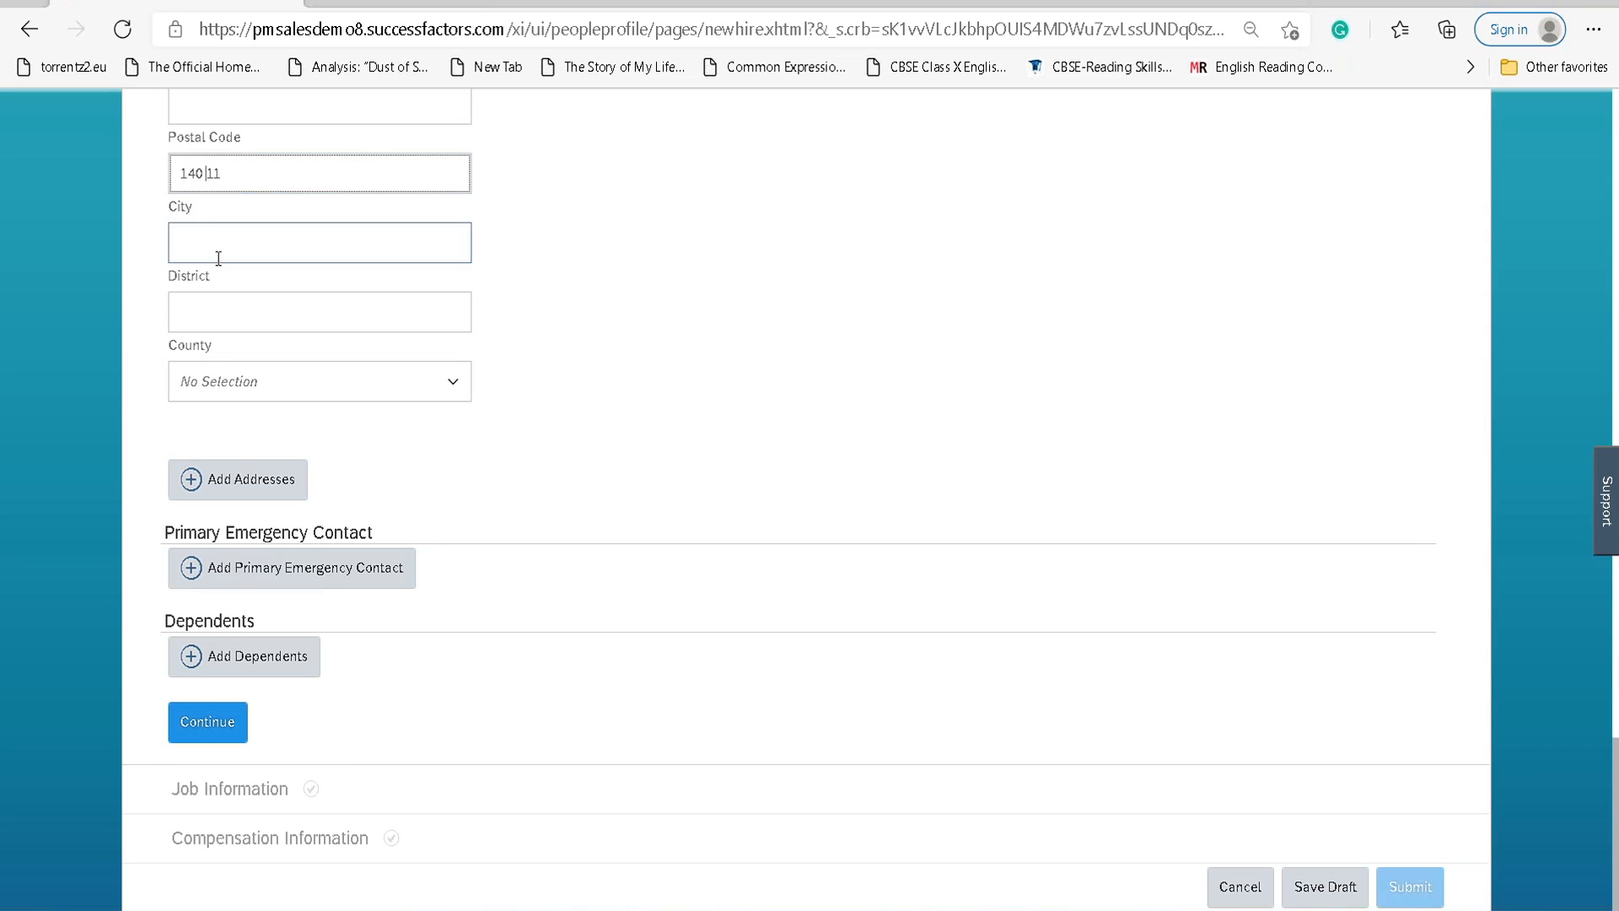
Advance to Job Information and choose HRTECH Department (LAN_HRTECH_DEPT) via a LAN search.
click(196, 722)
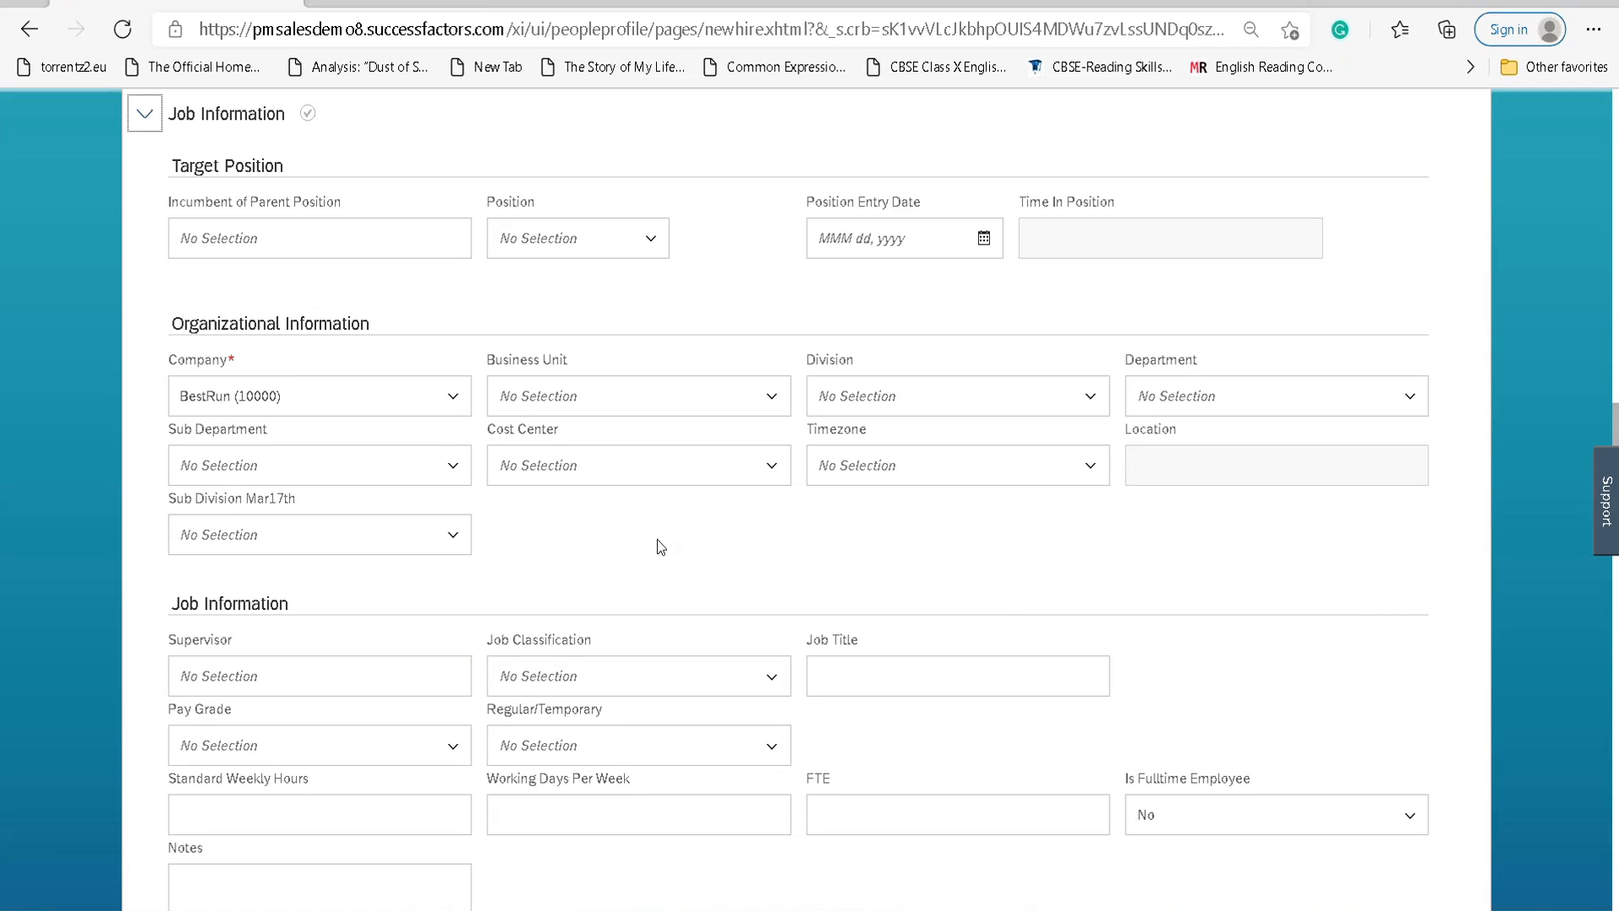
click(772, 396)
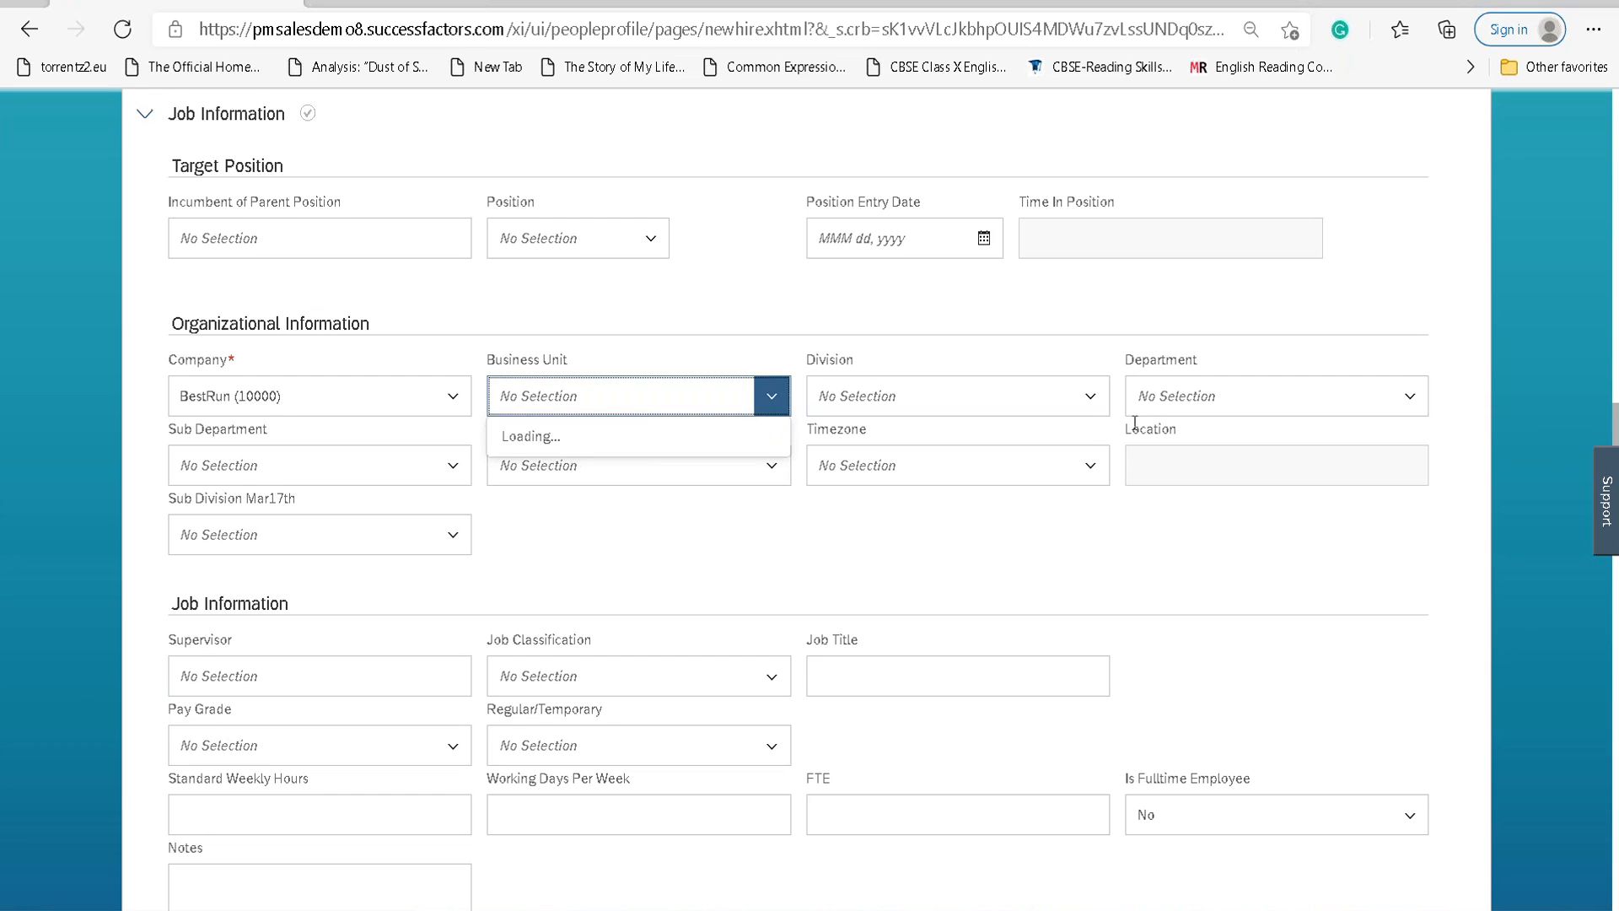
click(1089, 396)
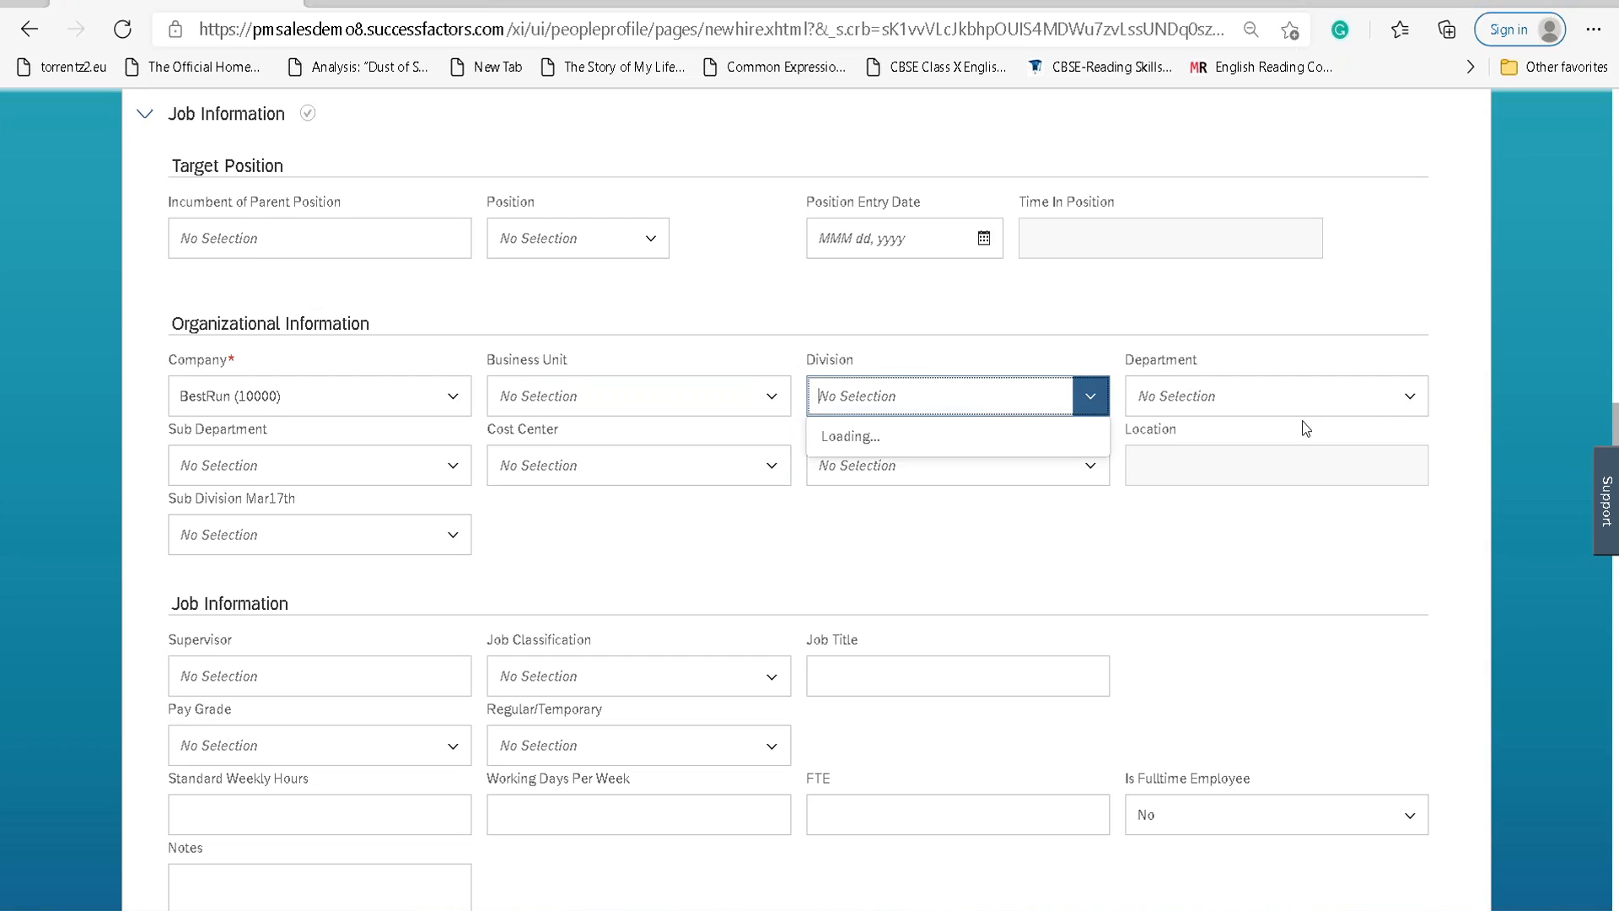
click(1409, 396)
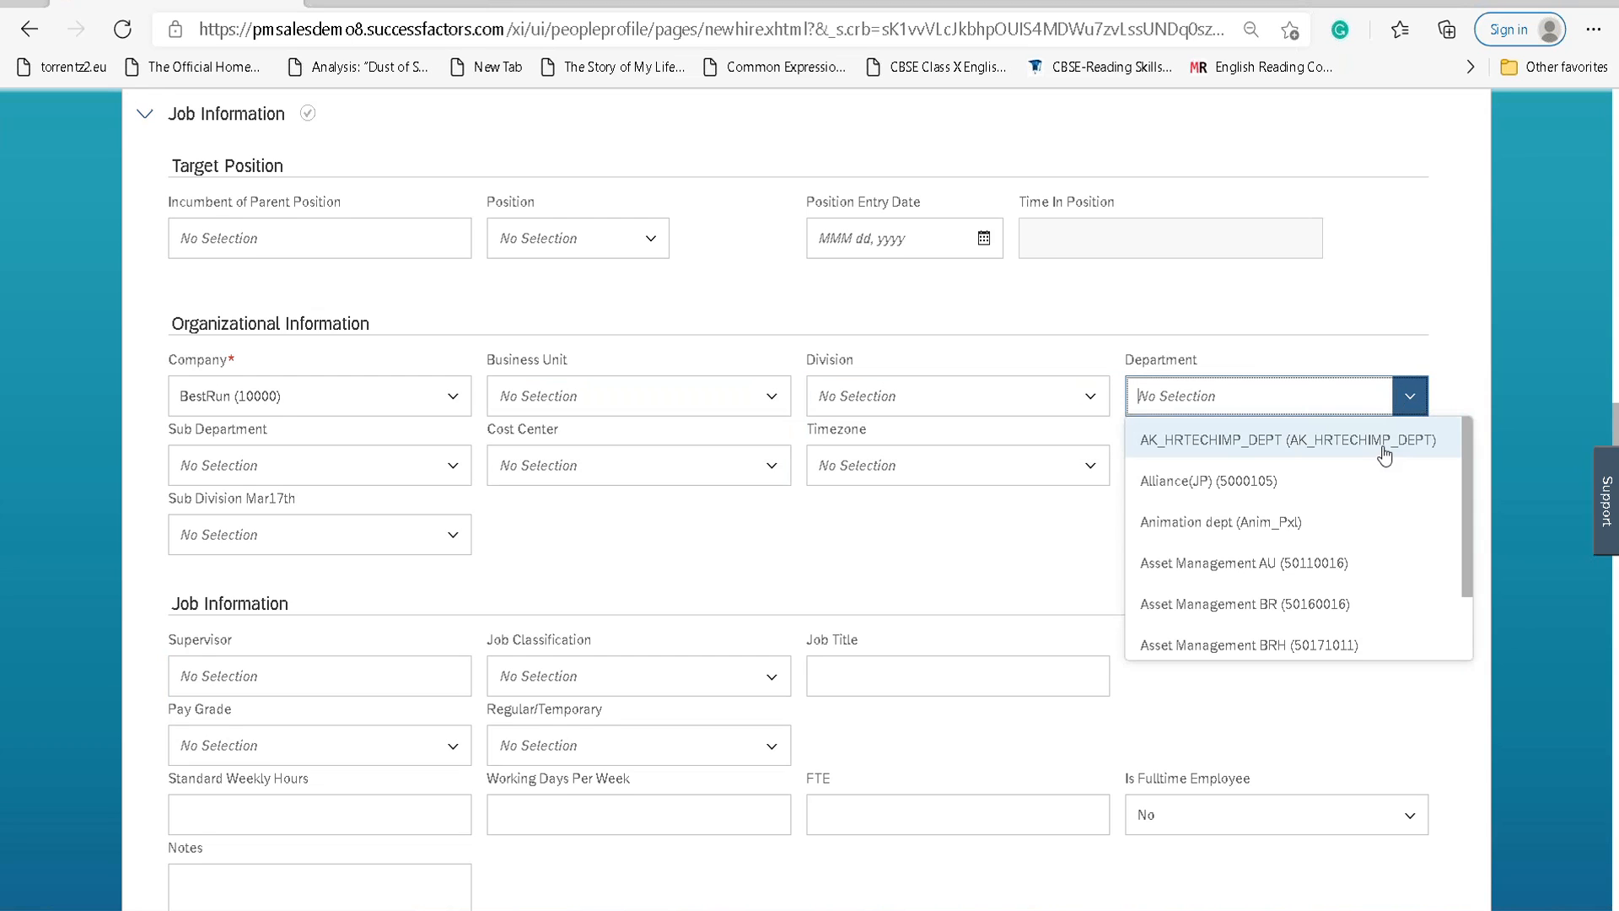
text(LAN)
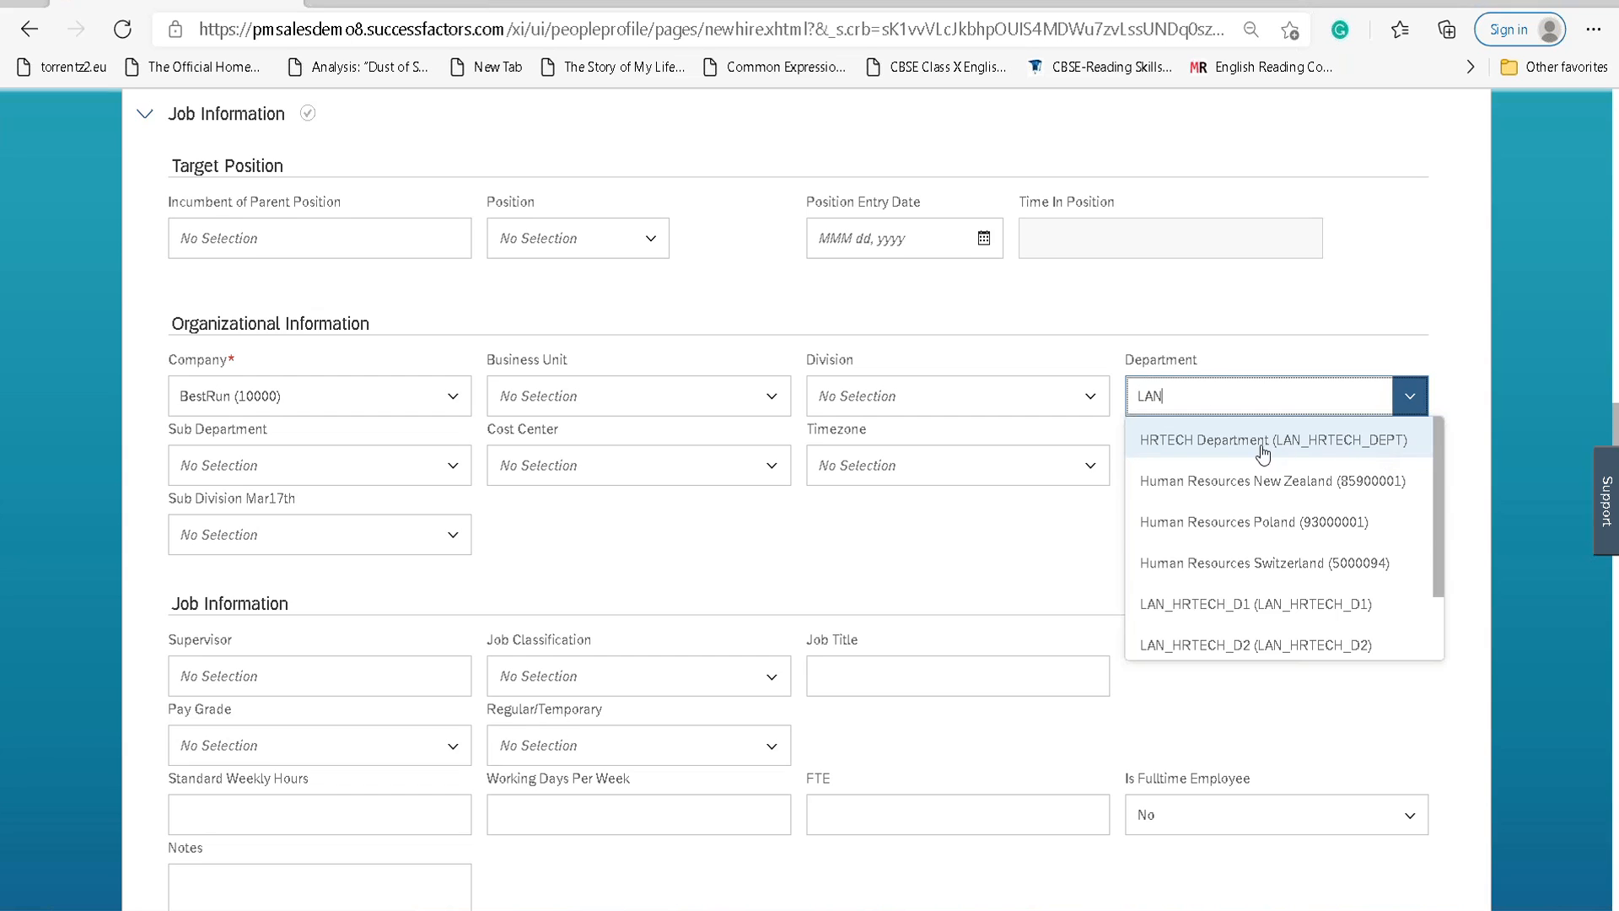
click(1305, 445)
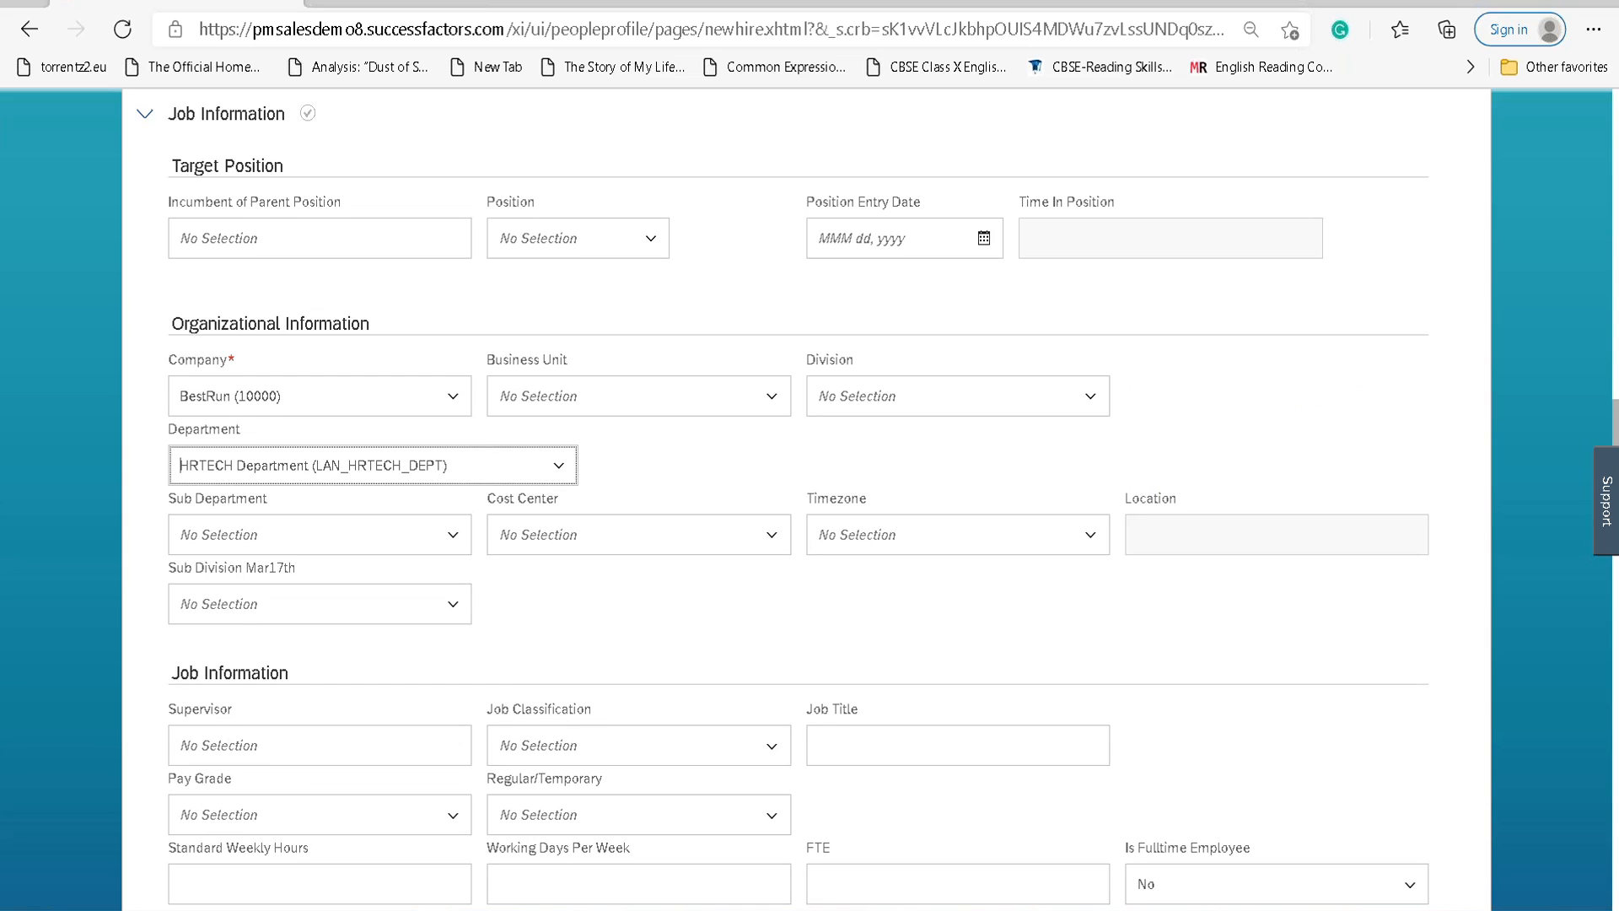
Check the Business Unit and Division lists, then pick Cost Center SF EC CC (LAN_SFEC_CC).
click(773, 399)
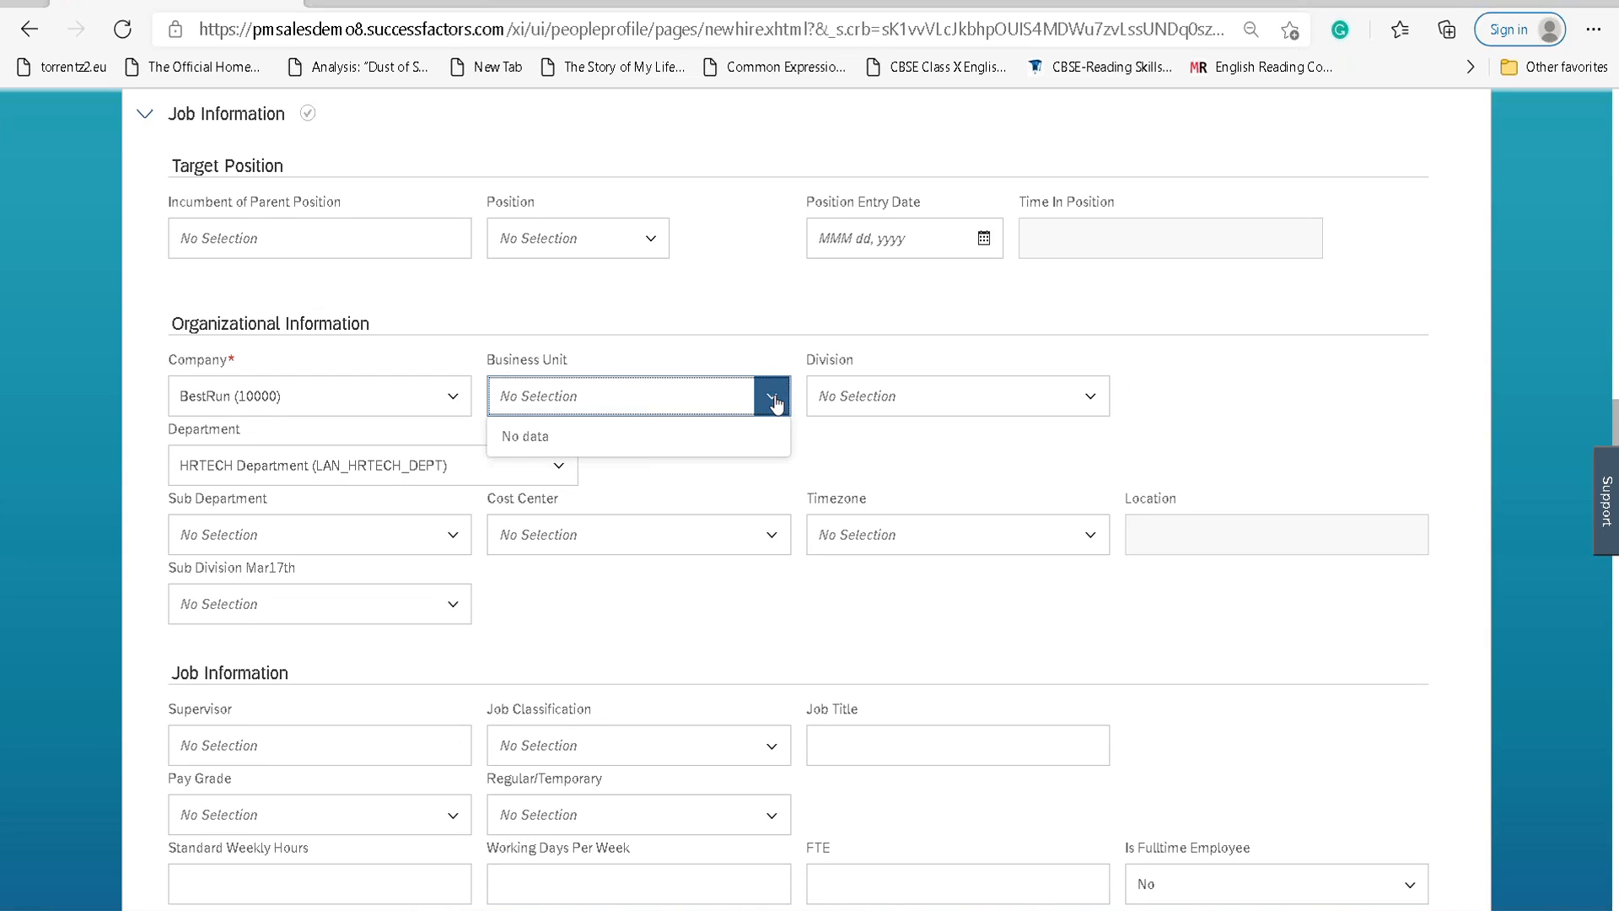
click(1090, 395)
click(1303, 433)
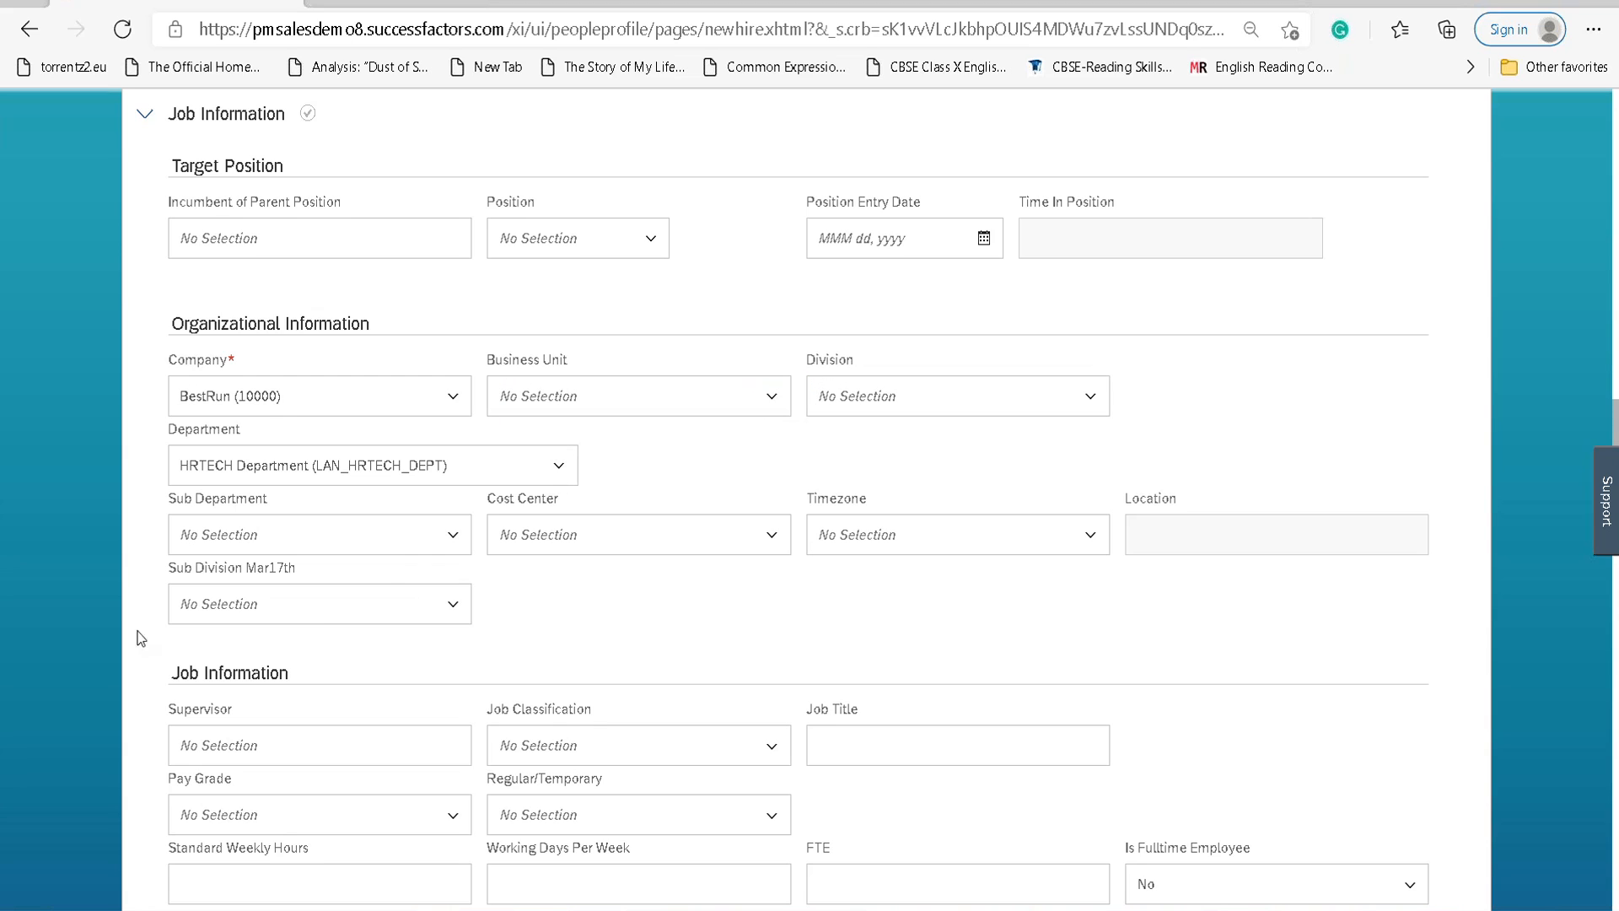
click(769, 537)
text(LAN)
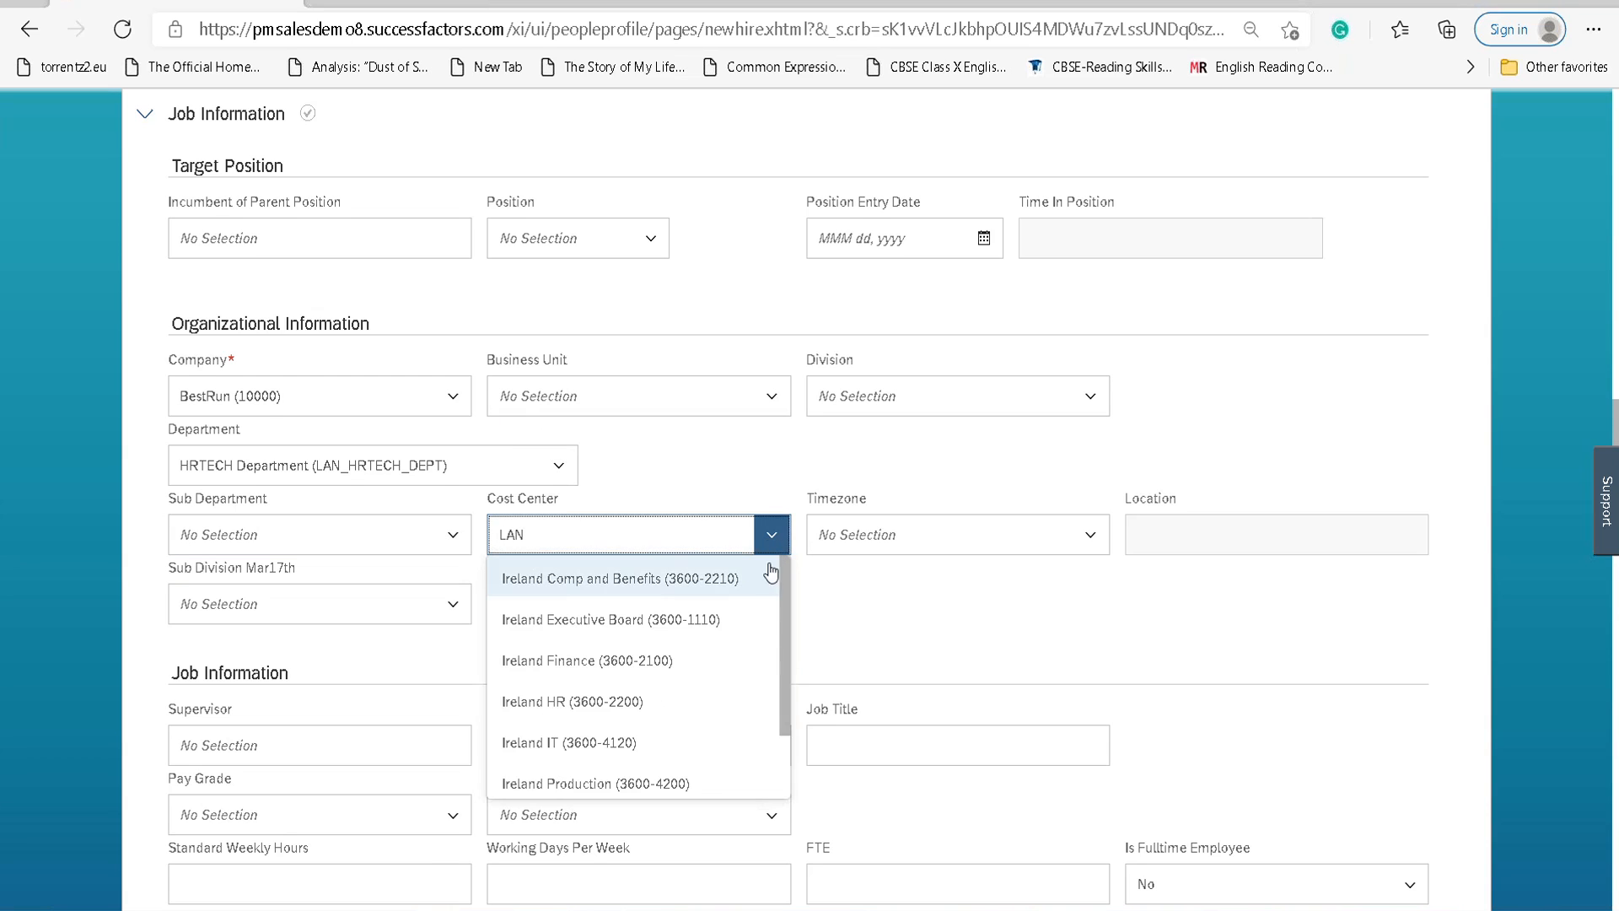
scroll(713, 679, down, 1)
scroll(715, 685, down, 5)
scroll(715, 687, down, 3)
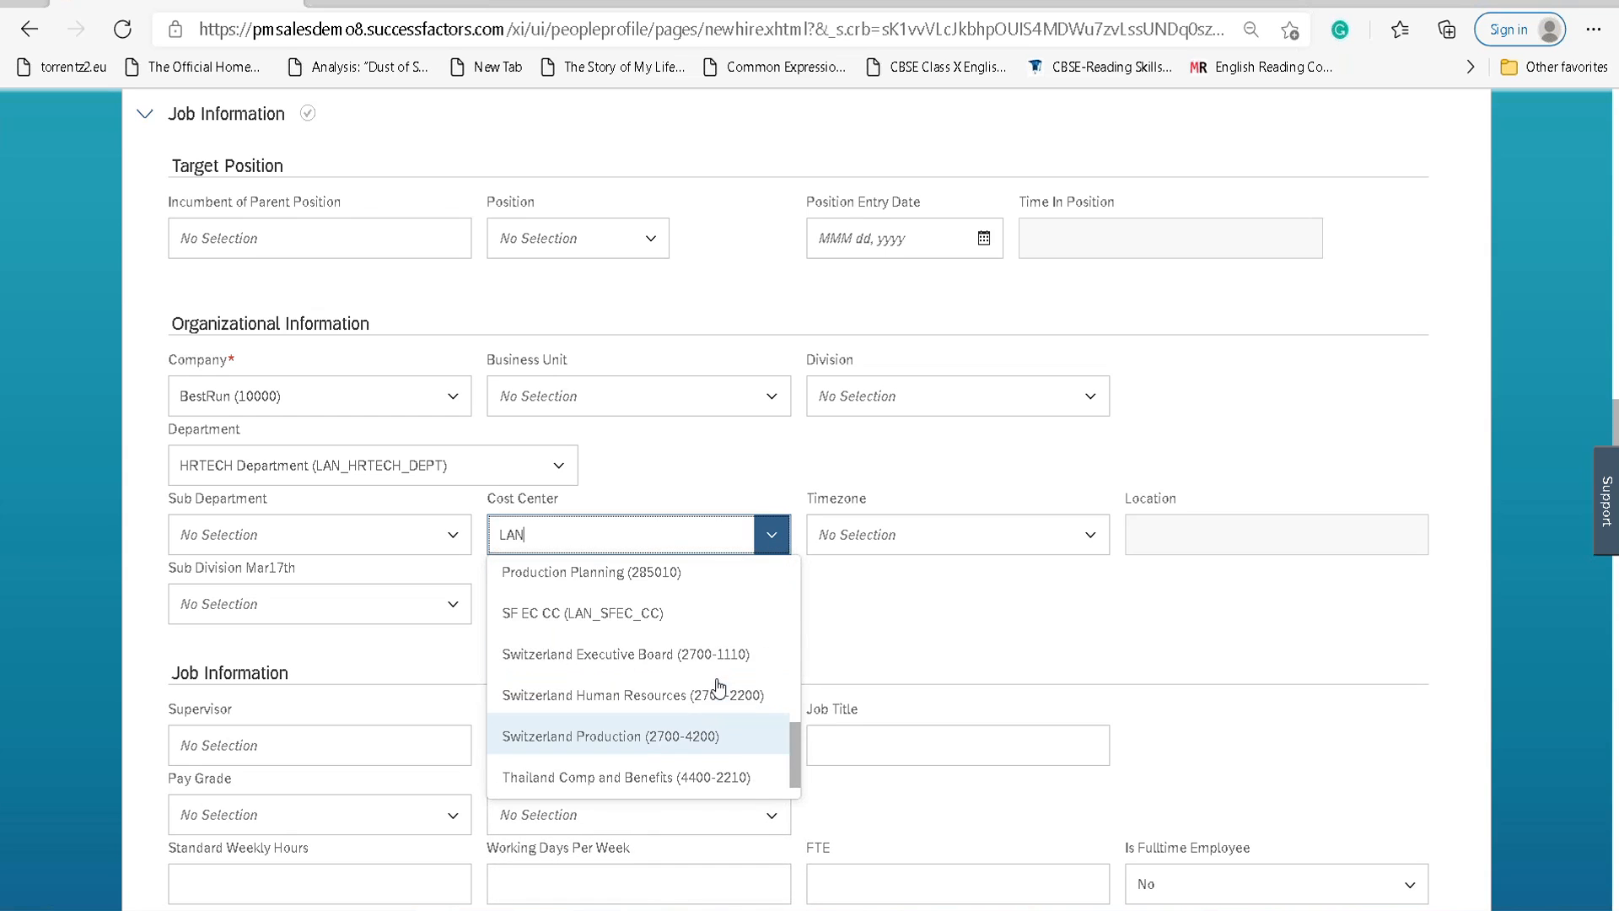
click(604, 614)
click(1087, 538)
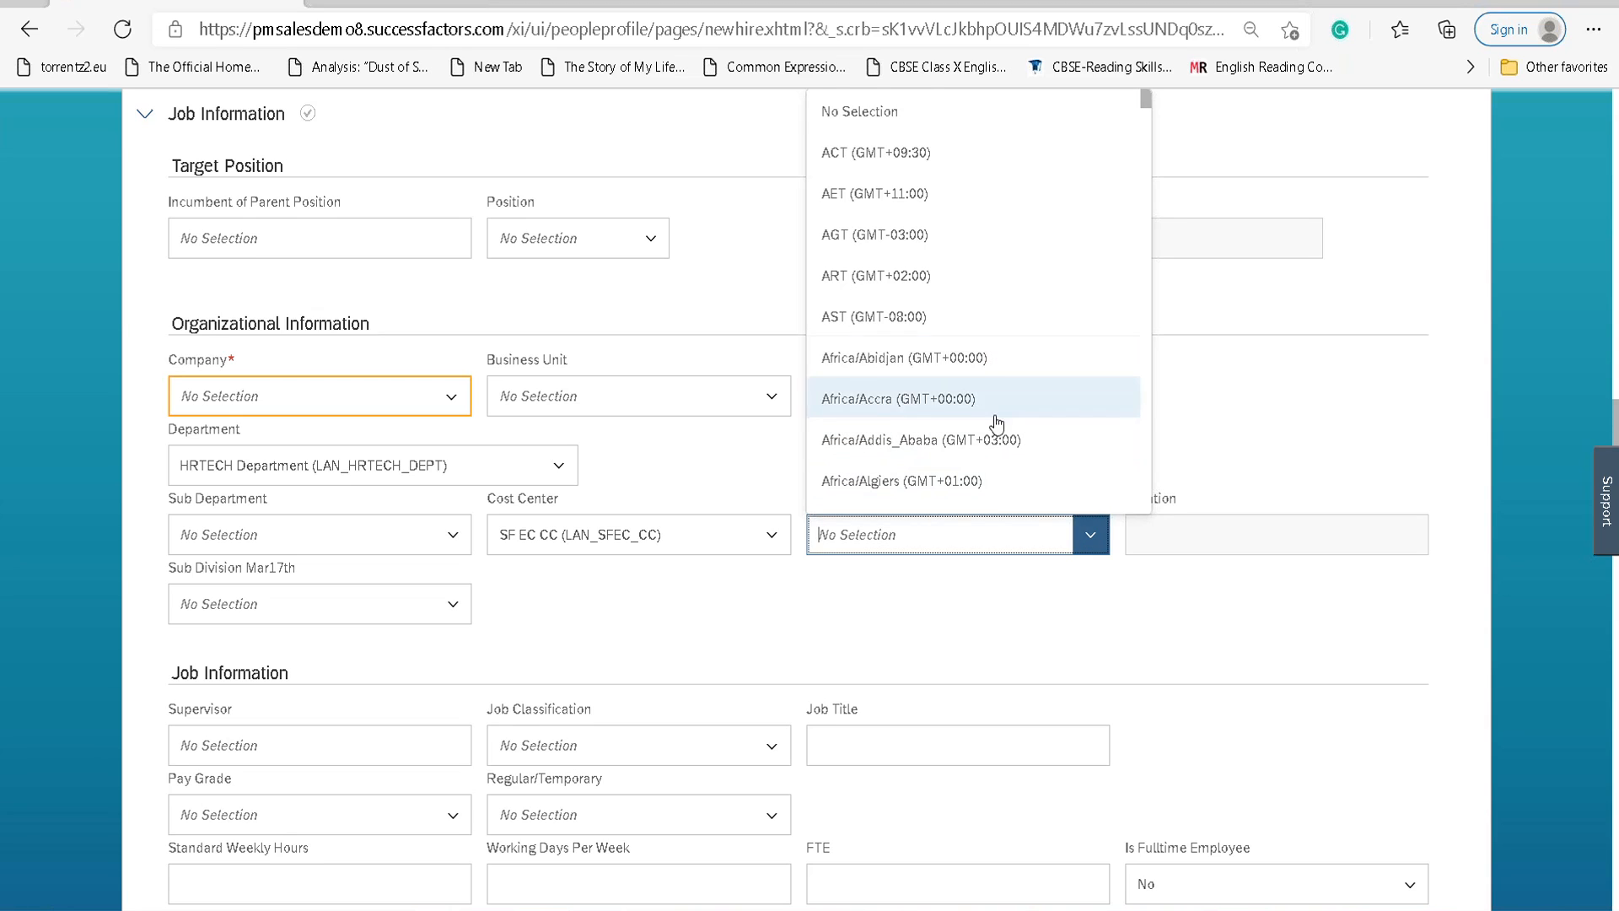
Search the timezone list for GMT and select GMT (GMT+00:00).
scroll(987, 420, down, 1)
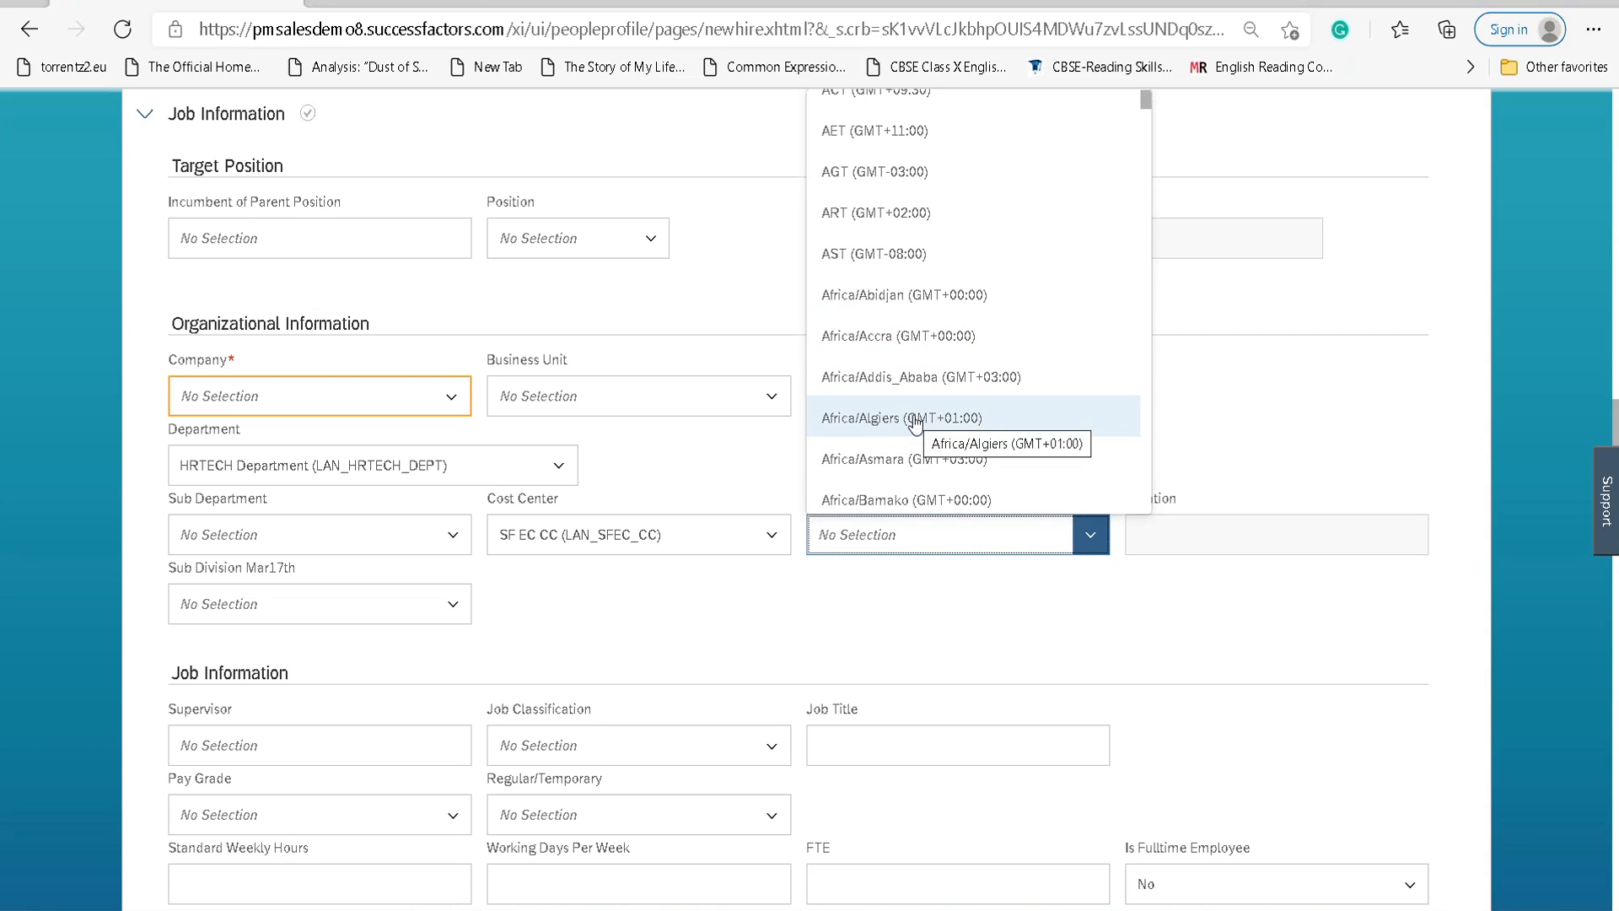
text(Sw)
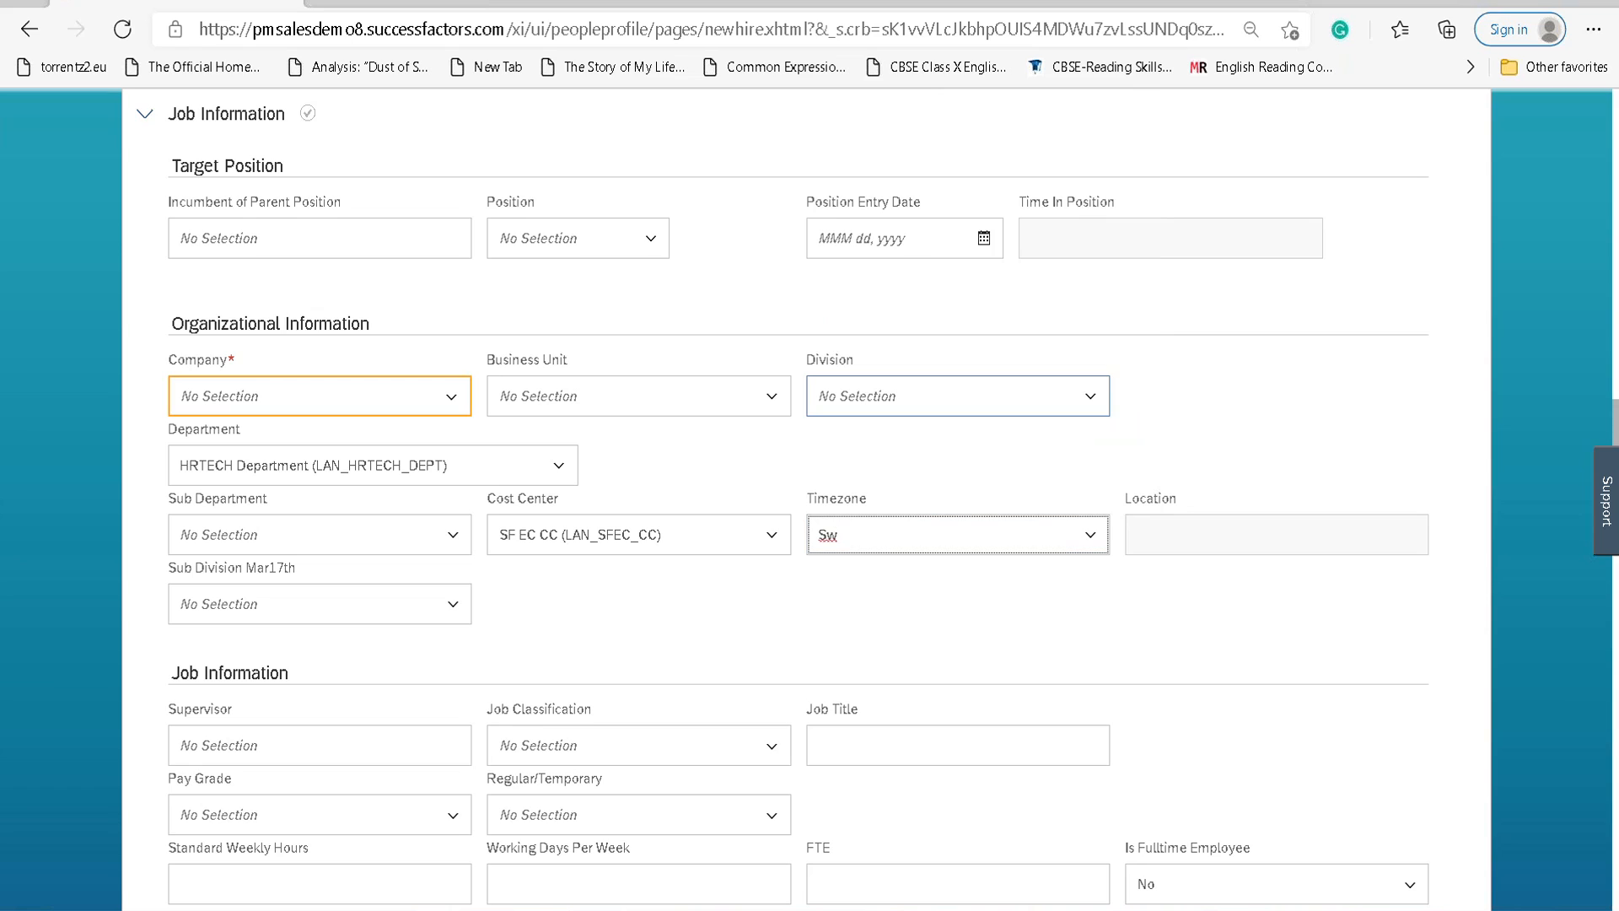
key(BackSpace)
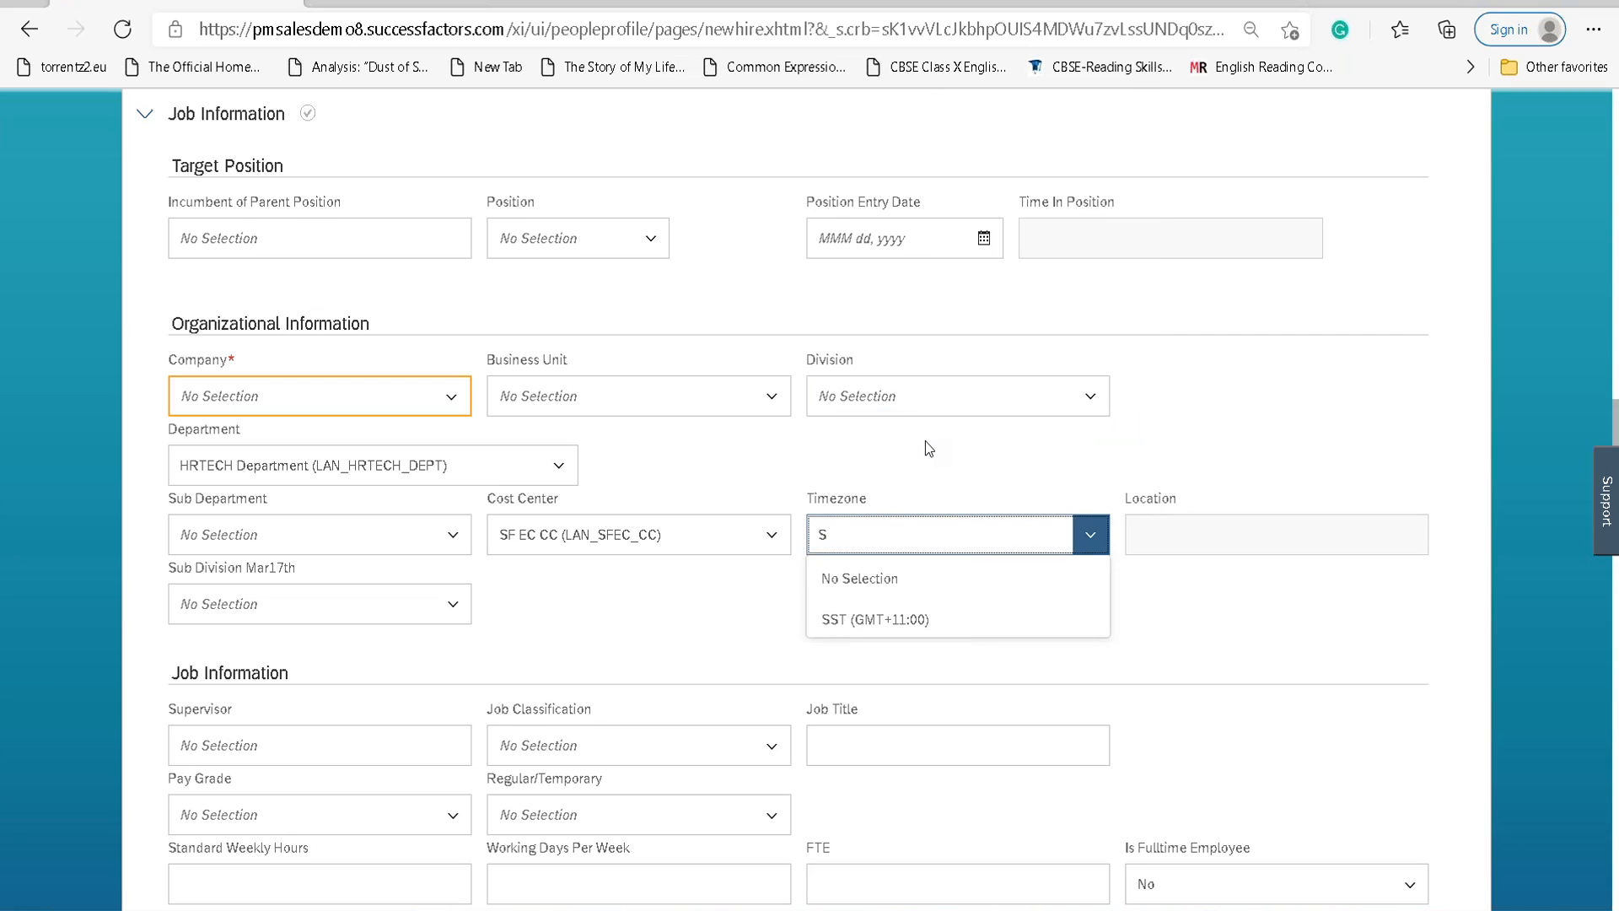
key(BackSpace)
text(GMT)
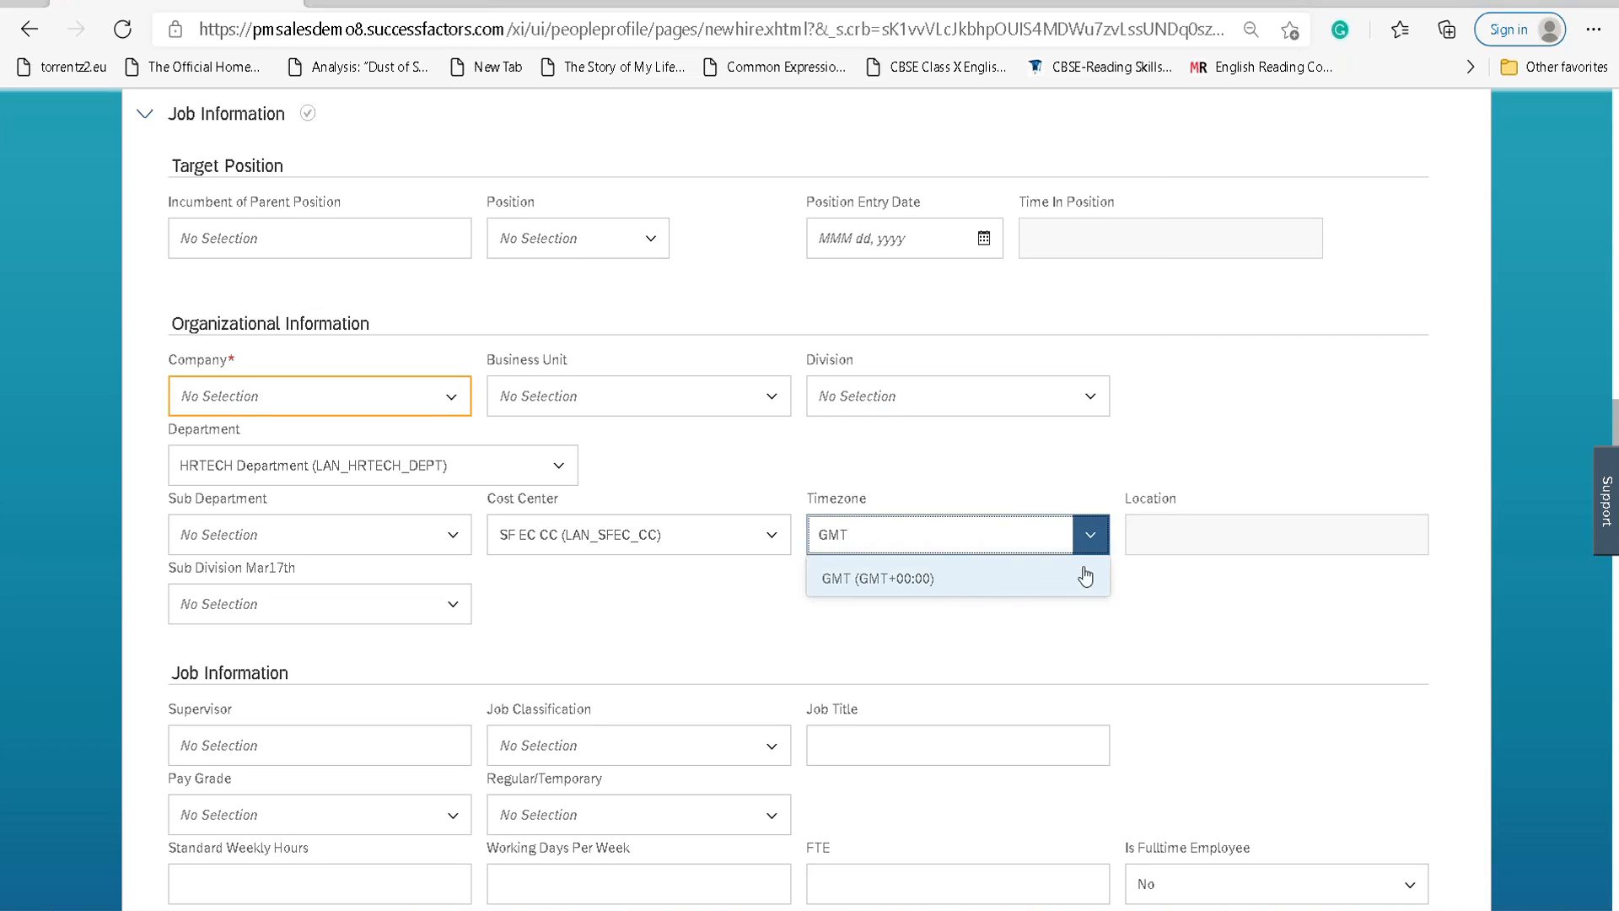
click(1046, 581)
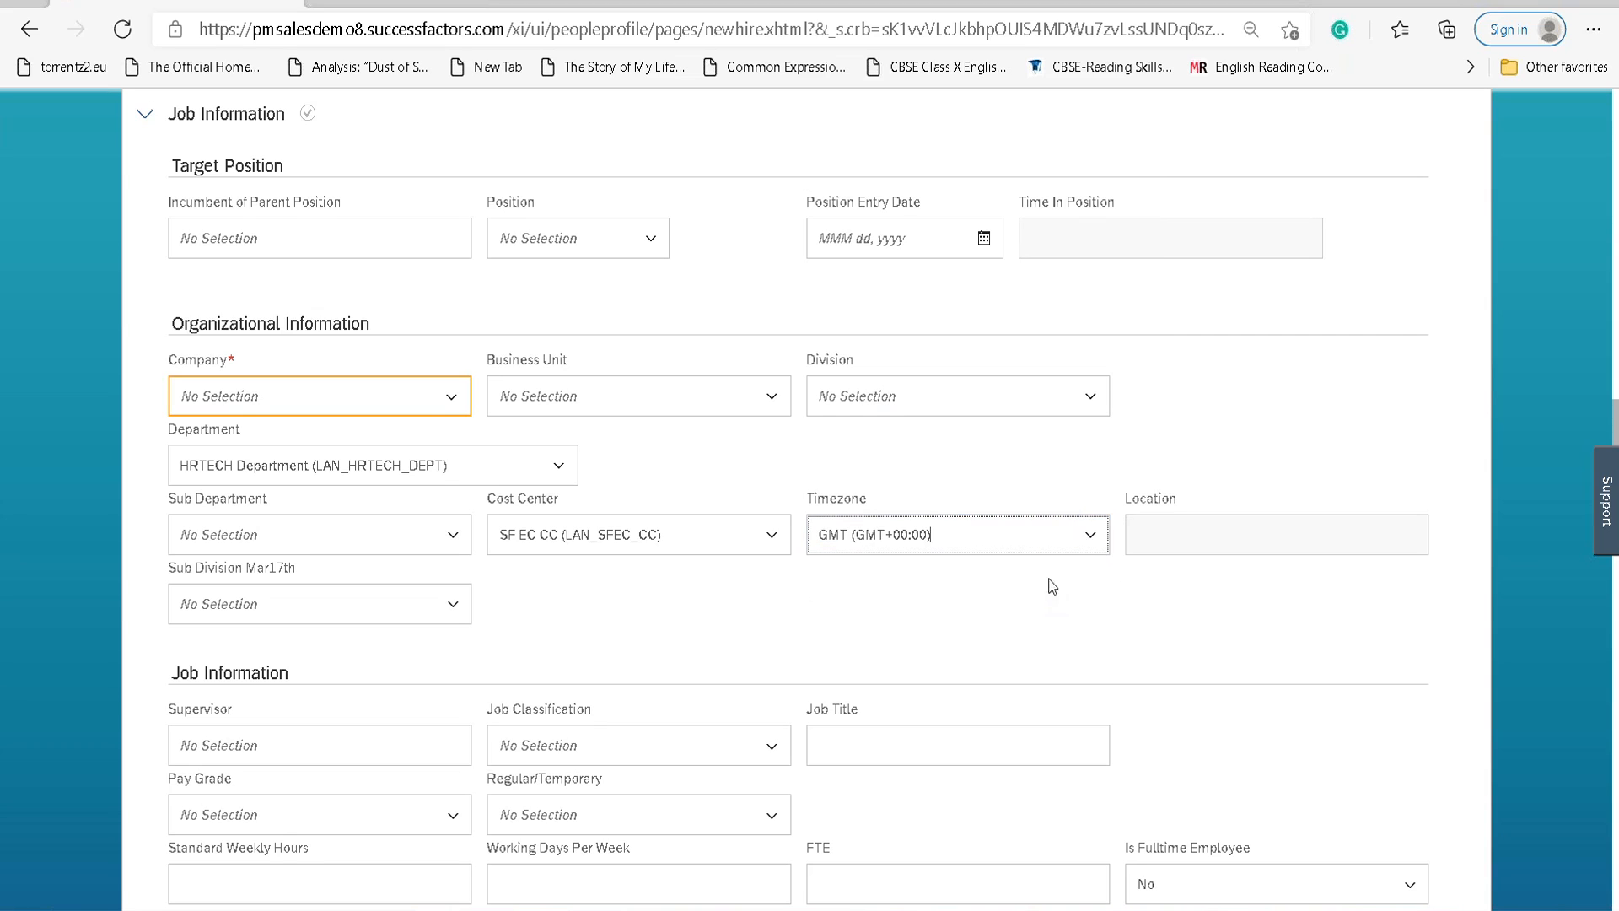
click(1091, 537)
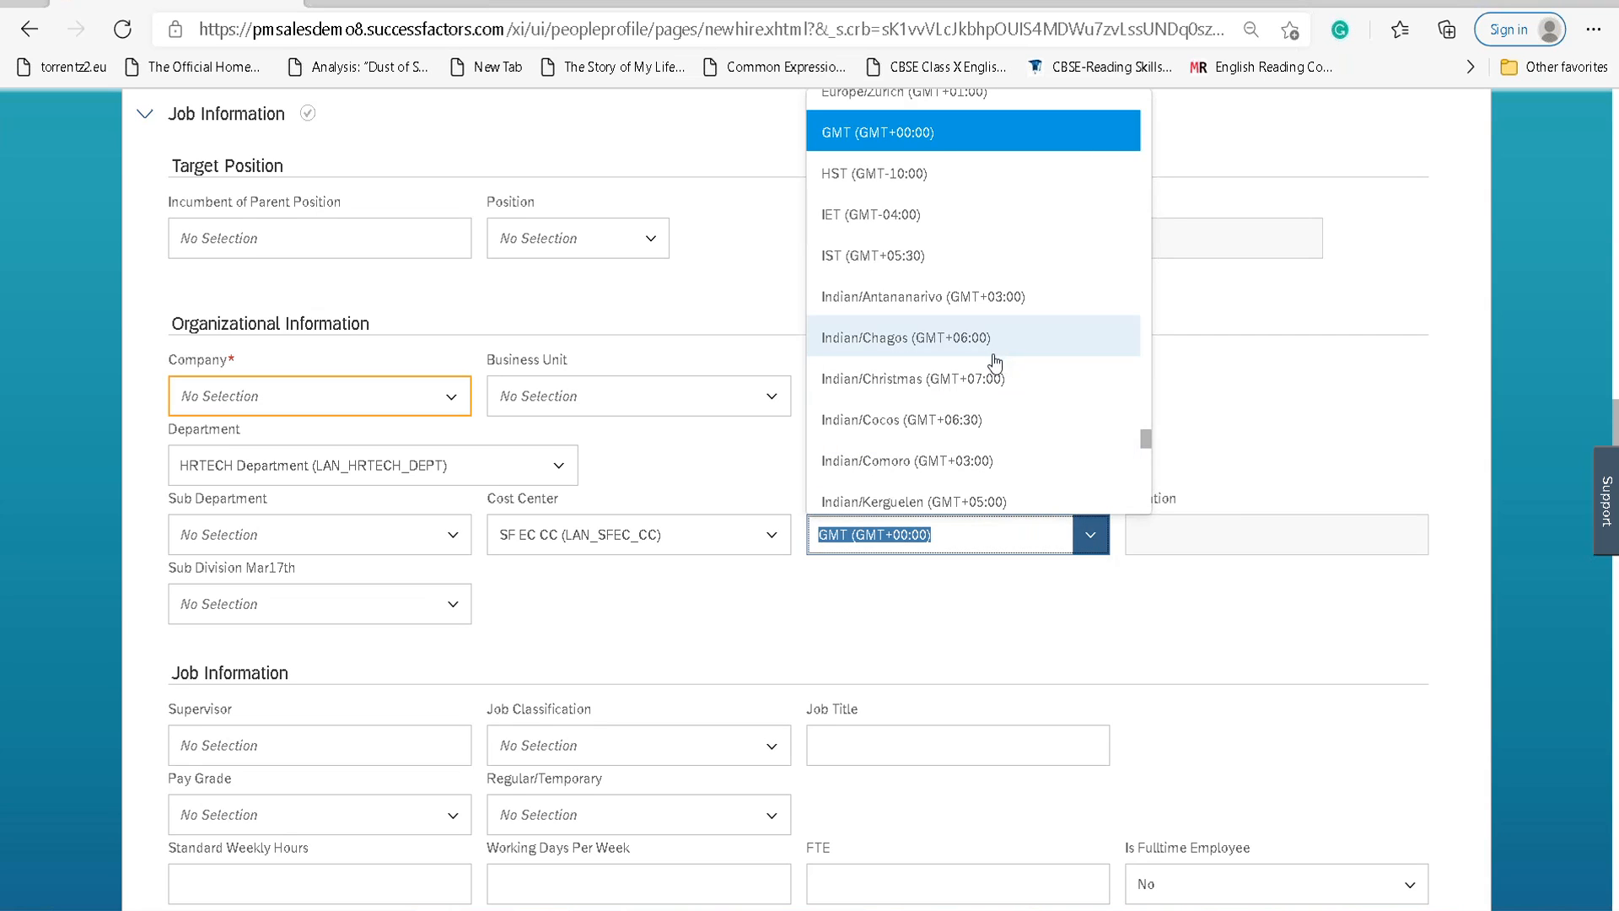
scroll(999, 383, down, 3)
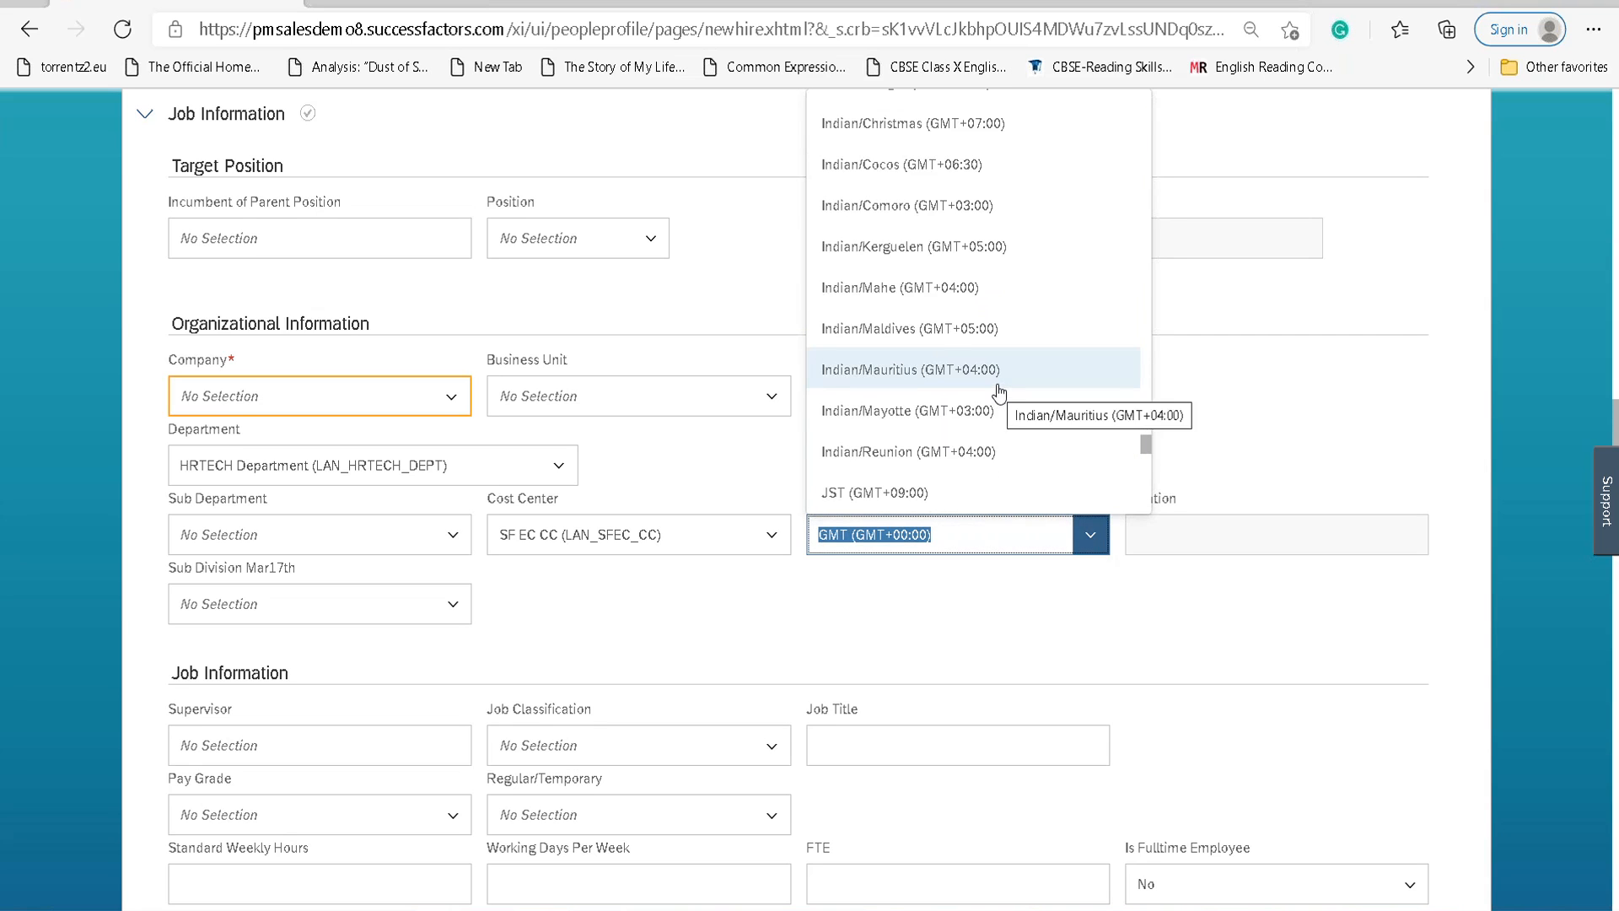
text(gm)
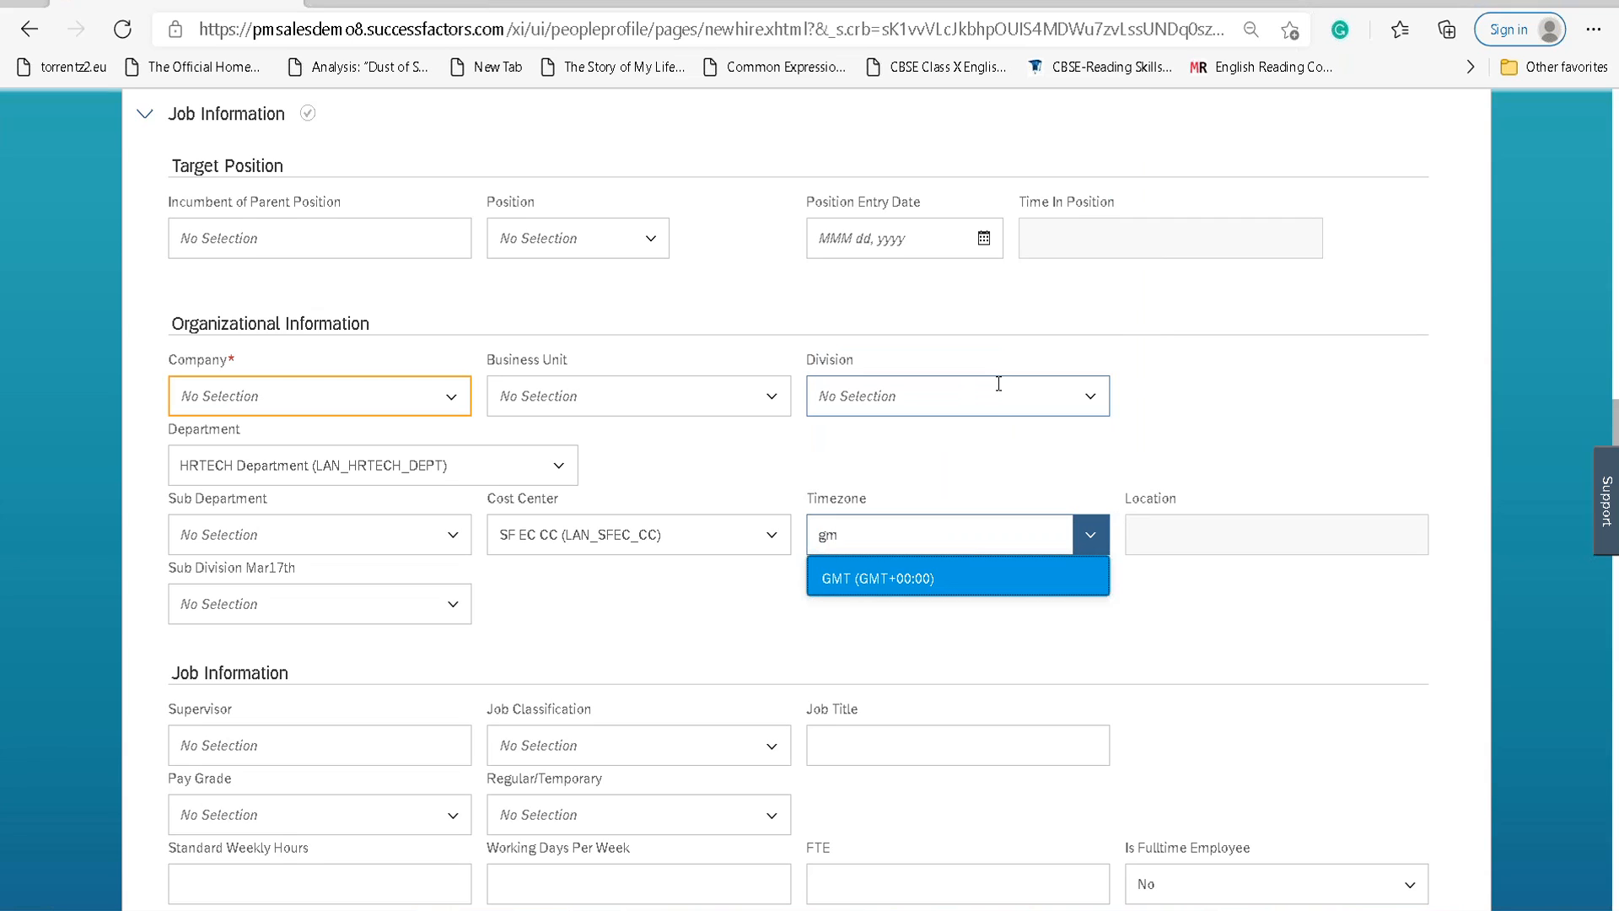
click(929, 579)
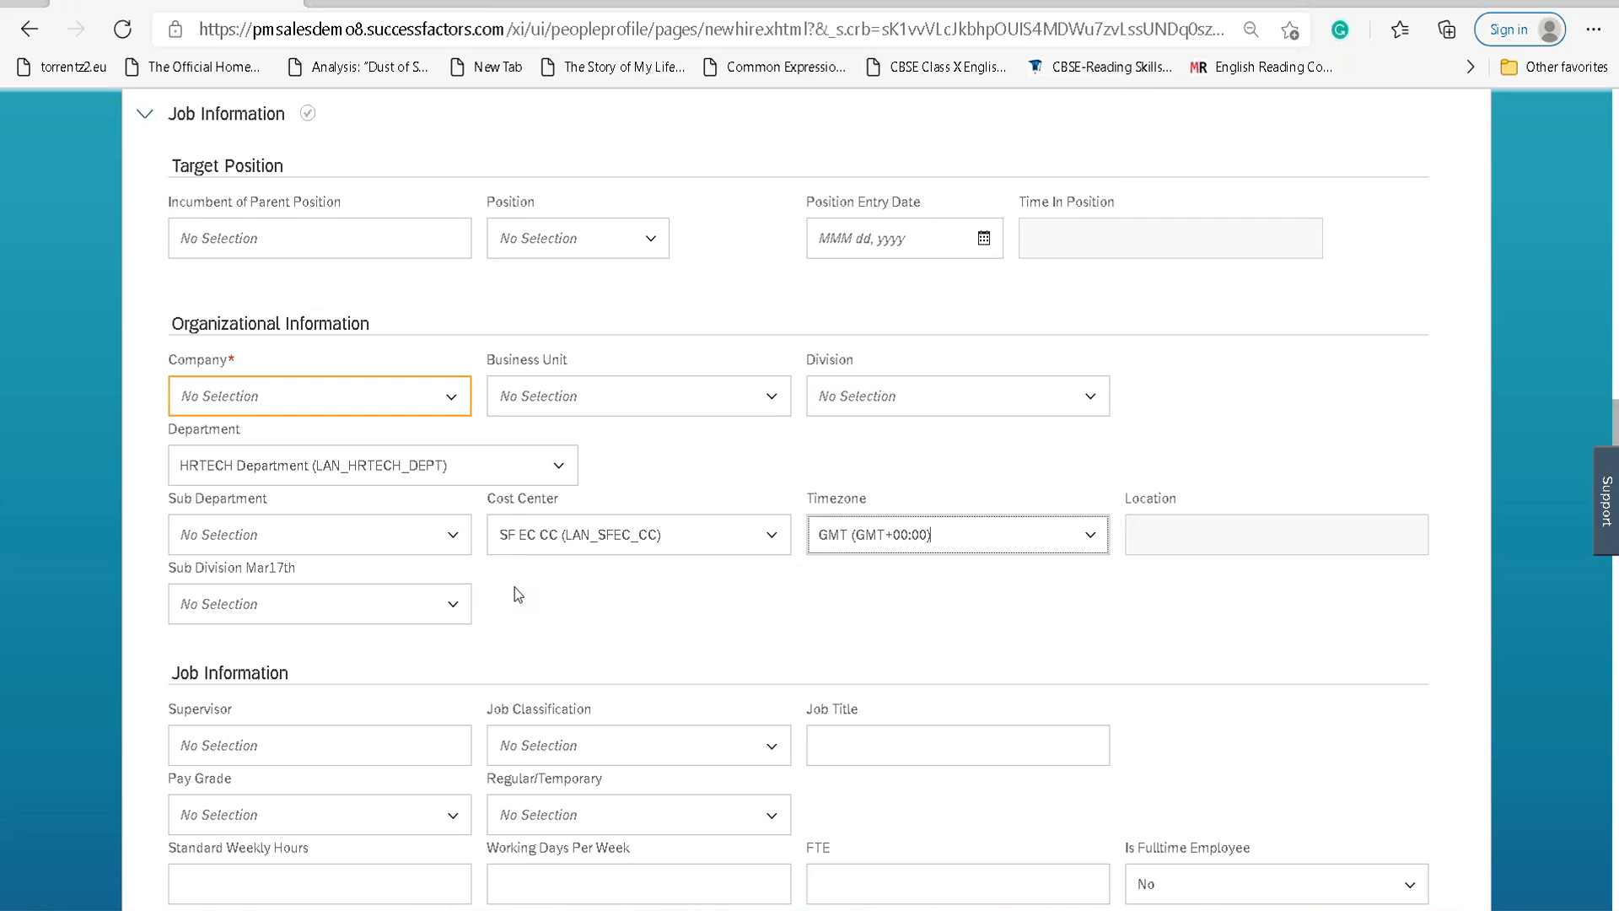
scroll(514, 587, down, 3)
scroll(524, 579, down, 3)
click(451, 248)
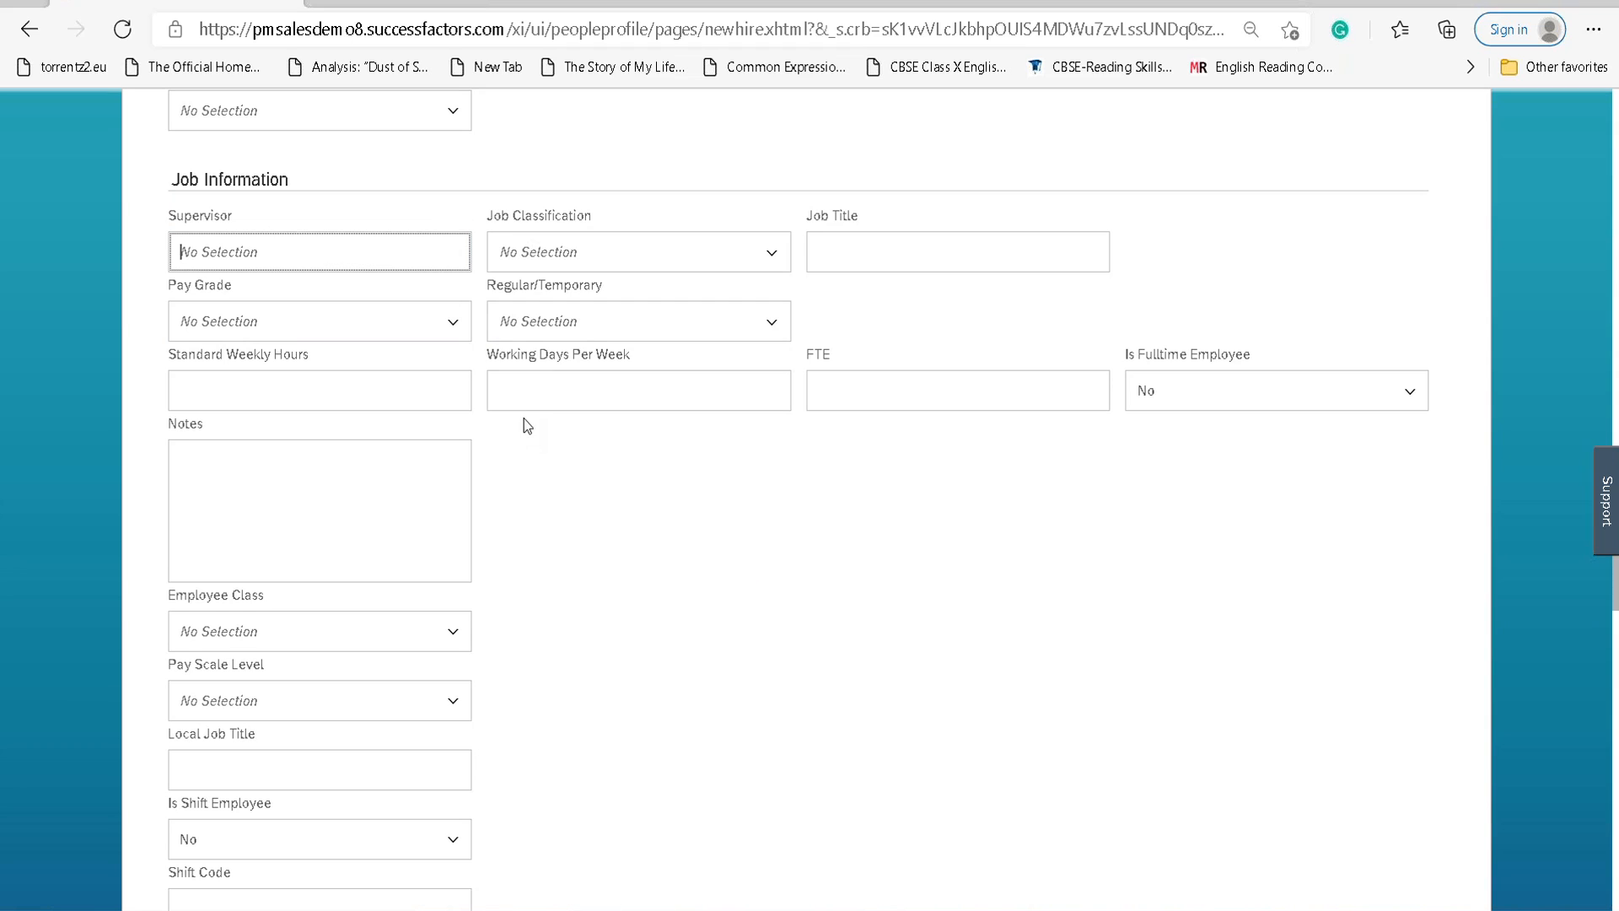
Pick the suggested supervisor and enter Job Title HR Tech Architect.
text(kris)
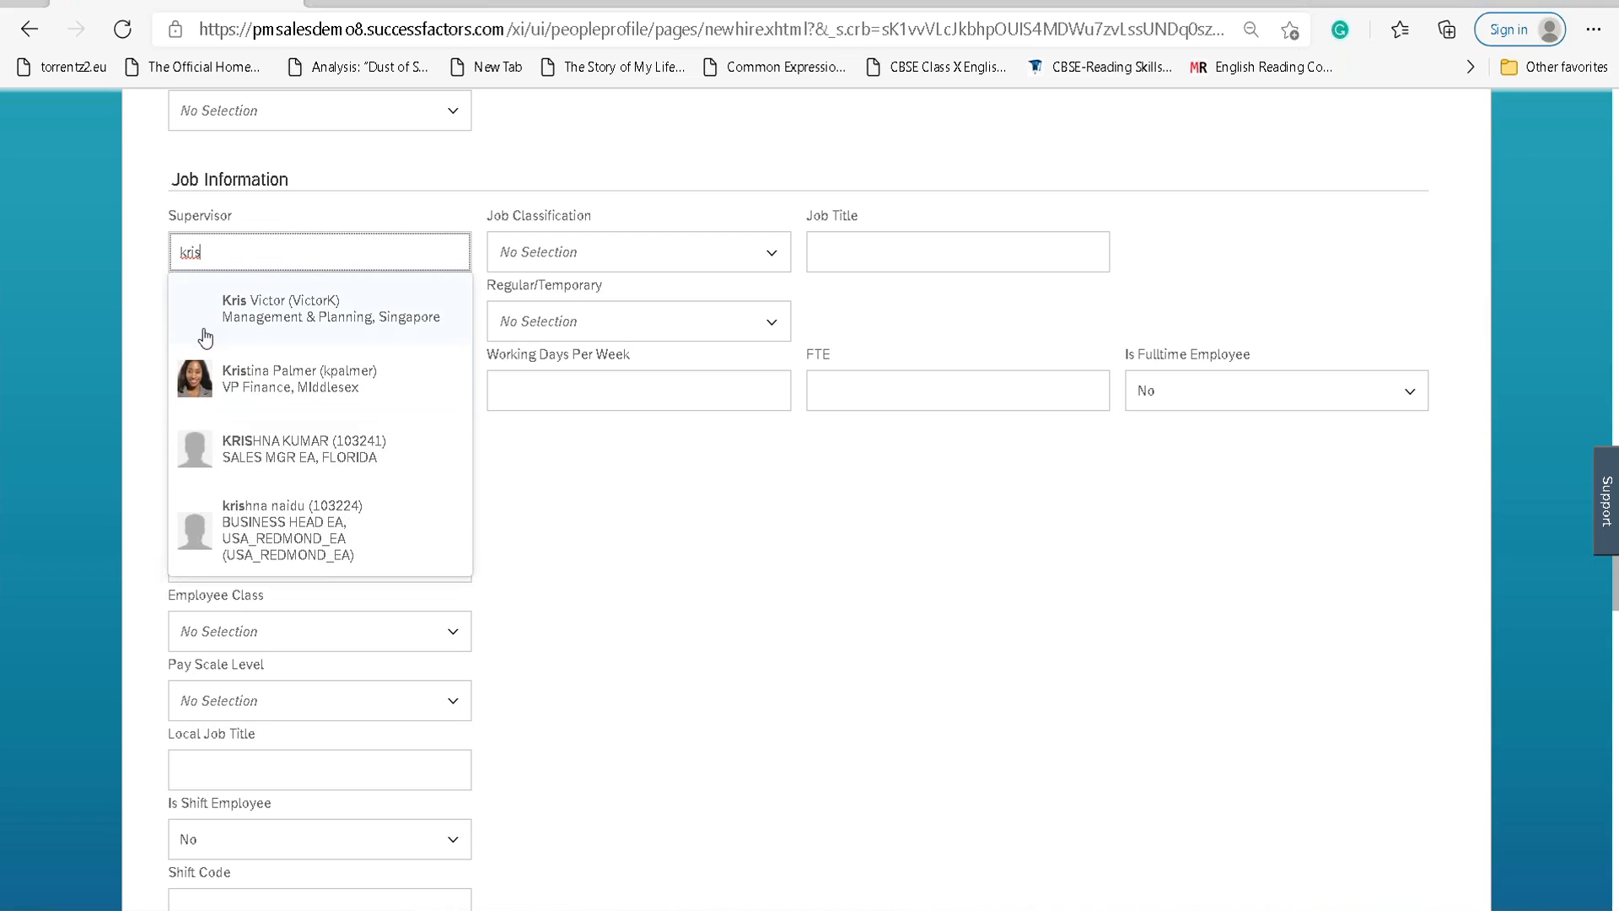
click(261, 320)
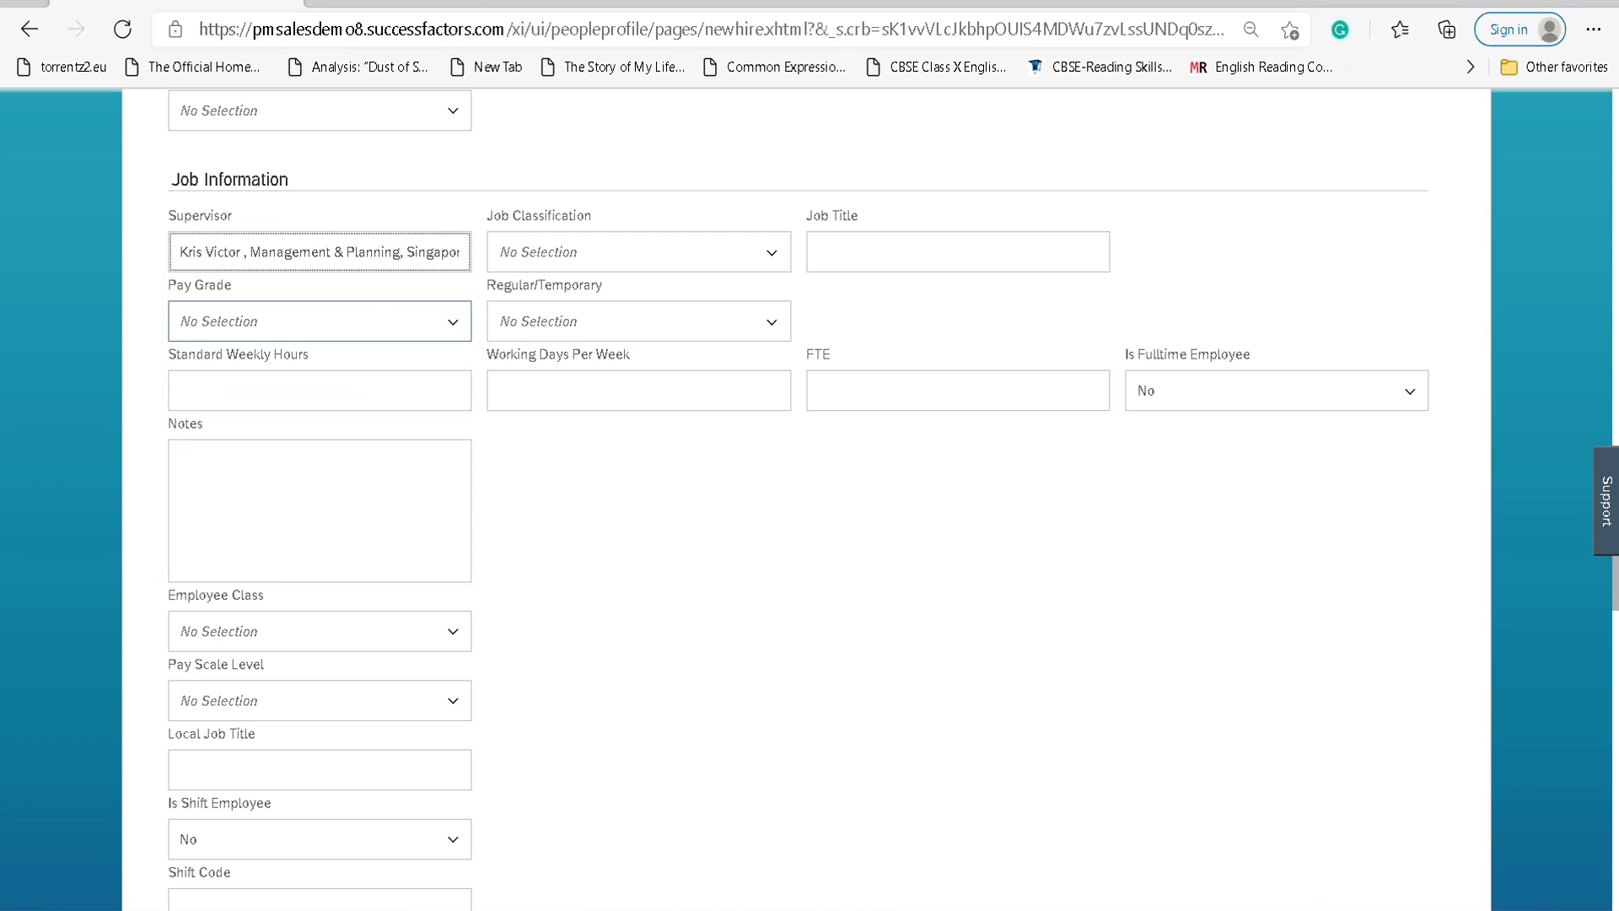
click(771, 262)
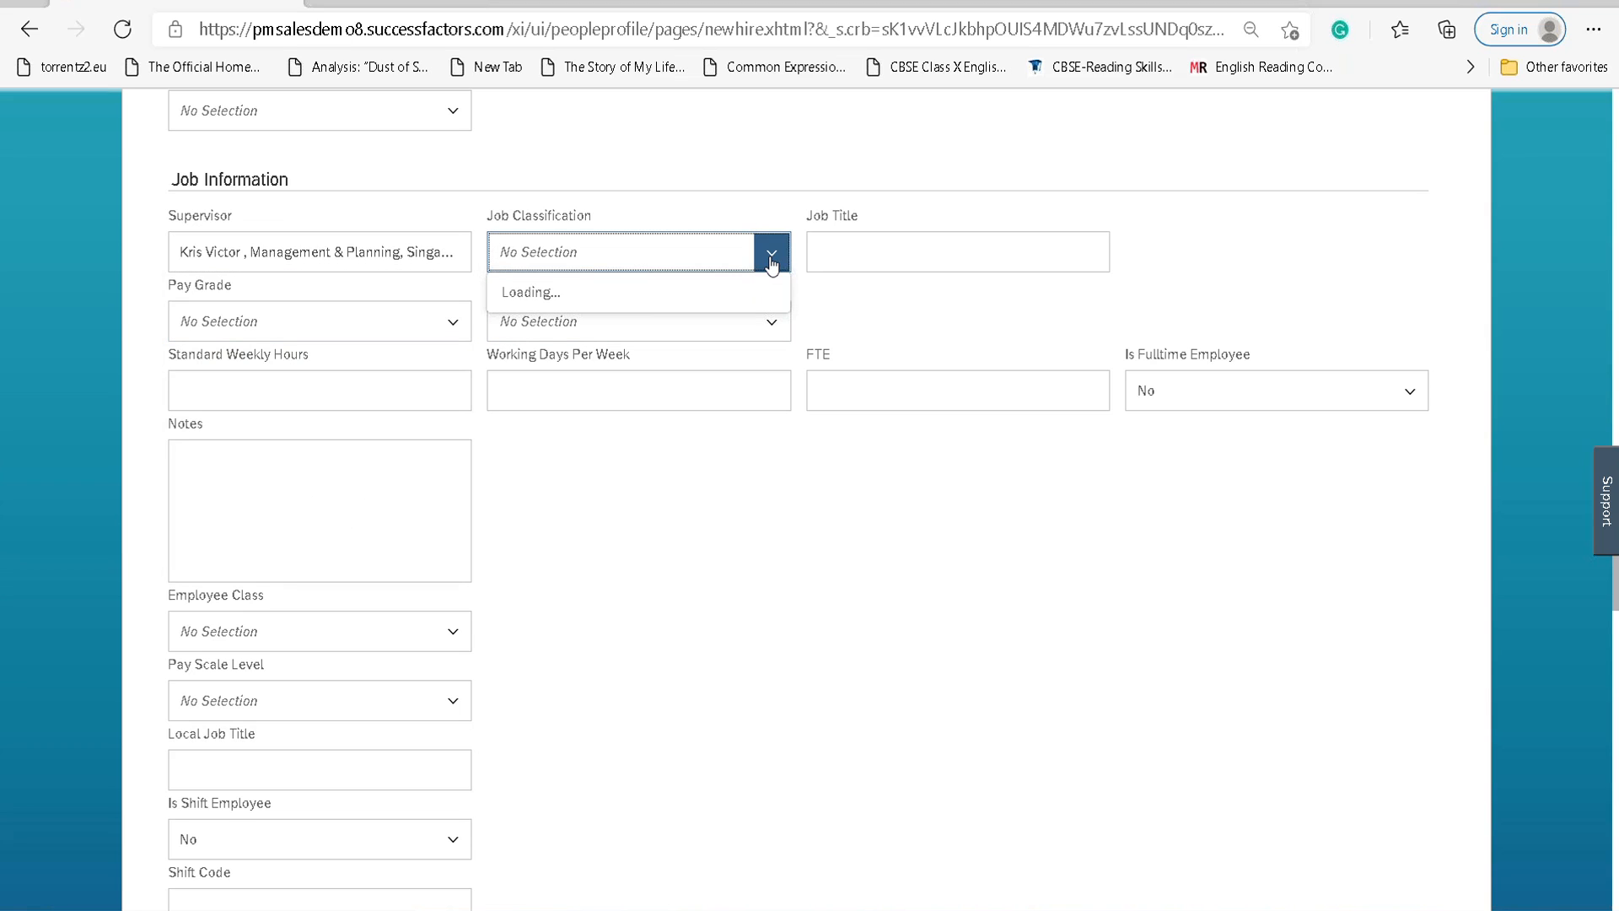
text(HR)
drag(647, 249, 486, 262)
key(BackSpace)
click(840, 250)
text(HR Te)
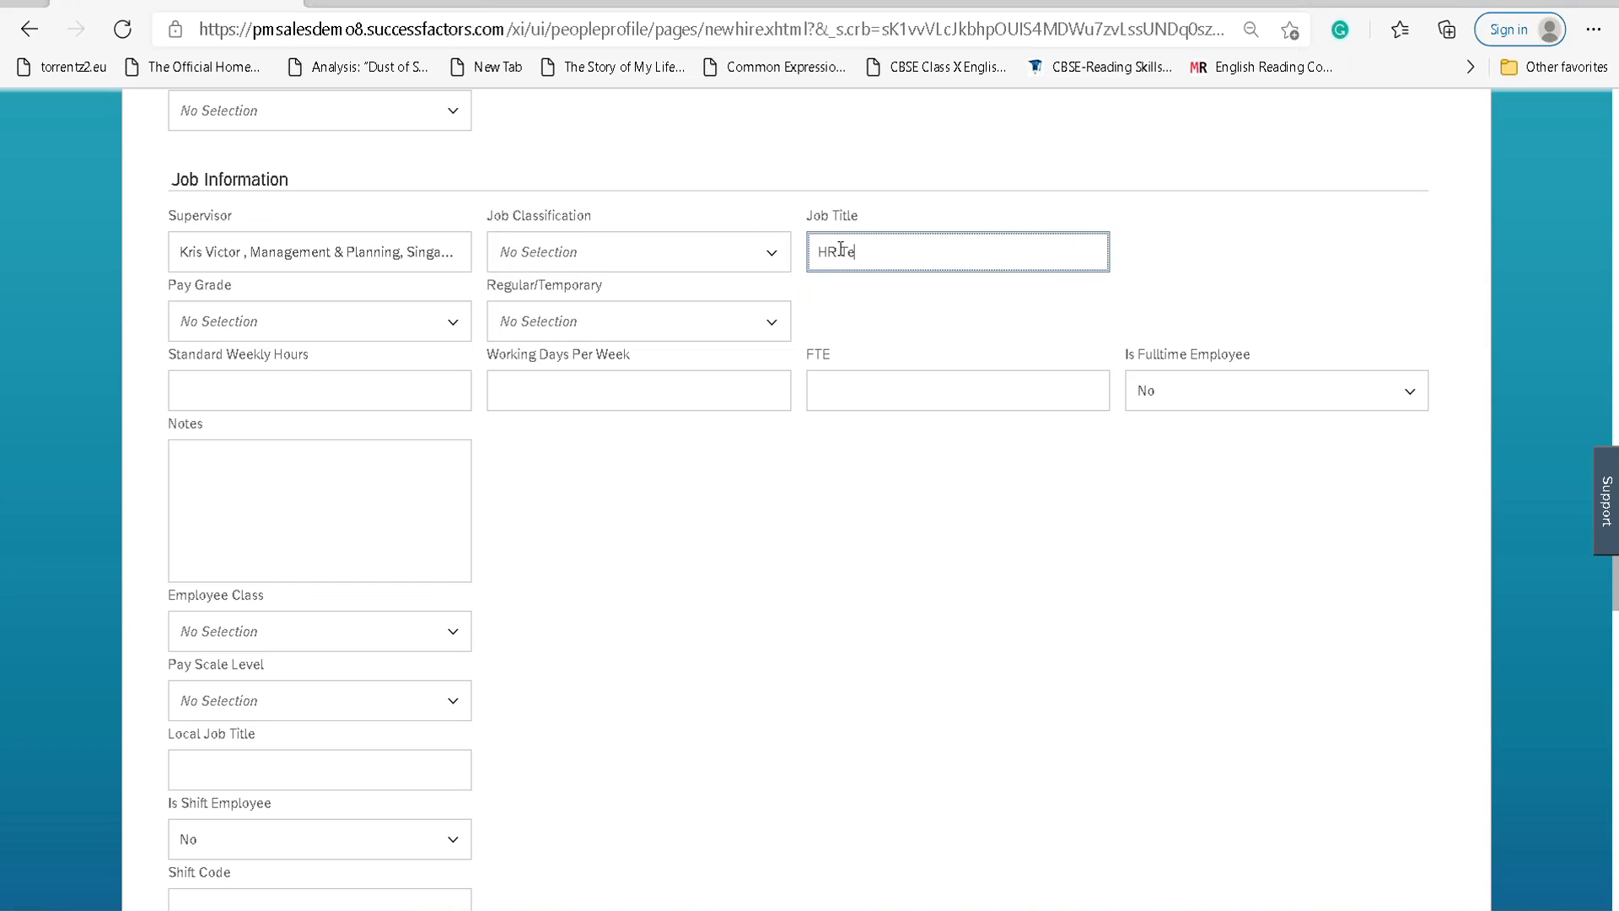
text(ch Architect)
click(680, 253)
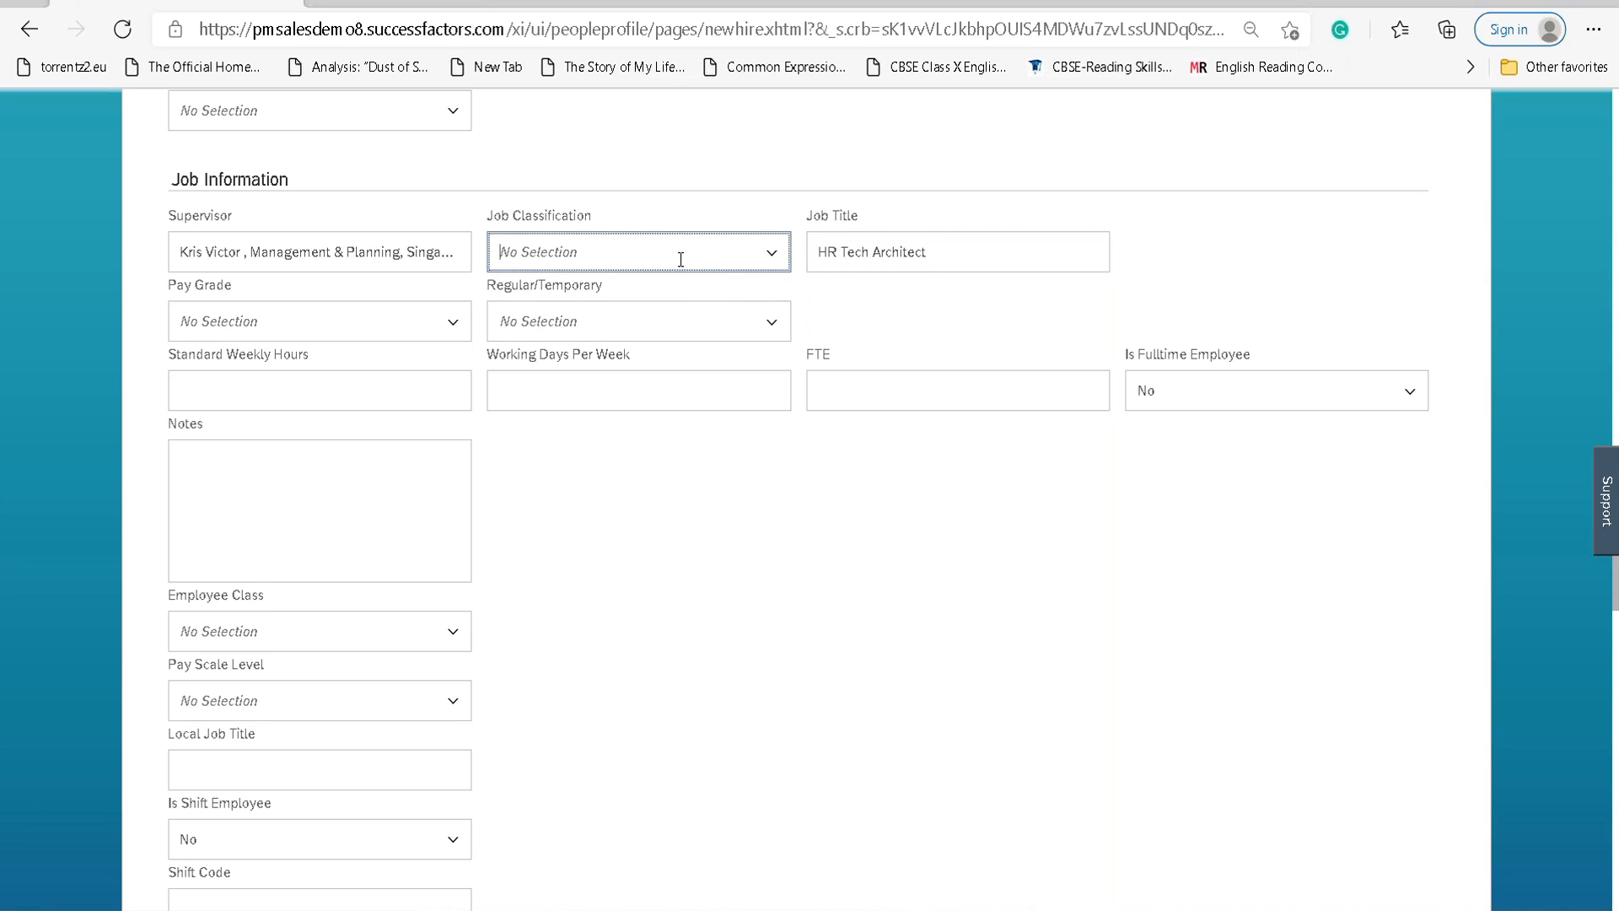
click(764, 257)
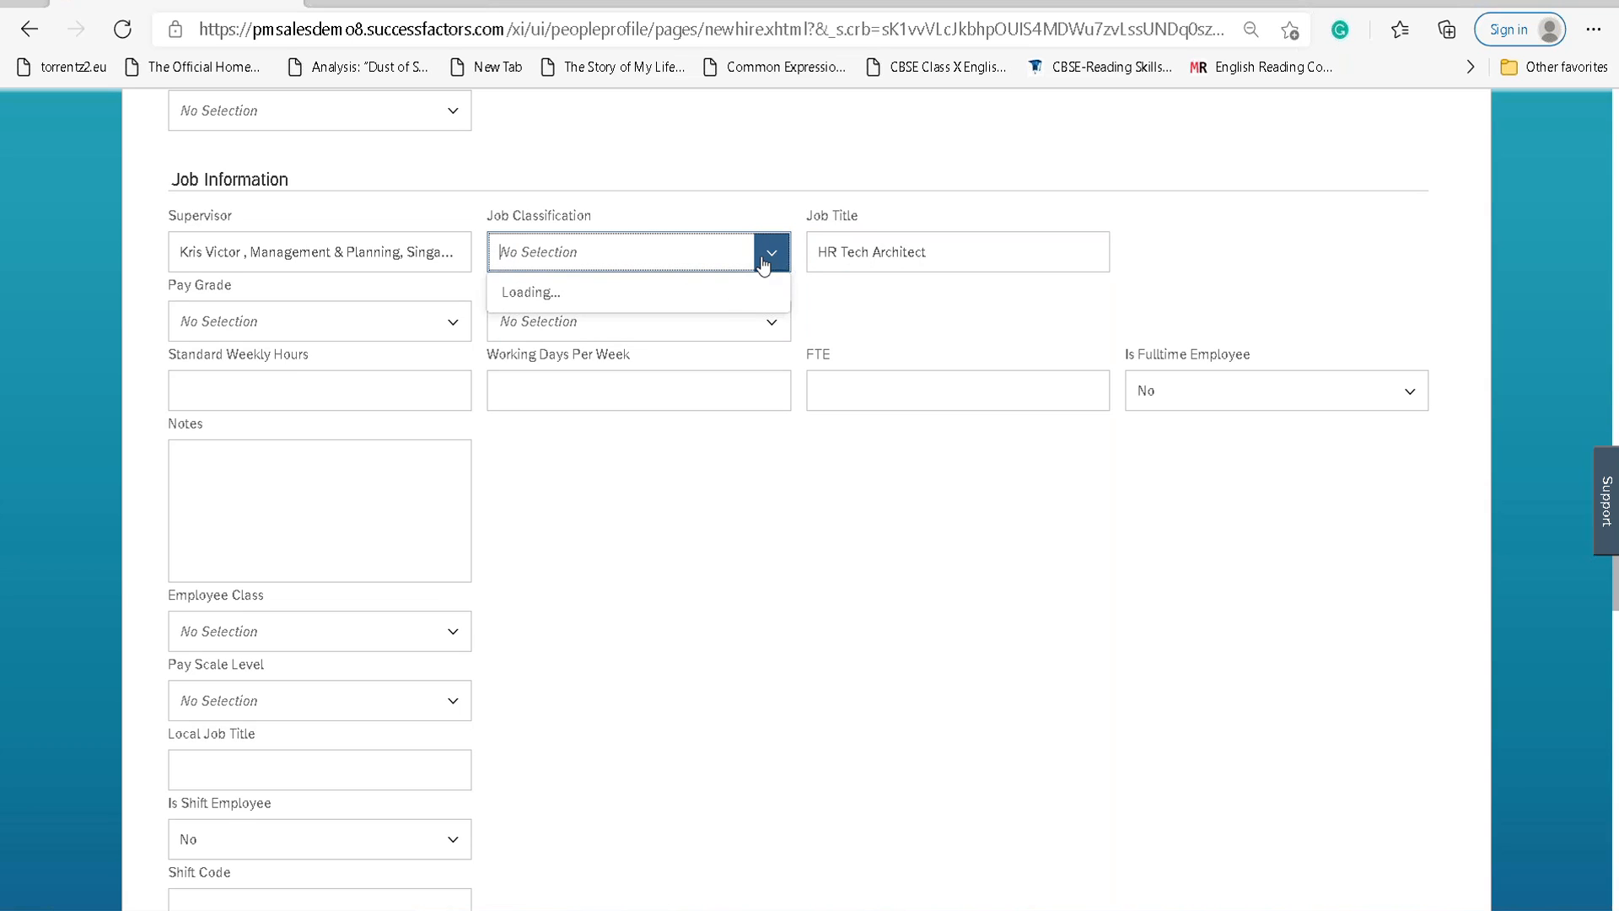
click(626, 526)
Set Pay Grade to Senior PG1 (LAN_SRPG1) and Regular/Temporary to Regular.
click(453, 321)
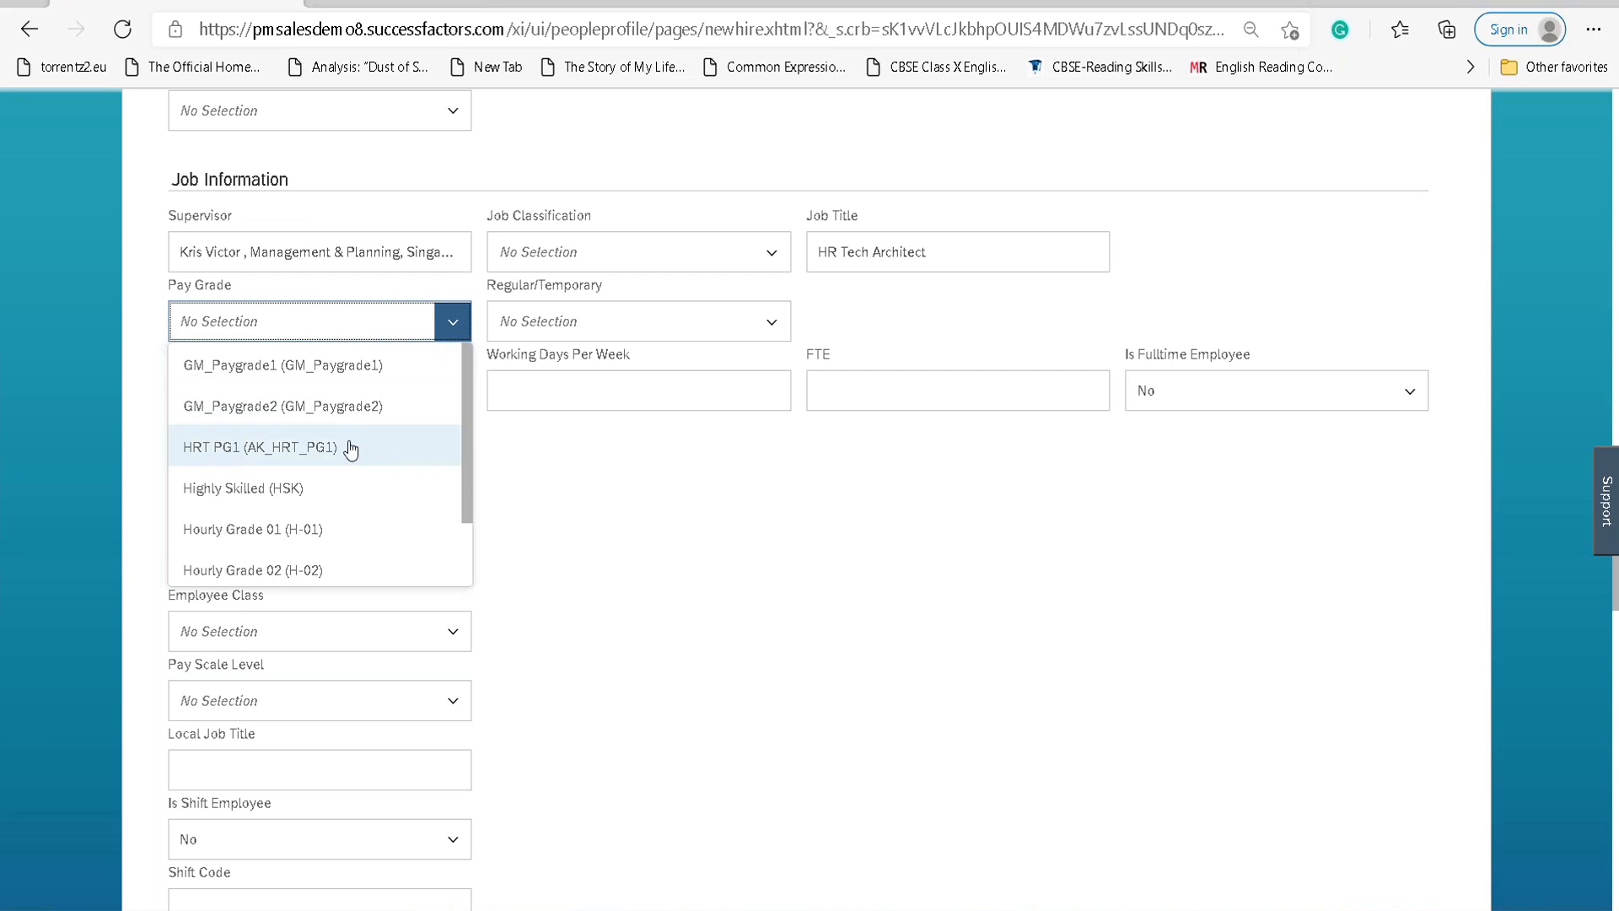
text(LAN)
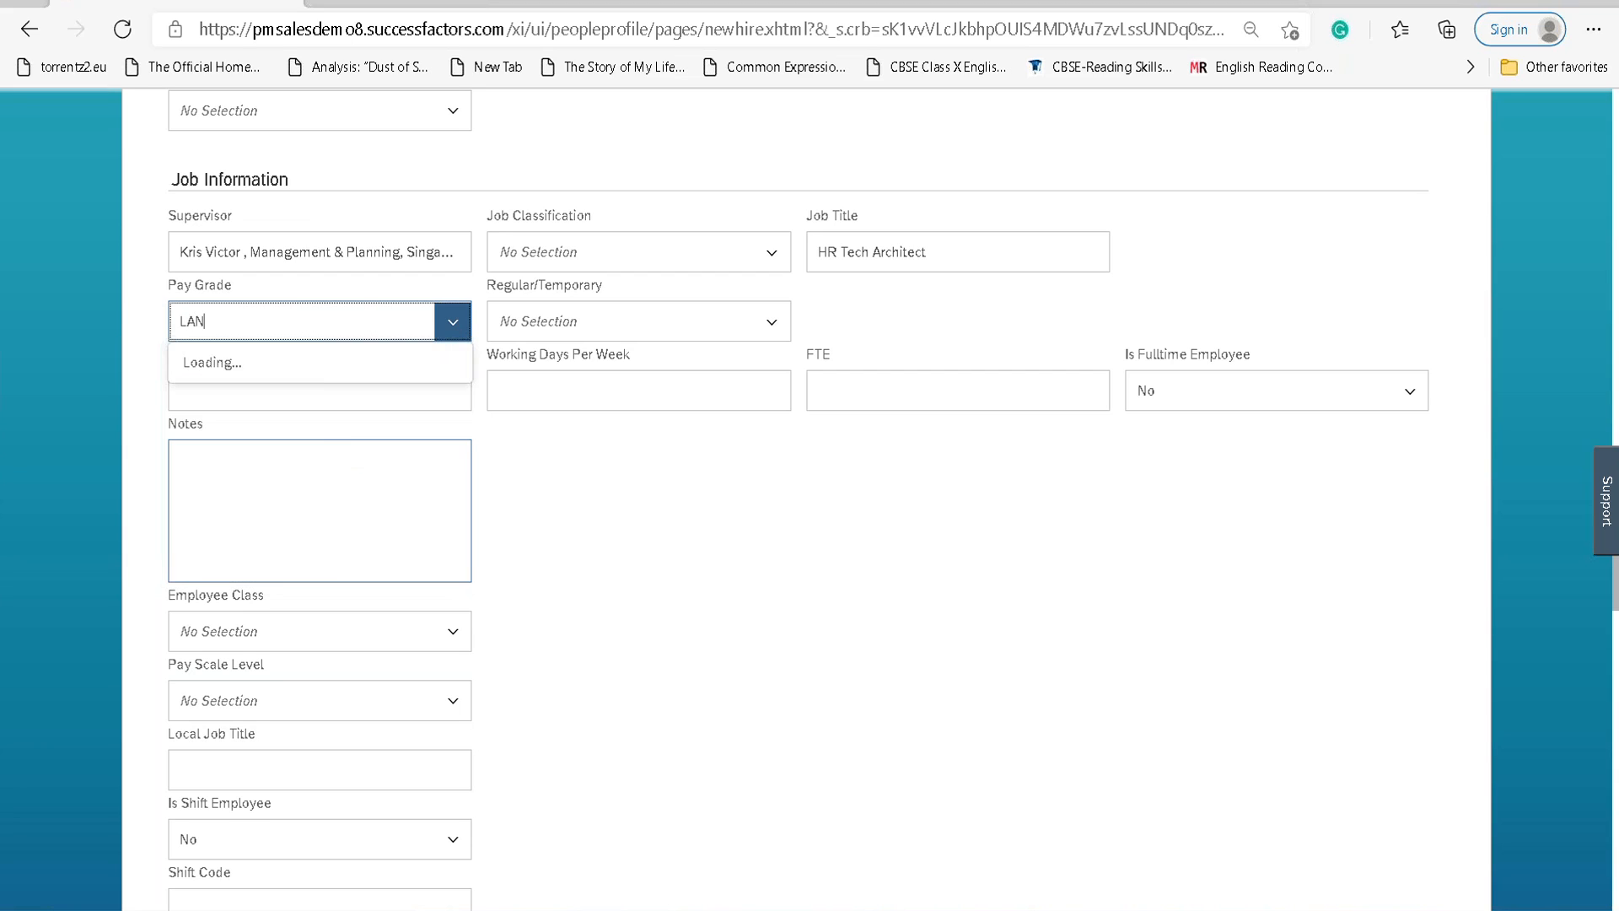
click(318, 357)
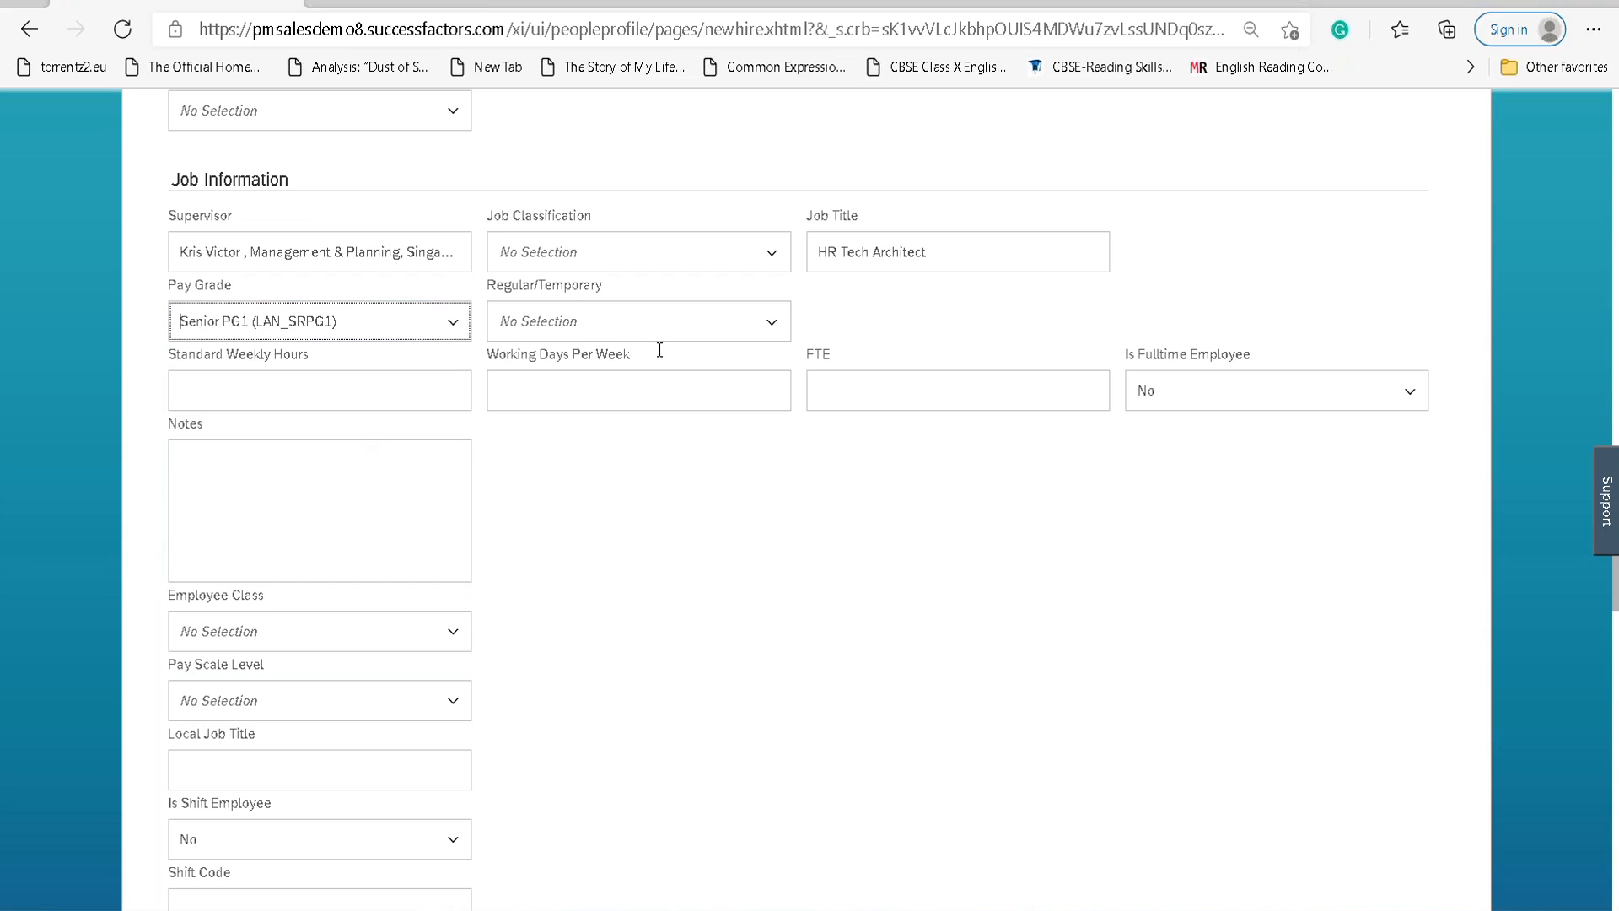
click(767, 325)
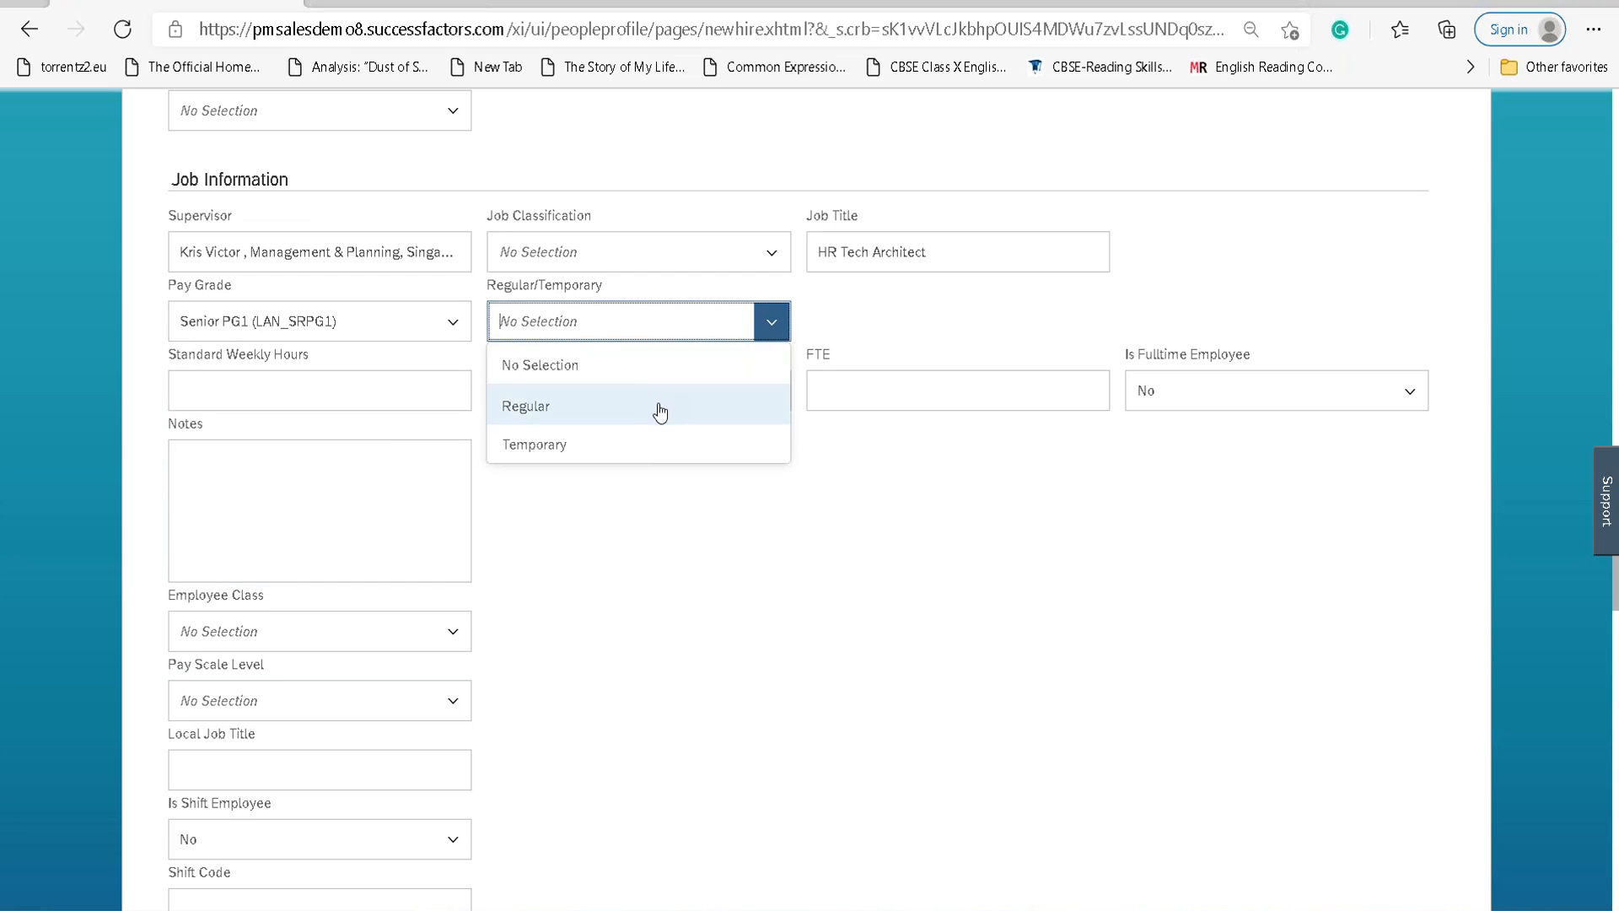
click(659, 405)
Enter 45 standard weekly hours, 5 working days, FTE 1, and mark the employee full-time.
click(380, 394)
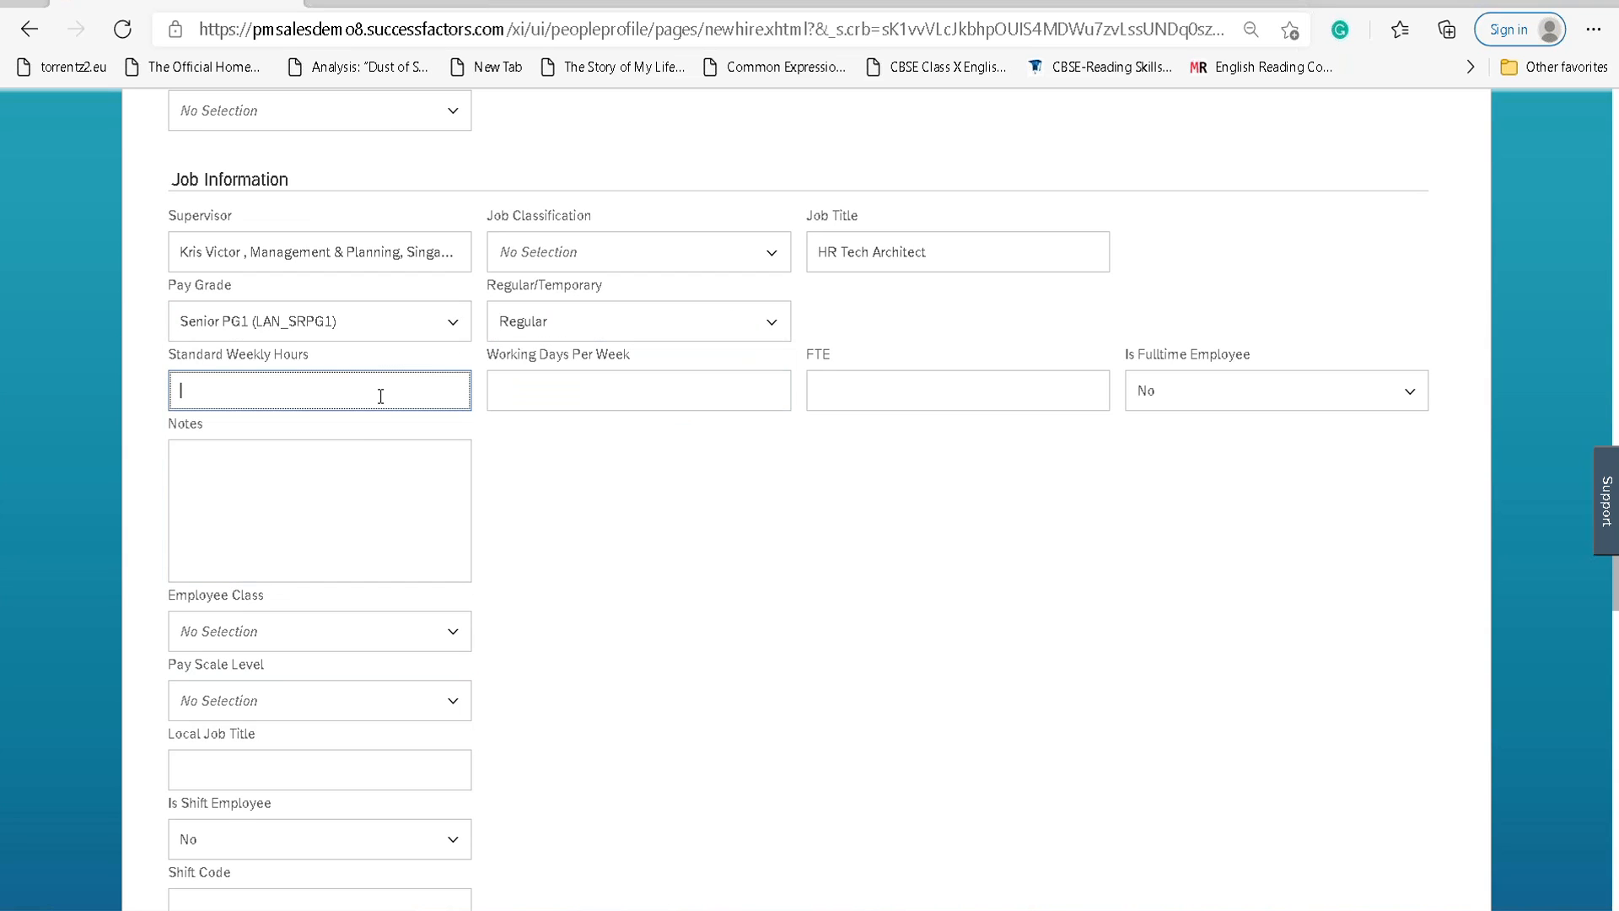
text(45)
click(569, 407)
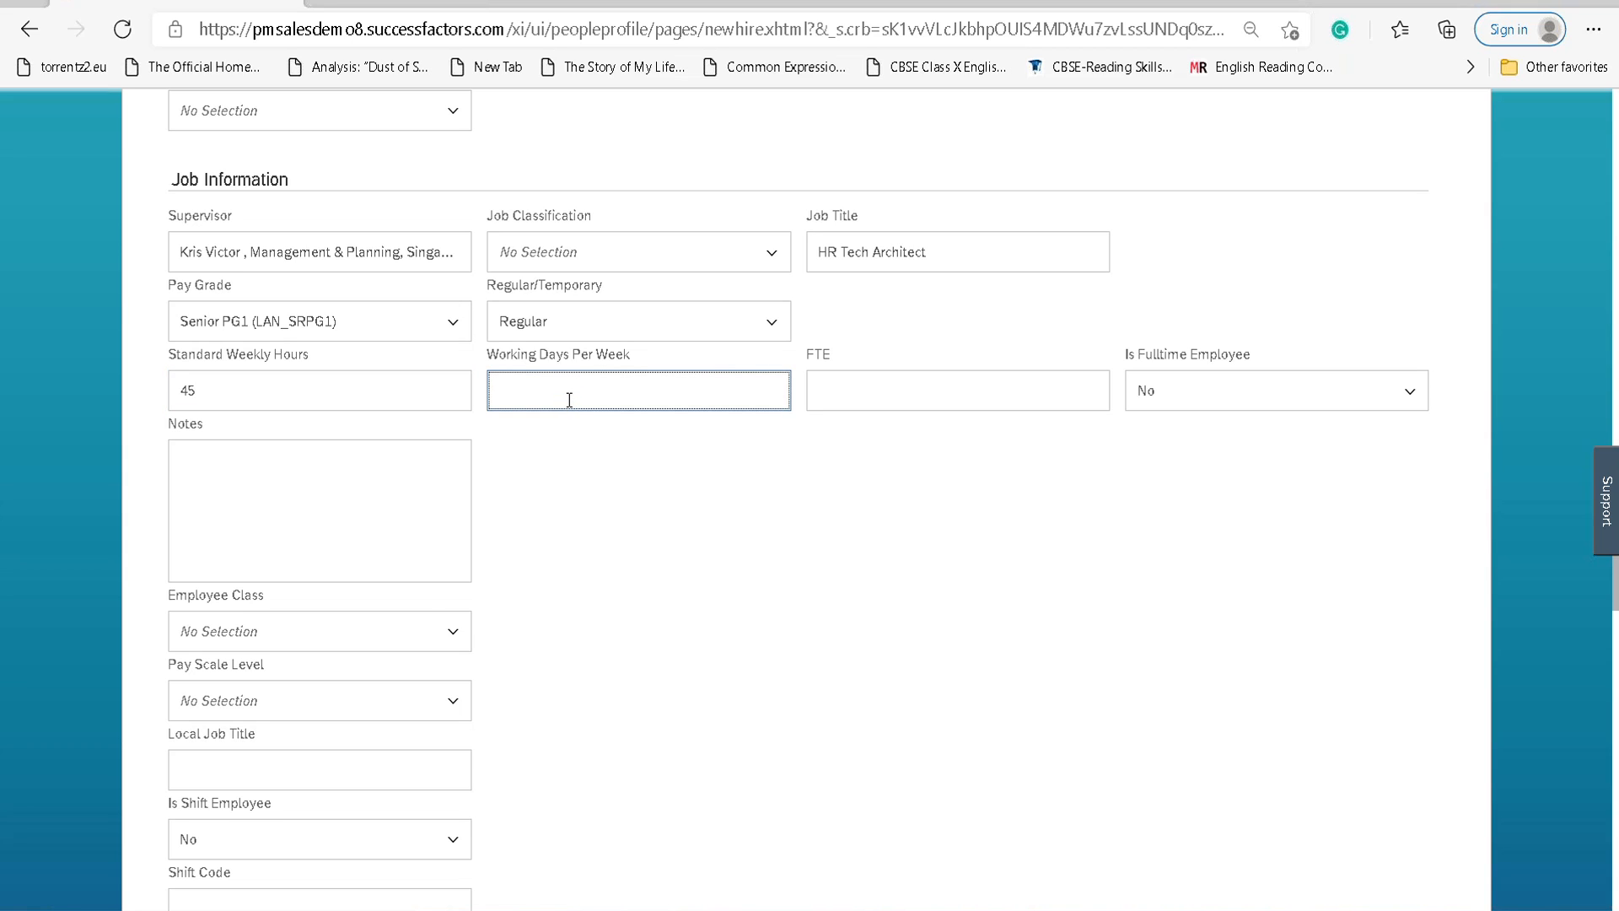
text(5)
click(828, 387)
text(1)
click(1408, 391)
click(1256, 470)
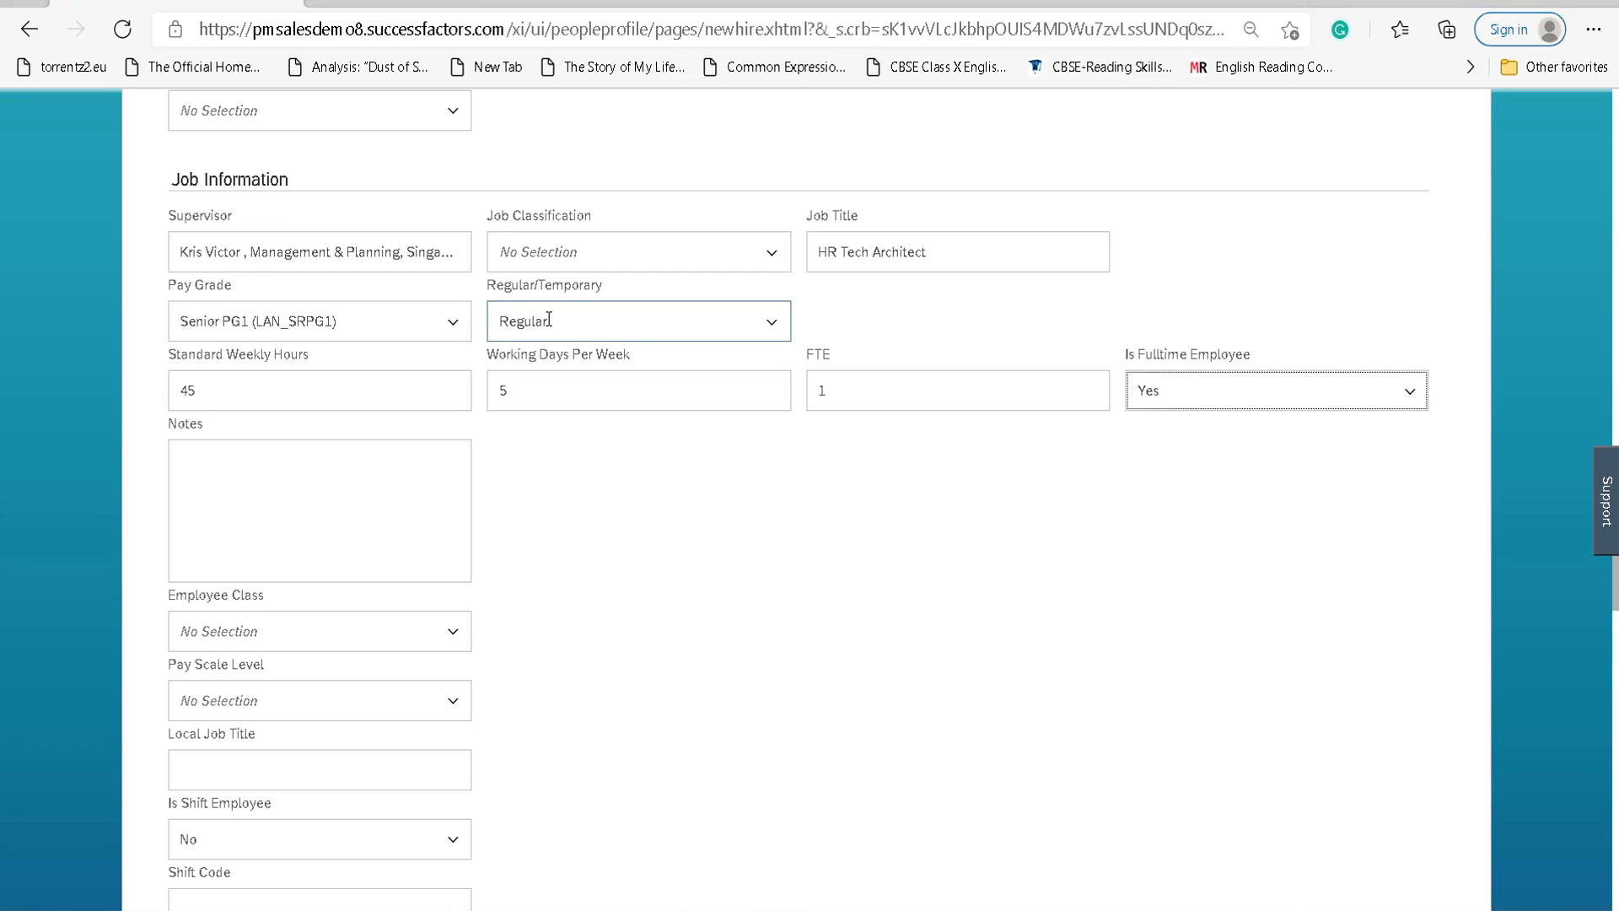
click(760, 258)
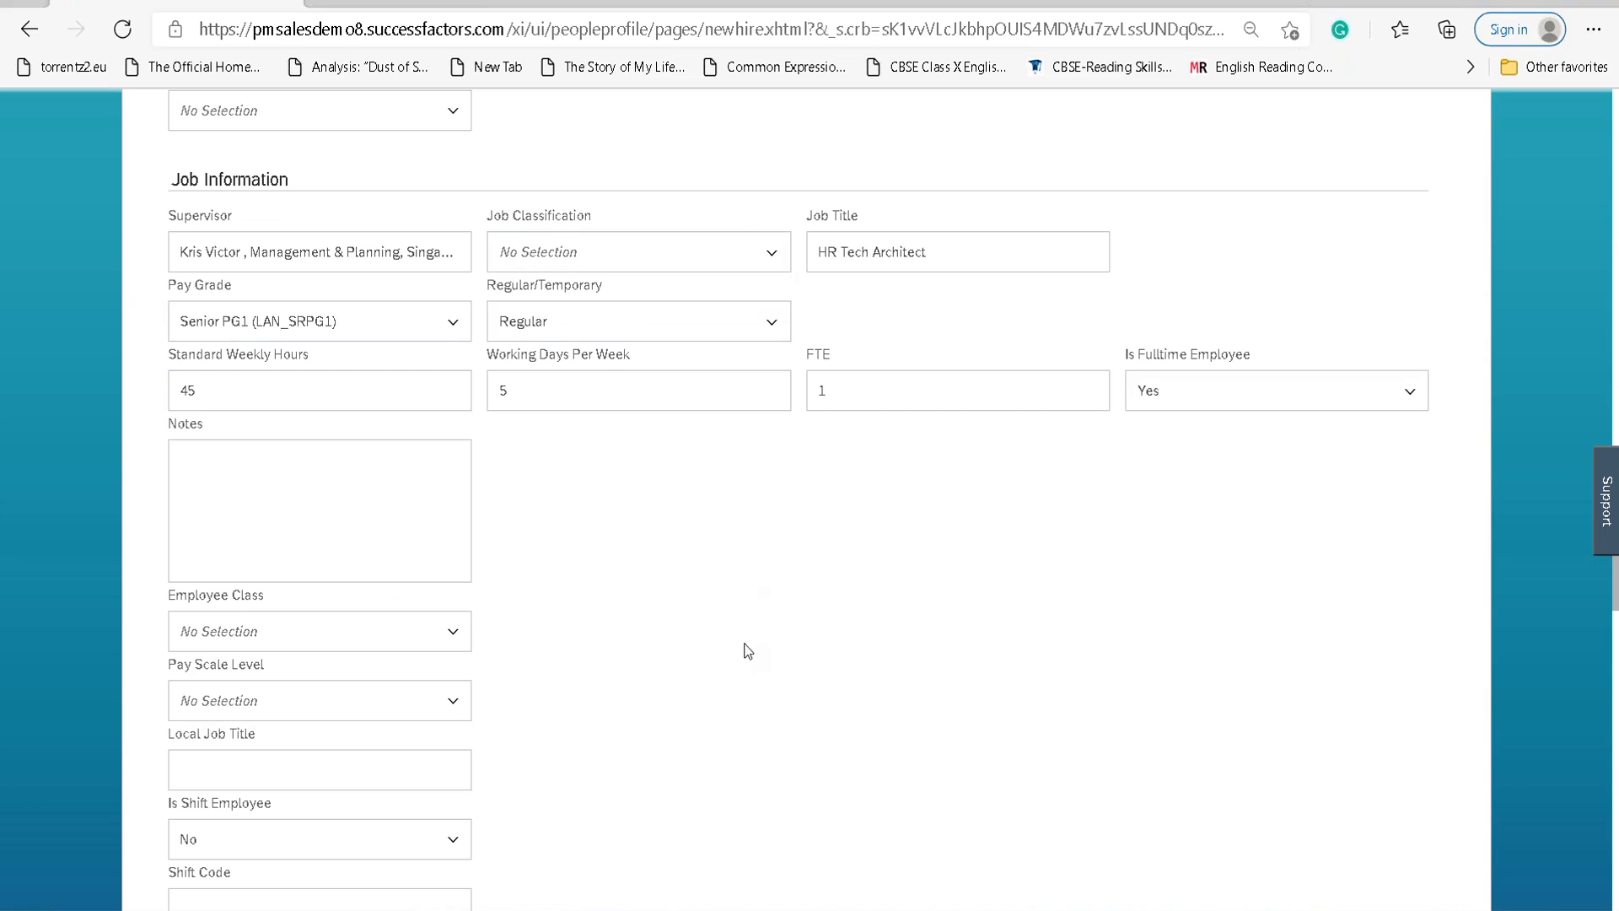
scroll(584, 531, down, 4)
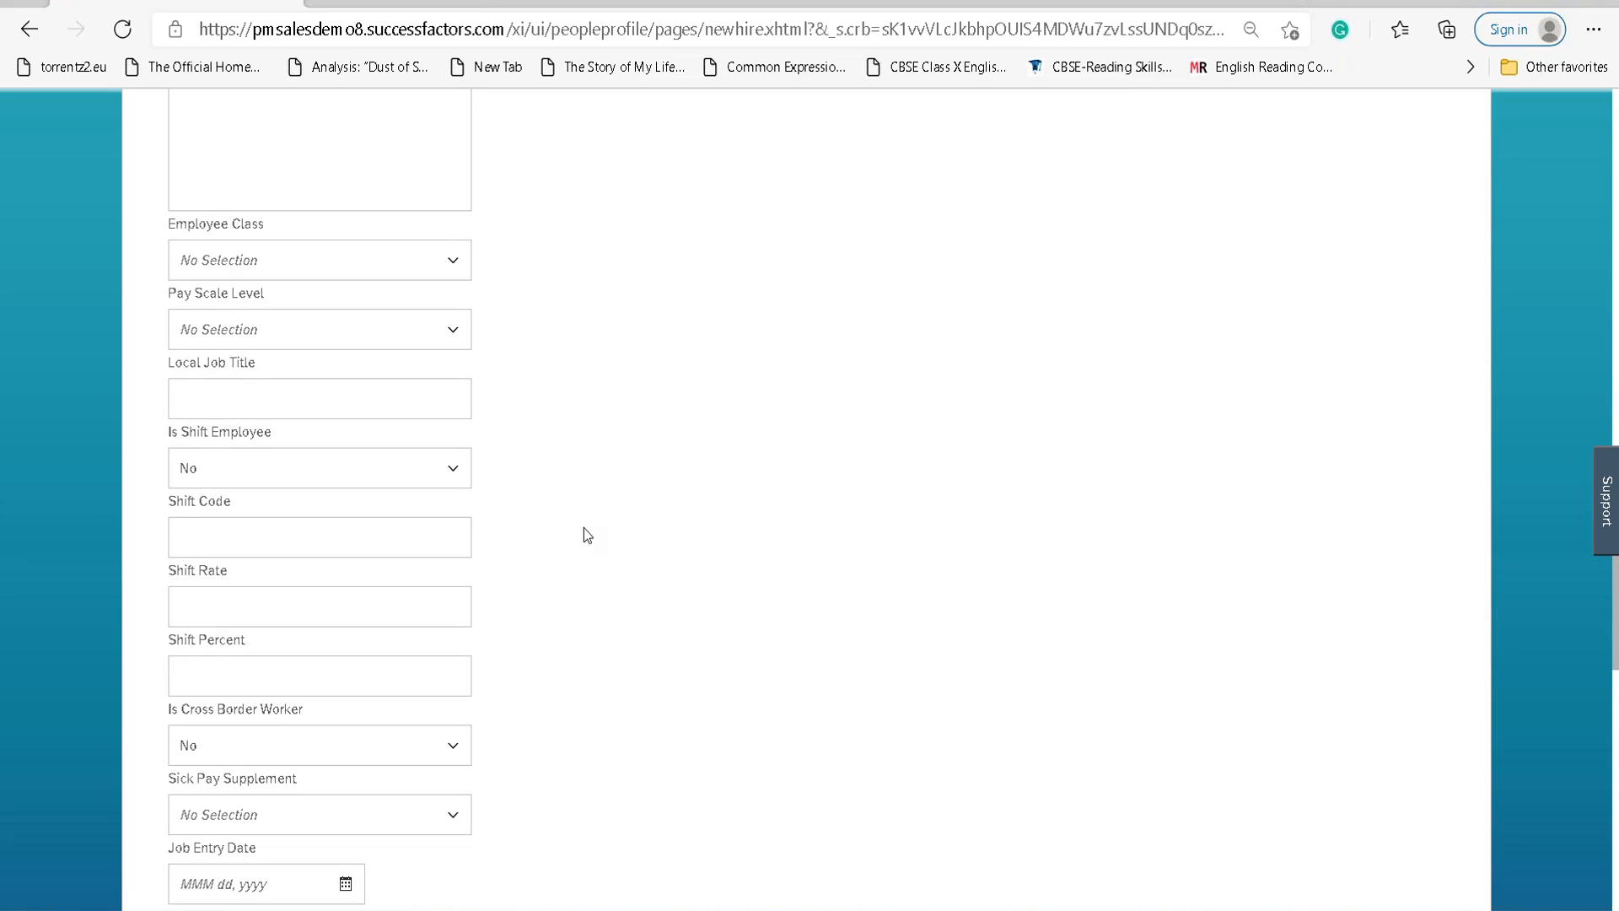
Set Employee Class to Active, attempt to continue, and close the 'Company is required' error.
click(453, 261)
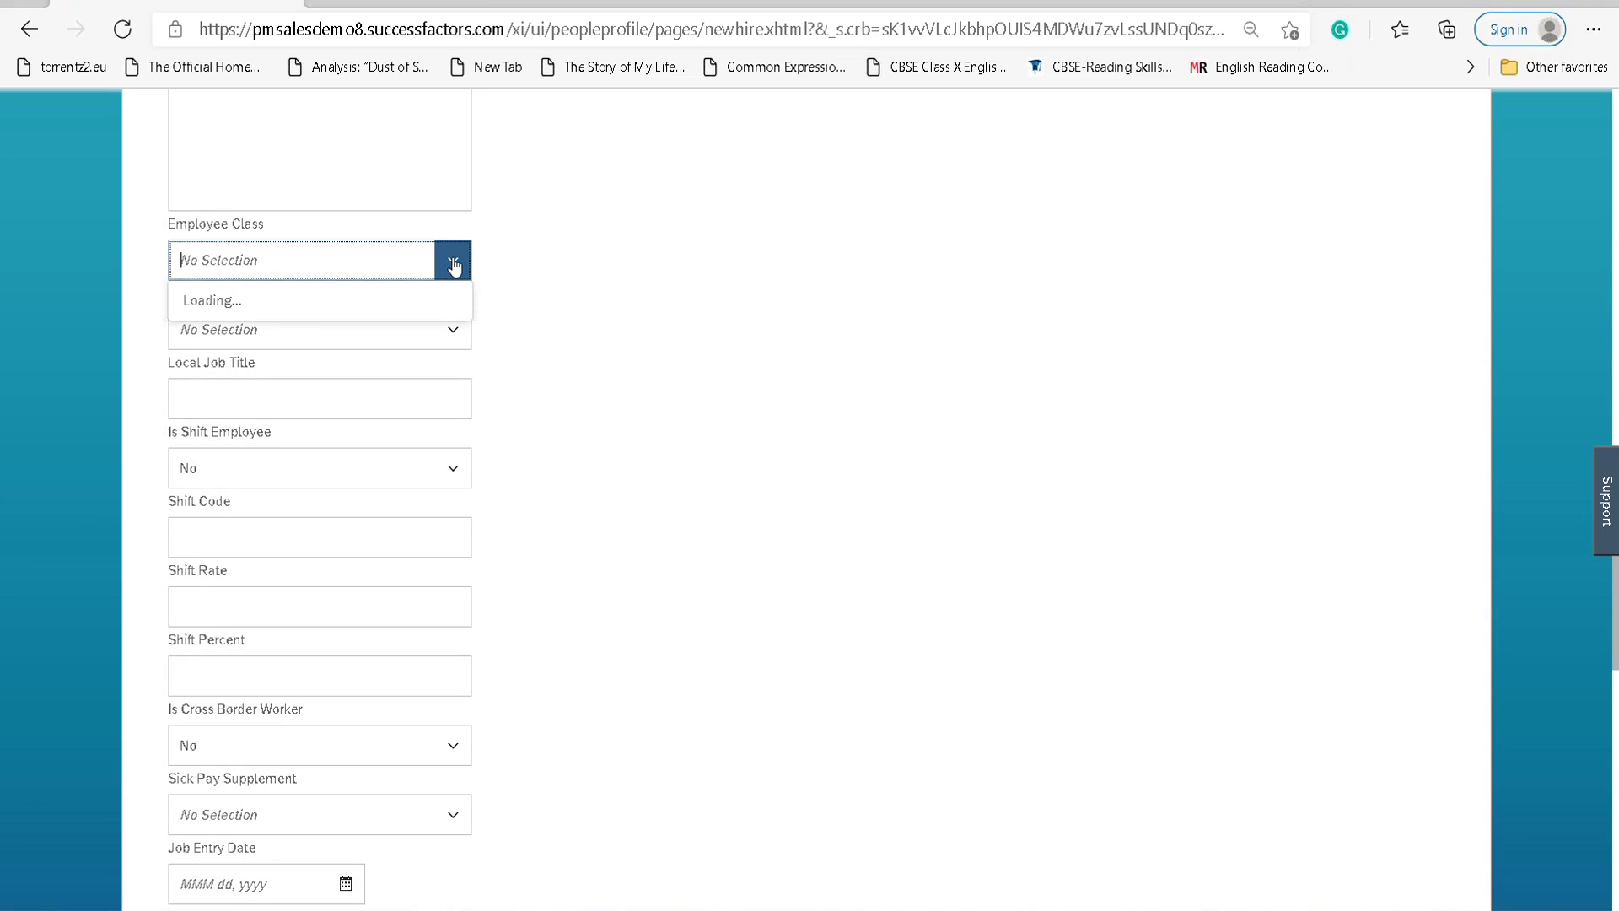
click(372, 346)
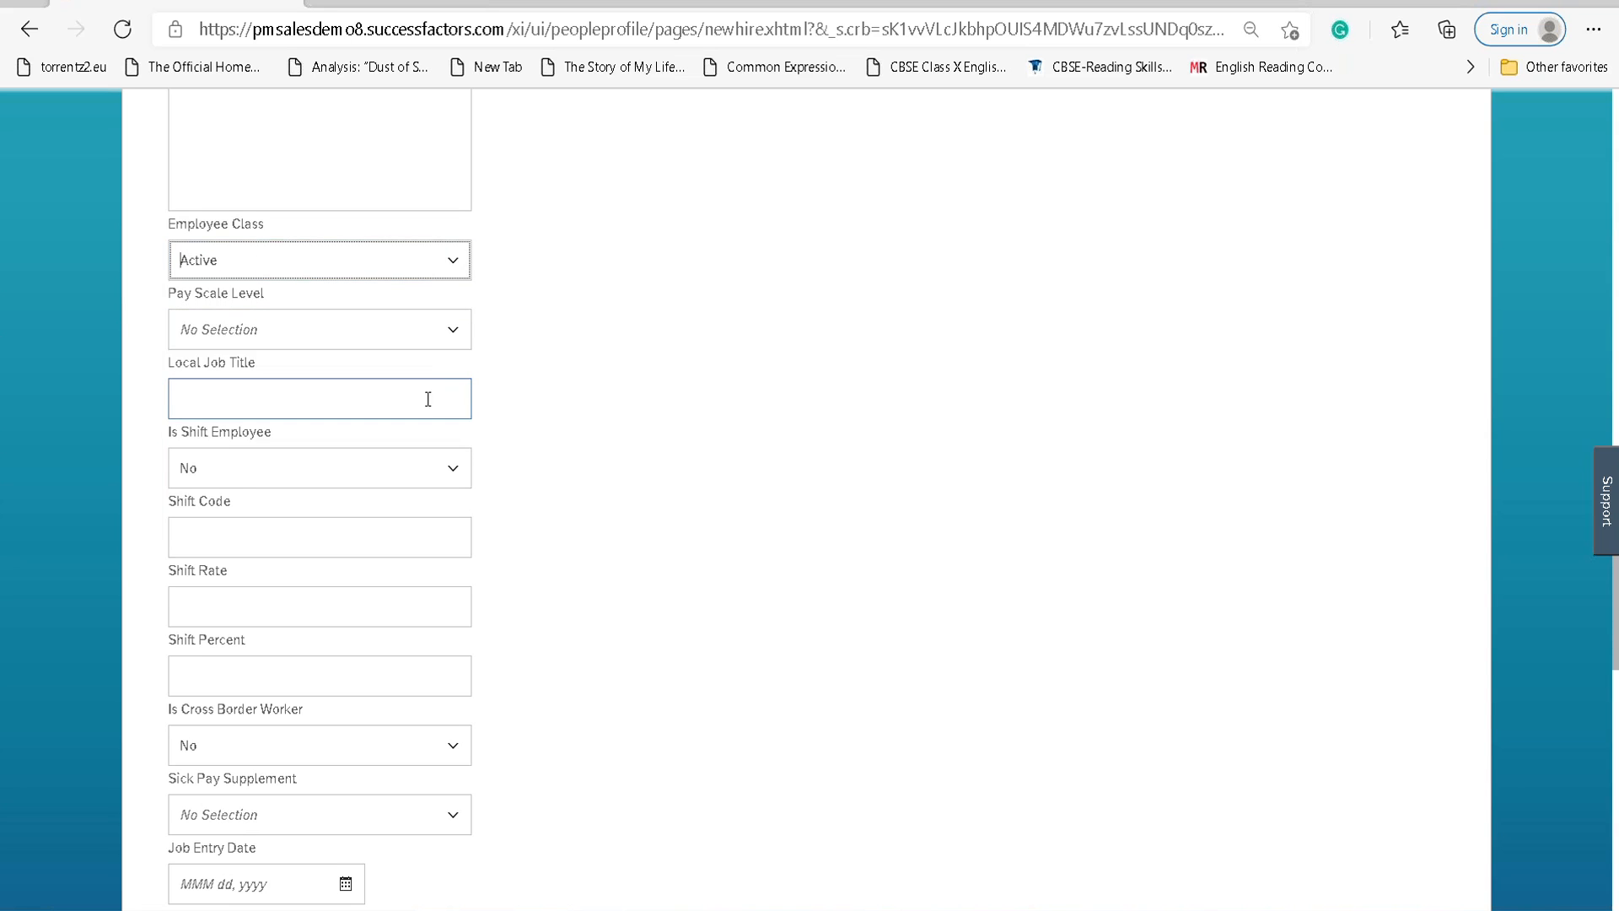
scroll(426, 432, down, 15)
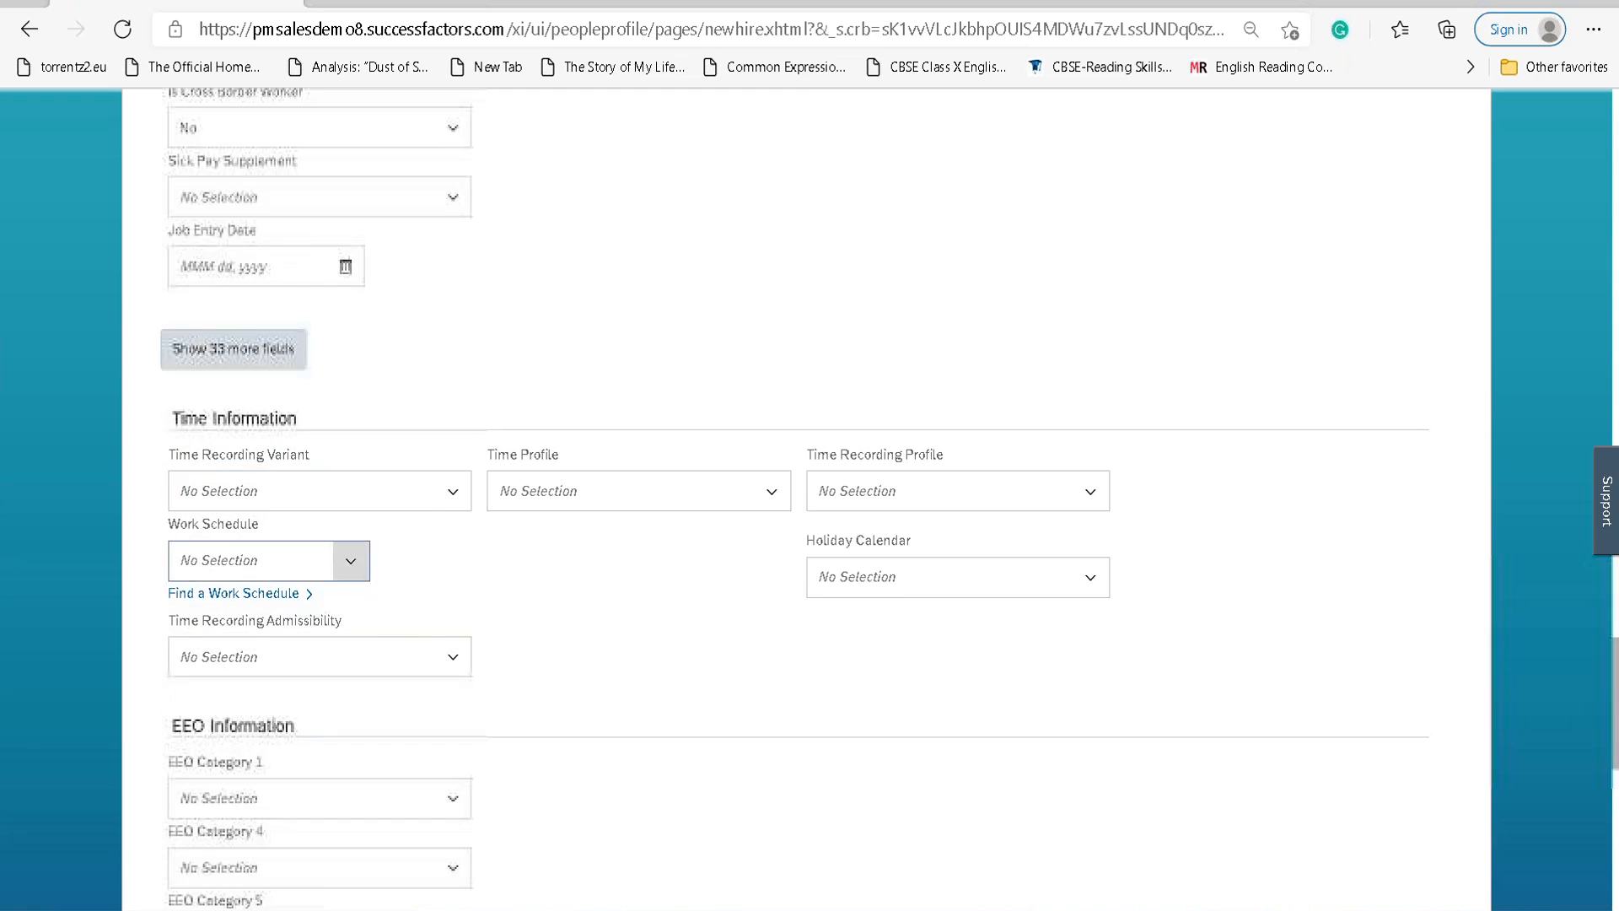
scroll(305, 607, down, 3)
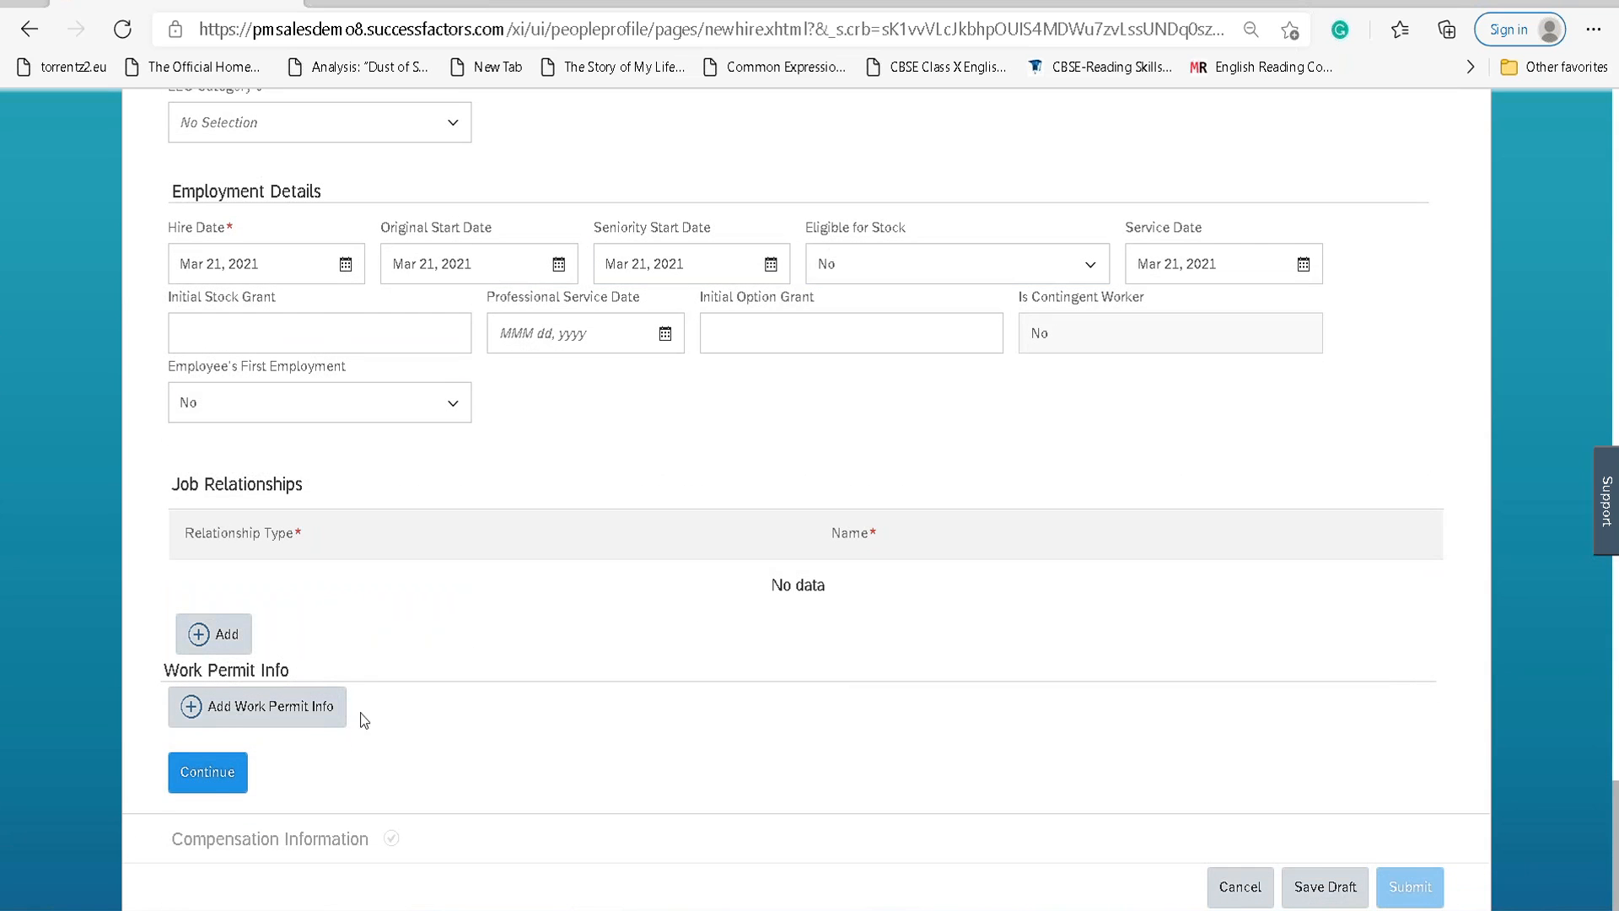
click(203, 790)
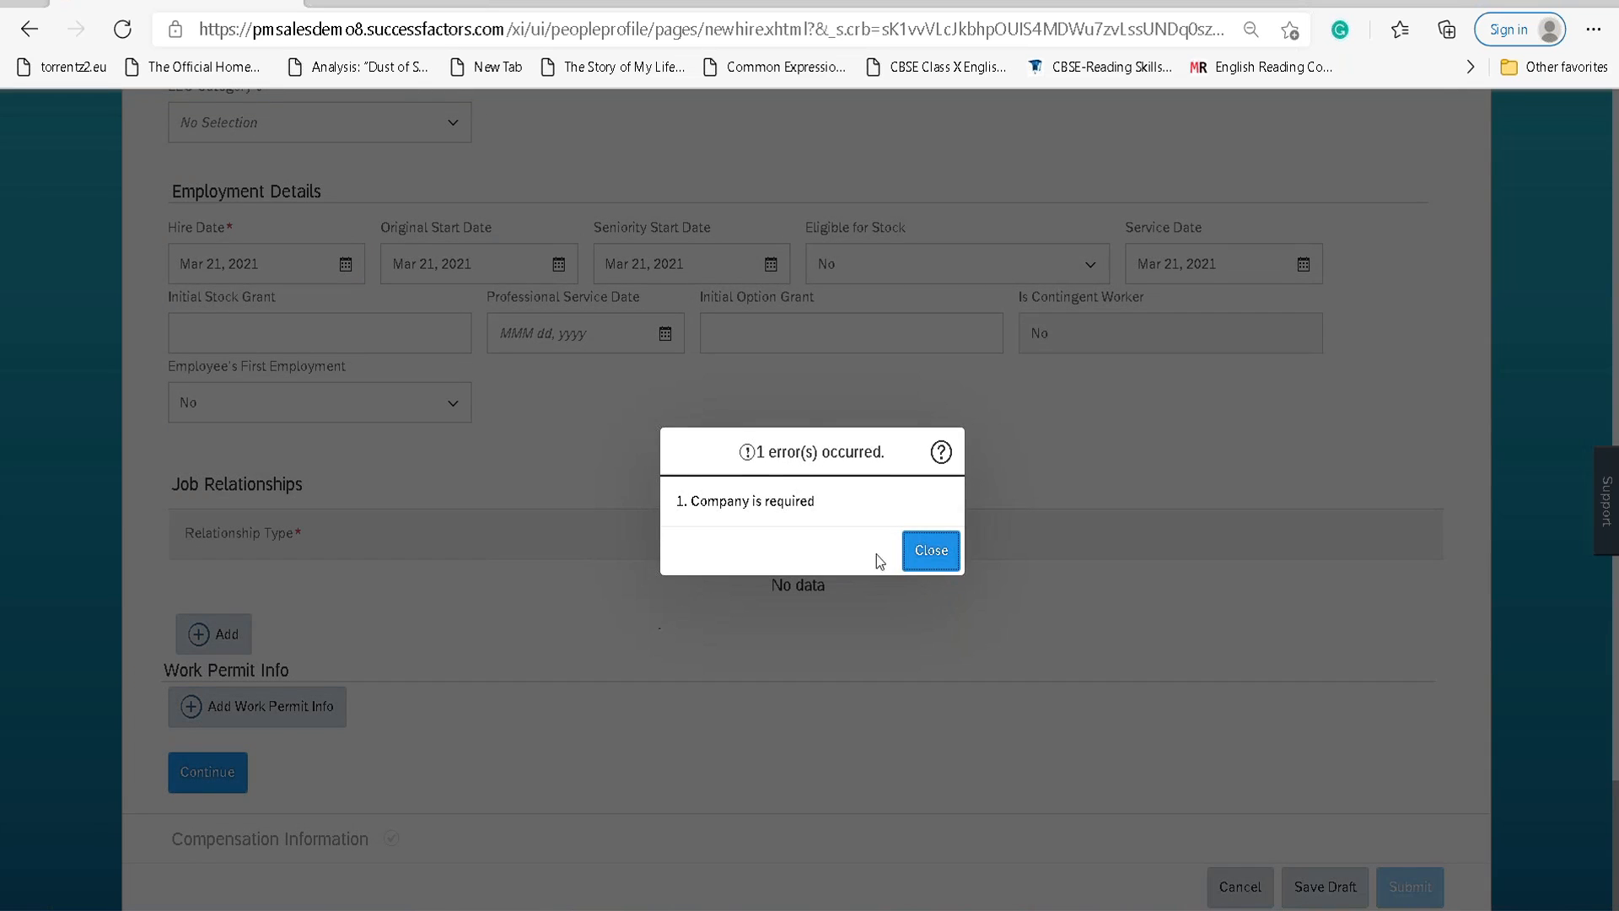
click(922, 555)
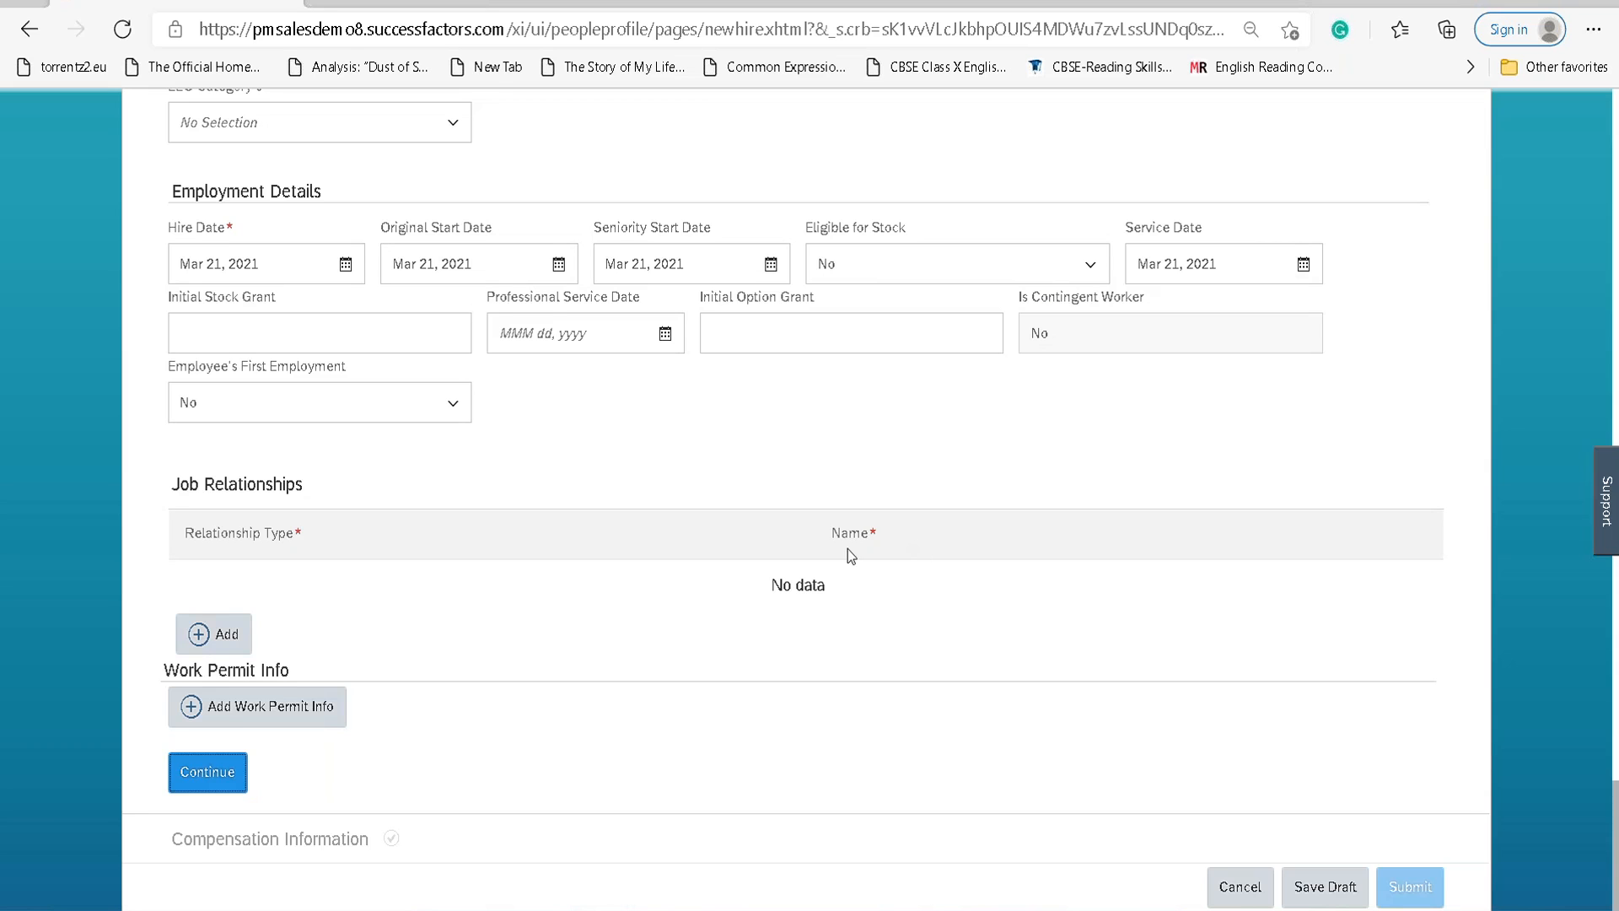
Choose 'No data' in the Company dropdown and accept clearing Job and Compensation Information.
scroll(523, 561, up, 7)
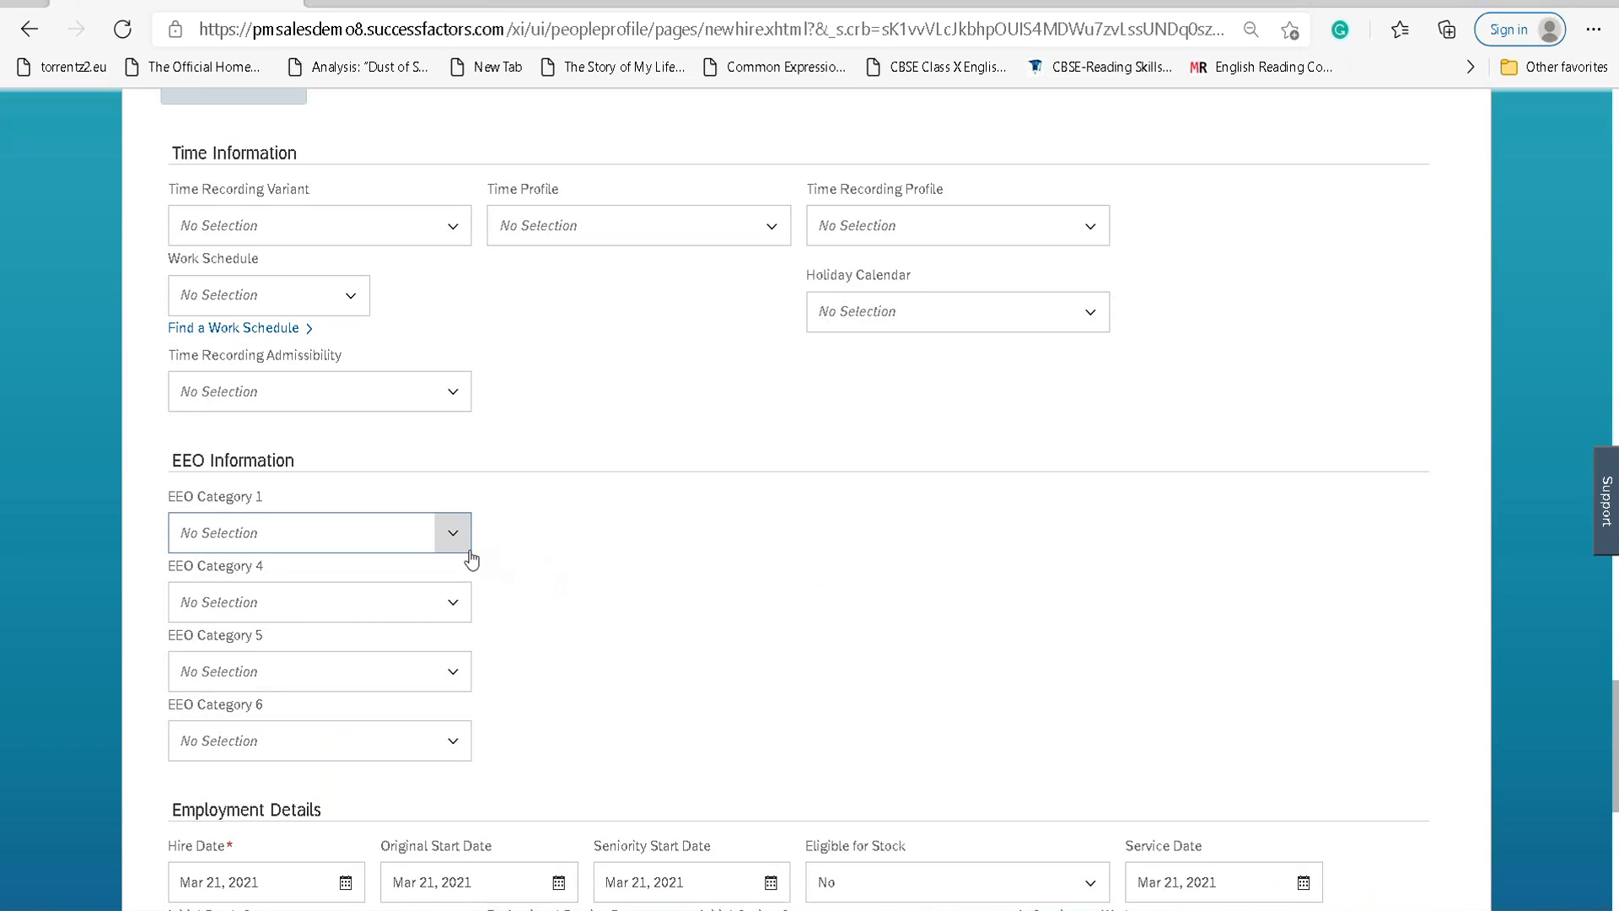
scroll(472, 559, up, 15)
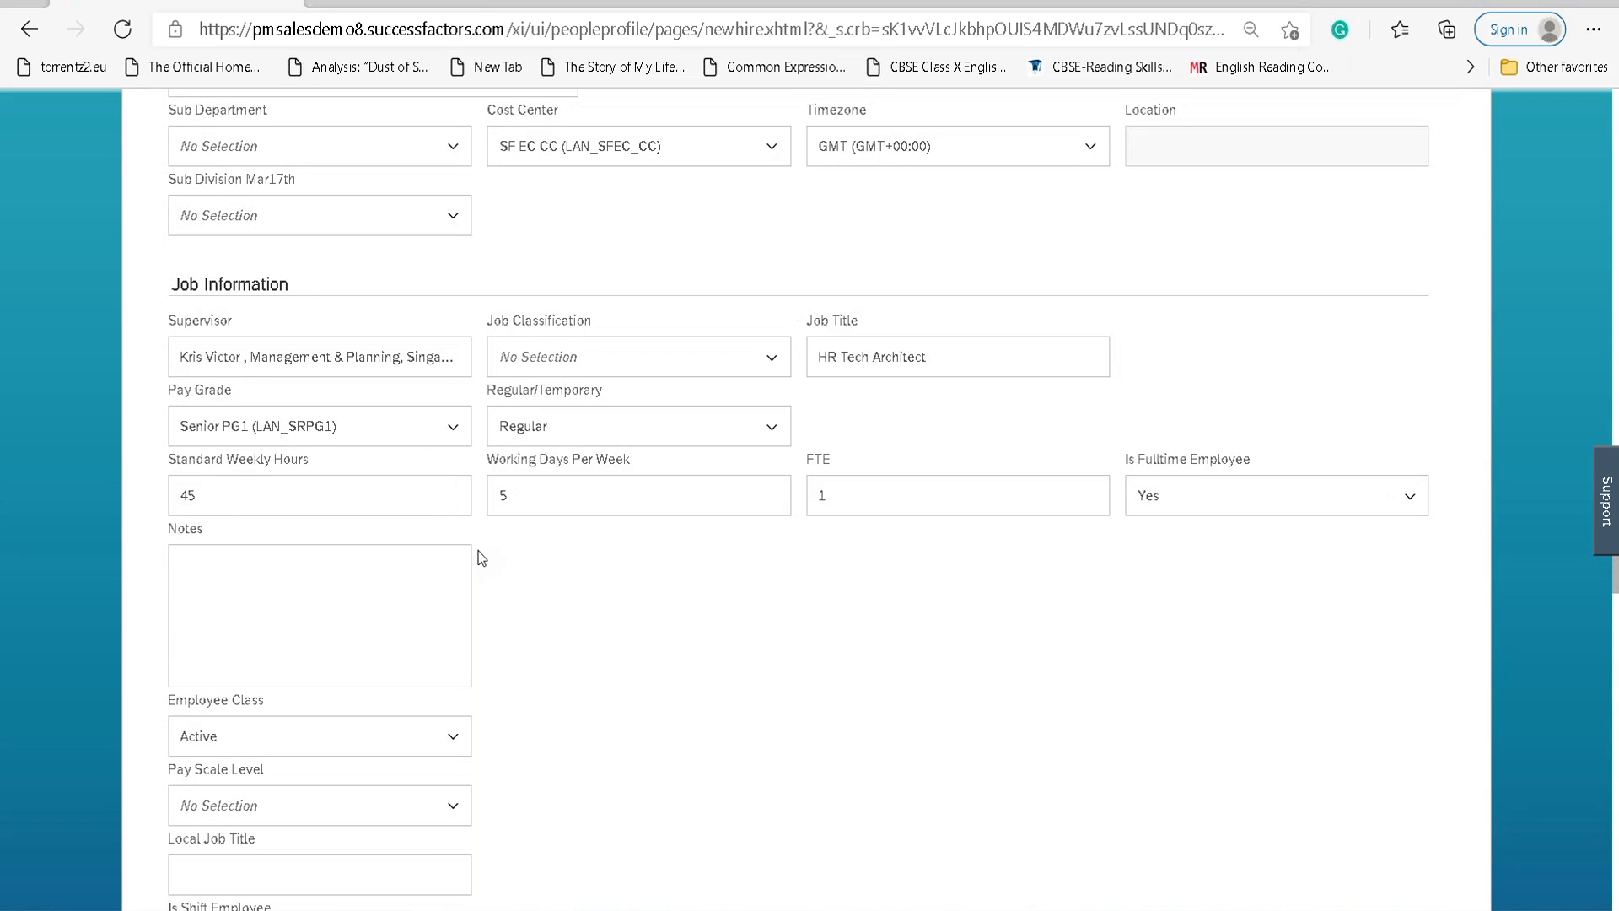
scroll(478, 550, up, 5)
click(452, 377)
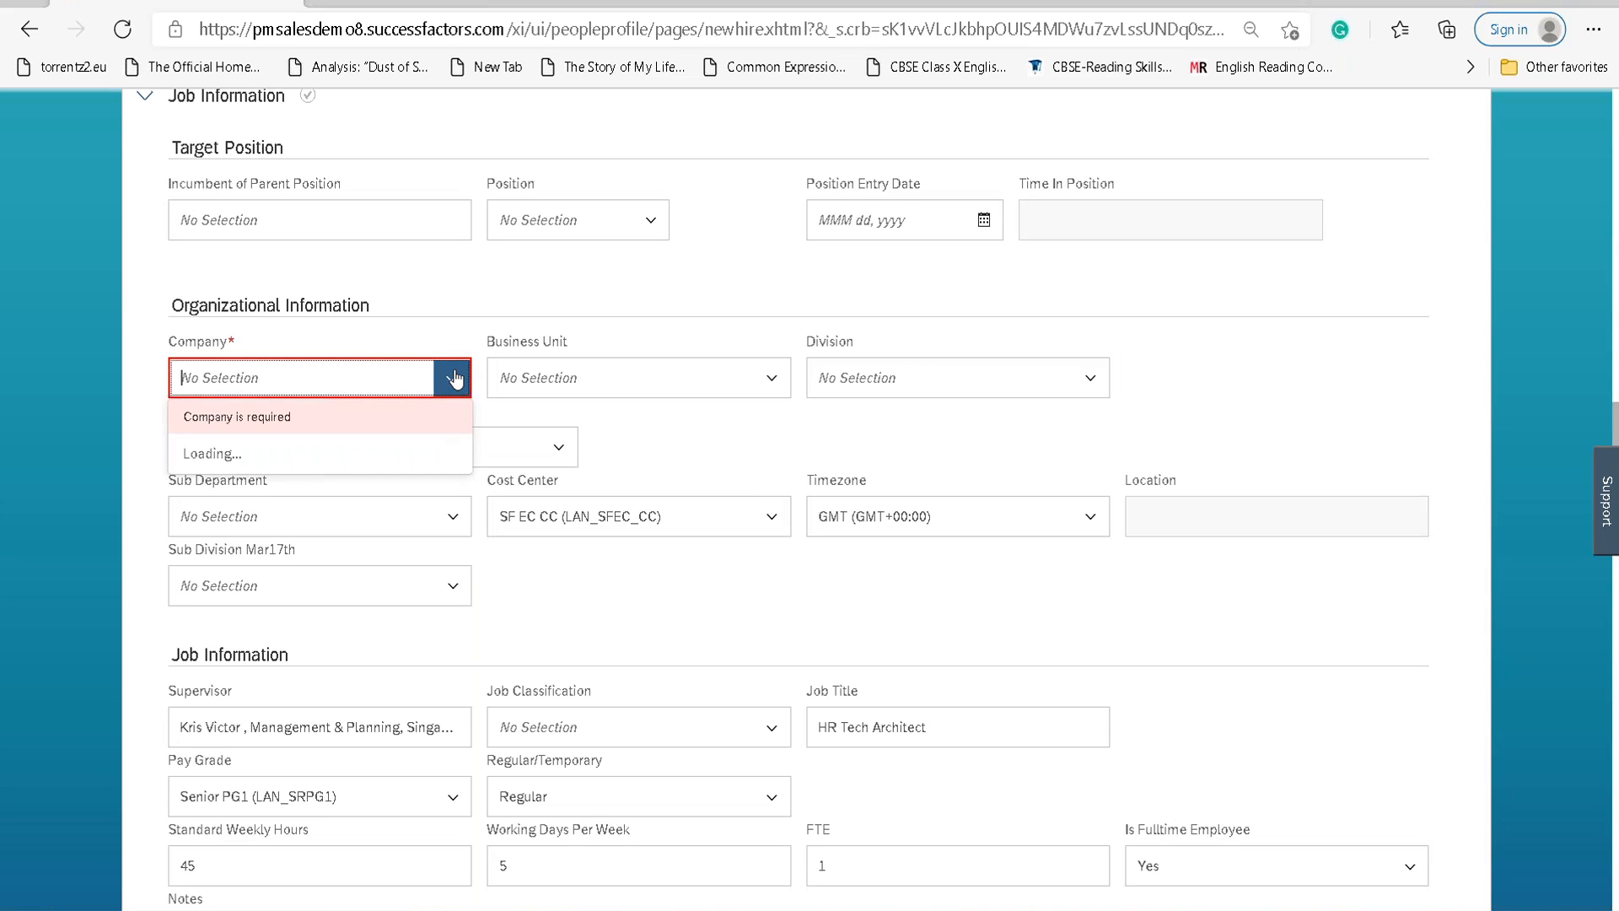
click(427, 453)
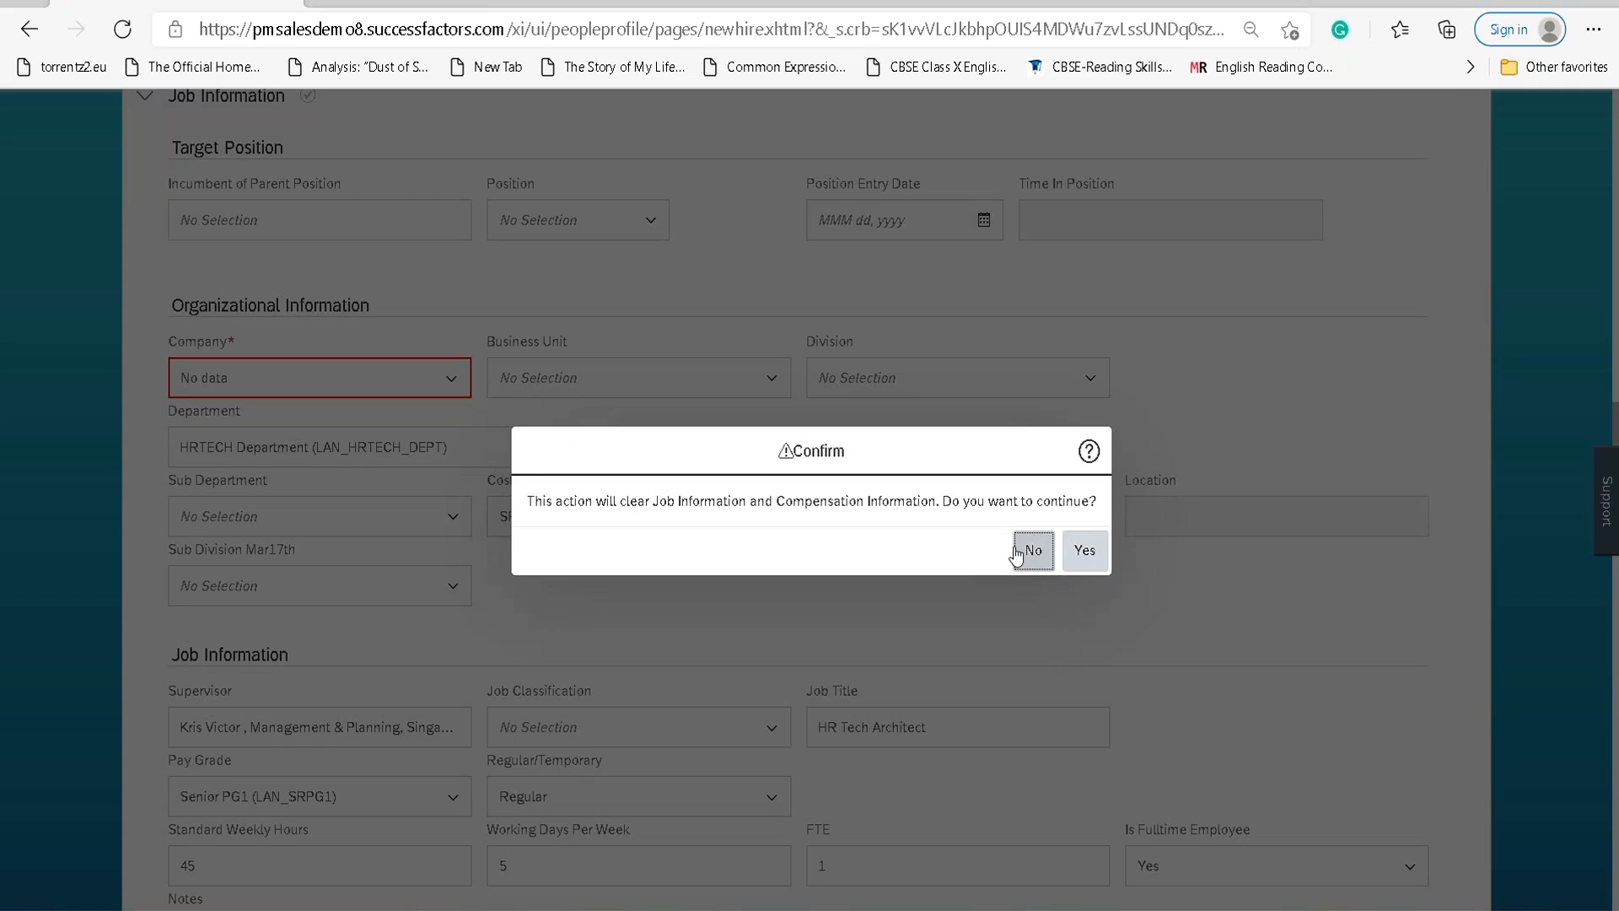
click(1072, 555)
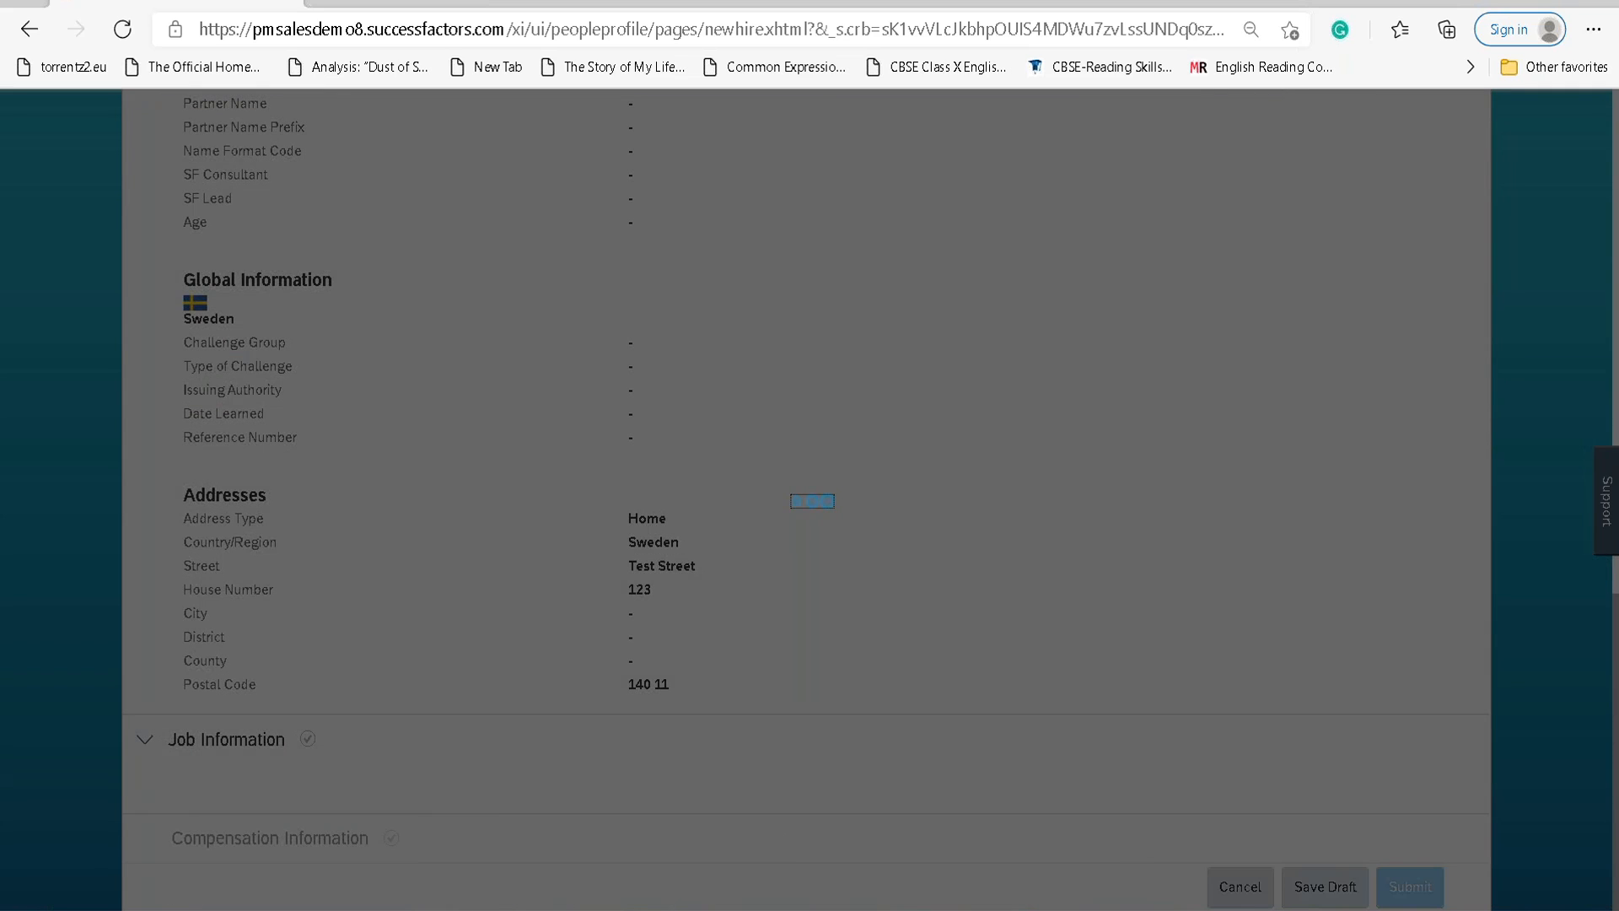
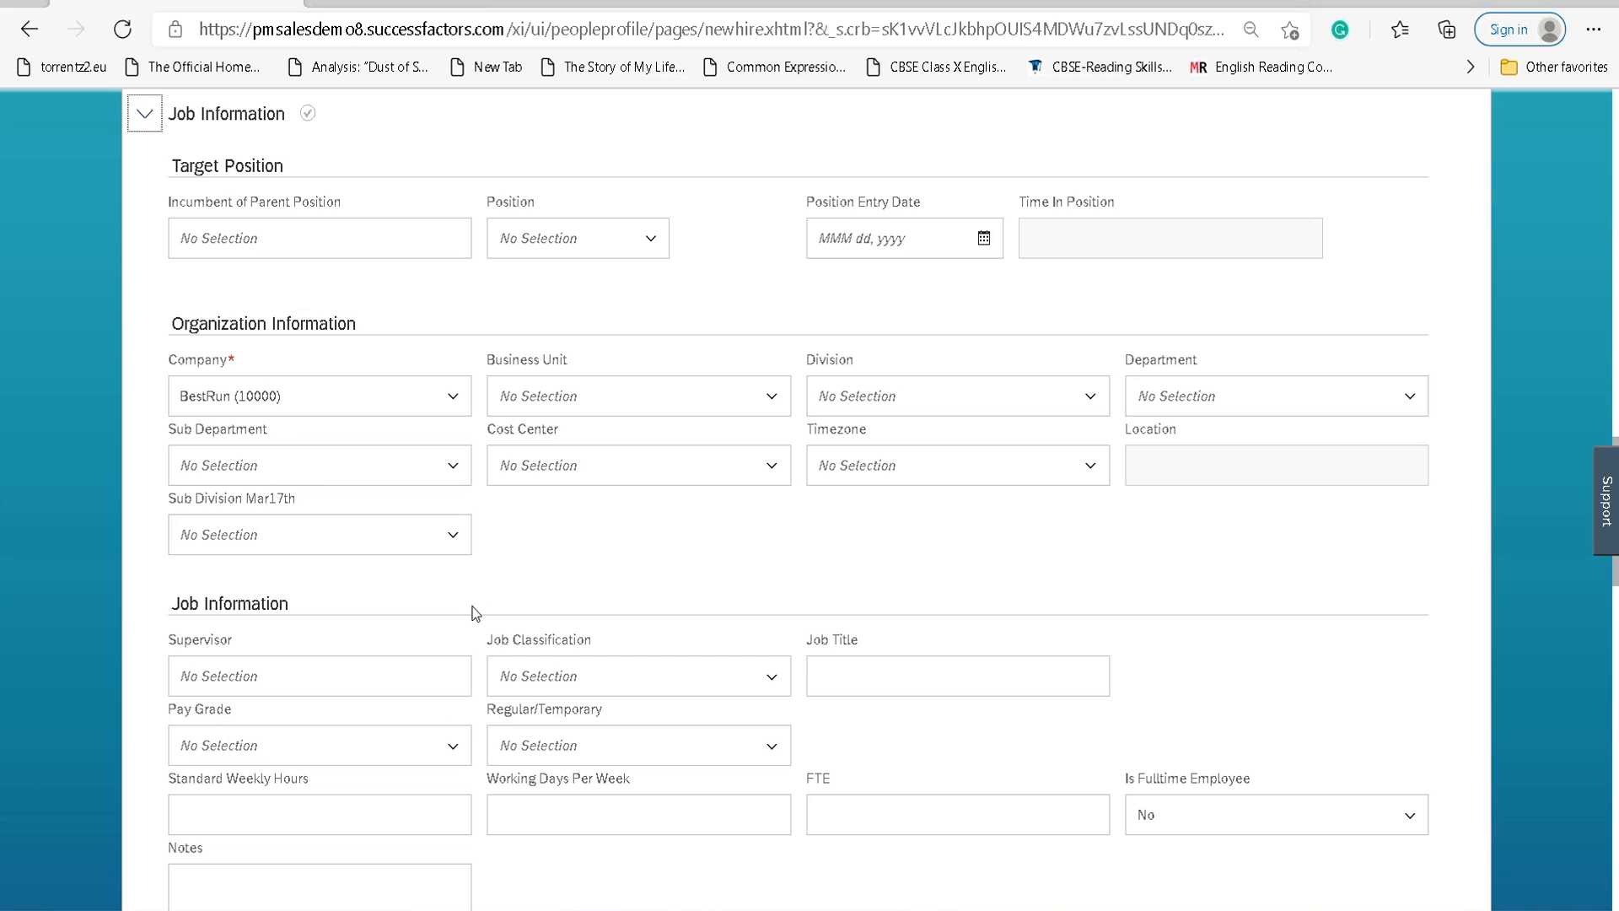
Search 'krish' in the Supervisor field and pick the matching supervisor.
scroll(470, 612, down, 2)
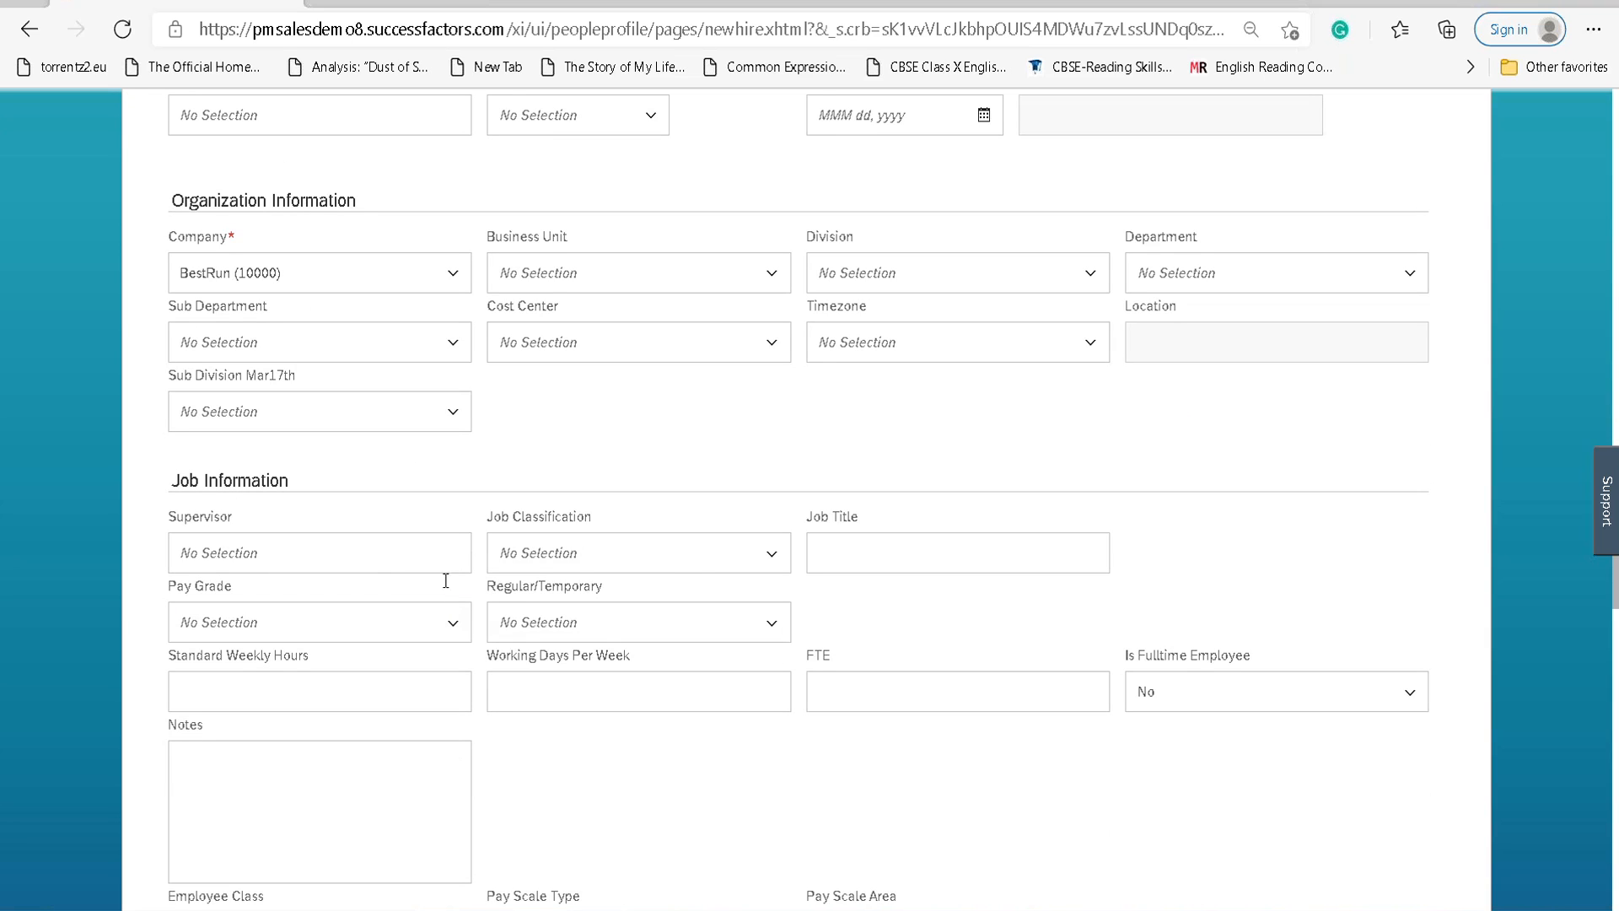
click(422, 555)
text(krish)
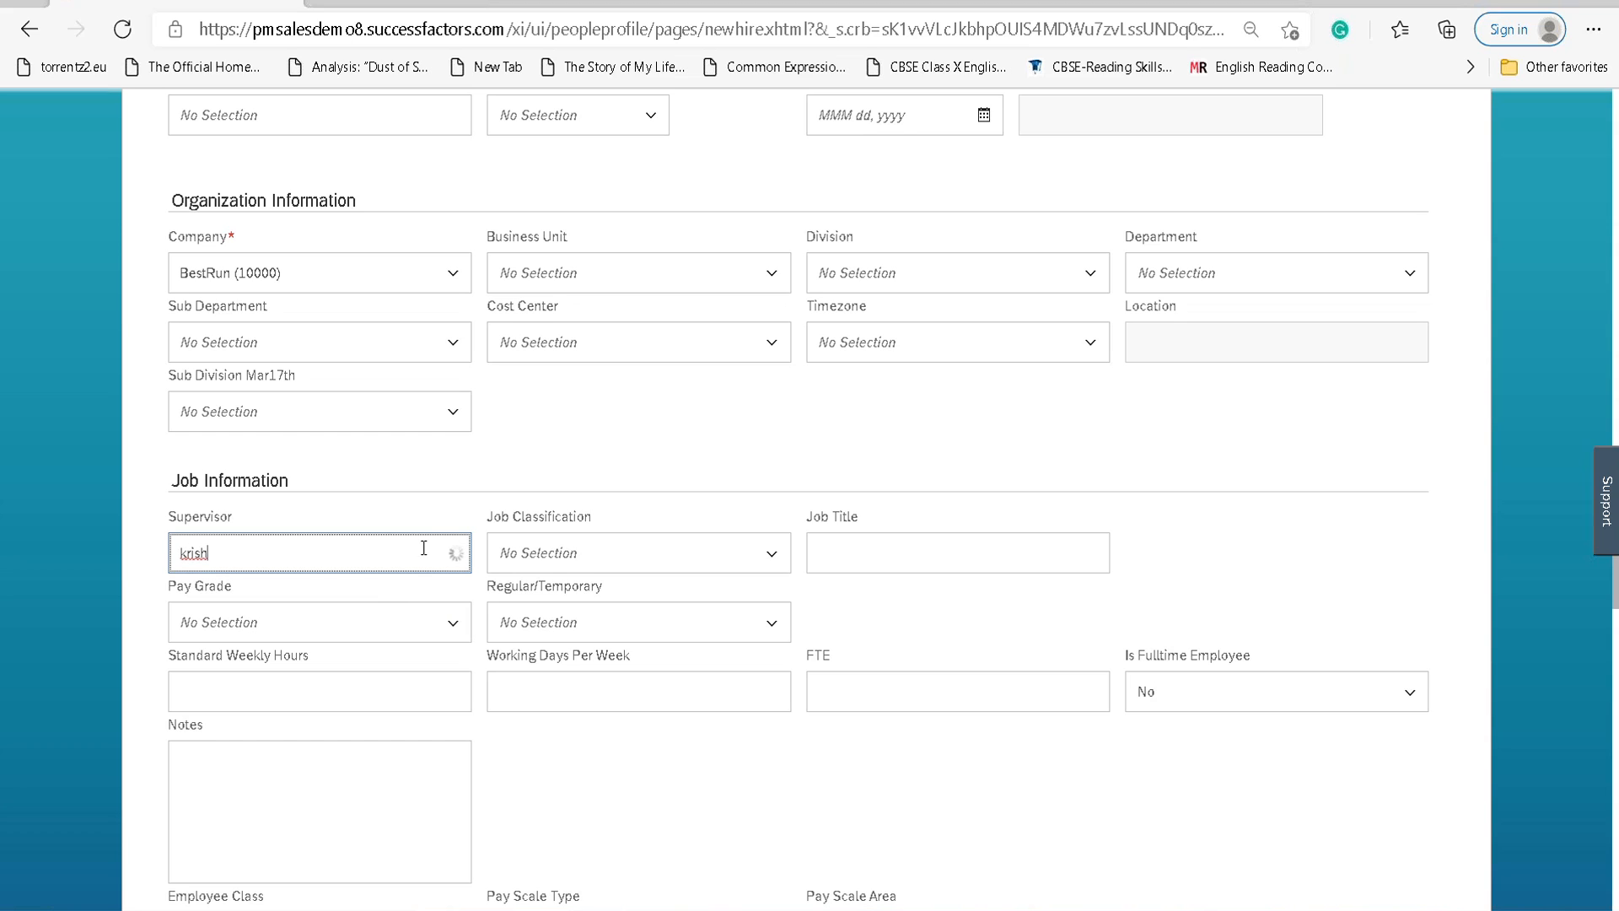
click(426, 606)
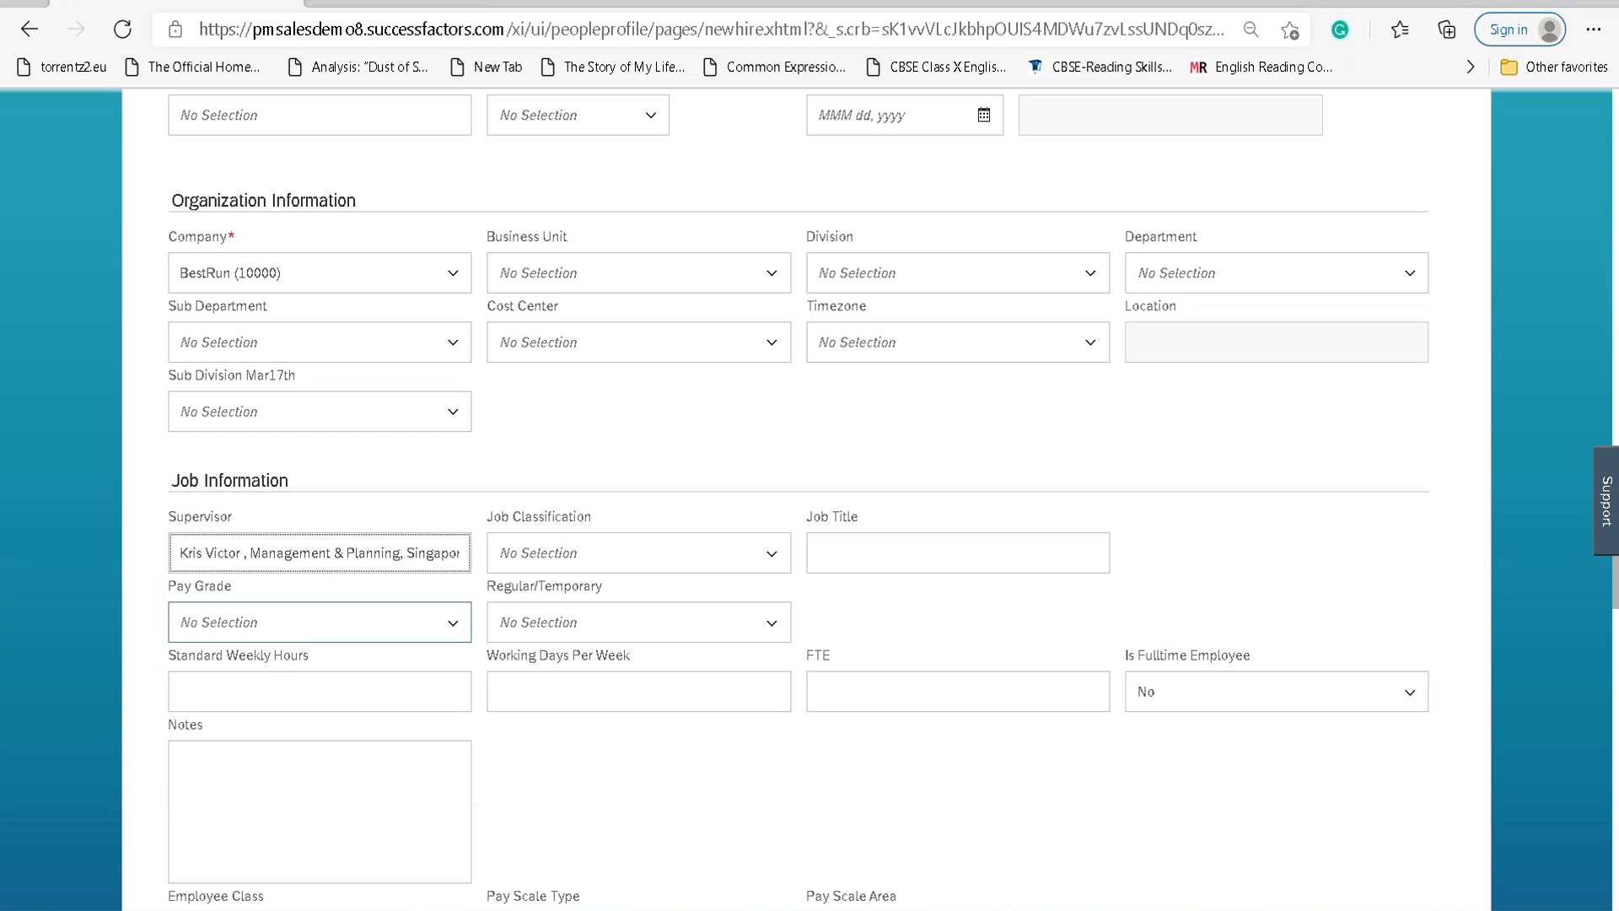
Enter the job title 'HR Technical Architect', fixing its spelling.
scroll(365, 603, up, 4)
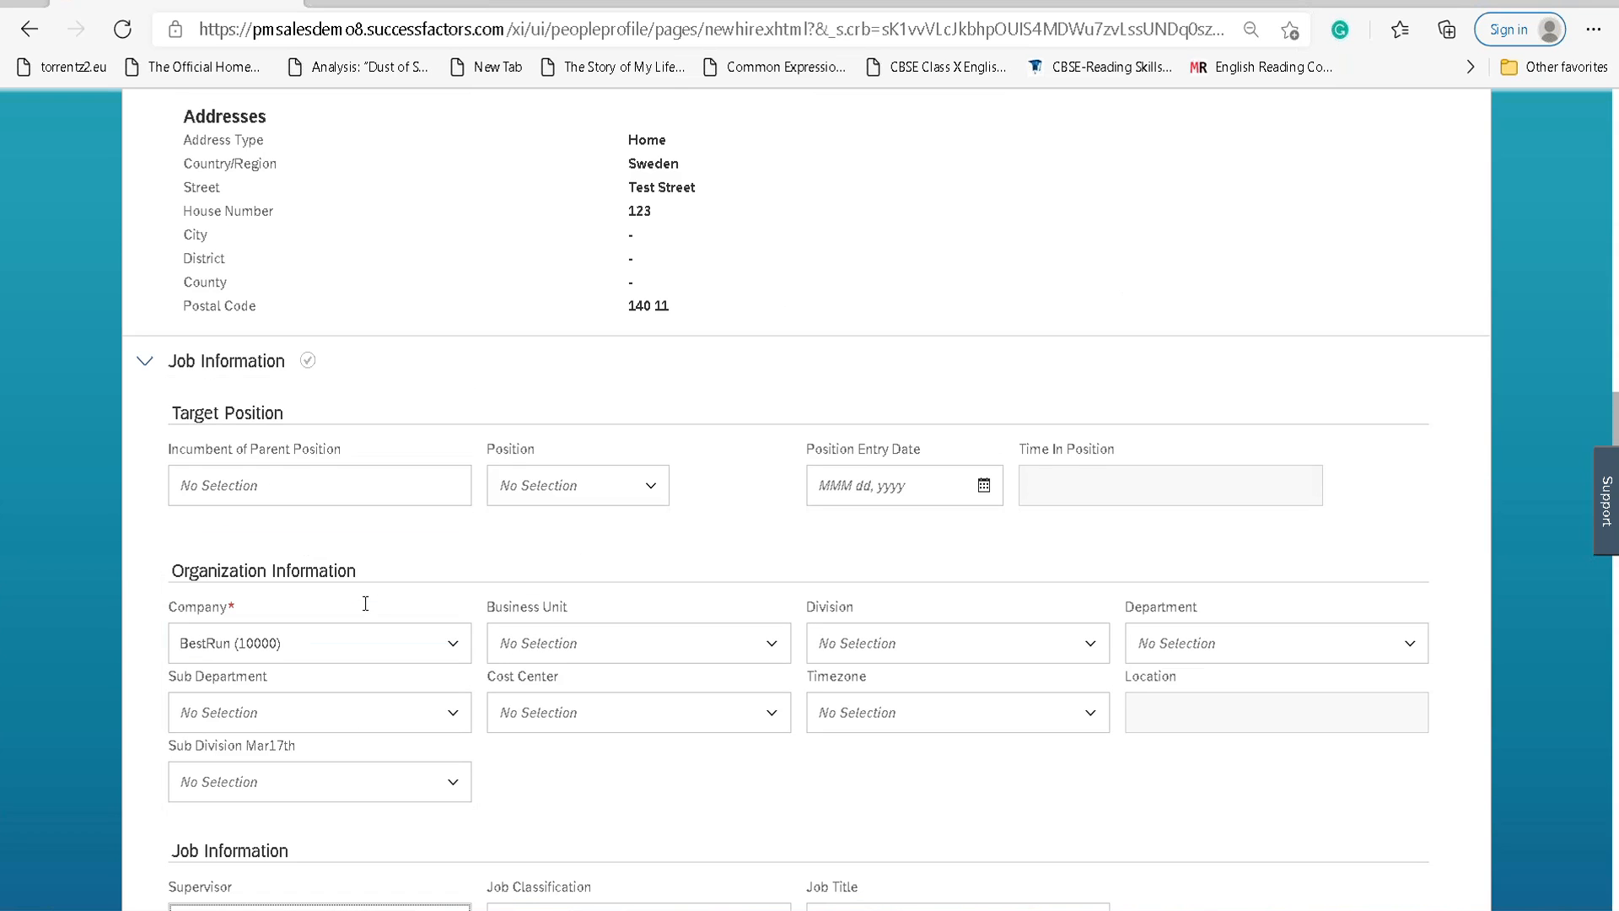
scroll(365, 603, down, 5)
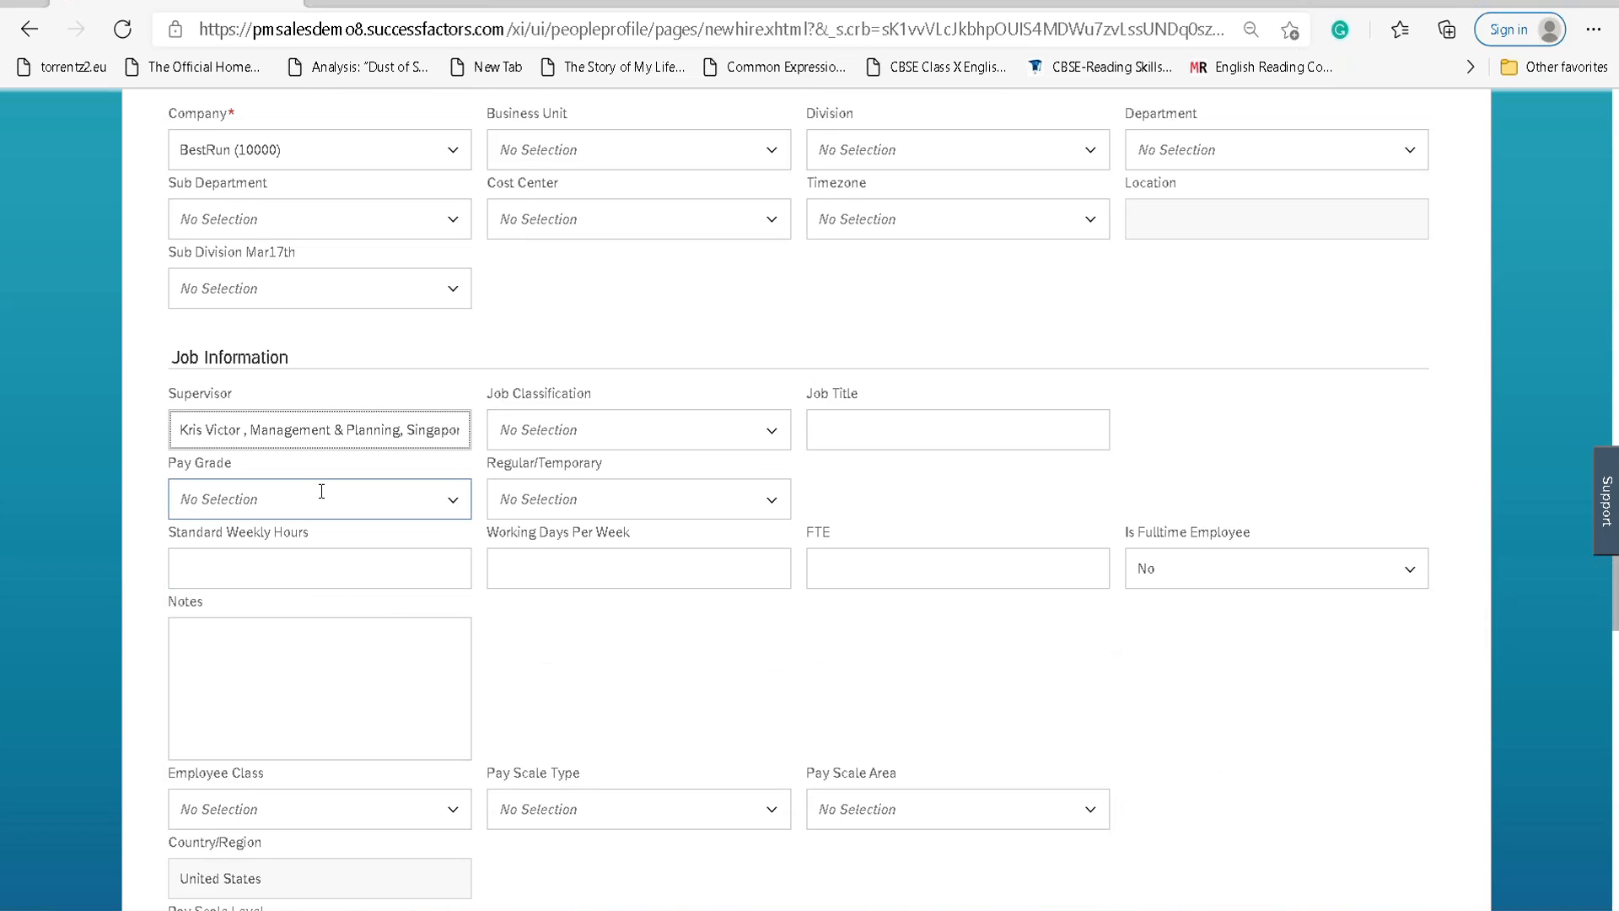
click(870, 438)
text(Tech)
key(BackSpace)
key(BackSpace)
key(BackSpace)
text(HR Technical)
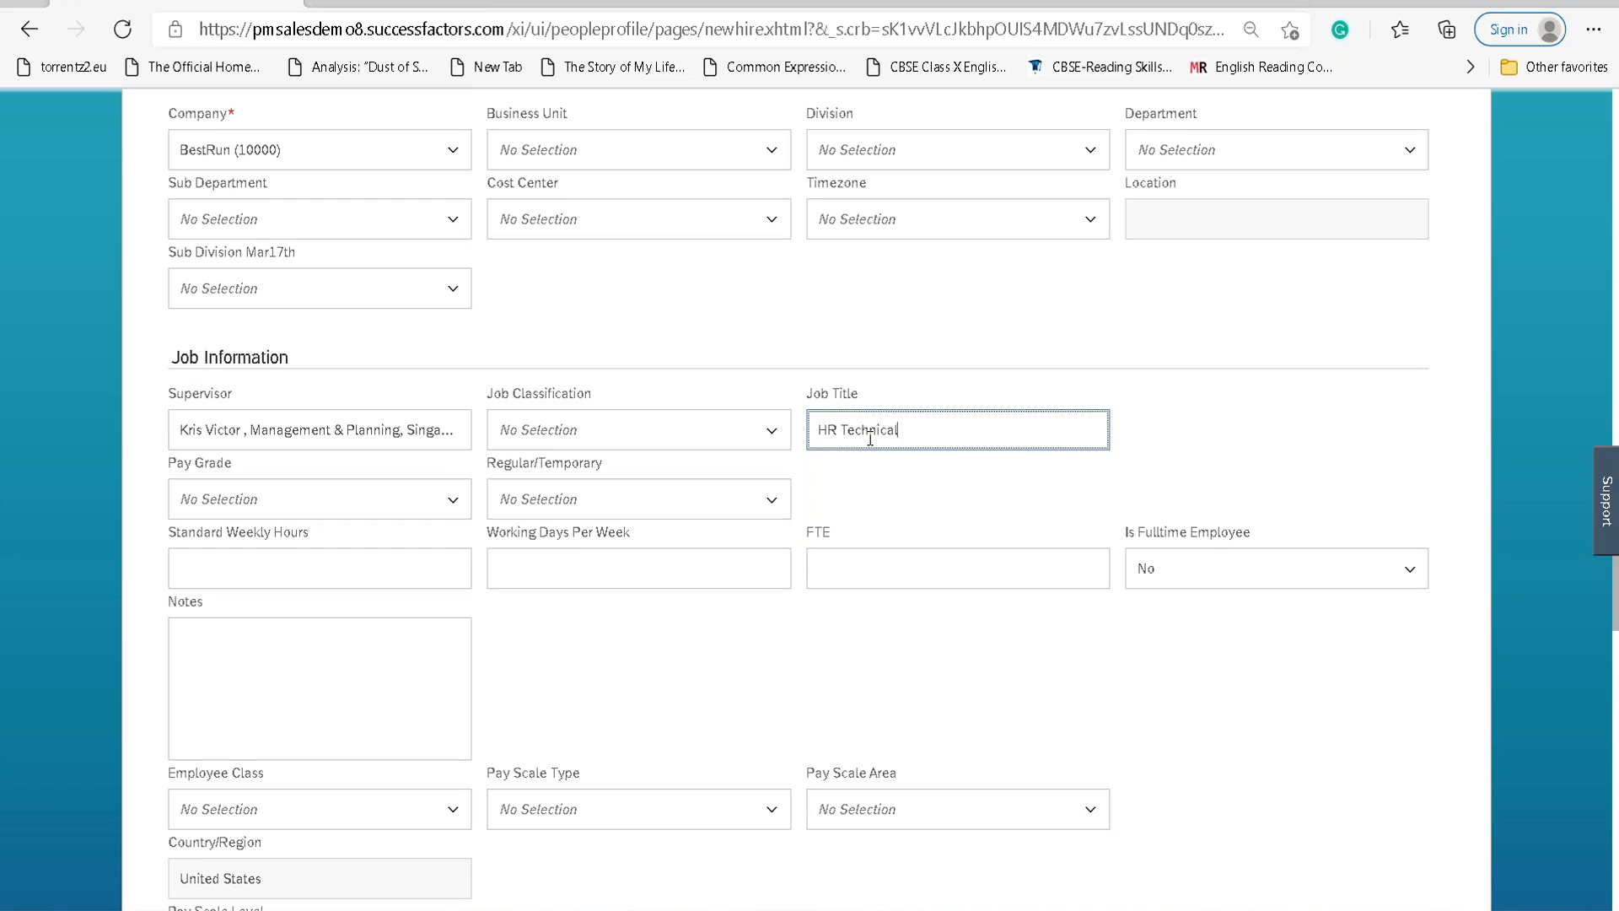
text( Arcit)
key(BackSpace)
text(citet)
key(BackSpace)
key(BackSpace)
text(tect)
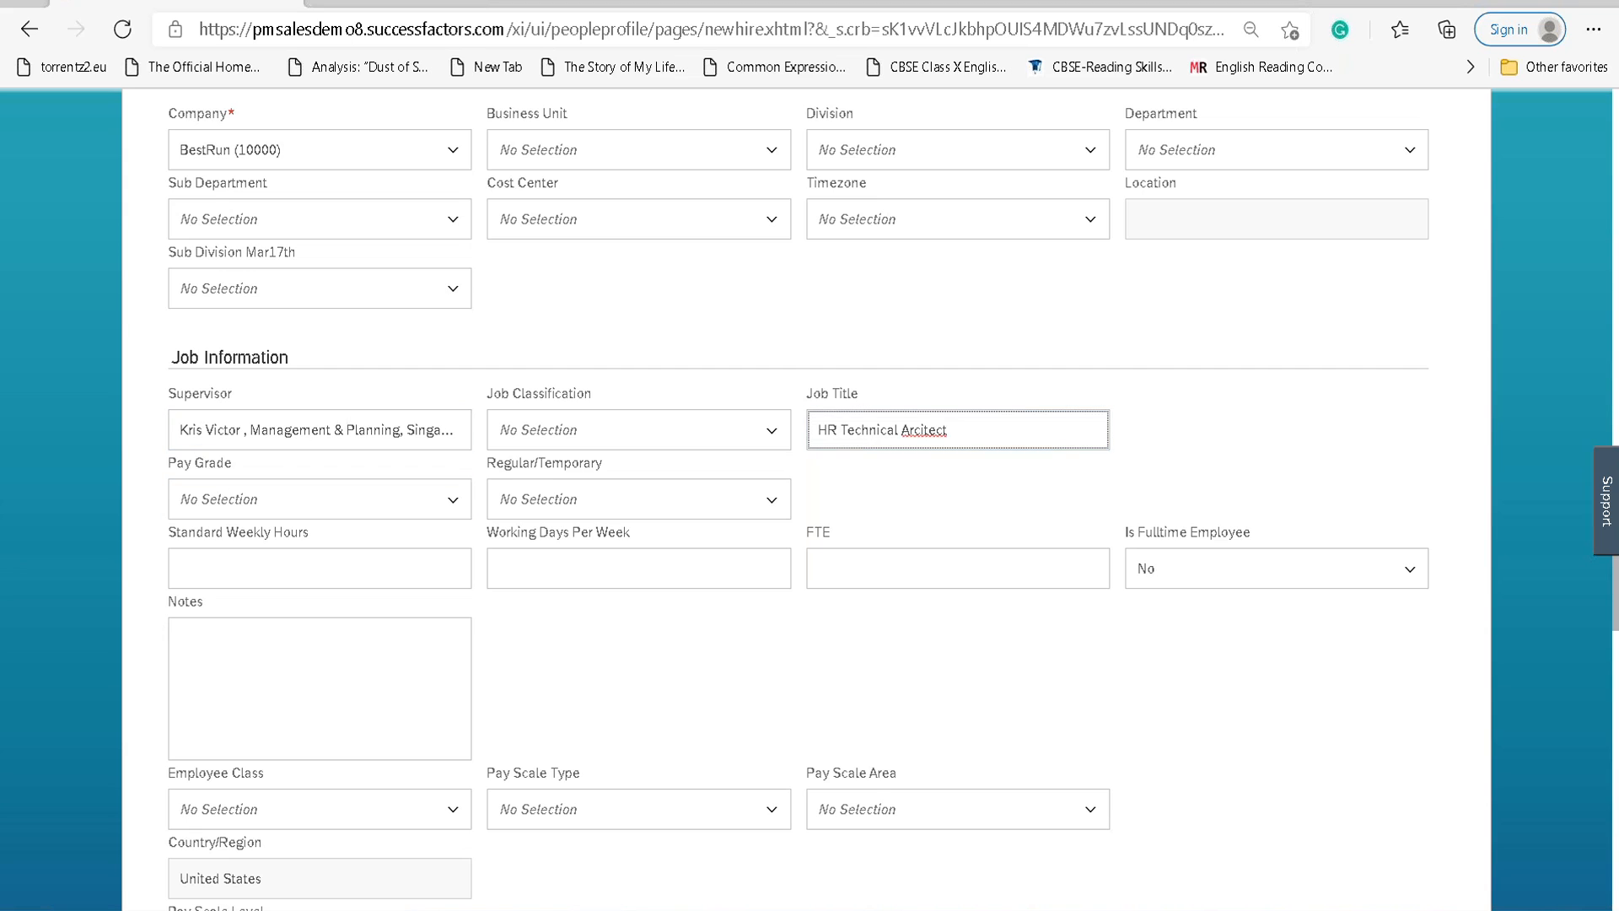
right_click(907, 431)
click(929, 435)
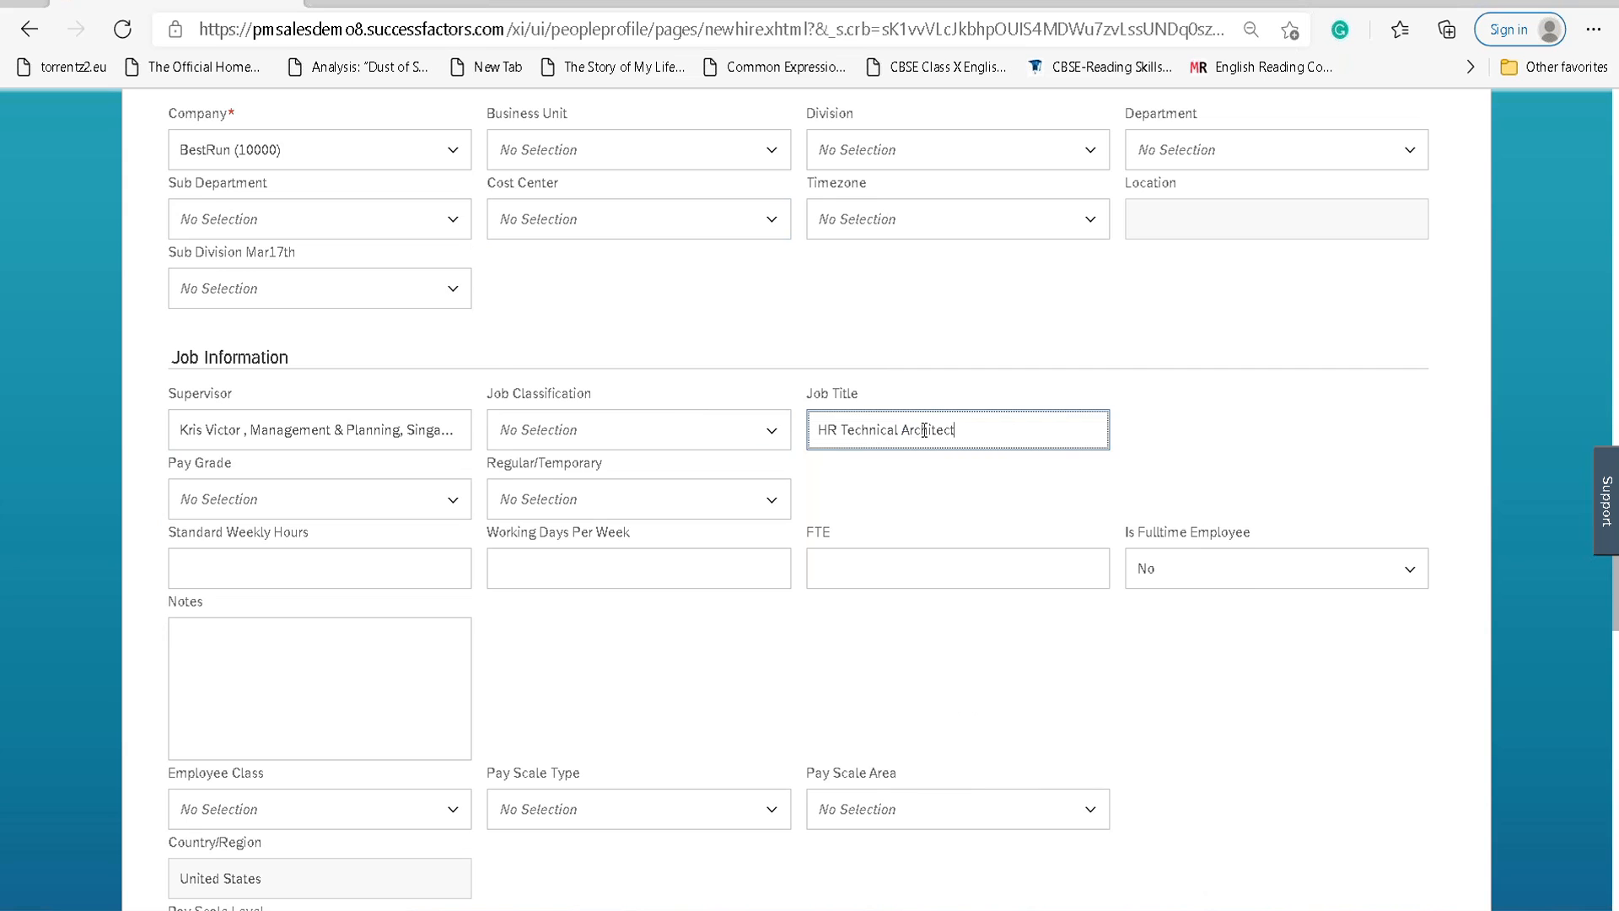
Set Regular/Temporary to Regular and pay grade to Senior PG1 (LAN_SRPG1).
scroll(408, 485, down, 2)
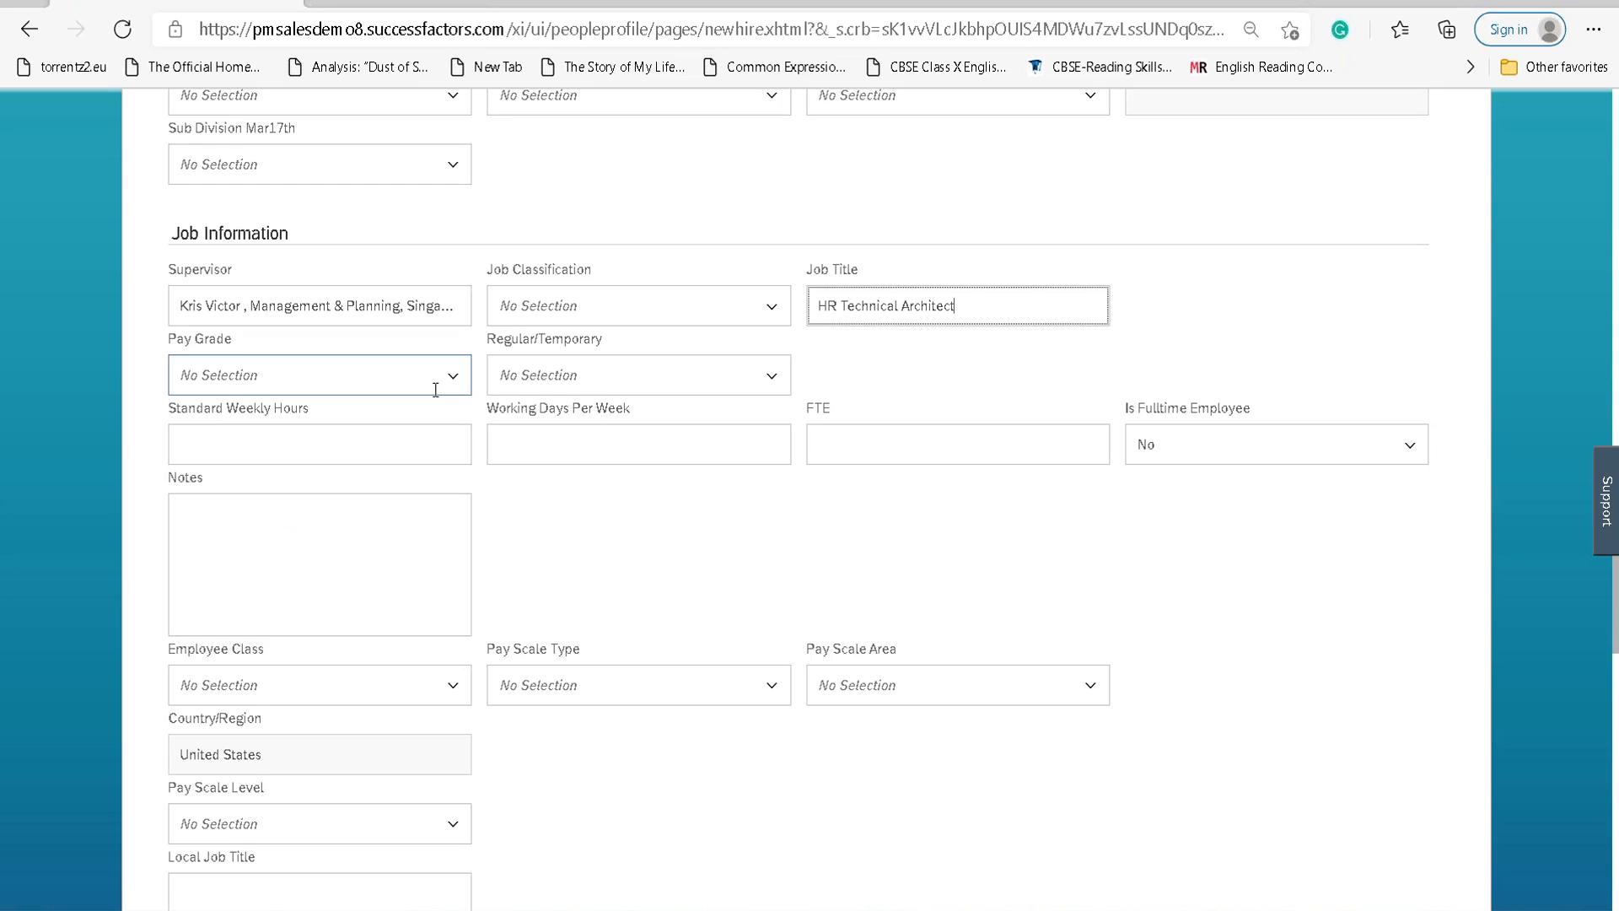
click(786, 381)
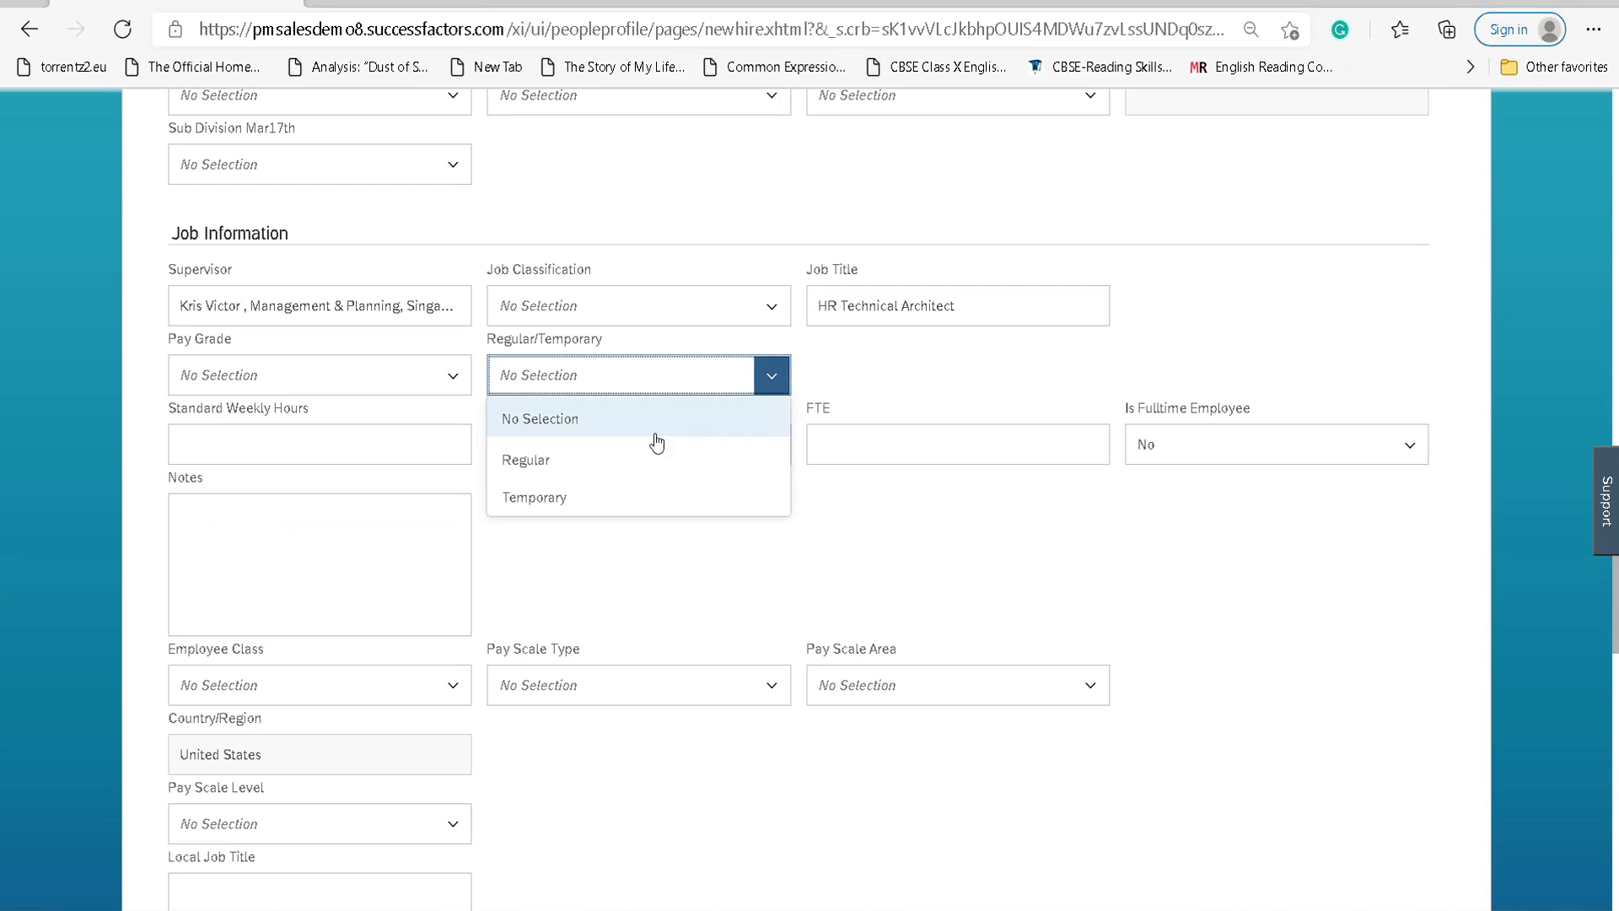
click(614, 470)
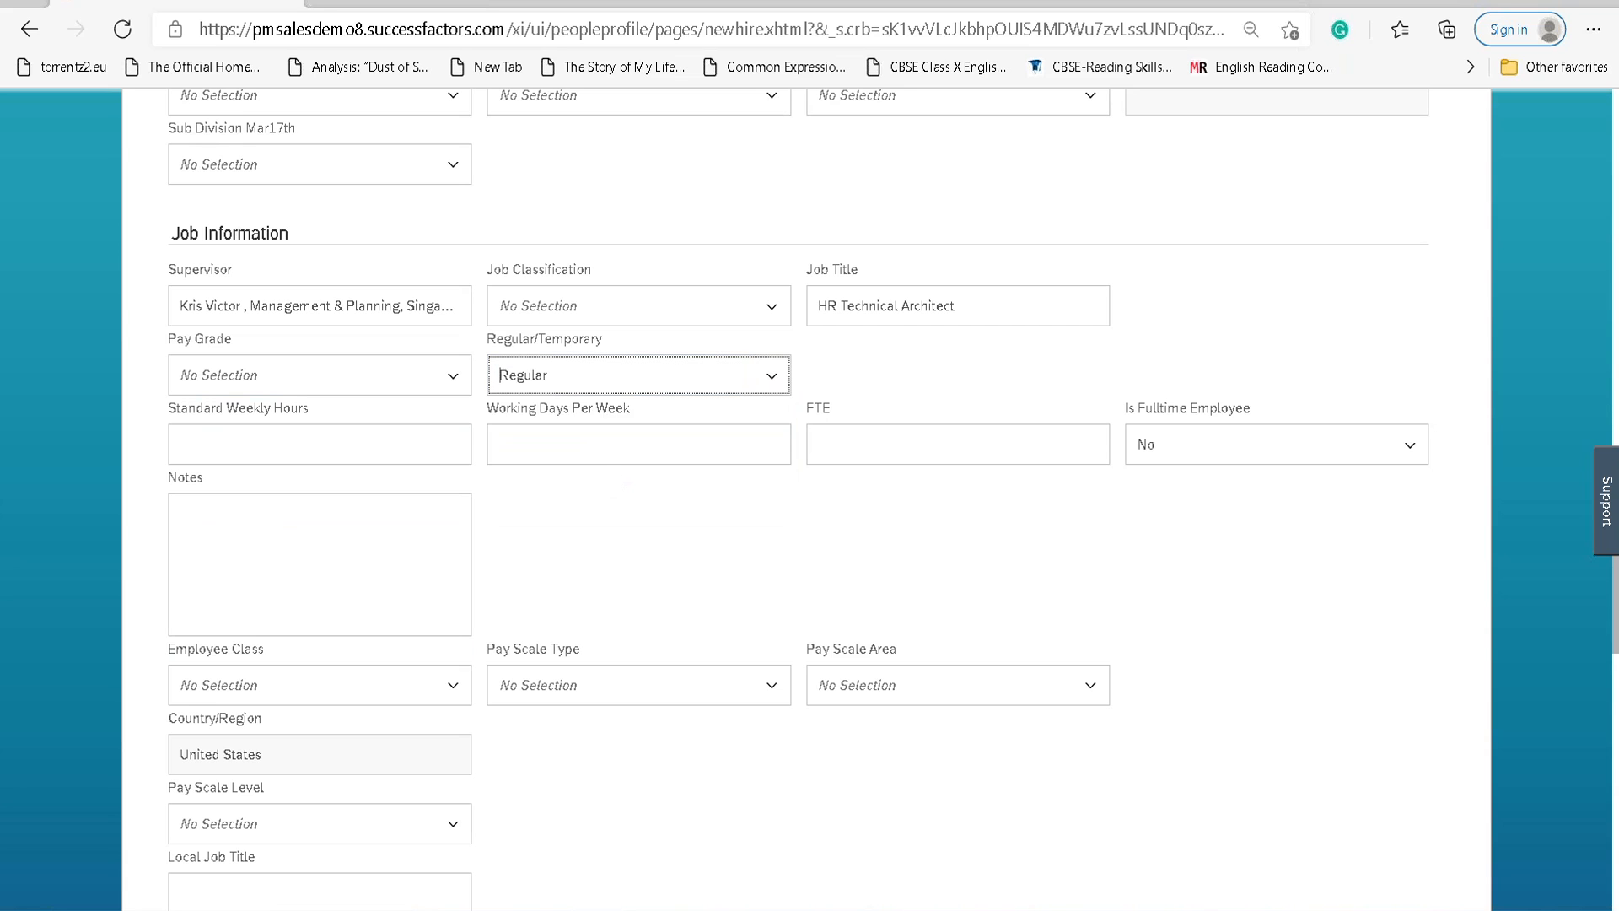
scroll(594, 449, up, 10)
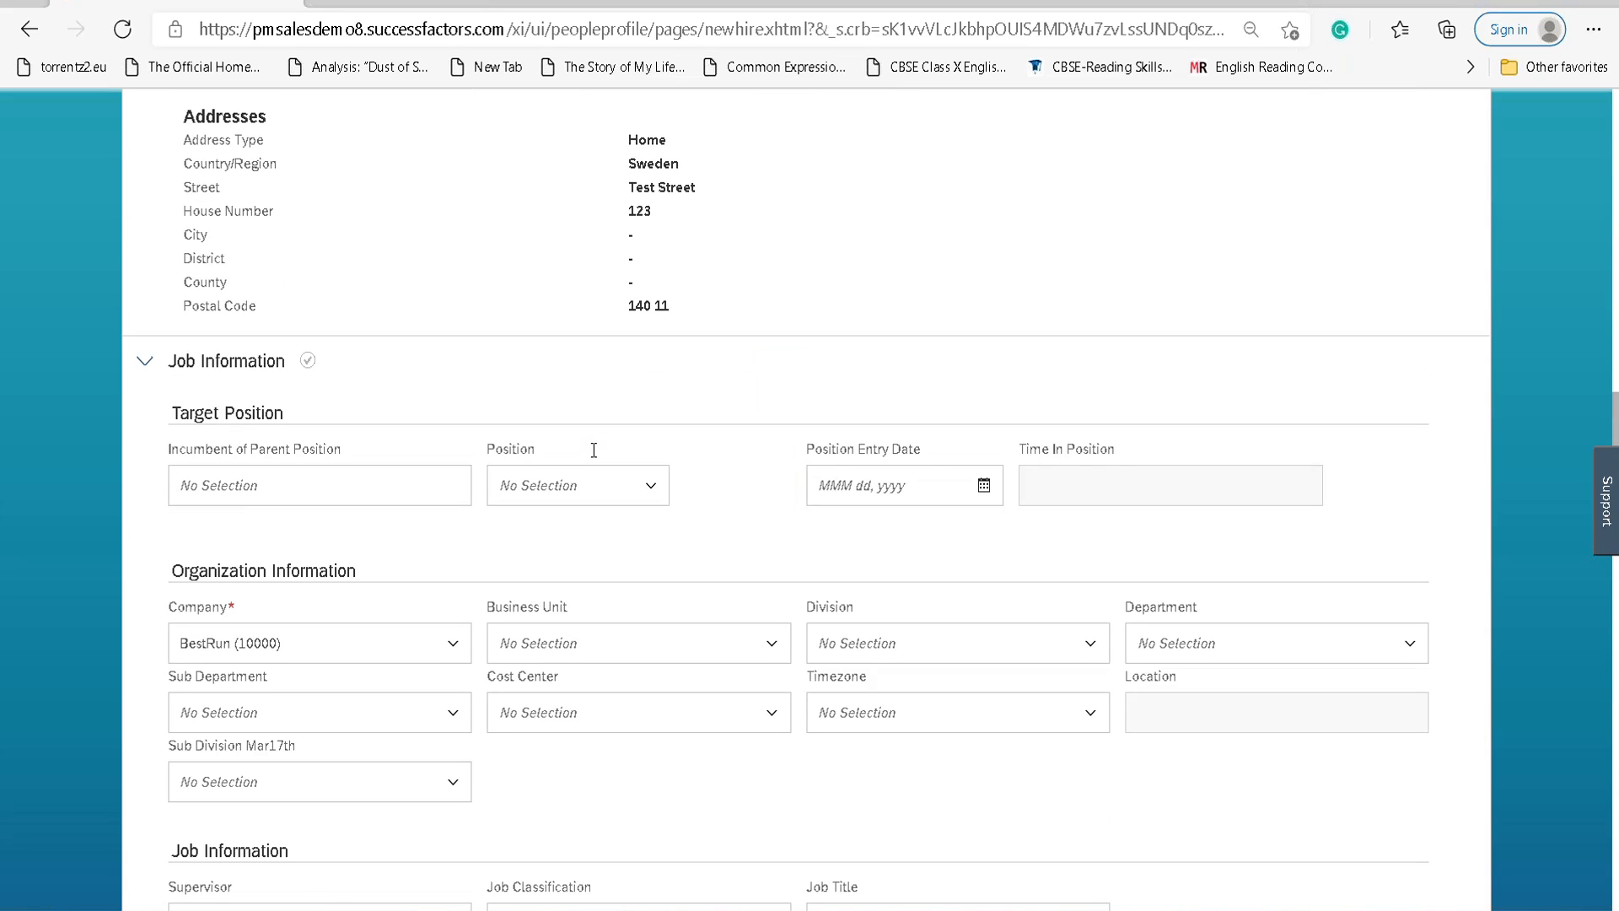
scroll(594, 450, down, 10)
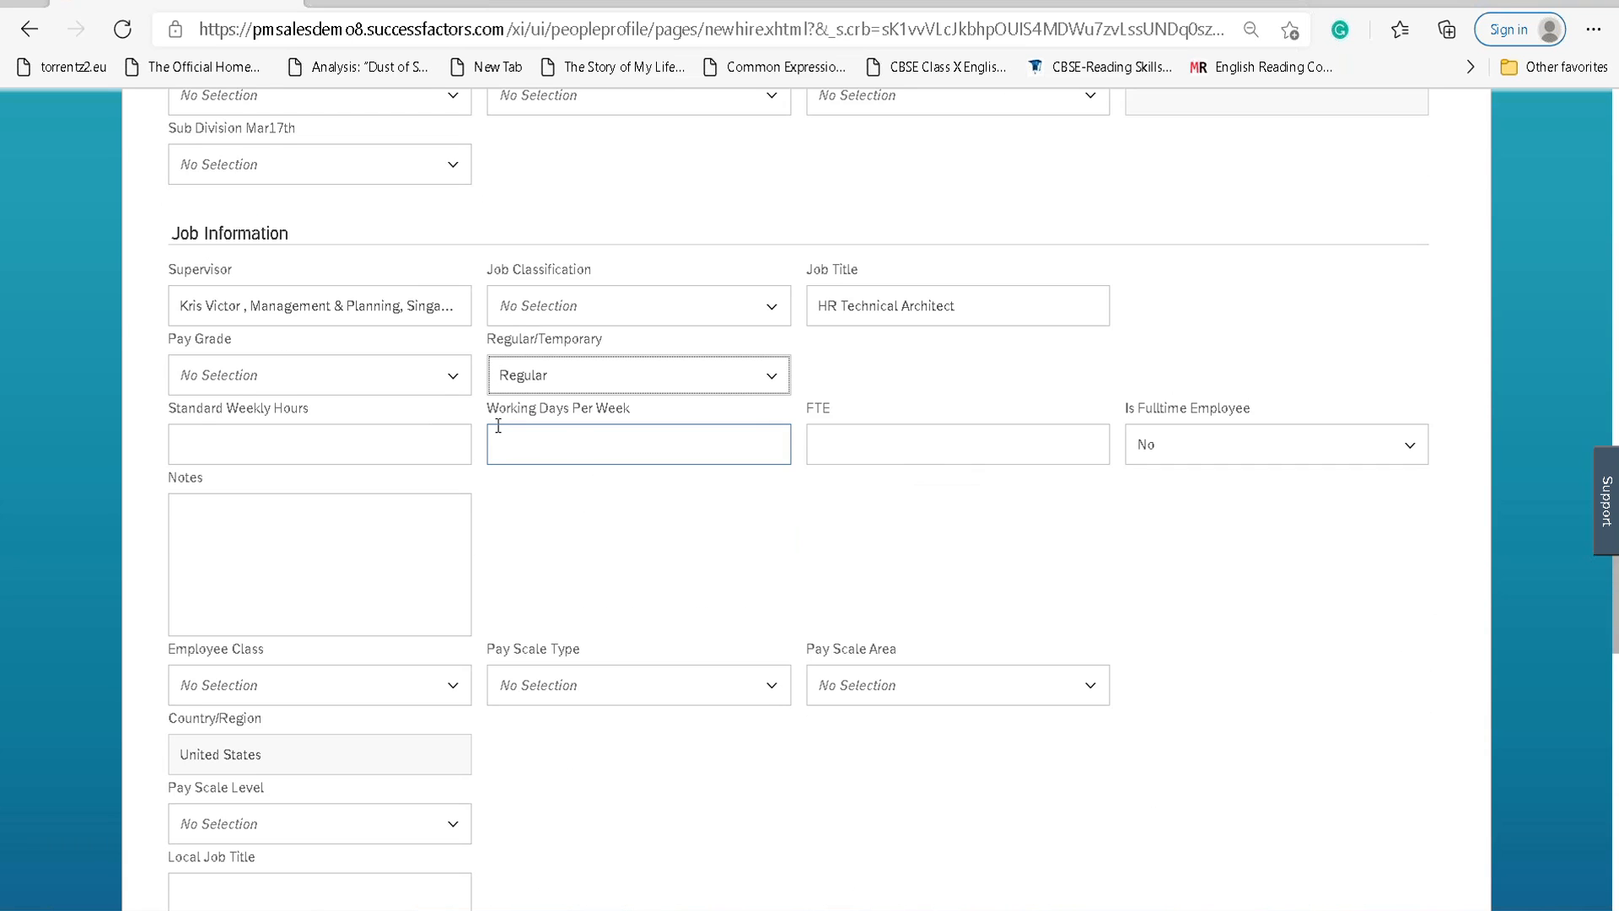
click(456, 380)
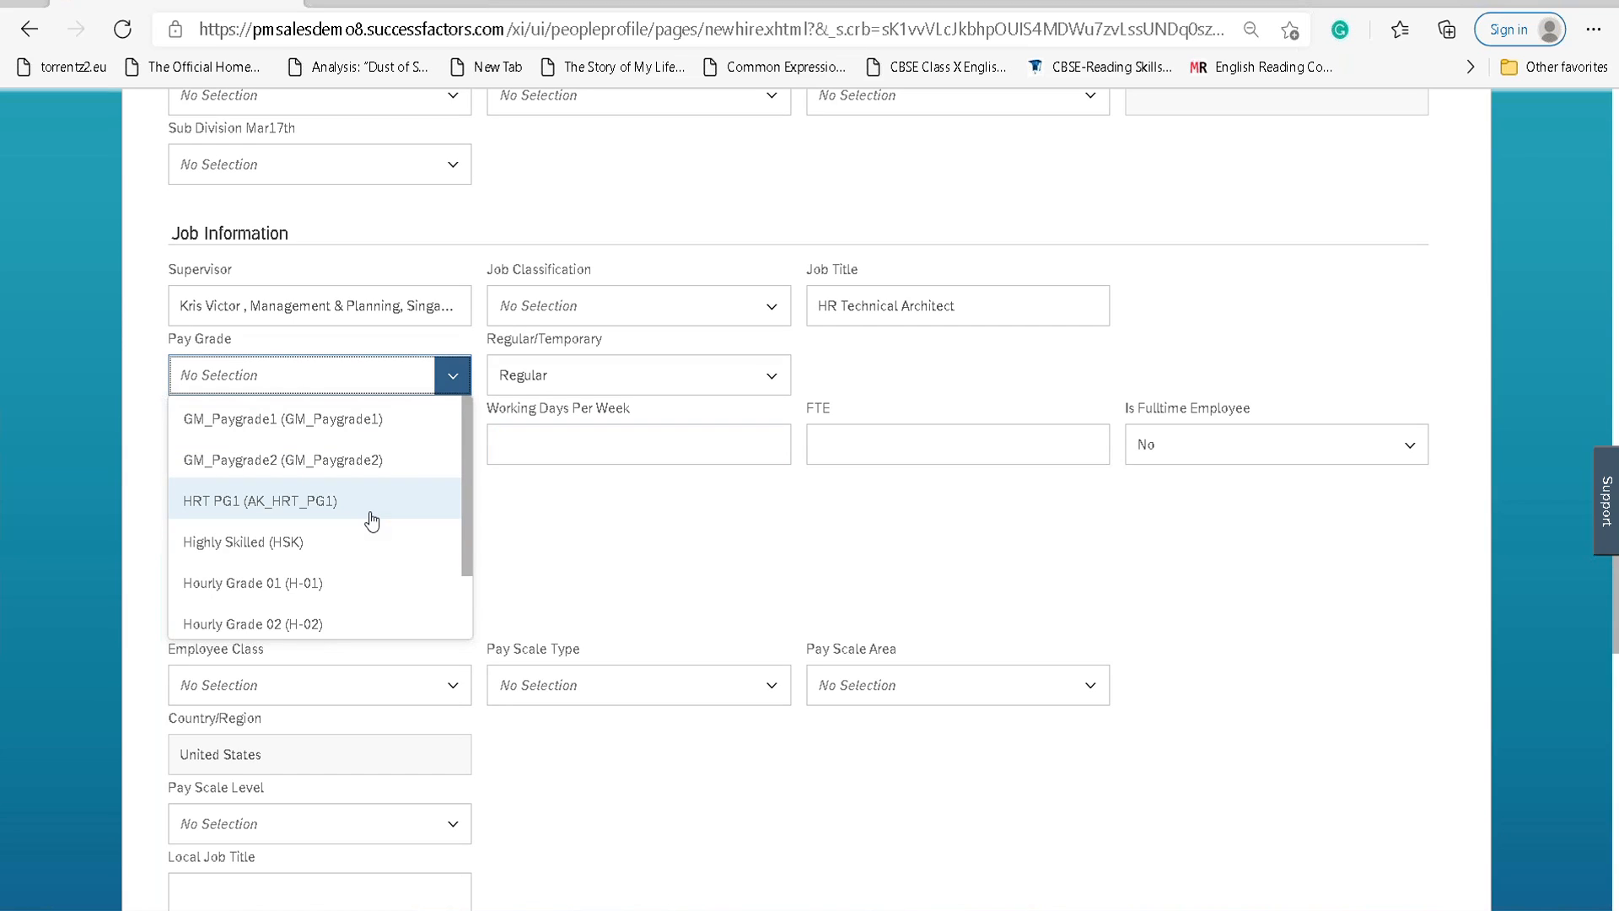
text(l)
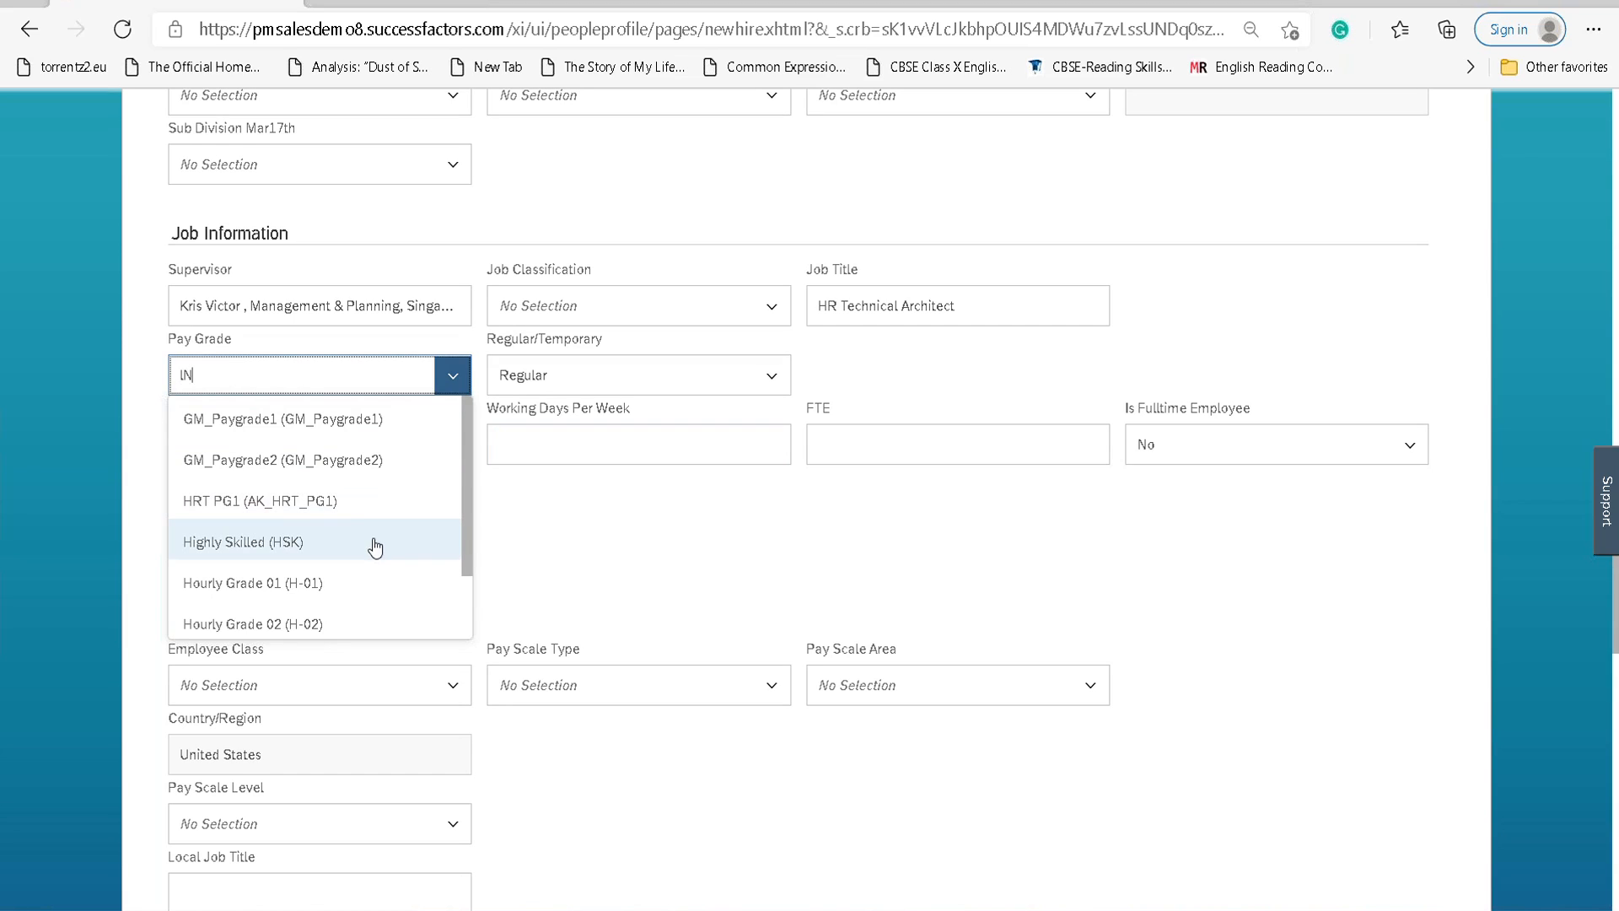
text(AN)
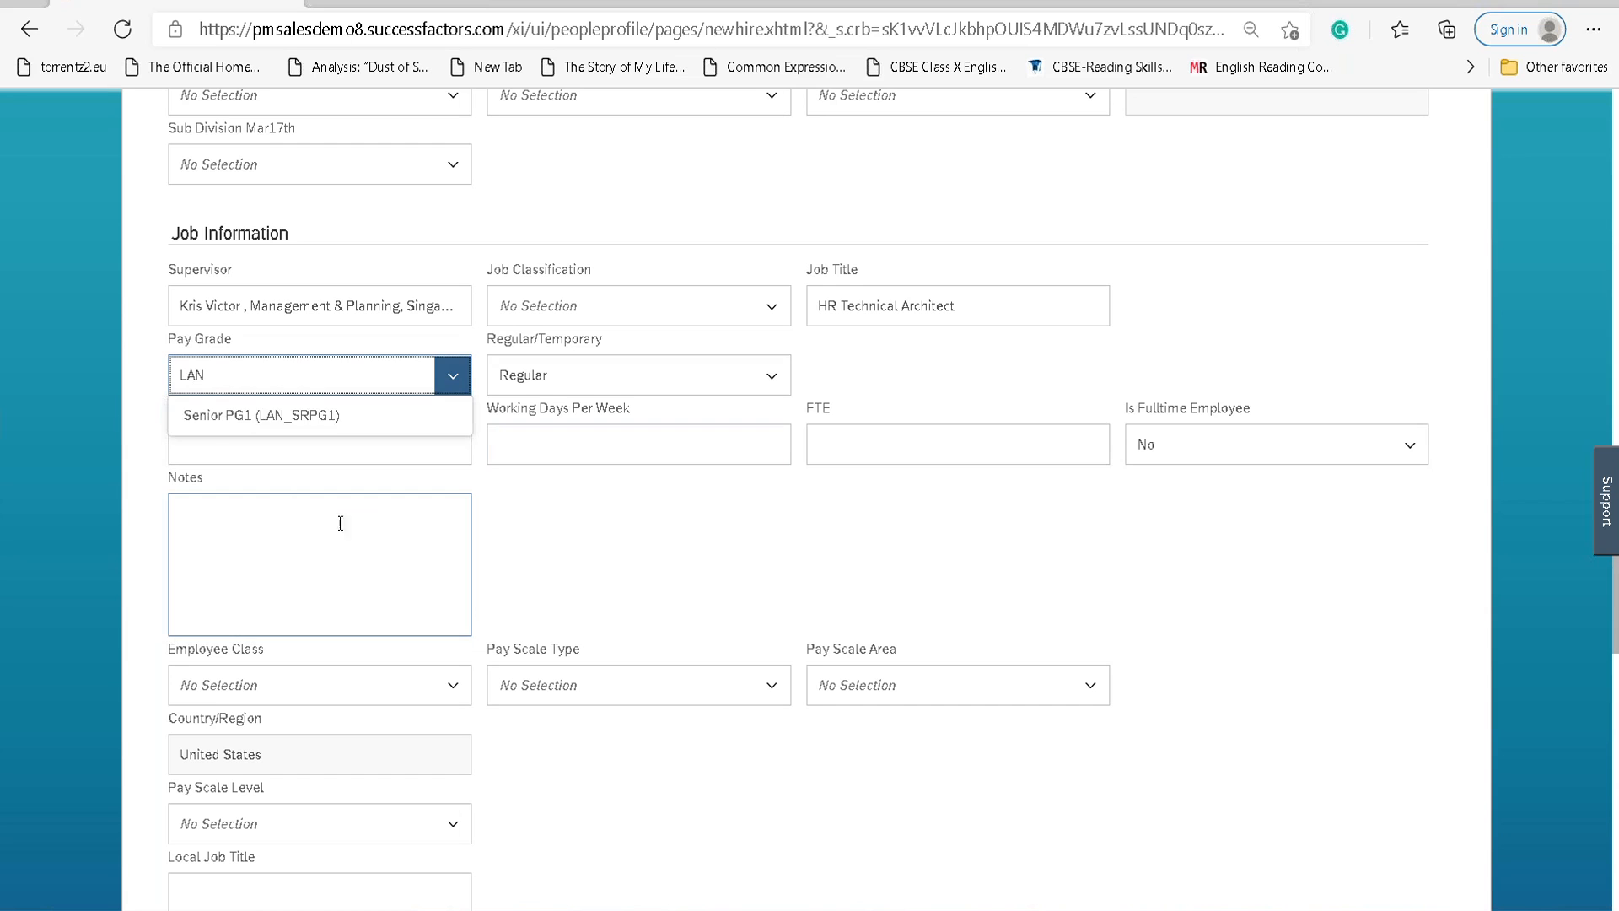
click(306, 426)
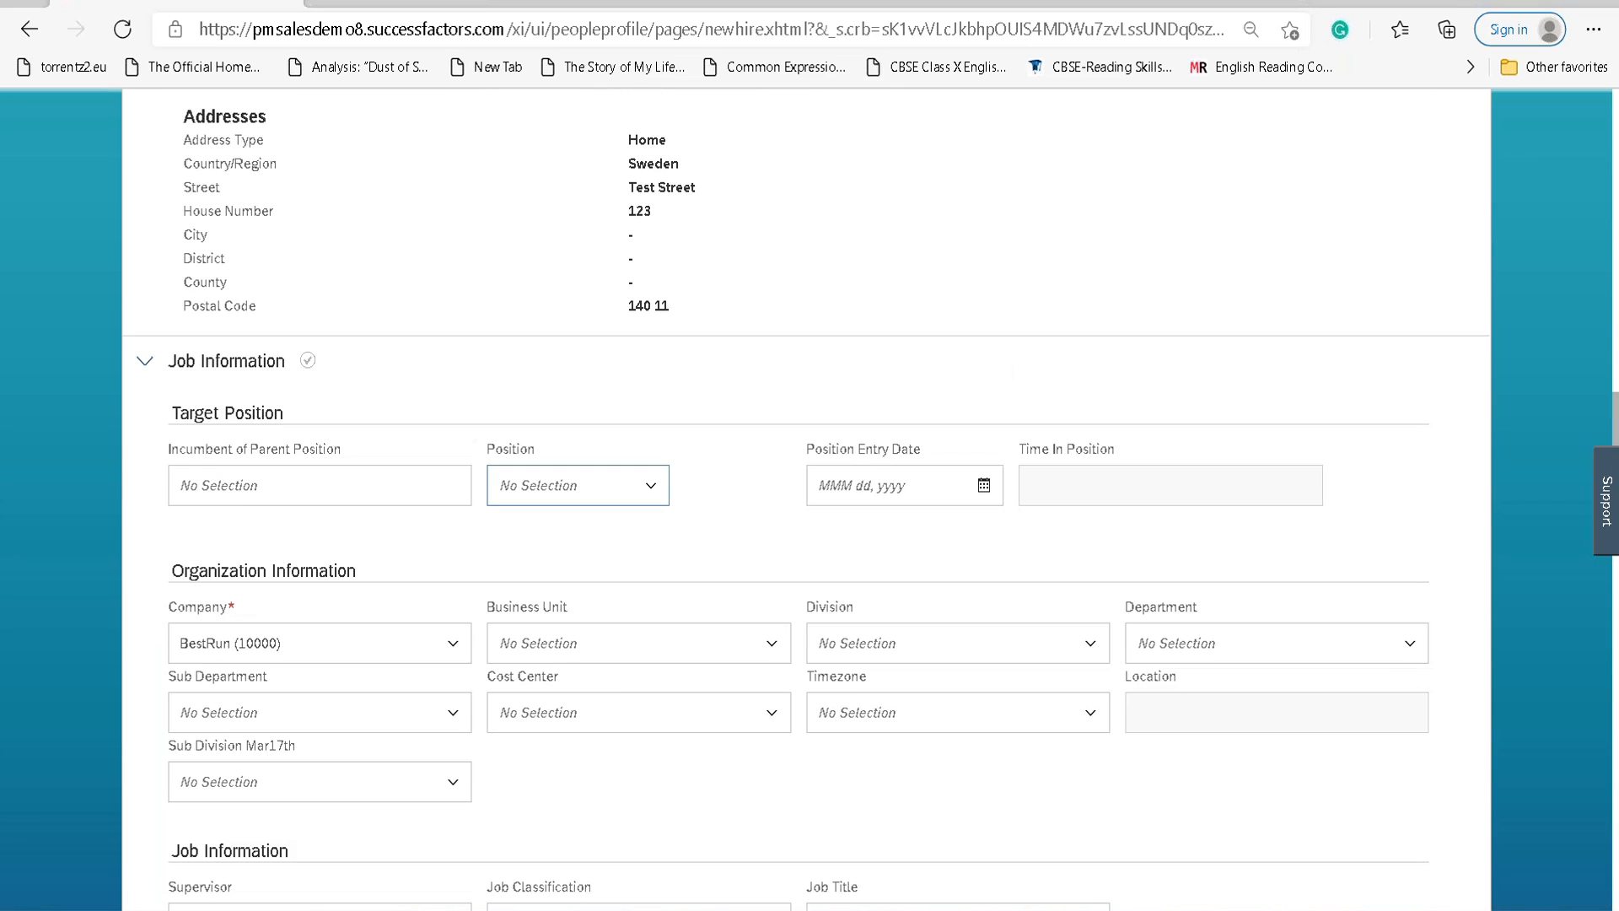
scroll(807, 498, down, 15)
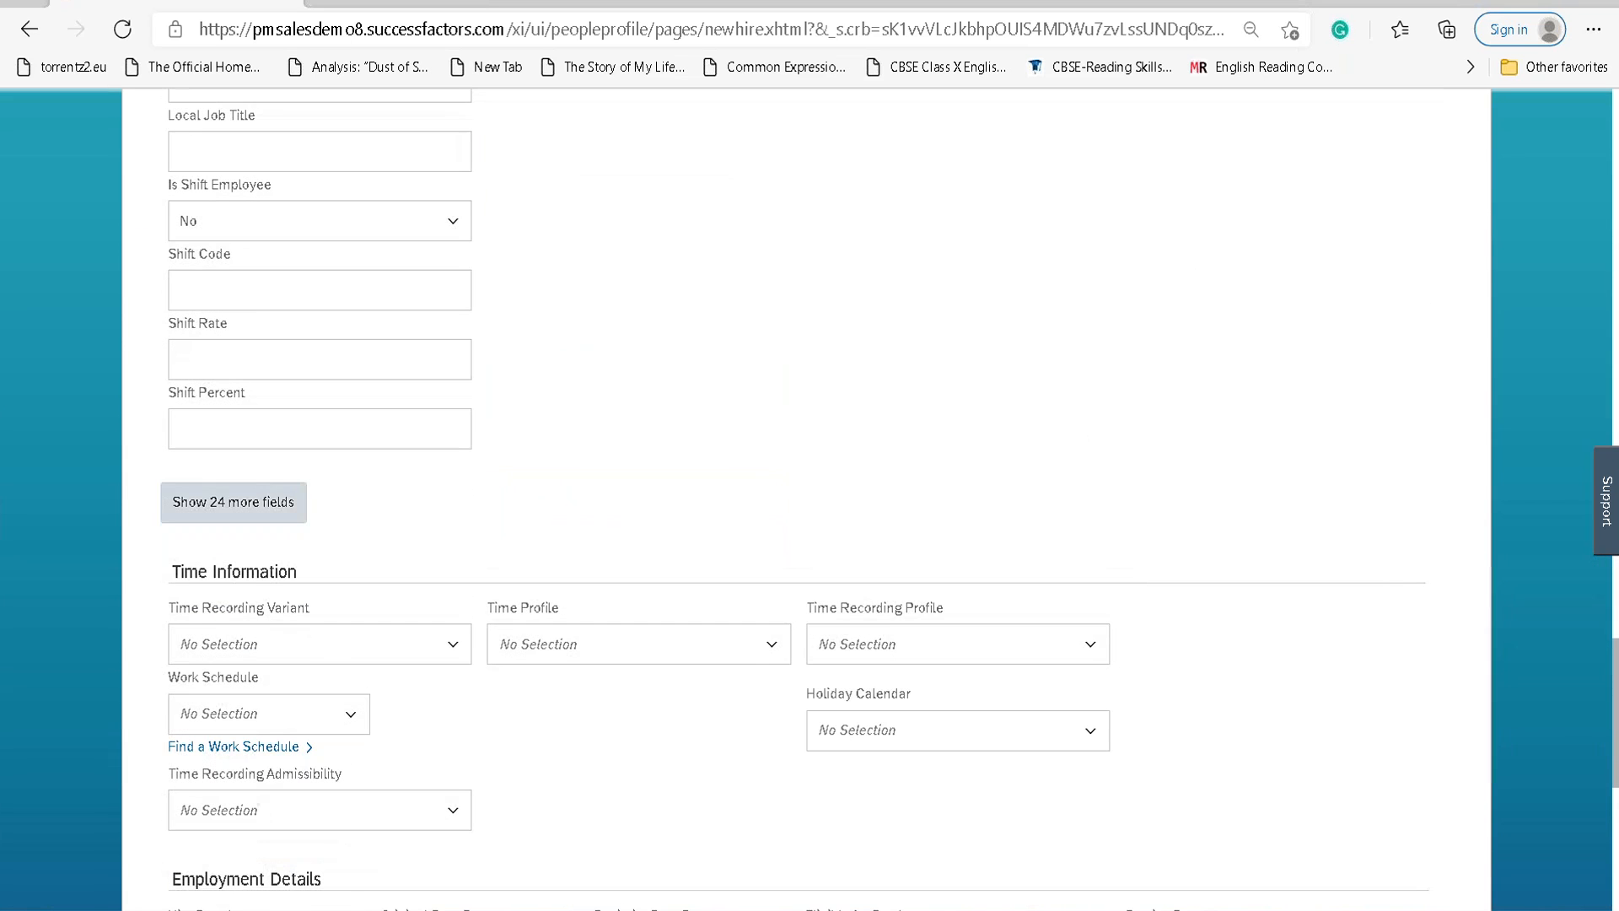
scroll(466, 537, up, 2)
scroll(467, 537, down, 10)
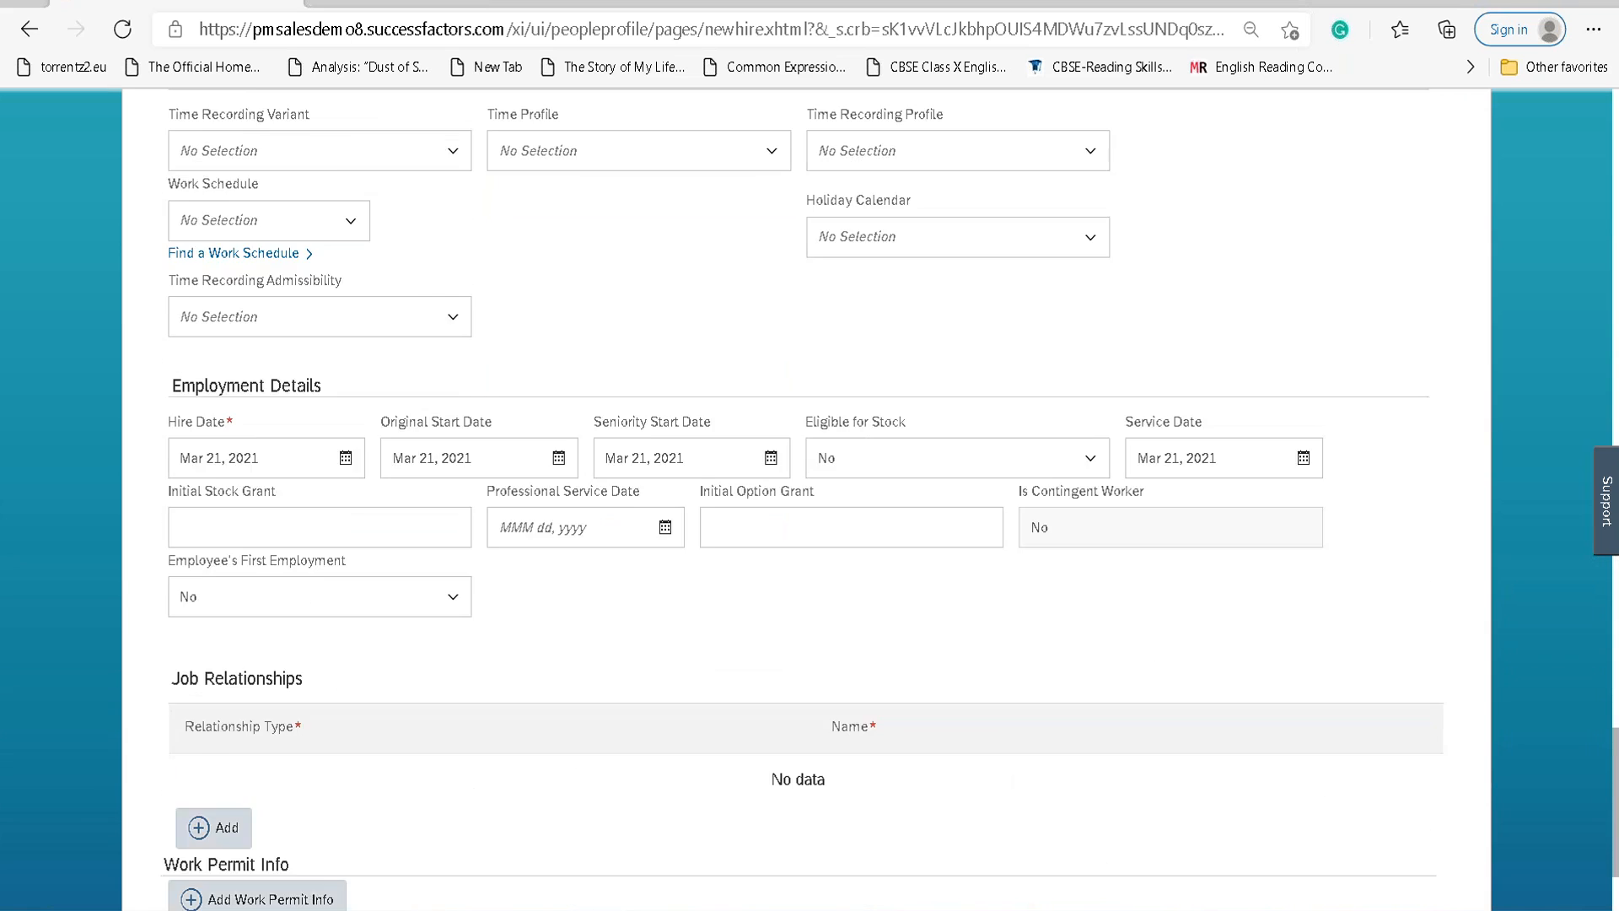
click(207, 773)
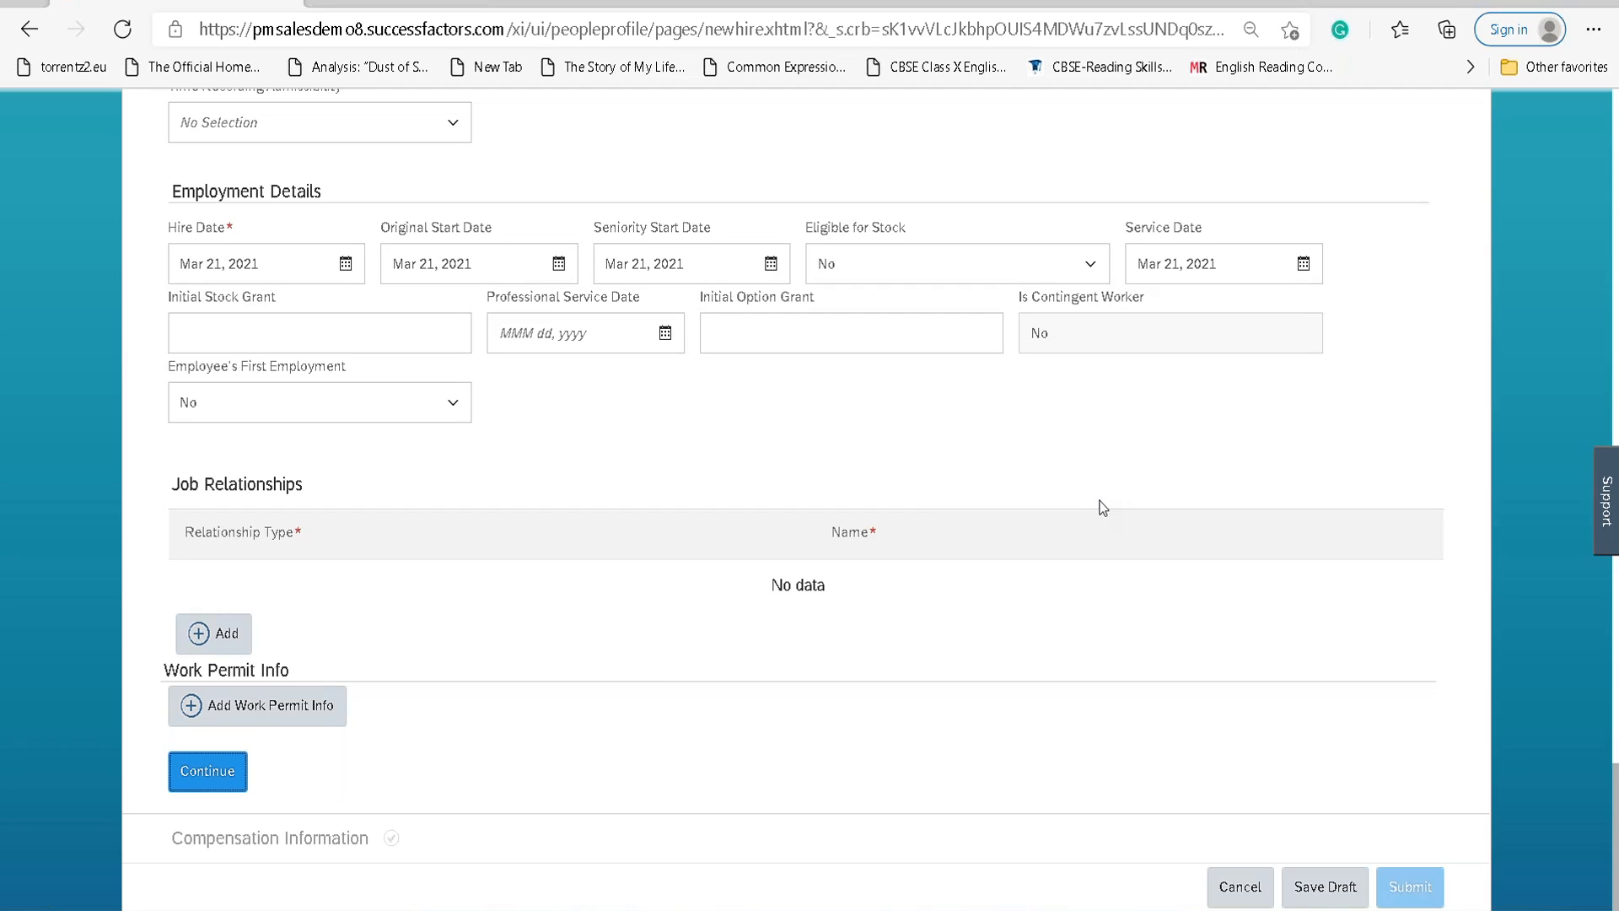
scroll(933, 439, up, 20)
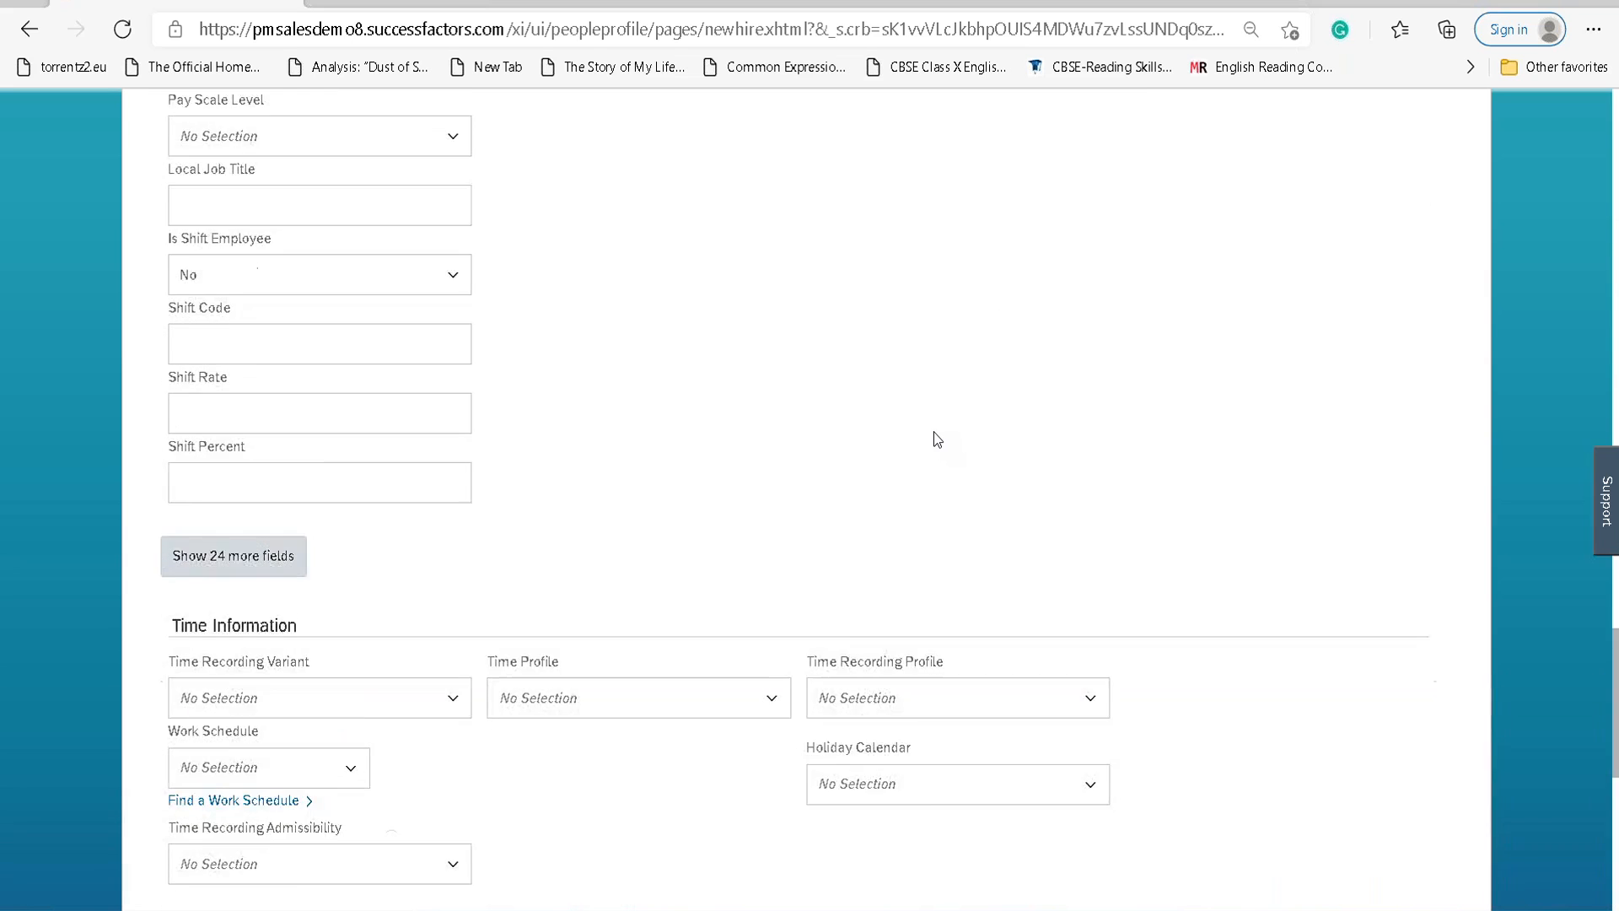
scroll(934, 439, down, 13)
scroll(934, 439, down, 9)
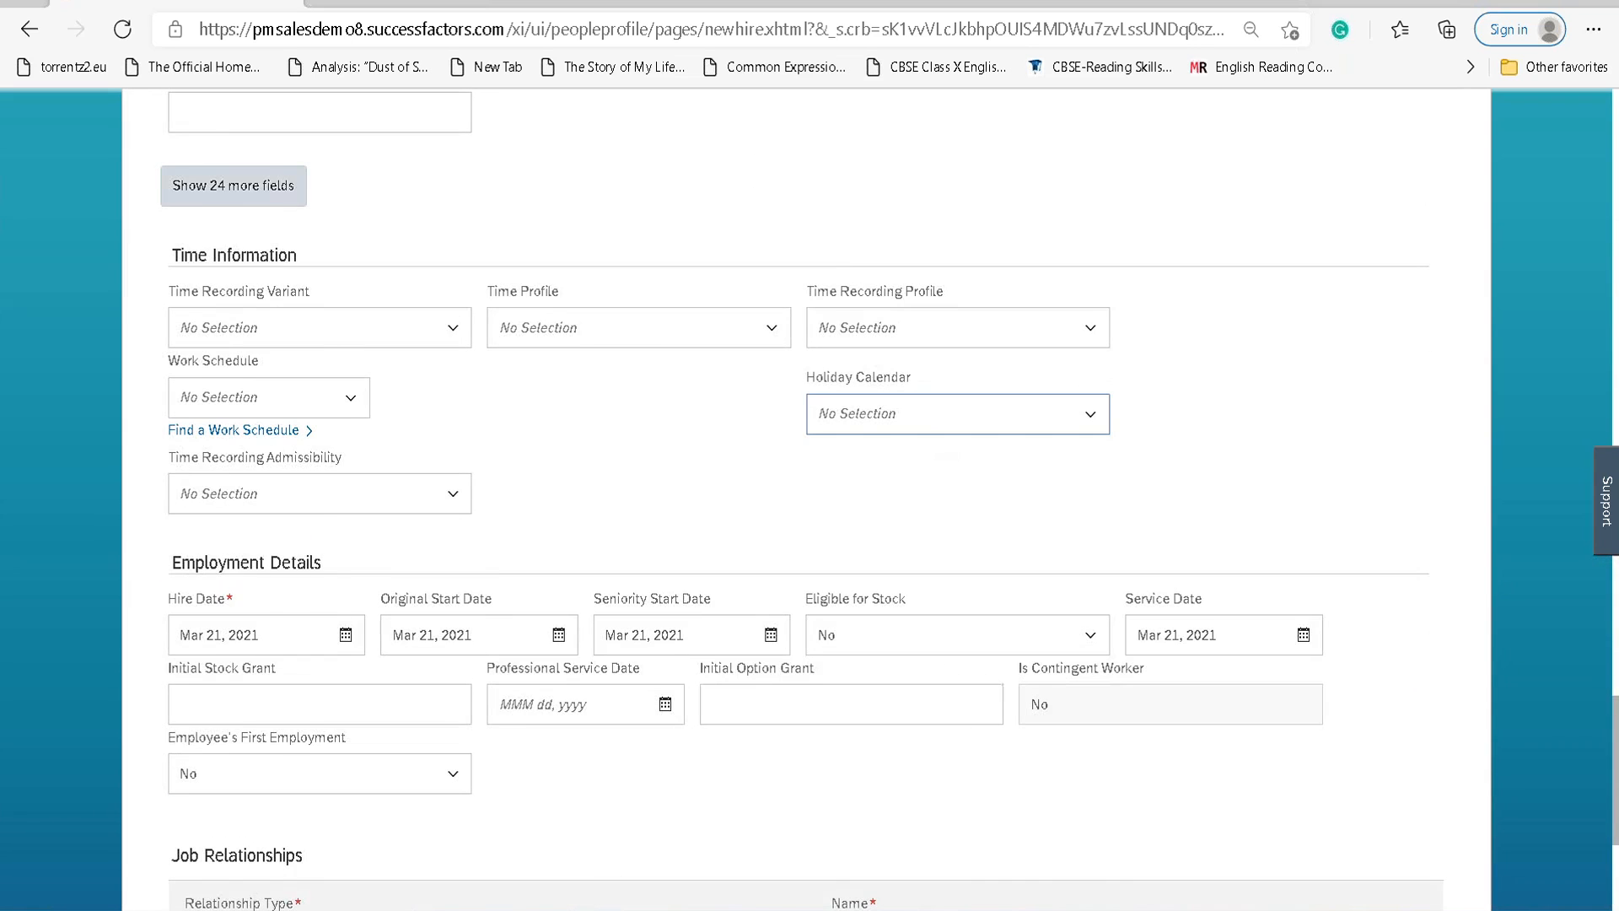
click(226, 772)
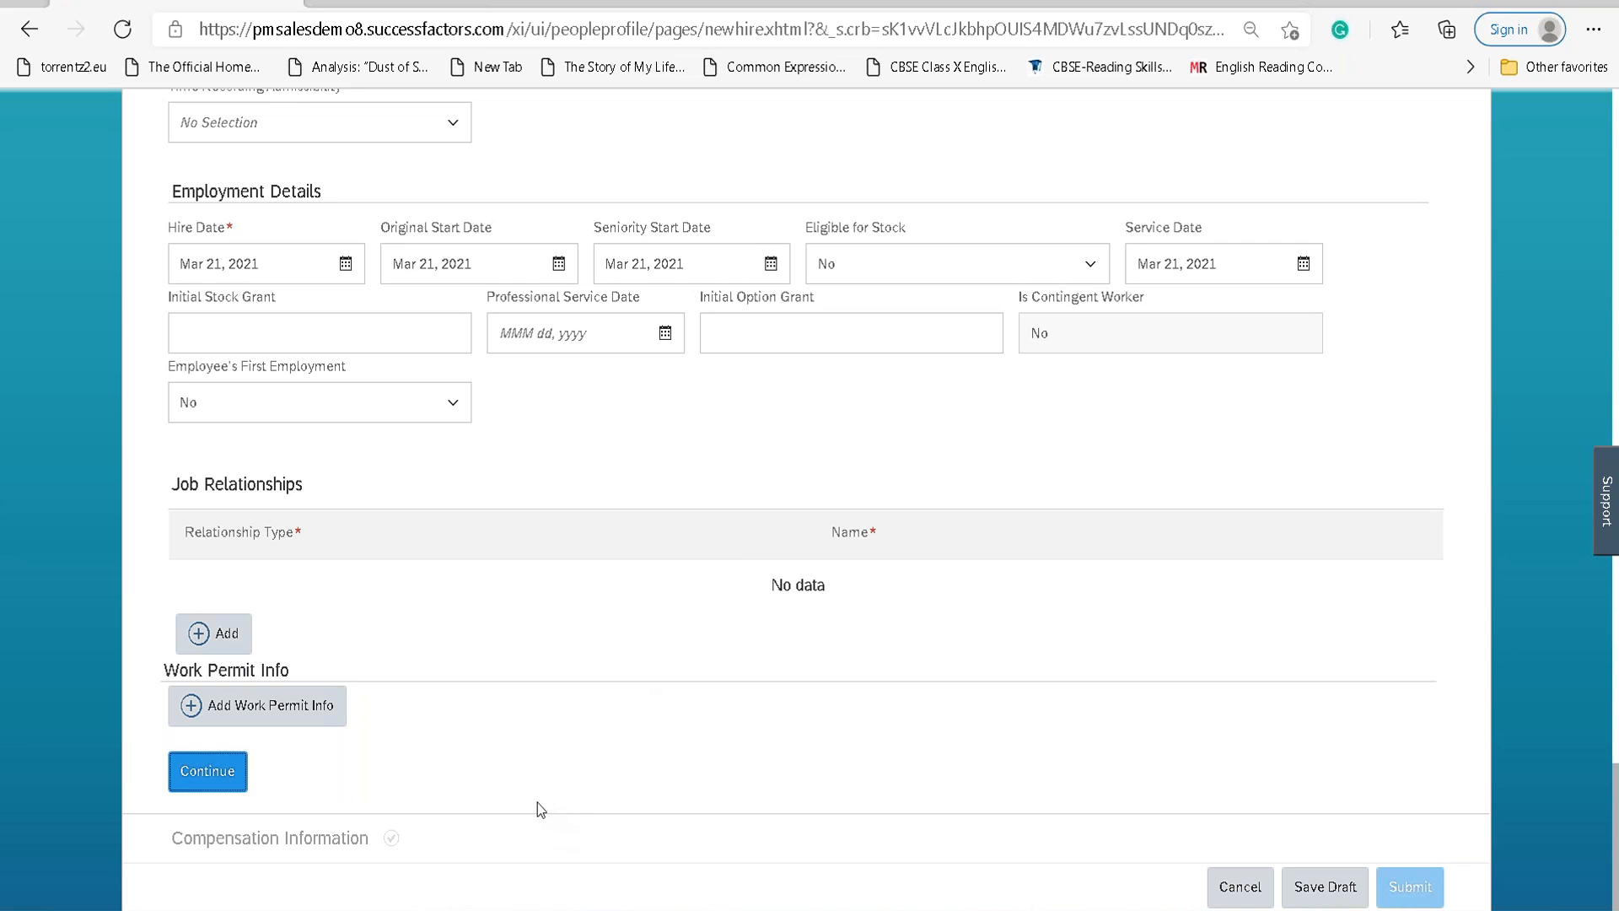
scroll(768, 594, up, 15)
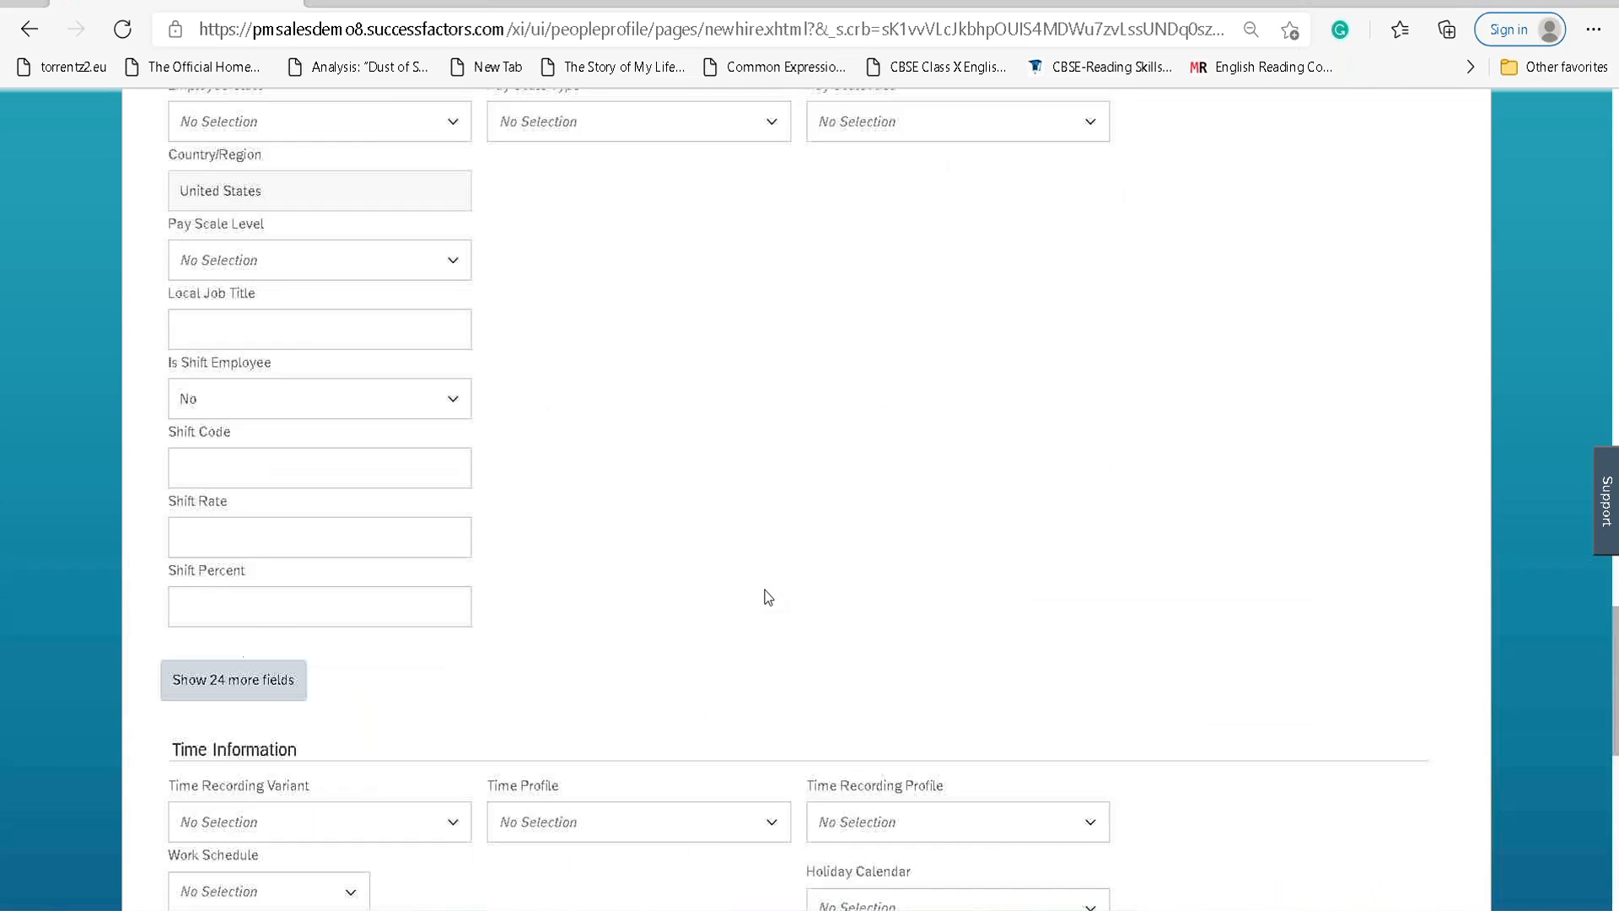
scroll(767, 594, up, 5)
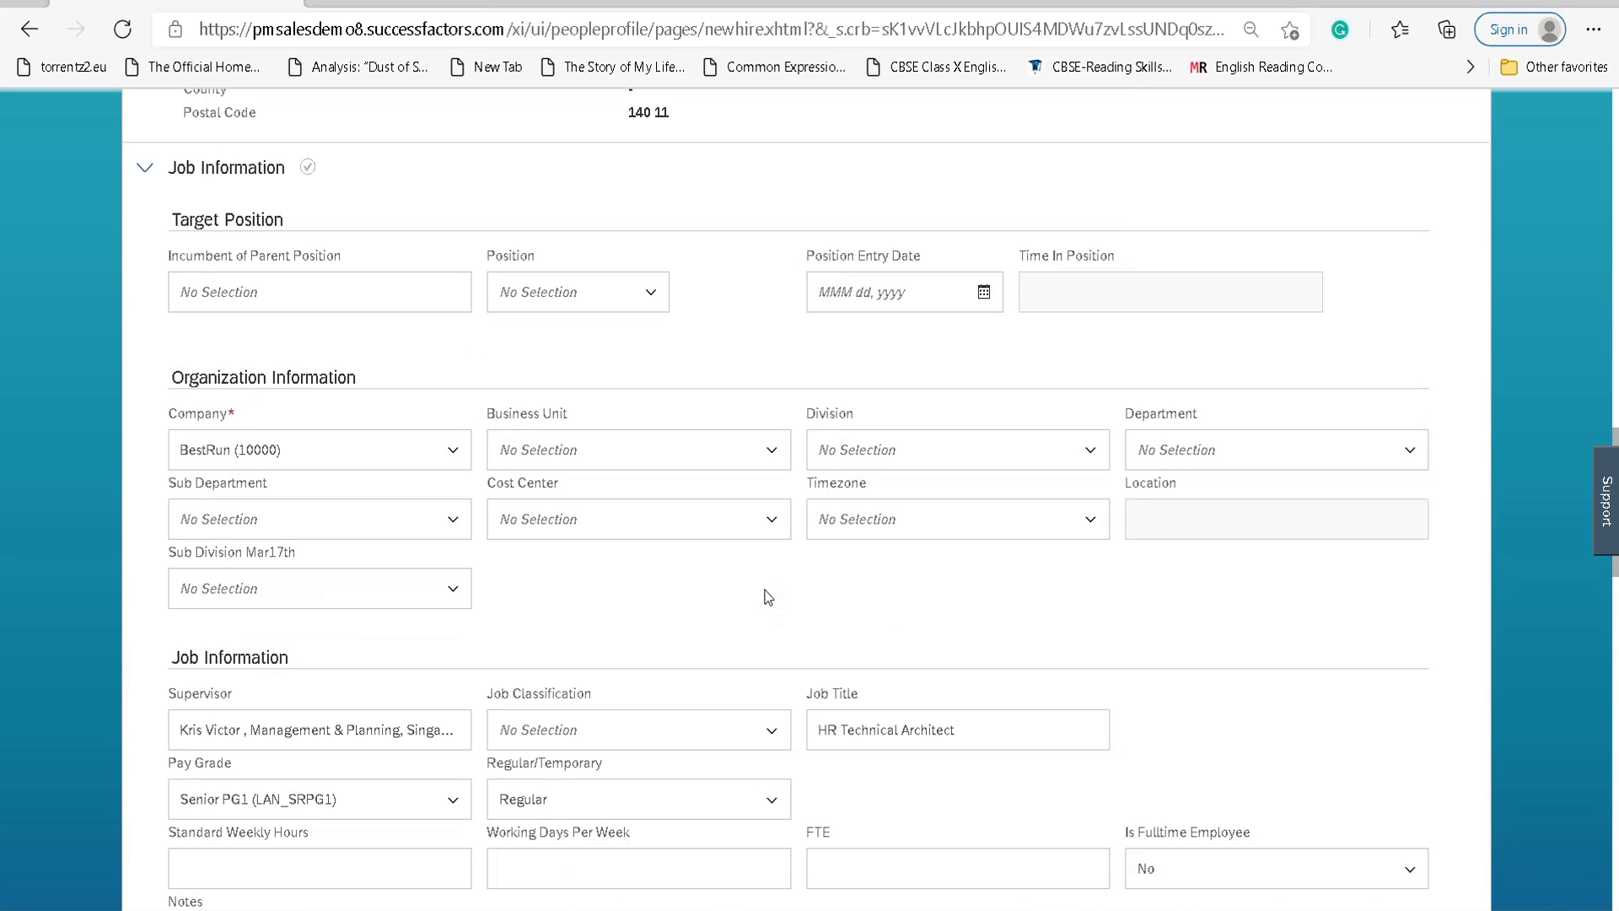
scroll(768, 594, up, 20)
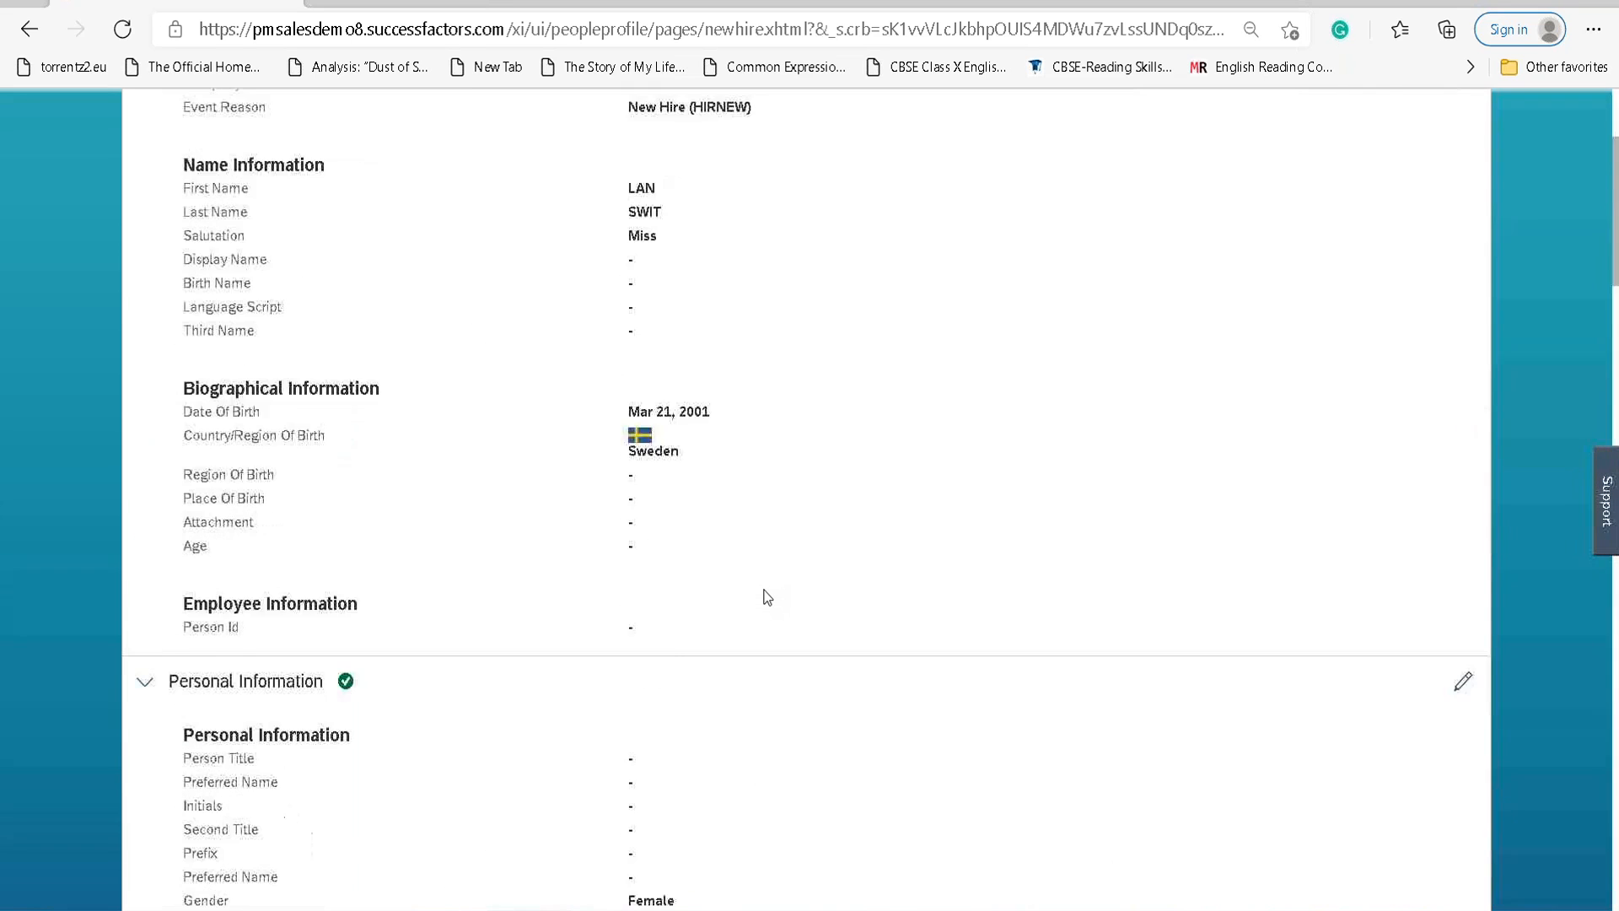
scroll(766, 596, down, 20)
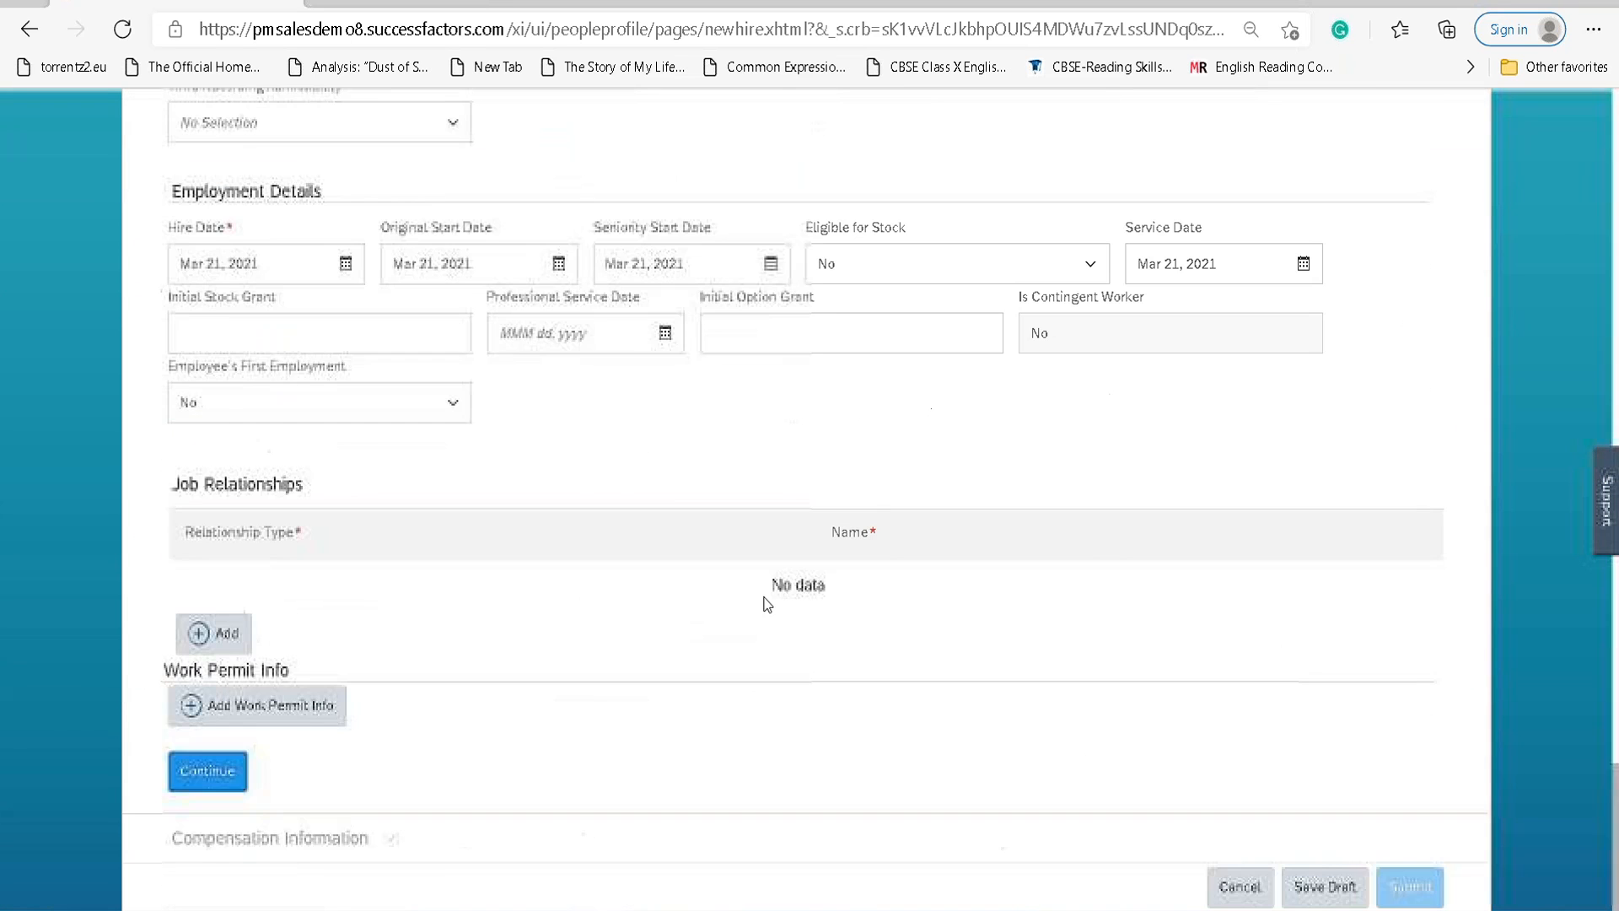
click(207, 771)
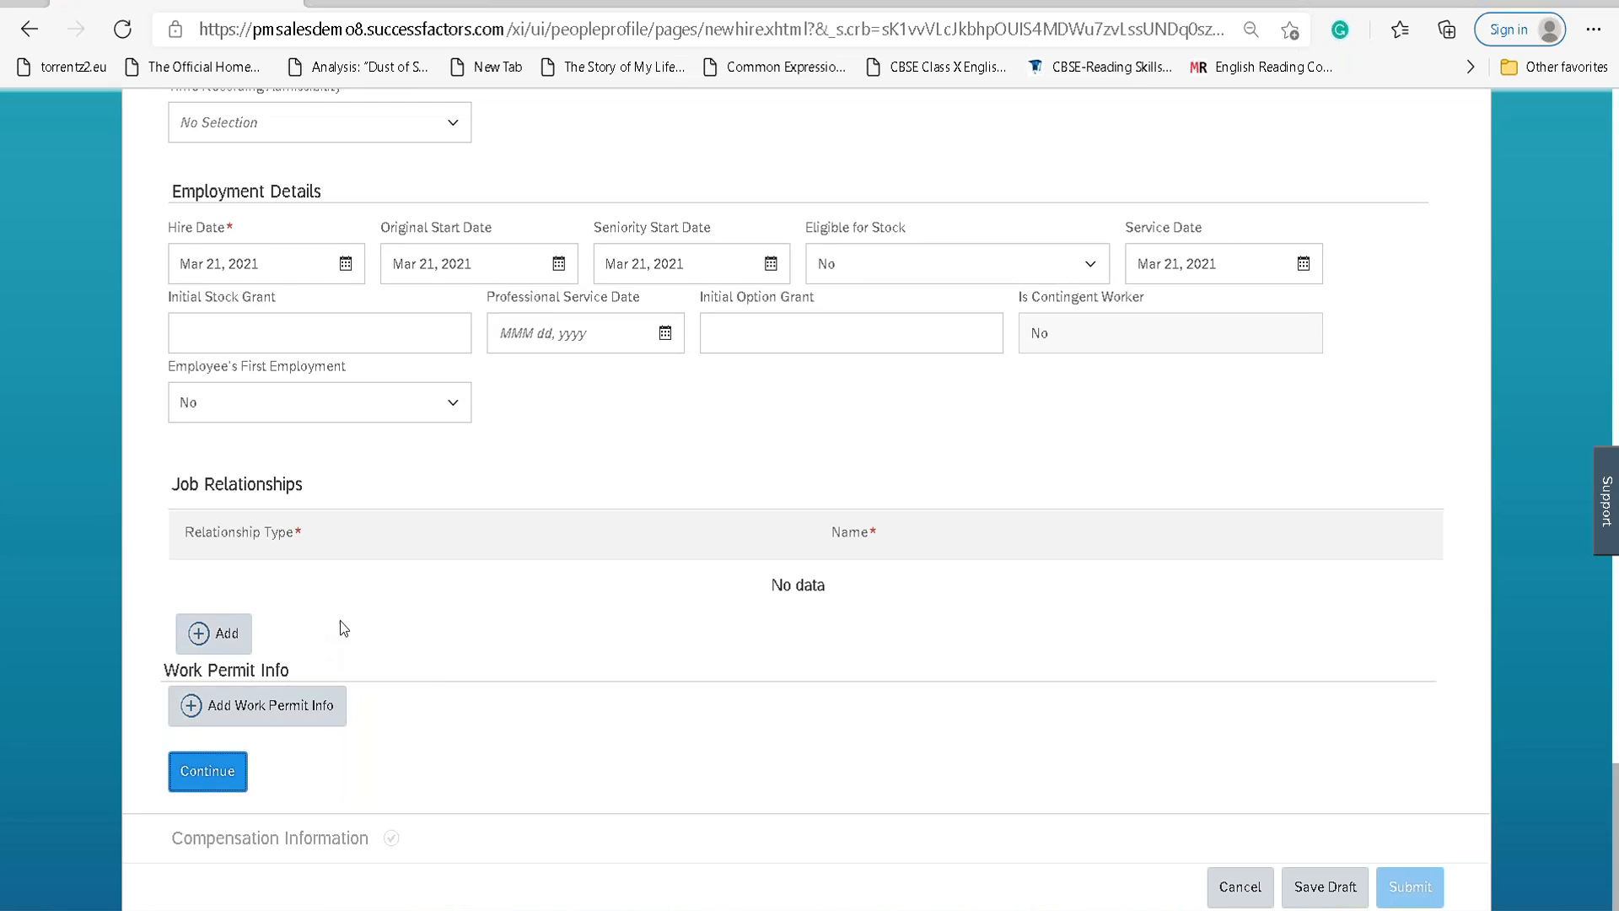
scroll(347, 624, up, 9)
click(234, 556)
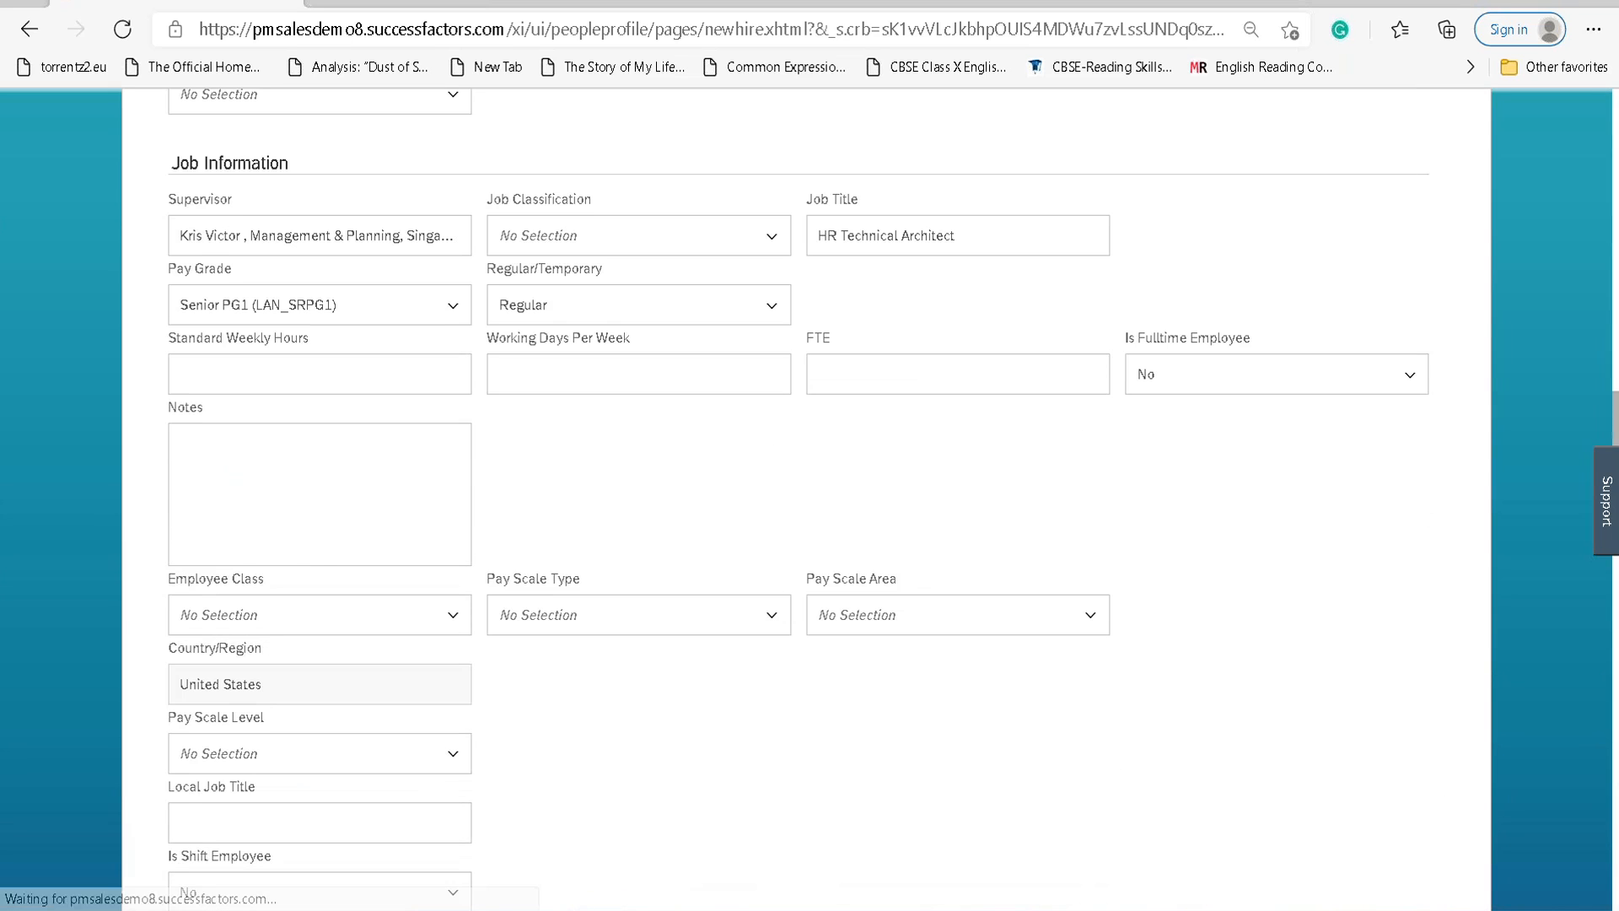
scroll(638, 553, up, 1)
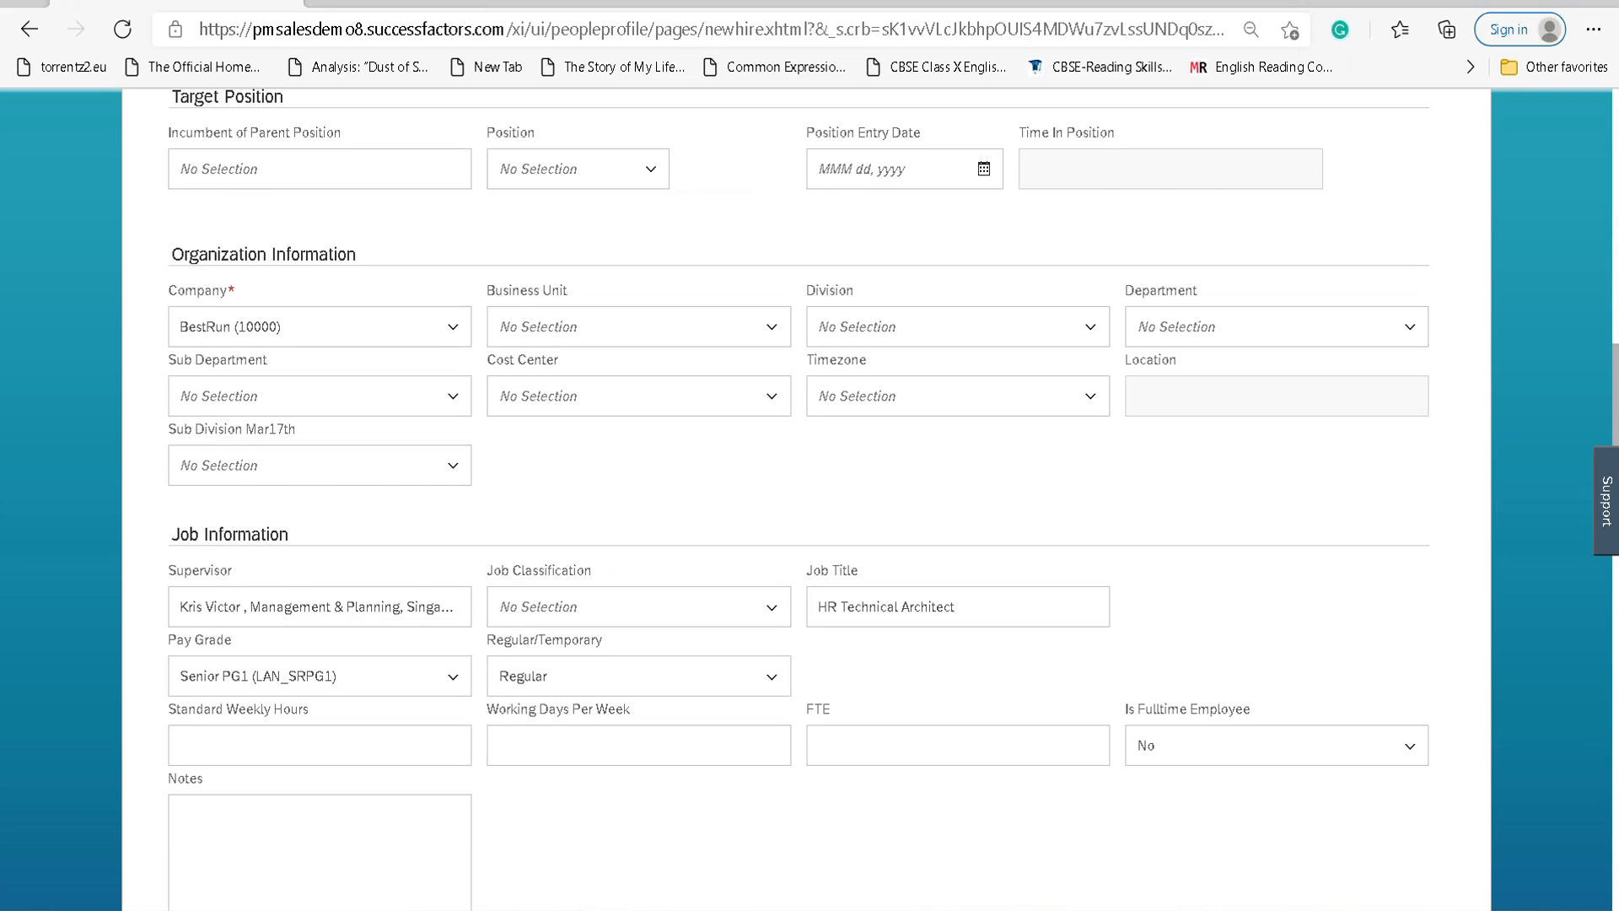
scroll(552, 563, down, 10)
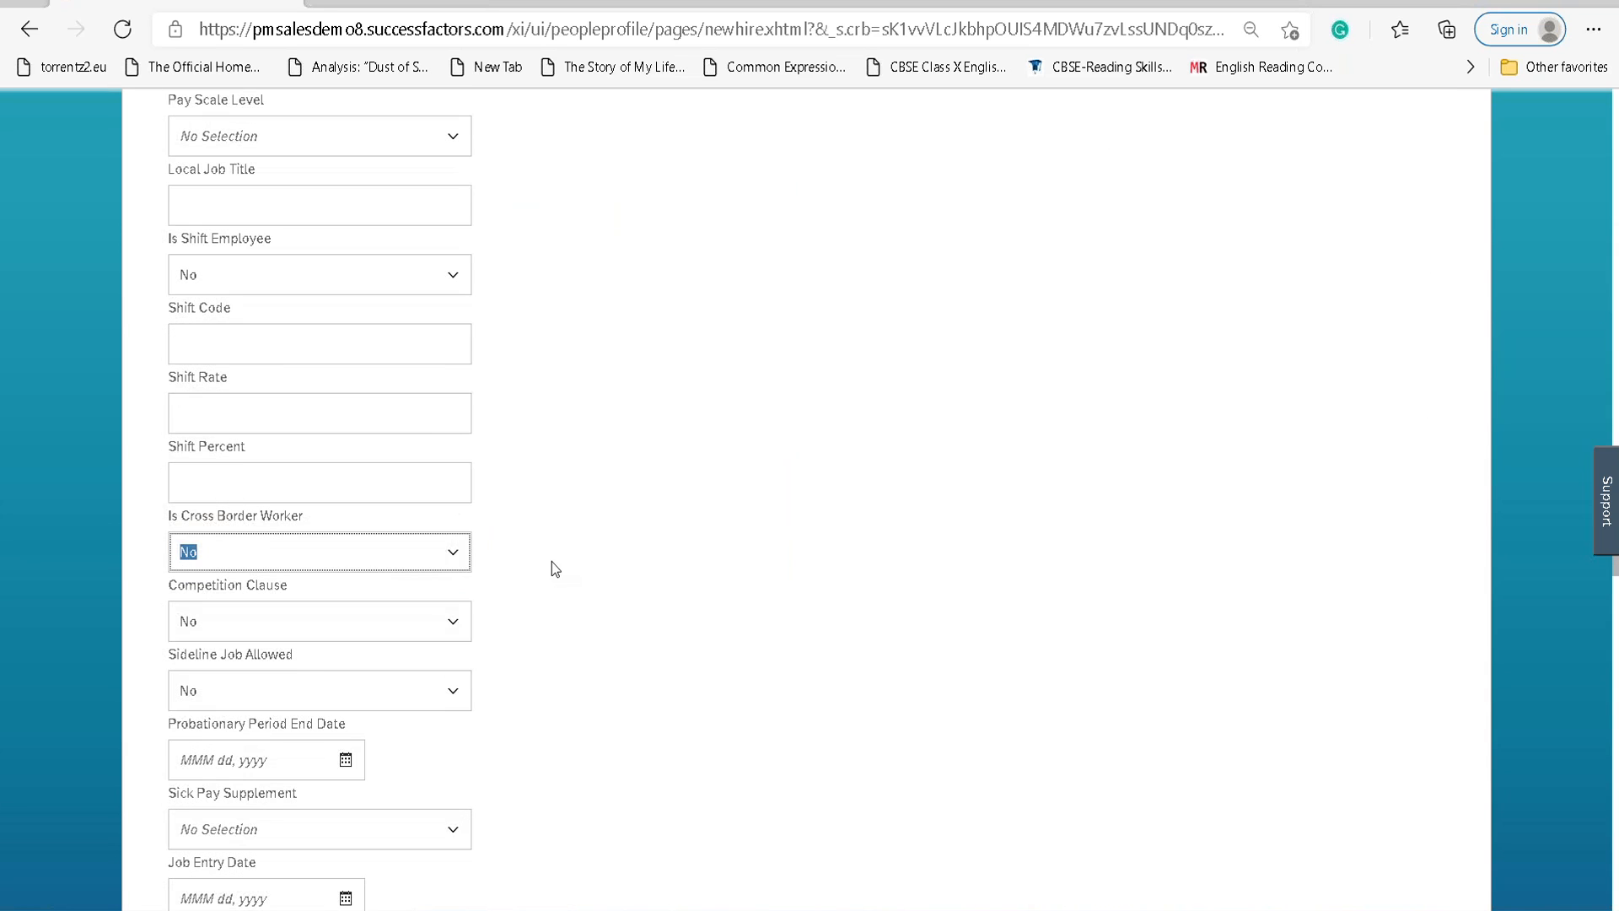
scroll(552, 563, down, 2)
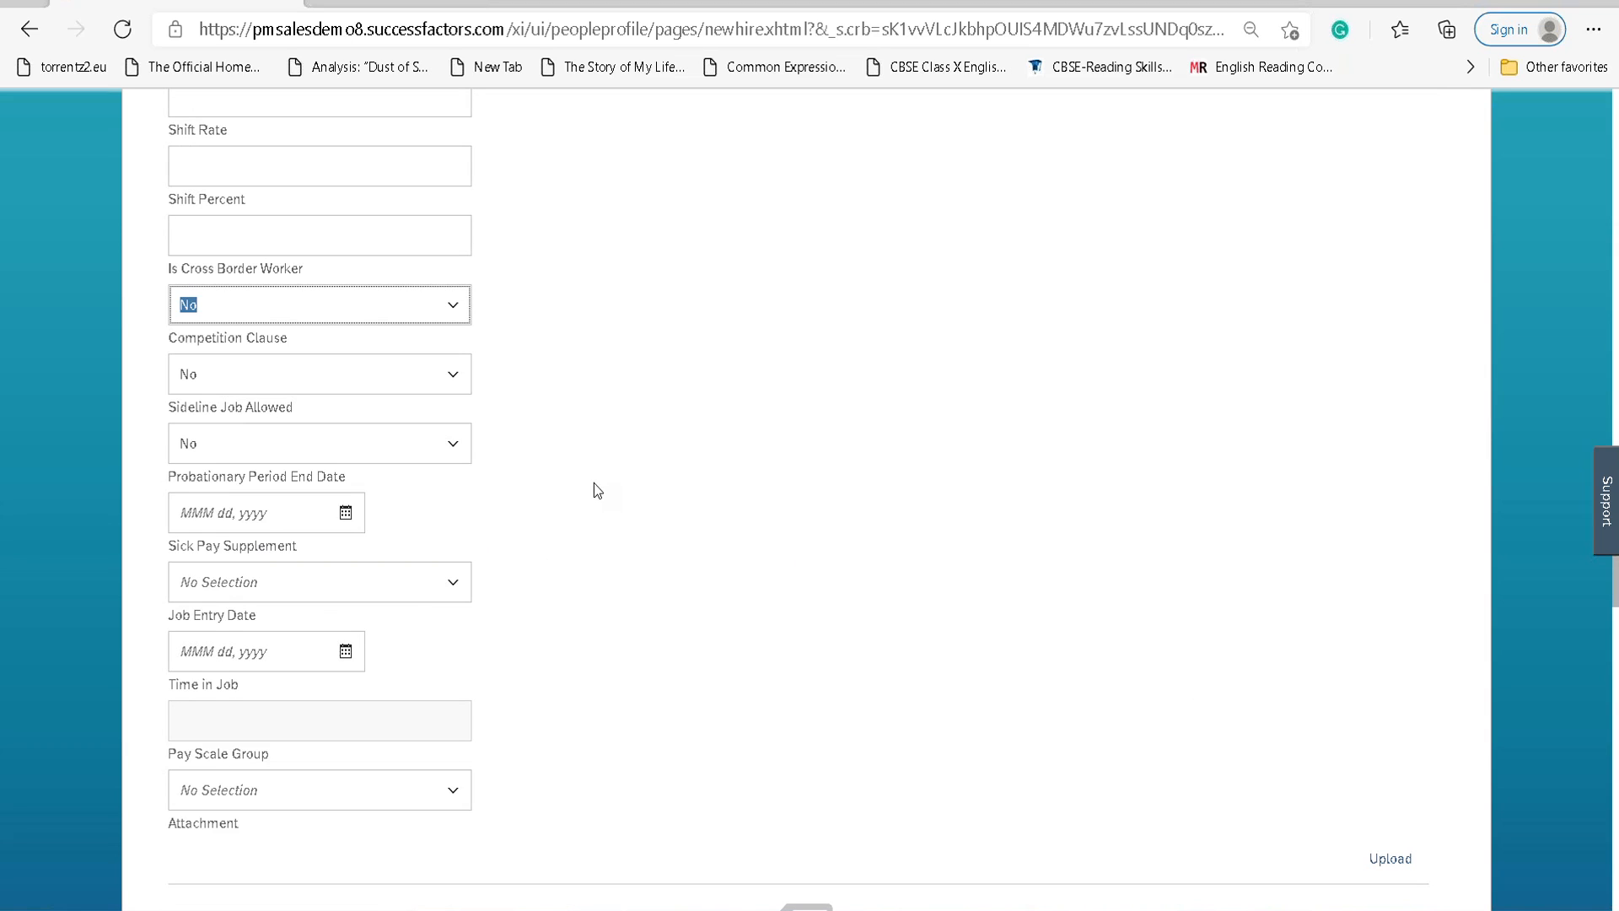
scroll(585, 489, up, 15)
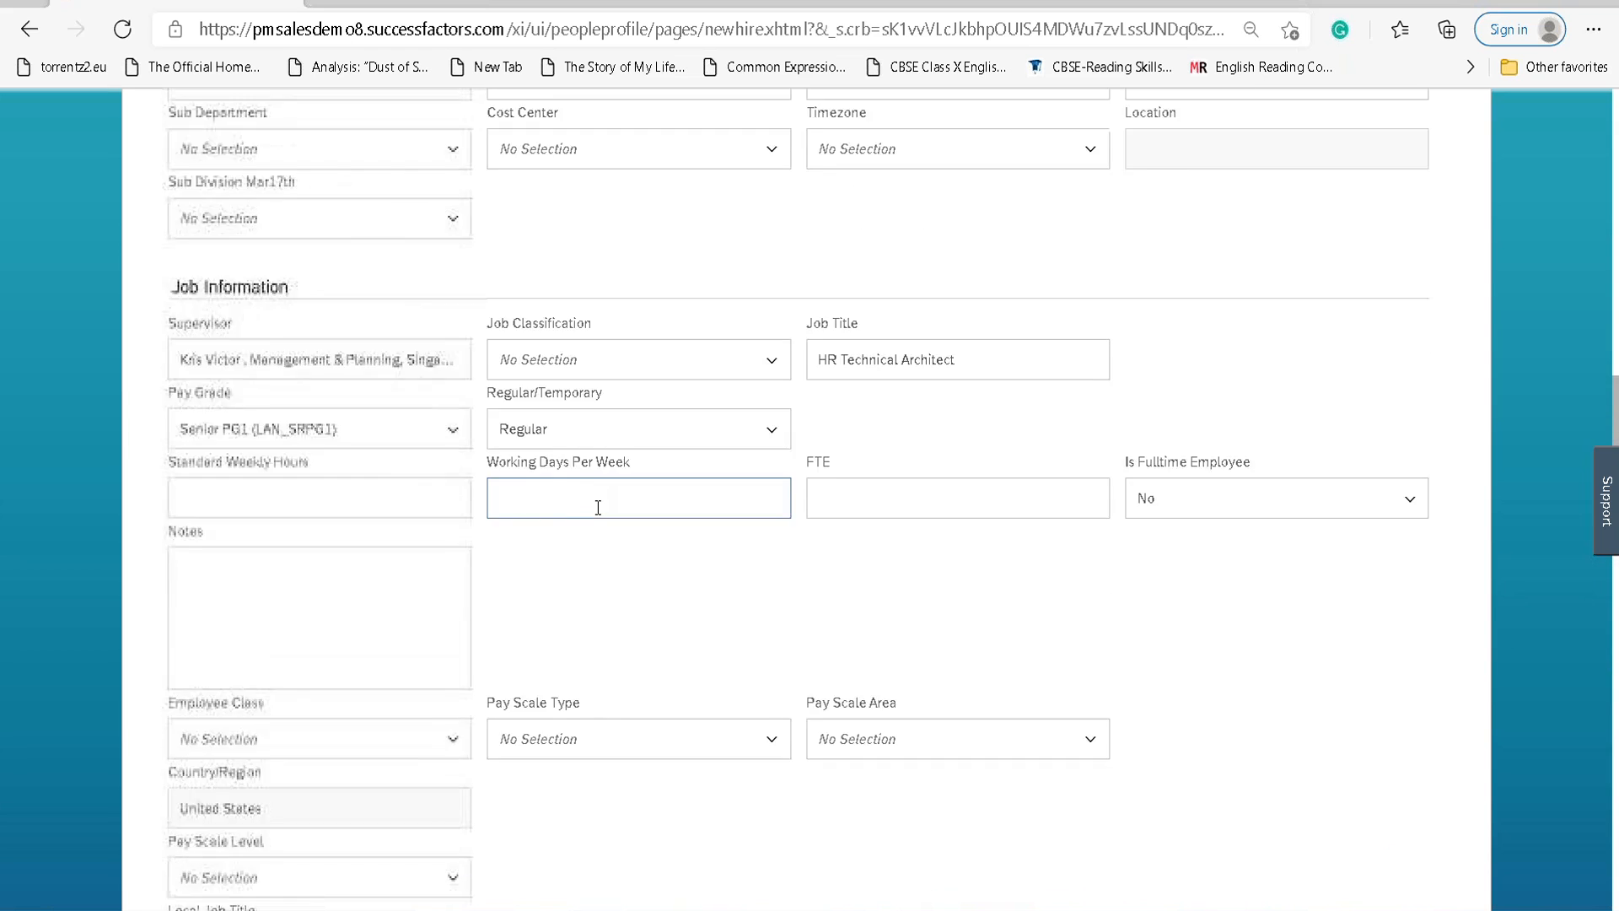
scroll(624, 540, up, 5)
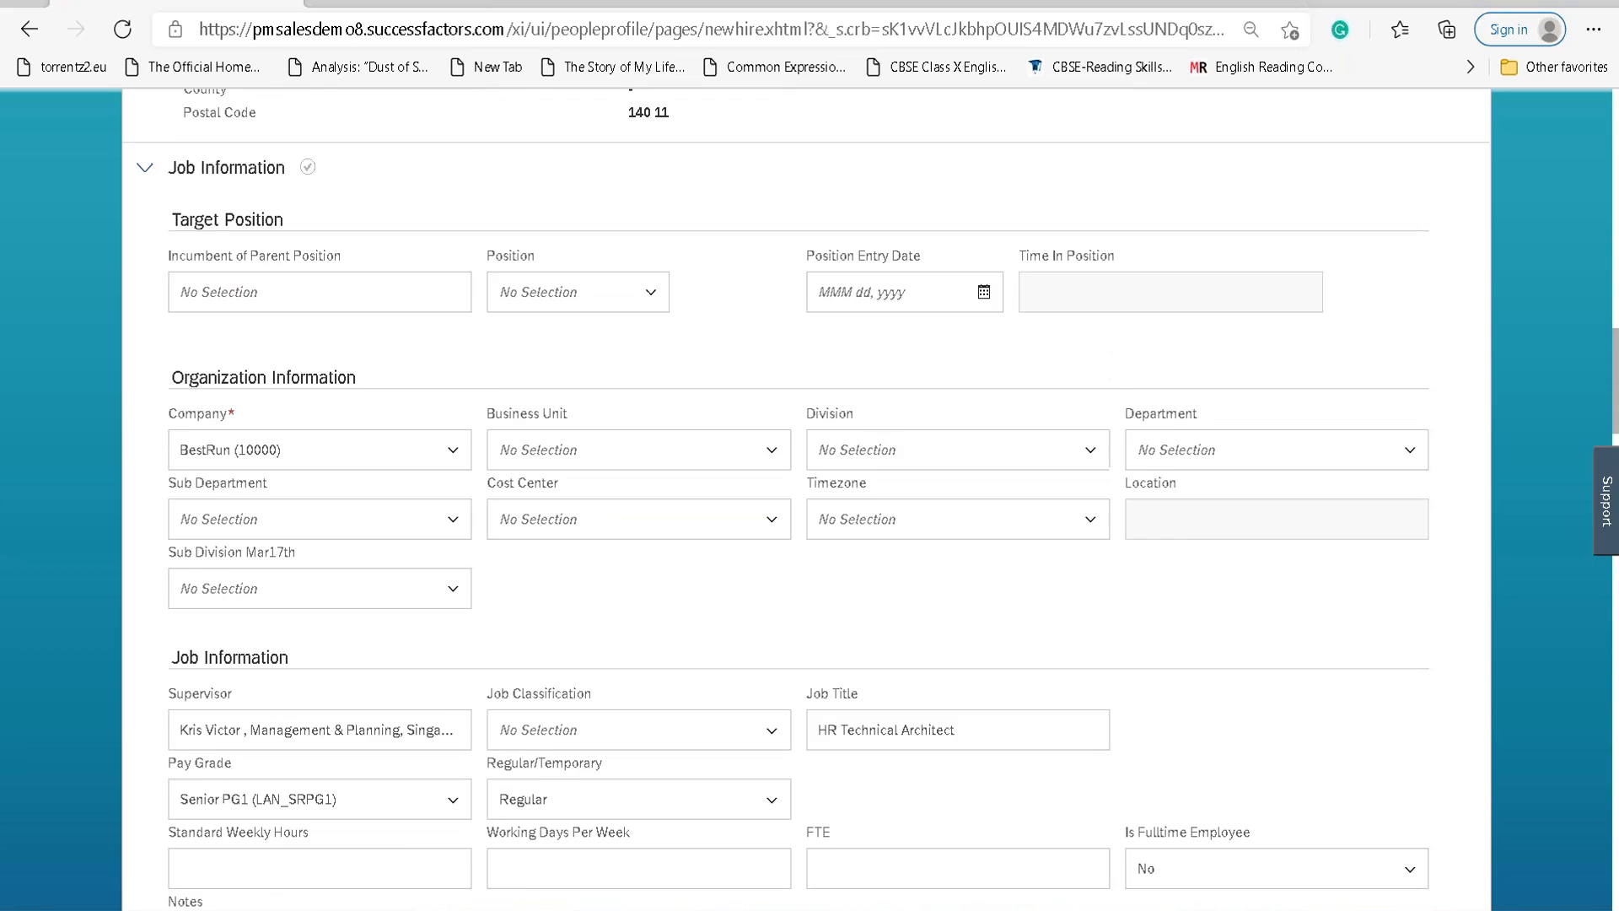
Filter the Position list with 'HRT' and choose HR Business Partner (3000289).
click(655, 547)
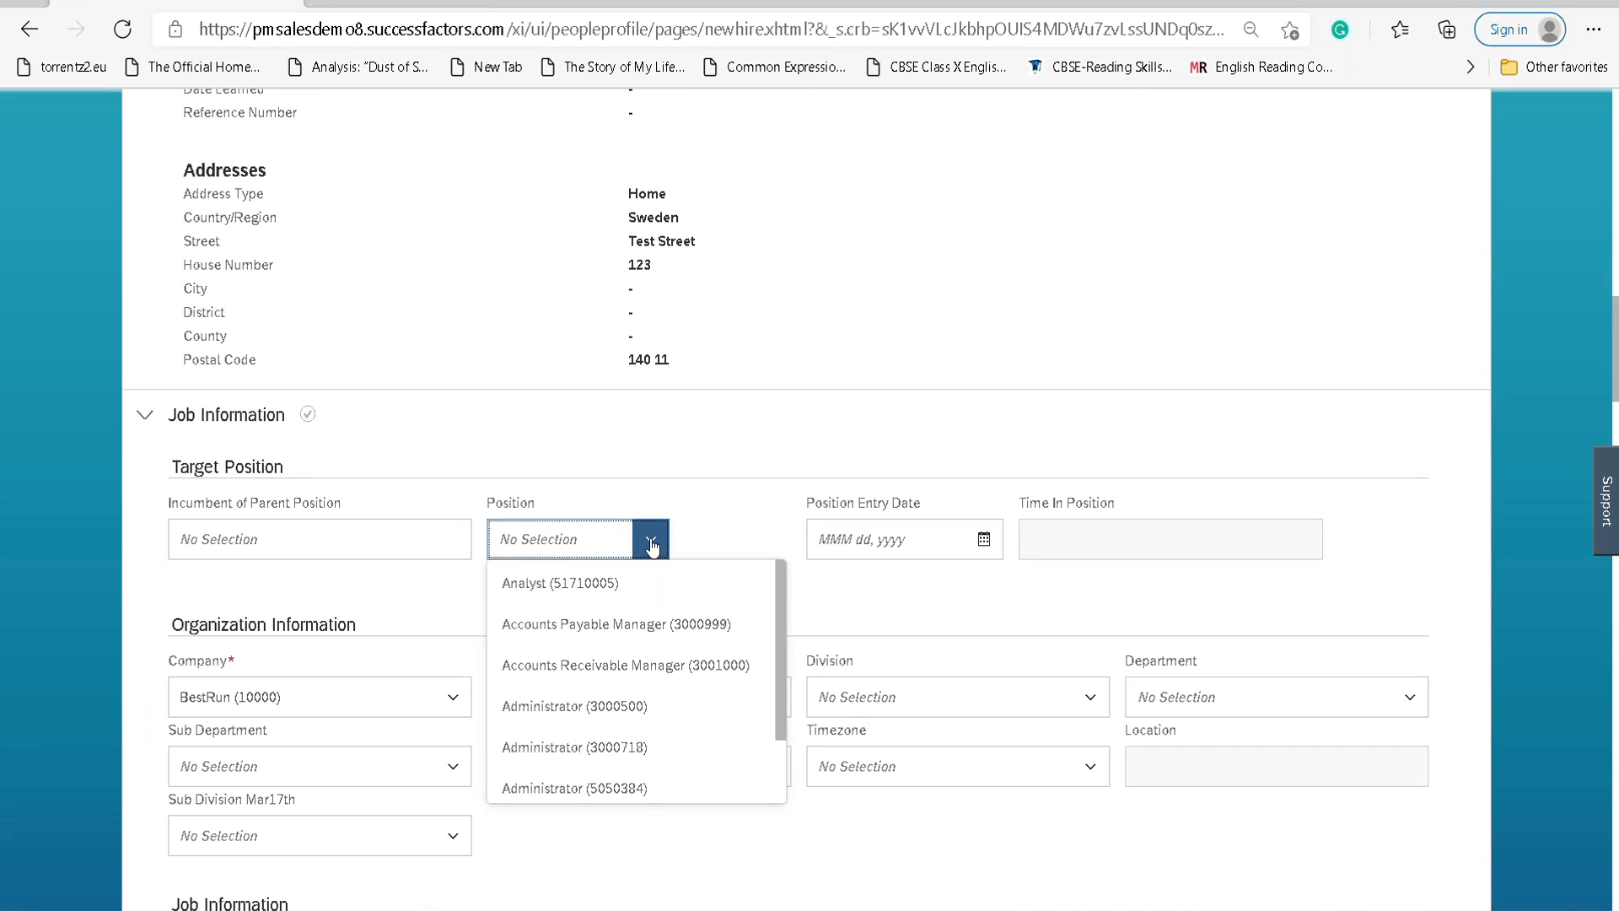
text(HRT)
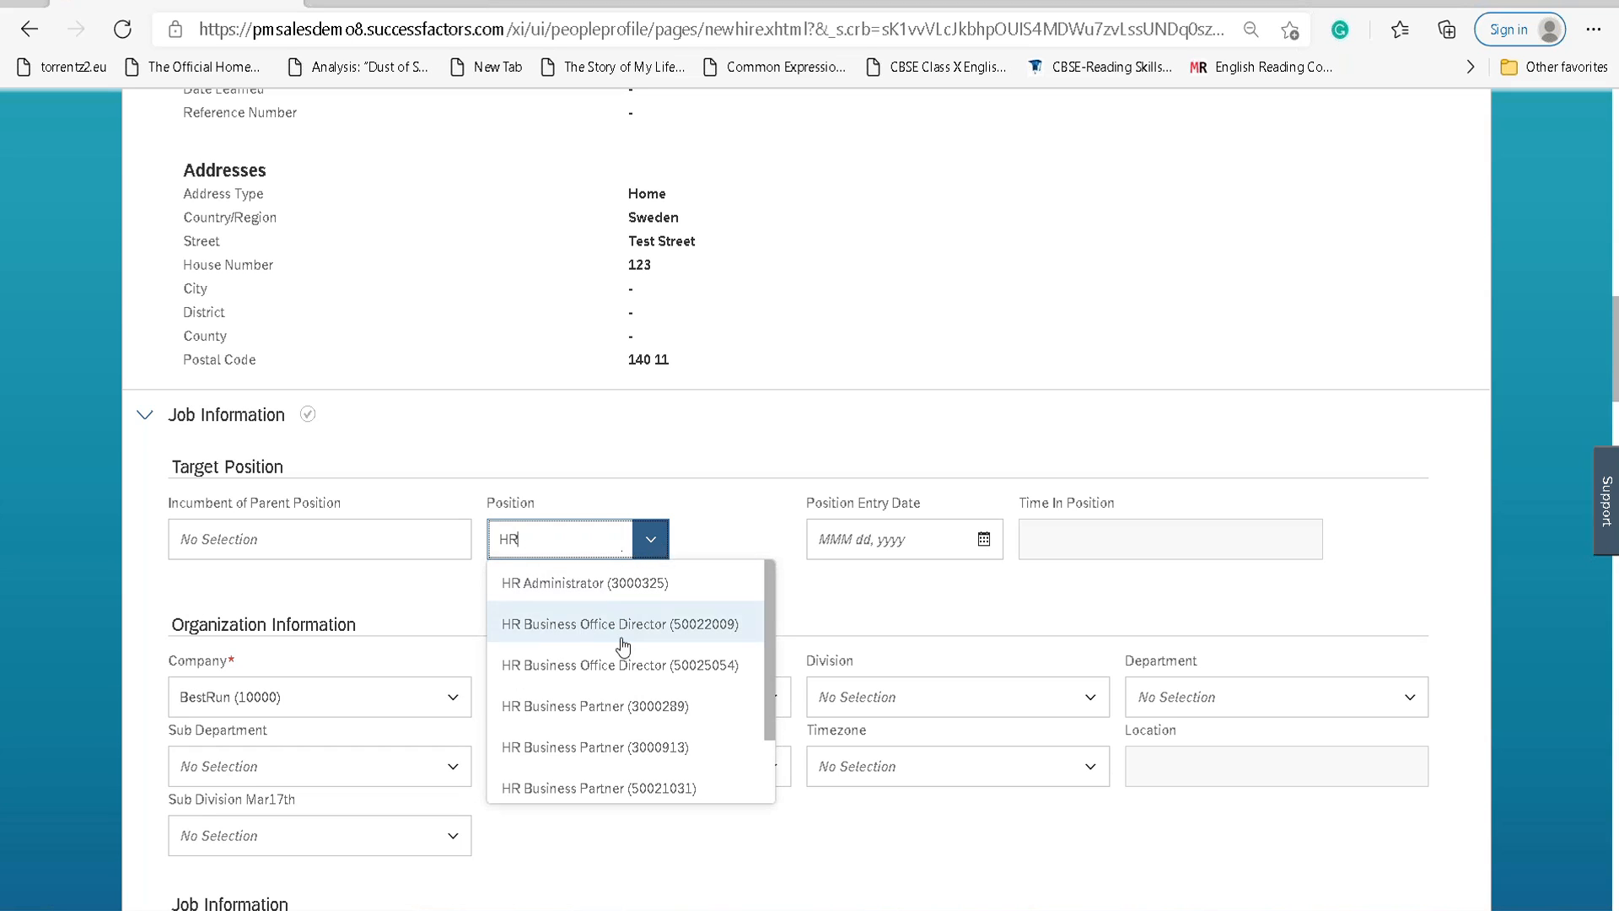
click(631, 706)
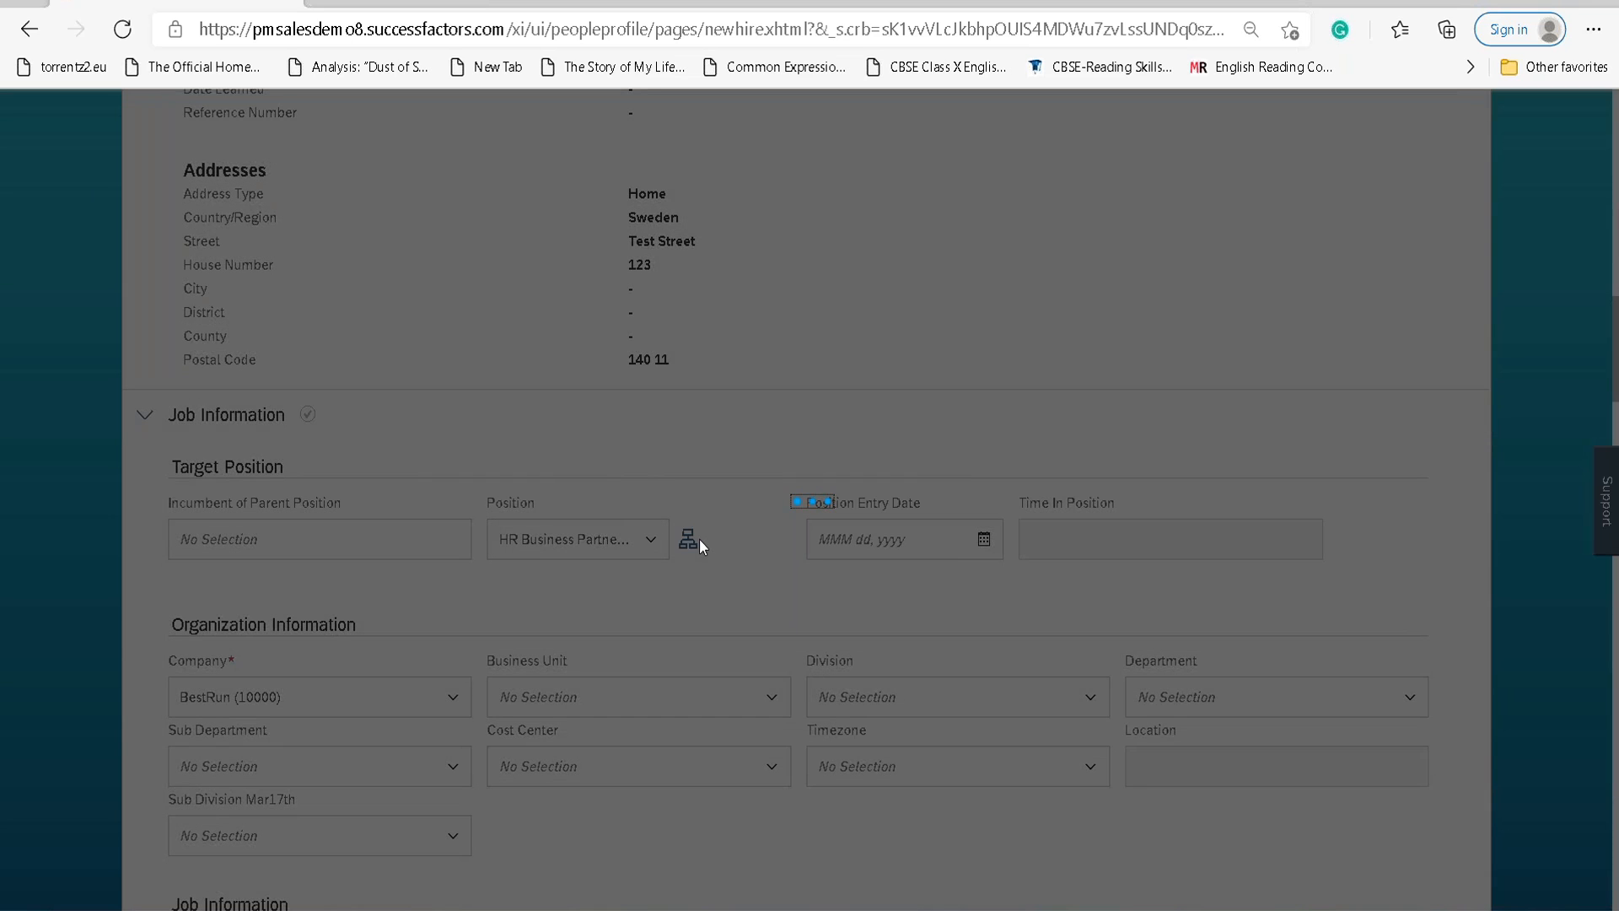
scroll(700, 539, up, 15)
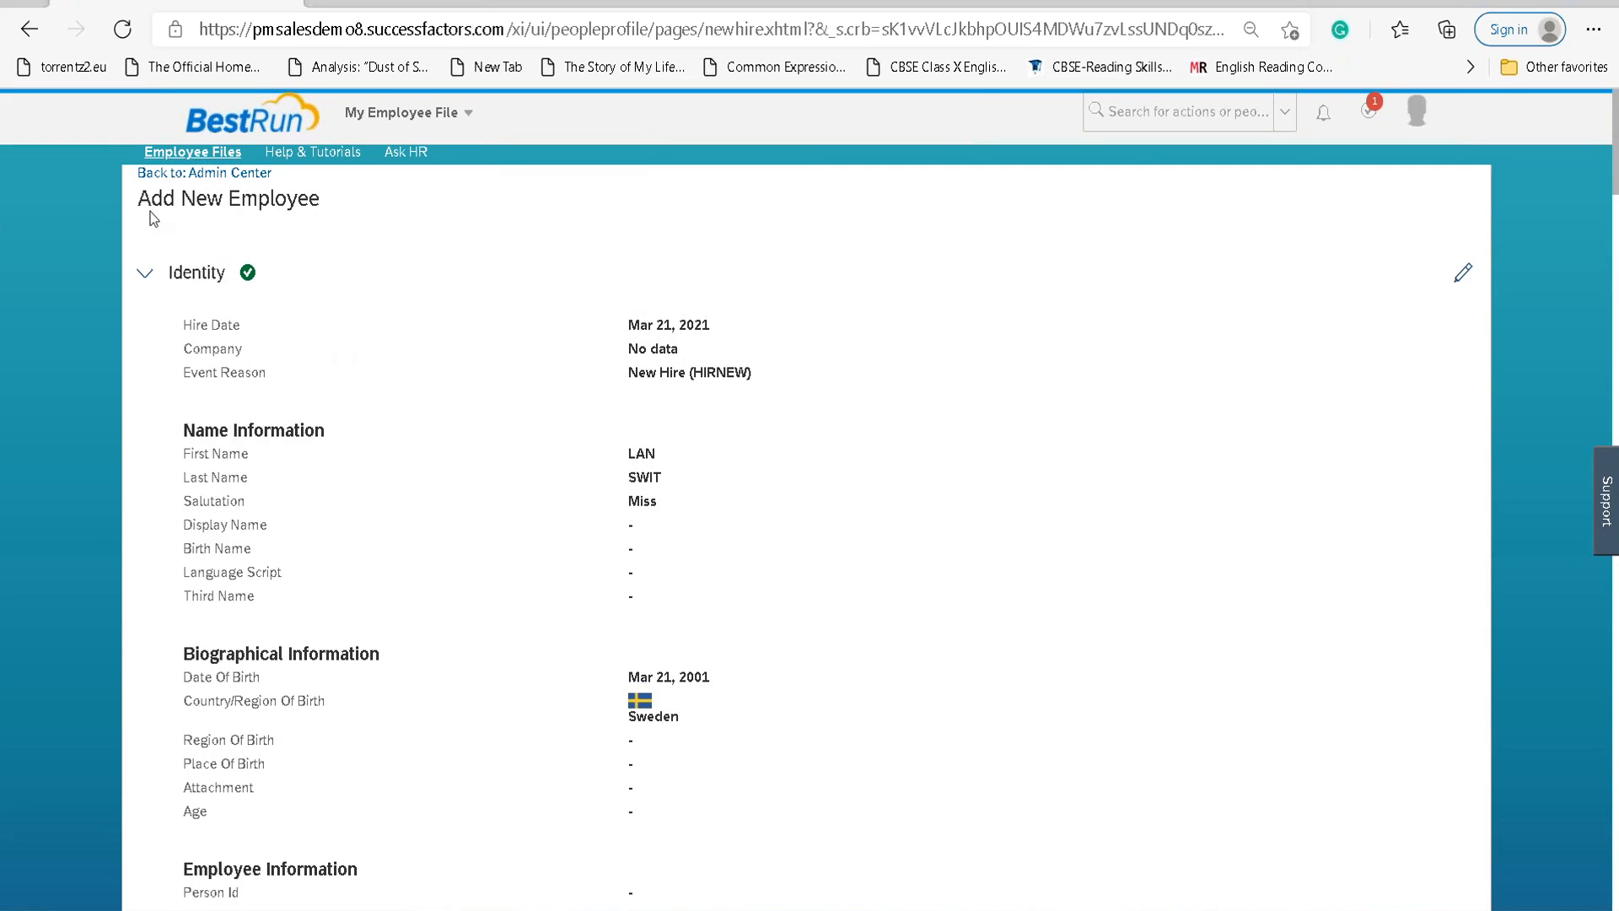
drag(621, 318, 722, 784)
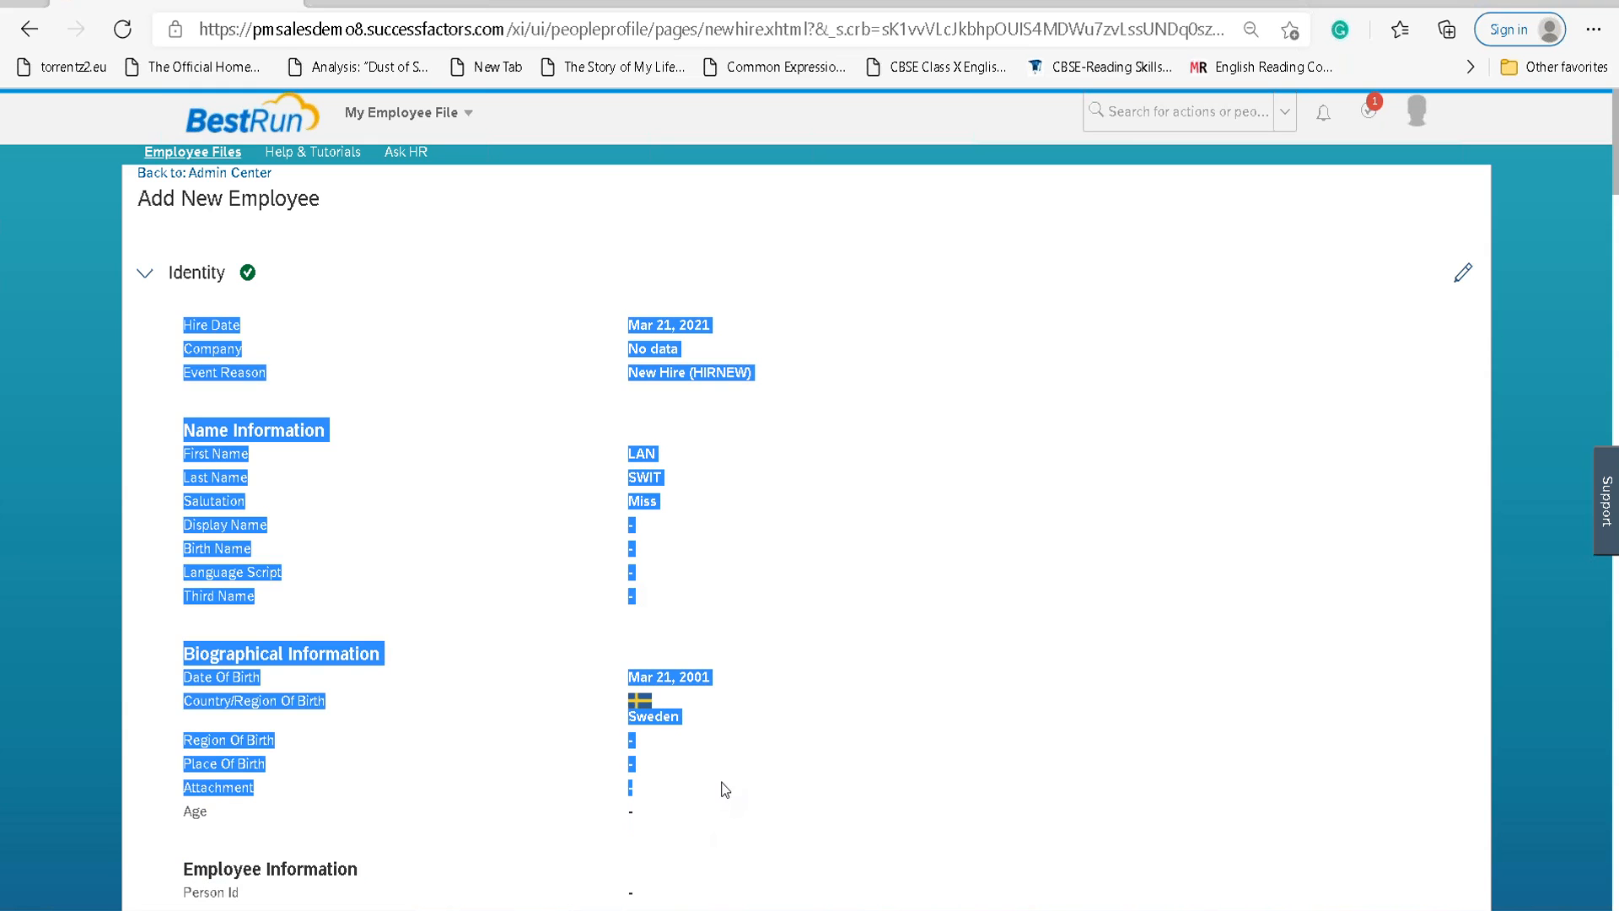
scroll(741, 574, down, 5)
click(709, 354)
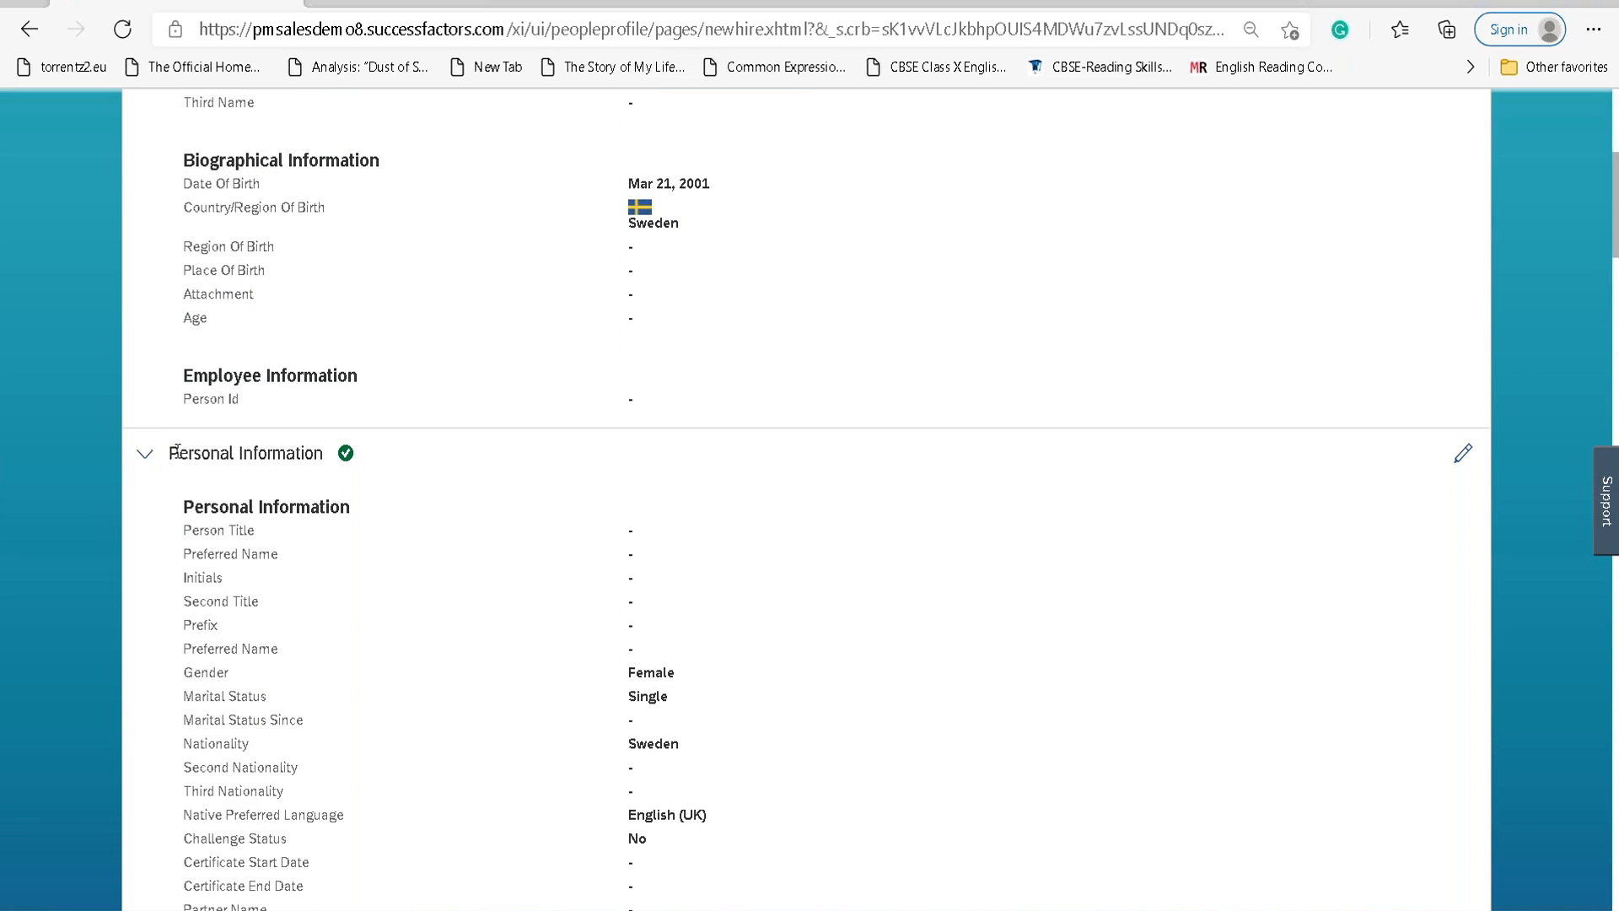
scroll(629, 569, down, 3)
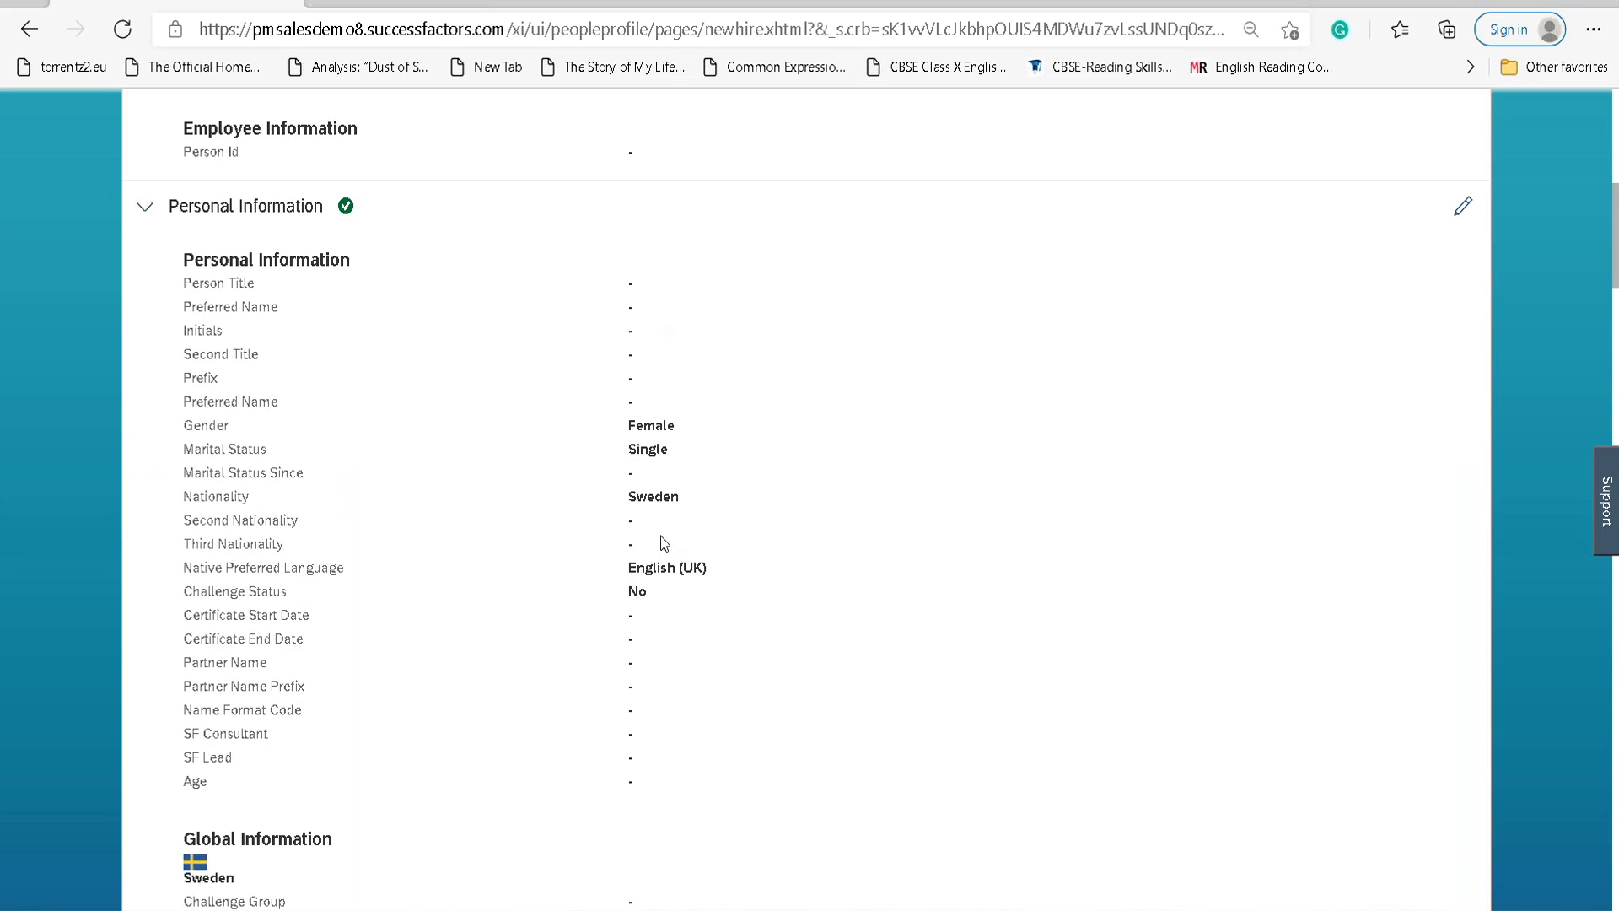
scroll(655, 533, down, 7)
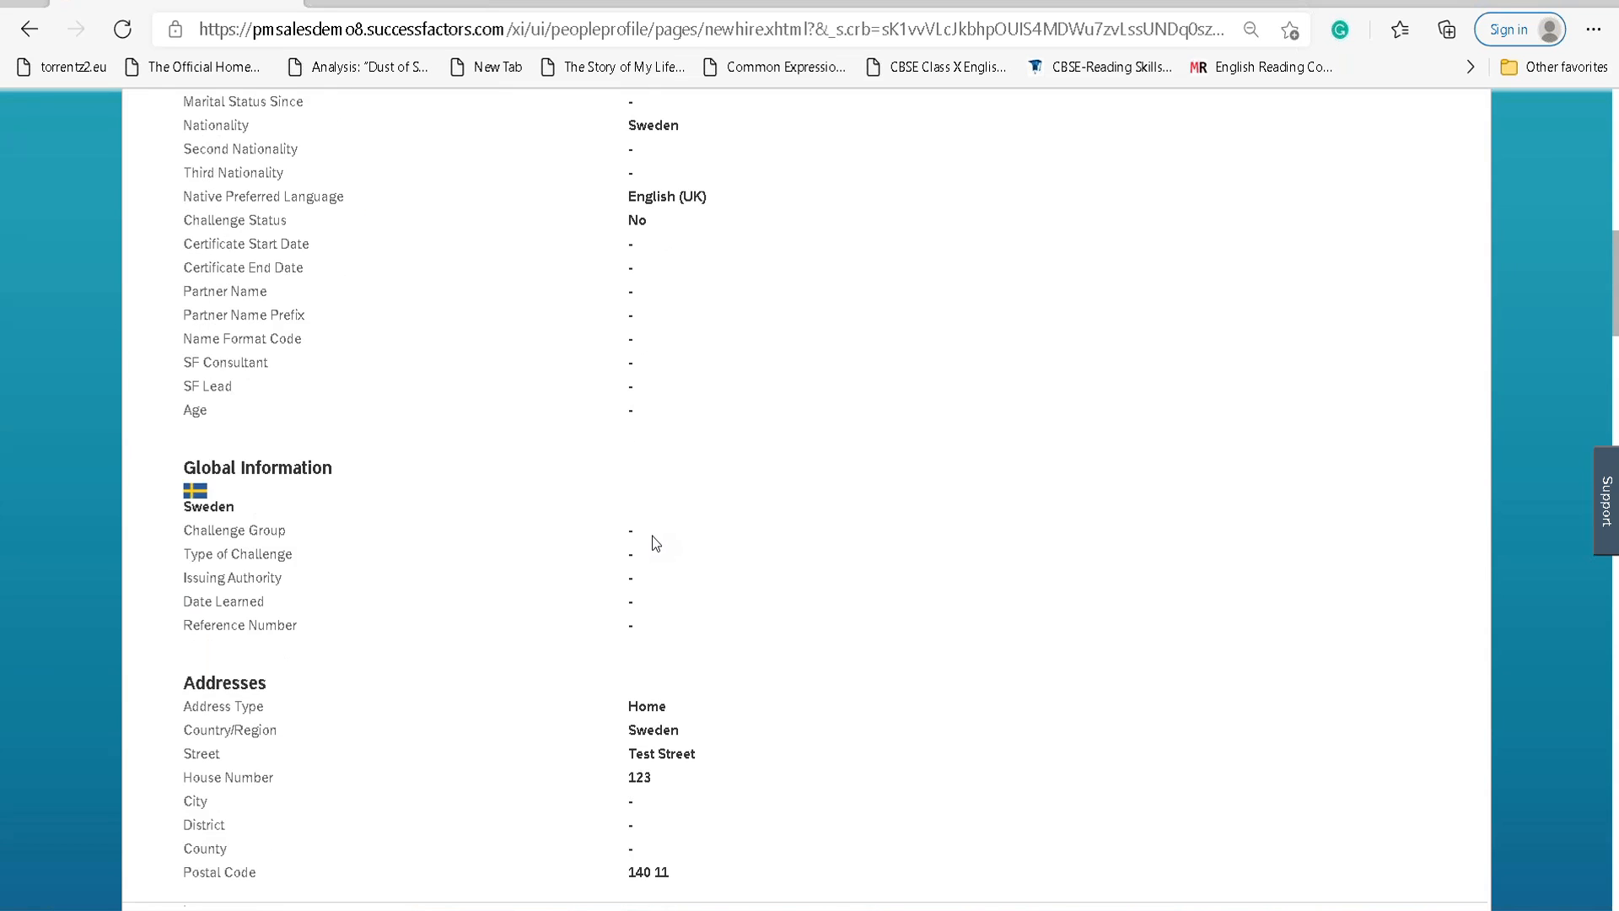
scroll(650, 541, down, 2)
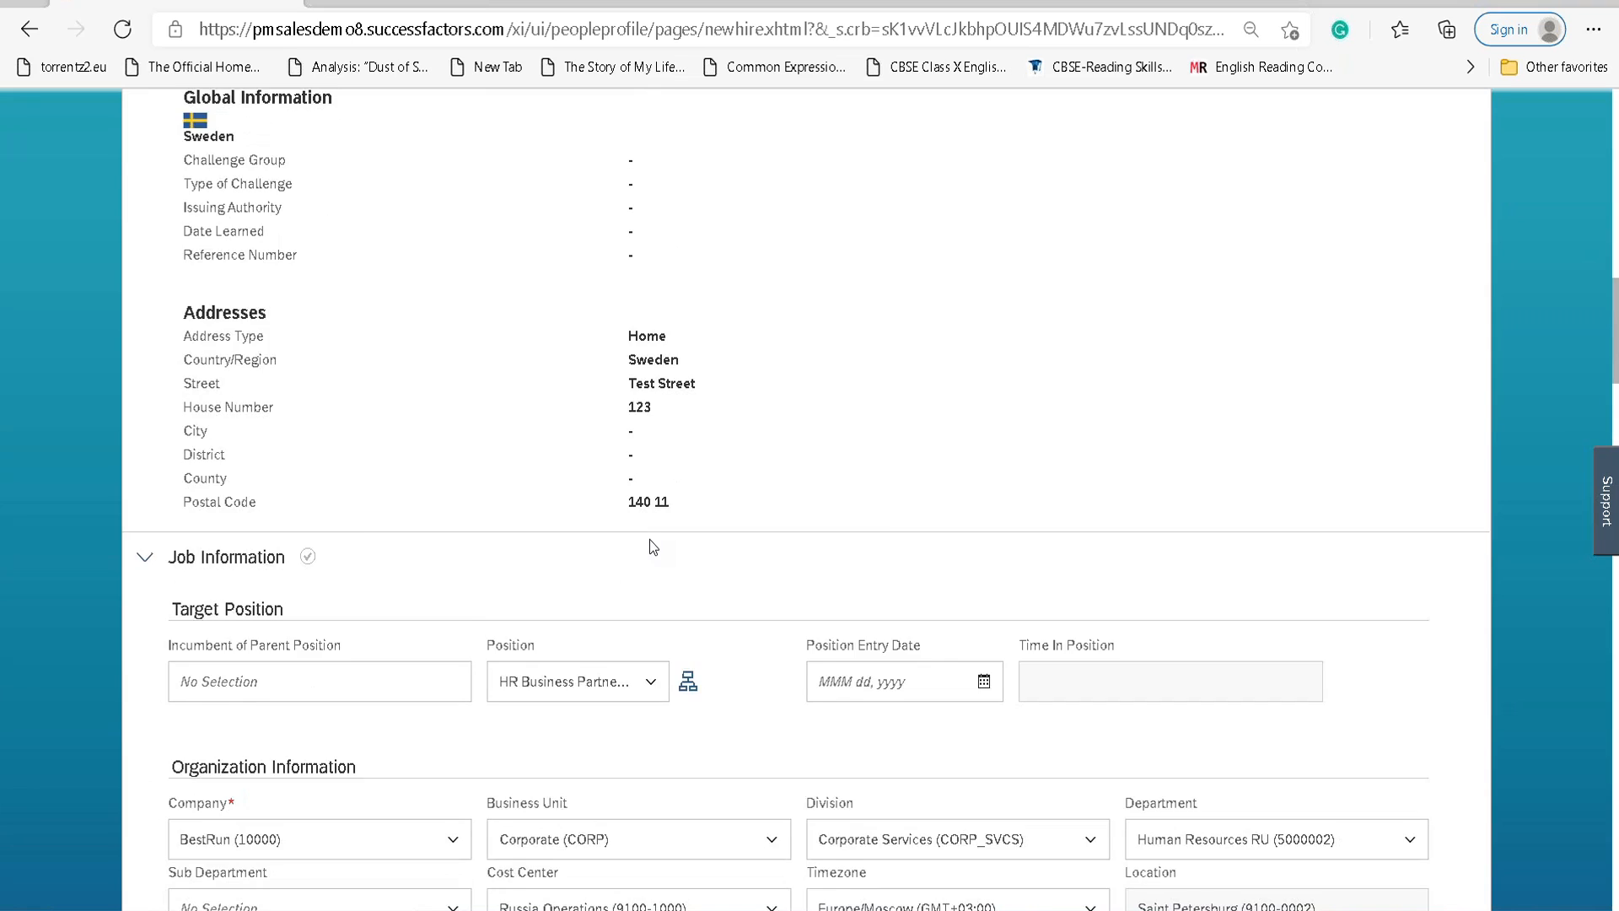
scroll(649, 539, down, 4)
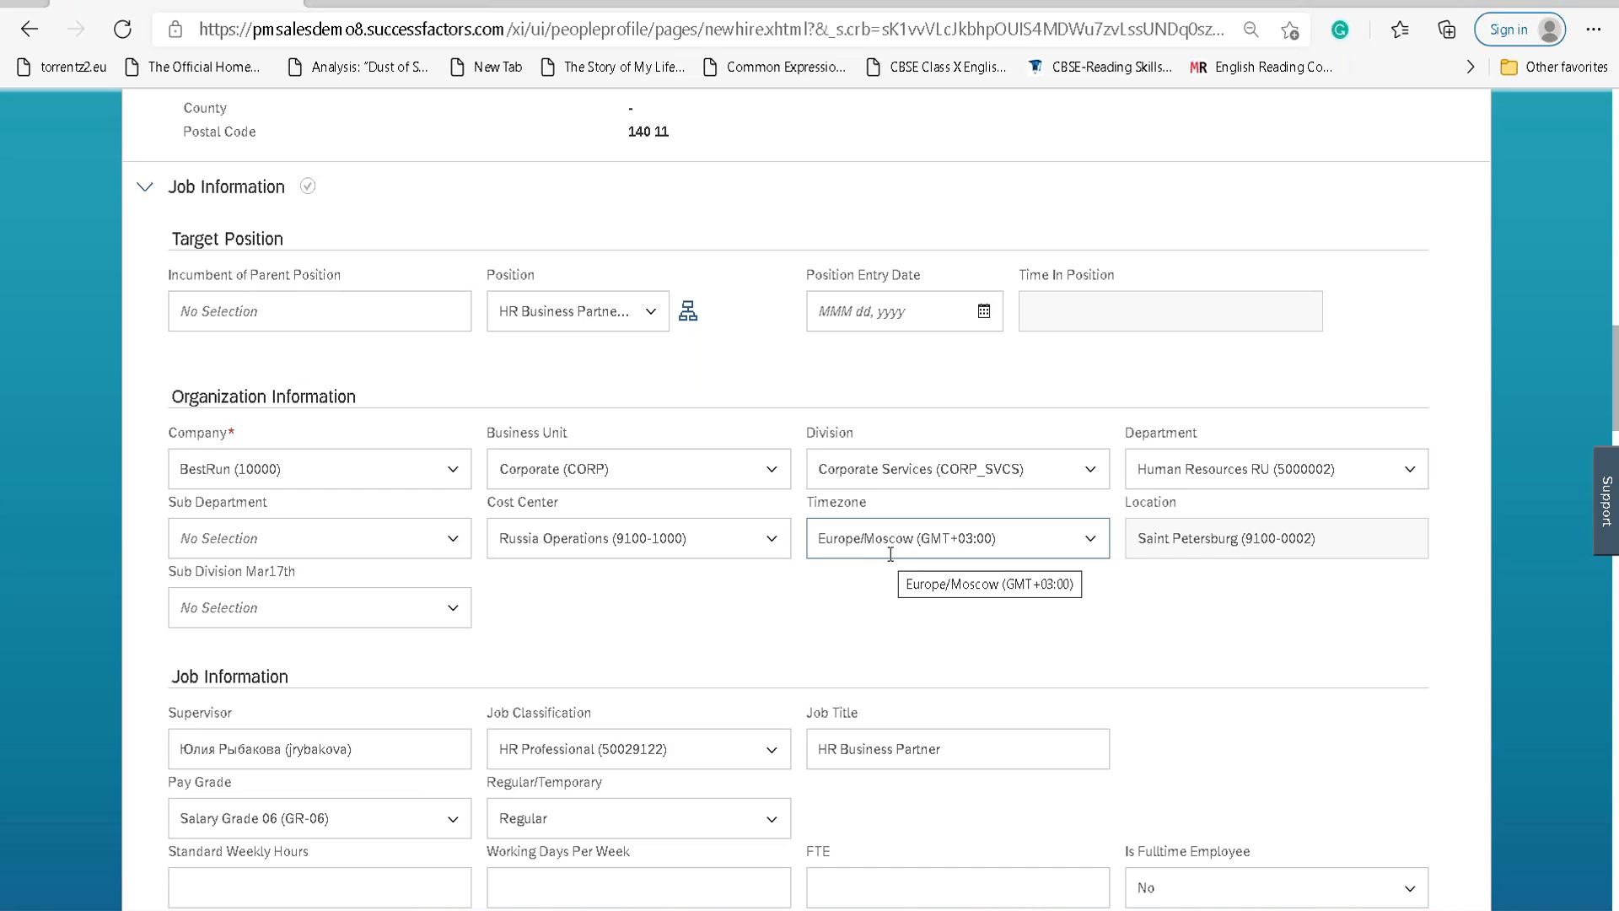
scroll(886, 557, down, 4)
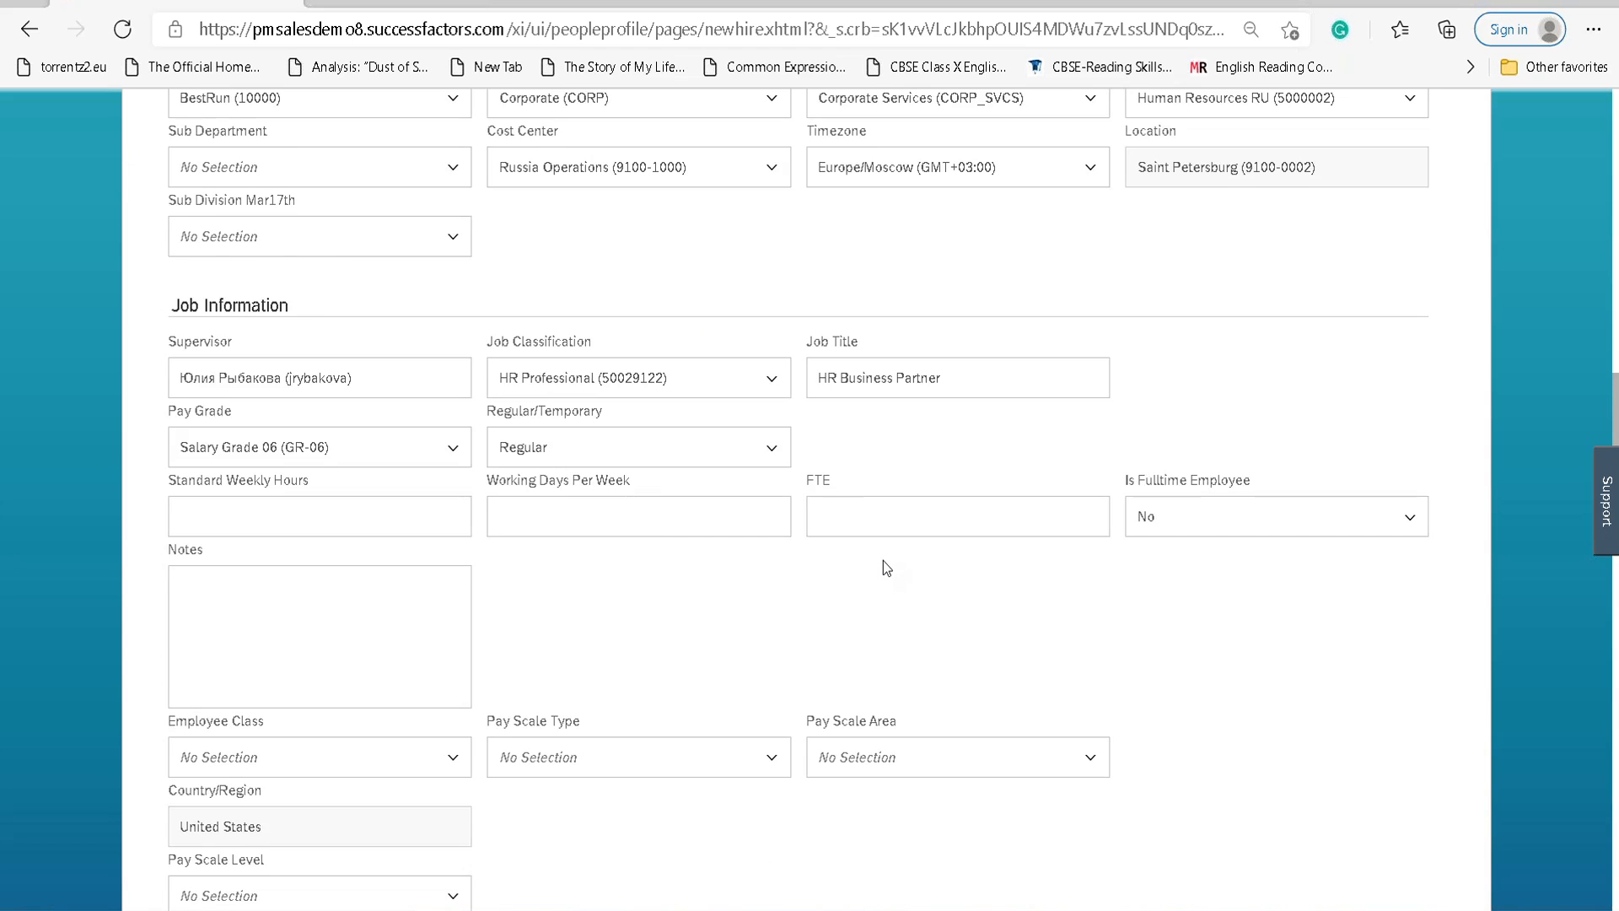
scroll(883, 560, down, 4)
scroll(883, 563, down, 15)
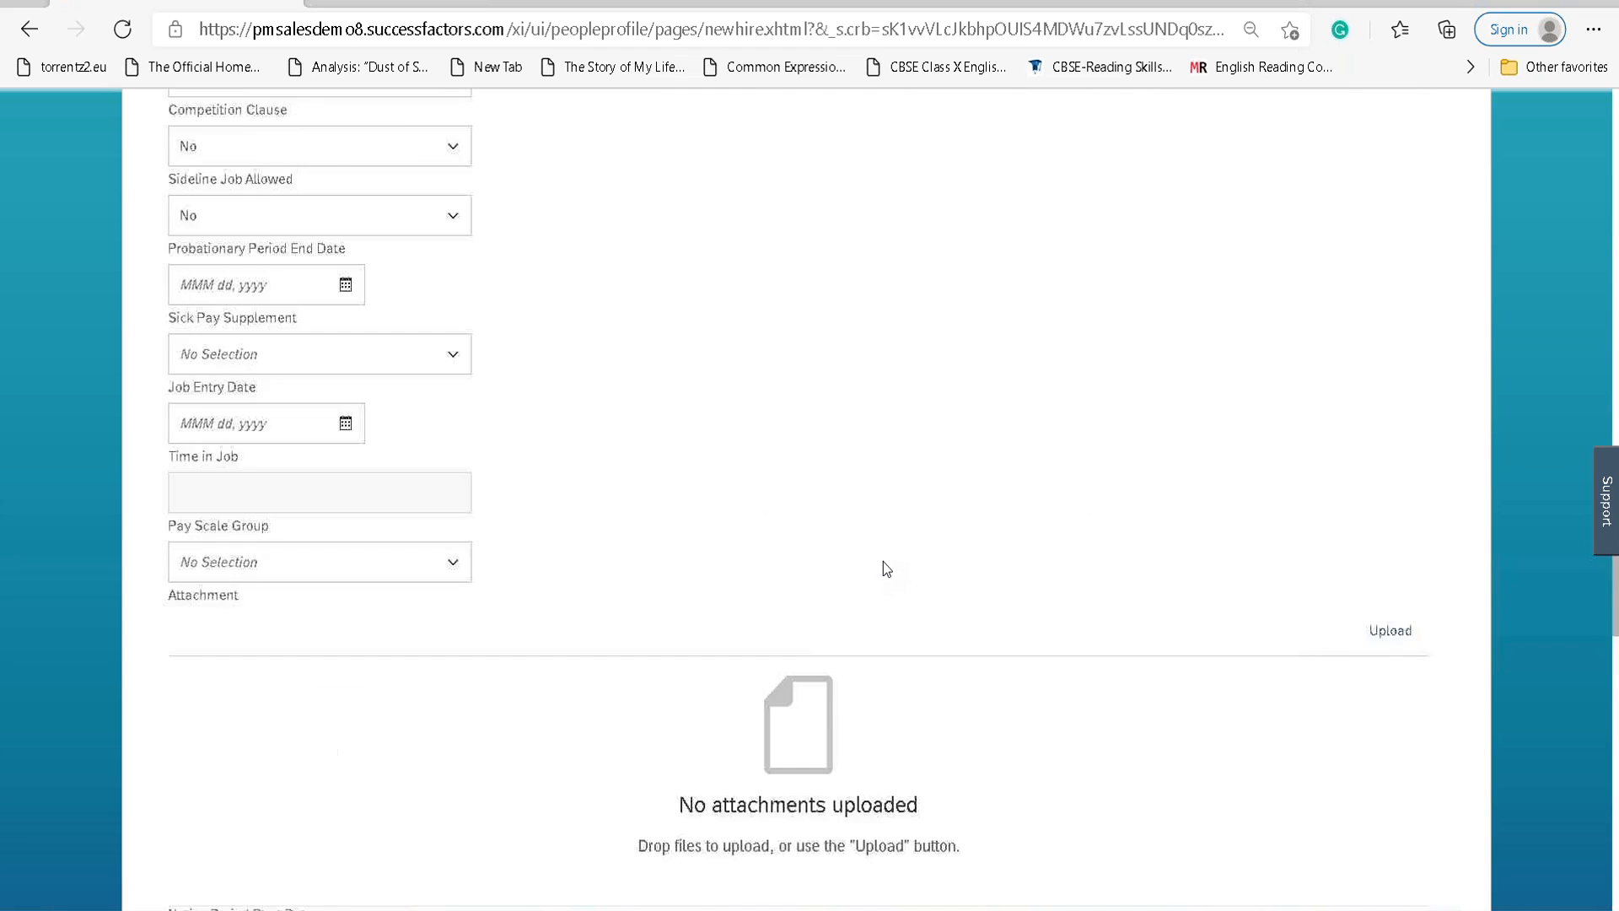
scroll(883, 561, down, 13)
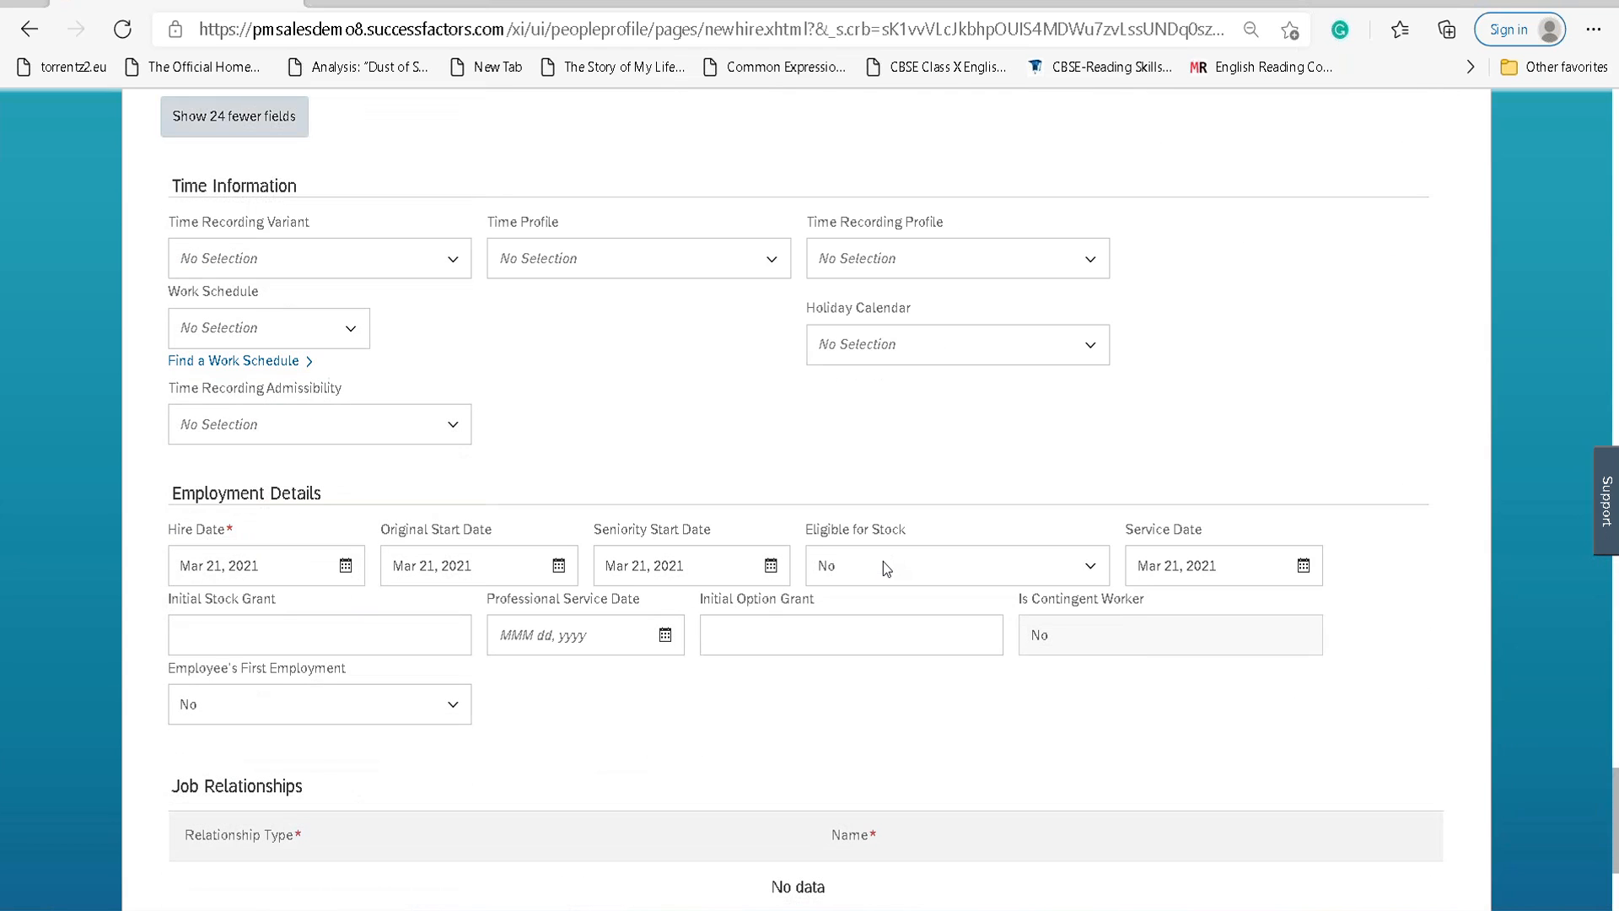
scroll(360, 725, down, 3)
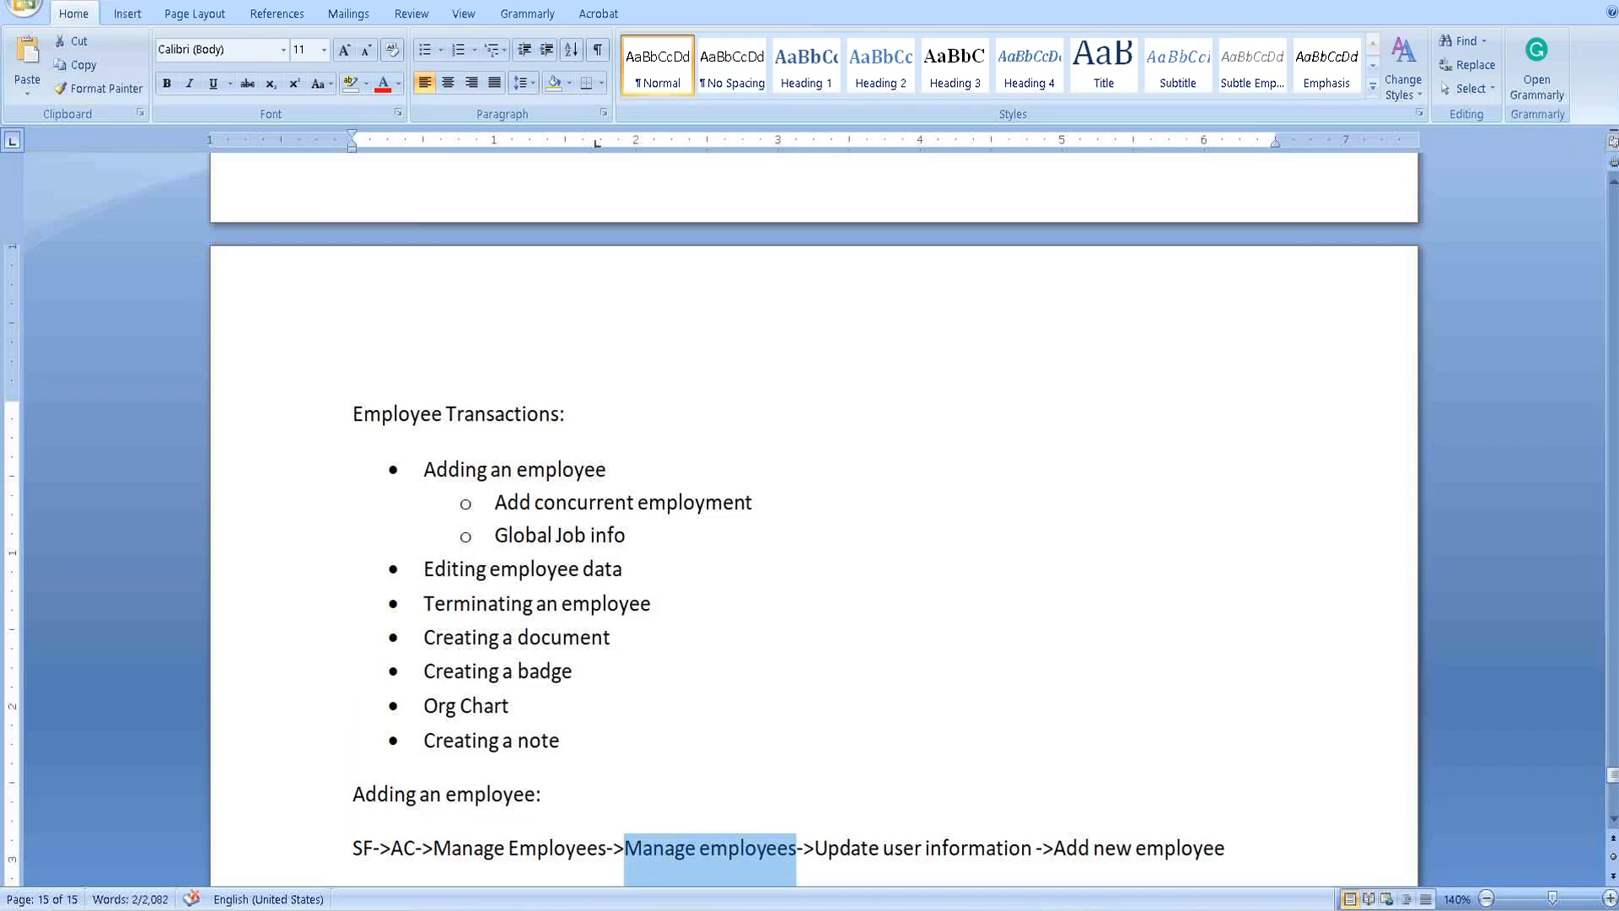
Type the heading 'Job Relationships:' below the Add new employee path.
scroll(835, 649, down, 5)
click(510, 409)
text(Job Relations)
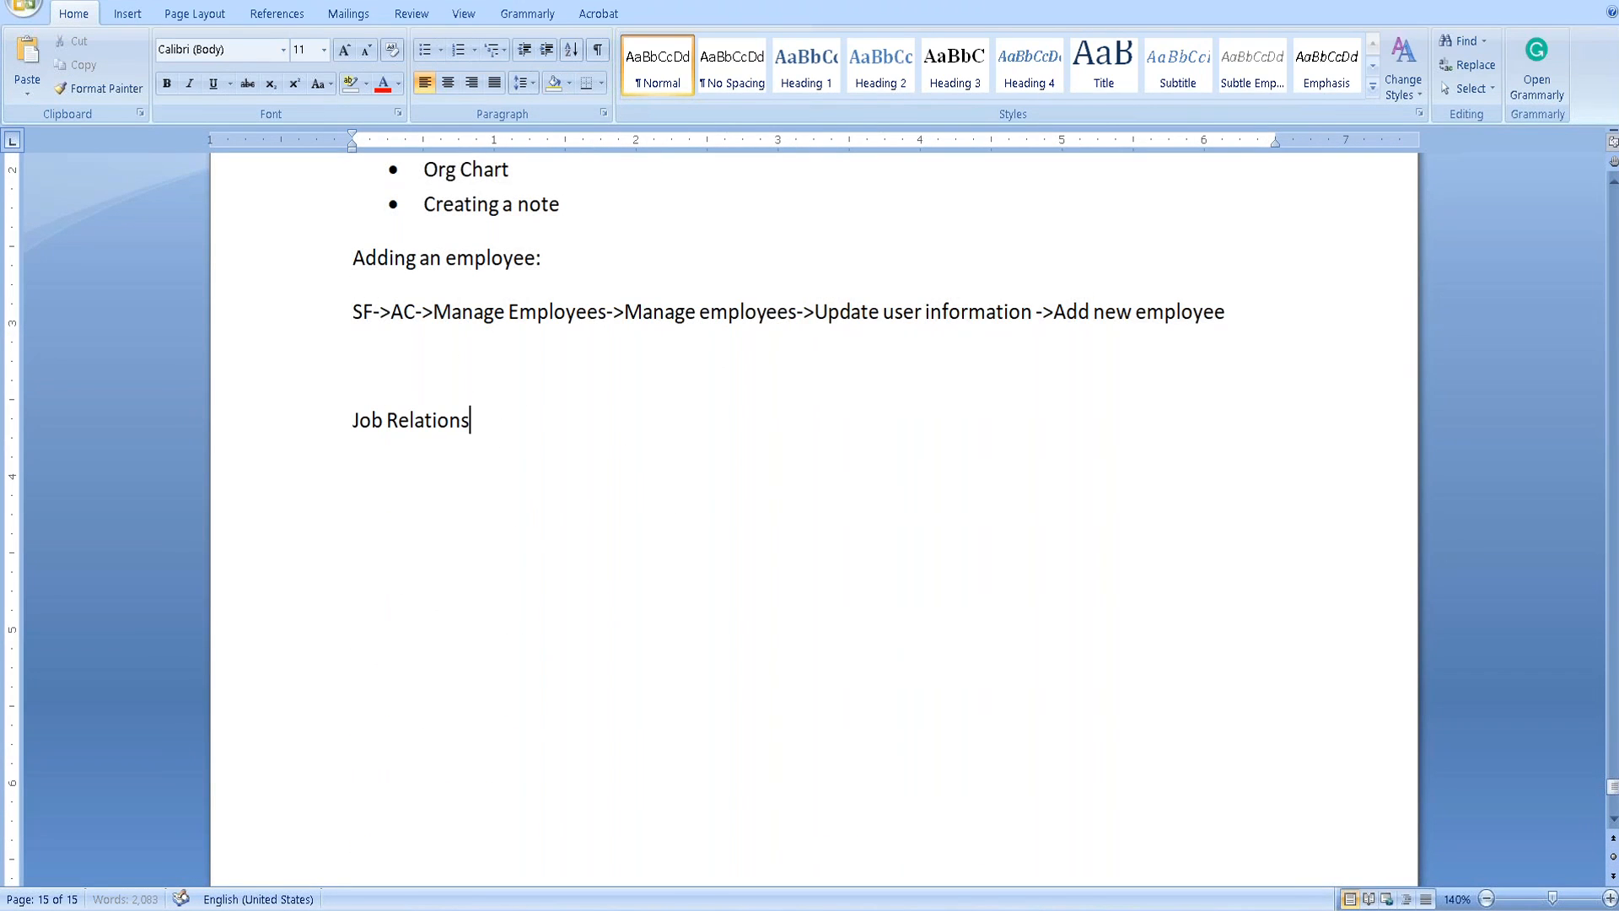
text( ships:)
key(Left)
key(Left)
key(Left)
key(Left)
key(Left)
key(BackSpace)
key(BackSpace)
key(Right)
key(Right)
key(Right)
key(Right)
key(Right)
key(Return)
List items 1) HR Manager, Matrix manager and Custom Manager under the heading.
text(1) HR manage)
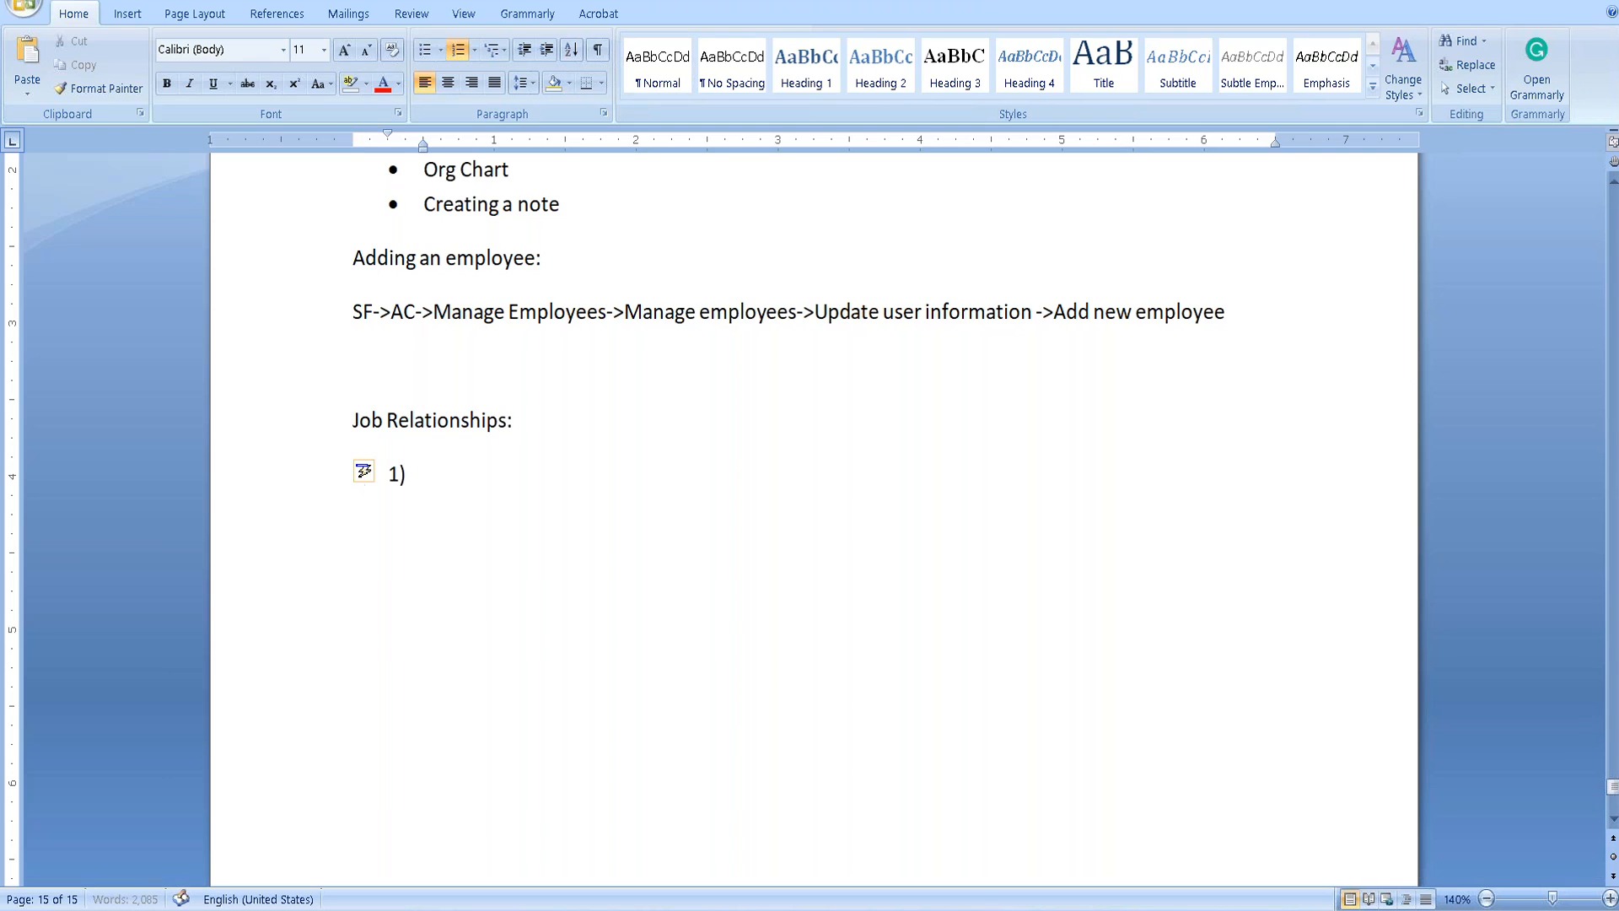
key(BackSpace)
key(BackSpace)
key(BackSpace)
key(BackSpace)
key(BackSpace)
key(BackSpace)
text(Manager)
key(Return)
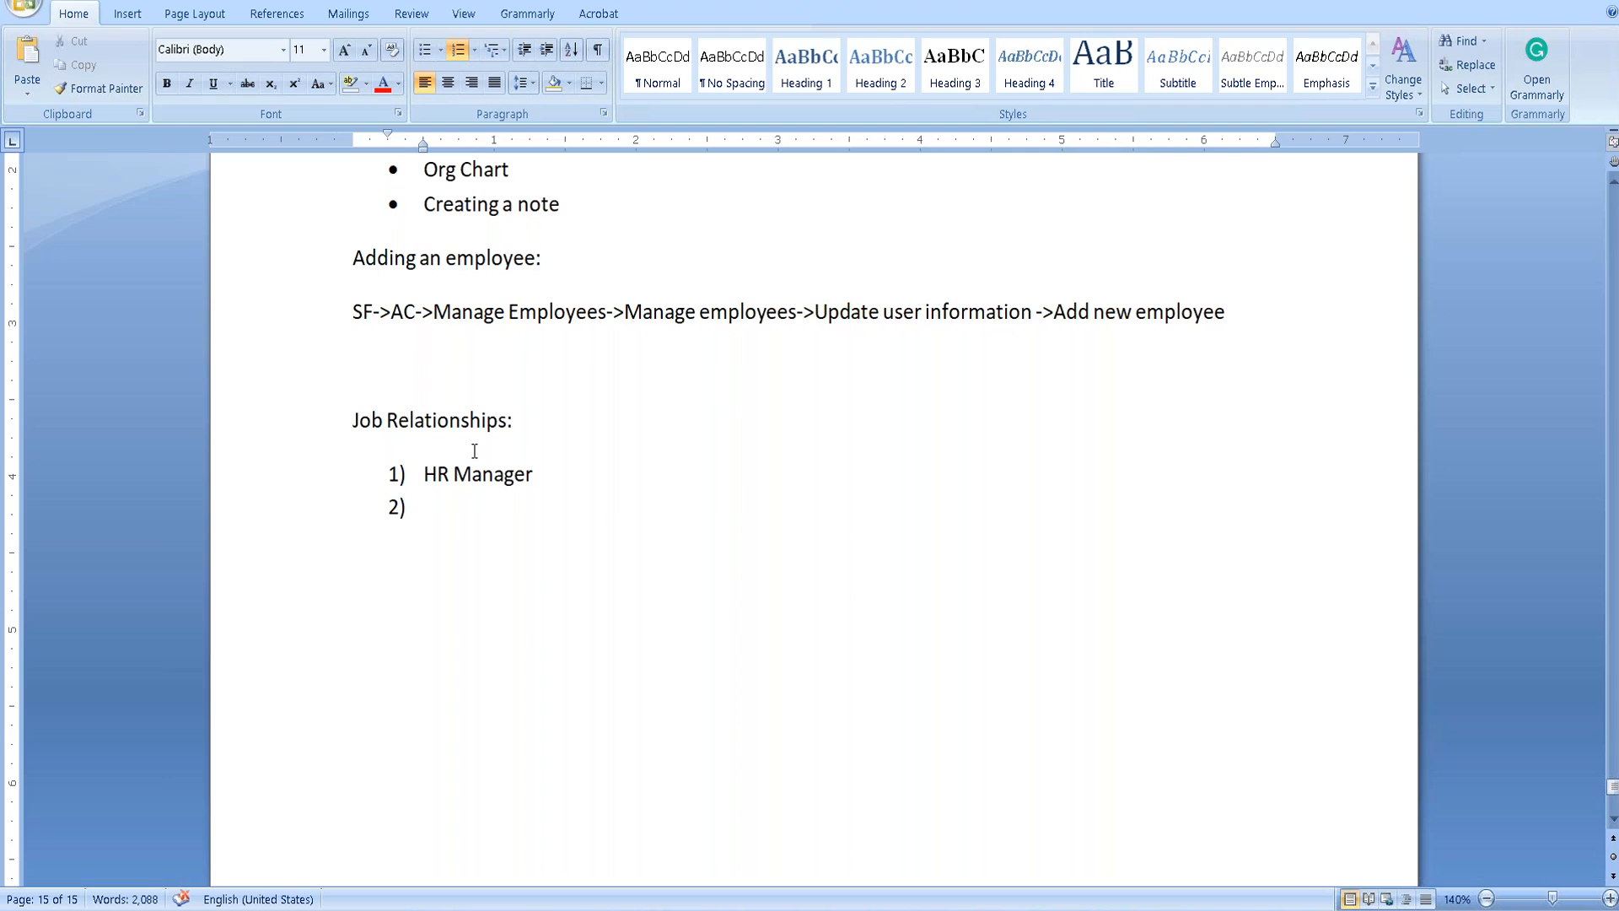
text(Matrix manager)
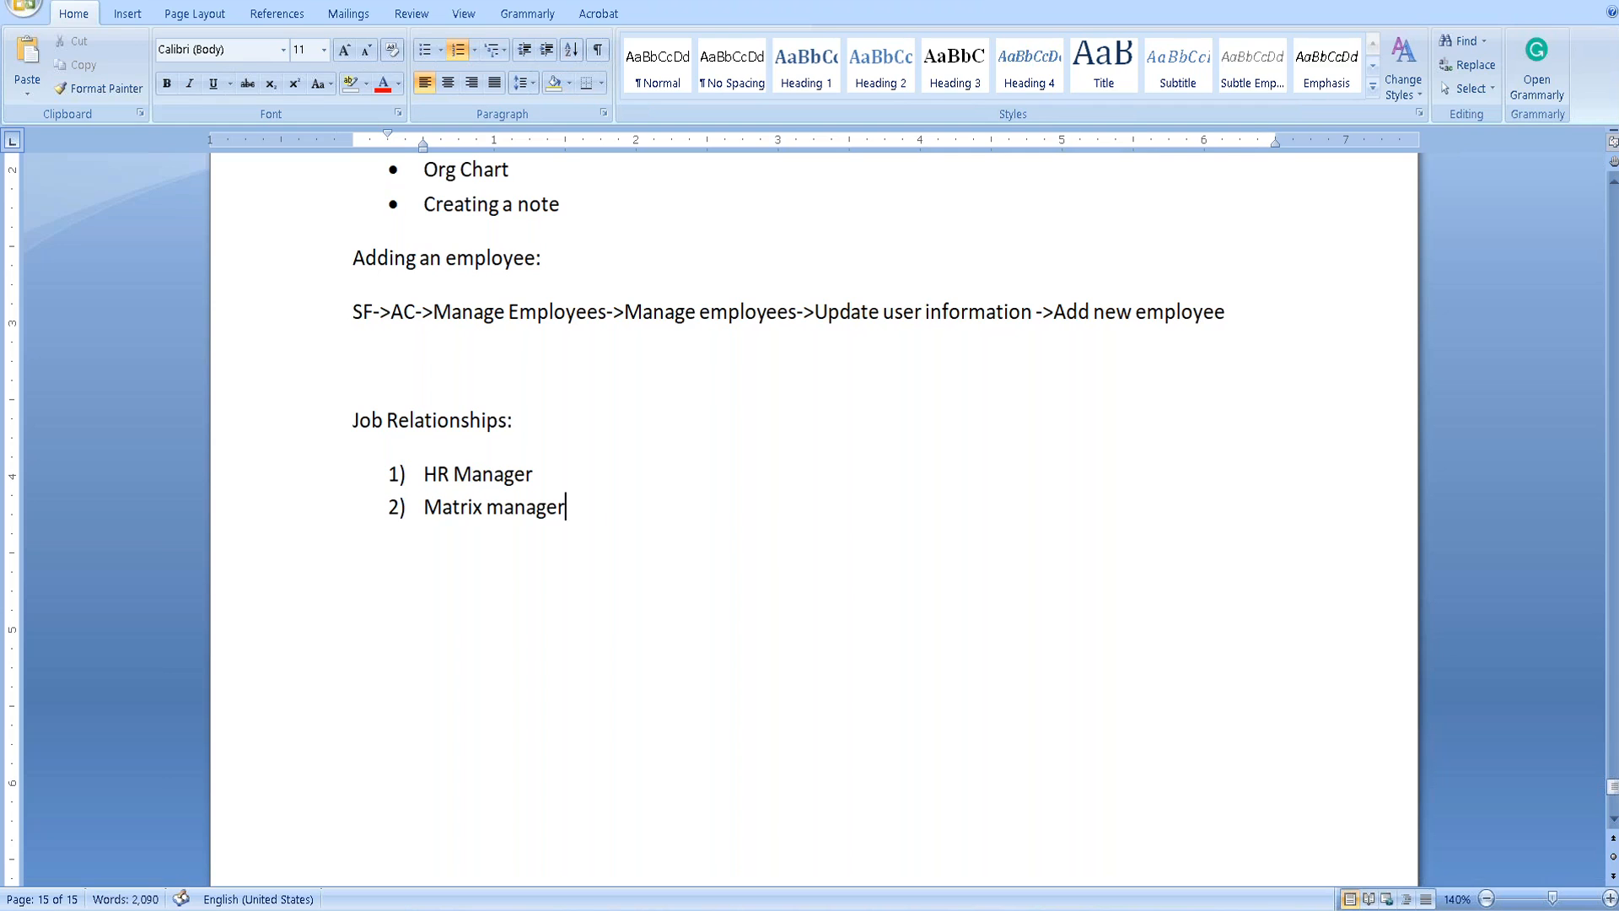
key(Return)
text(Custom Manager)
Add the fourth item 'Second Manager', capitalise 'Manager' in item 2, and search for Paint.
key(Return)
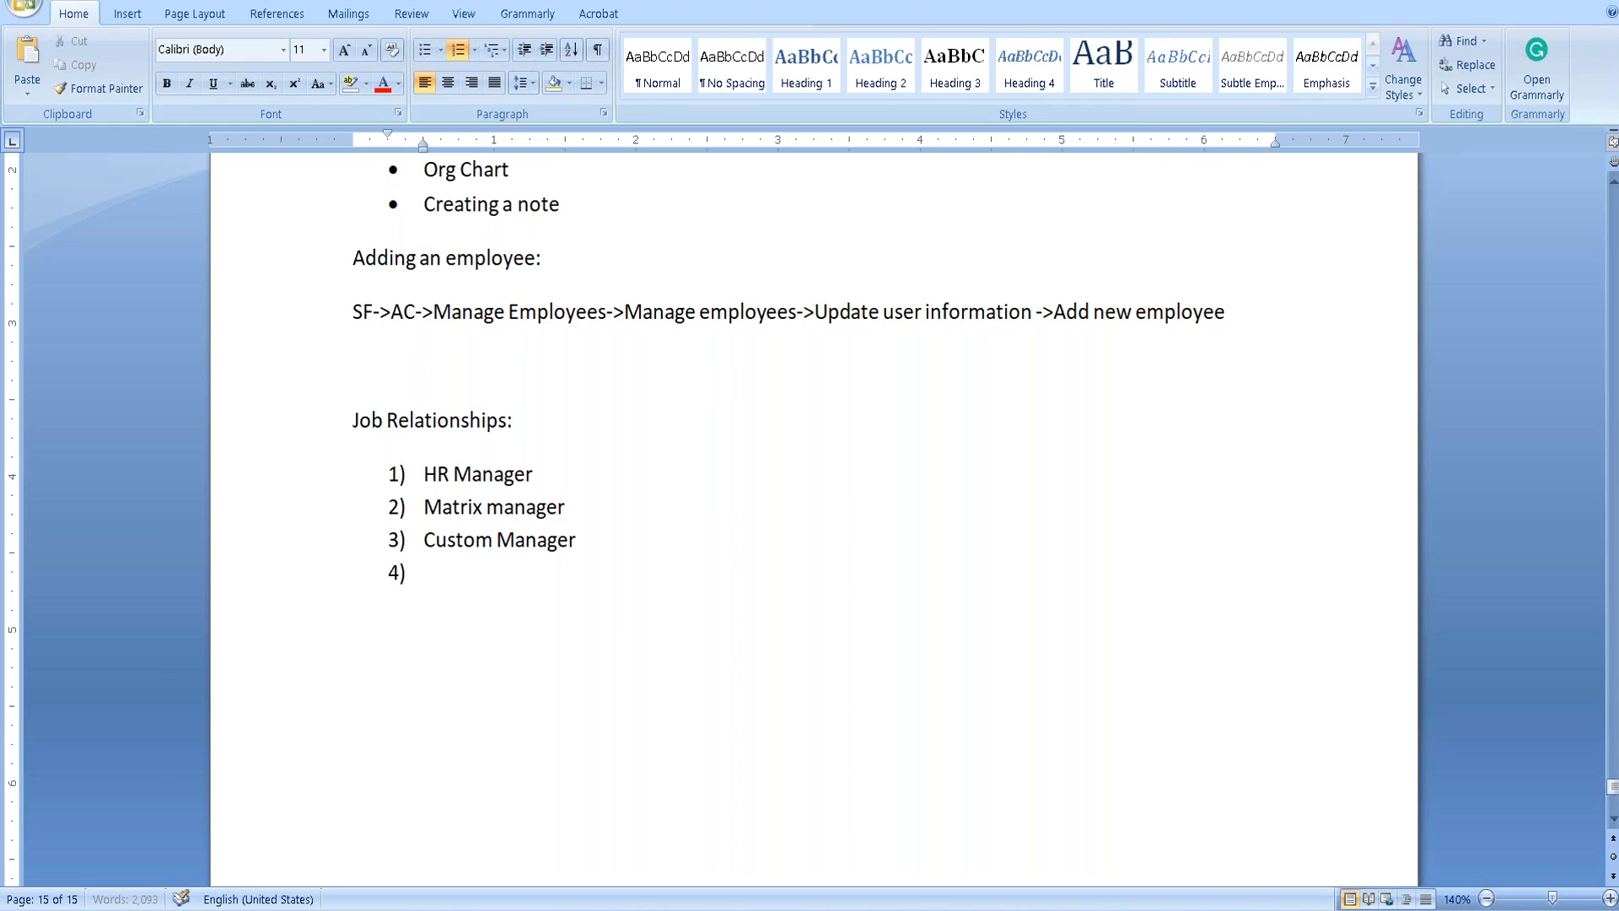
text(2)
key(BackSpace)
text(Second Manager)
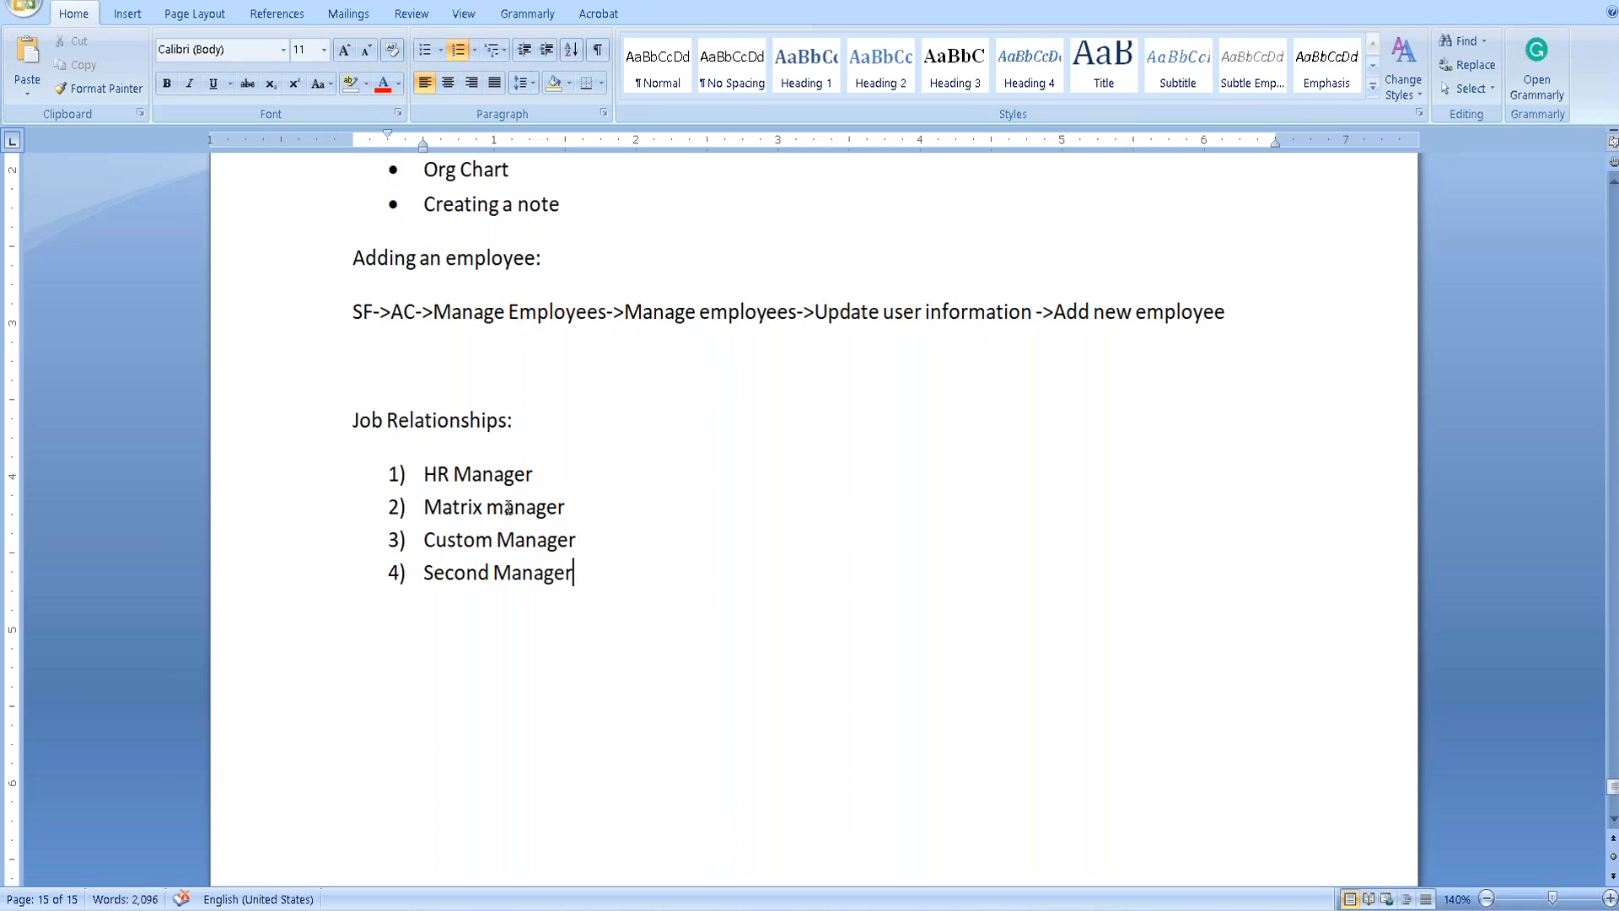
double_click(548, 507)
text(Manager)
drag(567, 507, 444, 524)
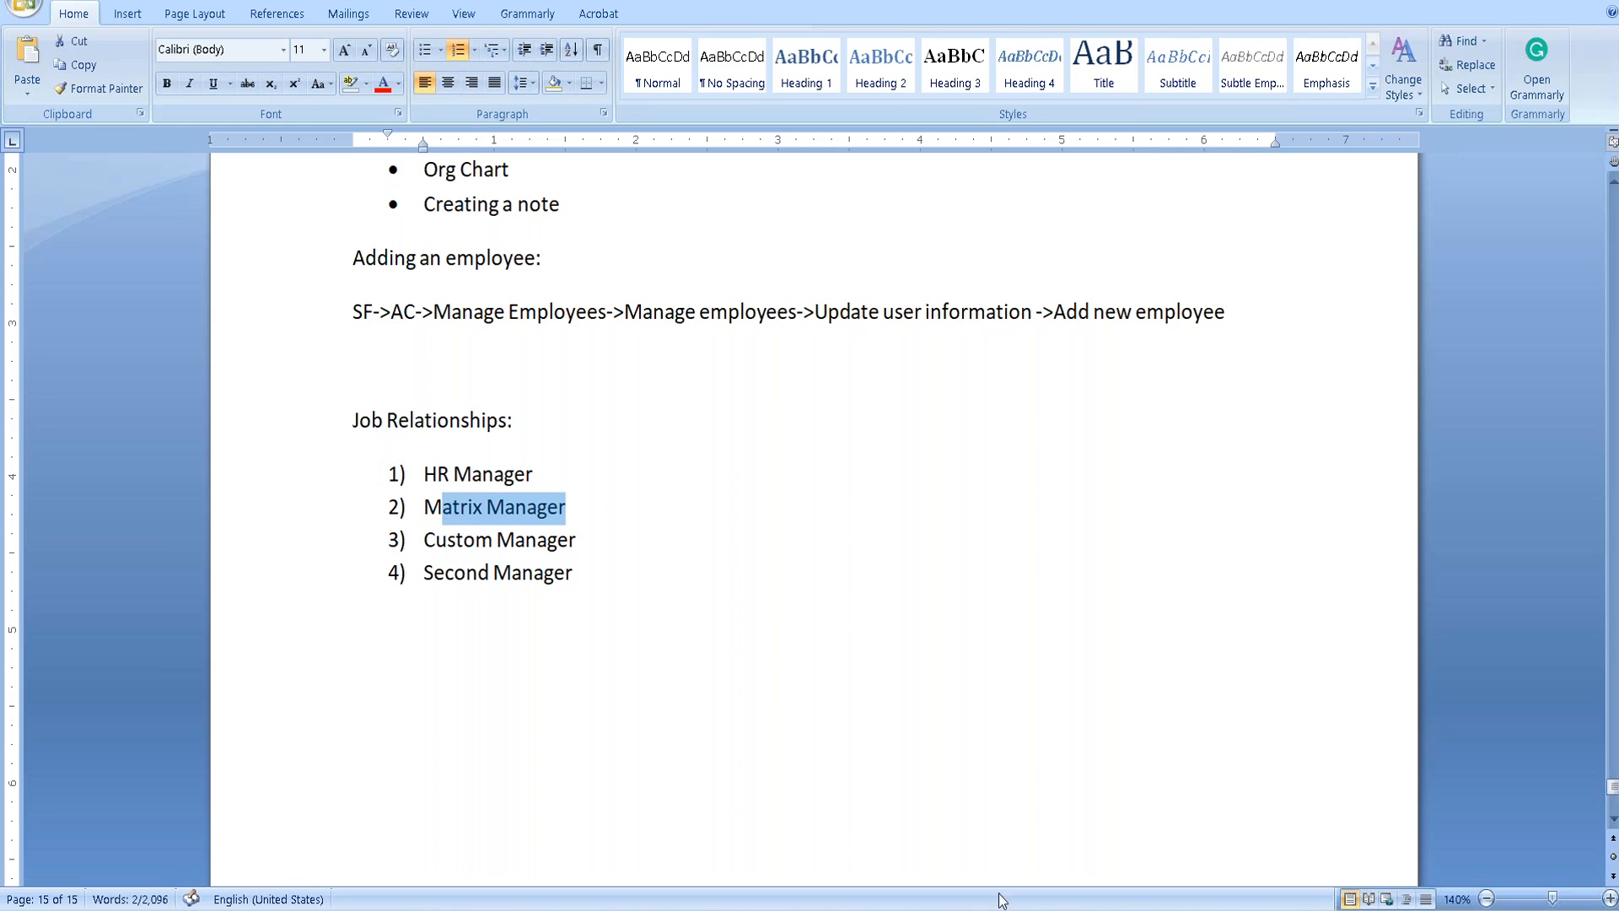
key(super)
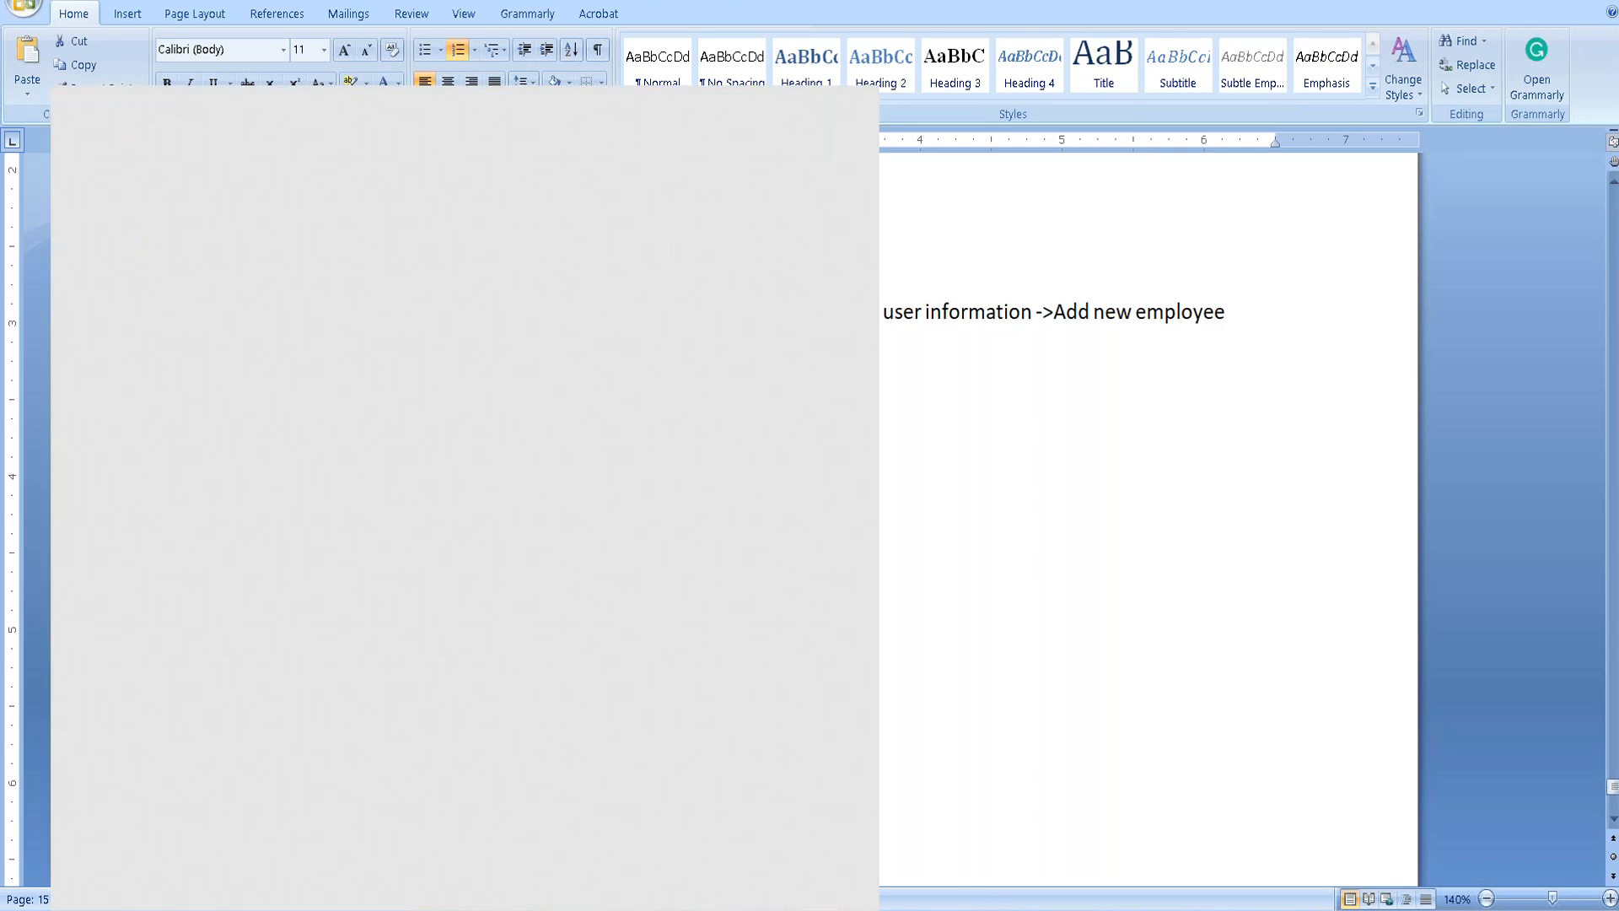
text(paint)
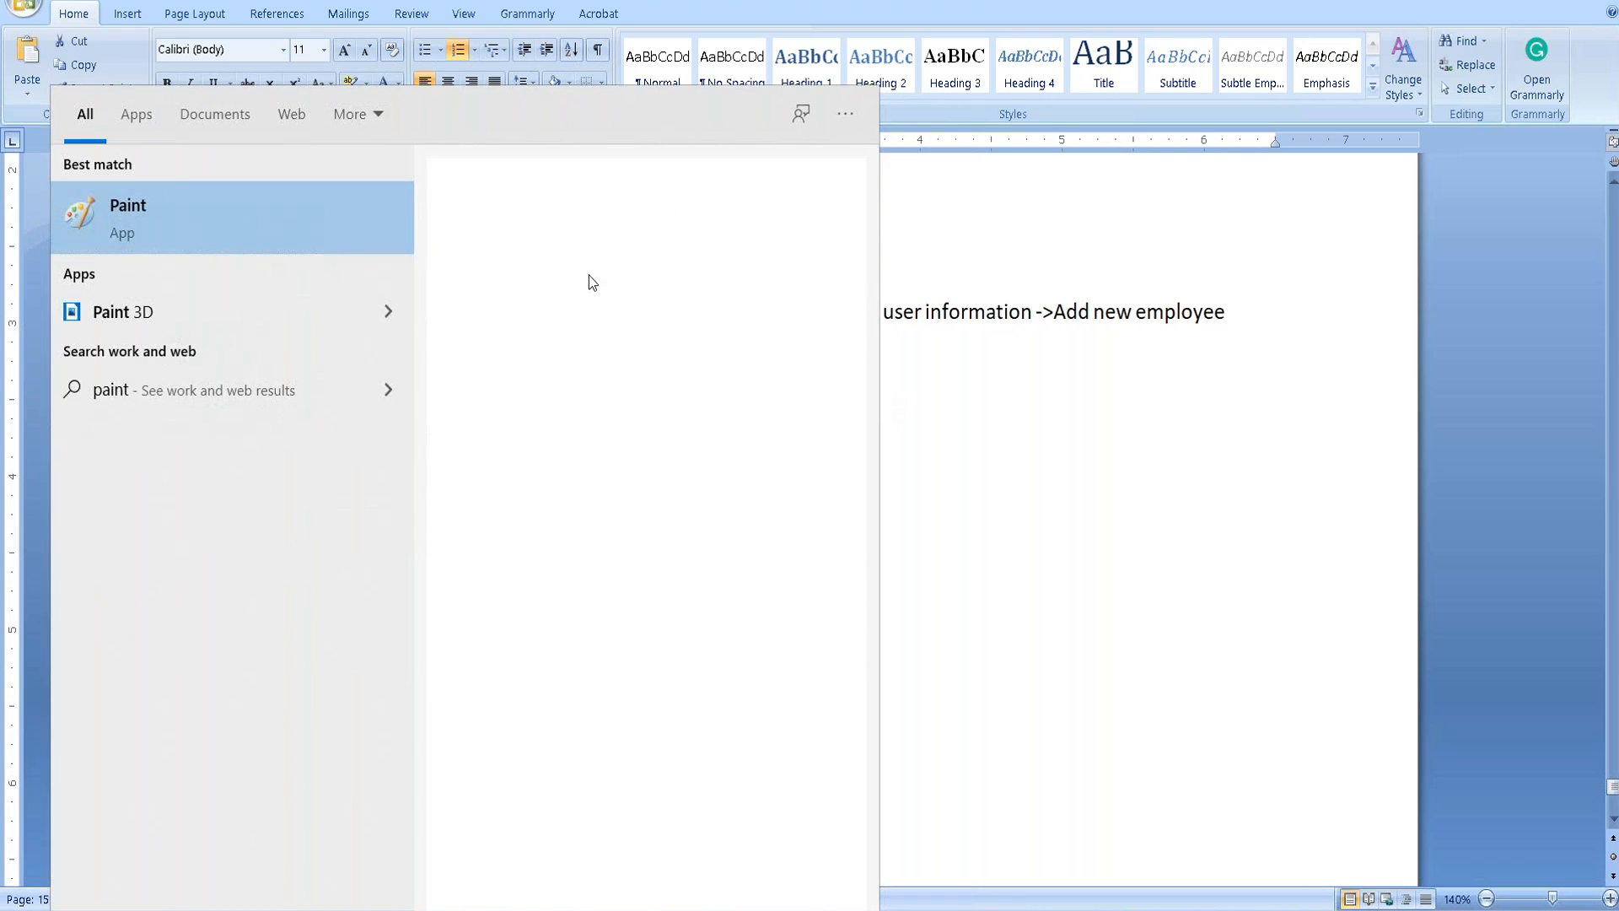
In Paint, write the top manager's name, draw two branch arrows and the first report's name.
click(493, 408)
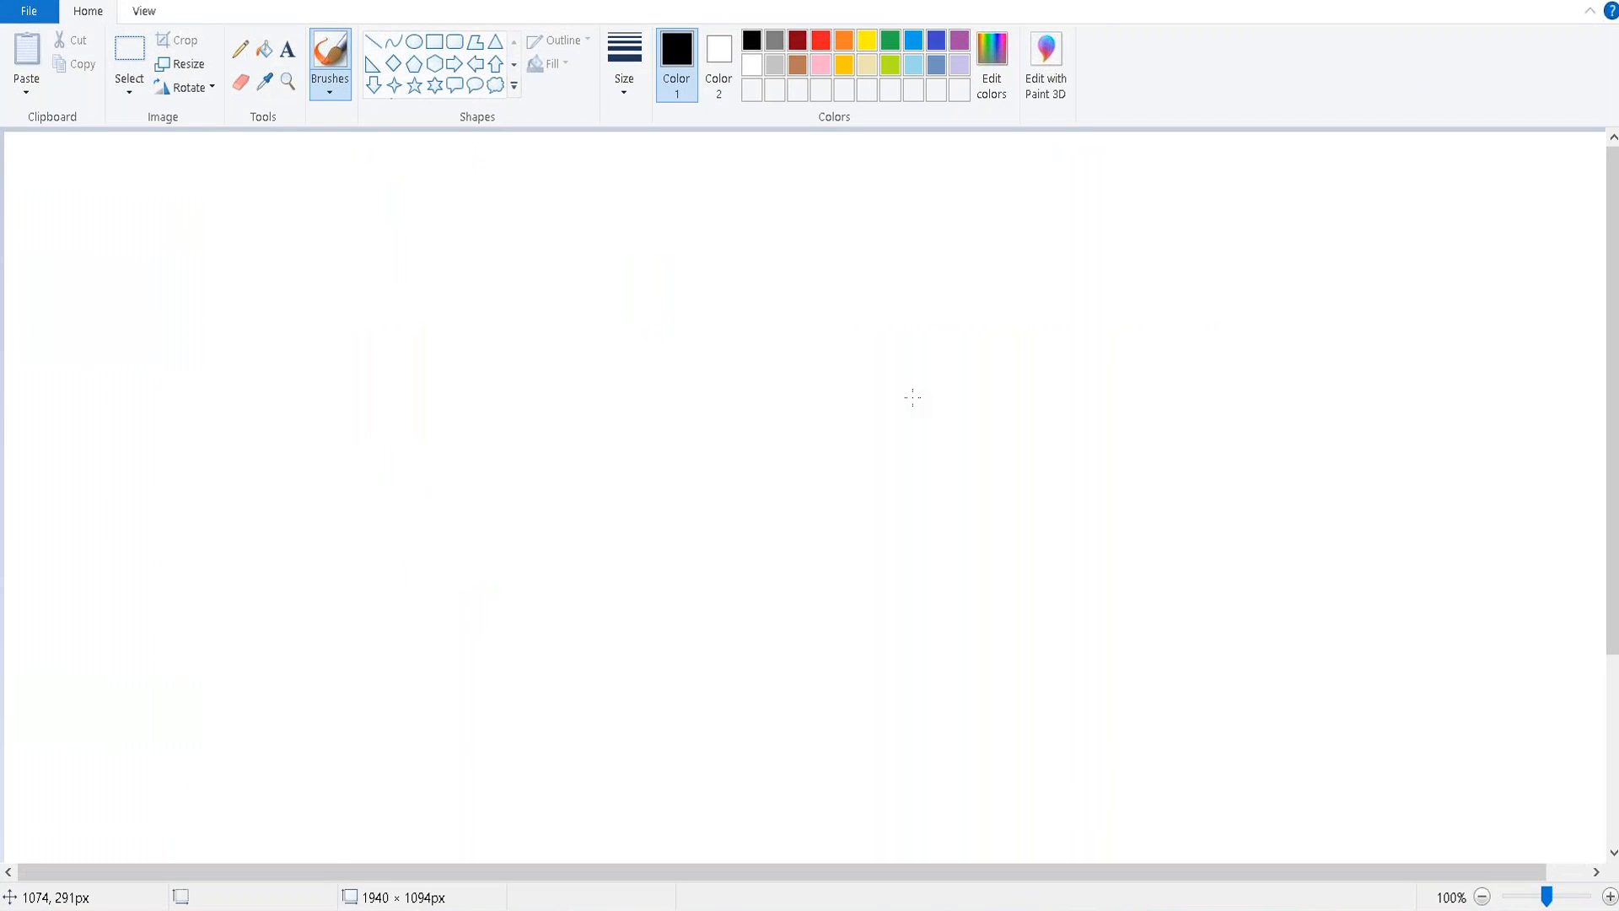
drag(658, 167, 660, 283)
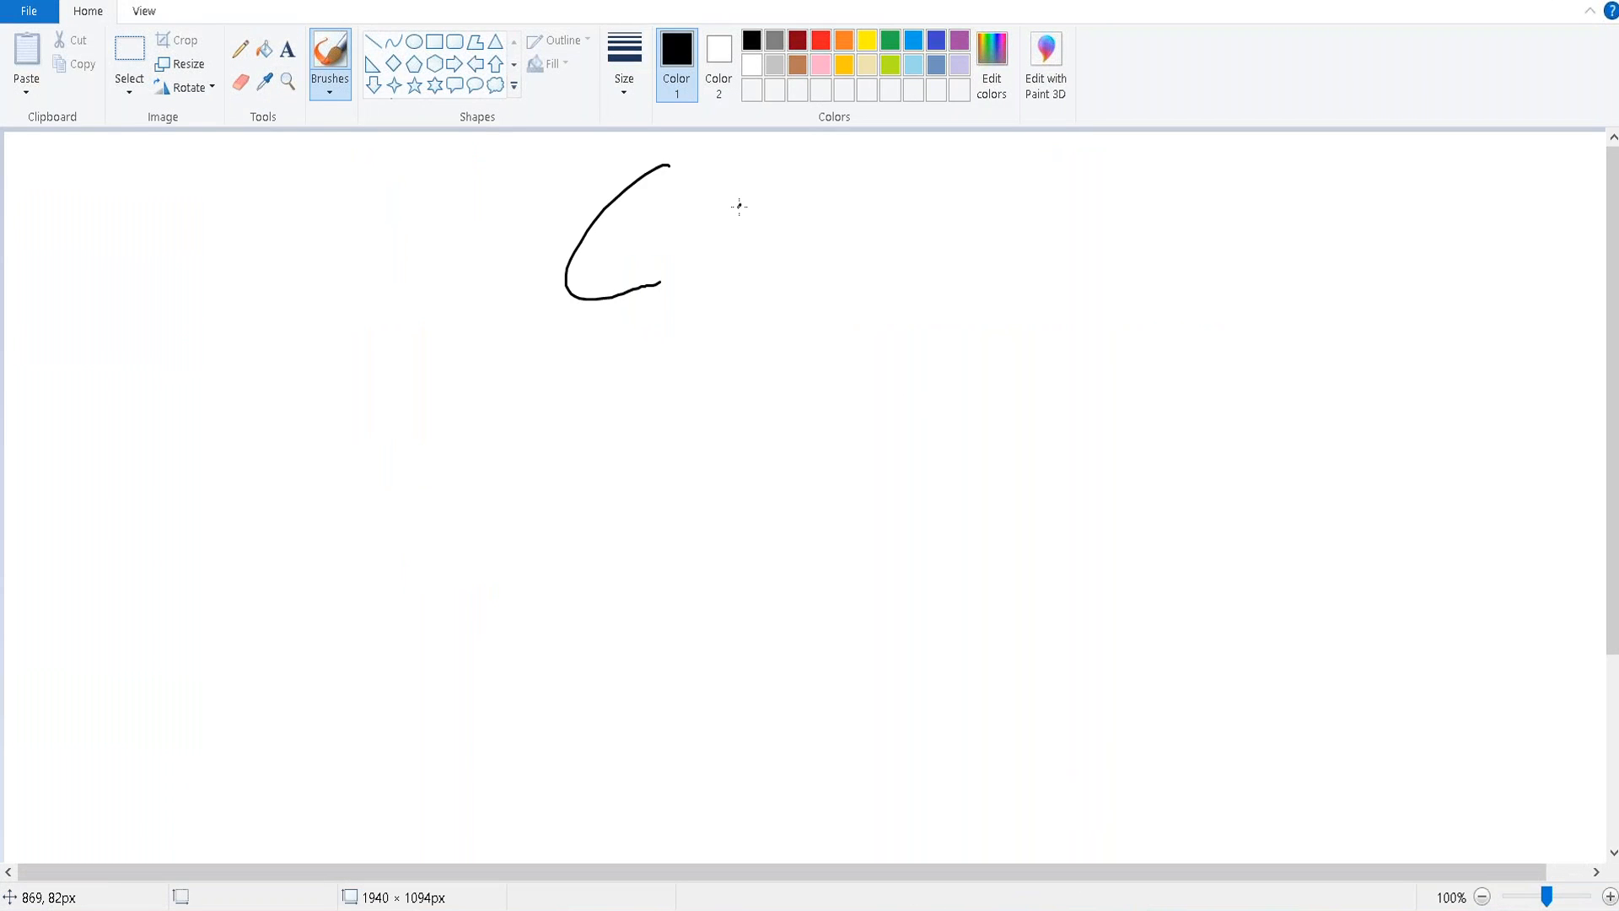
mouse_move(728, 161)
mouse_down()
mouse_move(689, 309)
mouse_move(794, 226)
mouse_move(840, 323)
mouse_move(904, 226)
mouse_move(881, 325)
mouse_up()
mouse_move(710, 340)
mouse_down()
mouse_move(711, 472)
mouse_move(365, 697)
mouse_up()
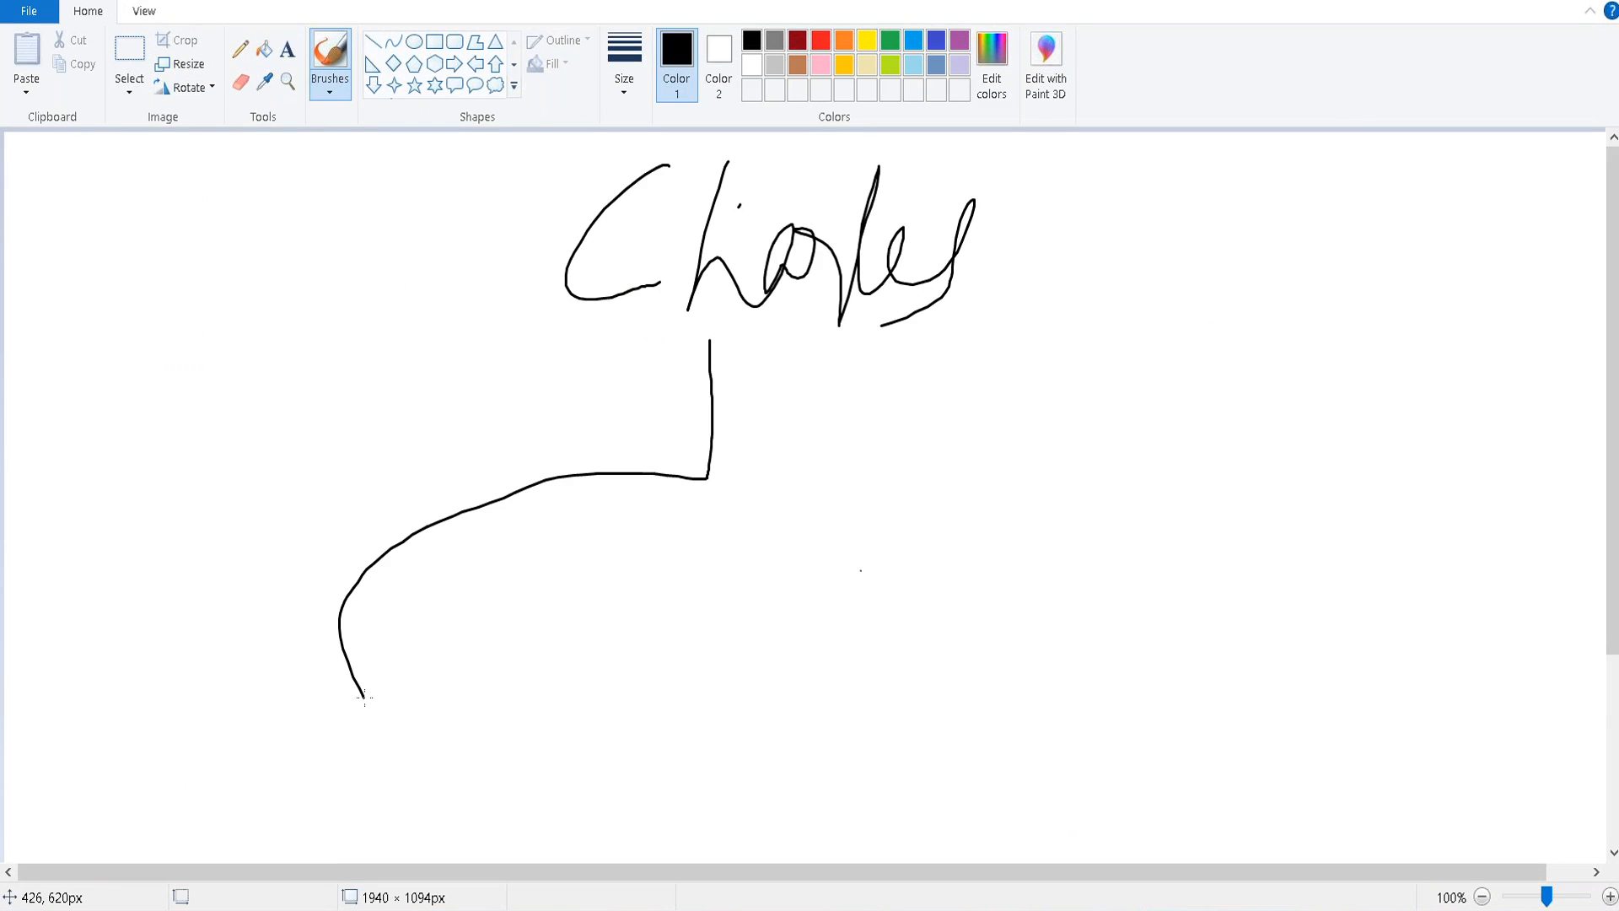
mouse_move(715, 474)
mouse_down()
mouse_move(940, 452)
mouse_move(965, 667)
mouse_up()
drag(352, 588, 350, 693)
drag(288, 673, 300, 683)
drag(352, 735, 396, 624)
mouse_move(441, 700)
mouse_down()
mouse_move(440, 731)
mouse_move(491, 753)
mouse_move(466, 727)
mouse_up()
mouse_move(504, 677)
mouse_down()
mouse_move(506, 695)
mouse_move(542, 692)
mouse_move(555, 736)
mouse_move(585, 709)
mouse_move(659, 784)
mouse_move(725, 742)
mouse_up()
Write the second report's name and a third person's name along the bottom.
drag(893, 714, 902, 788)
drag(860, 733, 891, 707)
mouse_move(948, 715)
mouse_down()
mouse_move(928, 704)
mouse_move(950, 766)
mouse_up()
mouse_move(982, 697)
mouse_down()
mouse_move(972, 770)
mouse_move(994, 768)
mouse_up()
mouse_move(1064, 706)
mouse_down()
mouse_move(1065, 731)
mouse_move(1105, 701)
mouse_up()
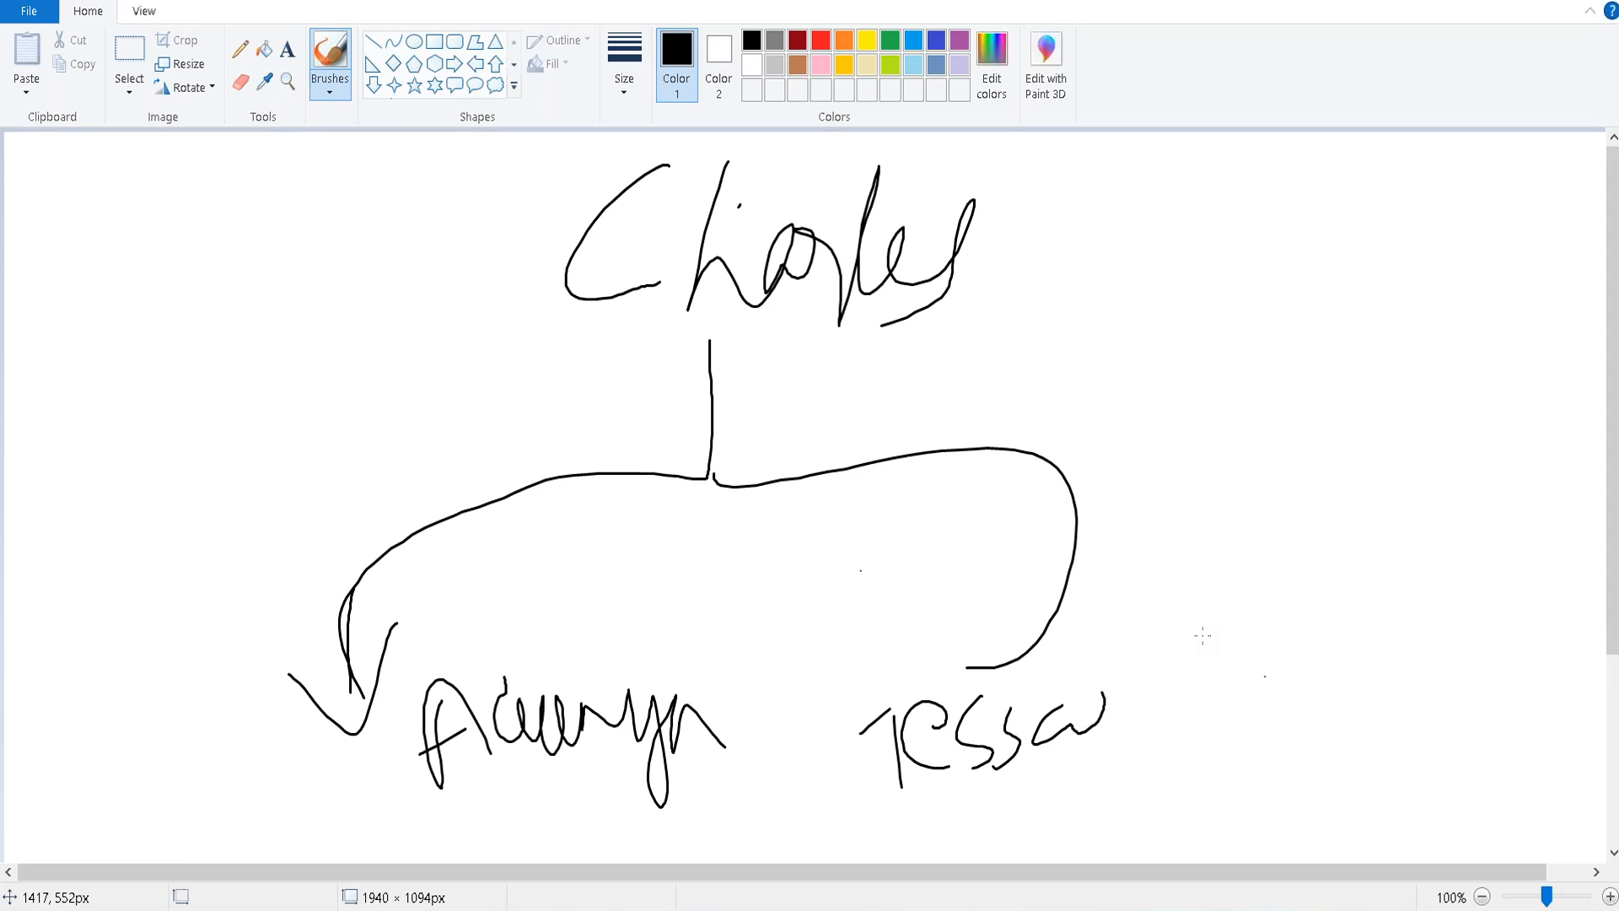
drag(1264, 676, 1266, 759)
mouse_move(1318, 679)
mouse_down()
mouse_move(1288, 719)
mouse_move(1350, 769)
mouse_up()
mouse_move(1352, 681)
mouse_down()
mouse_move(1359, 735)
mouse_move(1371, 711)
mouse_move(1431, 780)
mouse_up()
drag(1425, 668, 1457, 751)
mouse_move(1518, 663)
mouse_down()
mouse_move(1514, 713)
mouse_move(1462, 739)
mouse_move(1536, 734)
mouse_up()
mouse_move(1536, 636)
mouse_down()
mouse_move(1577, 713)
mouse_move(1571, 686)
mouse_up()
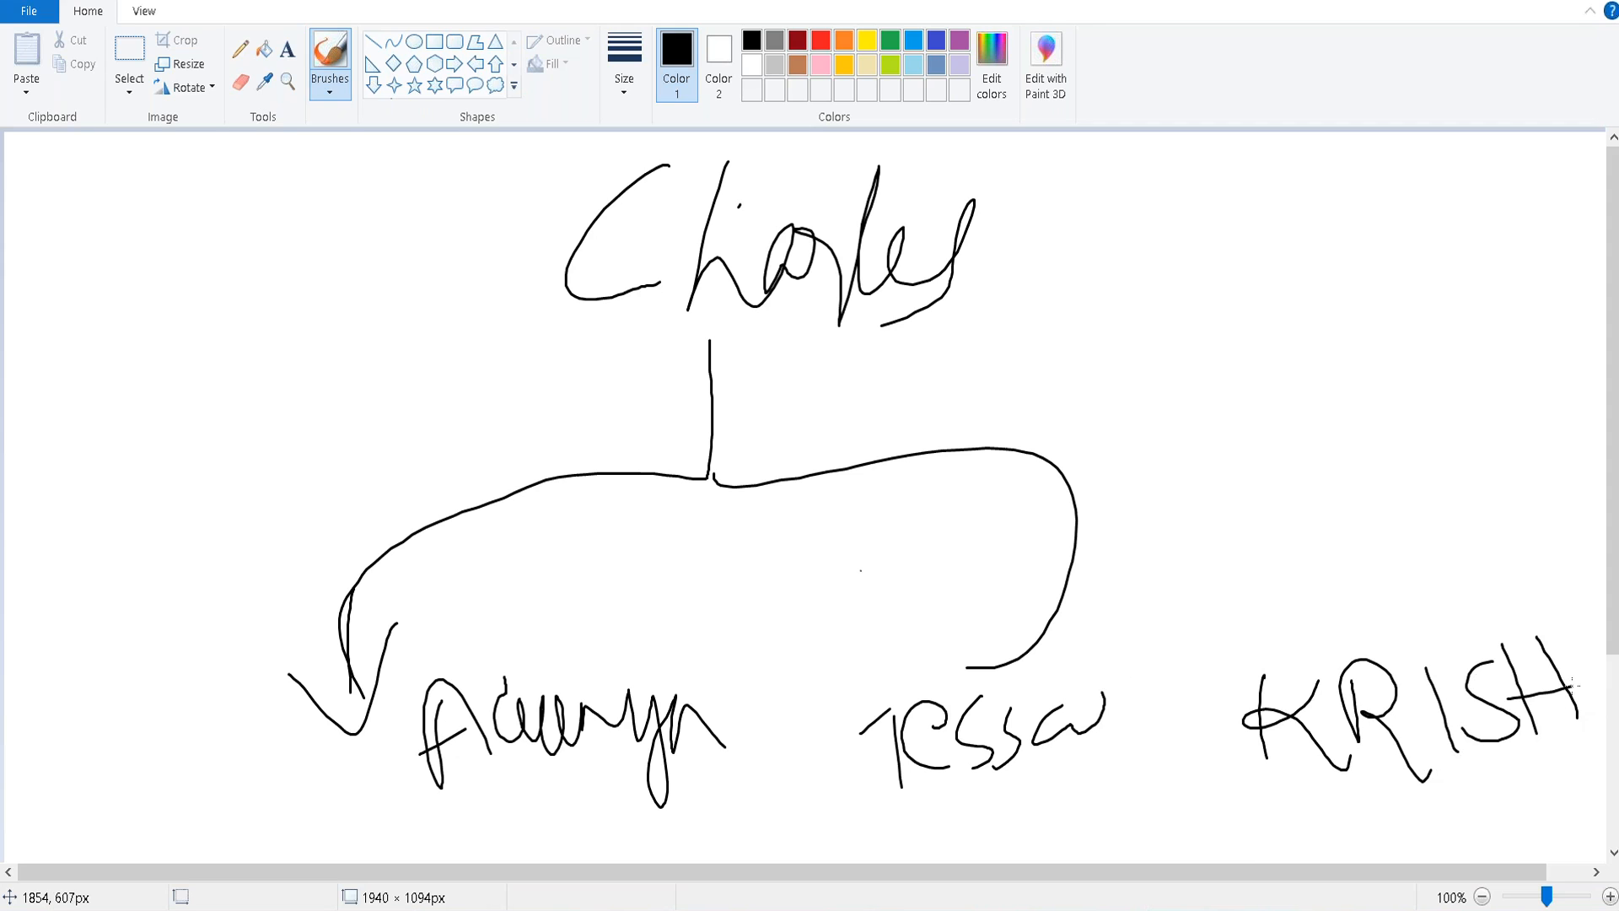
Draw a dotted line, an arrow to the underlined second manager's name, and a 40' note.
drag(1154, 448, 1156, 453)
drag(1215, 429, 1221, 437)
drag(1303, 402, 1382, 419)
drag(1405, 428, 1407, 435)
mouse_move(1465, 614)
mouse_down()
mouse_move(1483, 337)
mouse_move(1506, 314)
mouse_move(1557, 389)
mouse_up()
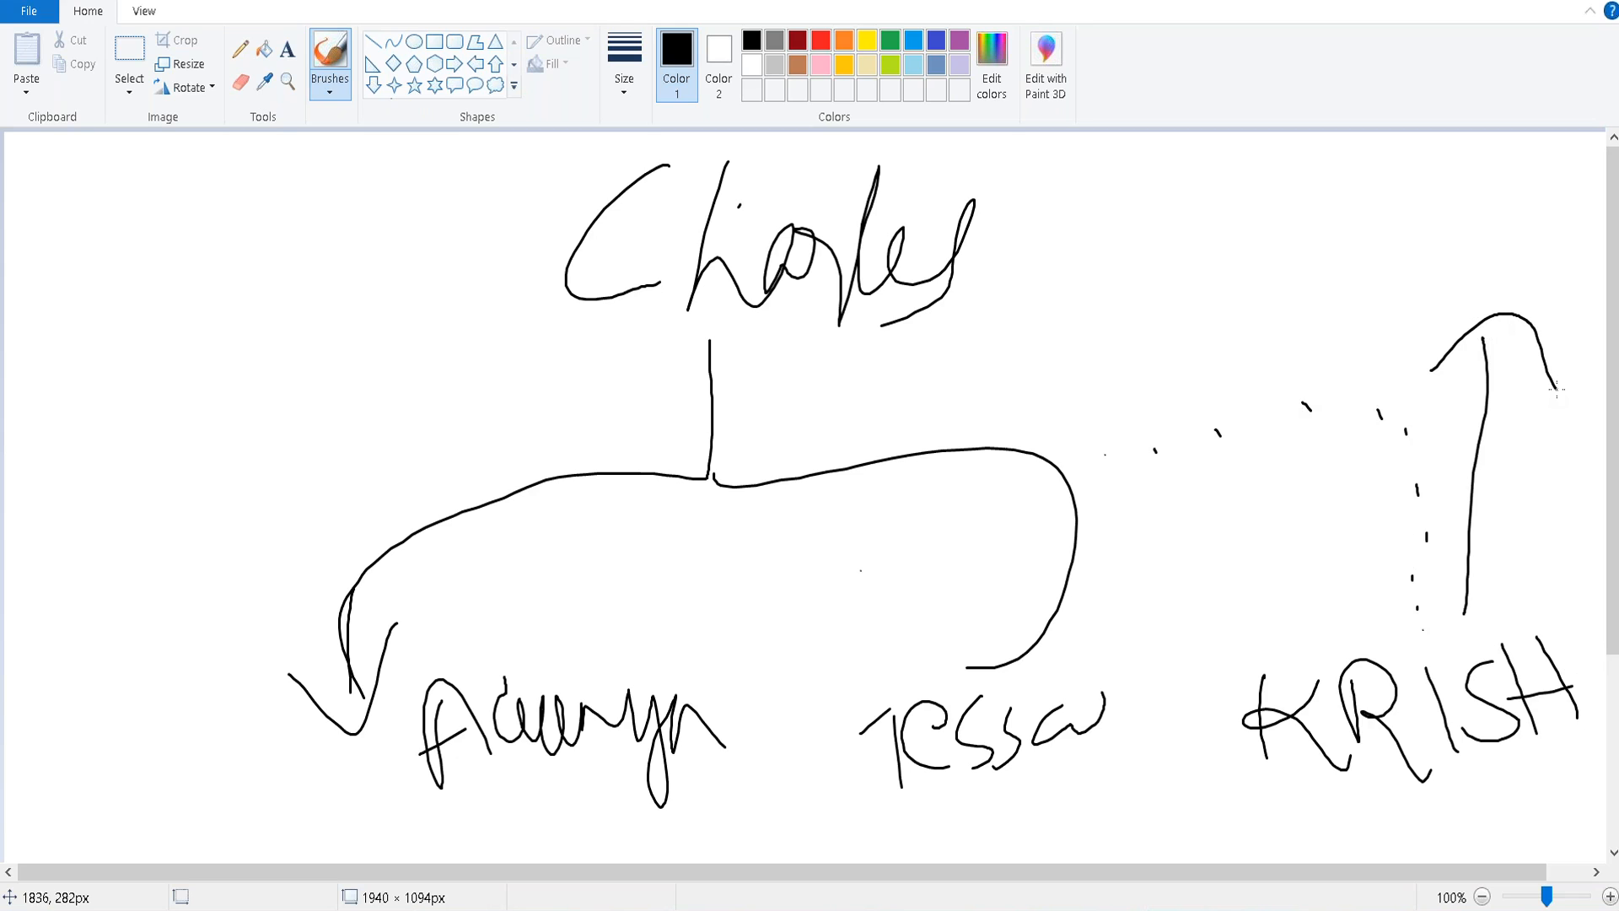
drag(1373, 173, 1446, 228)
drag(1474, 143, 1478, 236)
mouse_move(1523, 148)
mouse_down()
mouse_move(1531, 218)
mouse_move(1560, 202)
mouse_up()
drag(1365, 283, 1543, 254)
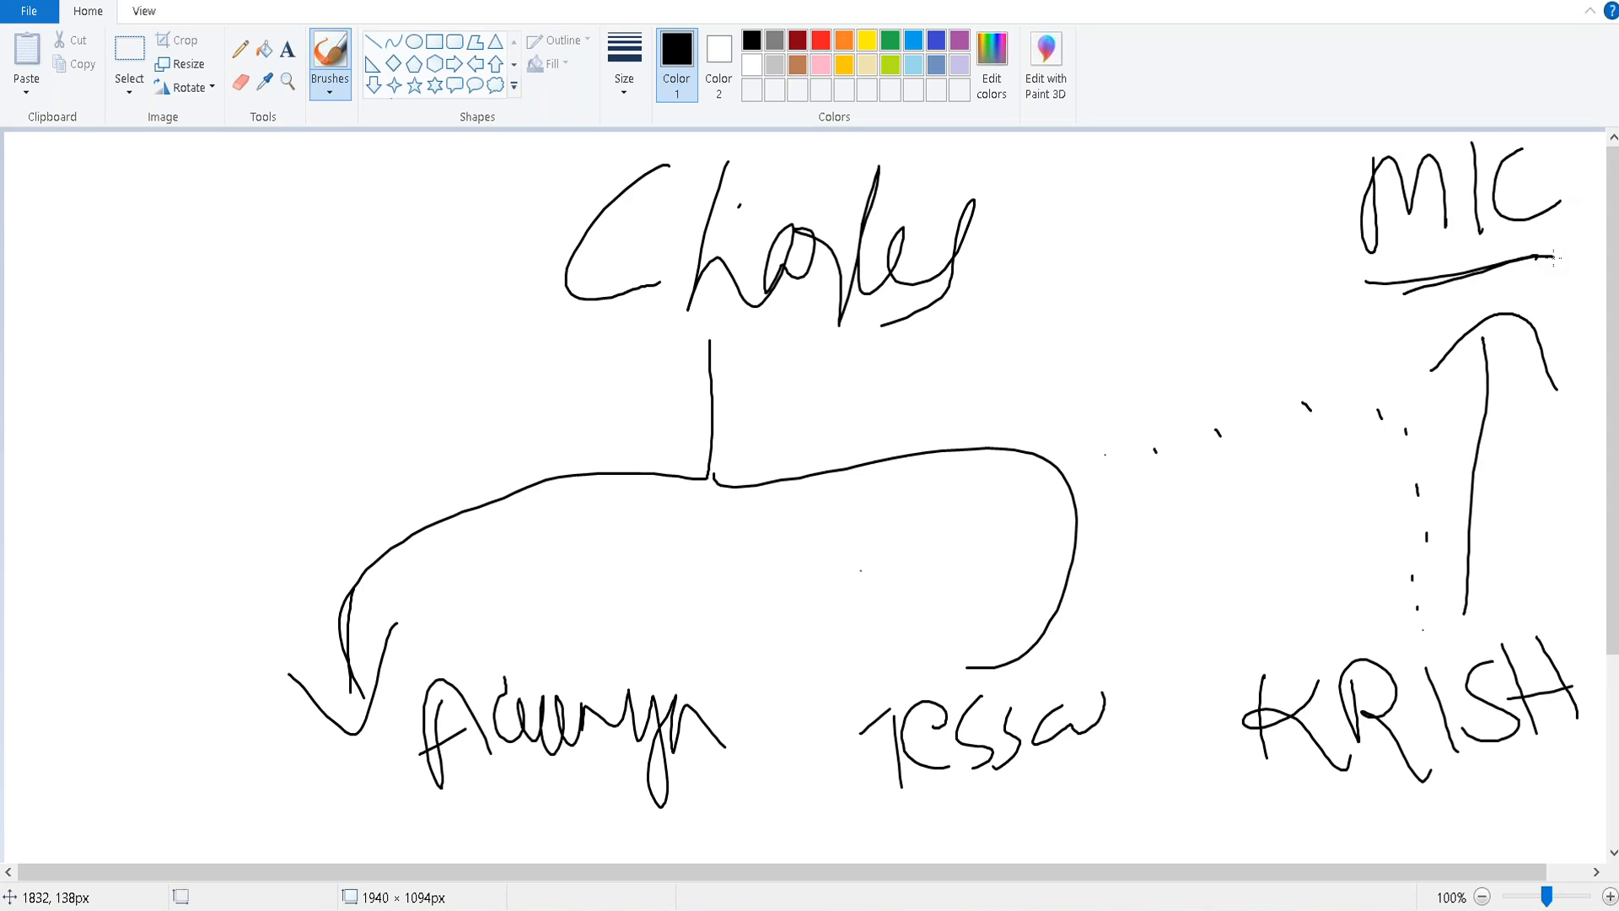
drag(1489, 622, 1215, 653)
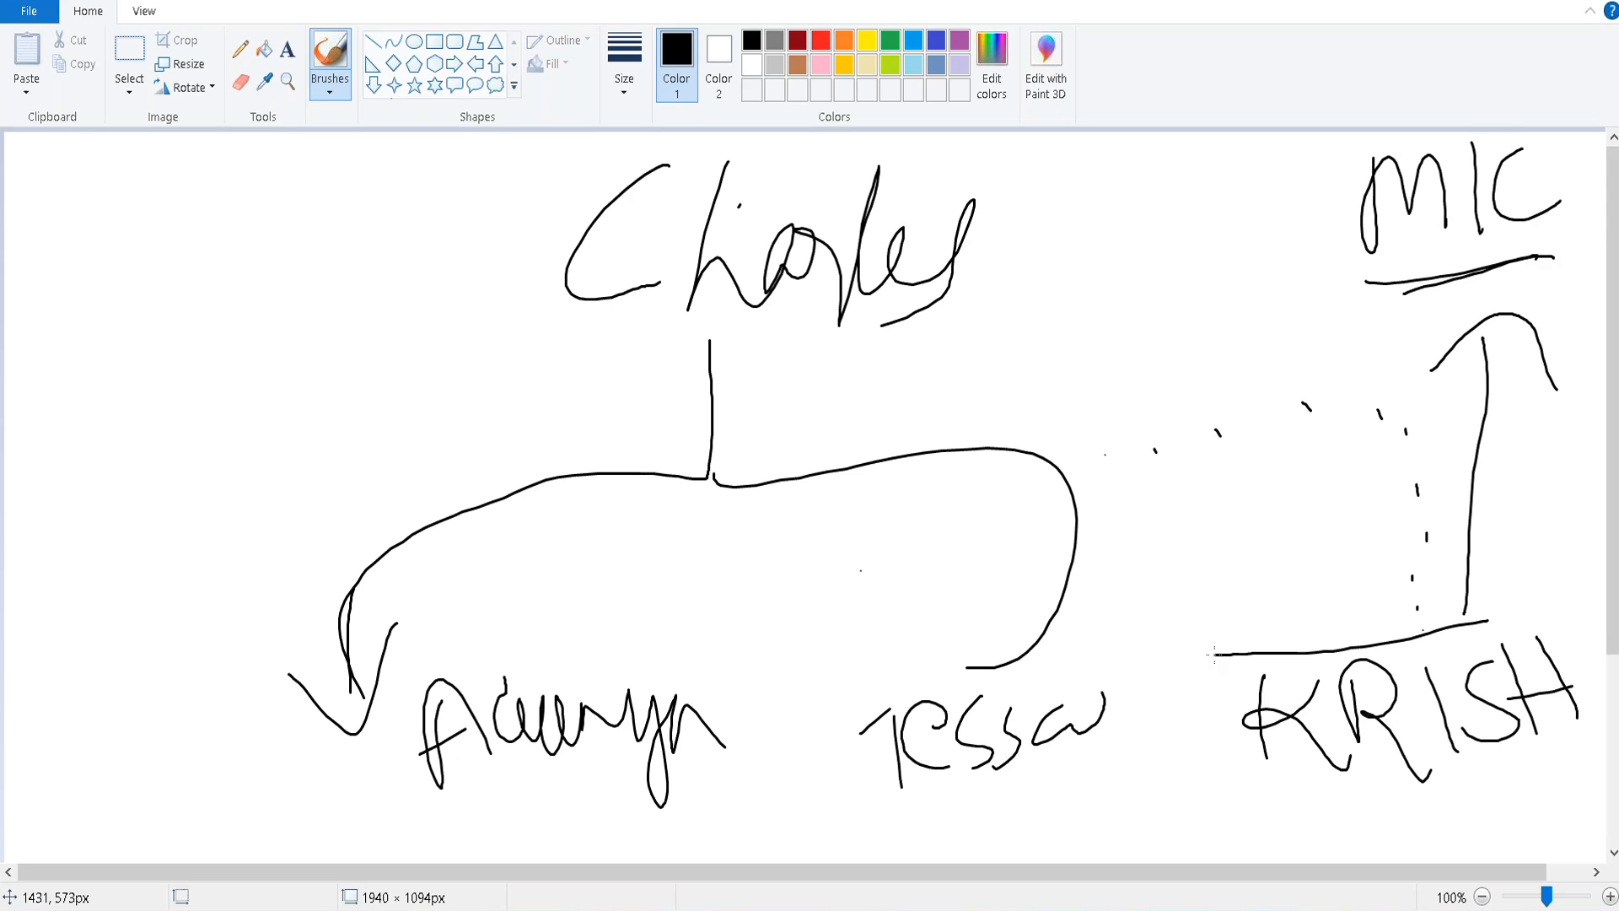
drag(1188, 525, 1237, 548)
drag(1240, 521, 1253, 597)
drag(1271, 511, 1333, 567)
click(1289, 509)
Double-underline the top manager, finish the second manager's lettering, and underline the third name.
mouse_move(546, 337)
mouse_down()
mouse_move(1054, 333)
mouse_move(649, 341)
mouse_move(999, 316)
mouse_move(584, 348)
mouse_up()
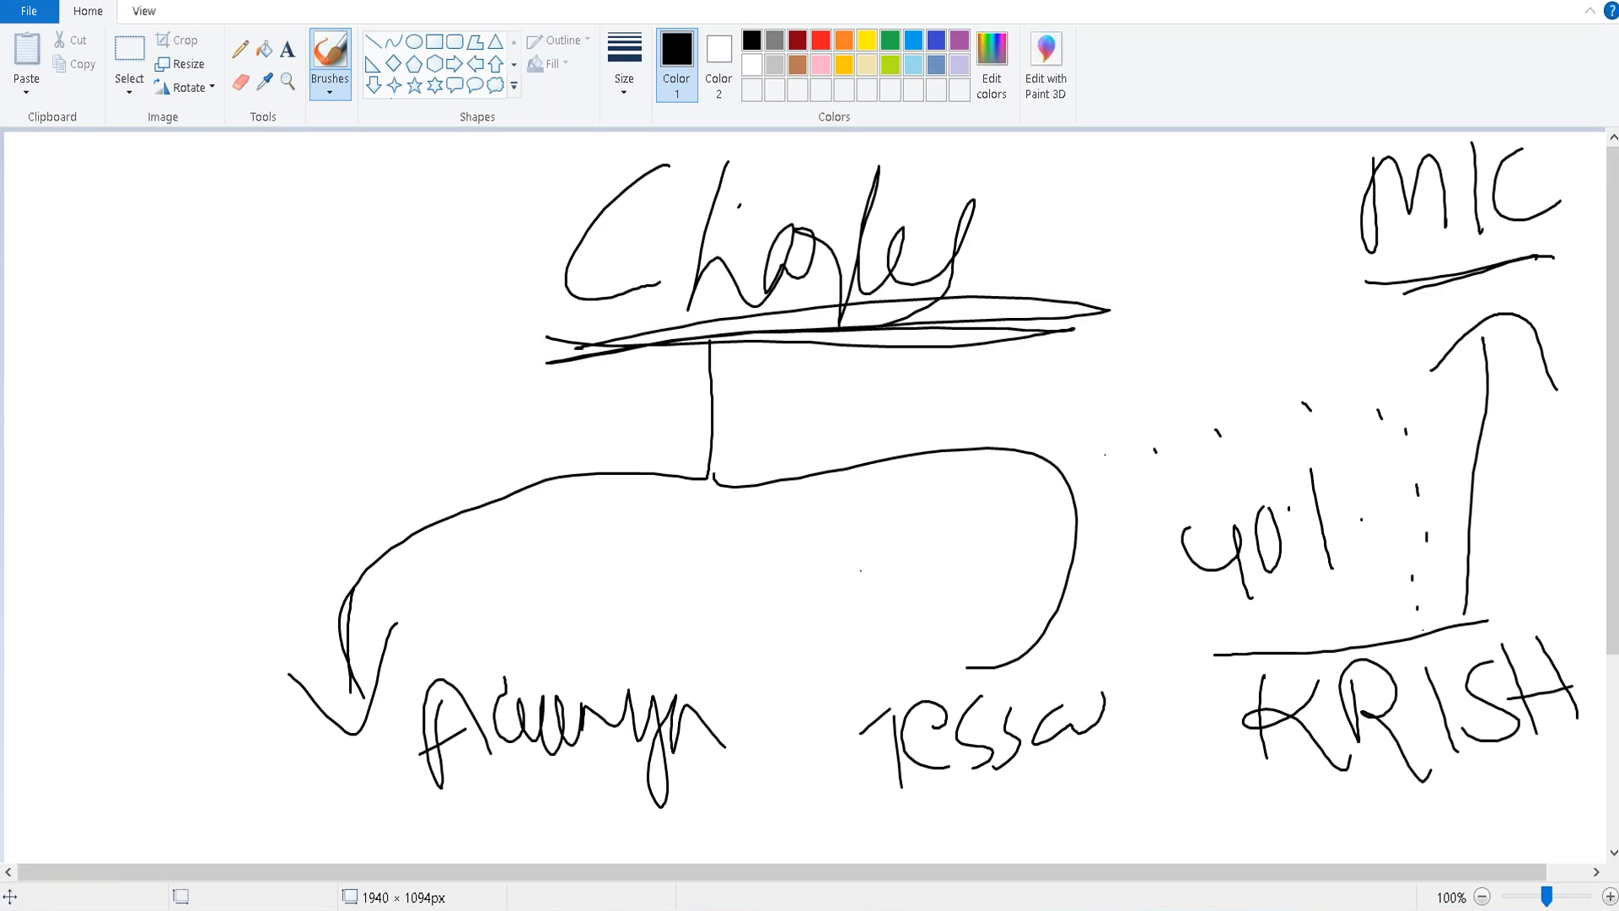
drag(1491, 155, 1501, 285)
drag(1540, 173, 1606, 228)
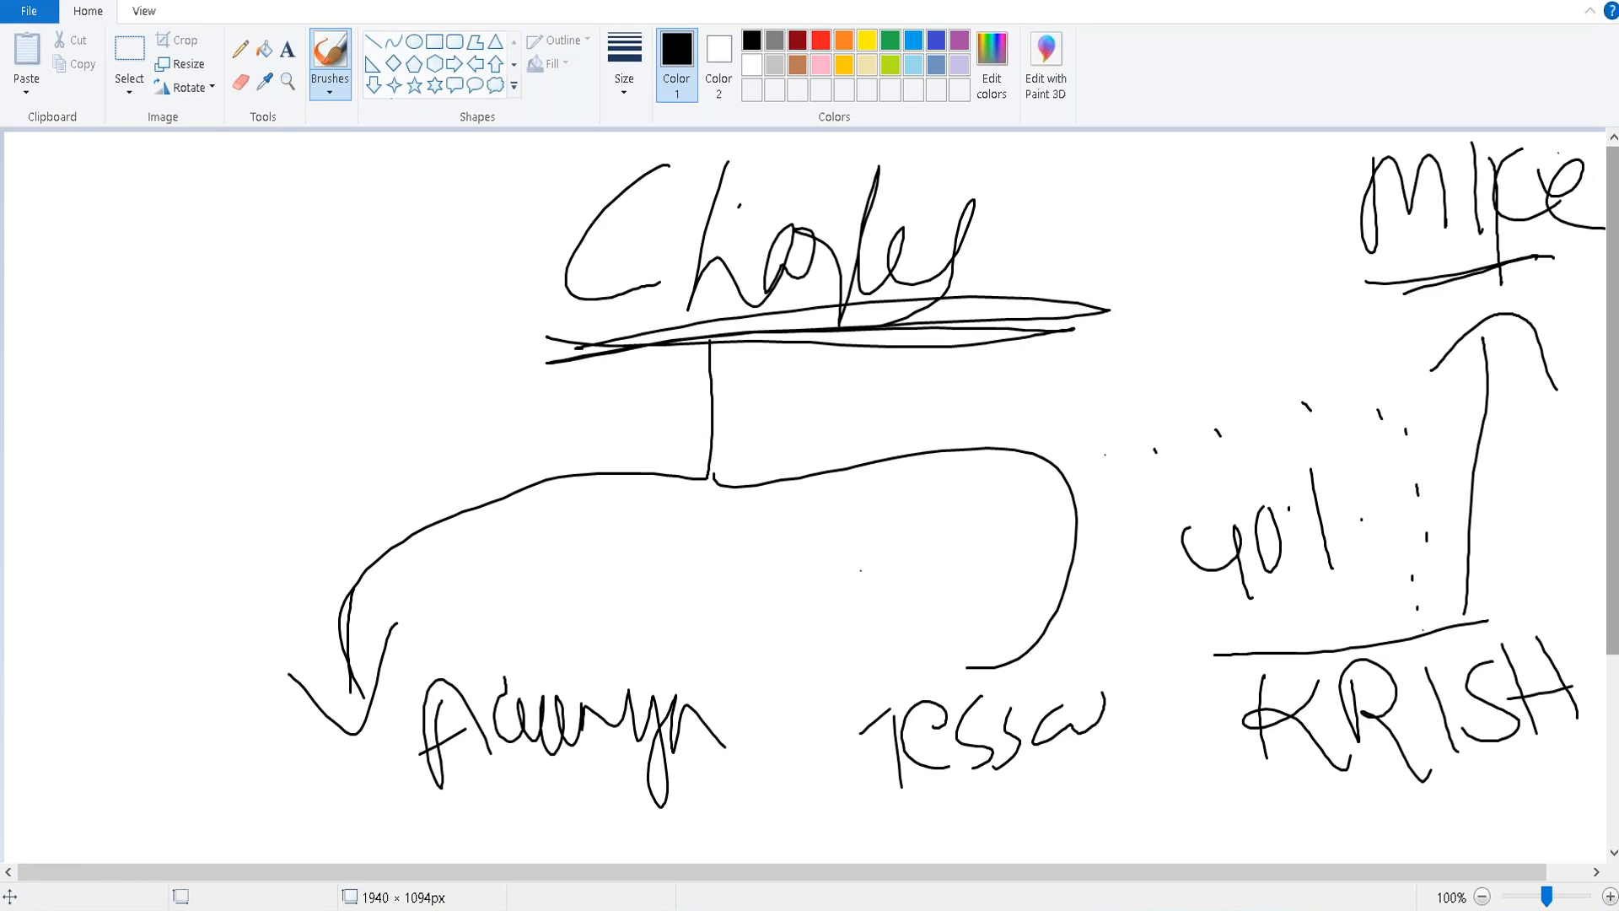
drag(1221, 798, 1477, 797)
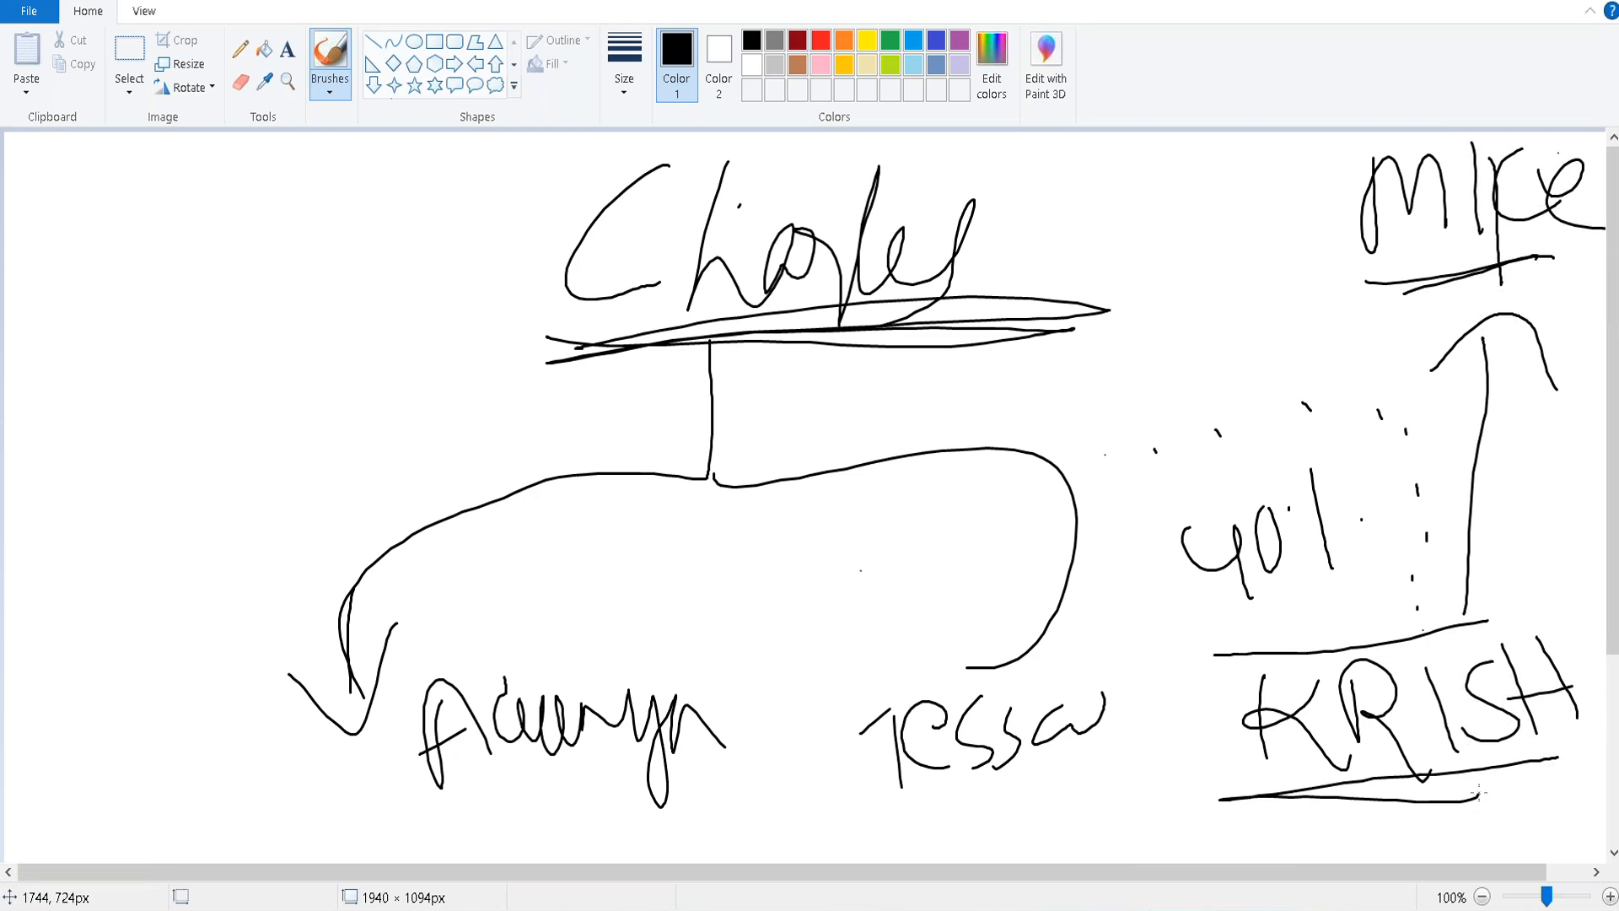
Dot a dotted matrix line running up toward the top manager.
click(1125, 449)
click(1057, 426)
click(1036, 381)
click(1020, 347)
click(1038, 334)
click(1044, 388)
click(1068, 407)
click(1084, 428)
click(1118, 429)
Reinforce the third name's underline and add a linking path up to the top manager.
drag(1545, 758, 1279, 782)
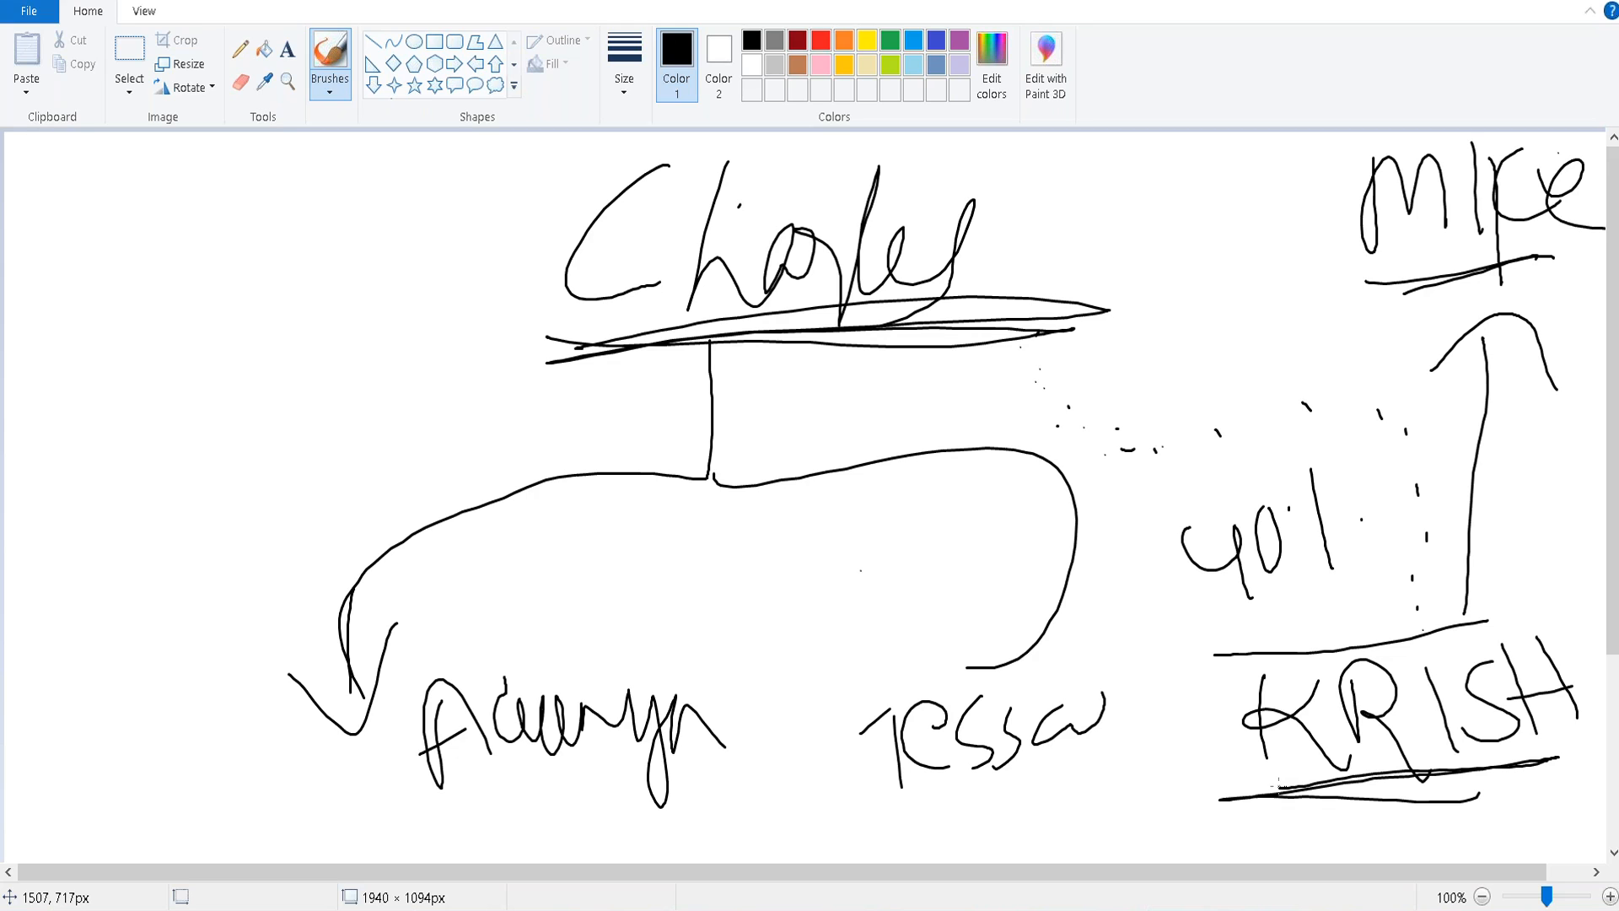
drag(1301, 613, 1279, 615)
mouse_move(1410, 614)
mouse_down()
mouse_move(1443, 472)
mouse_move(1029, 430)
mouse_move(947, 348)
mouse_move(968, 386)
mouse_move(1216, 396)
mouse_move(1470, 443)
mouse_move(1435, 541)
mouse_up()
mouse_move(1404, 761)
mouse_down()
mouse_move(1513, 771)
mouse_move(1300, 766)
mouse_up()
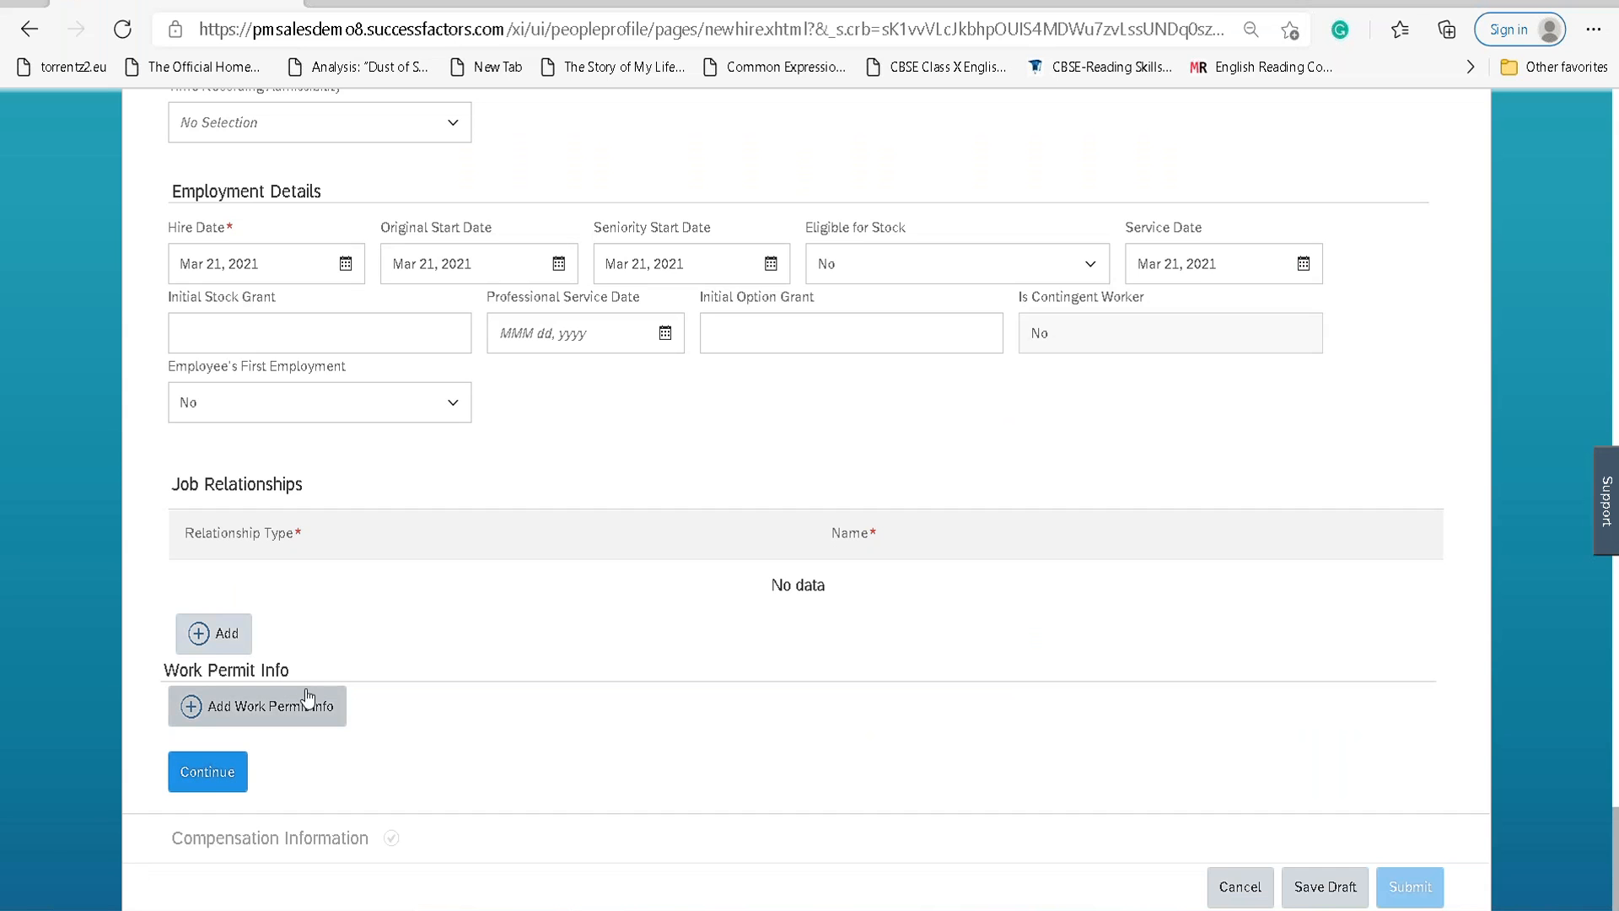
Back in the hire form, continue to the next step.
scroll(307, 672, up, 3)
scroll(307, 672, down, 3)
click(211, 780)
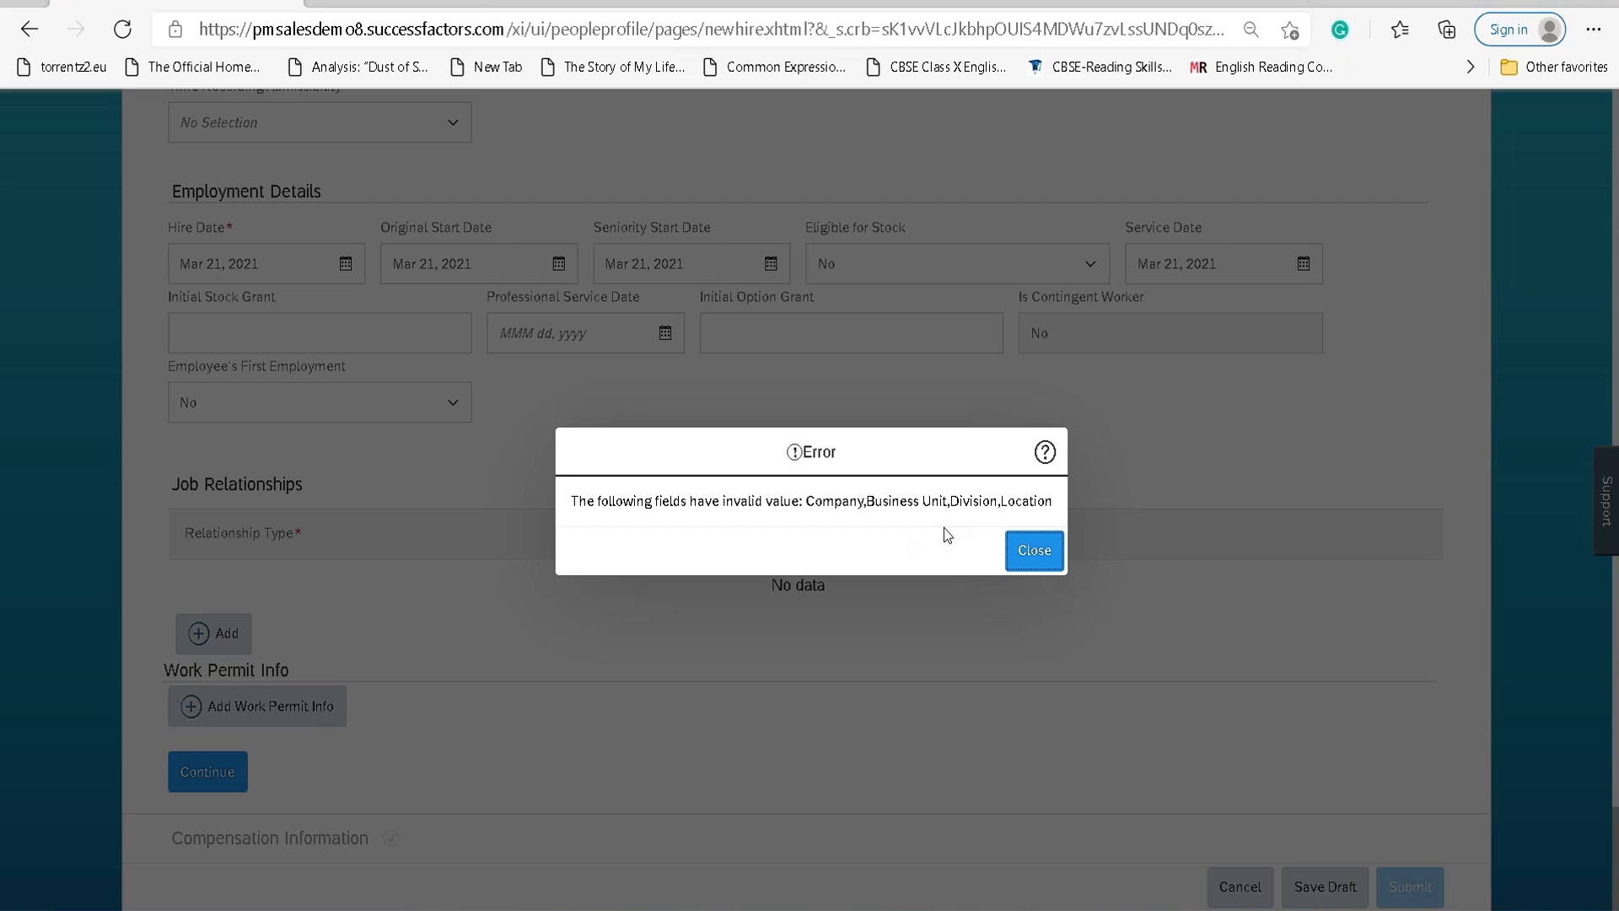
Close the invalid Company/Business Unit/Division/Location error and scroll up to Job Information.
click(1029, 555)
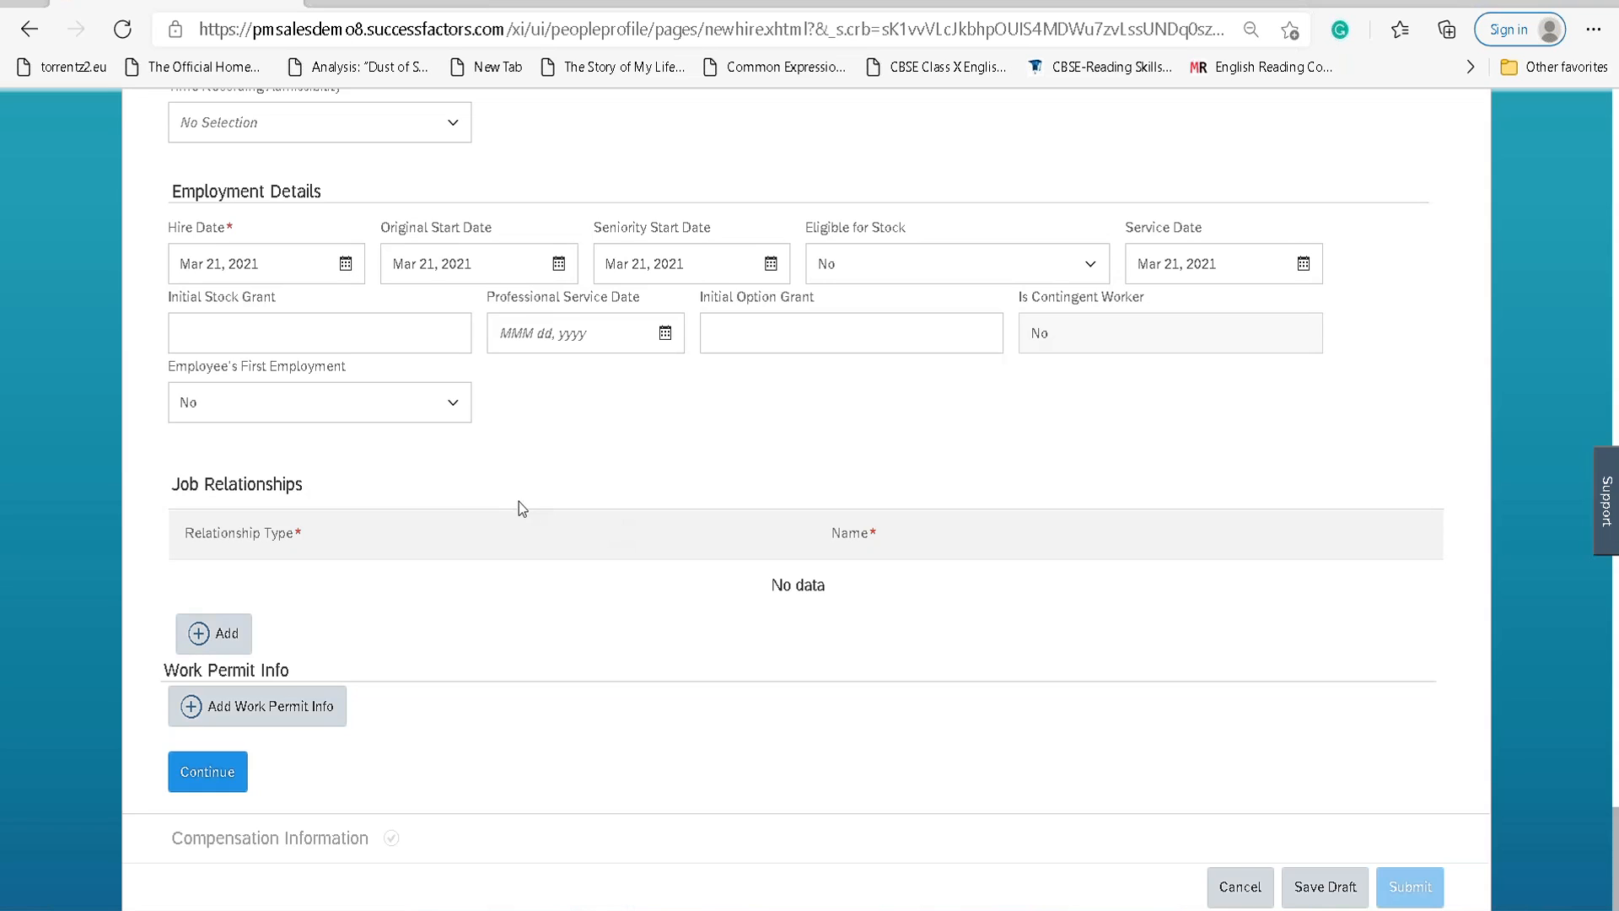
scroll(520, 493, up, 15)
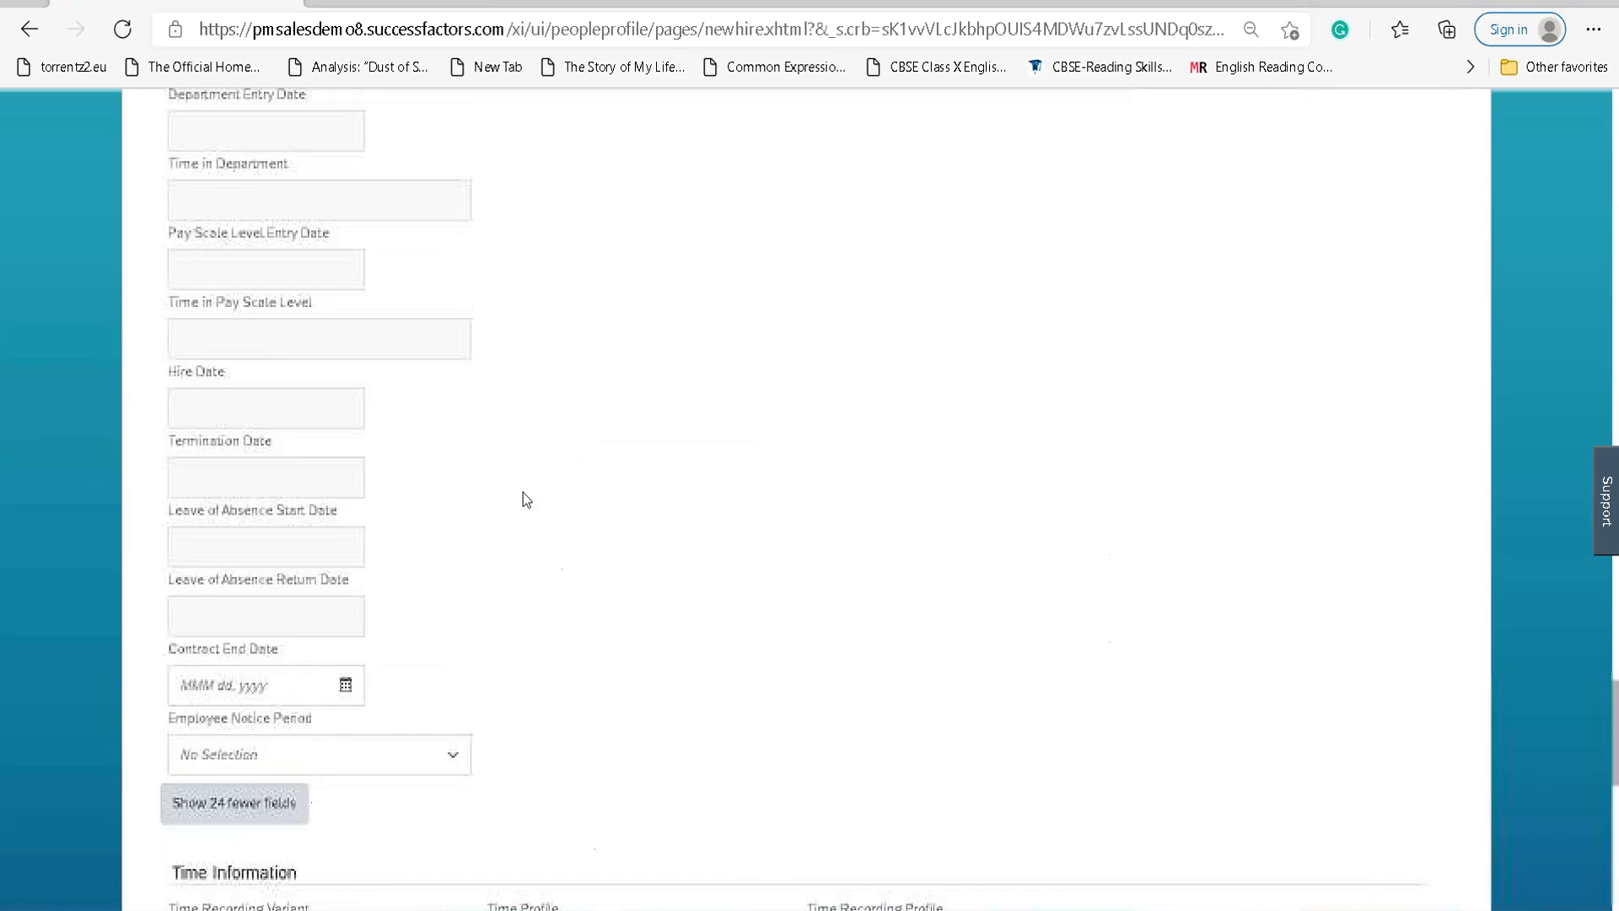
scroll(523, 499, up, 15)
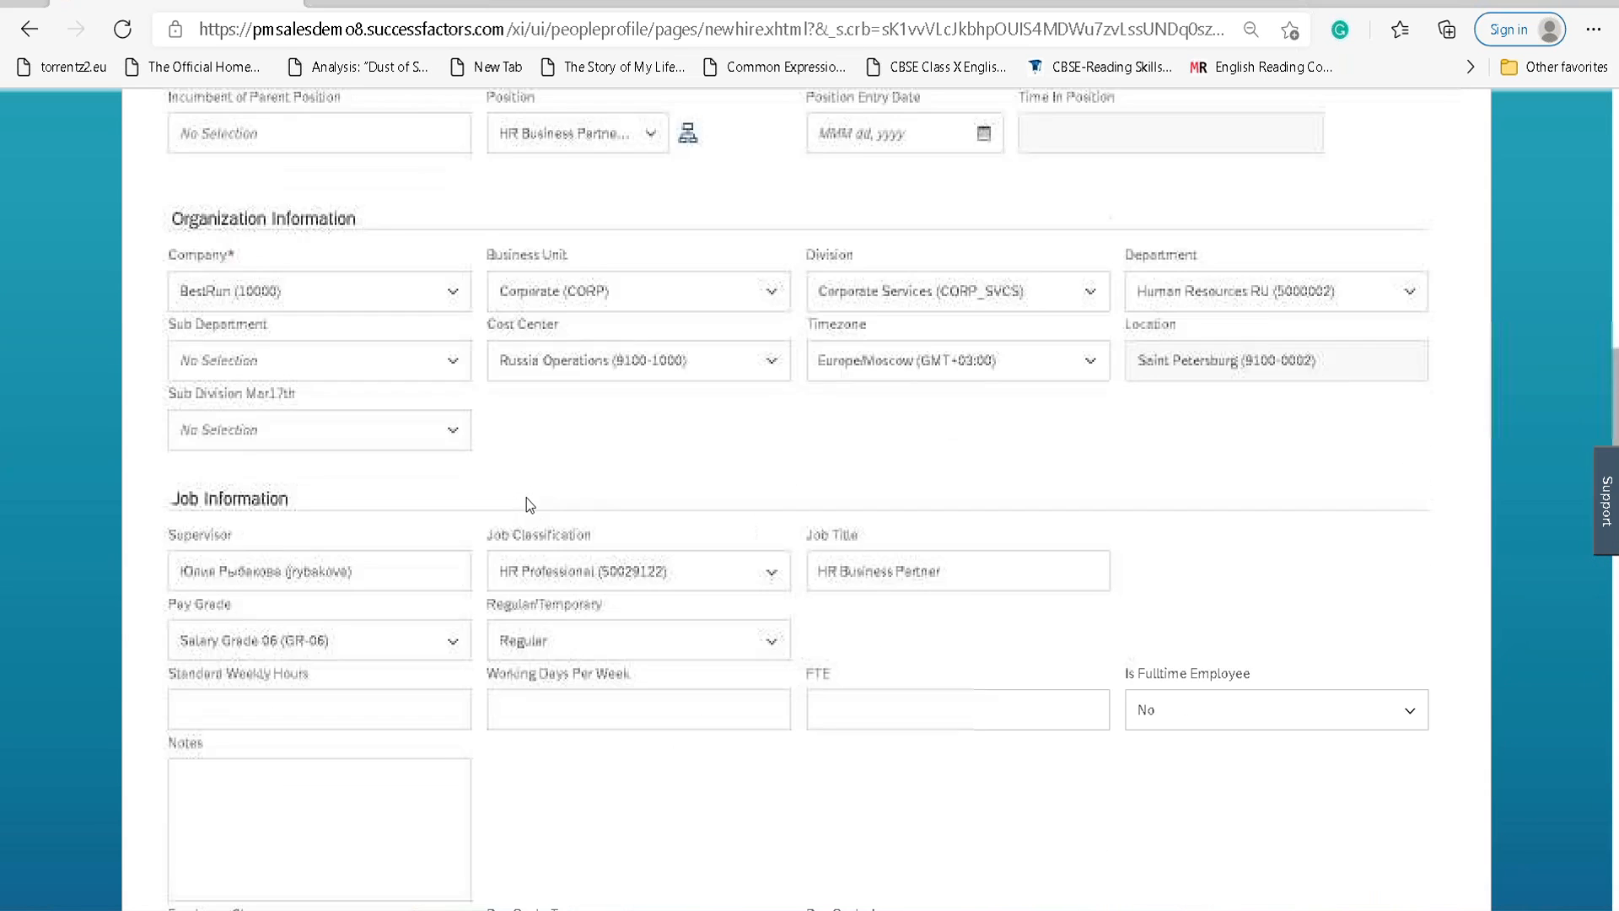
scroll(527, 497, up, 3)
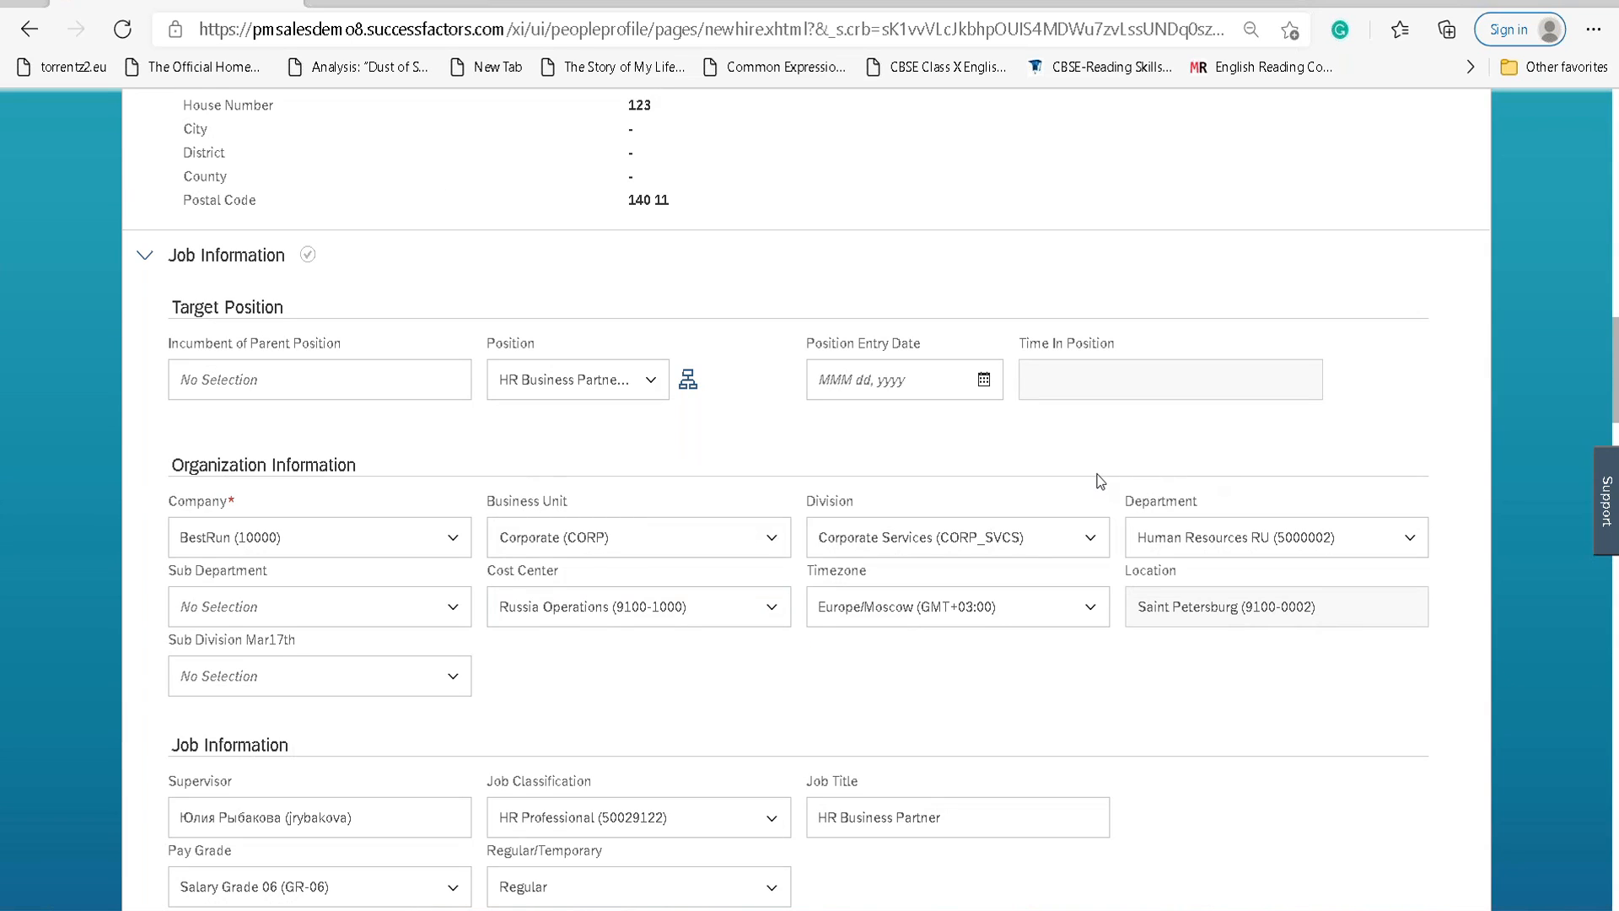
scroll(904, 532, up, 2)
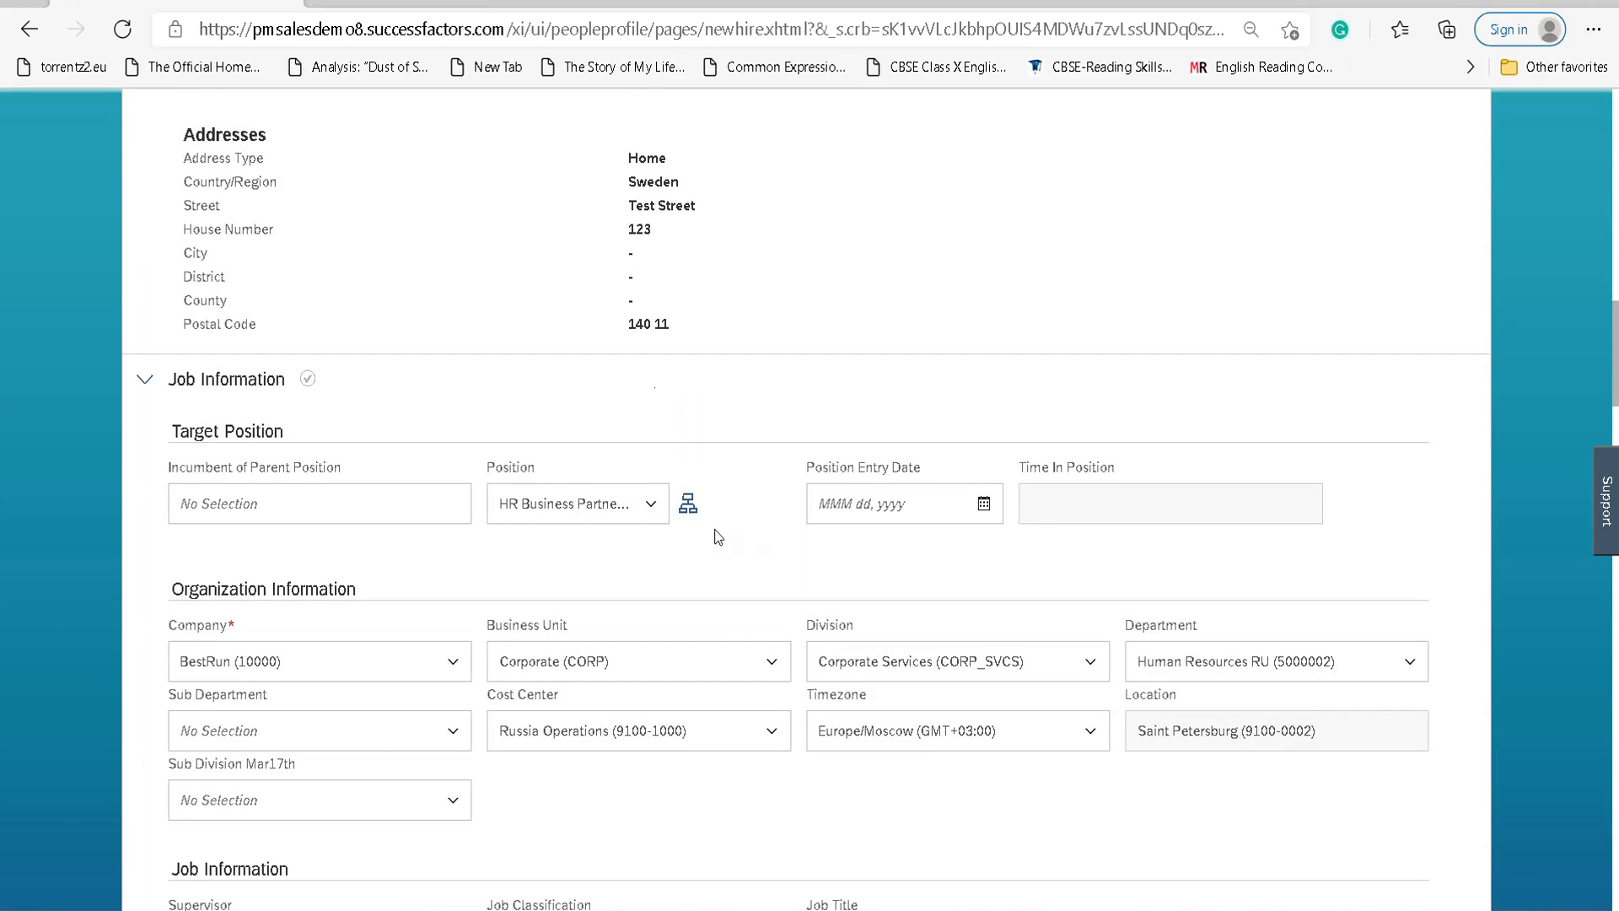
Delete the HR Business Partner value from Position, leaving it at No Selection.
click(651, 504)
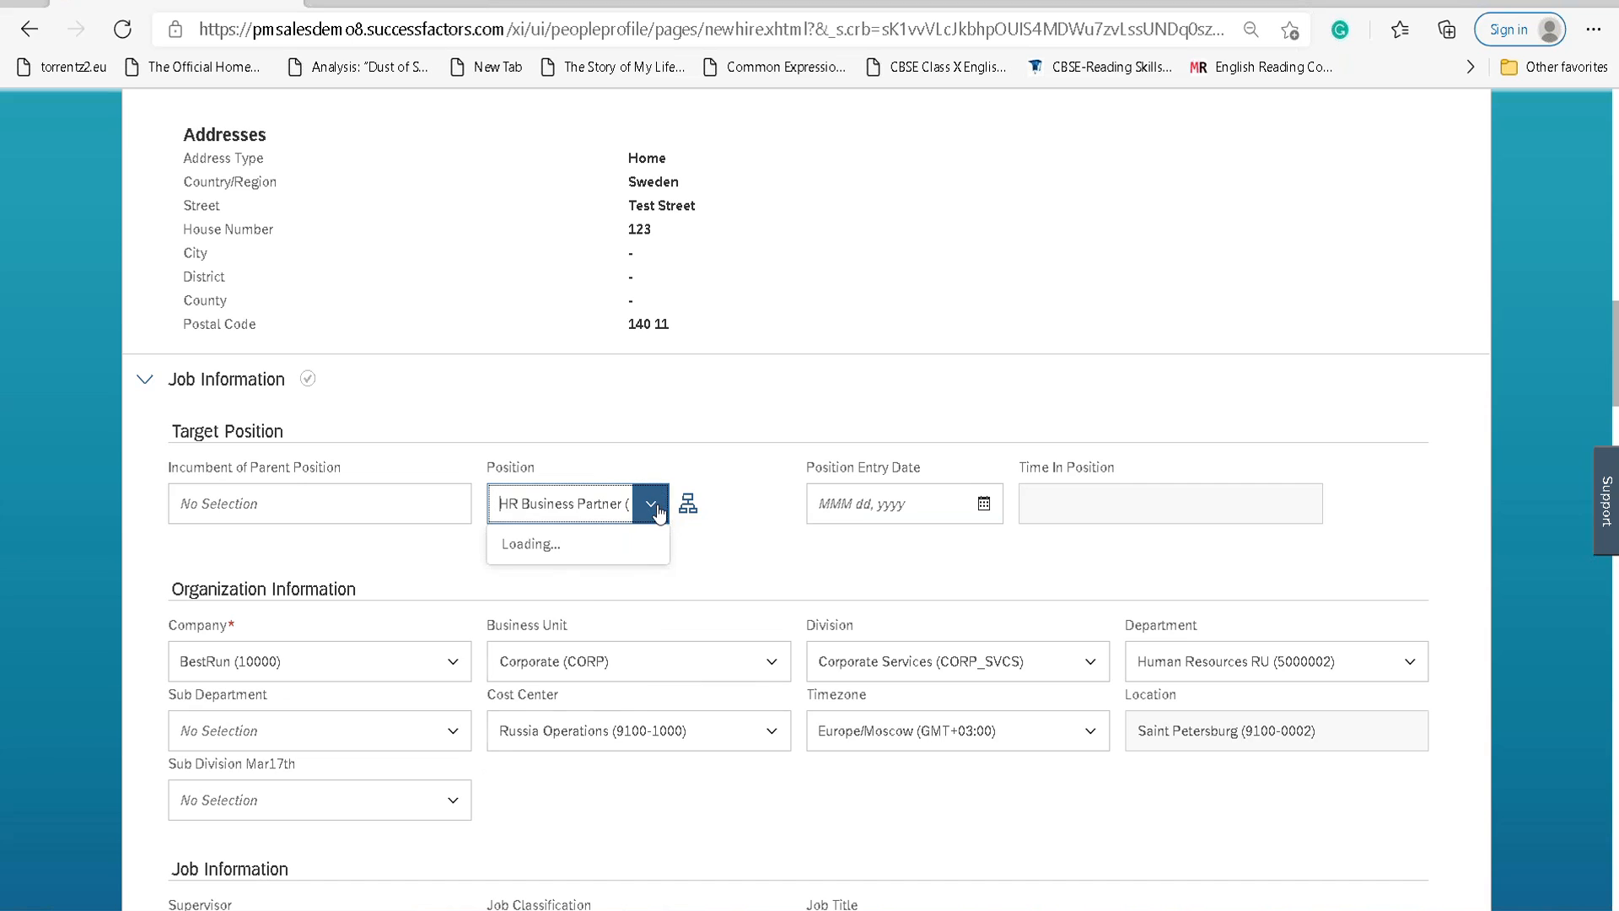
click(569, 517)
key(BackSpace)
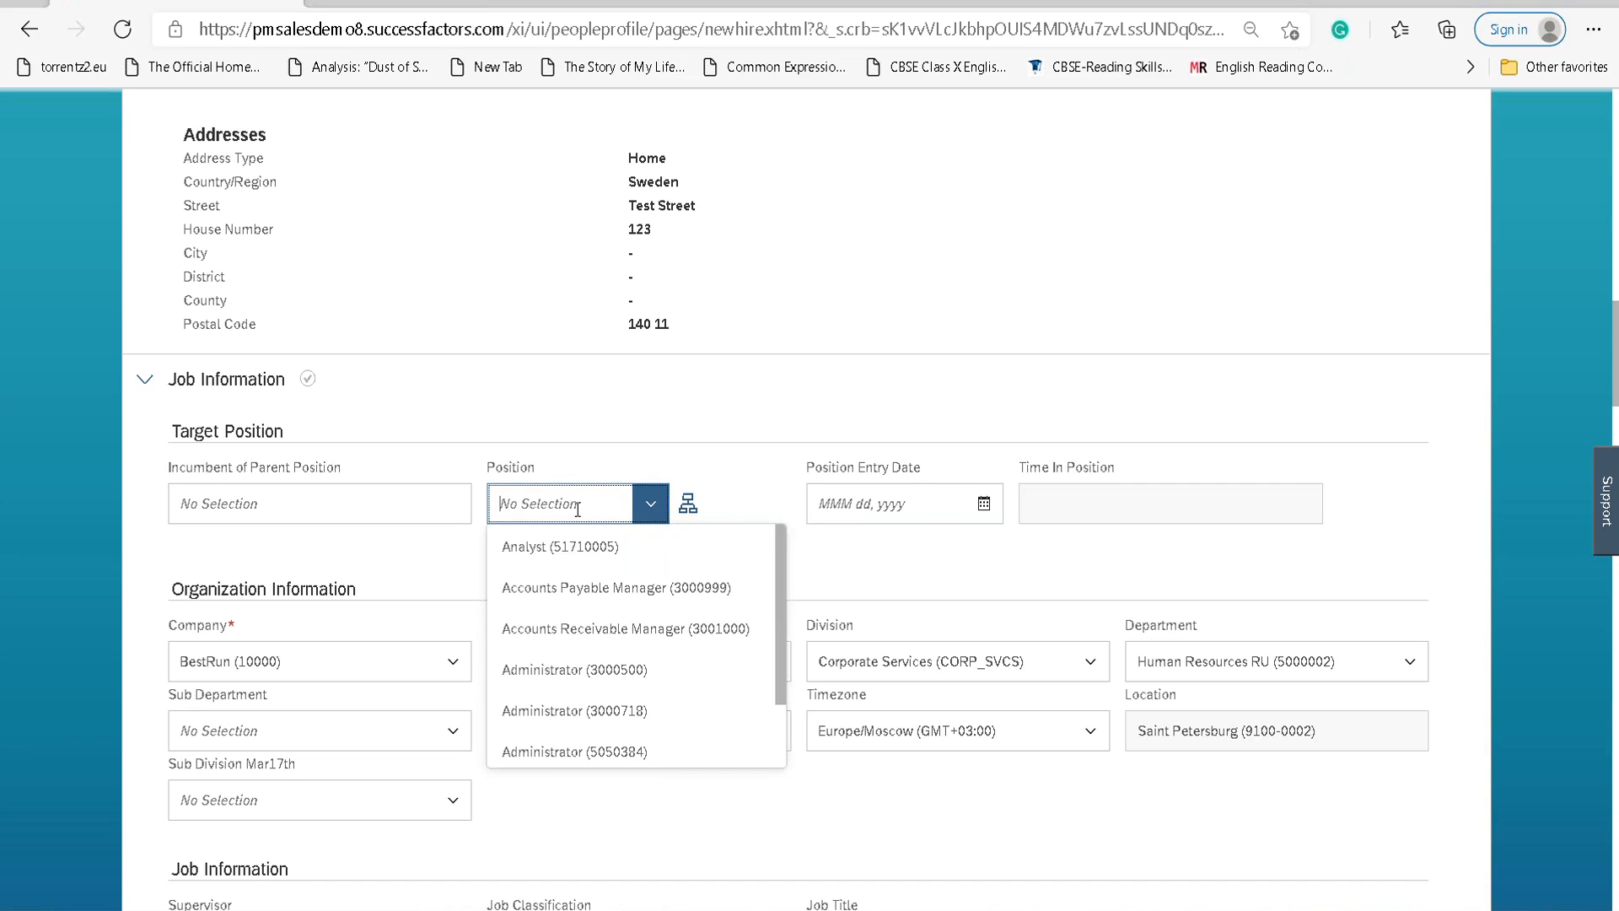
click(757, 494)
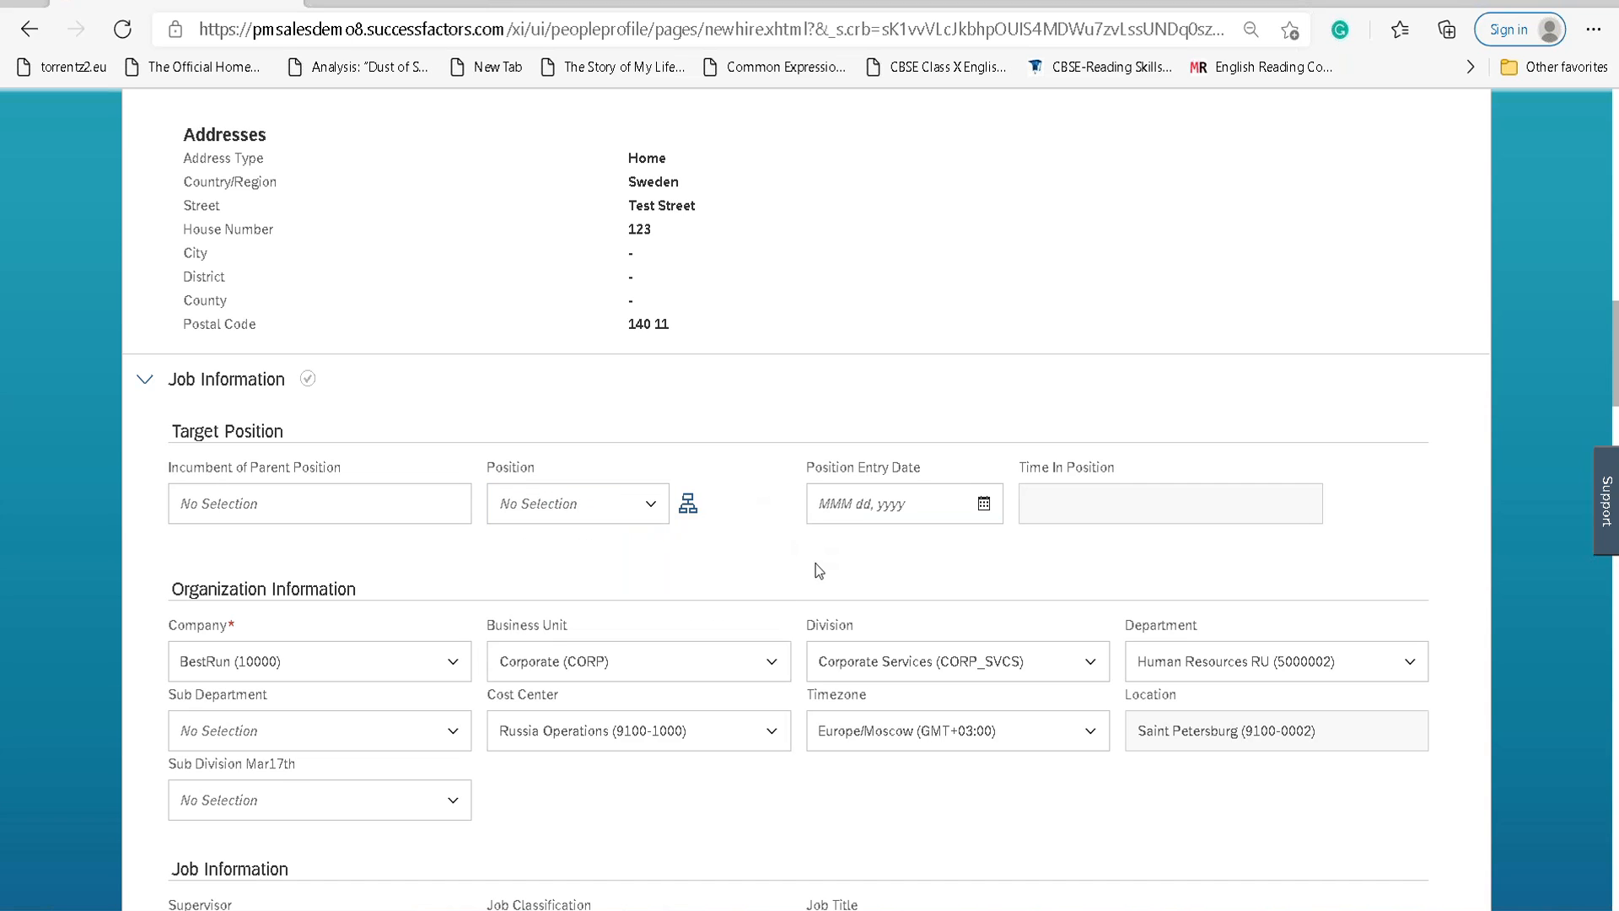
click(618, 502)
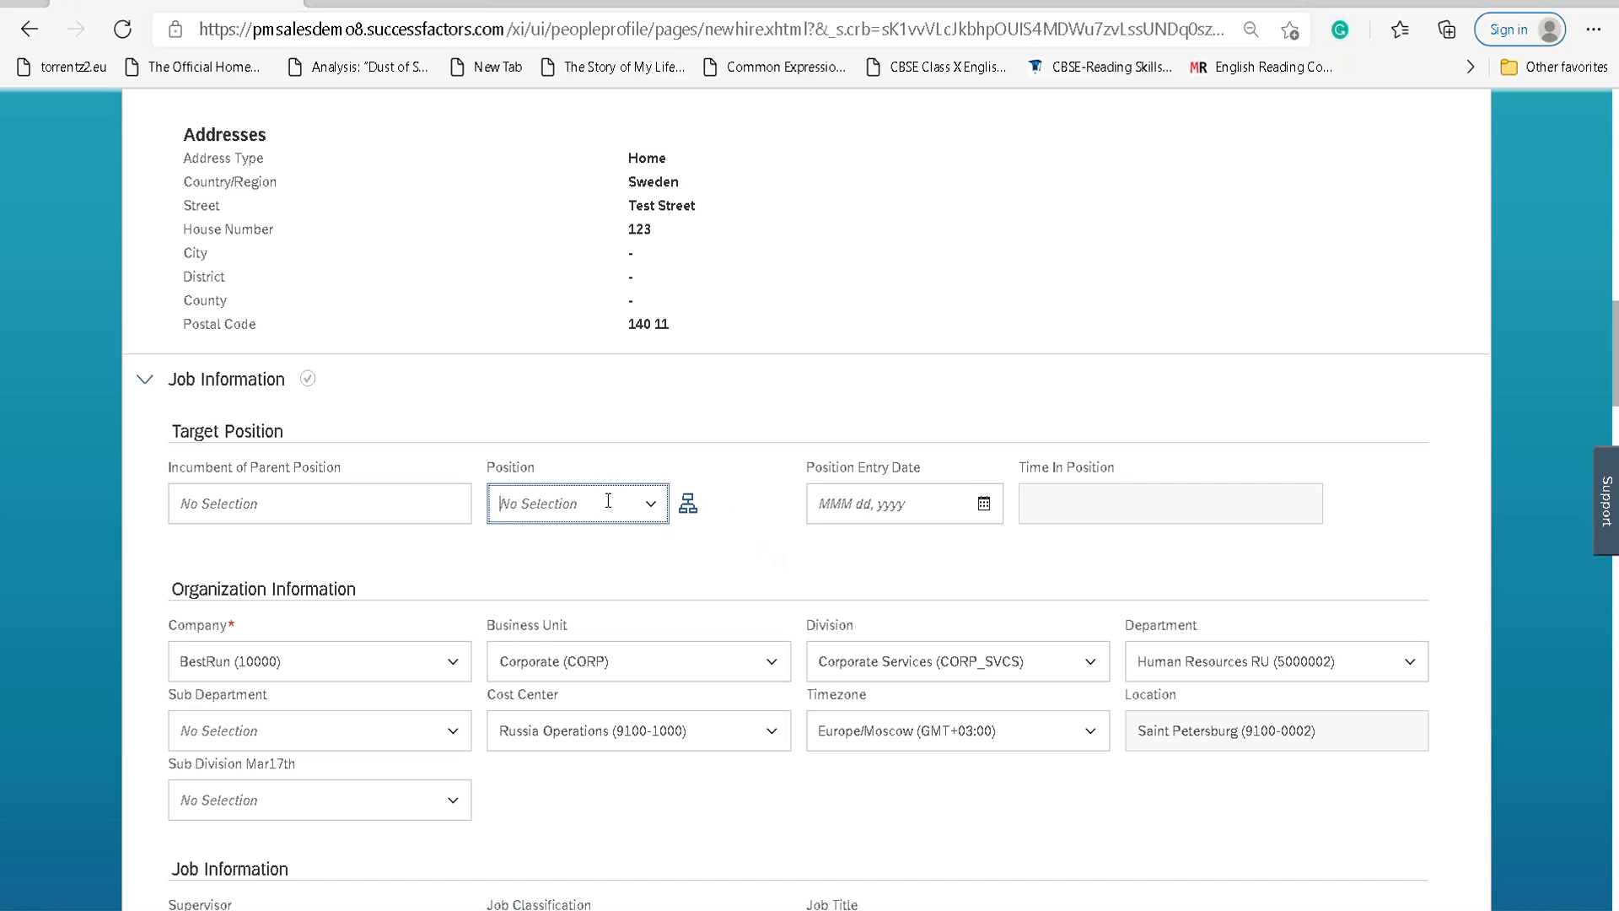
key(Tab)
key(Tab)
key(Tab)
key(Tab)
key(Tab)
key(Tab)
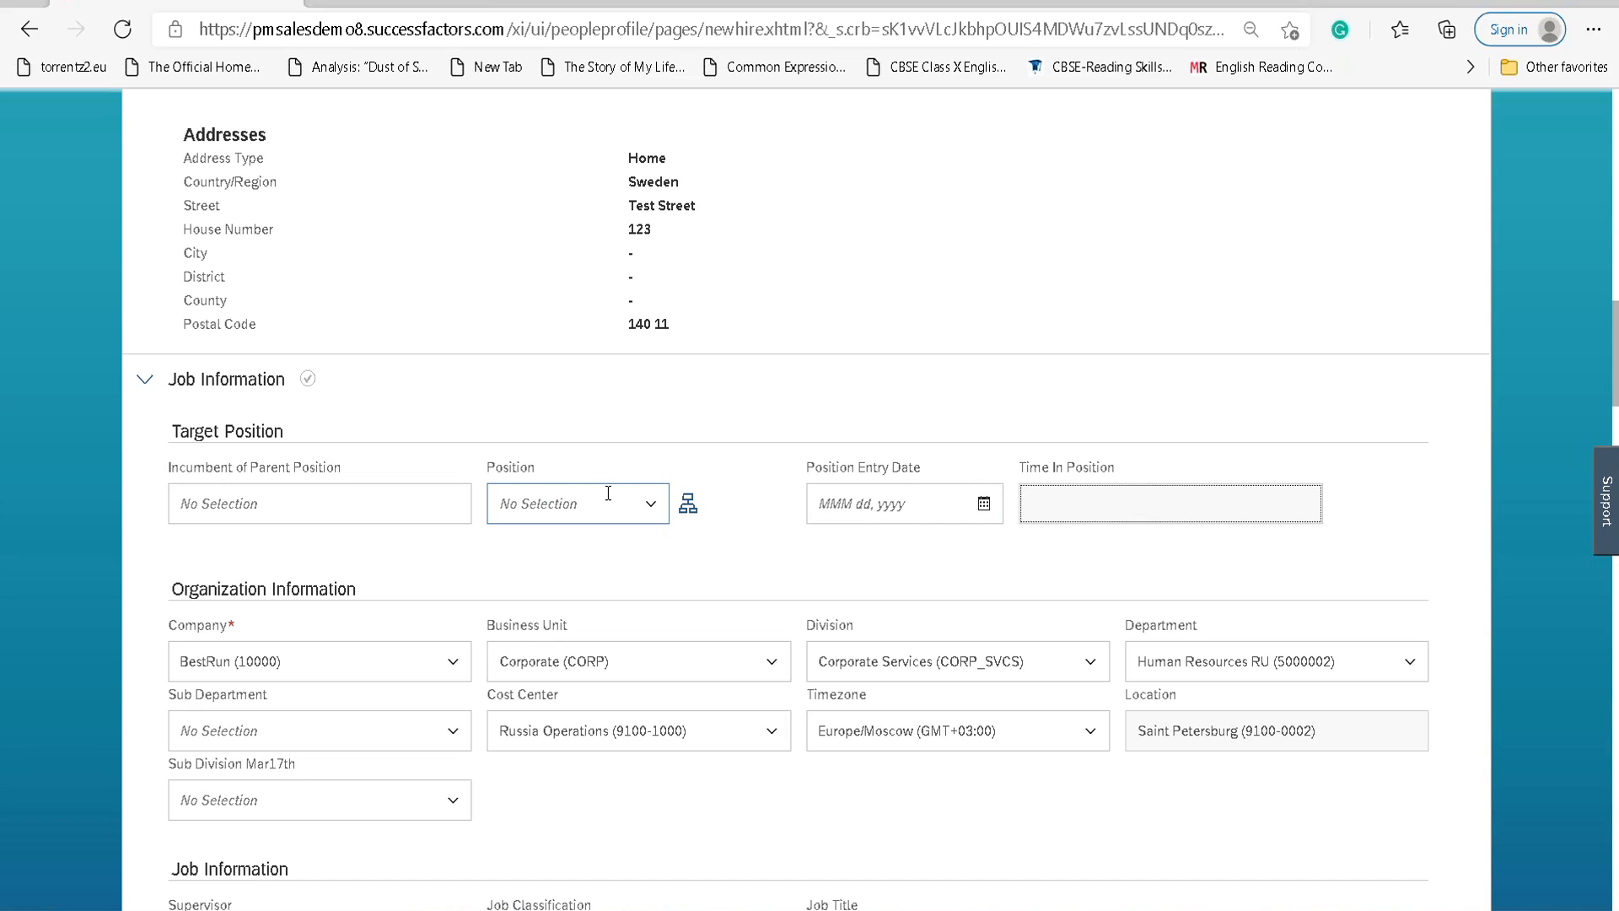
key(Tab)
key(Tab)
key(Tab)
key(Tab)
key(Tab)
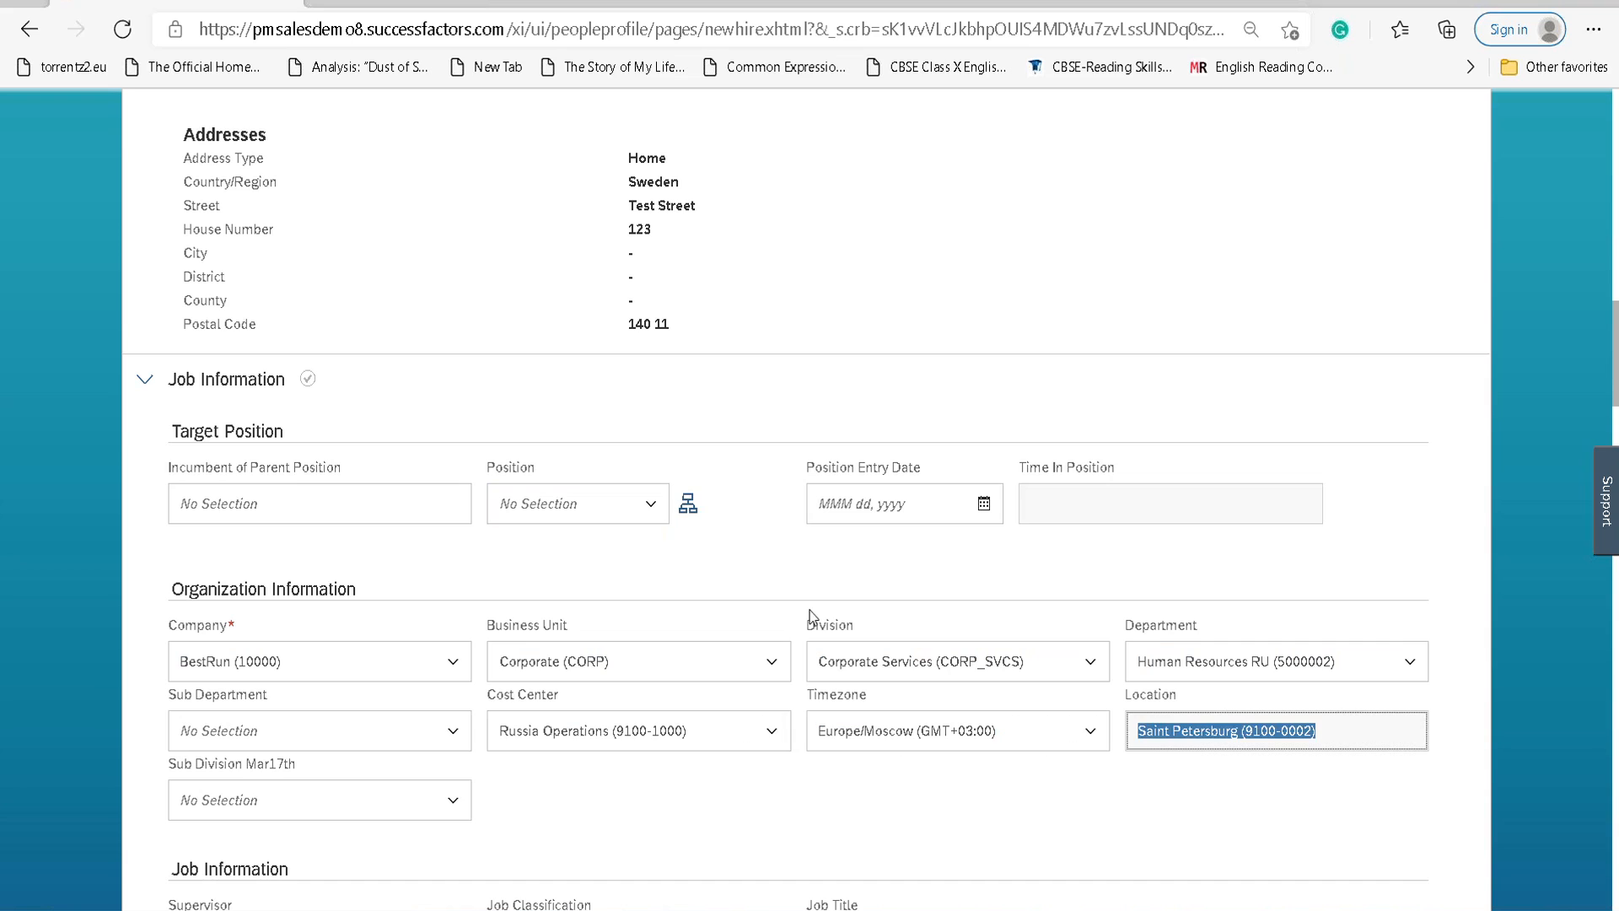
Clear Business Unit, Division, Department and Timezone, keeping Location unchanged.
click(699, 666)
key(BackSpace)
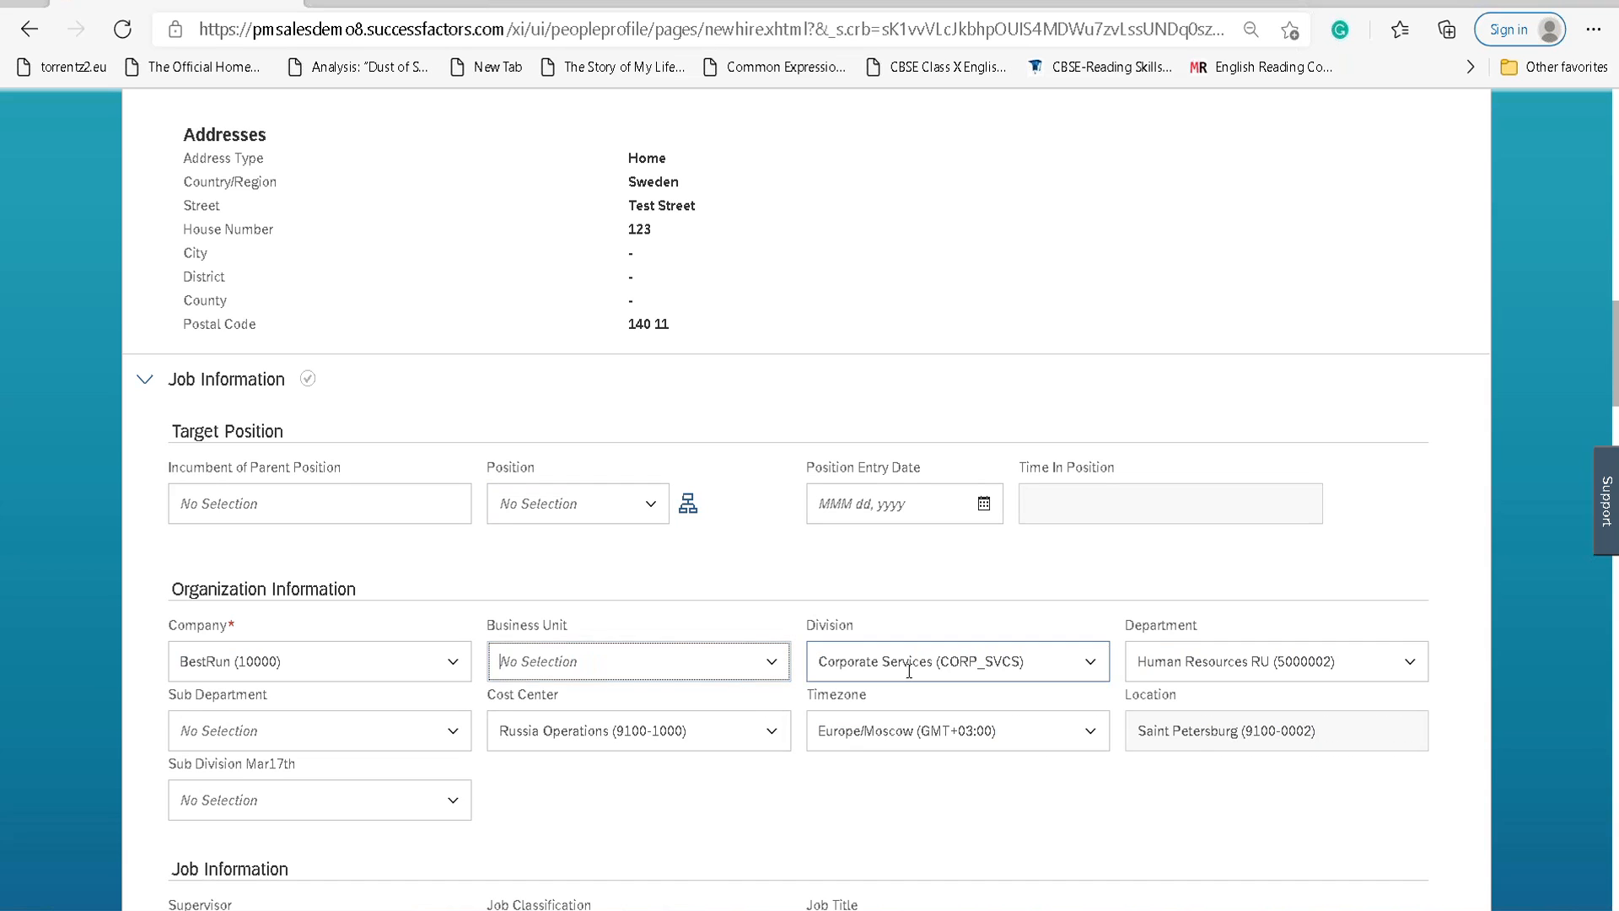
click(908, 664)
key(BackSpace)
click(1170, 664)
key(BackSpace)
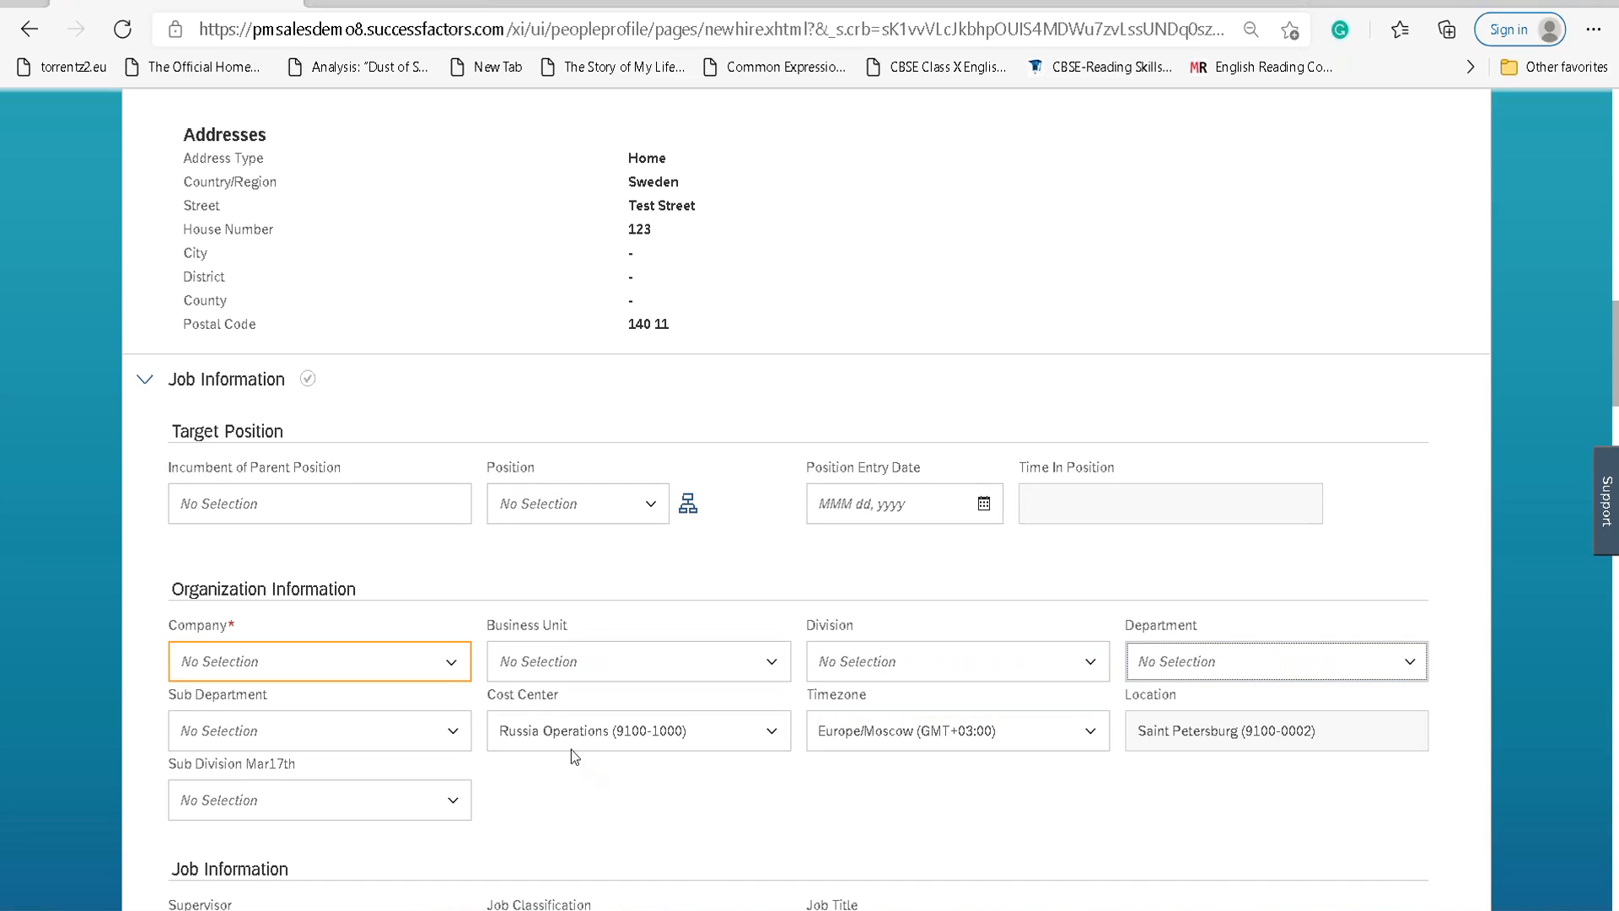
click(860, 732)
key(BackSpace)
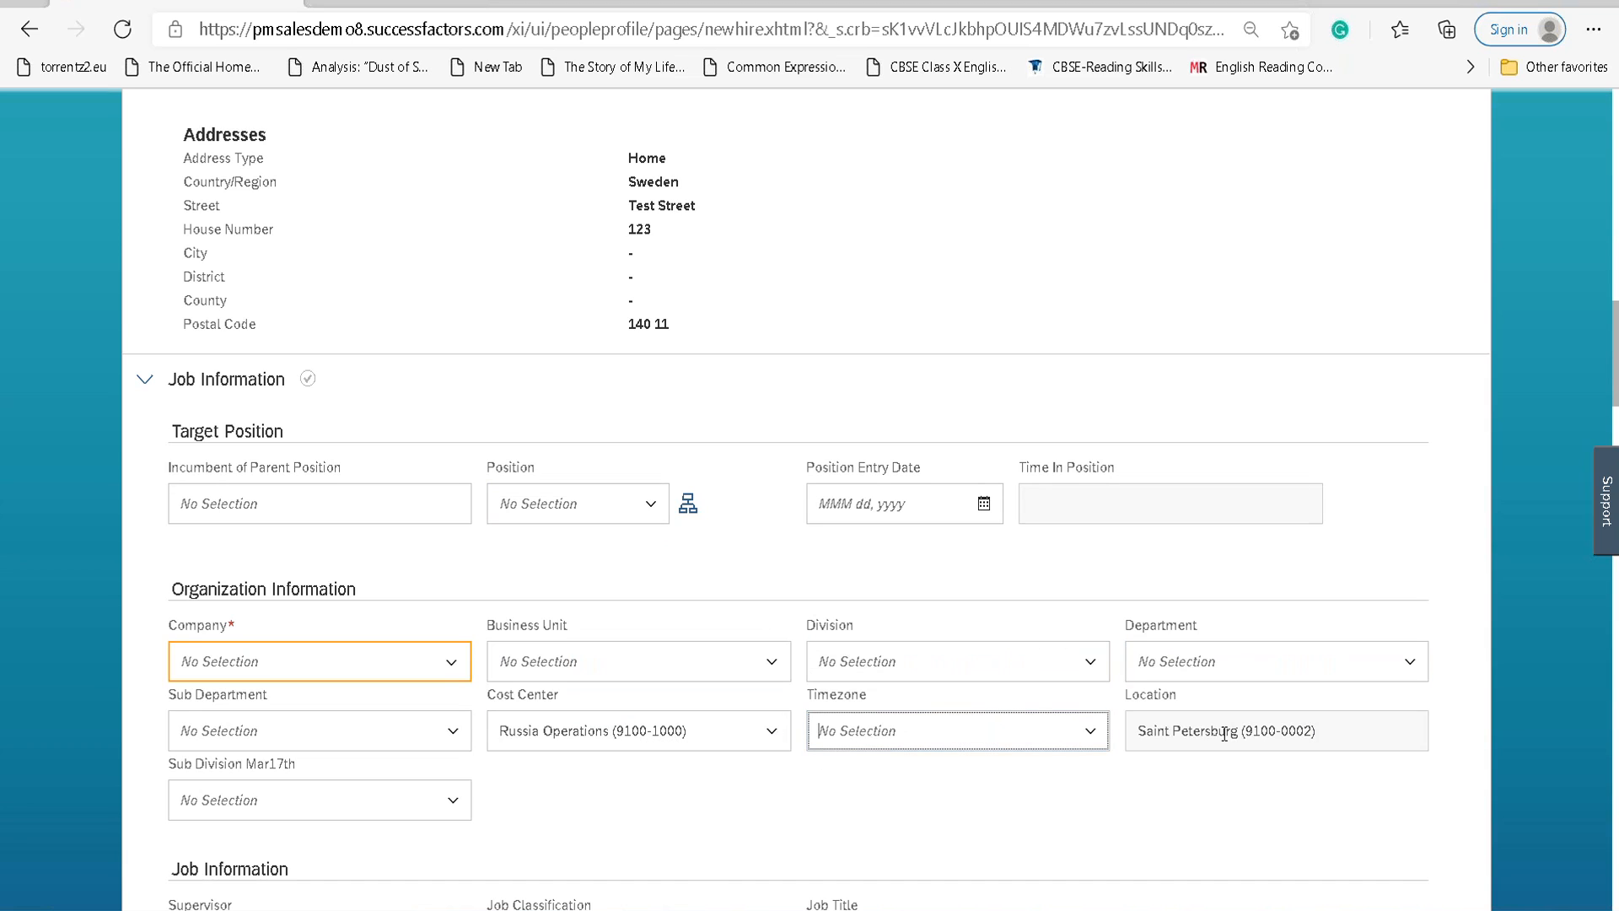
click(1227, 732)
click(1121, 788)
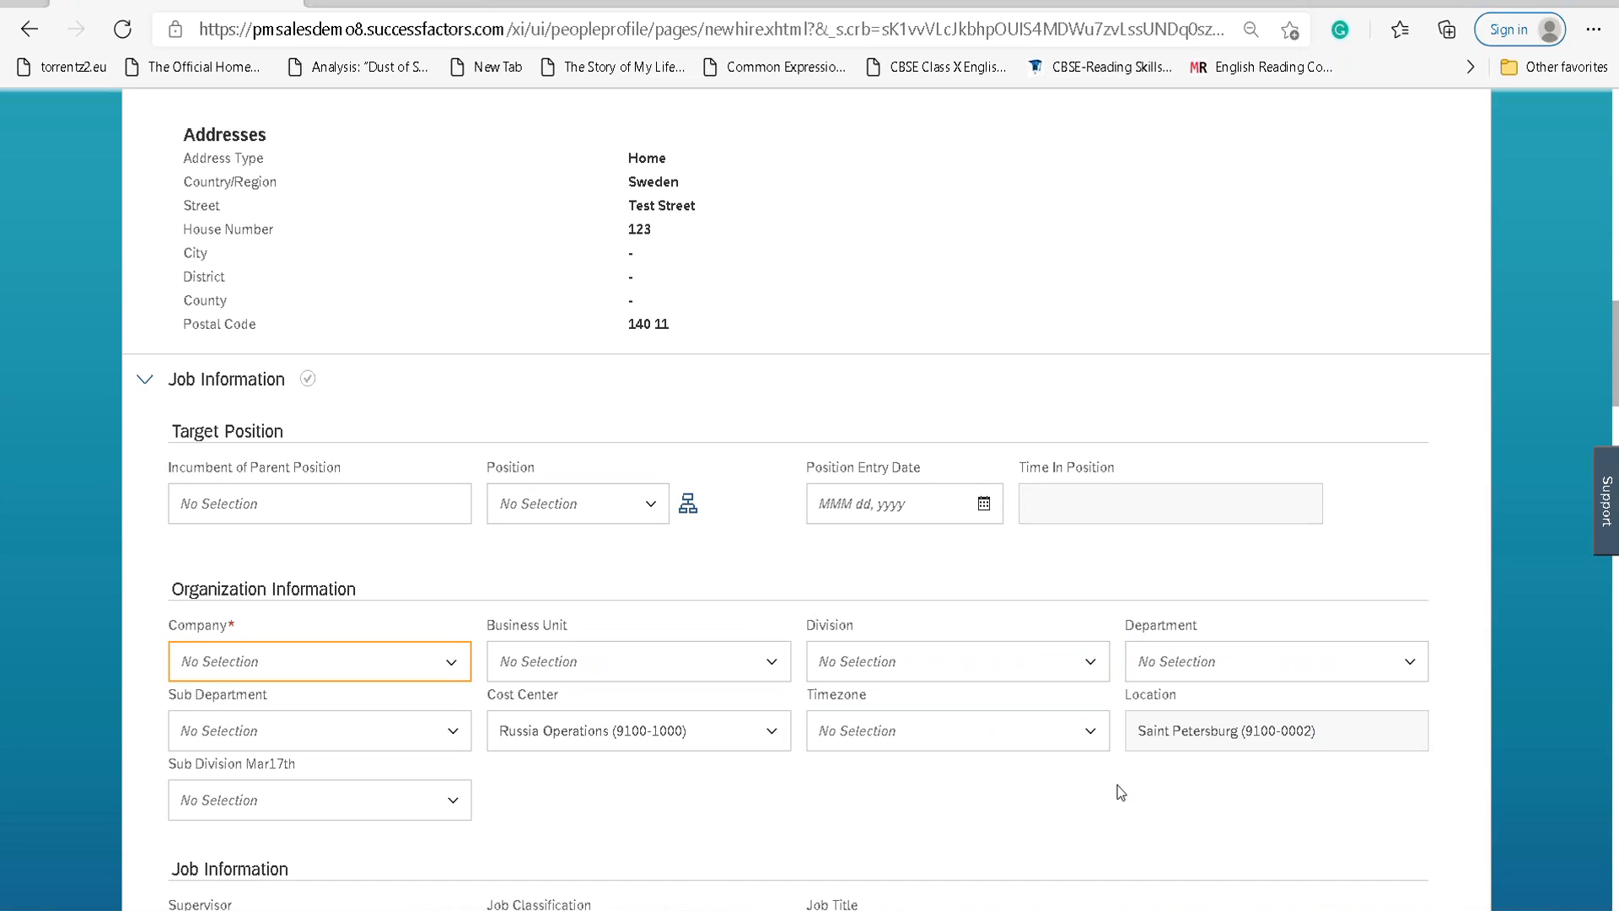
Pick Development Analyst Lead (50023038) from the Position dropdown list.
click(647, 523)
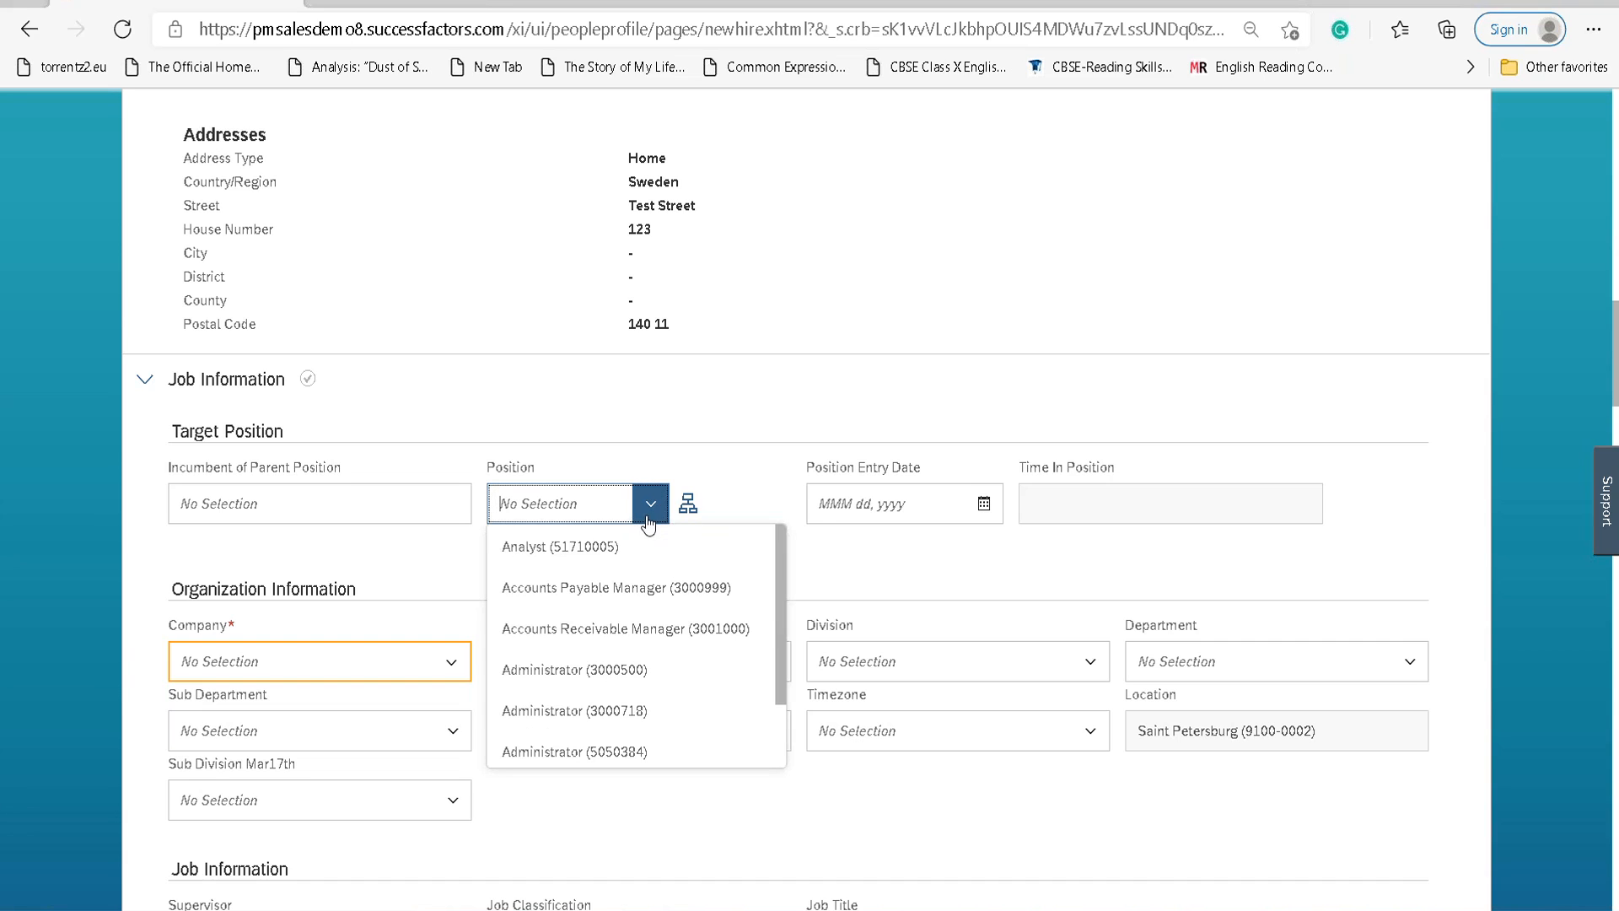
scroll(768, 748, down, 2)
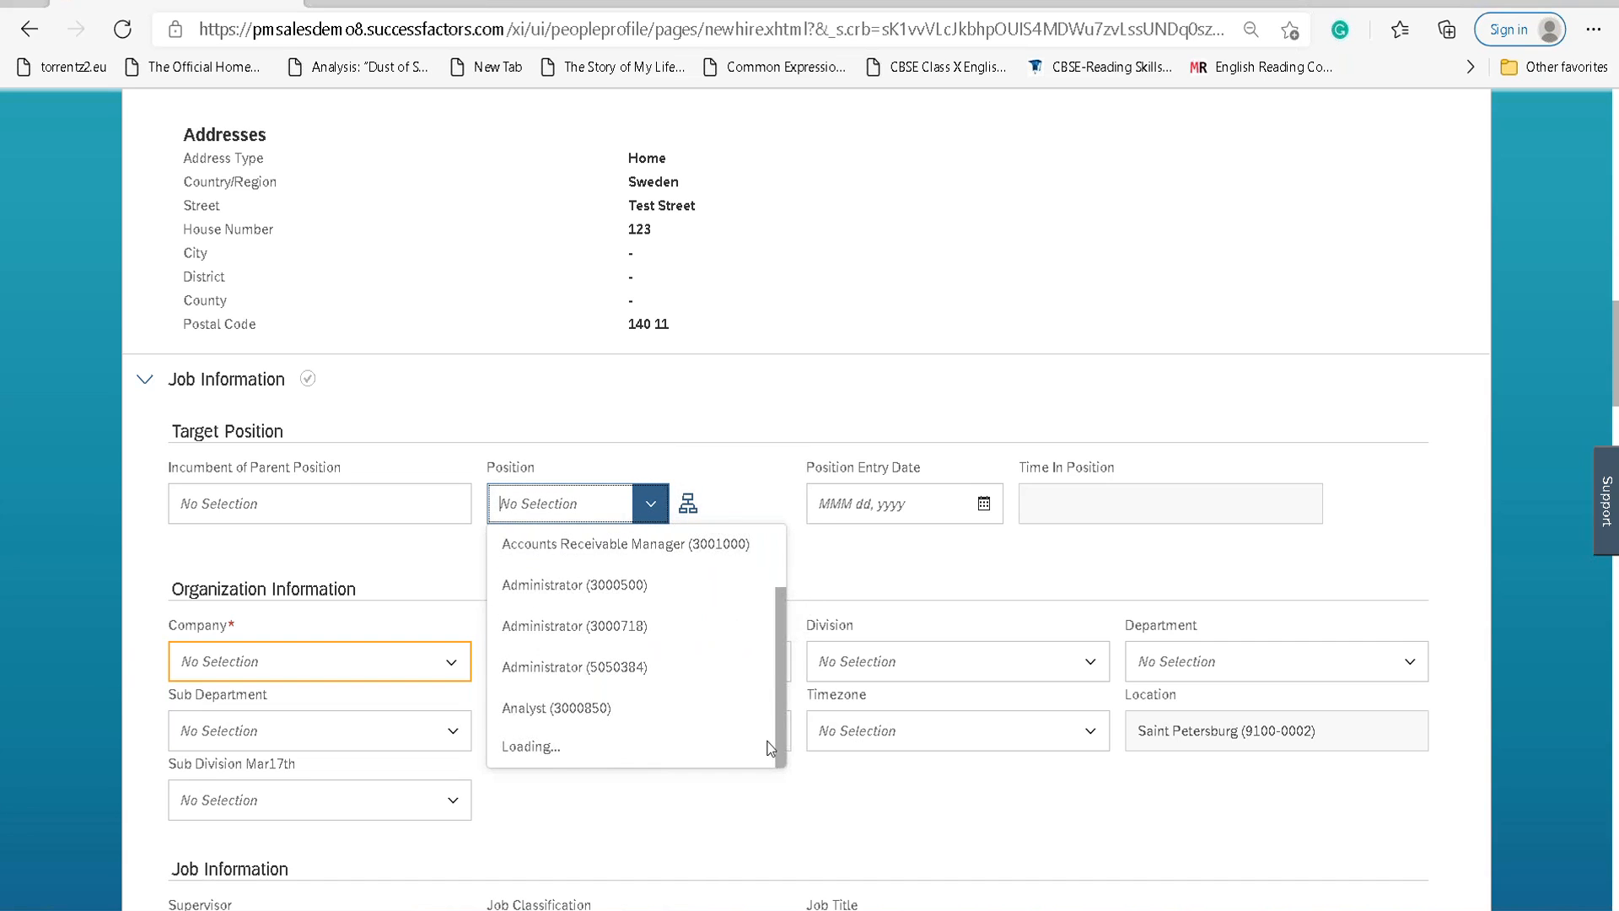
scroll(769, 748, down, 5)
scroll(785, 740, down, 2)
scroll(784, 736, down, 3)
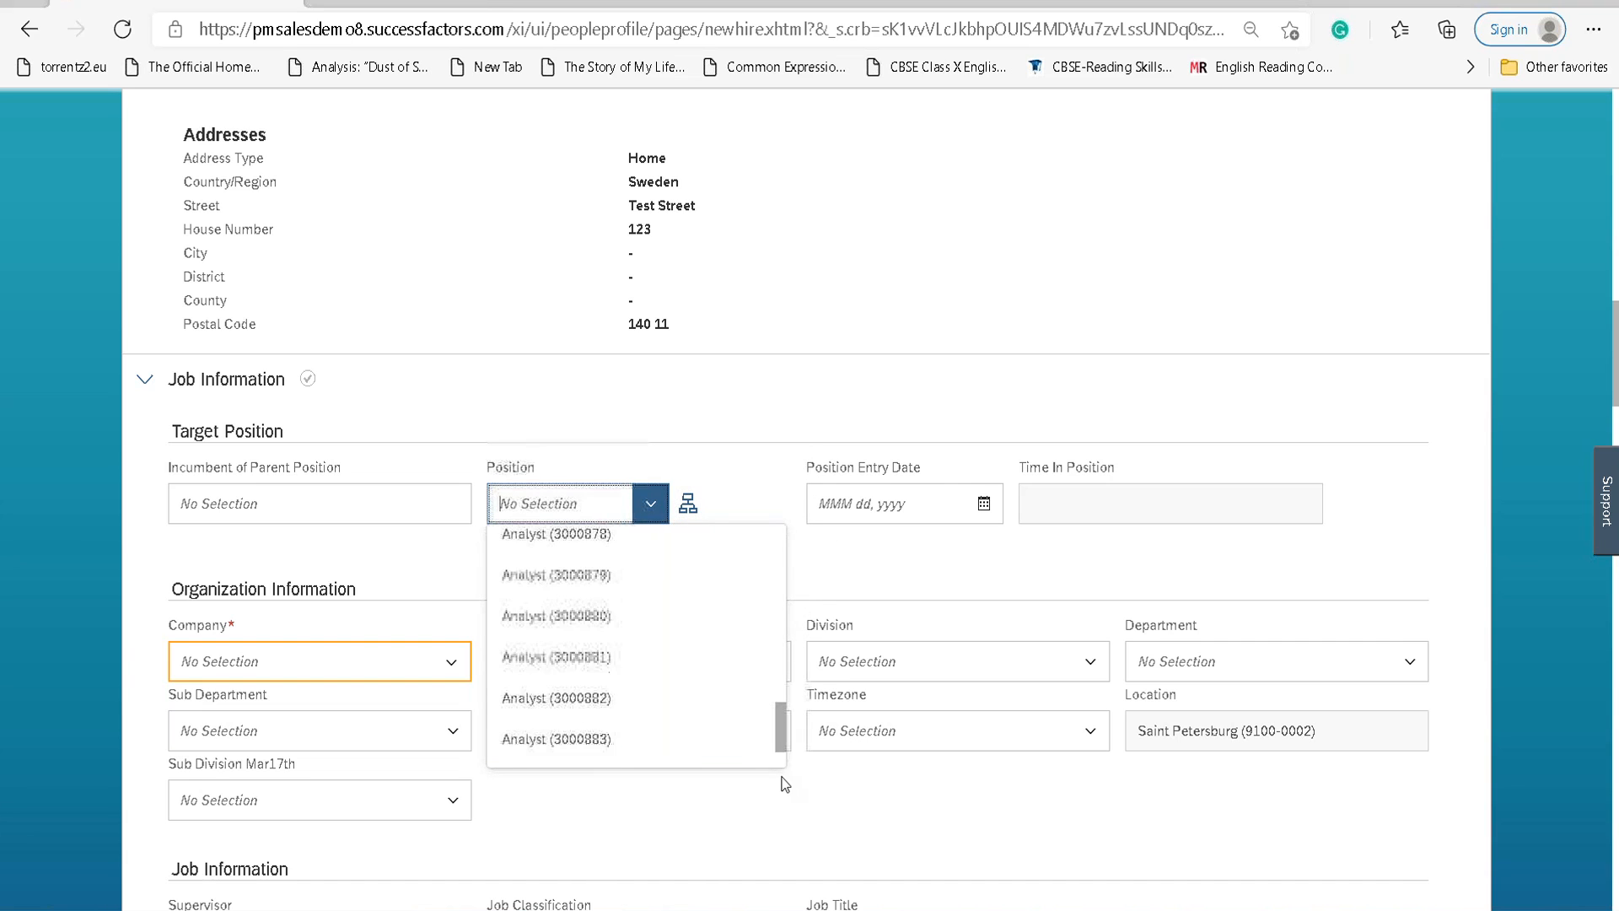
scroll(782, 708, down, 2)
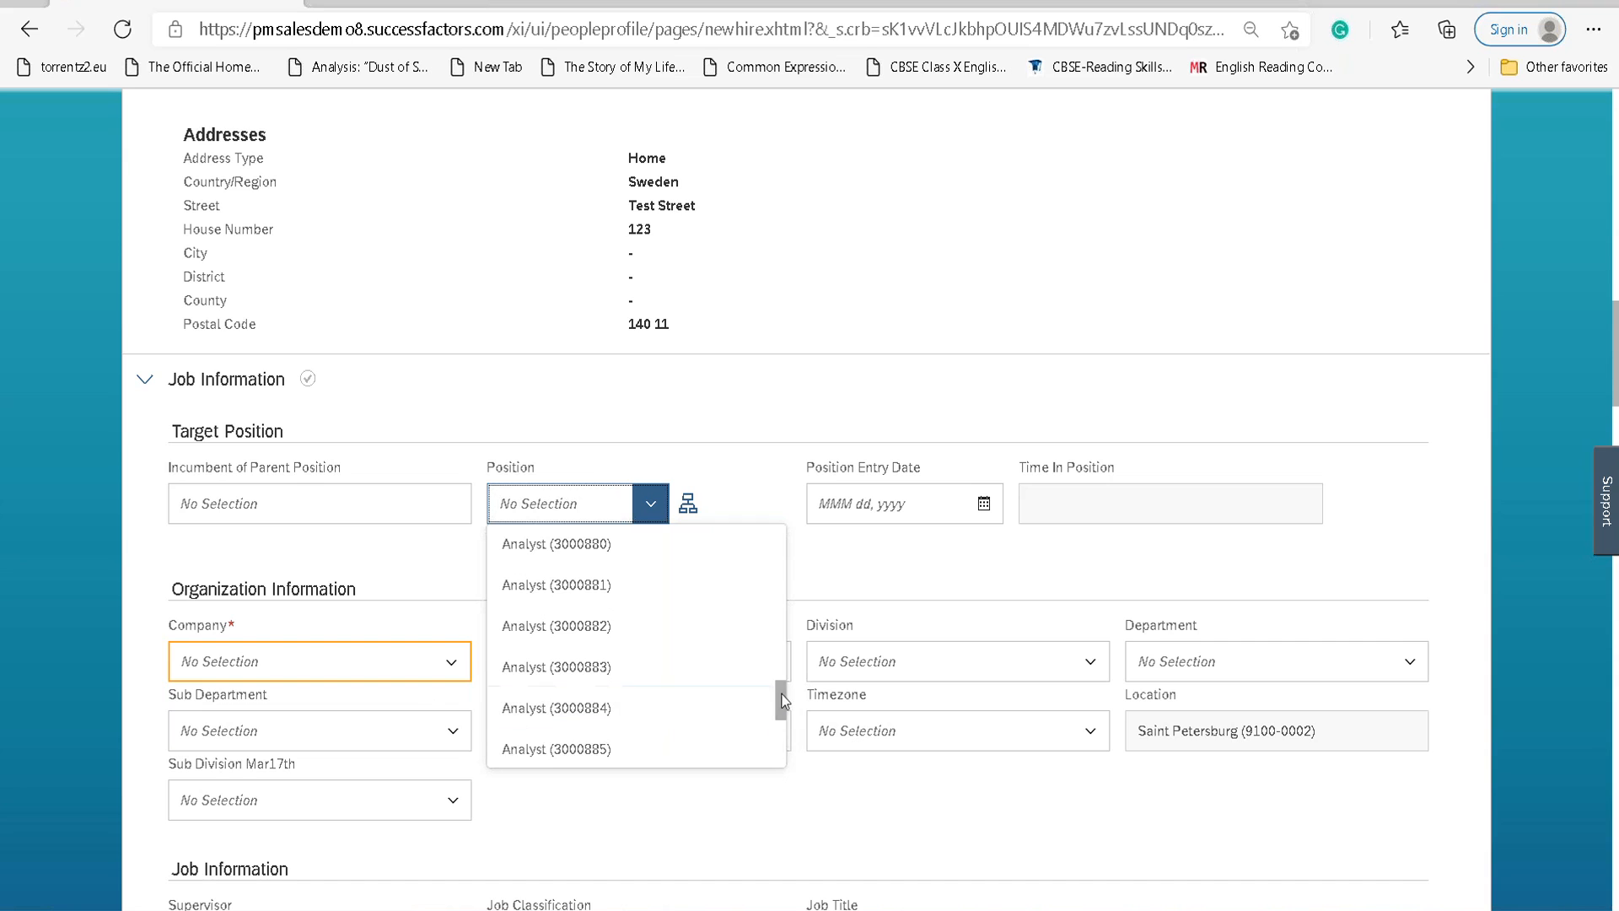
scroll(784, 734, down, 3)
scroll(782, 713, down, 3)
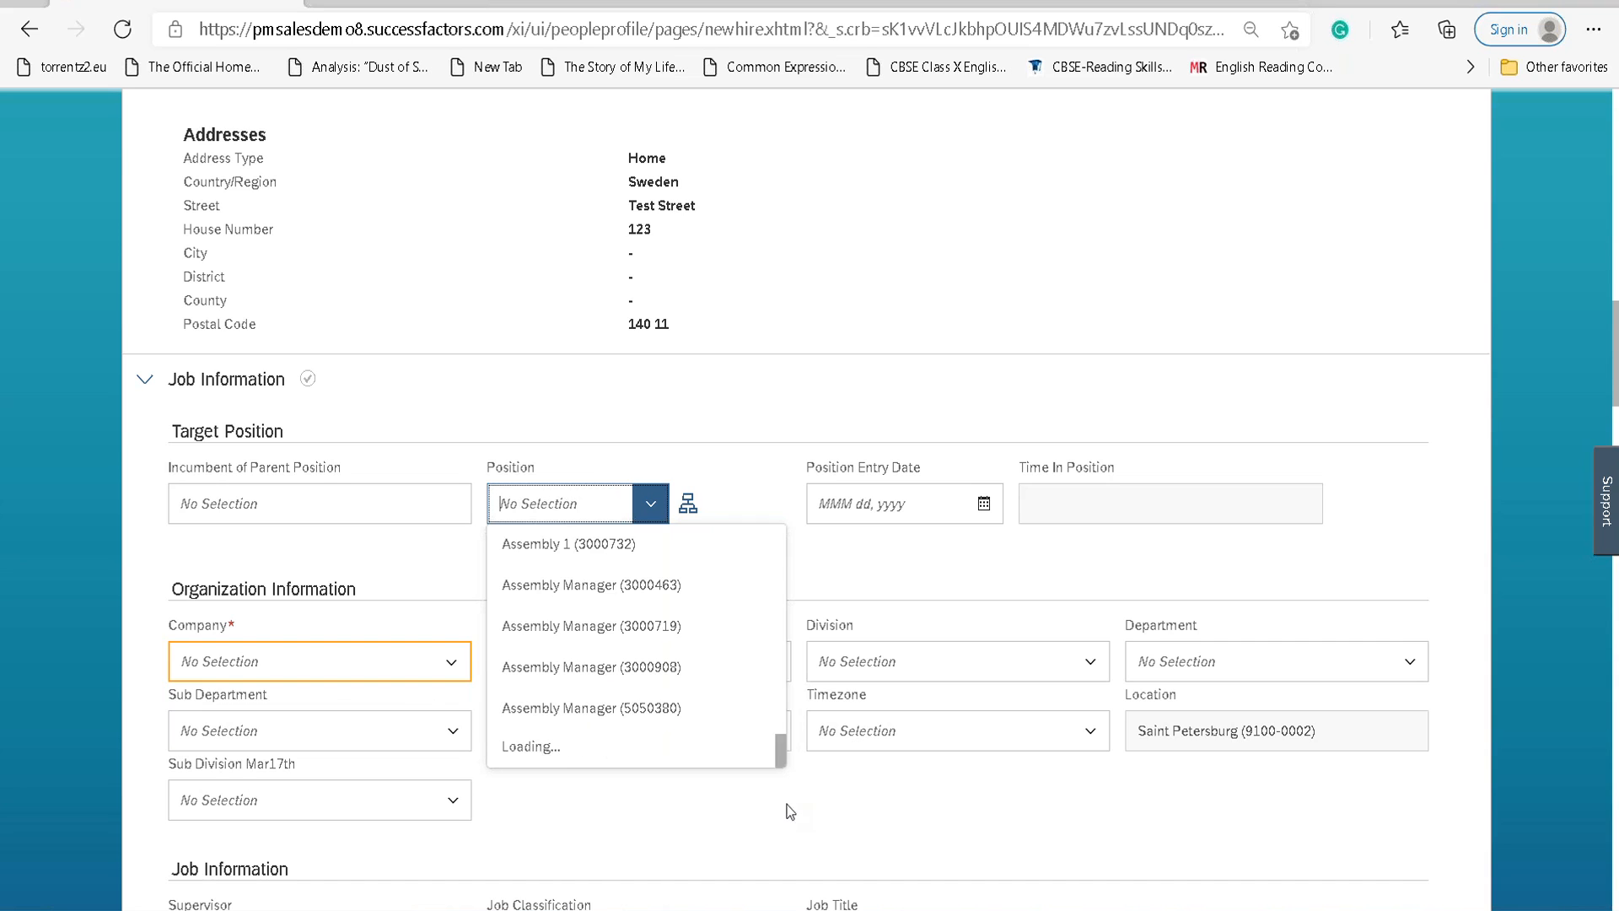
scroll(781, 724, down, 3)
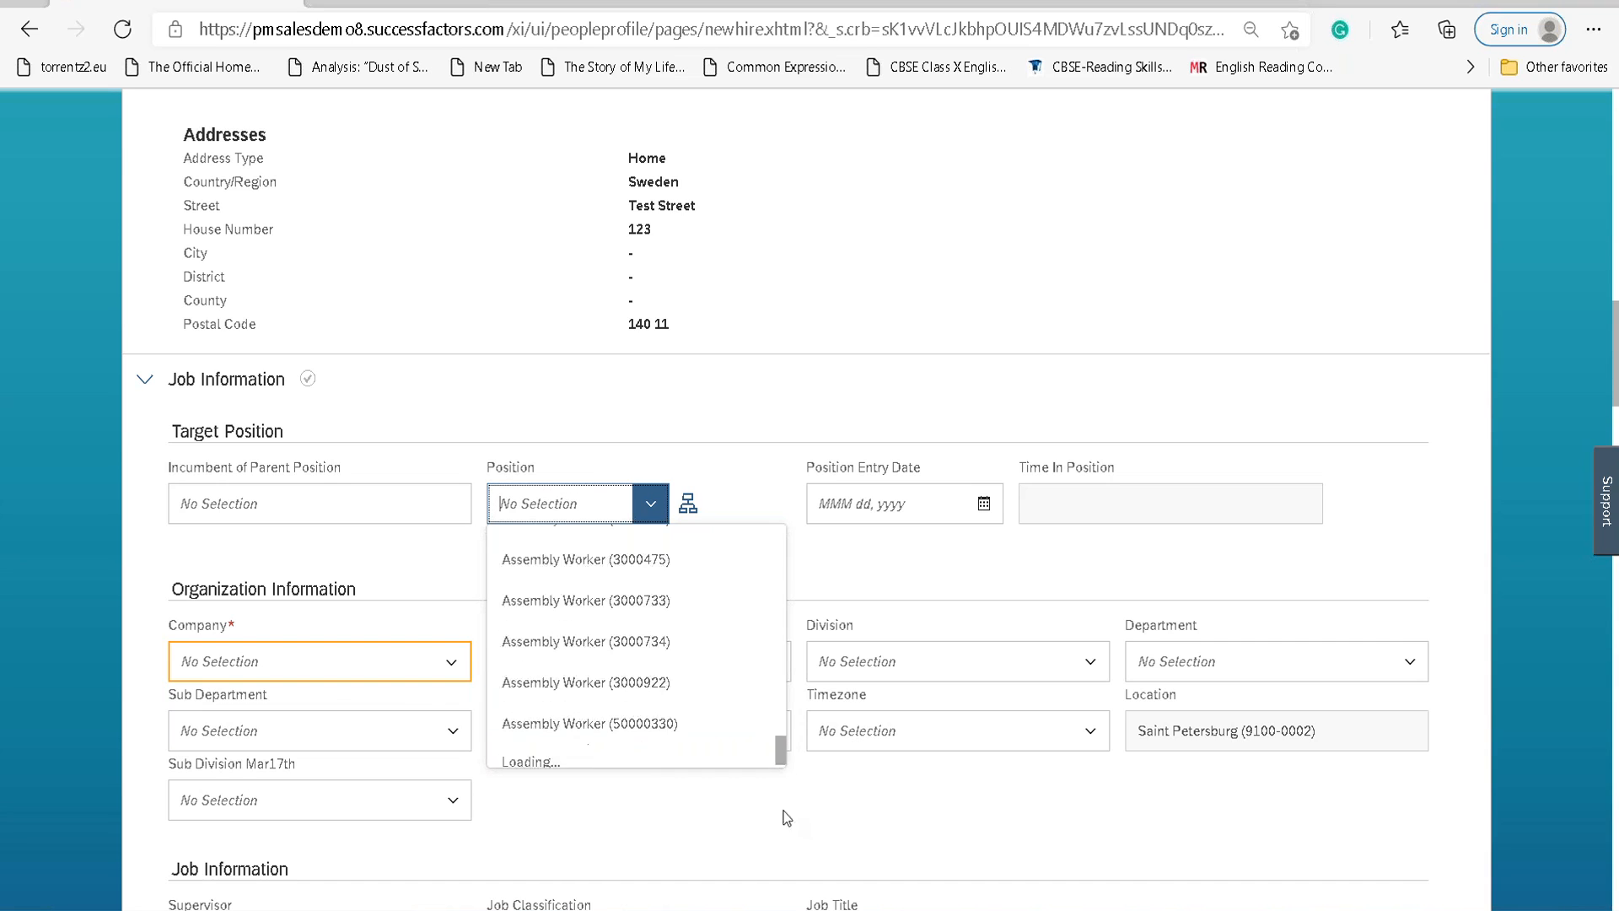
scroll(782, 725, down, 1)
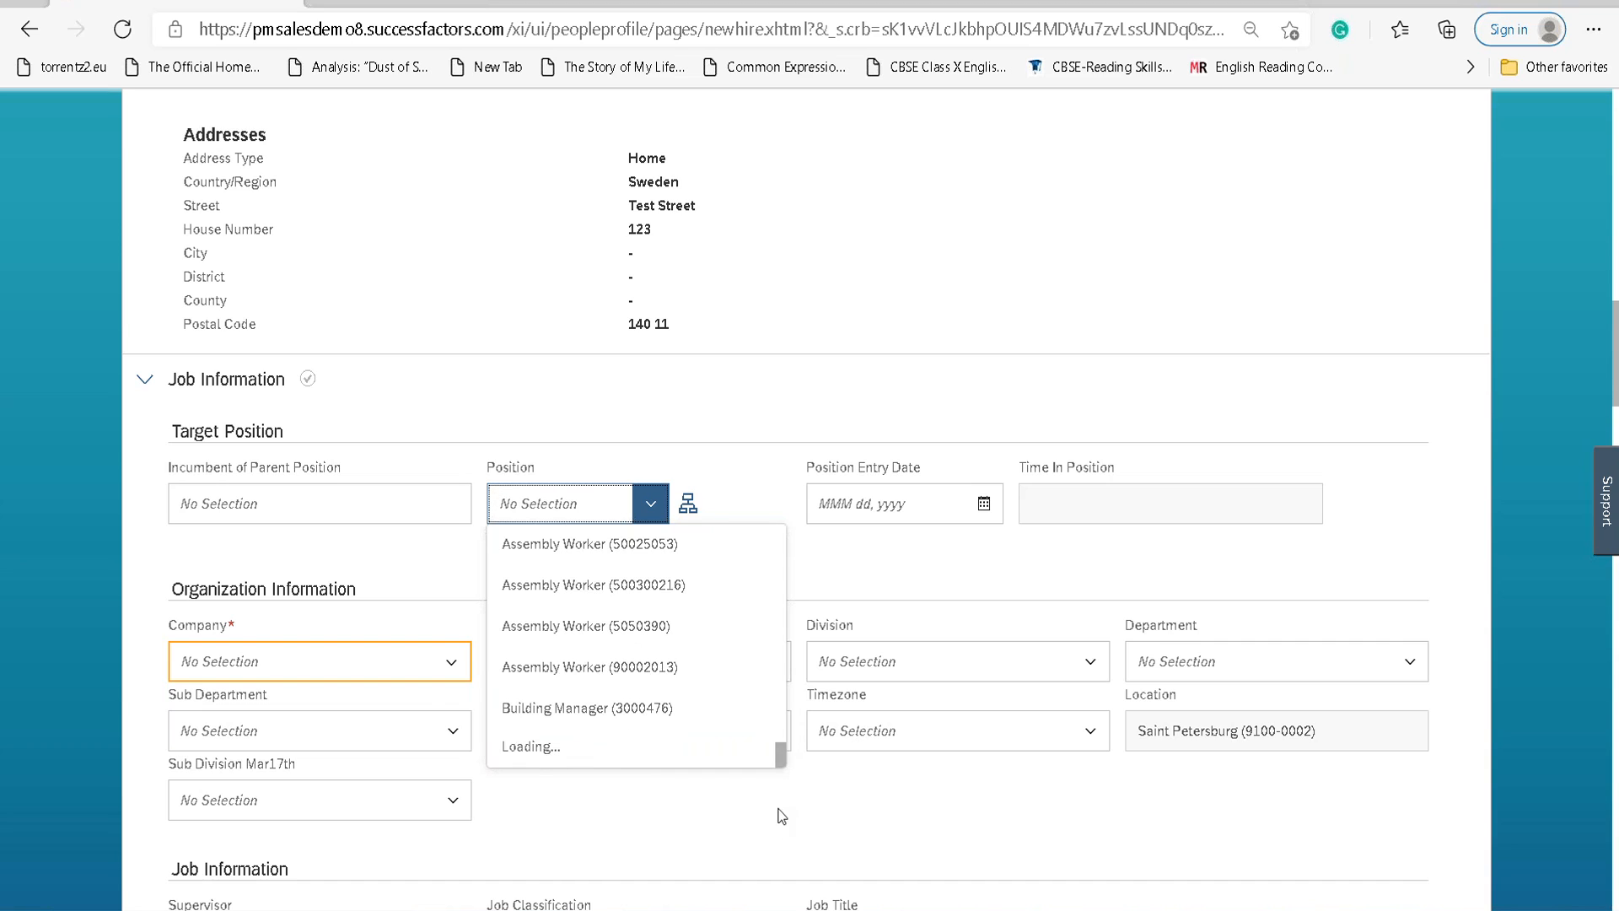
scroll(781, 723, down, 3)
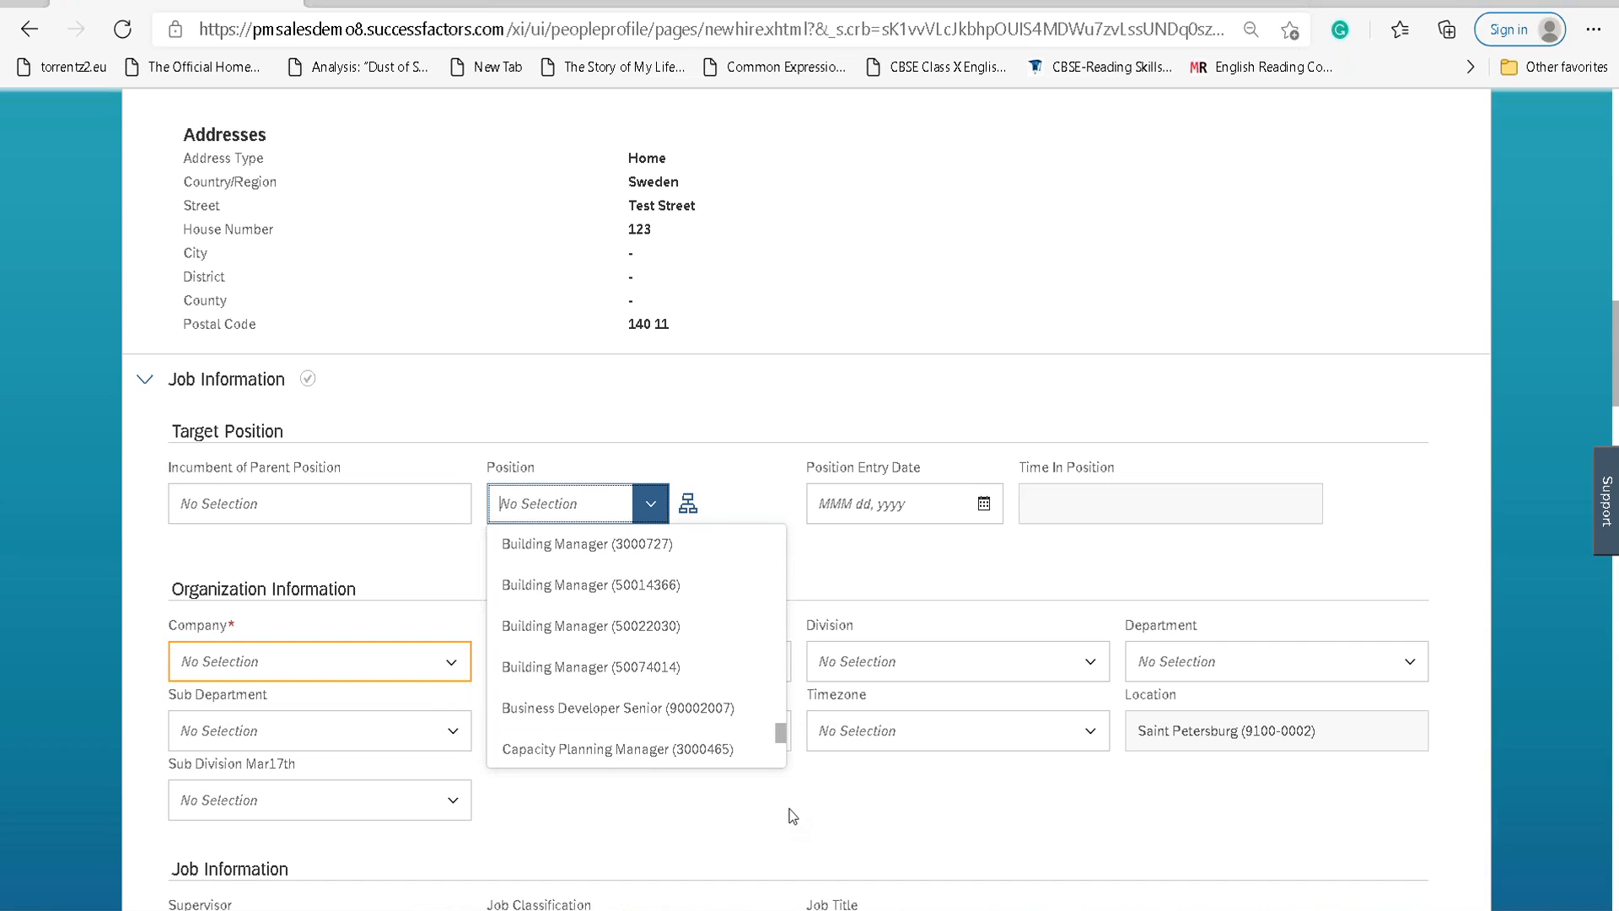
drag(782, 732, 785, 807)
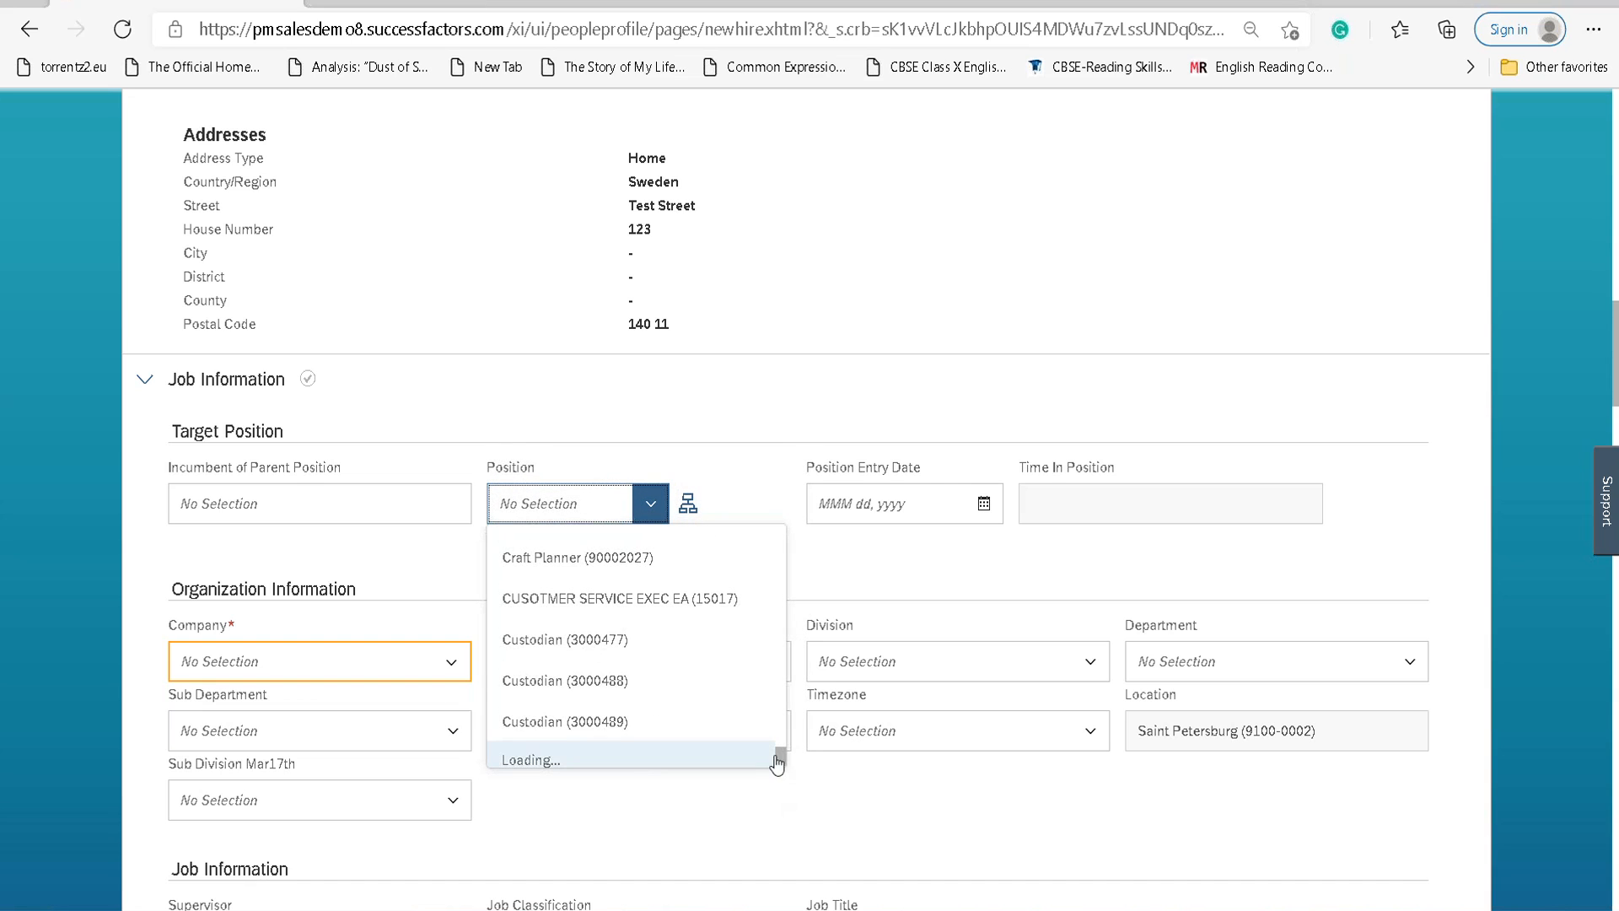
scroll(687, 705, down, 3)
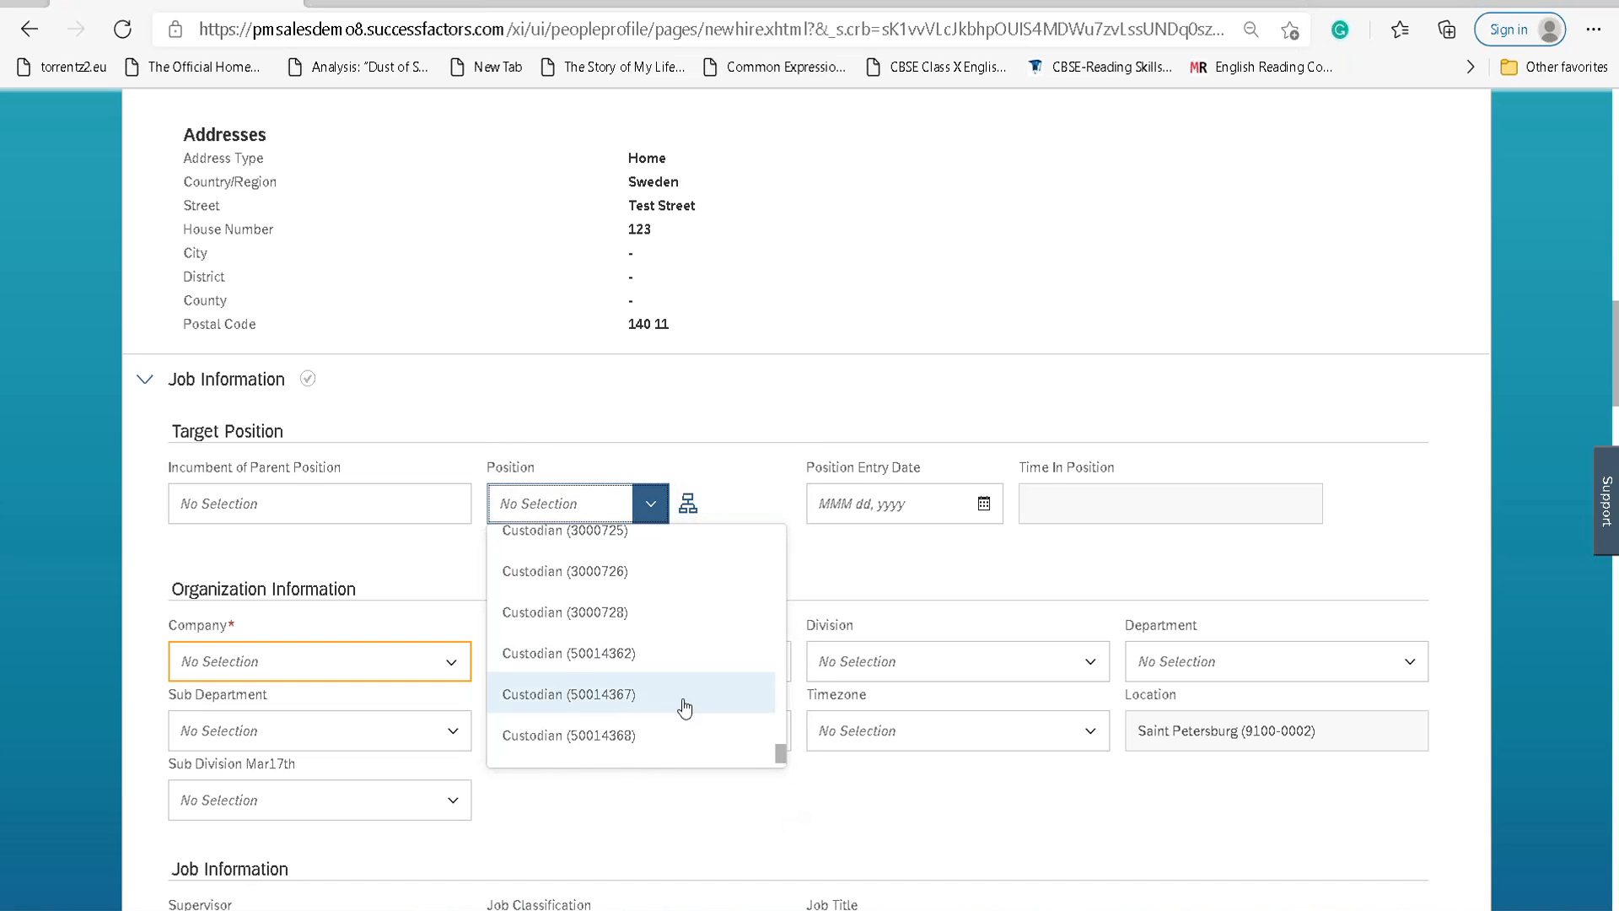
scroll(693, 724, down, 3)
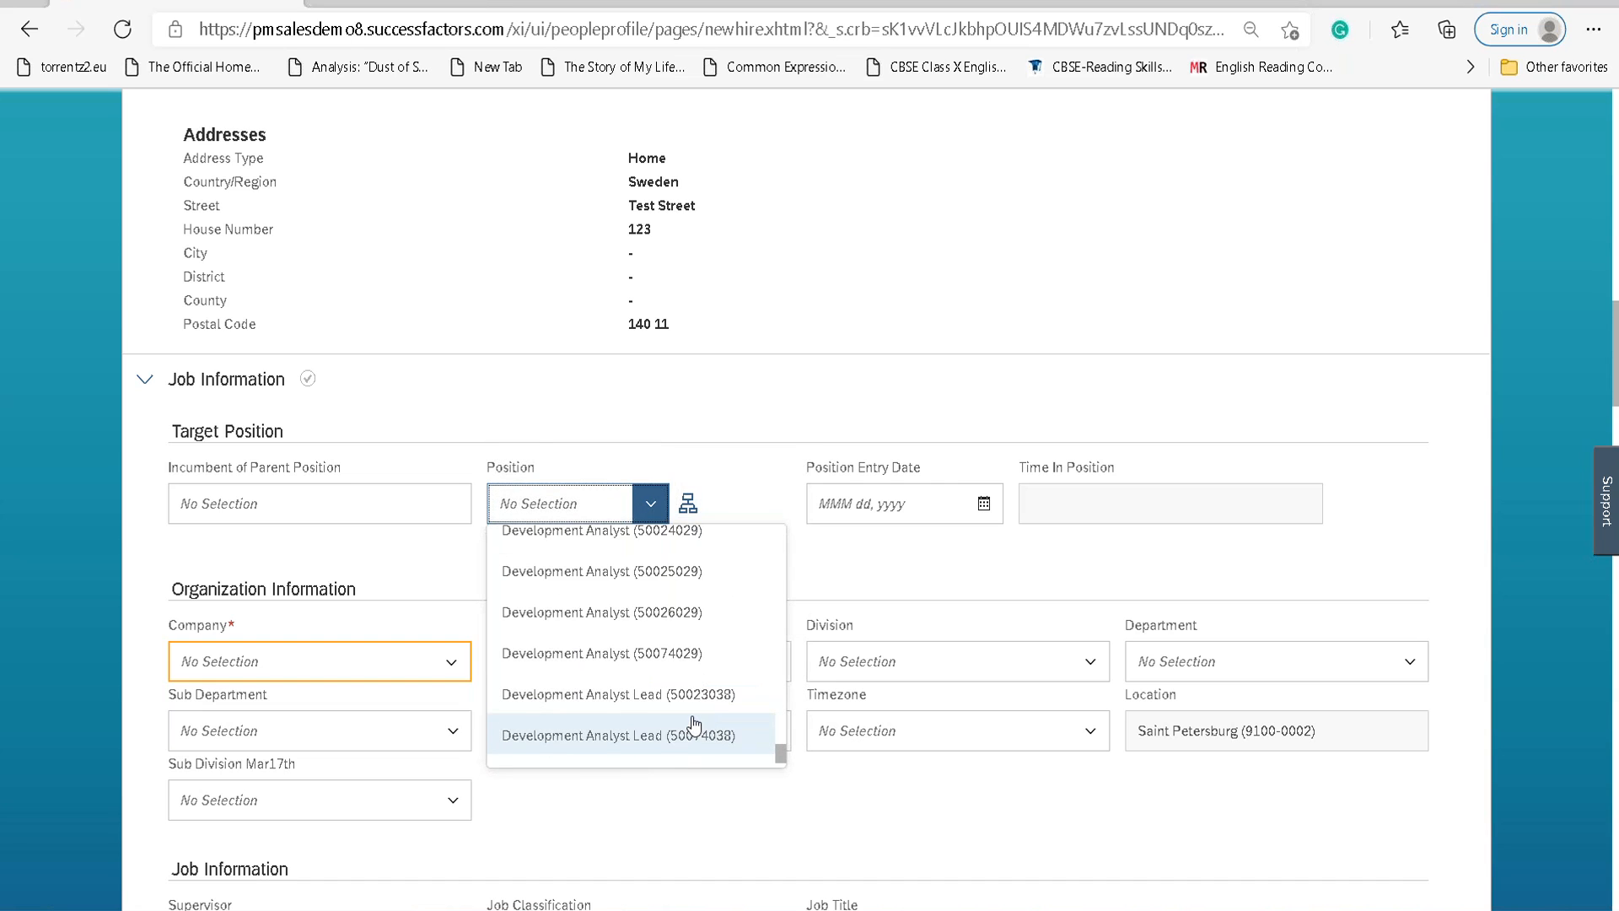
scroll(690, 722, down, 2)
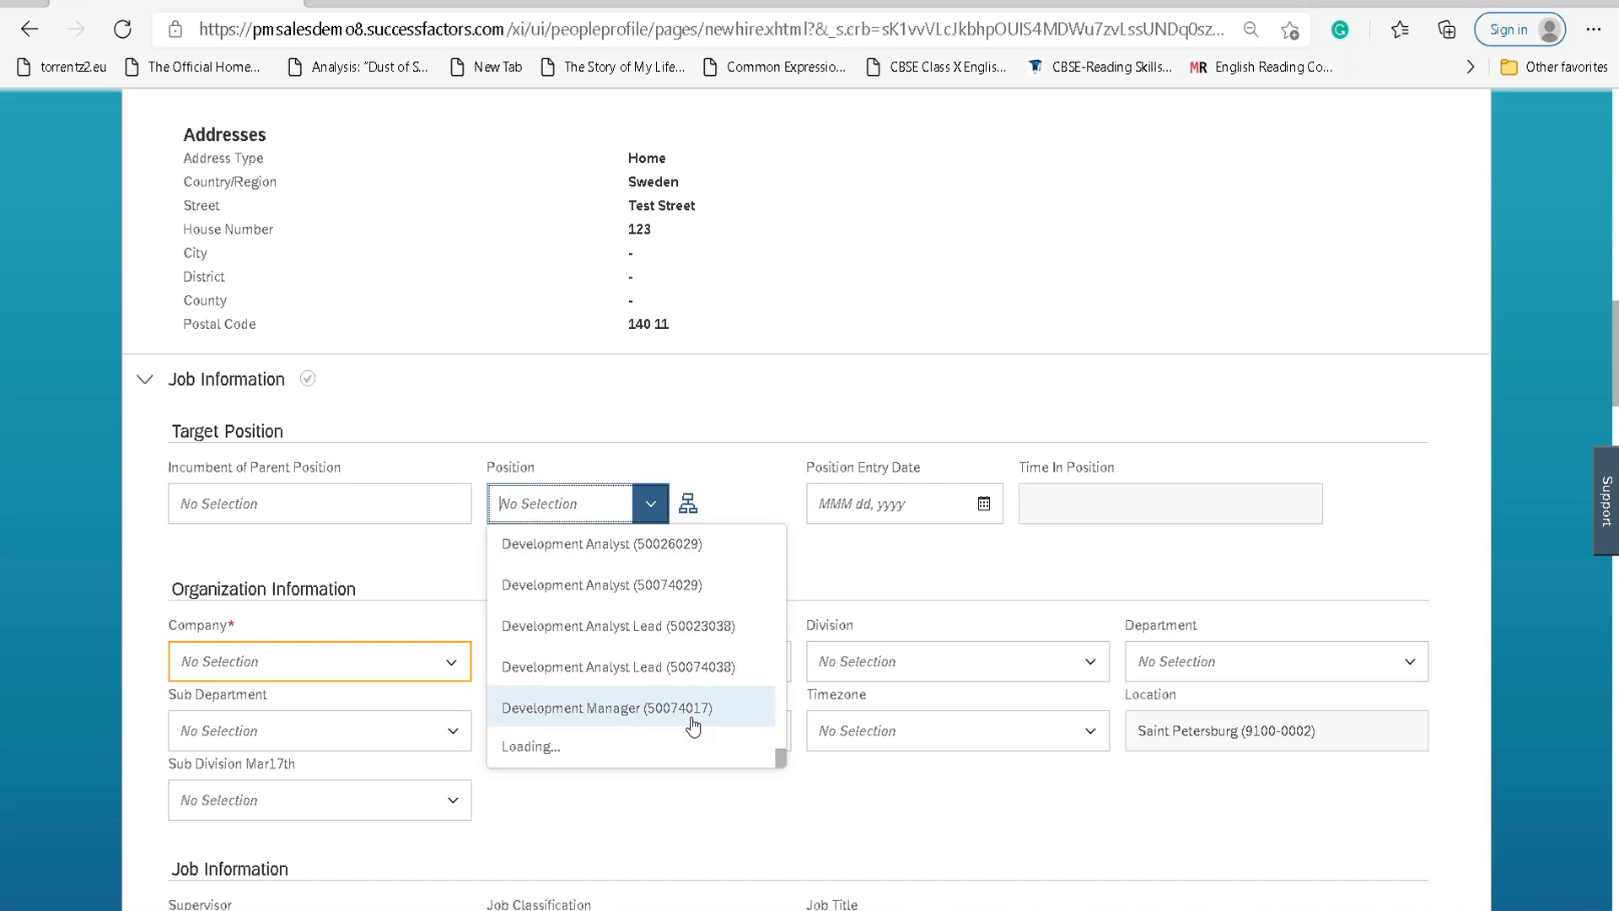
click(624, 628)
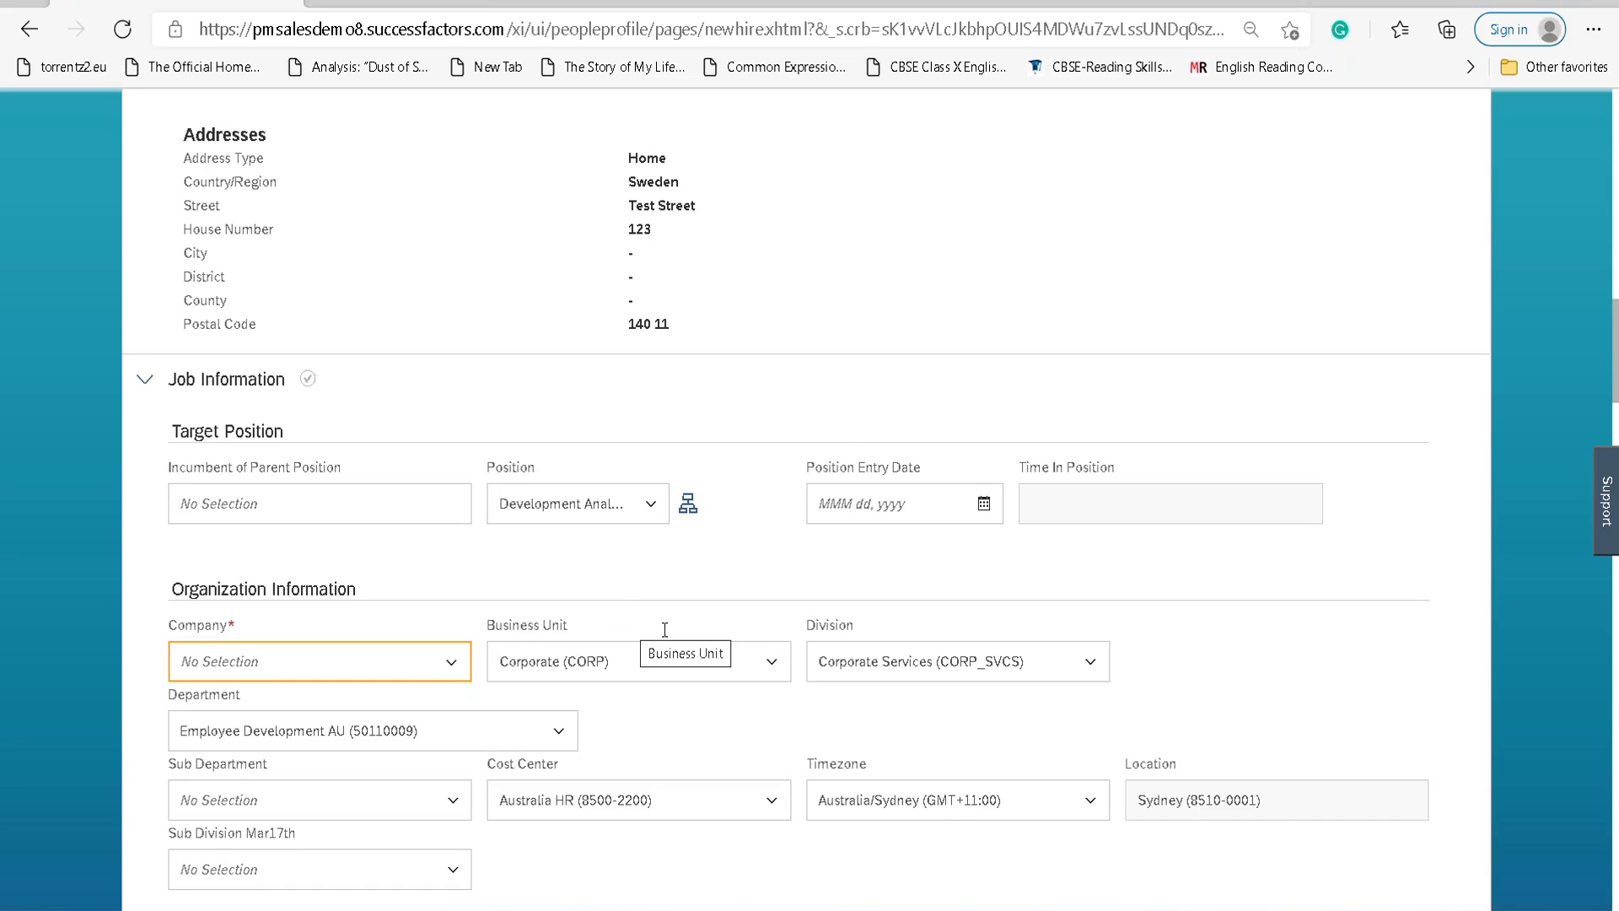
click(450, 663)
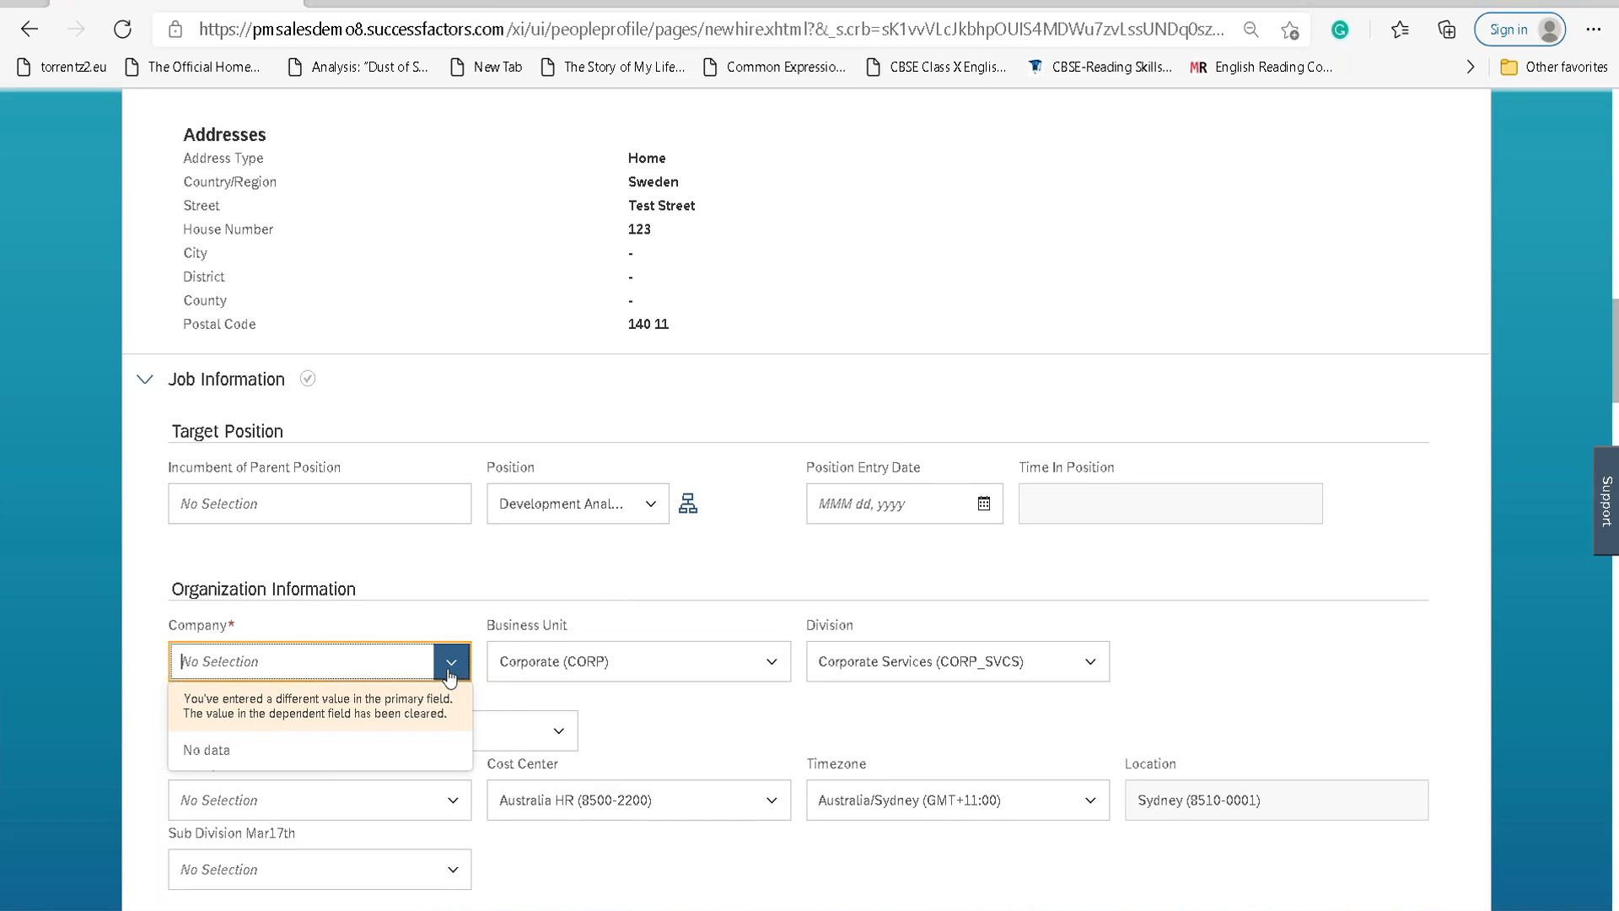
click(741, 602)
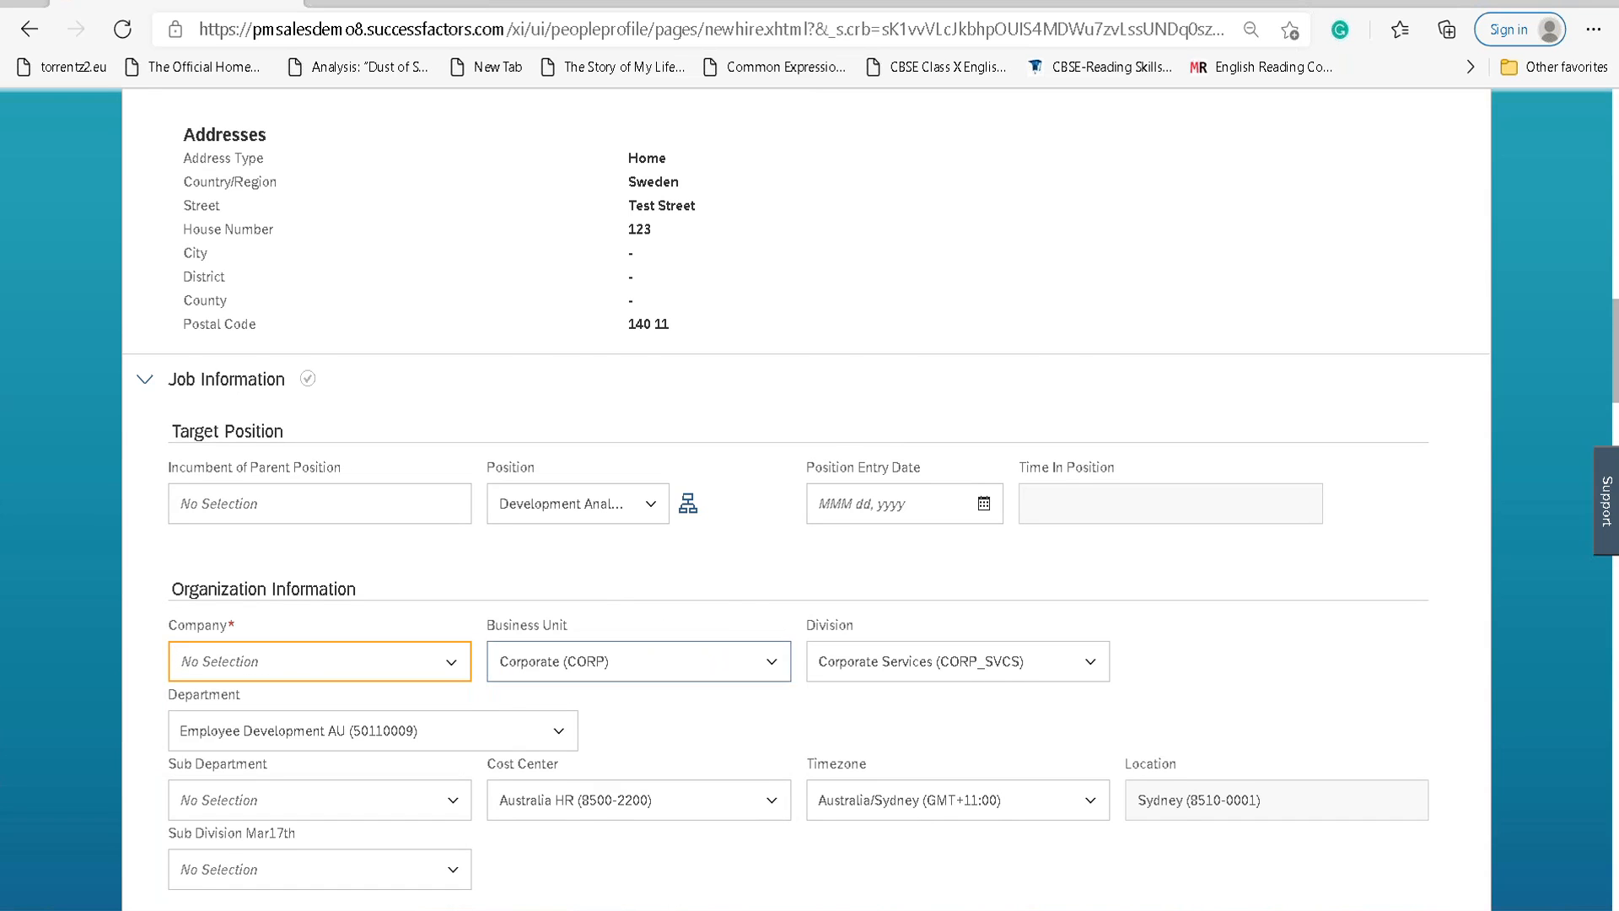
scroll(730, 594, down, 7)
scroll(732, 596, up, 4)
scroll(731, 594, up, 15)
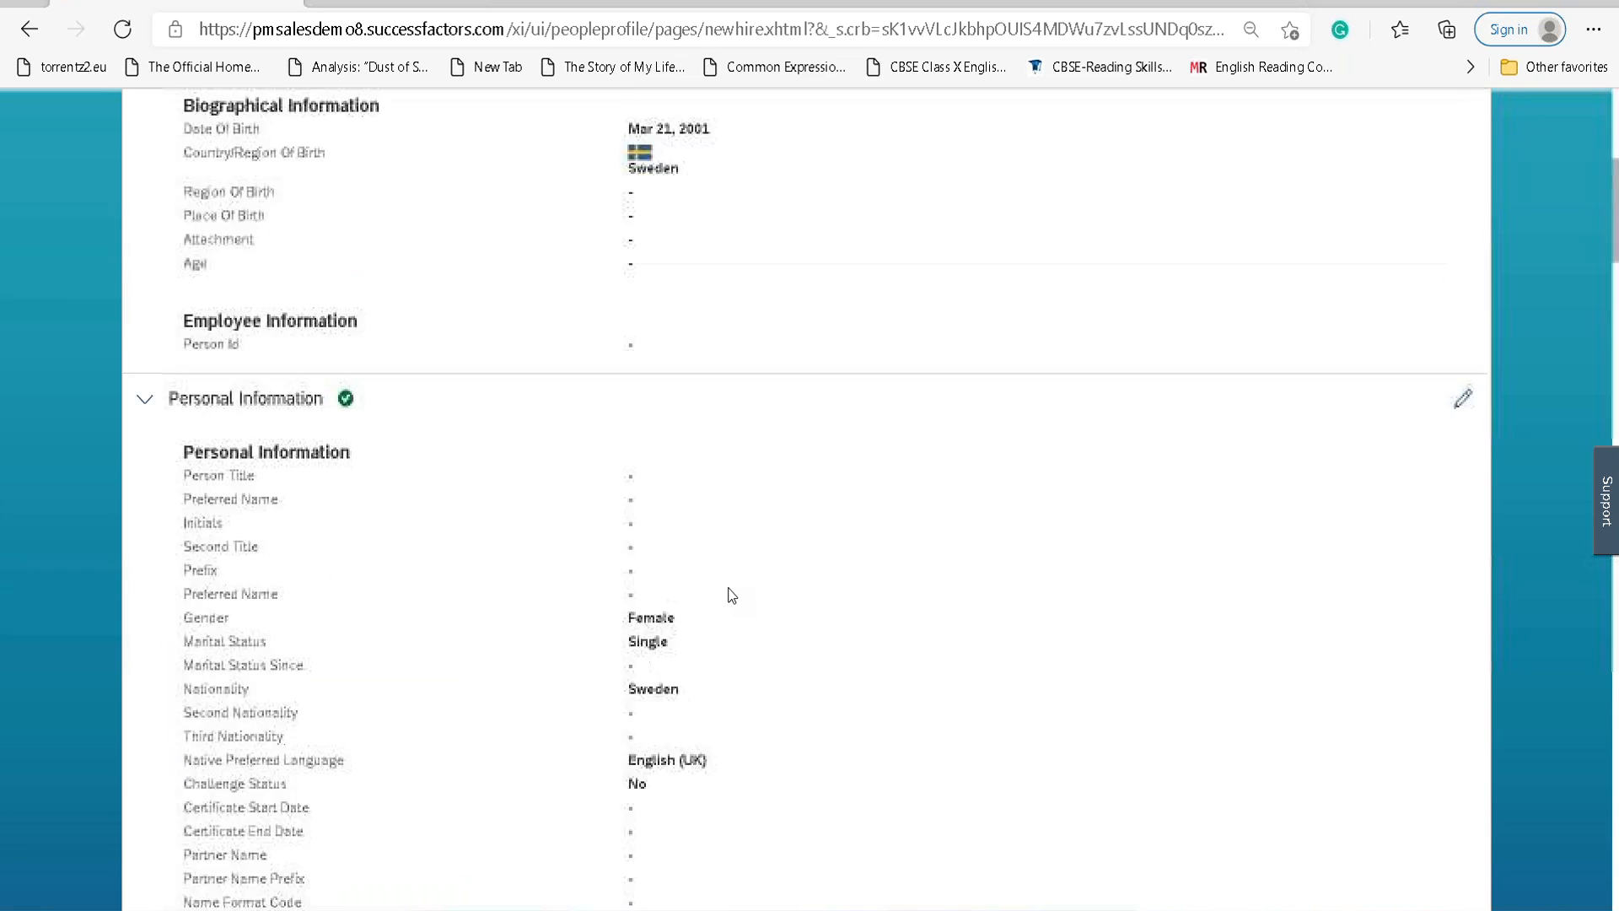
scroll(731, 595, up, 2)
scroll(732, 597, down, 9)
scroll(733, 597, down, 10)
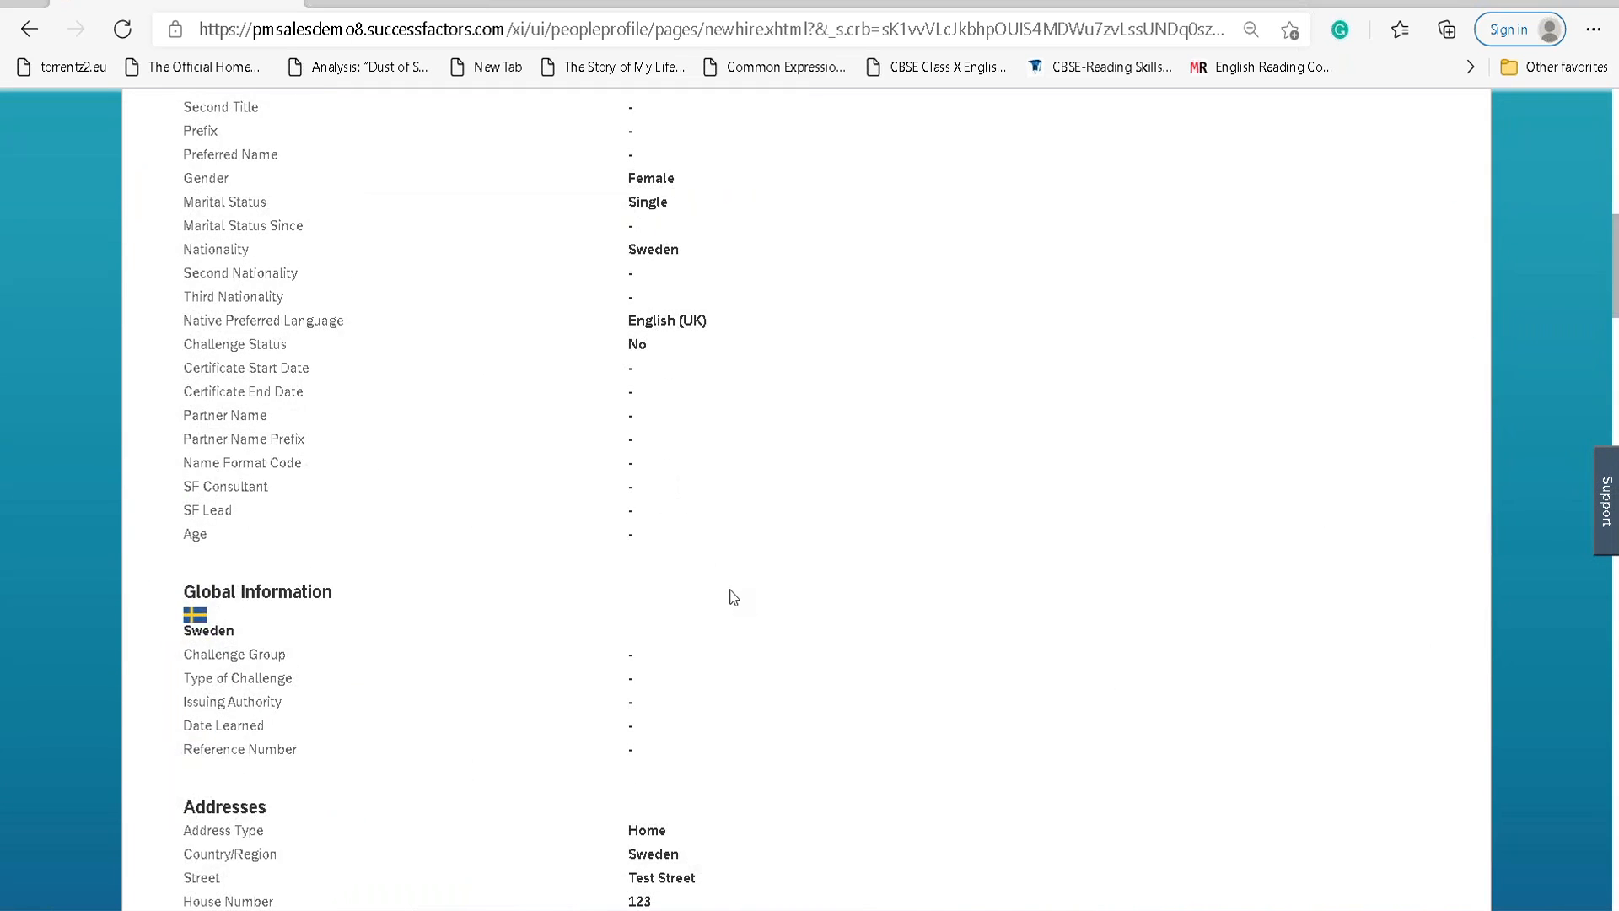
scroll(733, 595, down, 3)
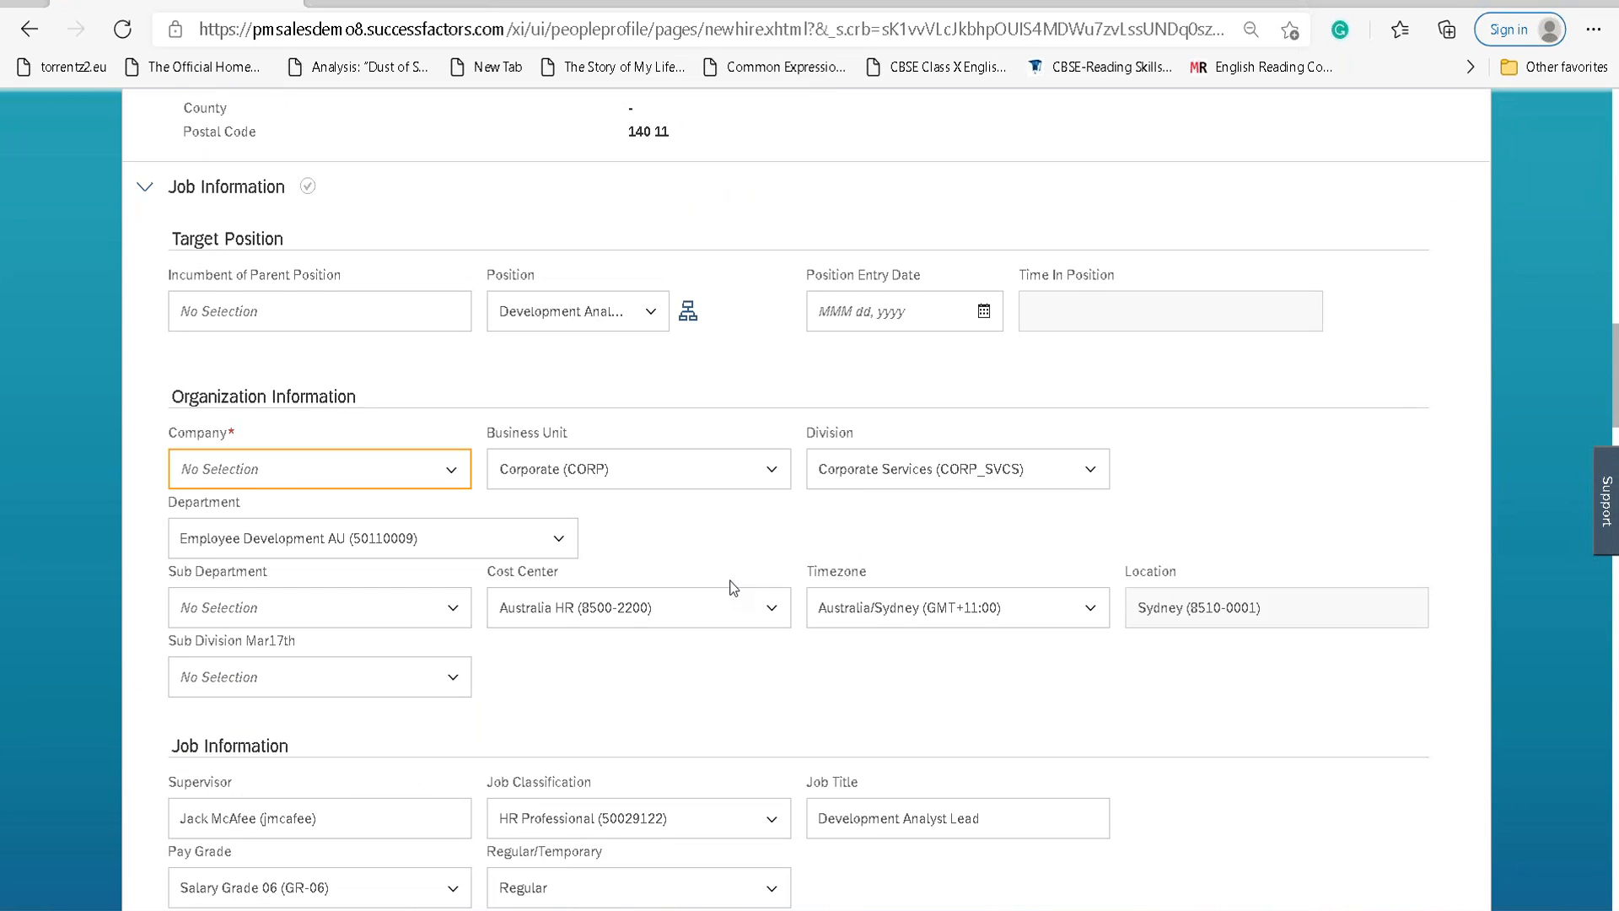
Delete the Position value and recheck the now-empty Company list.
click(619, 319)
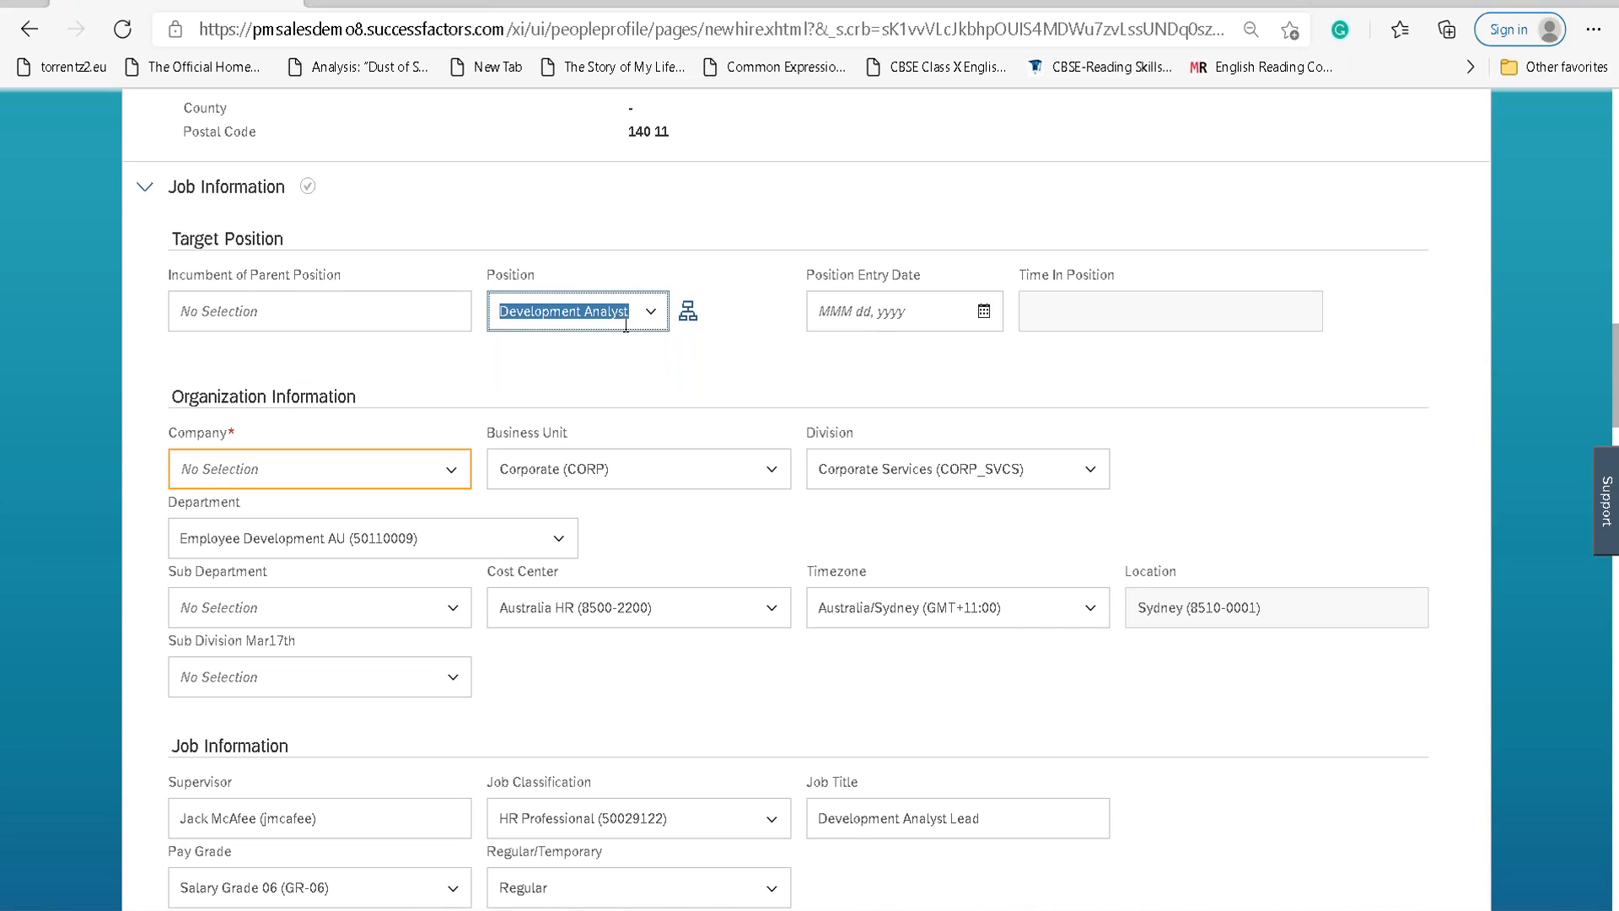
key(BackSpace)
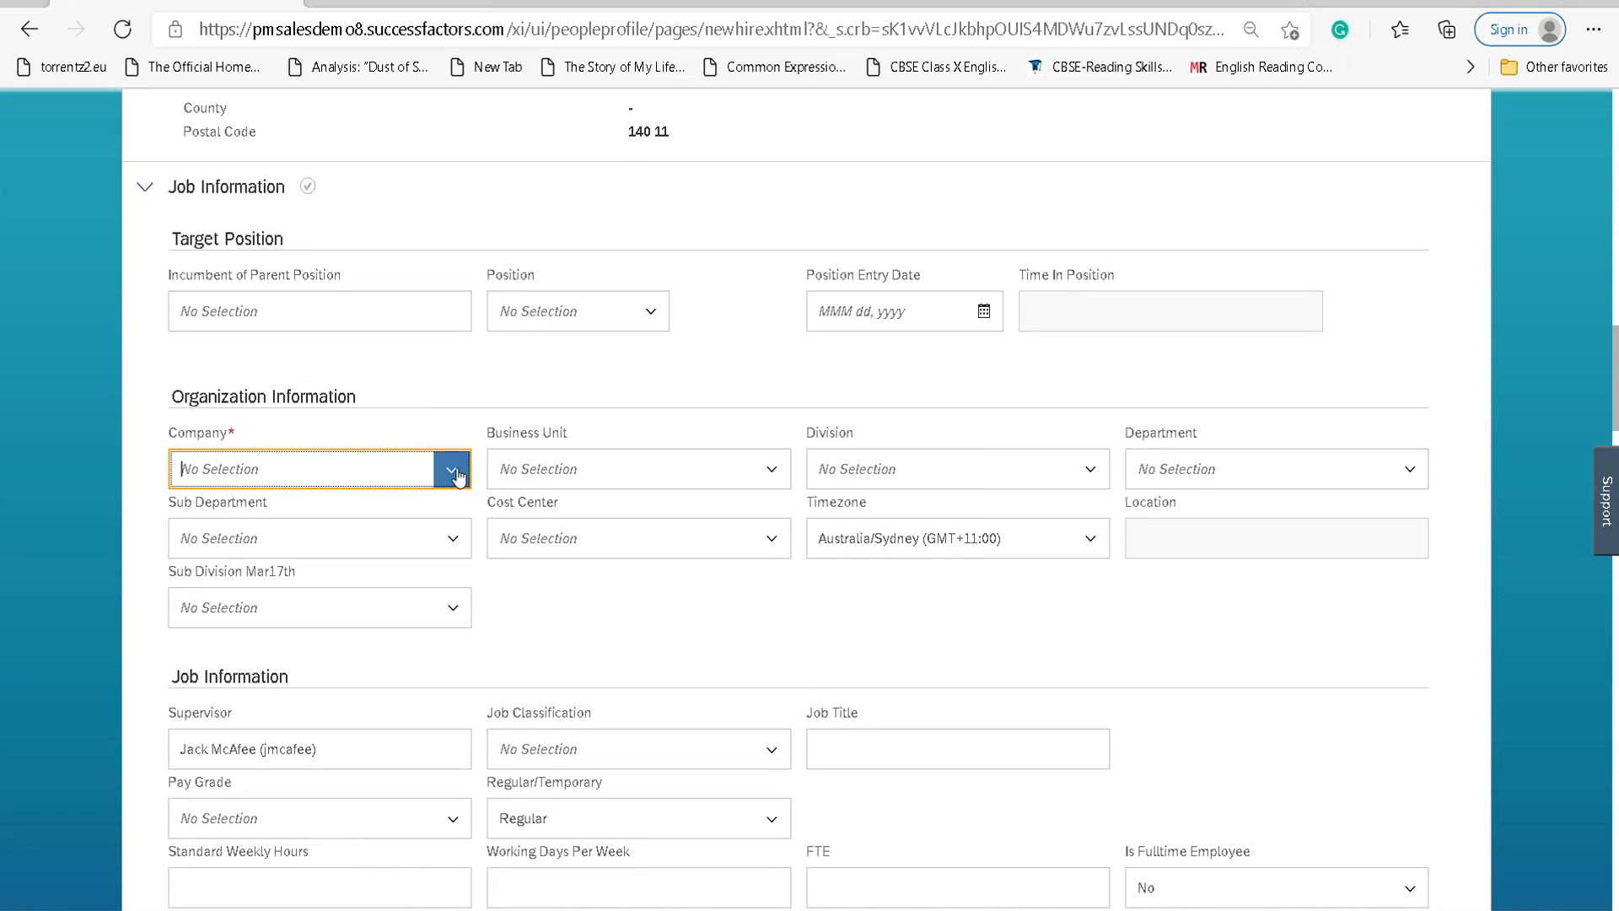
click(453, 471)
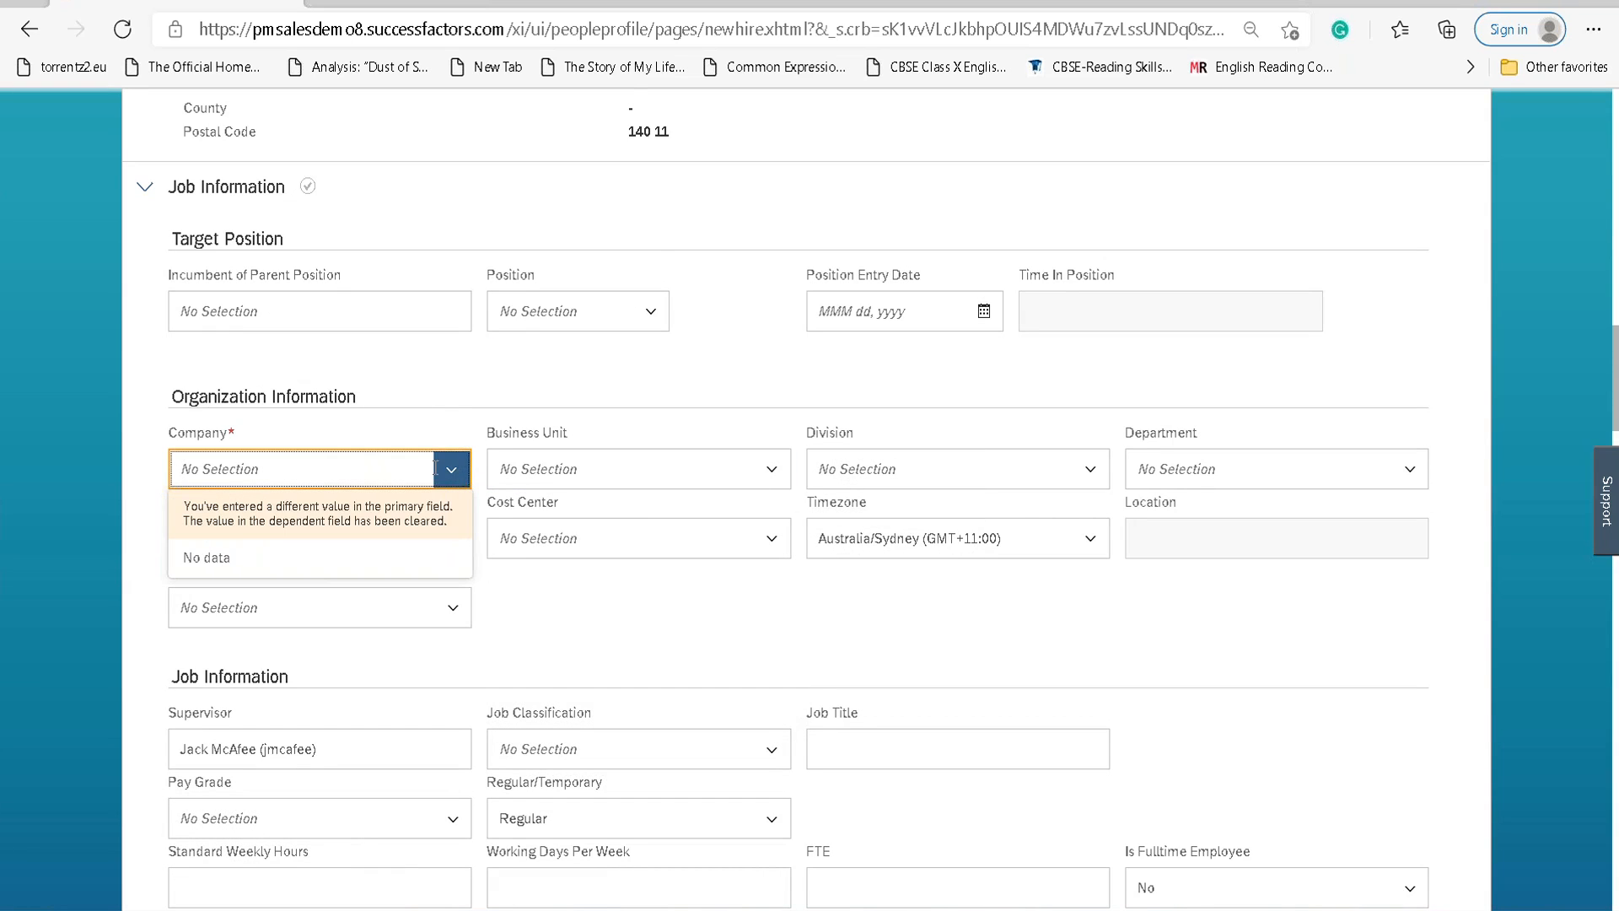
Reopen the Identity section for editing and confirm its Company list shows only No data.
scroll(481, 469, up, 10)
scroll(484, 470, up, 2)
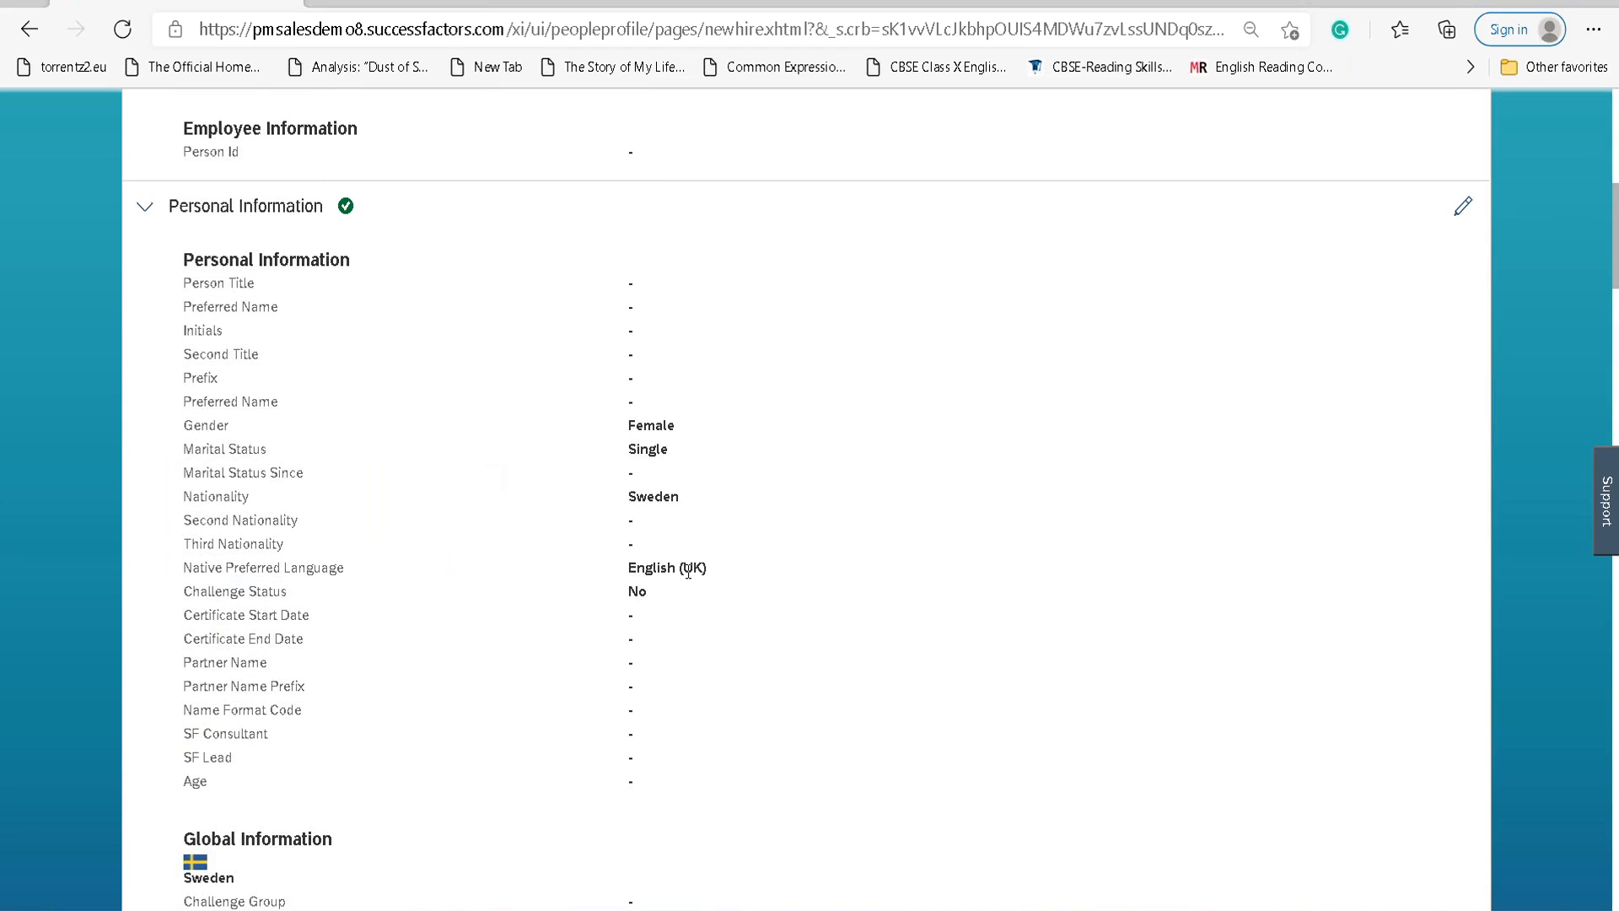
scroll(688, 571, up, 10)
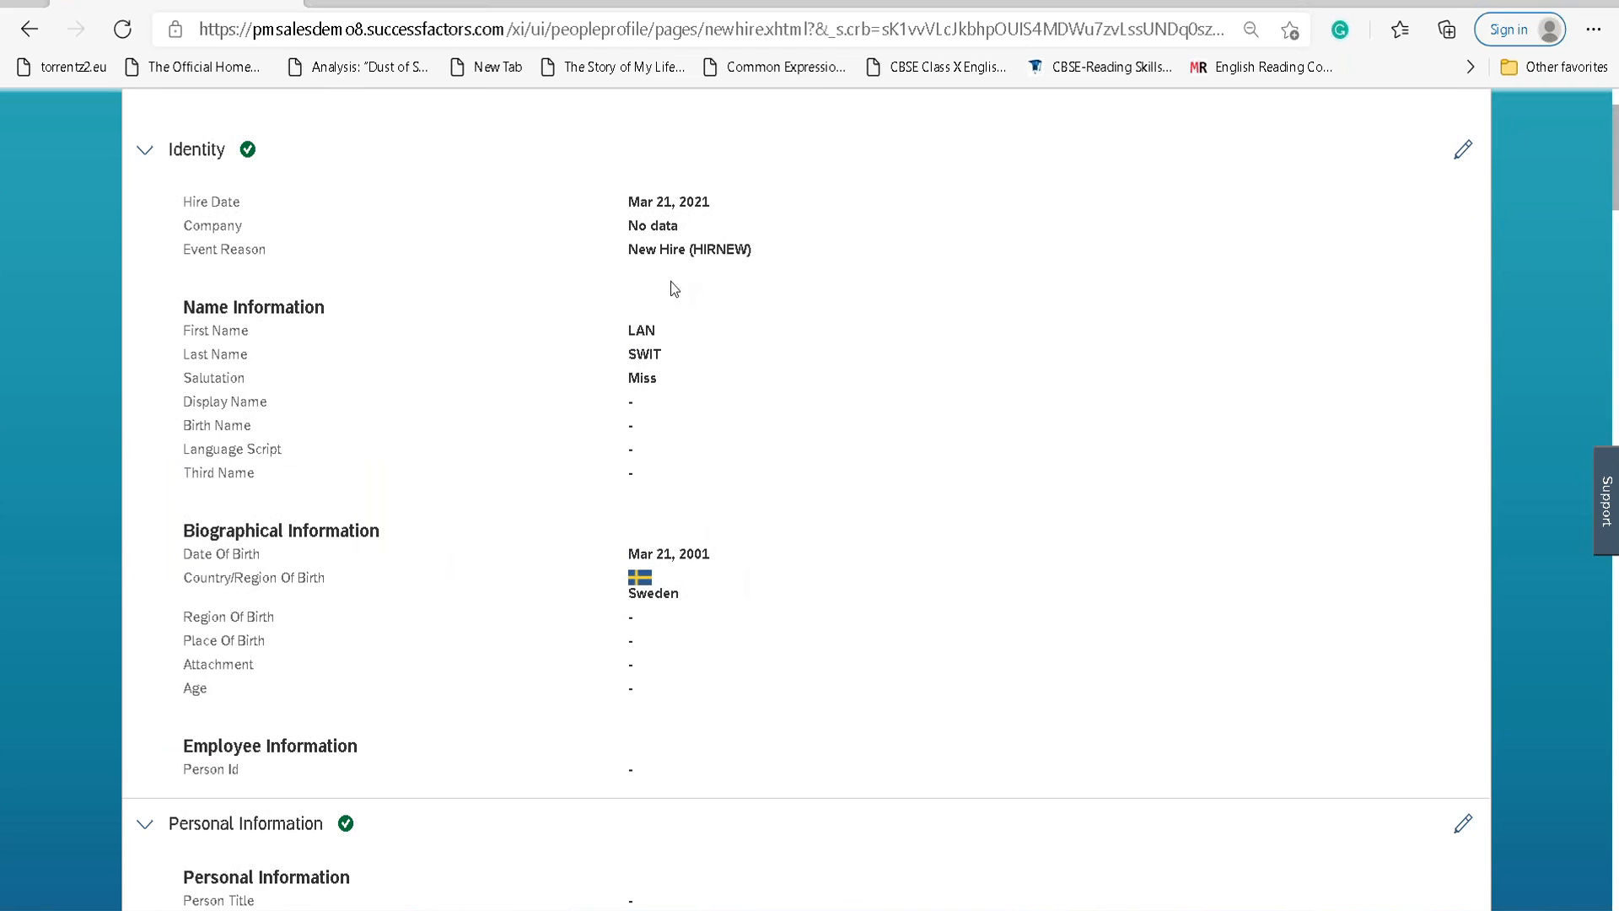
scroll(683, 324, up, 2)
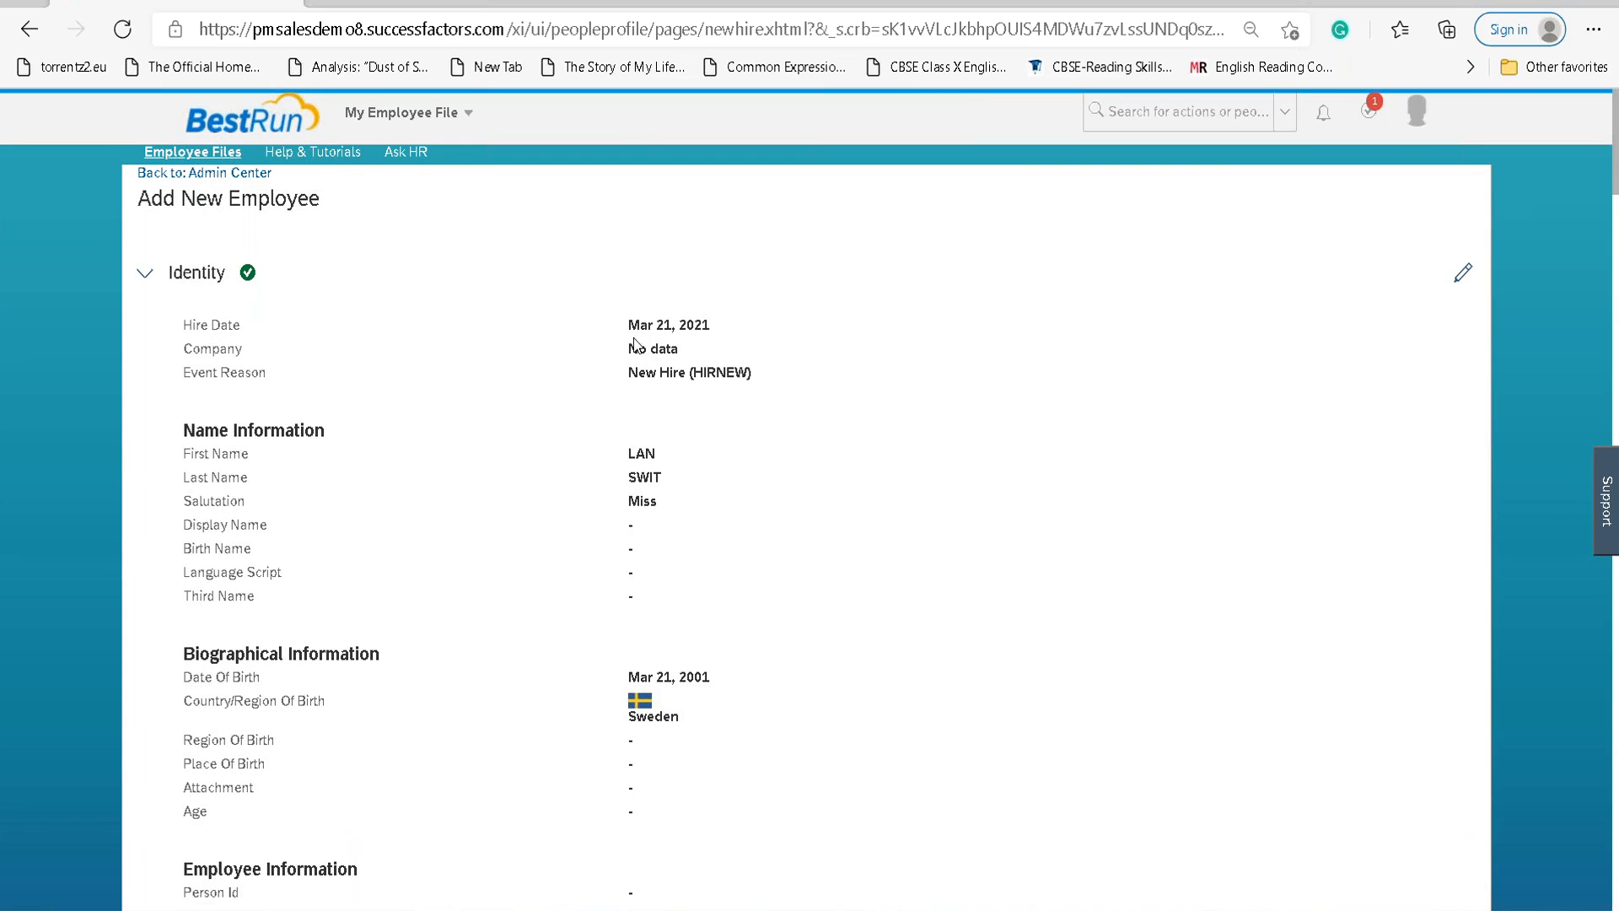
click(1463, 272)
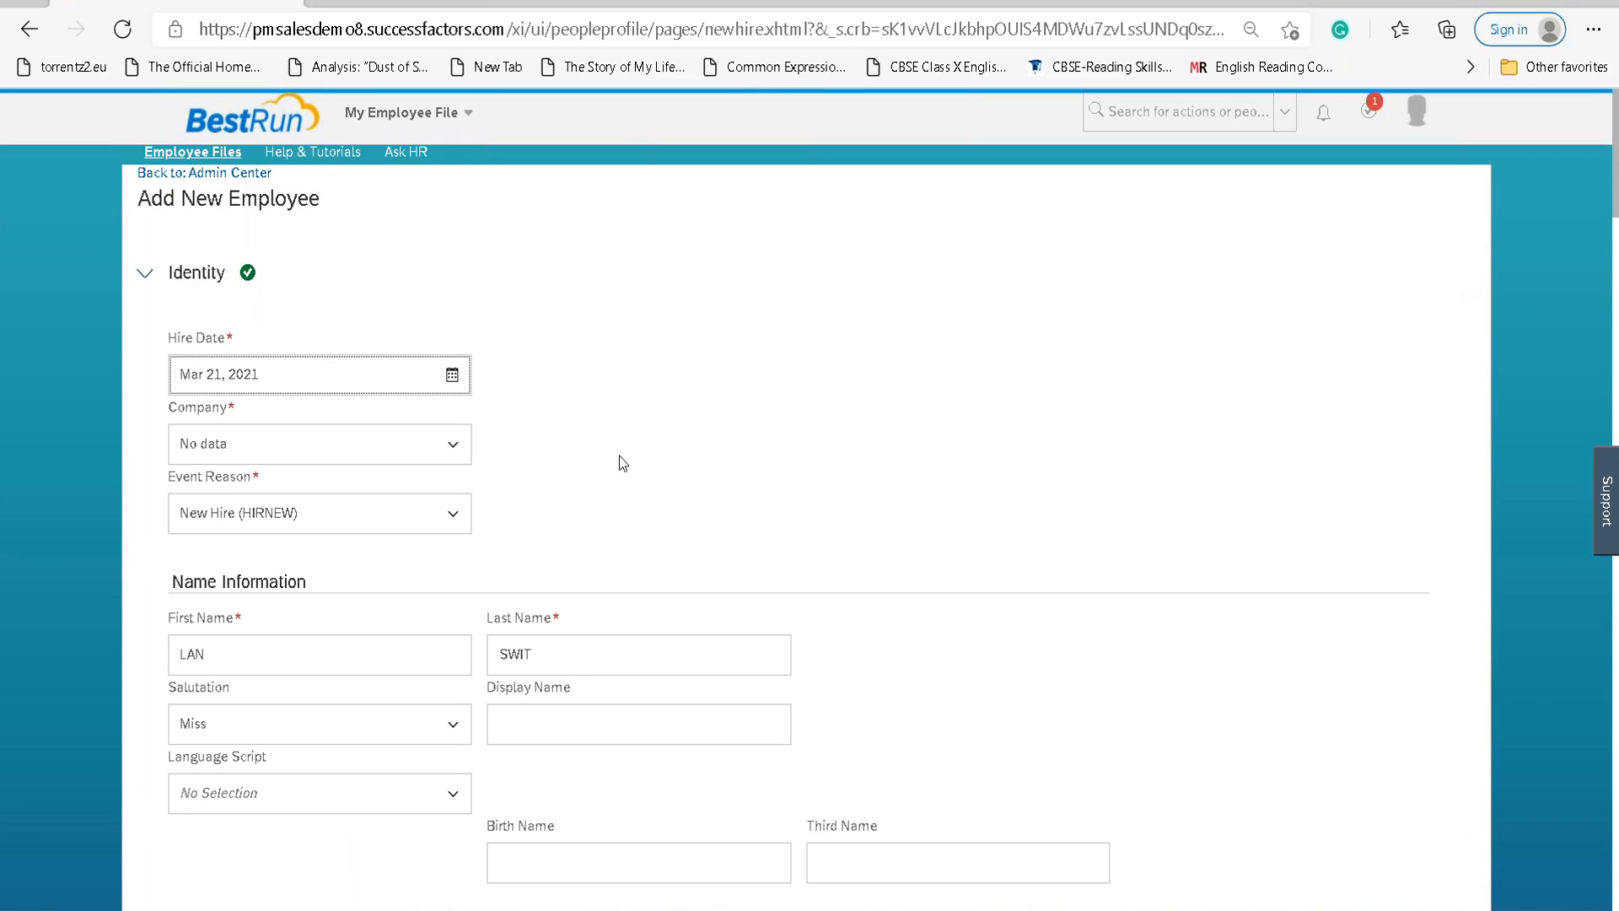
click(451, 447)
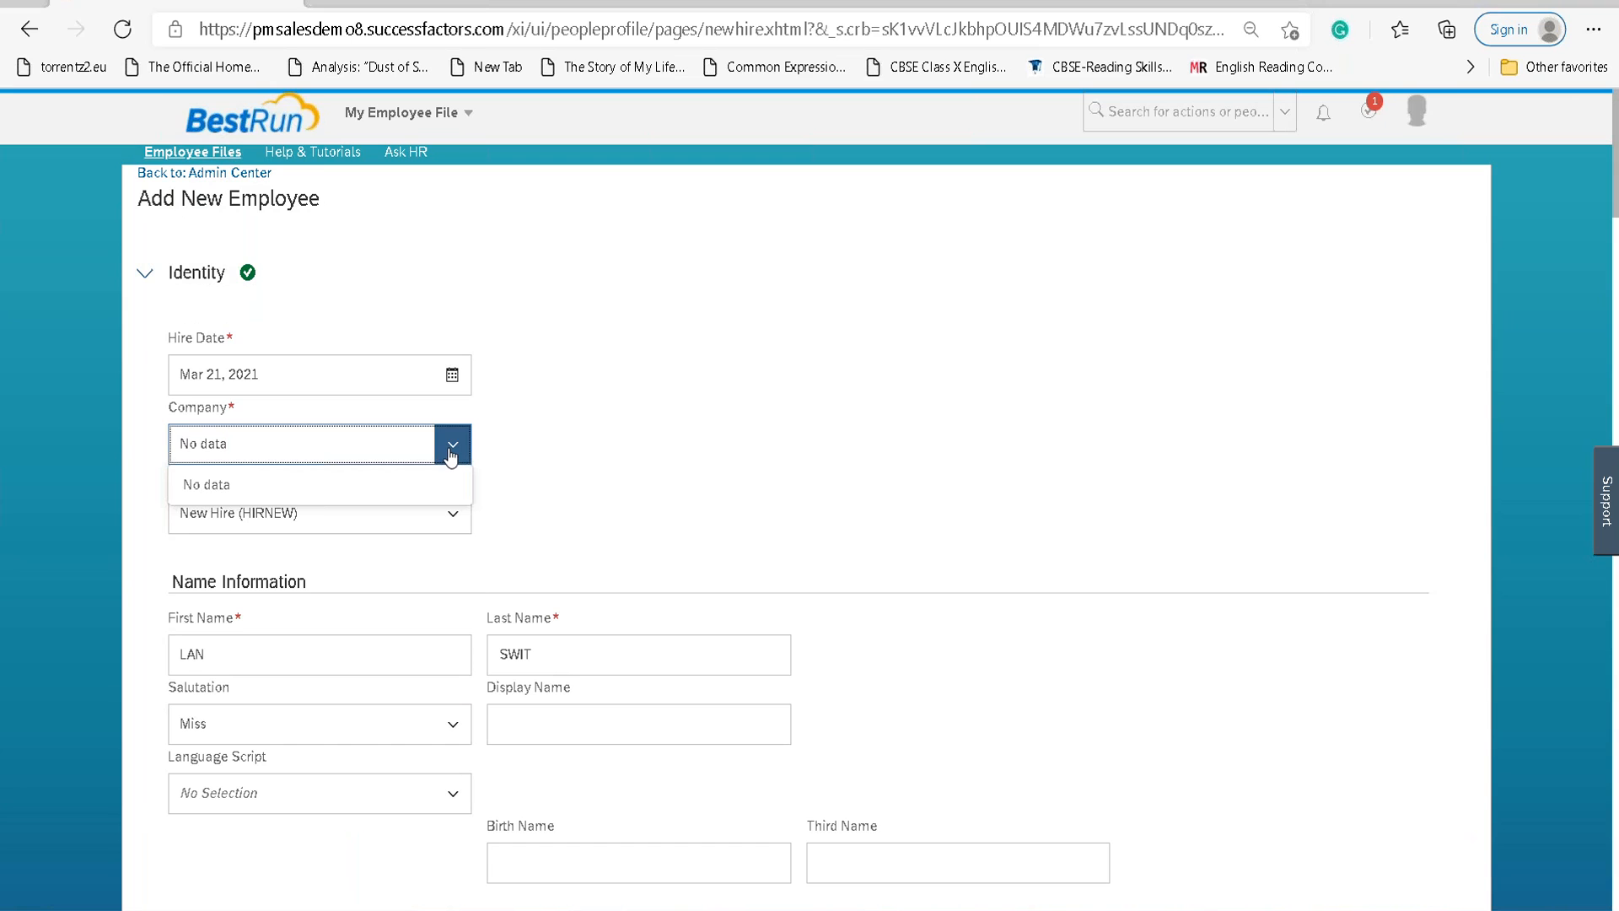
click(885, 509)
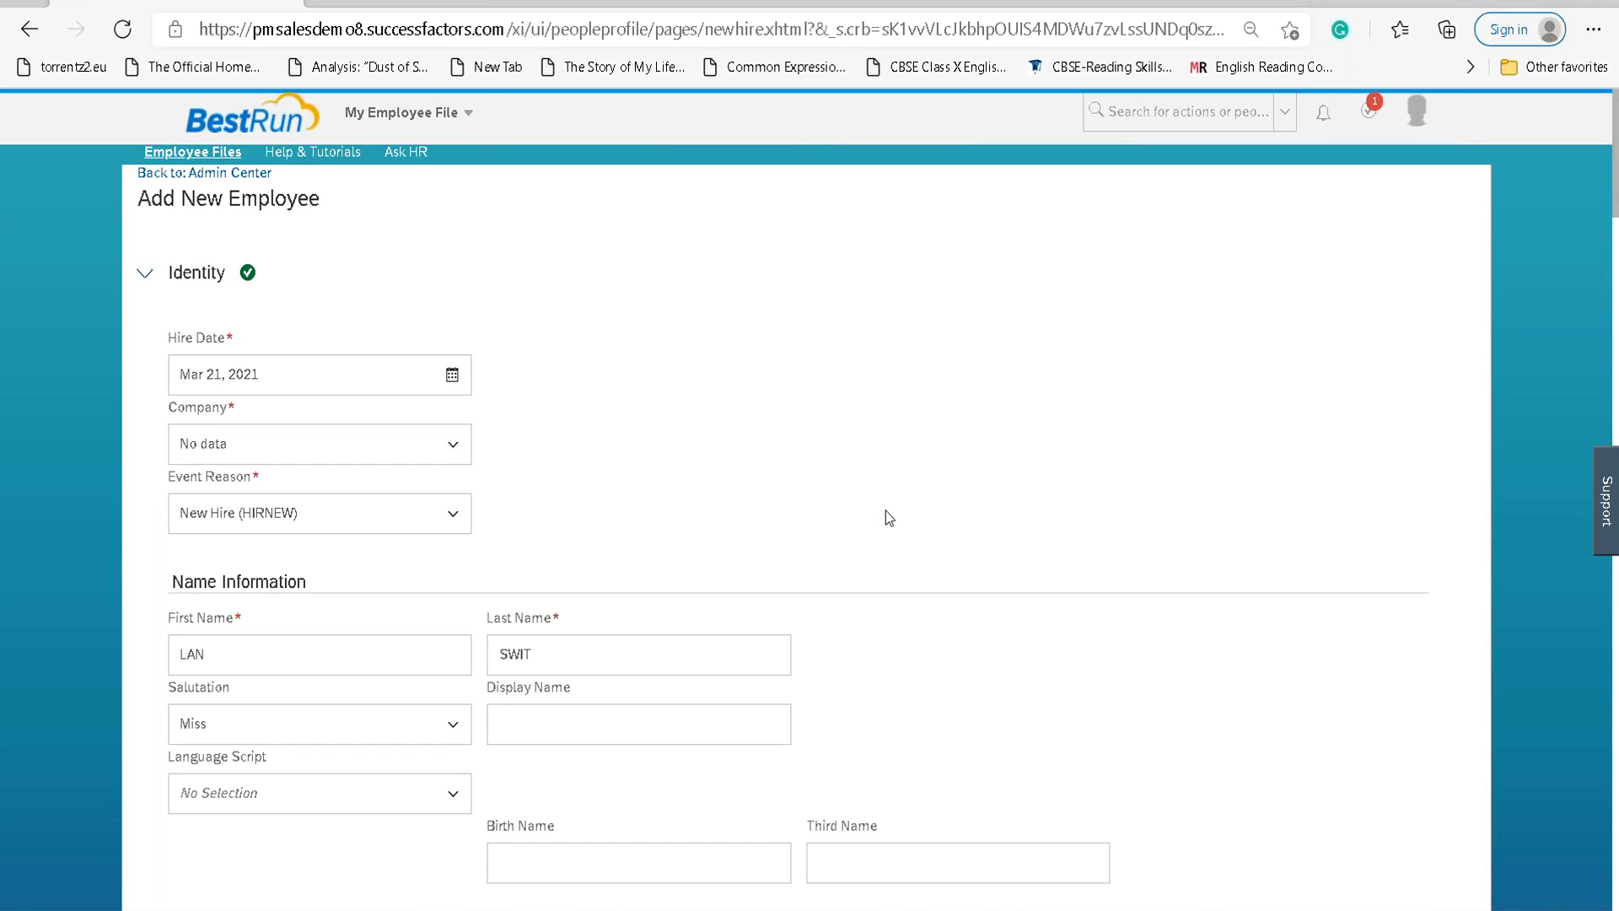
scroll(885, 509, down, 4)
scroll(885, 509, up, 4)
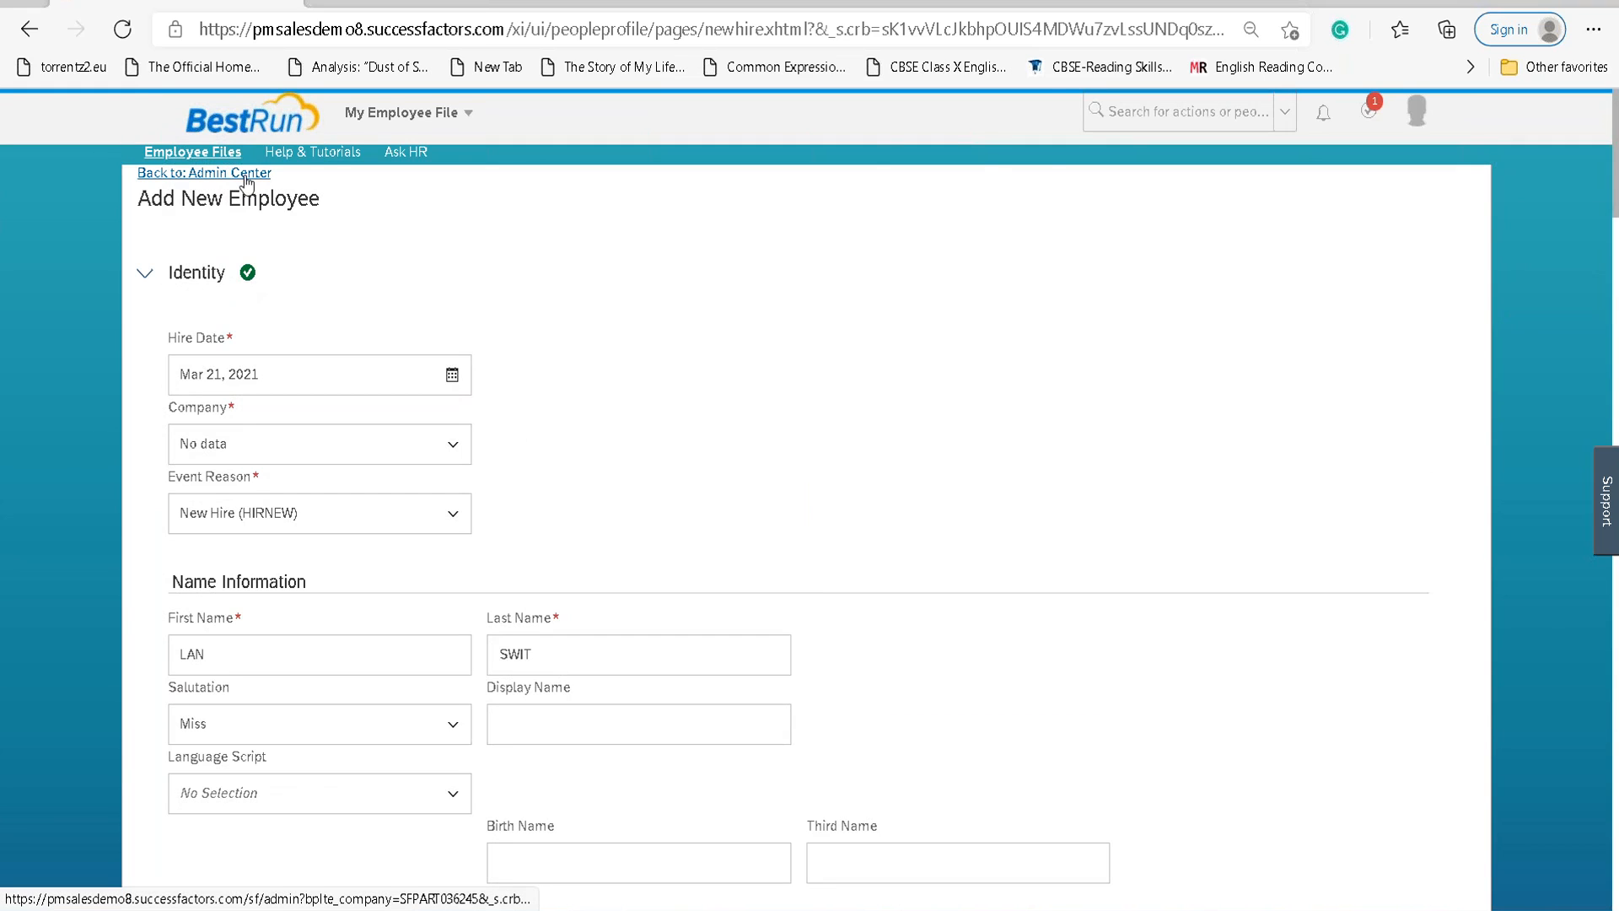
Leave the unsaved form and start a new hire from Admin Center's Update User Information.
click(211, 173)
click(912, 153)
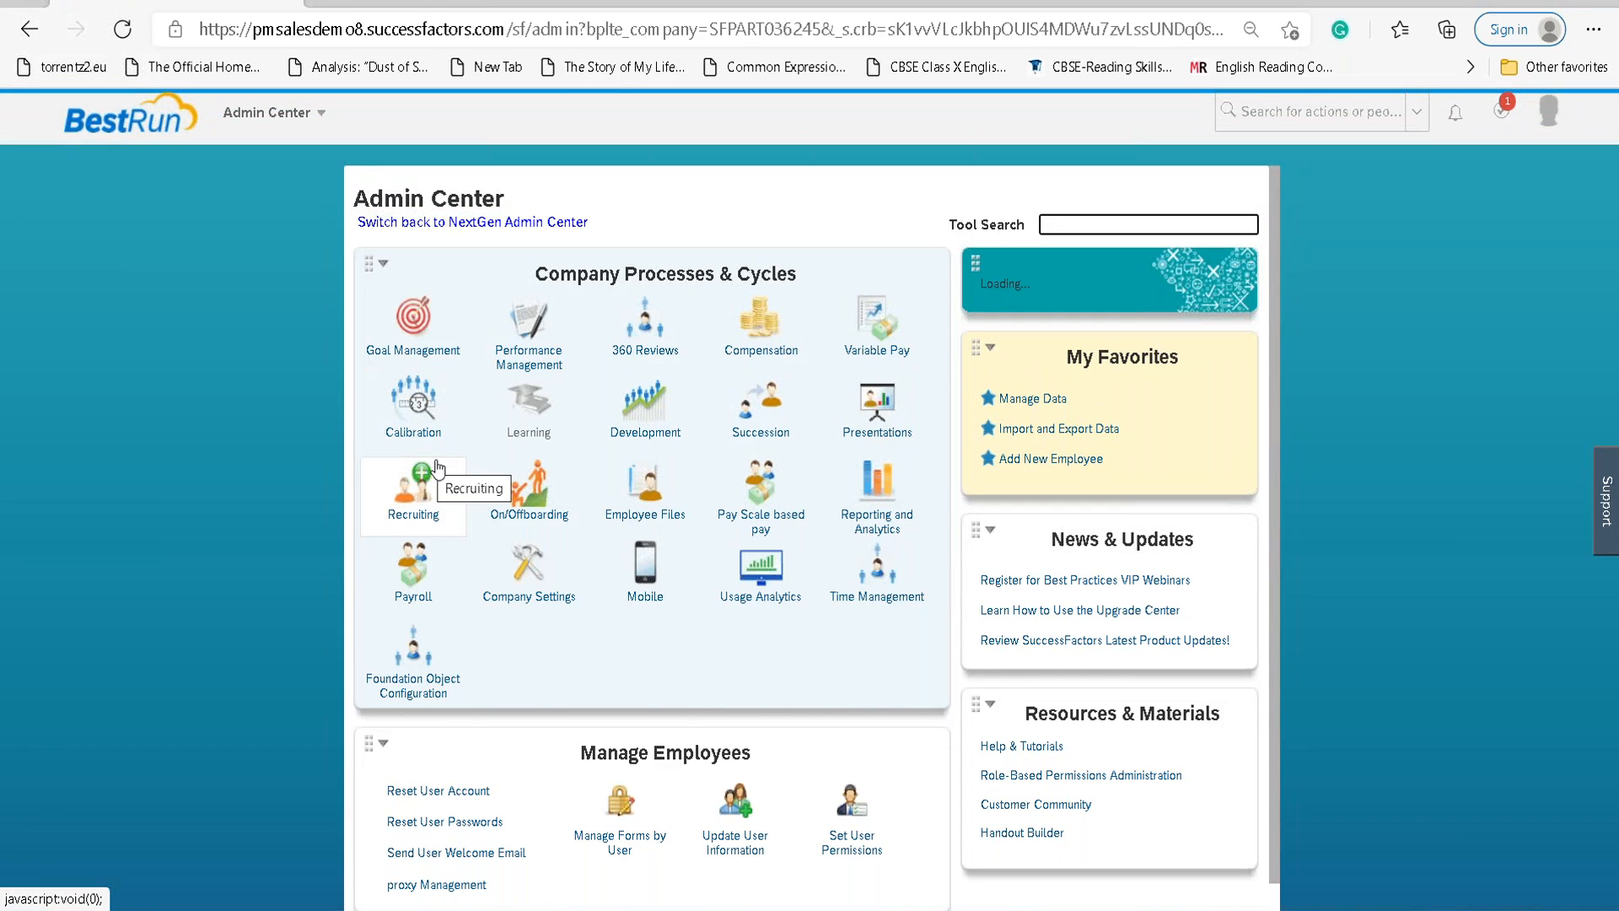
scroll(736, 572, down, 1)
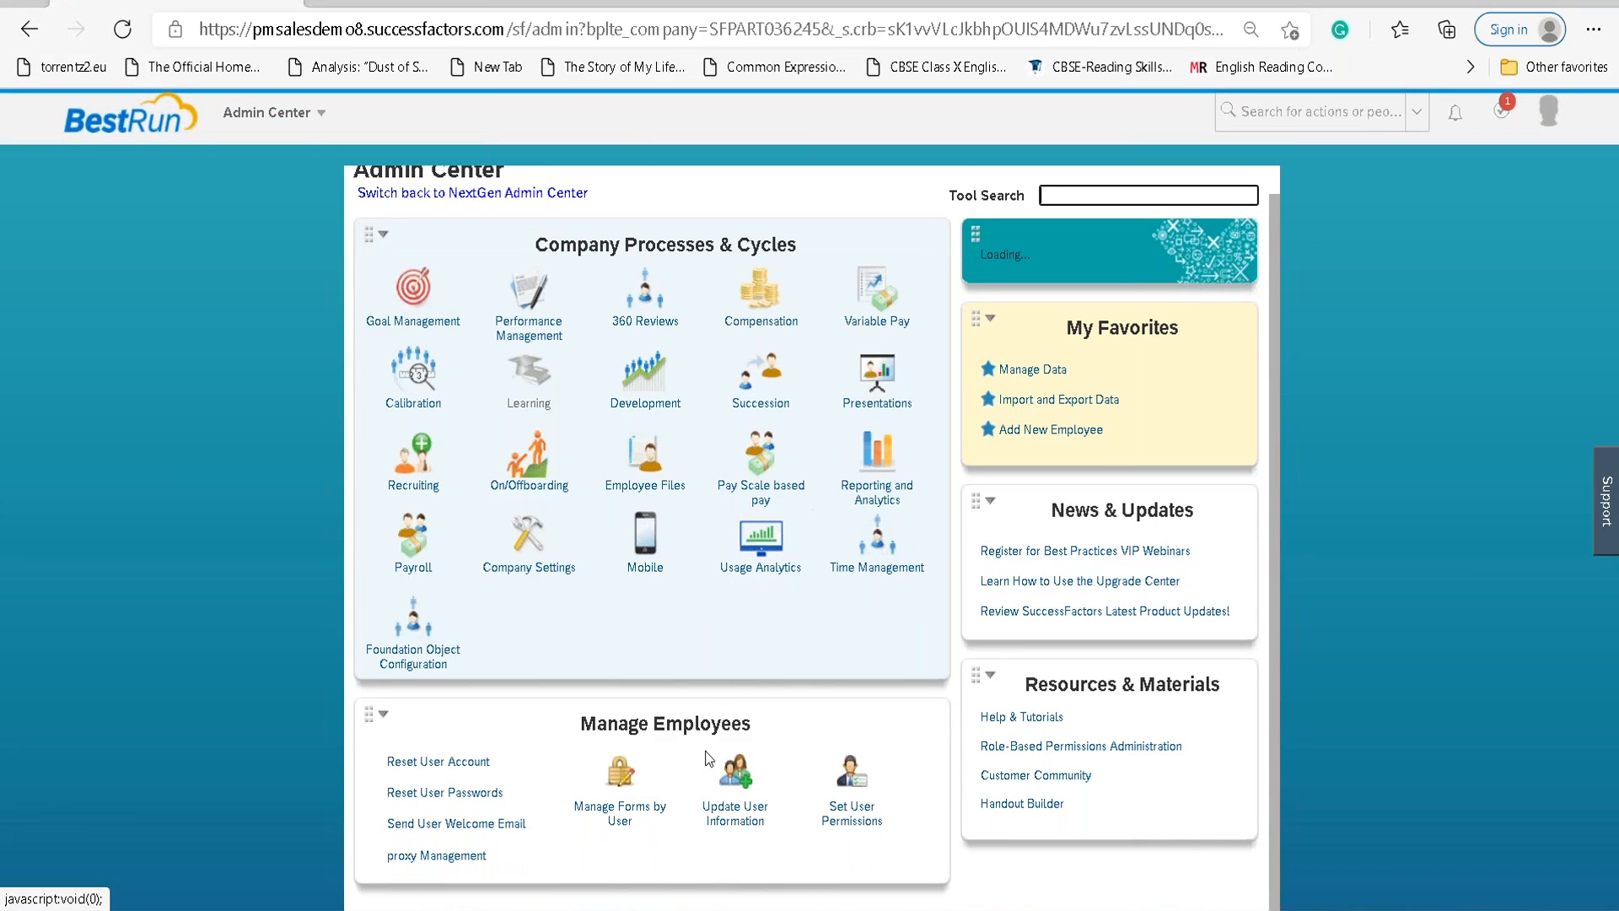
click(723, 801)
scroll(742, 725, down, 3)
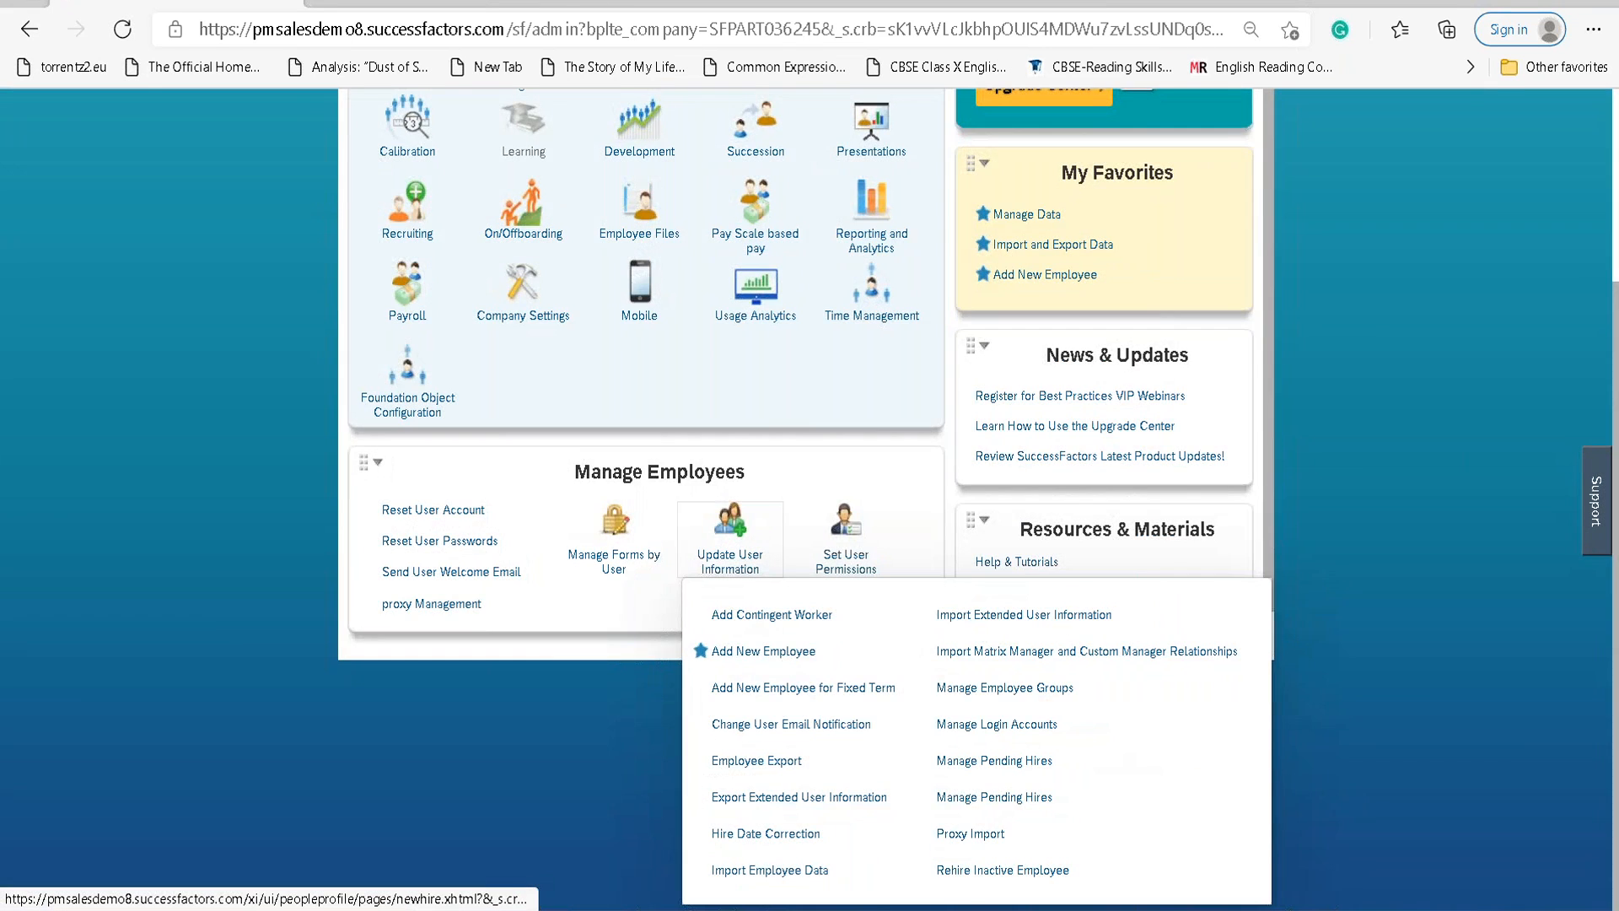
click(791, 653)
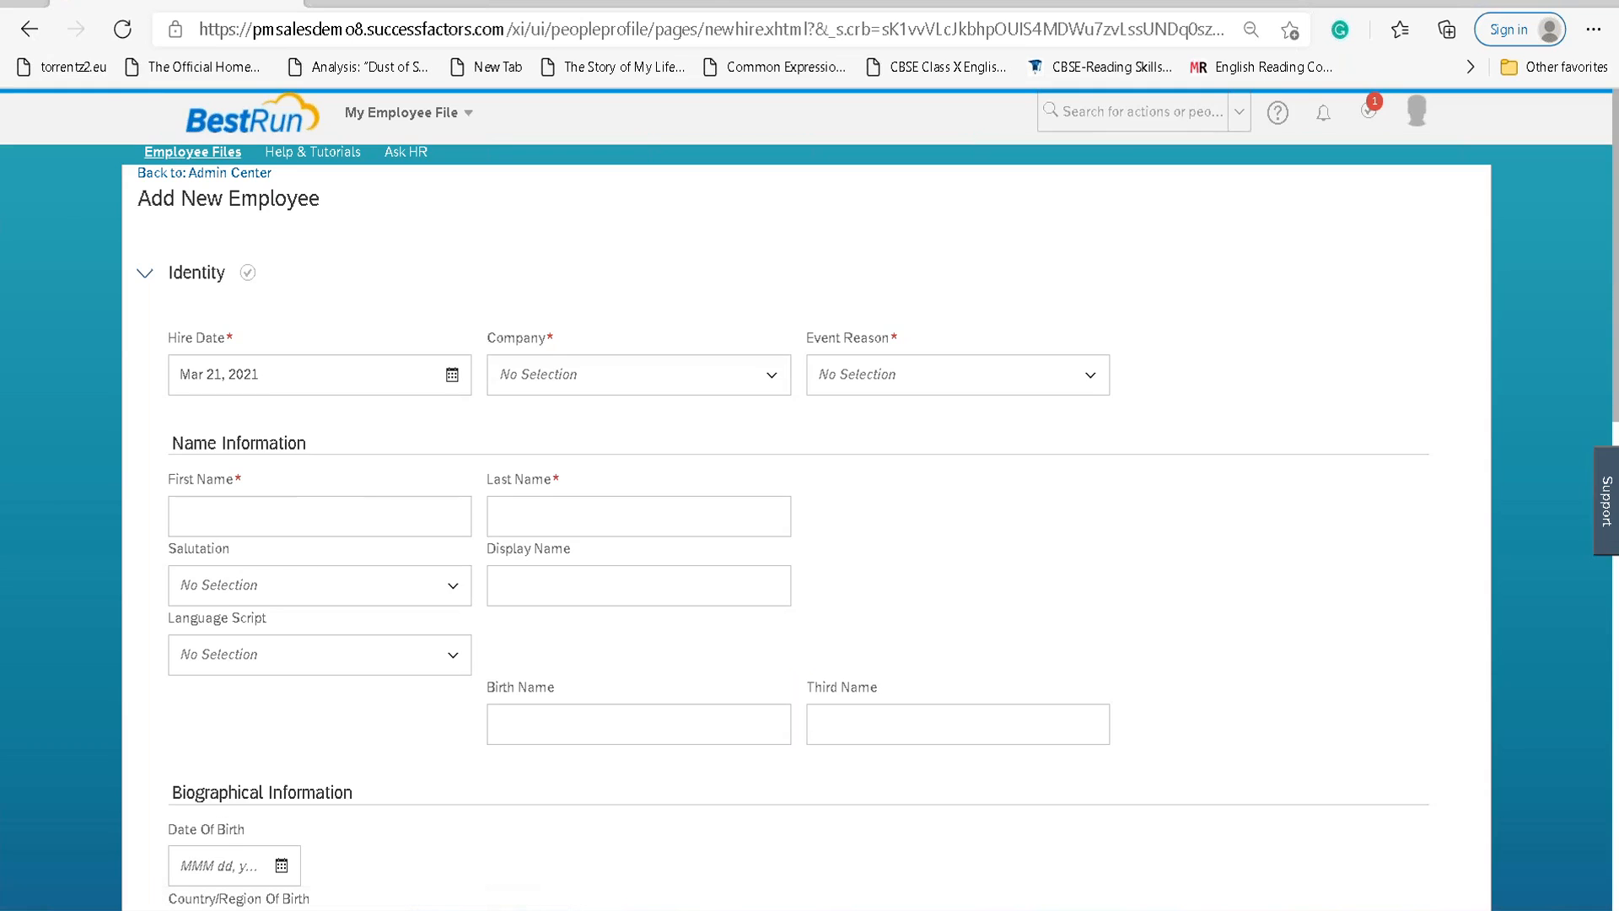
Choose BestRun (10000) as the Company and New Hire (HIRNEW) as the Event Reason.
click(771, 381)
scroll(664, 566, down, 1)
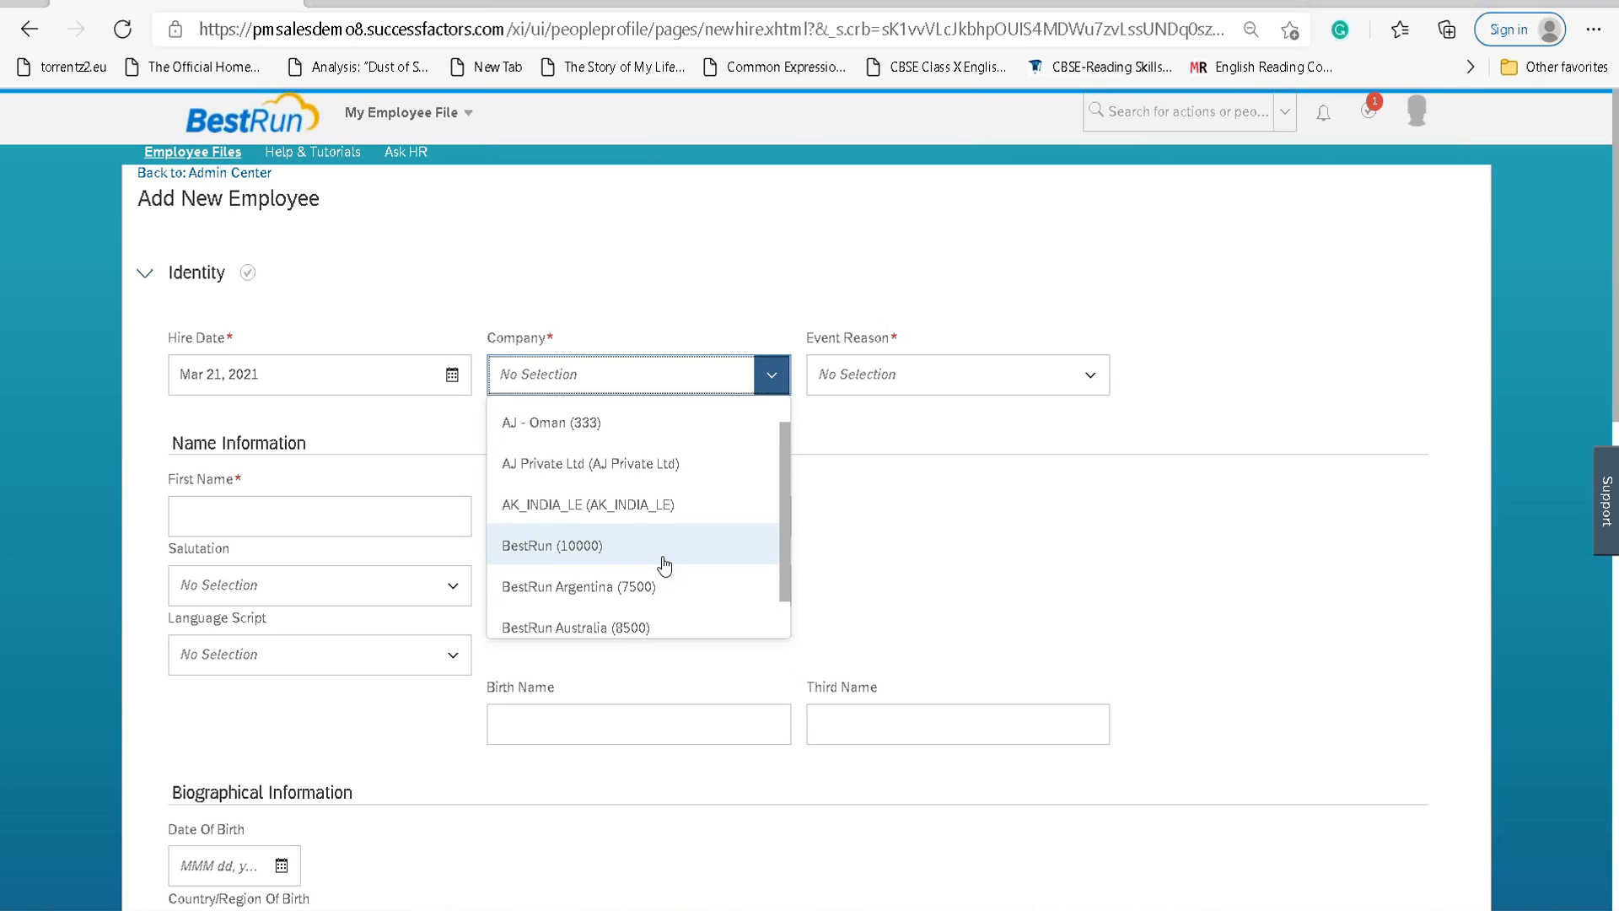
scroll(667, 566, down, 5)
scroll(671, 569, down, 4)
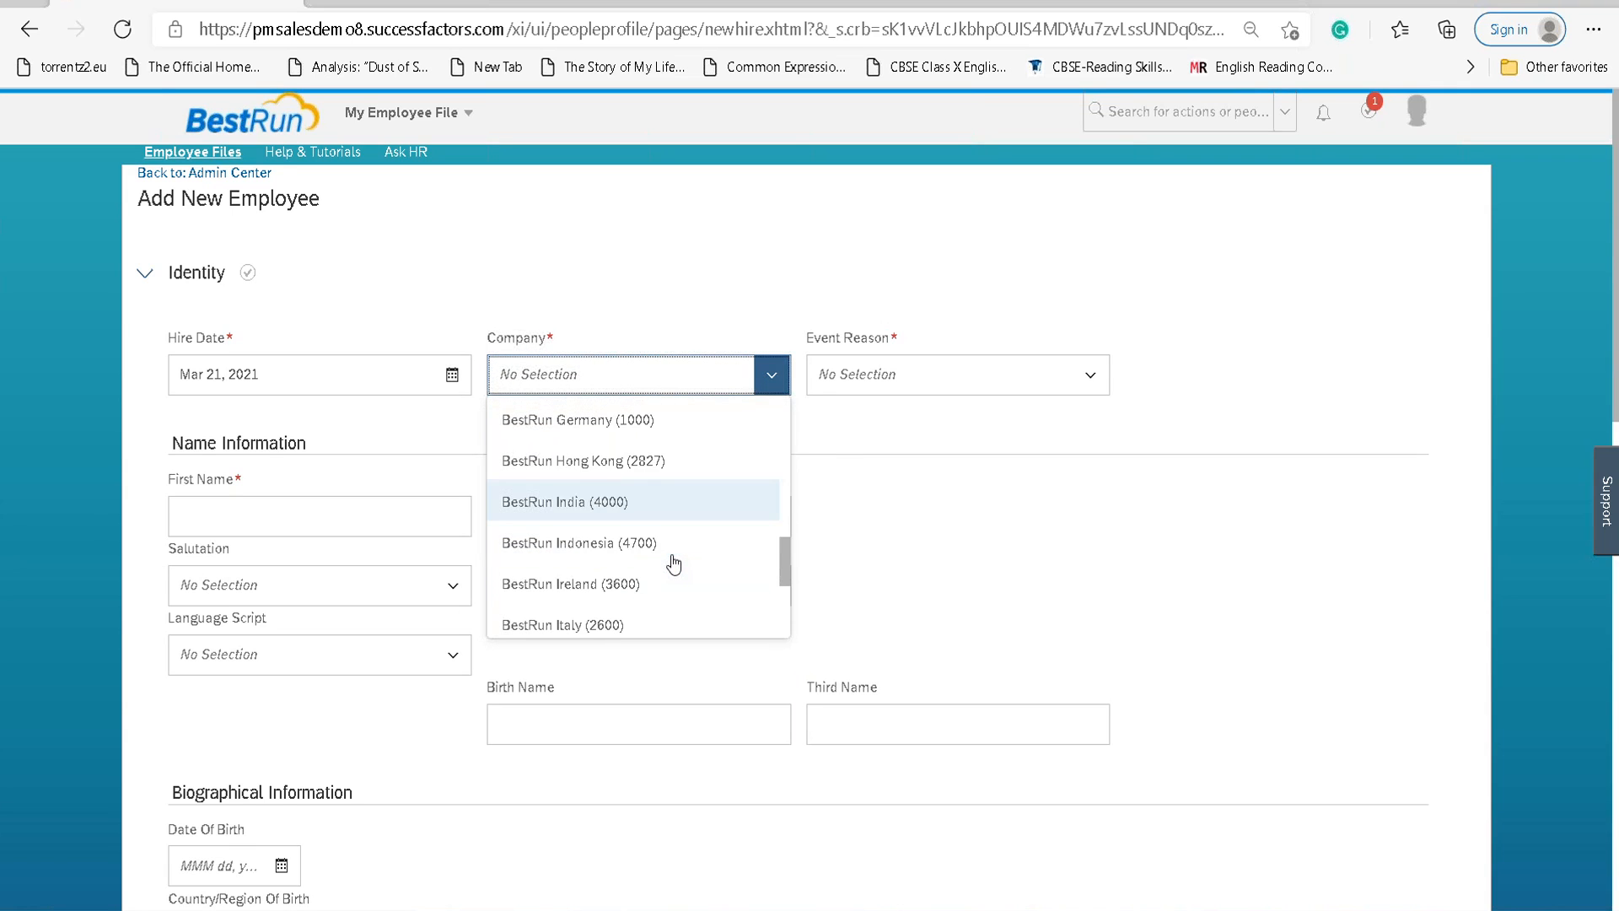
scroll(675, 567, down, 4)
scroll(680, 573, down, 5)
scroll(679, 560, down, 4)
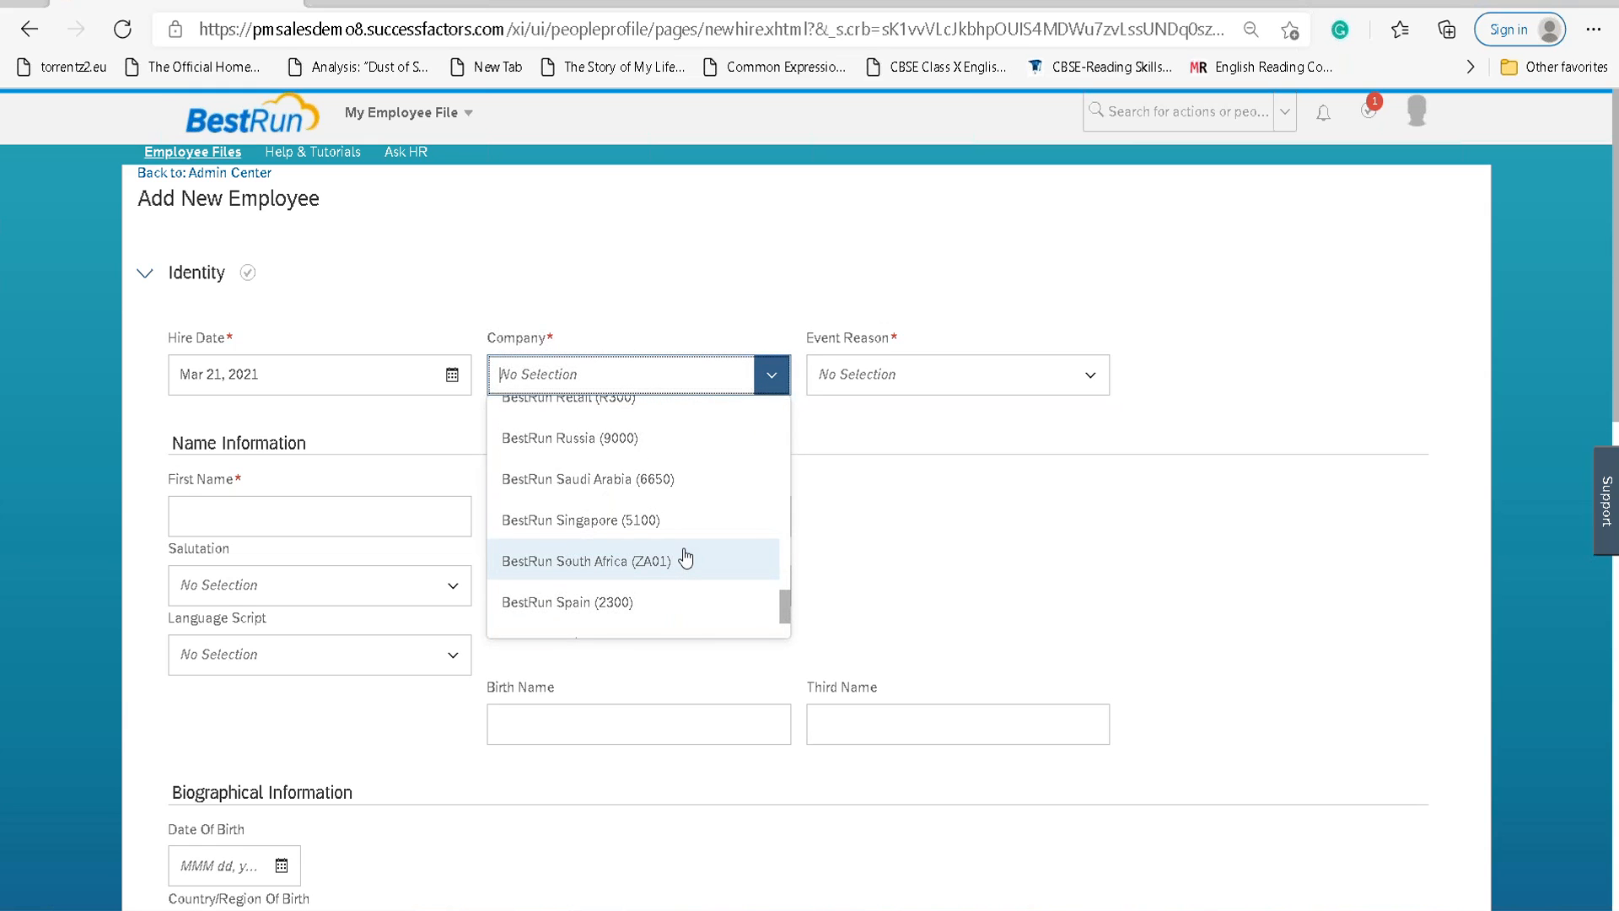
scroll(685, 558, down, 3)
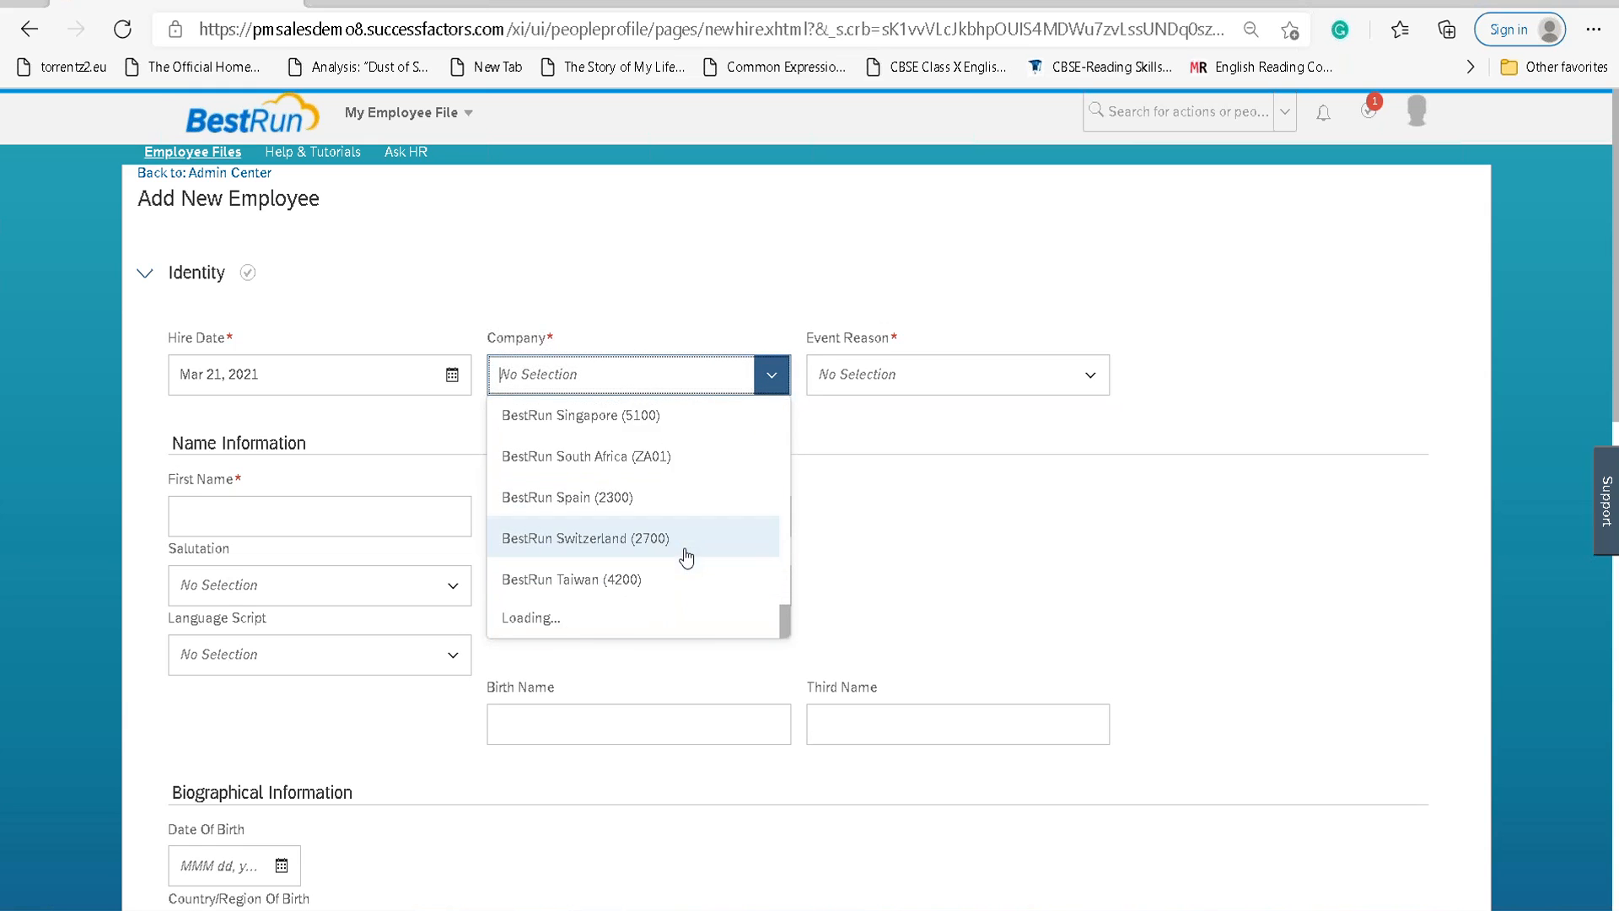
scroll(686, 559, down, 3)
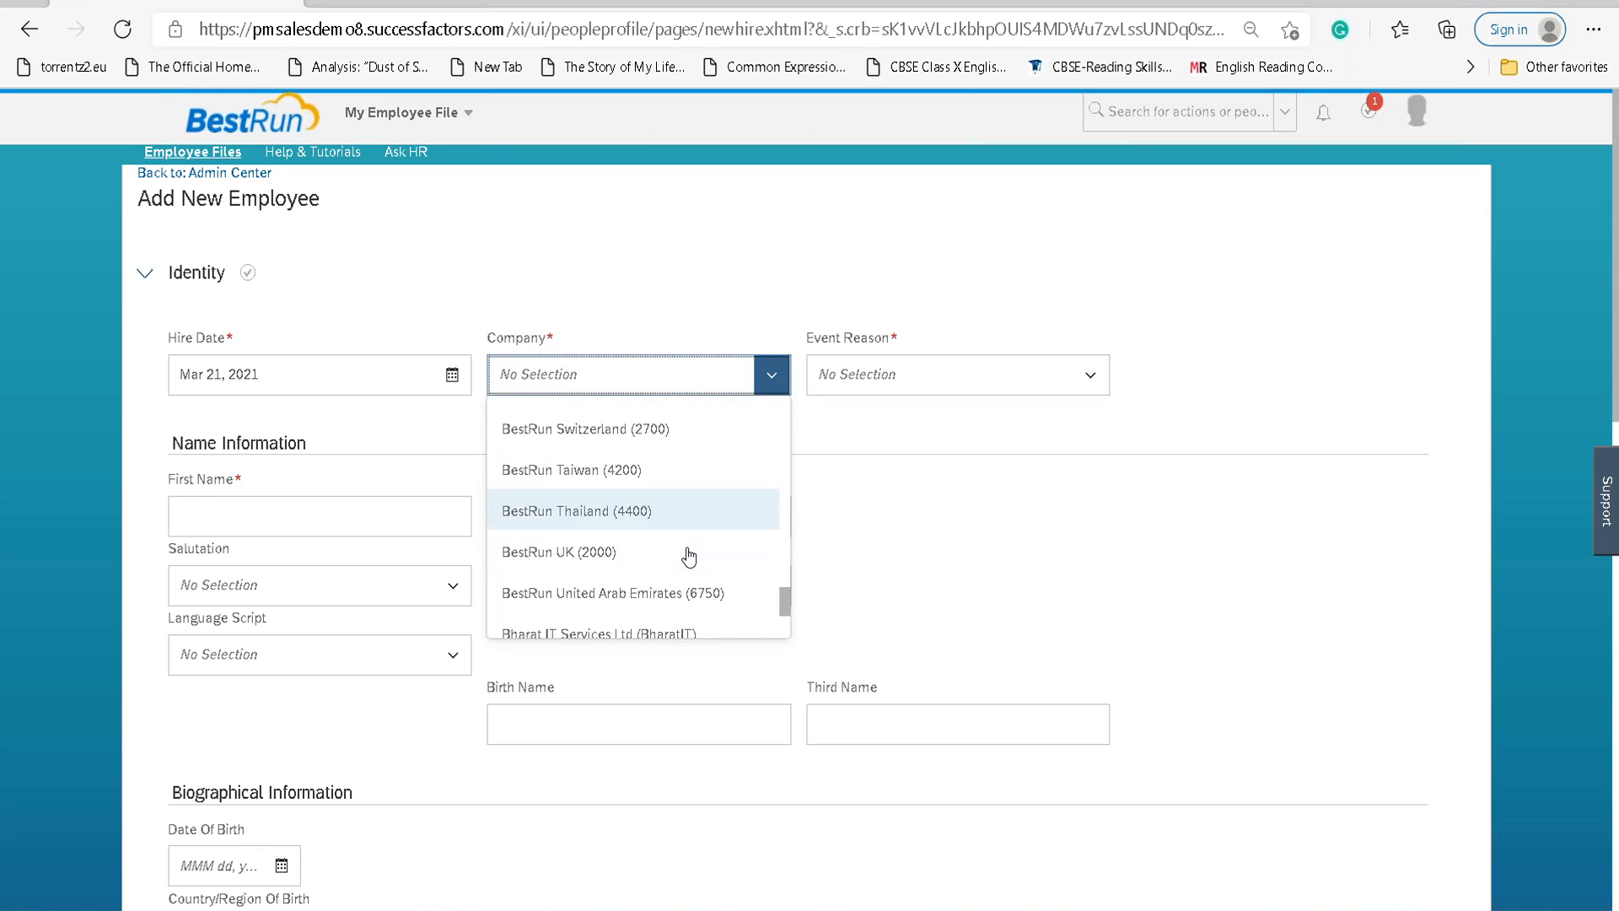
drag(784, 605, 784, 411)
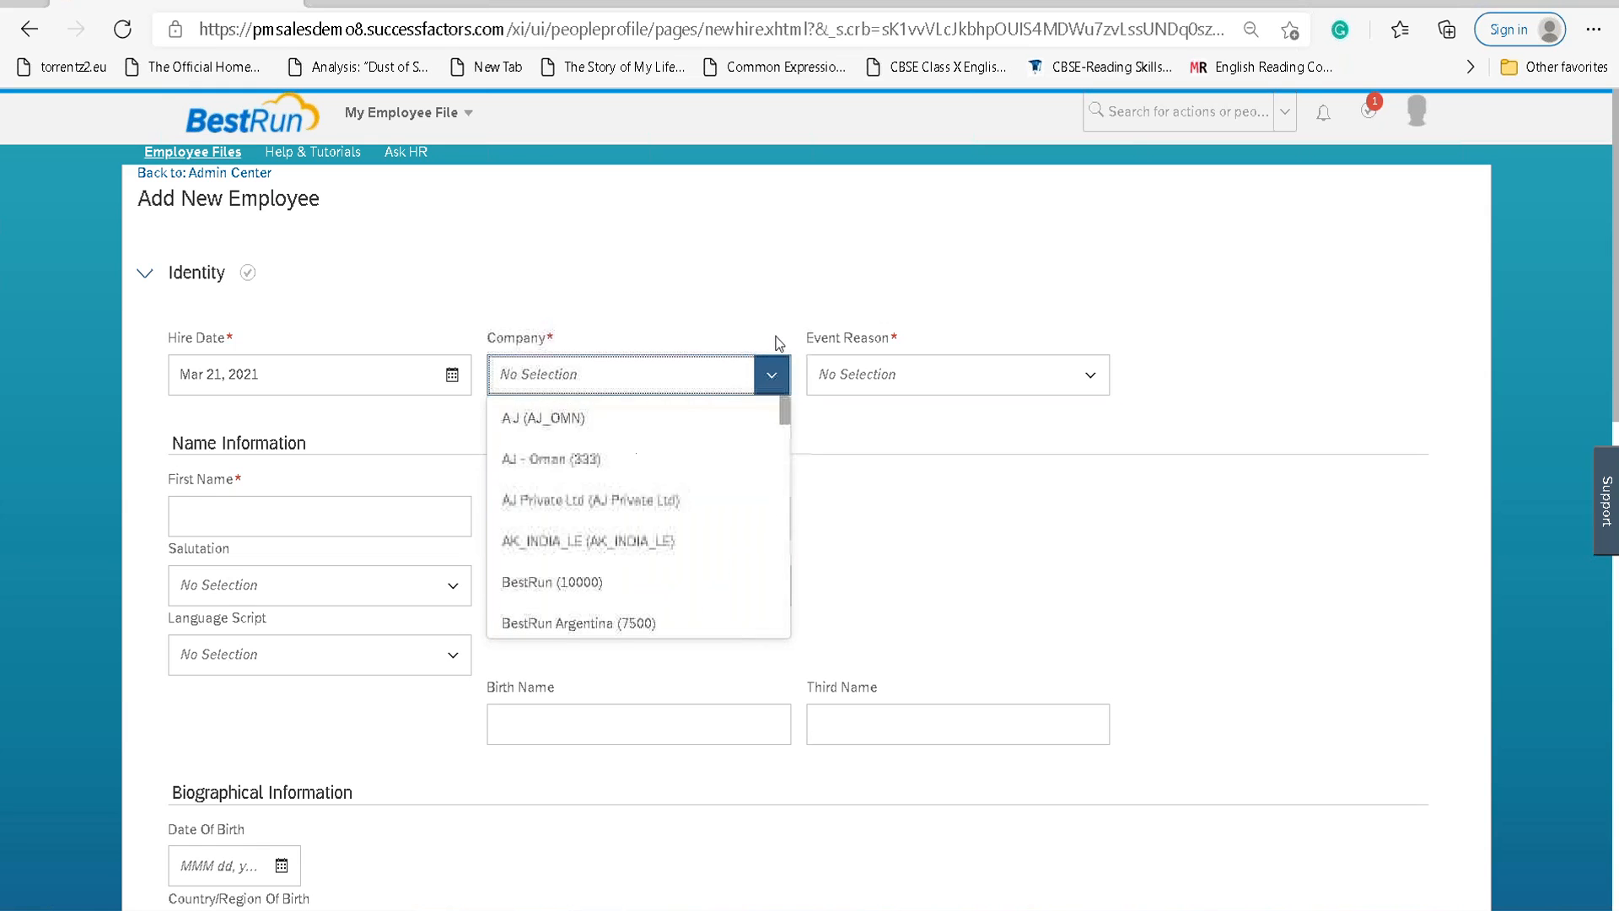
scroll(649, 472, down, 1)
click(568, 533)
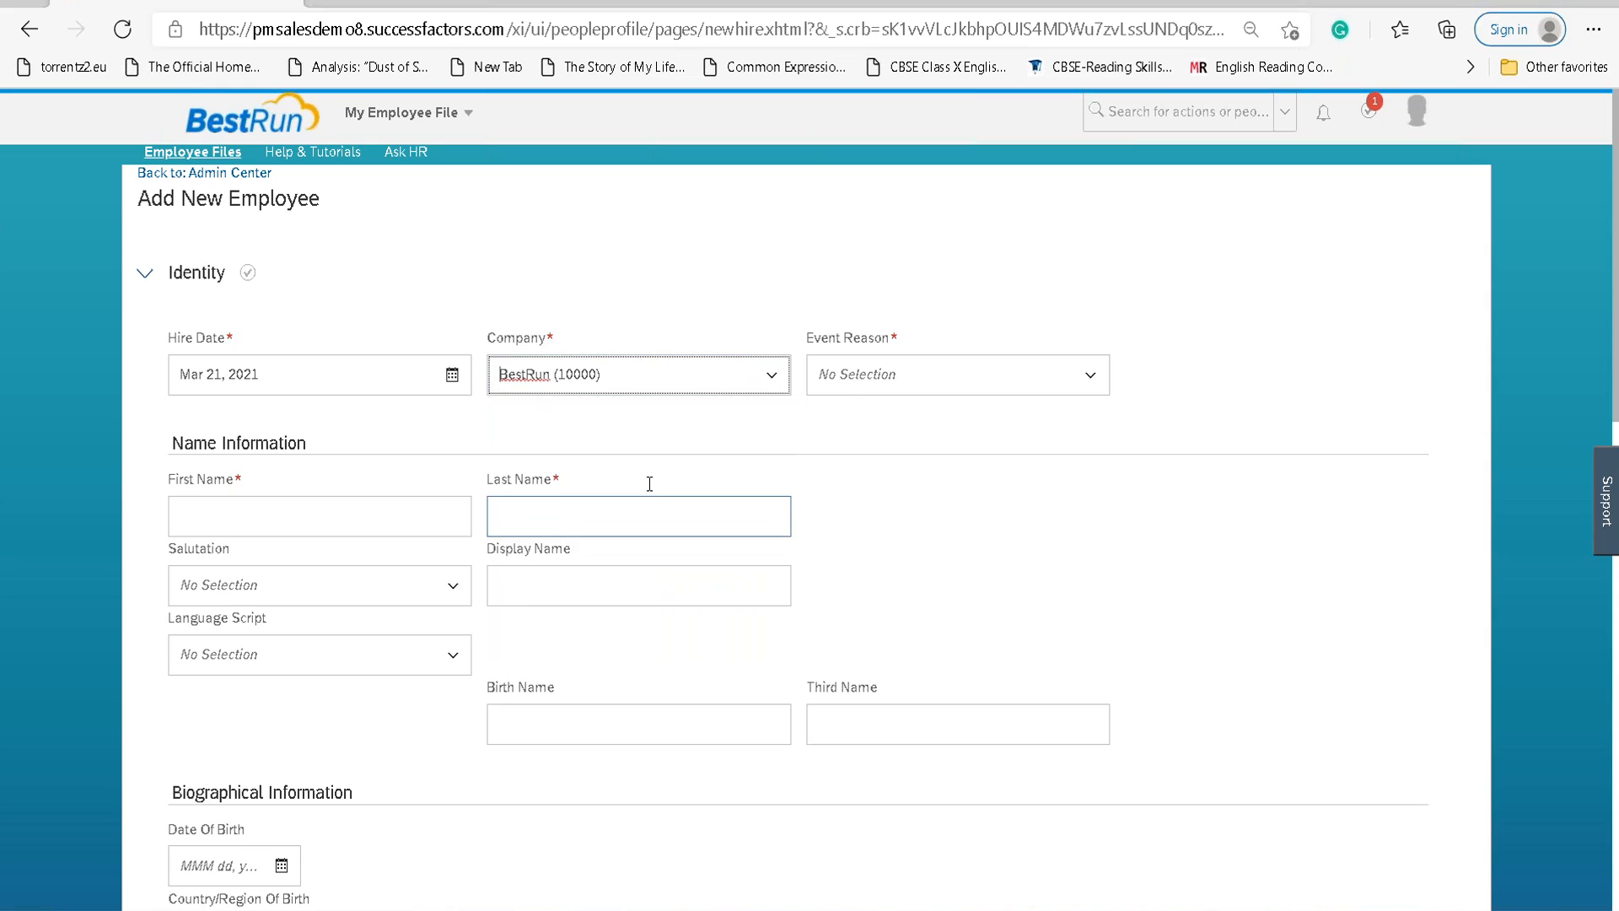
click(1089, 375)
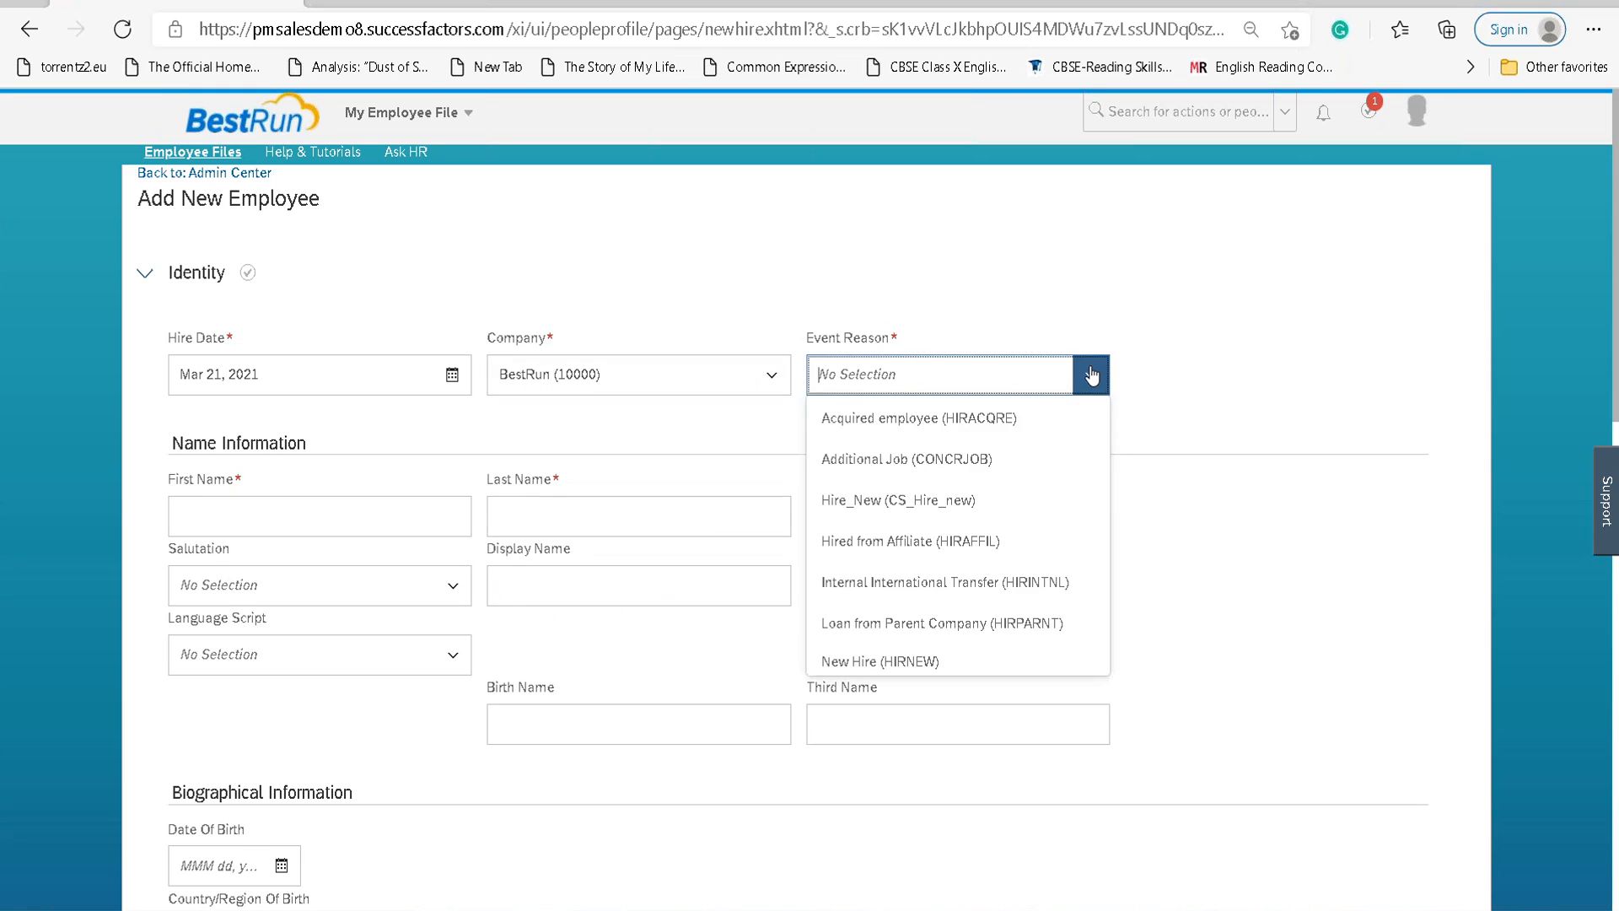
click(909, 661)
Enter the new hire's first and last name and set Salutation to Miss.
click(337, 527)
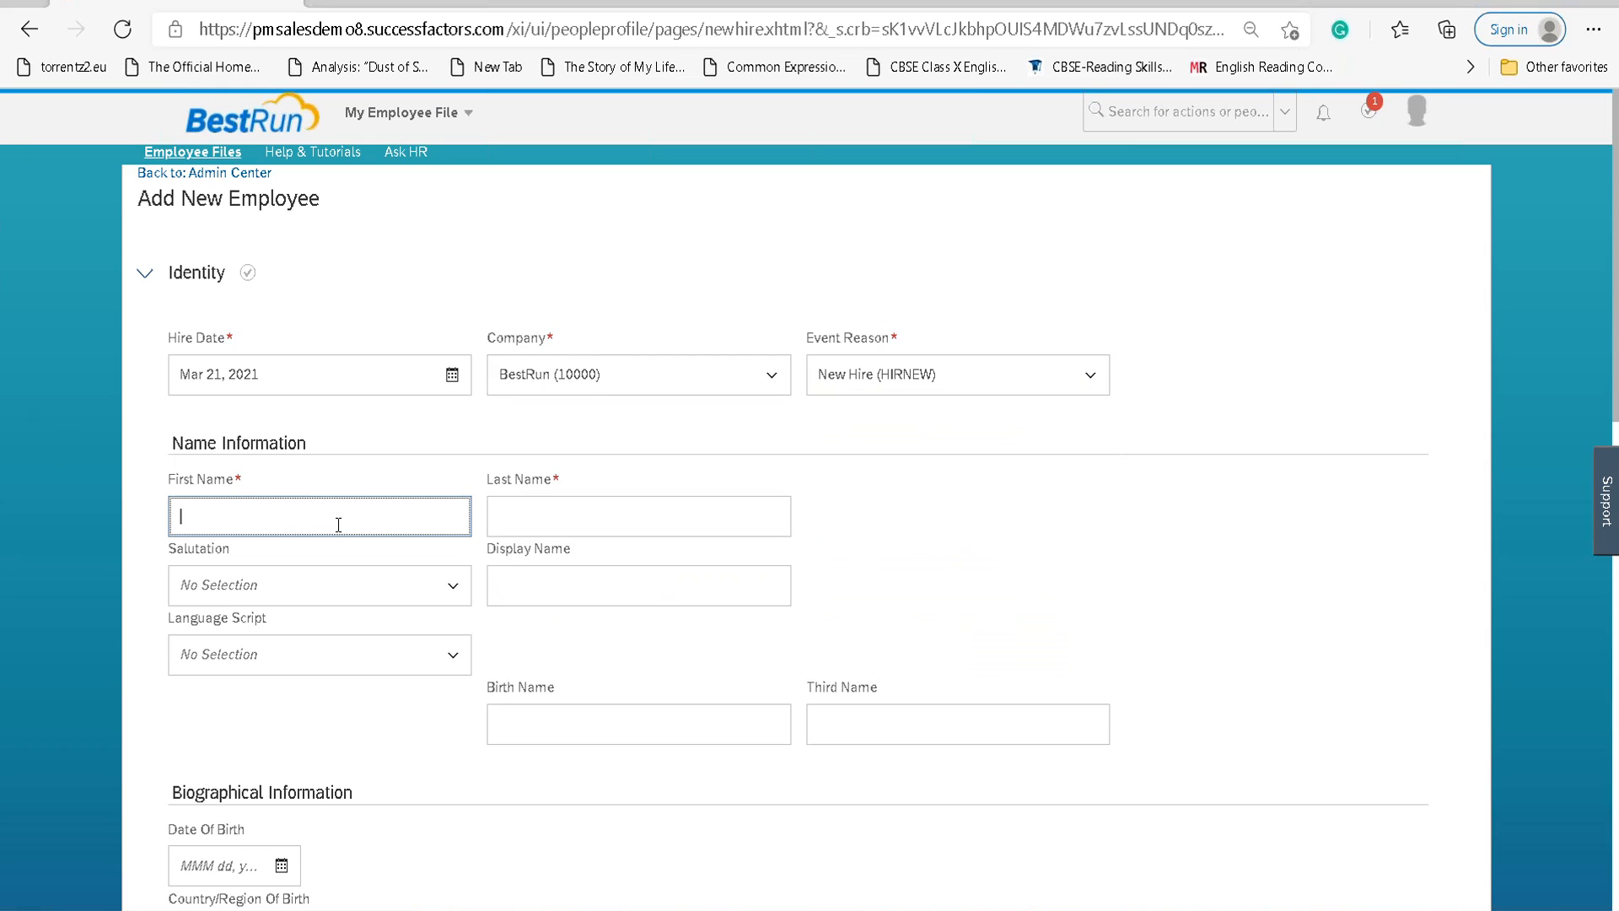
key(Tab)
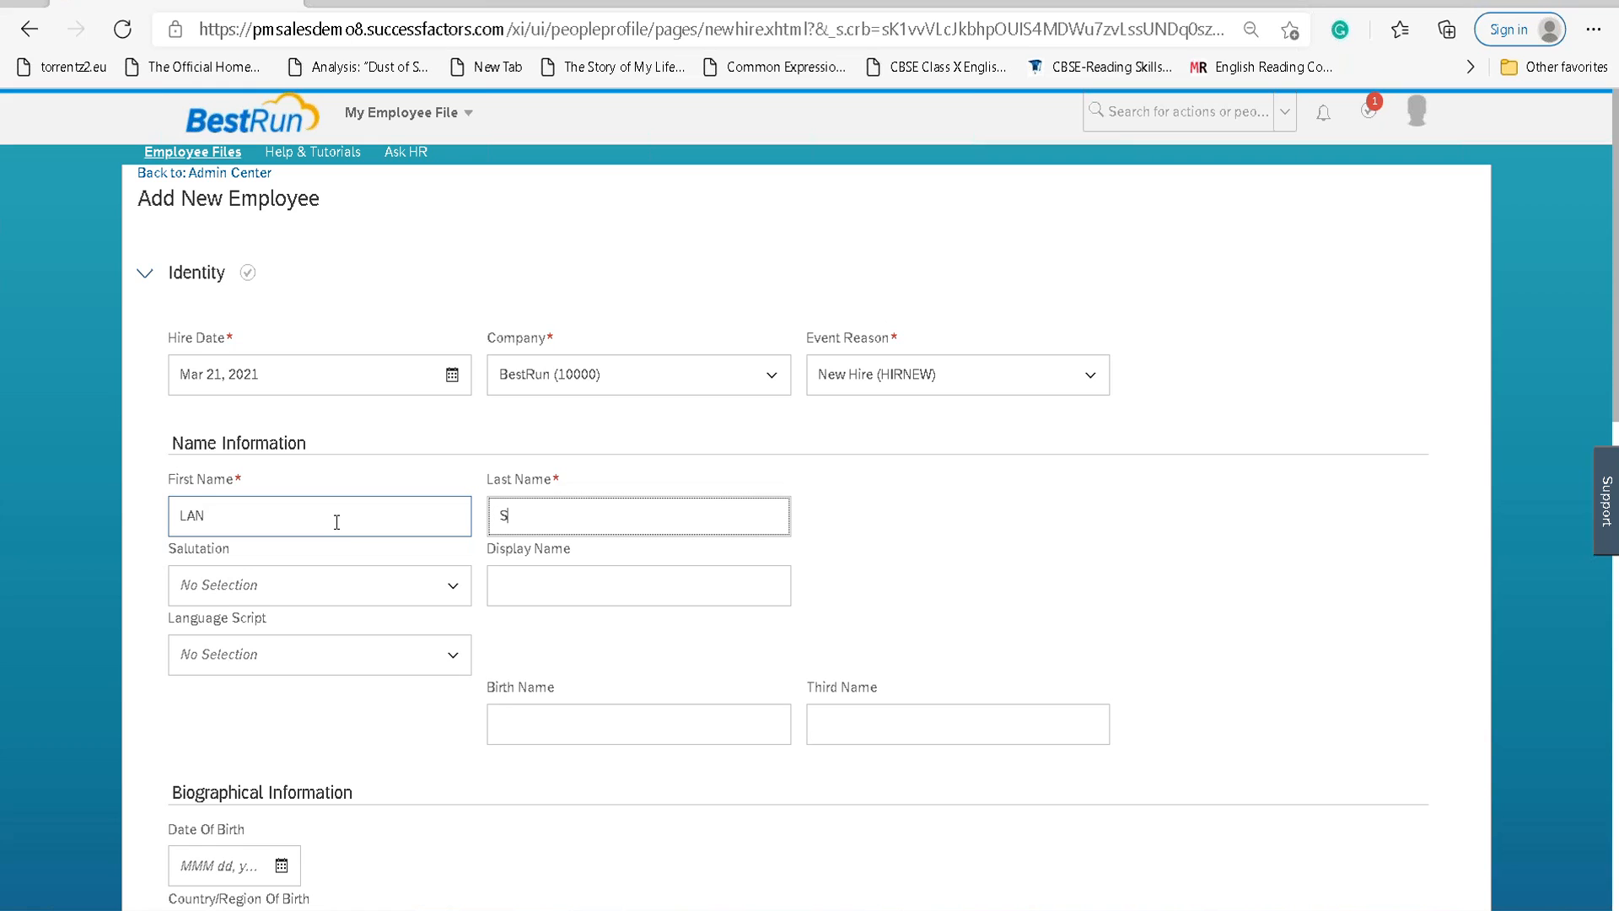
key(Tab)
key(Tab)
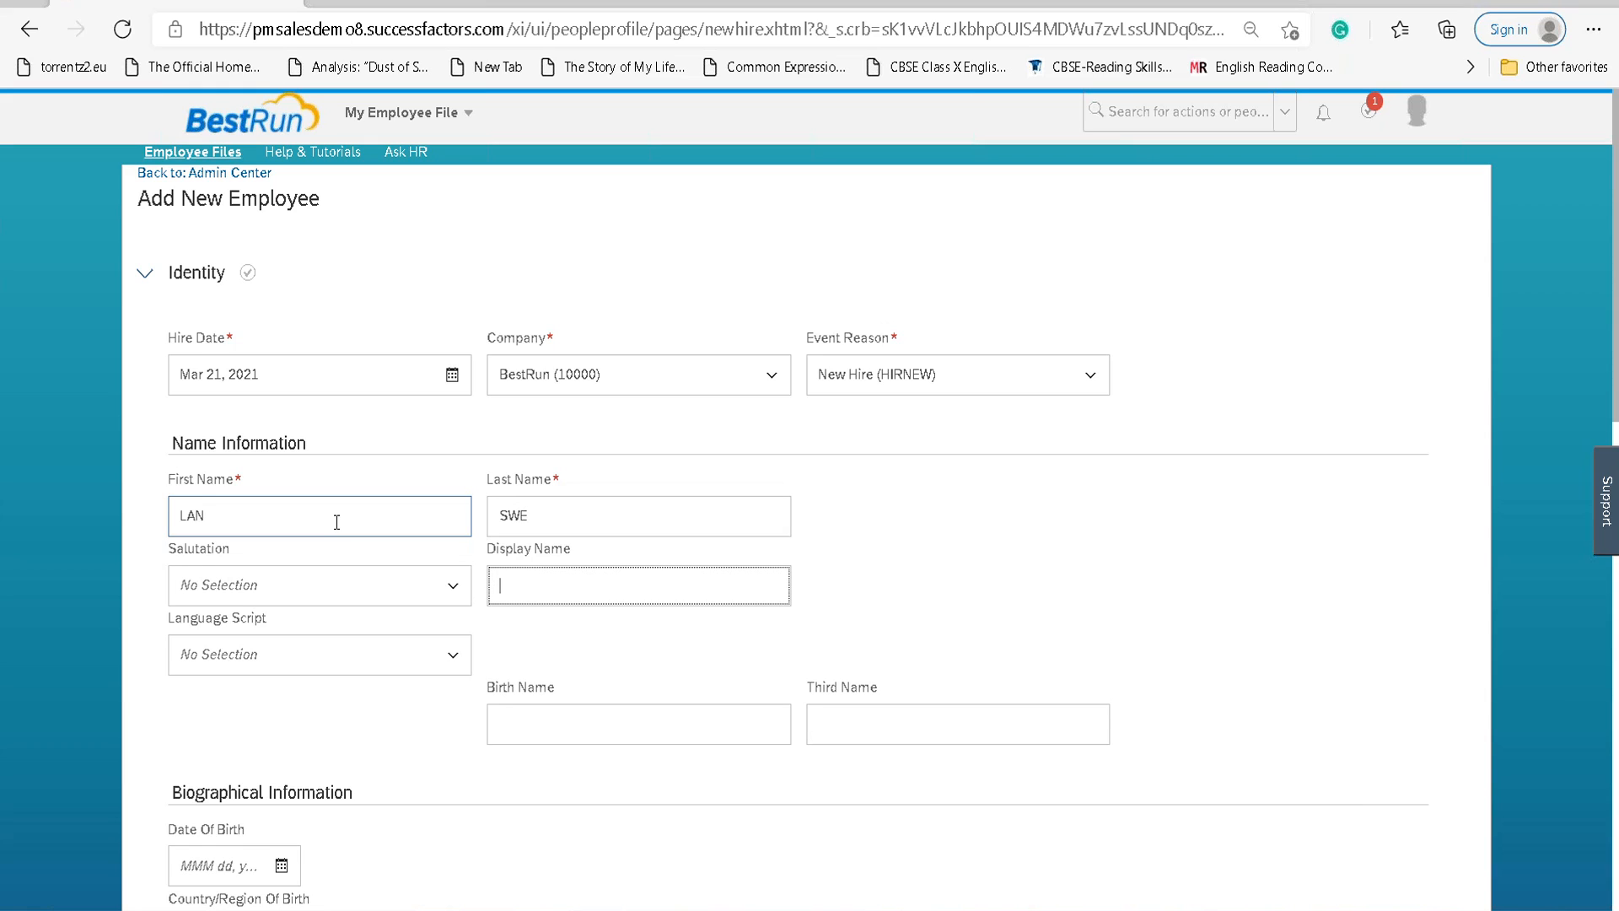
key(shift+Tab)
text(miss)
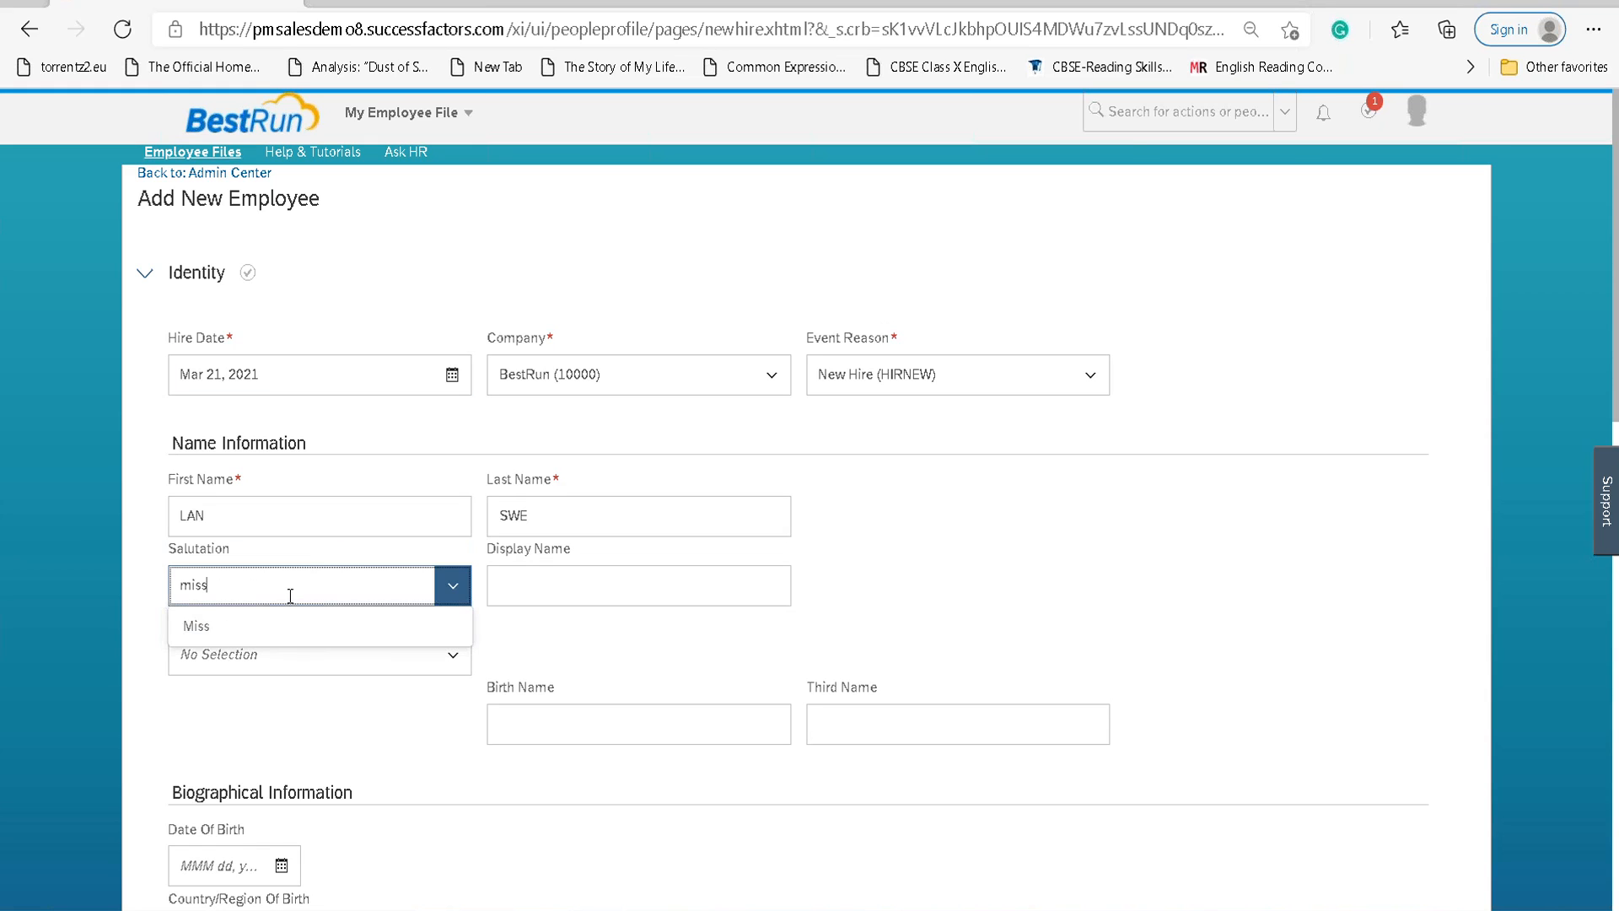
click(330, 631)
scroll(330, 636, down, 5)
Try birth dates March 21, 2005 and March 24, 2010, dismissing each minimum-age error.
click(282, 372)
click(401, 455)
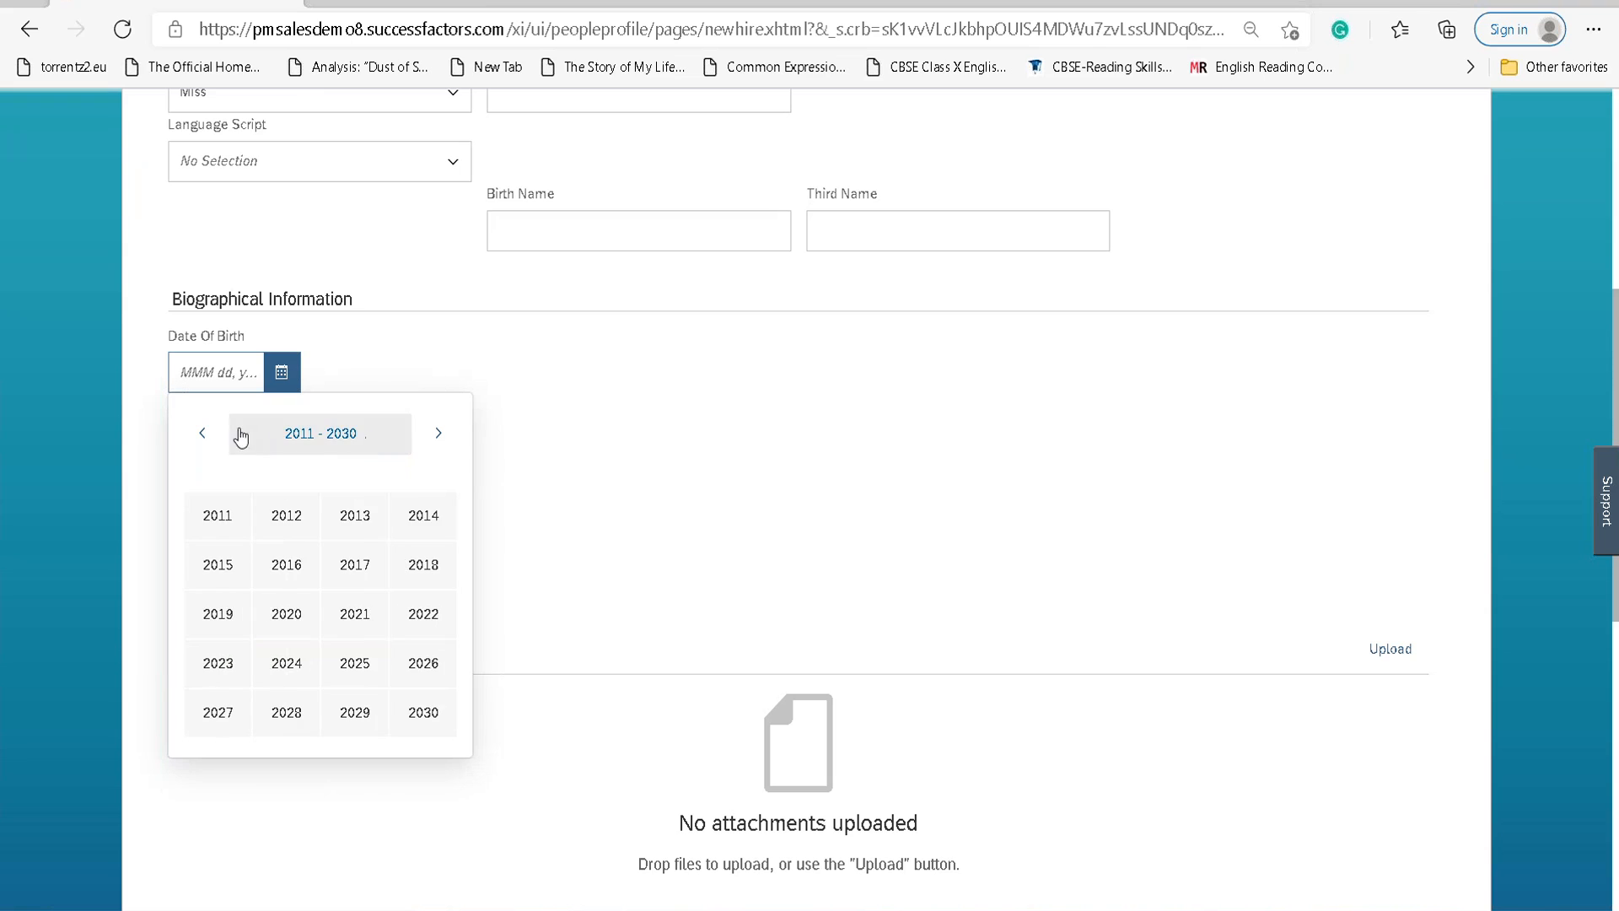
click(204, 437)
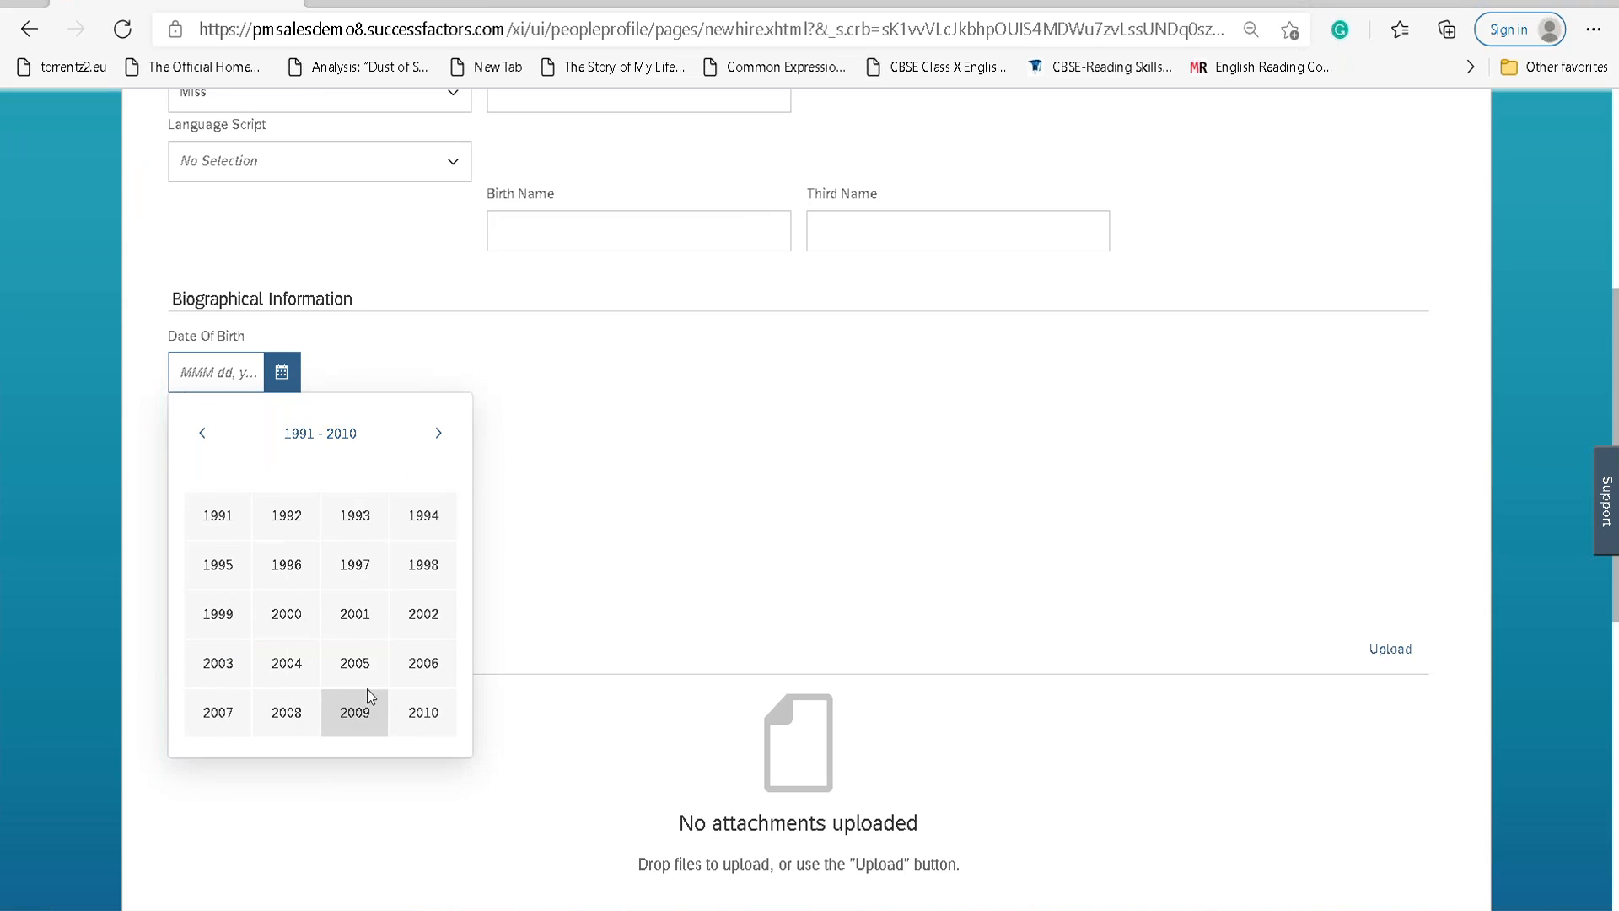
click(346, 646)
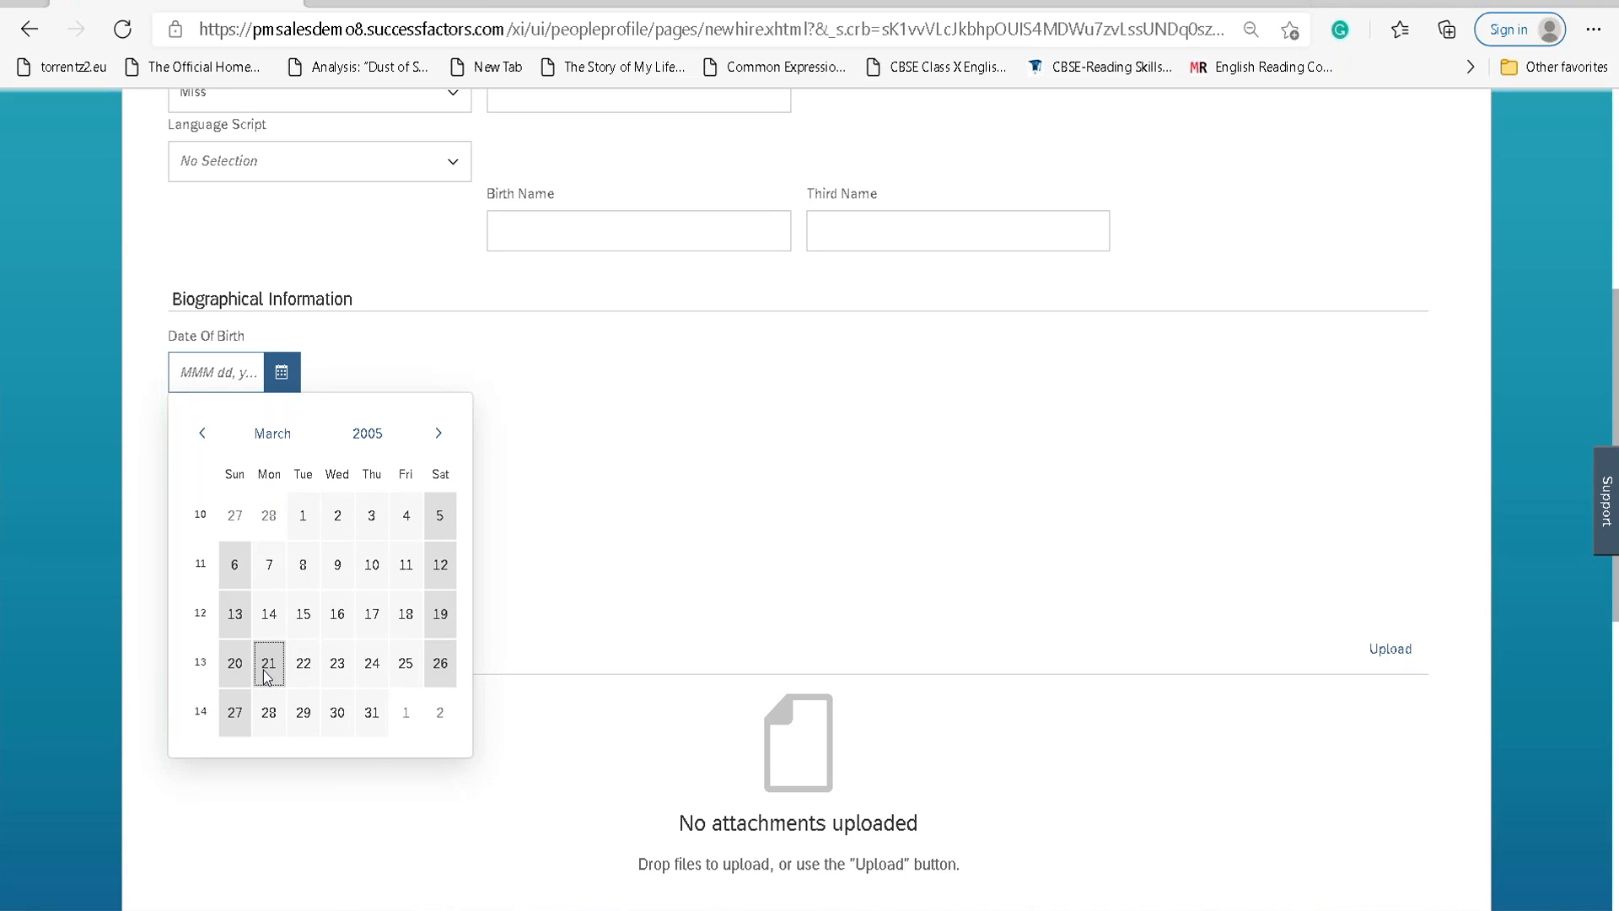
click(268, 665)
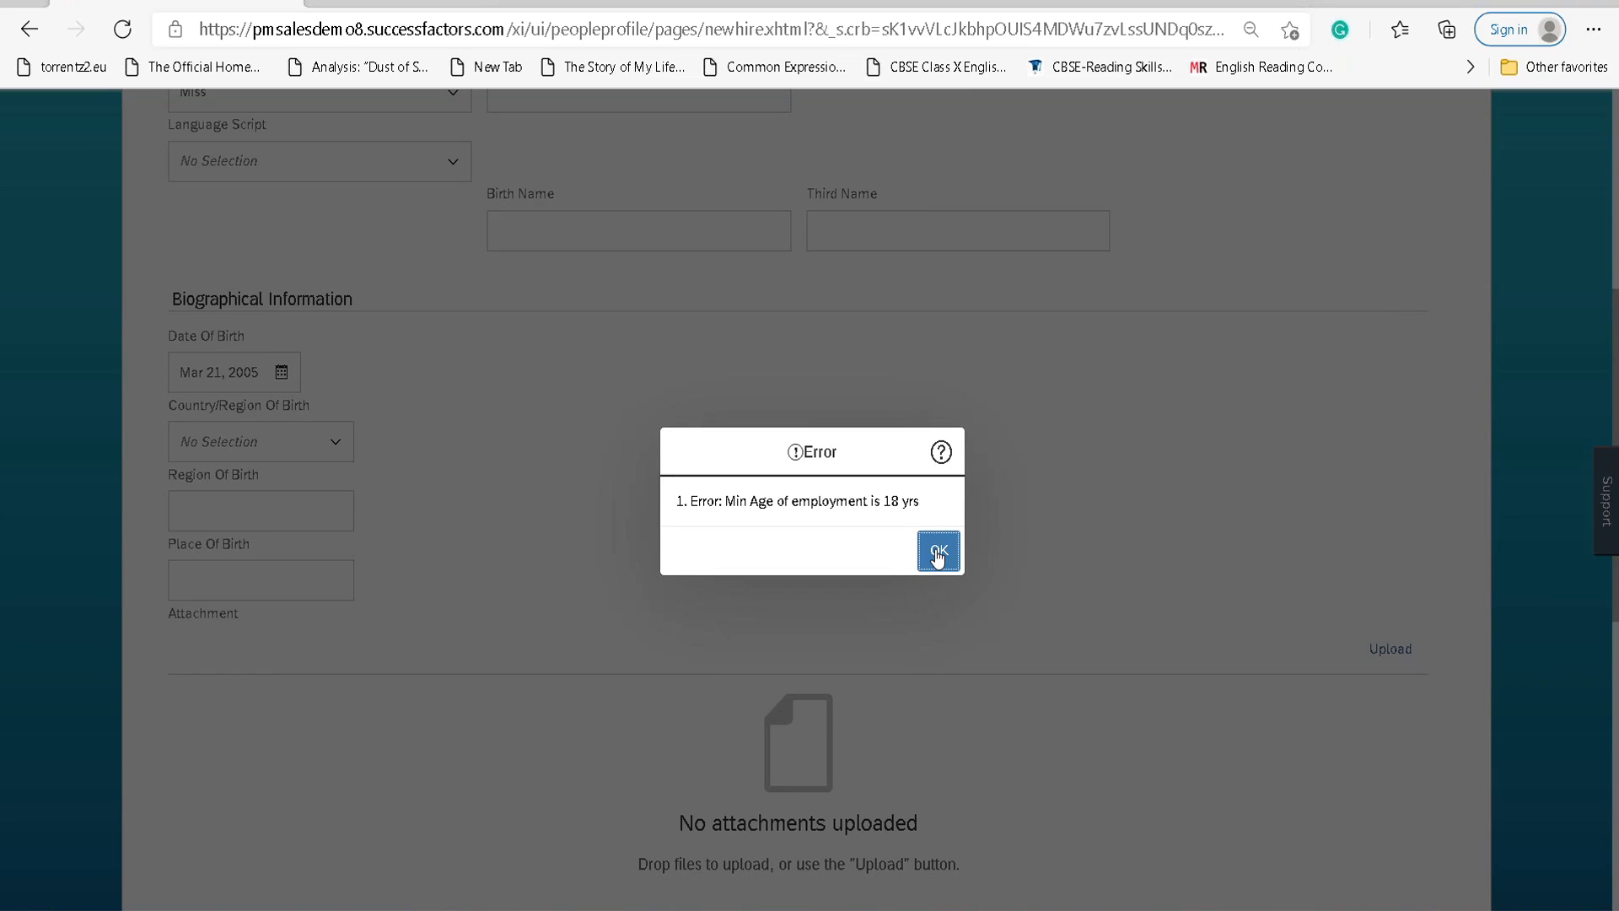
click(937, 554)
click(281, 372)
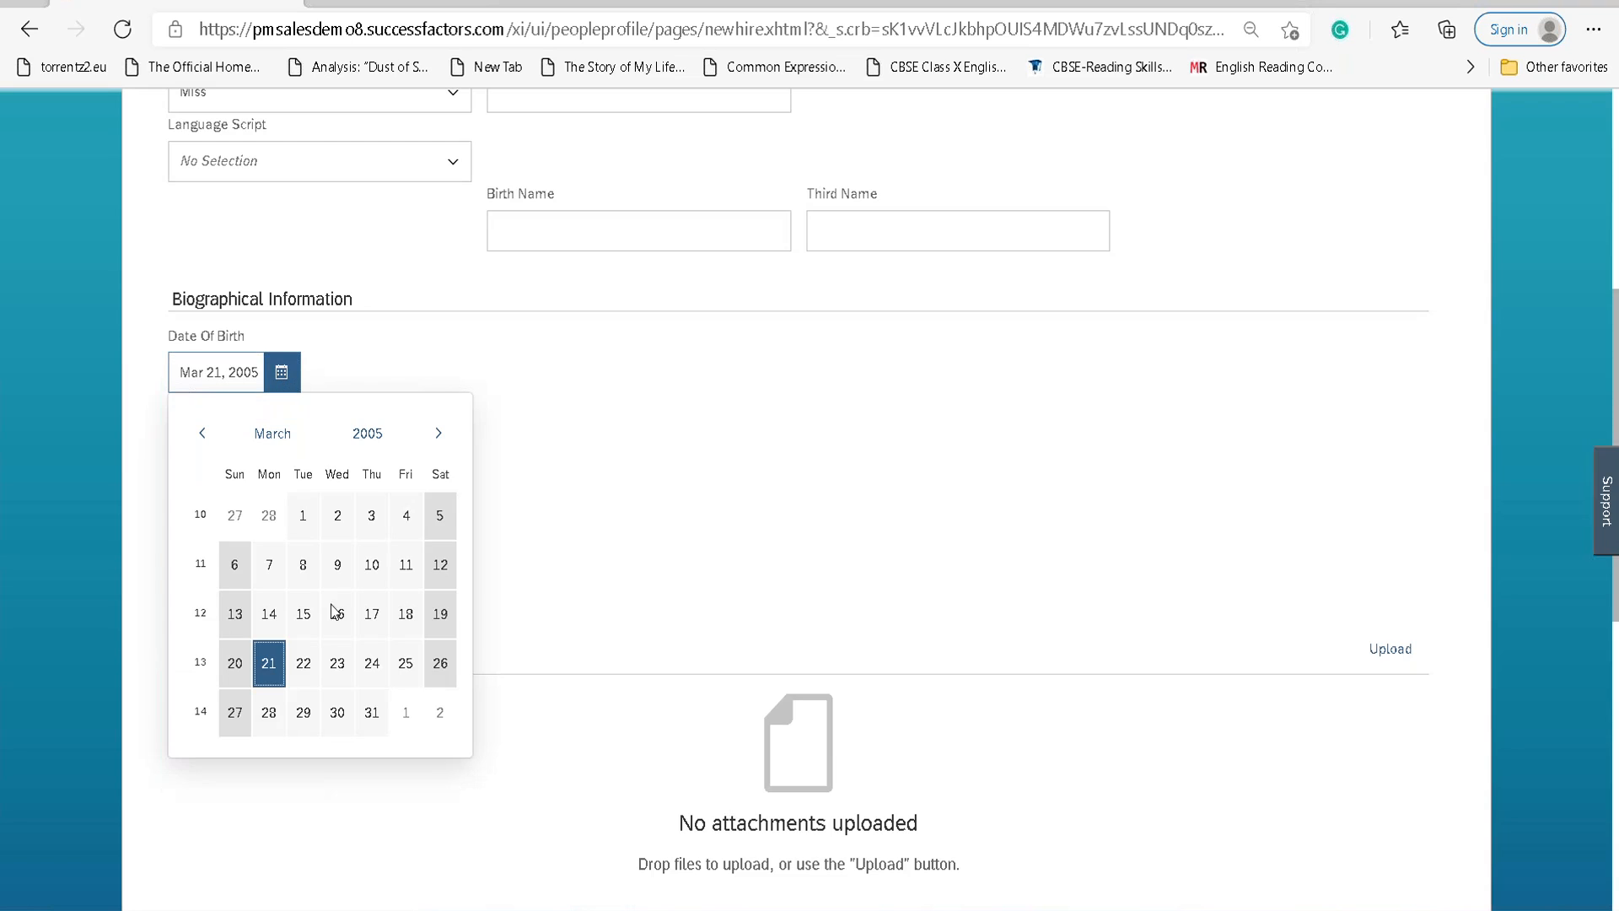
click(367, 433)
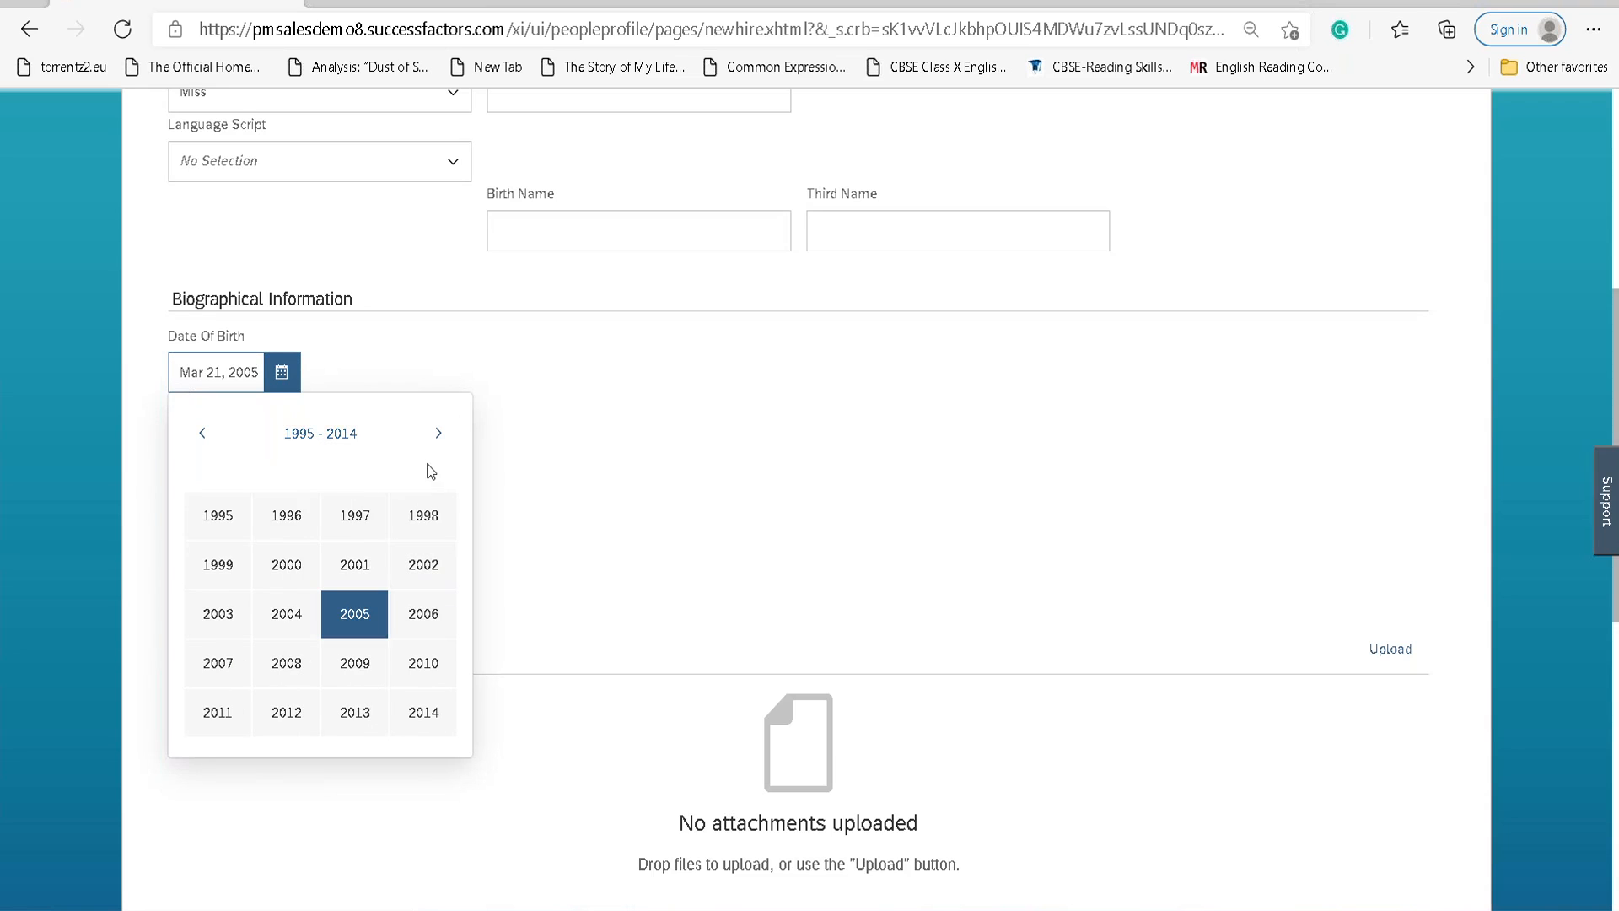
click(438, 432)
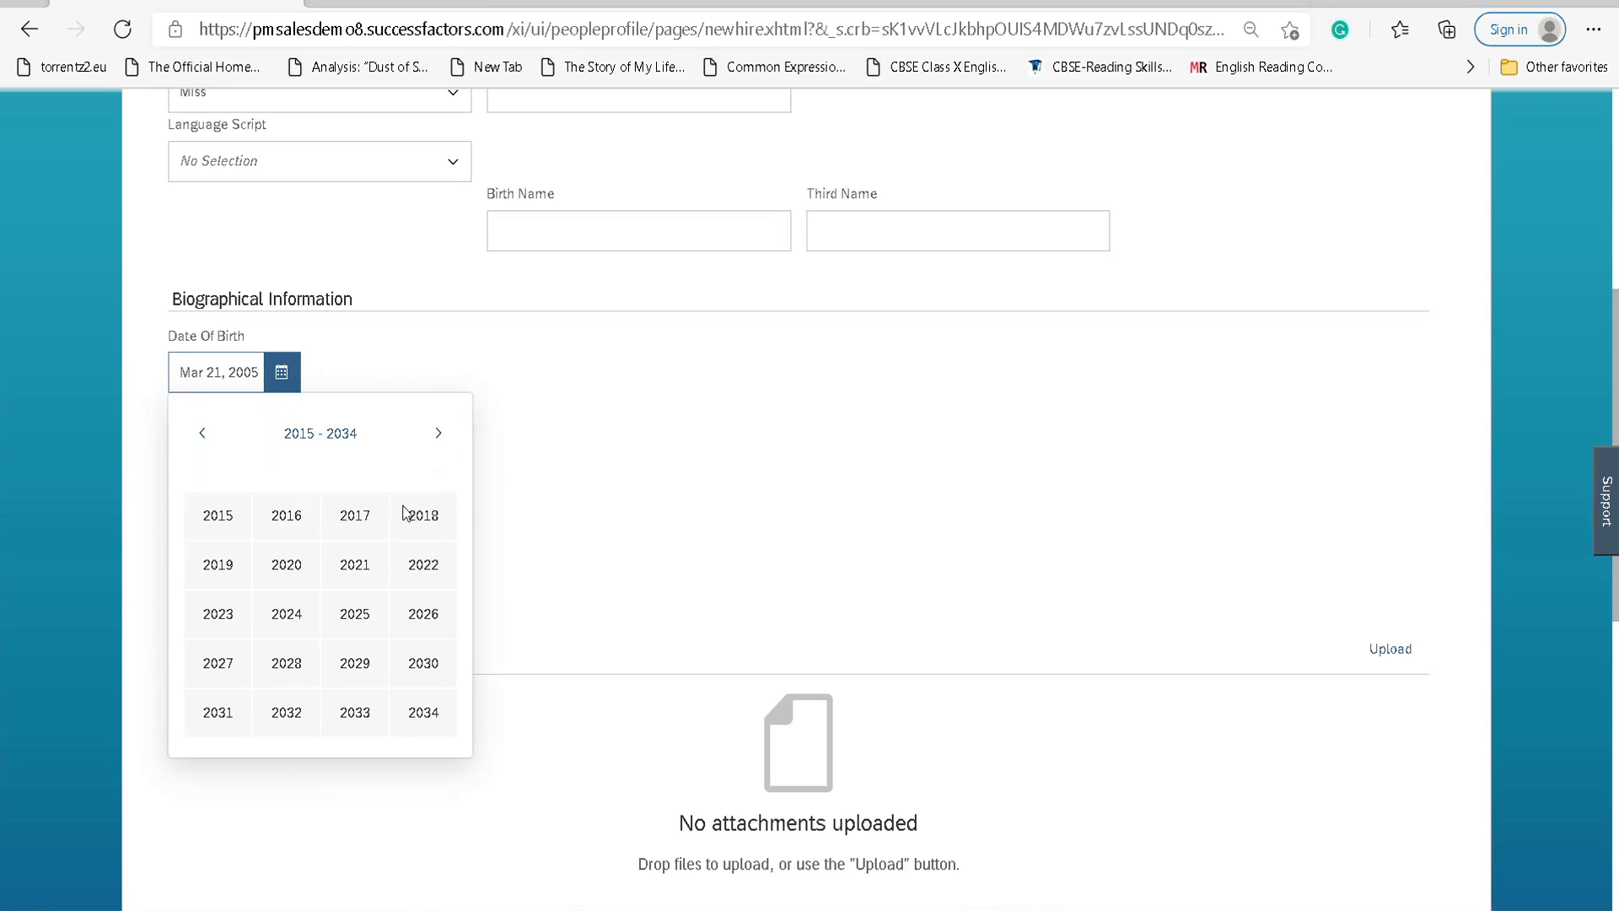
click(209, 441)
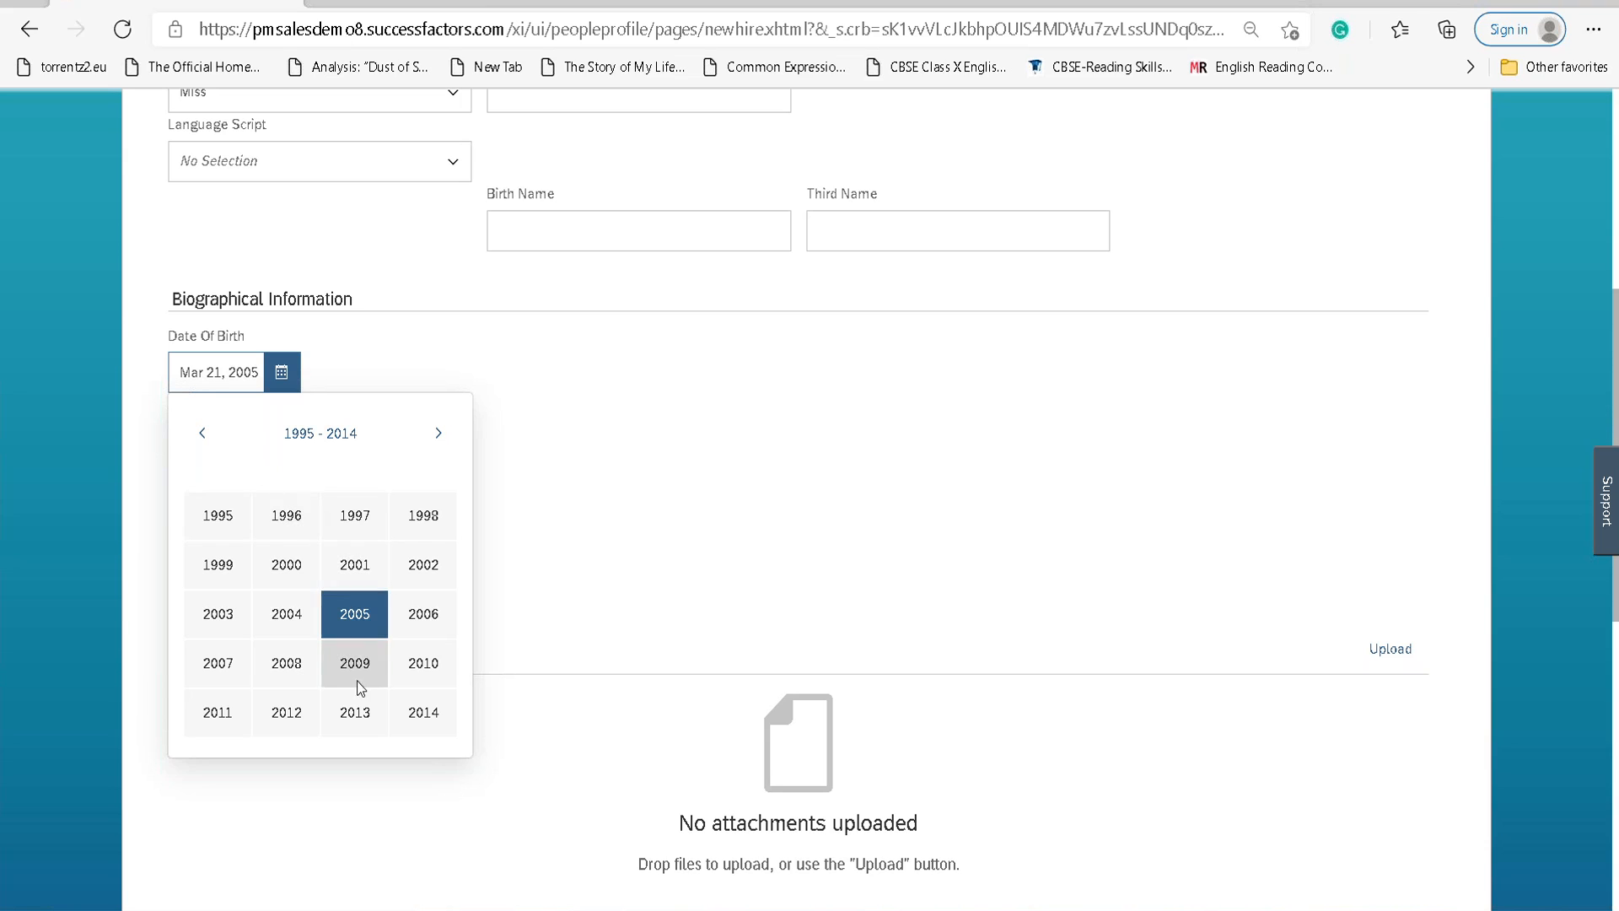
click(407, 675)
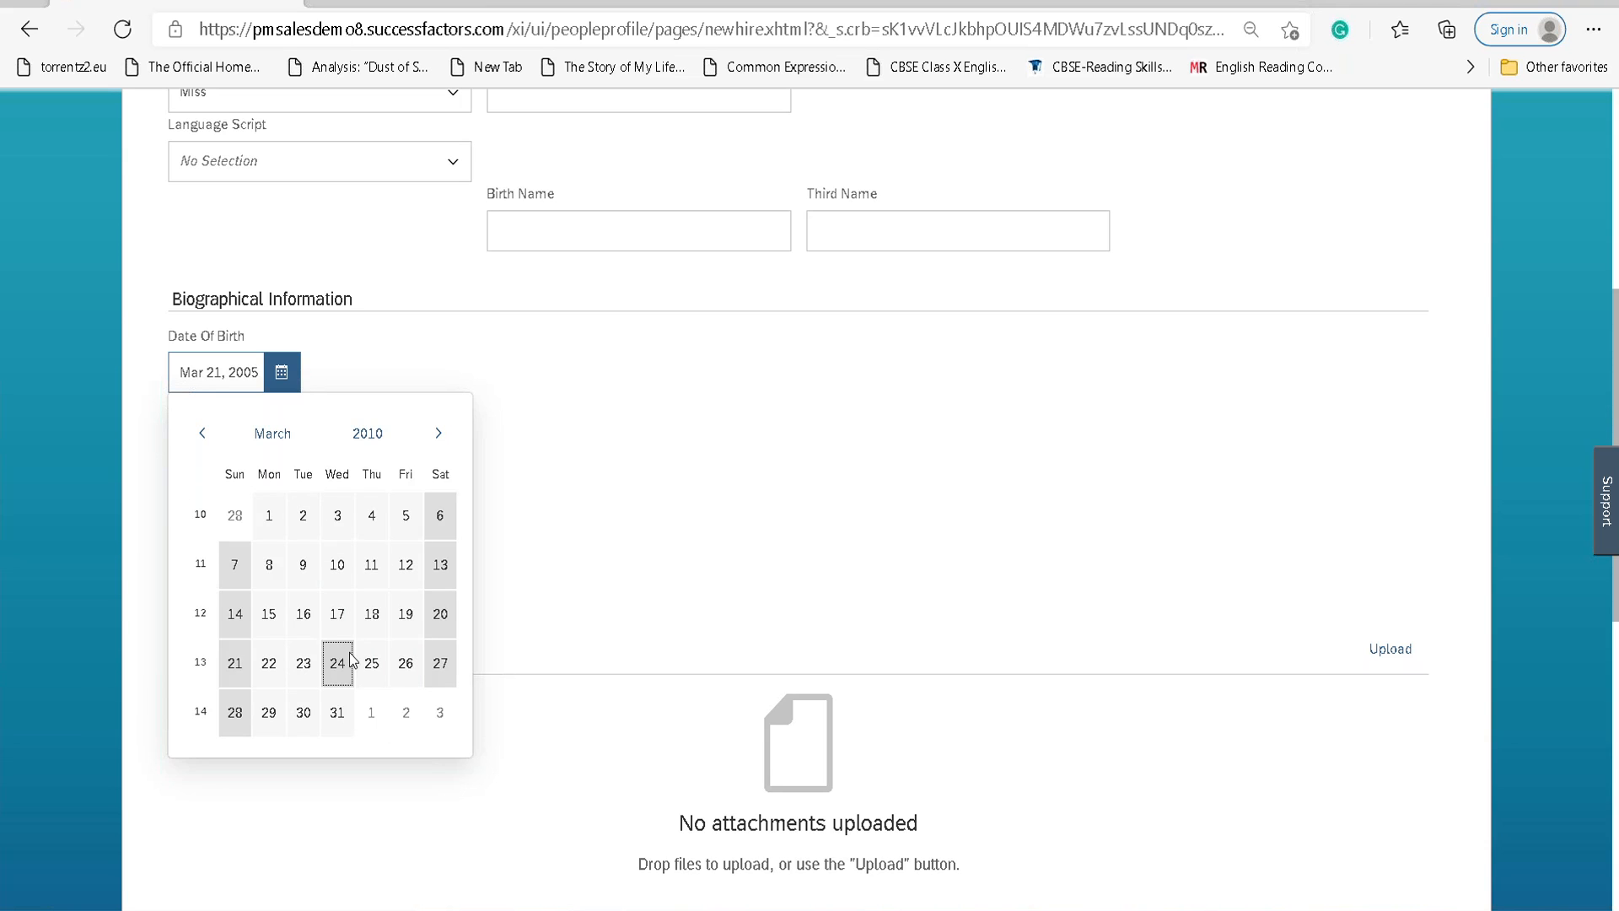
click(351, 658)
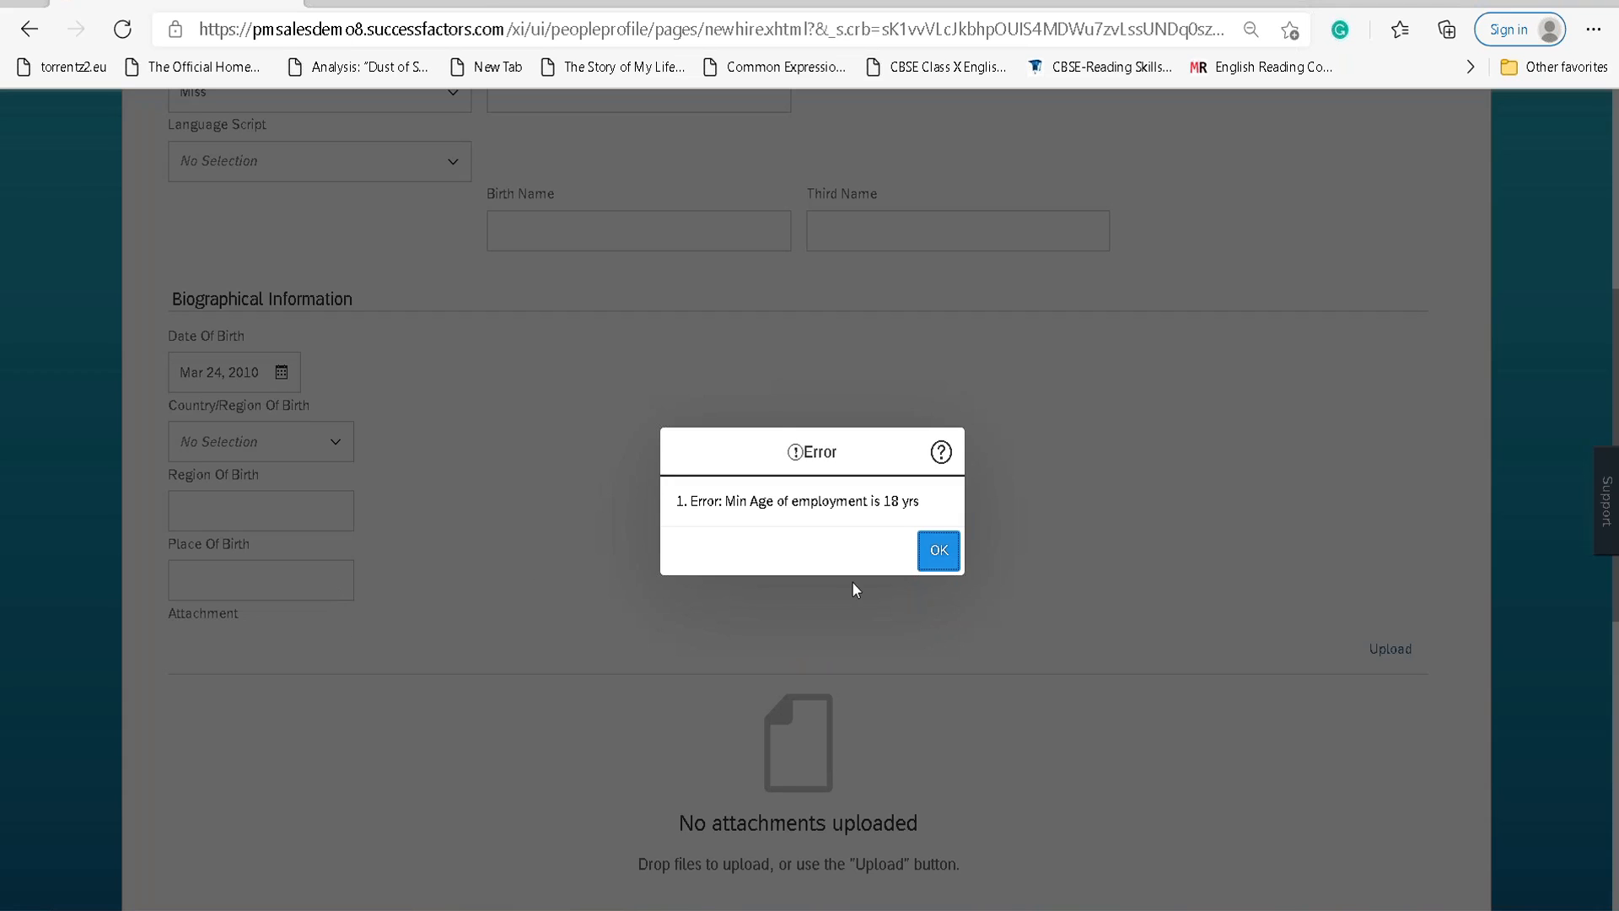
click(939, 550)
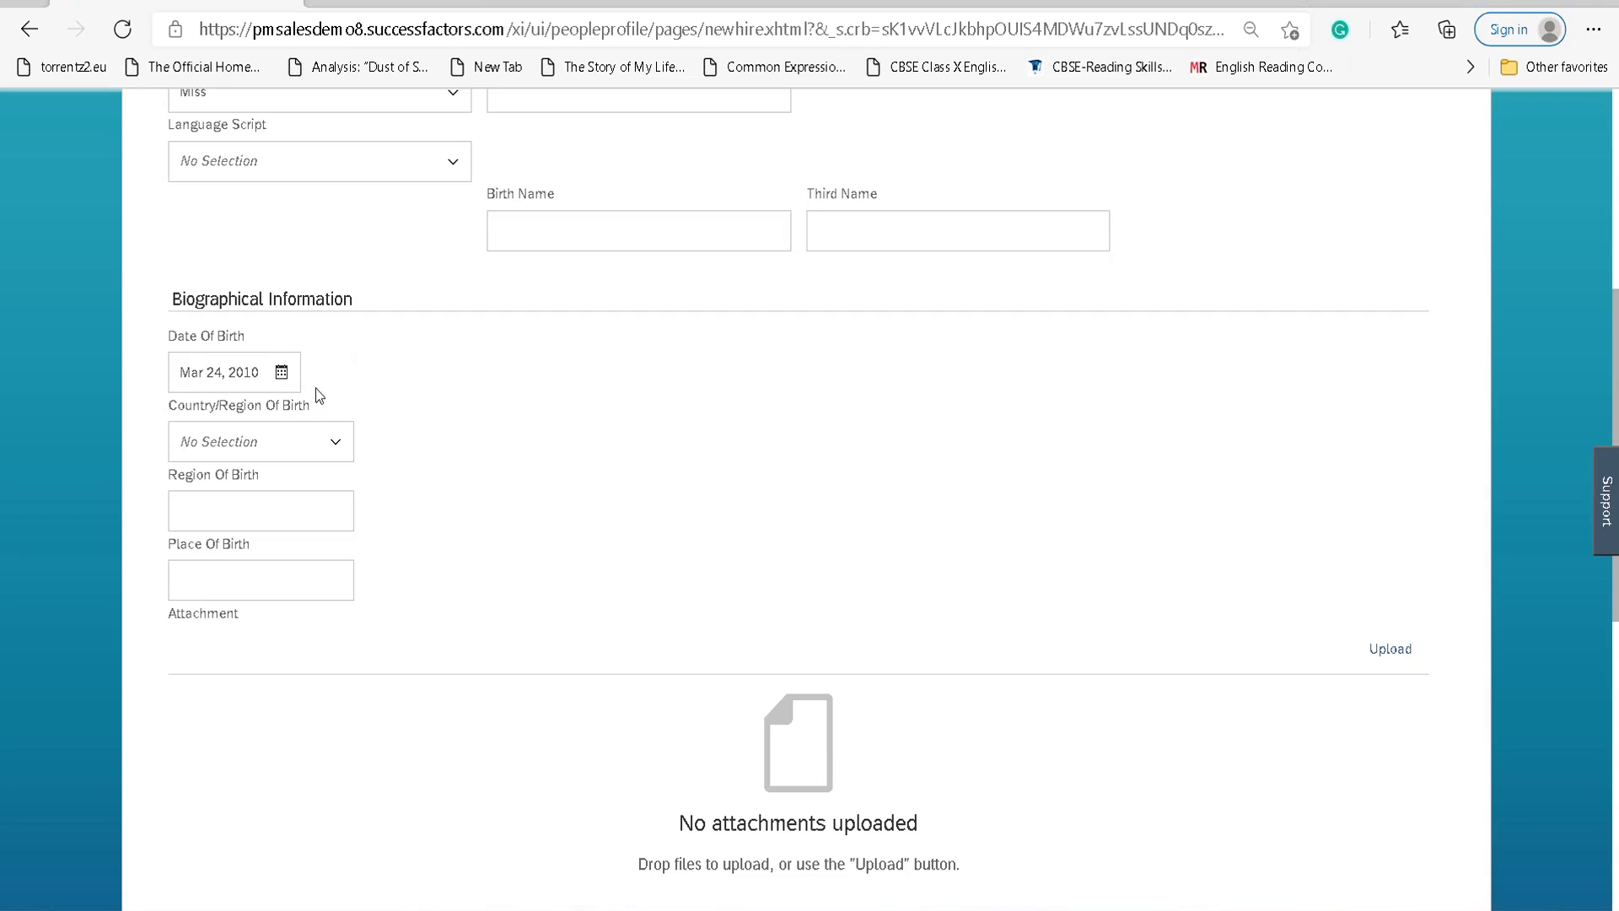
Set Date Of Birth to Mar 06, 2000 in the calendar.
click(282, 376)
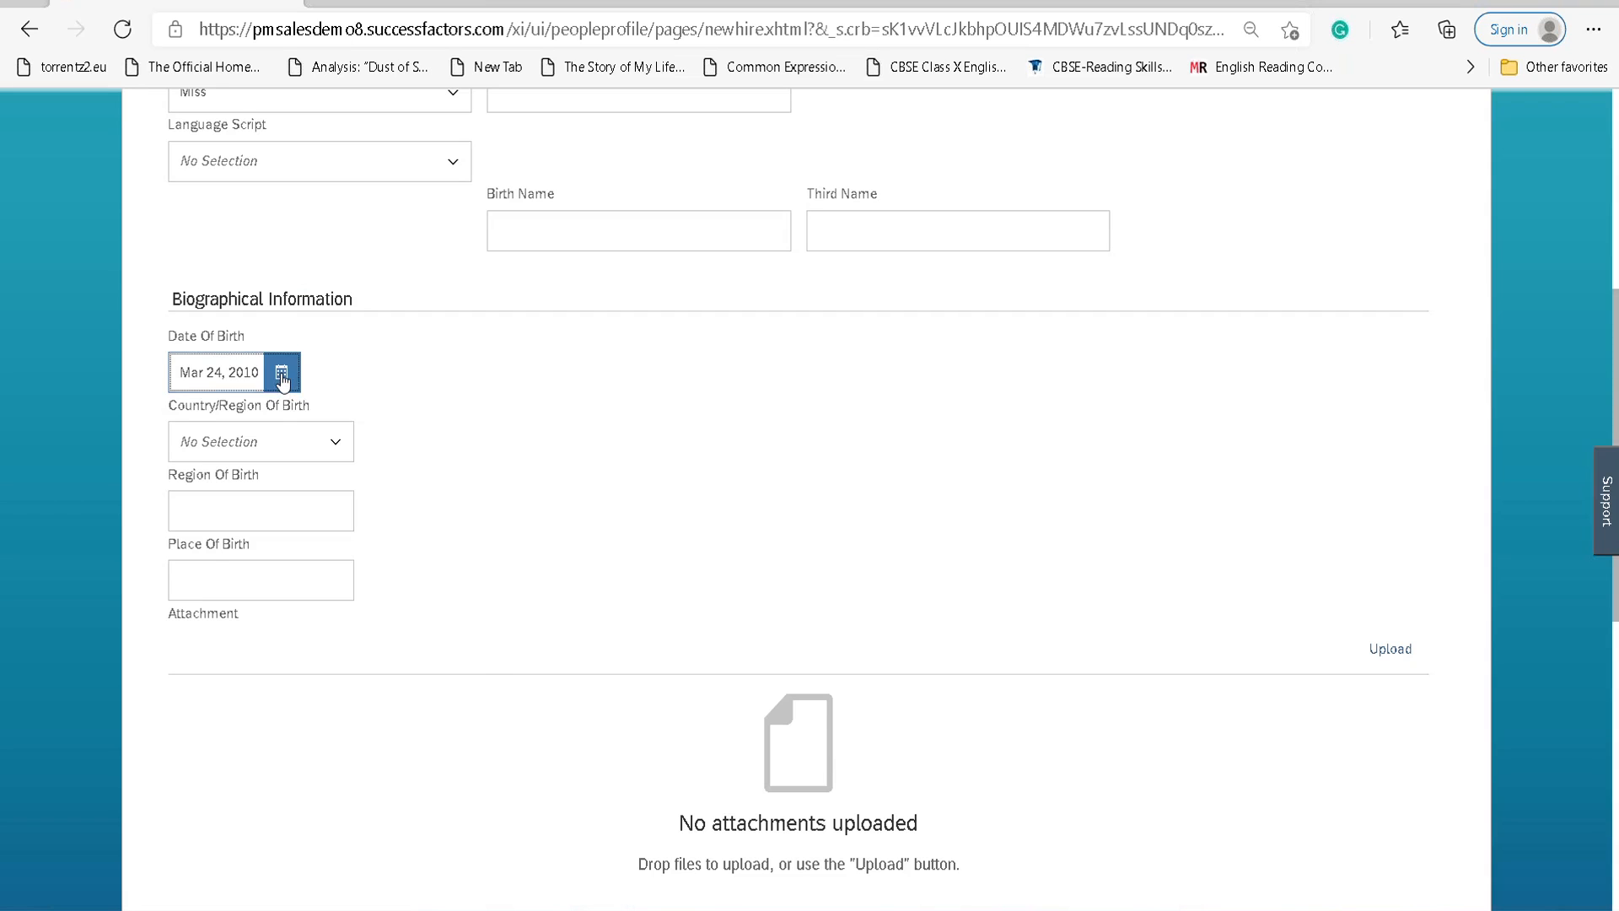
click(363, 440)
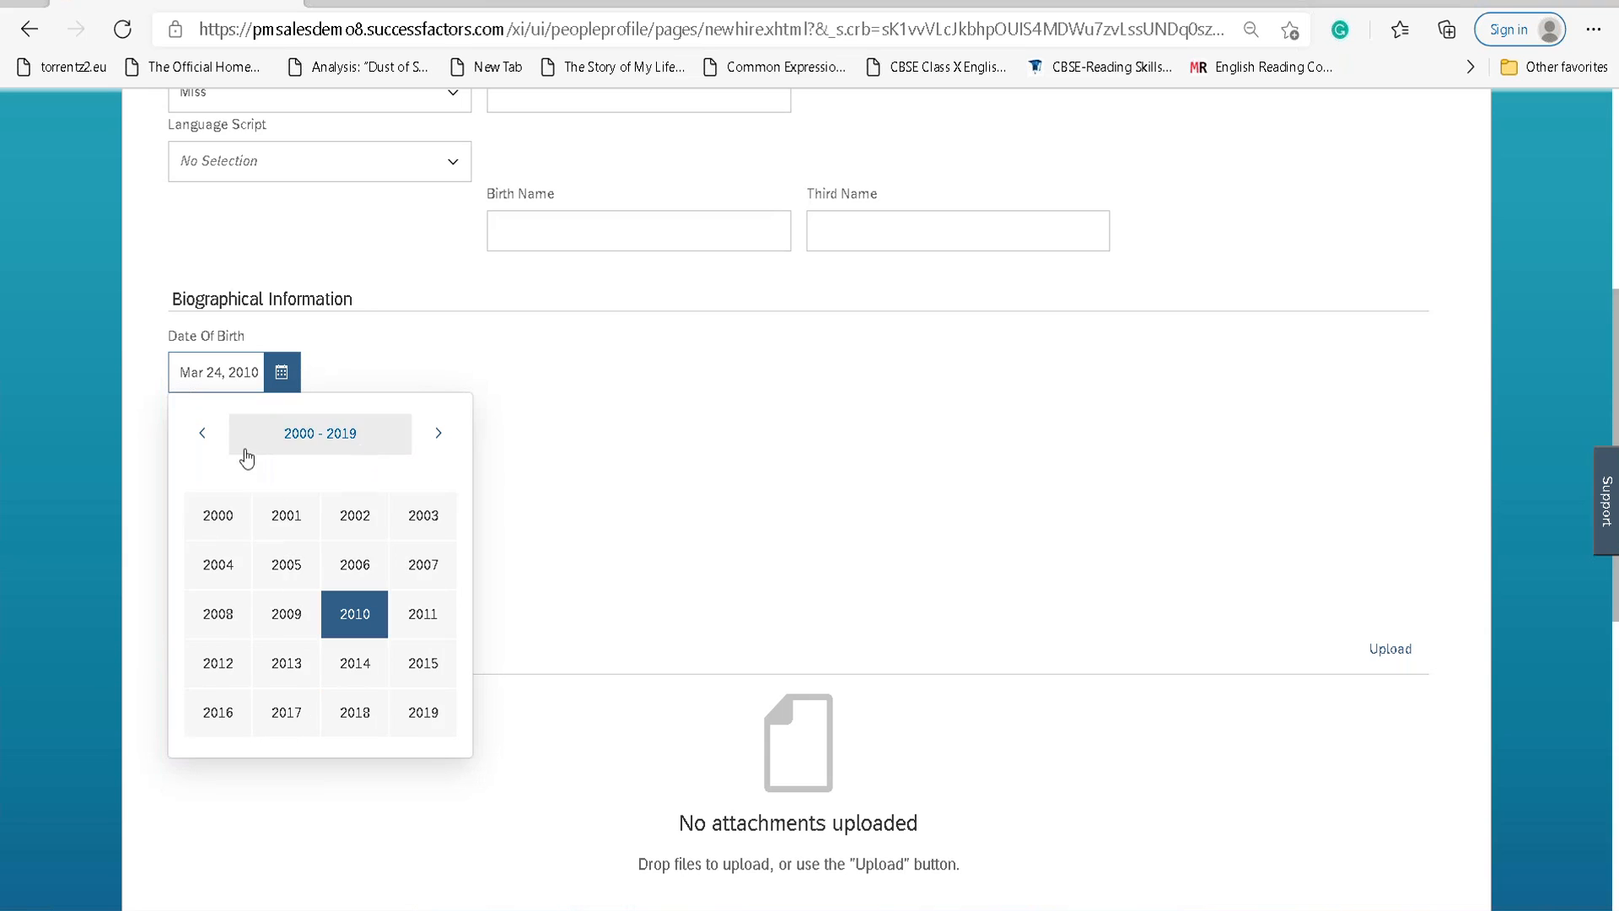
click(229, 517)
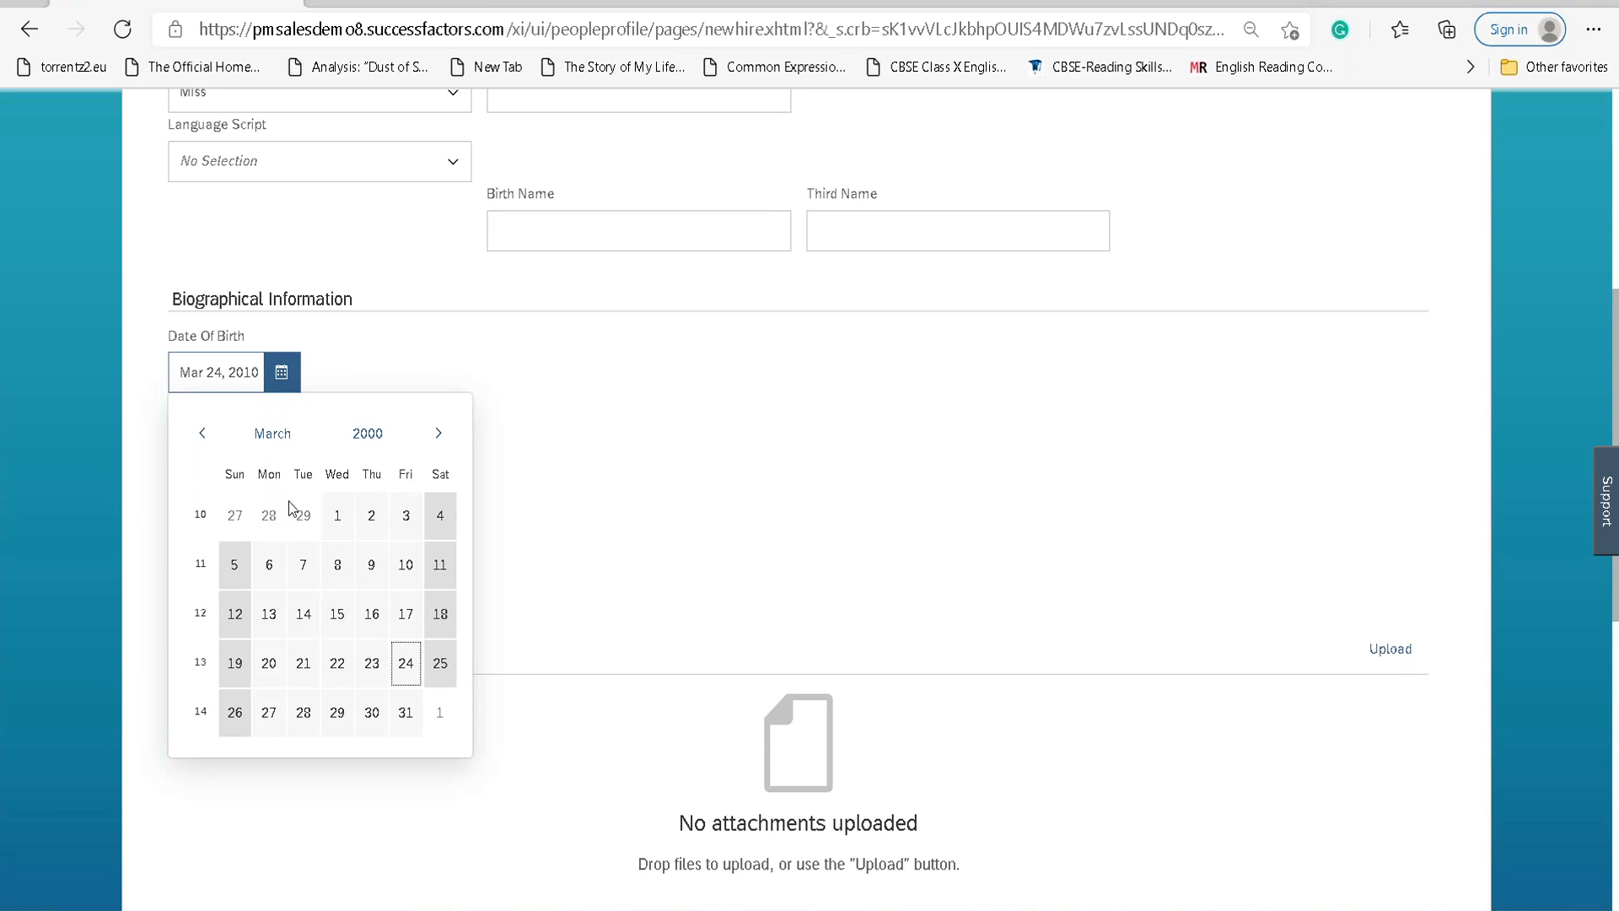
click(269, 564)
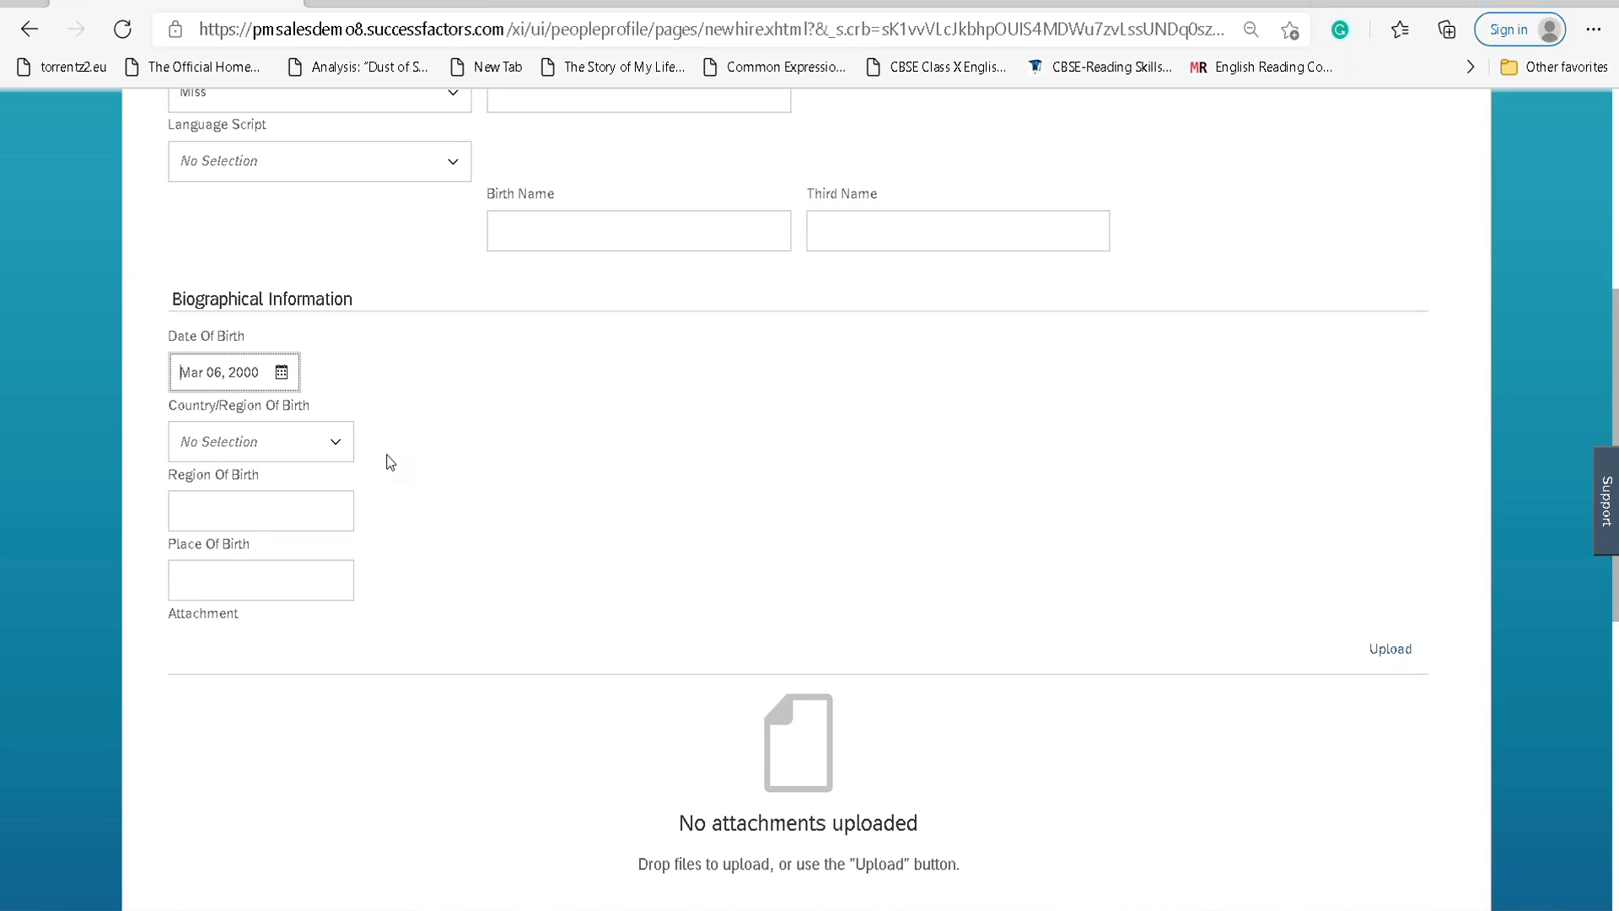
Set Country/Region Of Birth to Sweden and scroll down to National ID Information.
scroll(388, 463, down, 1)
click(335, 325)
text(SWE)
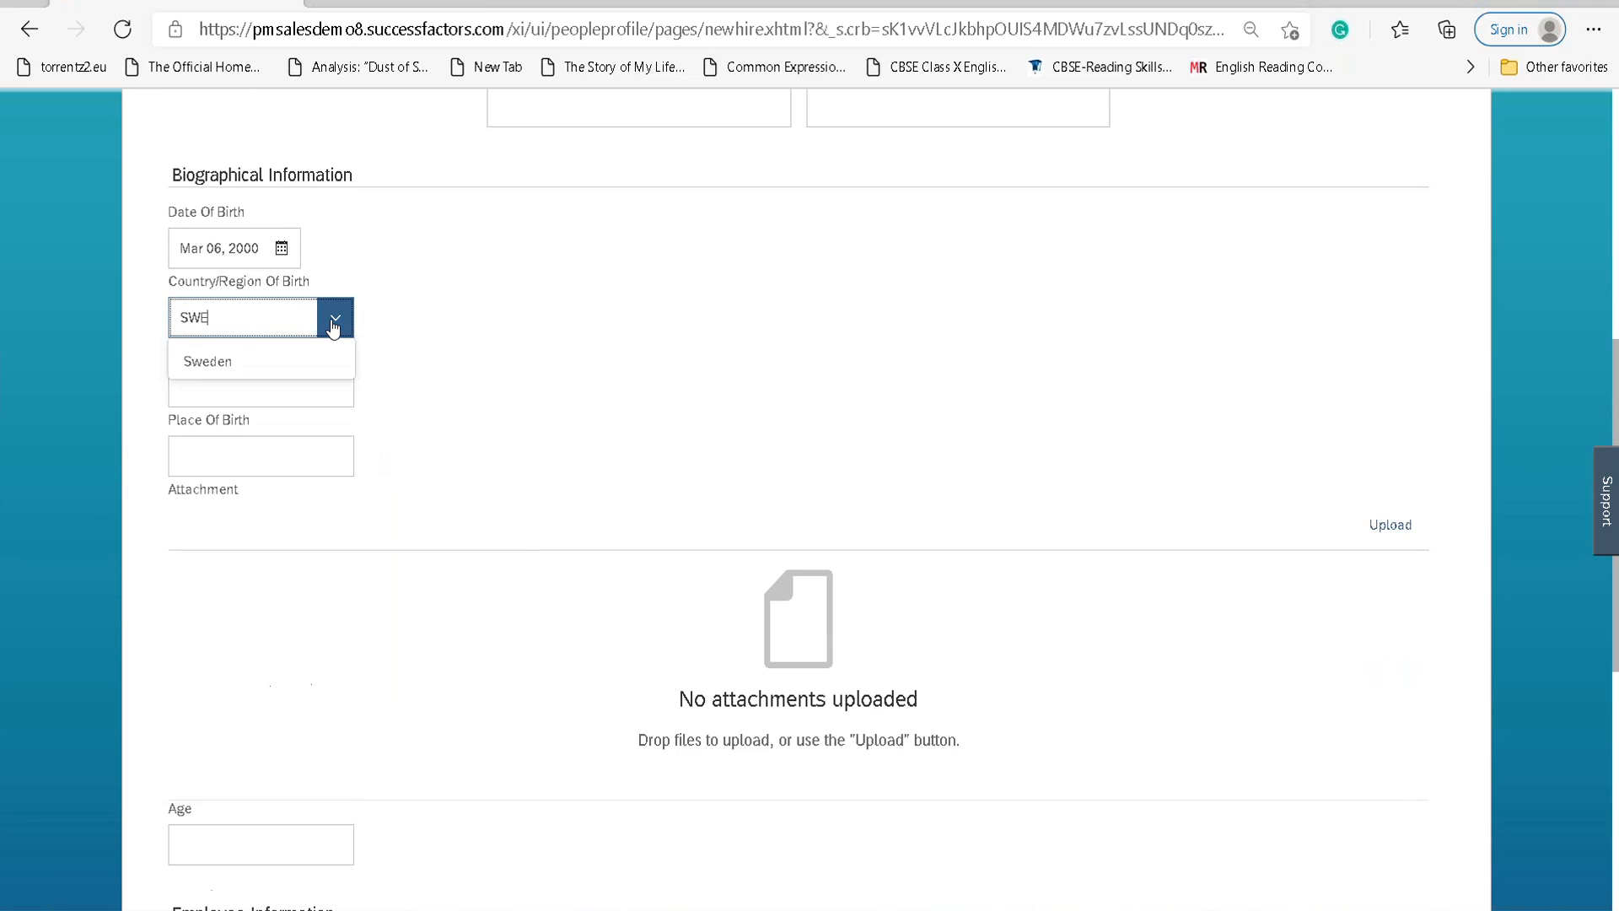
click(211, 360)
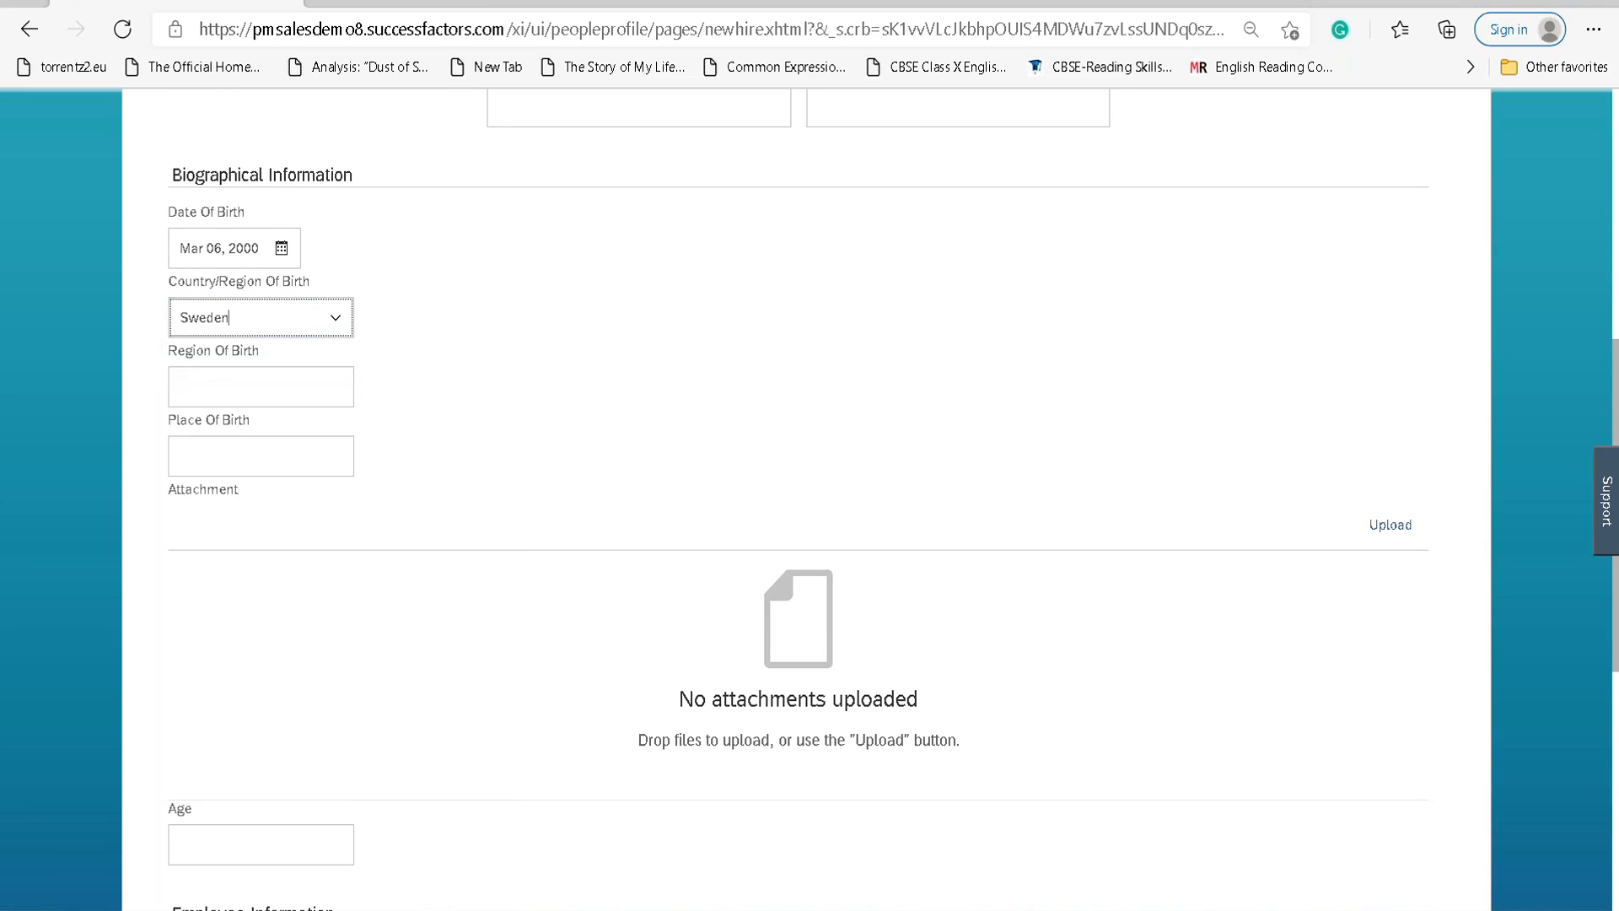
scroll(520, 322, down, 6)
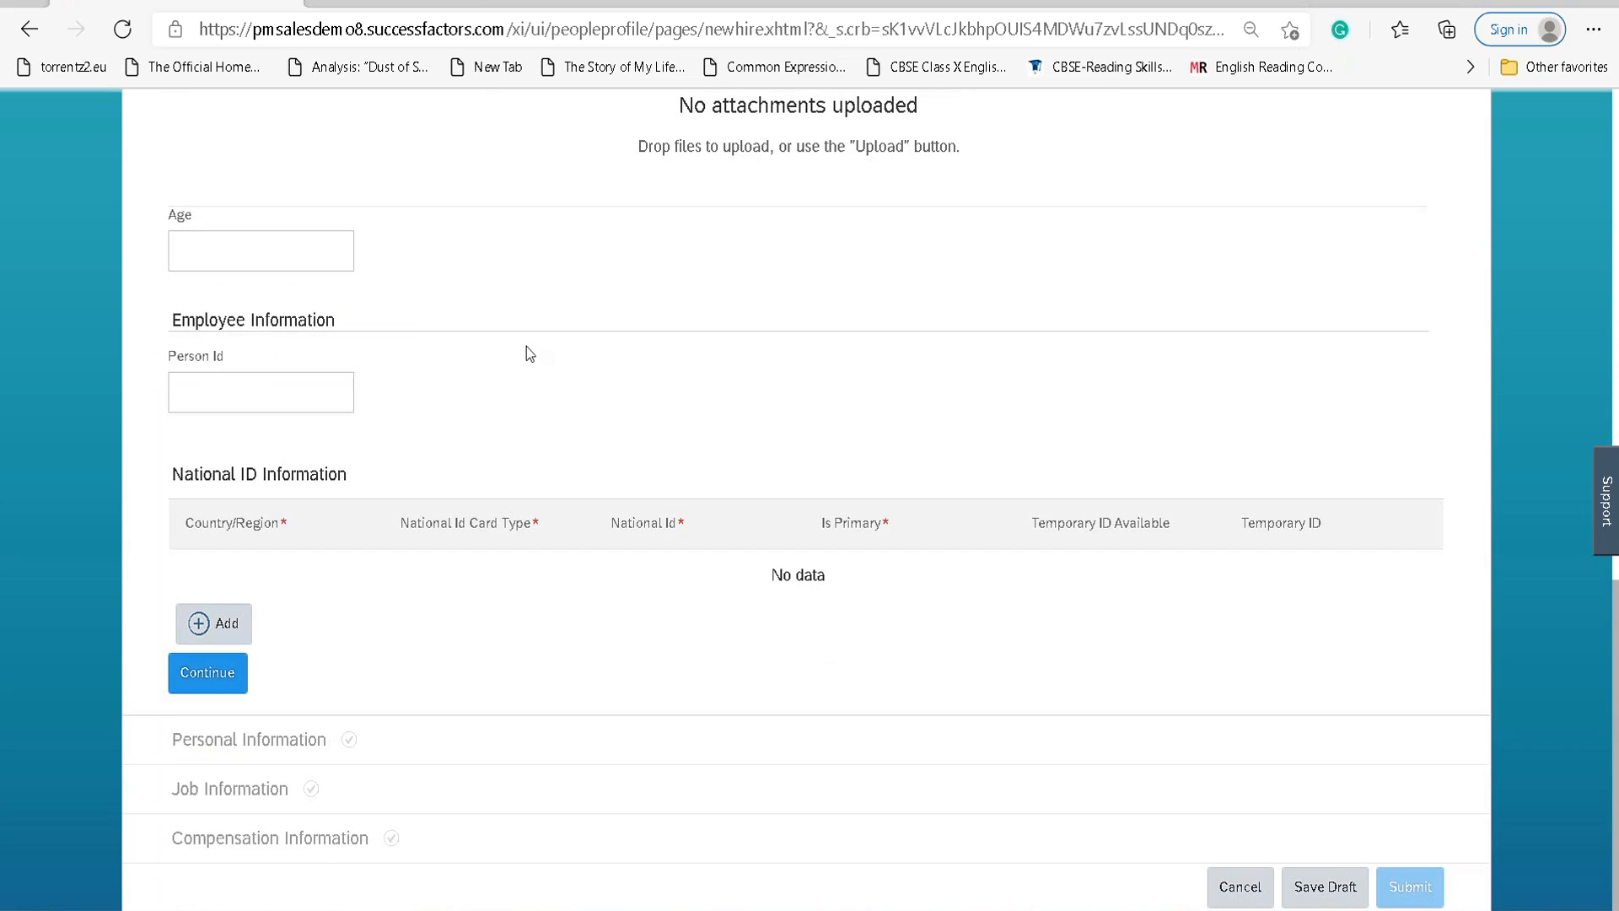
scroll(632, 371, up, 4)
scroll(604, 365, down, 4)
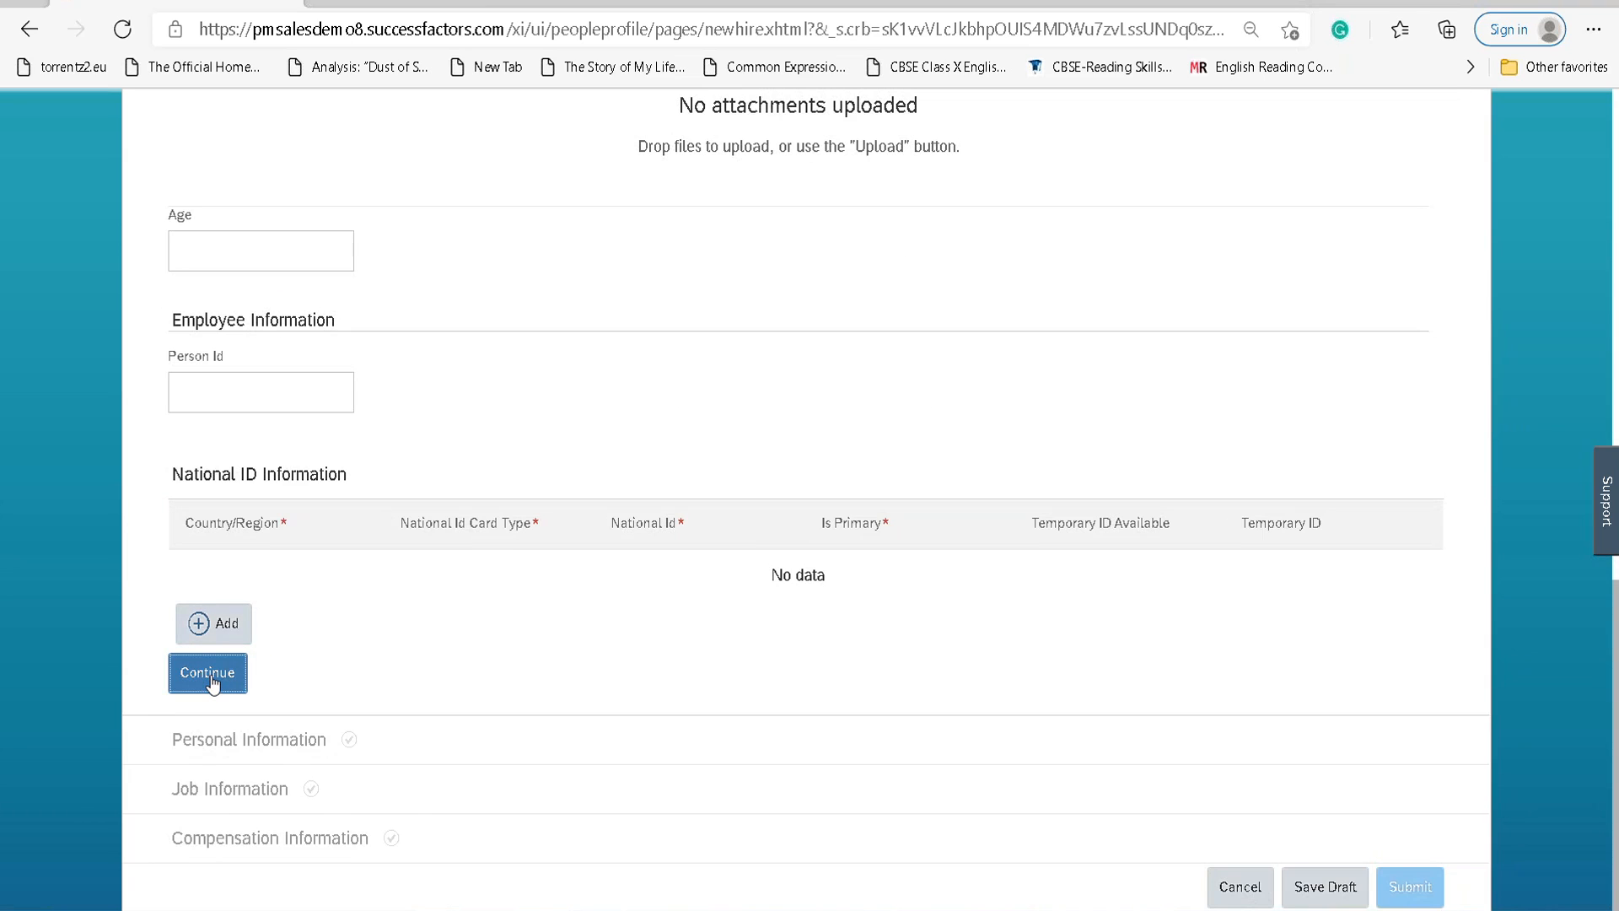
Add a primary Sweden Personnummer national ID with the hire's ID number, then continue.
click(215, 624)
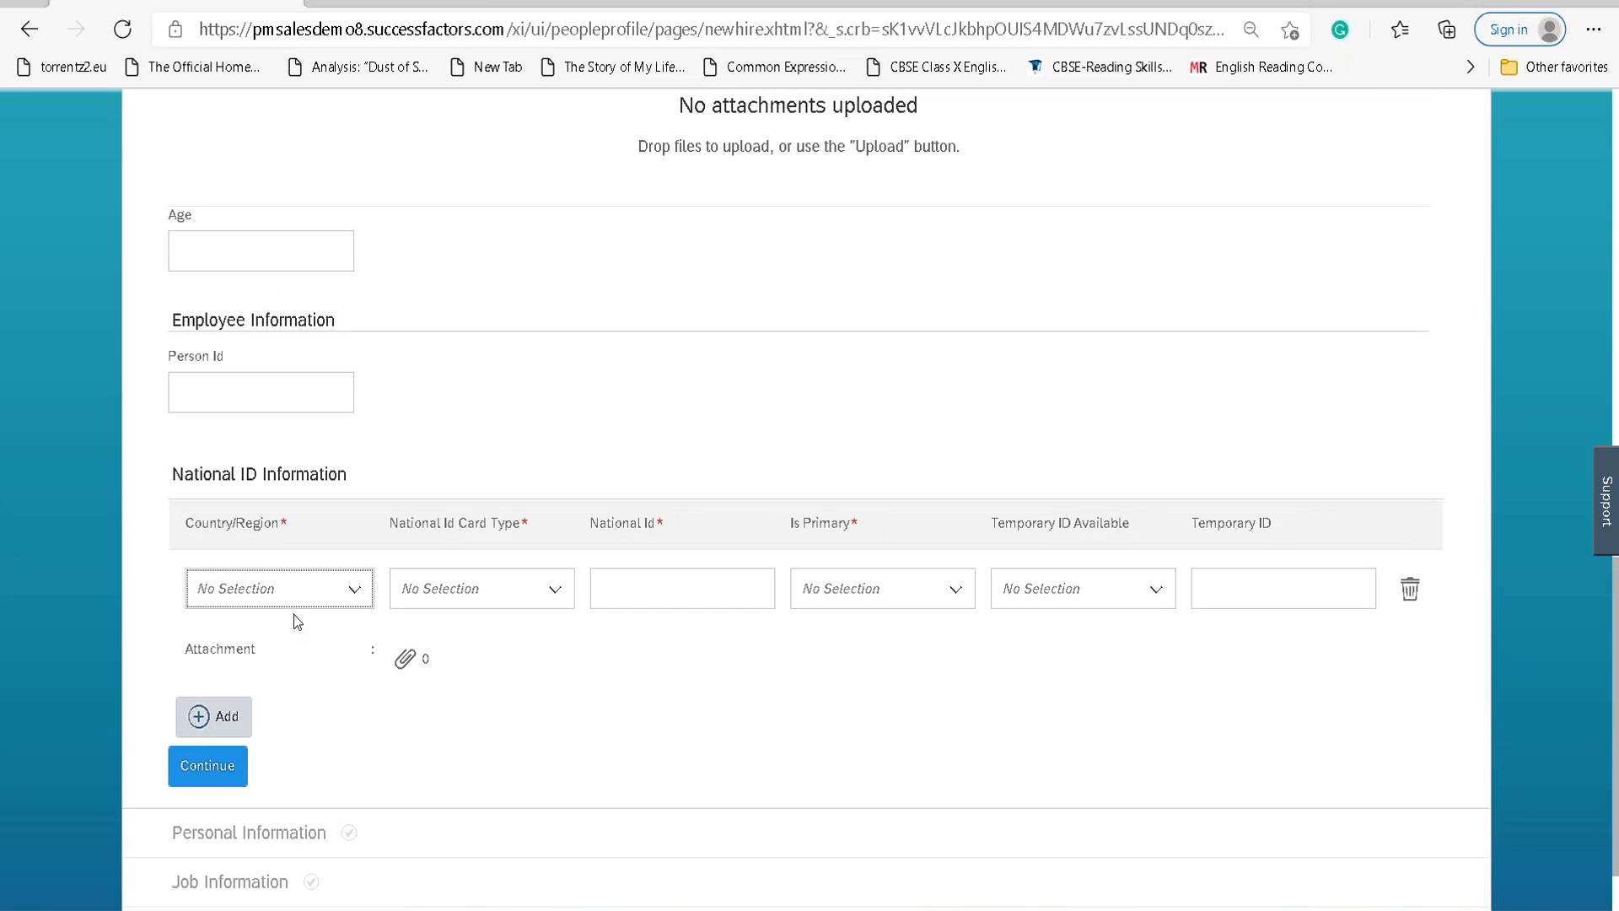
click(355, 589)
text(SWE)
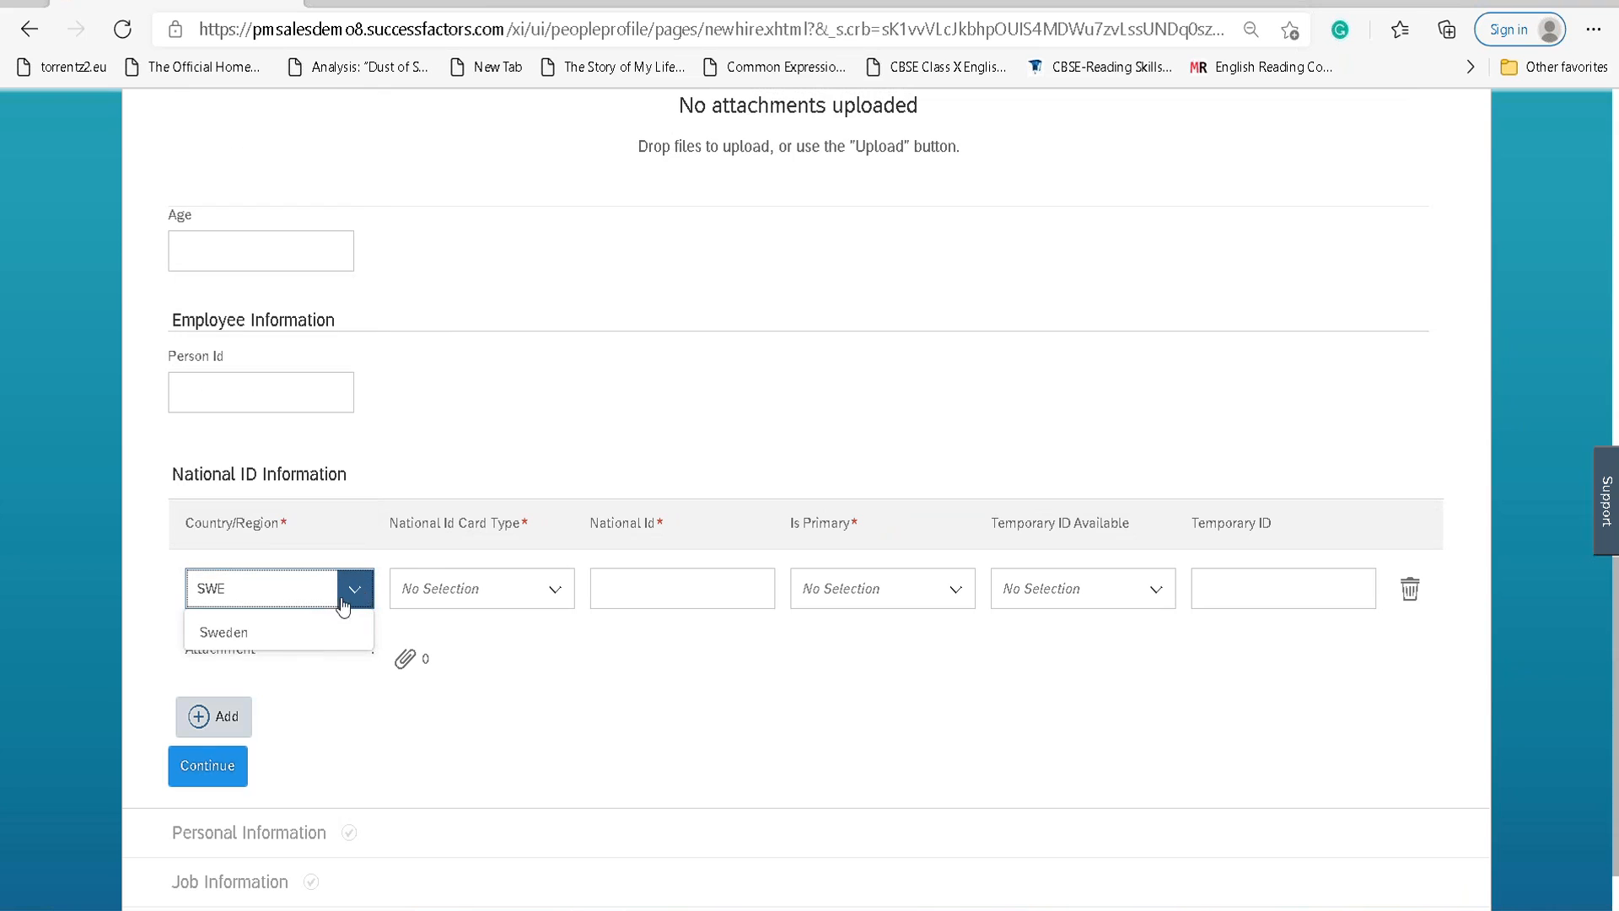
click(306, 632)
click(557, 589)
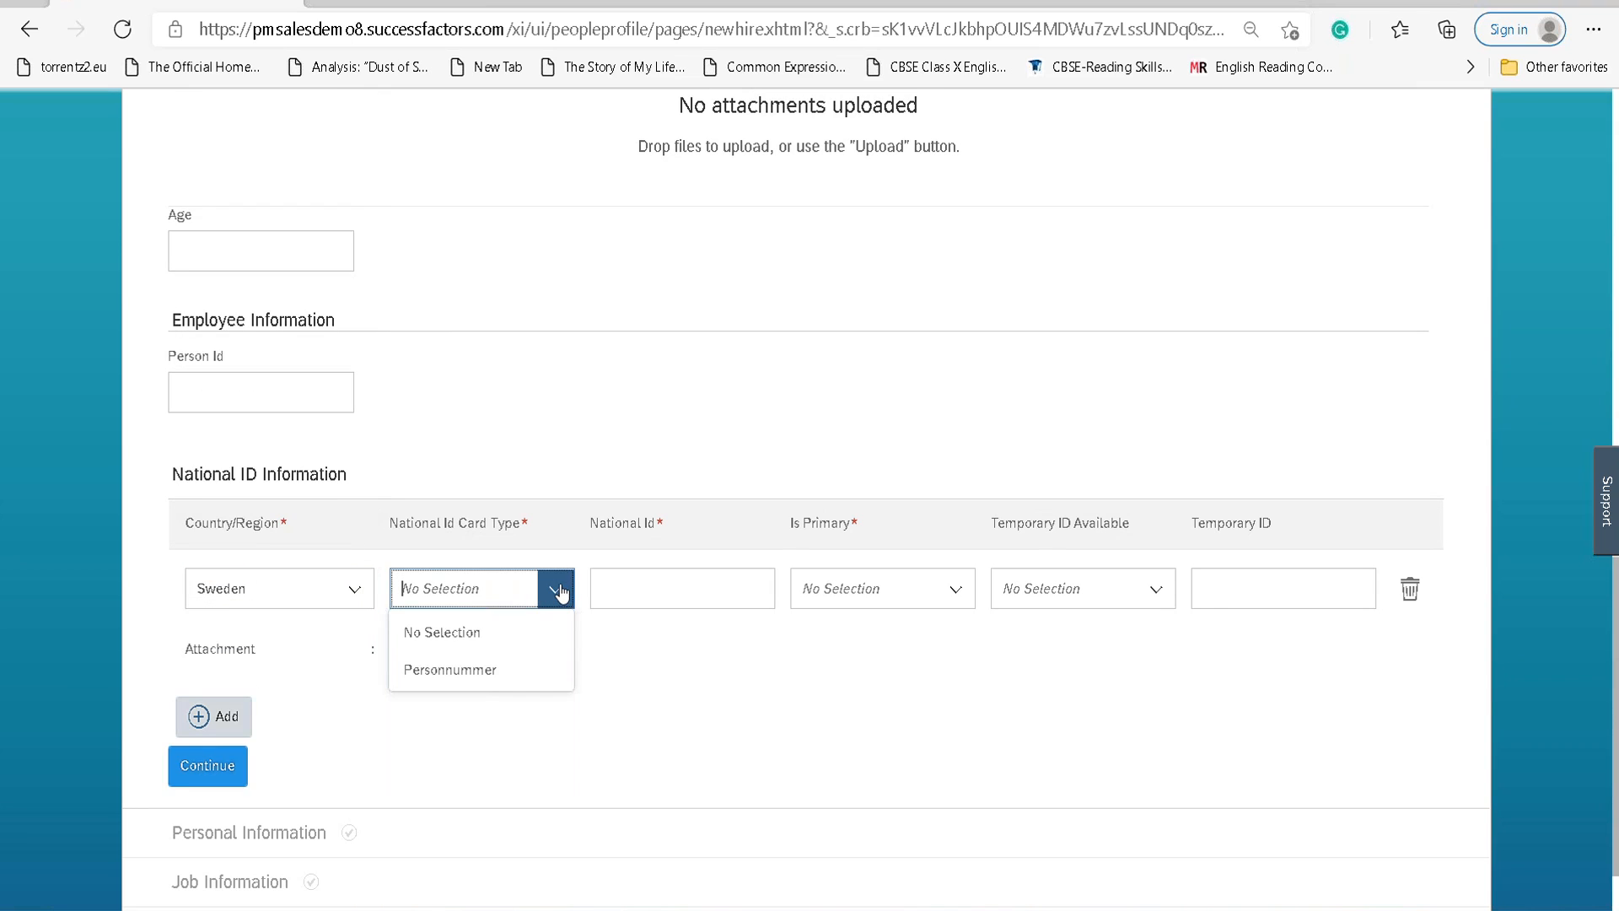
click(523, 669)
key(Tab)
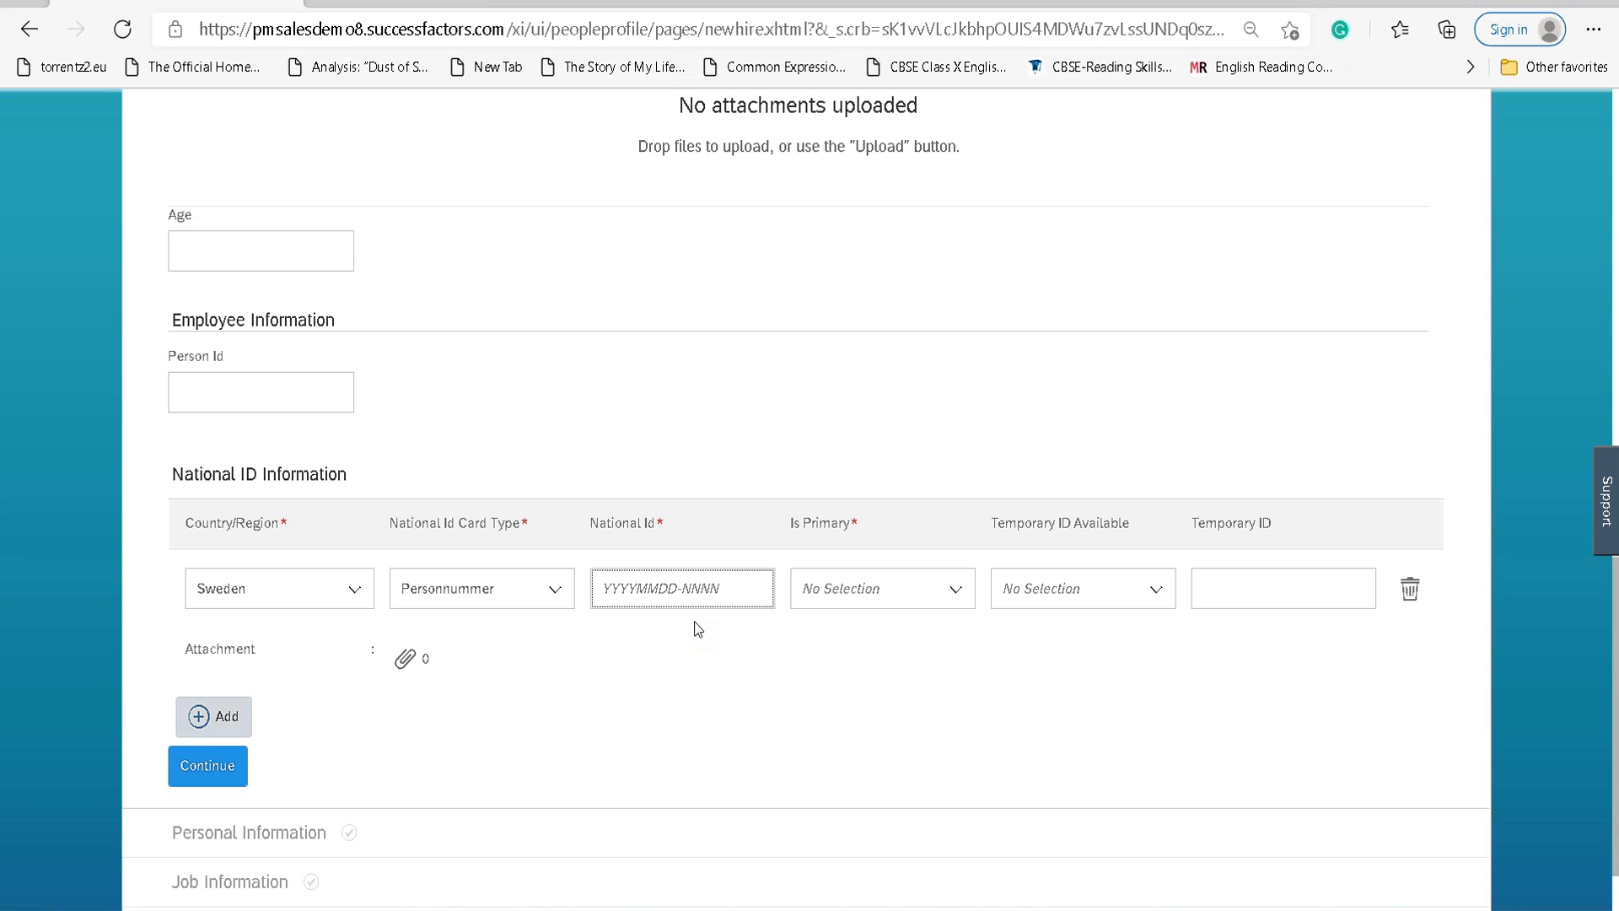
text(2012)
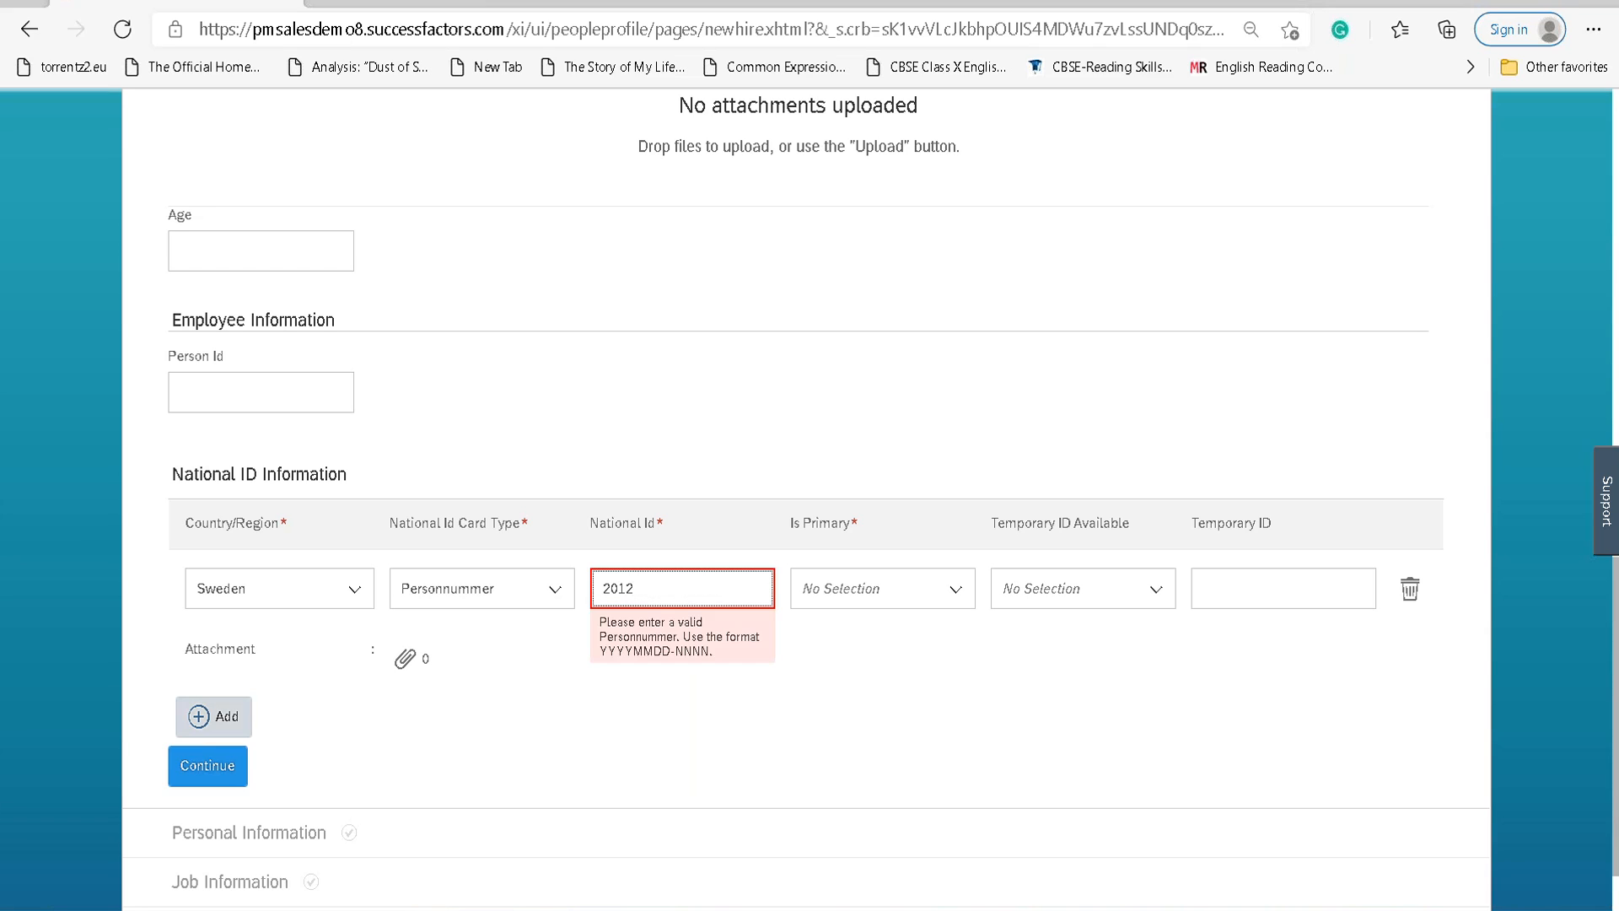
text(0101-1111)
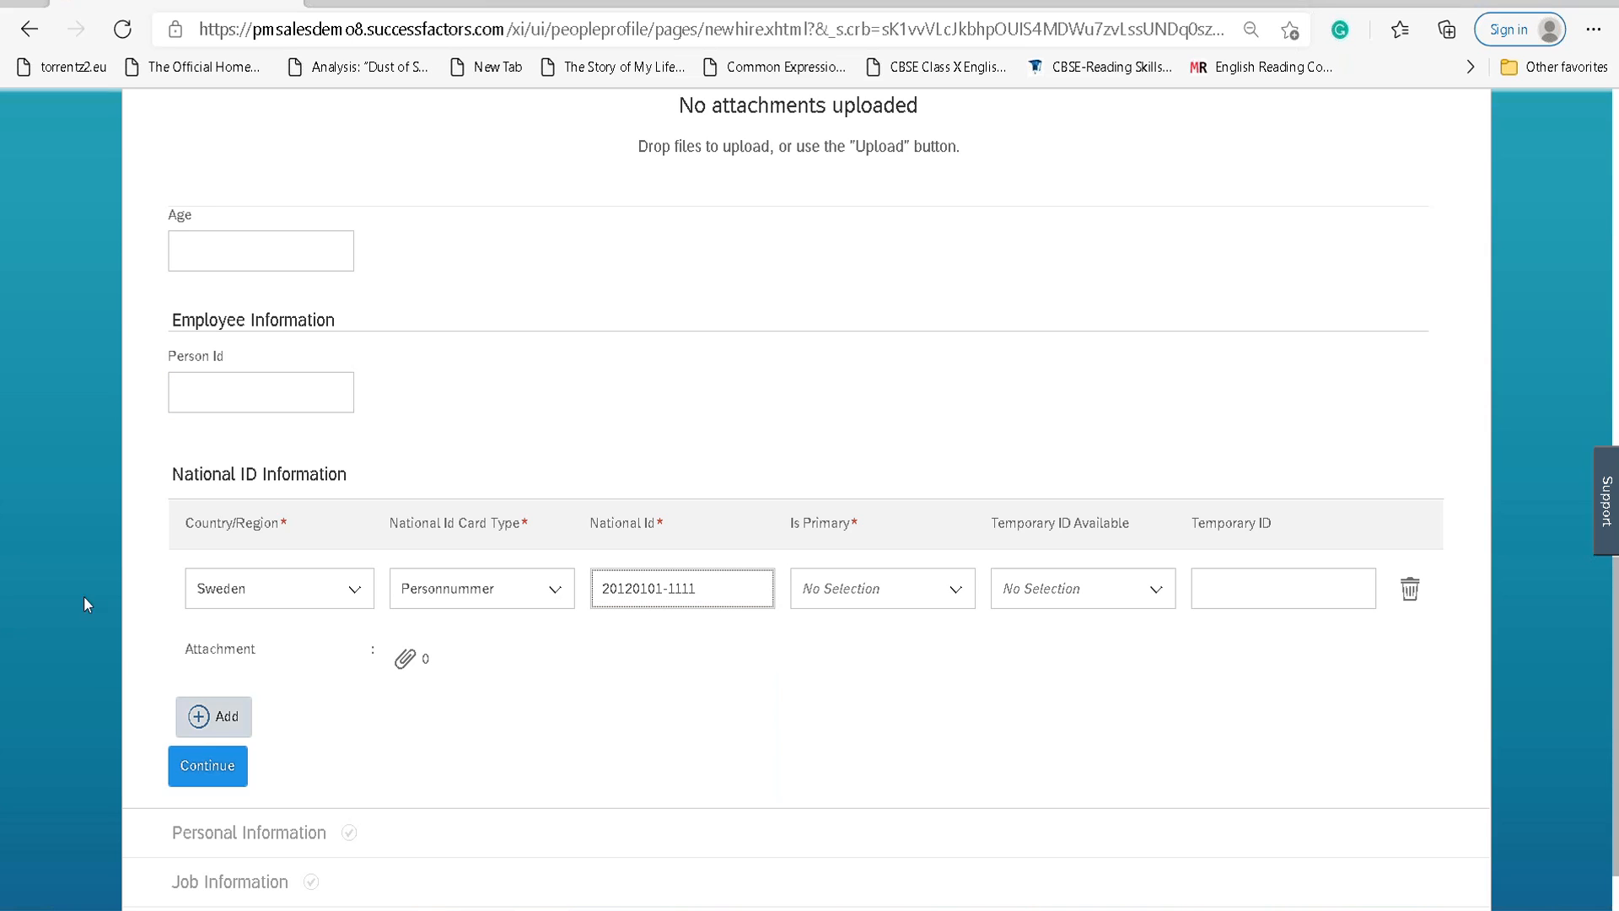
click(951, 588)
click(890, 675)
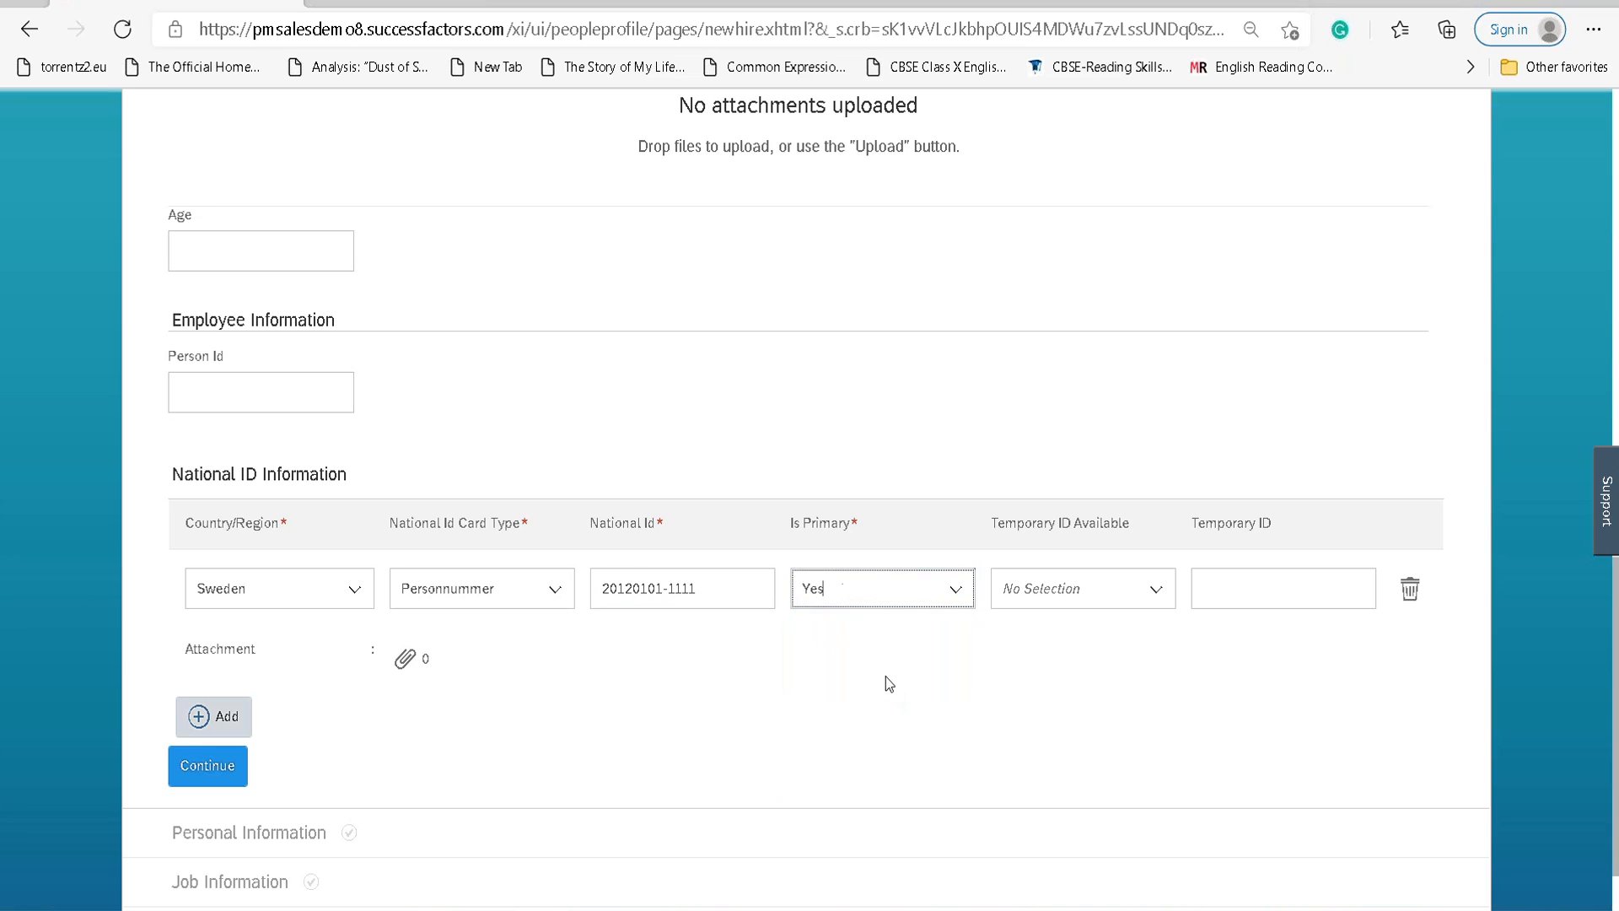
click(211, 766)
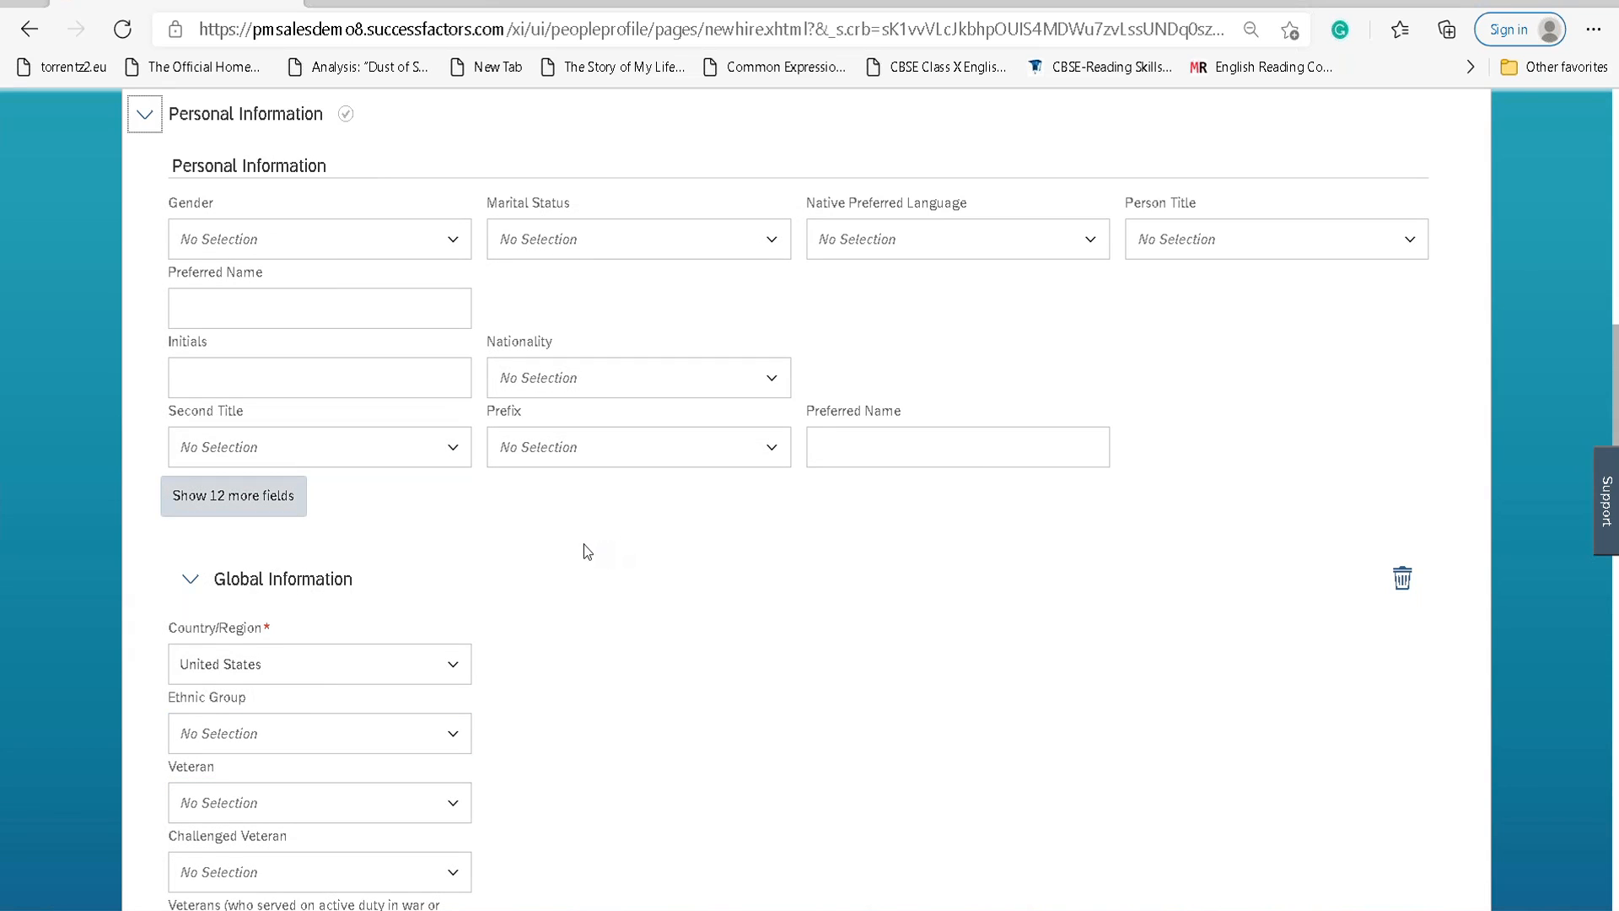
Set Gender Female, Marital Status Single and Nationality Sweden, and show 12 more fields.
click(450, 242)
click(361, 326)
click(770, 241)
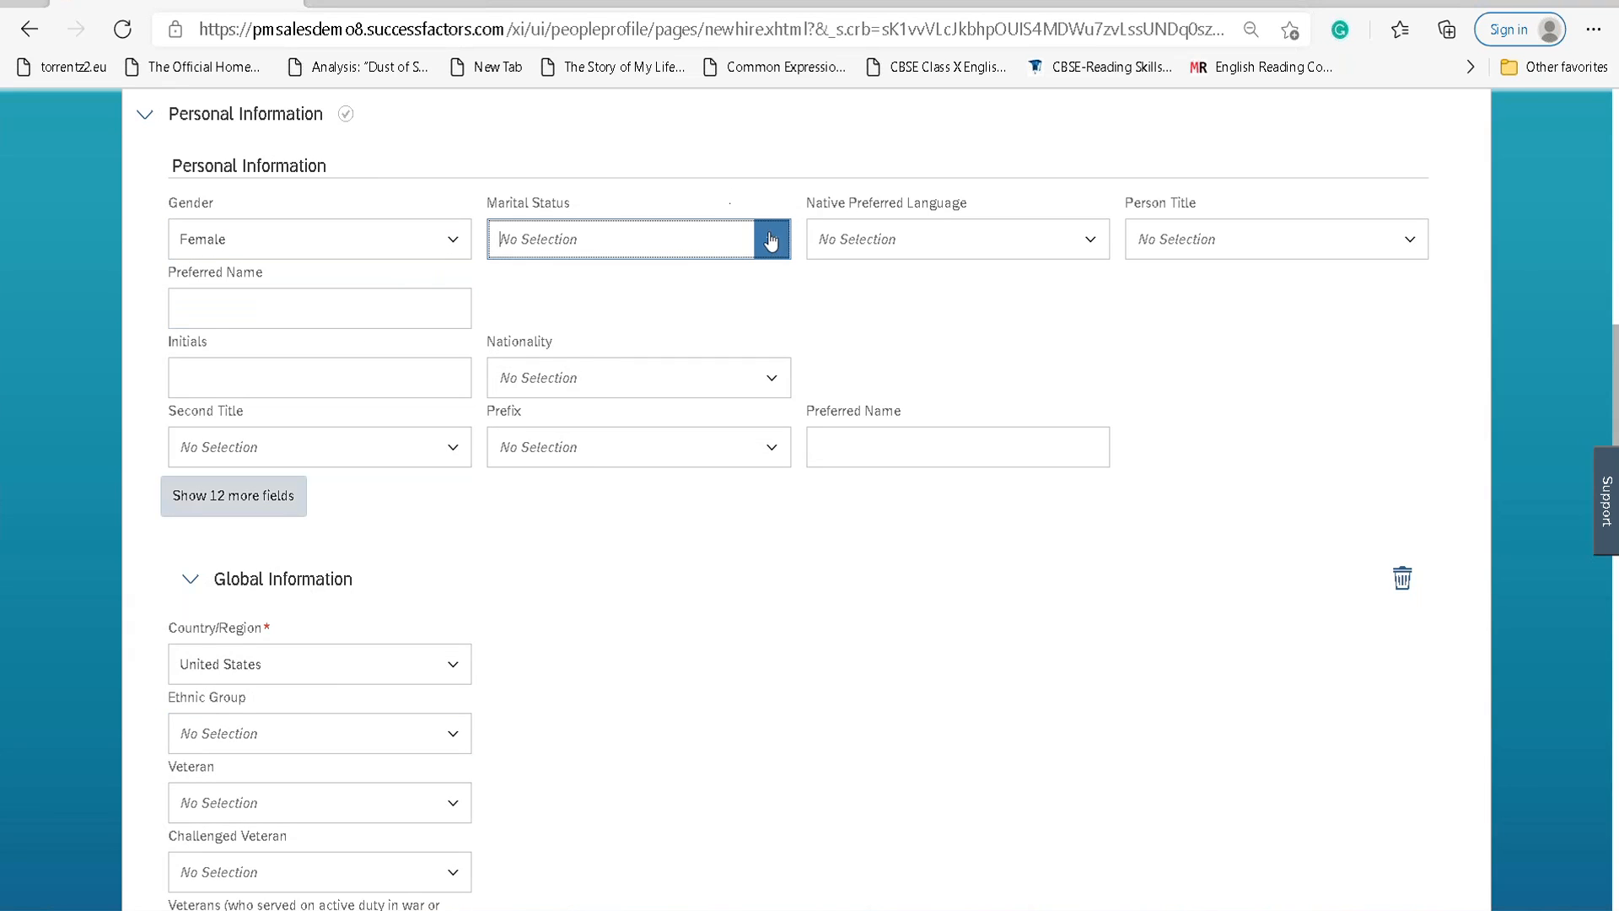
scroll(584, 456, down, 4)
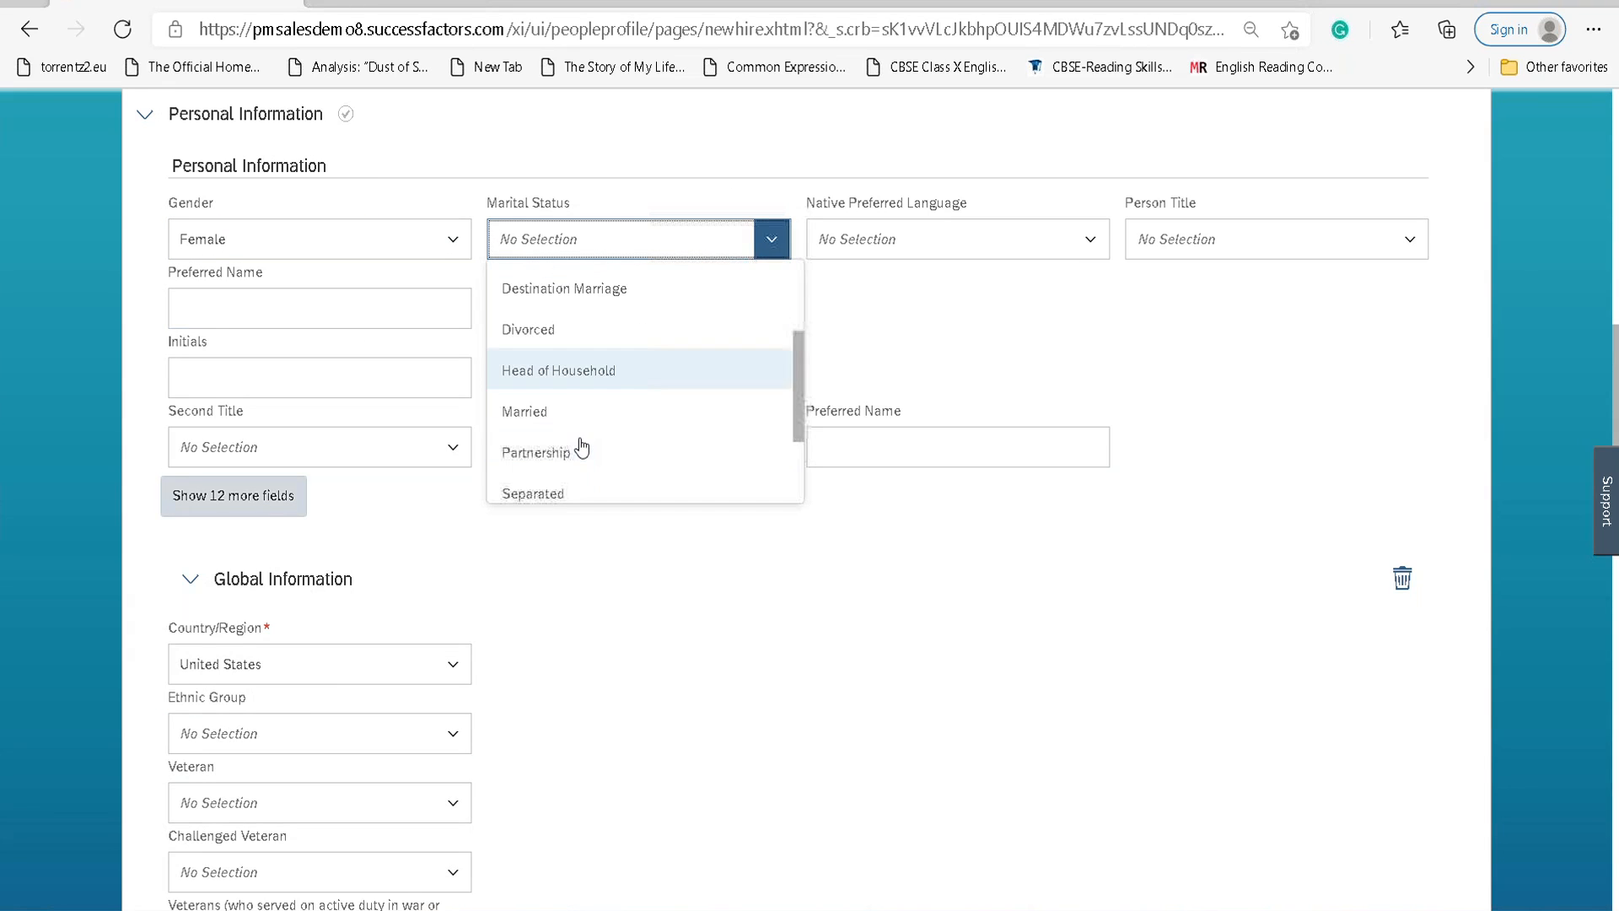
scroll(580, 445, down, 1)
click(552, 459)
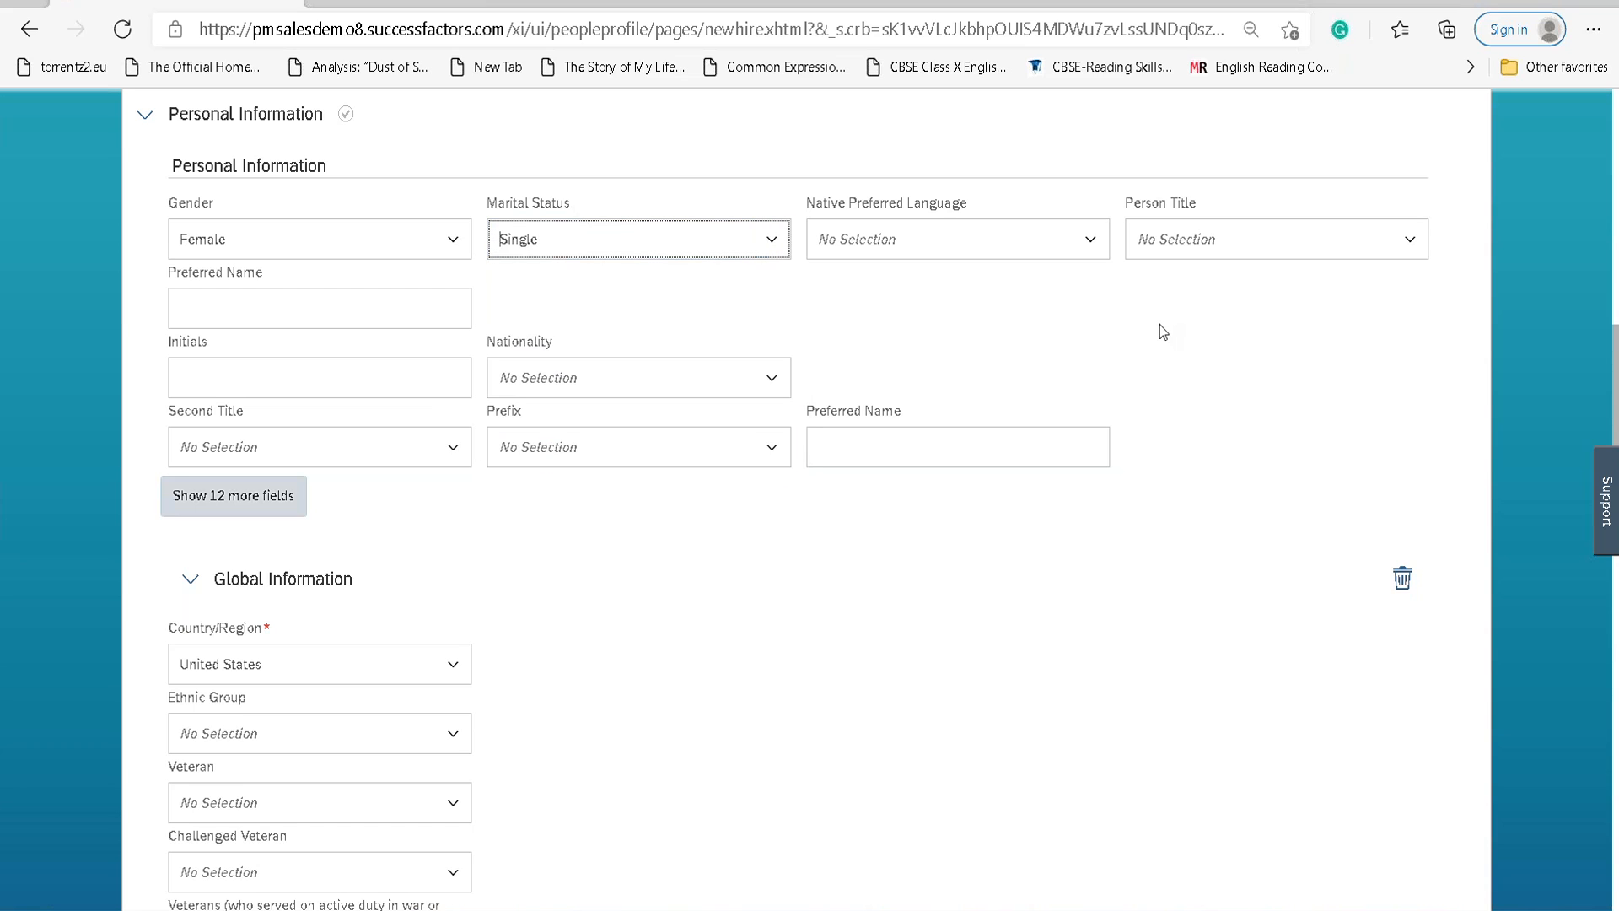
click(771, 379)
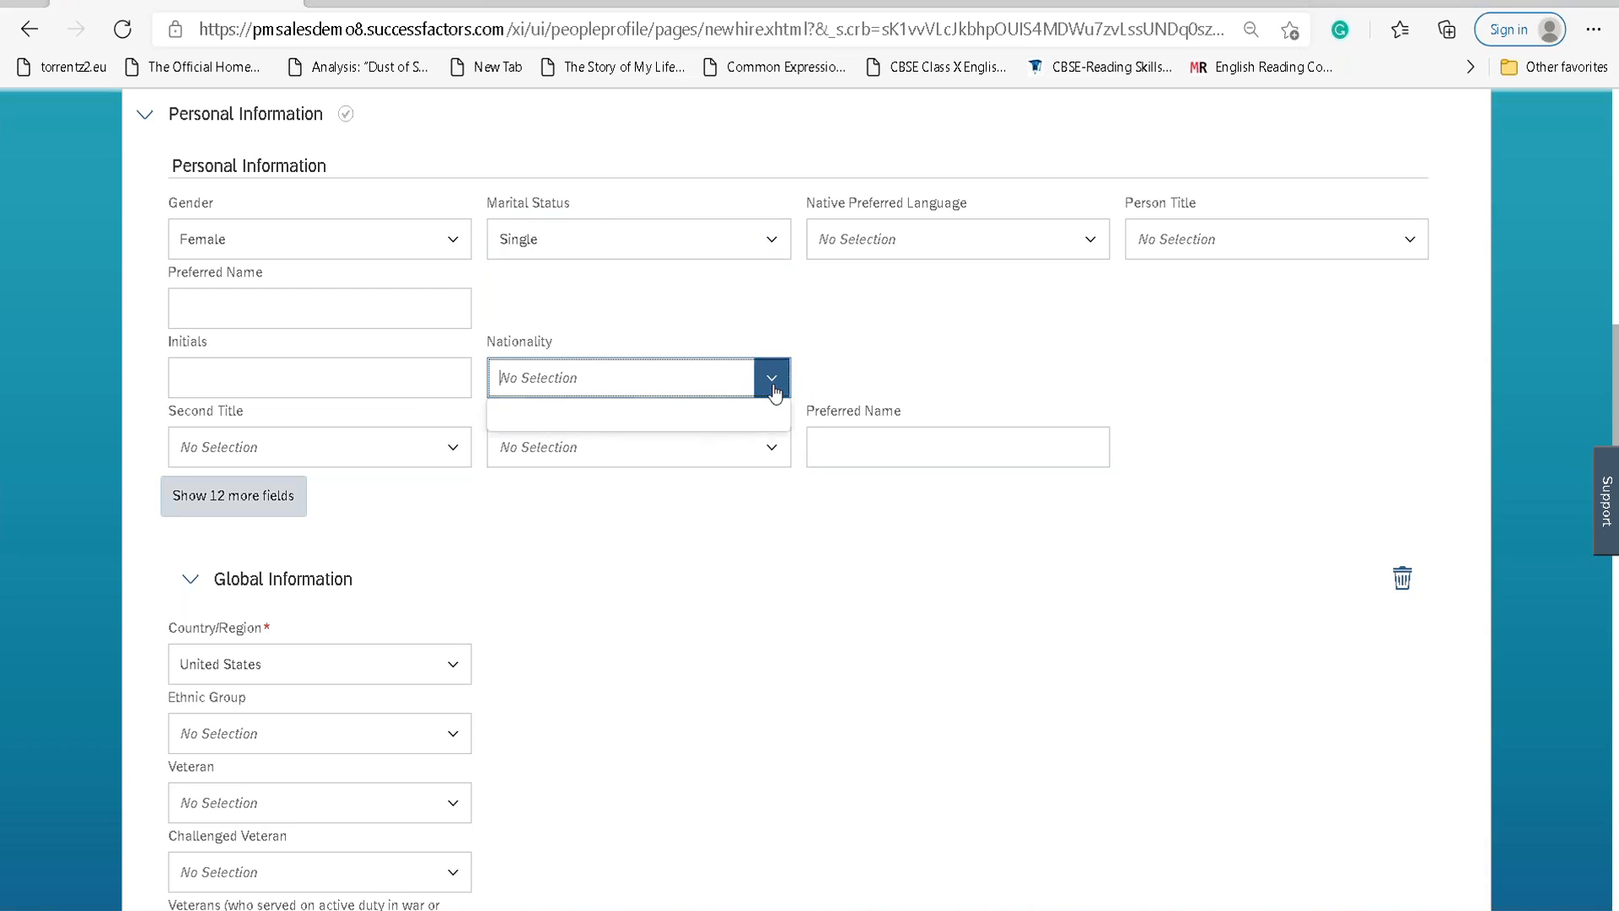
text(Swe)
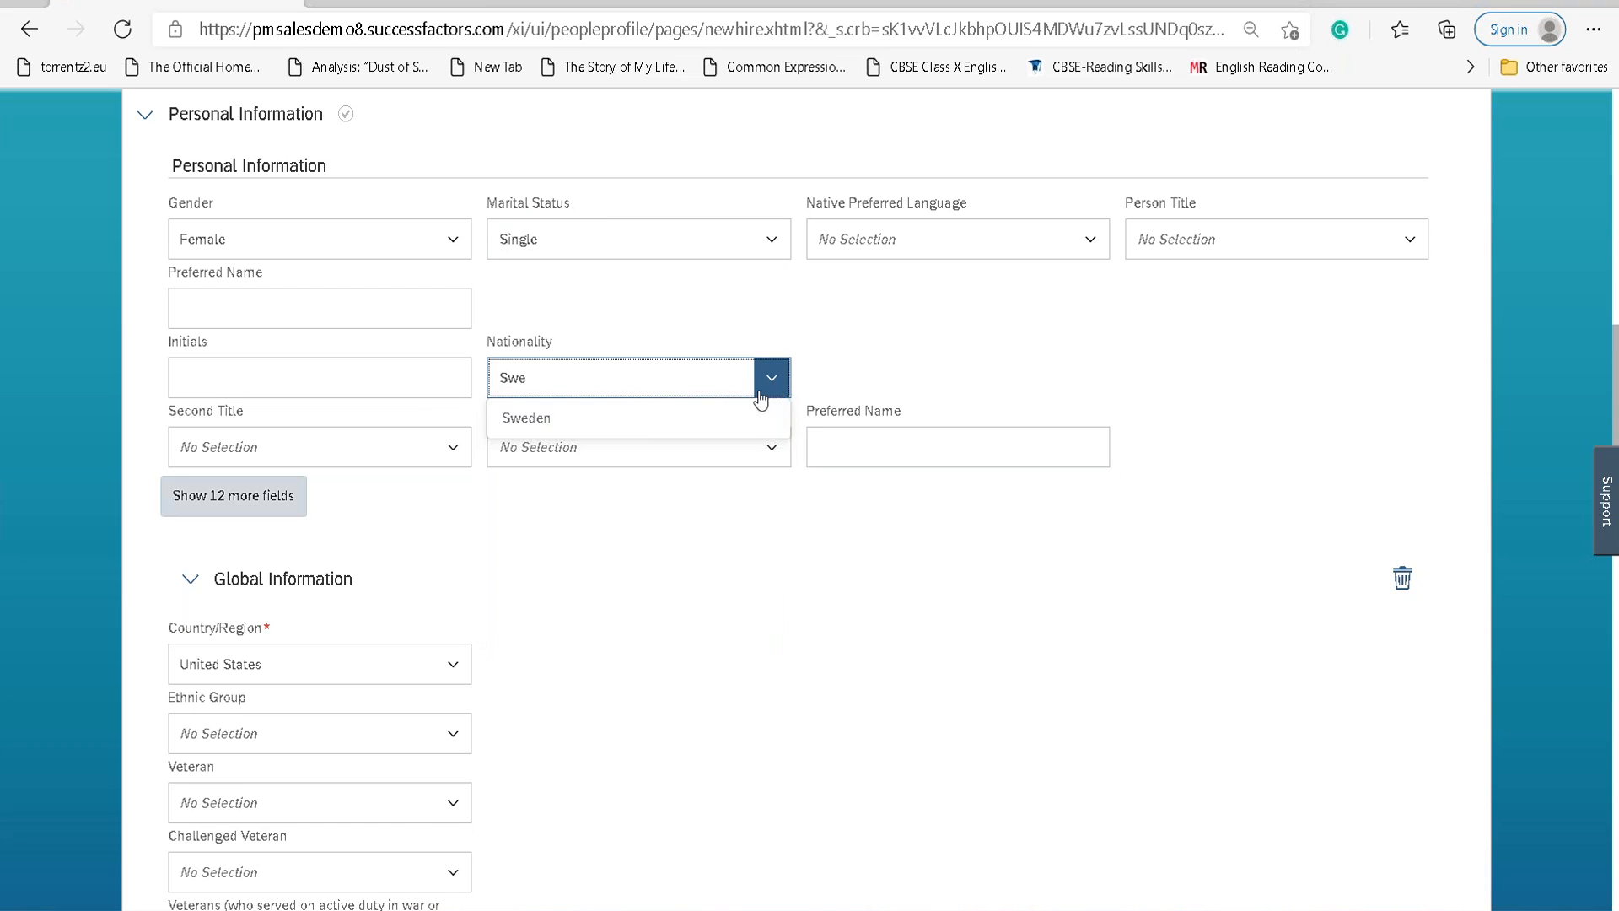
click(646, 428)
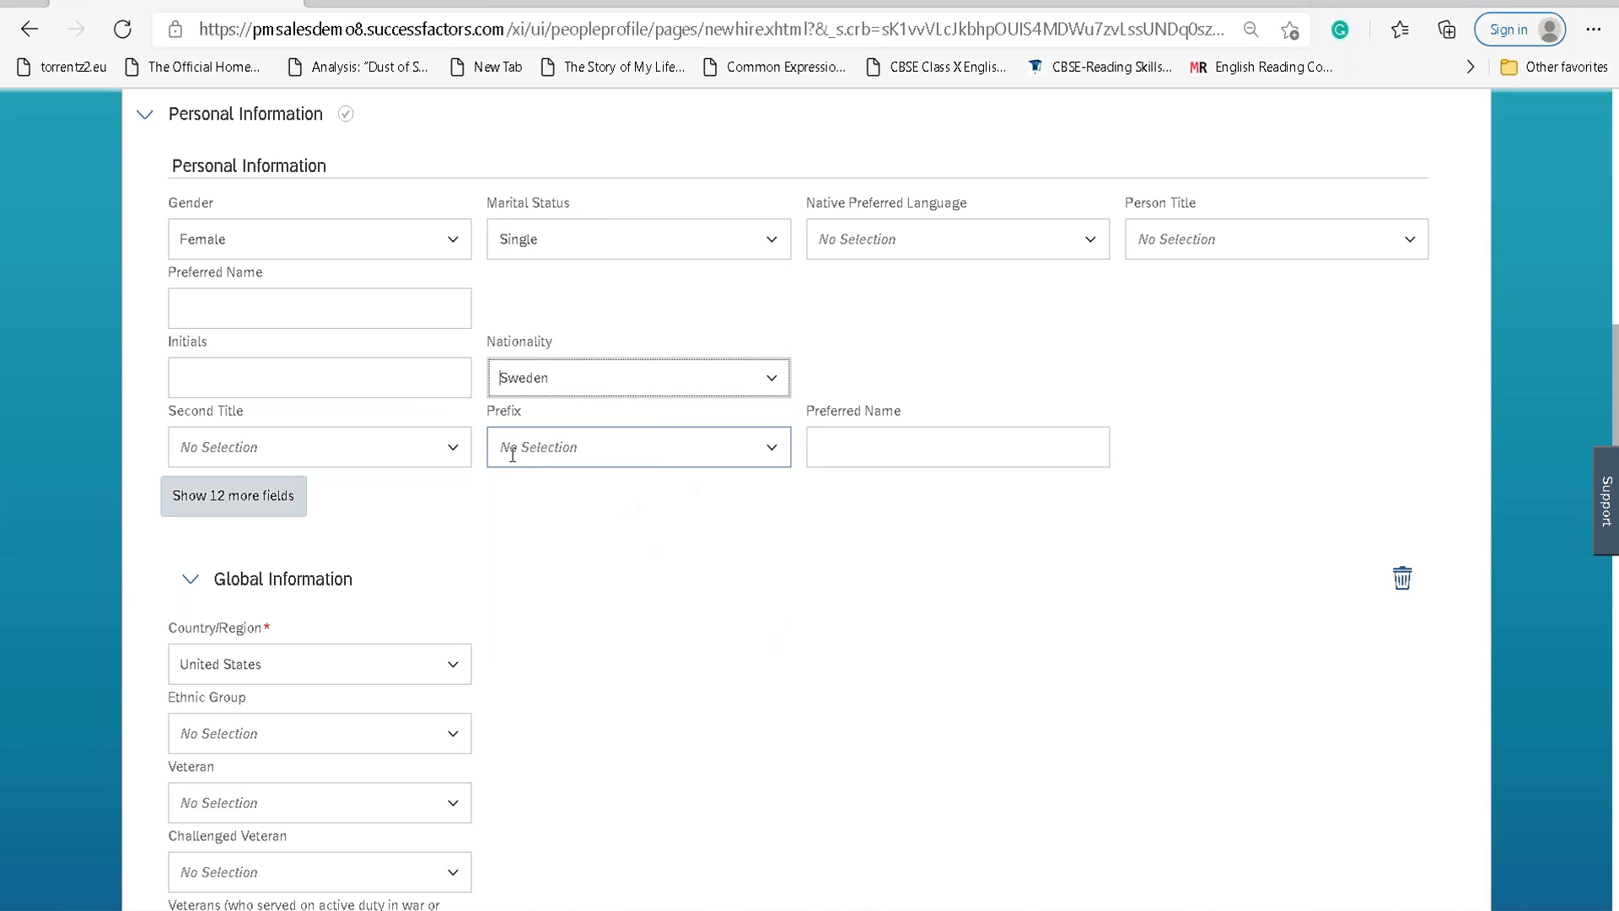
click(282, 506)
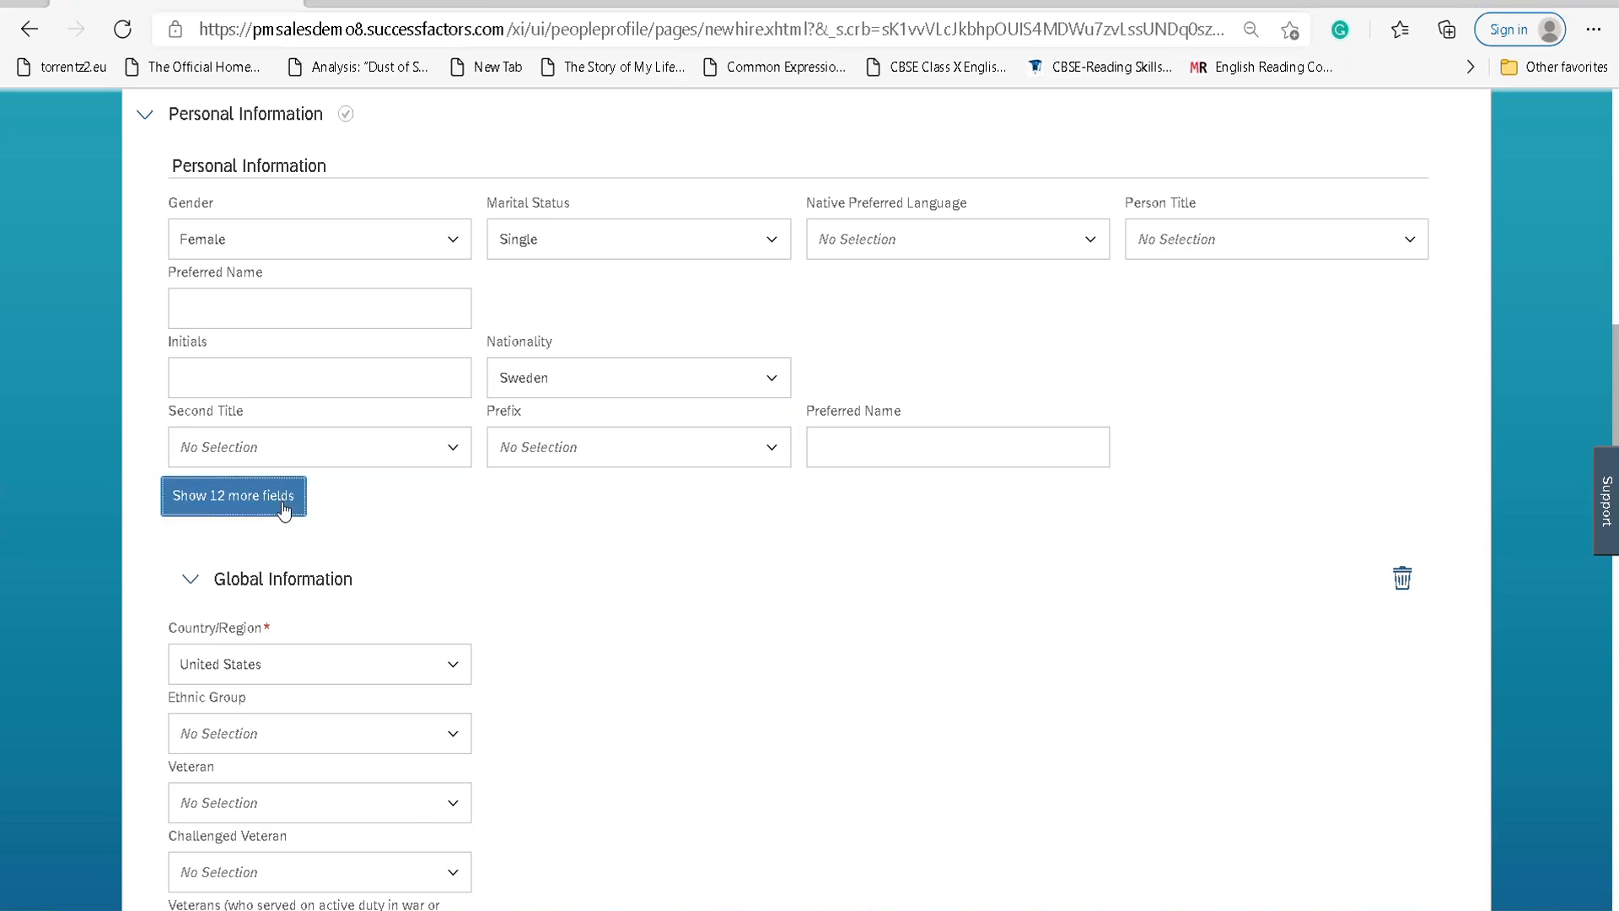
scroll(282, 506, down, 3)
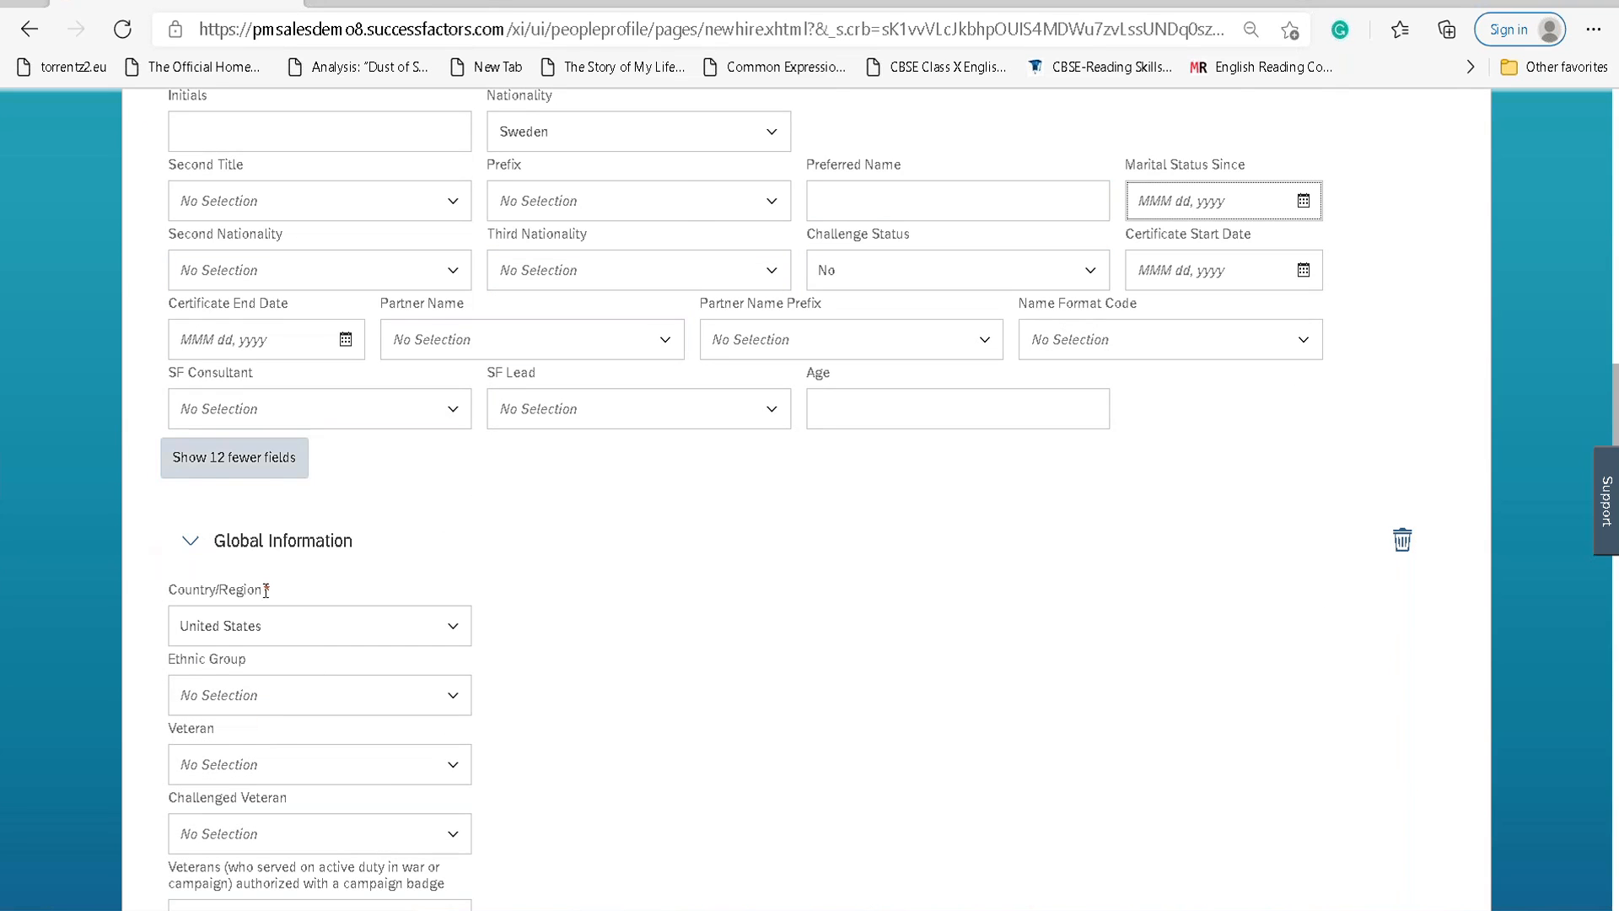
scroll(321, 535, down, 4)
Set the Home address Country/Region to Sweden, revealing the blank Swedish address fields.
click(297, 254)
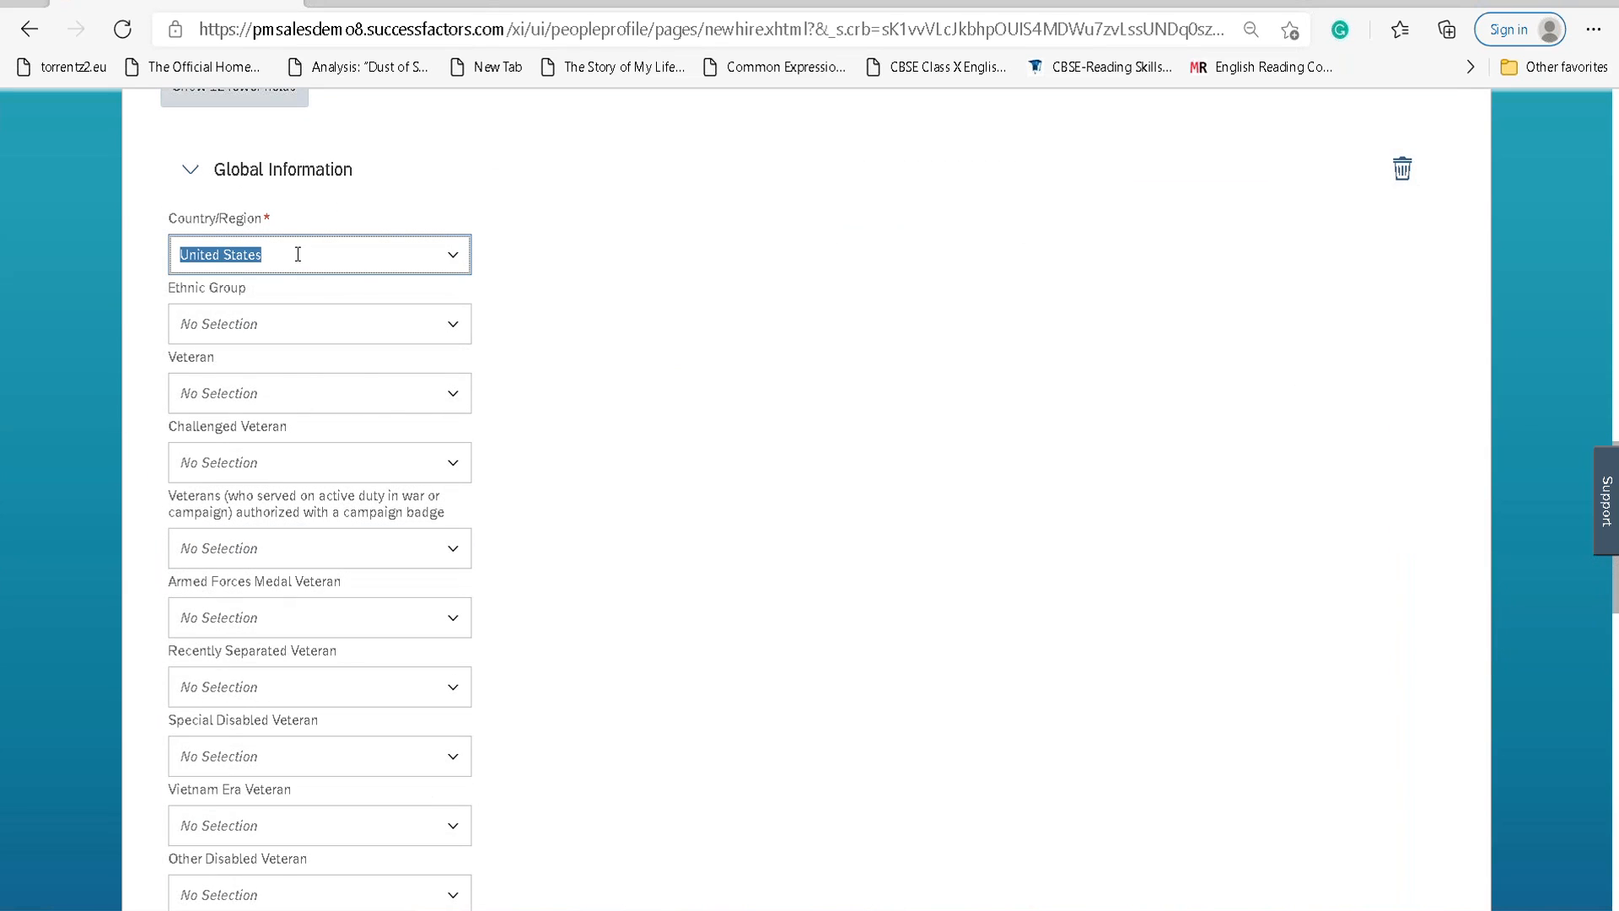
click(558, 292)
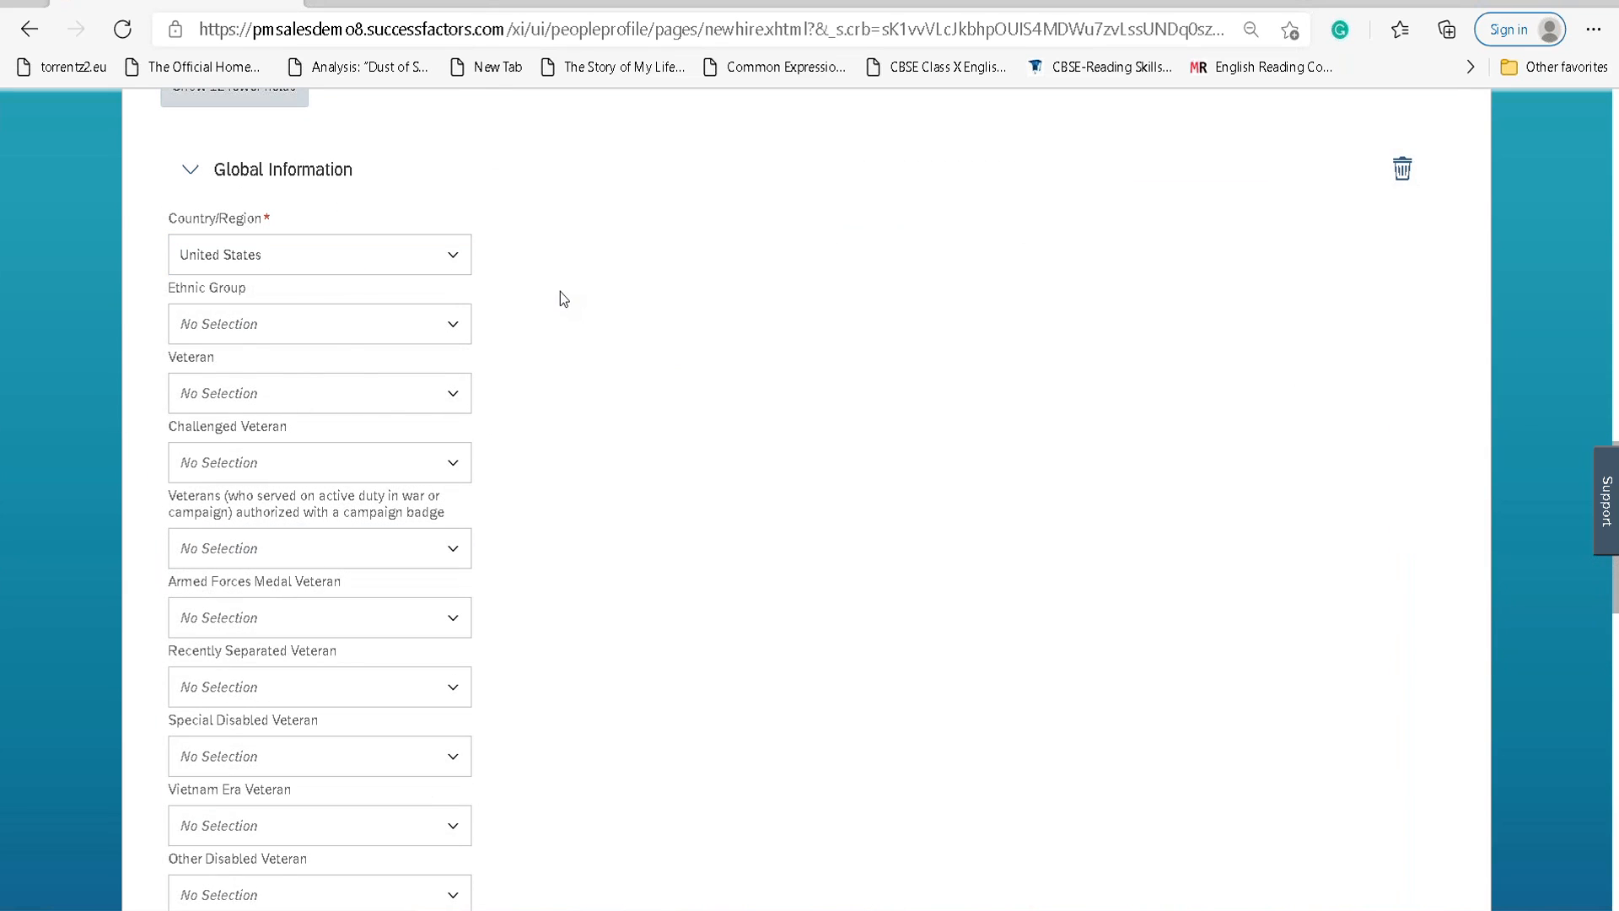
scroll(563, 295, down, 7)
scroll(563, 318, down, 9)
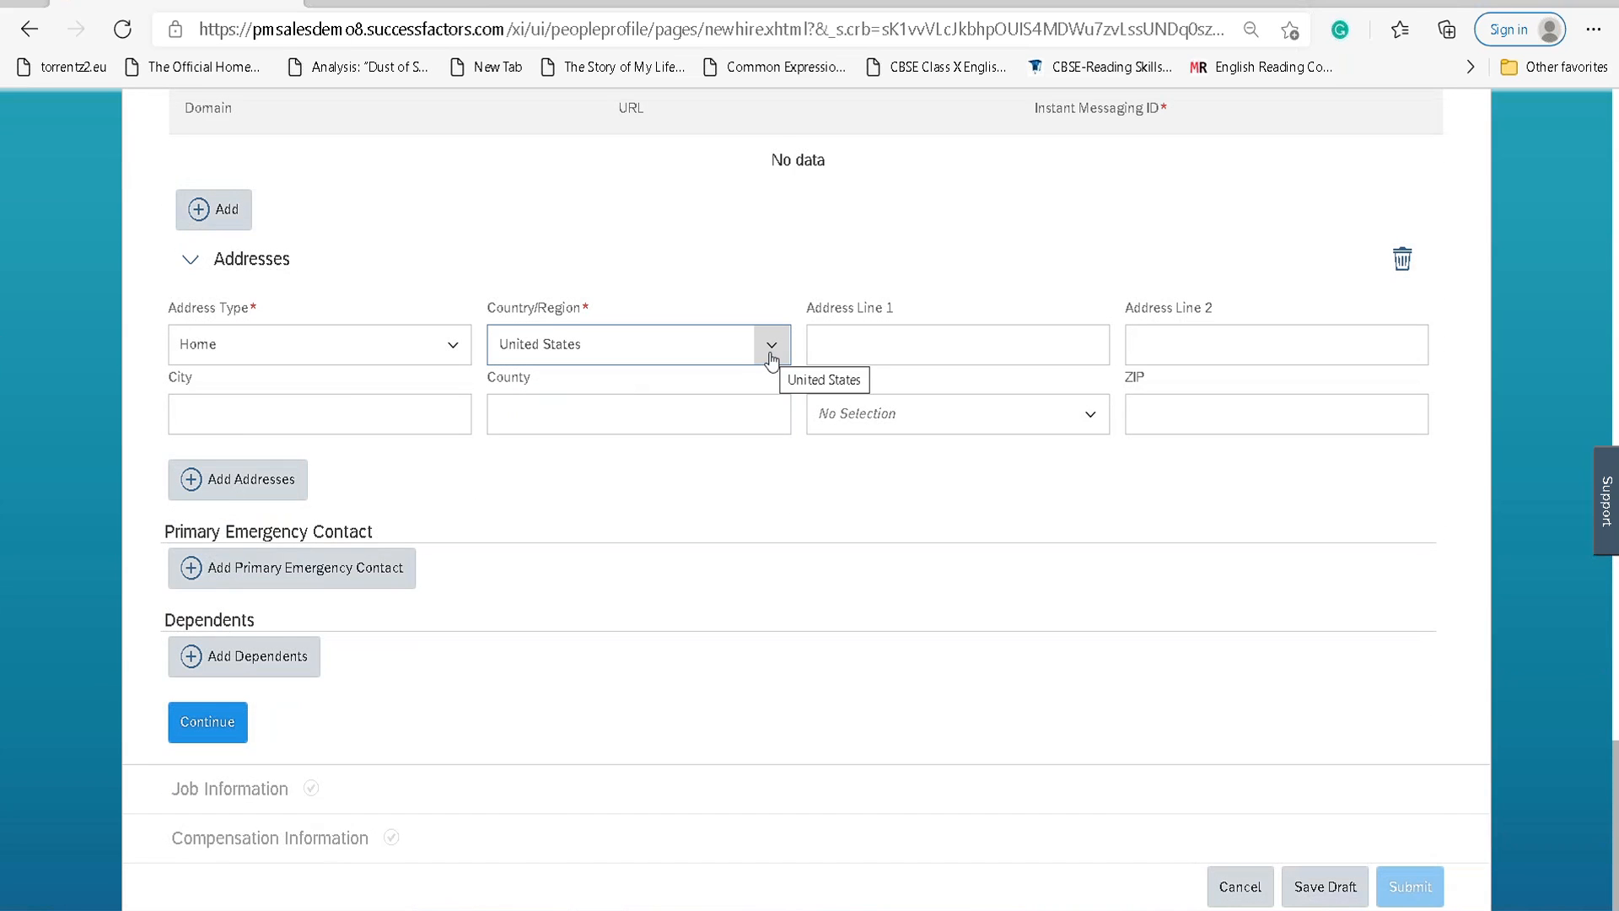
click(771, 346)
text(Swed)
click(665, 388)
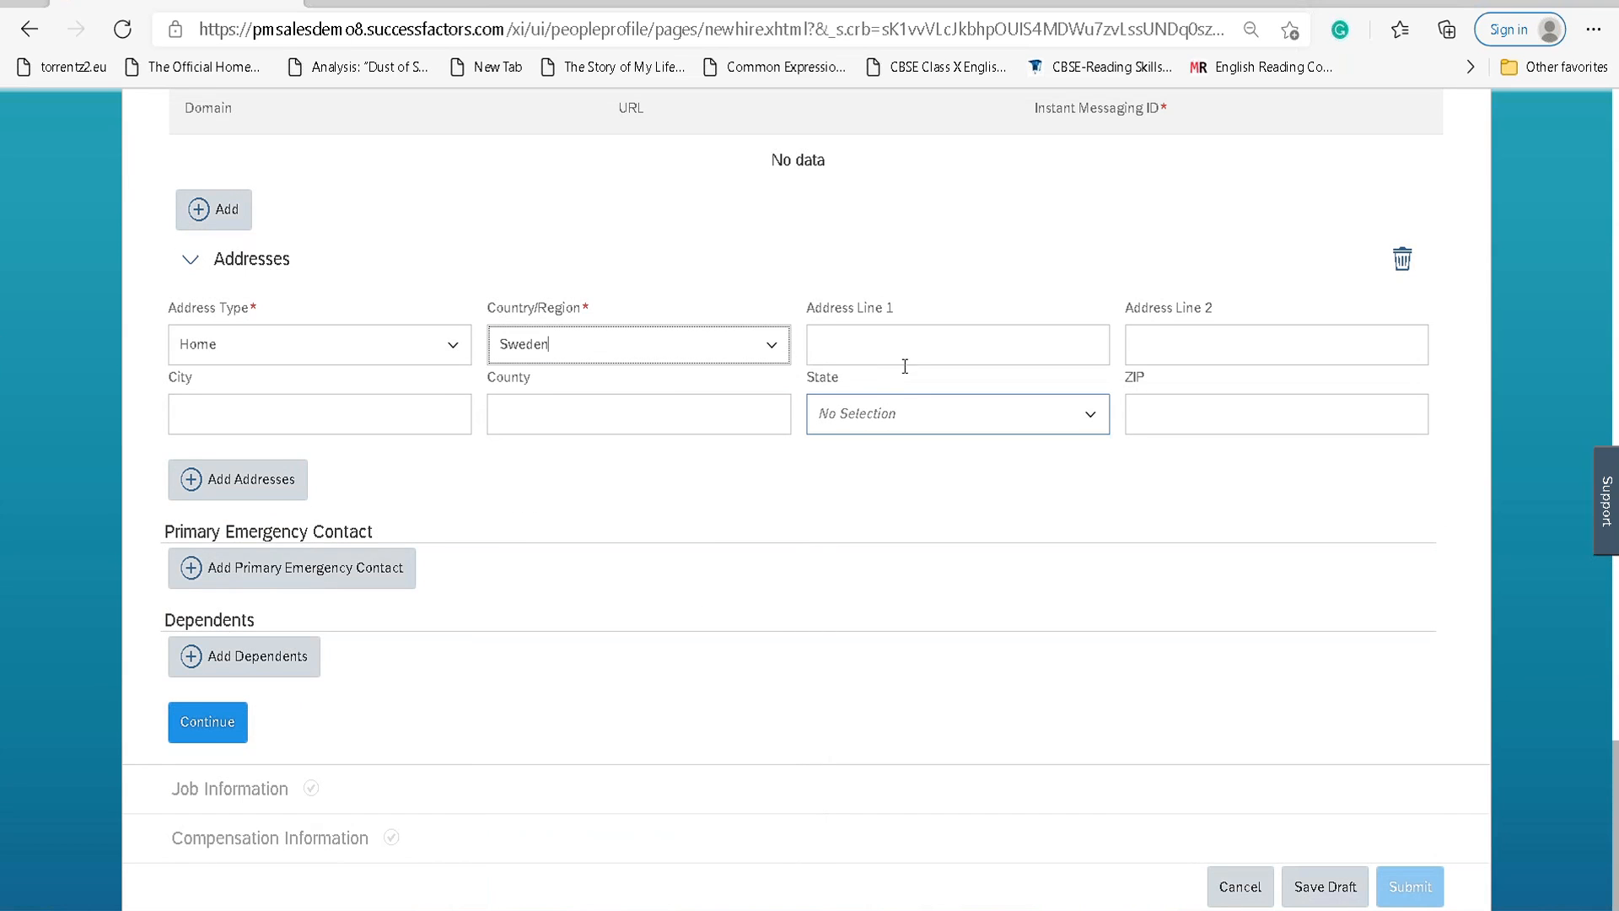
scroll(619, 494, up, 10)
scroll(622, 501, up, 10)
scroll(683, 529, down, 7)
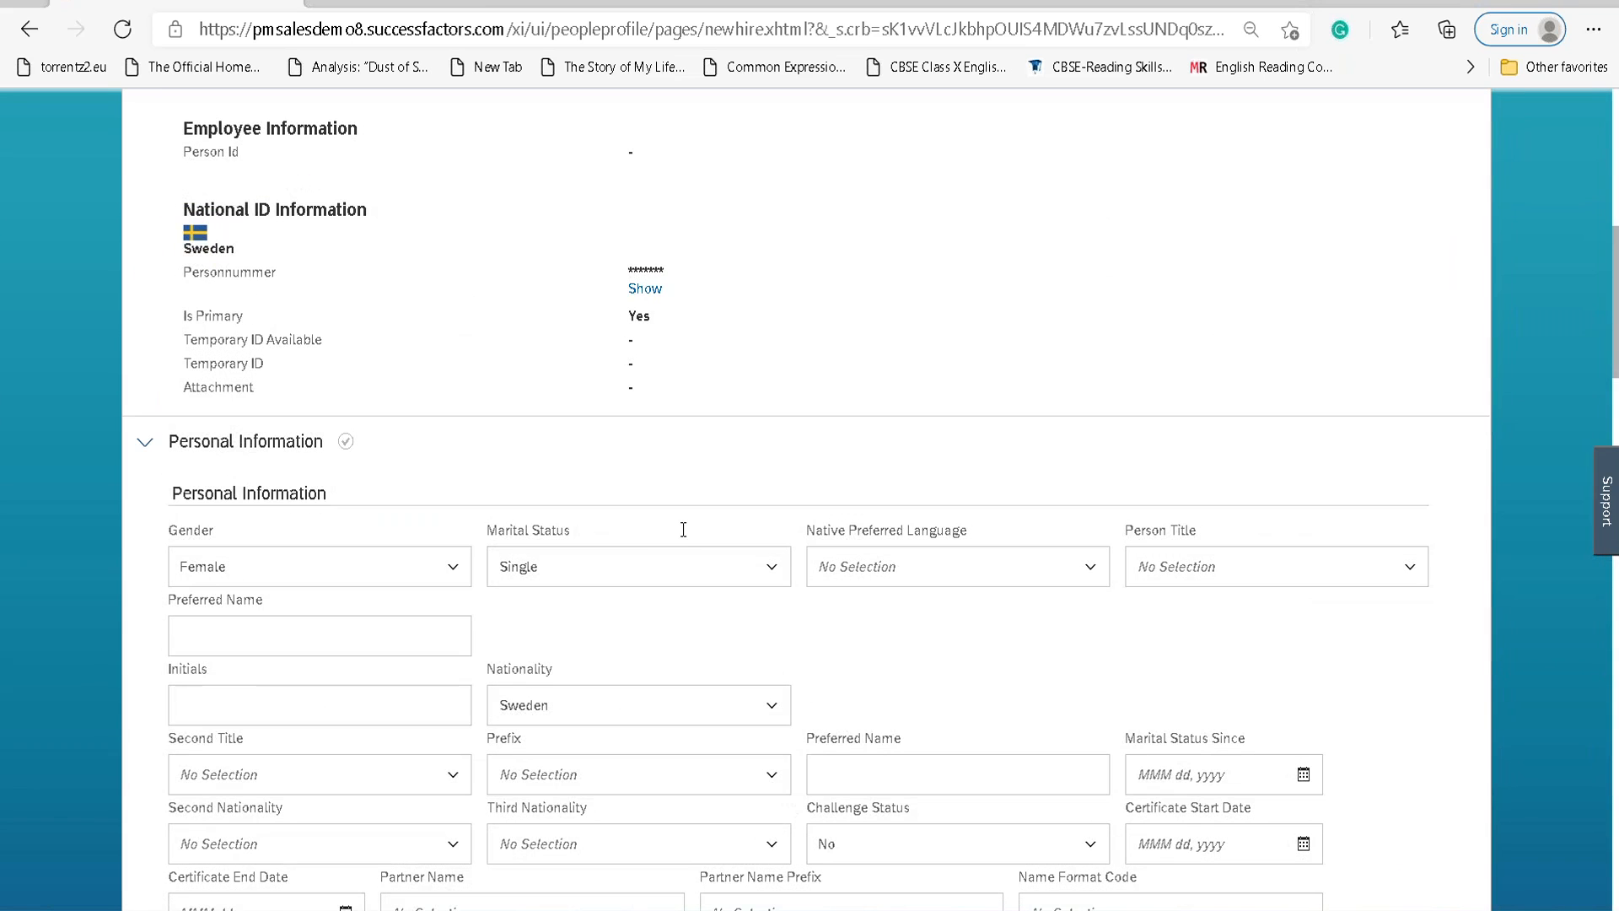
scroll(683, 530, up, 8)
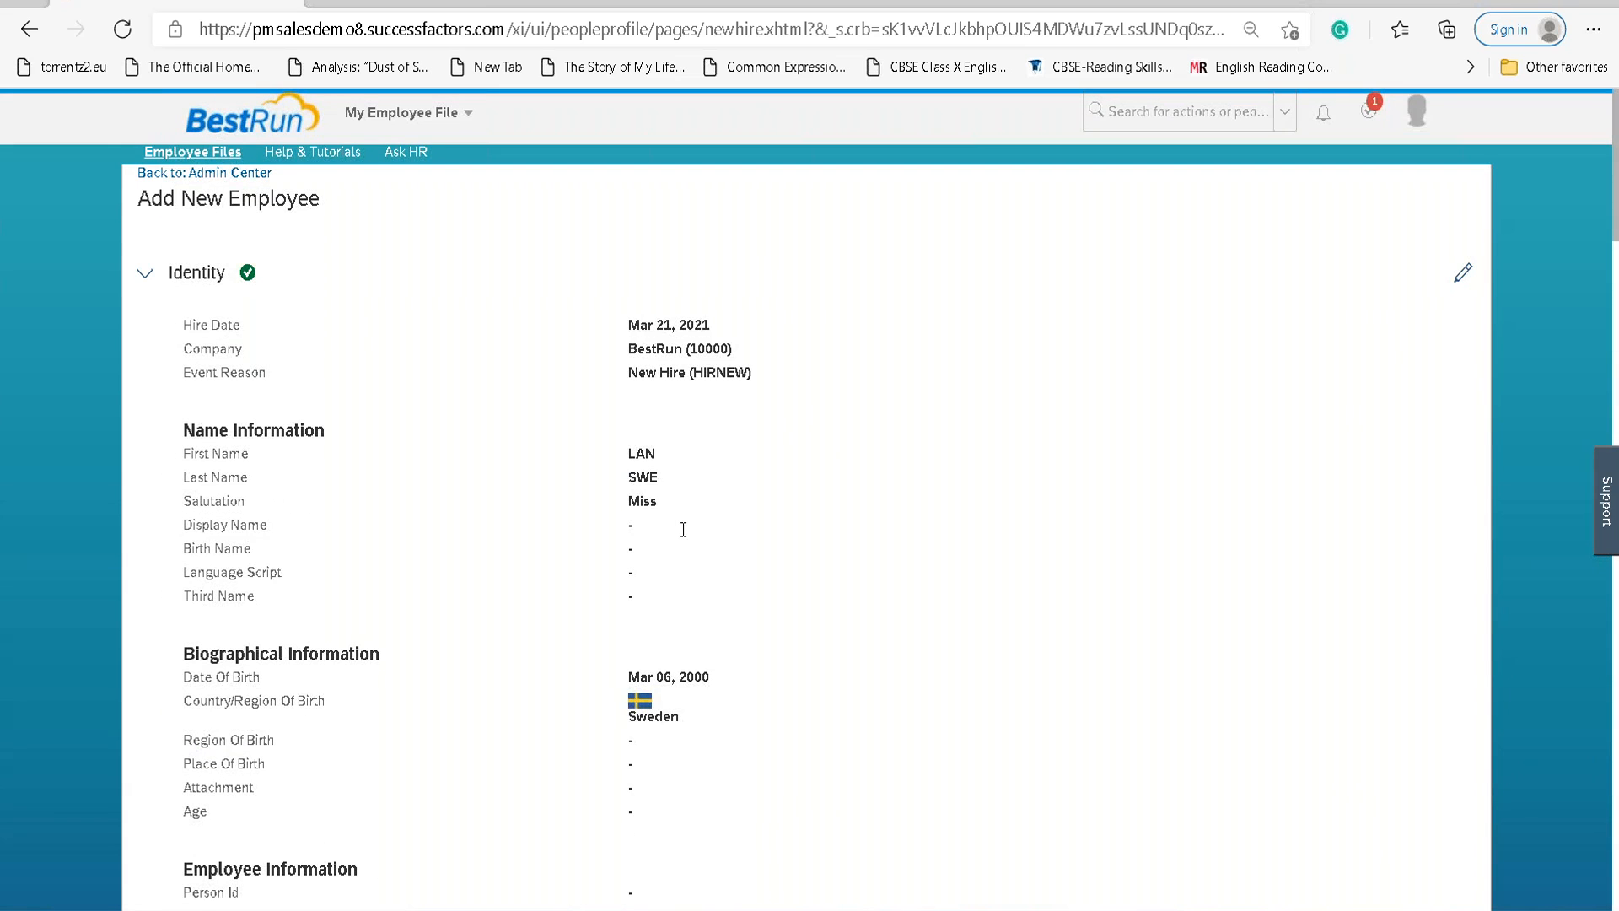
scroll(683, 530, down, 10)
scroll(674, 547, up, 10)
scroll(678, 548, down, 15)
scroll(676, 552, up, 6)
scroll(676, 556, down, 5)
scroll(672, 549, down, 3)
scroll(671, 549, up, 3)
Enter the home address as 'Test Street', house number 123, 'Rising Apartment'.
click(331, 397)
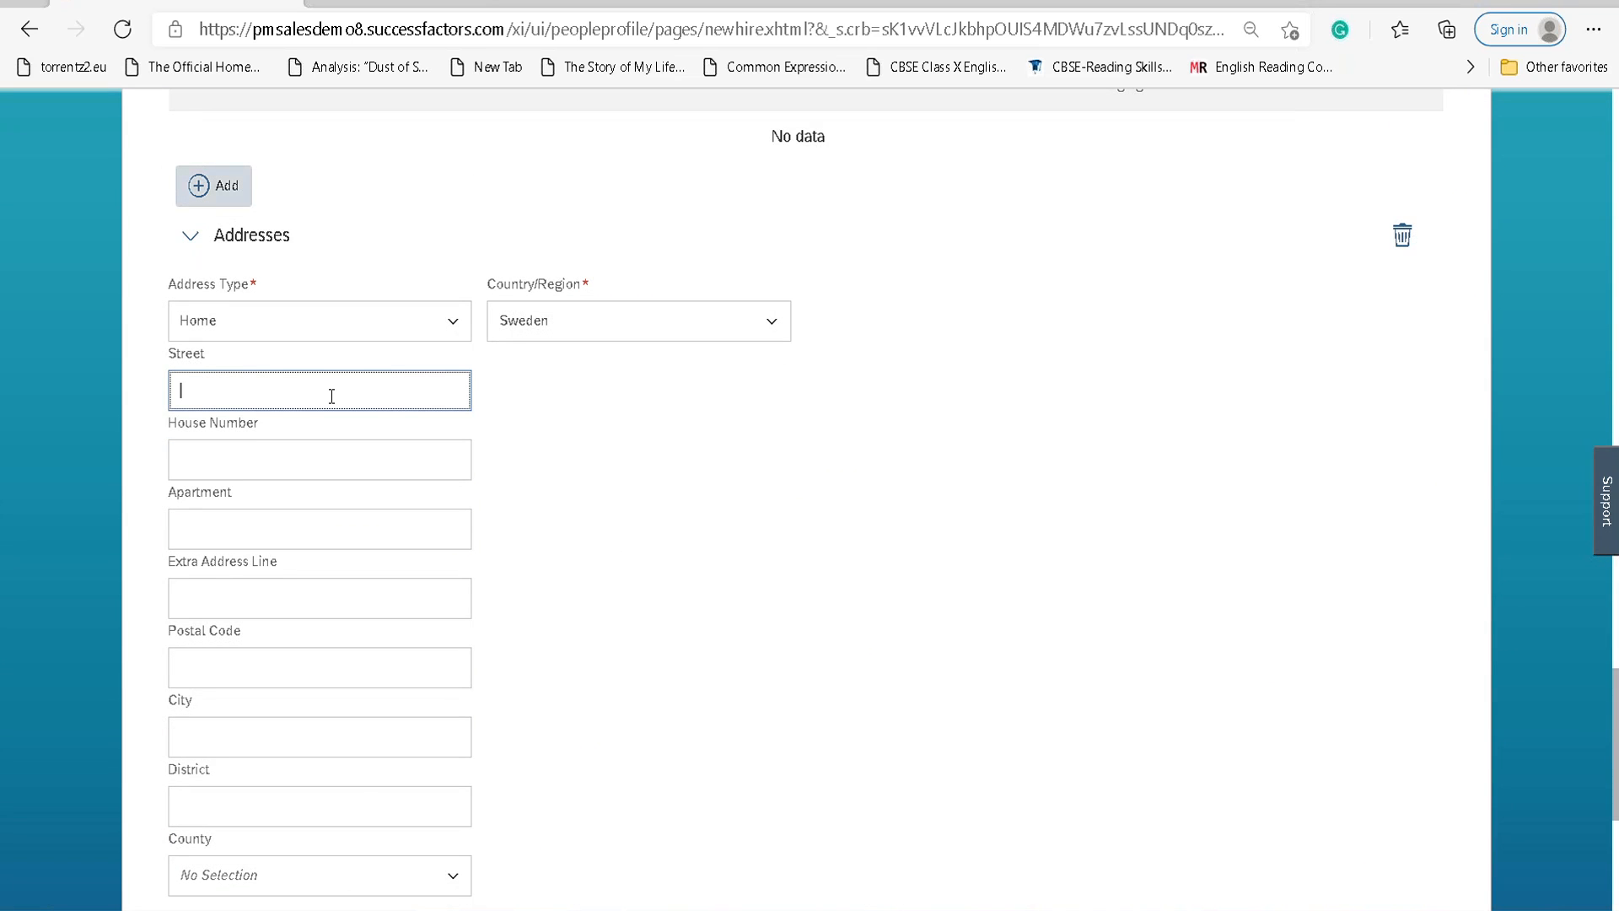
text(Testing)
key(BackSpace)
key(BackSpace)
key(BackSpace)
text(Streeet)
key(Tab)
key(Tab)
key(shift+Tab)
key(shift+Tab)
key(BackSpace)
text(ST)
key(BackSpace)
key(BackSpace)
text(Test Street)
key(Tab)
text(123)
key(Tab)
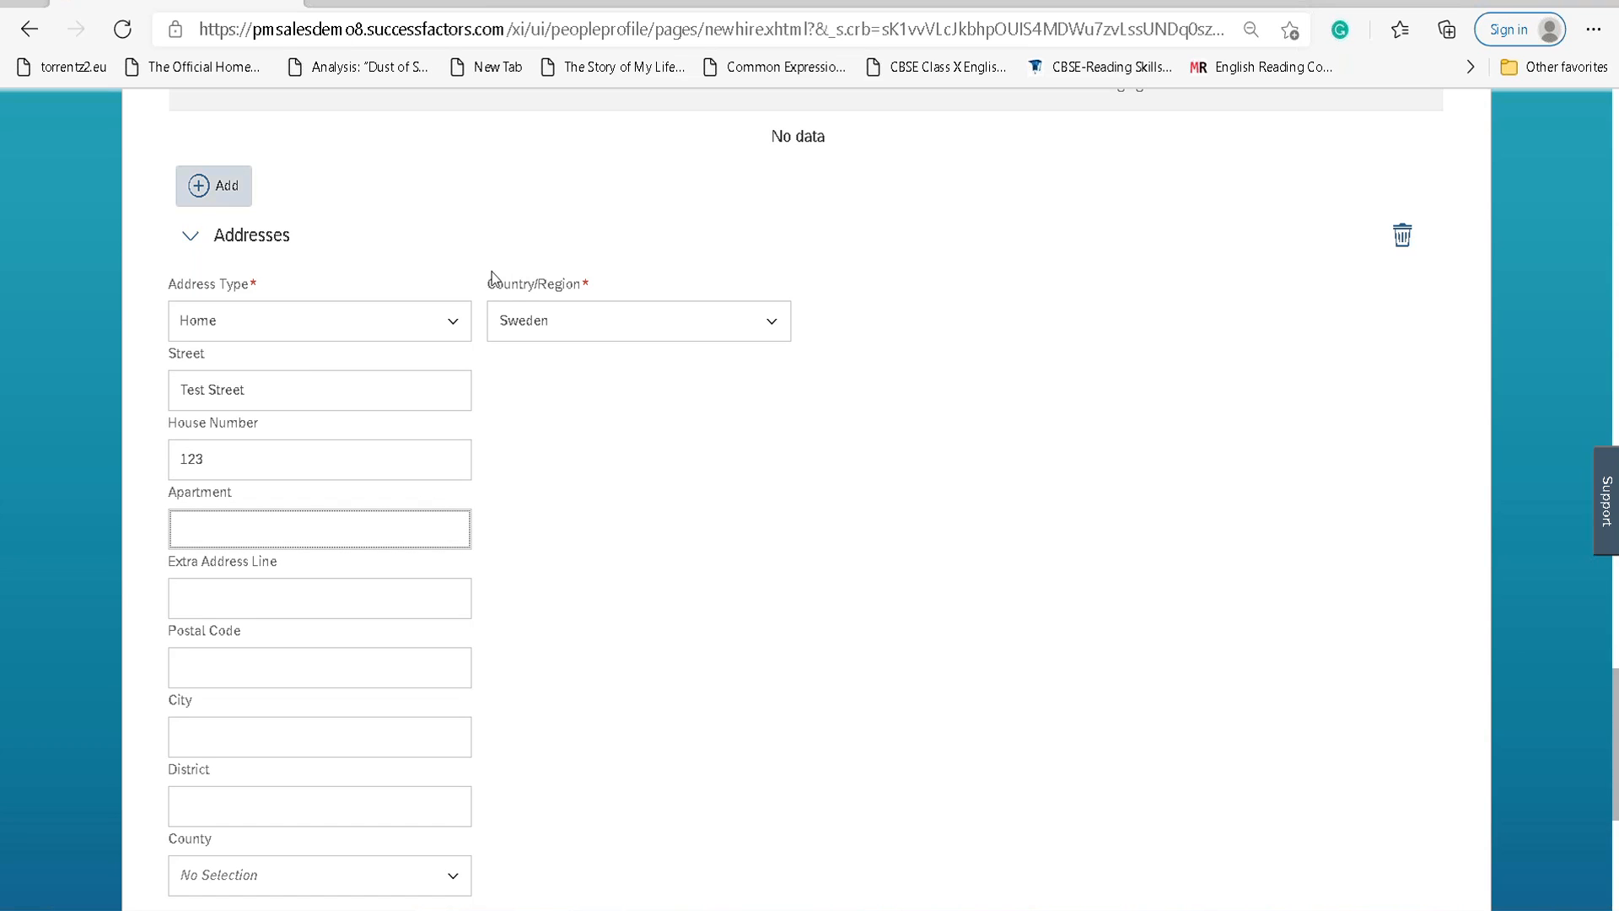
text(Rising Apartment)
key(Tab)
key(Tab)
key(Tab)
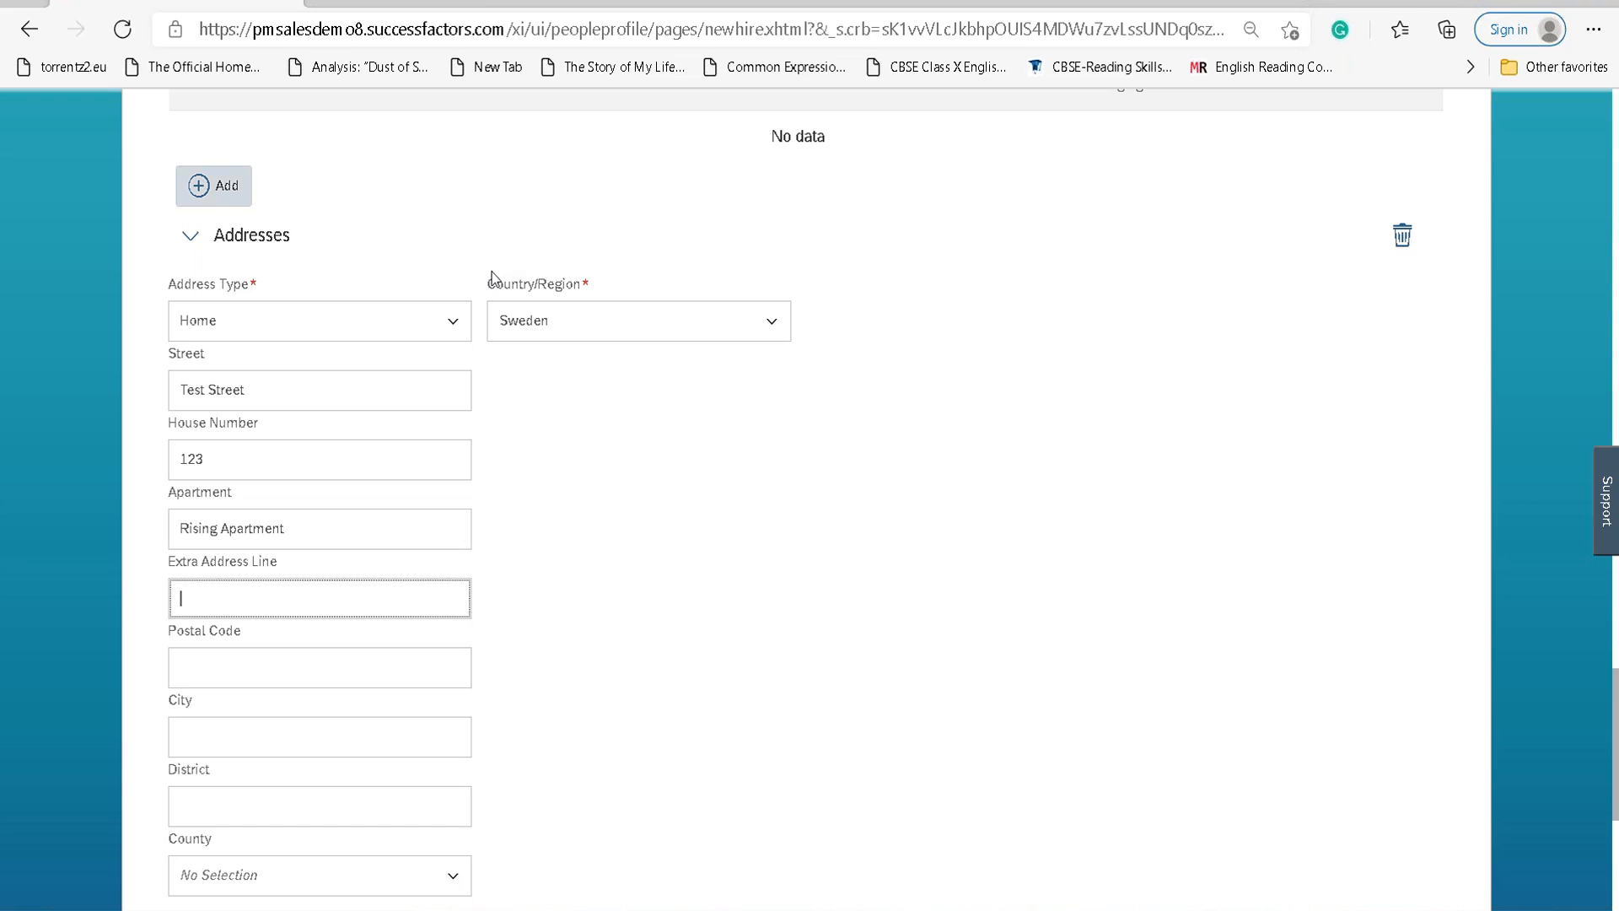
Enter postal code 14100 and try to continue past the address section.
key(Tab)
key(shift+Tab)
key(Tab)
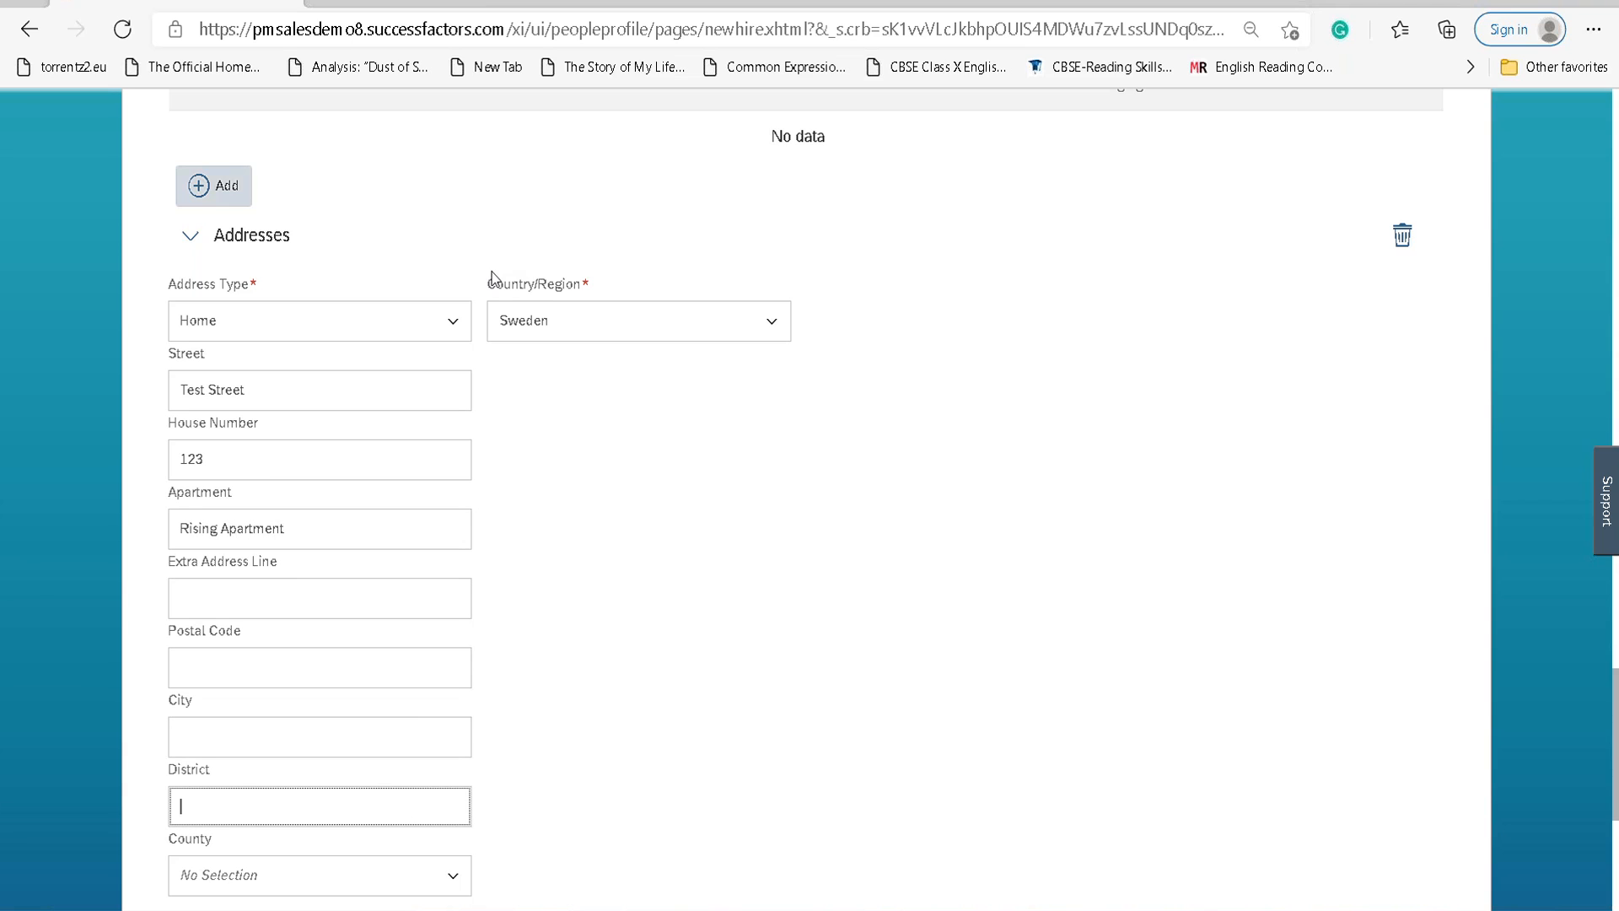
key(shift+Tab)
key(shift+Tab)
text(14100)
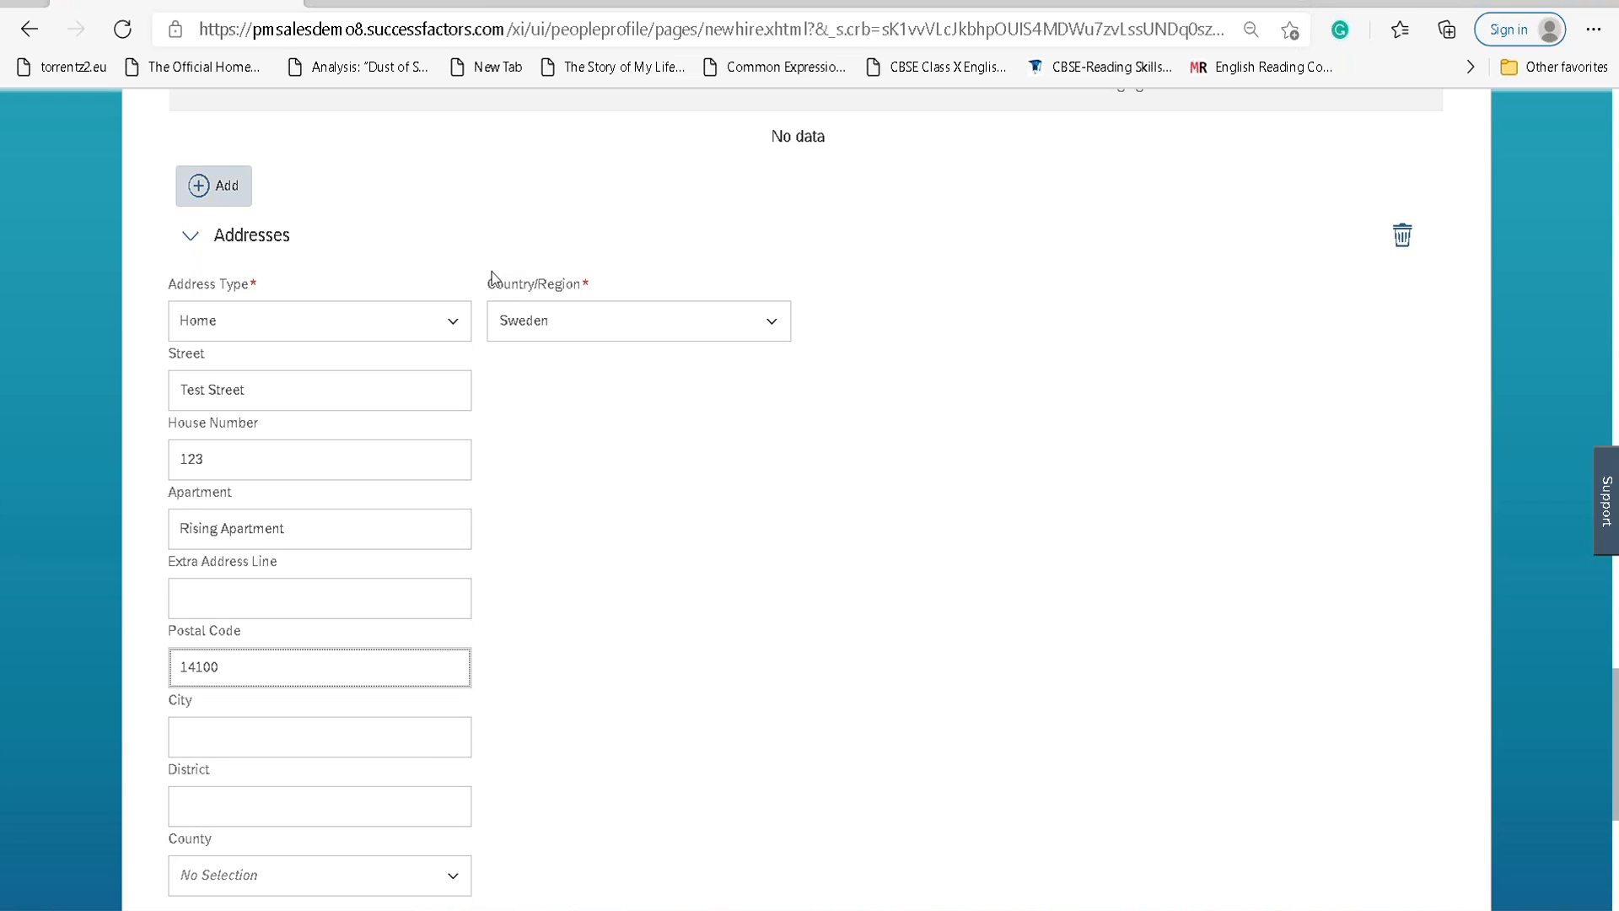
key(Tab)
key(Tab)
scroll(469, 350, down, 5)
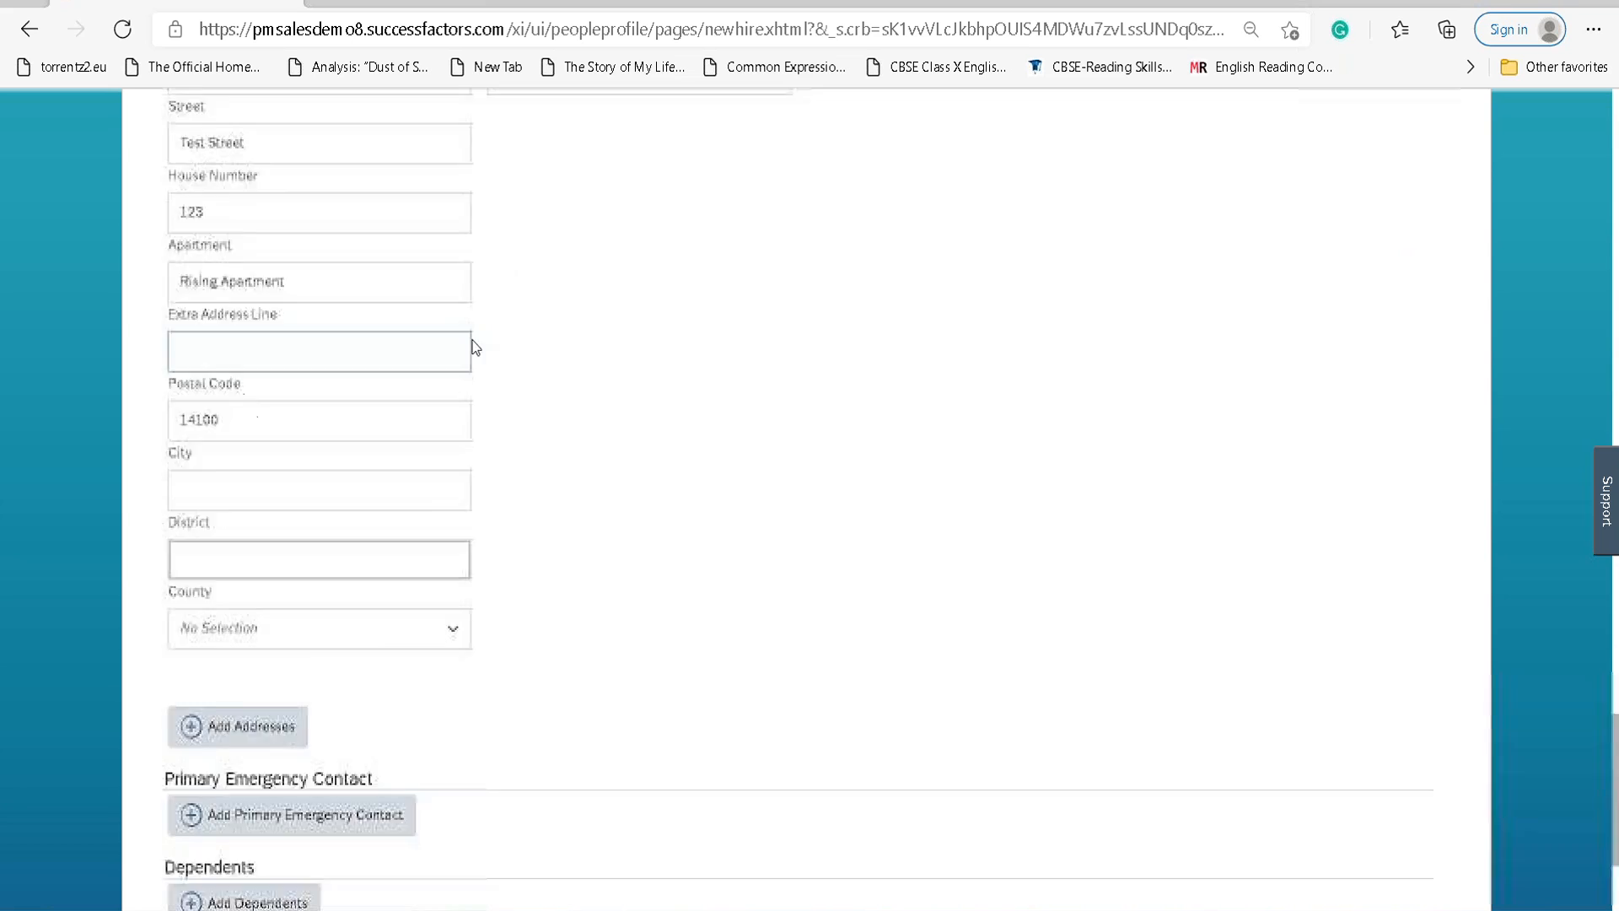
click(216, 727)
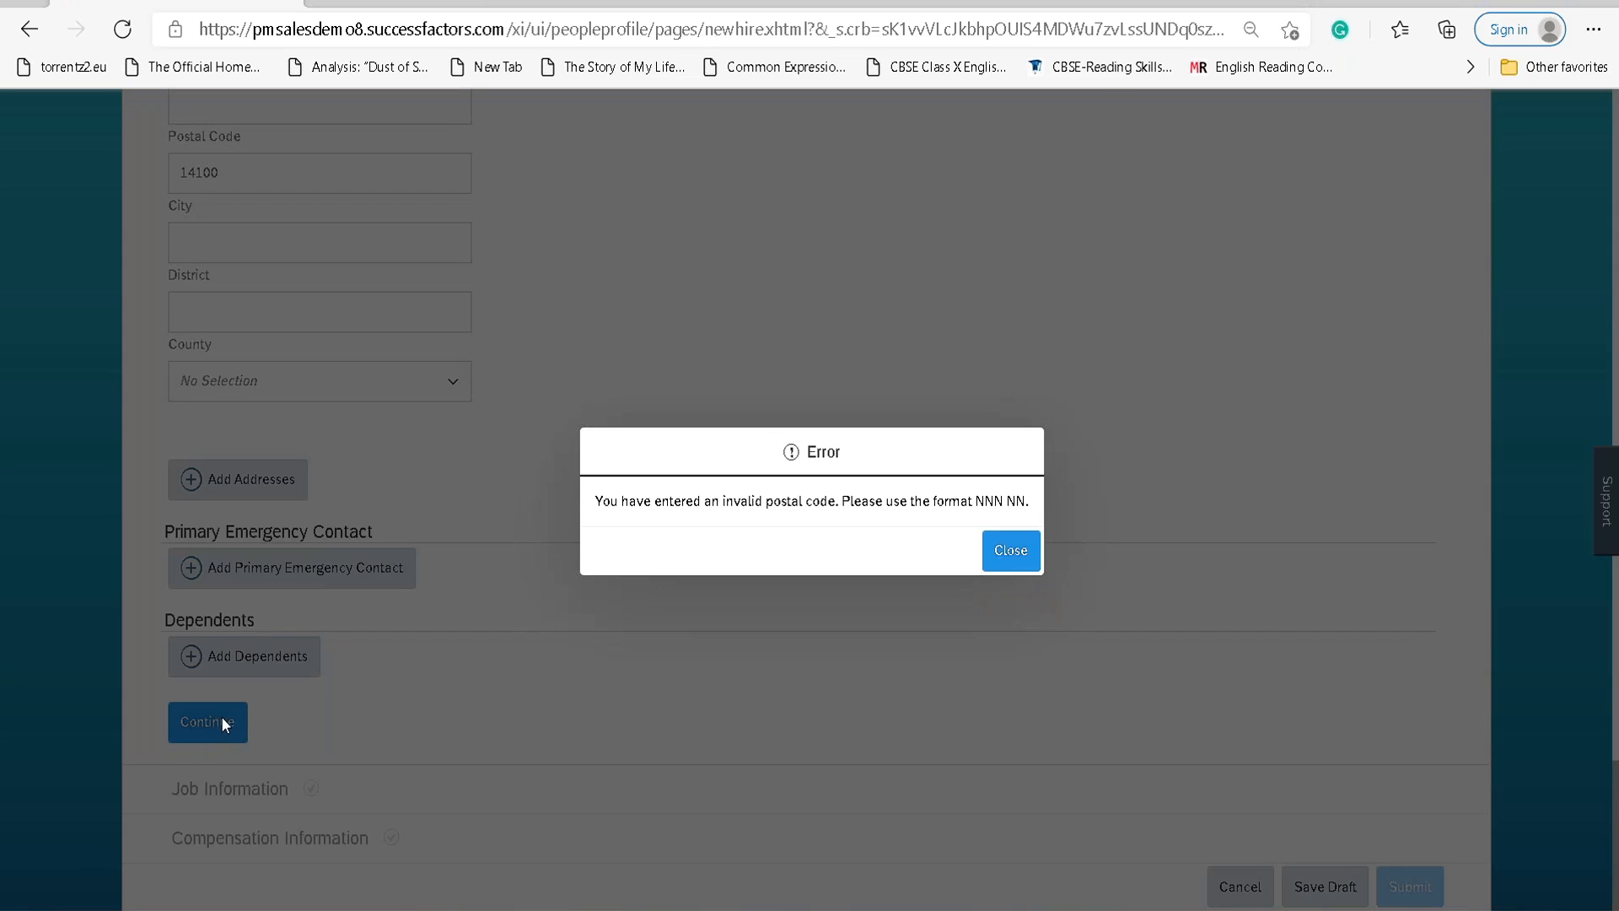
Dismiss the invalid postal code error, change it to 141 00, and continue.
click(1001, 552)
scroll(225, 383, up, 3)
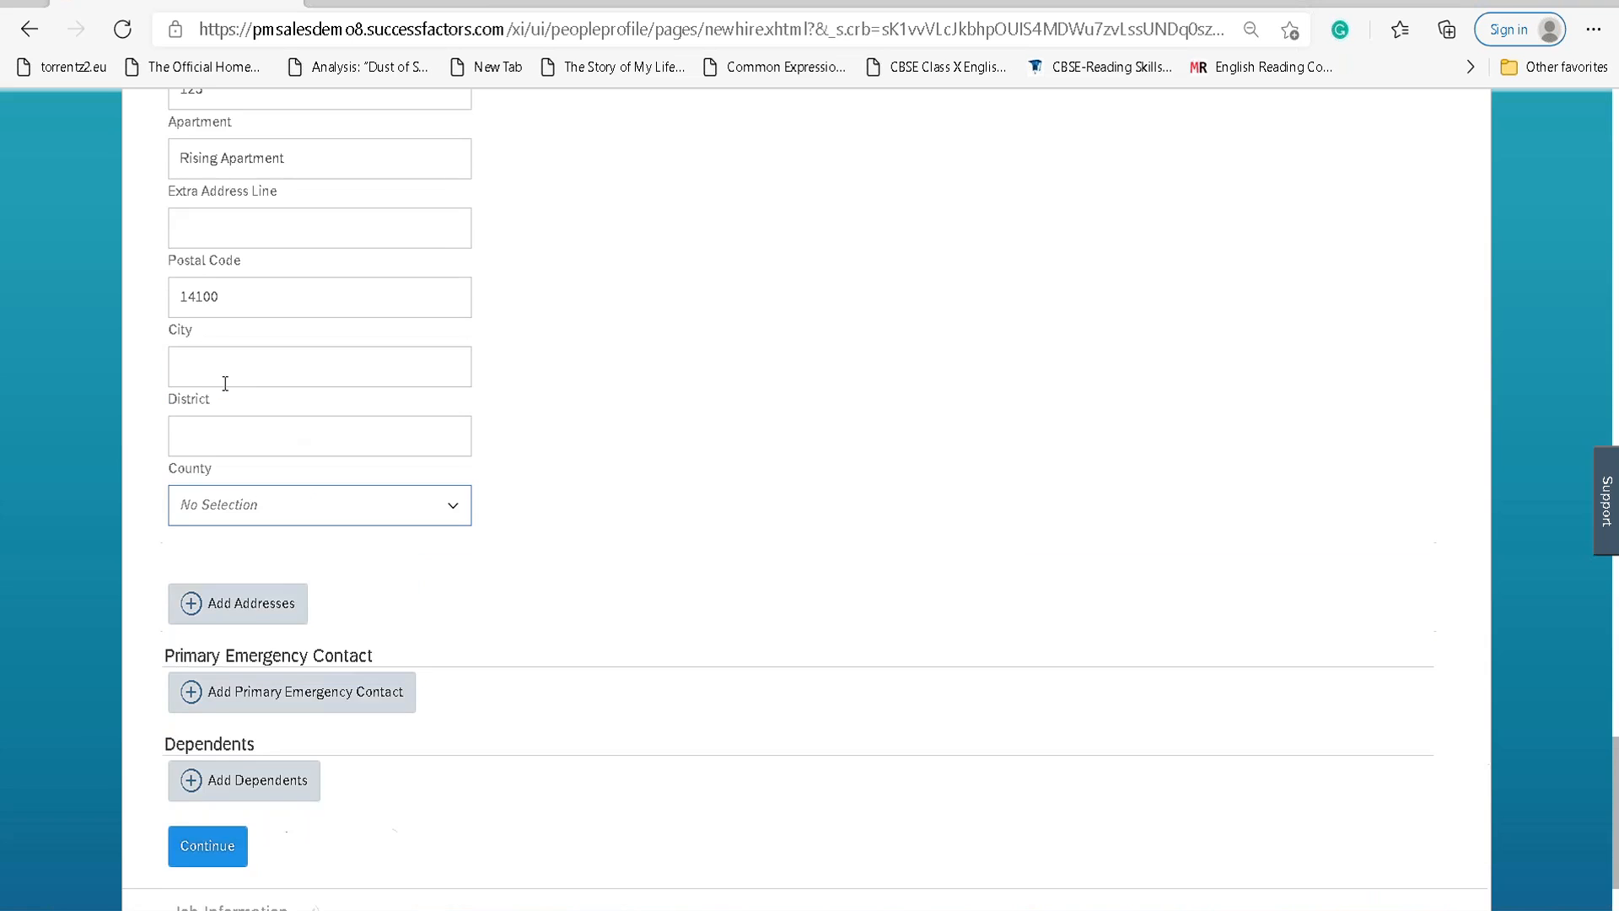
click(205, 419)
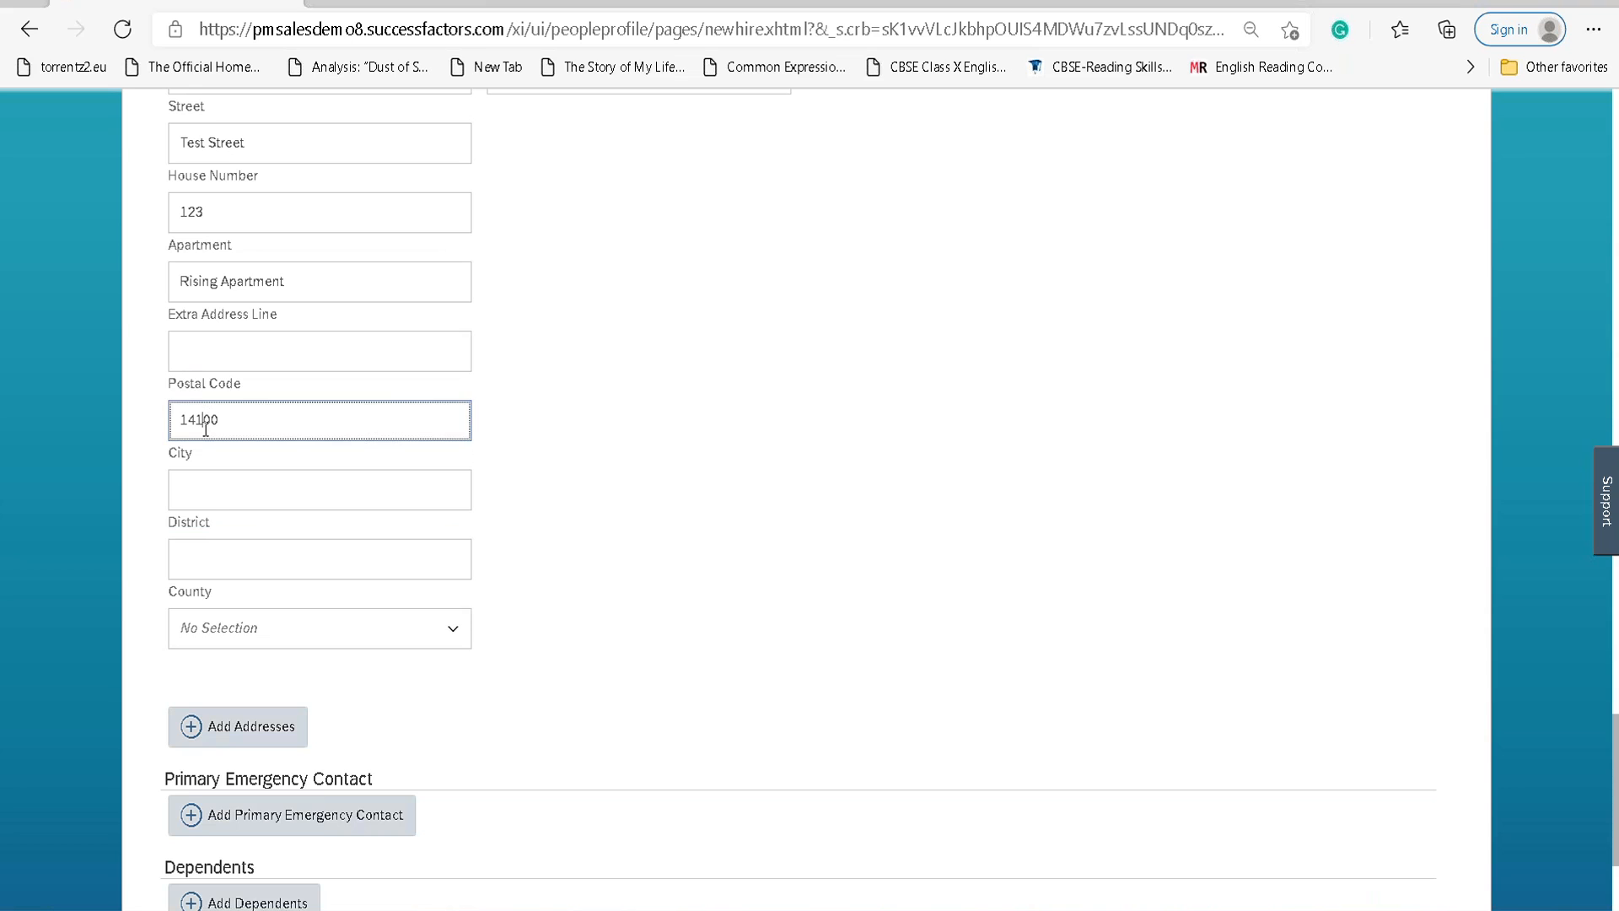
scroll(321, 627, down, 3)
click(219, 718)
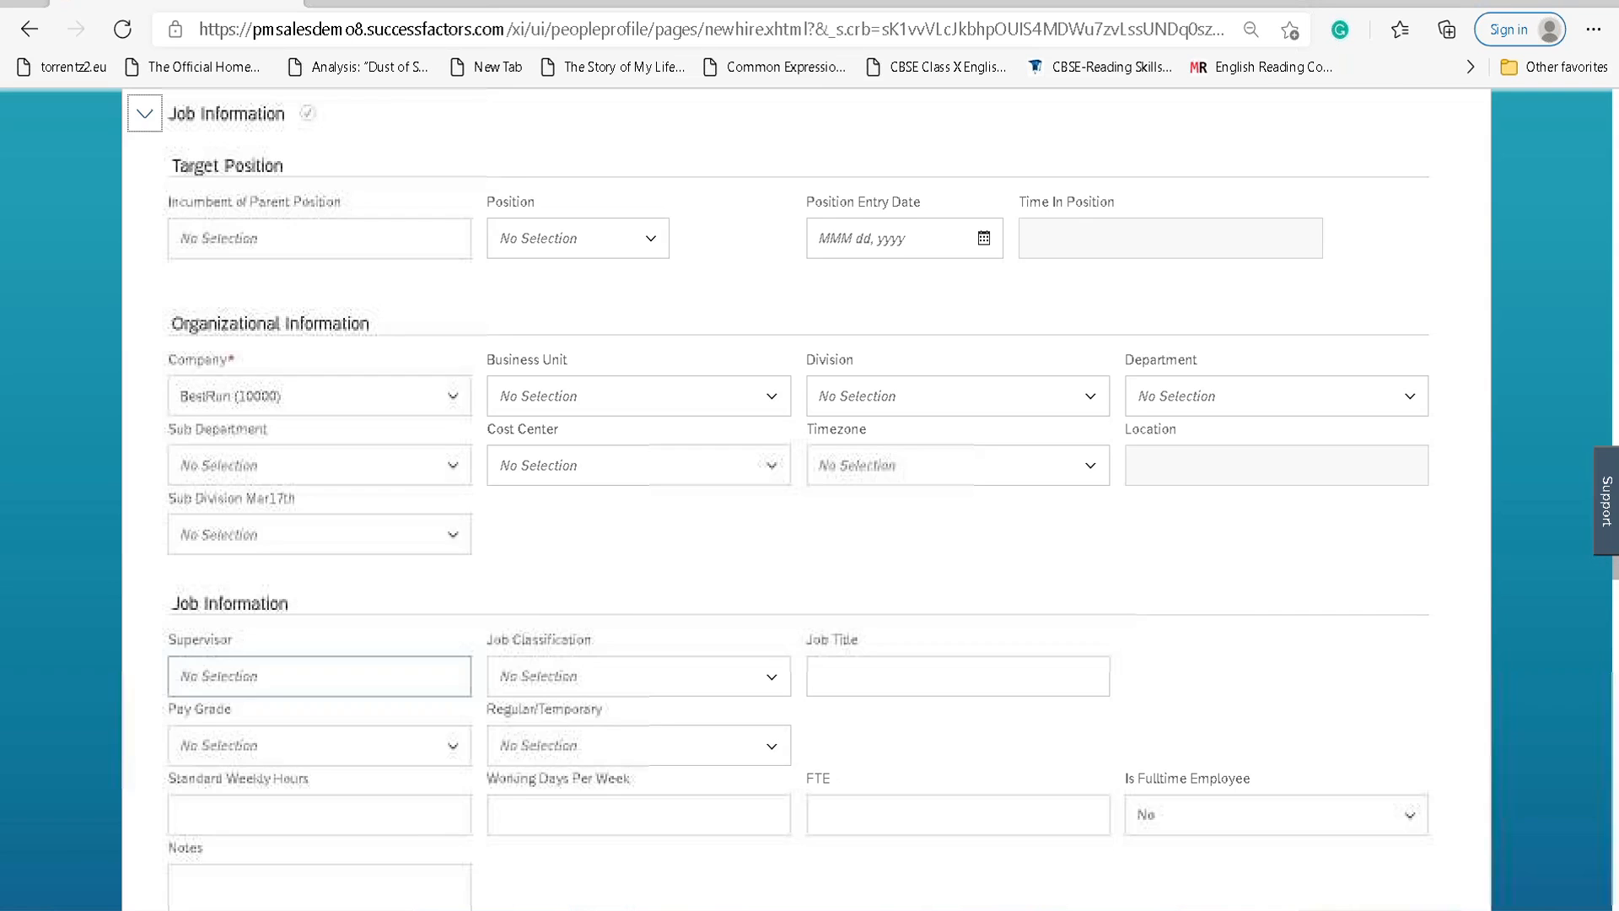
Search Job Information's Supervisor field by name and select the matching manager.
scroll(275, 556, down, 7)
scroll(293, 558, up, 9)
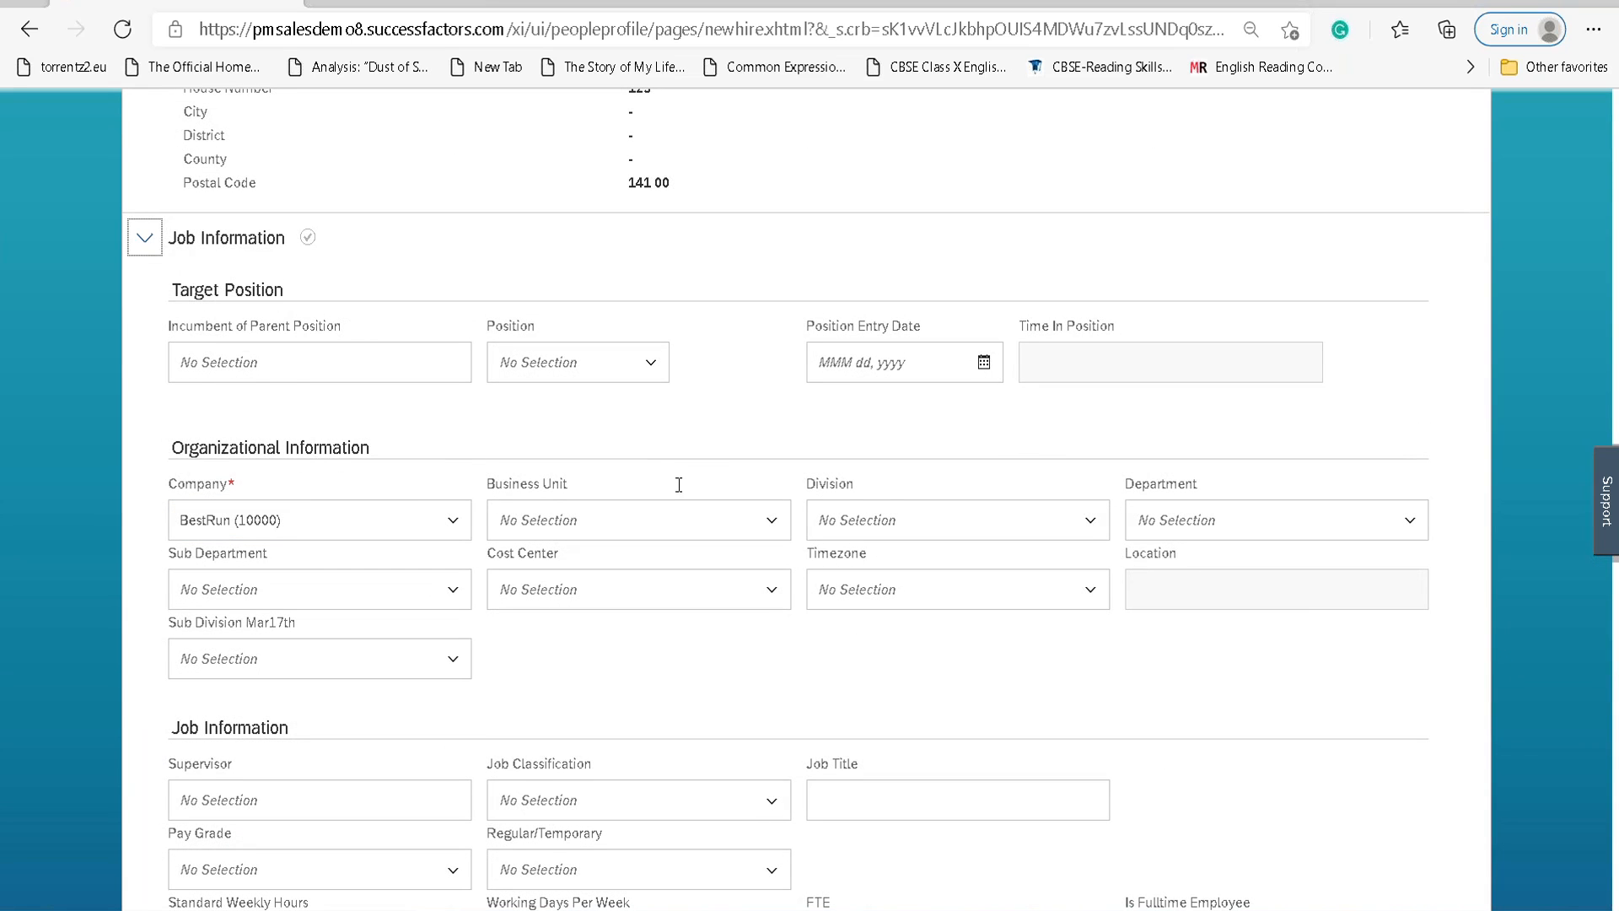
scroll(663, 479, down, 3)
scroll(644, 466, down, 2)
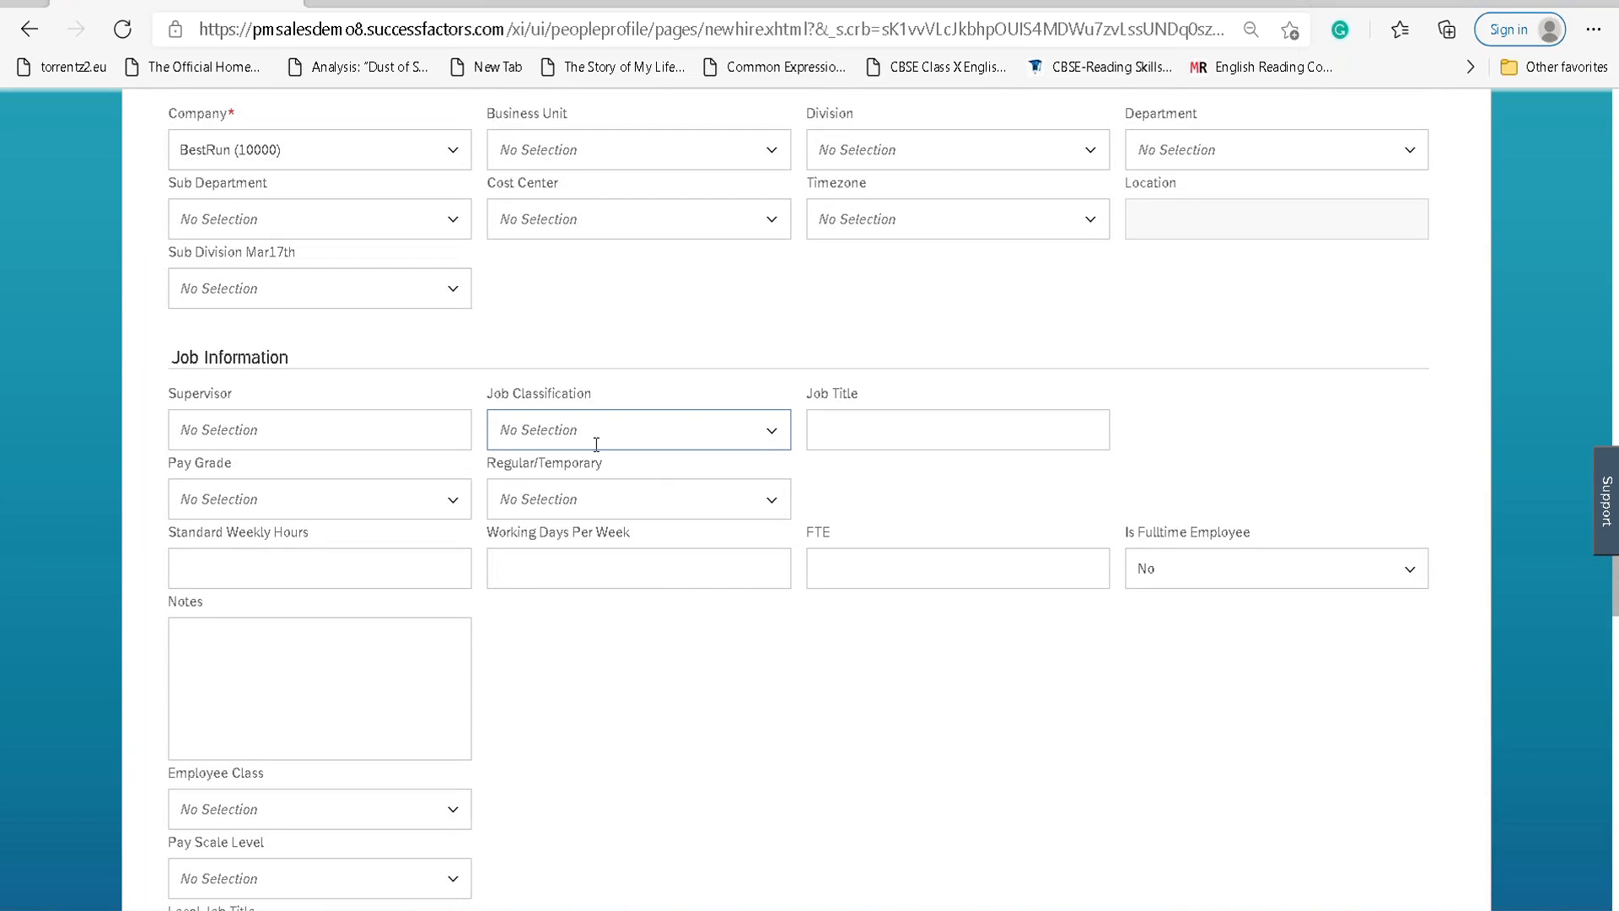
click(428, 435)
text(kirs)
key(BackSpace)
key(BackSpace)
key(BackSpace)
text(ros)
key(BackSpace)
key(BackSpace)
text(is)
click(286, 501)
scroll(904, 582, up, 7)
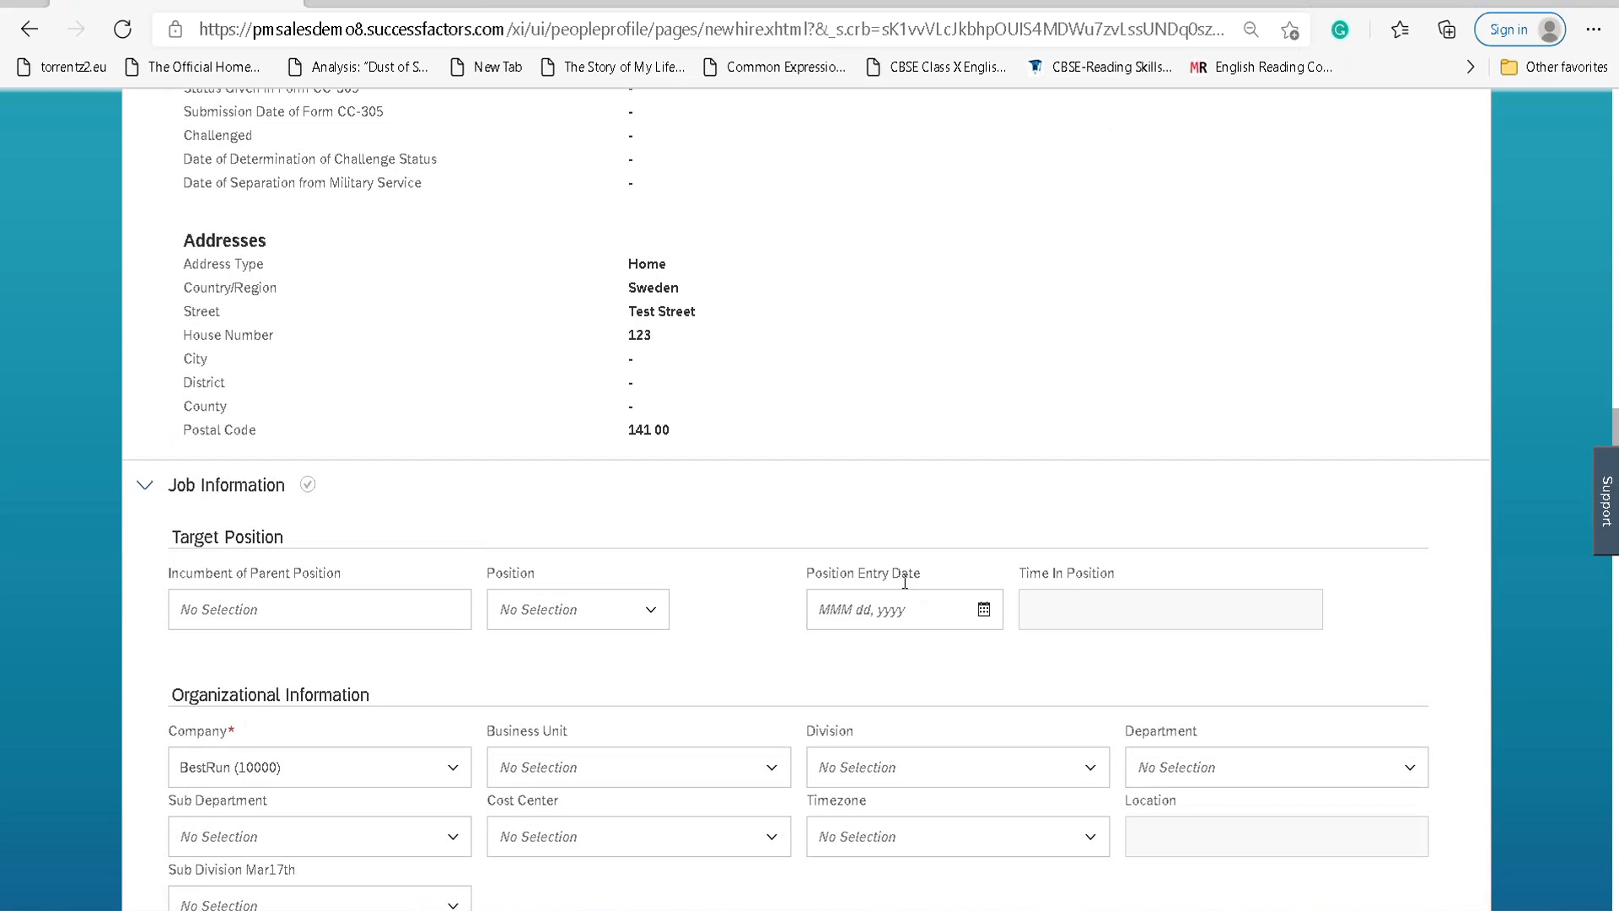
scroll(740, 610, down, 8)
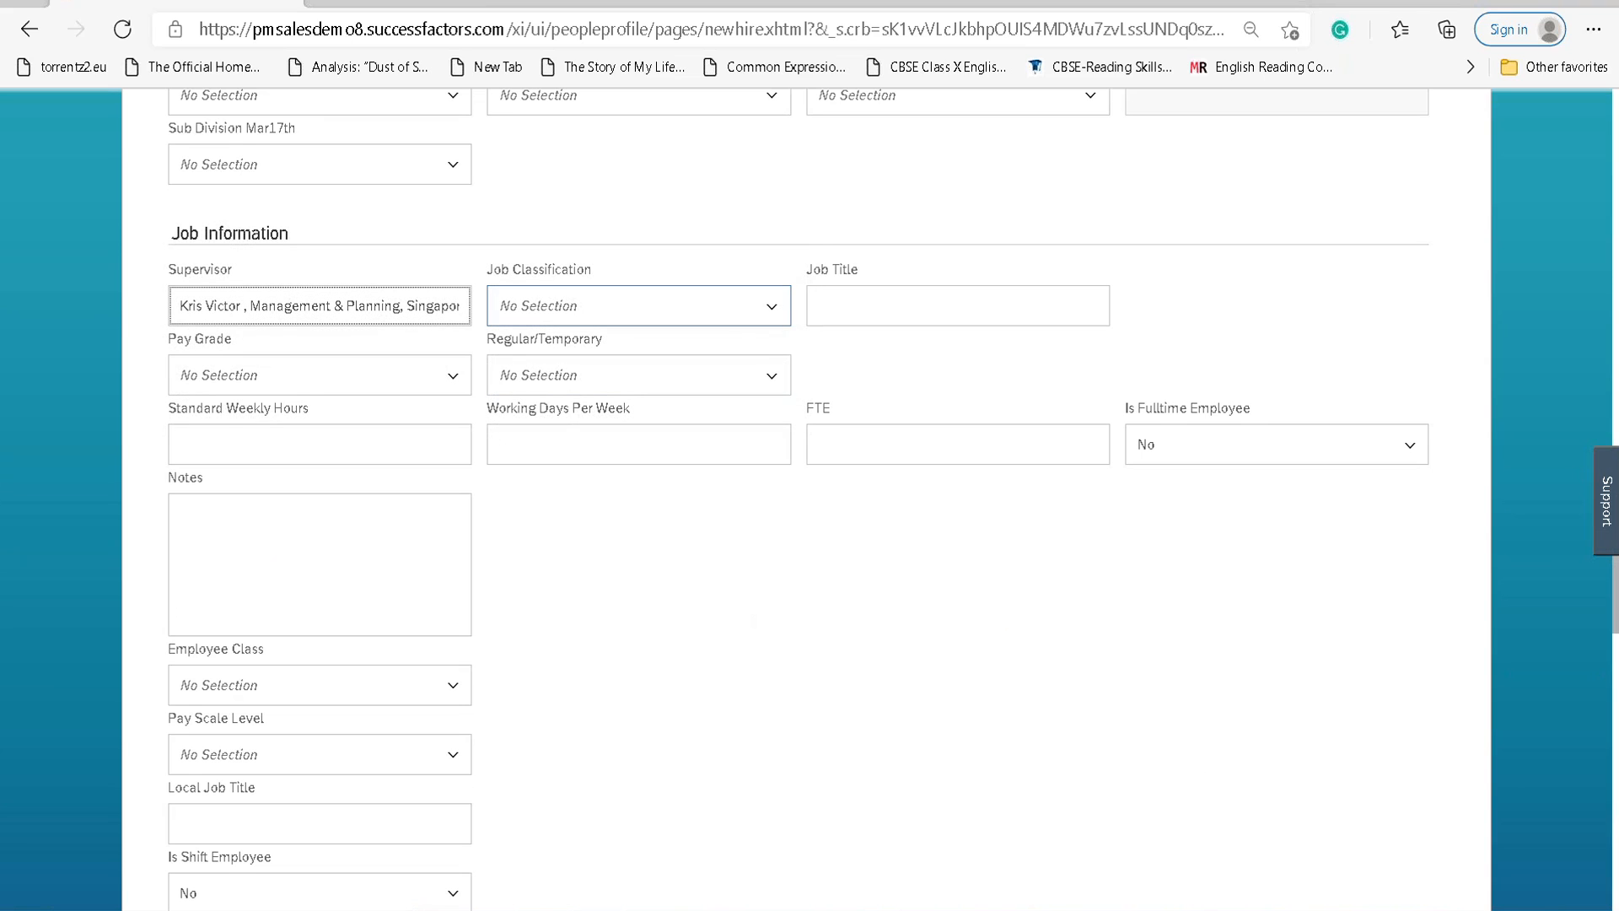
Set the employment type to Regular and the pay grade to Highly Skilled (HSK).
click(770, 375)
click(590, 479)
click(450, 381)
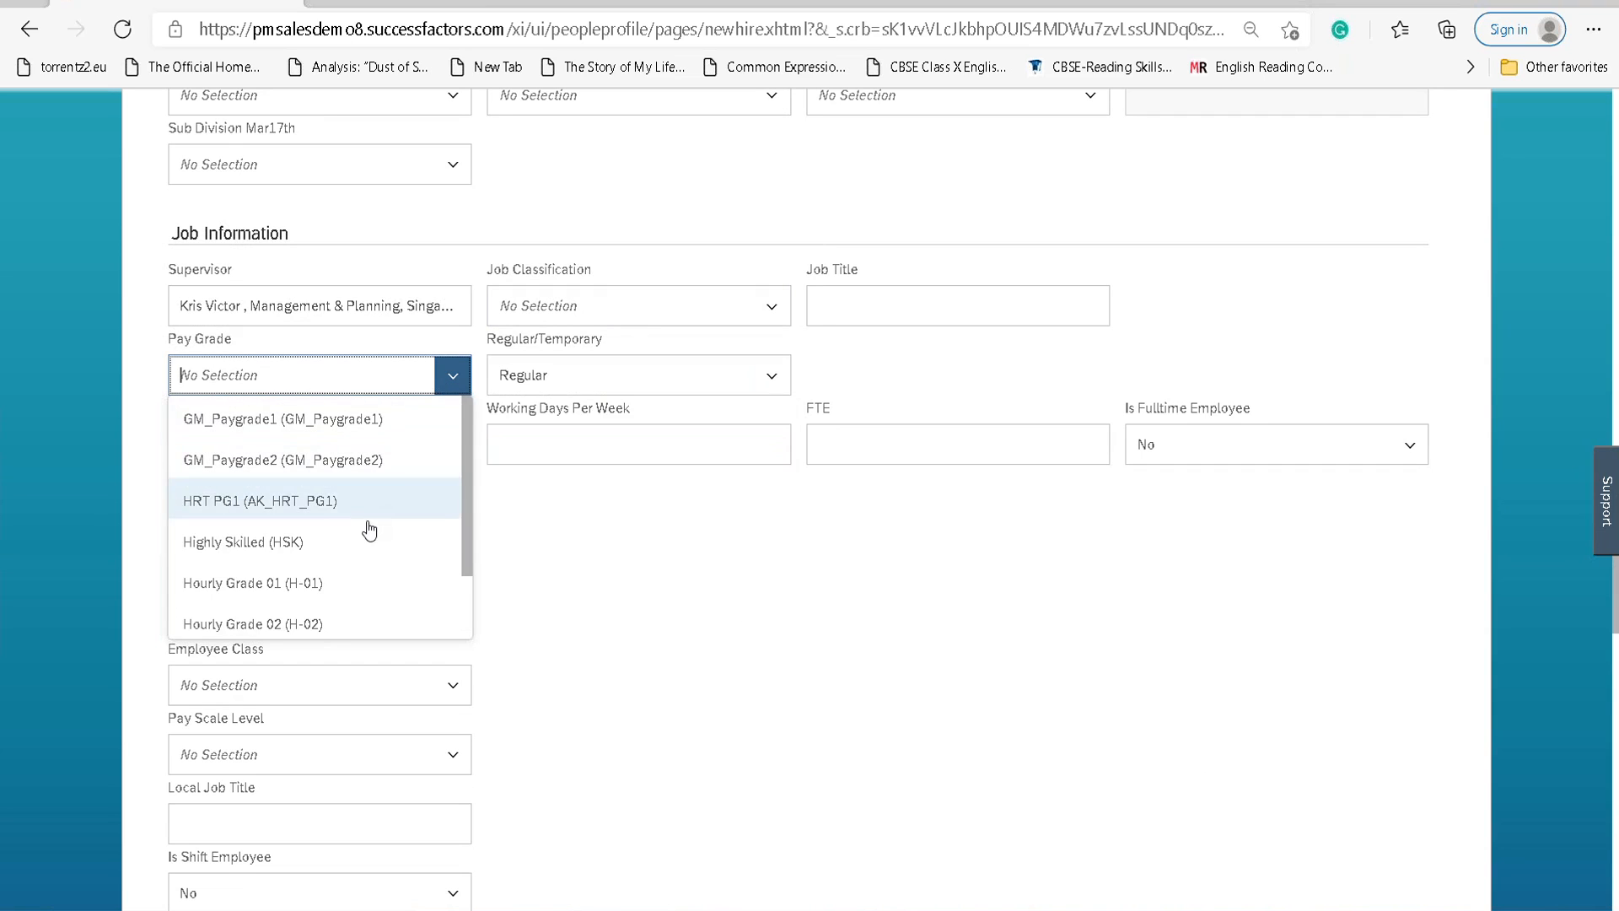
scroll(371, 533, down, 1)
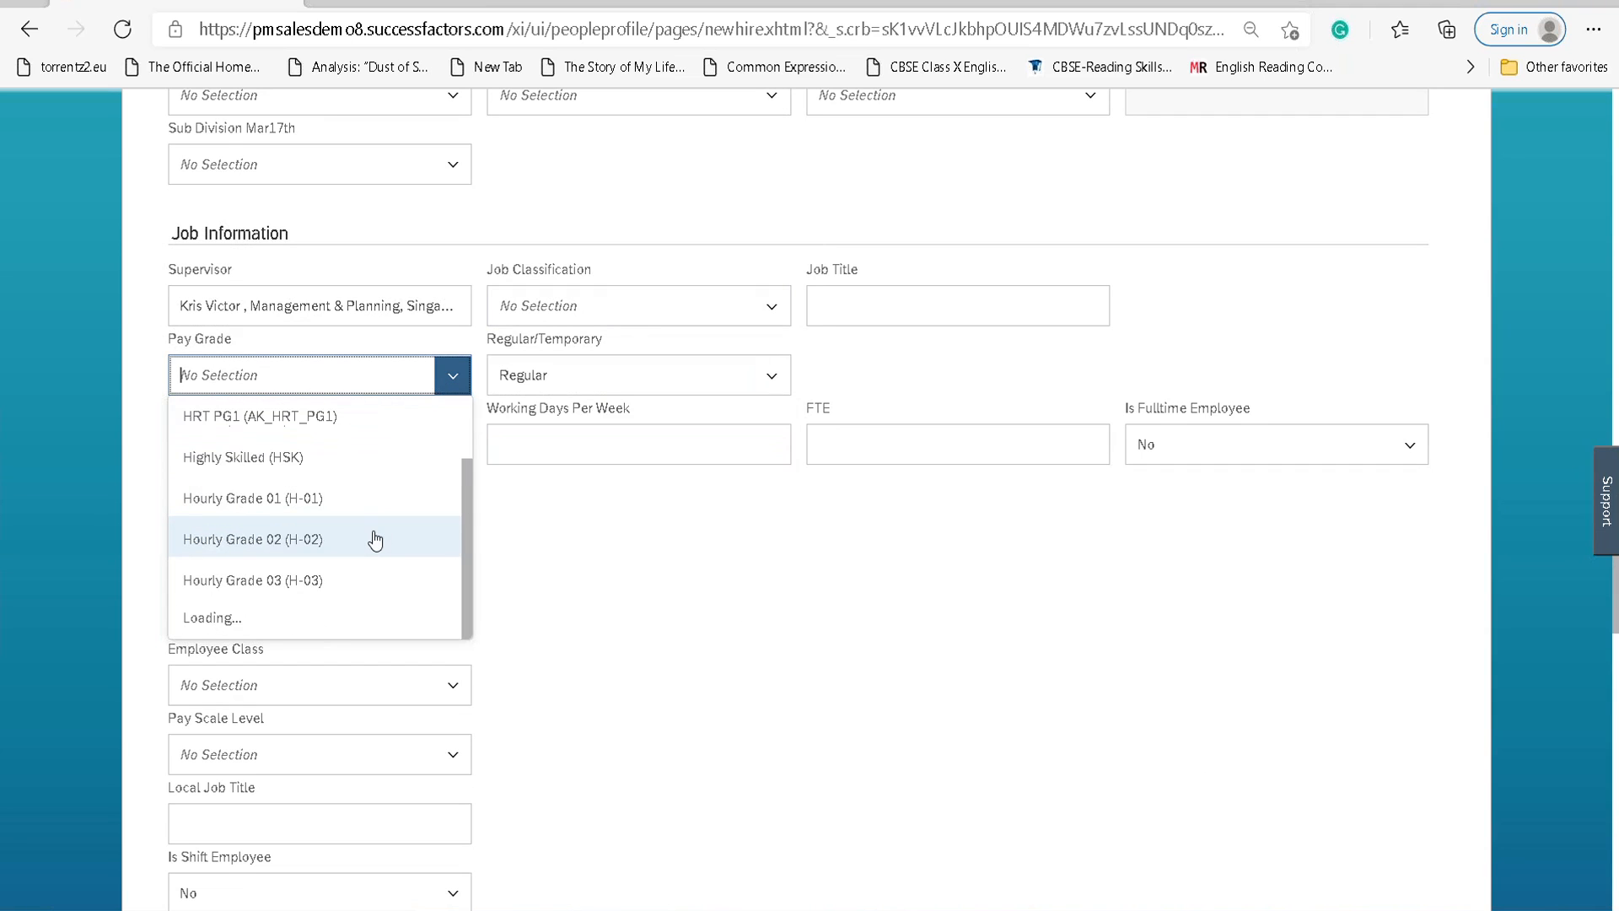
click(333, 474)
scroll(613, 536, up, 5)
scroll(614, 536, up, 5)
scroll(611, 537, down, 8)
scroll(612, 535, down, 15)
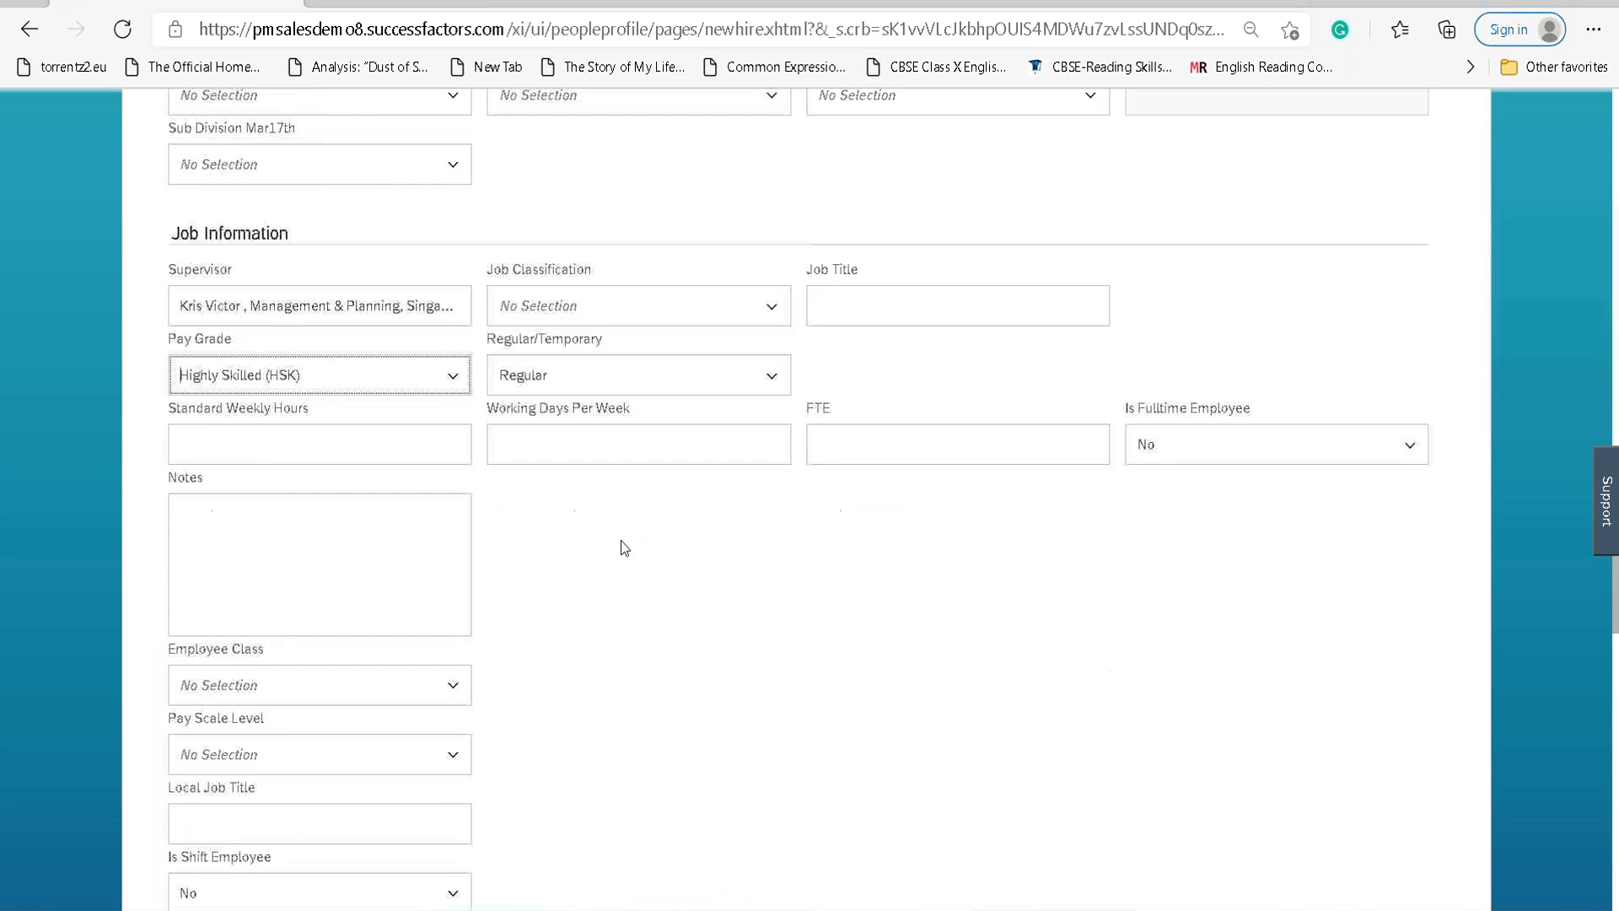
scroll(611, 550, up, 5)
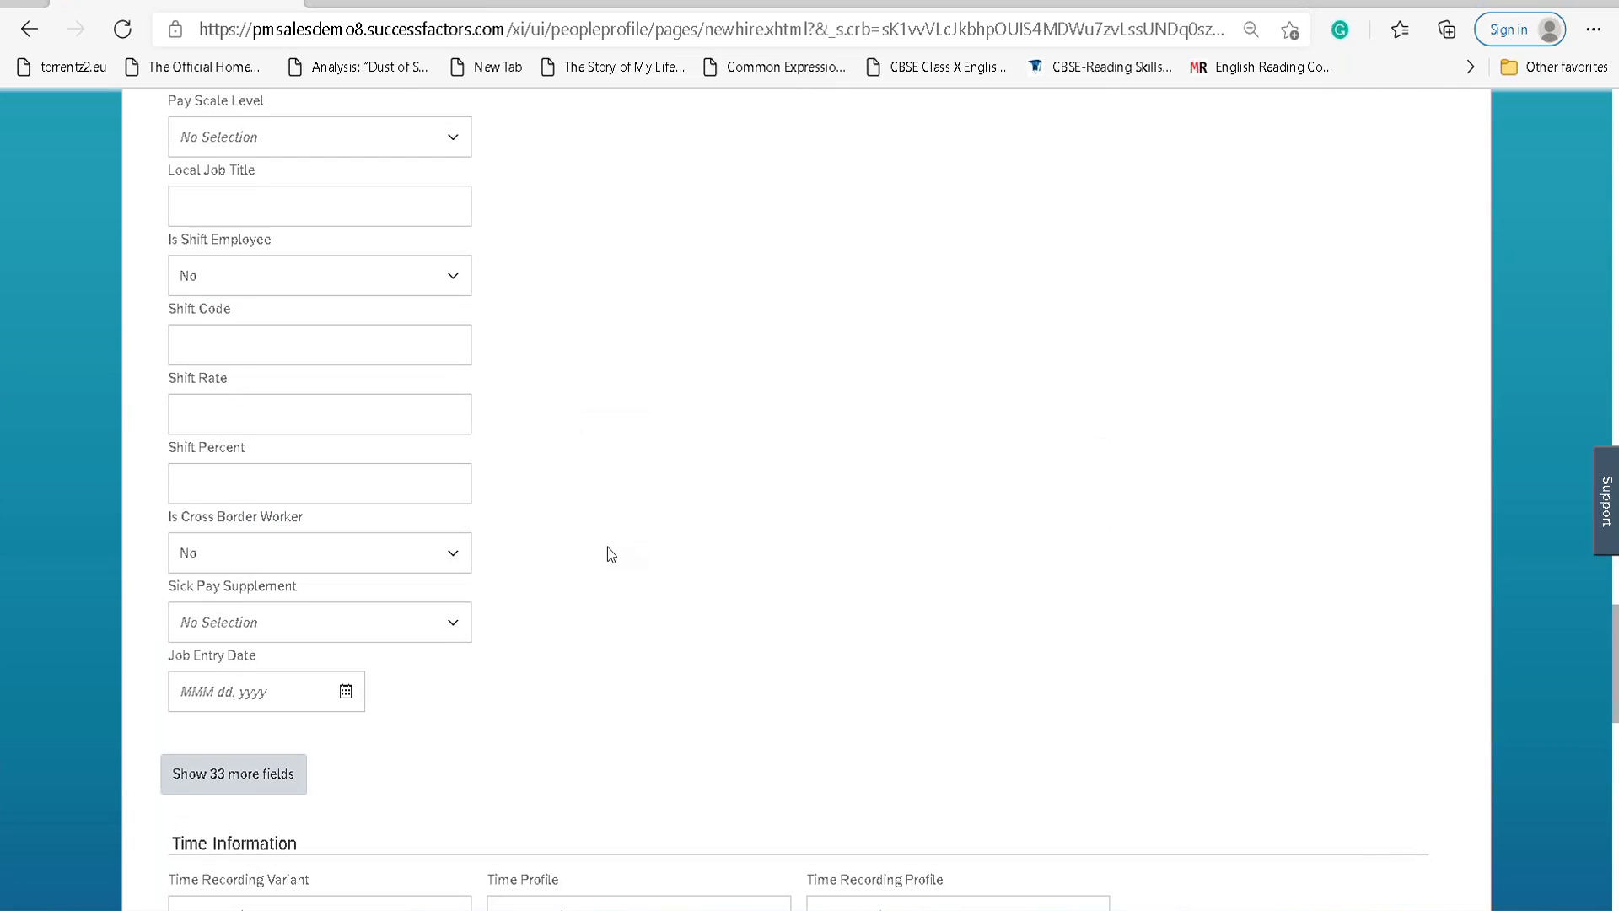
Reveal the 33 extra job fields and enter 5 working days and 40 weekly hours.
click(215, 778)
scroll(629, 658, down, 3)
scroll(620, 590, up, 2)
scroll(619, 583, down, 3)
scroll(619, 583, up, 14)
scroll(619, 594, up, 5)
scroll(618, 595, down, 5)
scroll(624, 578, down, 1)
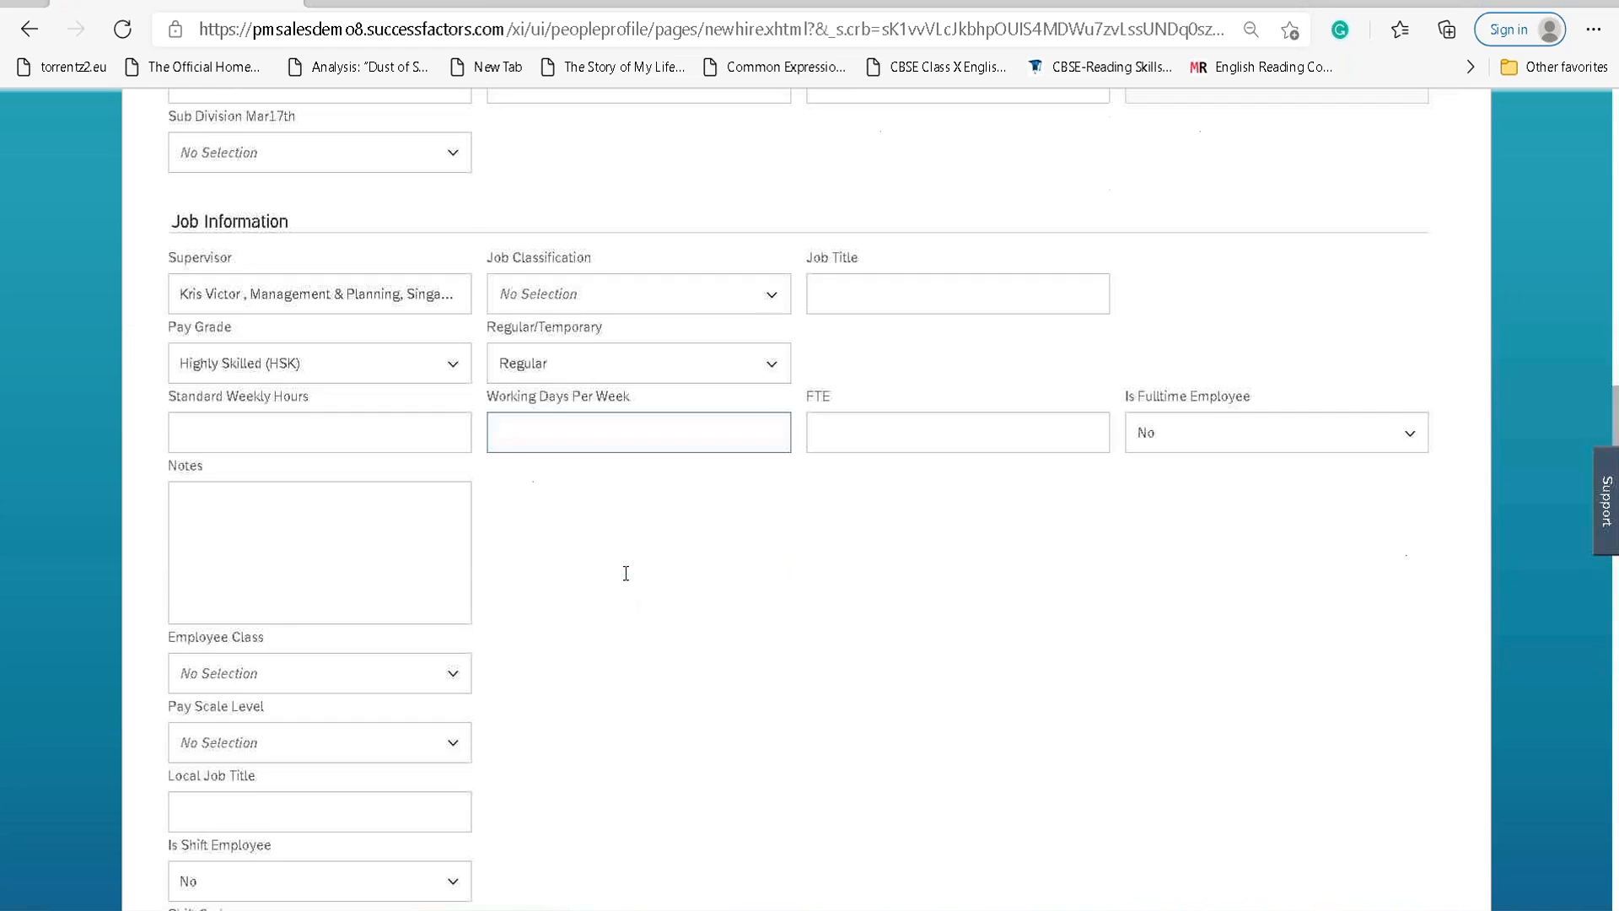
click(621, 445)
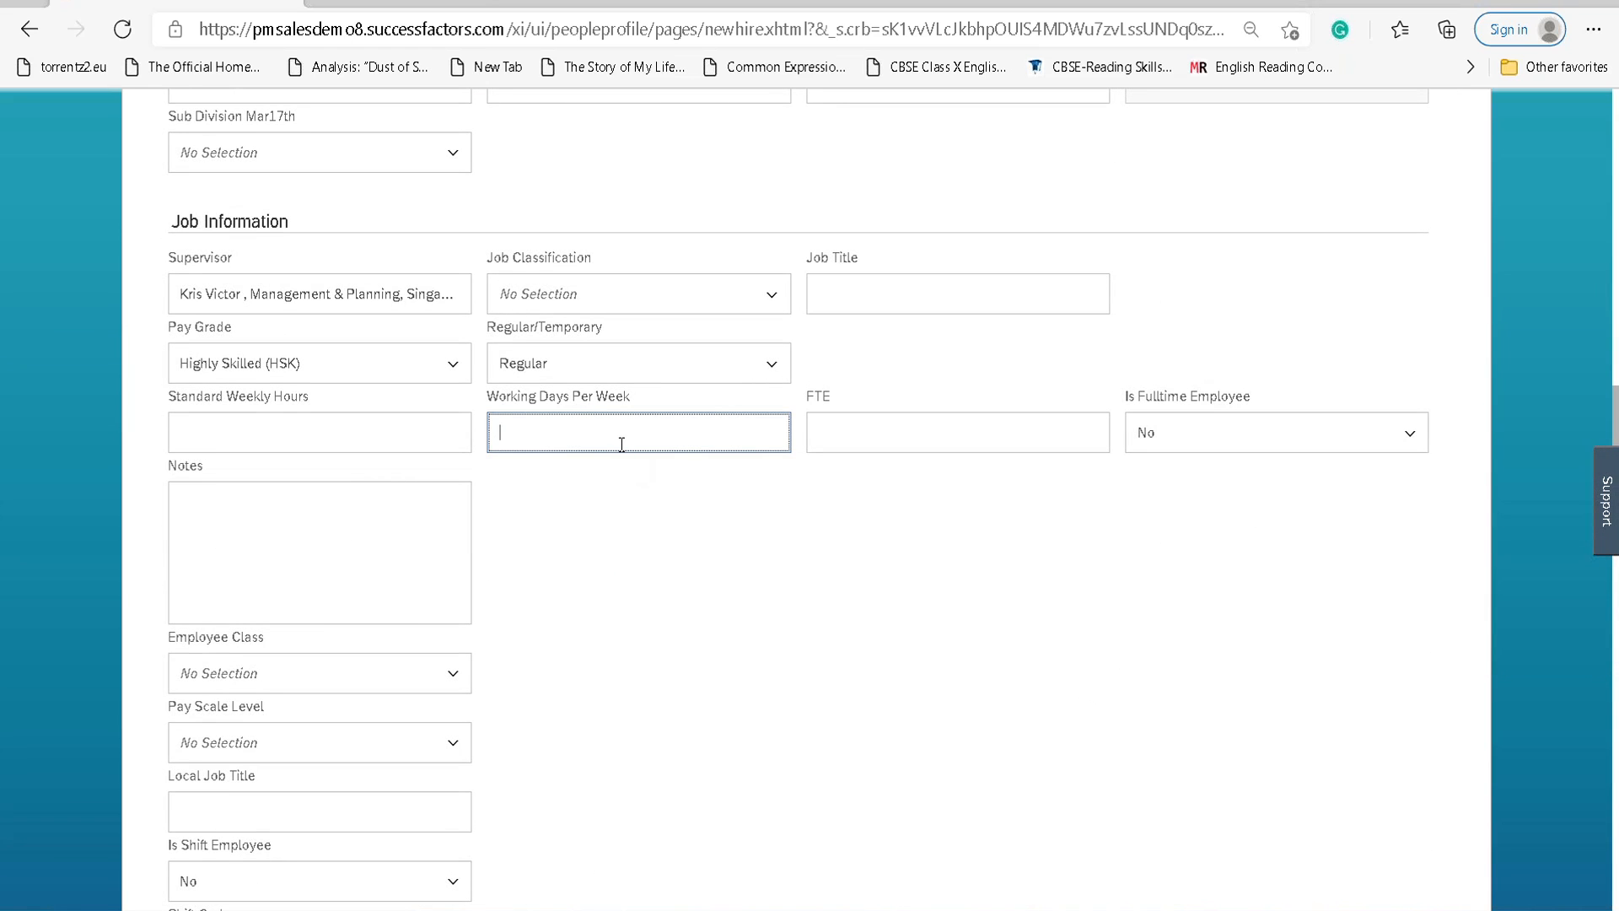
text(5)
click(434, 420)
text(40)
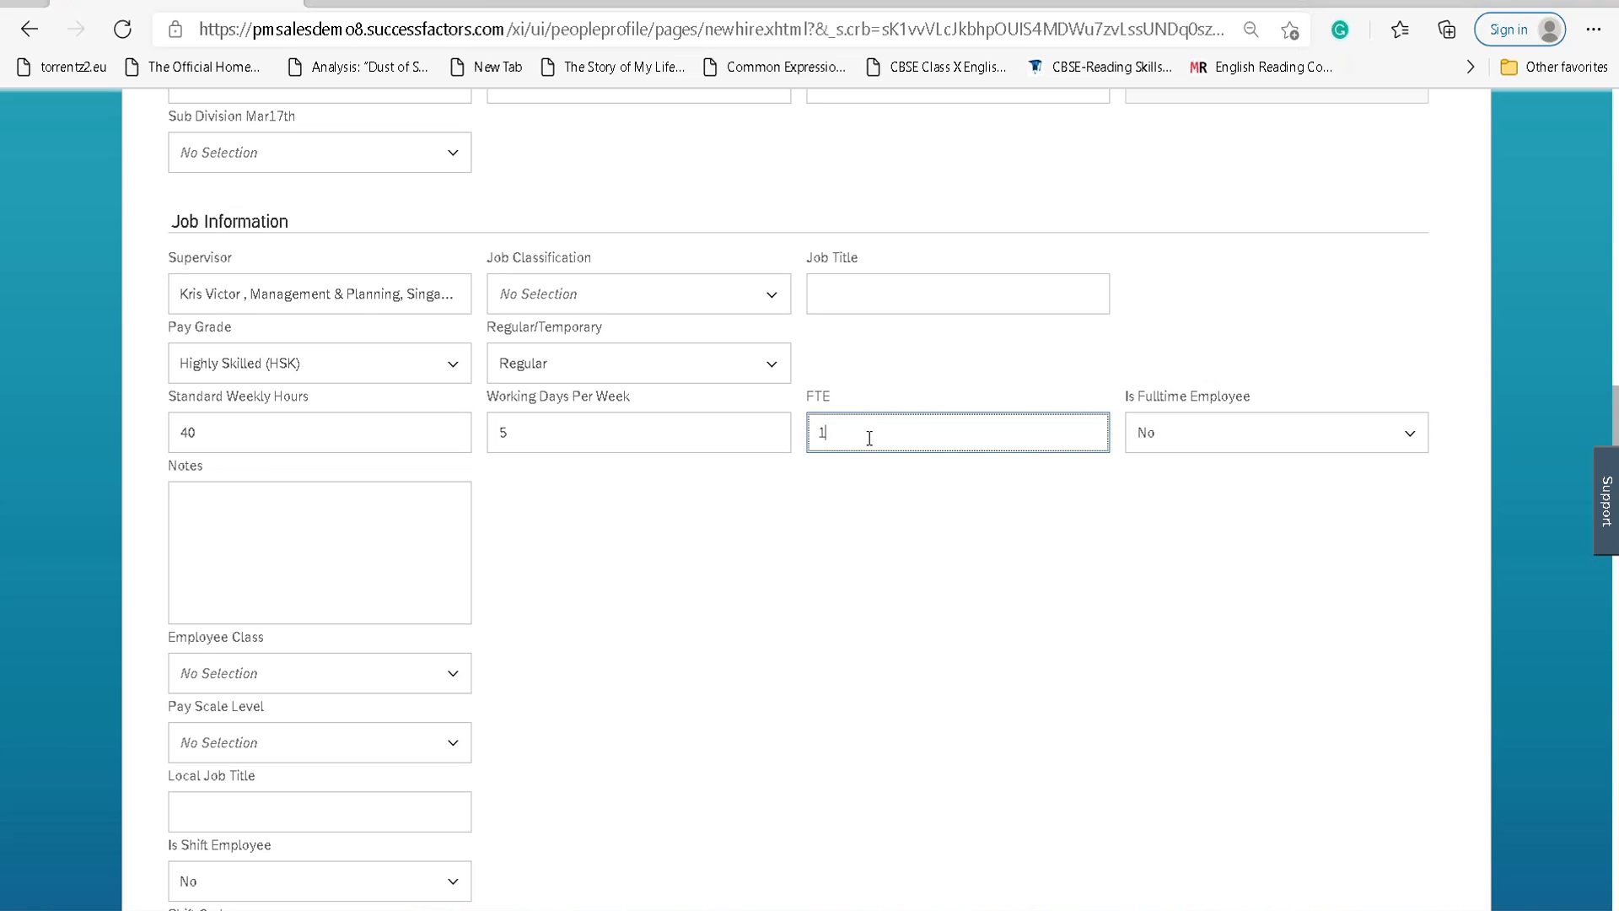
Set Is Fulltime Employee to Yes.
click(1409, 433)
key(Down)
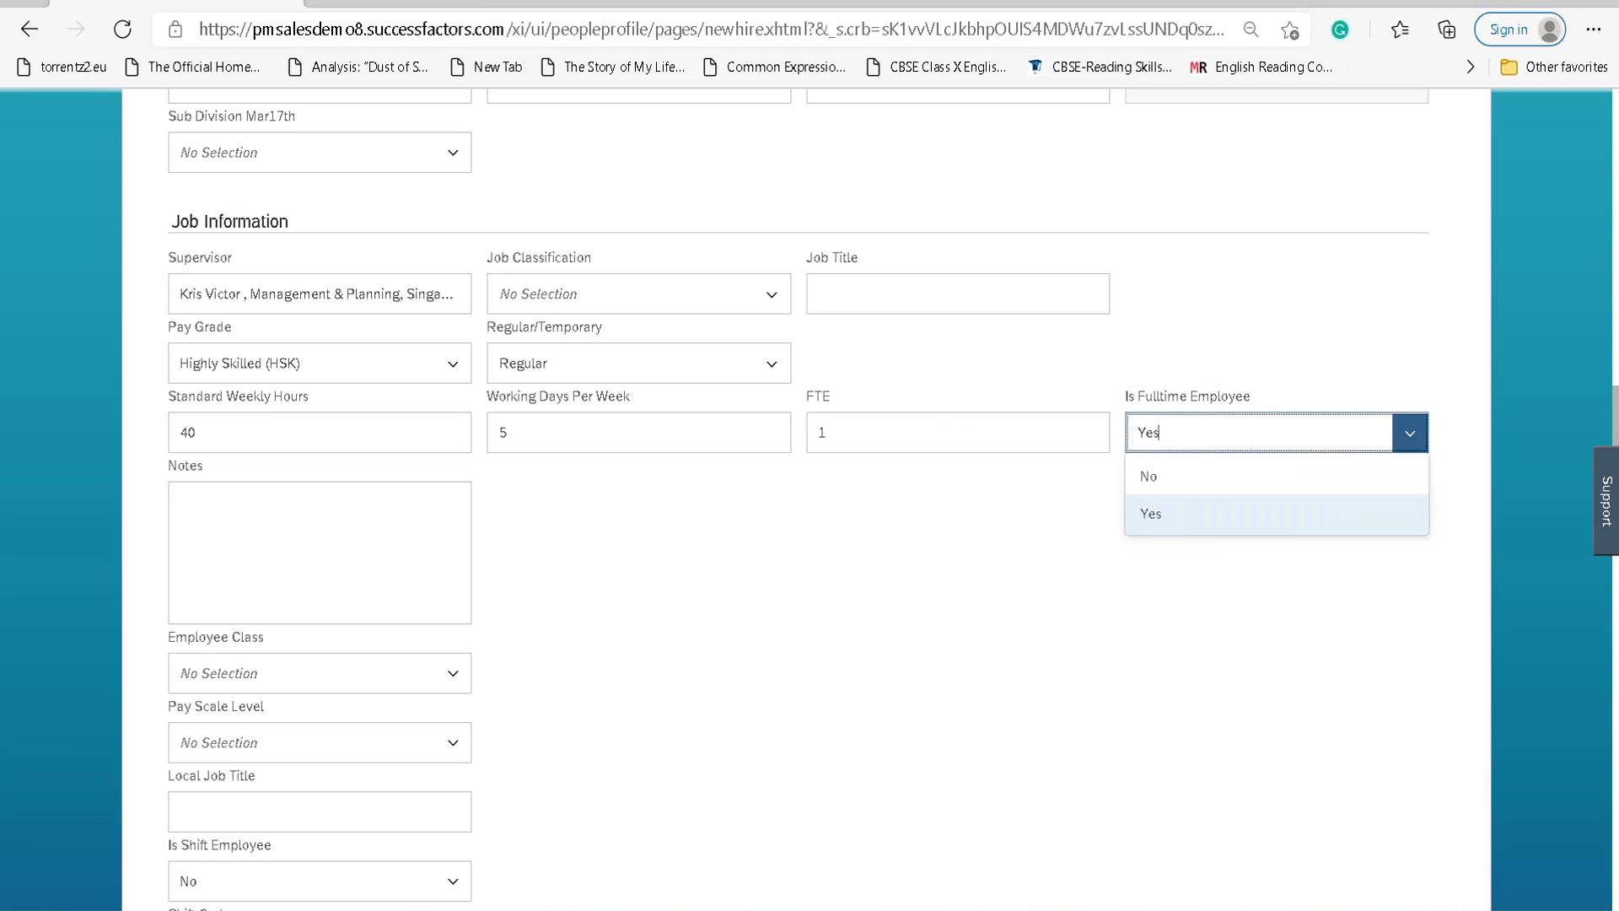
key(Return)
scroll(621, 605, down, 4)
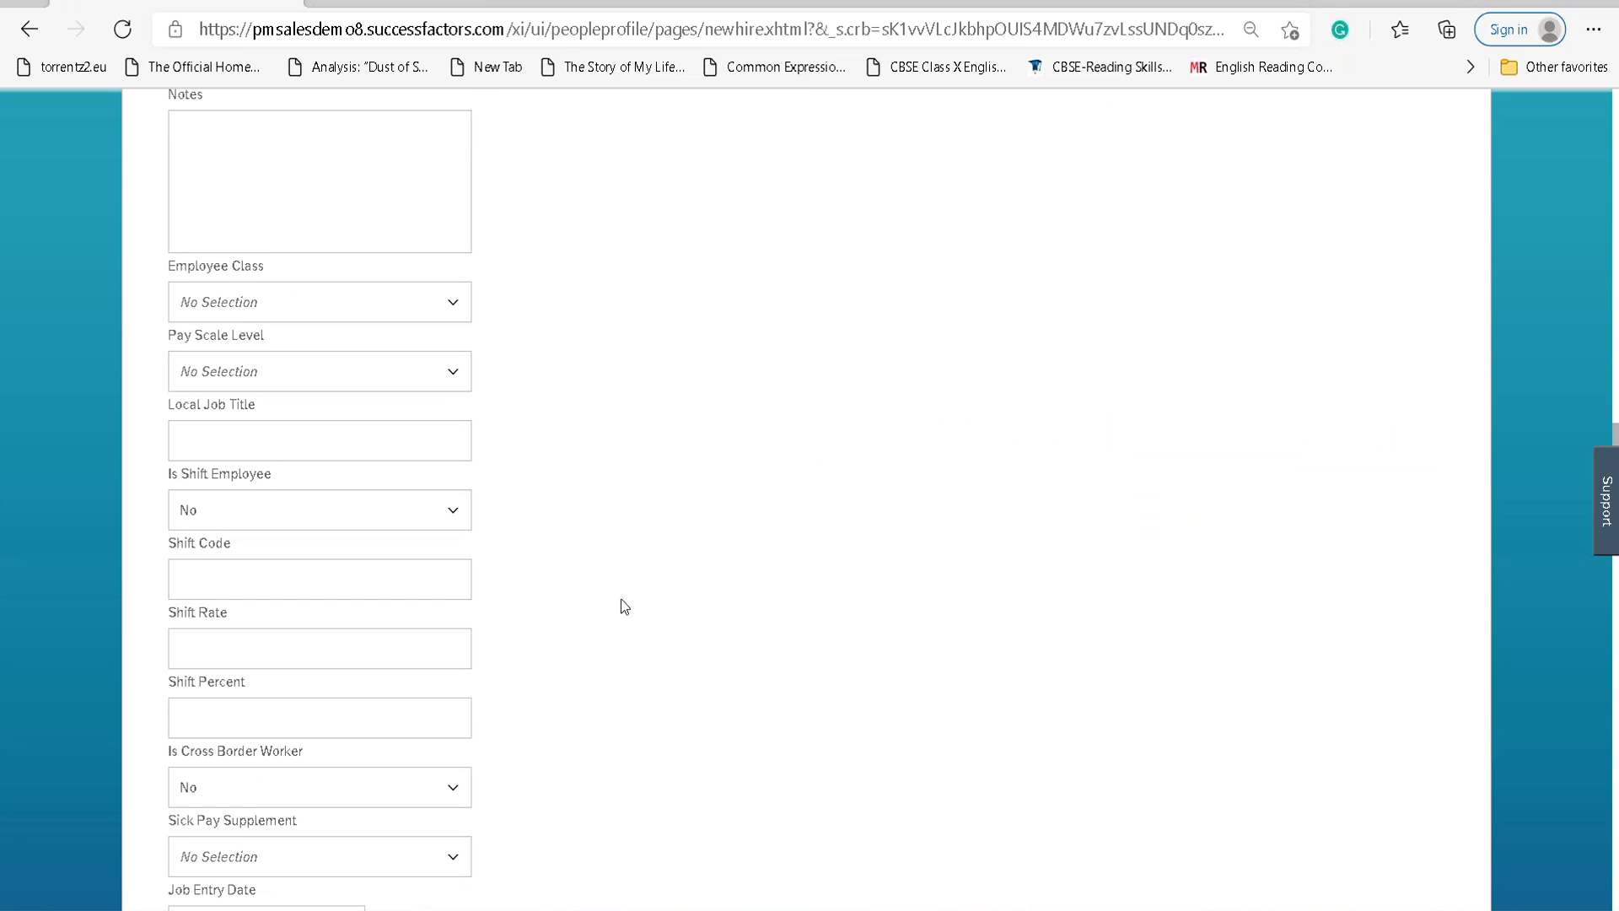
Set Employee Class to Active, leave Pay Scale Level empty, and continue to Compensation Information.
click(447, 303)
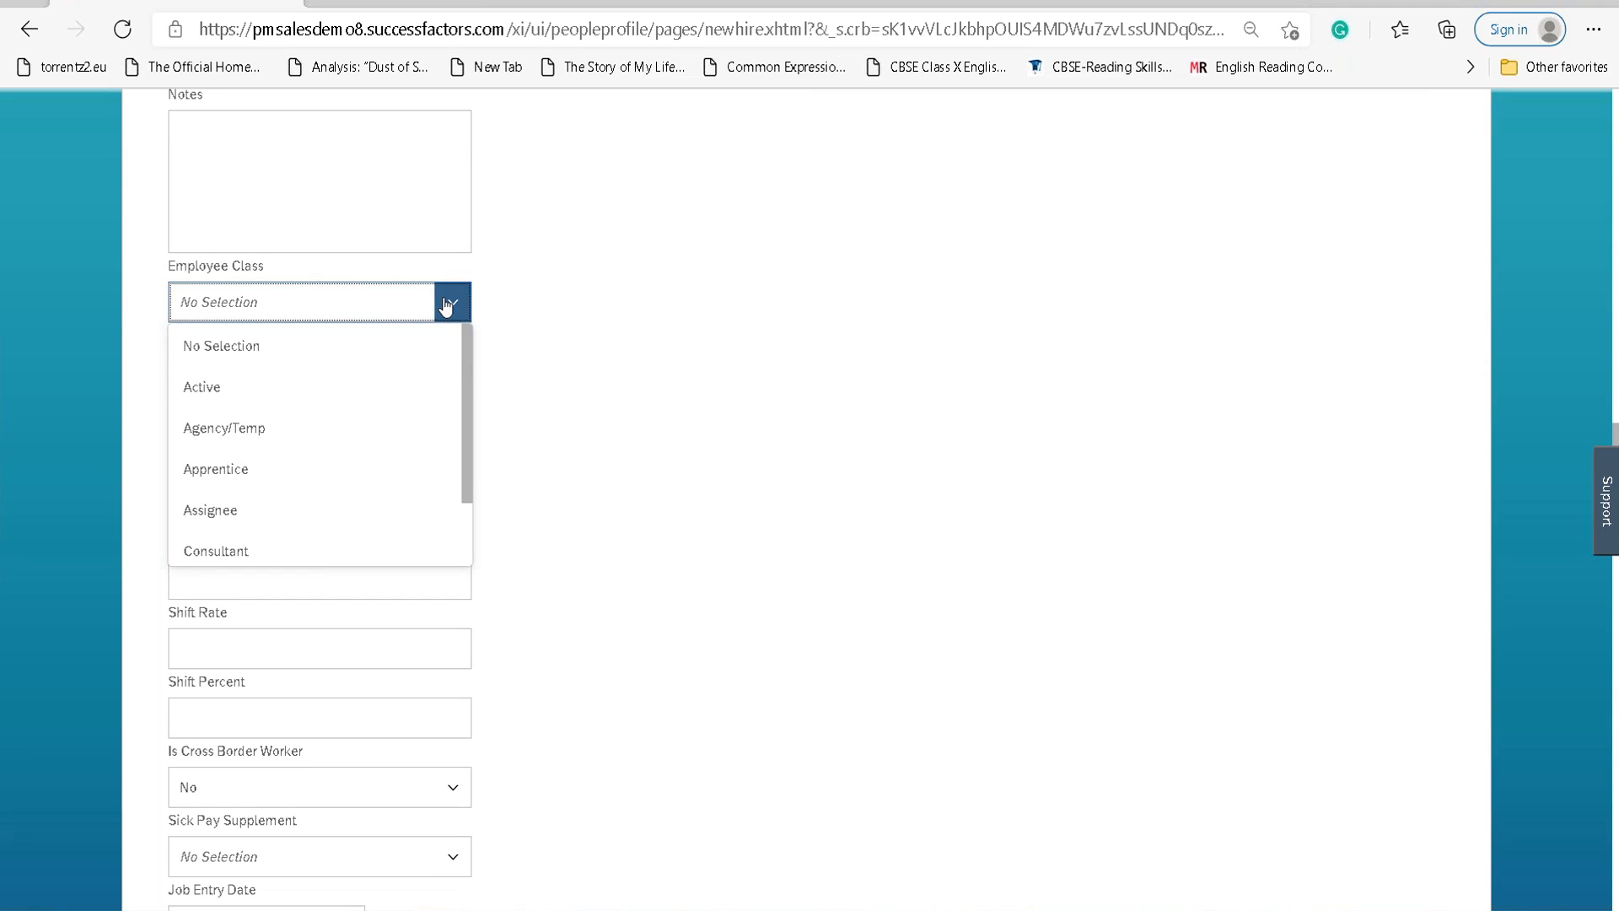
click(390, 382)
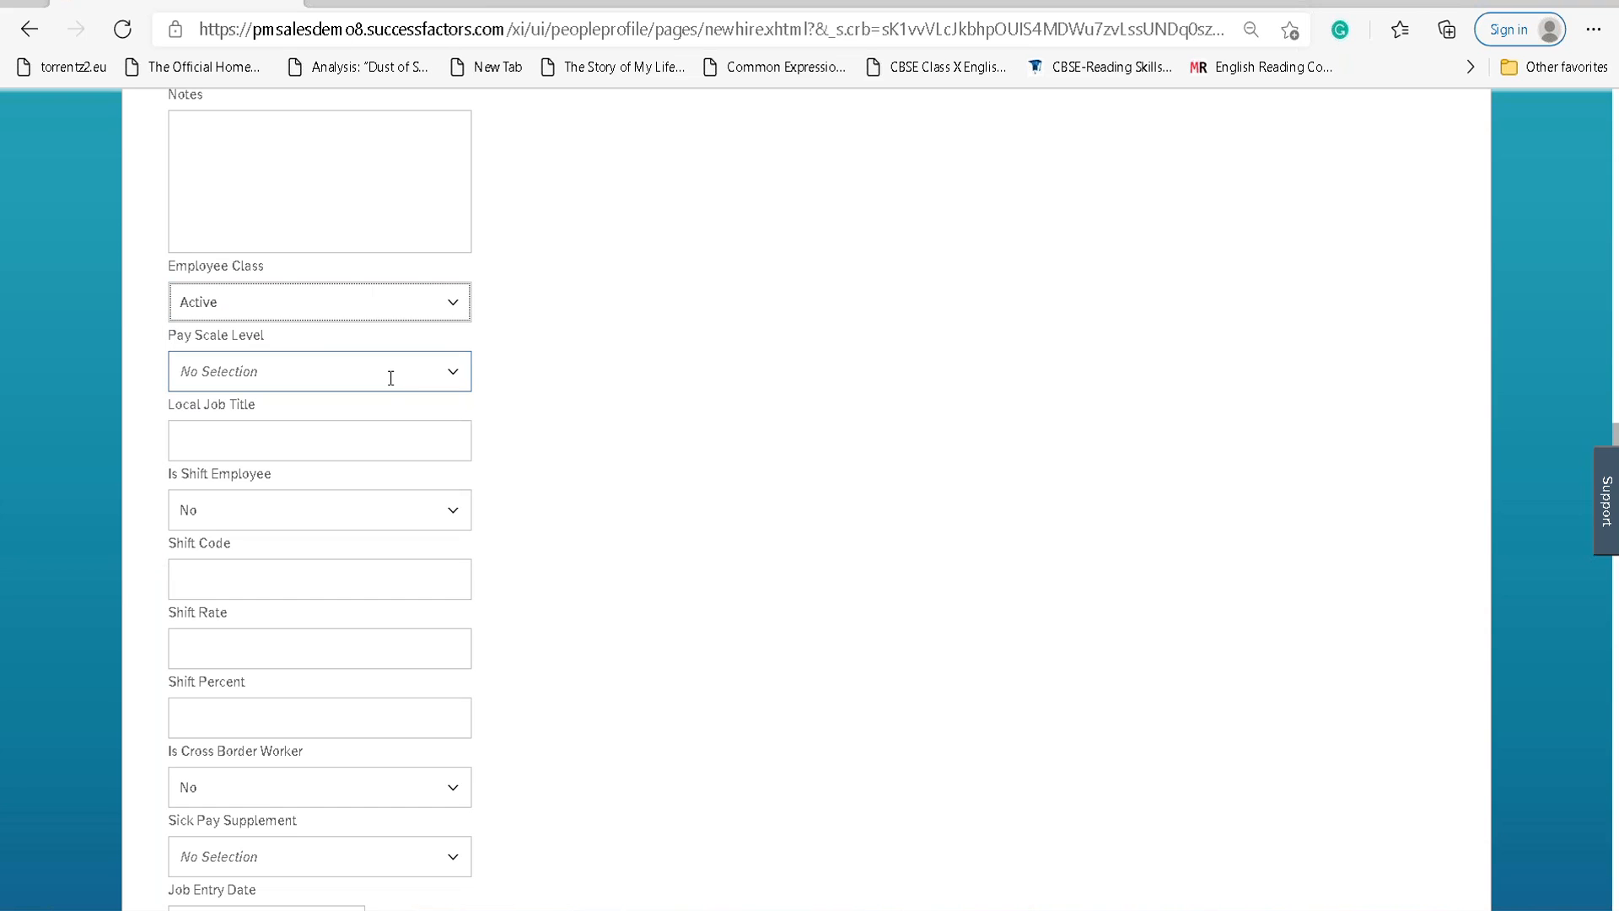
click(456, 381)
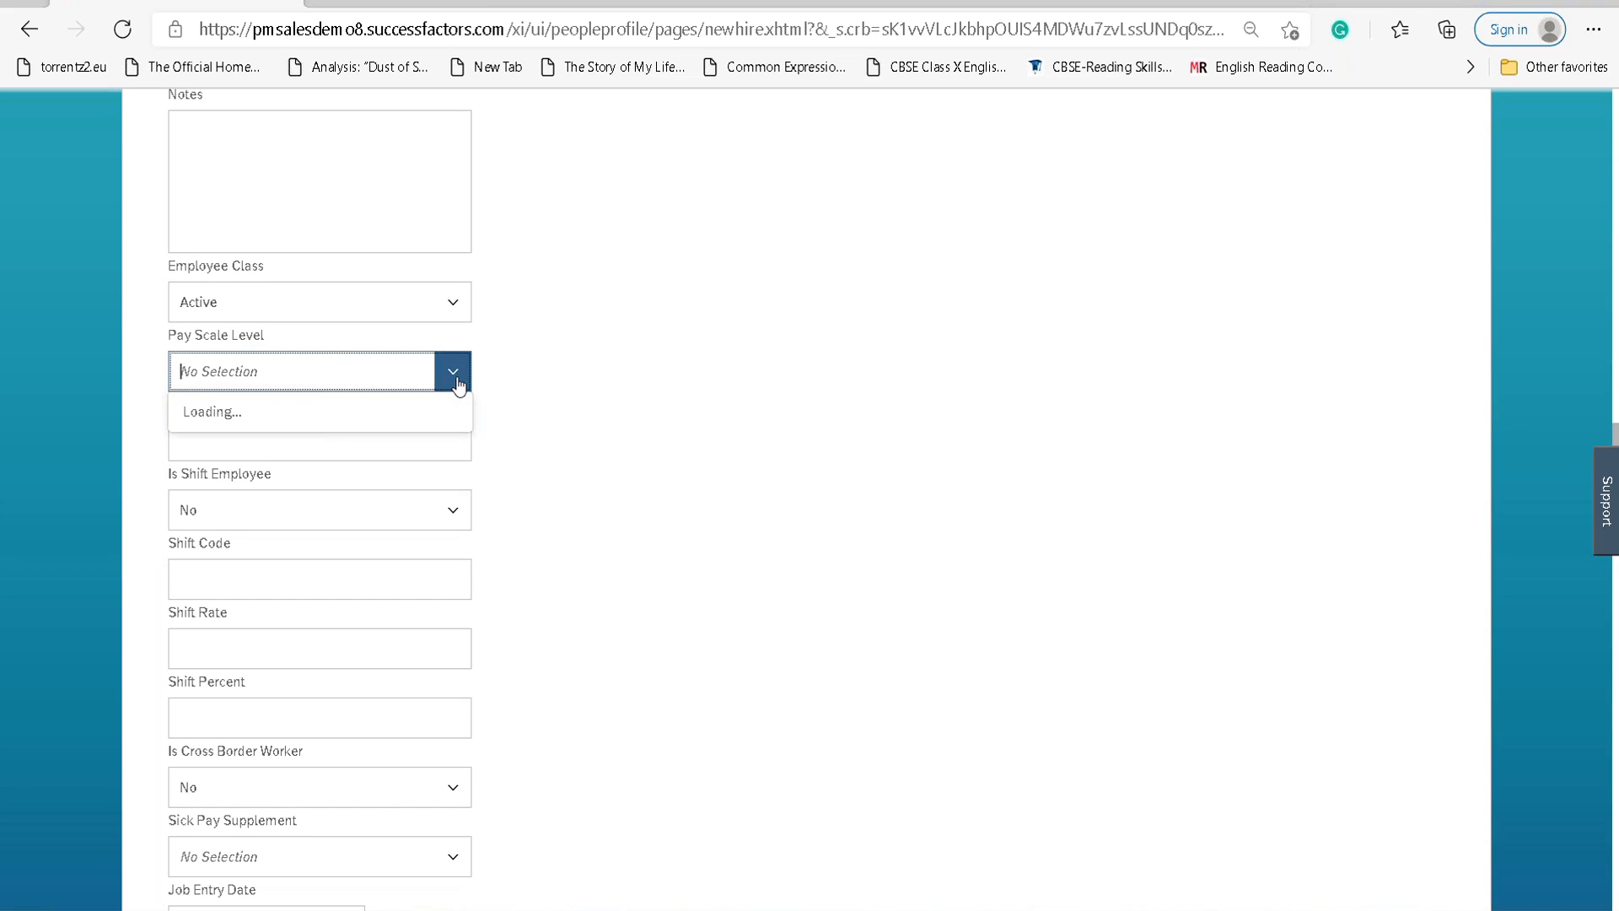
click(456, 381)
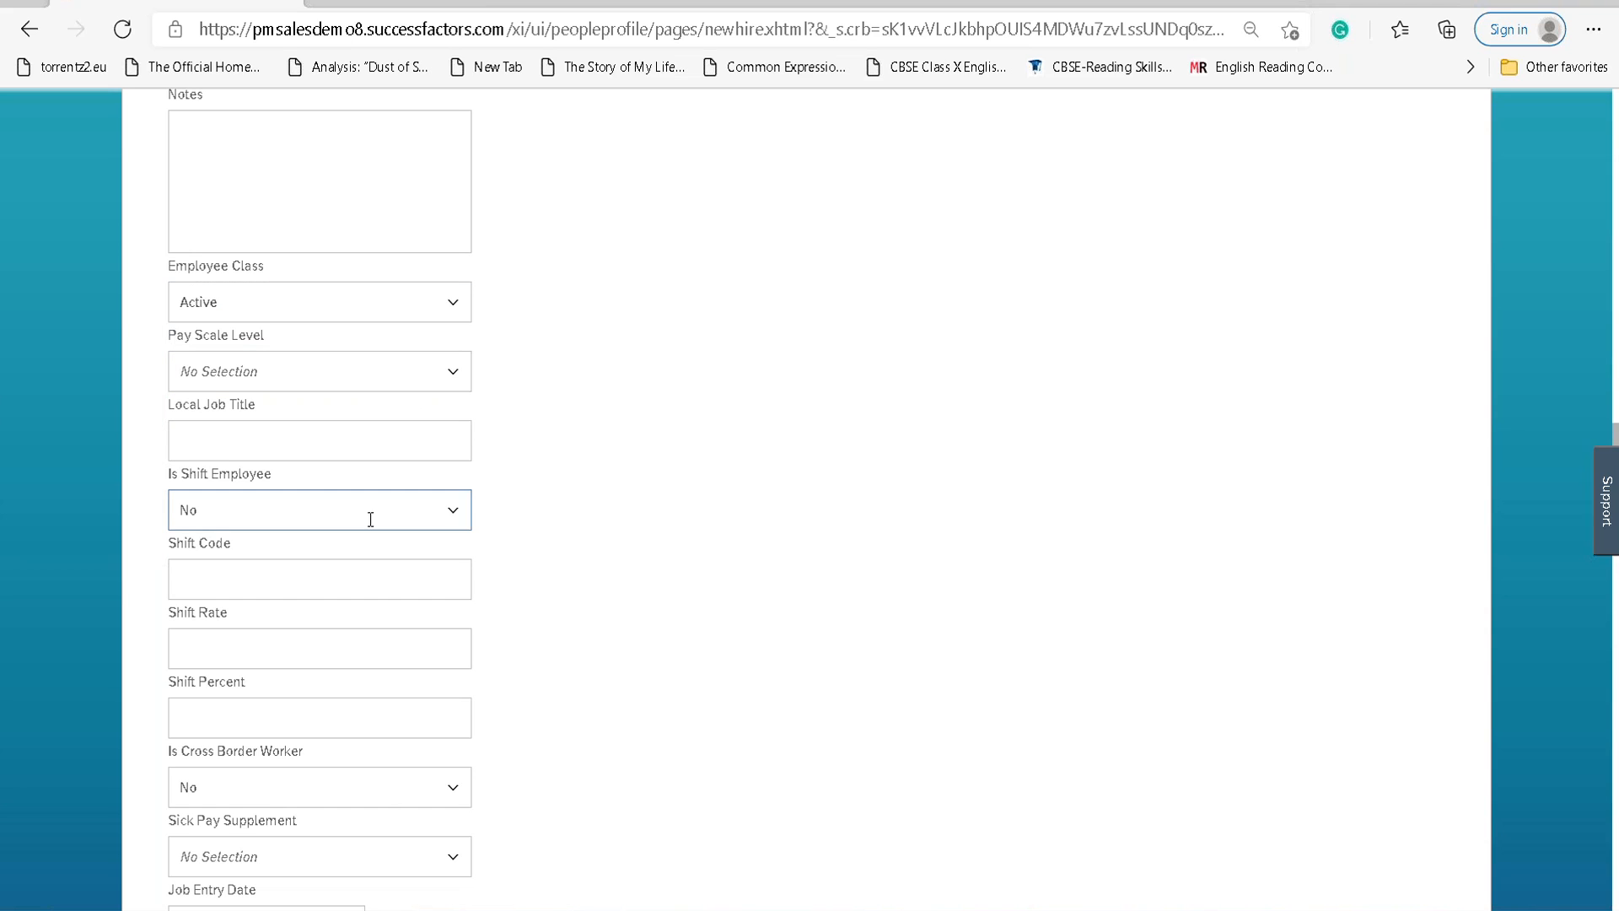
scroll(710, 570, down, 20)
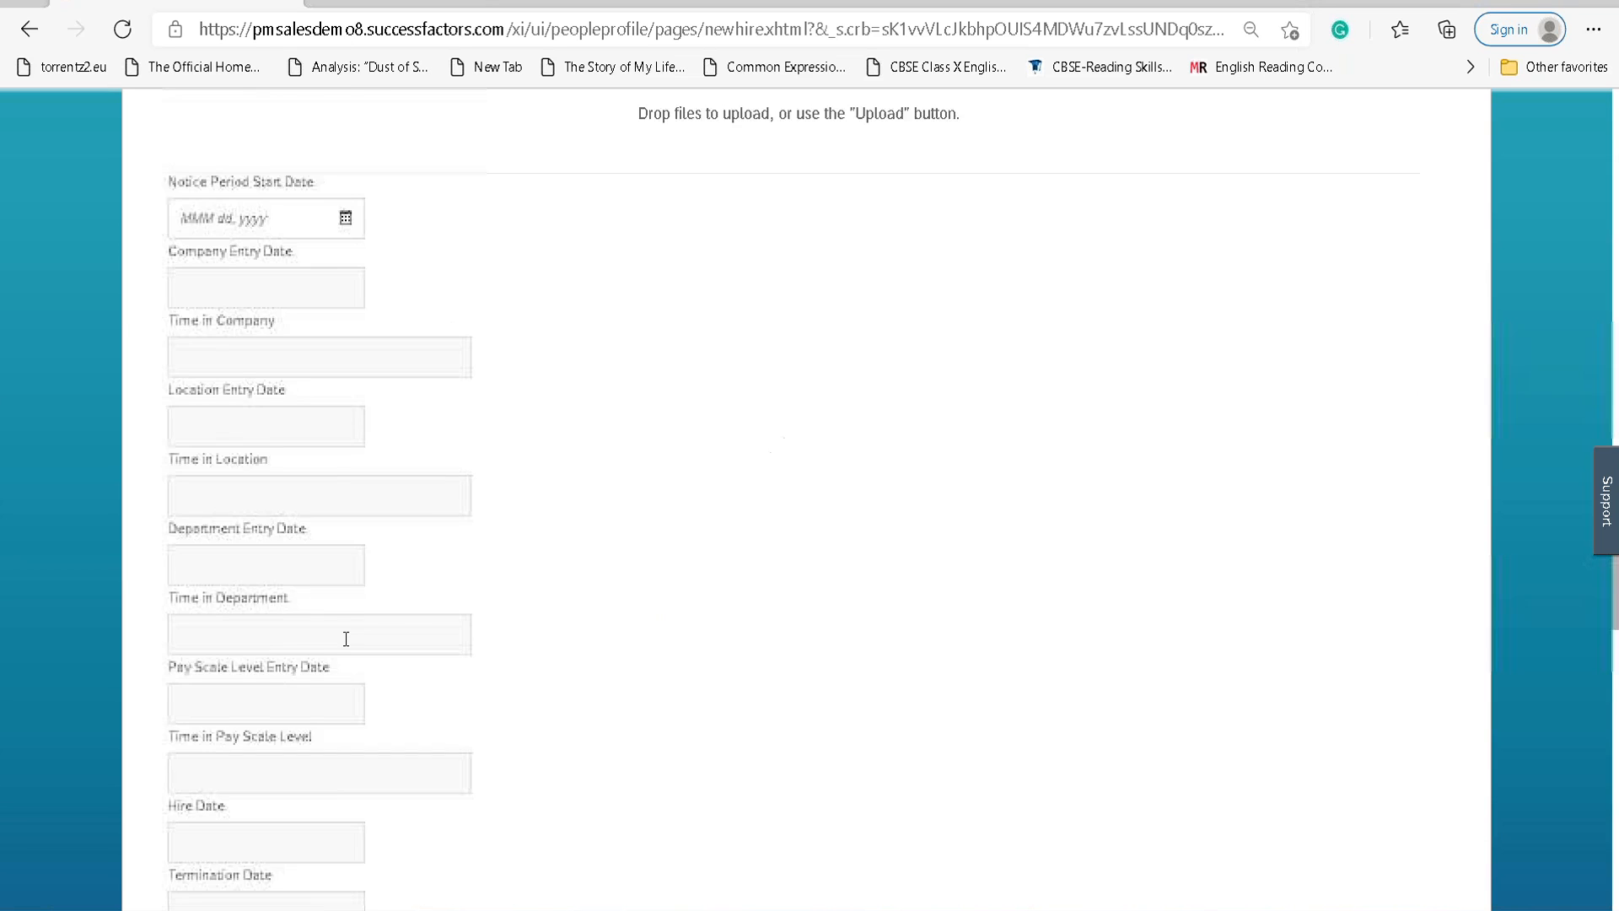
scroll(345, 639, down, 15)
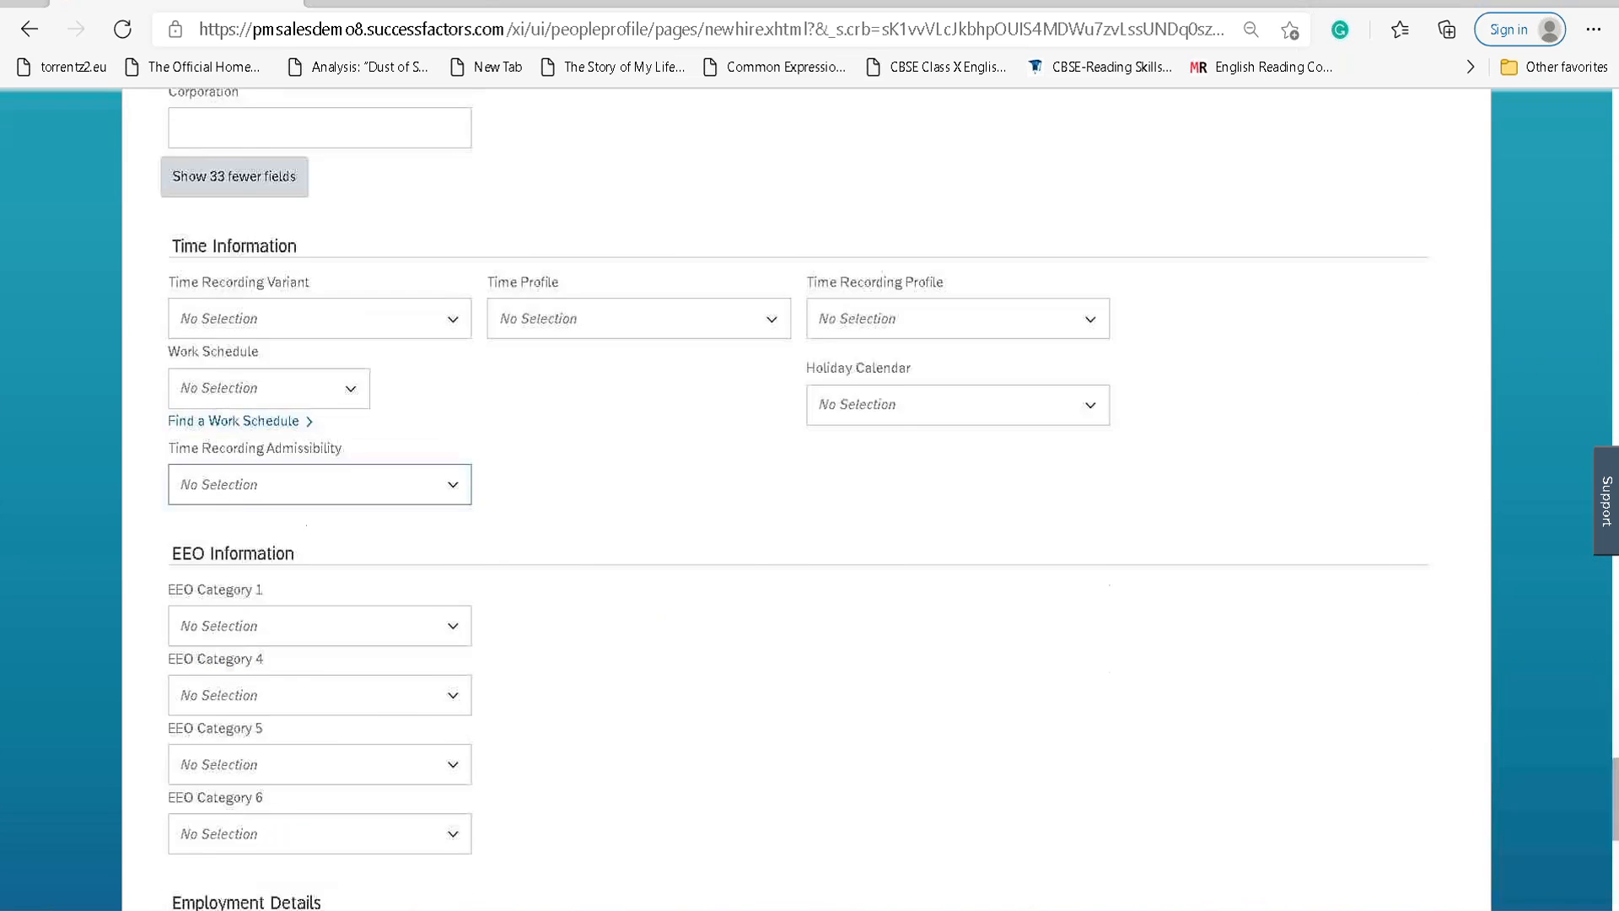
click(221, 757)
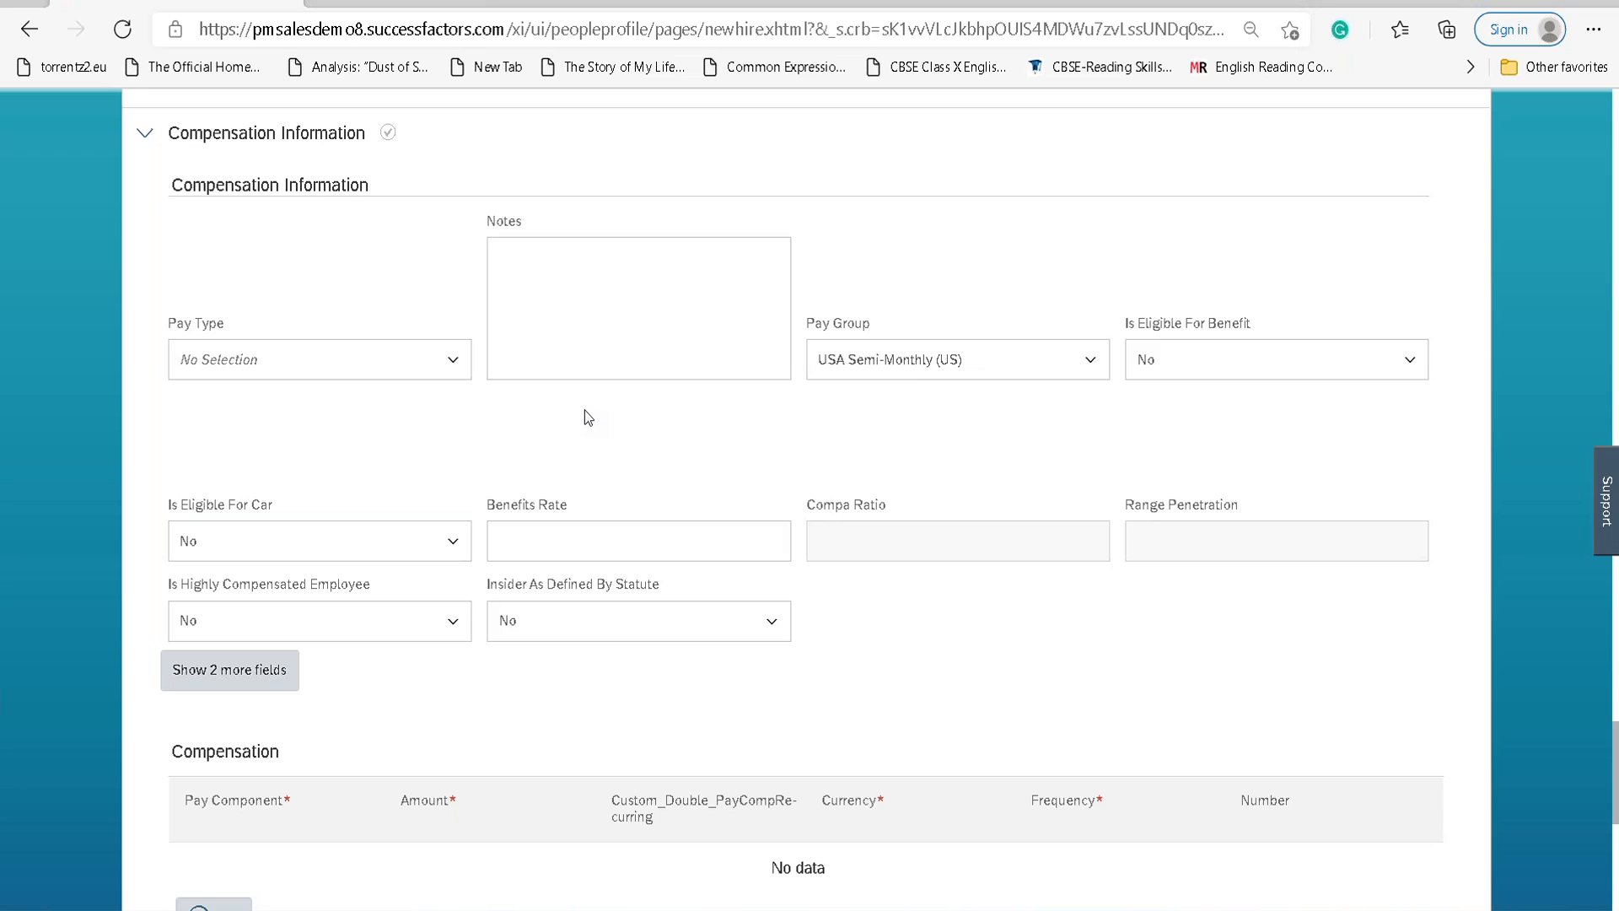
Set the pay type to Salaried, leaving the pay group unchanged and benefit eligibility at No.
scroll(579, 408, up, 4)
scroll(343, 498, up, 15)
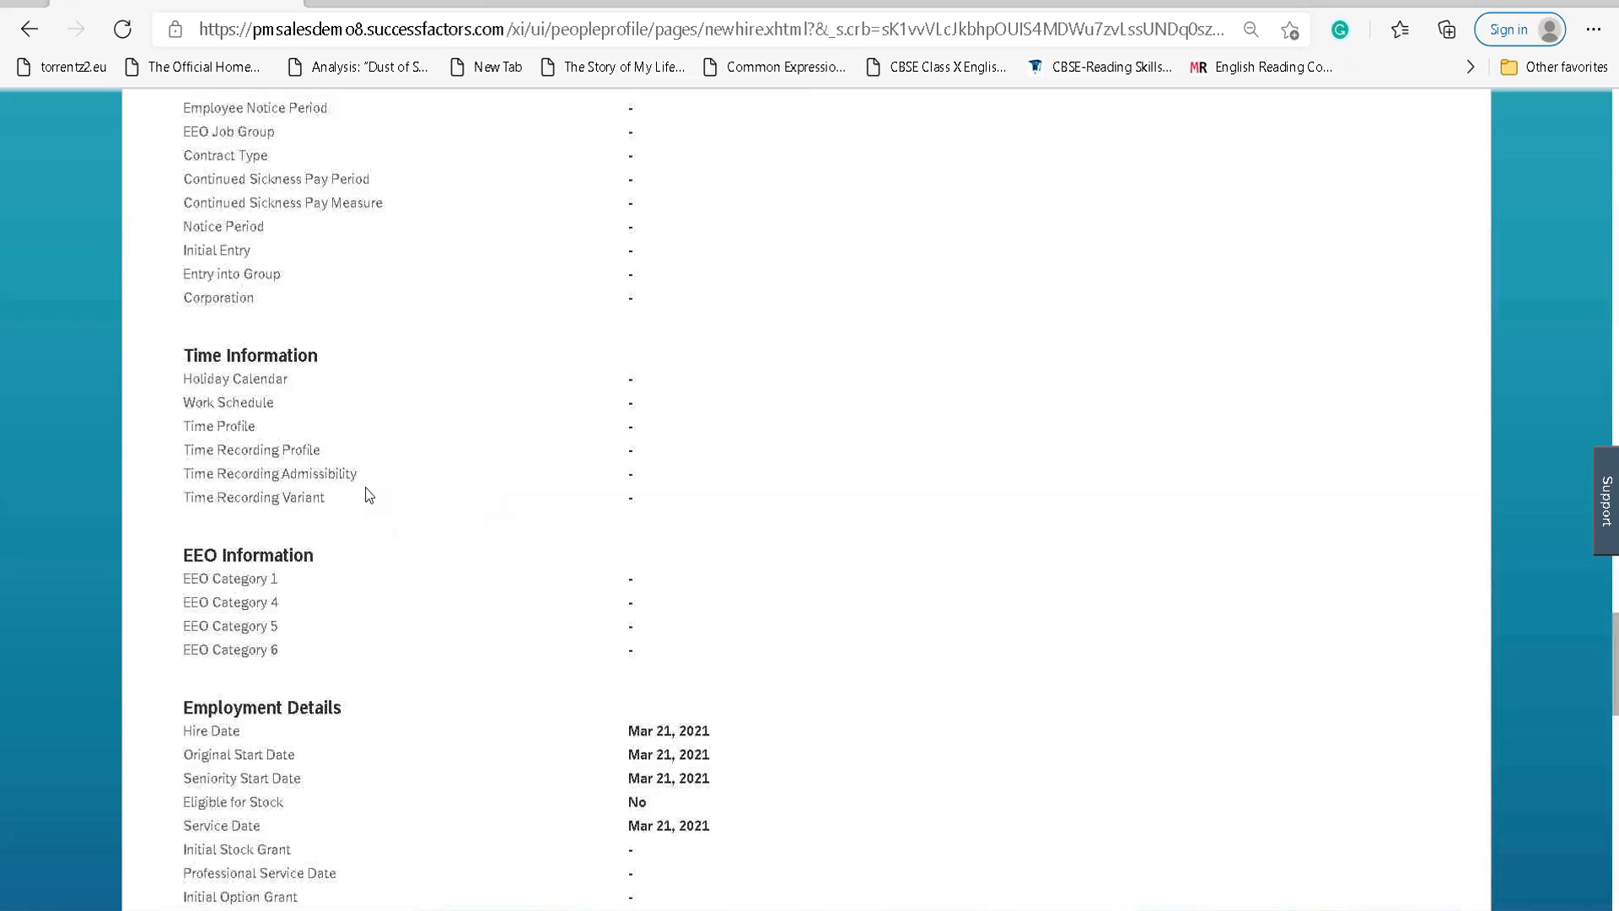
scroll(380, 495, down, 15)
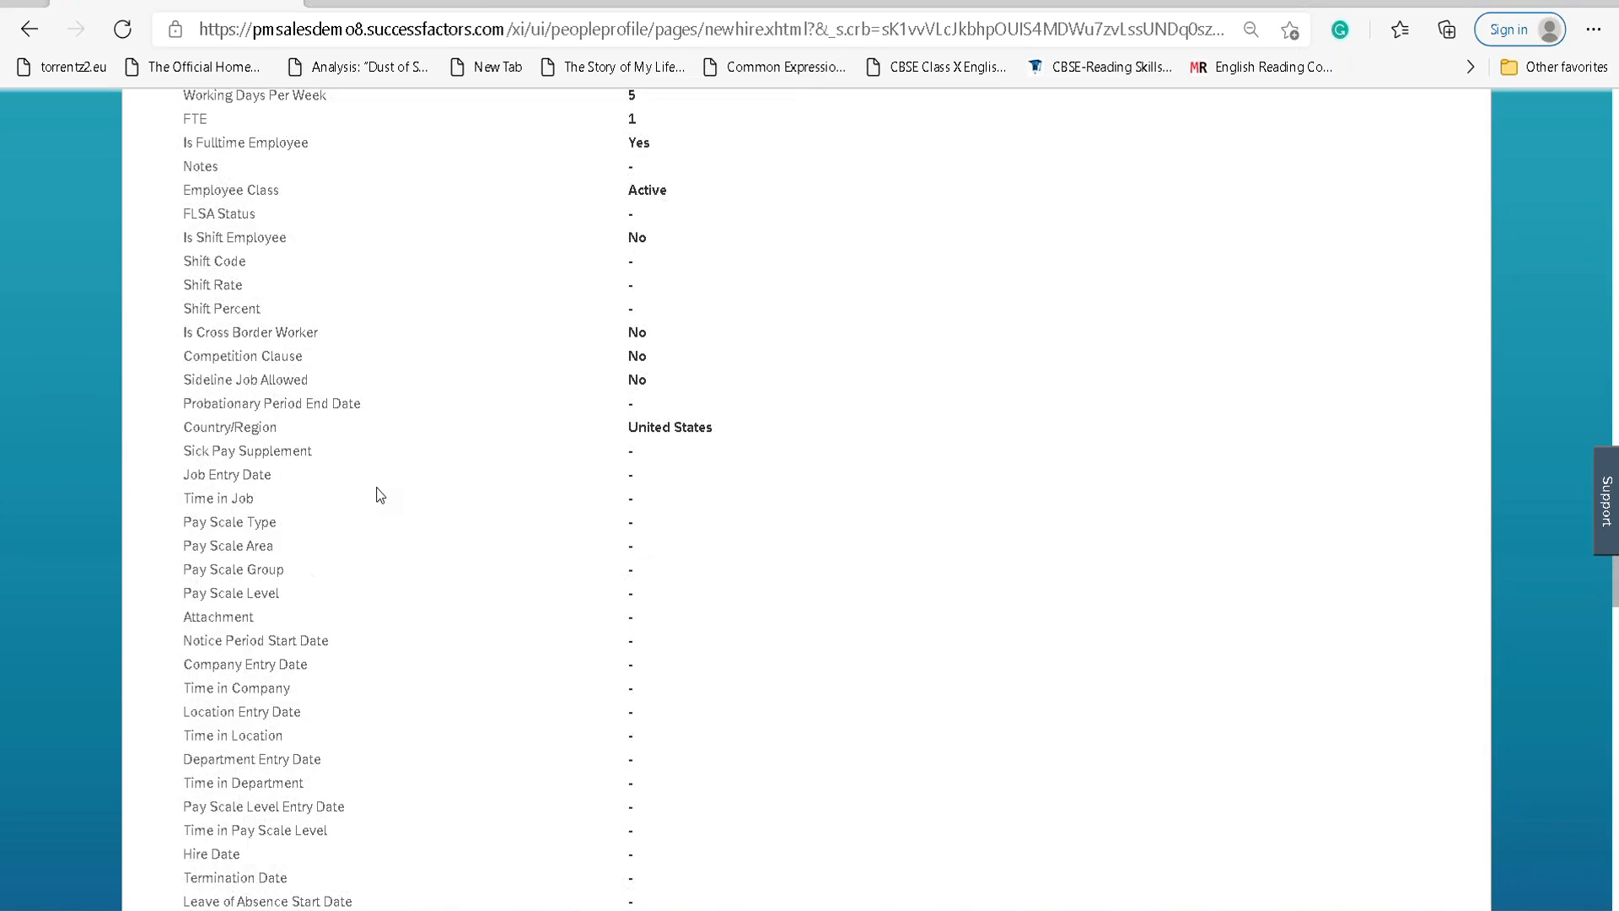
scroll(377, 495, down, 7)
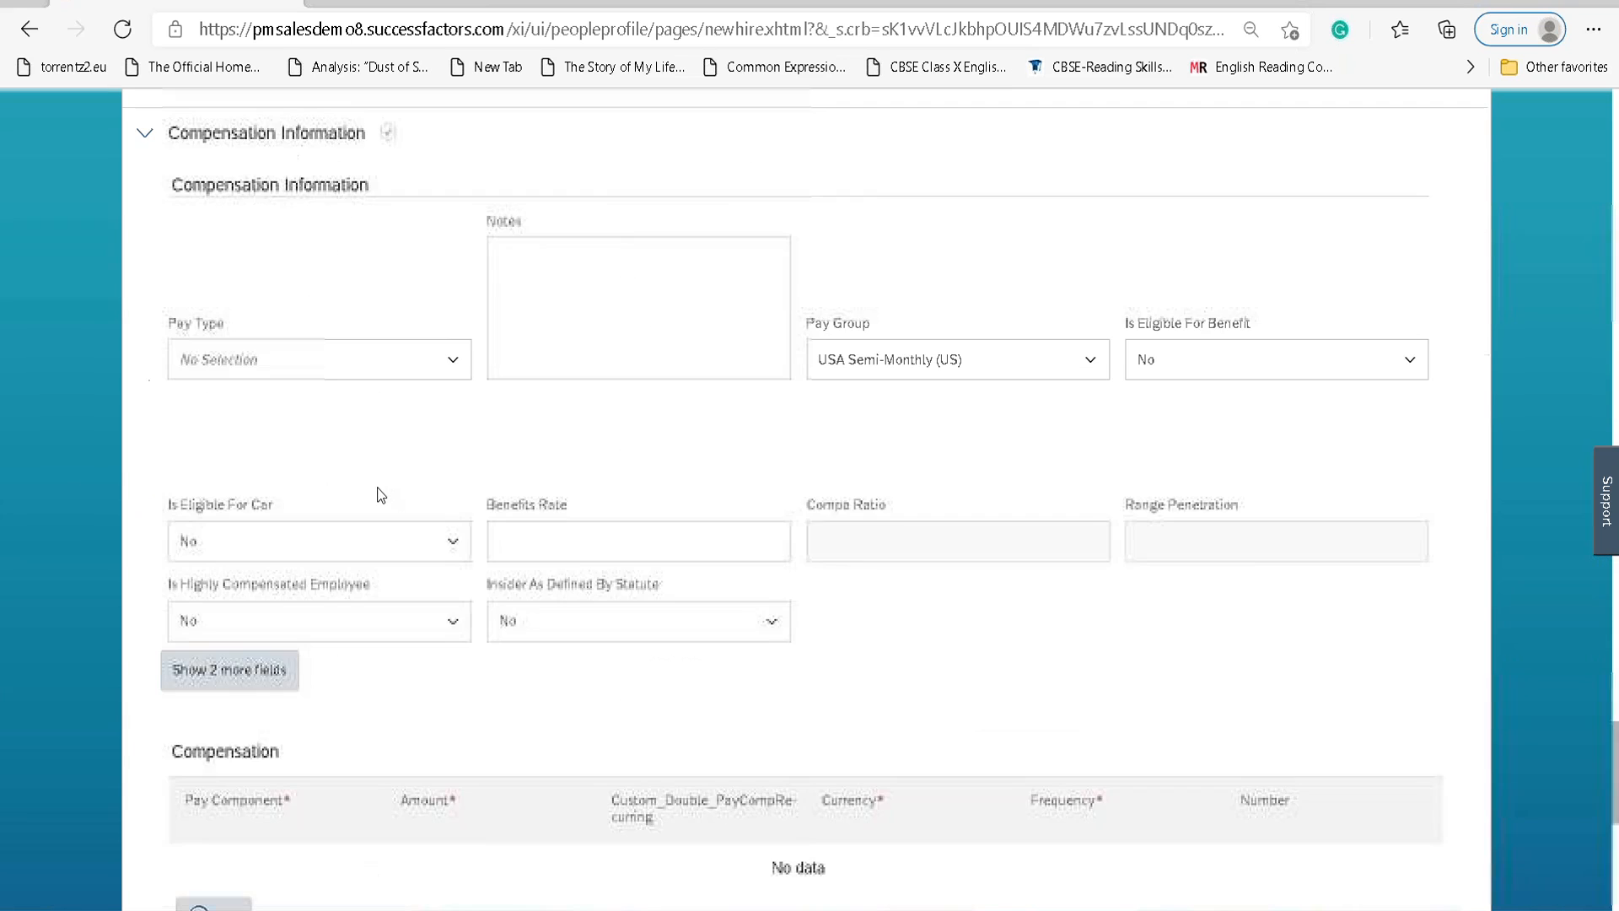
click(452, 363)
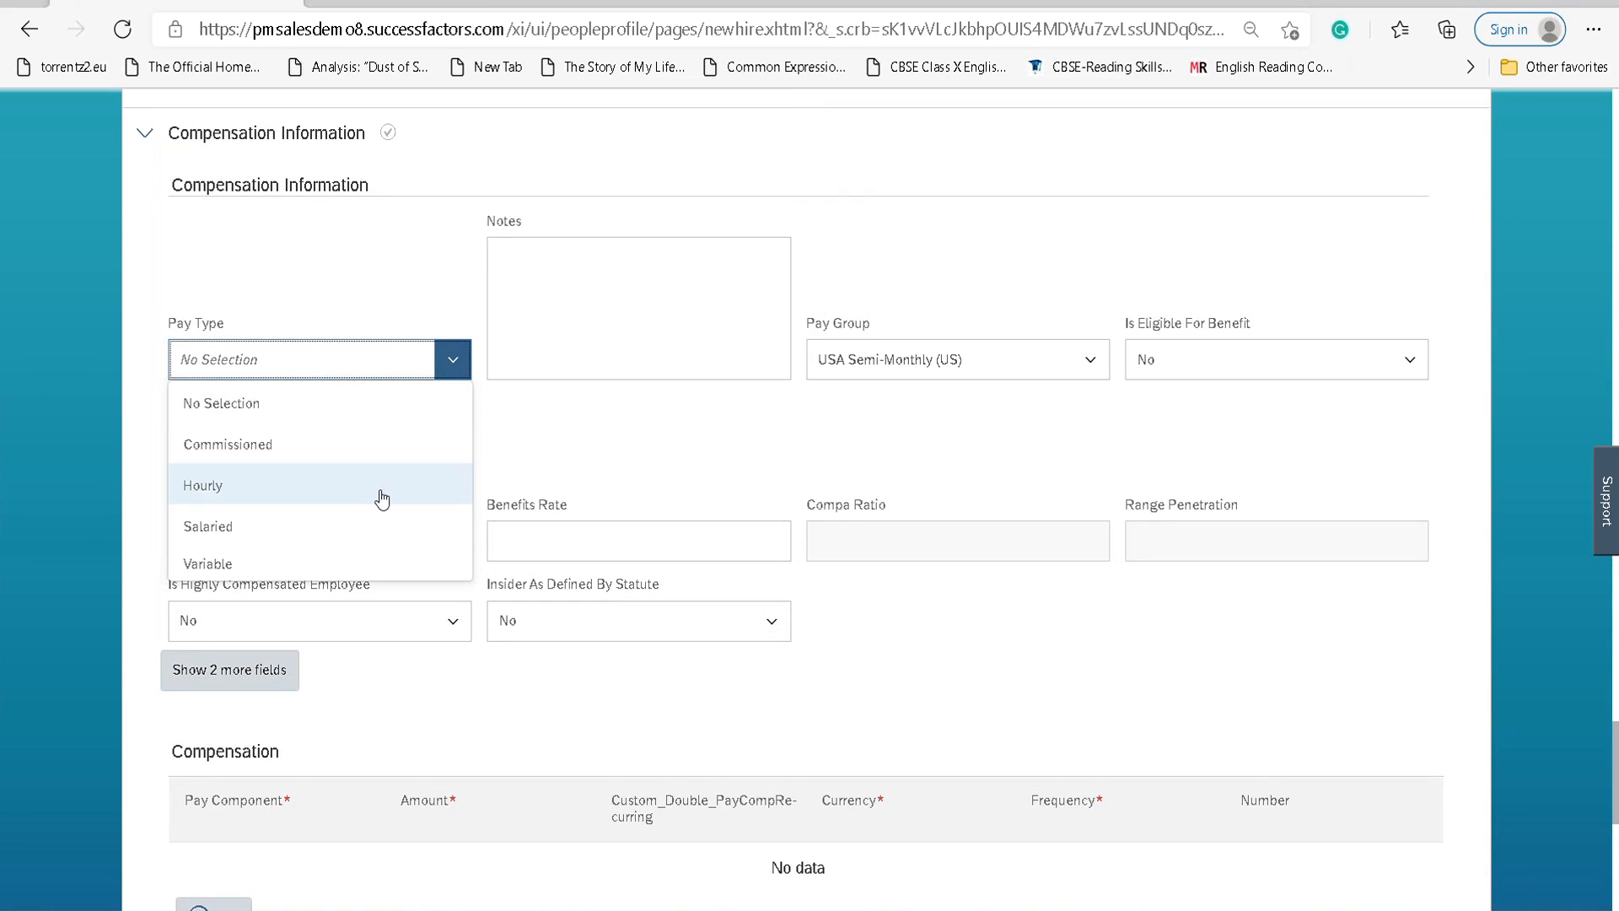
click(372, 526)
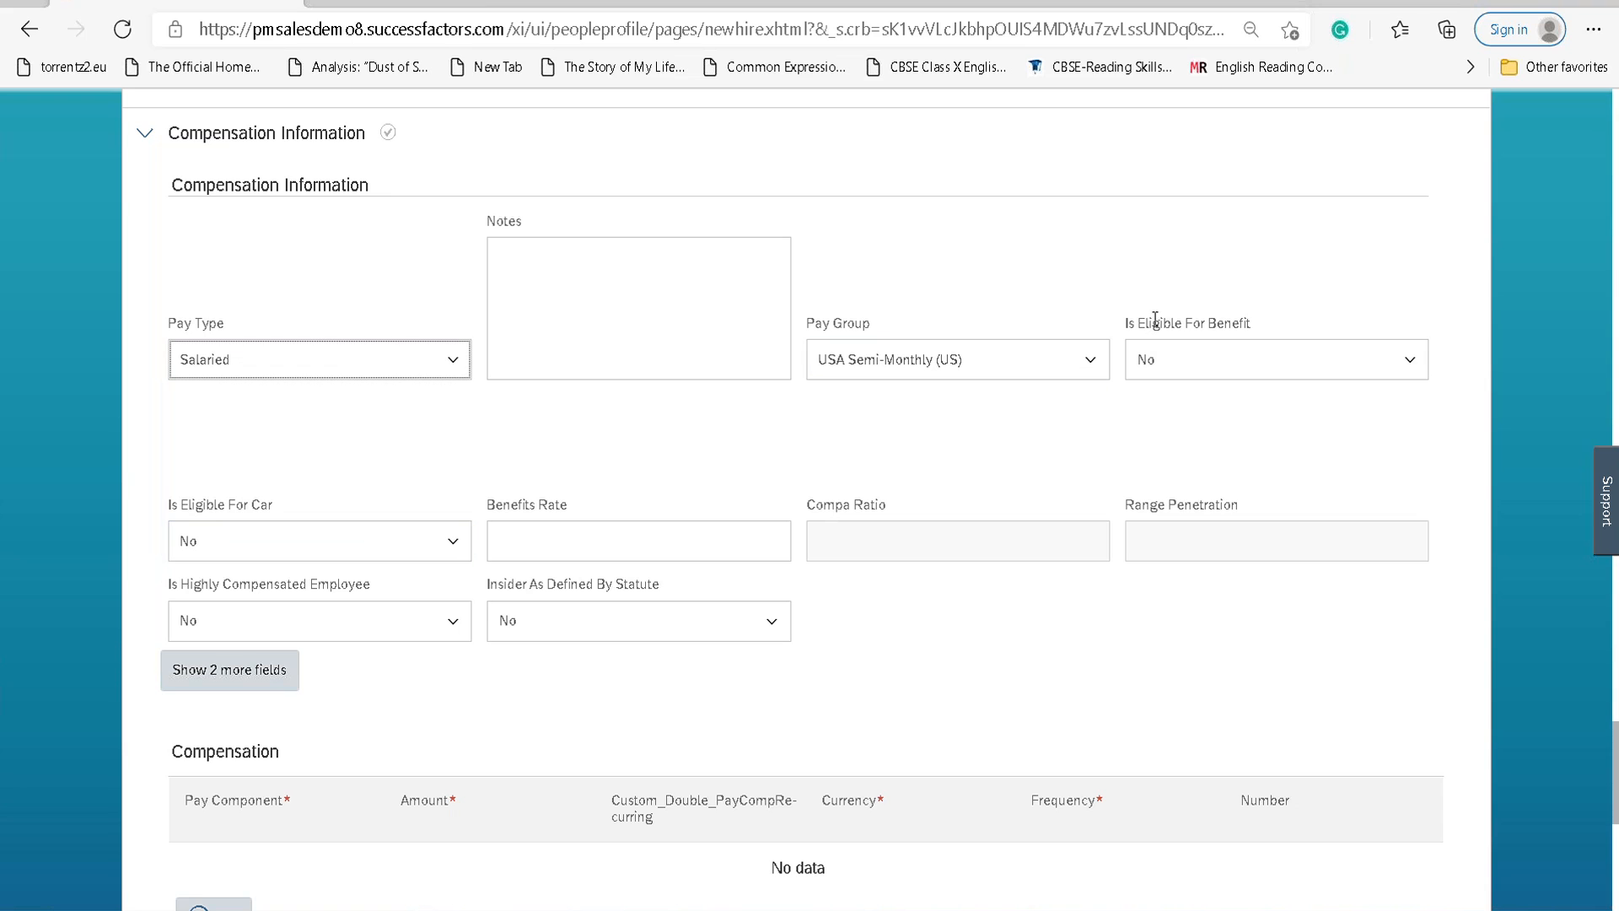
click(1085, 364)
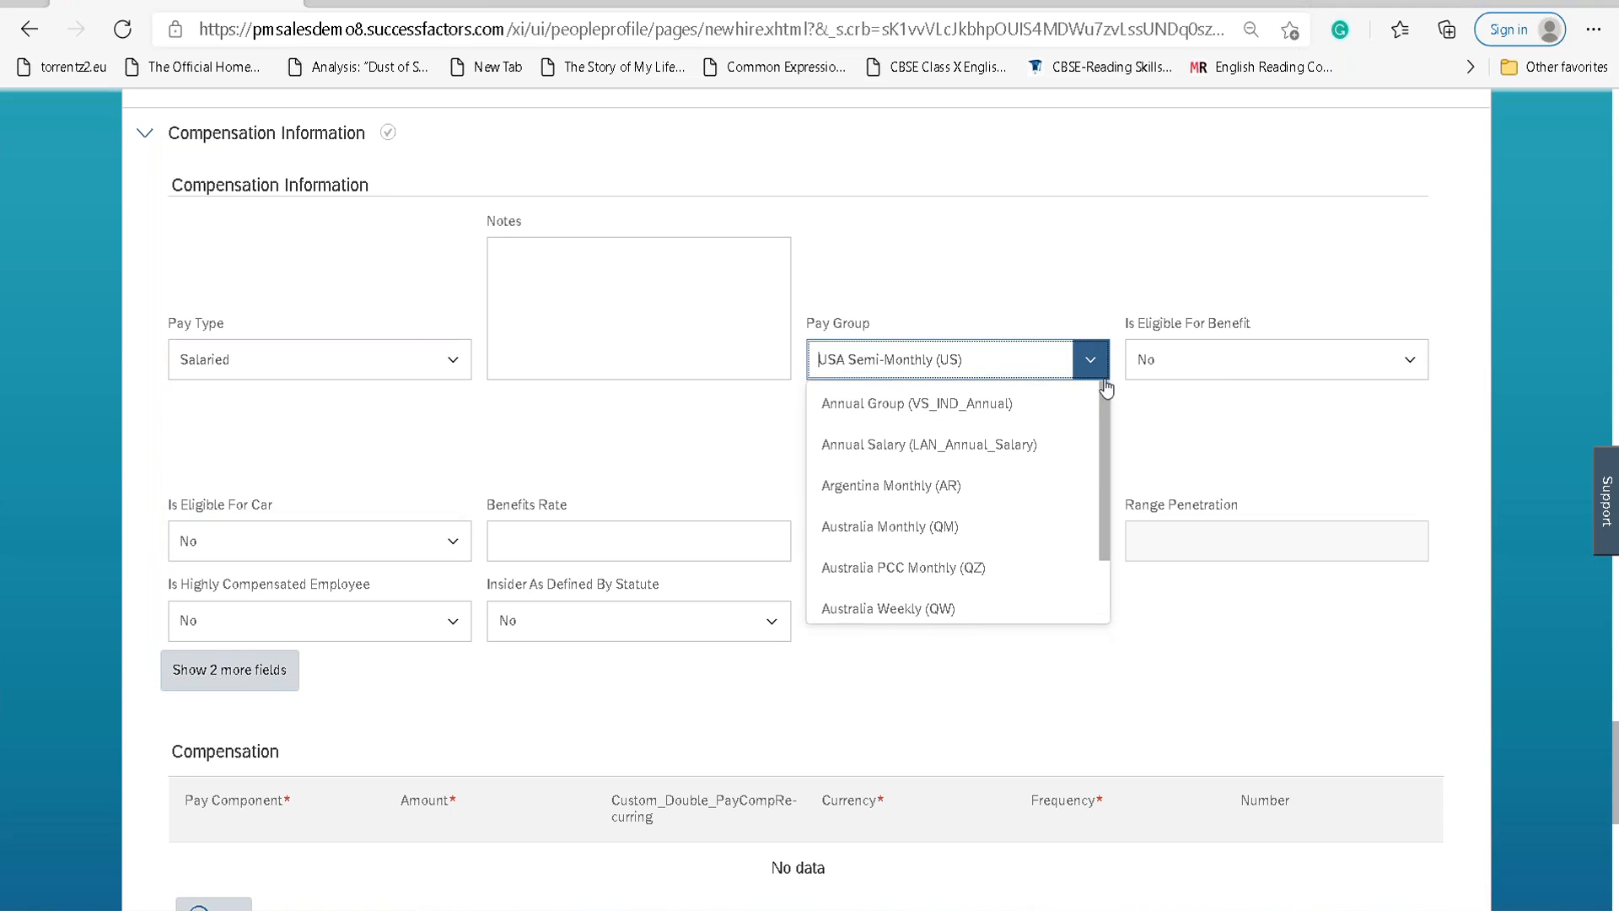
click(1181, 495)
click(1407, 370)
click(1401, 367)
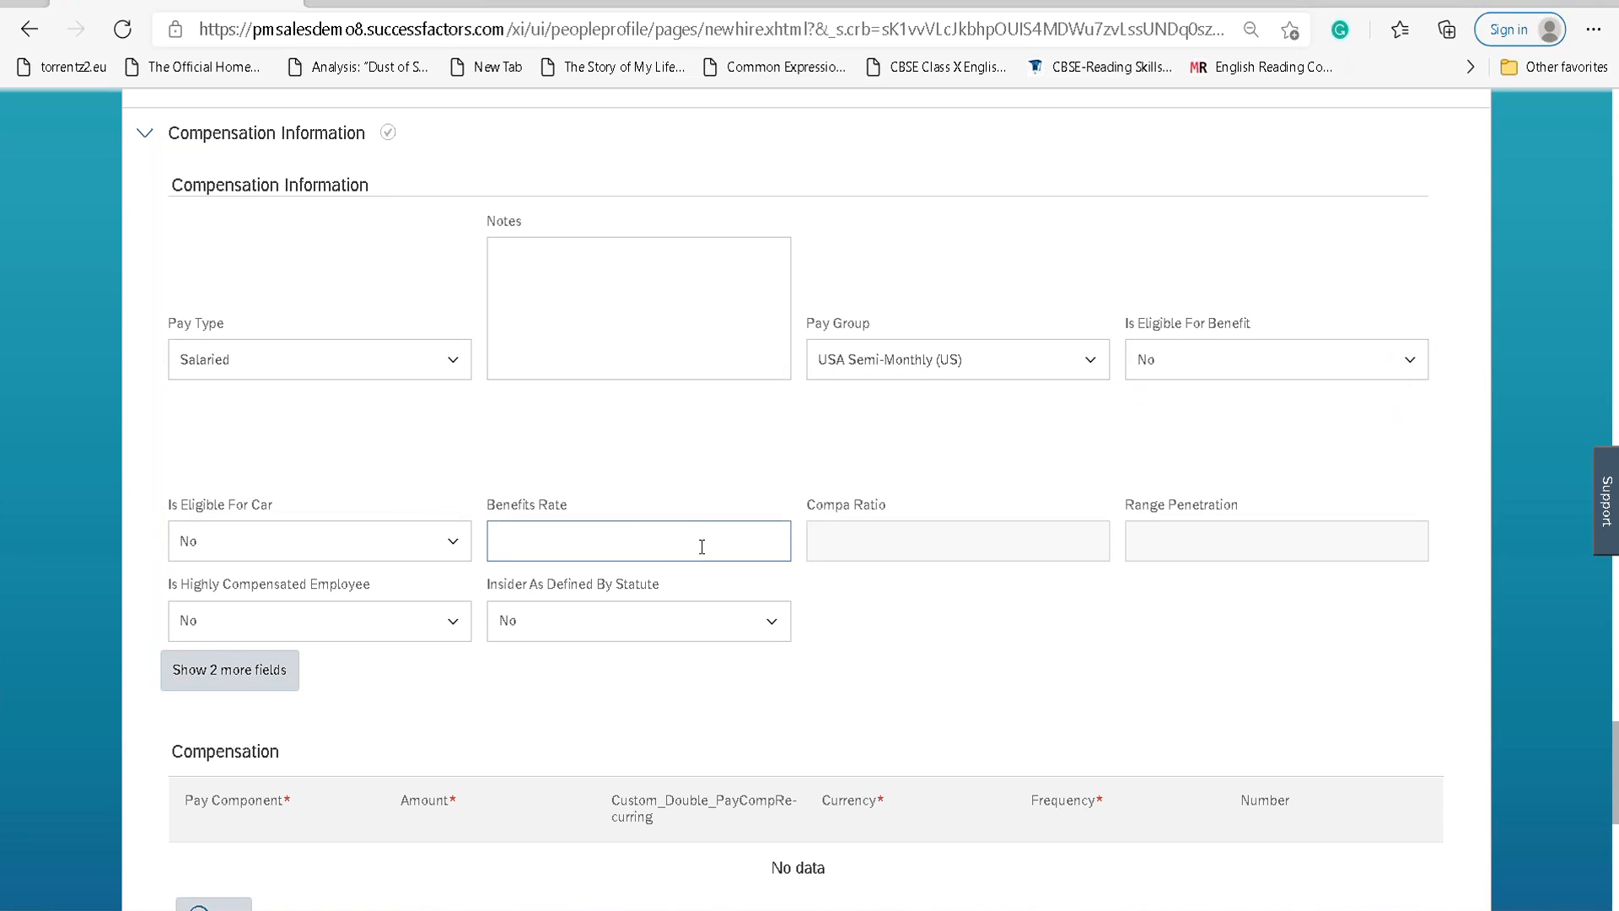
Reveal the Pensionable Salary and Pay Grade fields and check the Pay Grade and Benefits Rate fields.
click(229, 671)
scroll(496, 606, down, 1)
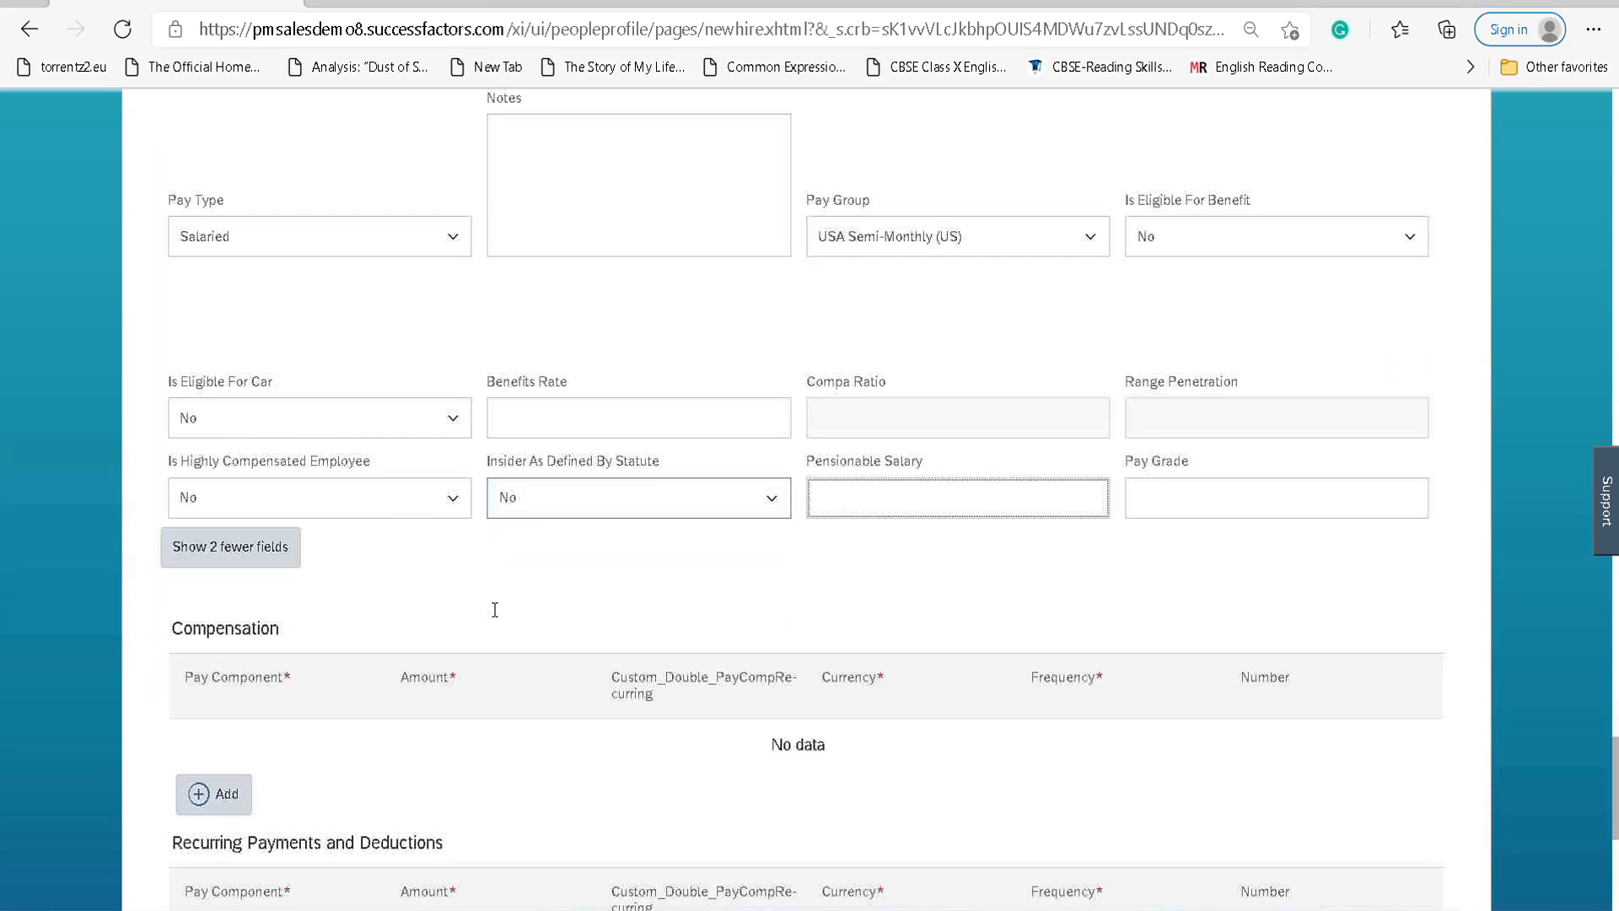
scroll(494, 603, down, 3)
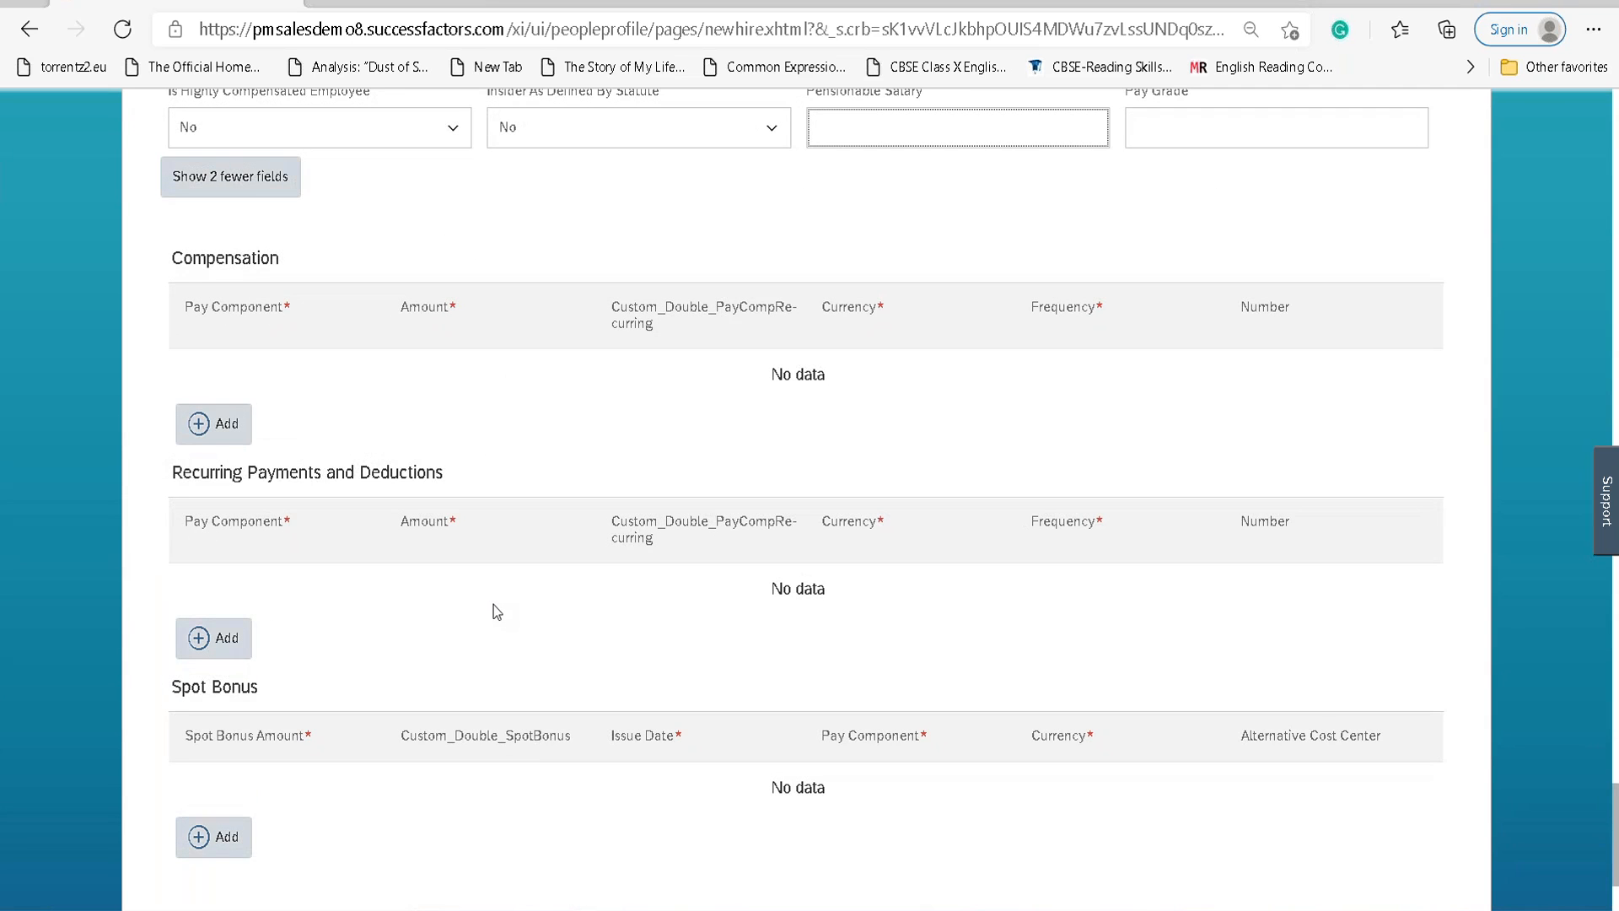
scroll(494, 604, down, 1)
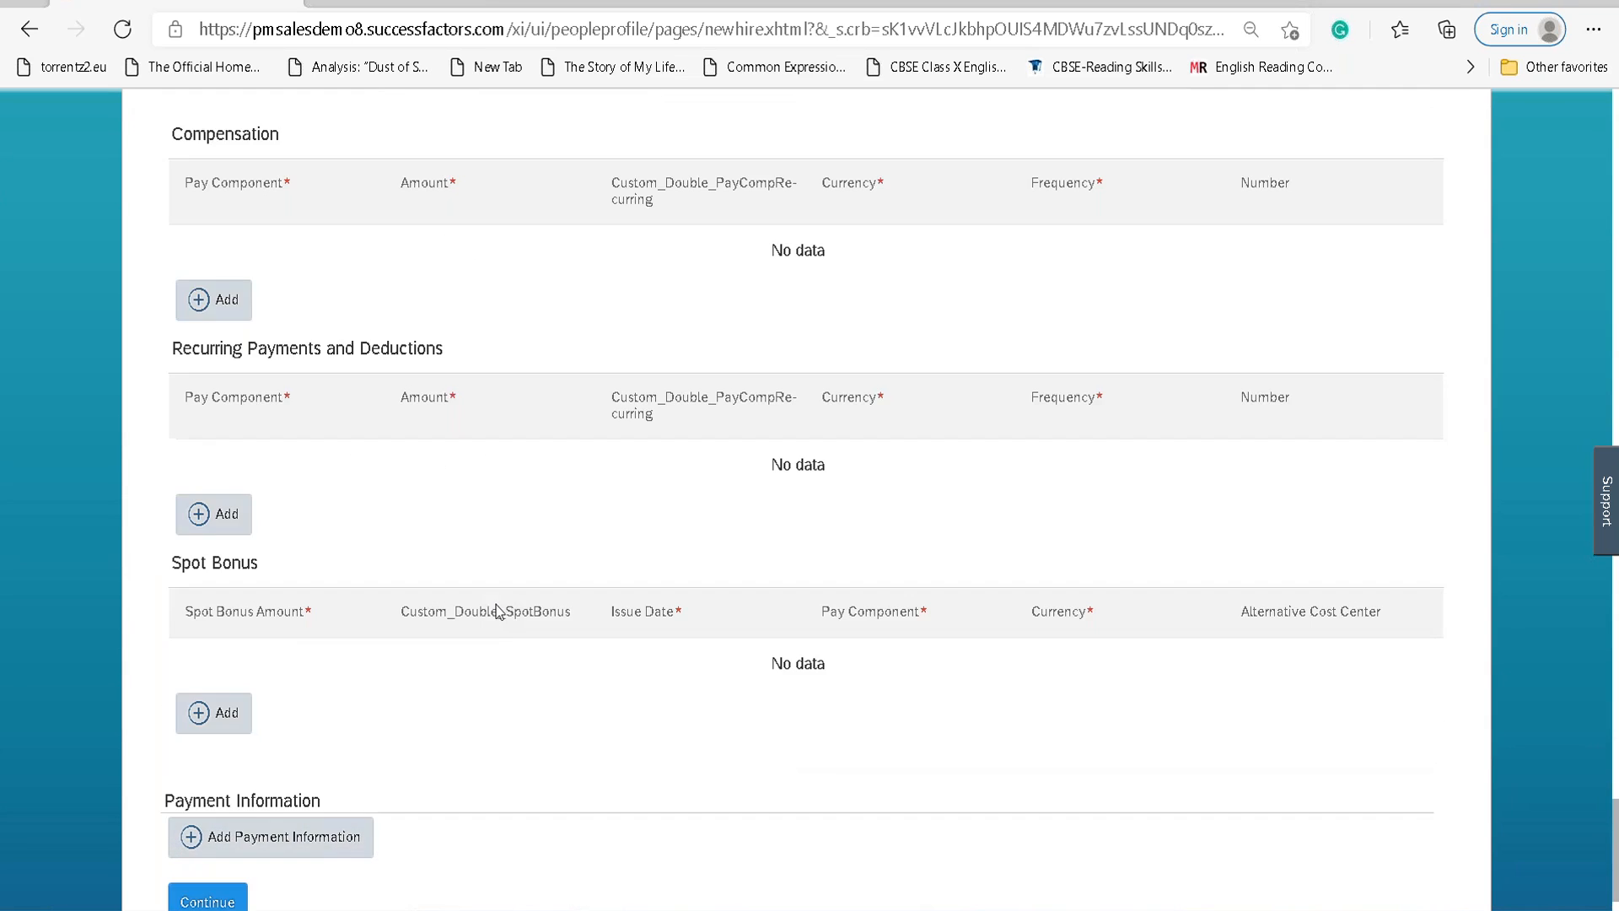
scroll(264, 408, down, 1)
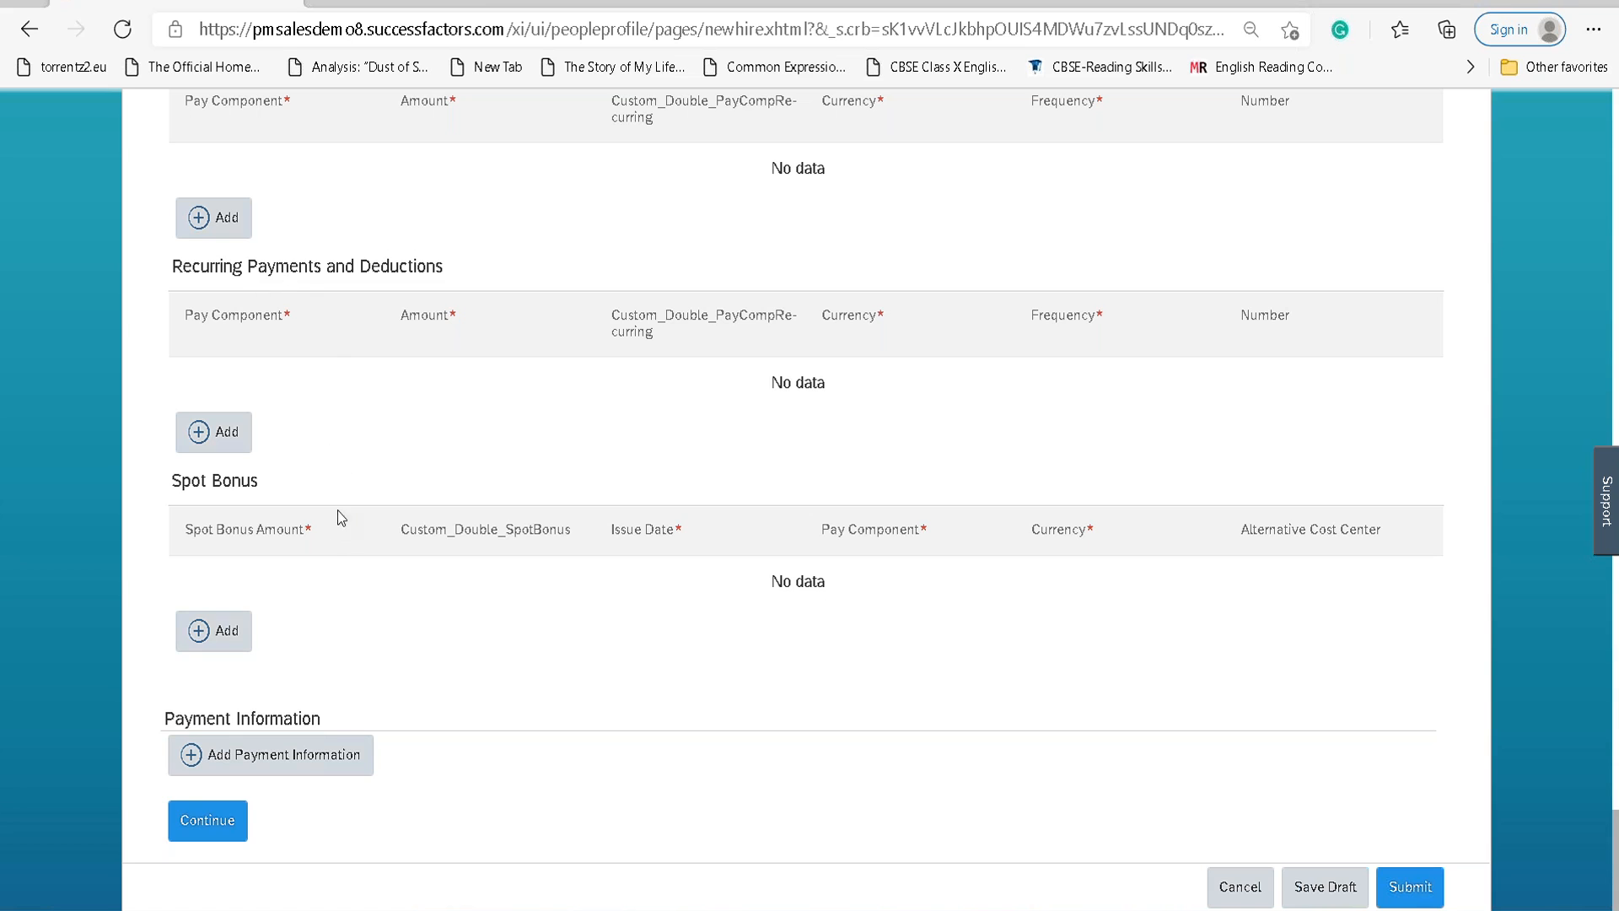
scroll(389, 715, up, 3)
scroll(392, 717, up, 7)
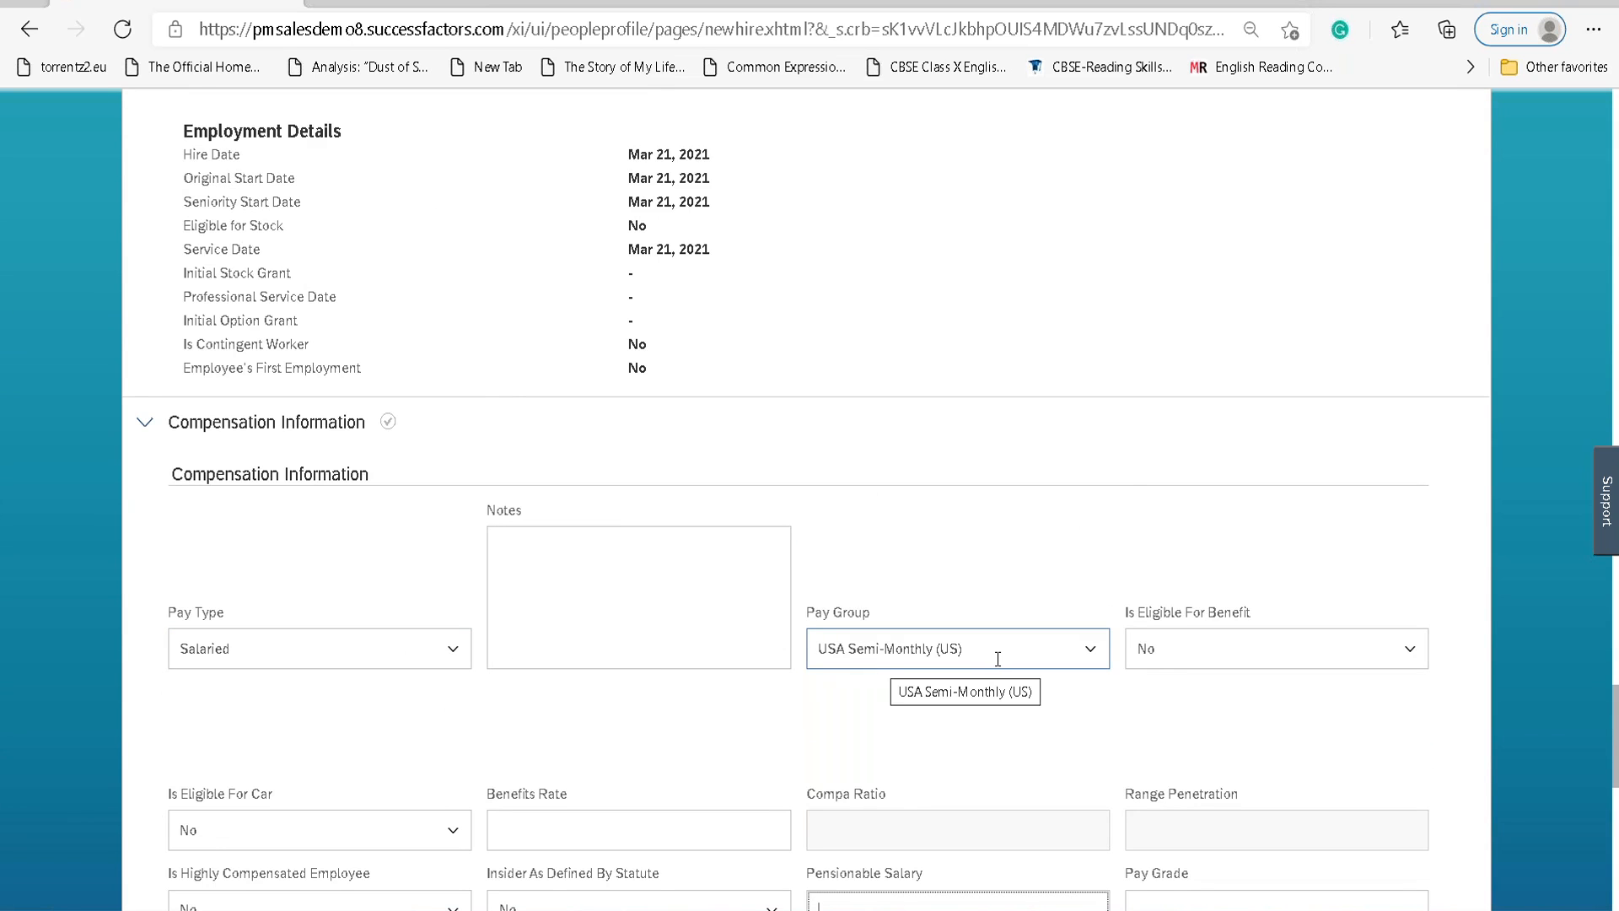
scroll(927, 662, down, 1)
scroll(544, 638, down, 2)
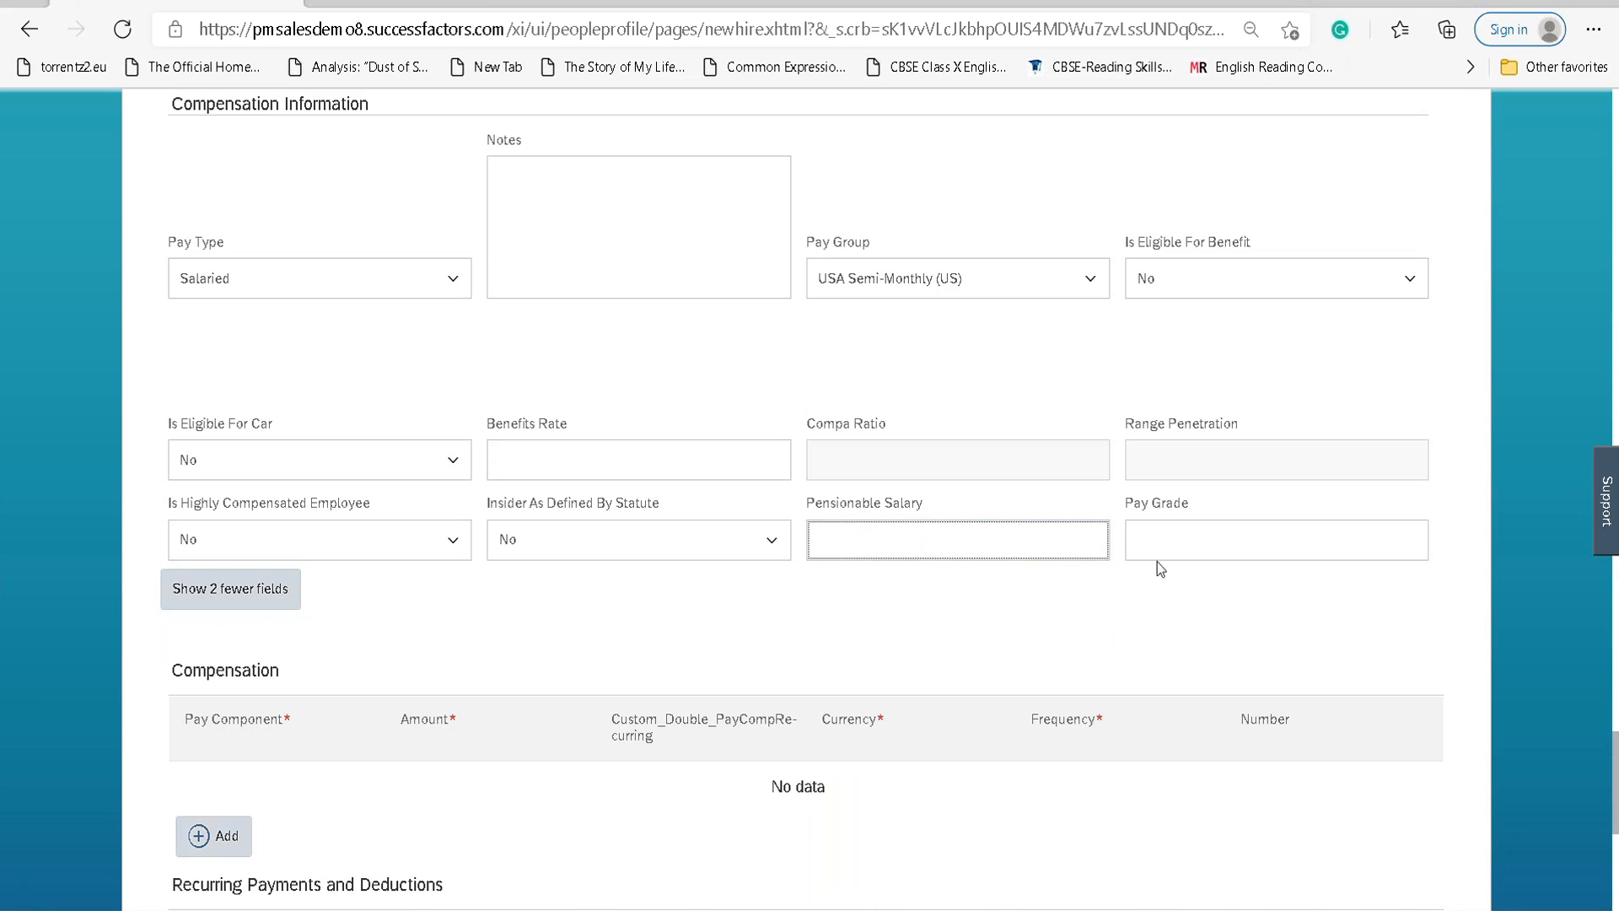
click(1194, 535)
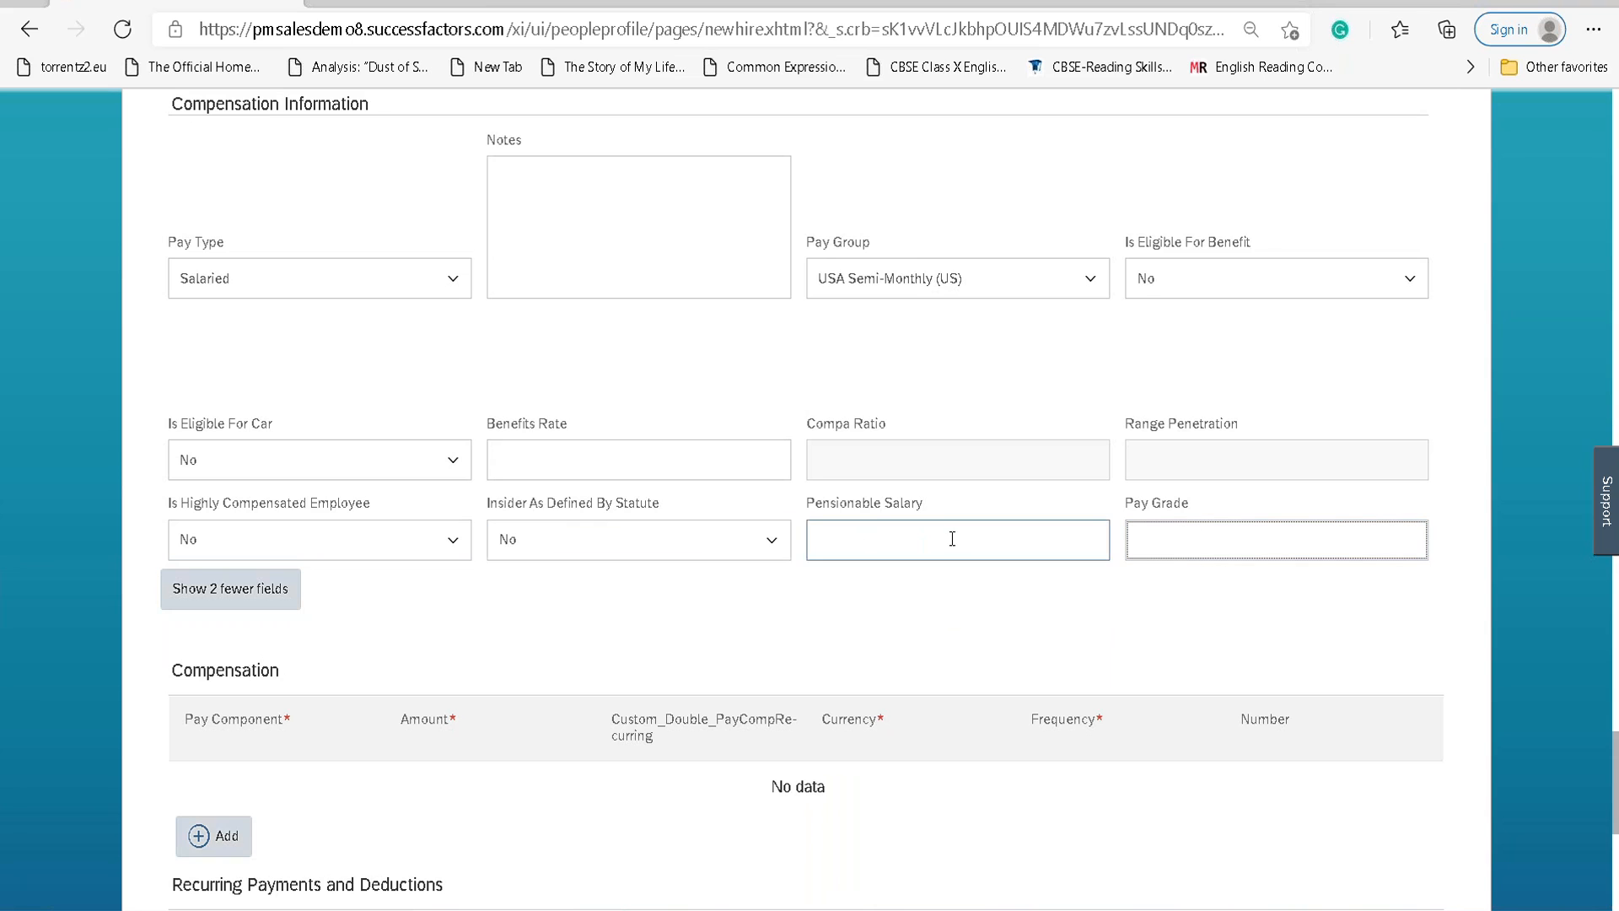
click(568, 462)
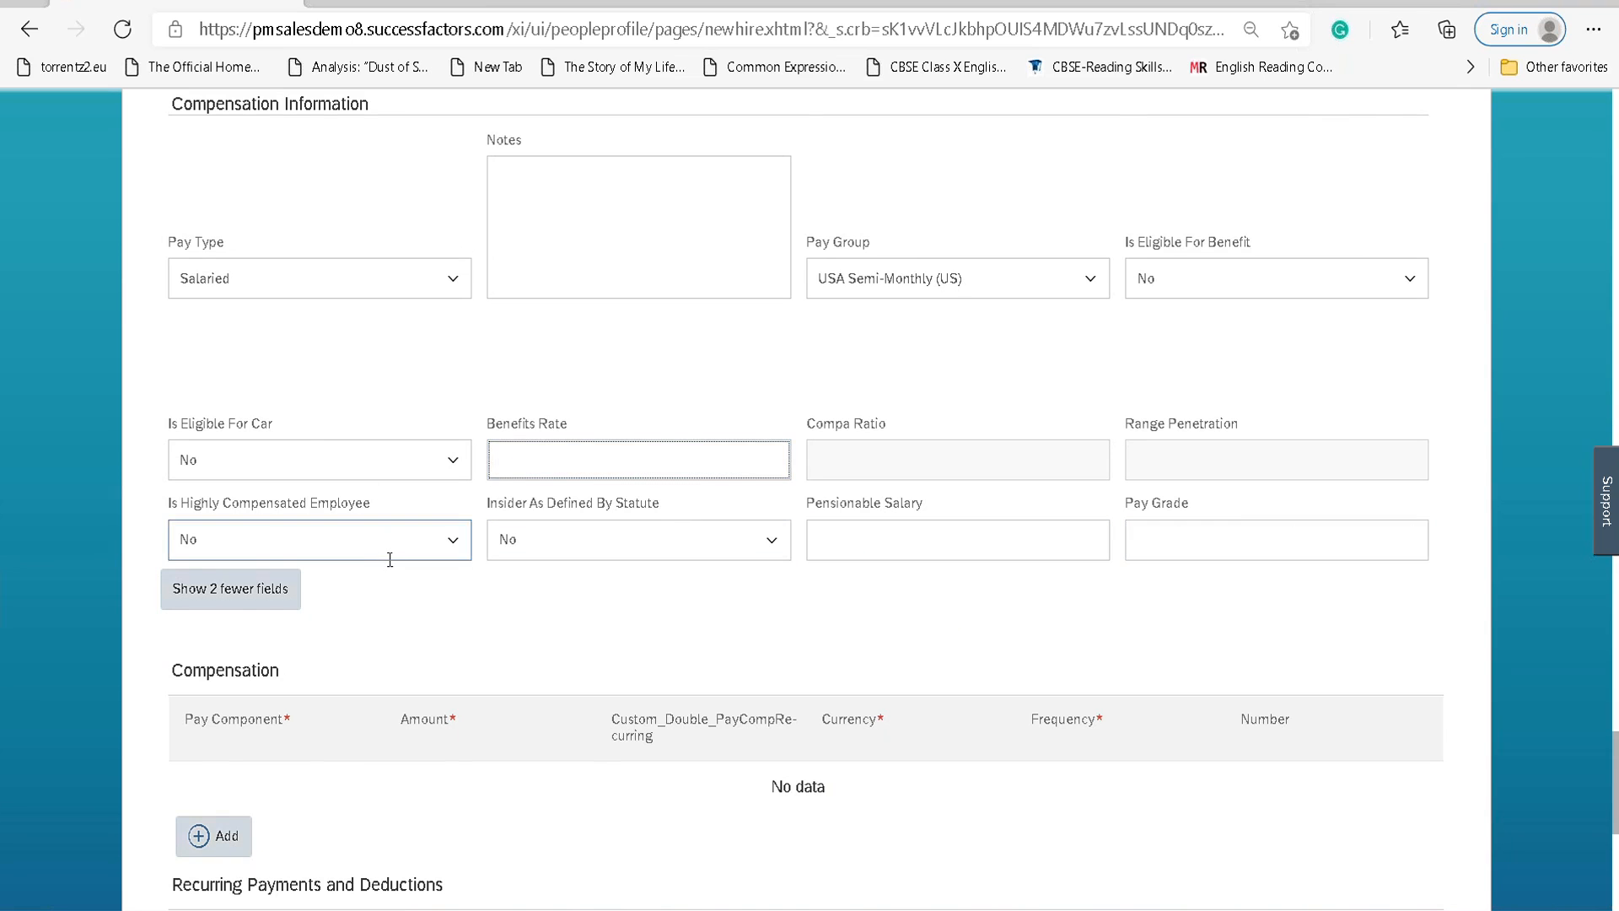
scroll(379, 563, down, 2)
Add a Base Salary USA compensation row with an amount of 100,898.
click(202, 589)
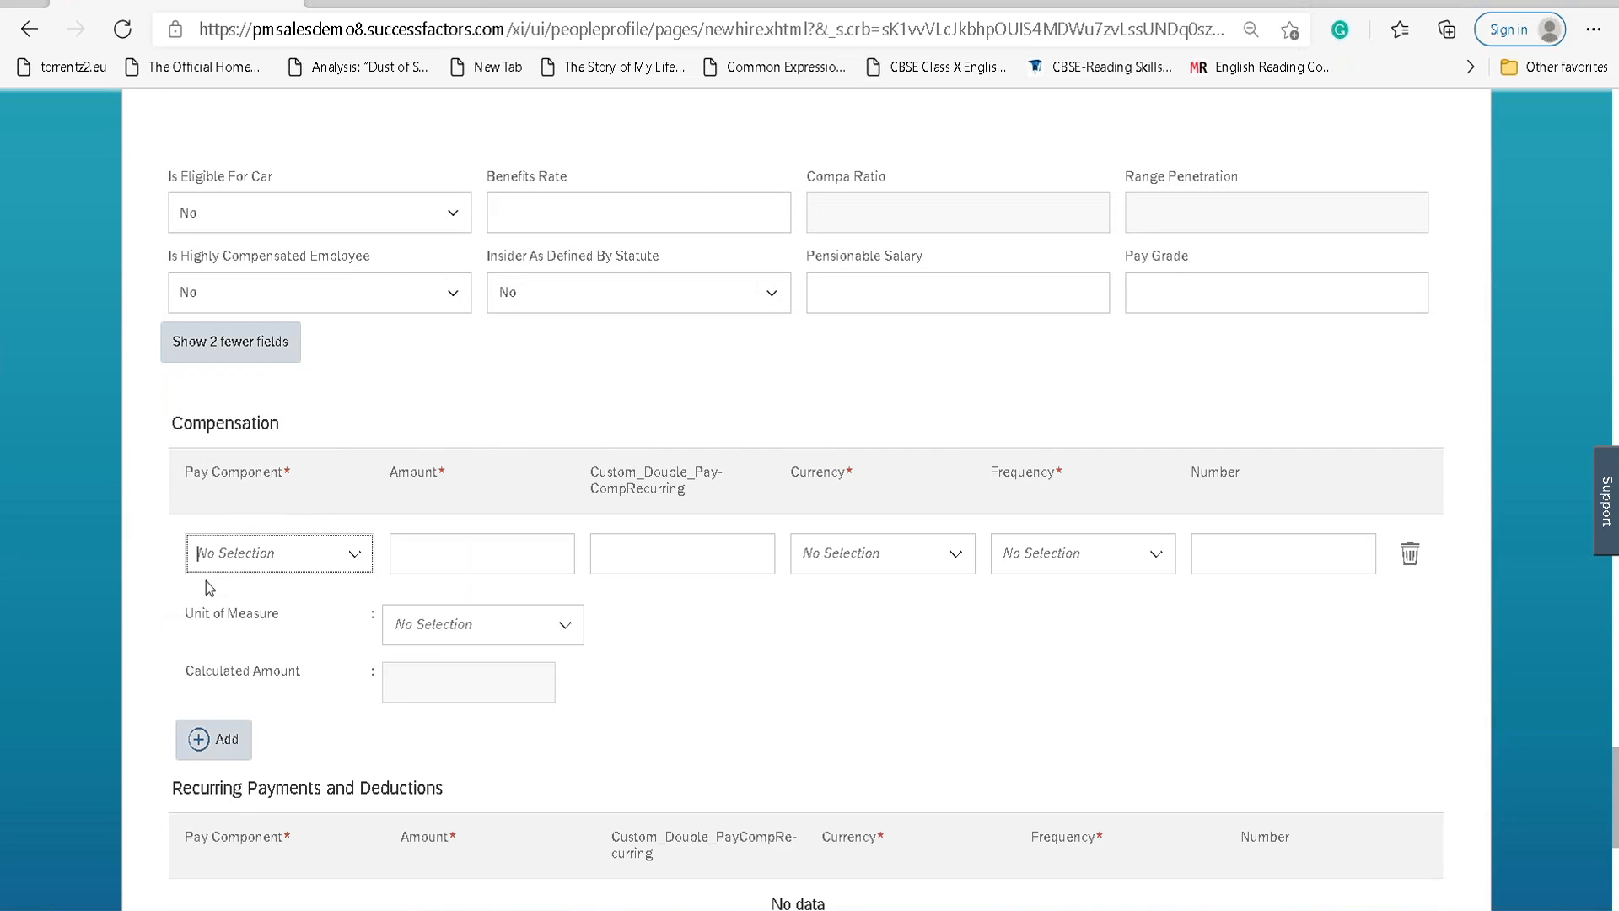
click(355, 556)
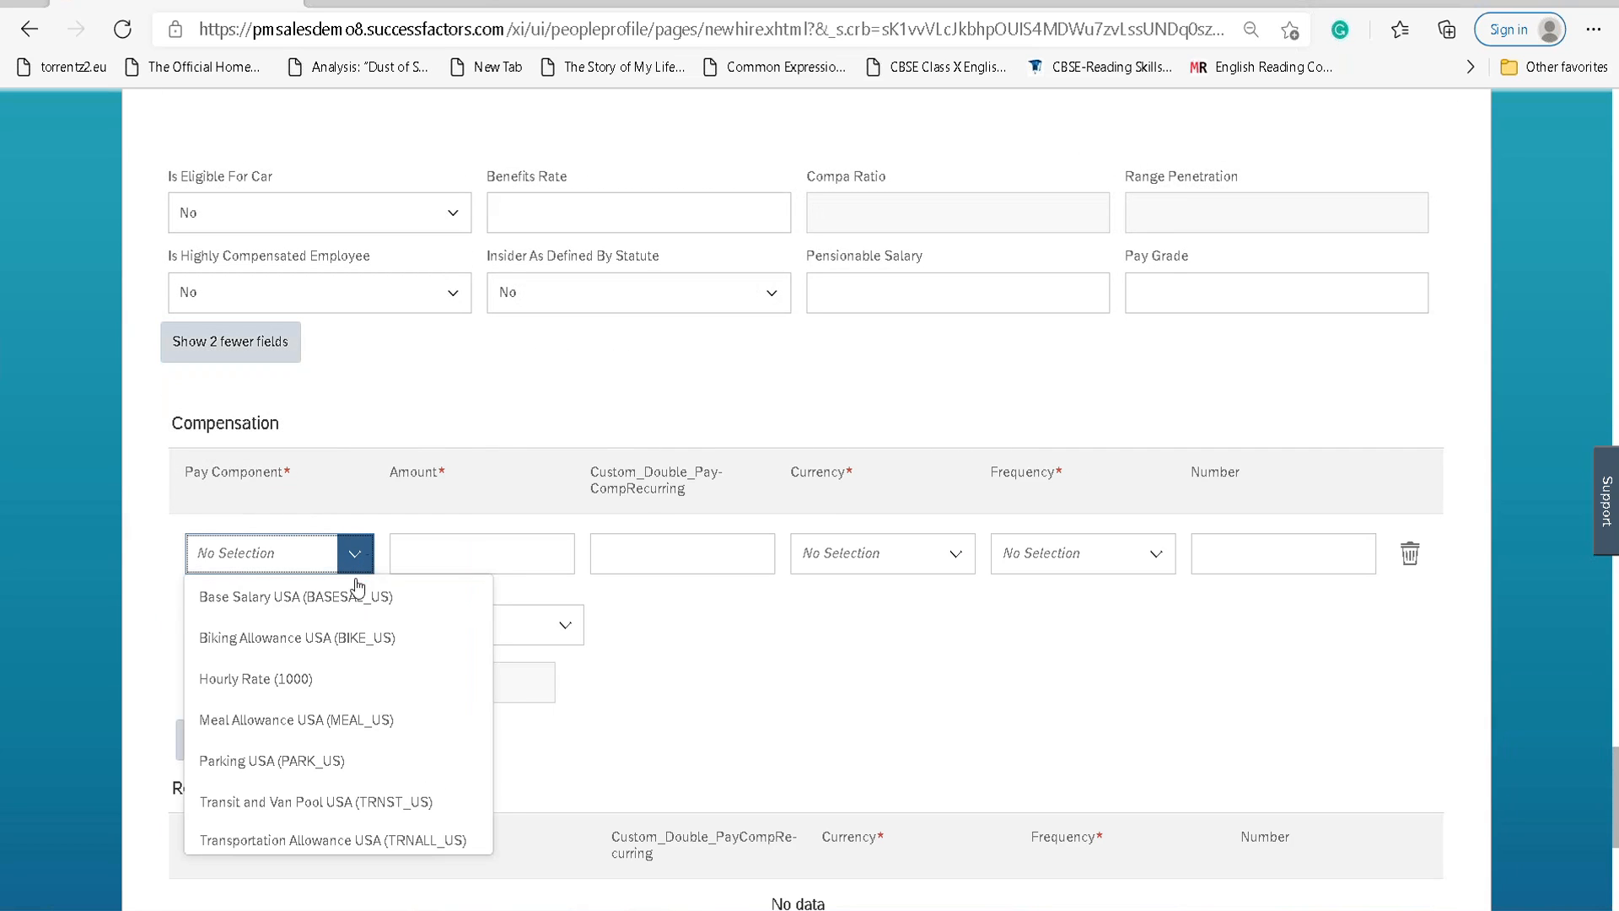
click(348, 609)
click(466, 550)
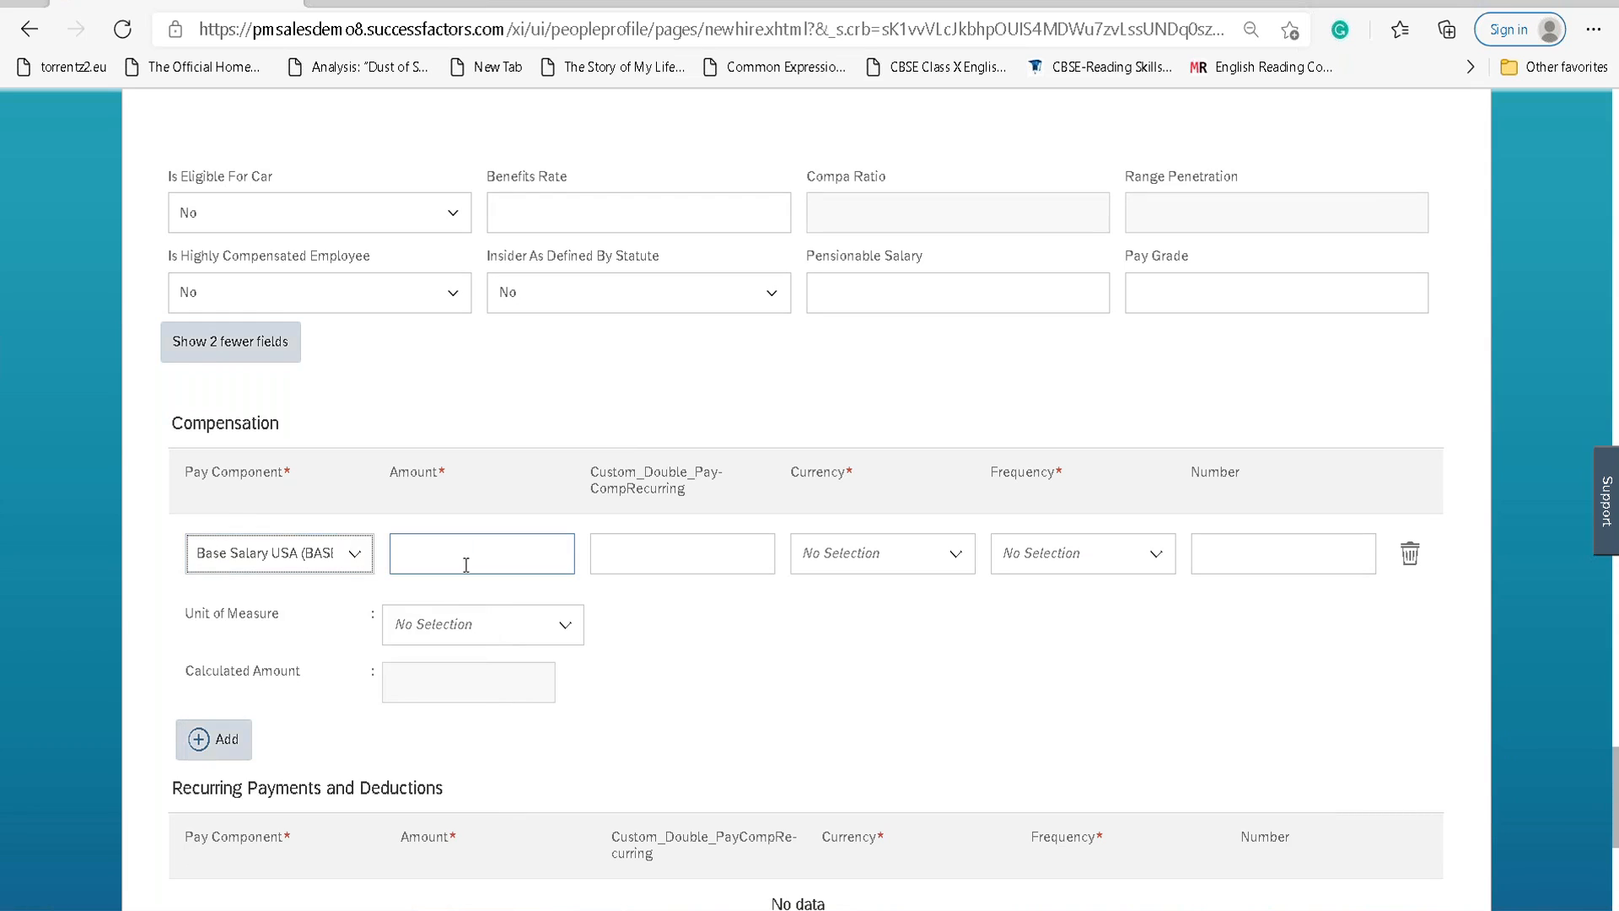
text(100898)
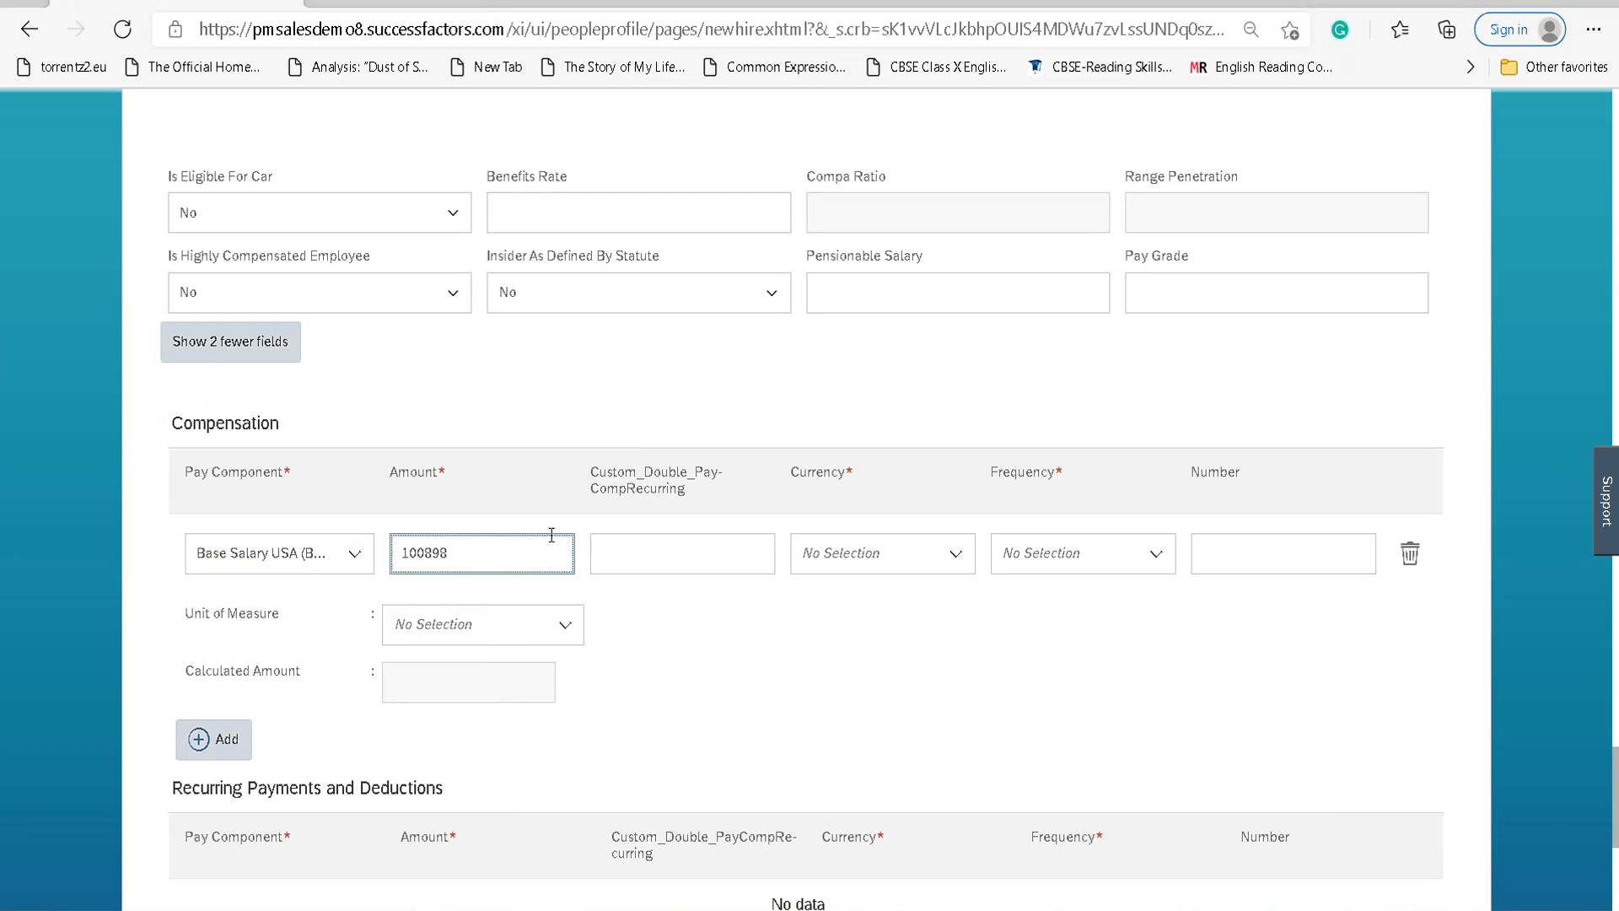
click(650, 555)
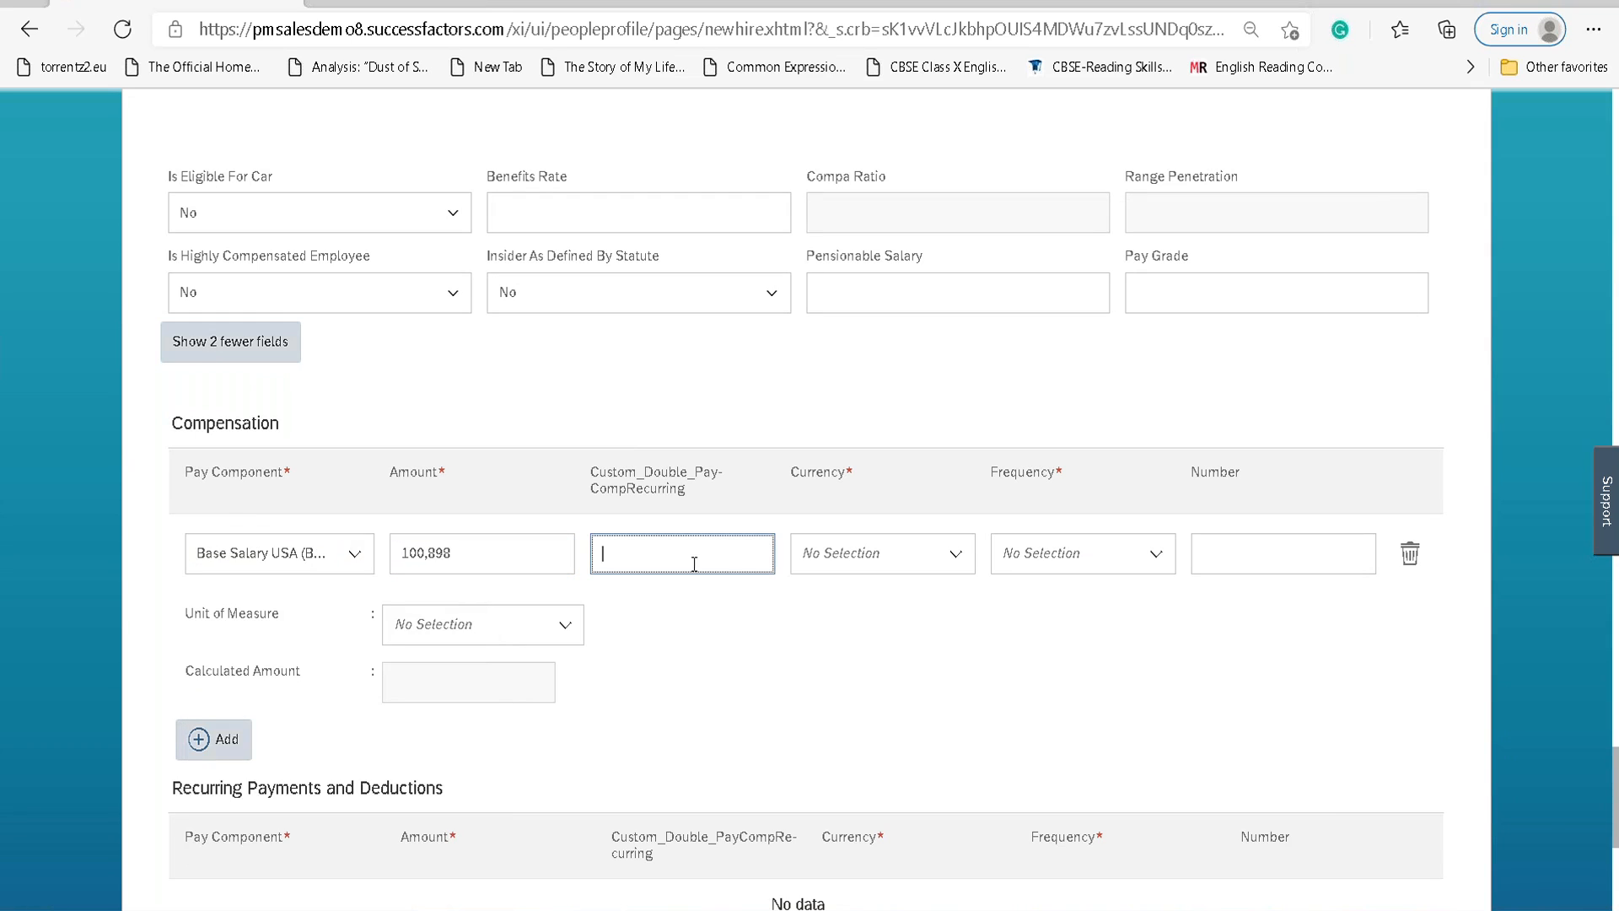
Try currency codes INR, SWE and Kr, then close the suggestions without choosing one.
click(956, 553)
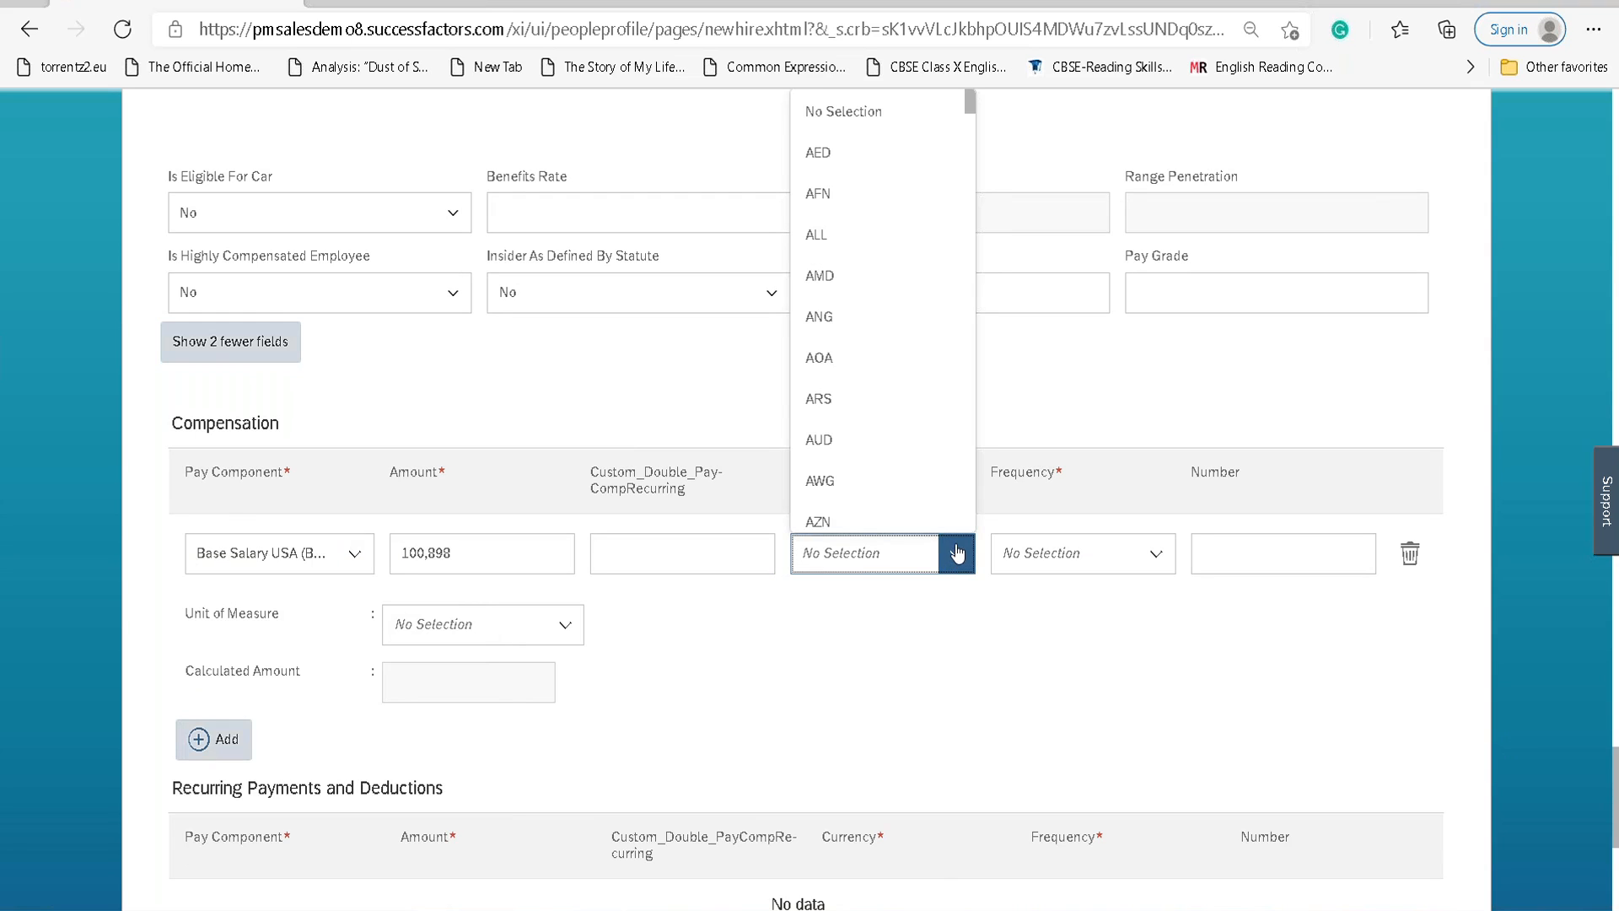
text(INR)
key(BackSpace)
key(BackSpace)
text(SWE)
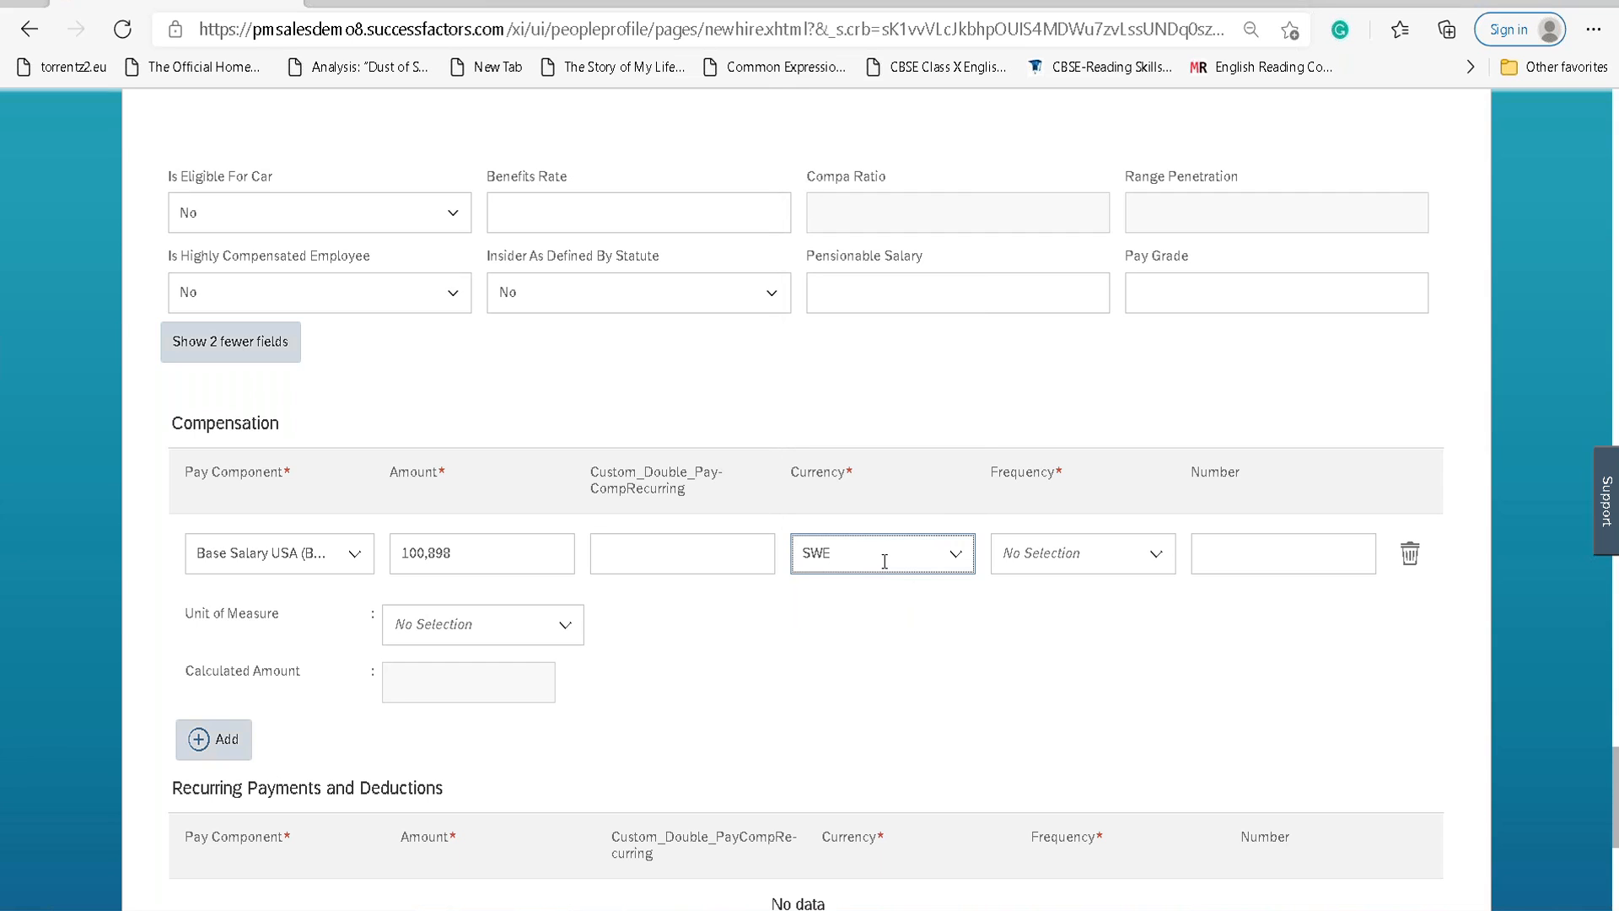
key(BackSpace)
key(BackSpace)
key(BackSpace)
text(Kr)
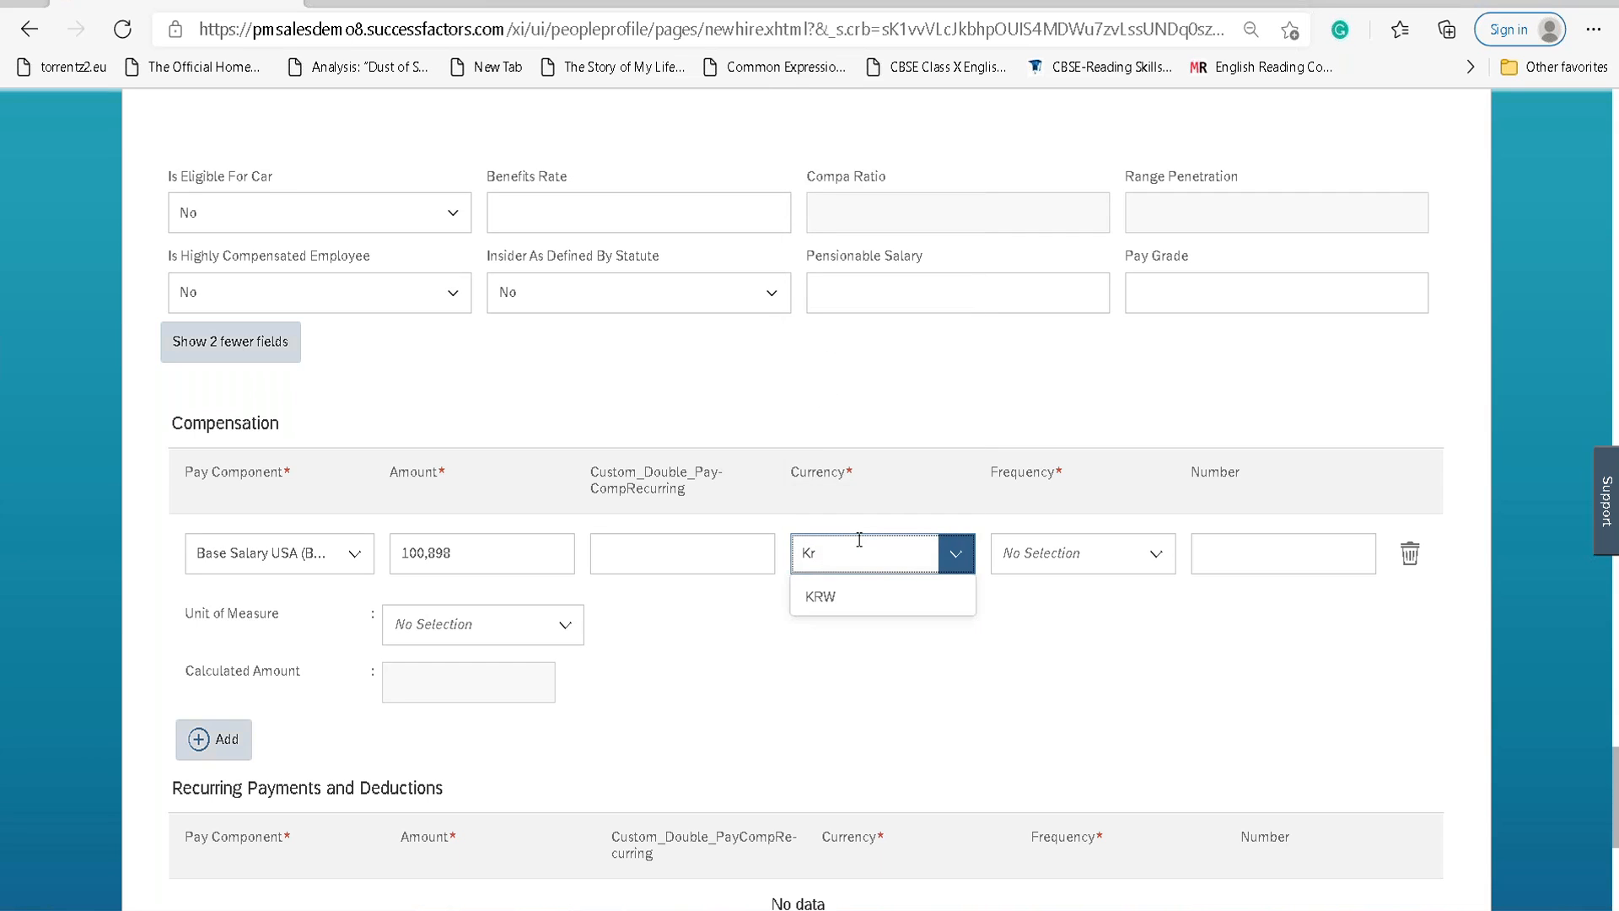
click(973, 621)
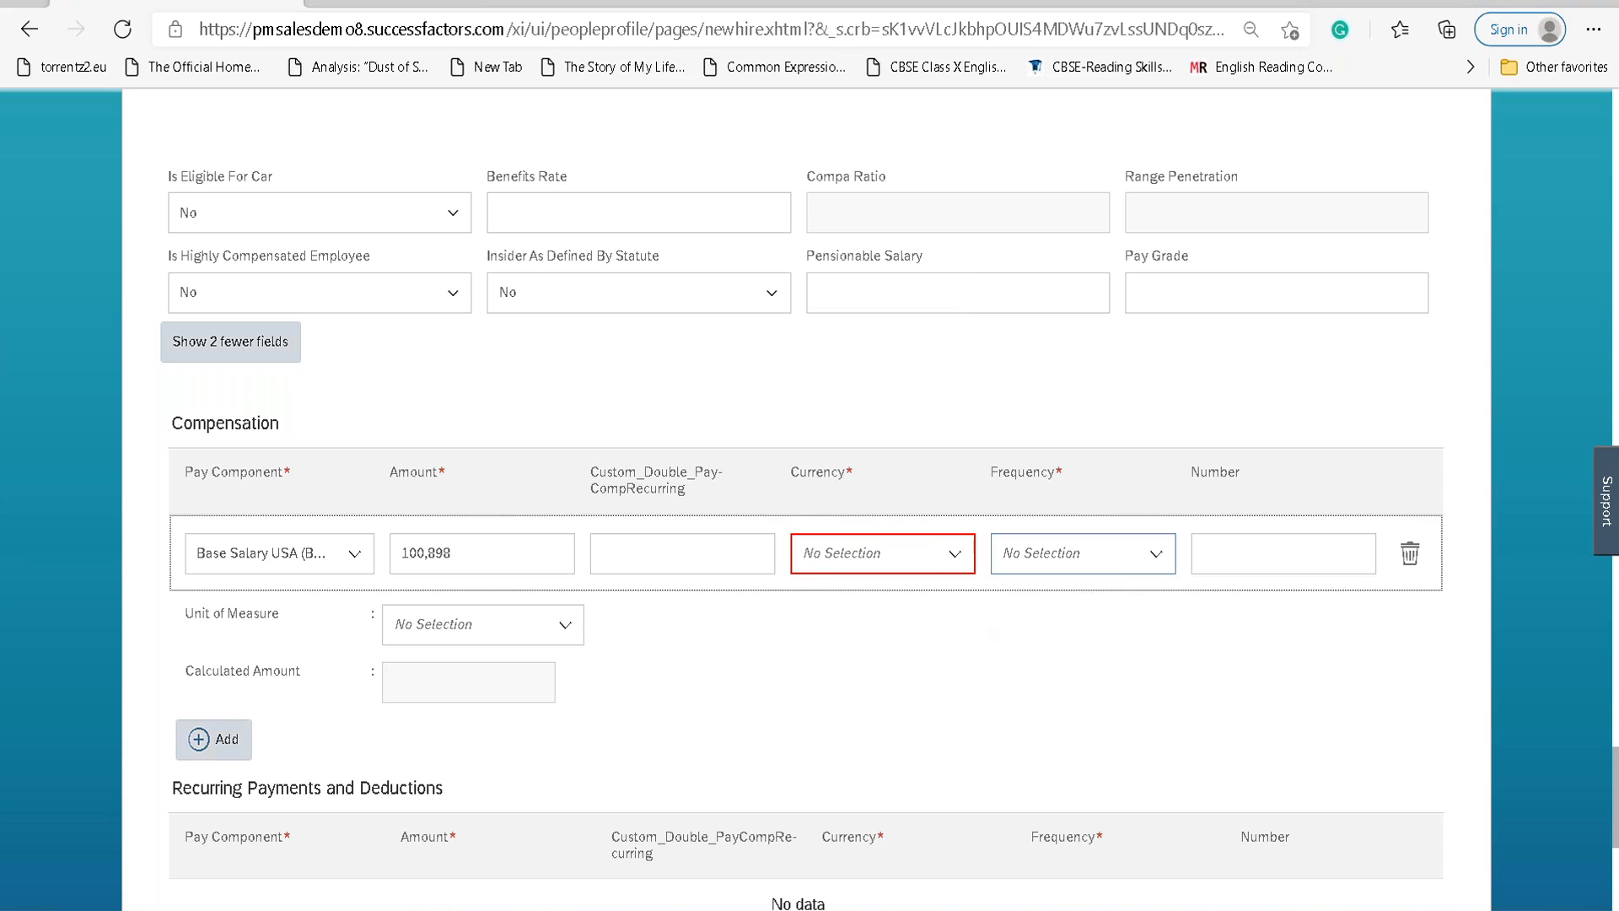
Set the compensation row's pay frequency to Monthly (MON).
click(1155, 555)
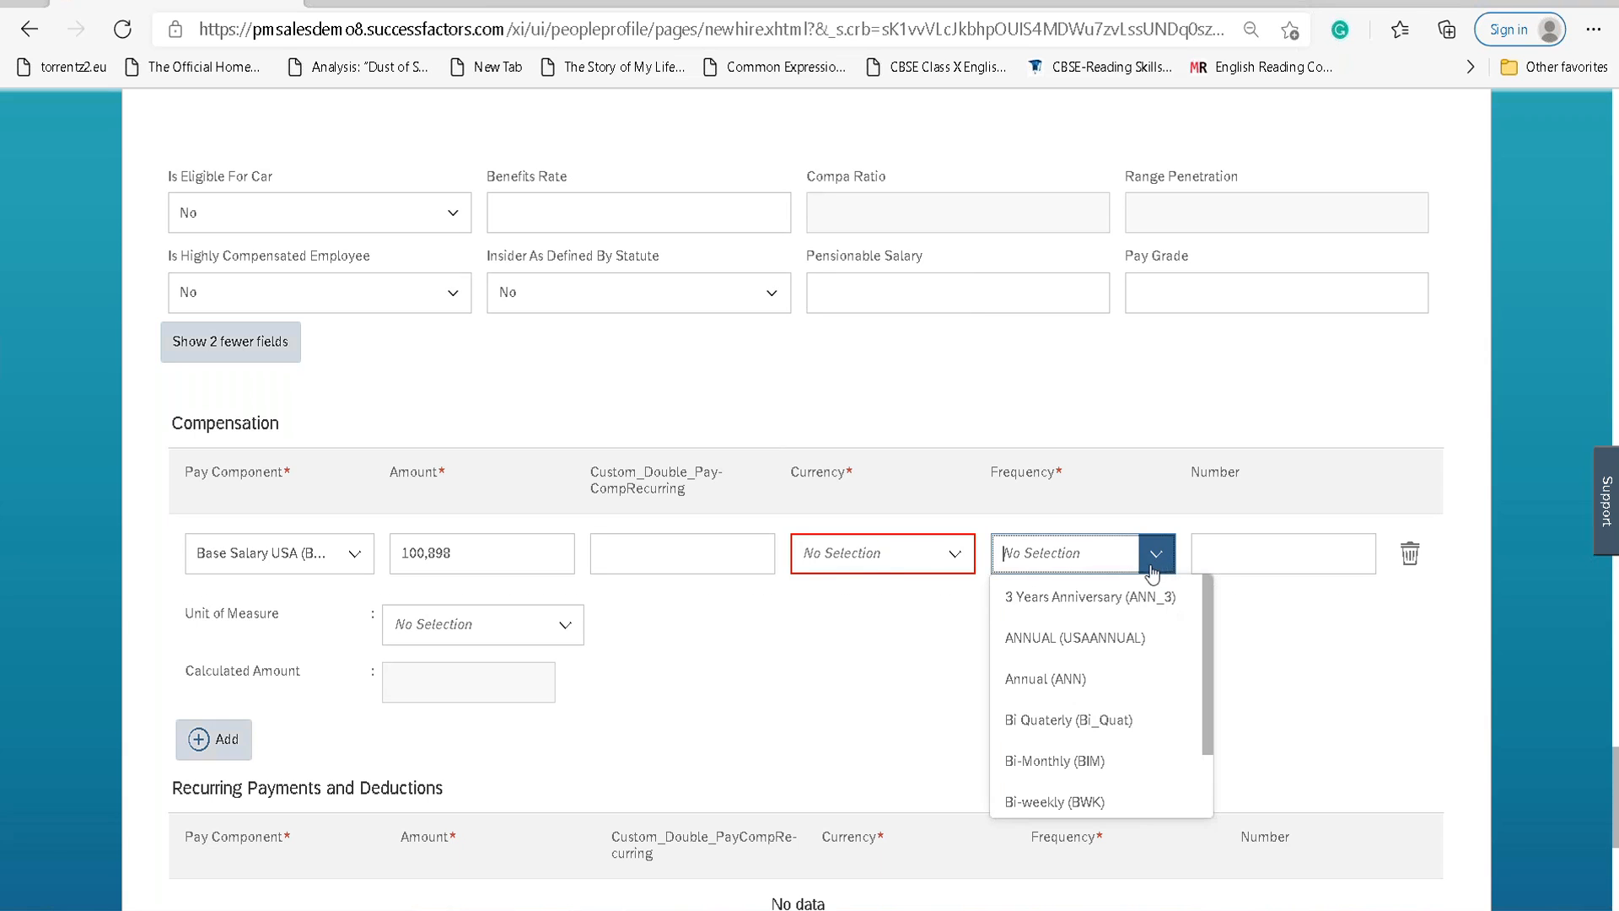
scroll(1079, 742, down, 1)
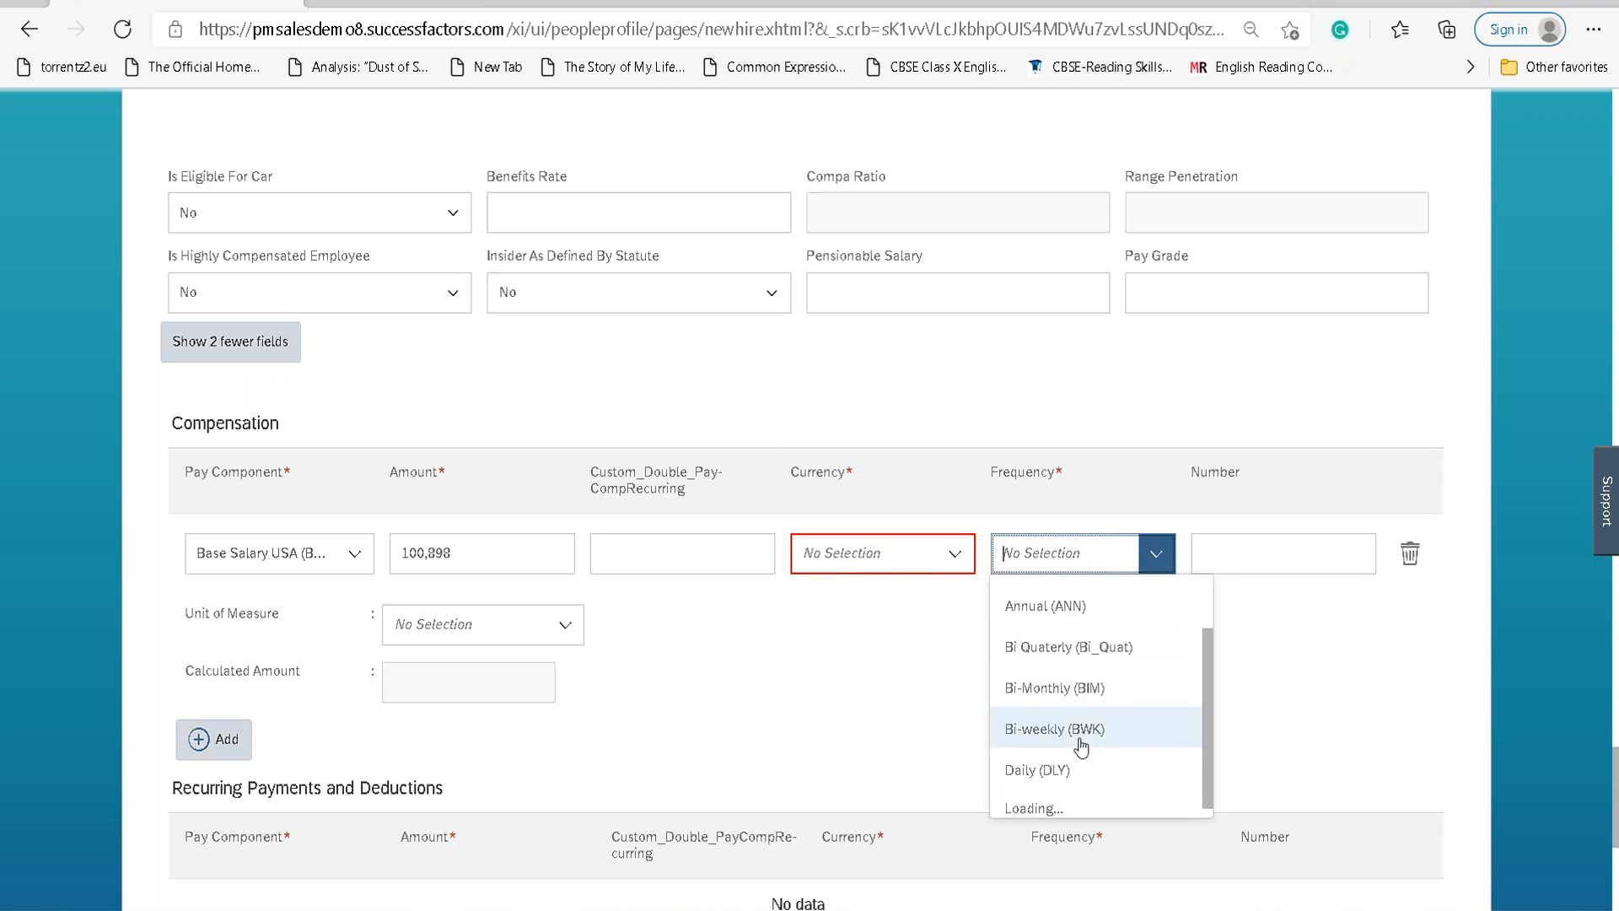
scroll(1082, 759, down, 3)
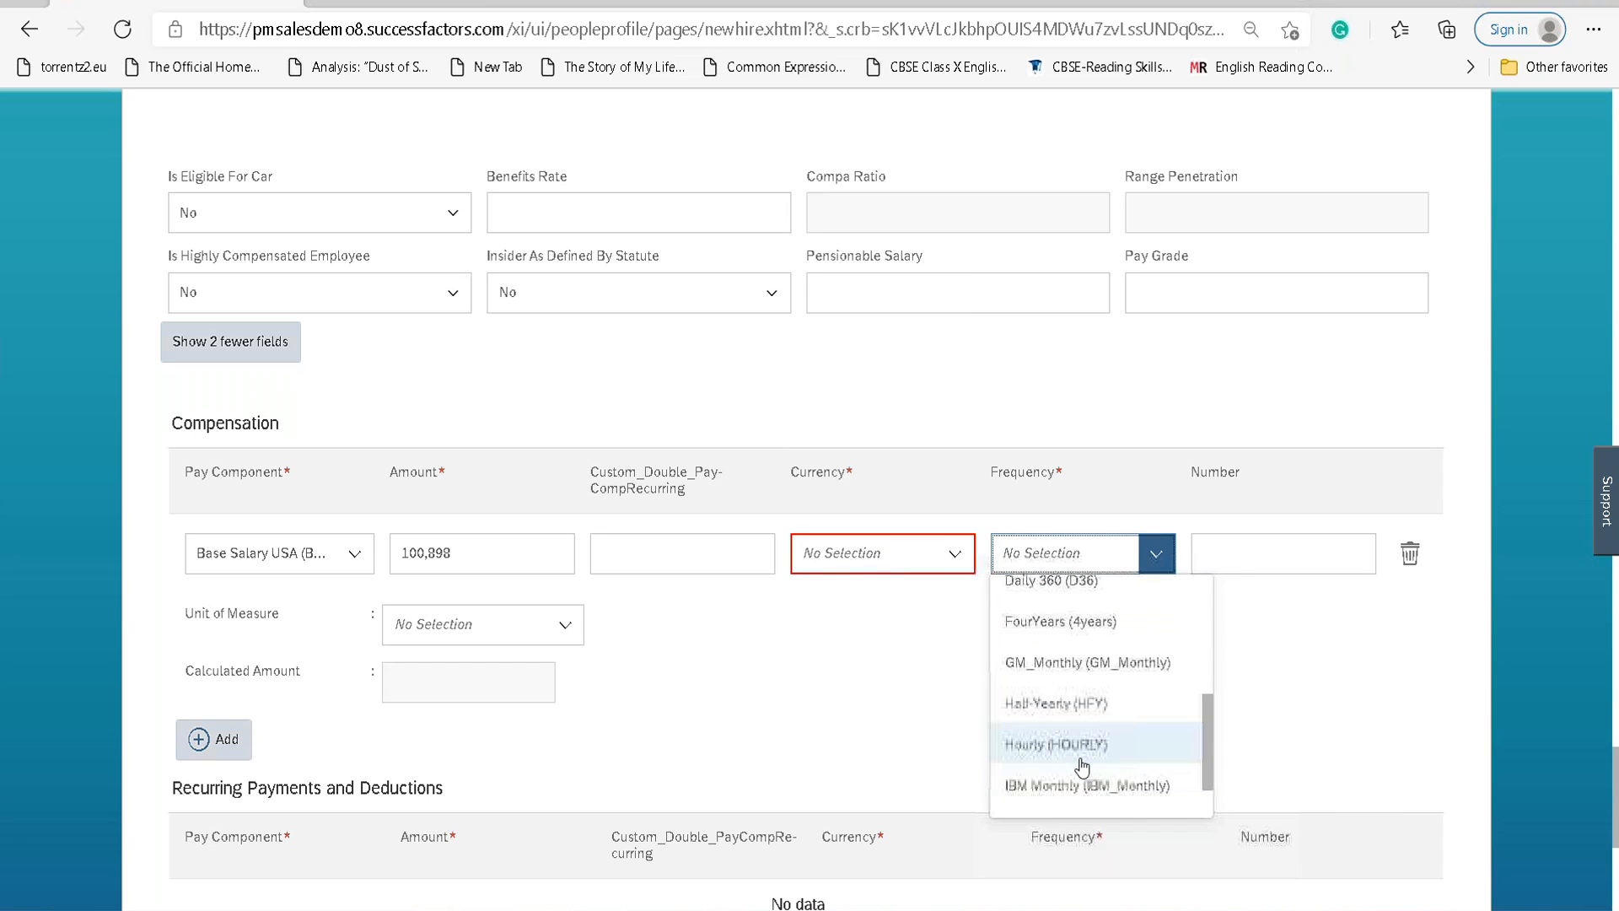
text(mont)
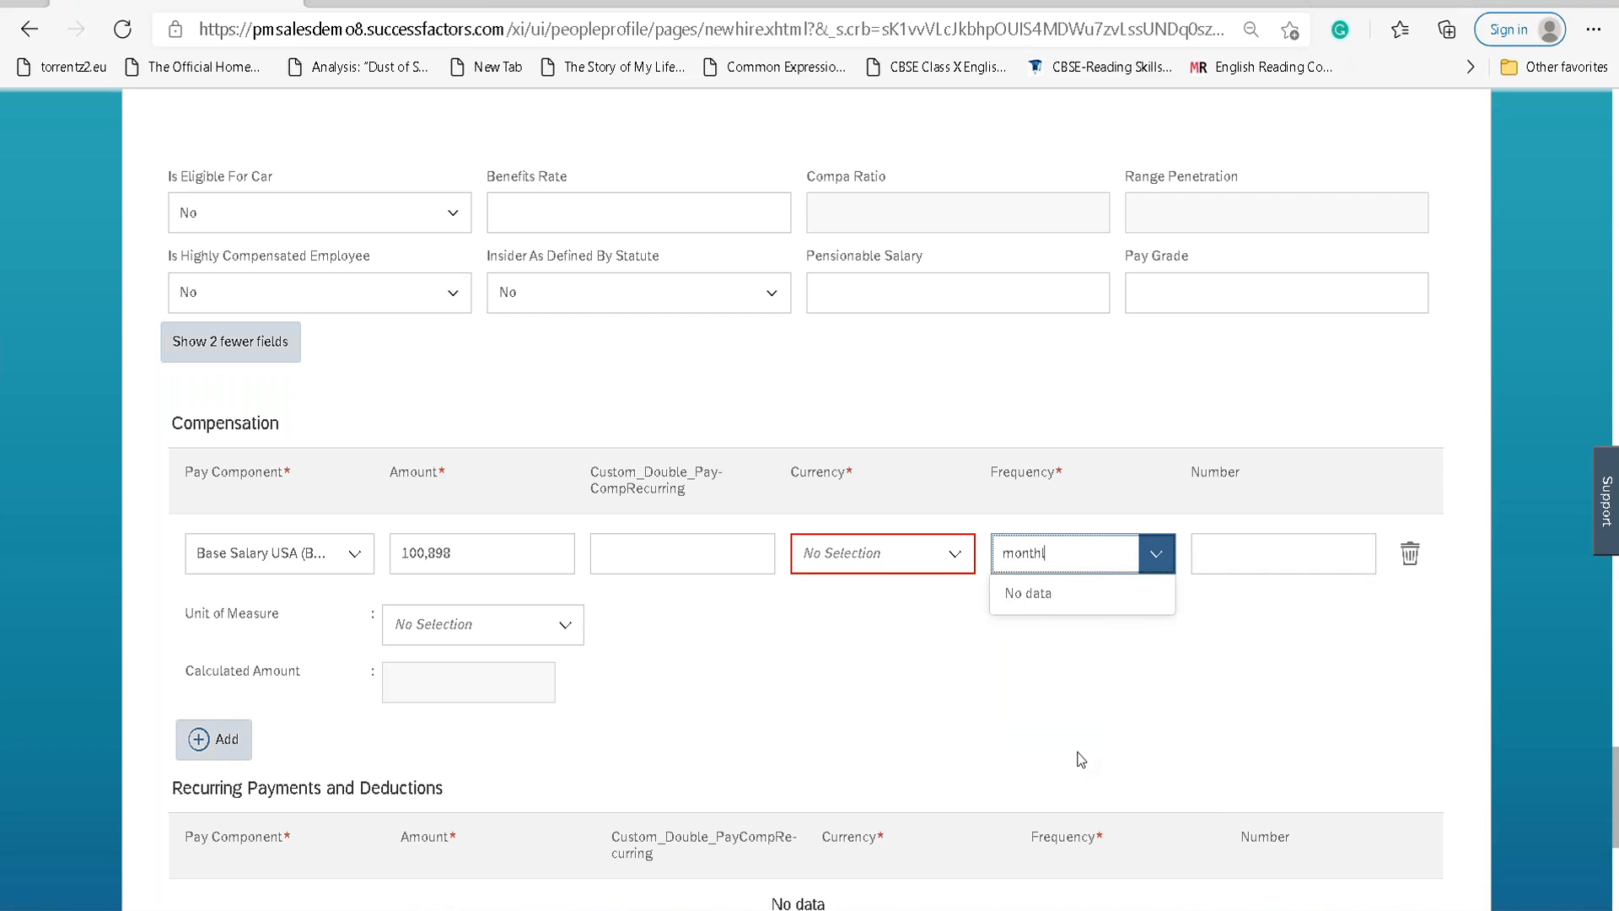
text(hl)
click(1069, 760)
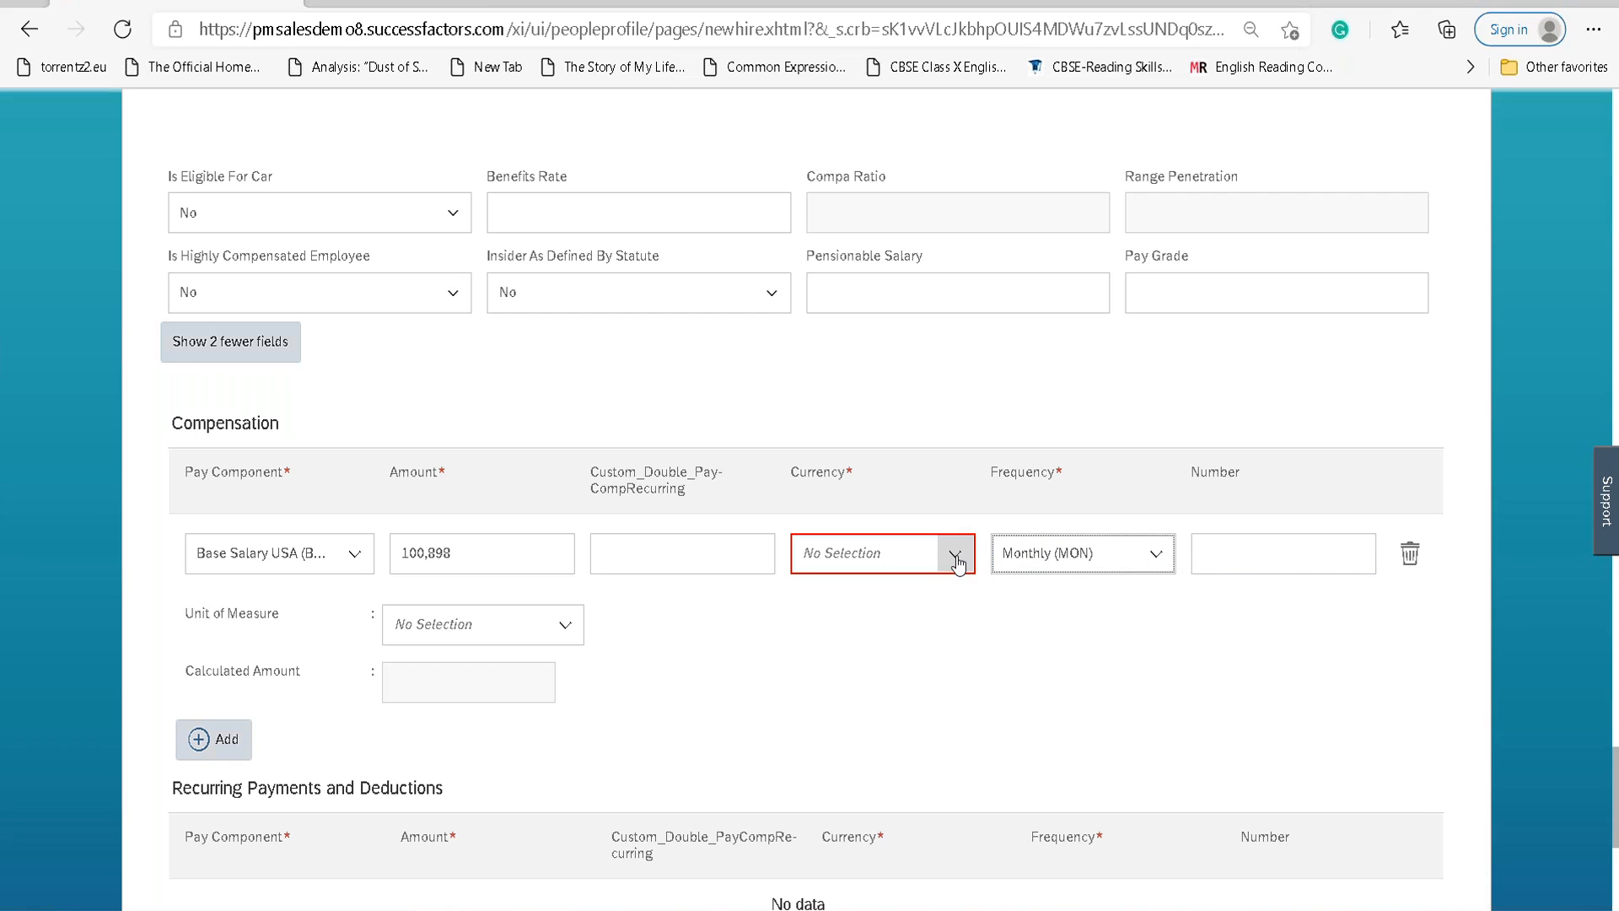
Set the compensation row's currency to SEK.
click(883, 563)
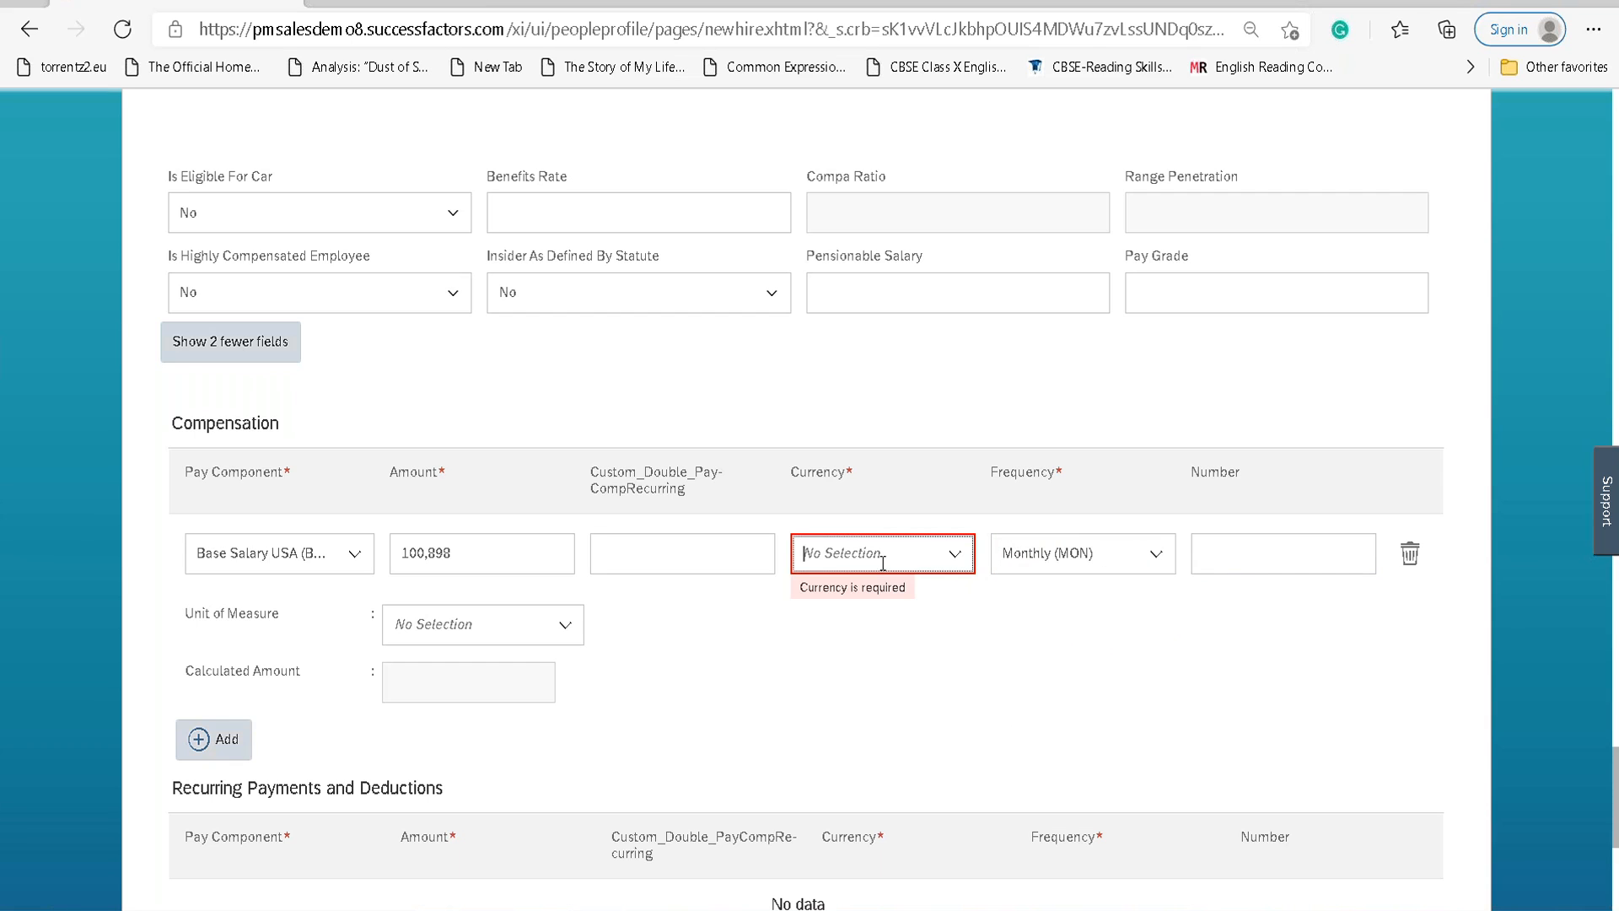
text(KR)
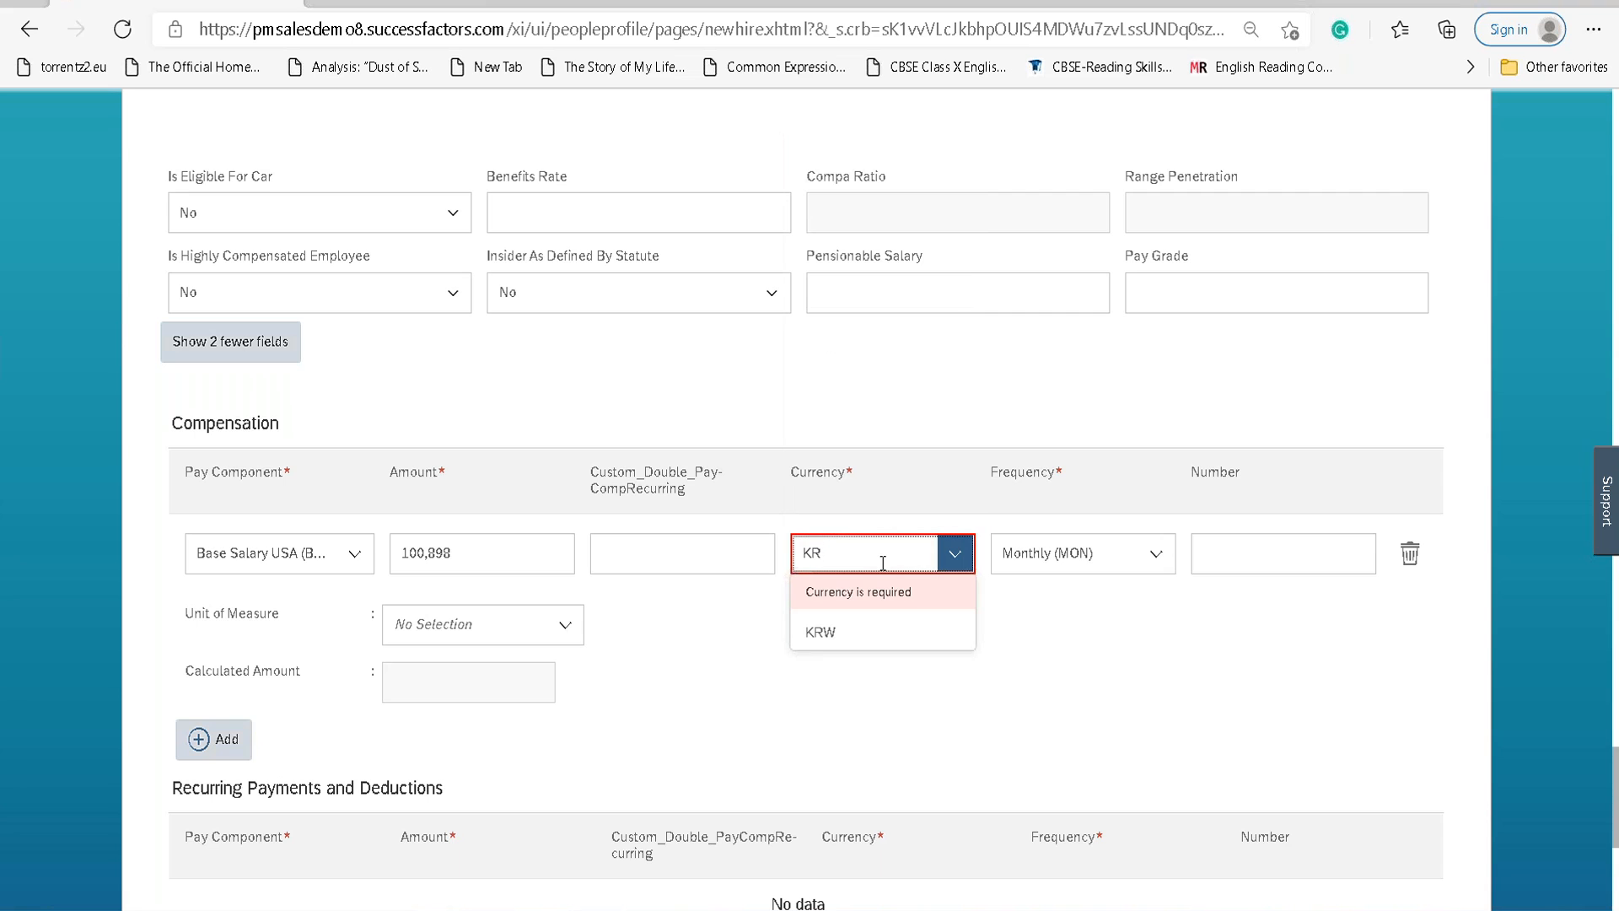
key(ctrl+a)
text(SE)
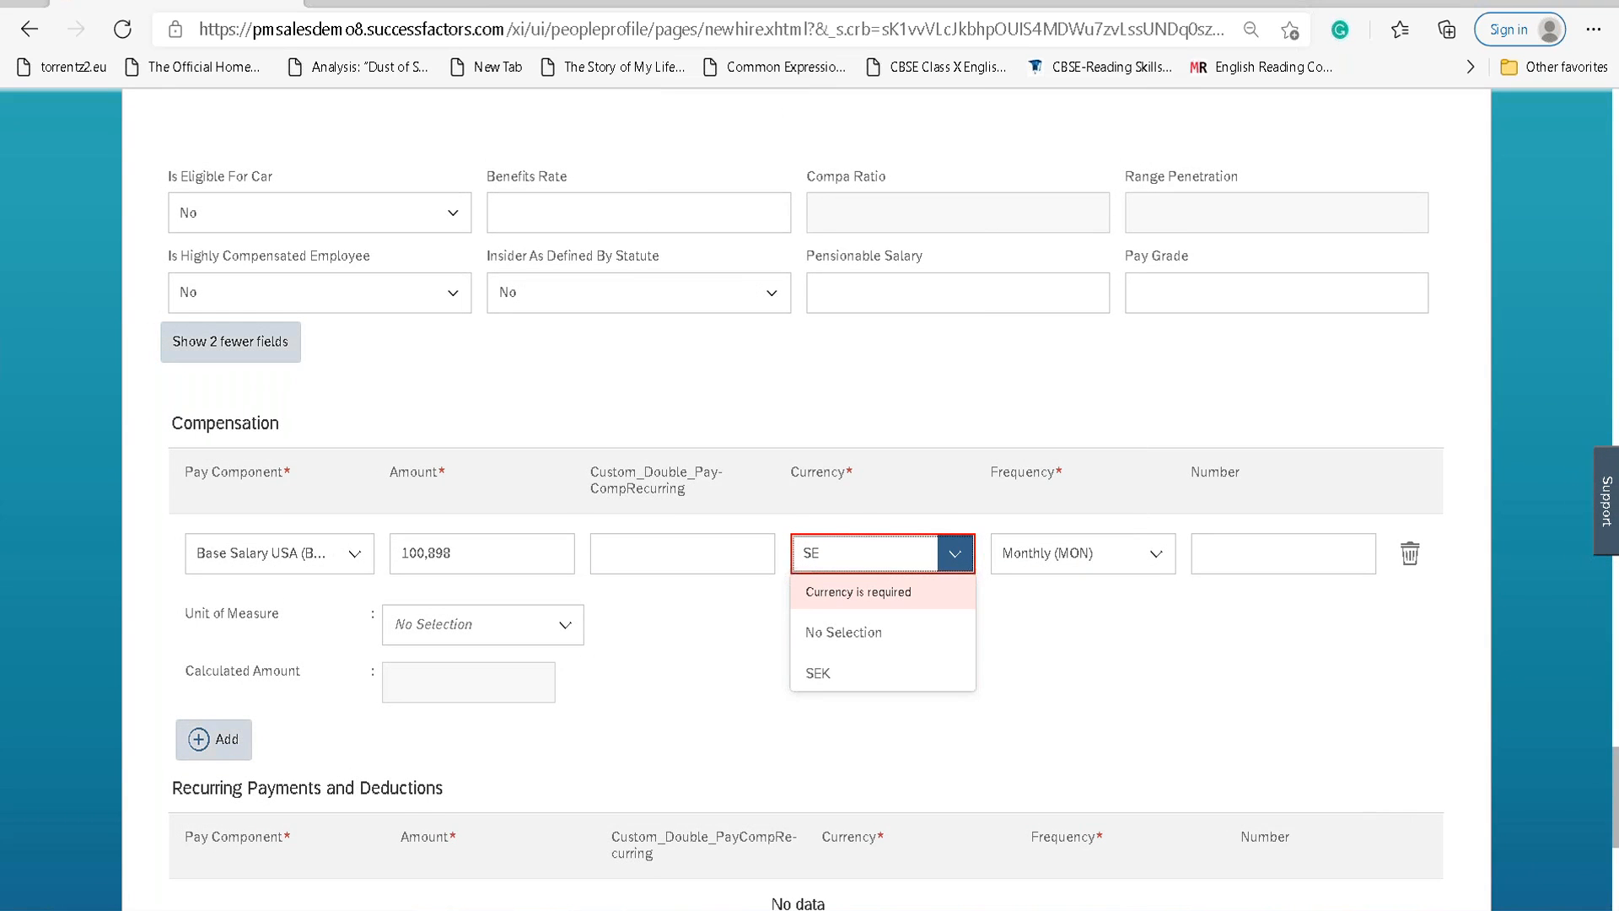
click(845, 645)
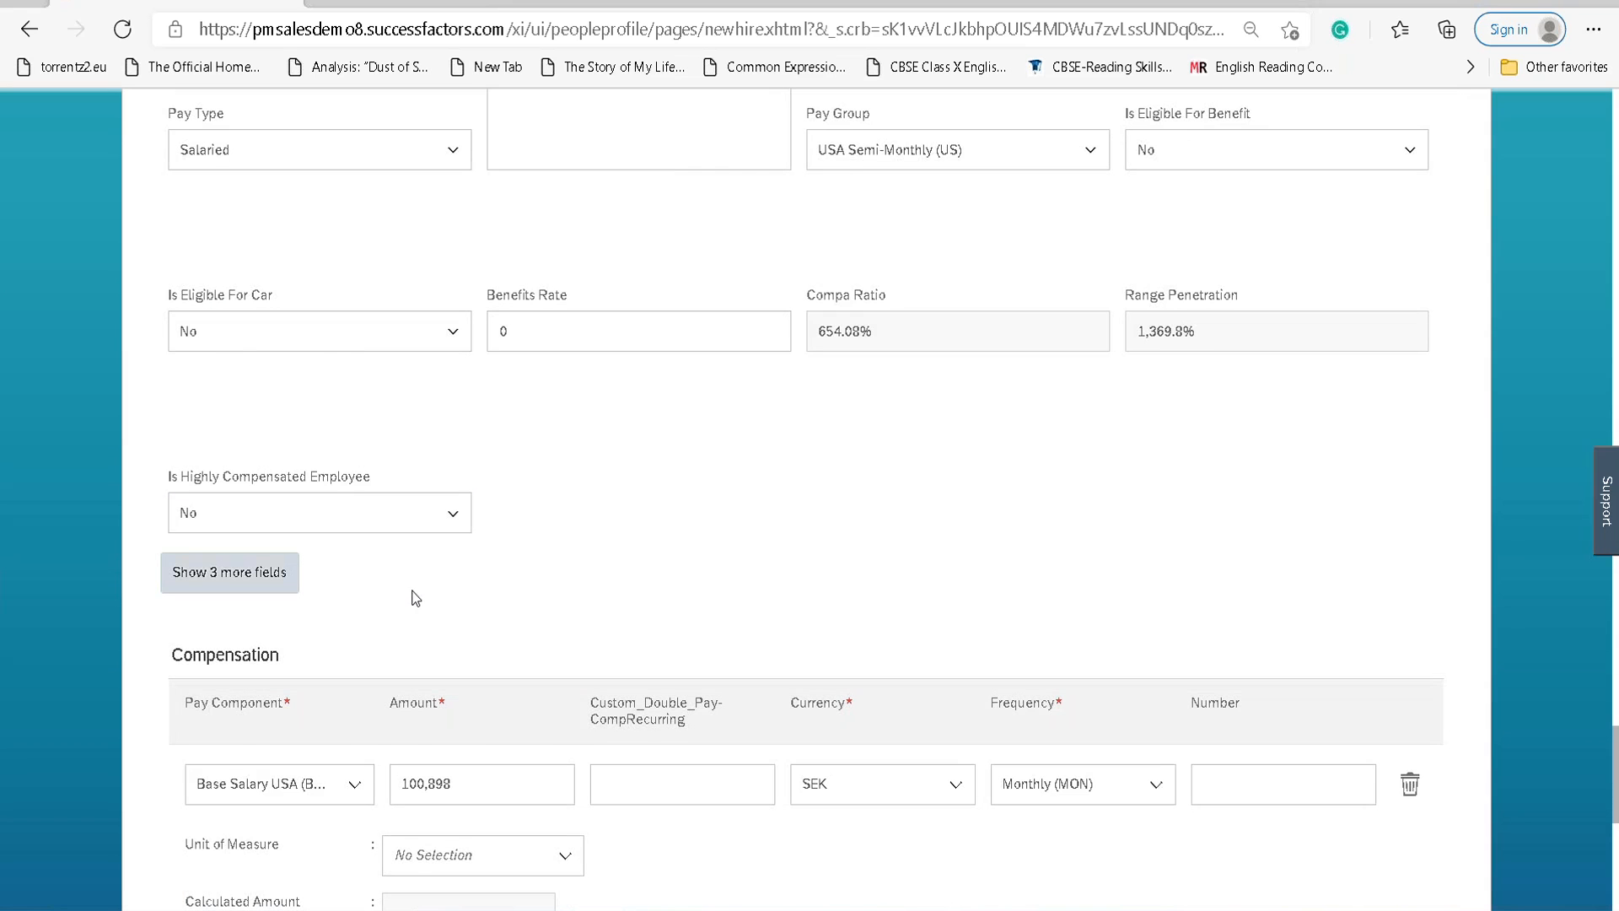
Clear the stray pay component text and reselect Base Salary USA.
scroll(415, 598, down, 3)
click(356, 537)
text(SWE)
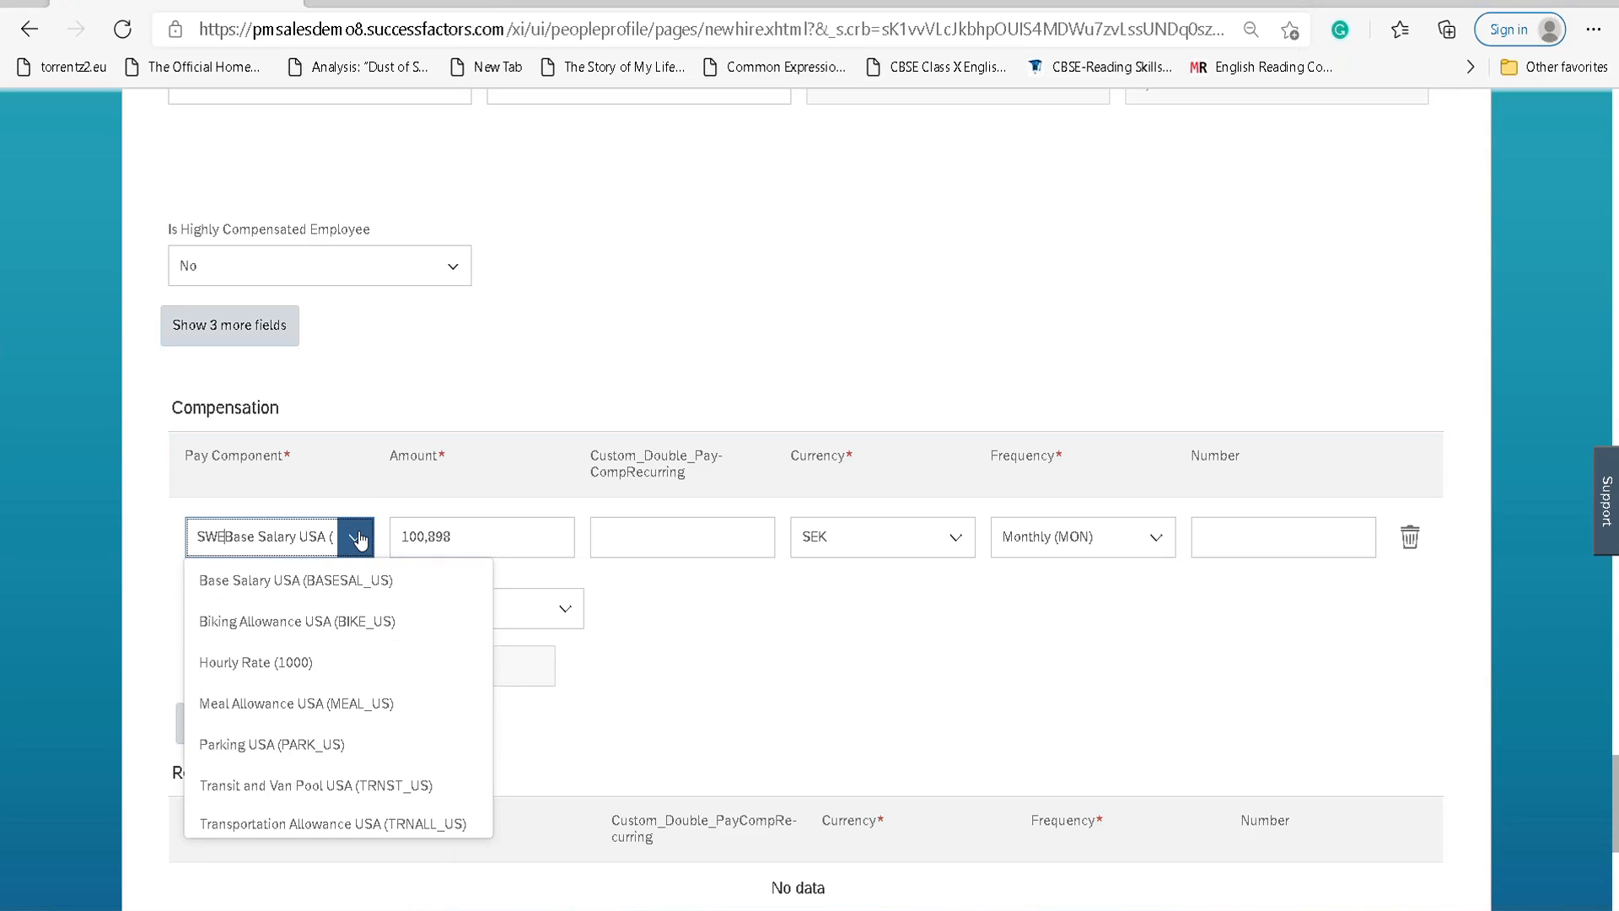
text(SWE)
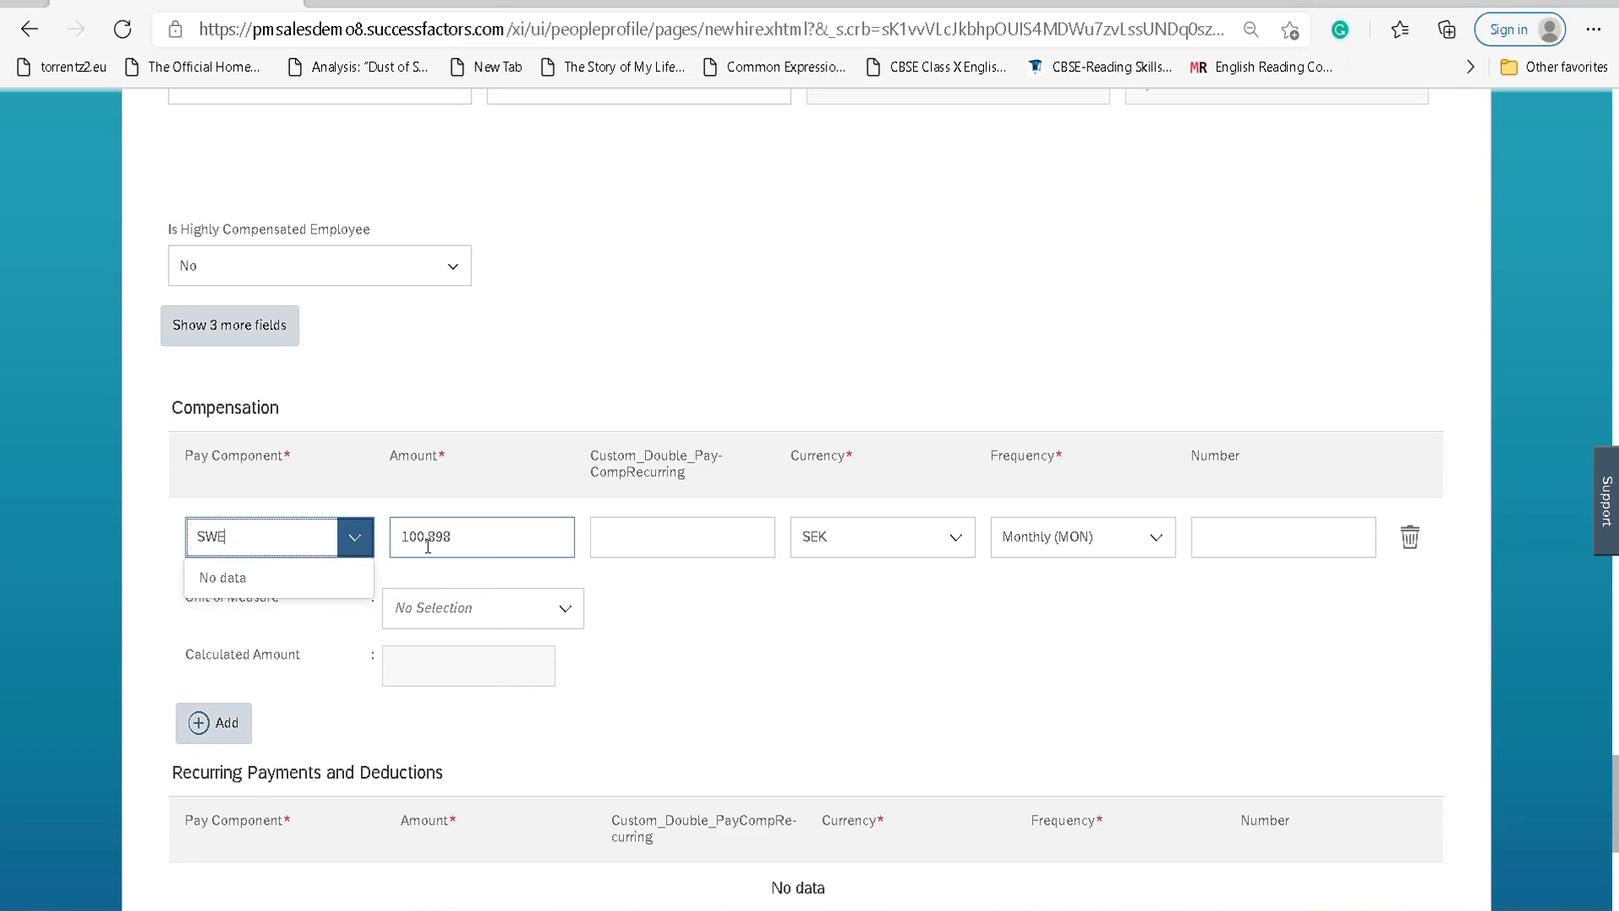
key(BackSpace)
click(354, 540)
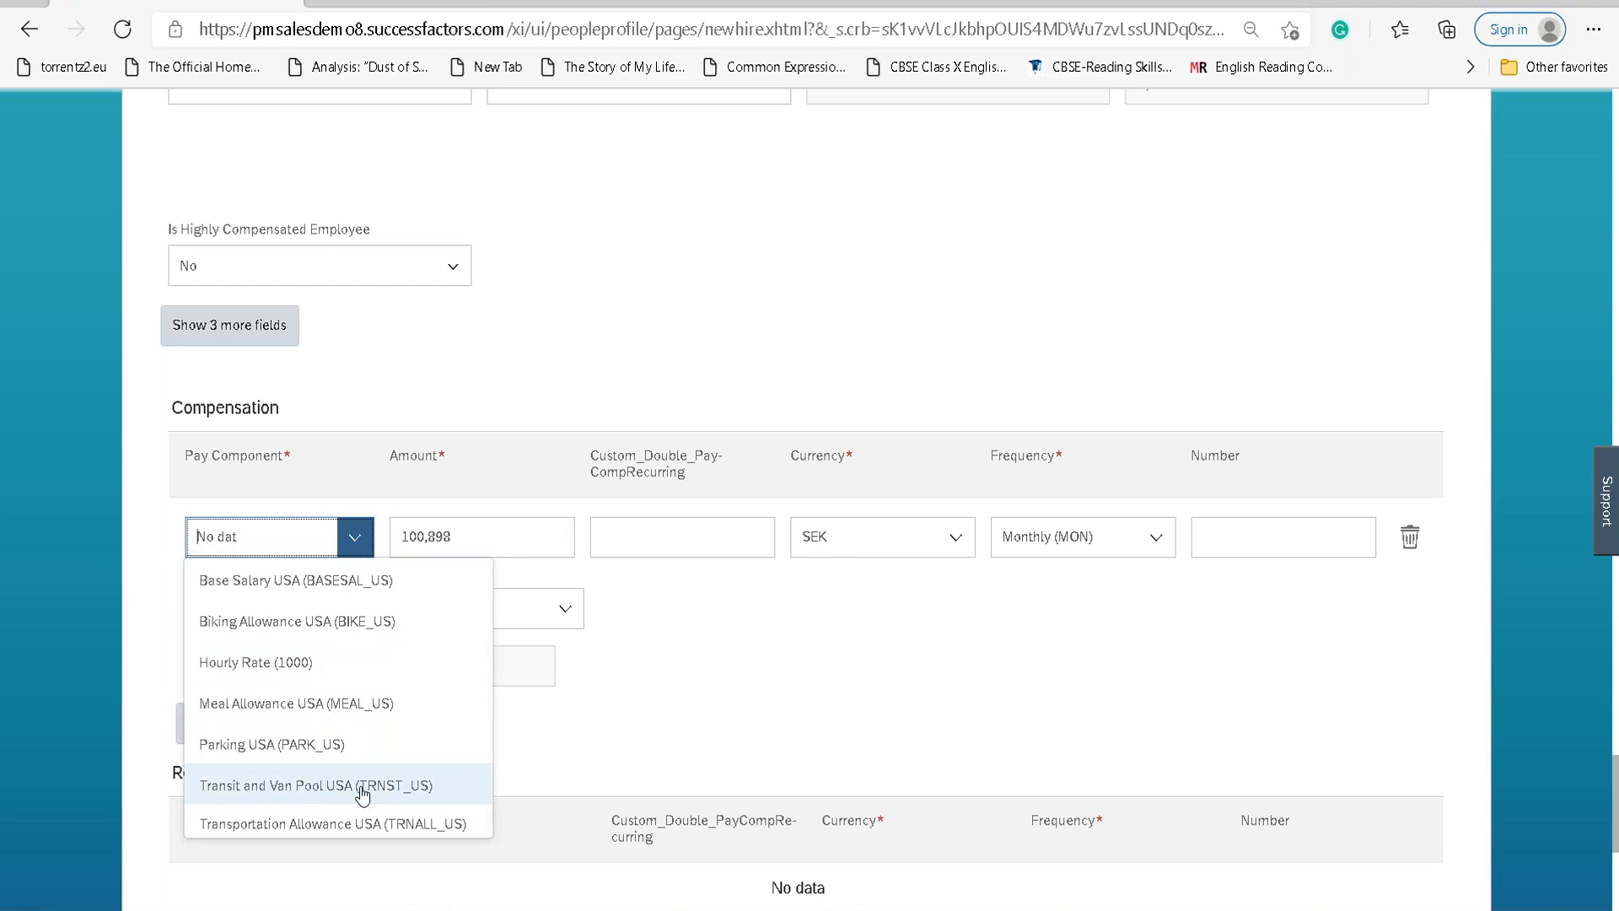
click(323, 580)
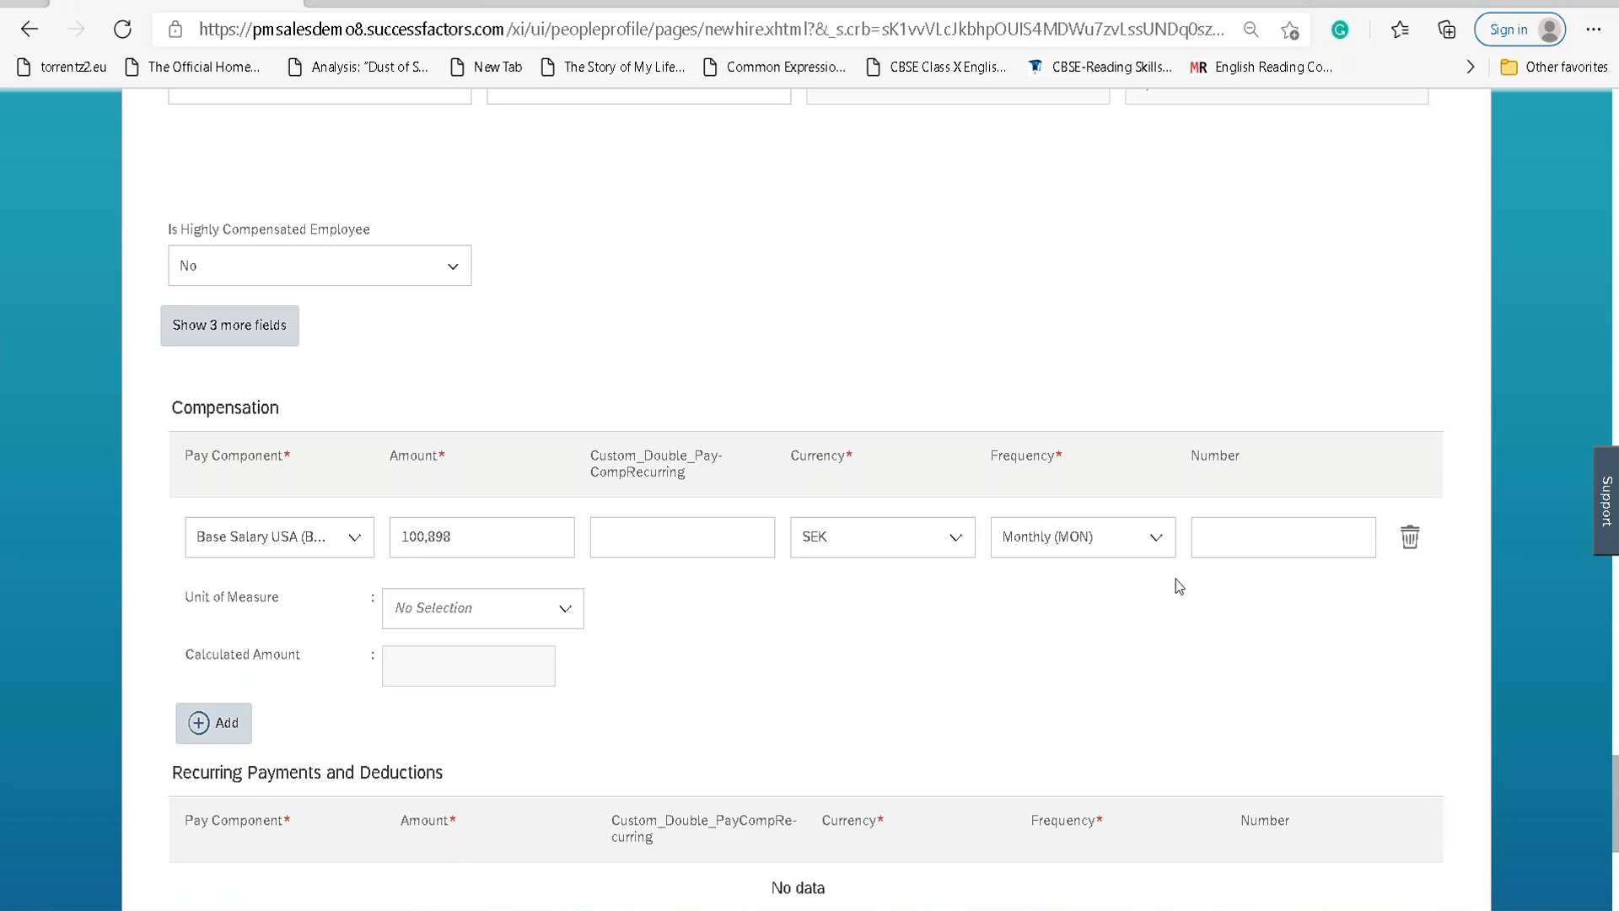
Enter 109119 as the compensation row's Number.
click(1231, 533)
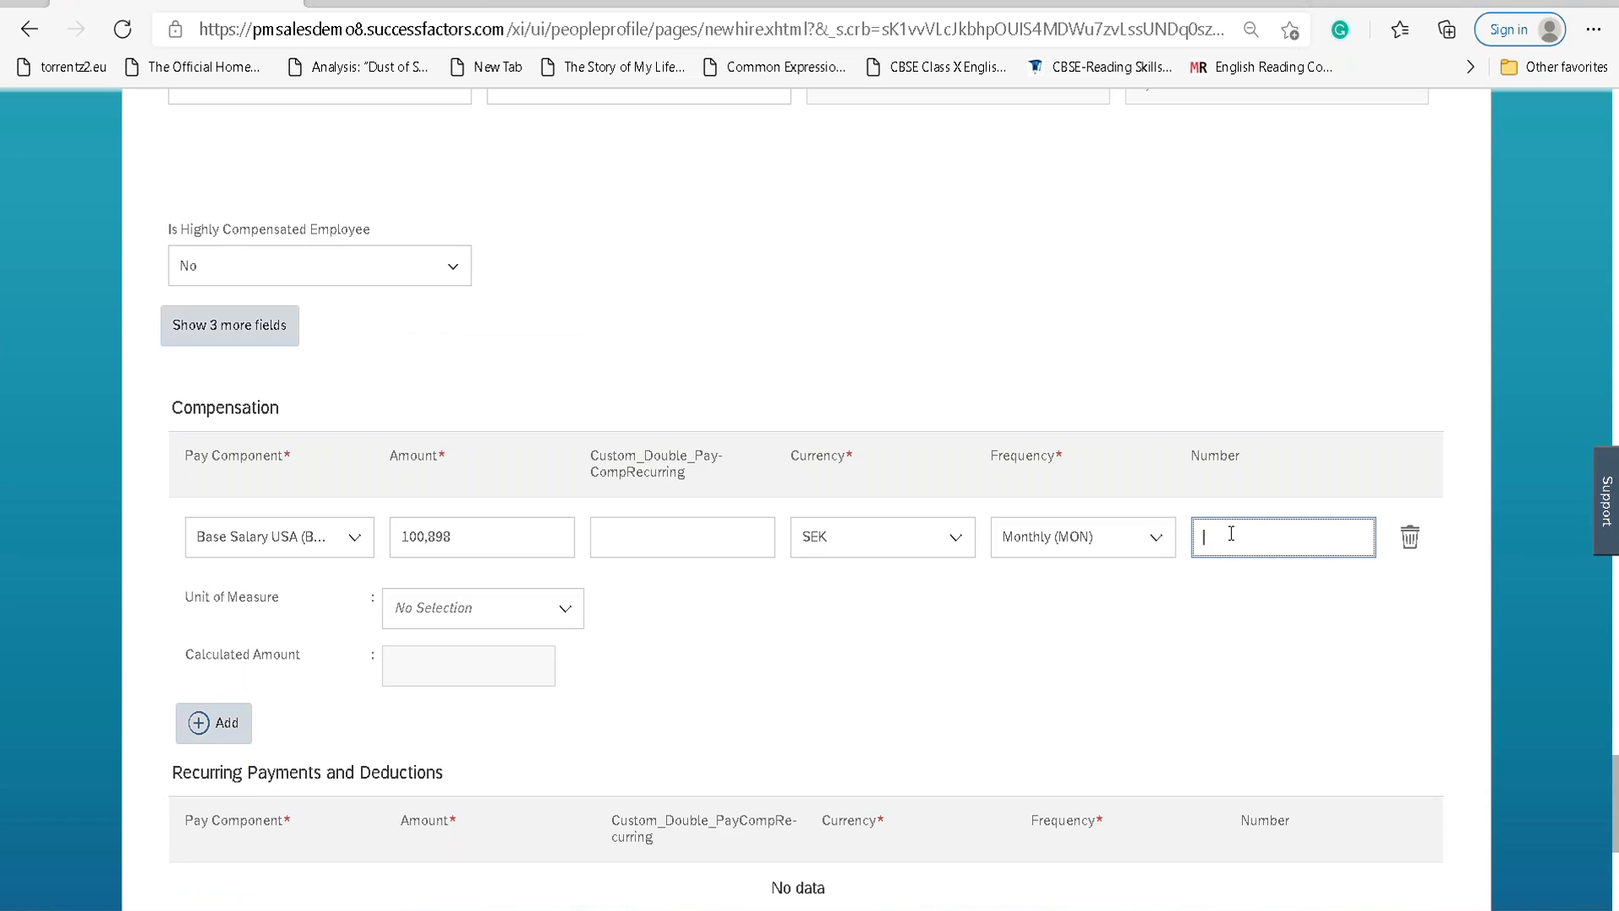
text(109119)
scroll(416, 678, down, 3)
scroll(351, 582, down, 1)
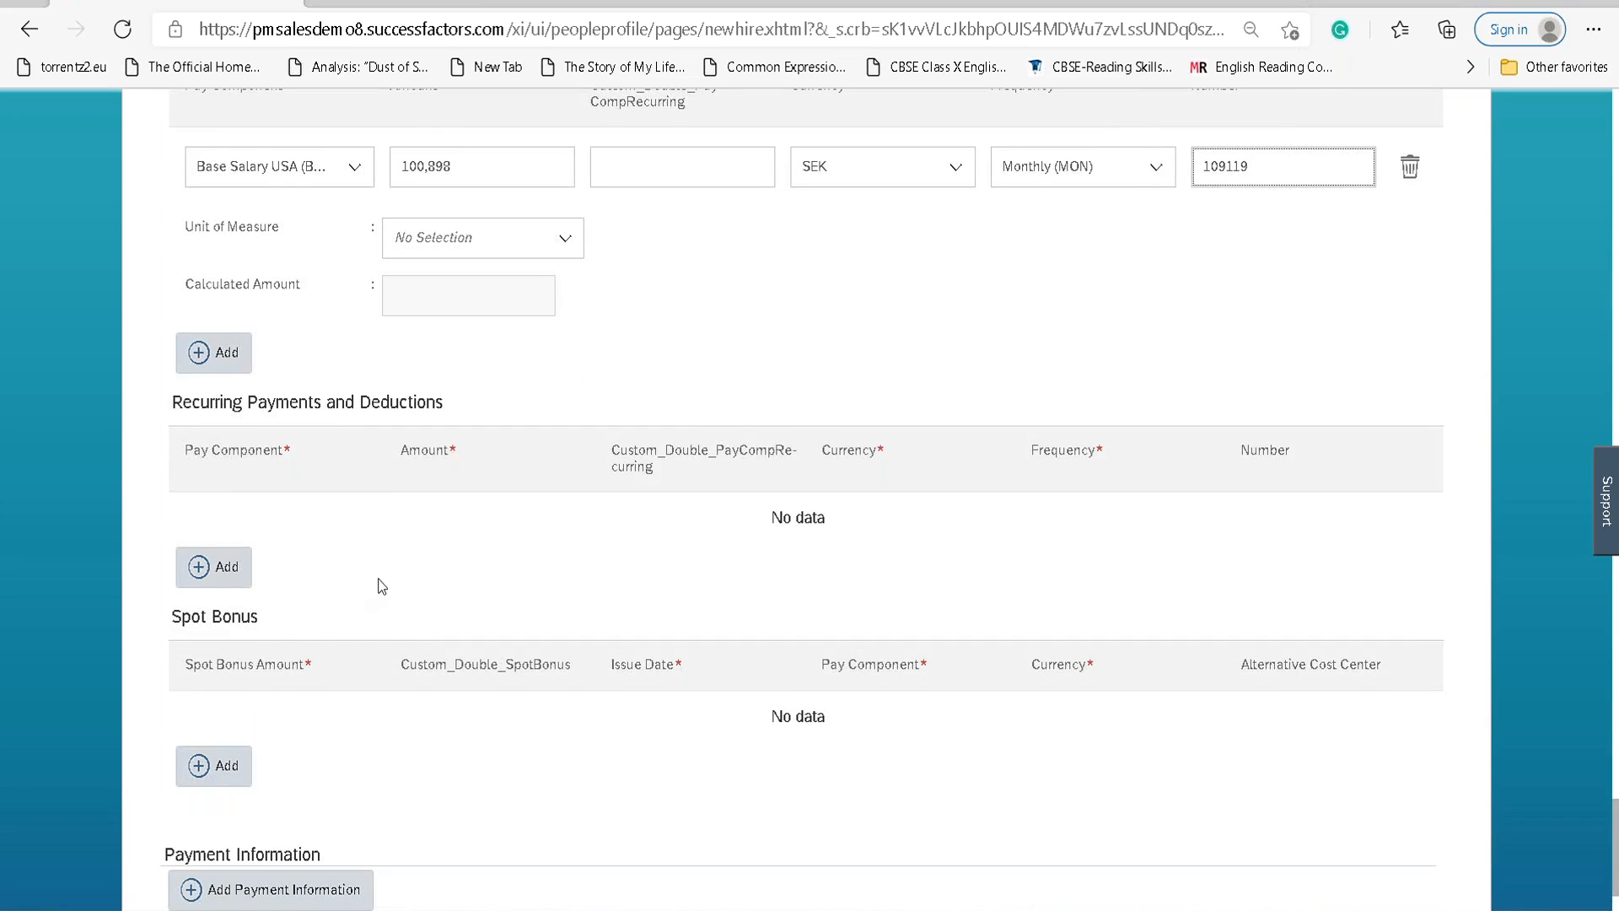
scroll(382, 587, up, 3)
Add another compensation row, check the Unit of Measure options, and continue past Compensation.
click(223, 597)
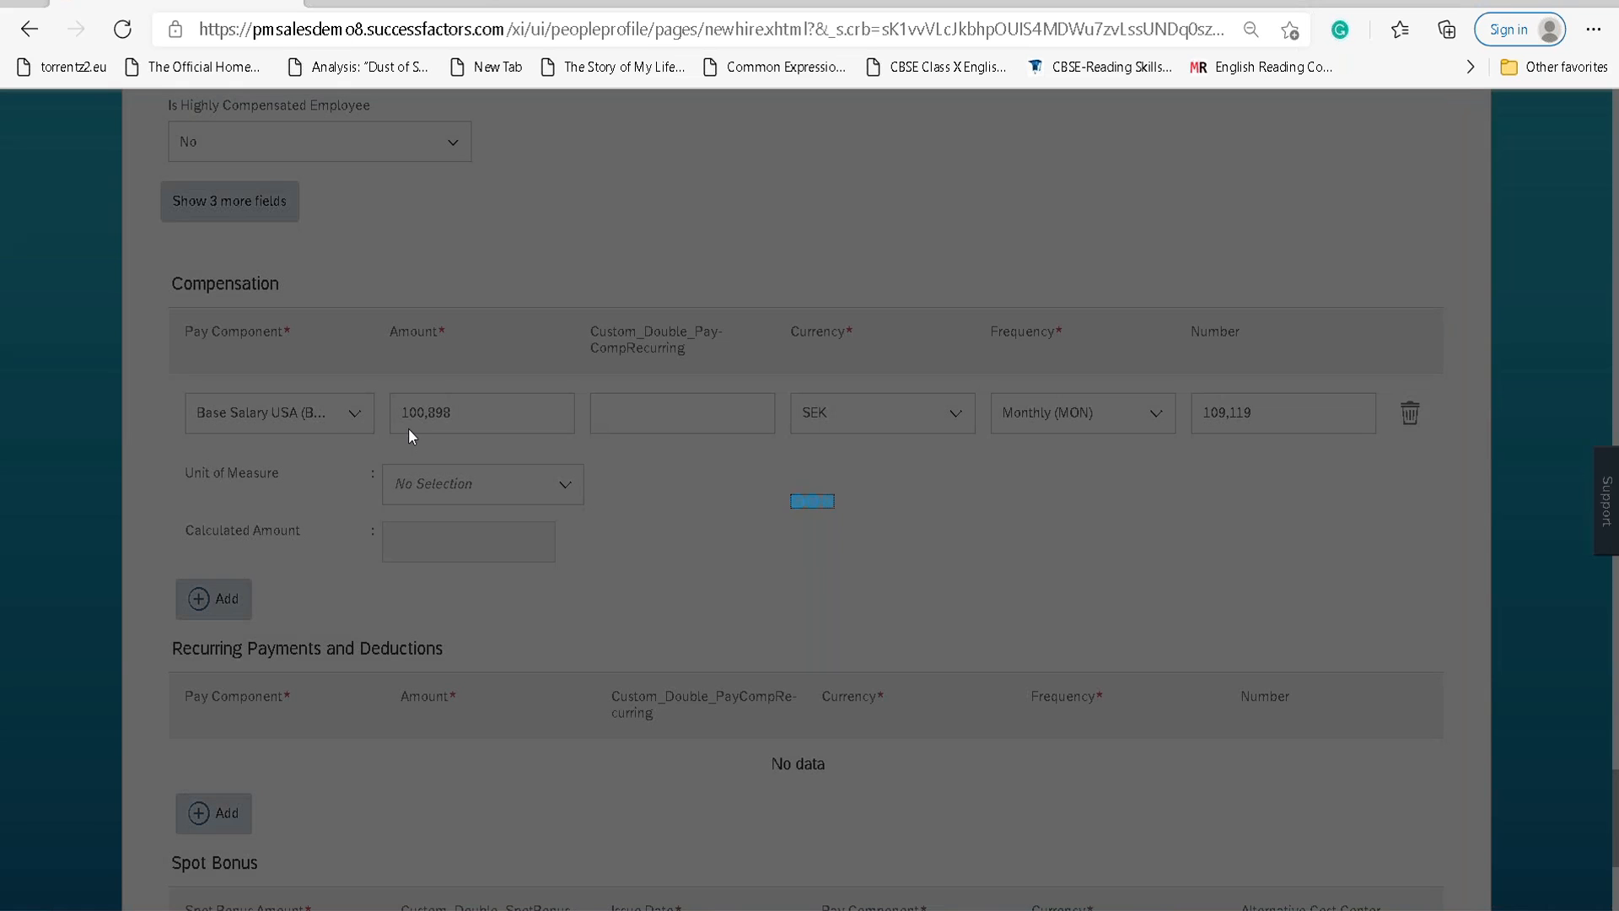
scroll(387, 456, up, 8)
scroll(332, 432, down, 5)
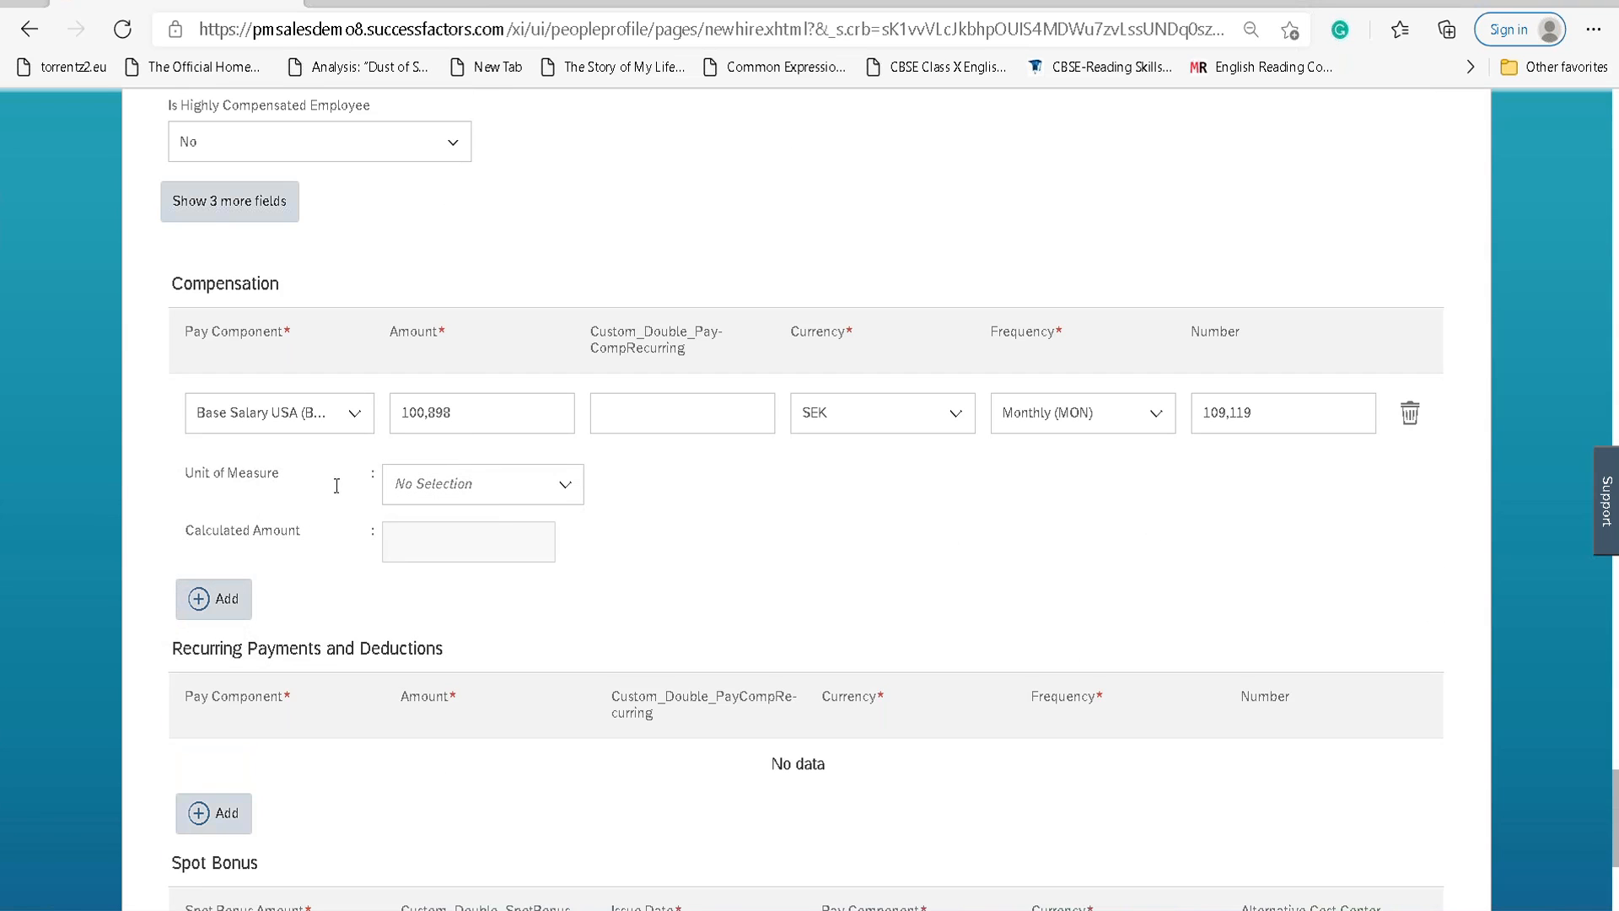
click(563, 489)
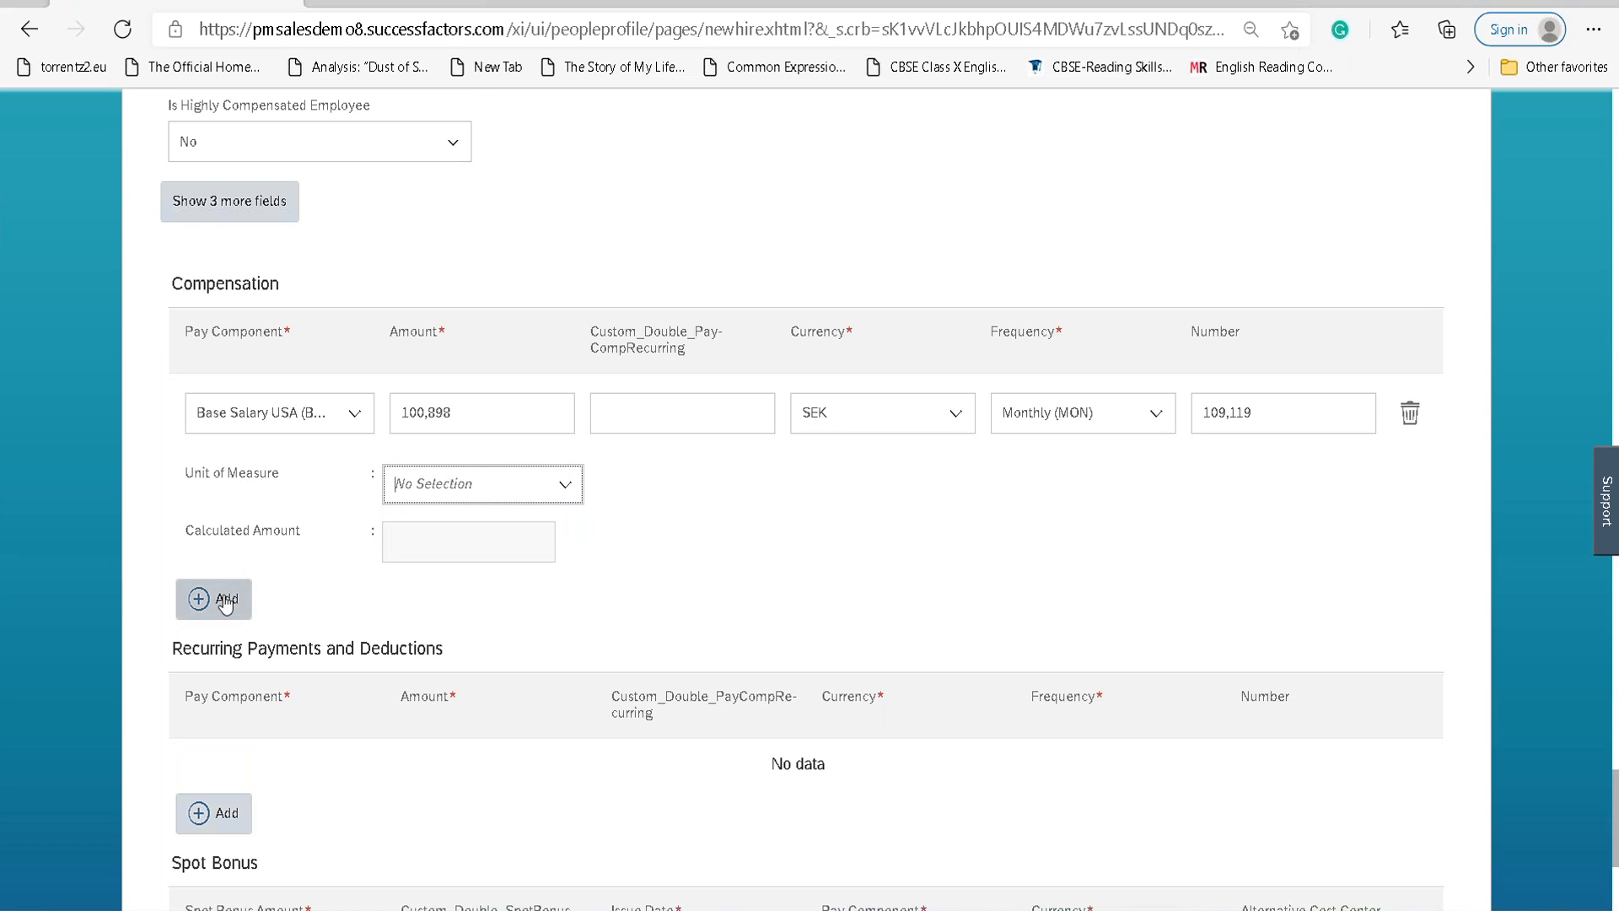
scroll(299, 599, down, 4)
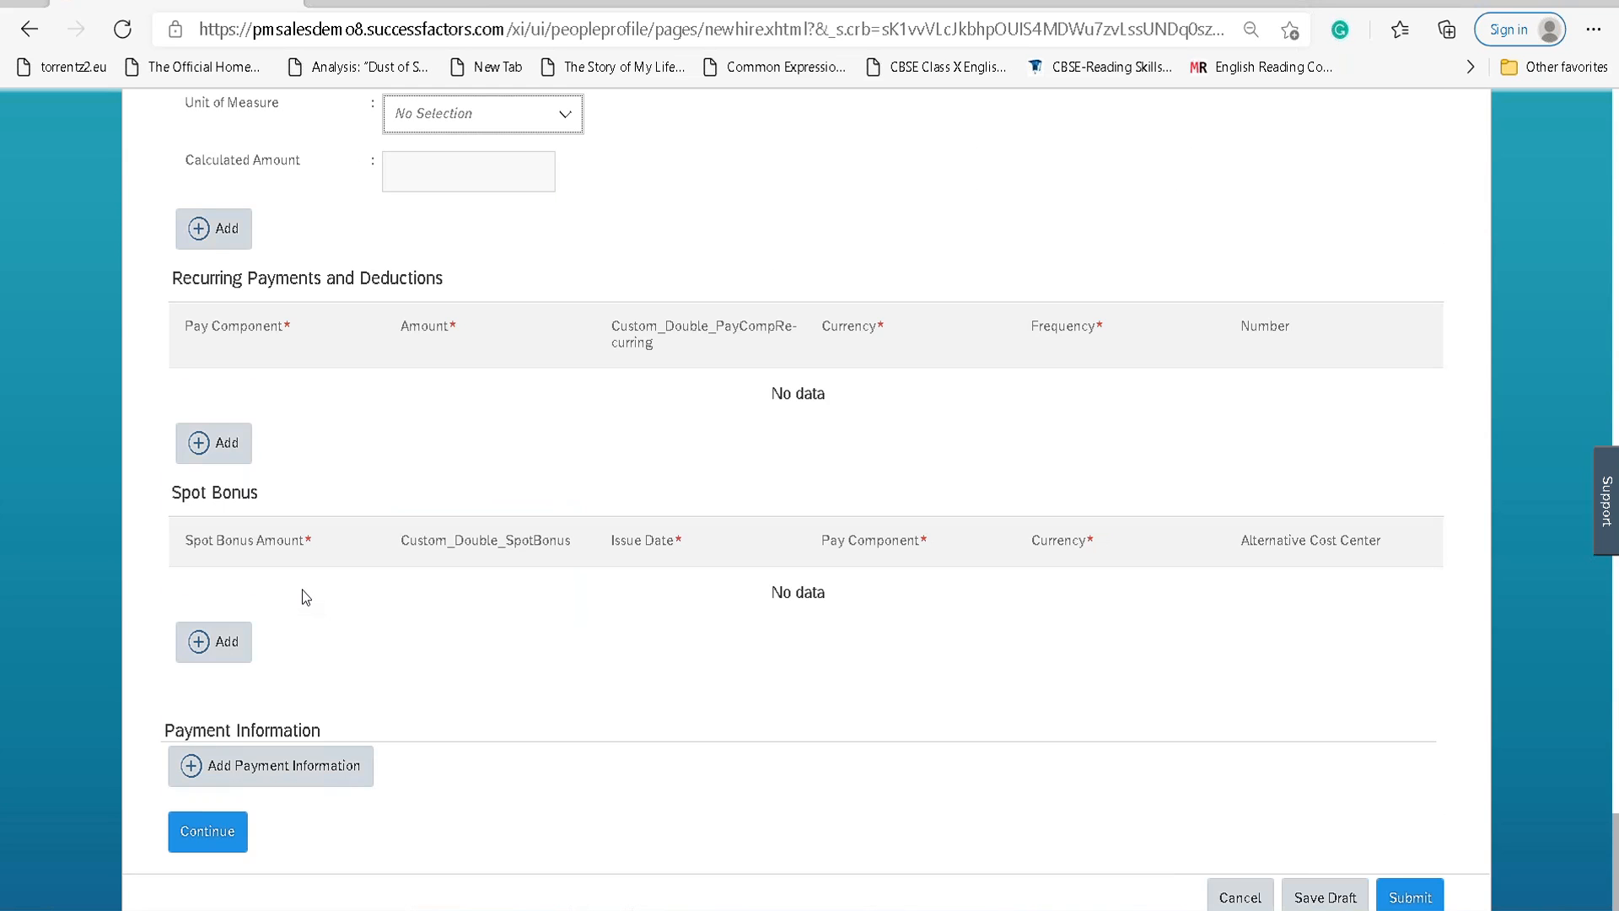
scroll(304, 590, down, 1)
click(209, 820)
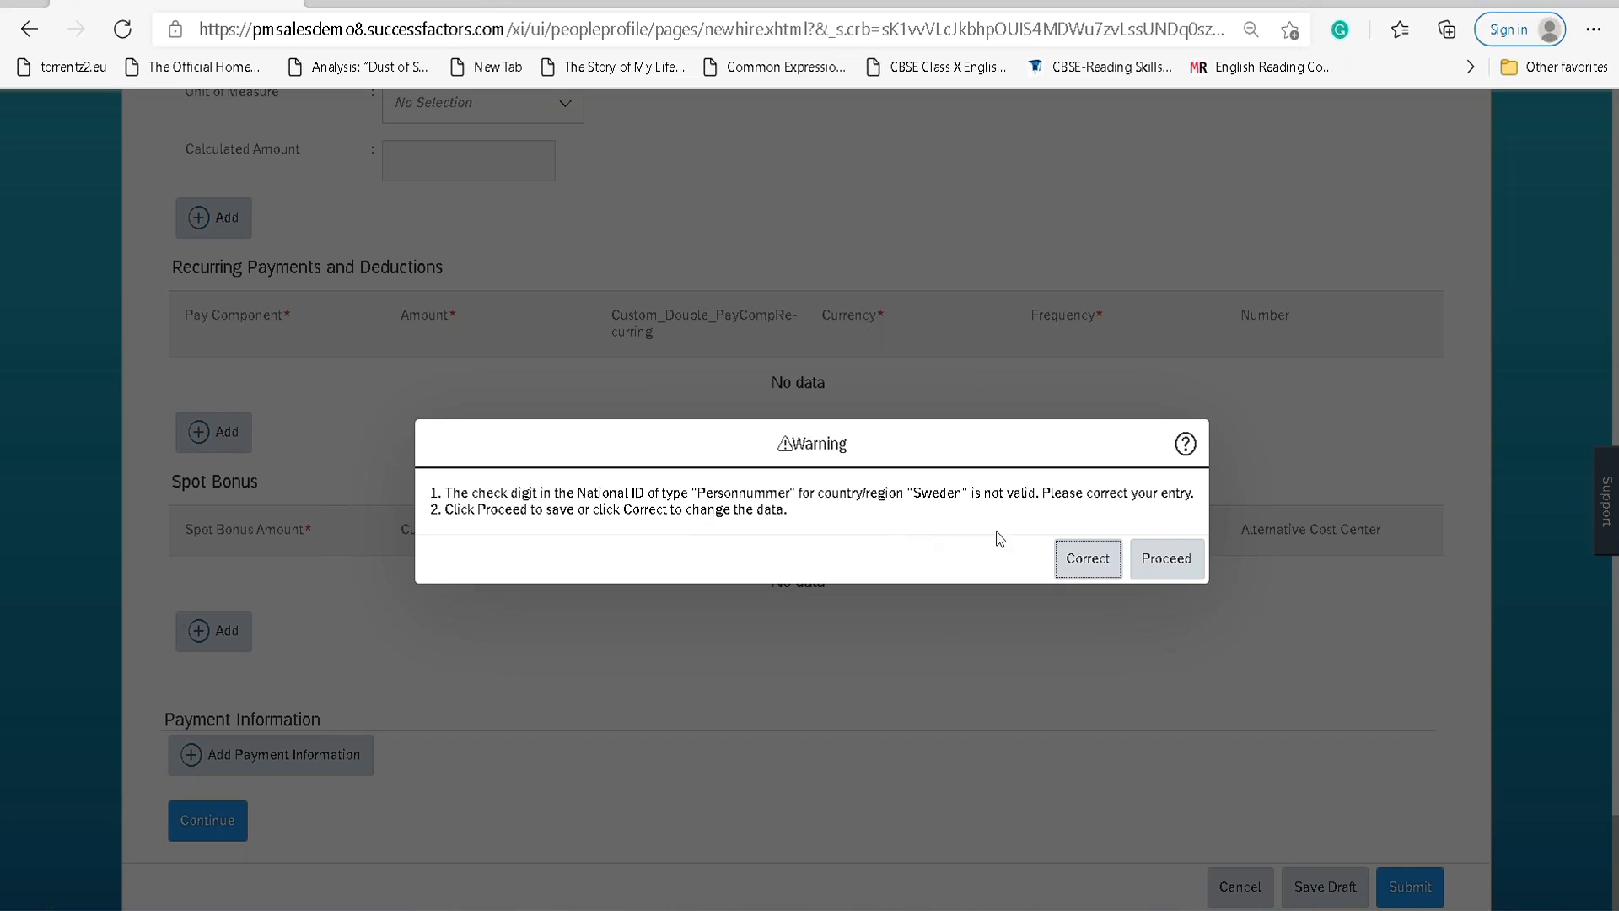
click(710, 501)
click(1104, 566)
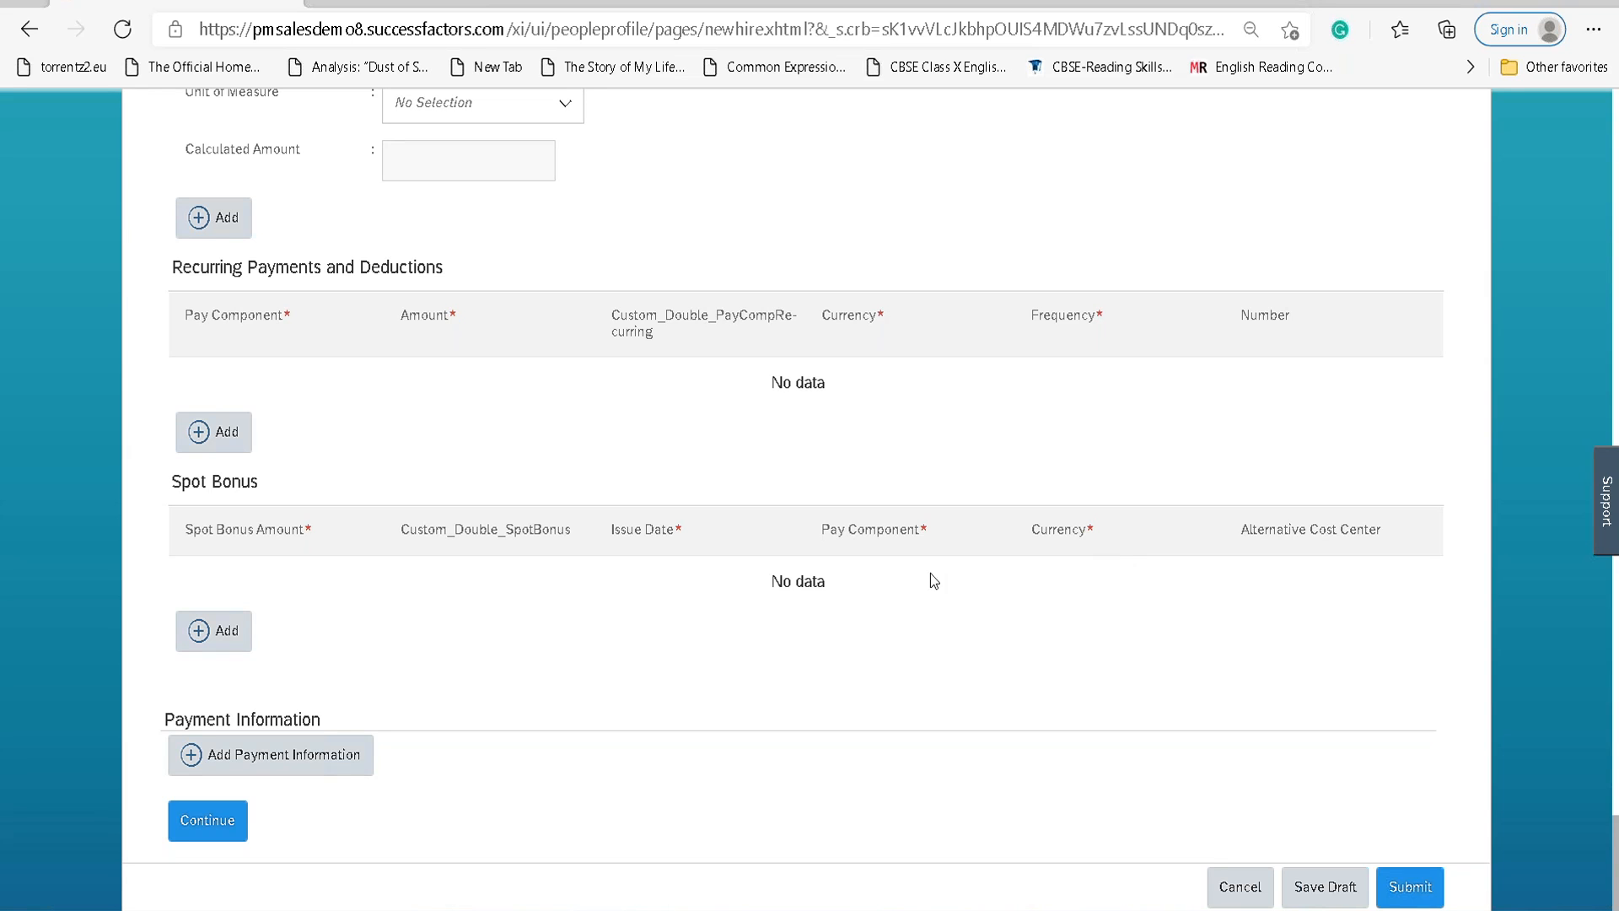
Reopen the Identity section for editing and bring the Sweden Personnummer National ID entry into view.
scroll(698, 649, up, 20)
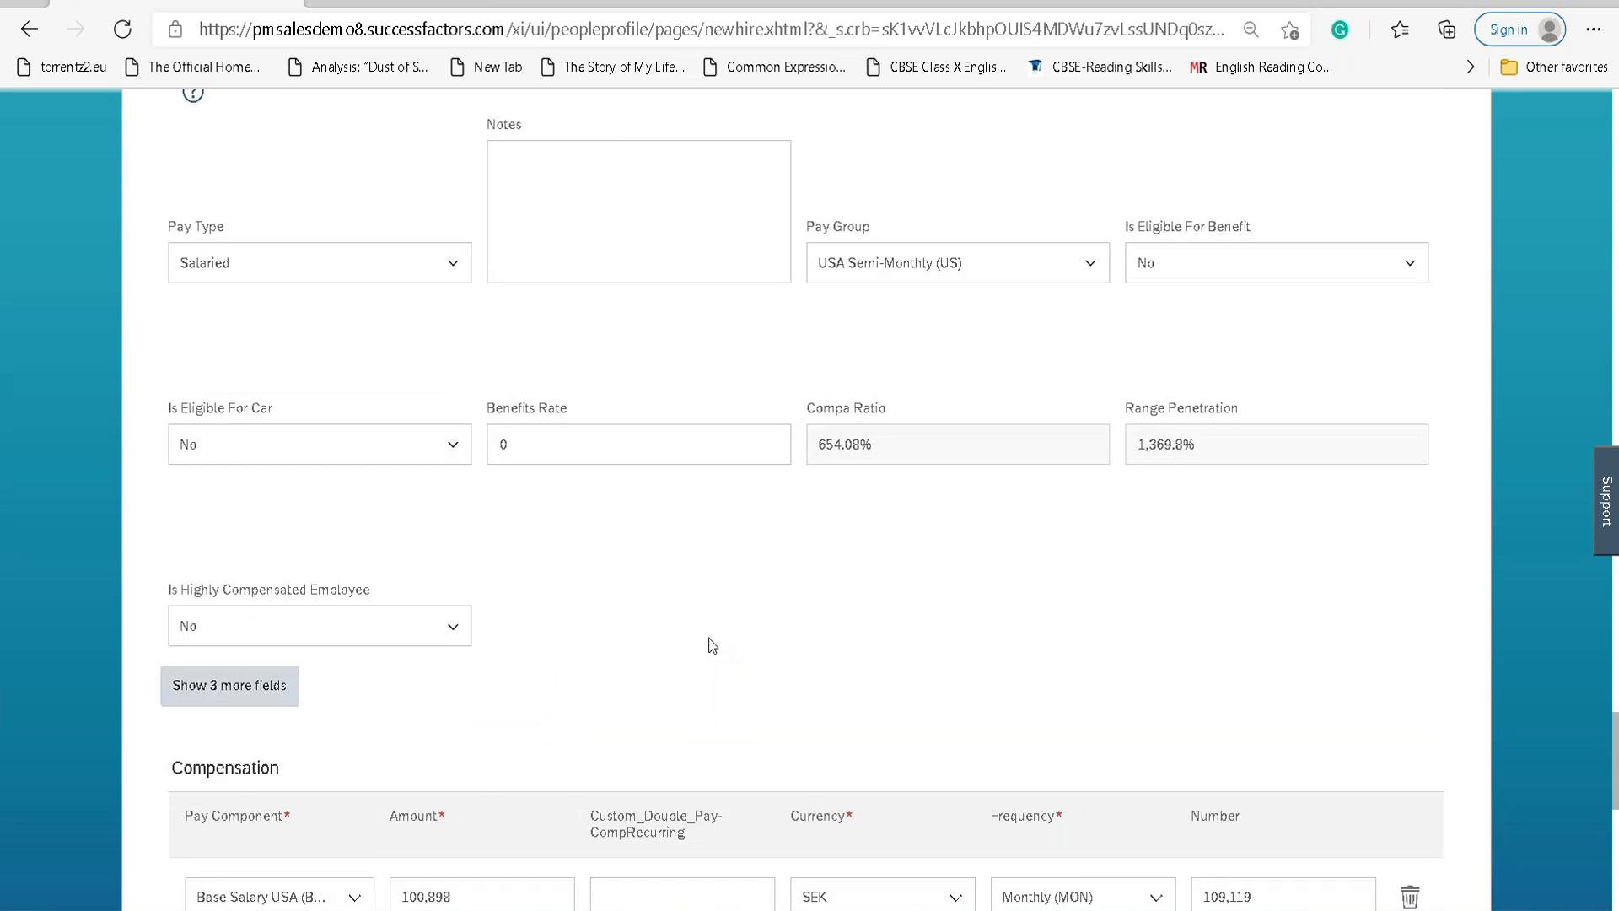
scroll(713, 636, down, 10)
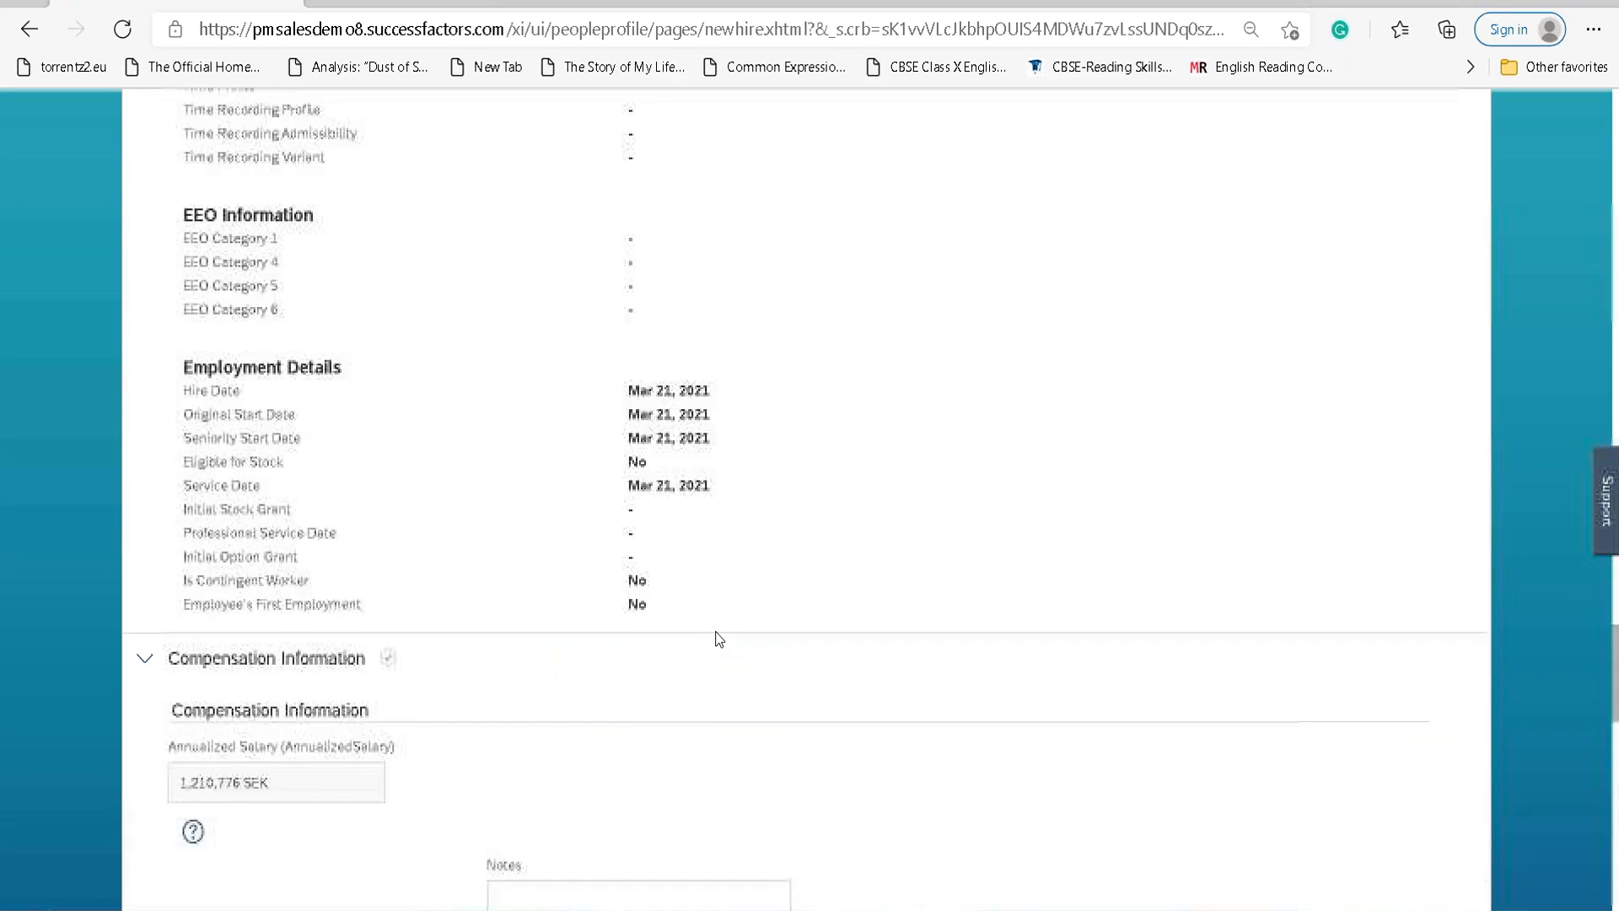
scroll(718, 638, up, 15)
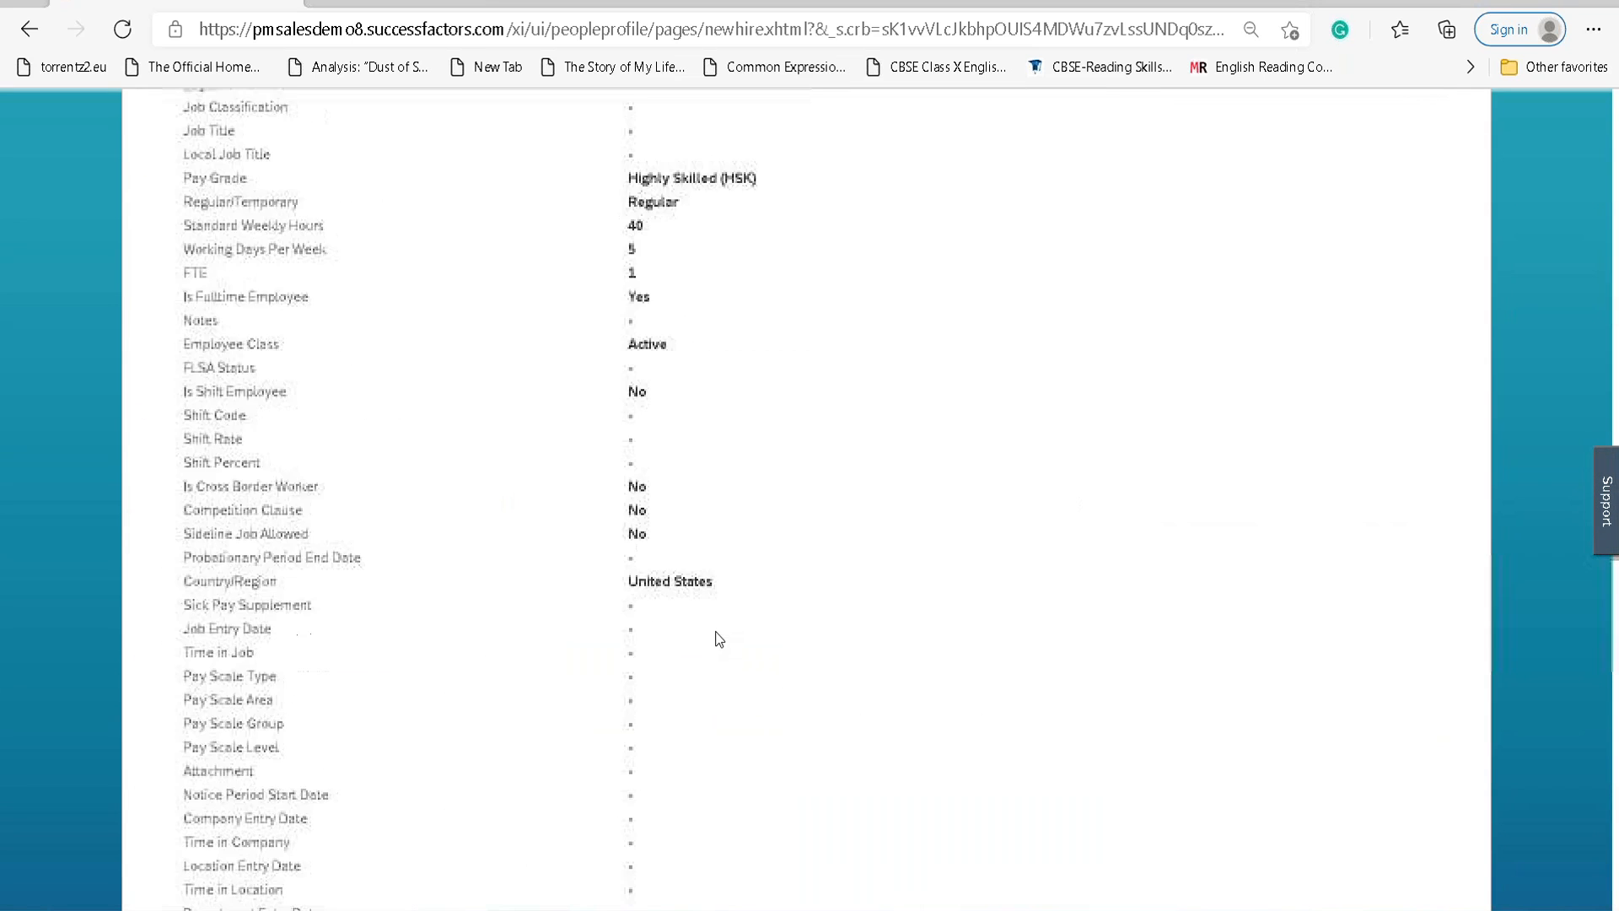
scroll(719, 639, up, 12)
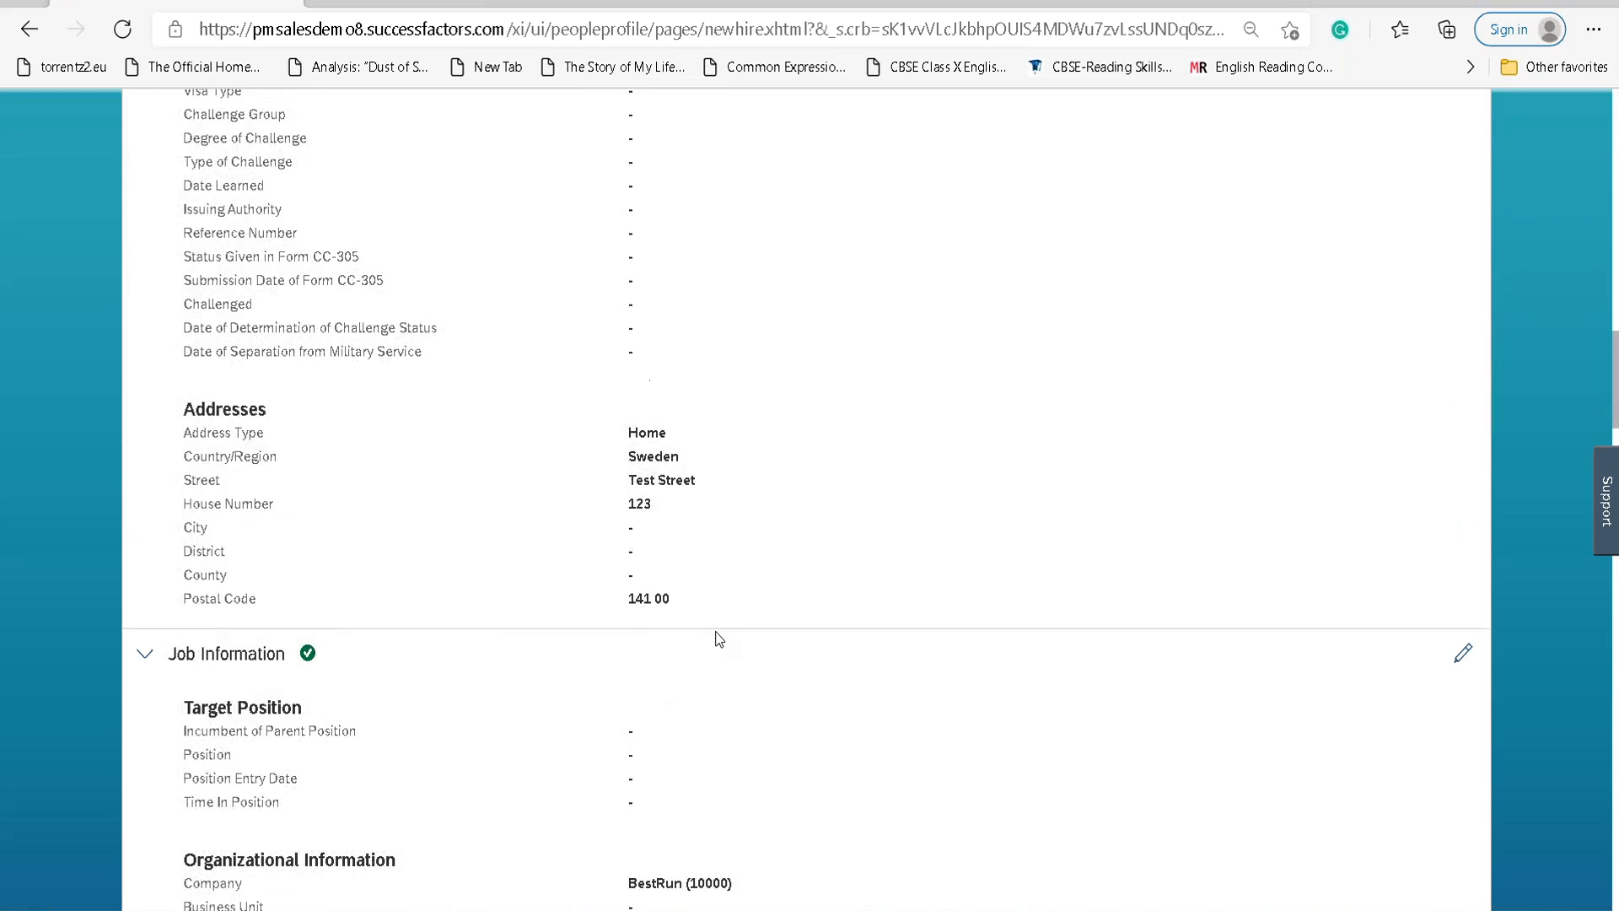
scroll(718, 638, up, 12)
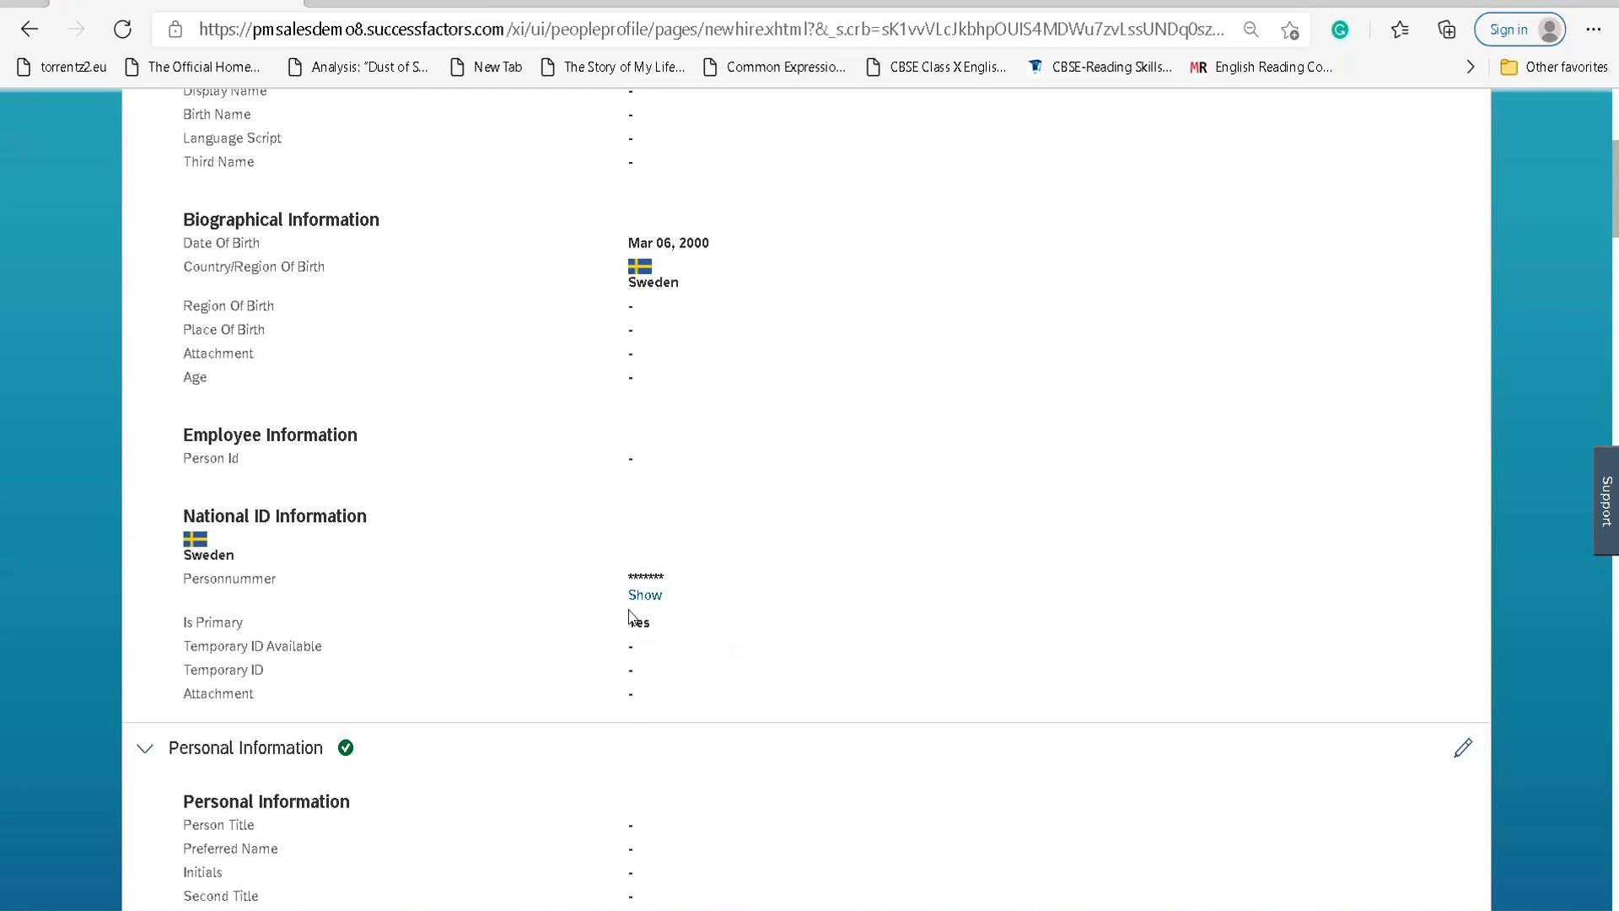
scroll(719, 638, up, 6)
click(1461, 274)
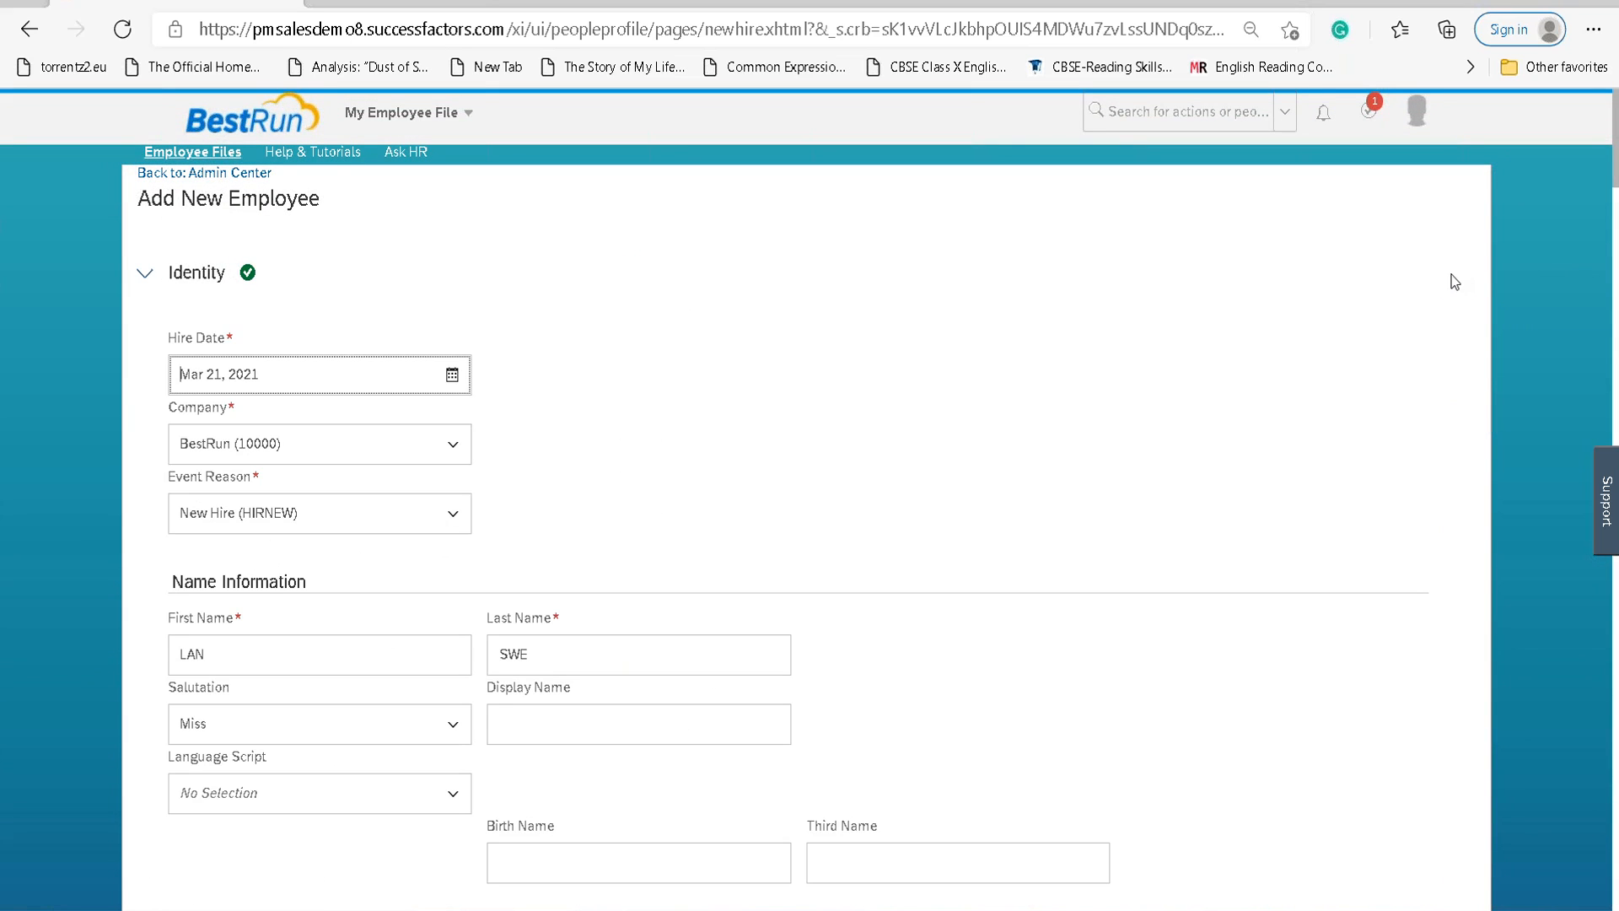
scroll(829, 523, down, 10)
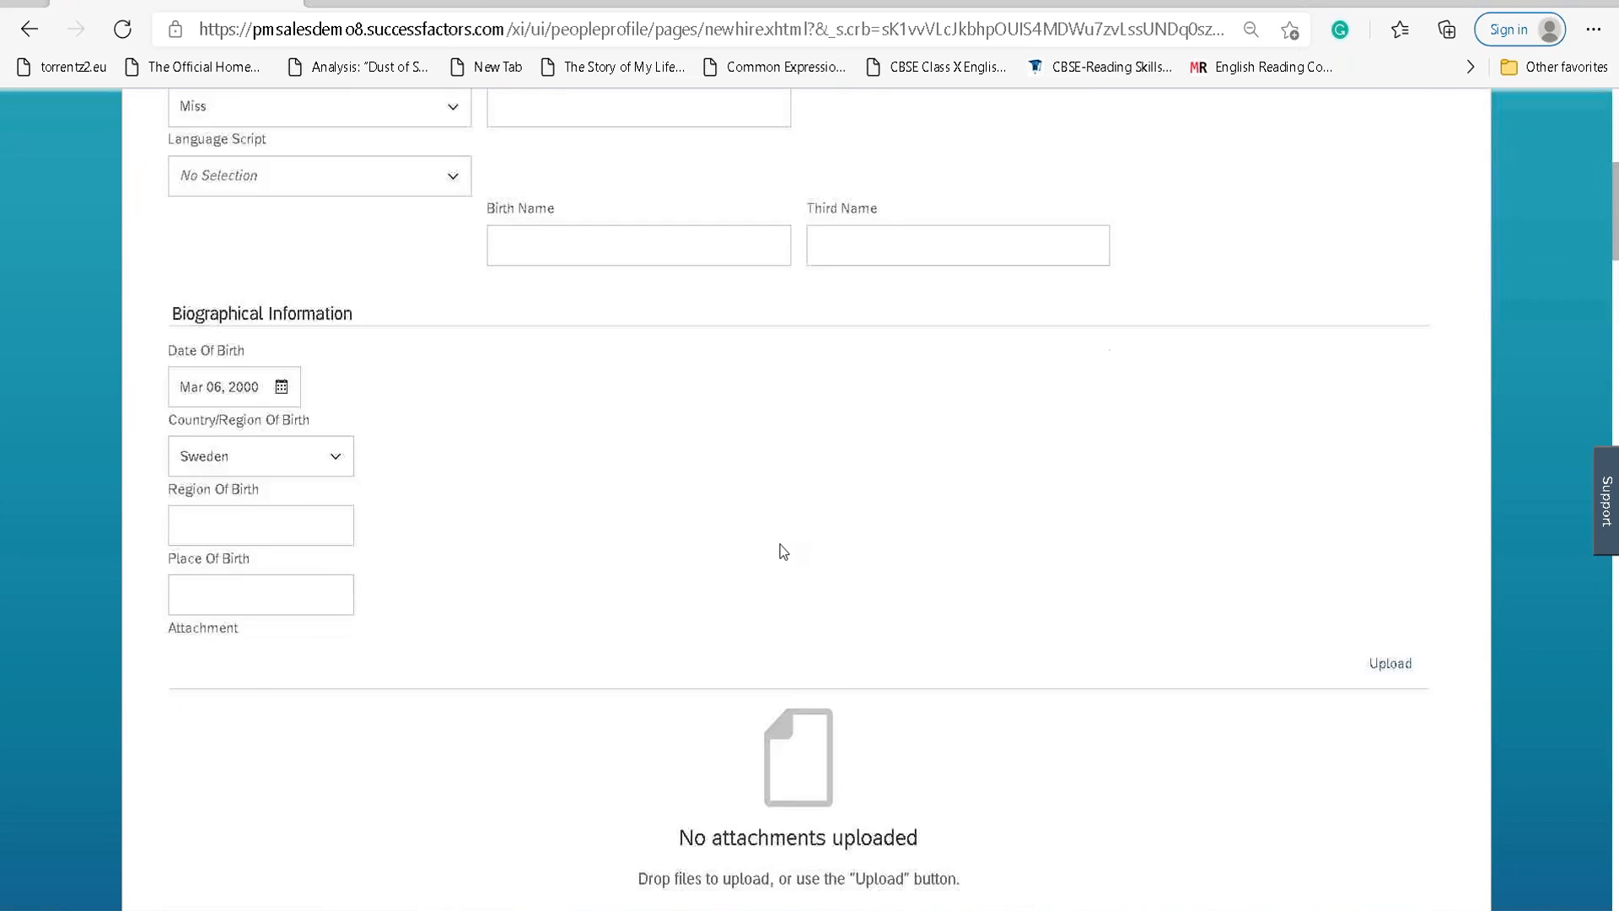
scroll(784, 548, down, 3)
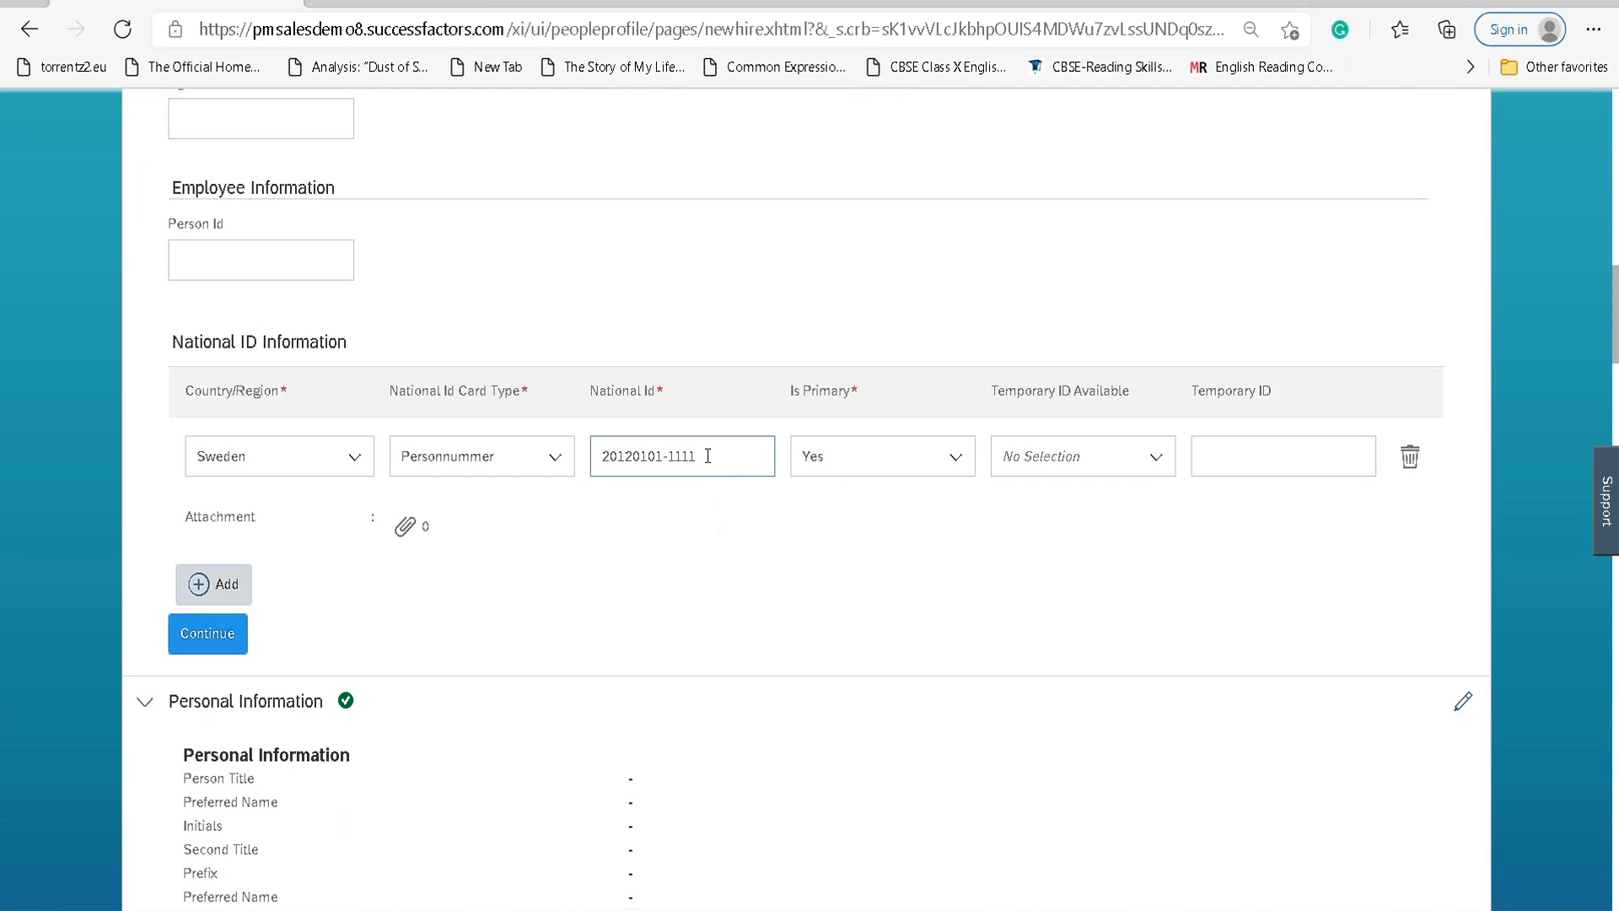
Replace the Sweden Personnummer national ID with a new number in YYYYMMDD-NNNN format.
double_click(708, 456)
click(707, 455)
drag(724, 455, 578, 458)
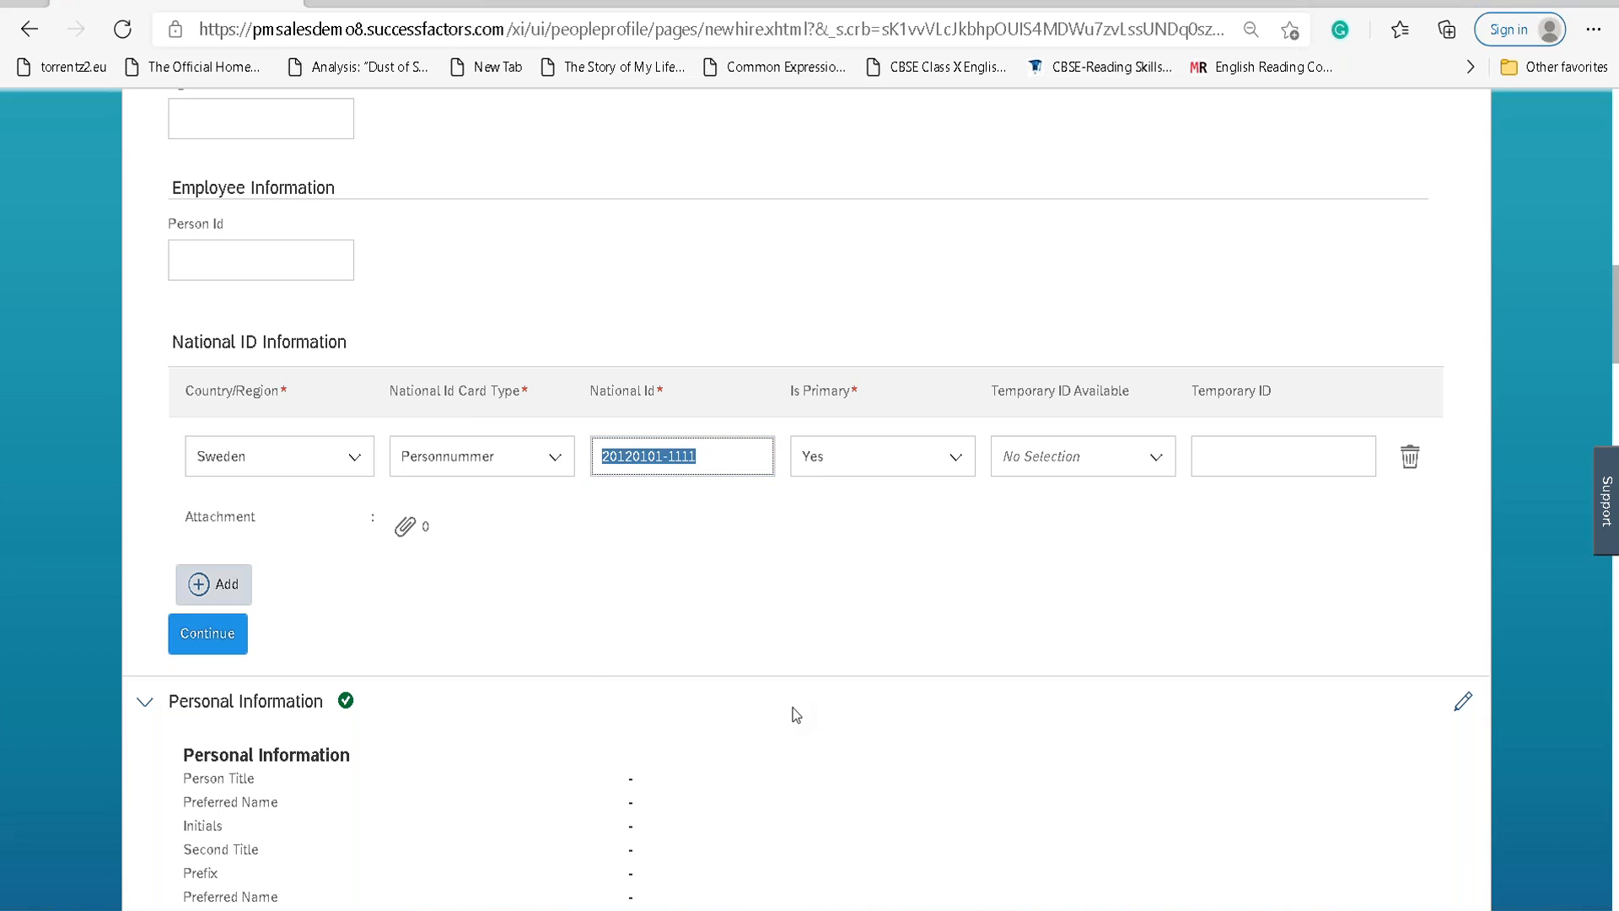
text(1111)
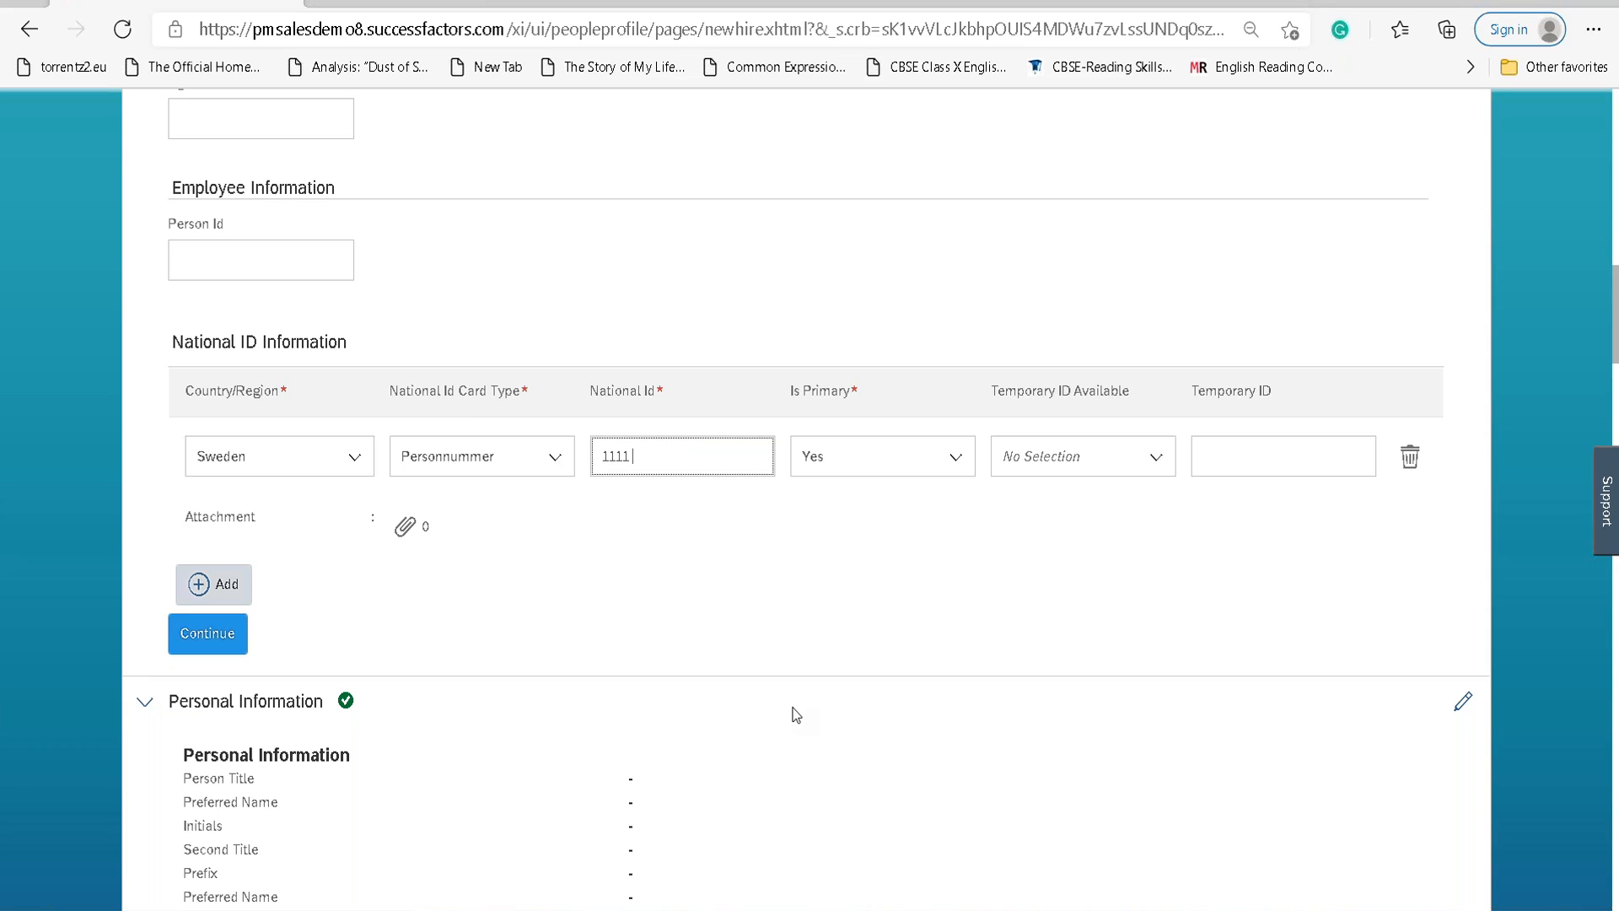
text( 11 1)
key(BackSpace)
key(BackSpace)
key(BackSpace)
key(BackSpace)
key(BackSpace)
key(BackSpace)
text(-11)
text(-11)
text(-111)
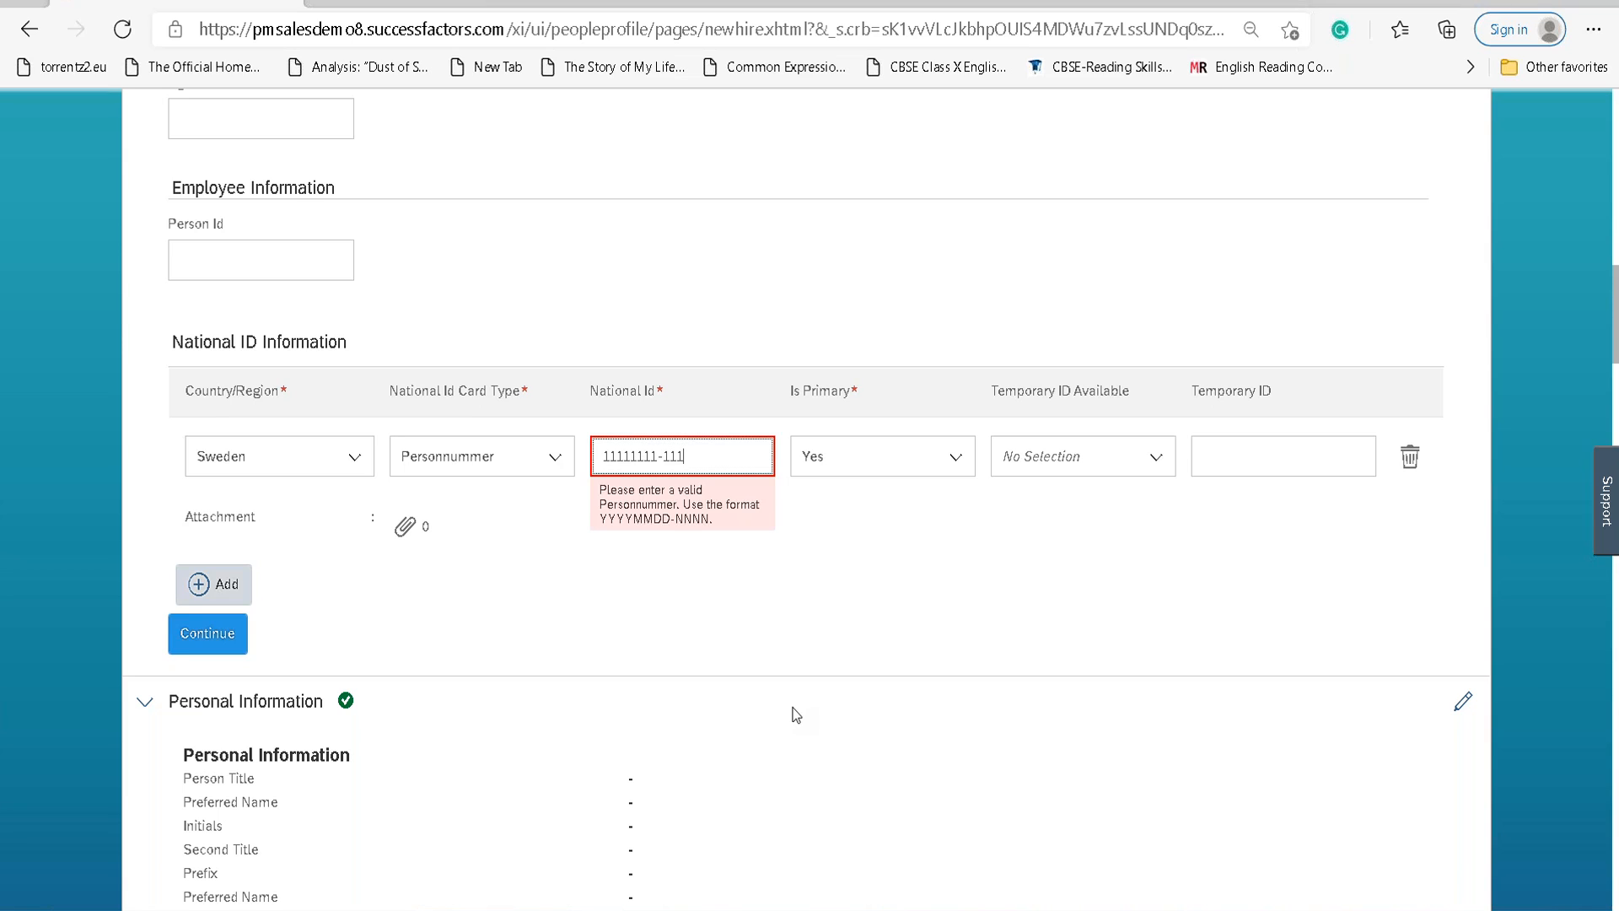
text(1)
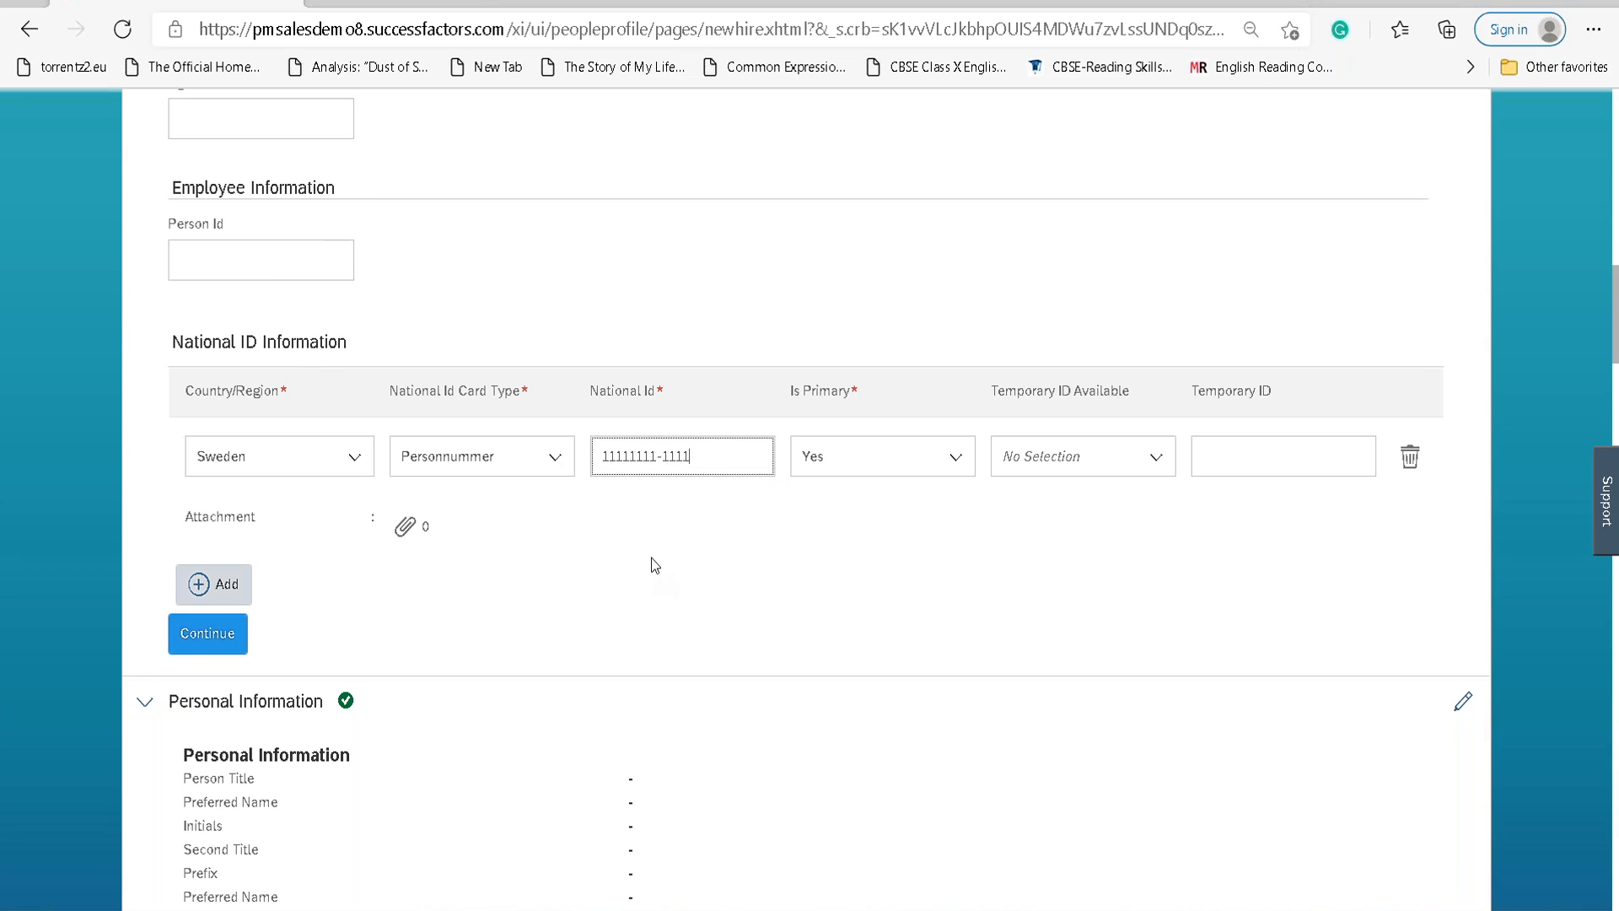
scroll(644, 505, down, 20)
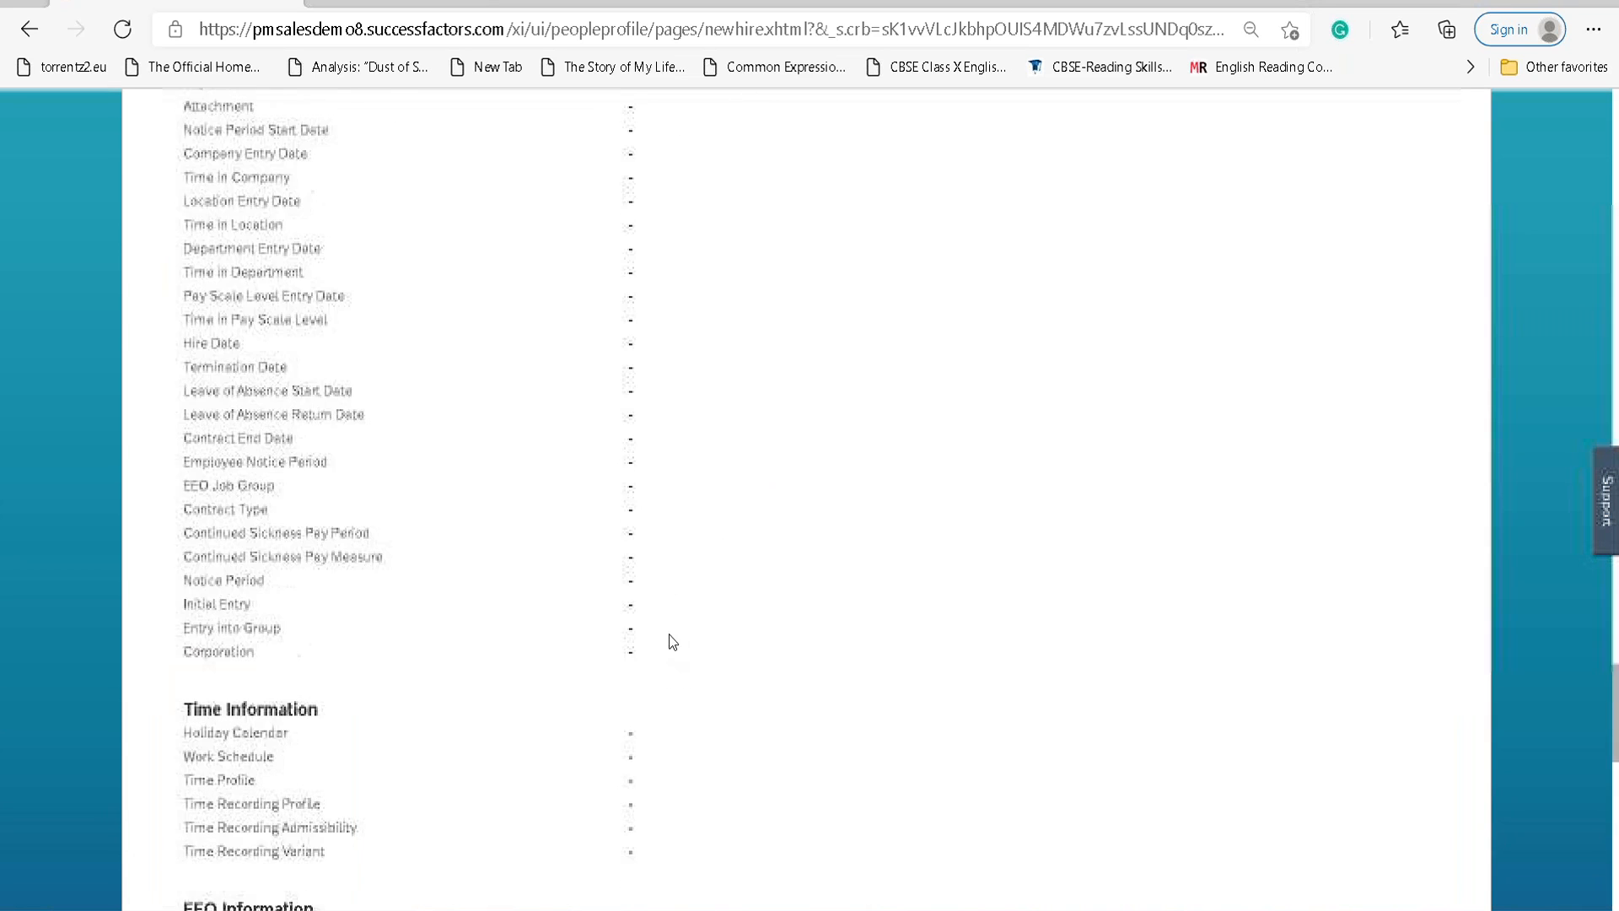
Submit the new-hire form and proceed past the invalid Personnummer check-digit warning.
click(1395, 888)
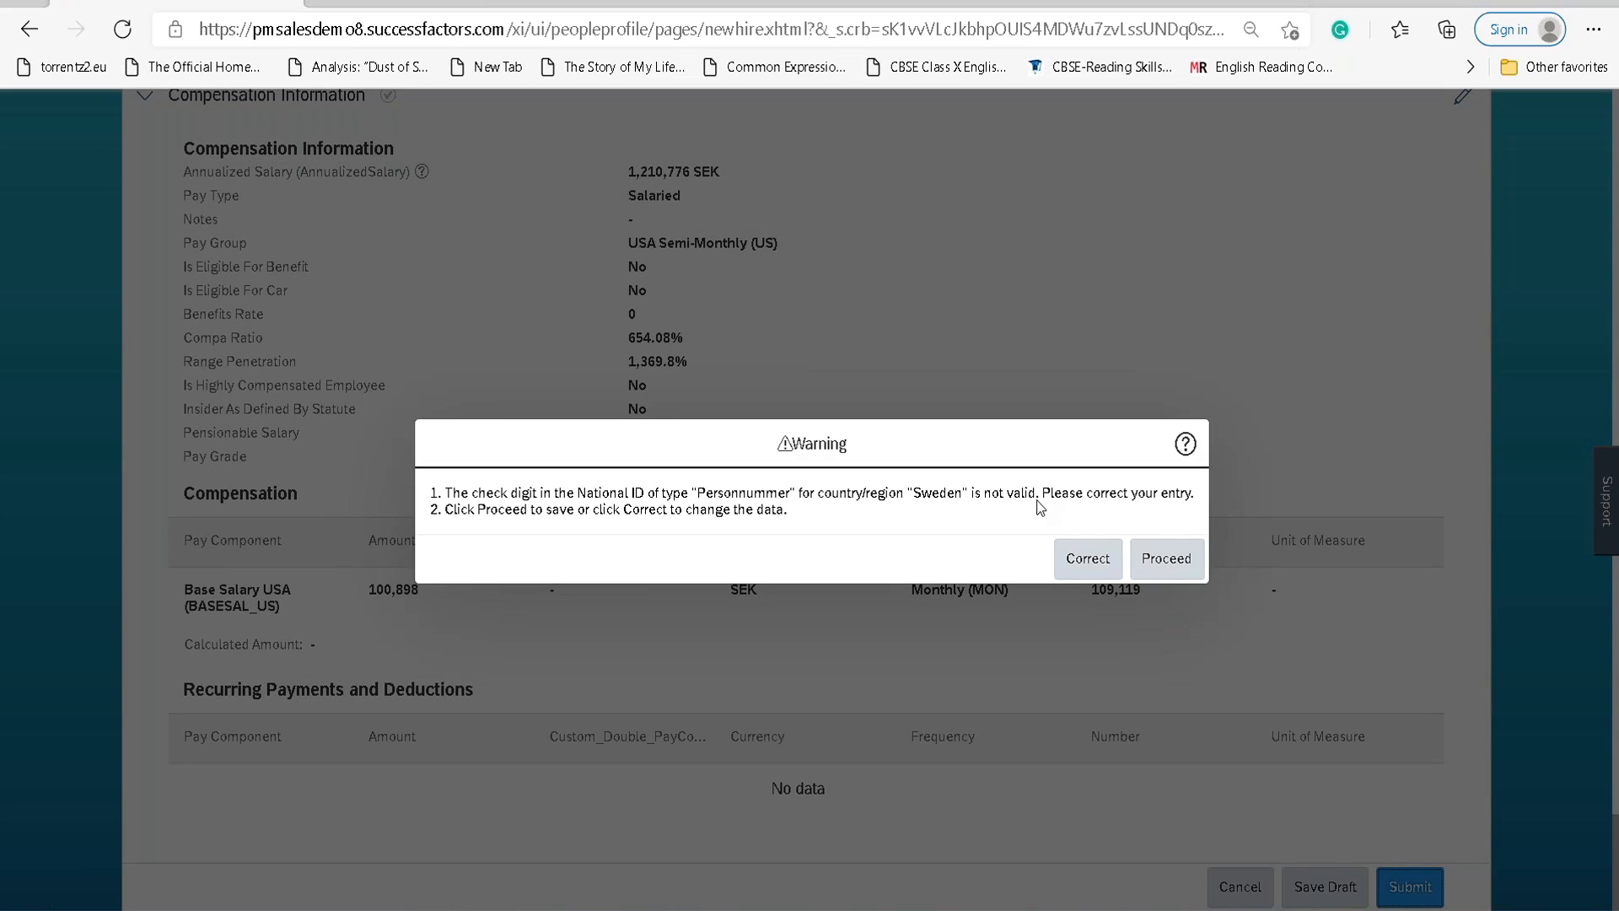
click(1168, 560)
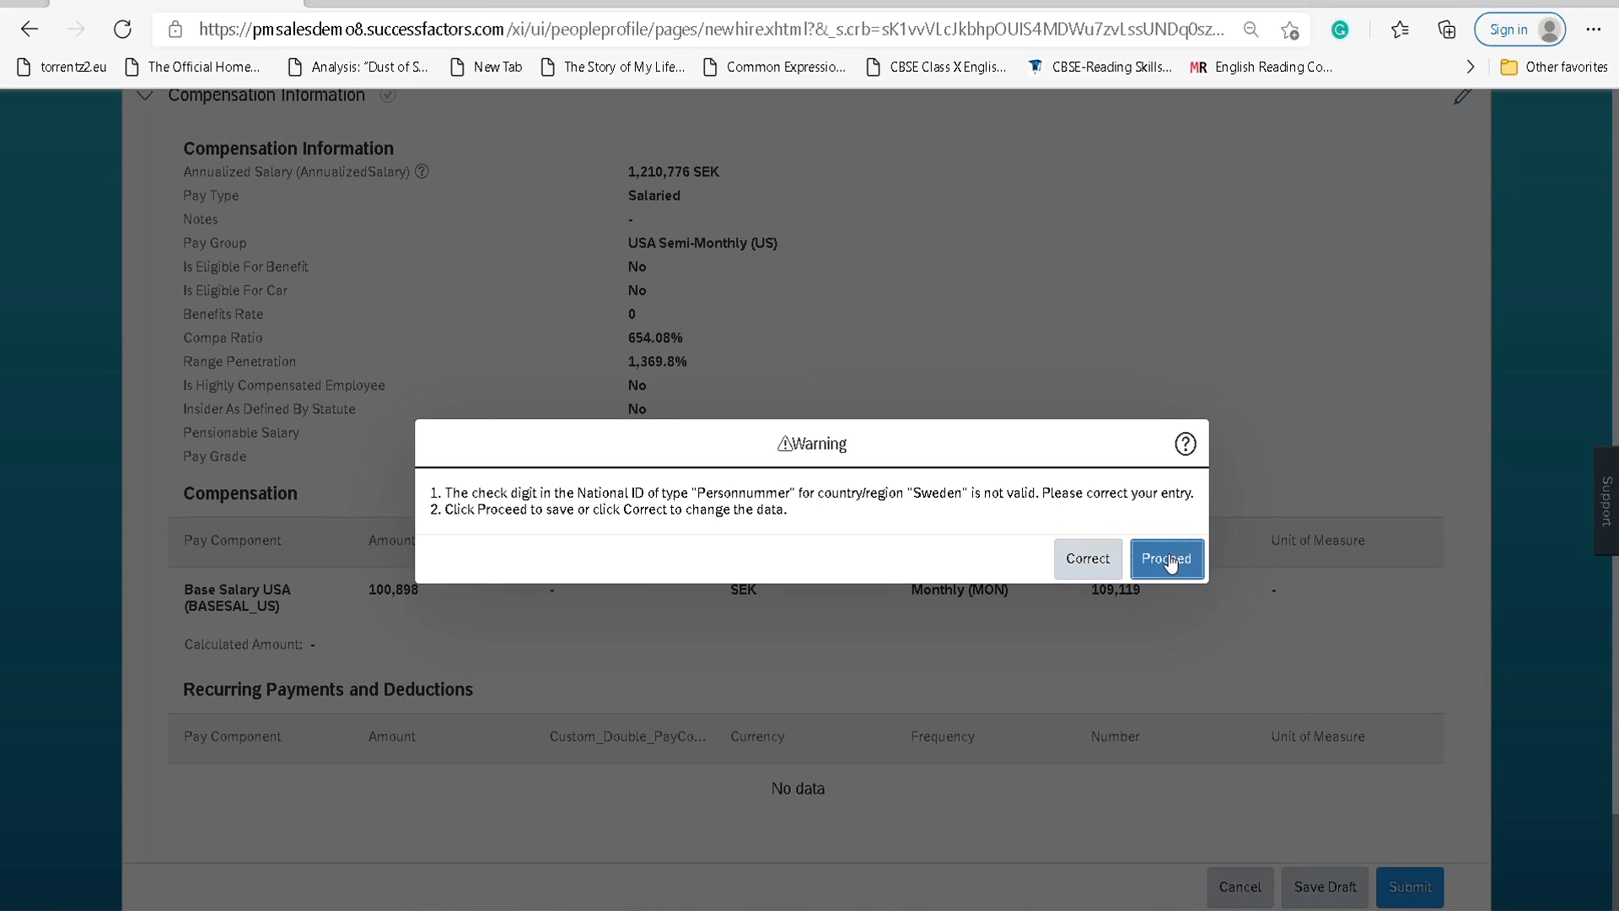
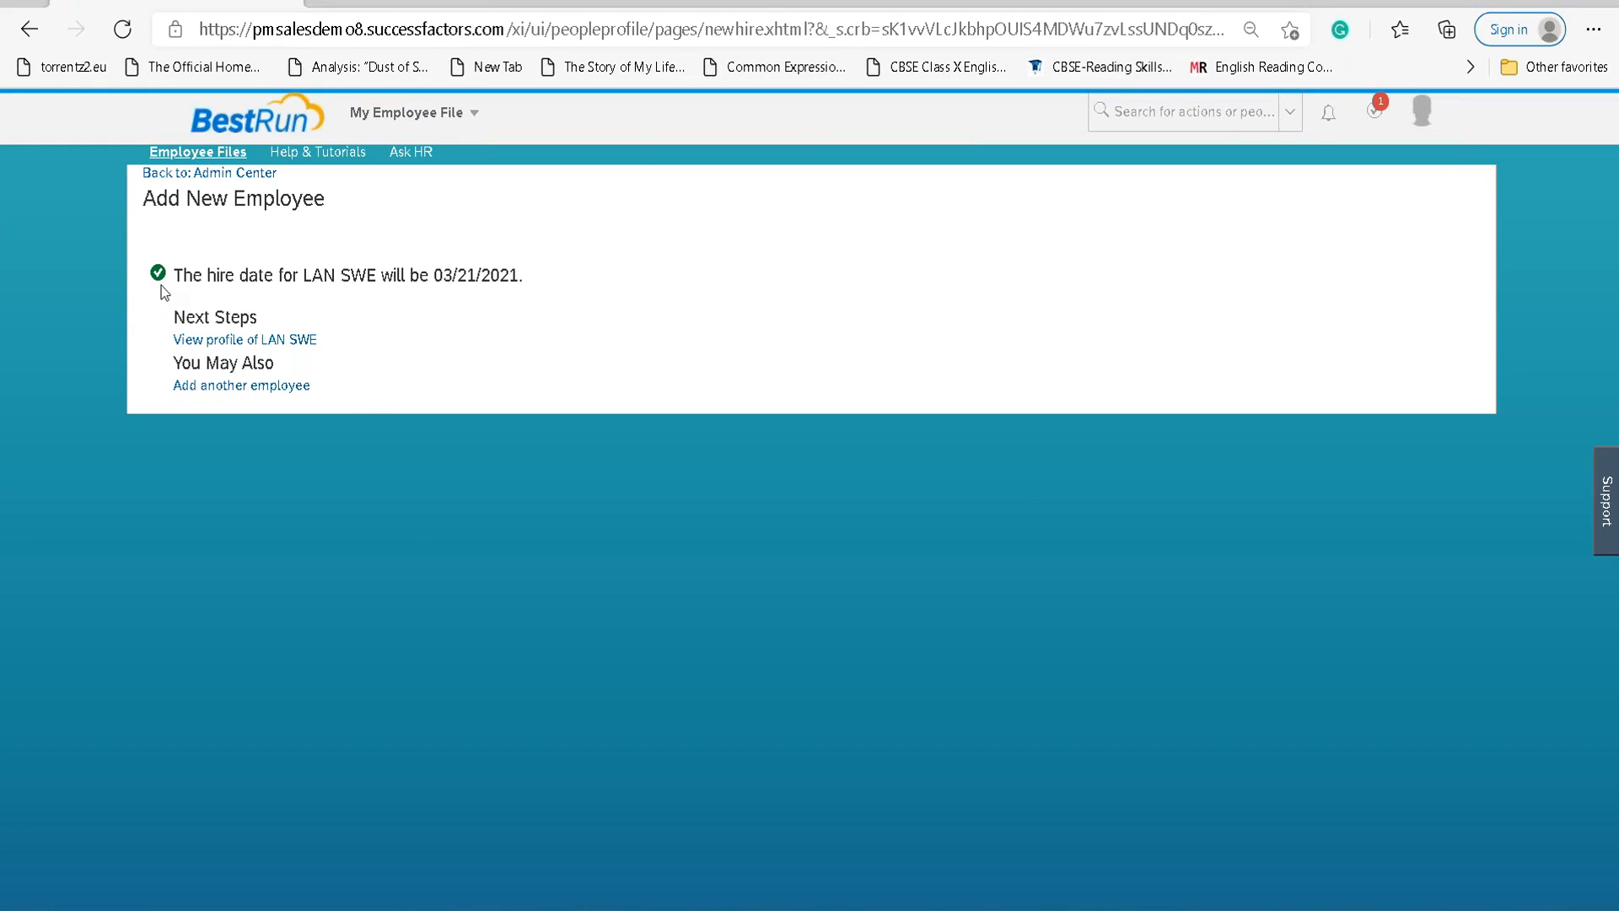
Highlight the 03/21/2021 hire confirmation message and open the new employee's profile.
drag(177, 275, 222, 269)
click(329, 271)
drag(377, 267, 520, 278)
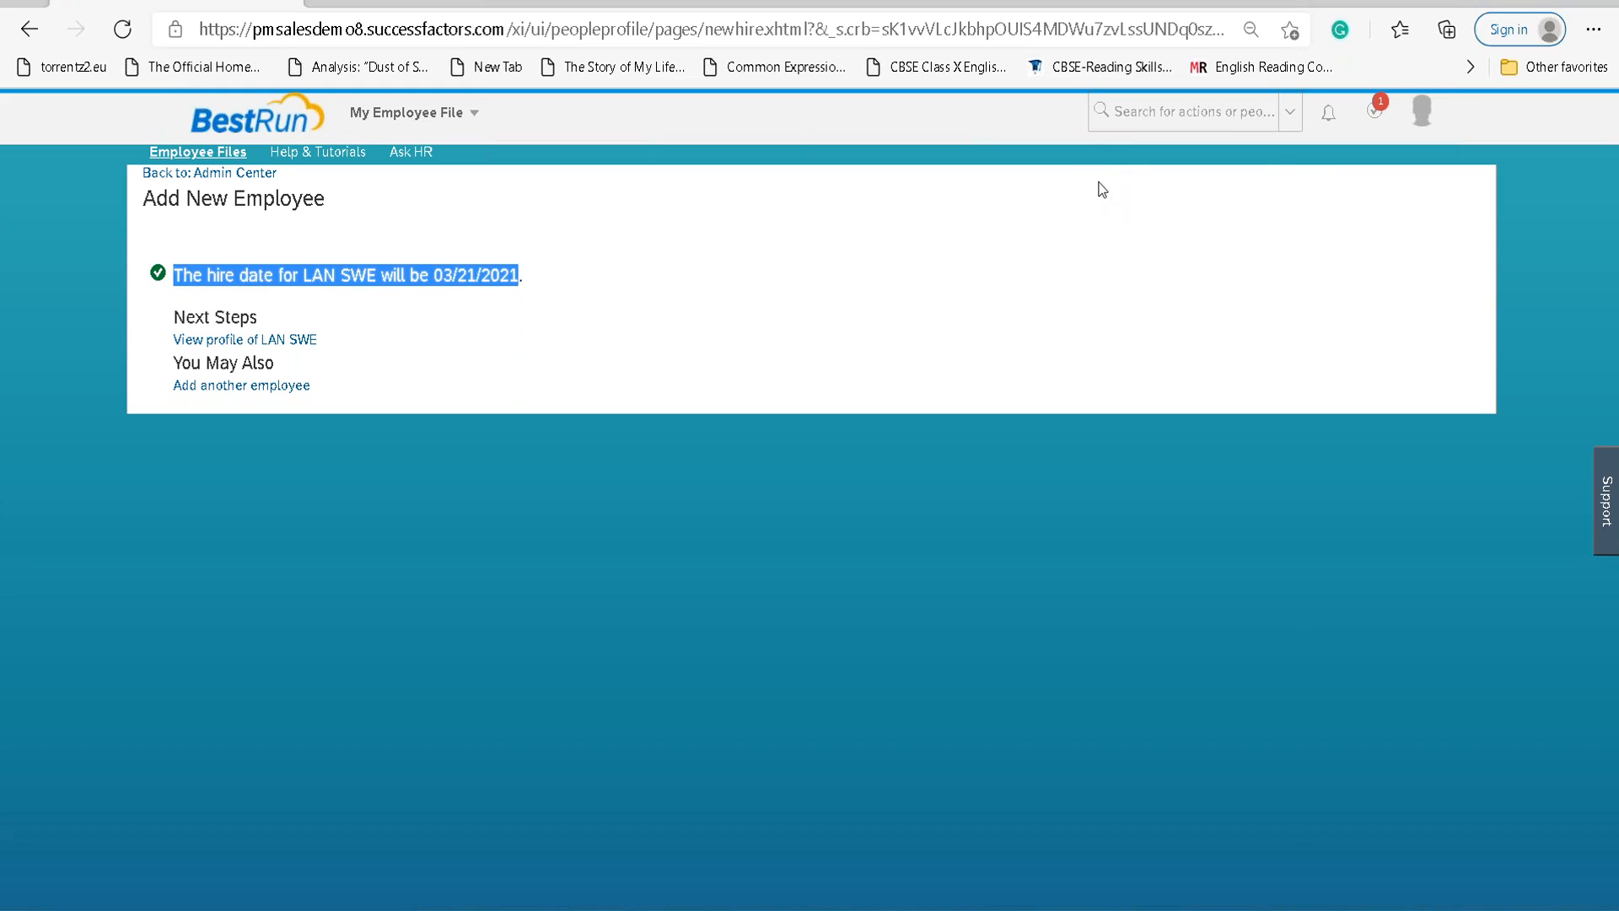
click(253, 345)
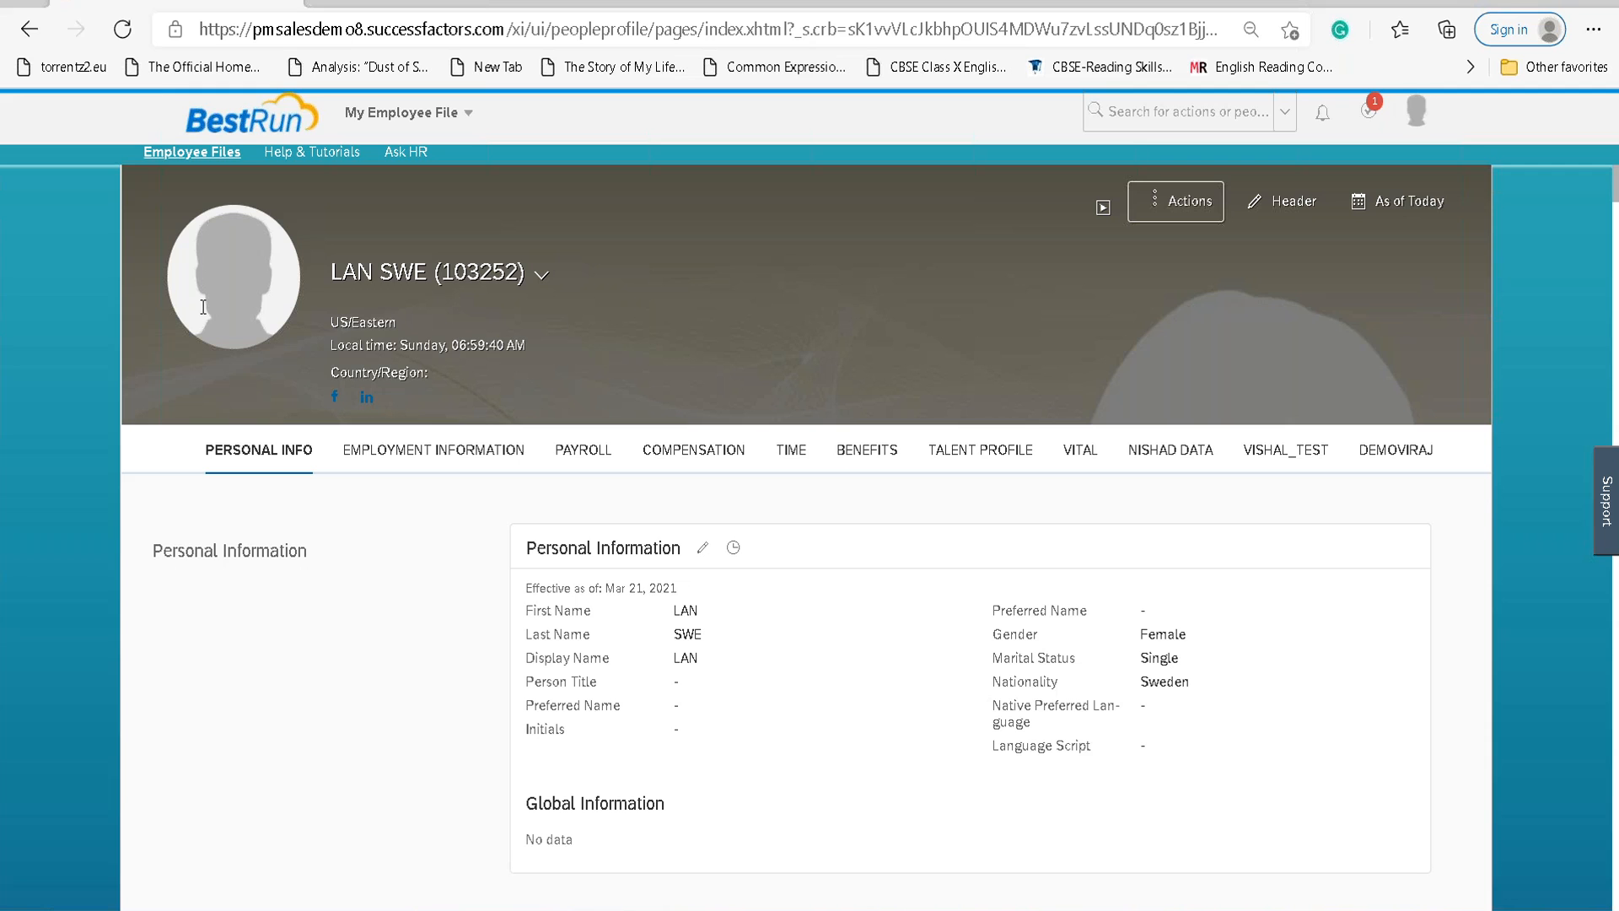
From Employment Information, open the new hire's full organizational chart.
click(203, 306)
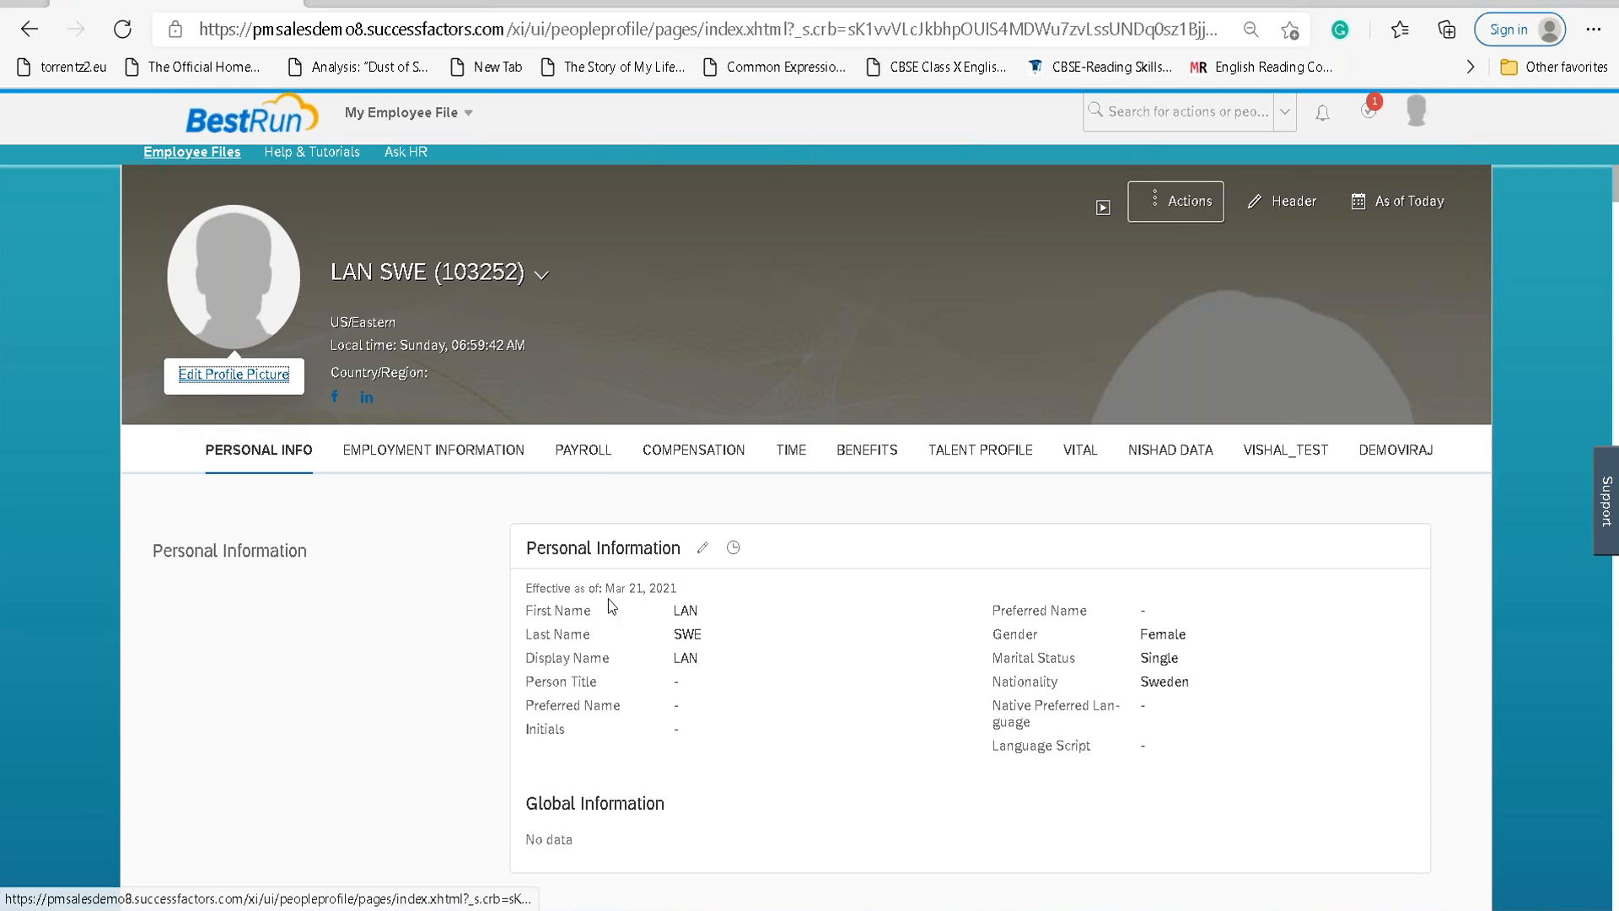
scroll(609, 599, down, 5)
scroll(616, 595, down, 10)
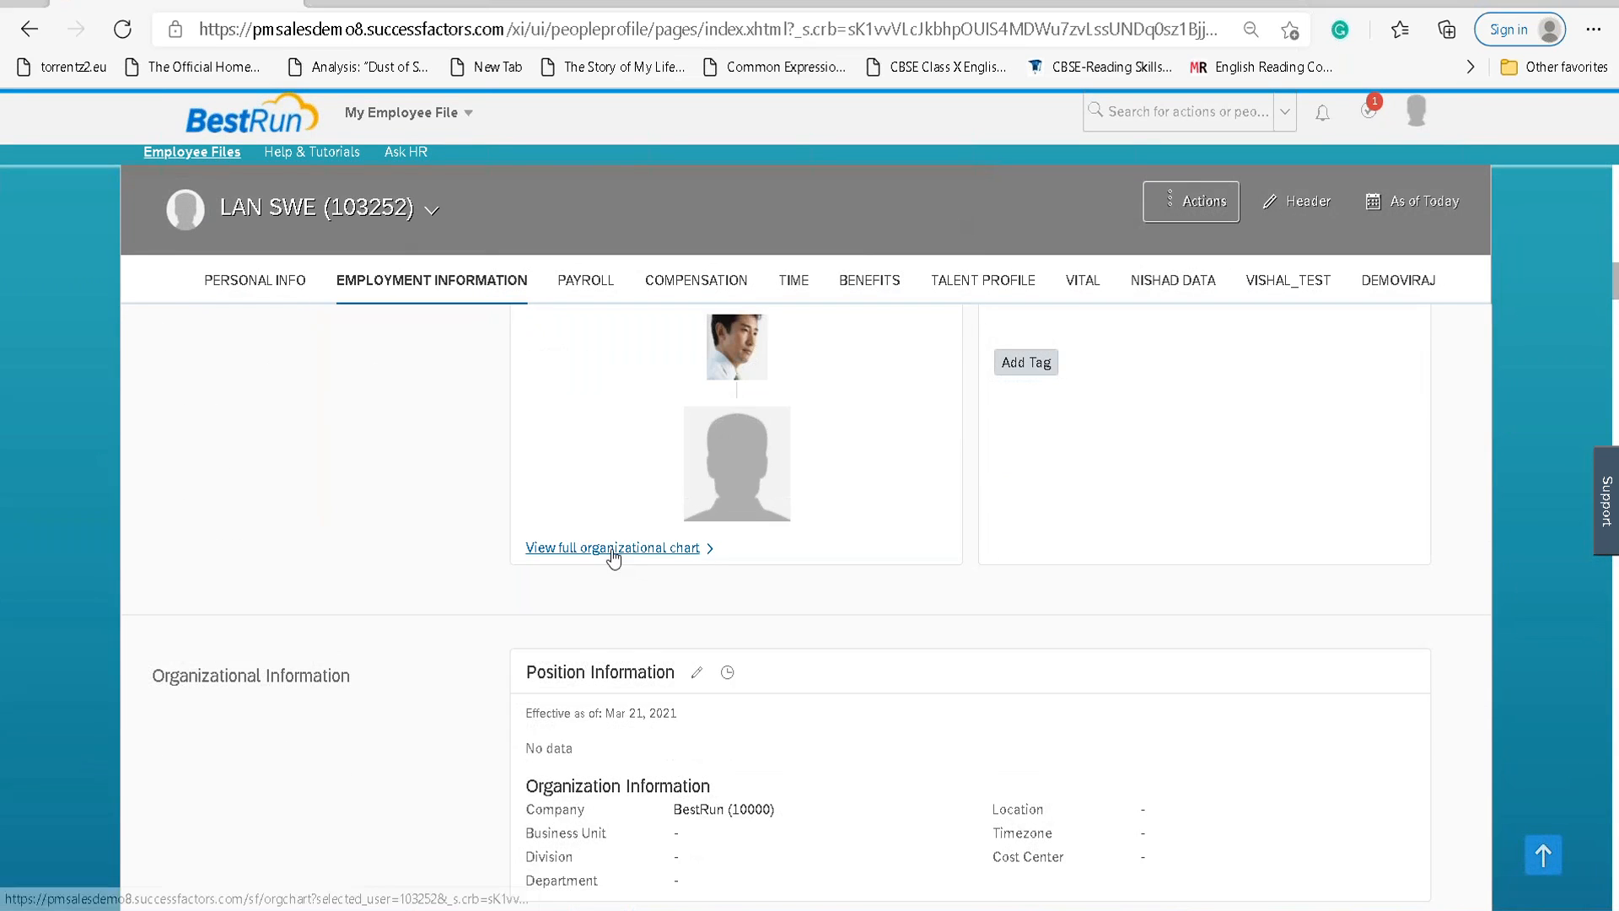
scroll(613, 553, up, 1)
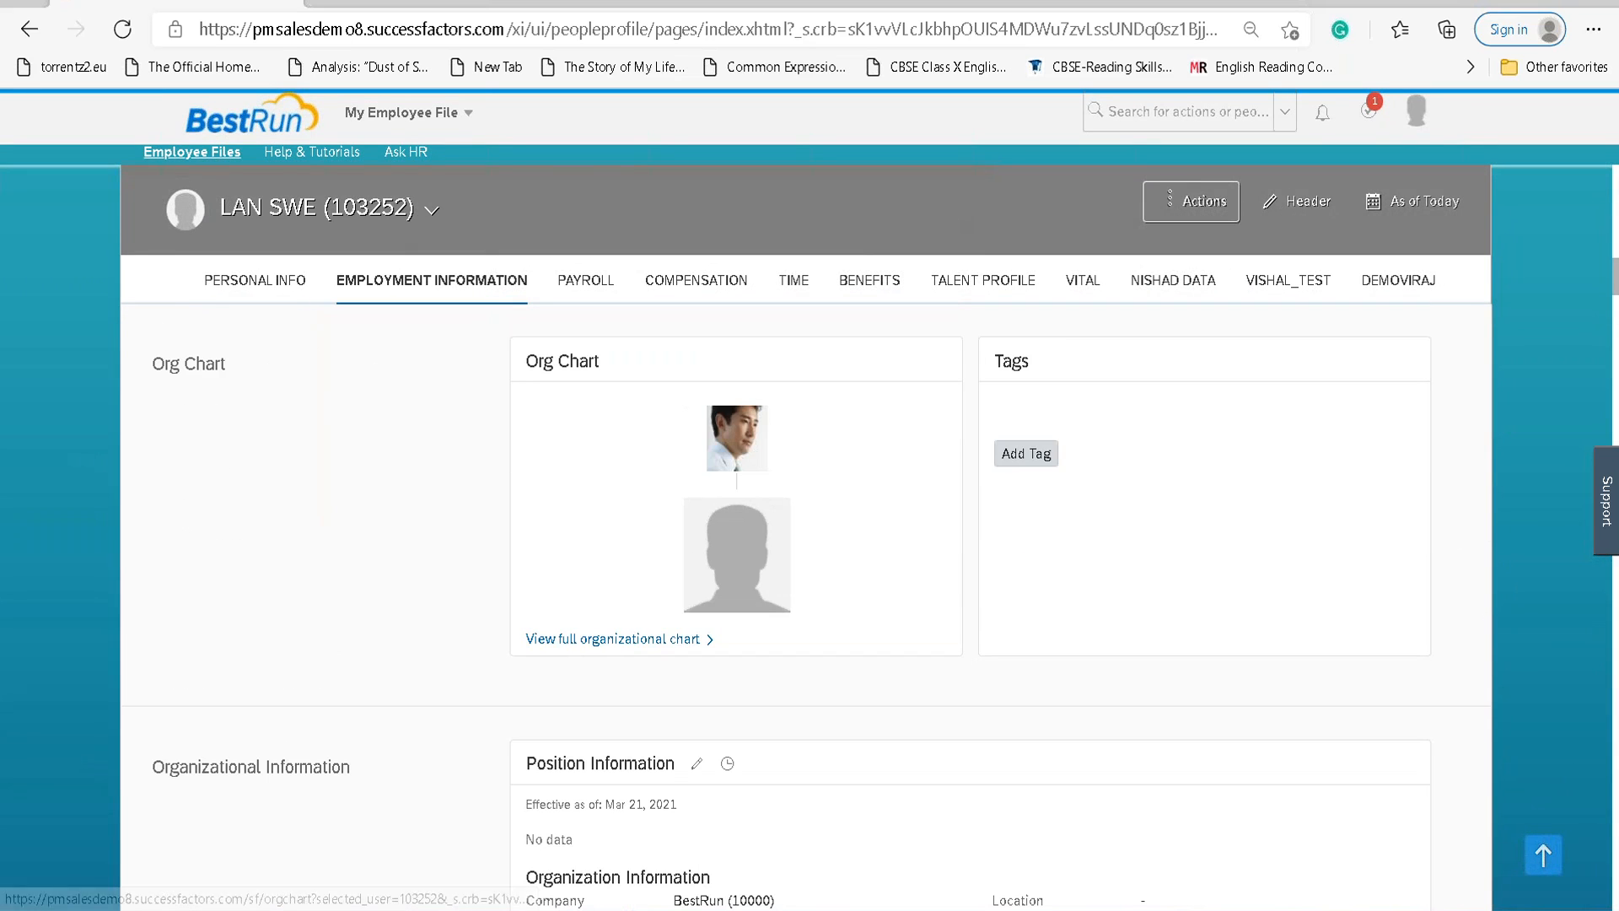
click(622, 645)
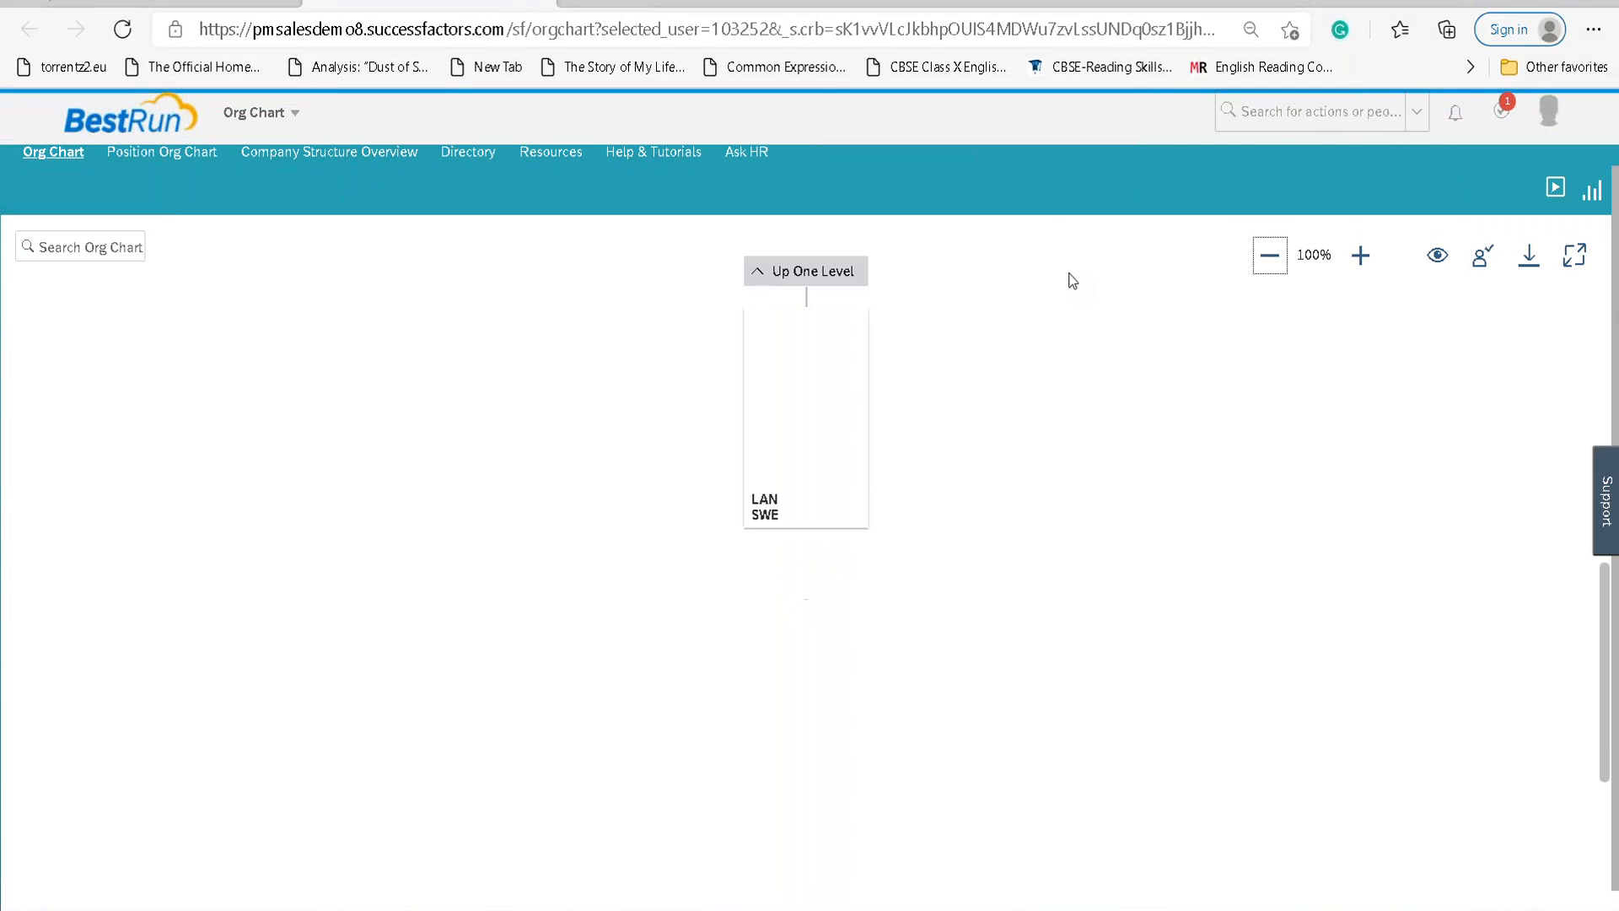
Move the org chart up seven levels until the CEO and four direct reports appear.
click(825, 278)
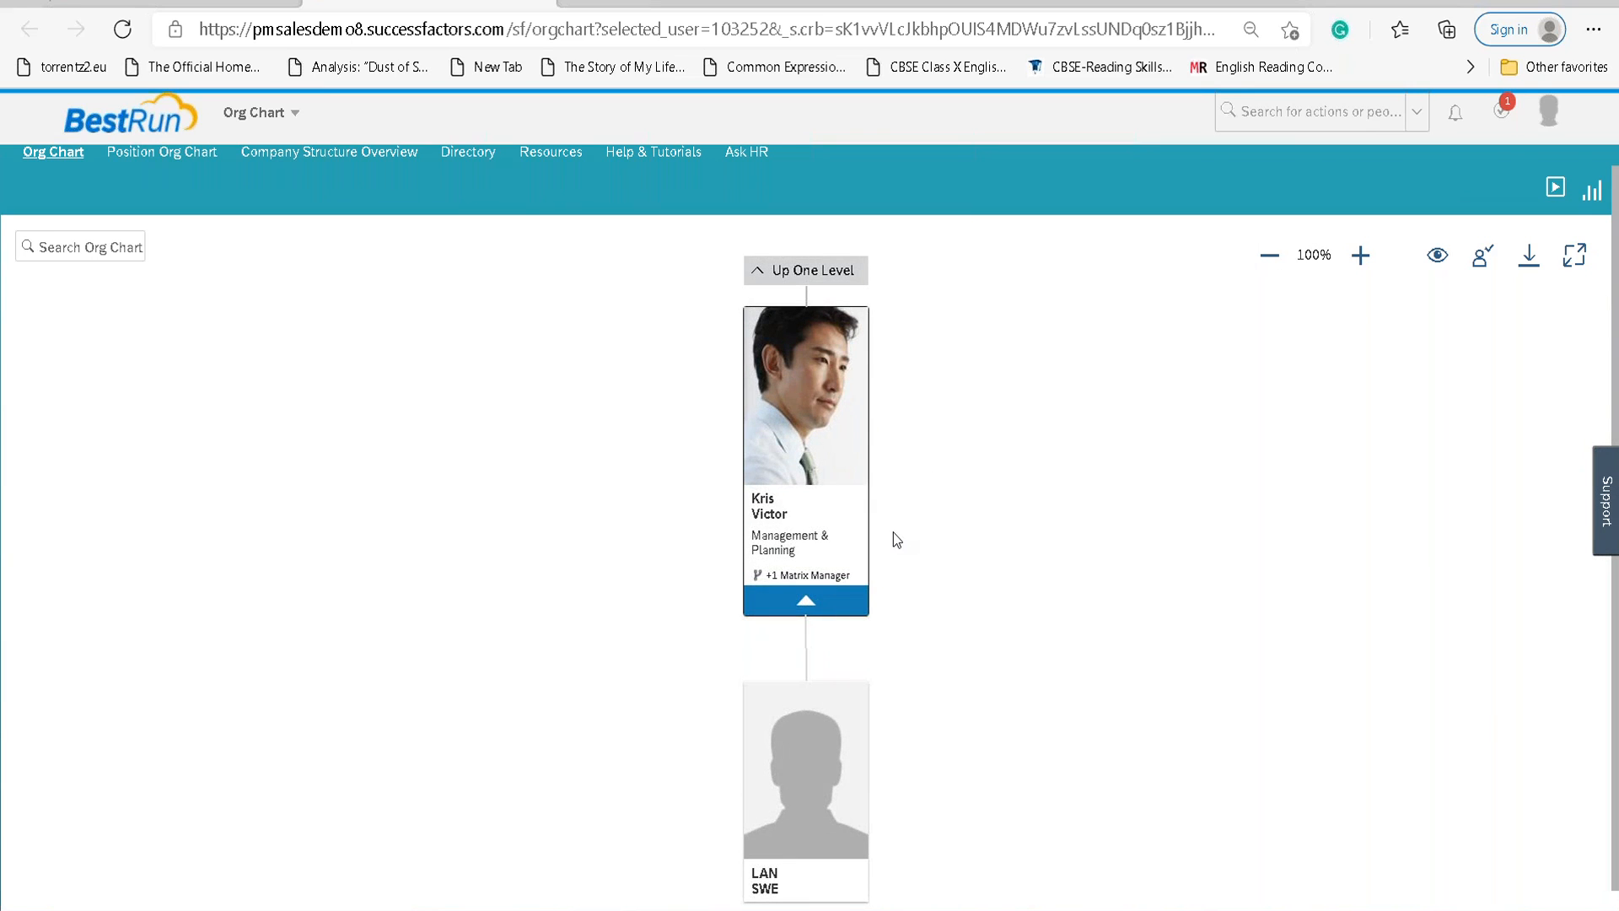
click(801, 271)
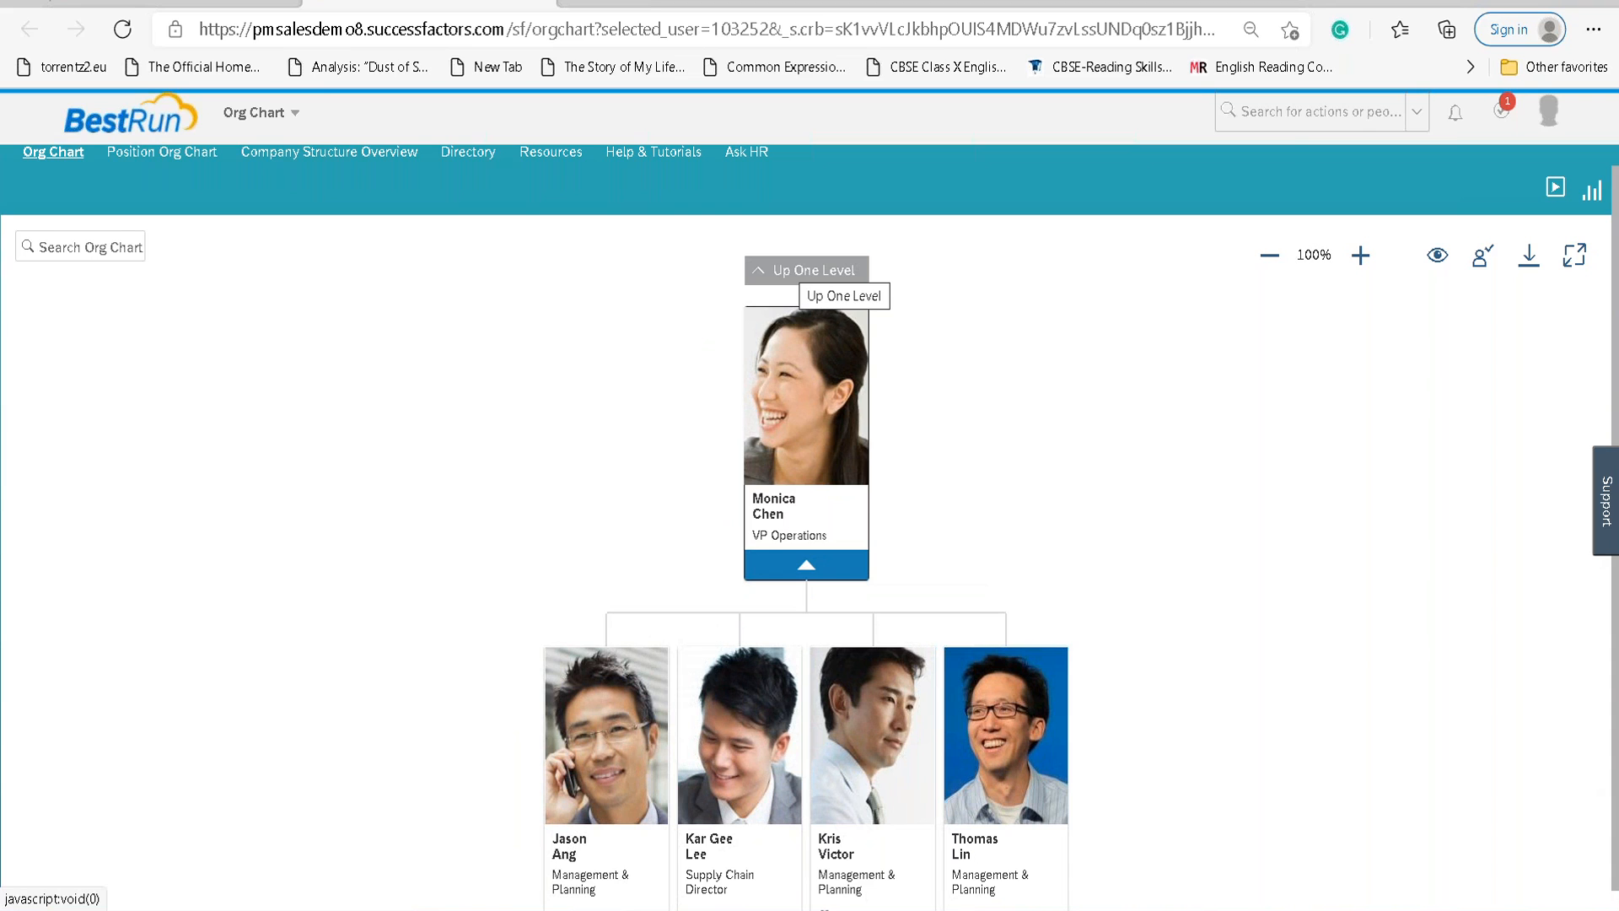
click(809, 270)
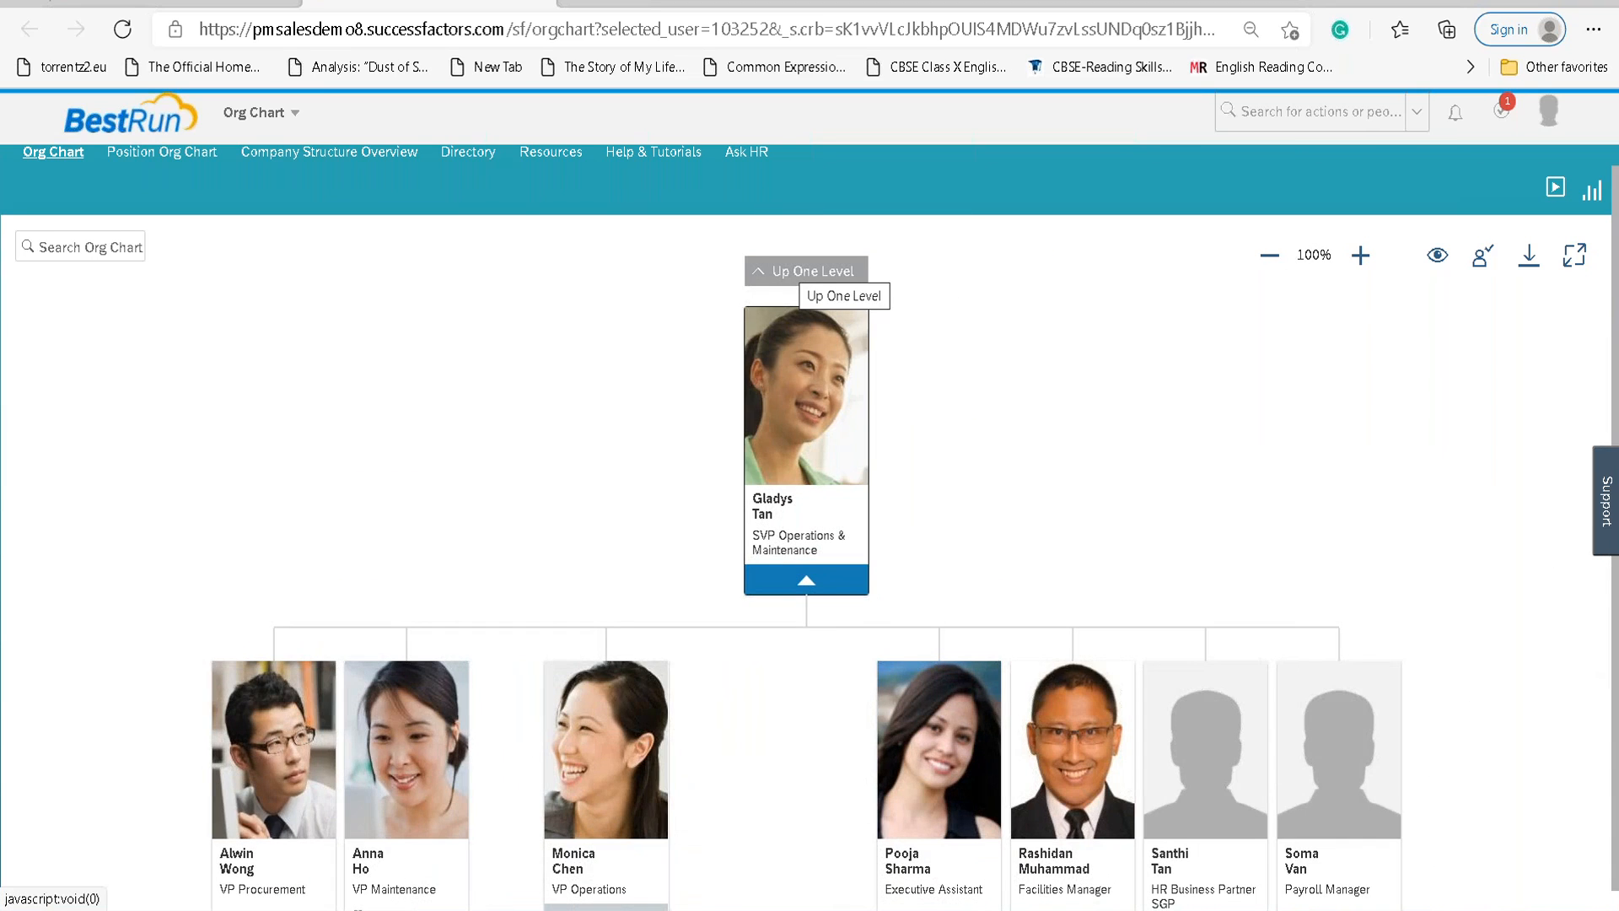
click(797, 271)
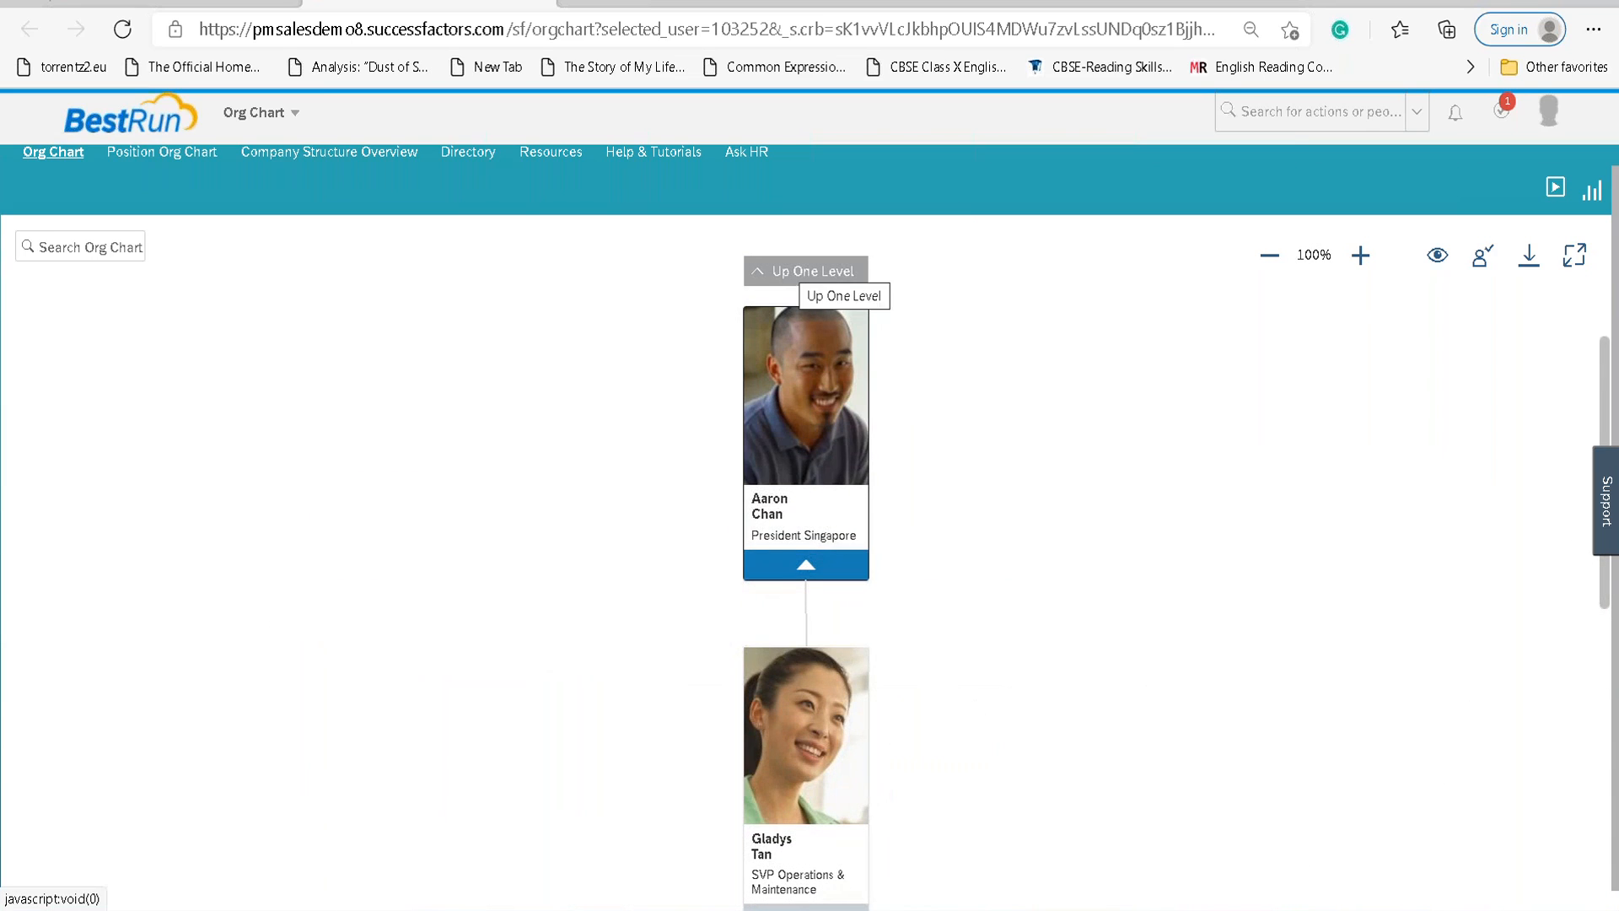
click(802, 274)
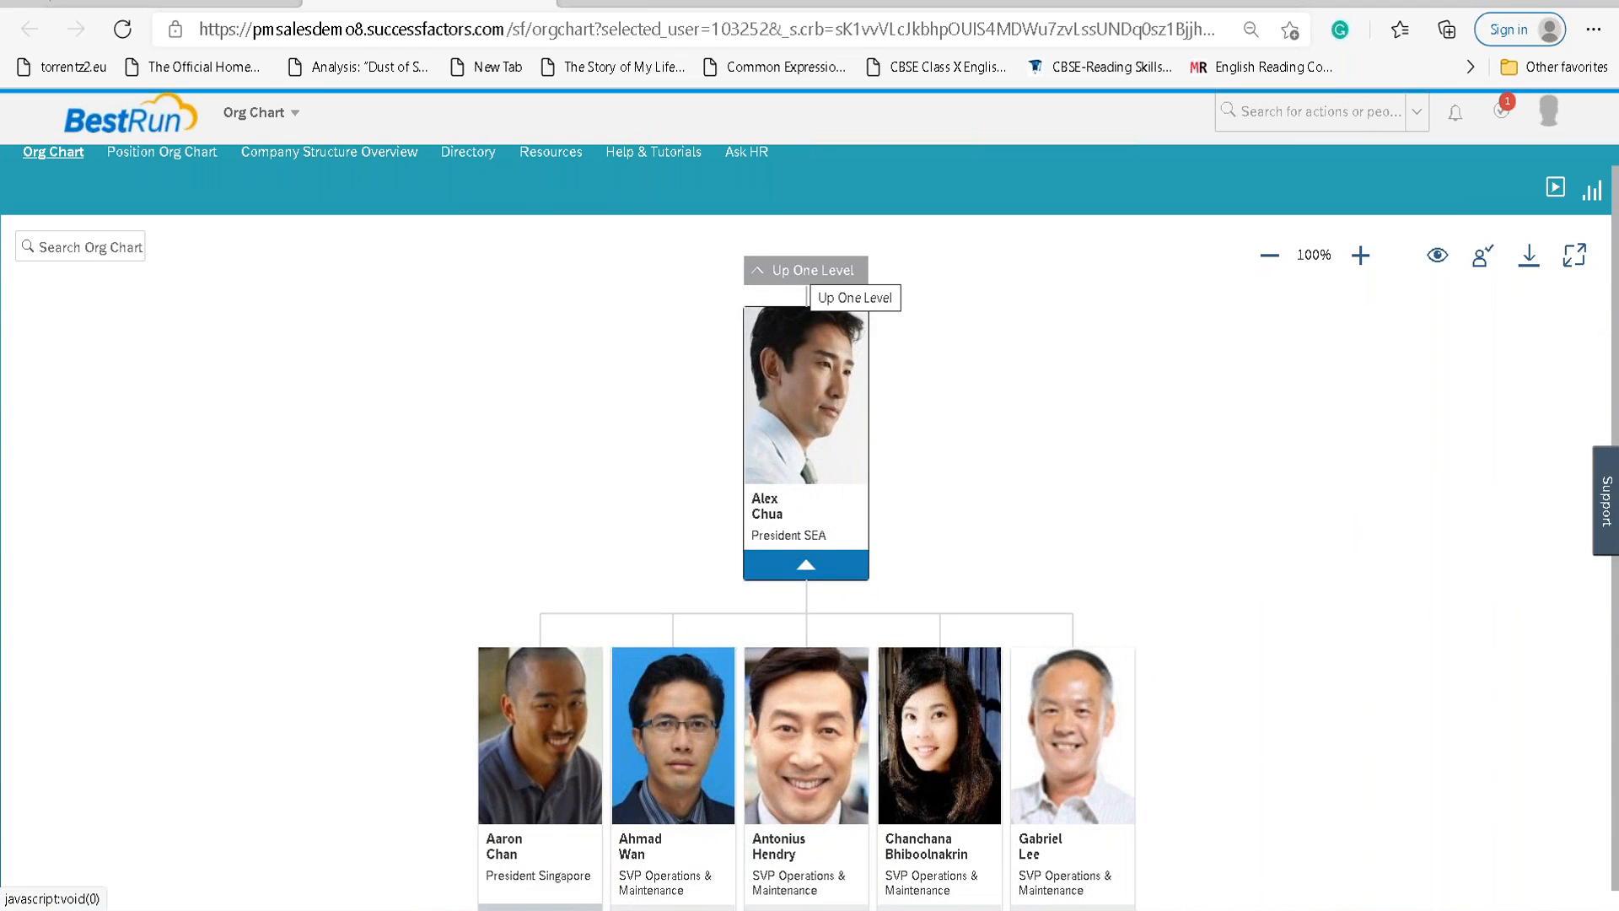
click(805, 272)
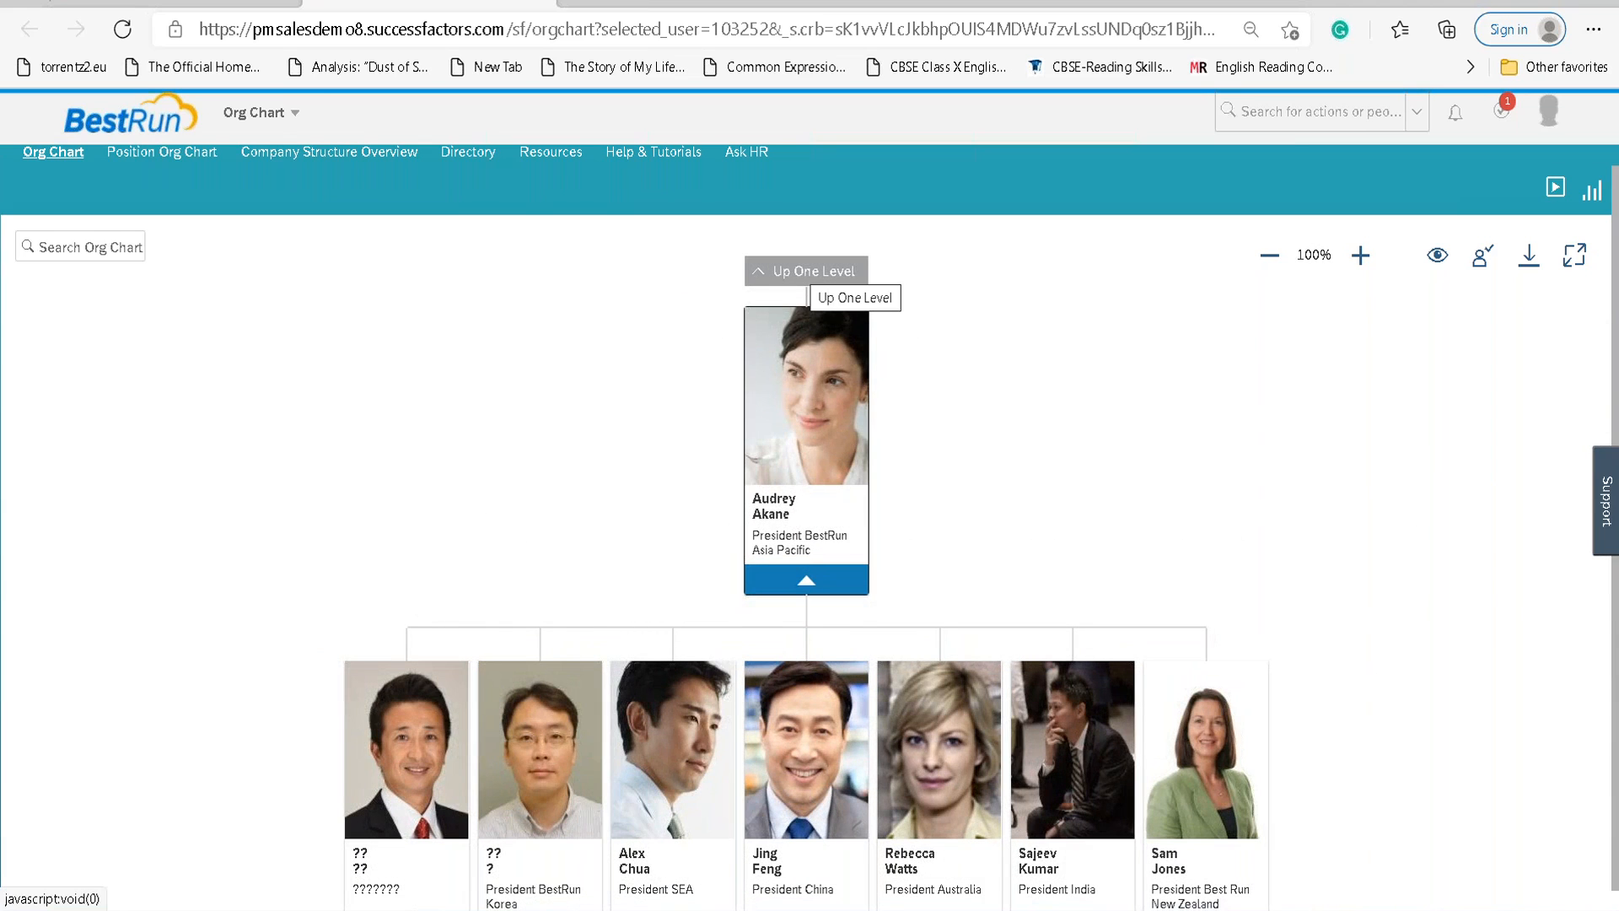
click(805, 272)
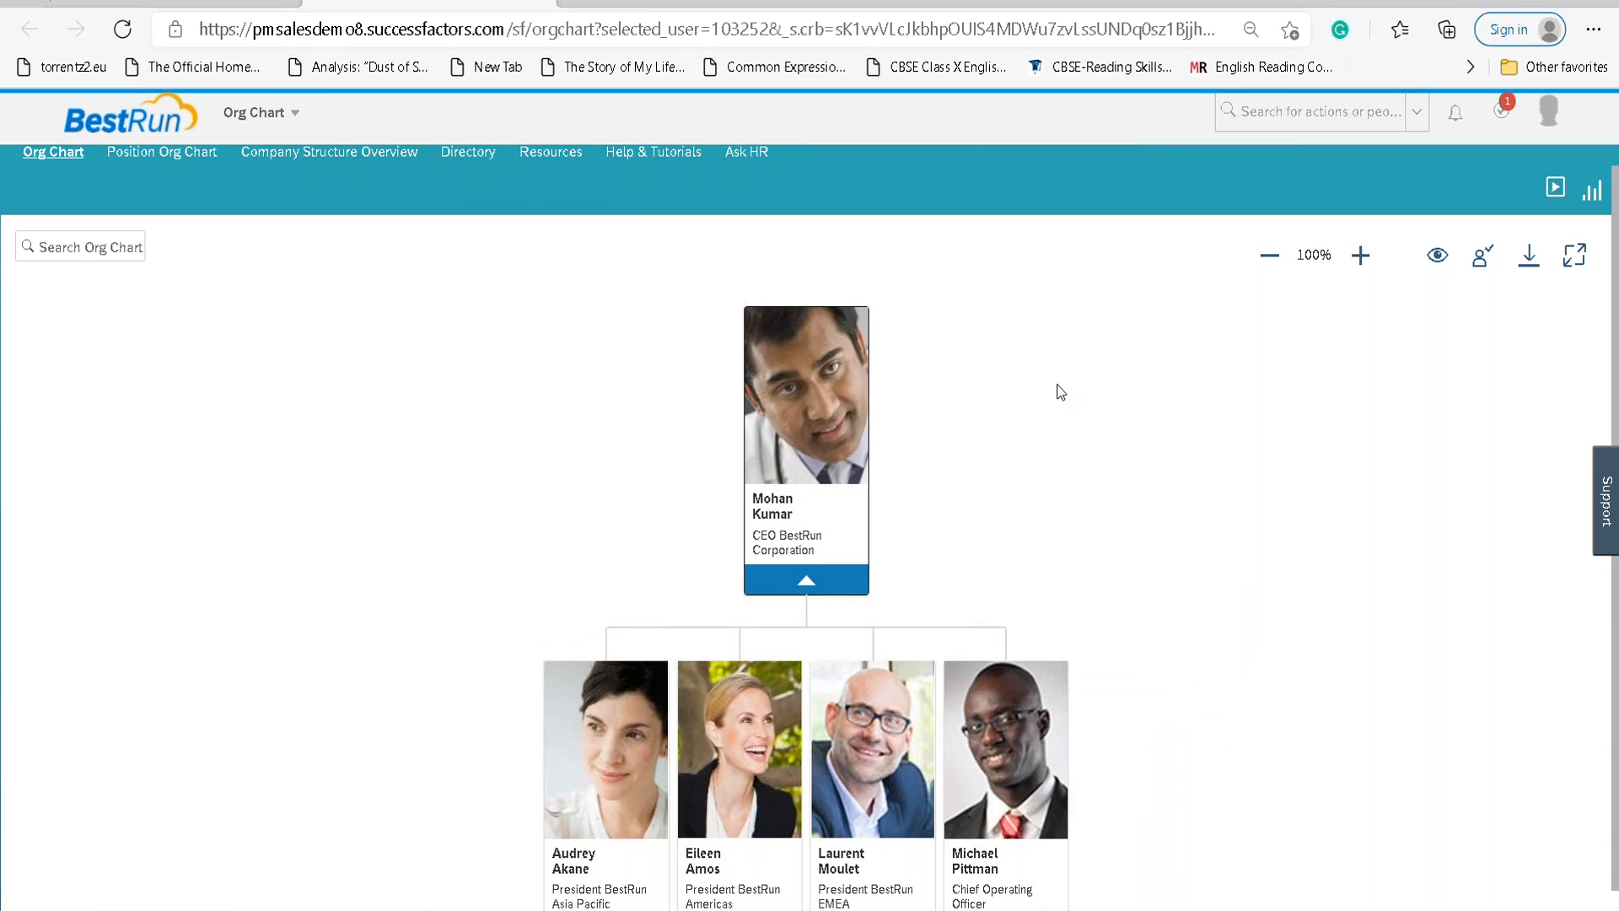
scroll(1062, 393, down, 2)
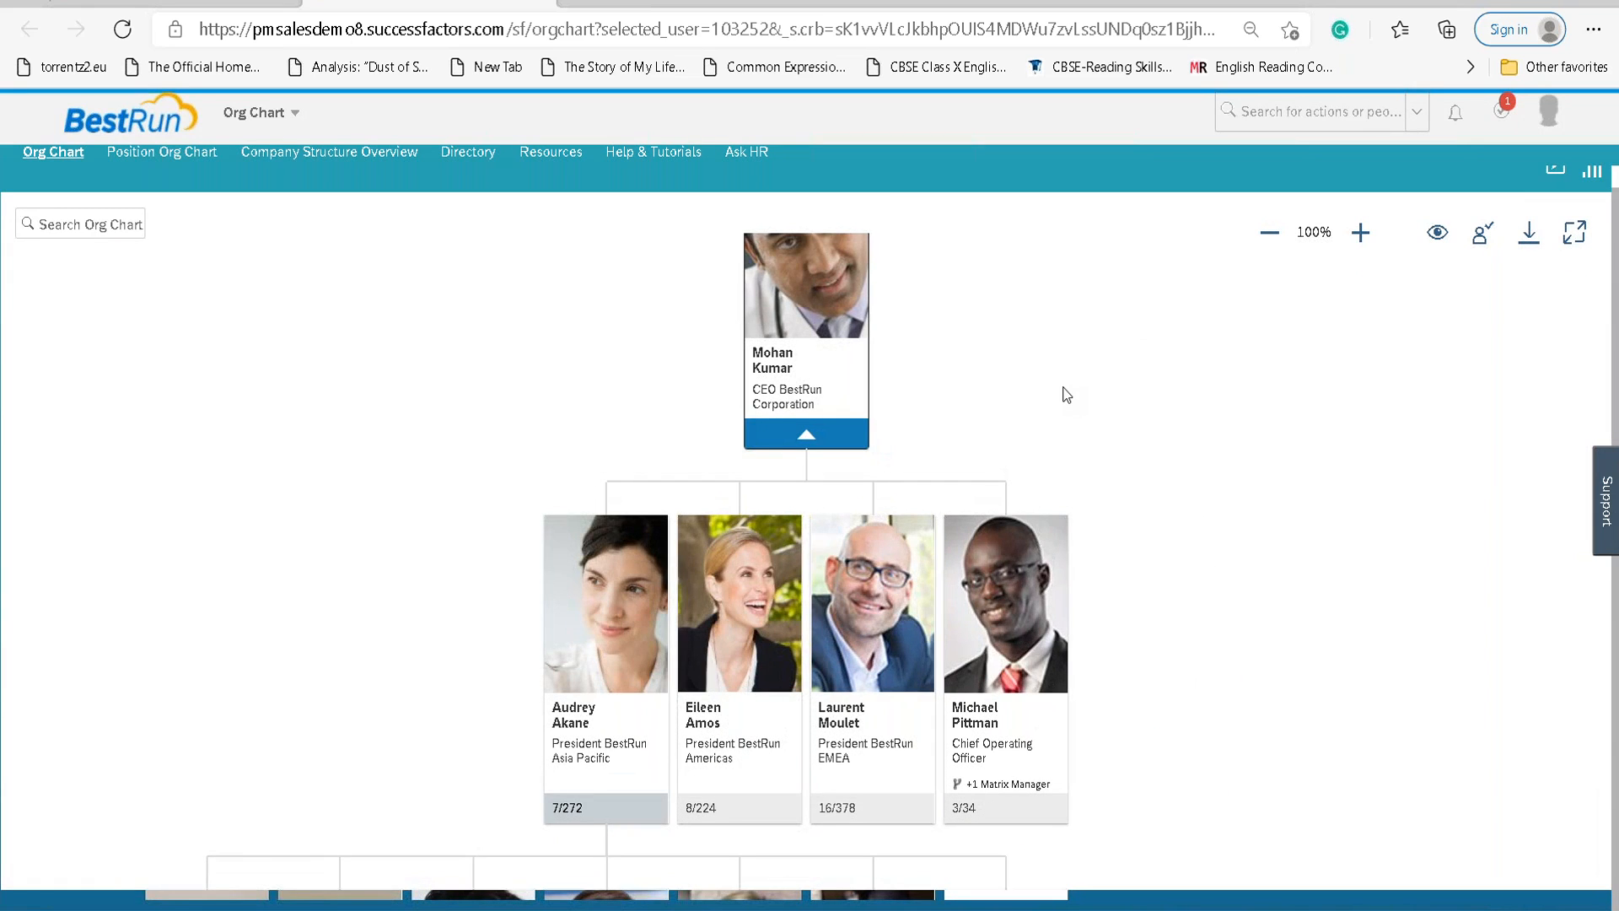
scroll(1063, 393, down, 15)
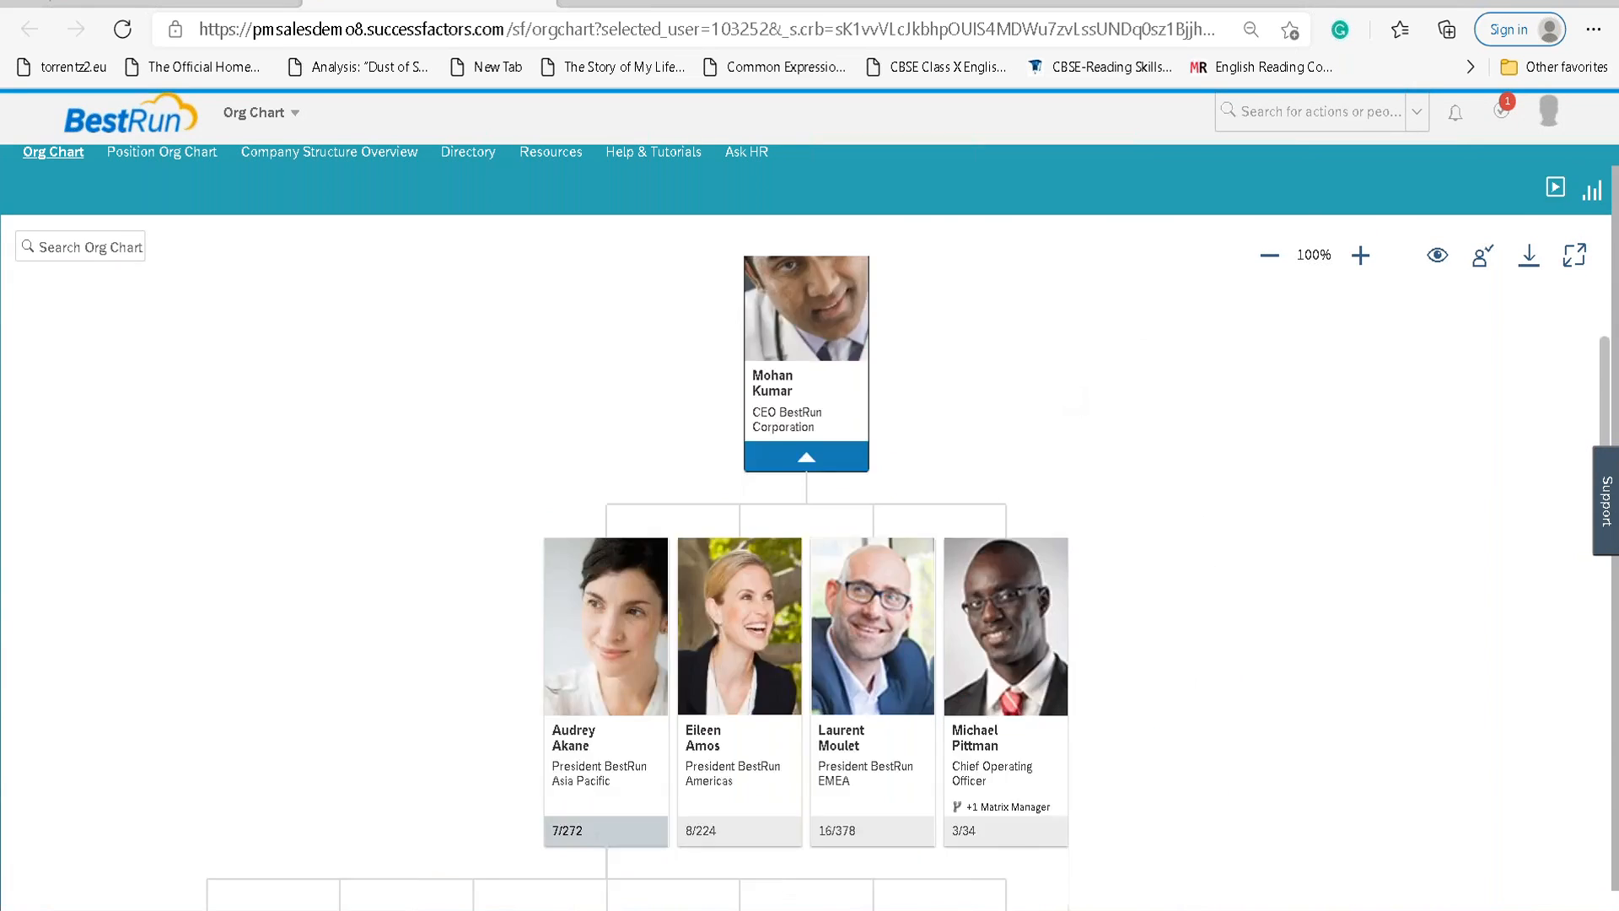
scroll(909, 882, down, 5)
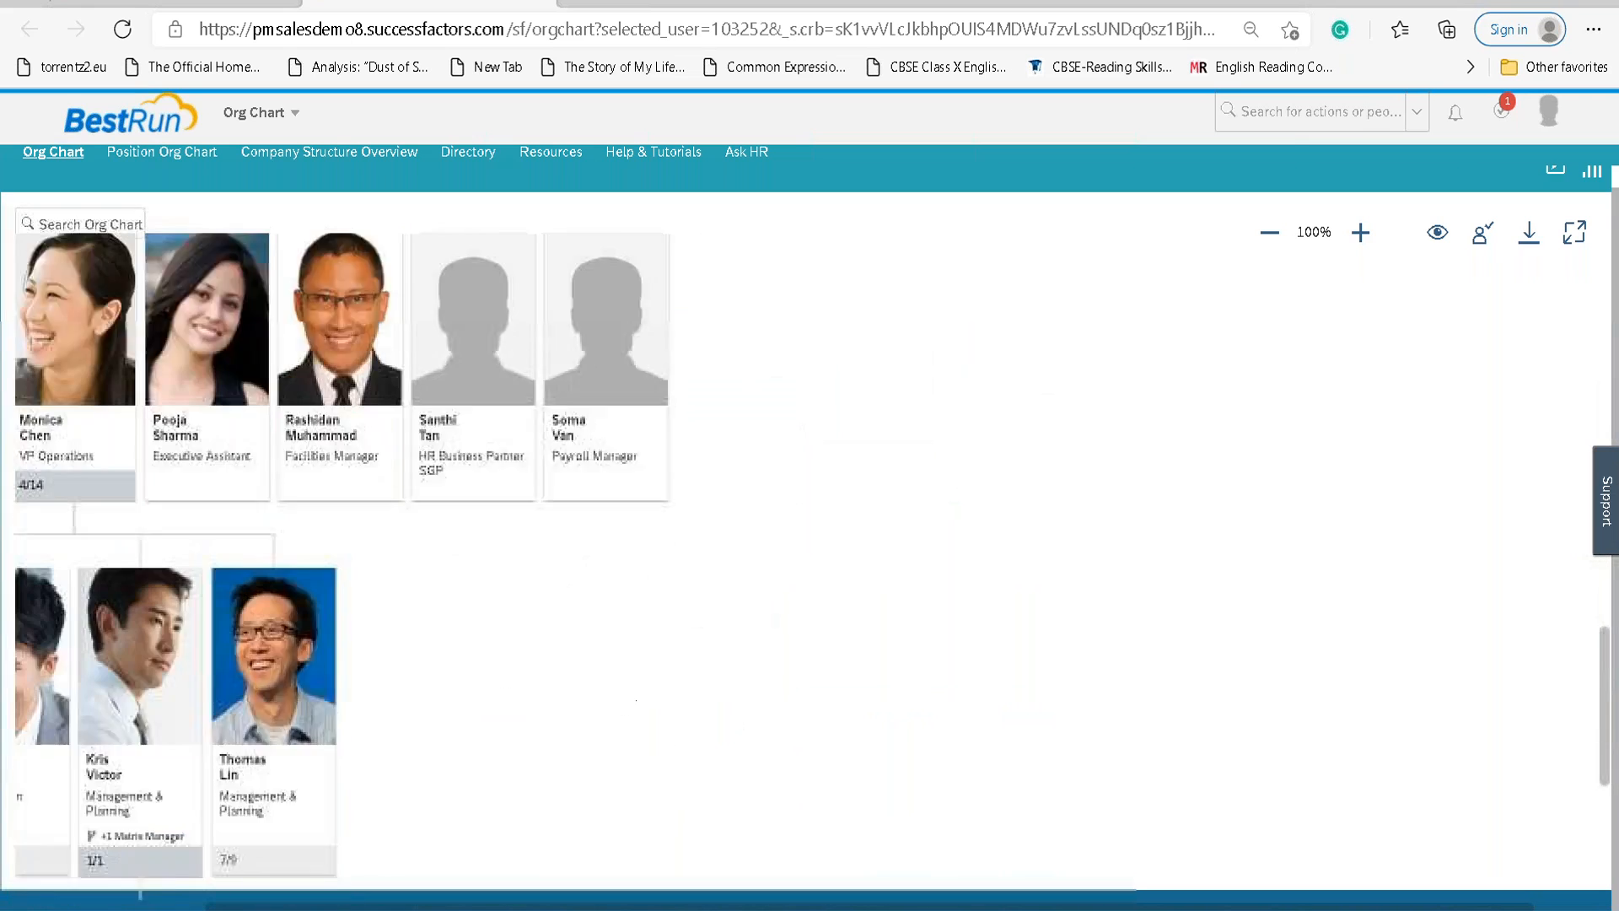
scroll(852, 825, down, 5)
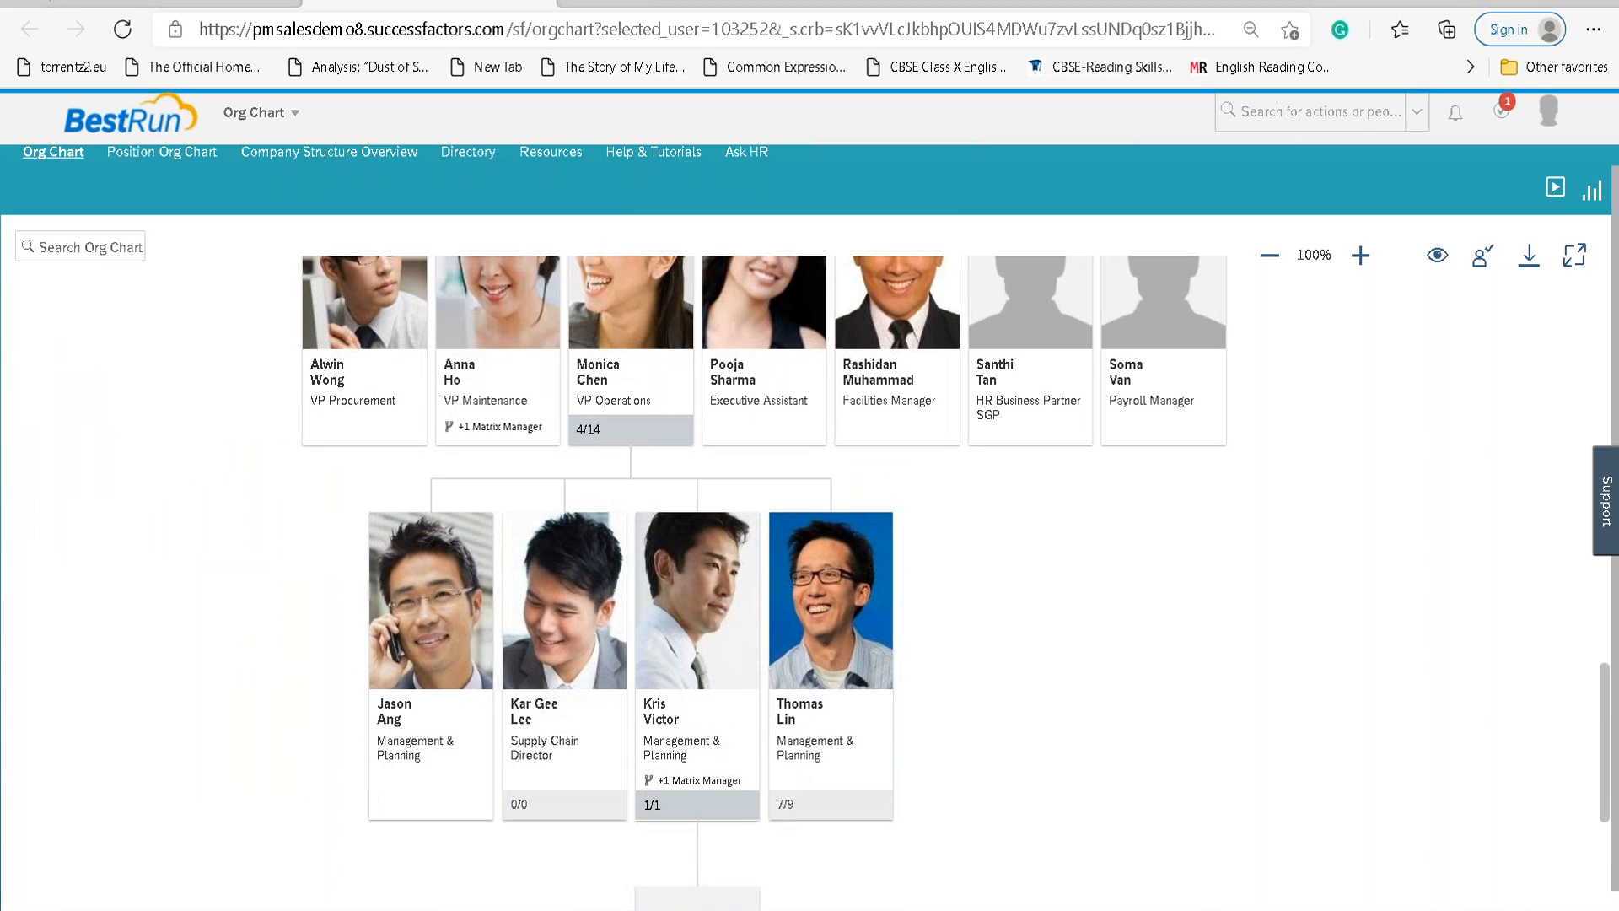
click(1437, 257)
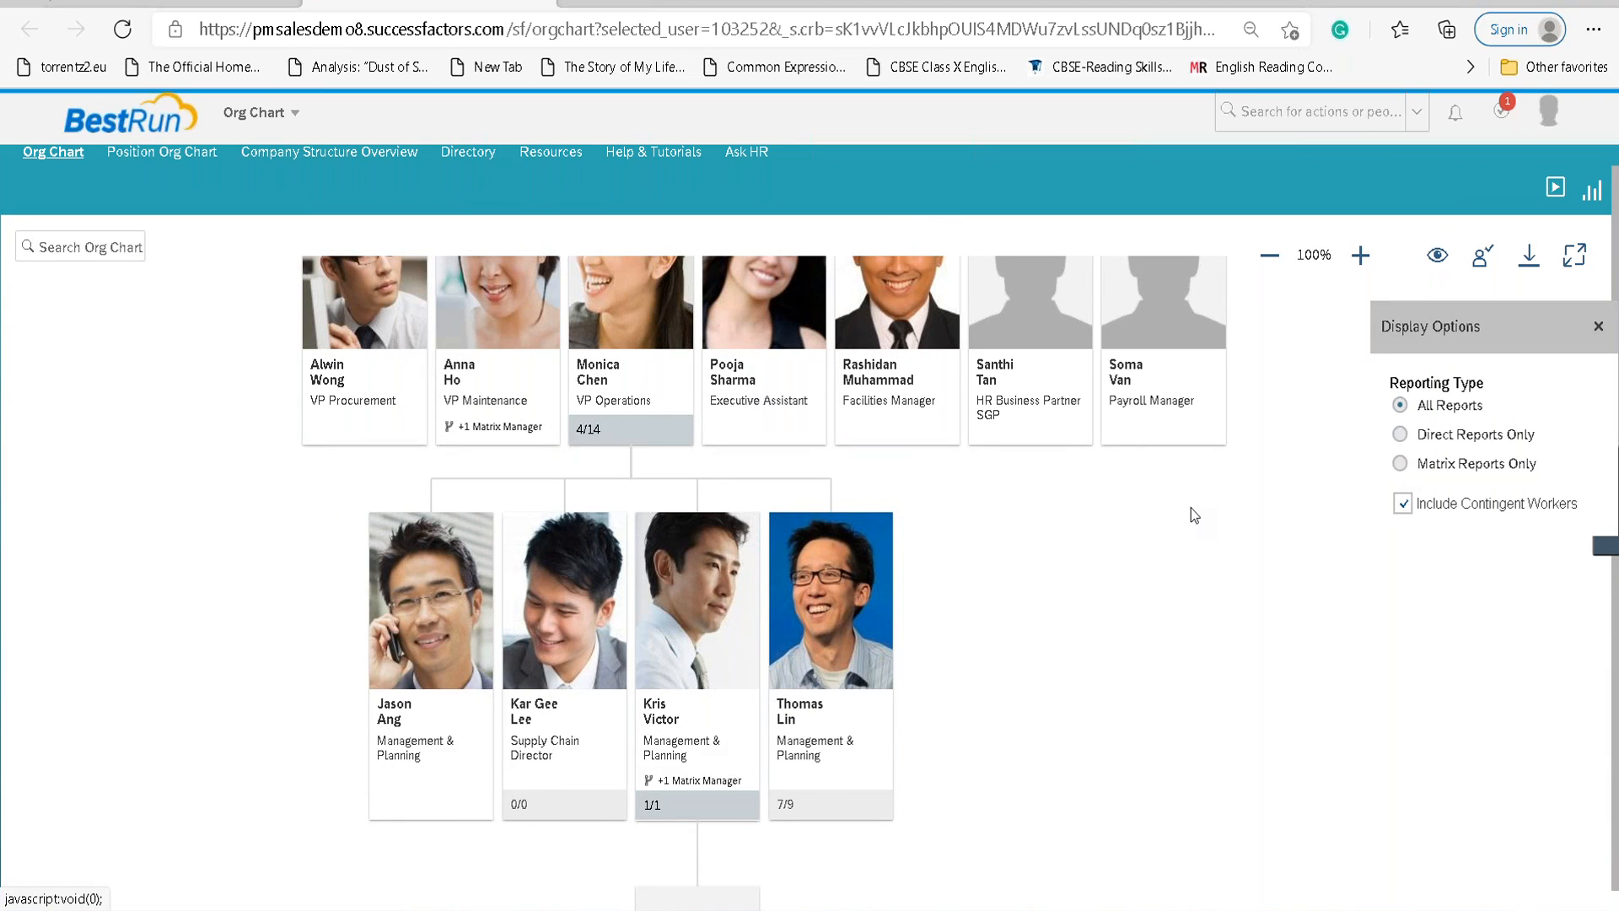
scroll(1191, 508, up, 5)
scroll(1191, 515, up, 2)
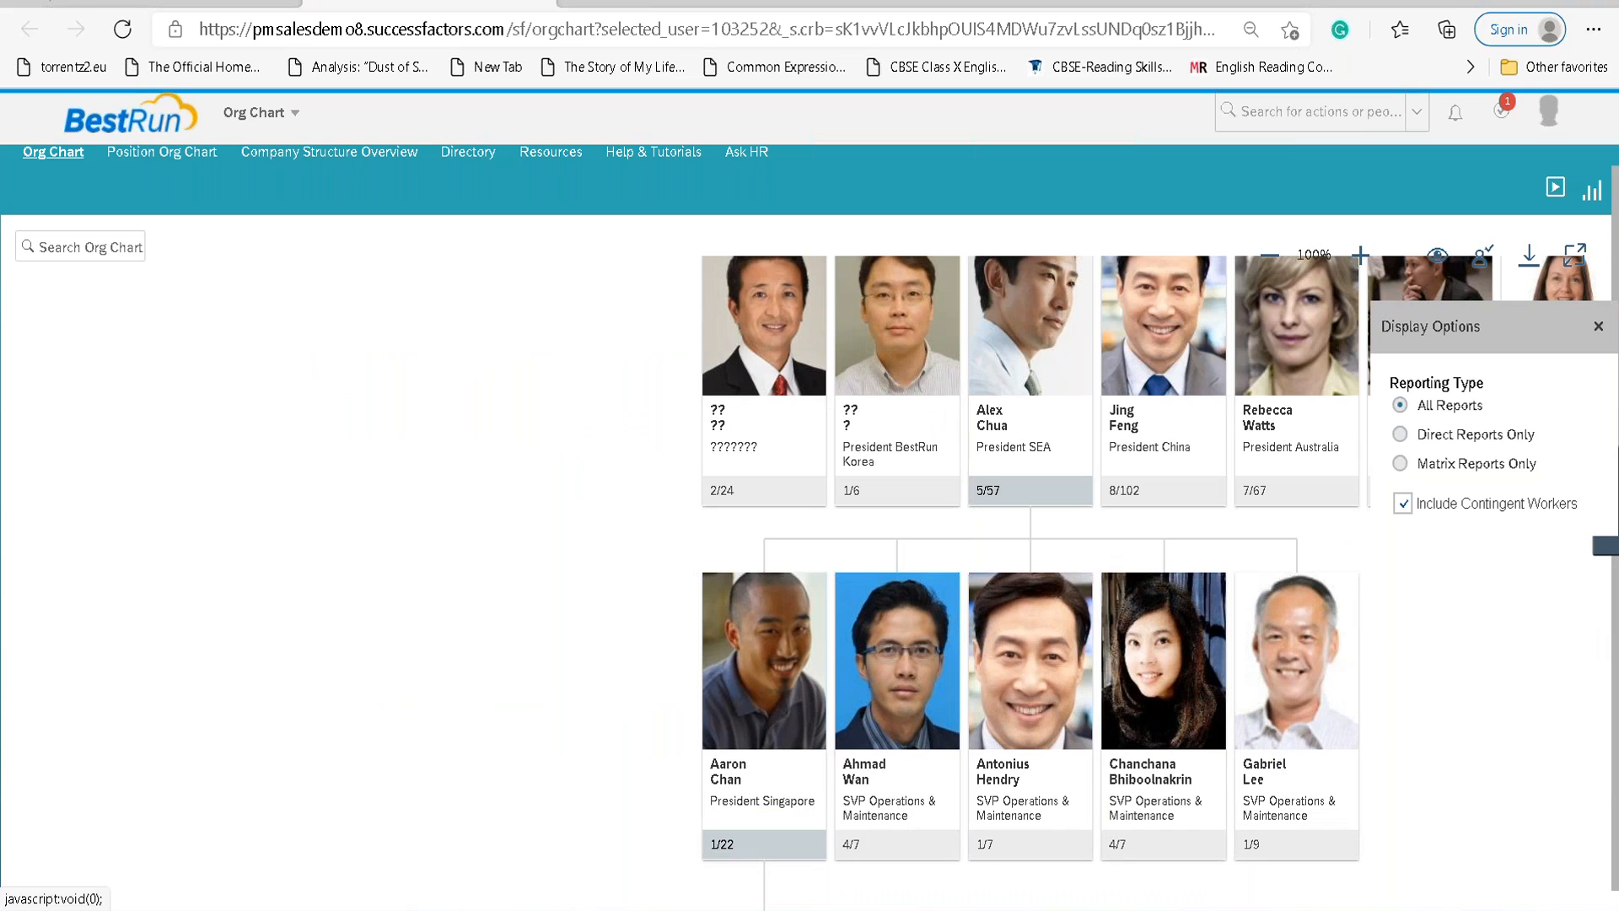
click(490, 497)
scroll(488, 525, up, 7)
scroll(503, 520, down, 4)
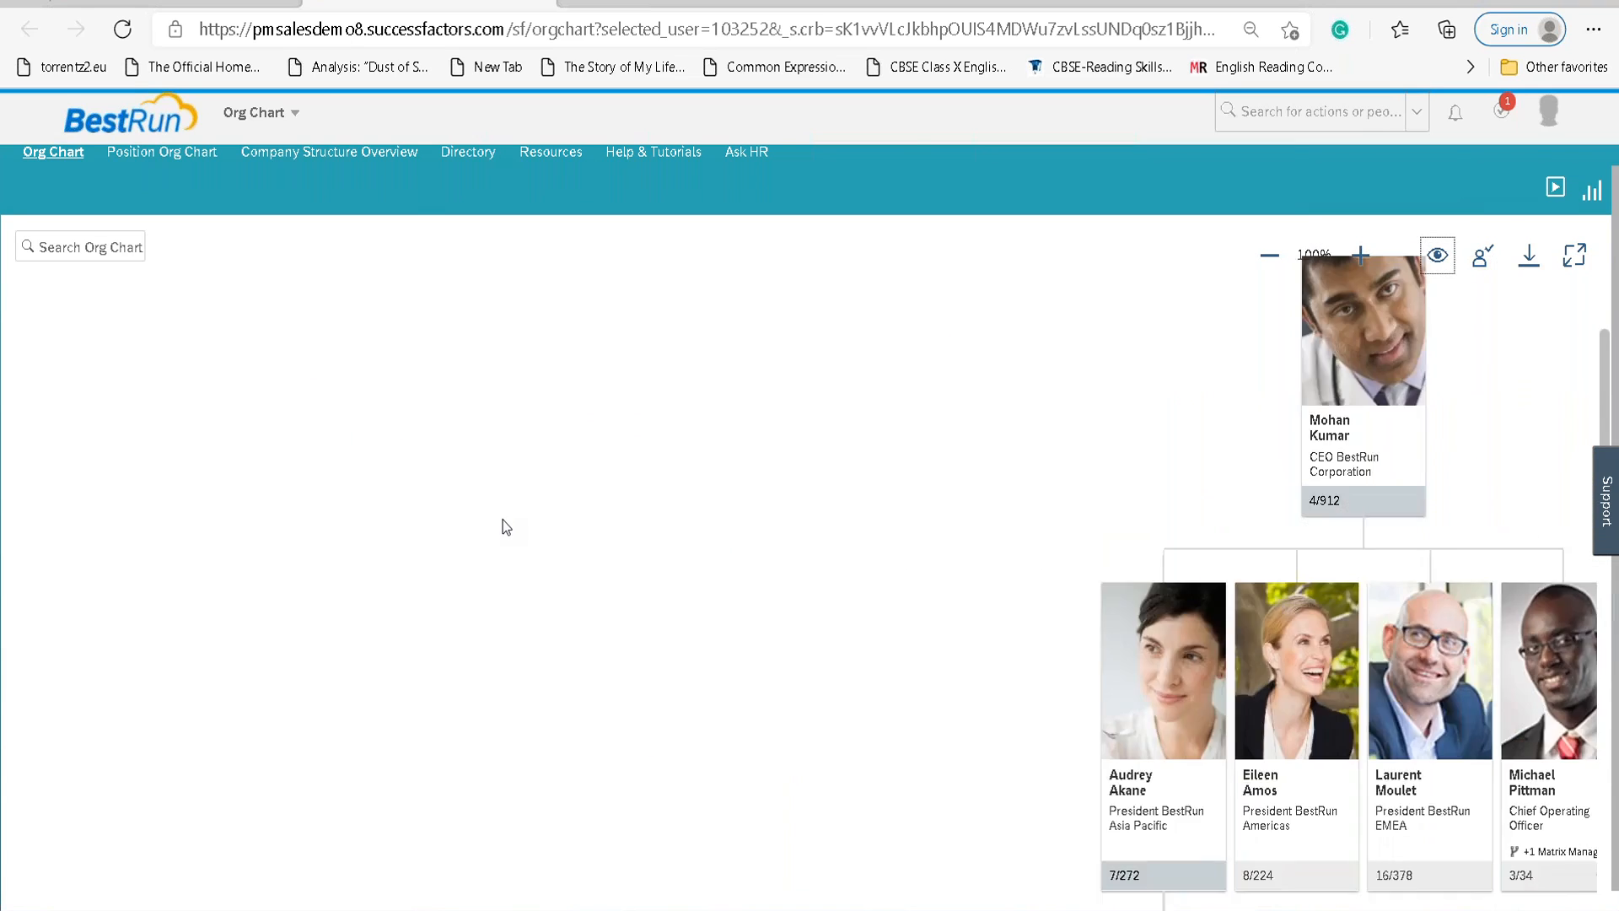
drag(638, 539, 259, 539)
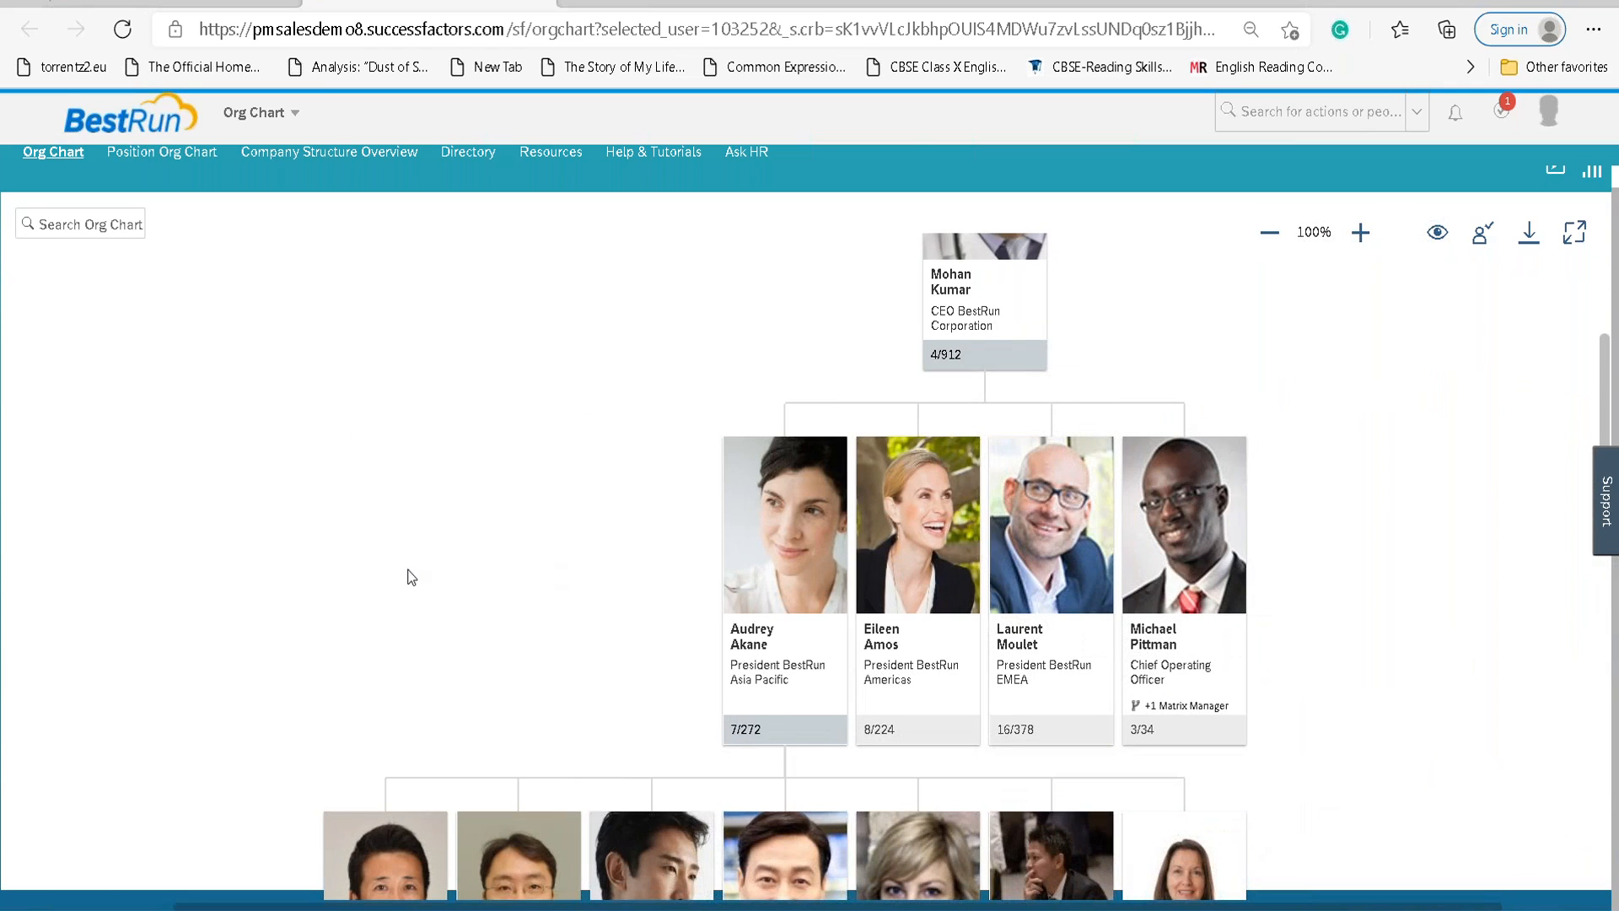
scroll(408, 576, down, 8)
scroll(408, 576, down, 10)
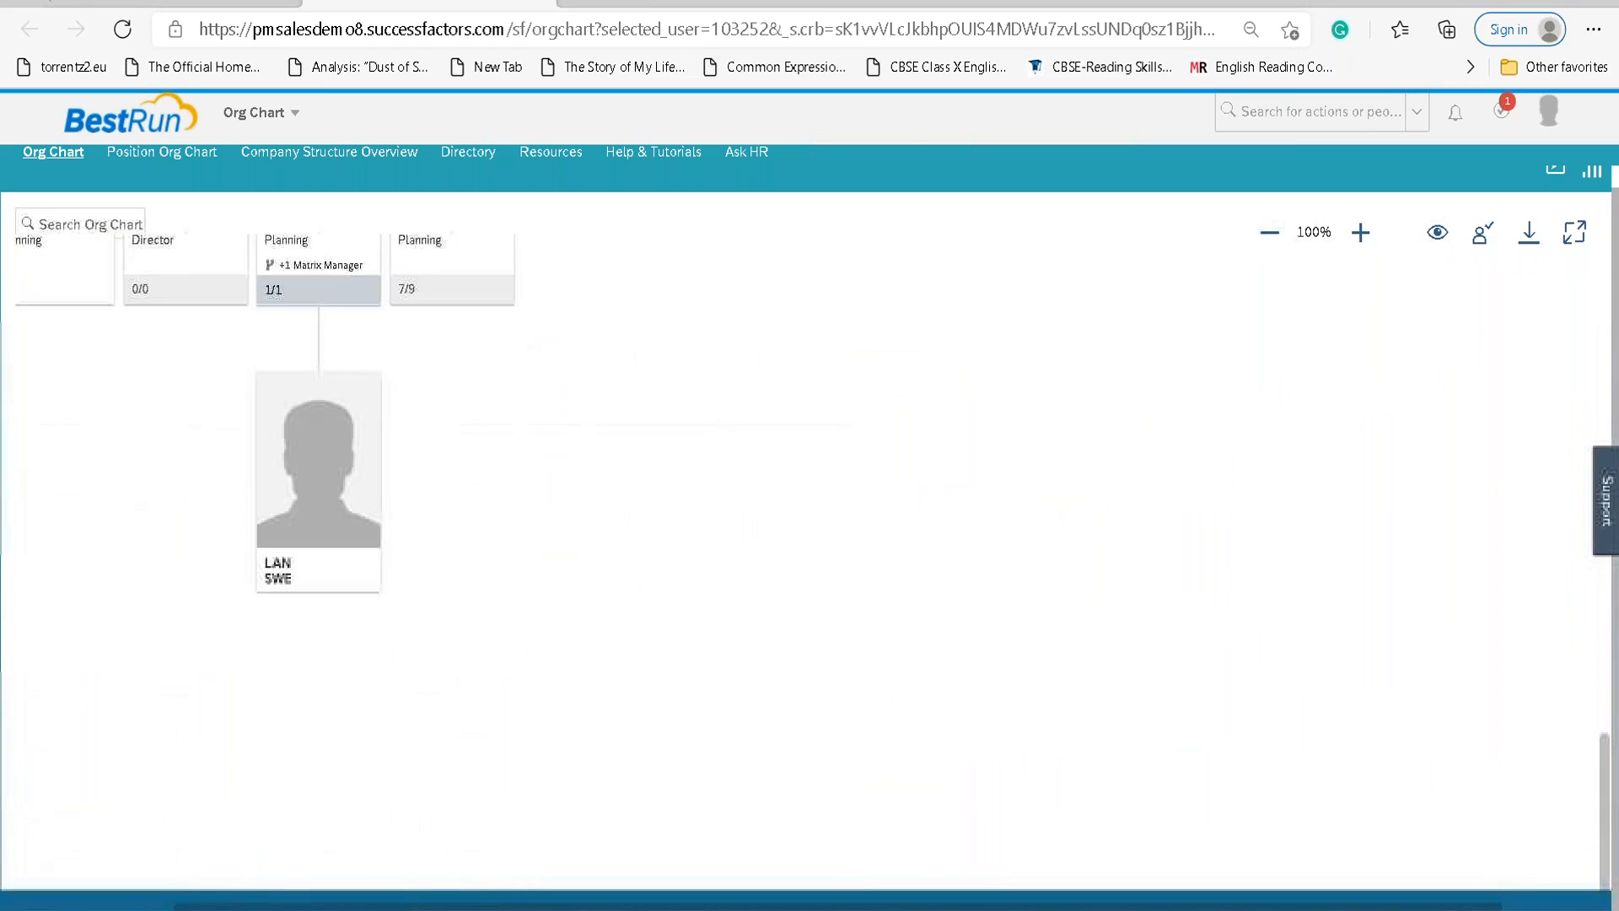
scroll(772, 652, left, 10)
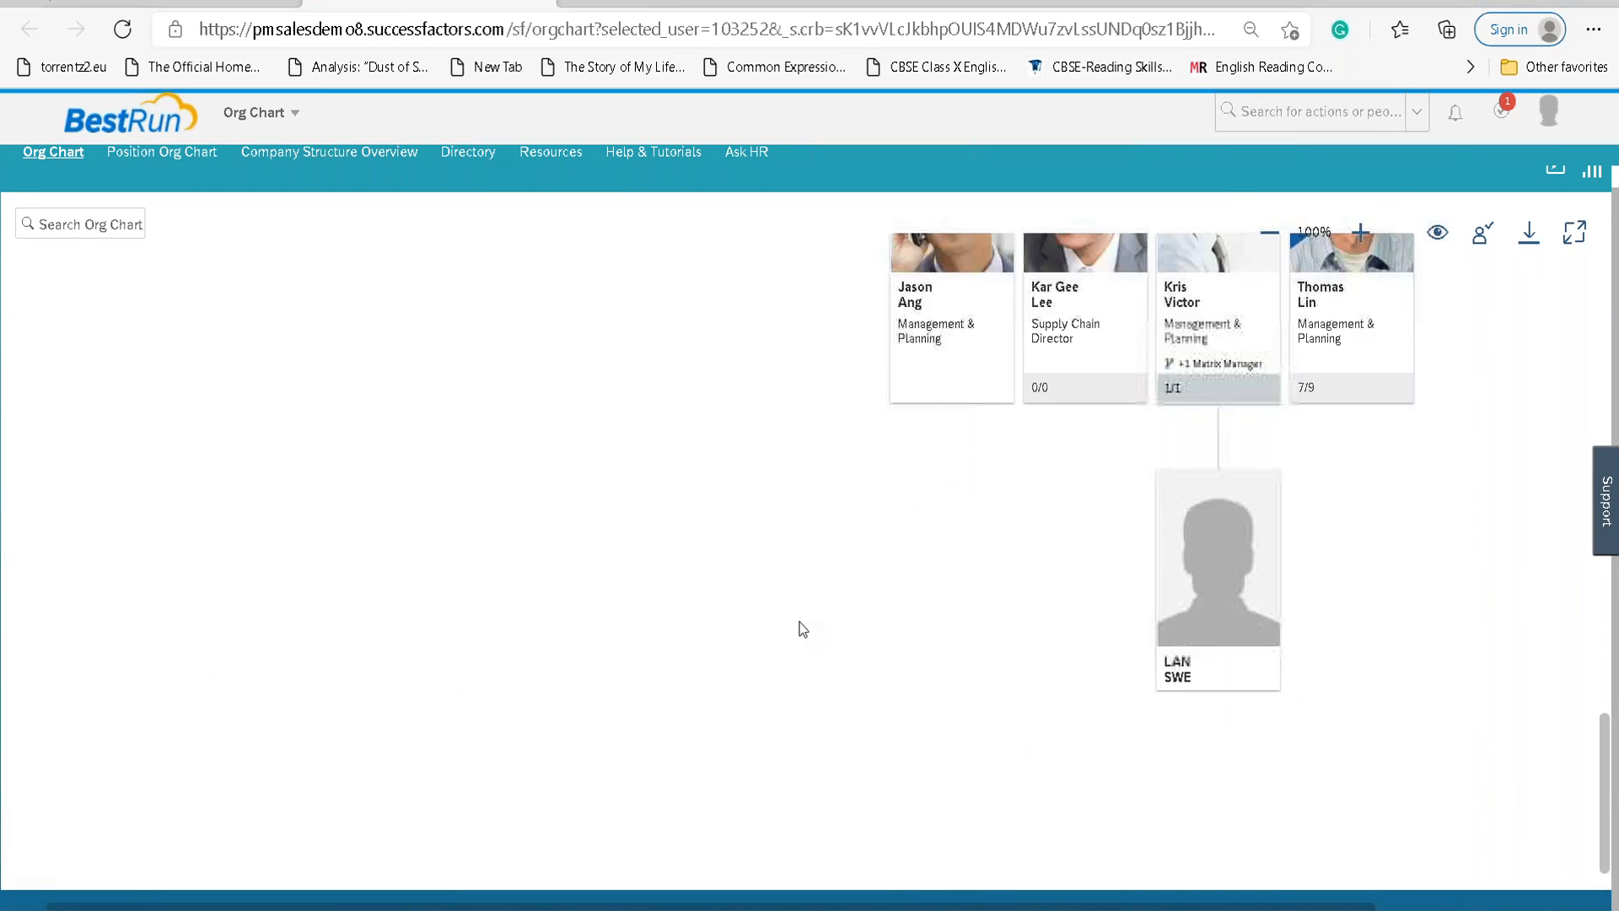
scroll(798, 629, up, 15)
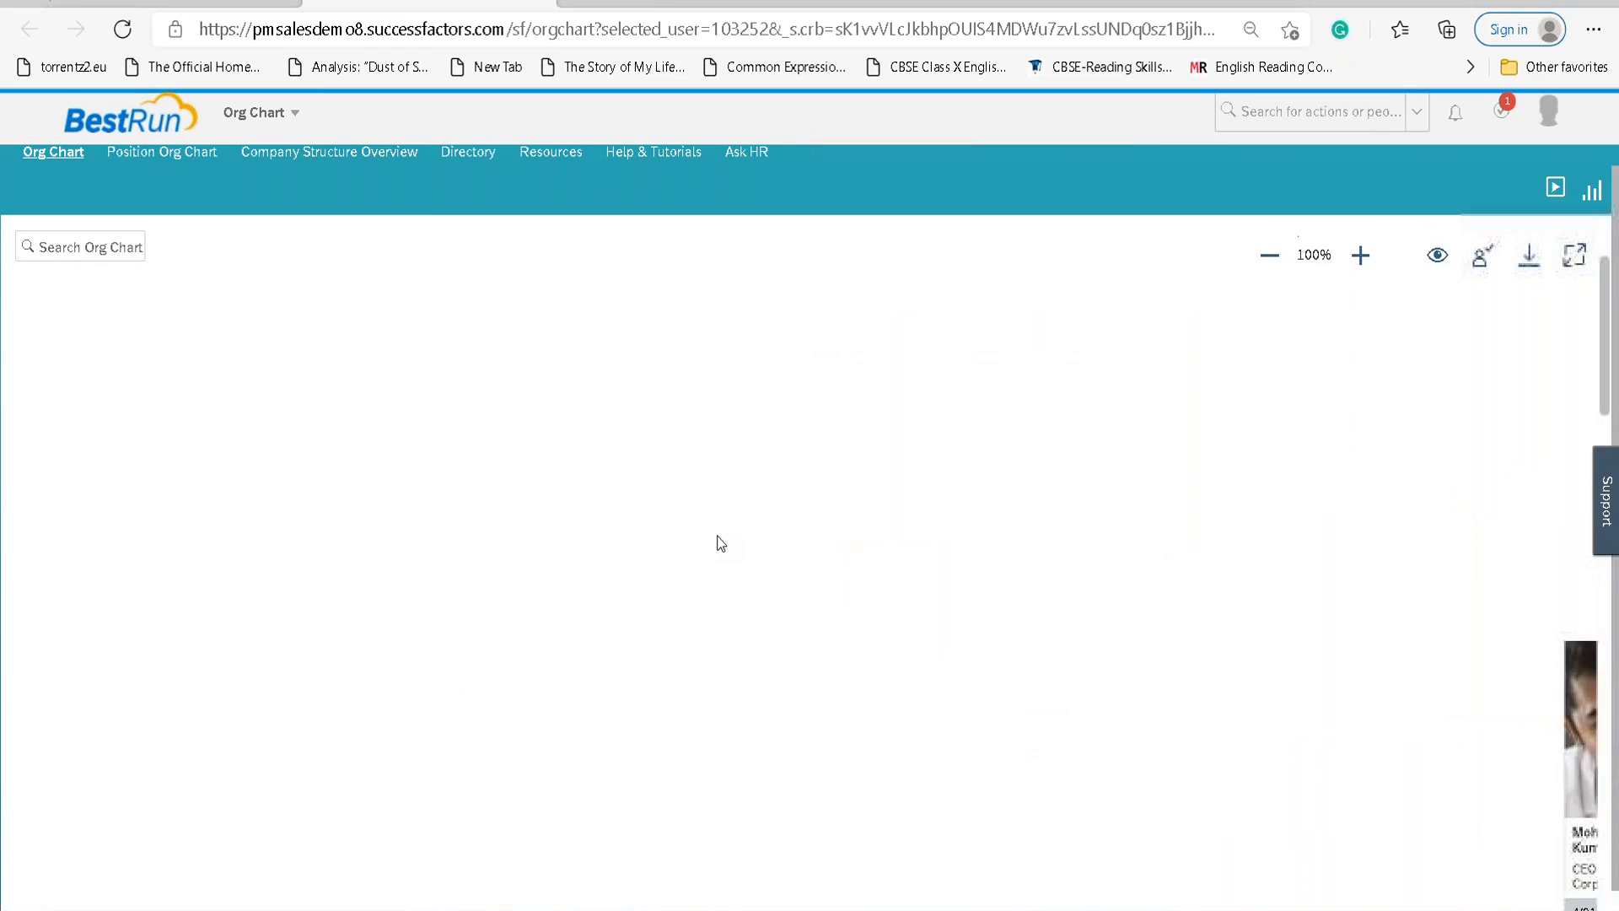
scroll(691, 552, down, 15)
scroll(665, 552, up, 10)
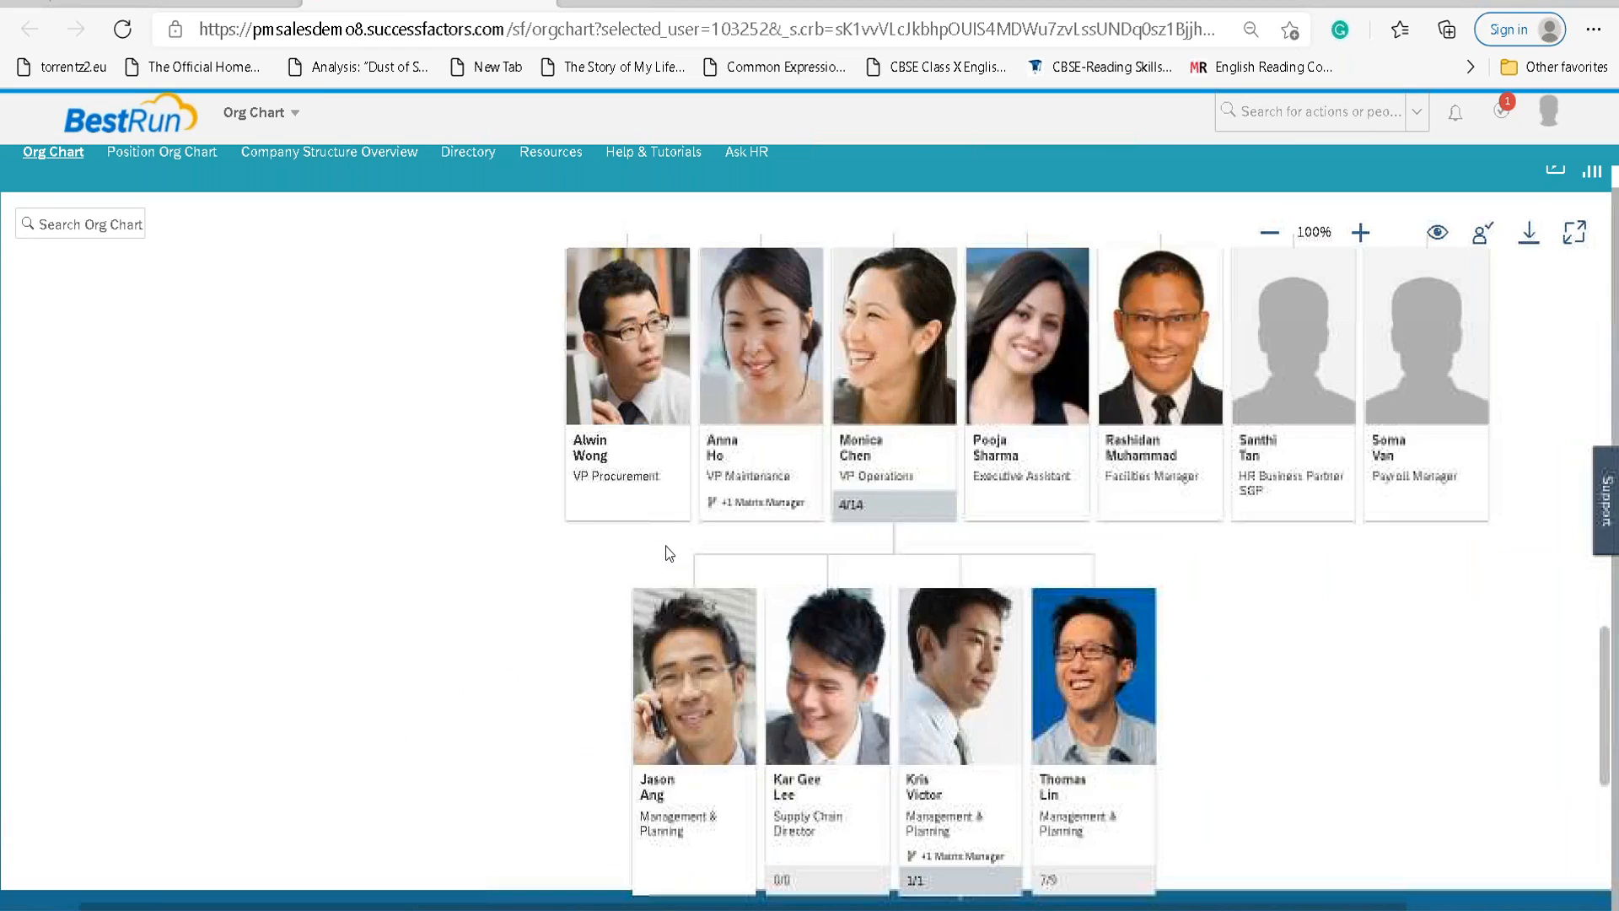
scroll(664, 552, down, 10)
scroll(665, 551, up, 5)
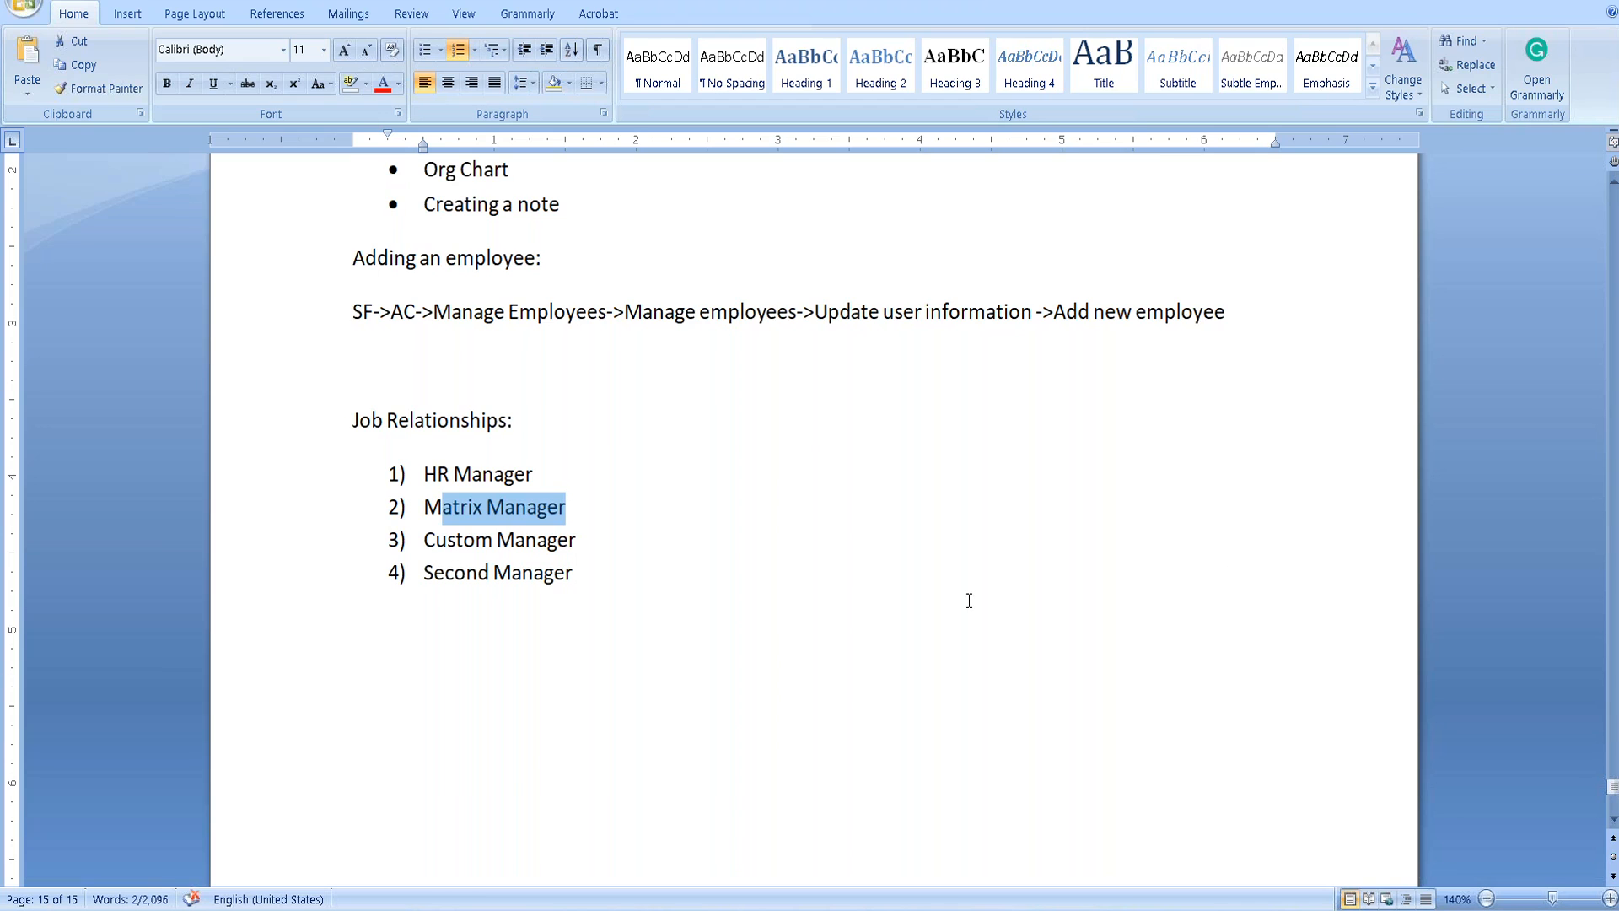
Highlight 'Adding an employee' and its 'Update user information' menu path in the Word notes.
scroll(701, 482, up, 5)
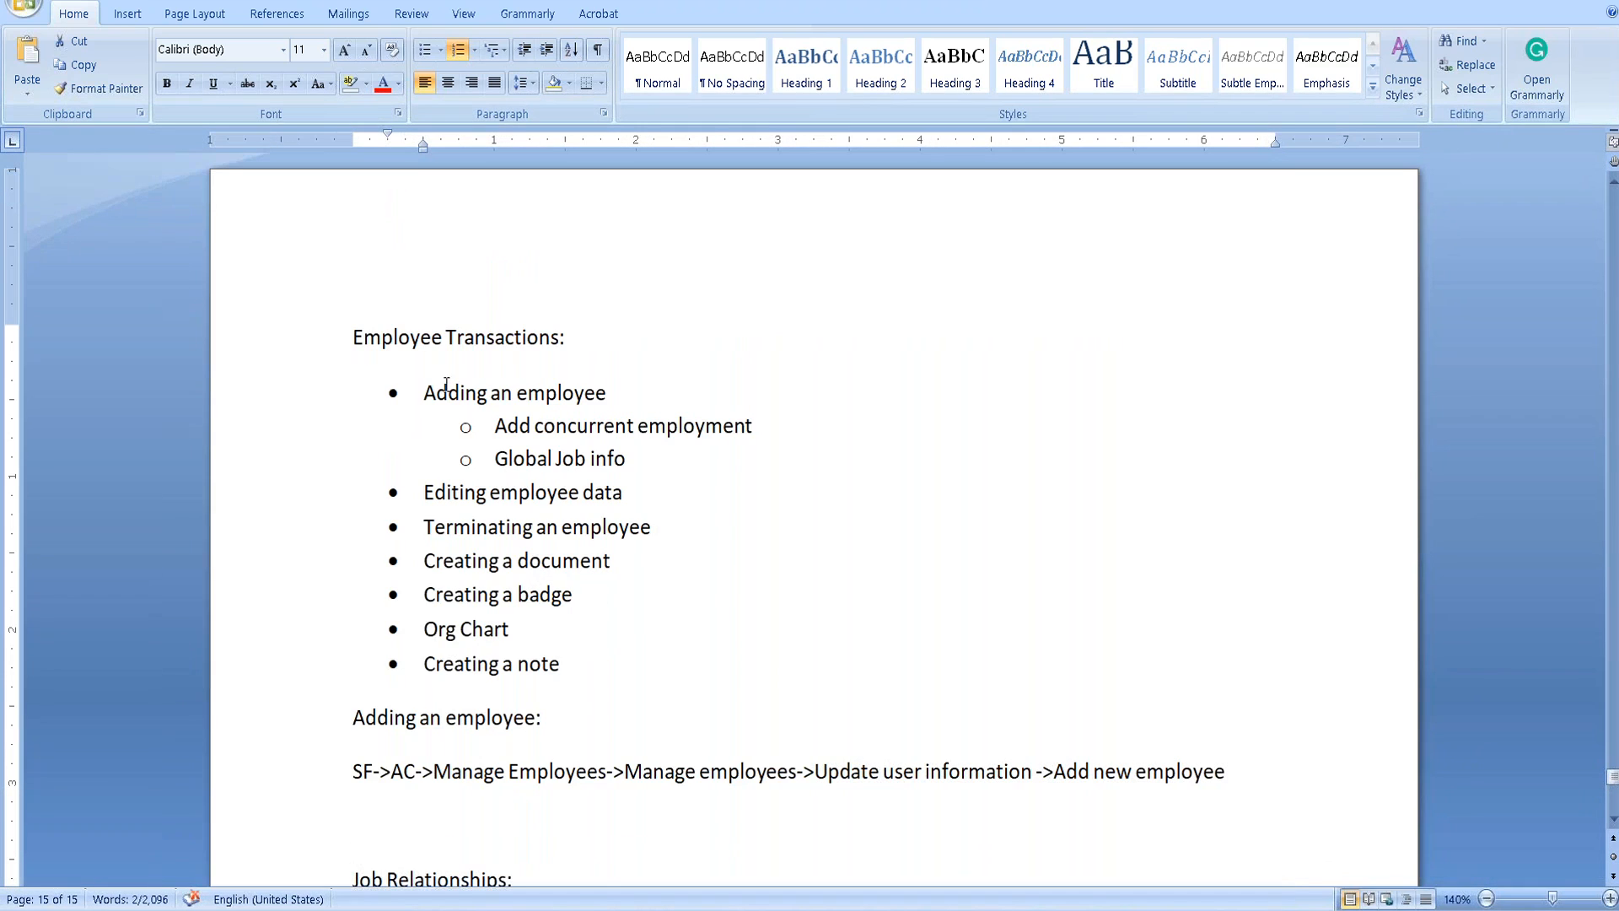
drag(421, 394, 624, 394)
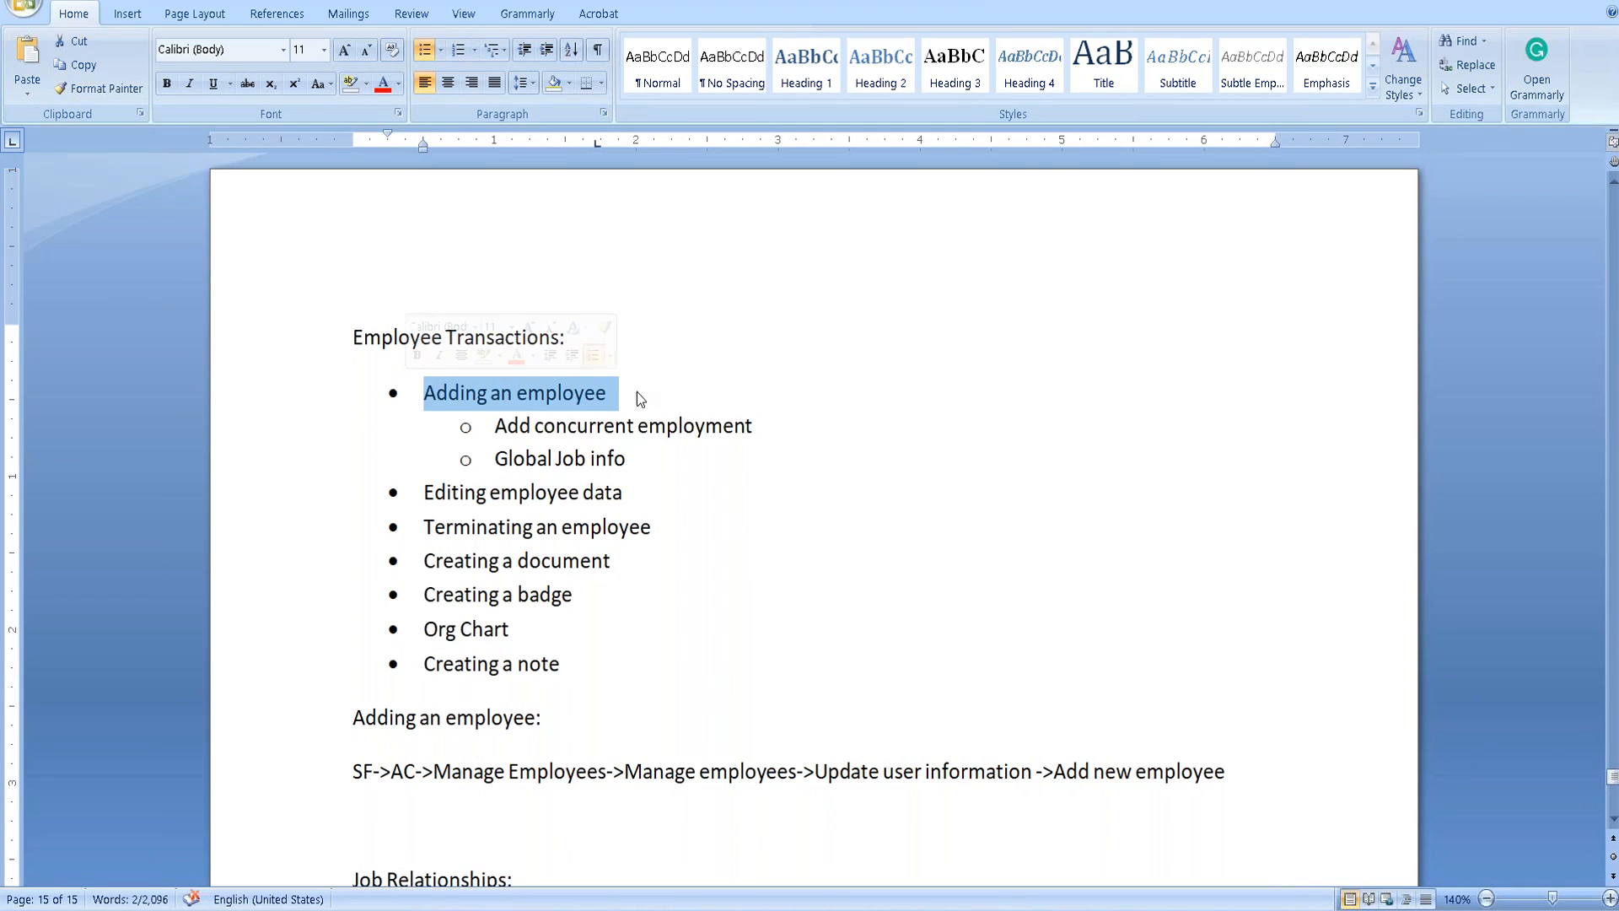
scroll(674, 574, down, 3)
click(730, 465)
drag(817, 465, 1036, 464)
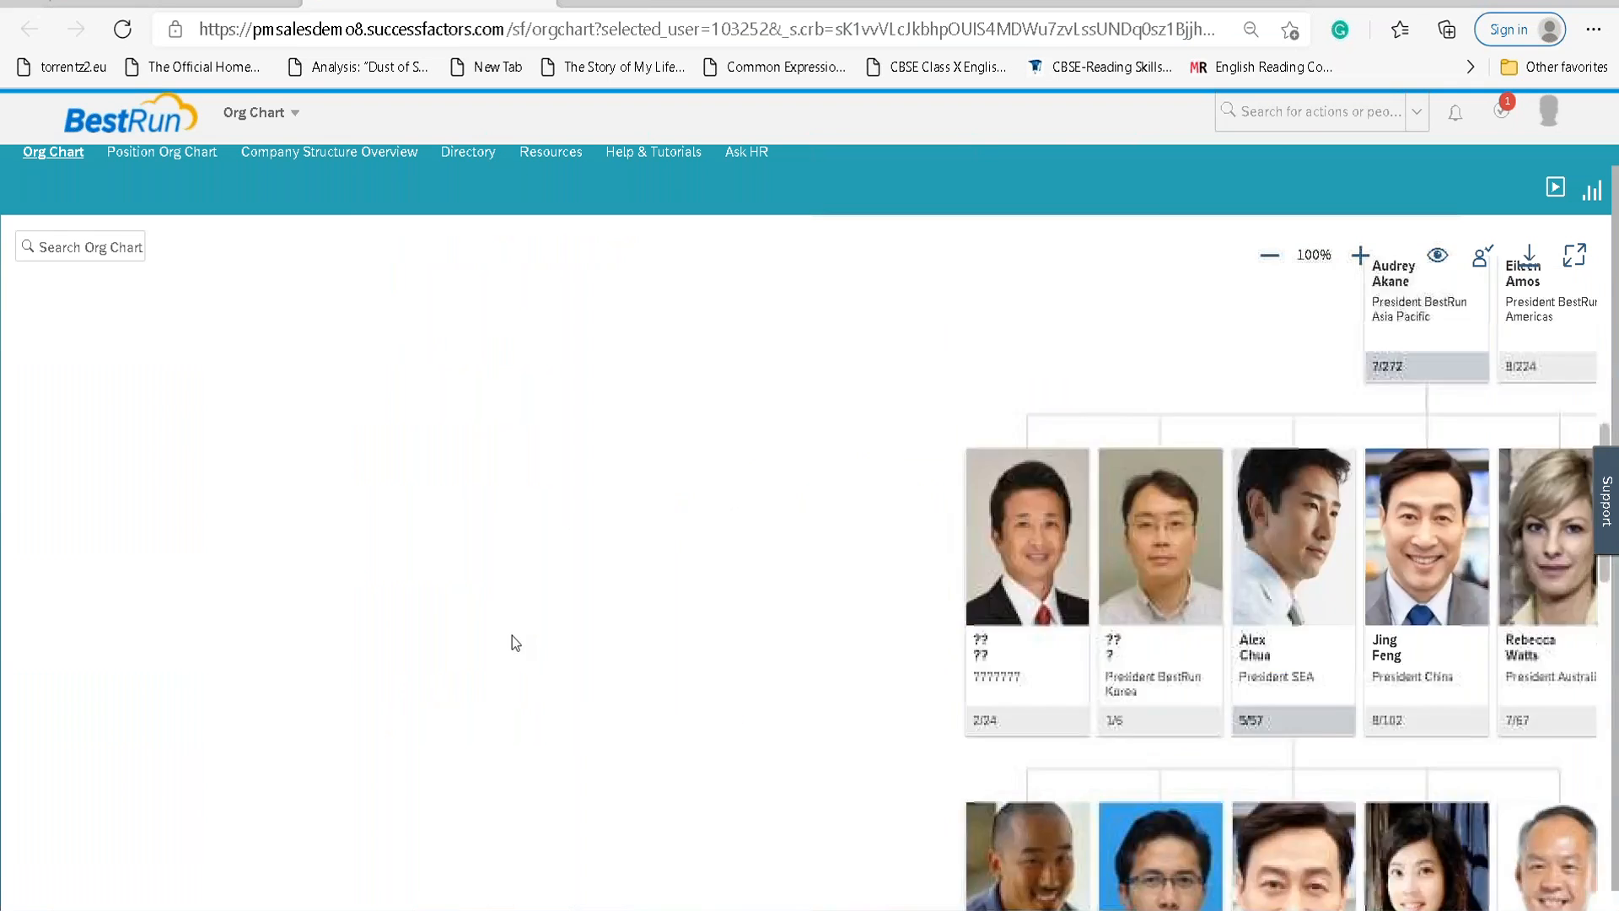
Switch from Org Chart to My Employee File using the module menu.
click(288, 119)
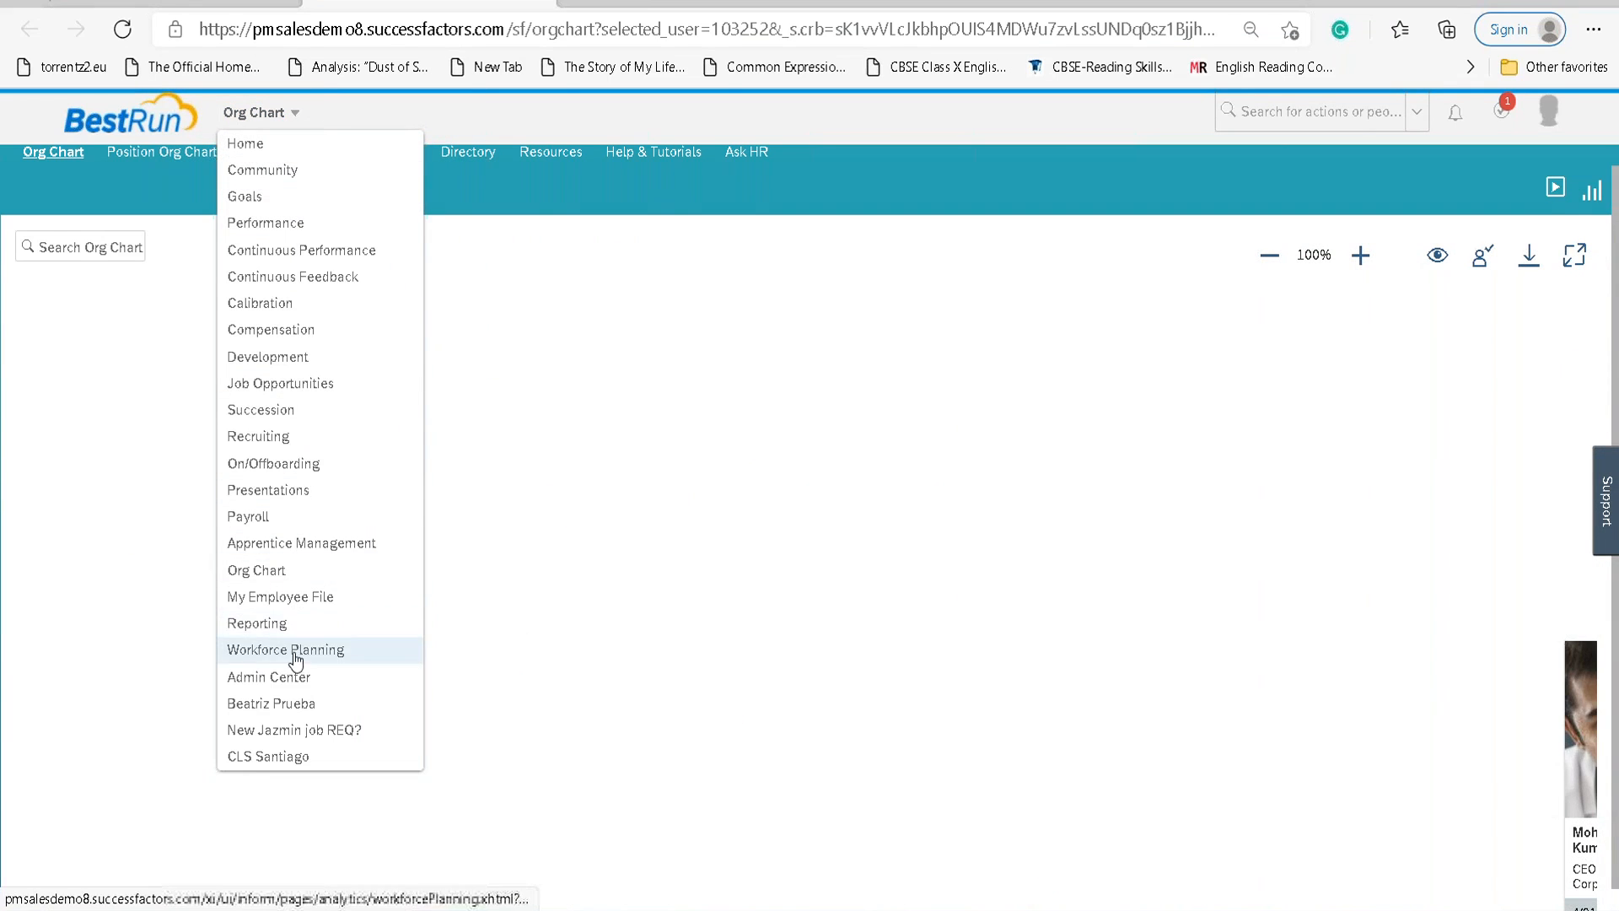
click(276, 601)
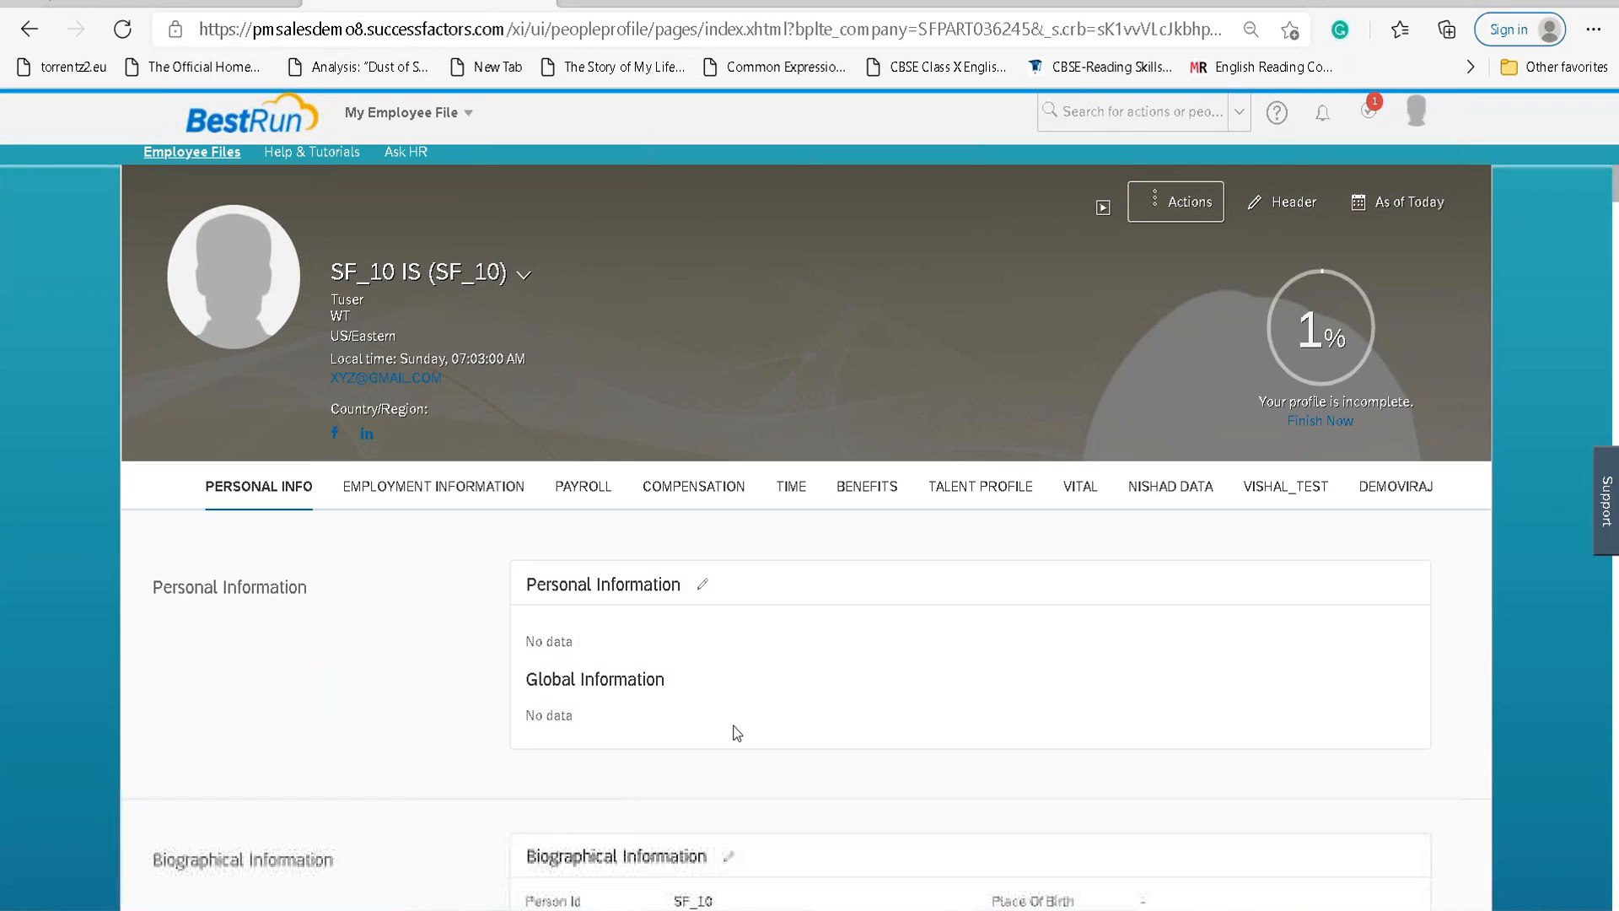
Search the header by partial name and open the matching Swedish sample employee's profile.
scroll(429, 625, down, 4)
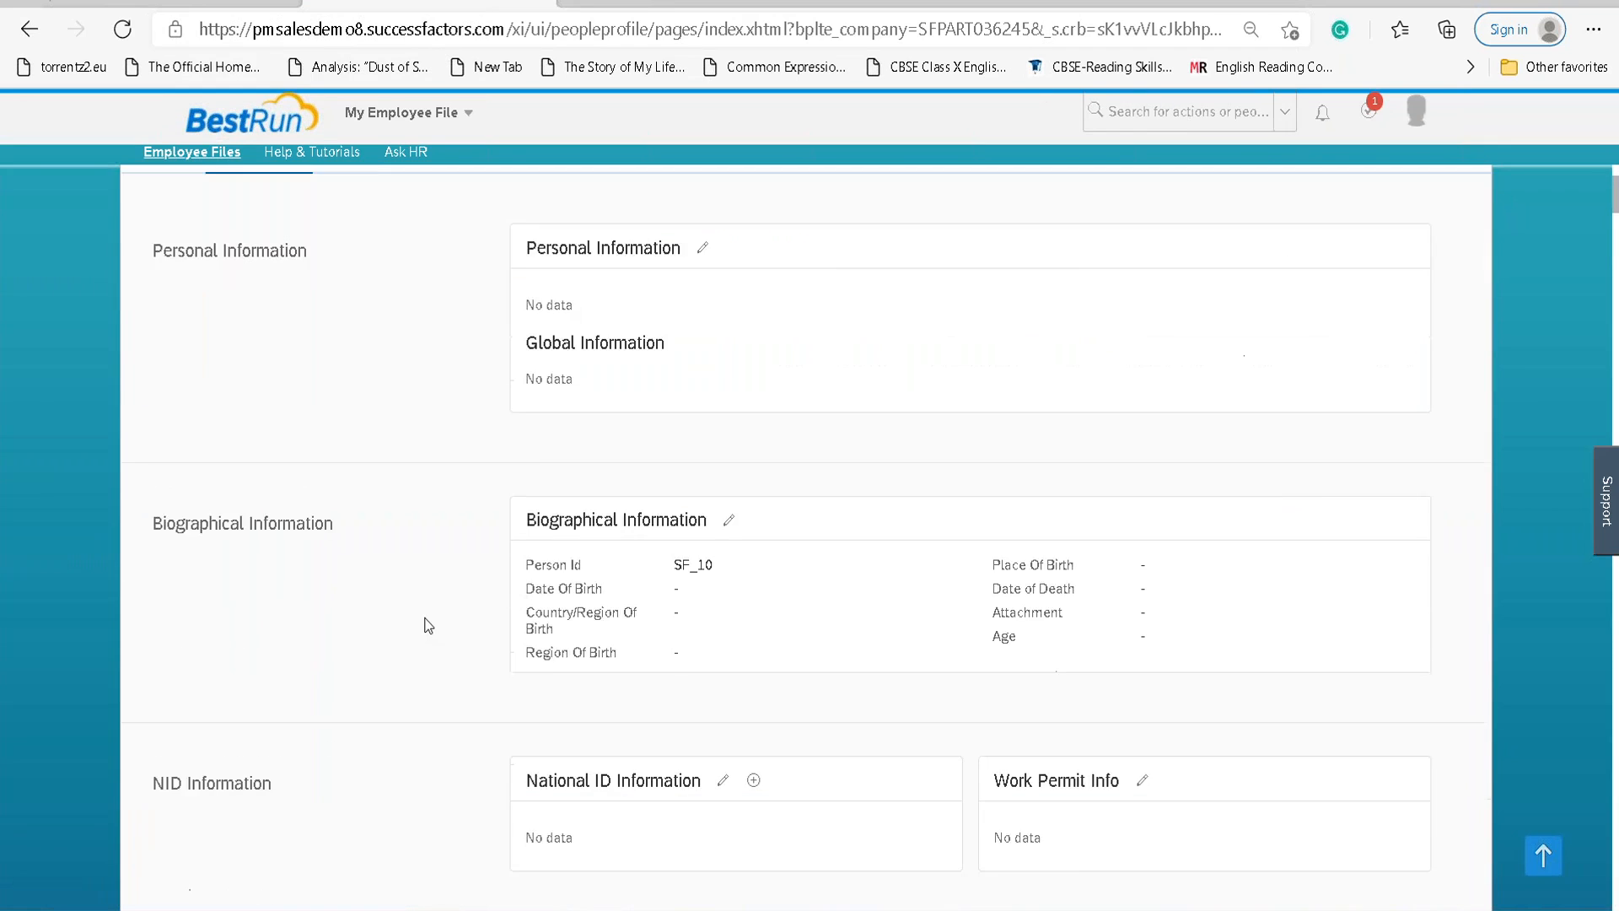
scroll(428, 624, down, 4)
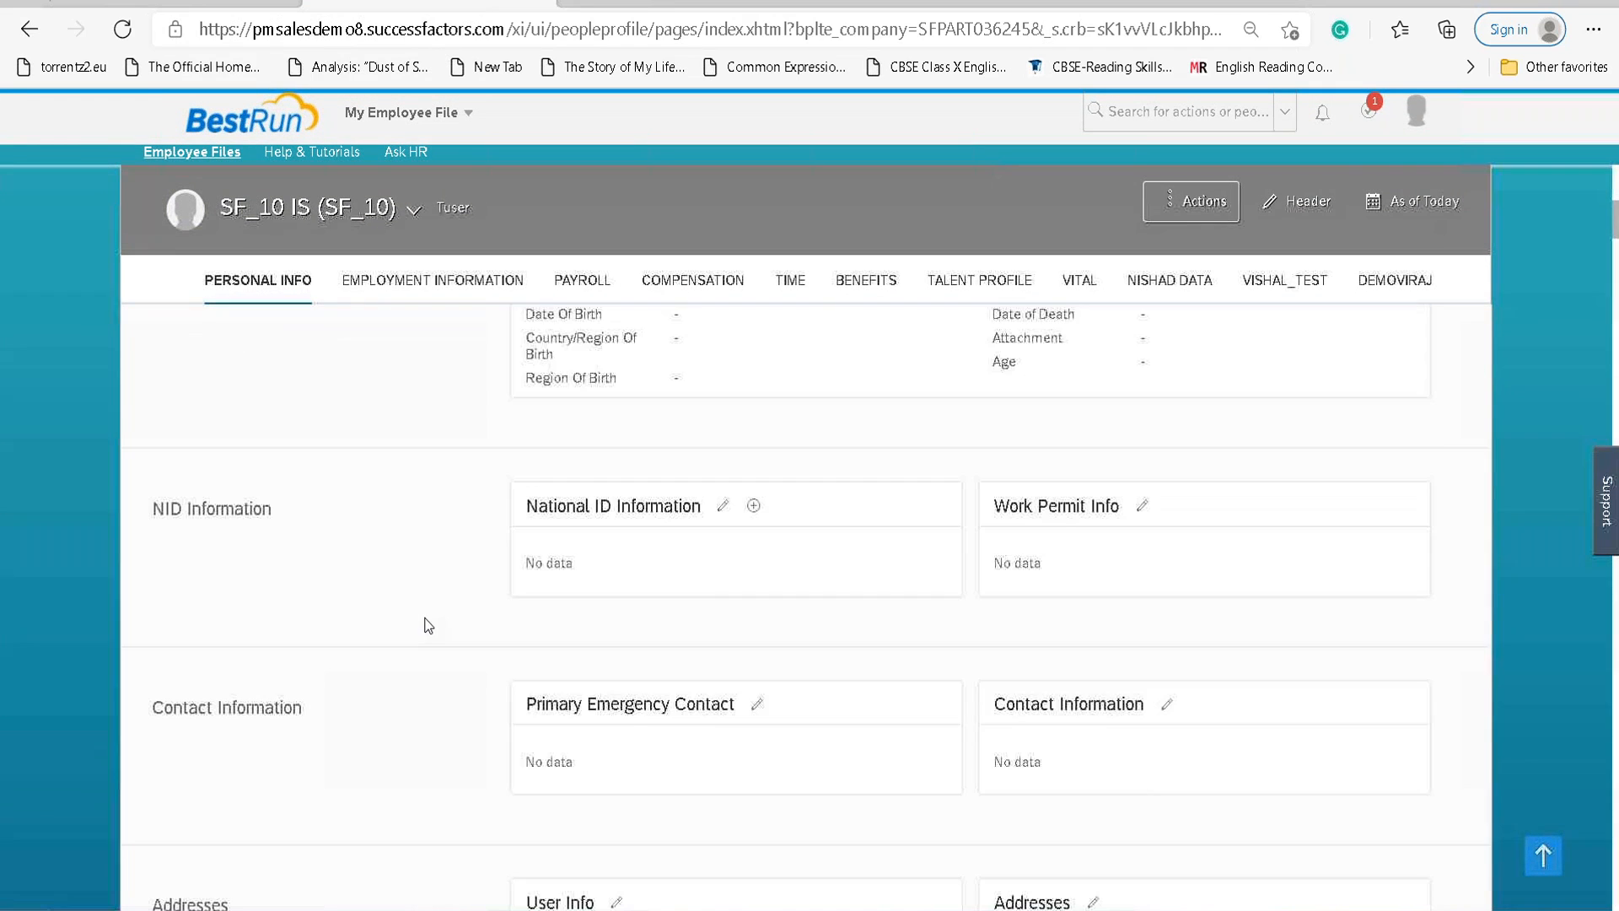
scroll(428, 625, up, 3)
click(1198, 111)
text(larg)
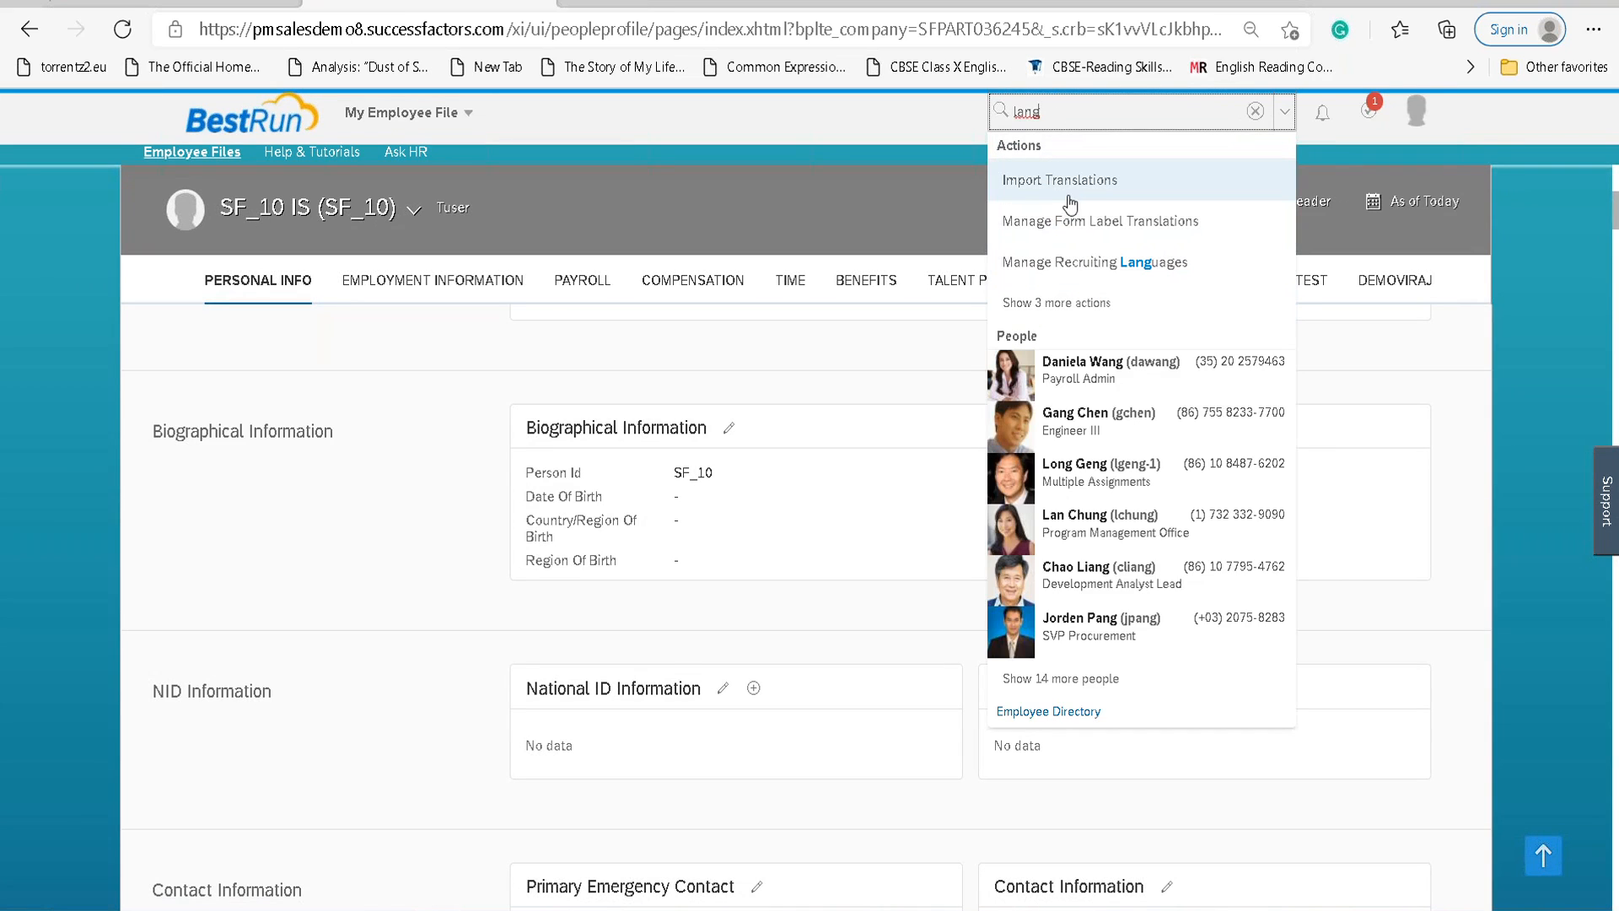
key(BackSpace)
text(swe)
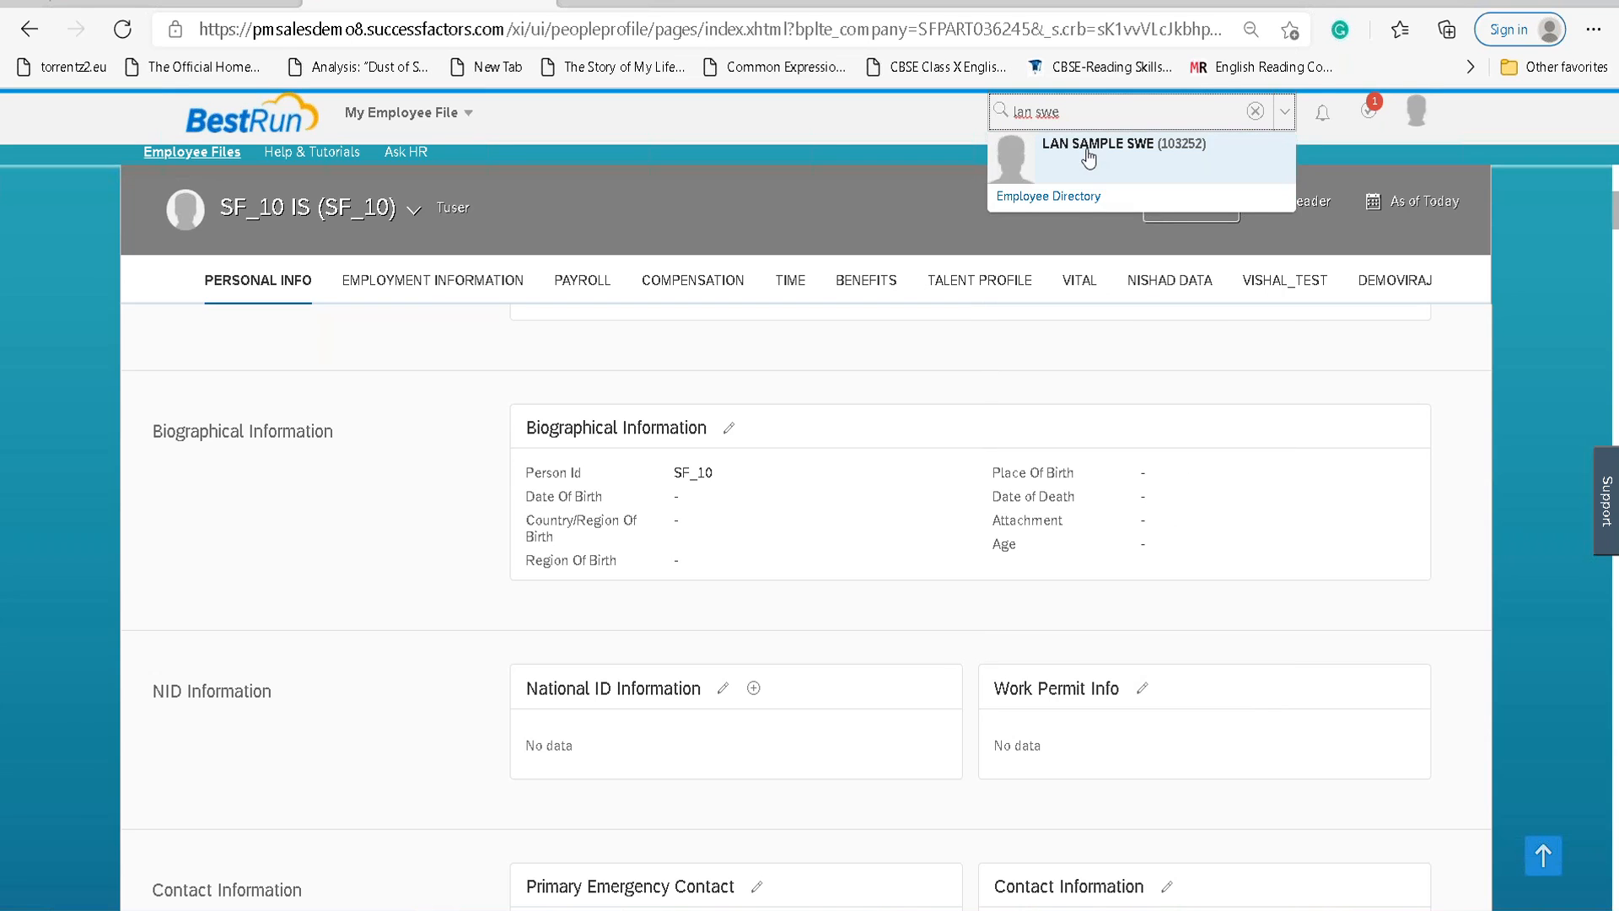
click(1088, 156)
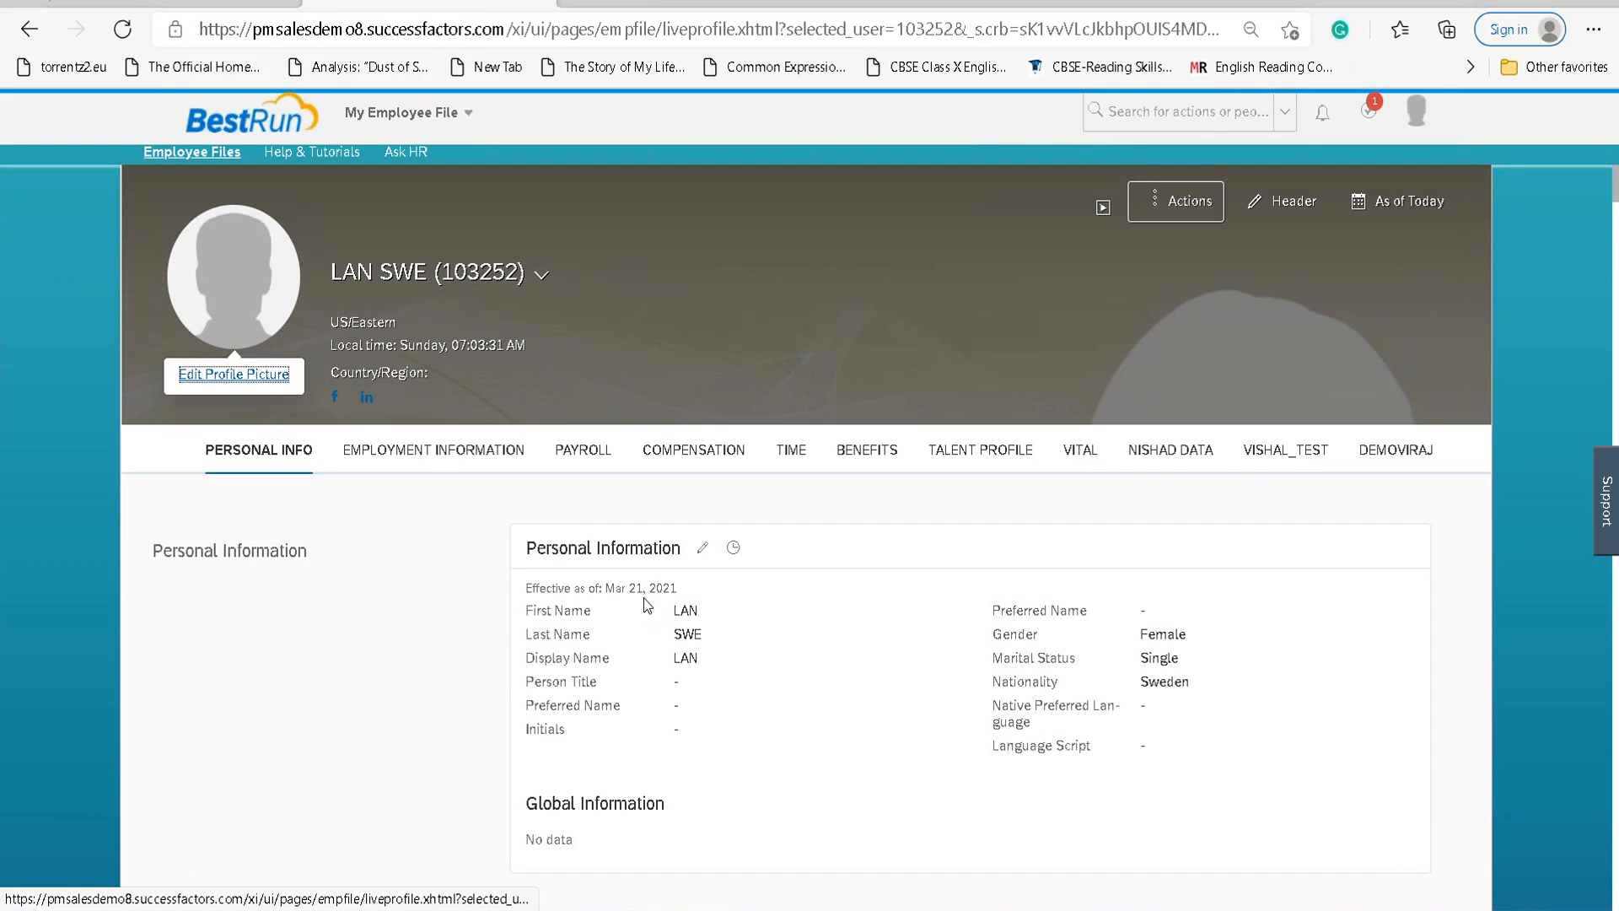
Scroll to the employee's details and highlight the Person Id label and value.
scroll(510, 672, down, 3)
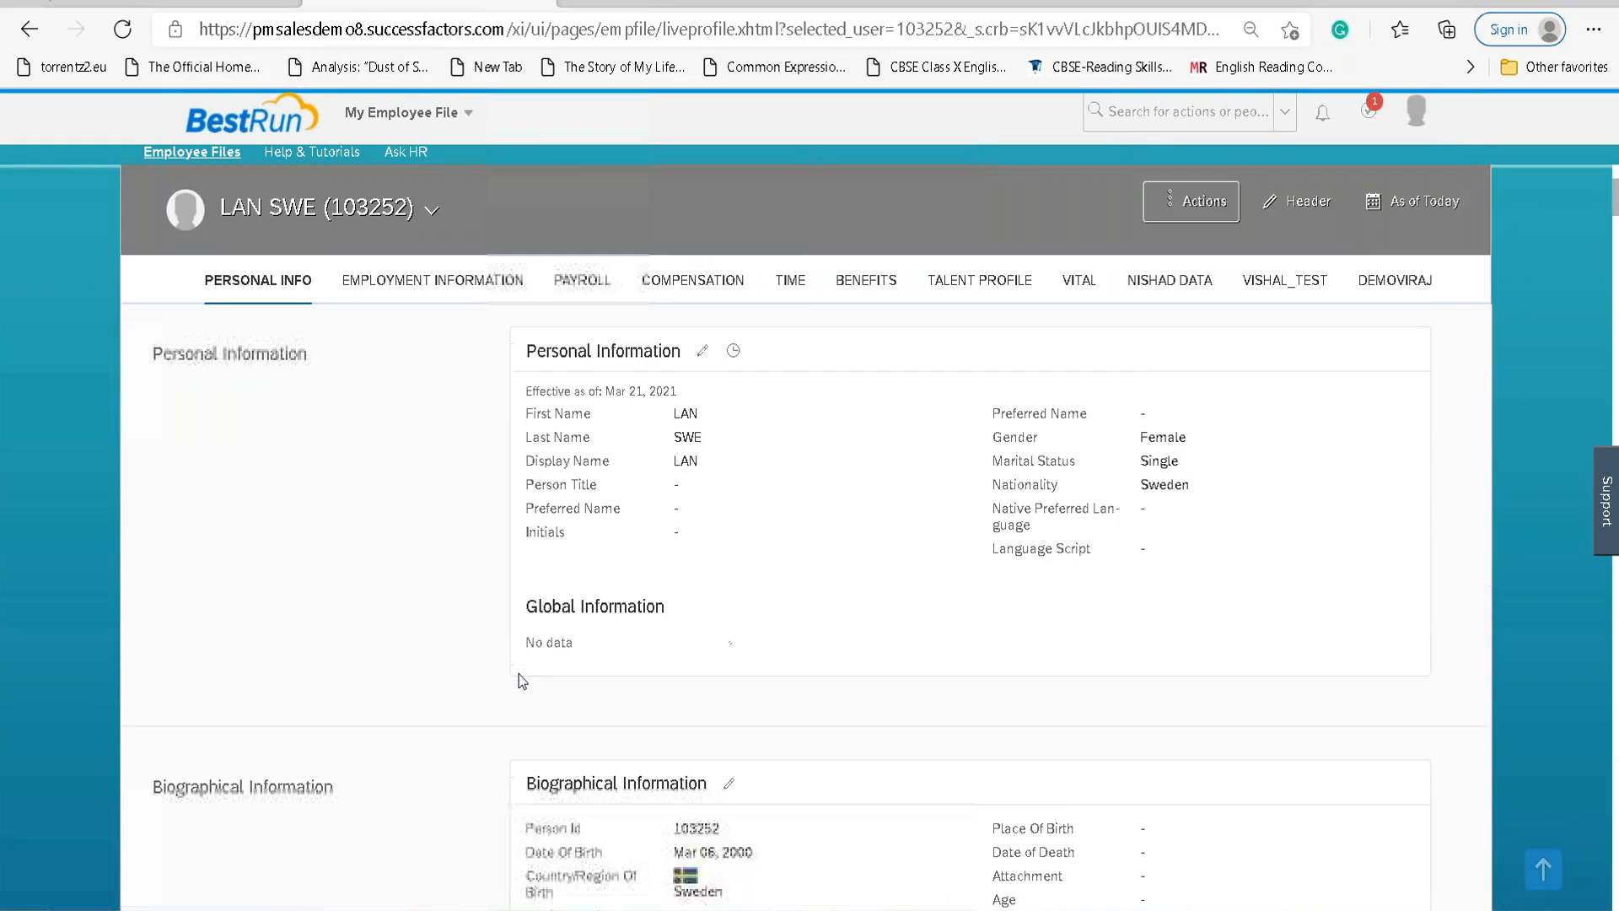
scroll(521, 673, down, 3)
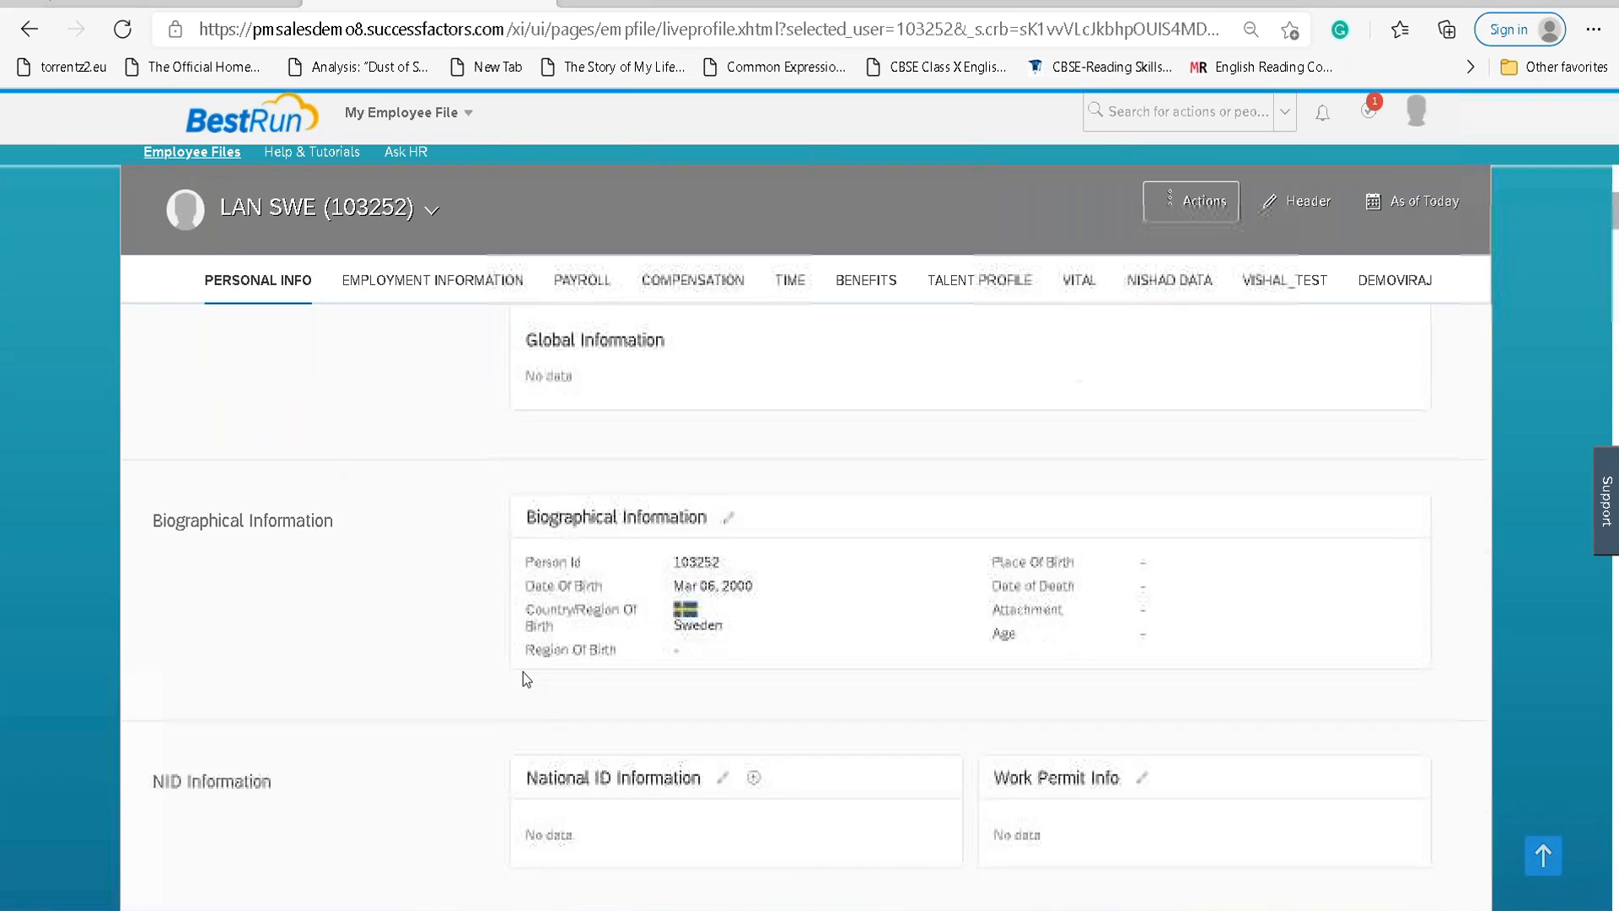
scroll(523, 671, down, 1)
drag(675, 477, 751, 455)
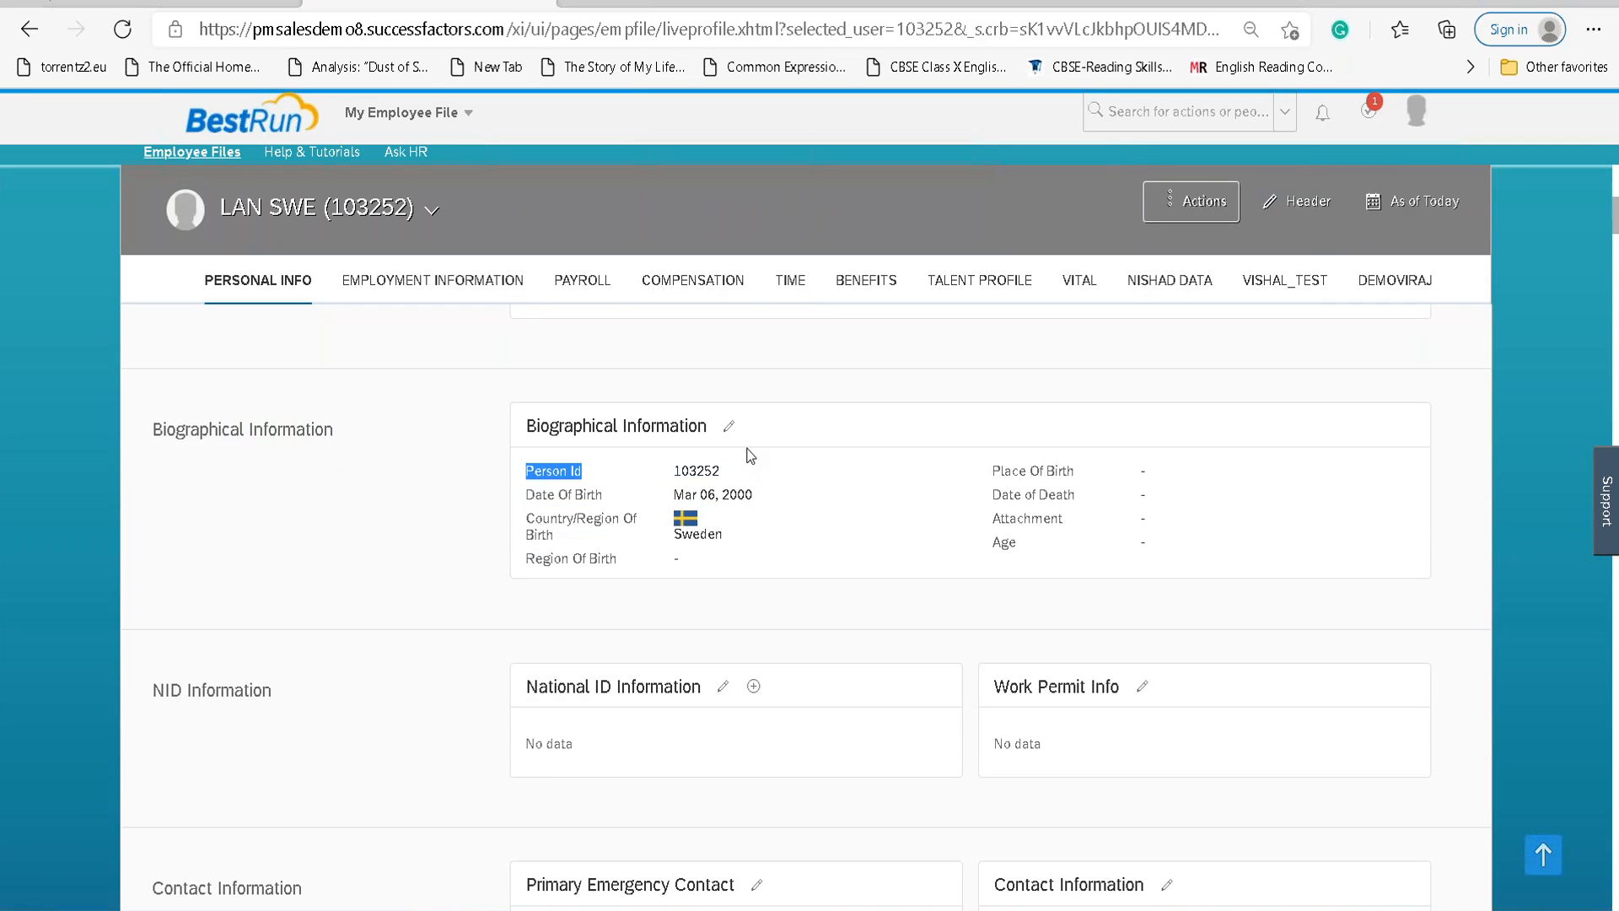
drag(726, 476, 675, 473)
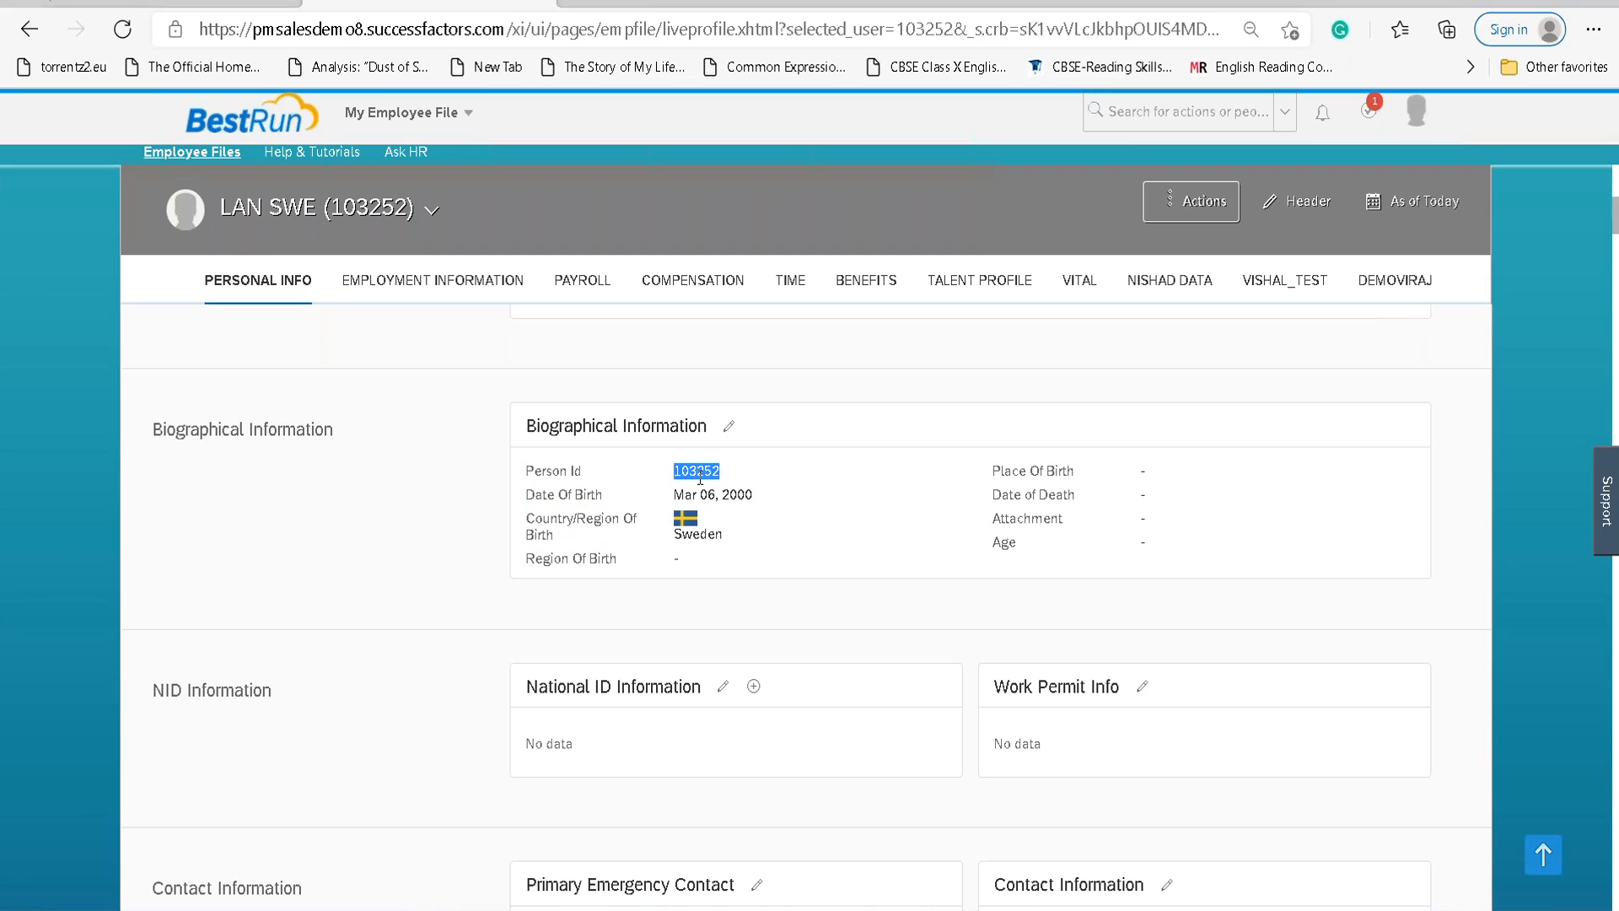
click(748, 481)
Review the employee's Employment Information sections further down the profile.
scroll(723, 503, down, 3)
scroll(713, 516, down, 3)
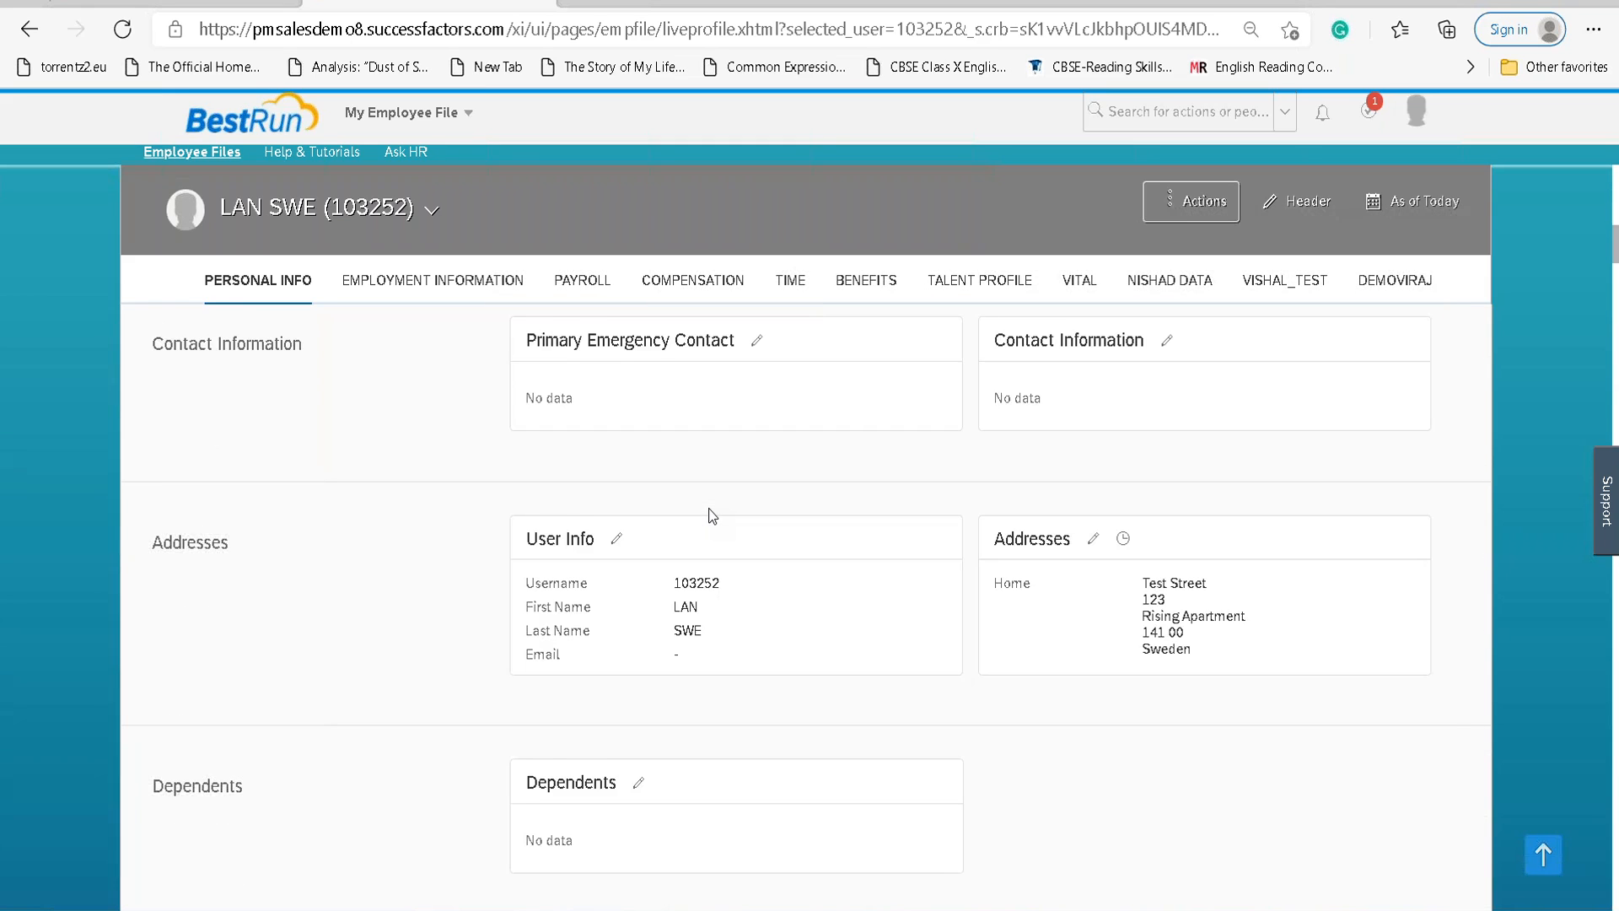
scroll(712, 516, down, 1)
scroll(711, 510, up, 1)
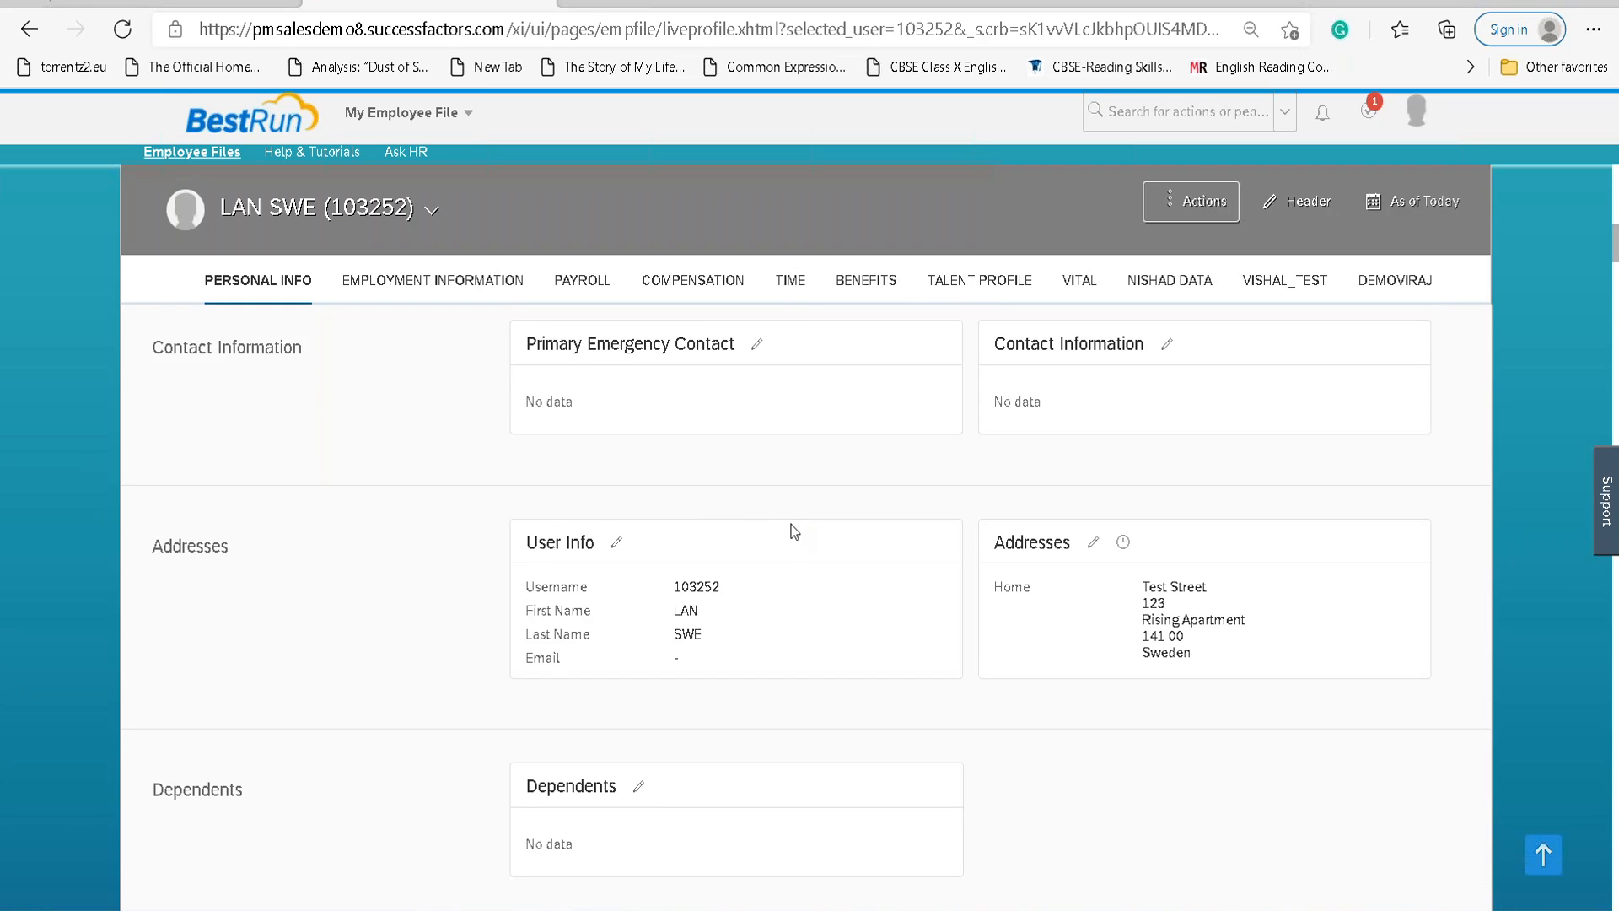
scroll(795, 528, down, 15)
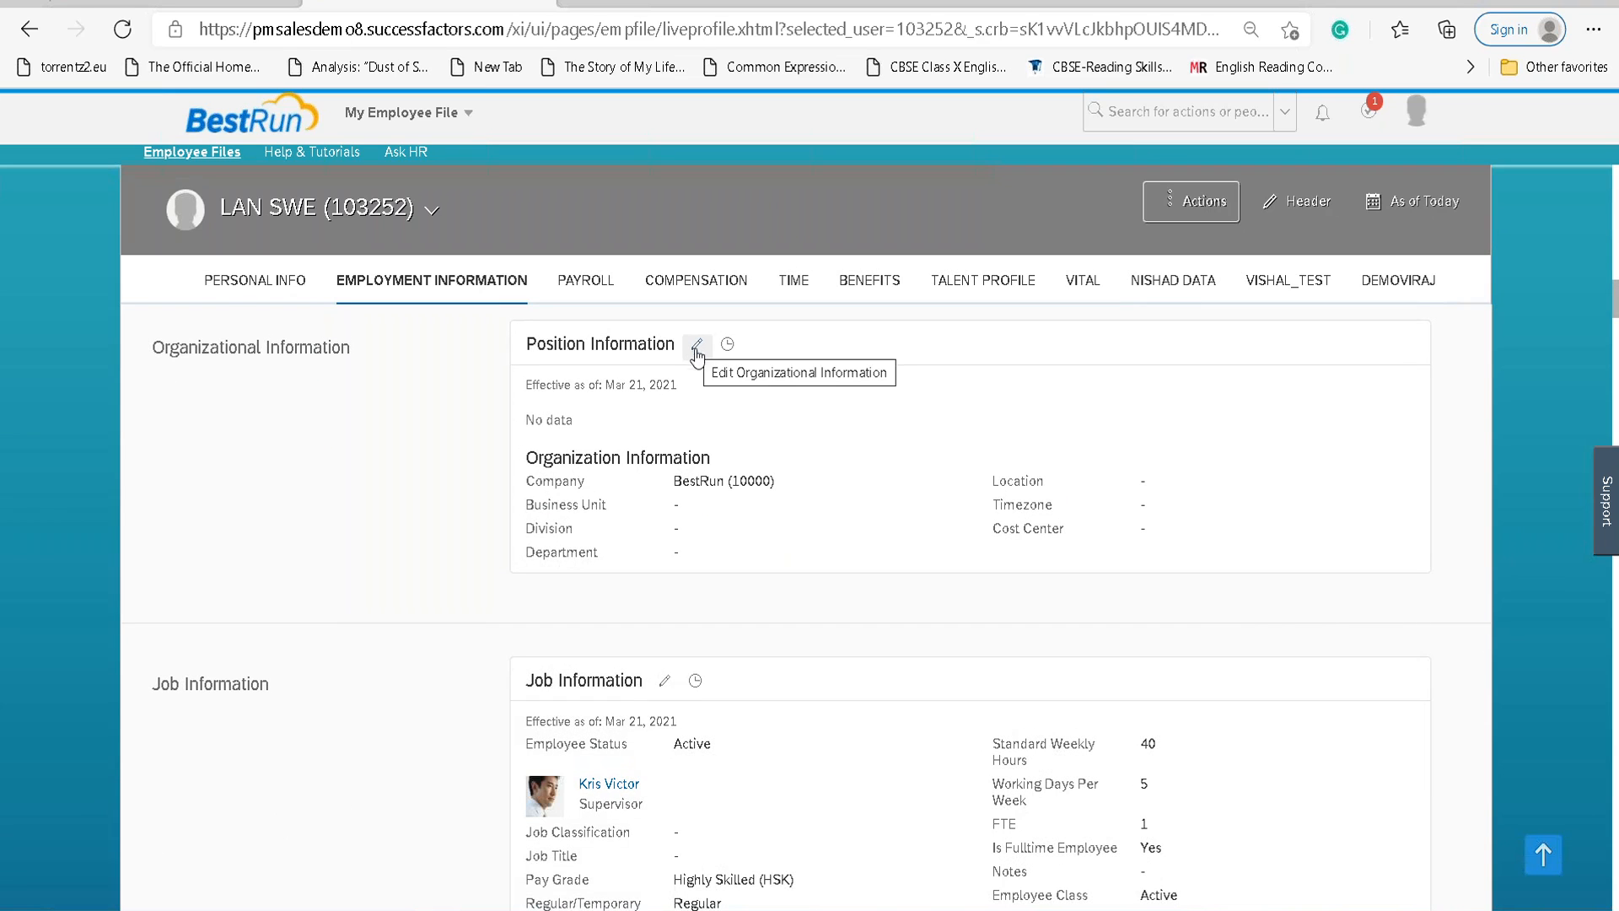
scroll(802, 455, down, 3)
scroll(801, 457, down, 12)
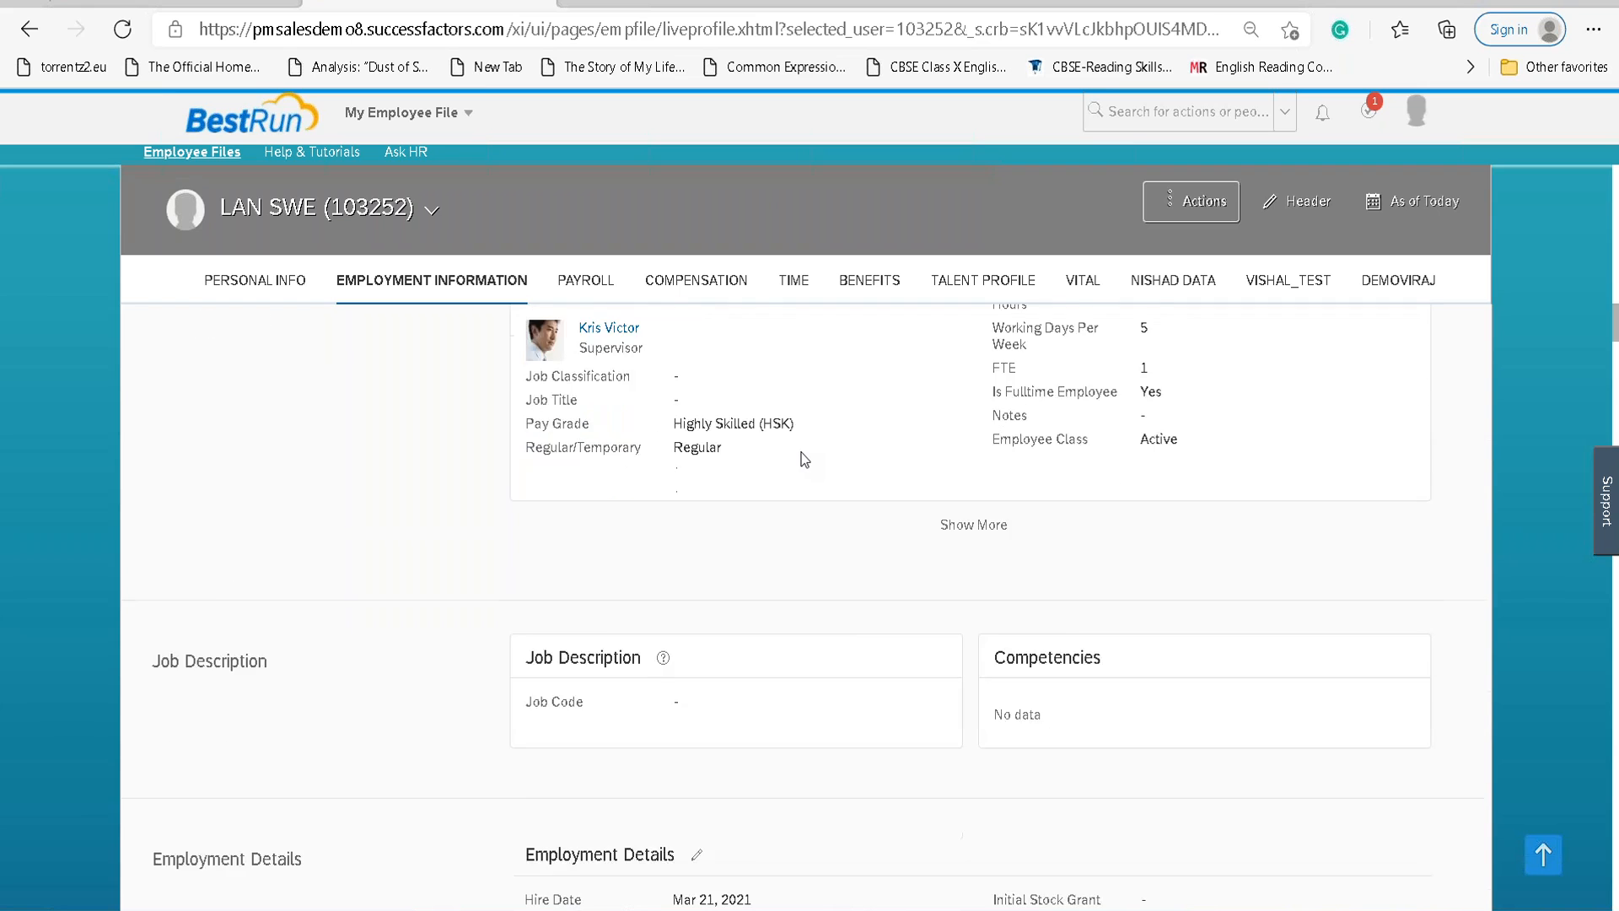
scroll(802, 448, down, 10)
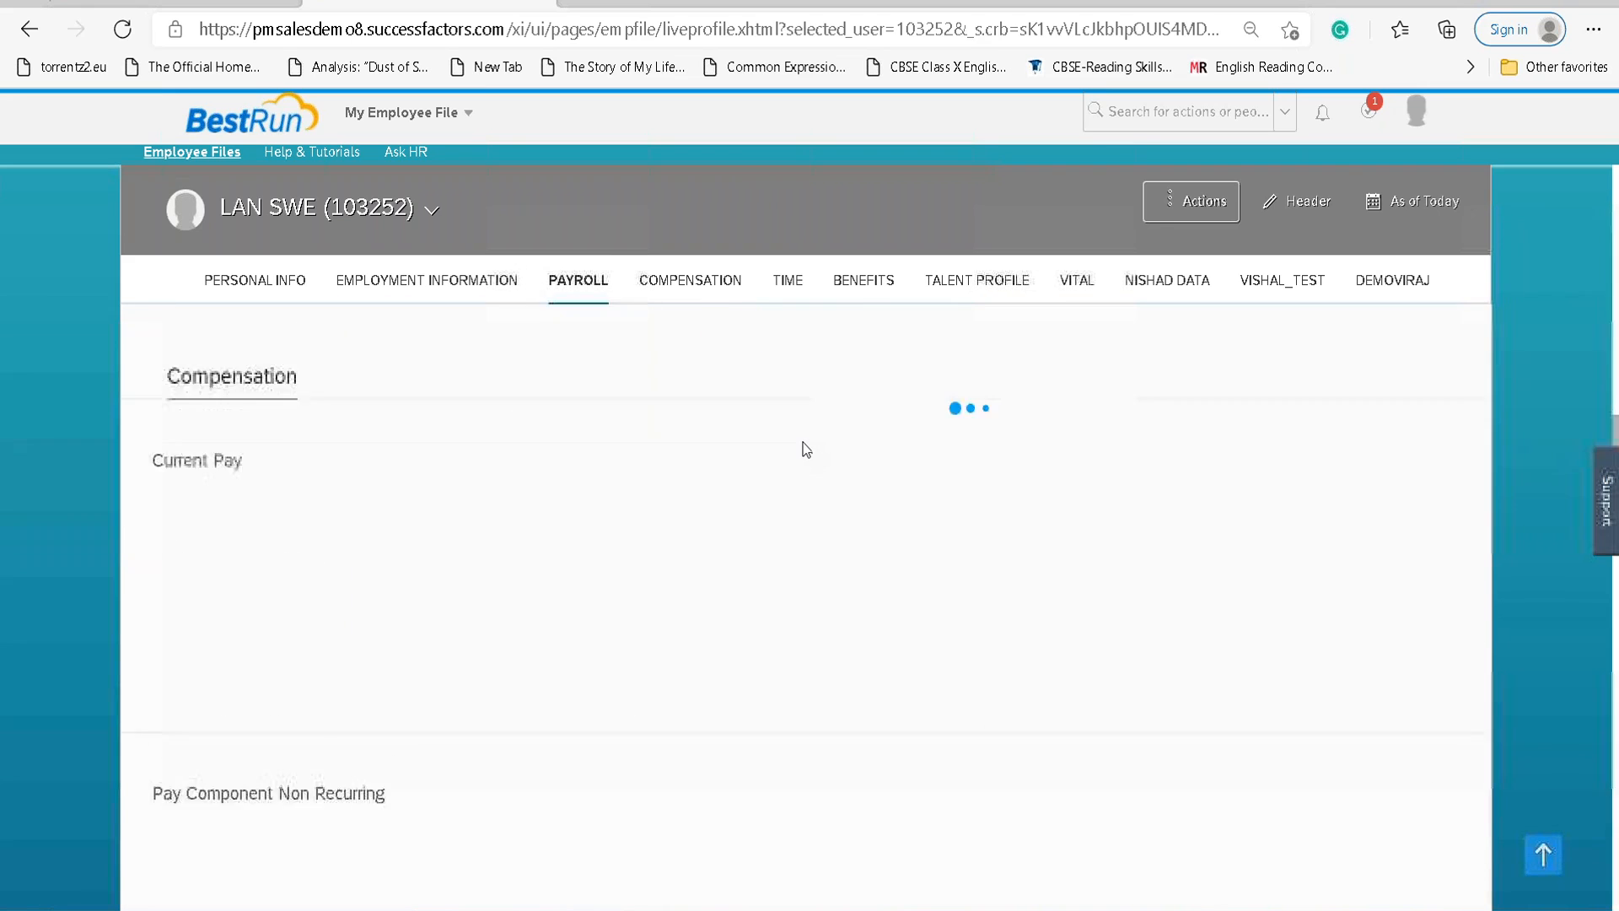
scroll(1069, 416, down, 4)
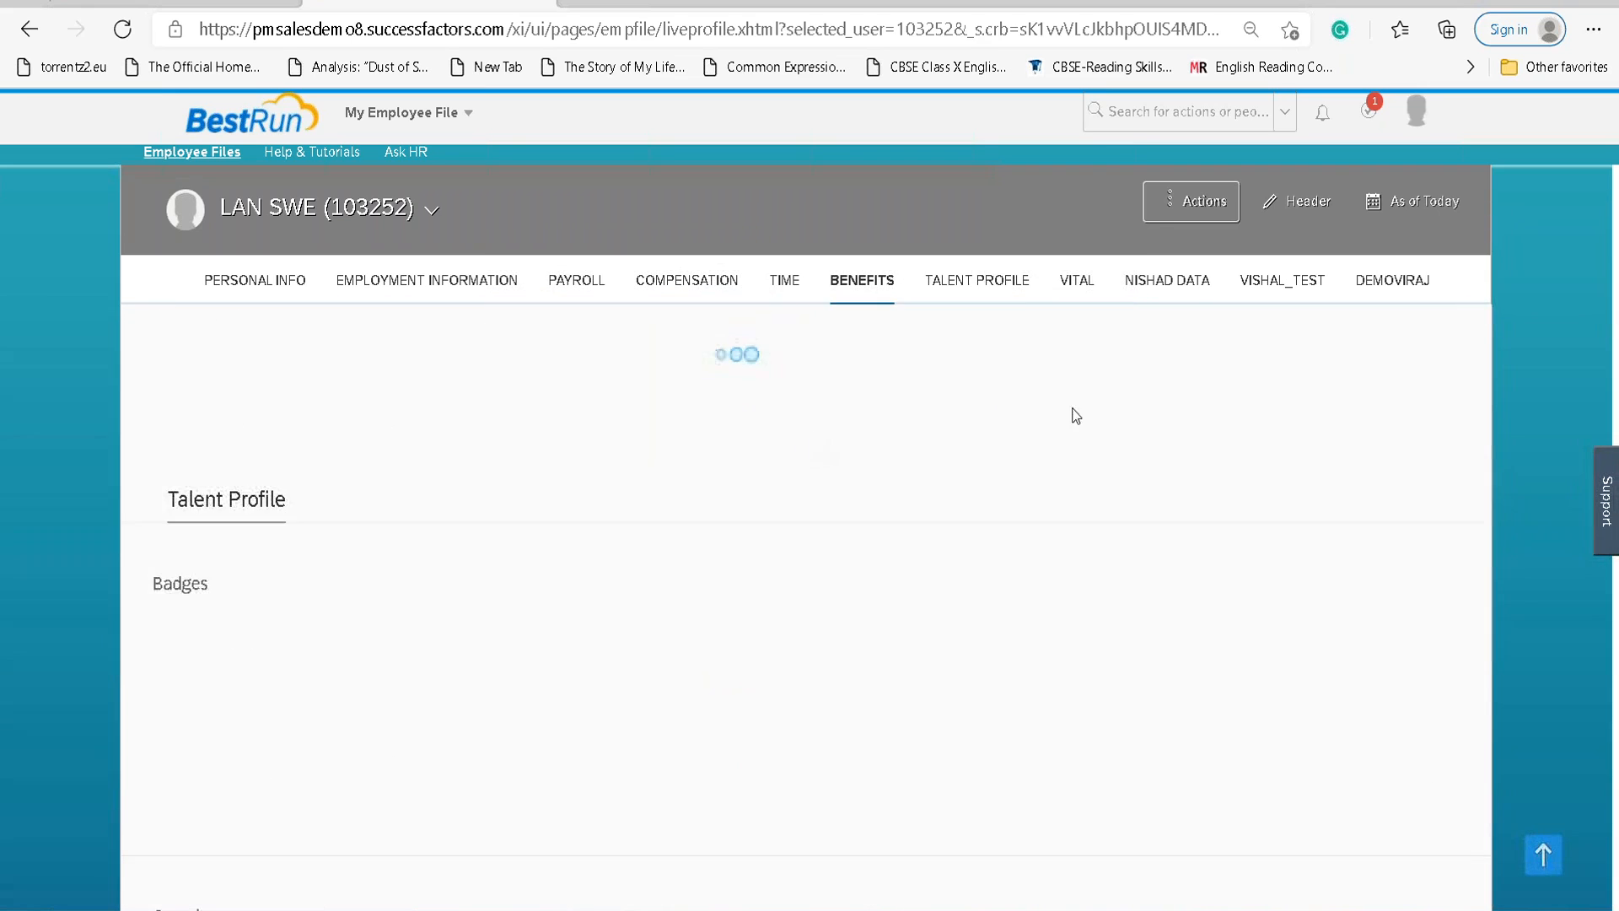
scroll(1207, 368, up, 4)
scroll(1209, 375, up, 12)
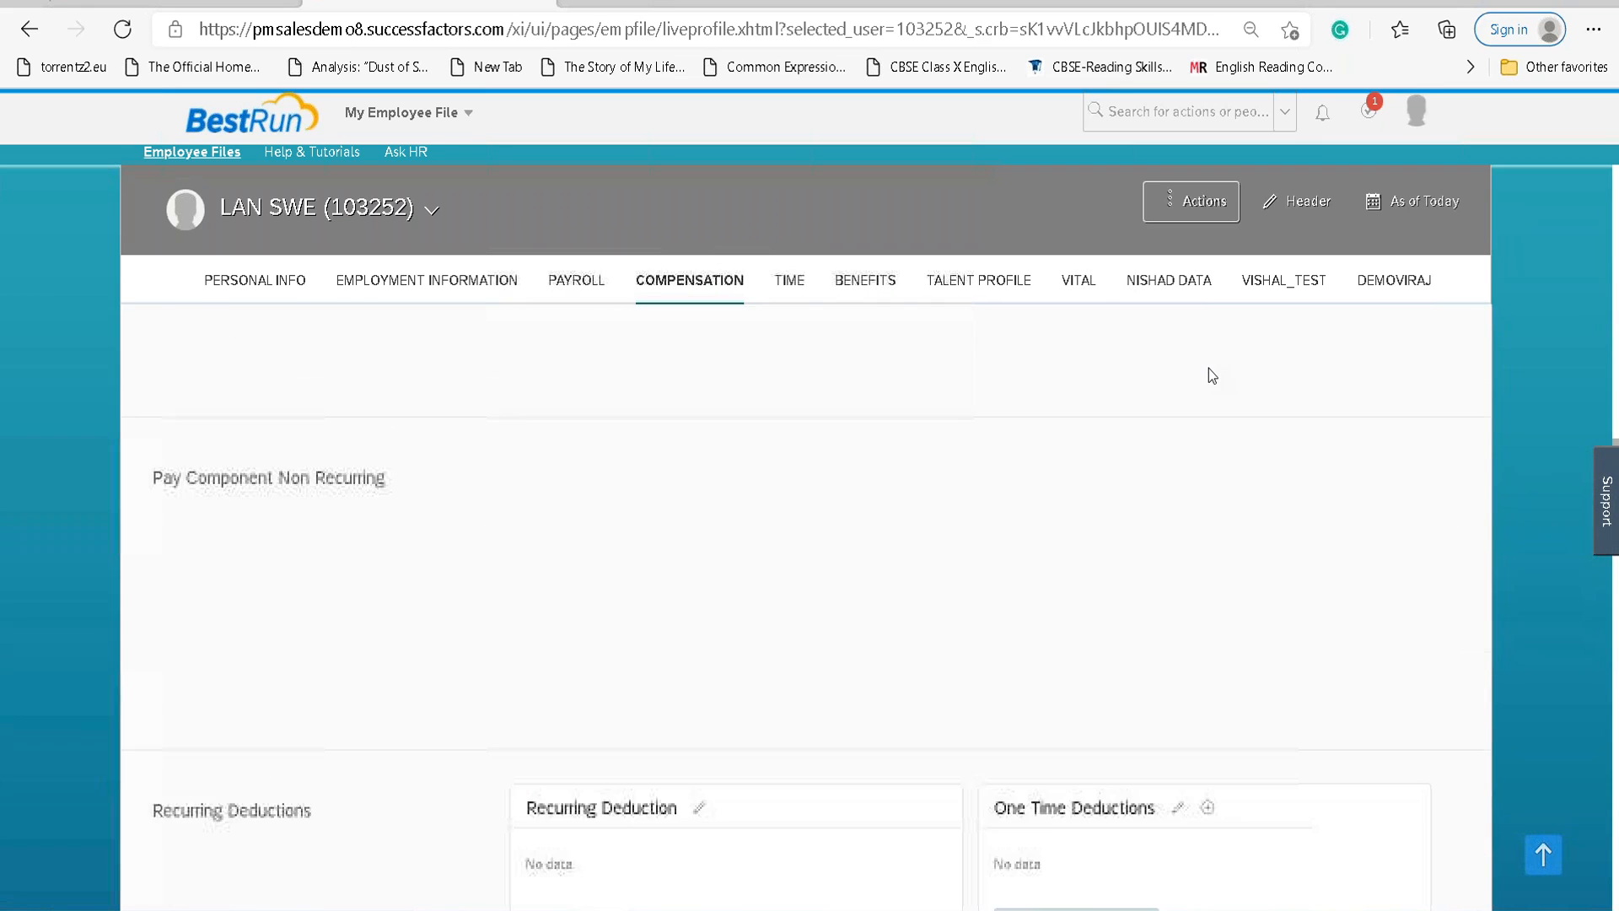
scroll(1211, 376, up, 8)
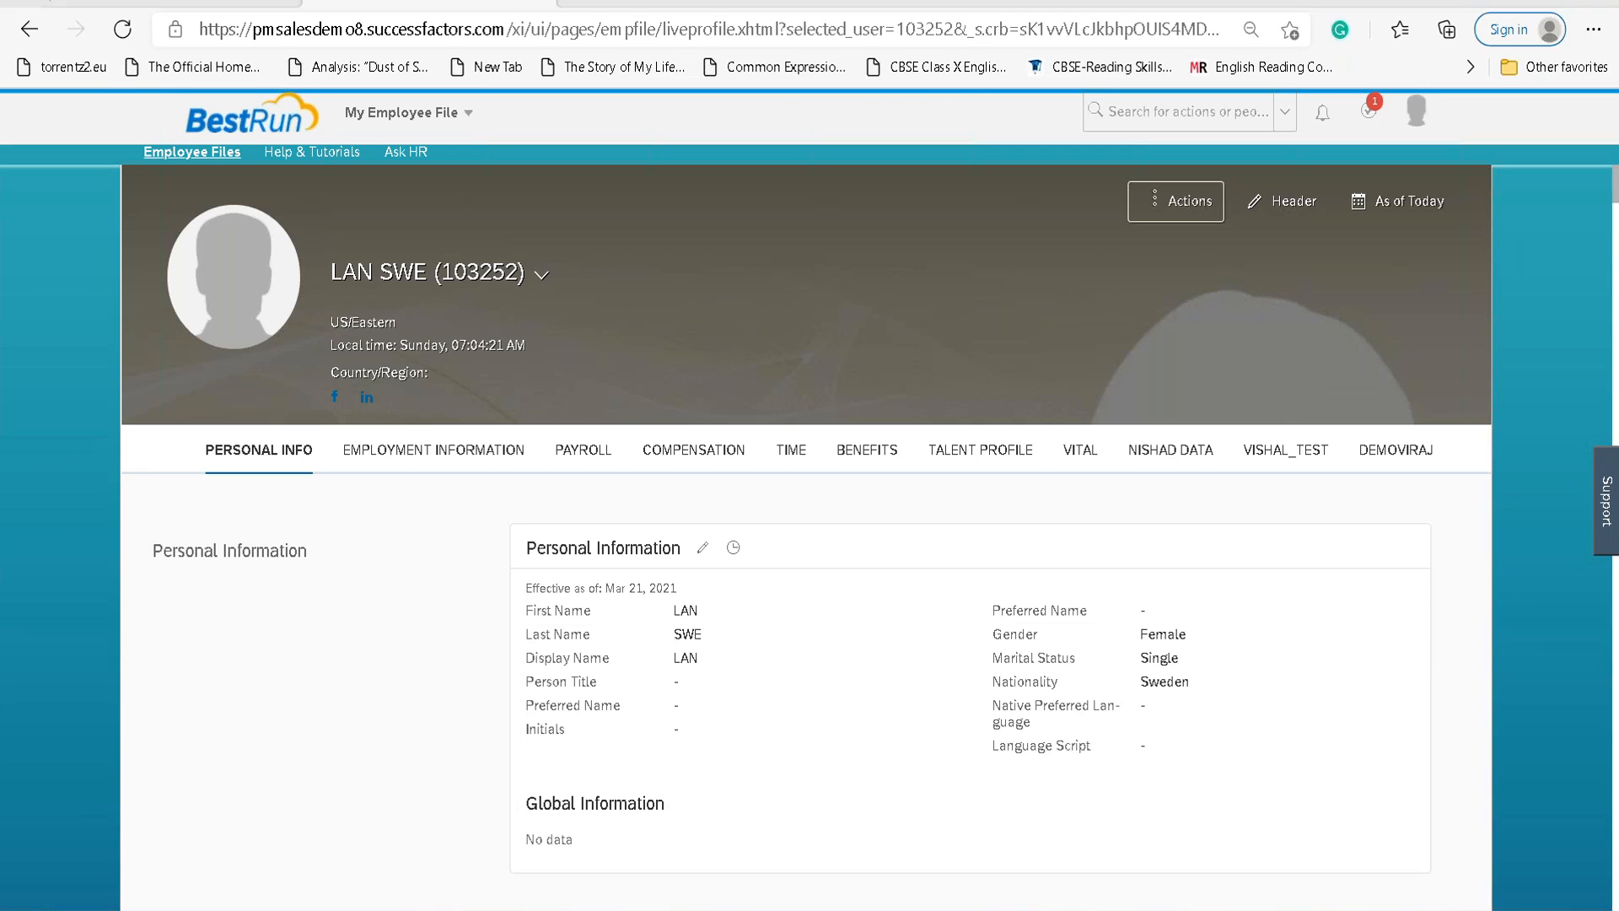
Switch back to the Word notes listing Employee Transactions.
key(alt+Tab)
scroll(761, 641, up, 7)
scroll(761, 641, down, 3)
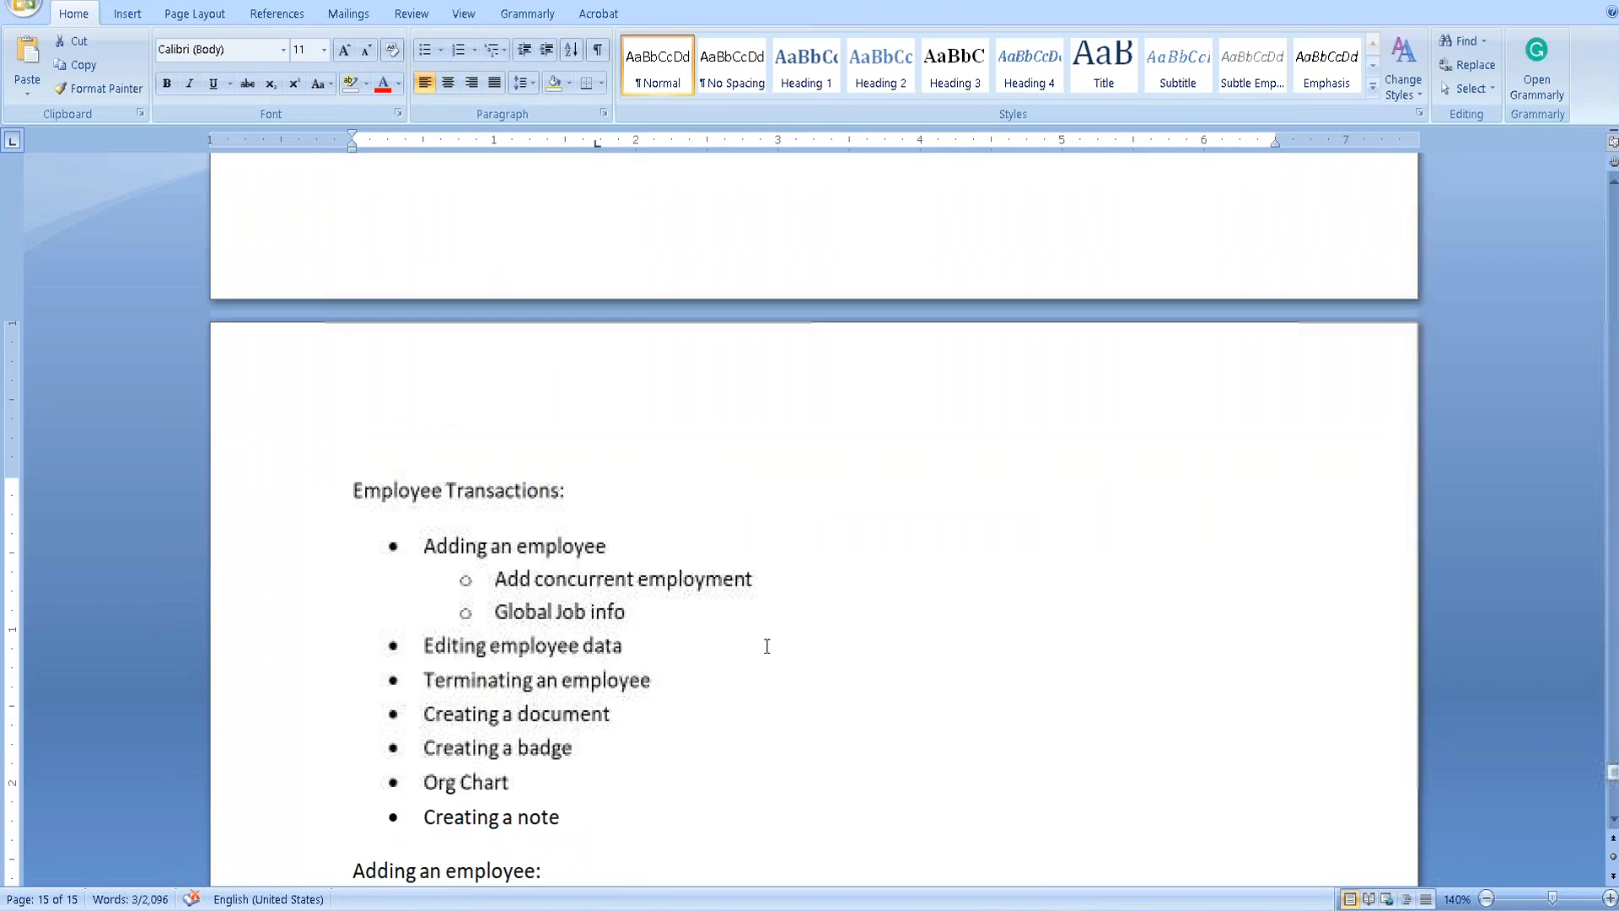
Highlight the 'Adding an employee' entry in the Employee Transactions list.
drag(429, 397, 628, 392)
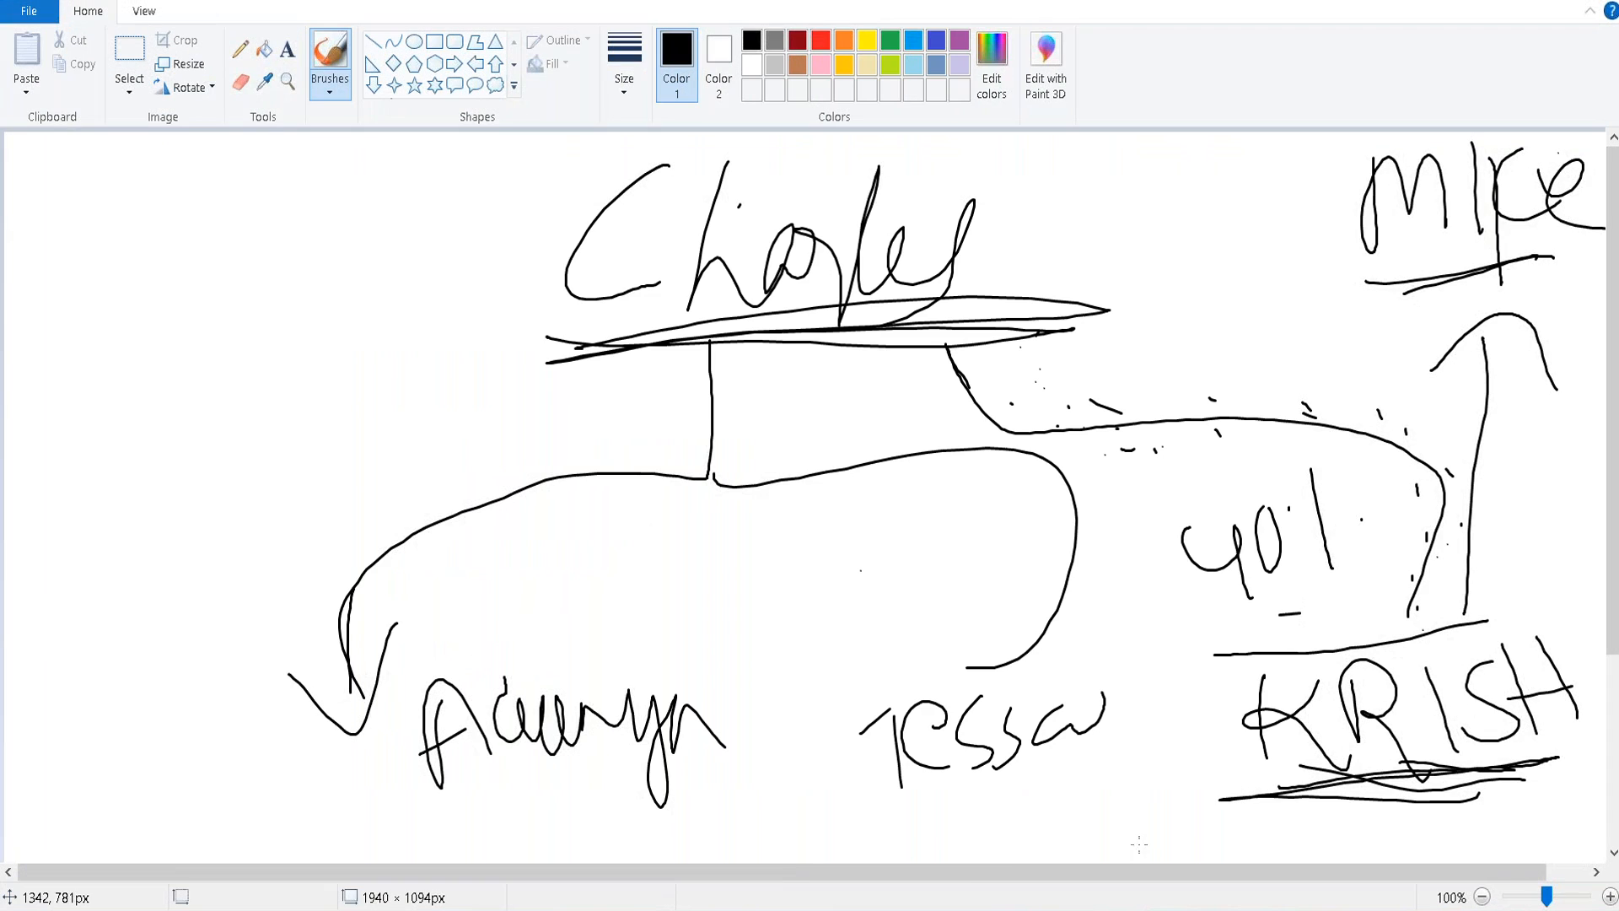
Start a blank Paint canvas without saving, then write the employee's name with a downward arrow.
key(ctrl+n)
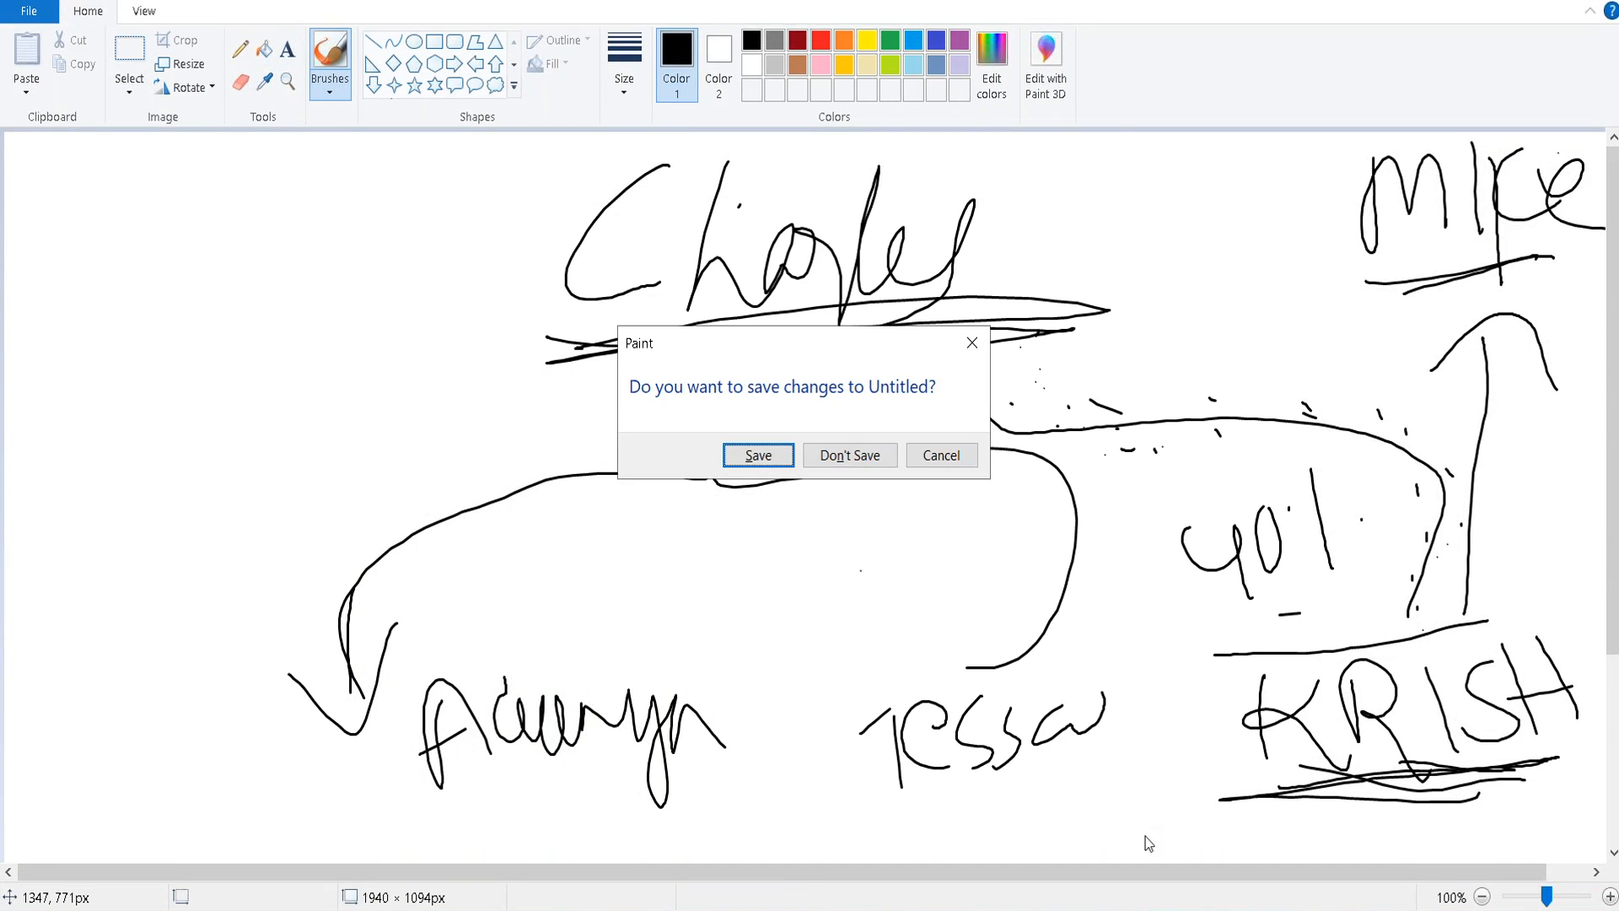
click(841, 459)
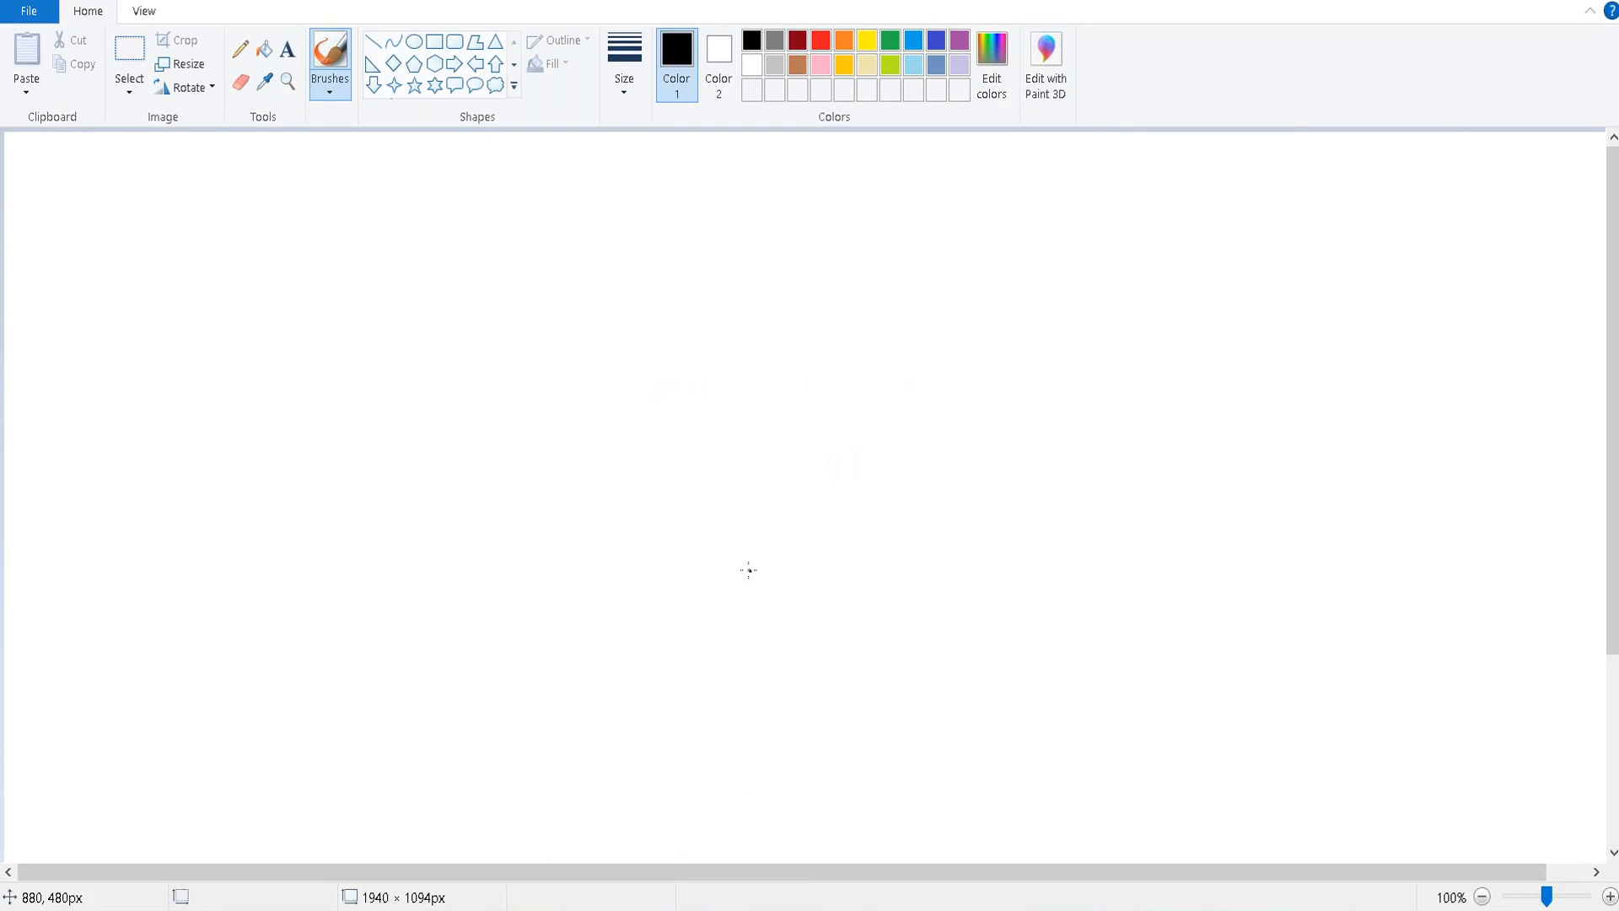
mouse_move(488, 164)
mouse_down()
mouse_move(451, 272)
mouse_move(541, 267)
mouse_move(635, 223)
mouse_move(652, 255)
mouse_up()
mouse_move(575, 242)
mouse_down()
mouse_move(662, 223)
mouse_move(692, 268)
mouse_up()
drag(672, 187, 738, 270)
drag(755, 158, 748, 272)
mouse_move(591, 308)
mouse_down()
mouse_move(582, 434)
mouse_move(600, 499)
mouse_move(658, 389)
mouse_up()
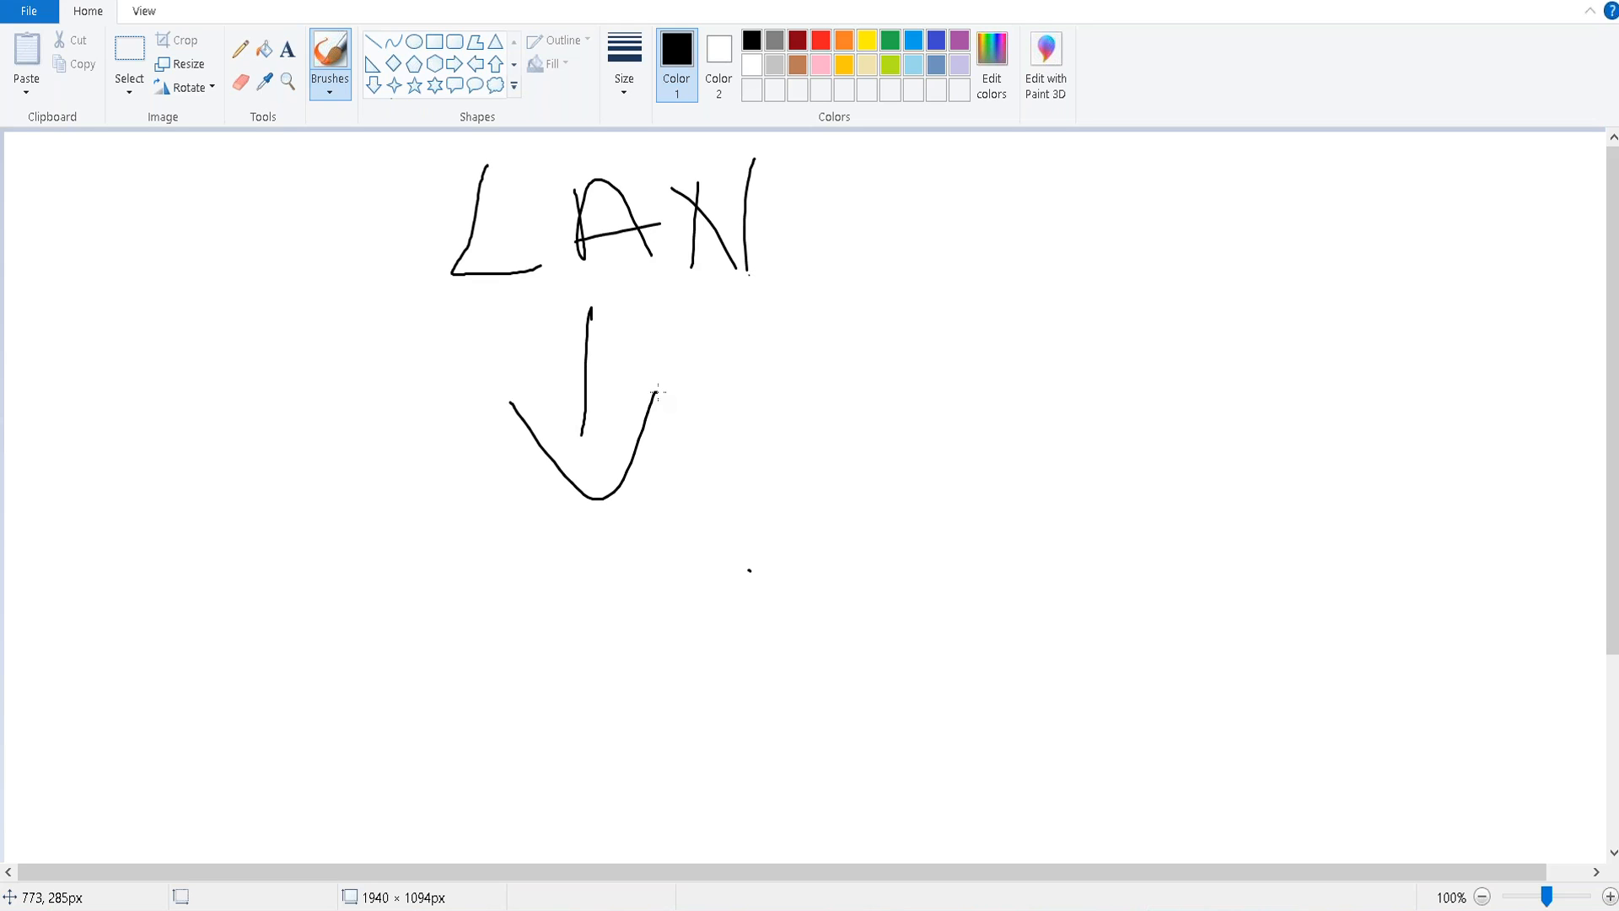
Write '1 Job' and 'Primary' below the downward arrow.
drag(423, 578, 426, 672)
mouse_move(470, 589)
mouse_down()
mouse_move(504, 576)
mouse_move(474, 654)
mouse_up()
mouse_move(567, 563)
mouse_down()
mouse_move(570, 649)
mouse_move(576, 584)
mouse_move(696, 612)
mouse_move(615, 648)
mouse_up()
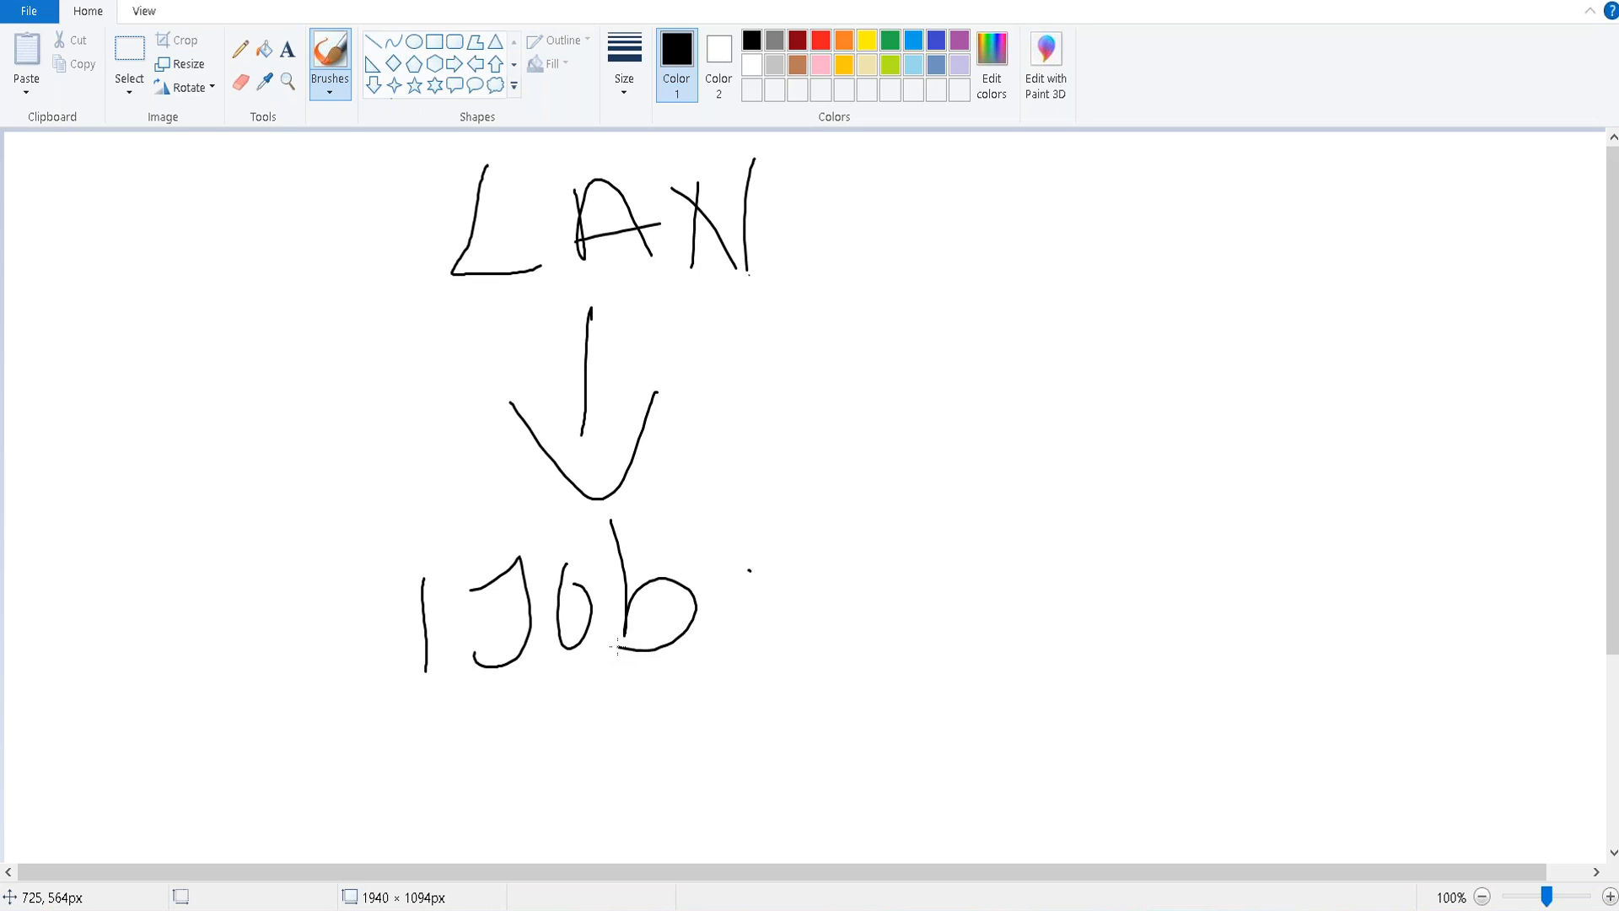
mouse_move(456, 727)
mouse_down()
mouse_move(497, 851)
mouse_move(477, 783)
mouse_move(548, 763)
mouse_move(579, 730)
mouse_move(683, 806)
mouse_move(721, 780)
mouse_up()
mouse_move(701, 706)
mouse_down()
mouse_move(755, 763)
mouse_move(782, 713)
mouse_up()
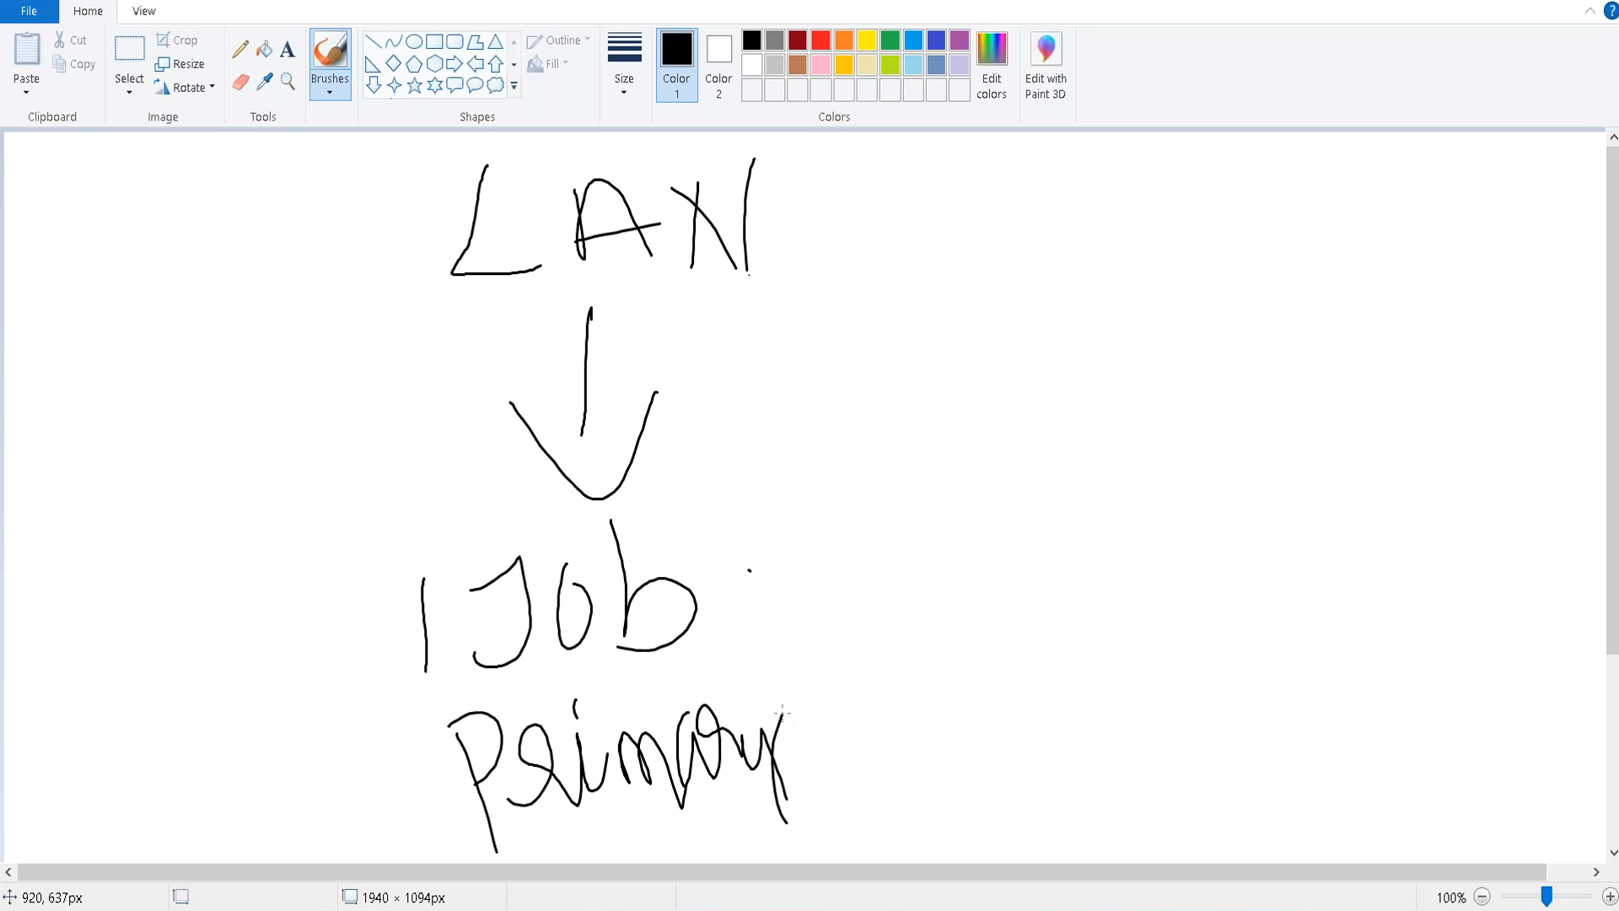
Draw a rightward arrow from the name and write 'Concurrent' beneath it.
drag(796, 296, 1166, 314)
mouse_move(1102, 253)
mouse_down()
mouse_move(1221, 310)
mouse_move(1003, 462)
mouse_up()
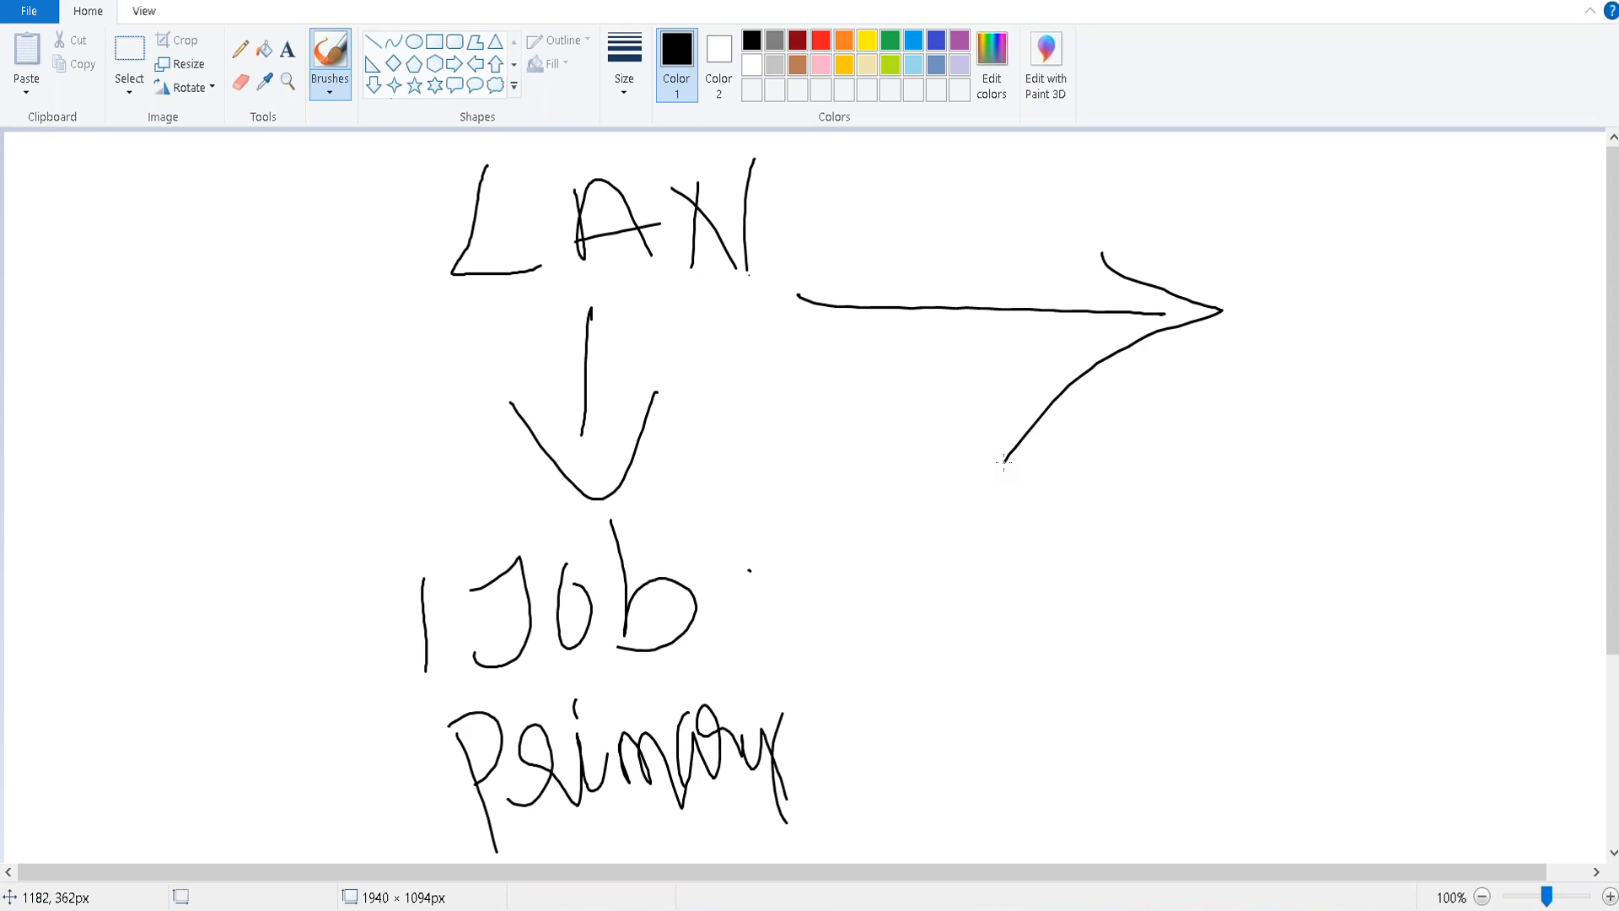
drag(921, 431, 939, 571)
mouse_move(961, 456)
mouse_down()
mouse_move(936, 497)
mouse_move(961, 460)
mouse_up()
mouse_move(995, 466)
mouse_down()
mouse_move(995, 516)
mouse_move(1036, 533)
mouse_up()
drag(1060, 455, 1097, 525)
mouse_move(1093, 447)
mouse_down()
mouse_move(1093, 463)
mouse_move(1177, 498)
mouse_up()
drag(1157, 417, 1227, 506)
mouse_move(1210, 413)
mouse_down()
mouse_move(1303, 439)
mouse_move(1473, 394)
mouse_up()
Underline '1 Job' and 'Primary' and draw borders around the primary-job column.
mouse_move(455, 707)
mouse_down()
mouse_move(824, 646)
mouse_move(818, 673)
mouse_up()
mouse_move(906, 738)
mouse_down()
mouse_move(813, 763)
mouse_move(527, 786)
mouse_up()
click(454, 812)
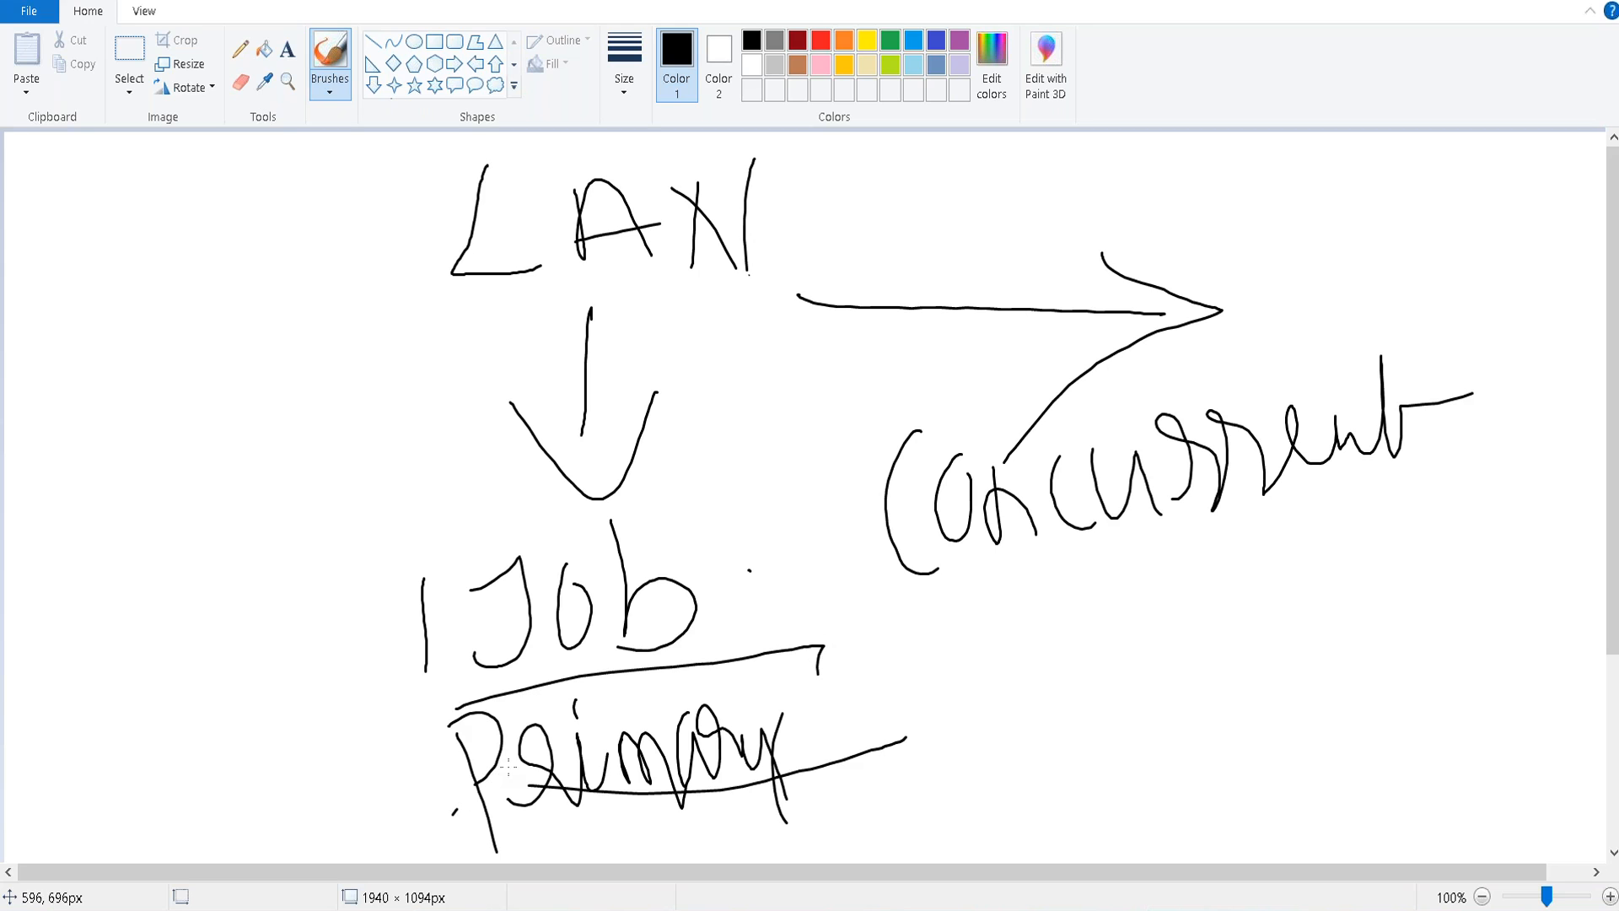
drag(372, 196, 370, 821)
drag(813, 169, 908, 838)
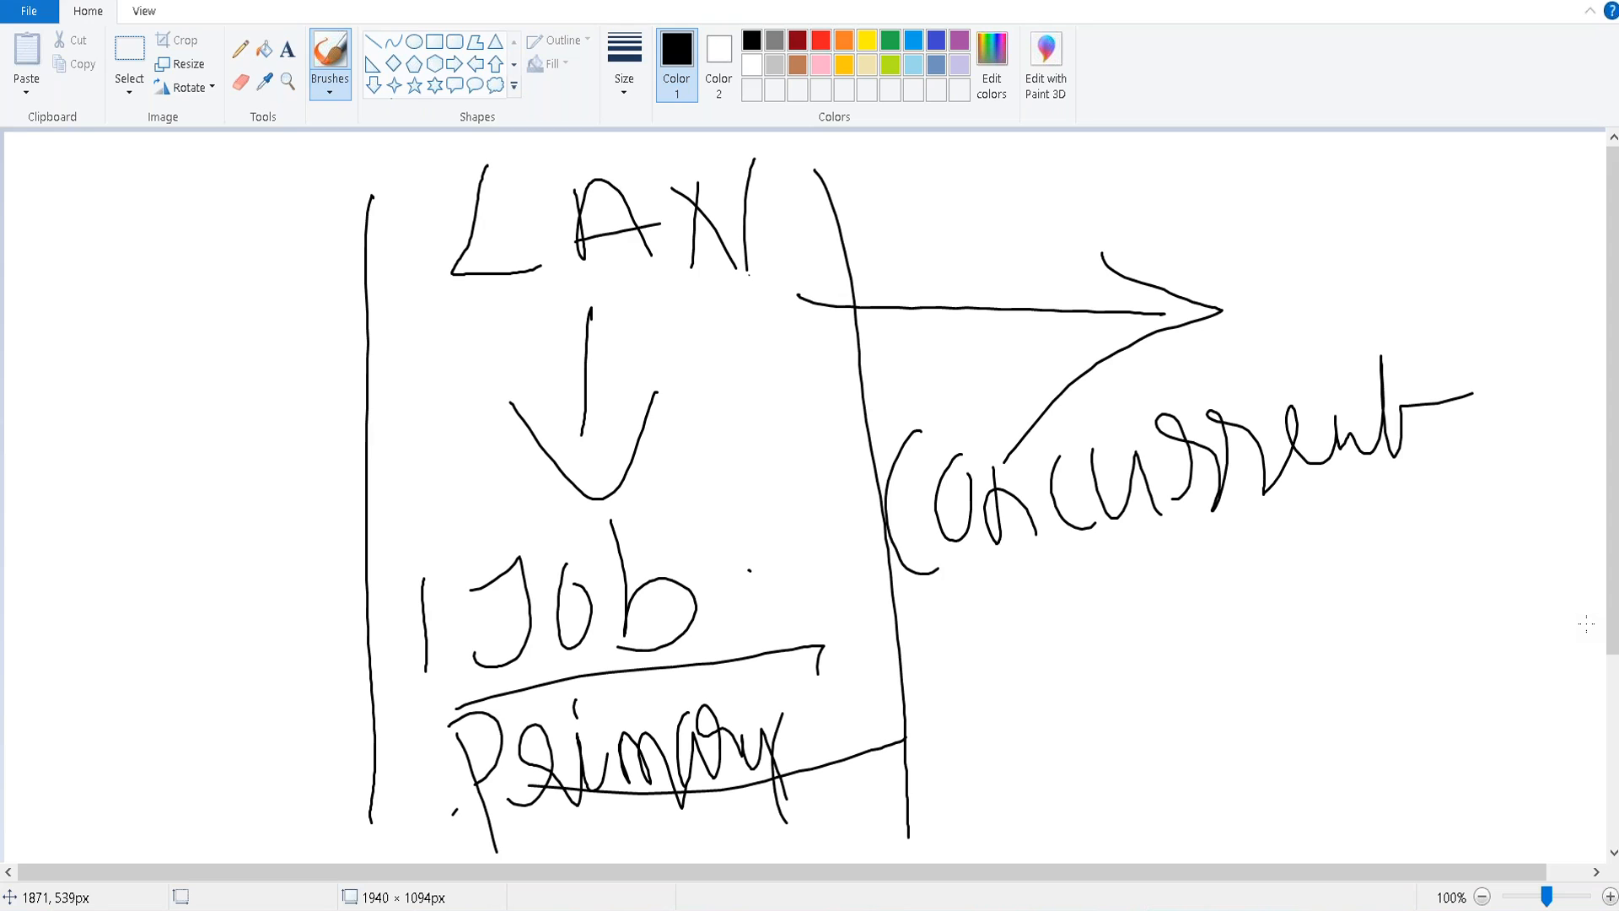
Write 'Oracle' below Concurrent with lines fanning out beneath it.
mouse_move(1277, 323)
mouse_down()
mouse_move(1442, 257)
mouse_move(1536, 314)
mouse_move(1538, 342)
mouse_up()
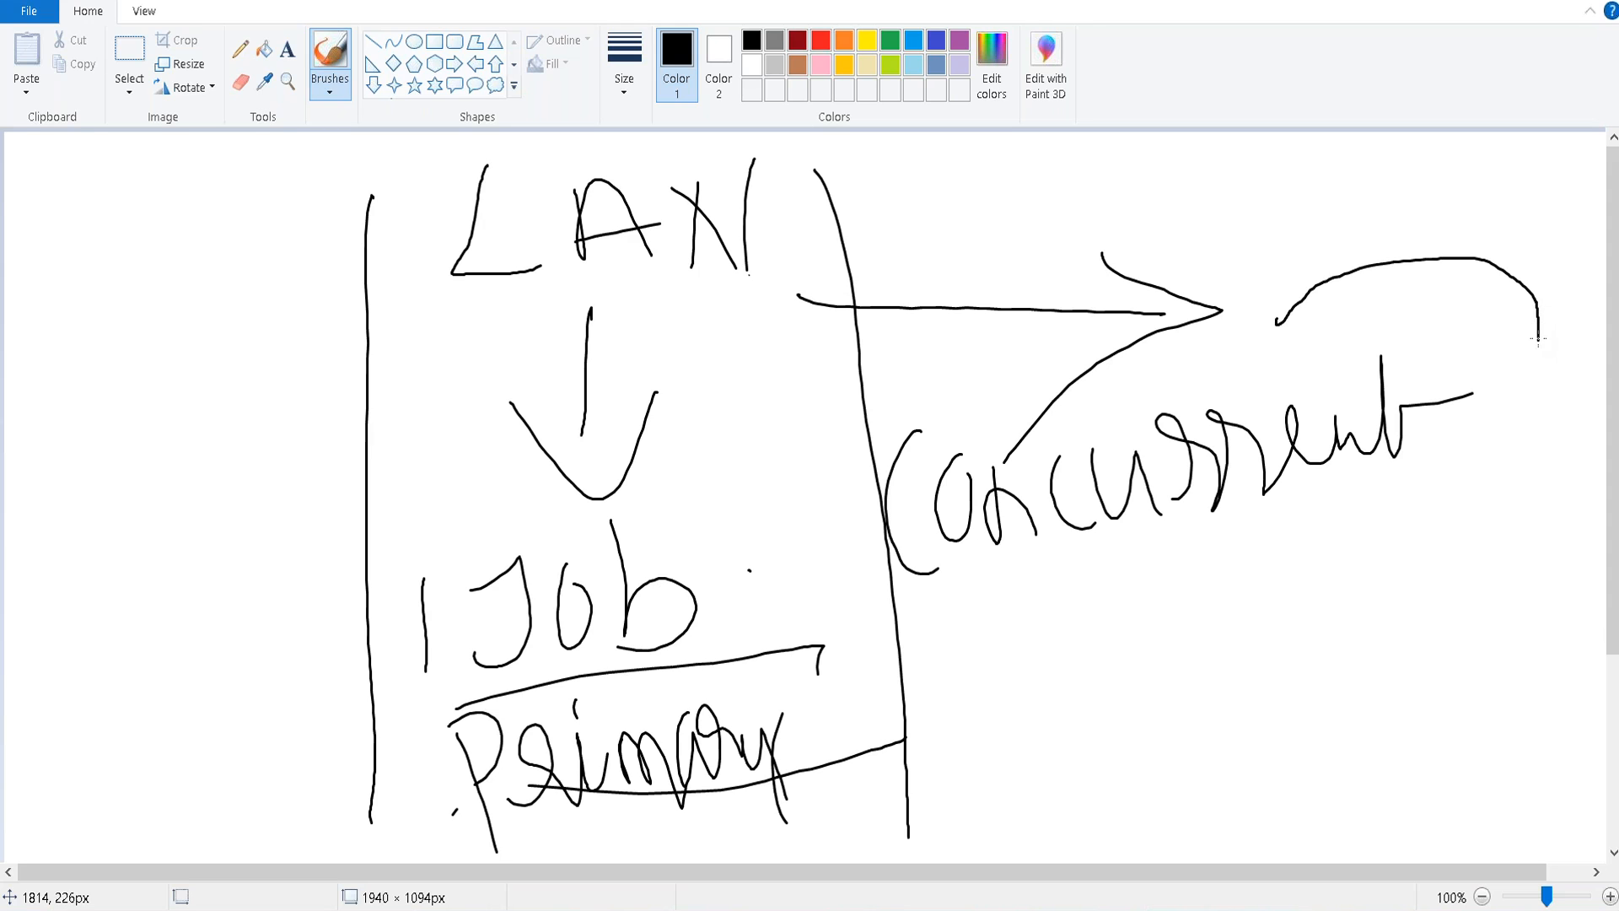
mouse_move(1102, 575)
mouse_down()
mouse_move(1090, 646)
mouse_move(1105, 595)
mouse_up()
mouse_move(1179, 641)
mouse_down()
mouse_move(1206, 591)
mouse_move(1220, 679)
mouse_up()
mouse_move(1265, 578)
mouse_down()
mouse_move(1241, 633)
mouse_move(1303, 662)
mouse_up()
drag(1330, 582, 1320, 666)
drag(1353, 557, 1355, 675)
drag(1375, 620, 1445, 696)
mouse_move(1199, 738)
mouse_down()
mouse_move(1162, 807)
mouse_move(1272, 816)
mouse_up()
mouse_move(1279, 717)
mouse_down()
mouse_move(1339, 818)
mouse_move(1307, 792)
mouse_up()
drag(1191, 730, 1064, 829)
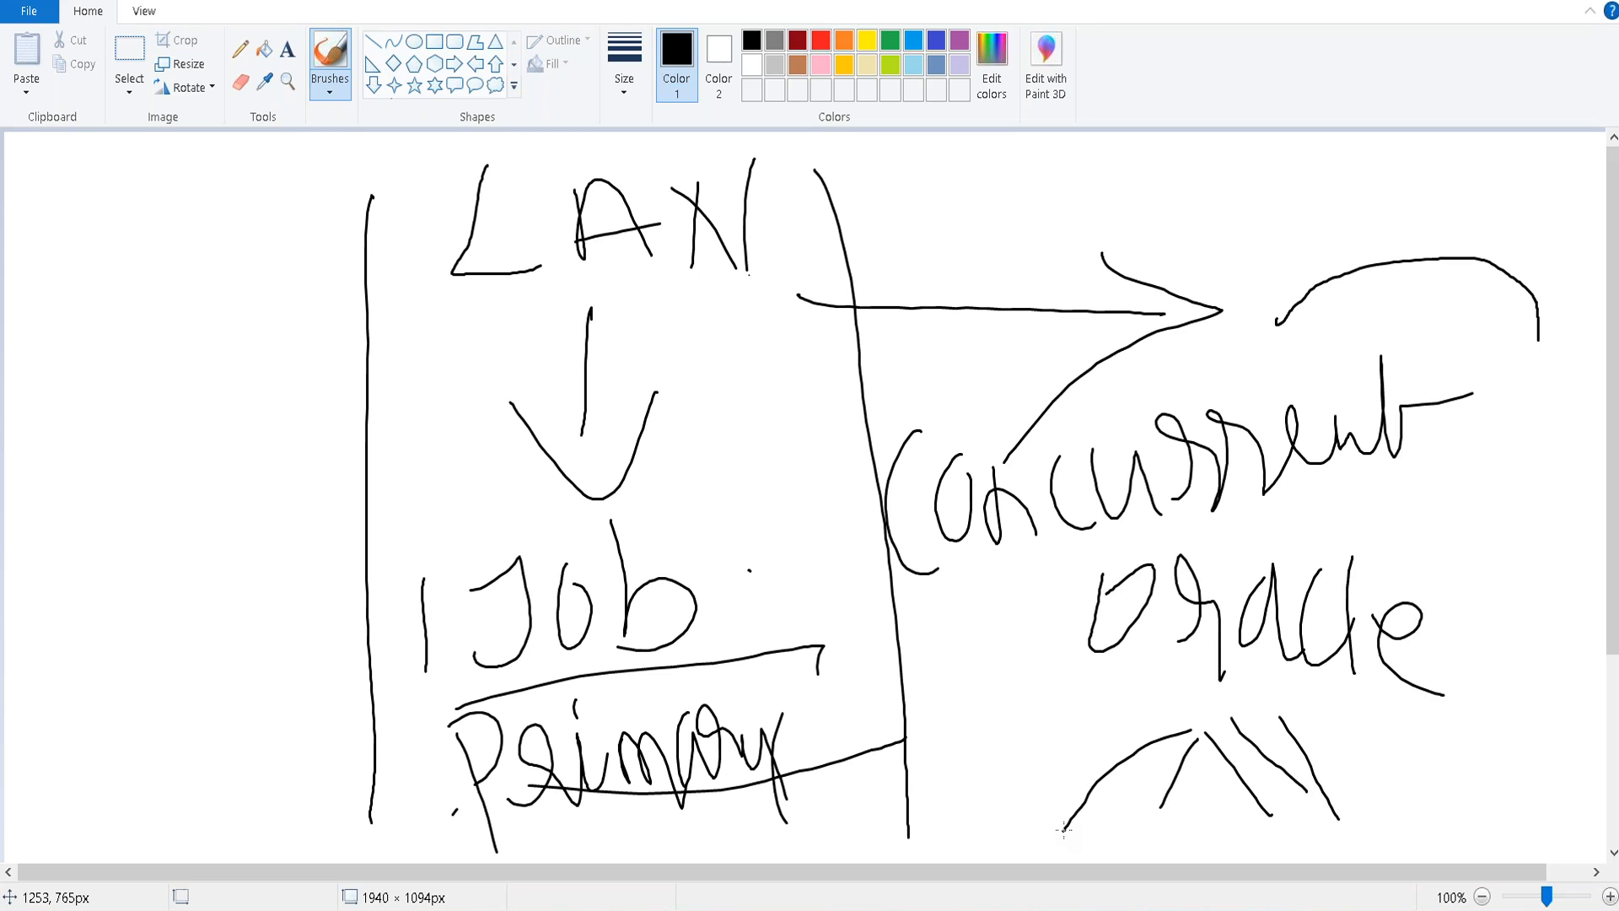
Write the employee's name under Oracle and '40' at the lower right.
mouse_move(951, 766)
mouse_down()
mouse_move(978, 840)
mouse_move(1006, 839)
mouse_up()
mouse_move(1012, 850)
mouse_down()
mouse_move(1023, 780)
mouse_move(1050, 835)
mouse_up()
drag(1001, 844, 1042, 805)
mouse_move(1059, 817)
mouse_down()
mouse_move(1083, 790)
mouse_move(1088, 727)
mouse_up()
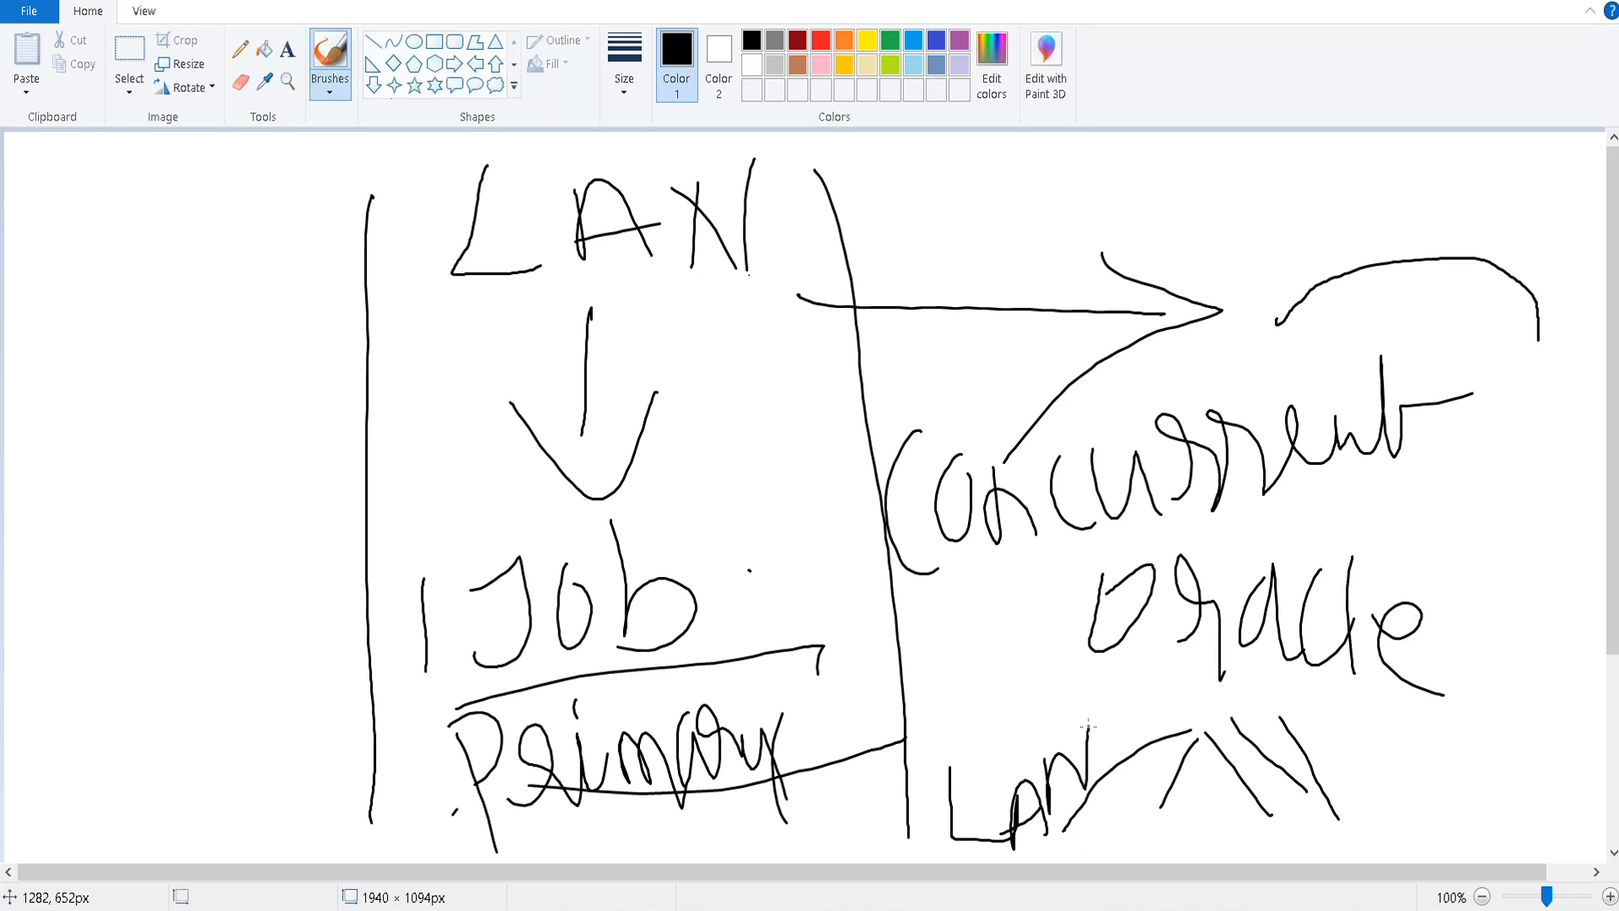
mouse_move(1373, 797)
mouse_down()
mouse_move(1346, 826)
mouse_move(1294, 821)
mouse_up()
mouse_move(1420, 738)
mouse_down()
mouse_move(1417, 782)
mouse_move(1469, 764)
mouse_up()
drag(1463, 820, 1476, 749)
drag(1494, 754, 1497, 759)
mouse_move(1506, 742)
mouse_down()
mouse_move(1522, 708)
mouse_move(1537, 784)
mouse_up()
Write '60' left of Oracle with a divider between them.
mouse_move(951, 601)
mouse_down()
mouse_move(927, 691)
mouse_move(953, 698)
mouse_up()
drag(1000, 649, 1018, 665)
drag(1058, 600, 1084, 745)
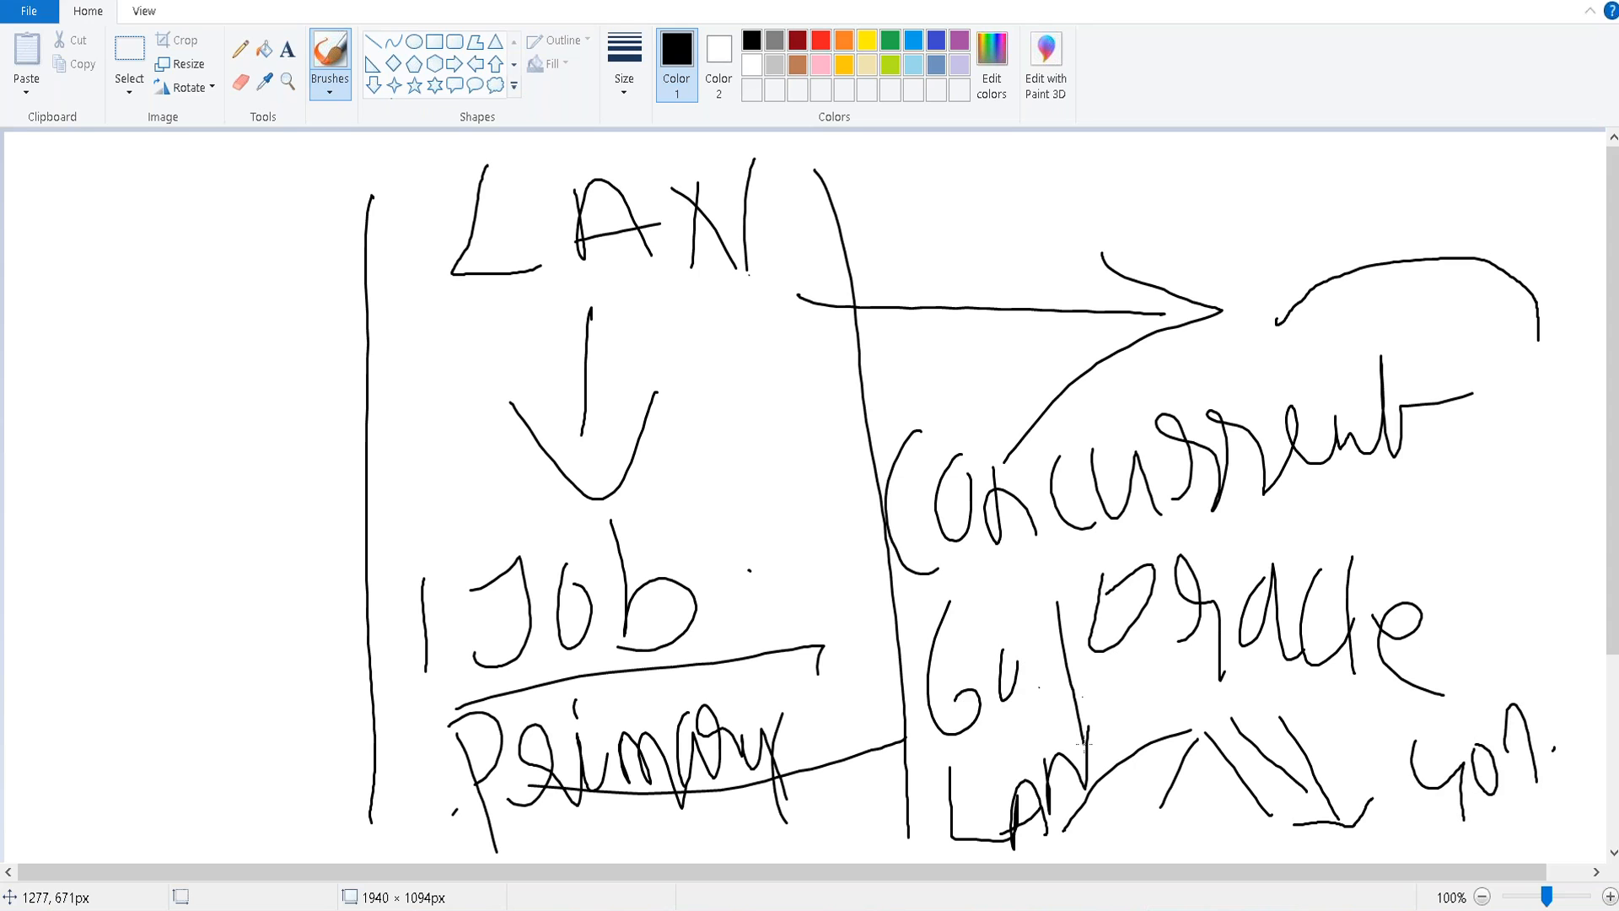
drag(1004, 644, 1012, 665)
Circle the 40, underline Oracle, then return to the Word notes.
mouse_move(1359, 739)
mouse_down()
mouse_move(1442, 695)
mouse_move(1558, 809)
mouse_move(1387, 825)
mouse_up()
drag(1113, 672, 1285, 671)
mouse_move(1386, 677)
mouse_down()
mouse_move(1088, 722)
mouse_move(1369, 671)
mouse_up()
mouse_move(1360, 741)
mouse_down()
mouse_move(1394, 850)
mouse_move(1465, 856)
mouse_move(1548, 818)
mouse_move(1564, 709)
mouse_move(1368, 723)
mouse_move(1350, 823)
mouse_move(1415, 850)
mouse_move(1512, 821)
mouse_up()
mouse_move(1566, 692)
mouse_down()
mouse_move(1400, 759)
mouse_move(1404, 856)
mouse_move(1527, 848)
mouse_move(1564, 710)
mouse_move(1379, 734)
mouse_move(1388, 830)
mouse_move(1518, 835)
mouse_move(1569, 696)
mouse_move(1384, 727)
mouse_move(1366, 838)
mouse_move(1460, 851)
mouse_move(1555, 727)
mouse_move(1412, 725)
mouse_move(1356, 747)
mouse_move(1366, 830)
mouse_move(1533, 822)
mouse_move(1566, 696)
mouse_move(1396, 708)
mouse_move(1352, 812)
mouse_move(1530, 856)
mouse_move(1523, 647)
mouse_up()
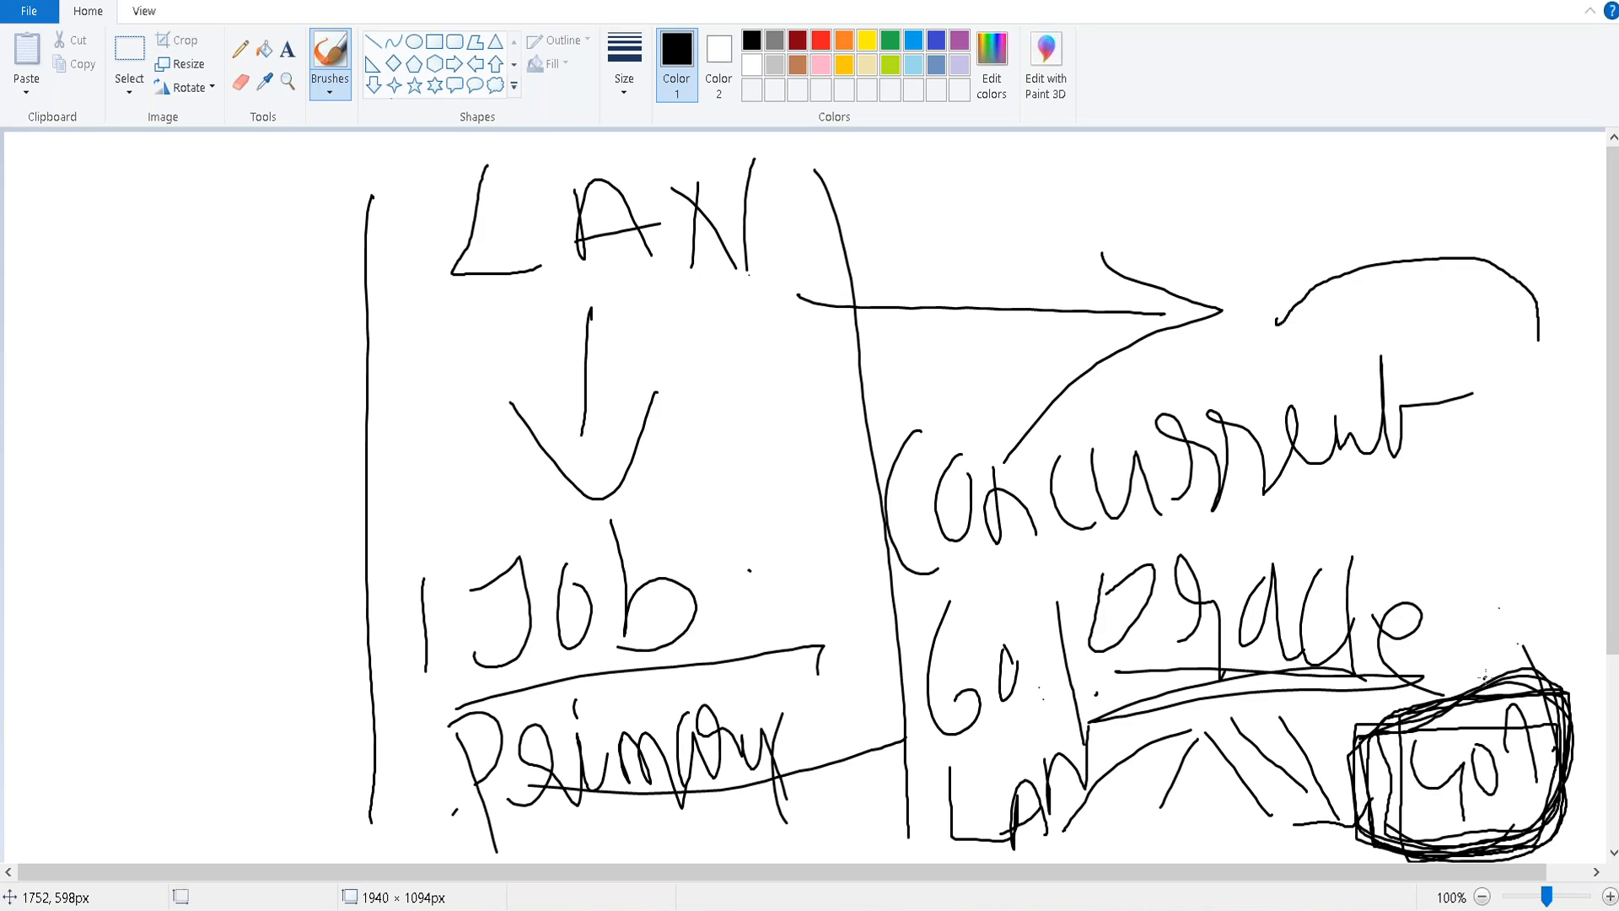
key(alt+Tab)
key(alt+Tab)
key(alt+Tab)
key(alt+Tab)
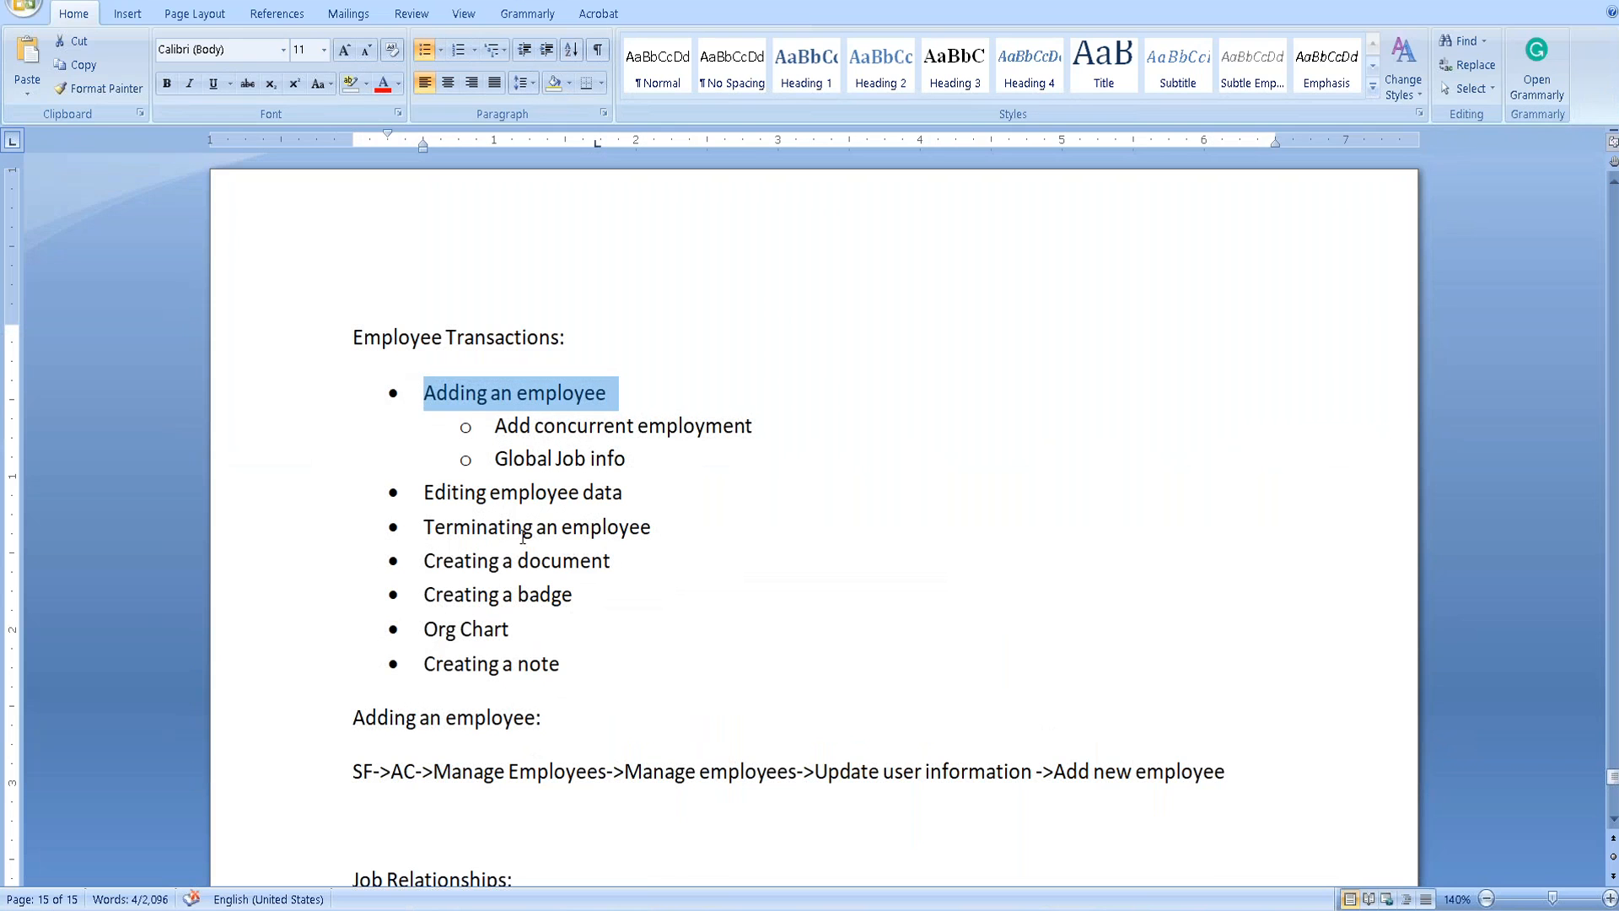
Copy the Job Relationships heading formatting onto the empty line below the list with Format Painter.
scroll(688, 499, down, 7)
key(alt)
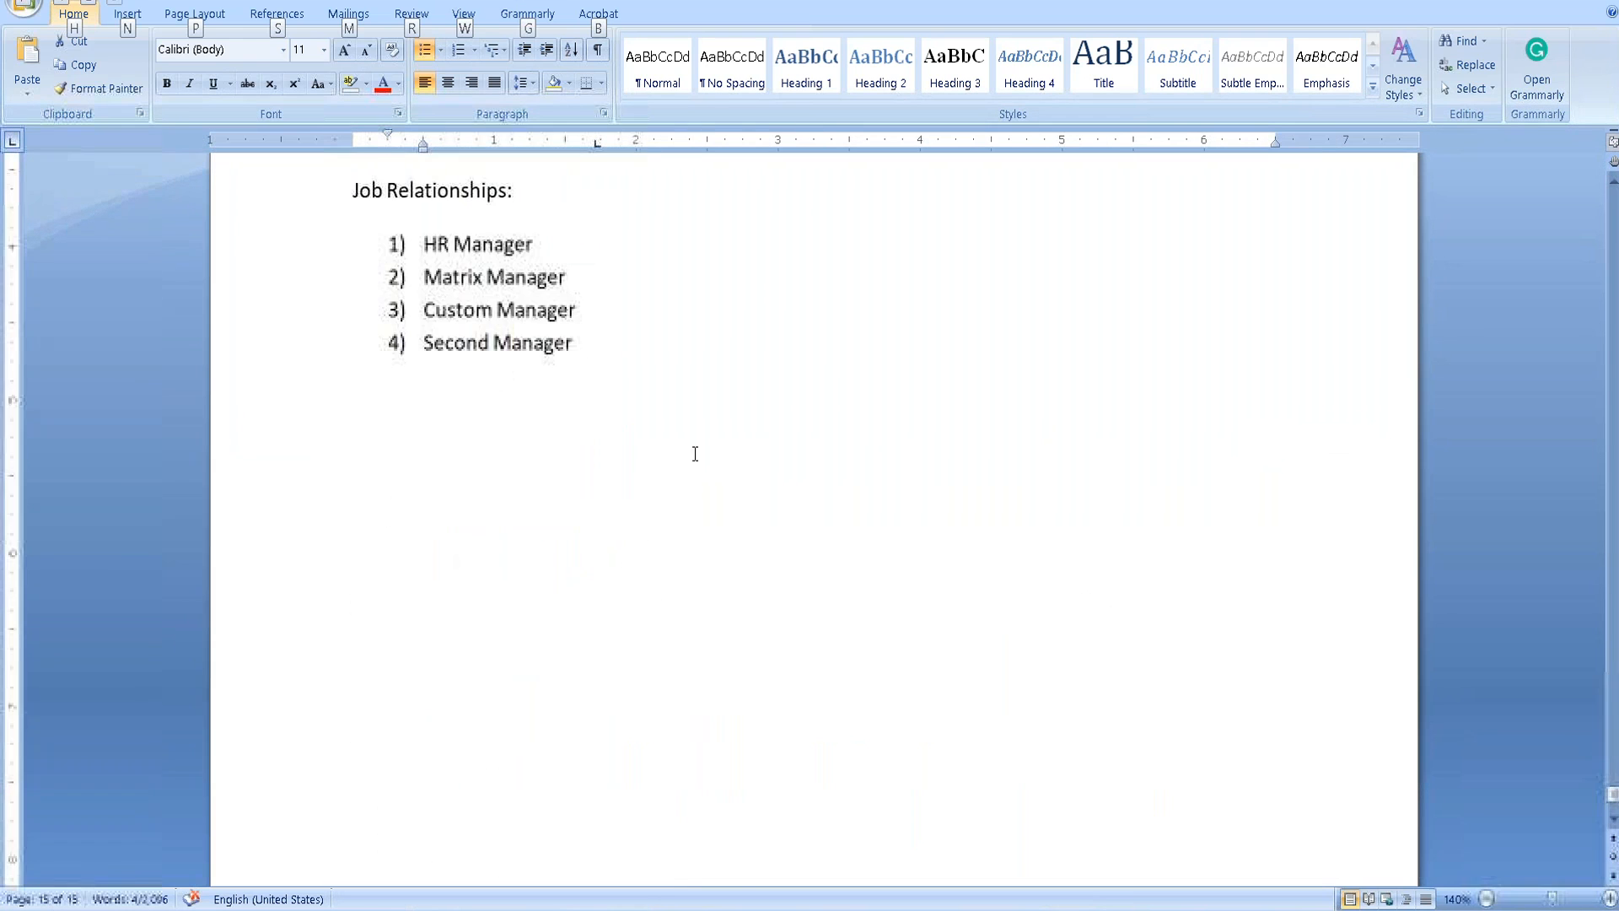
click(415, 413)
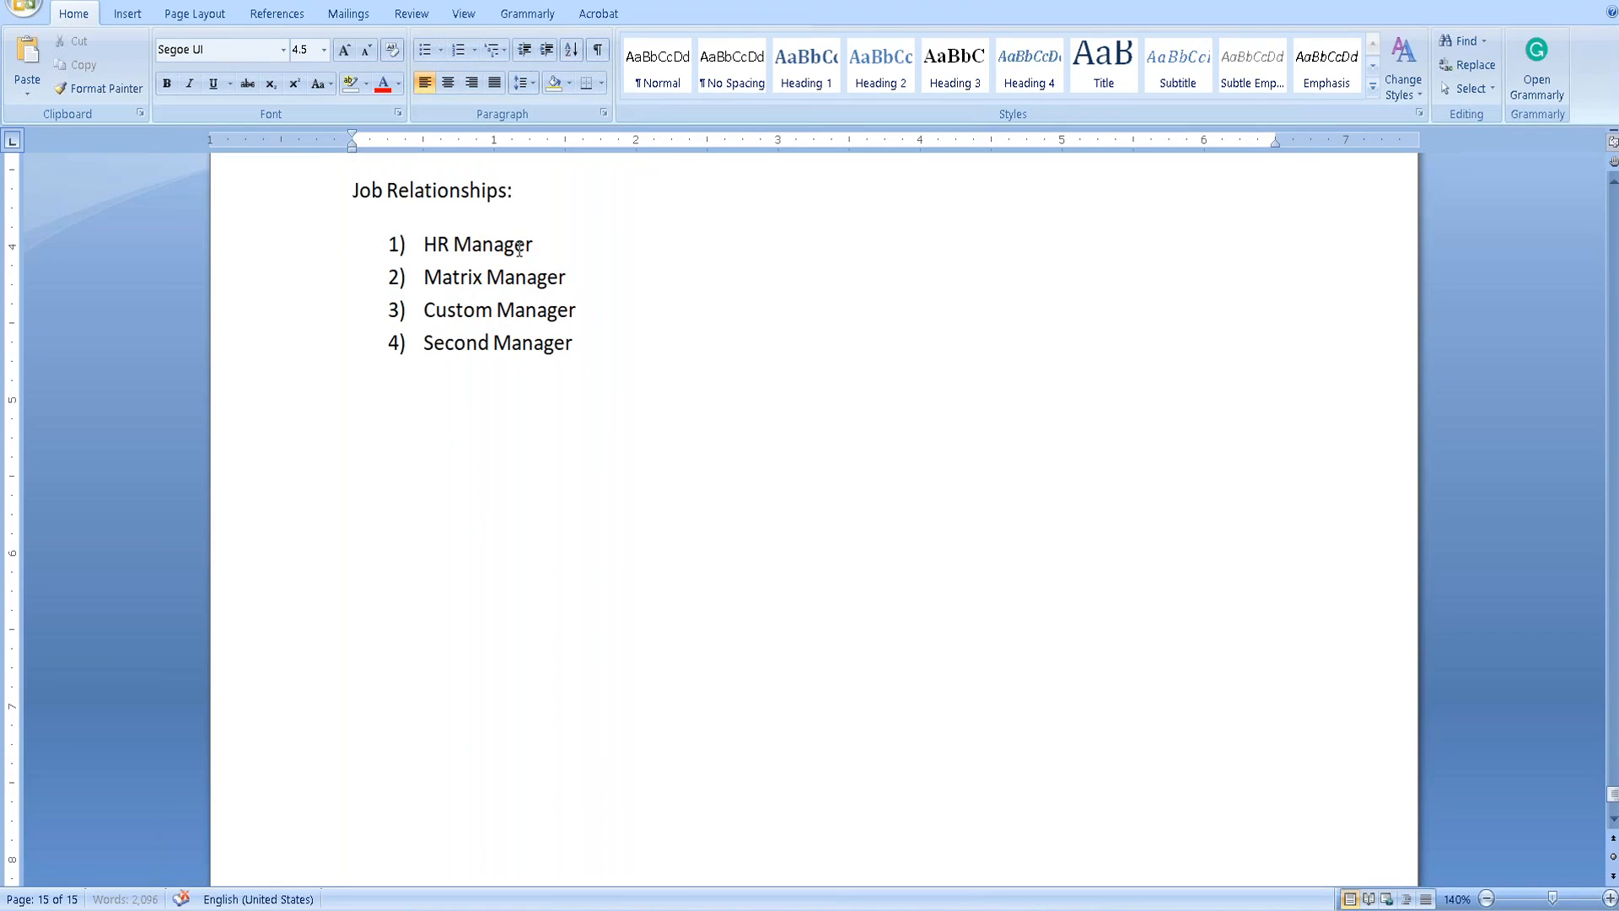
drag(543, 189, 336, 190)
click(100, 88)
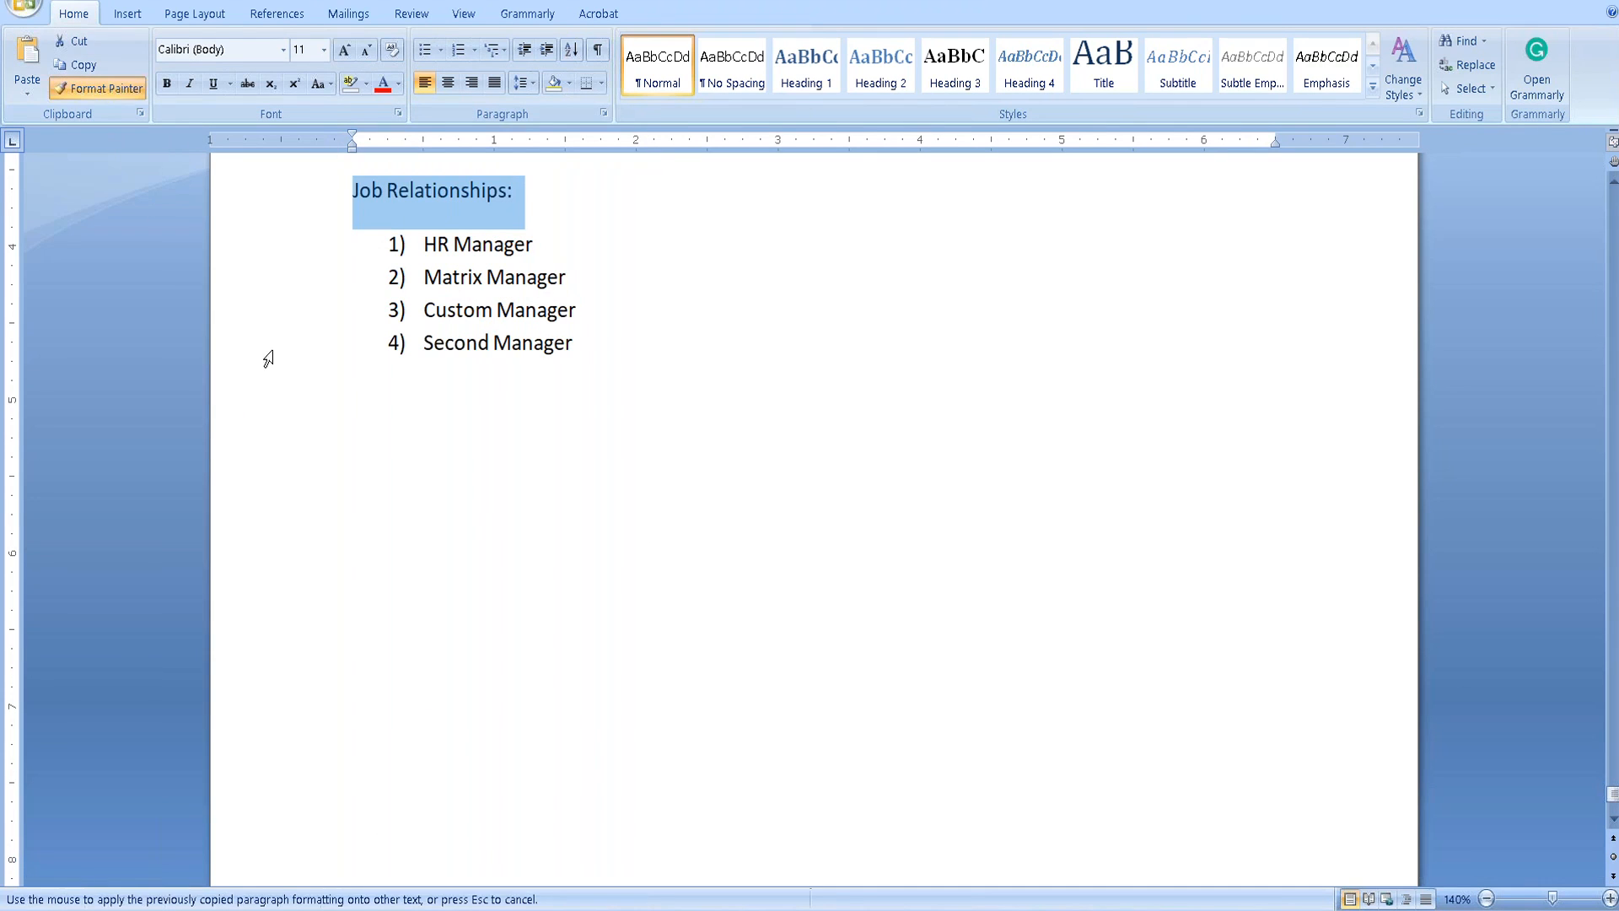
click(348, 394)
Remove the stray list item and begin the new line with 'Con' in larger text.
text(Cou)
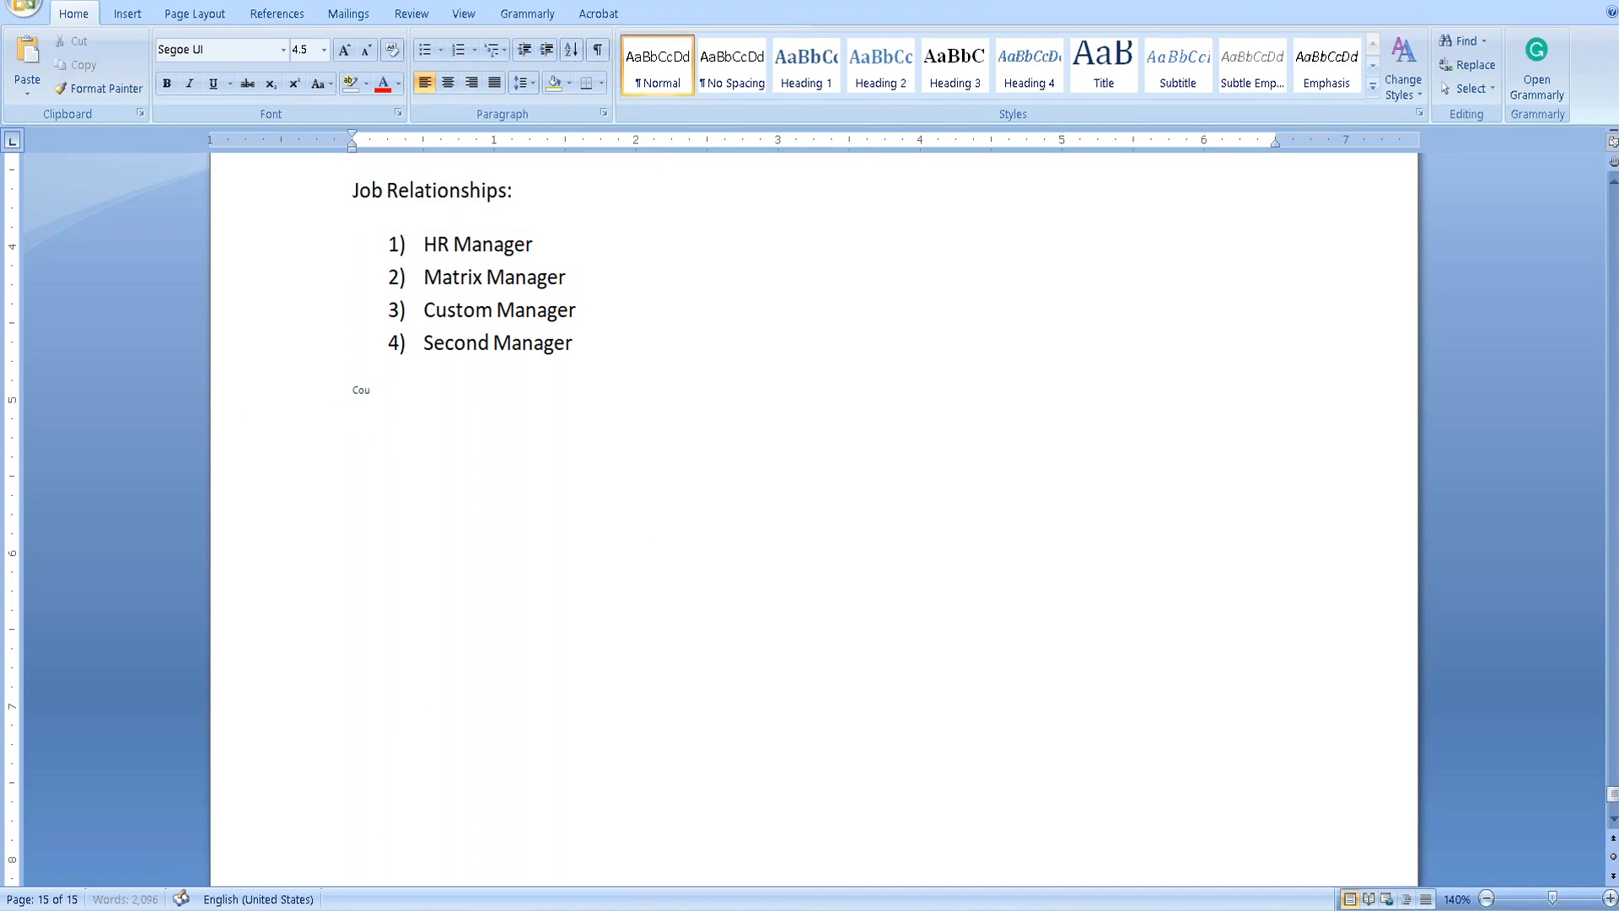
key(BackSpace)
key(BackSpace)
key(BackSpace)
key(BackSpace)
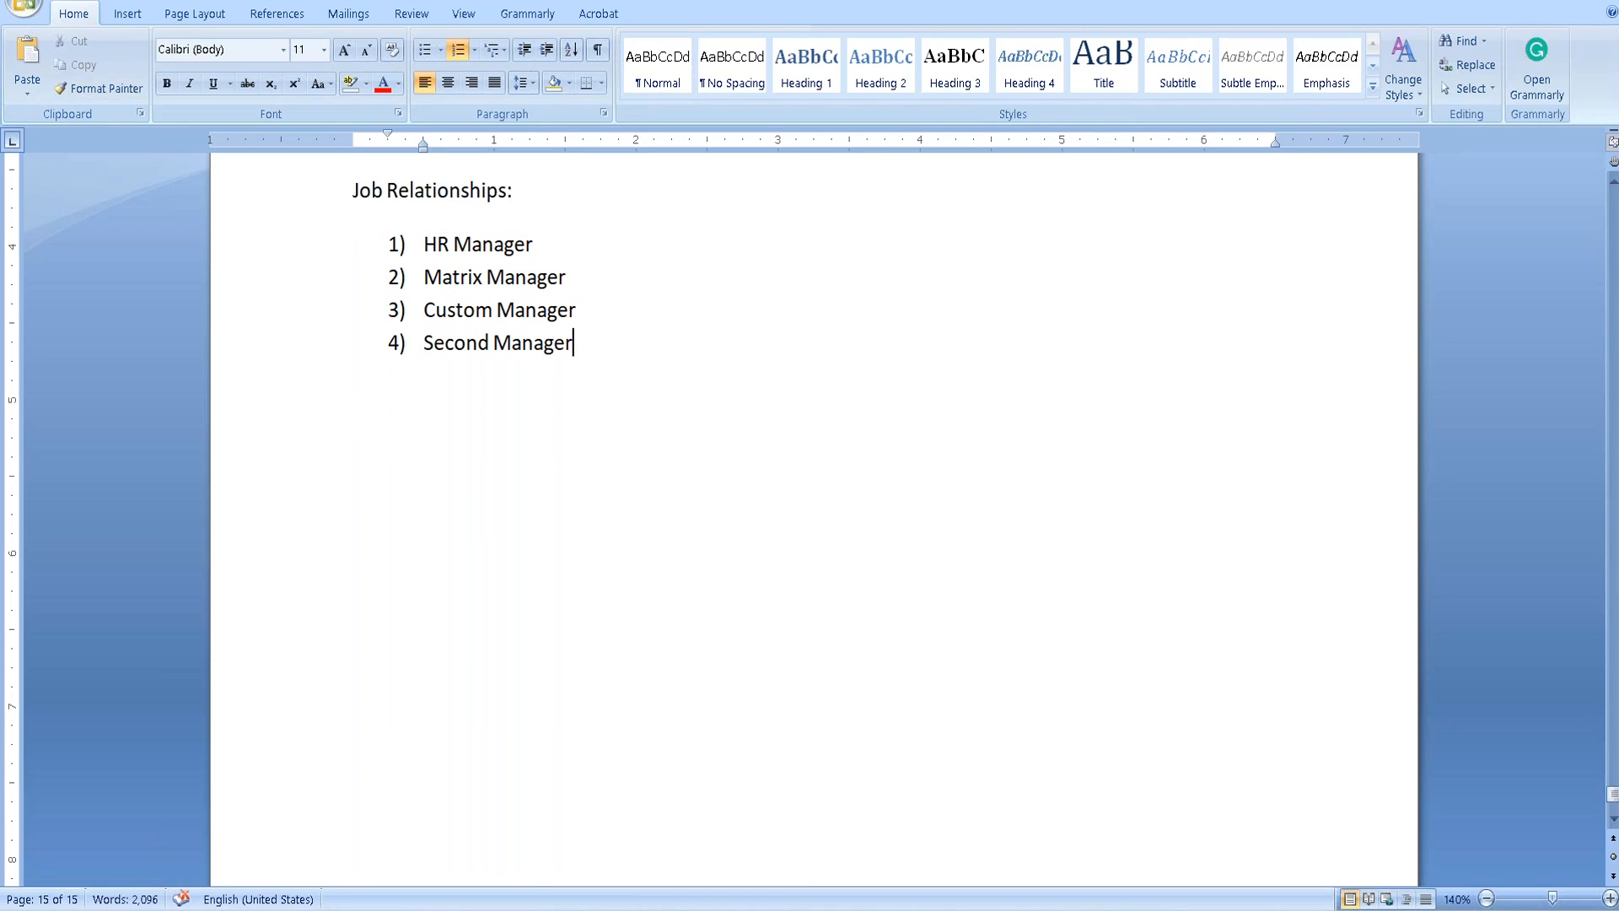
key(Return)
key(Return)
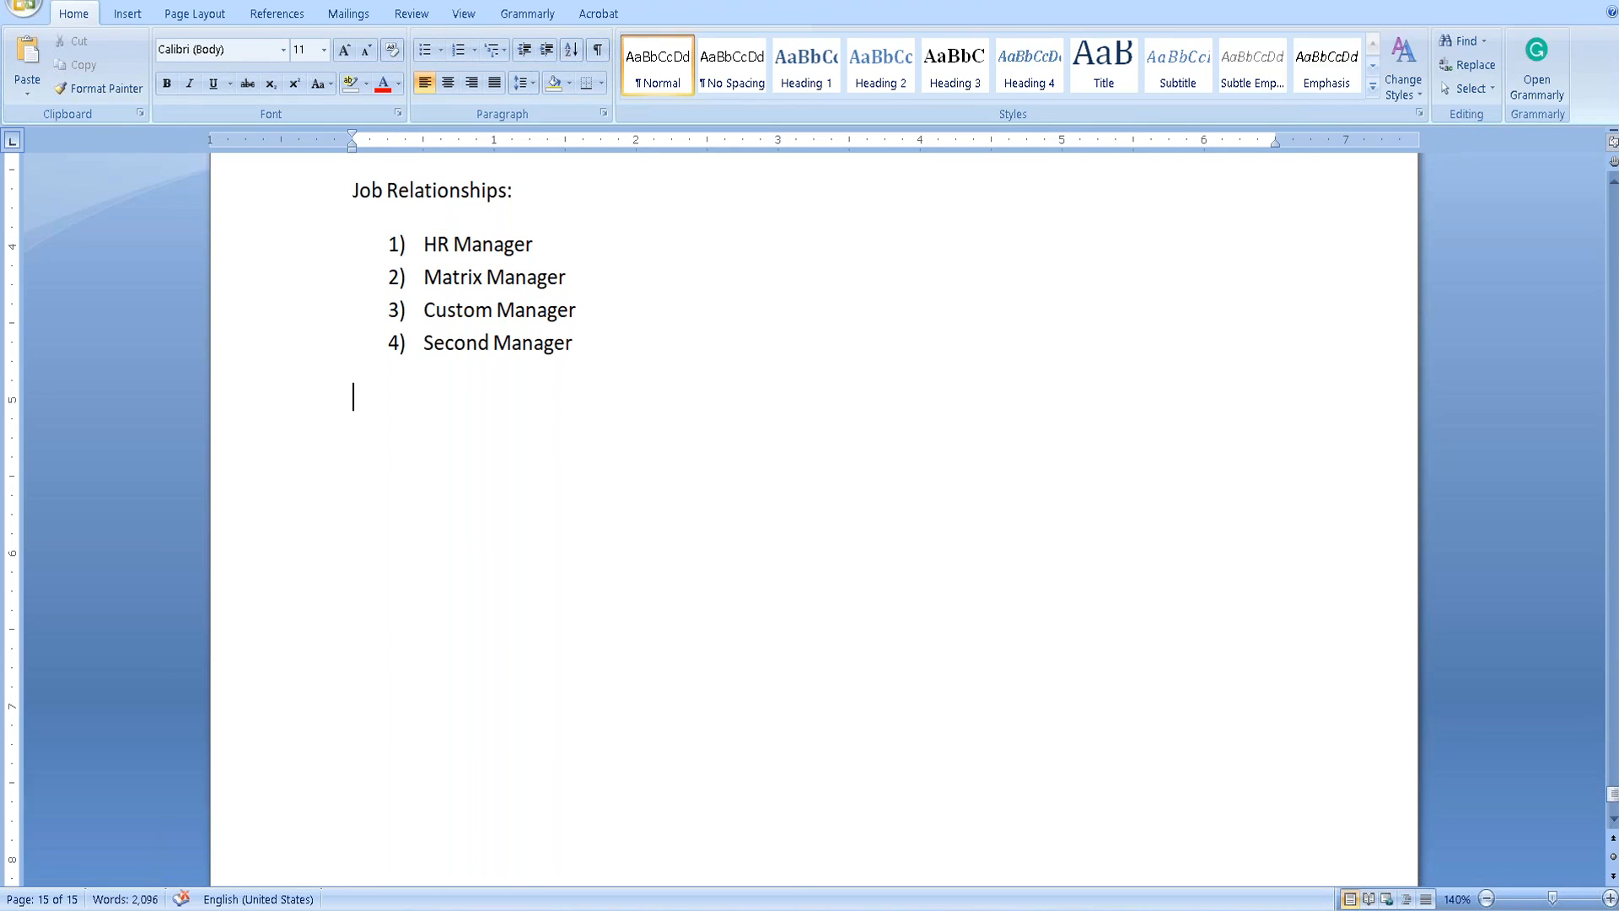
key(ctrl+z)
key(ctrl+z)
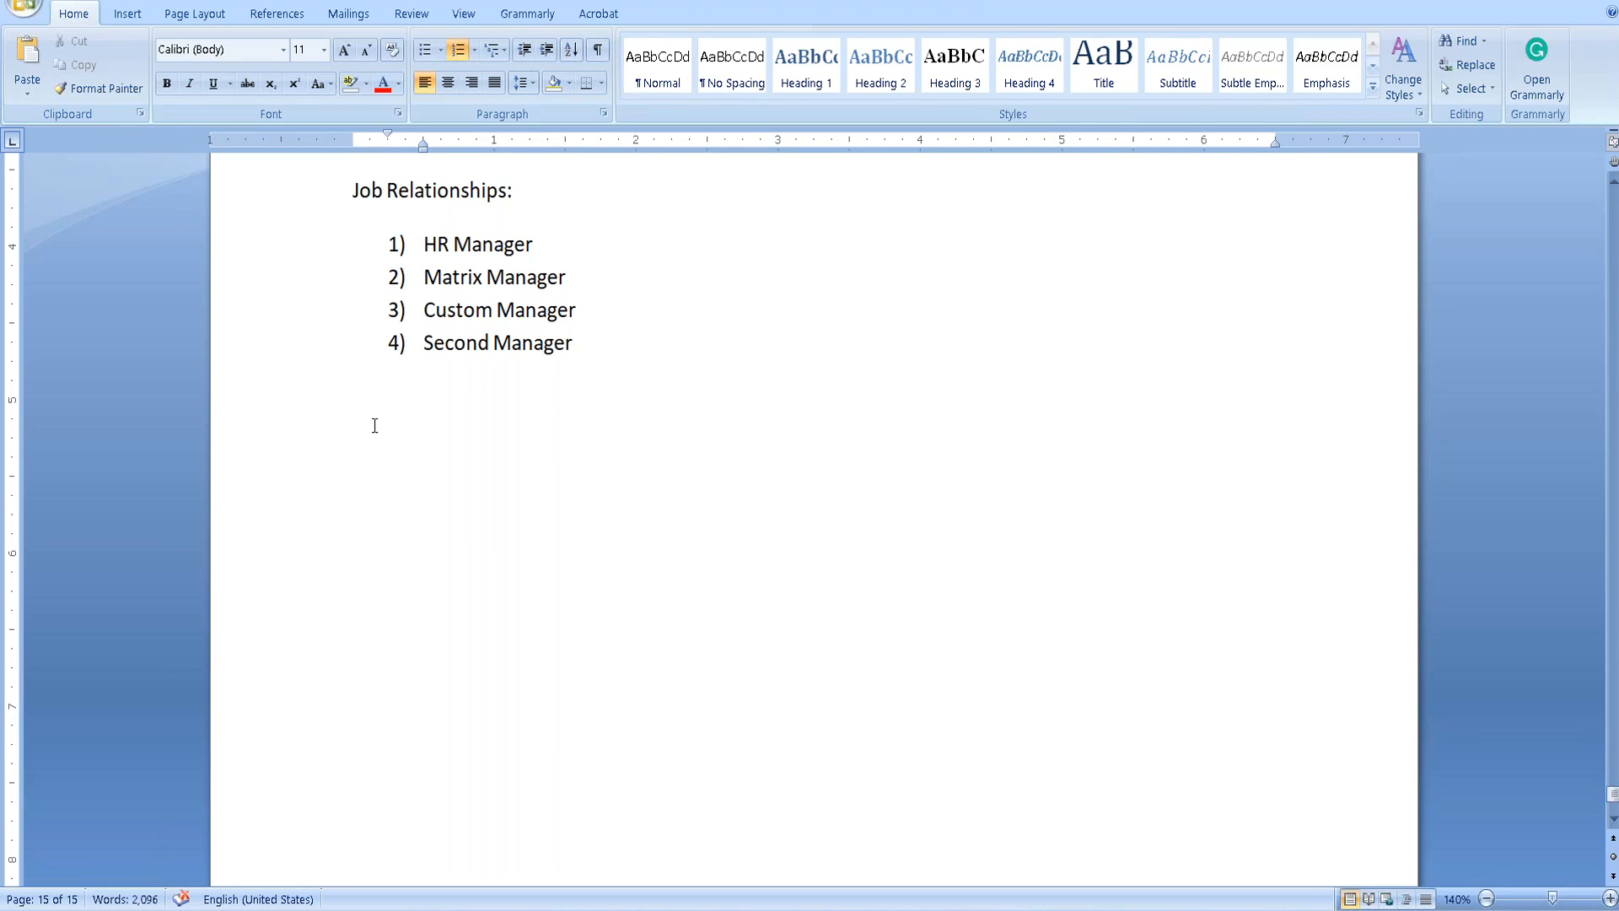
click(374, 425)
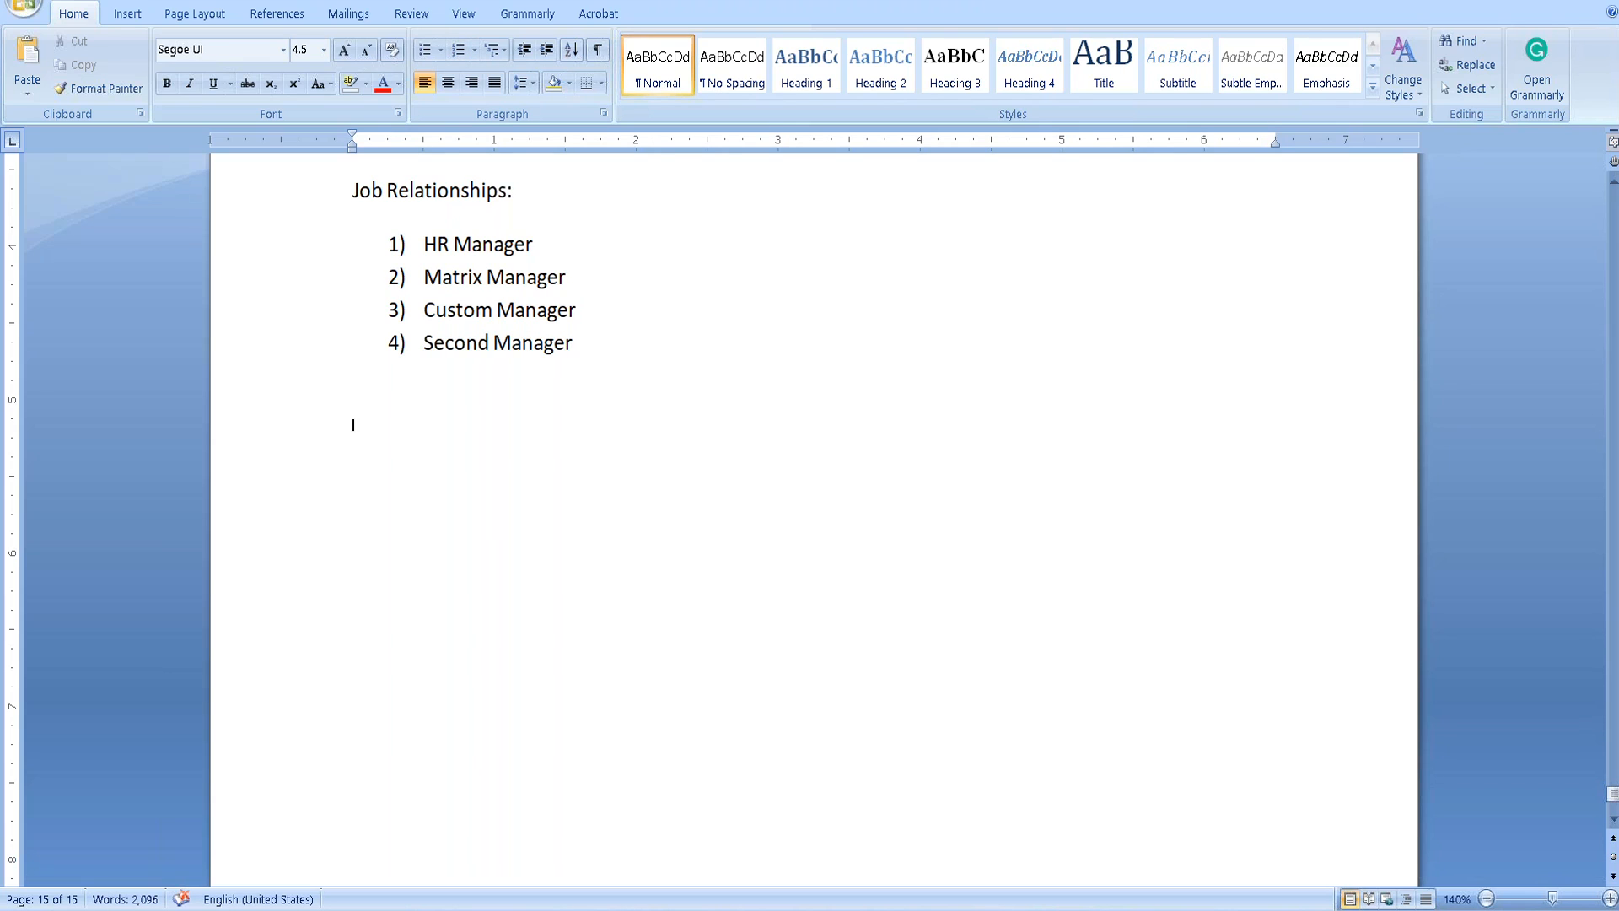
key(ctrl+bracketright)
key(ctrl+bracketright)
key(ctrl+bracketright)
text(COn)
key(BackSpace)
key(BackSpace)
key(BackSpace)
text(Con)
click(272, 50)
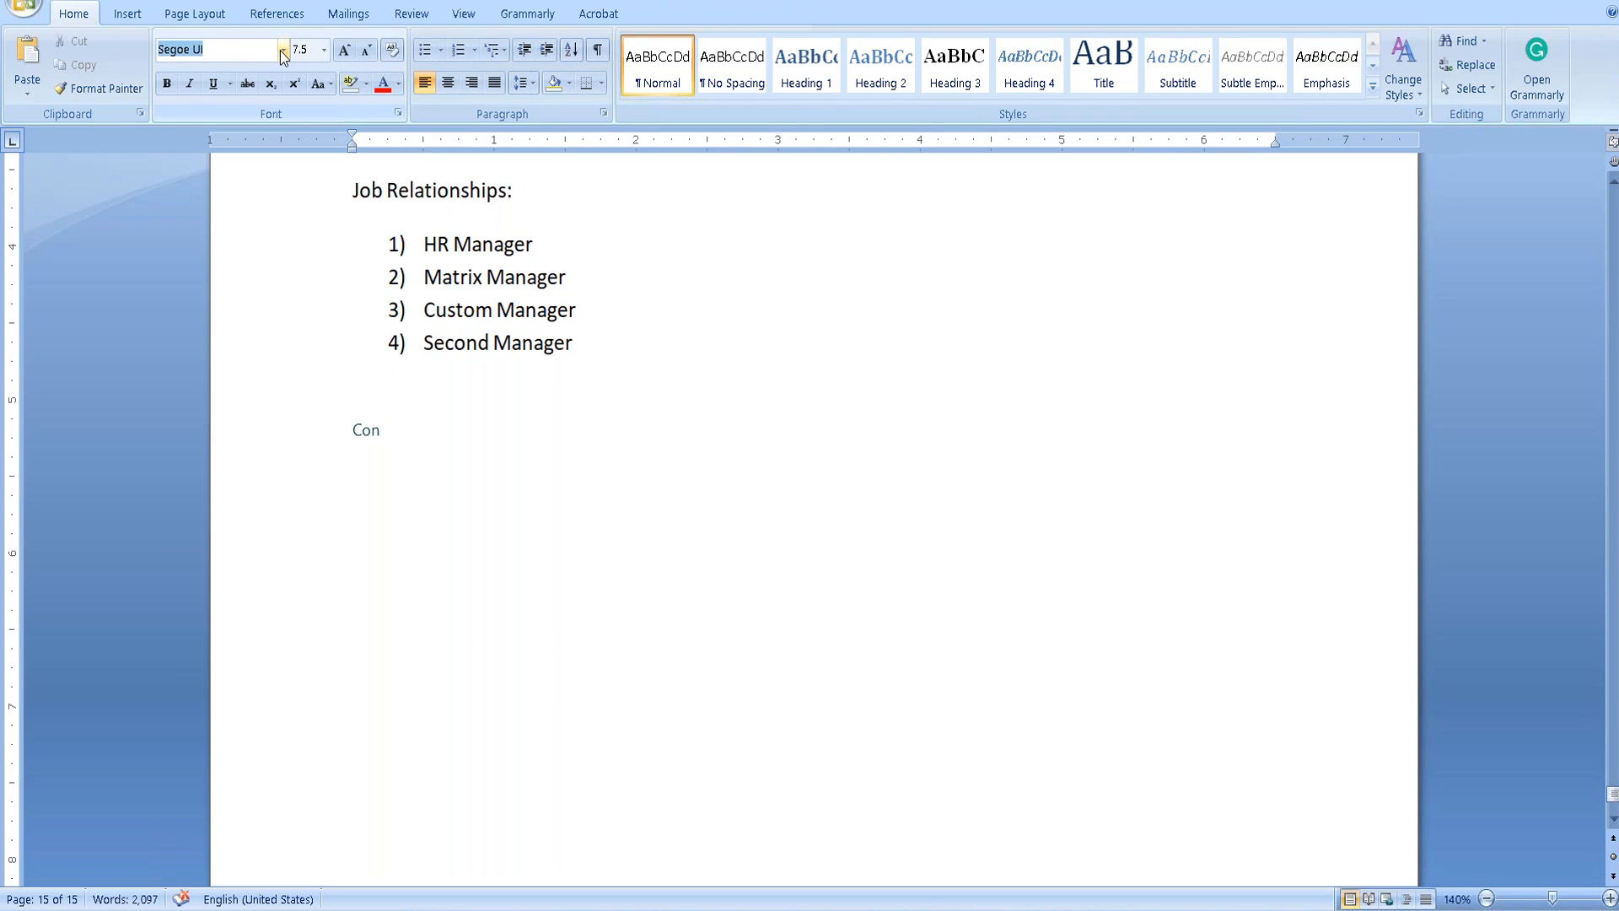
Format the word 'Con' as Calibri 11 to match the list items.
click(282, 51)
click(453, 276)
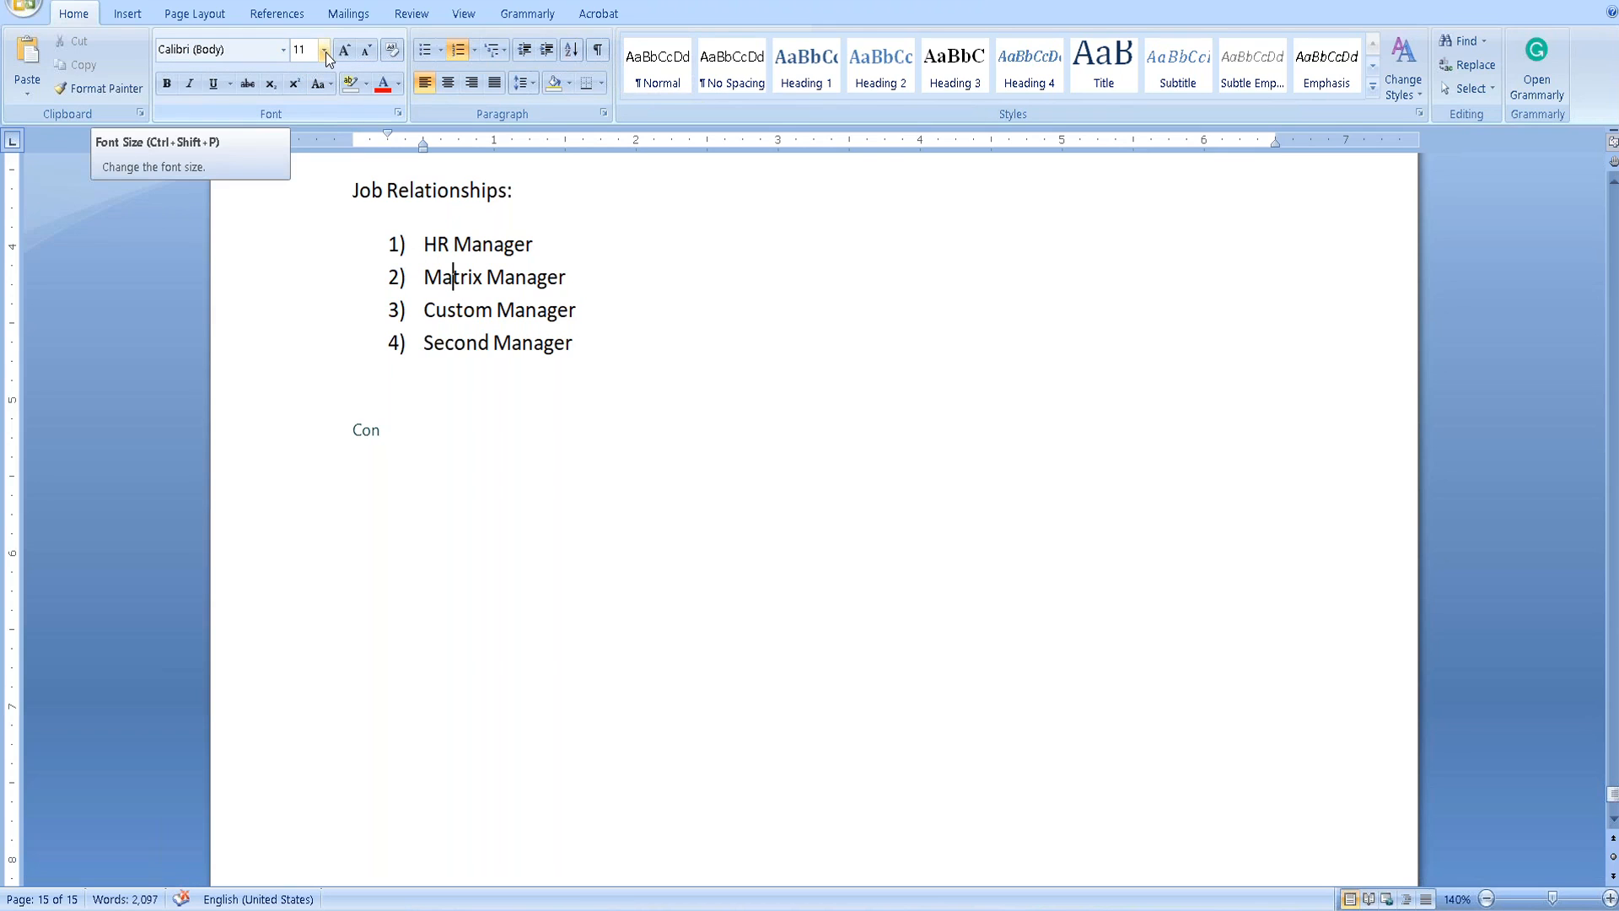
click(361, 429)
double_click(371, 436)
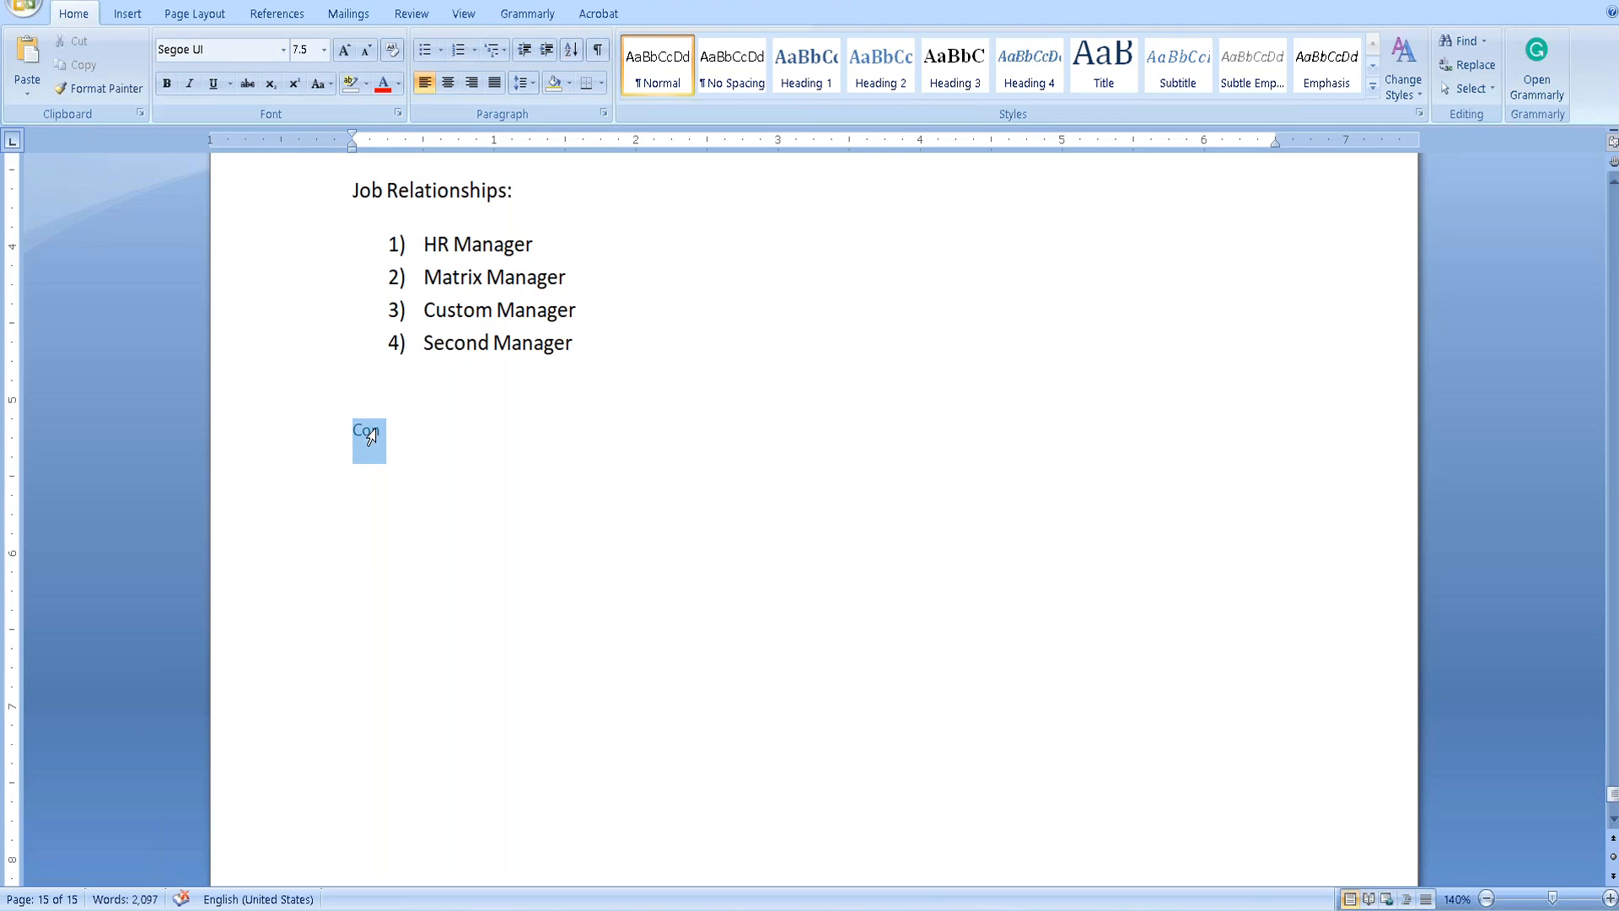
click(282, 50)
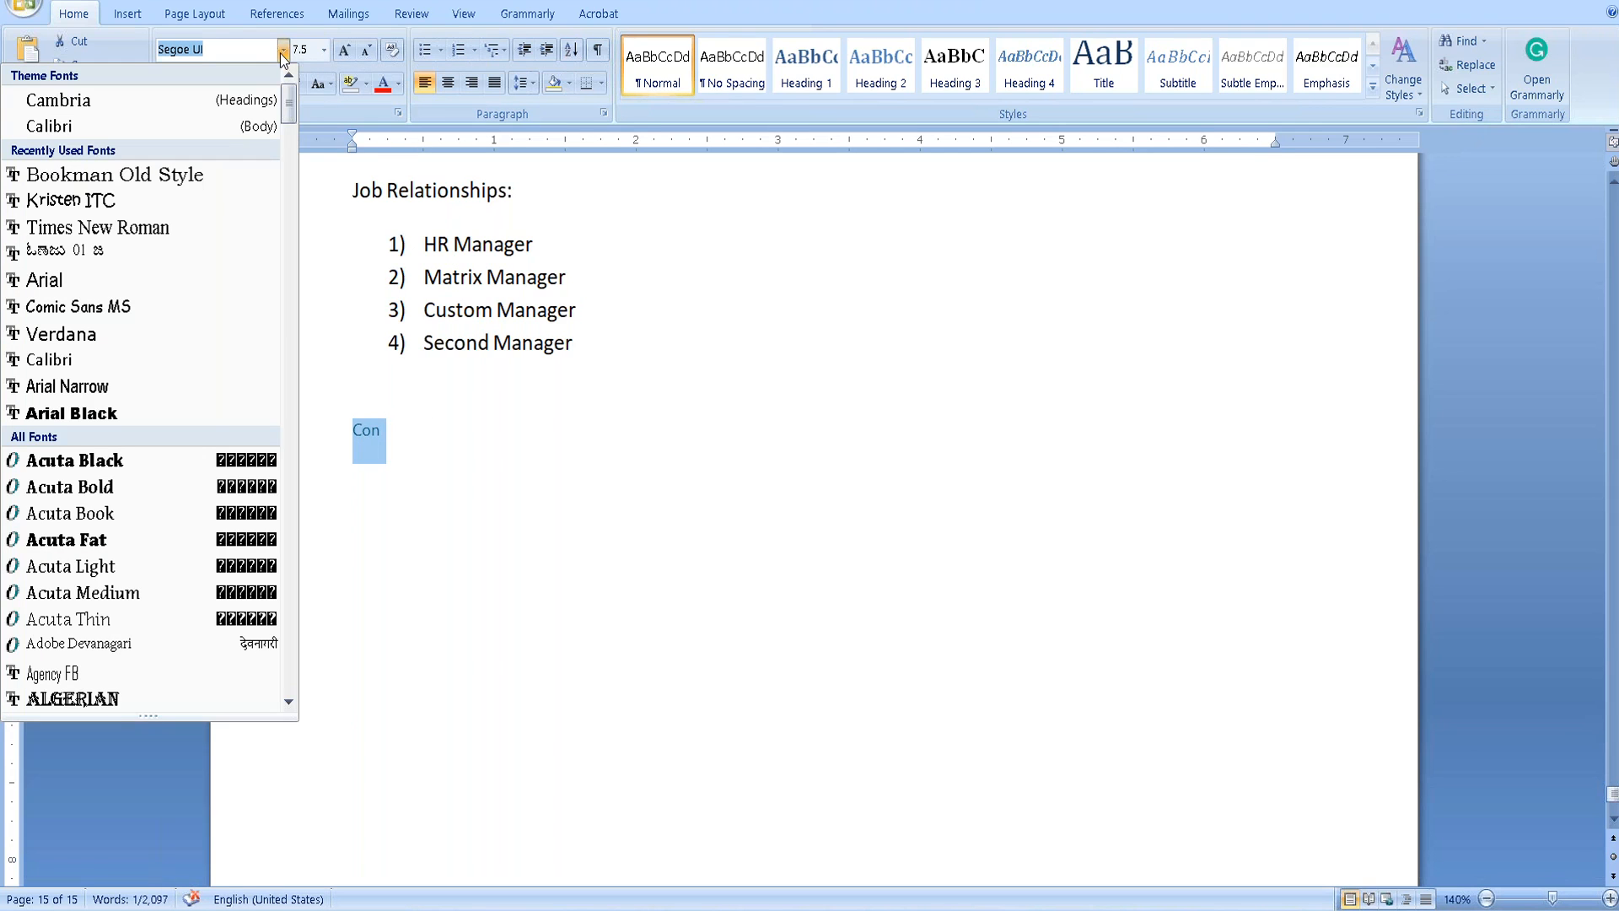
text(Calibri)
click(143, 127)
click(301, 49)
text(11)
click(644, 403)
Complete the heading as 'Concurrent employment:' and save the notes document.
click(425, 436)
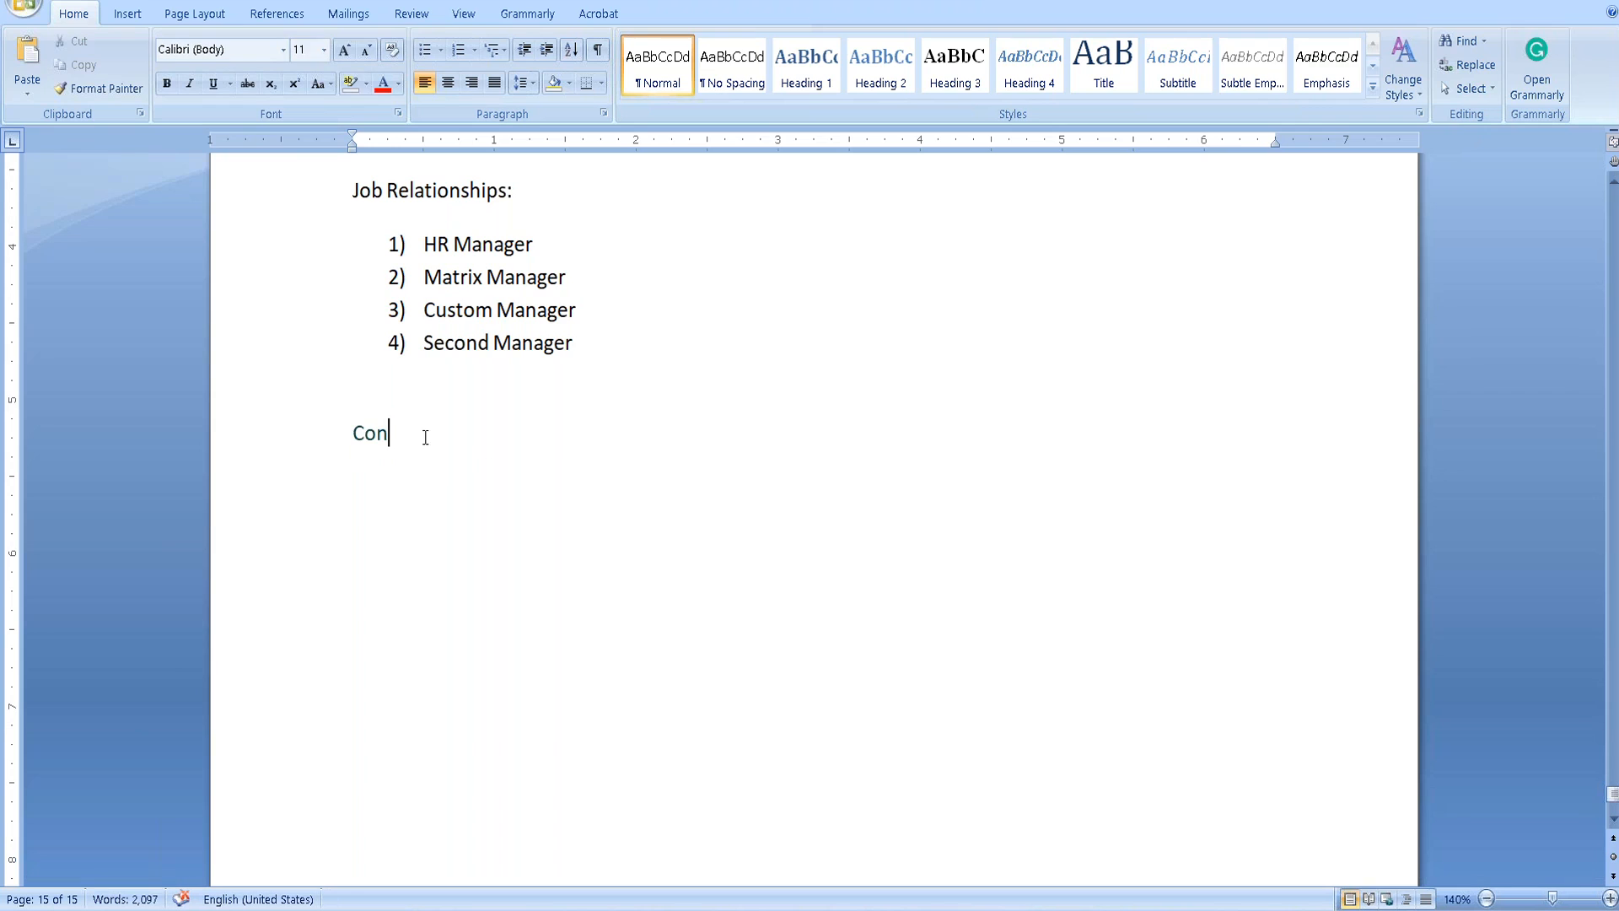
text(currnet)
key(BackSpace)
key(BackSpace)
key(BackSpace)
text(ent J)
text(ob)
key(BackSpace)
key(BackSpace)
key(BackSpace)
key(BackSpace)
text(employment)
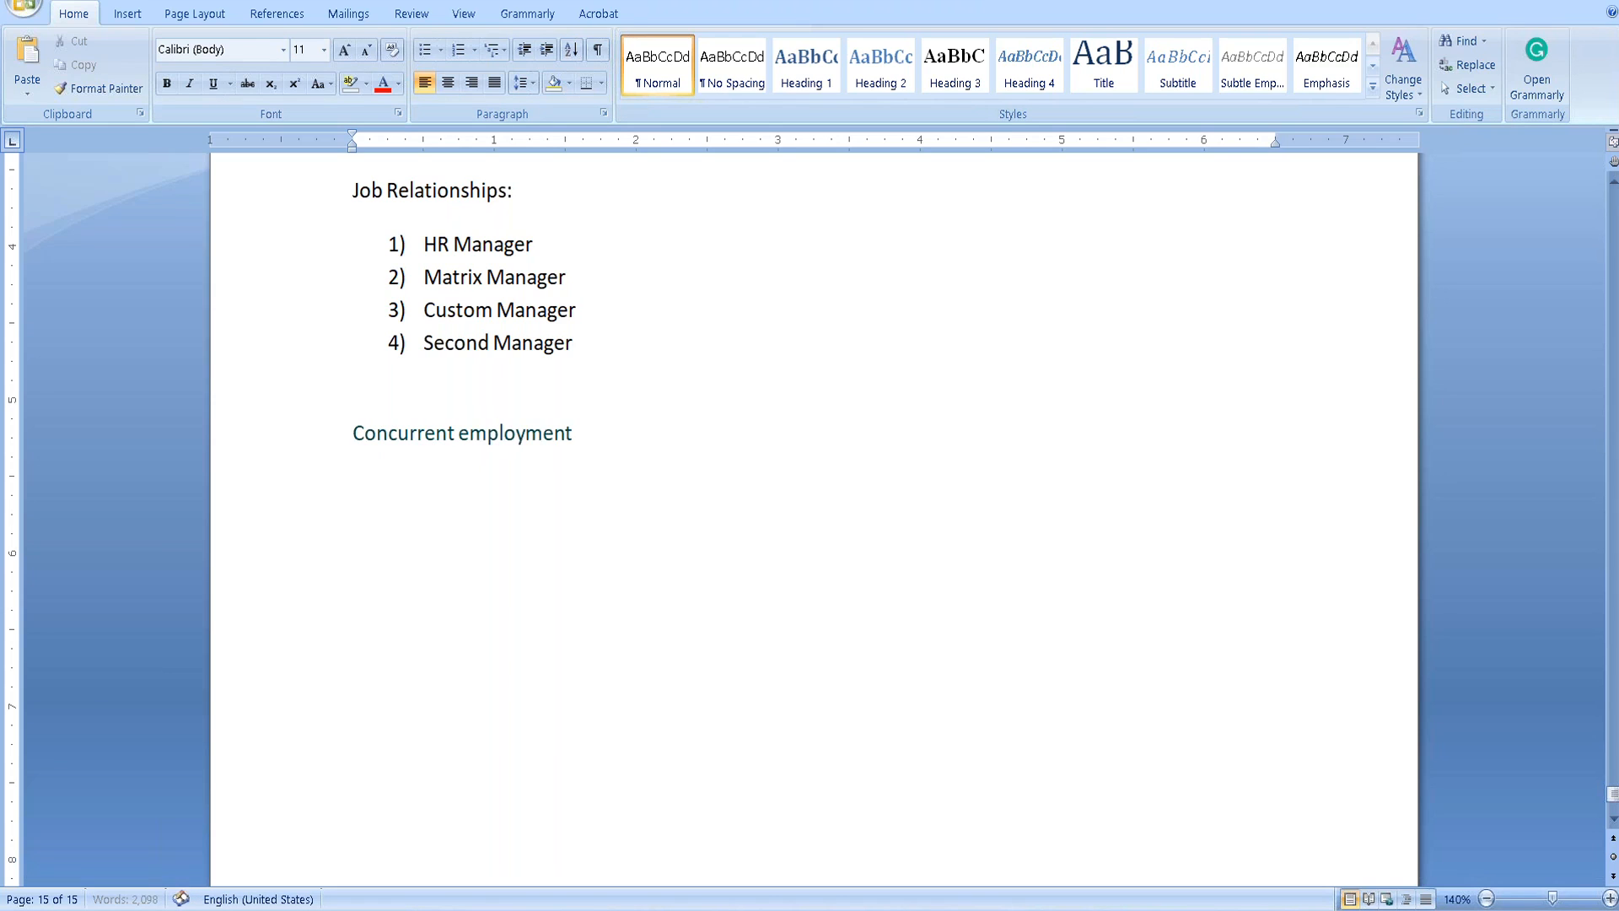
text(:)
key(ctrl+s)
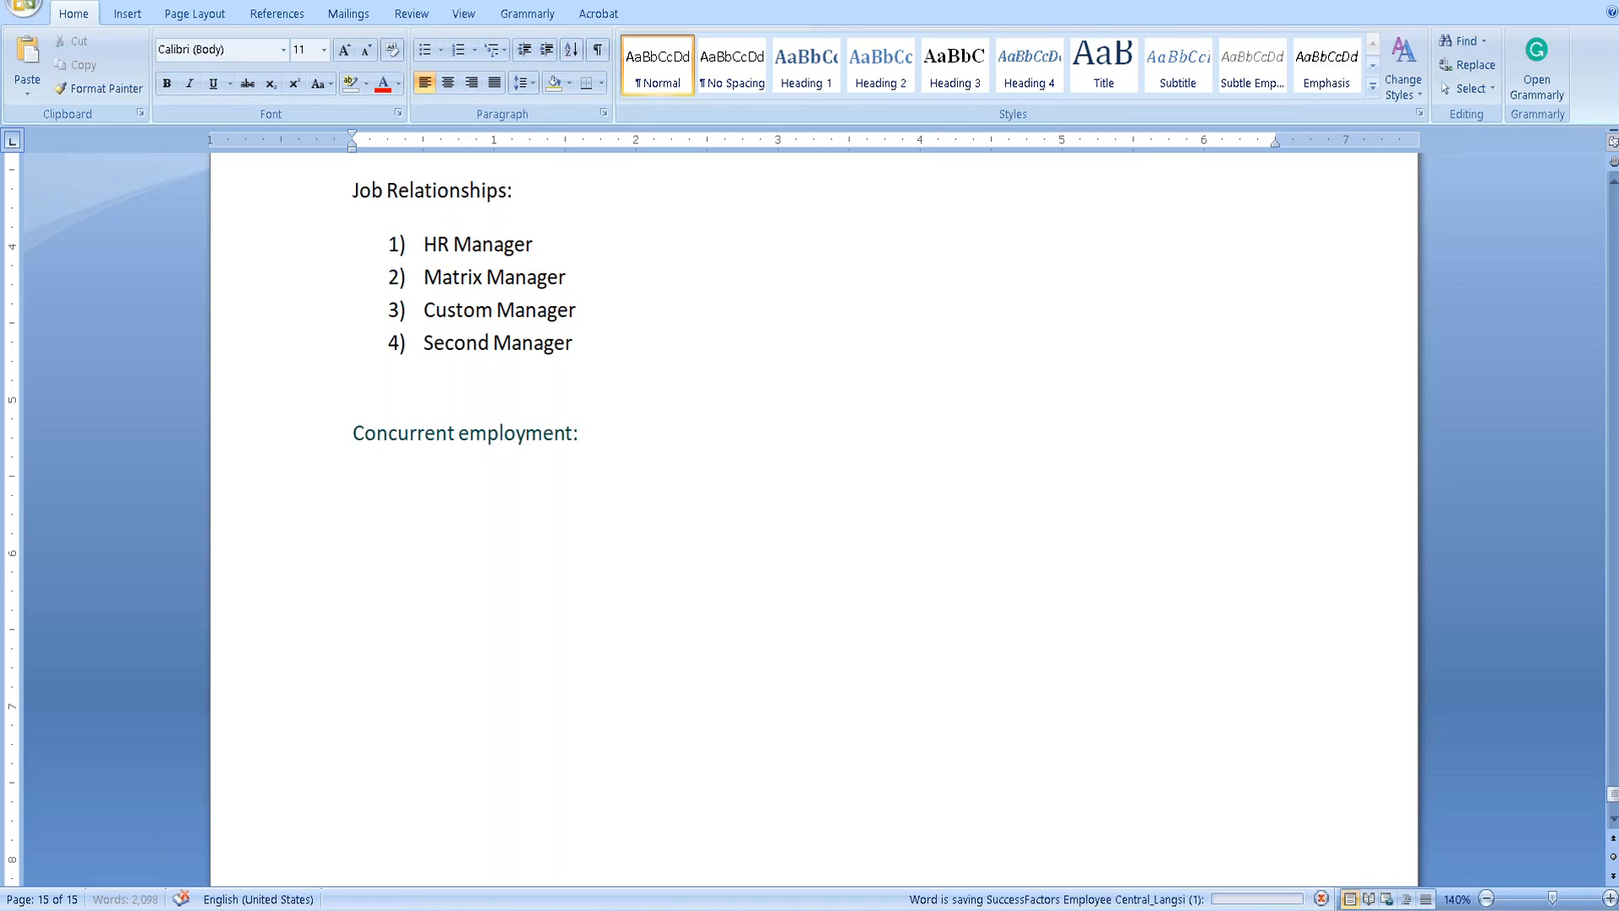
key(alt+Tab)
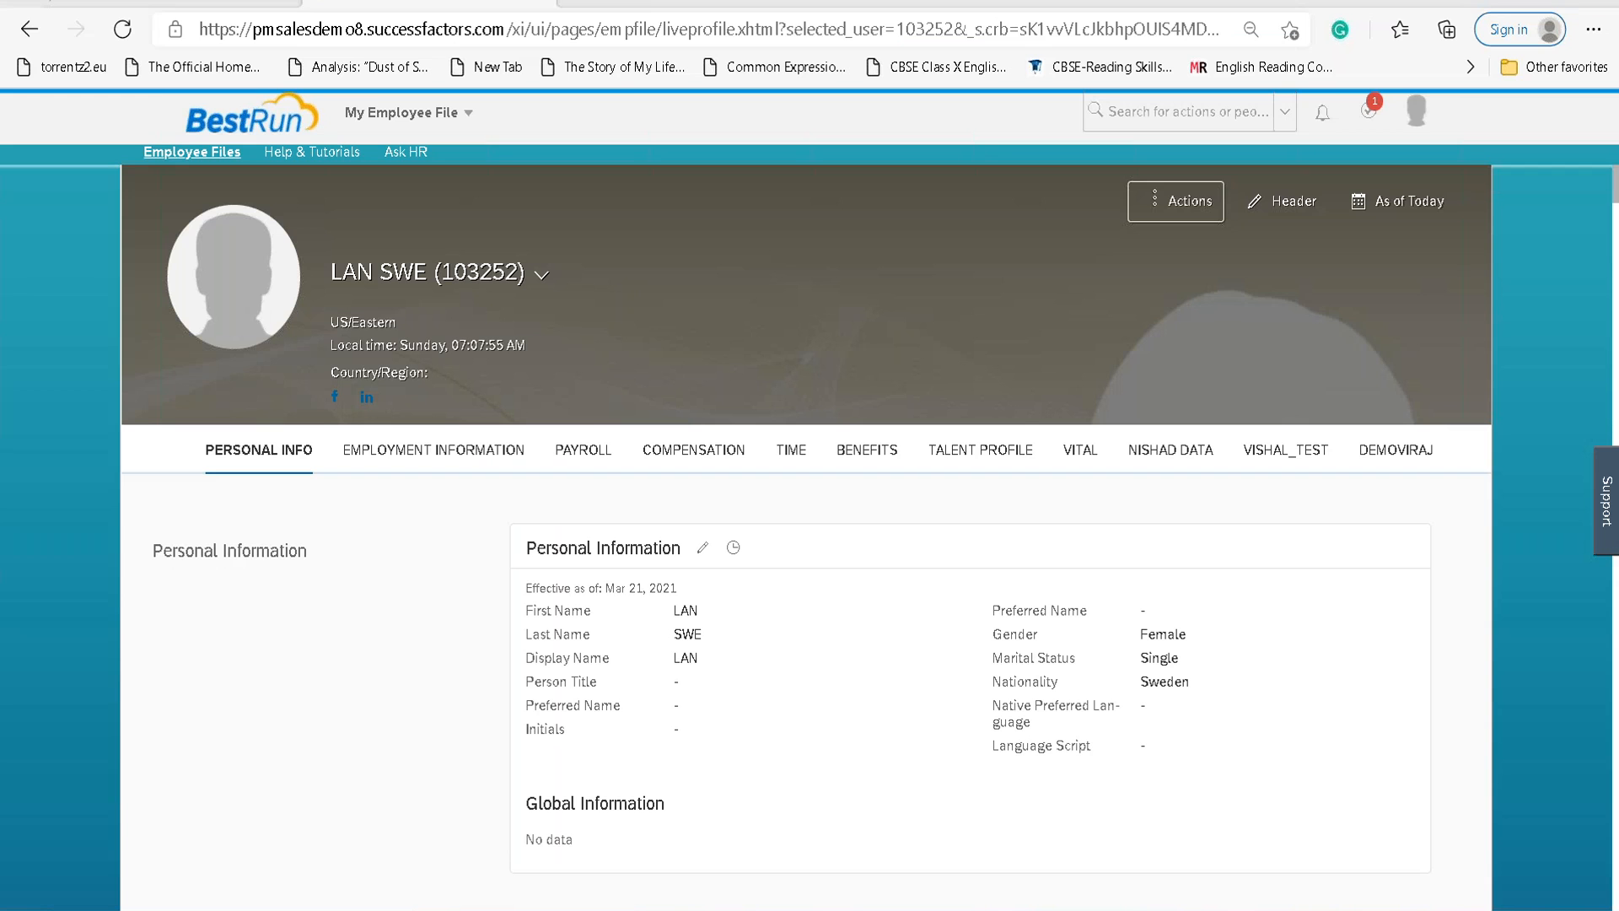
Write 'Select an employee's profile ->Actions->Add concurrent employment' under the Concurrent employment heading.
key(alt+Tab)
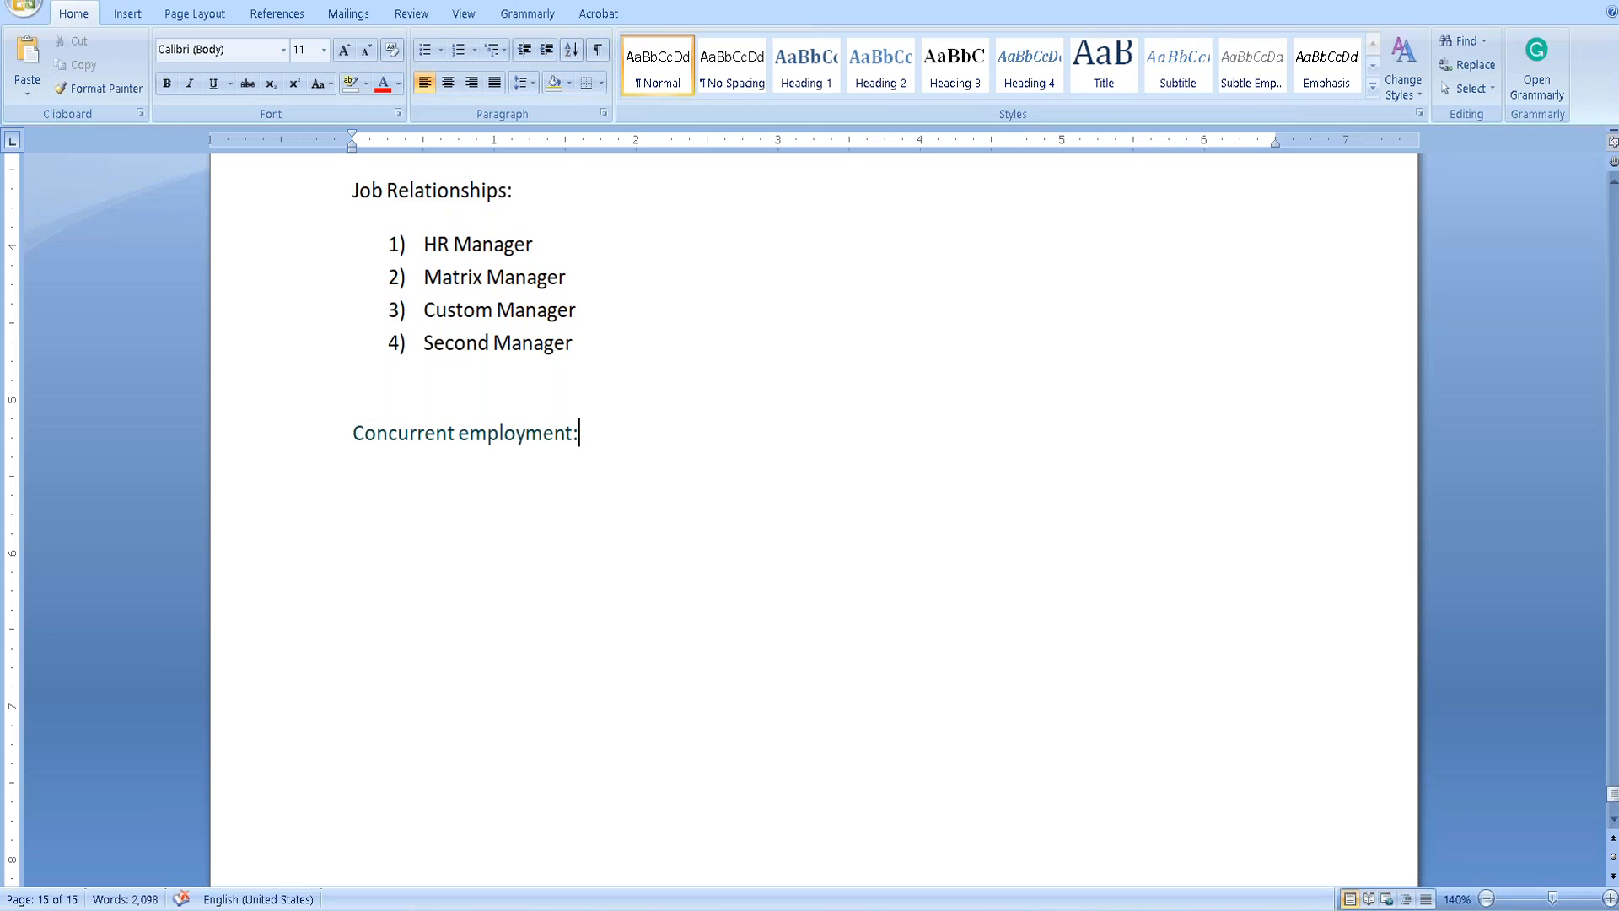
key(Return)
text(Select an employee)
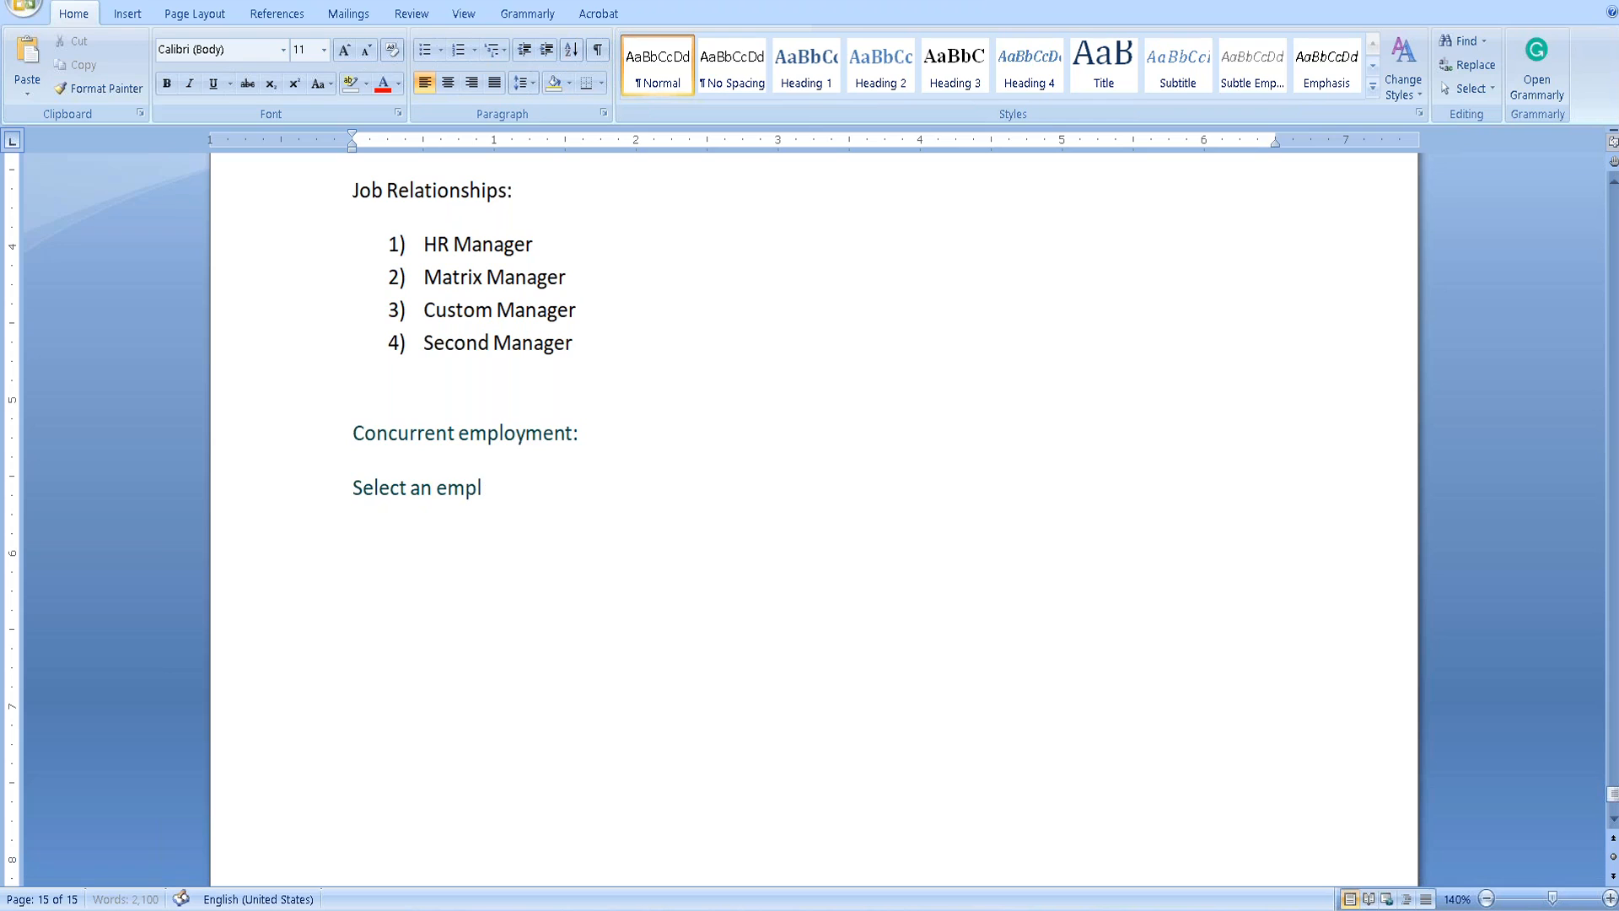
key(BackSpace)
text('f proifle)
key(BackSpace)
key(BackSpace)
key(BackSpace)
key(BackSpace)
key(BackSpace)
key(BackSpace)
key(BackSpace)
key(BackSpace)
key(BackSpace)
text(s proifl)
key(BackSpace)
key(BackSpace)
text(file)
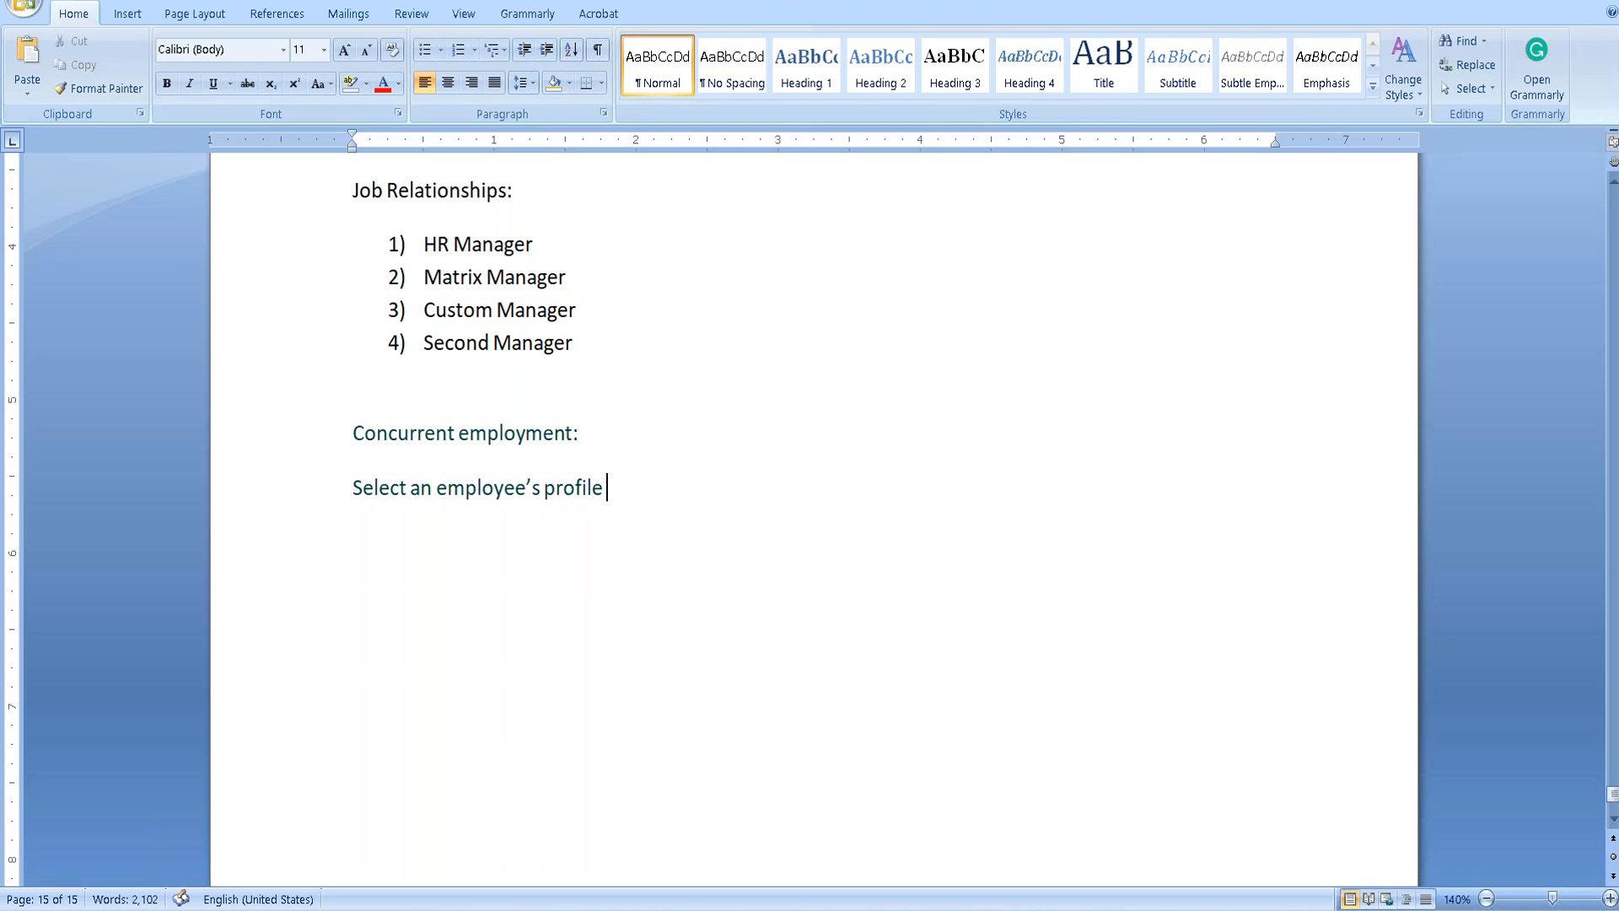
text( ->Actions->Add concurrent employment)
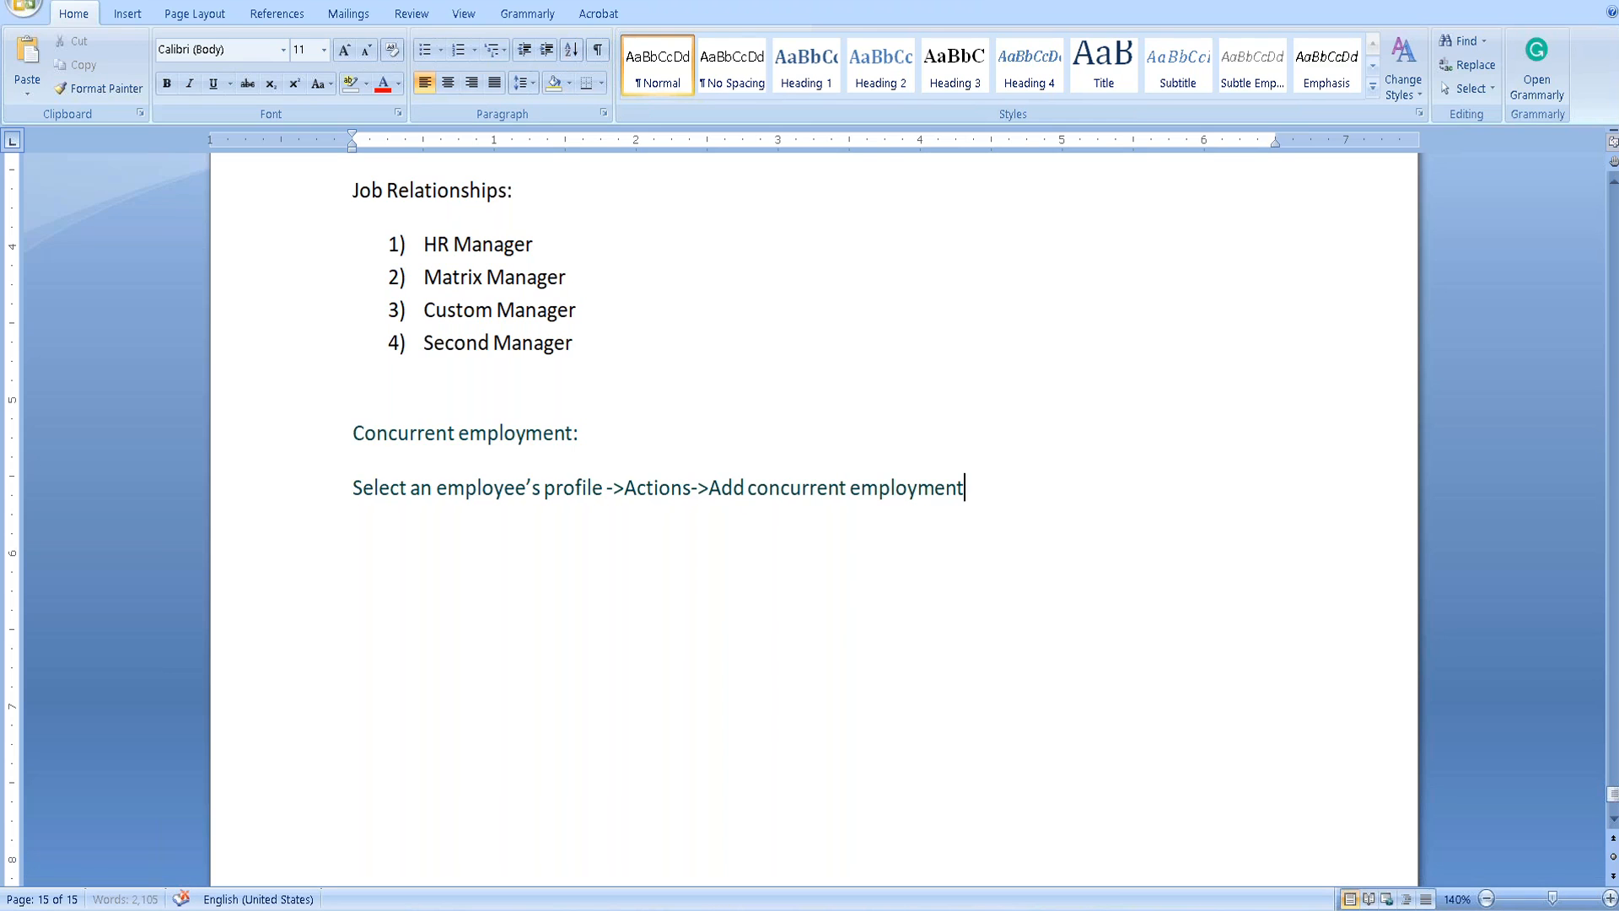
key(alt+Tab)
click(1164, 120)
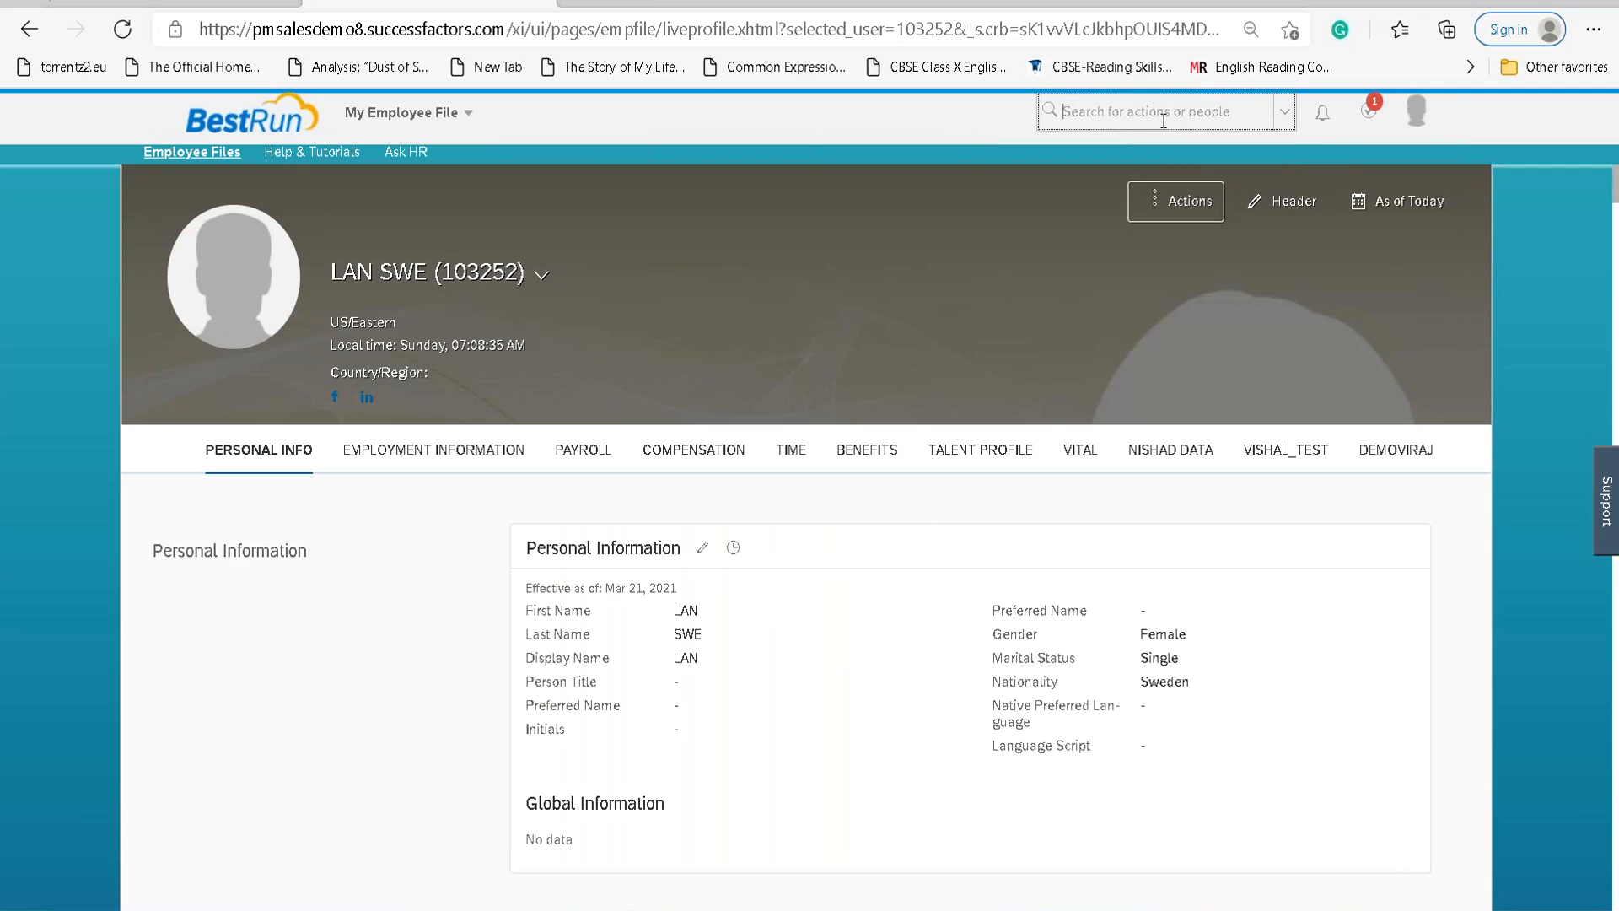
Go to the Home page and view the sample employee's quick card by searching 'LAN'.
click(469, 111)
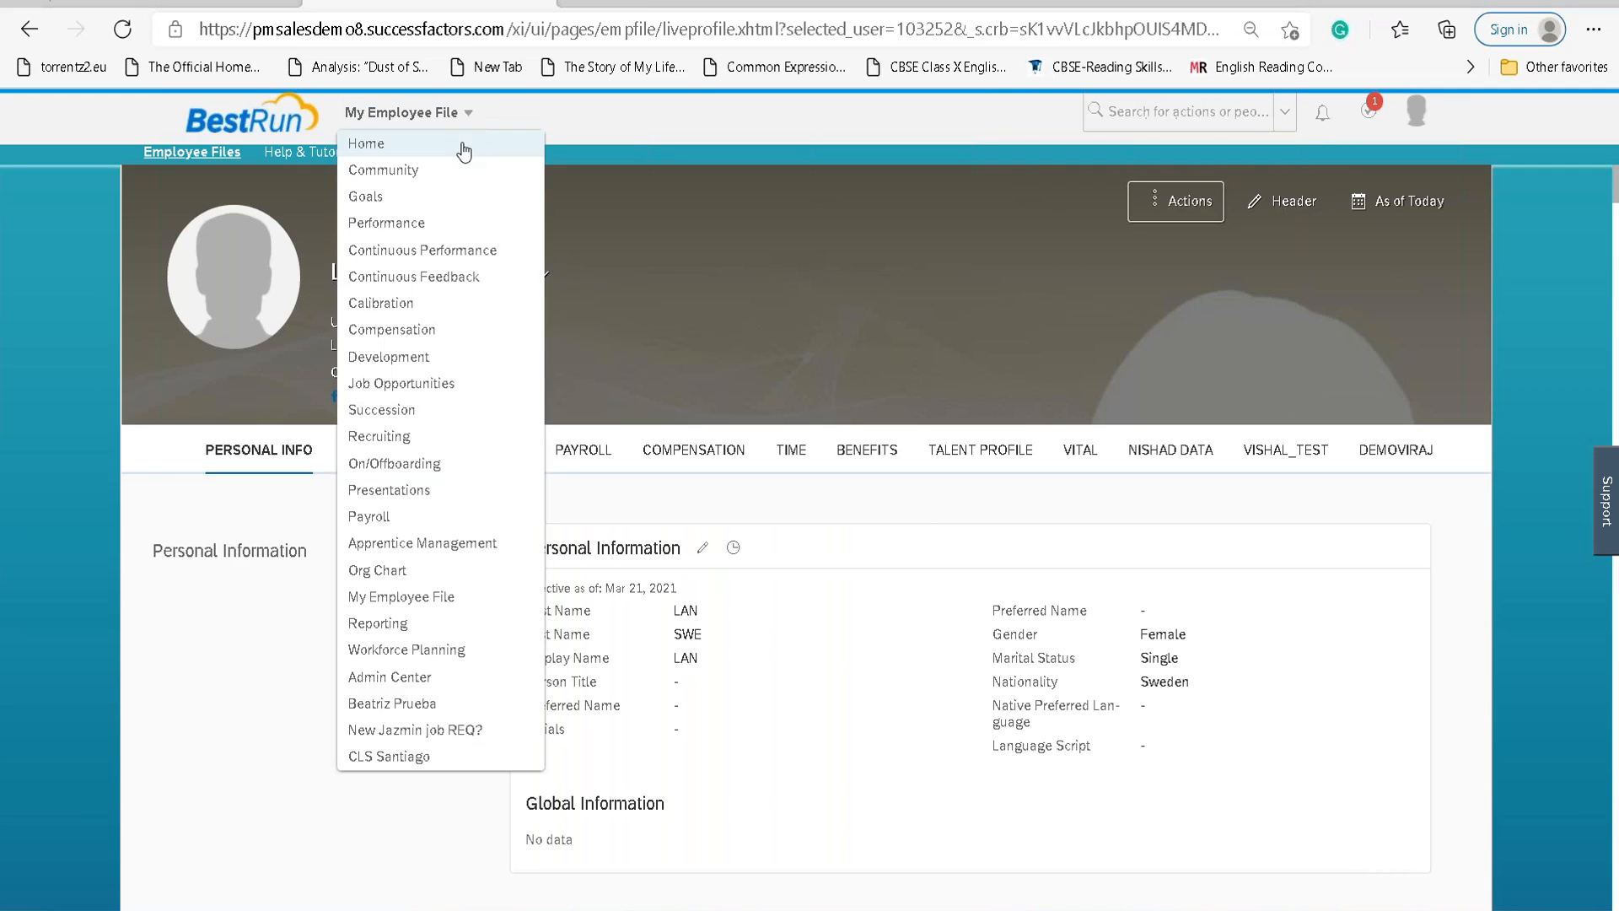
click(379, 143)
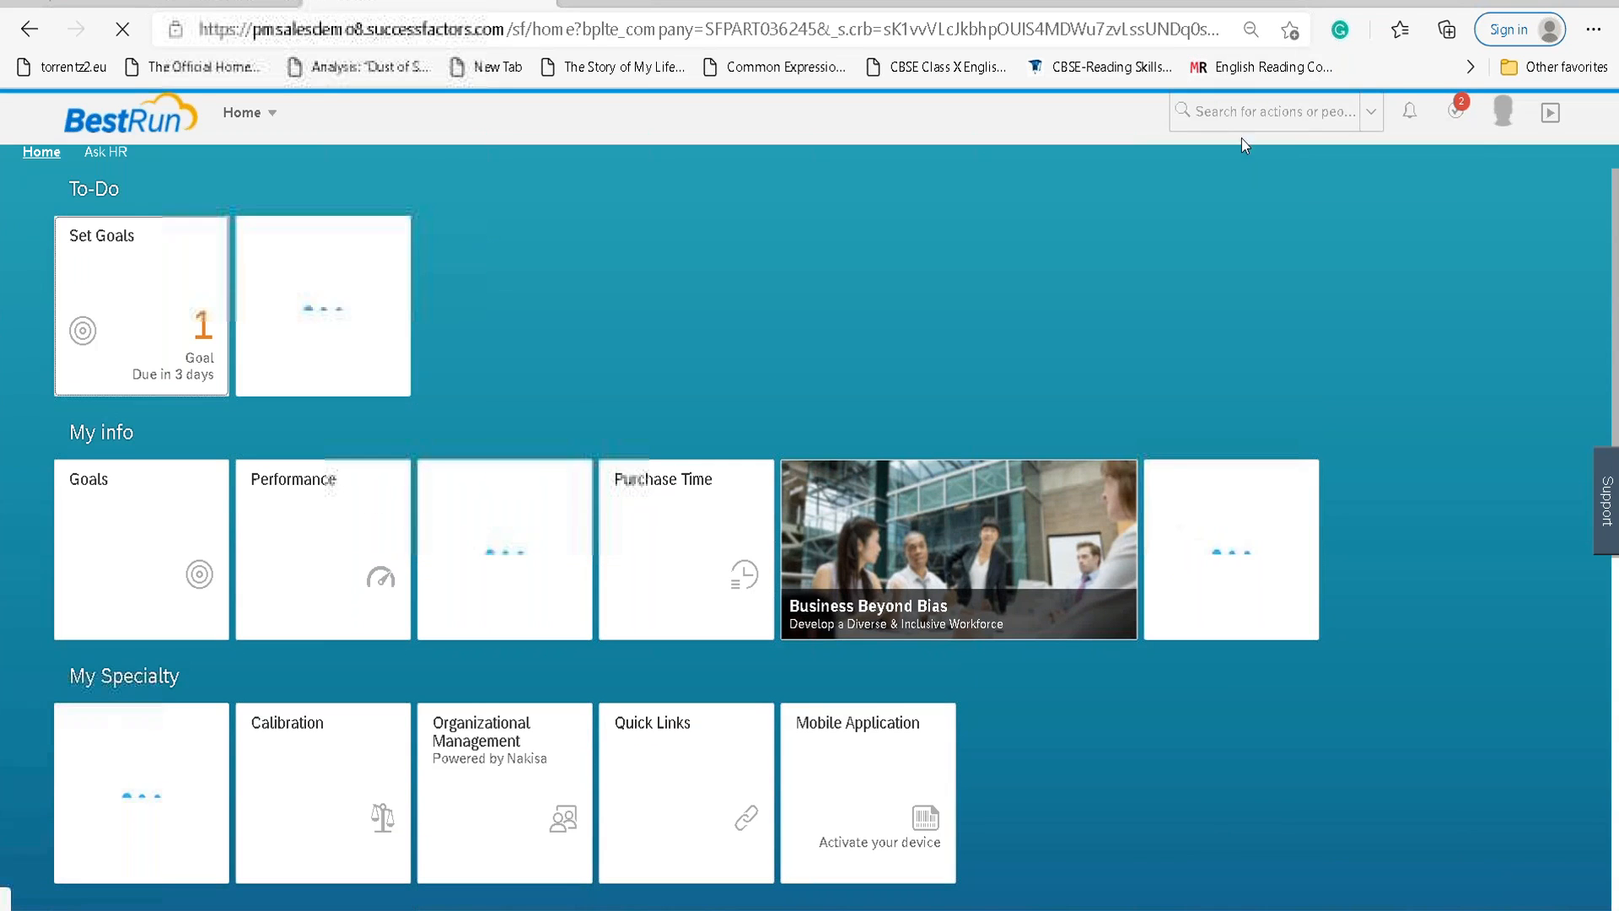
click(1232, 113)
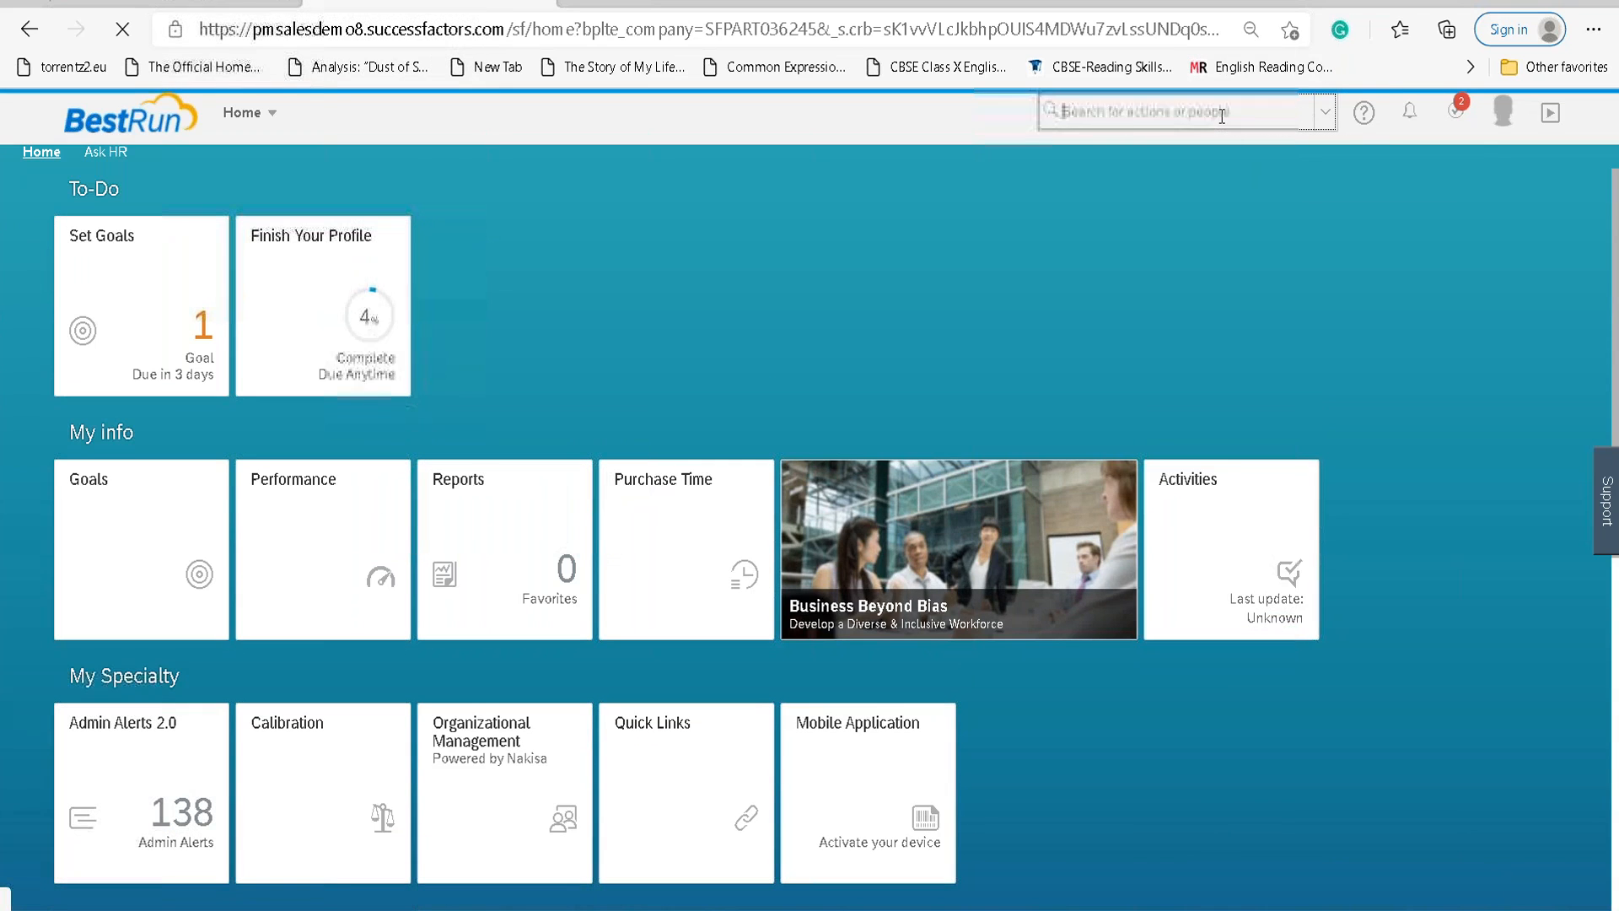
text(LAN)
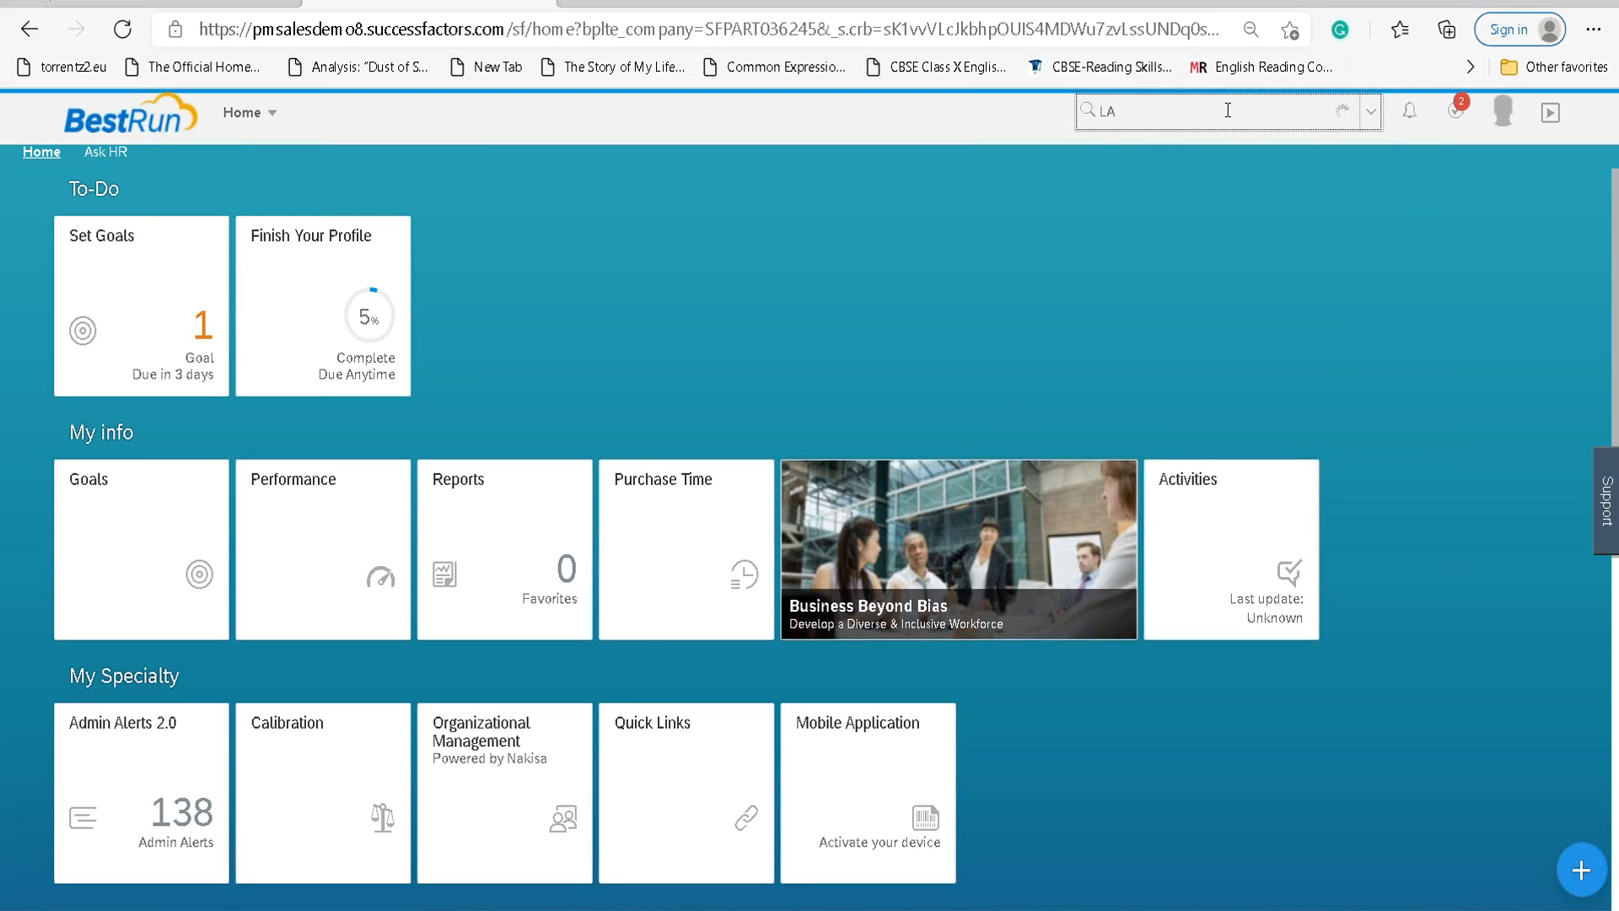
text(n)
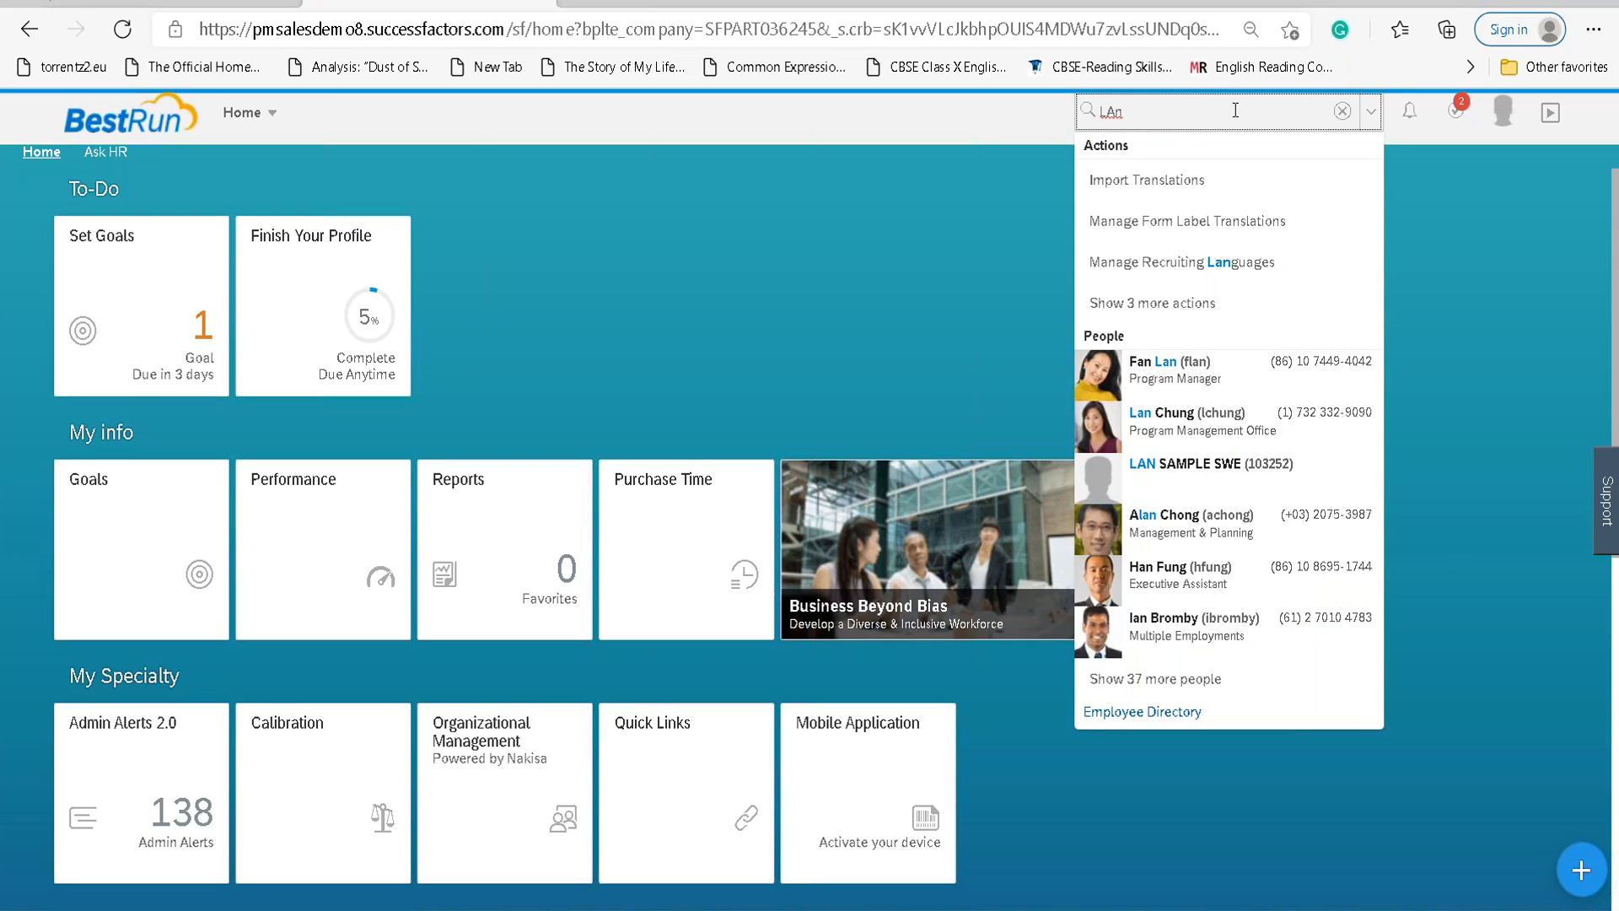
click(1248, 474)
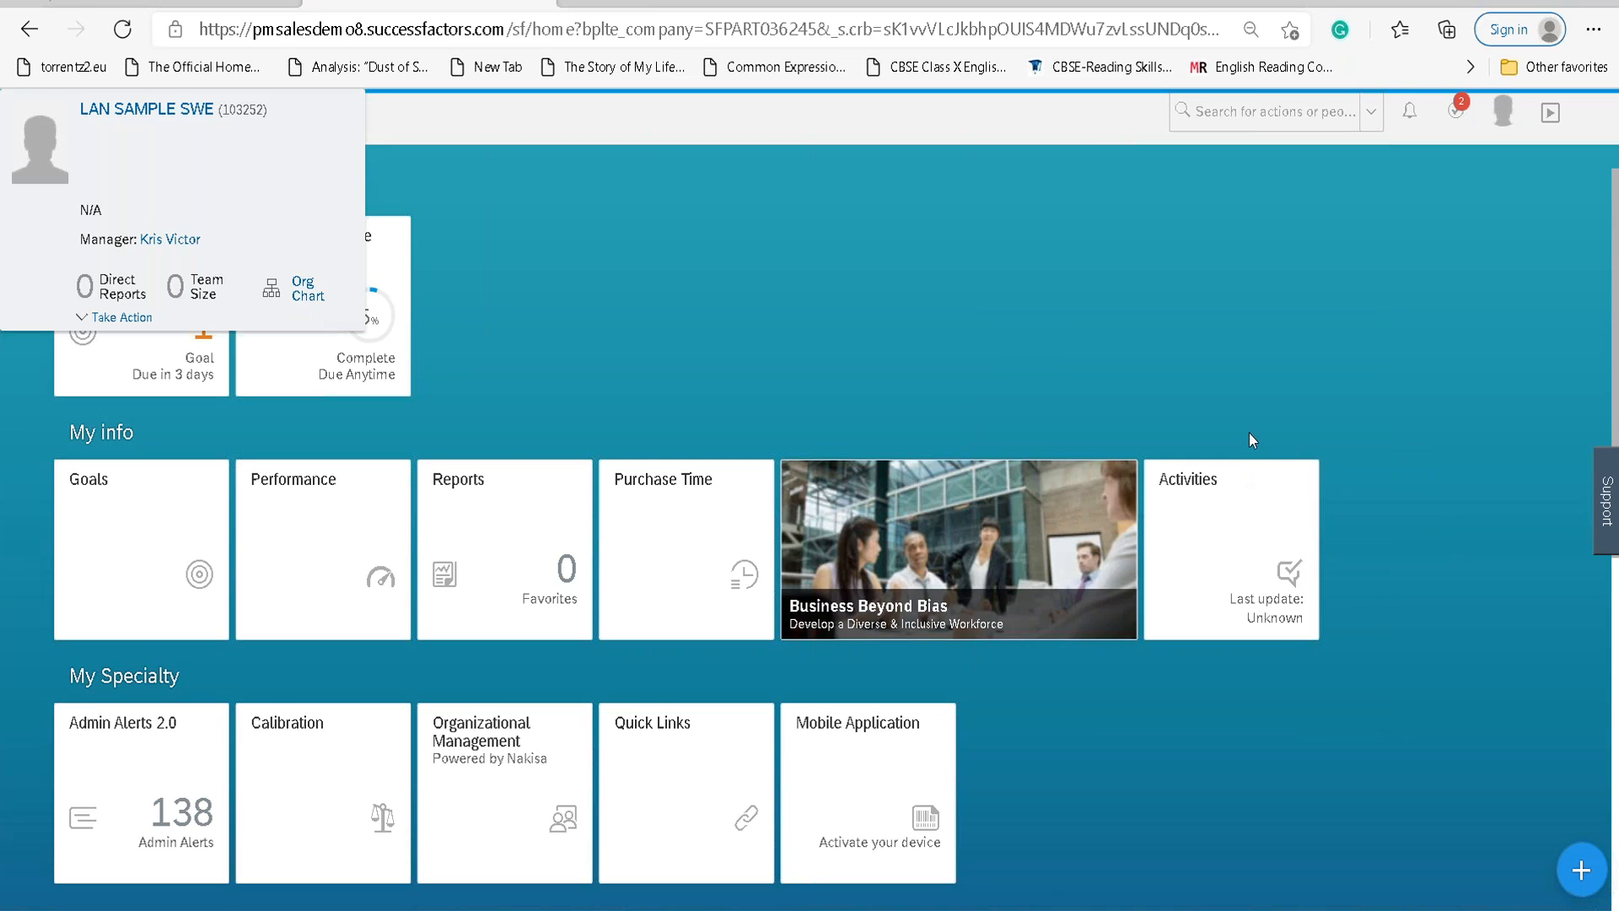
click(524, 116)
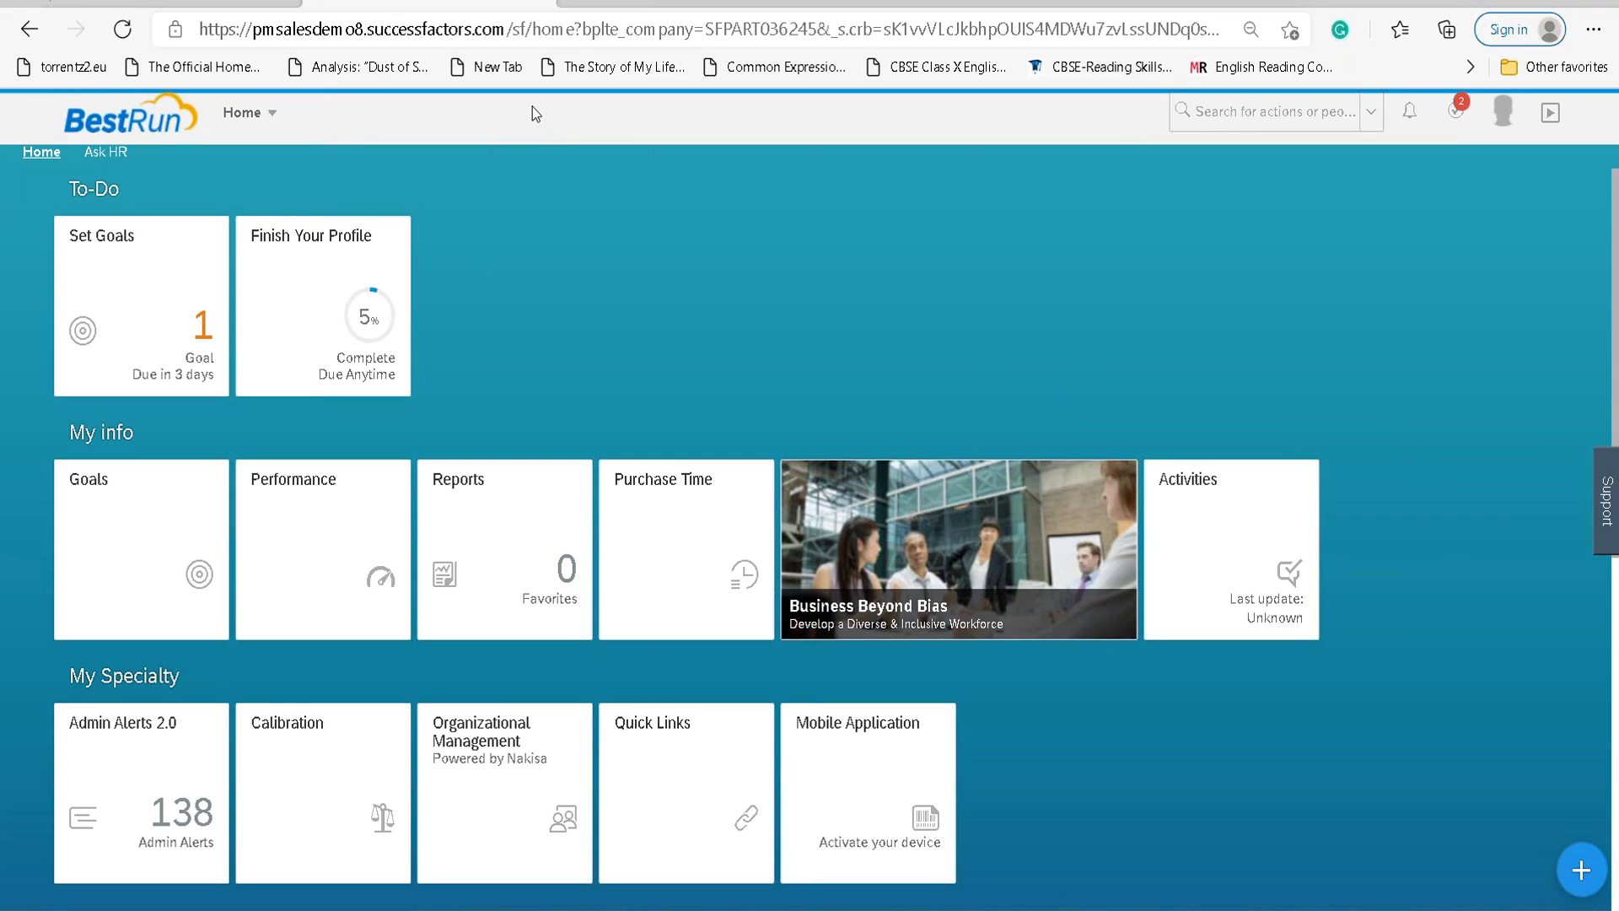
click(1276, 116)
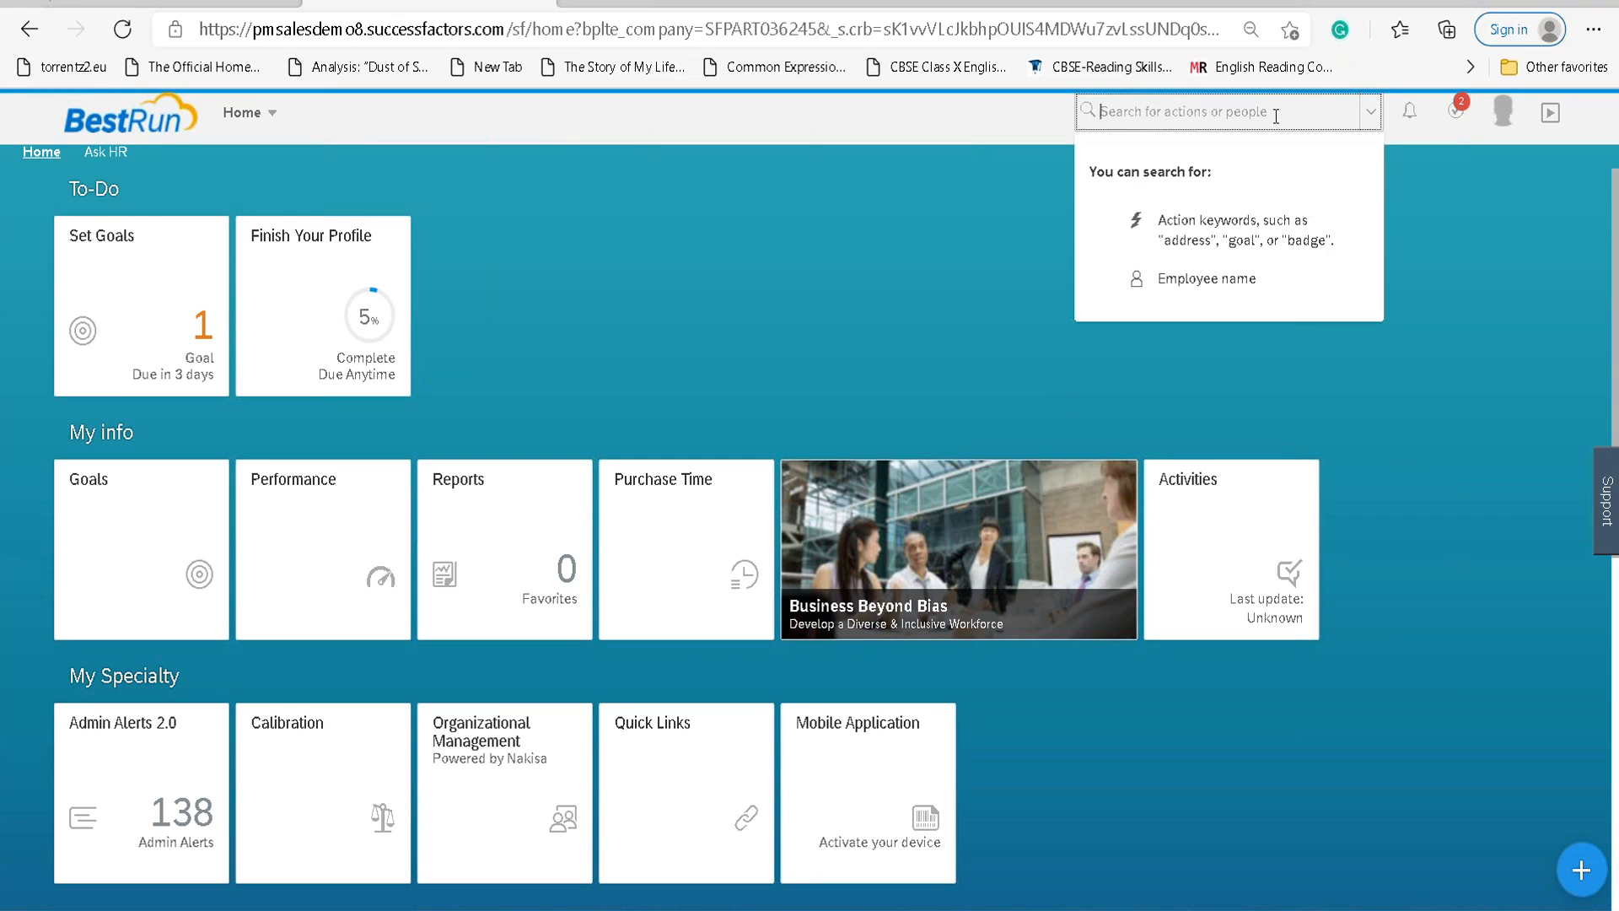
Search 'lan', open the sample employee's profile, and expand its Actions list.
text(lan)
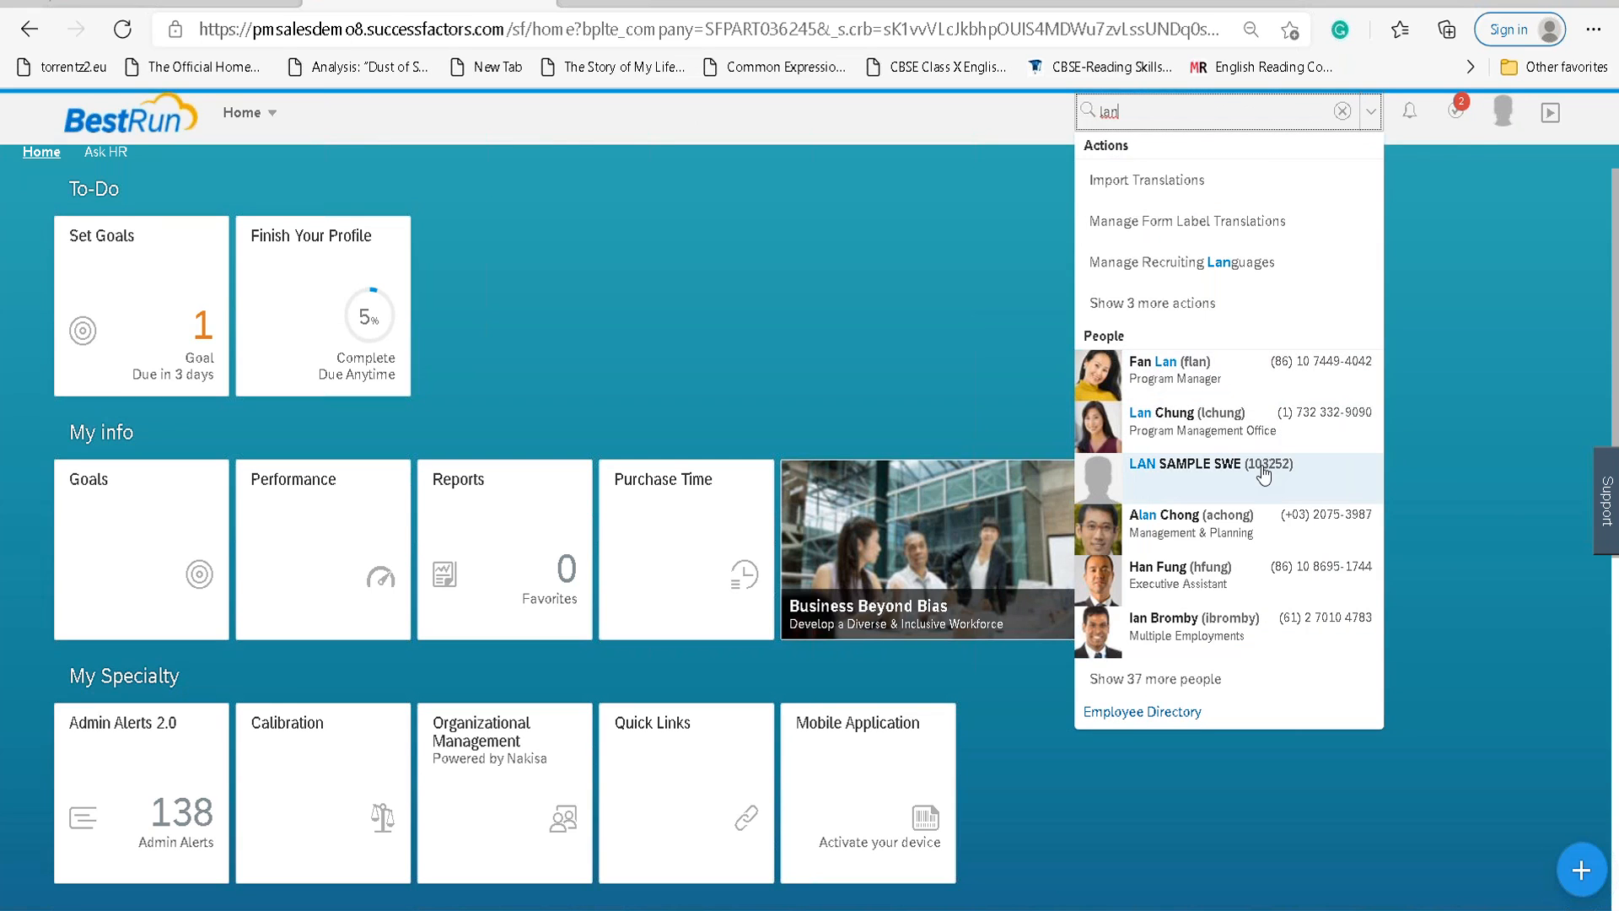
mouse_move(1264, 477)
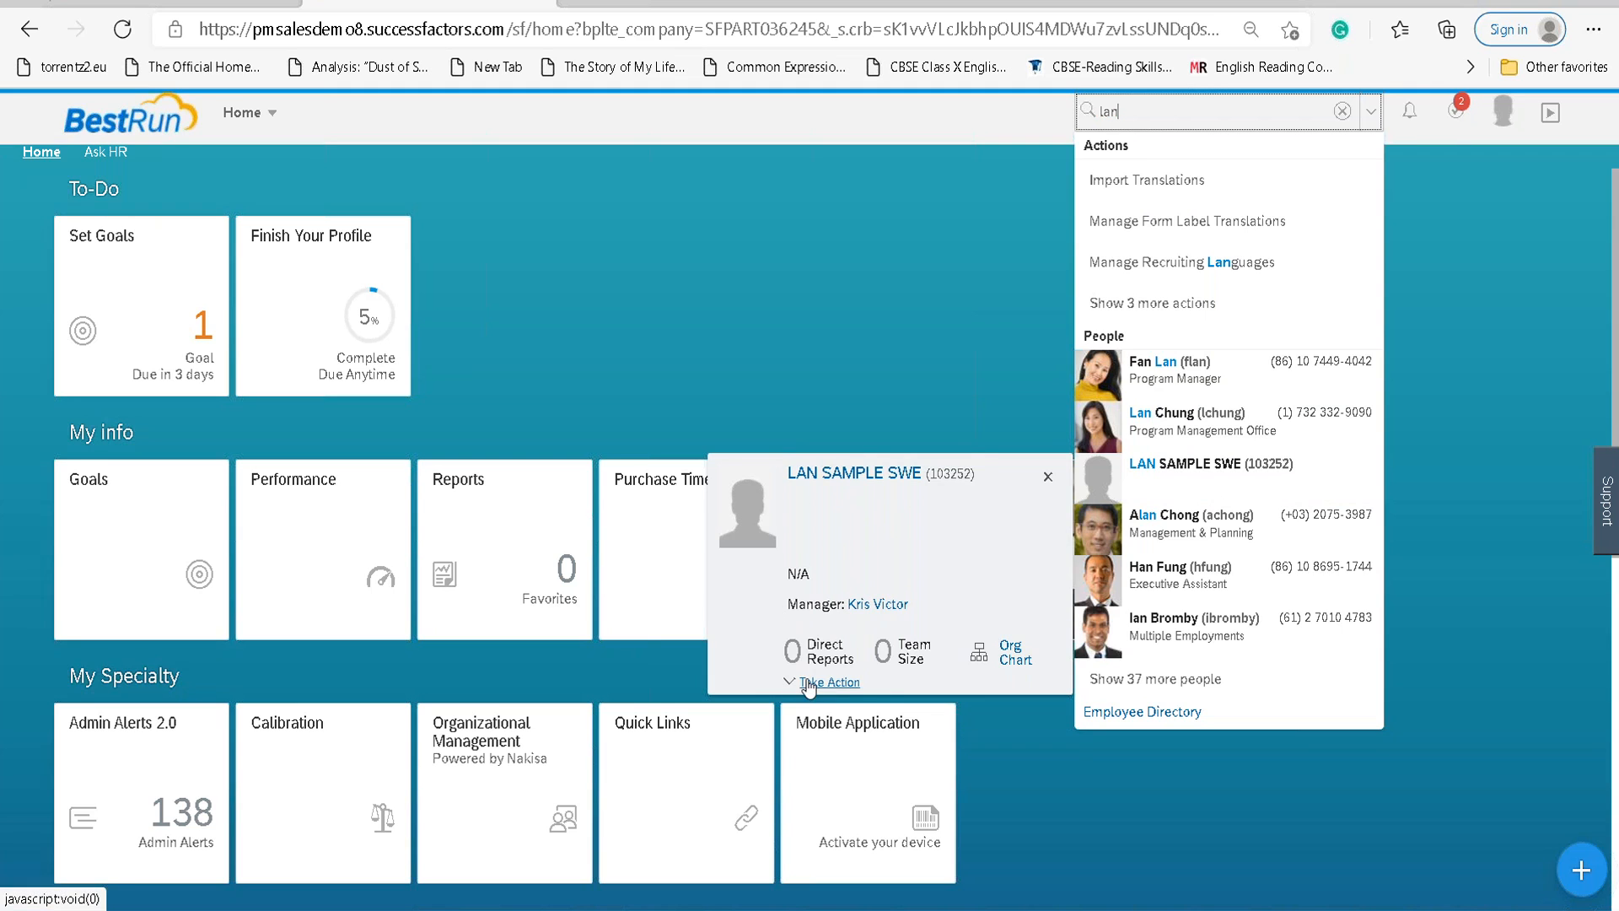
click(829, 682)
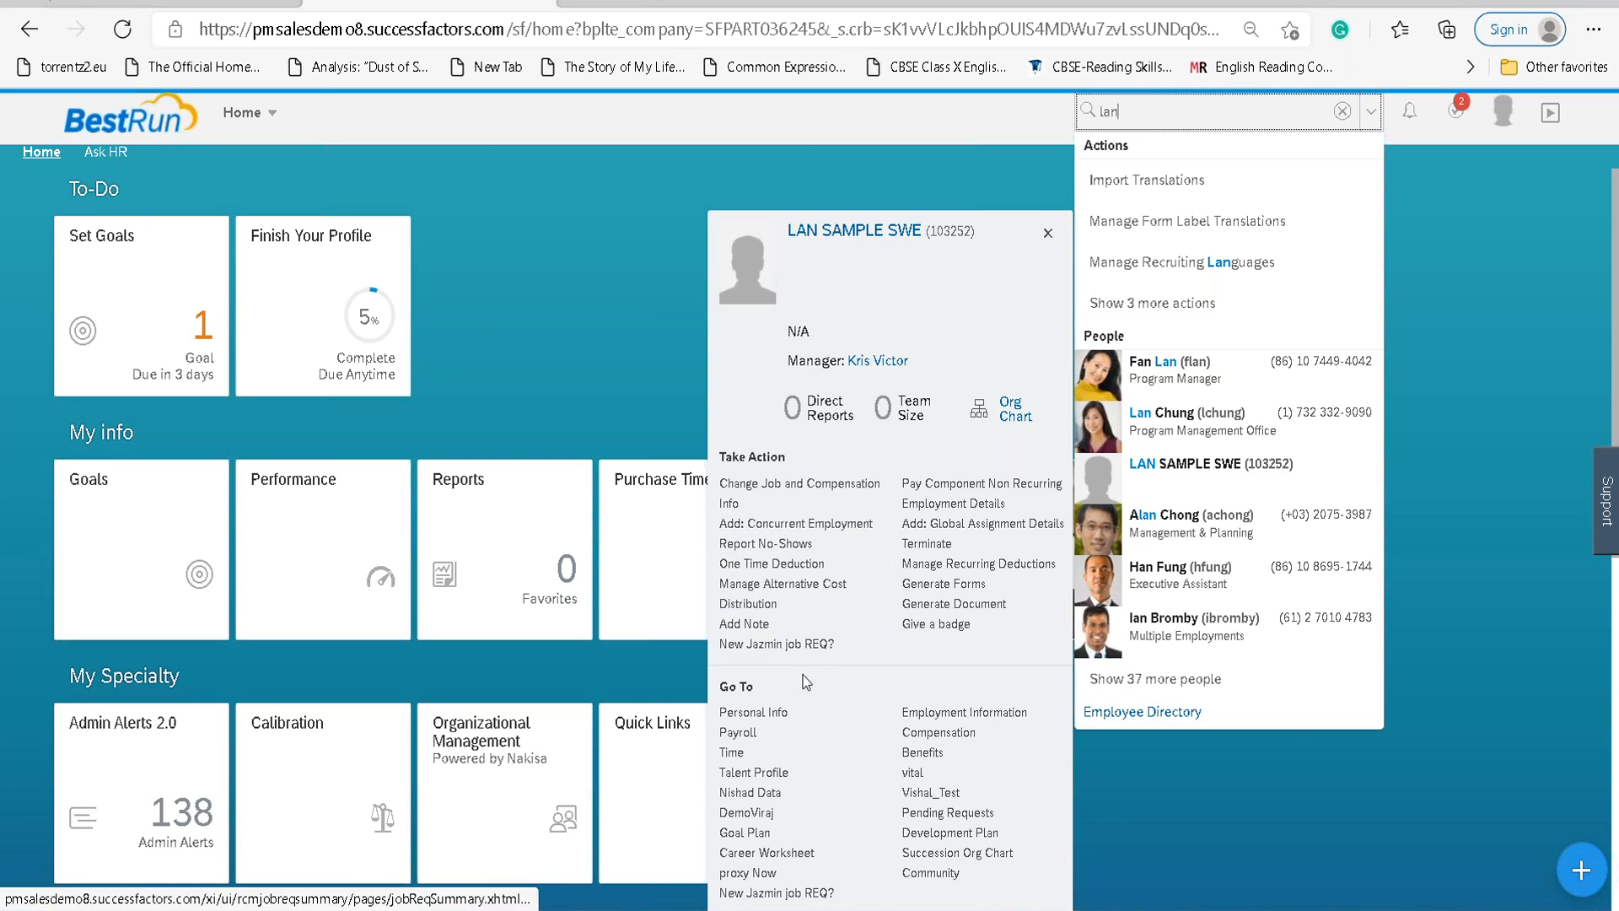
click(831, 233)
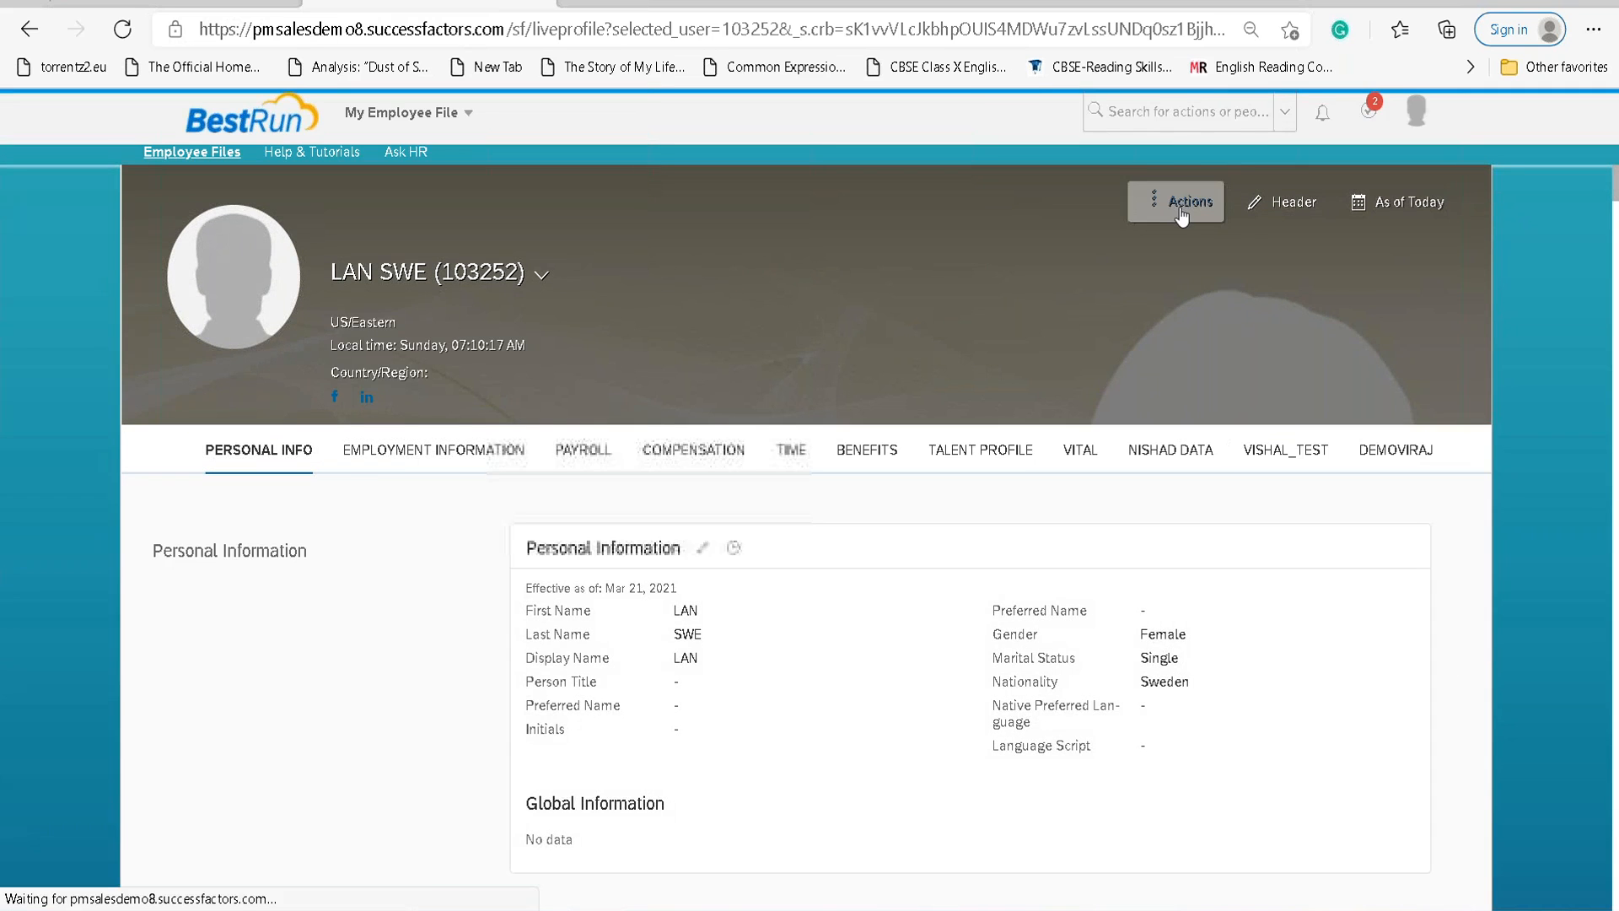
click(1176, 202)
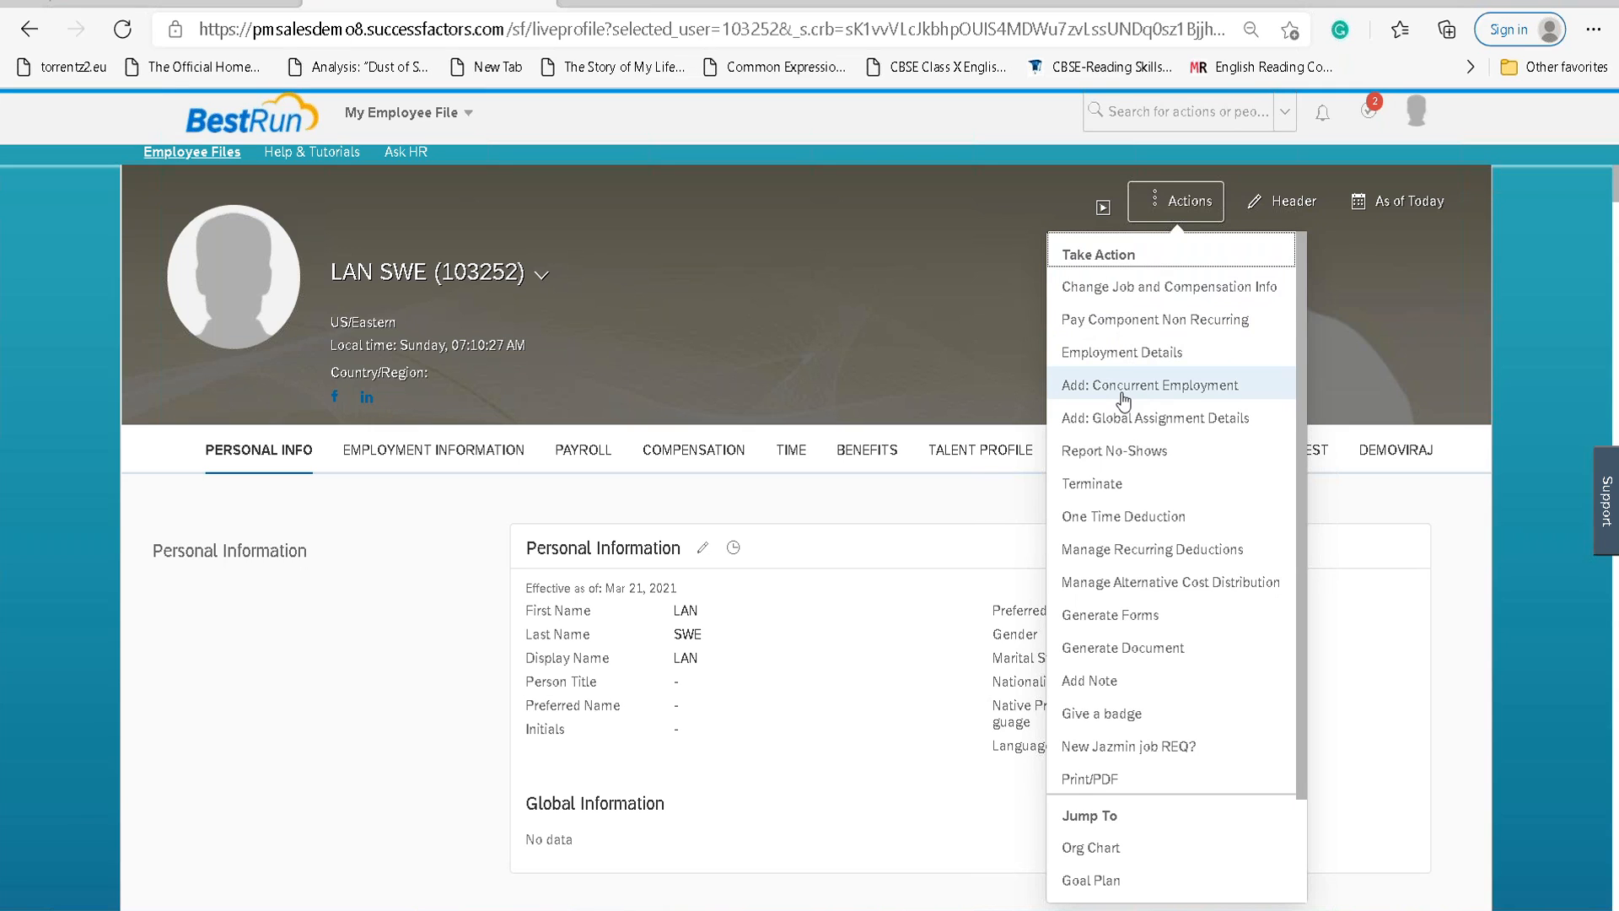
Choose Add: Concurrent Employment from the employee's Actions menu.
click(1123, 391)
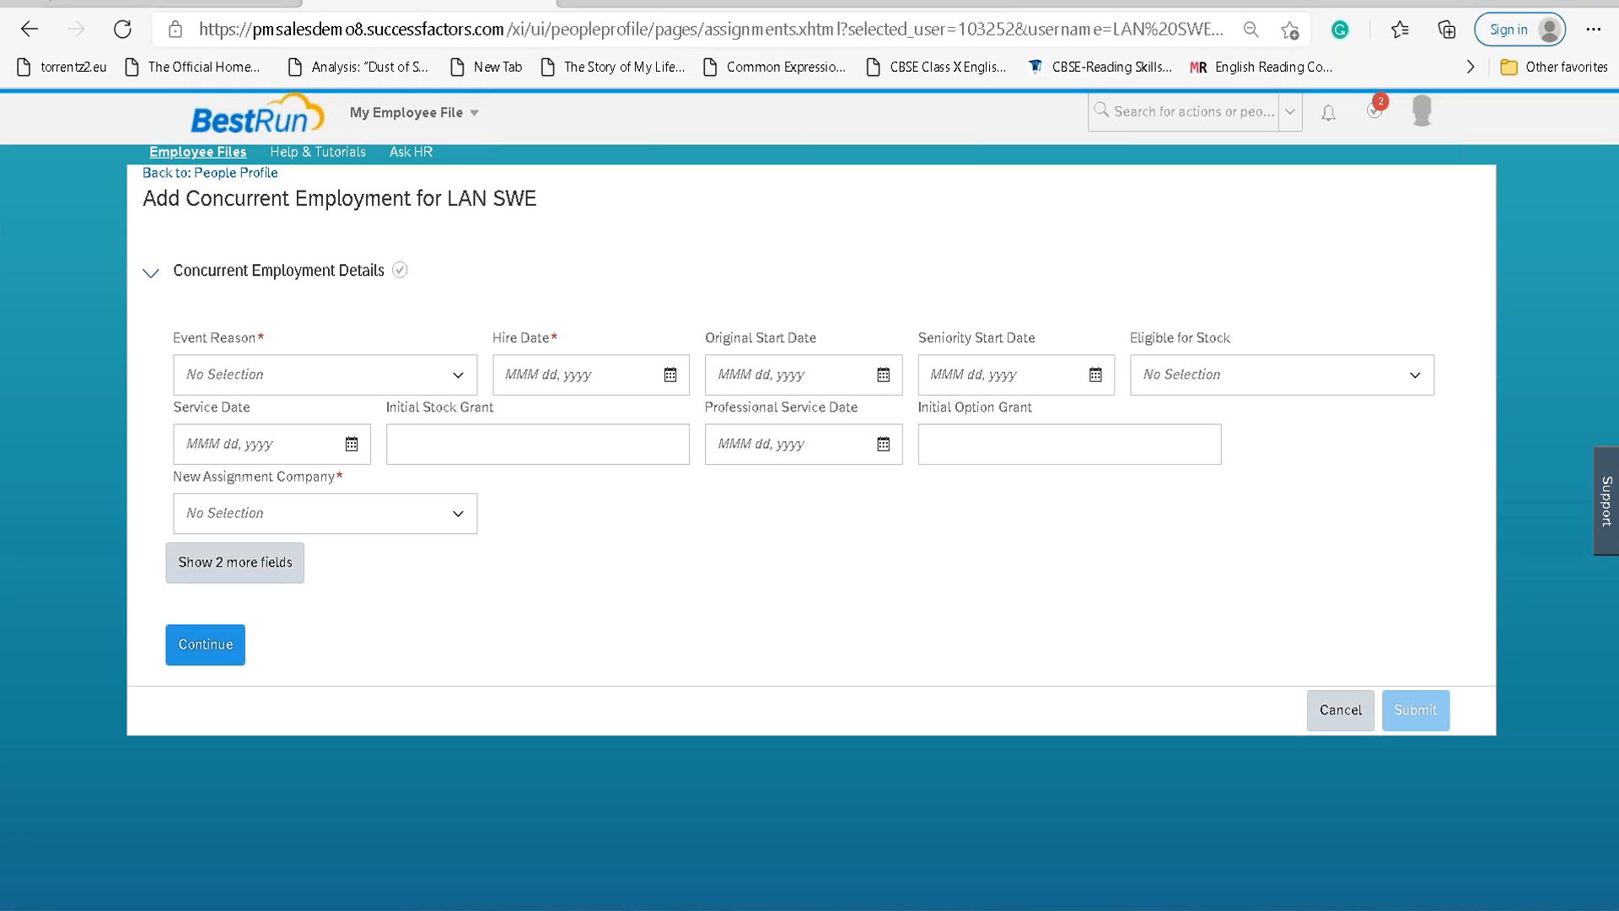
click(456, 376)
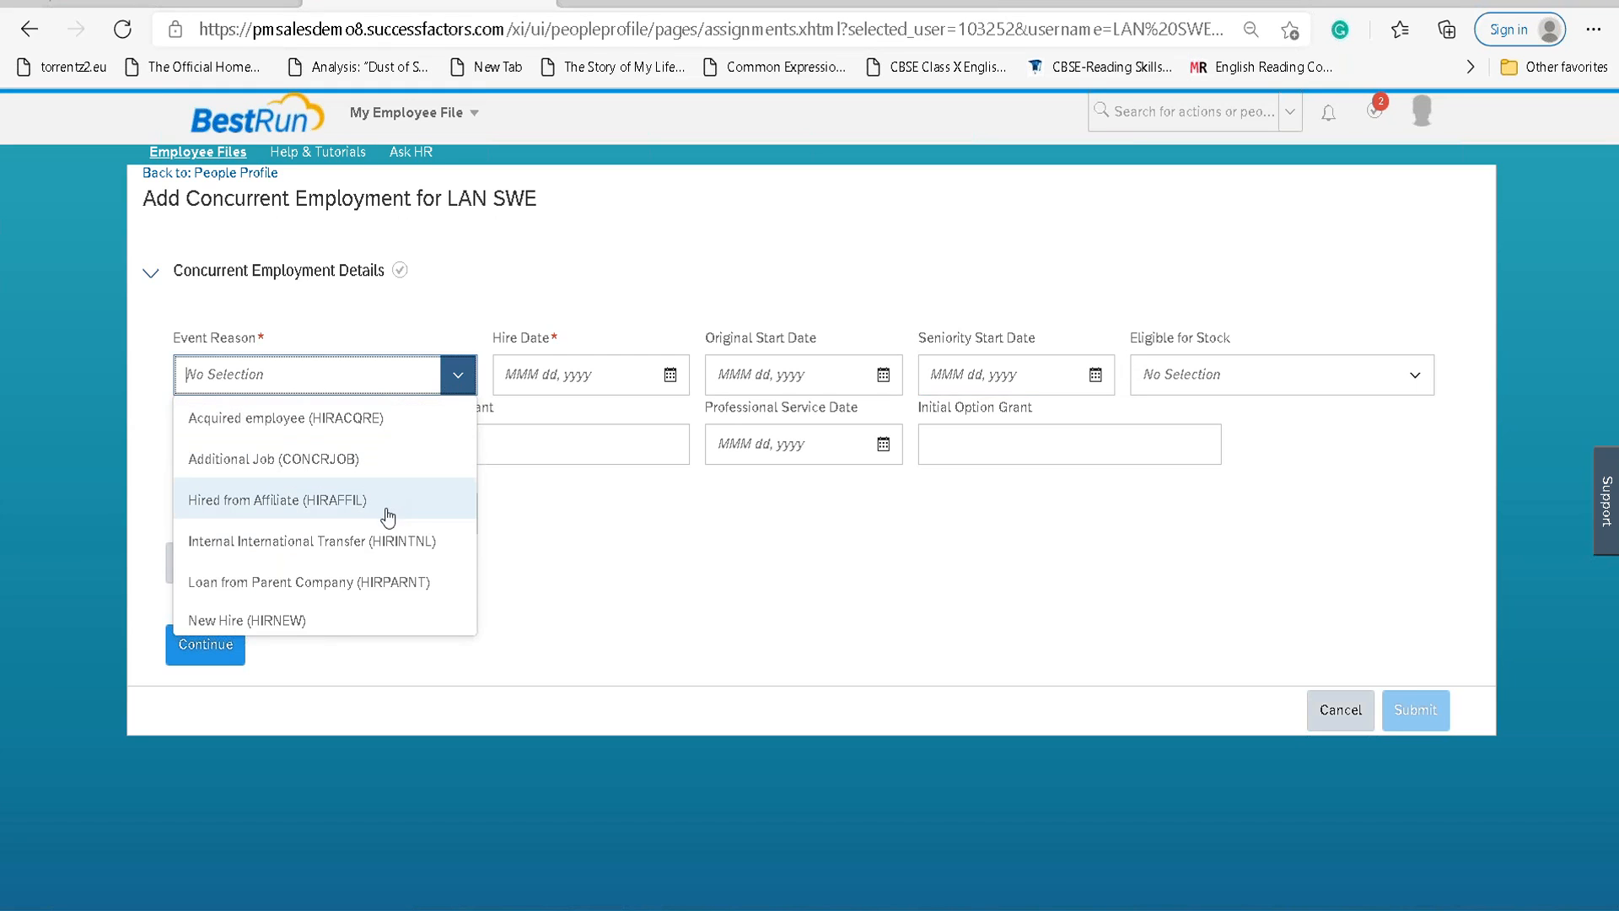
Enter event reason Additional Job (CONCRJOB), hire date Mar 21, 2021, company LAN_SWLE, and continue.
text(cond)
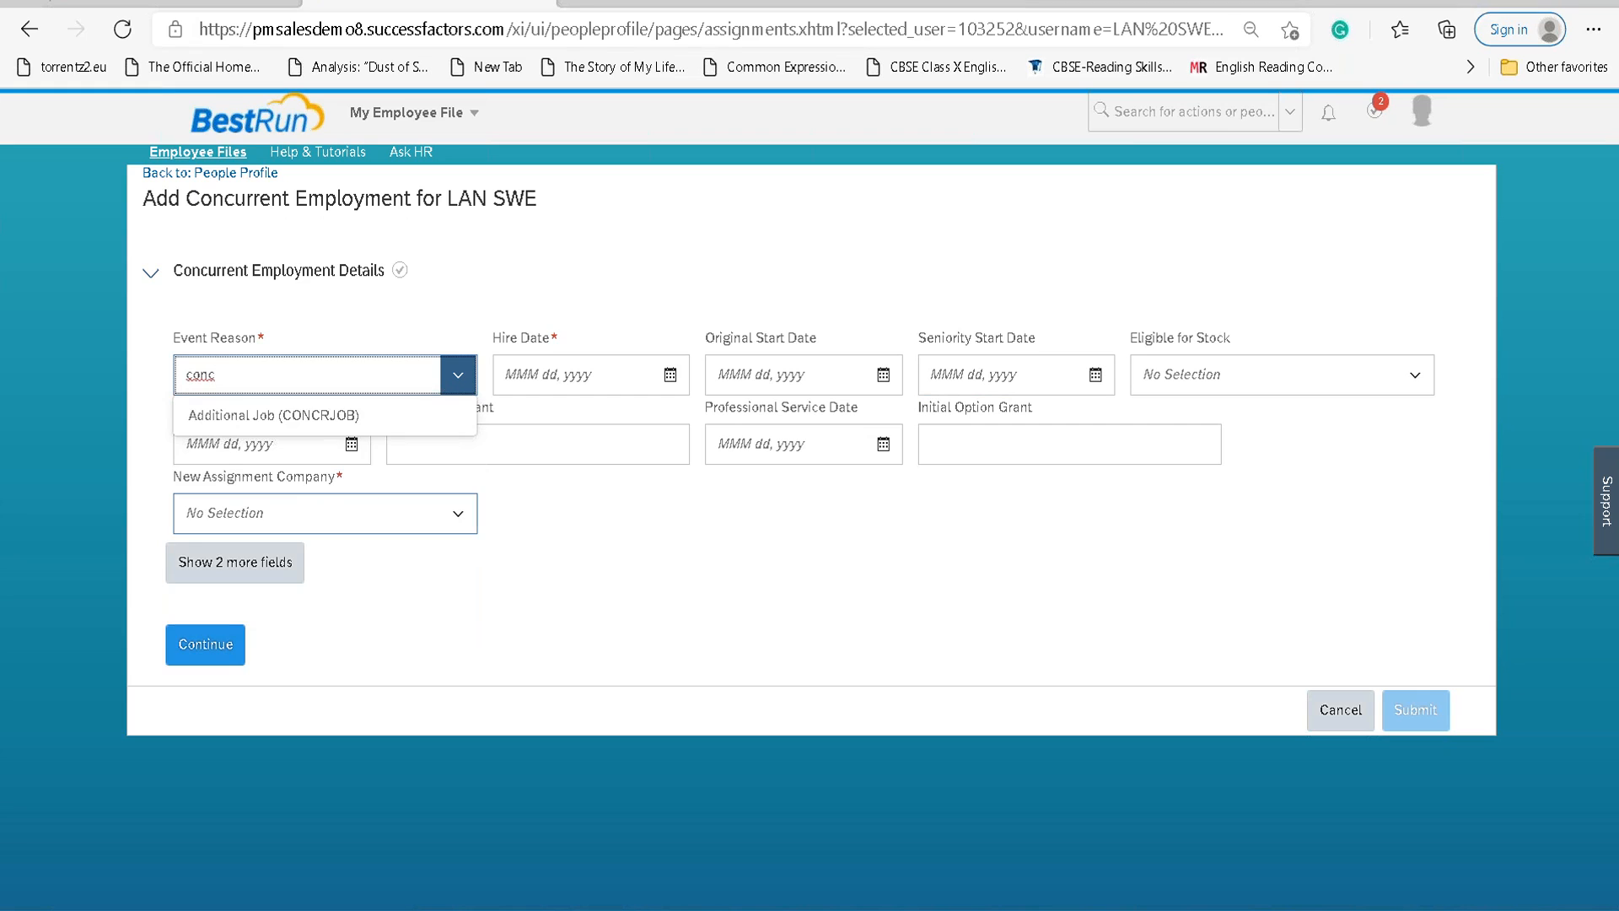
click(287, 417)
click(670, 378)
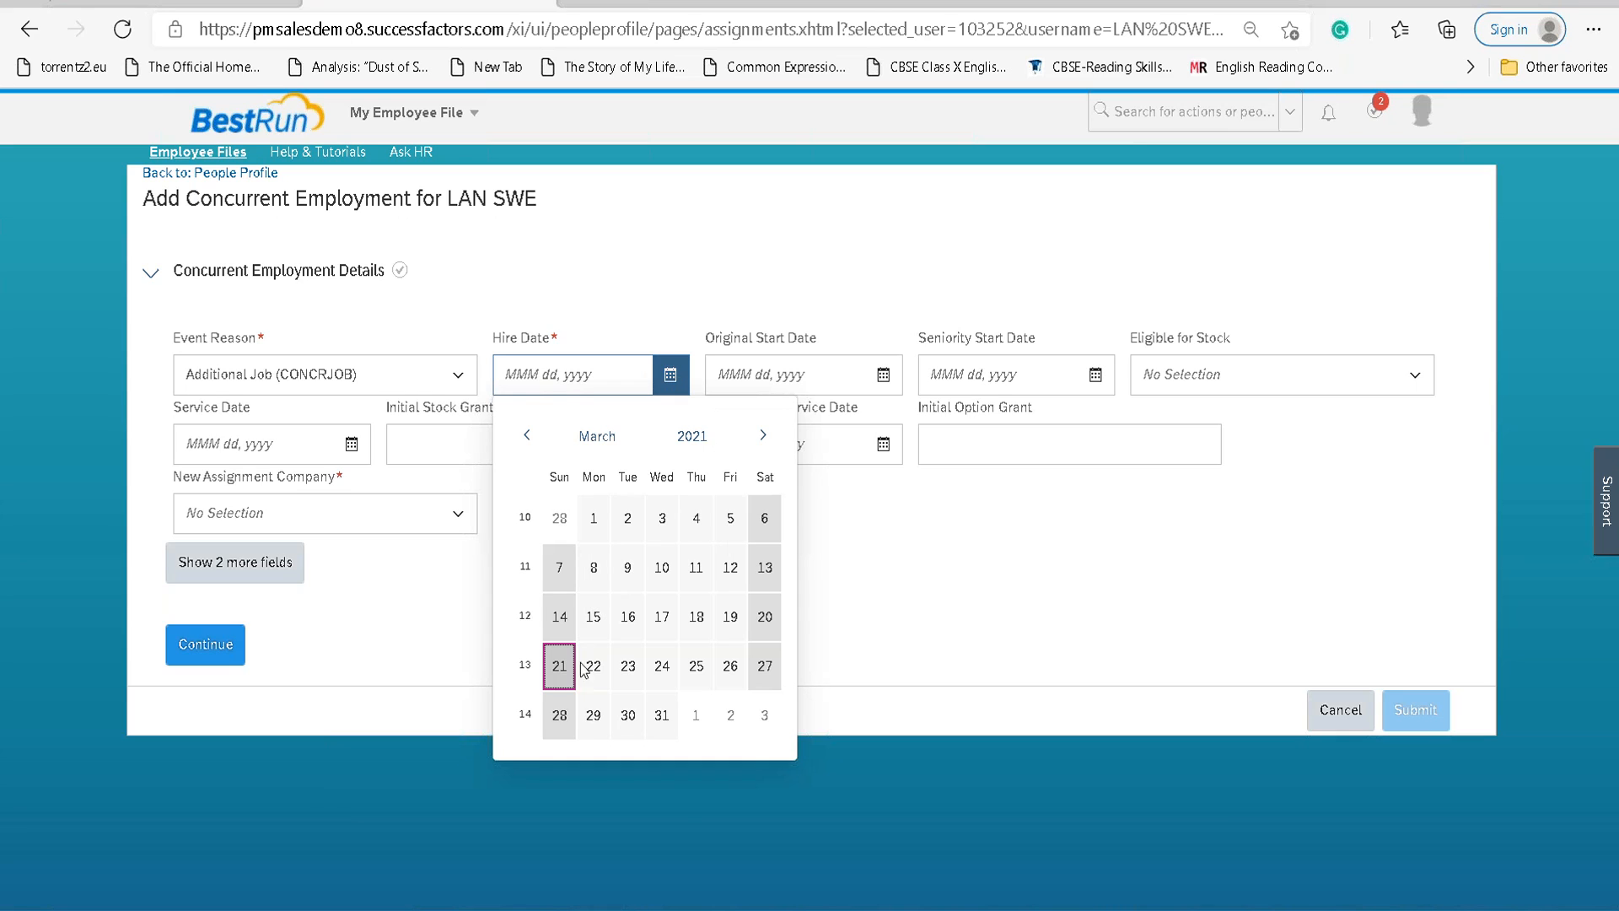
click(561, 671)
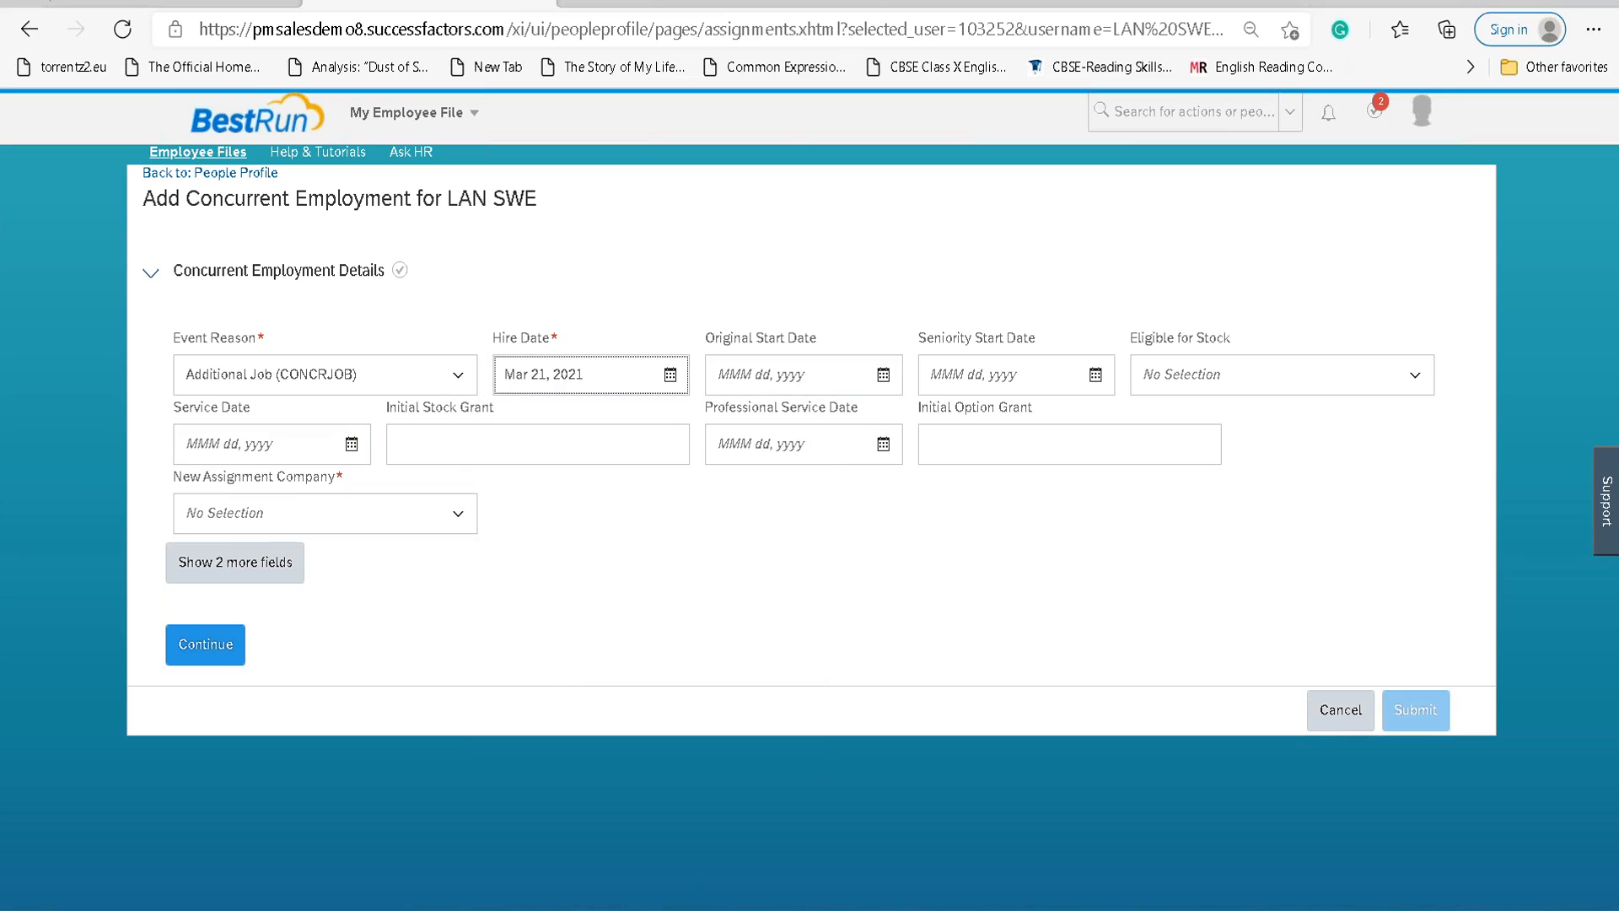
click(242, 572)
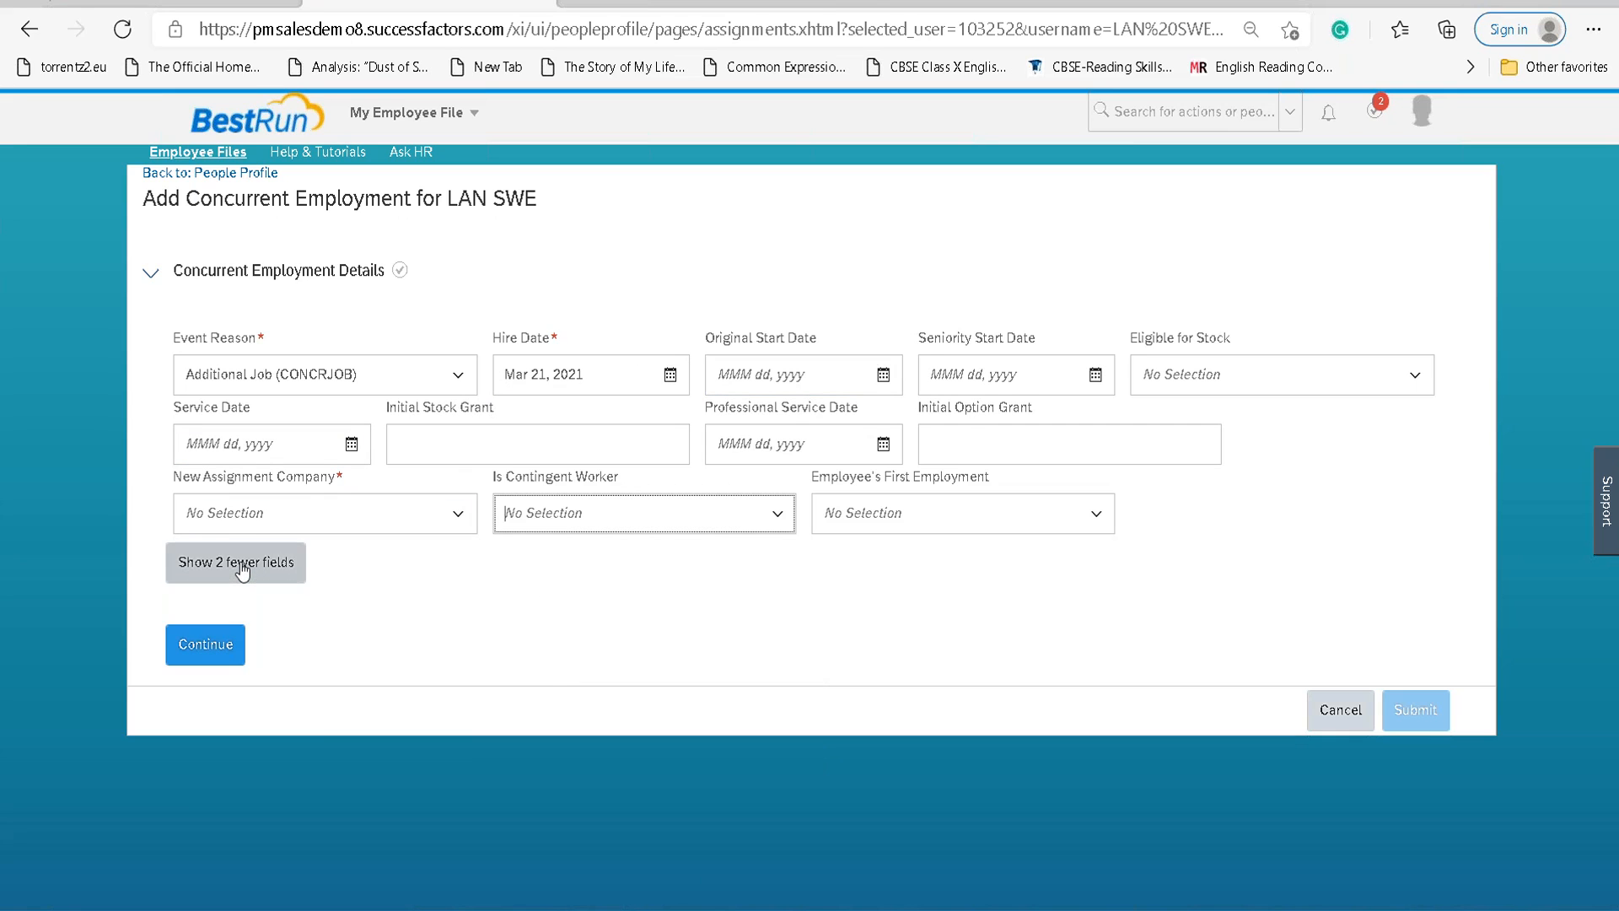
click(462, 514)
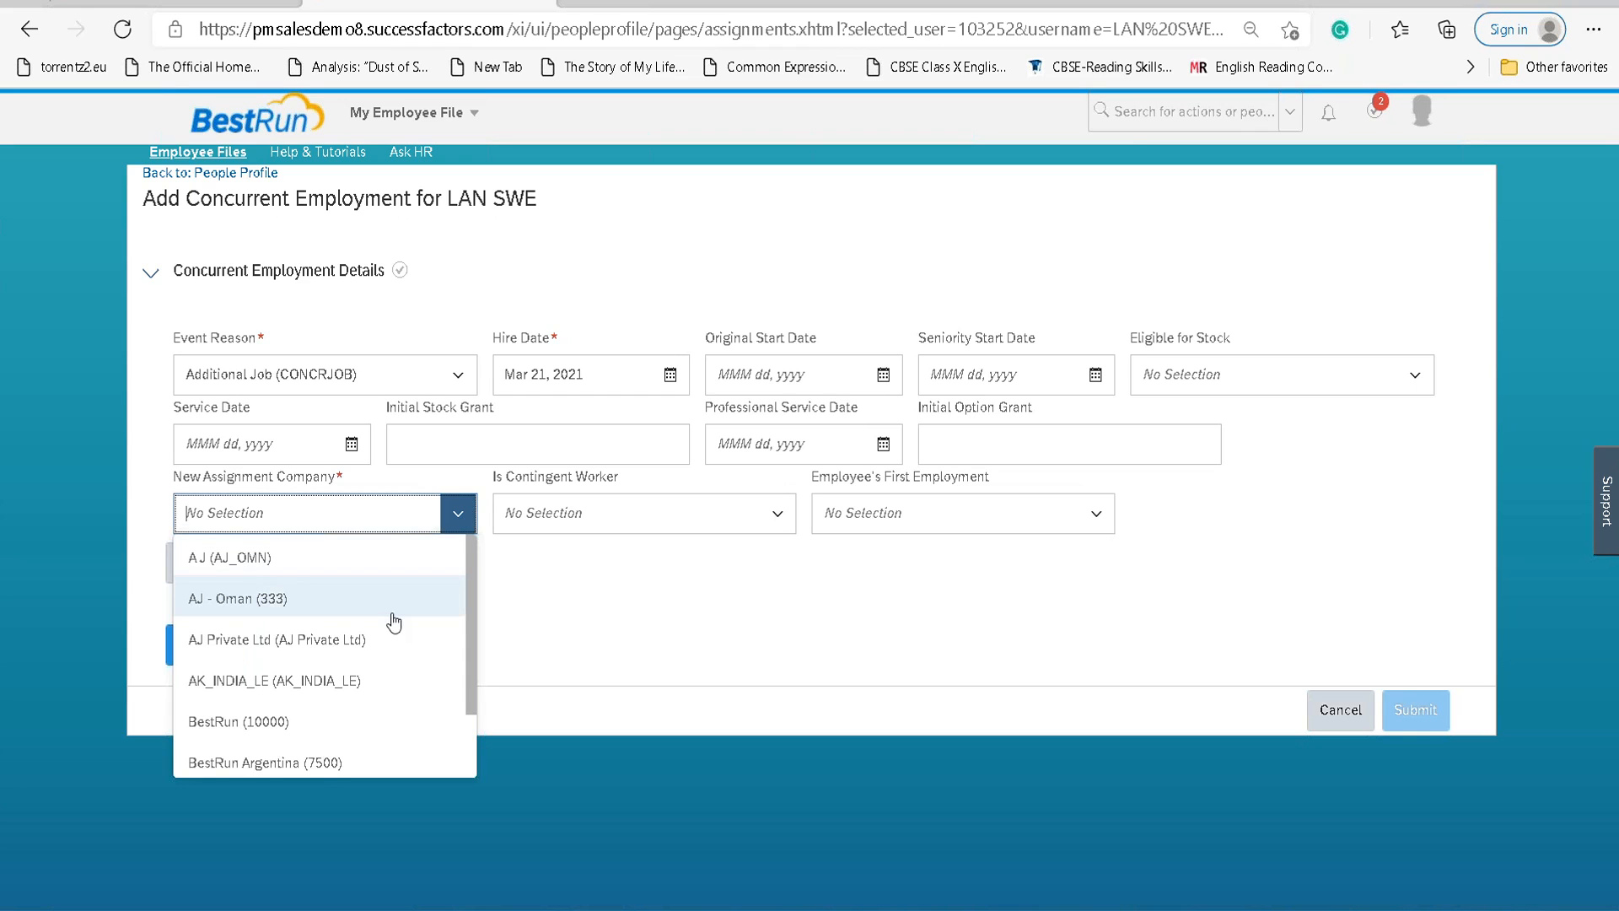
scroll(394, 622, down, 2)
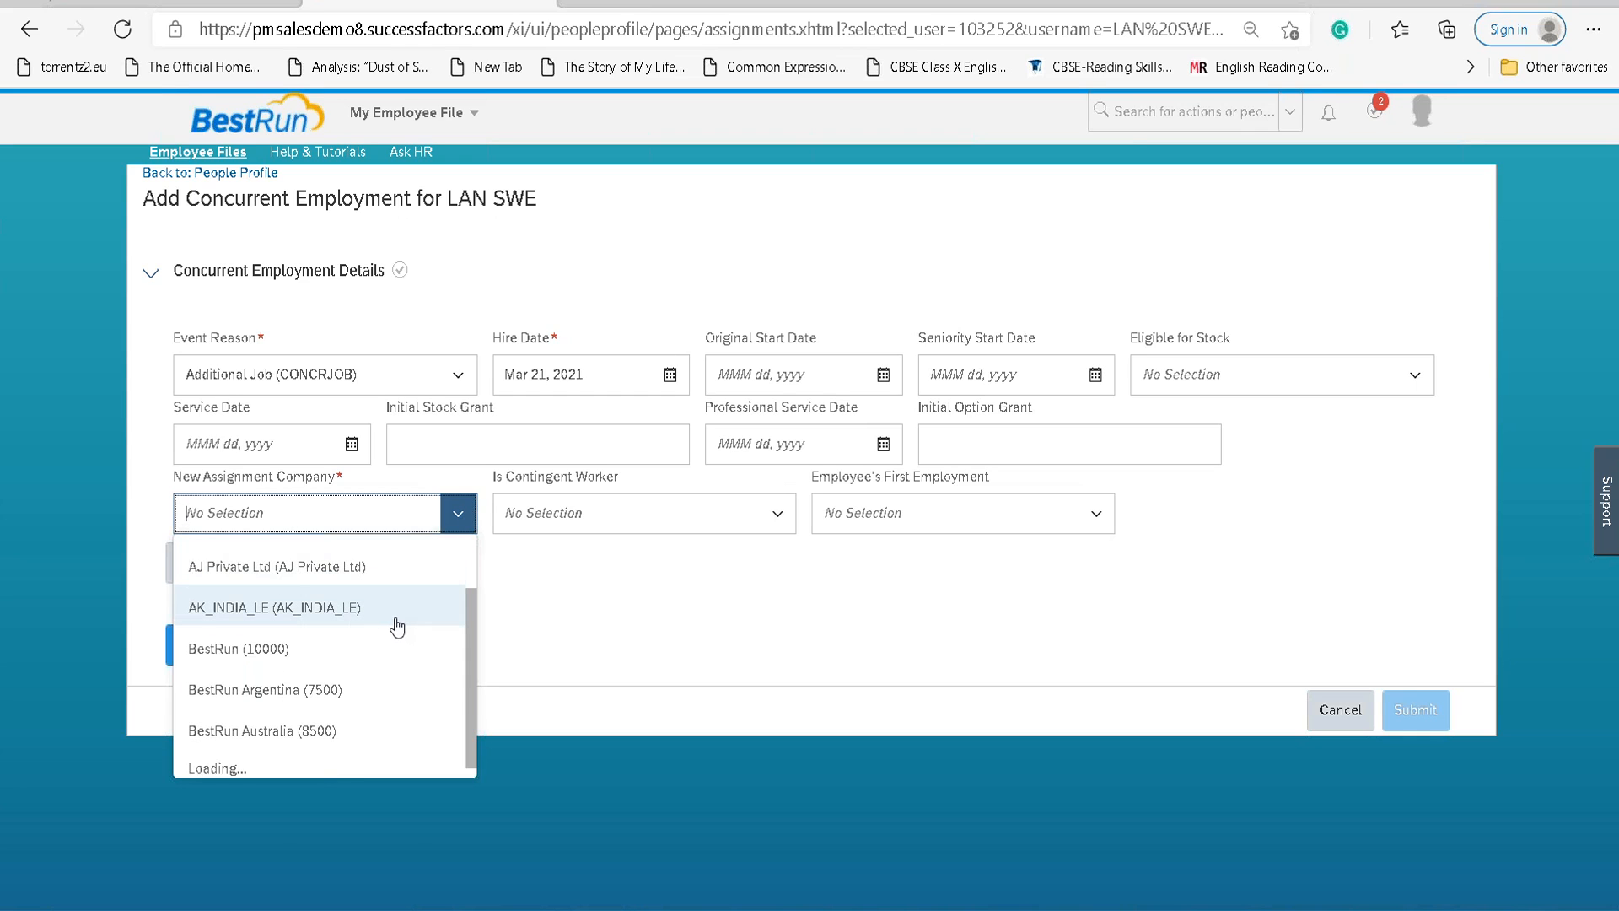
text(LAN)
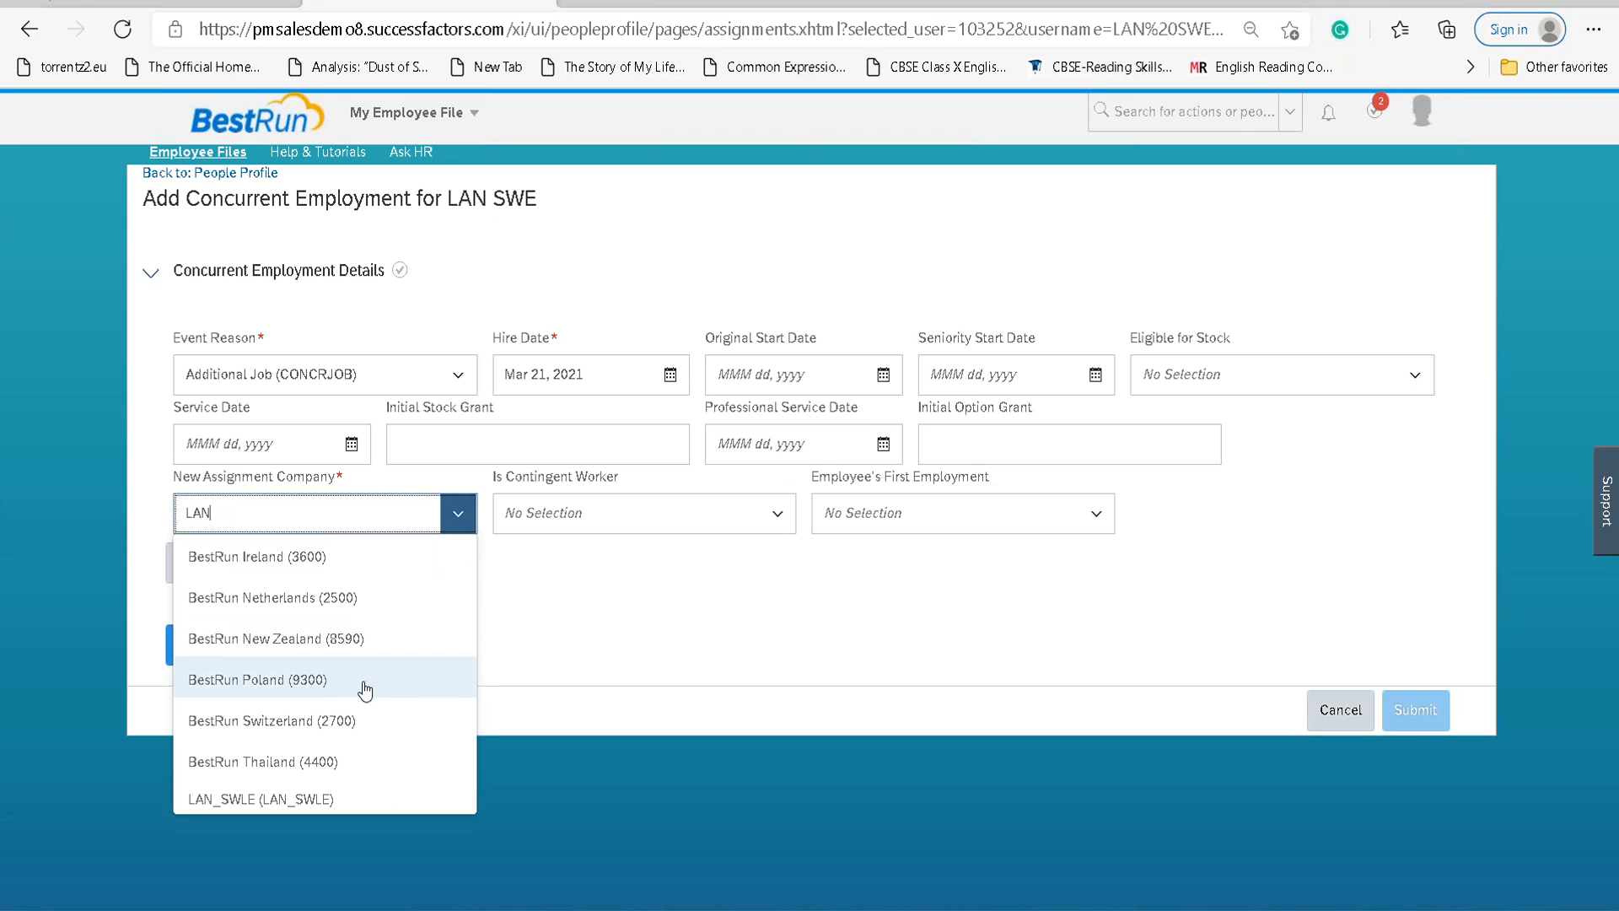
click(314, 797)
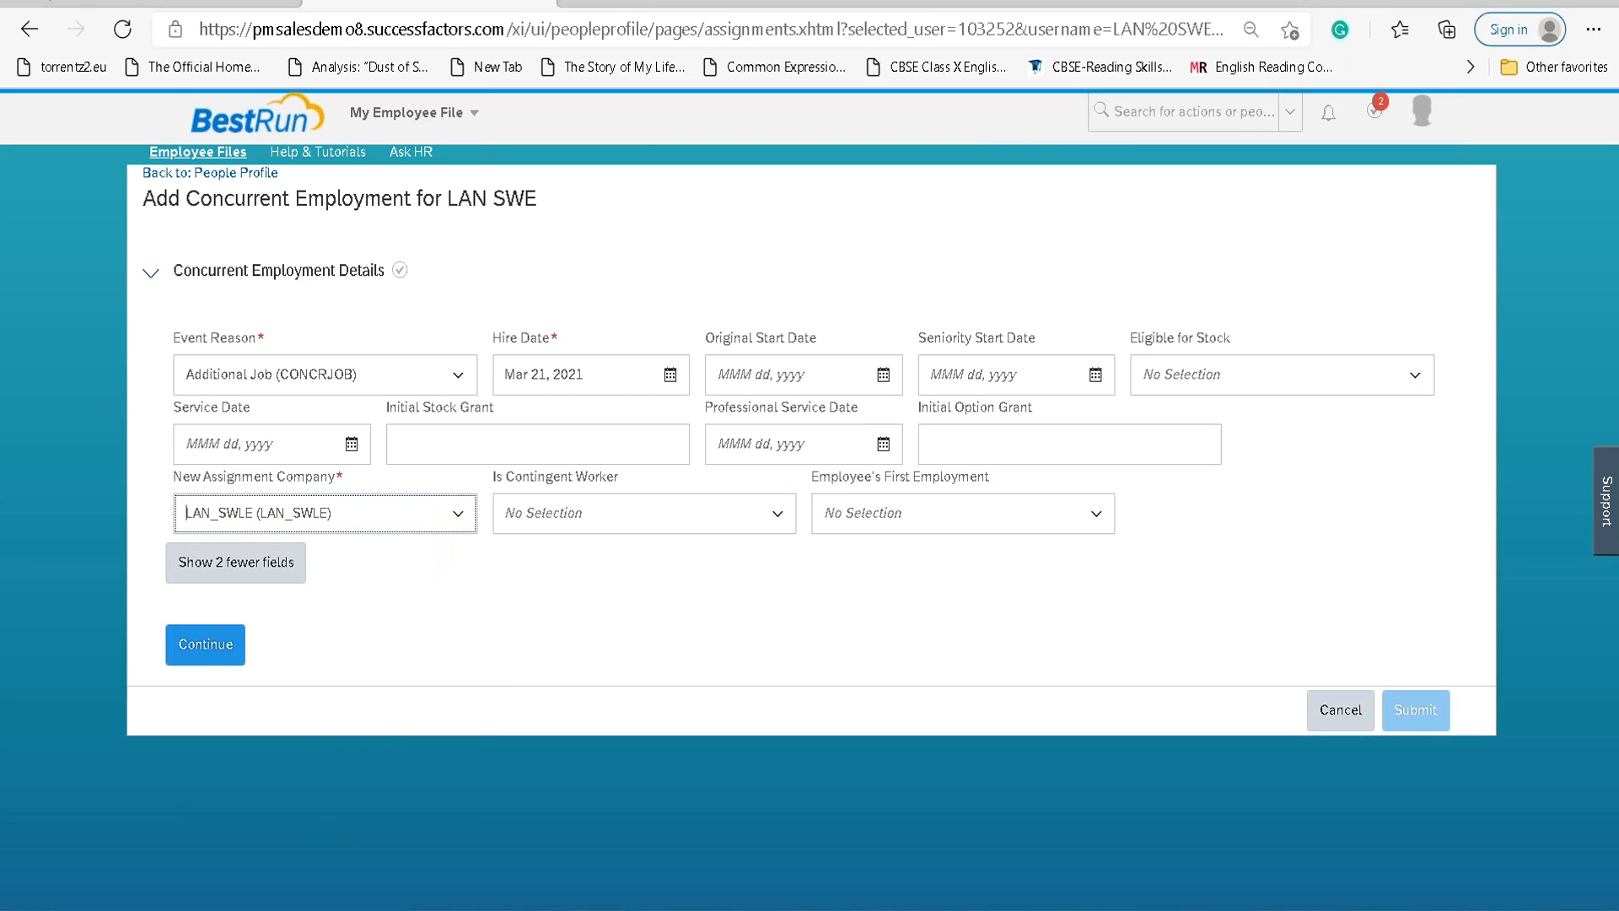
click(206, 642)
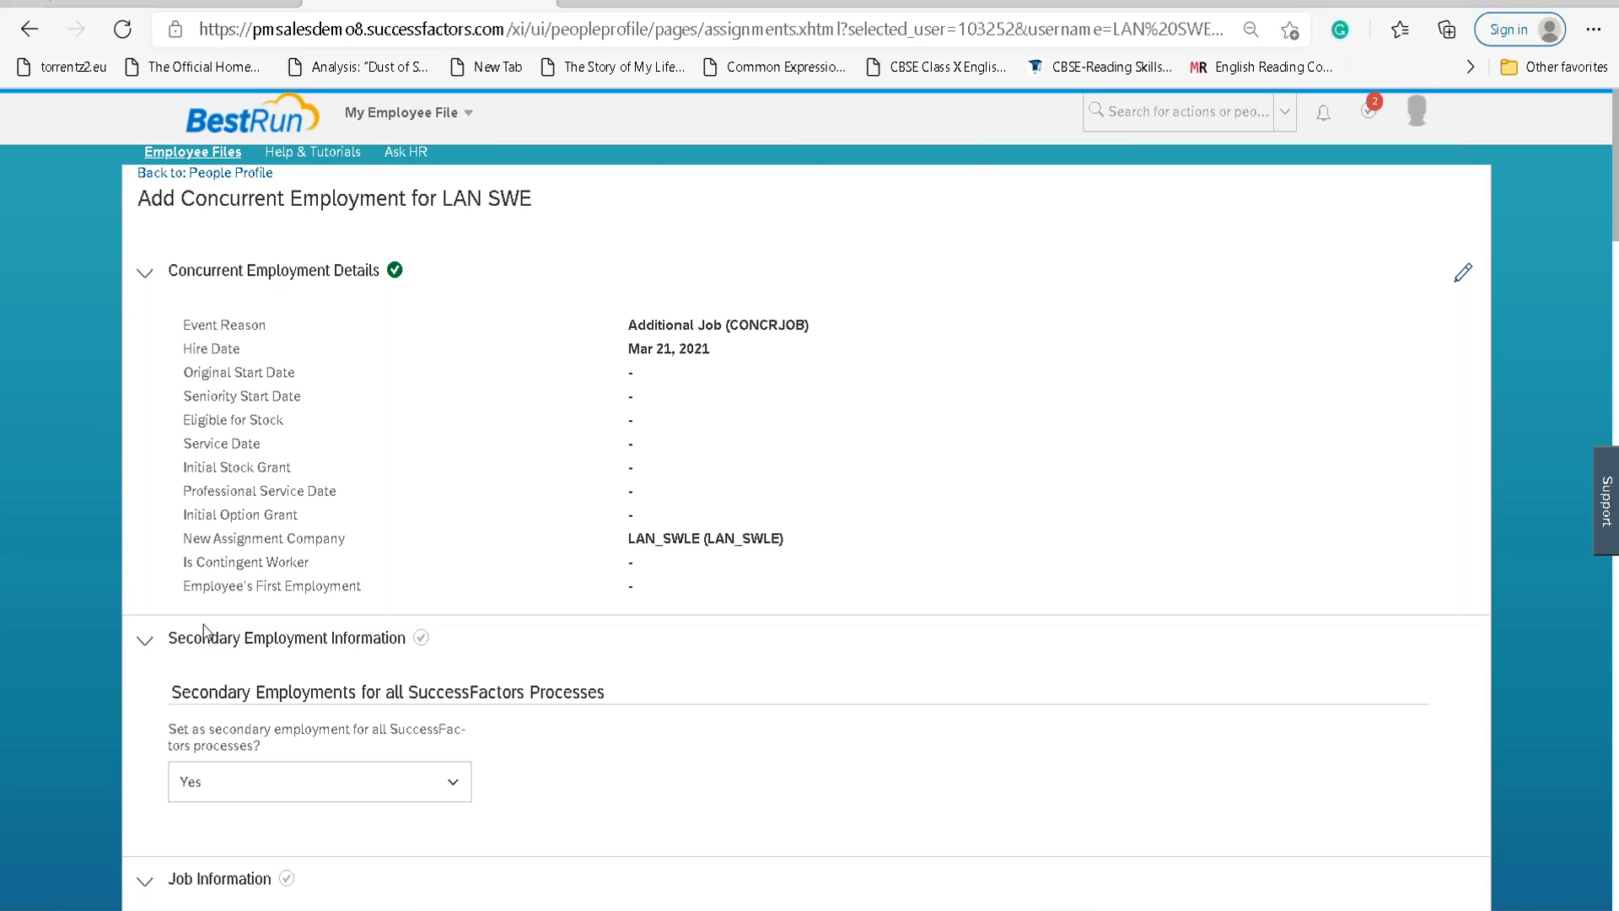
Scroll to the end of the concurrent employment form and submit it.
scroll(679, 626, down, 4)
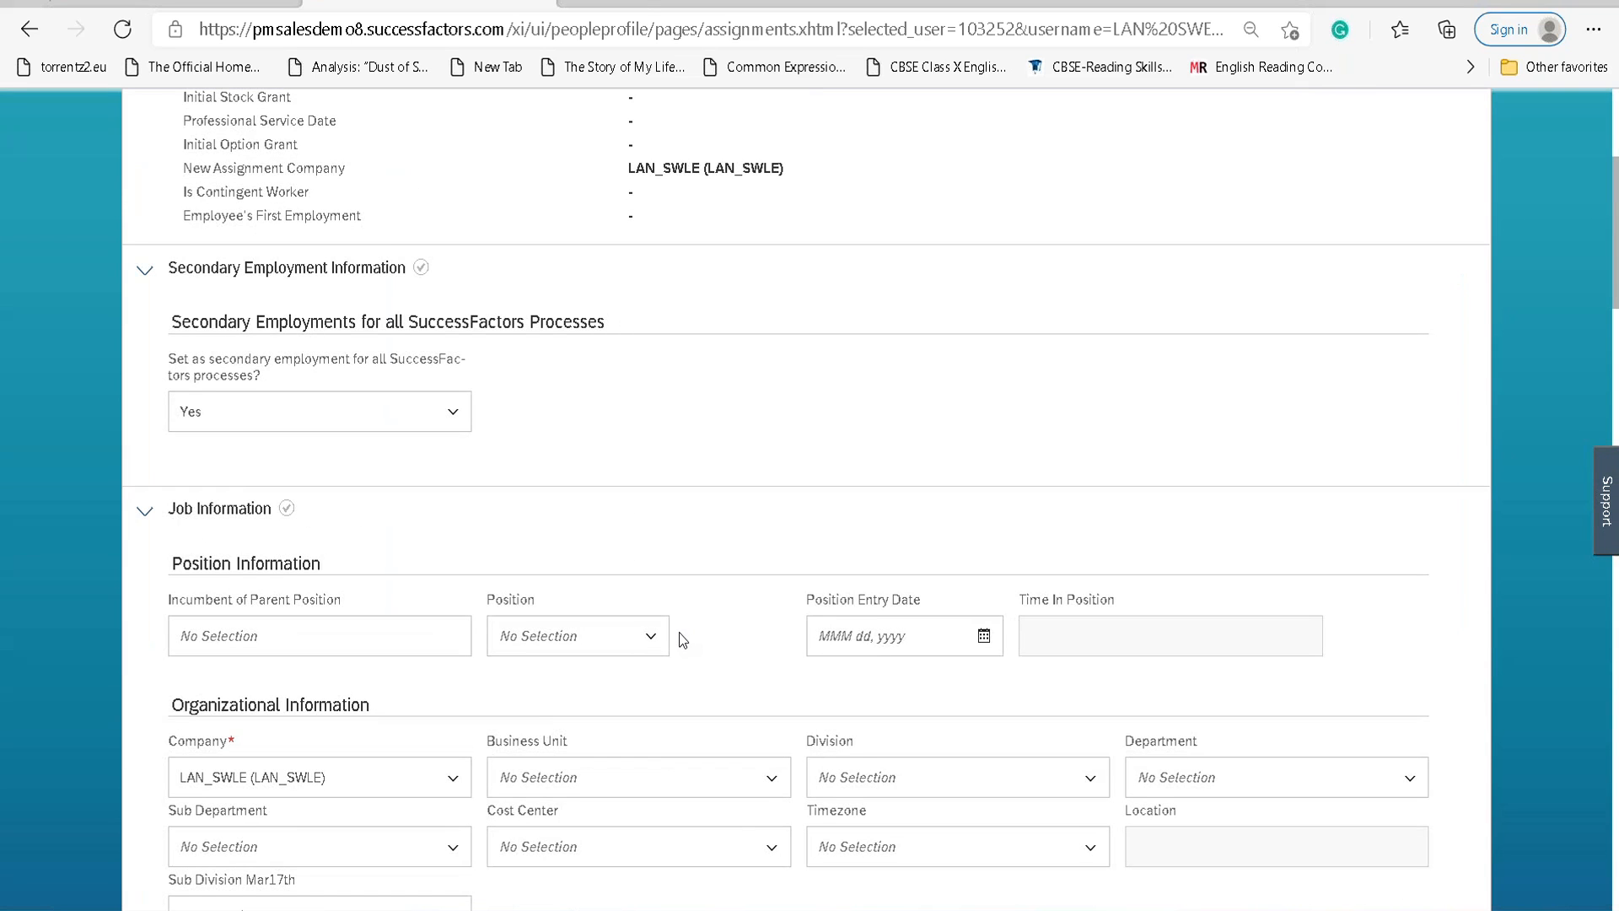
scroll(679, 639, down, 20)
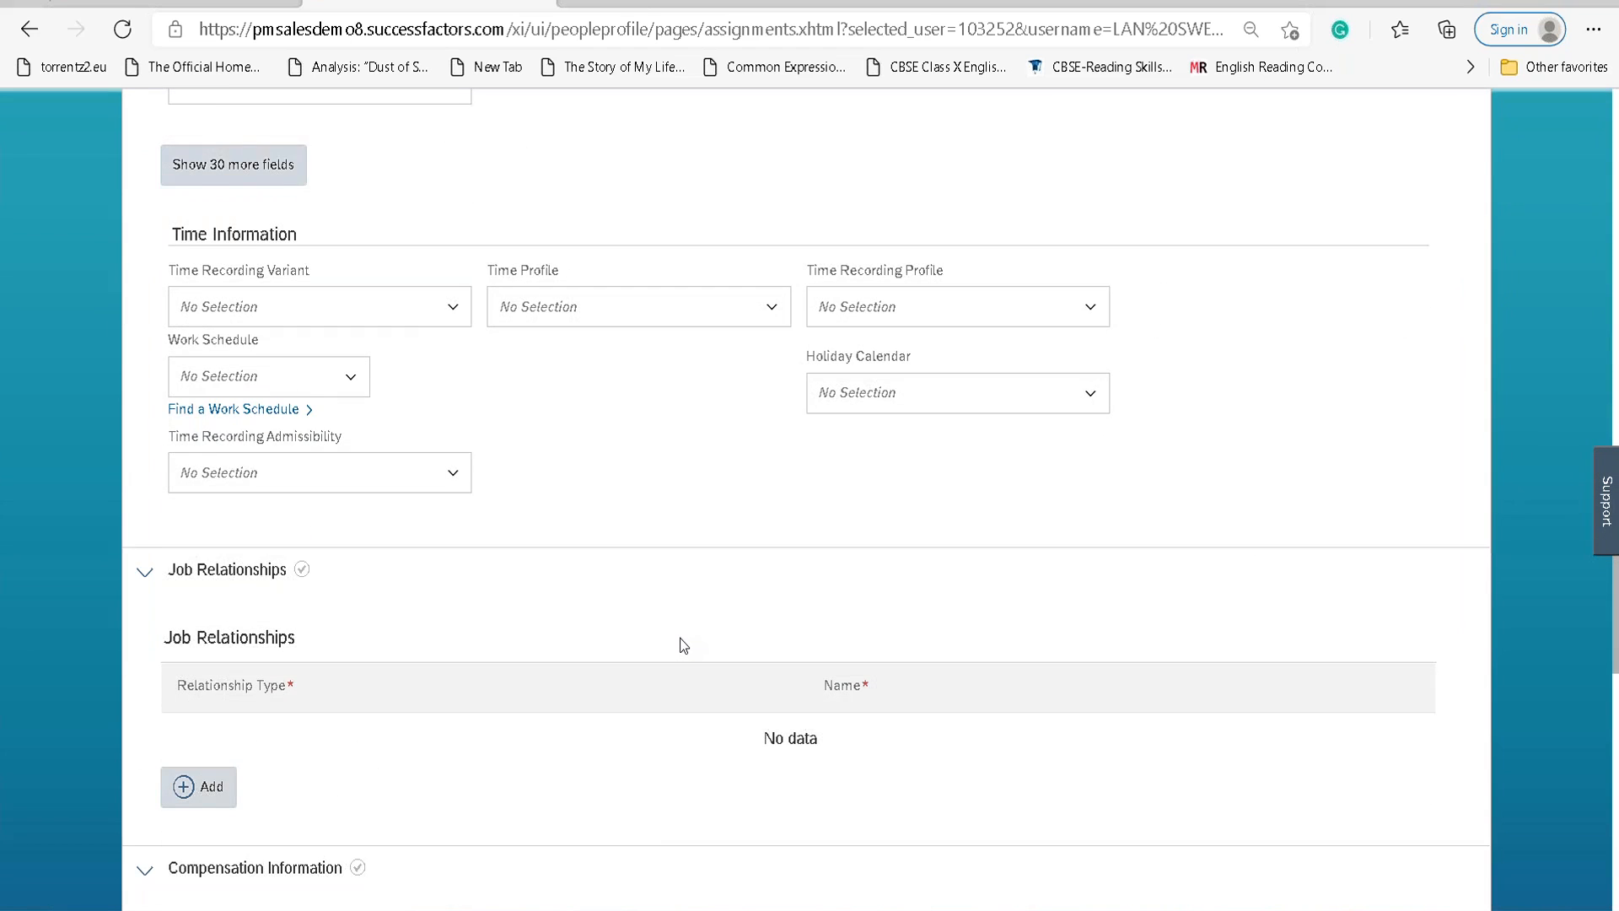
scroll(679, 641, down, 3)
scroll(697, 531, up, 15)
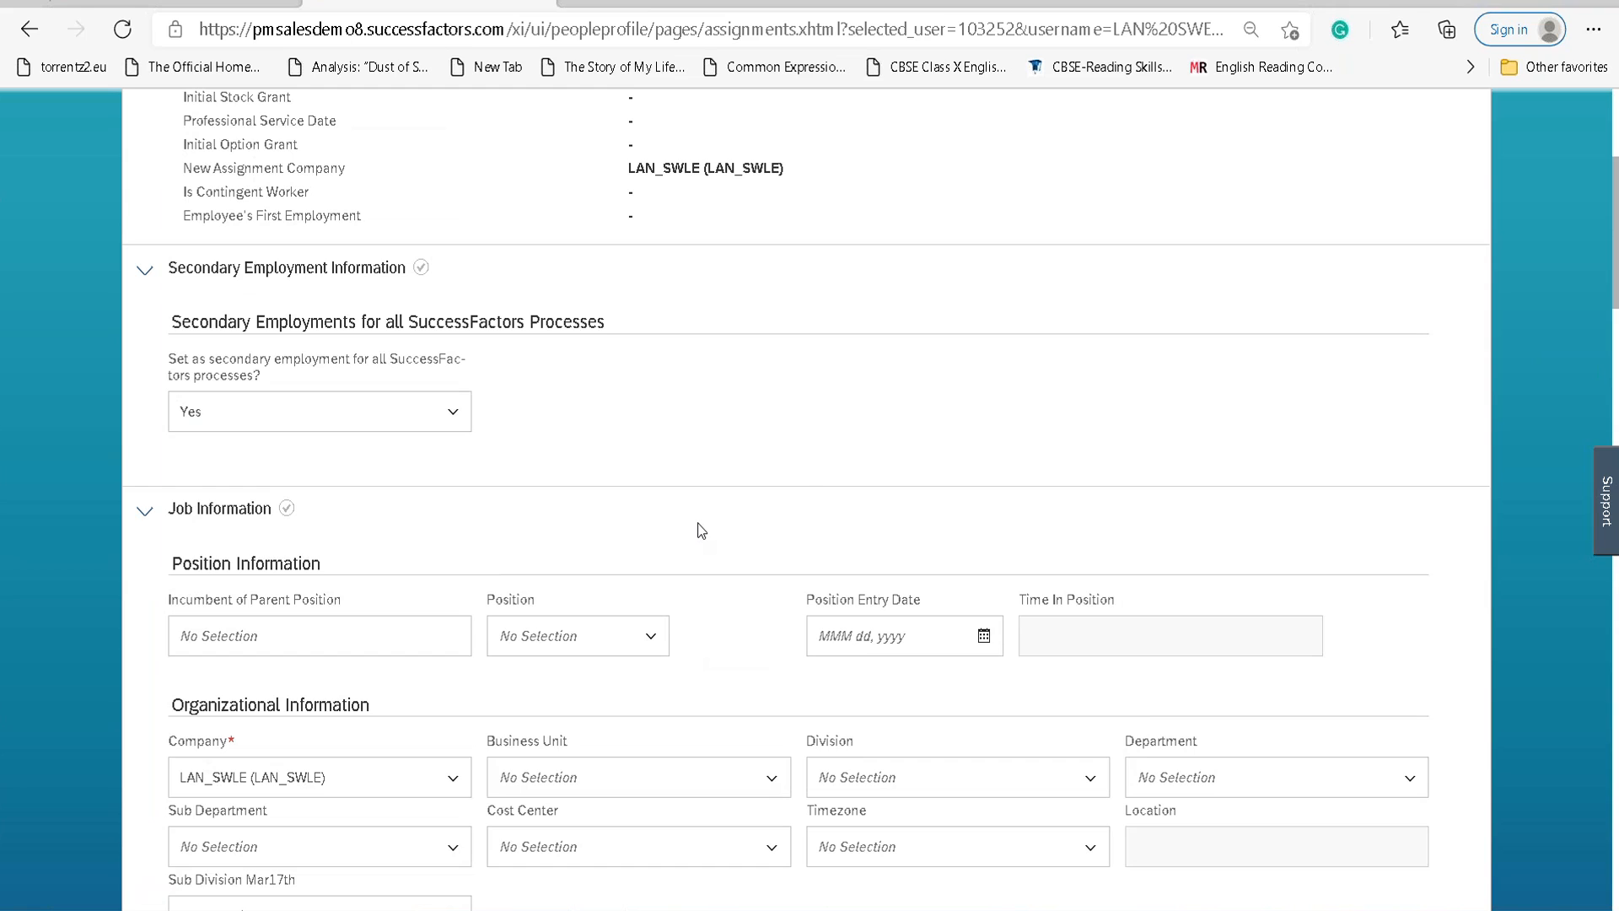
scroll(697, 529, down, 4)
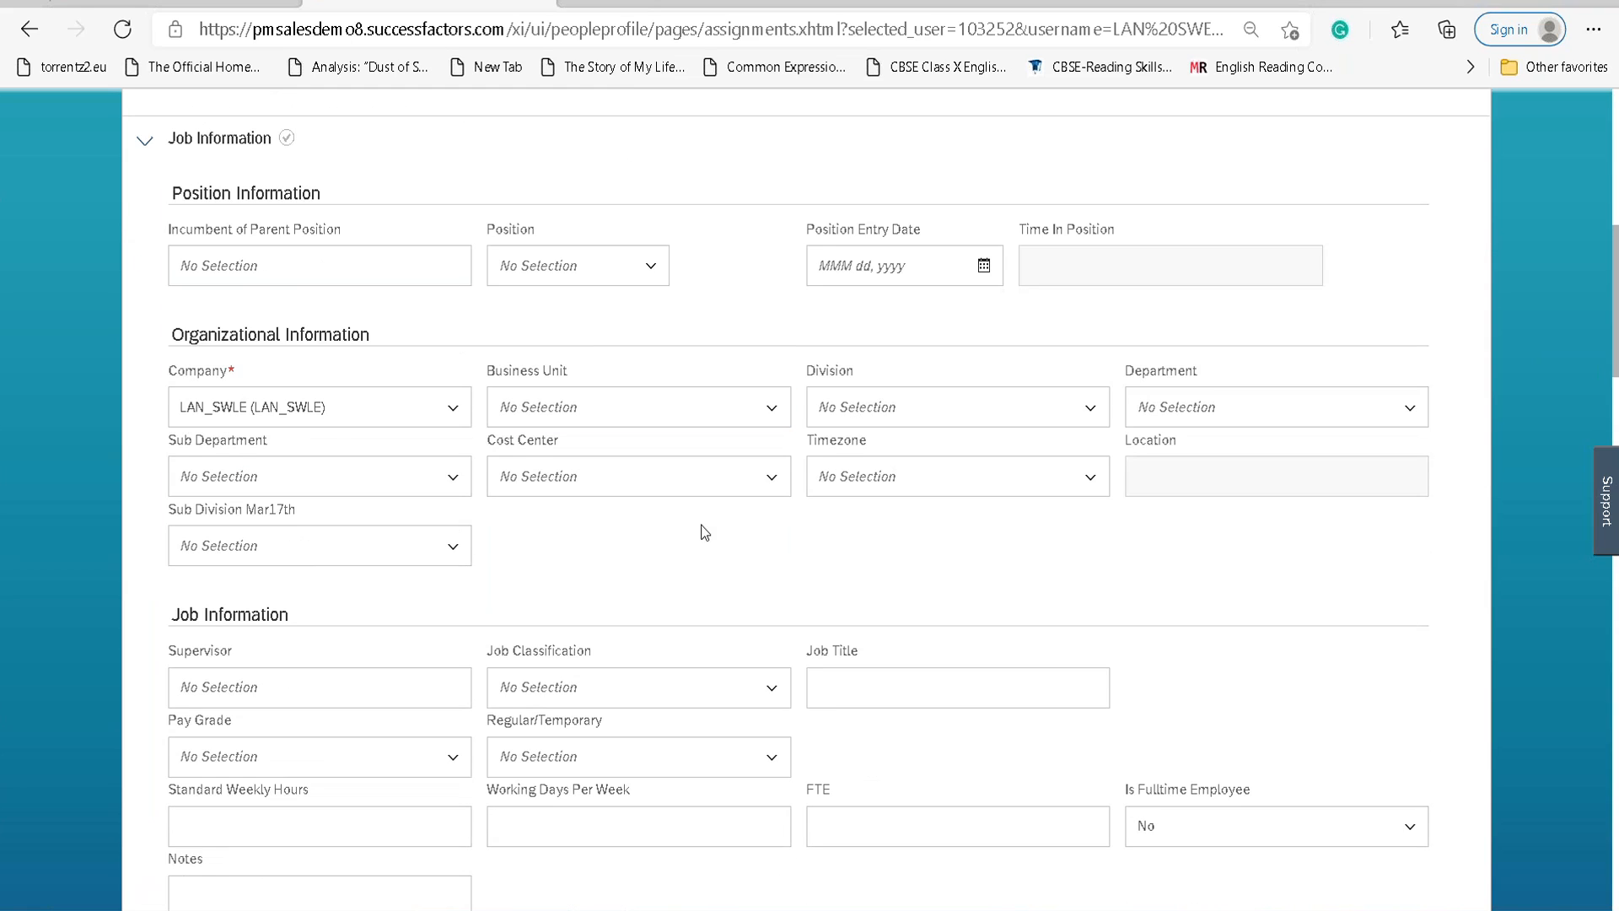
scroll(708, 529, down, 4)
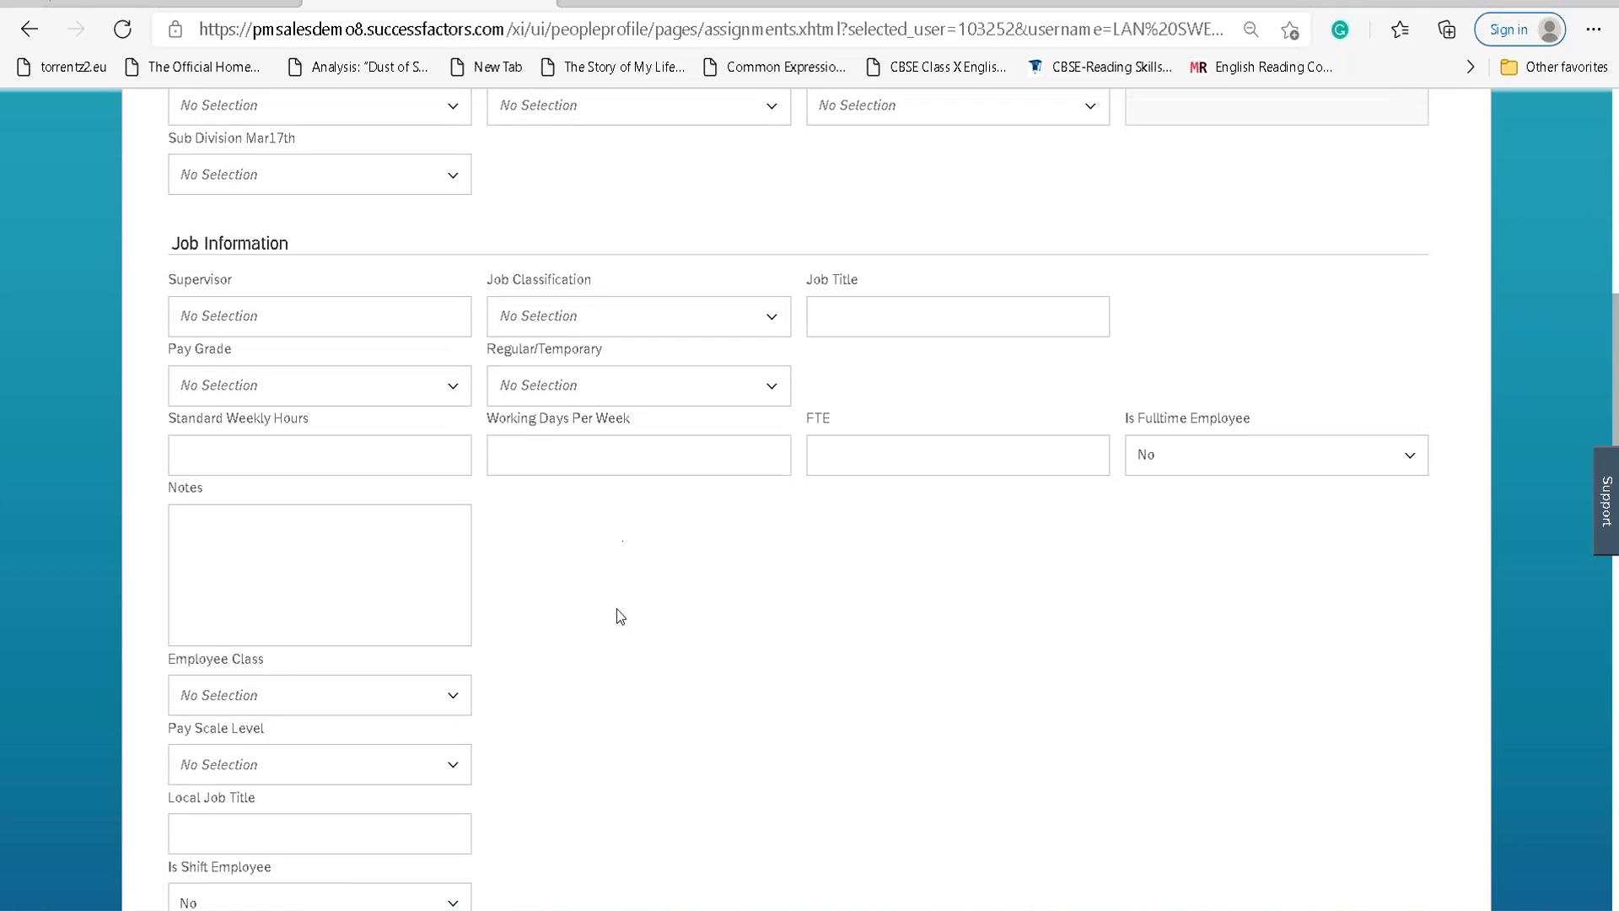
scroll(618, 620, down, 7)
scroll(618, 626, down, 11)
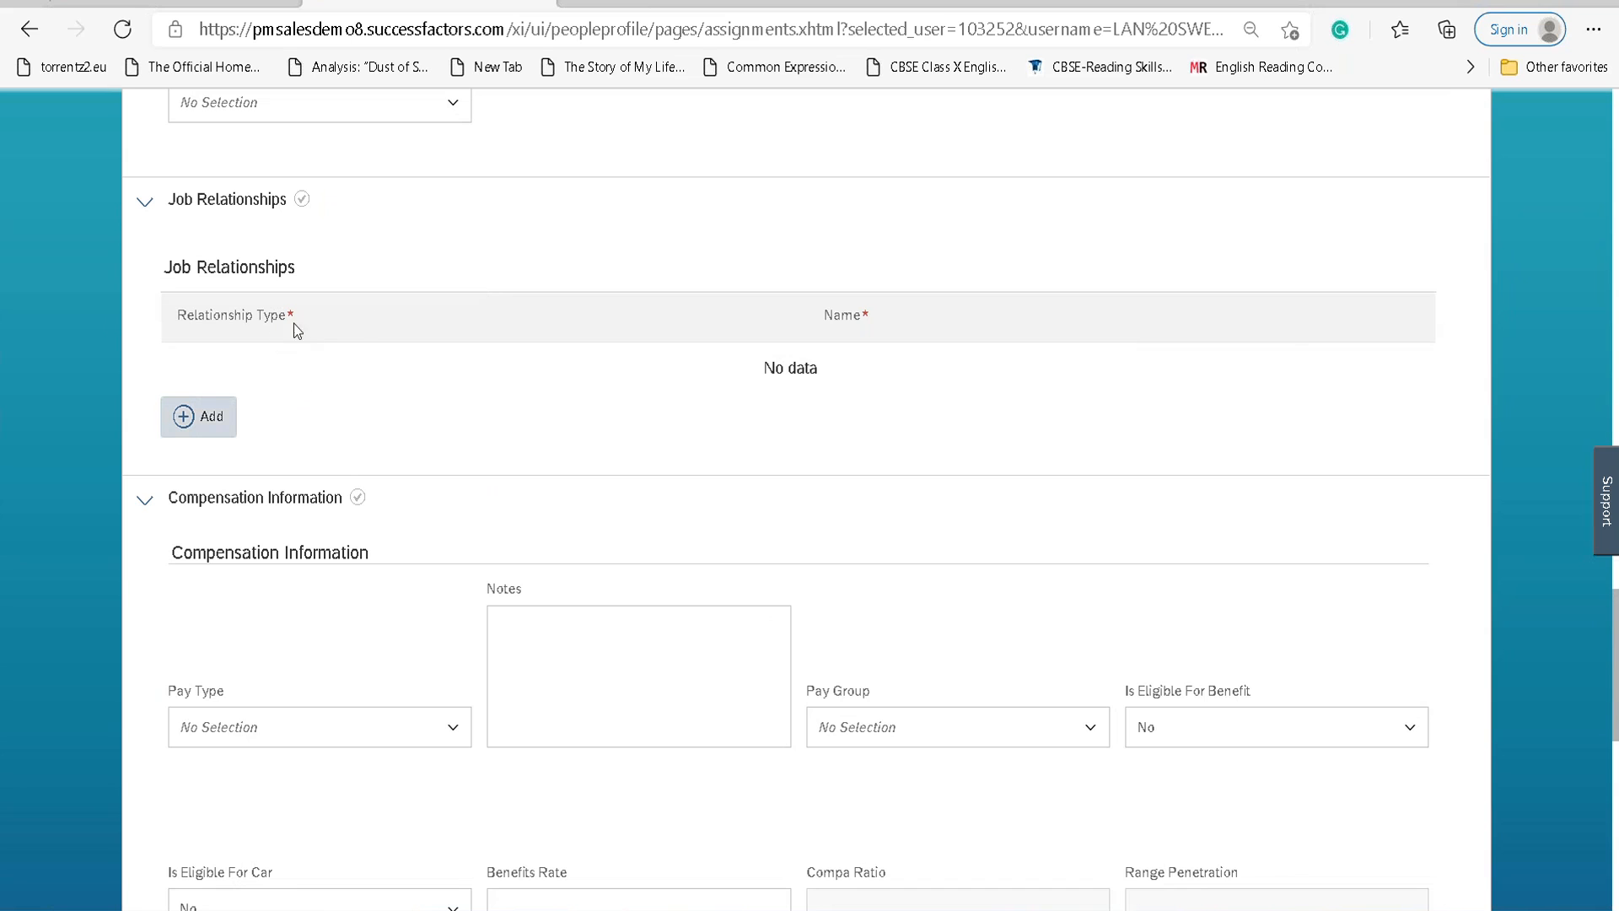
scroll(345, 471, down, 3)
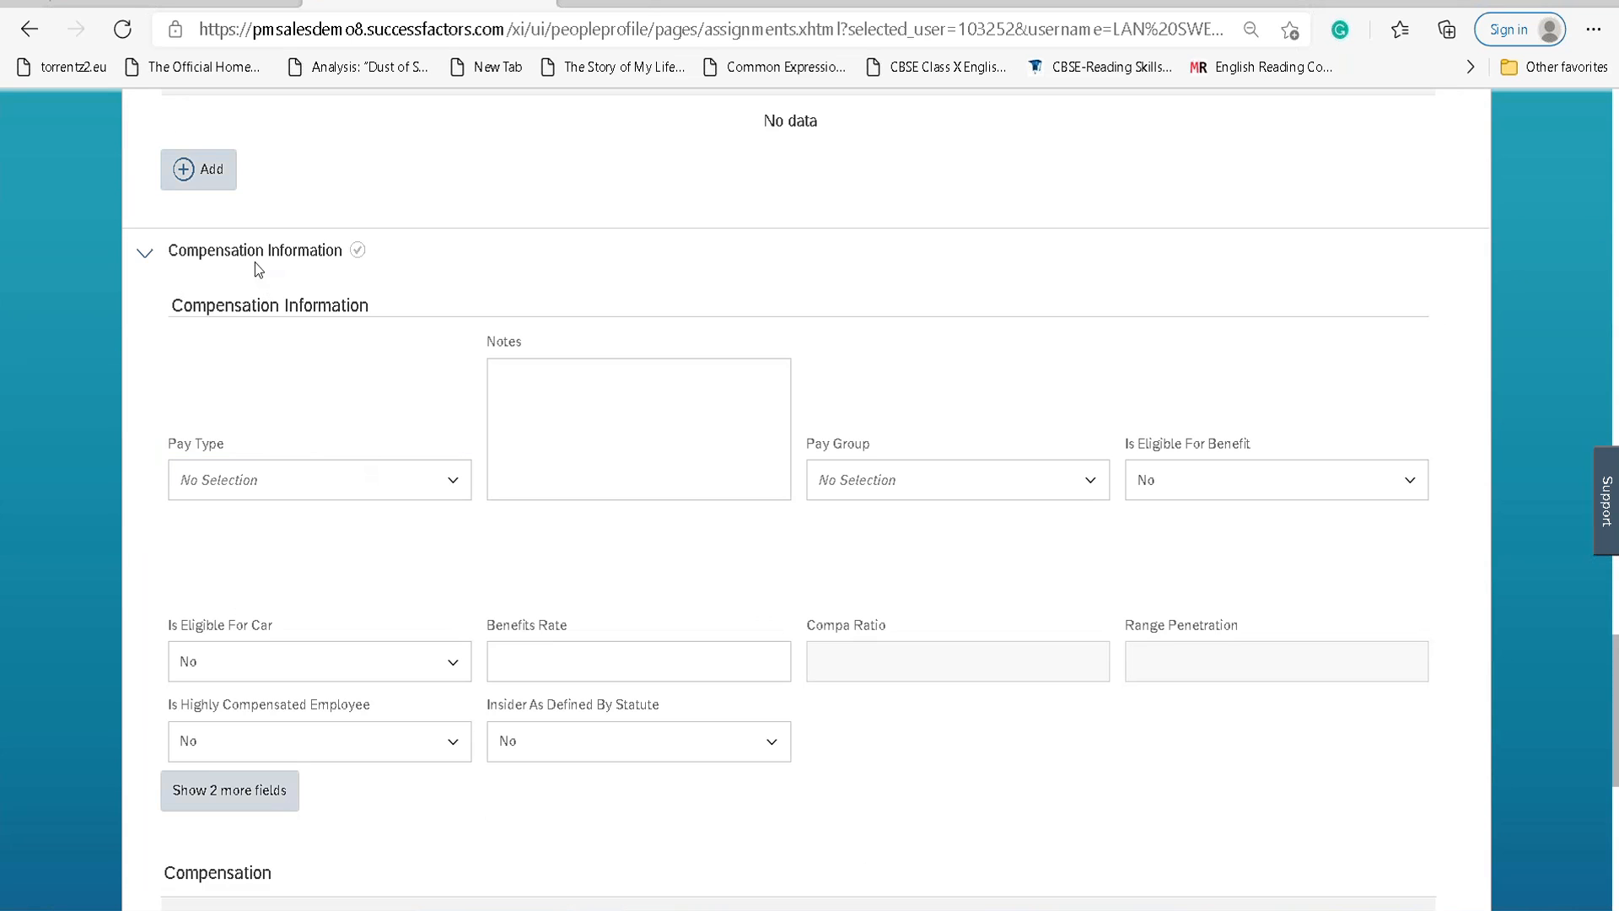
scroll(307, 462, down, 8)
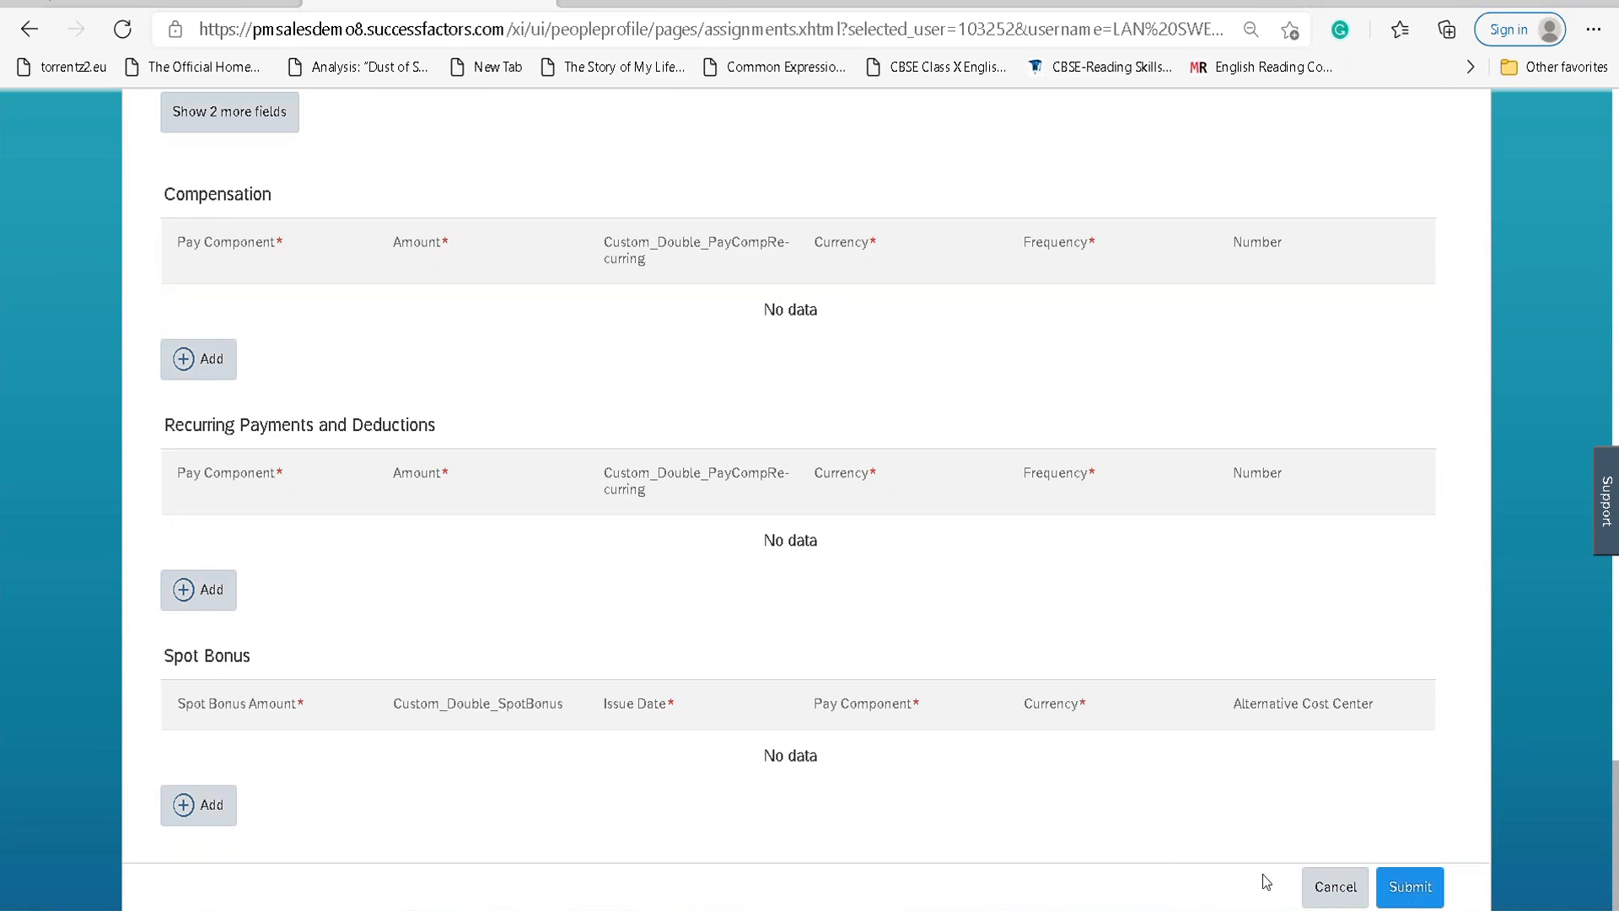
click(1425, 888)
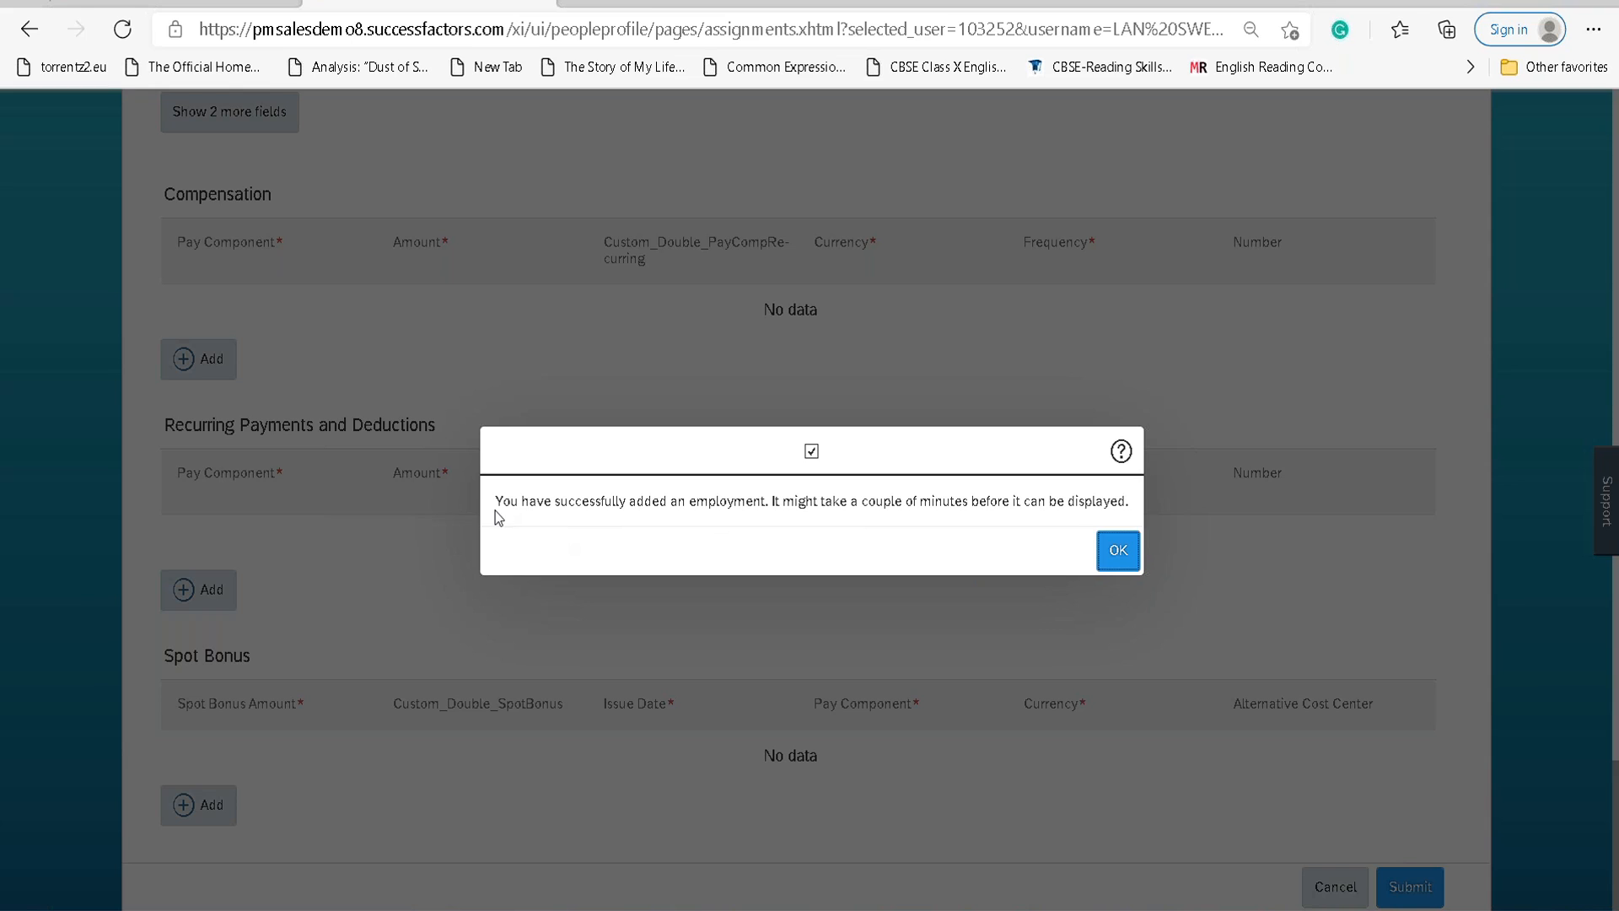
Dismiss the success message, view the second employment, then switch back to the first.
click(1117, 549)
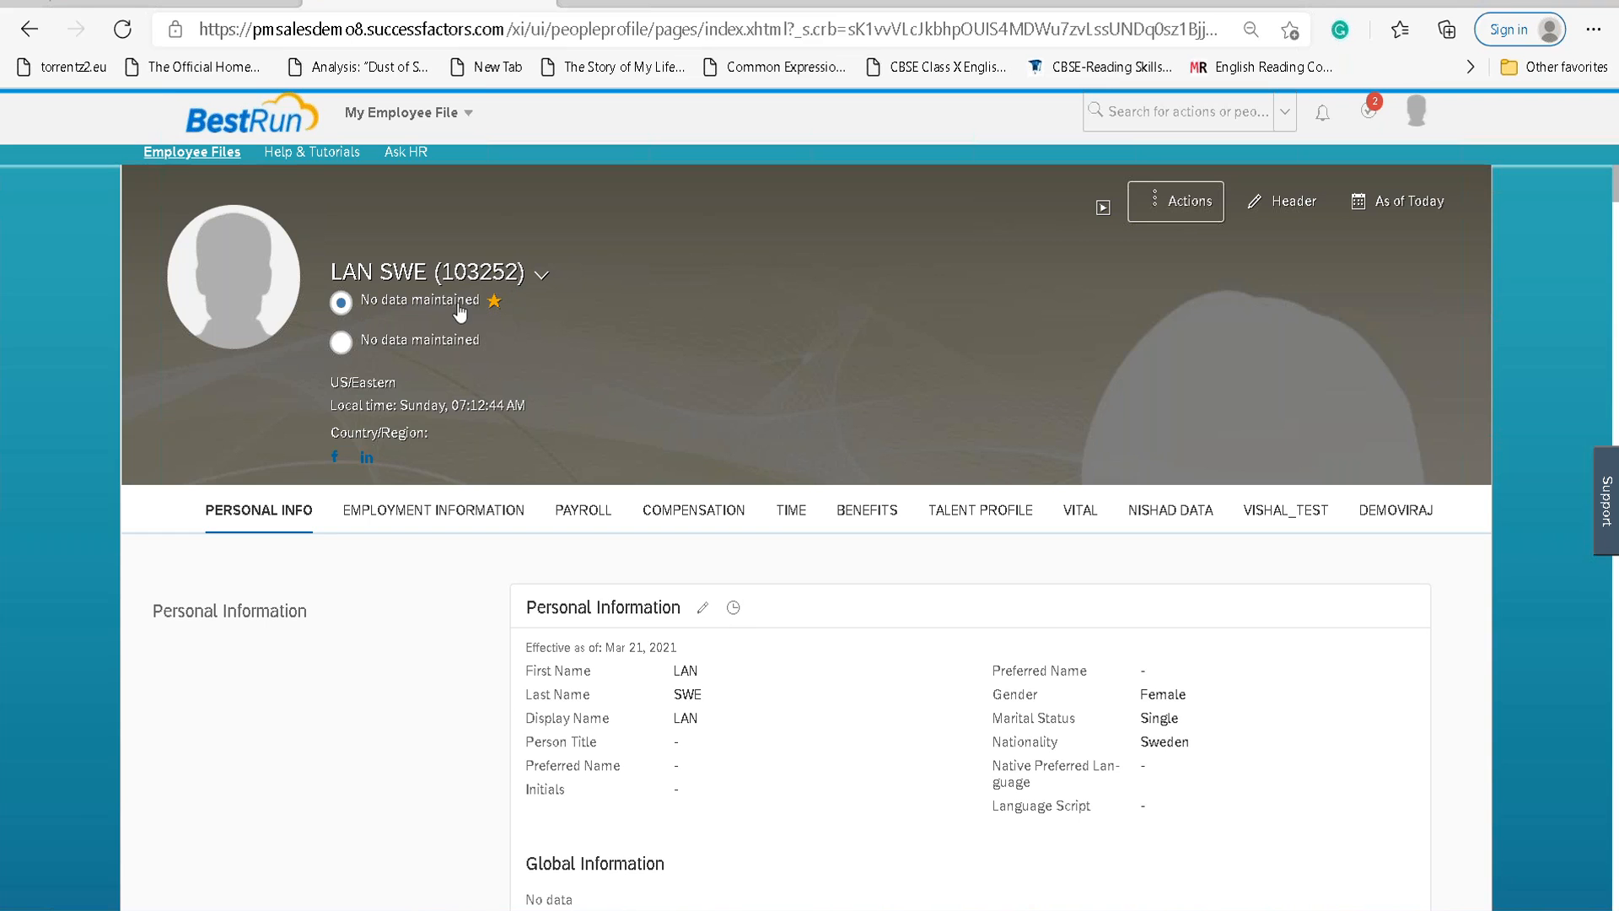
scroll(625, 570, down, 1)
scroll(626, 570, up, 1)
click(342, 343)
click(360, 300)
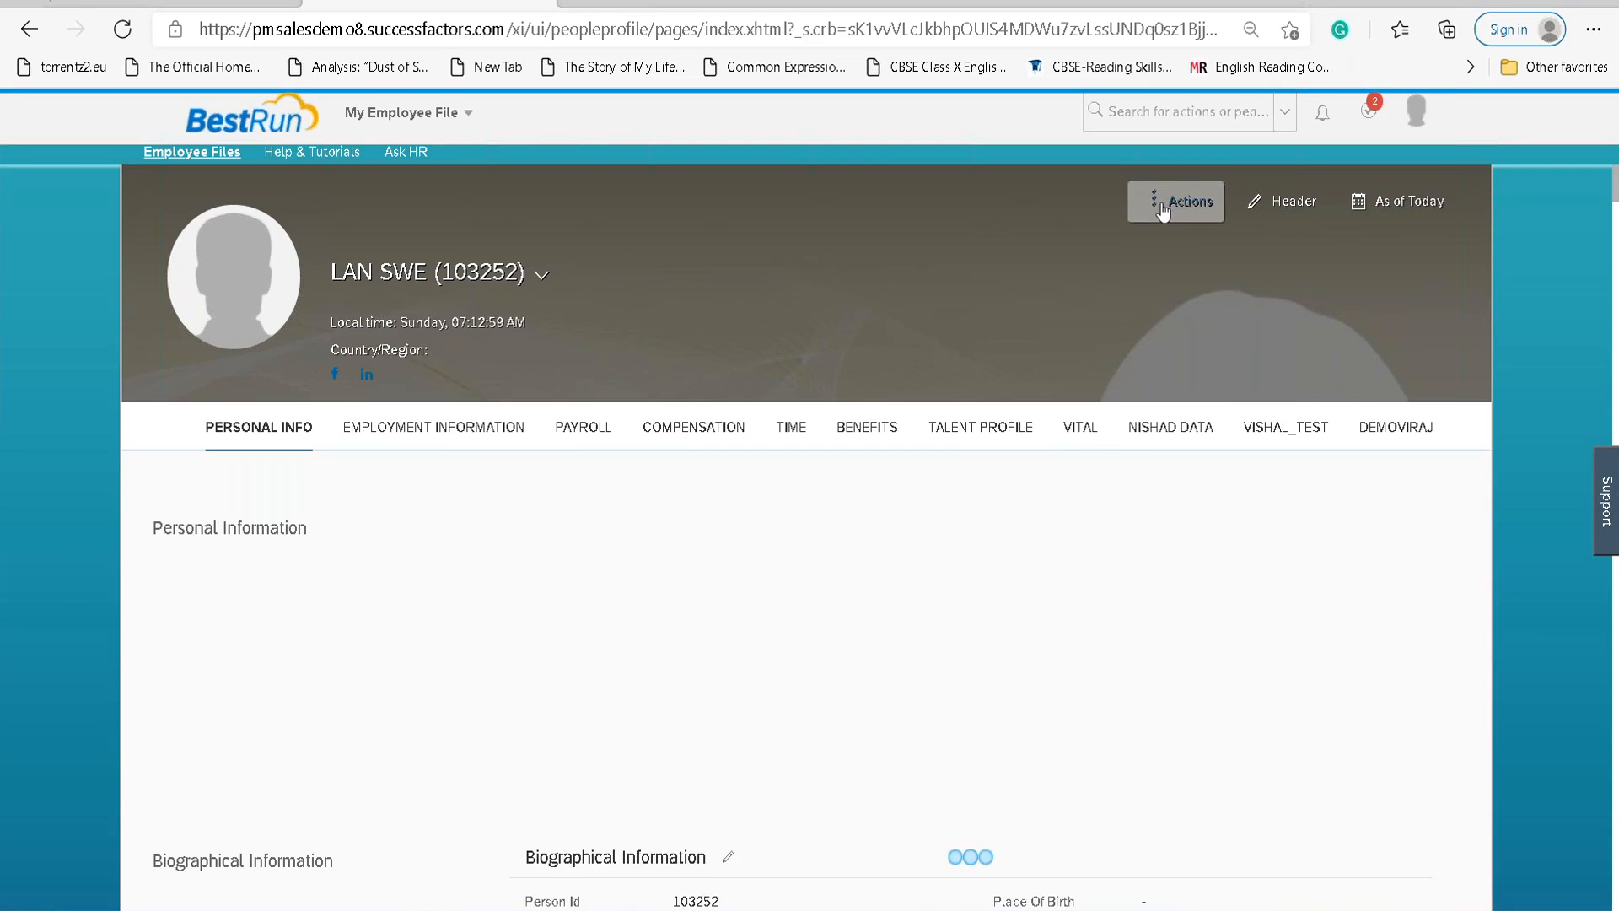
click(1148, 201)
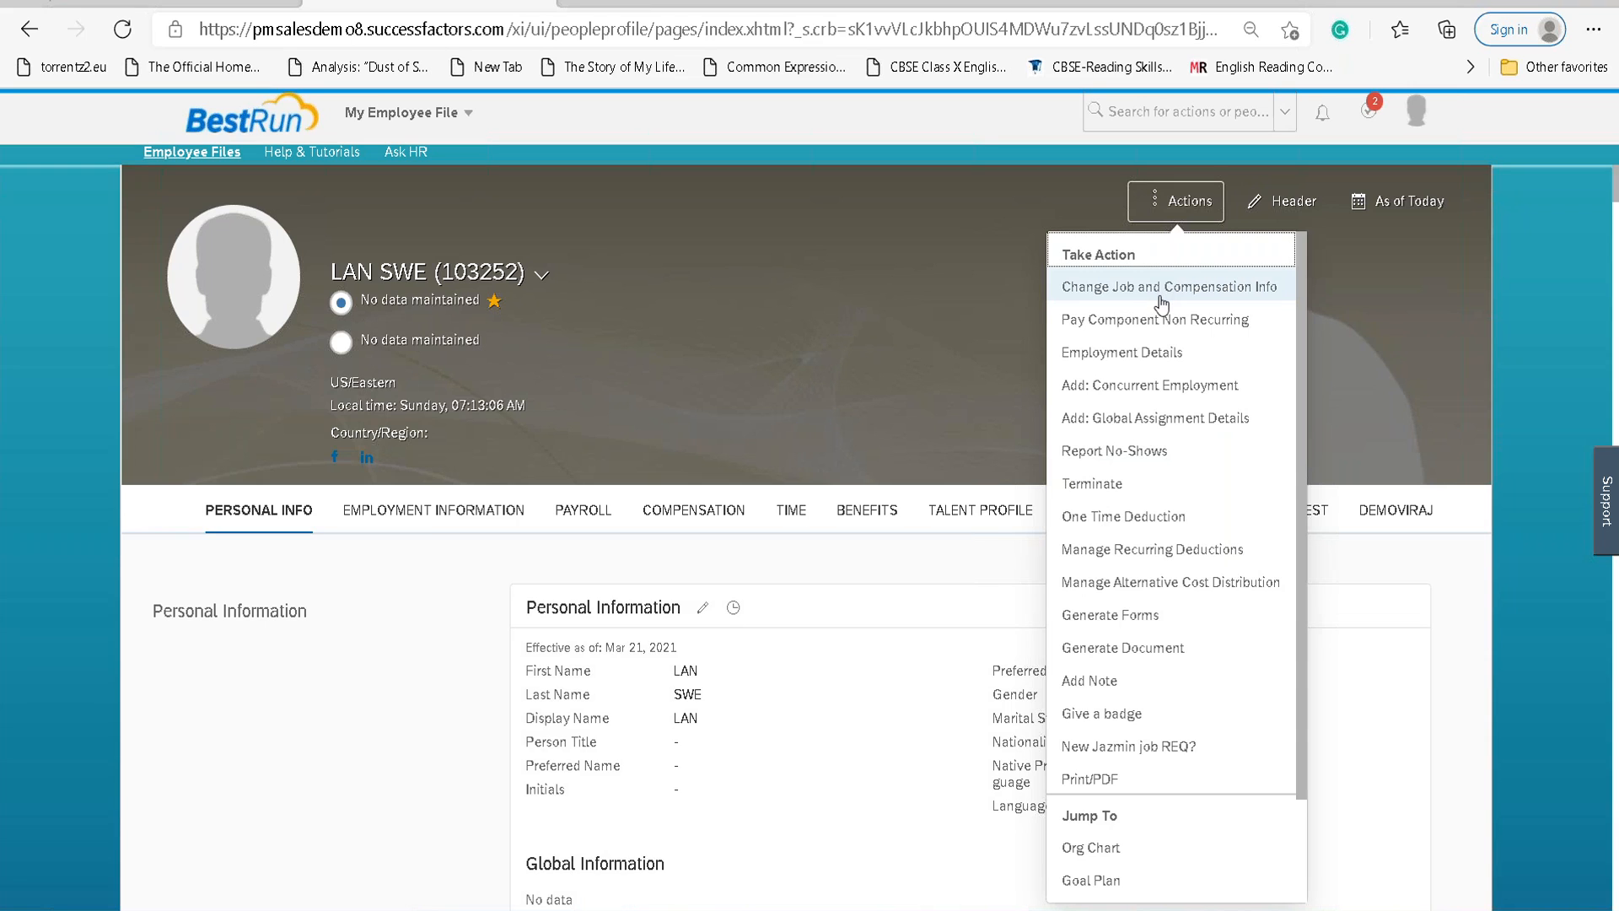
click(963, 317)
scroll(702, 618, down, 4)
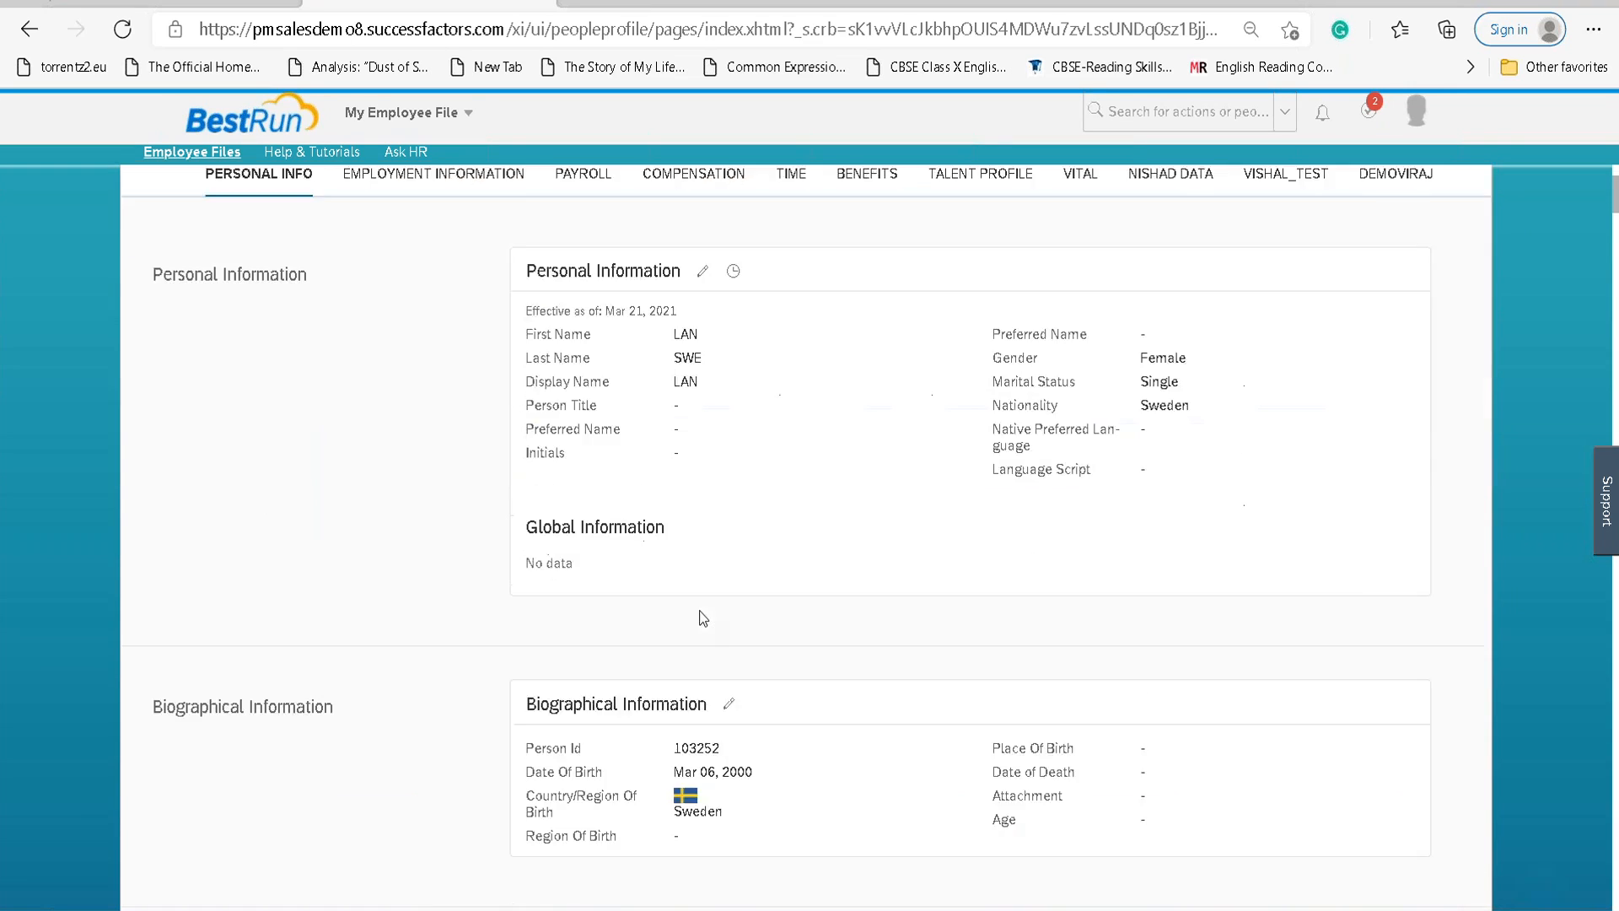
scroll(702, 619, down, 10)
scroll(717, 609, down, 5)
scroll(717, 609, up, 9)
scroll(718, 609, up, 6)
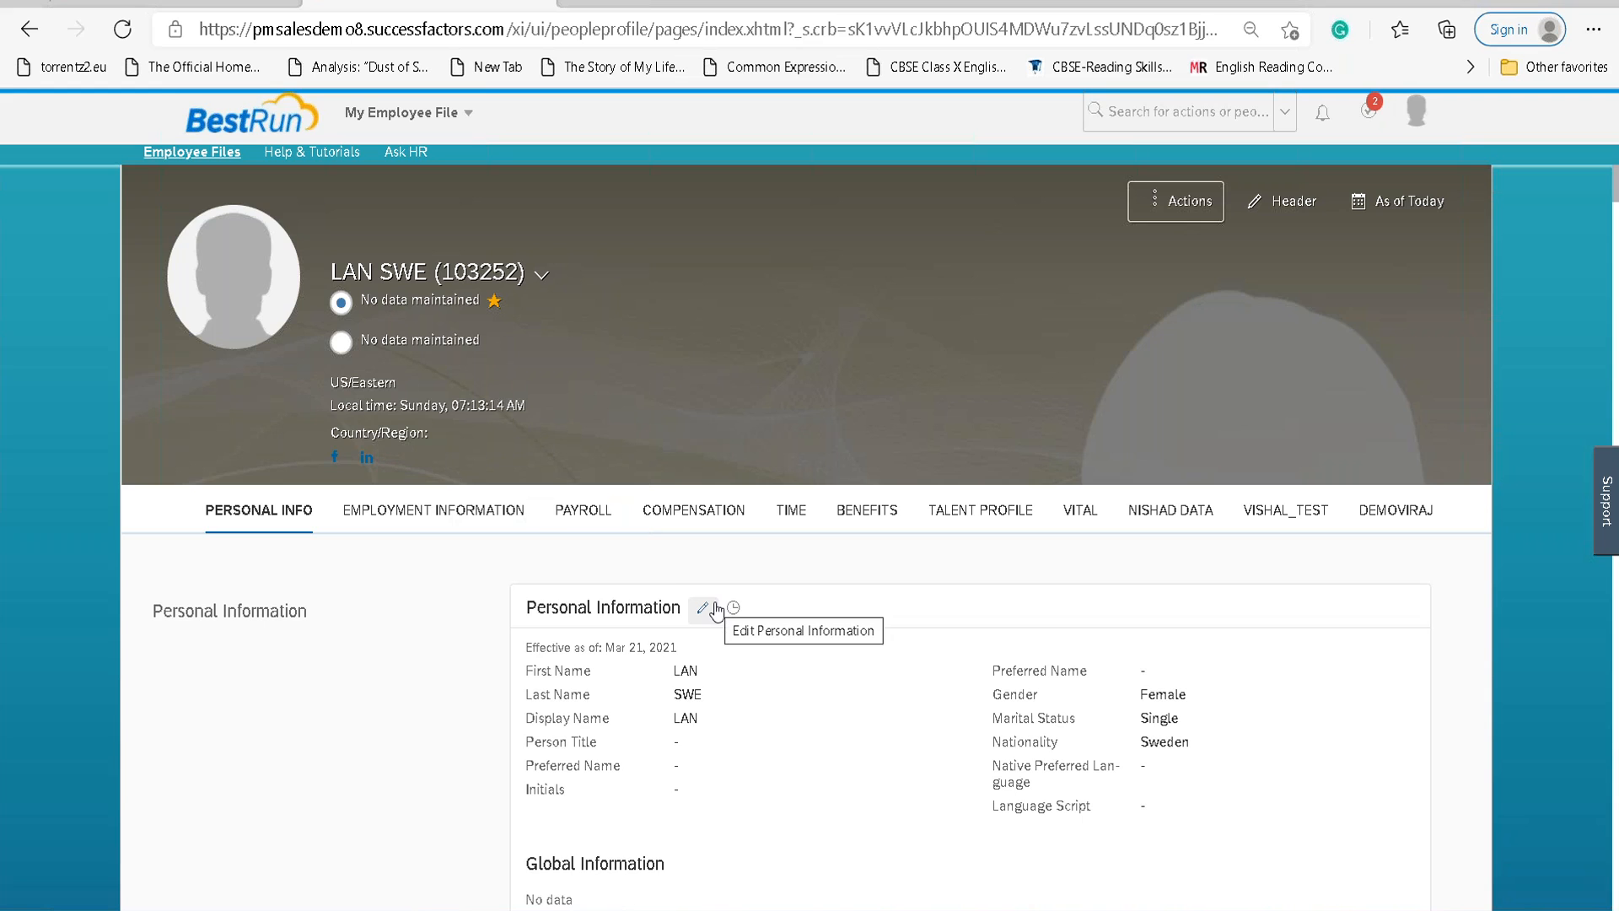
scroll(716, 609, down, 8)
scroll(740, 629, down, 10)
scroll(745, 627, down, 2)
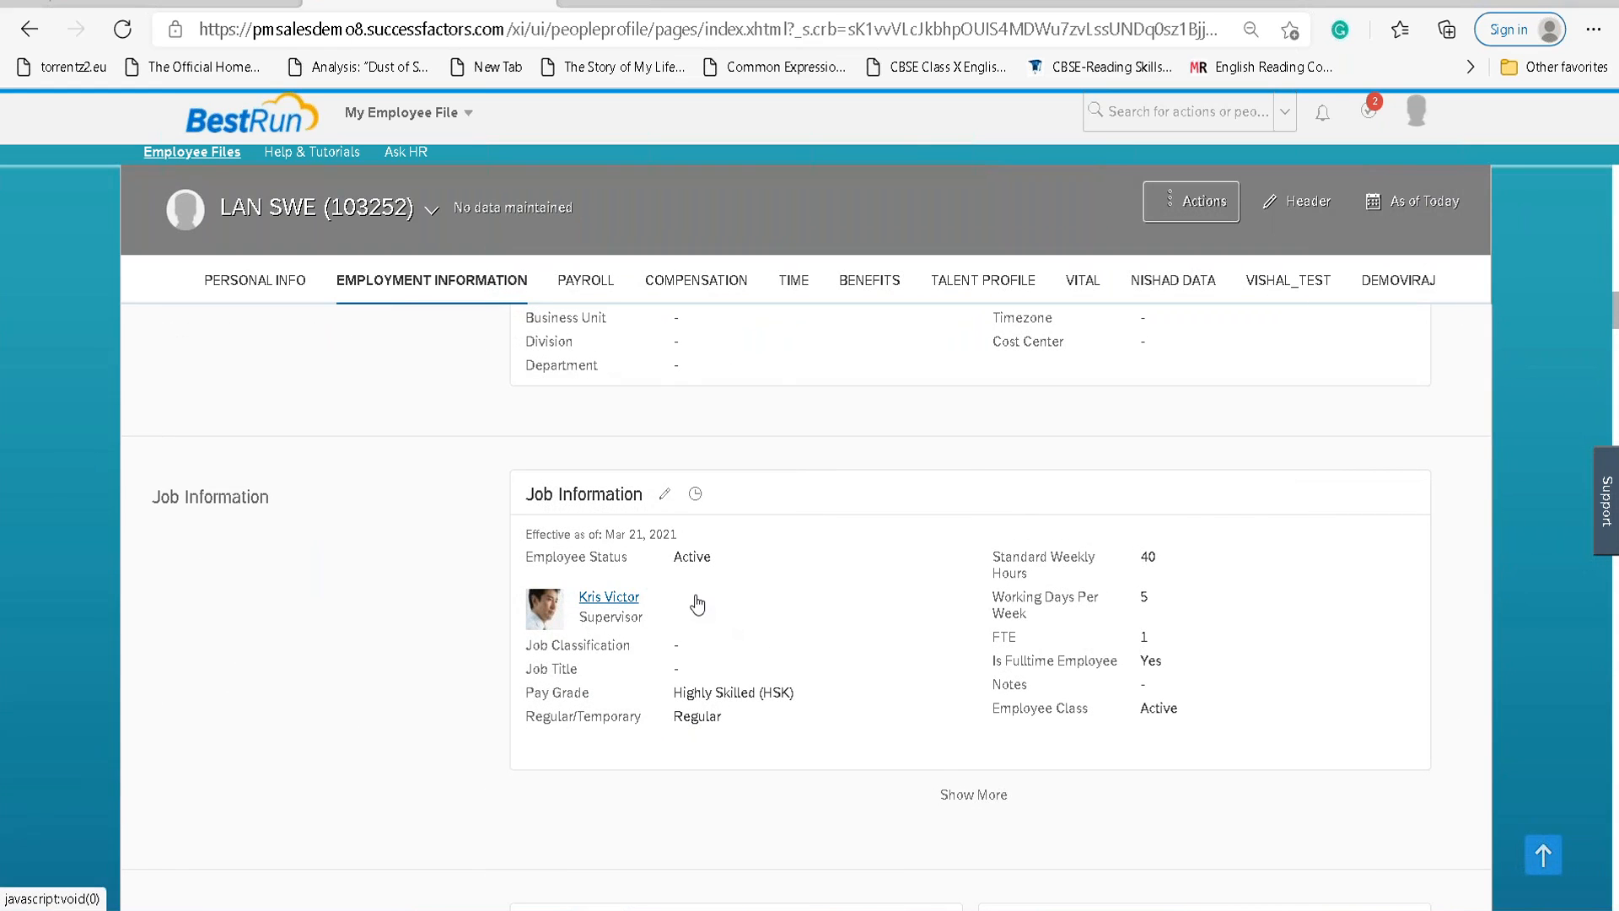
scroll(697, 604, down, 6)
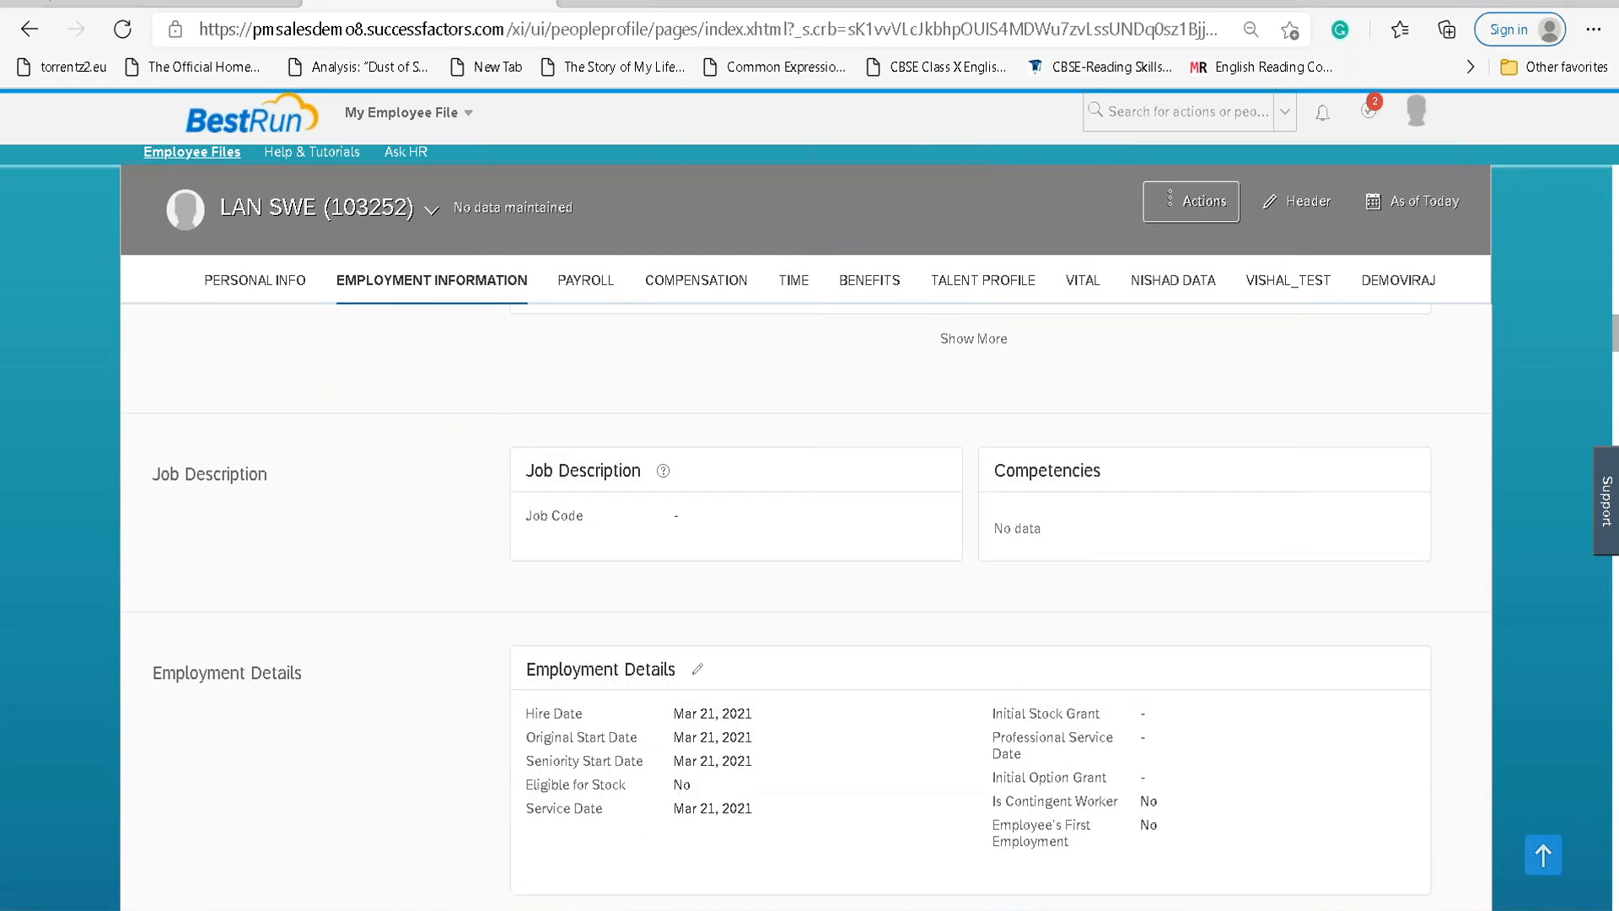
scroll(696, 604, up, 10)
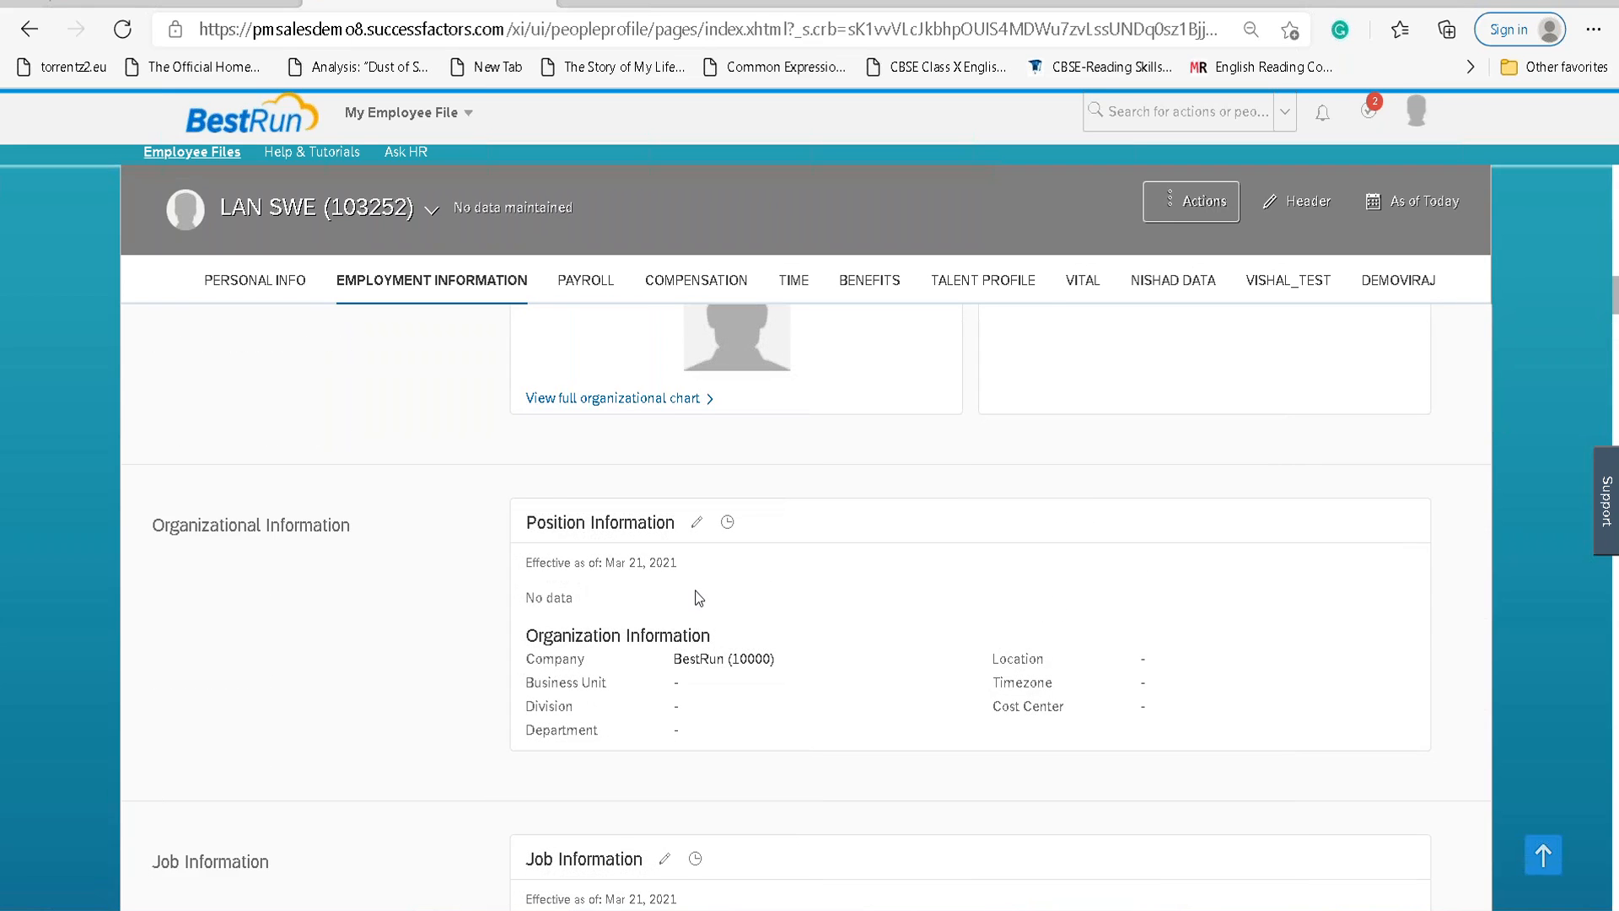
Edit this employment's job information with an effective date of March 21, 2021.
scroll(695, 590, up, 1)
scroll(696, 590, down, 4)
click(663, 587)
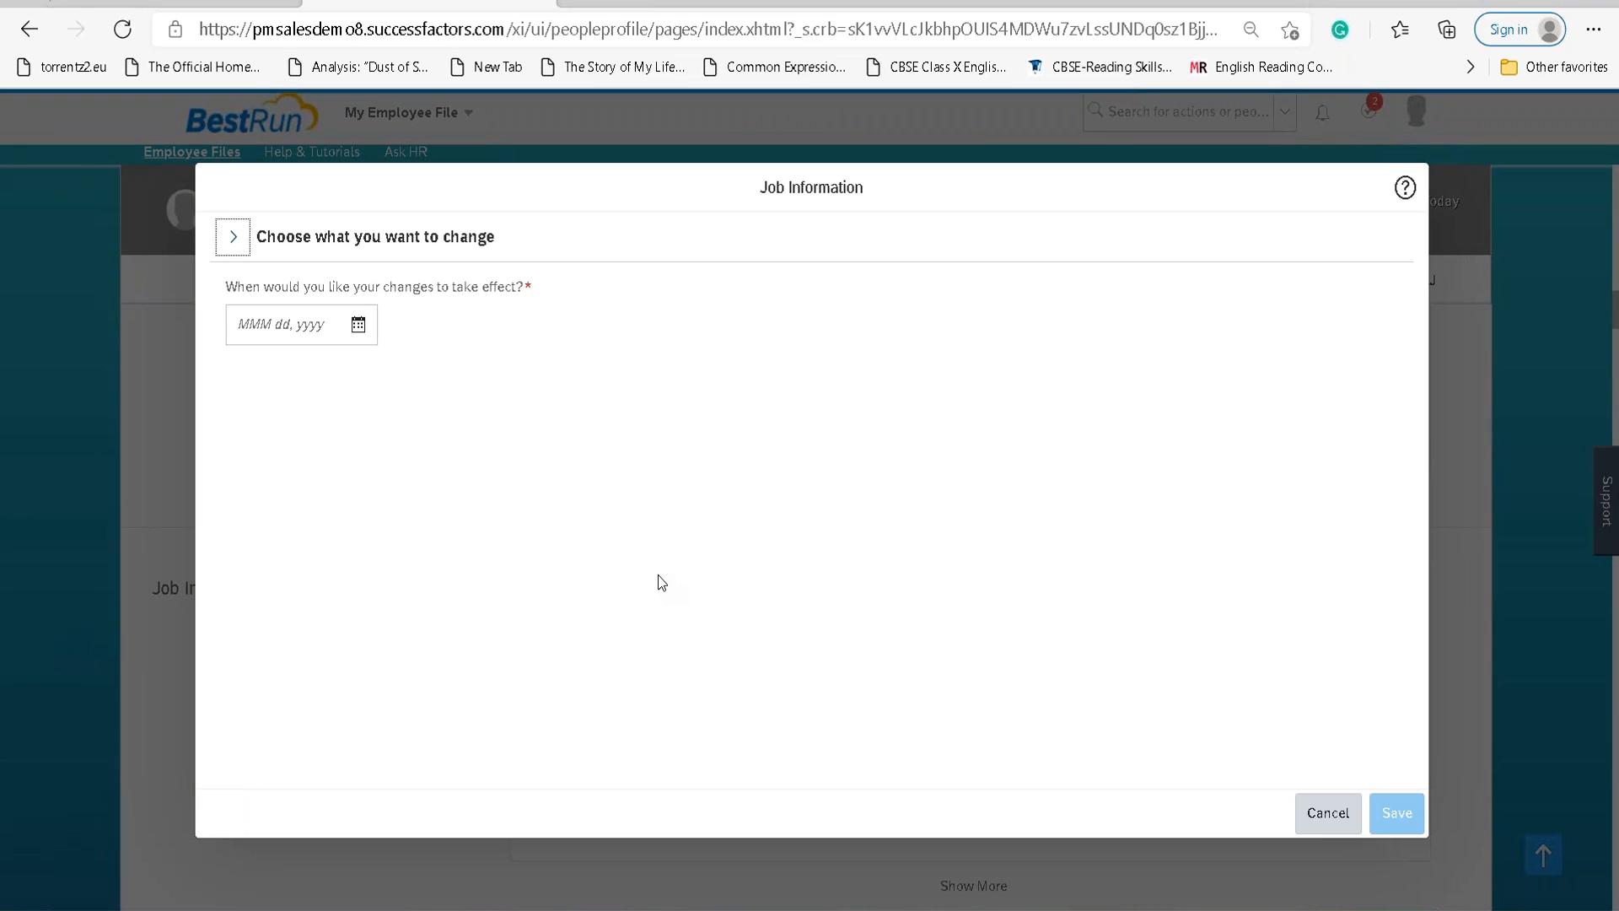
click(357, 324)
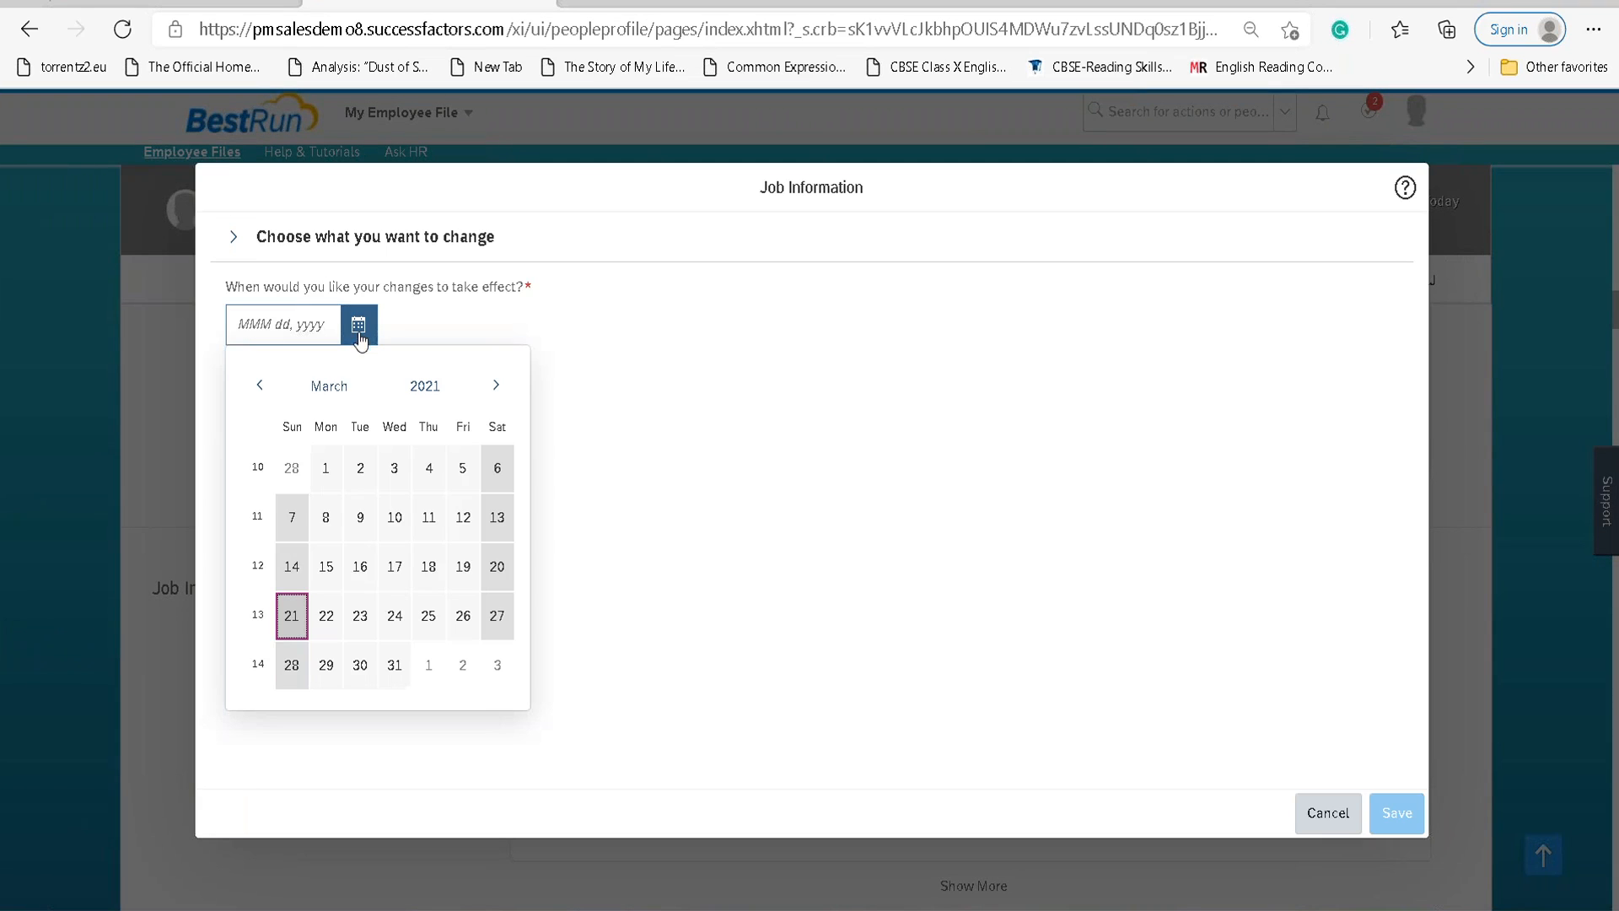
click(293, 614)
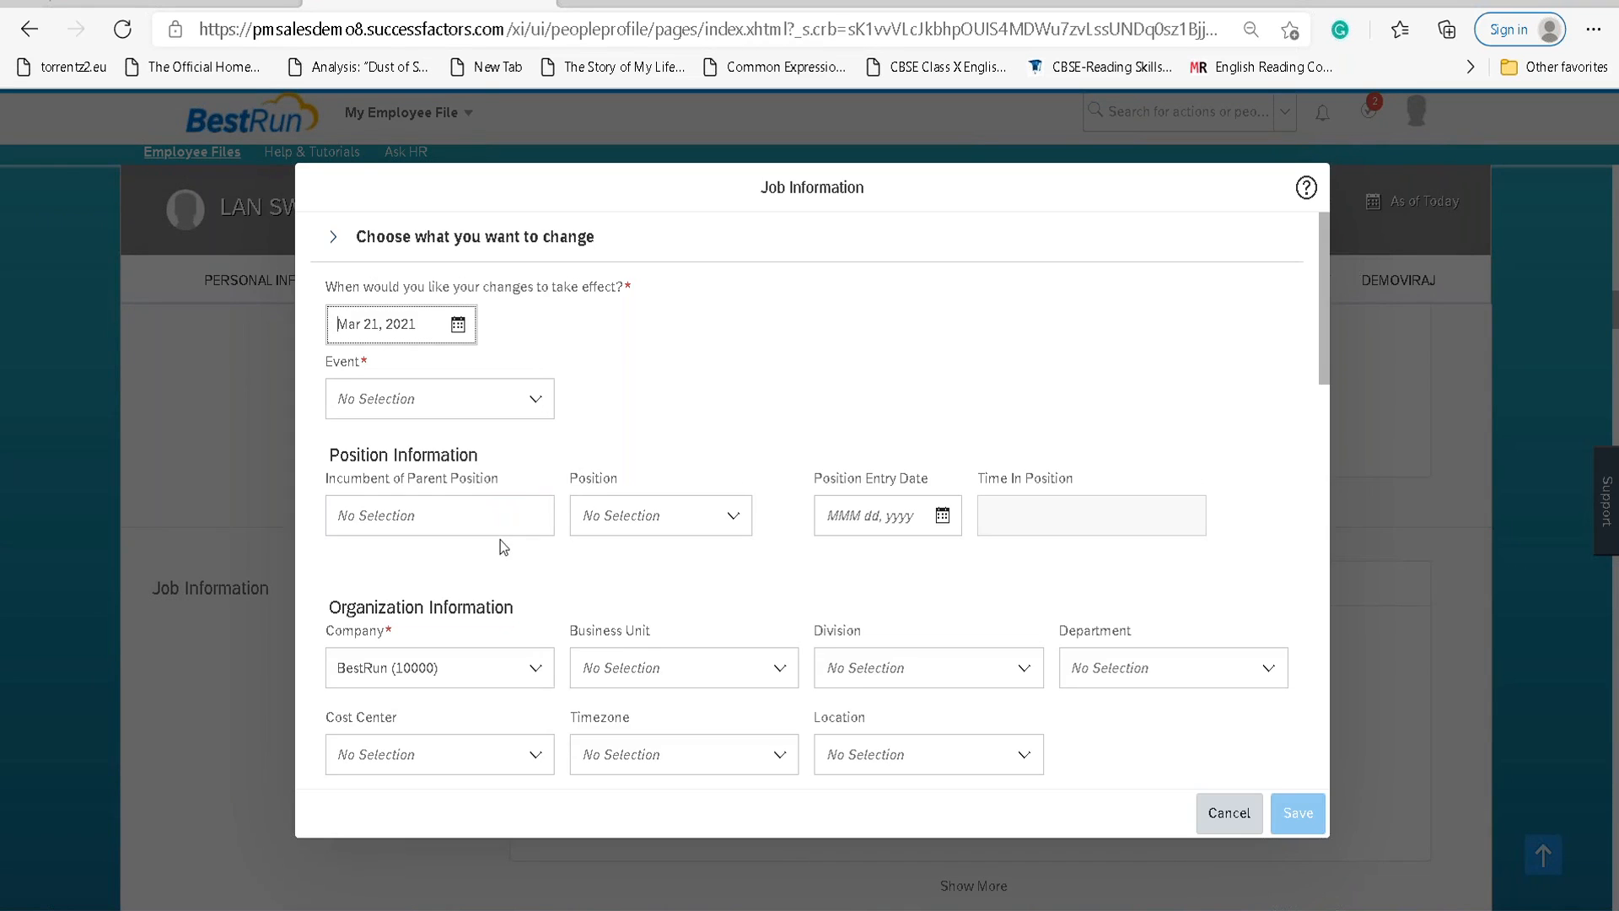
Enter Job Title 'HR TECH Architect' and attempt to save, closing the Event is required error.
scroll(503, 553, down, 6)
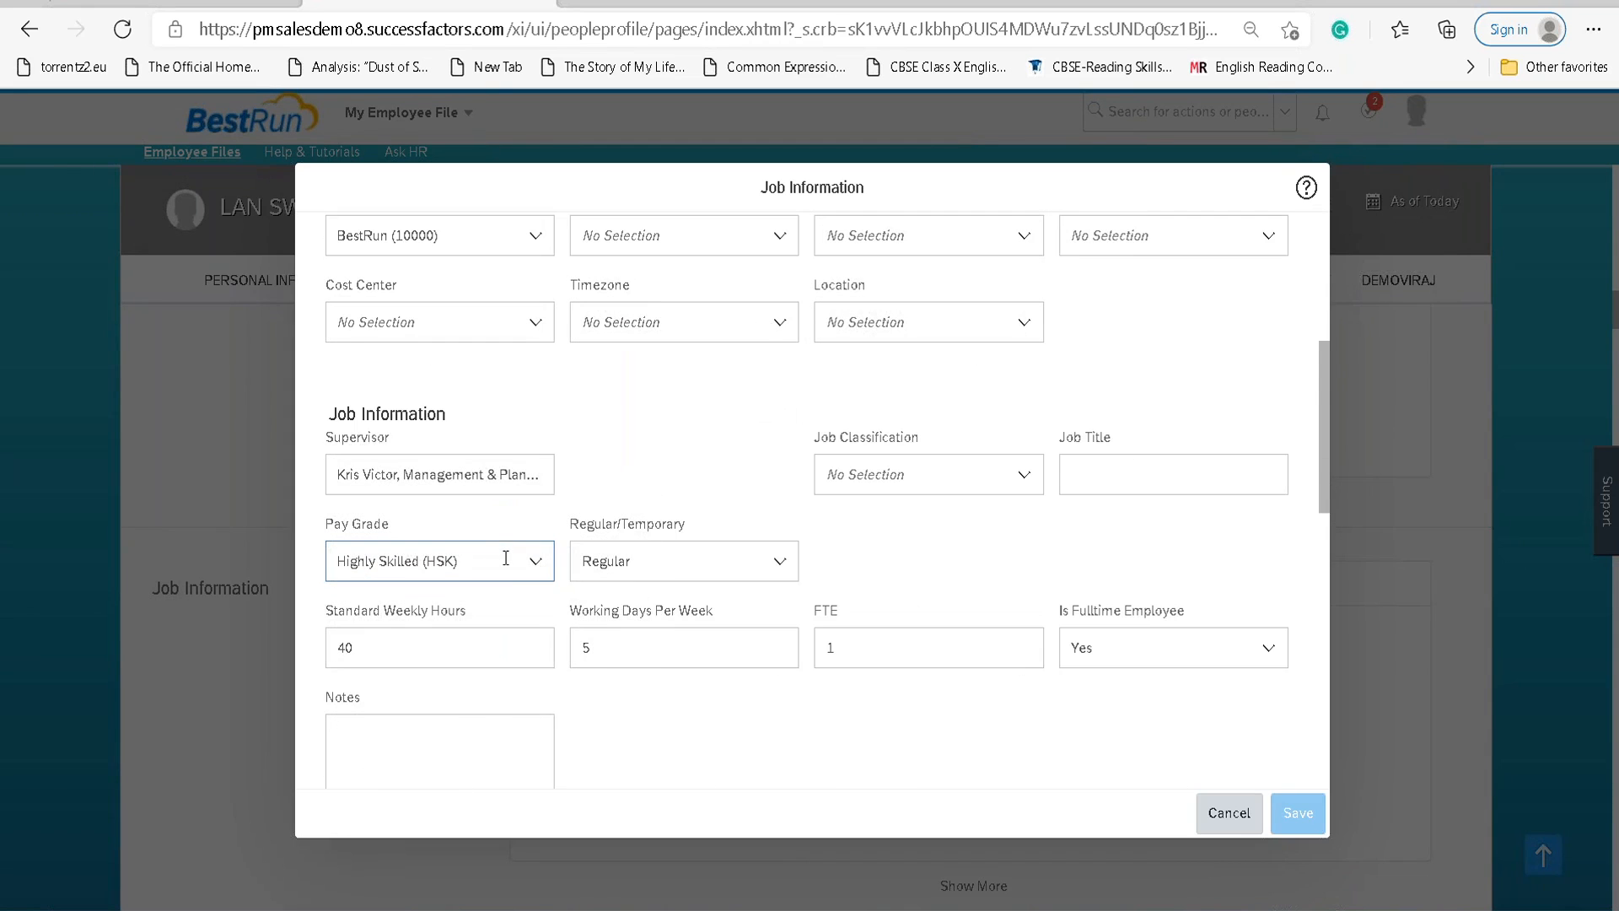
scroll(506, 561, down, 7)
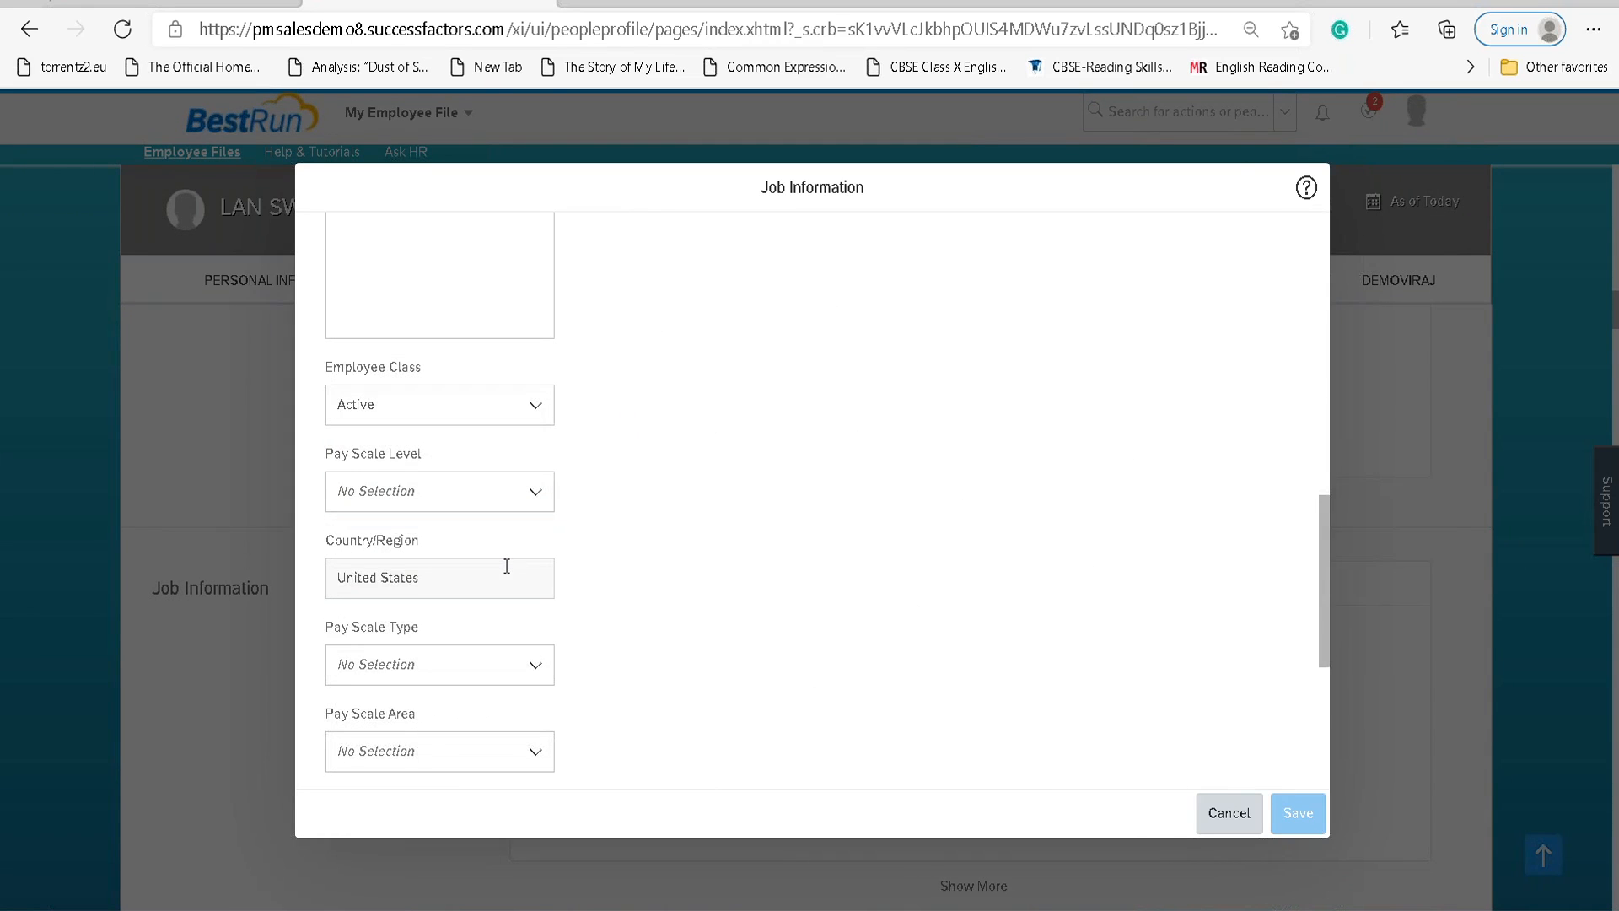
scroll(508, 568, down, 3)
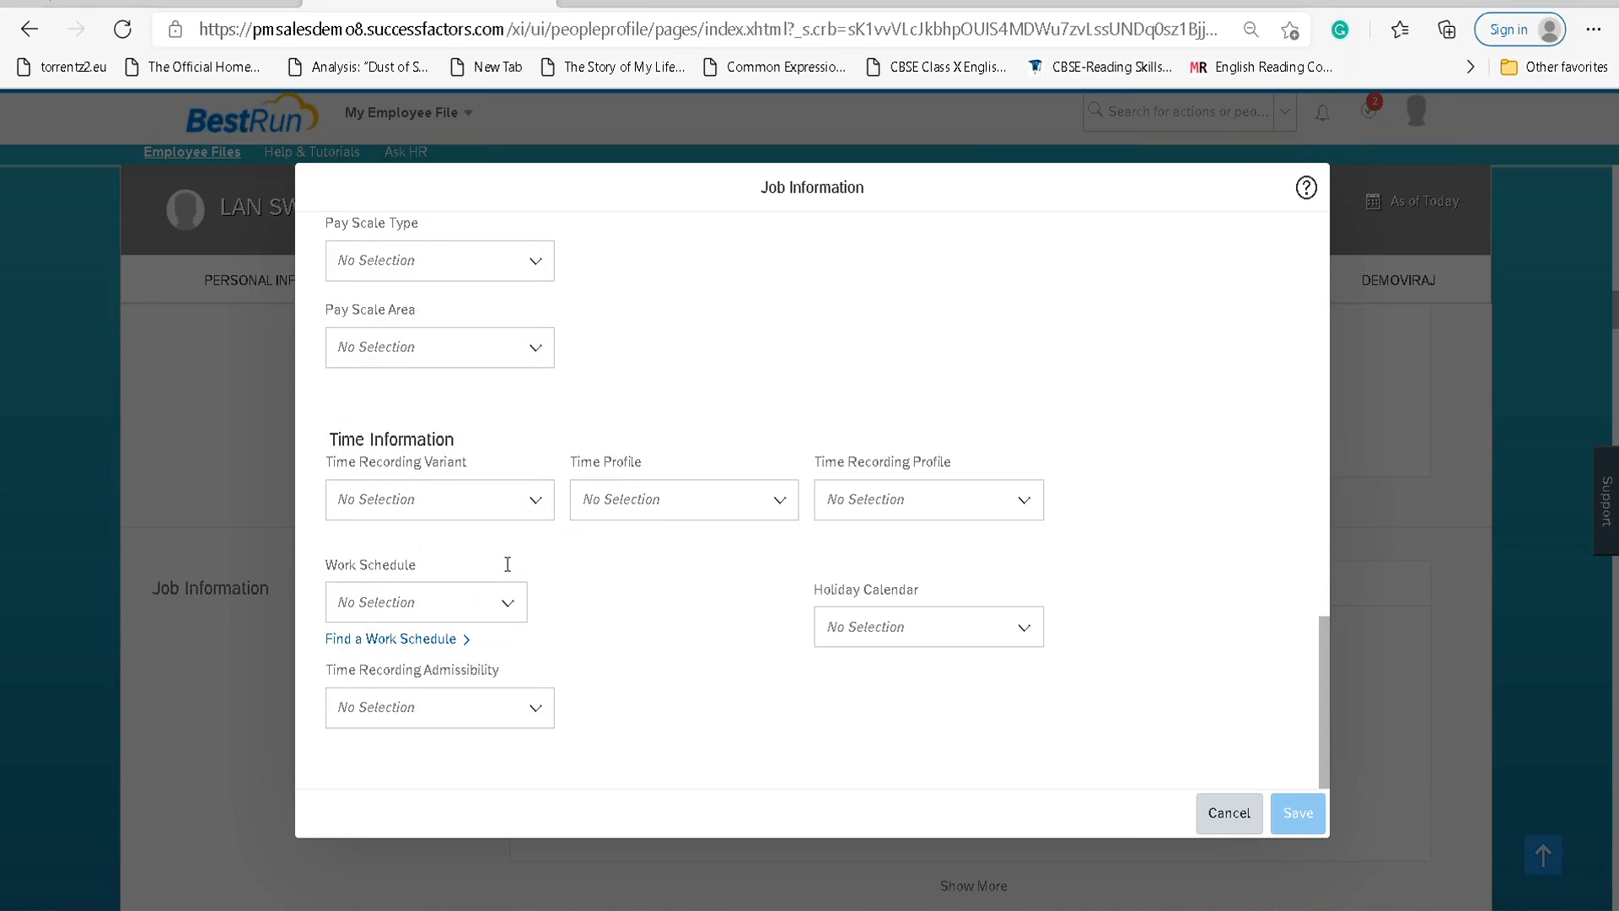
scroll(685, 496, up, 7)
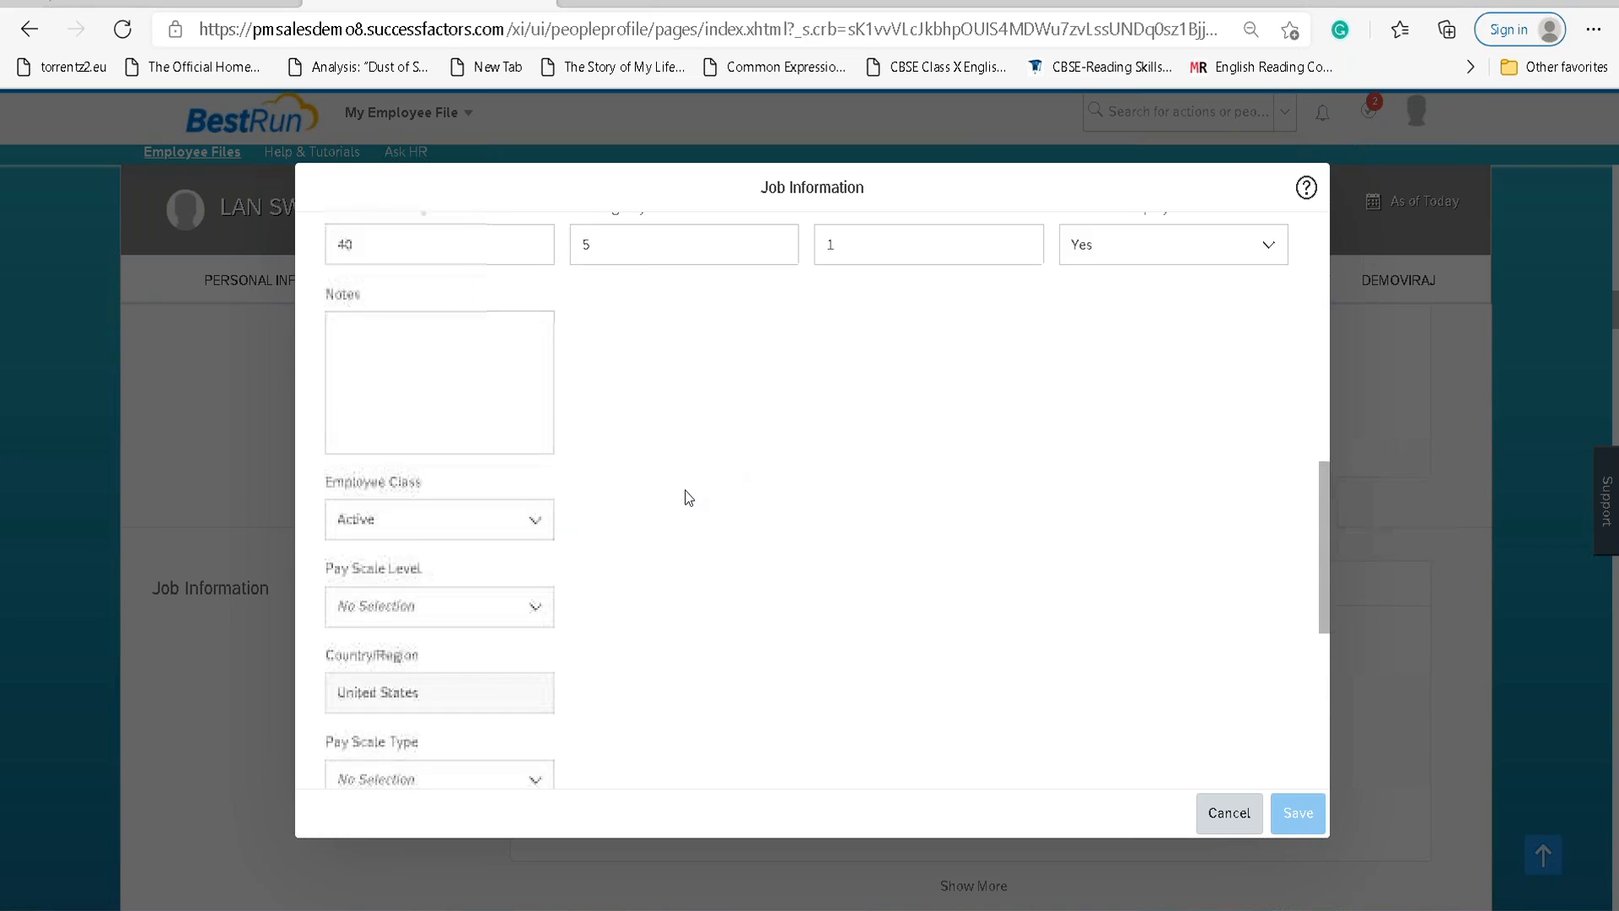
scroll(685, 490, up, 3)
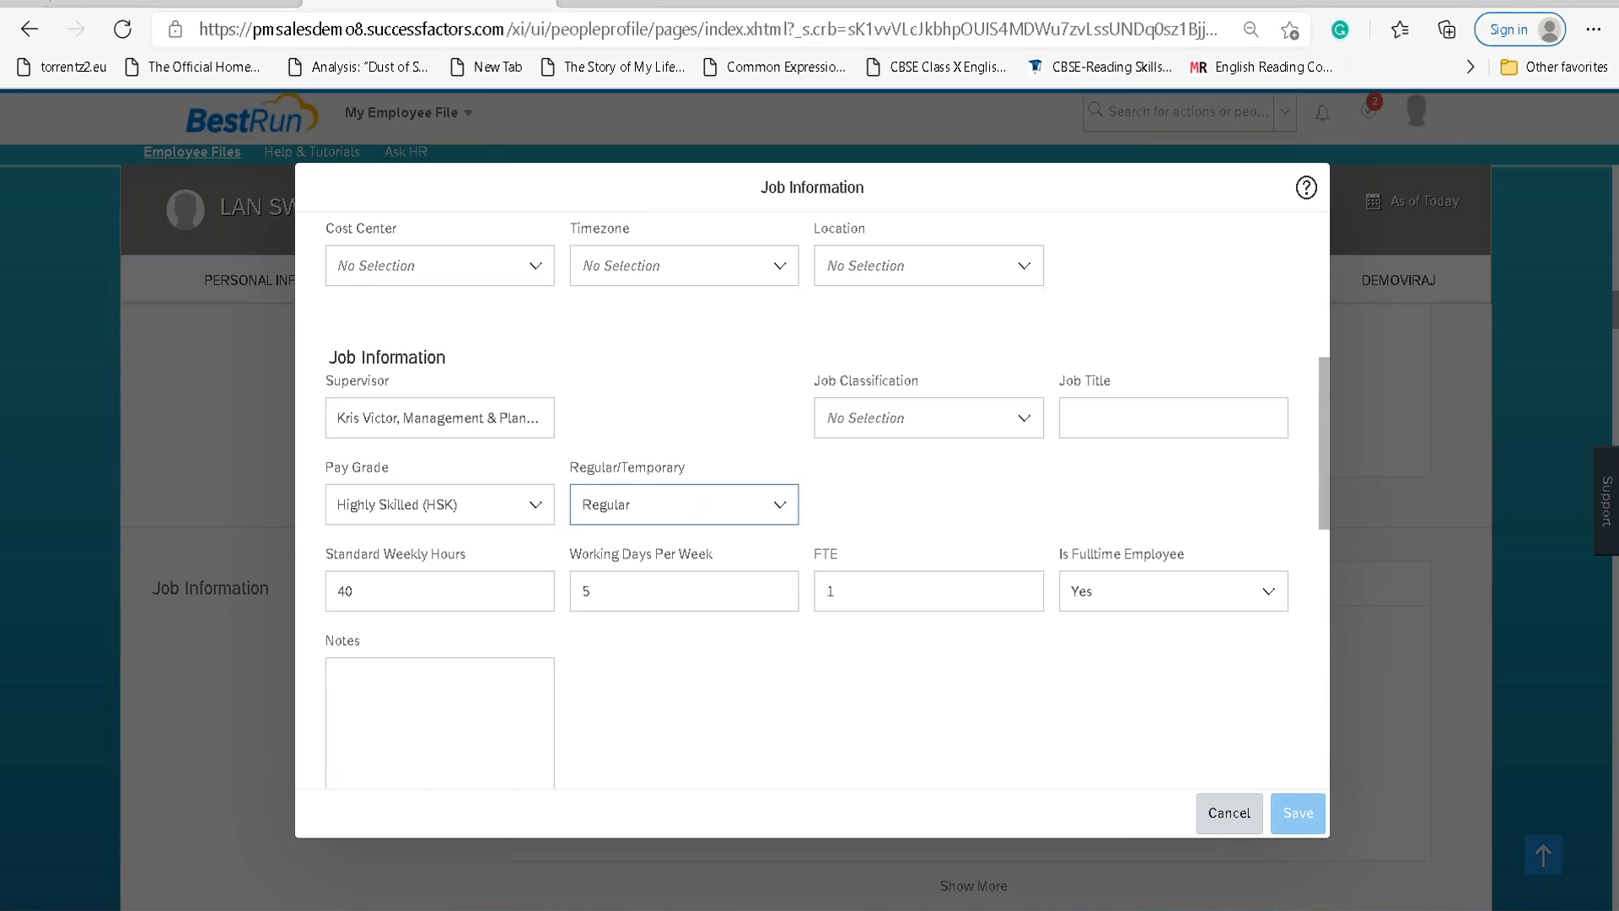
click(1127, 419)
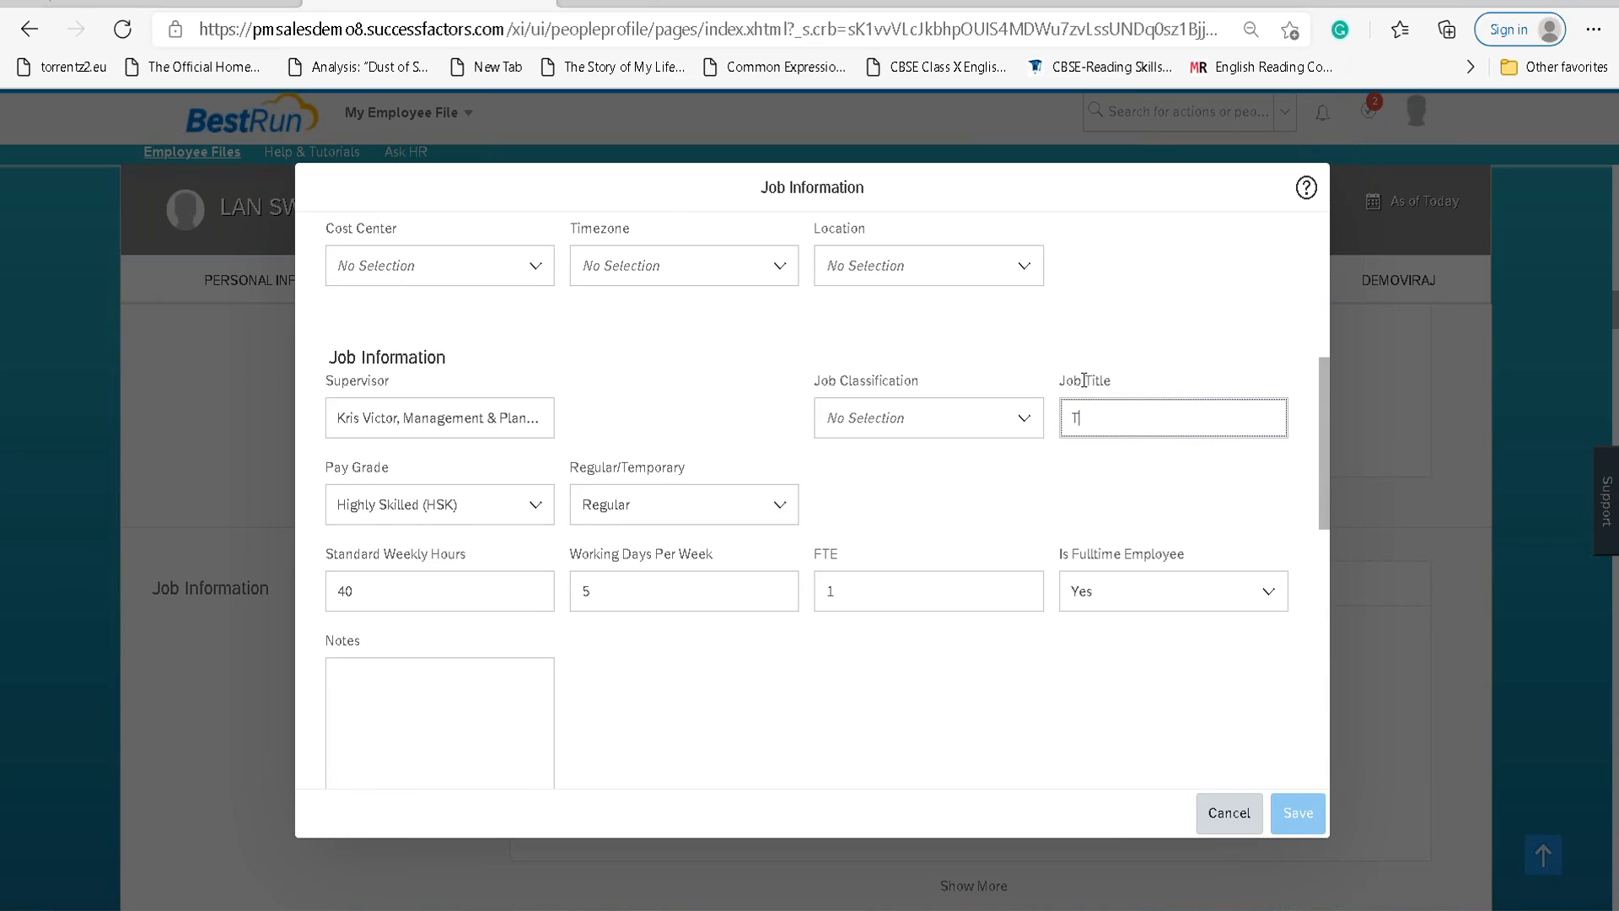
text(HR TEC)
click(1149, 418)
click(1293, 810)
click(933, 561)
scroll(624, 571, up, 2)
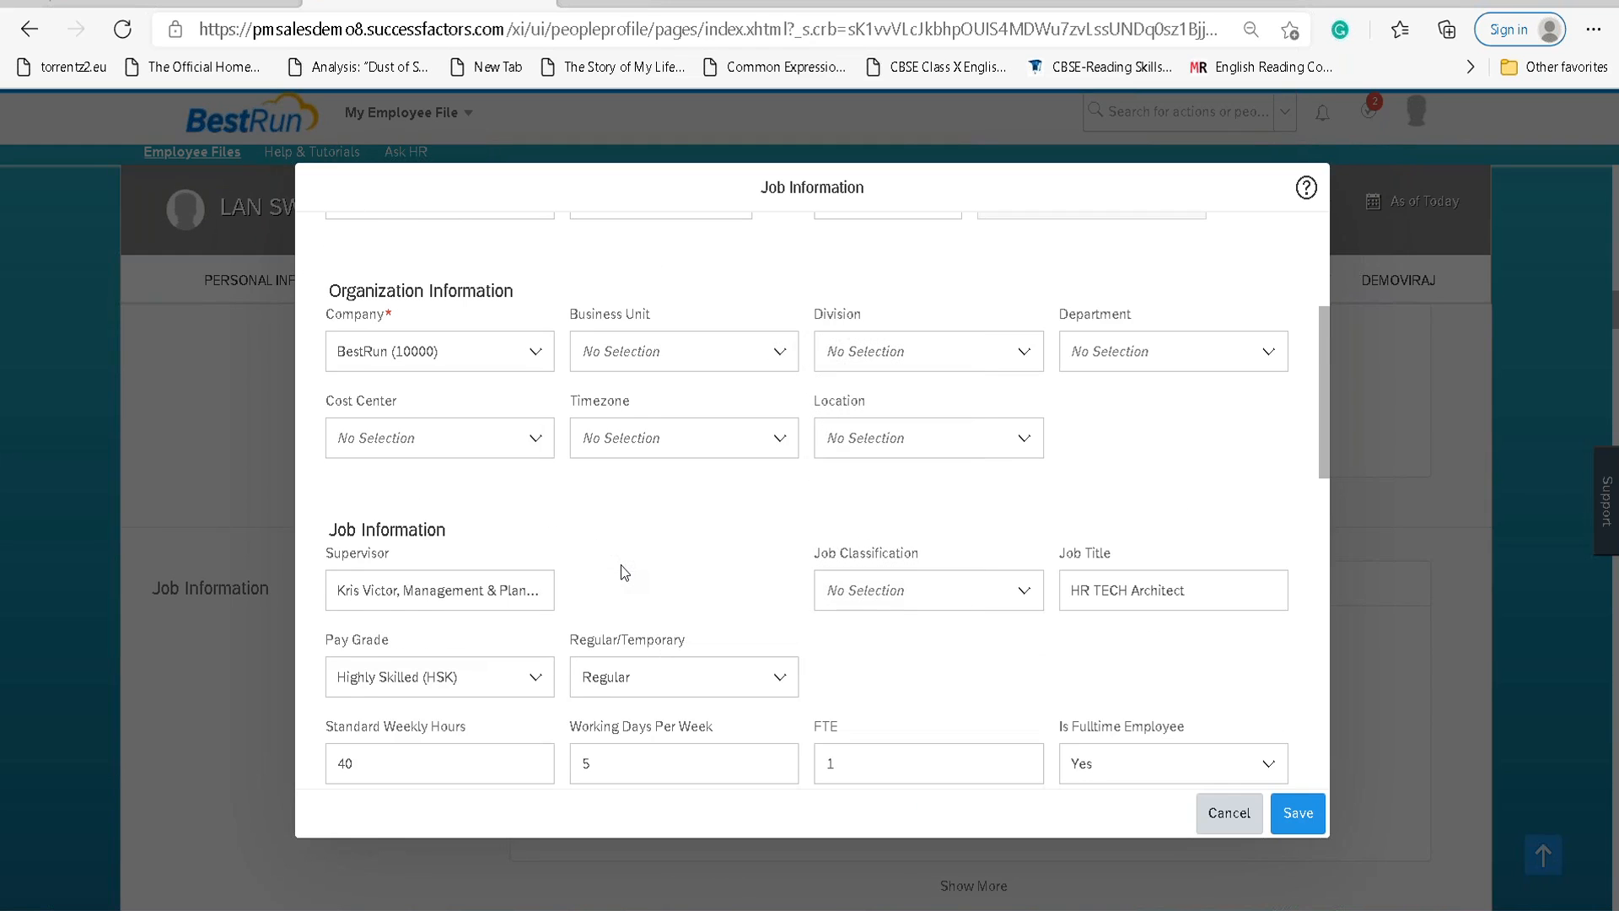
scroll(624, 572, up, 1)
Save the HR TECH Architect title change with event Data Change and reason Job Title Update (JOBTITLE).
scroll(624, 571, up, 2)
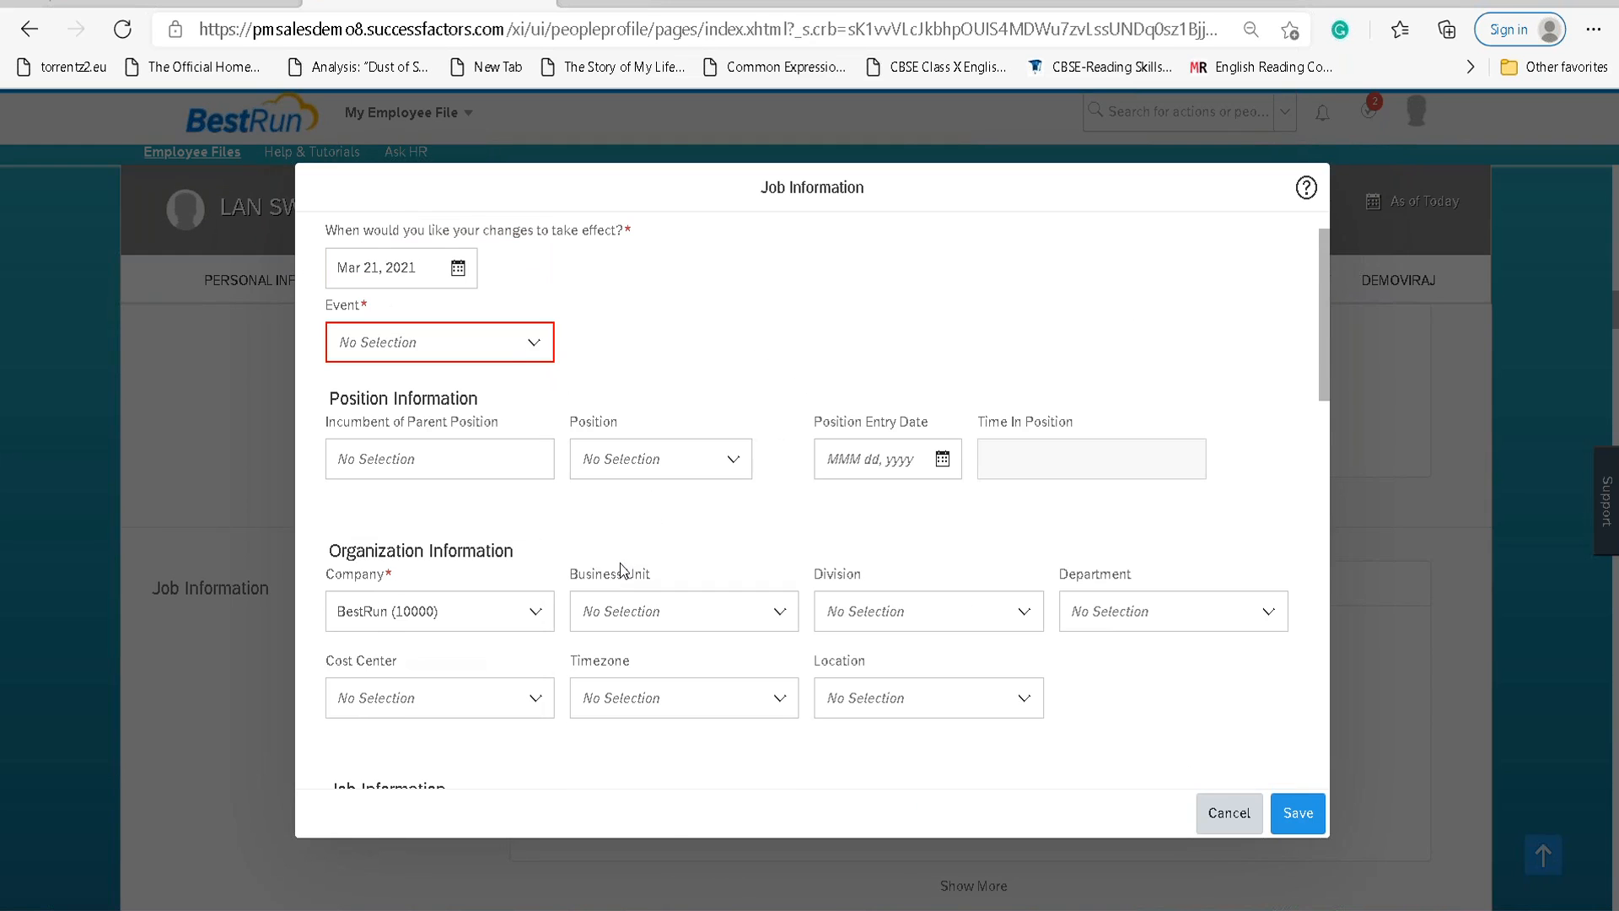
click(532, 343)
text(Data)
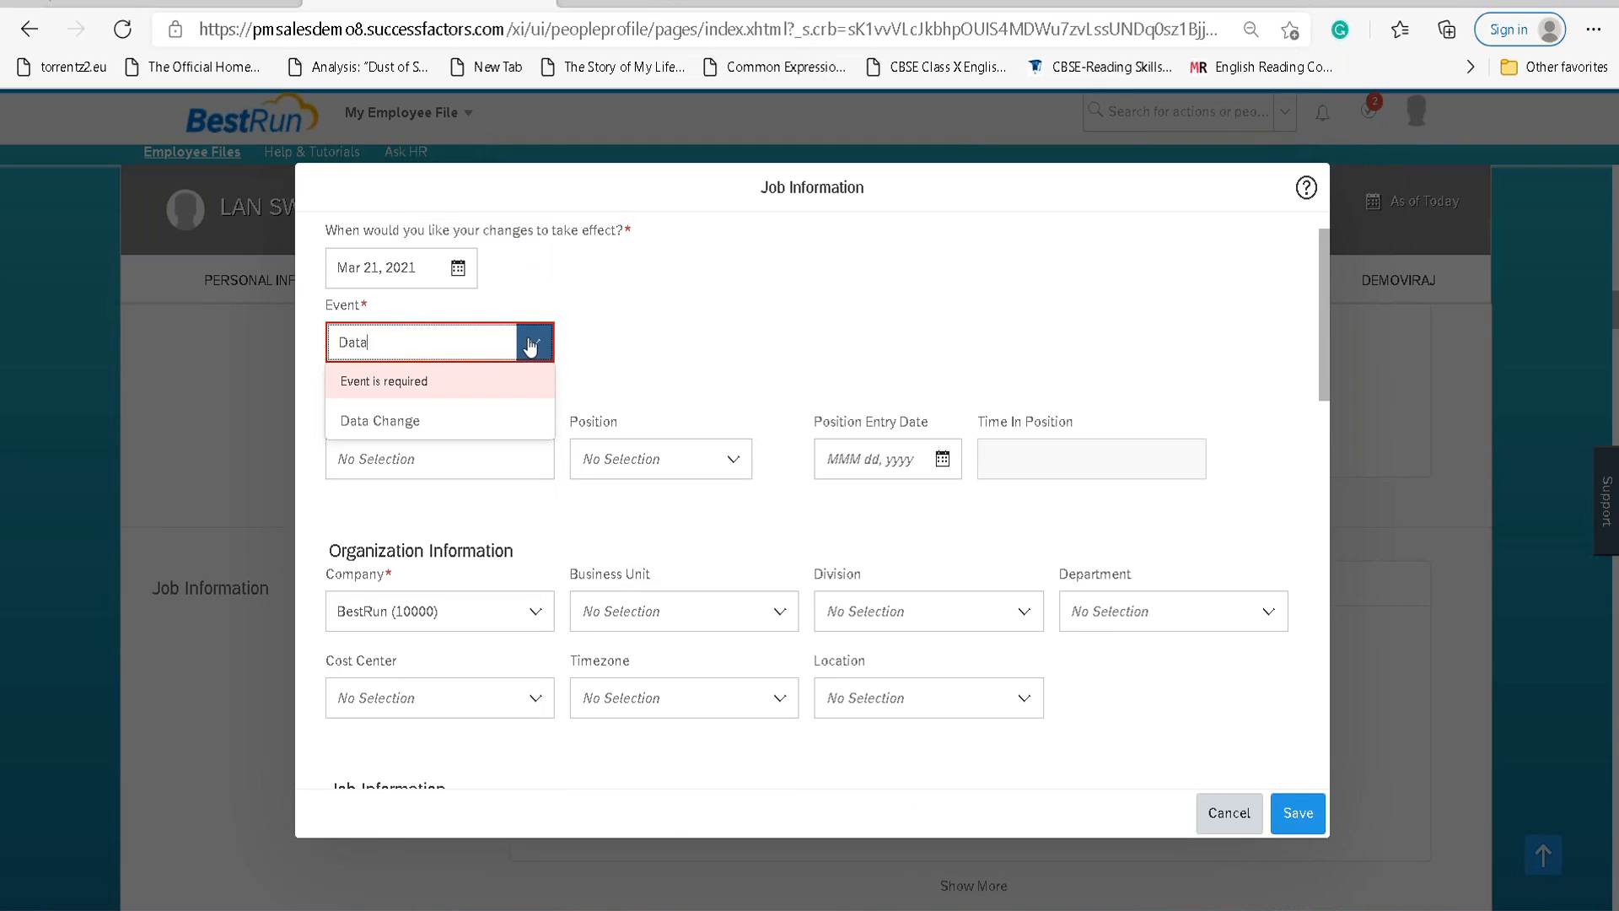
click(470, 422)
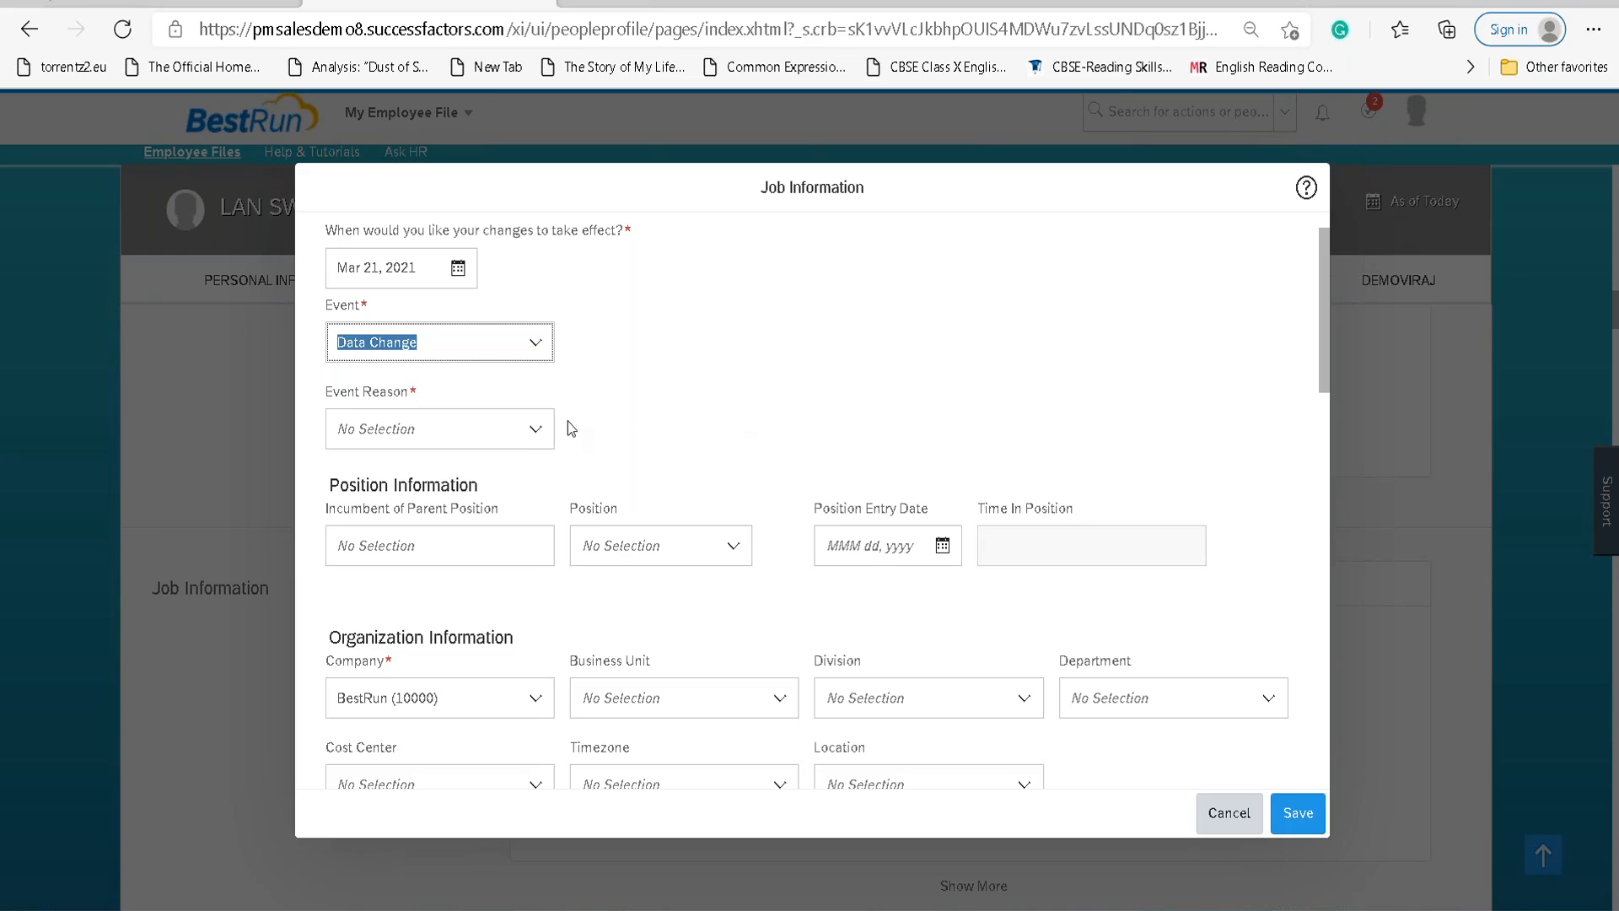
click(532, 430)
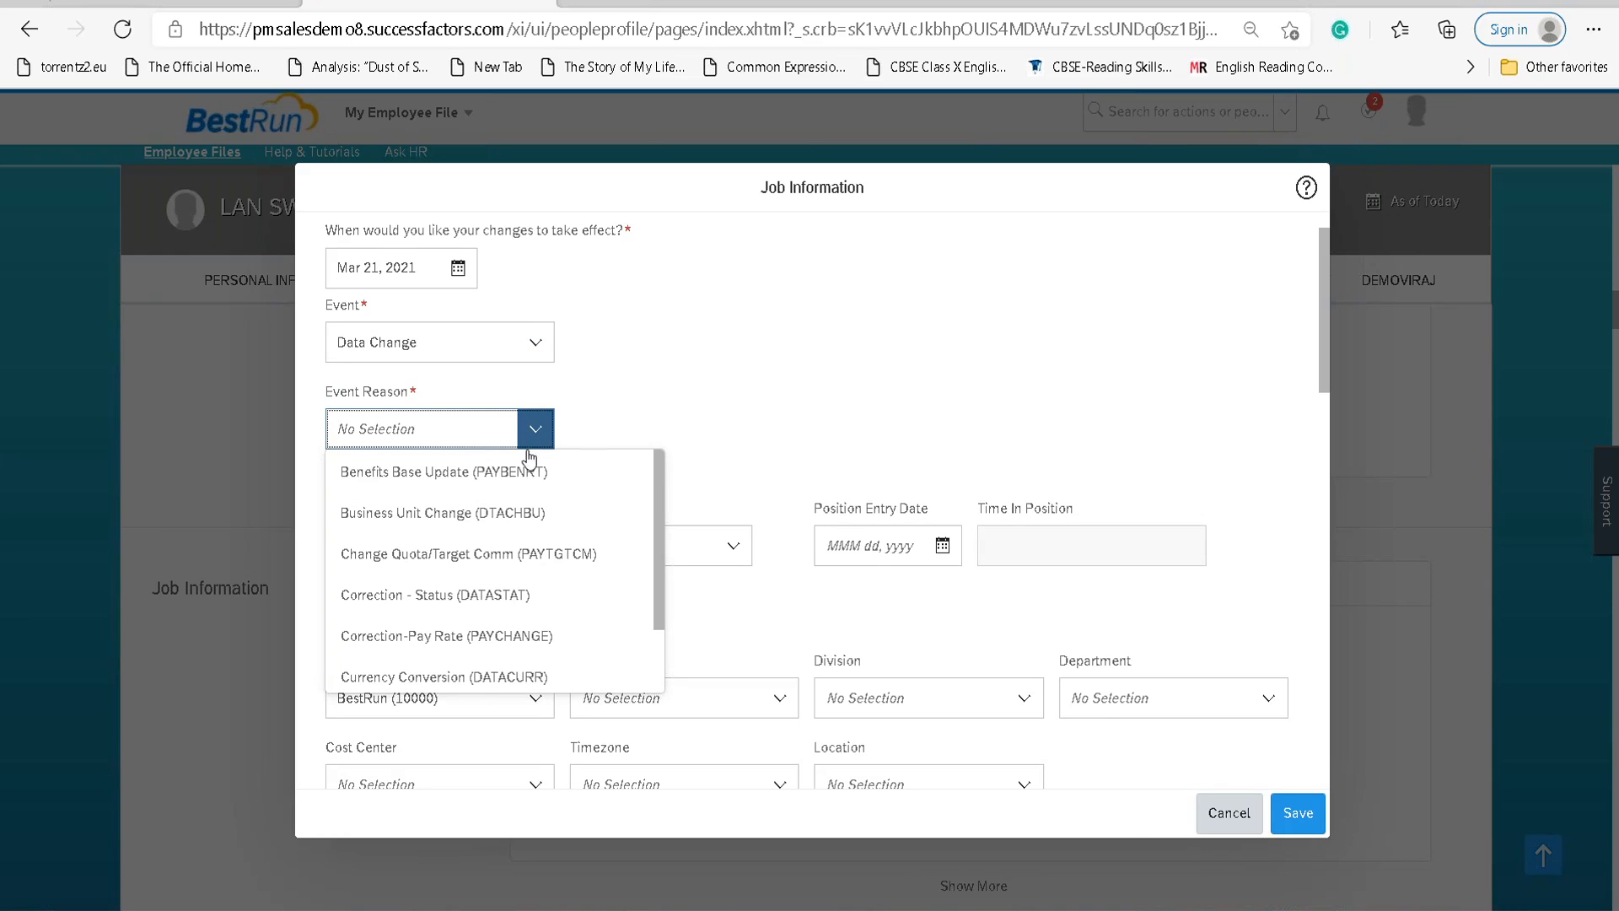
scroll(526, 595, down, 5)
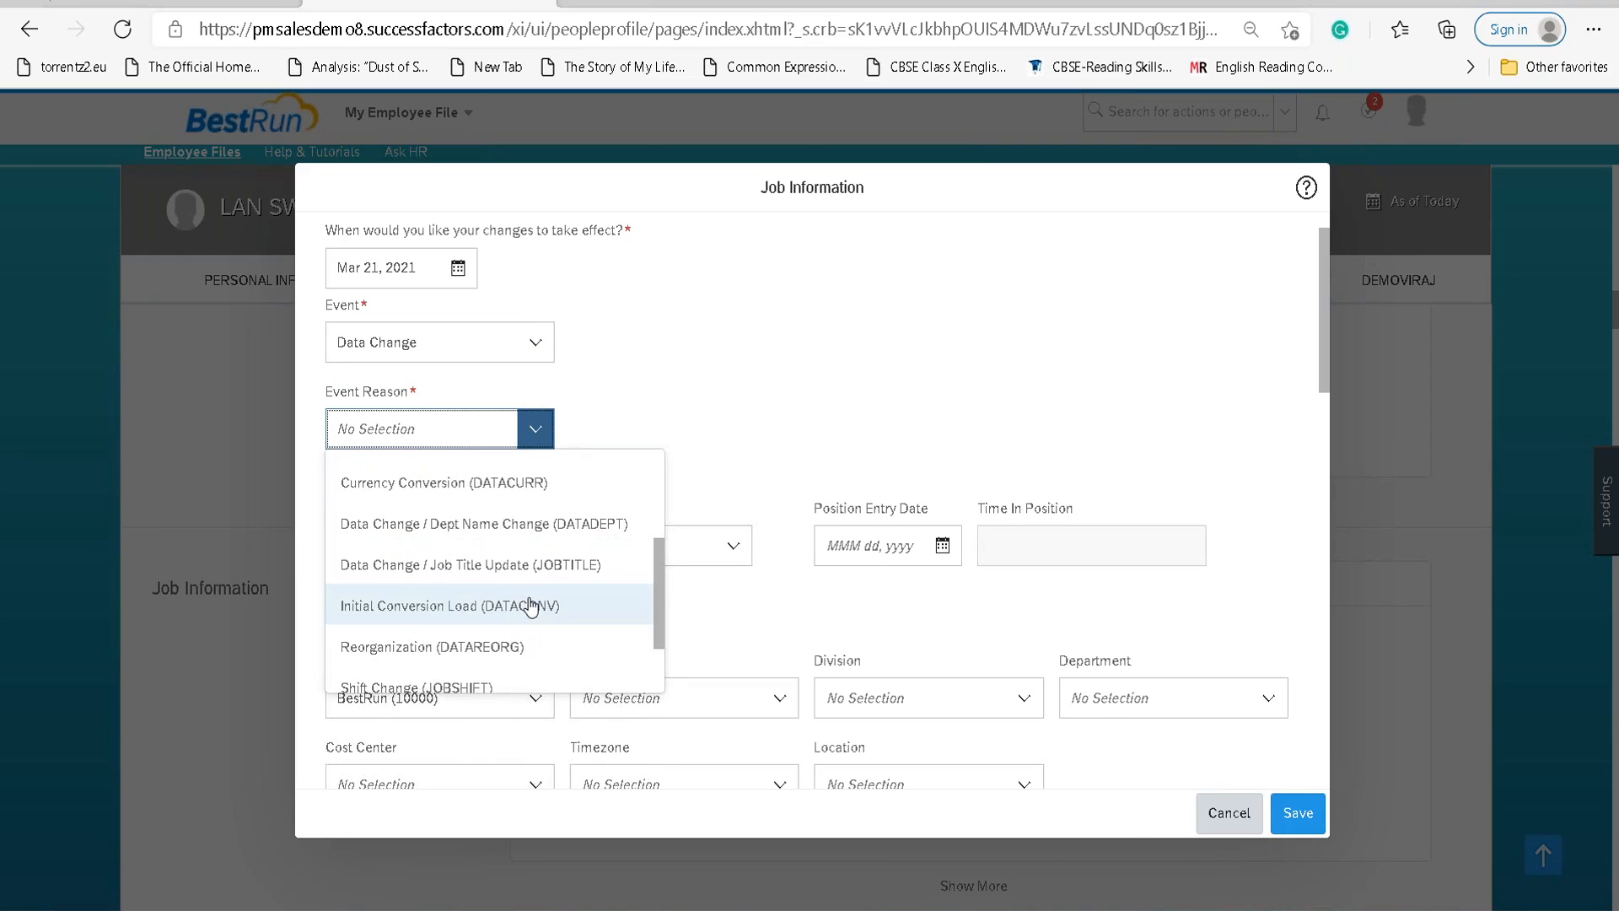
click(517, 566)
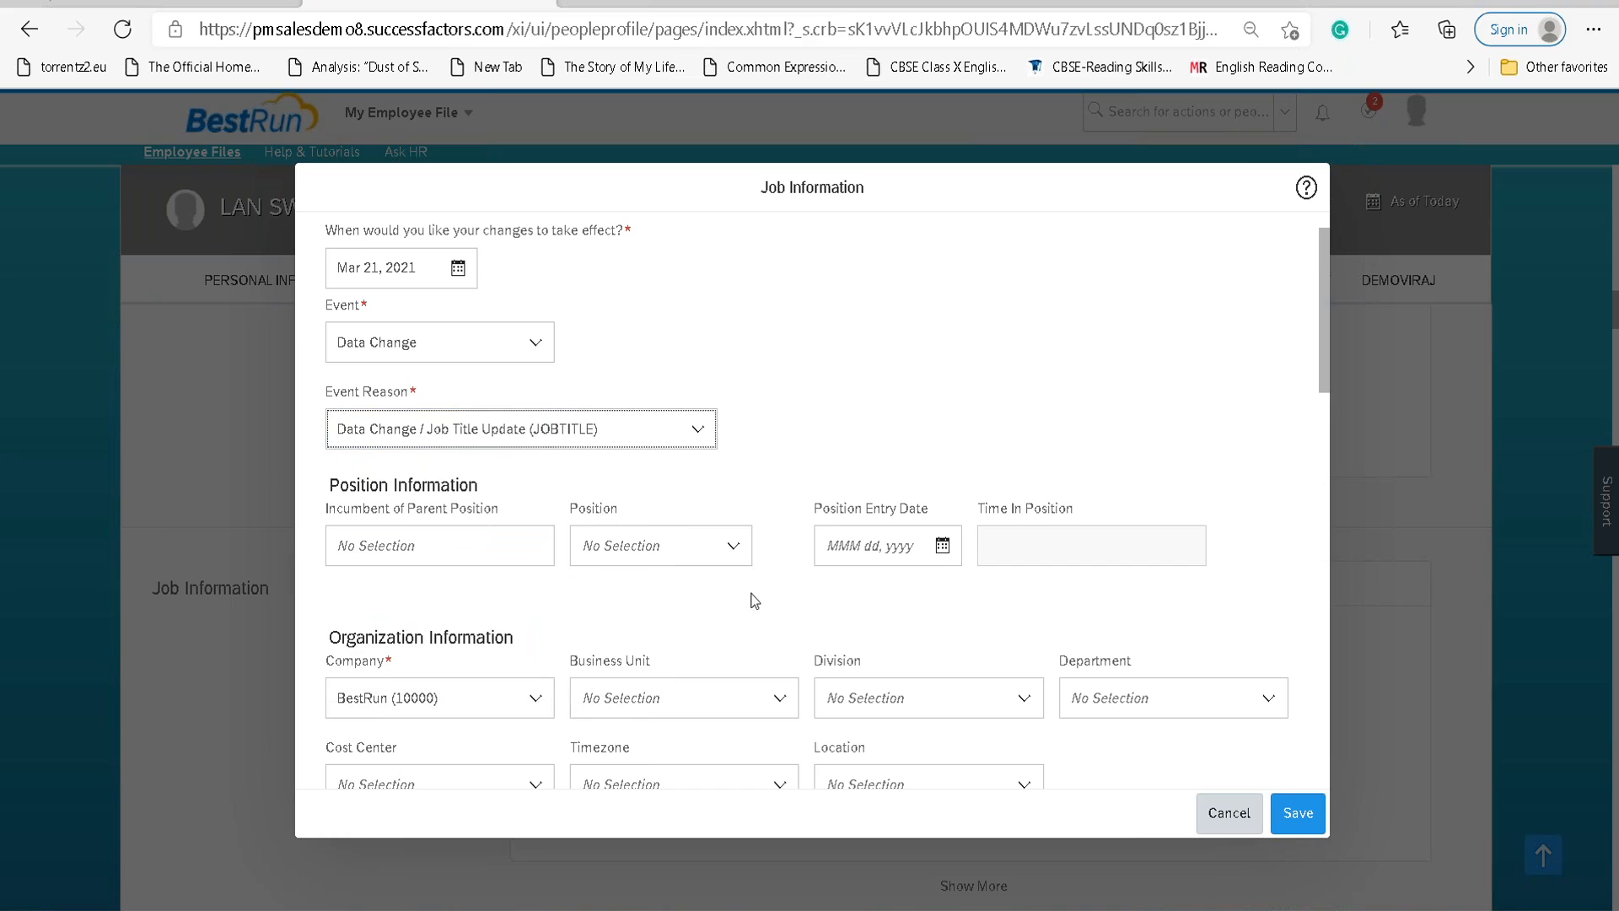
click(1298, 813)
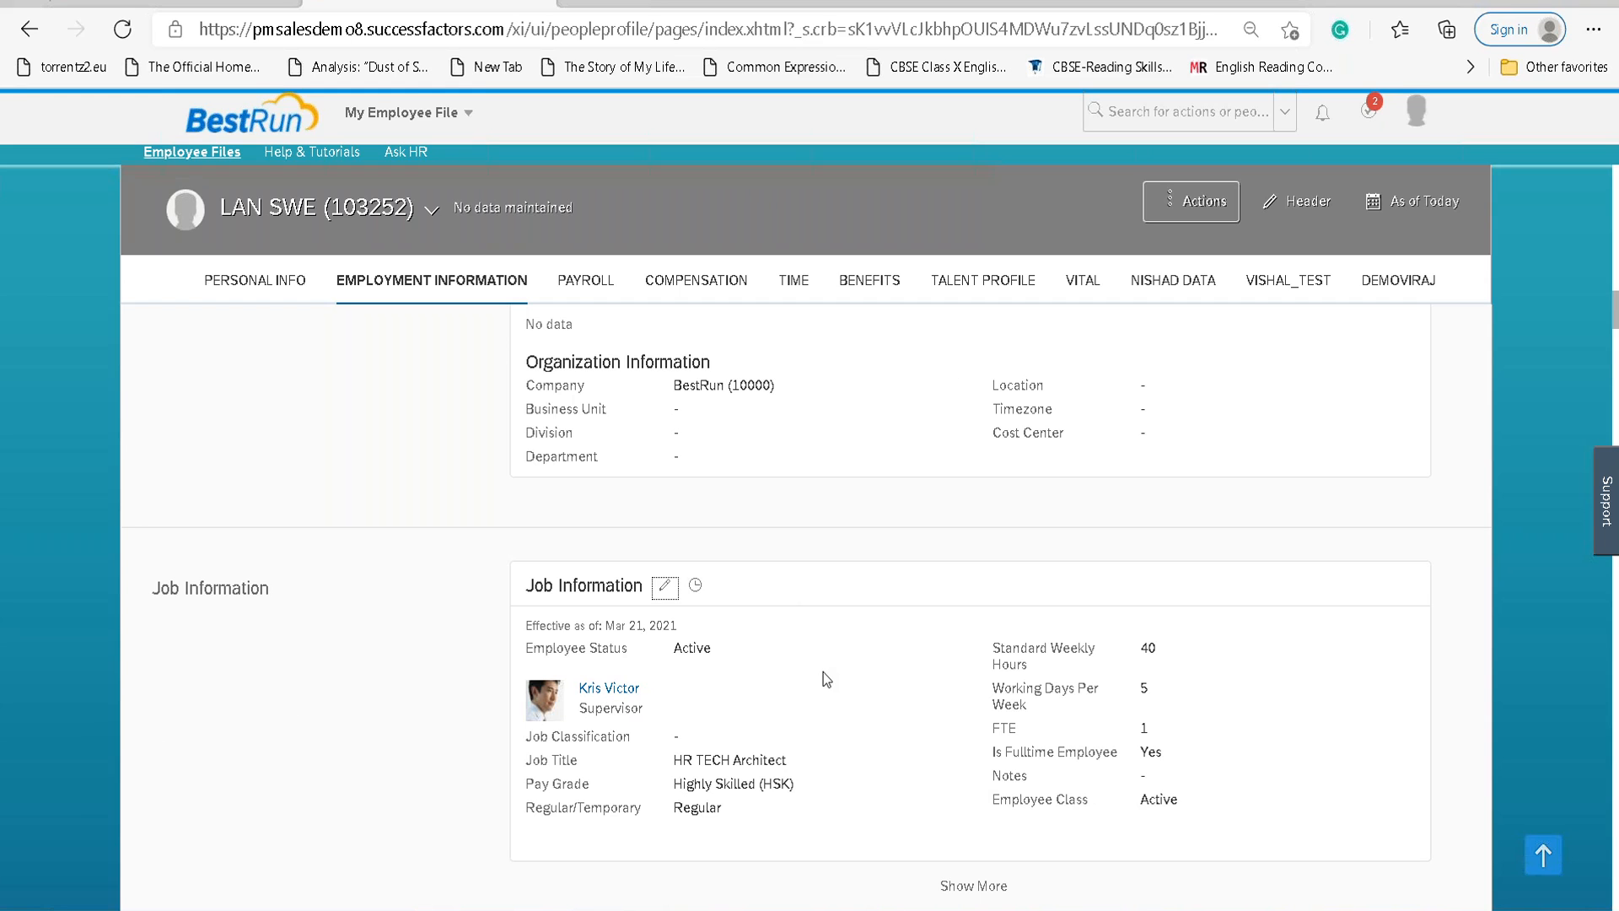
Search for the employee and open the result marked Multiple Employments.
scroll(823, 666, up, 15)
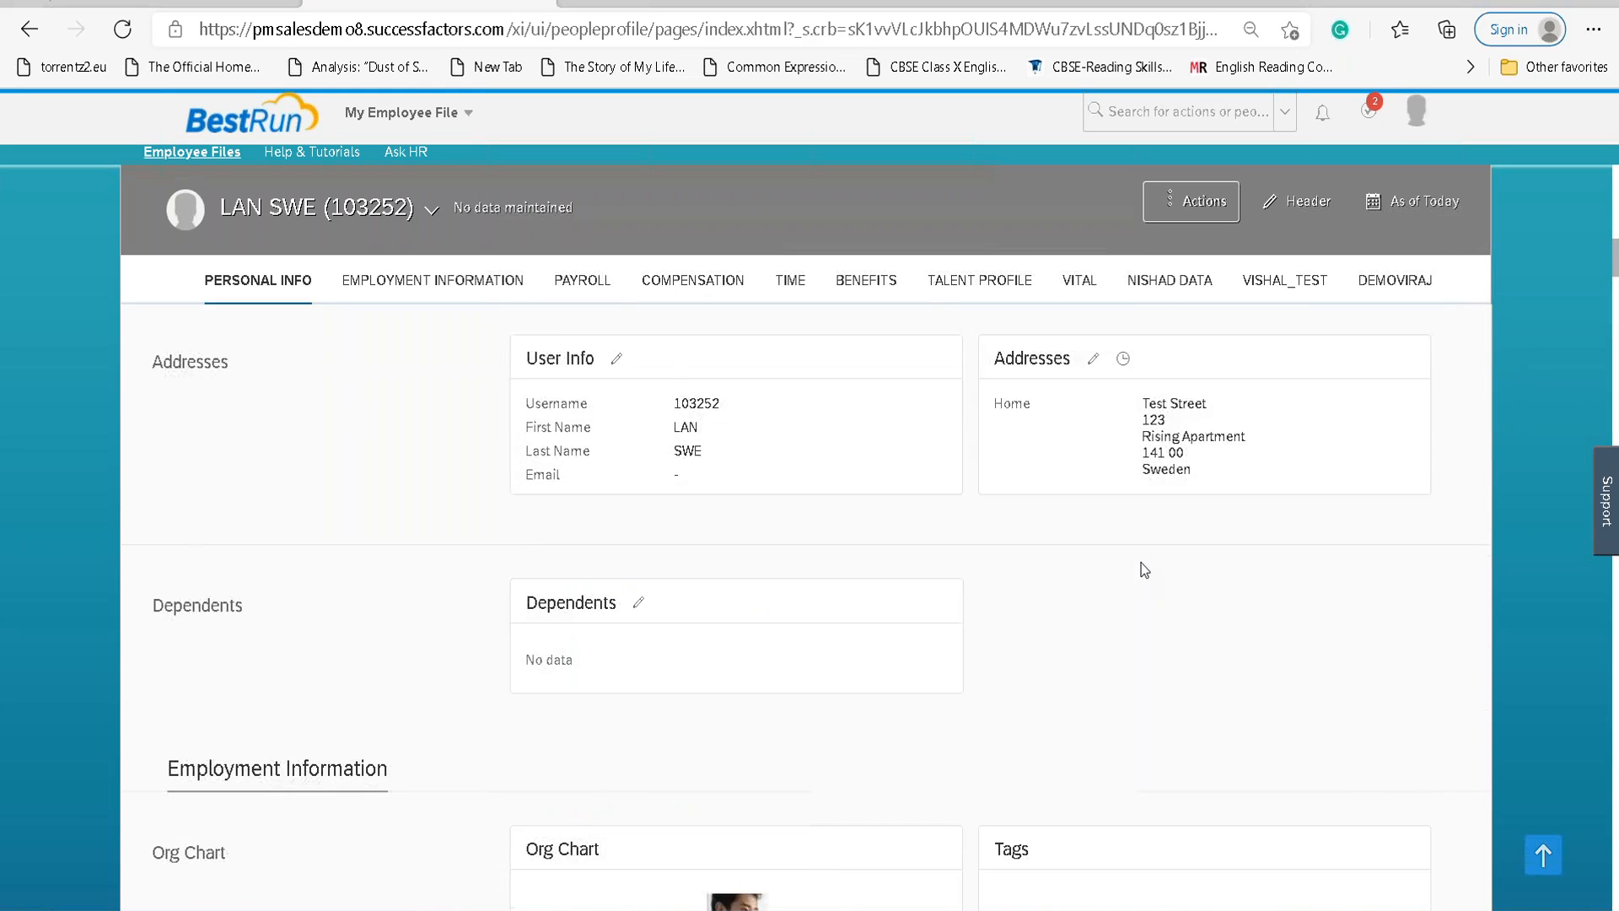
scroll(743, 351, up, 3)
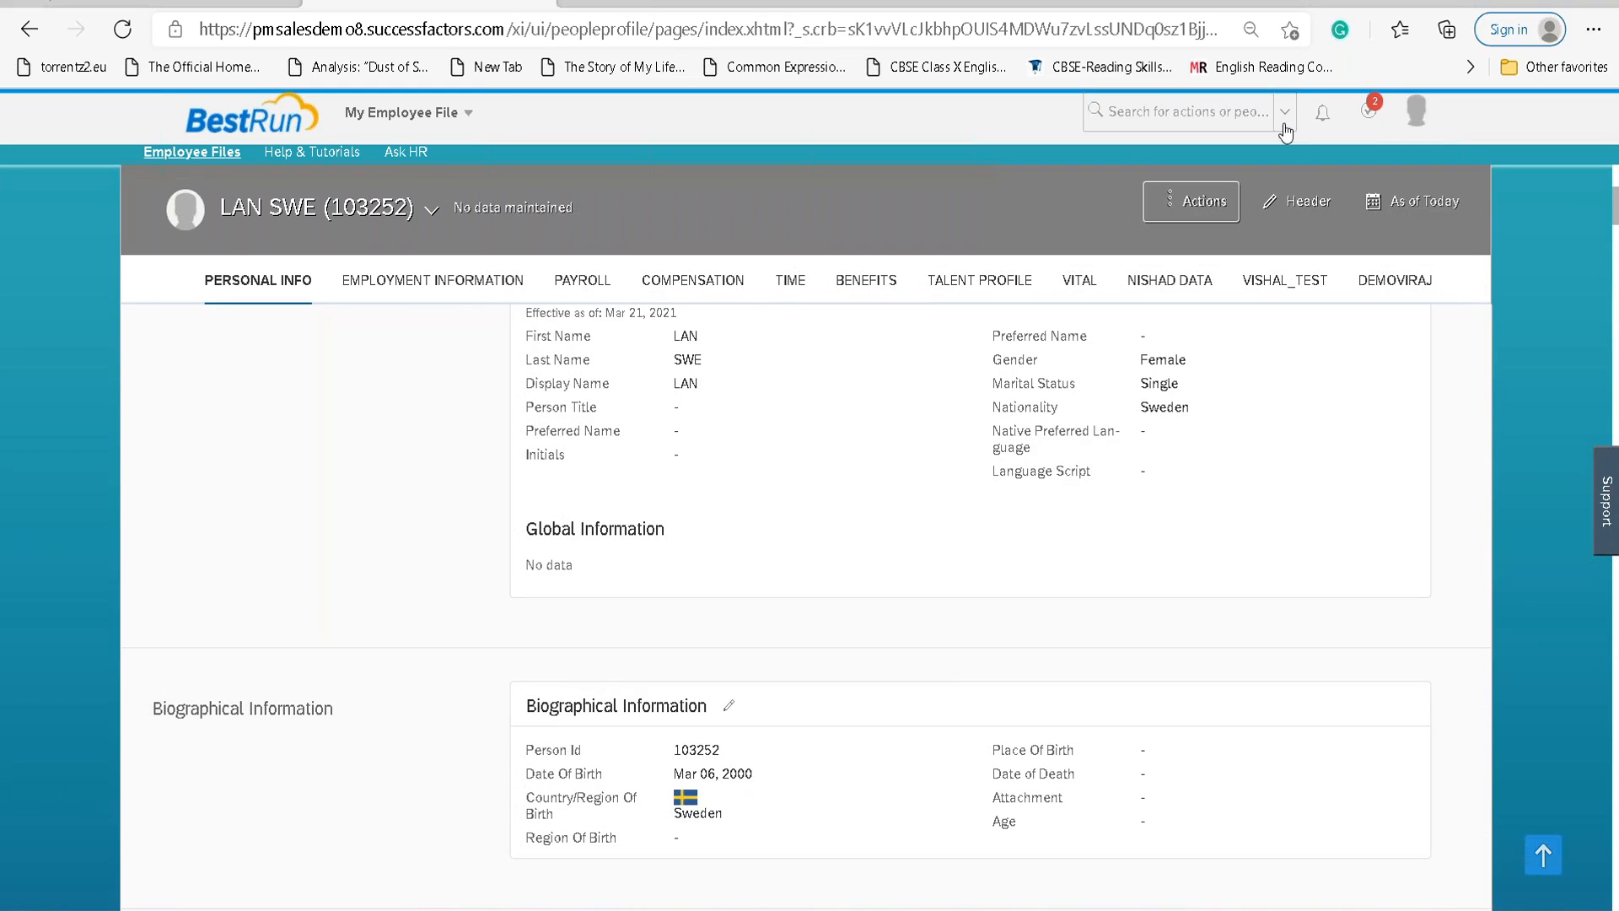
click(467, 115)
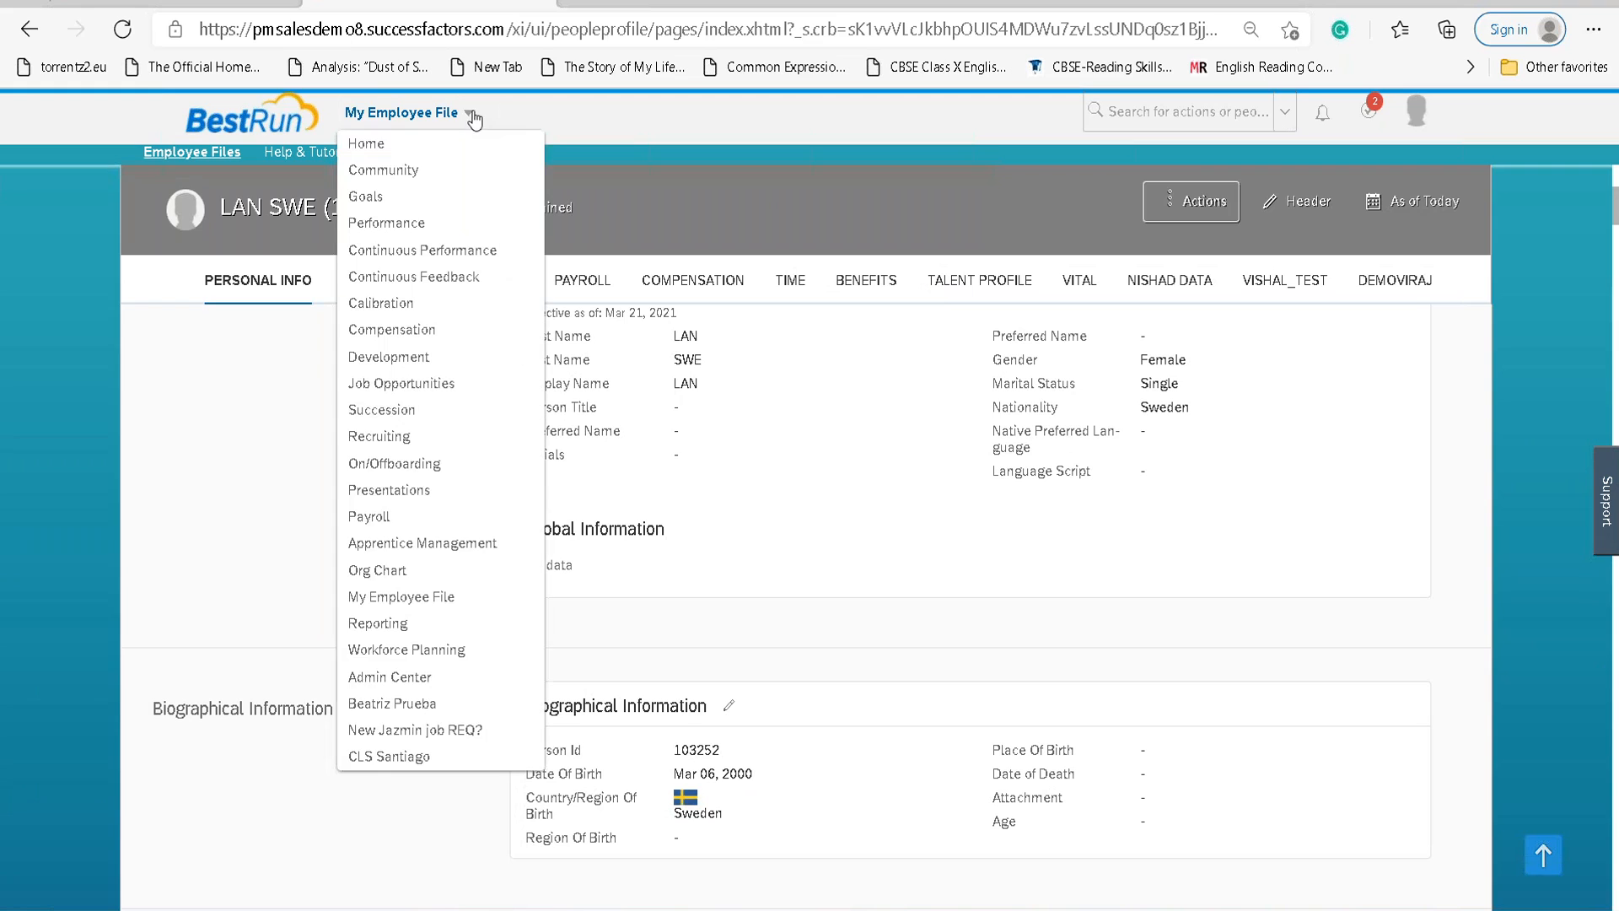
click(1130, 111)
text(lan)
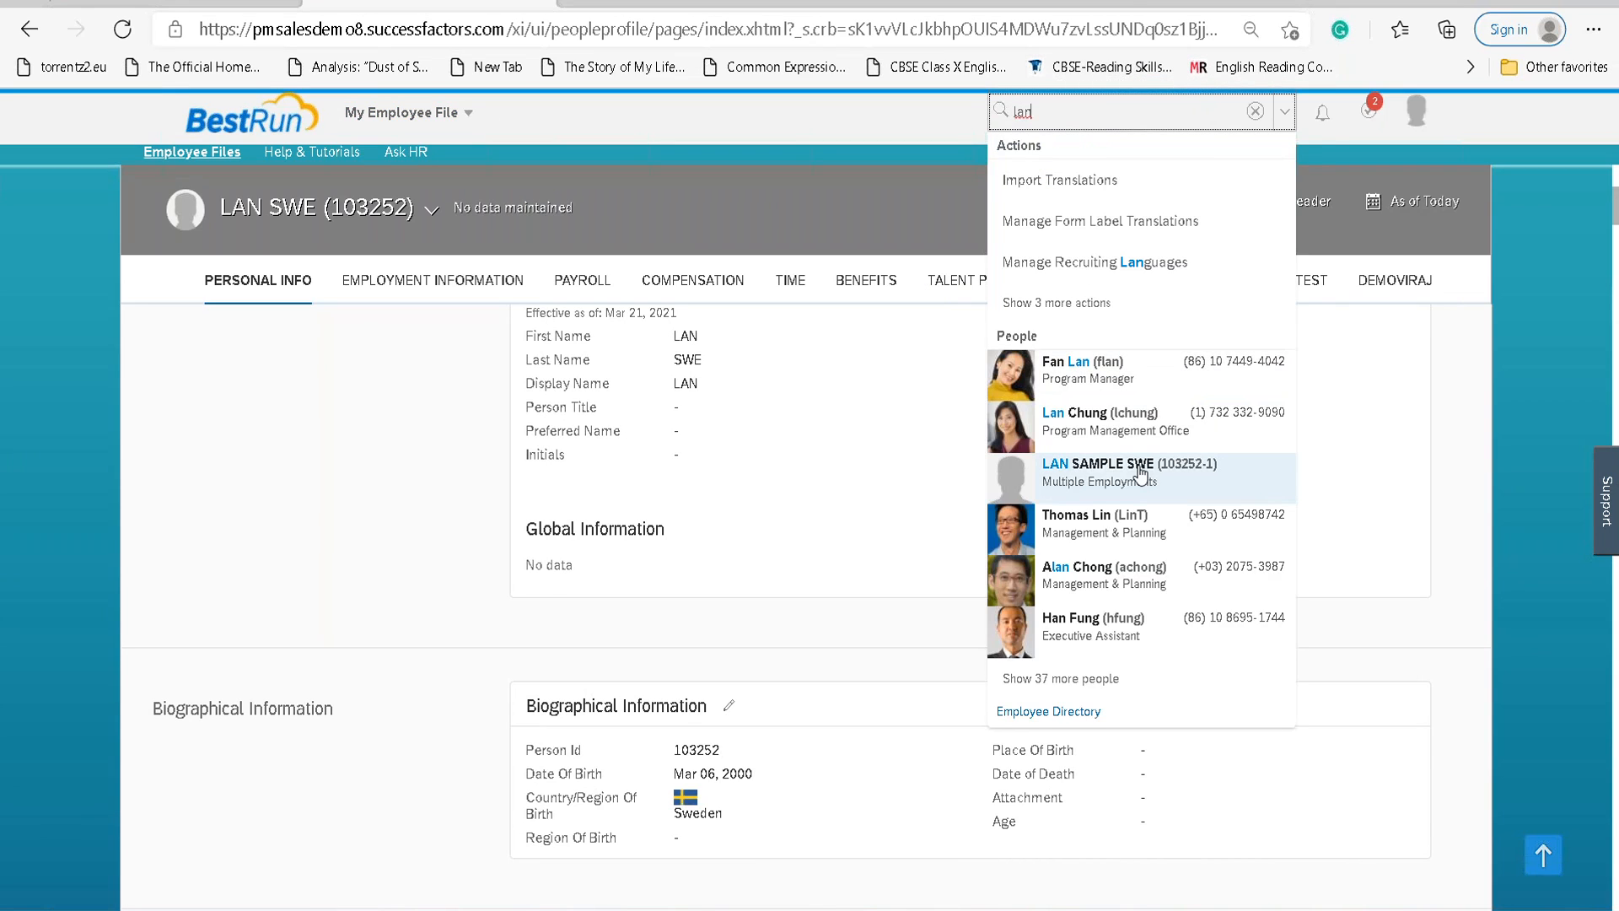
mouse_move(1164, 477)
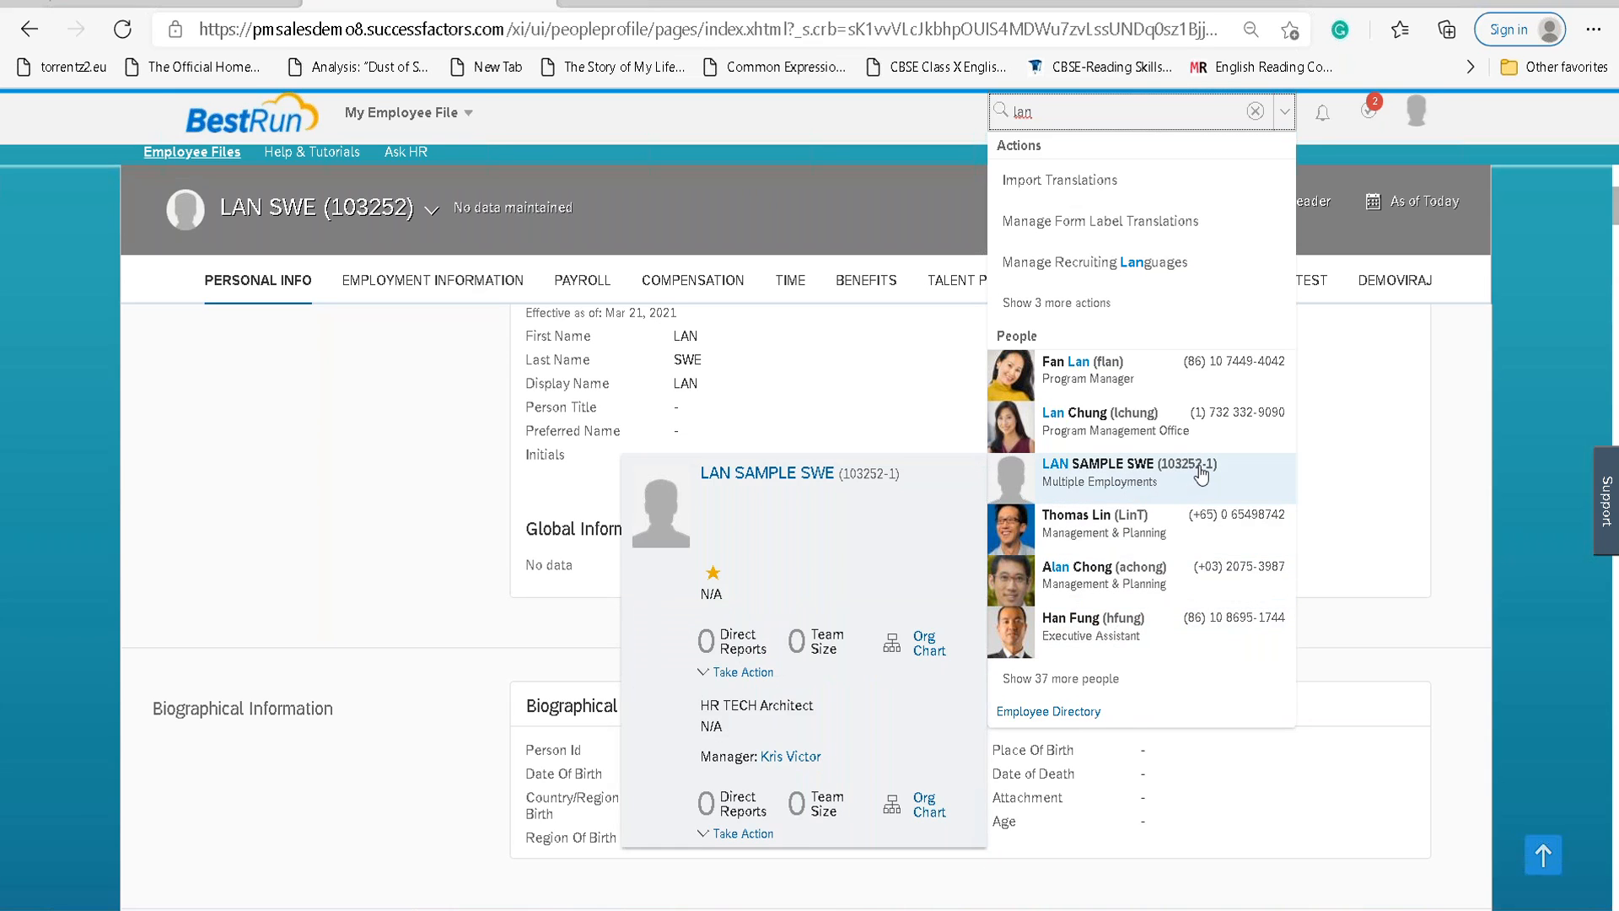
click(1201, 475)
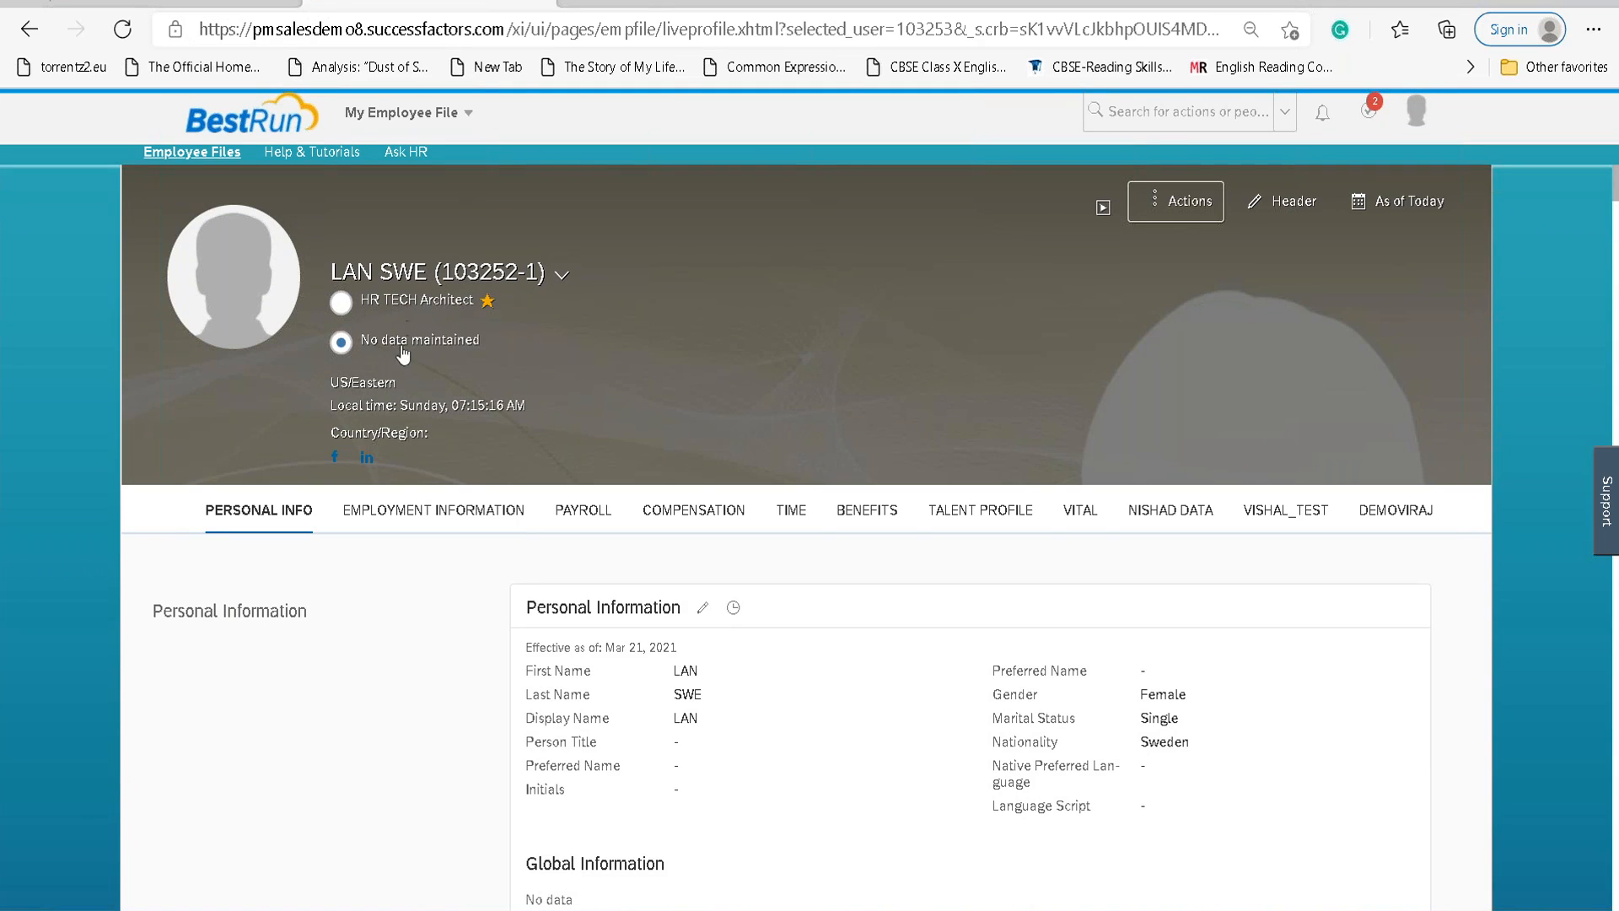
Edit the second employment's job information with effective date March 21, 2021 and job title SAP HCM Lead.
scroll(669, 469, down, 4)
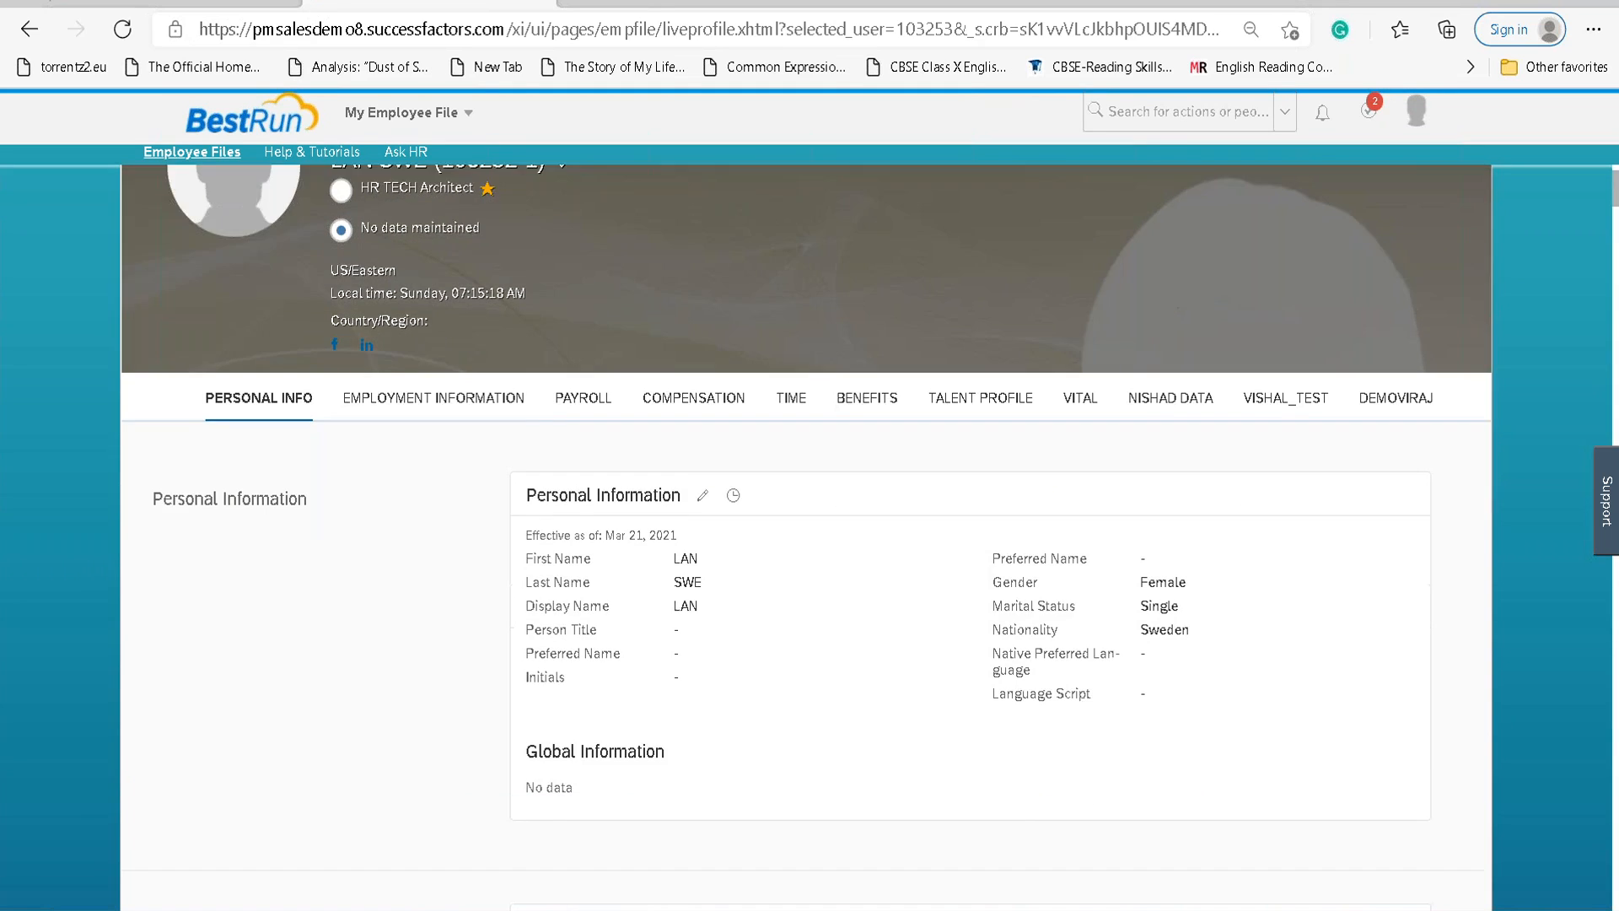
scroll(670, 468, down, 7)
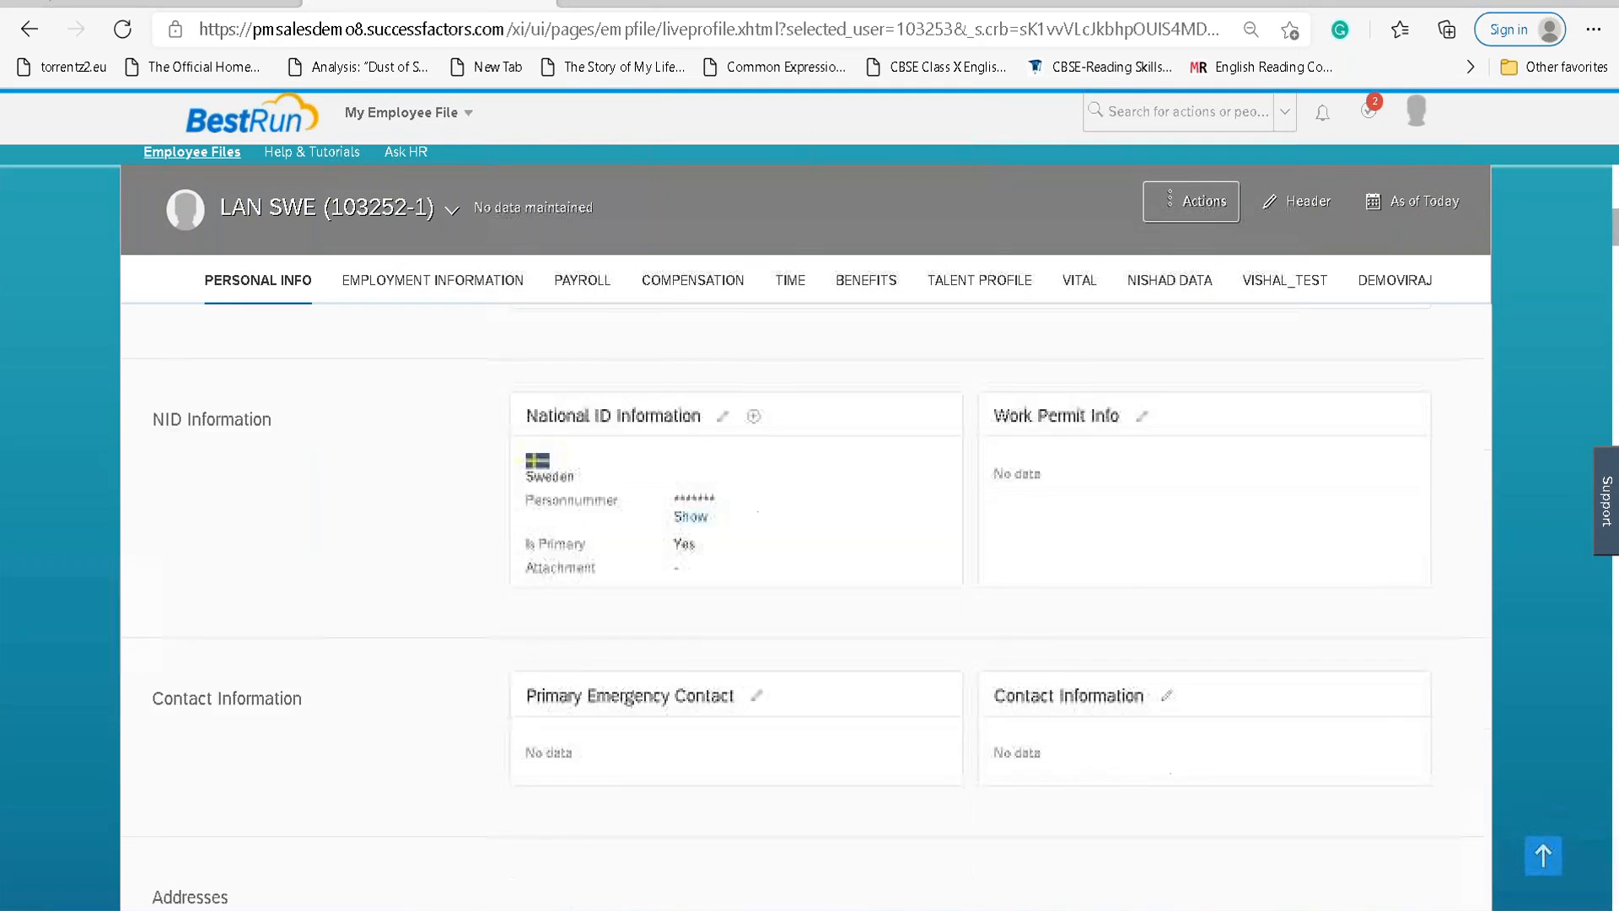
scroll(670, 506, down, 10)
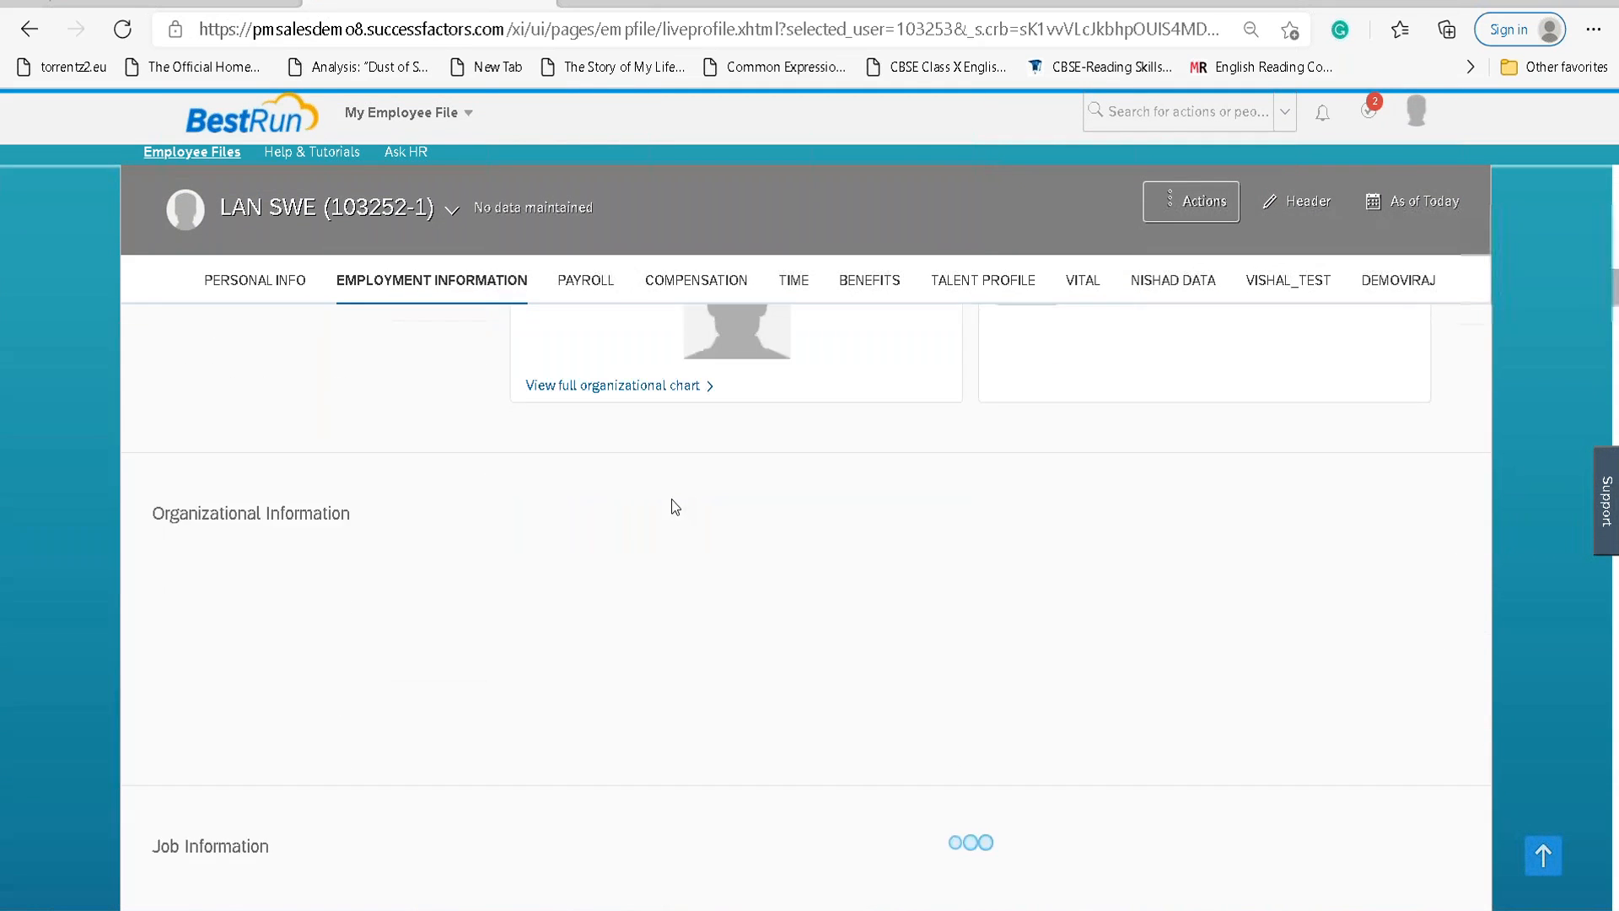
scroll(670, 506, down, 2)
click(671, 494)
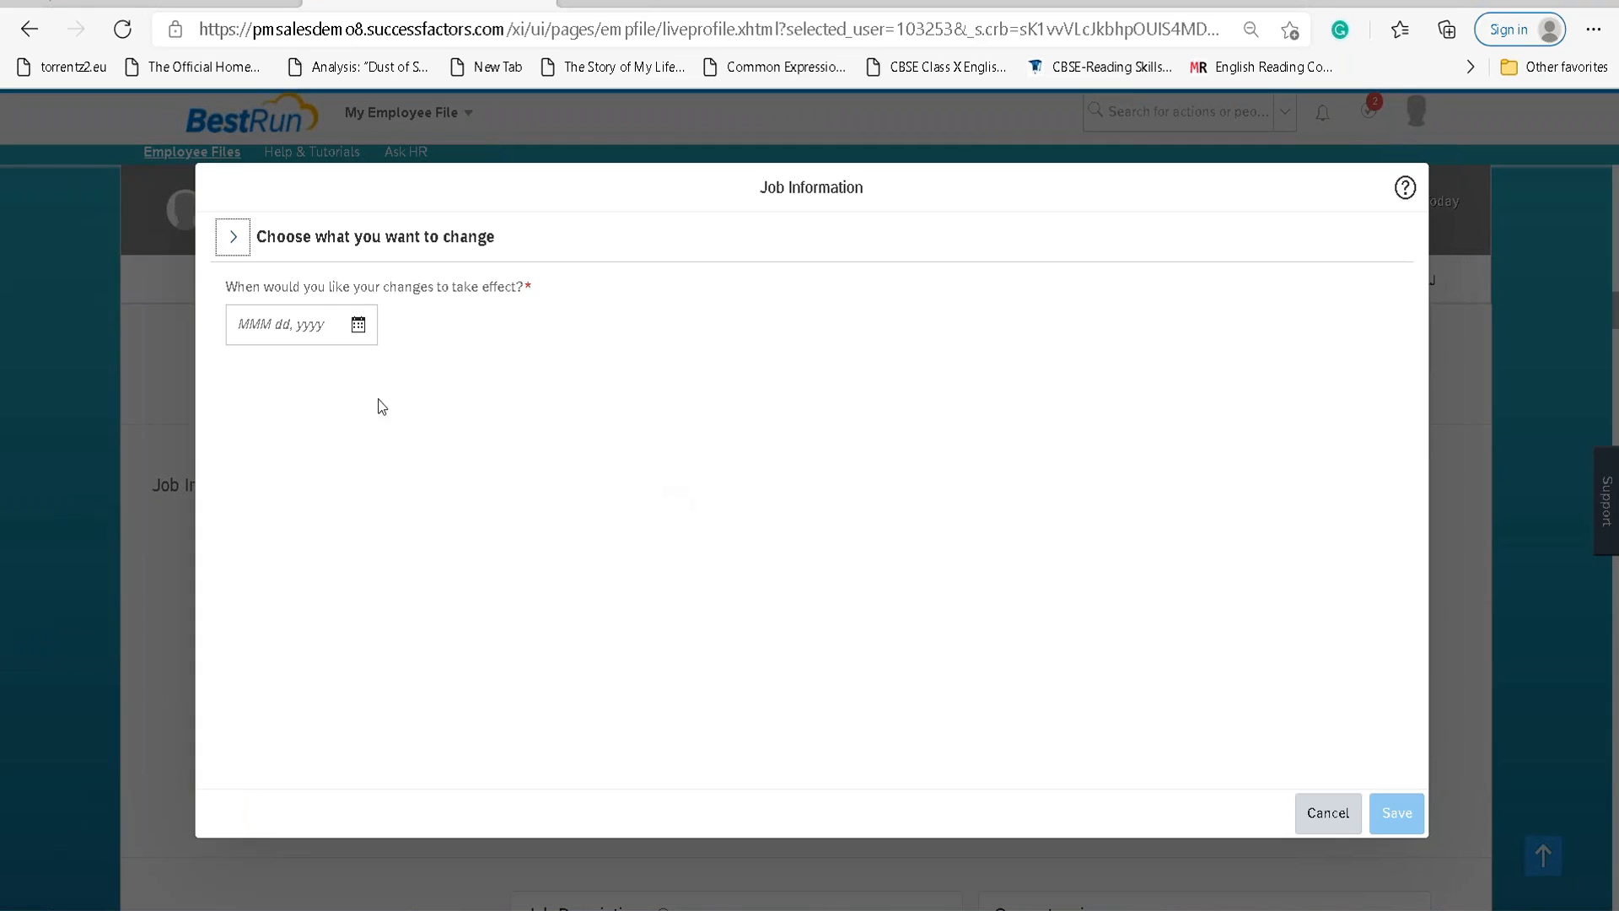
click(369, 327)
click(293, 614)
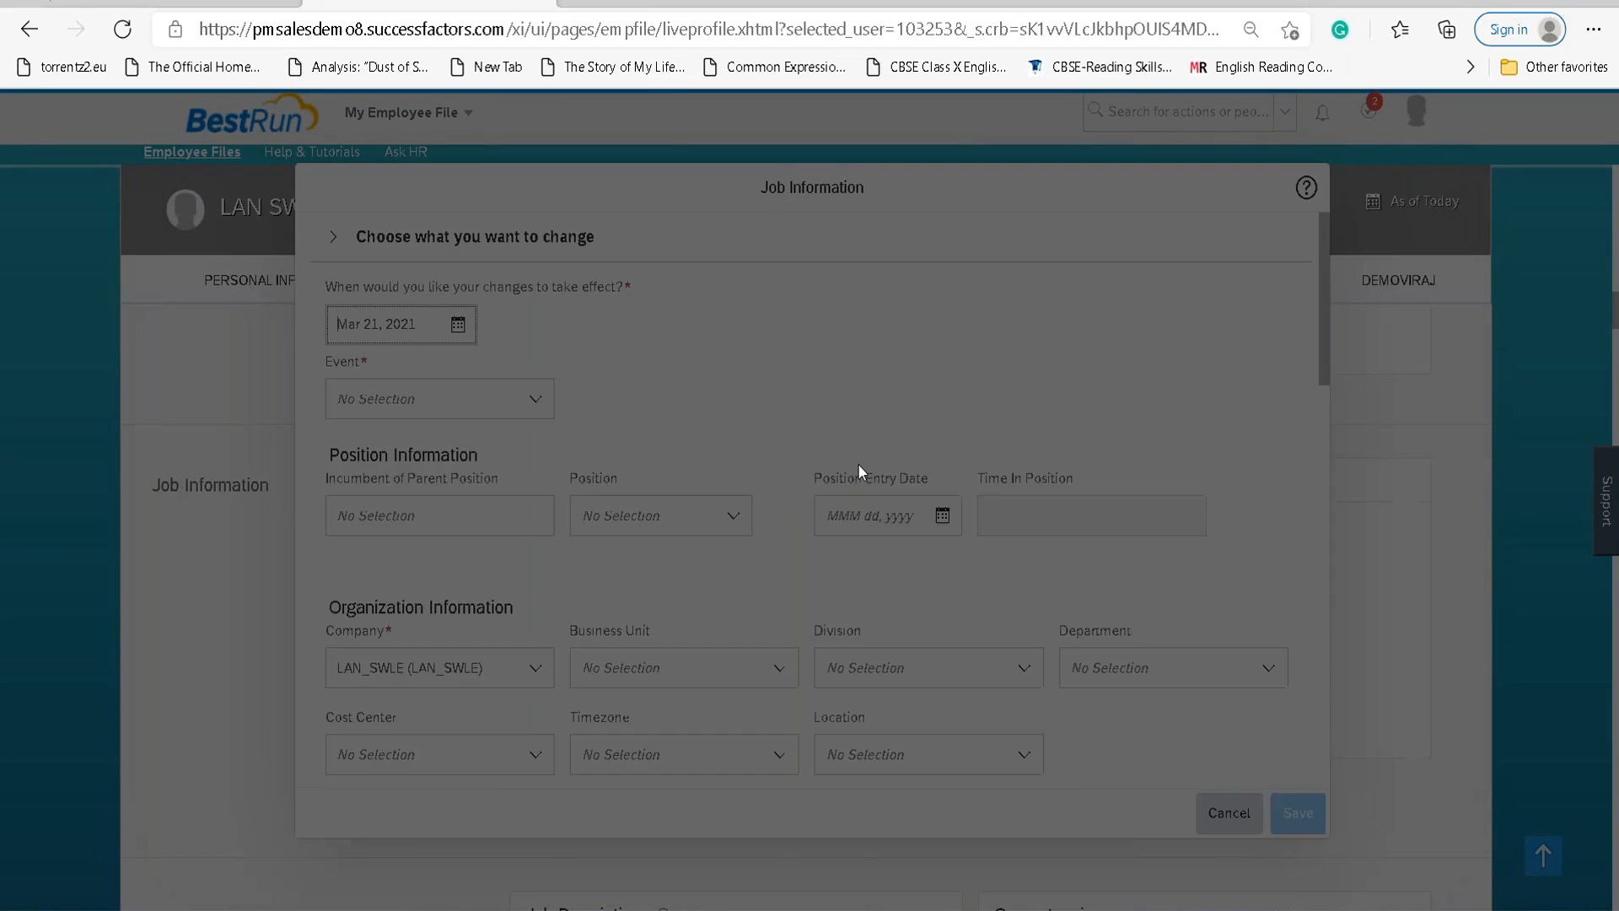
scroll(958, 616, down, 5)
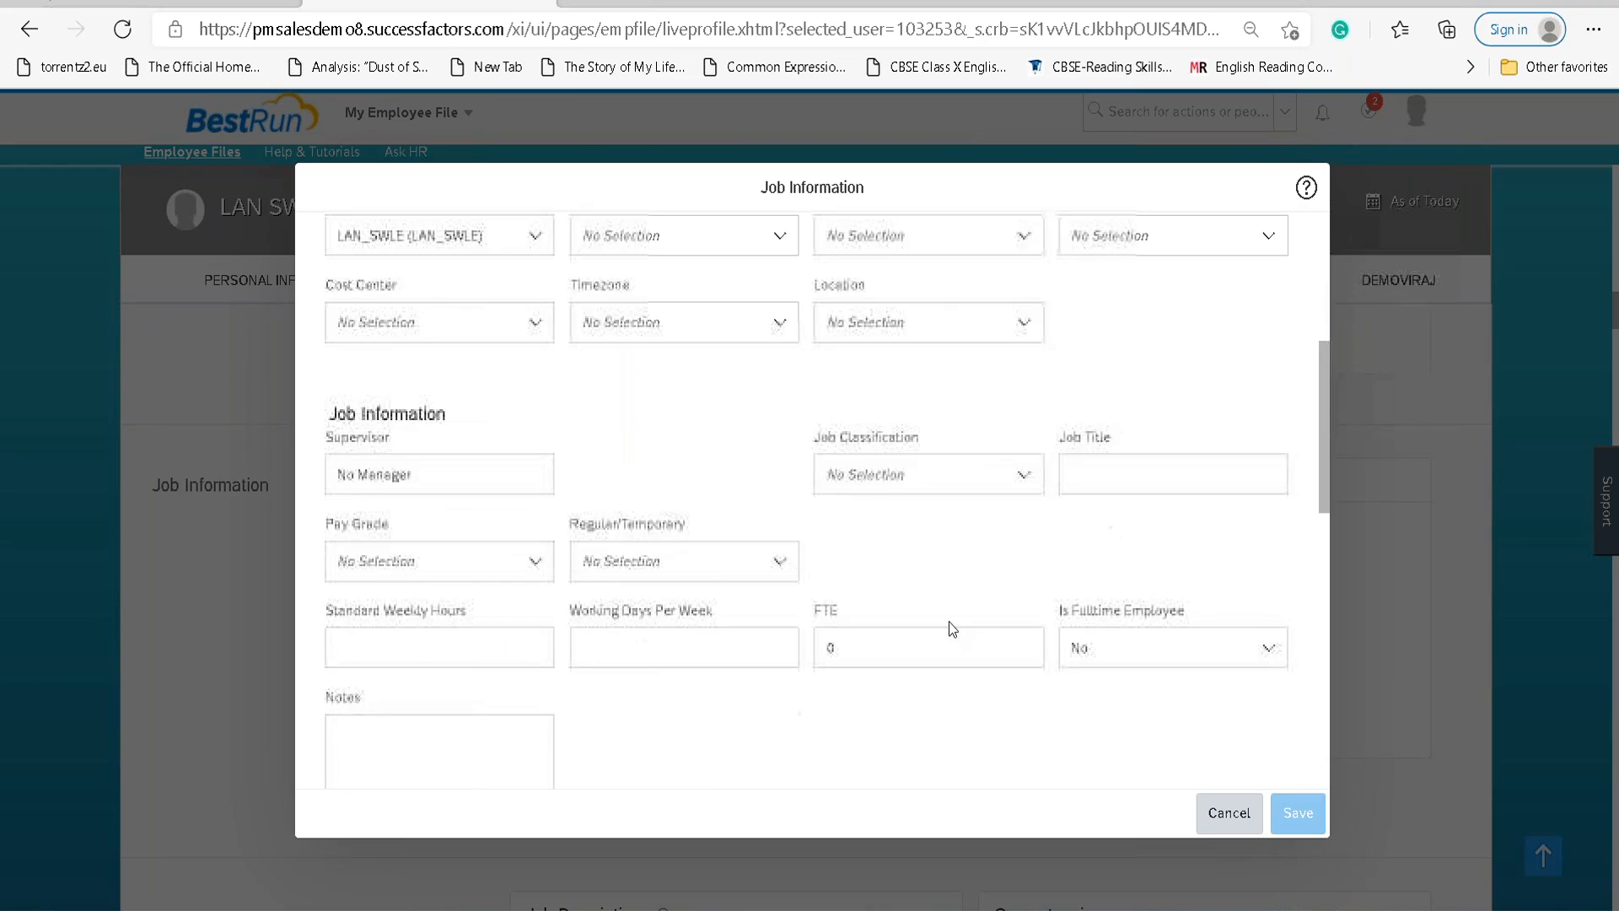
click(1130, 472)
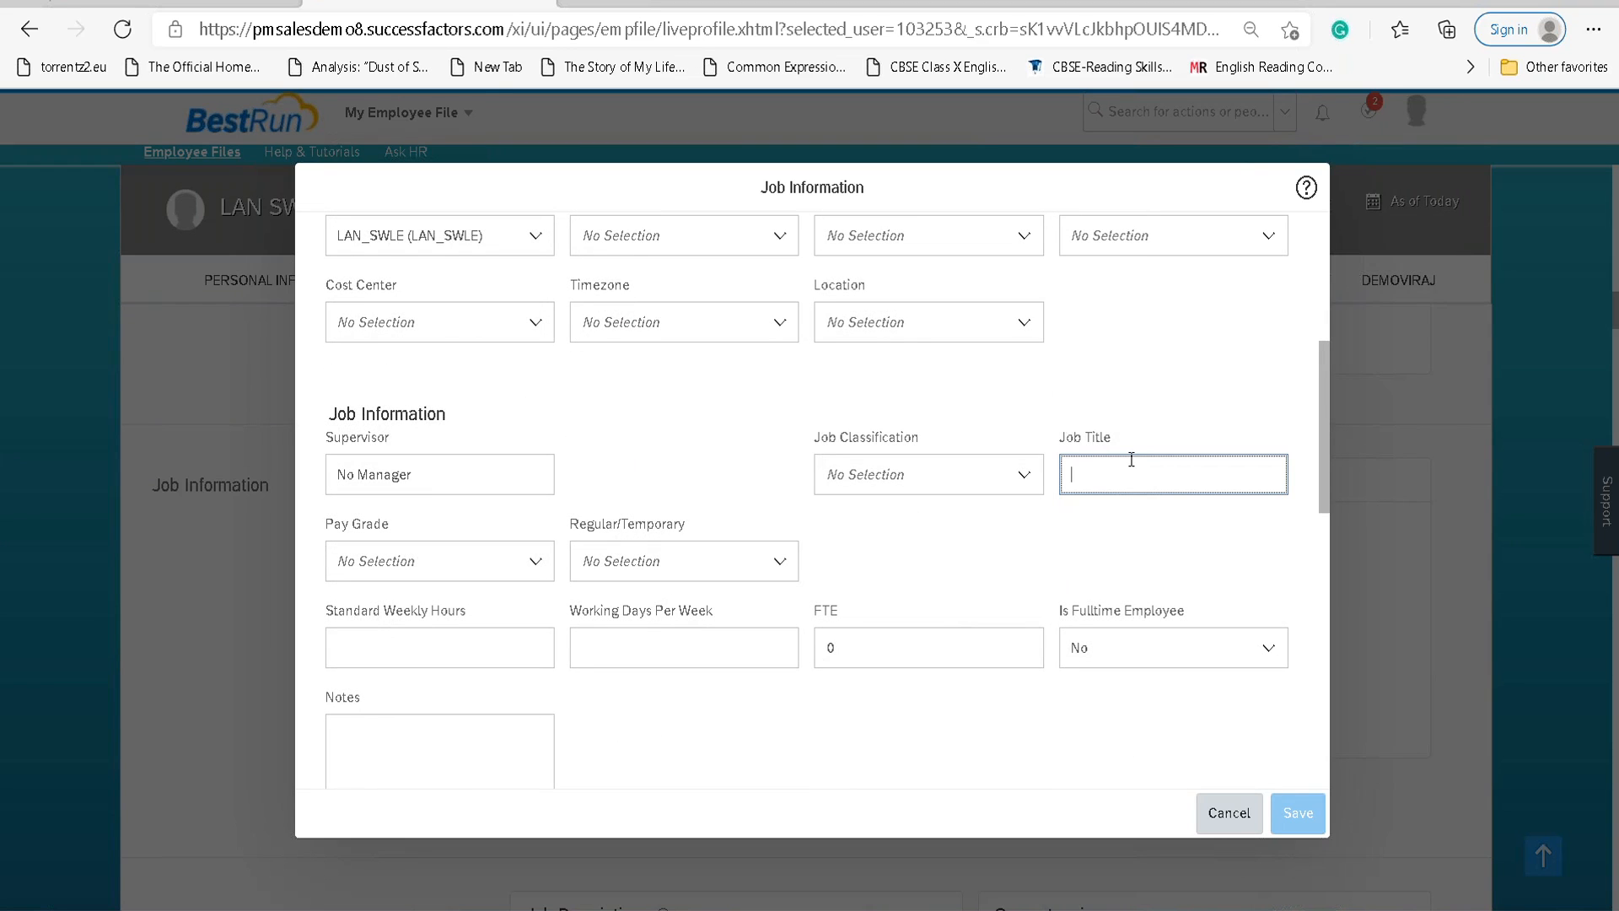
text(SAP HCM Lead)
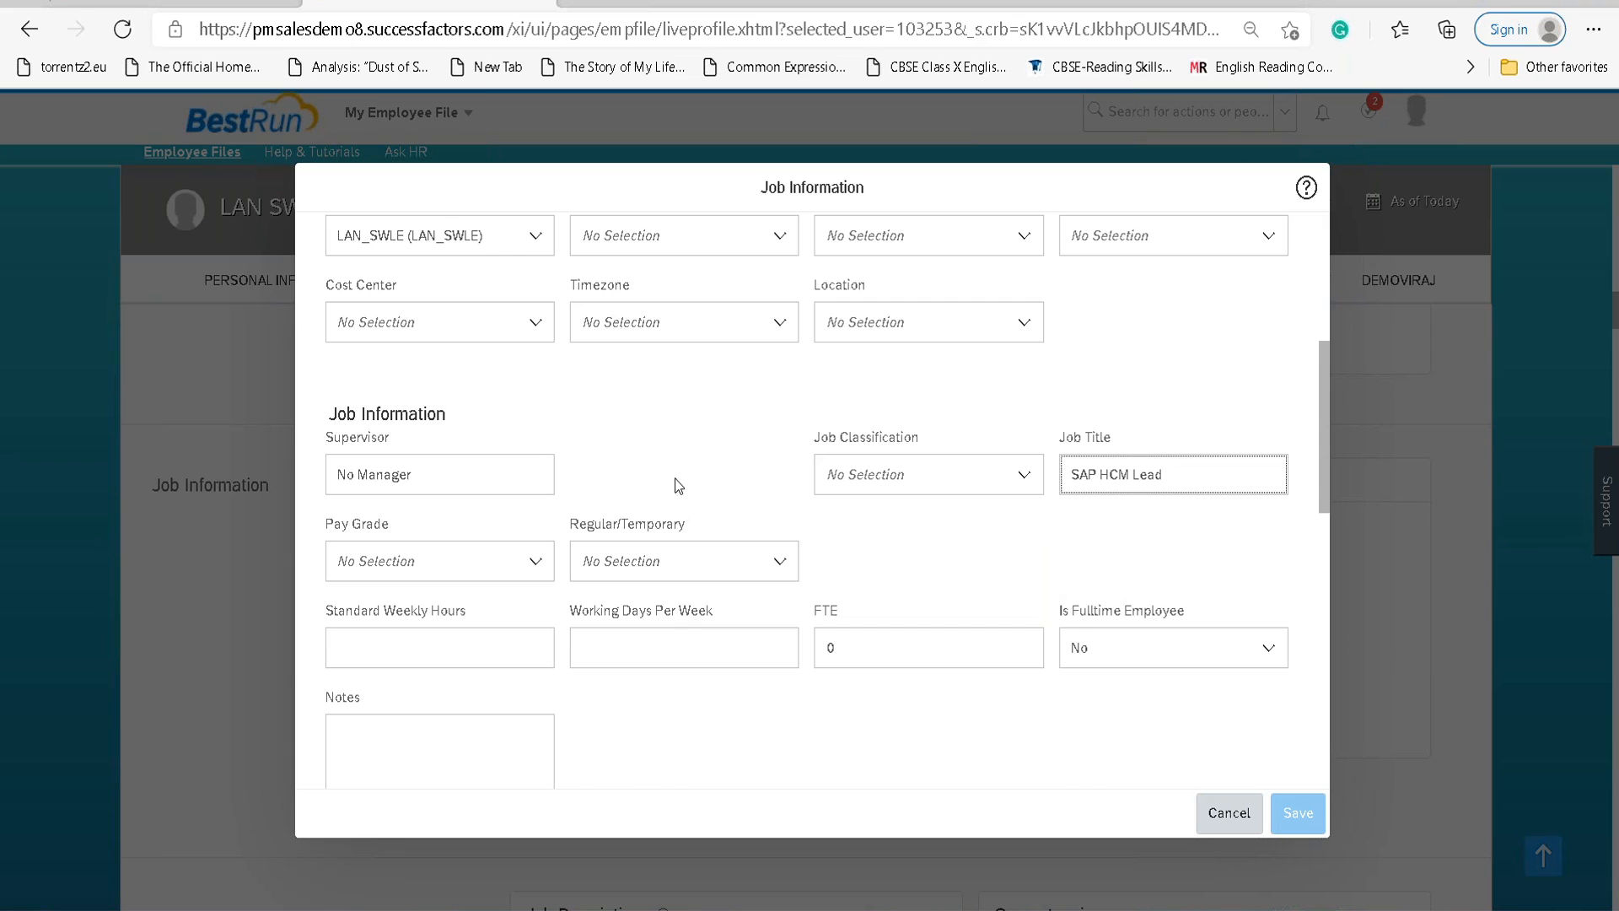
Record the change as Data Change / Job Title Update (JOBTITLE) and save it.
scroll(675, 479, up, 5)
click(538, 403)
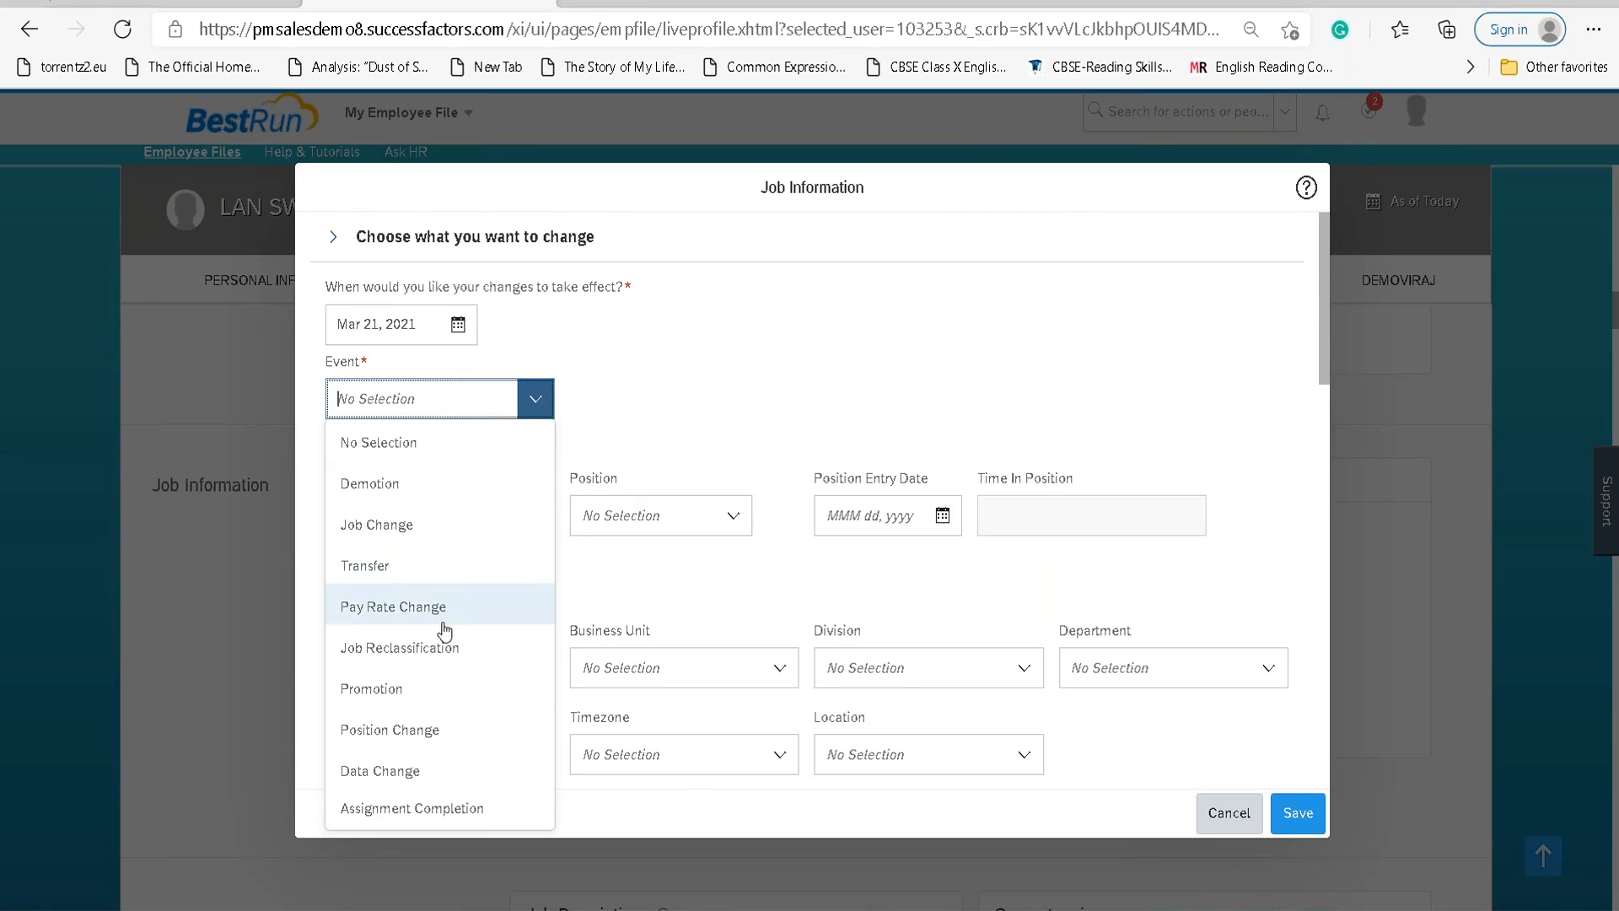
click(421, 772)
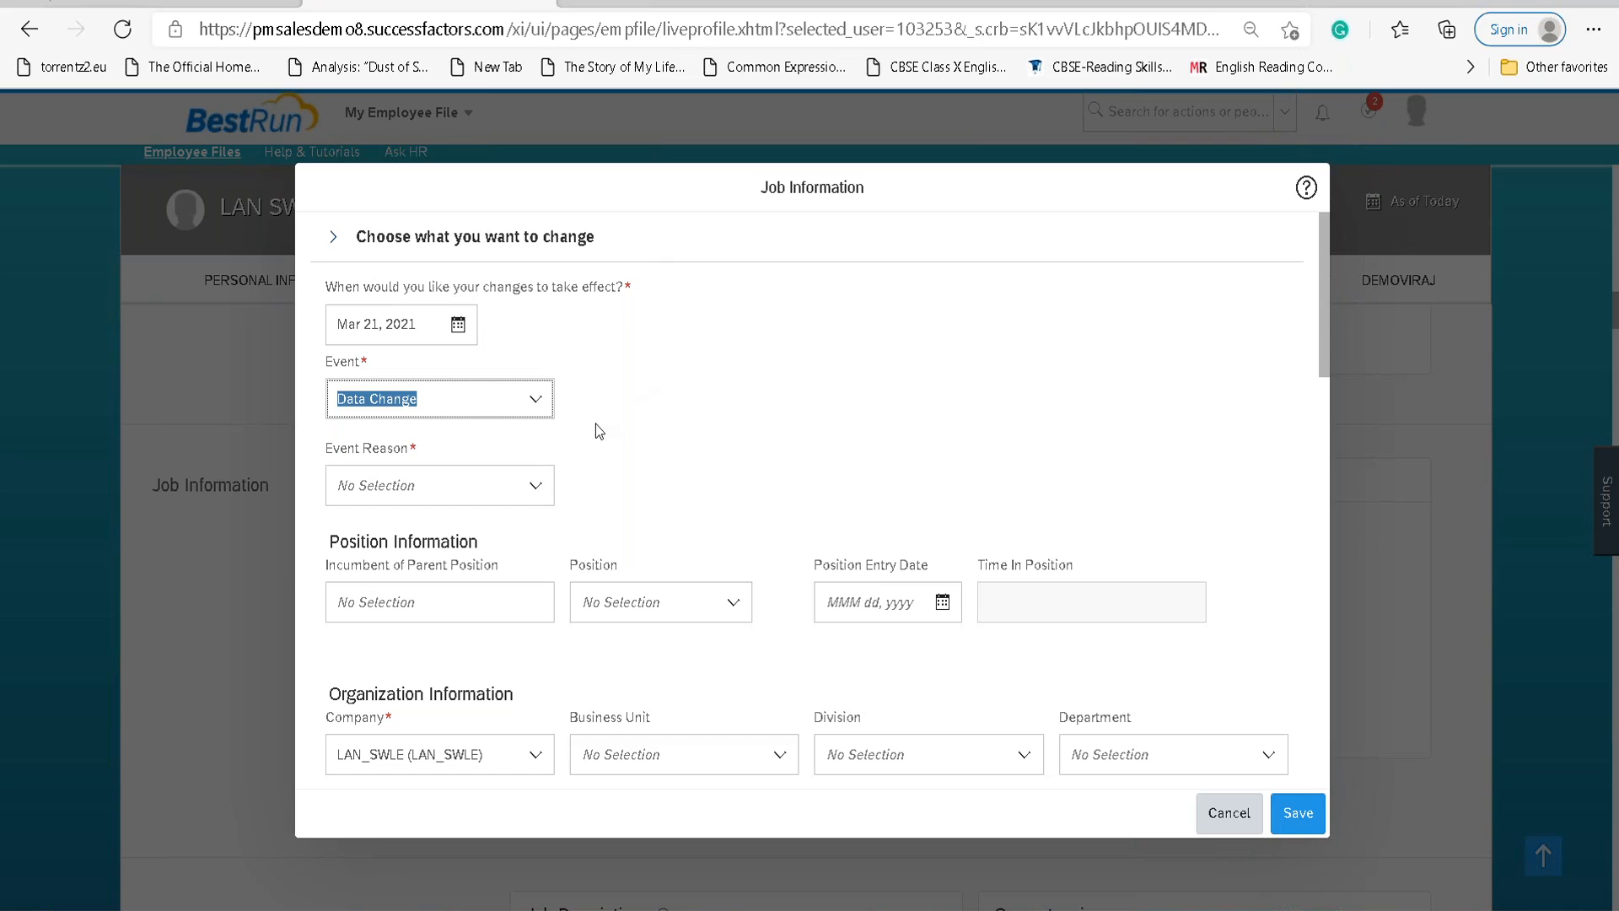
click(534, 493)
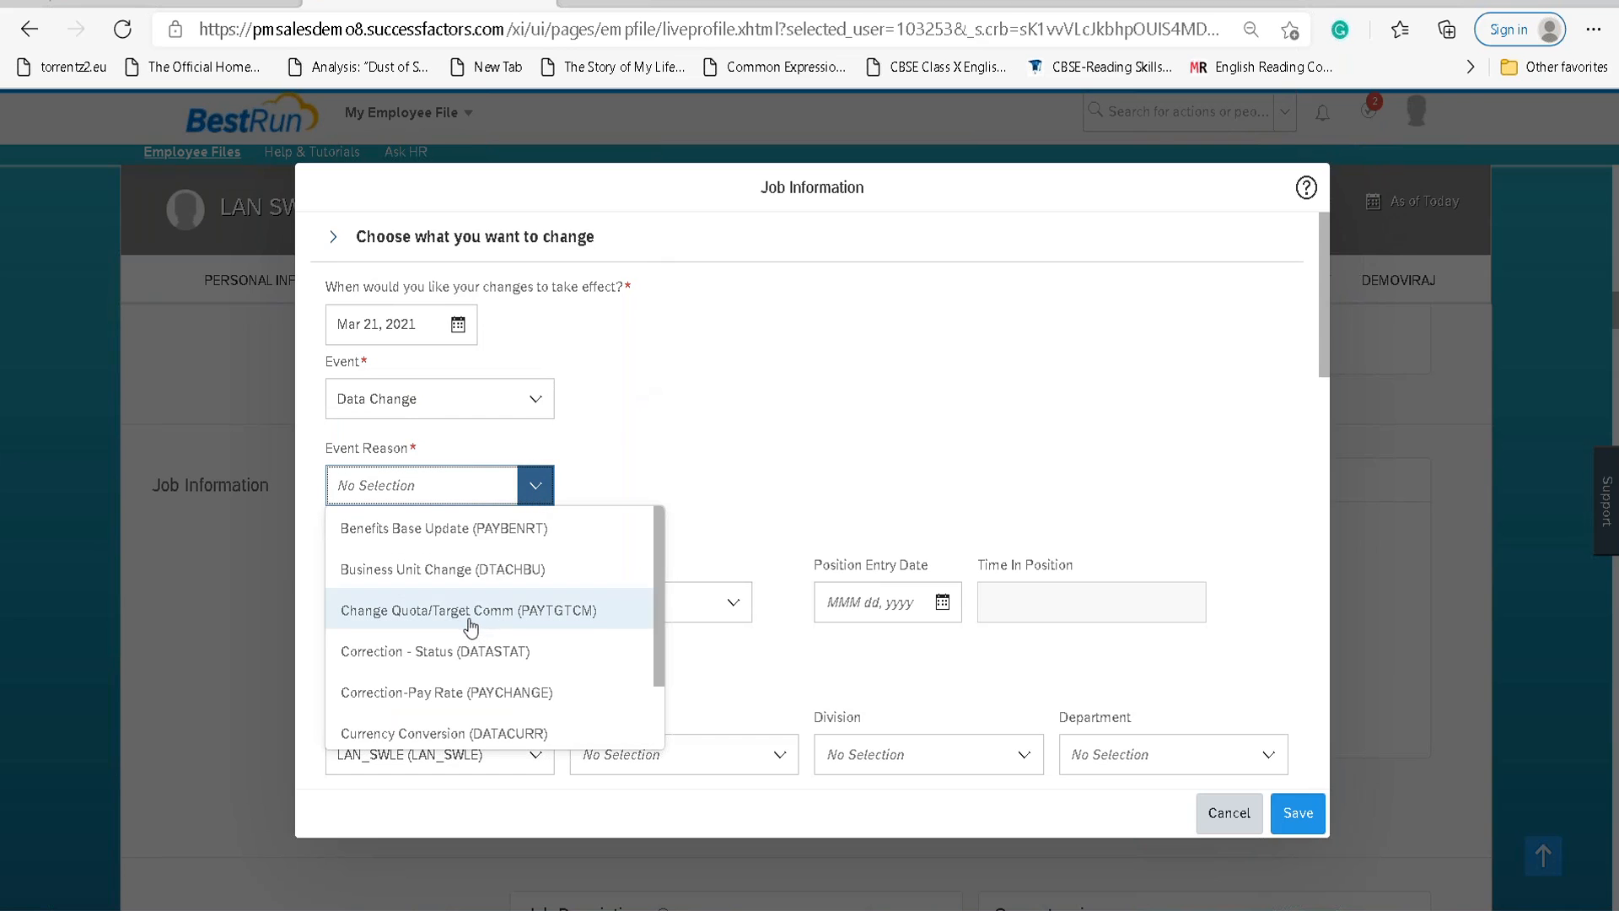
scroll(481, 625, down, 3)
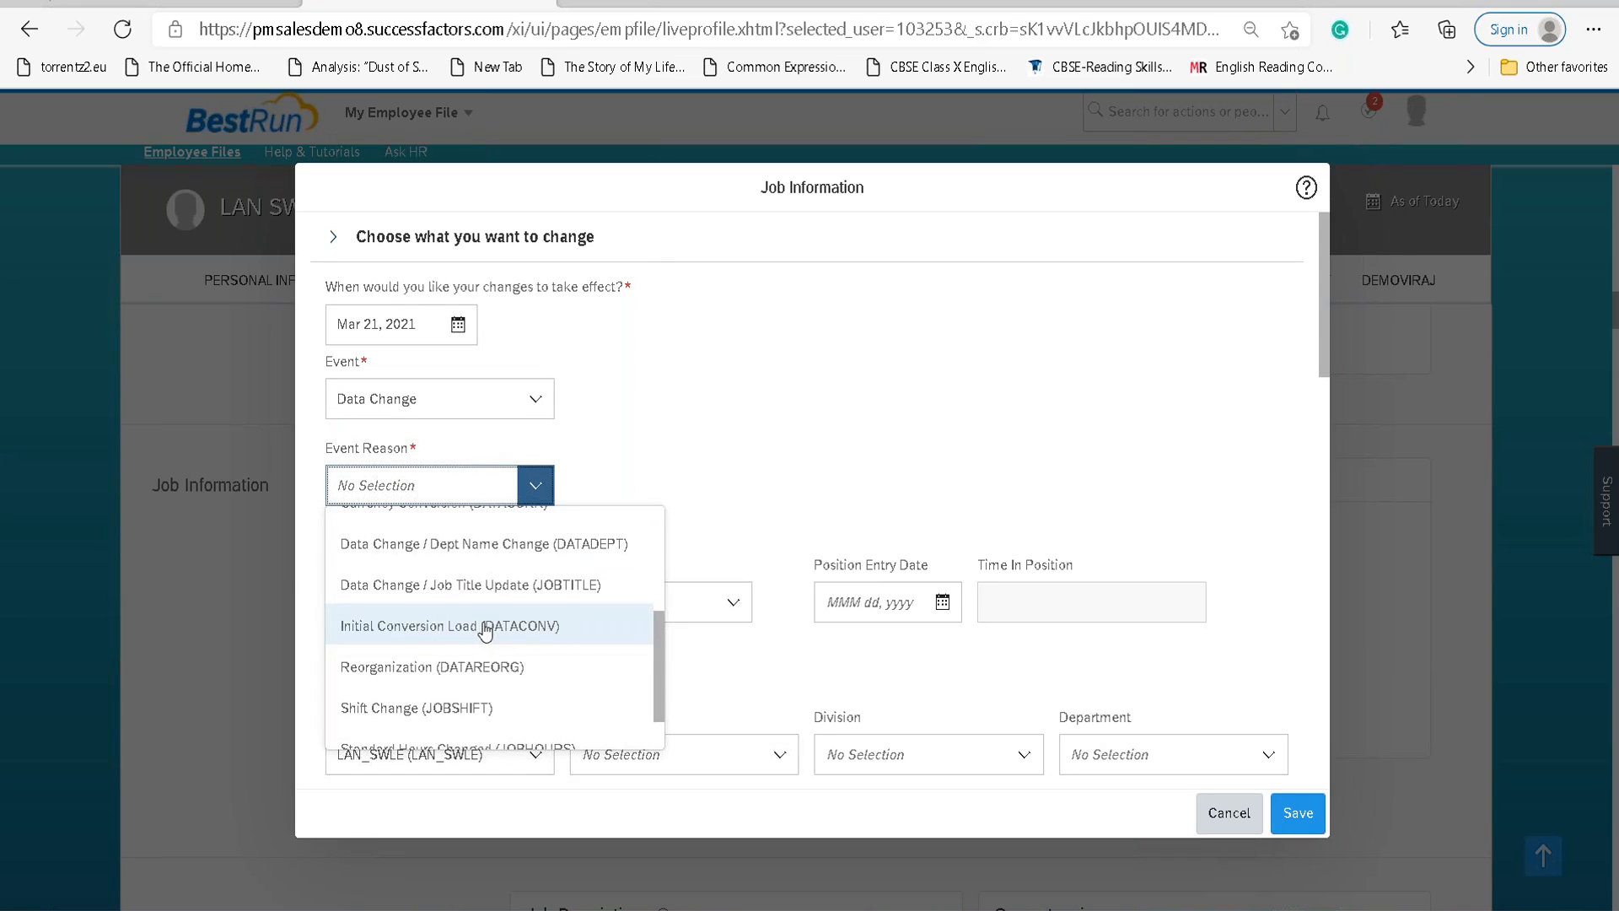
click(485, 585)
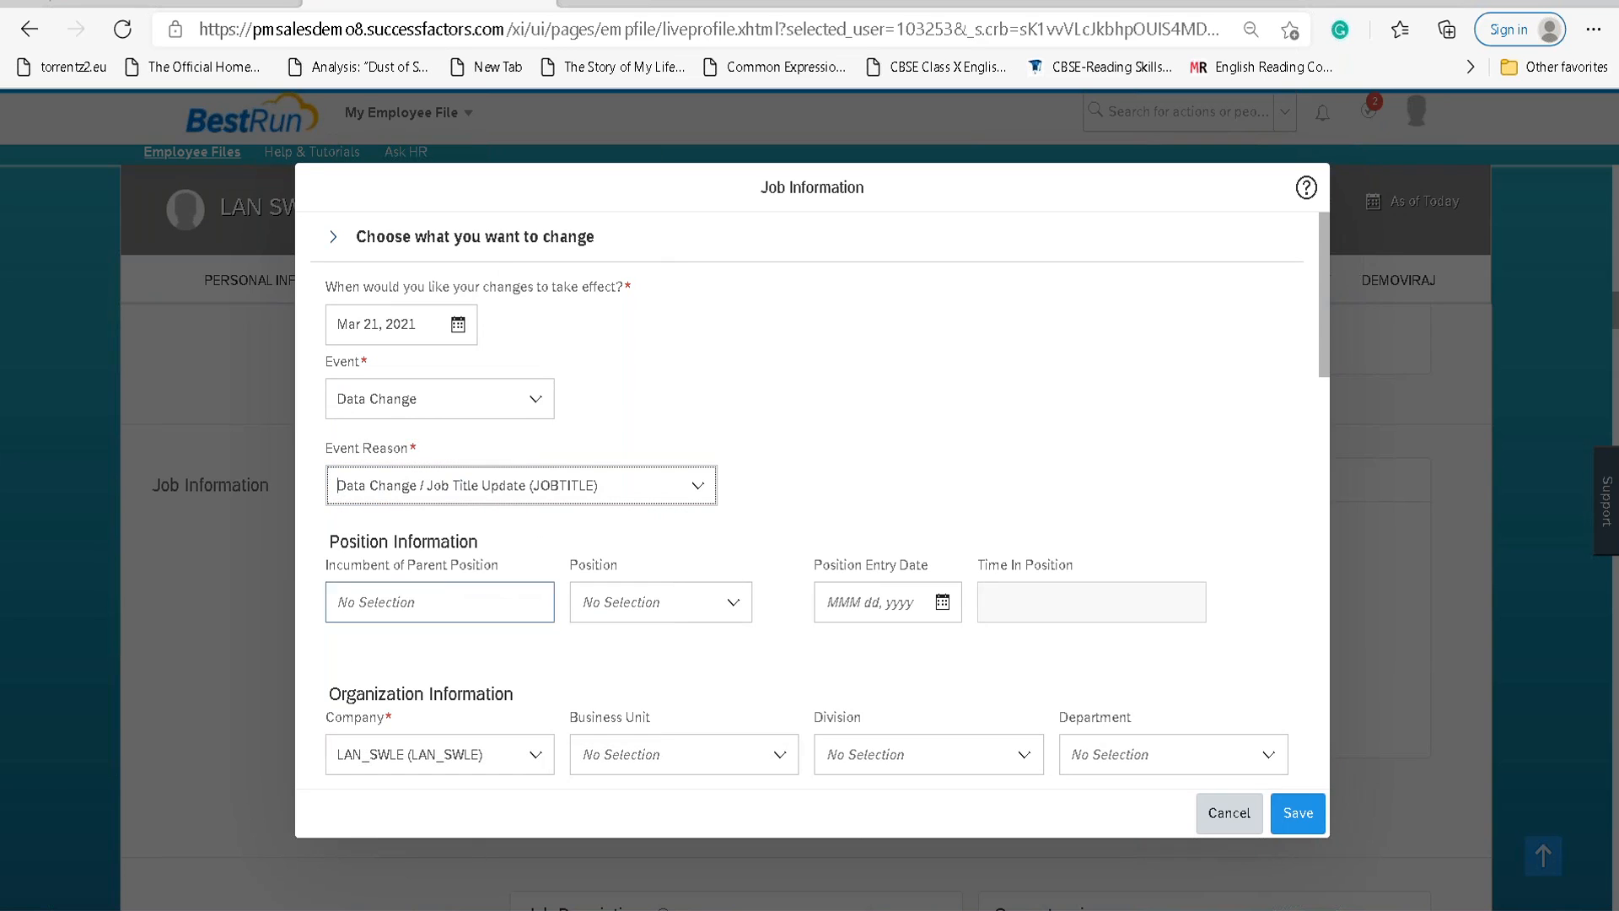
click(1297, 813)
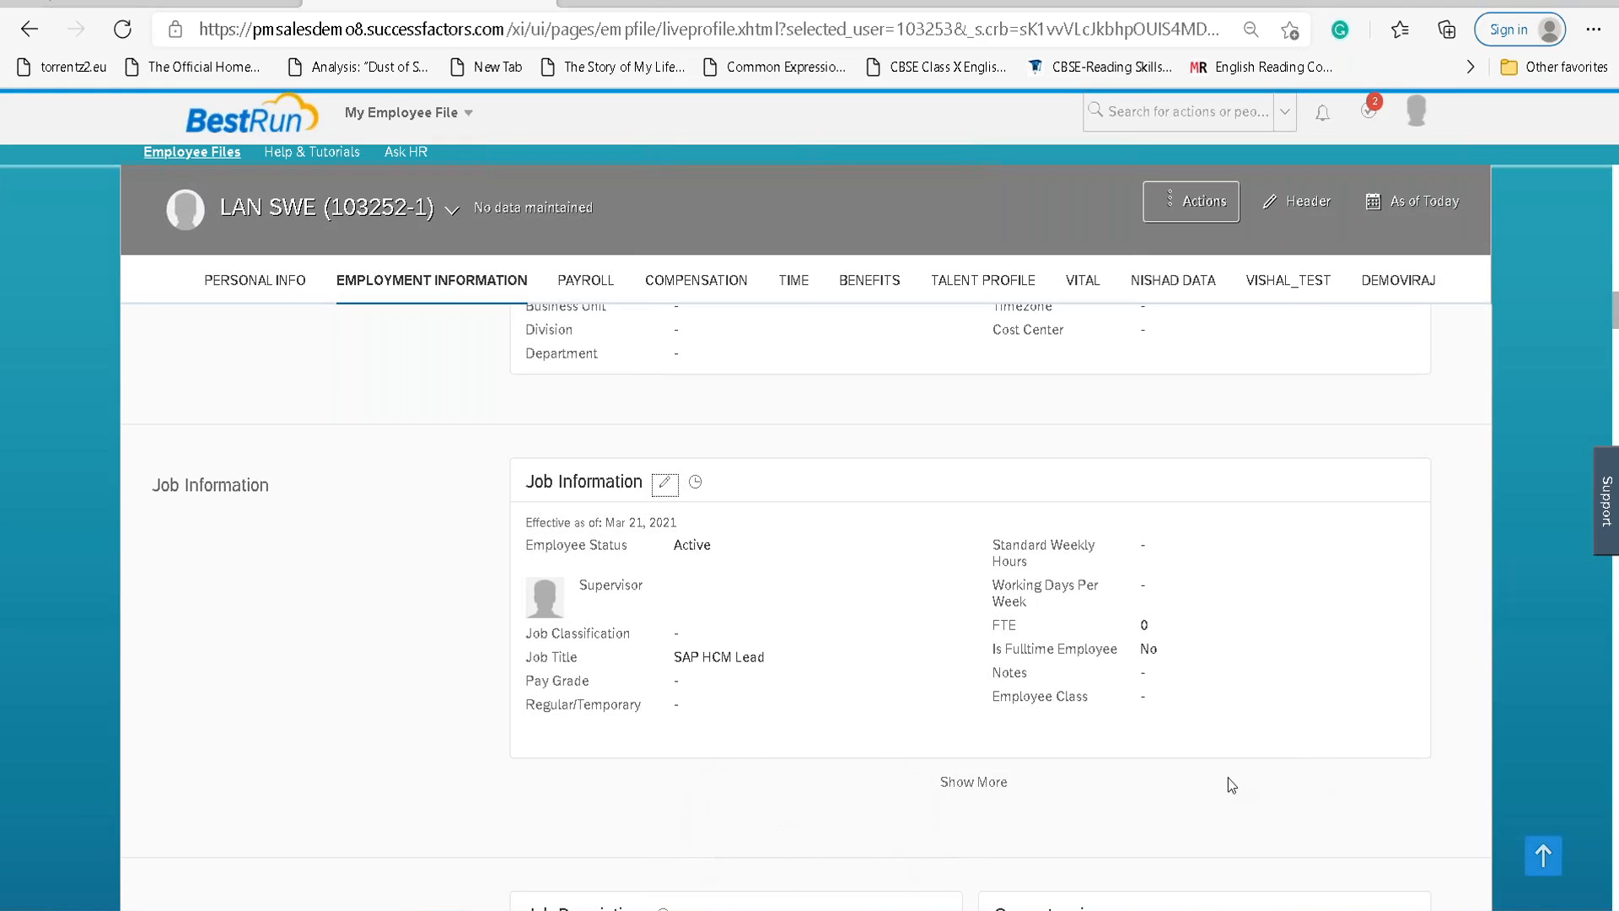
Toggle between the SAP HCM Lead and HR TECH Architect employments, ending on HR TECH Architect, then view the Paint sketch.
scroll(817, 671, down, 10)
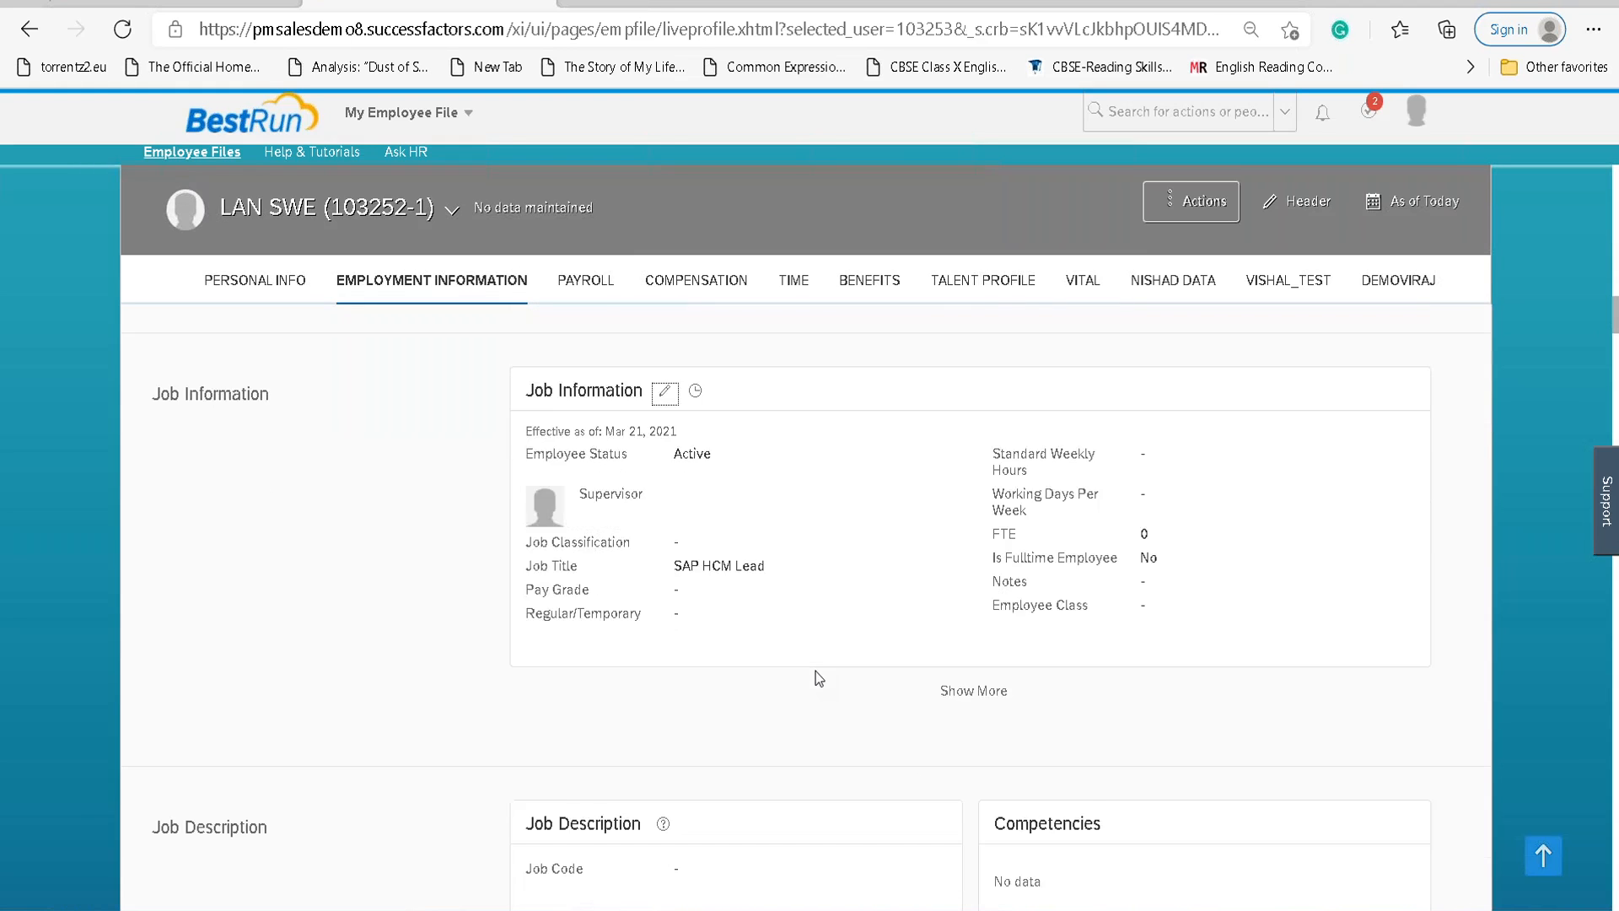
scroll(816, 661, up, 20)
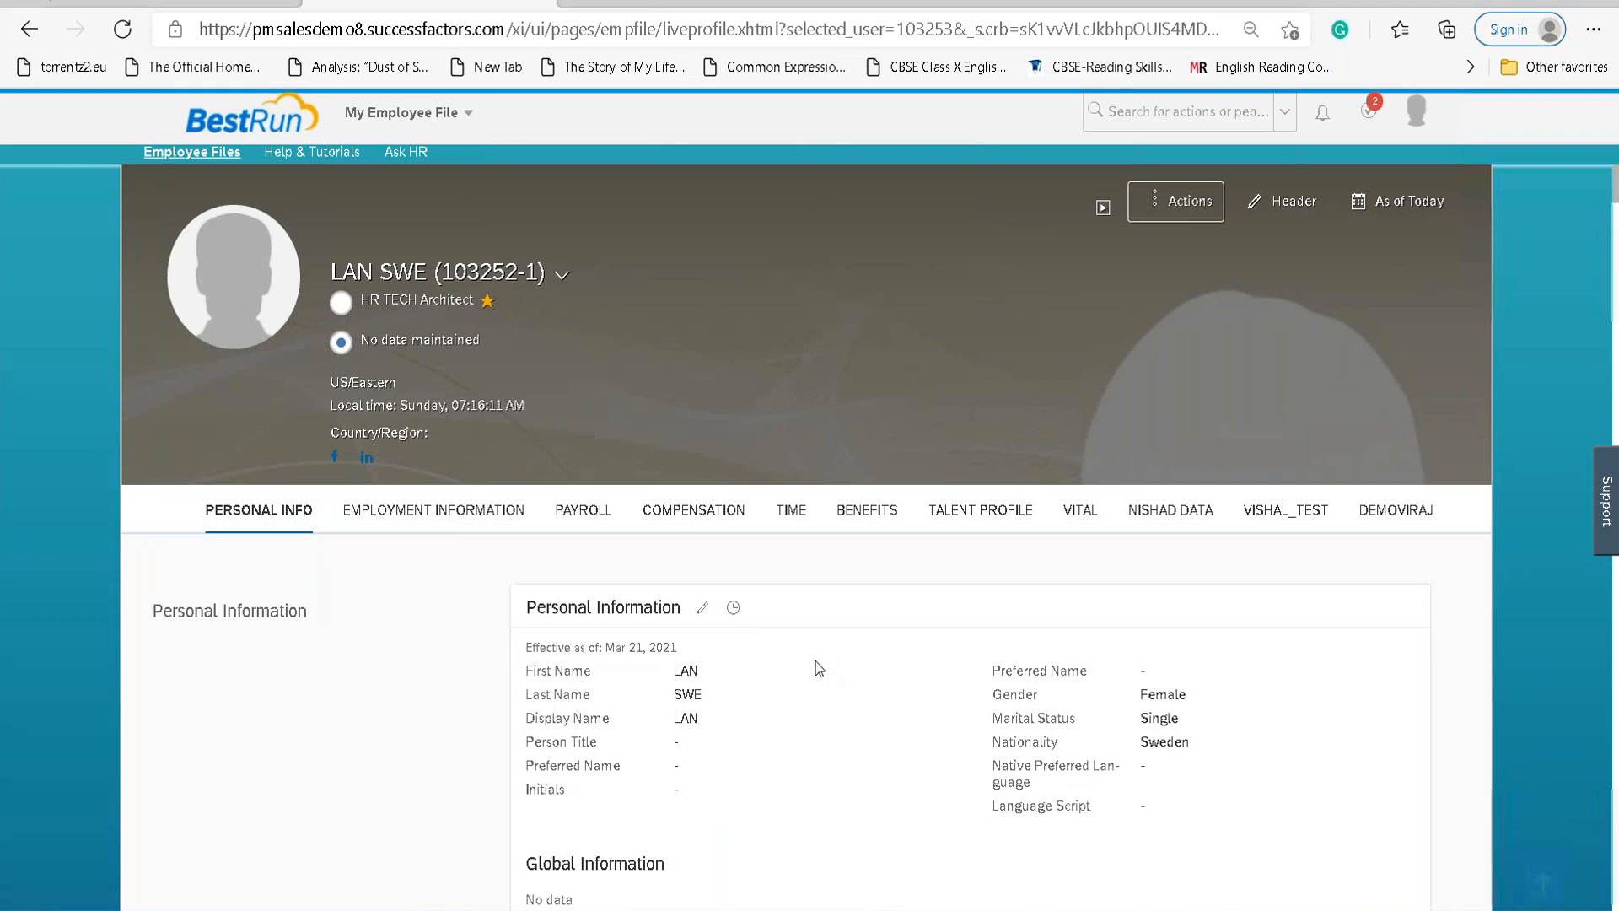
click(341, 303)
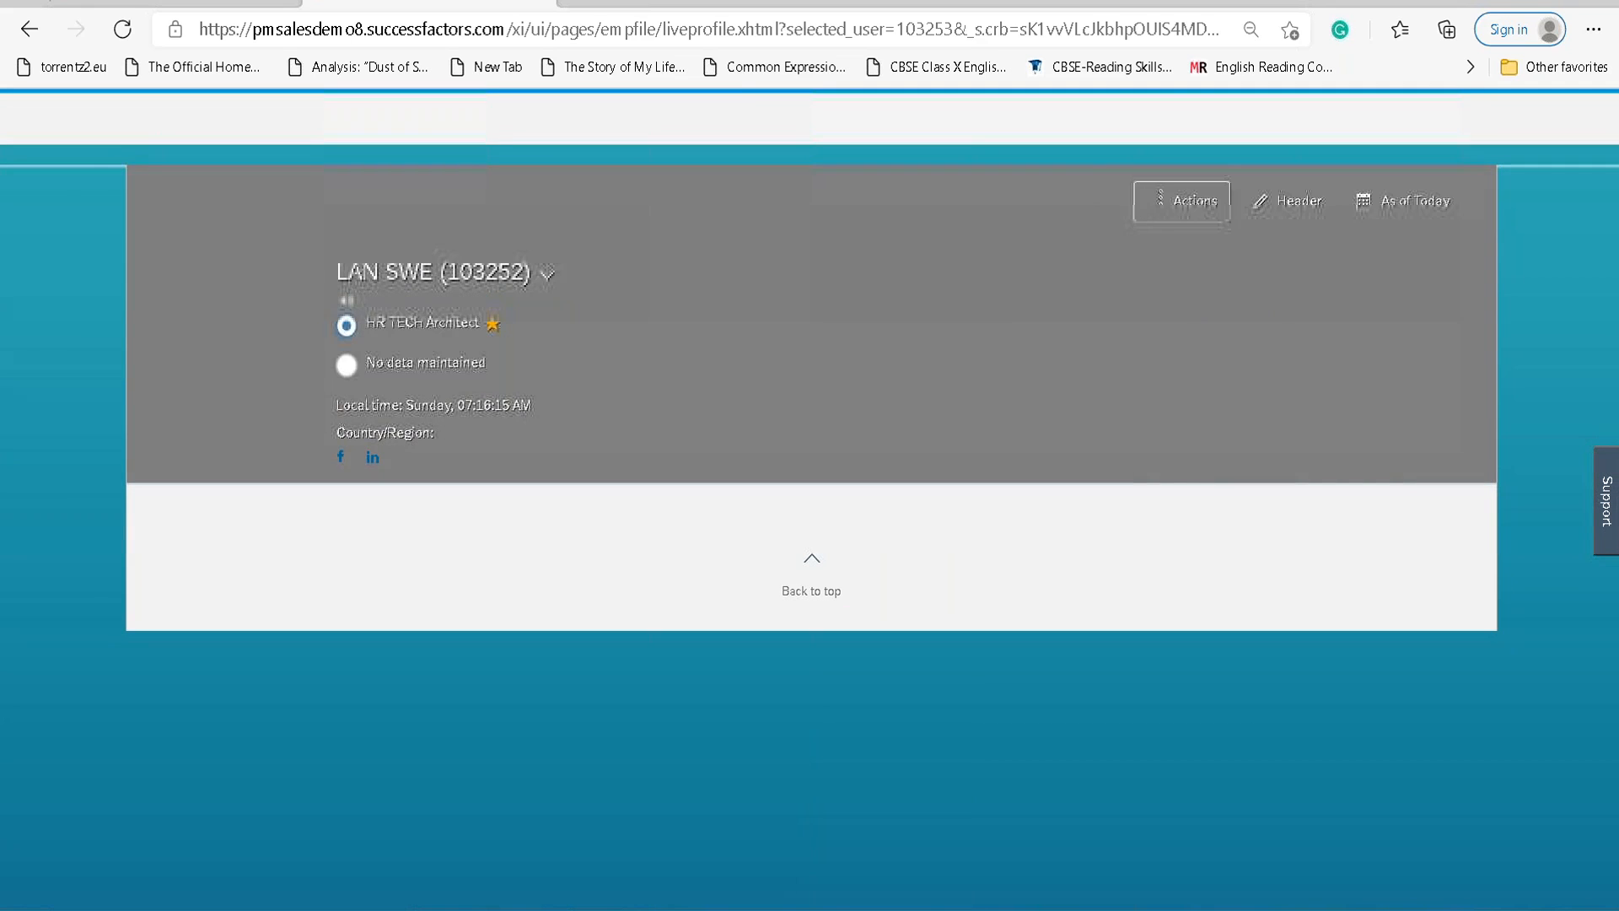
click(347, 367)
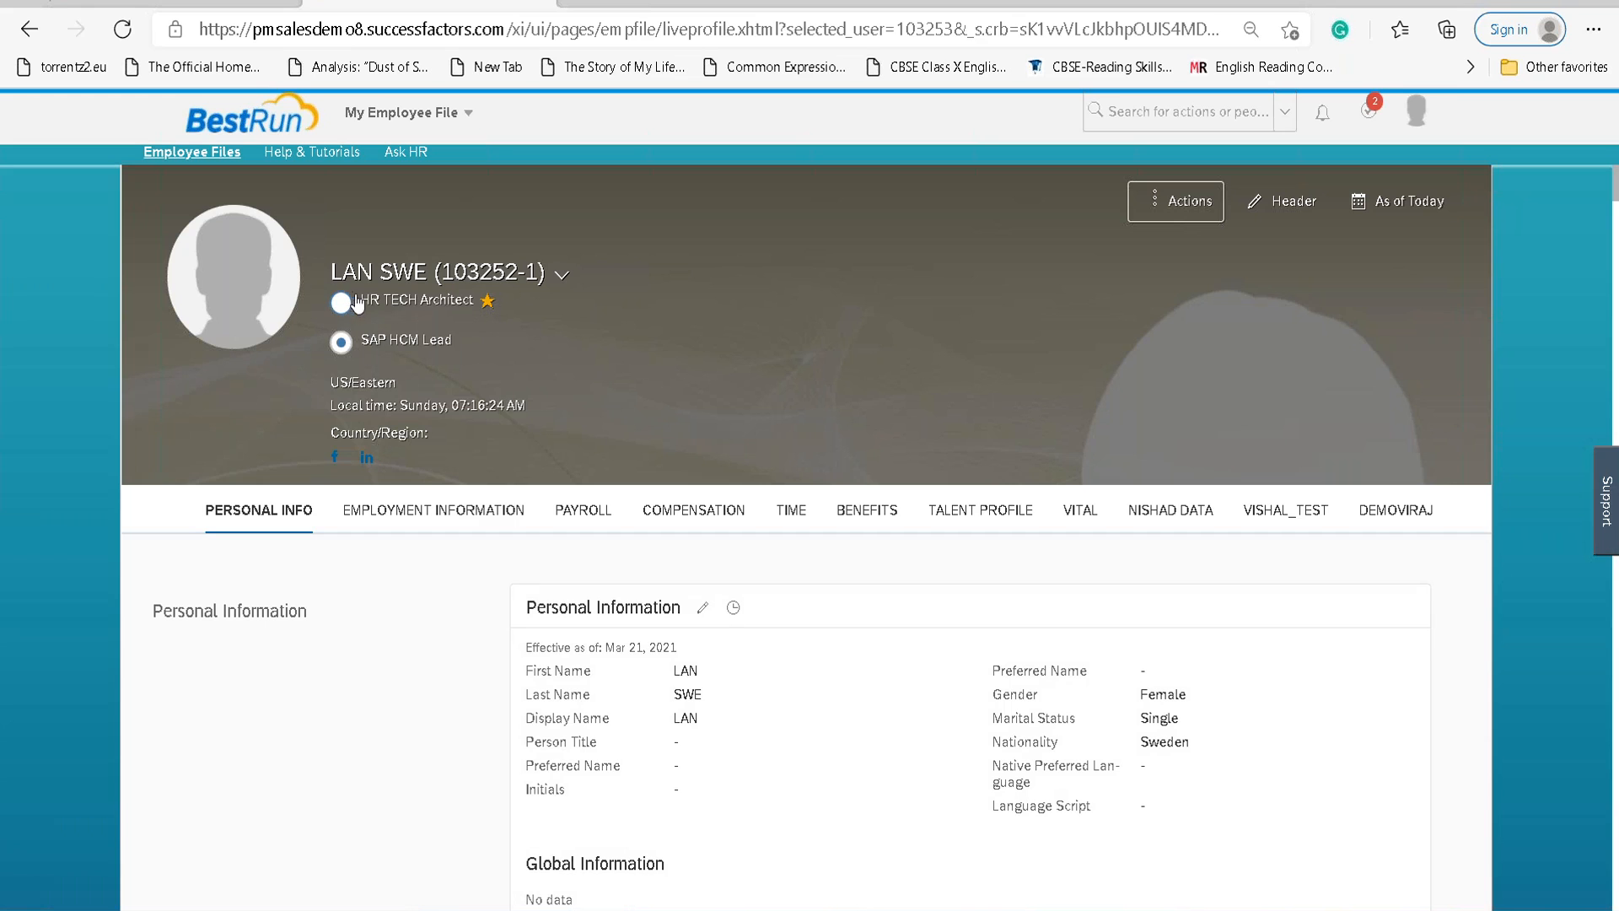
click(341, 301)
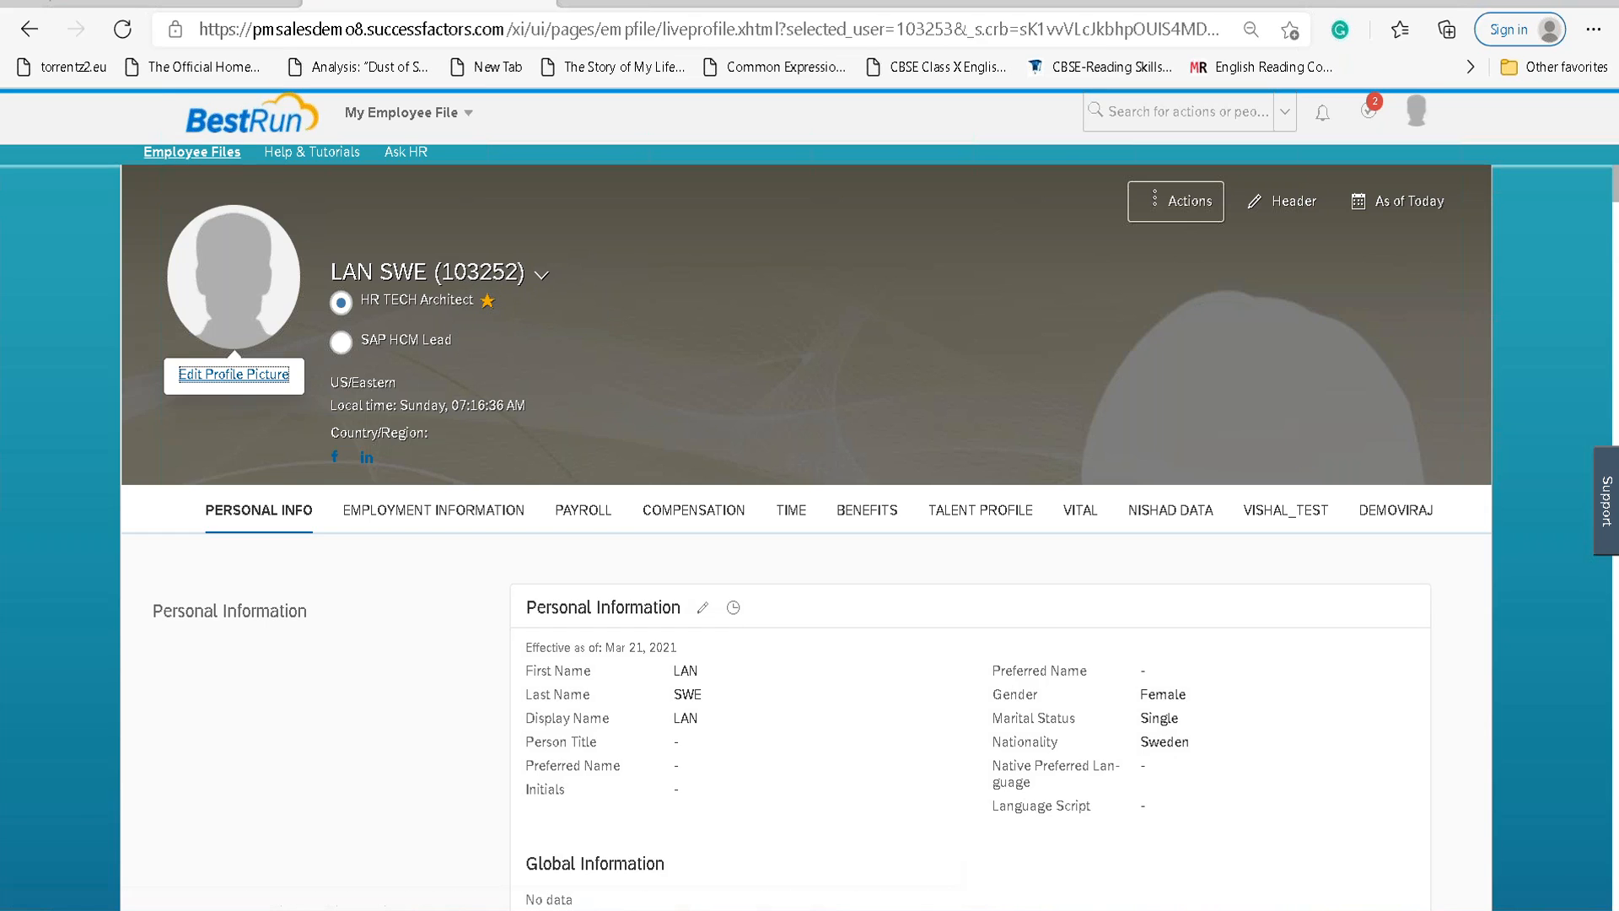
key(alt+Tab)
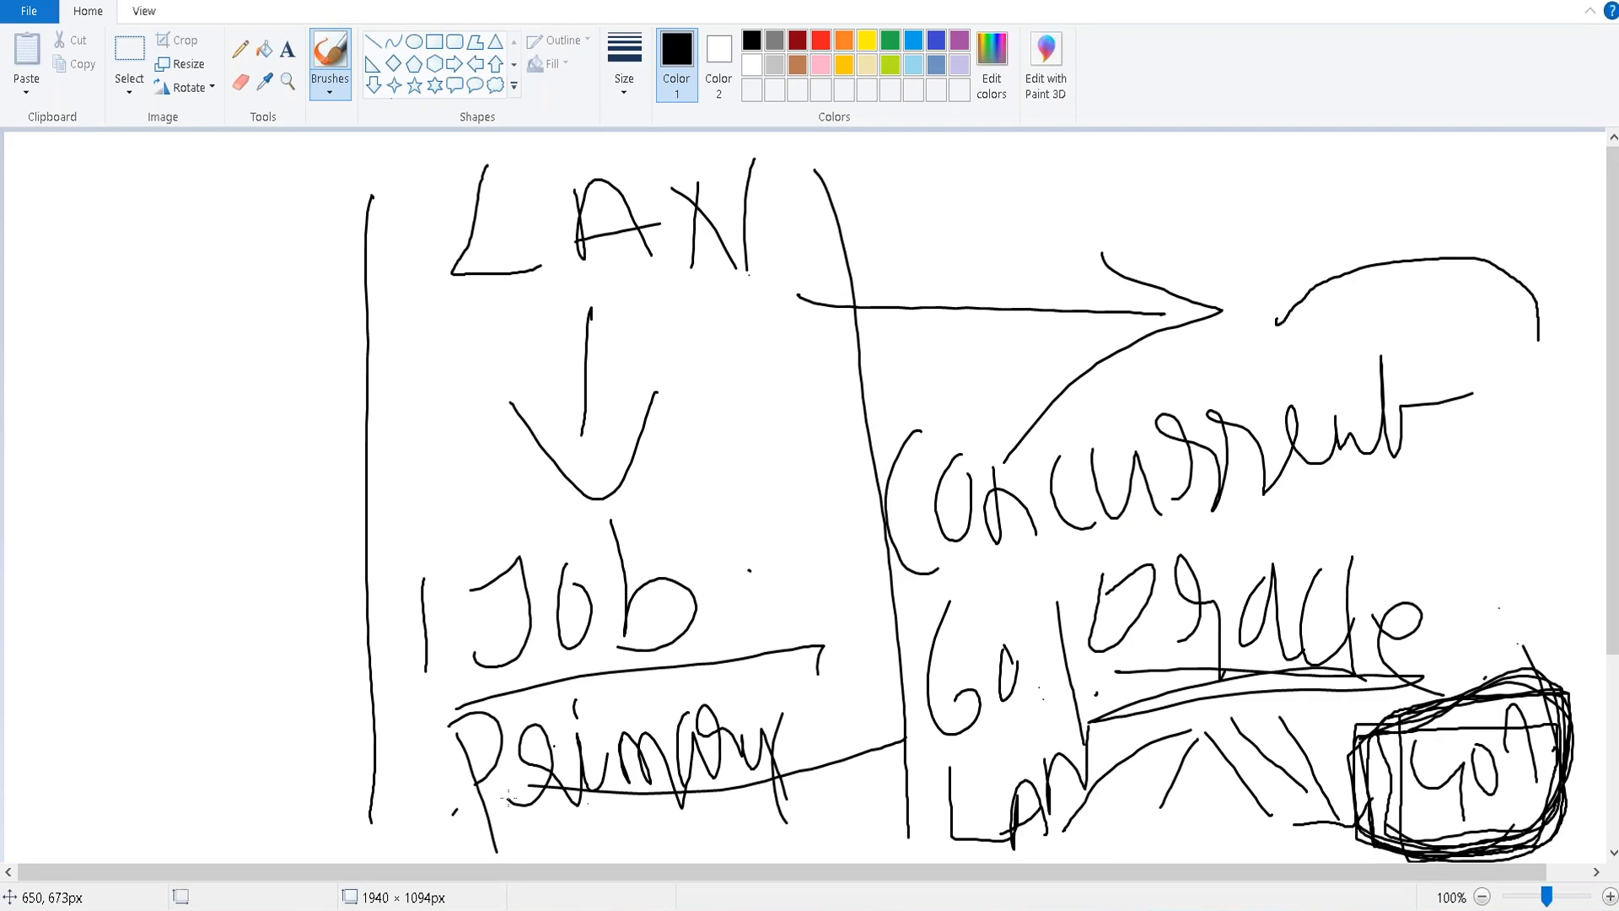
Return from the Paint sketch to the browser profile and switch to the SAP HCM Lead employment.
key(alt+Tab)
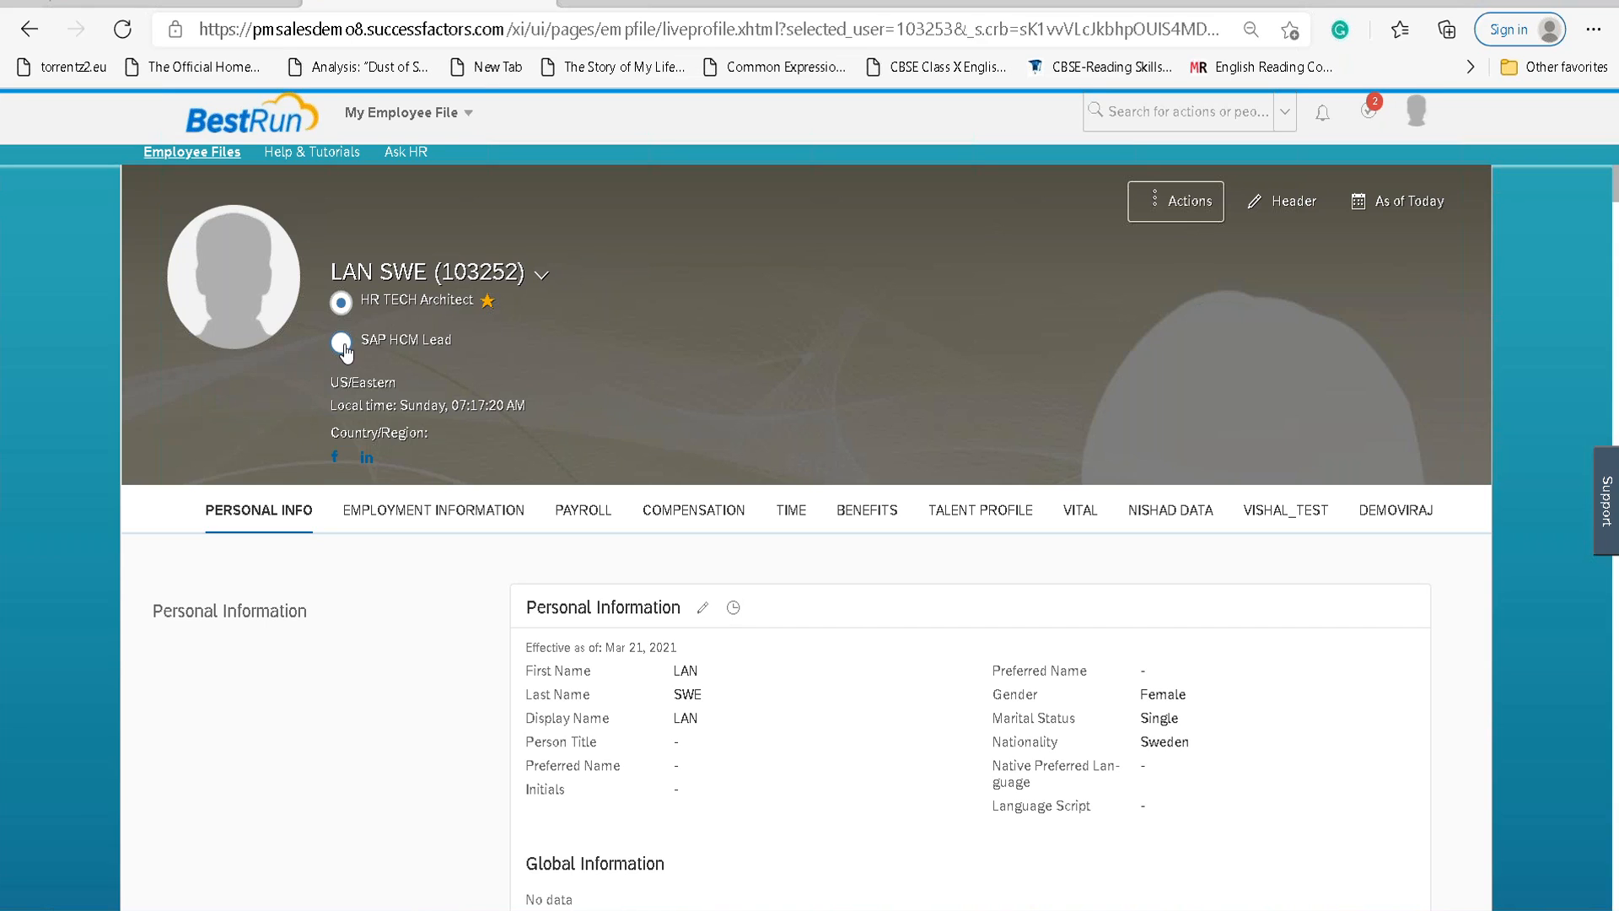
click(341, 343)
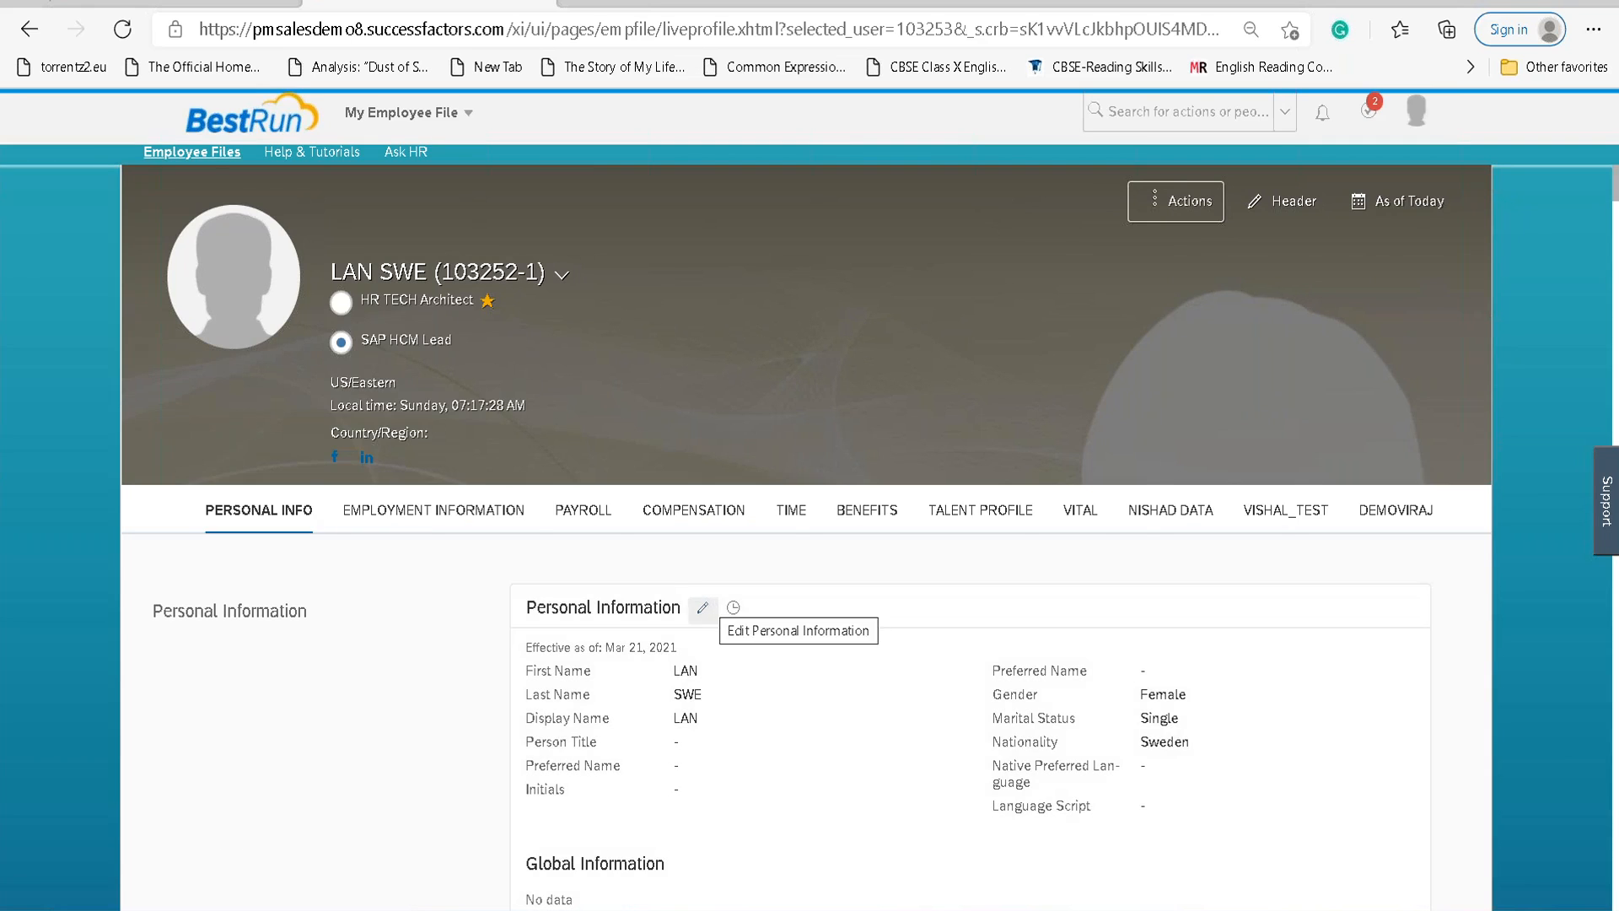
scroll(703, 608, down, 3)
scroll(716, 607, down, 5)
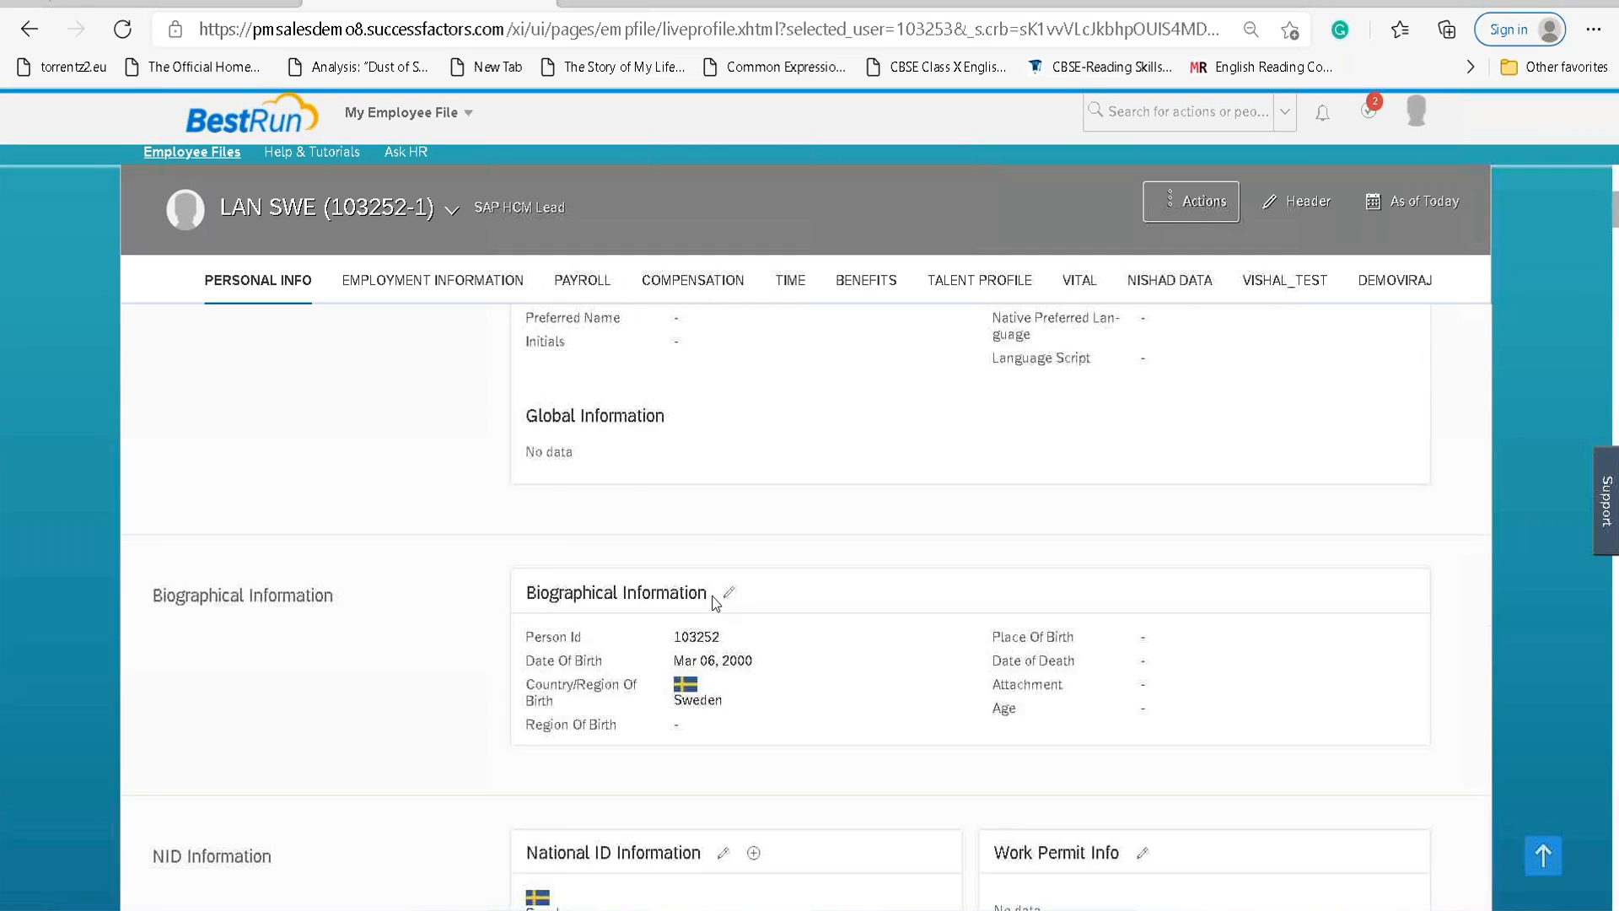
scroll(715, 607, down, 2)
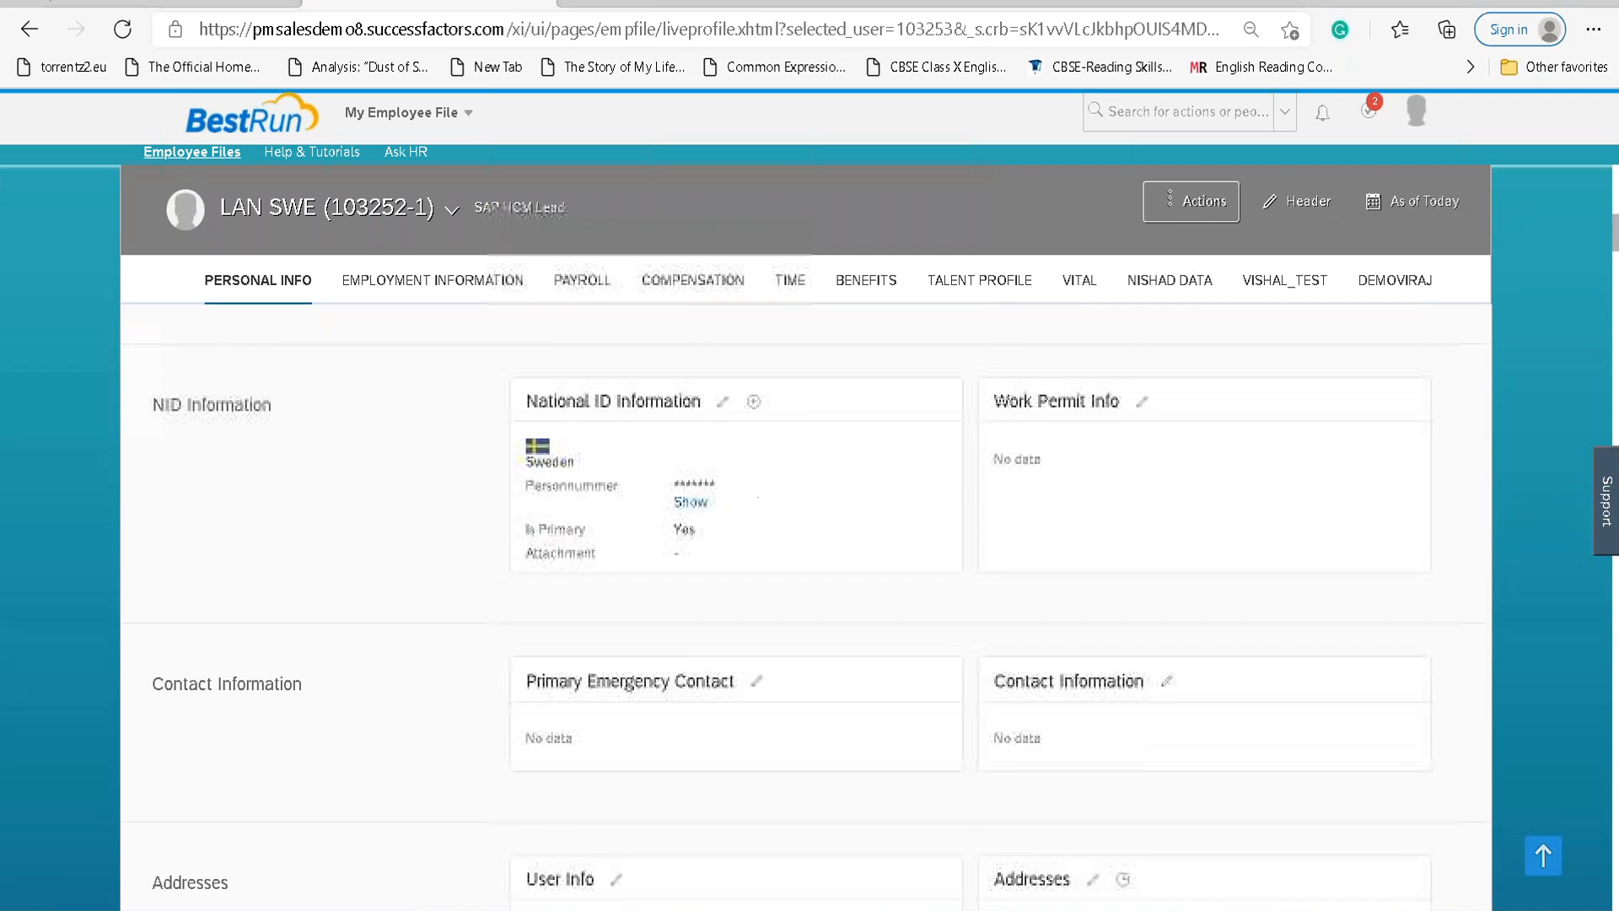
scroll(715, 607, down, 2)
scroll(711, 594, down, 3)
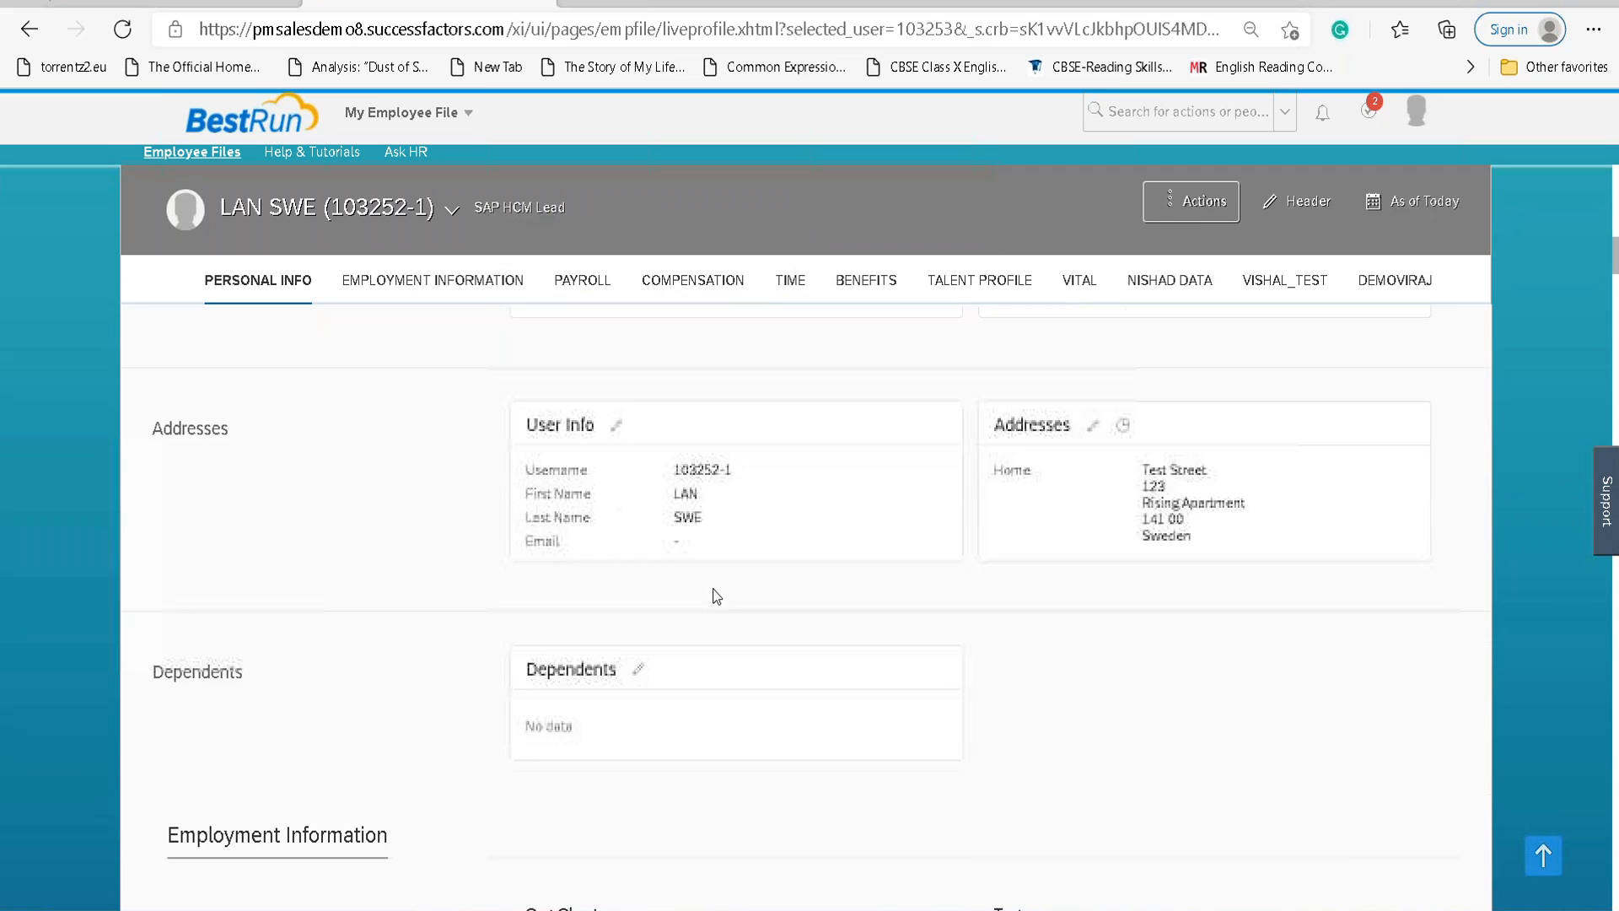
scroll(712, 593, down, 4)
scroll(712, 594, up, 15)
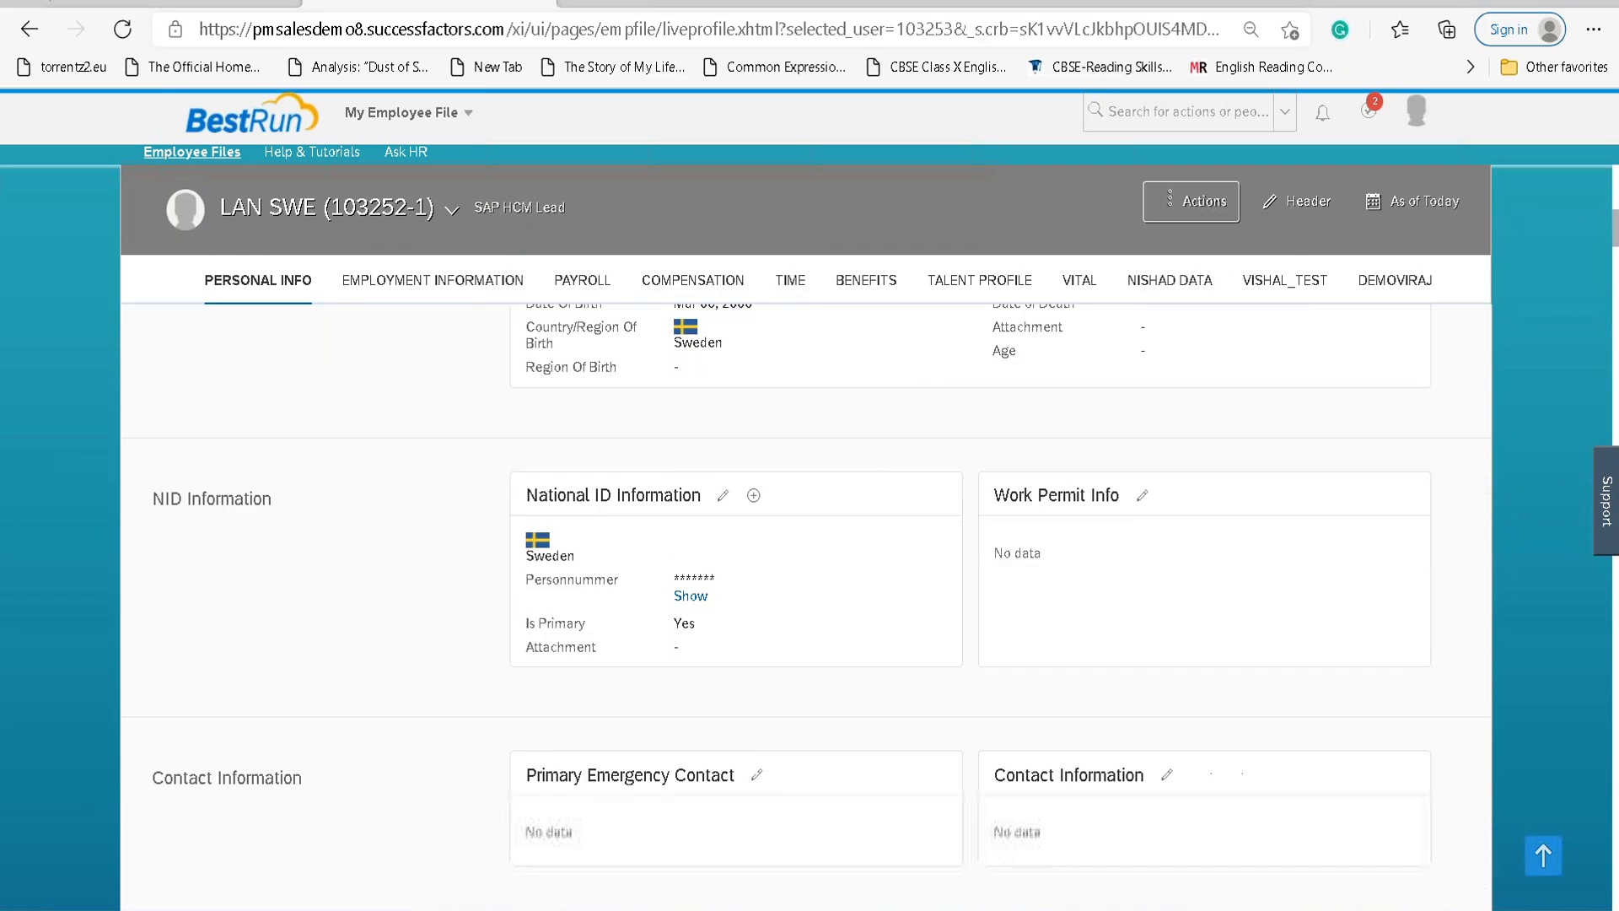
scroll(711, 594, up, 3)
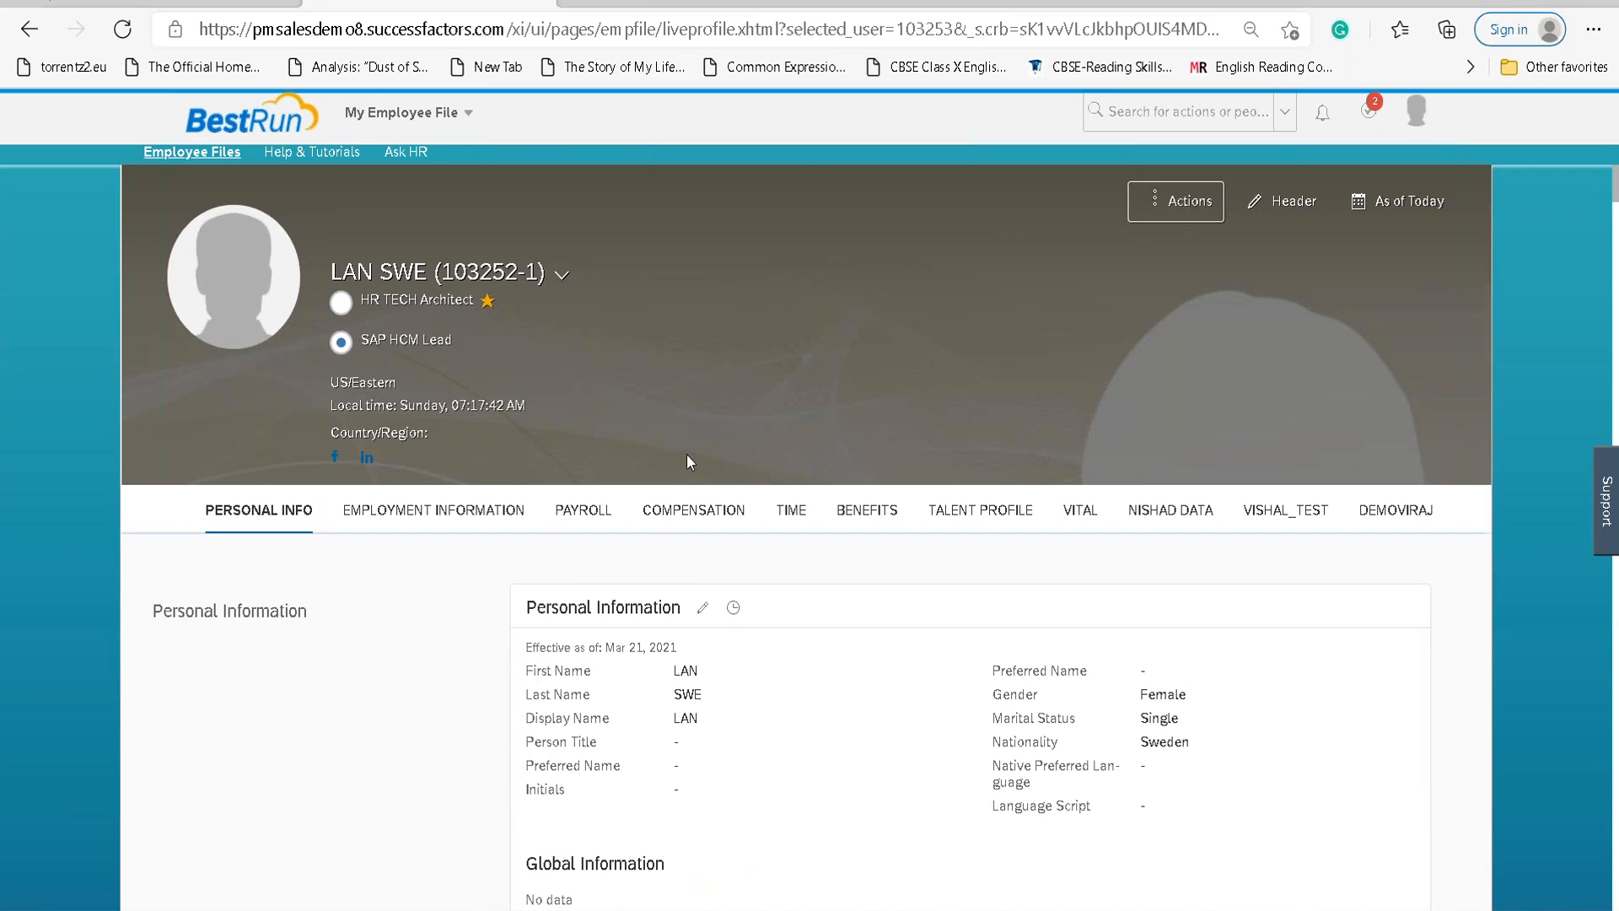
scroll(686, 459, down, 3)
scroll(686, 460, down, 4)
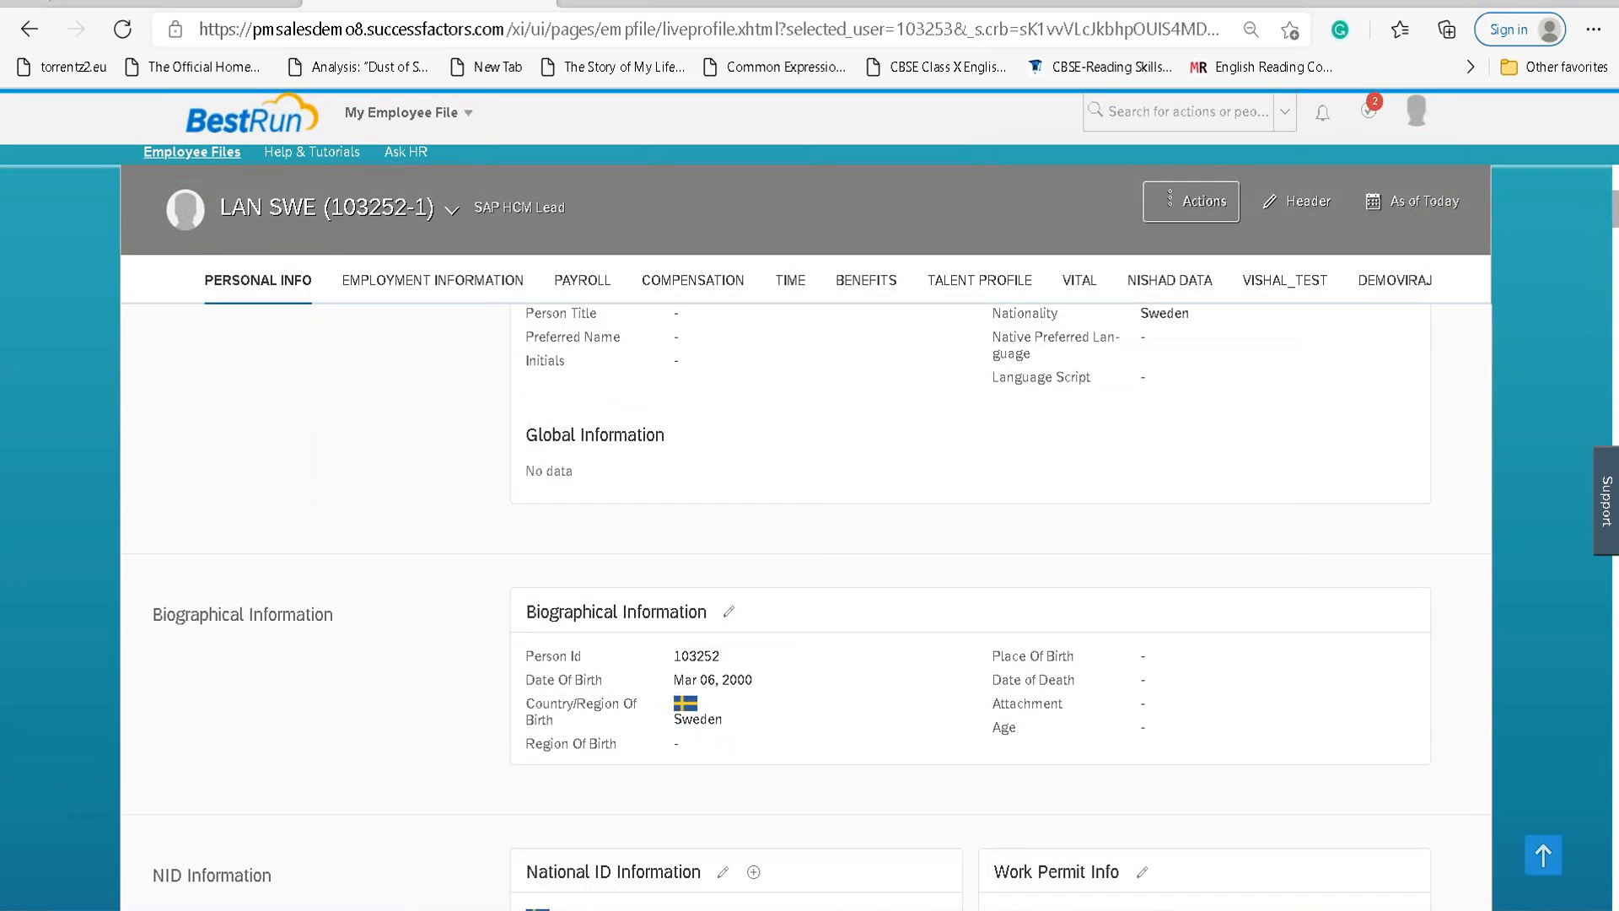
scroll(742, 422, down, 2)
scroll(742, 422, up, 8)
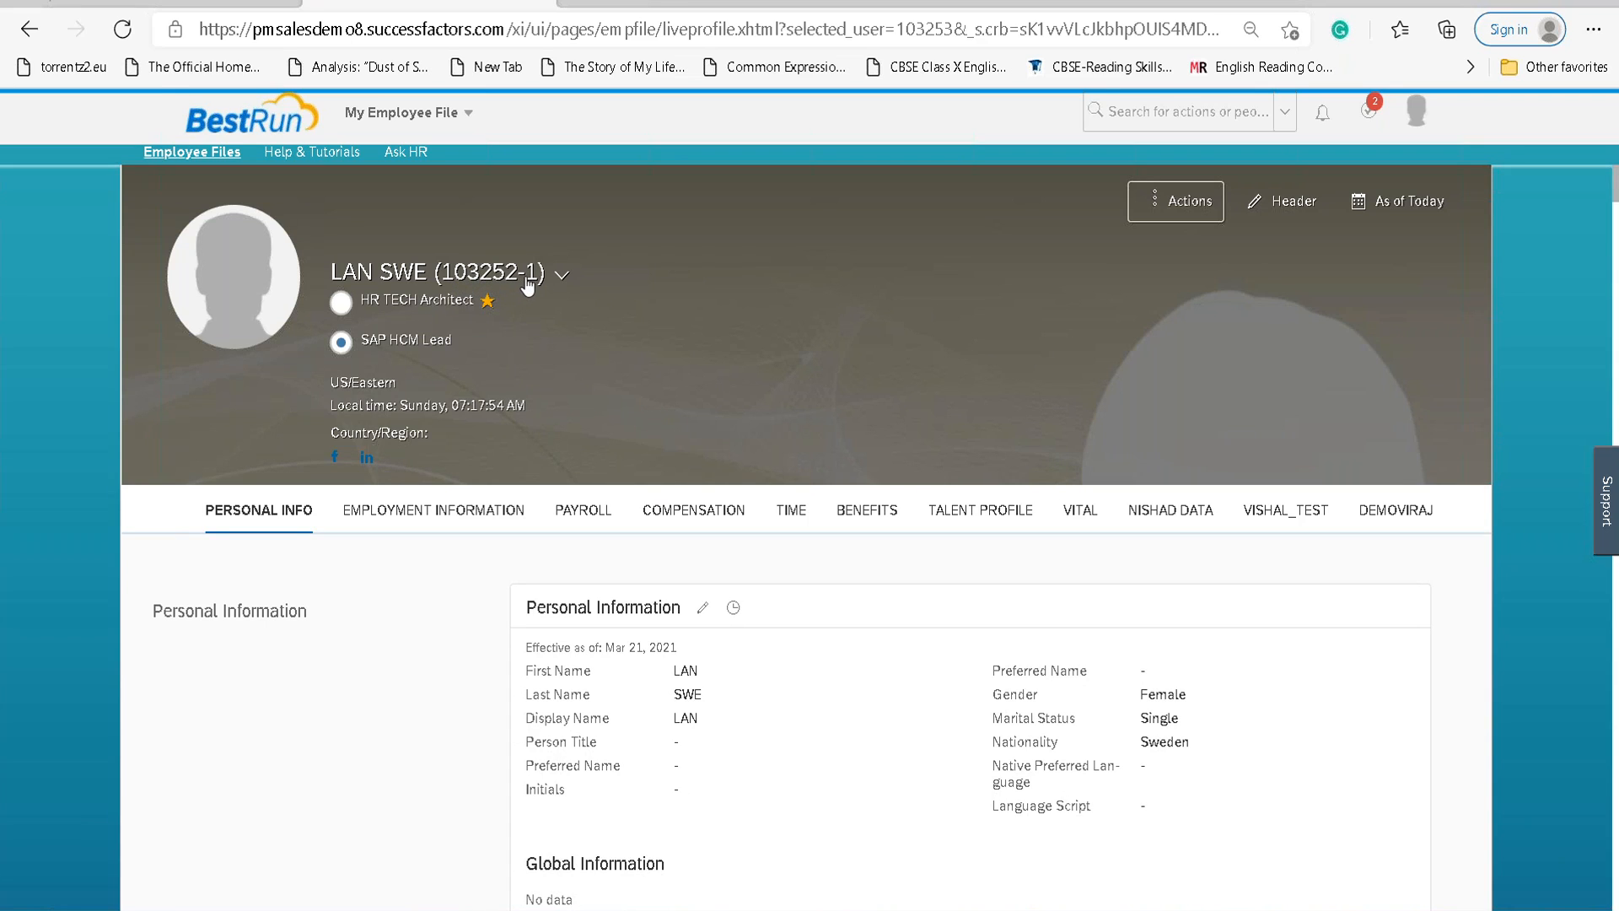
click(340, 302)
scroll(349, 550, down, 2)
scroll(311, 545, up, 2)
Proxy as the employee through Proxy Now in the account menu.
click(1422, 114)
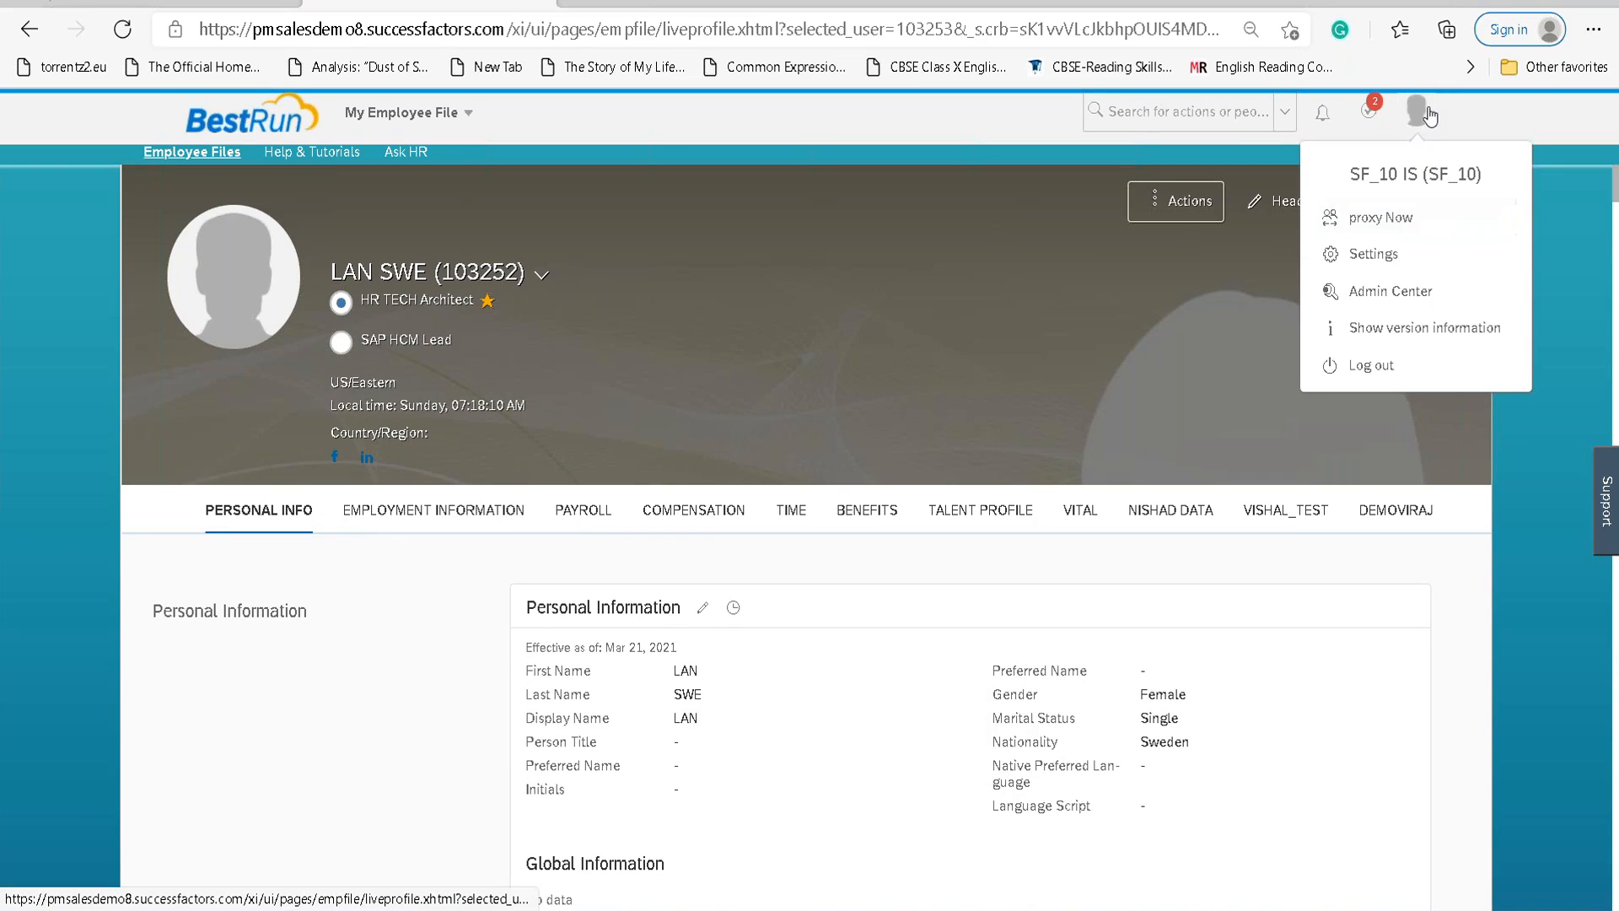
click(1428, 115)
click(1429, 116)
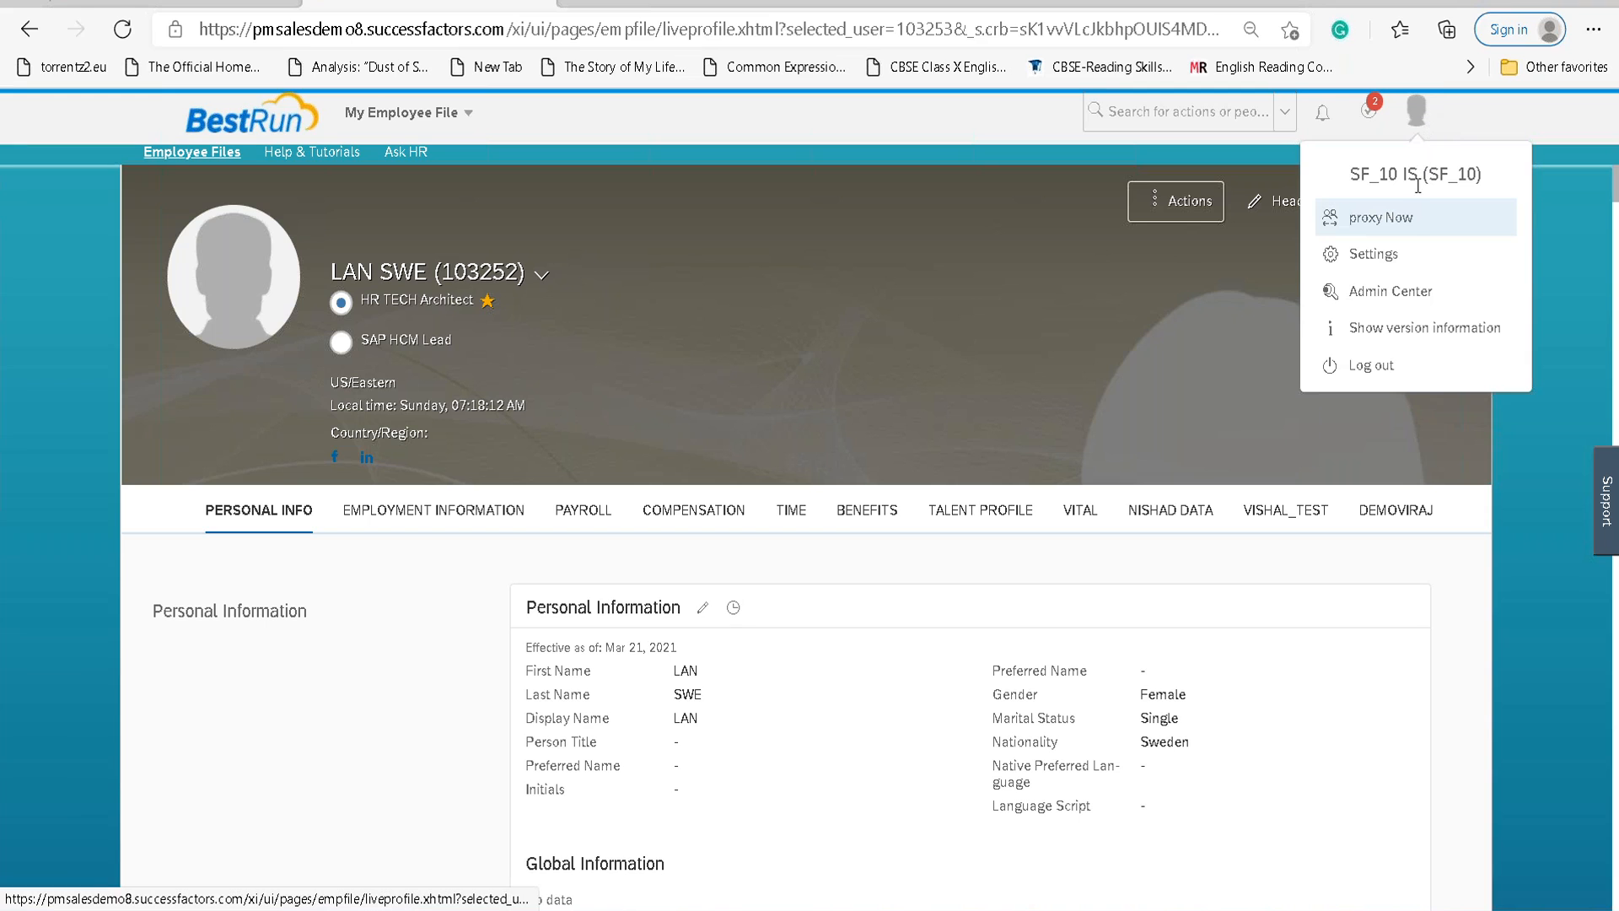
click(1373, 219)
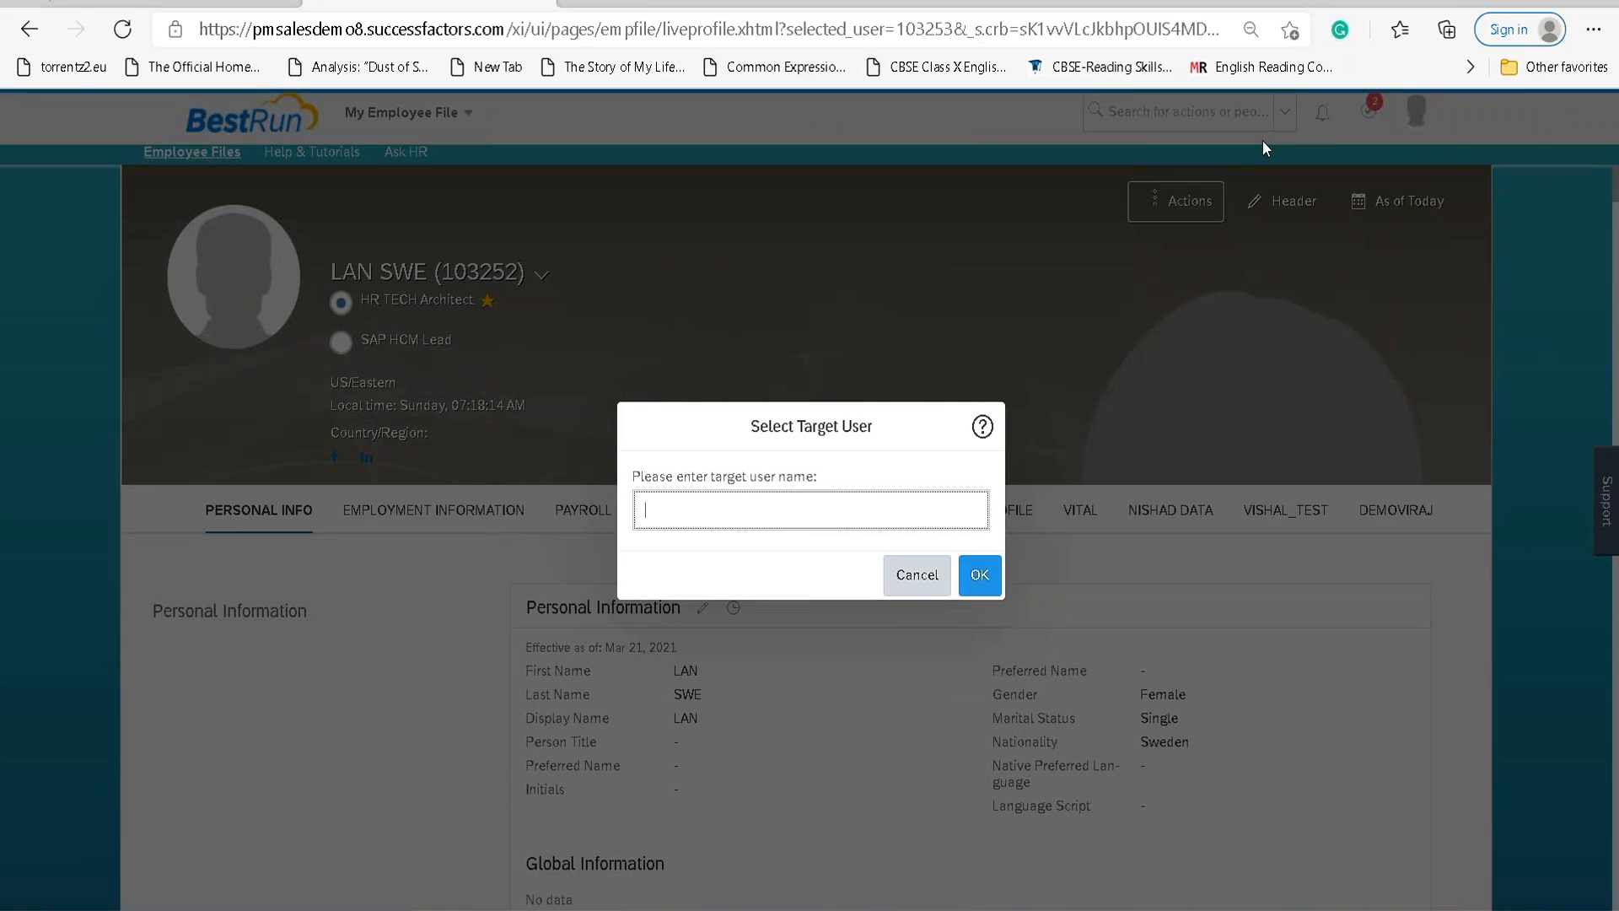
text(lan swe)
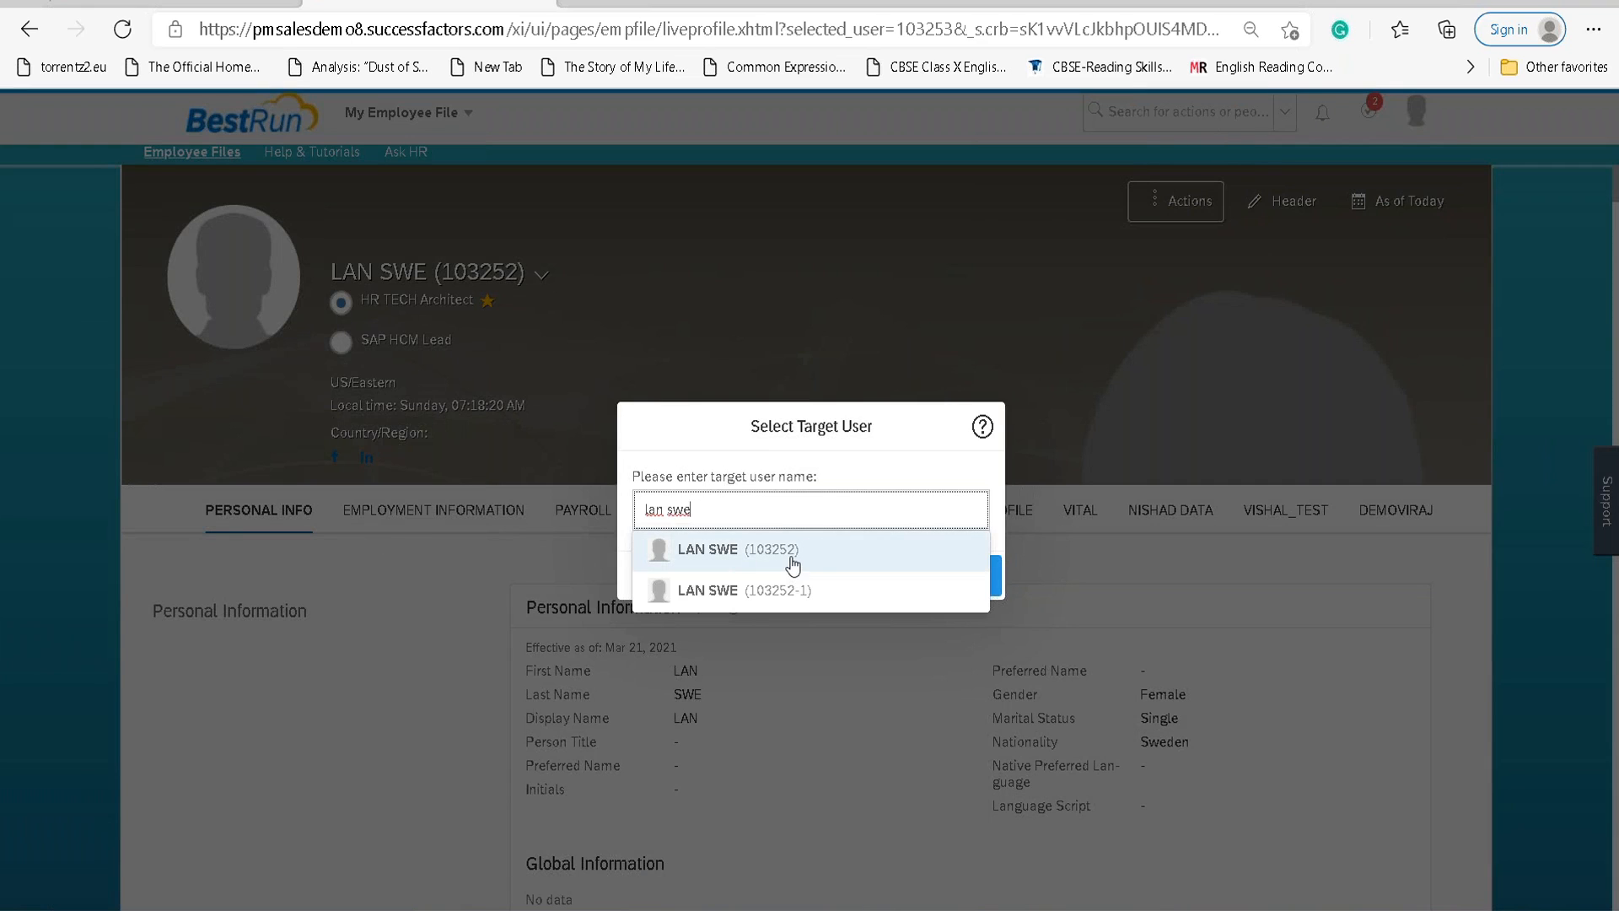
click(792, 564)
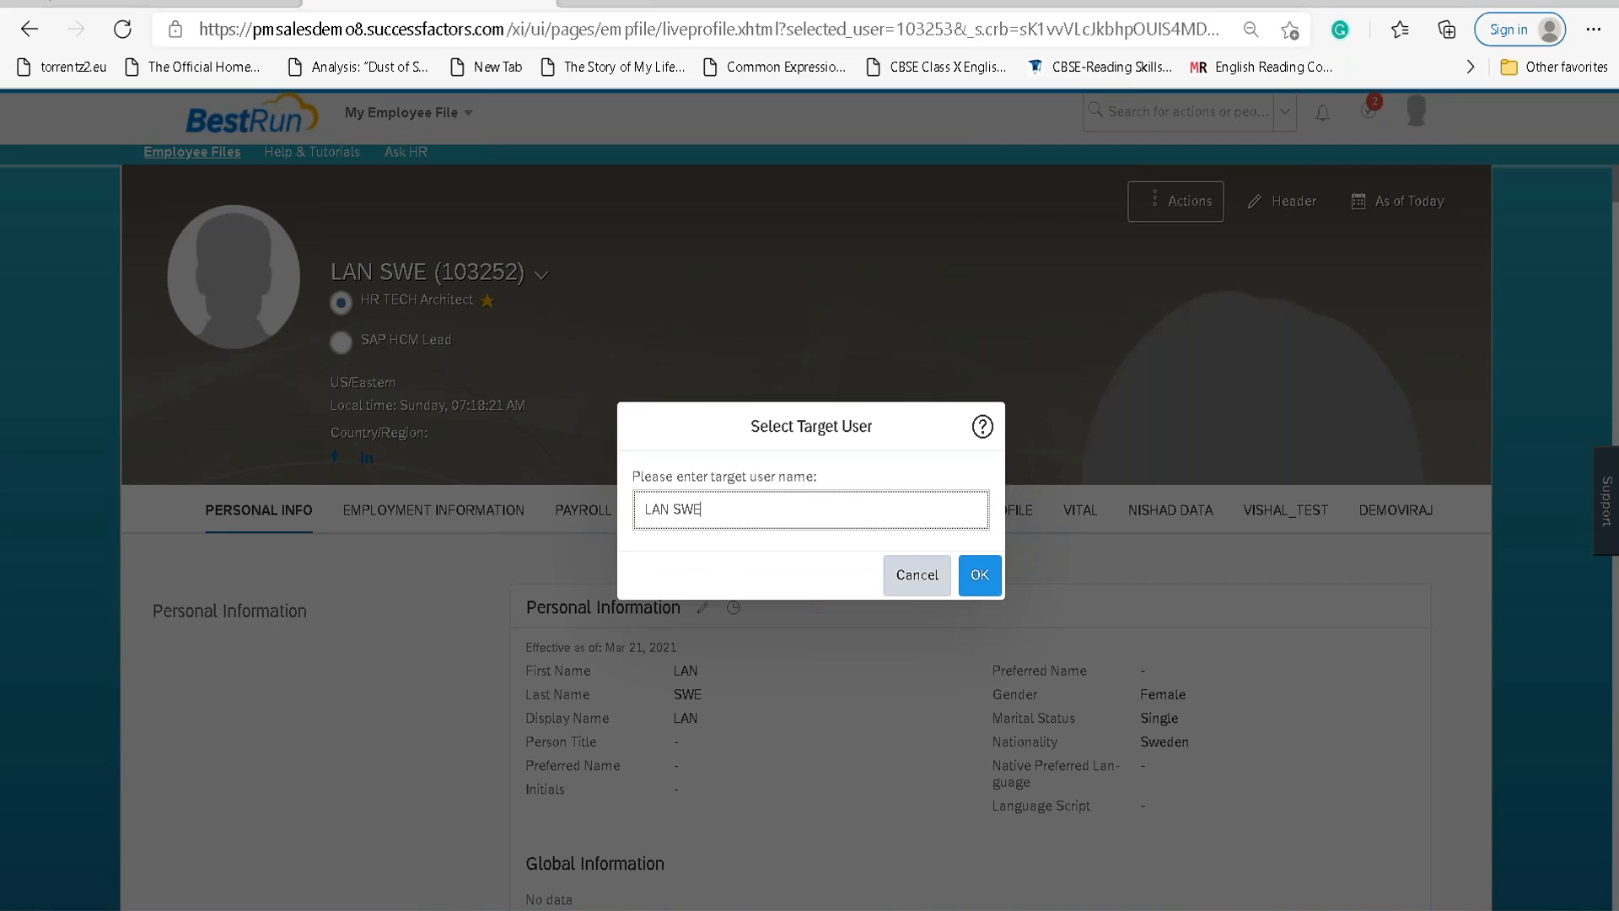
click(978, 573)
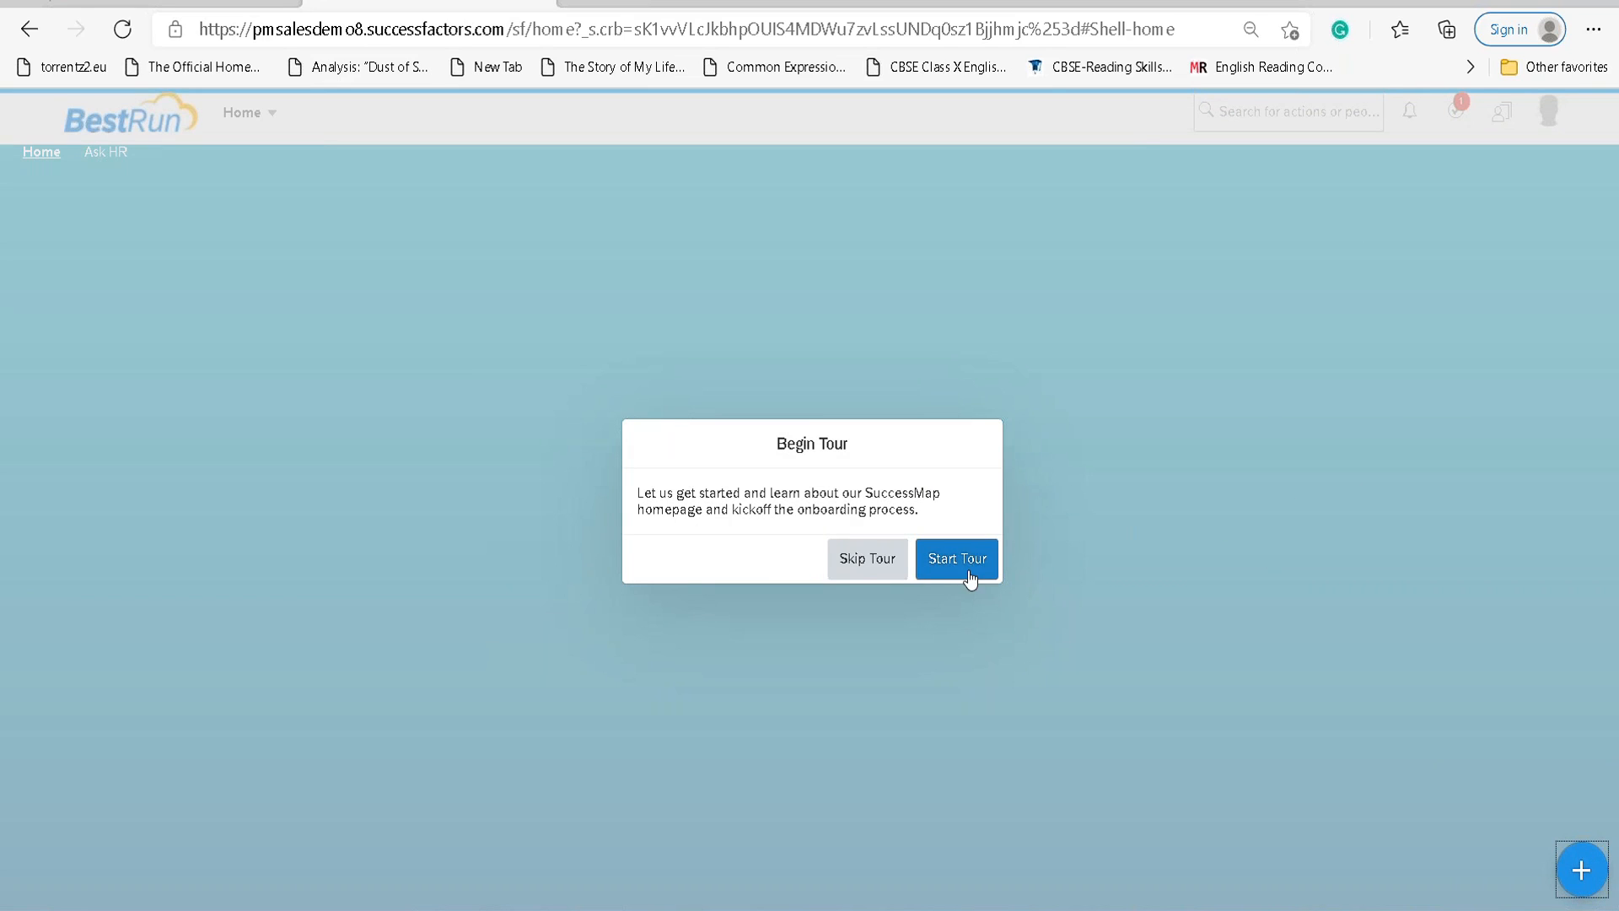
Skip and finish the repeated homepage and welcome tour prompts until the Home page is clear.
click(878, 563)
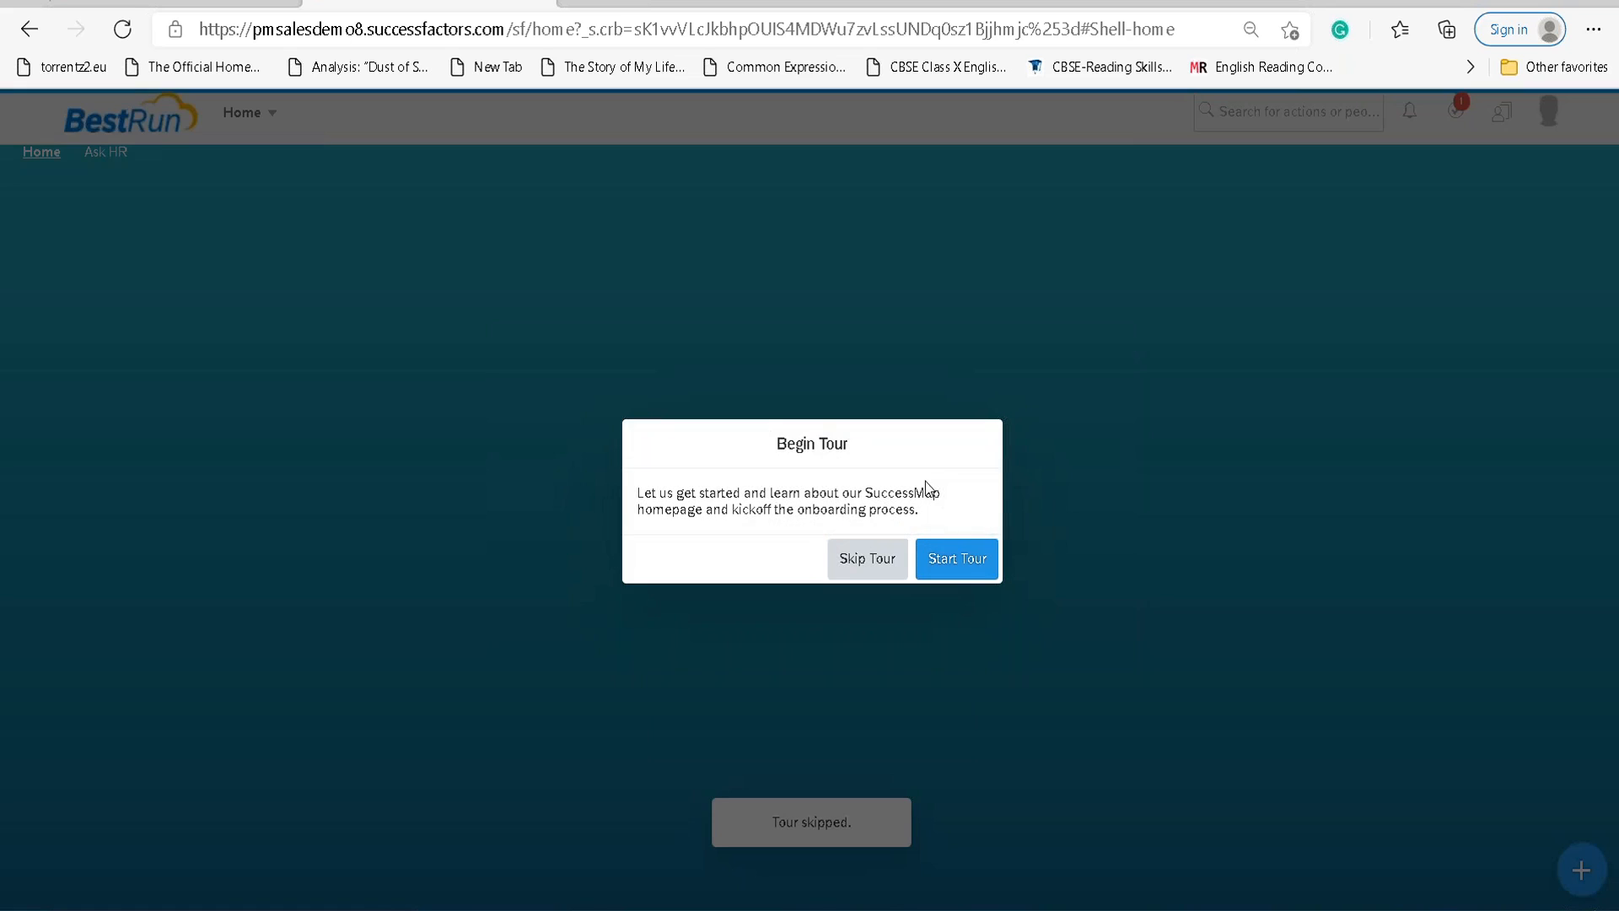
click(879, 579)
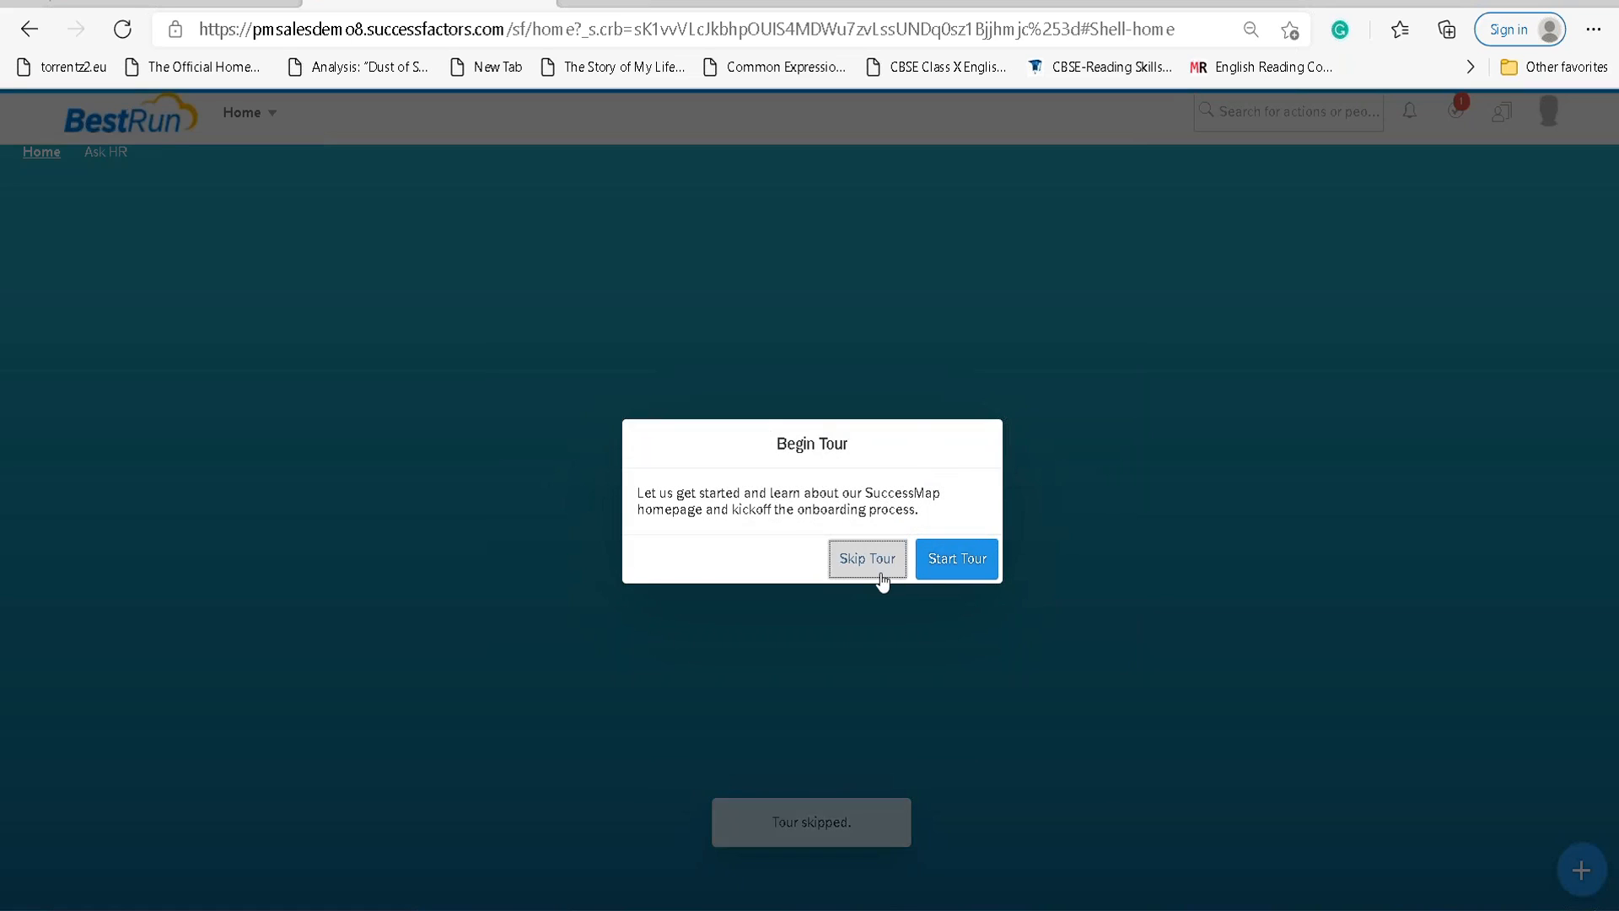
click(952, 573)
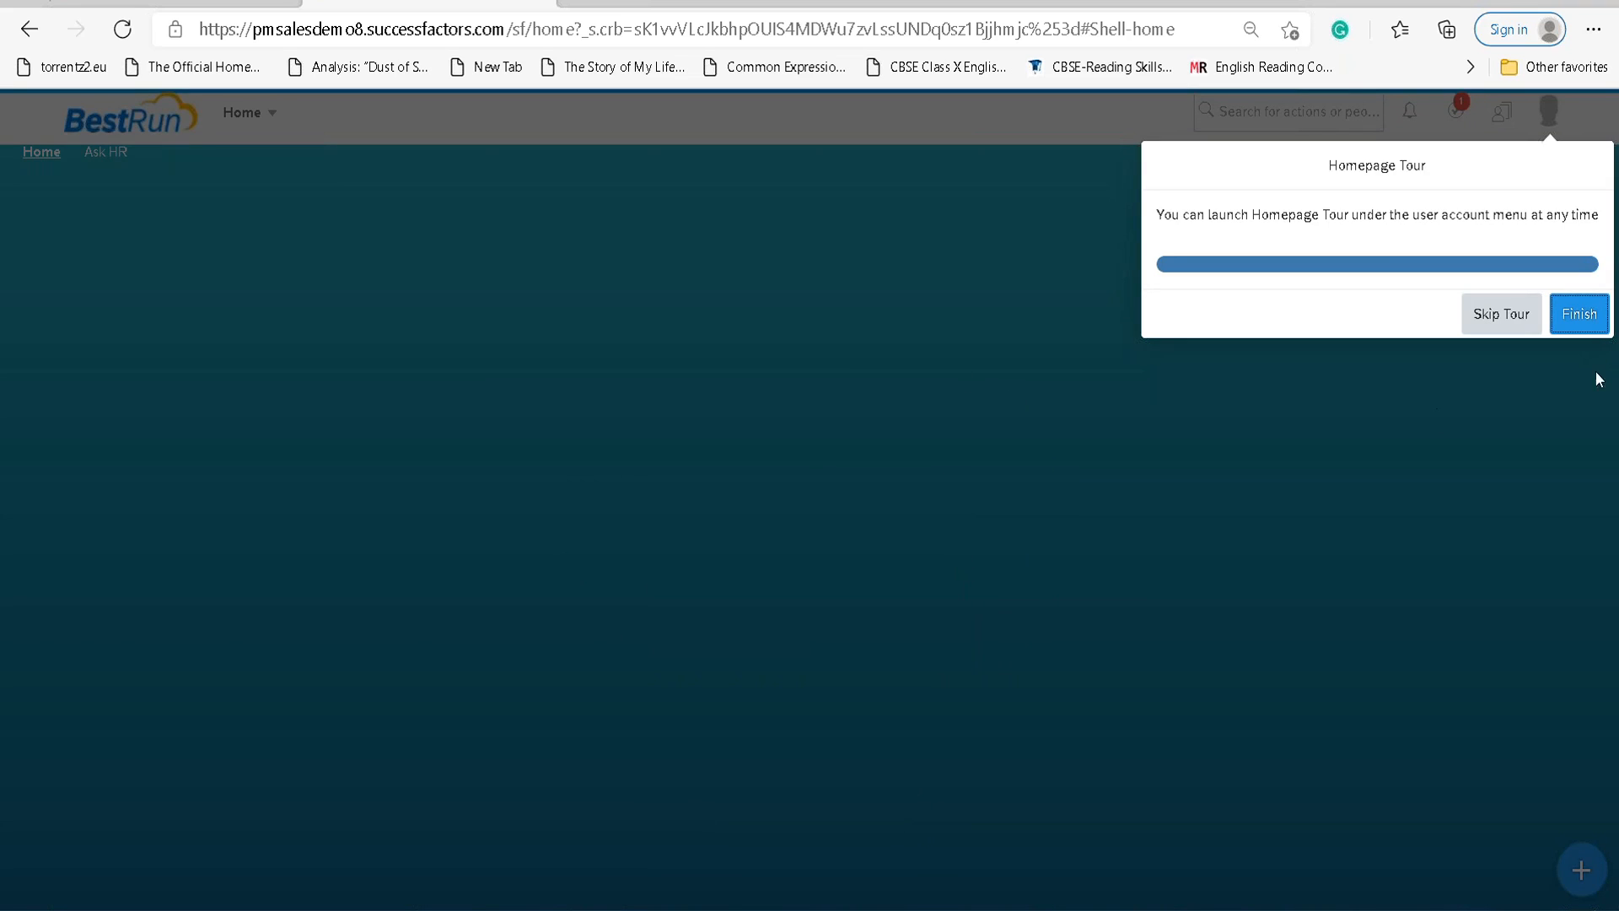
click(1576, 323)
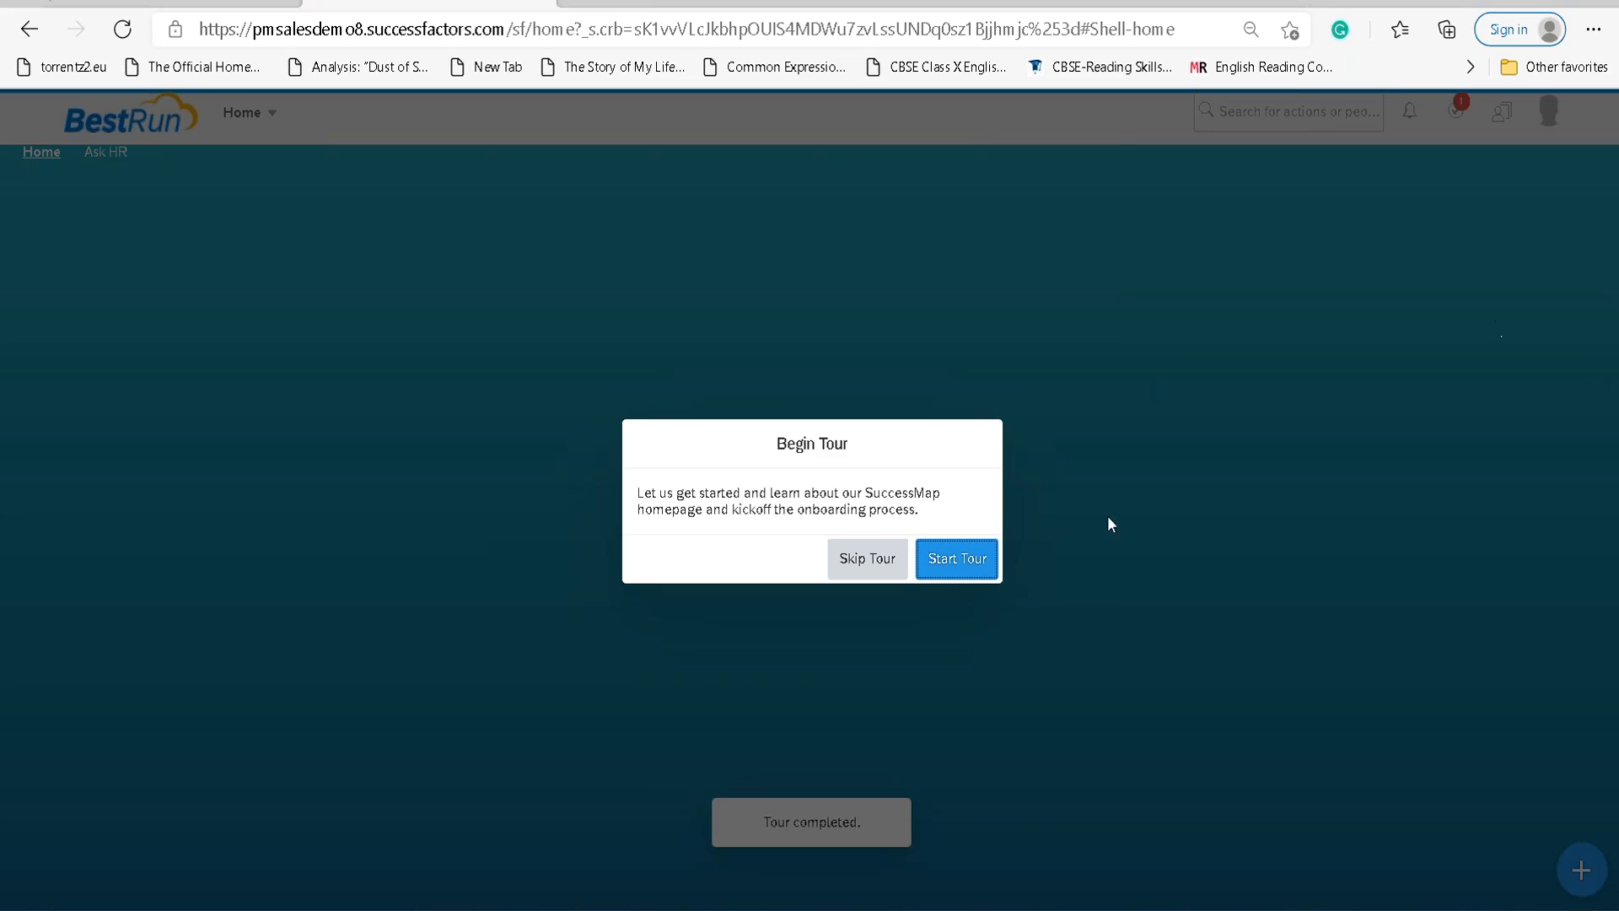
click(922, 566)
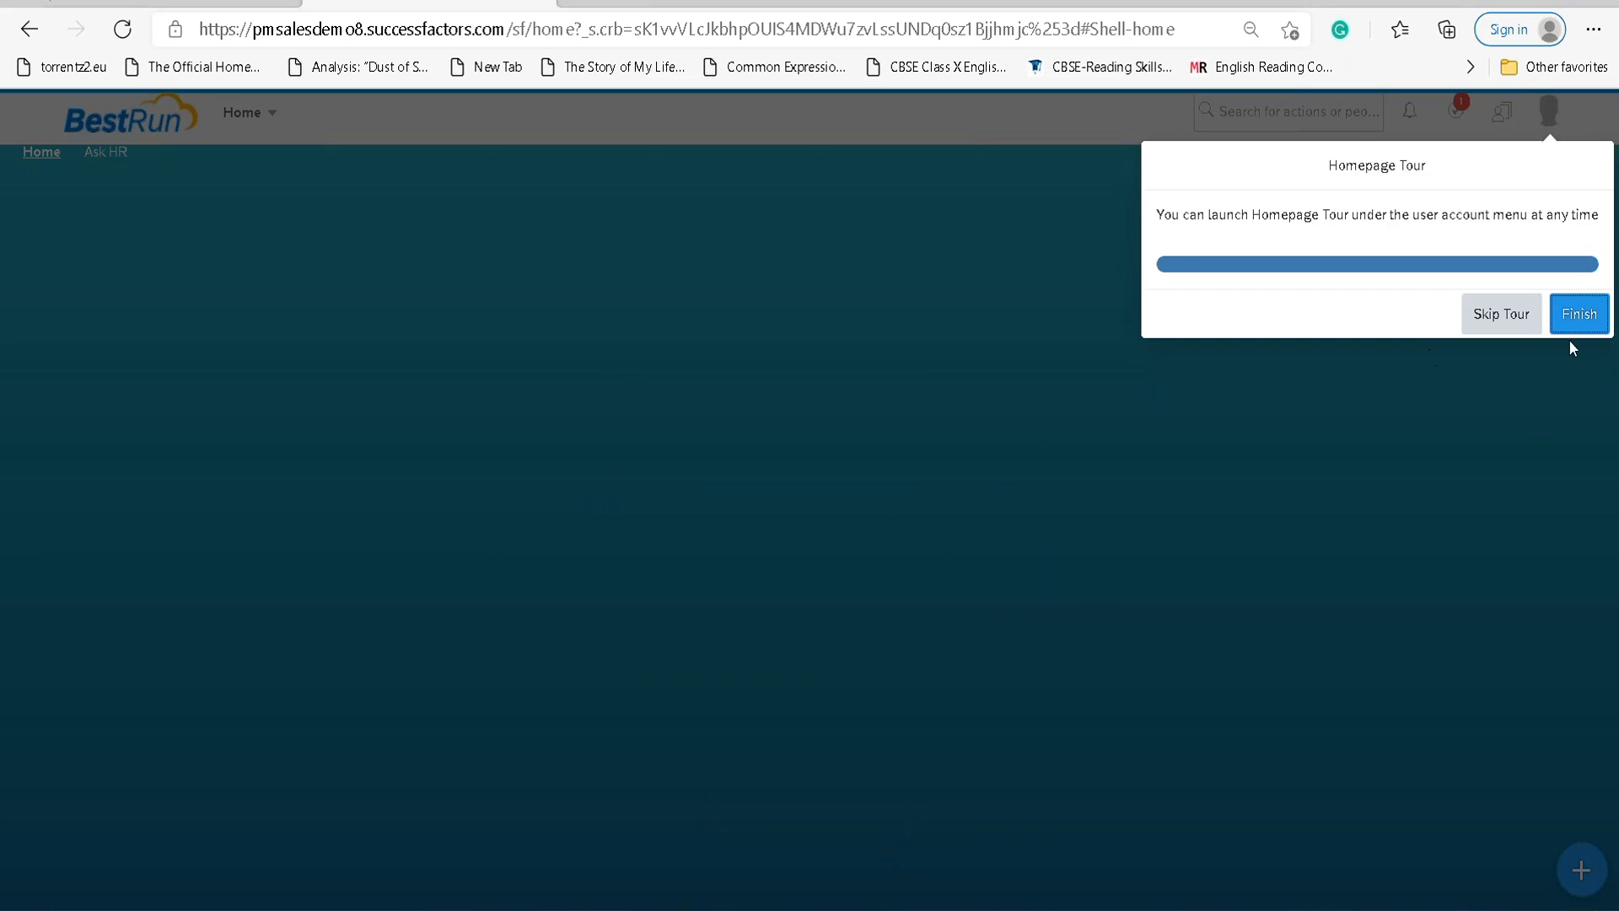
click(1579, 314)
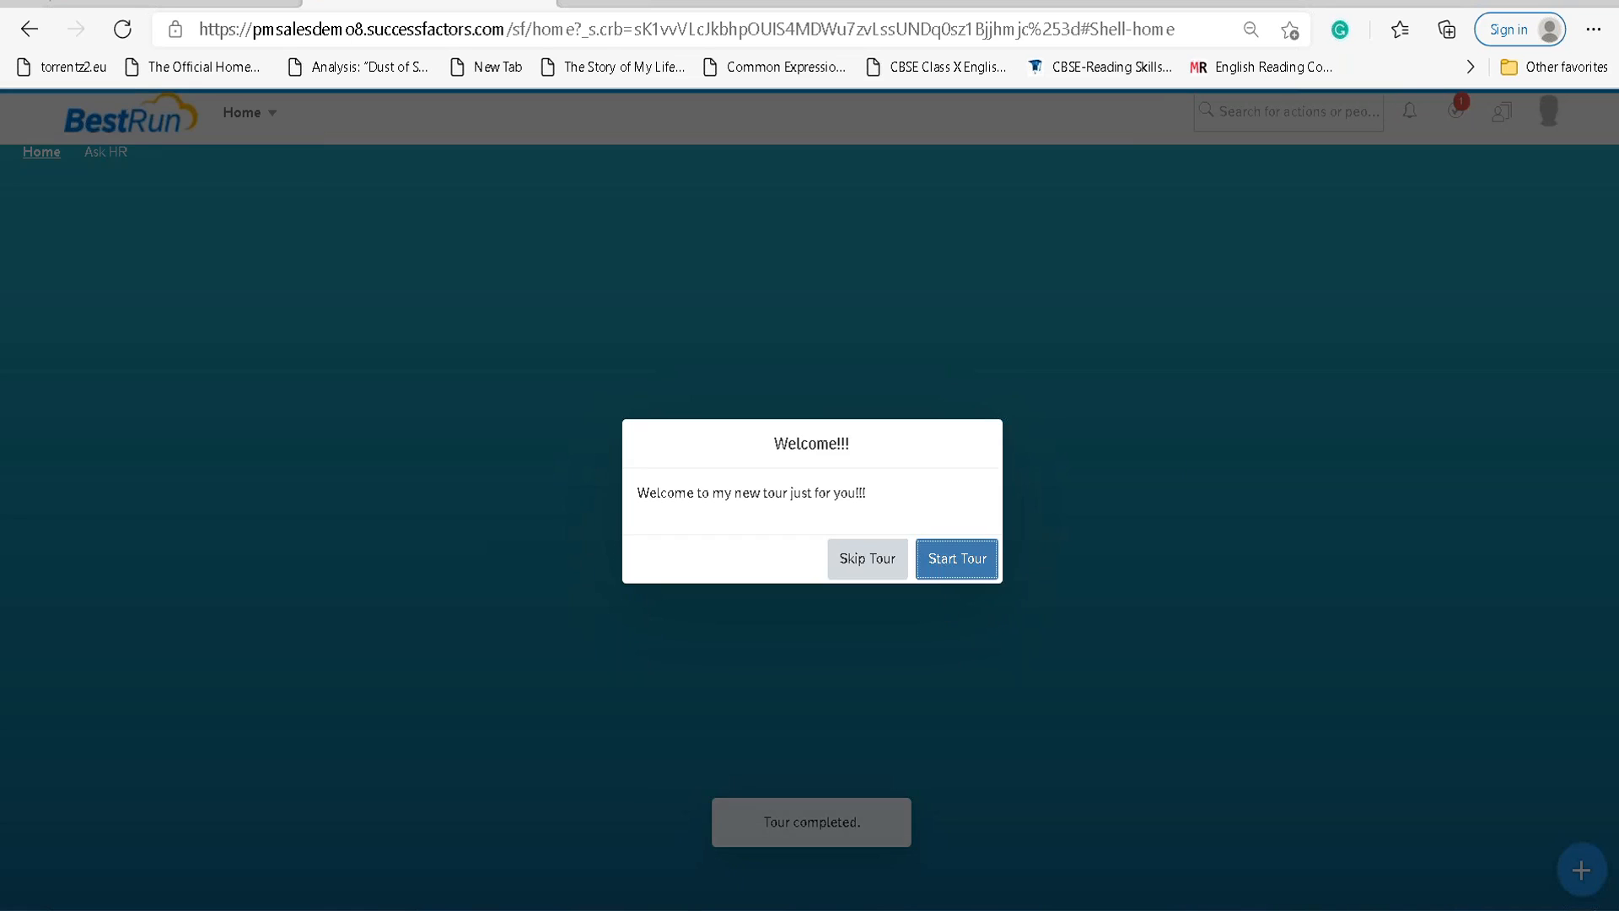
click(957, 560)
click(1577, 320)
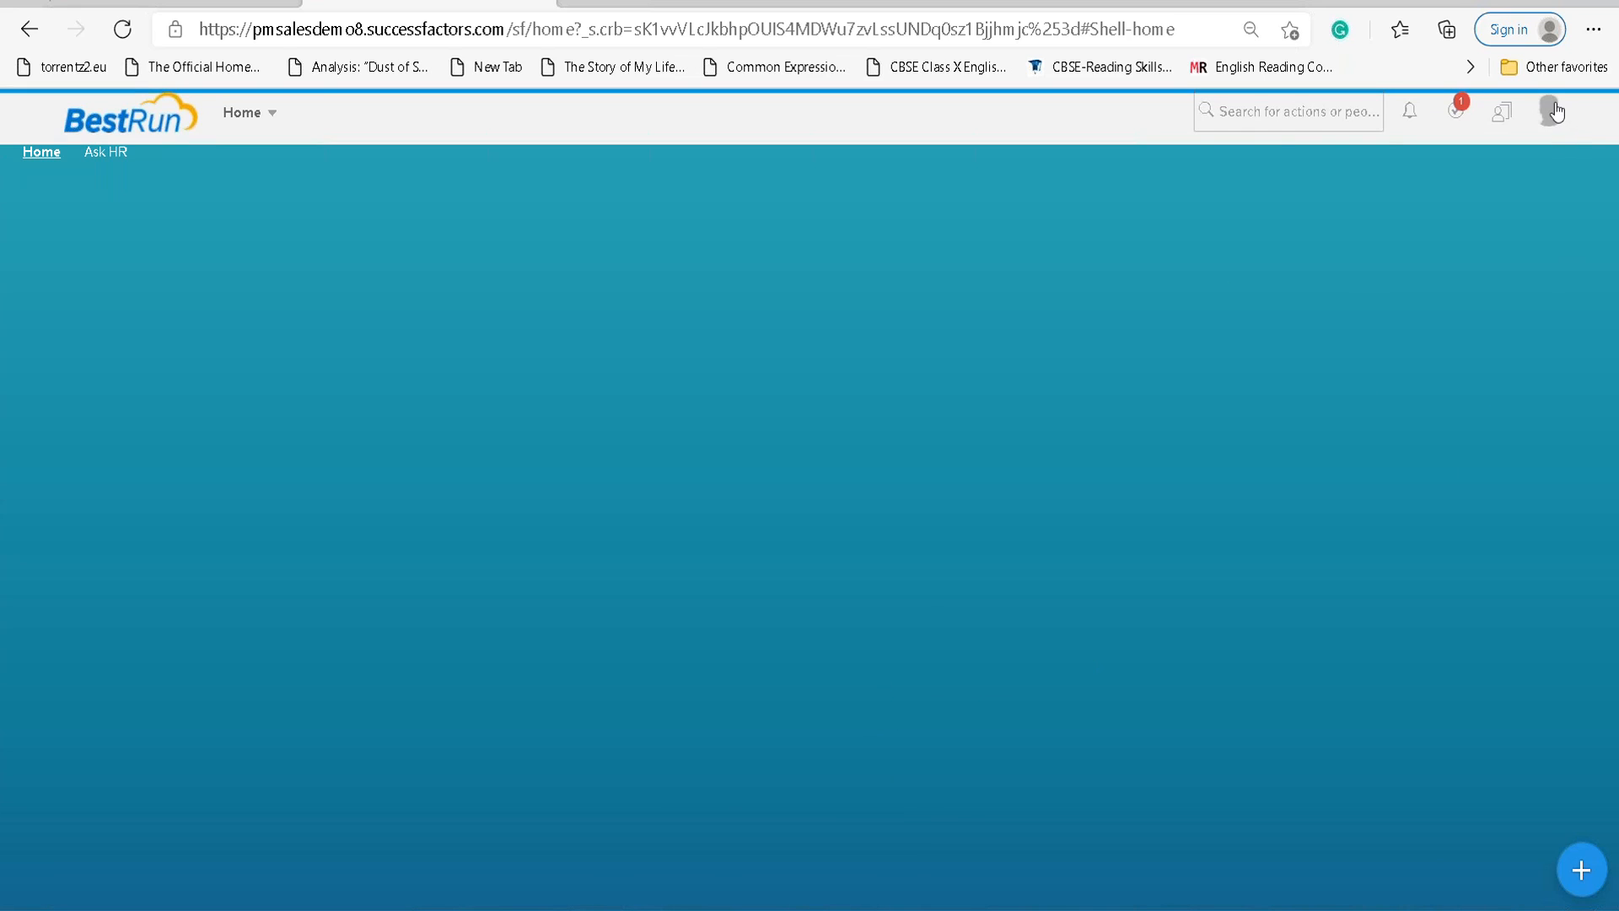
Switch to the SAP HCM Lead employment and skip the reappearing tour prompt.
click(1502, 113)
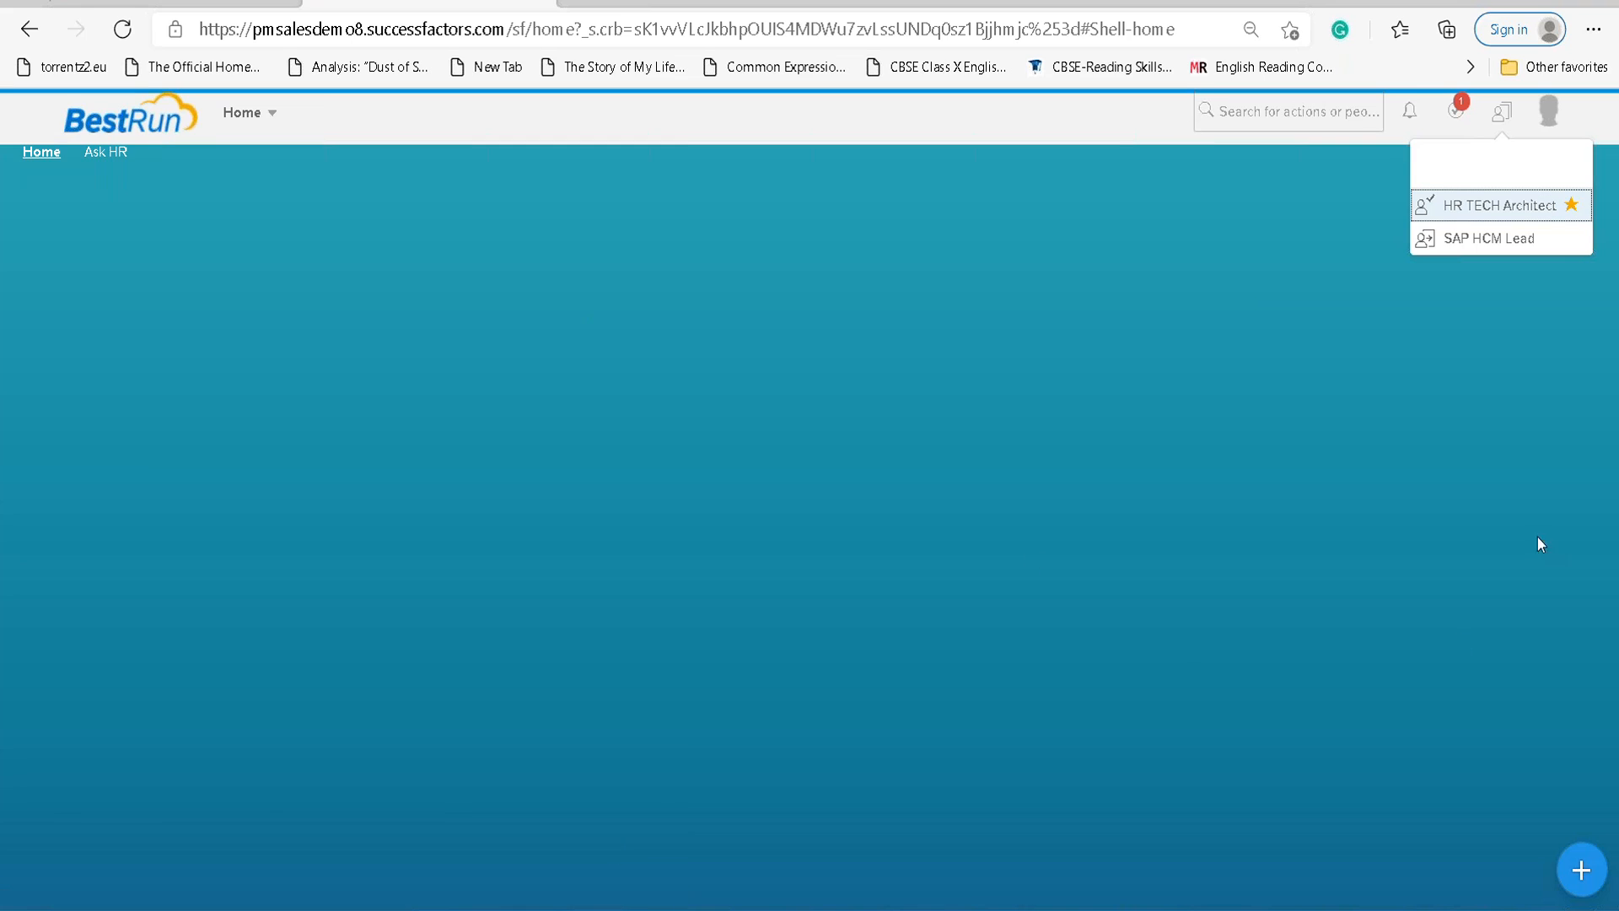
click(1485, 241)
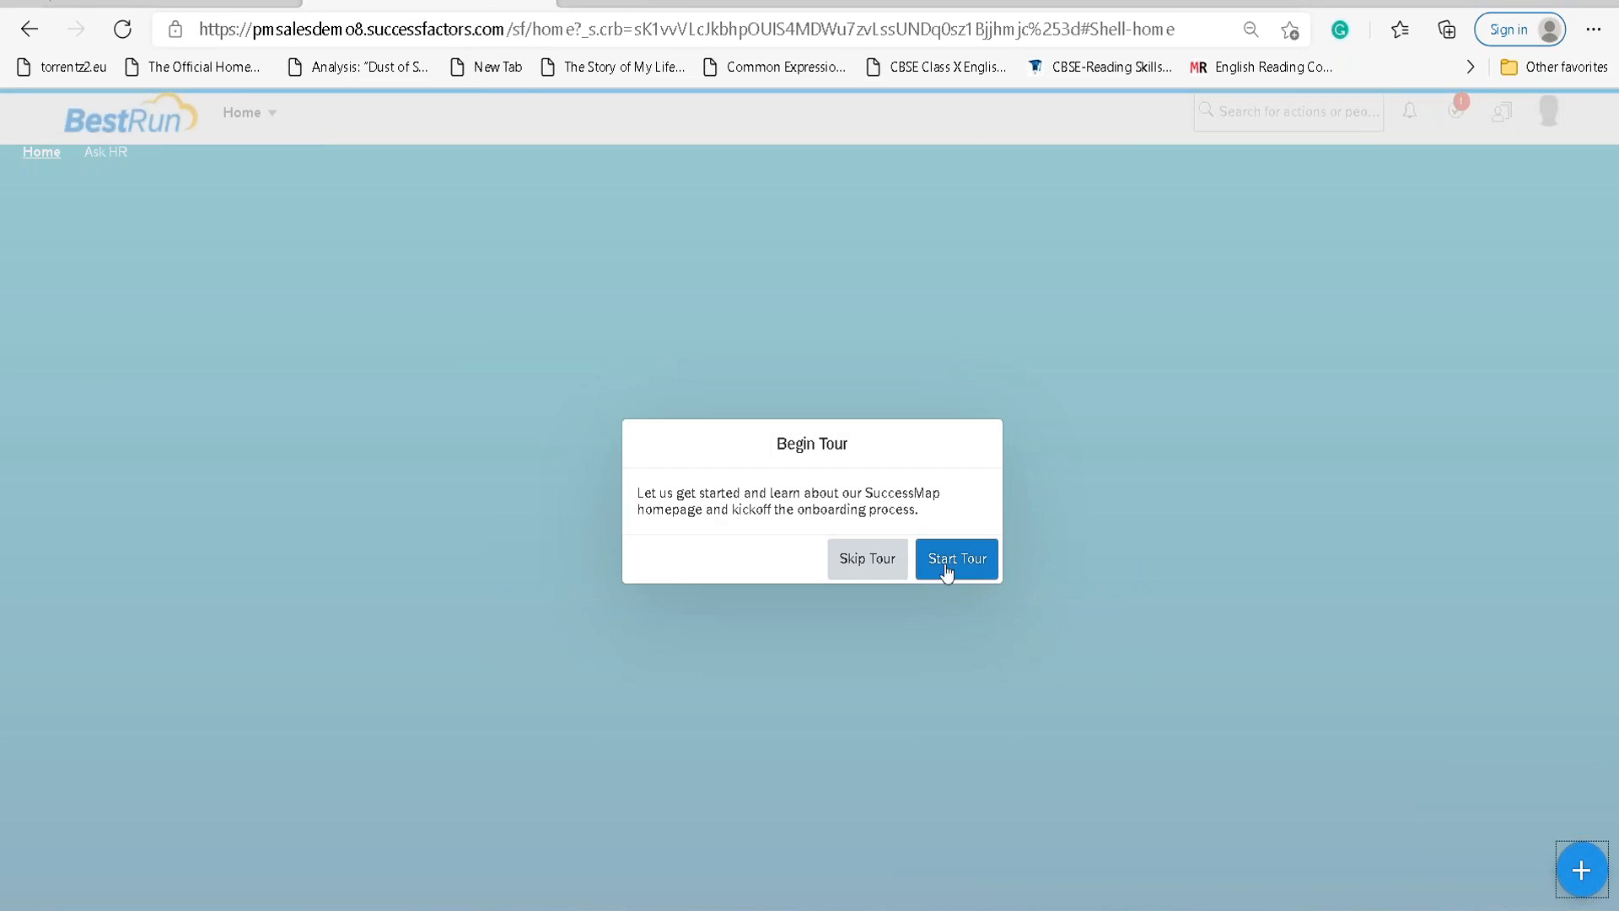
click(872, 562)
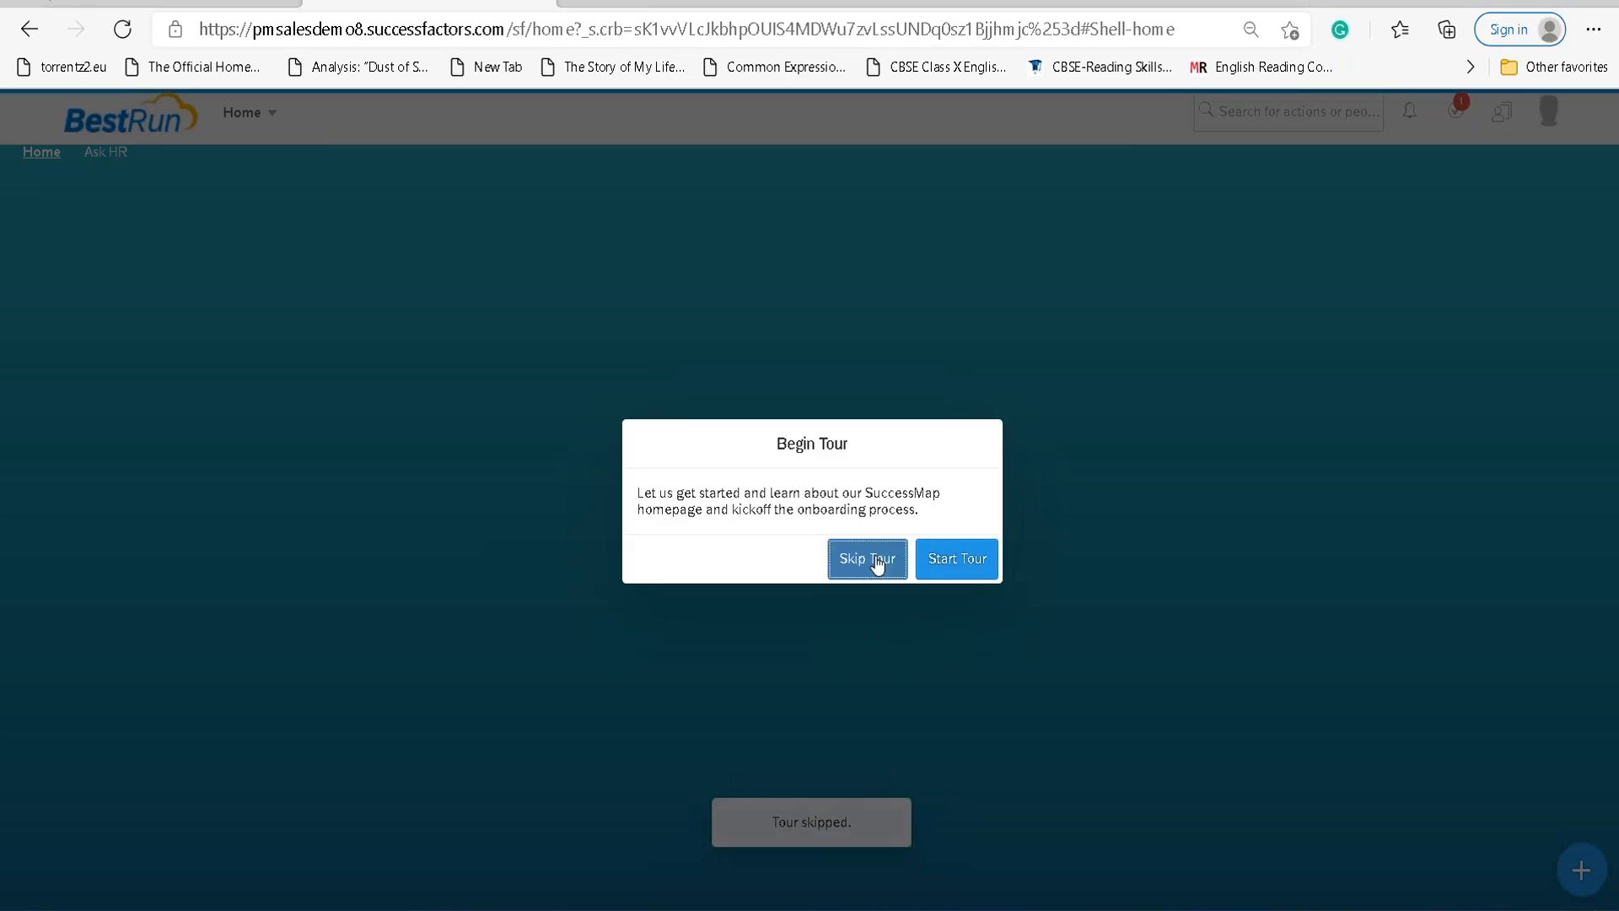
Dismiss the tour prompt and switch back to the HR TECH Architect employment.
click(877, 562)
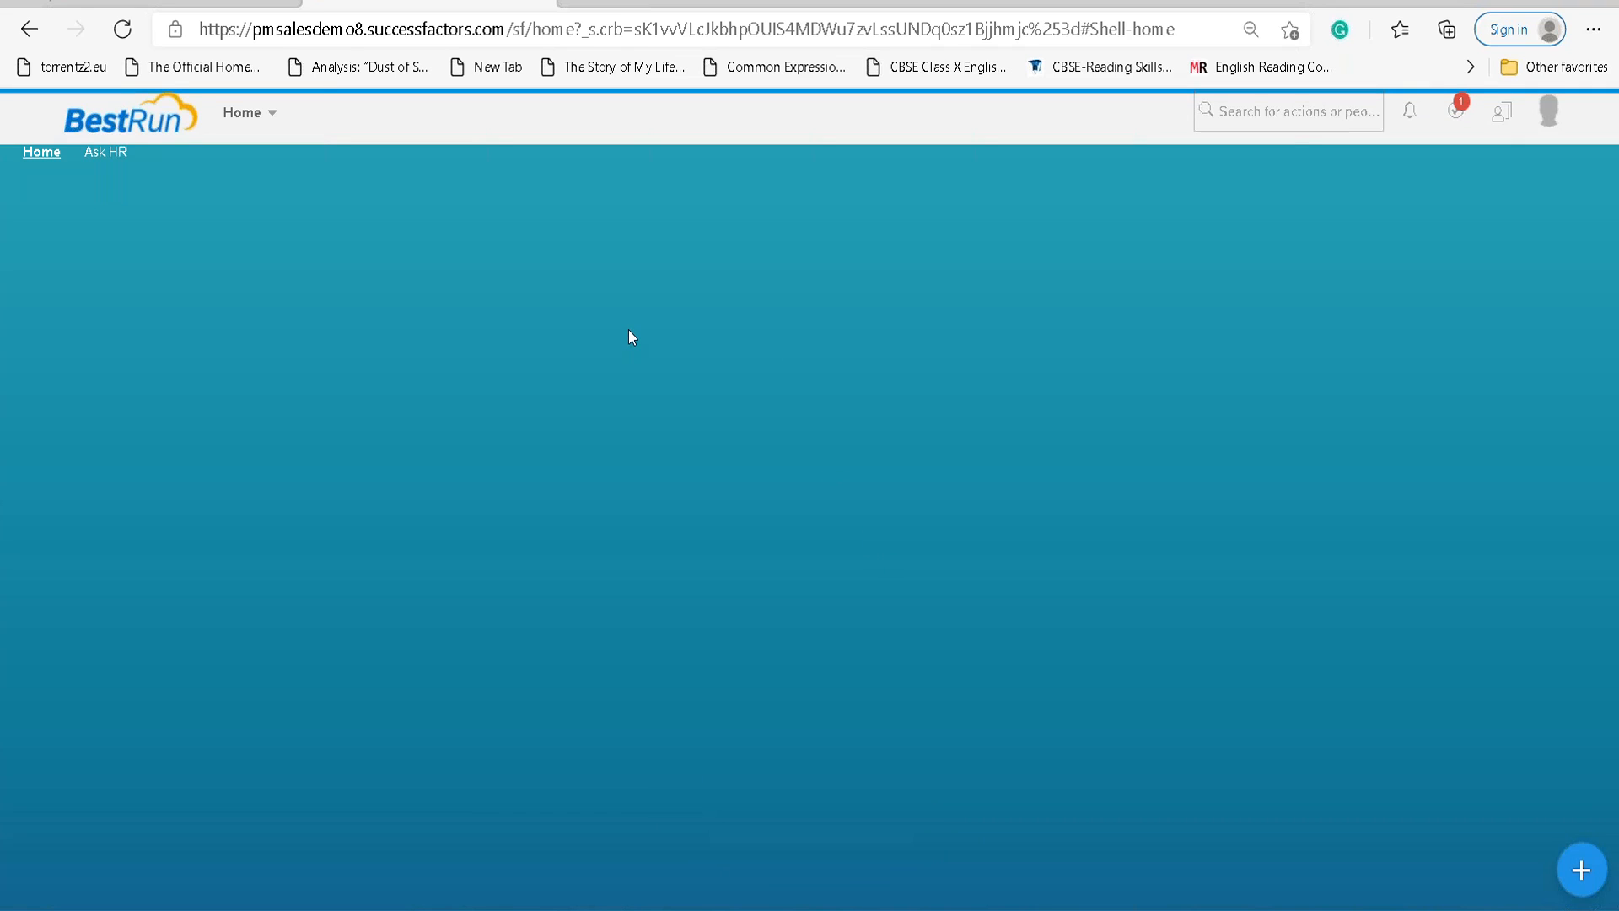
click(258, 116)
click(1503, 111)
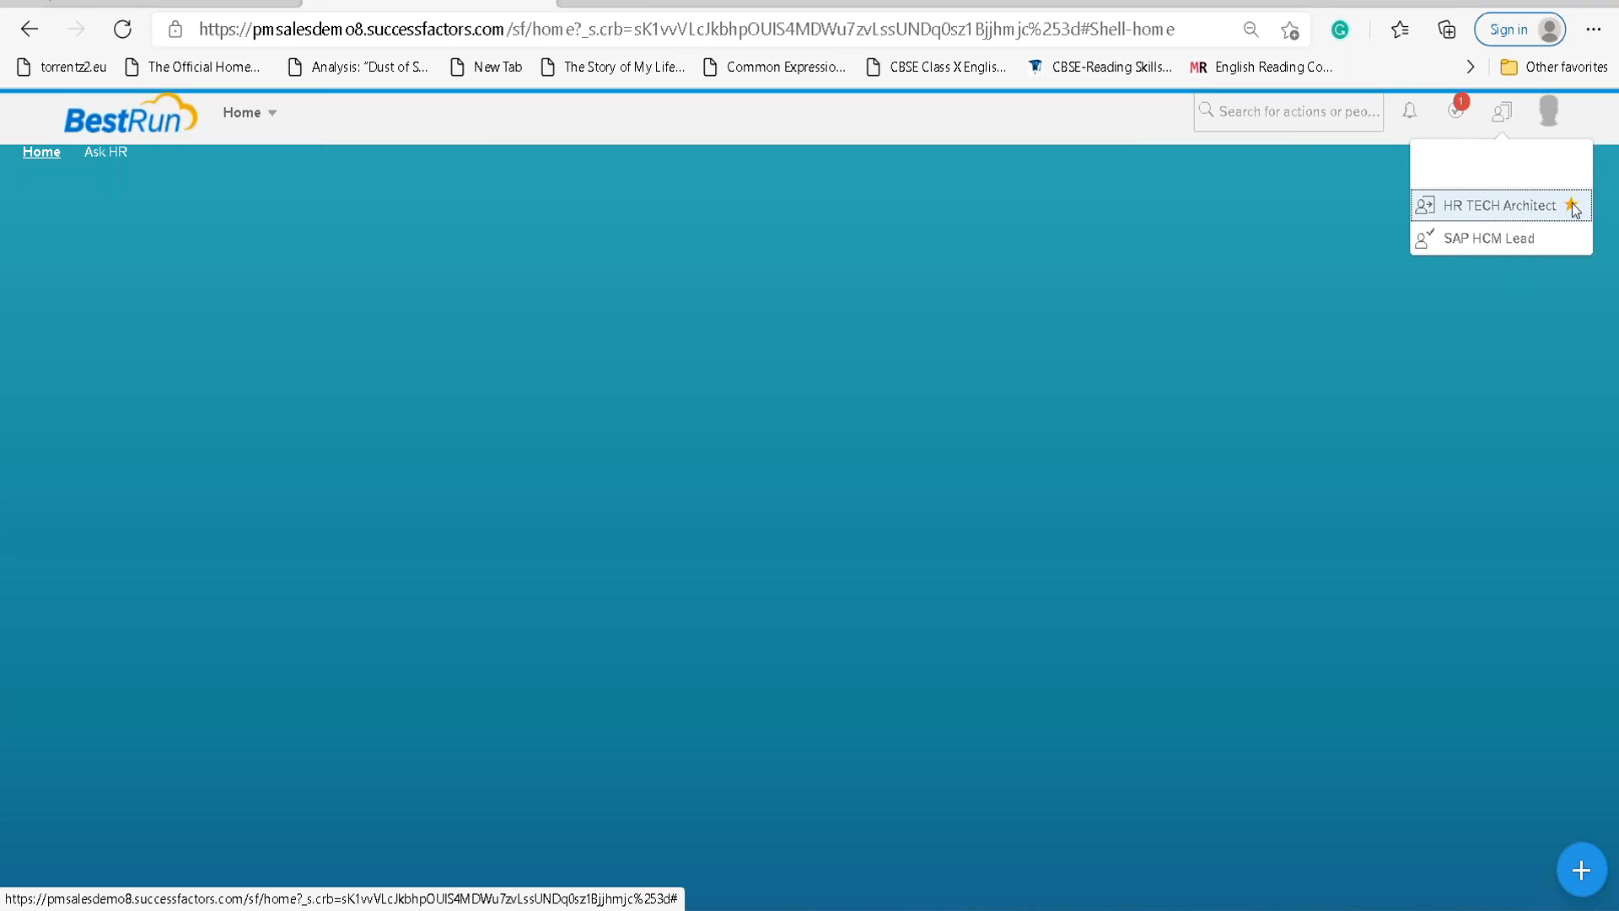
click(1508, 205)
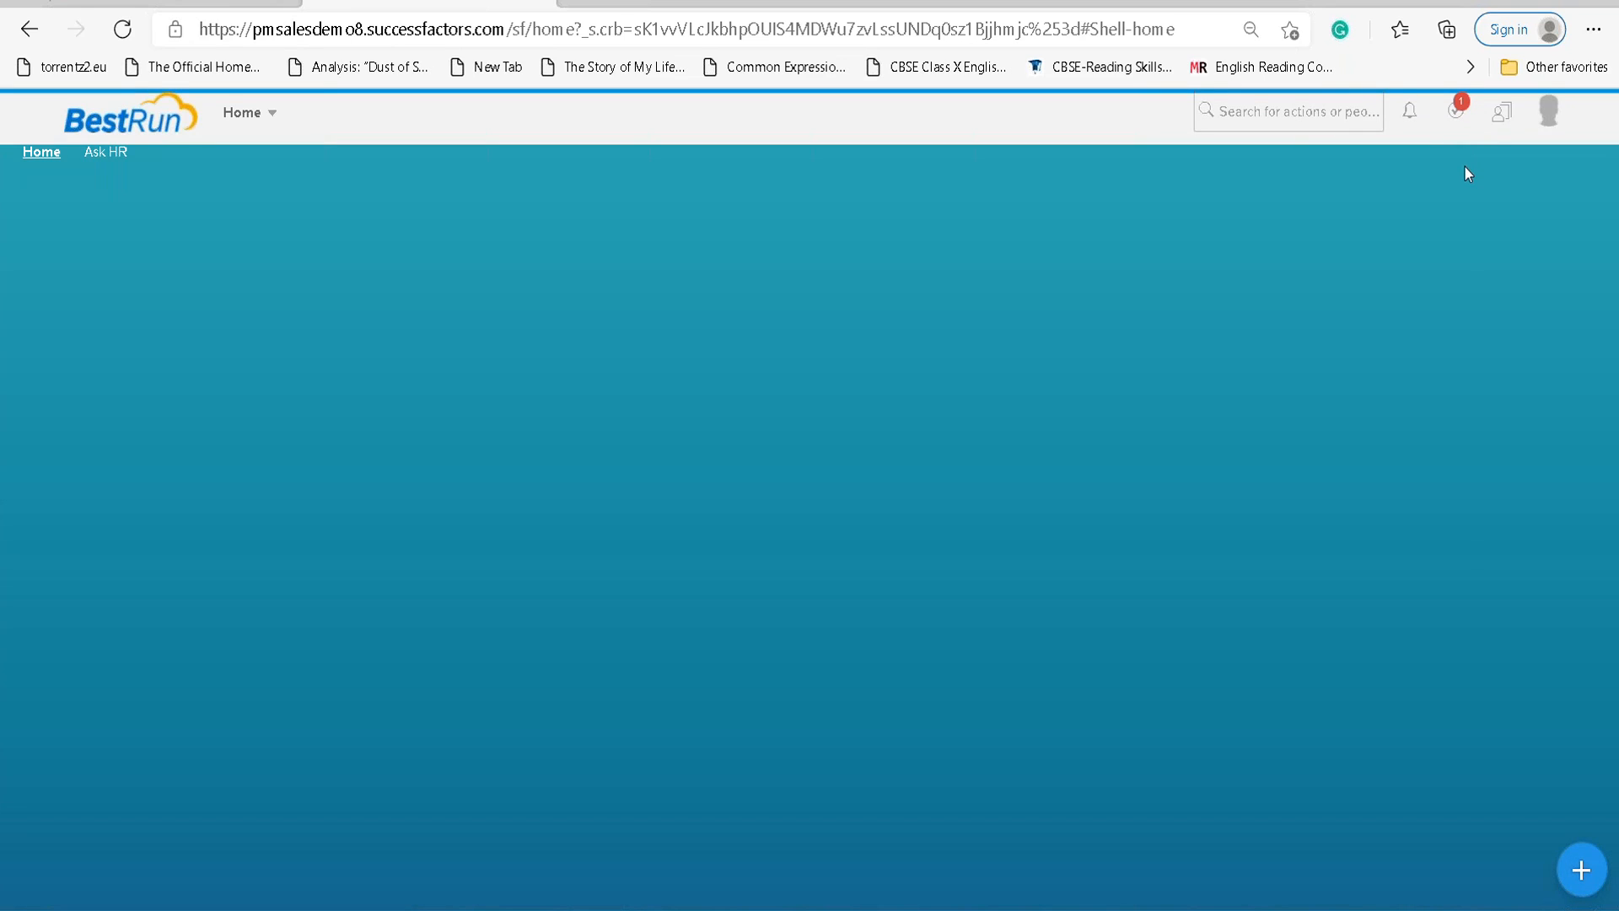
Display the employee's employment list showing HR TECH Architect and SAP HCM Lead.
click(264, 114)
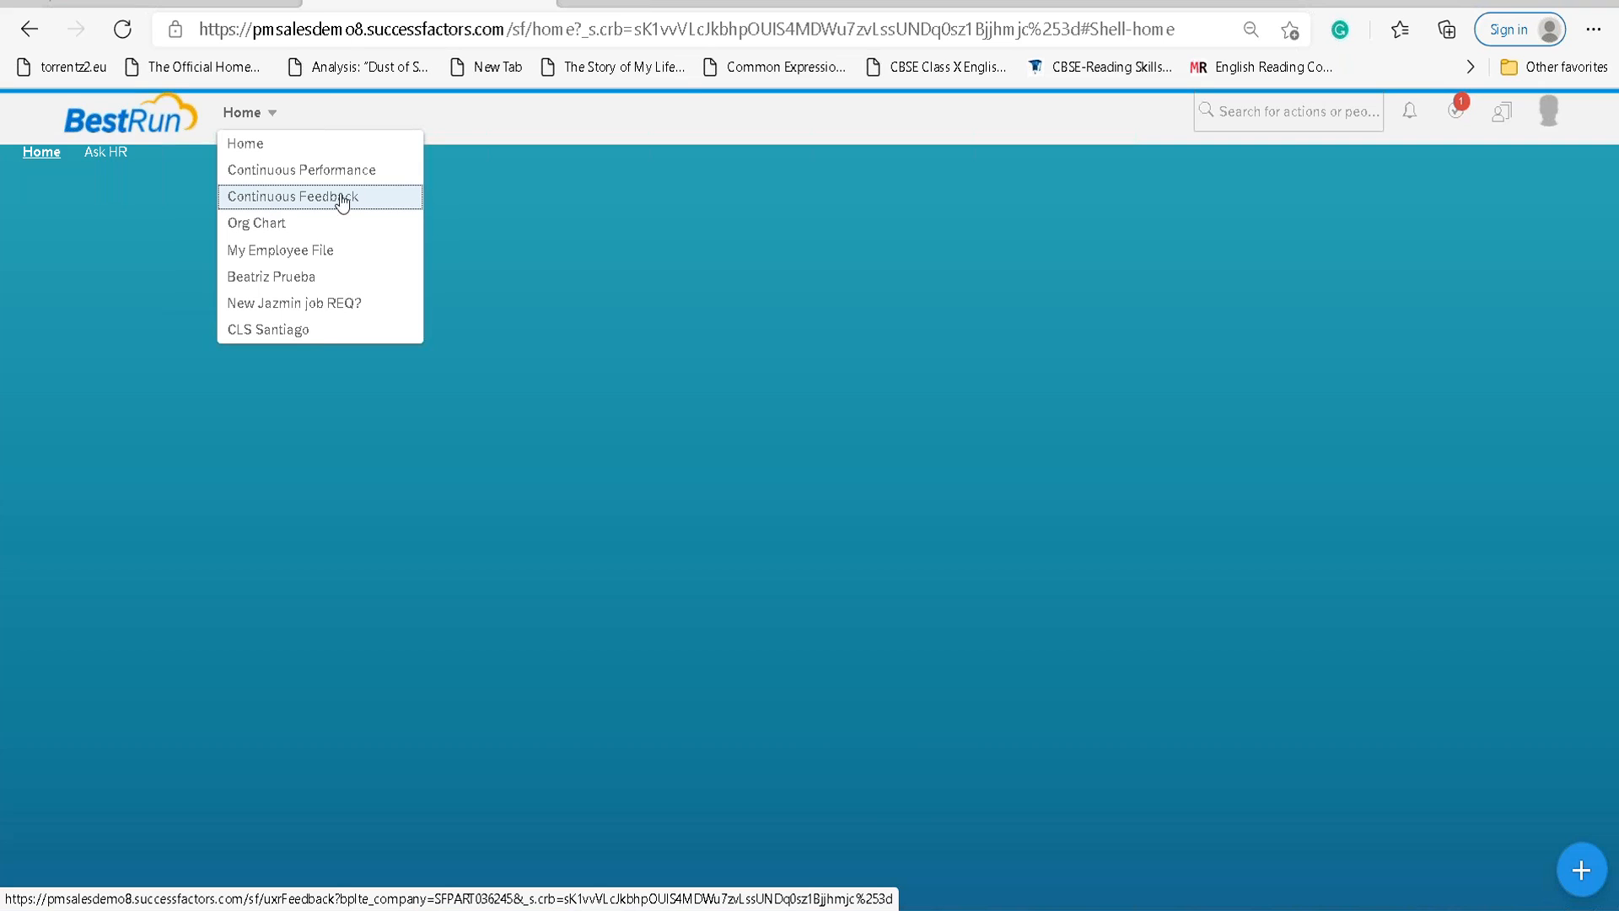
click(1350, 391)
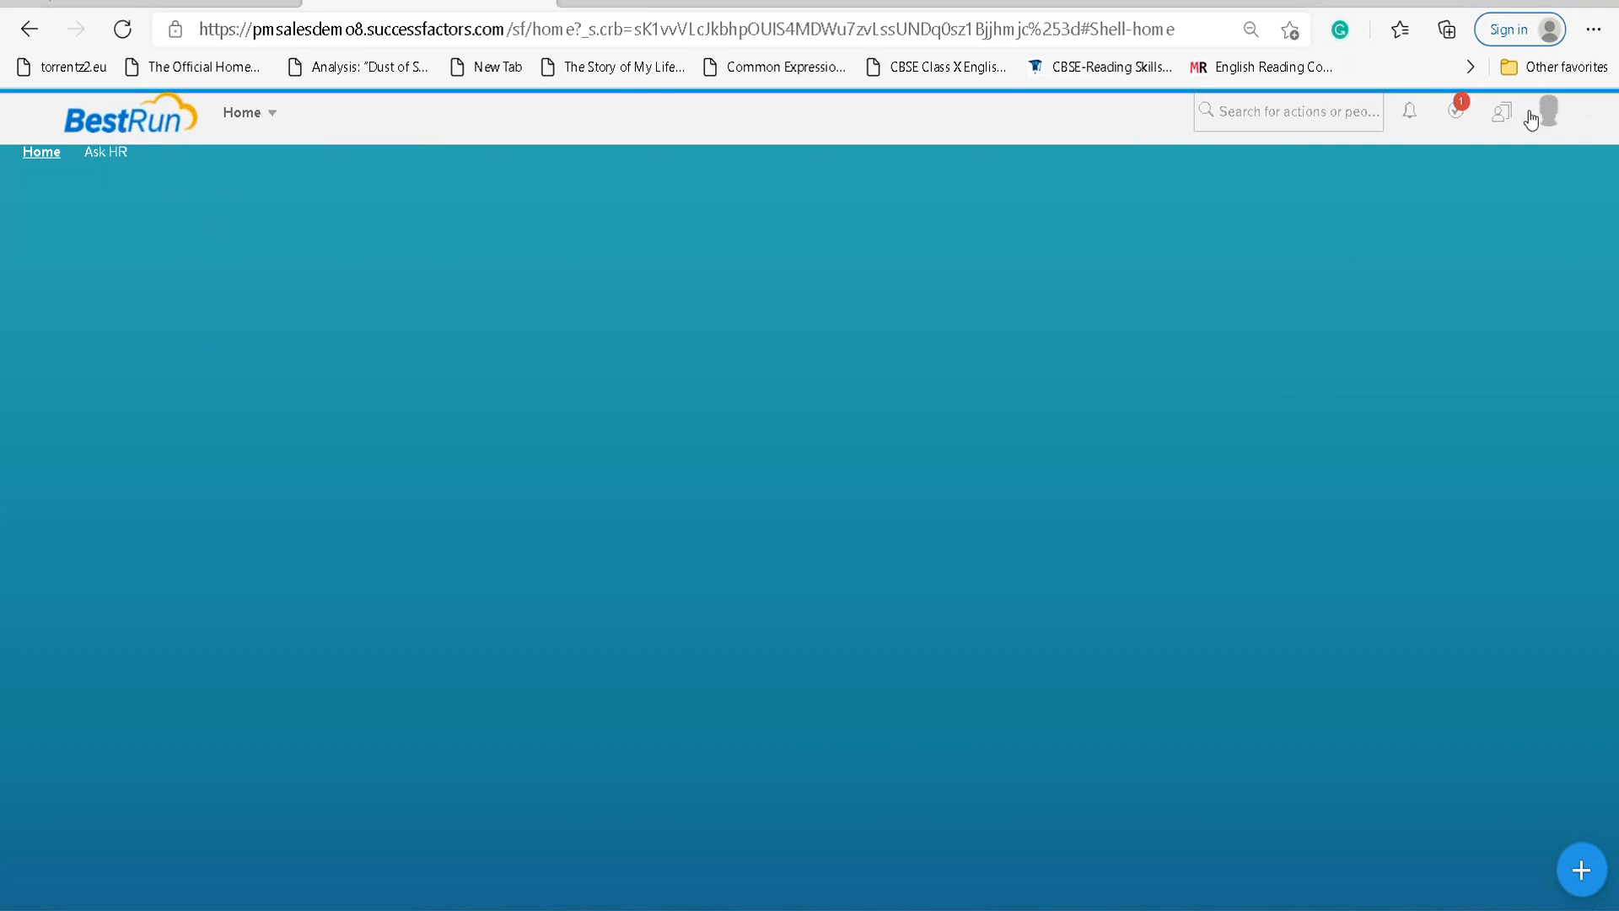
click(1502, 111)
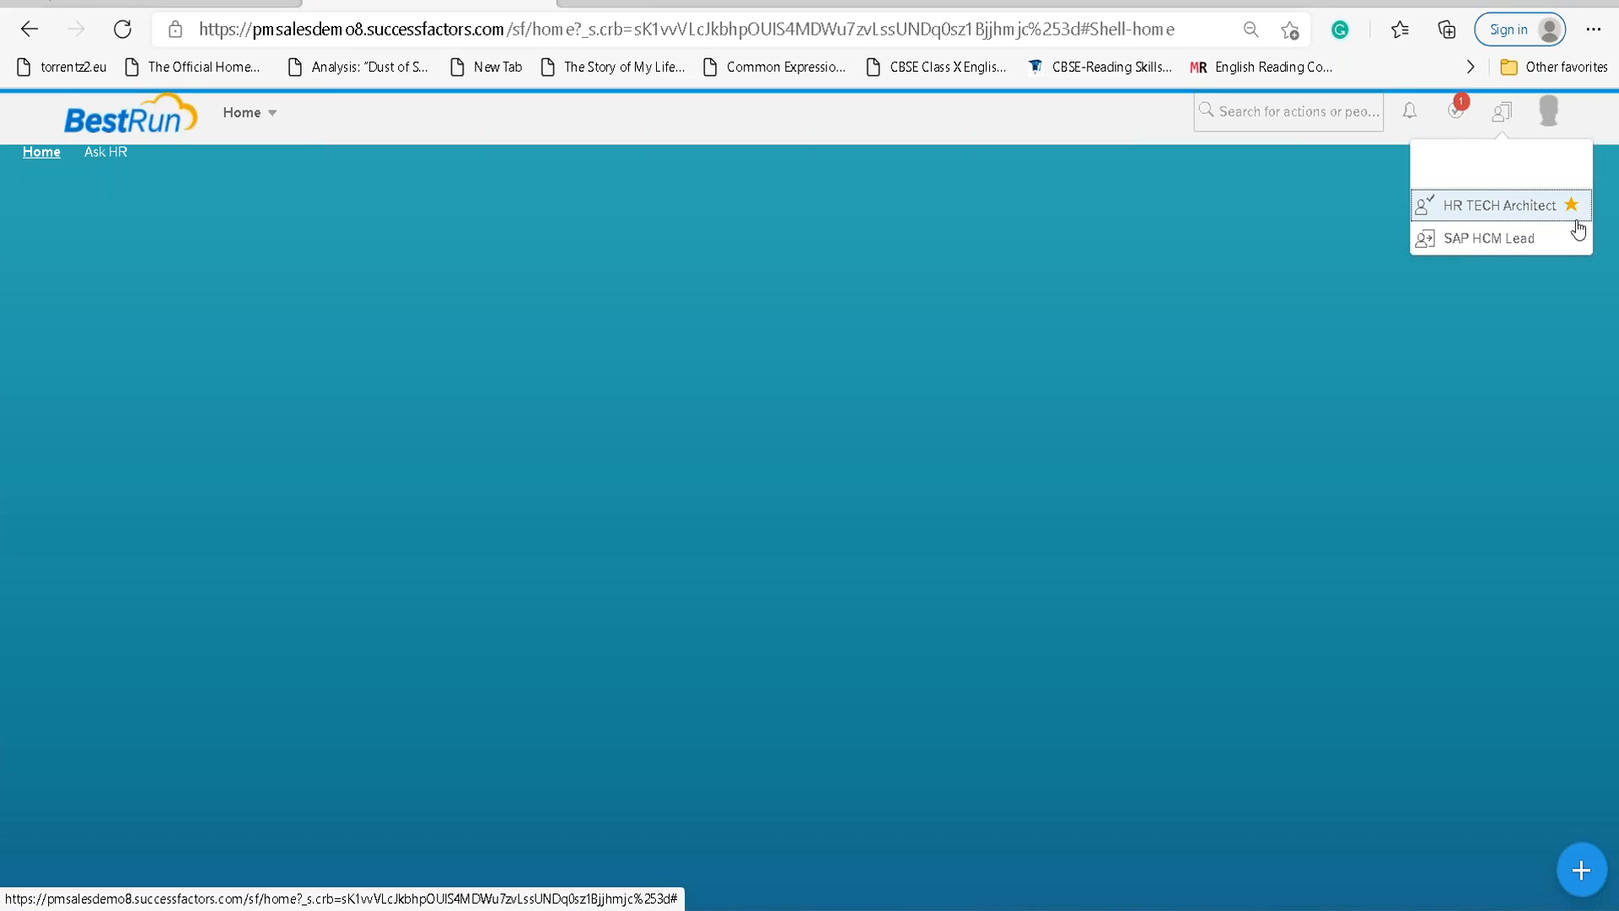
click(1539, 125)
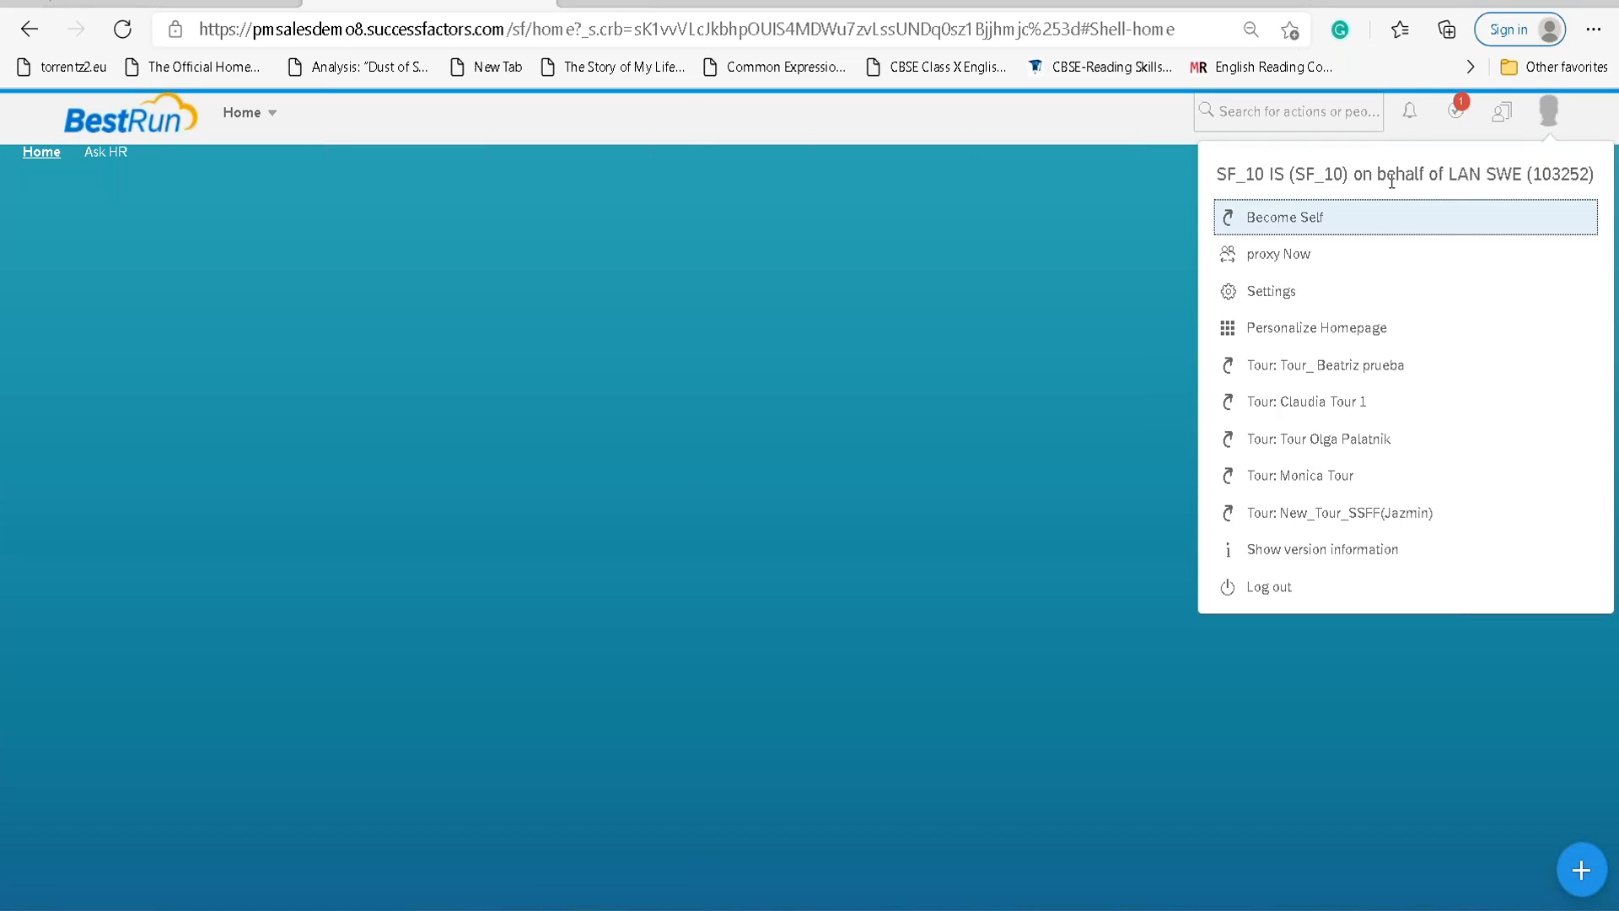
Use Become Self to leave the employee proxy and reload your own Home page.
click(1323, 220)
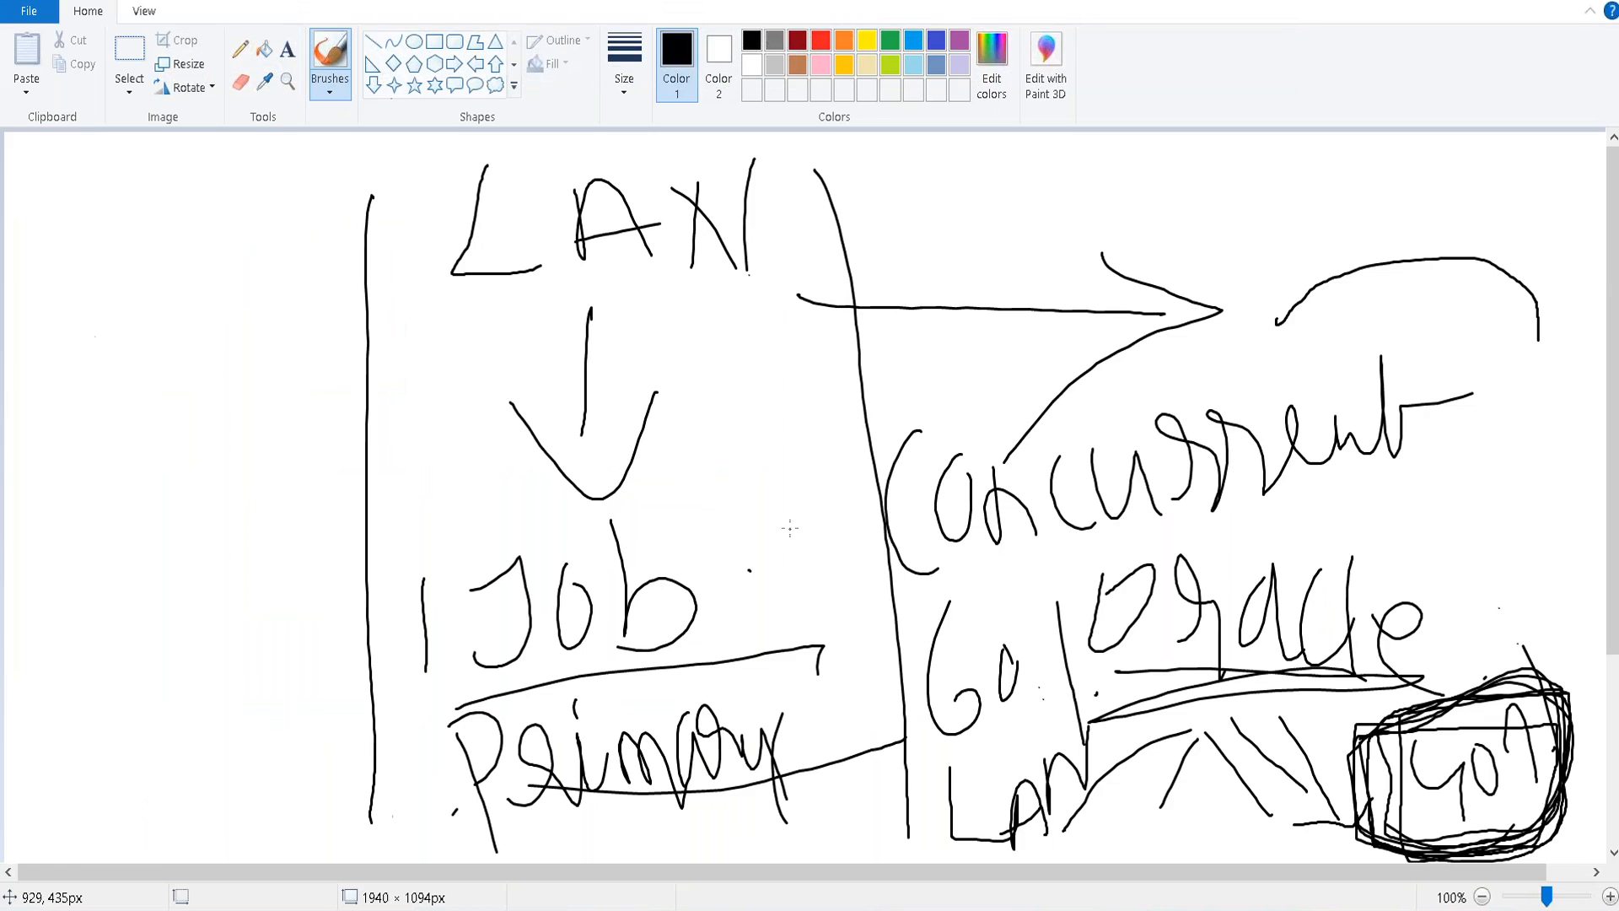
In the Word notes, extend the sub-bullet to 'Global Job information' and save.
key(alt+Tab)
scroll(576, 433, up, 13)
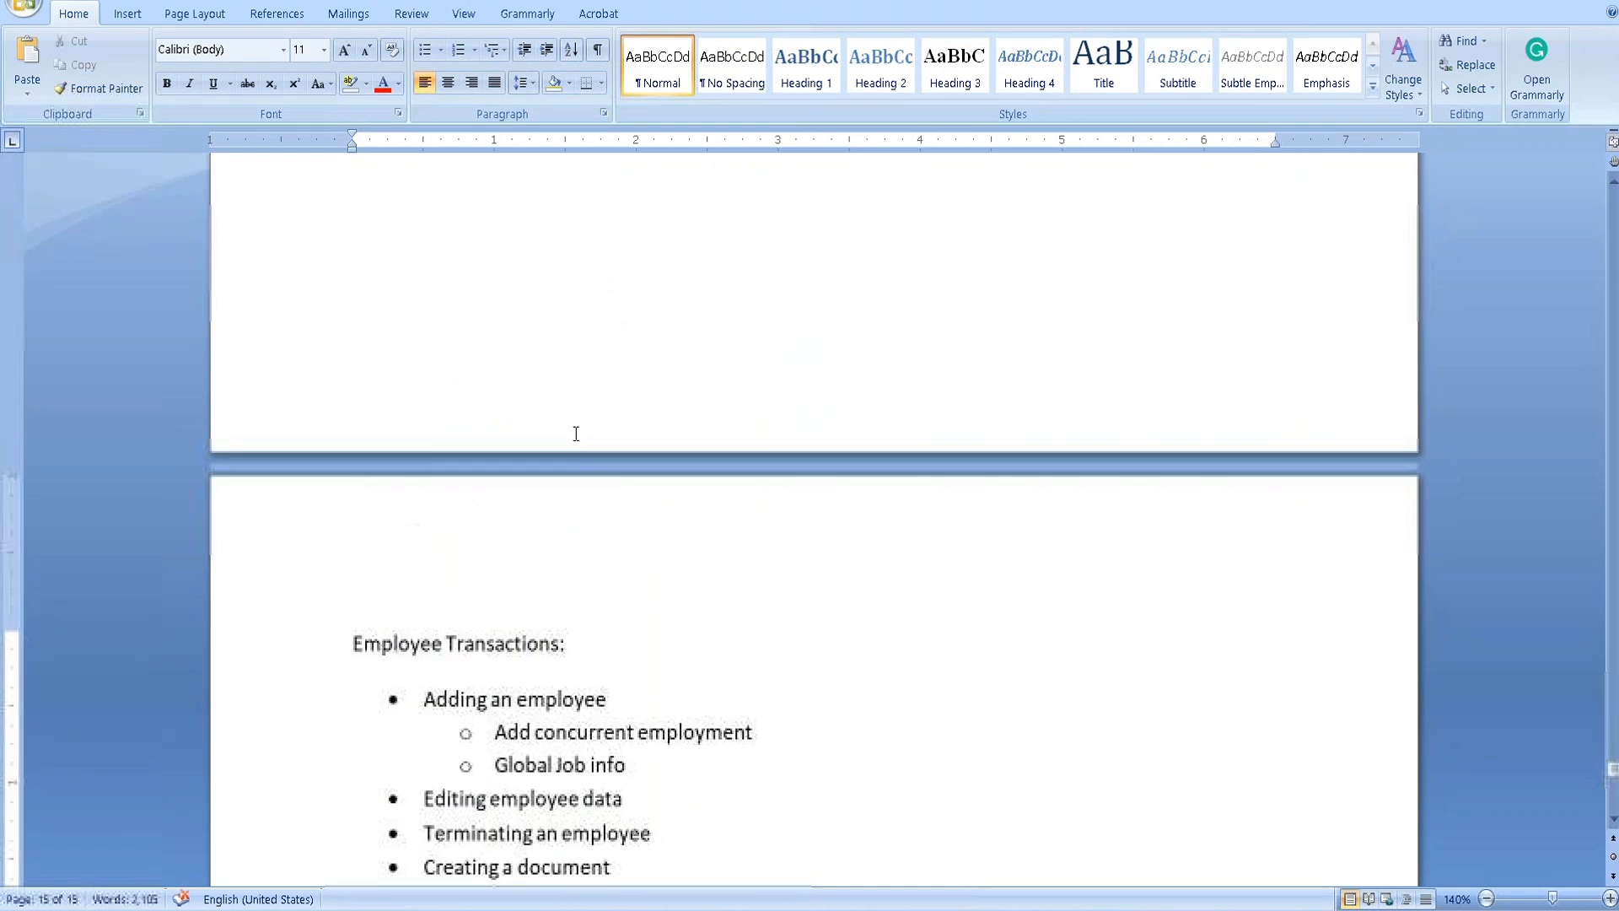
scroll(561, 462, down, 3)
drag(510, 455, 609, 469)
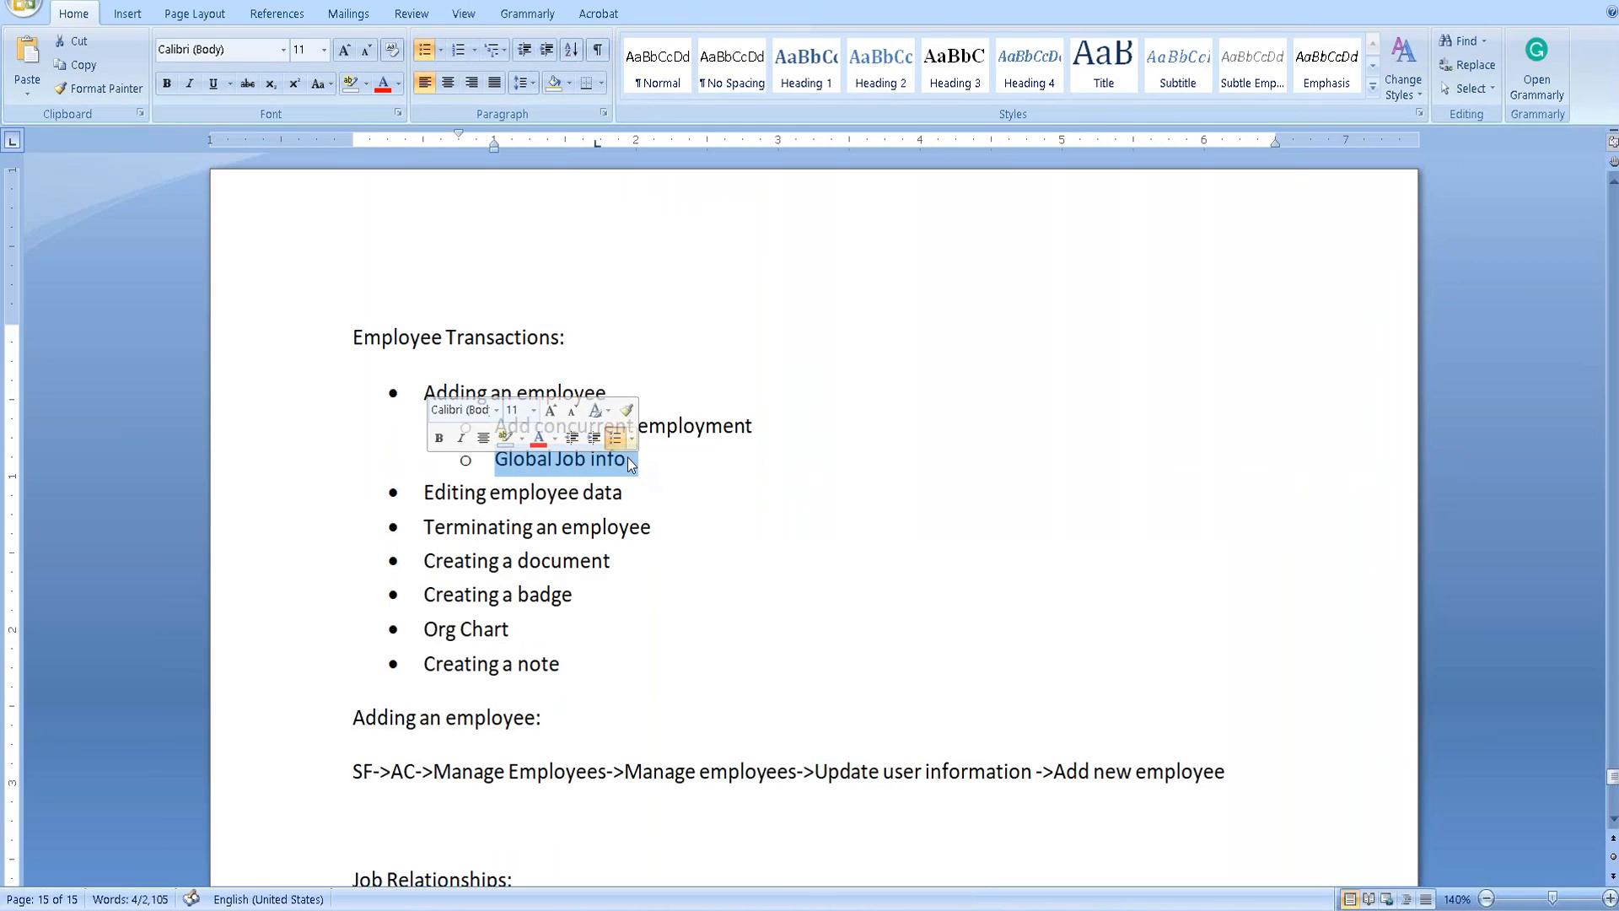
click(636, 465)
text(rmation)
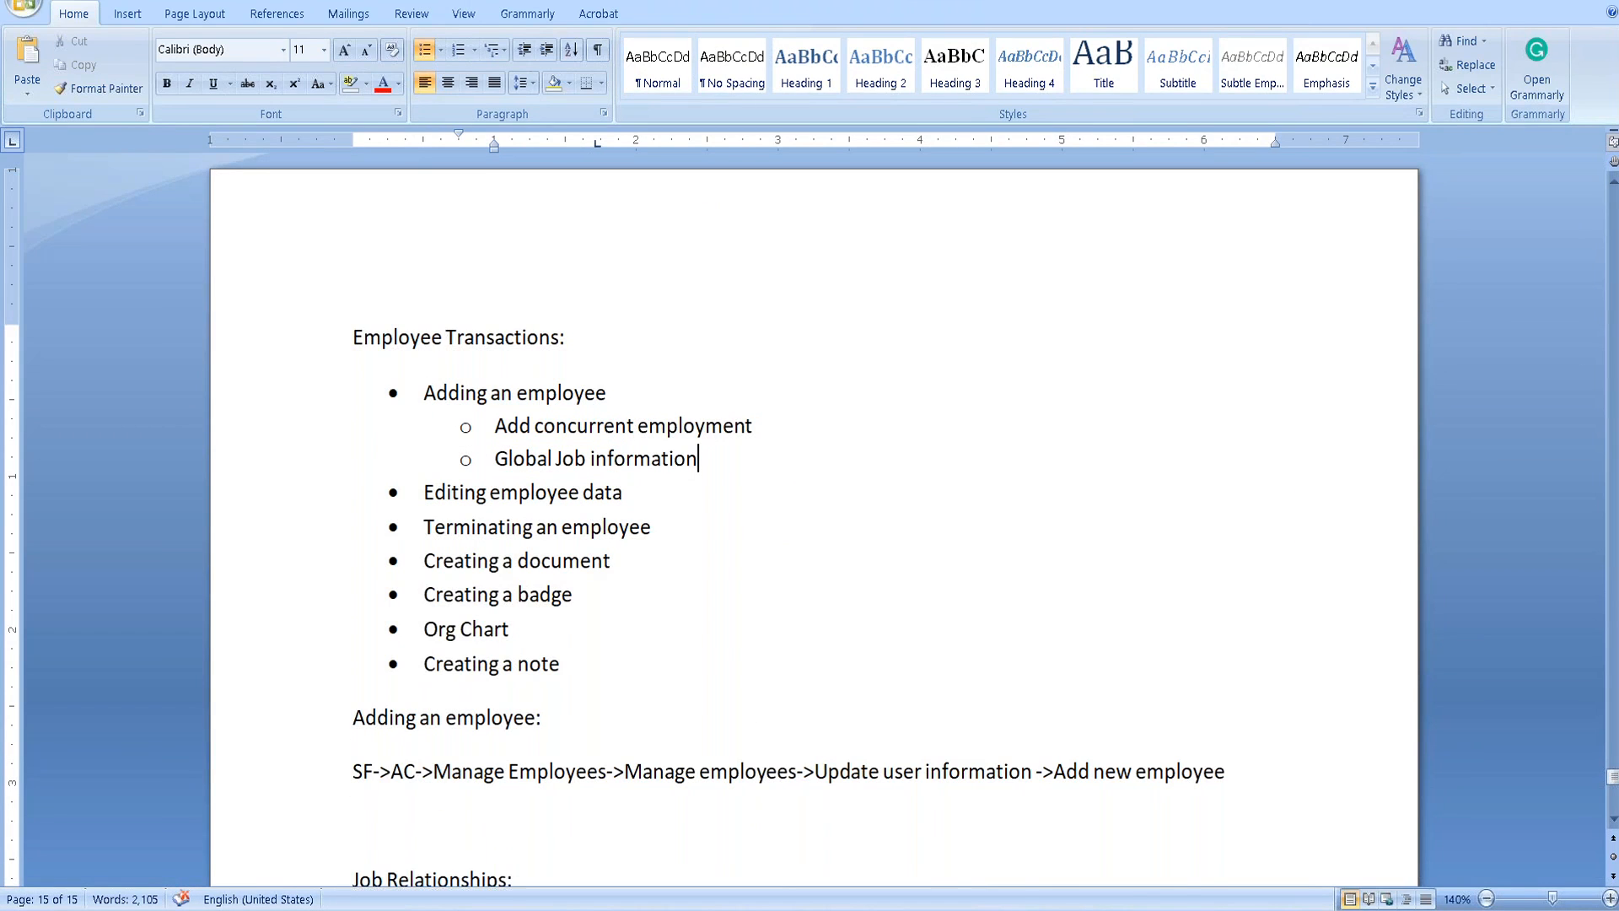
key(ctrl+s)
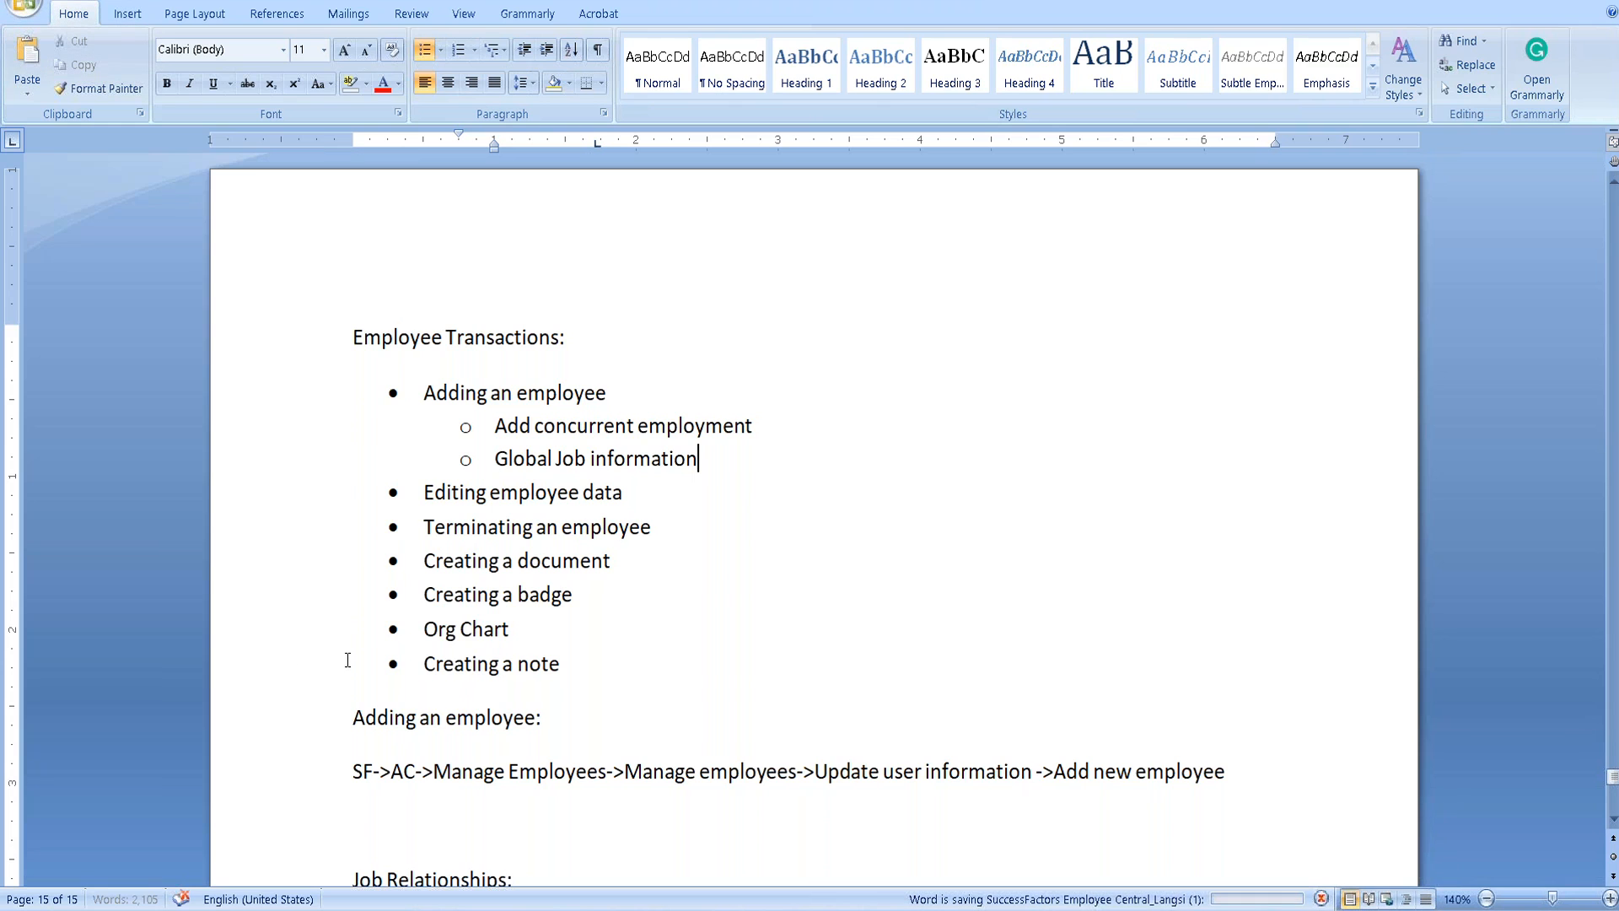
Make the 'Concurrent employment' heading bold.
scroll(380, 463, down, 10)
scroll(384, 452, up, 3)
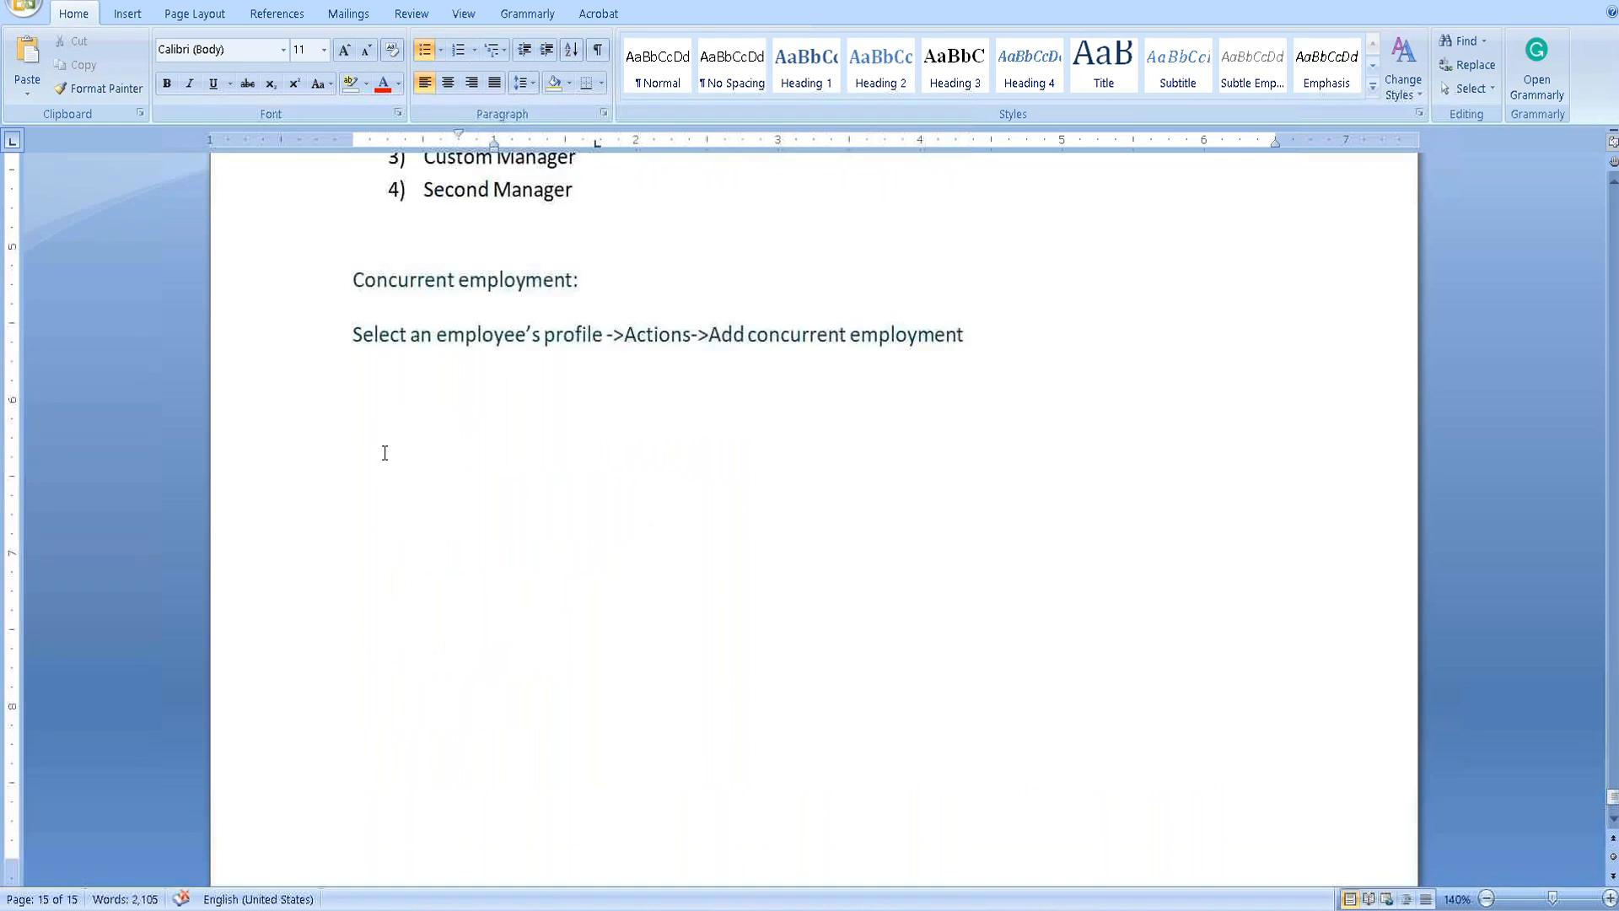
click(348, 428)
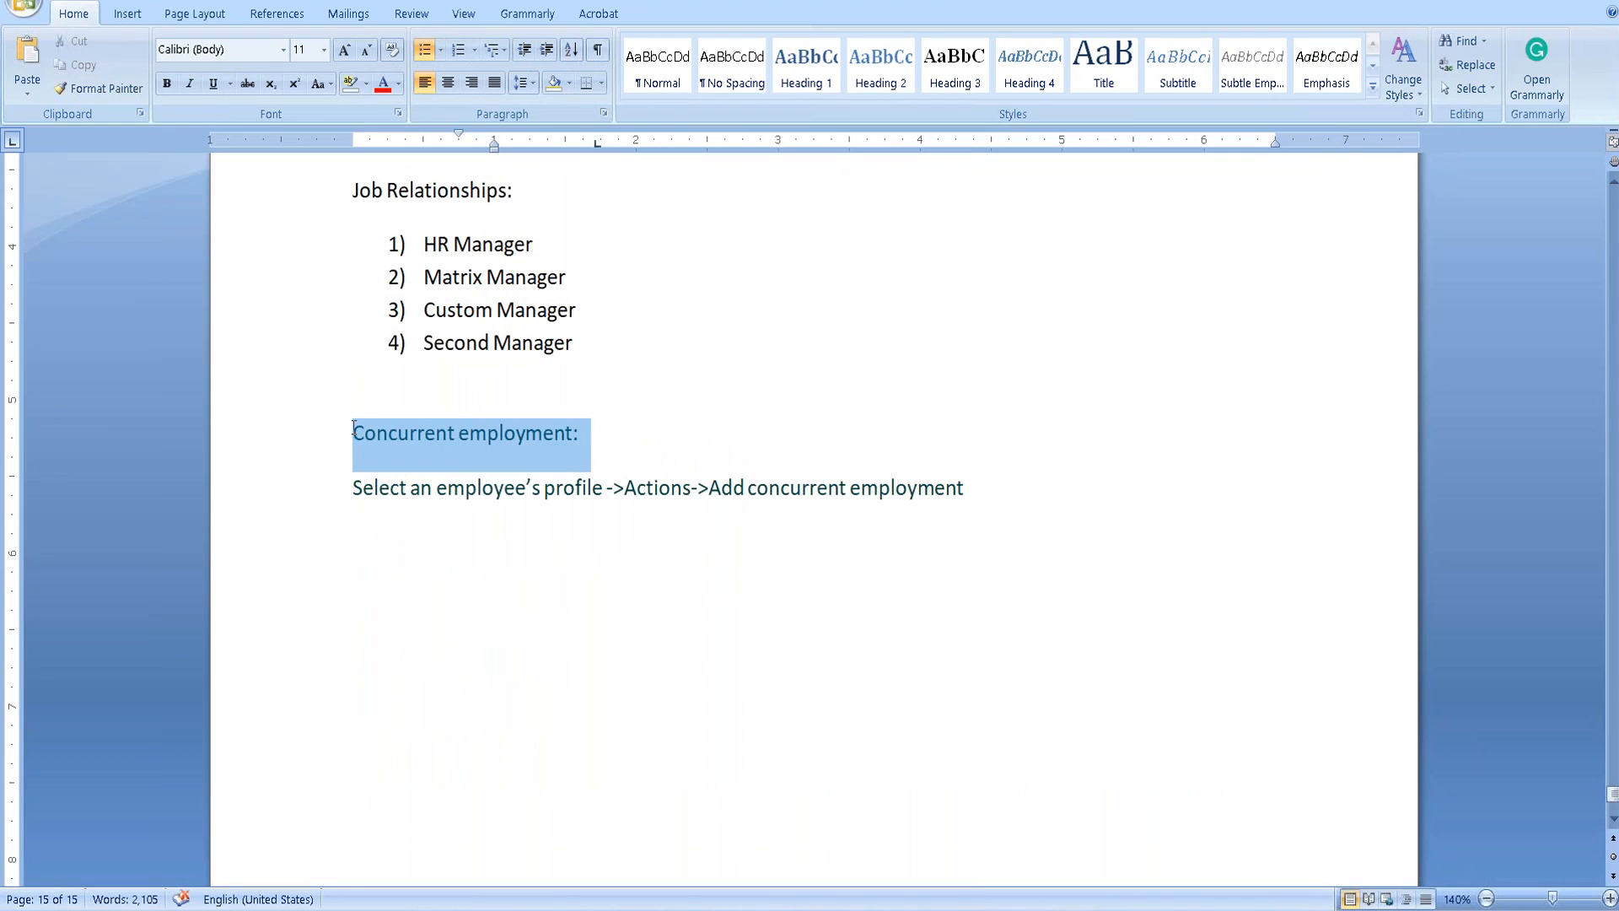
key(ctrl+b)
Add a 'Global job information:' heading on the line below and save.
click(730, 541)
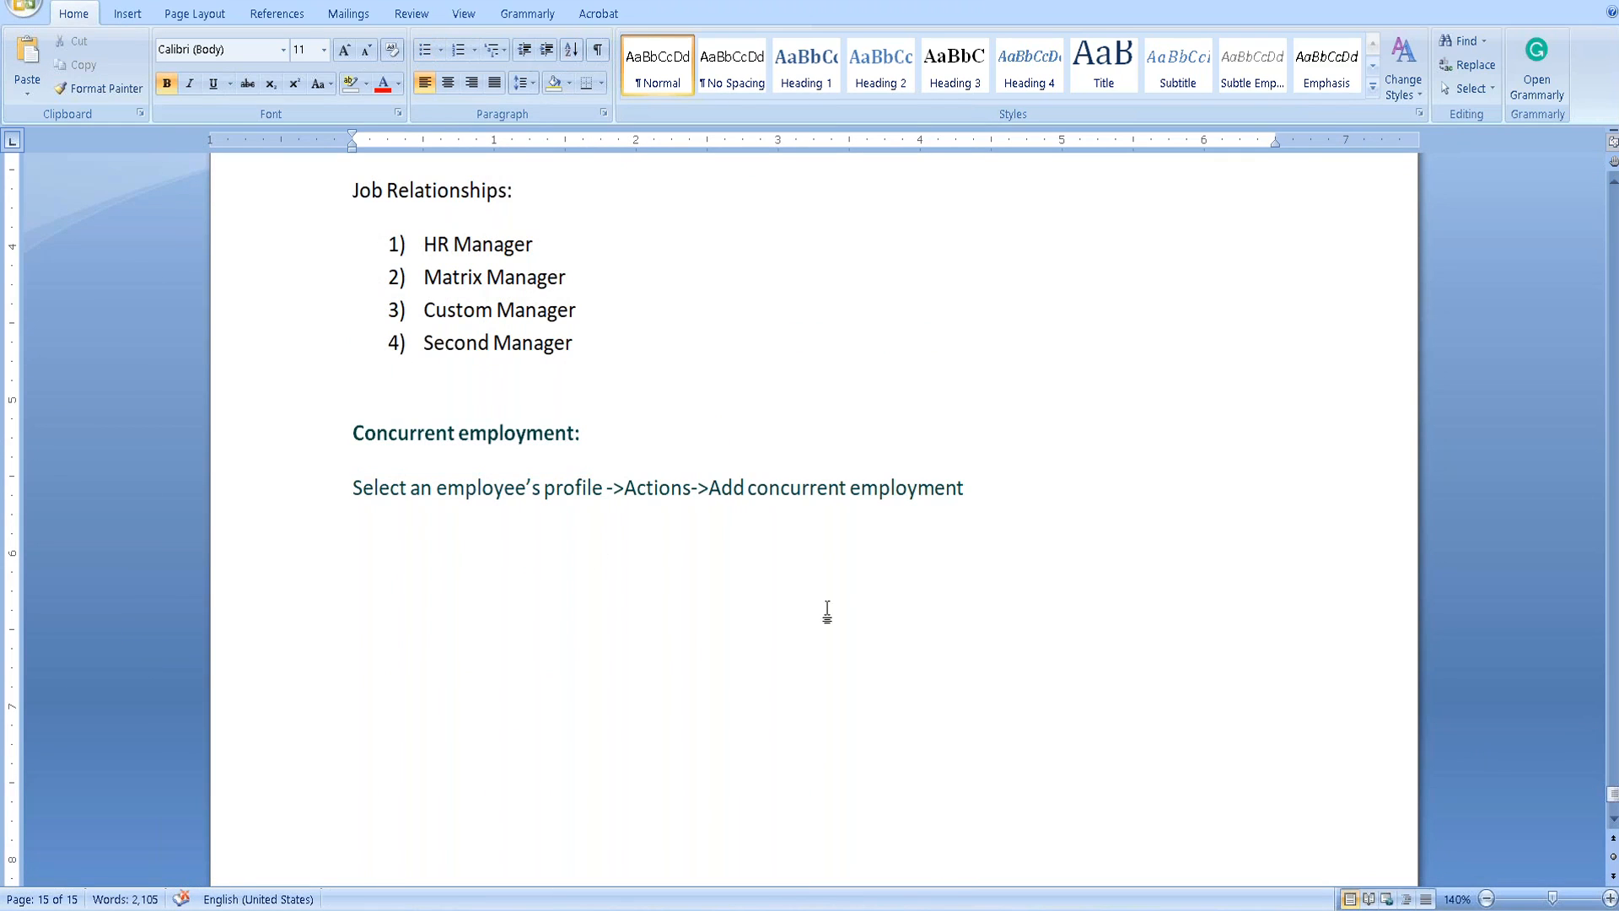
text(Global jo)
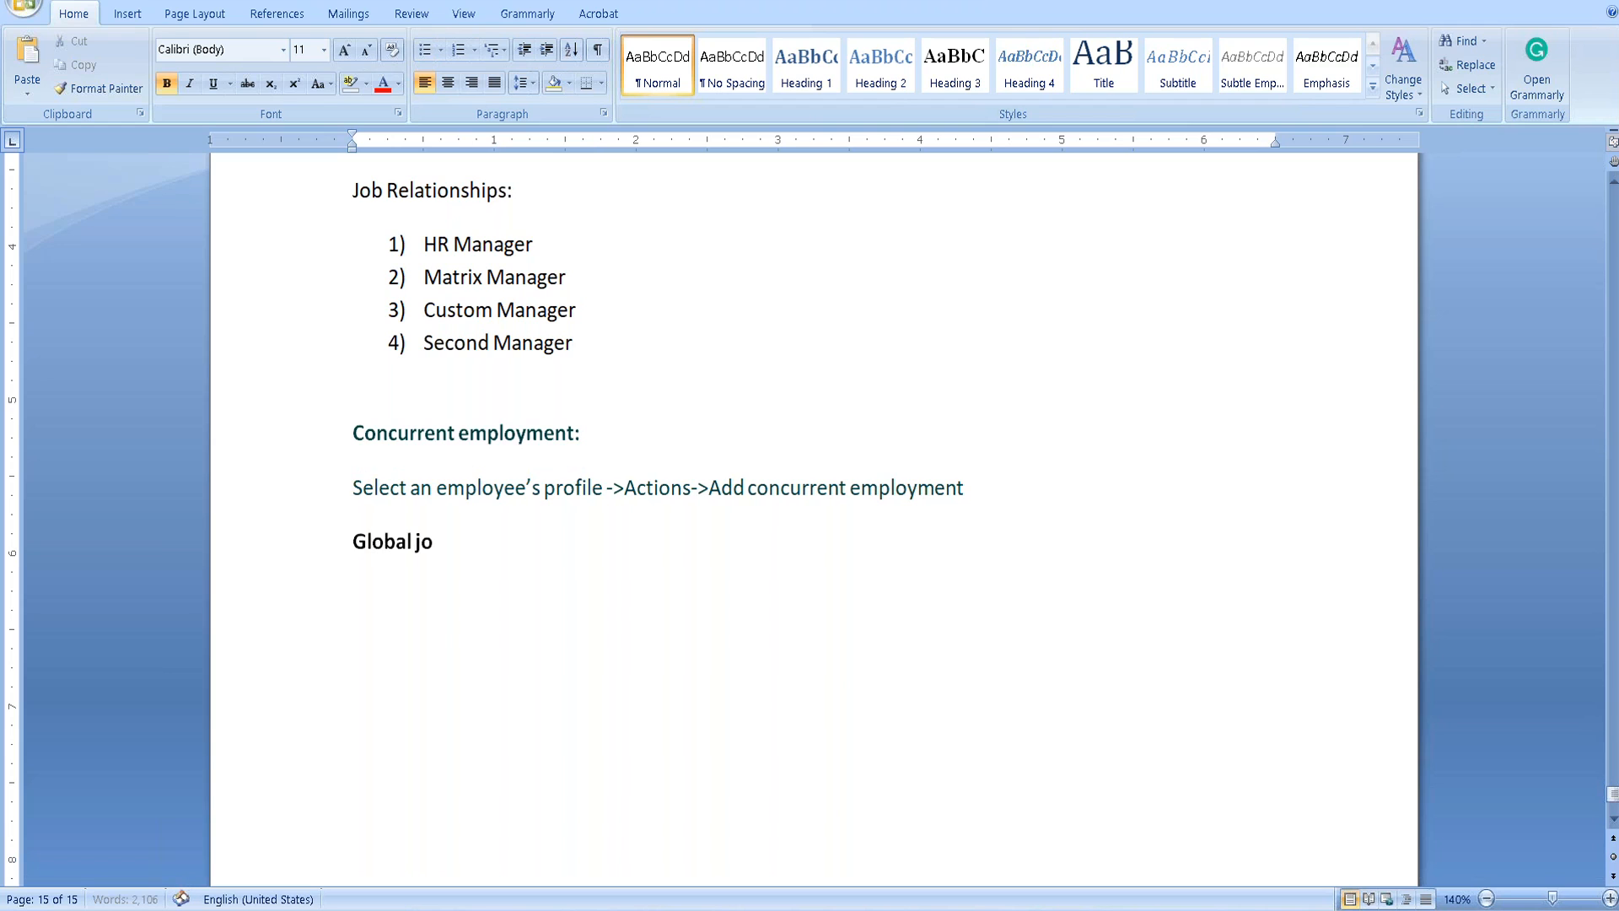
text(b information:)
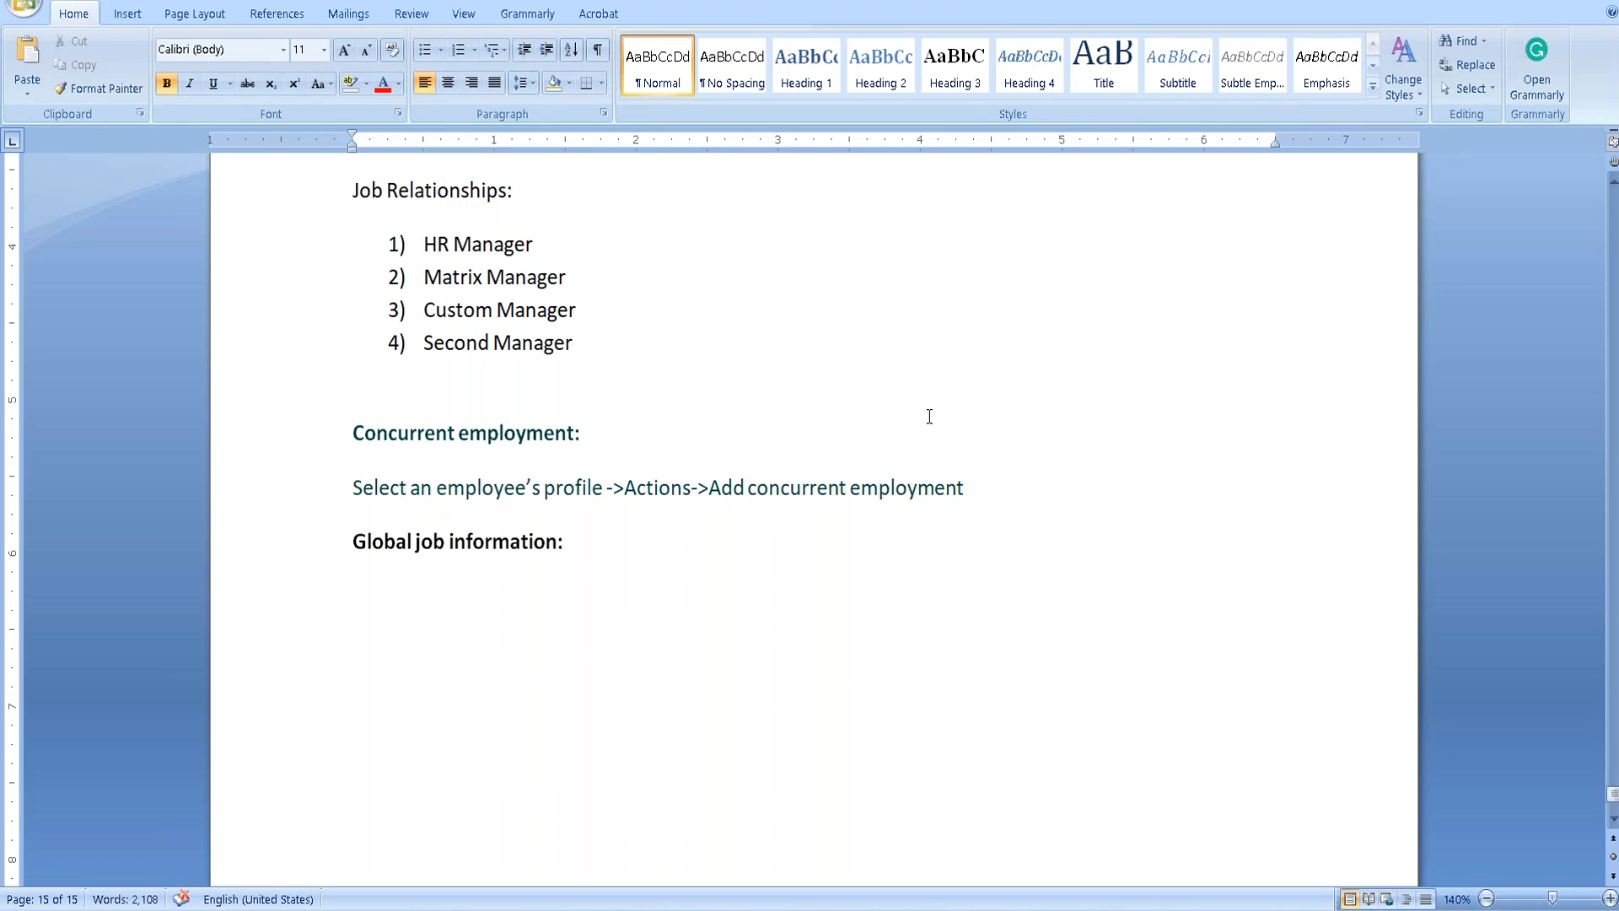
key(Return)
key(ctrl+s)
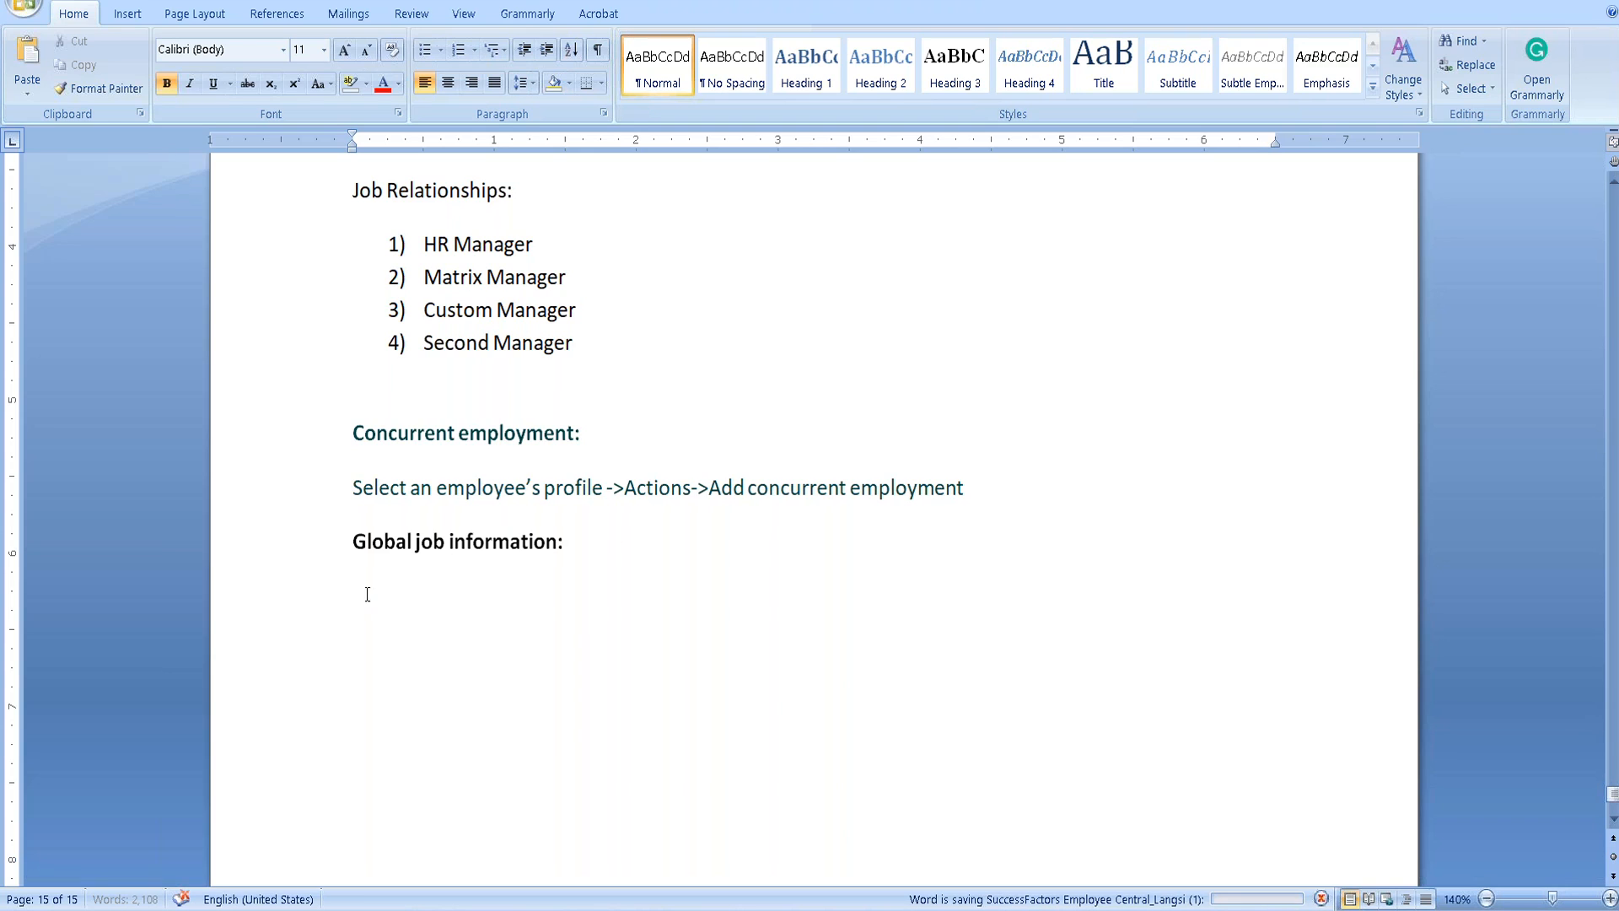
Under it, type the plain-text path 'Select an employee's Profile->Actions->Add global jon info'.
text(S)
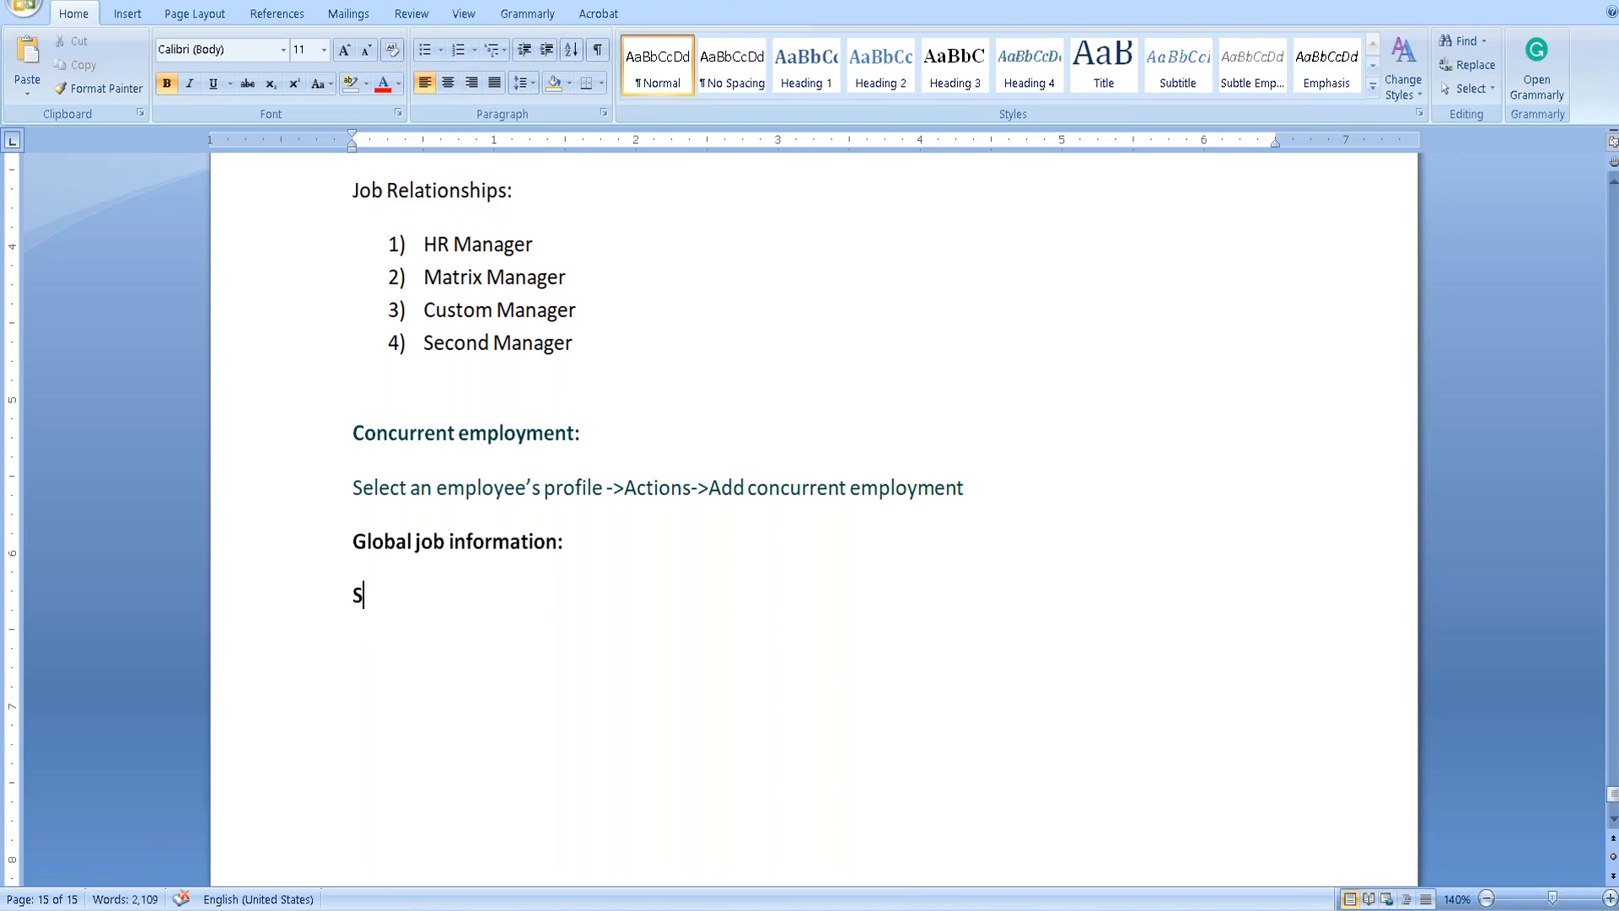
text(elect)
key(BackSpace)
key(BackSpace)
key(BackSpace)
key(BackSpace)
key(ctrl+b)
text(Select a)
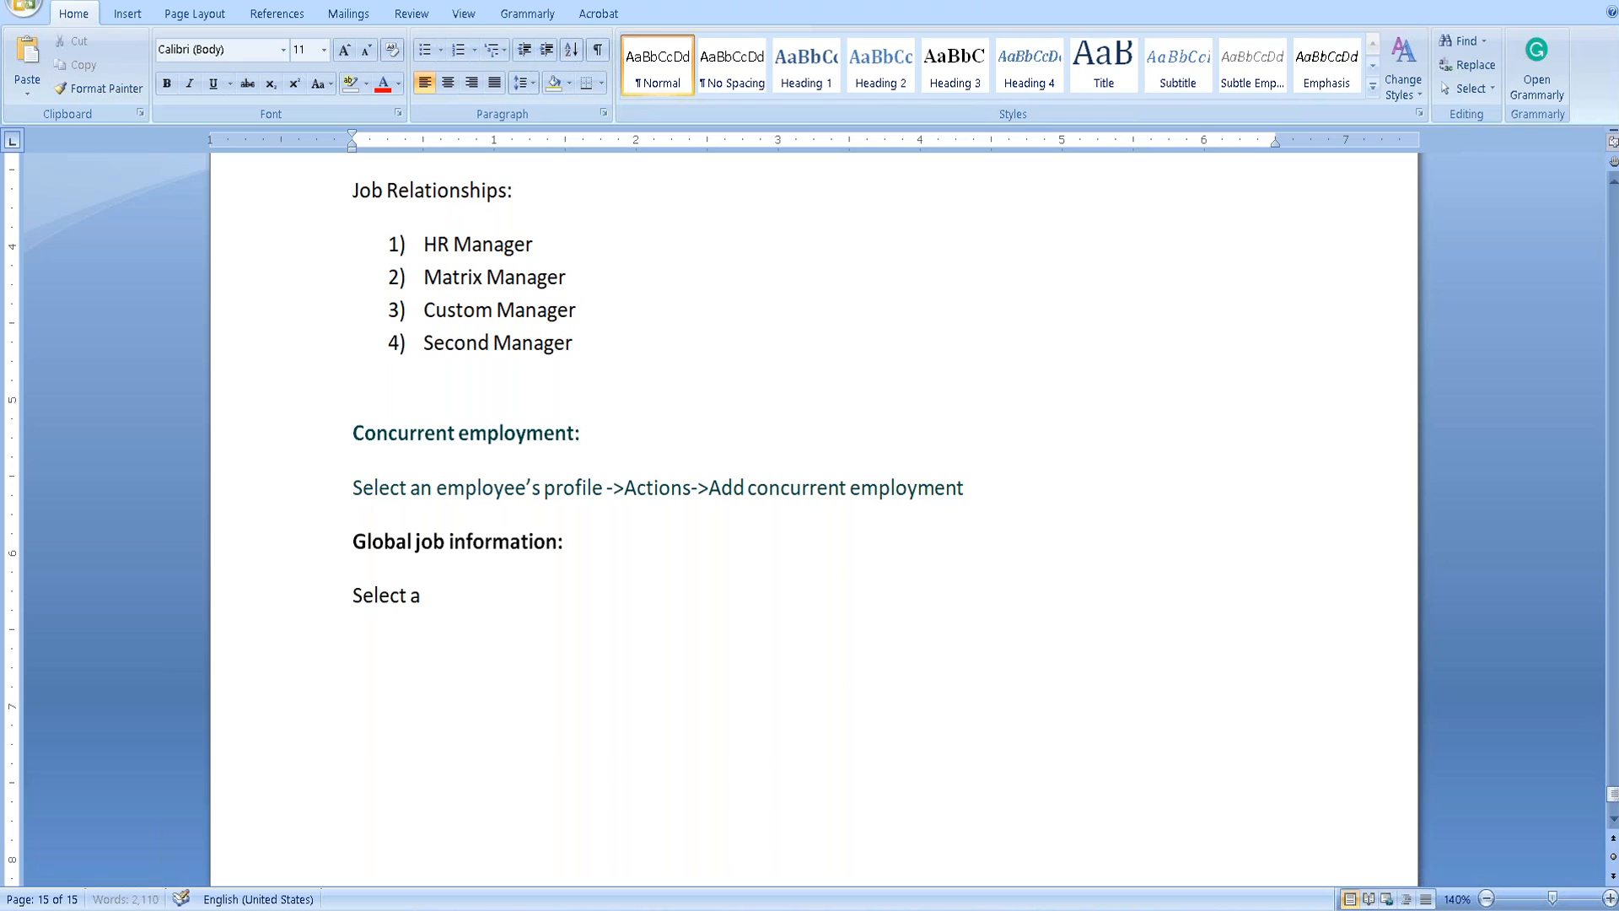
text(n employee’s)
key(BackSpace)
text('s)
text( Profile->)
text(Actions->A)
text(dd global j)
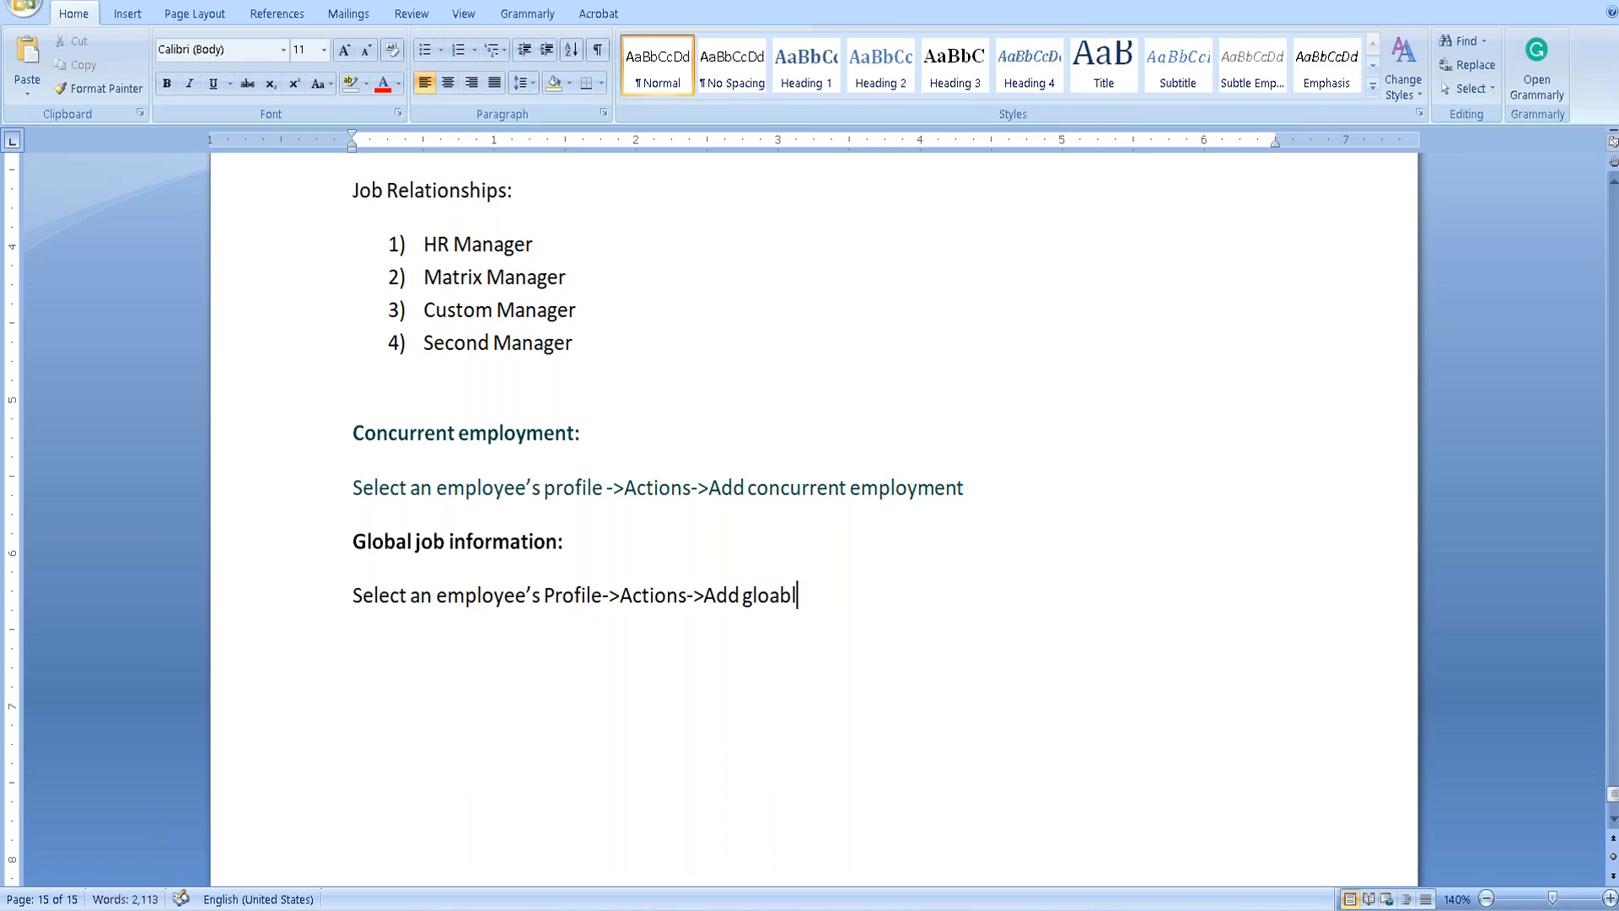
text(on info)
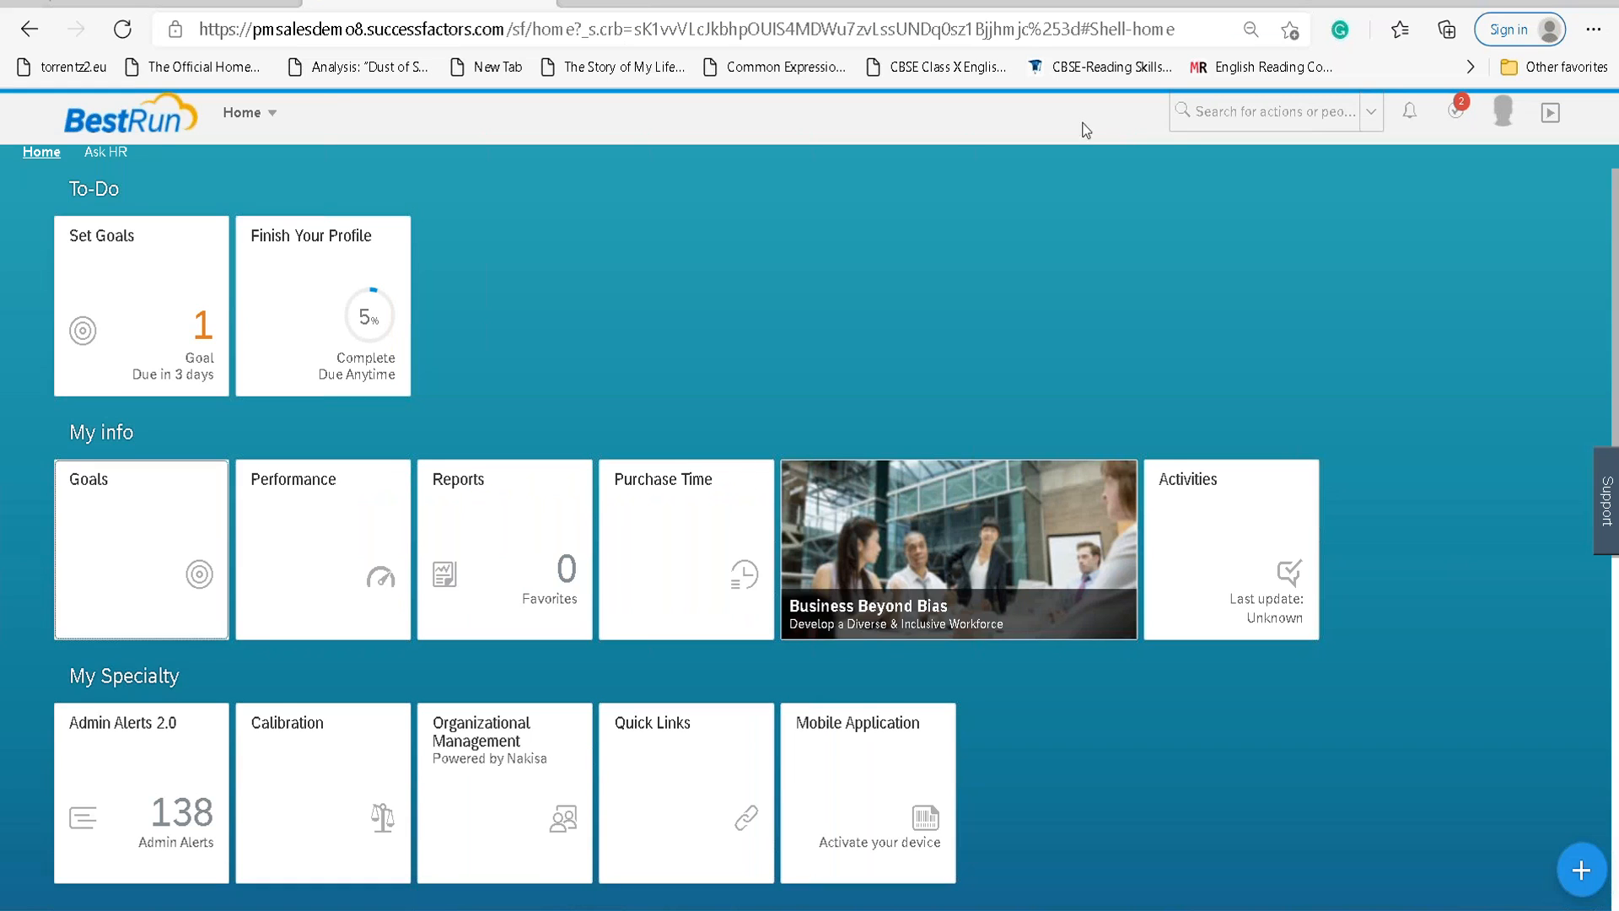
click(1177, 109)
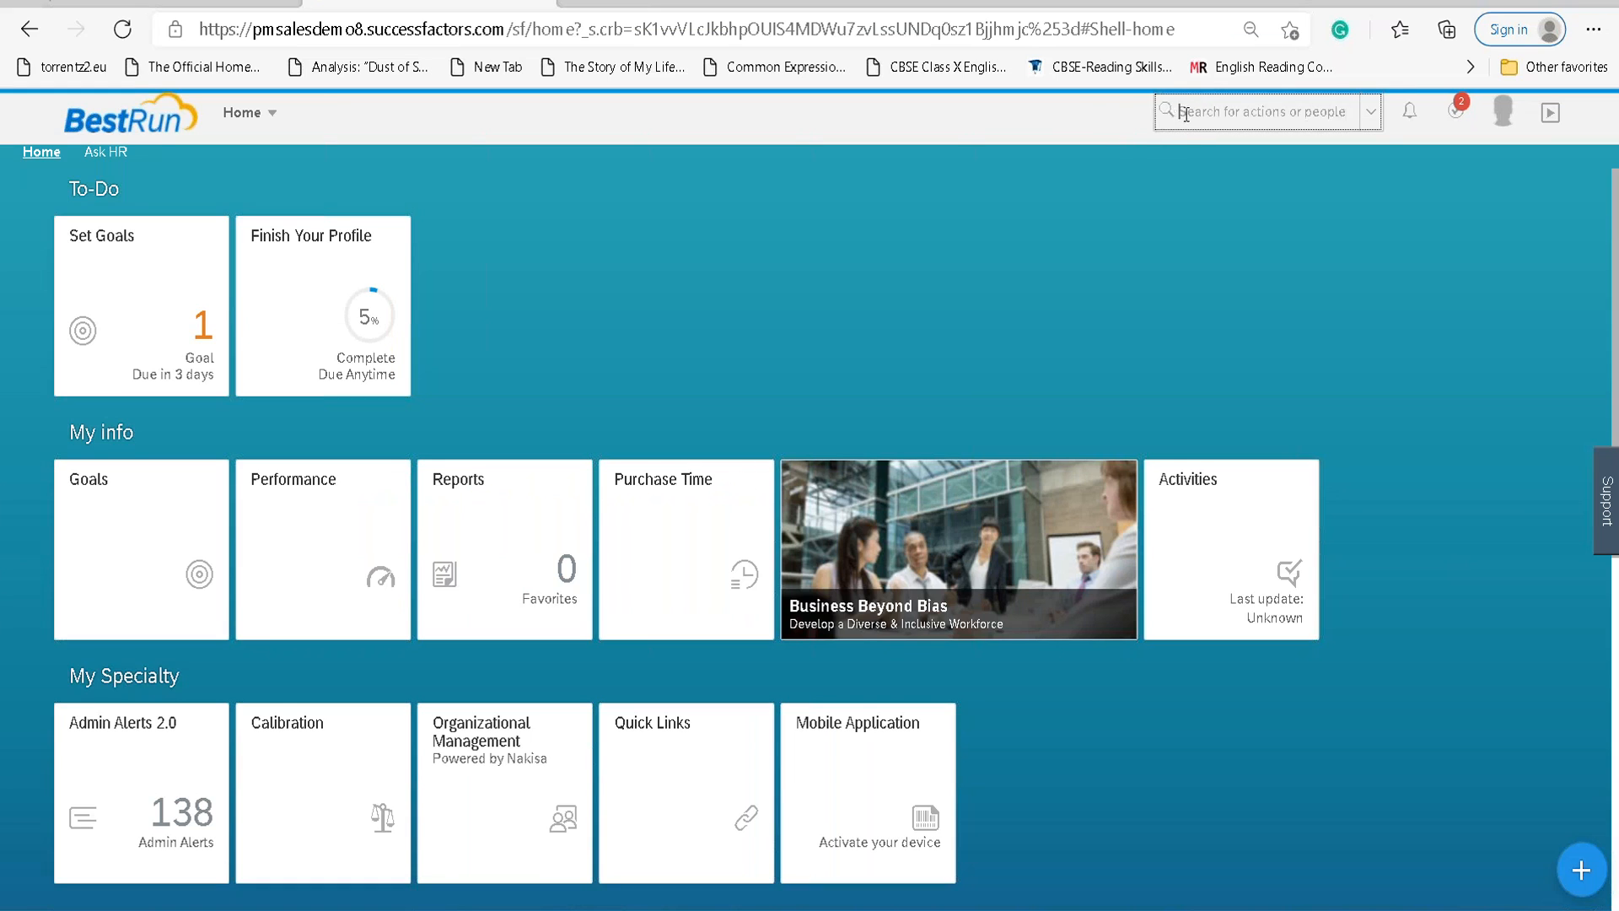
Search for the employee, open their profile, close the Store window, and show the Actions list.
text(lan SWE)
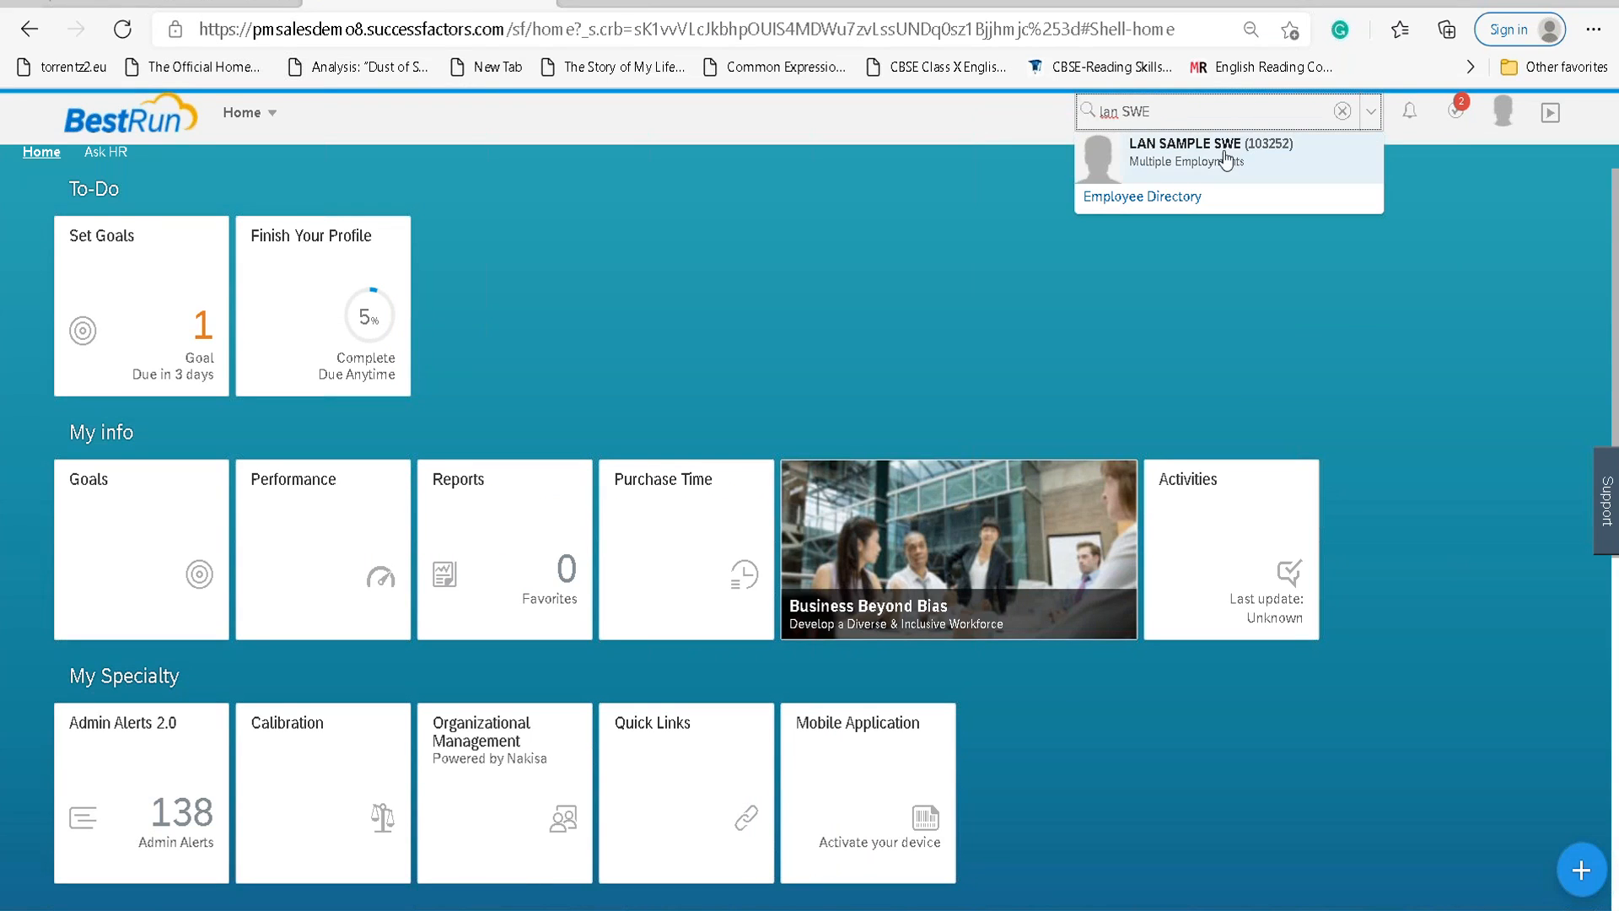
click(1228, 159)
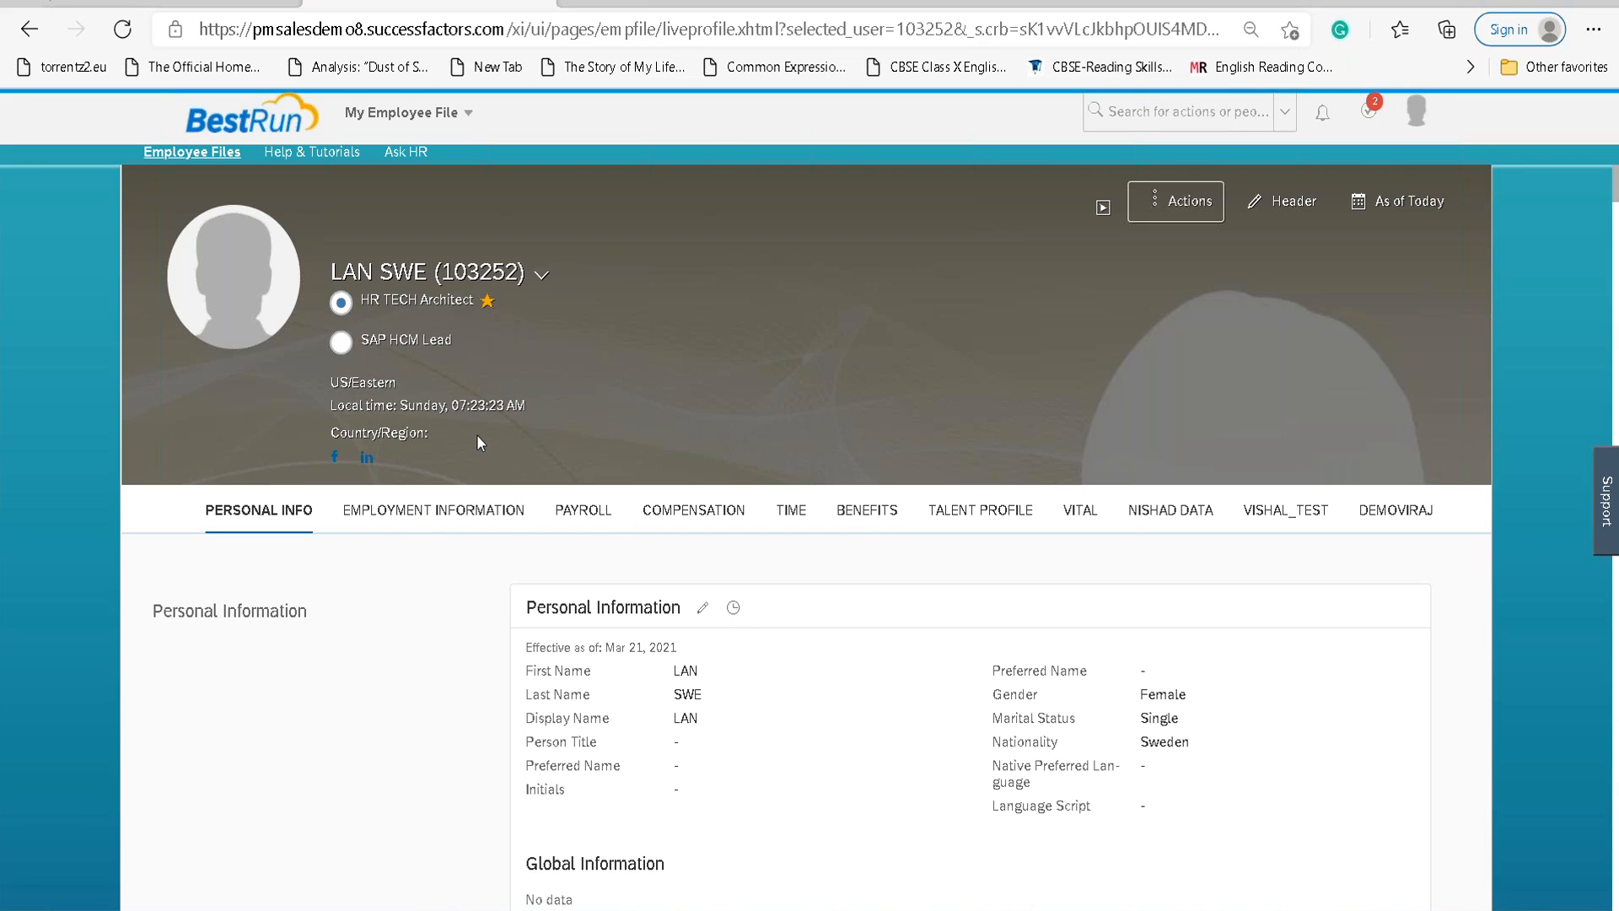
key(alt+Tab)
click(1138, 176)
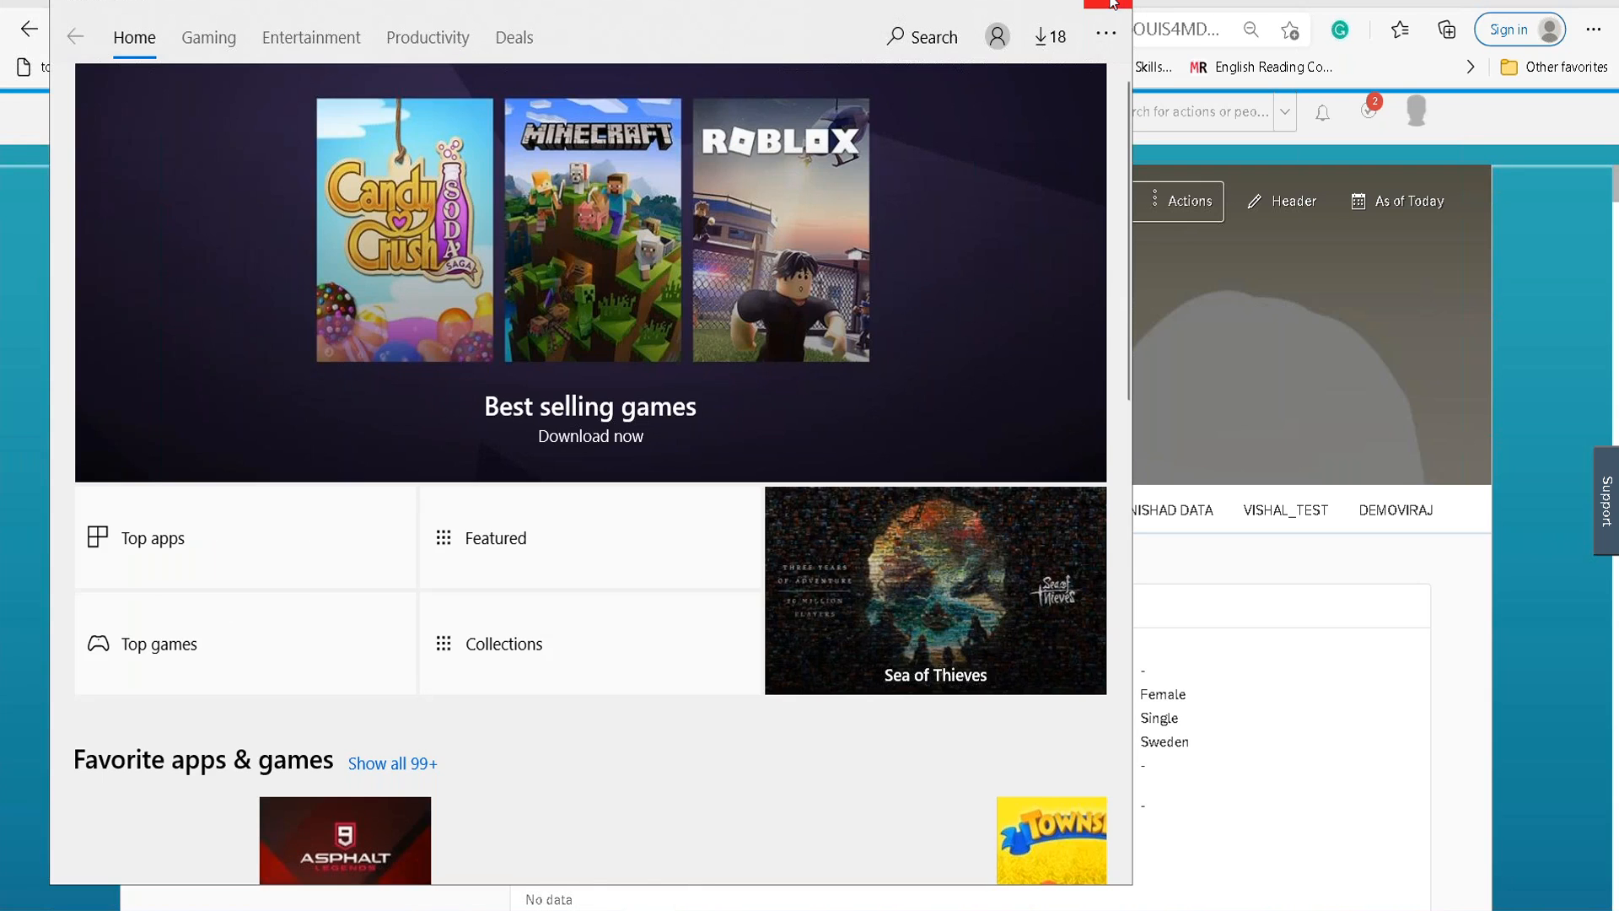
click(1113, 4)
click(1173, 201)
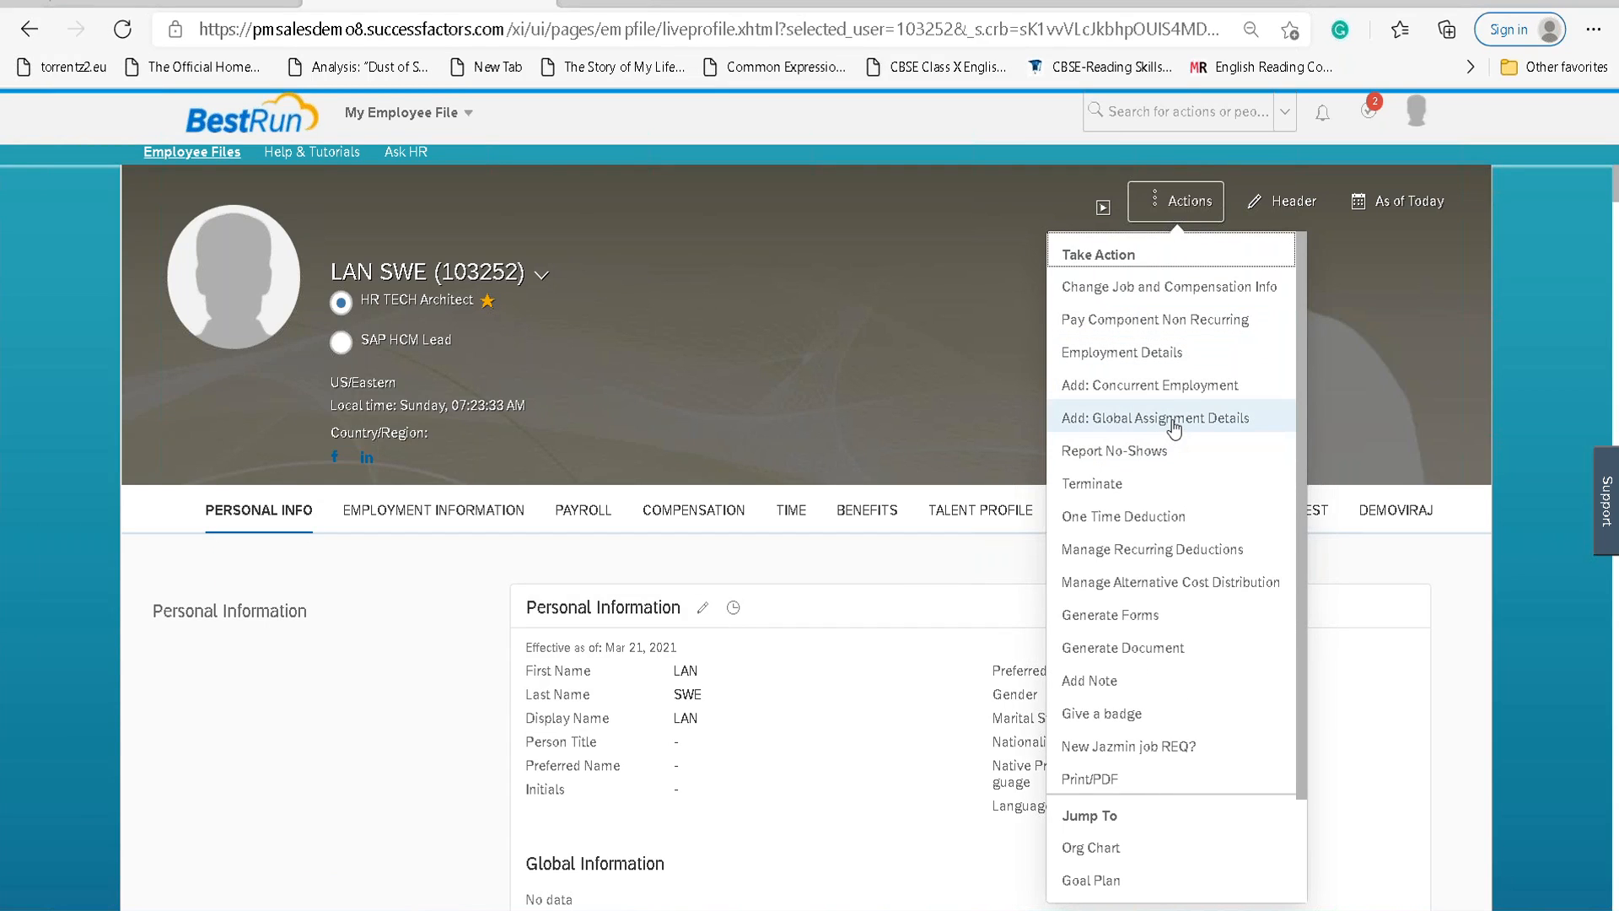
Start adding global assignment details with event reason ADD_GA and assignment type Short-term assignment.
click(1174, 422)
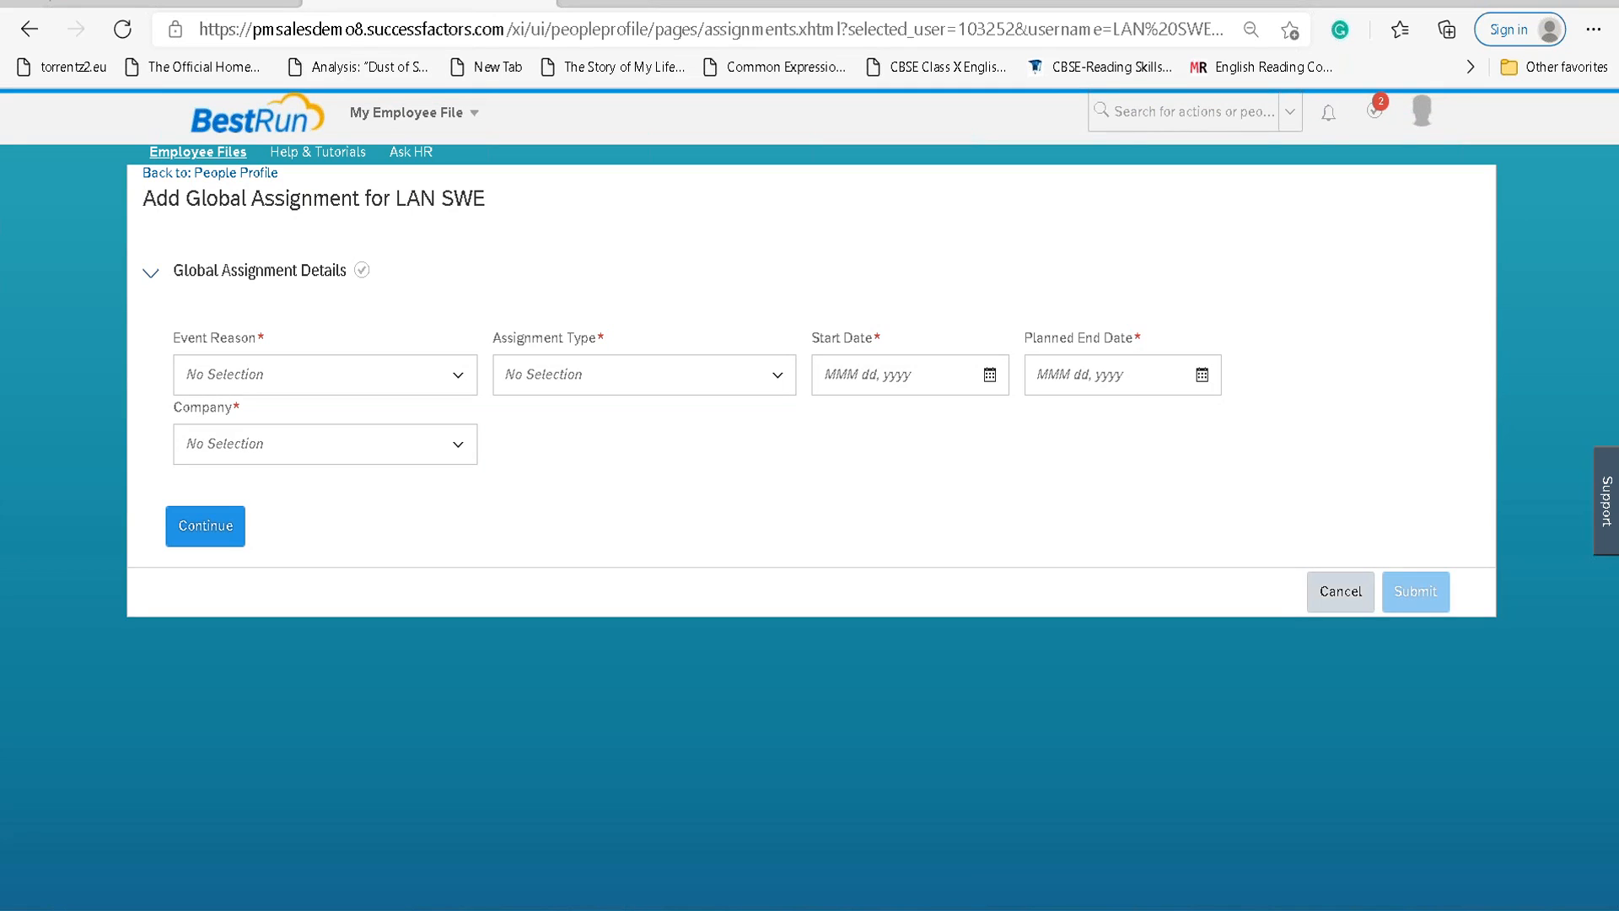
click(459, 380)
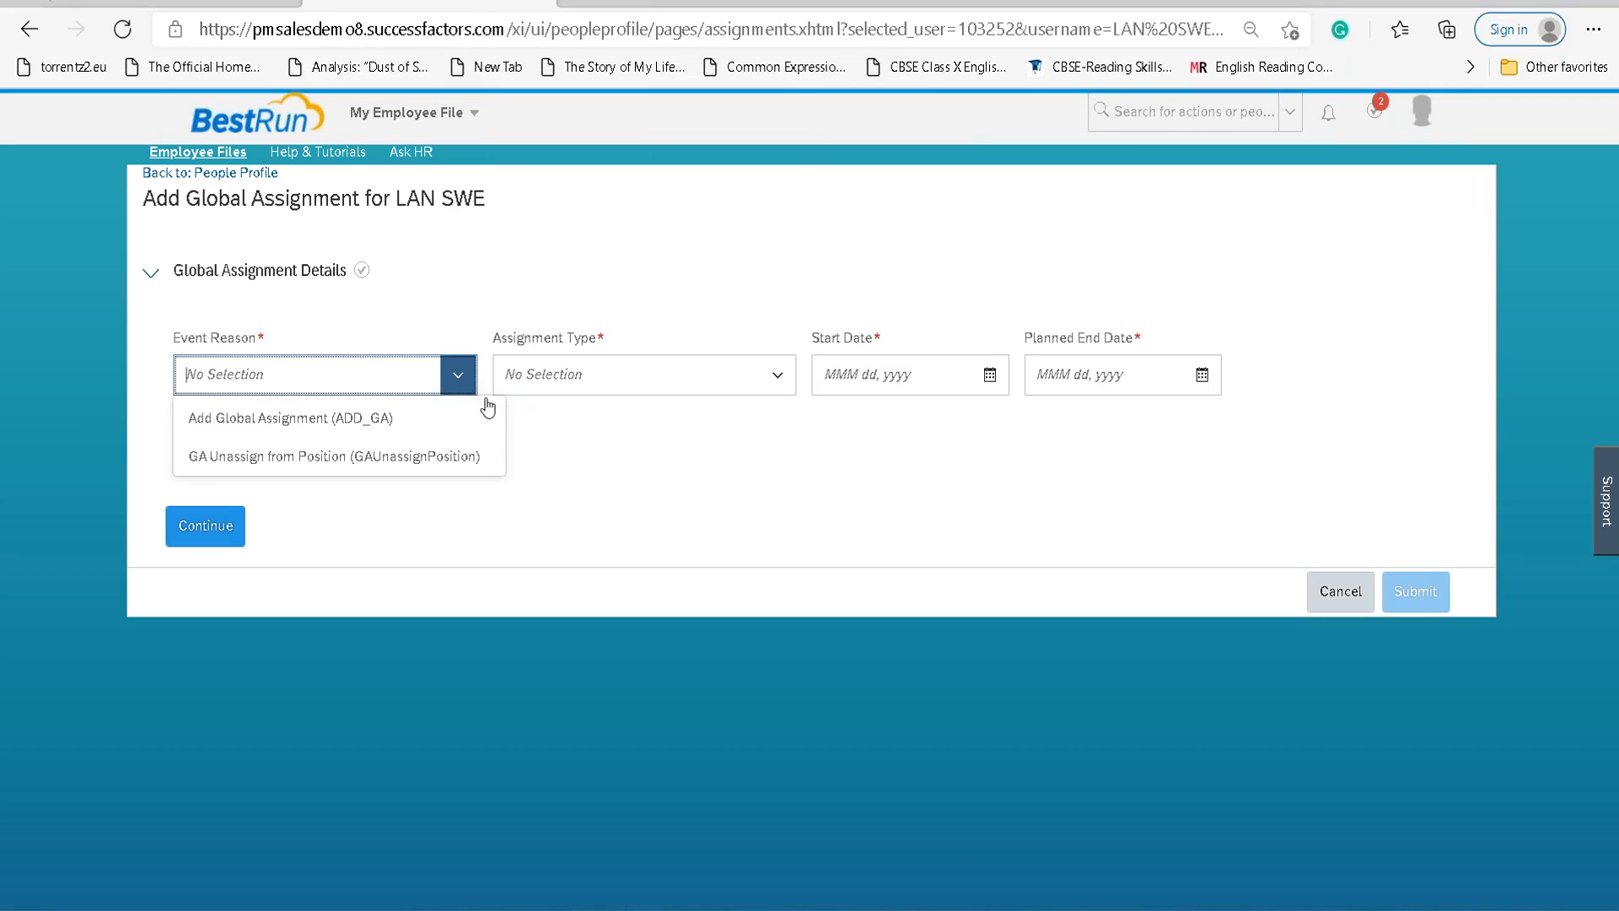
click(364, 434)
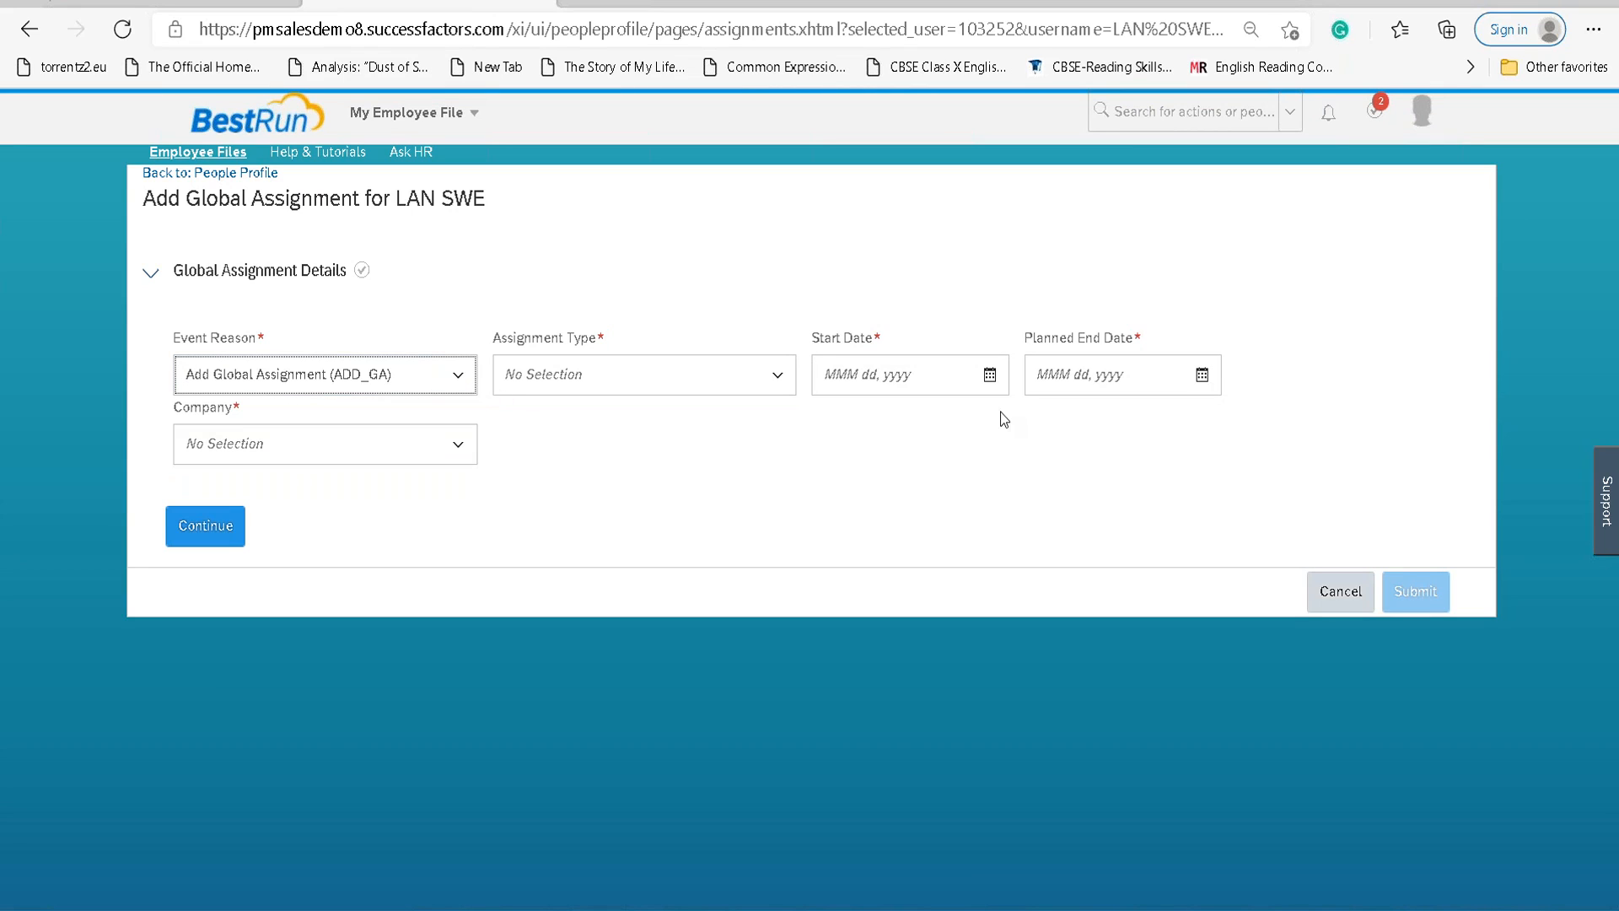
click(777, 380)
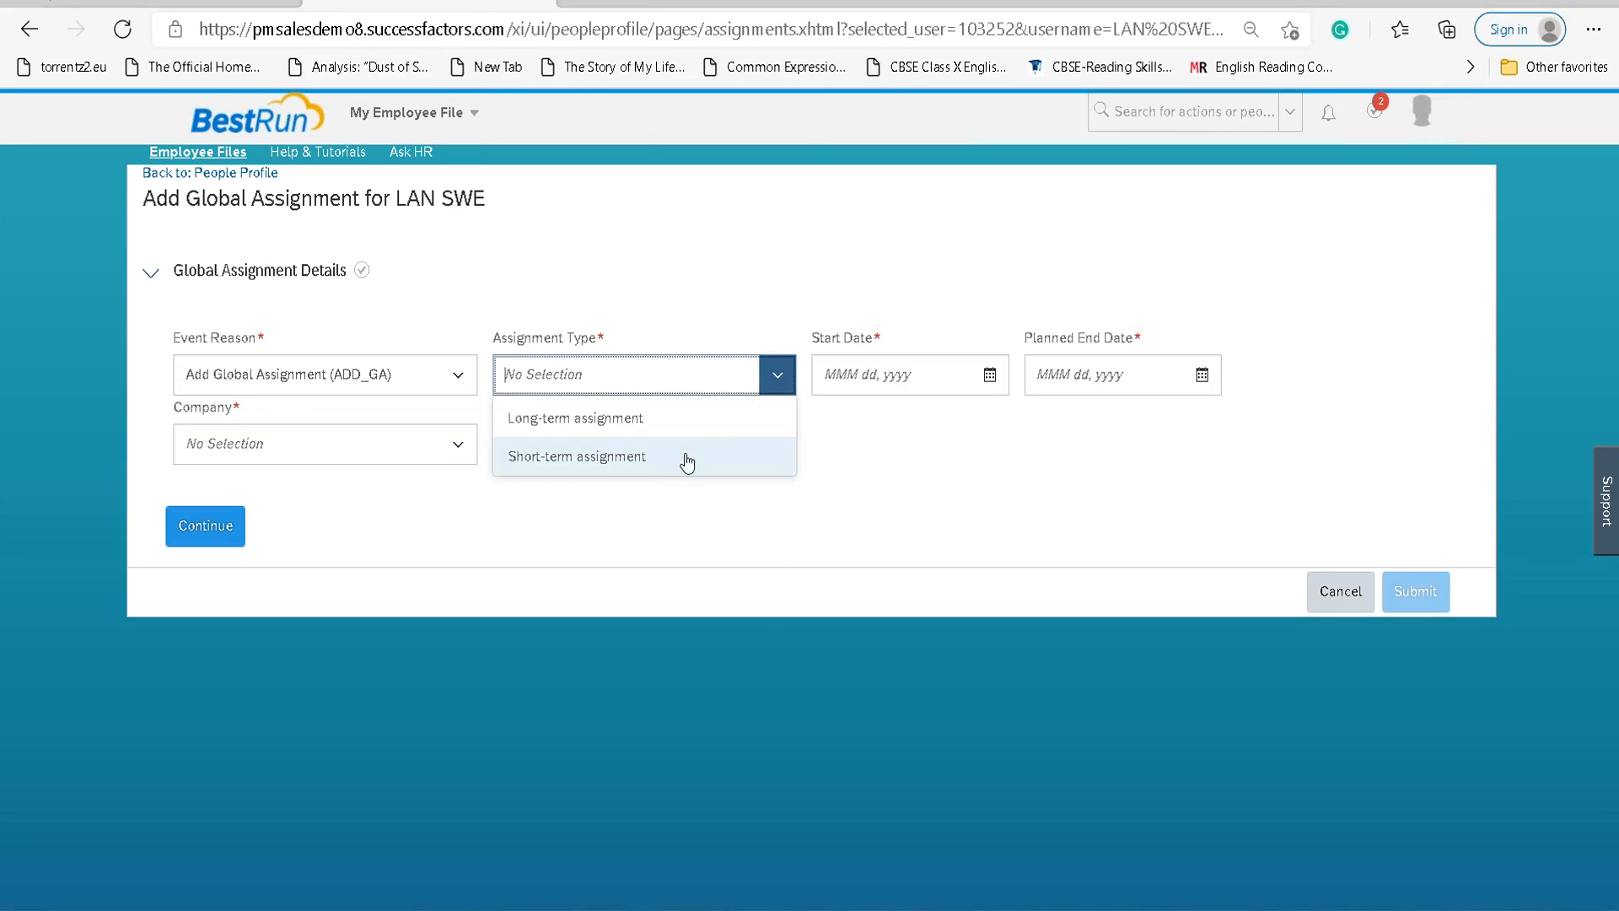
click(696, 457)
Set the start date to Mar 21, 2021 and planned end date to Mar 28, 2021.
click(989, 374)
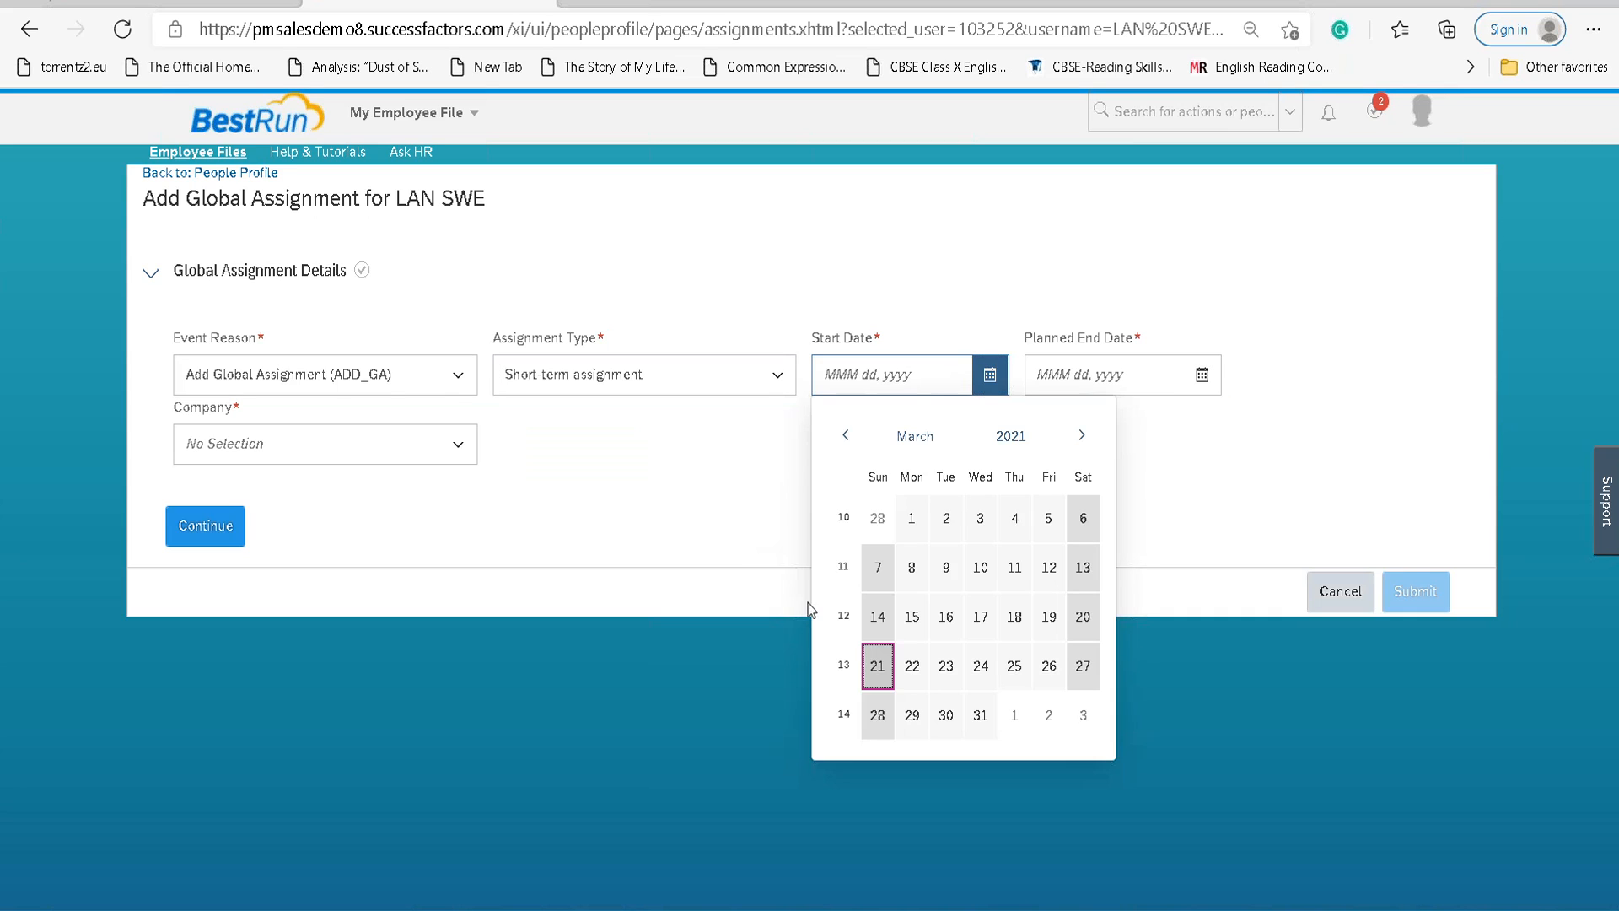
click(874, 667)
click(1202, 374)
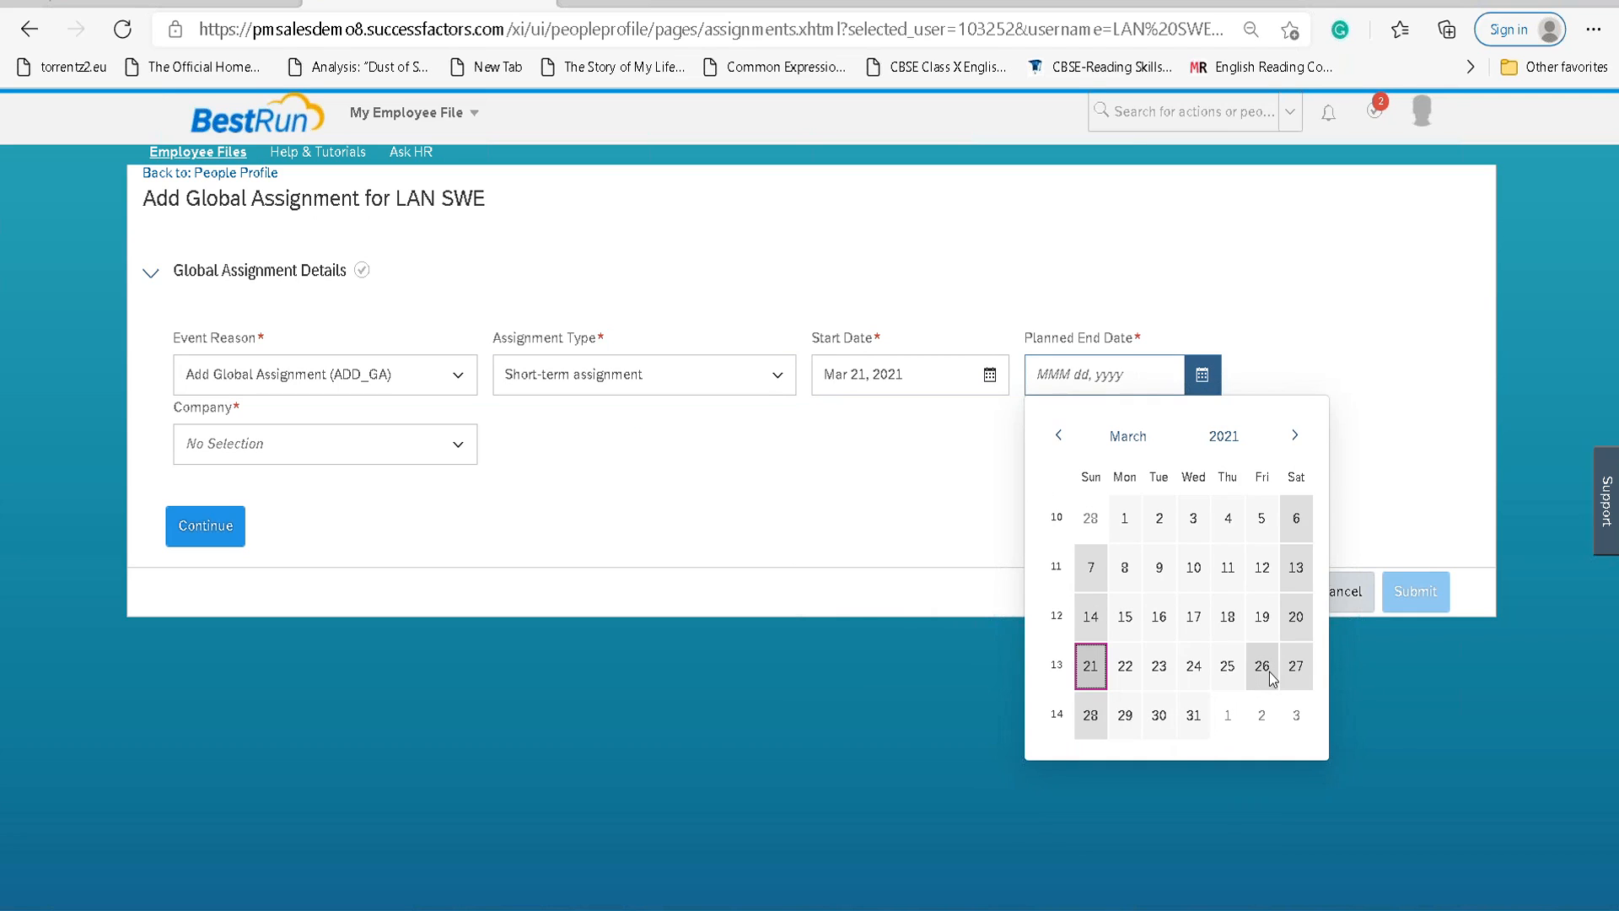
click(1091, 715)
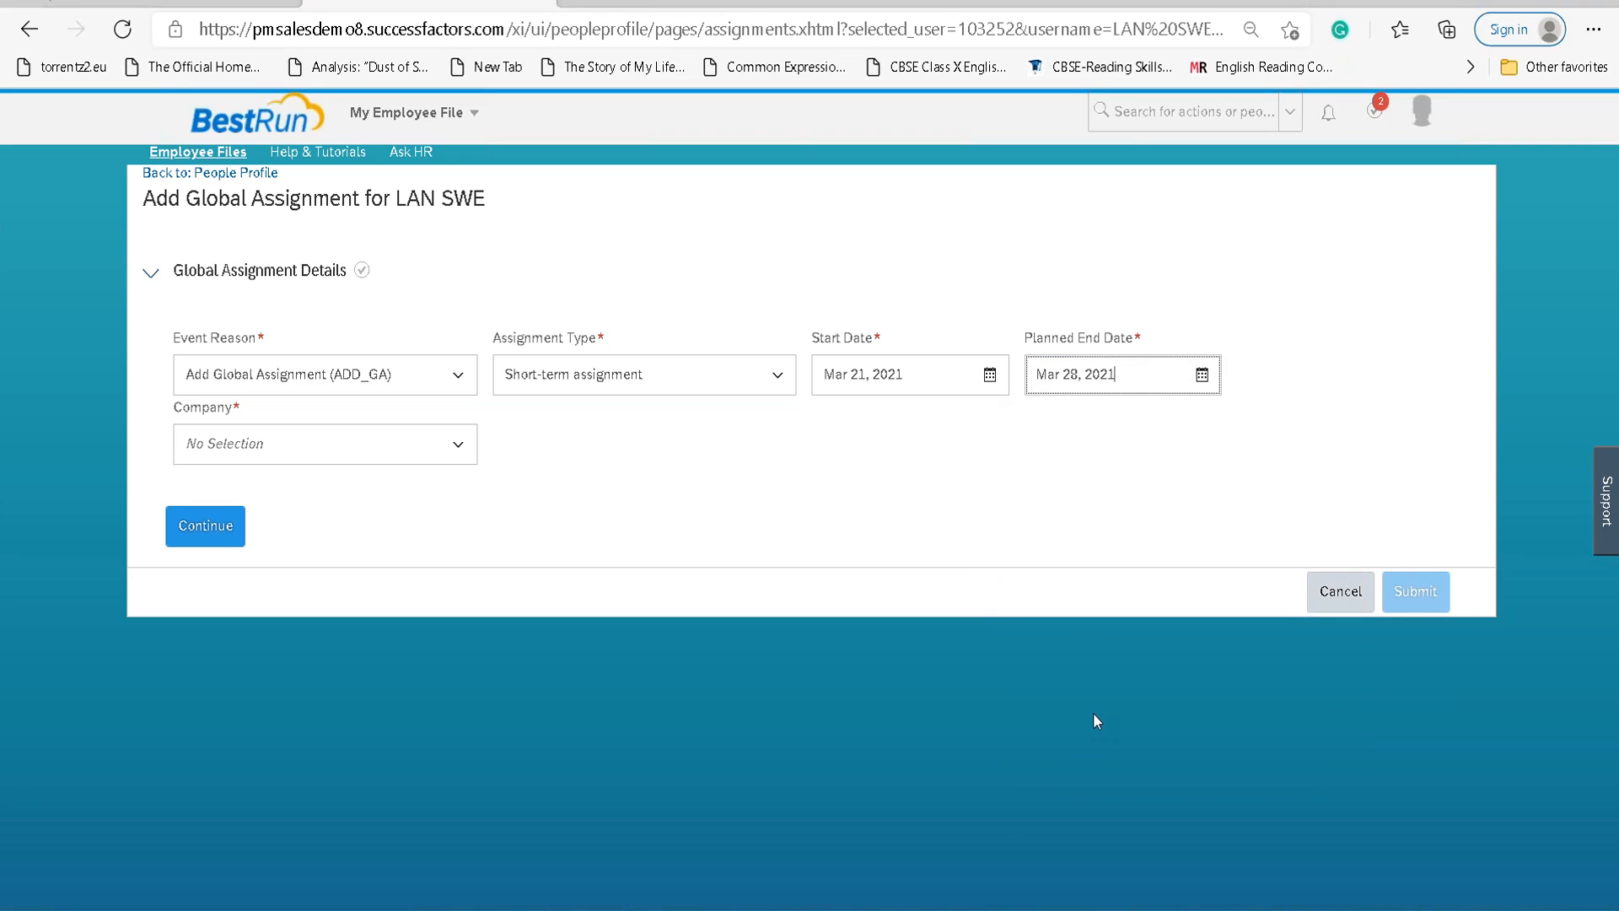
click(456, 443)
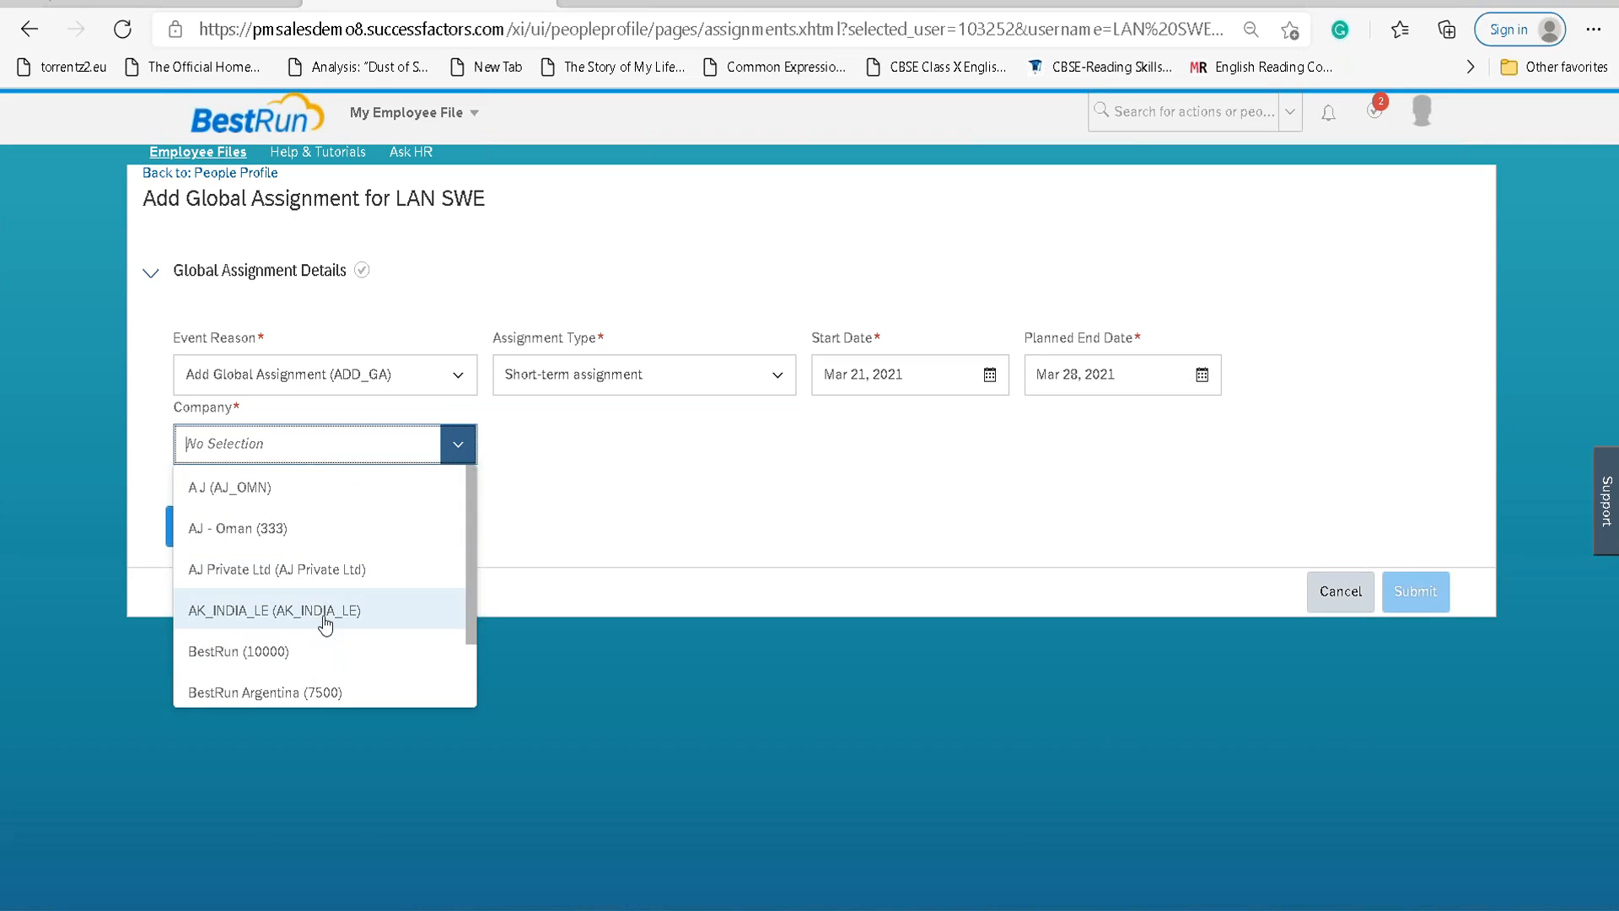
Choose BestRun UK (2000) as the company and continue to Job Information.
scroll(326, 607, down, 3)
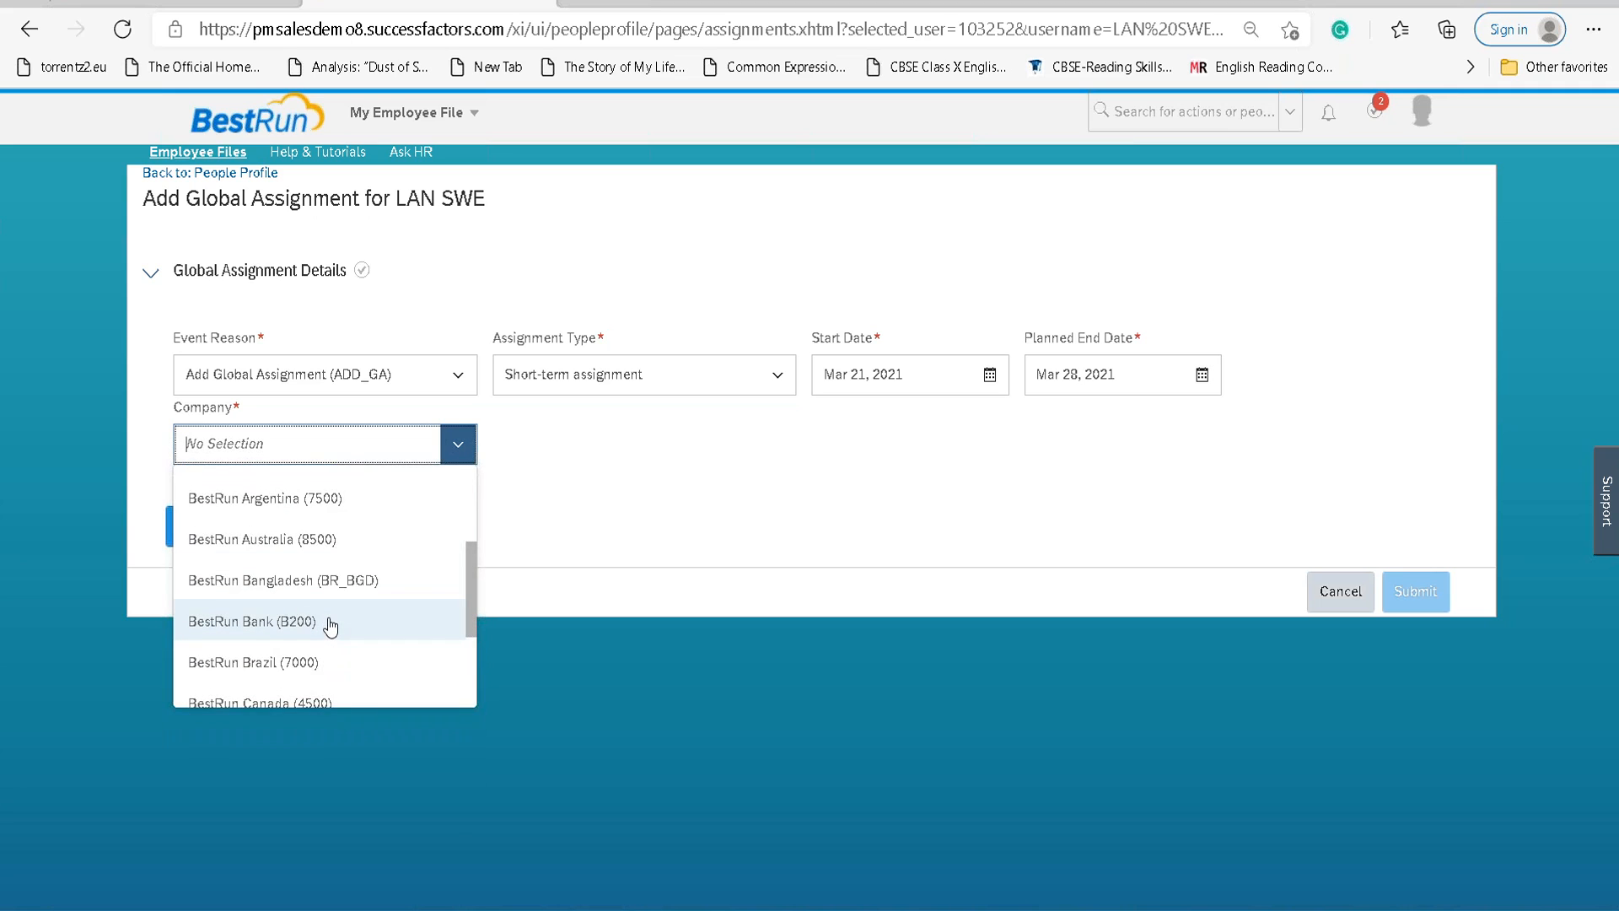
scroll(329, 626, down, 6)
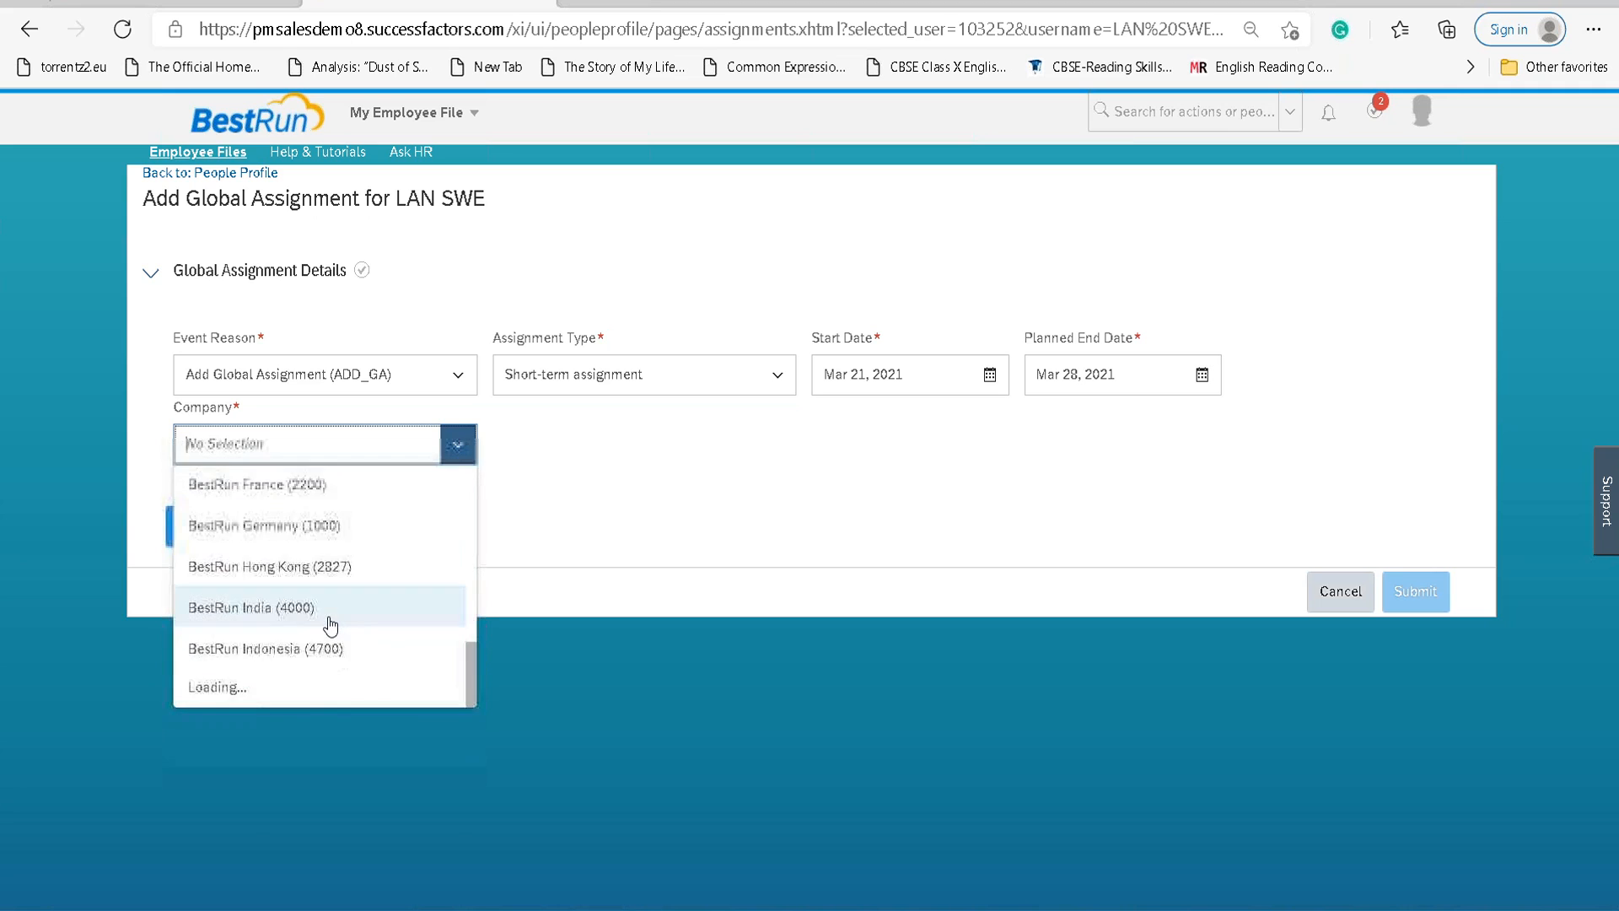
scroll(331, 625, down, 2)
scroll(333, 622, down, 5)
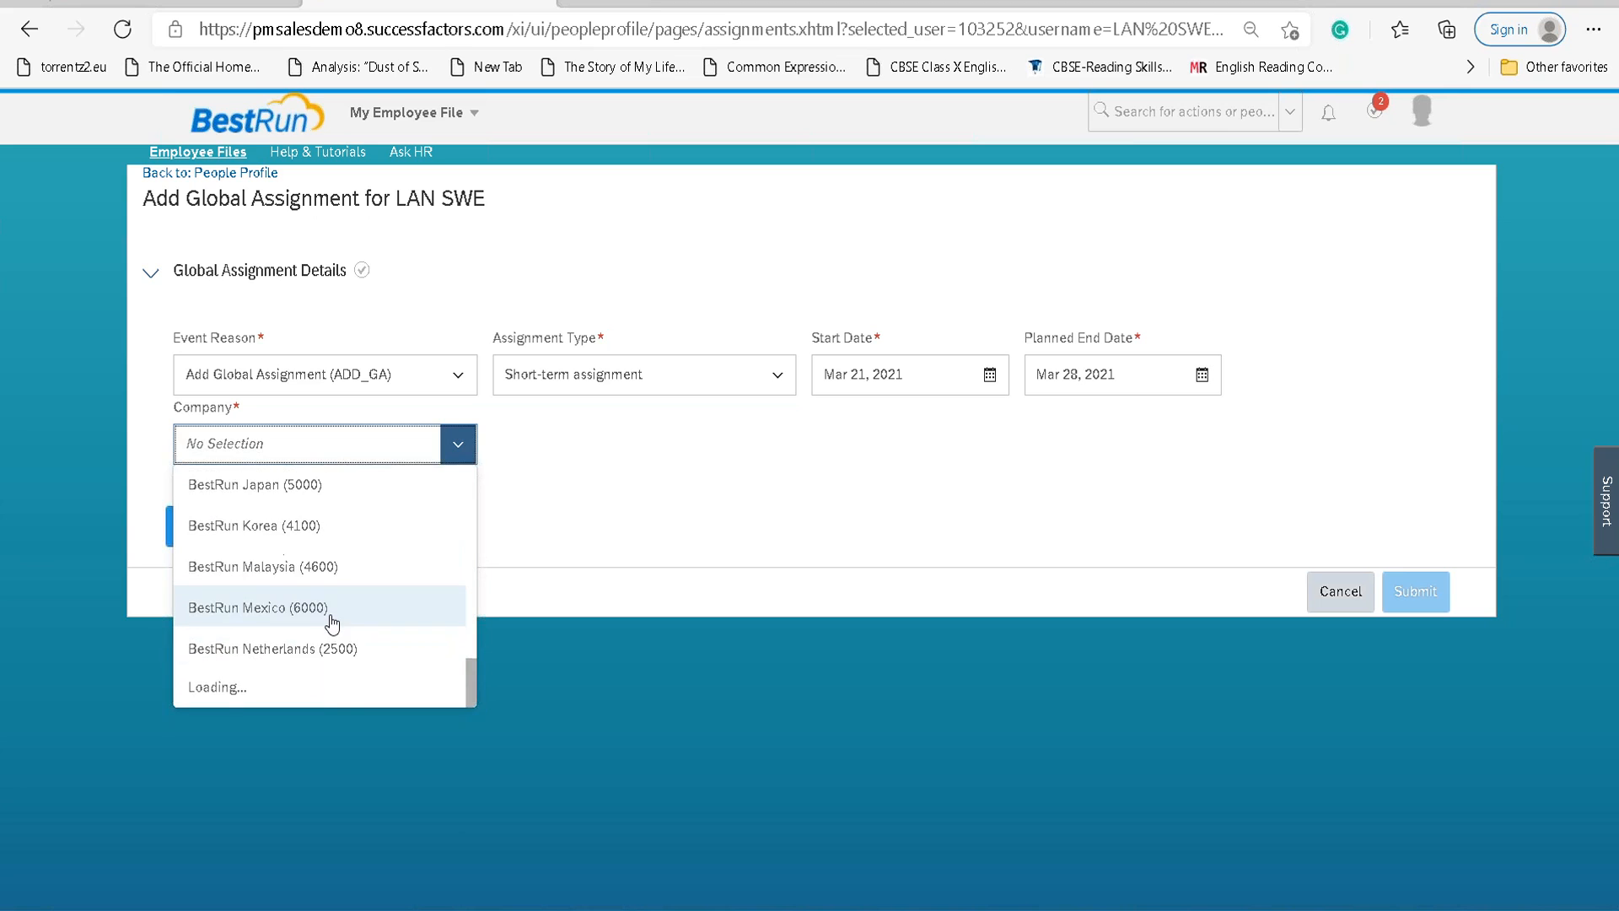
scroll(333, 622, down, 4)
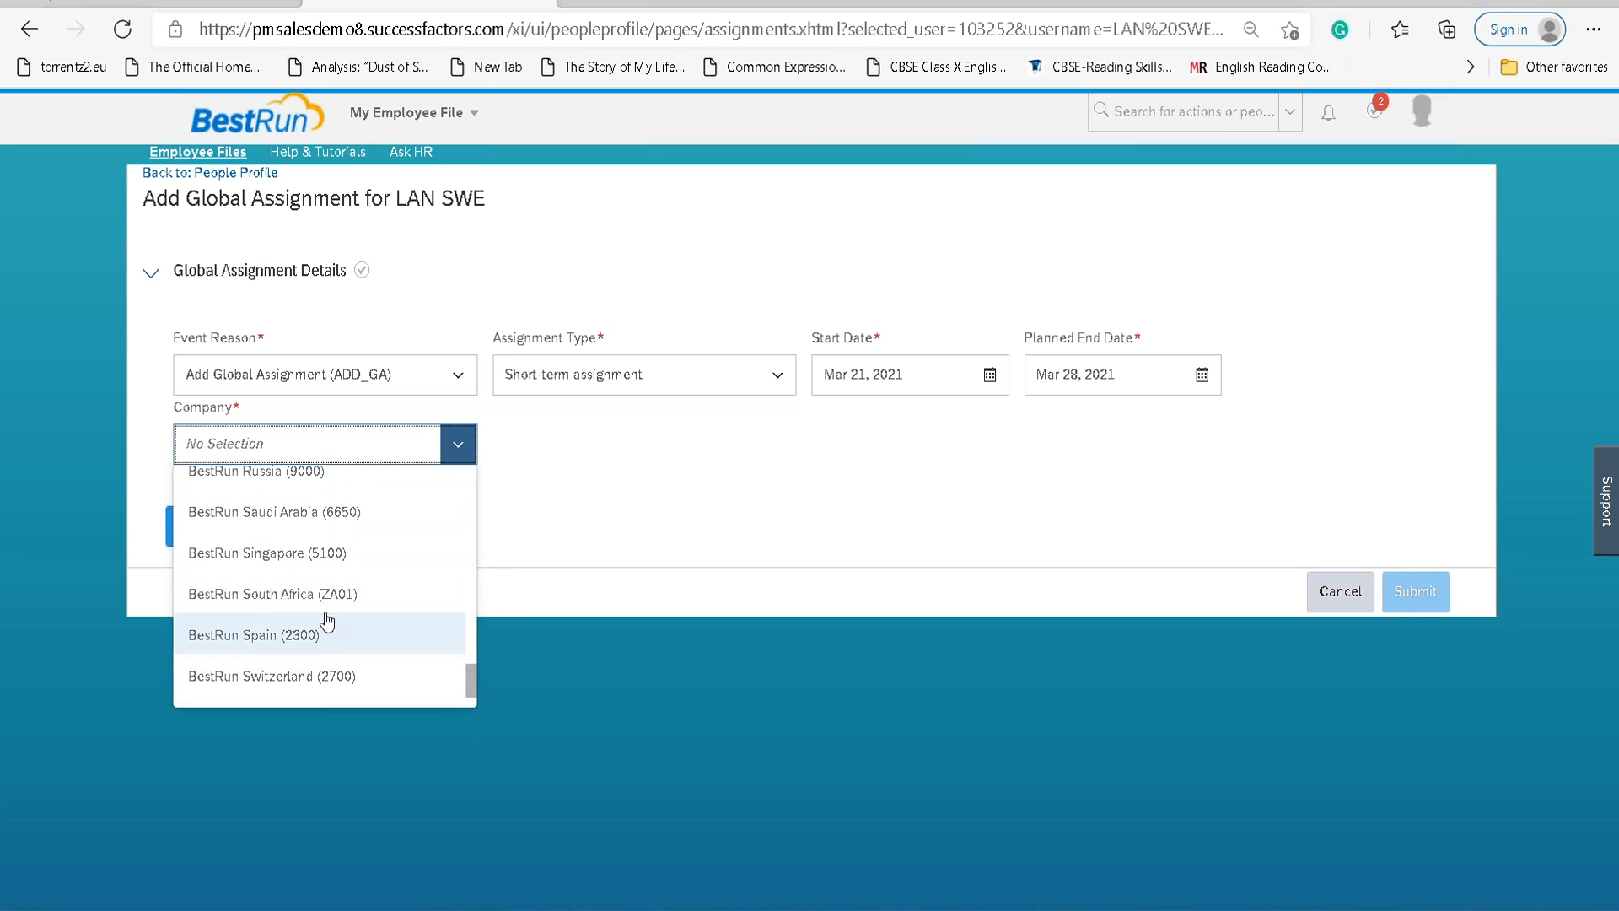
scroll(332, 620, down, 2)
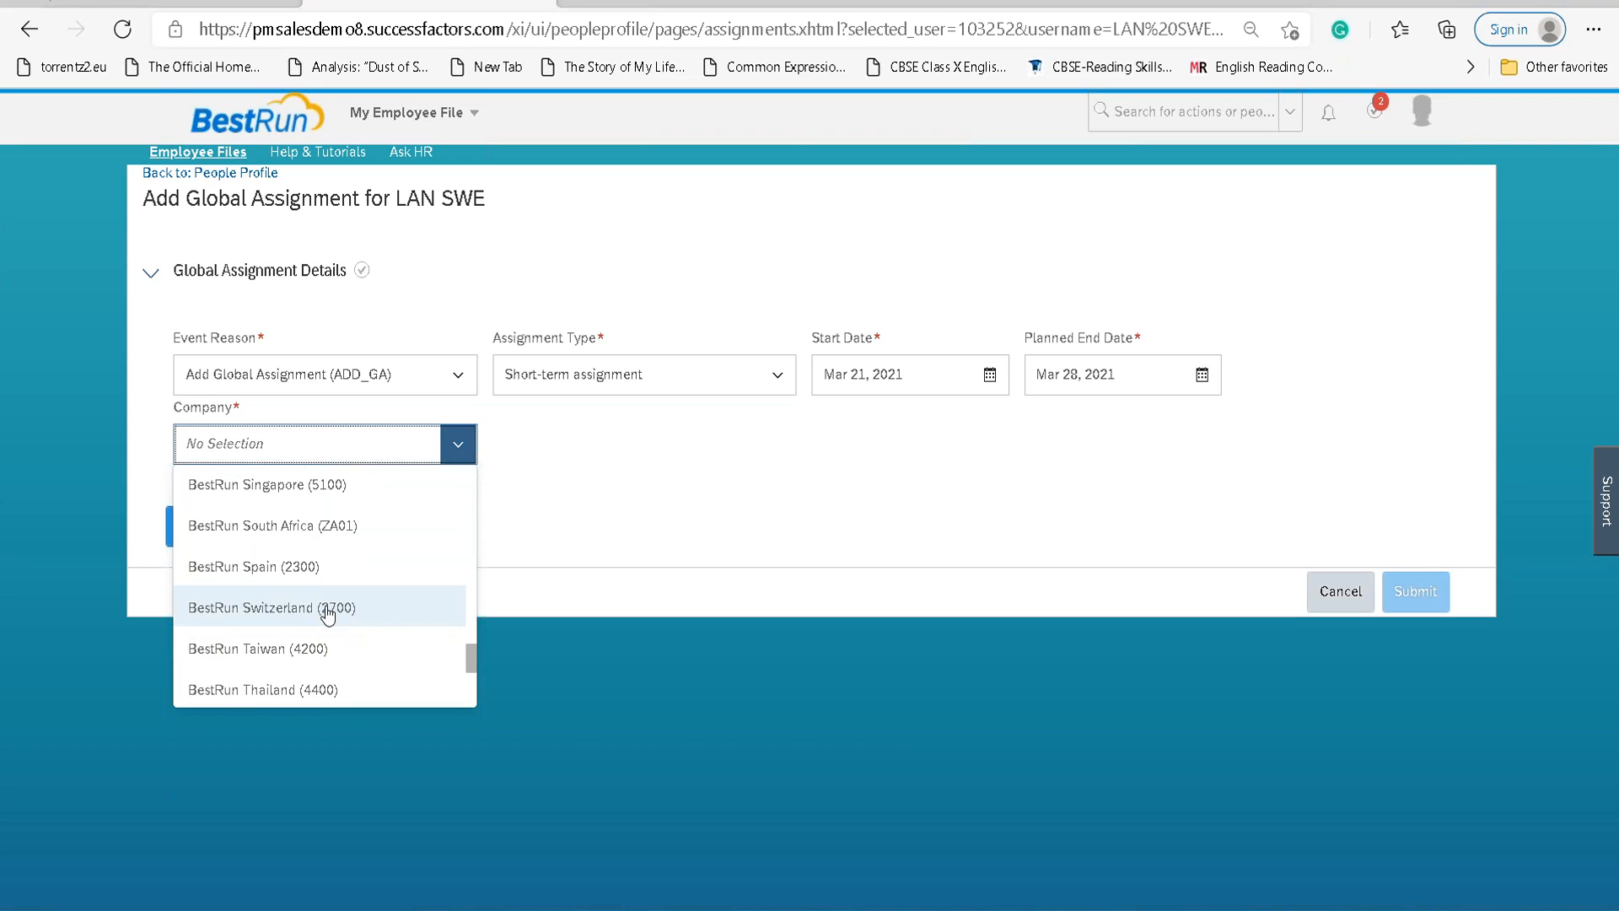
scroll(331, 614, down, 2)
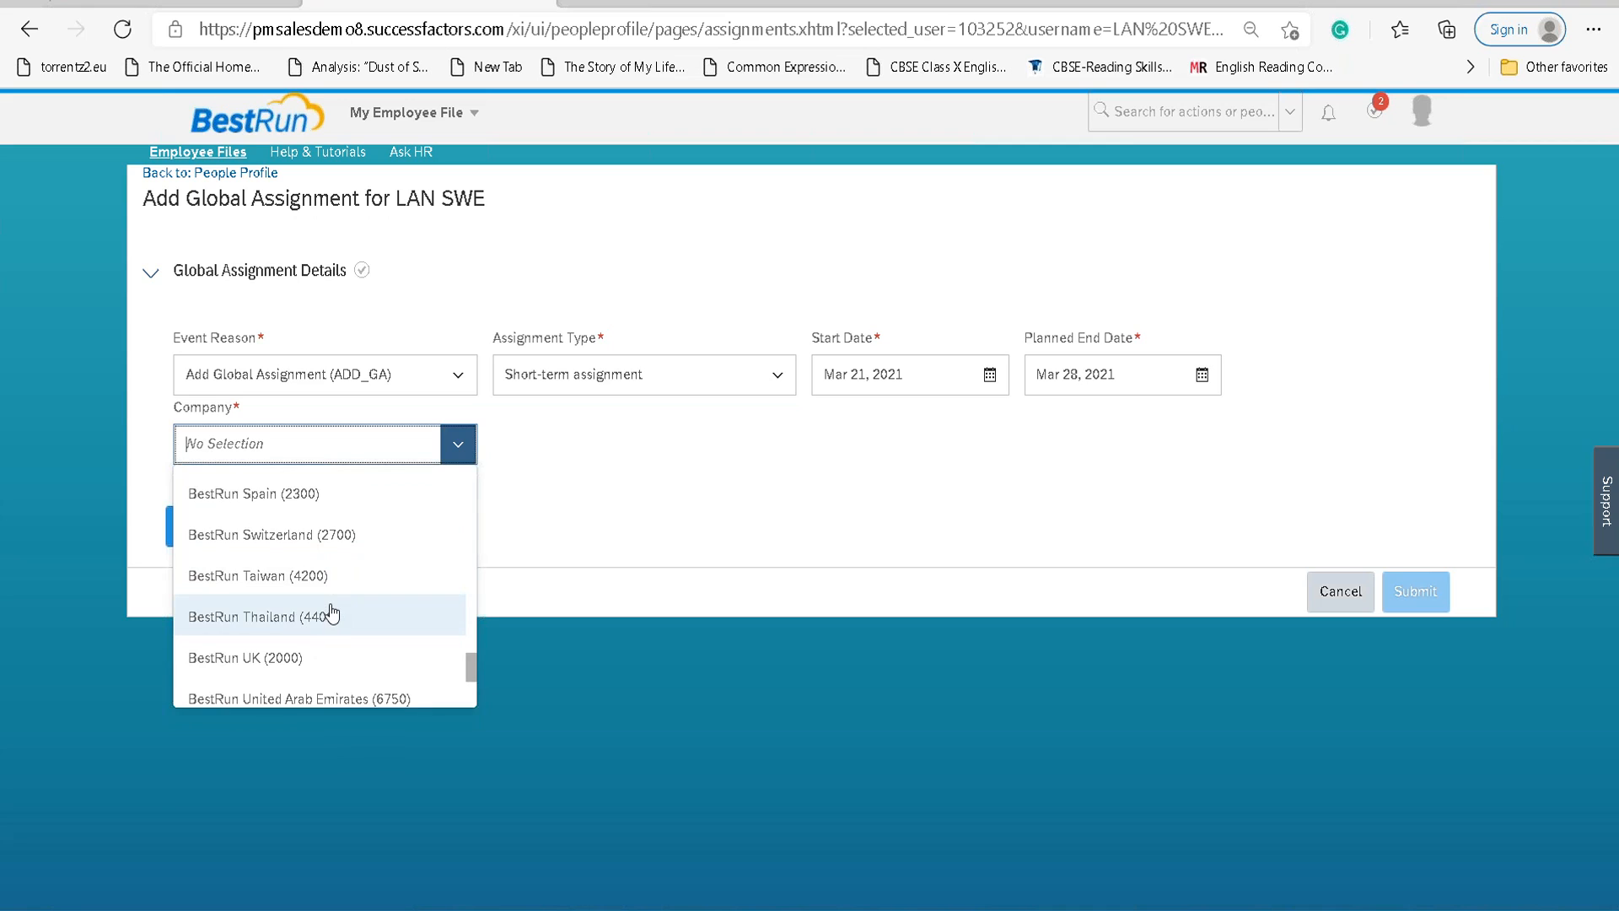
scroll(330, 614, down, 2)
click(311, 608)
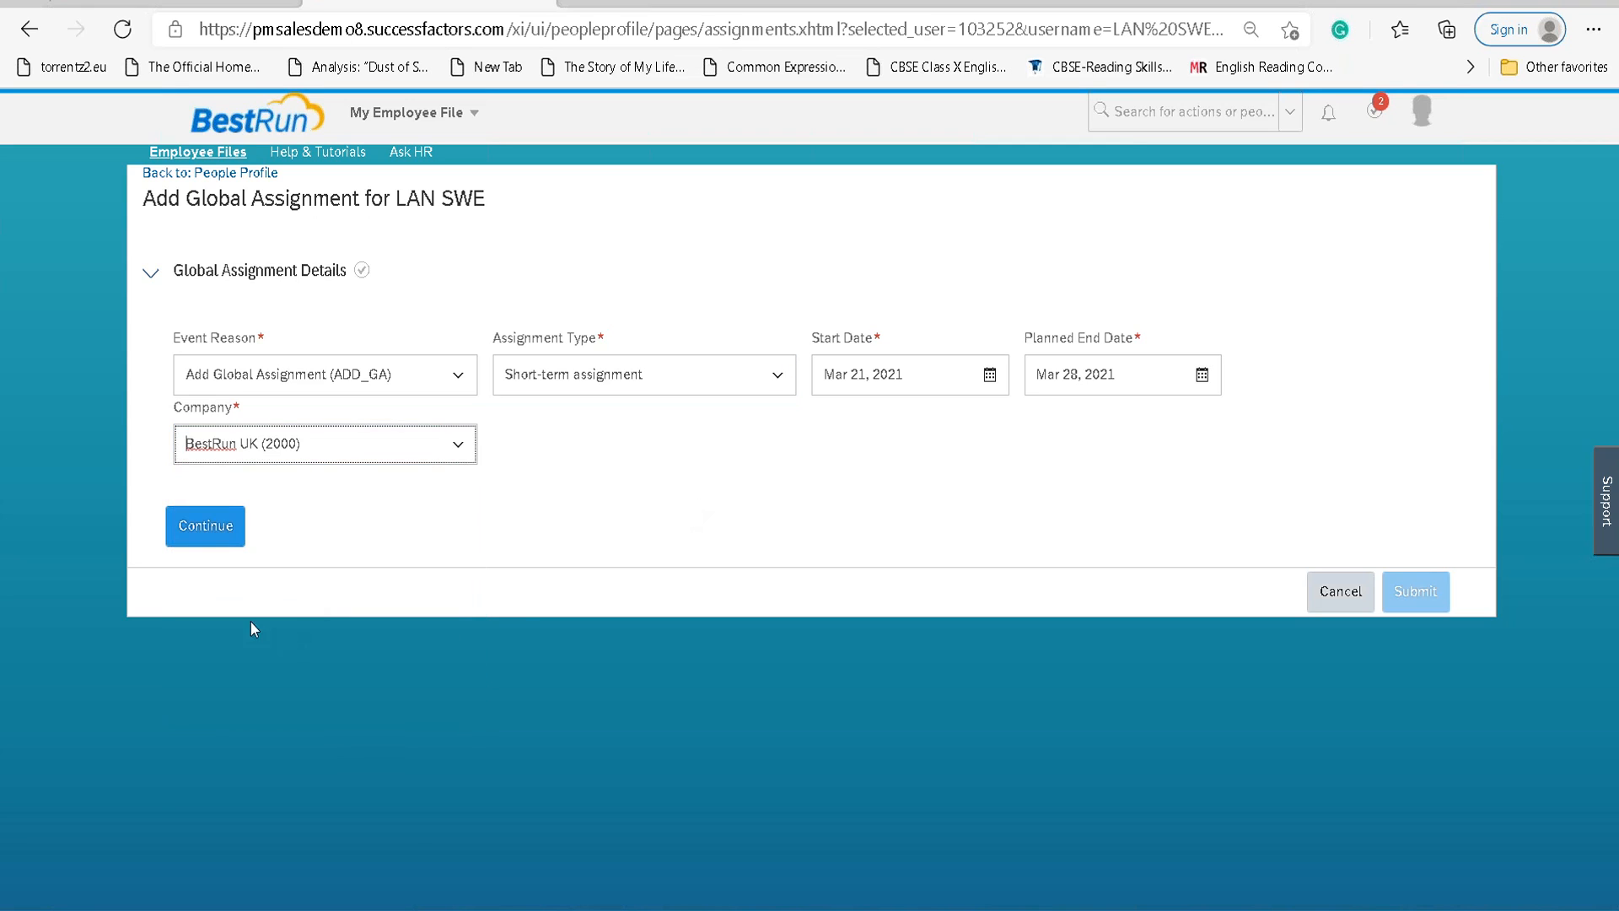
click(186, 537)
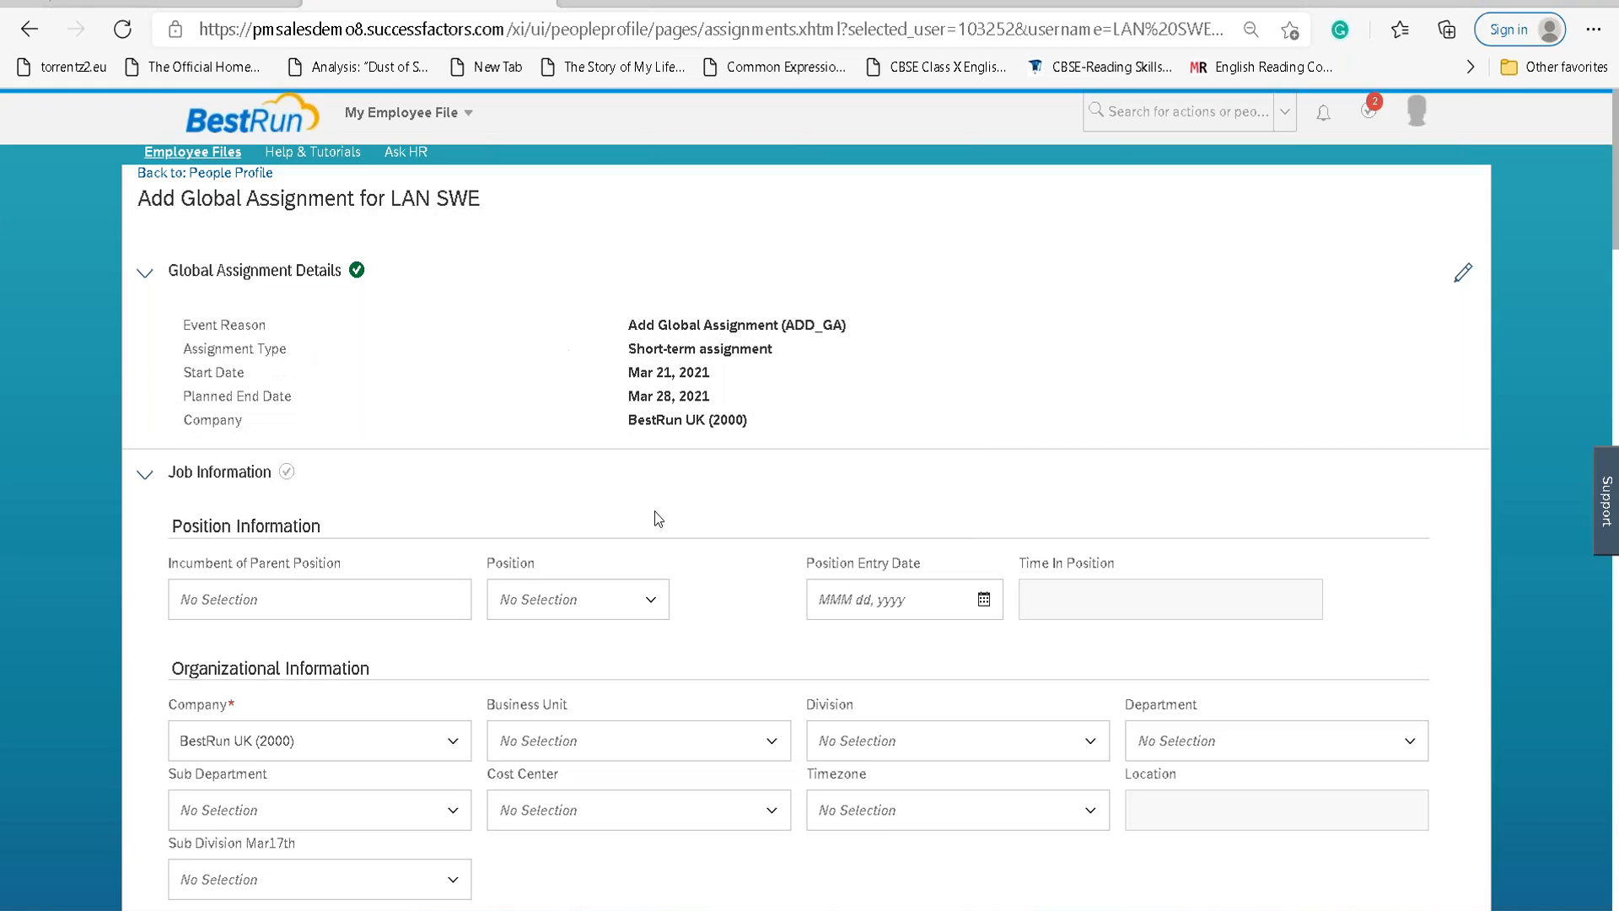
Reveal the 36 additional job fields and enter Job Title 'Global SF HR Lead'.
scroll(325, 635, down, 3)
scroll(329, 635, down, 3)
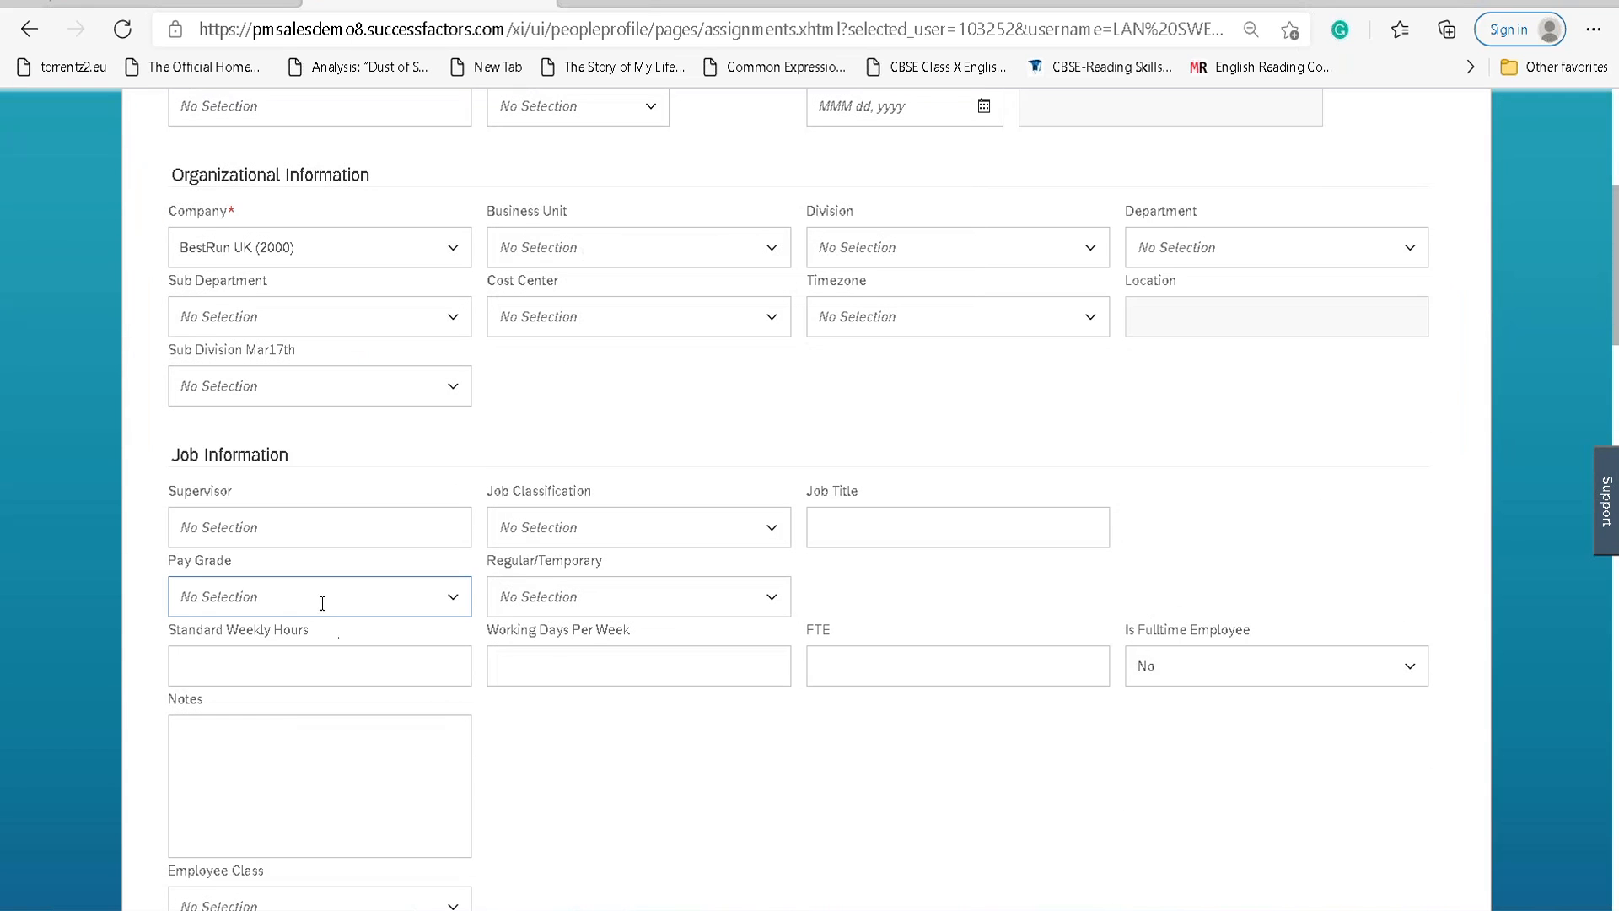
scroll(334, 602, down, 14)
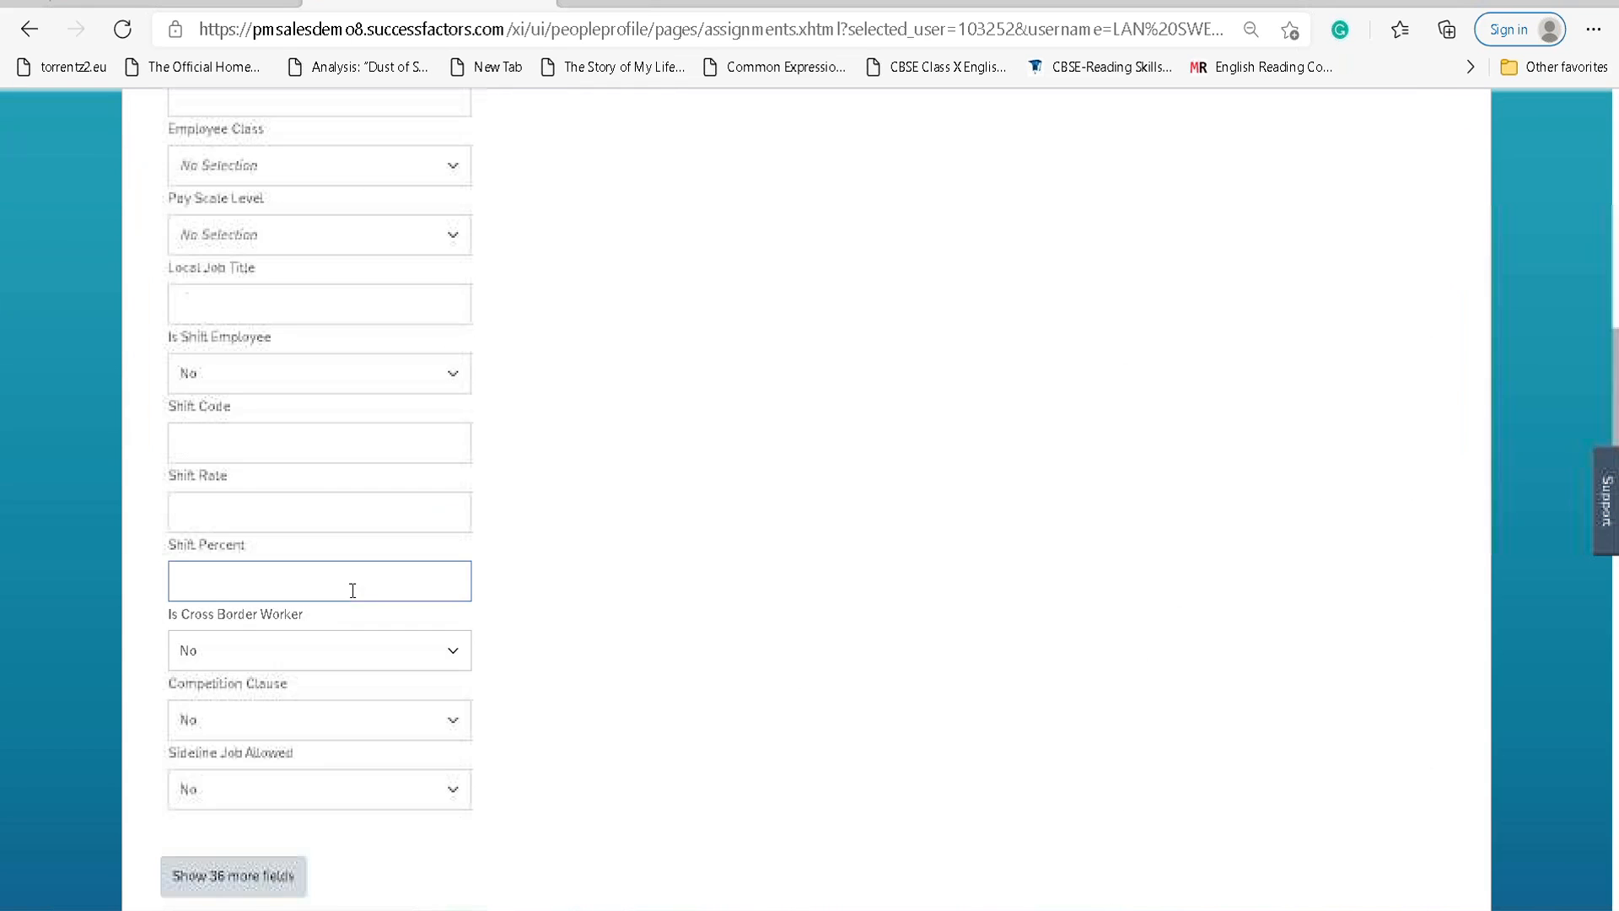
scroll(362, 589, up, 9)
scroll(391, 615, down, 11)
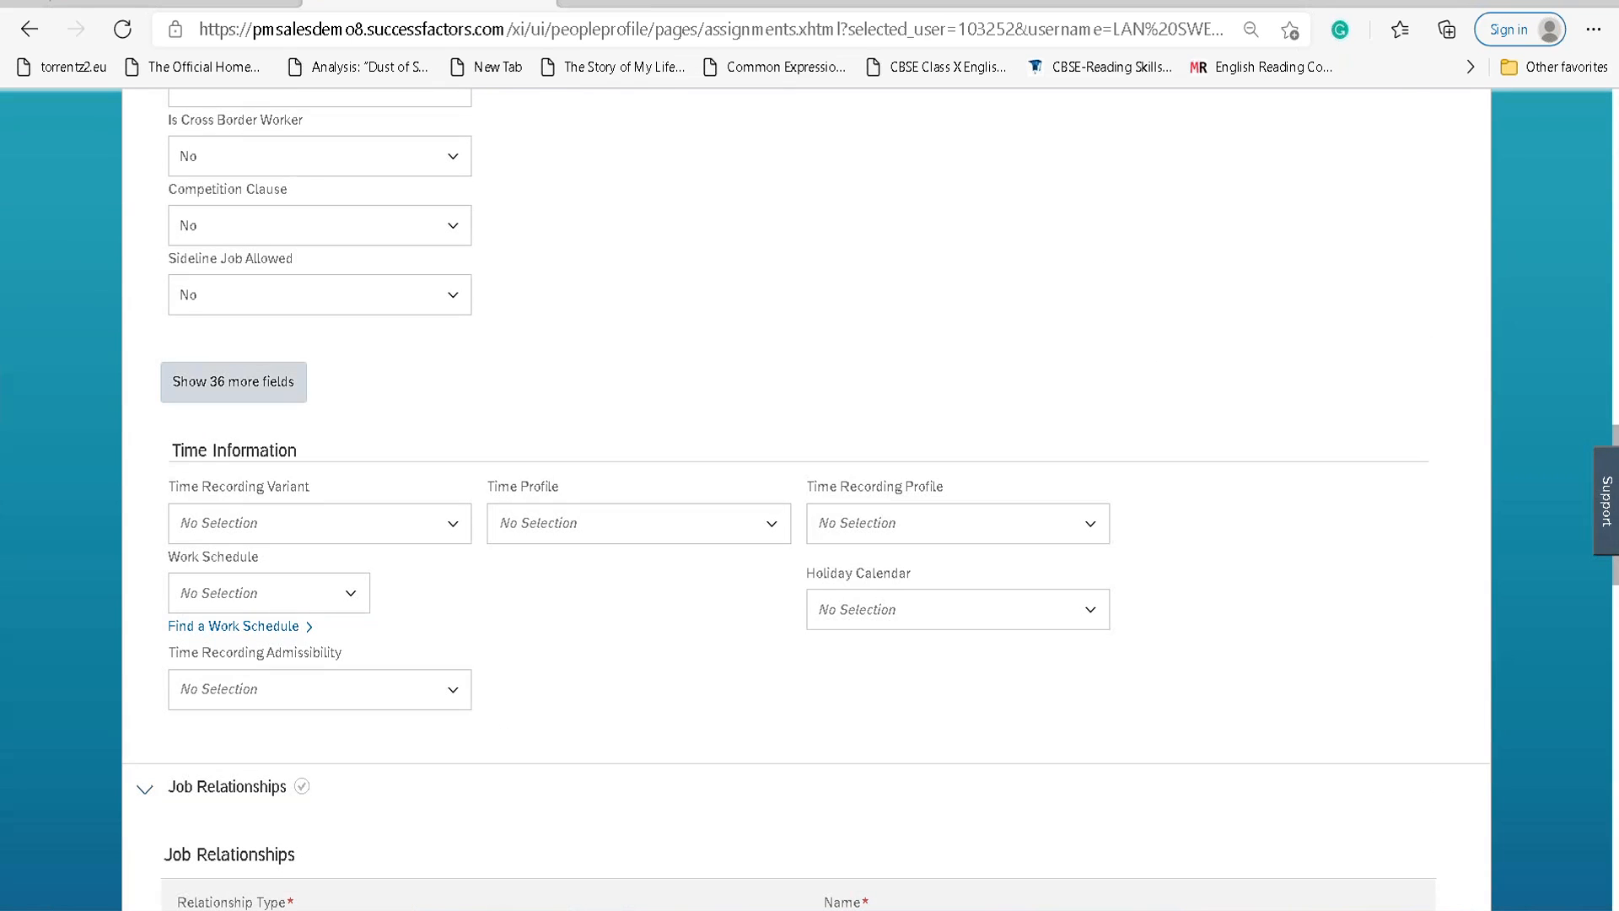
click(219, 383)
scroll(654, 522, up, 12)
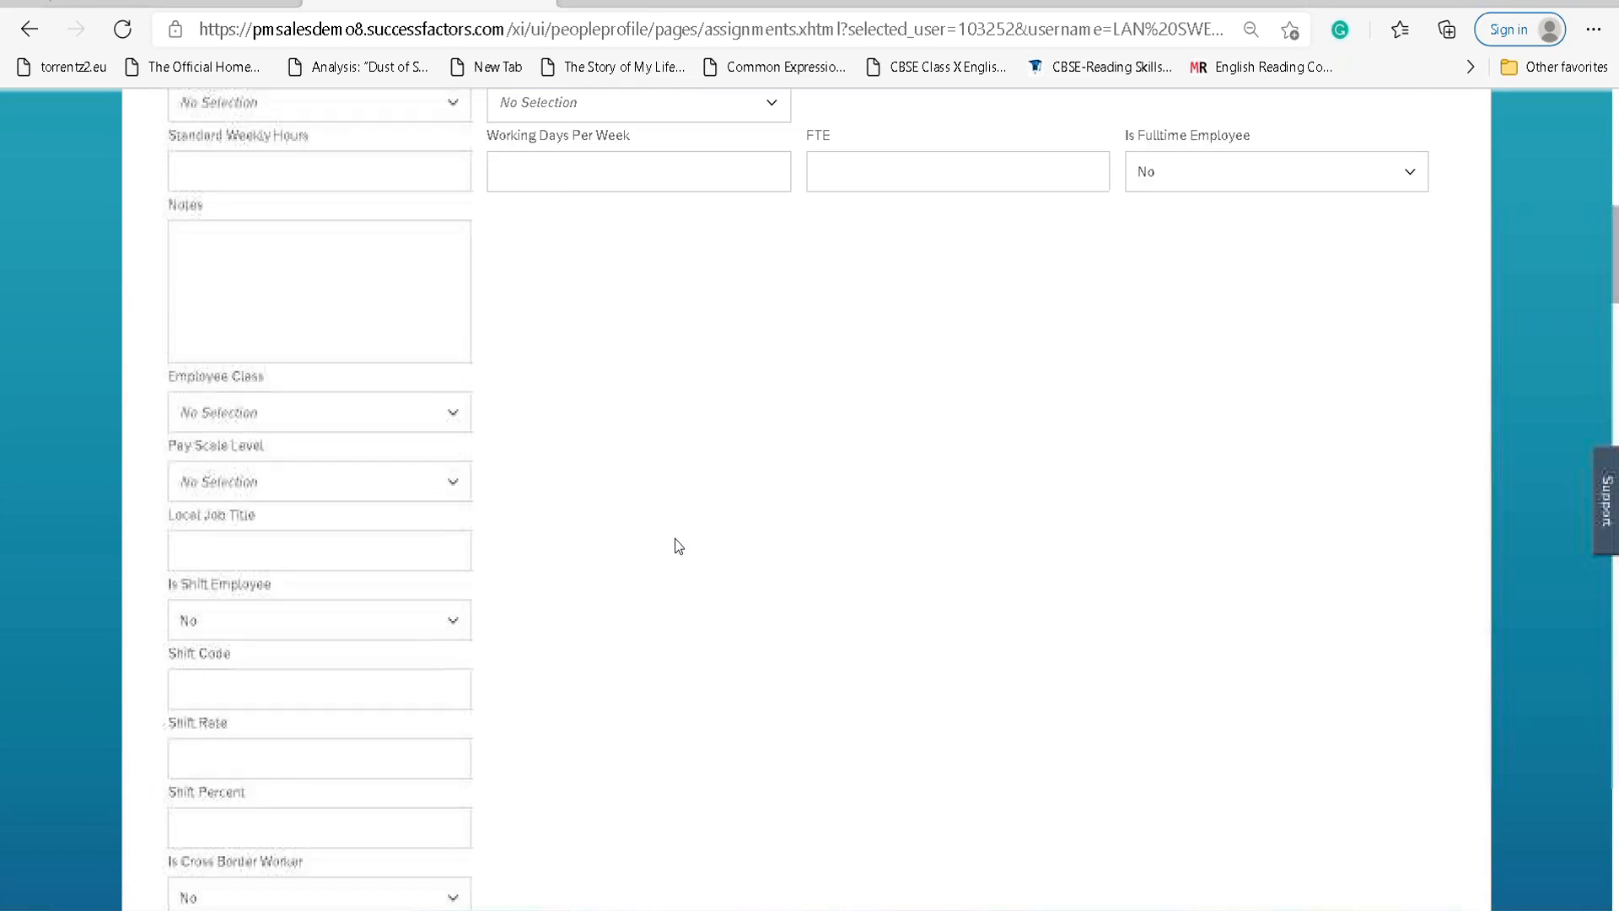
scroll(675, 539, down, 4)
scroll(680, 542, up, 10)
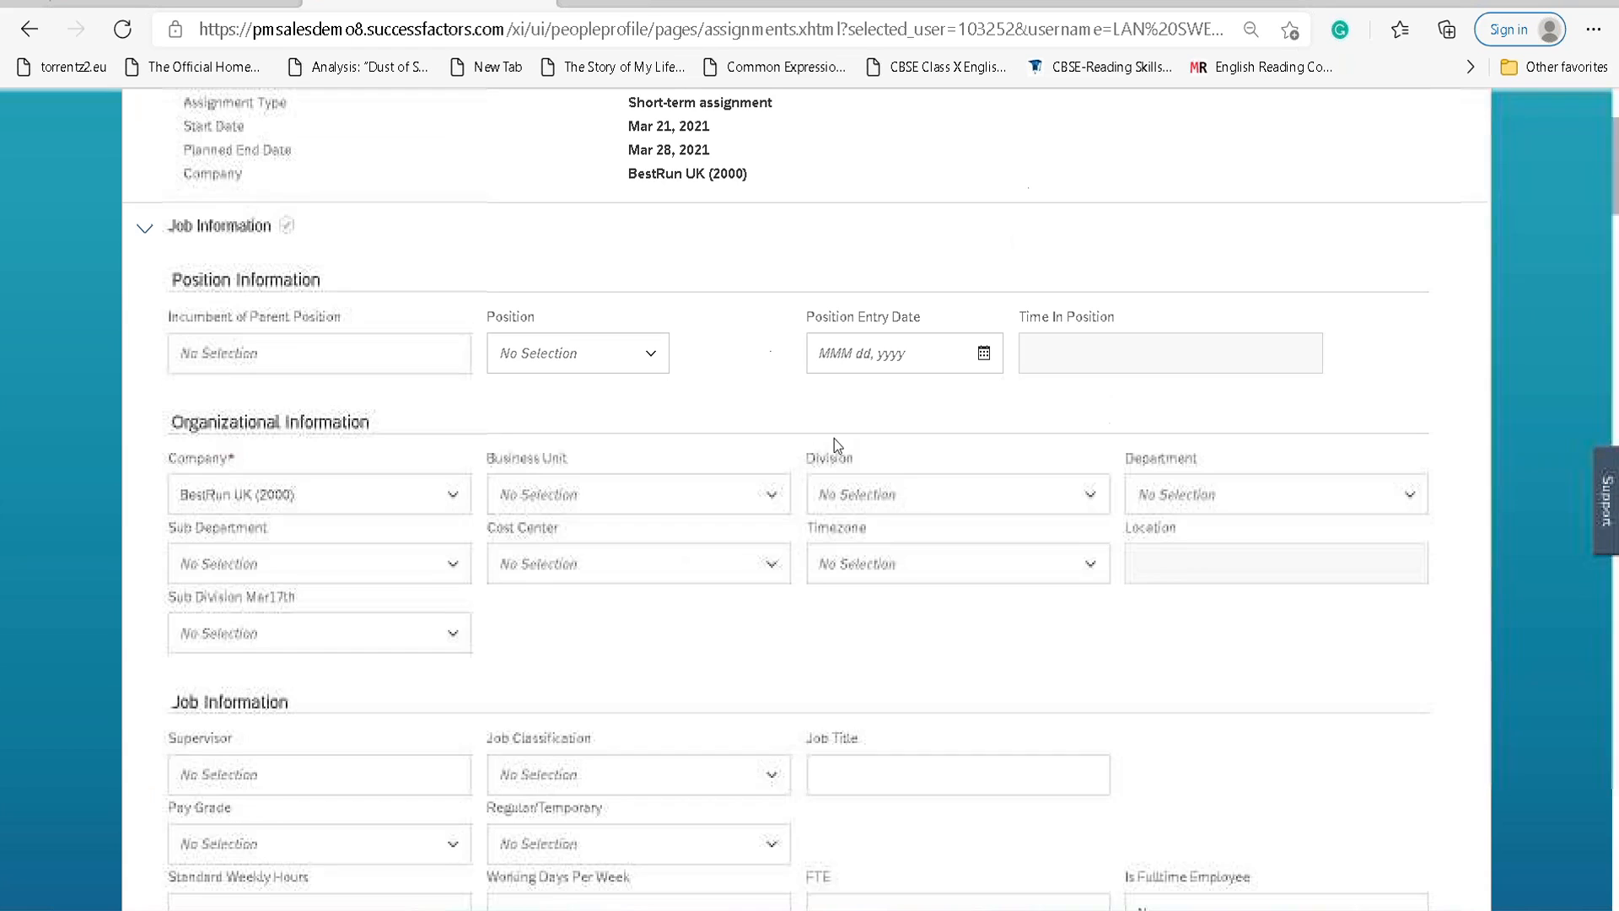
click(877, 770)
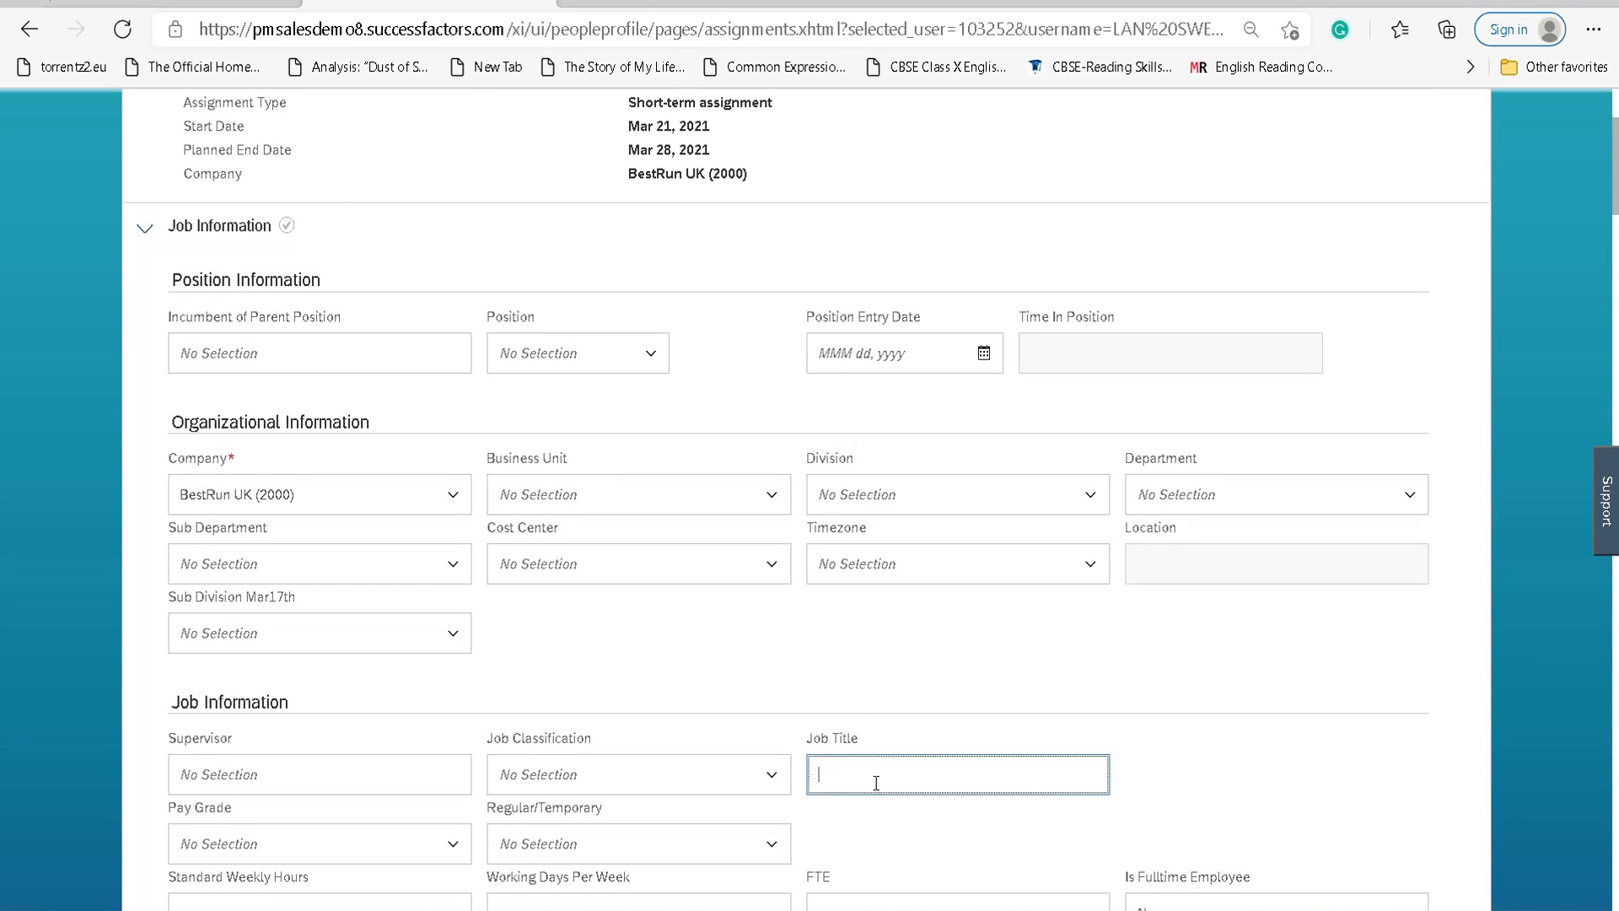
text(Glo)
key(BackSpace)
text(obal SF HR Lead)
Submit the global assignment from the bottom of the form.
scroll(1150, 714, down, 20)
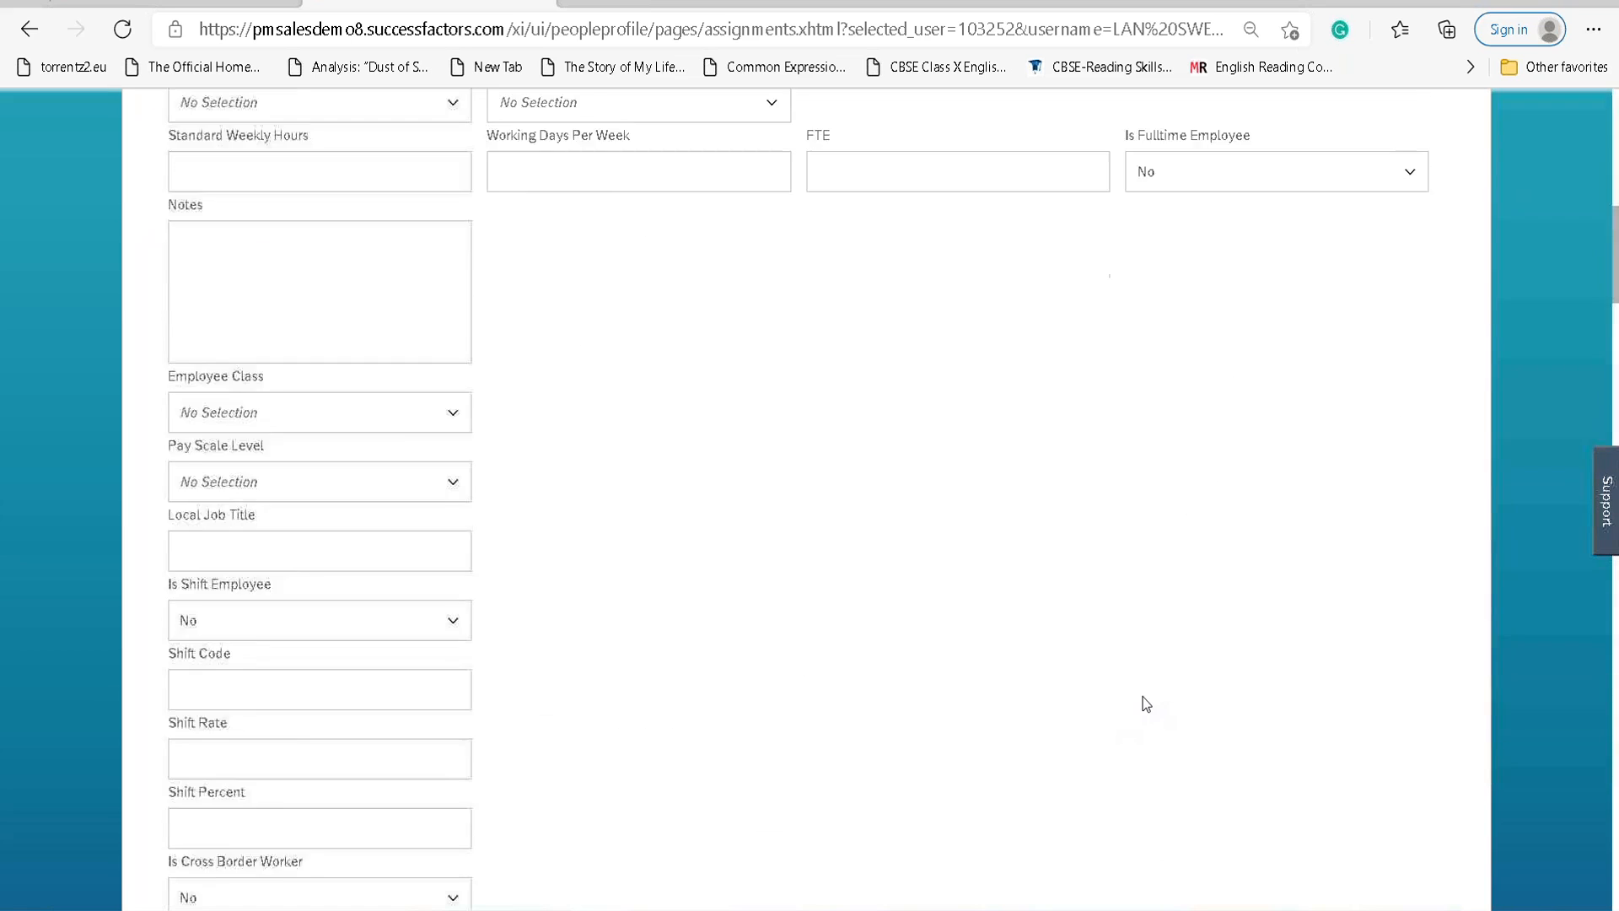
scroll(1126, 707, down, 15)
scroll(1123, 693, up, 5)
scroll(1125, 690, down, 3)
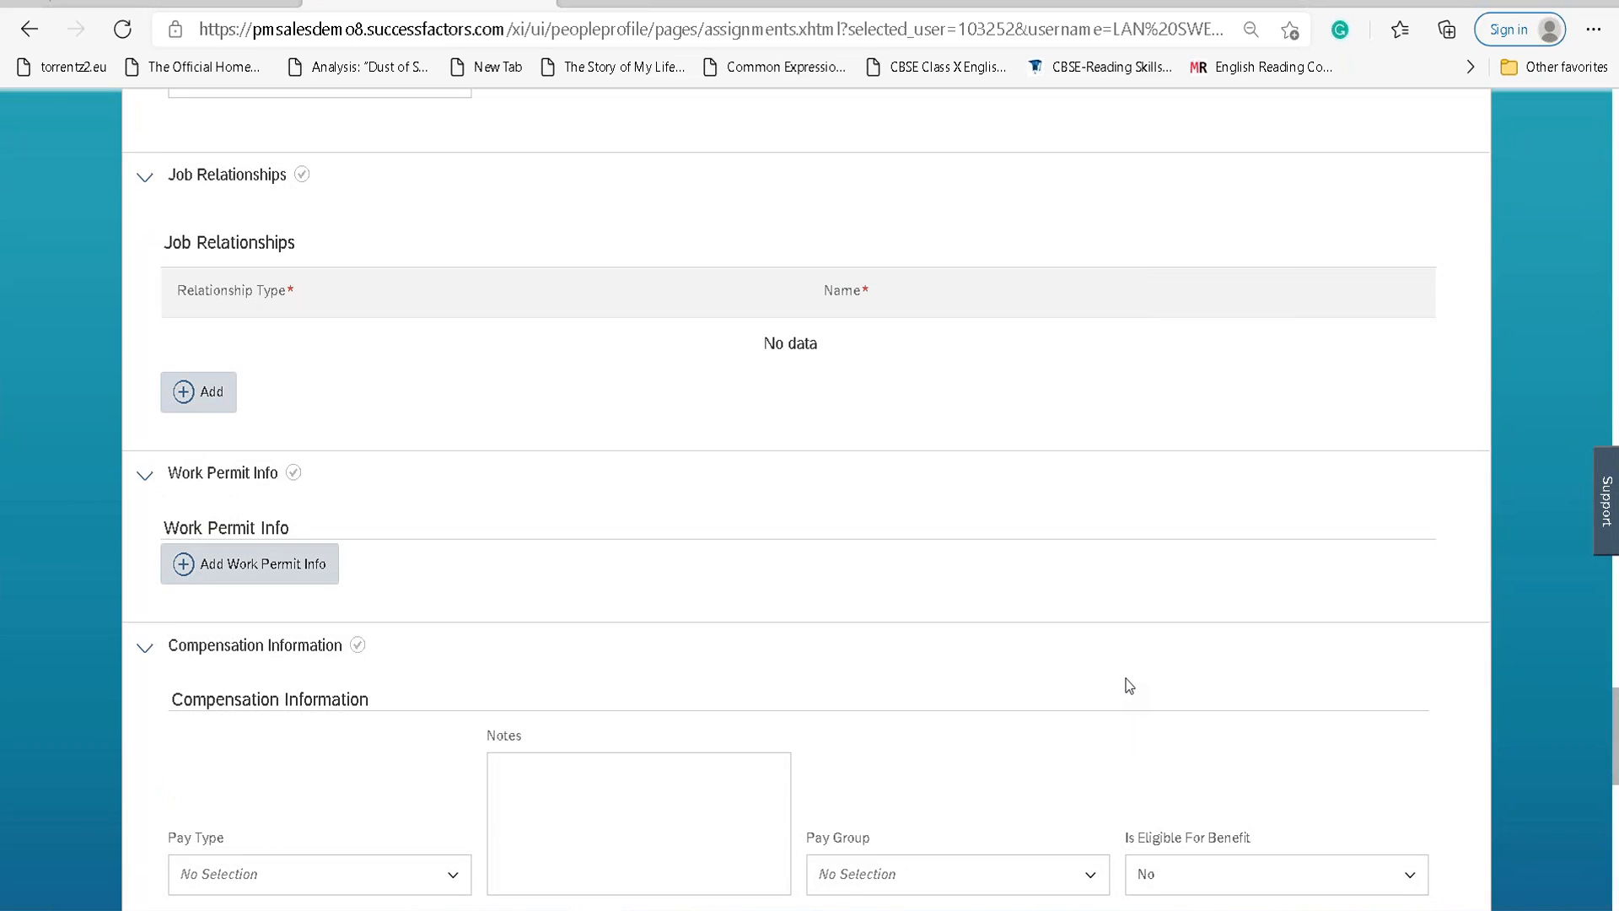
scroll(1124, 680, down, 10)
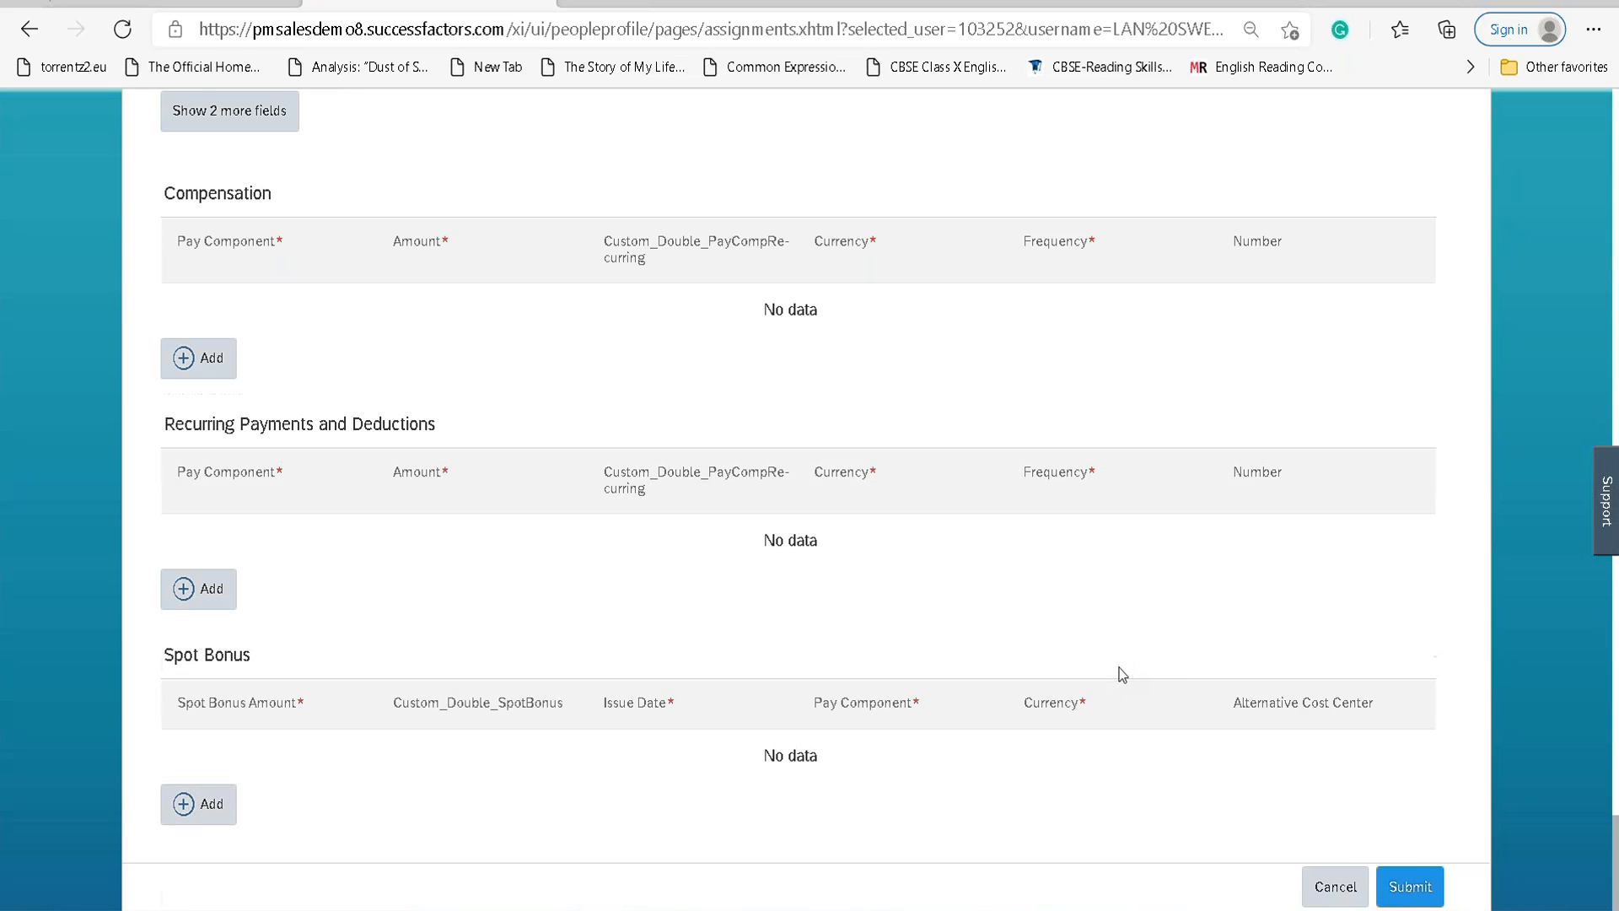
click(1410, 886)
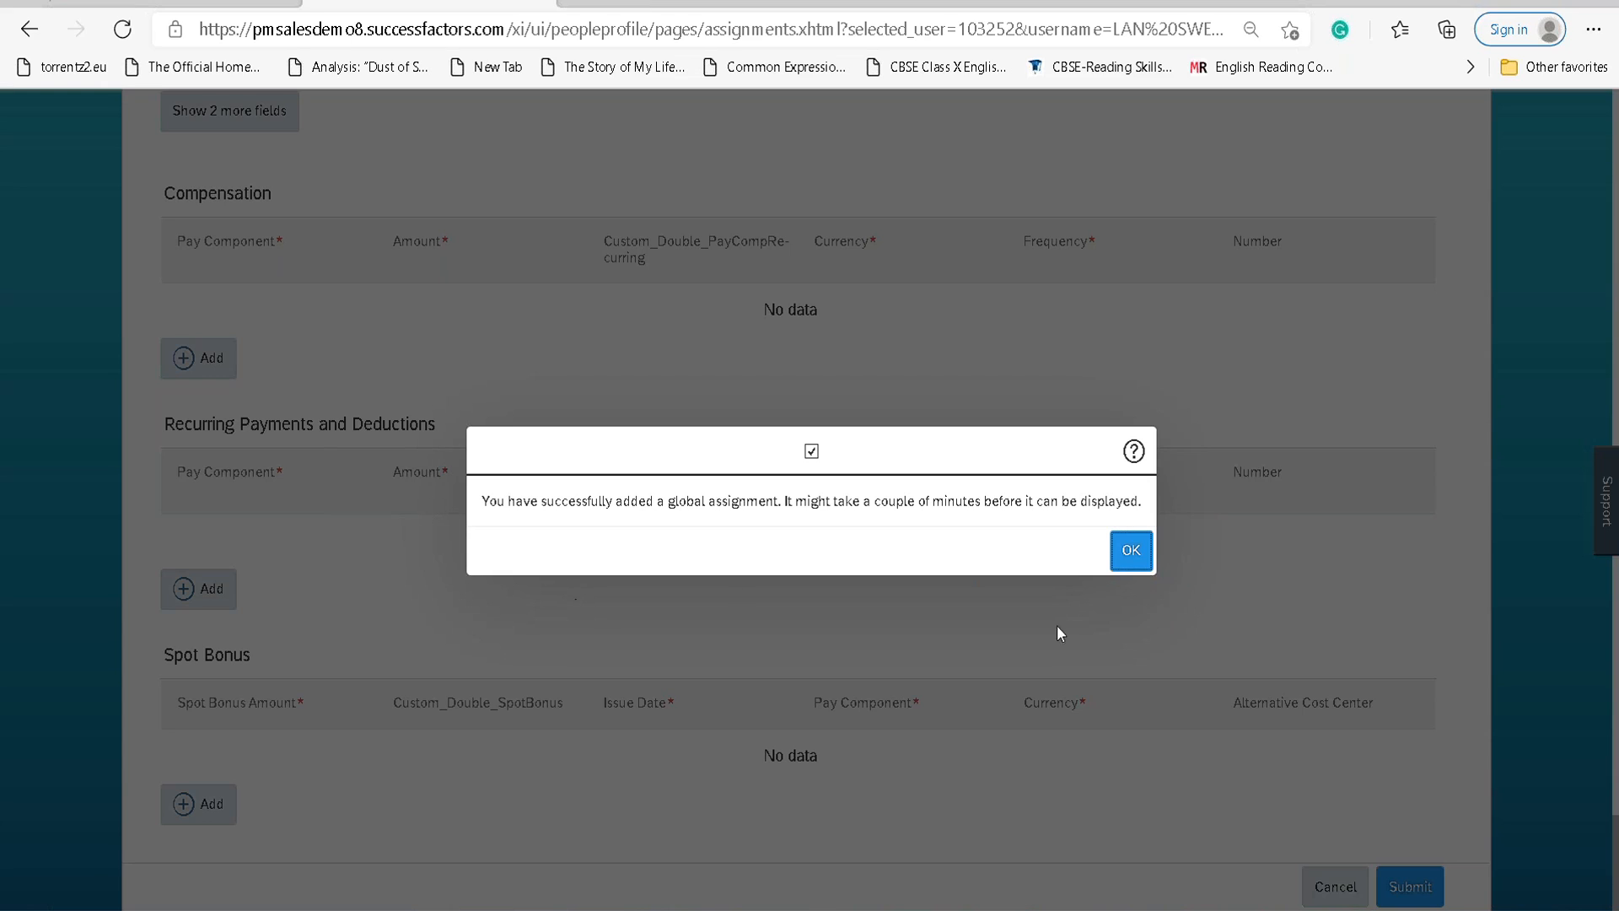
Acknowledge the global-assignment-added message with OK to return to the People Profile.
click(1131, 552)
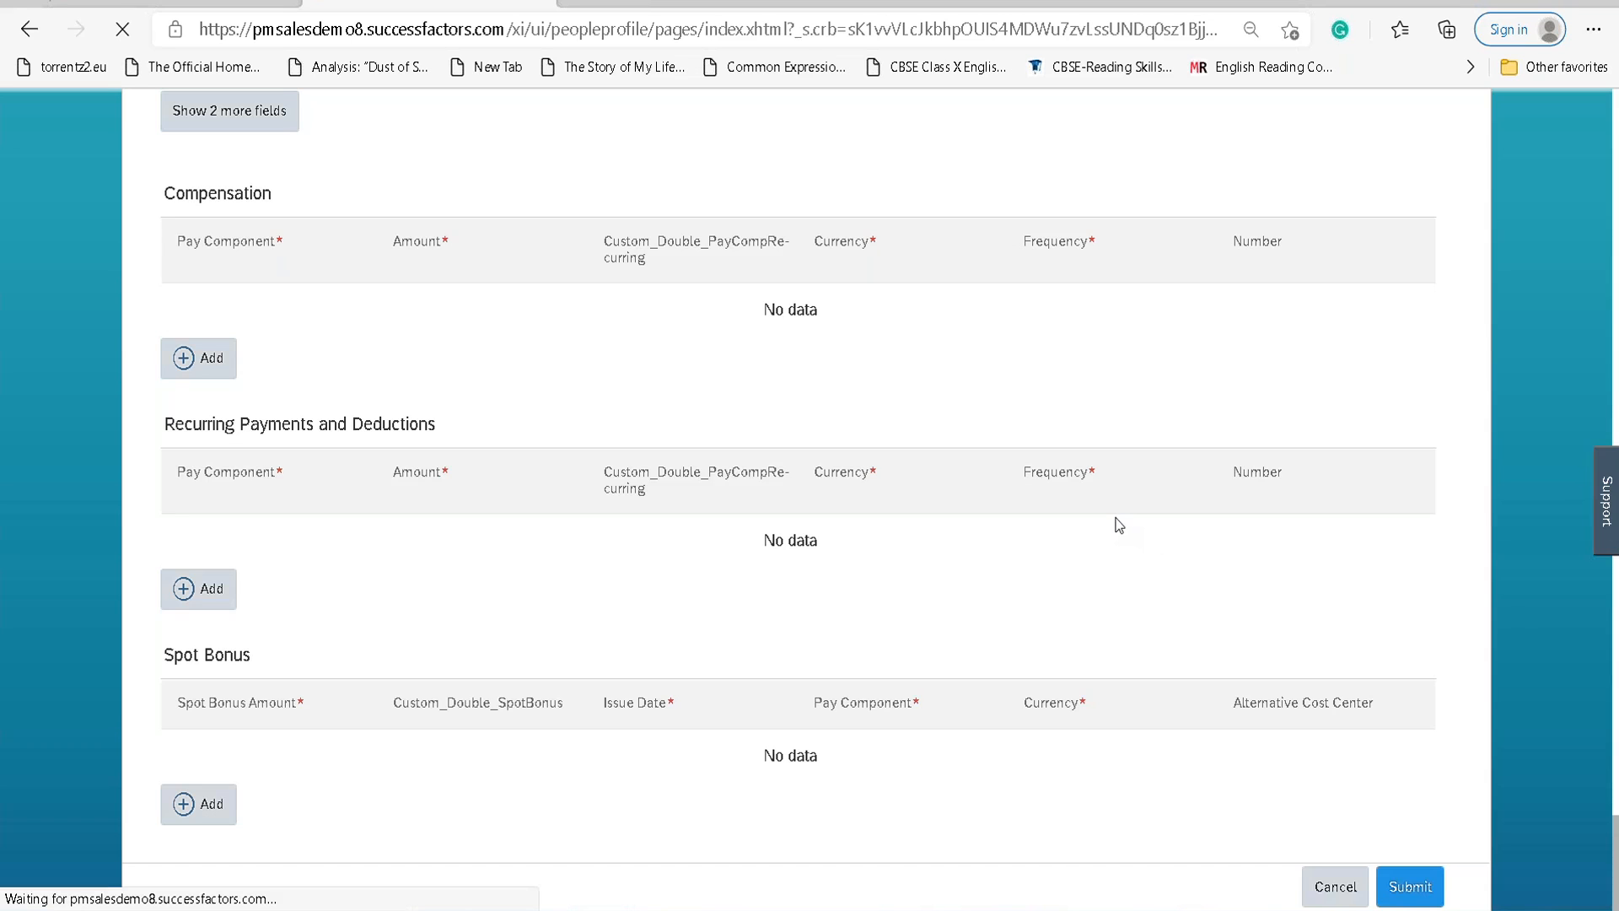
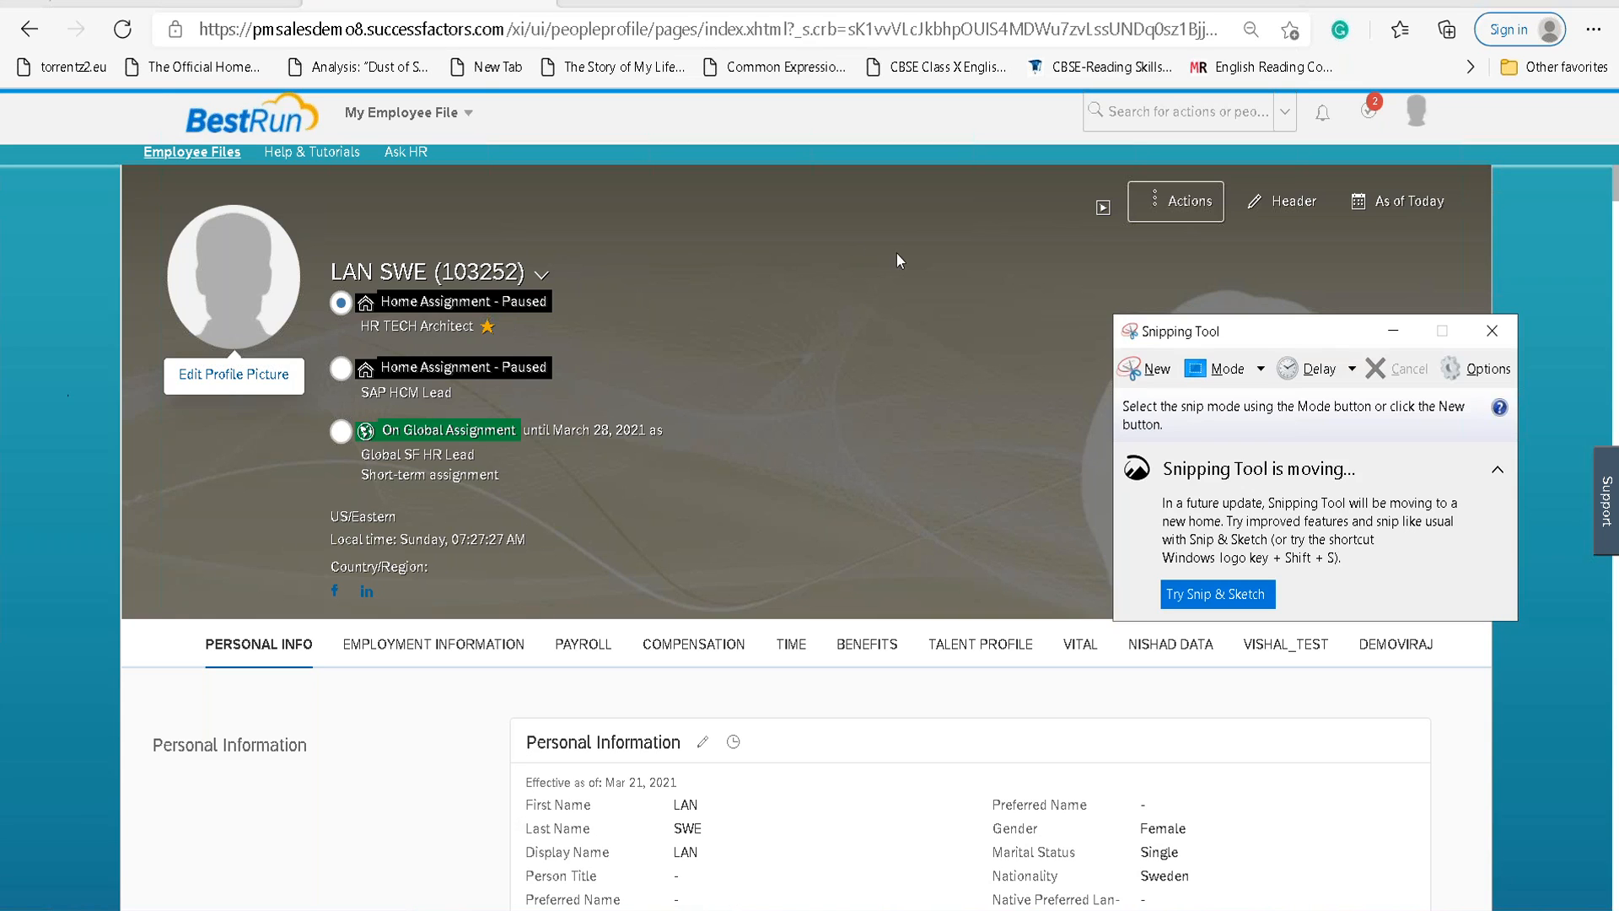
Snip the employee profile and label the first assignment 'Primary employment' with an arrow.
click(1159, 369)
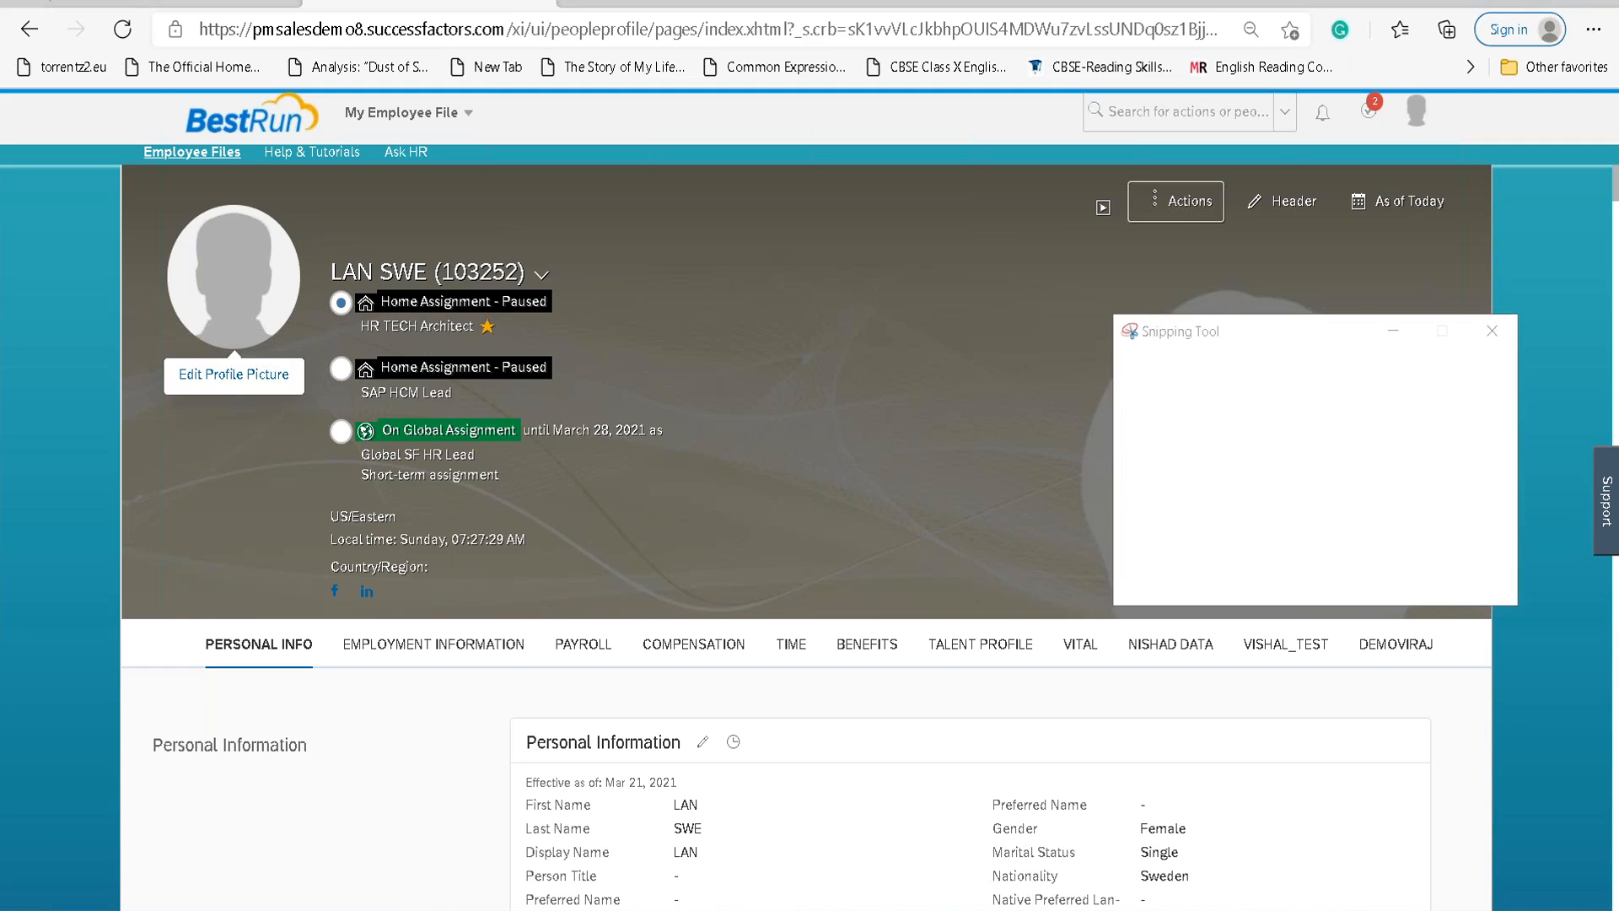
drag(3, 908, 1615, 98)
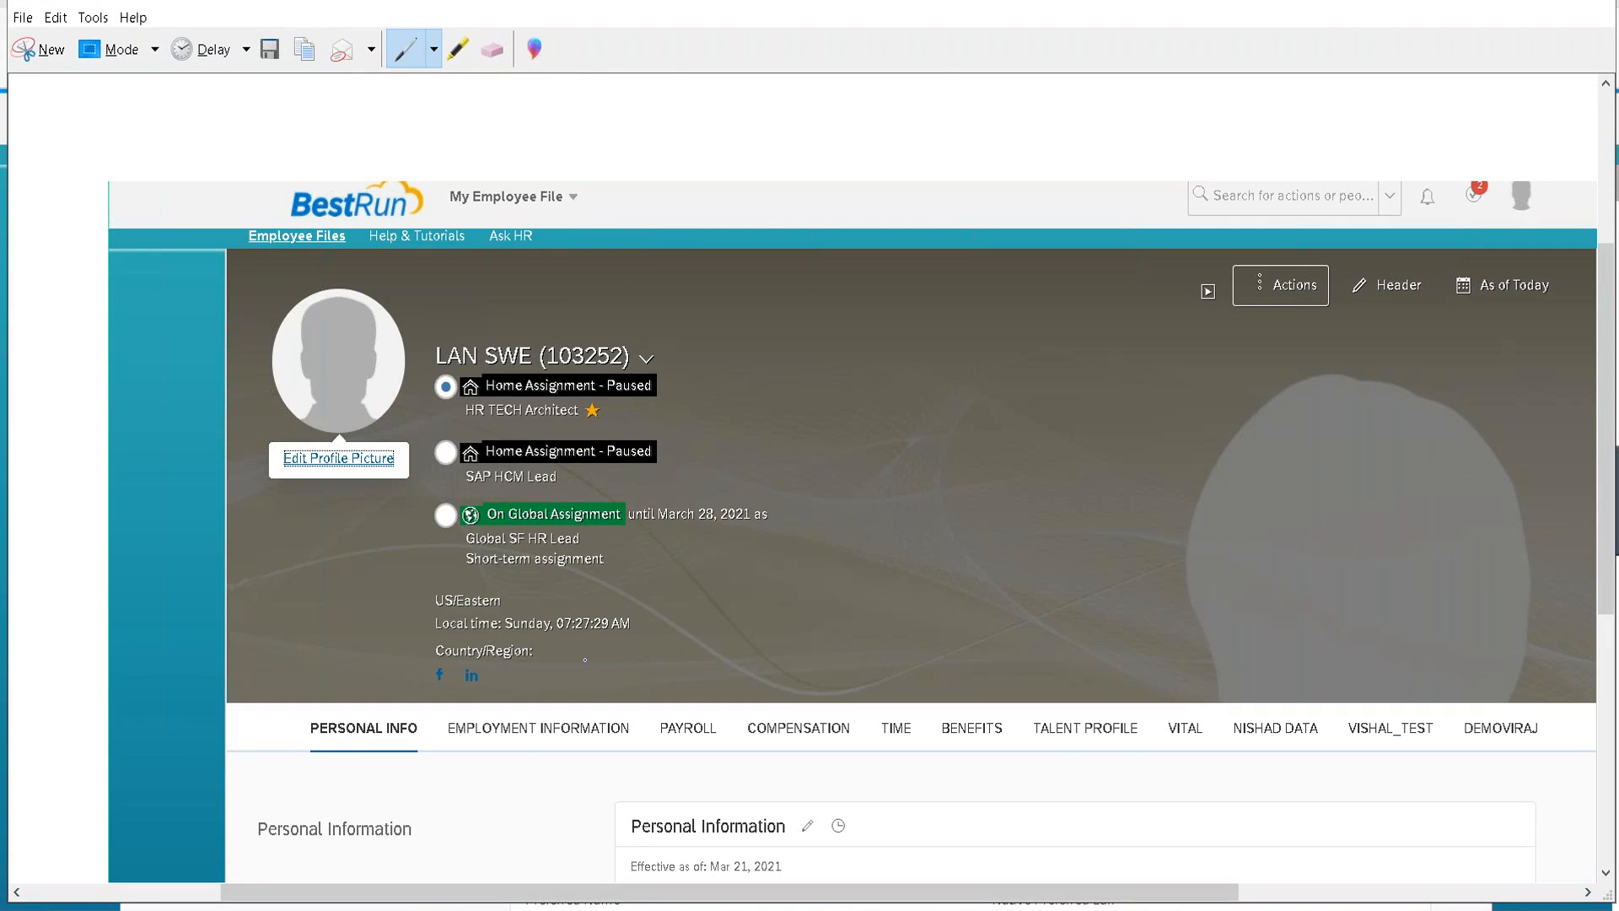
drag(681, 376, 739, 362)
drag(744, 368, 716, 411)
mouse_move(810, 373)
mouse_down()
mouse_move(826, 316)
mouse_move(912, 371)
mouse_move(906, 306)
mouse_up()
mouse_move(928, 372)
mouse_down()
mouse_move(950, 325)
mouse_move(978, 367)
mouse_move(1024, 321)
mouse_move(1078, 309)
mouse_move(1076, 337)
mouse_up()
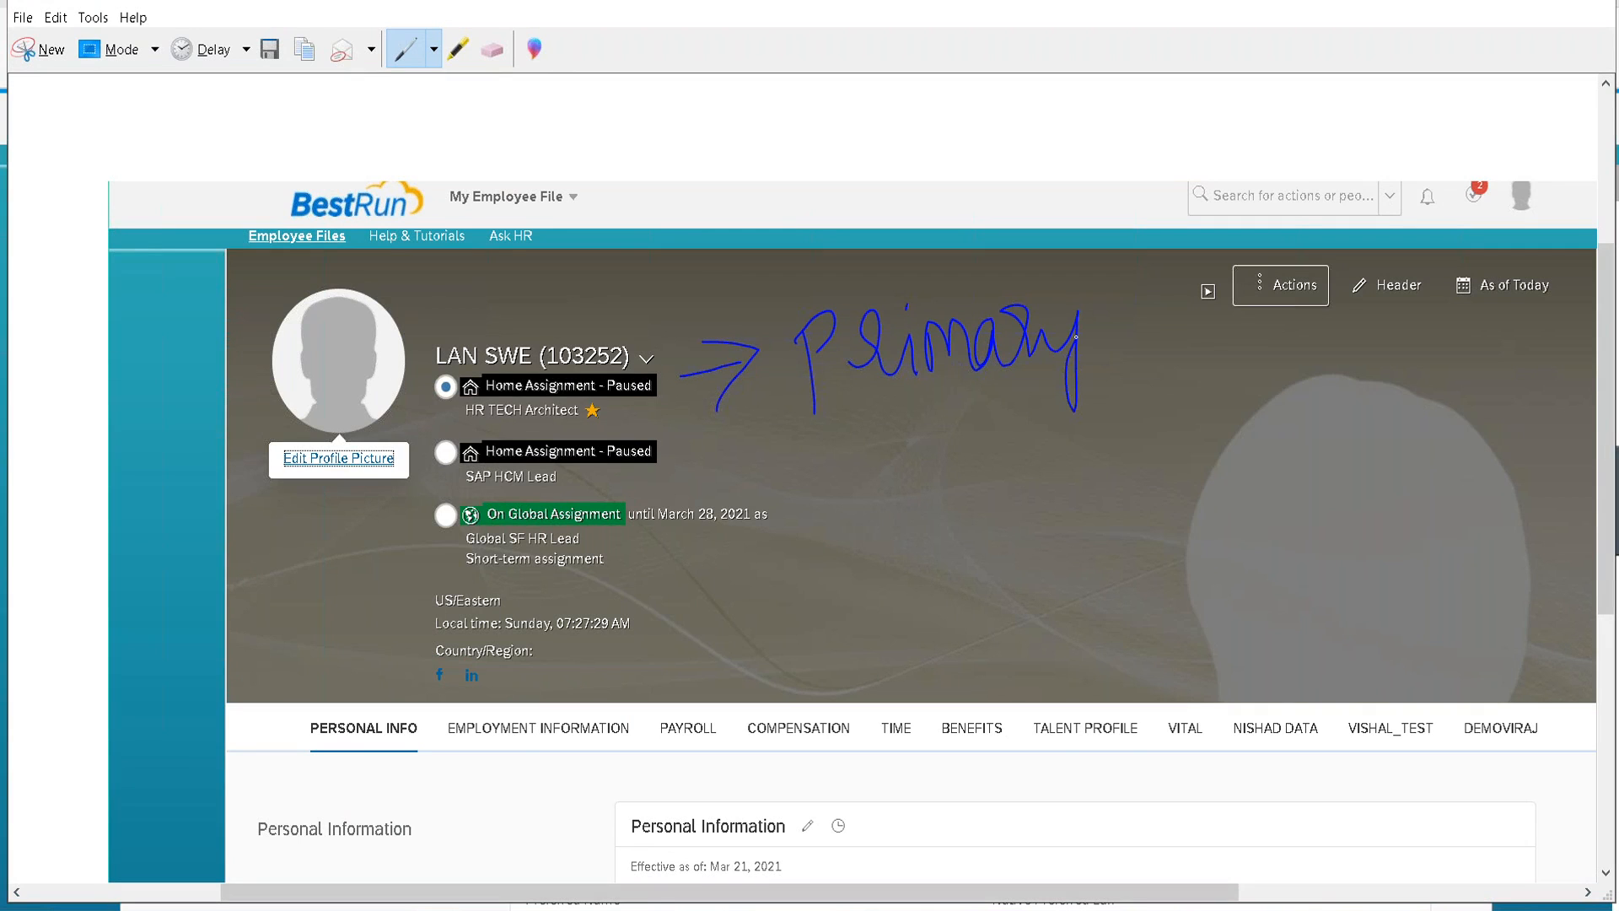
mouse_move(1122, 371)
mouse_down()
mouse_move(1194, 383)
mouse_move(1222, 413)
mouse_move(1265, 327)
mouse_move(1257, 403)
mouse_move(1312, 354)
mouse_move(1331, 434)
mouse_move(1406, 355)
mouse_move(1531, 393)
mouse_move(1526, 361)
mouse_up()
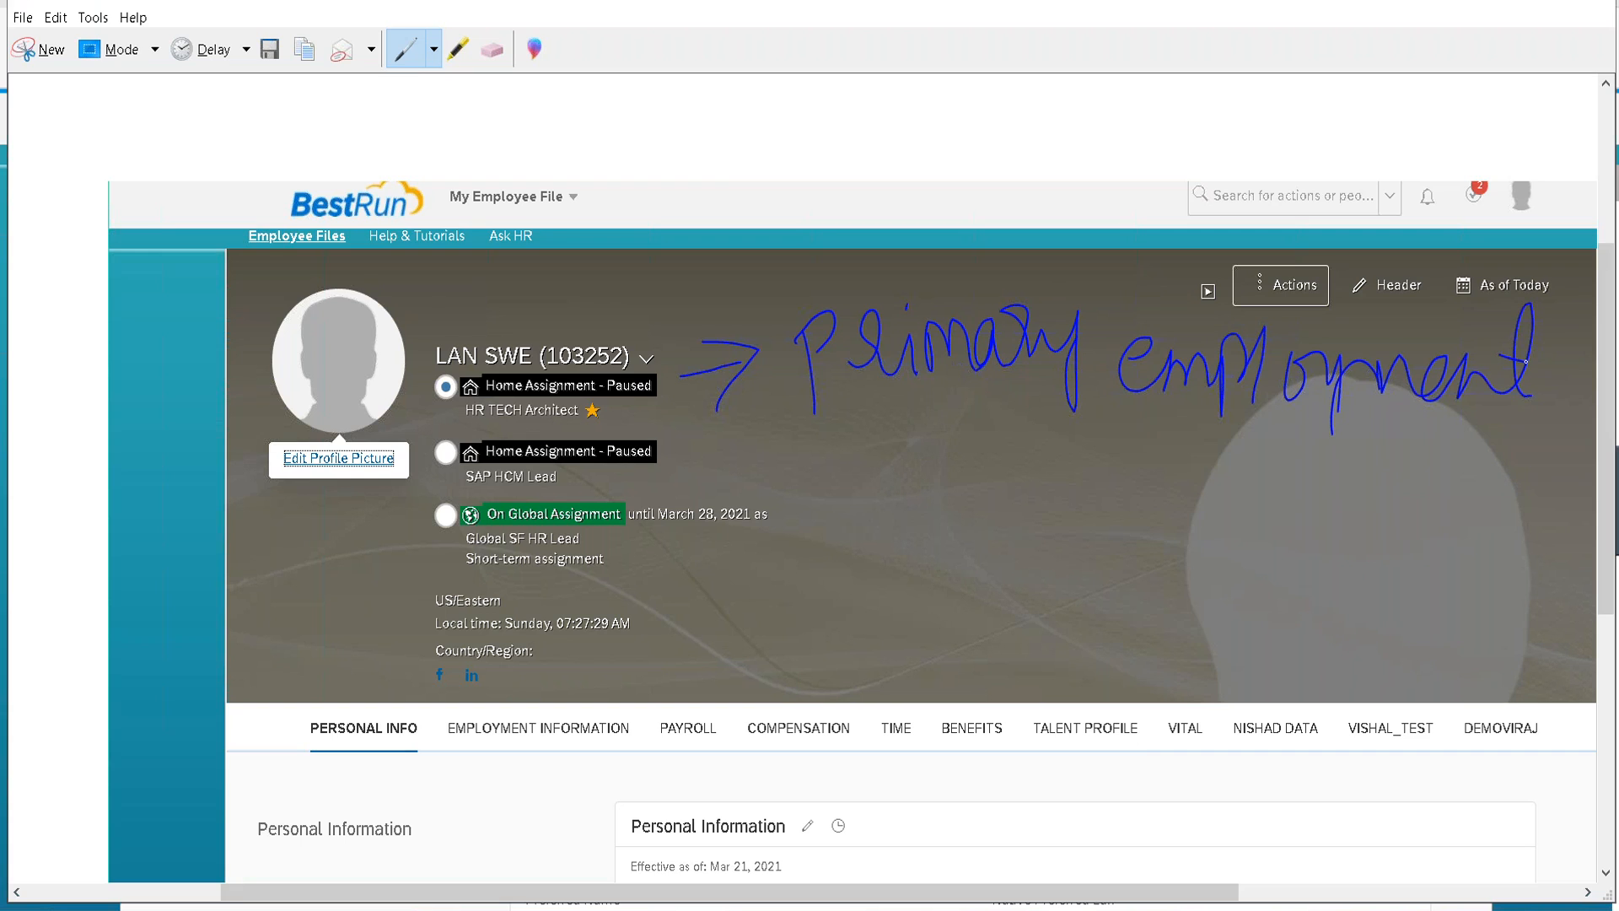
Draw an arrow to the second assignment and label it 'Concurrent'.
drag(642, 403, 697, 372)
drag(697, 456, 801, 452)
mouse_move(745, 423)
mouse_down()
mouse_move(800, 437)
mouse_move(772, 495)
mouse_up()
mouse_move(894, 413)
mouse_down()
mouse_move(903, 485)
mouse_move(957, 442)
mouse_move(1016, 476)
mouse_move(1080, 447)
mouse_move(1128, 491)
mouse_move(1189, 455)
mouse_move(1306, 459)
mouse_up()
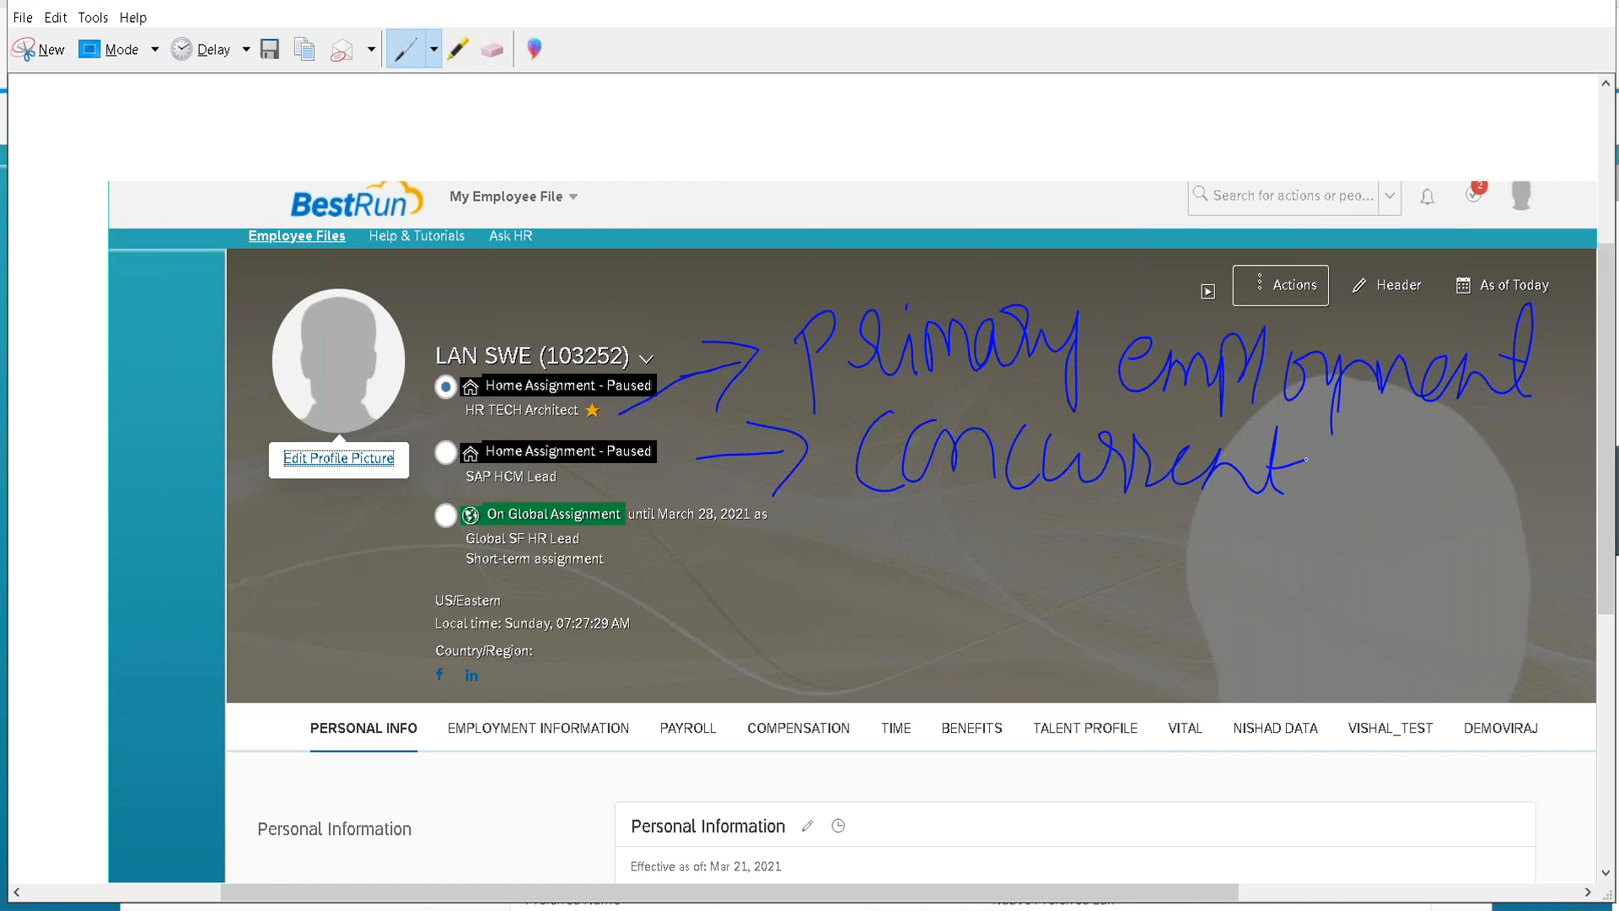
Draw an arrow to the third assignment and label it 'Global assignment'.
mouse_move(645, 552)
mouse_down()
mouse_move(811, 575)
mouse_move(793, 607)
mouse_up()
mouse_move(918, 533)
mouse_down()
mouse_move(906, 578)
mouse_move(974, 607)
mouse_move(1016, 557)
mouse_move(1035, 591)
mouse_up()
mouse_move(1057, 512)
mouse_down()
mouse_move(1101, 582)
mouse_move(1155, 611)
mouse_up()
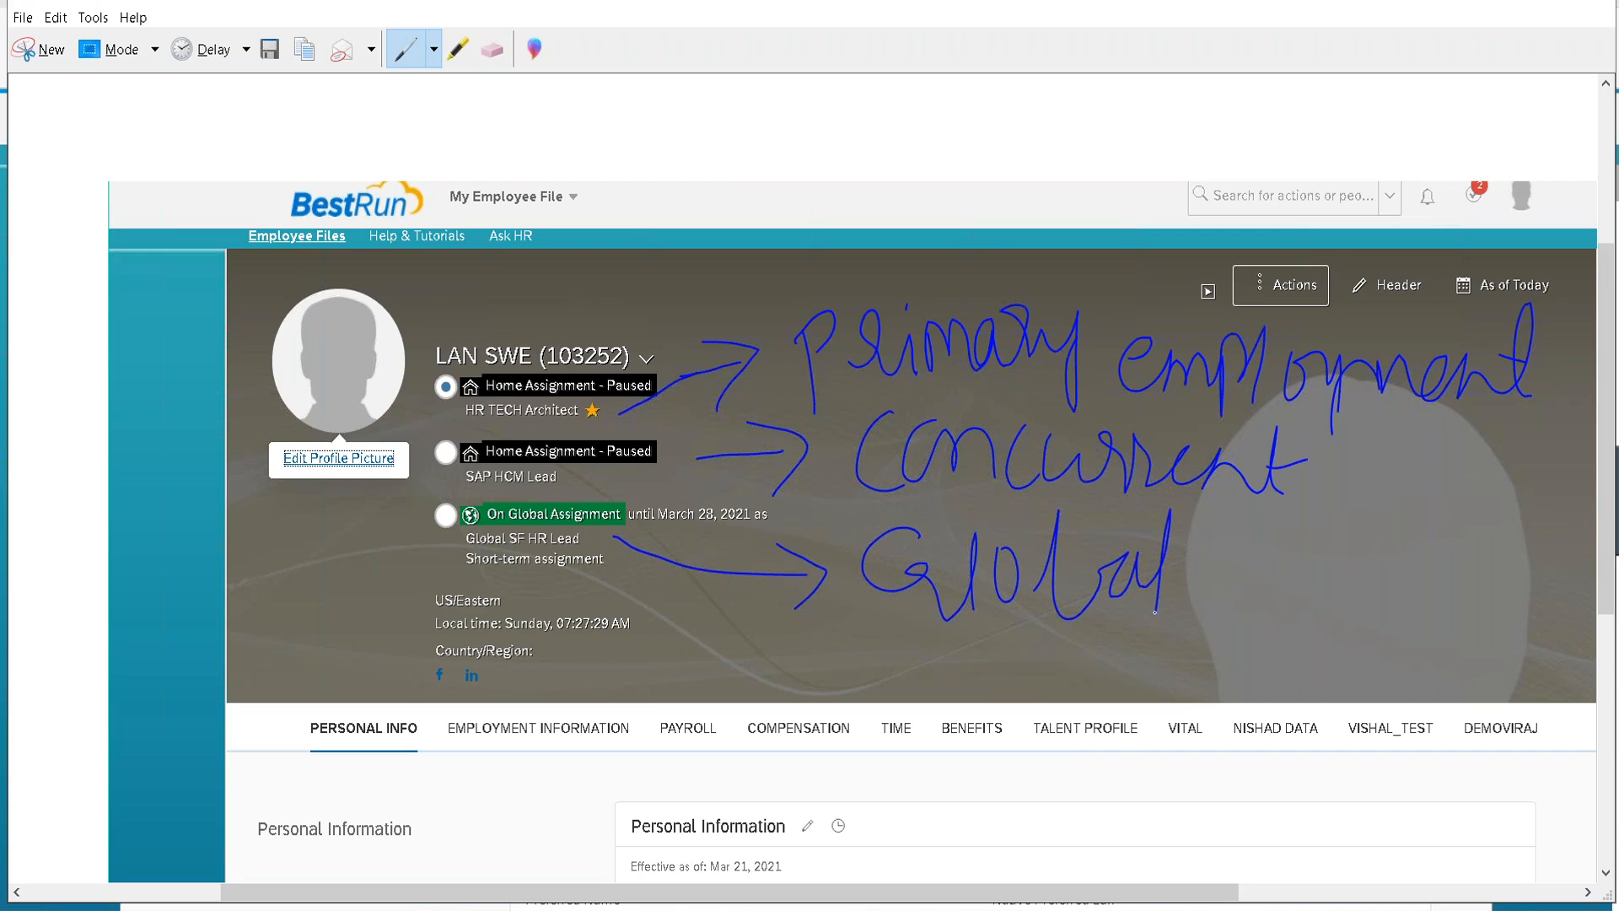
drag(483, 528, 461, 538)
mouse_move(1234, 552)
mouse_down()
mouse_move(1256, 590)
mouse_move(1363, 581)
mouse_move(1384, 557)
mouse_move(1407, 604)
mouse_move(1459, 540)
mouse_move(1562, 574)
mouse_move(1558, 545)
mouse_up()
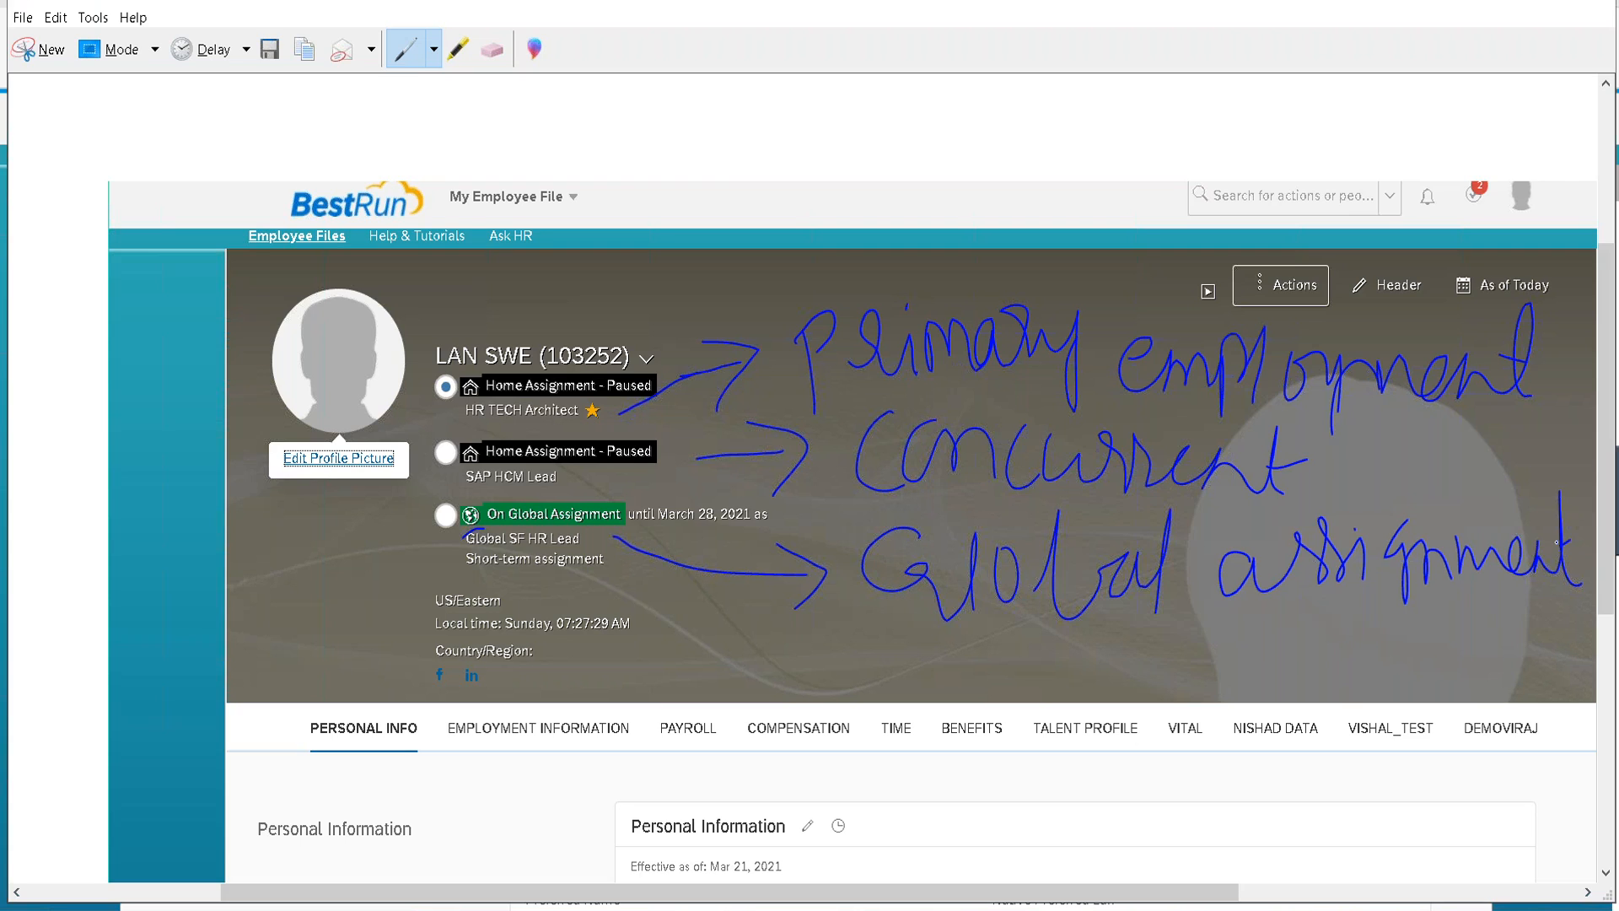
click(1054, 909)
Paste the annotated profile snip on a new line after the 'Add global job info' note.
click(951, 582)
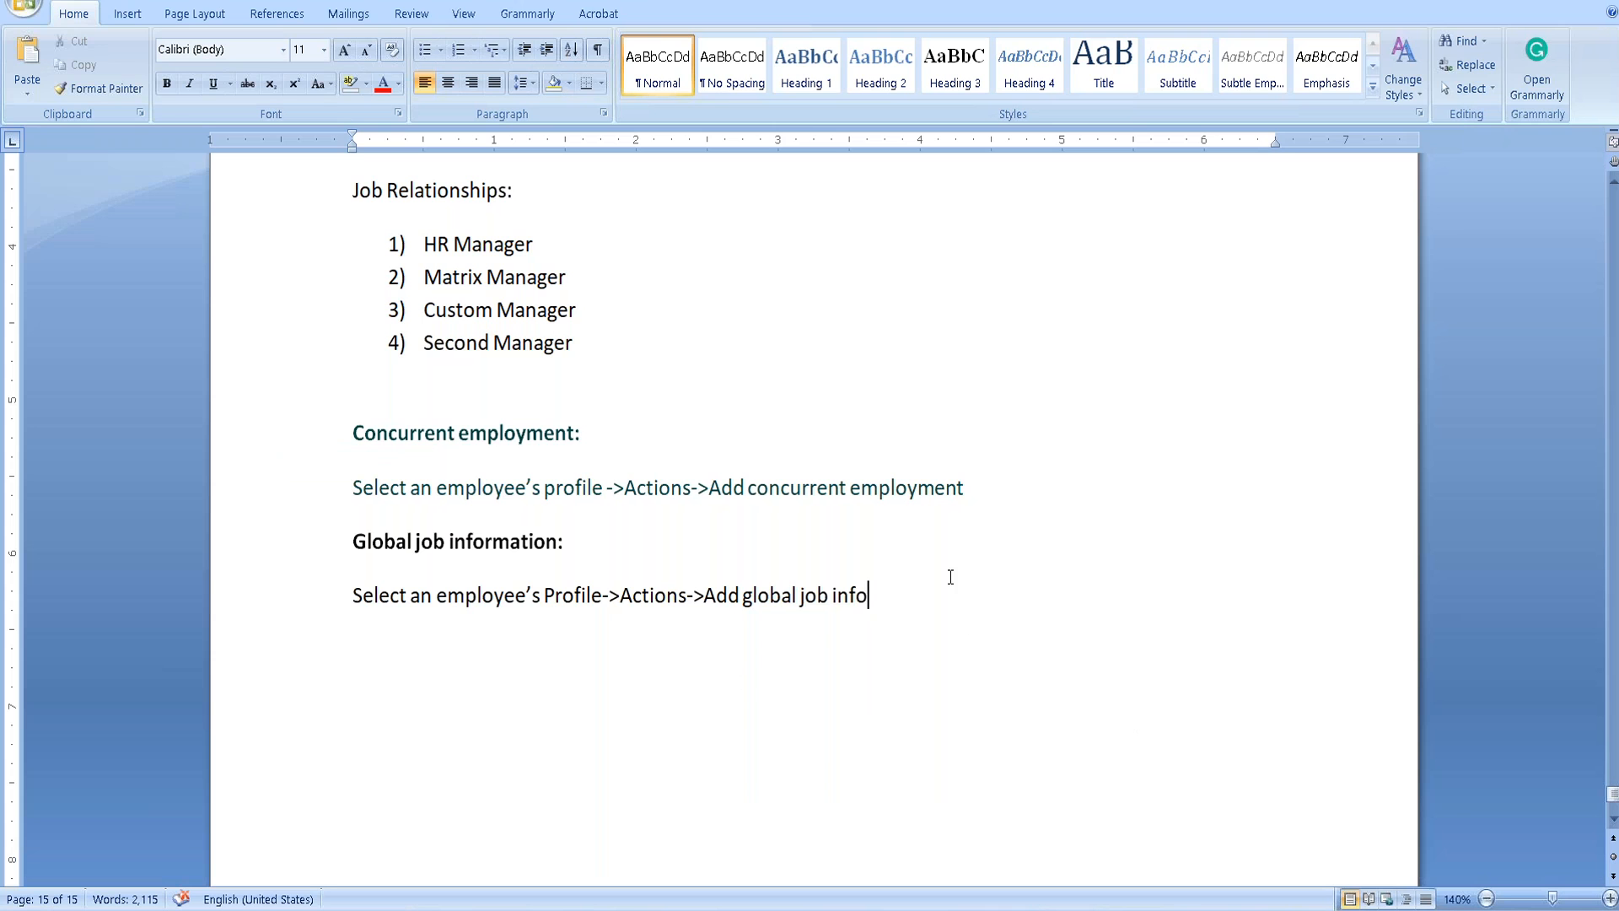
key(Return)
key(ctrl+v)
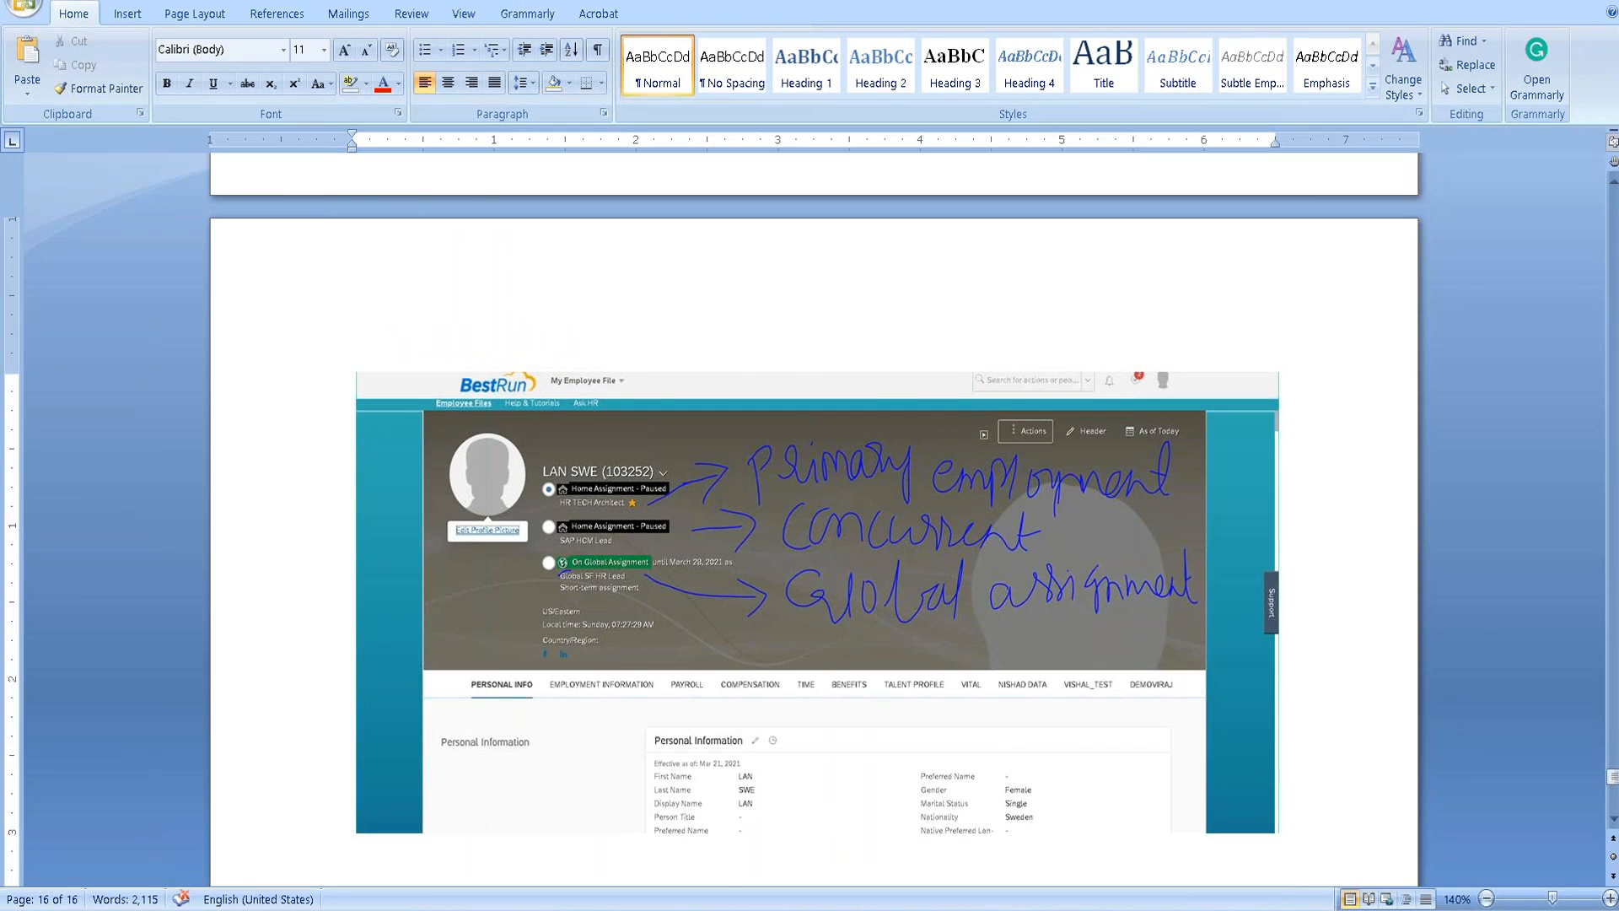
key(alt+Tab)
key(alt+Tab)
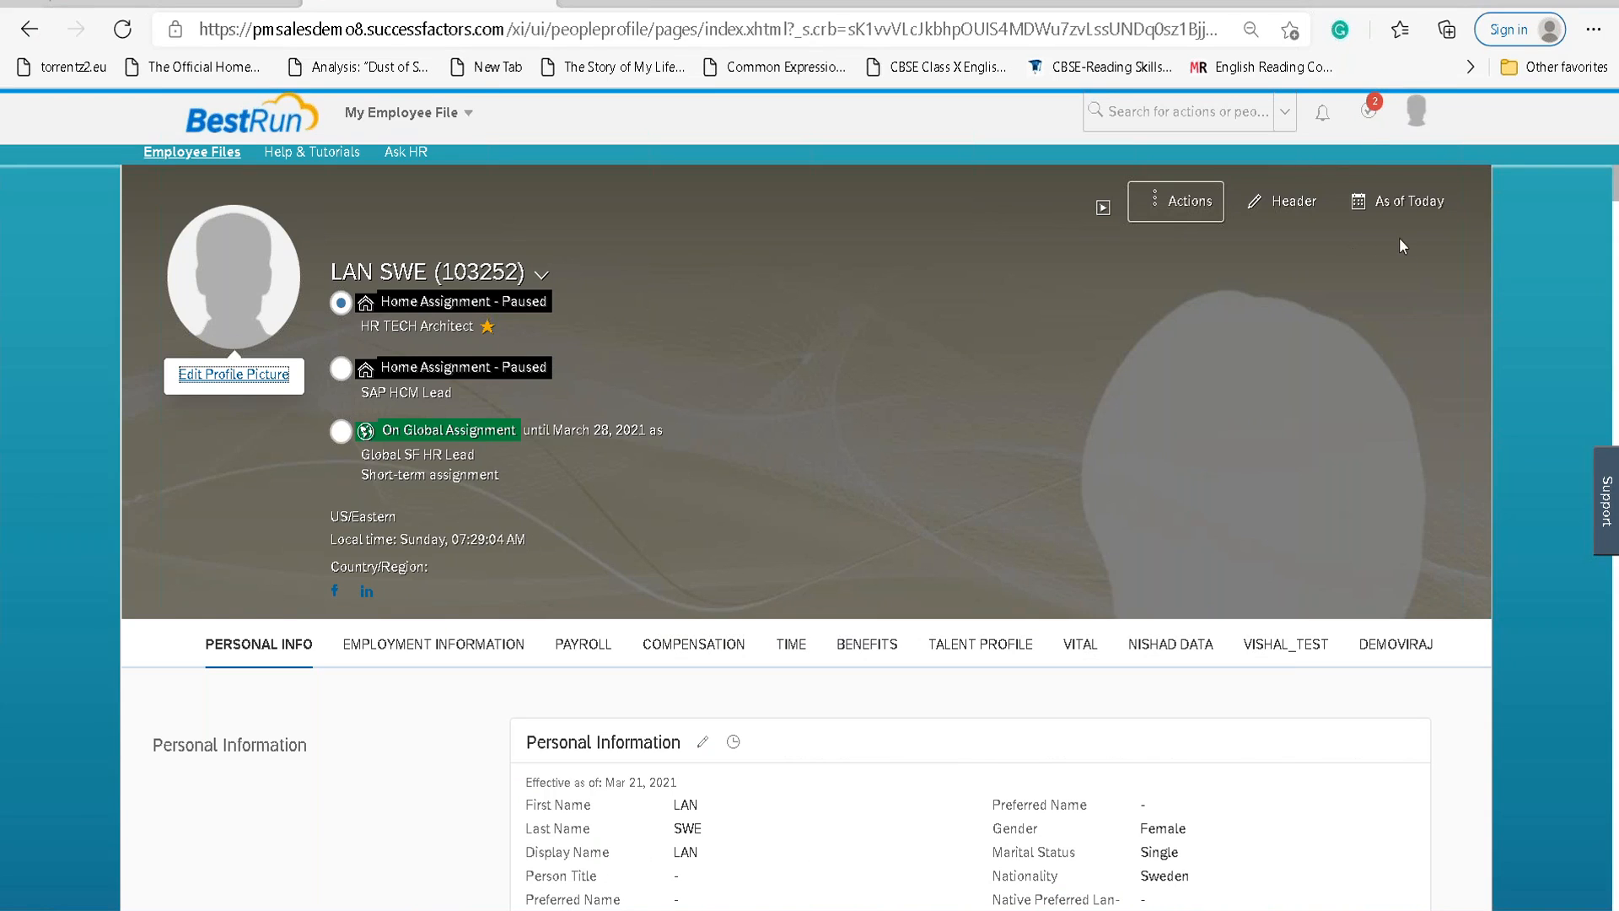
Proxy as the demo employee by searching their name and confirming the suggested user.
click(1417, 110)
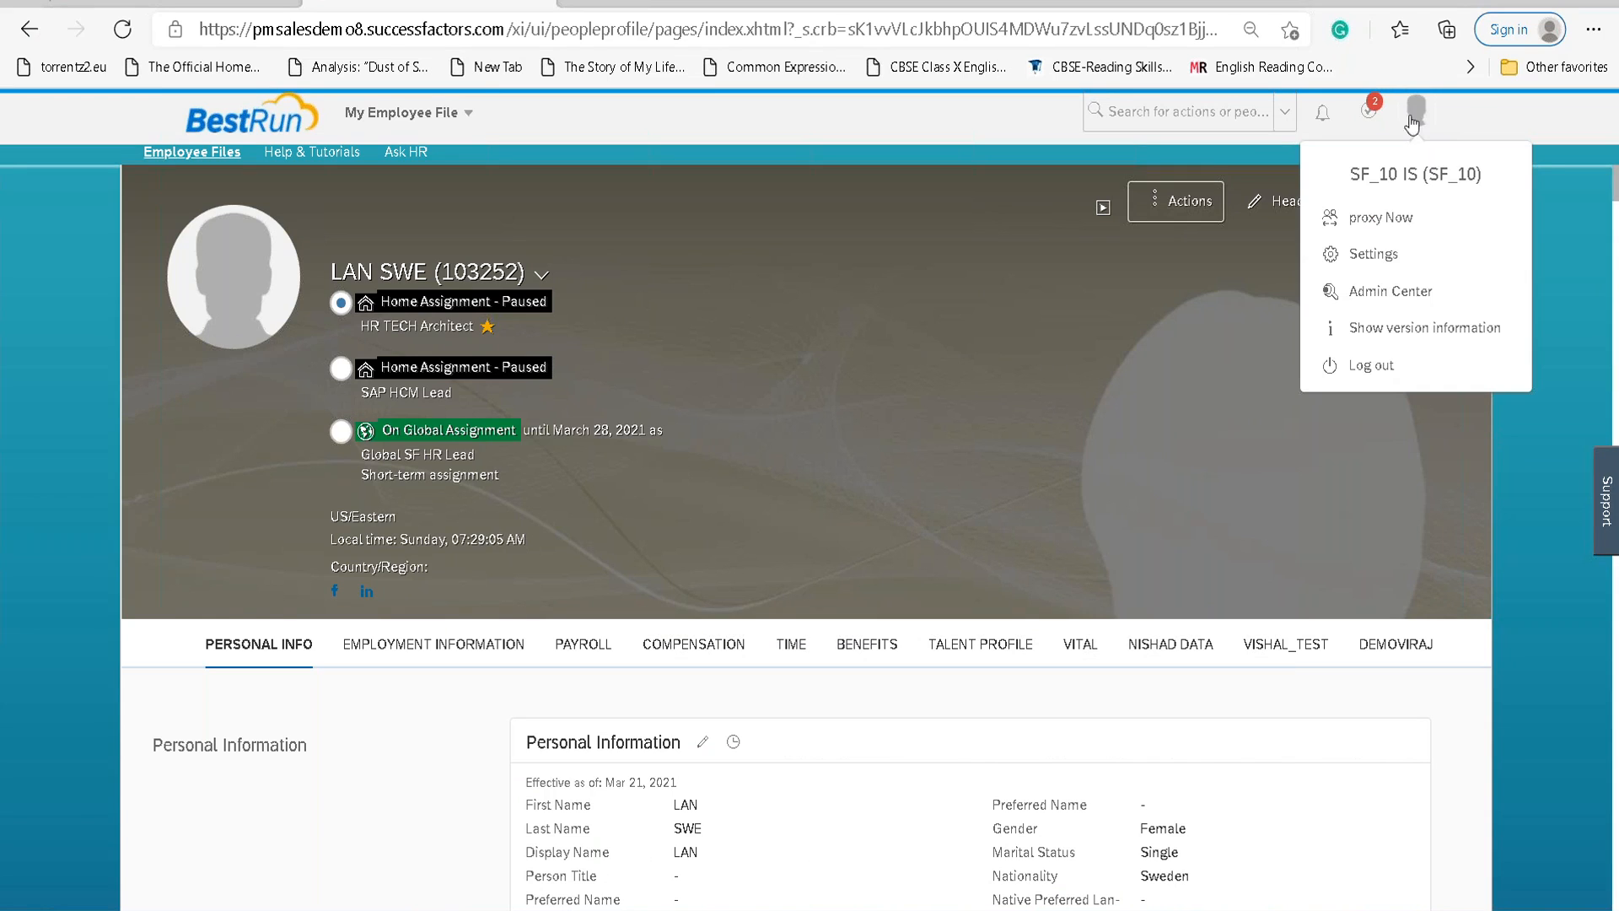
click(1370, 226)
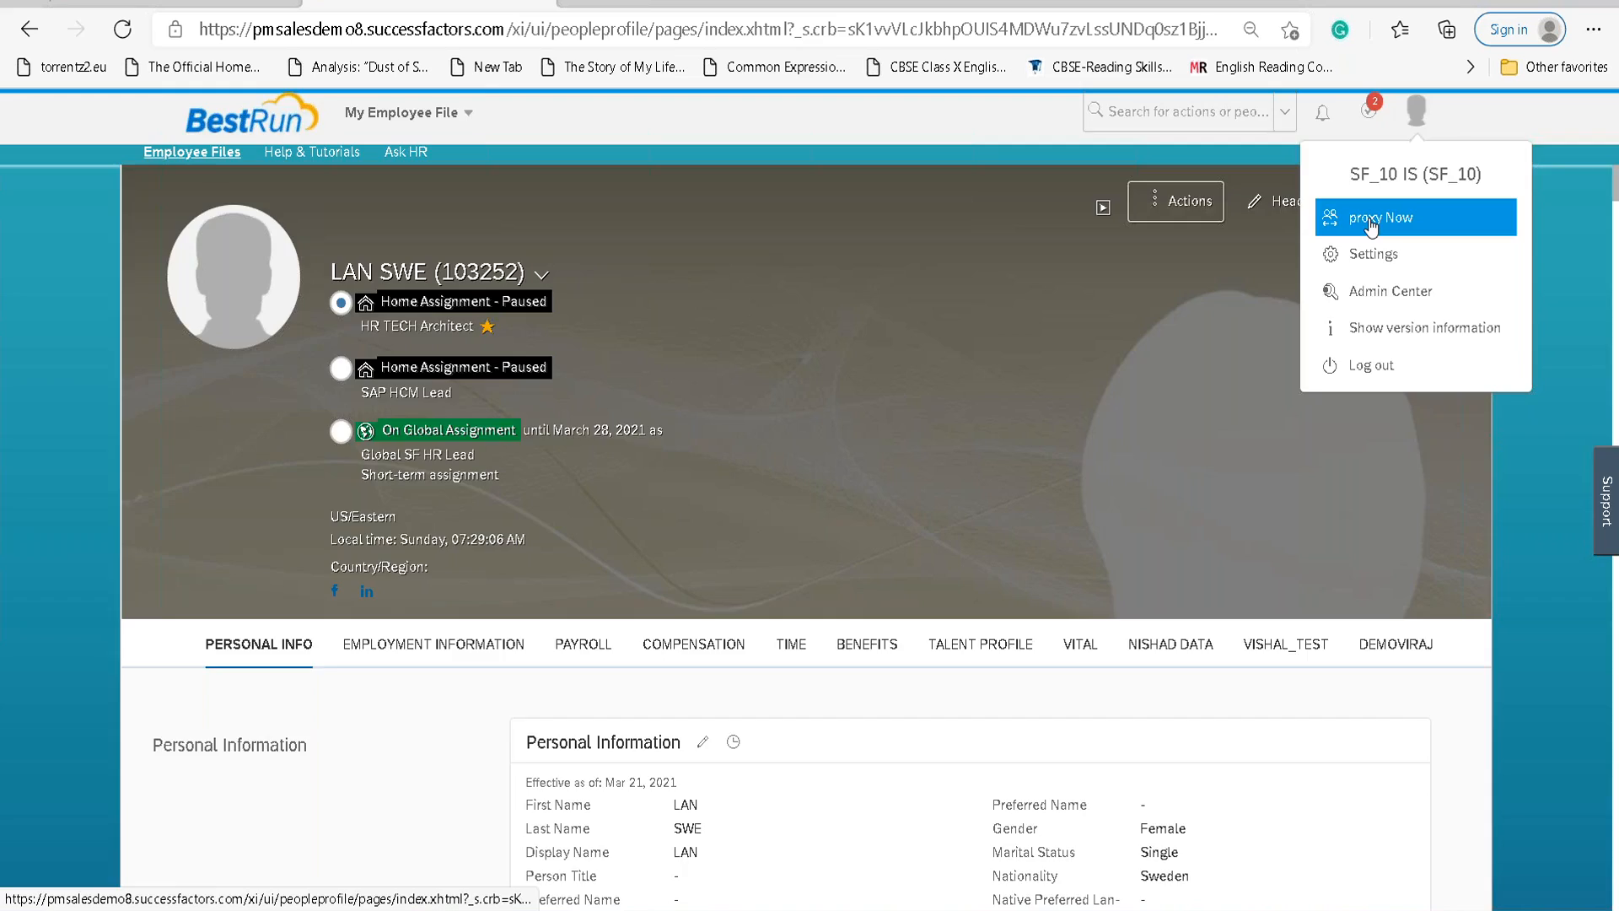
text(lan)
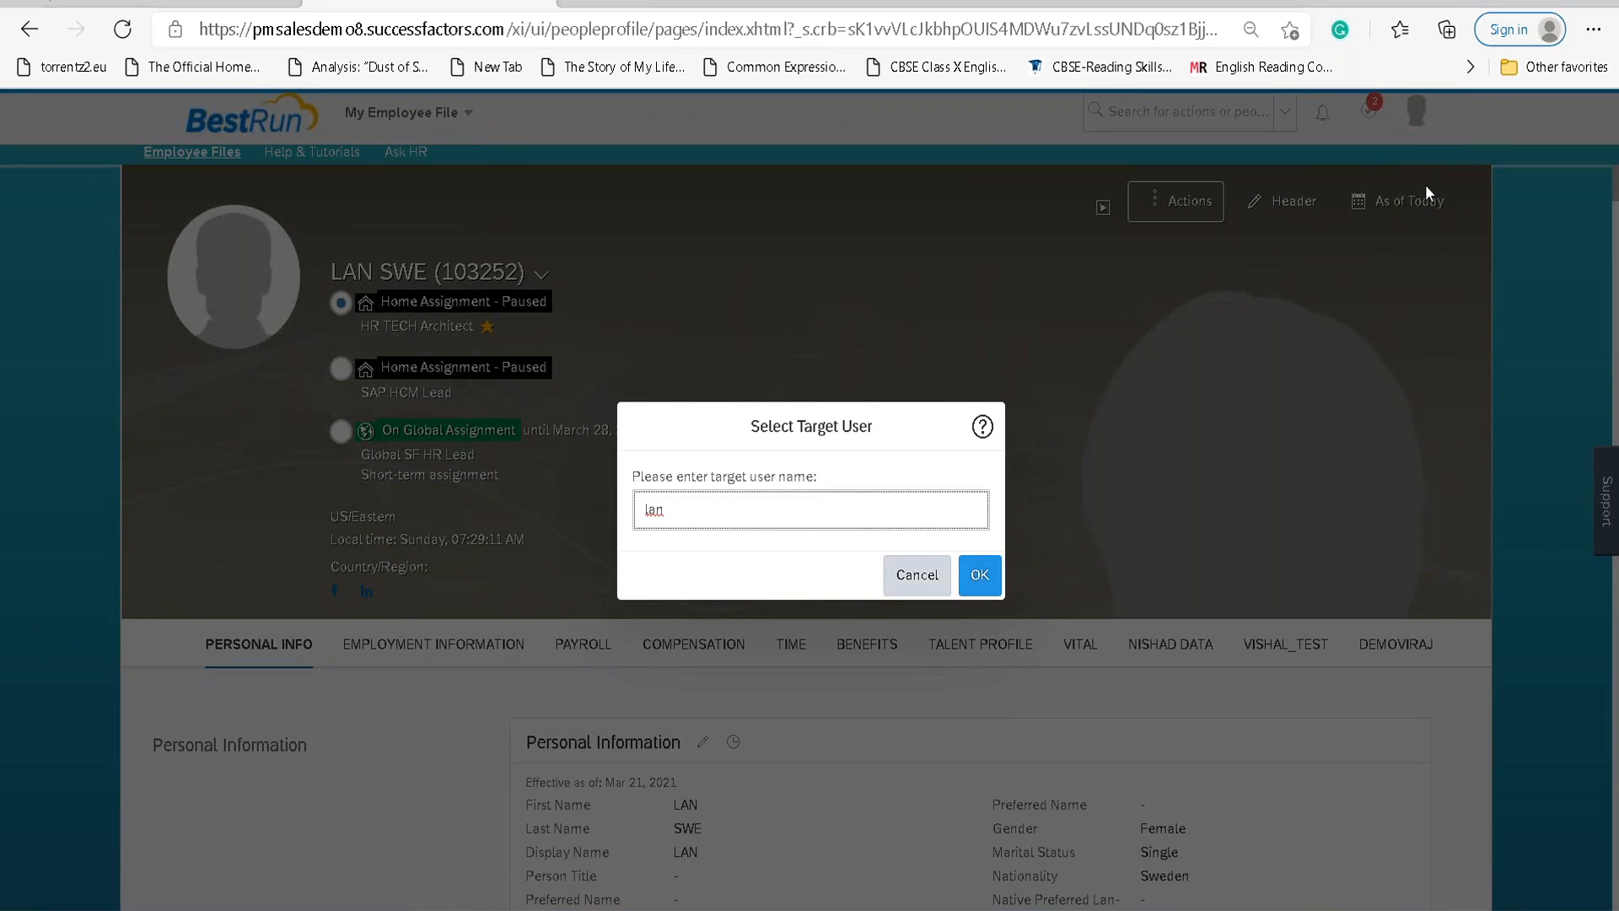
text( swe)
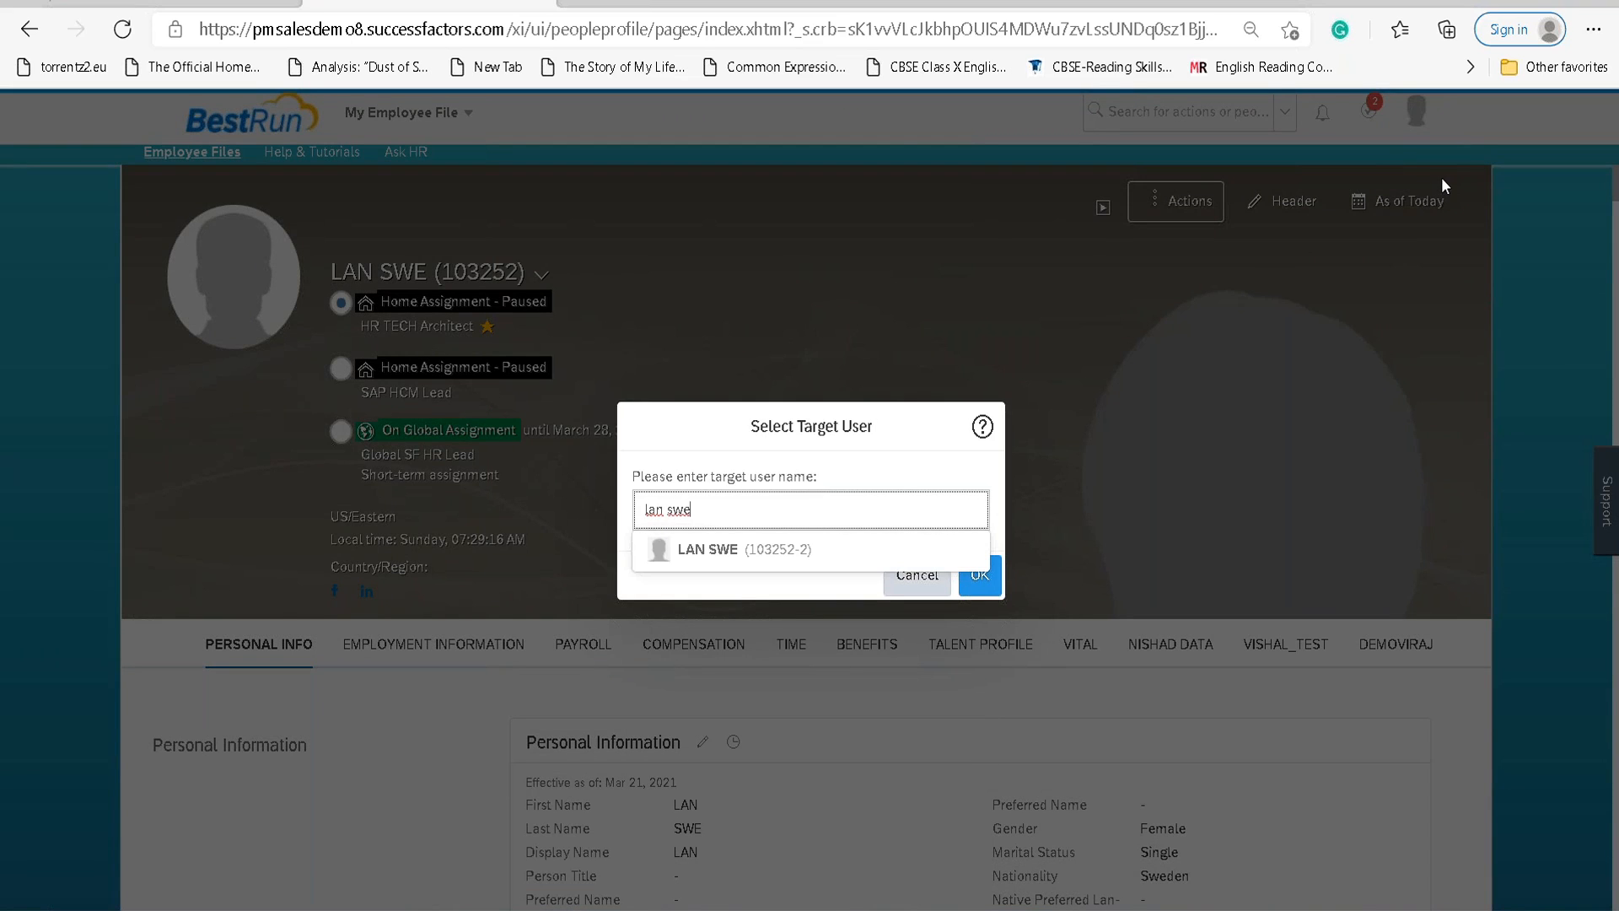
click(719, 548)
click(979, 574)
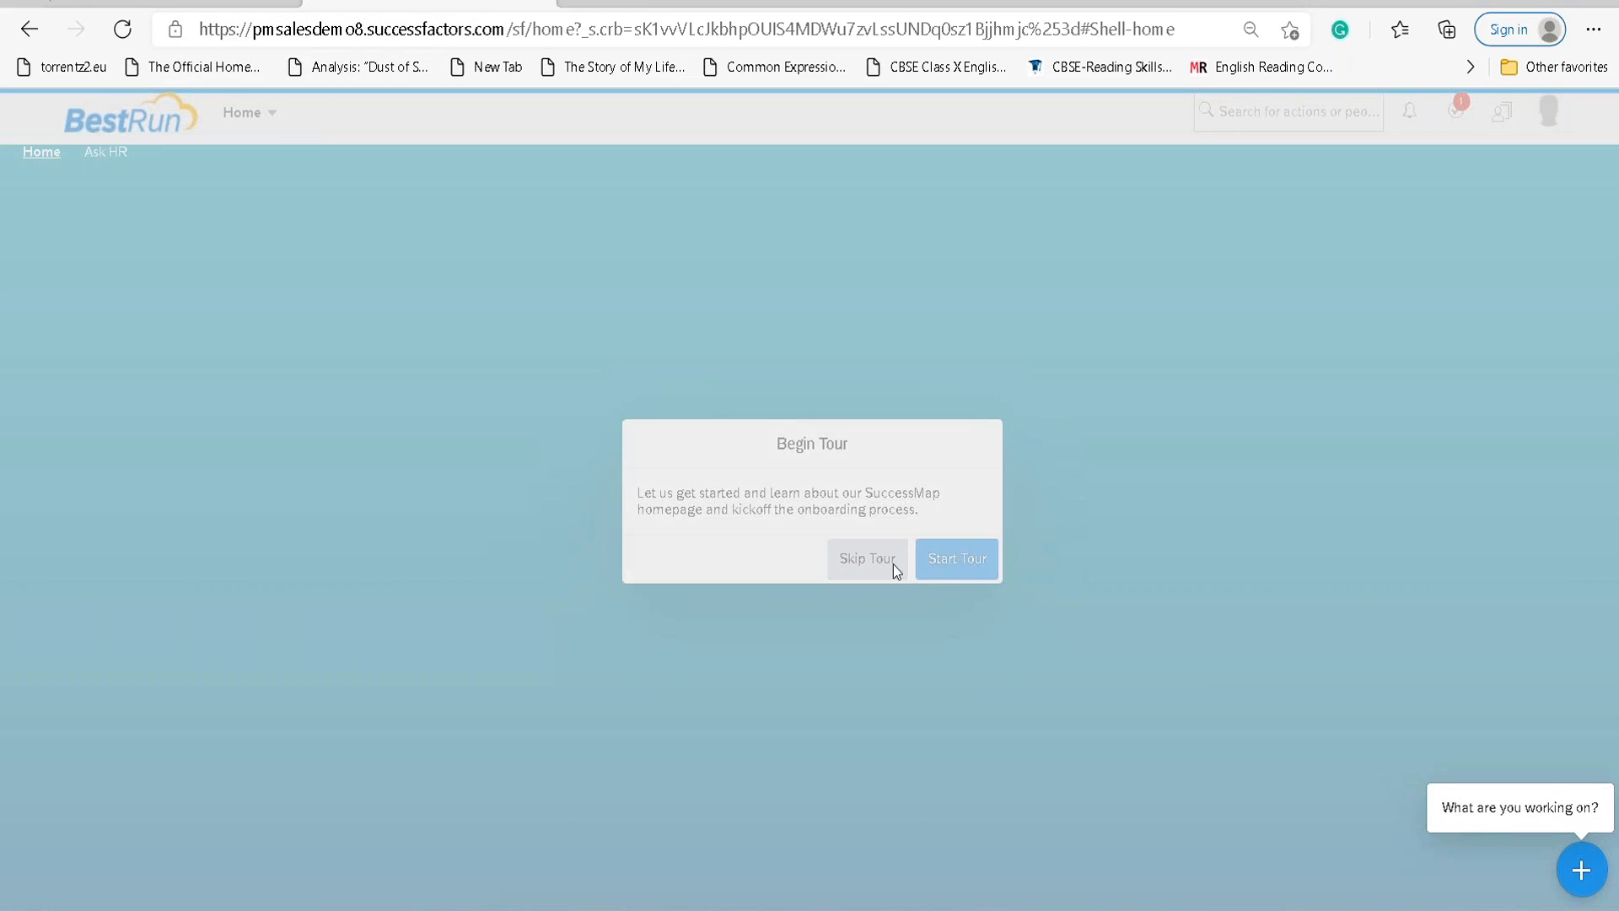
Skip all three onboarding tour dialogs on the home page.
click(893, 564)
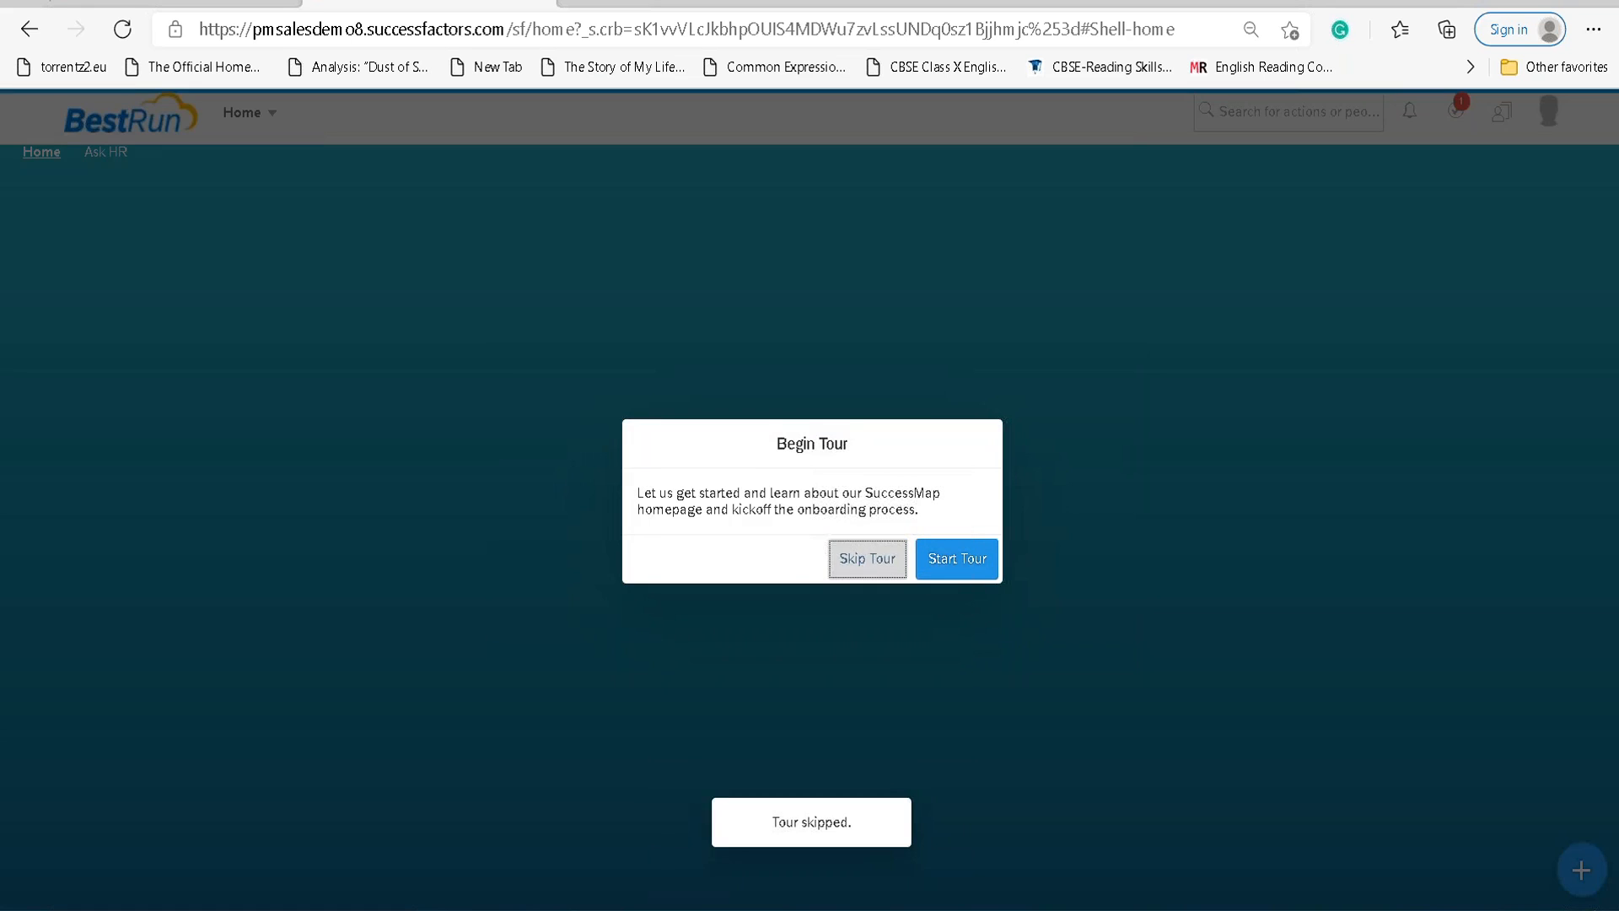
click(889, 566)
click(889, 566)
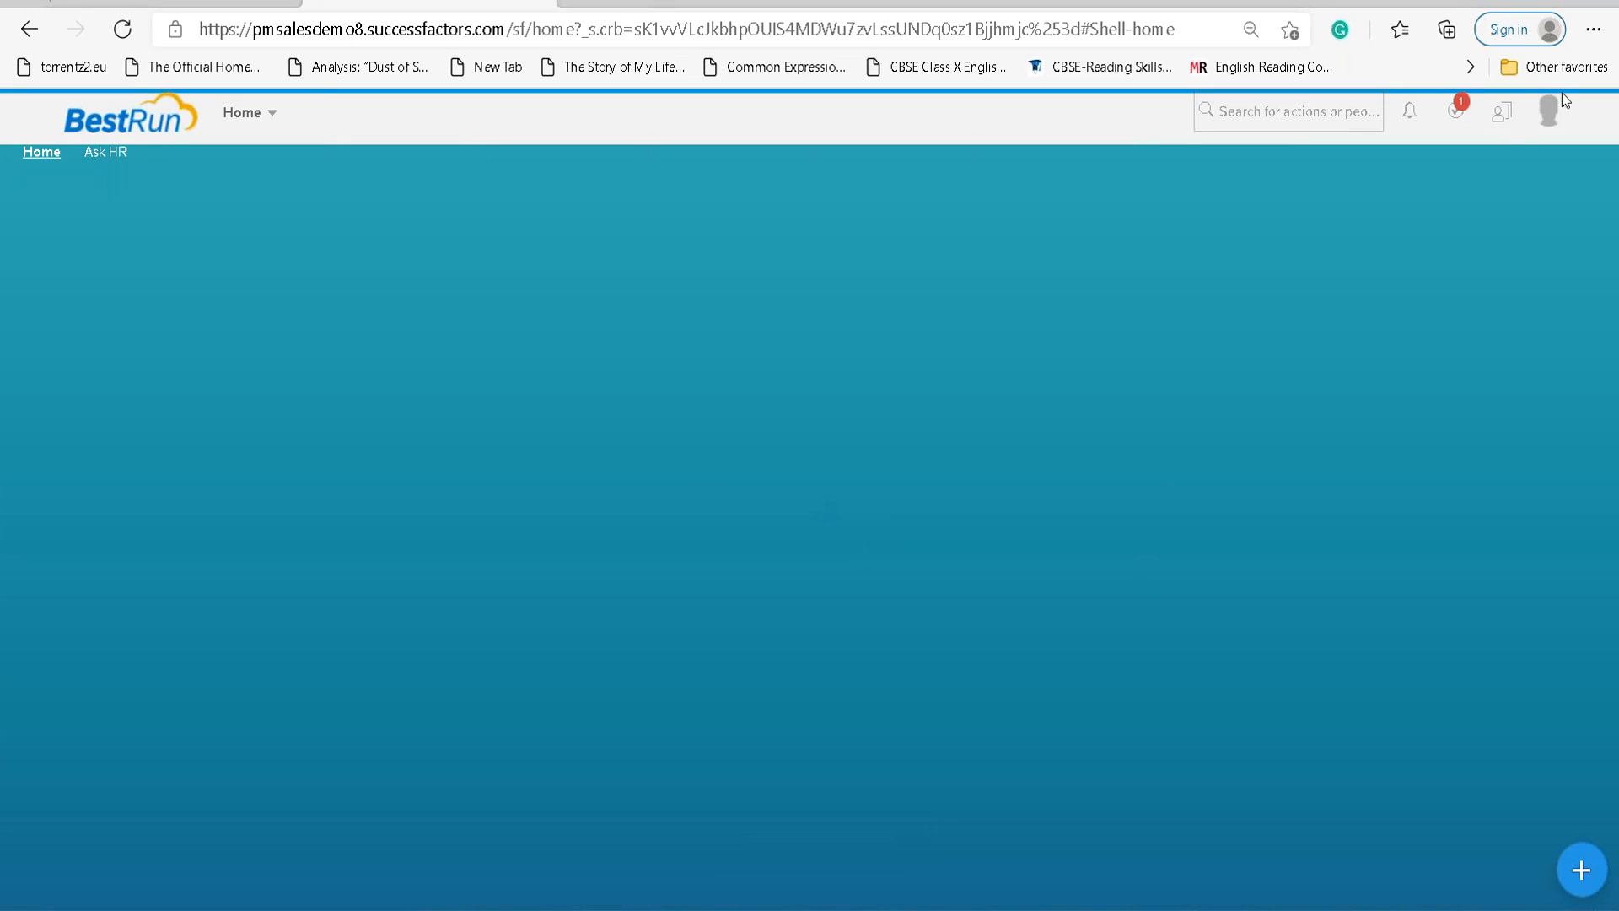
Switch the proxied employee's active employment to HR TECH Architect.
click(1503, 121)
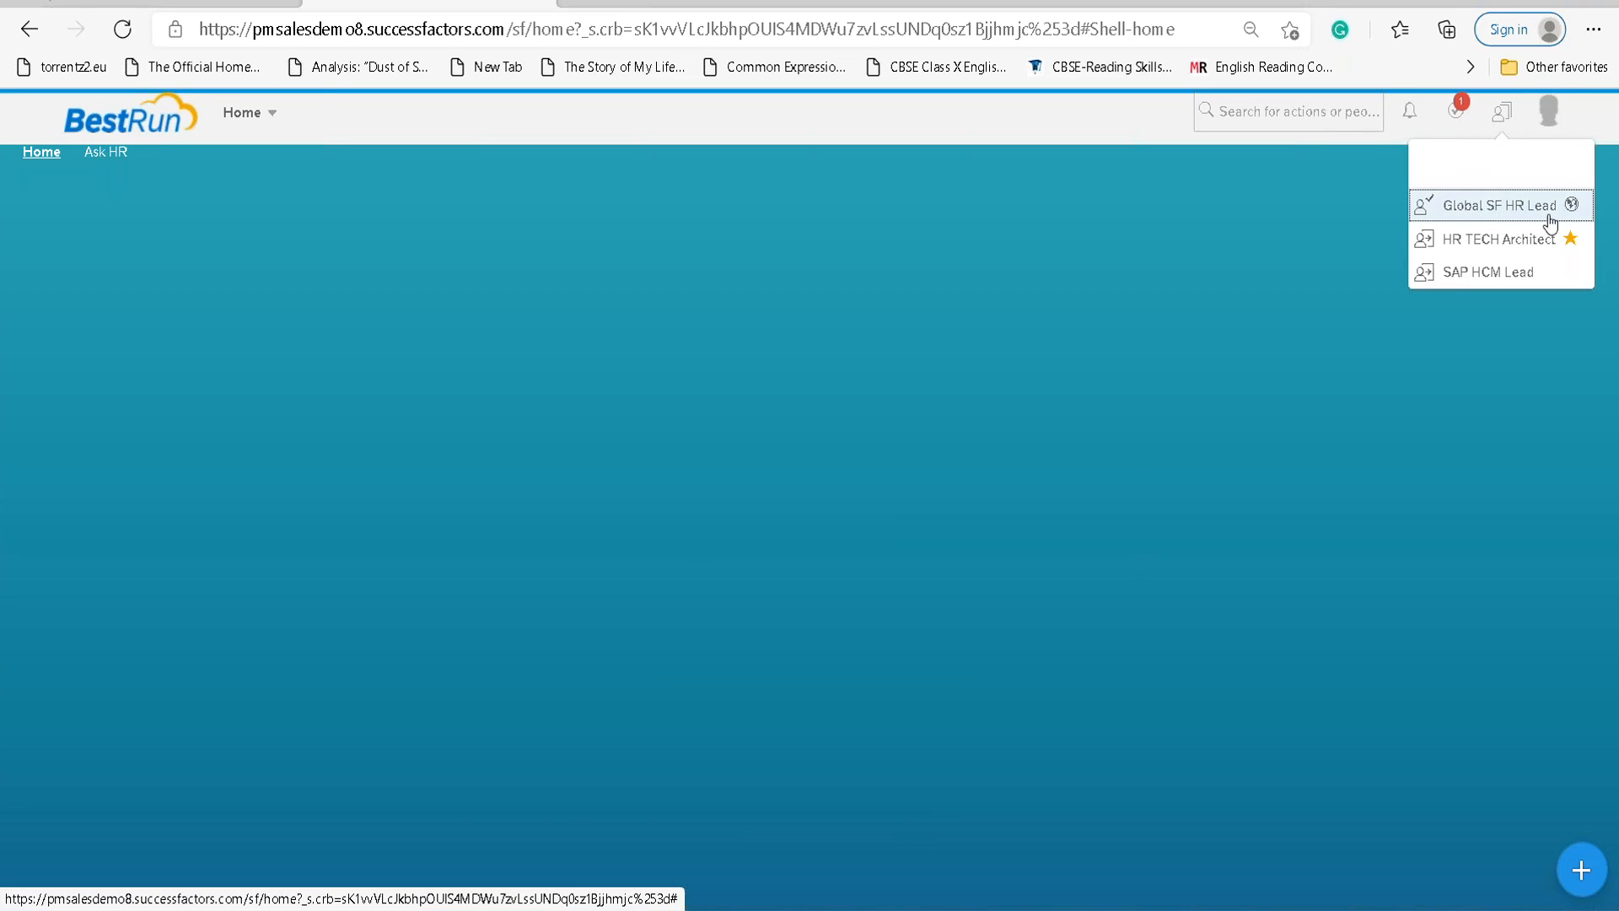
mouse_move(1570, 216)
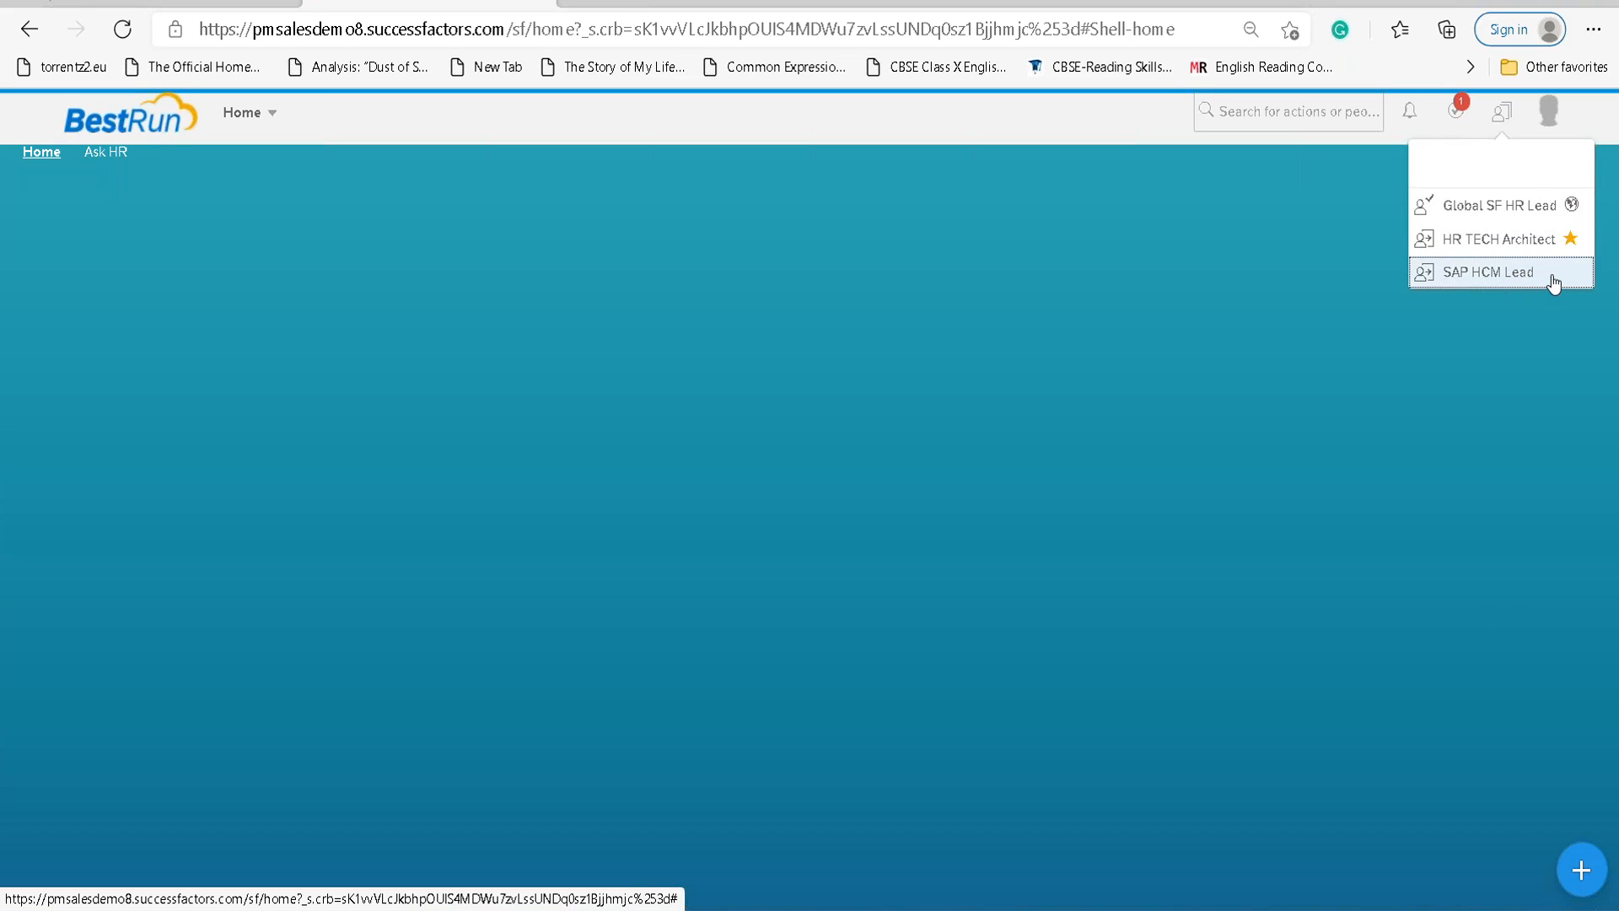
click(1523, 248)
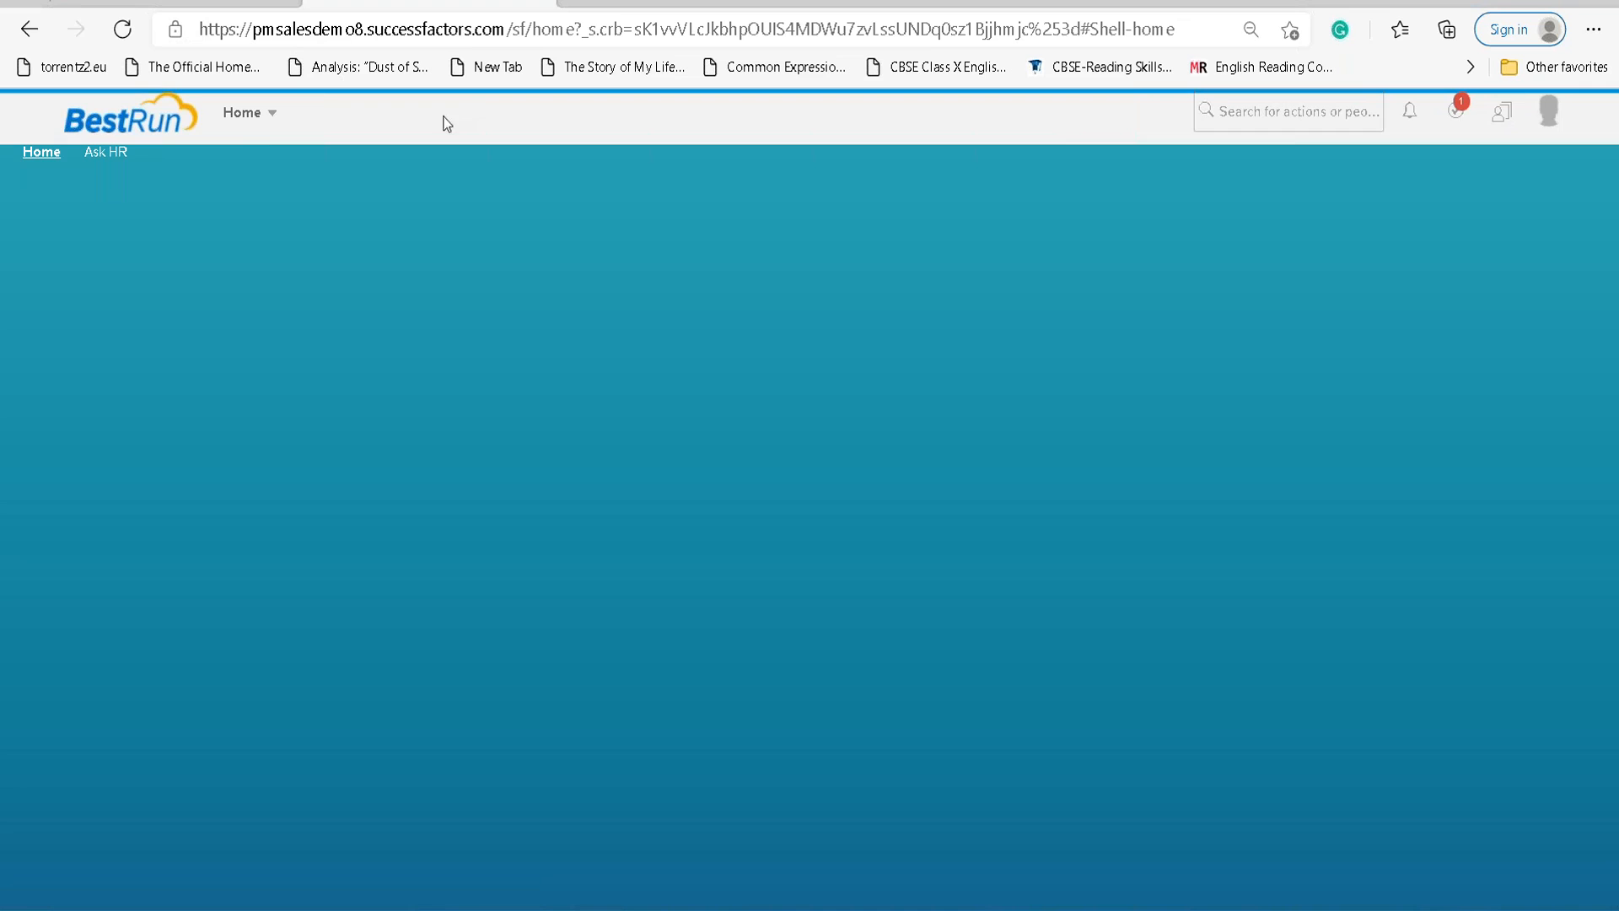
Browse the HR TECH Architect employee file, then switch to the SAP HCM Lead employment.
click(259, 122)
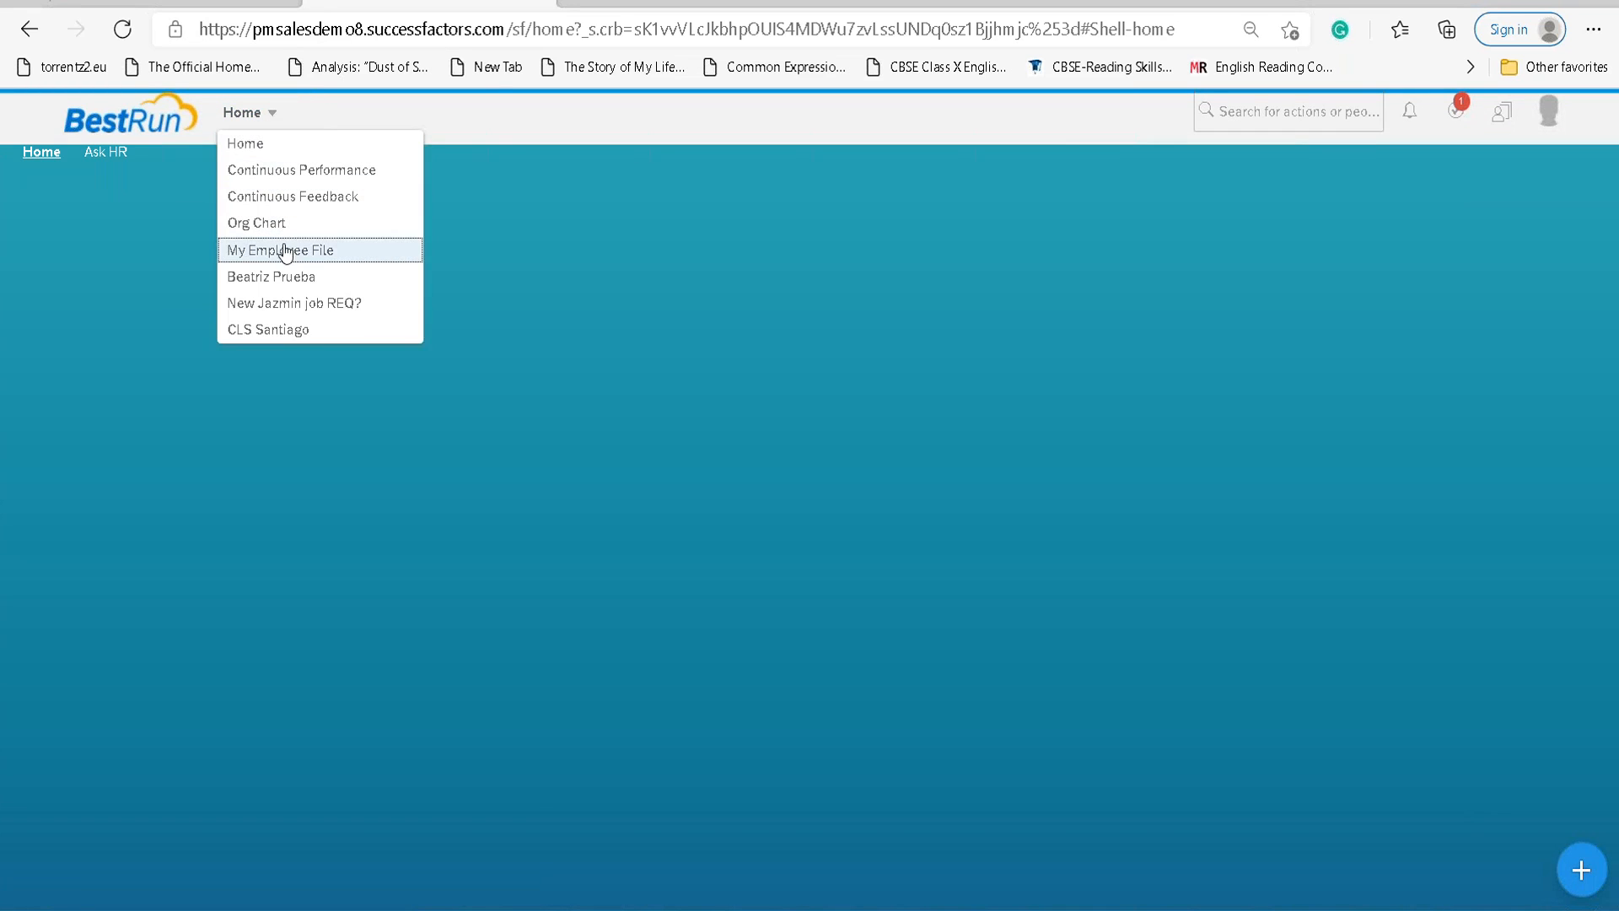
click(286, 250)
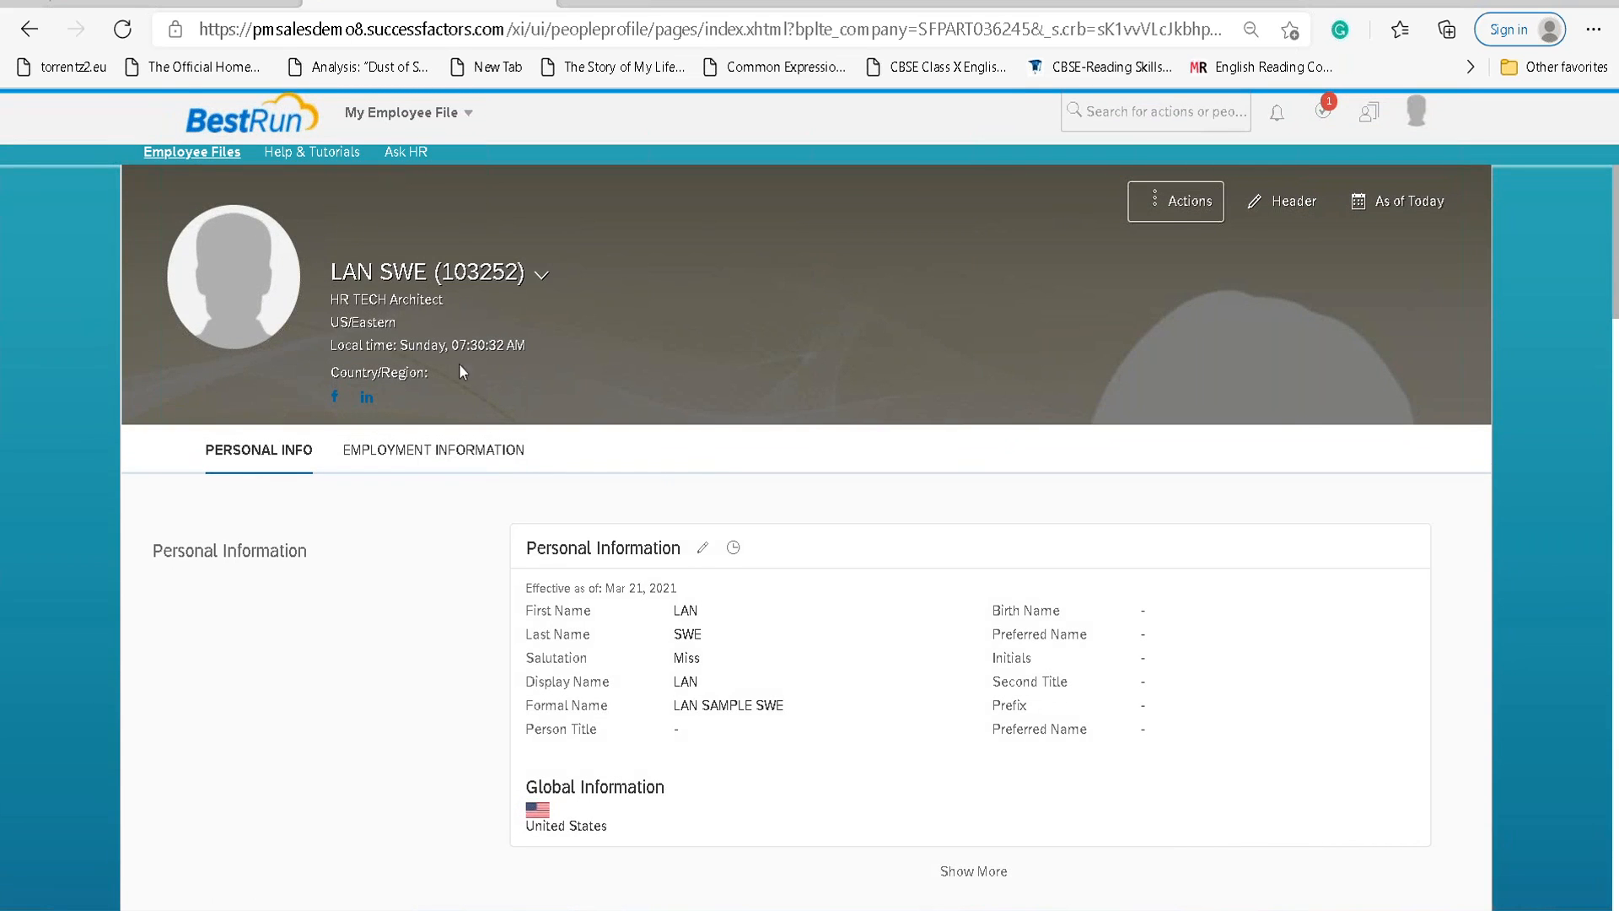
scroll(560, 354, down, 10)
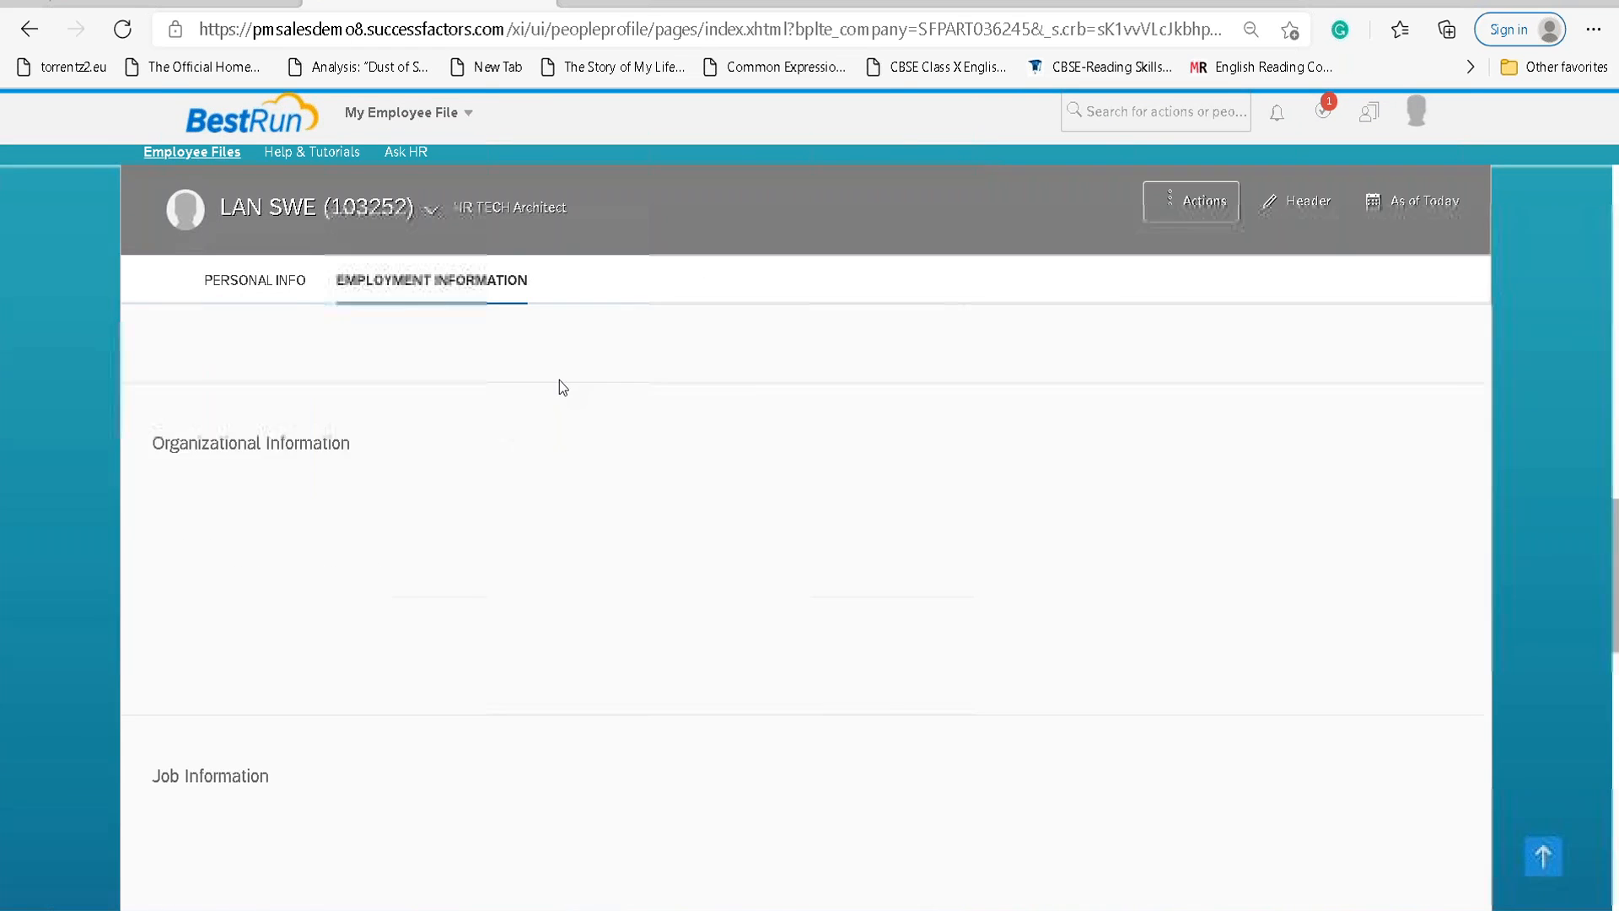
scroll(559, 379, up, 10)
scroll(562, 371, down, 15)
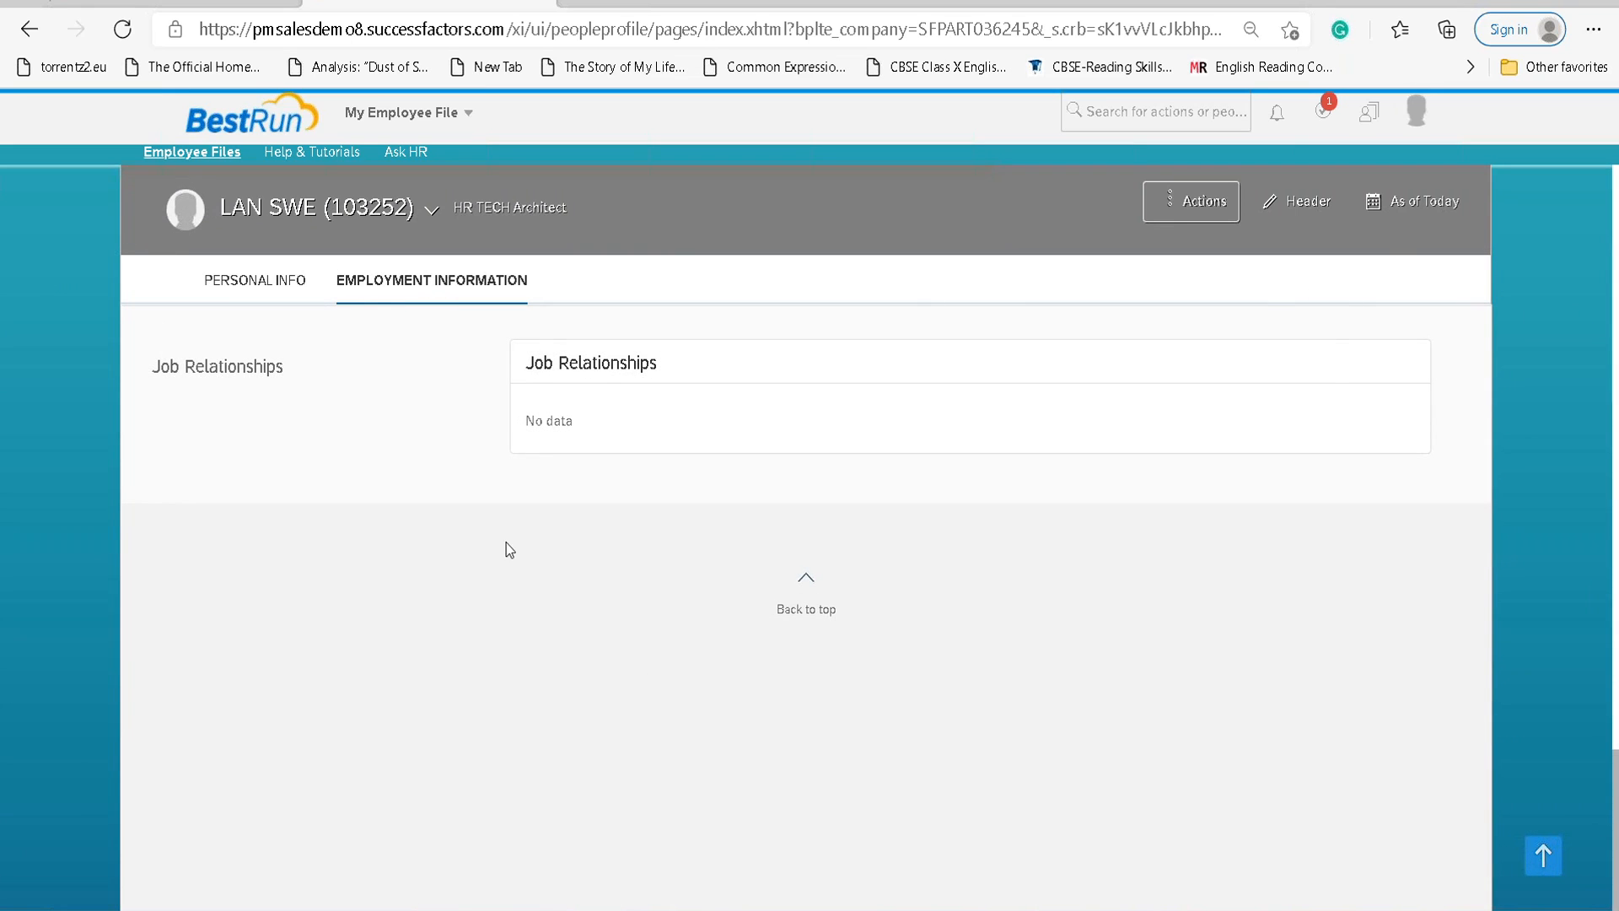
scroll(506, 543, up, 15)
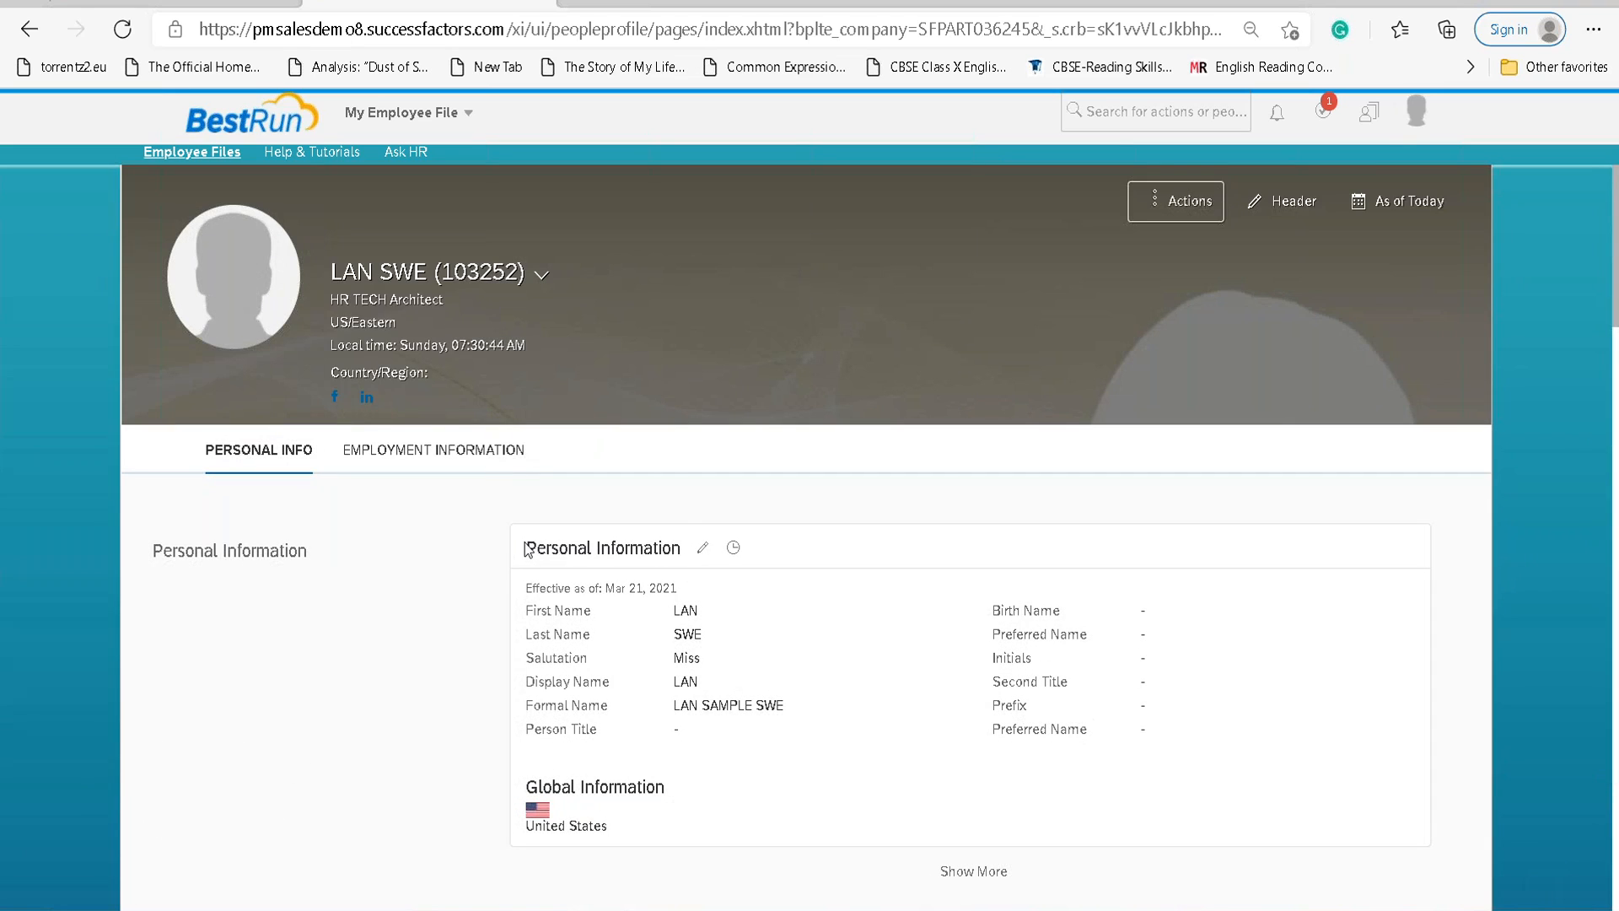
click(1375, 114)
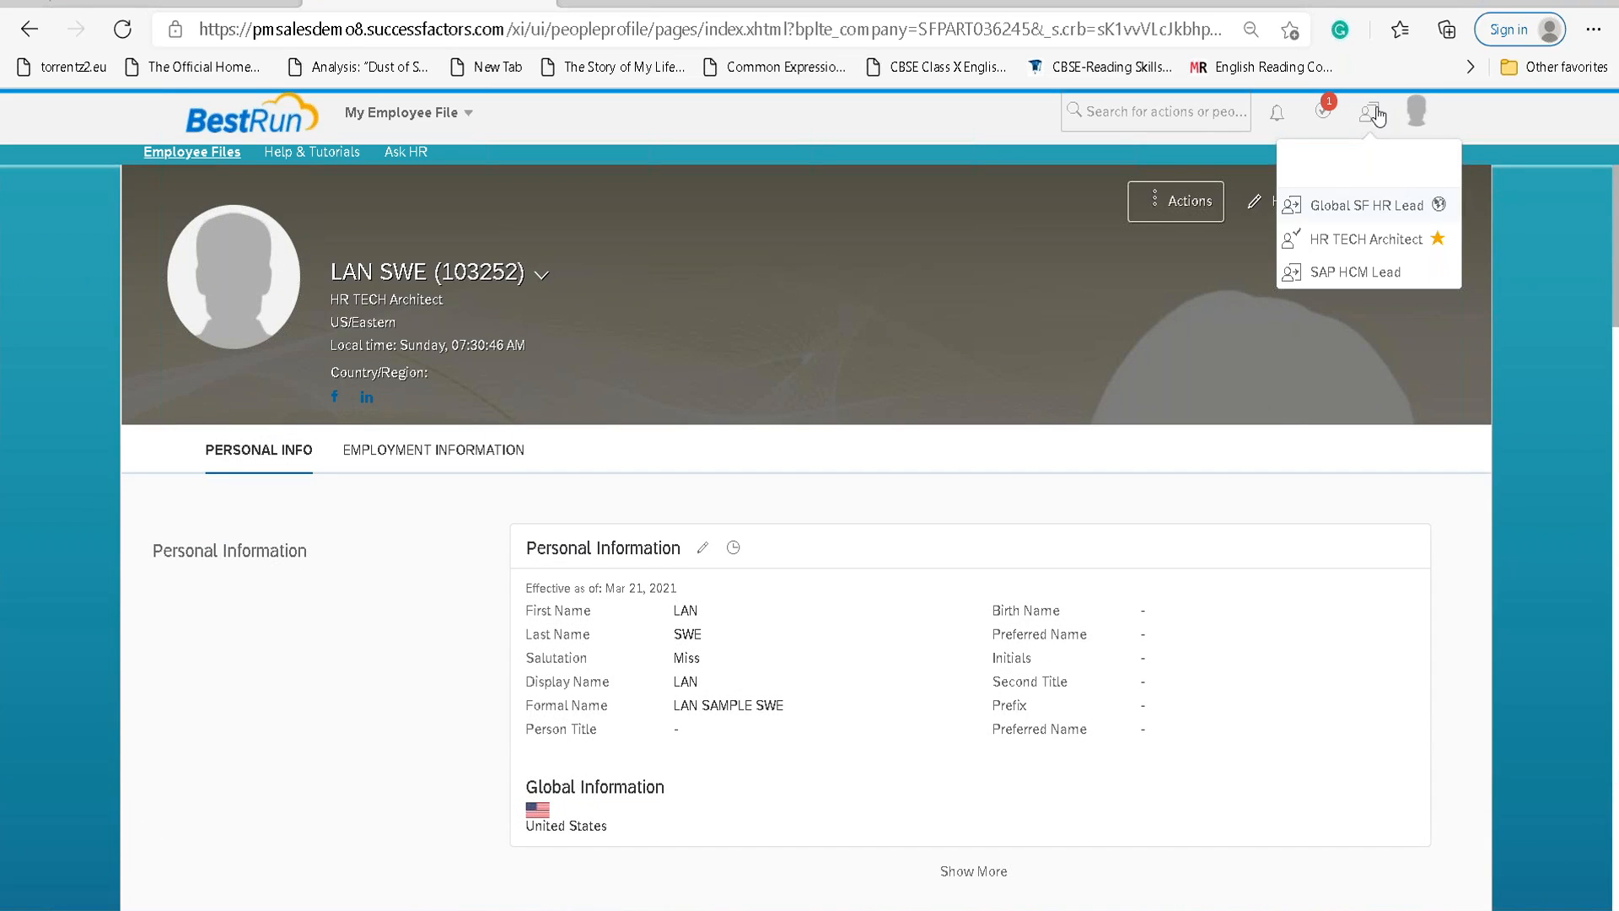
click(1395, 270)
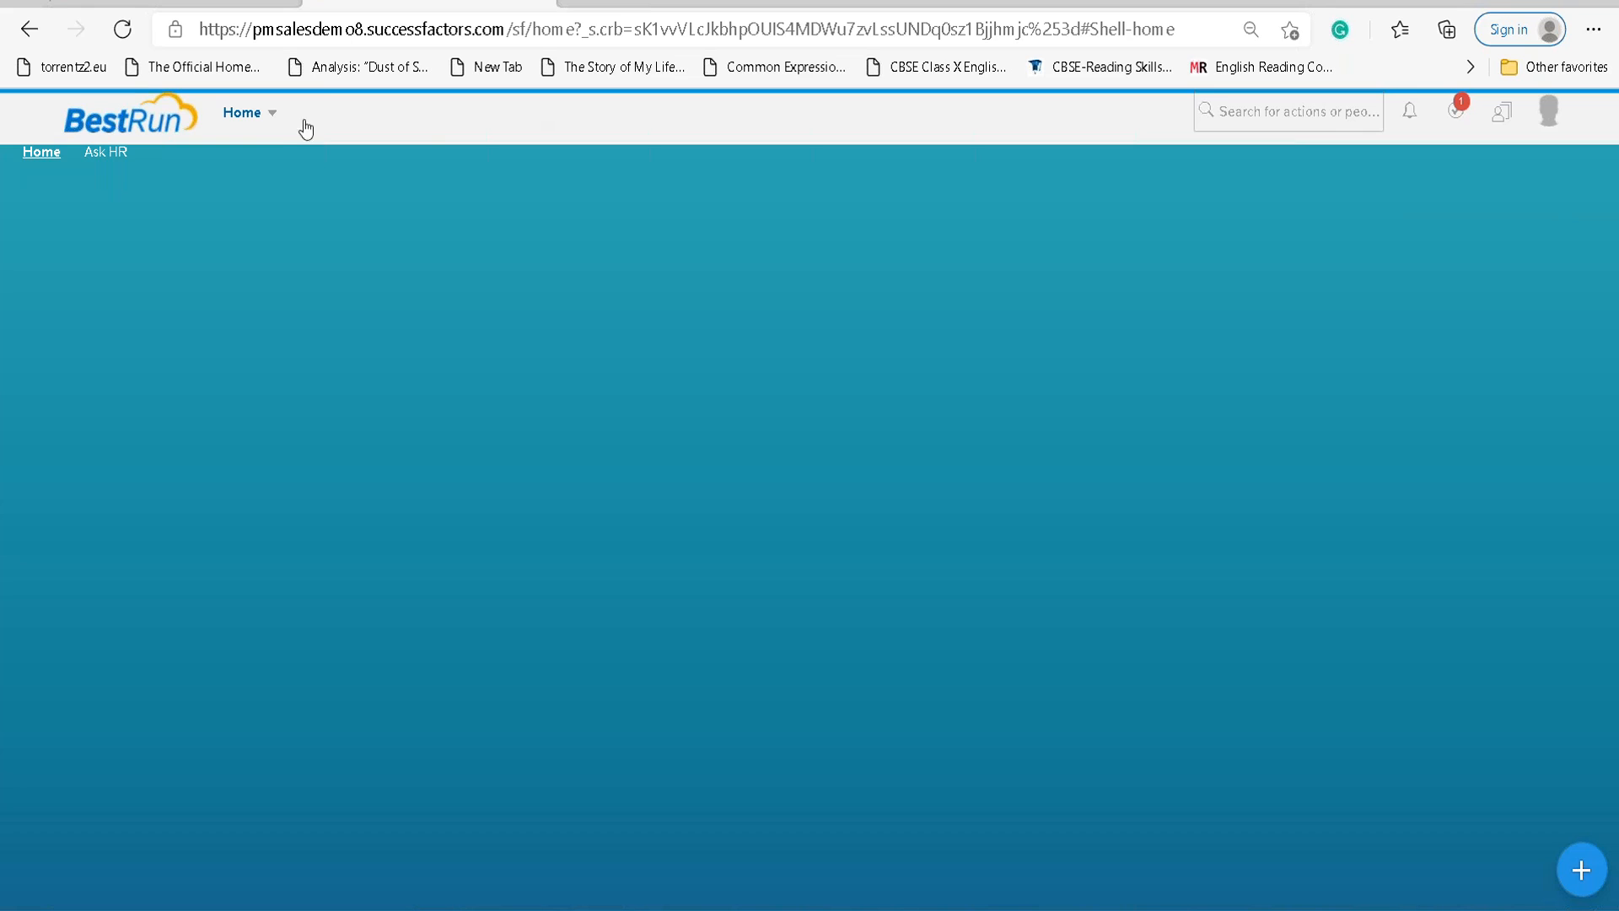
Check the SAP HCM Lead employee file, then switch to the Global SF HR Lead assignment.
click(267, 132)
click(275, 252)
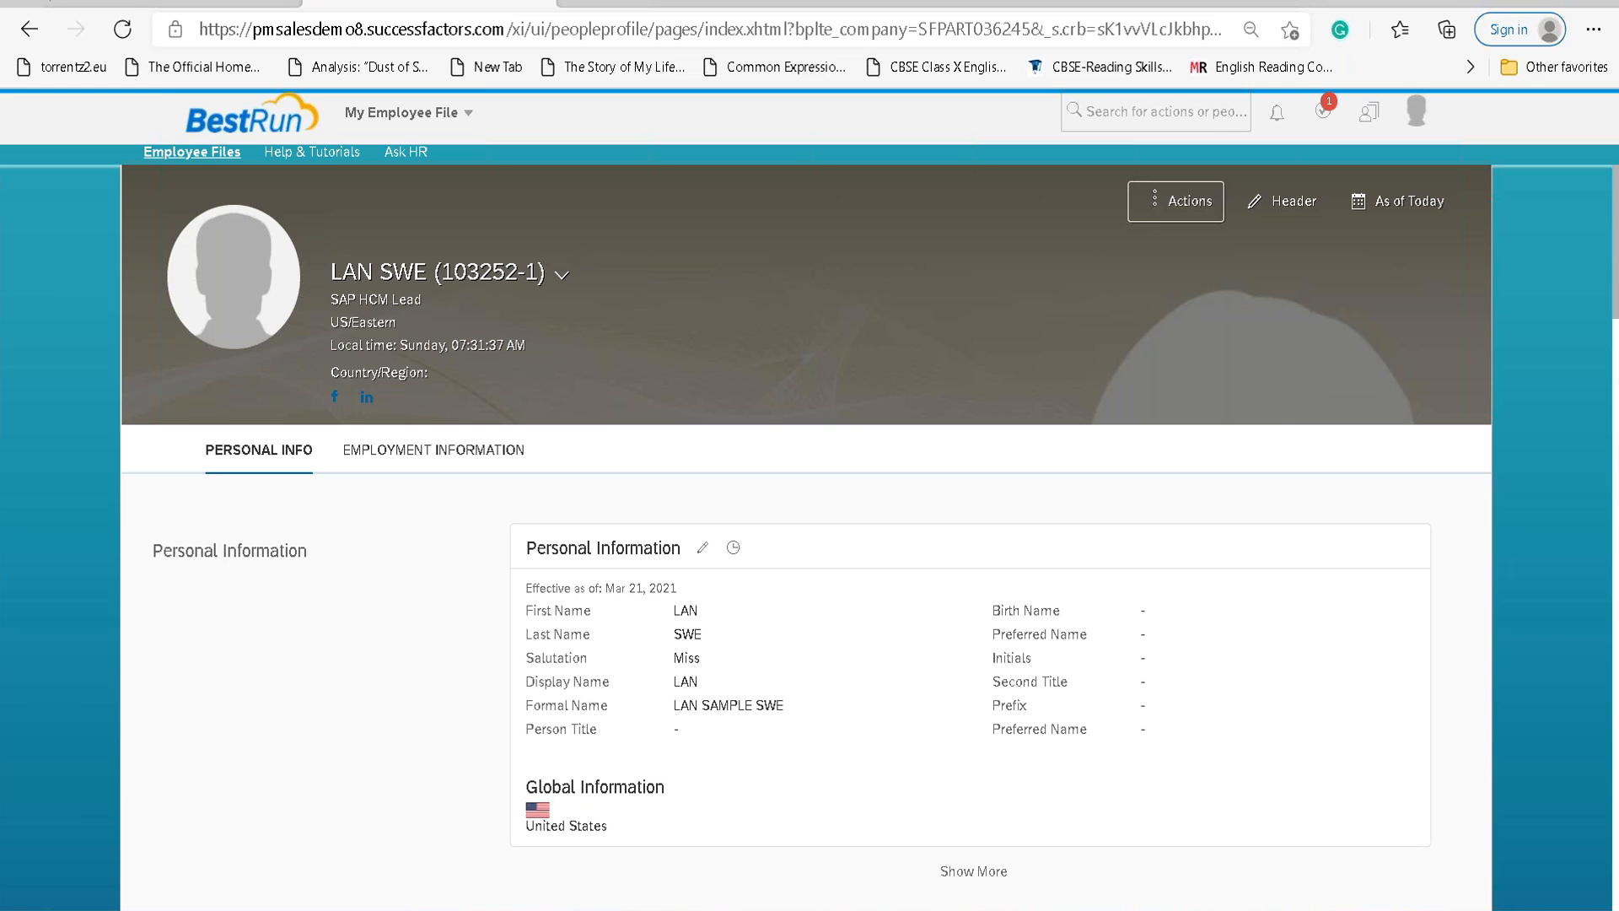
scroll(854, 541, down, 2)
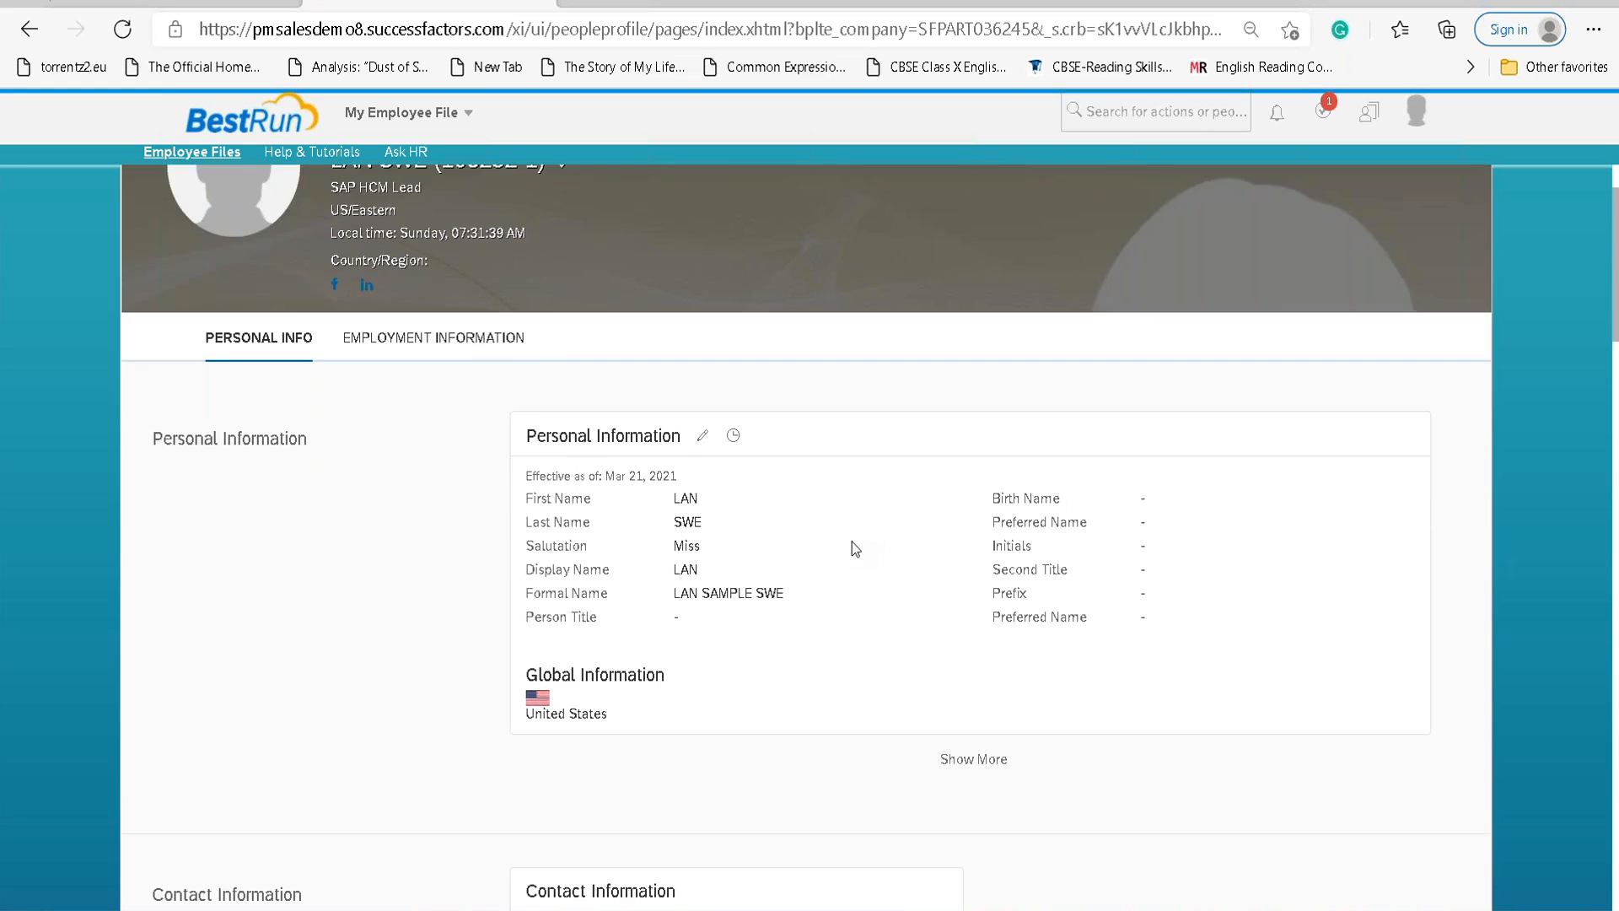
scroll(852, 541, up, 2)
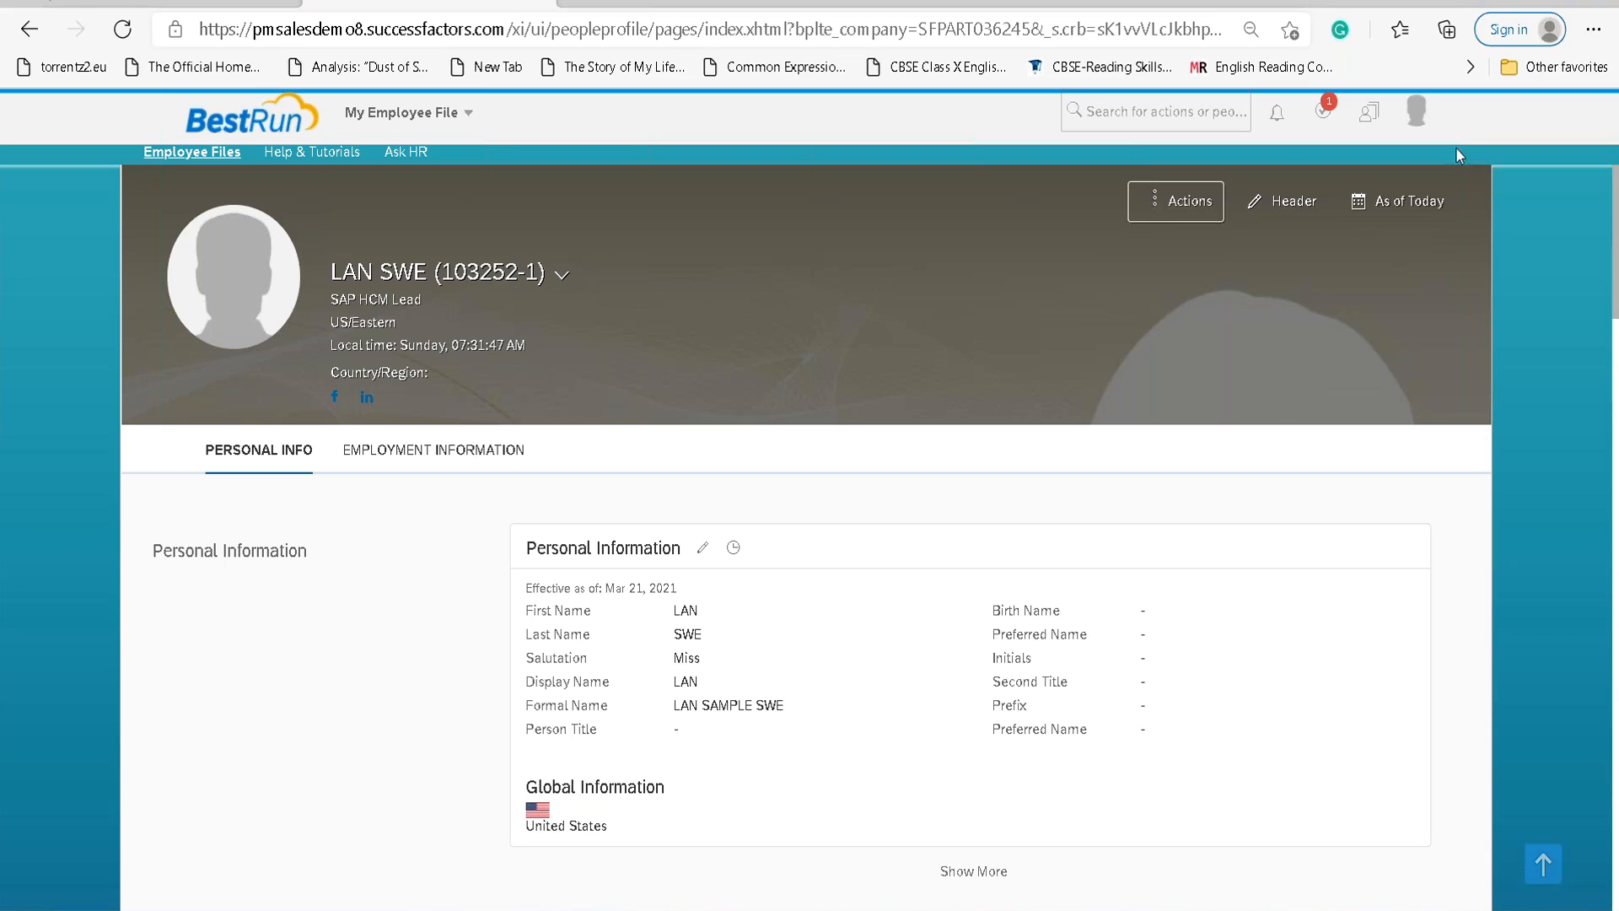
click(1416, 110)
click(1369, 111)
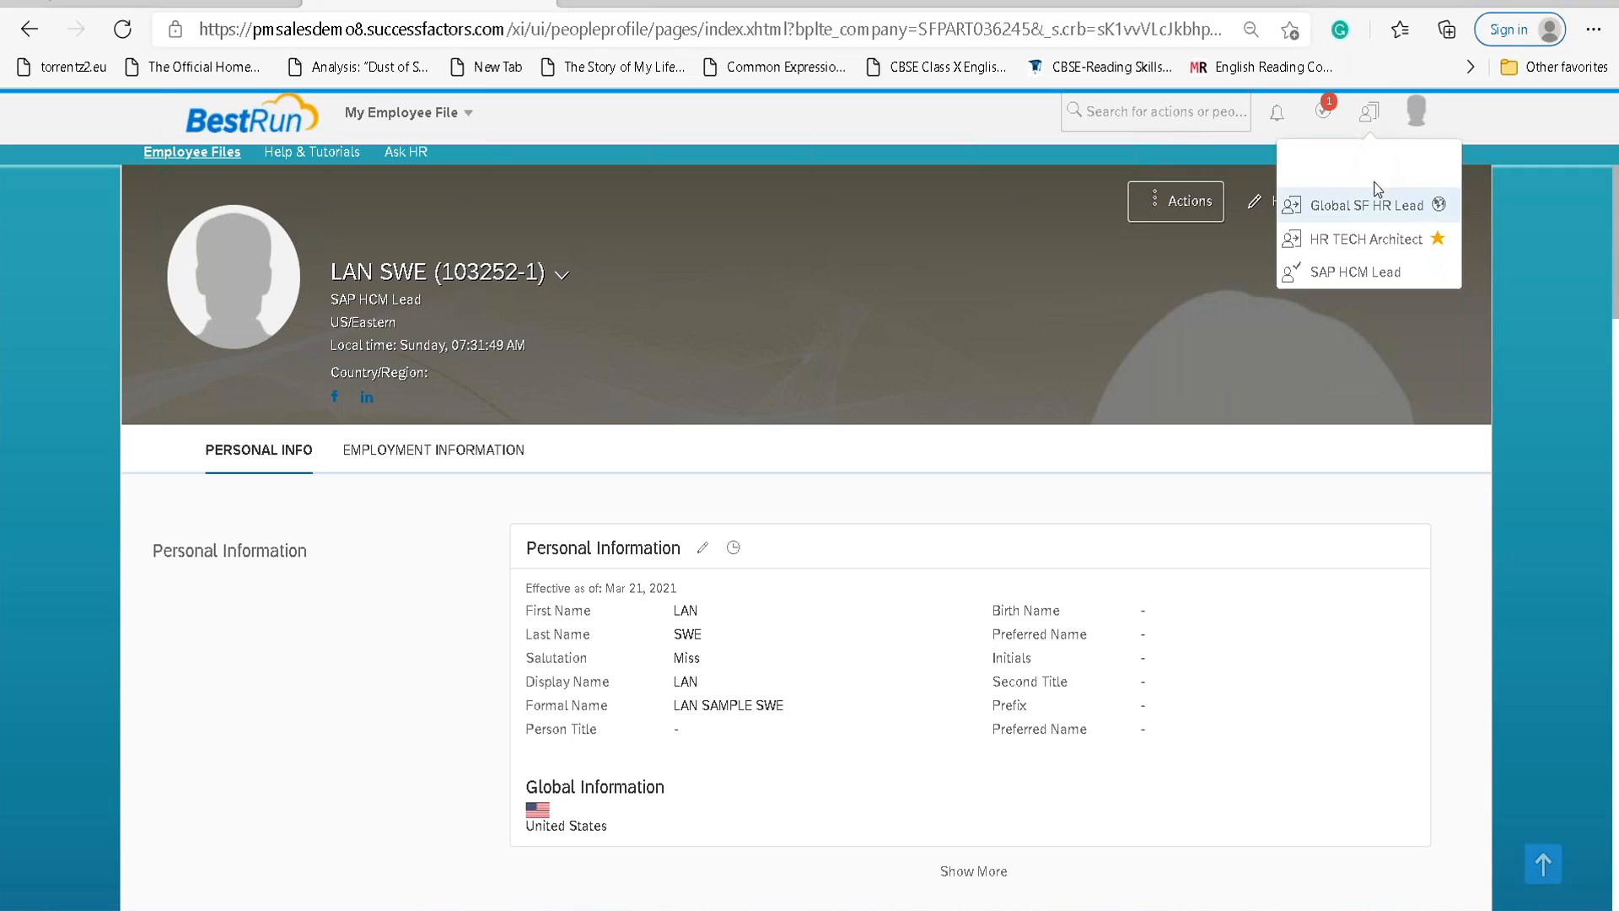
click(1378, 211)
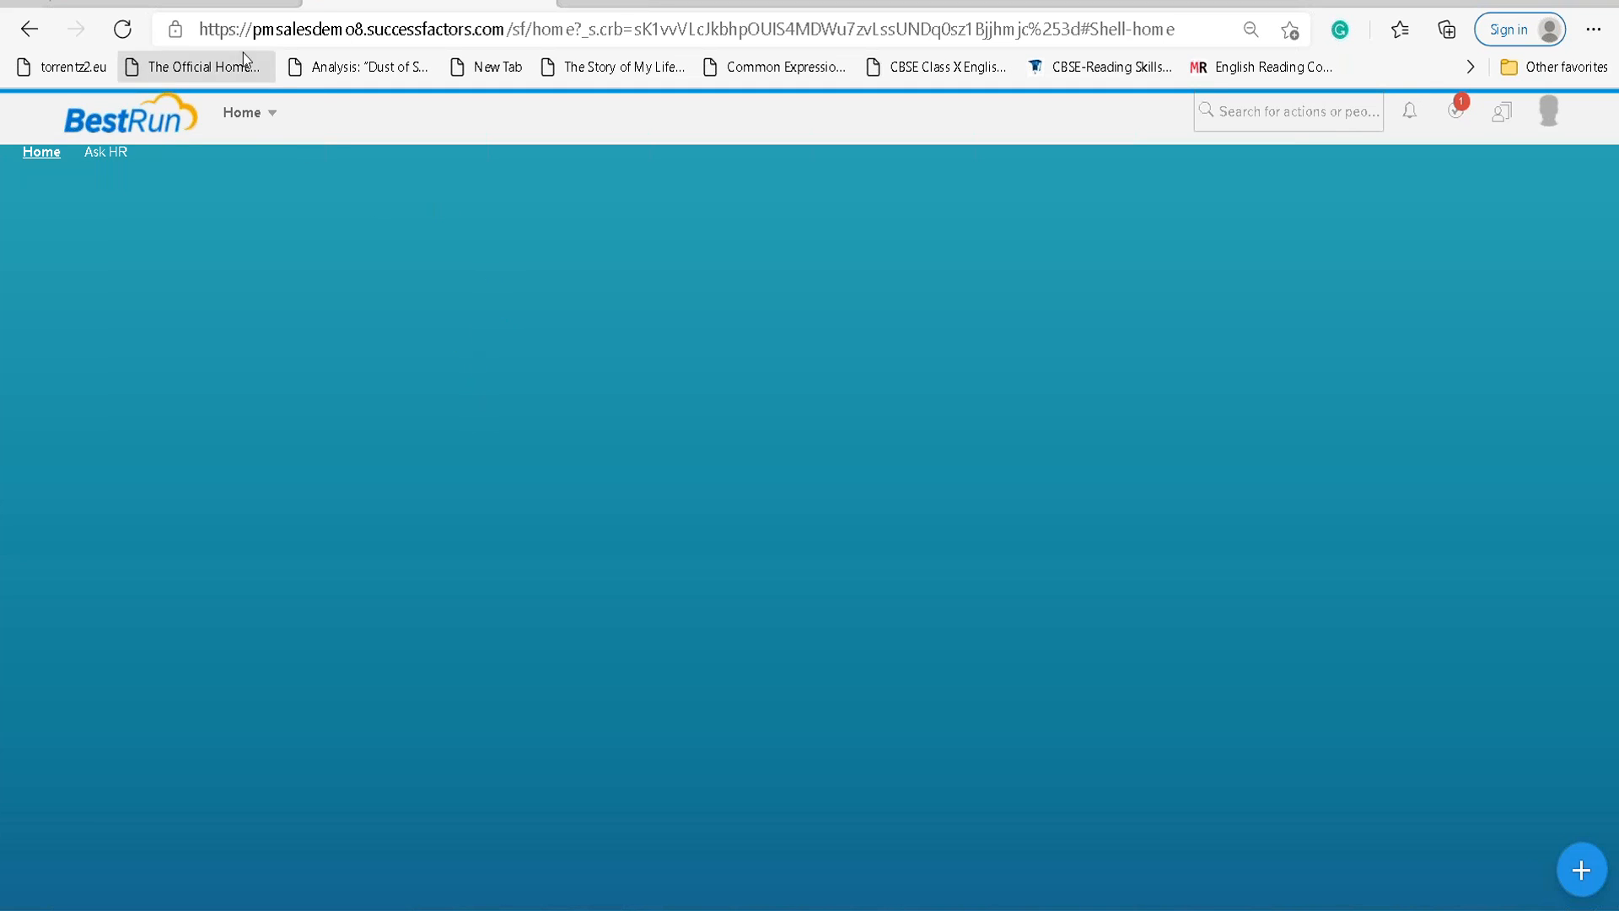
Open My Employee File and browse the Global SF HR Lead personal information.
click(255, 113)
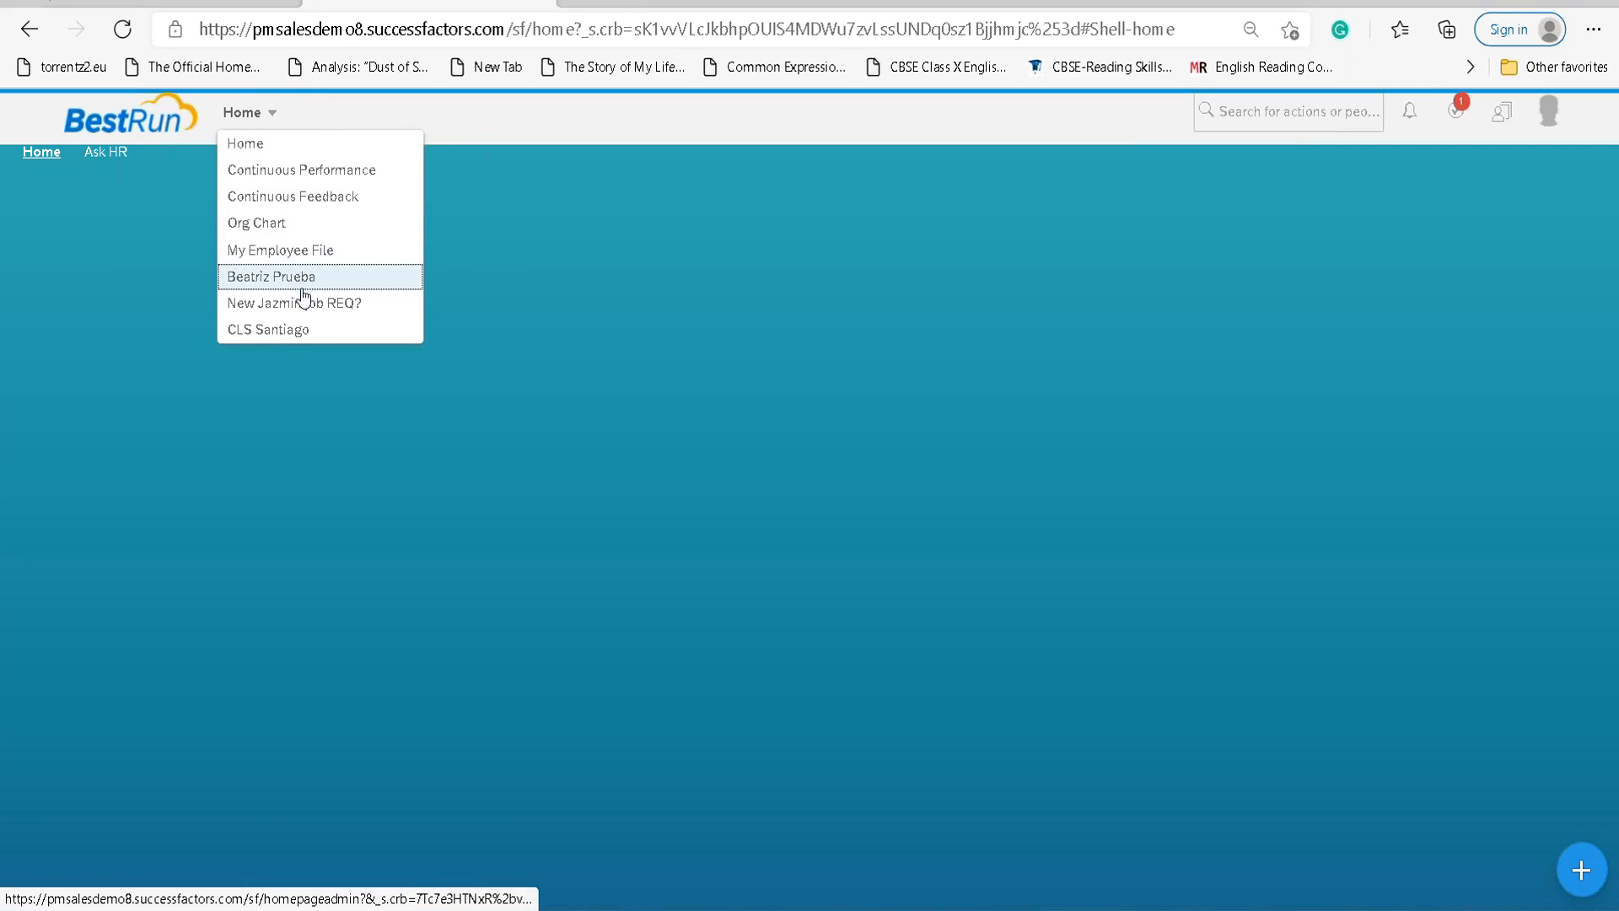
click(305, 249)
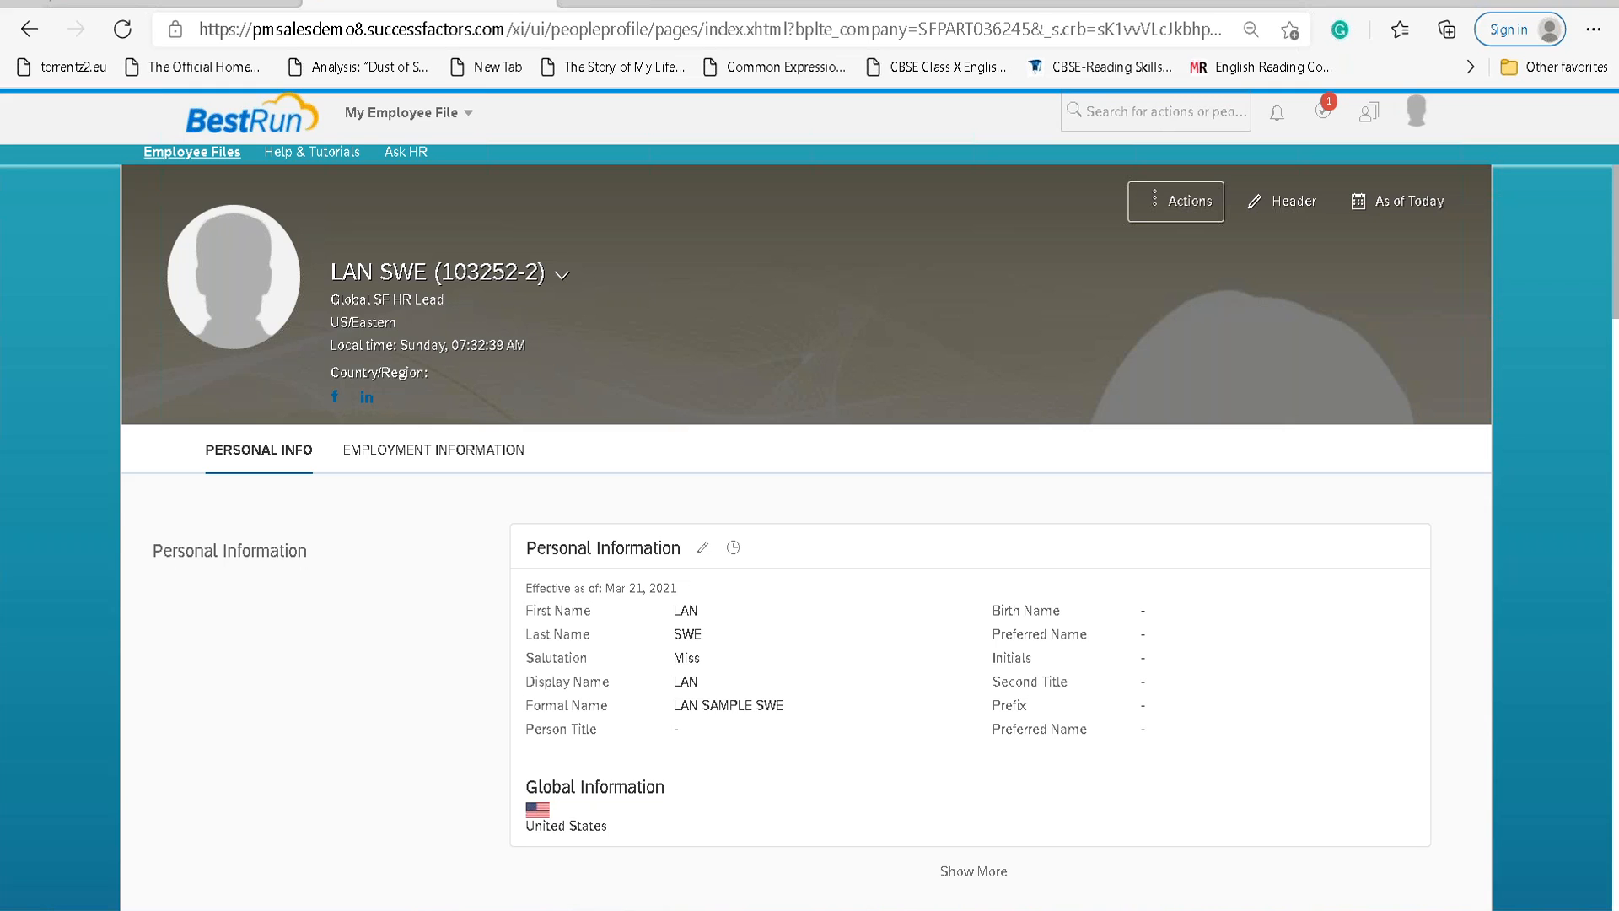
scroll(346, 536, down, 2)
scroll(350, 530, up, 2)
Choose Become Self from the avatar menu to end the proxy session.
click(1417, 110)
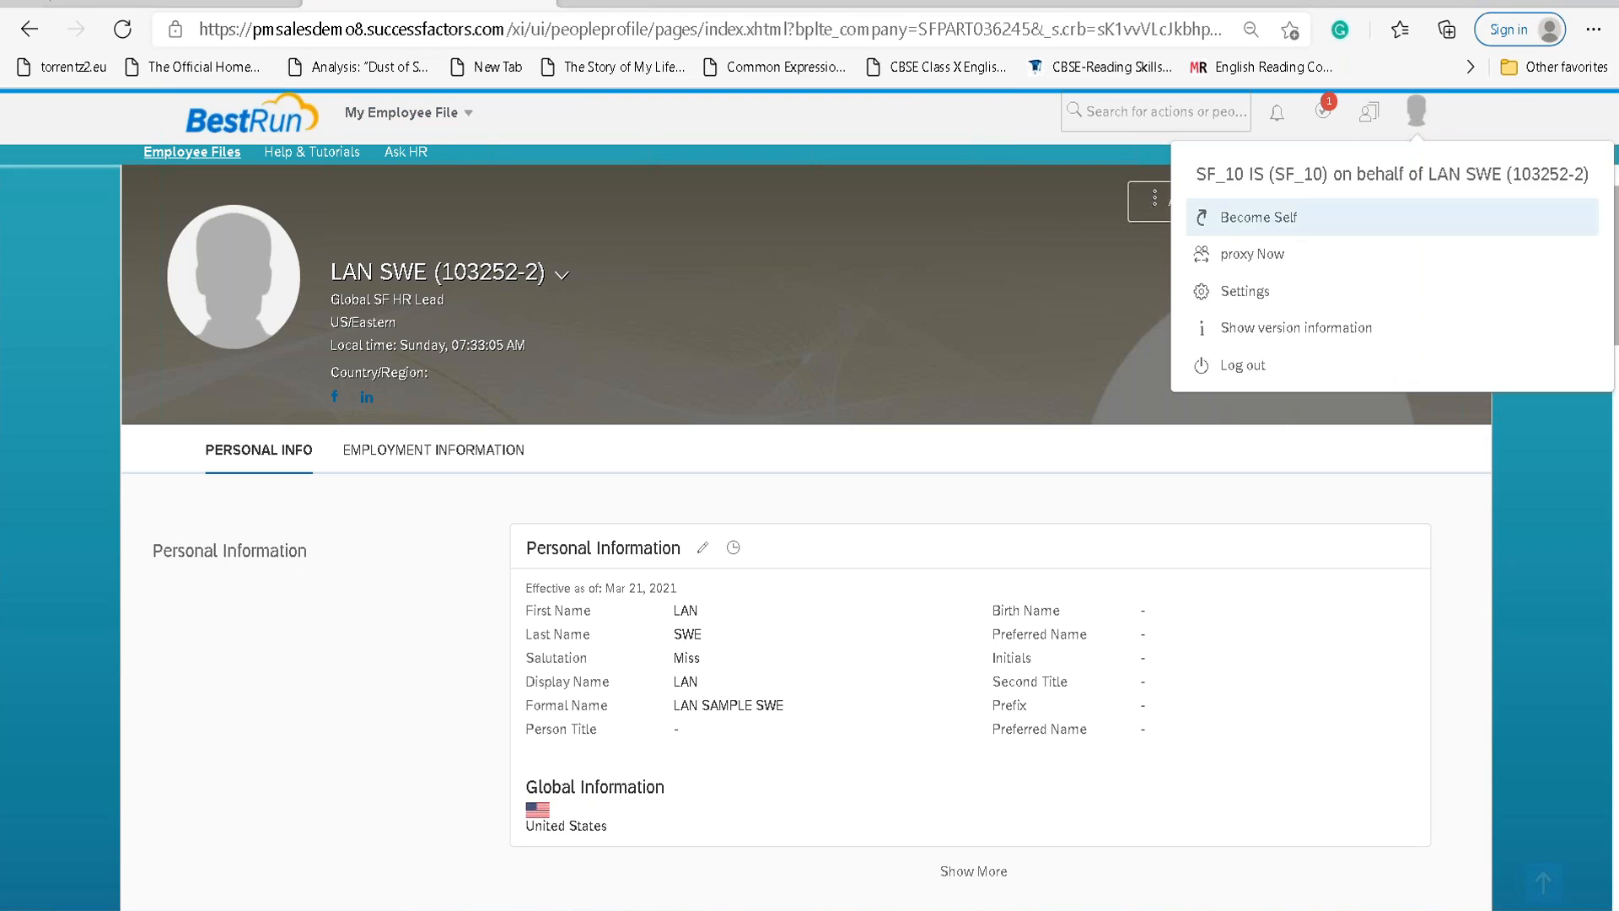
click(1288, 222)
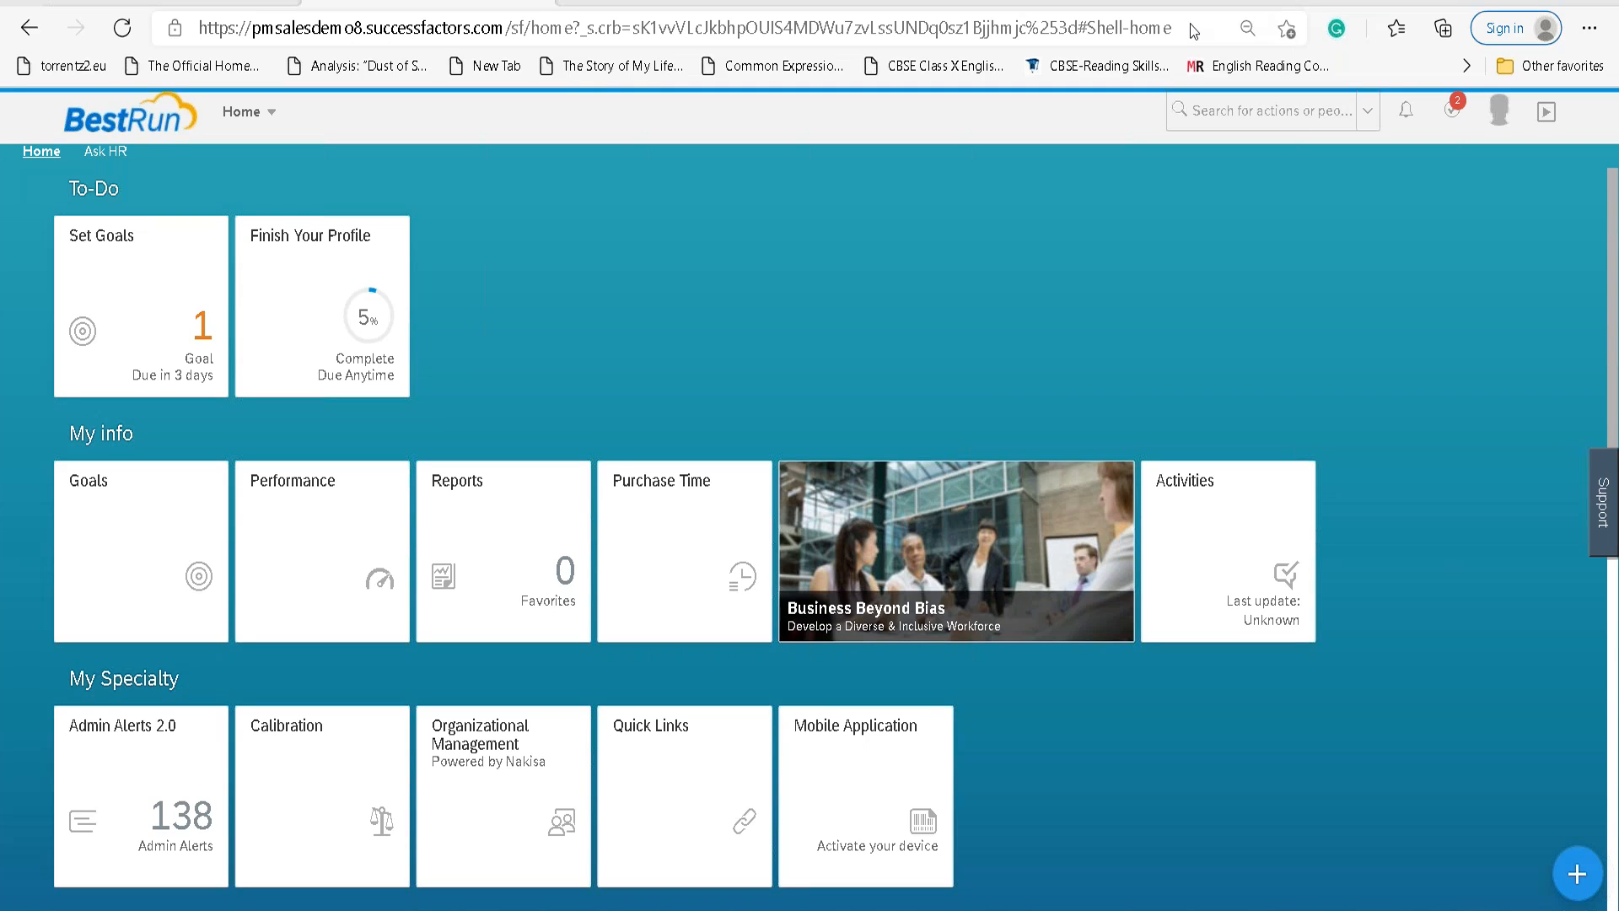
scroll(893, 342, down, 4)
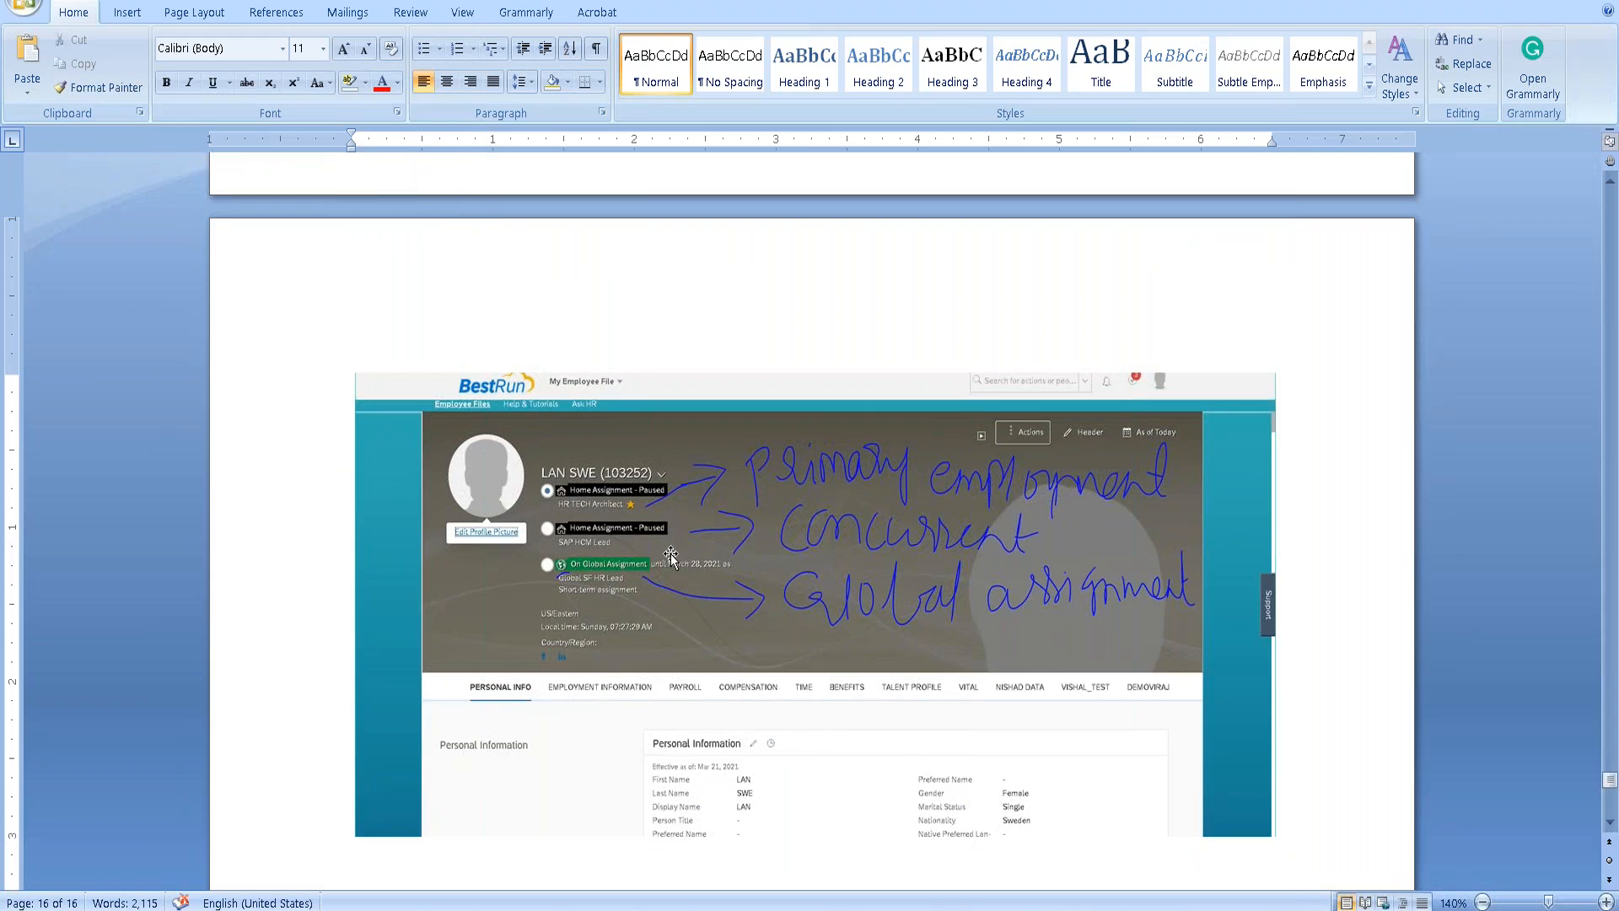
scroll(809, 505, down, 3)
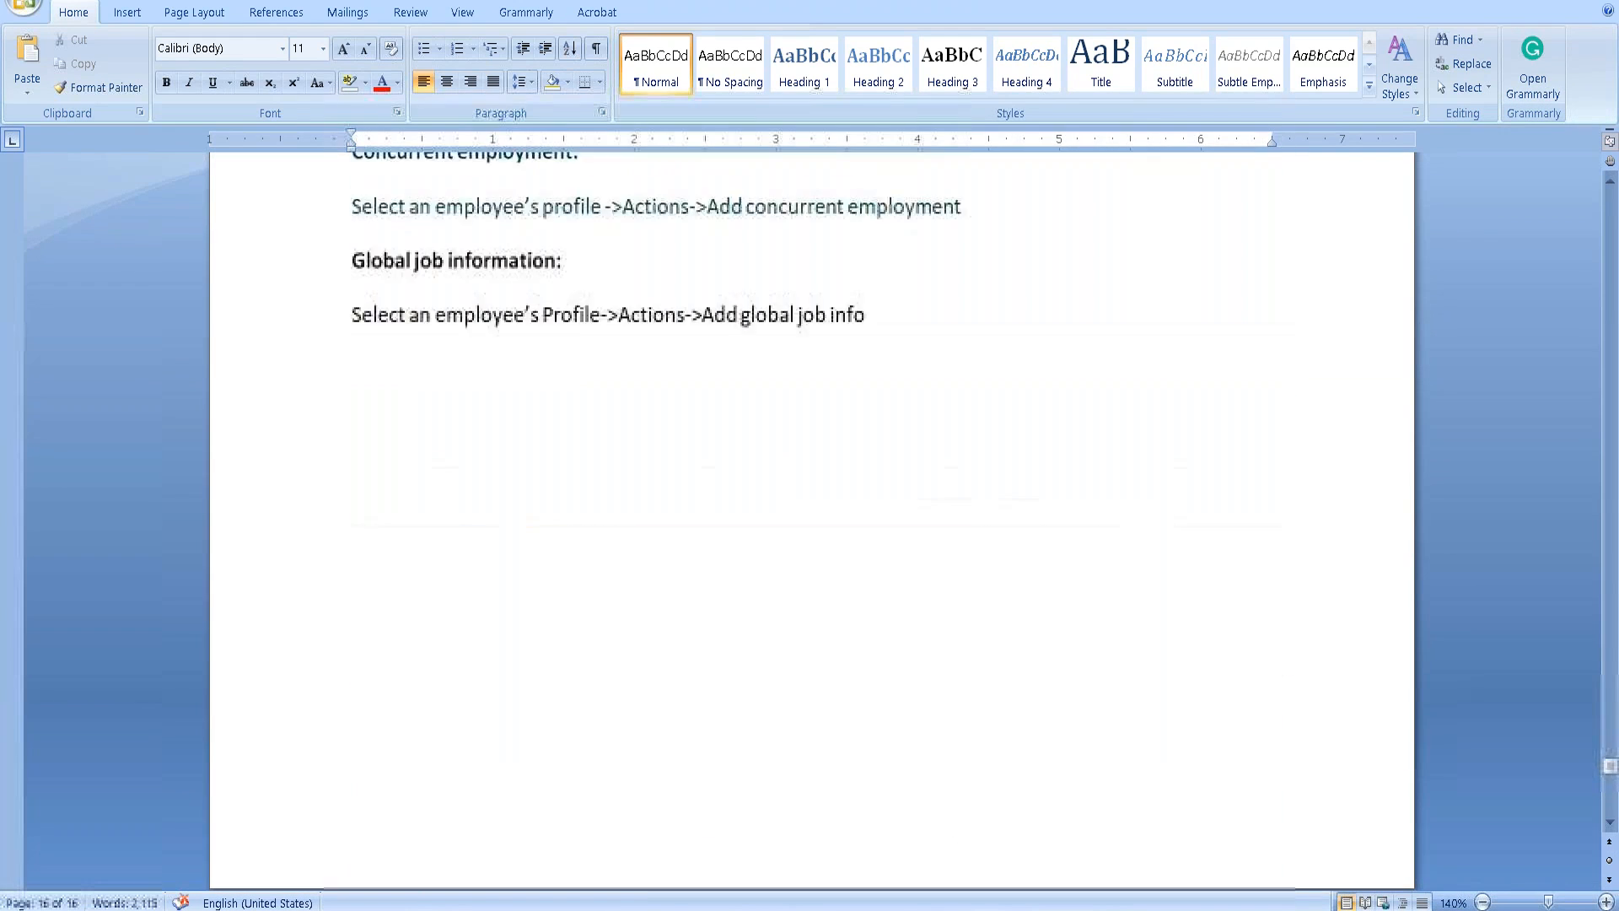
Select 'Editing employee data' in the Employee Transactions list, then scroll back to the screenshot.
scroll(809, 506, up, 10)
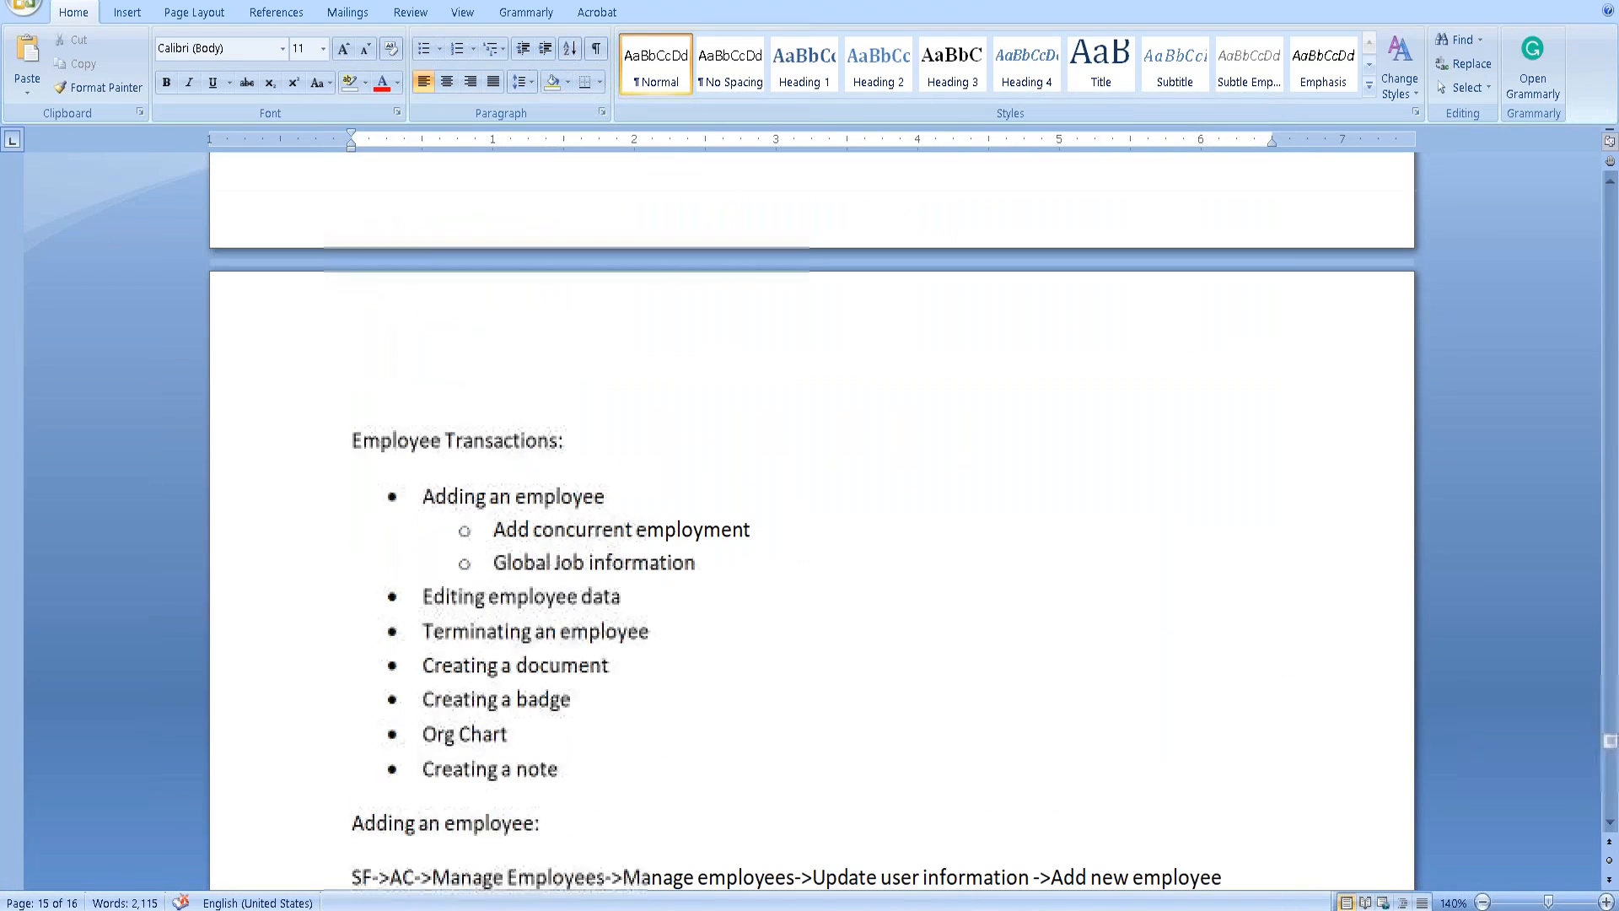
drag(423, 600, 630, 610)
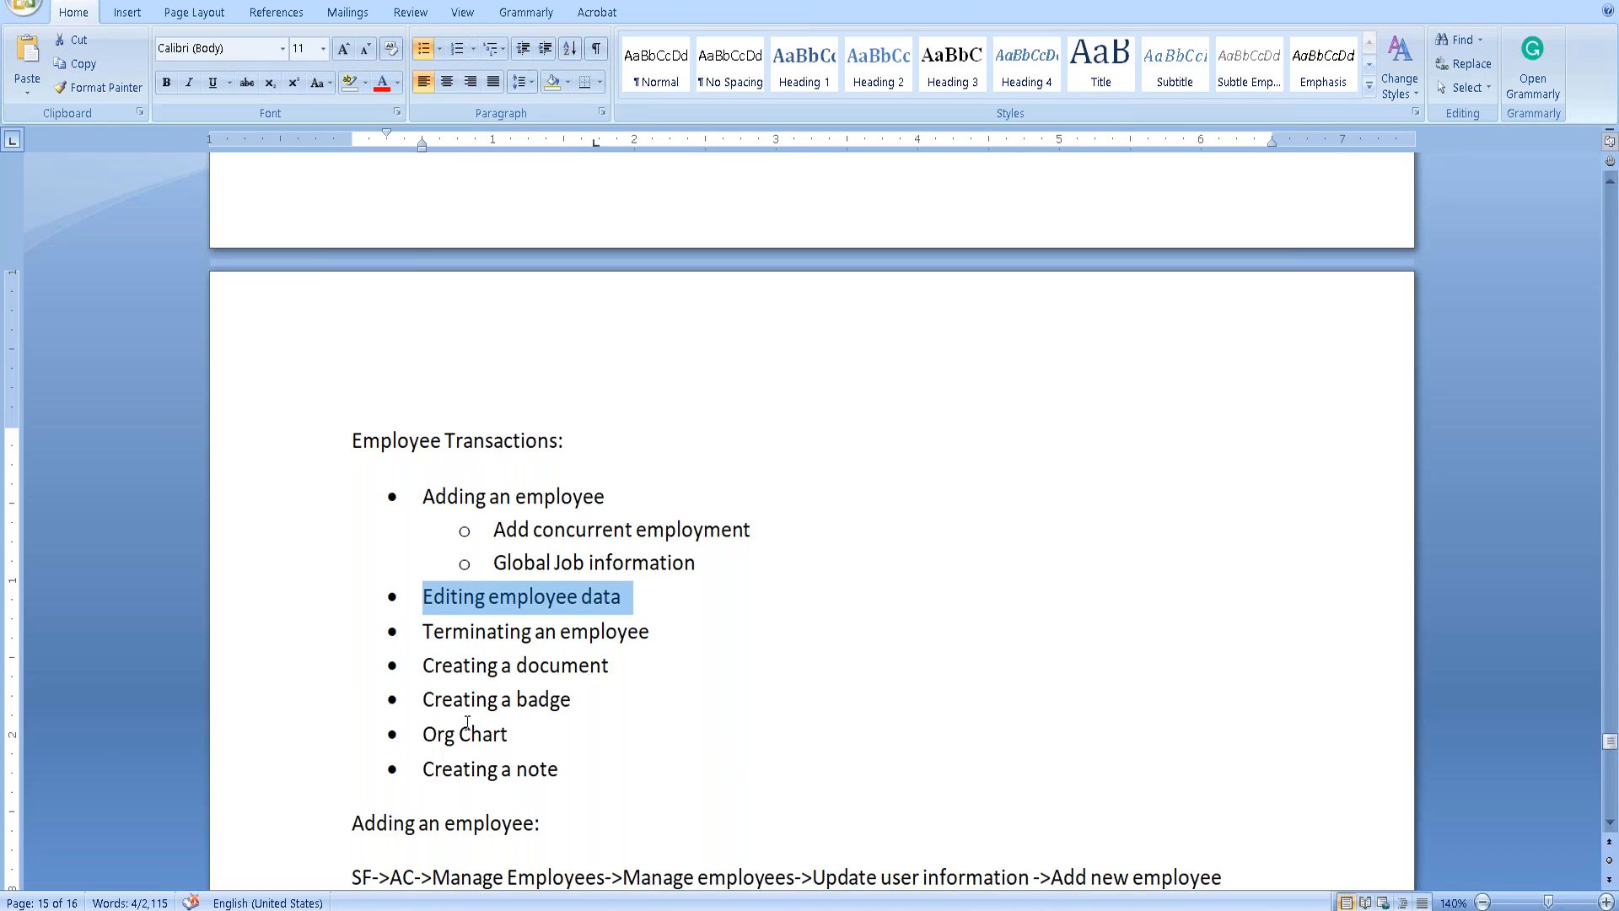
scroll(496, 692, down, 10)
scroll(496, 692, down, 15)
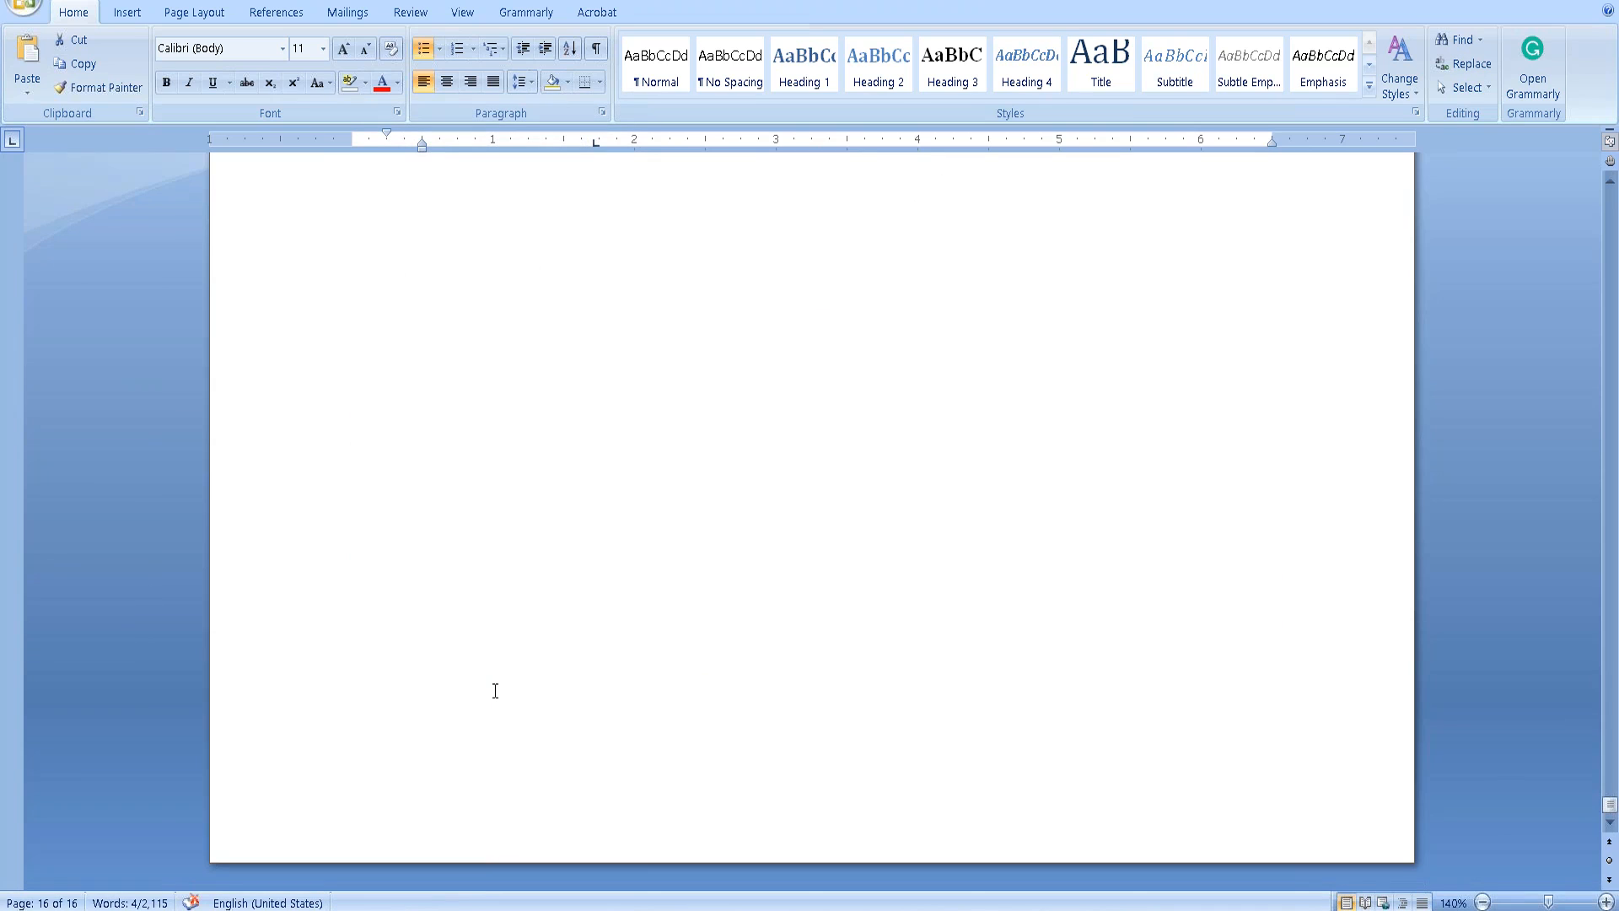
Type 'Editing Employee data / Employee records Management:' below the profile capture and save the document.
scroll(495, 692, up, 7)
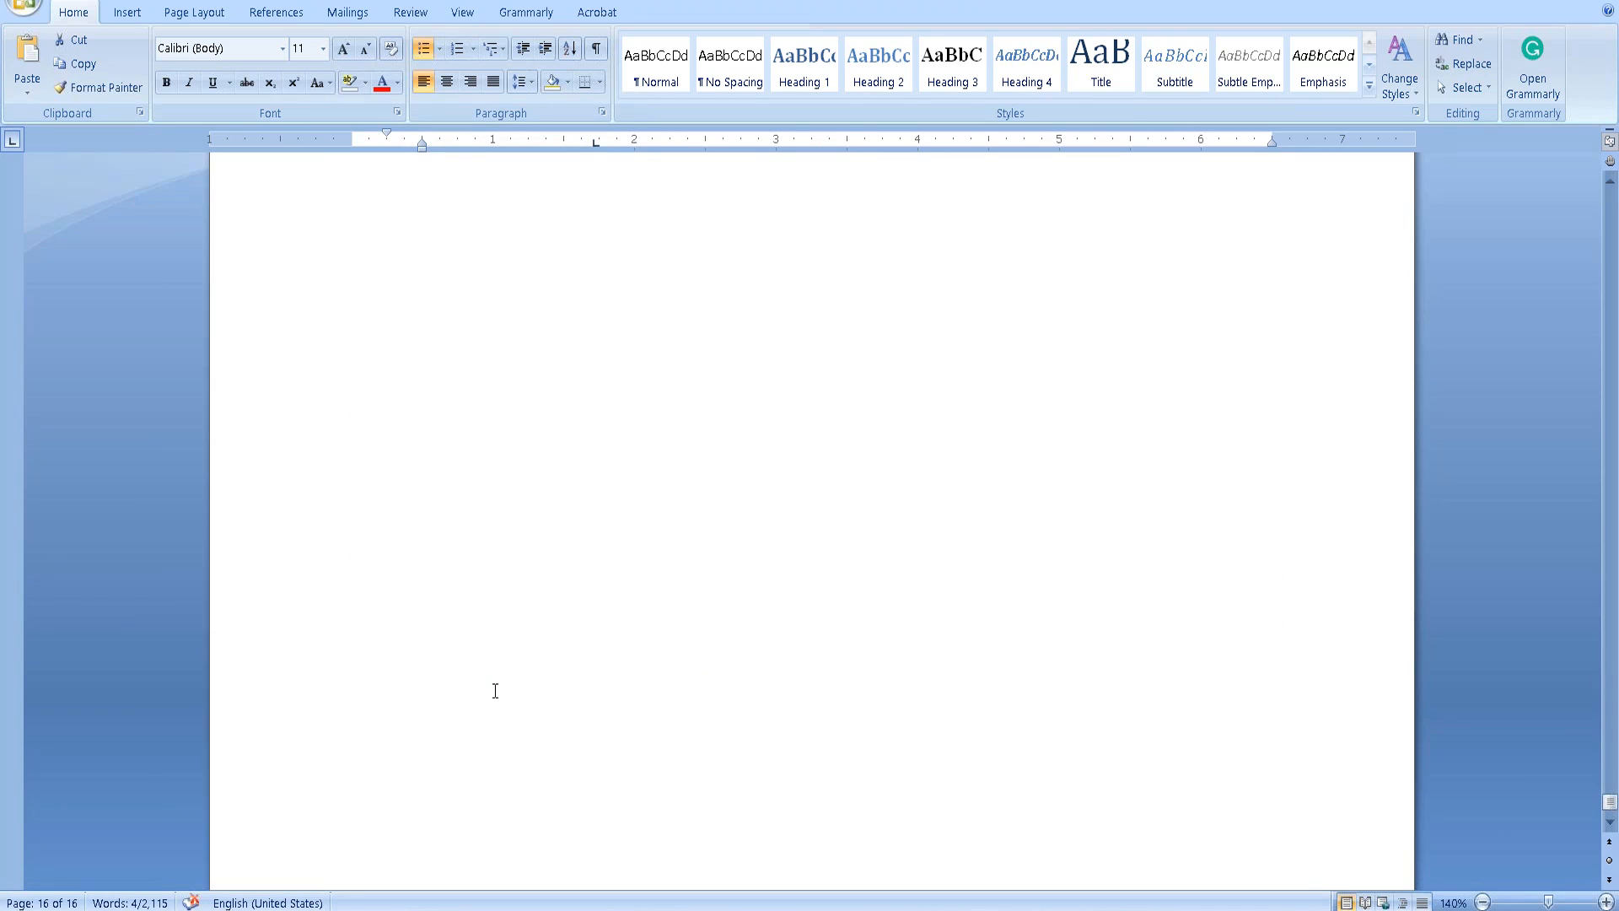
click(446, 549)
click(1342, 399)
key(Return)
key(Return)
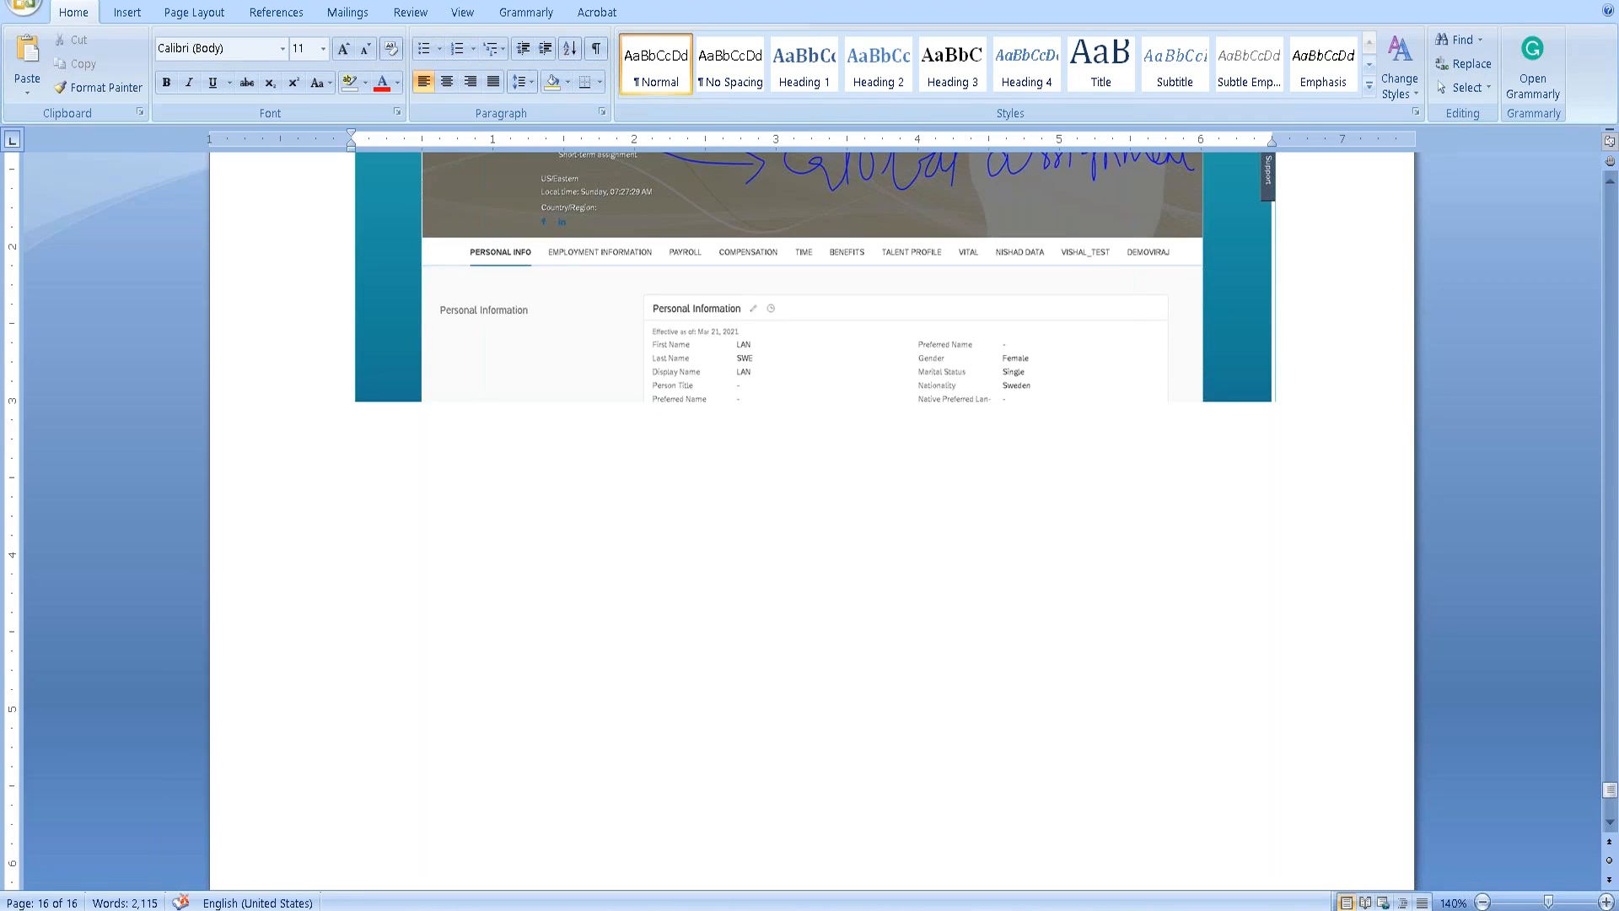
text(Editing Employee data / Employee recoc)
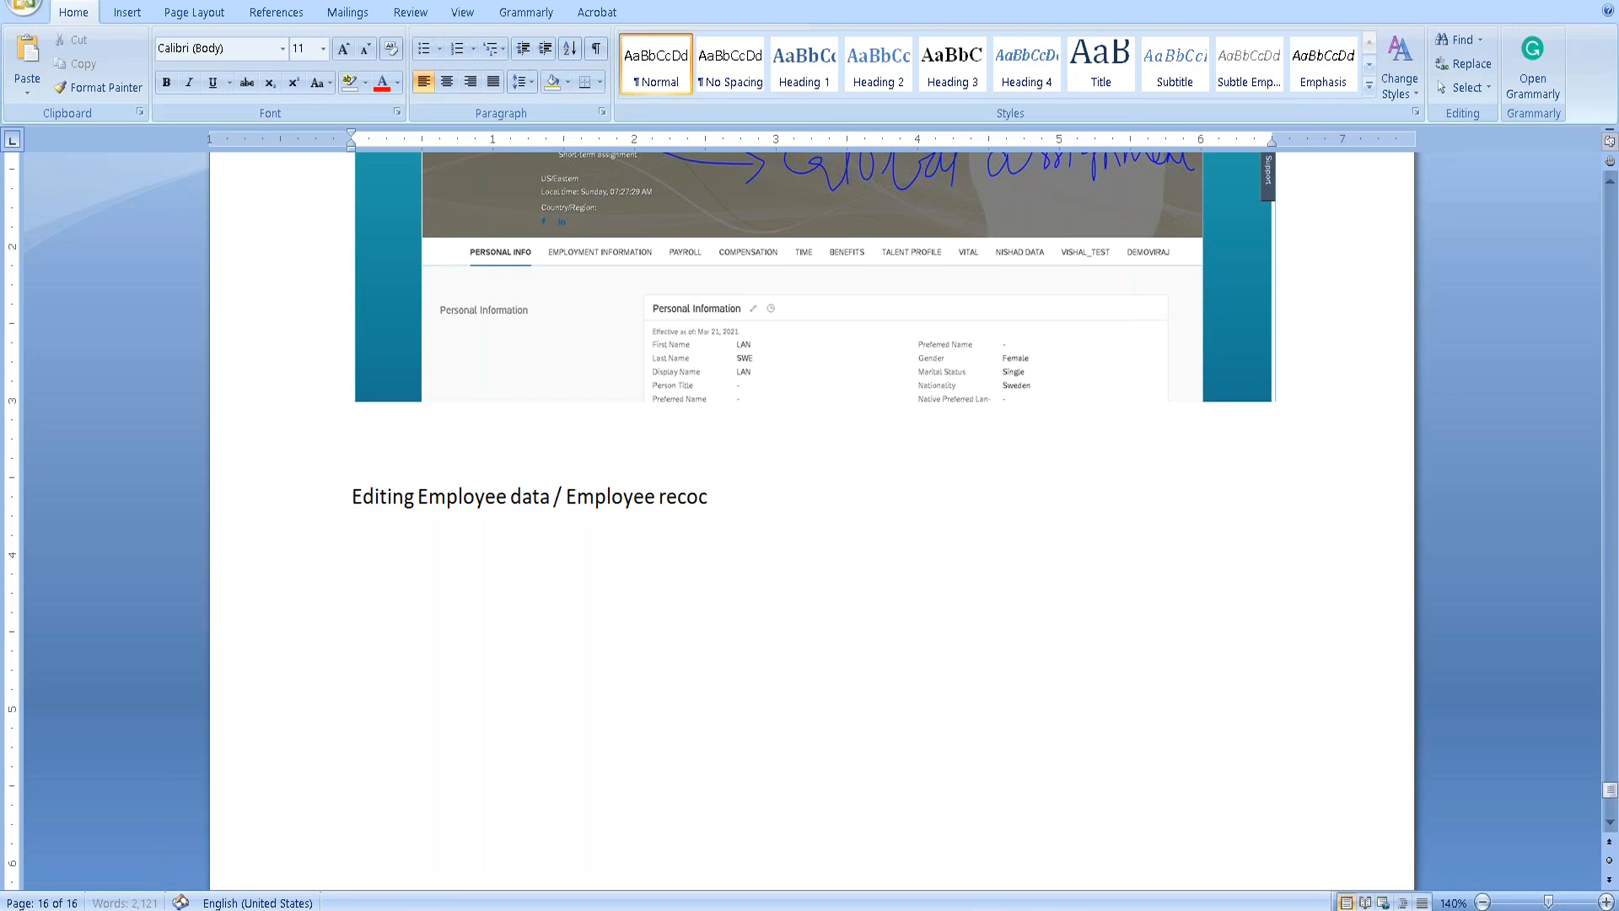
key(BackSpace)
text(rds Mana)
text(ment)
key(BackSpace)
key(BackSpace)
key(BackSpace)
key(BackSpace)
text(gement:)
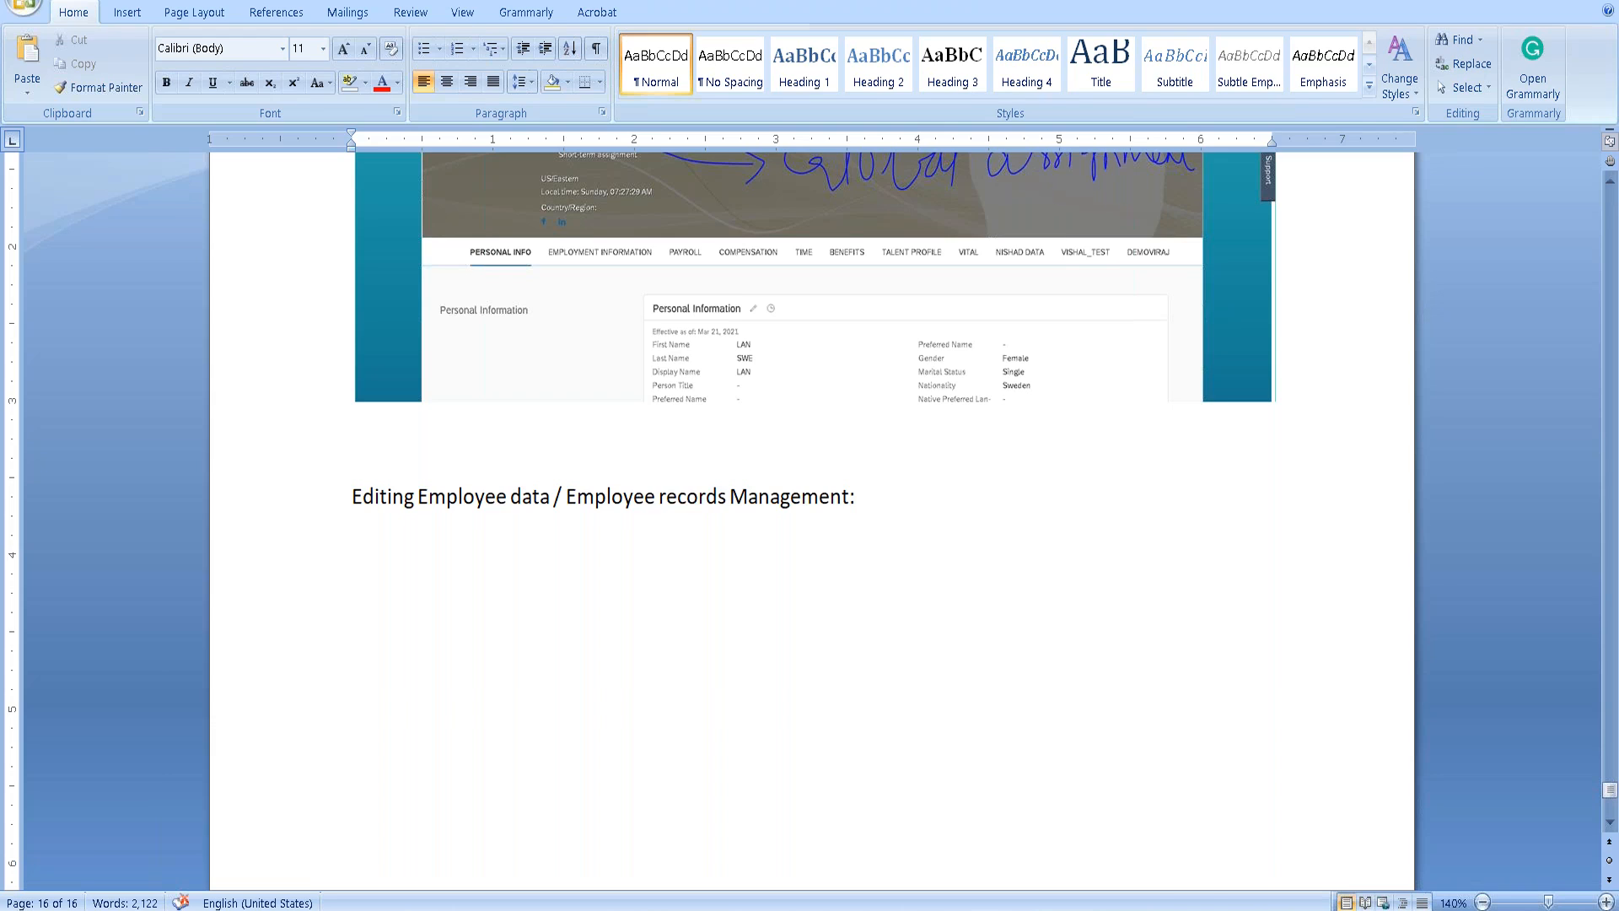
key(ctrl+s)
Insert the heading 'Events & Event reasons:' above 'Editing Employee data', leaving a blank line beneath it.
click(346, 502)
key(Left)
key(Return)
text(Events )
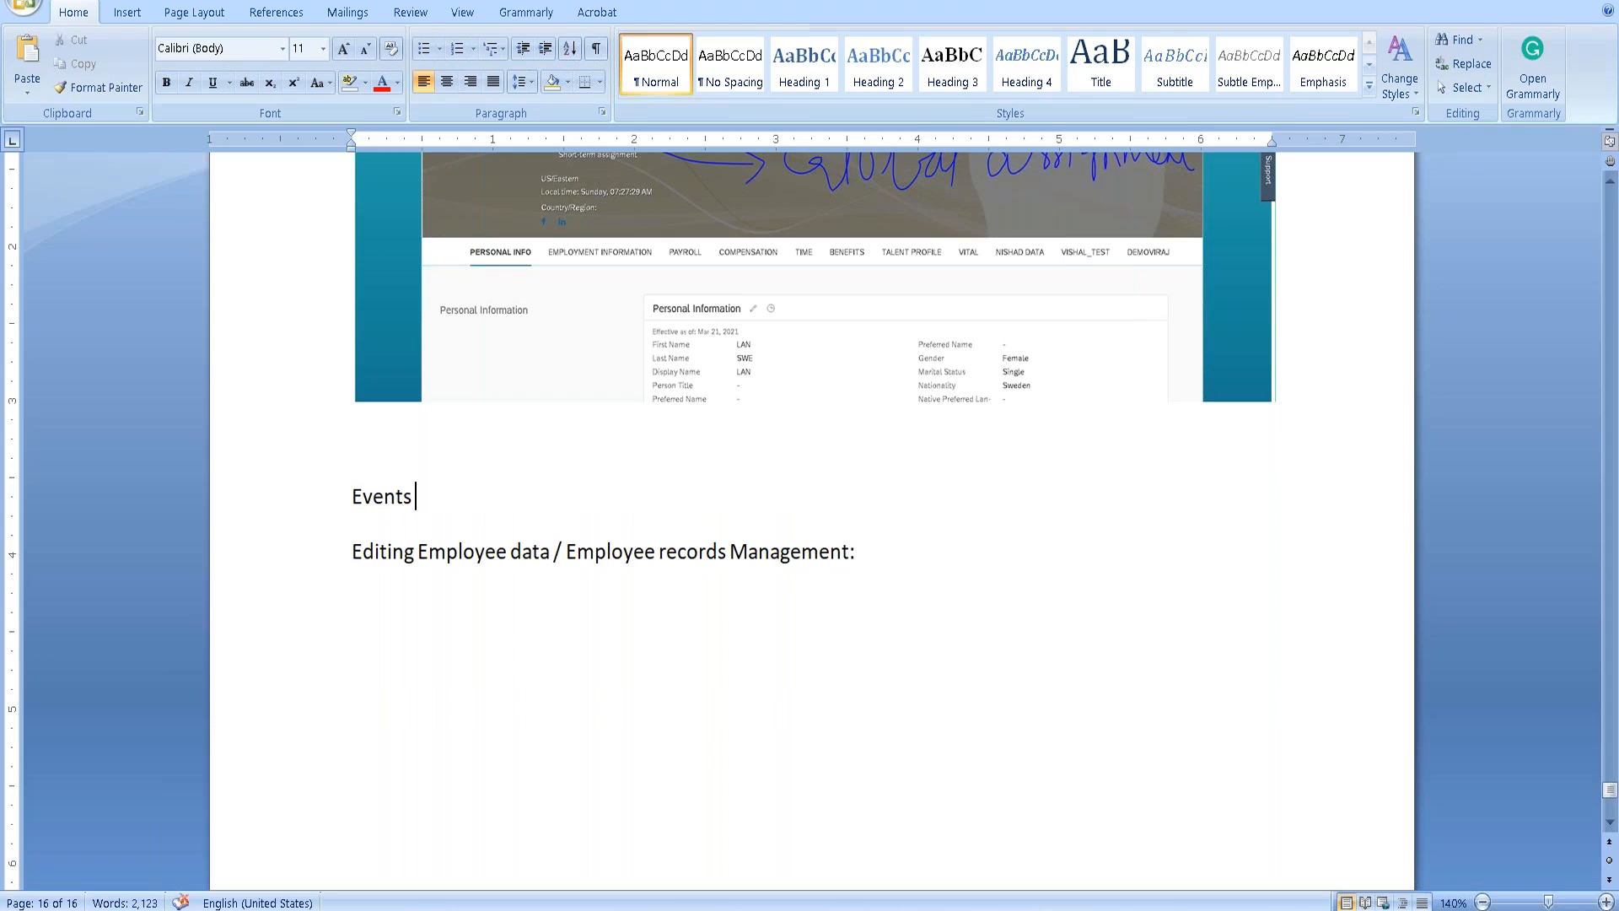
text(& Event reasons:)
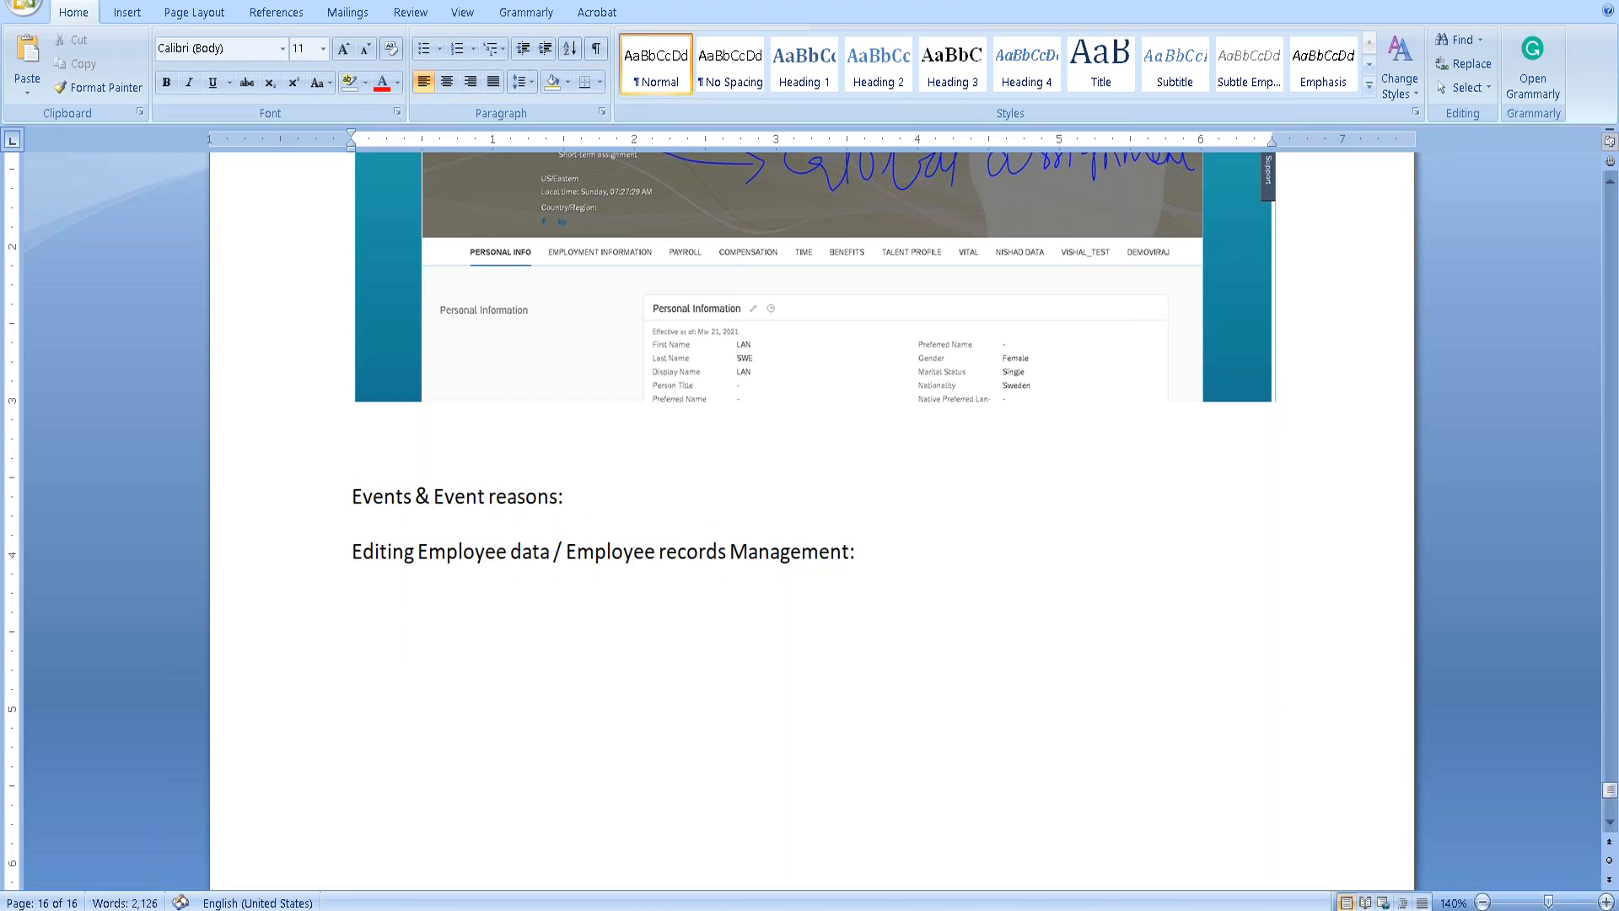
key(Return)
key(Return)
key(Return)
key(Return)
key(Up)
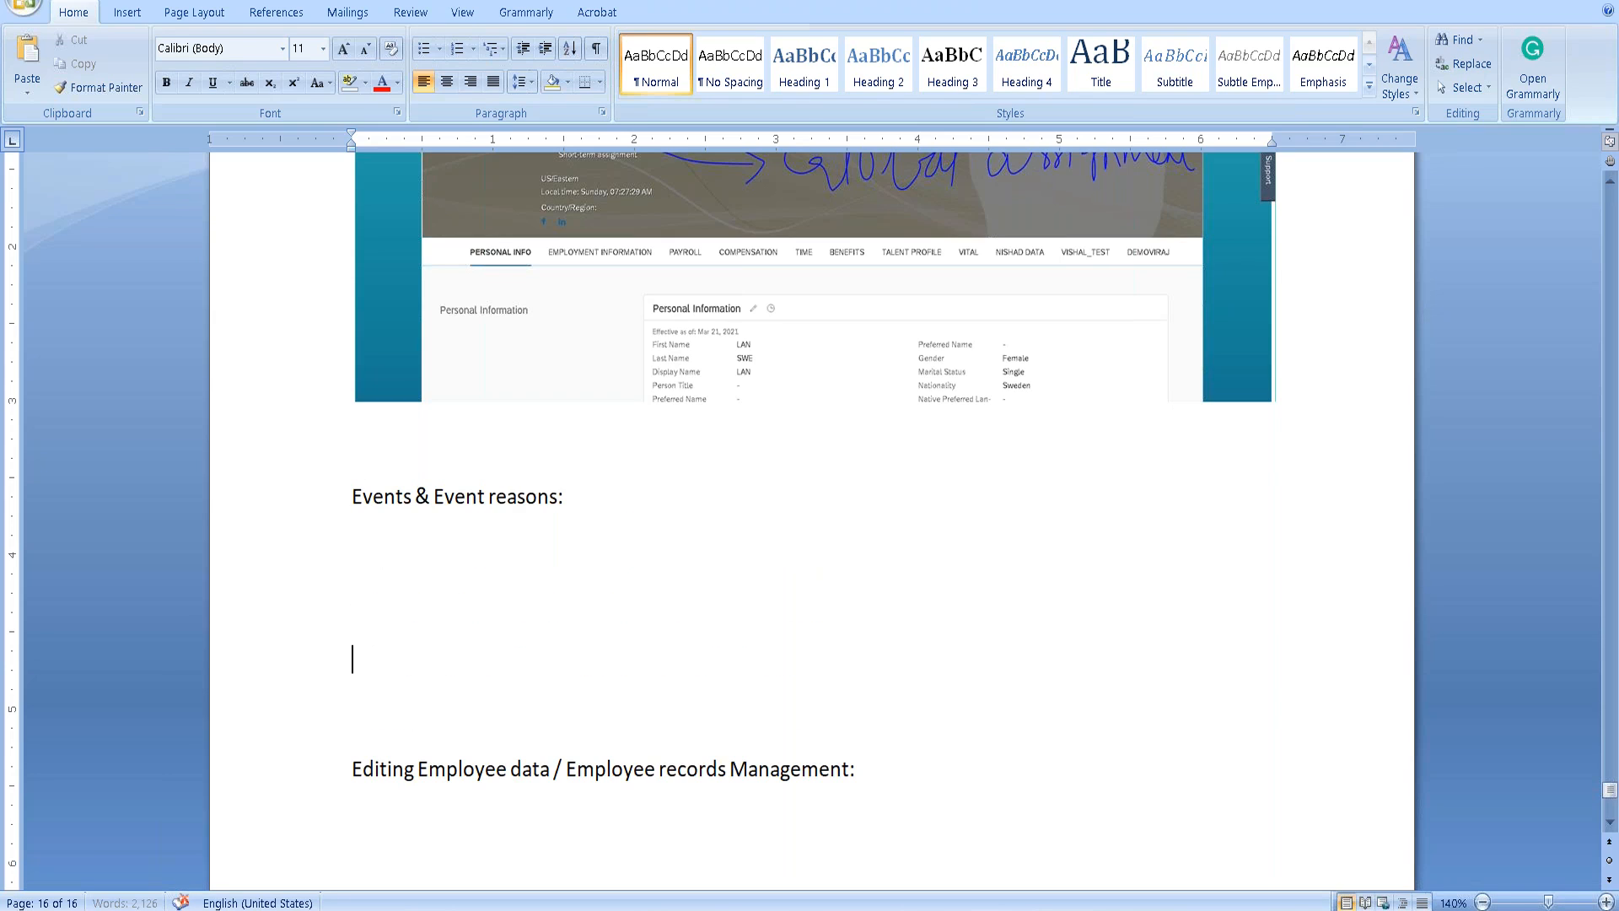
key(Up)
Scroll down the notes to the event reasons list under '6) Event reasons derivative data model'.
scroll(382, 568, down, 3)
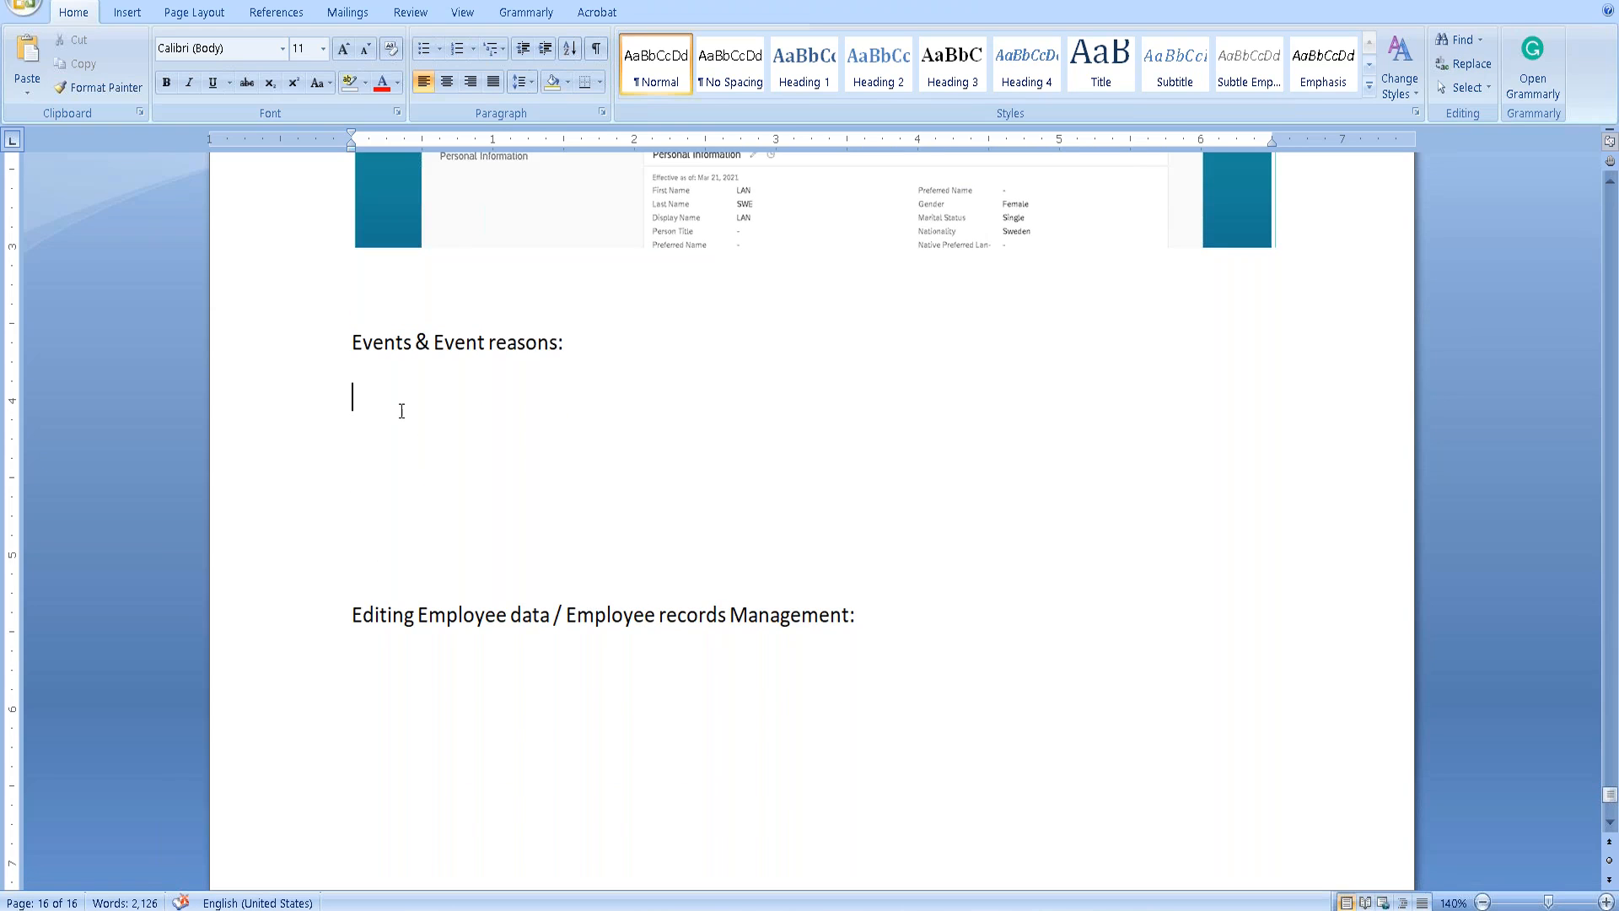
click(1611, 794)
drag(1612, 794, 1612, 223)
scroll(695, 659, down, 10)
scroll(695, 659, down, 15)
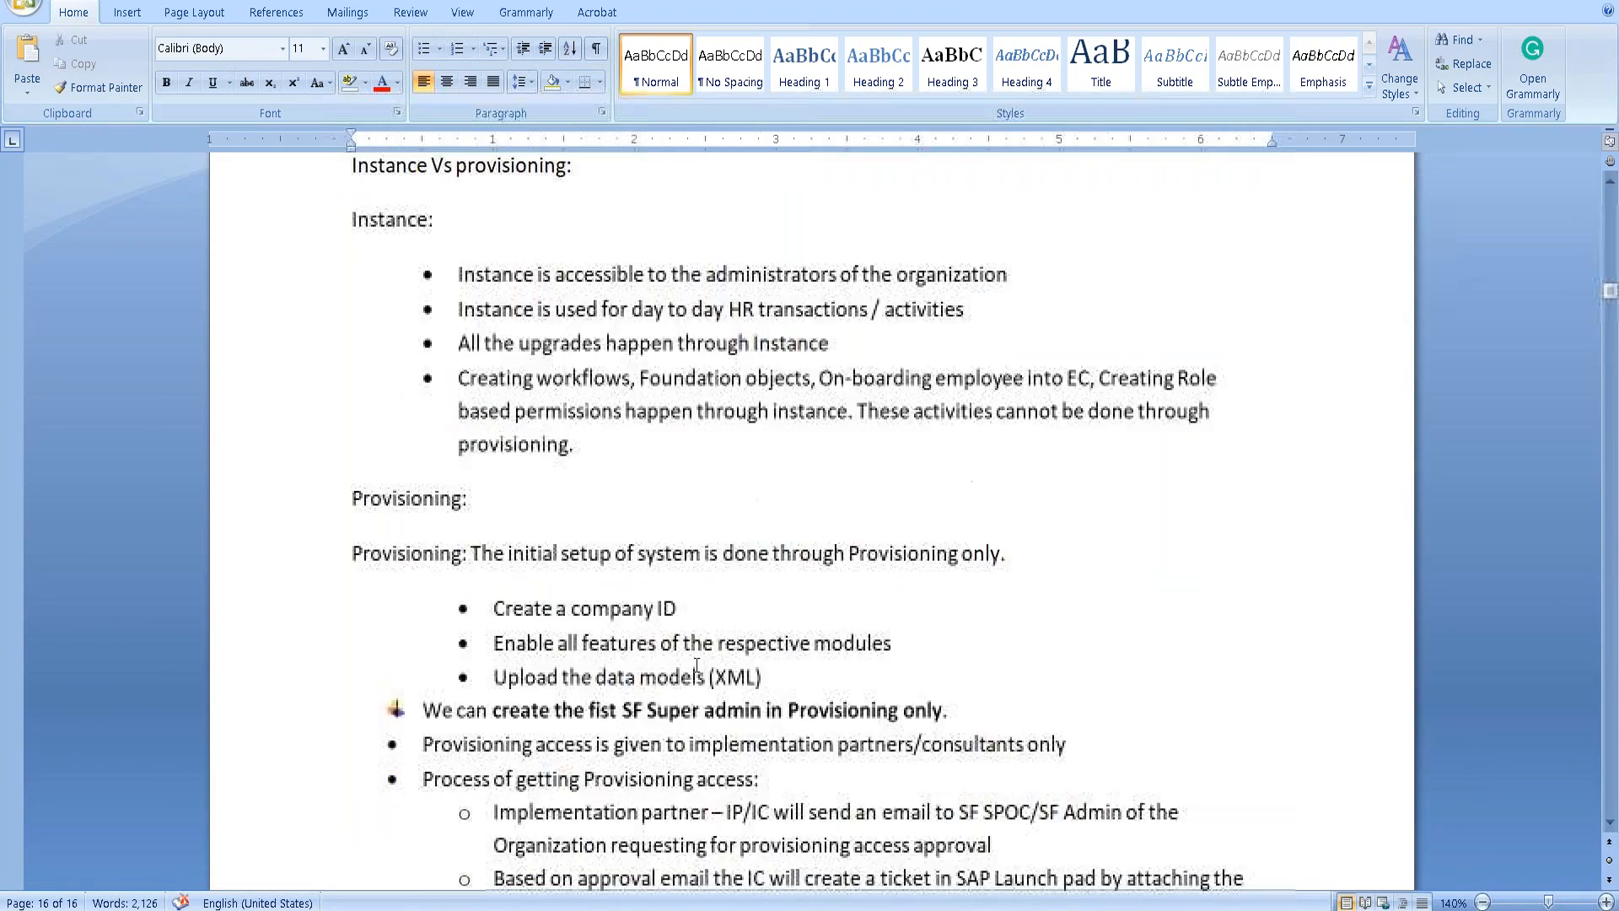
scroll(694, 666, down, 3)
scroll(693, 660, up, 12)
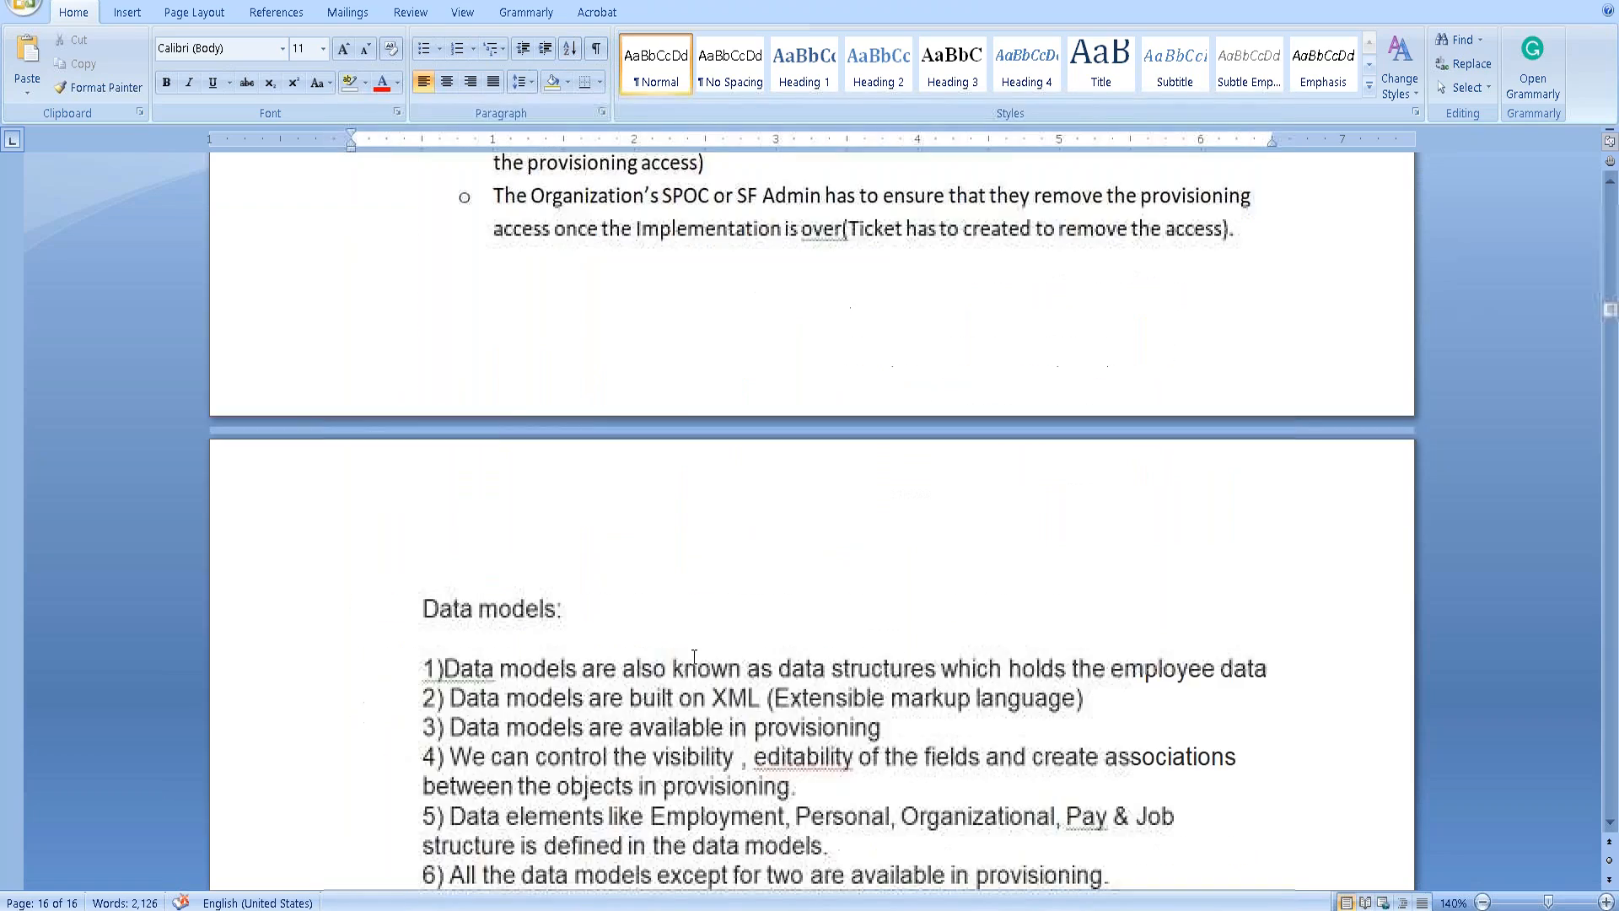
scroll(694, 658, down, 18)
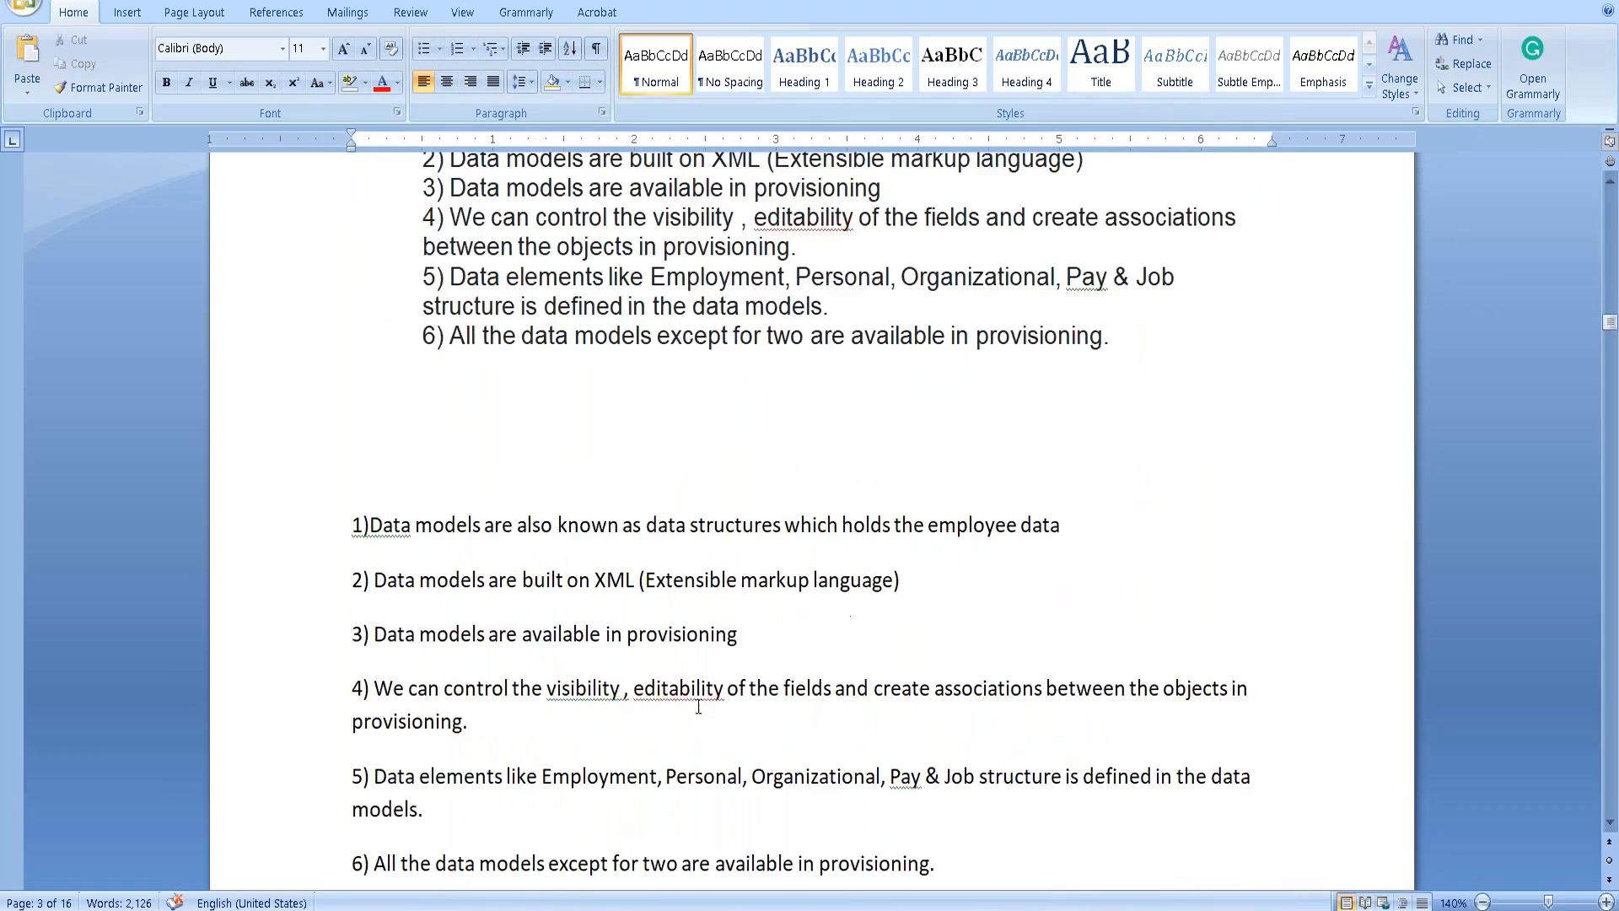
scroll(701, 710, down, 14)
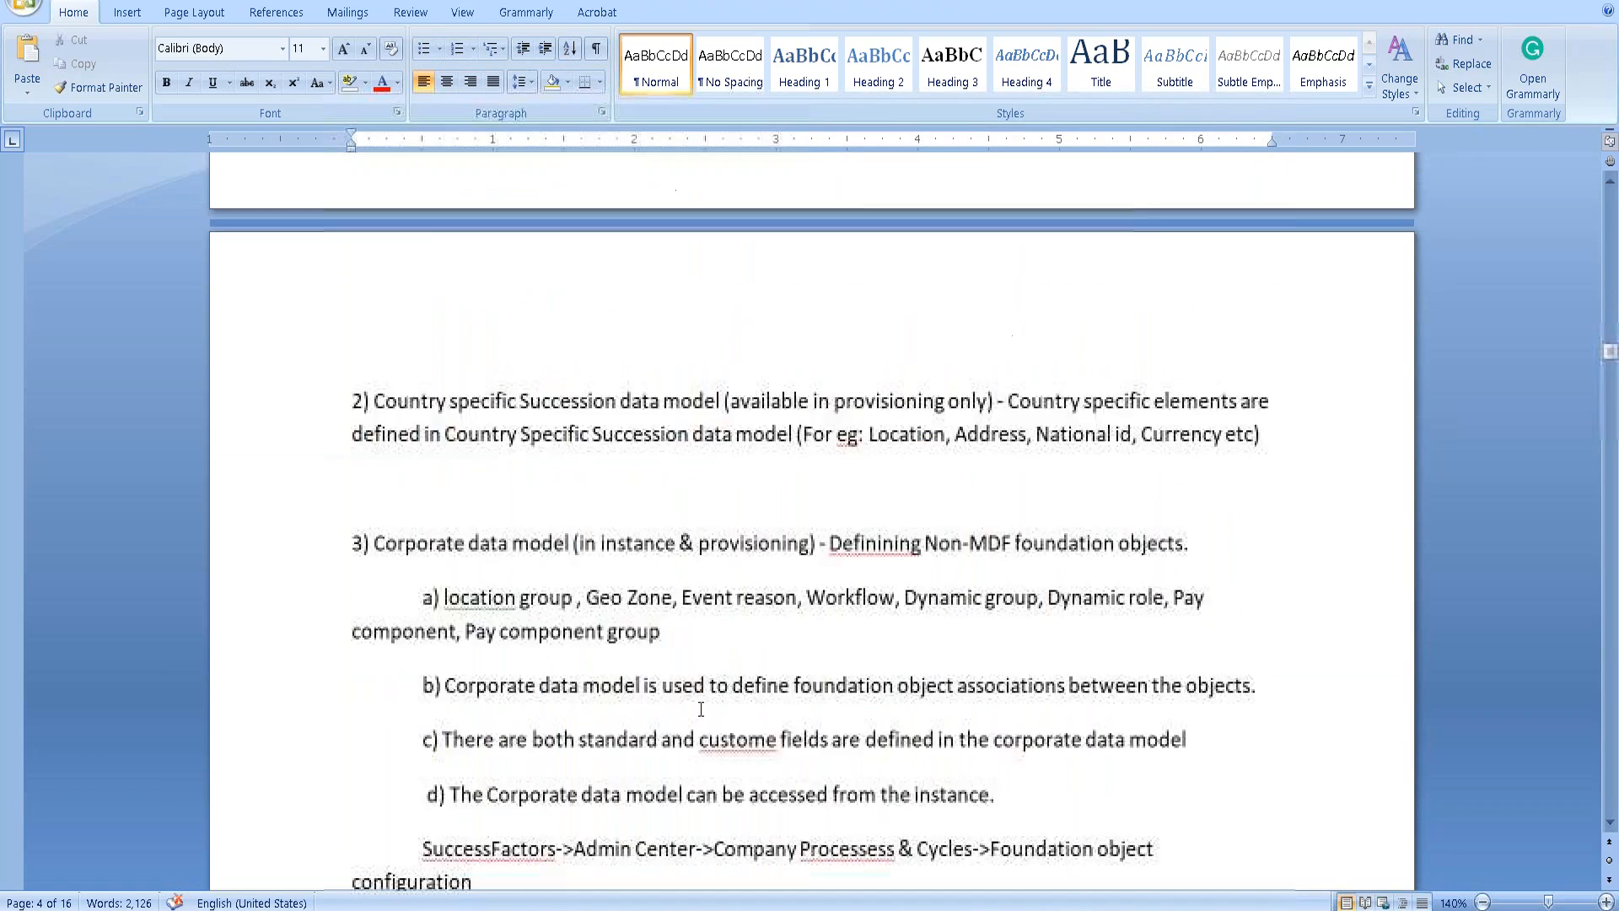
scroll(700, 711, down, 5)
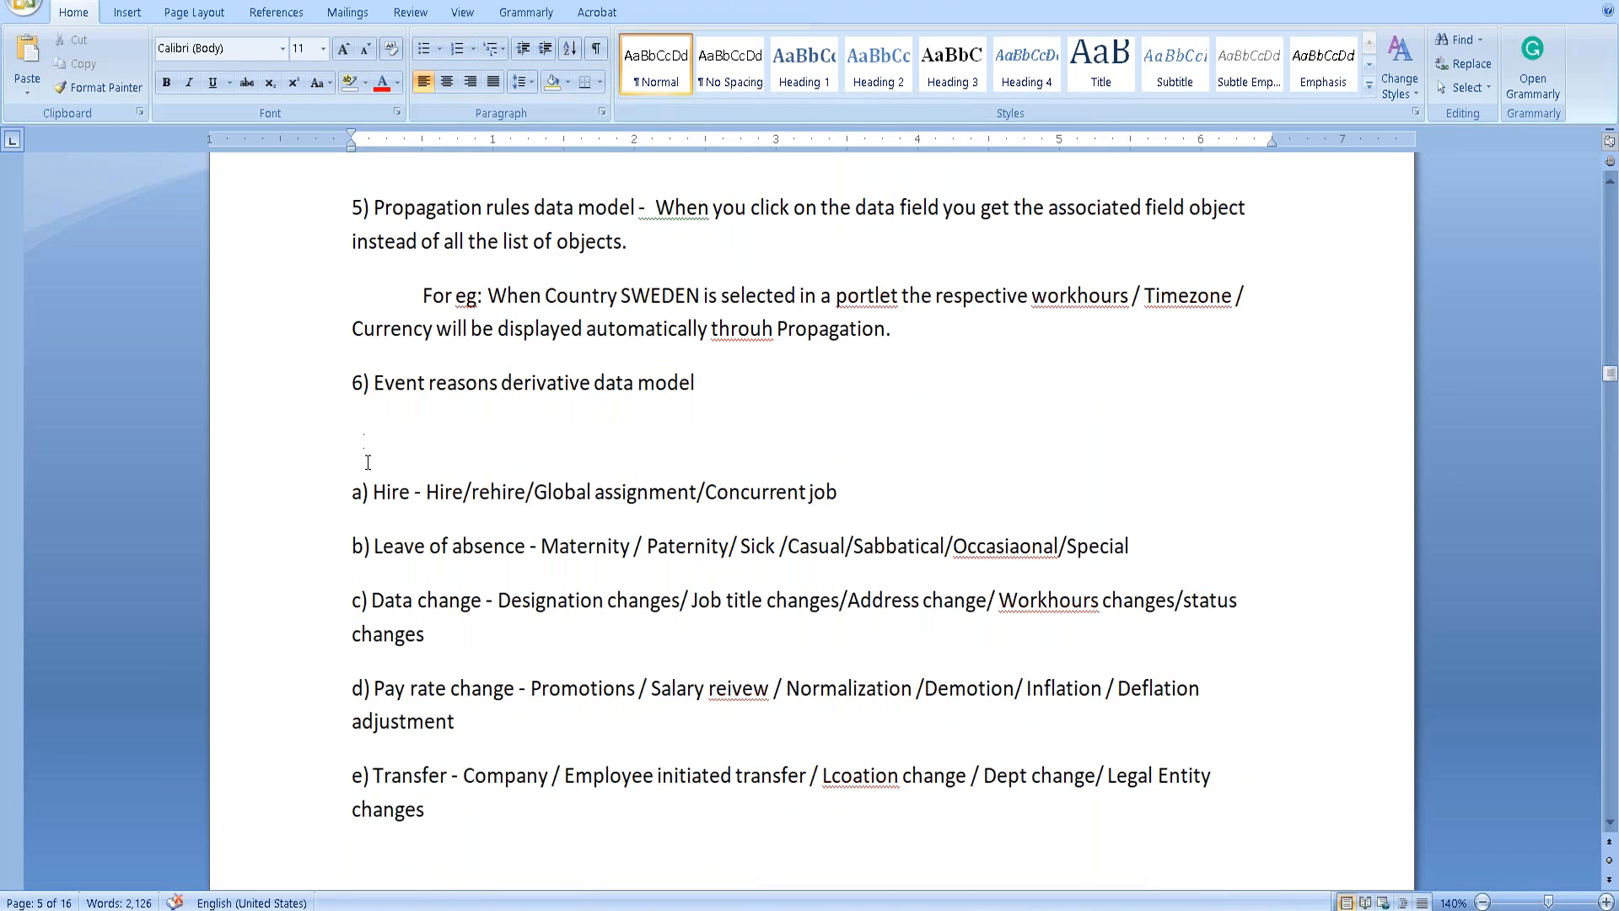
Indent event reason items a) to e) and delete the blank line above item a).
drag(362, 492, 502, 796)
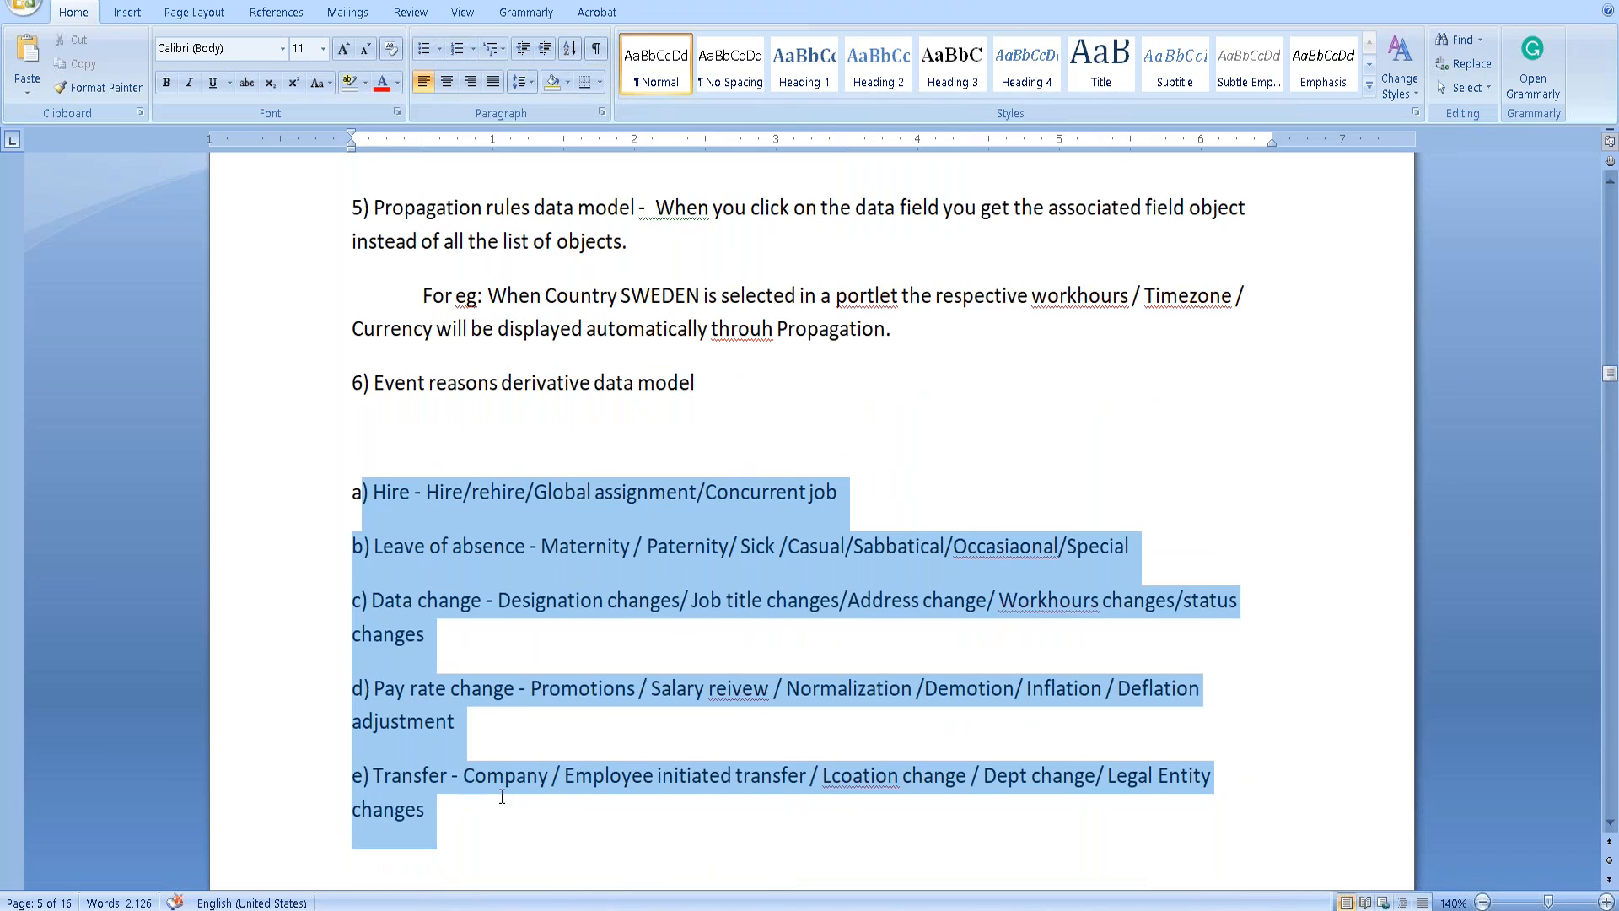
key(Tab)
key(ctrl+z)
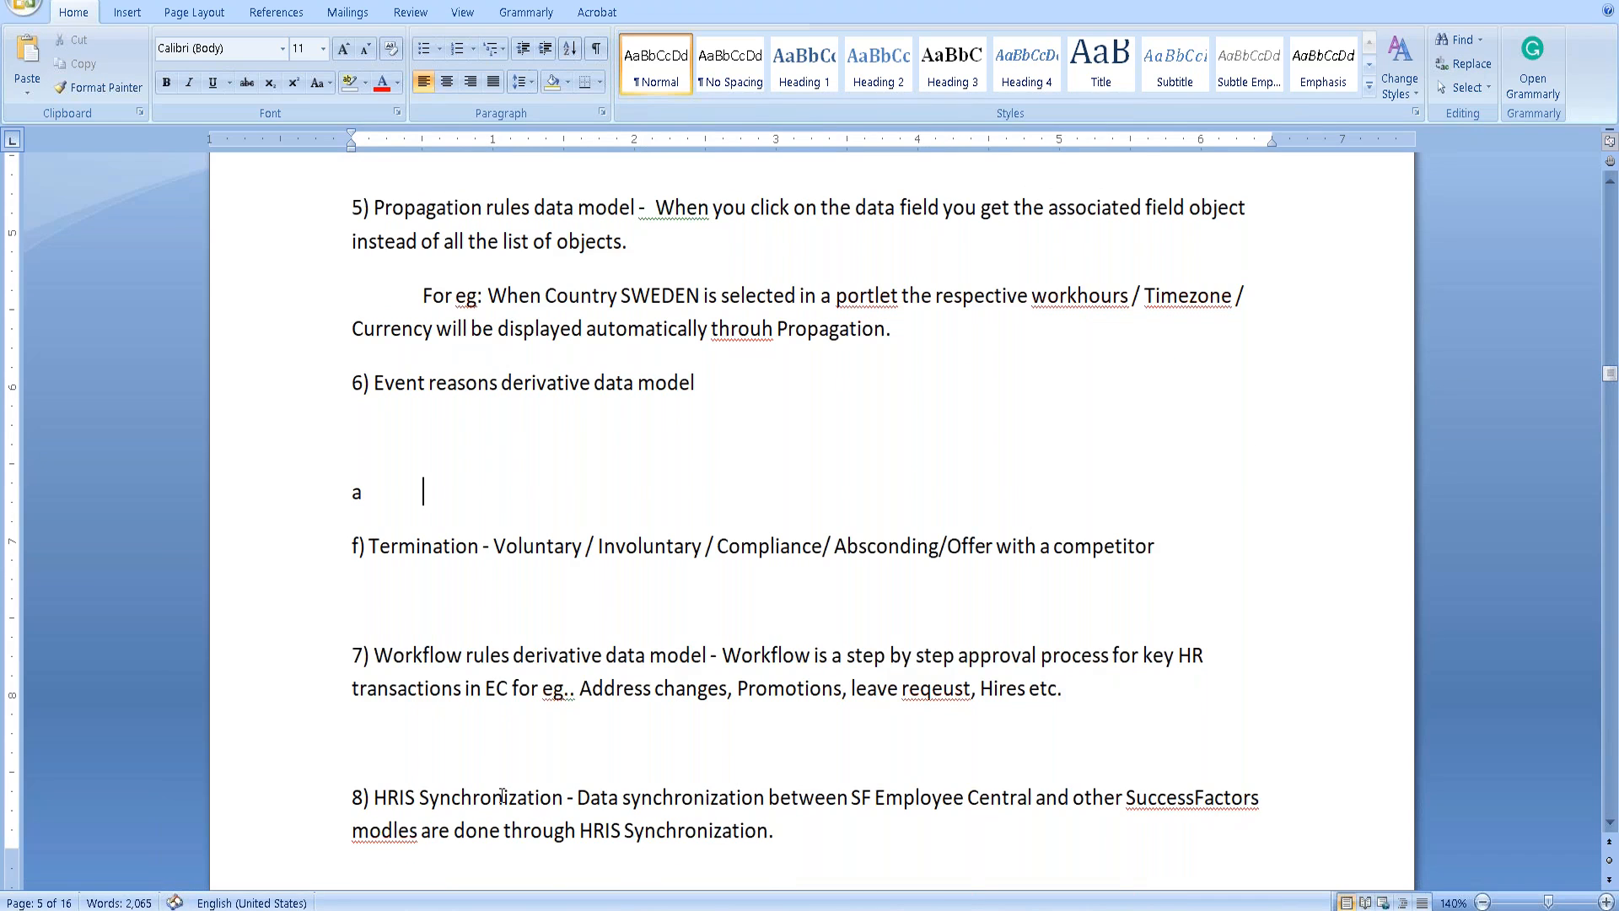
key(ctrl+z)
click(341, 486)
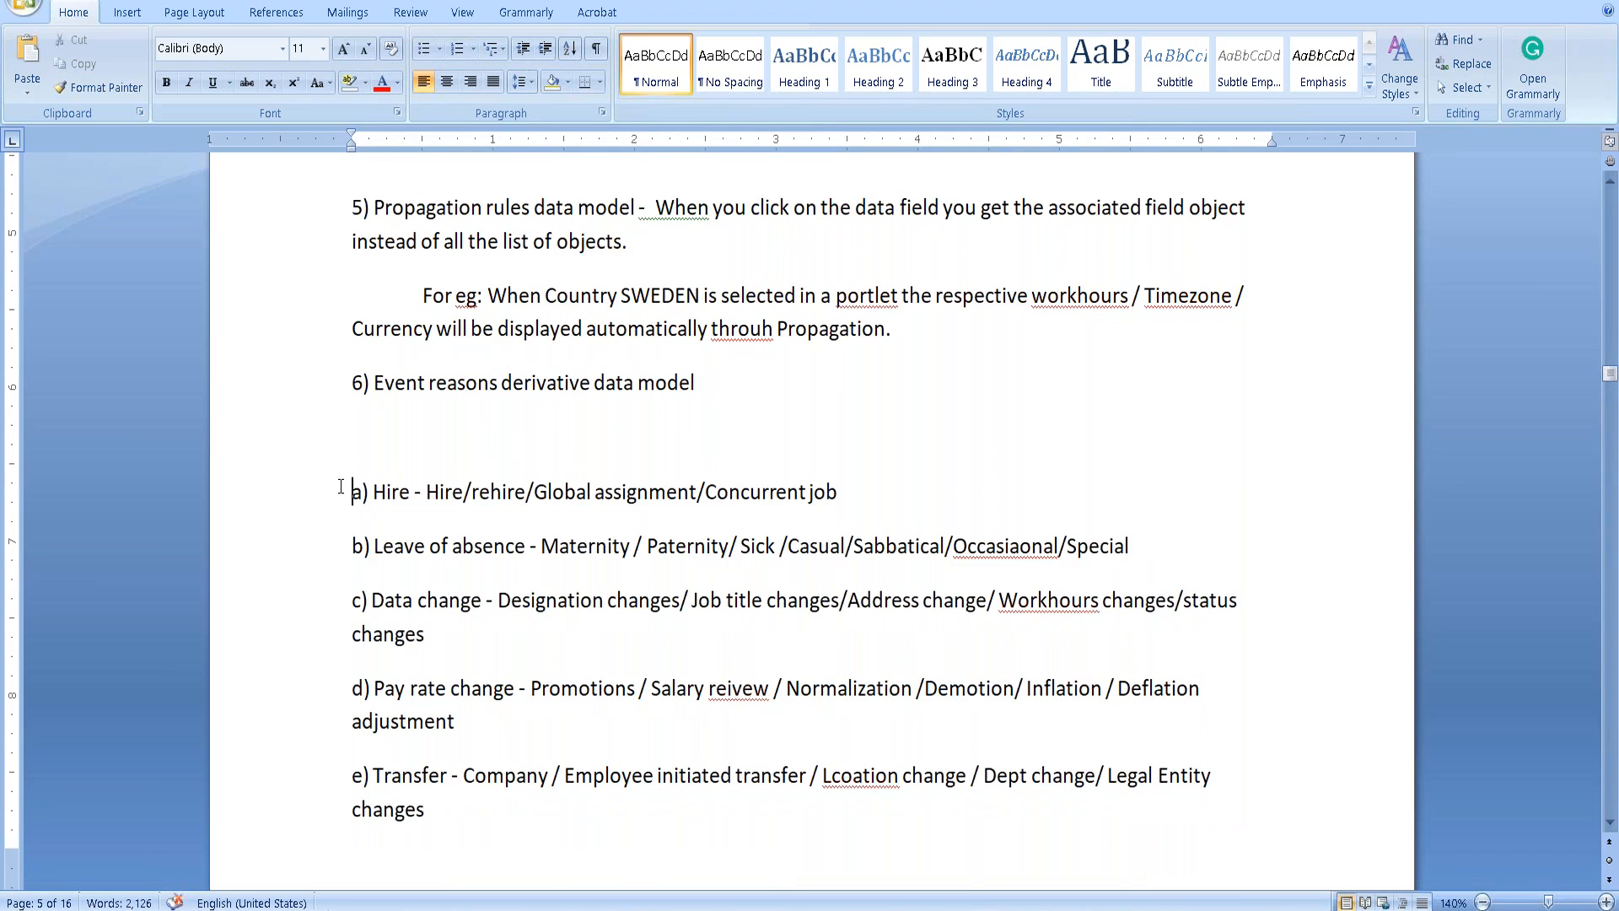
drag(354, 487, 506, 805)
click(505, 806)
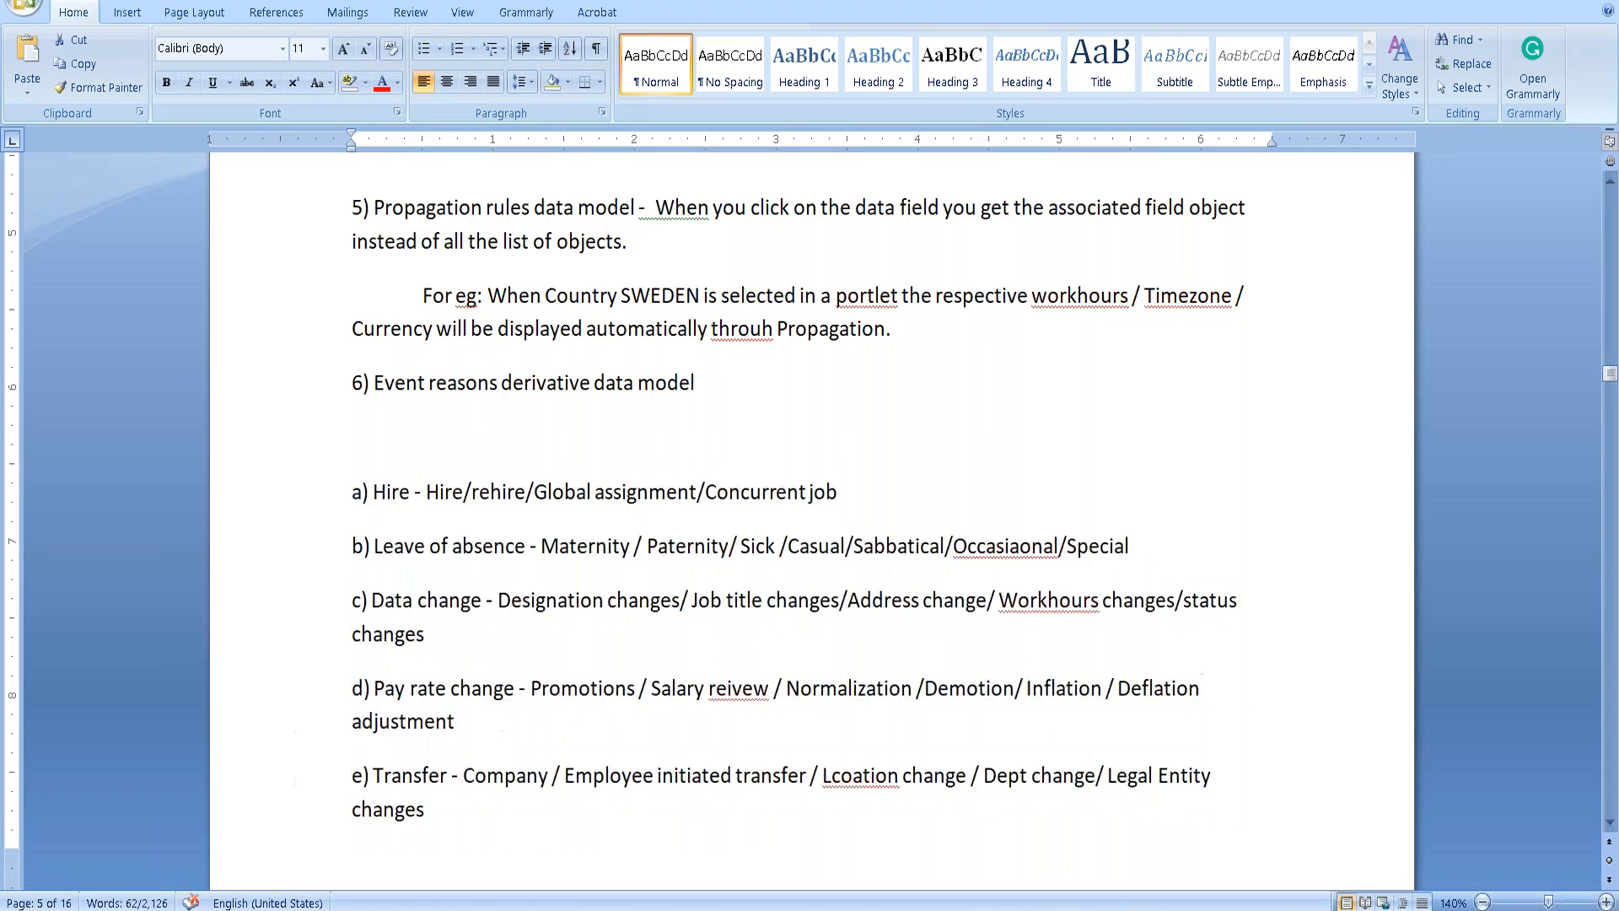
key(ctrl+y)
click(466, 396)
click(444, 444)
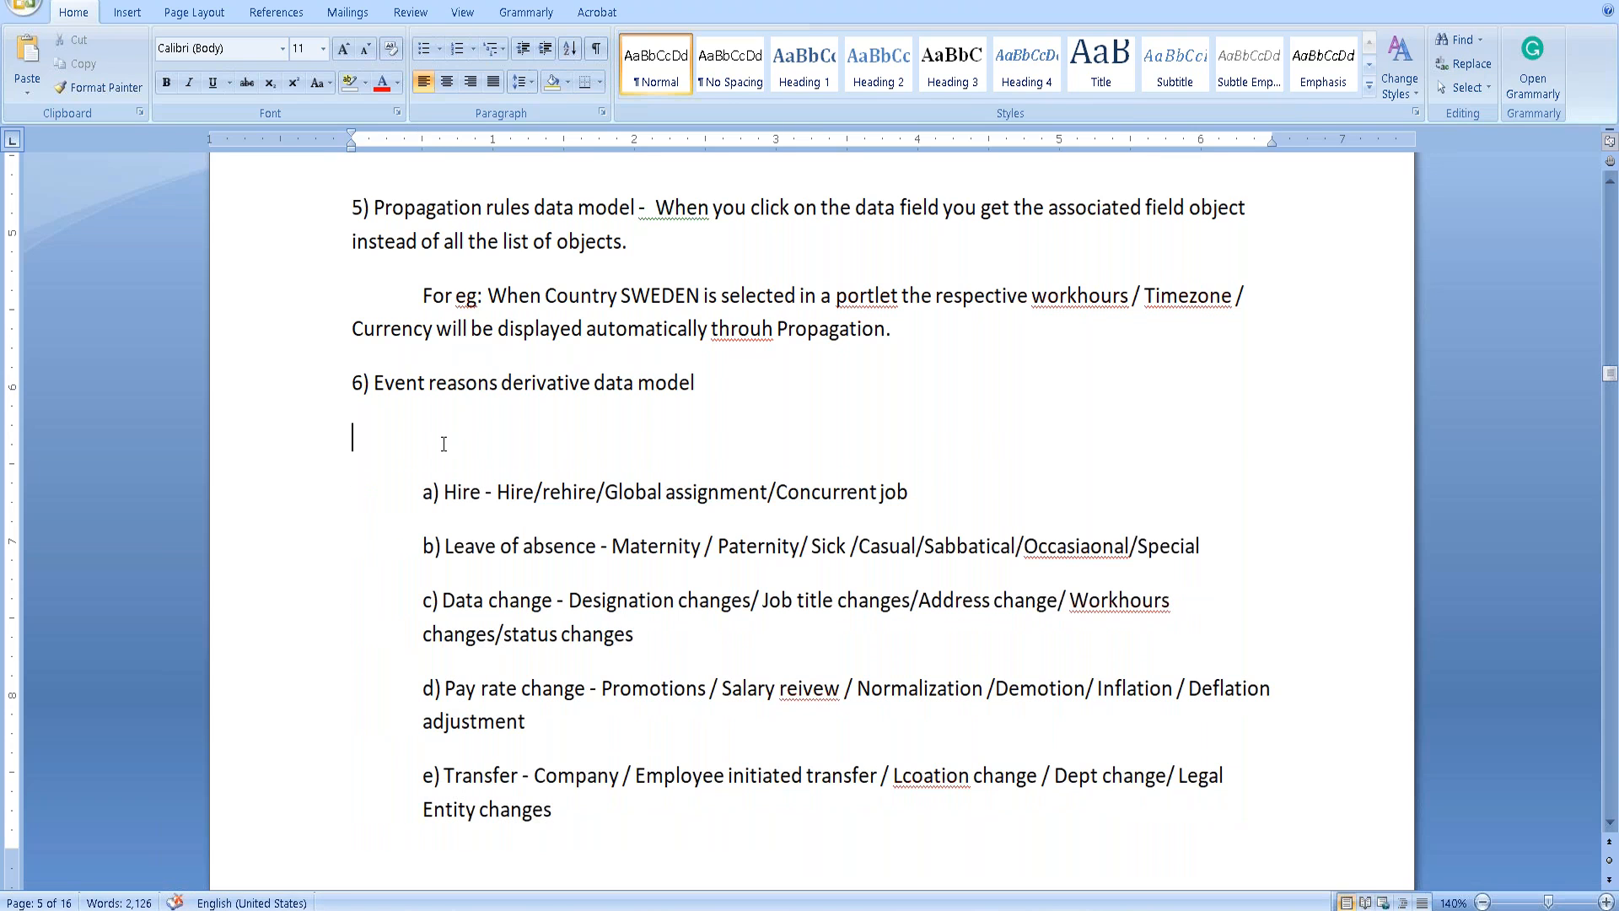
key(Delete)
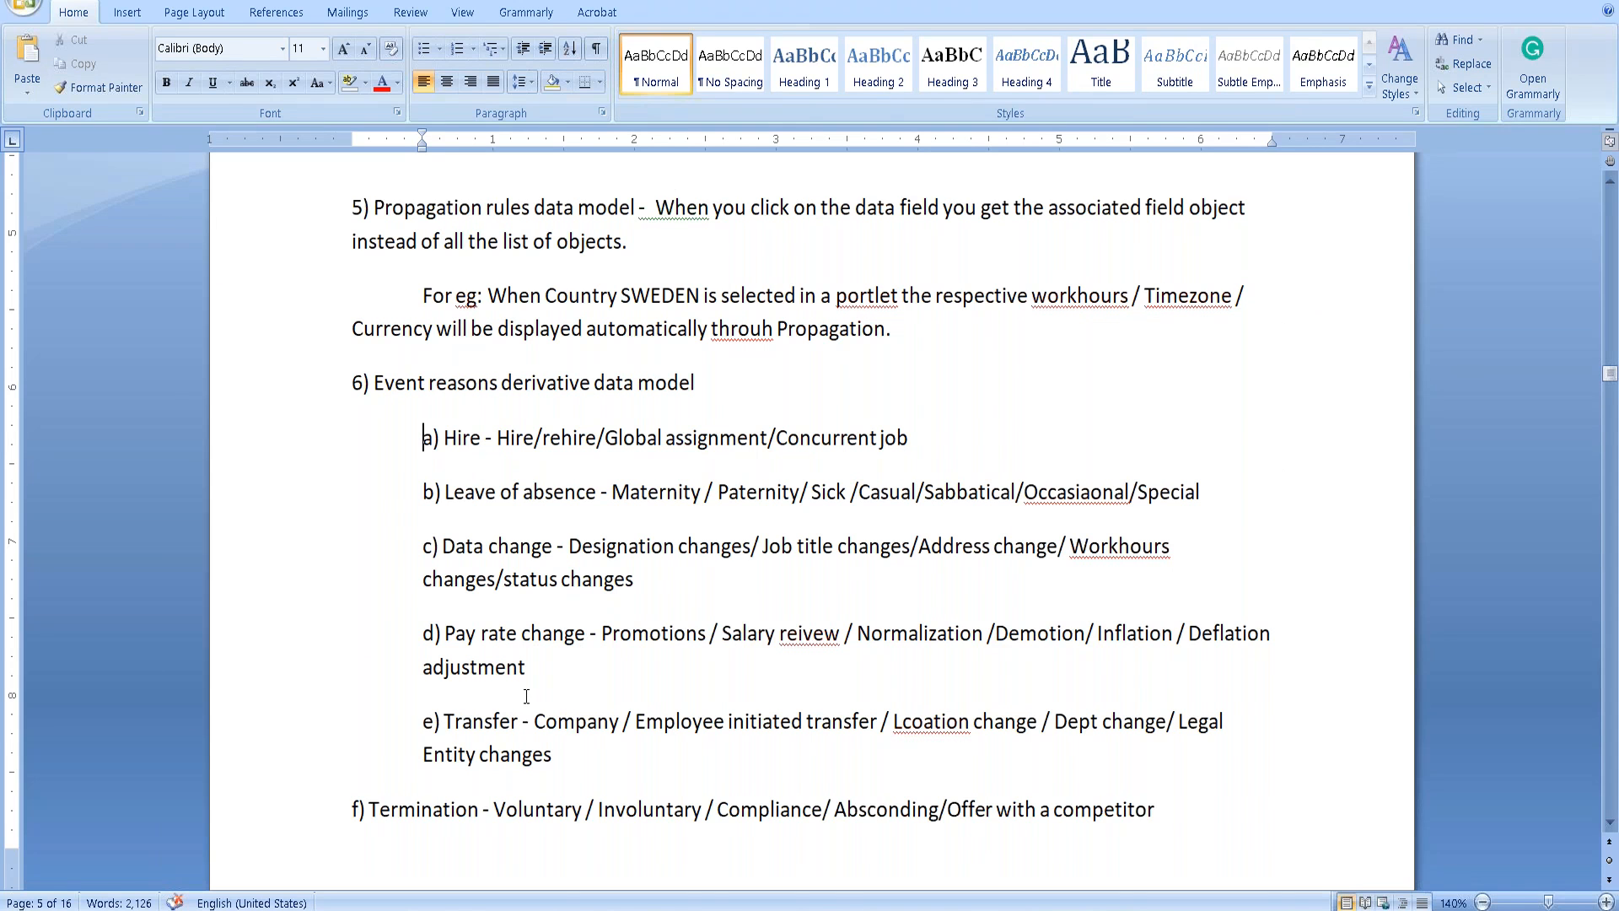
scroll(524, 784, down, 6)
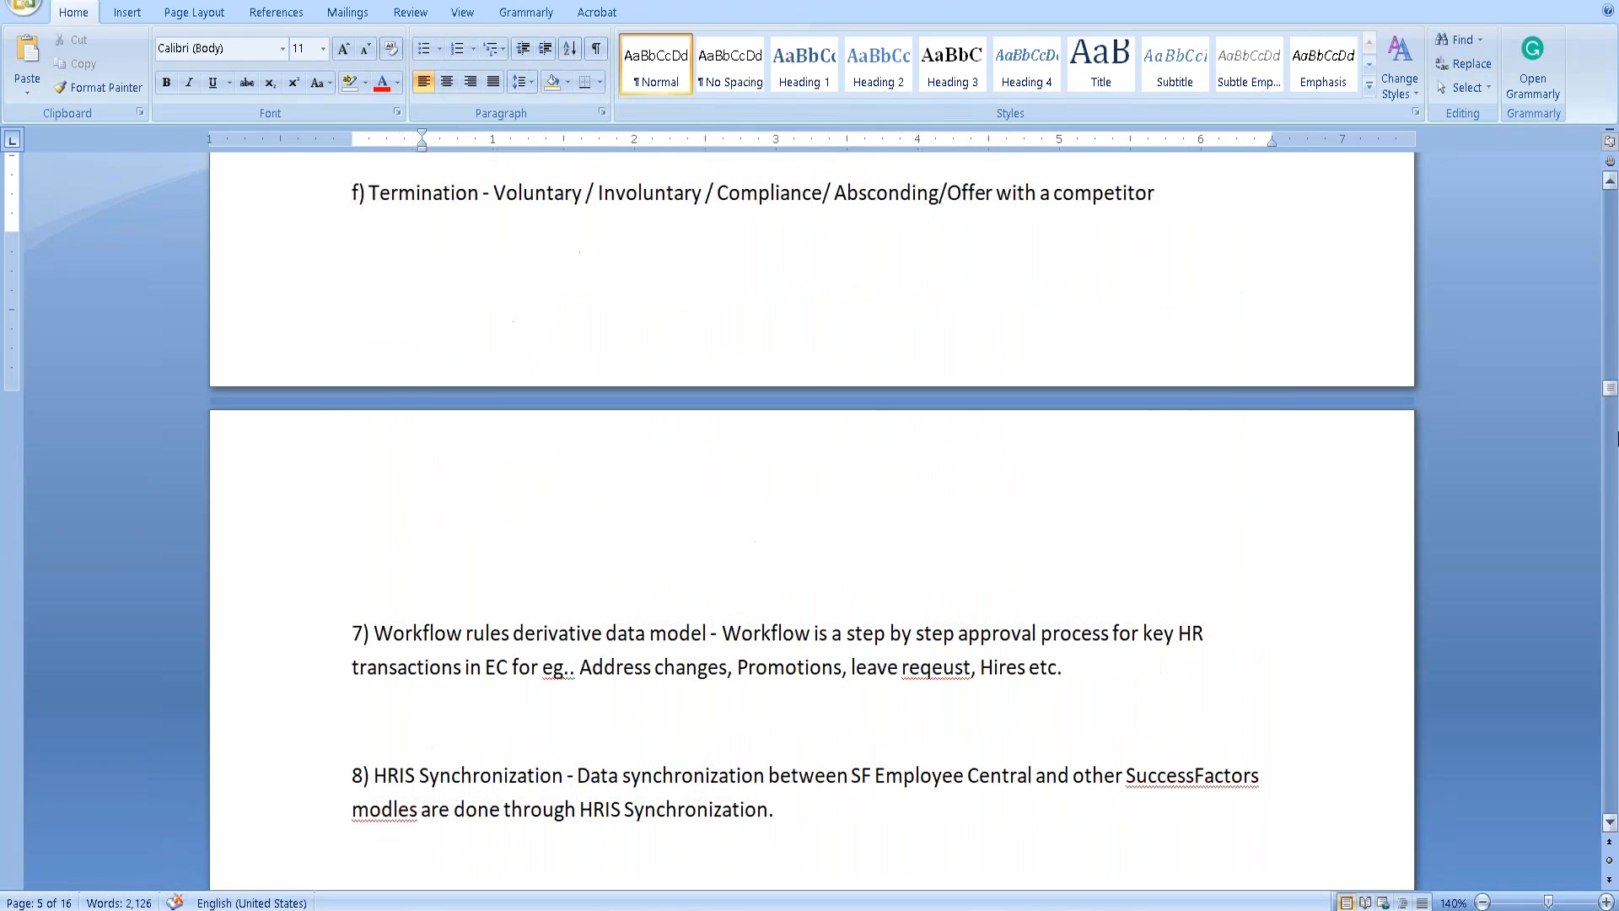
drag(1609, 388, 1604, 790)
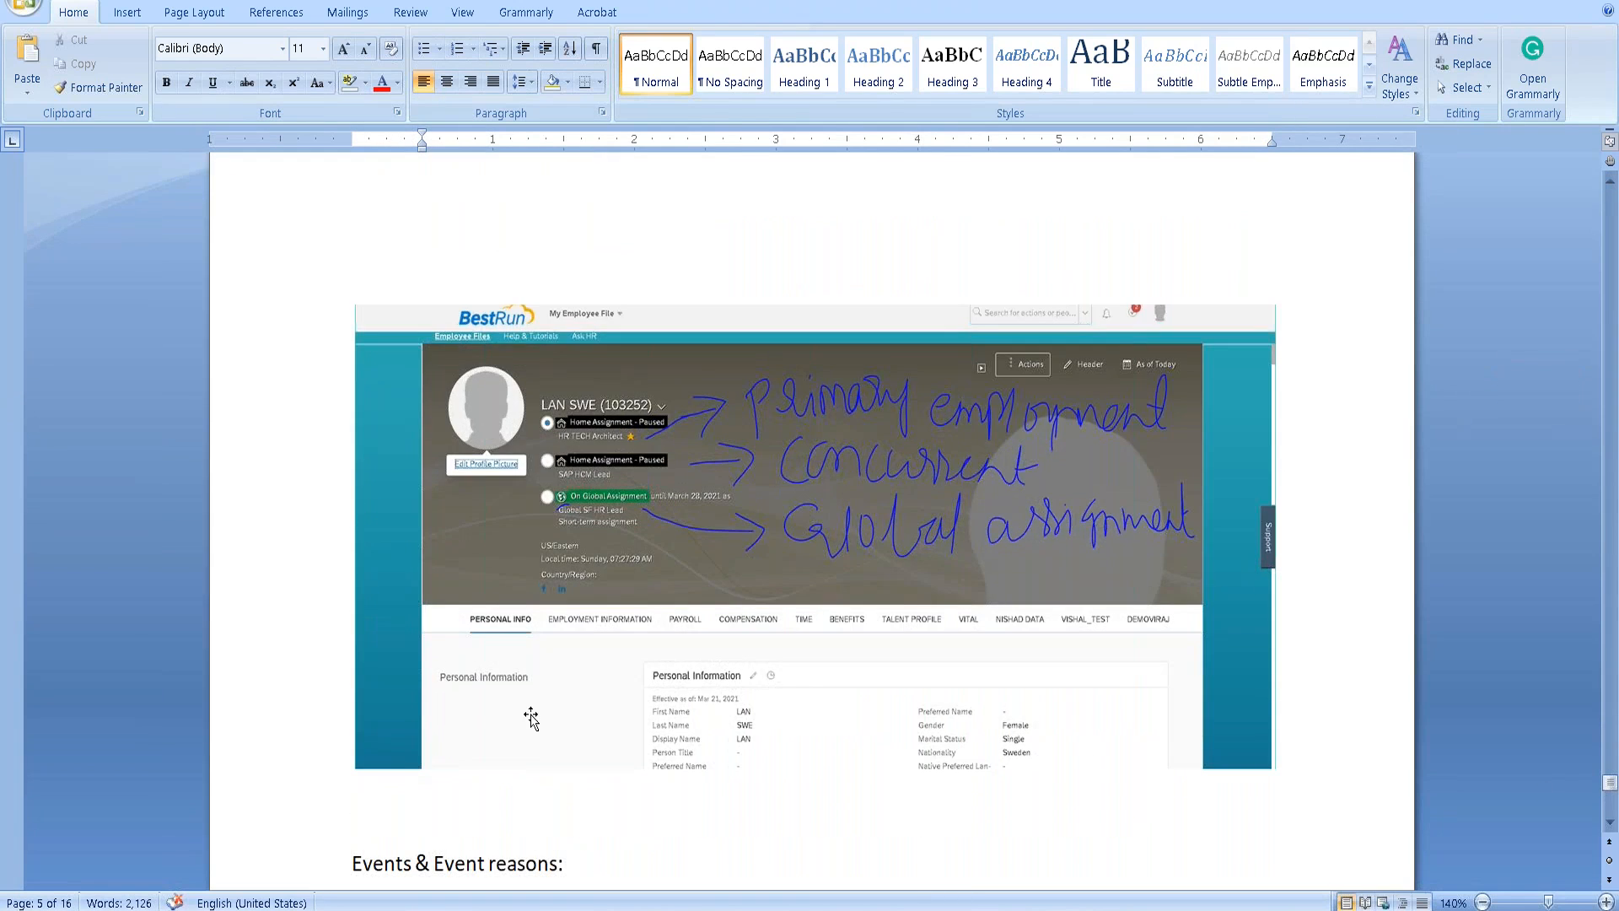
scroll(527, 716, down, 6)
click(384, 390)
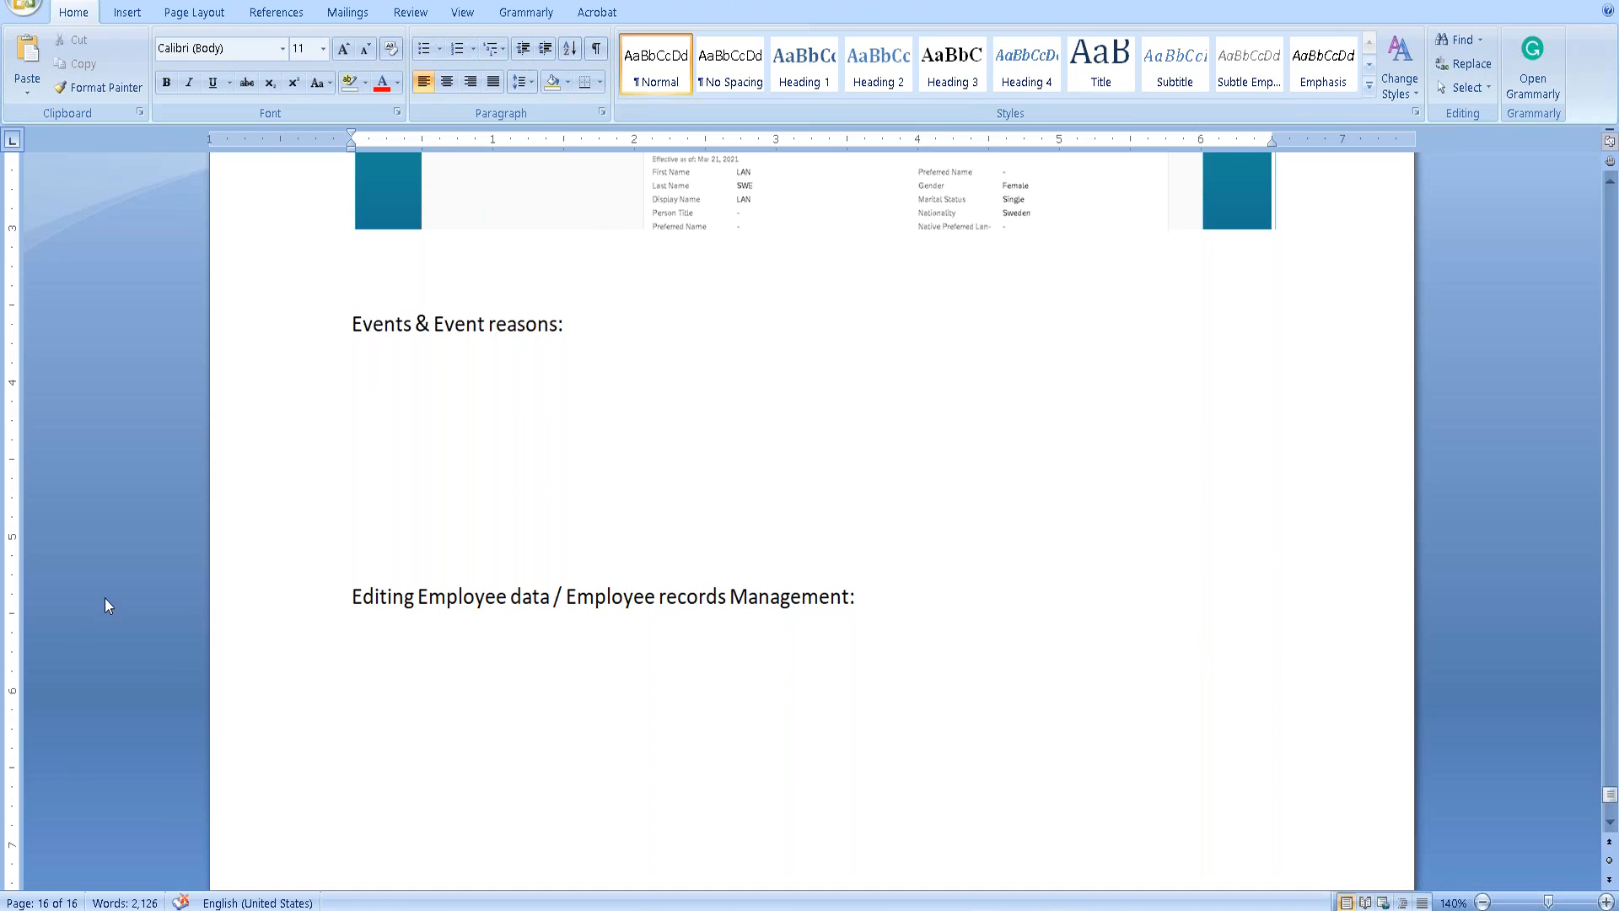
text(Events:)
Start a bullet list under 'Events:' with 'Employee central records HR Transactions as events'.
key(Return)
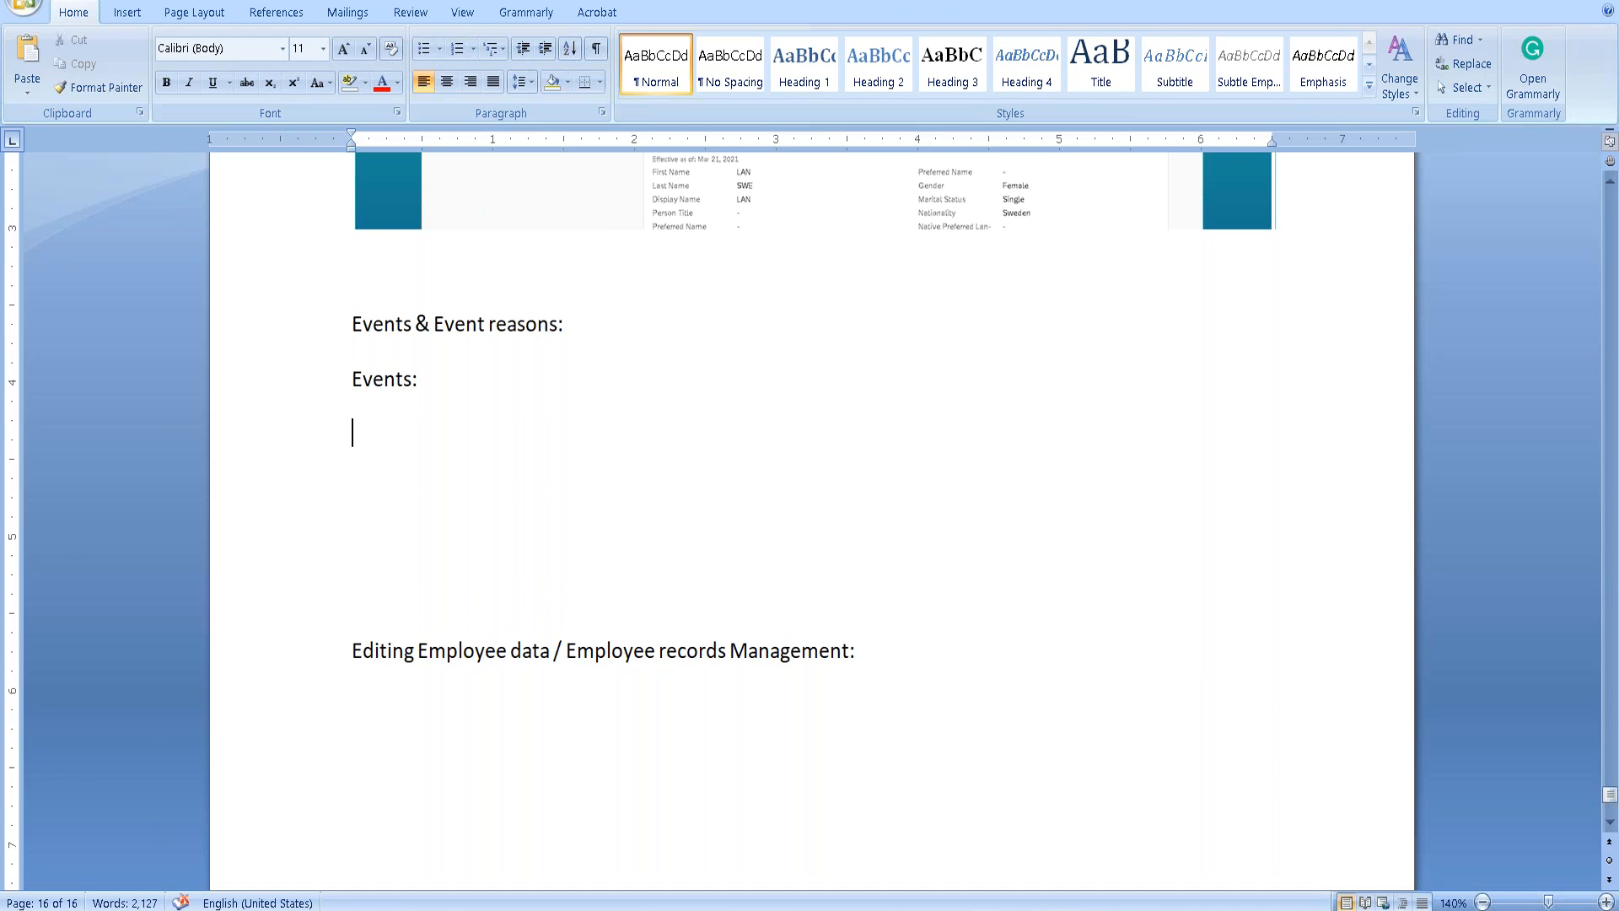
text(Em)
key(BackSpace)
key(BackSpace)
click(424, 48)
text(Emp)
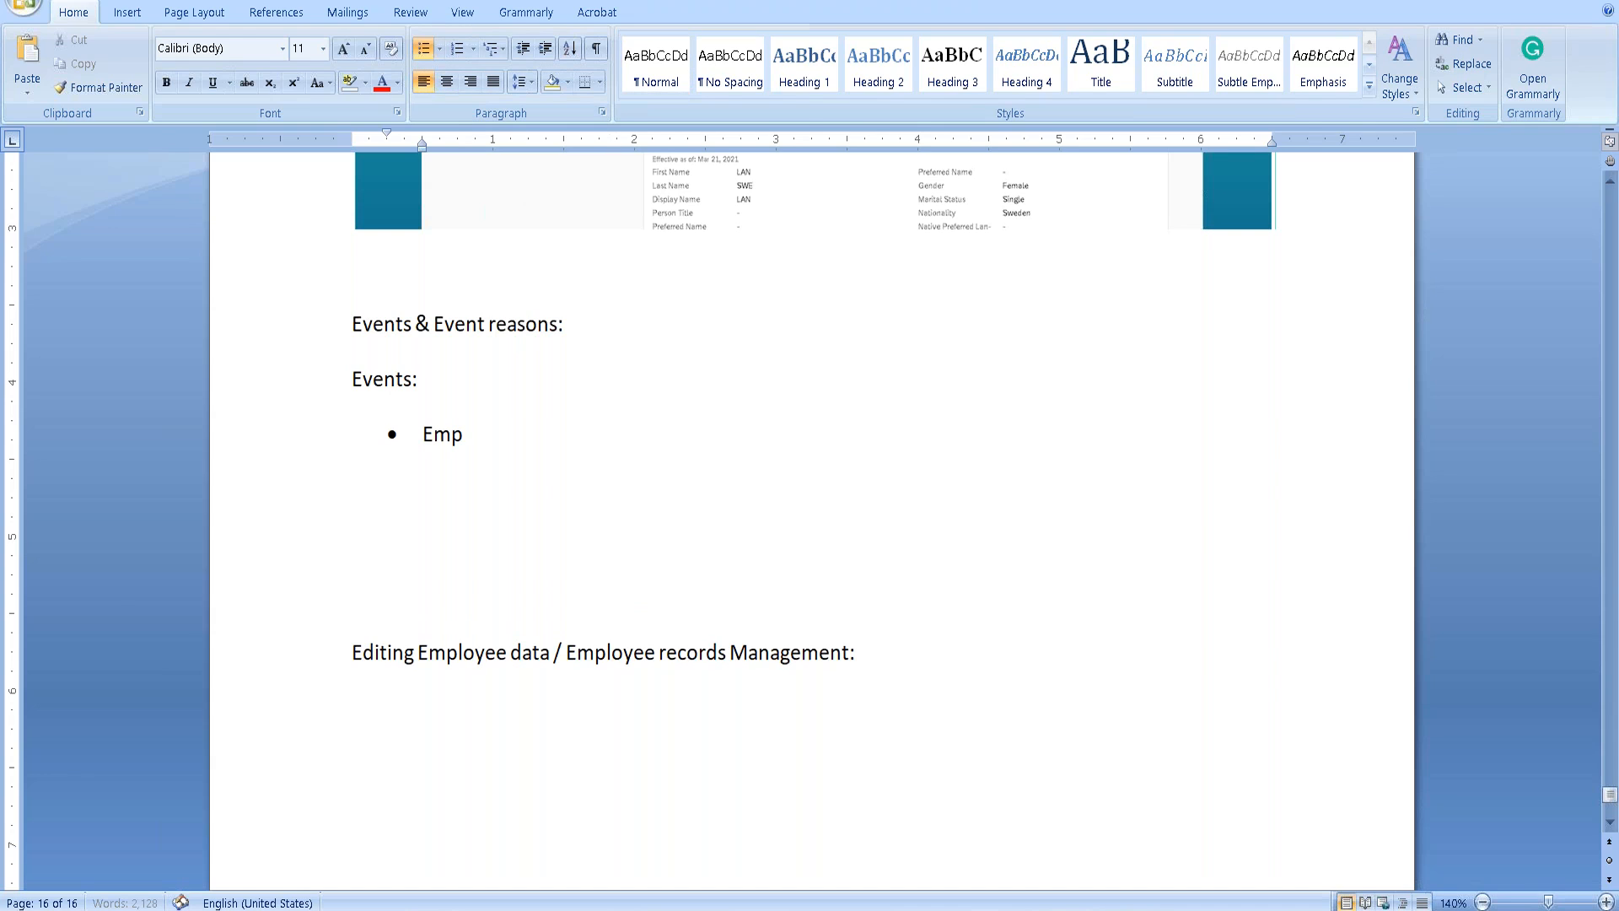
text(loyee central )
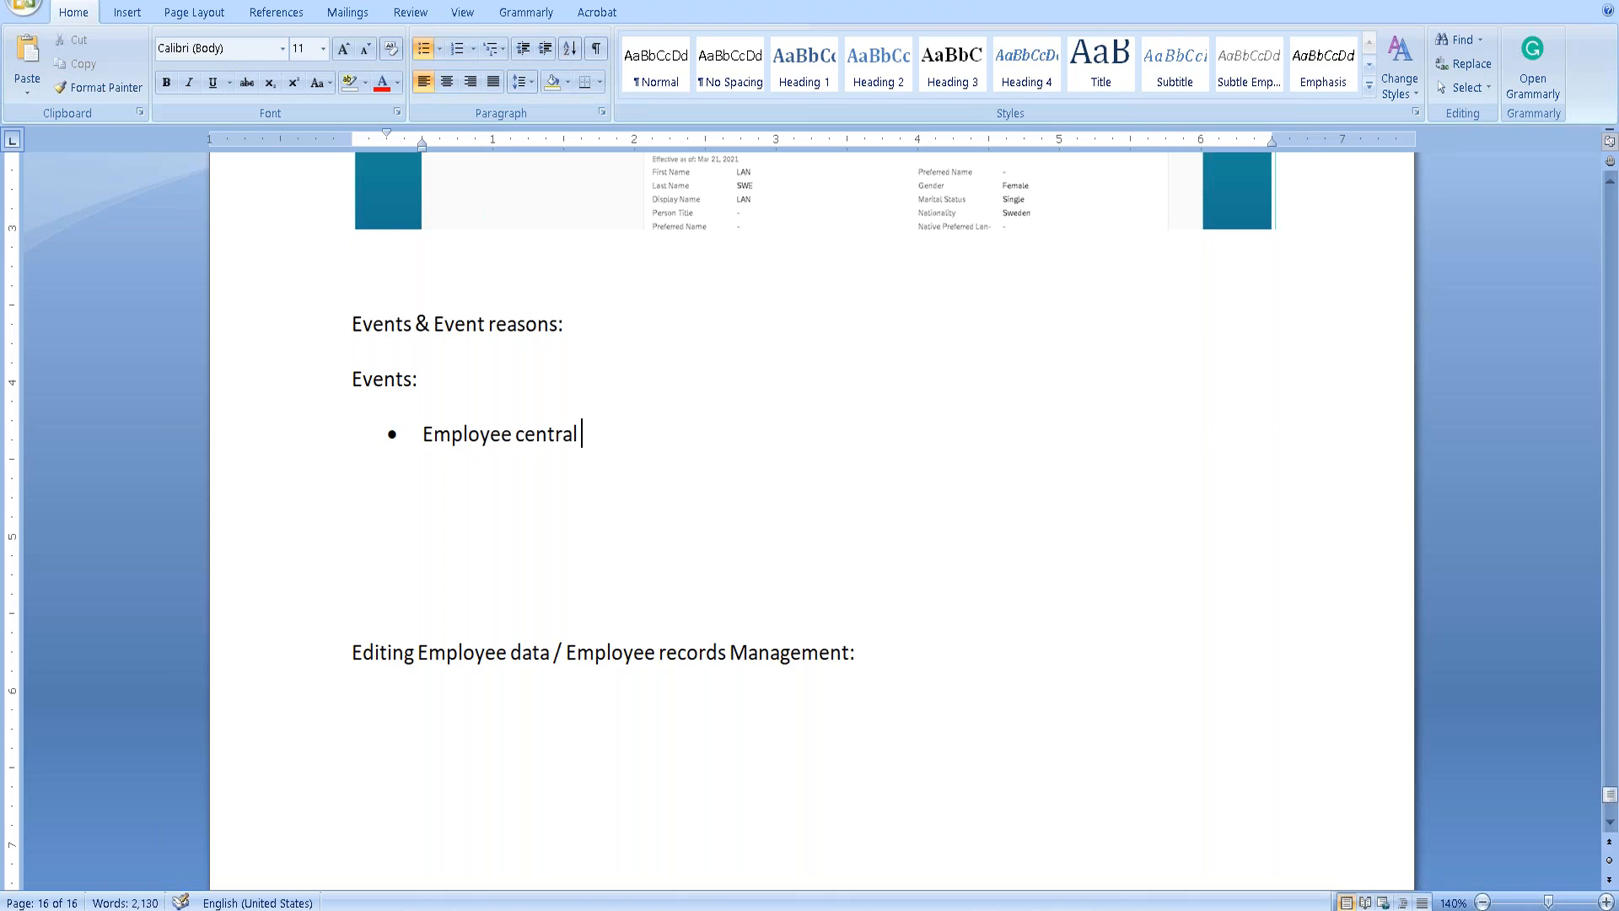
text(recordre)
key(BackSpace)
key(BackSpace)
text(ers)
key(BackSpace)
key(BackSpace)
key(BackSpace)
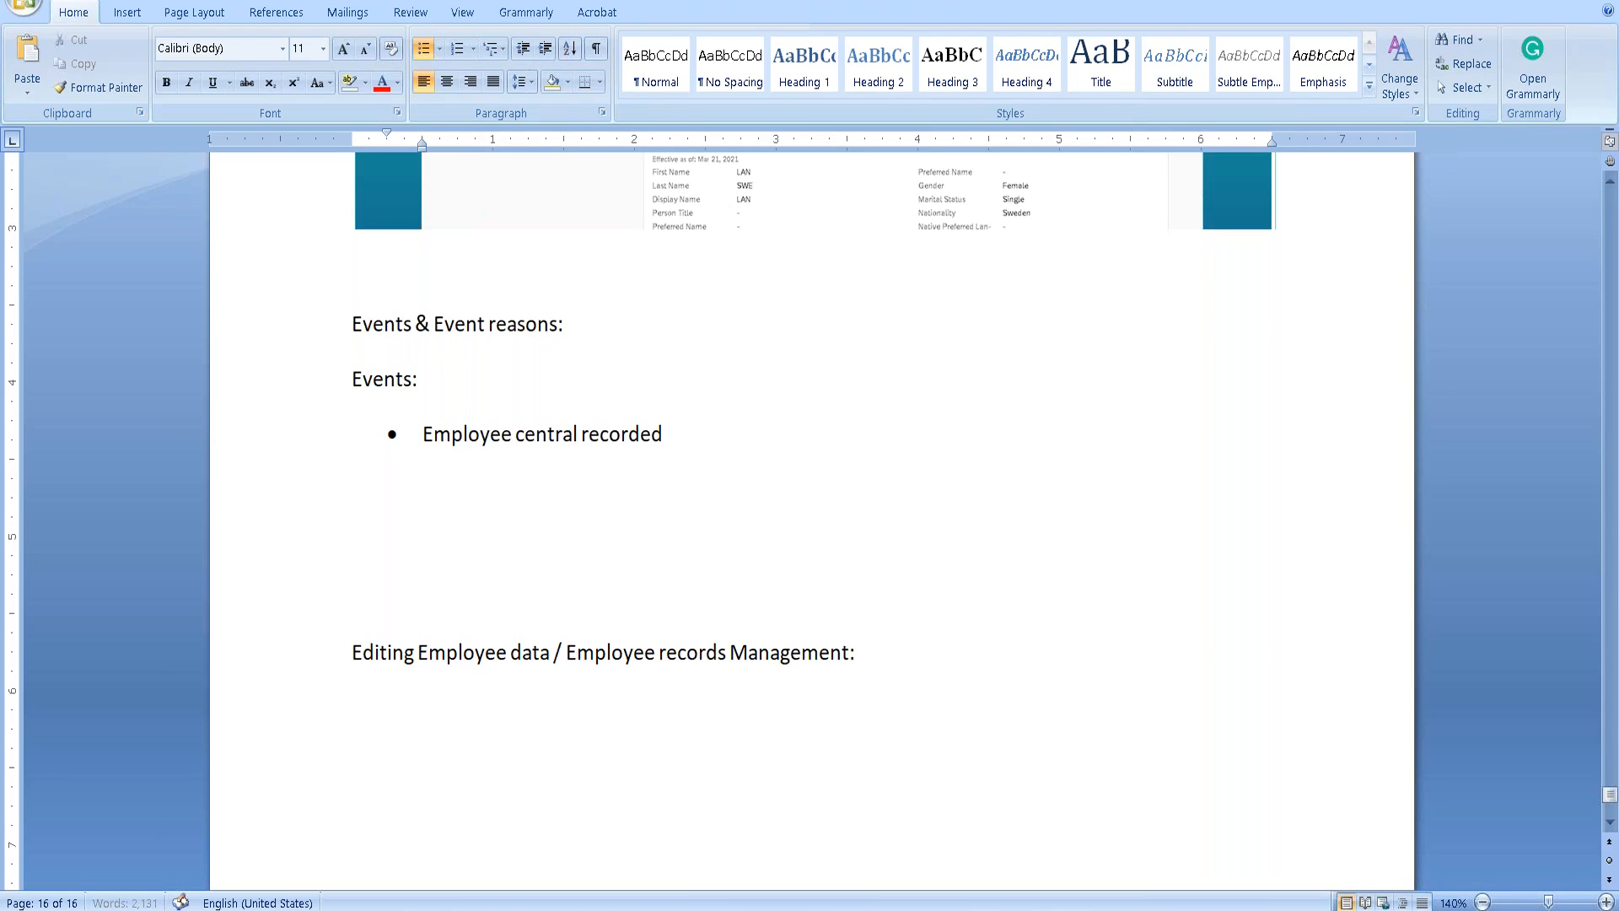
text(s HR Transactions)
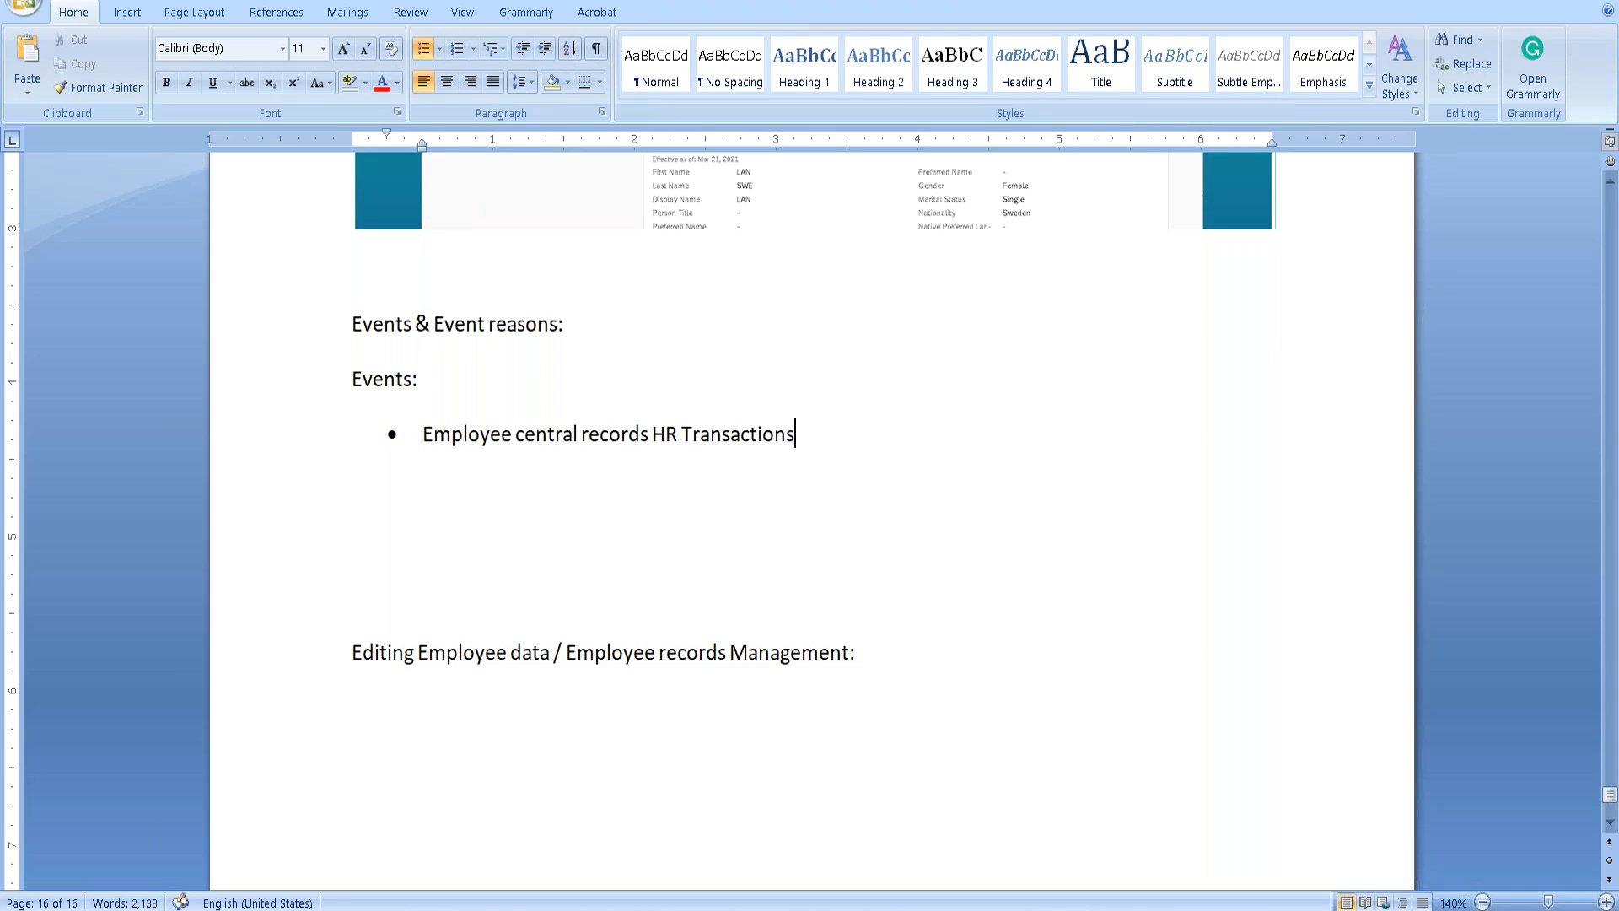
text( as events)
Add a bullet: EC's standard system events can't be extended, but their labels change through picklist.
key(Return)
text(EC)
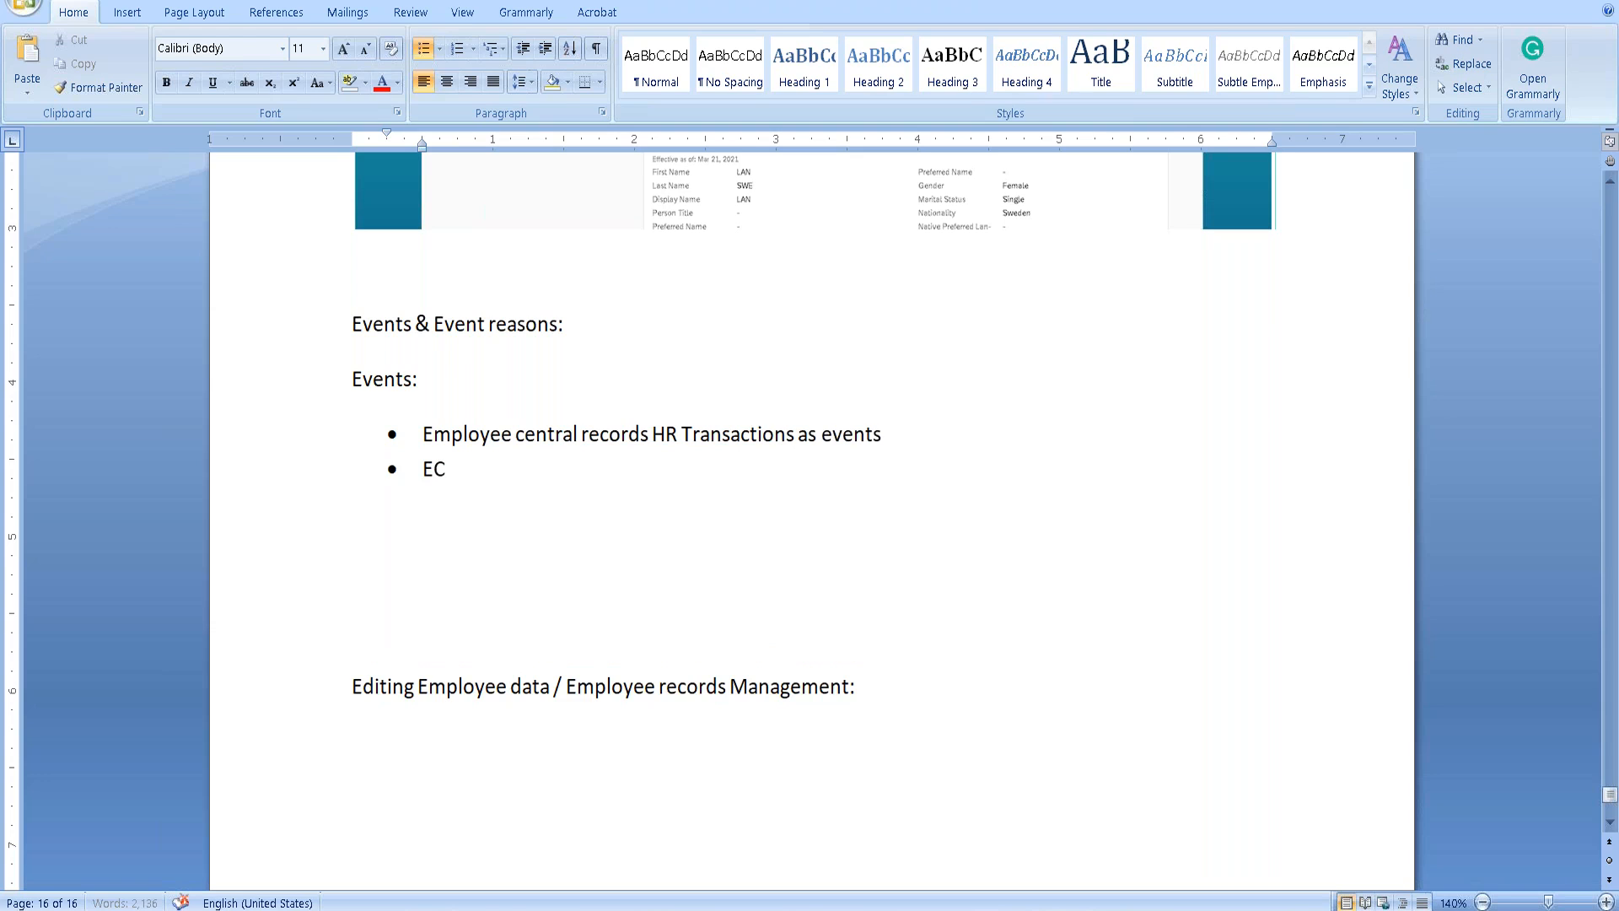
text( provides Standard)
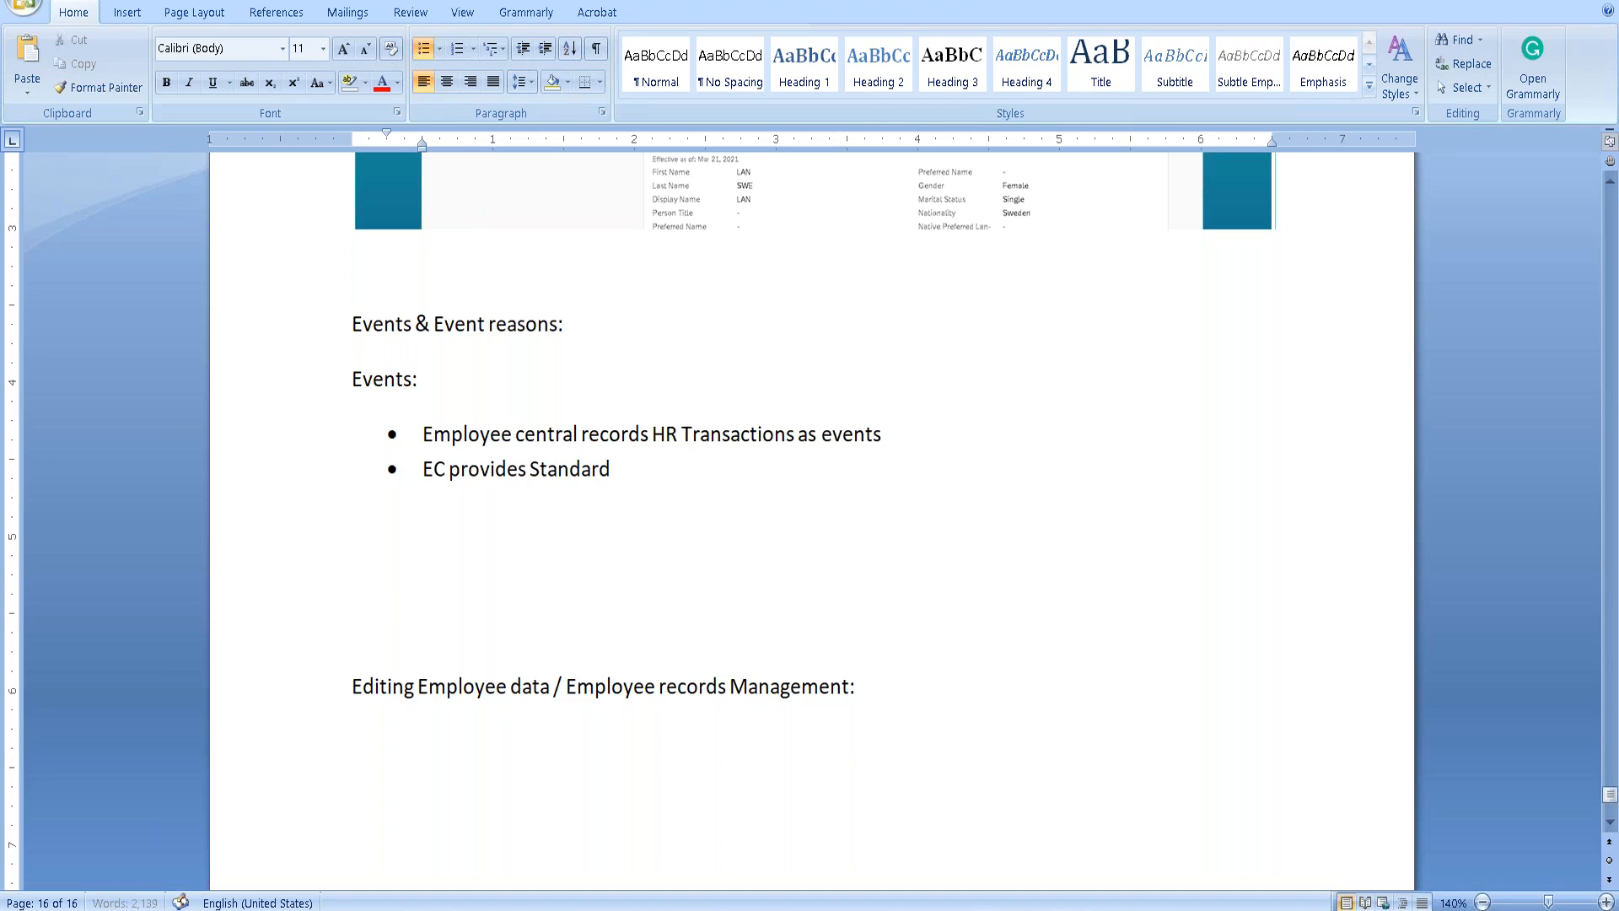
text( system defined event)
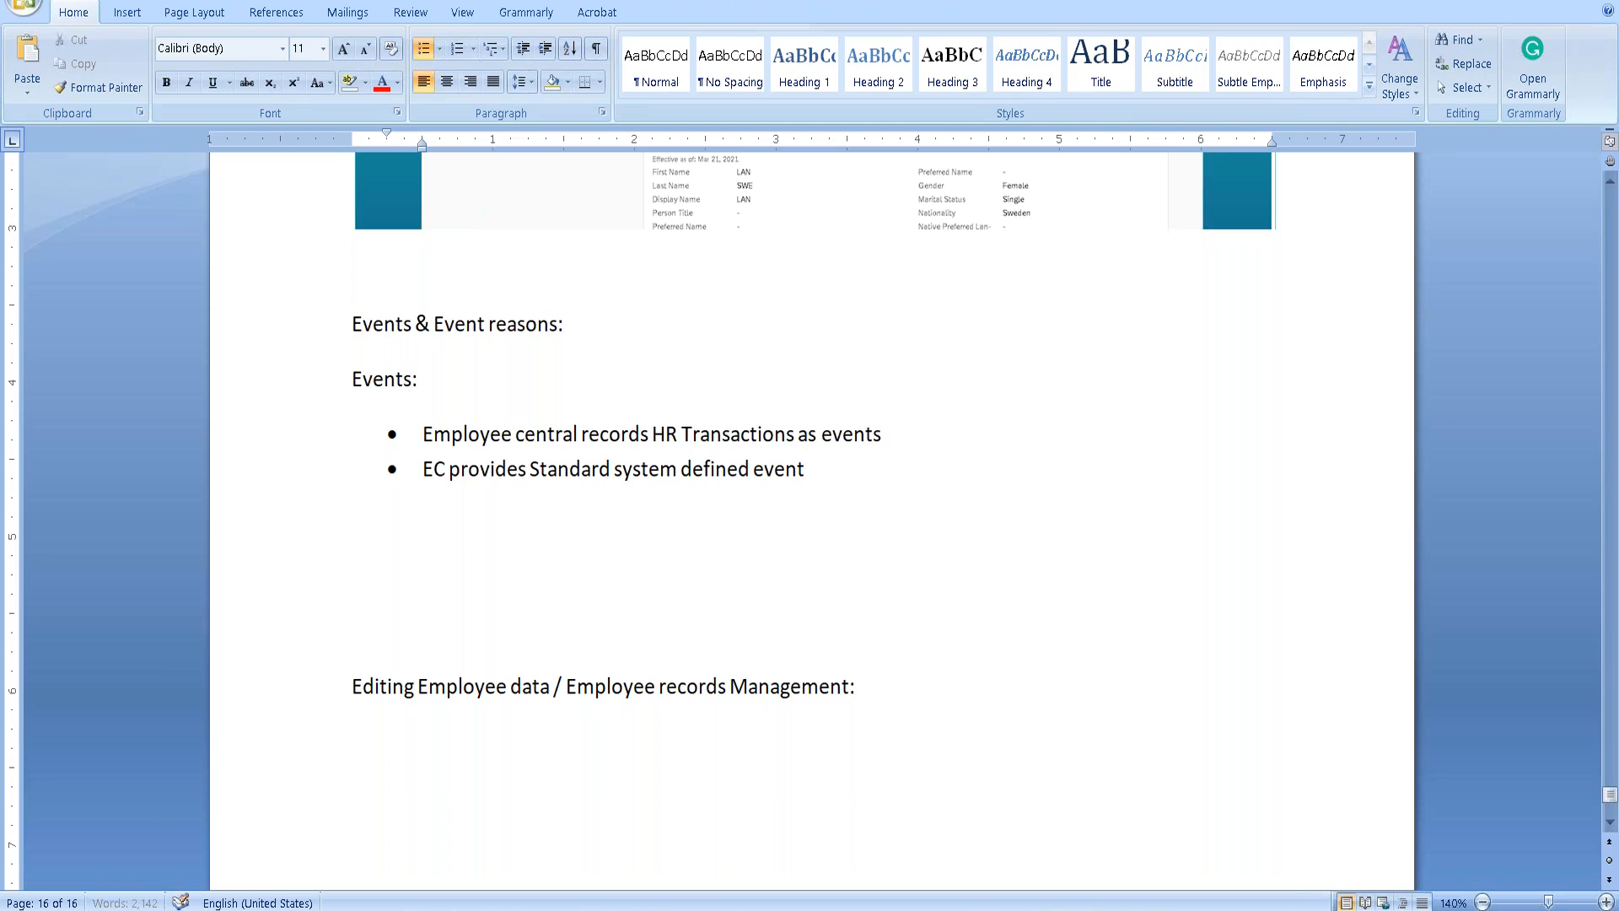
text(s and we cannot create)
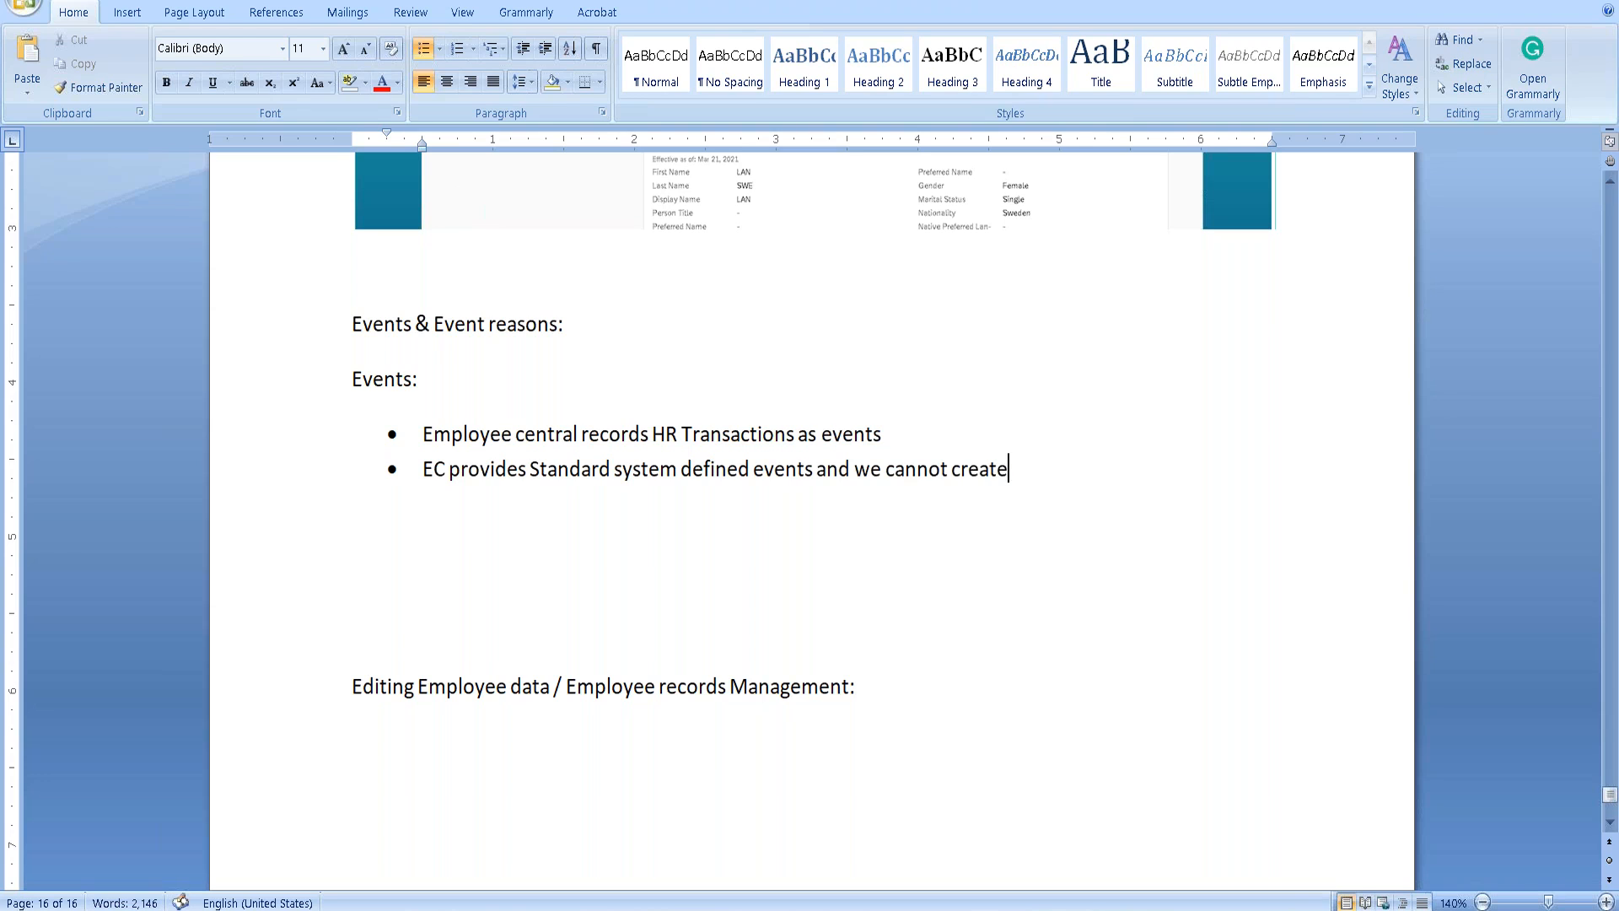
text( add)
key(BackSpace)
key(BackSpace)
text(itiona)
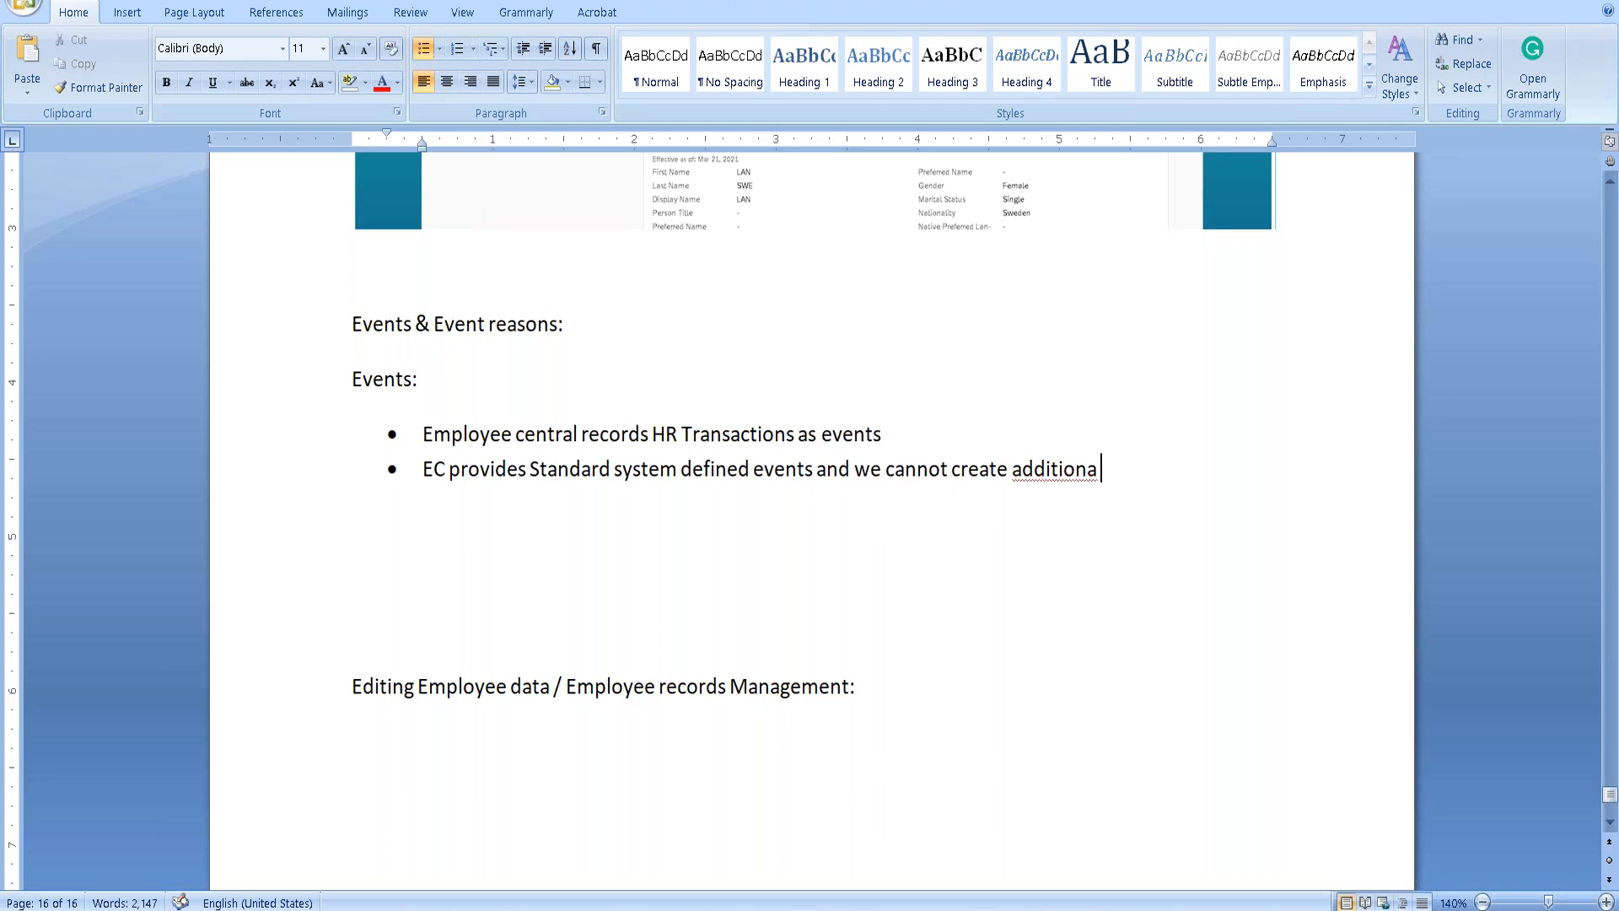
text(l events however)
key(BackSpace)
key(BackSpace)
key(BackSpace)
text(ver we can change the labels th)
key(BackSpace)
key(BackSpace)
key(BackSpace)
key(BackSpace)
text(s through)
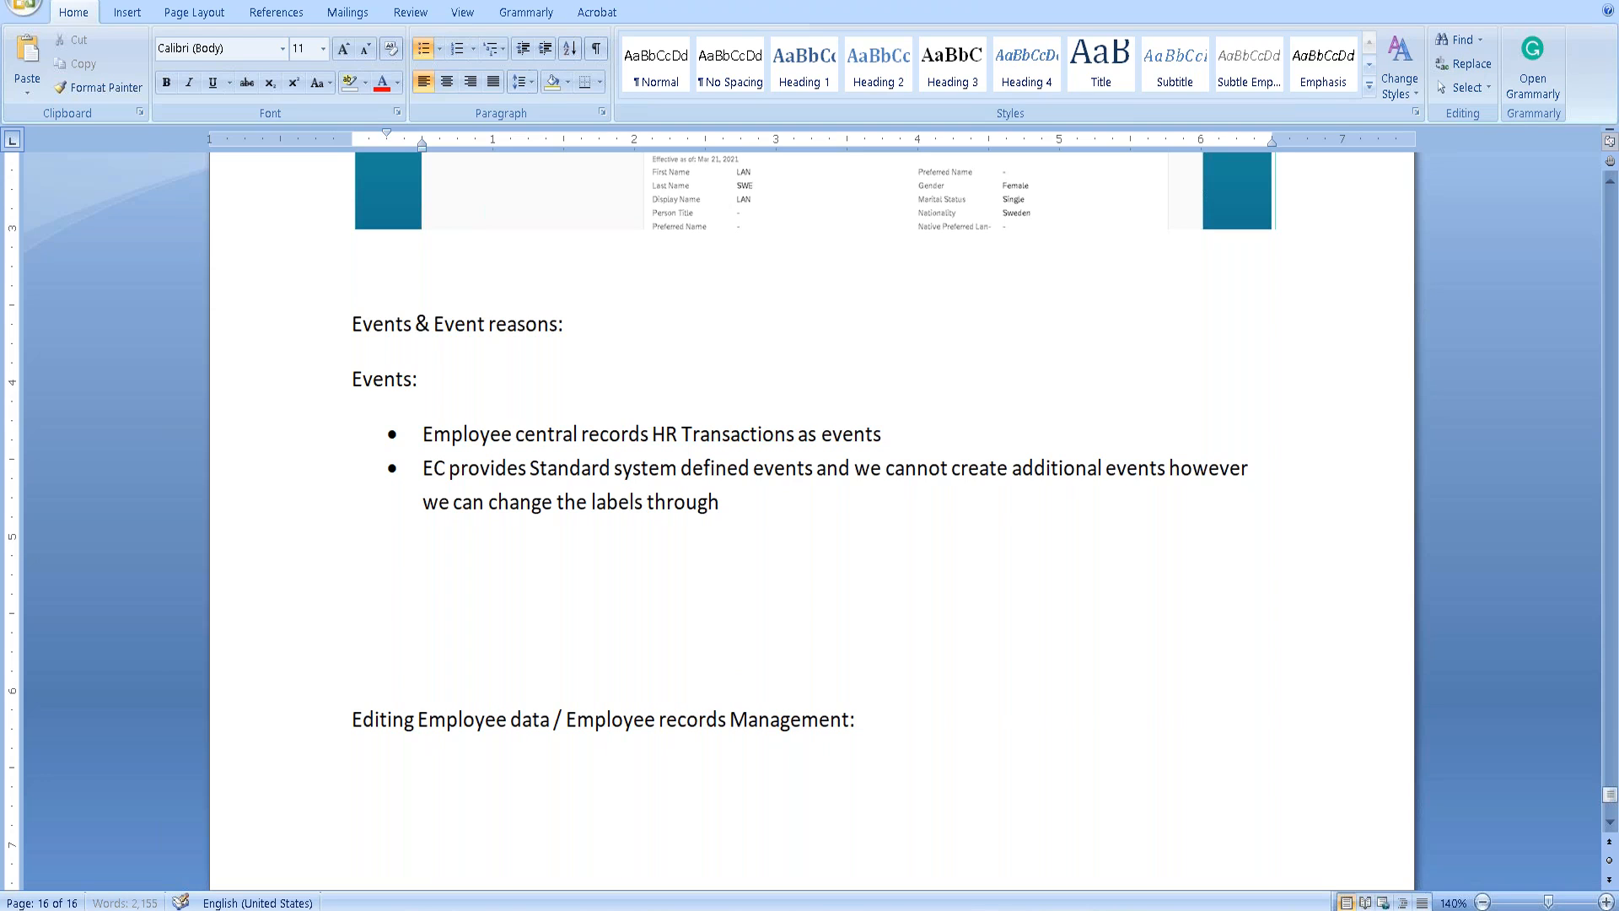
text( picklist)
key(Return)
Begin the third bullet: 'In-order for the HR to capture the Employee life cycle events (for eg: Hire,Termination,Leave of absence'.
text(Ino)
key(BackSpace)
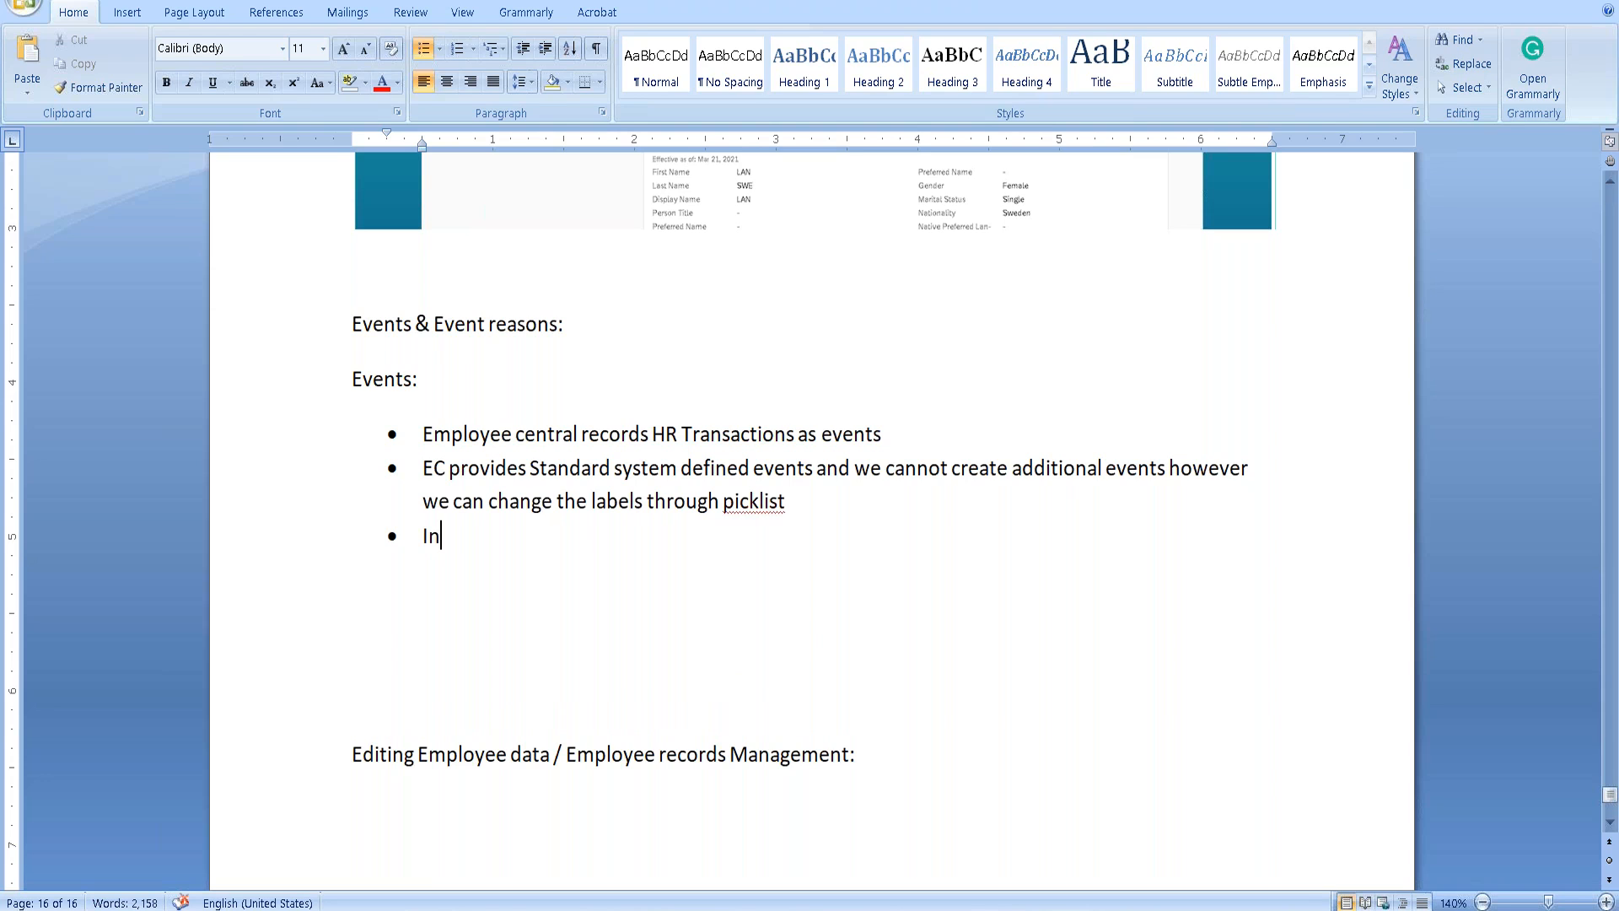
text(-order for the H)
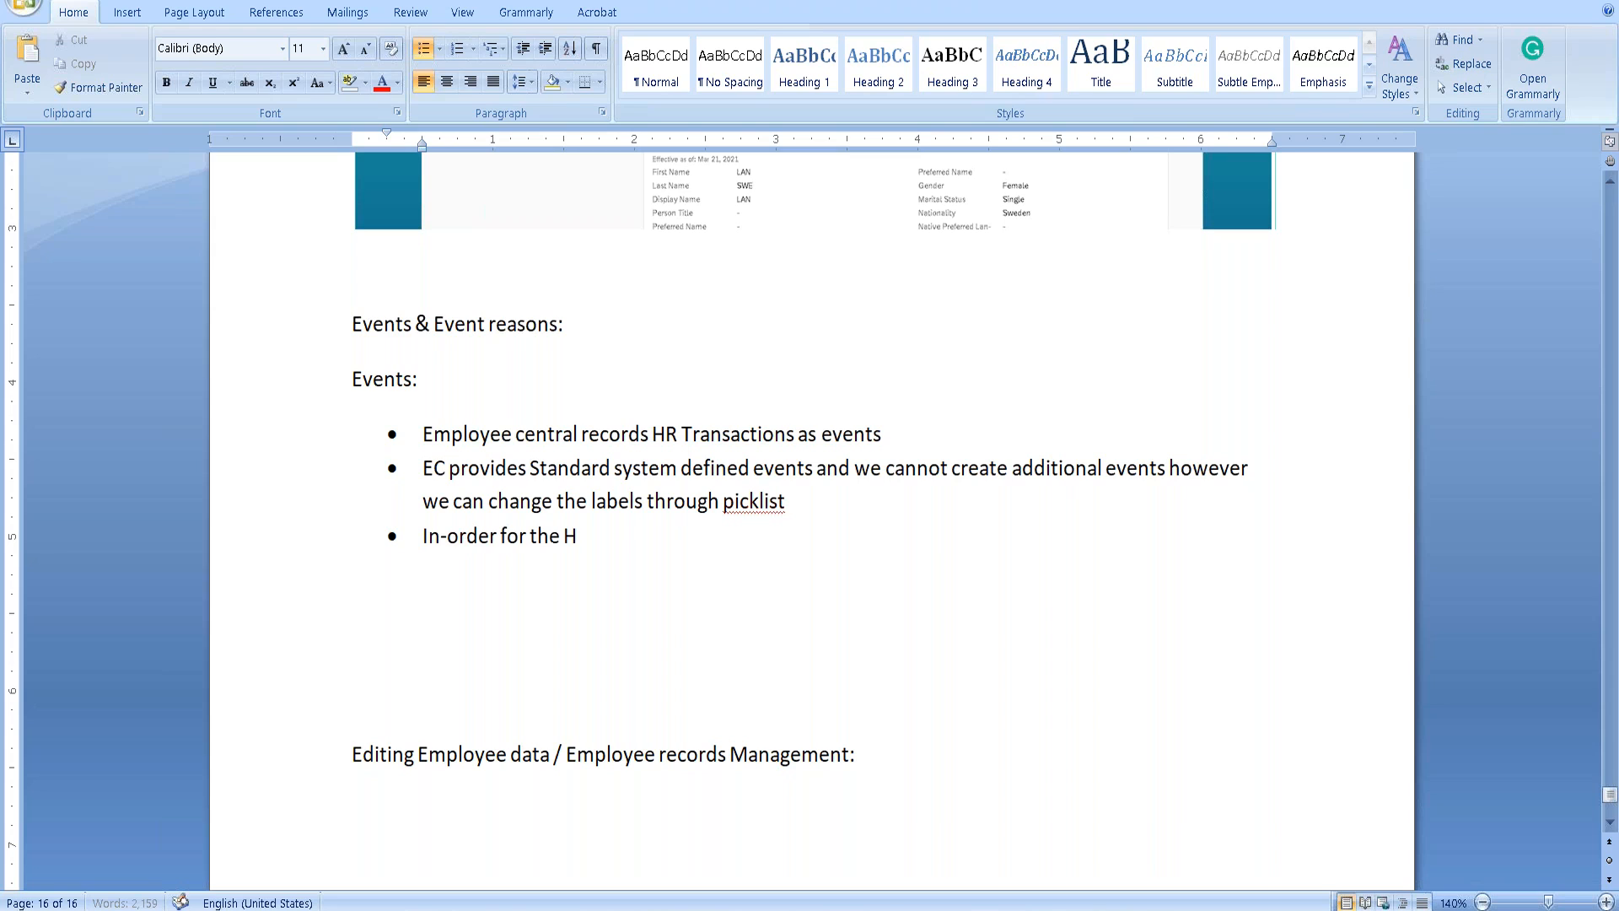
text(R to capture the H)
key(BackSpace)
text(Employee life cycle events)
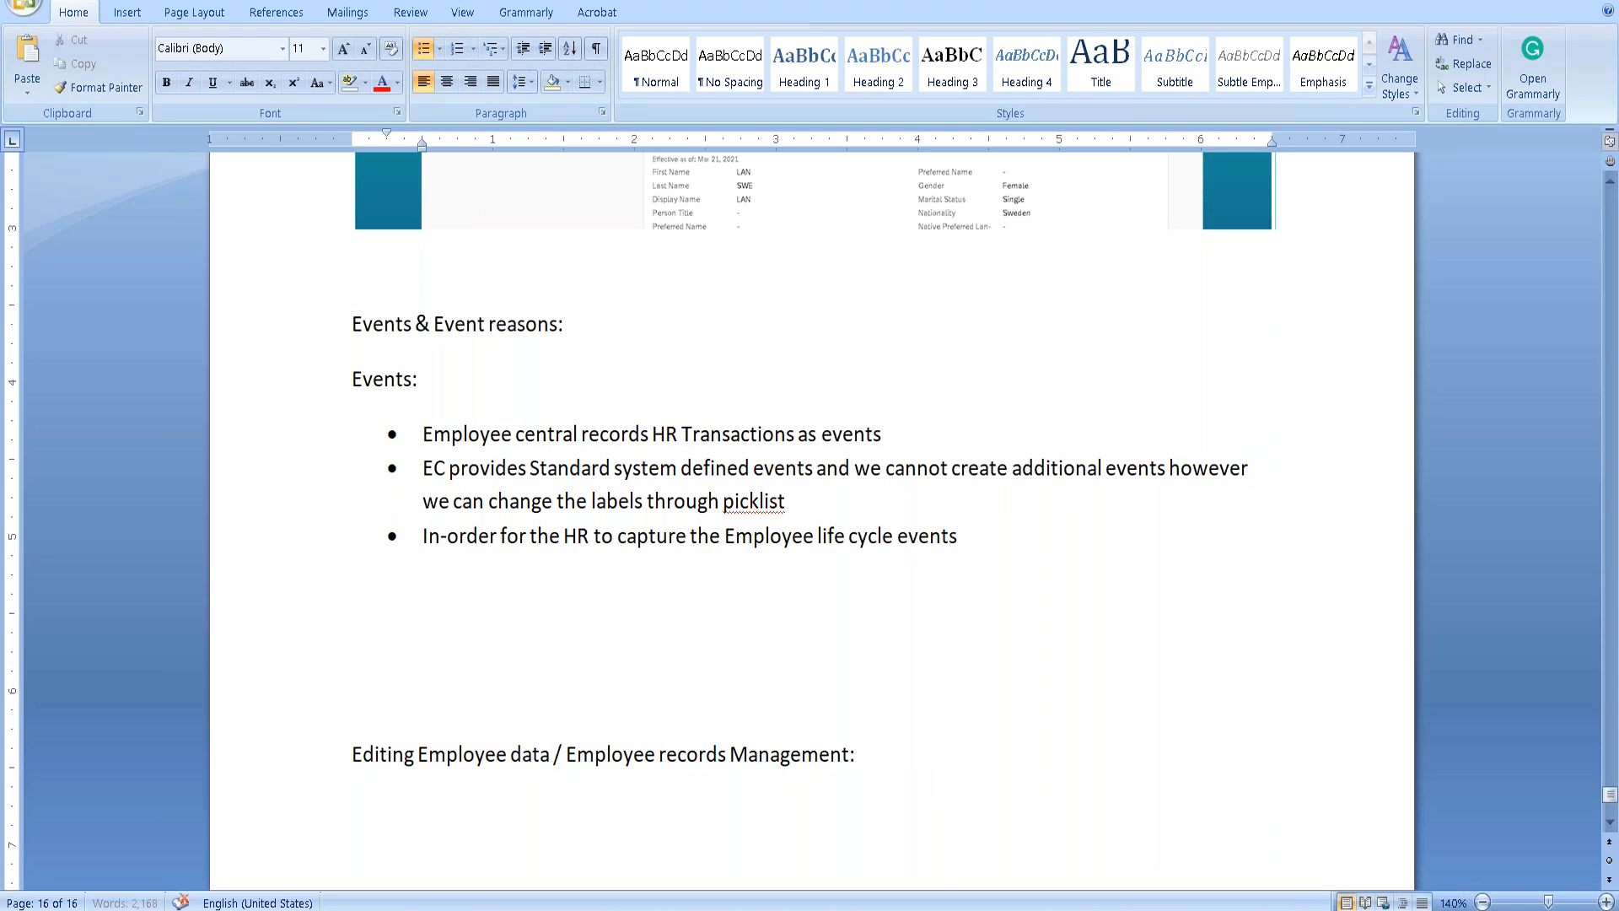
text( (for eg: Hire,Termination)
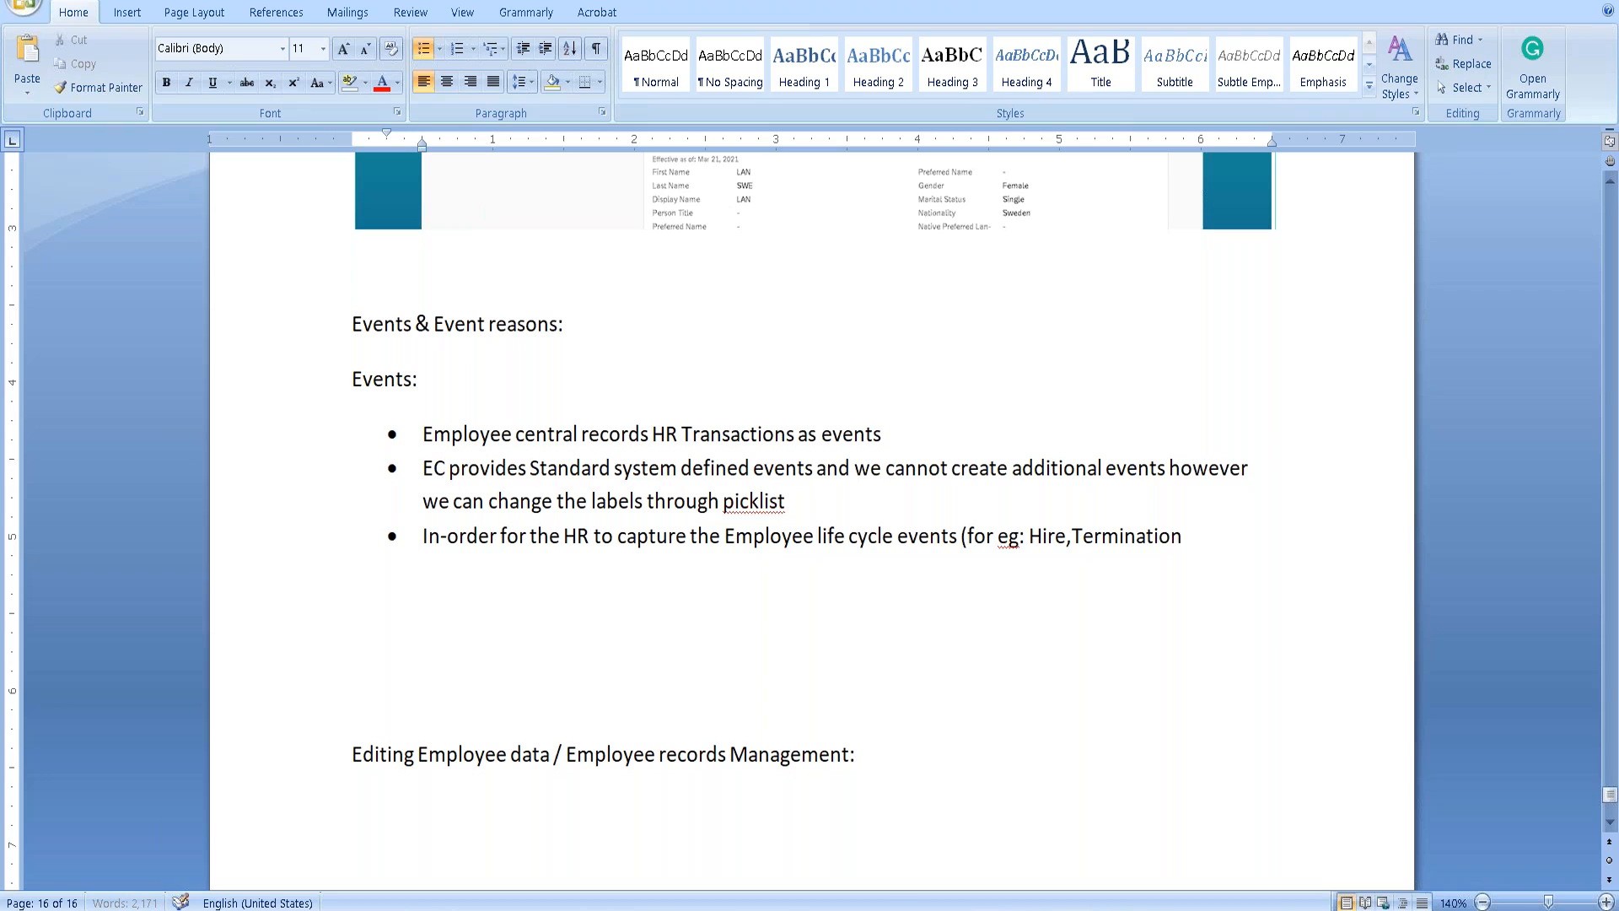
text(,Leave o)
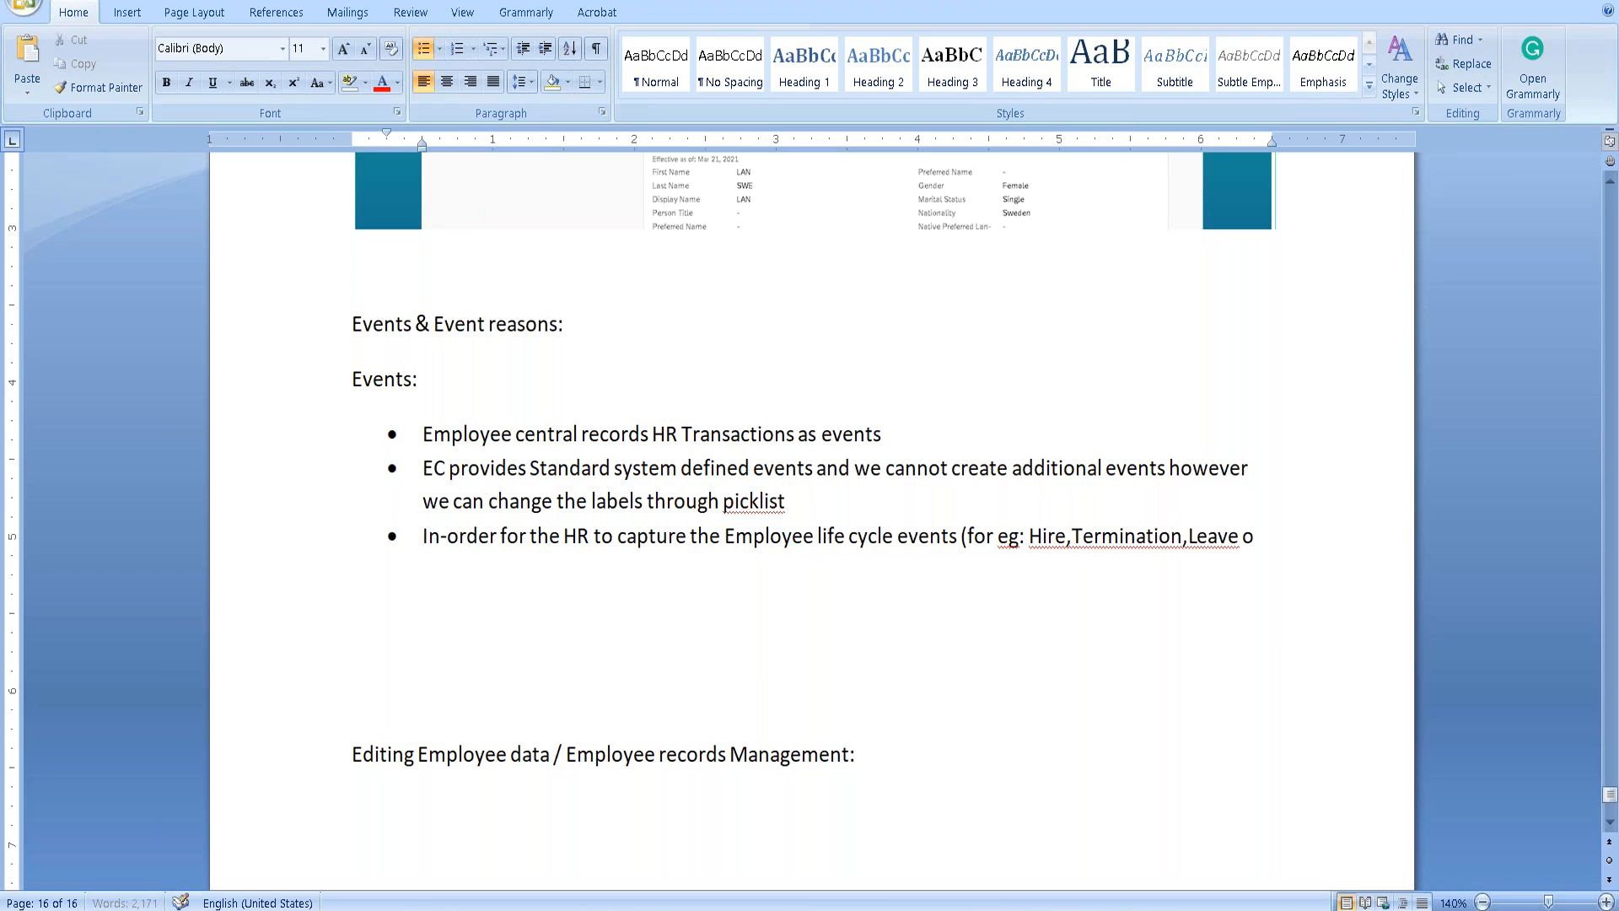
text(f absence,)
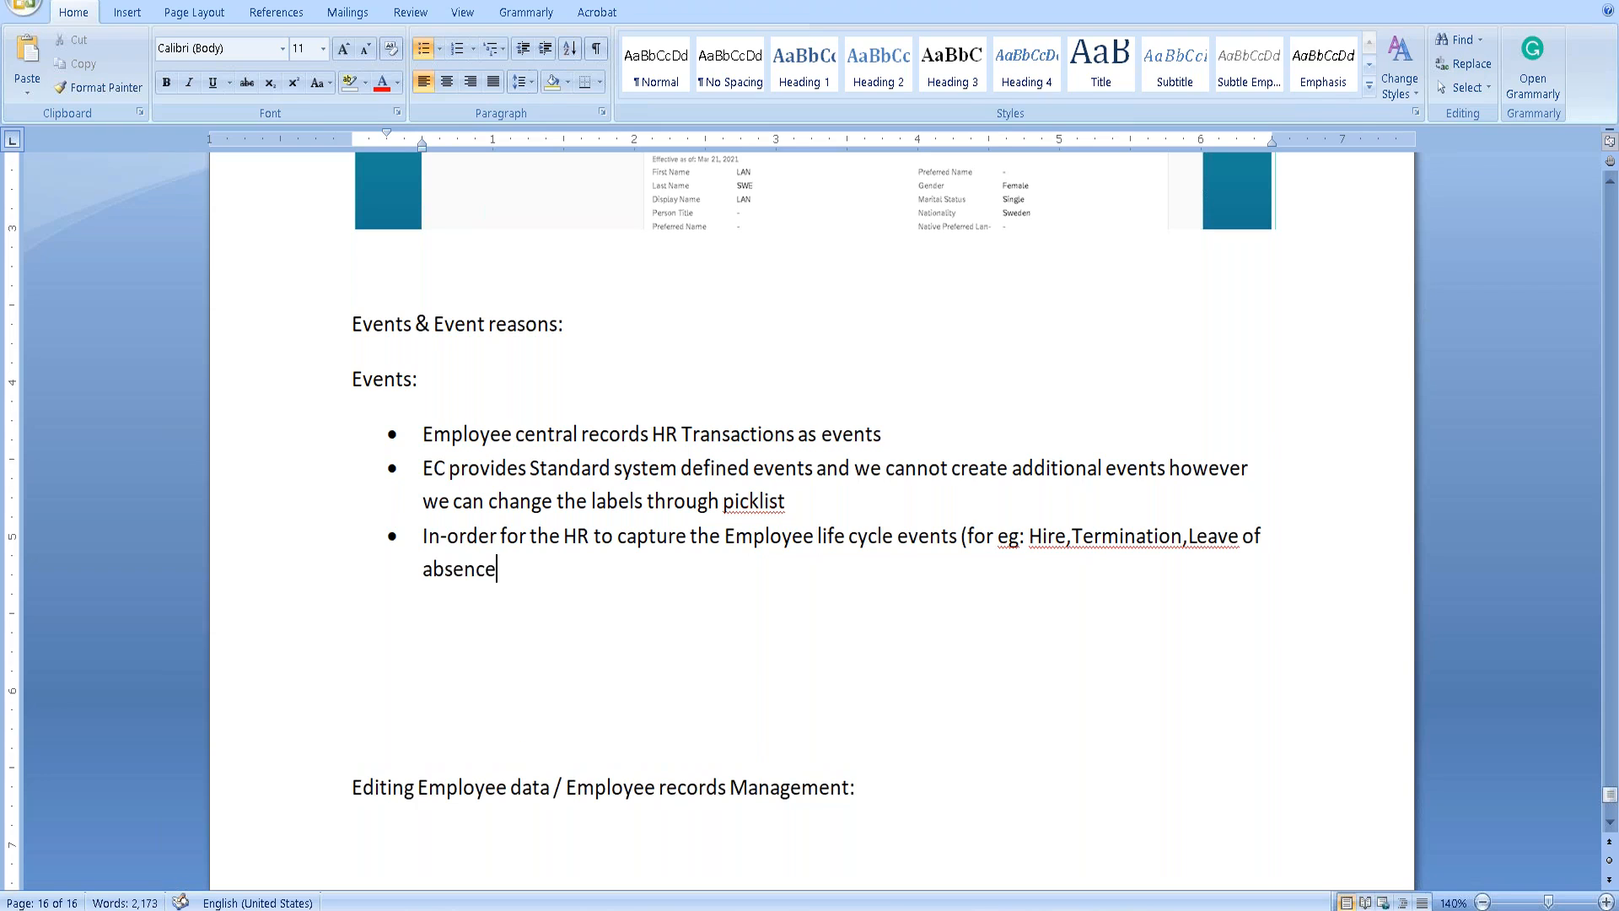
Add spaces after the commas and finish with 'Transfer etc) the "event reasons" concept came into existence.'.
click(1188, 538)
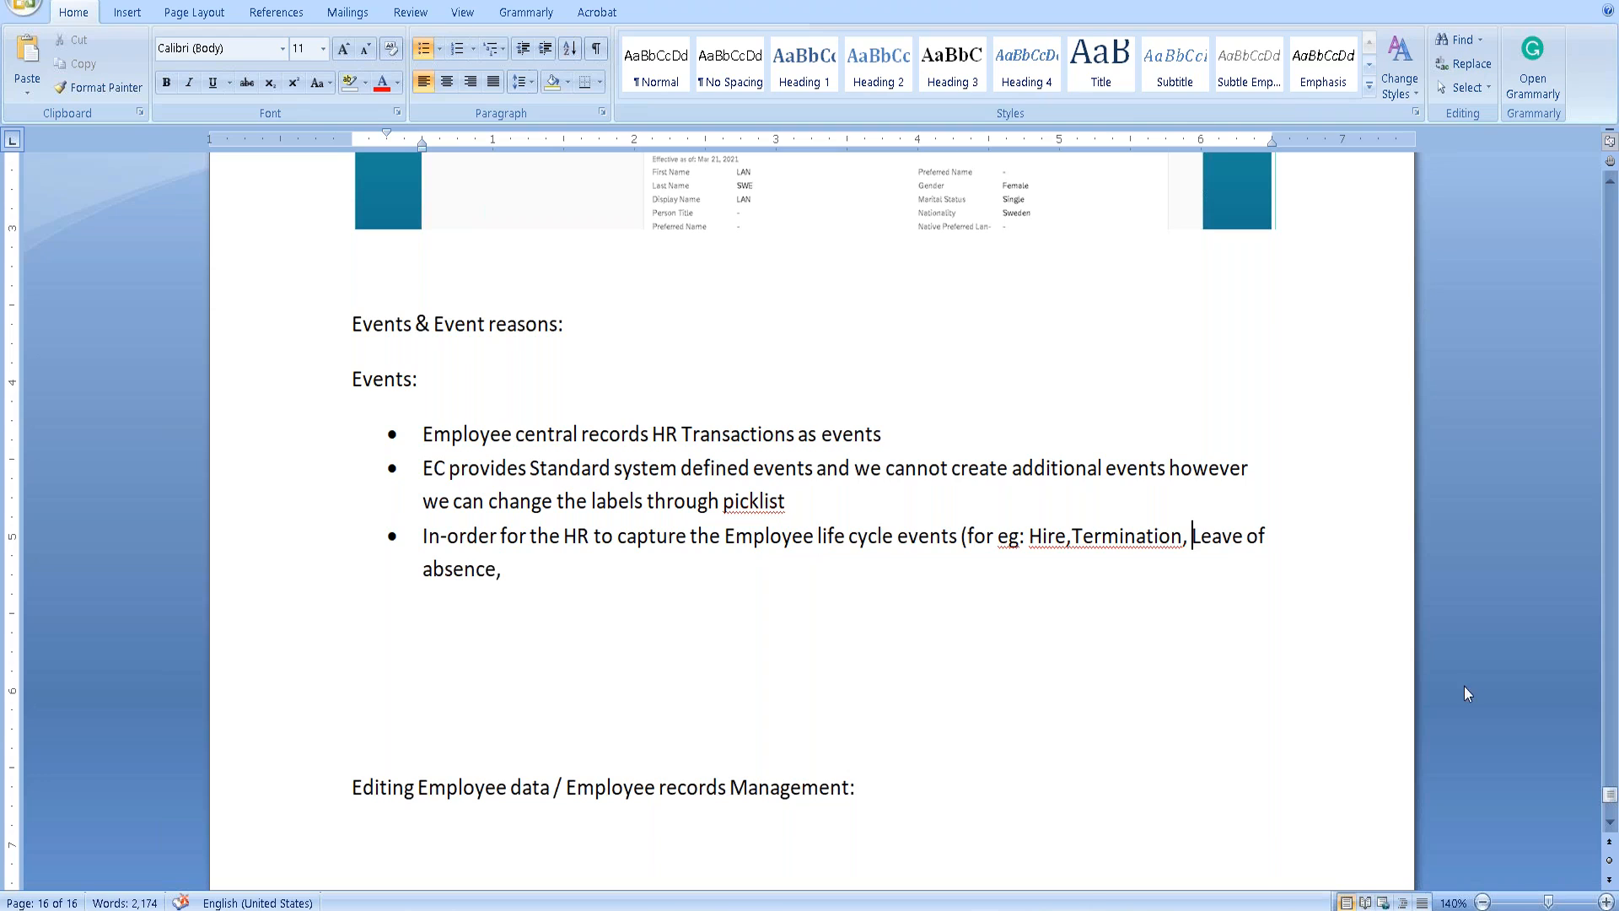
click(1075, 539)
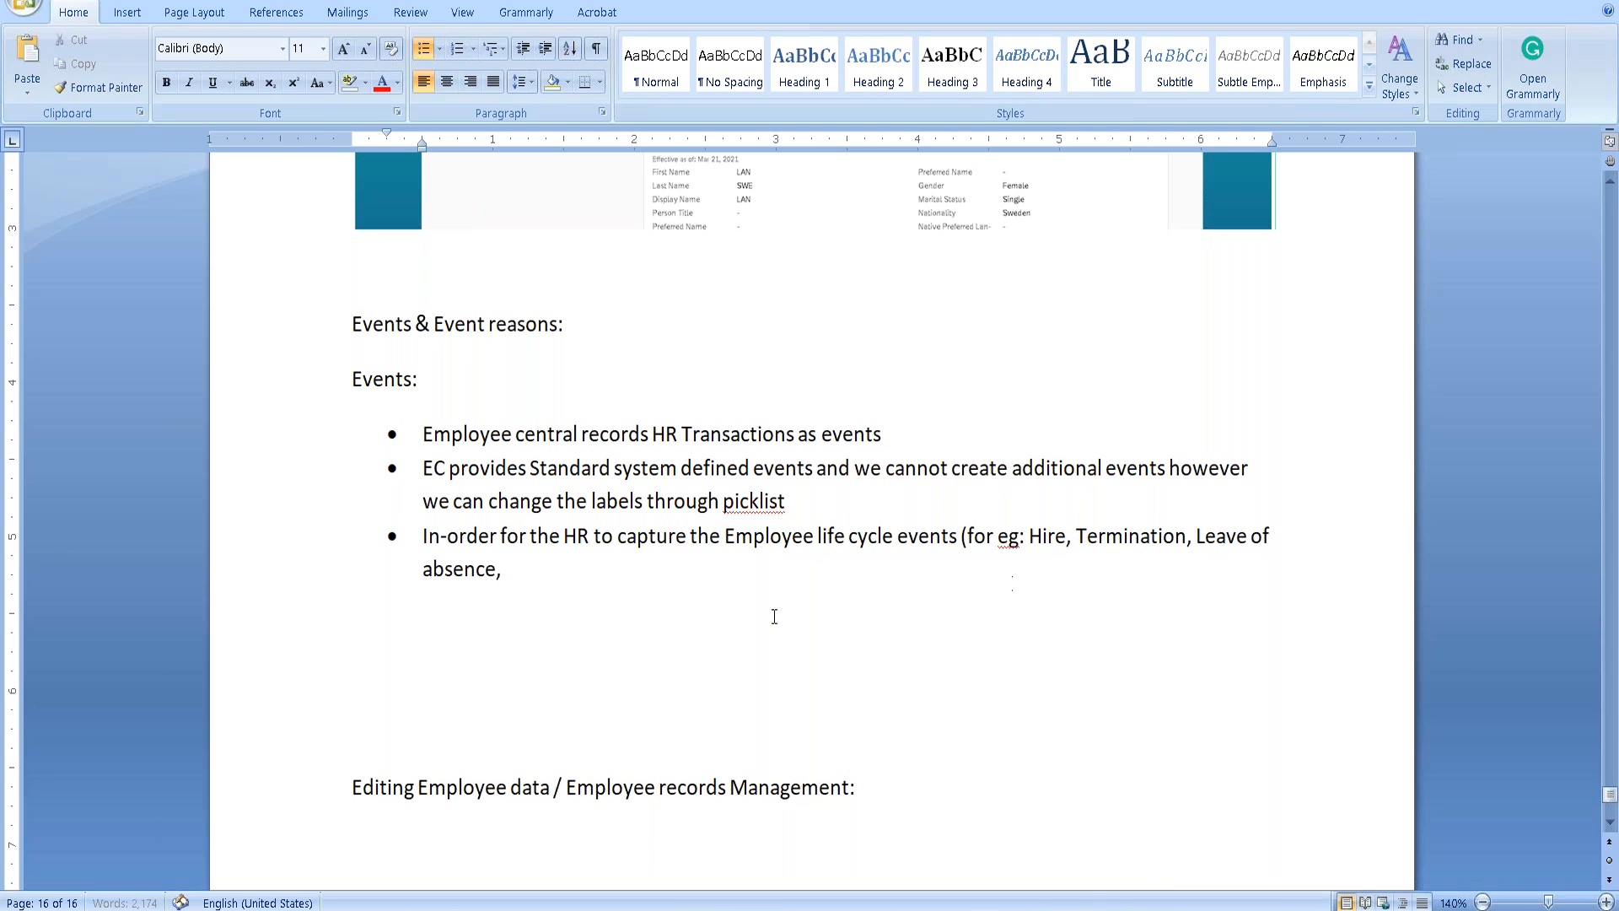
click(543, 568)
text(Transfer etc)
text() )
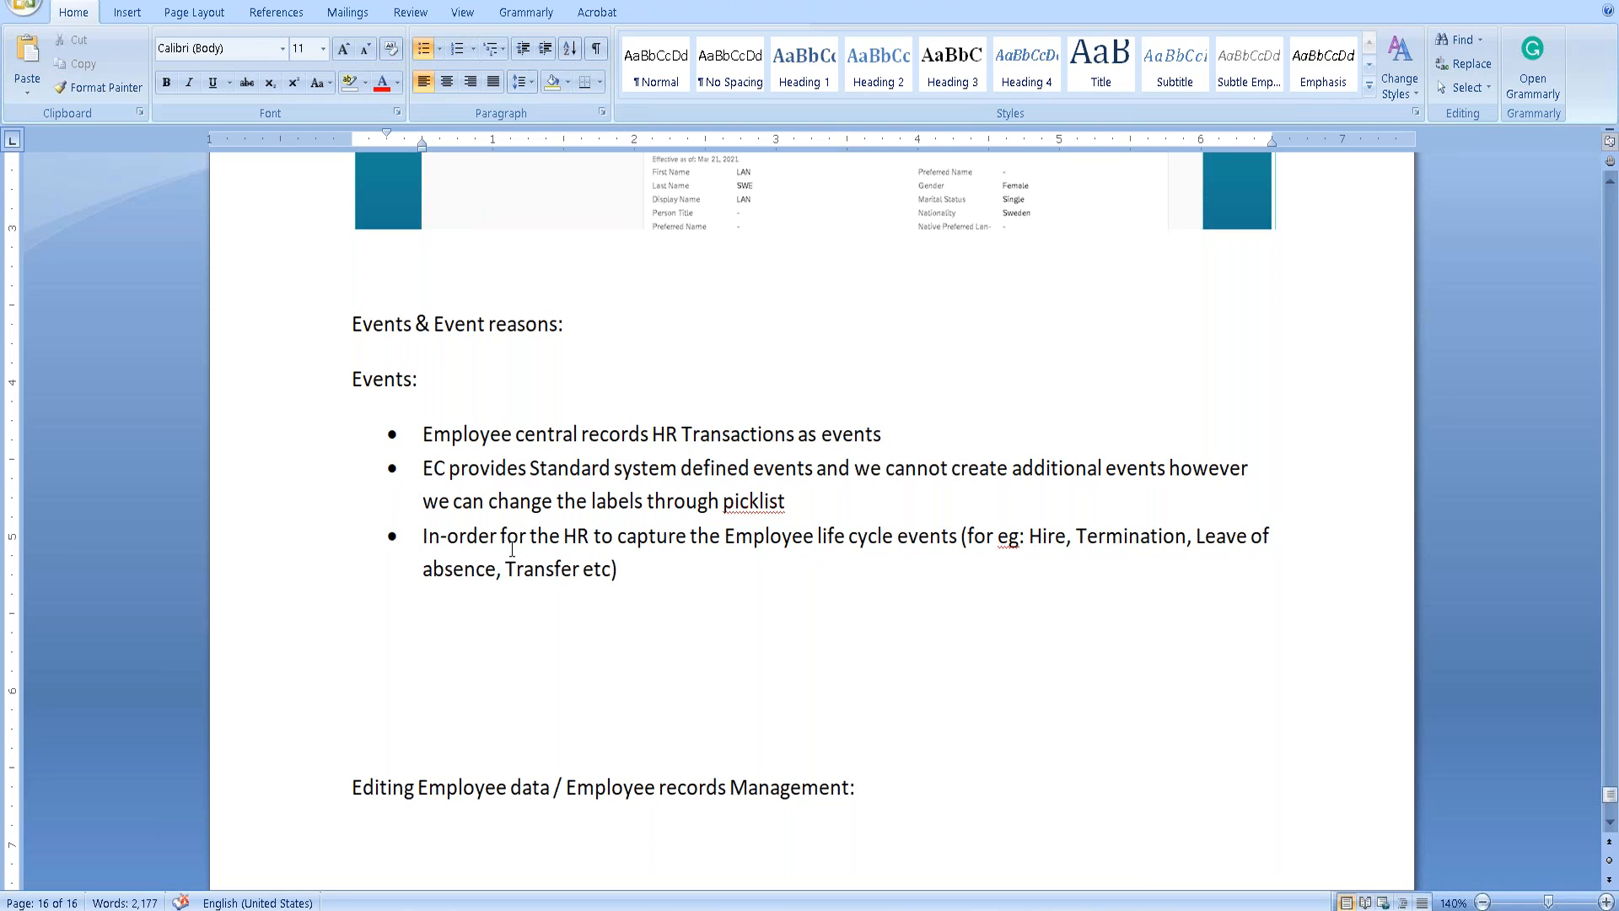
text(the "event)
text( reasons")
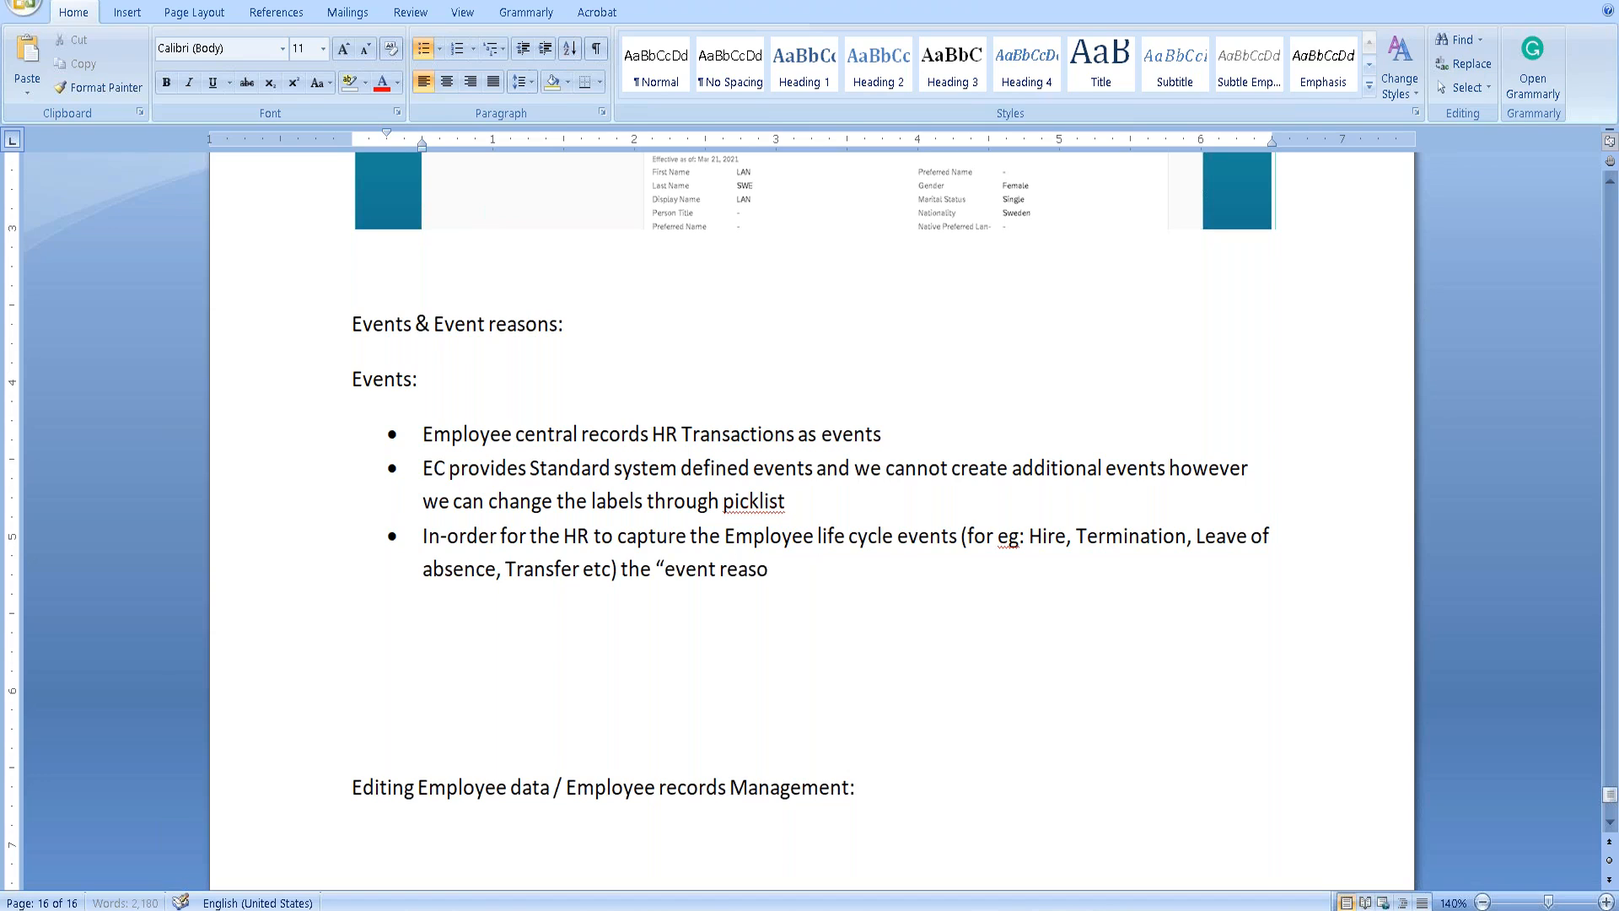
text( concept ca,e)
key(BackSpace)
key(BackSpace)
text(me into existence)
key(BackSpace)
key(BackSpace)
text(ence.)
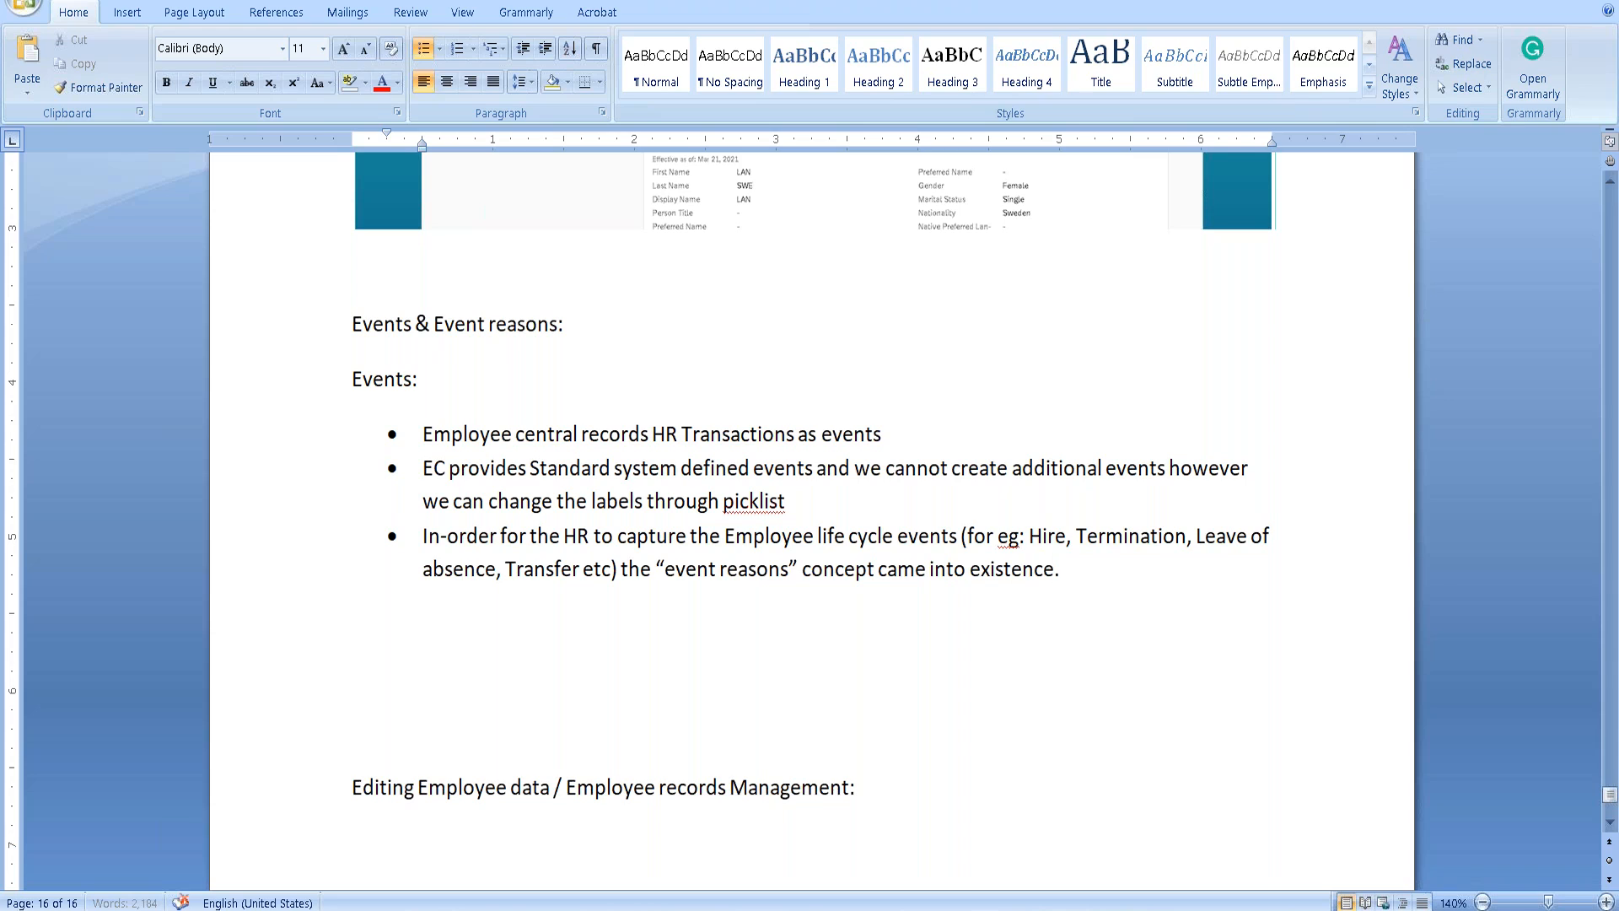
key(Return)
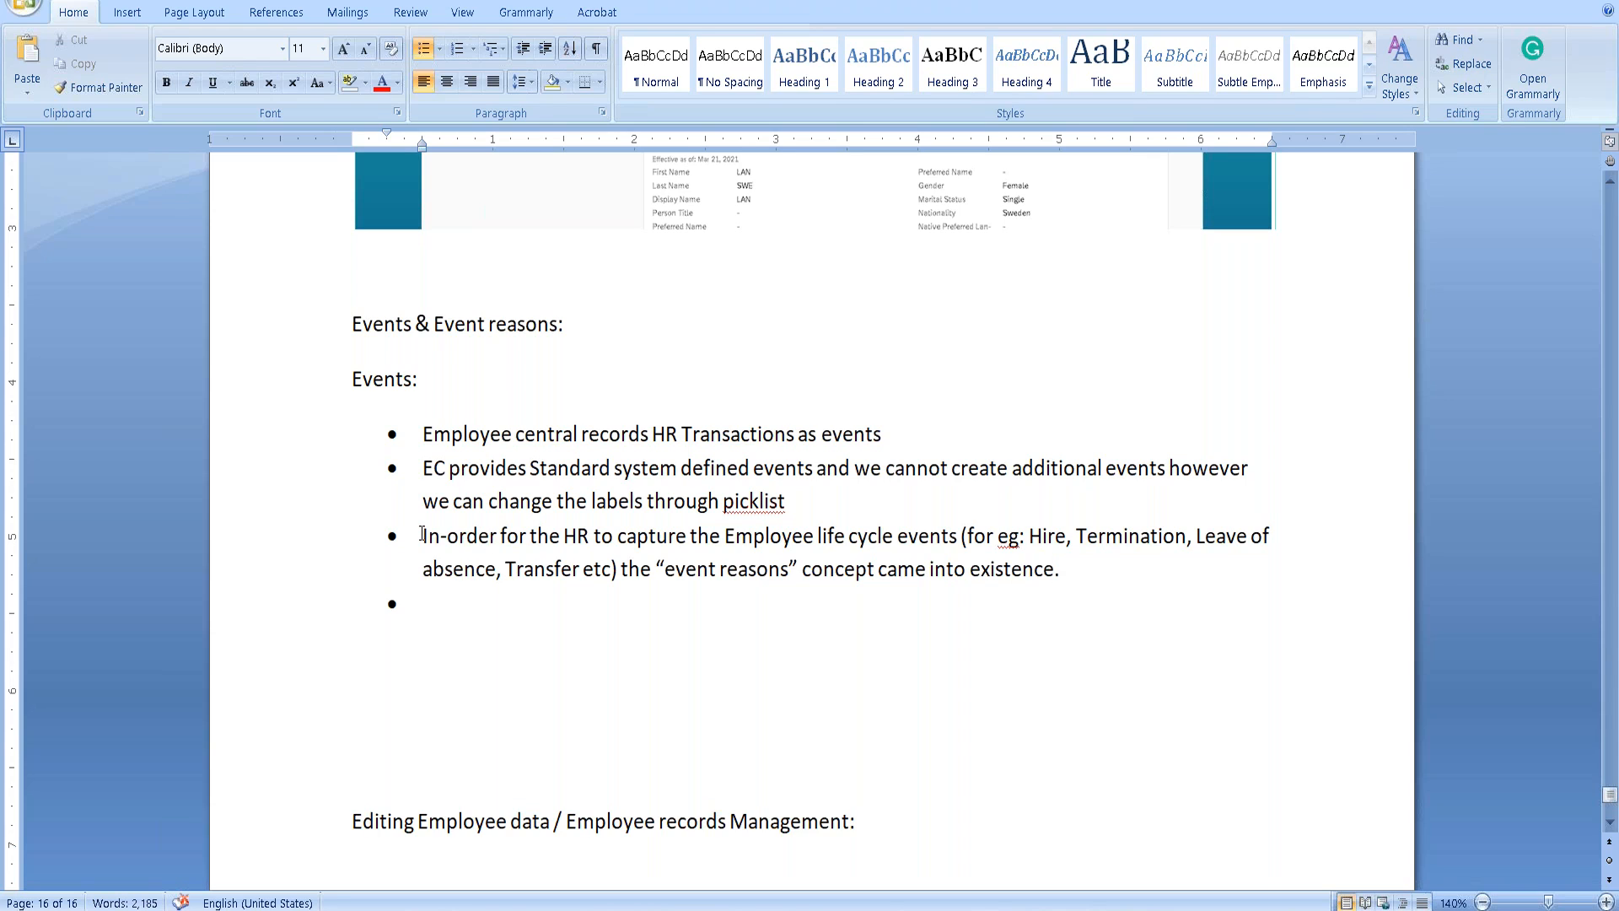
Write the fourth bullet: six standard events in SF Employee central, with event reasons associated to events.
text(There are six standar)
text( event)
key(BackSpace)
key(BackSpace)
key(BackSpace)
key(BackSpace)
text(d events)
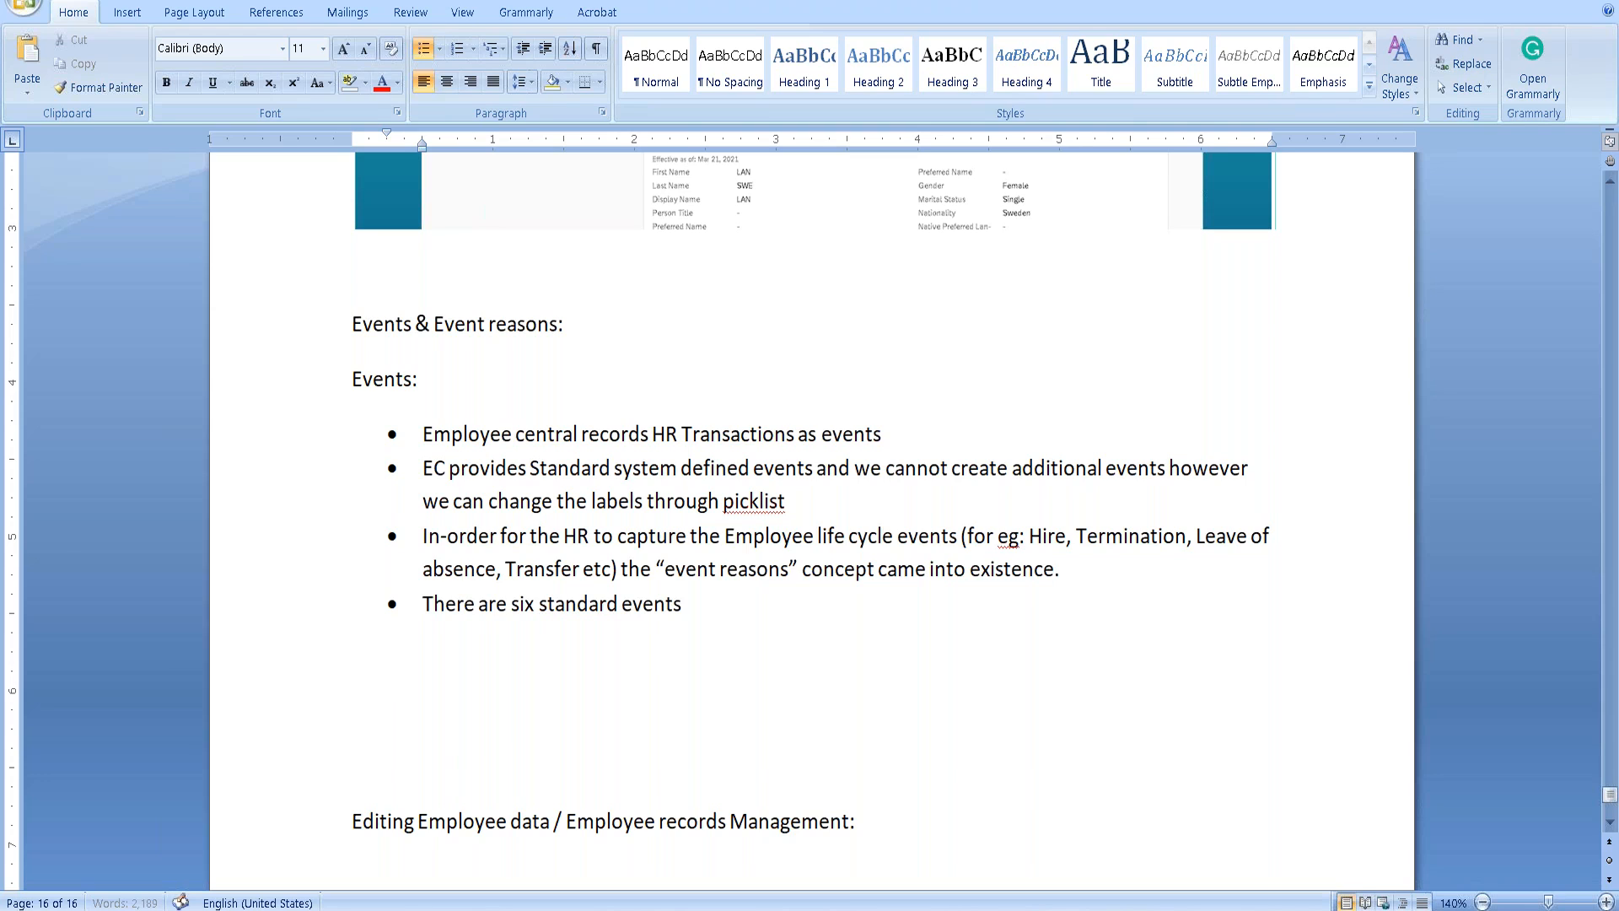
text( in SF Employee centra)
text(l)
text(. We can crea)
text(t any)
key(BackSpace)
key(BackSpace)
text(e number of everns)
key(BackSpace)
key(BackSpace)
key(BackSpace)
key(BackSpace)
key(BackSpace)
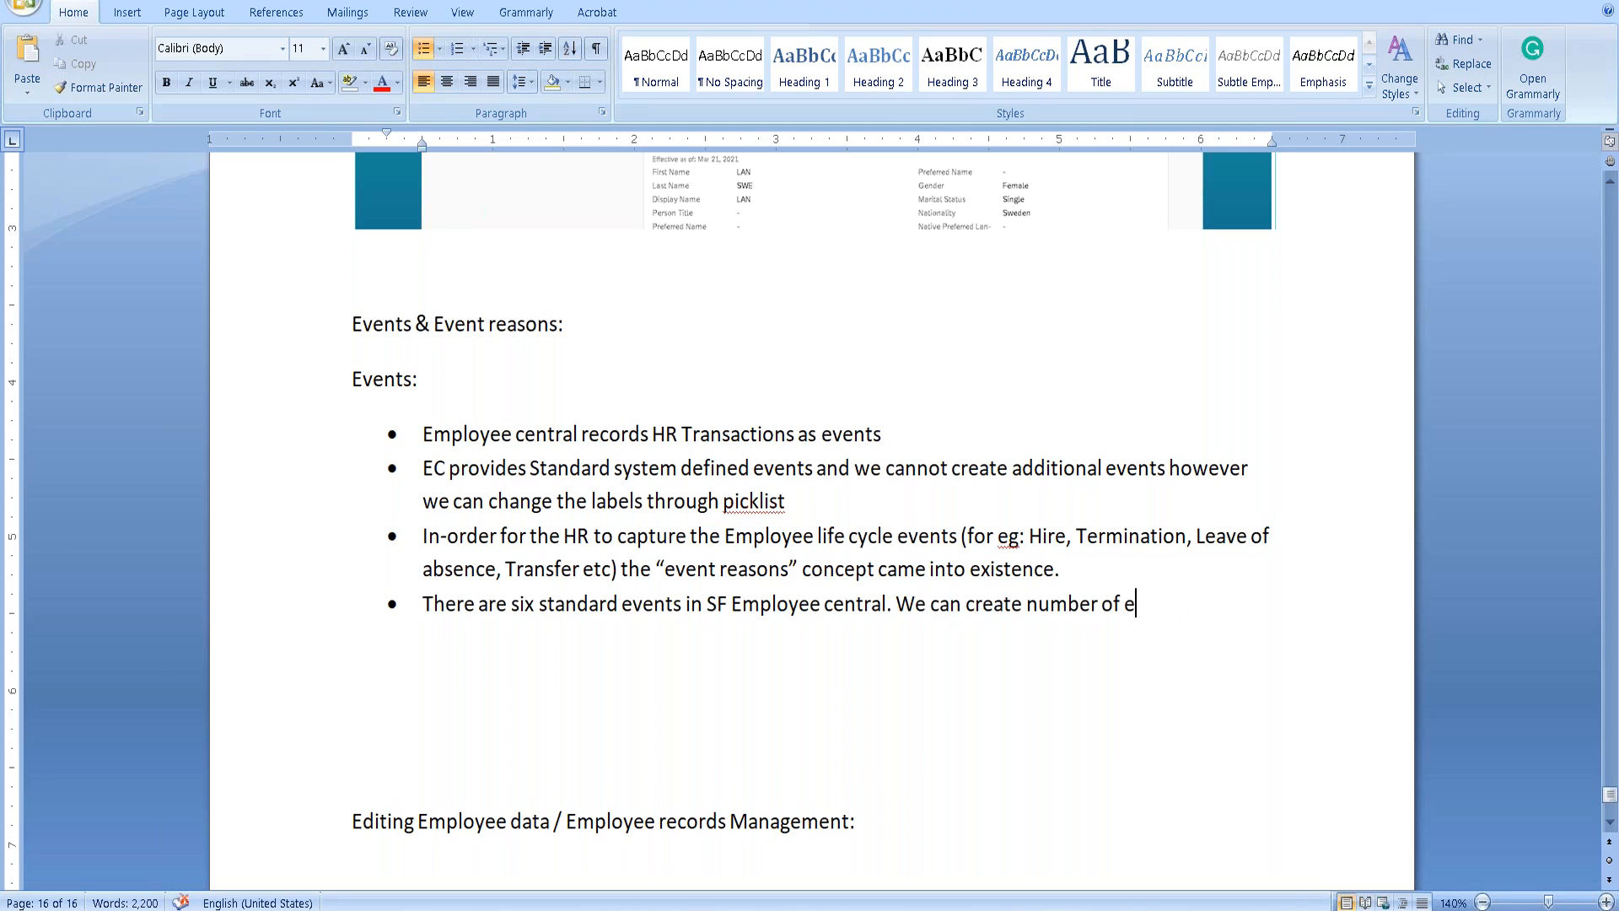
text(vent reasons and)
text( associate it with event.)
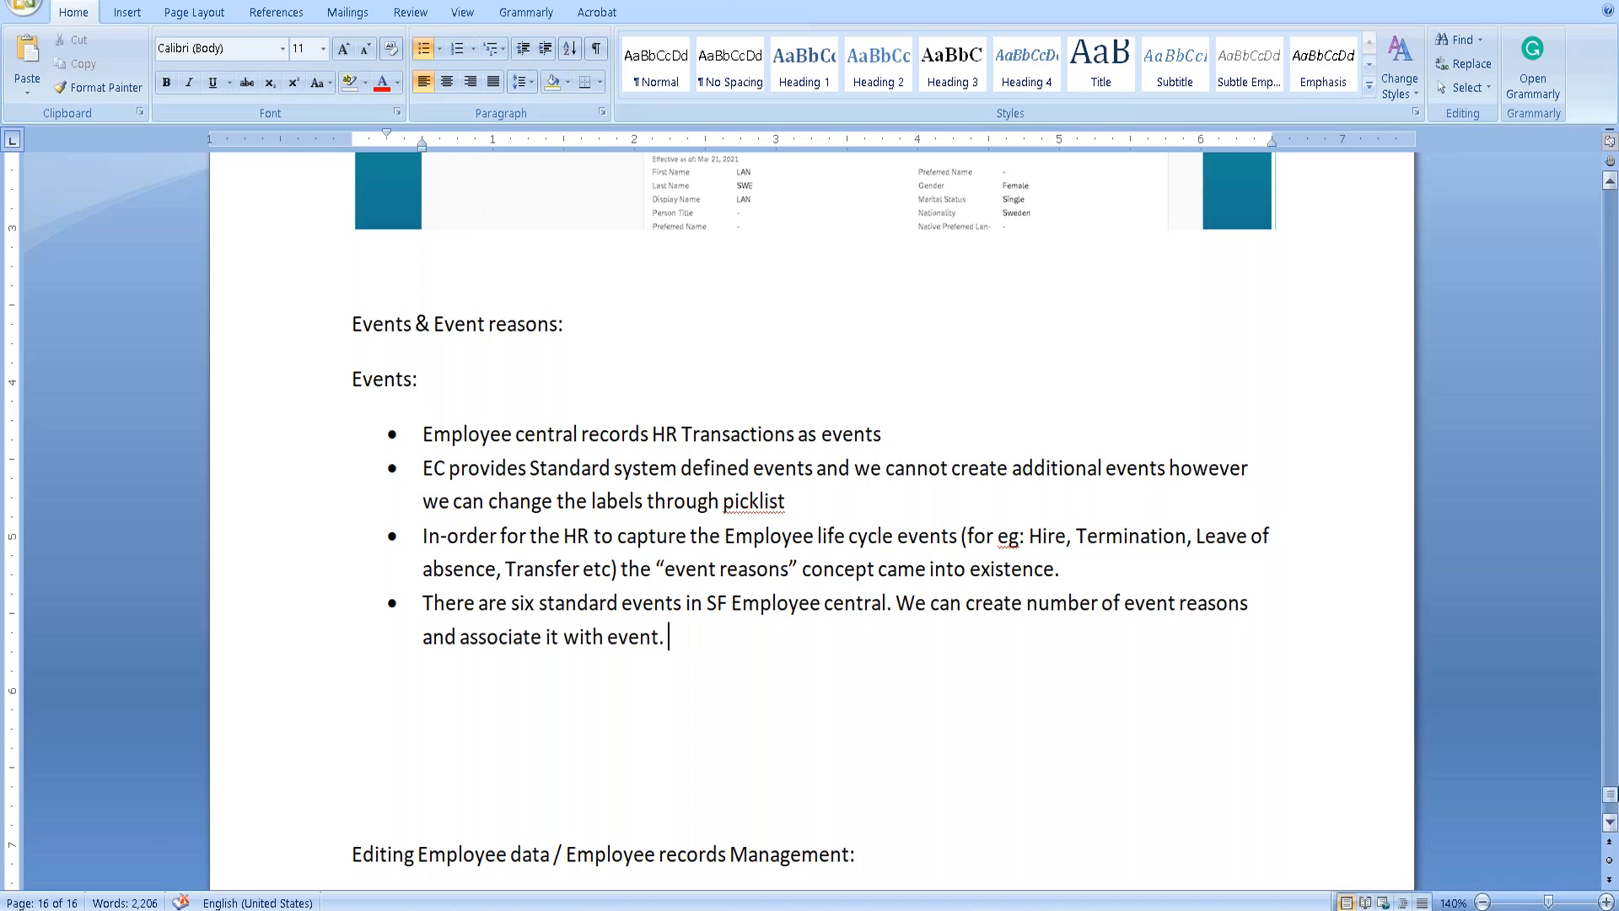
drag(1612, 794, 1611, 251)
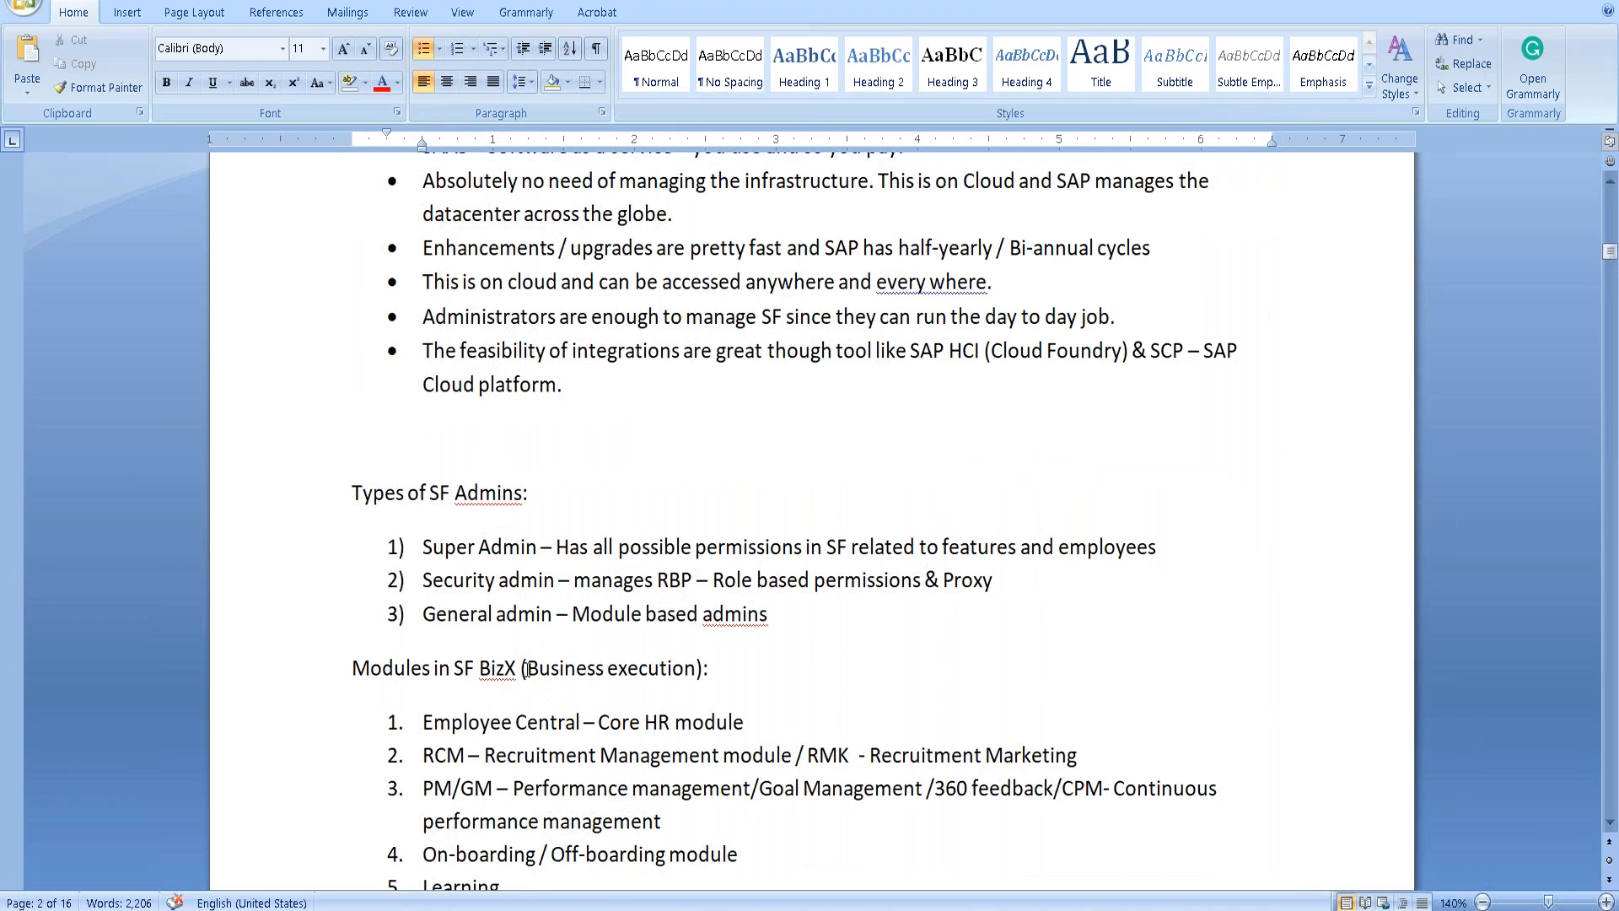
Return to the Word notes at the end of the Events bullets, just above 'Editing Employee data'.
scroll(770, 549, up, 7)
scroll(549, 722, down, 2)
scroll(549, 722, down, 15)
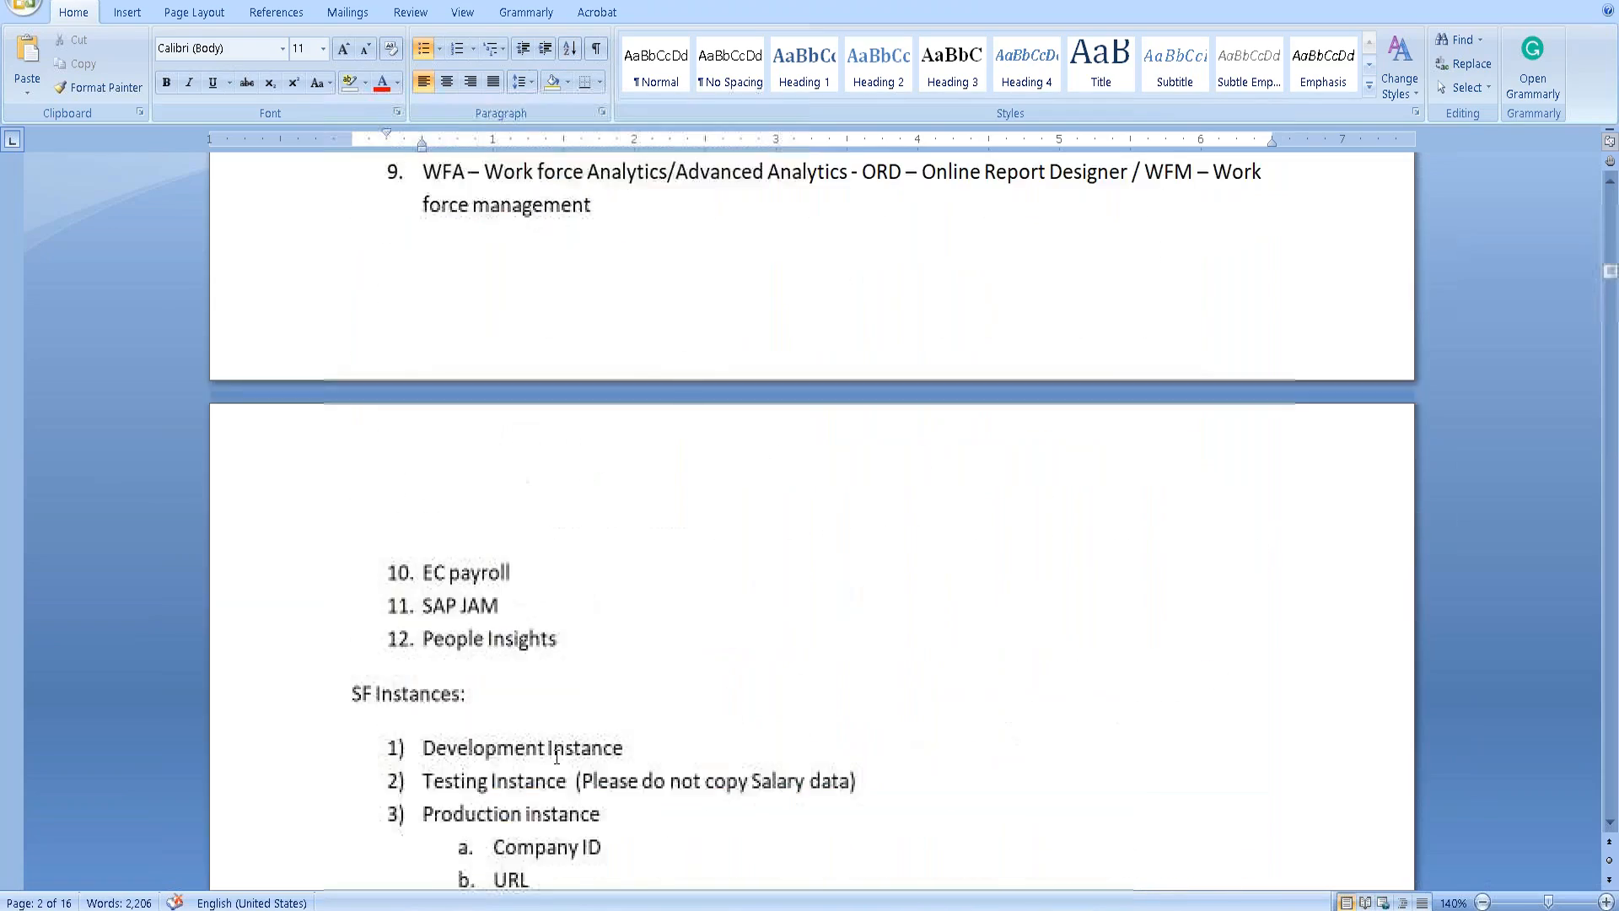
scroll(558, 762, down, 15)
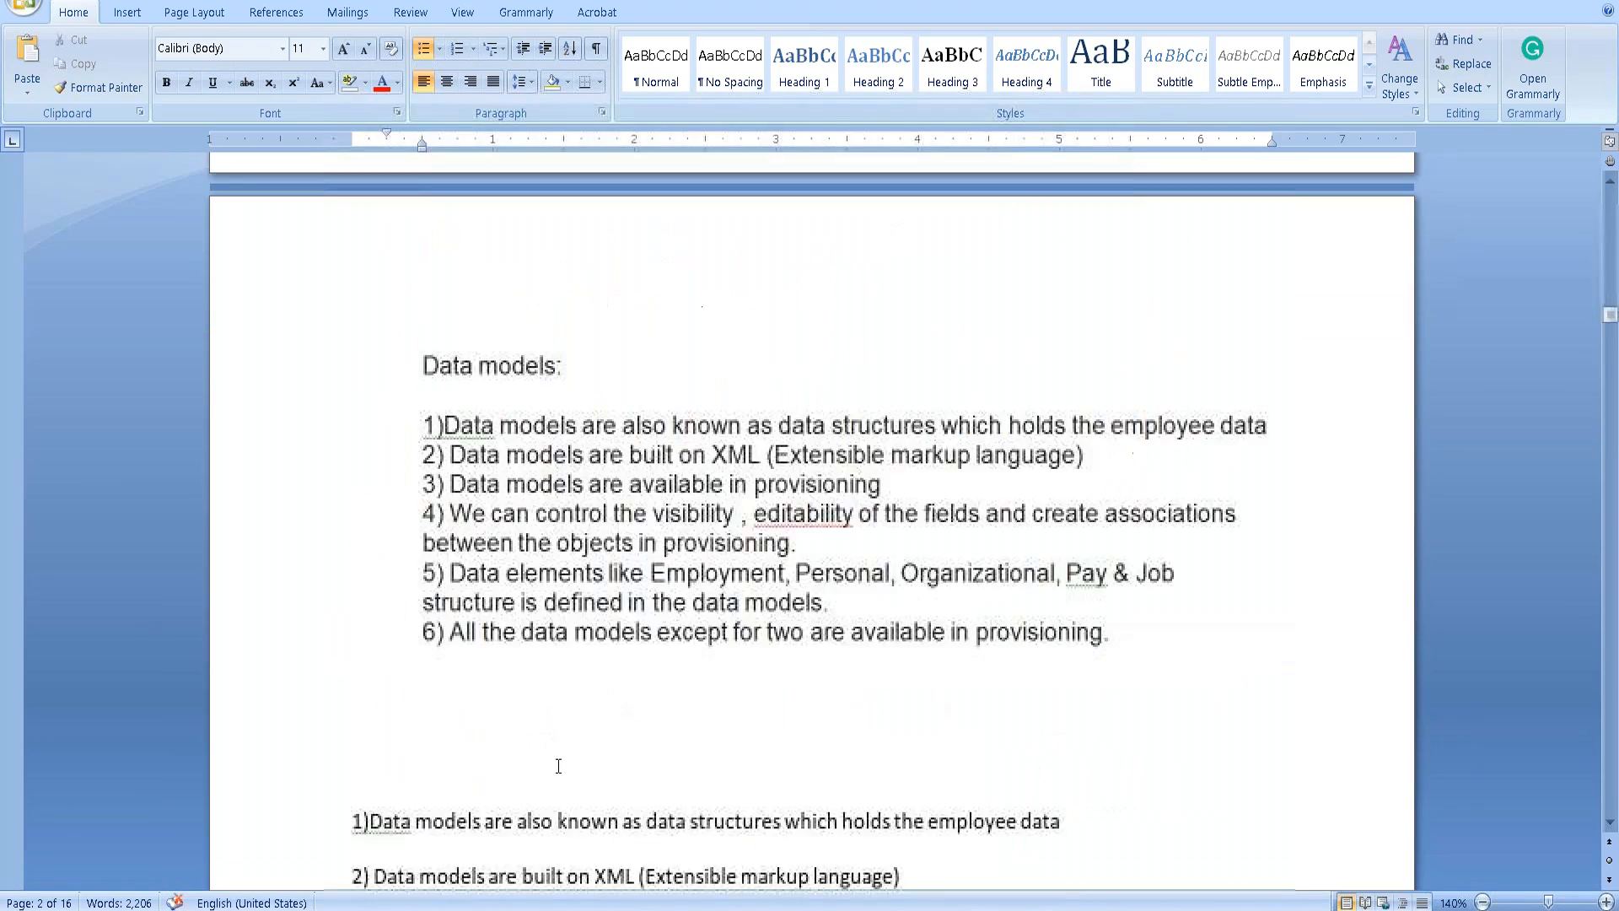
scroll(558, 764, down, 15)
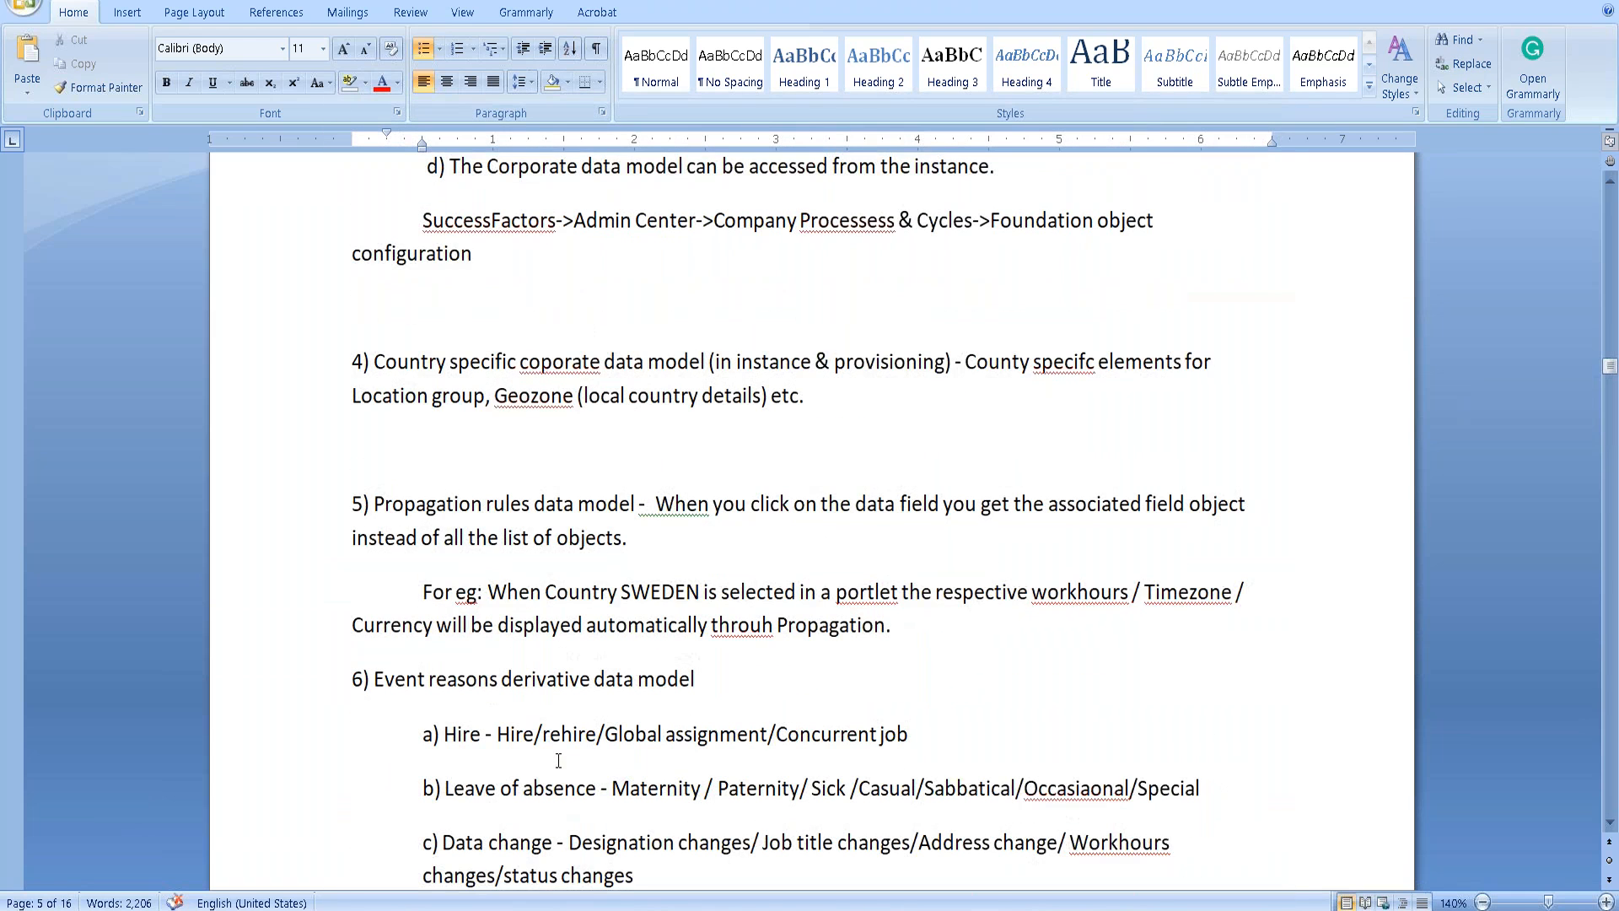
scroll(559, 762, down, 3)
drag(420, 506, 615, 823)
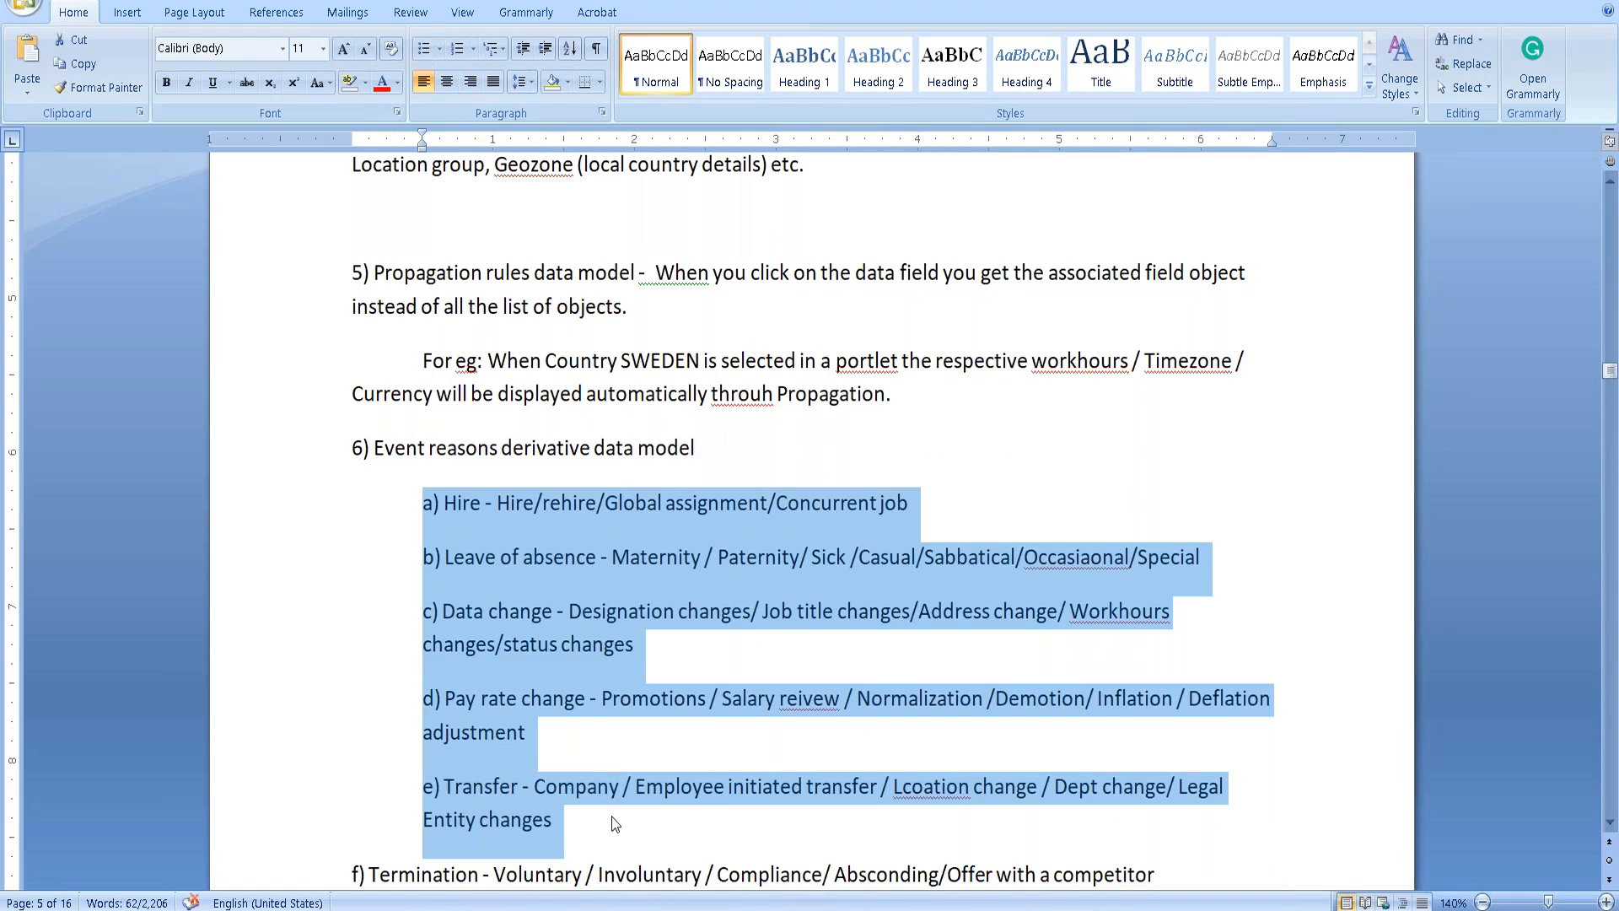
click(611, 816)
key(alt+Tab)
key(alt+Tab)
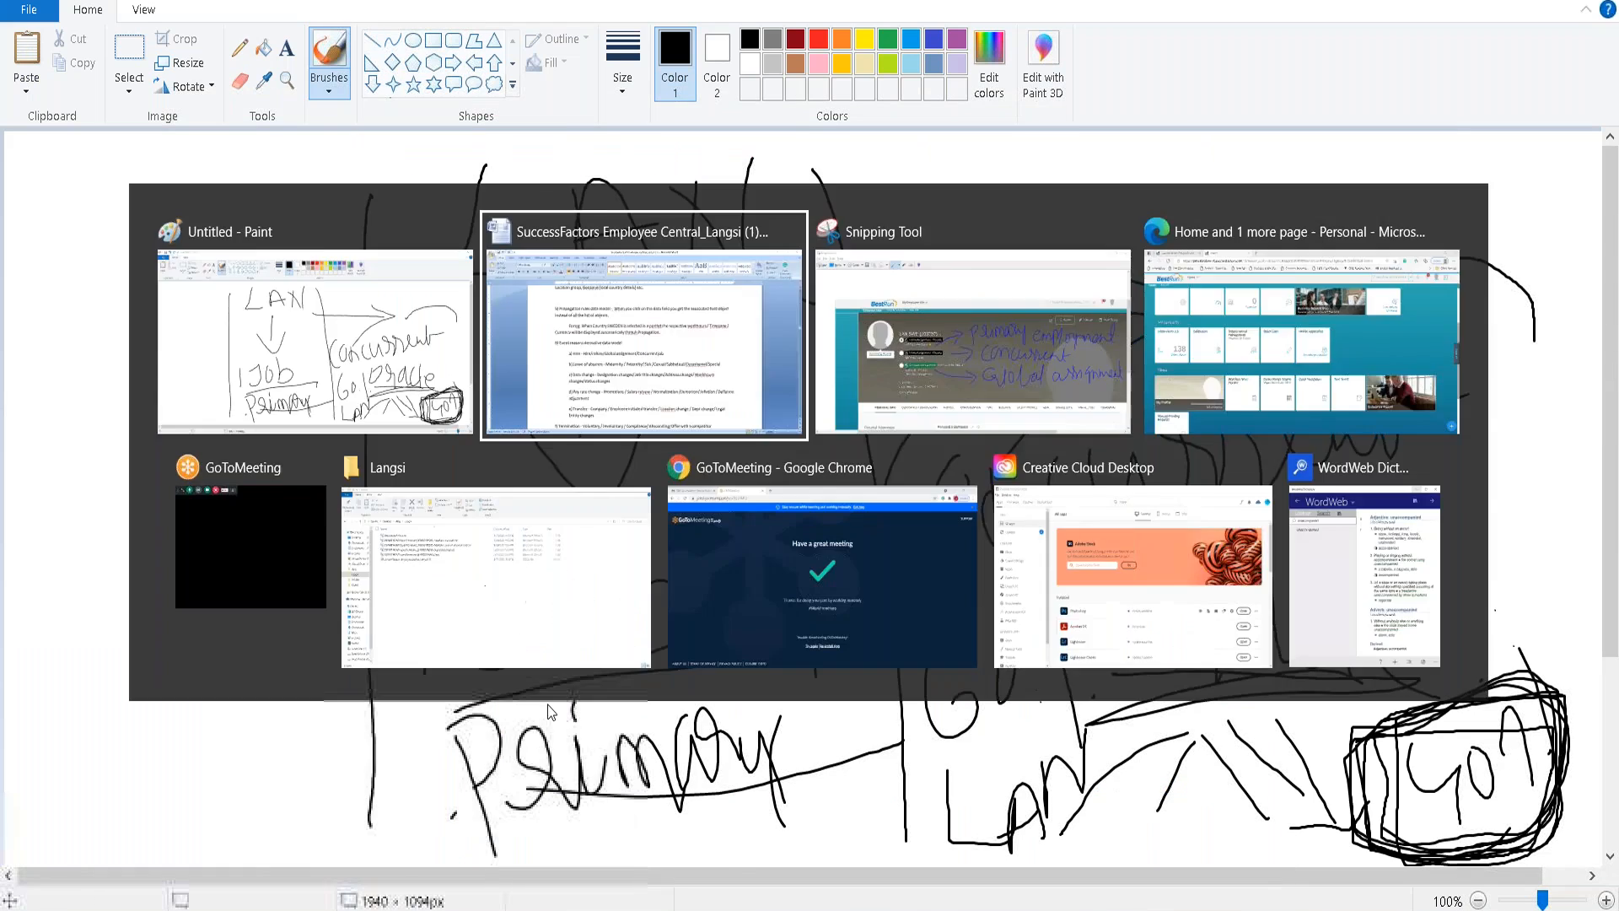
key(alt+Tab)
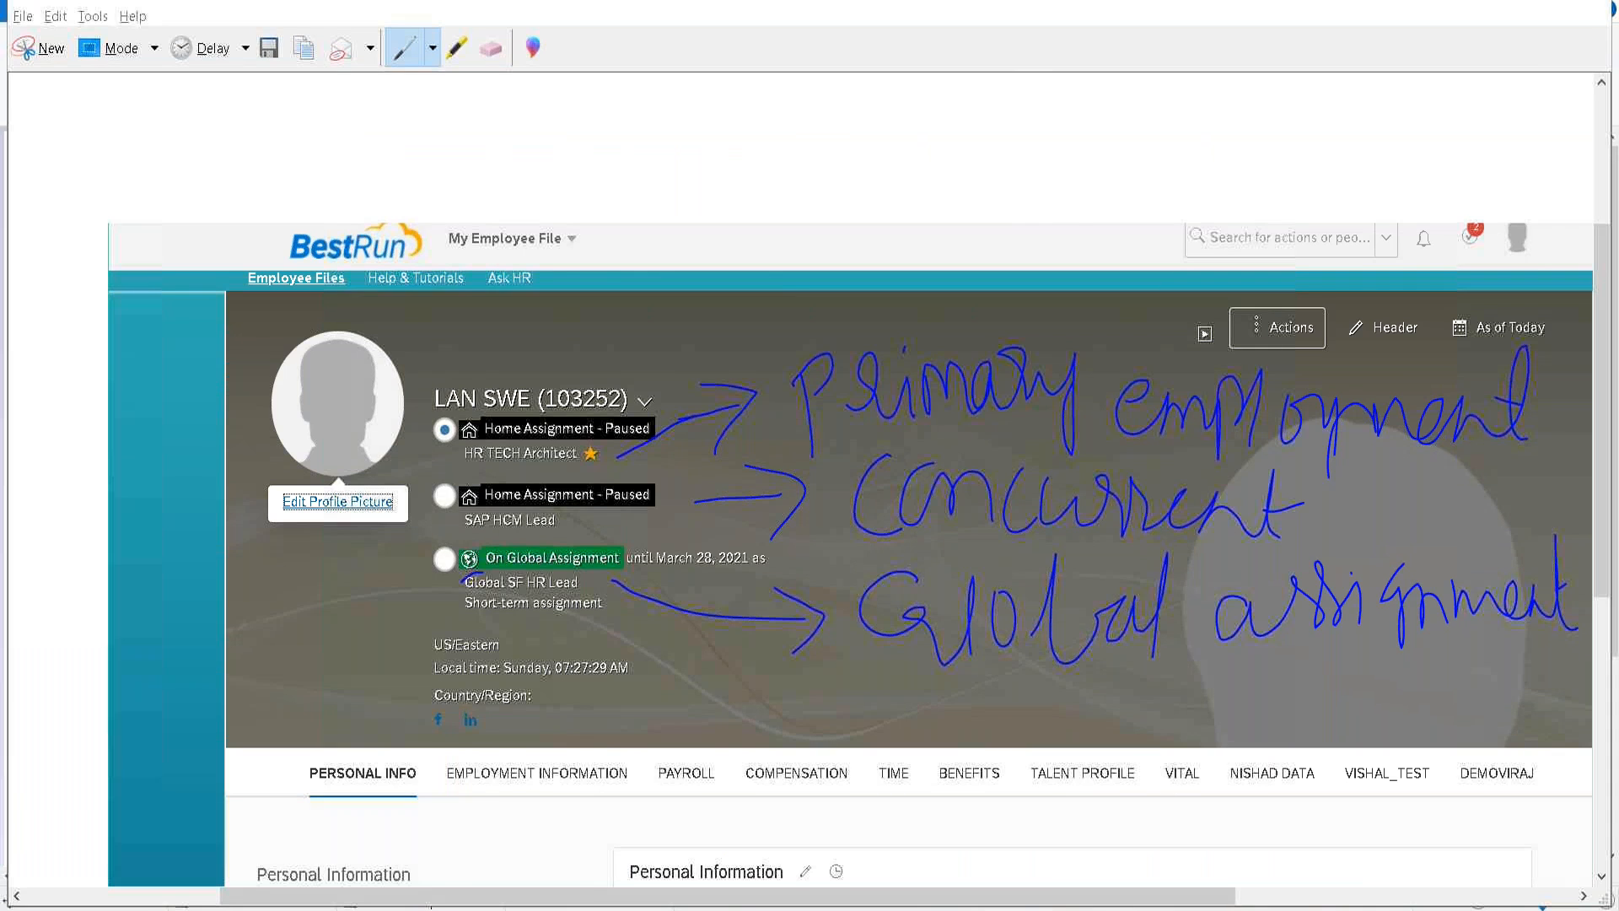
key(alt+Tab)
drag(1608, 369, 1608, 371)
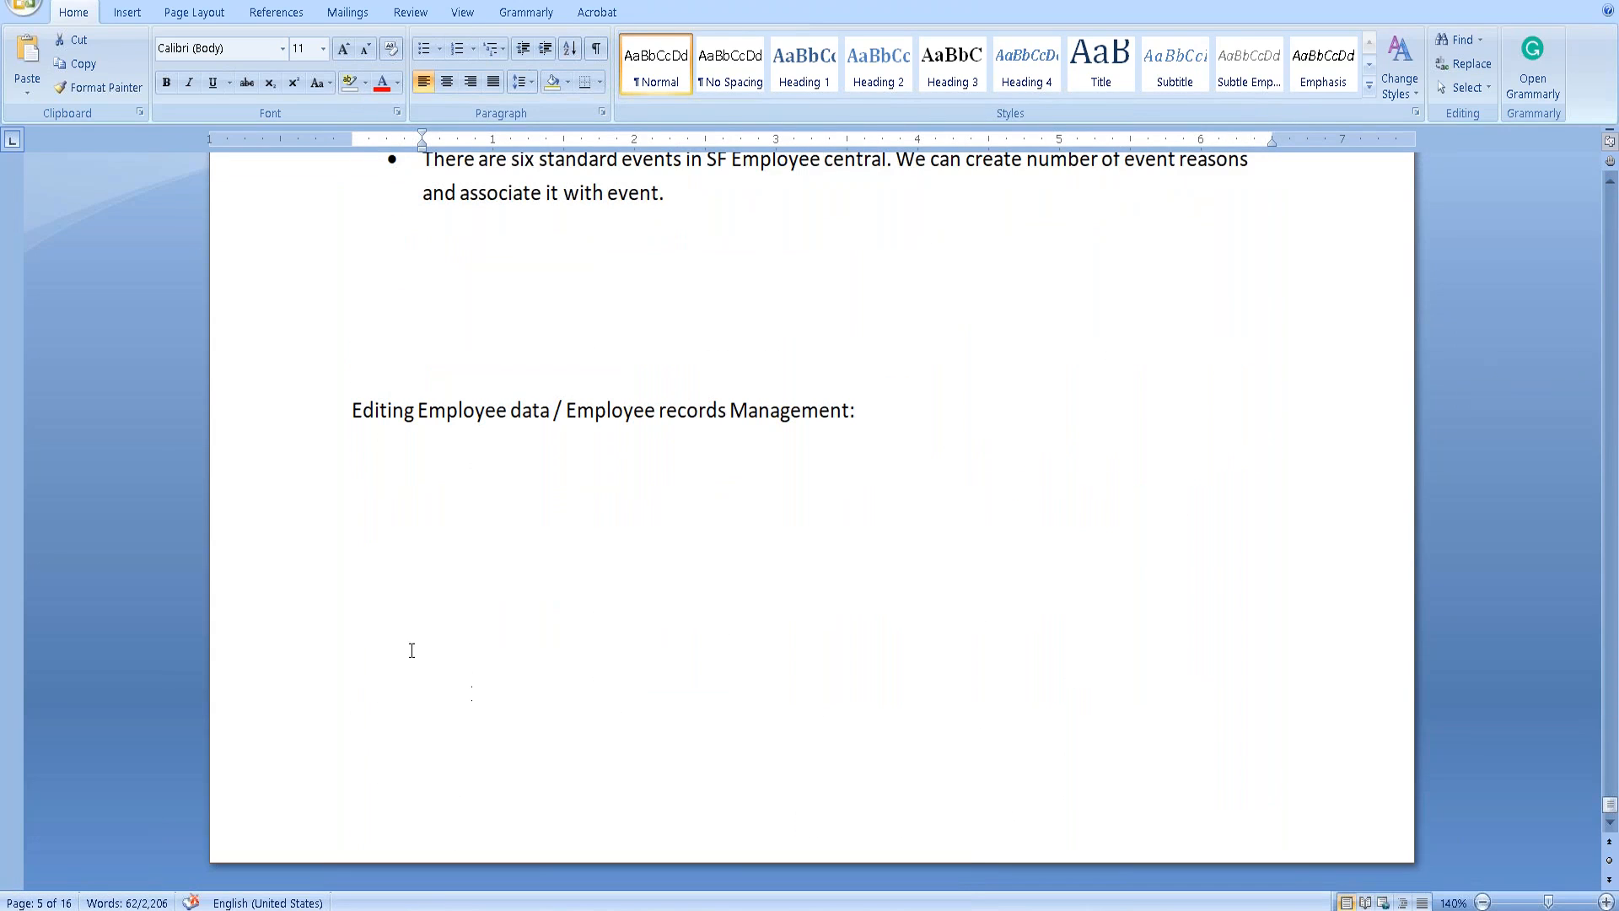
Add an 'Event reasons:' subheading above the 'Editing Employee data' heading.
click(374, 410)
scroll(397, 387, up, 3)
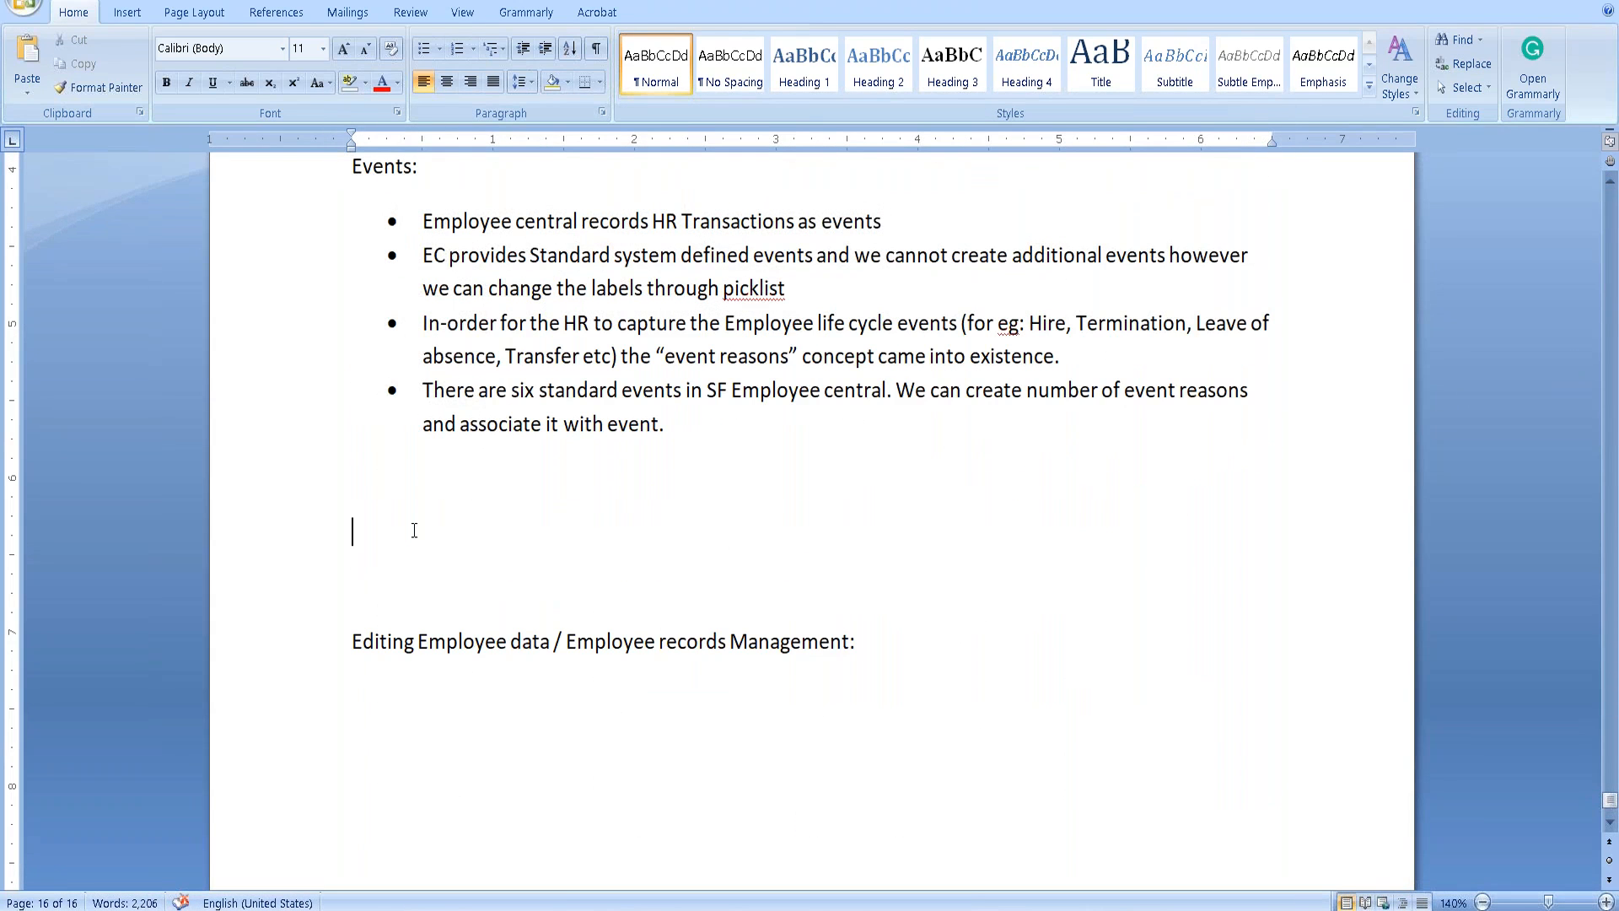
key(Return)
text(Event re)
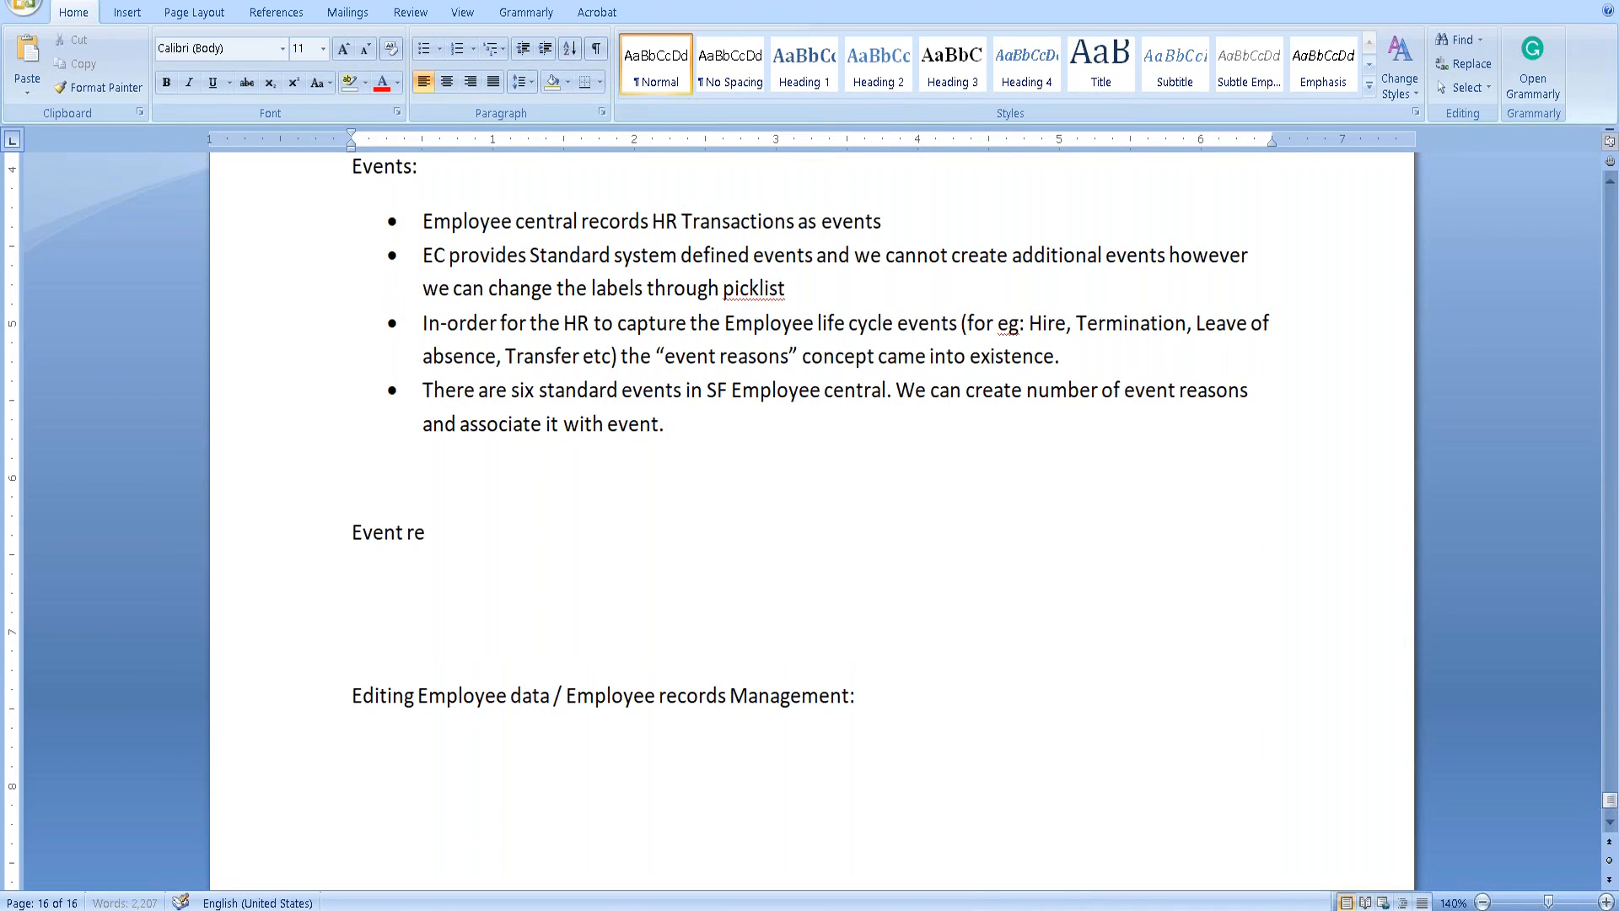
text(asons:)
key(Return)
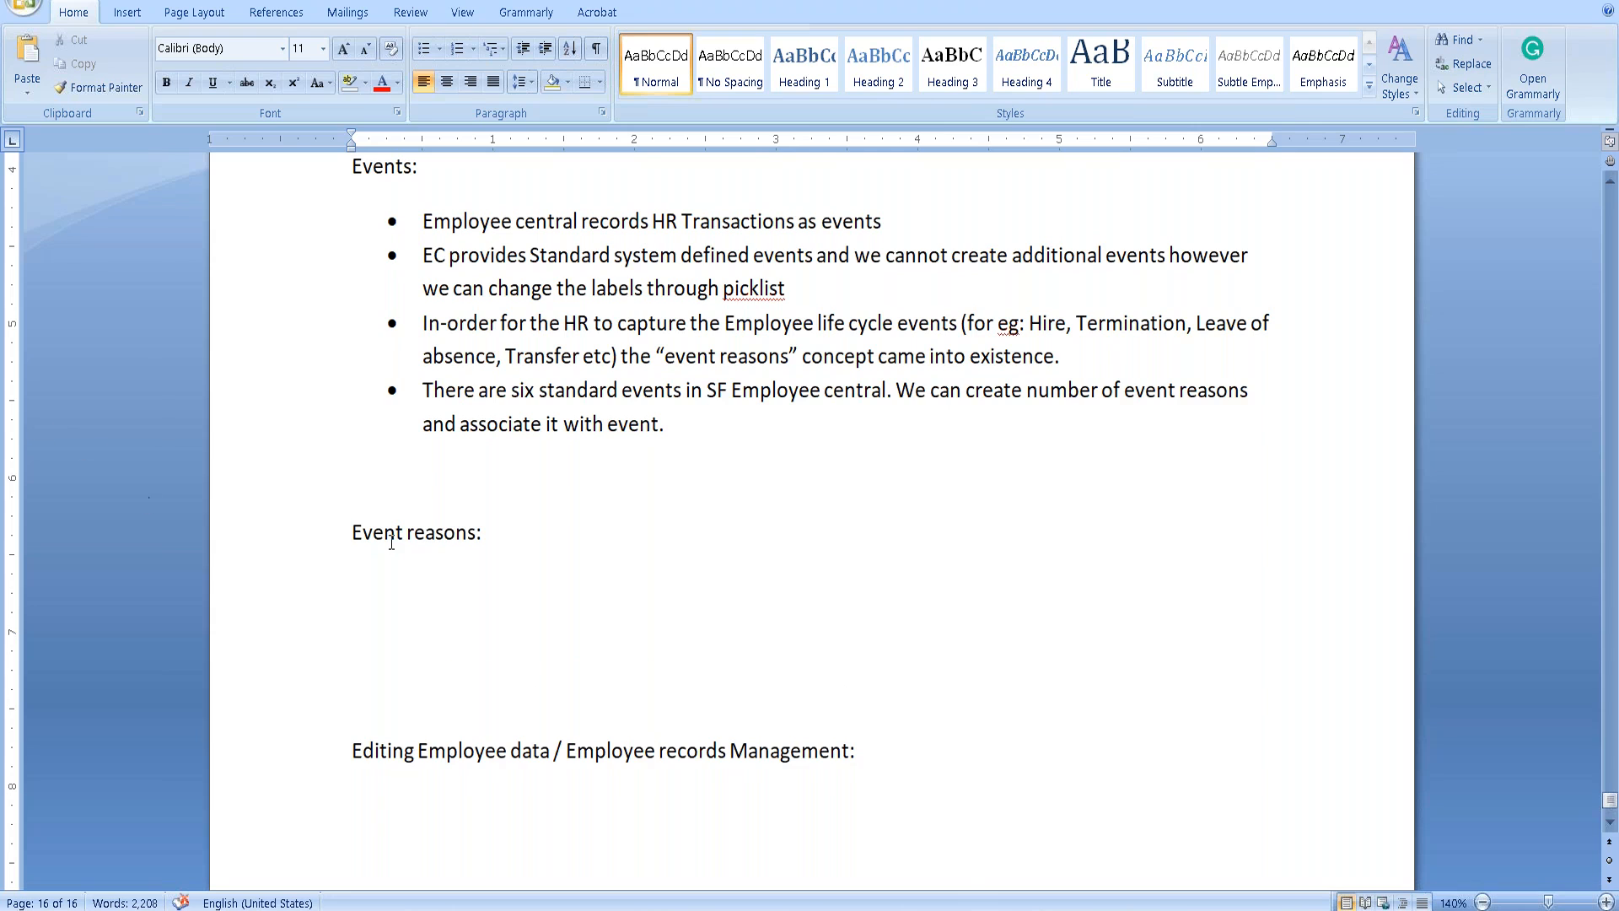
Start a new empty bullet after the last Events point.
scroll(392, 543, up, 2)
click(730, 658)
key(Return)
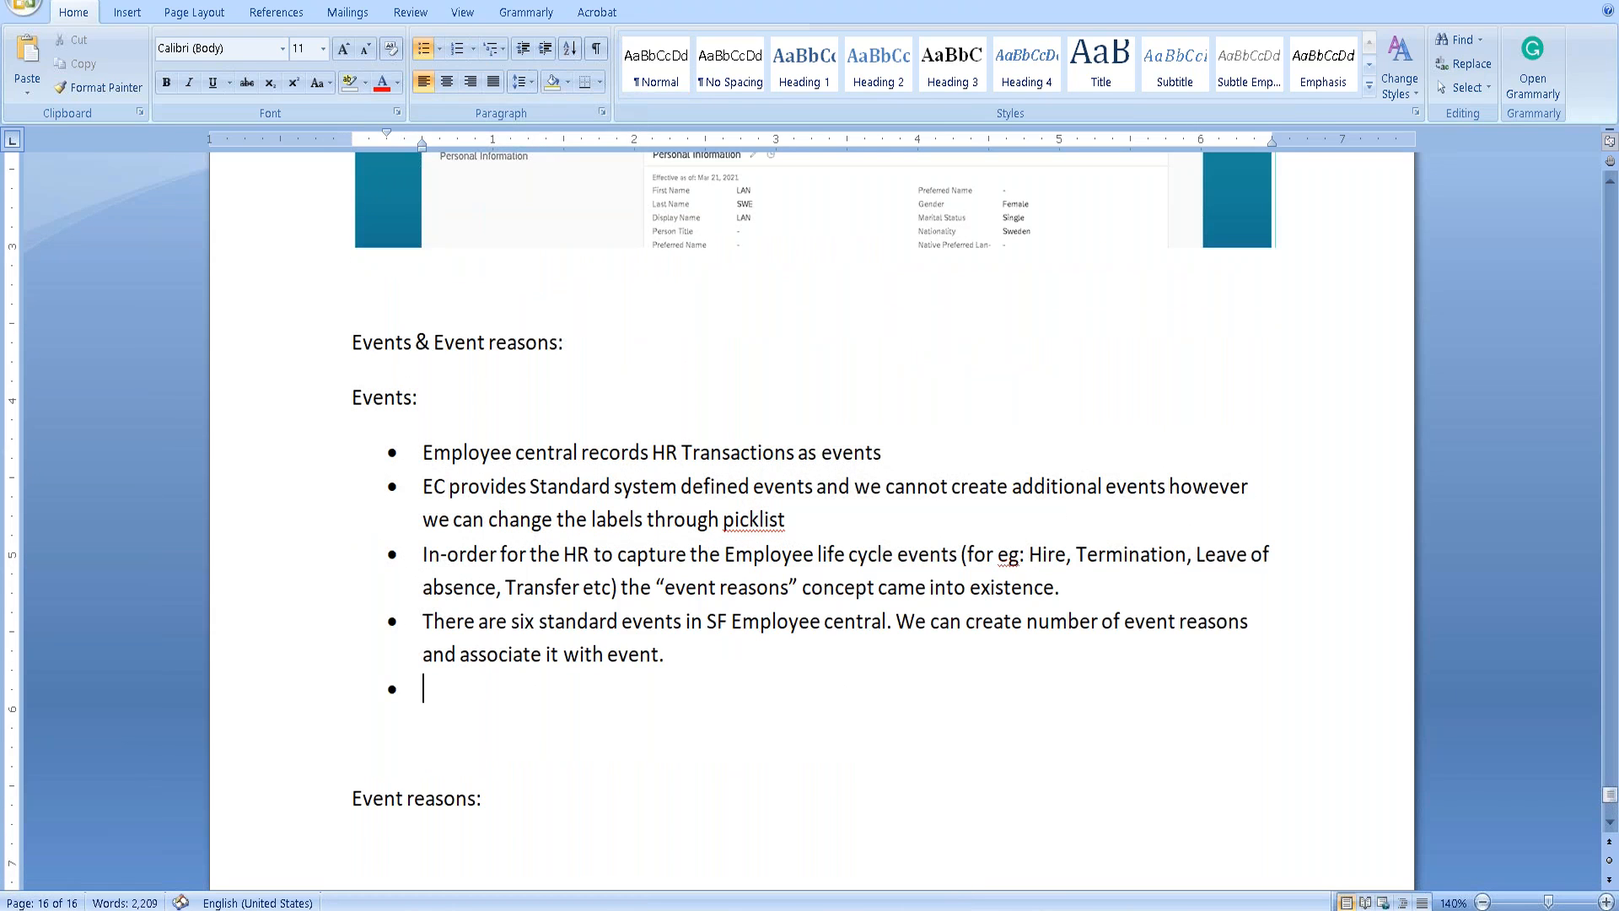
key(BackSpace)
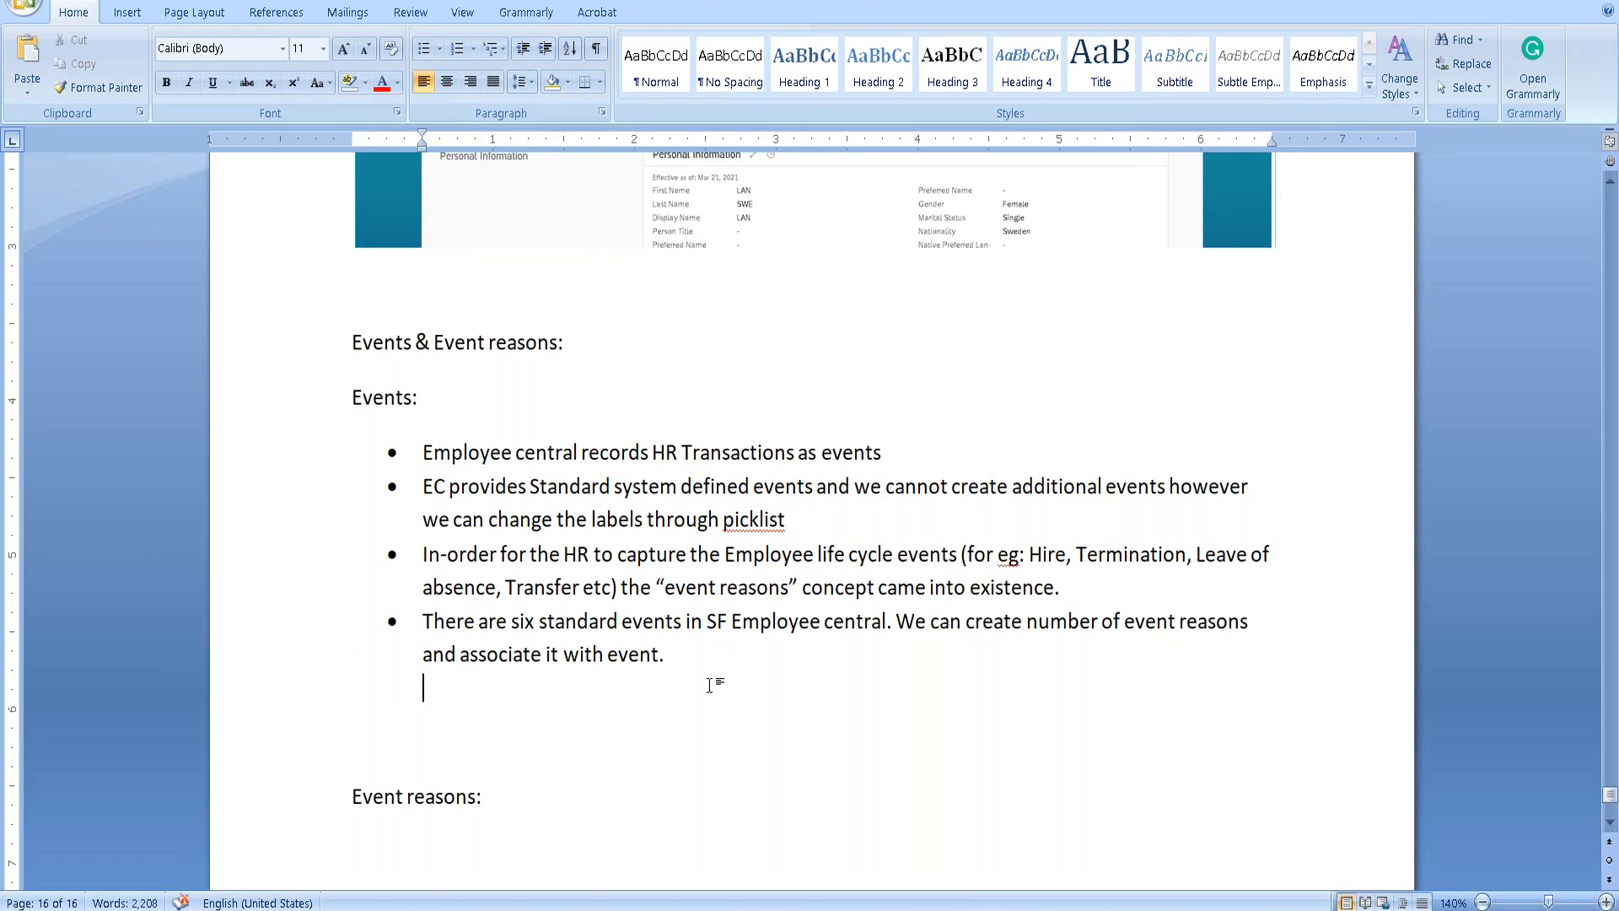
click(423, 52)
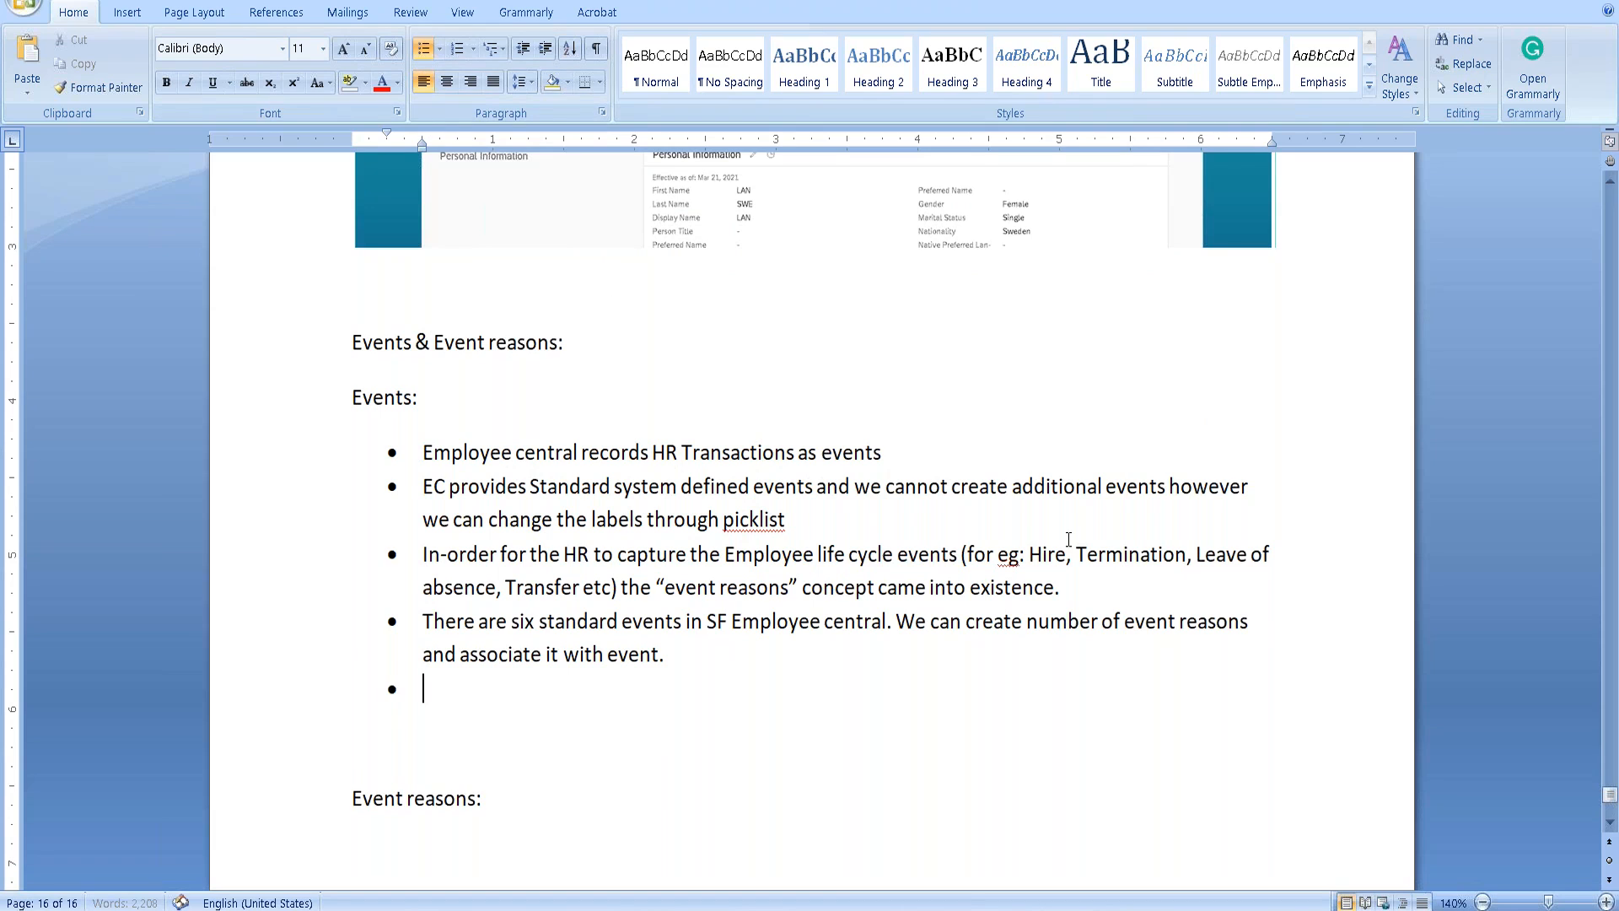
Replace the empty bullet with a 'List of events:' line.
text(Hire)
key(Return)
key(BackSpace)
key(BackSpace)
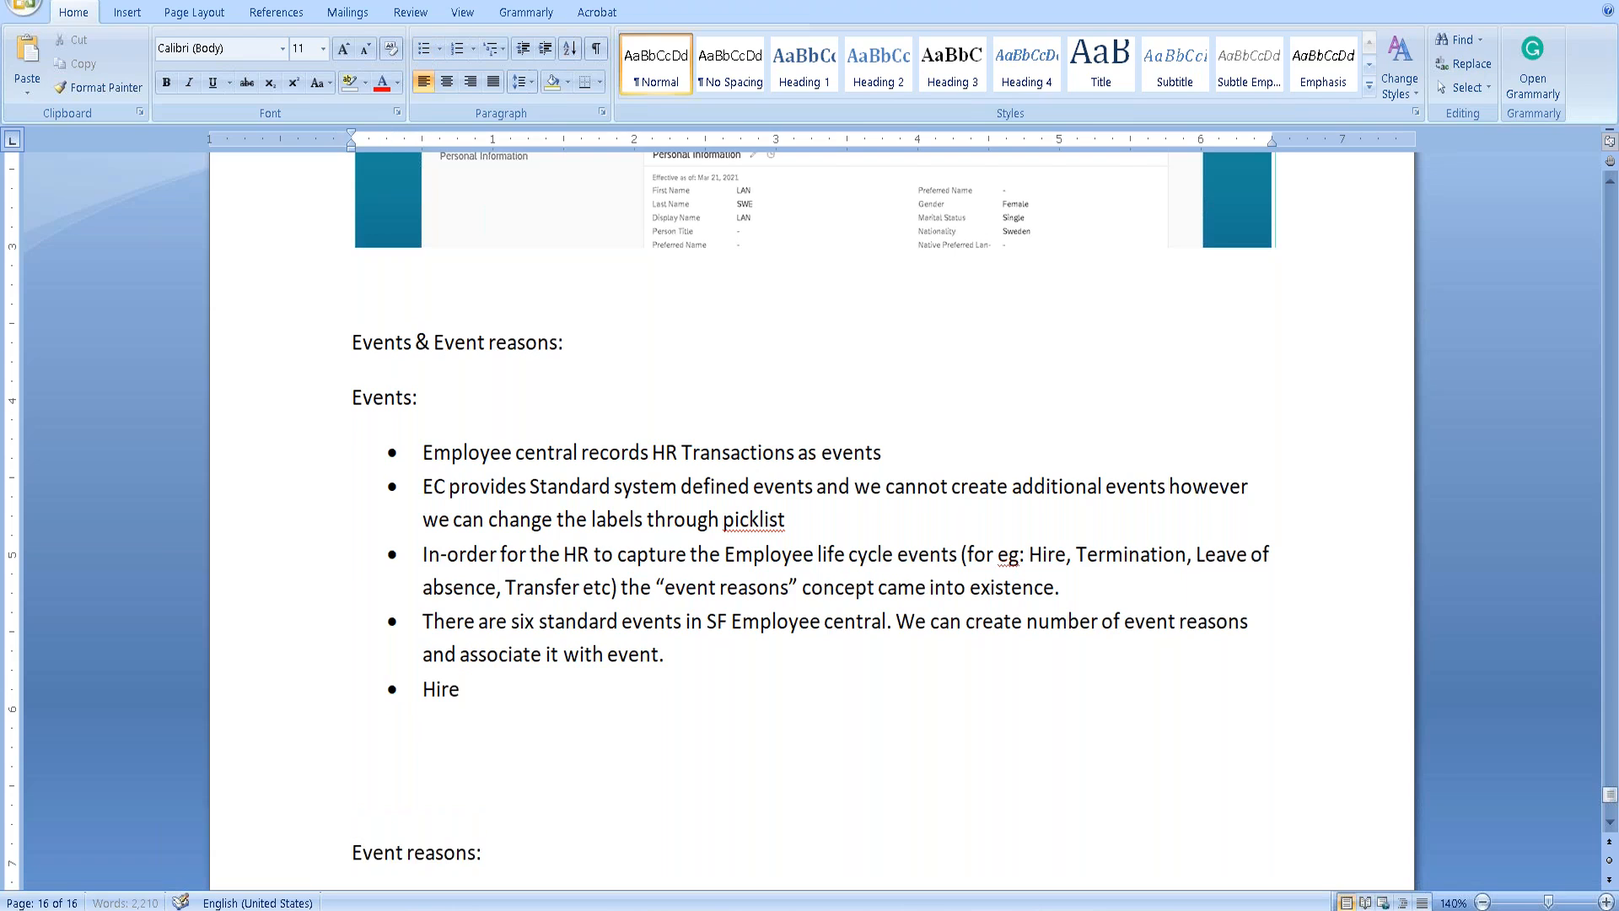
key(BackSpace)
key(BackSpace)
key(BackSpace)
key(BackSpace)
key(BackSpace)
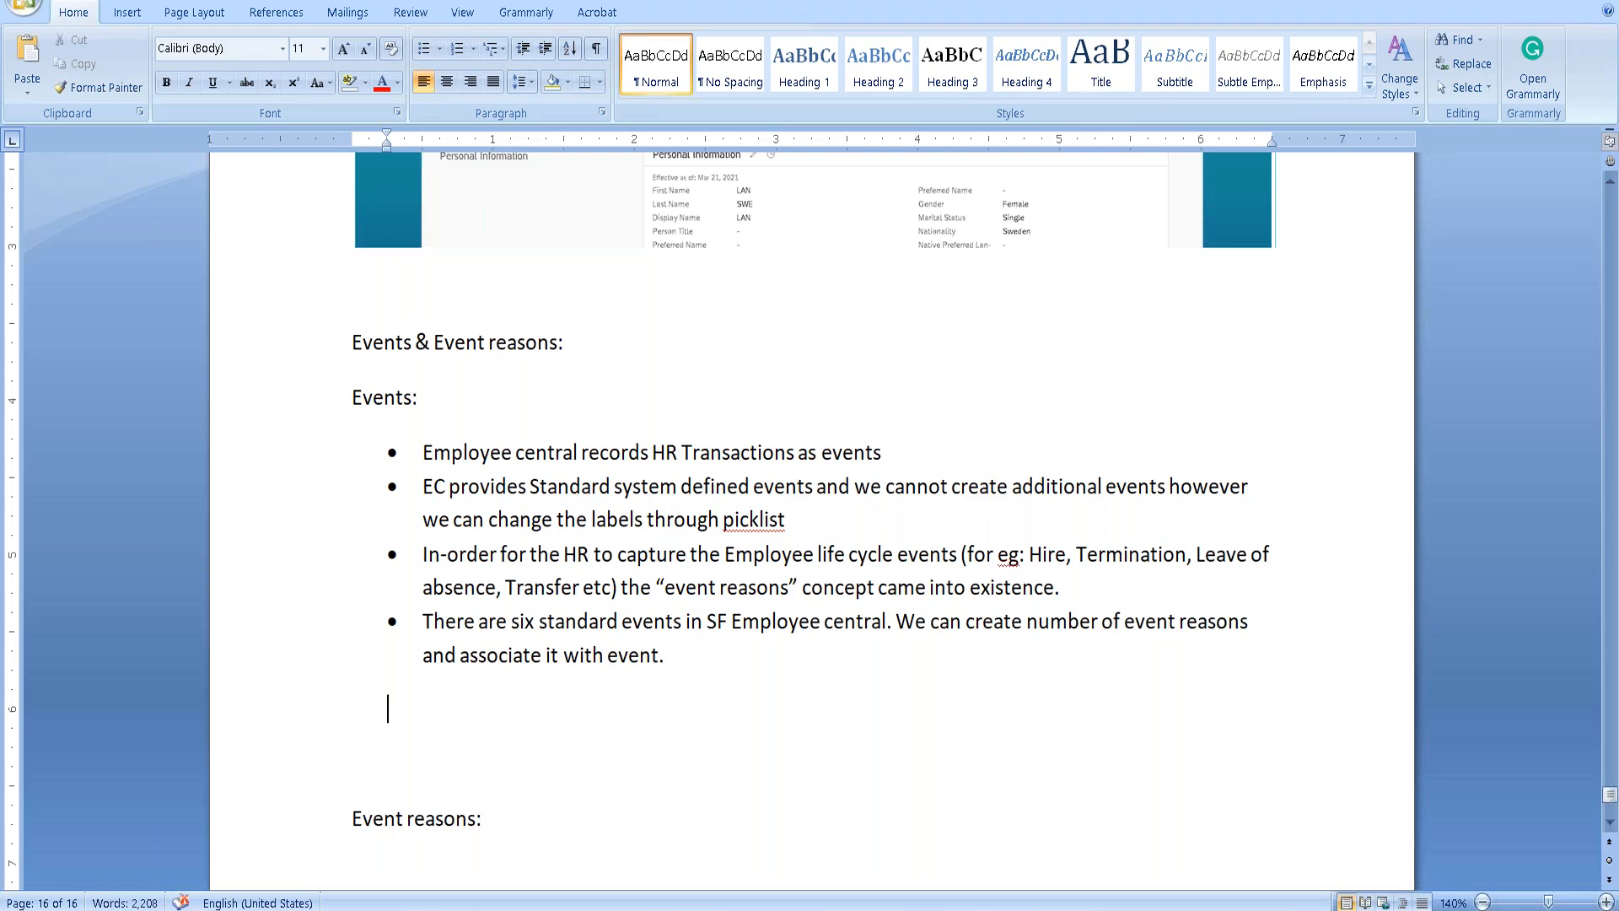
text(List of events:)
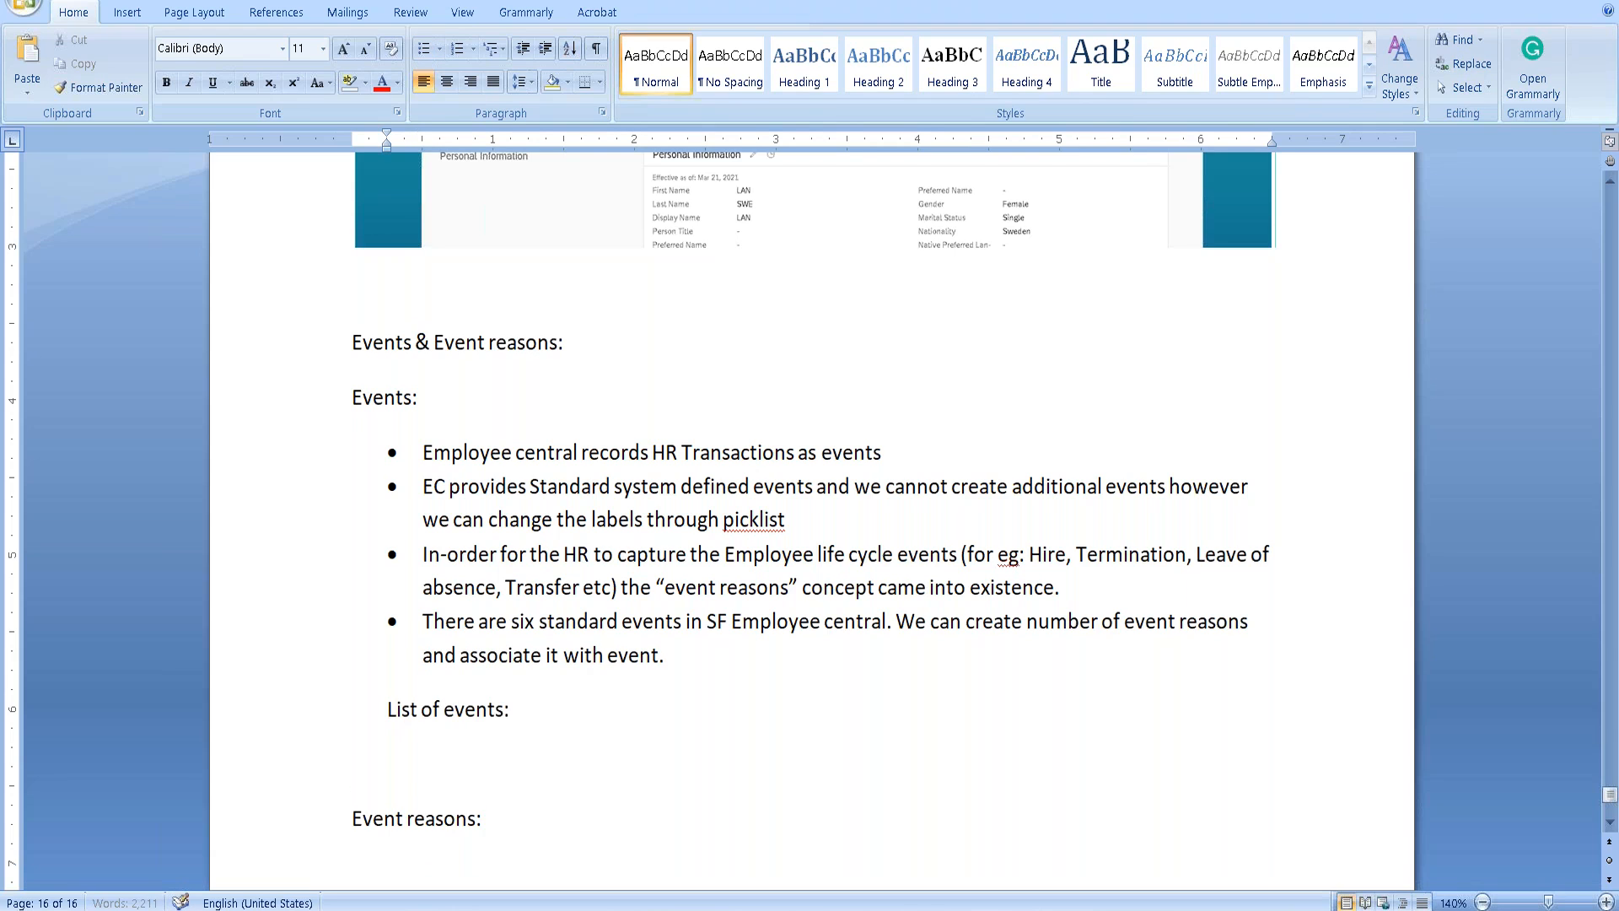
key(Return)
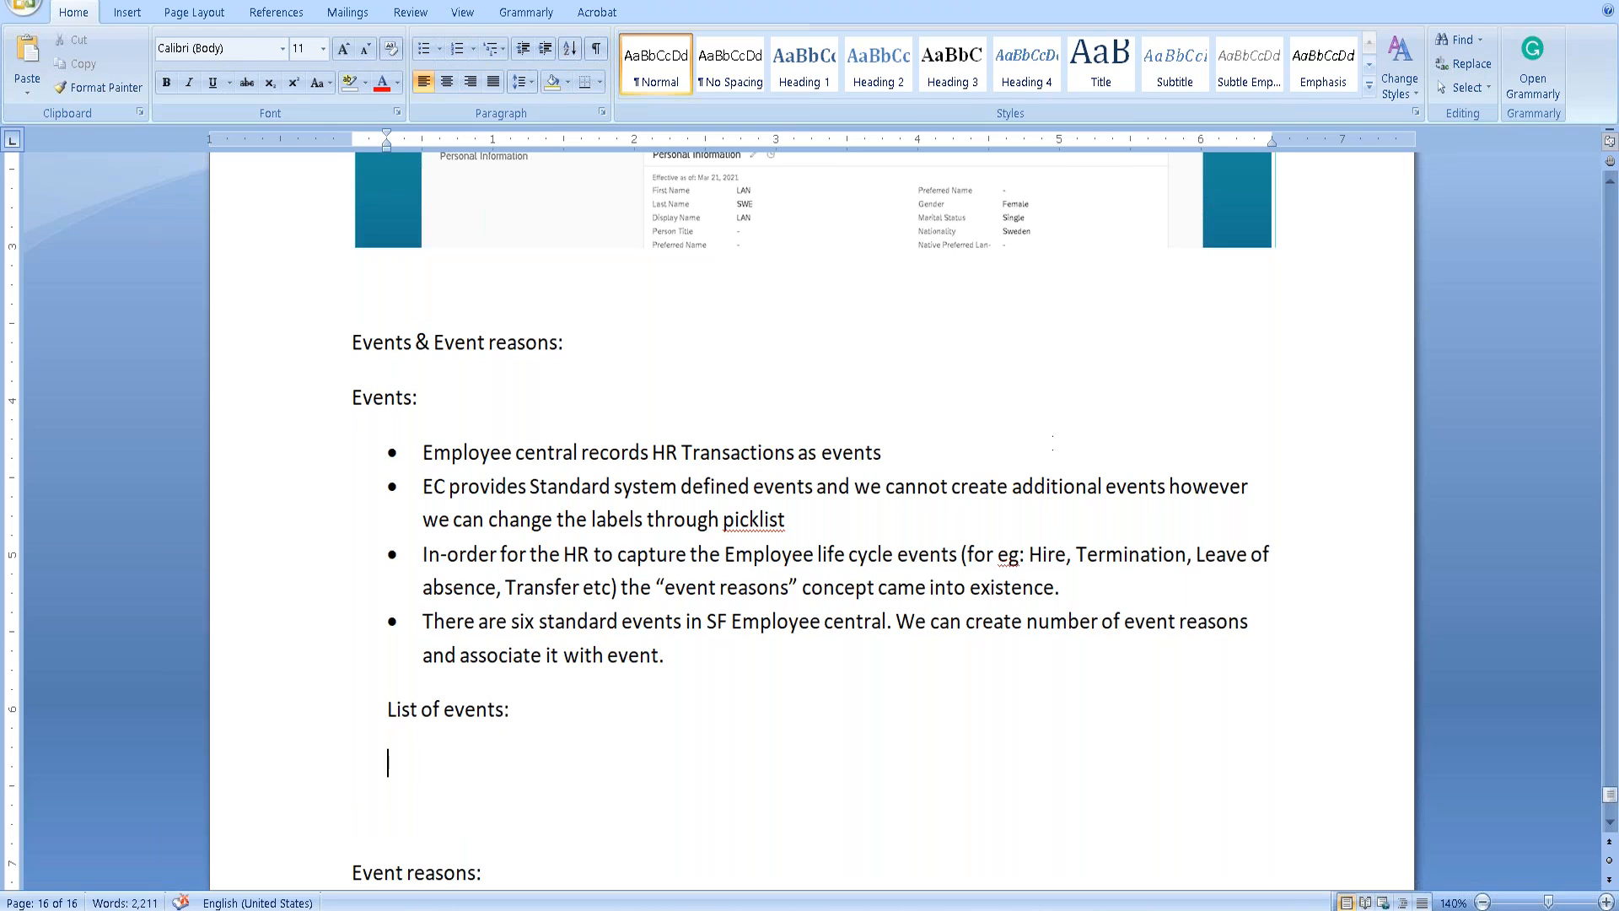
Start the numbered list with 1) Hire, Leave of absence and Pay rate change.
text(1) Hire)
key(Return)
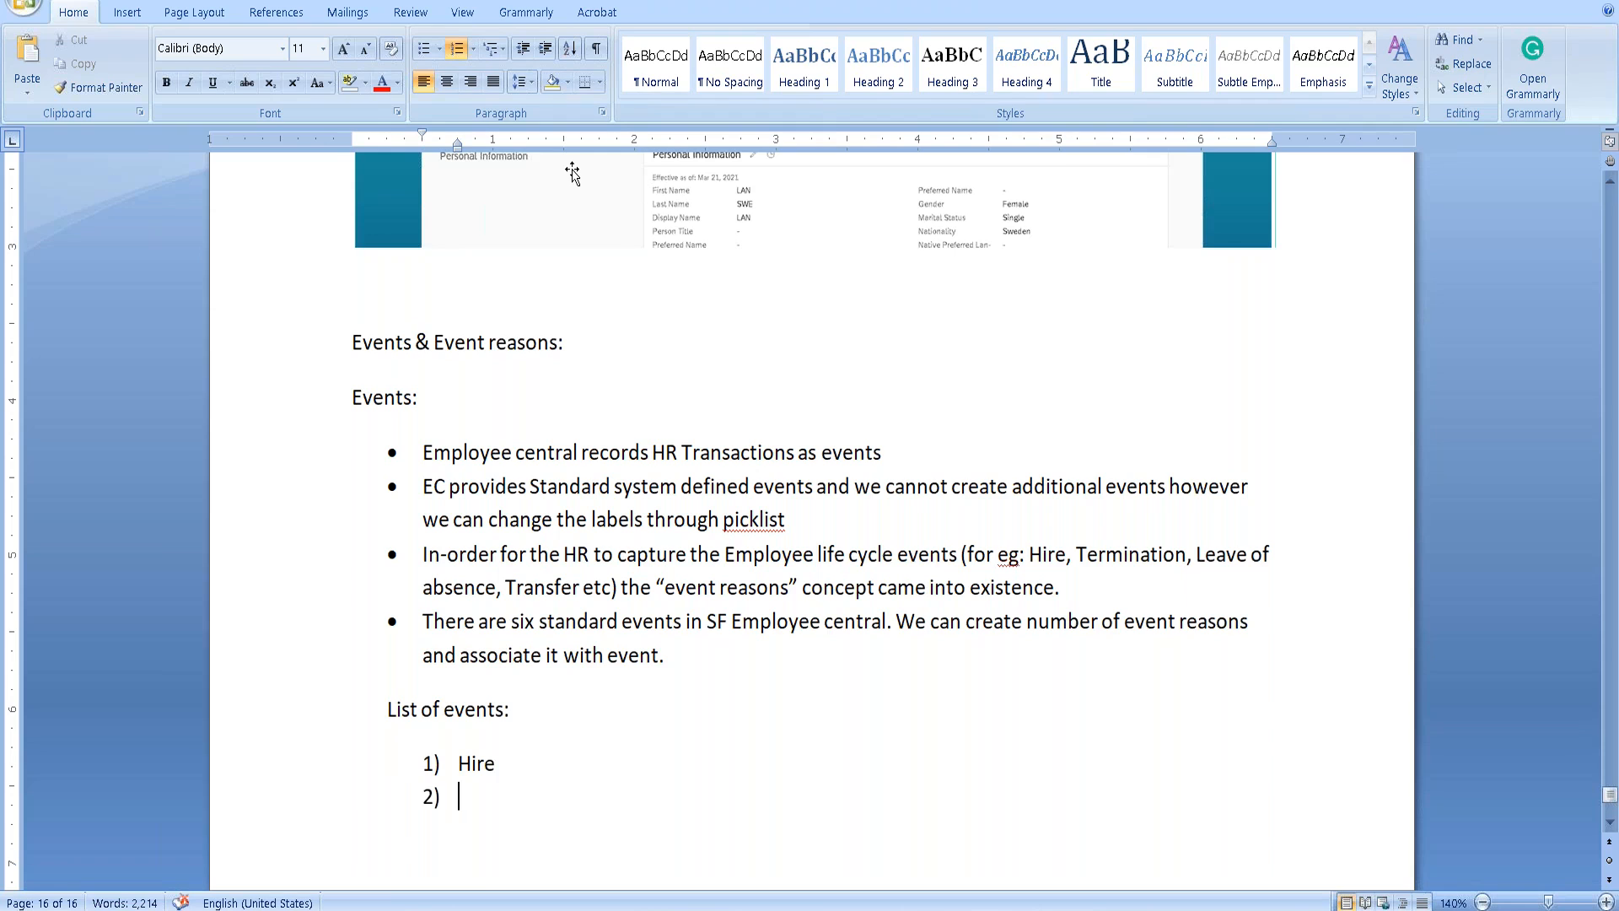
text(Leave of absence)
key(Return)
text(Pay rate change)
key(Return)
Add Transfer, Data change and Termination as the remaining numbered events.
text(Gtra)
key(BackSpace)
key(BackSpace)
key(BackSpace)
text(ansfer)
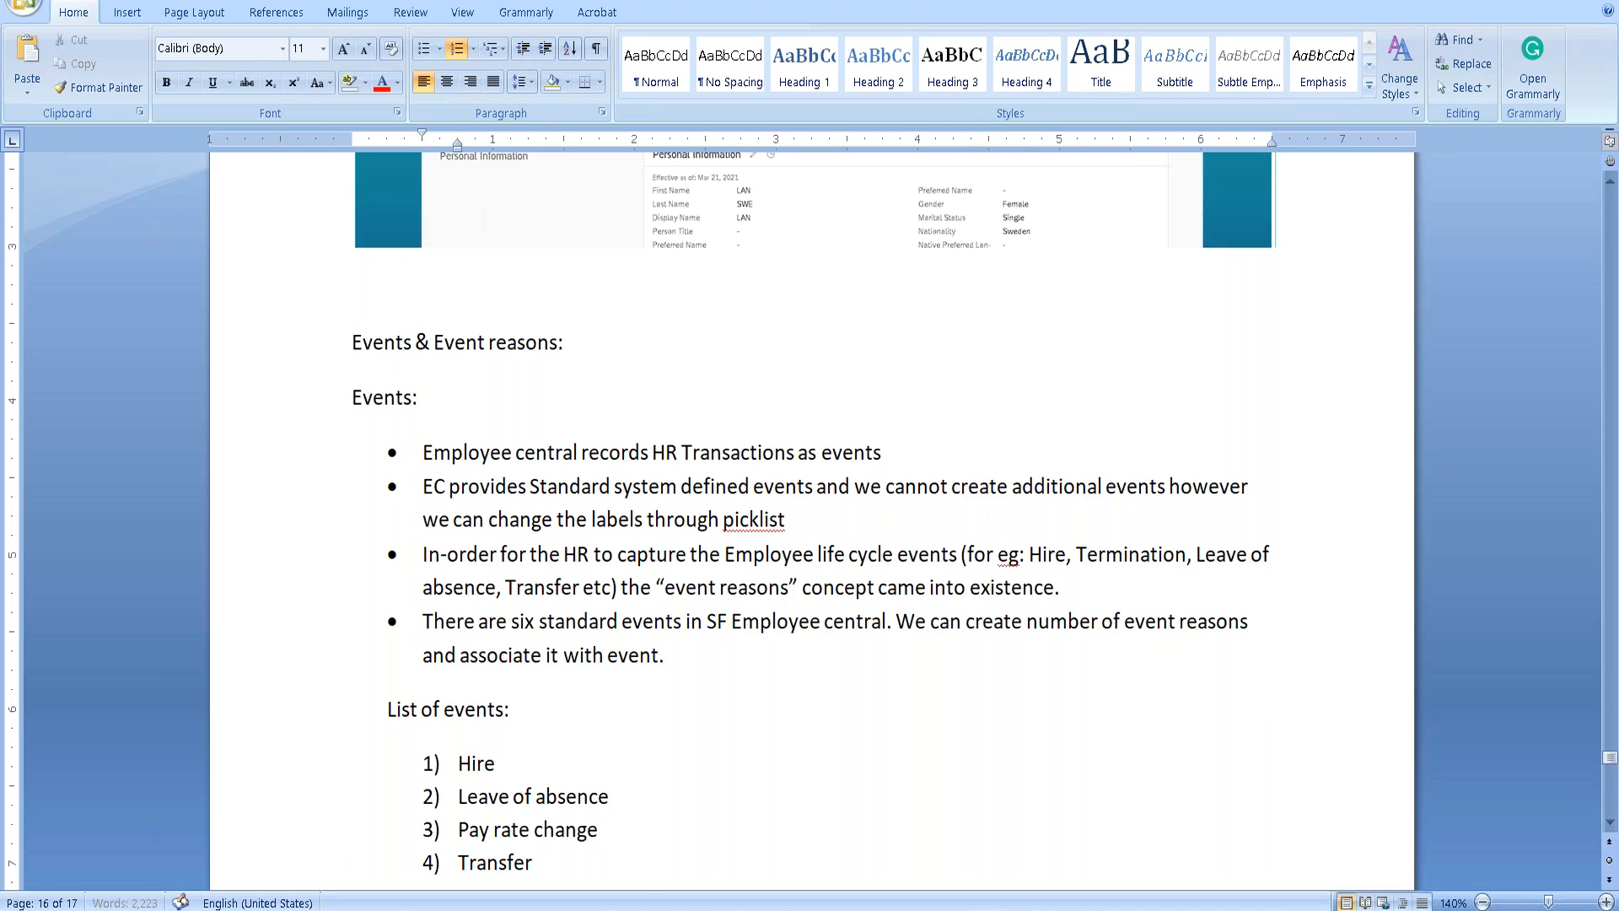
key(Return)
text(Termin)
key(BackSpace)
key(BackSpace)
key(BackSpace)
key(BackSpace)
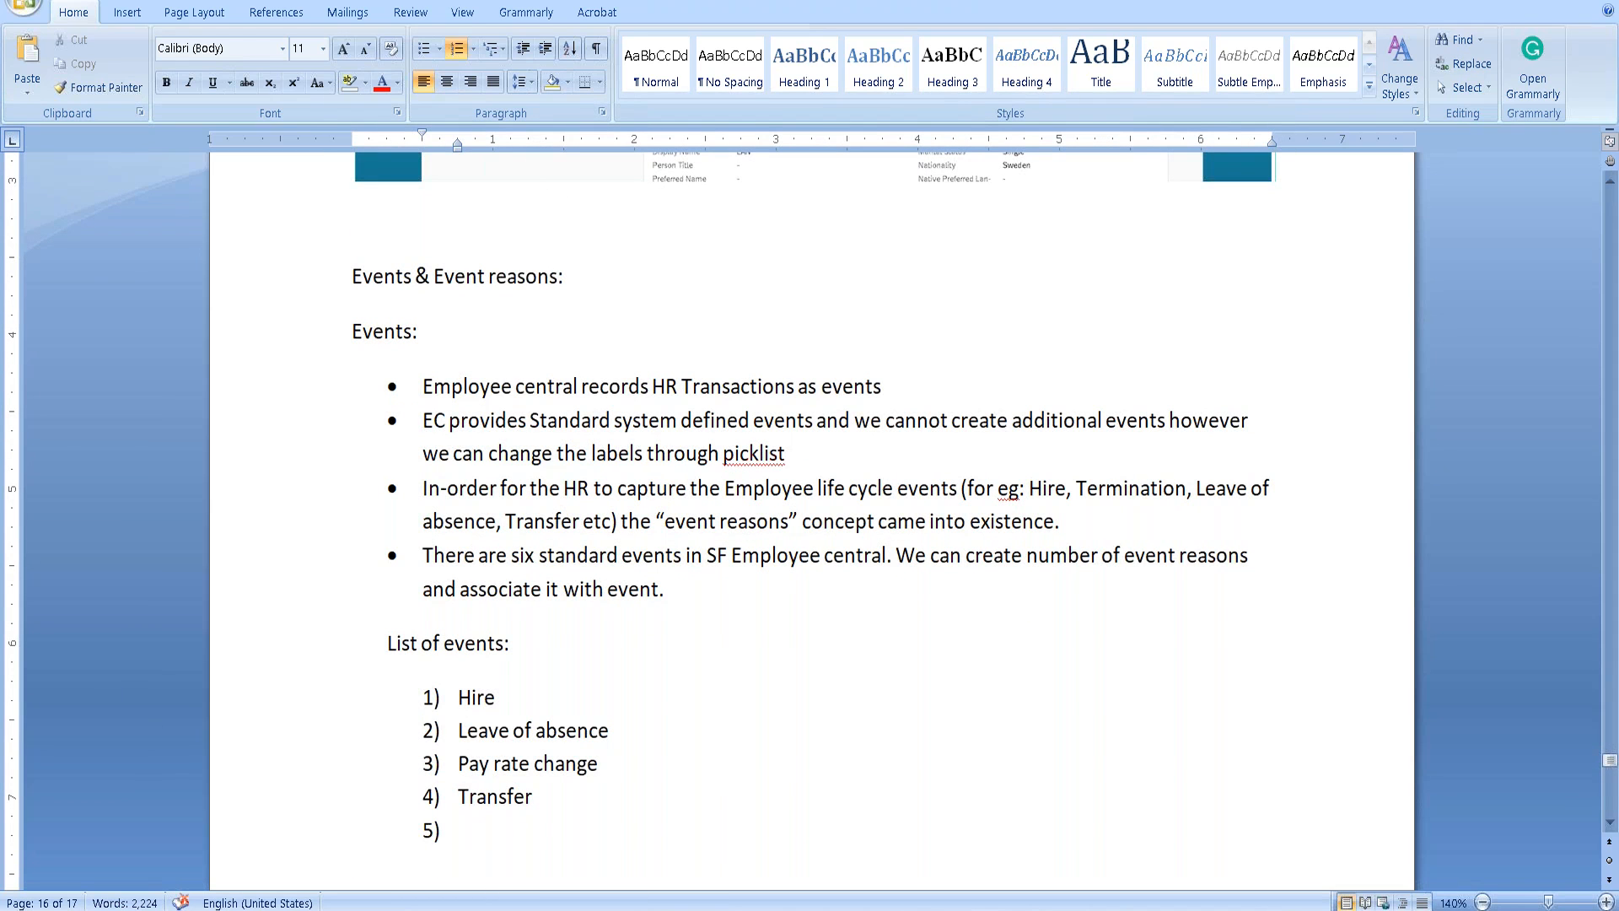
text(Data change)
key(Return)
text(Termination)
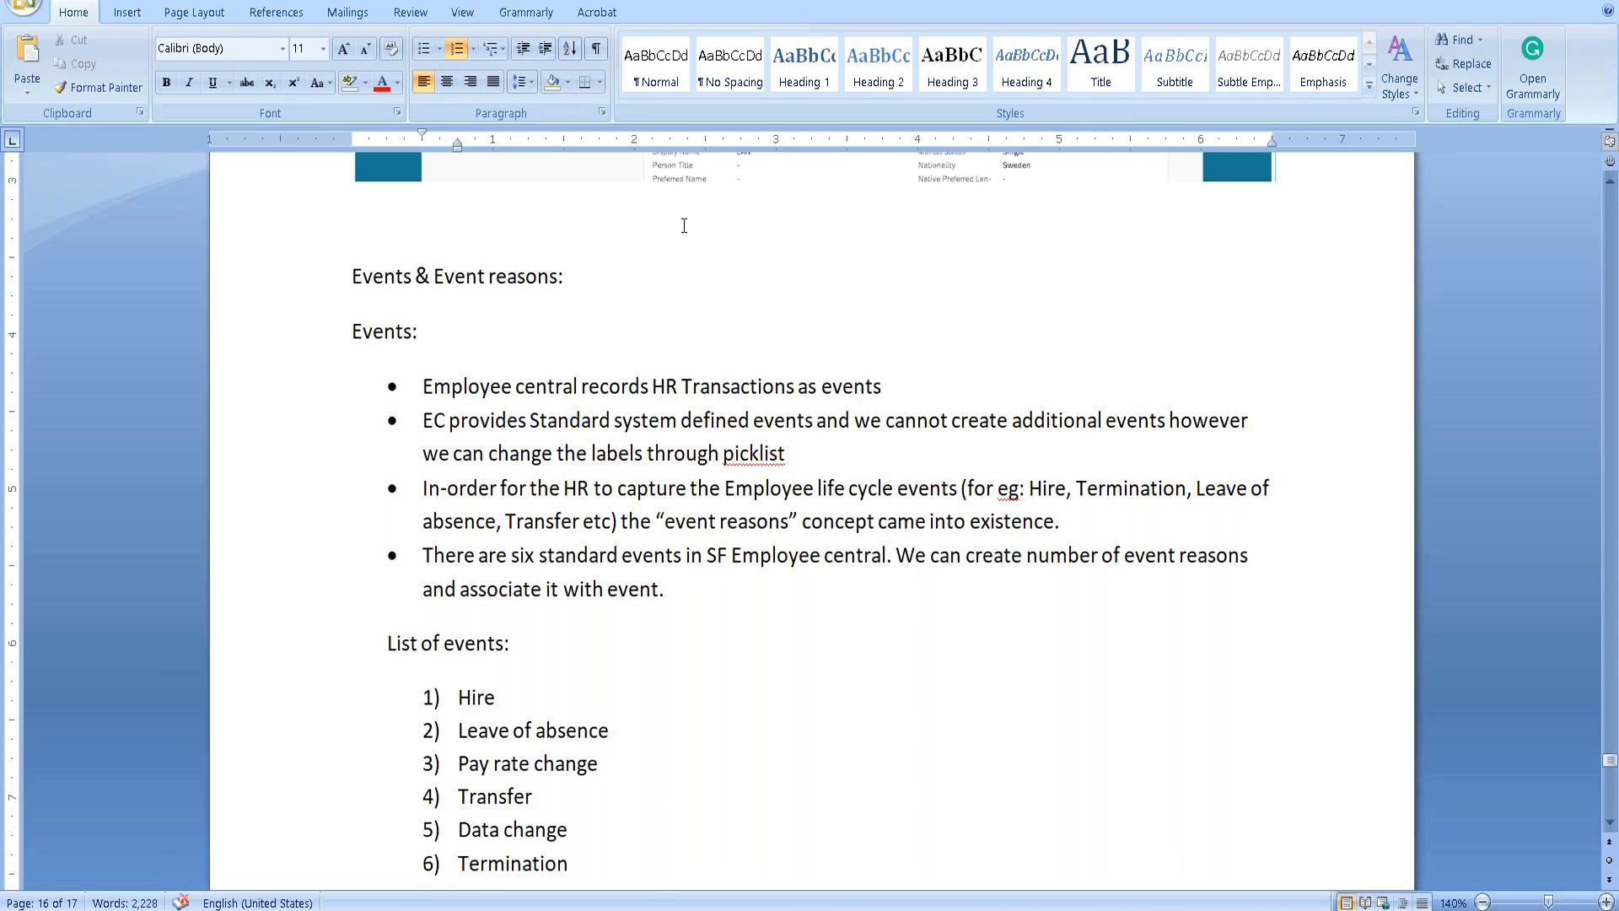
scroll(641, 257, down, 3)
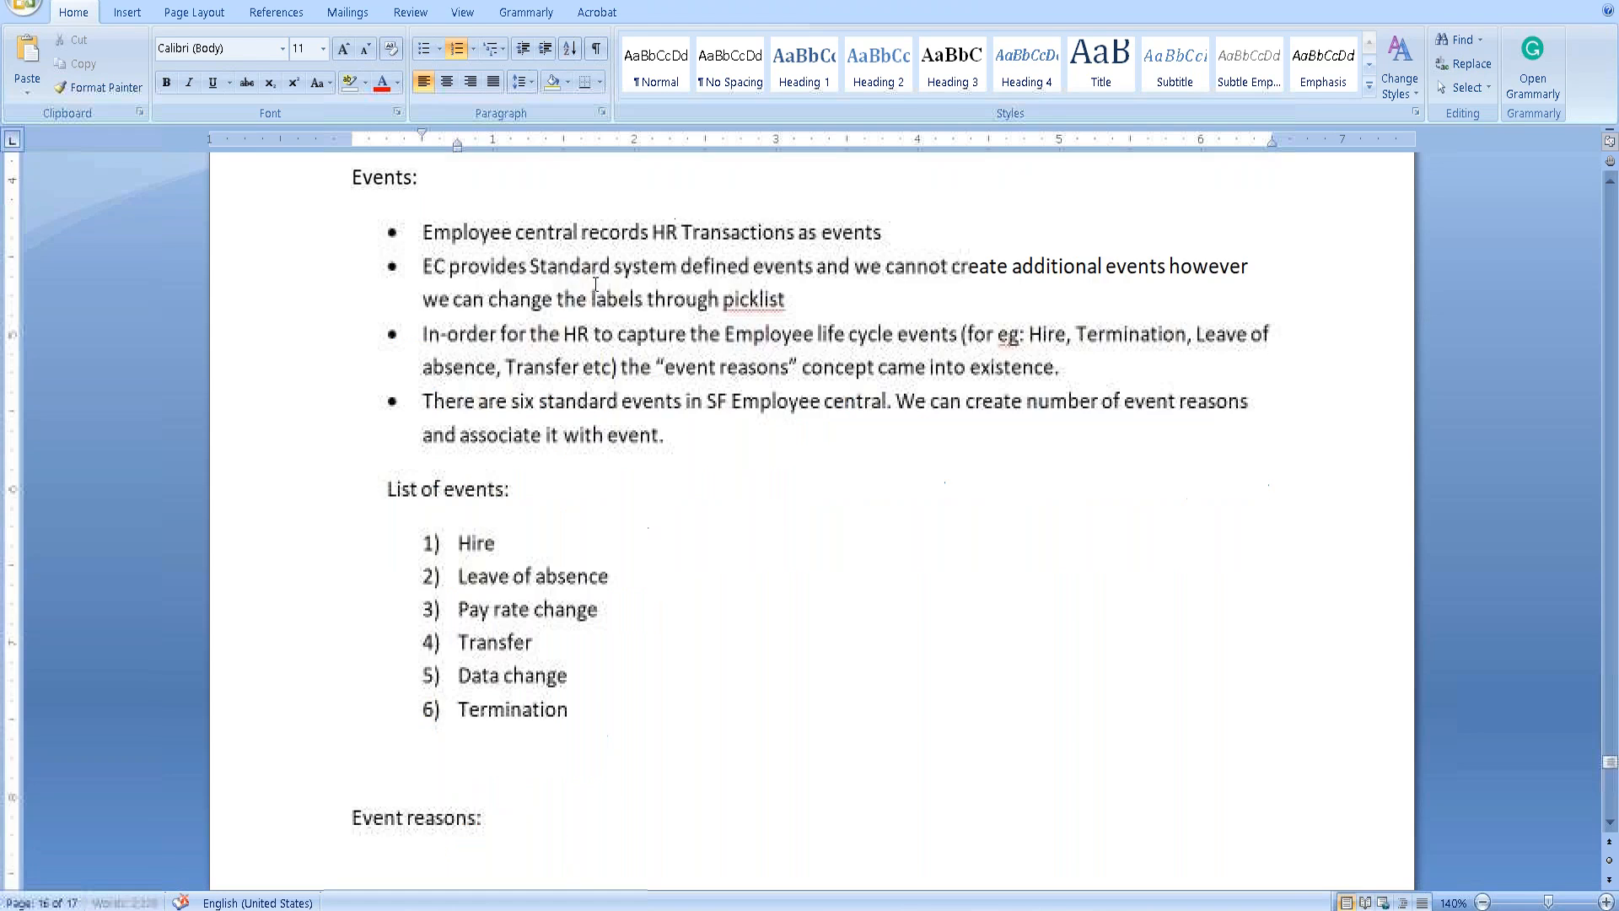
Paste the copied a)–e) event reasons list below the 'Event reasons:' heading.
click(531, 486)
key(Down)
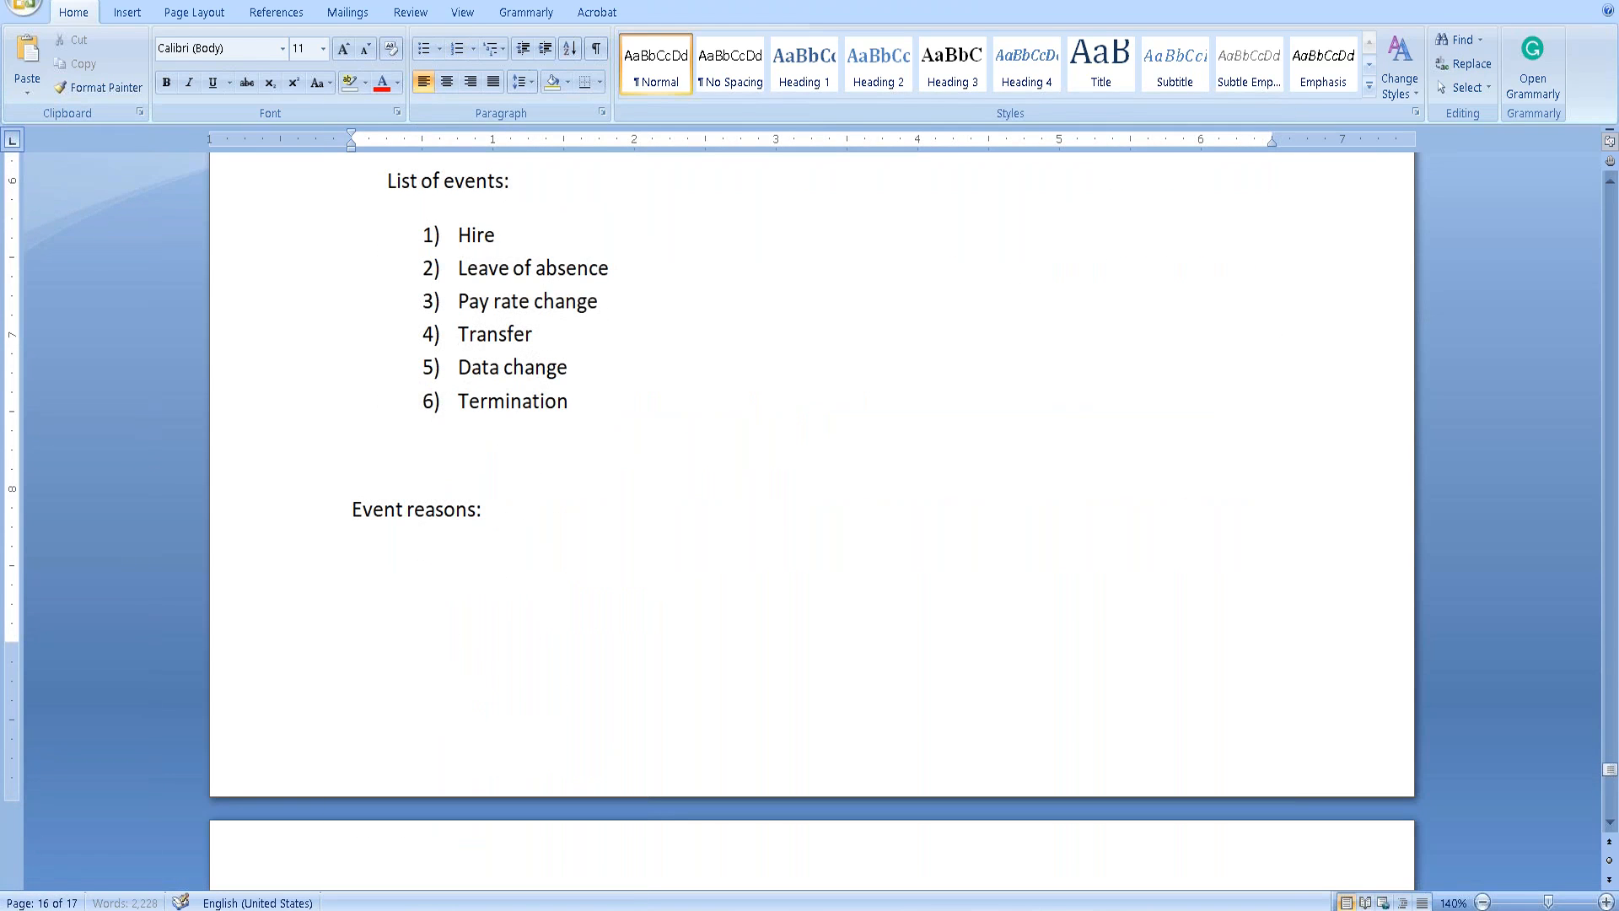
key(ctrl+v)
scroll(477, 504, up, 3)
scroll(477, 505, up, 1)
Remove the a), b) and c) labels from the Hire, Leave of absence and Data change lines.
click(440, 527)
key(Delete)
key(BackSpace)
key(BackSpace)
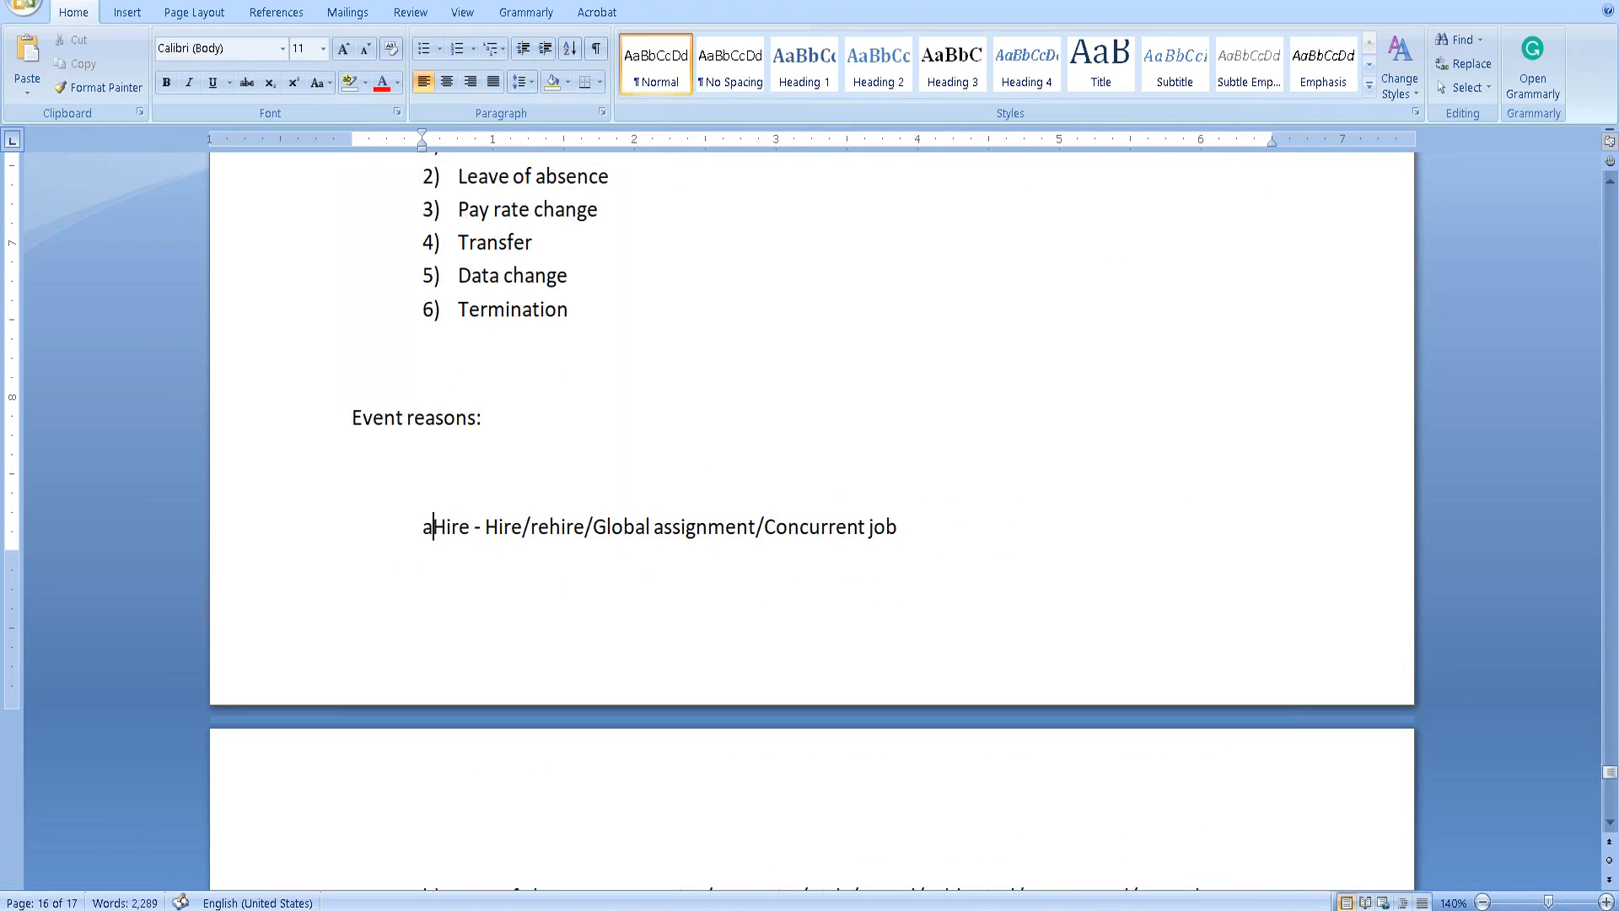
key(Down)
key(Down)
key(Down)
key(Down)
key(Down)
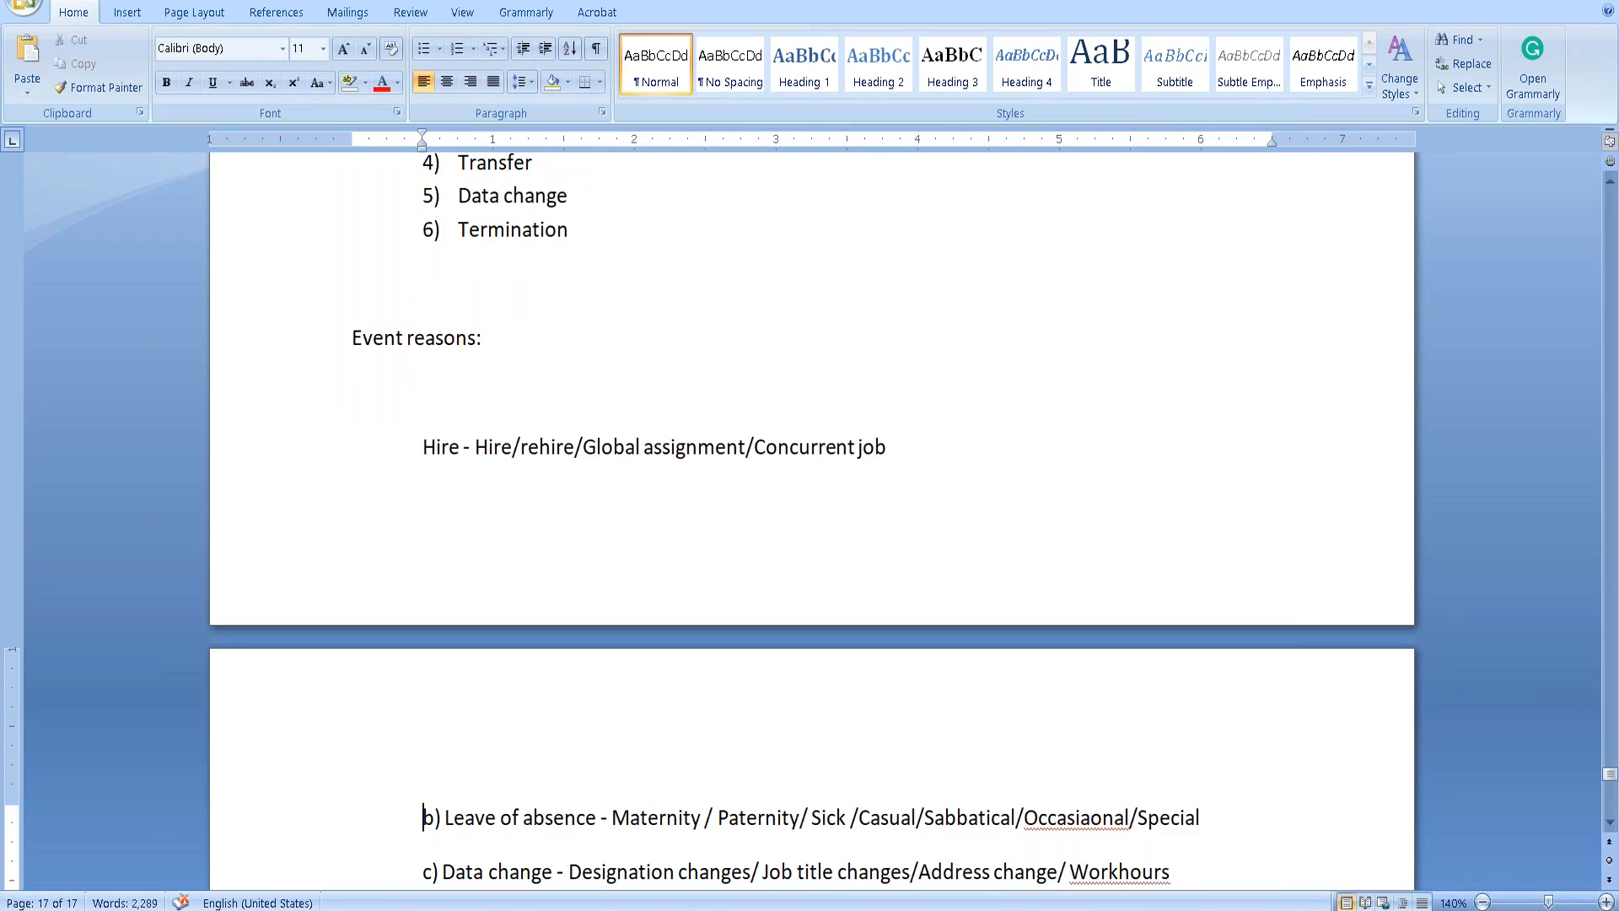
scroll(809, 521, up, 4)
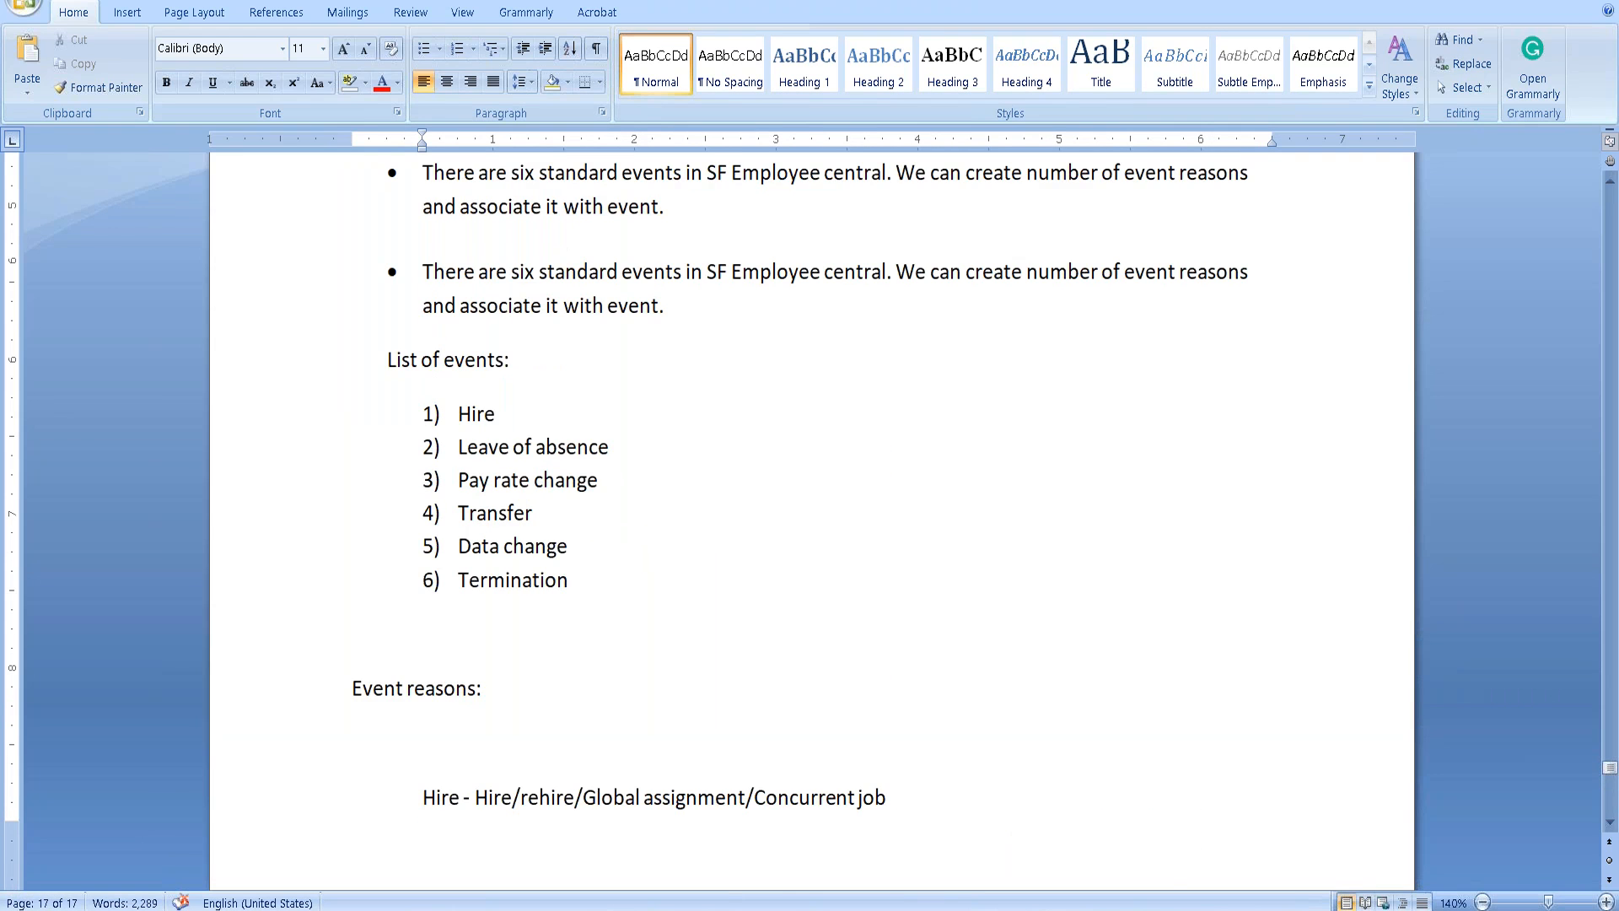
scroll(430, 590, up, 9)
scroll(425, 671, down, 17)
click(423, 514)
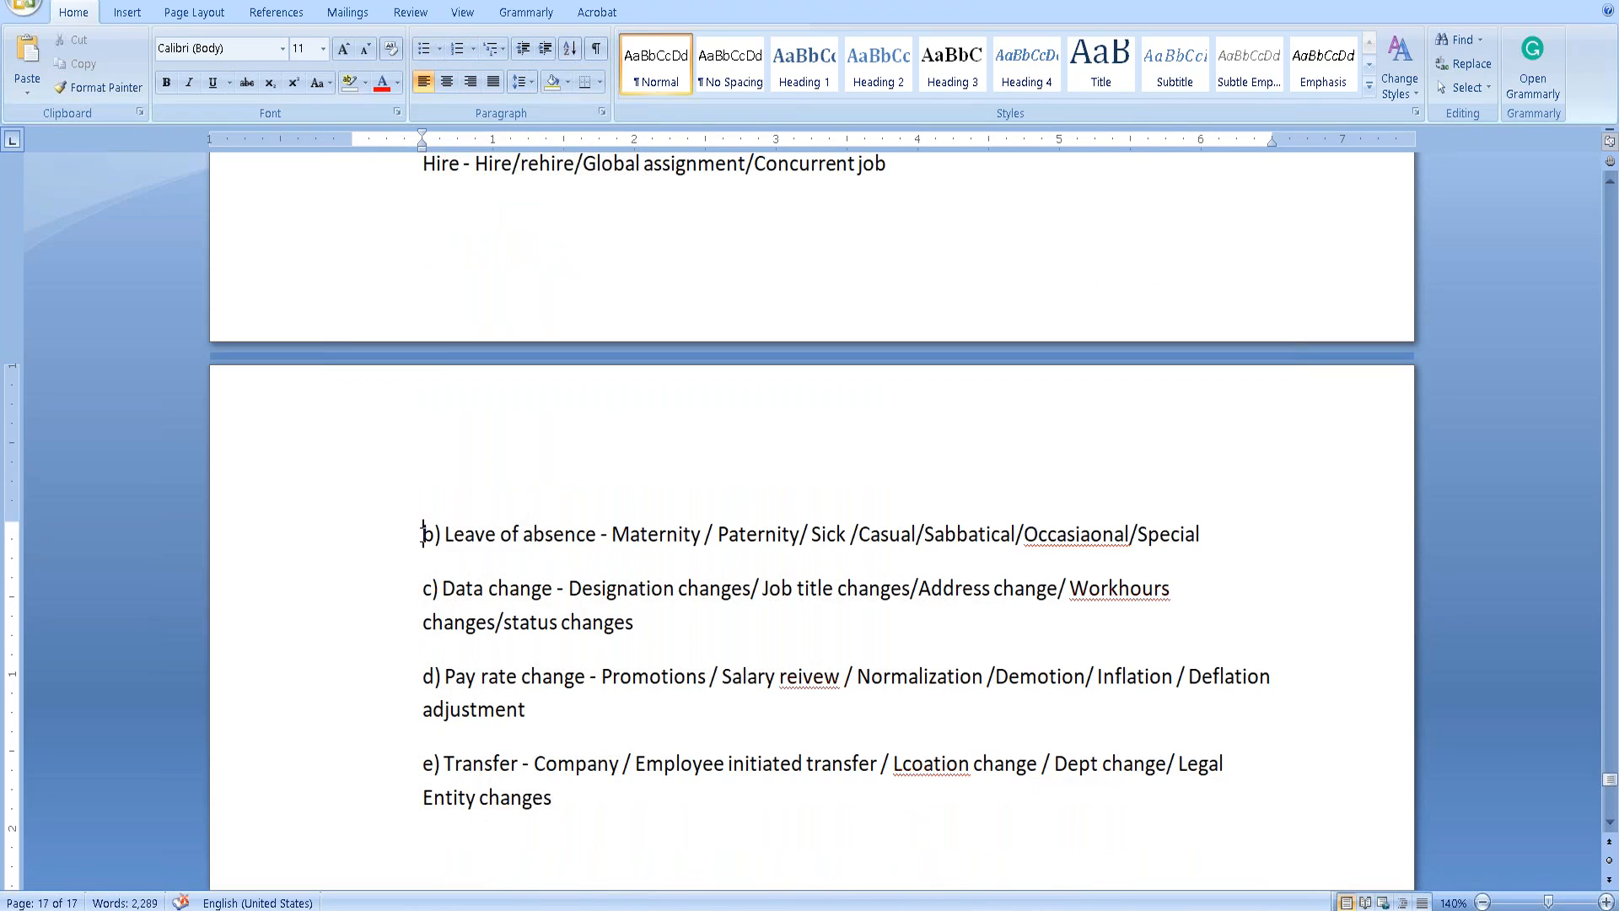
key(Delete)
key(Delete)
key(Delete)
key(Down)
key(Delete)
key(Delete)
key(Delete)
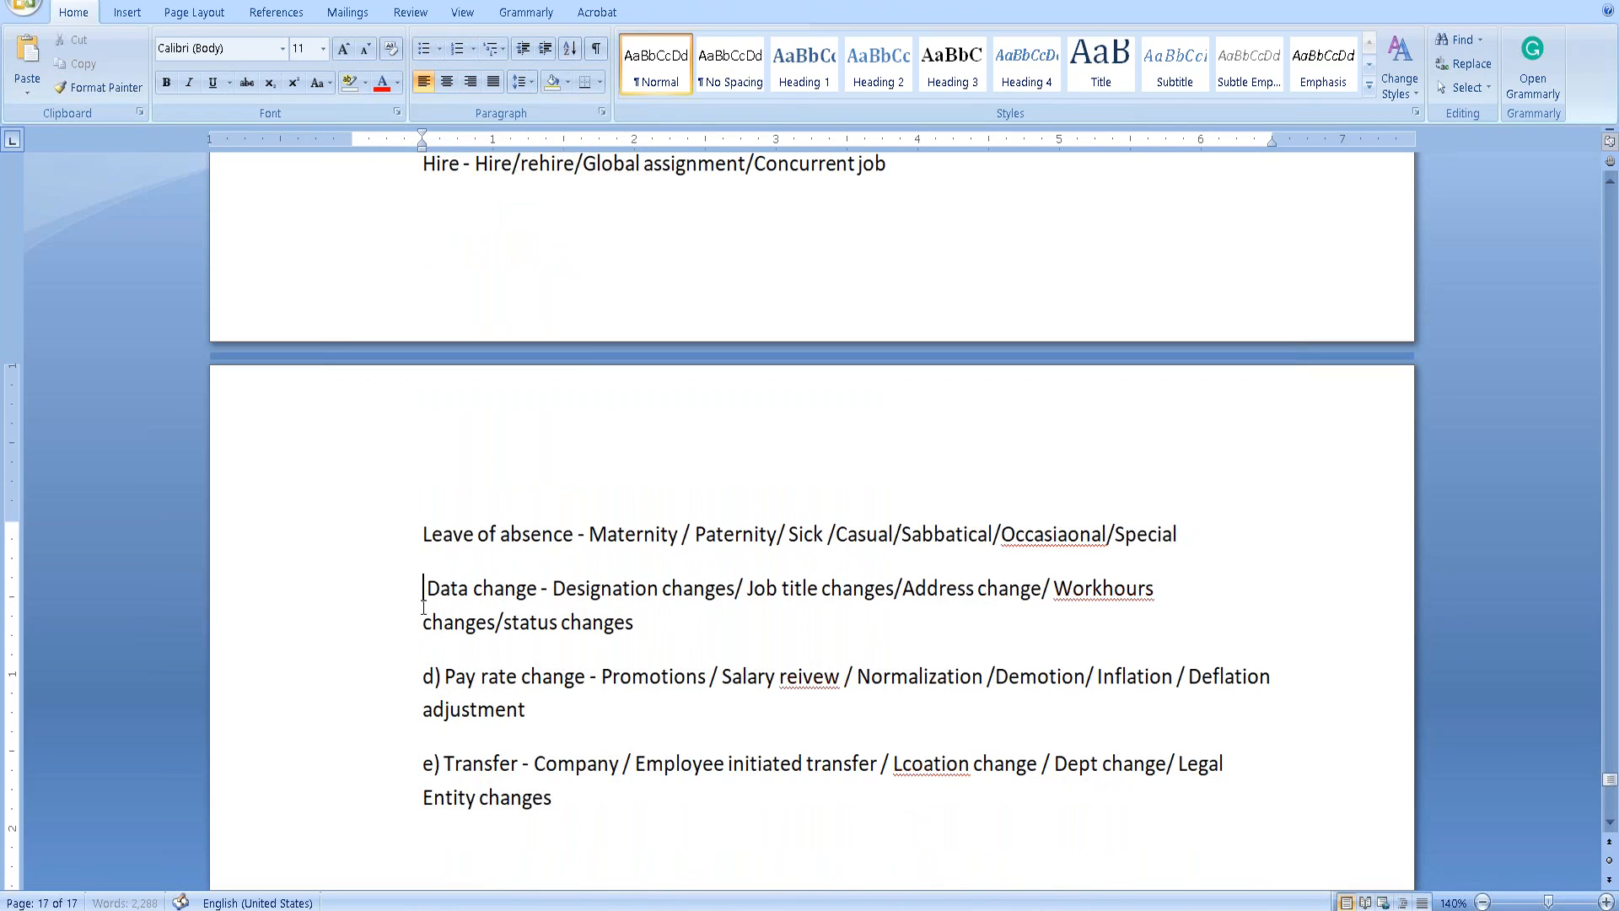
key(Delete)
key(Delete)
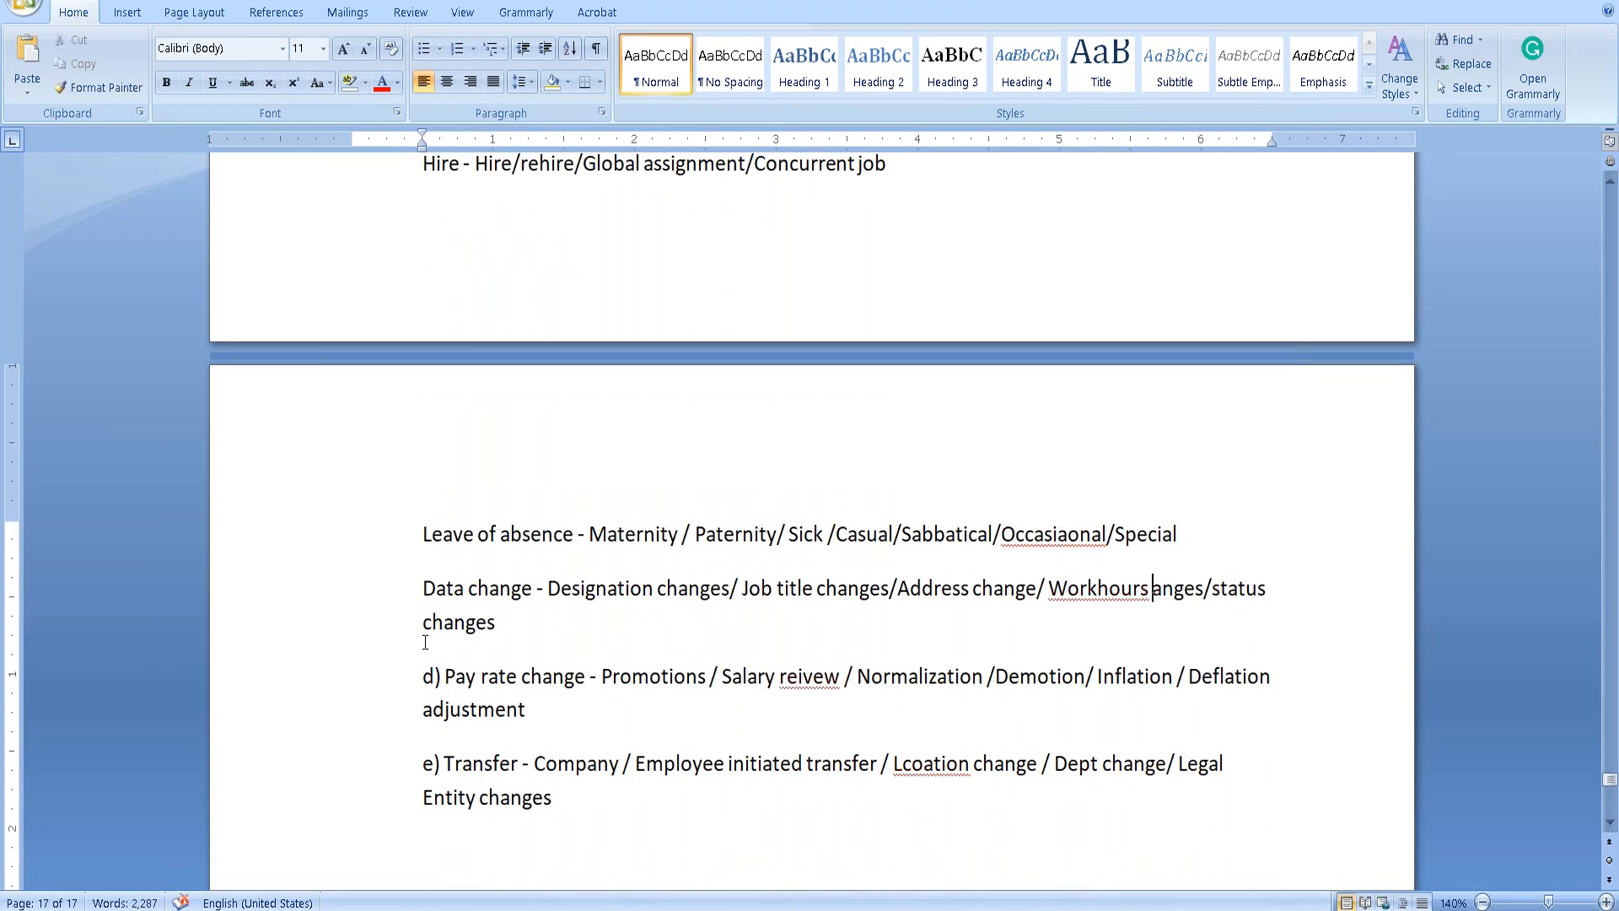
key(ctrl+z)
Remove the d) and e) labels from the Pay rate change and Transfer lines.
click(427, 675)
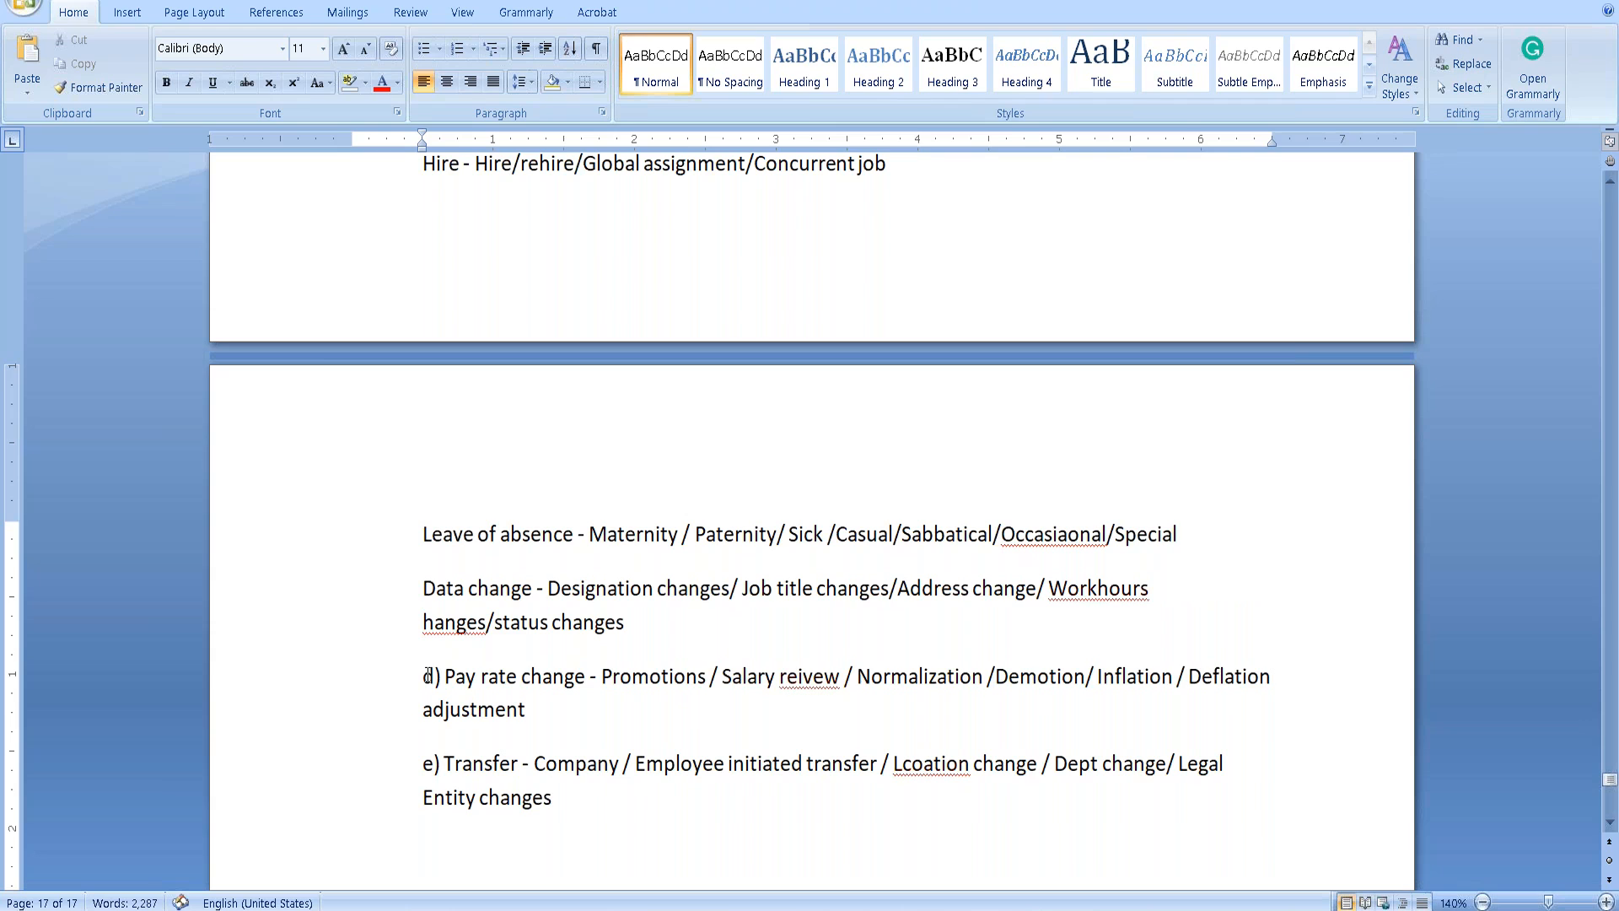
key(Delete)
key(Delete)
key(Delete)
click(421, 763)
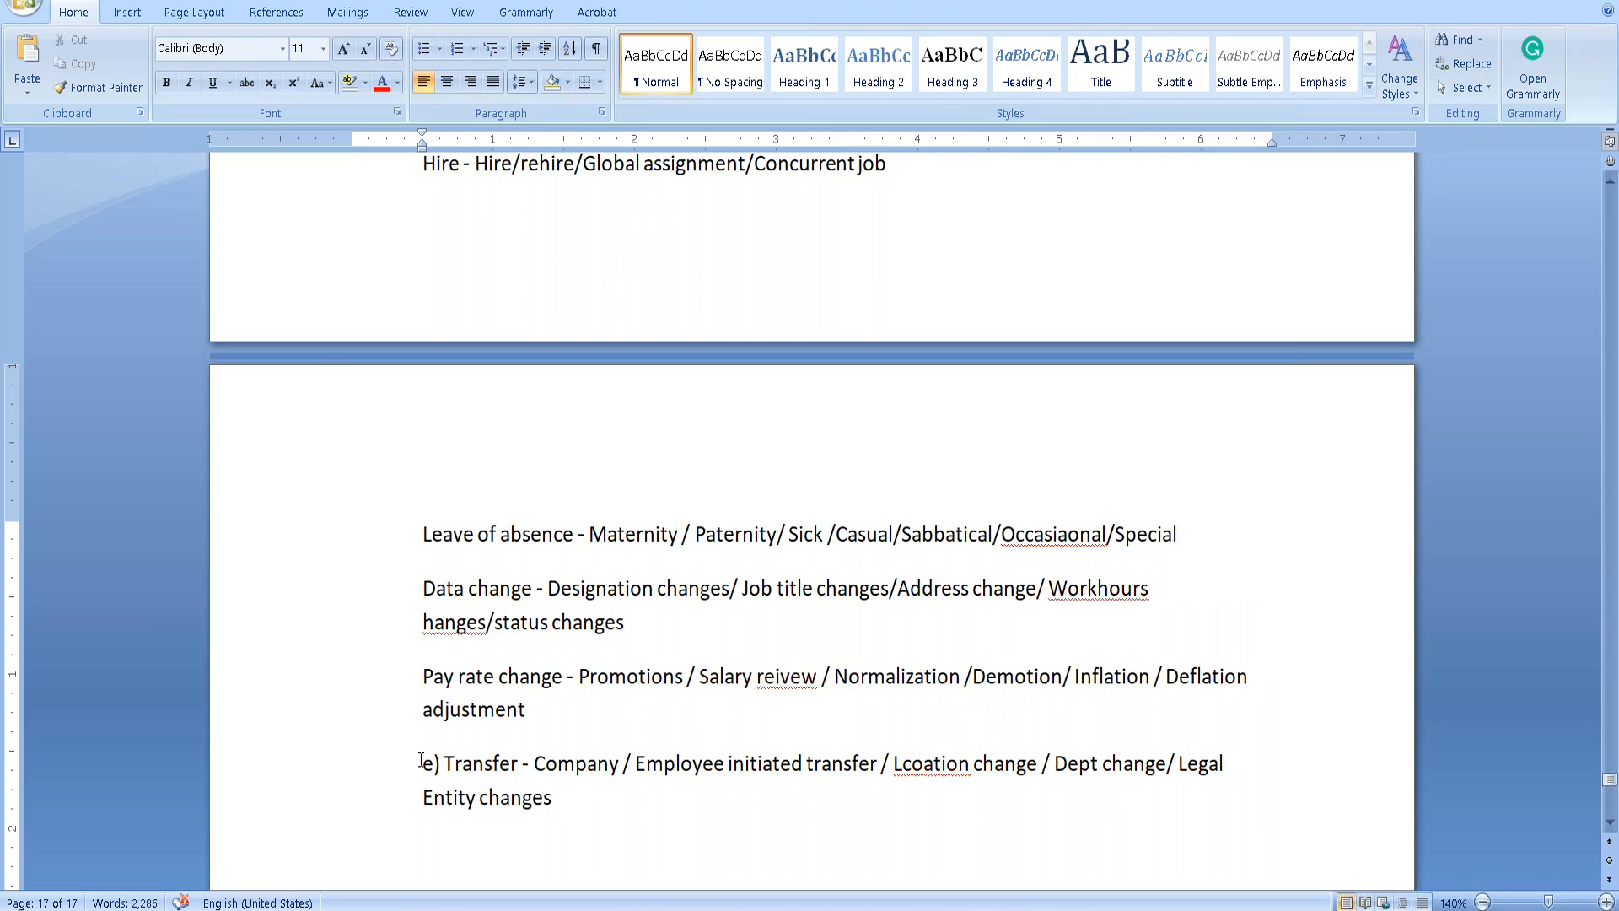
key(Delete)
key(Delete)
key(Delete)
key(Delete)
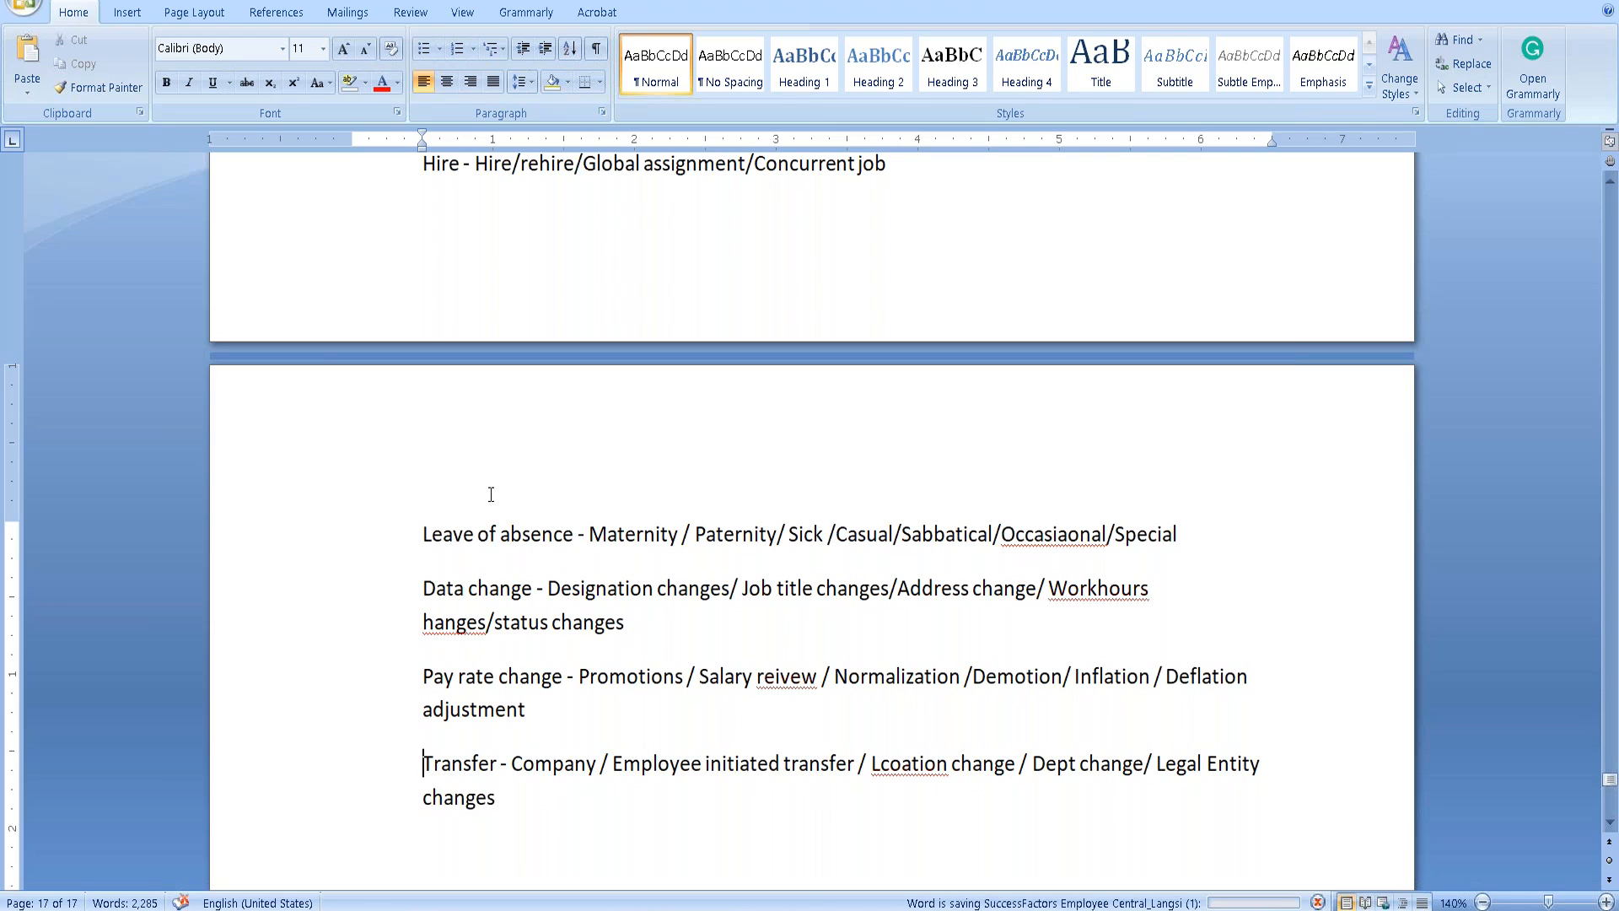
Select the pasted event reason lines.
scroll(439, 343, up, 3)
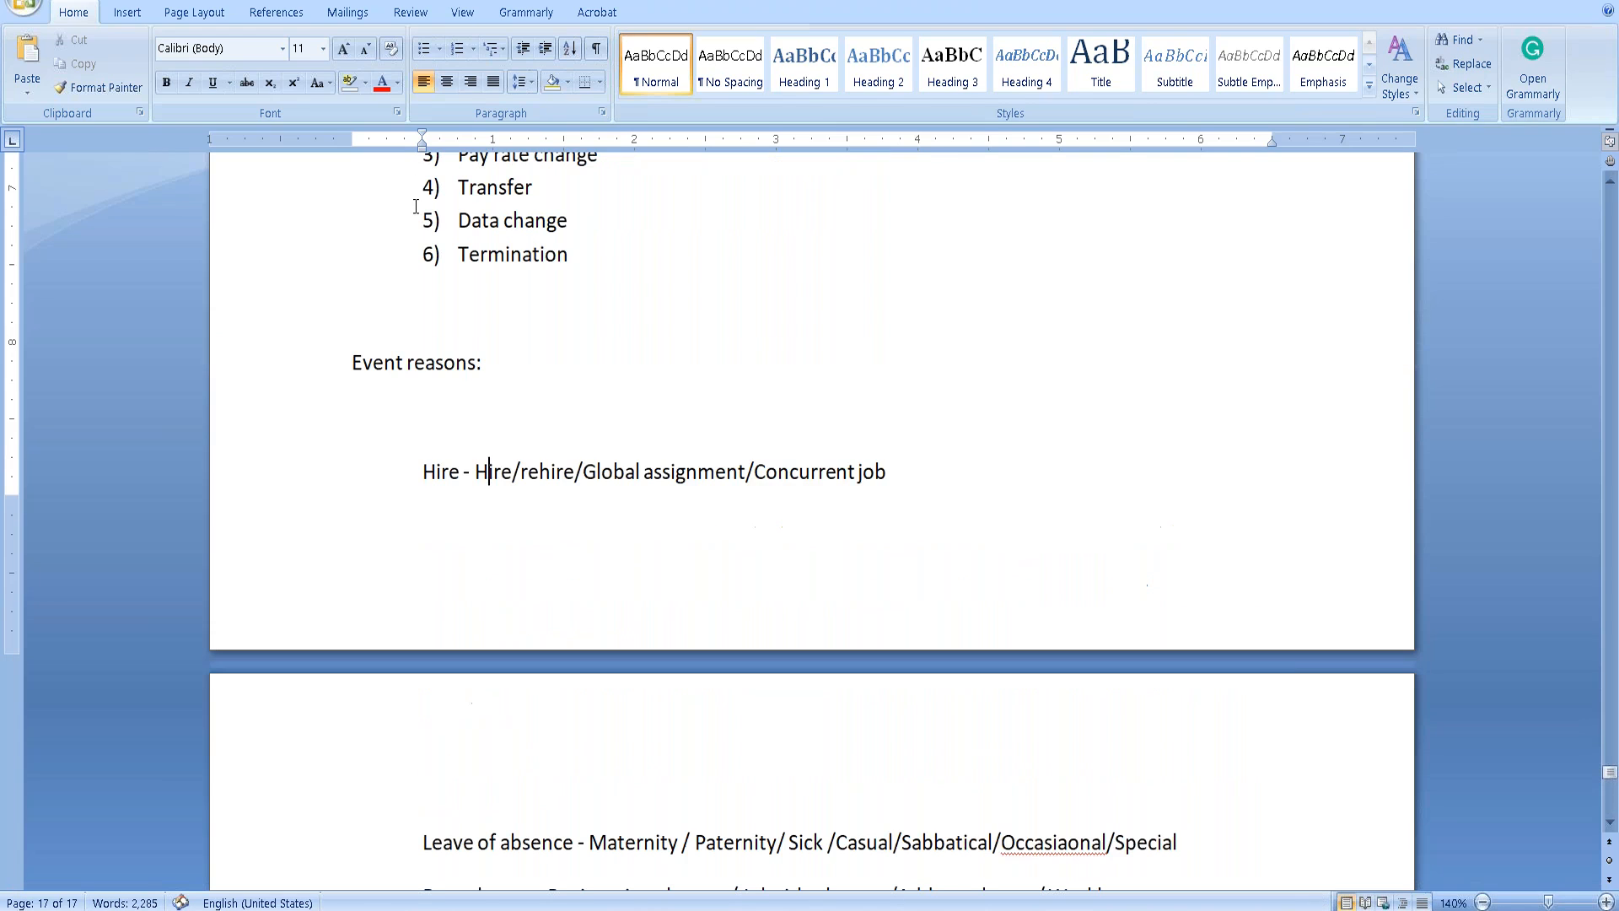
drag(421, 472, 460, 474)
drag(485, 594, 526, 696)
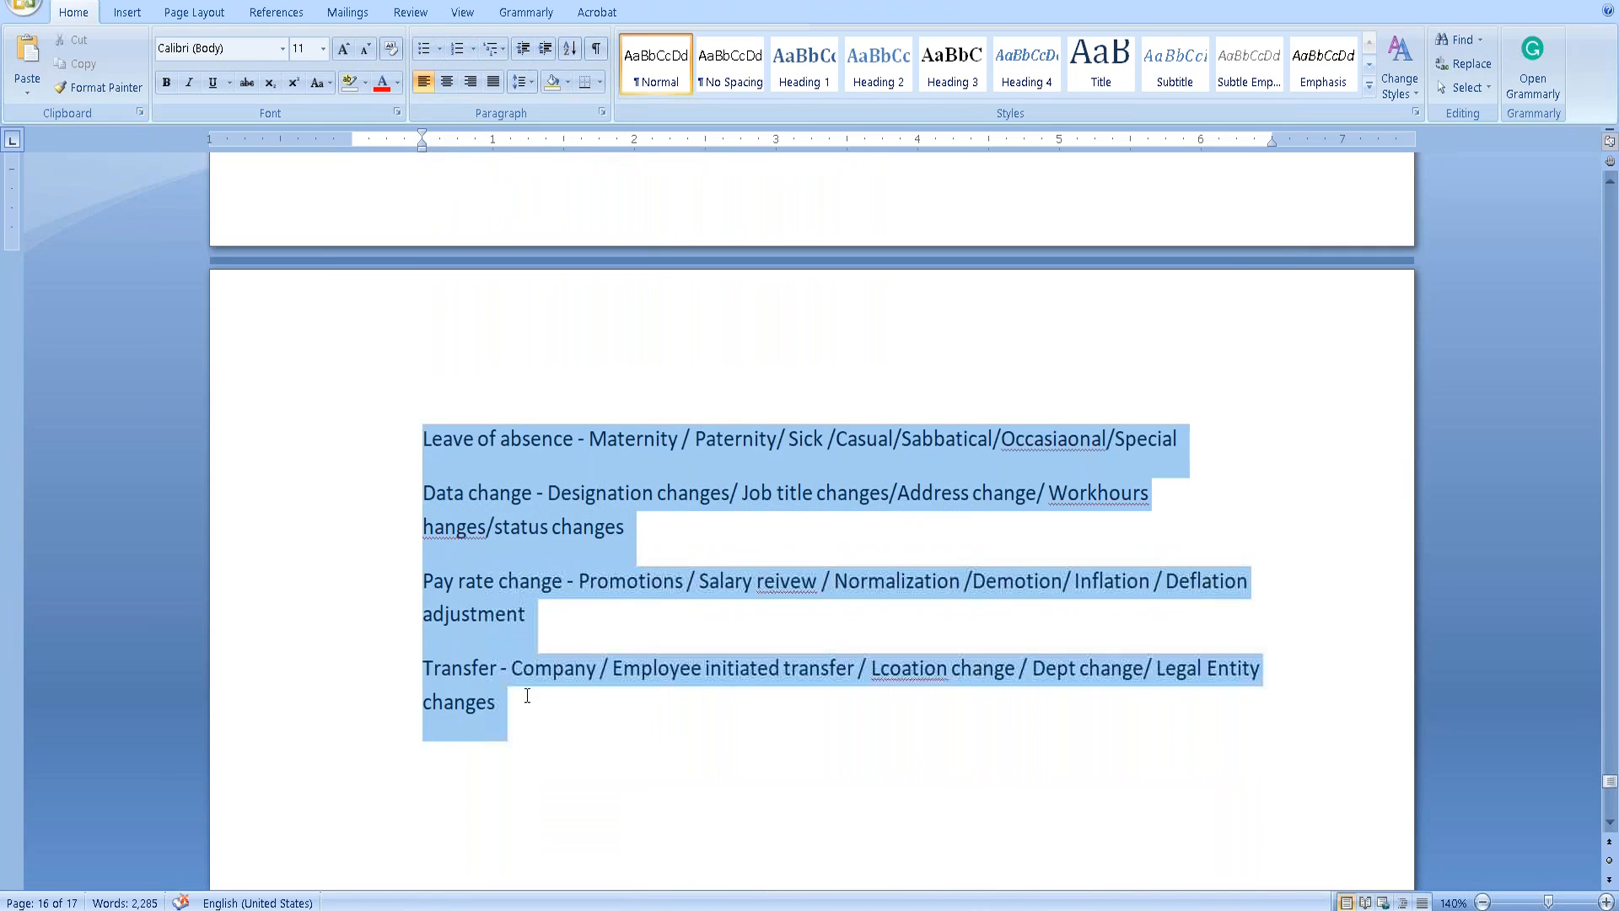
Format the selected event reason lines as a bulleted list.
click(424, 52)
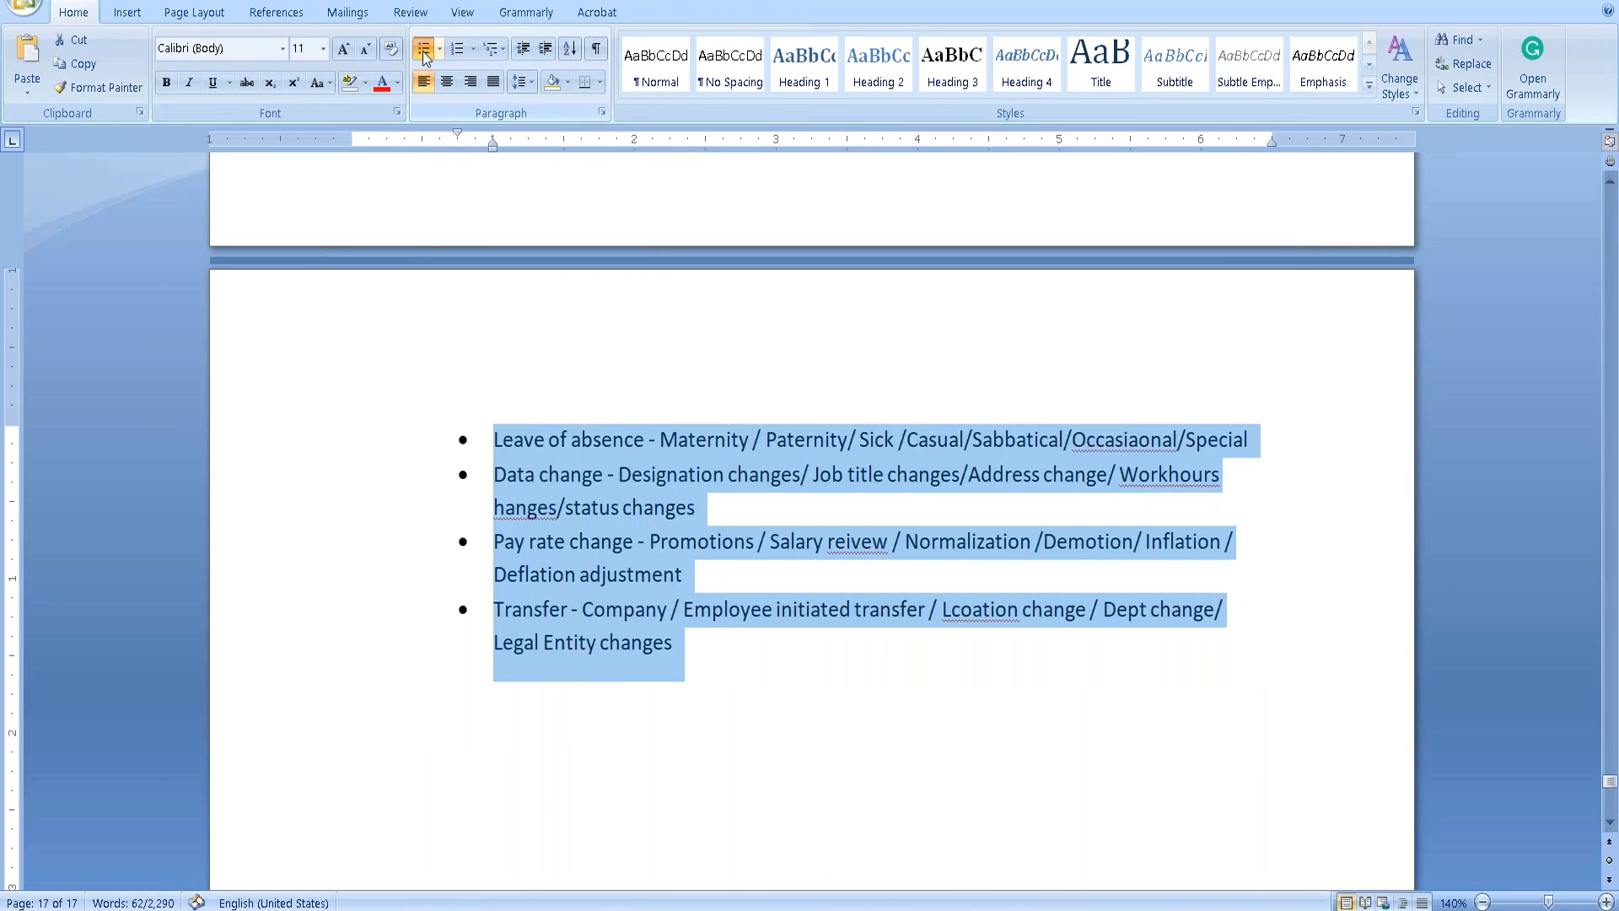
scroll(521, 455, up, 5)
click(515, 377)
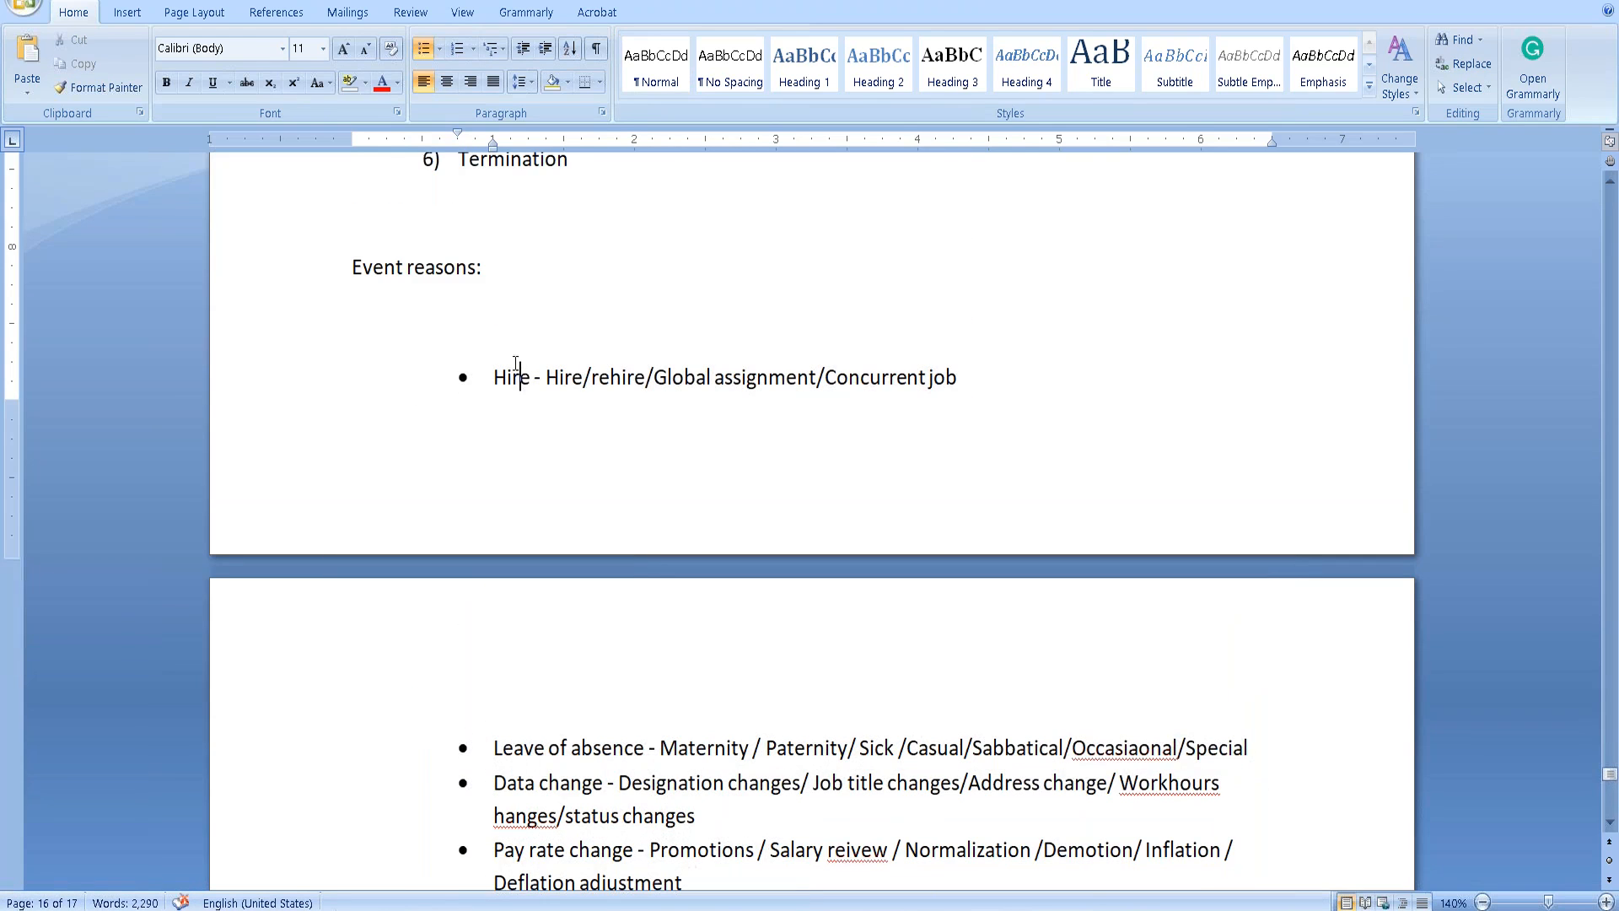
drag(494, 377, 532, 377)
click(583, 377)
Correct the misspelling 'Occasiaonal' to 'Occasional' using the spelling suggestion.
right_click(1119, 748)
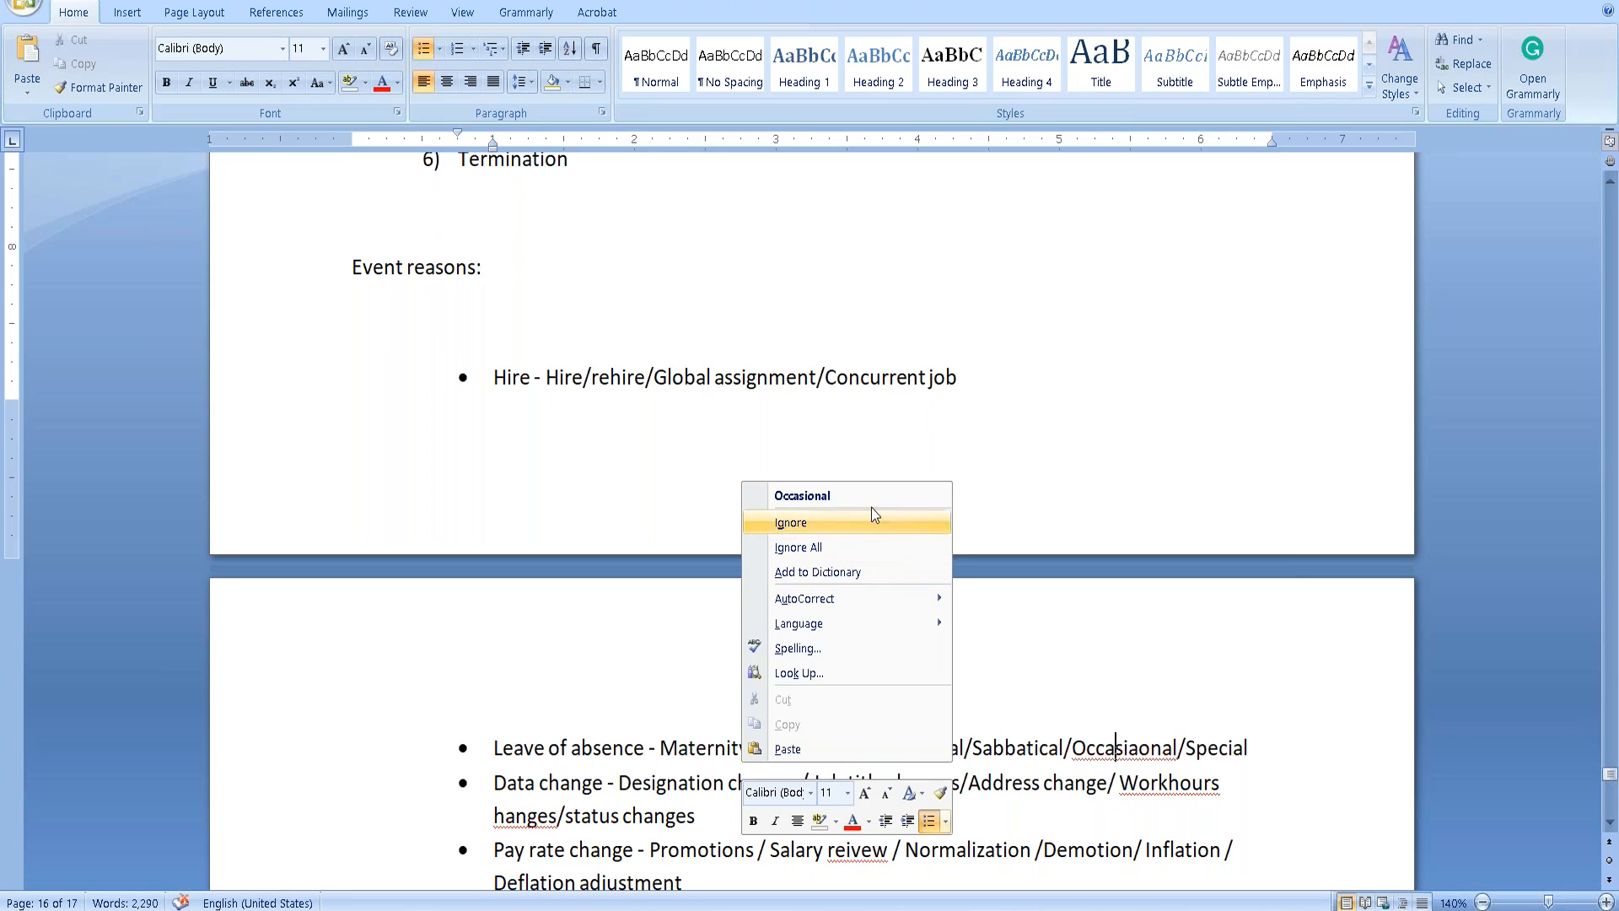
click(851, 495)
scroll(601, 531, down, 8)
click(465, 259)
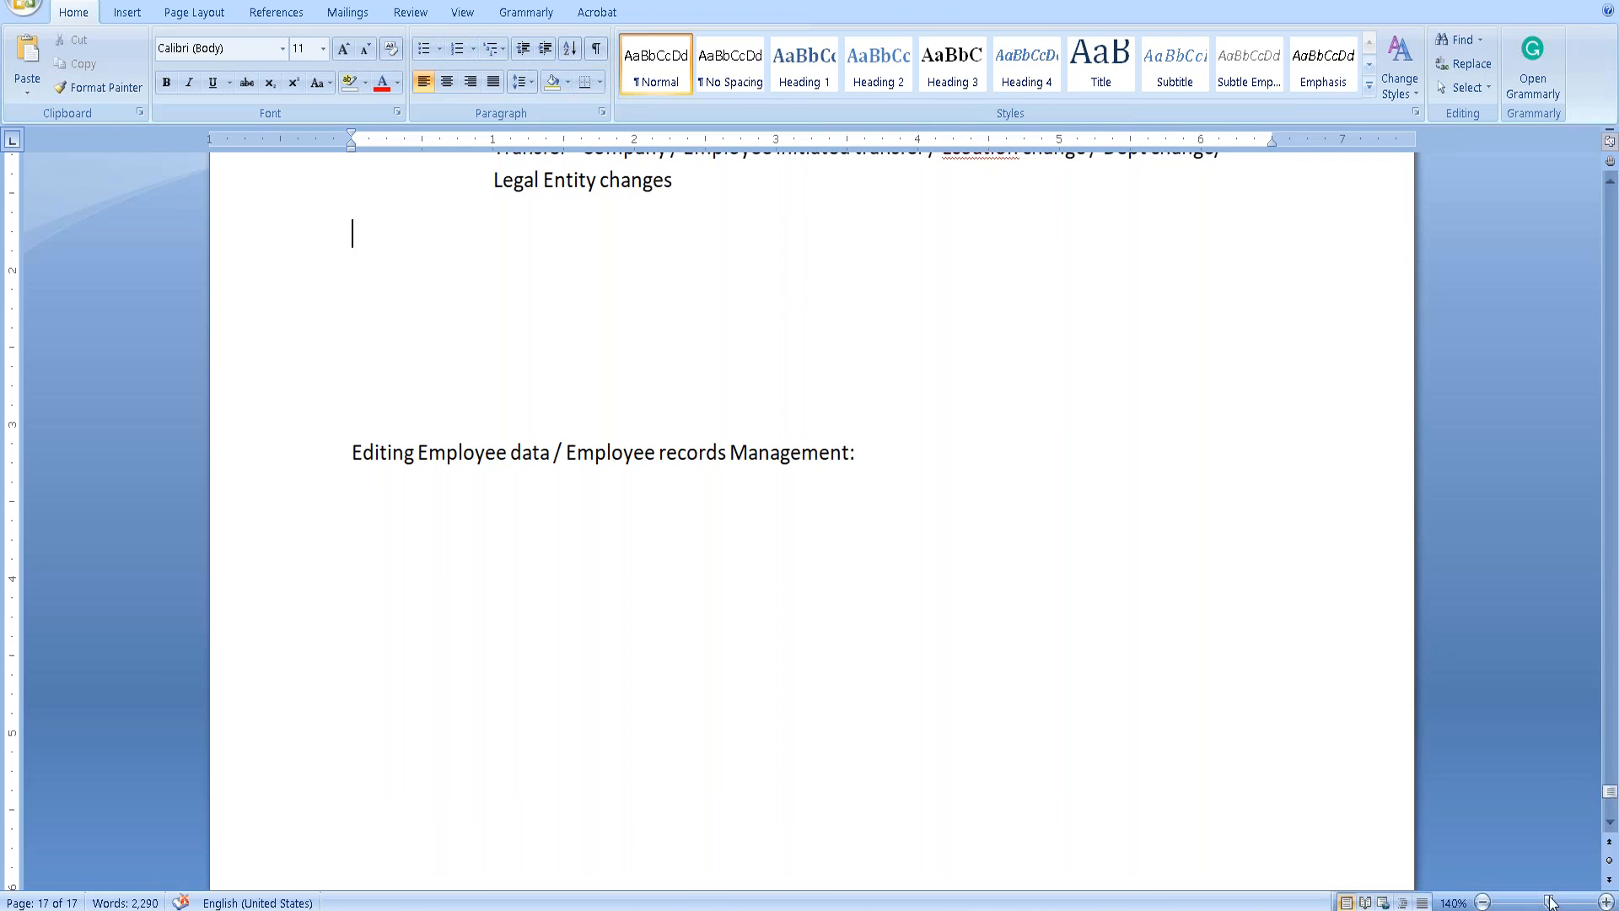
Add the missing space after 'group,' in the non-MDF foundation objects sentence.
drag(1600, 742, 1566, 340)
scroll(1566, 340, down, 6)
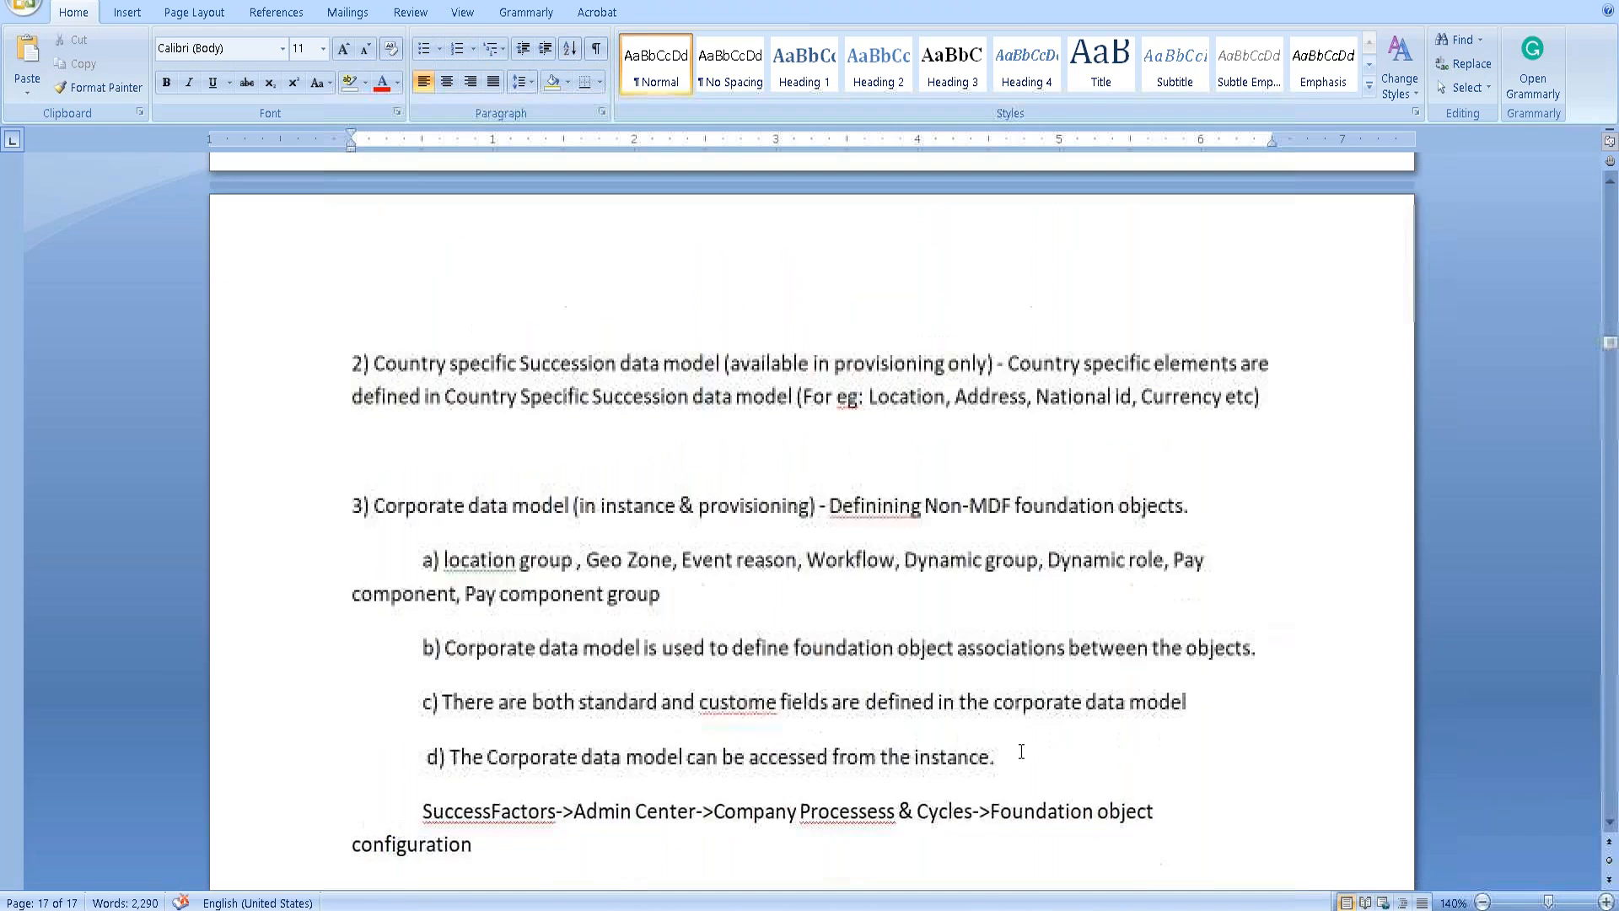
scroll(820, 778, down, 9)
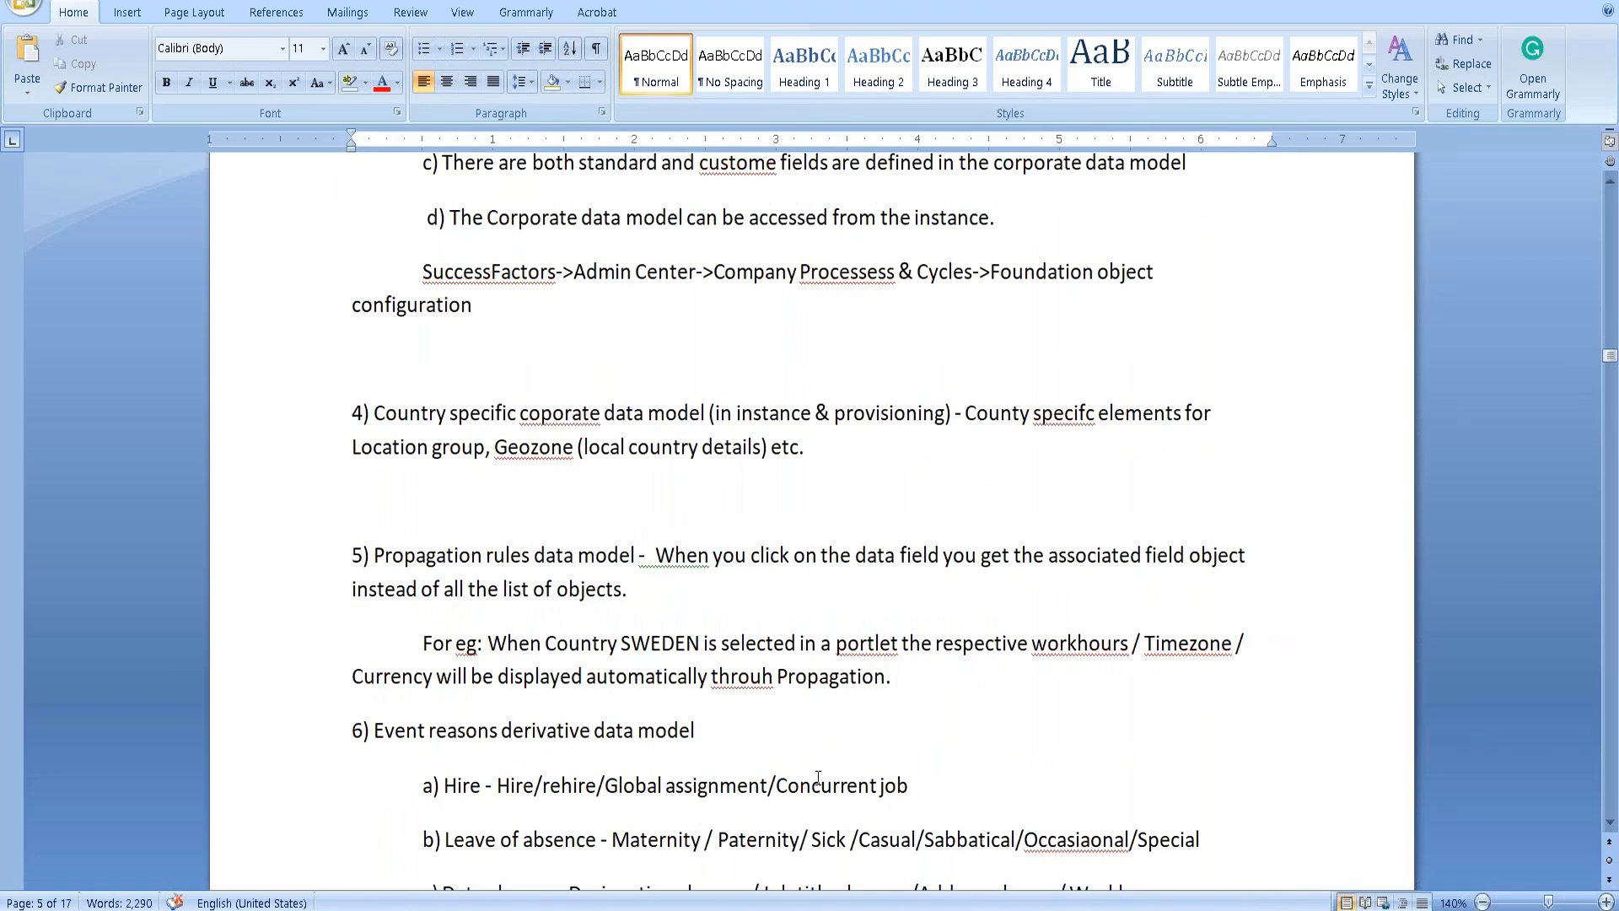
scroll(818, 778, up, 8)
scroll(818, 778, down, 15)
scroll(818, 776, down, 7)
scroll(818, 776, up, 3)
scroll(819, 774, down, 14)
scroll(819, 772, down, 20)
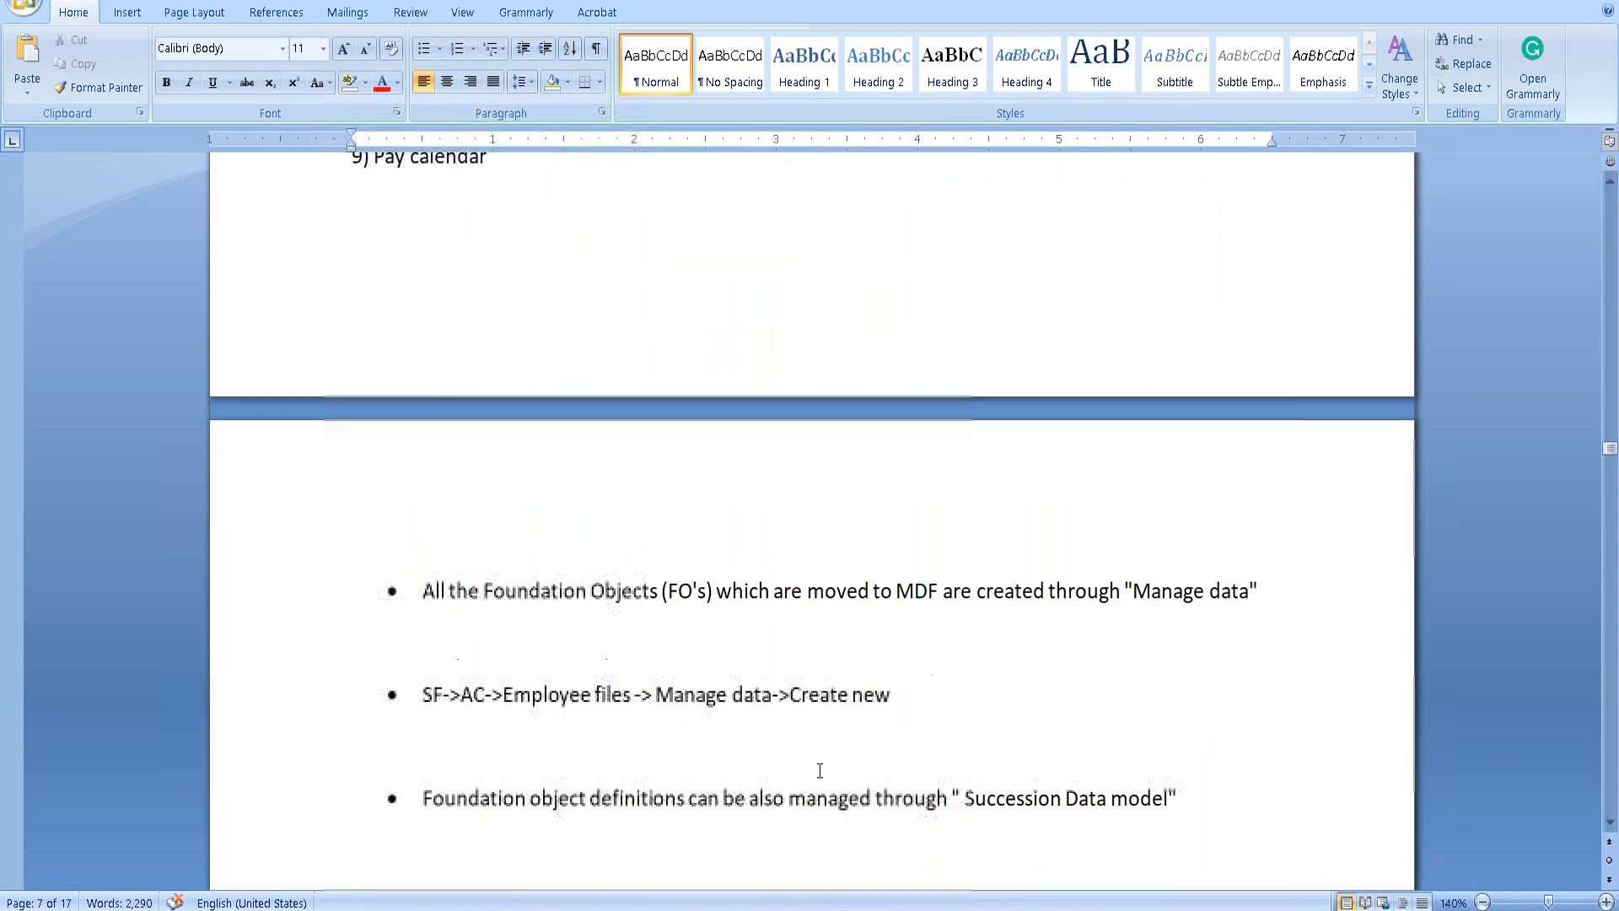
scroll(485, 641, down, 3)
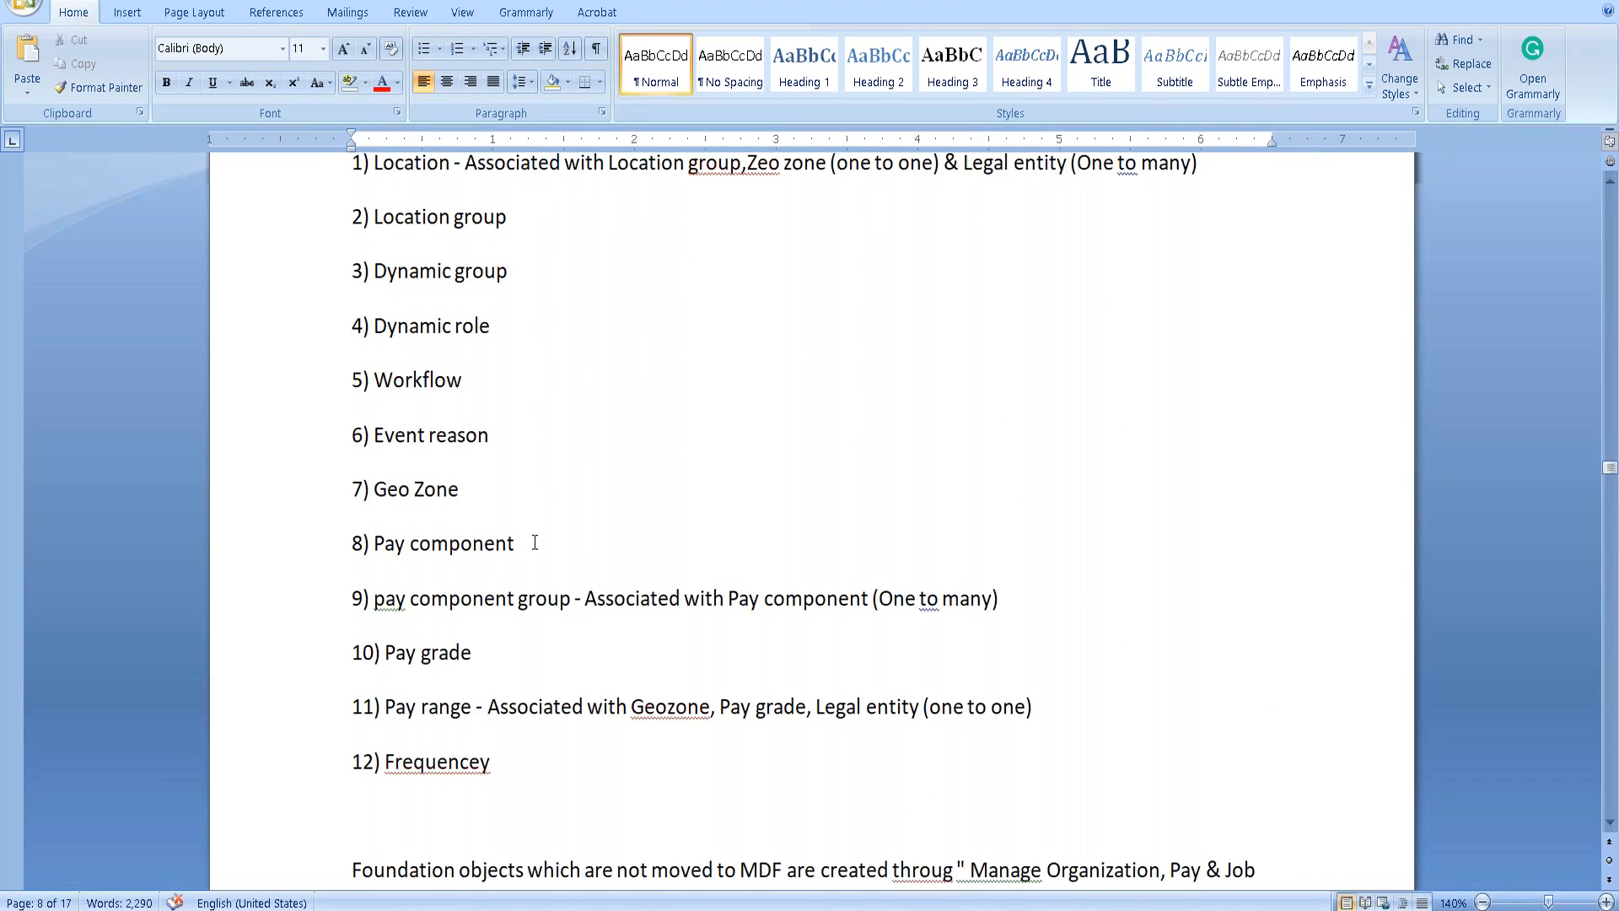
scroll(535, 542, up, 1)
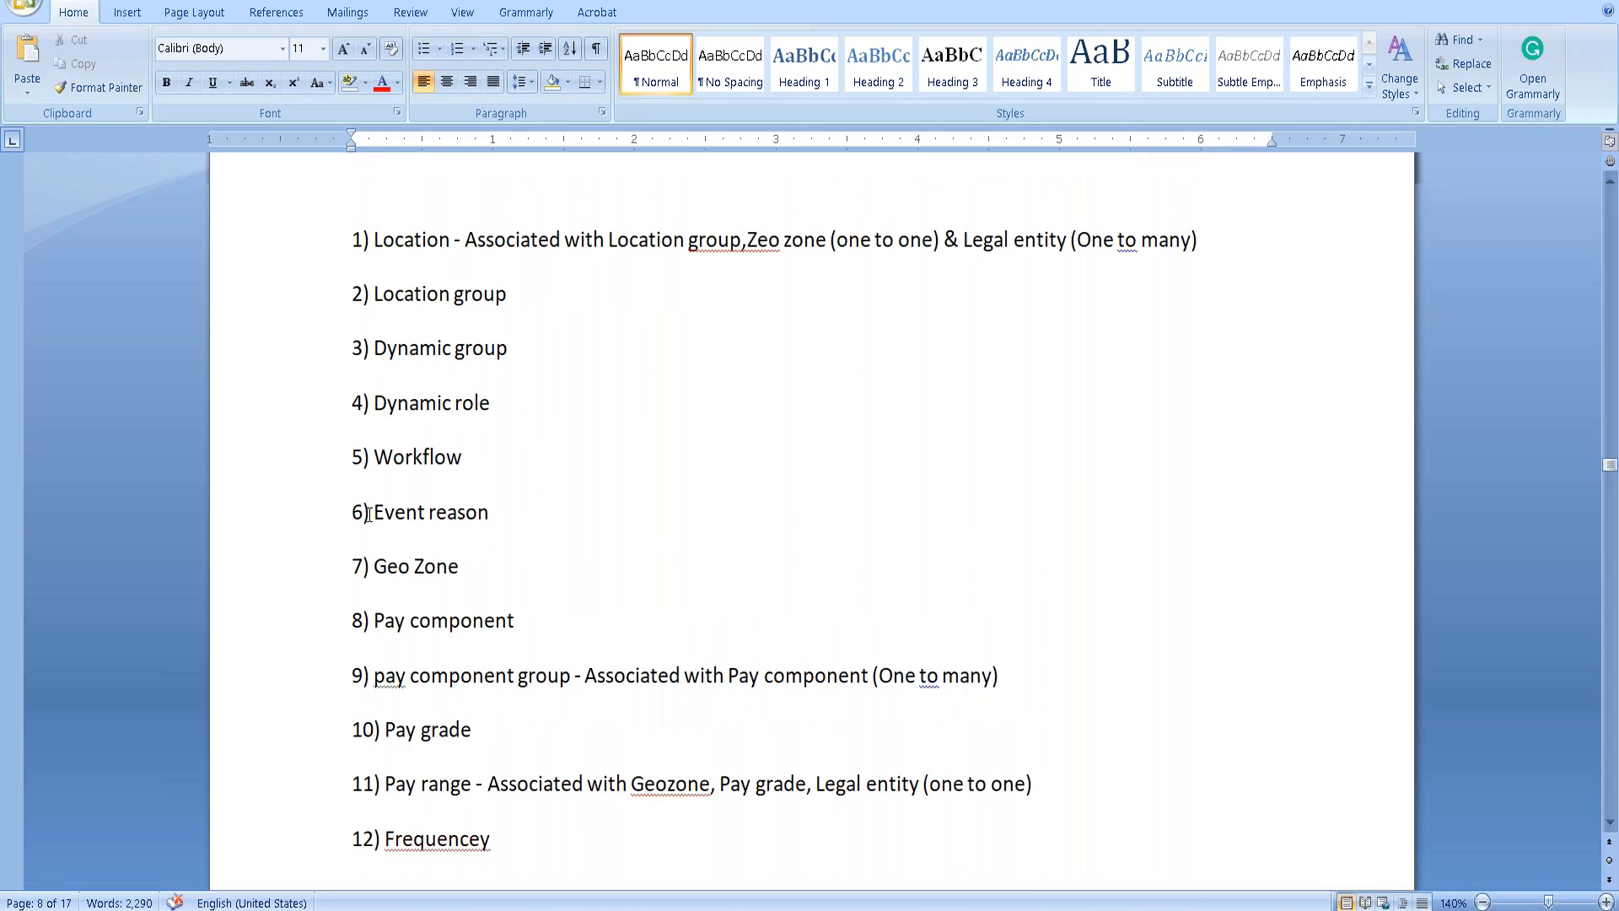
drag(369, 514, 478, 515)
scroll(478, 515, up, 3)
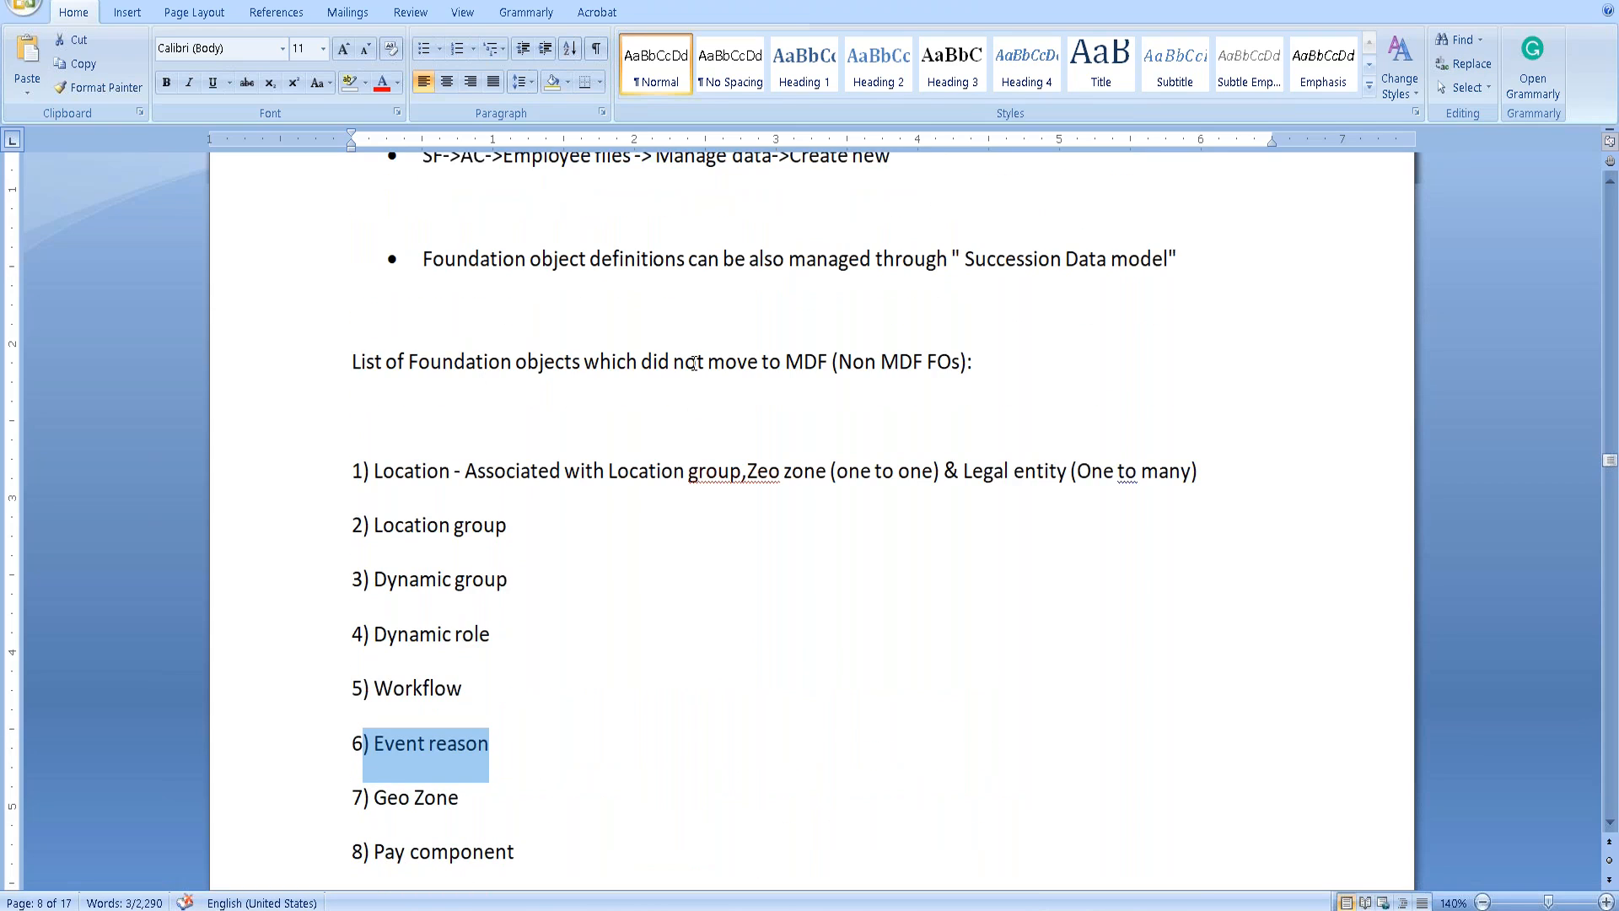
drag(848, 362, 948, 365)
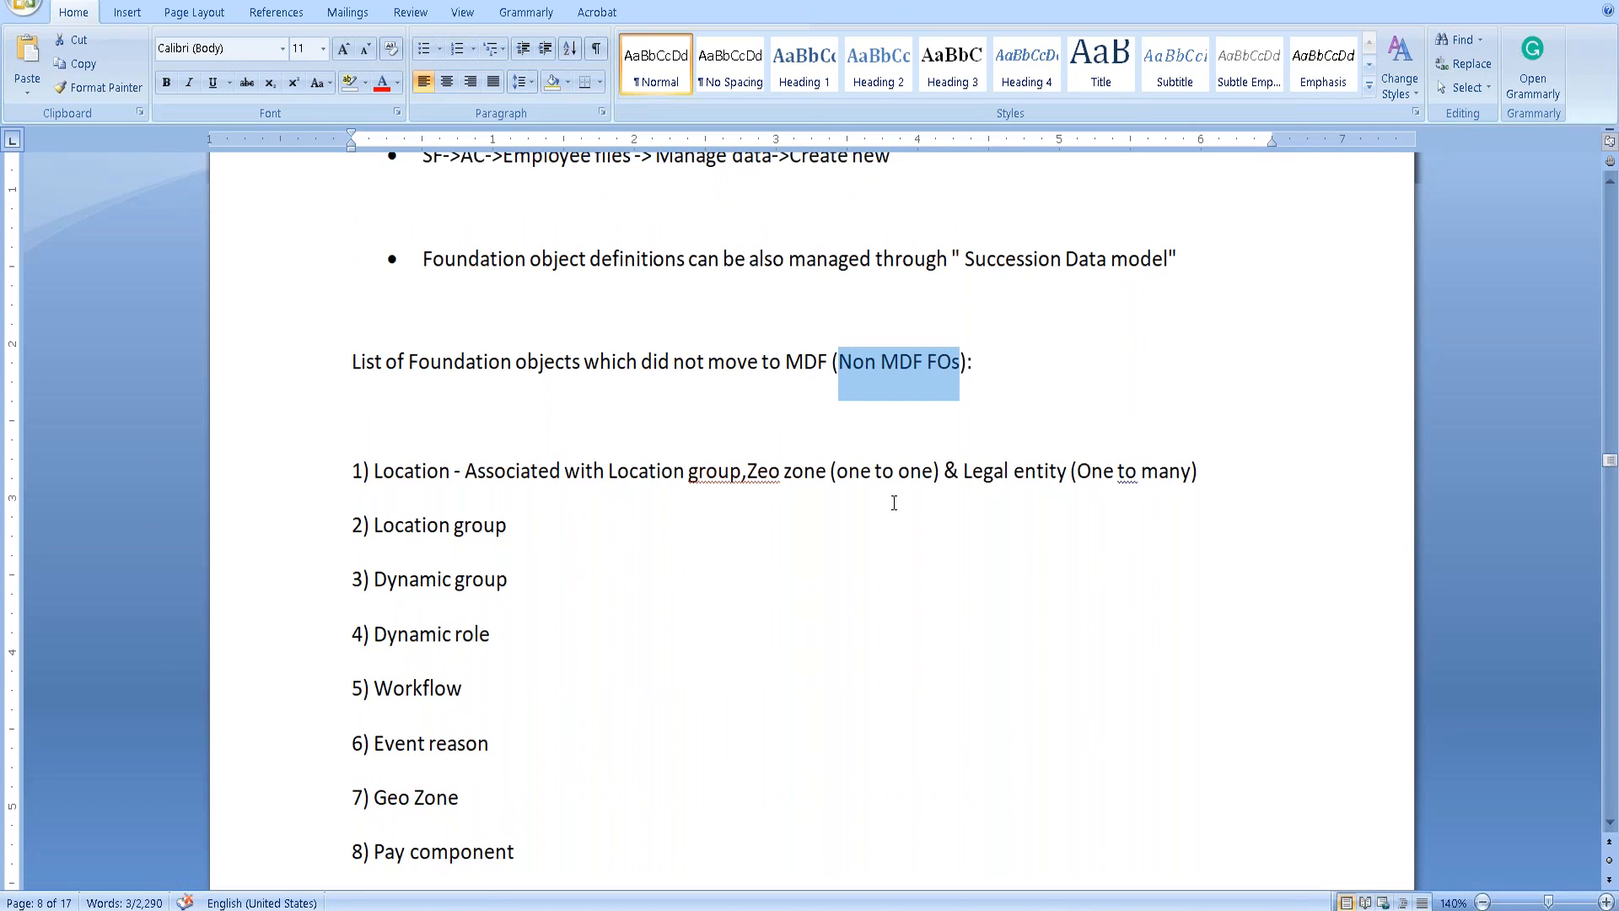
click(742, 477)
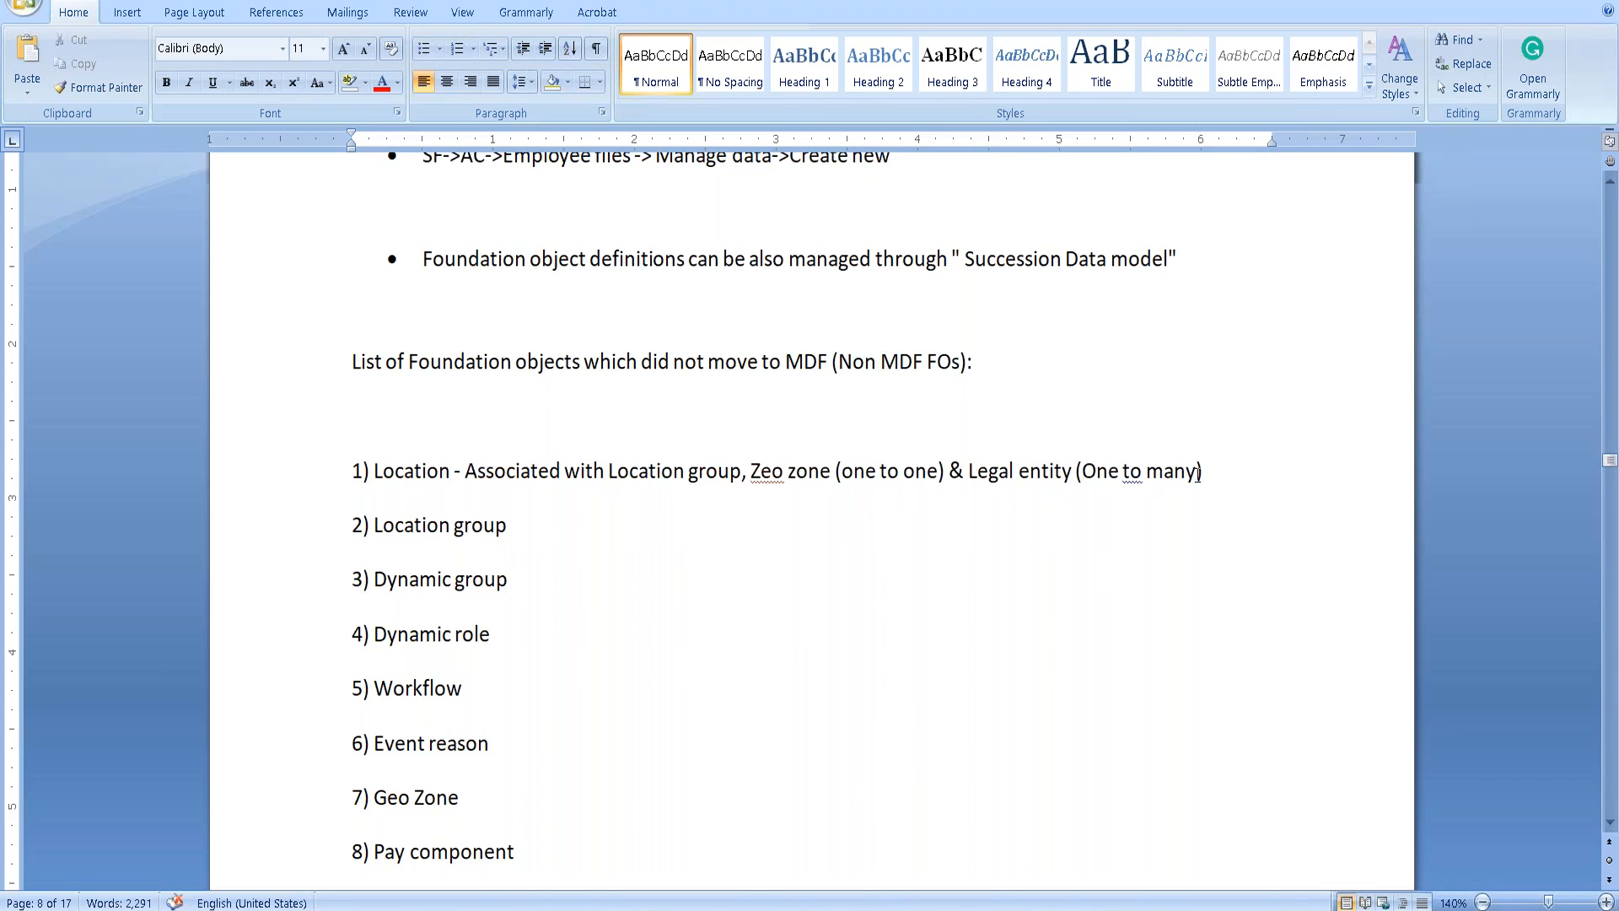
Fix 'throug' to 'through', quote “Manage Organization, Pay & Job structures”, accept the grammar fix, and save.
scroll(882, 573, down, 6)
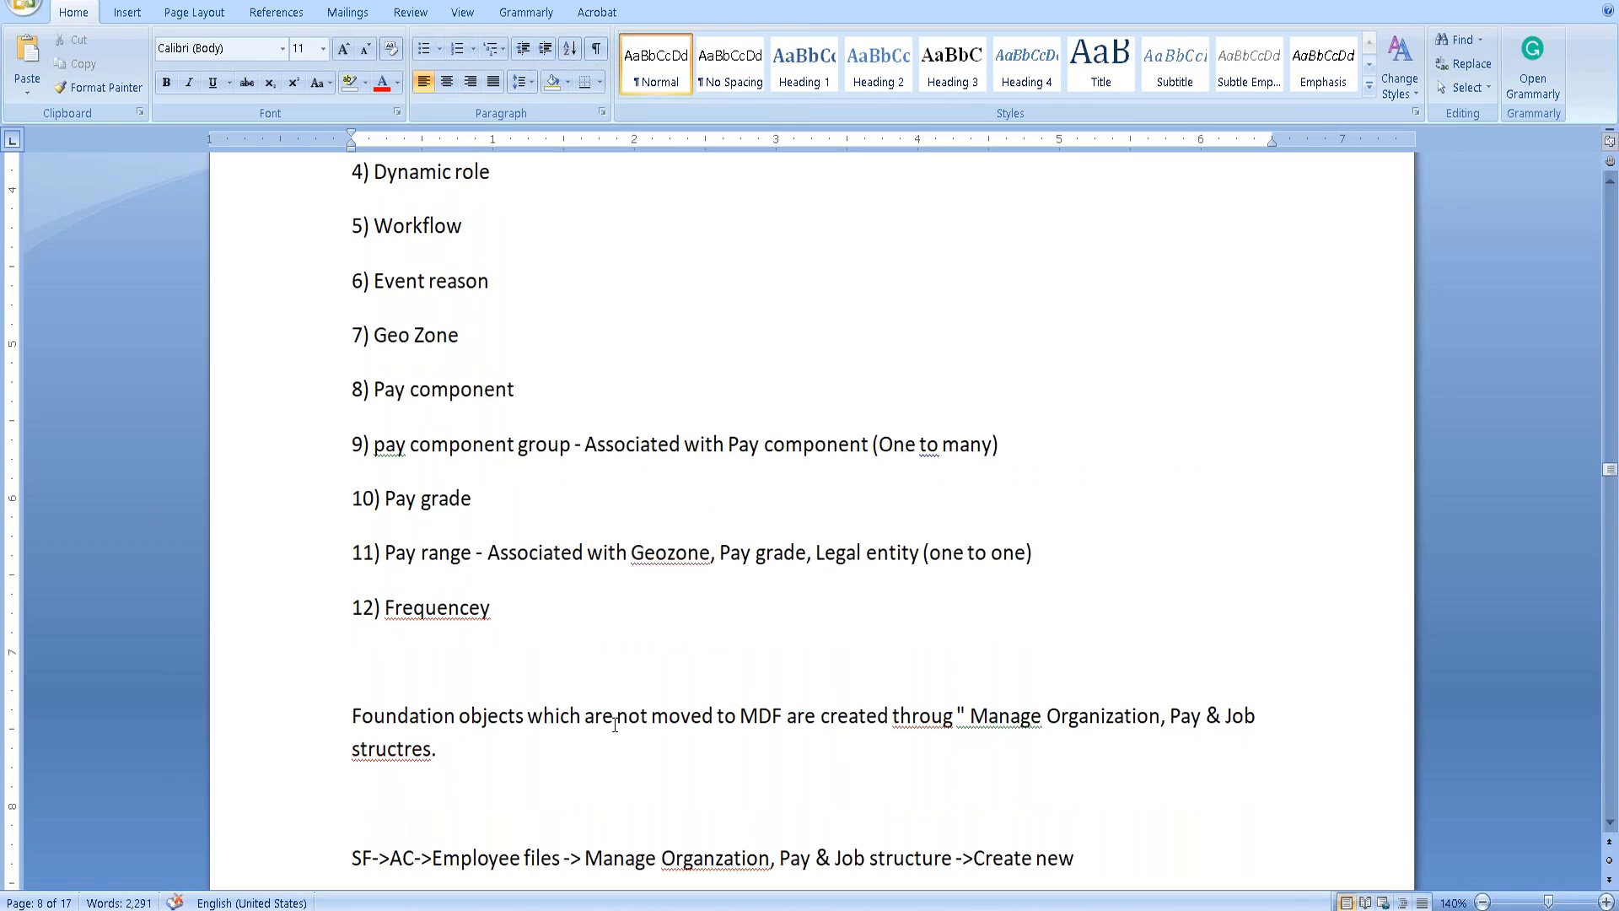
text(")
click(953, 716)
text(h)
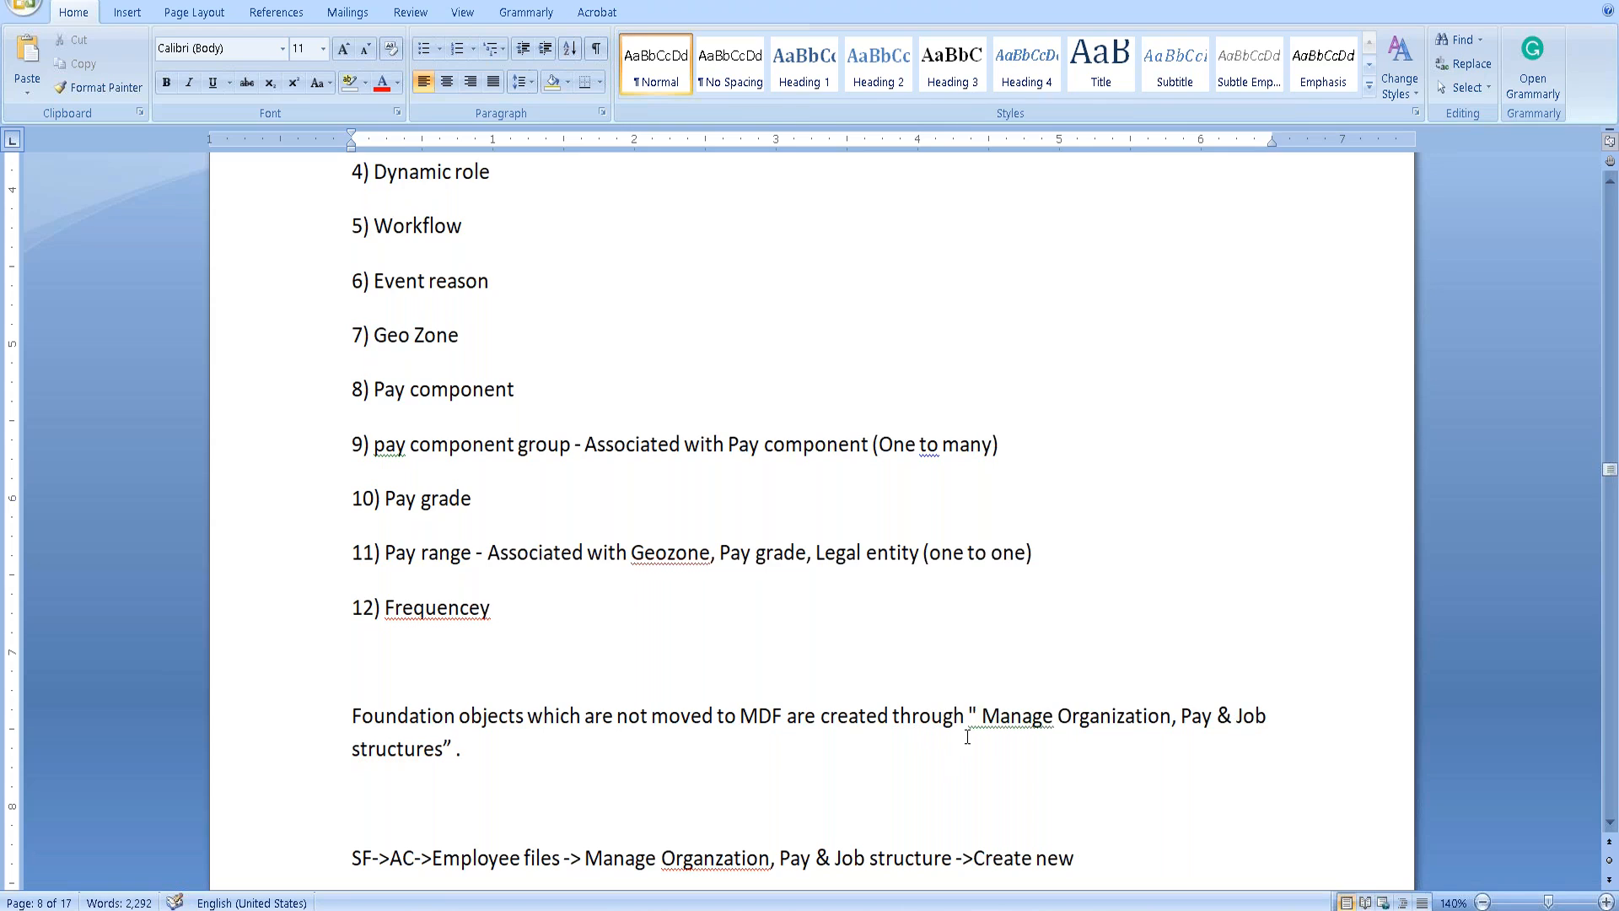
right_click(1009, 718)
click(886, 538)
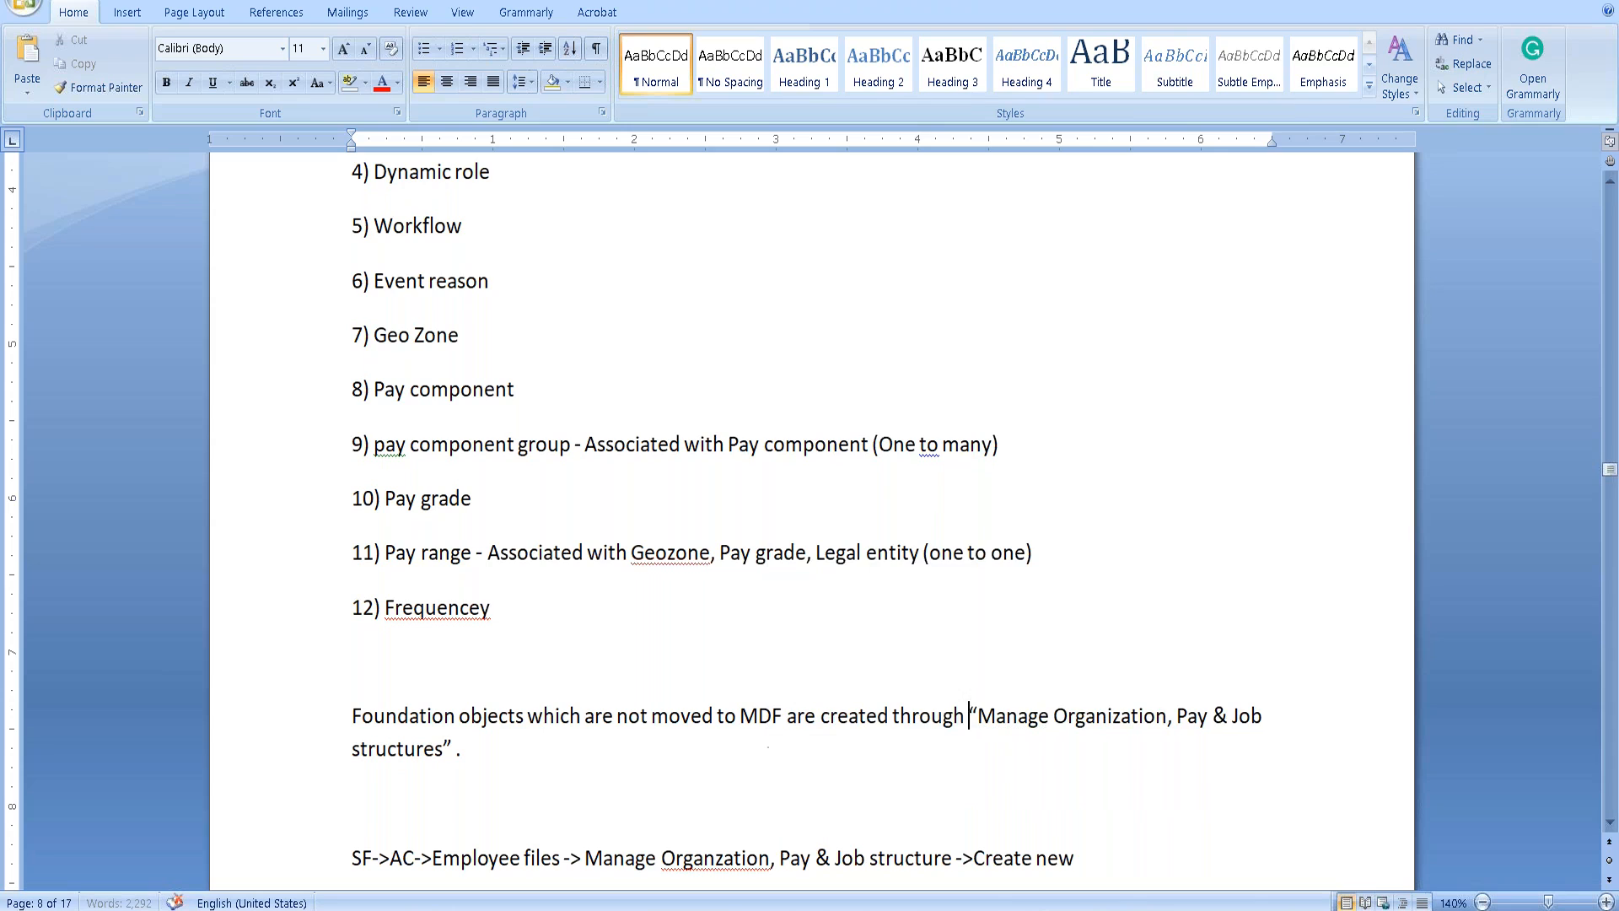
right_click(452, 756)
click(203, 575)
key(ctrl+s)
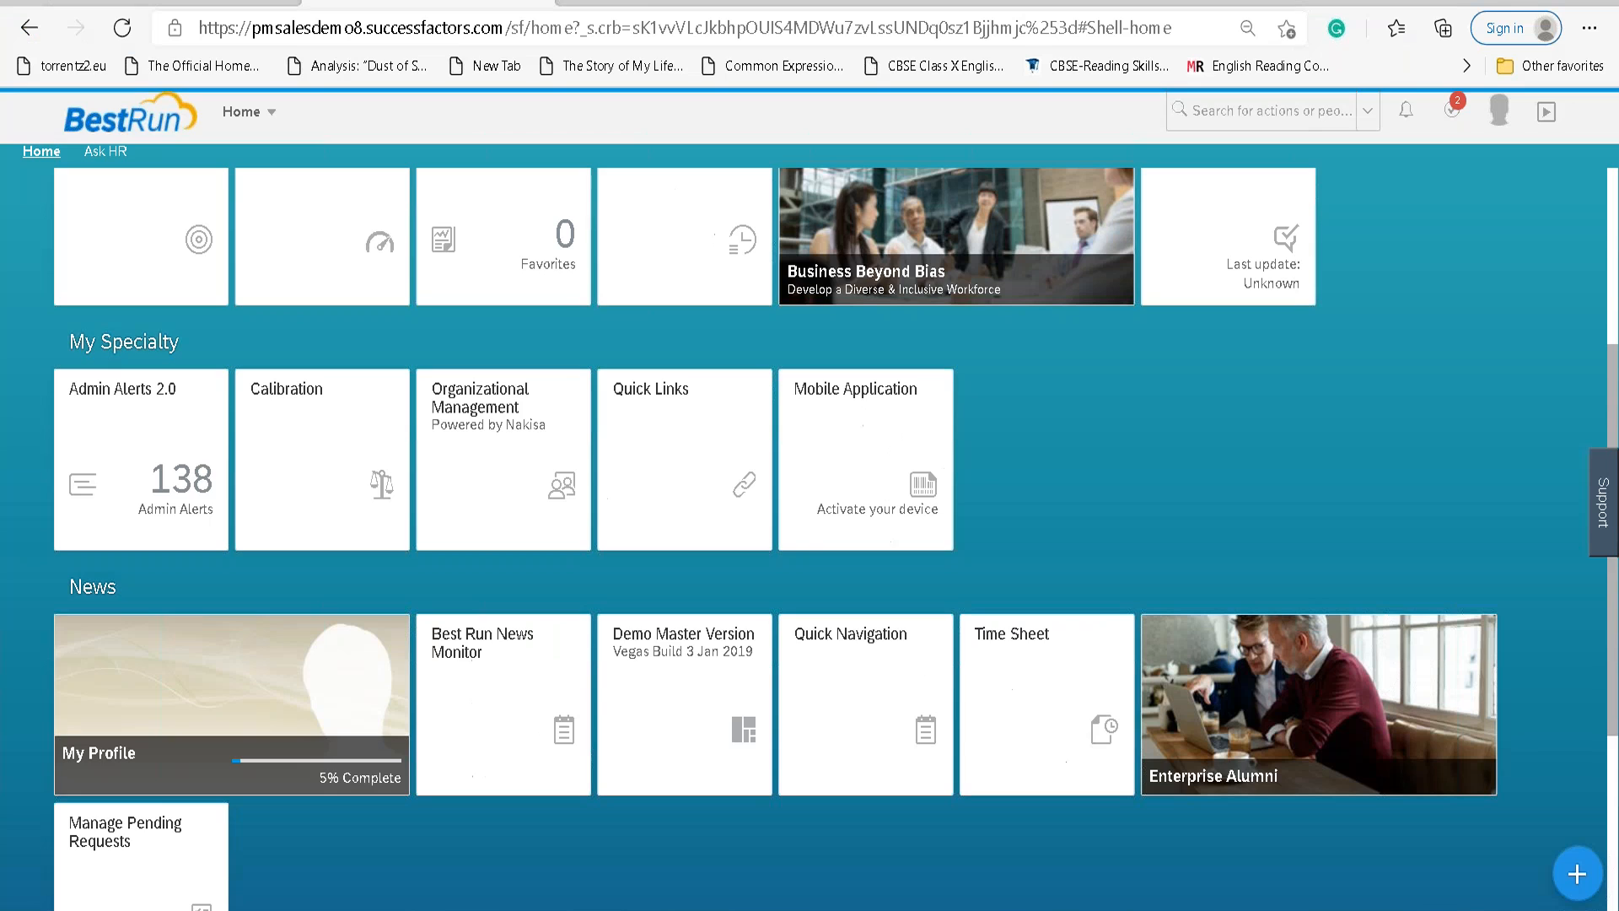
Go to Admin Center > Employee Files and open Manage Organization, Pay and Job Structures.
click(254, 113)
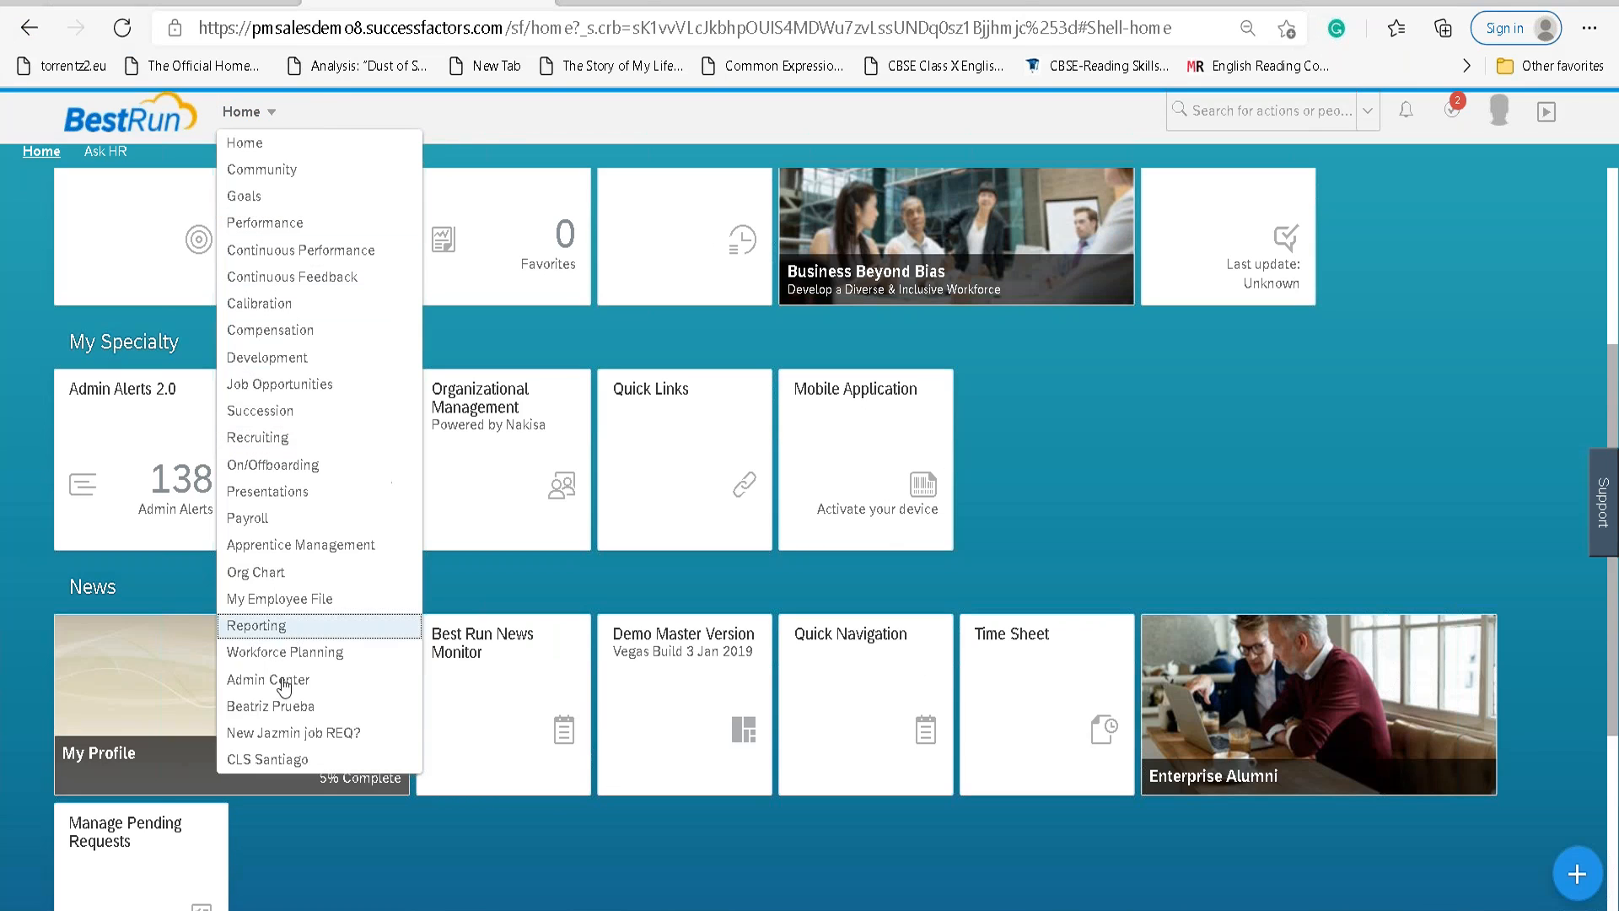
click(274, 679)
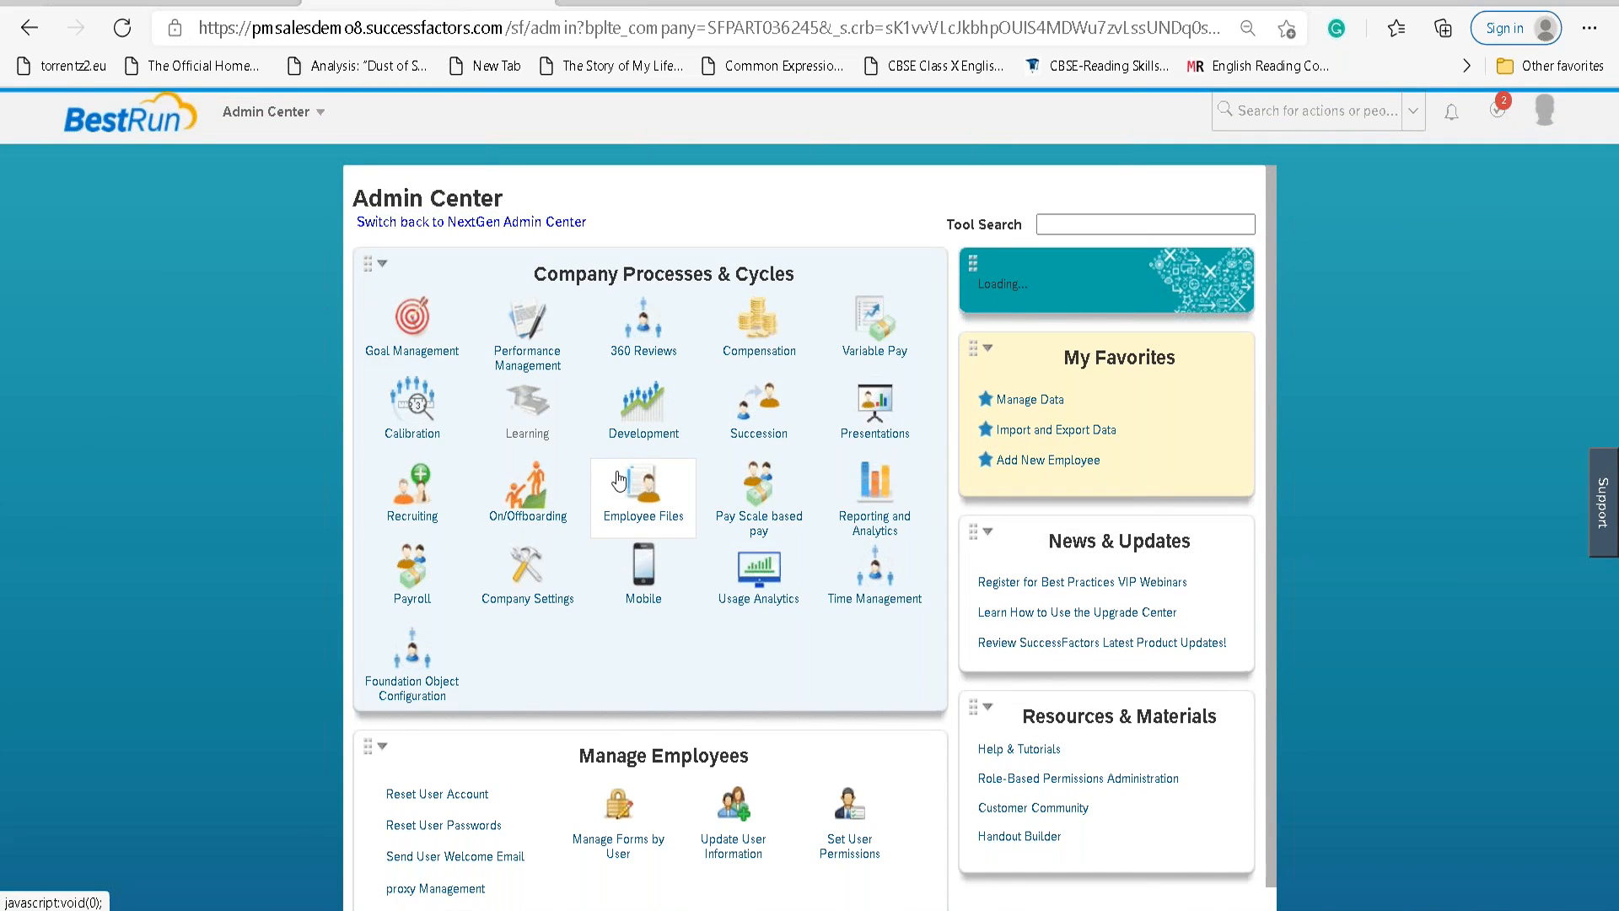
click(620, 481)
scroll(856, 644, down, 2)
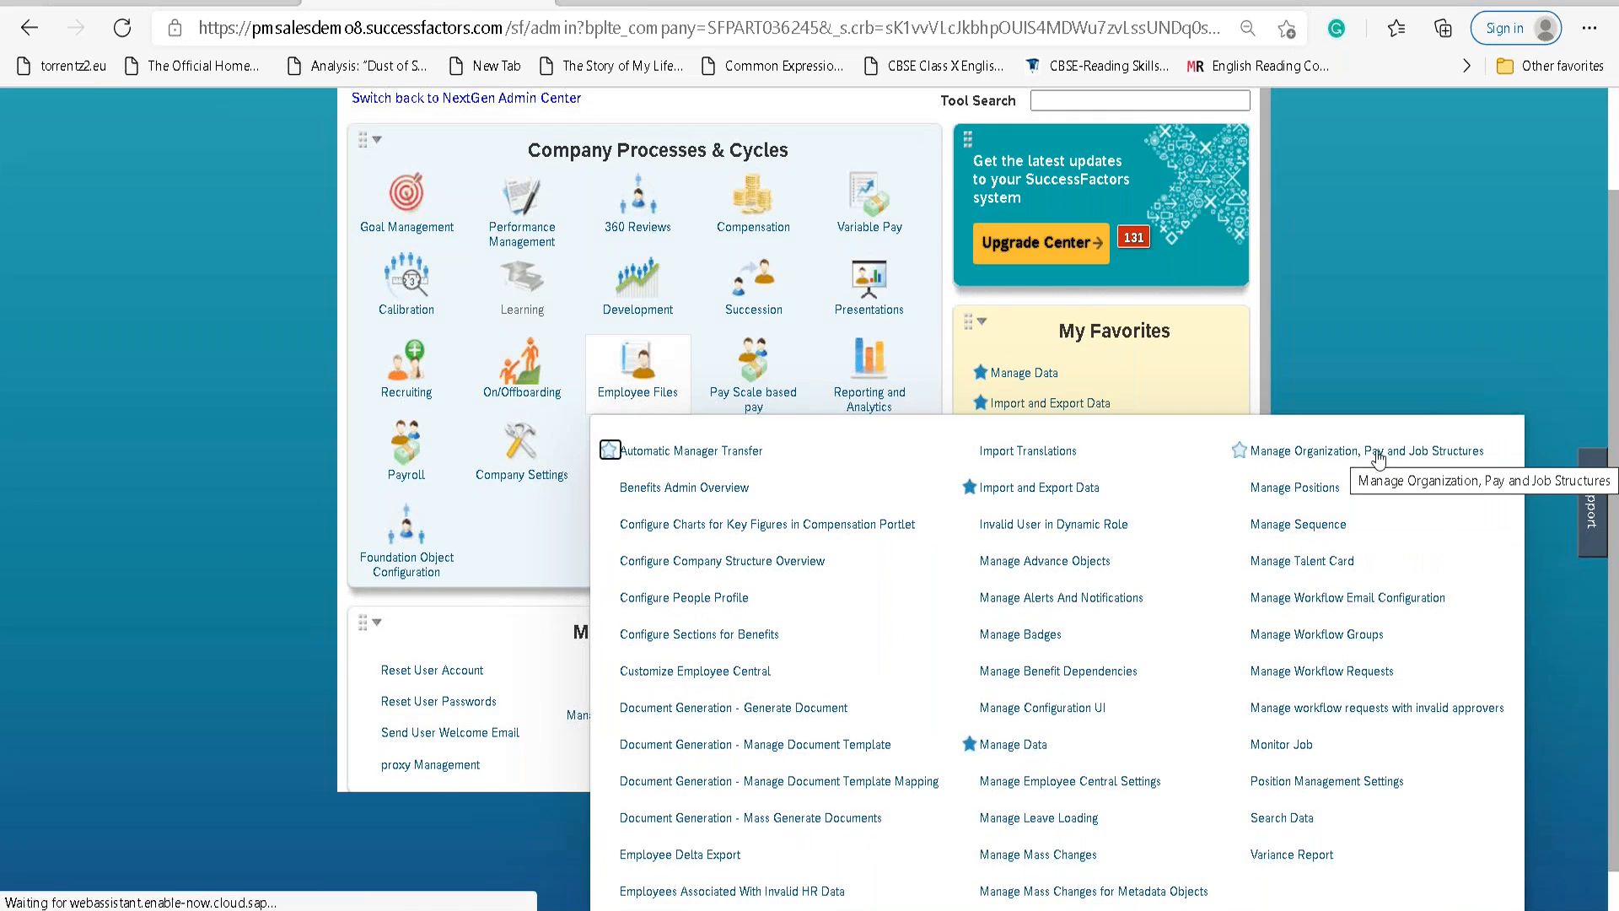
click(1389, 453)
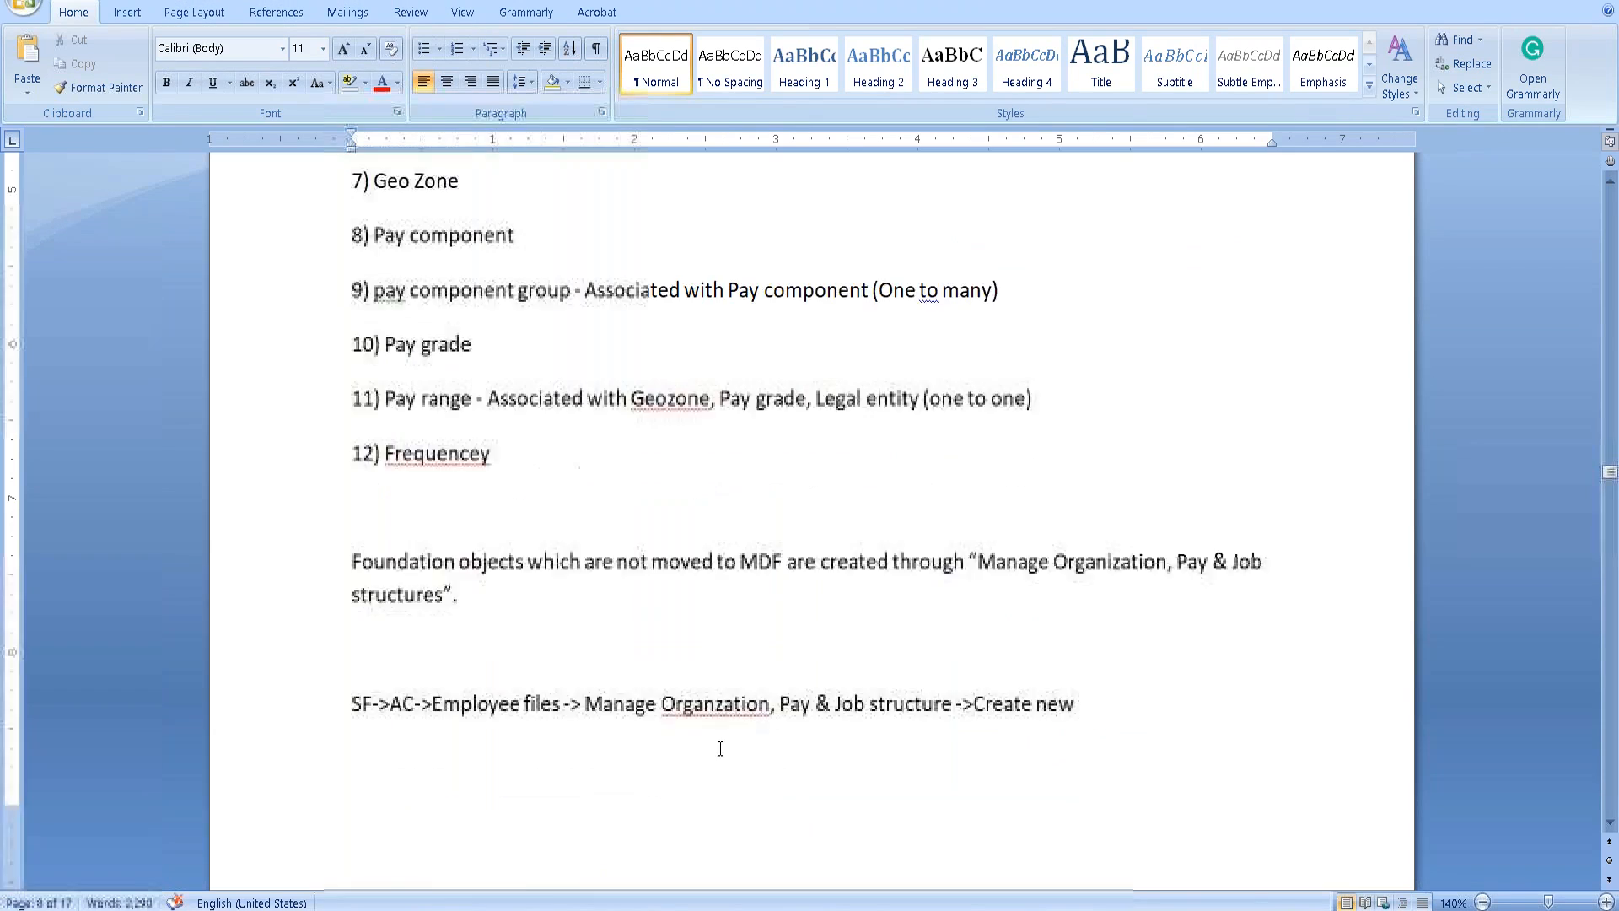
scroll(720, 749, down, 6)
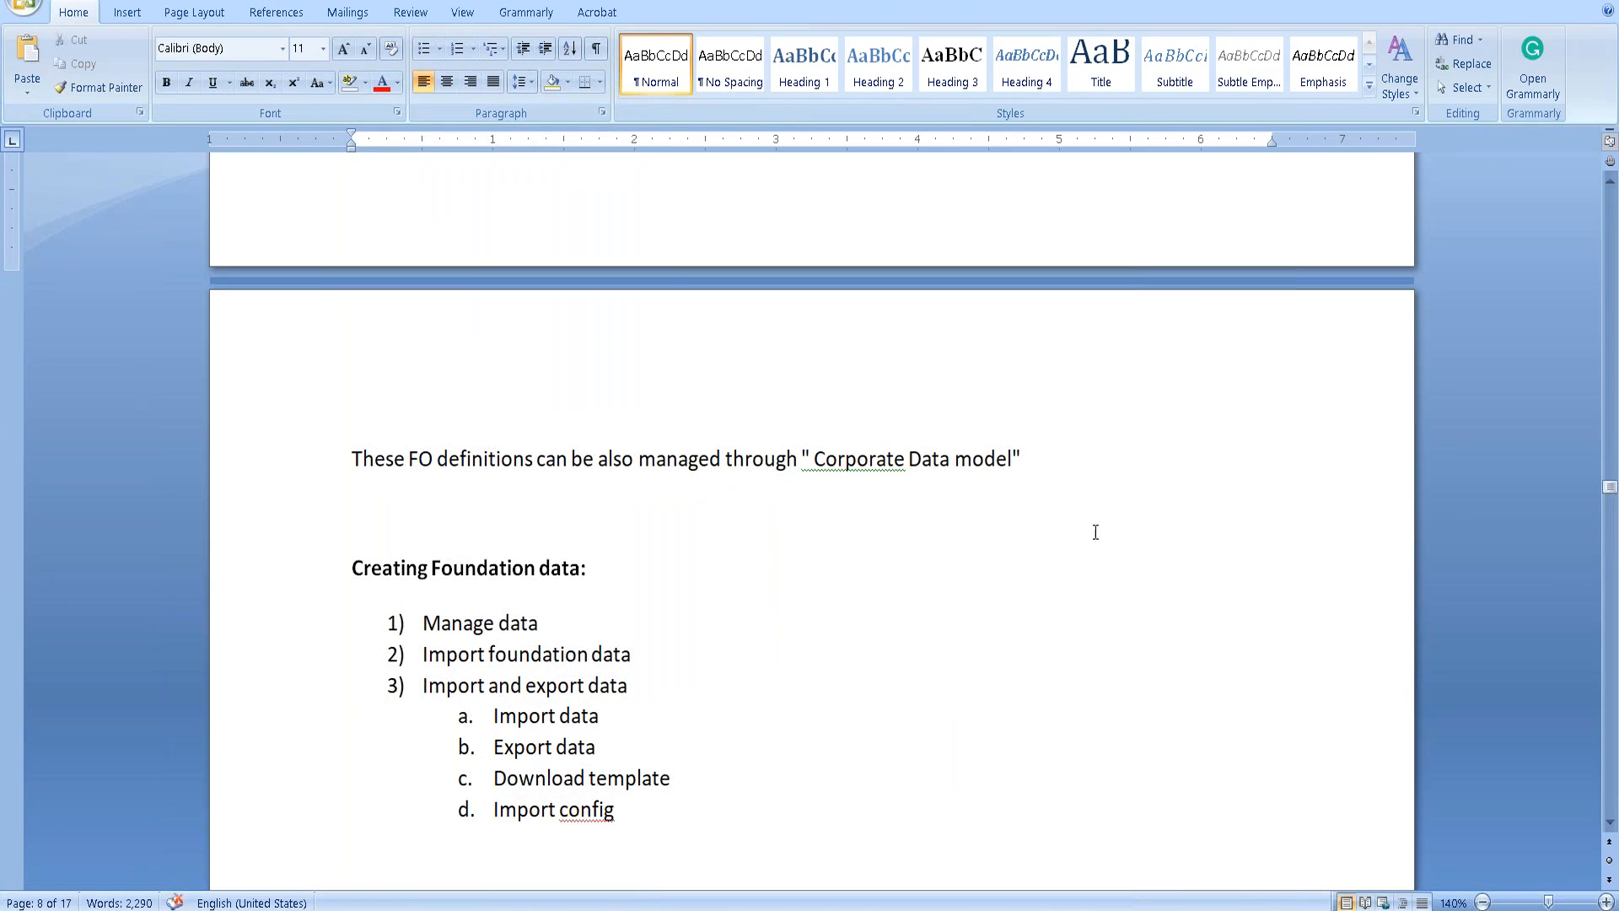
Add the heading 'Creating an event reason:' below the Transfer bullet.
drag(1609, 486, 1609, 793)
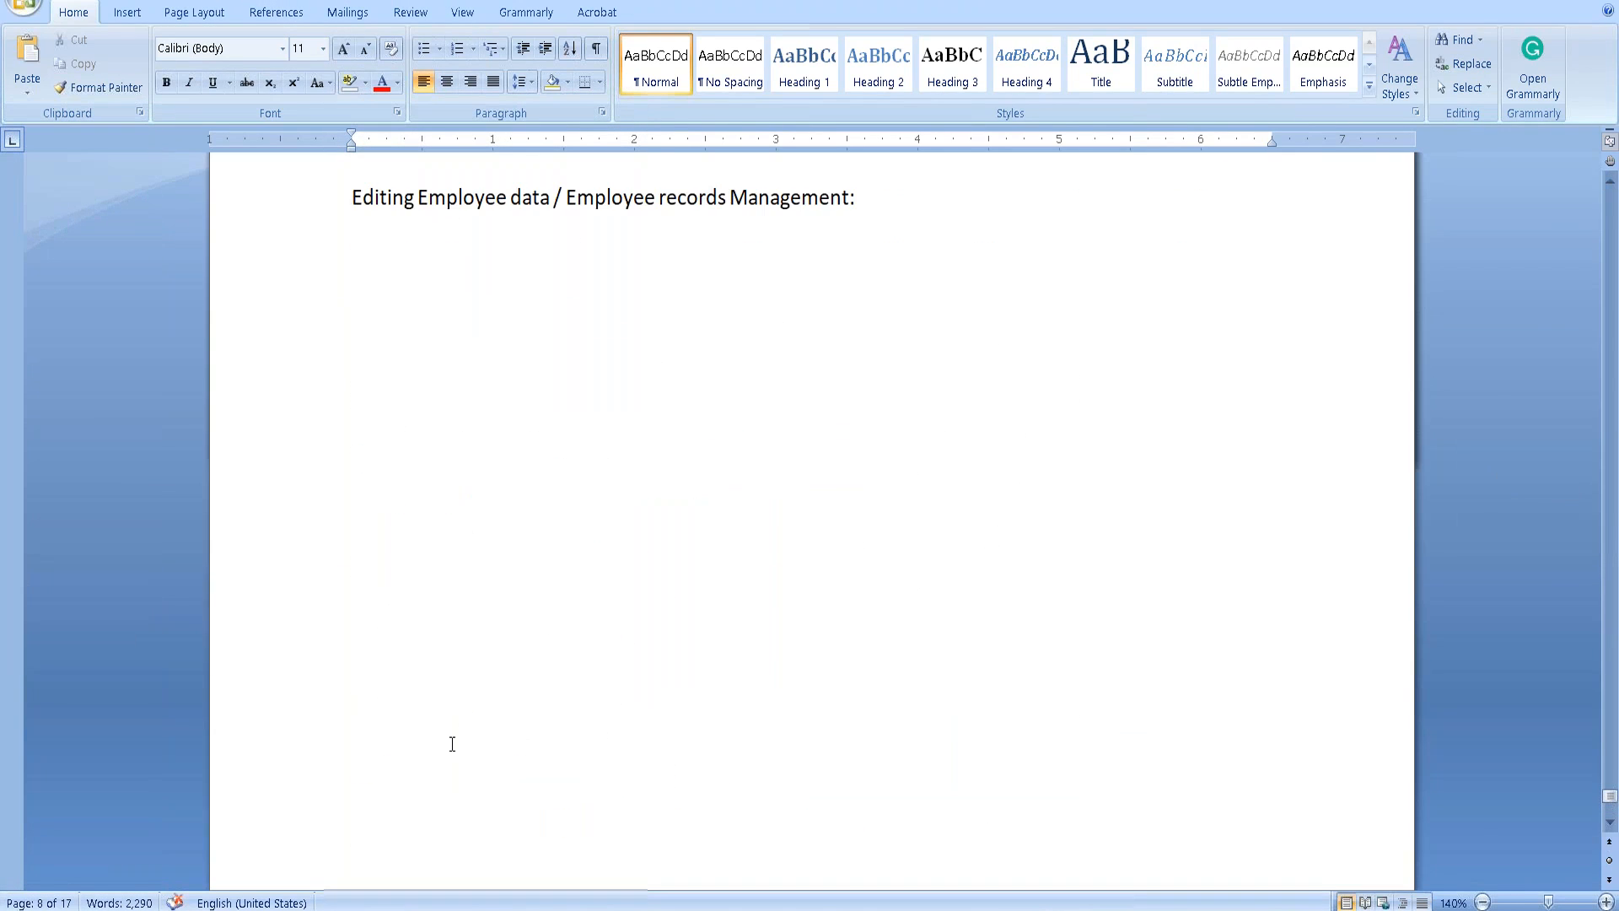
scroll(452, 744, up, 3)
click(404, 602)
key(Return)
text(Creatog)
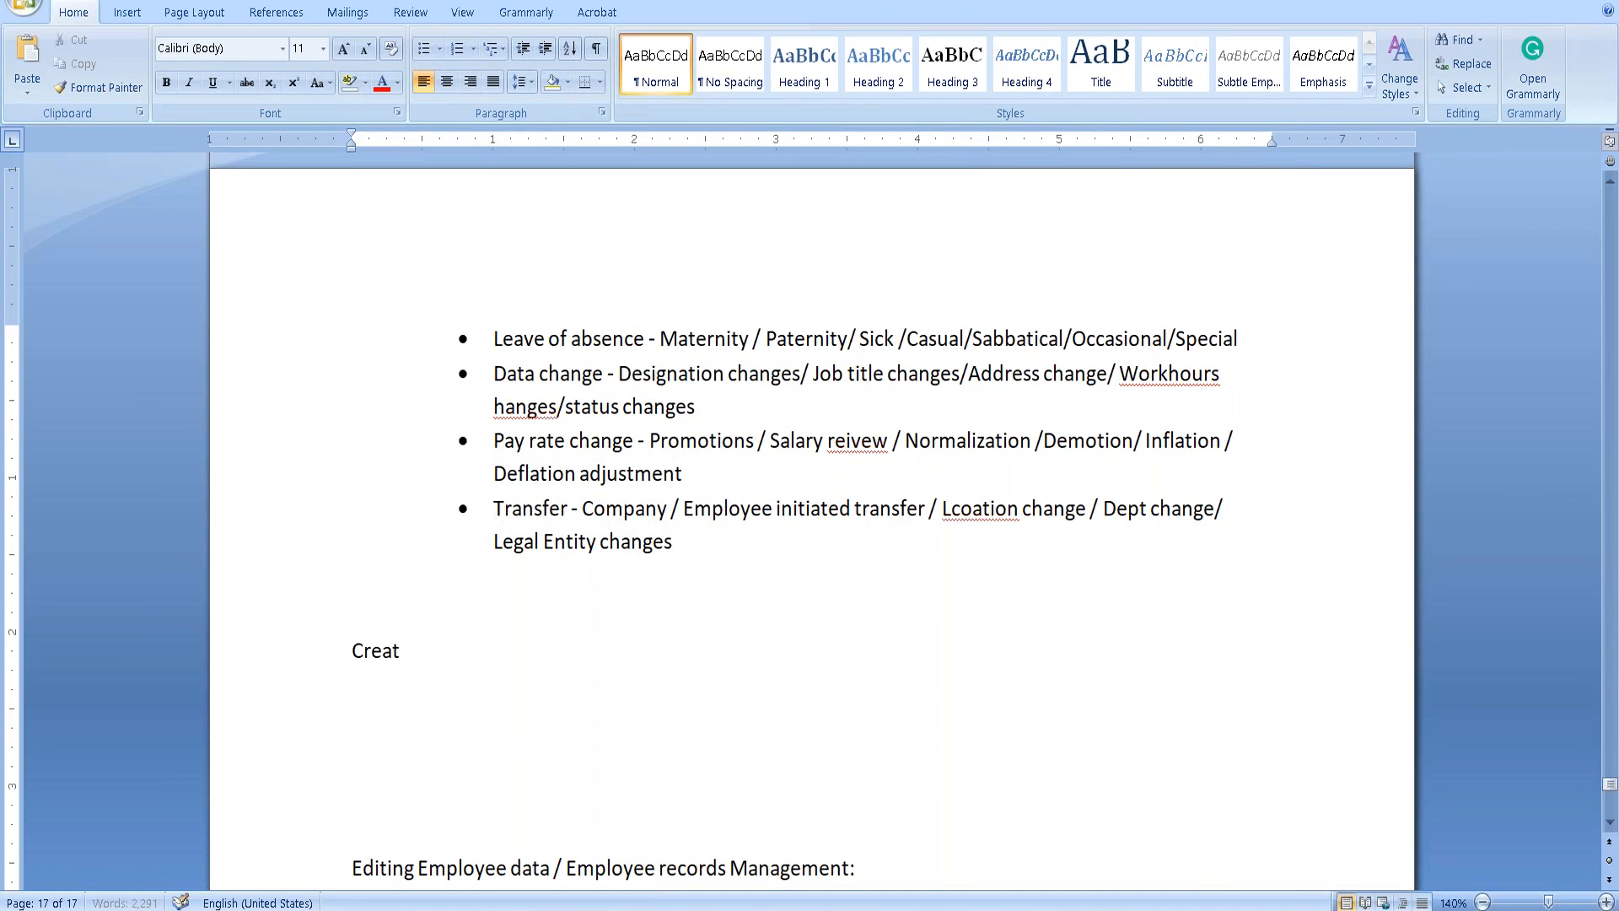
key(BackSpace)
key(BackSpace)
text(ing an even)
key(BackSpace)
key(BackSpace)
text(n event reason:)
key(Return)
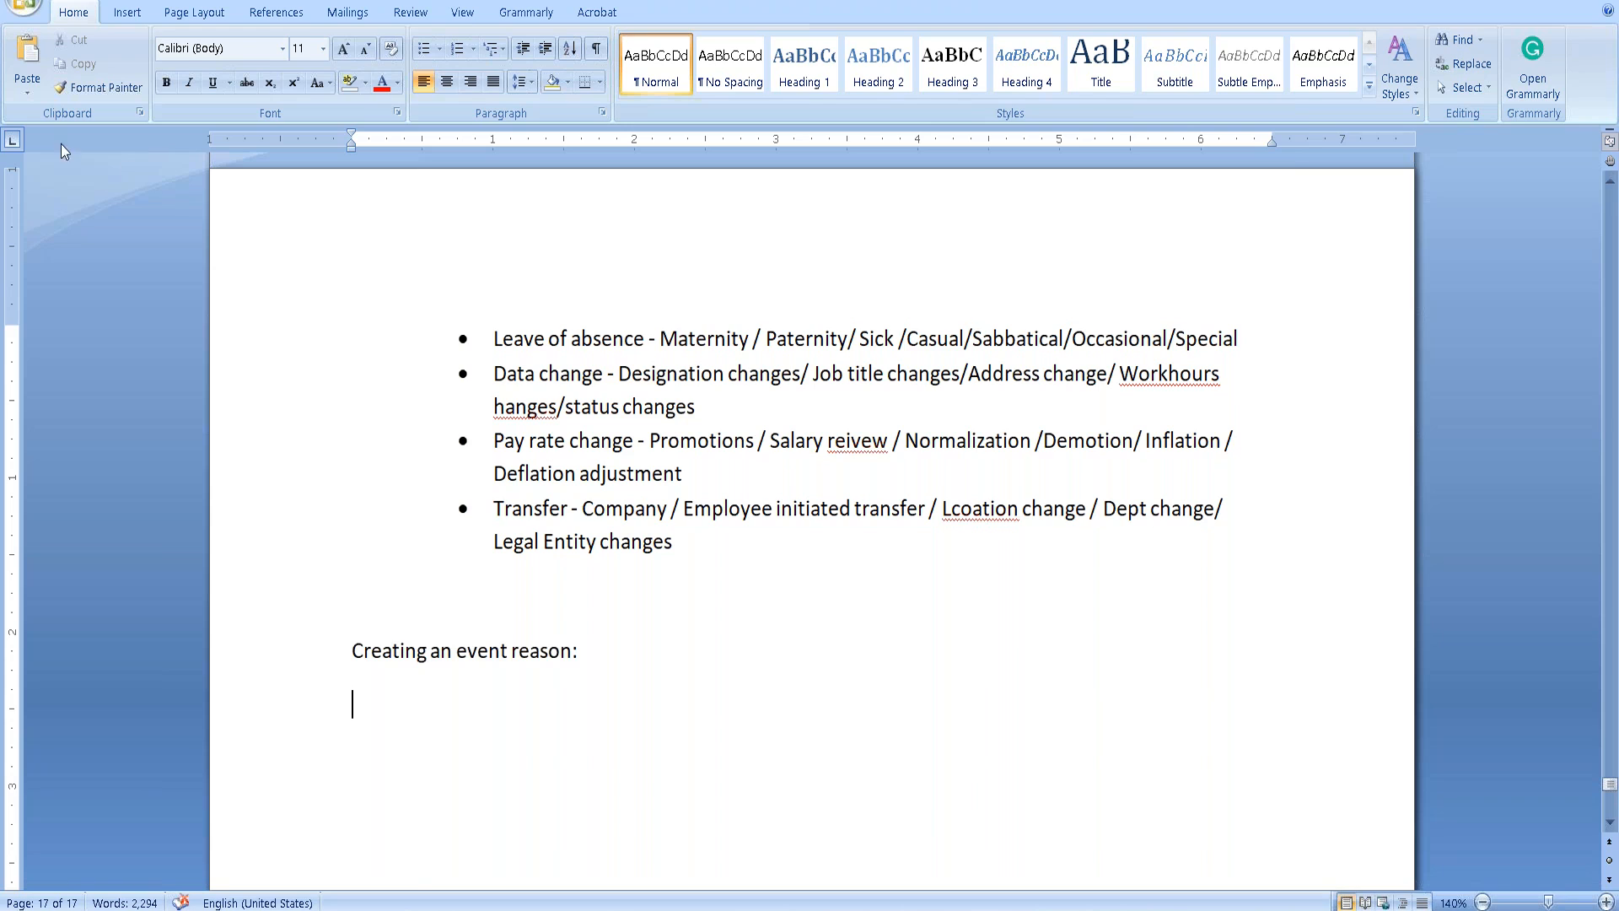
Add a four-diamond bullet reading 'SF->AC->Employee files->Manage organization, pay & Job structures.'.
click(424, 49)
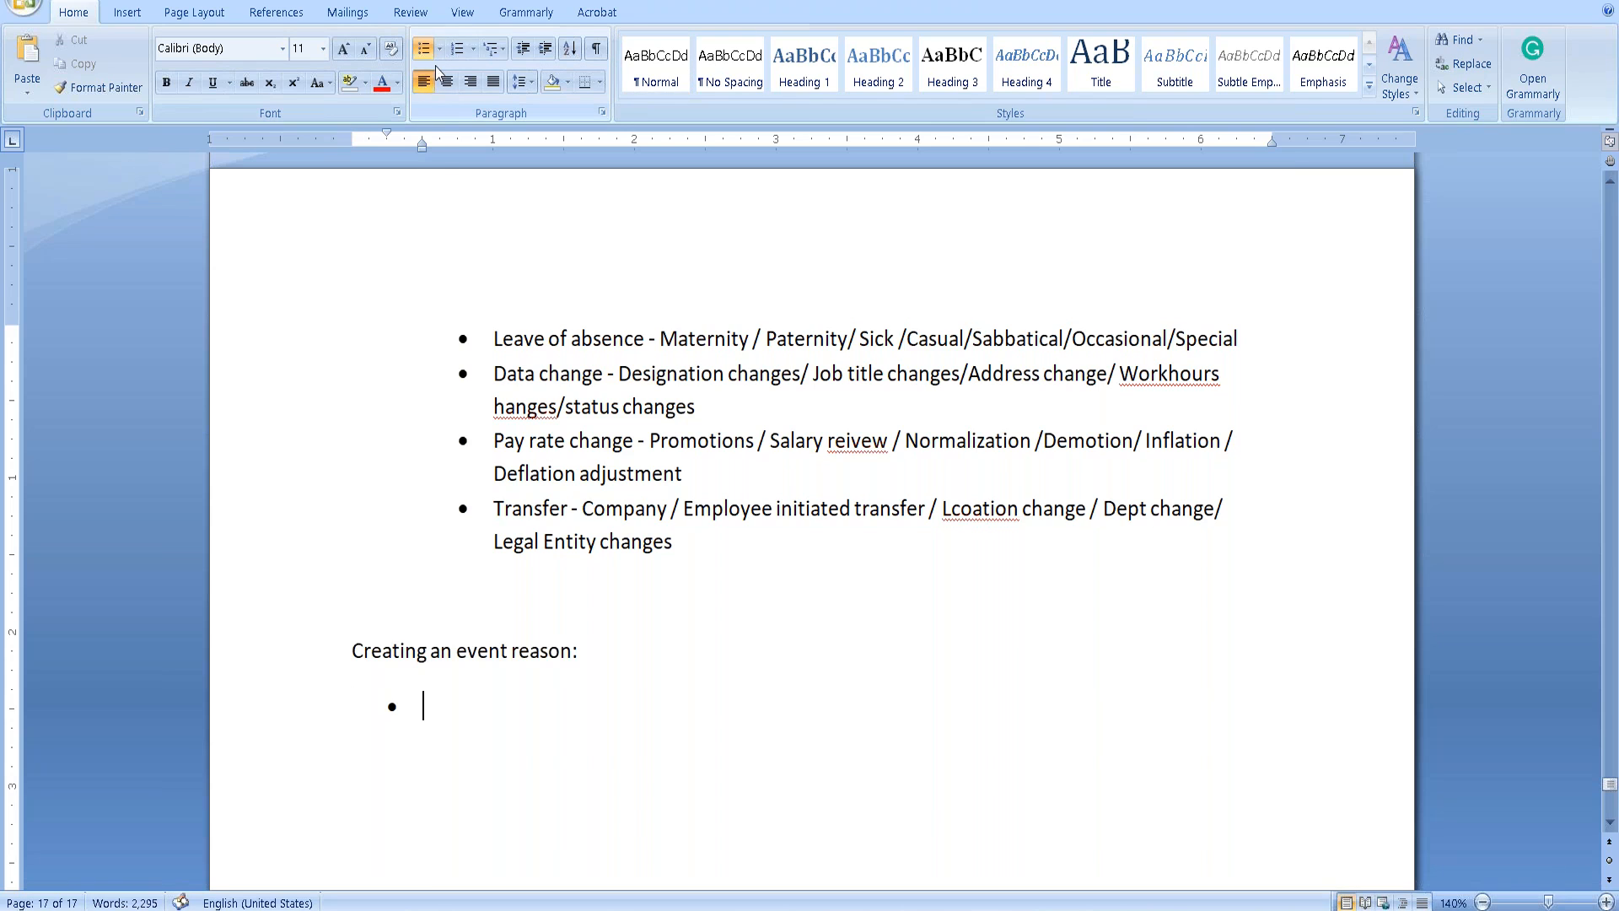
click(438, 51)
click(351, 187)
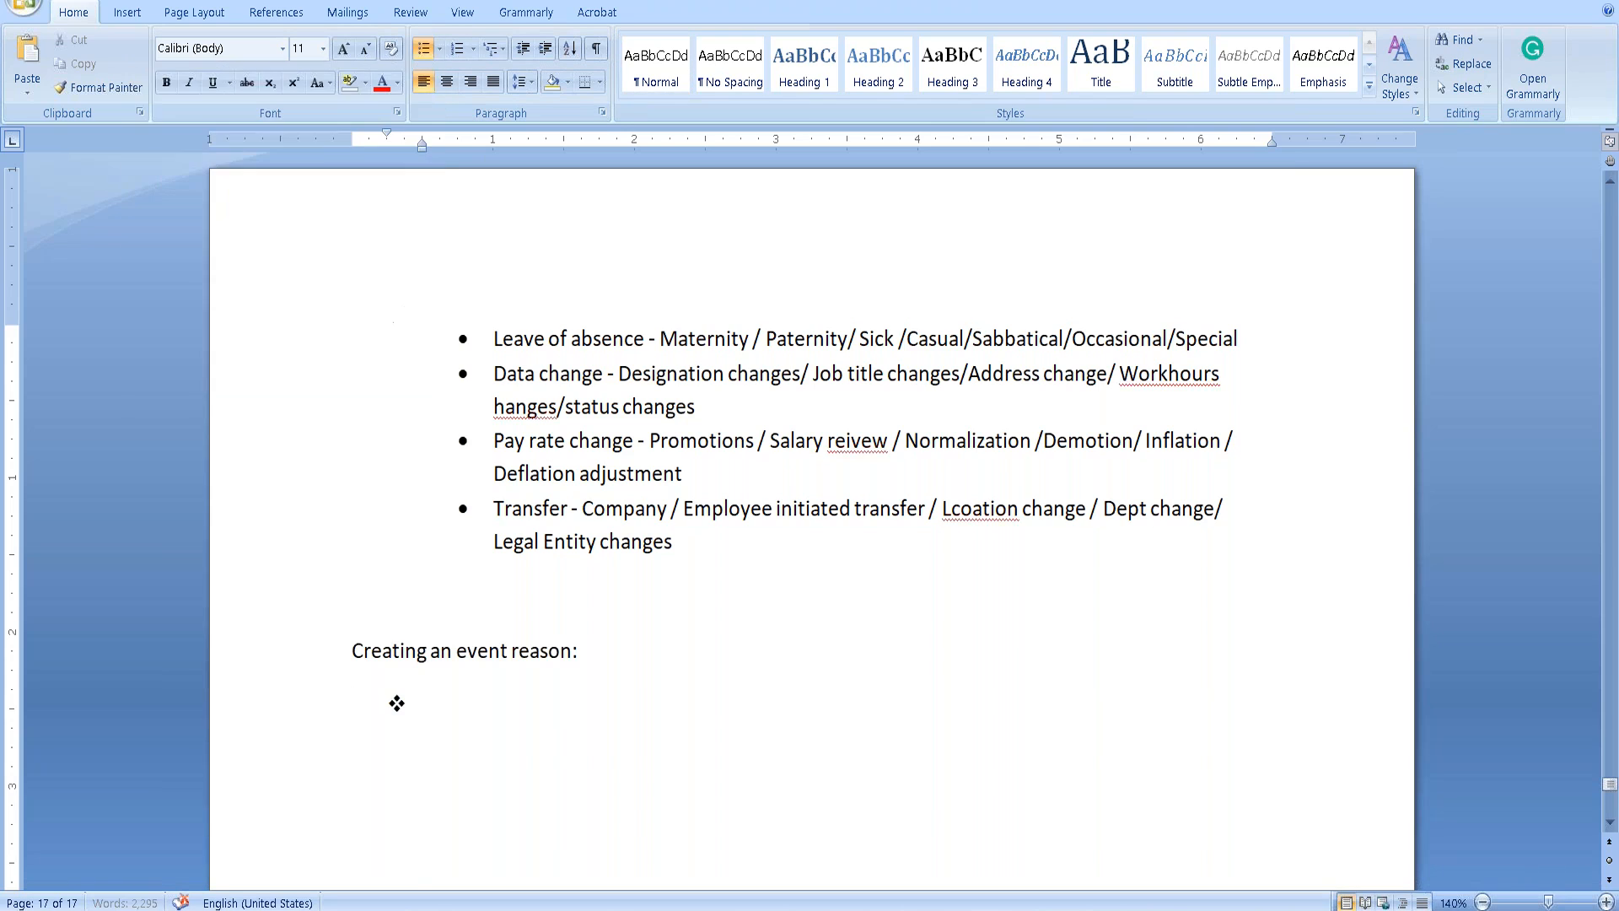
text(SF->AC->Employee files->)
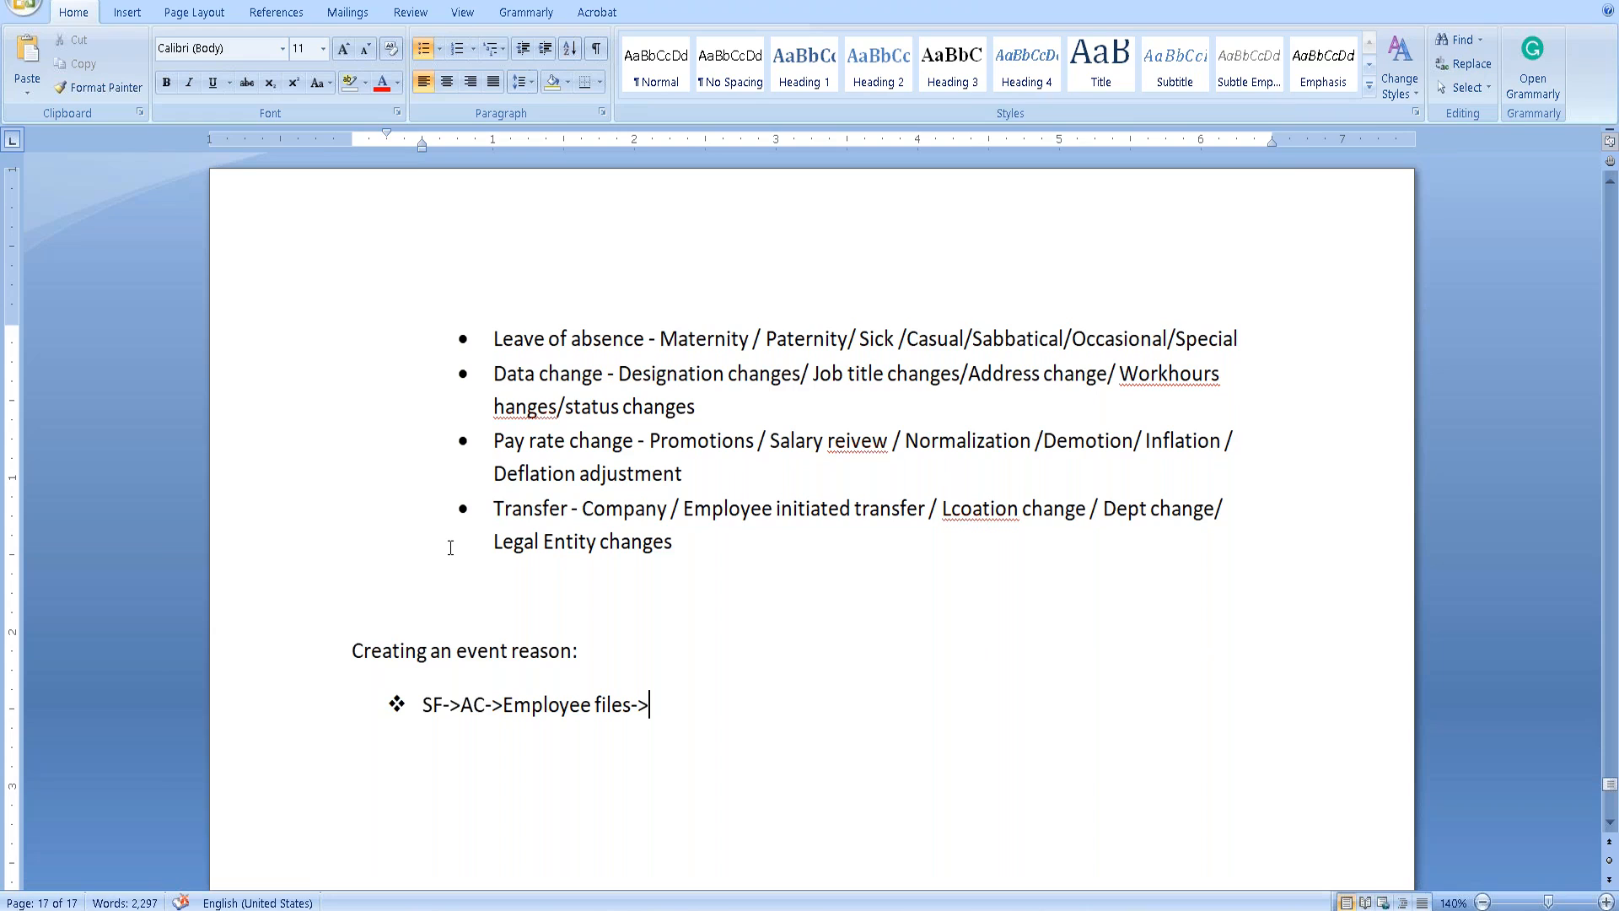
text(Mange)
key(BackSpace)
key(BackSpace)
text(age organization, pay & Job structures.)
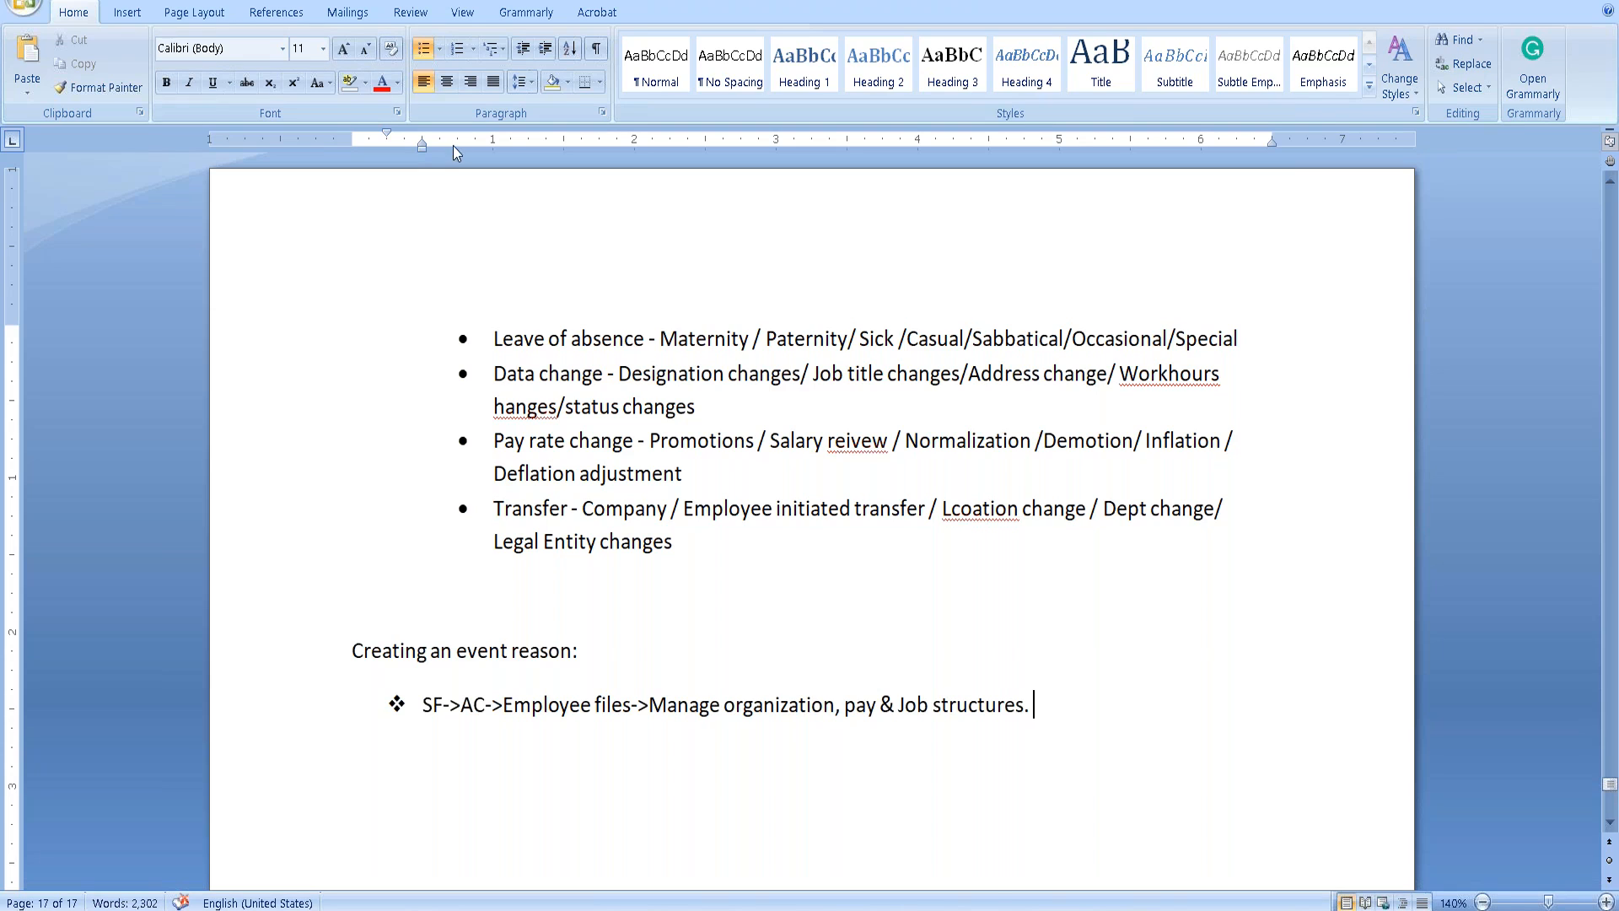
right_click(862, 444)
click(743, 494)
right_click(837, 451)
click(771, 468)
right_click(1194, 384)
click(1072, 402)
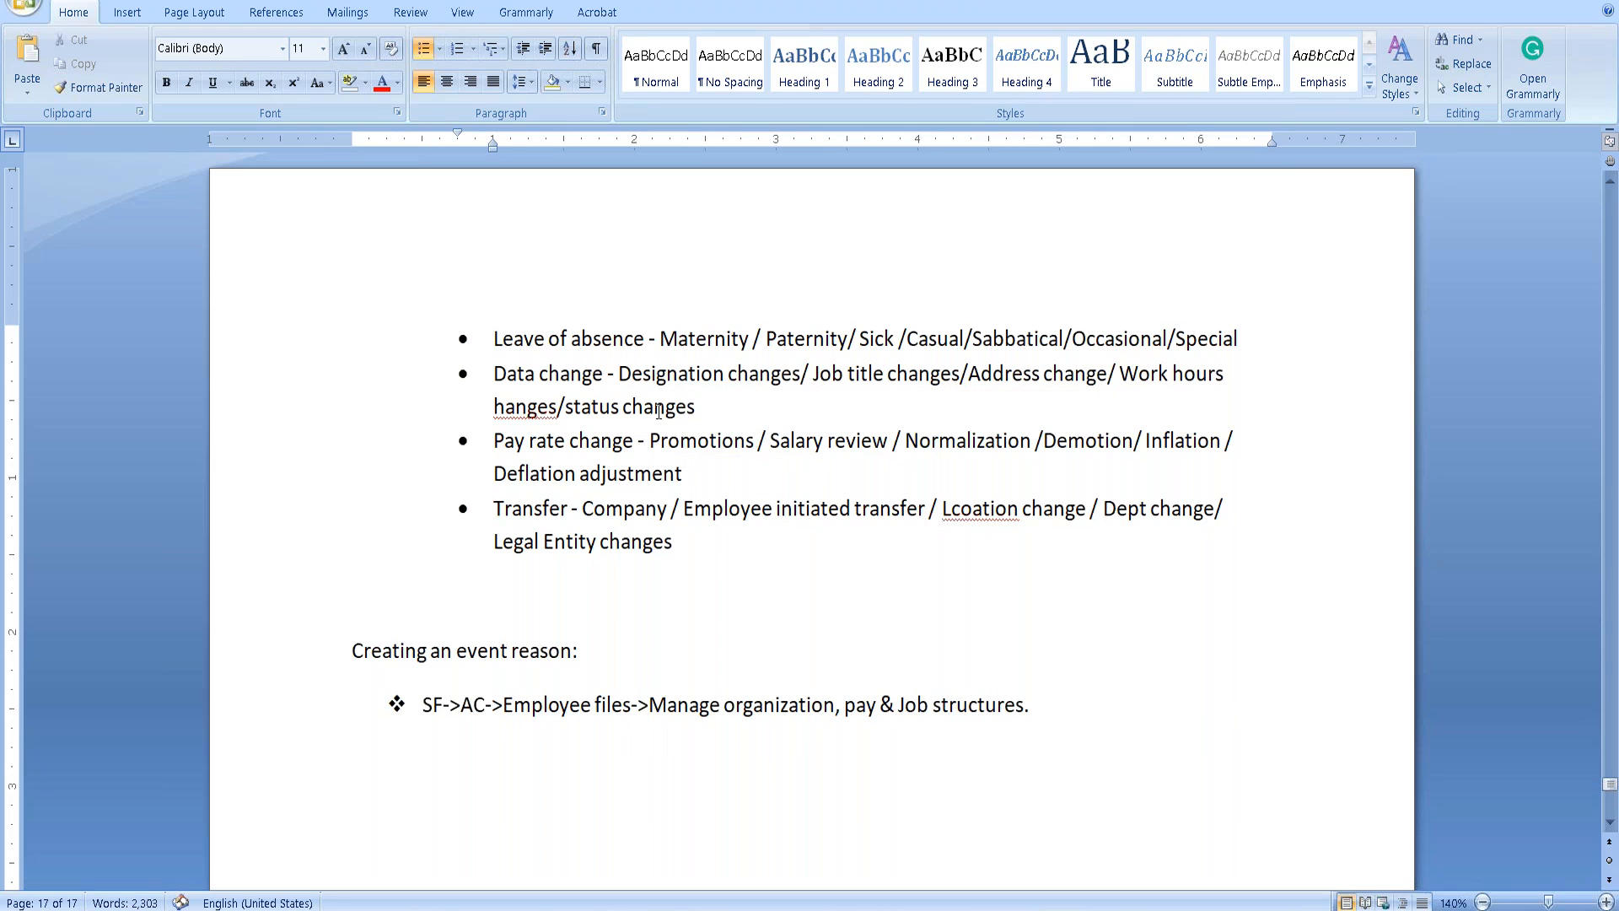
right_click(520, 410)
click(517, 411)
click(495, 407)
text(C)
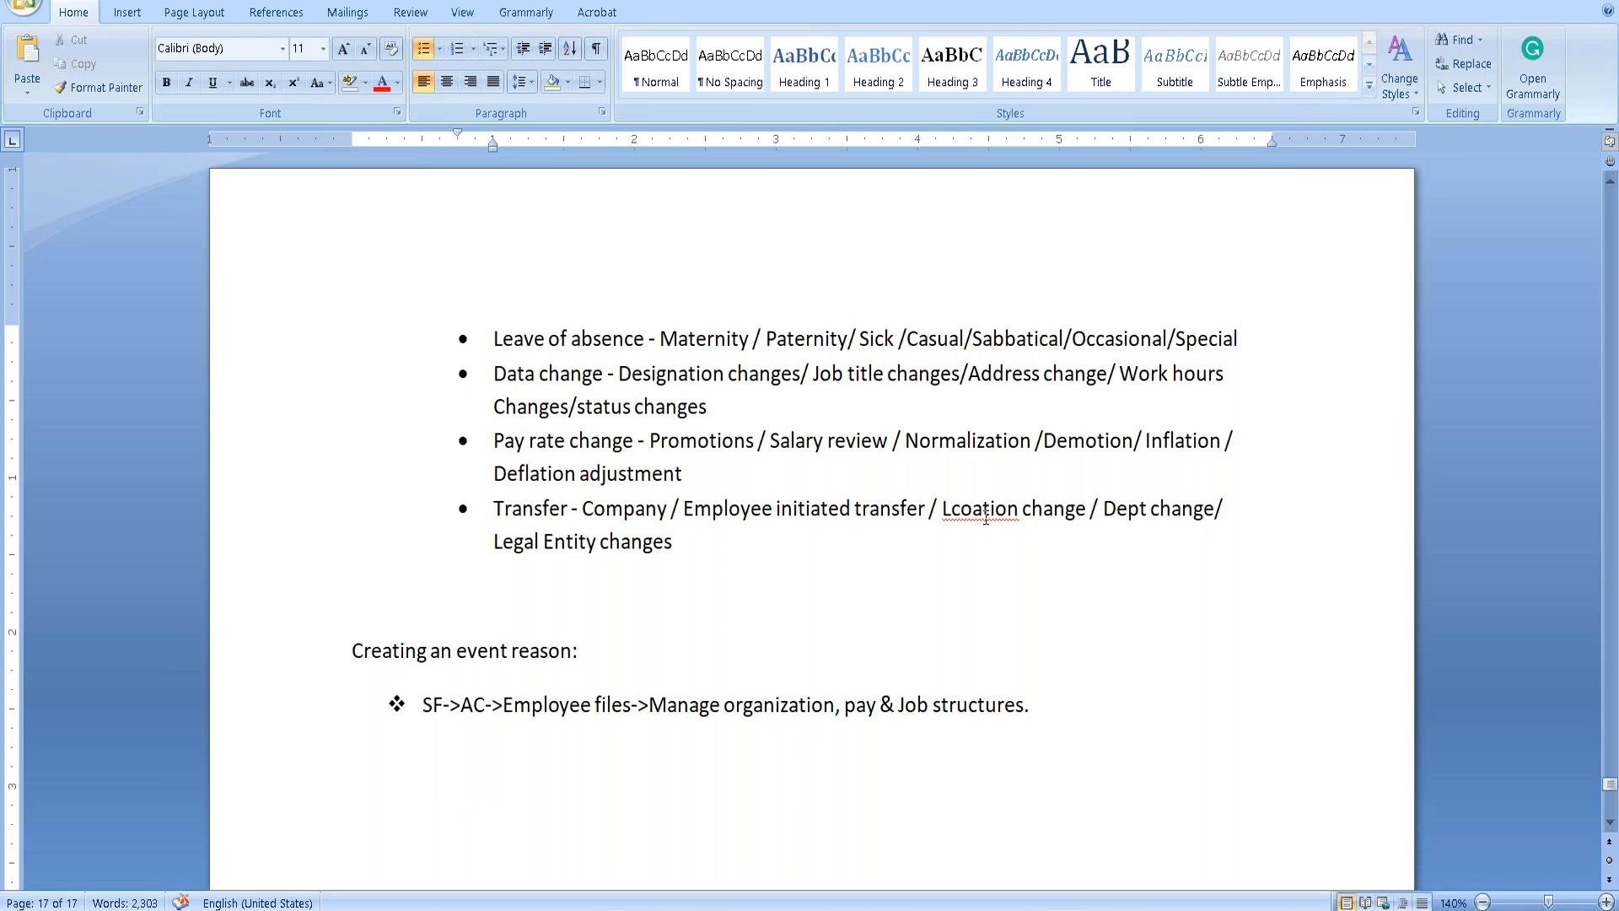
right_click(985, 517)
click(879, 533)
key(ctrl+s)
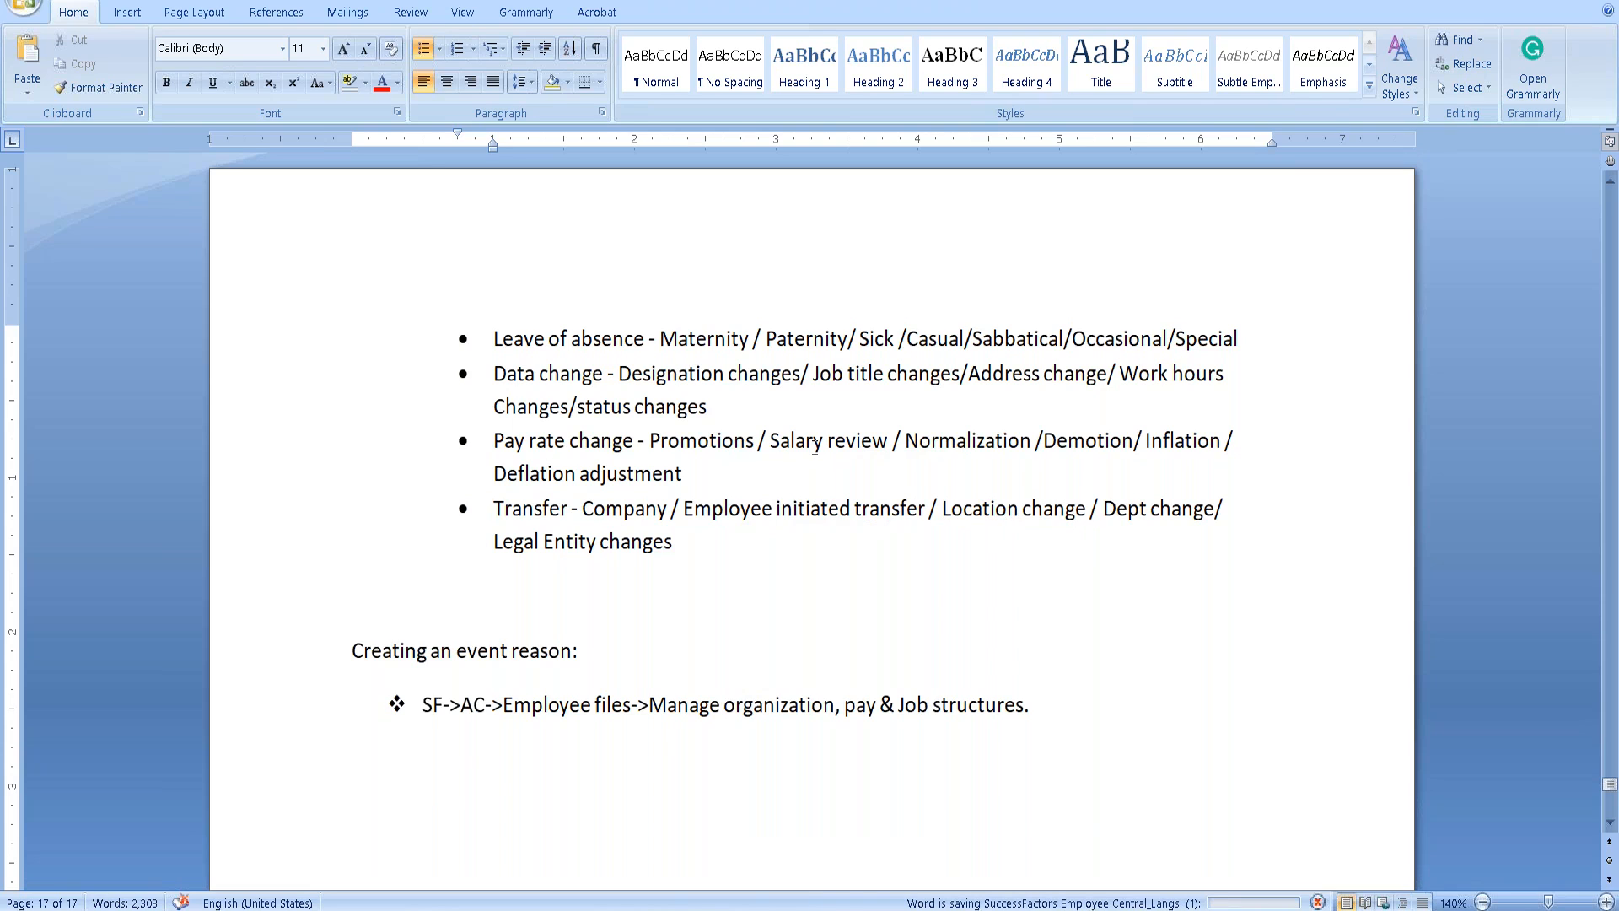
scroll(1304, 534, up, 2)
scroll(1286, 528, down, 4)
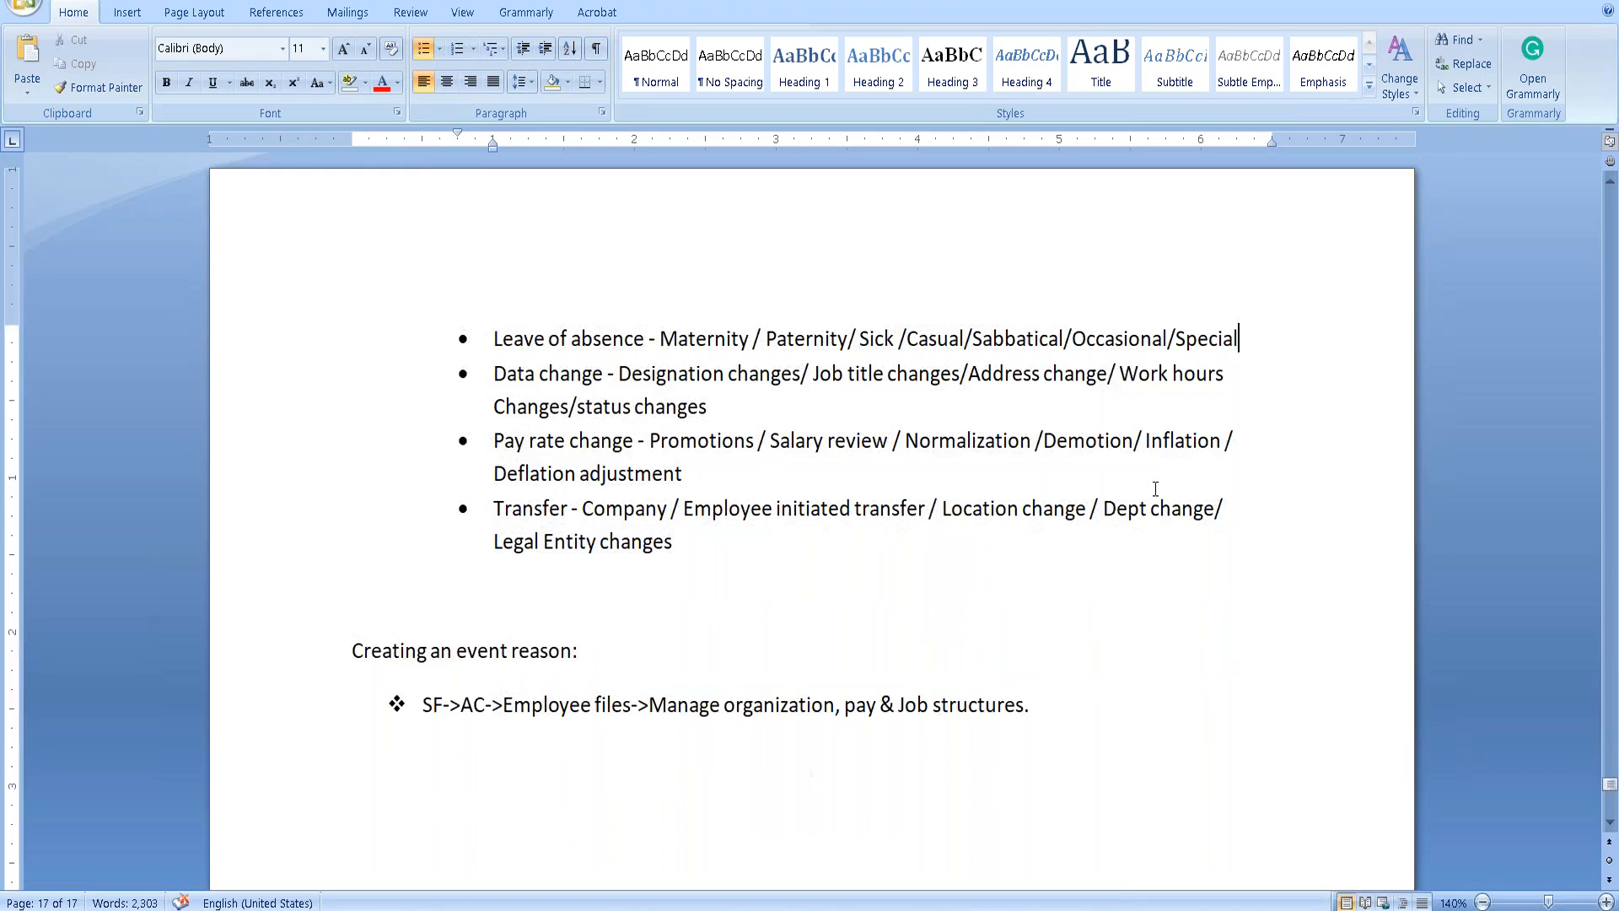
scroll(1156, 490, down, 2)
Switch to SuccessFactors and create a new Event Reason from Create New.
click(517, 469)
key(alt+Tab)
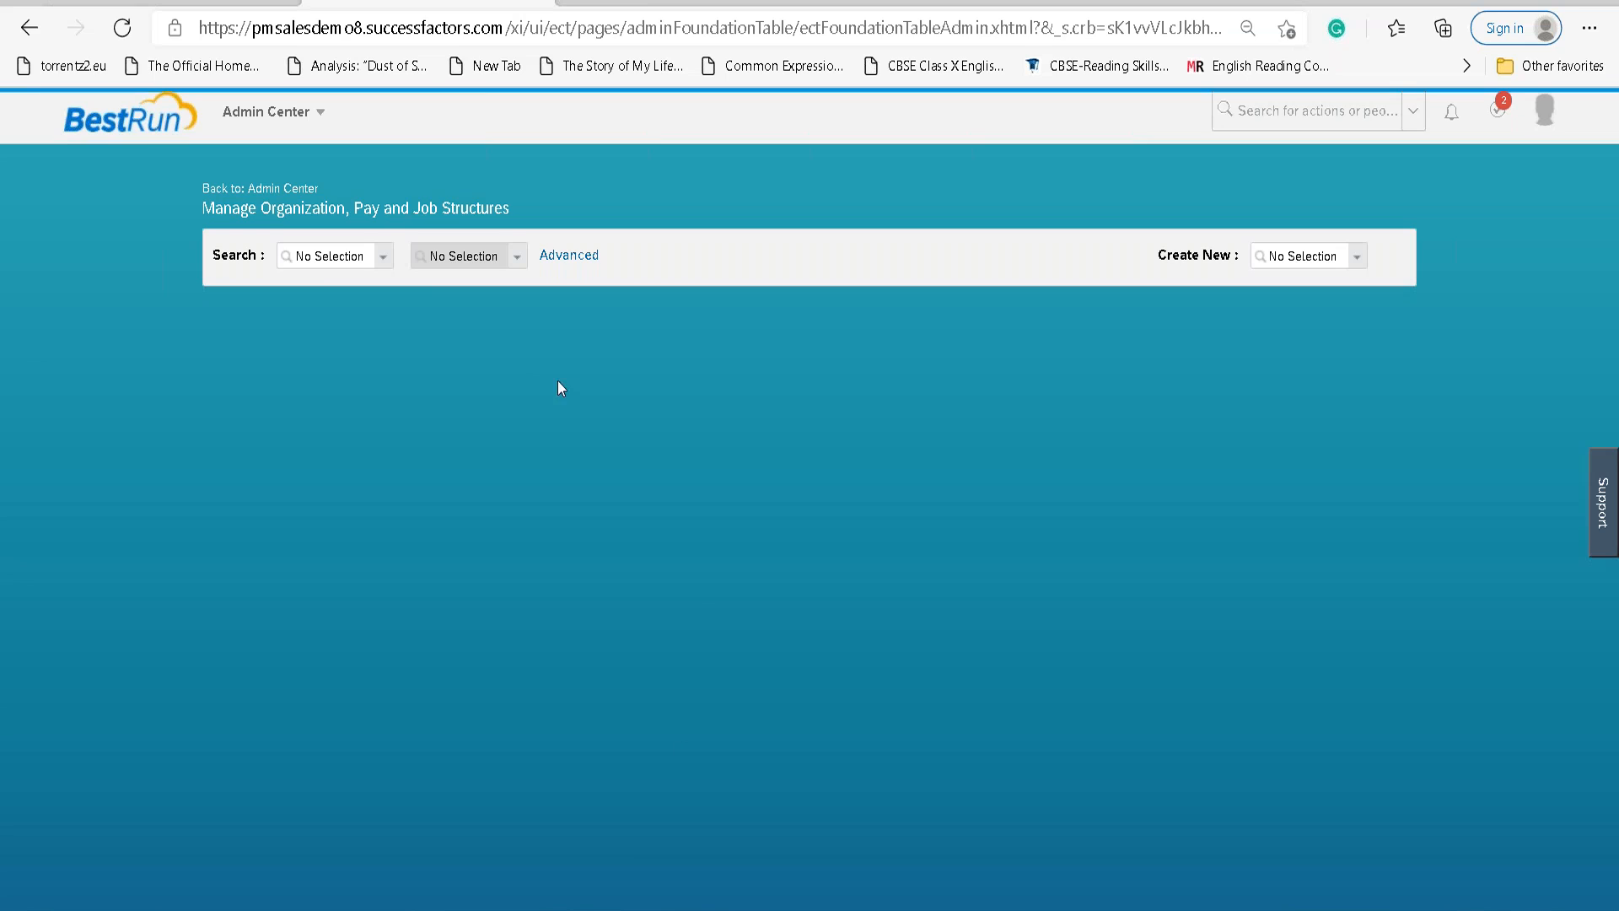
click(1357, 257)
text(Eve)
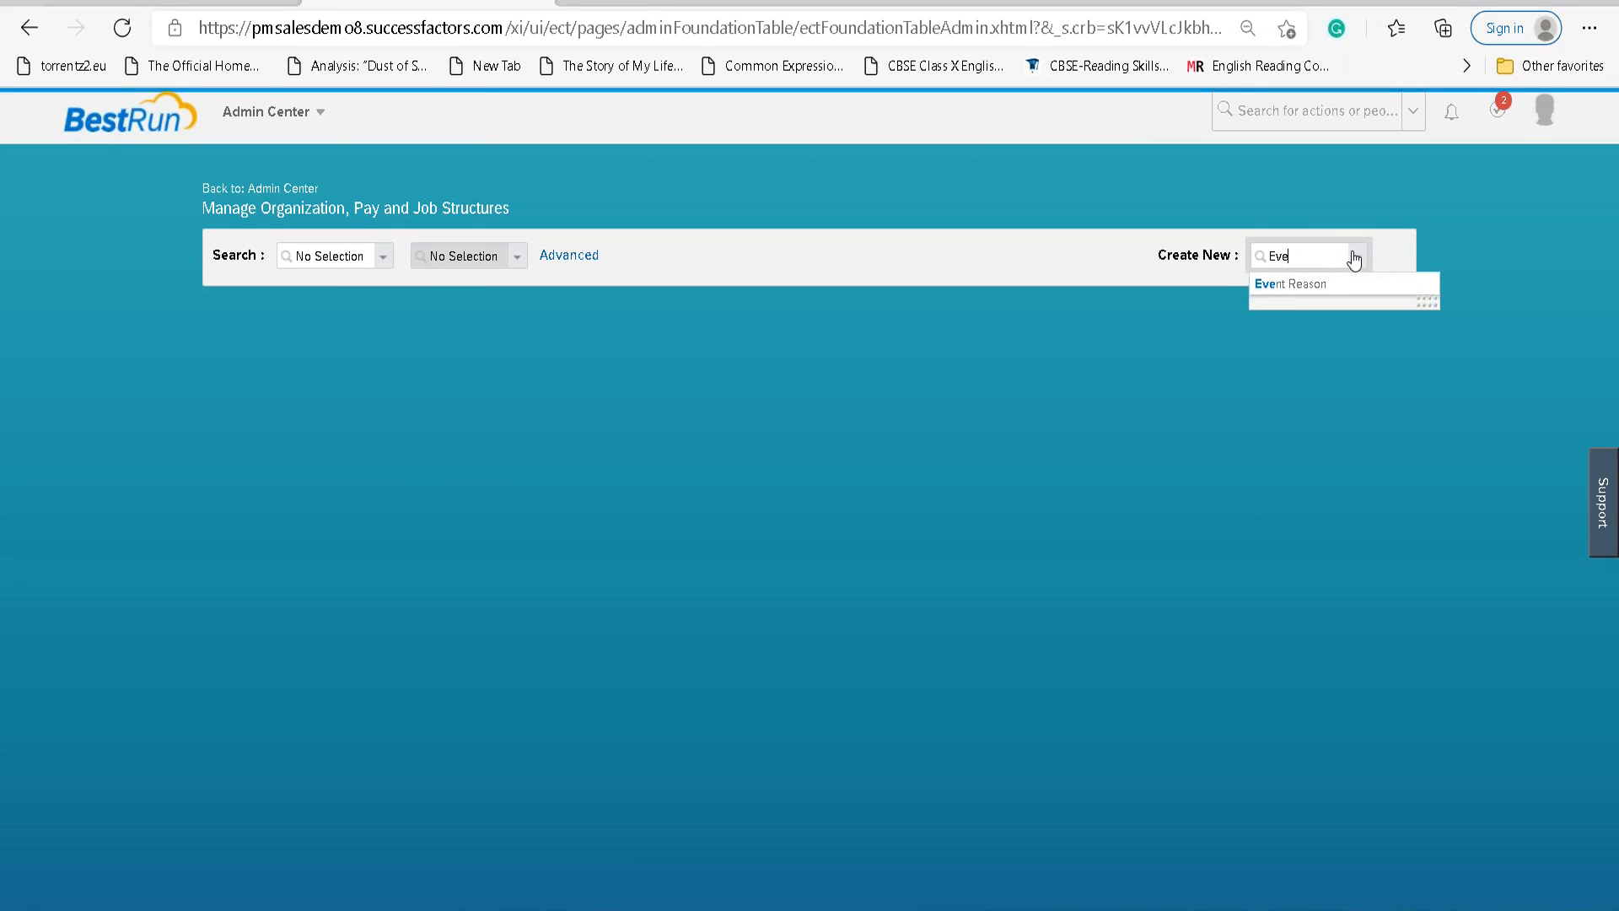
click(1312, 285)
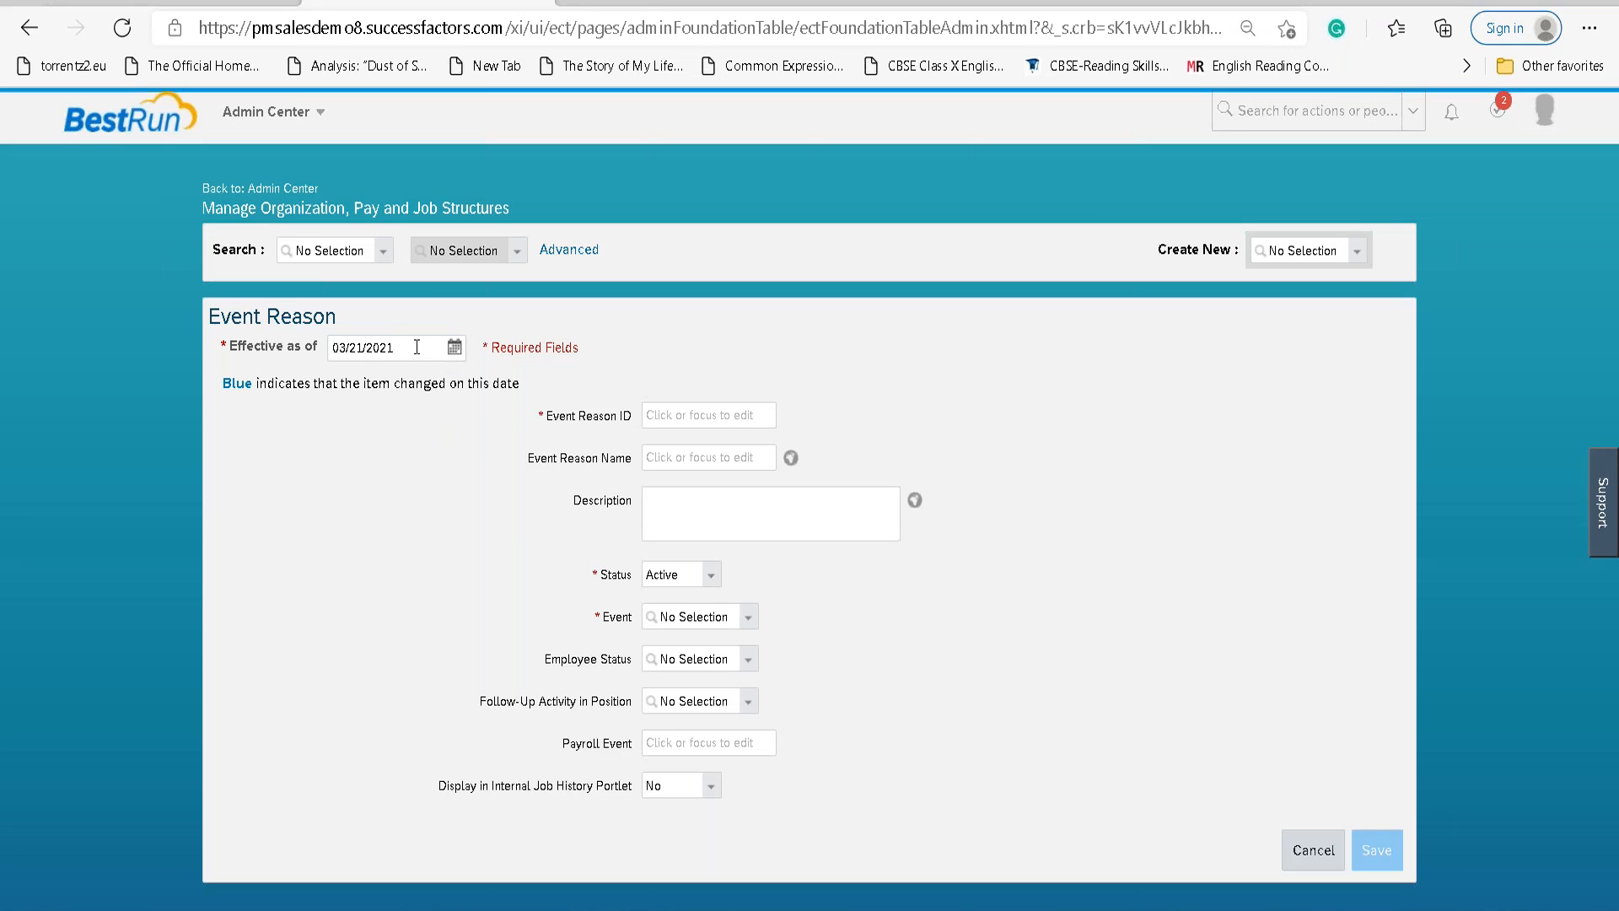
Set effective date 01/01/1900, ID LAN_New_Hire, name New Hire and description New Hire LAN.
click(417, 347)
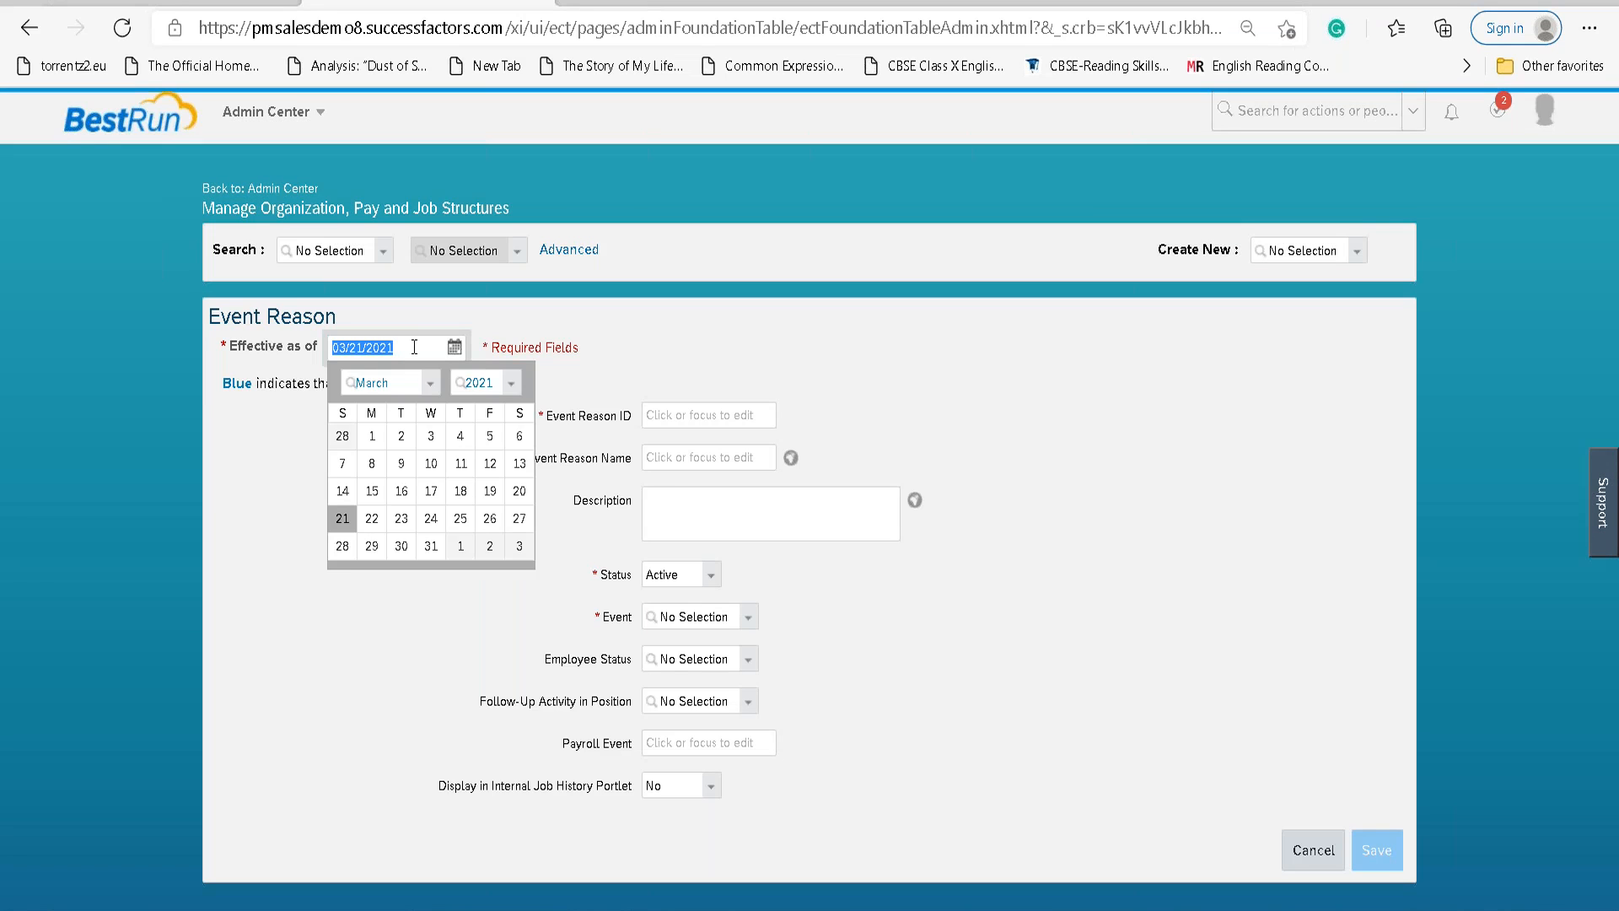
text(01/01/1)
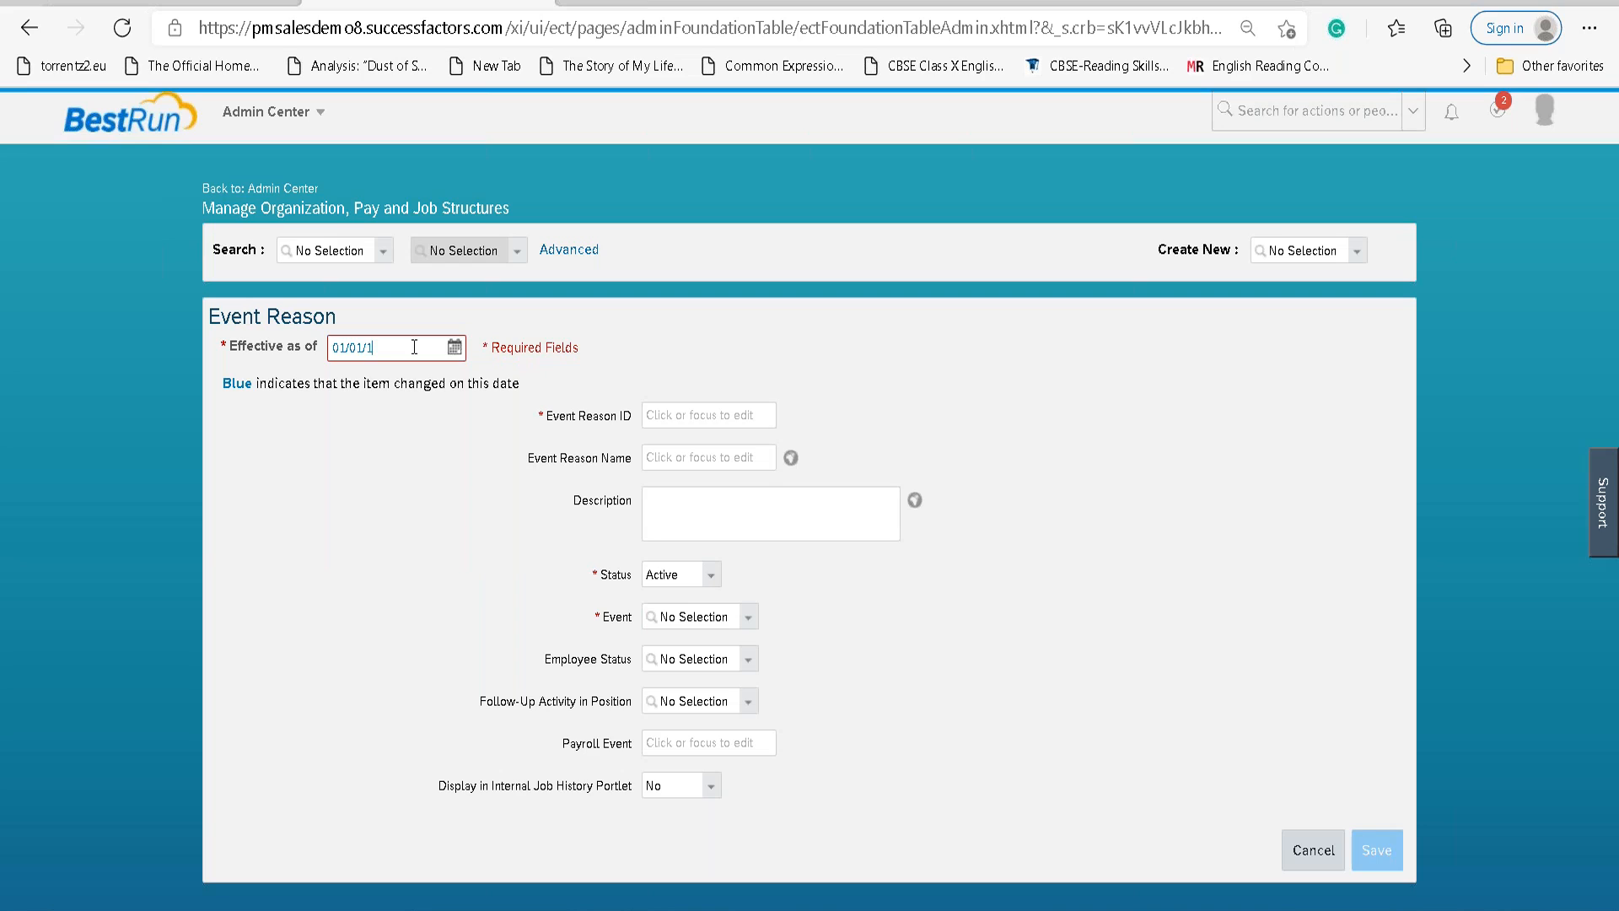
text(900)
key(Tab)
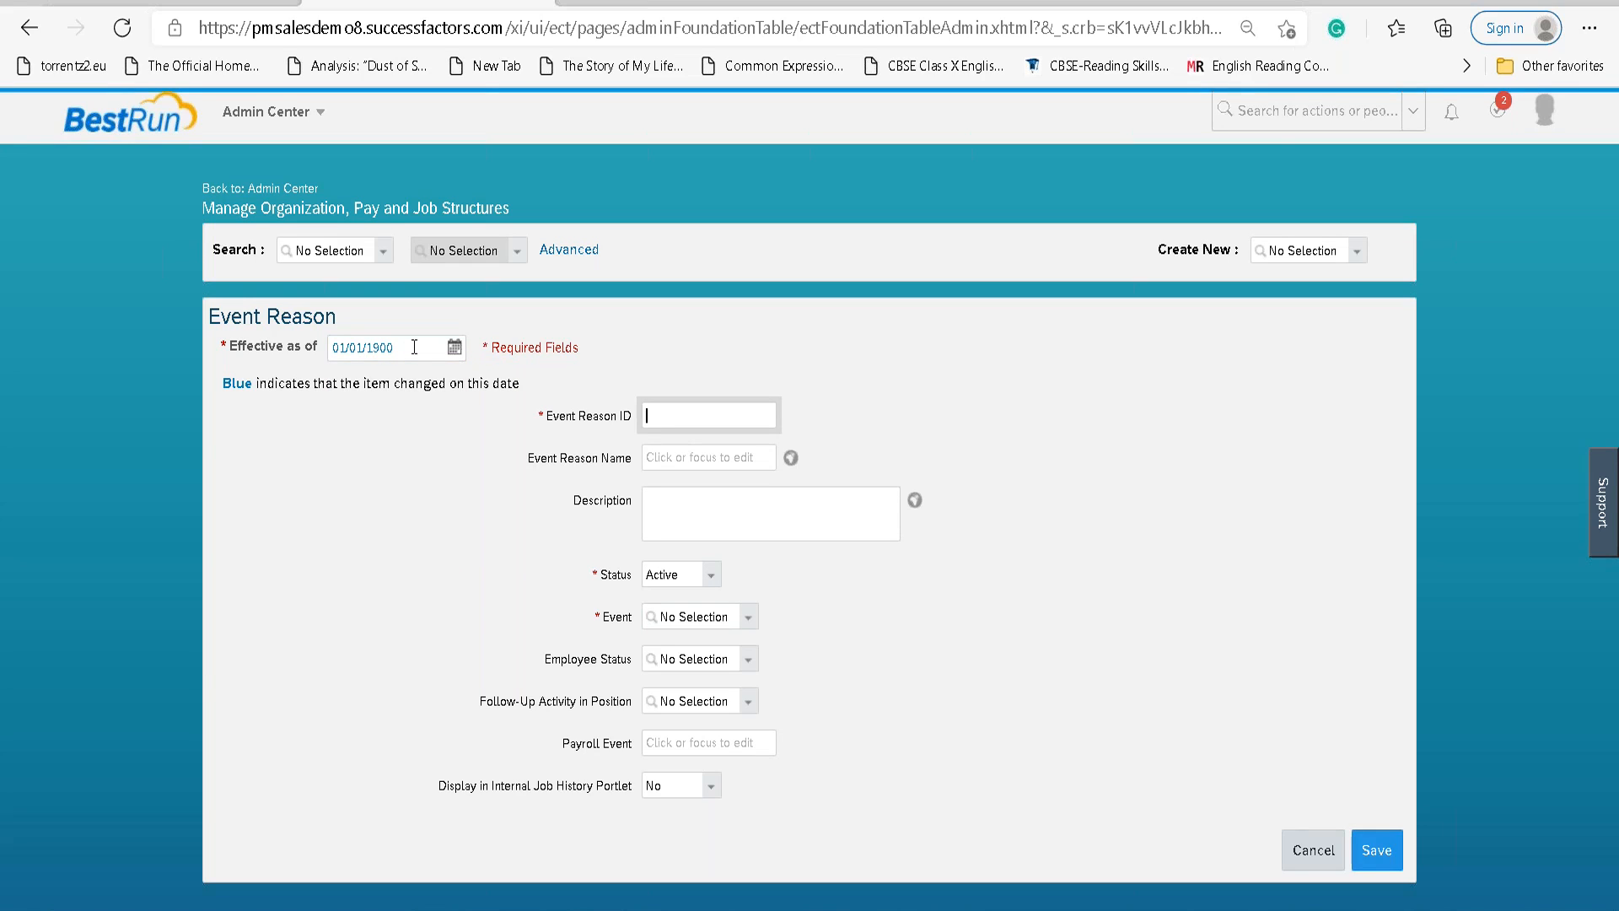
text(LAN_New_Hire)
key(Tab)
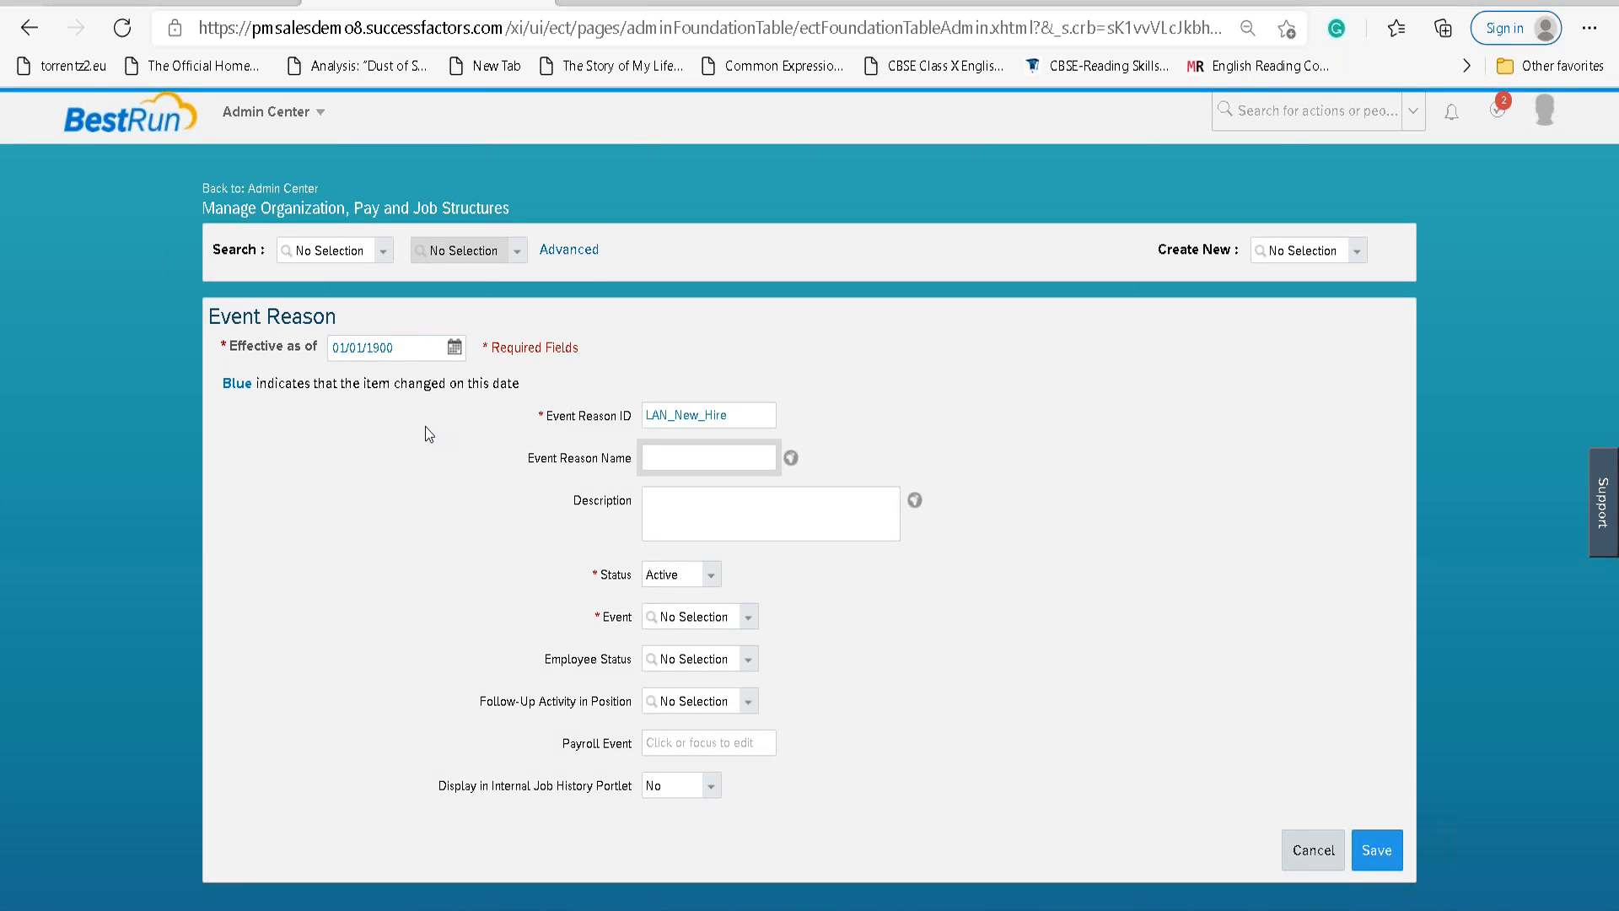
text(New Hi)
key(Tab)
text(New Hire LAN)
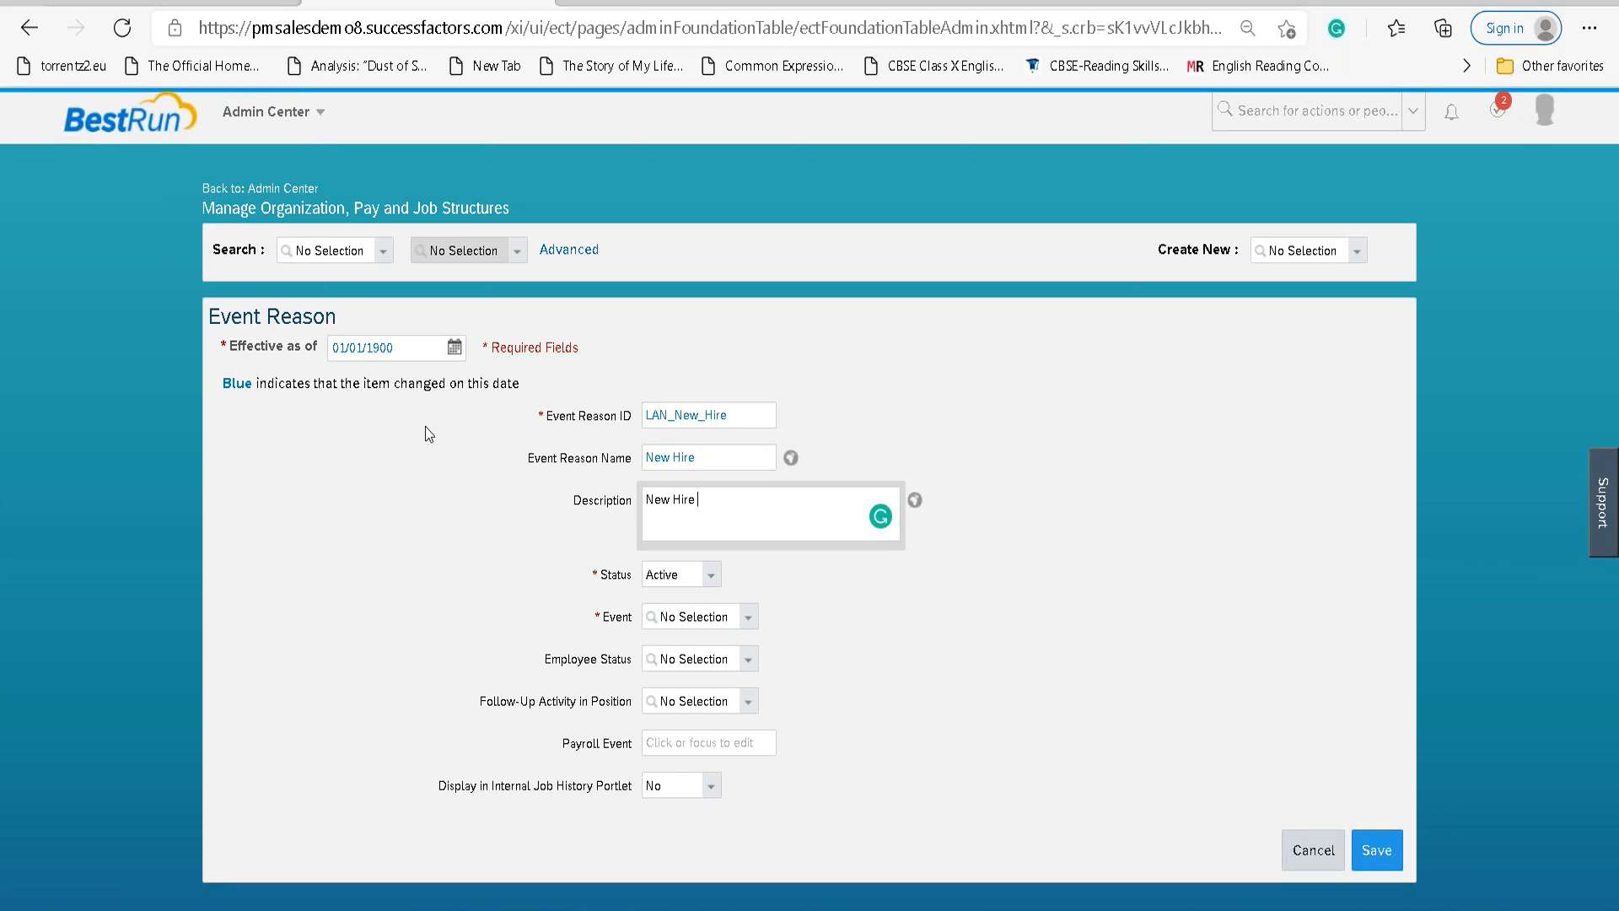
key(Tab)
key(Tab)
key(Tab)
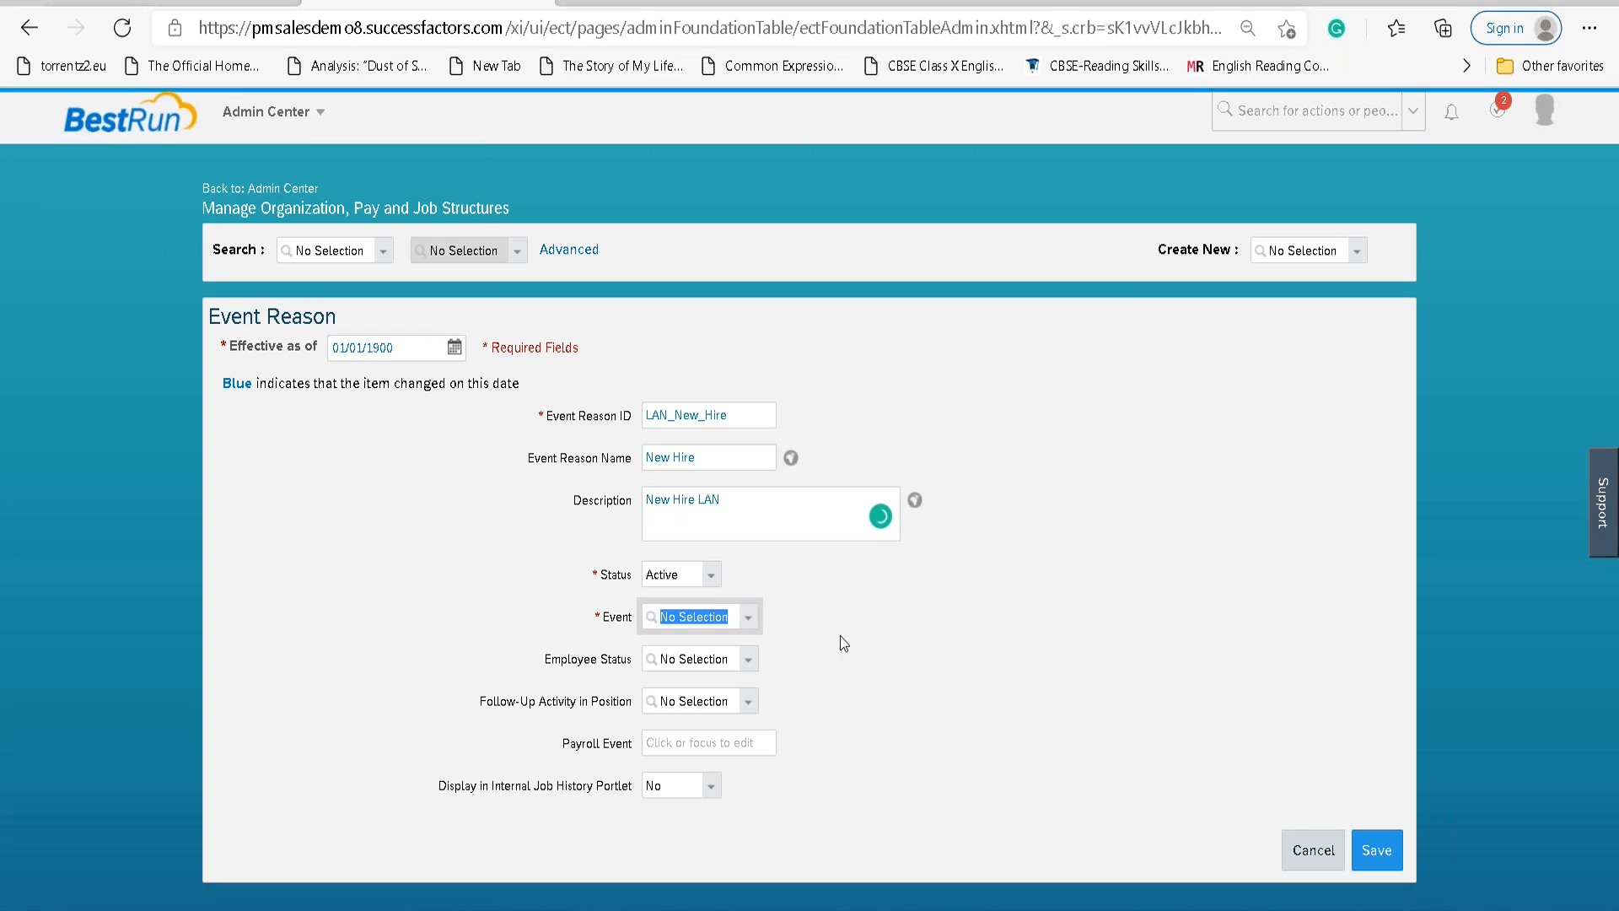
Choose Hire as the event, then browse the full Event dropdown list.
text(Hire)
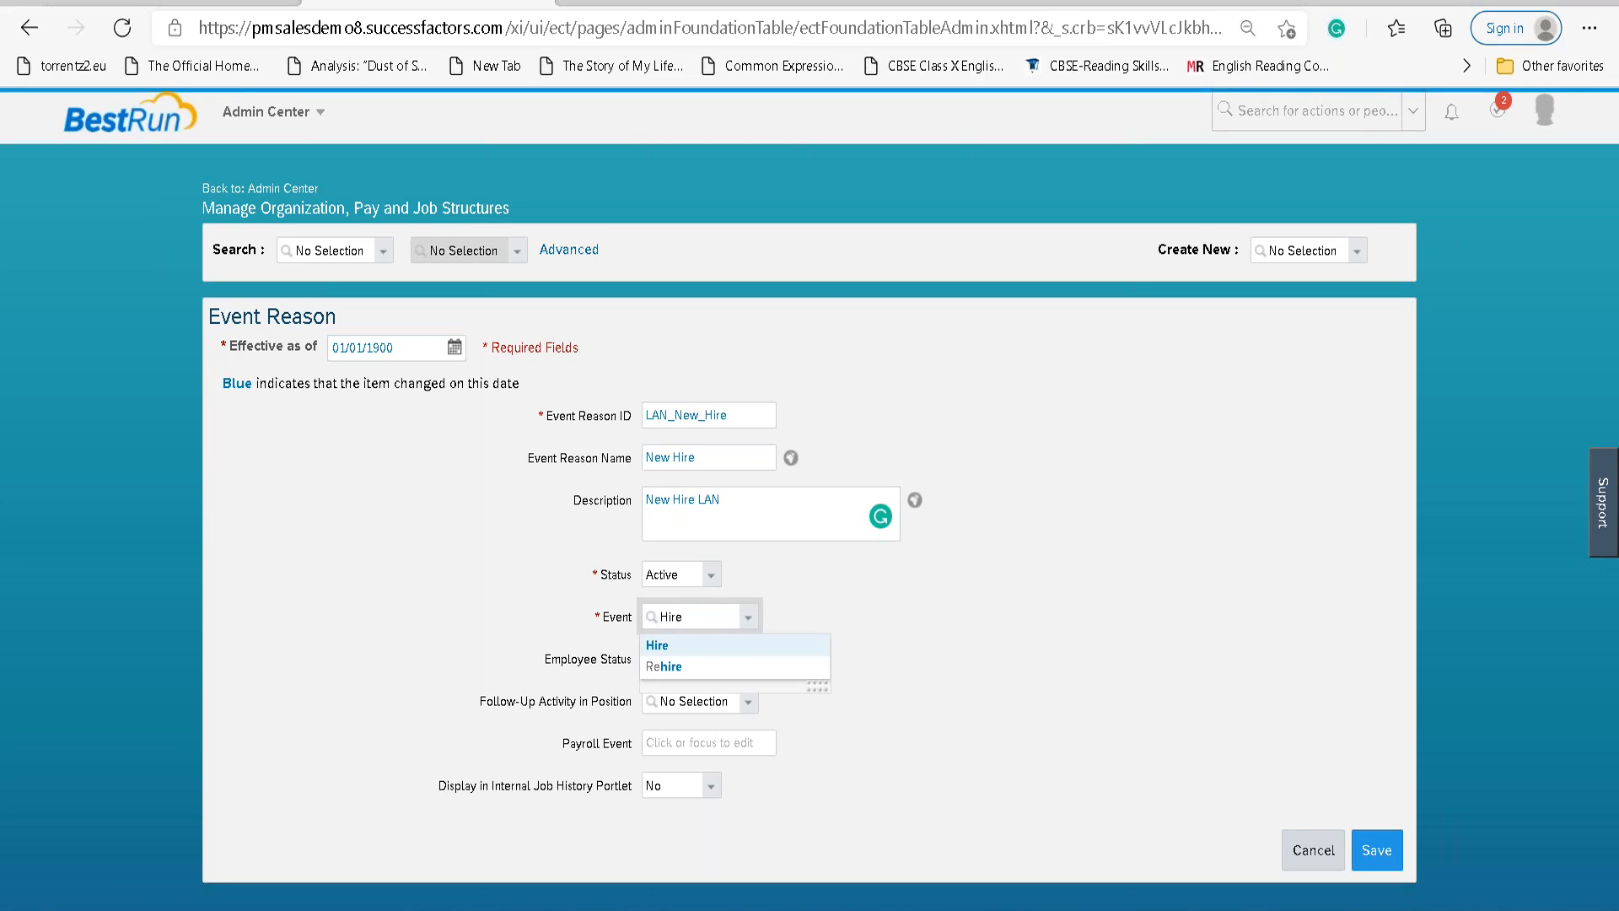
click(690, 645)
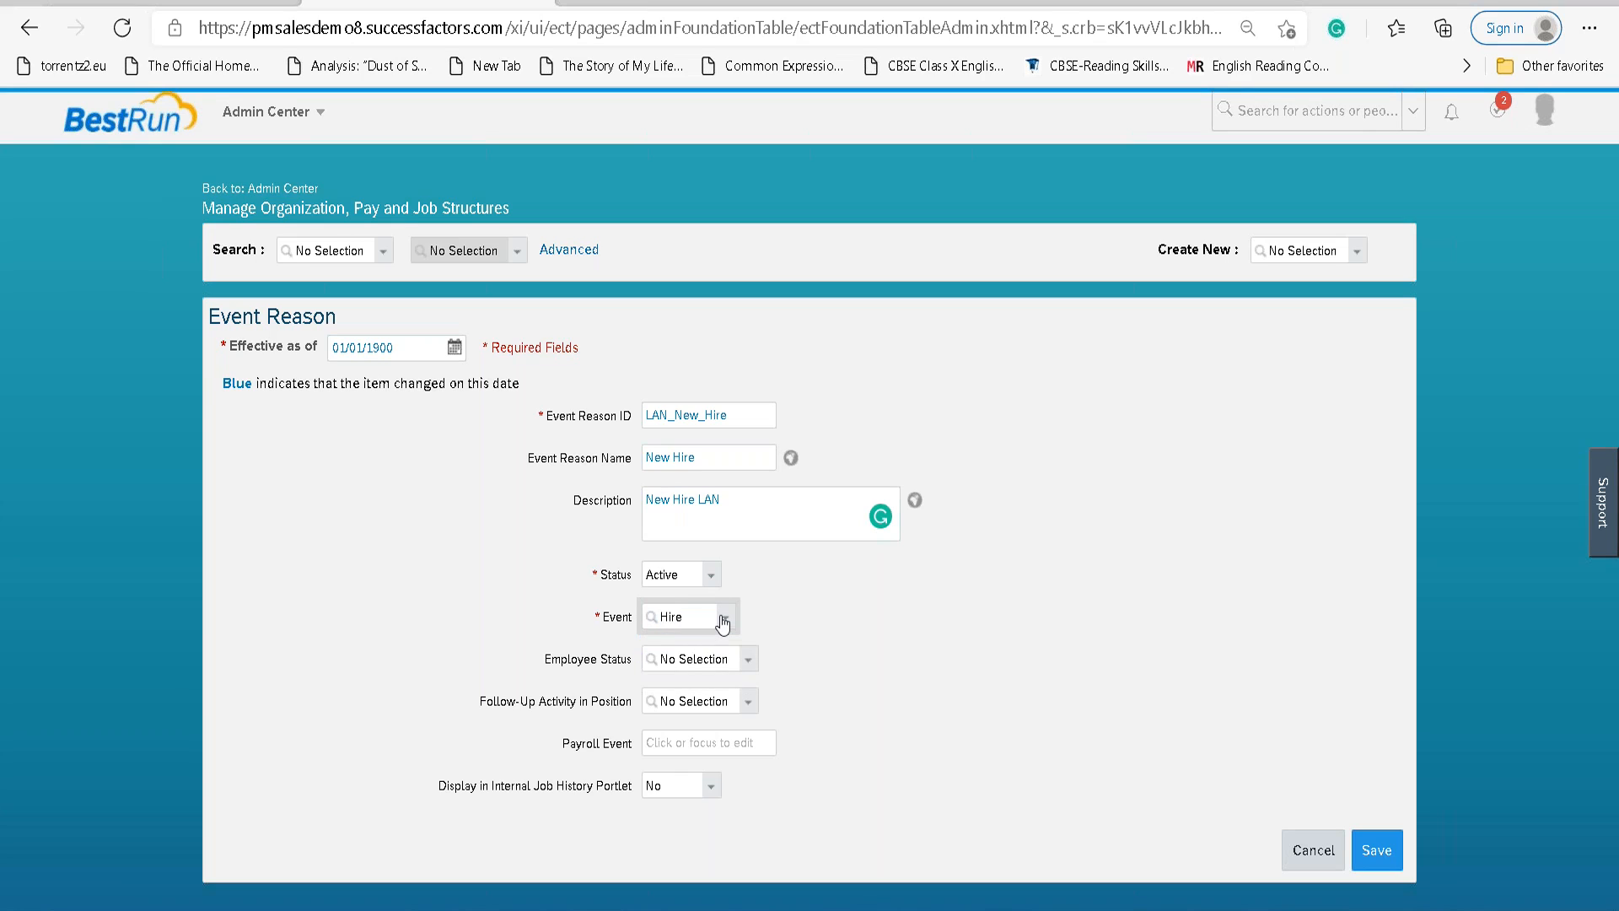
click(723, 622)
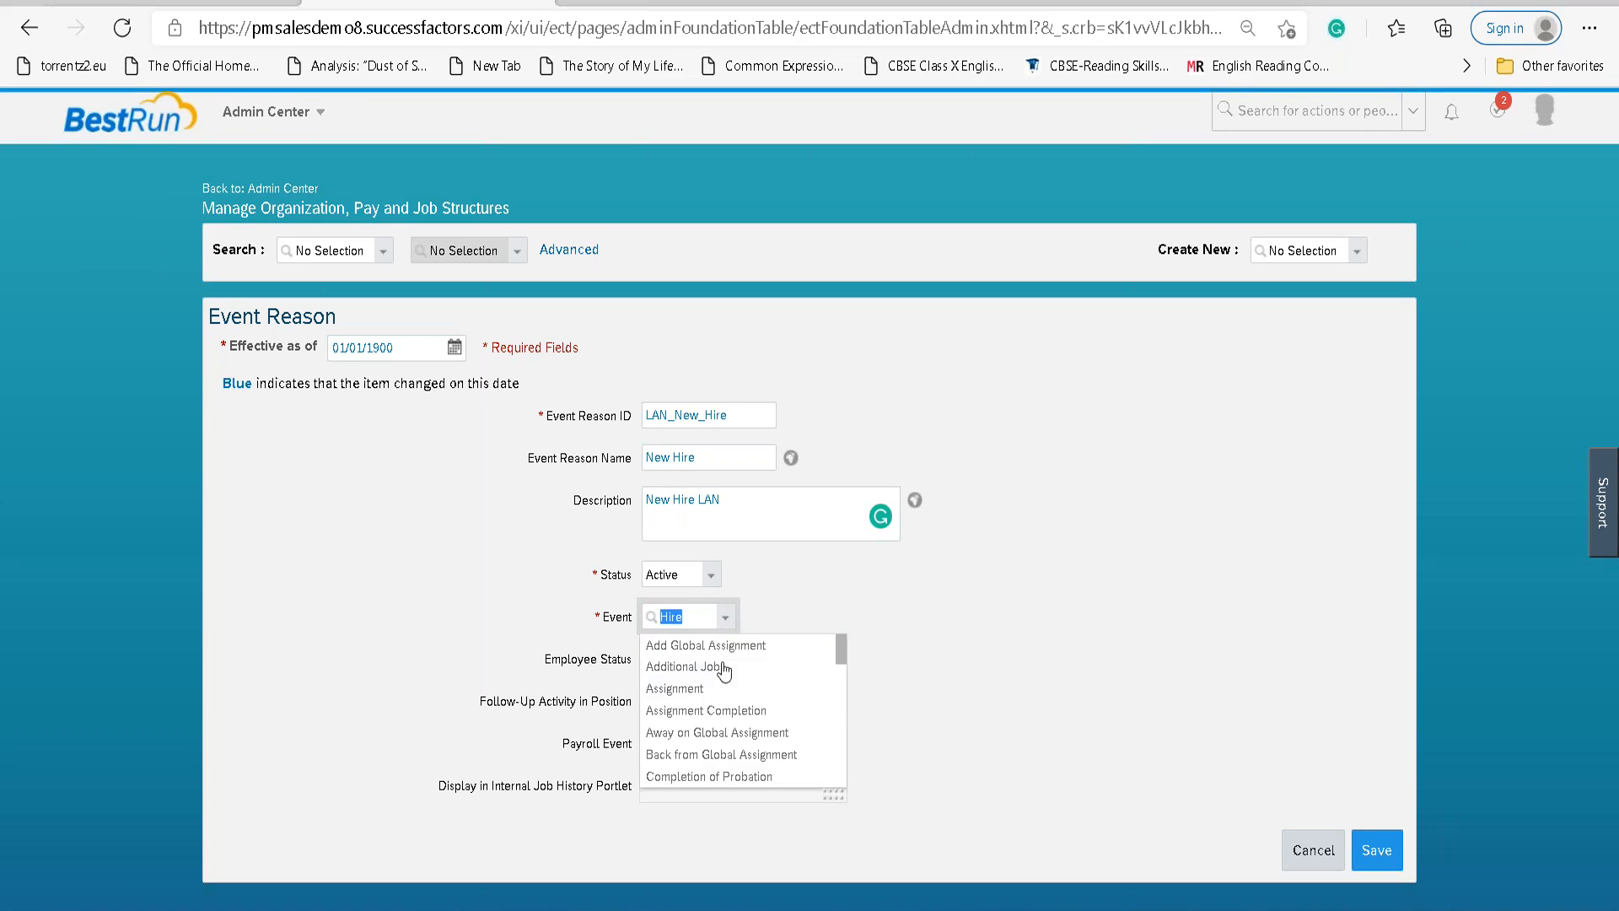
scroll(719, 731, down, 5)
scroll(722, 730, down, 5)
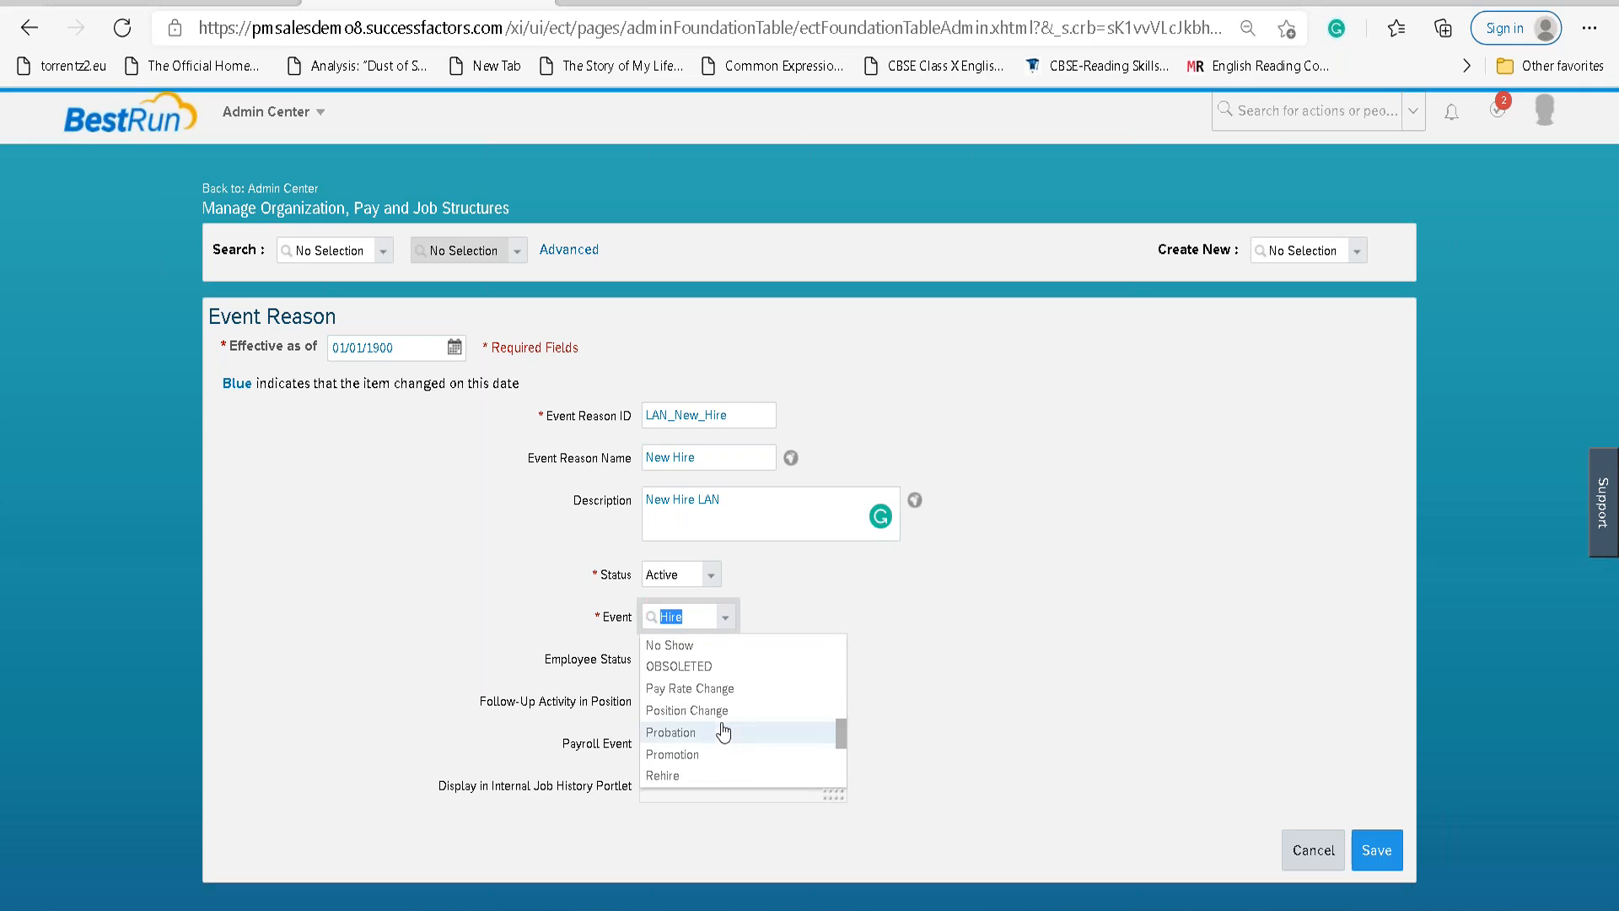
scroll(721, 729, up, 10)
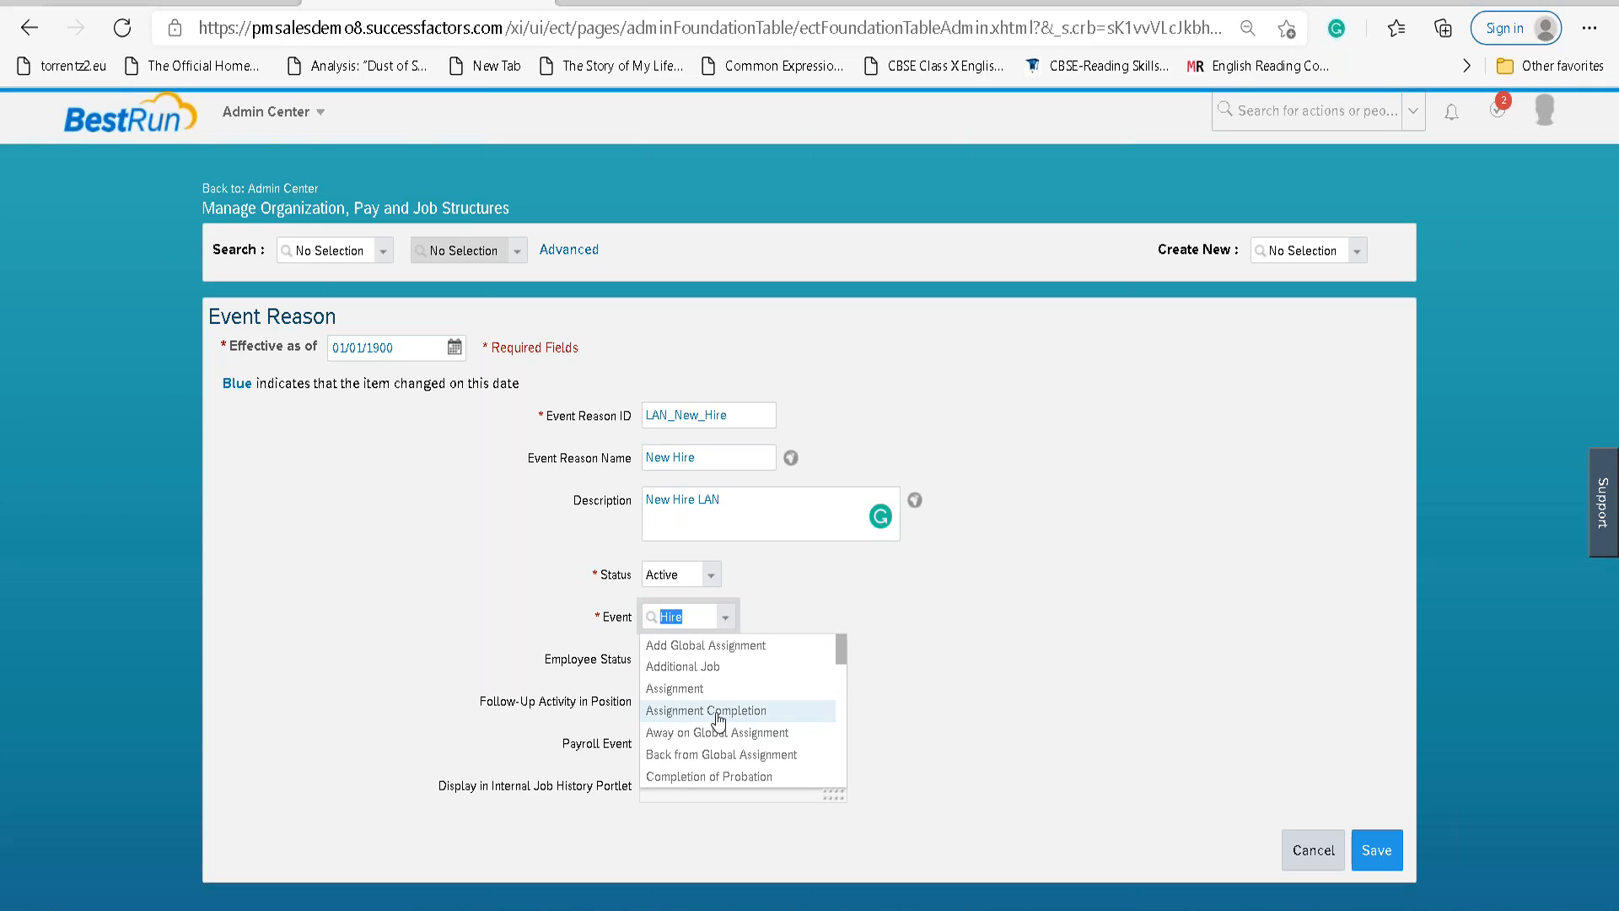
scroll(725, 725, down, 4)
scroll(745, 736, down, 5)
scroll(747, 735, up, 2)
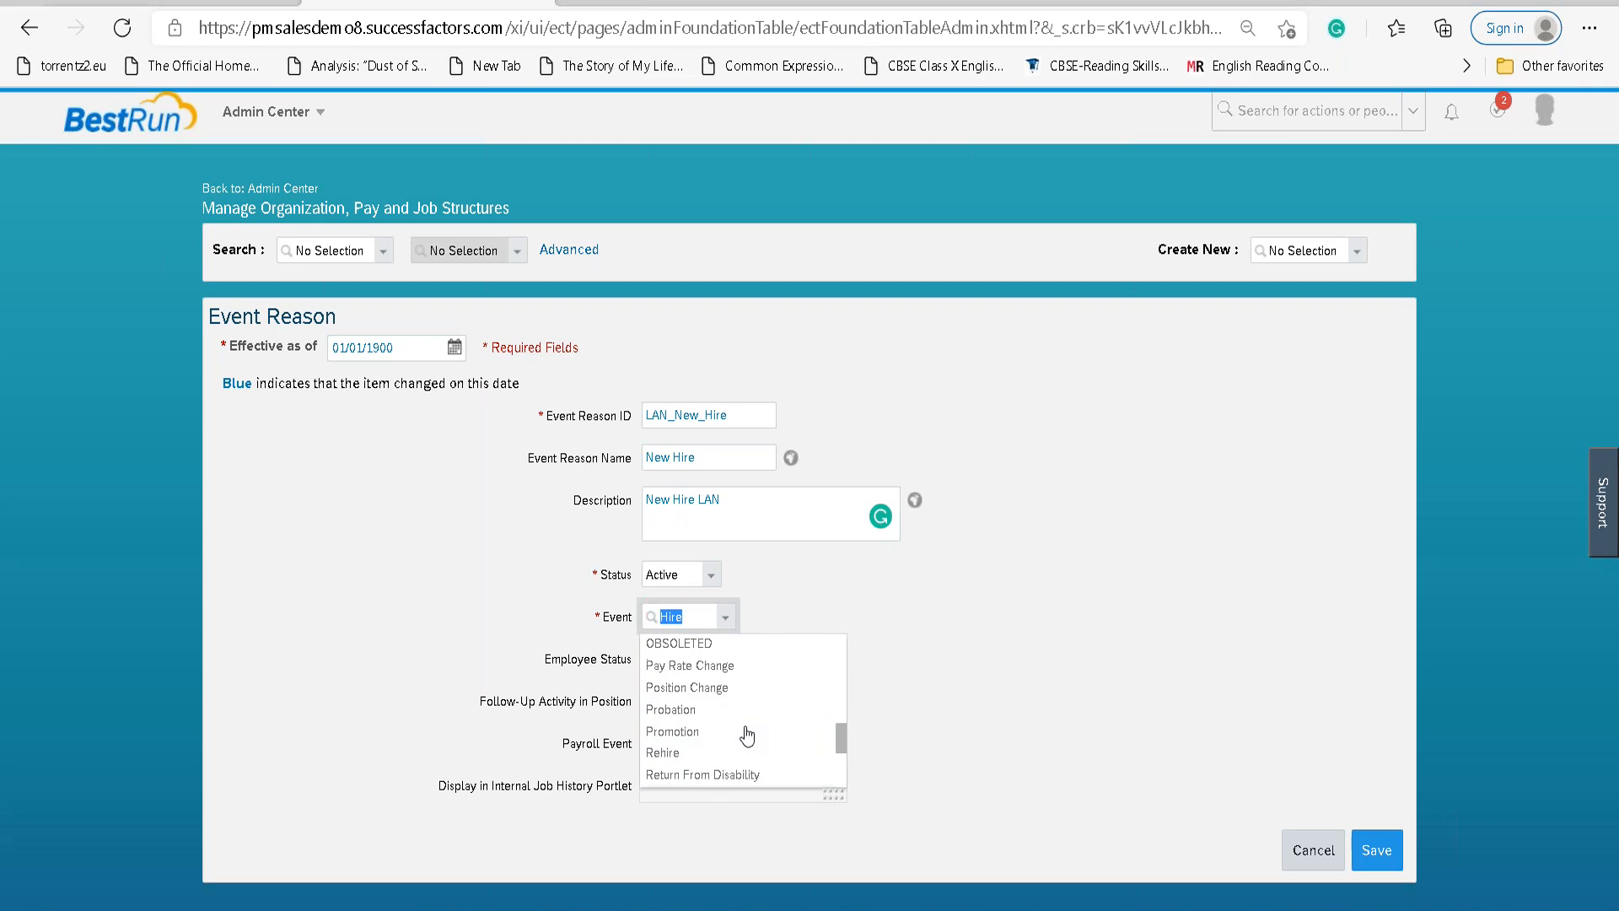
scroll(747, 735, up, 6)
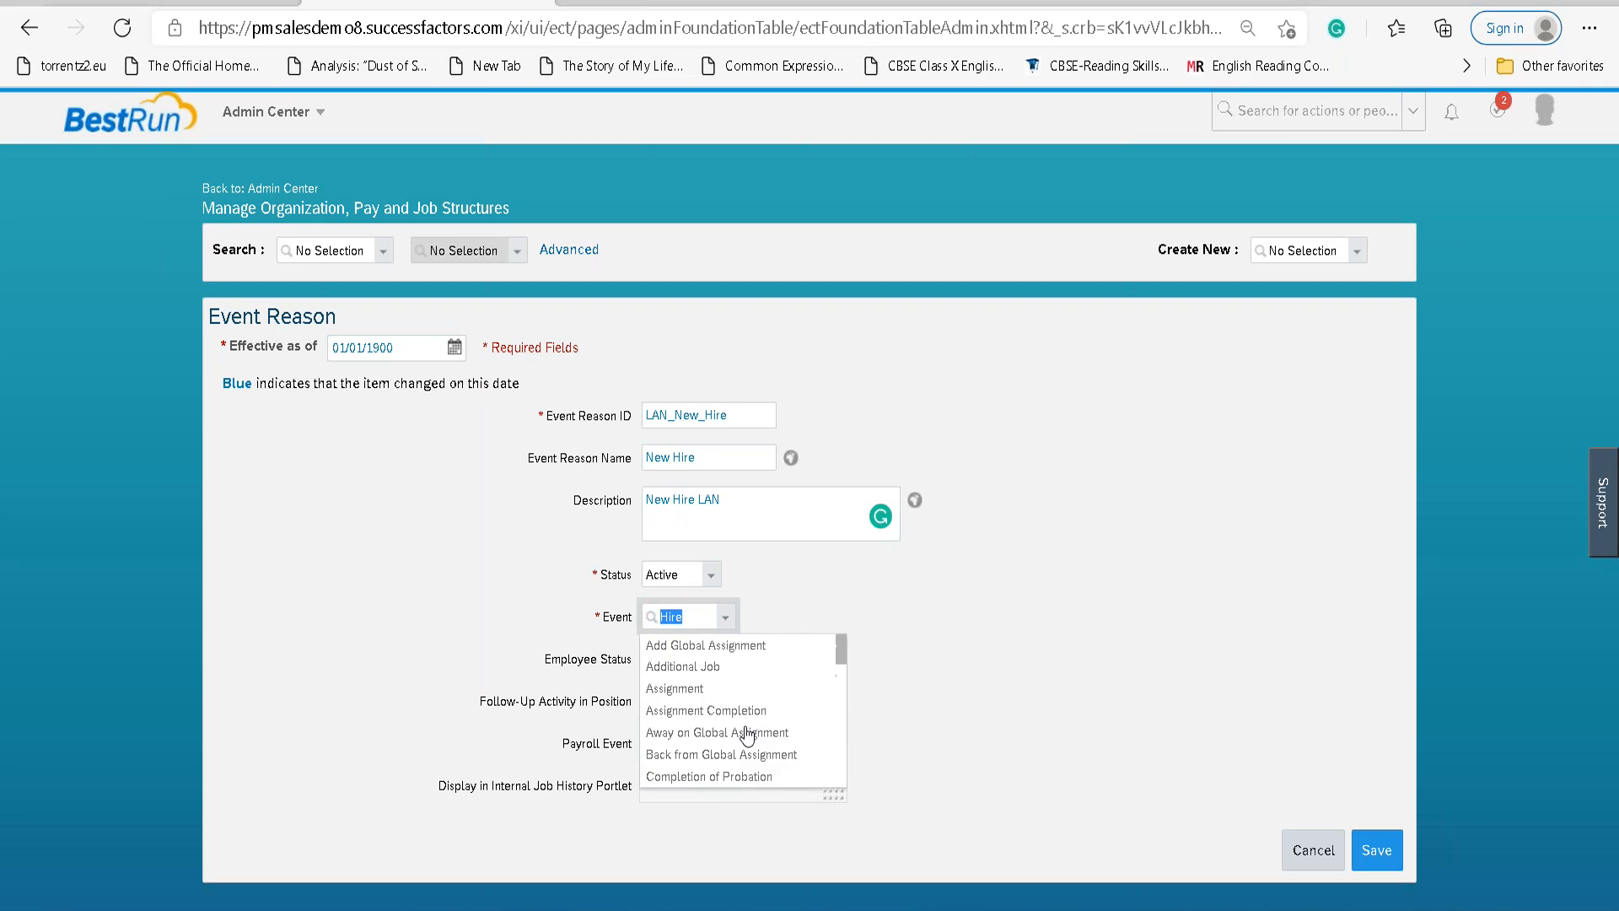
In the Word Events notes, change 'picklist' to 'pick list'.
click(1010, 909)
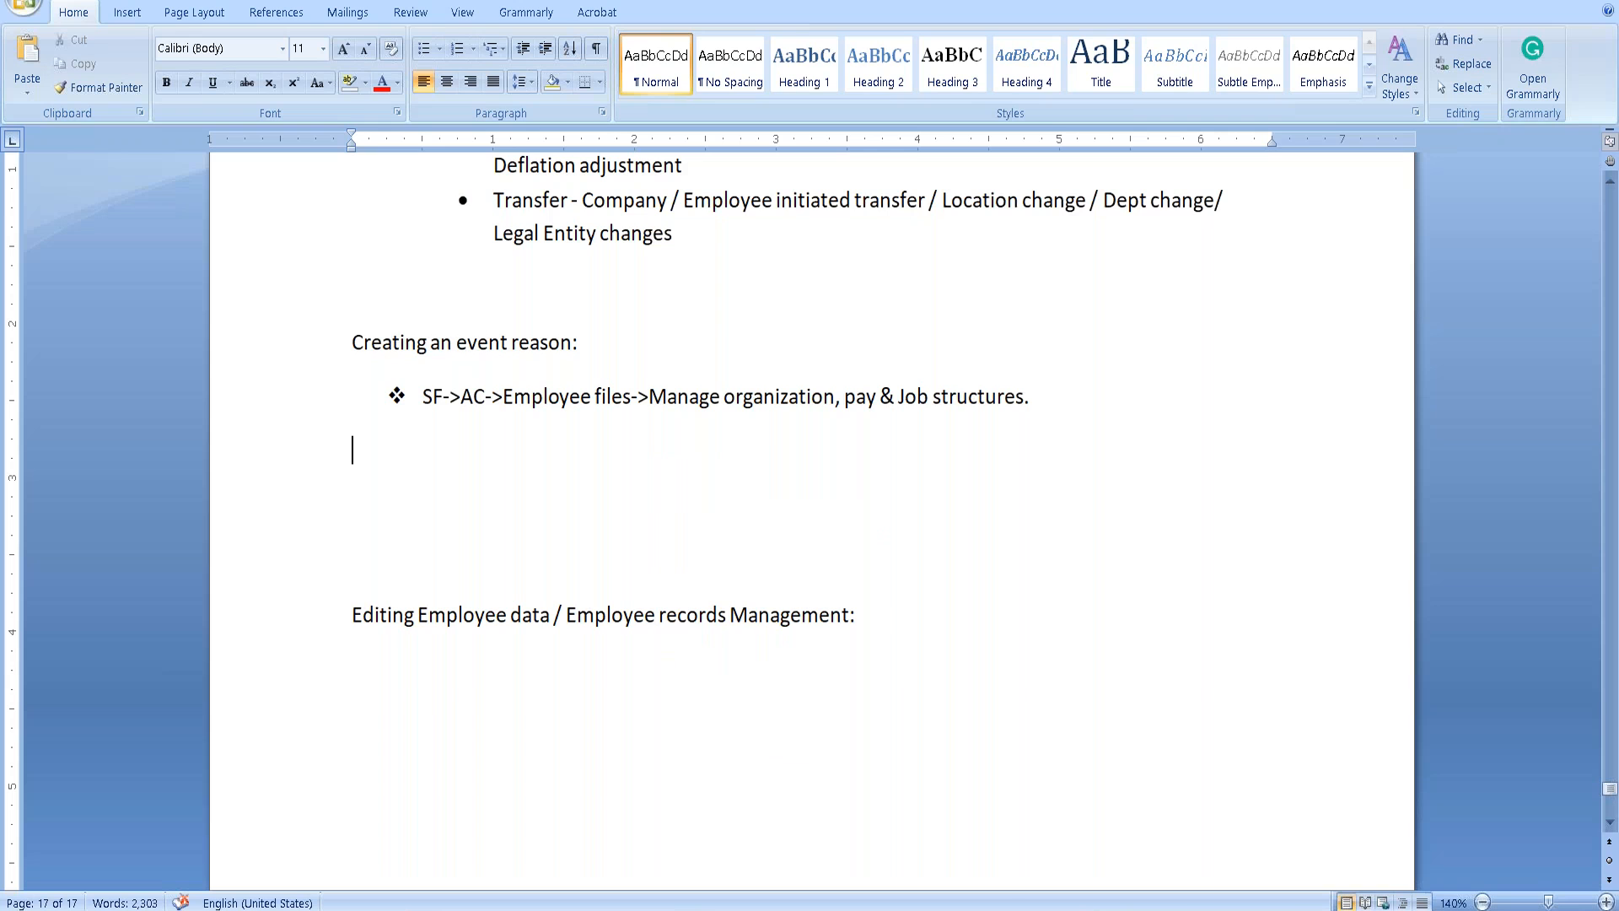
scroll(862, 795, up, 2)
scroll(862, 795, up, 7)
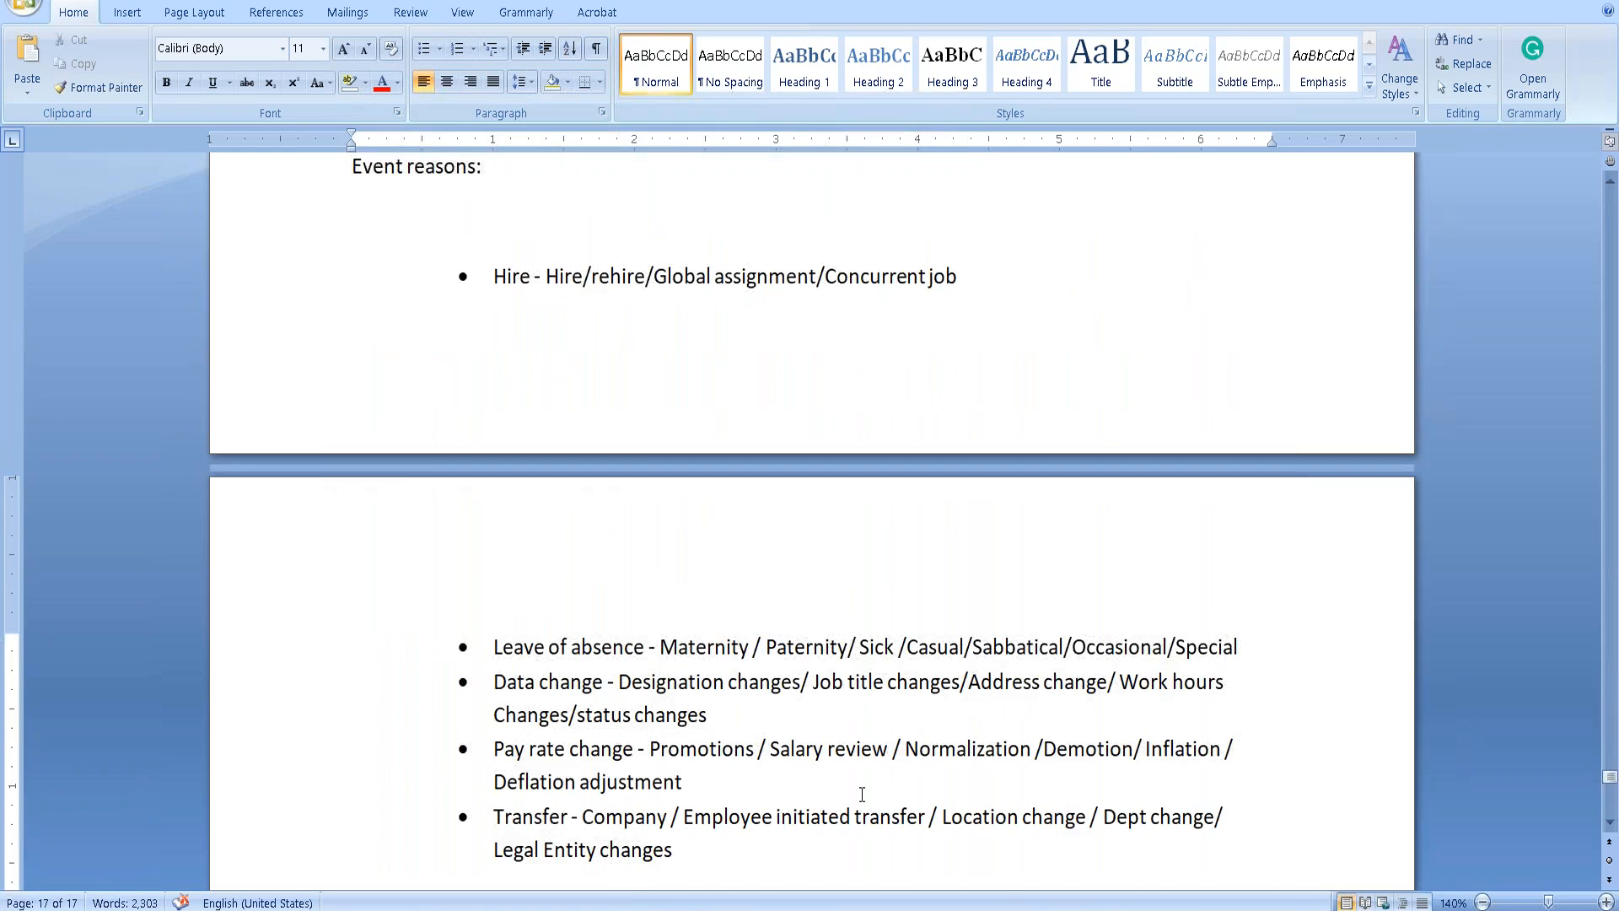
scroll(859, 795, down, 3)
scroll(862, 806, up, 7)
scroll(861, 804, up, 5)
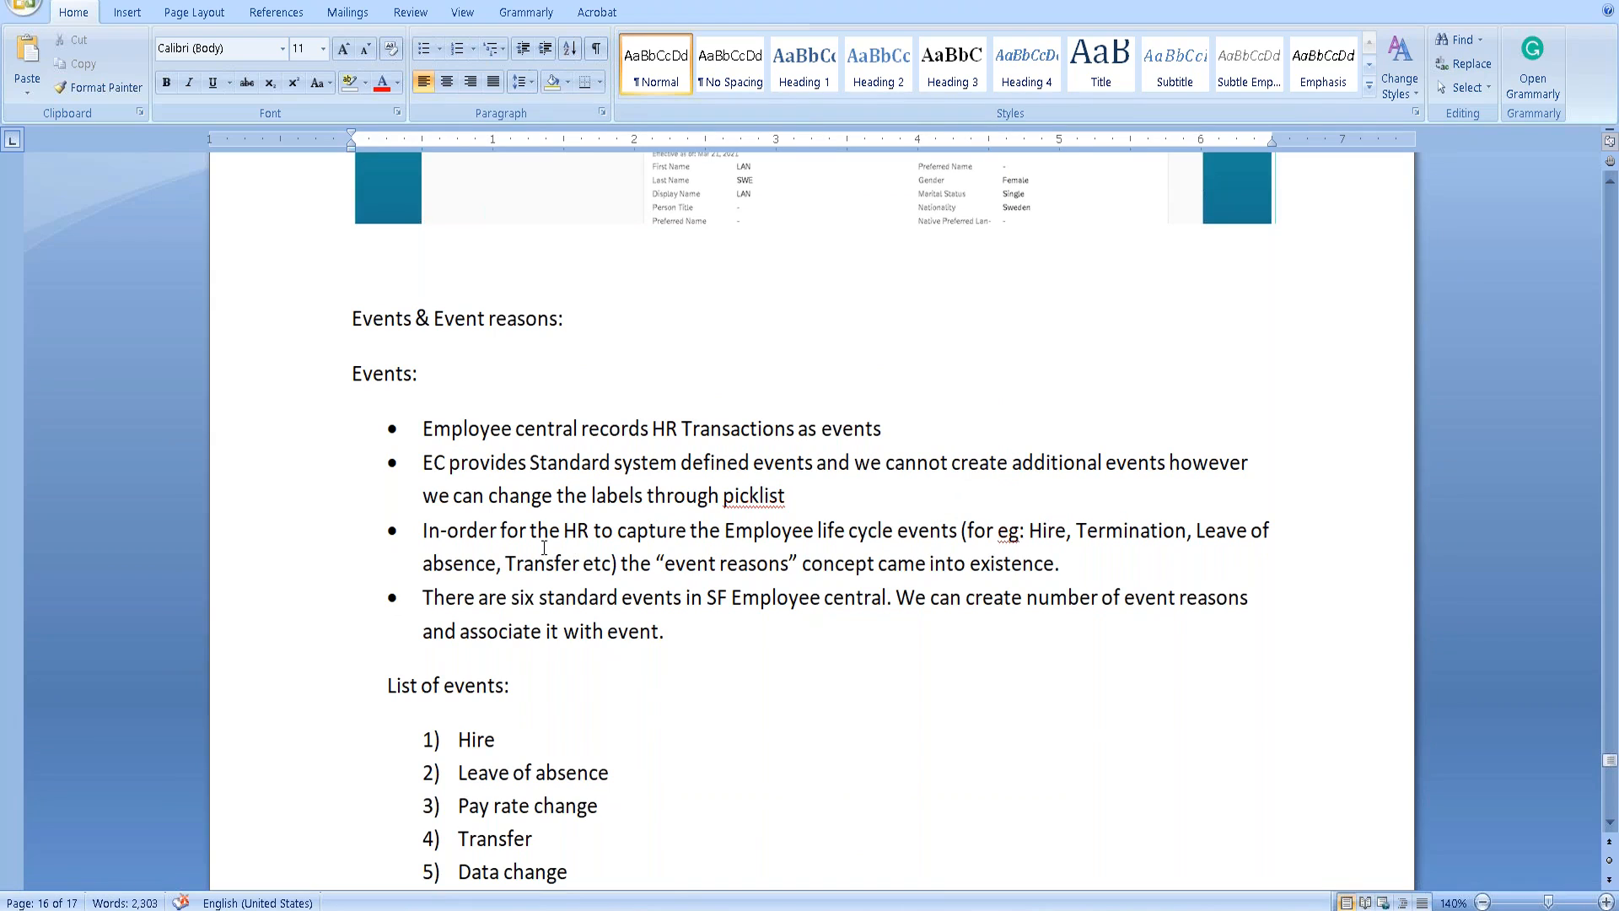
click(761, 495)
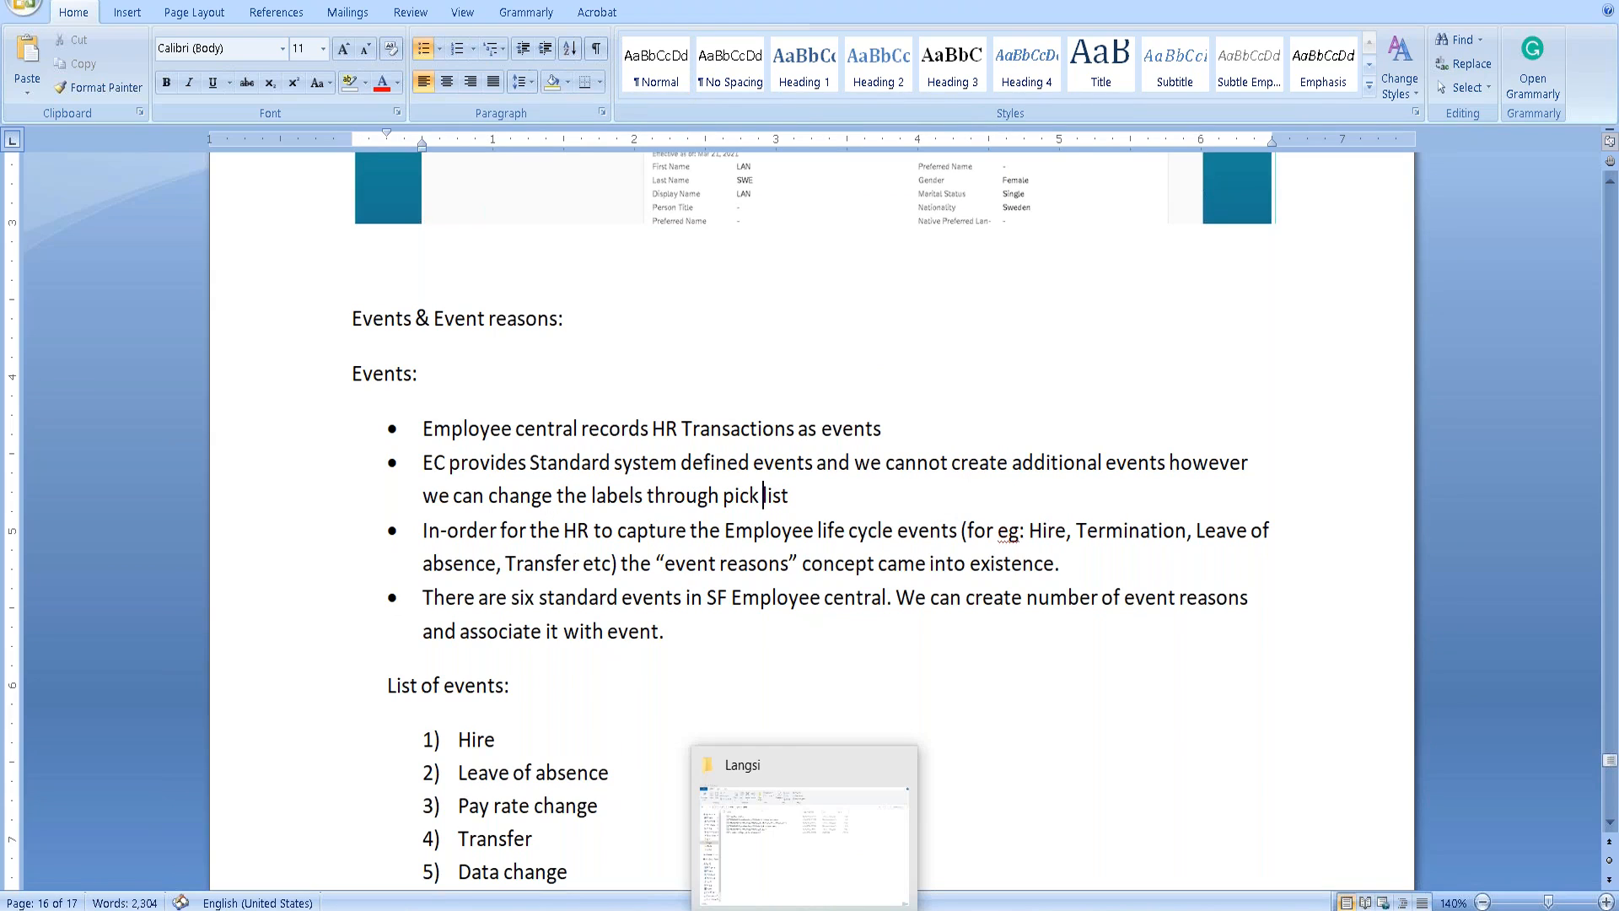
Return to the Event Reason form in the browser.
click(766, 909)
scroll(683, 717, down, 2)
scroll(683, 718, up, 2)
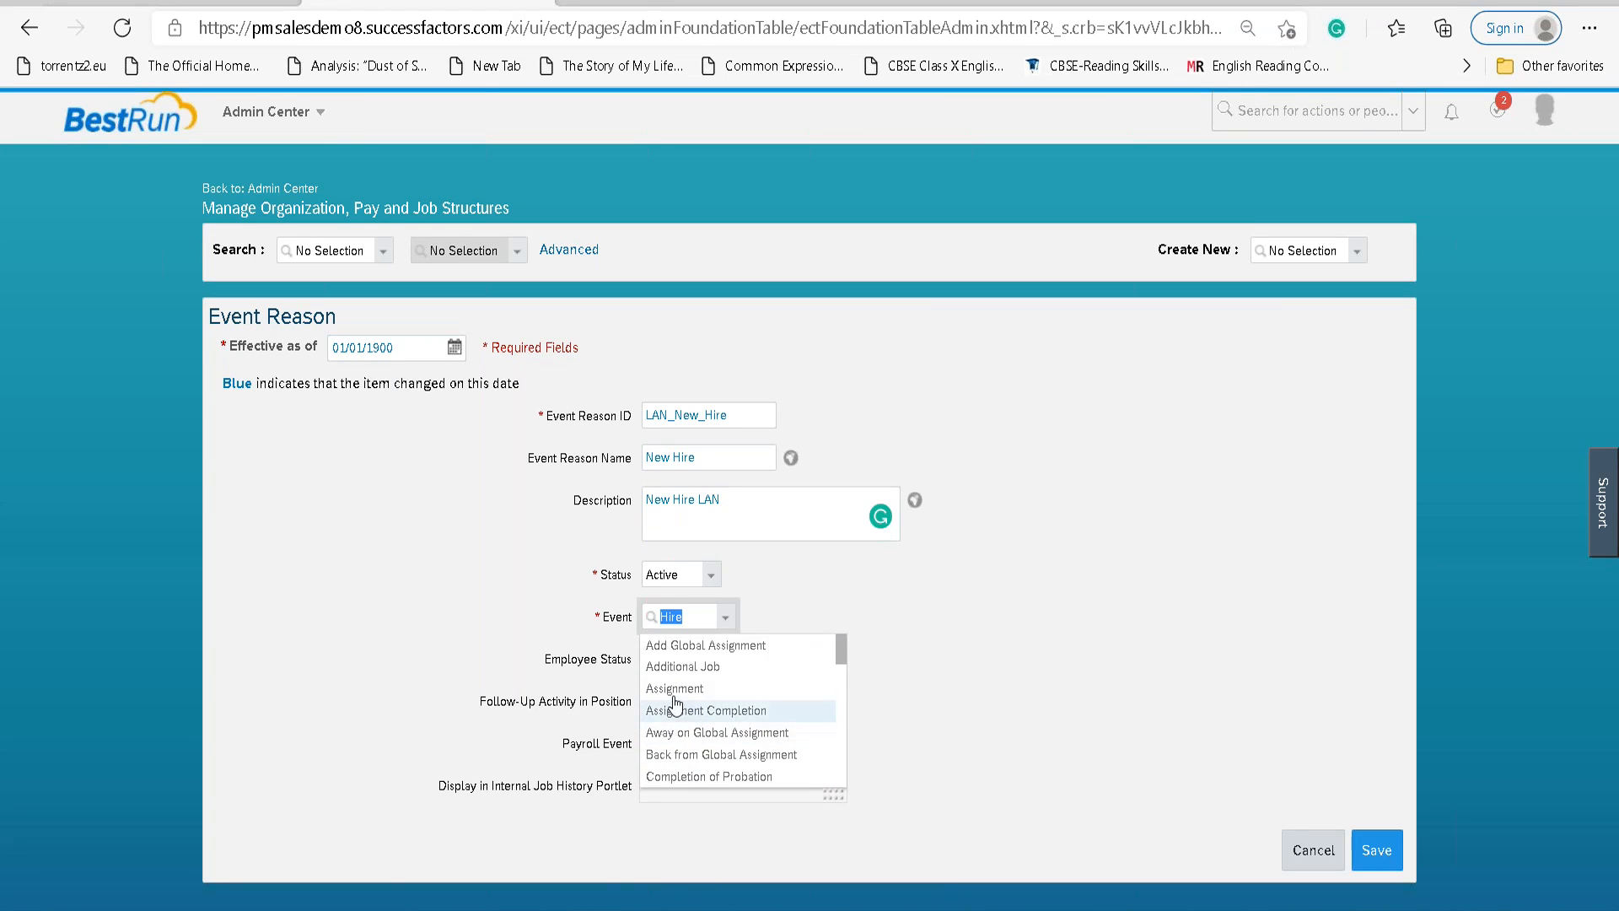
Open Admin Center in a new browser window from the modules menu.
click(287, 112)
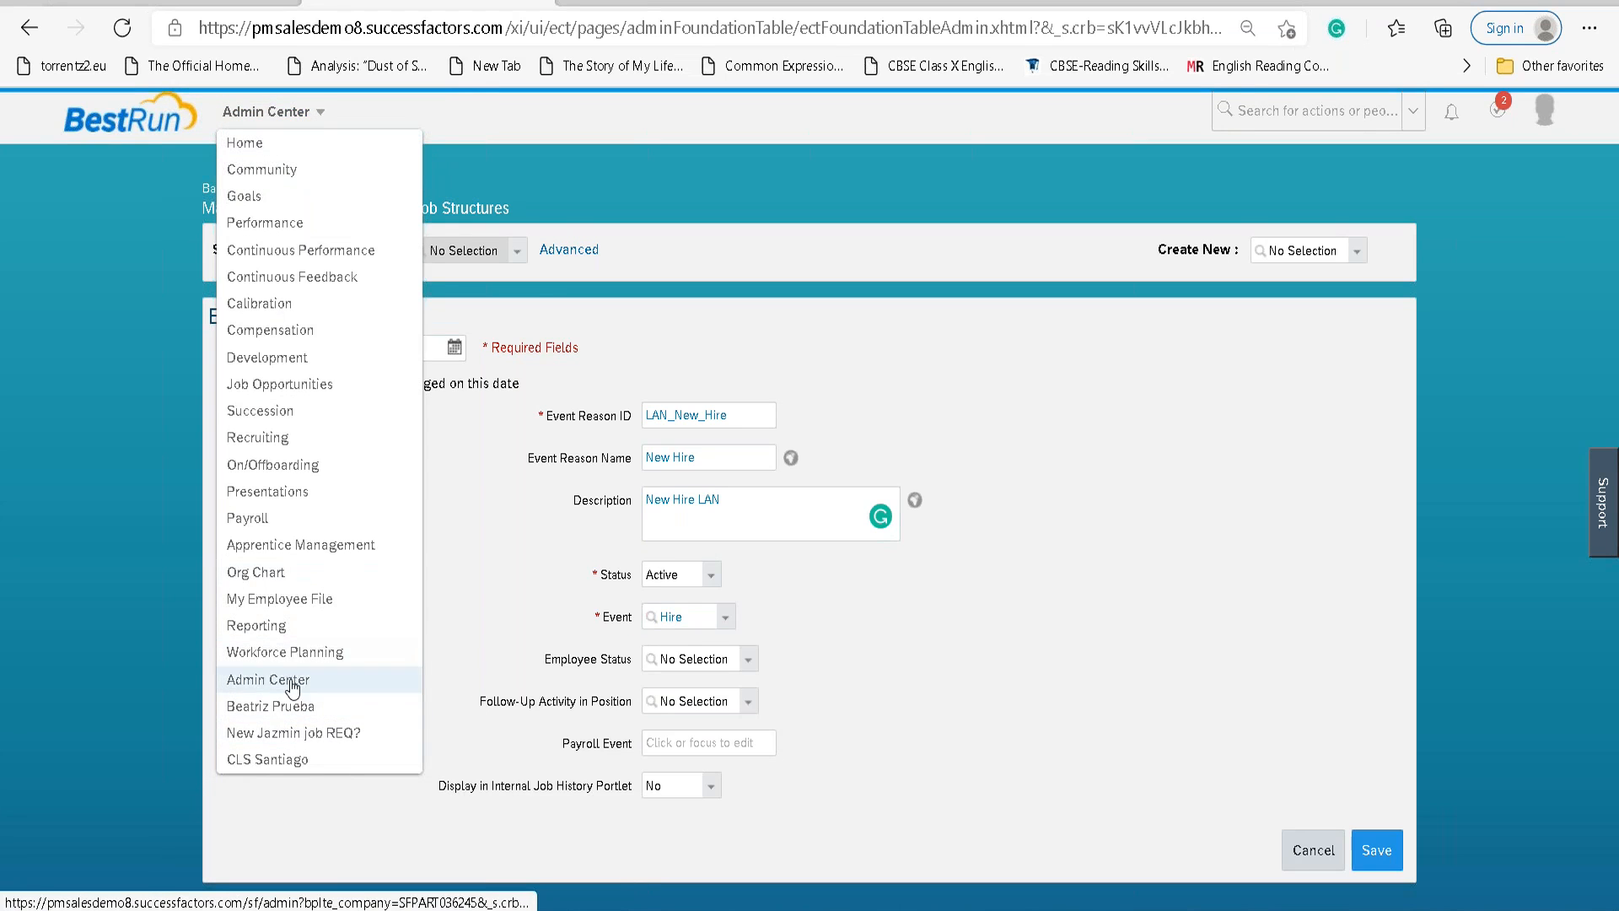
right_click(290, 680)
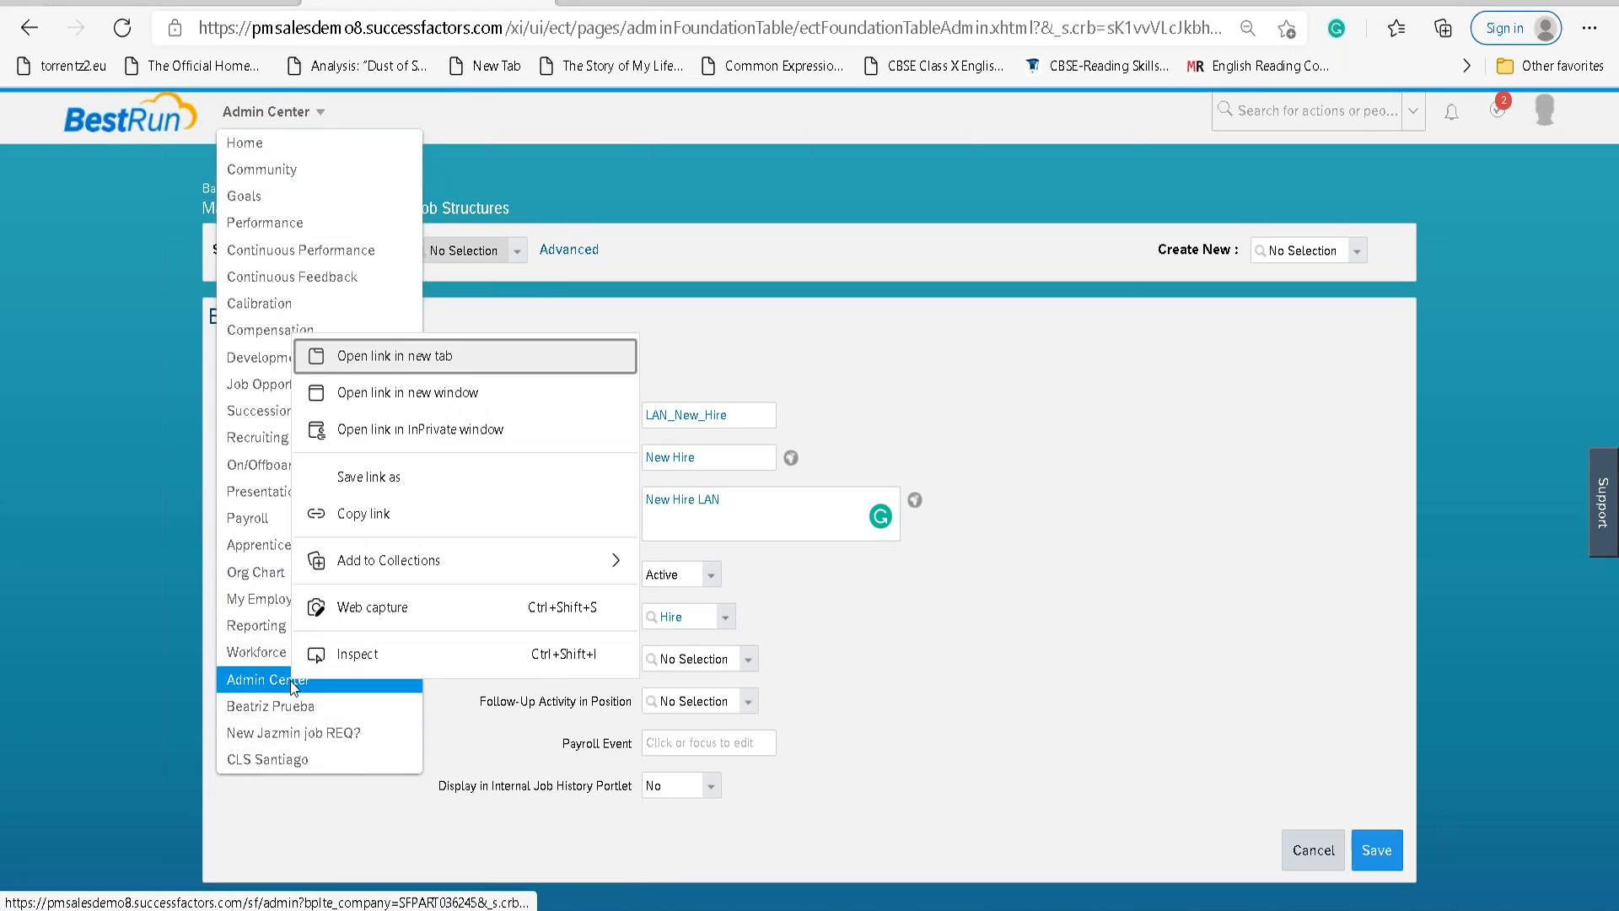
click(407, 393)
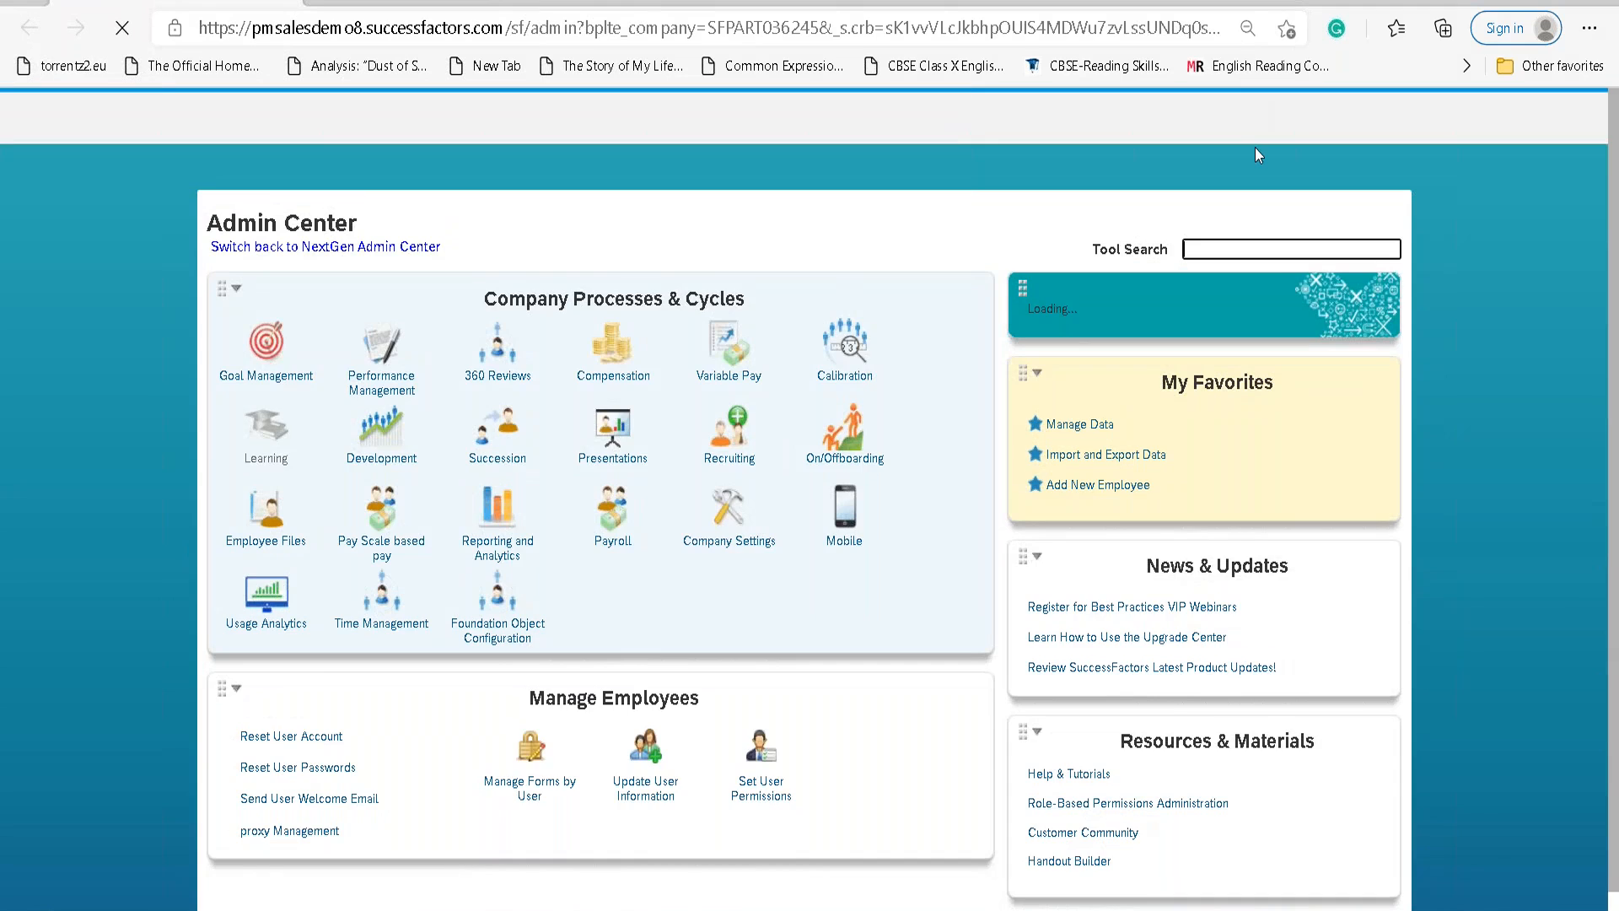
Search 'picklist center' and open the Picklist Center listing 513 picklists.
click(1273, 118)
text(p)
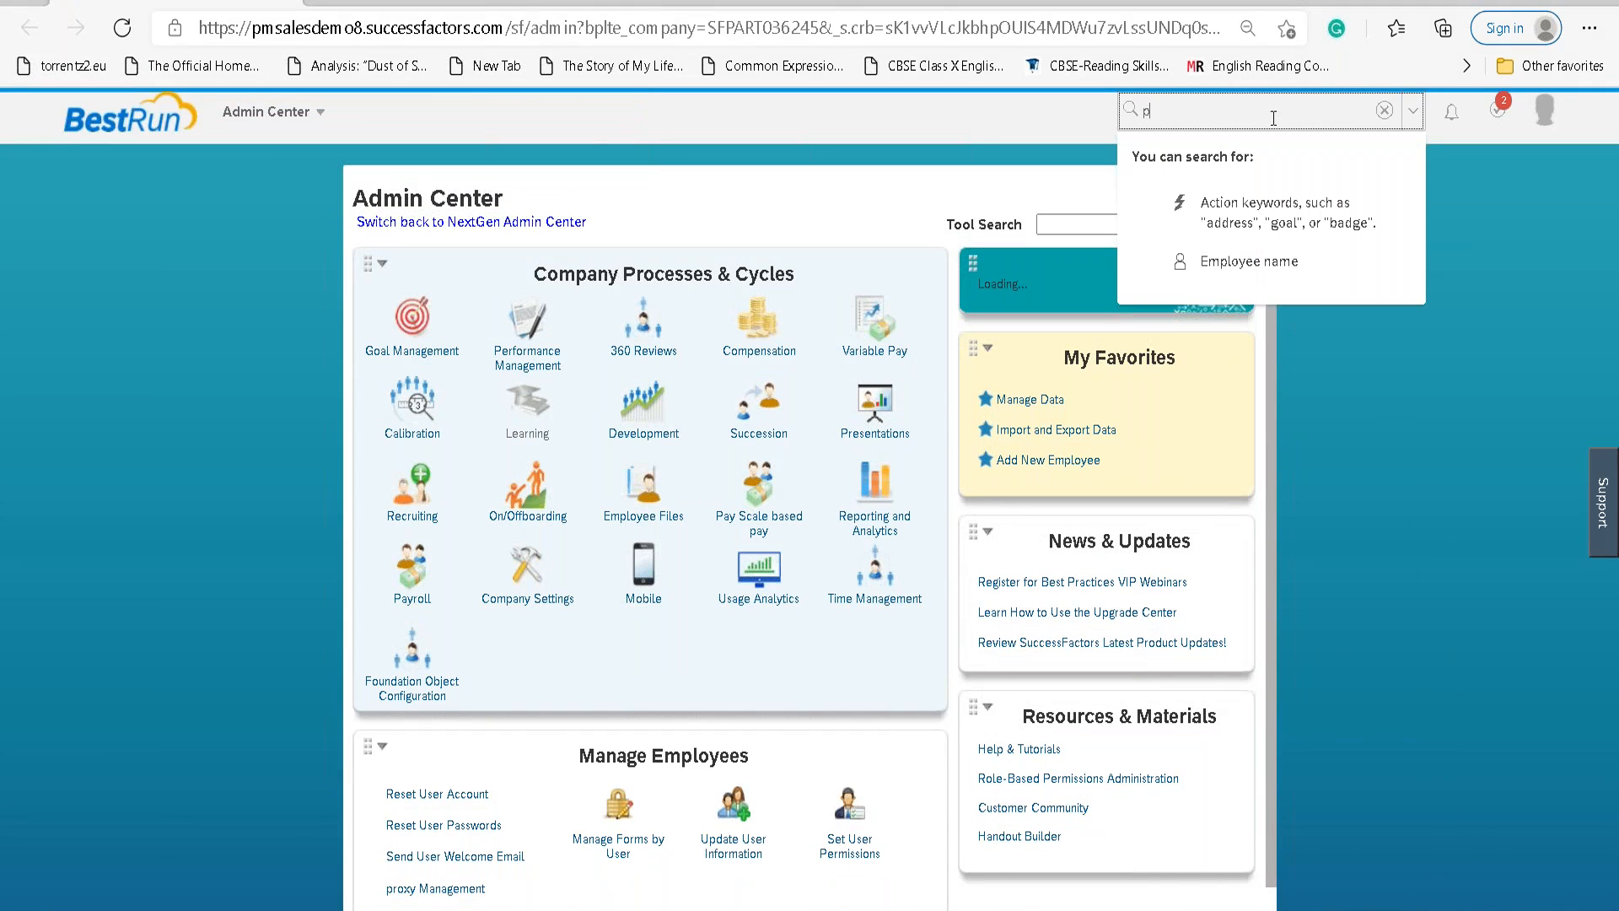
text(icklist)
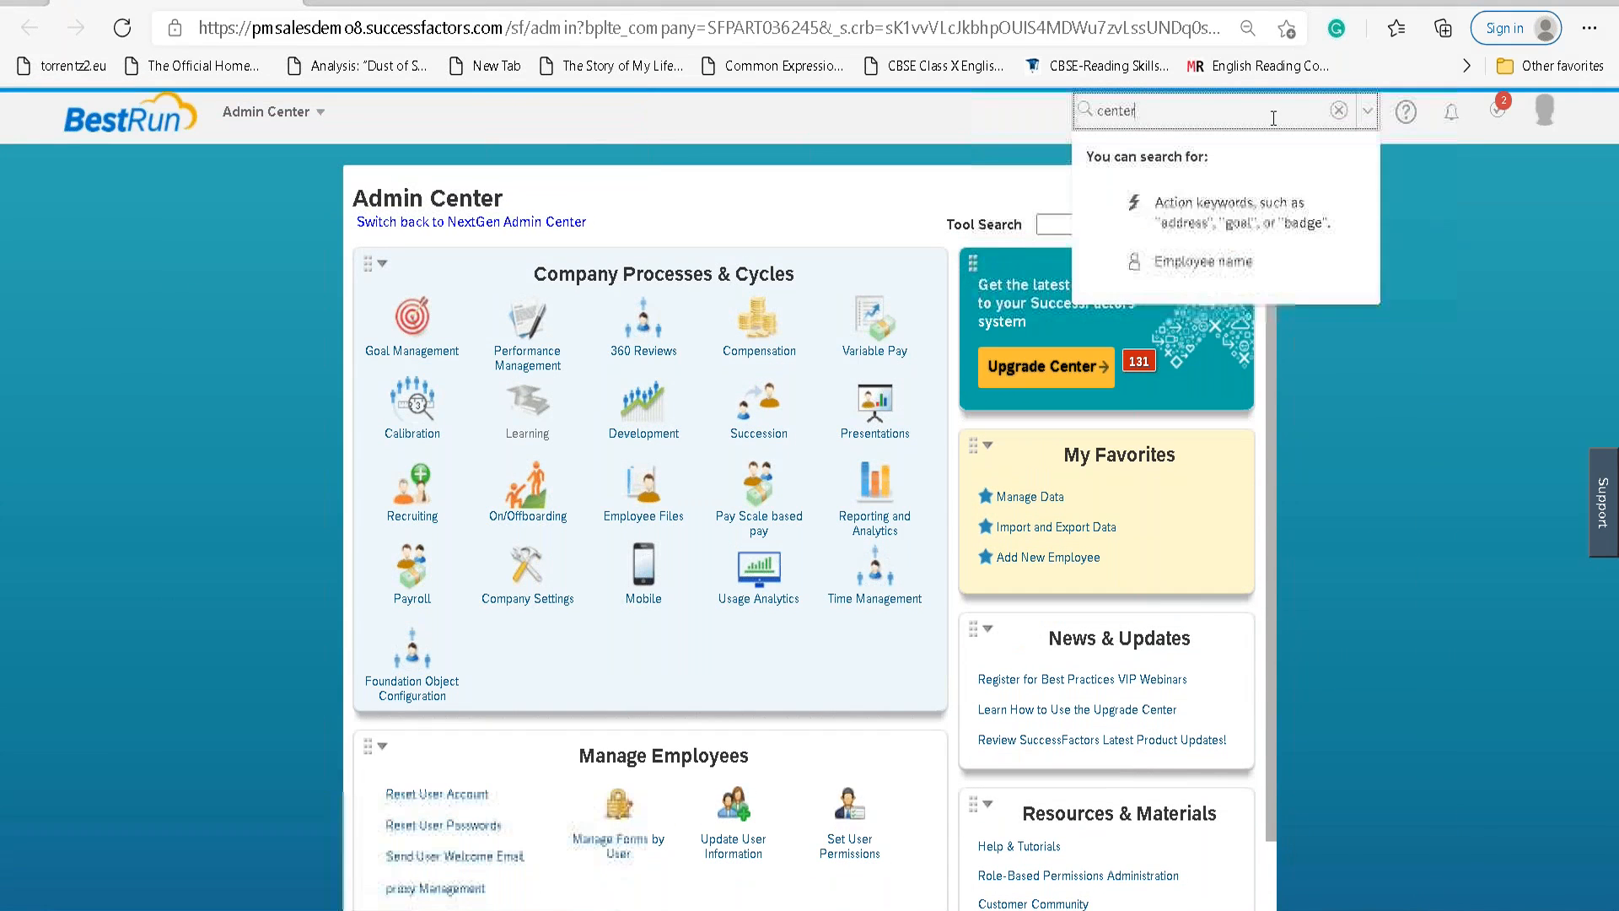
text(picklist)
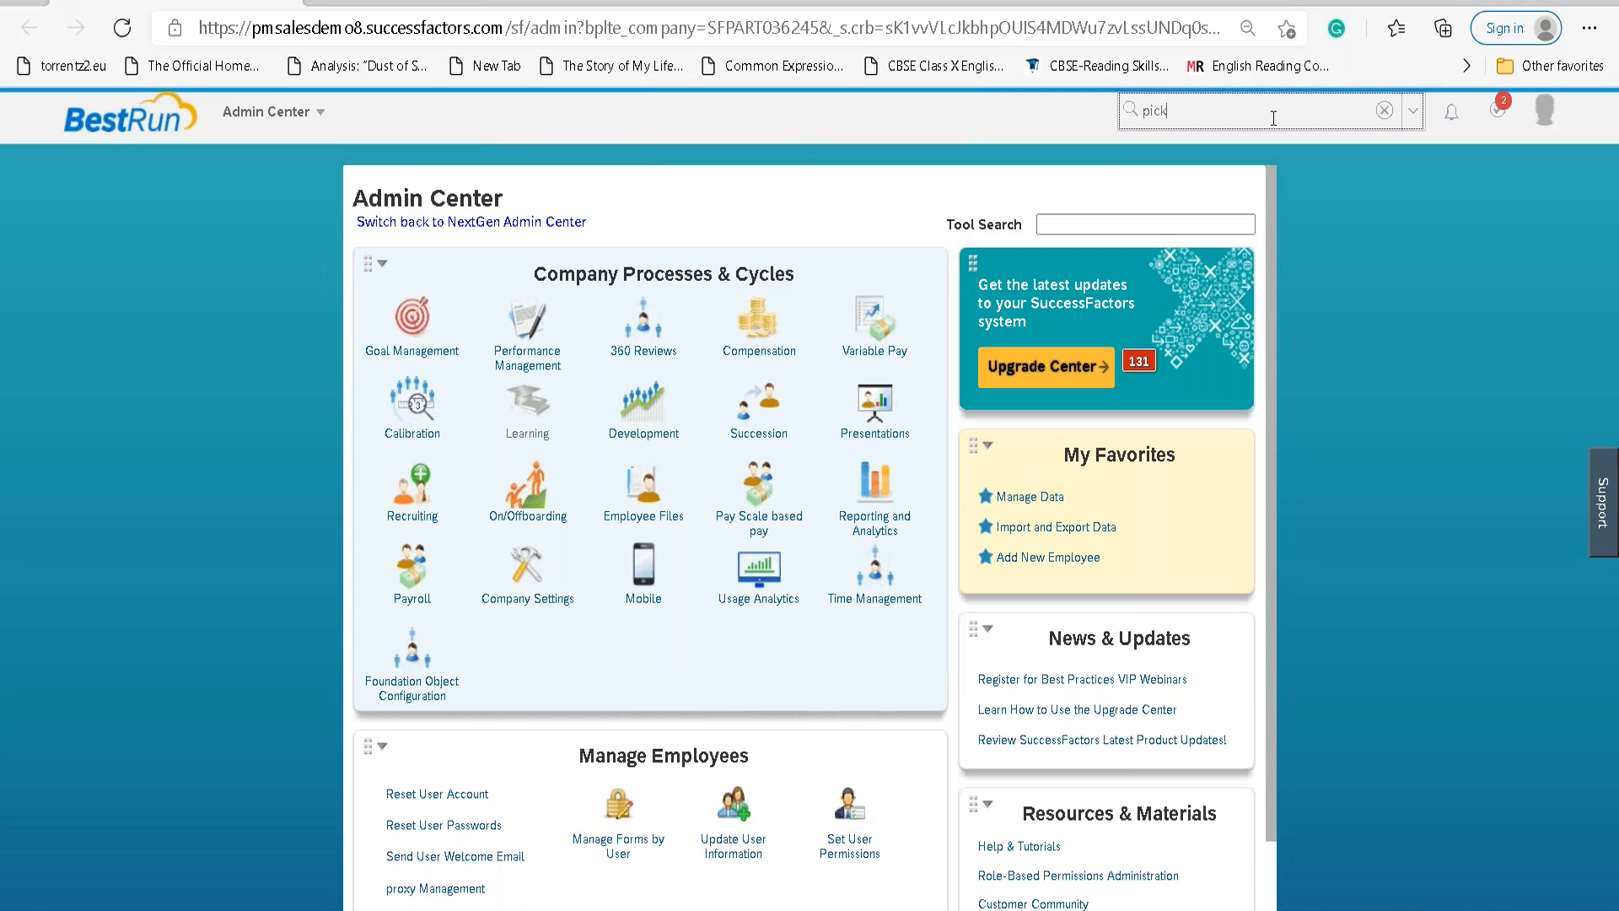
text( cet)
text(ter)
key(Return)
click(1223, 151)
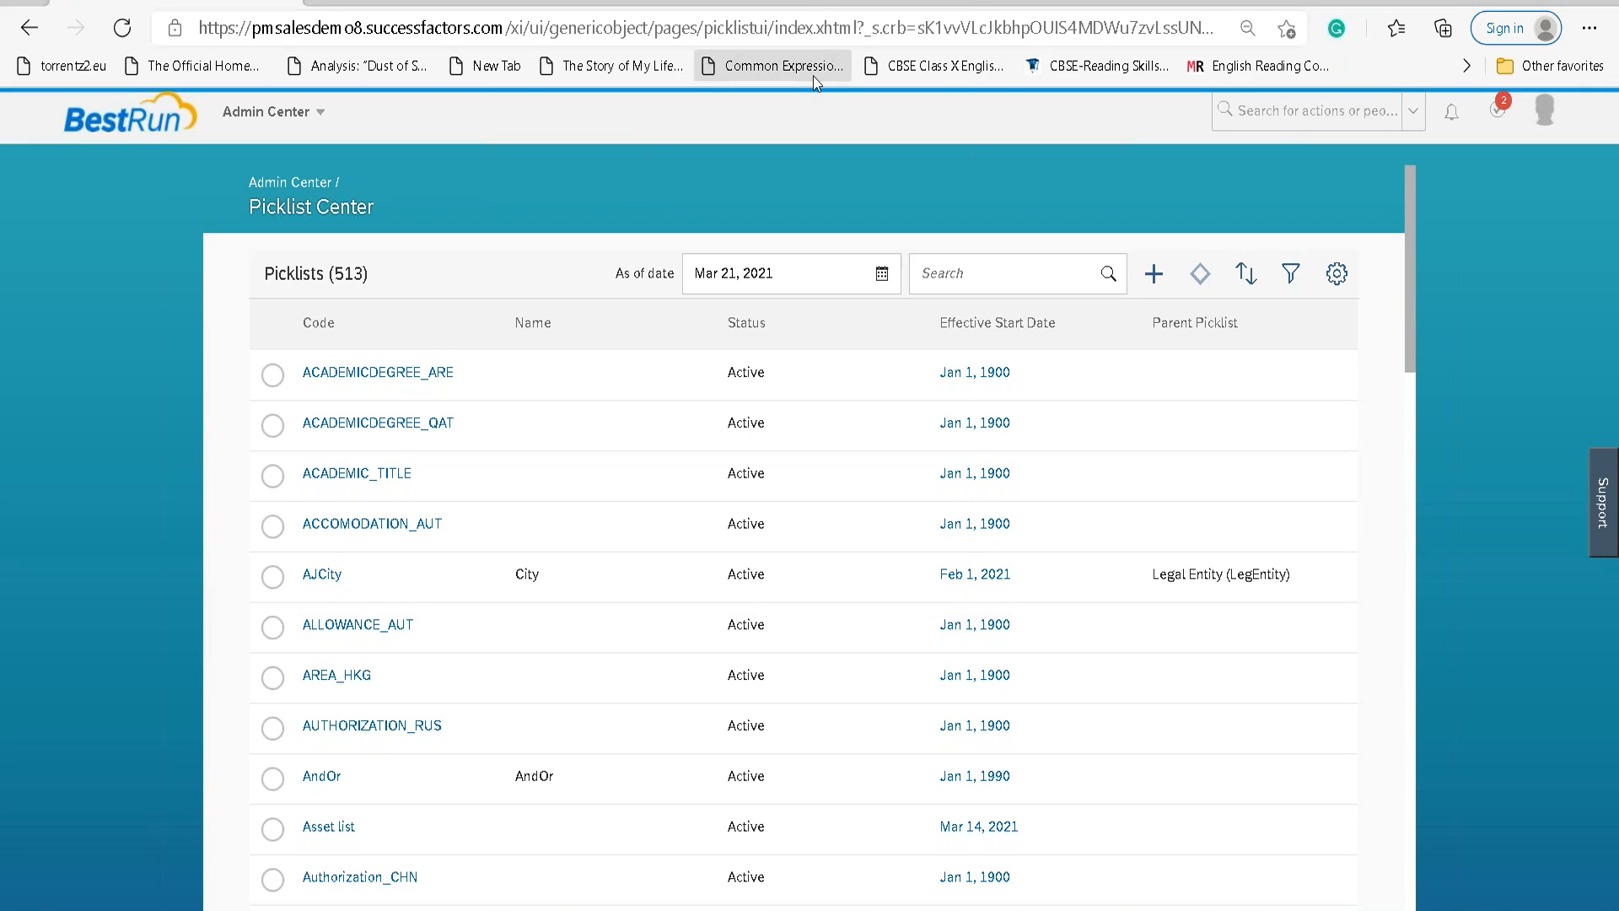
Search the Picklist Center for 'events' and open the event picklist's Active version.
click(985, 270)
text(eent)
key(BackSpace)
text(vents)
key(Return)
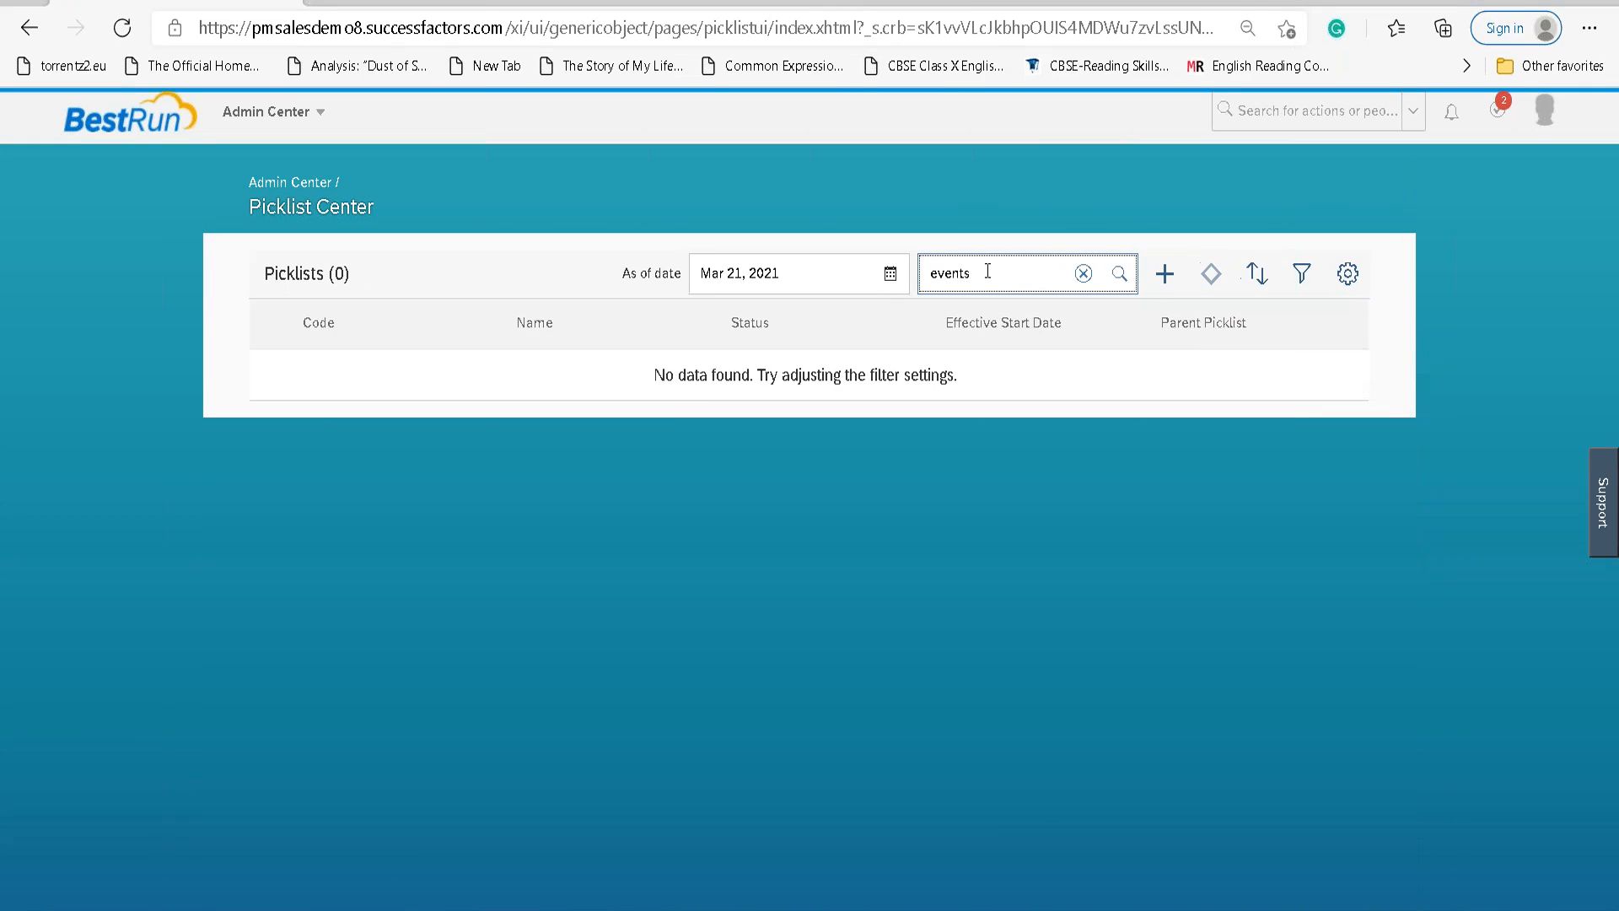
key(Return)
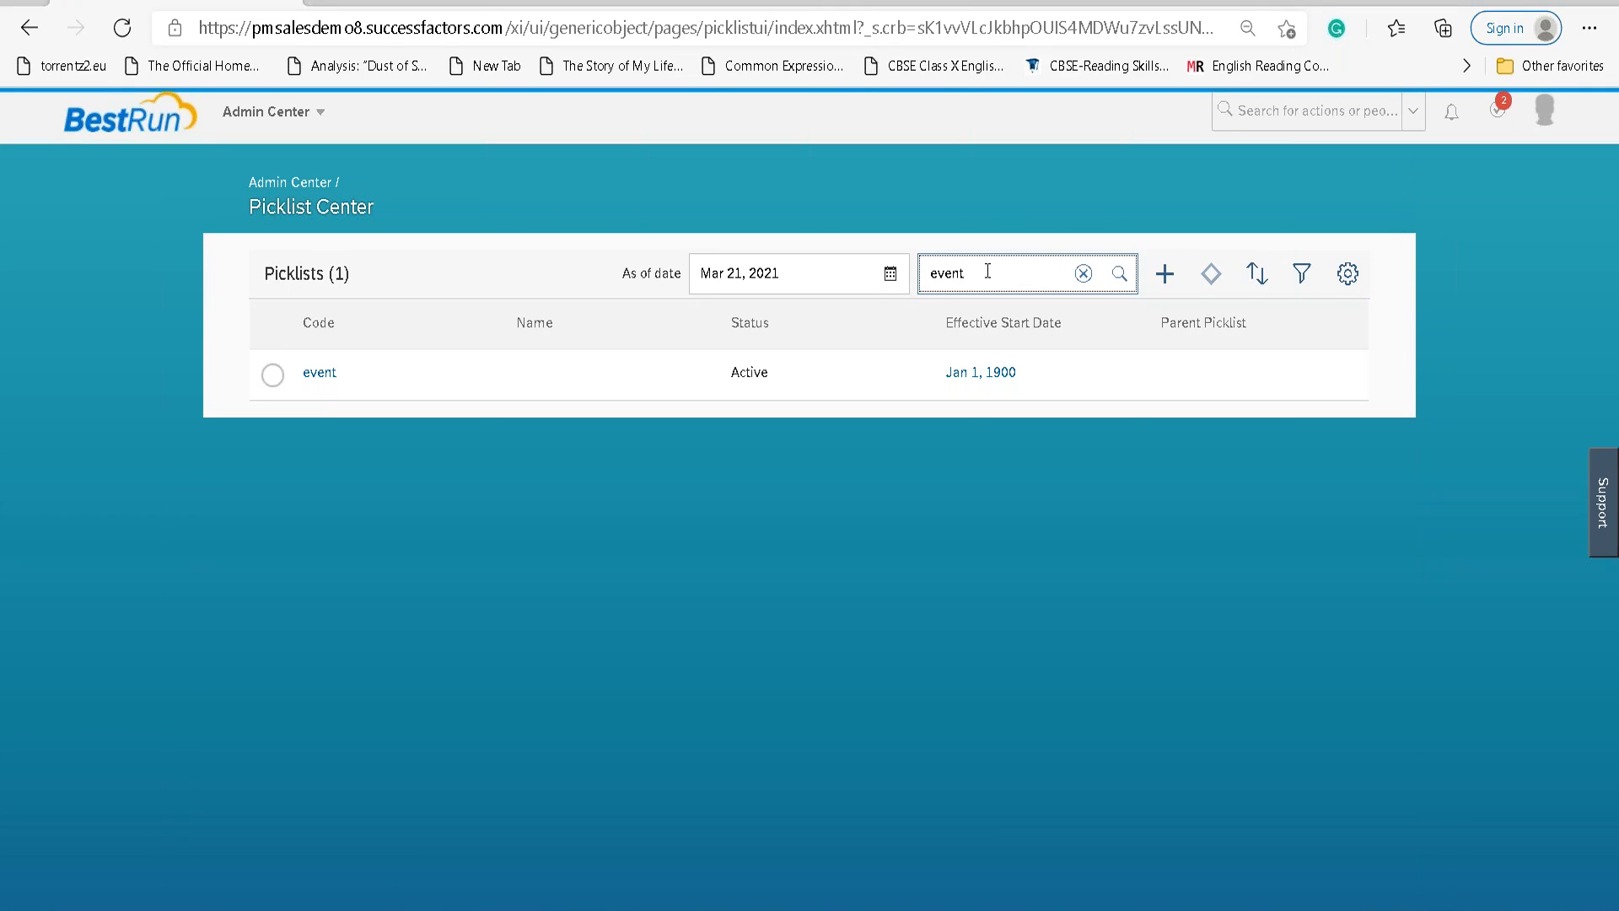
click(273, 374)
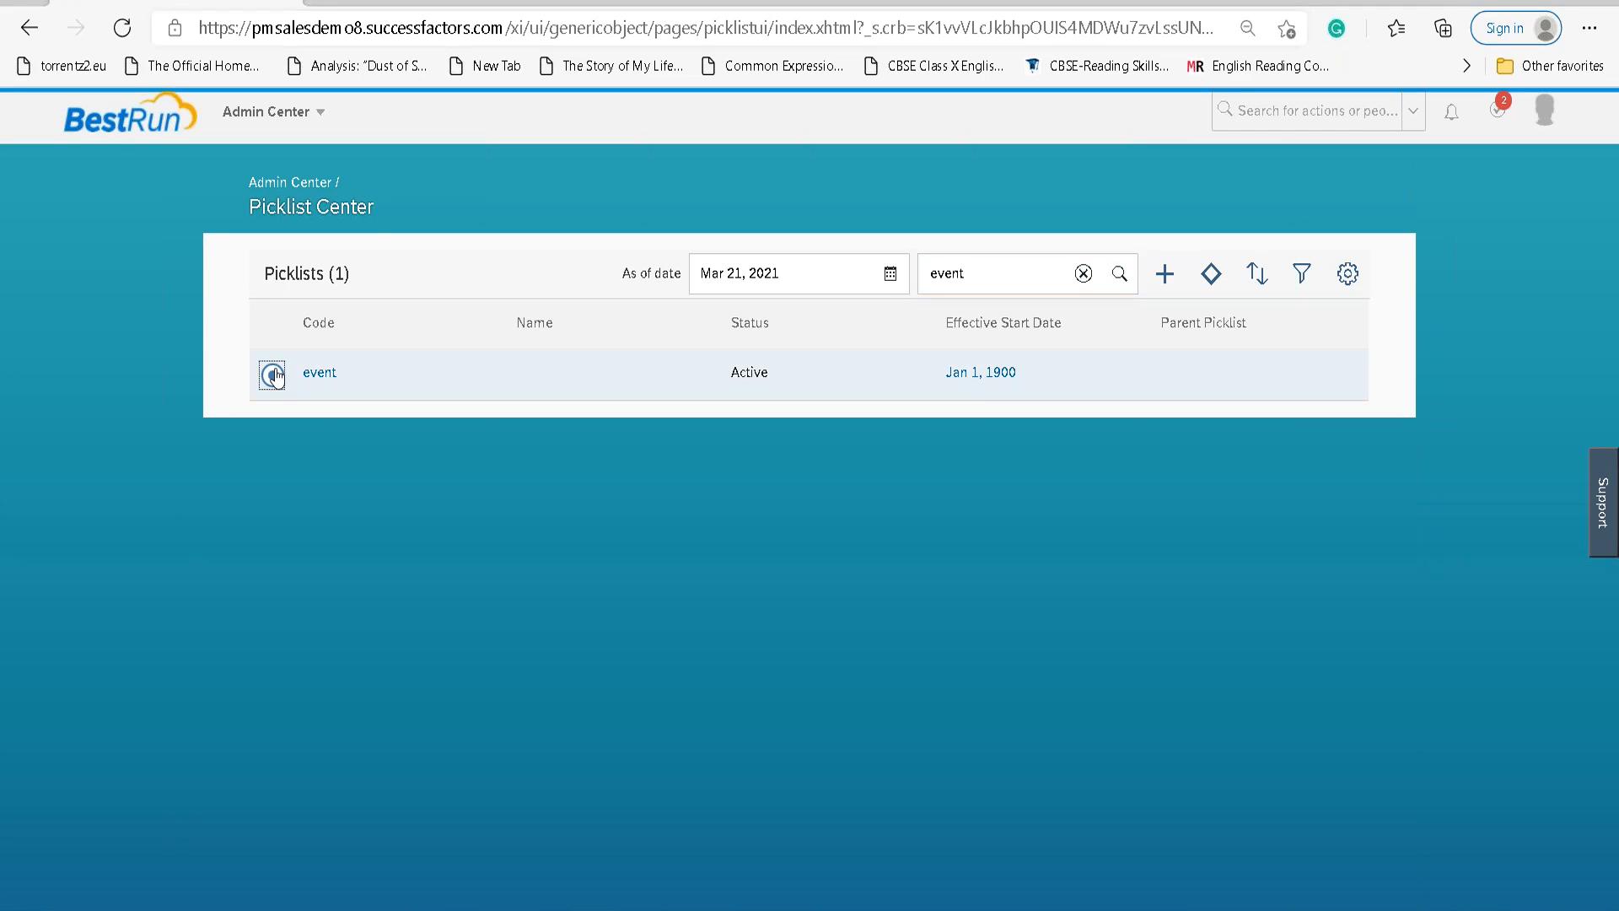
click(314, 373)
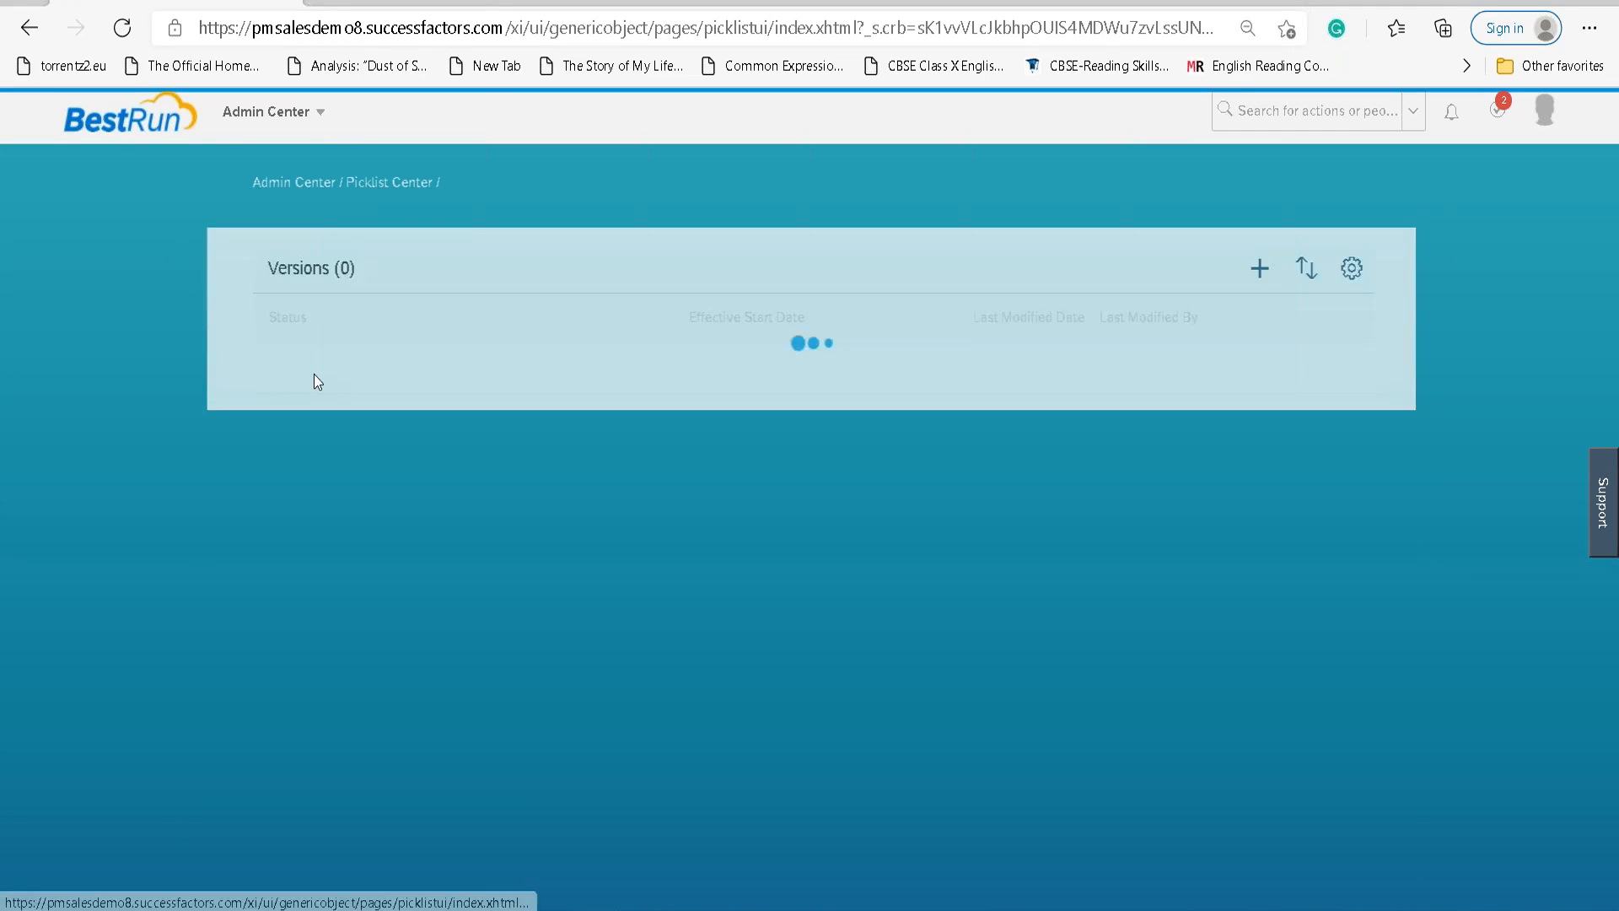
click(553, 381)
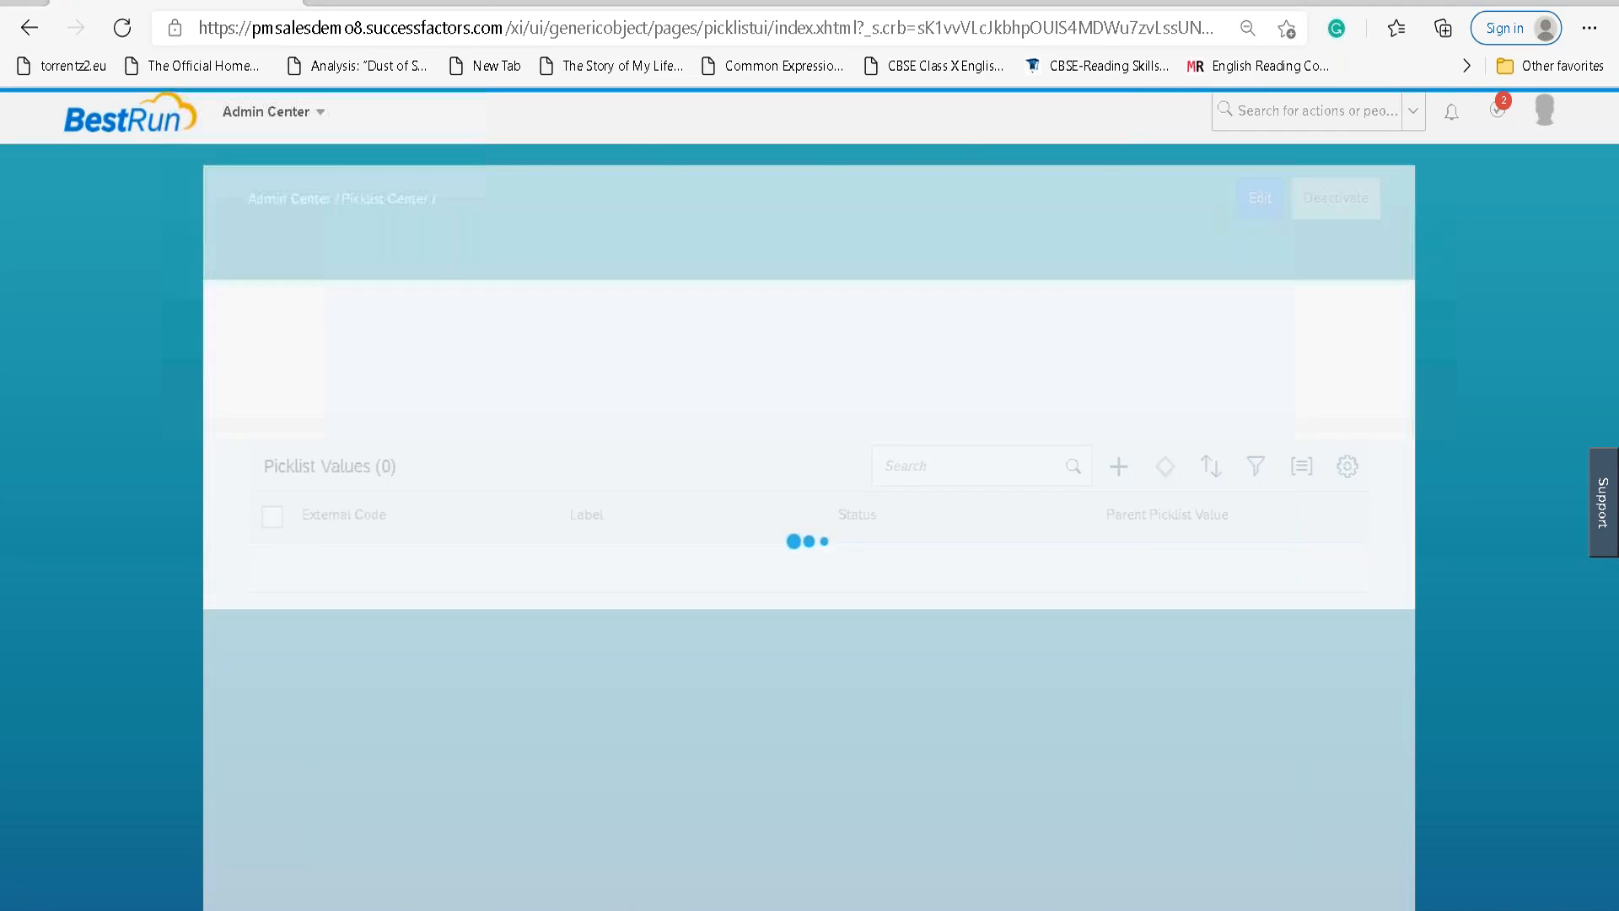
Scroll through the event picklist's Picklist Values to review them.
scroll(564, 621, down, 10)
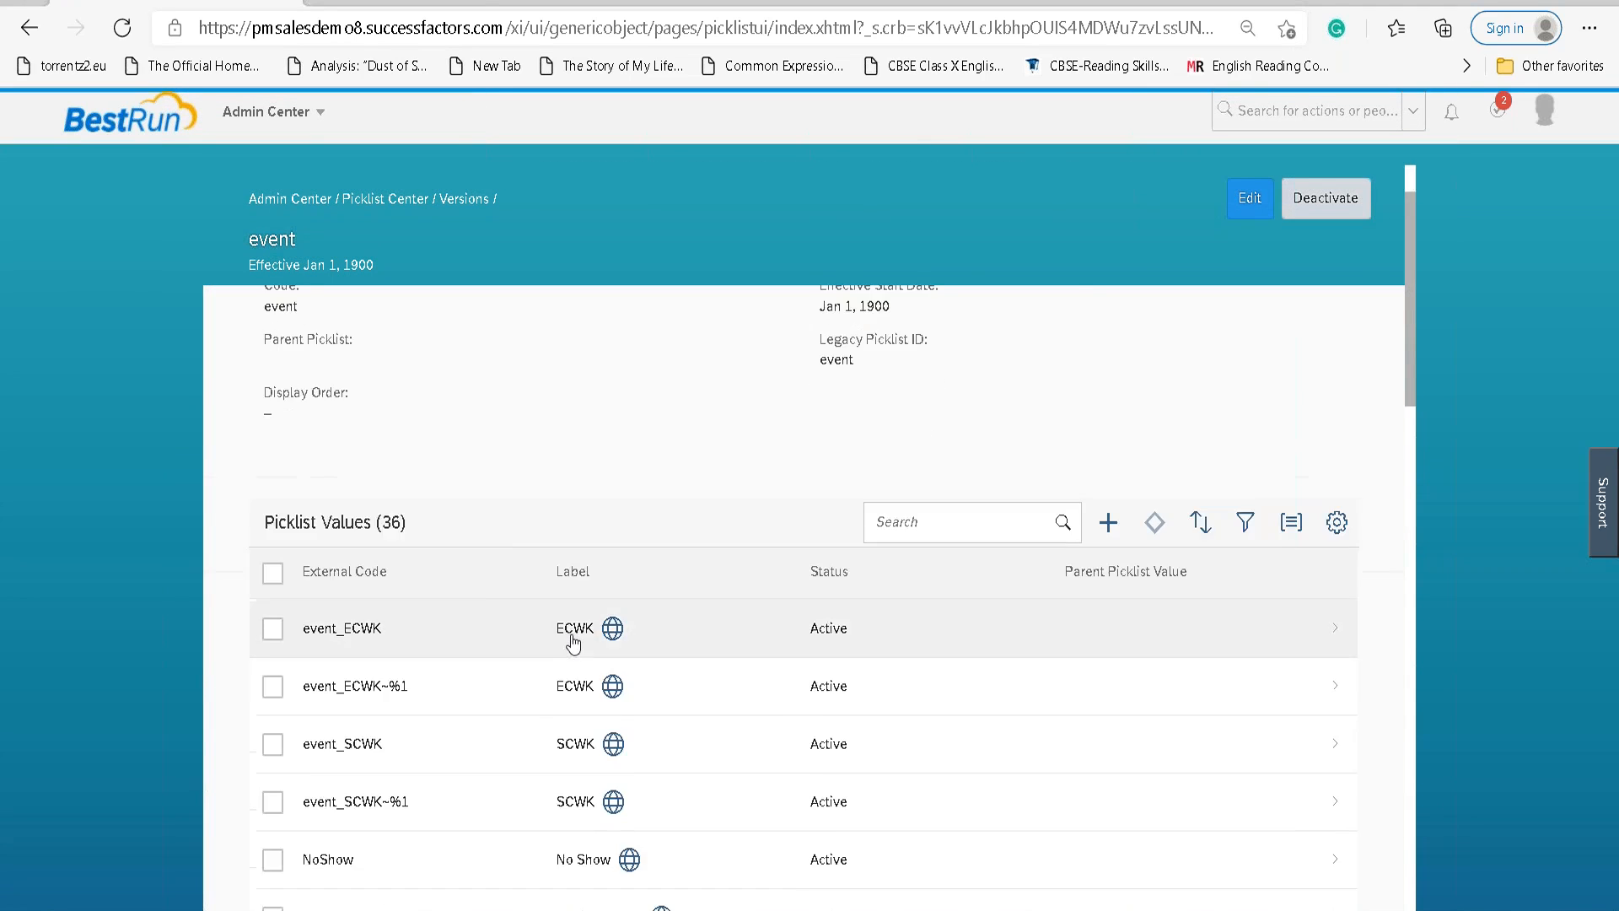
scroll(574, 646, down, 10)
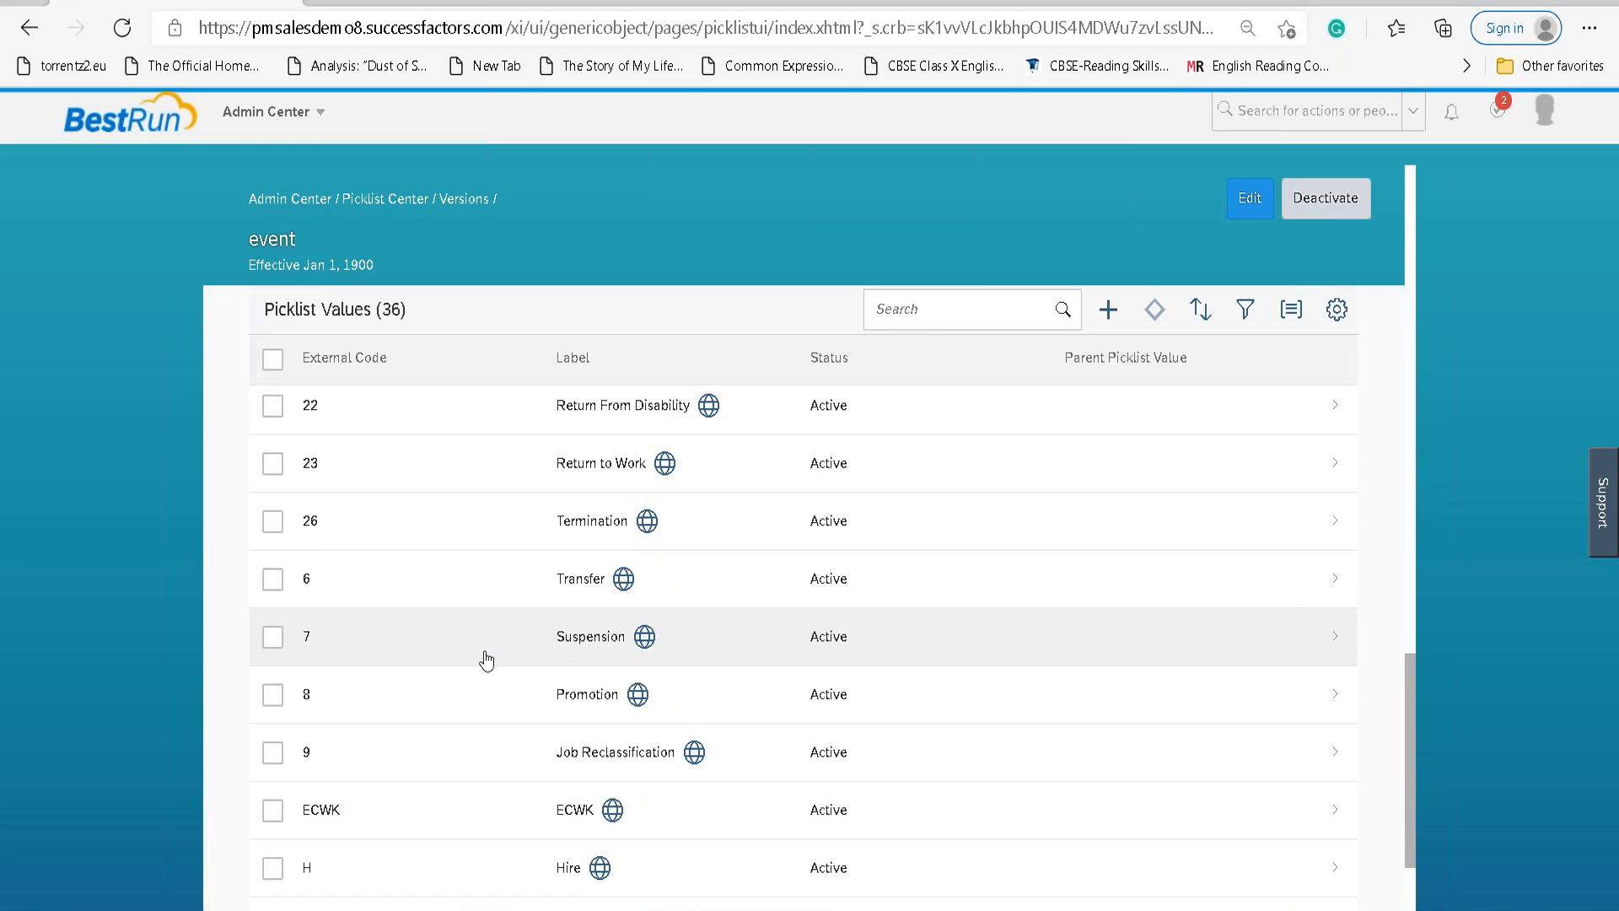
scroll(573, 645, down, 3)
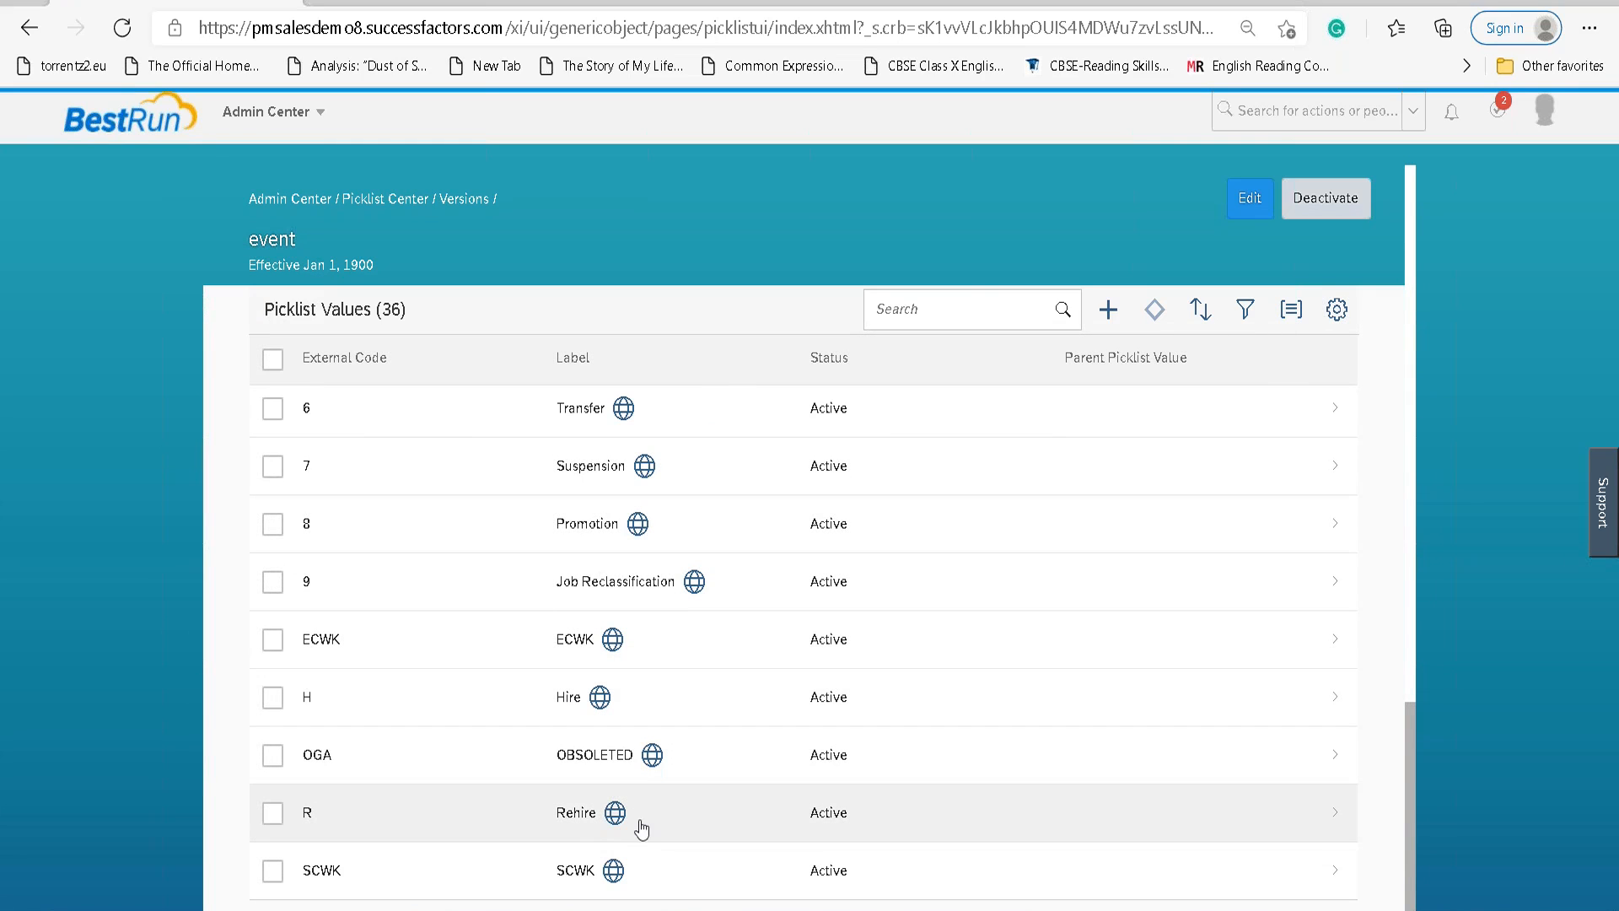
scroll(643, 830, up, 3)
scroll(635, 824, down, 3)
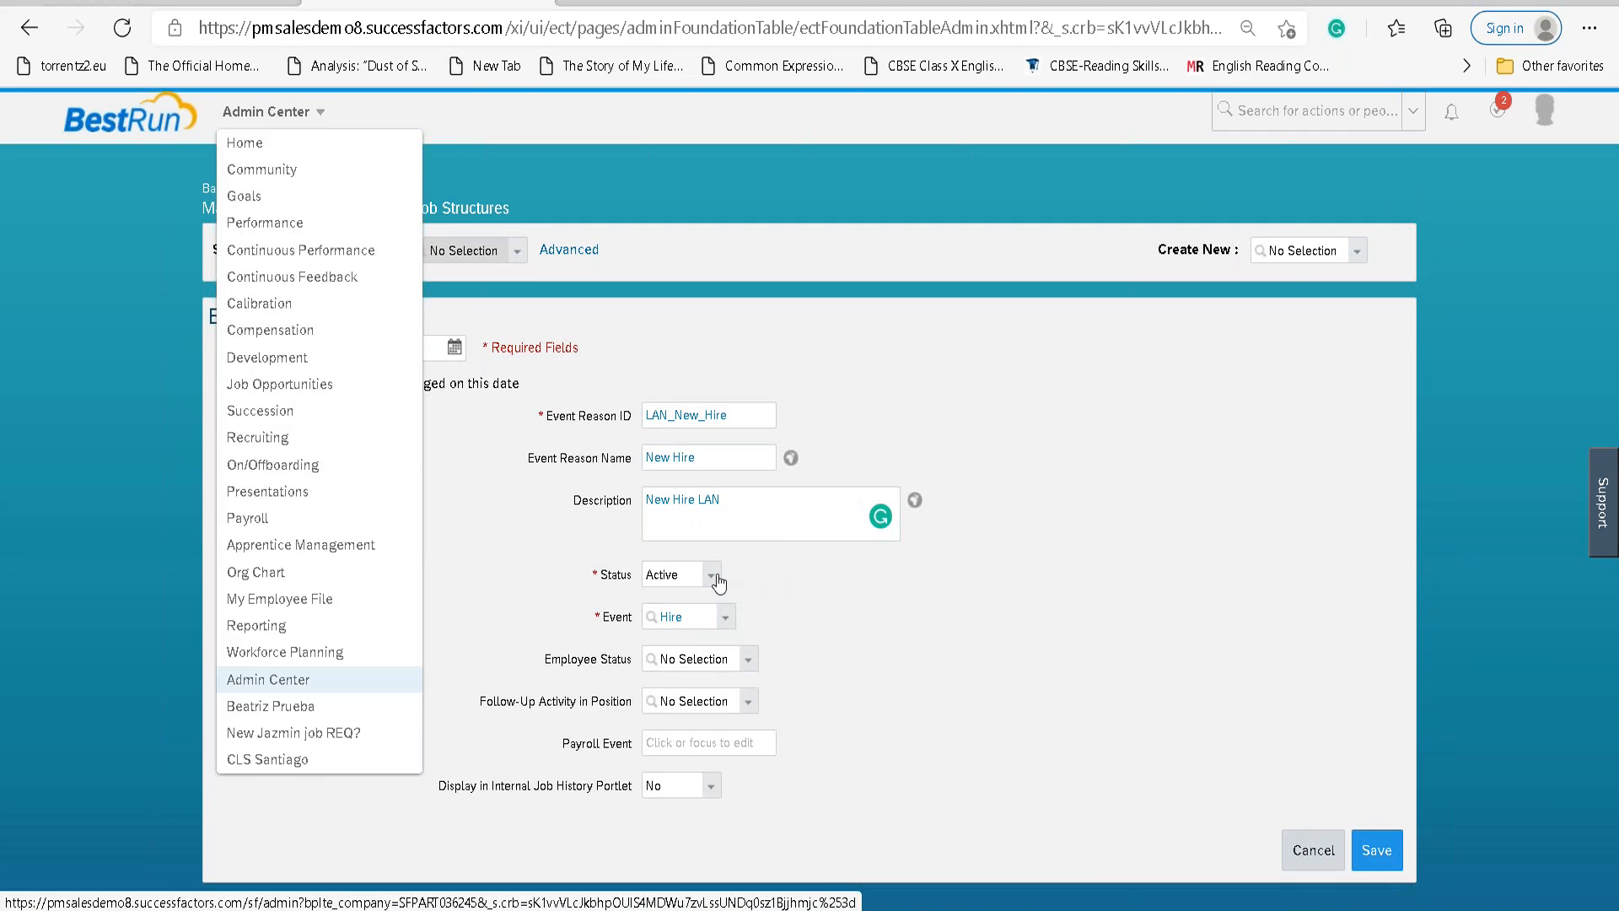
Keep the New Hire reason's status Active and browse the events offered in the Event dropdown.
click(712, 577)
click(715, 579)
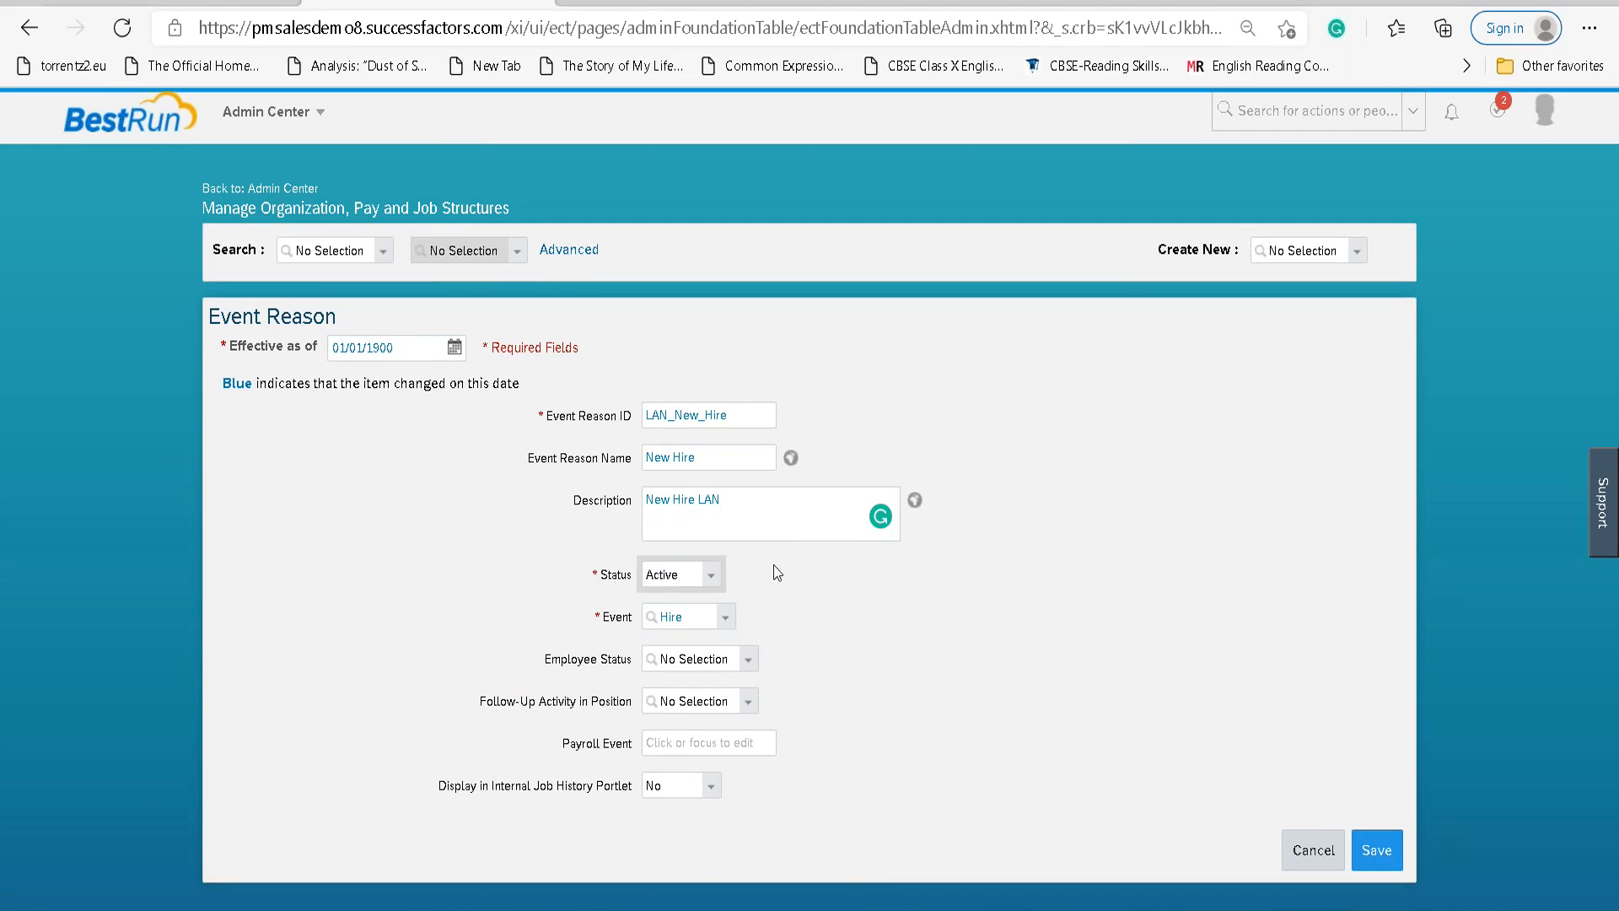
click(722, 624)
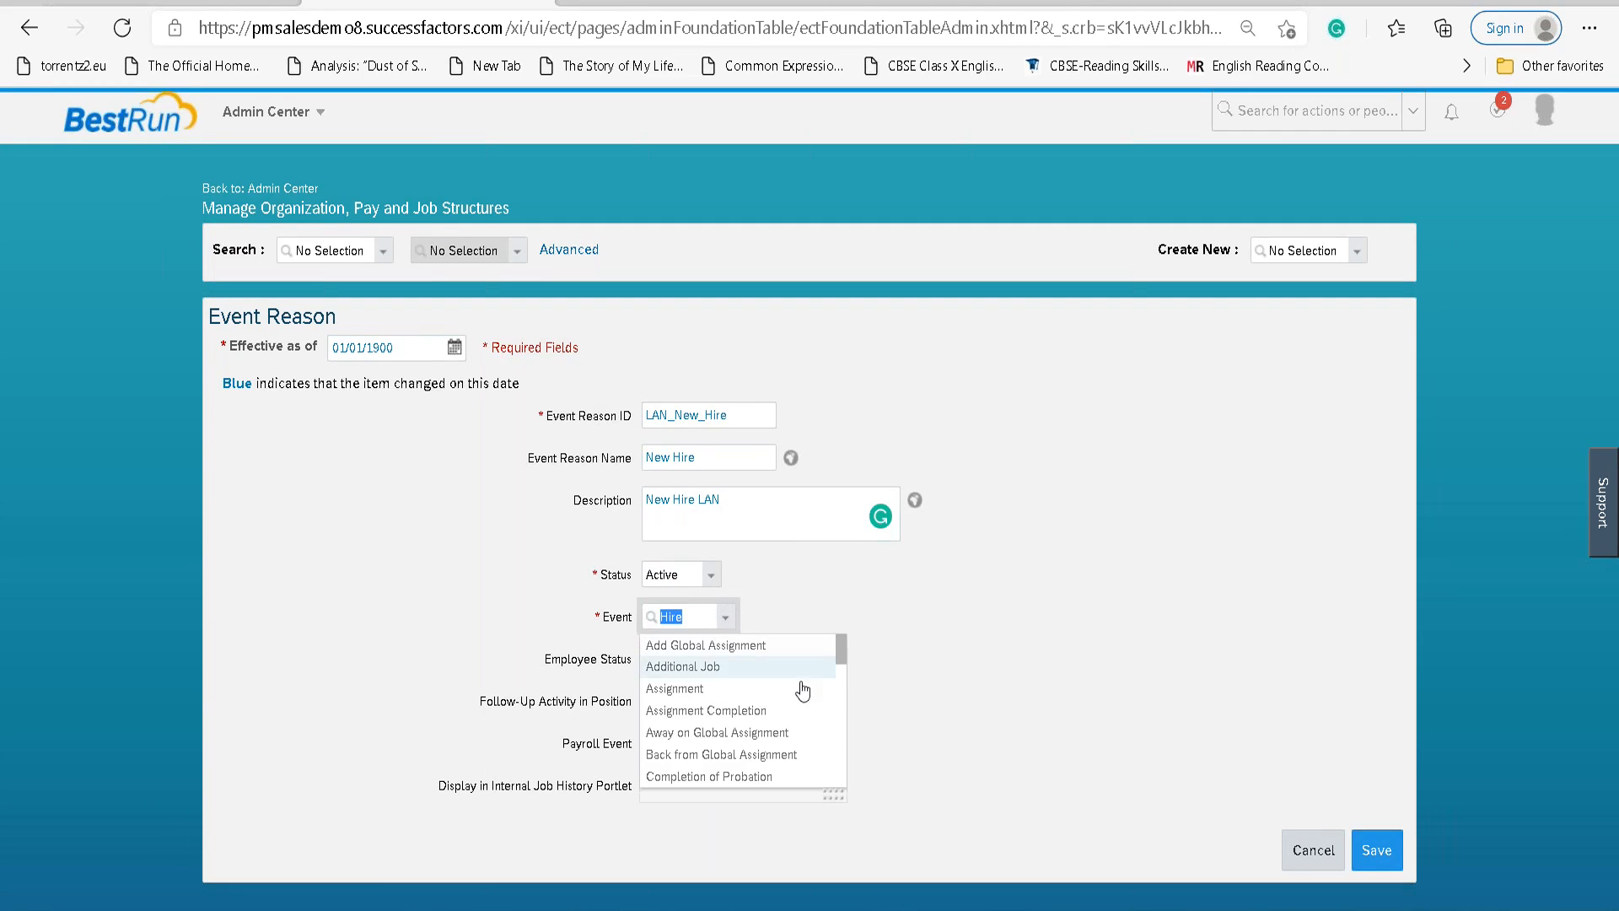
scroll(714, 706, down, 1)
scroll(715, 706, down, 3)
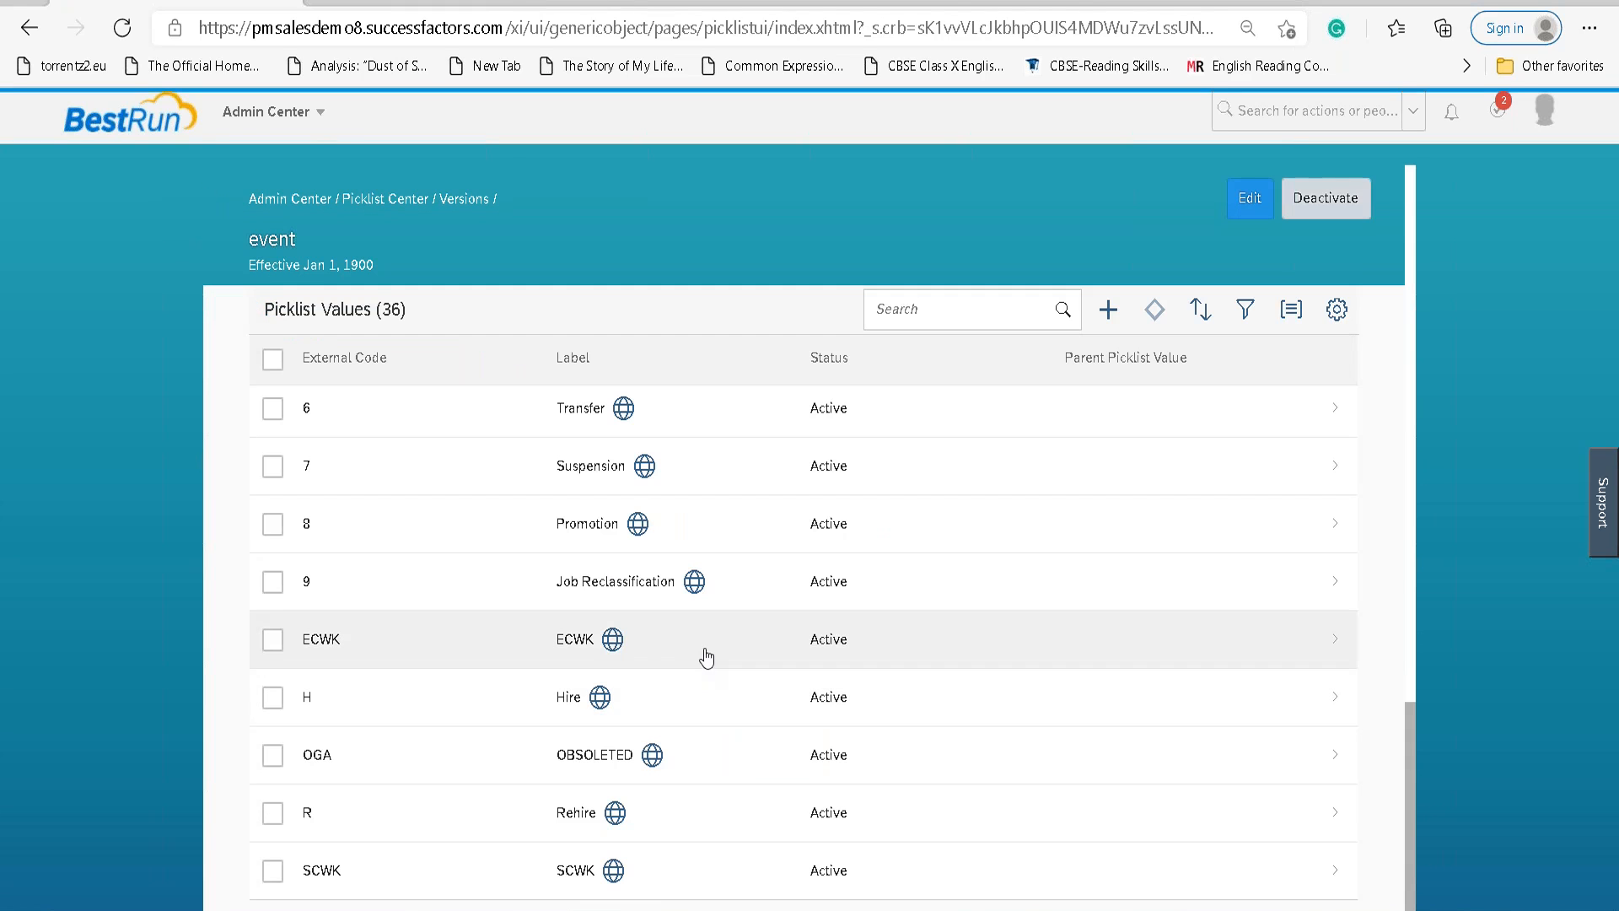
scroll(707, 657, up, 12)
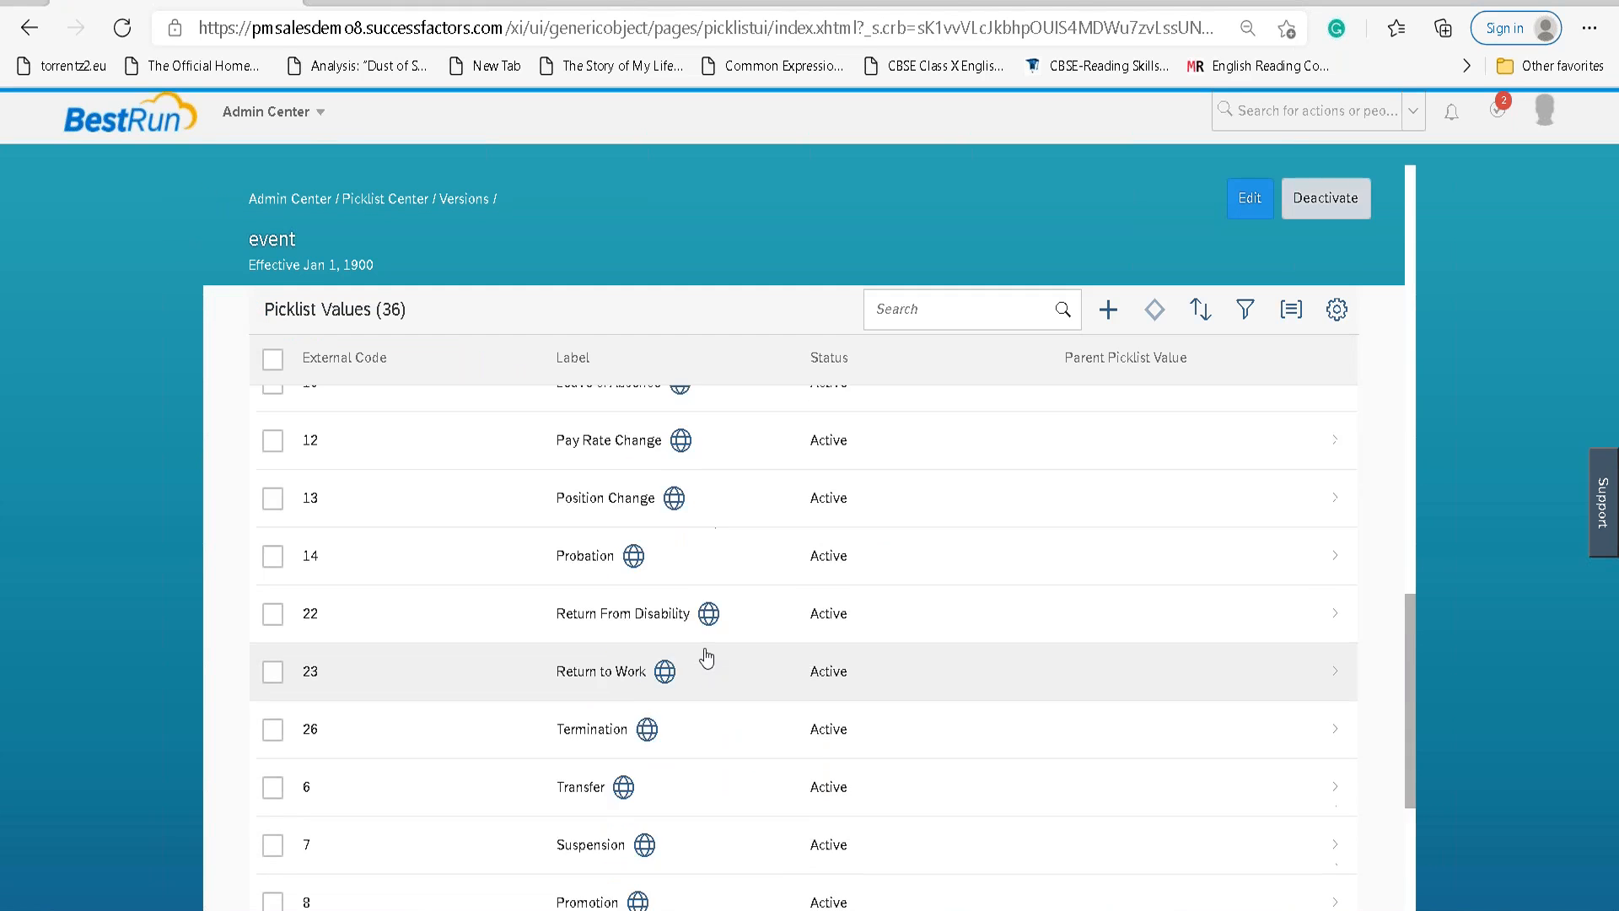
Scroll the event Picklist Values, glancing at the event reason form and coming back.
scroll(707, 657, up, 8)
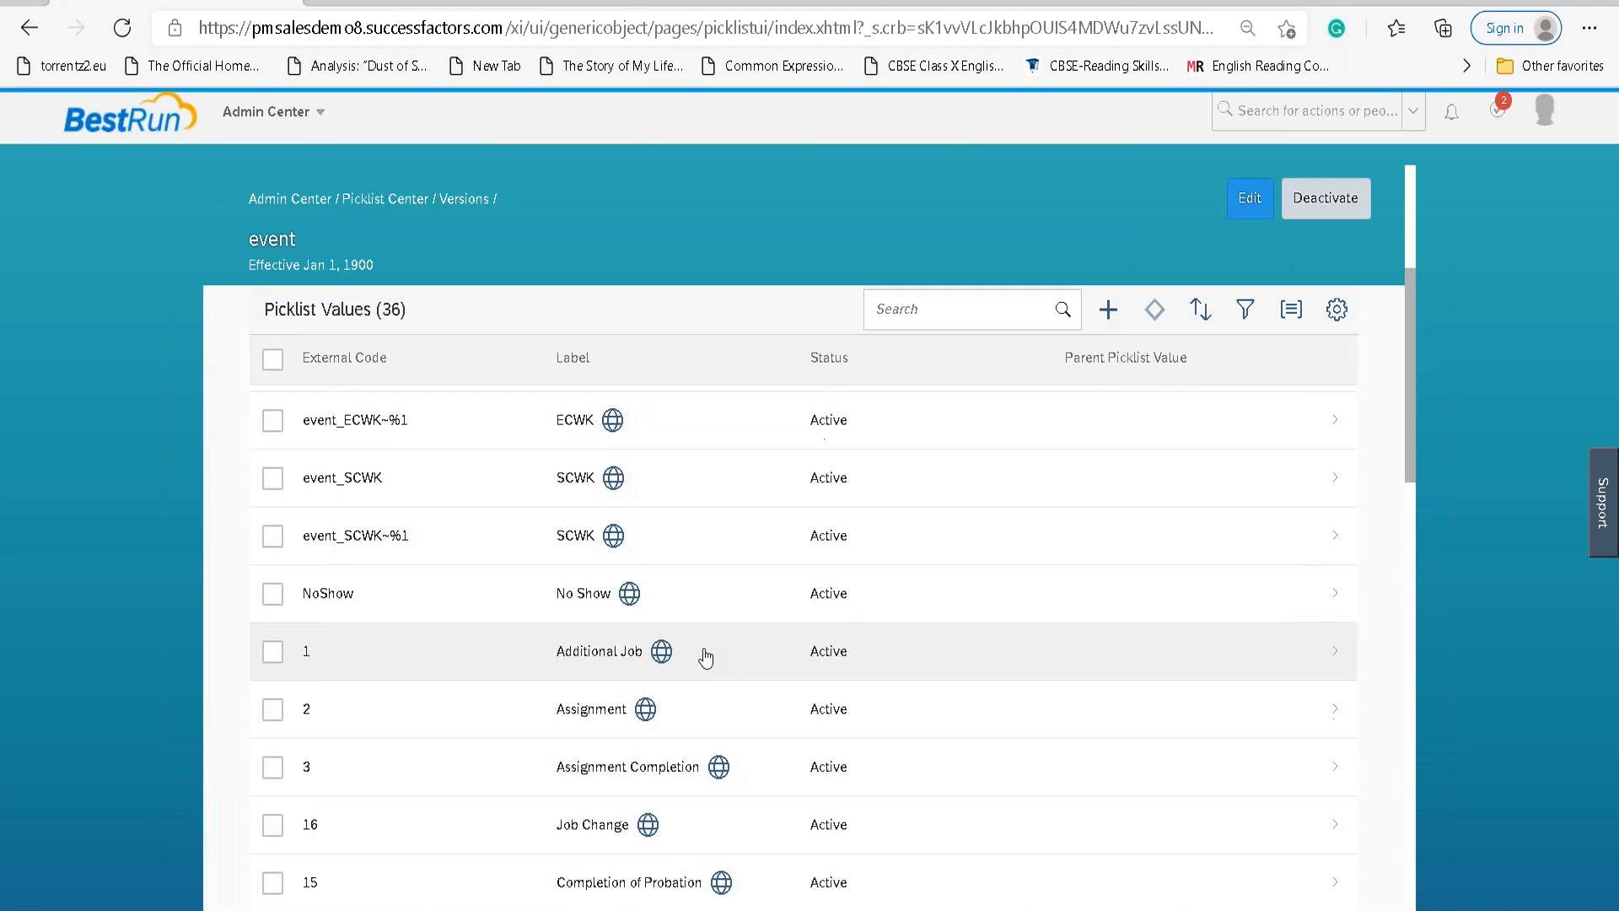
scroll(707, 658, down, 4)
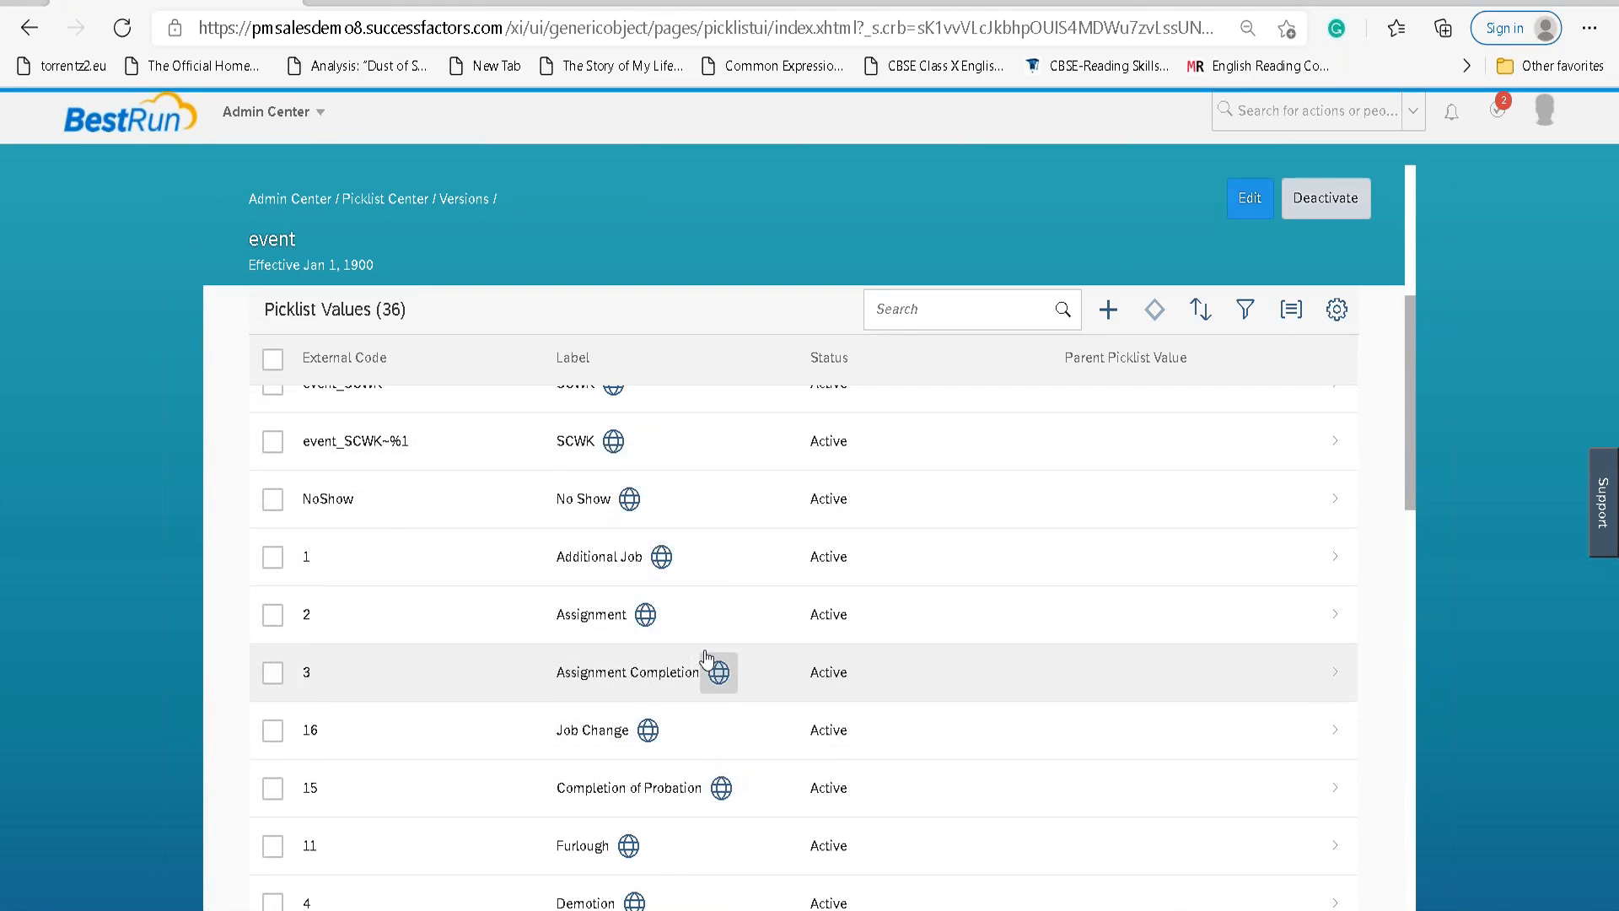
scroll(707, 658, down, 1)
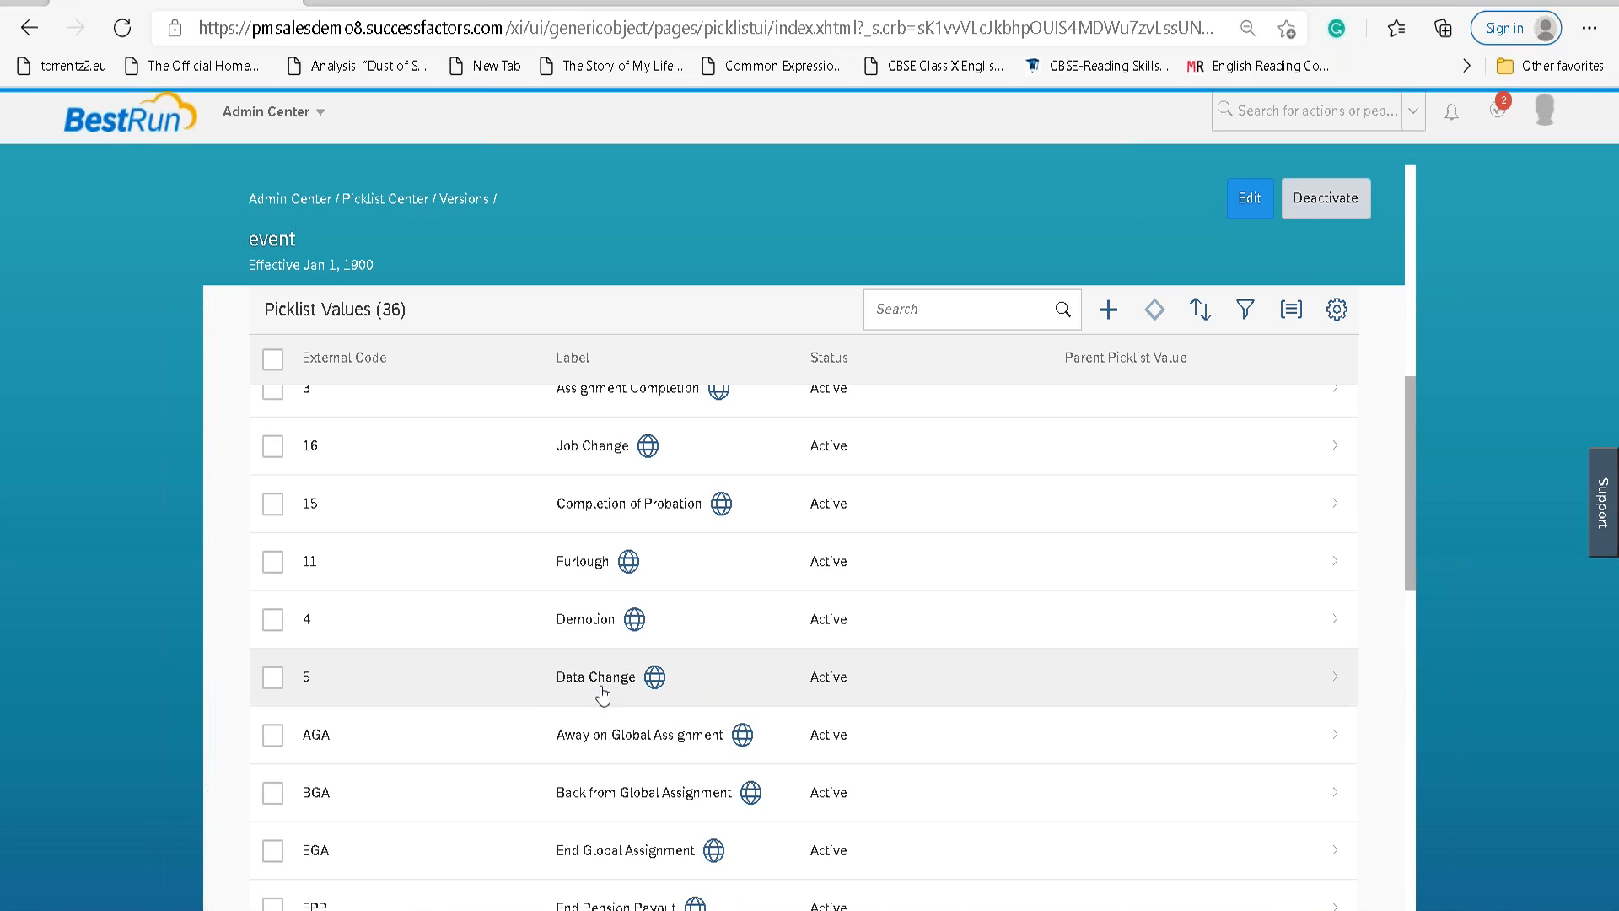
key(ctrl+Tab)
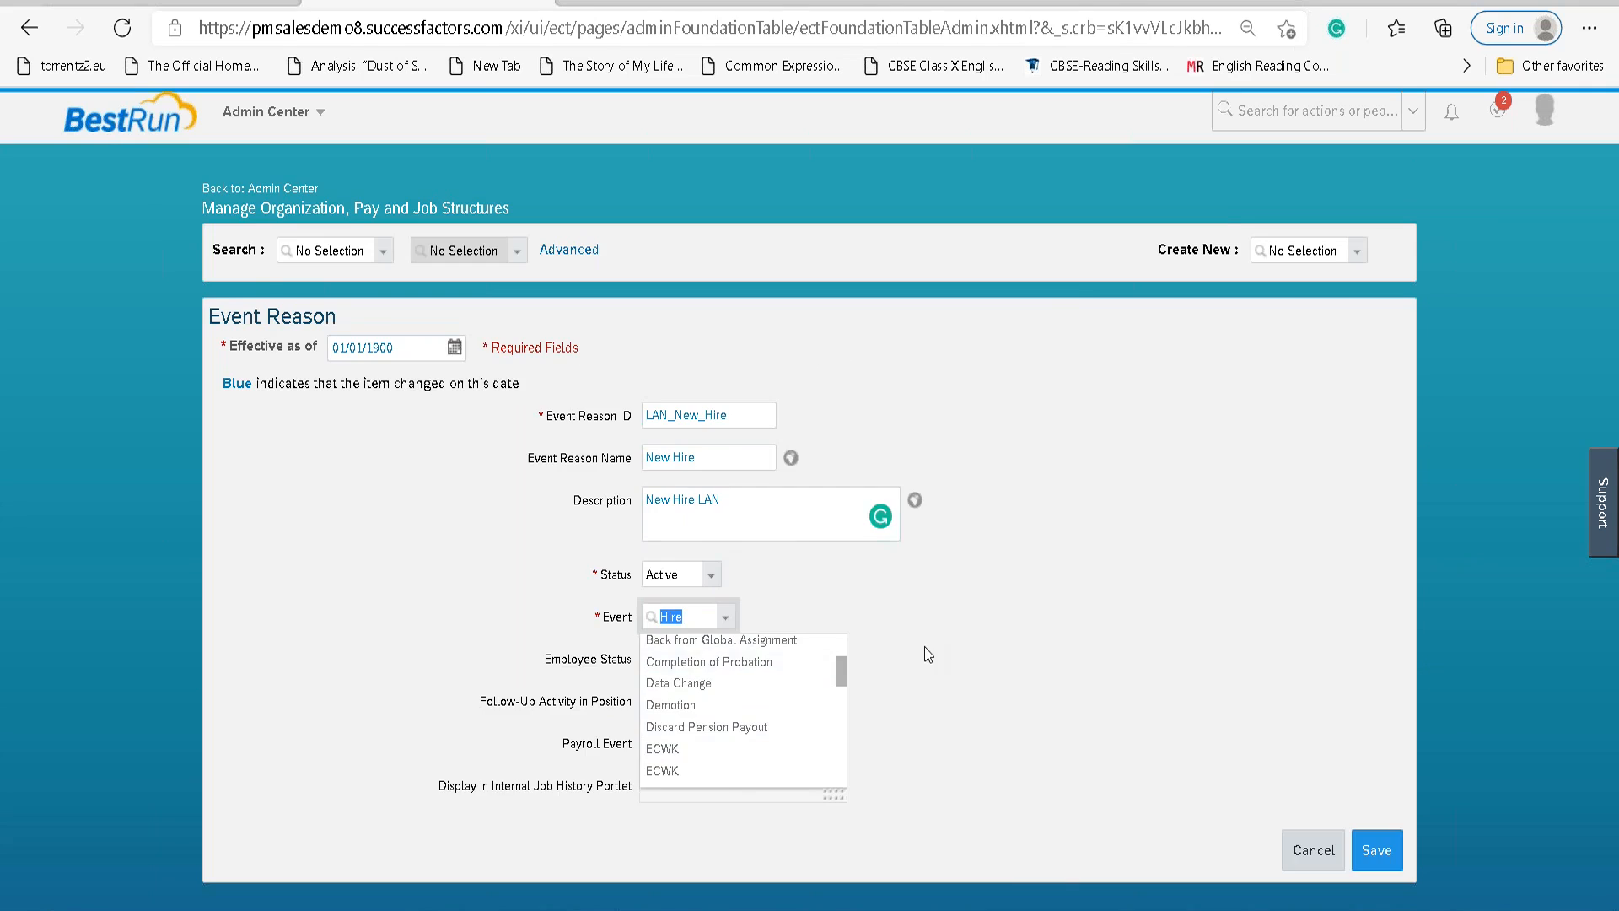
key(ctrl+shift+Tab)
scroll(688, 669, down, 7)
scroll(691, 671, down, 6)
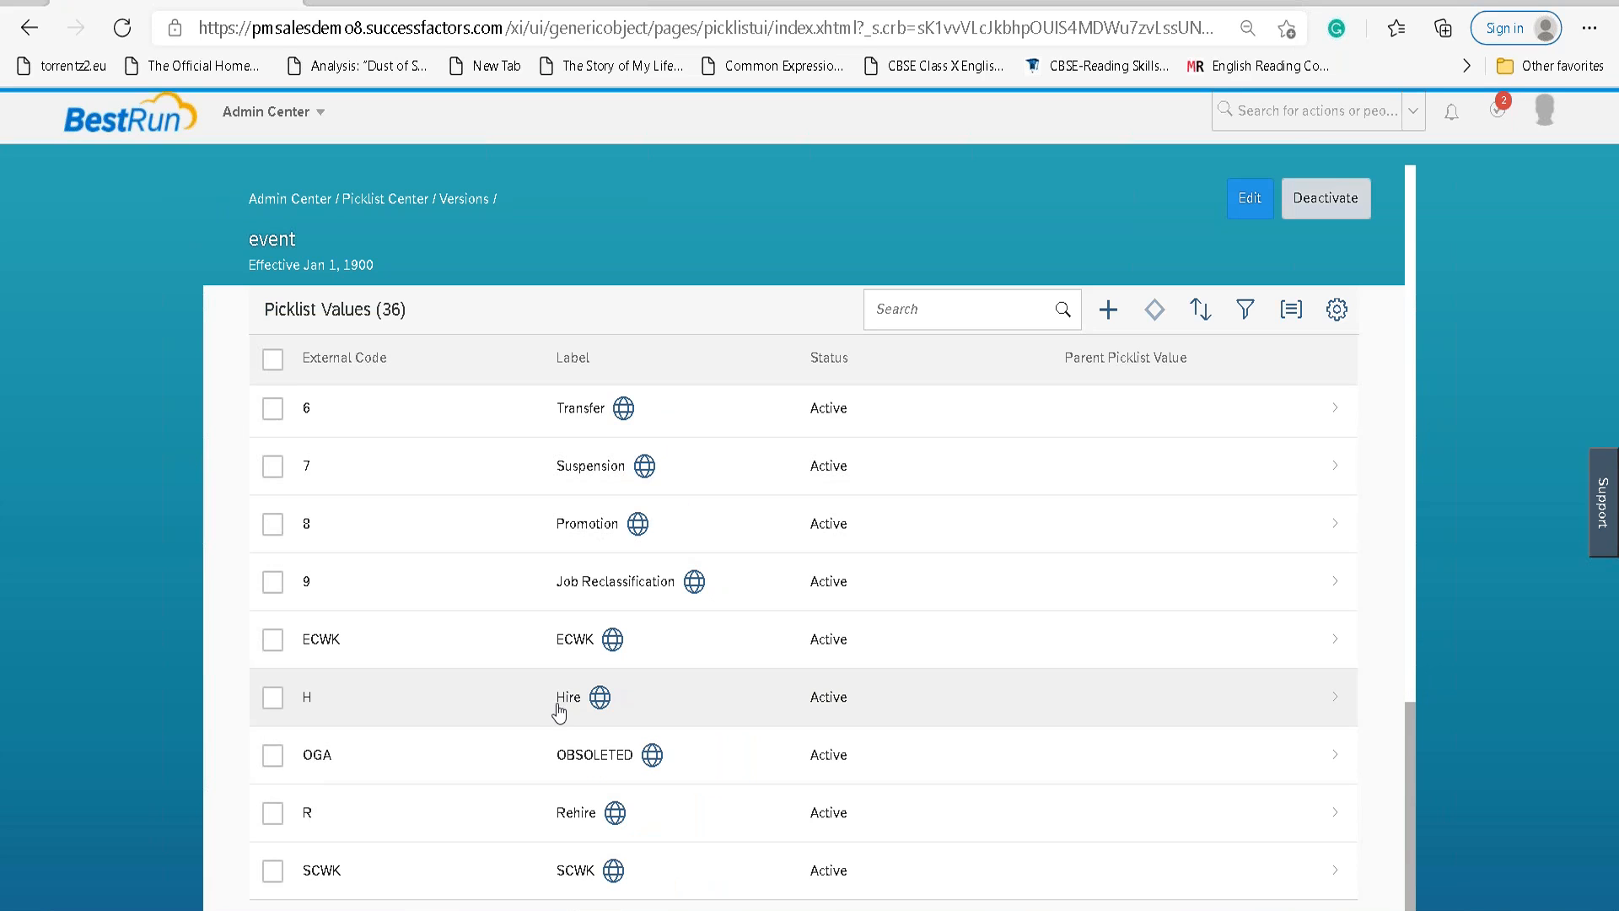
Scroll back up the picklist values to compare entries such as Data Change and Hire.
scroll(843, 706, up, 5)
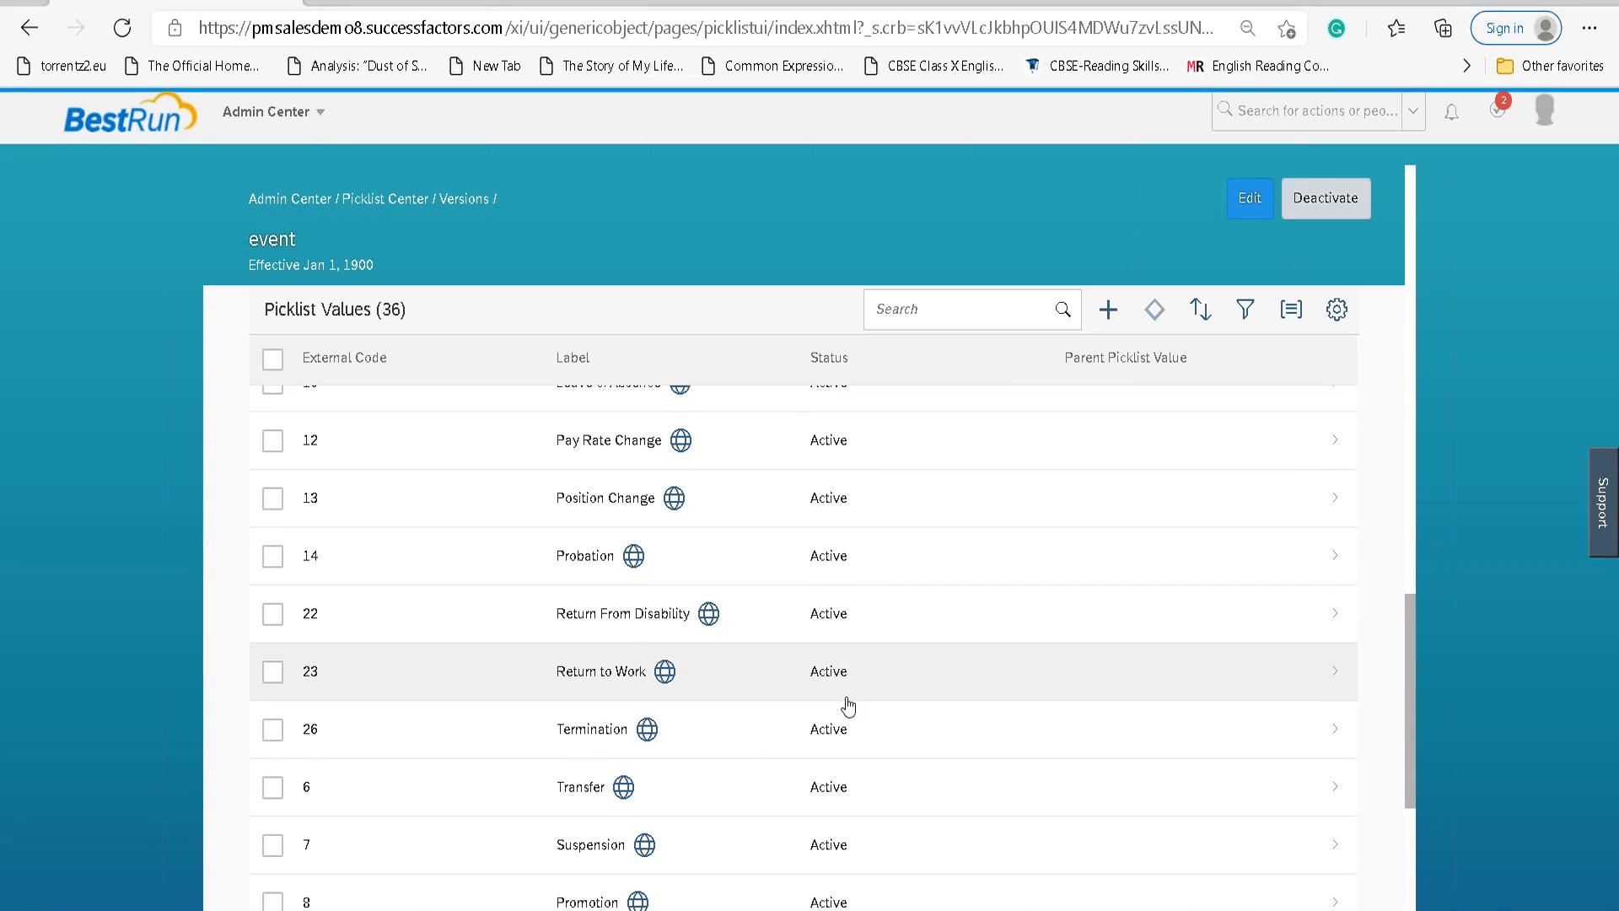
scroll(848, 706, up, 1)
scroll(848, 706, up, 7)
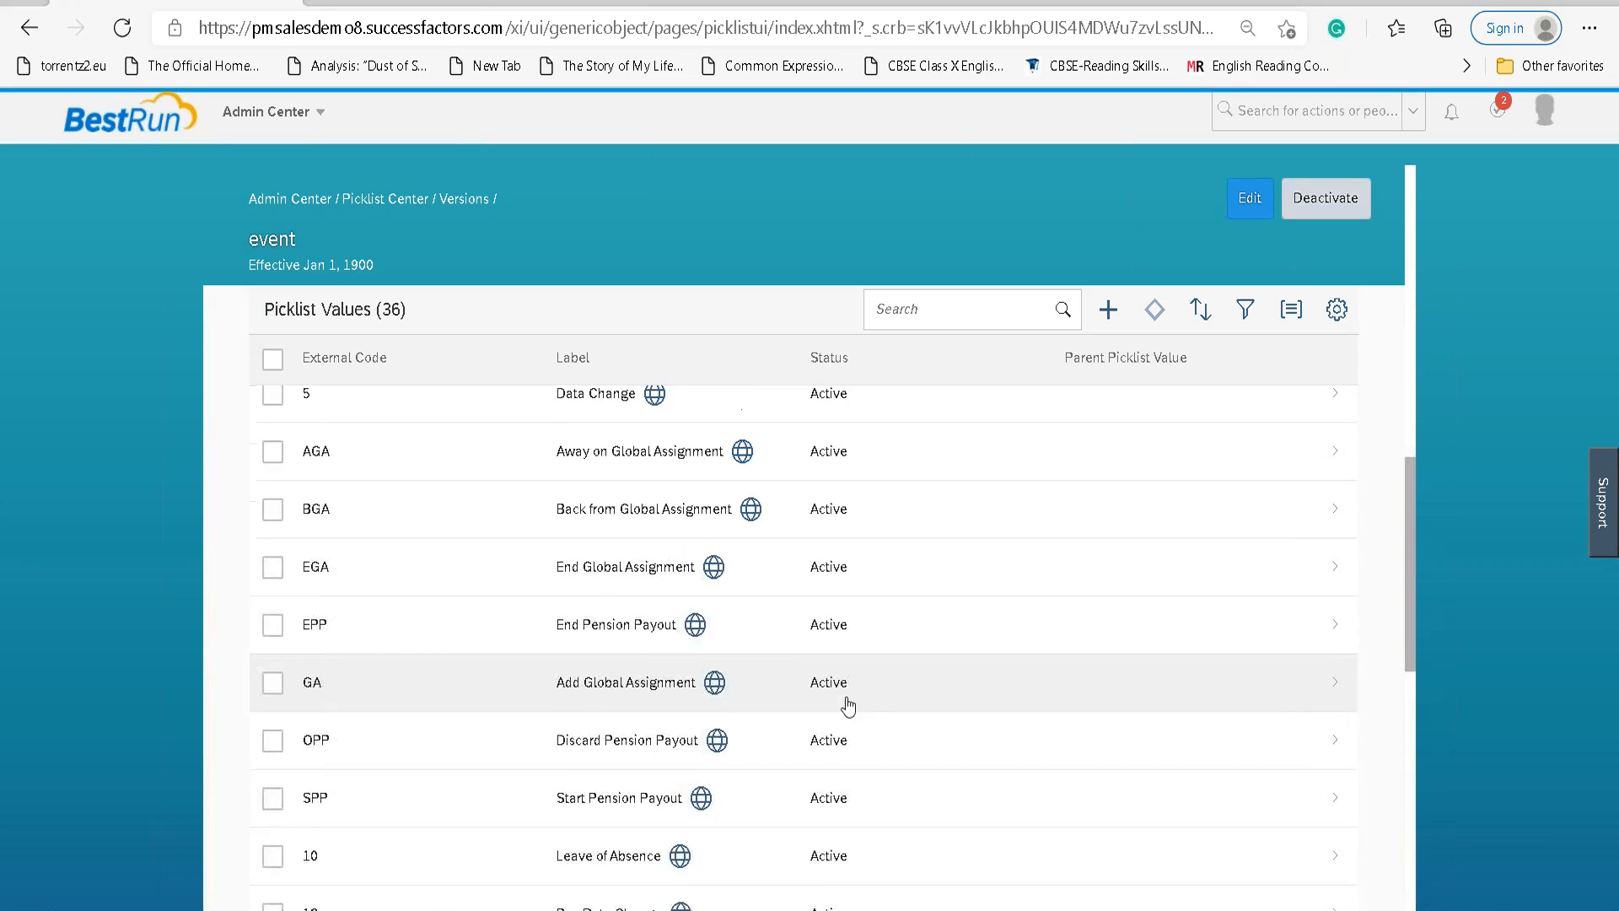
scroll(848, 706, up, 1)
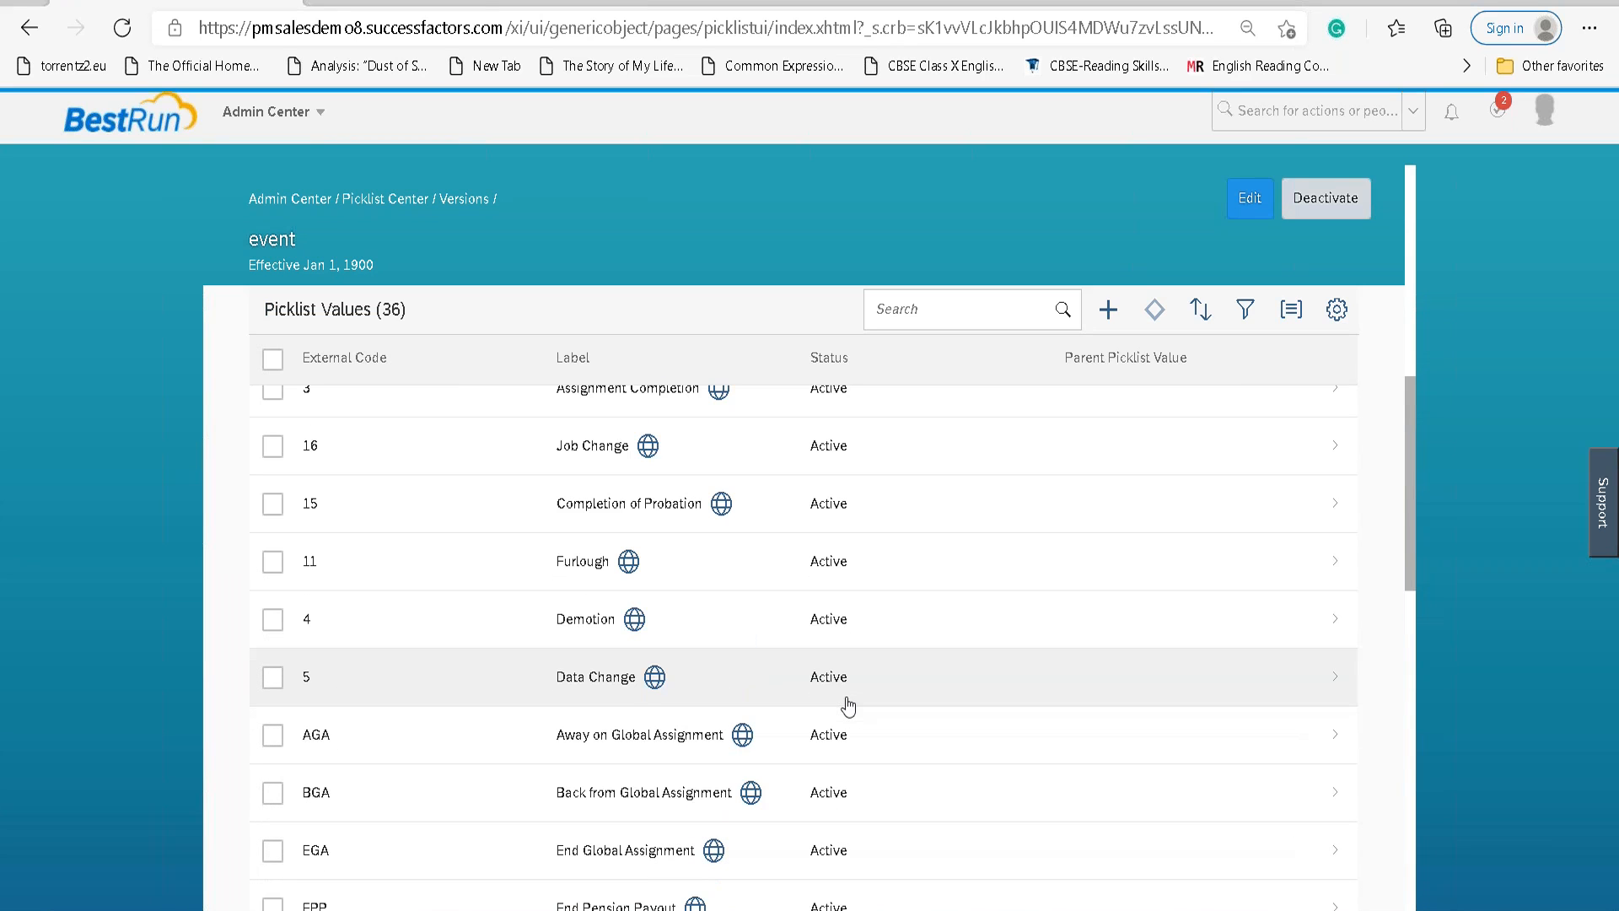
scroll(848, 705, up, 6)
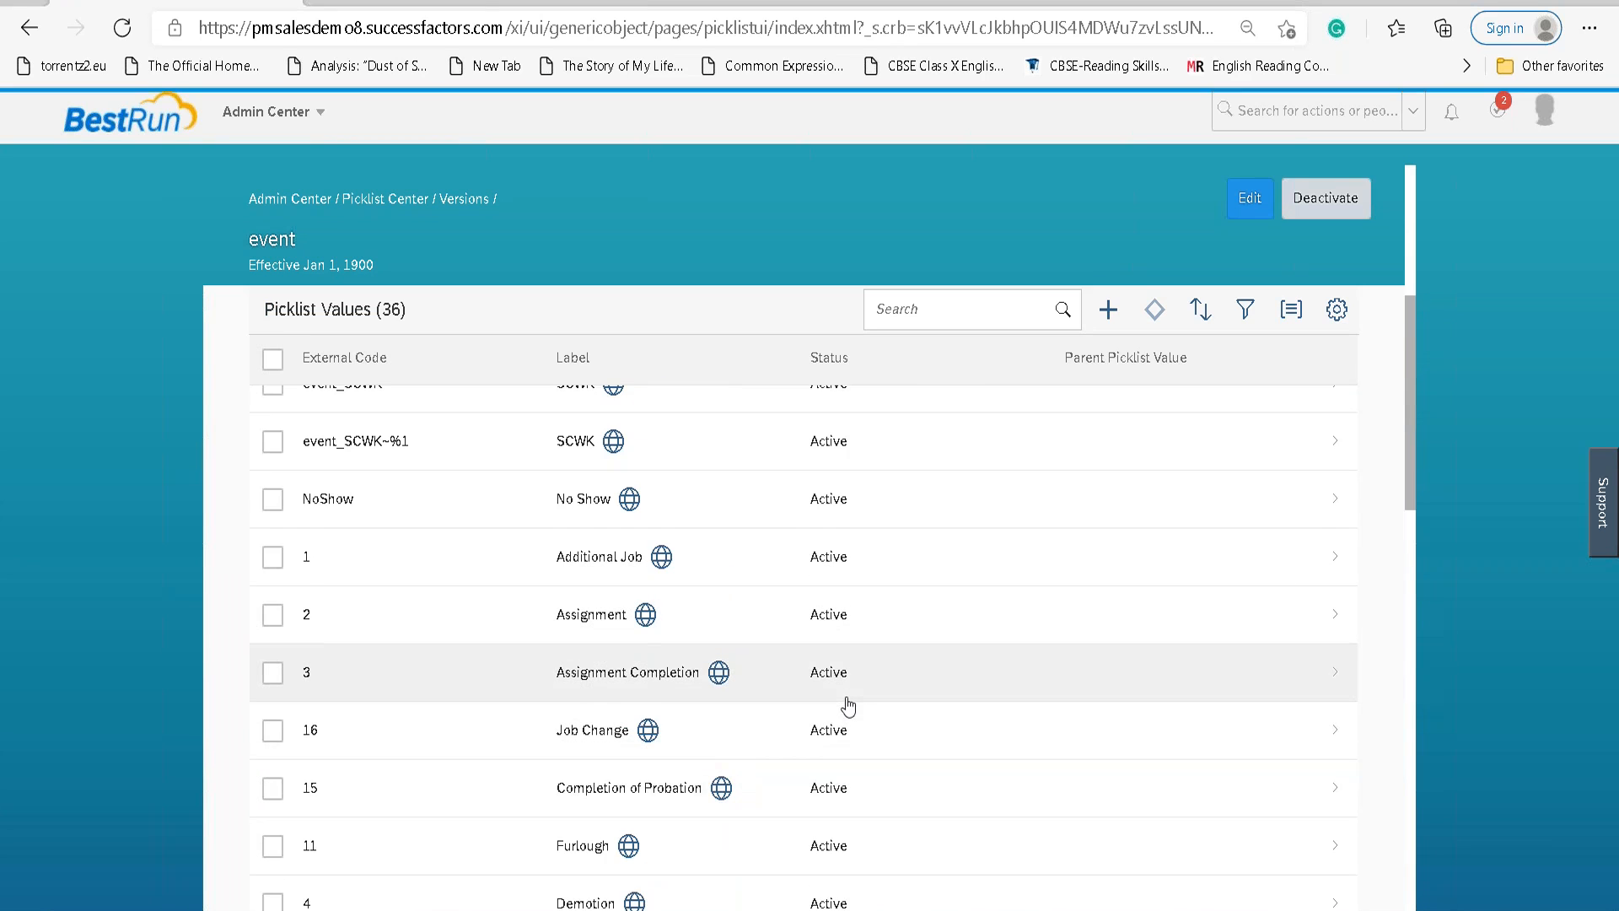
scroll(849, 706, up, 2)
scroll(843, 705, down, 5)
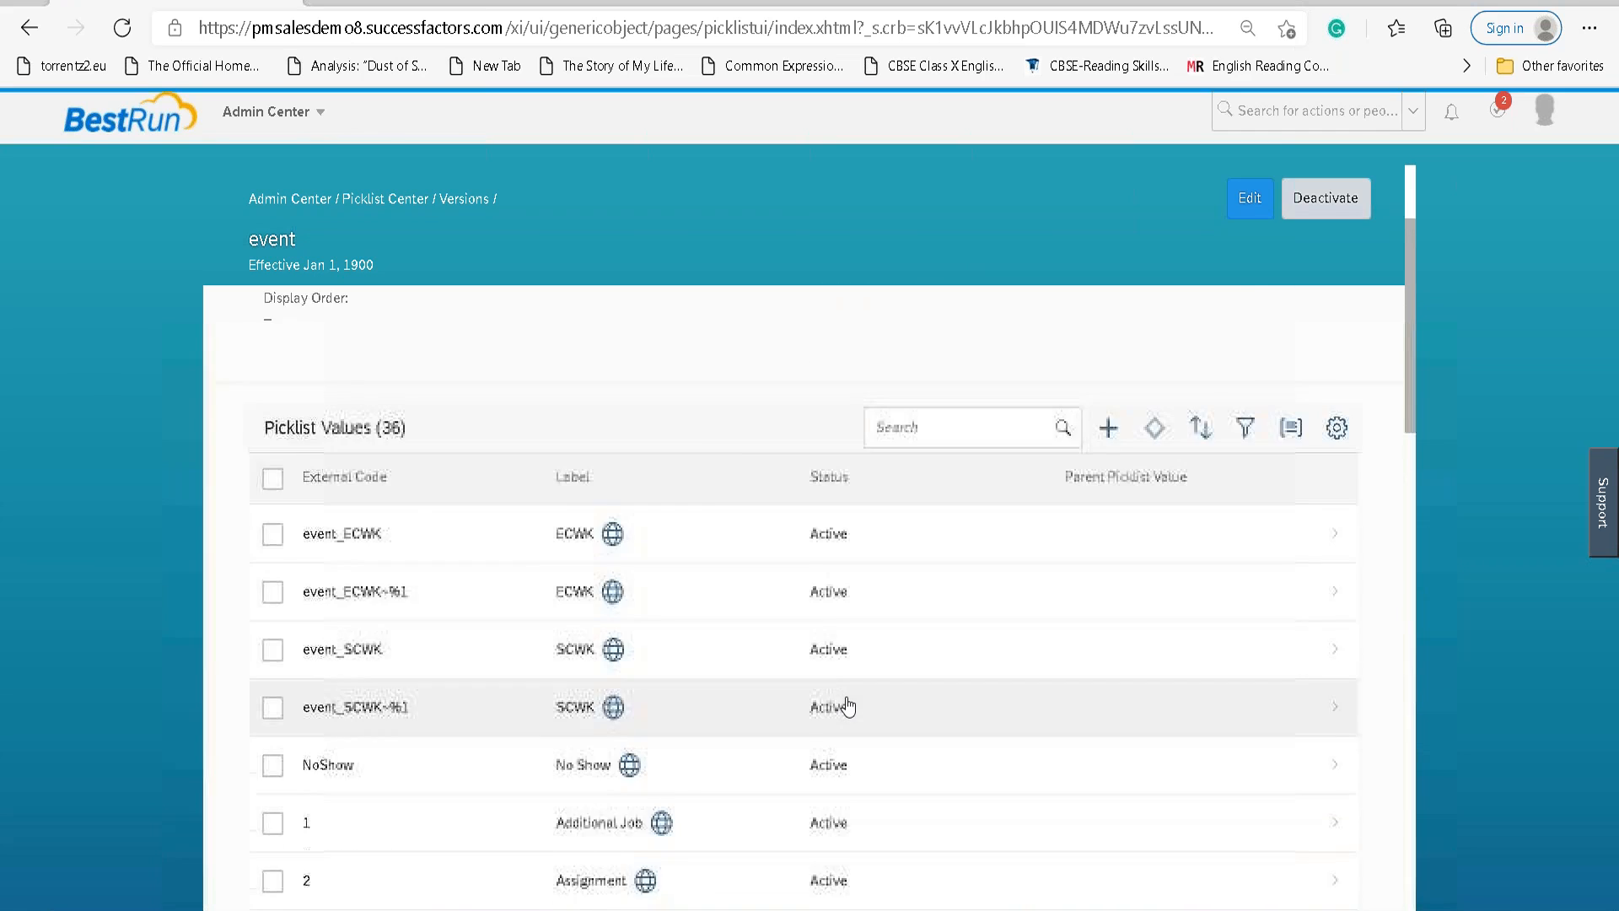
Return to the LAN_New_Hire form and close the Event dropdown with Hire kept.
click(560, 392)
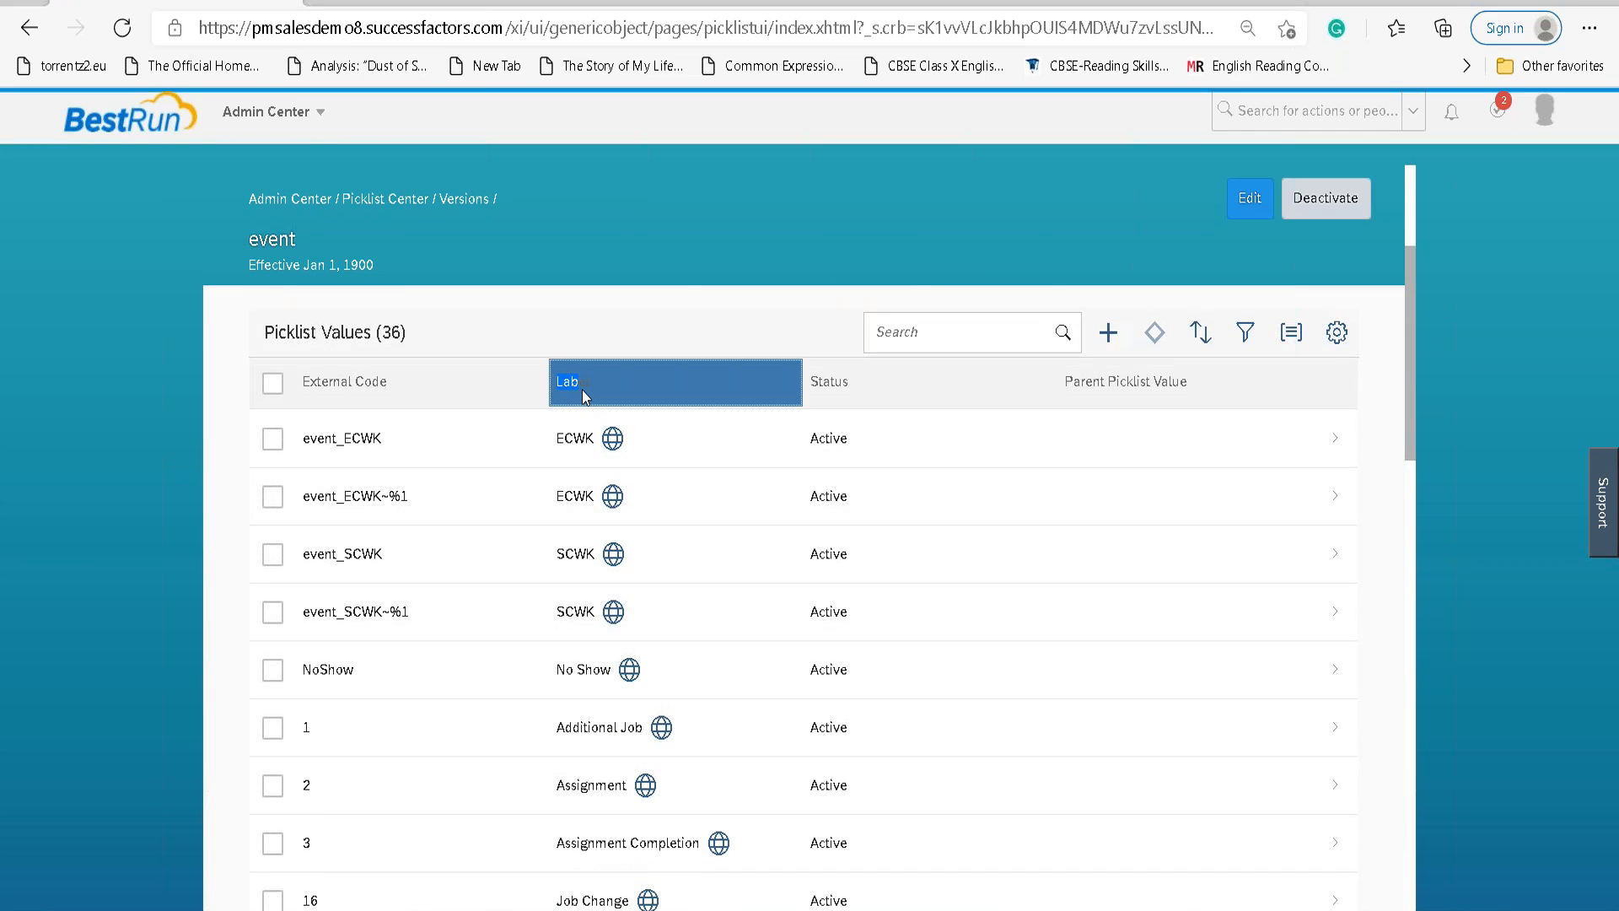
drag(585, 390, 579, 615)
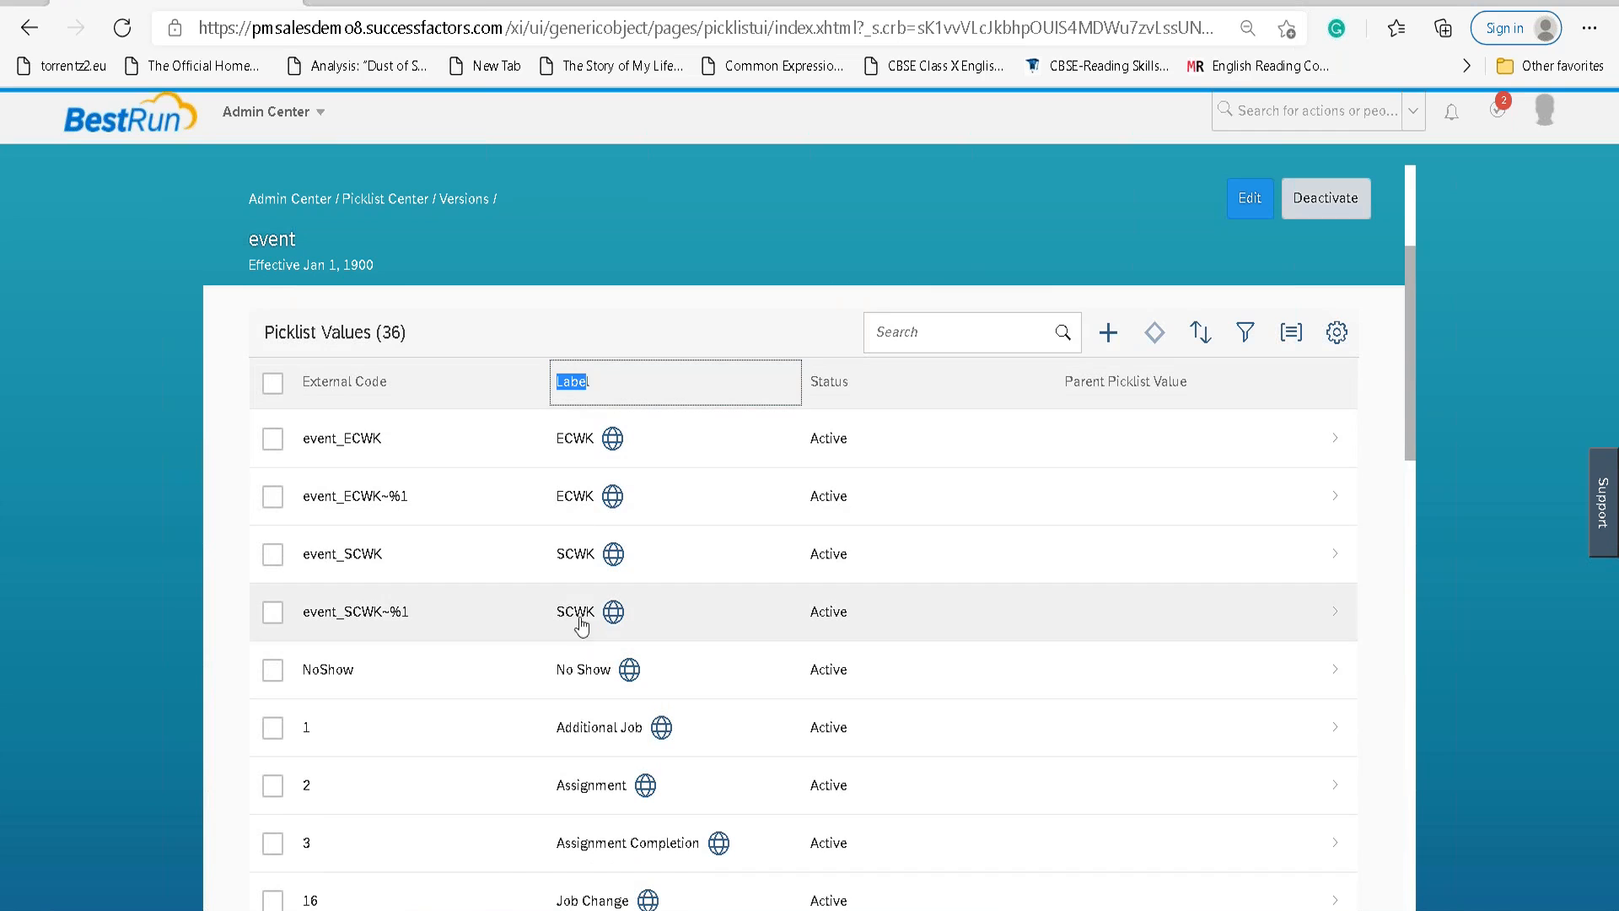
scroll(599, 687, down, 5)
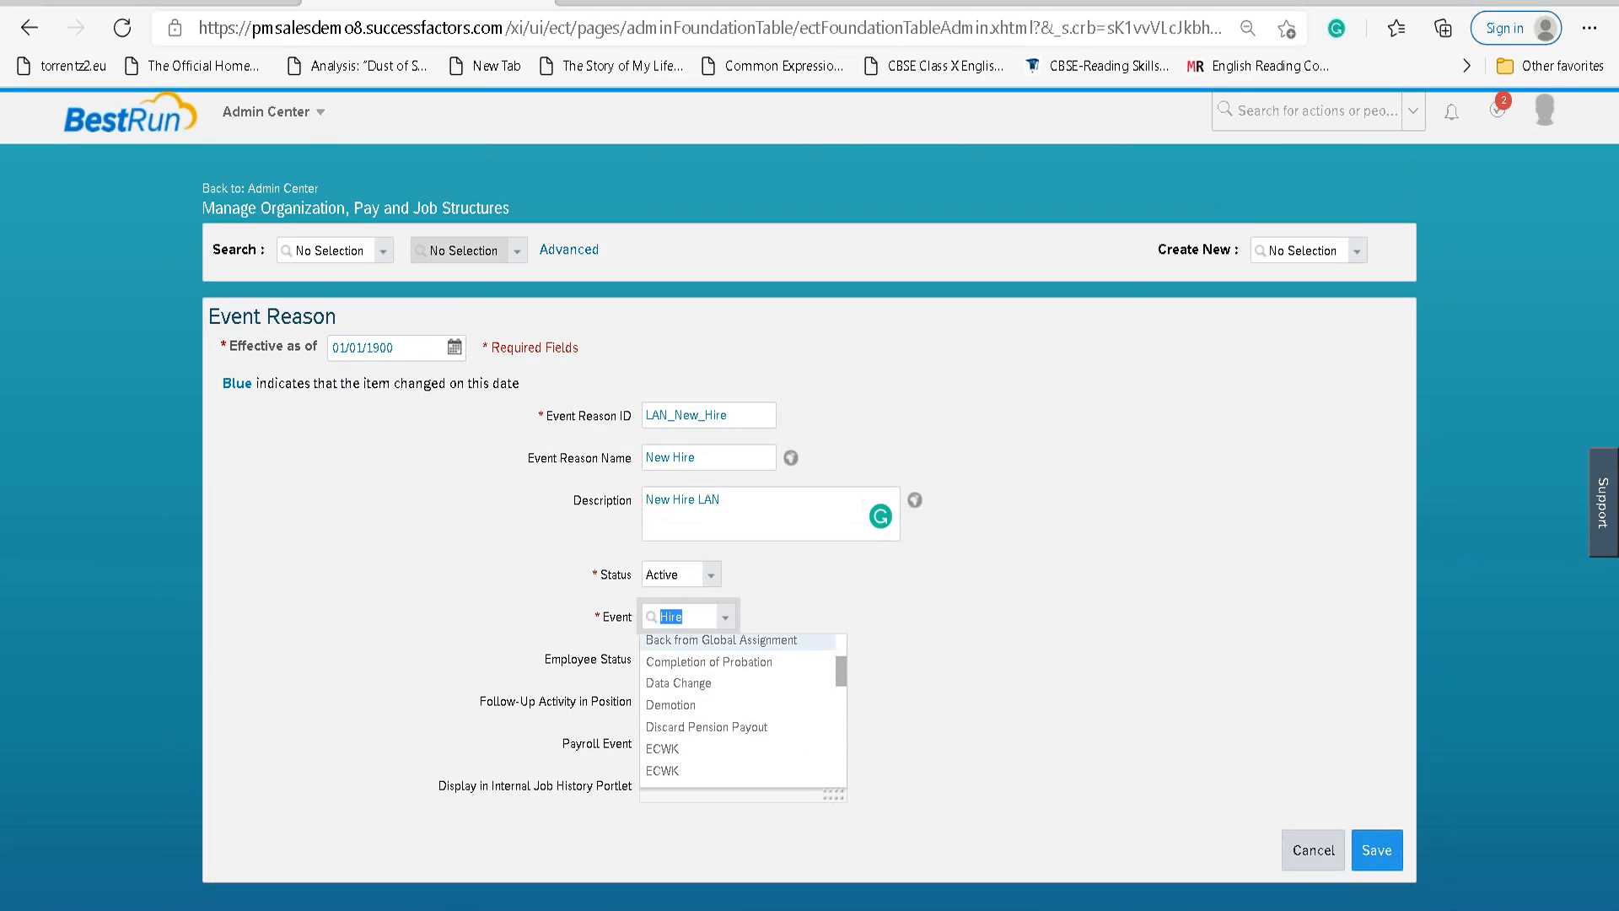
click(867, 602)
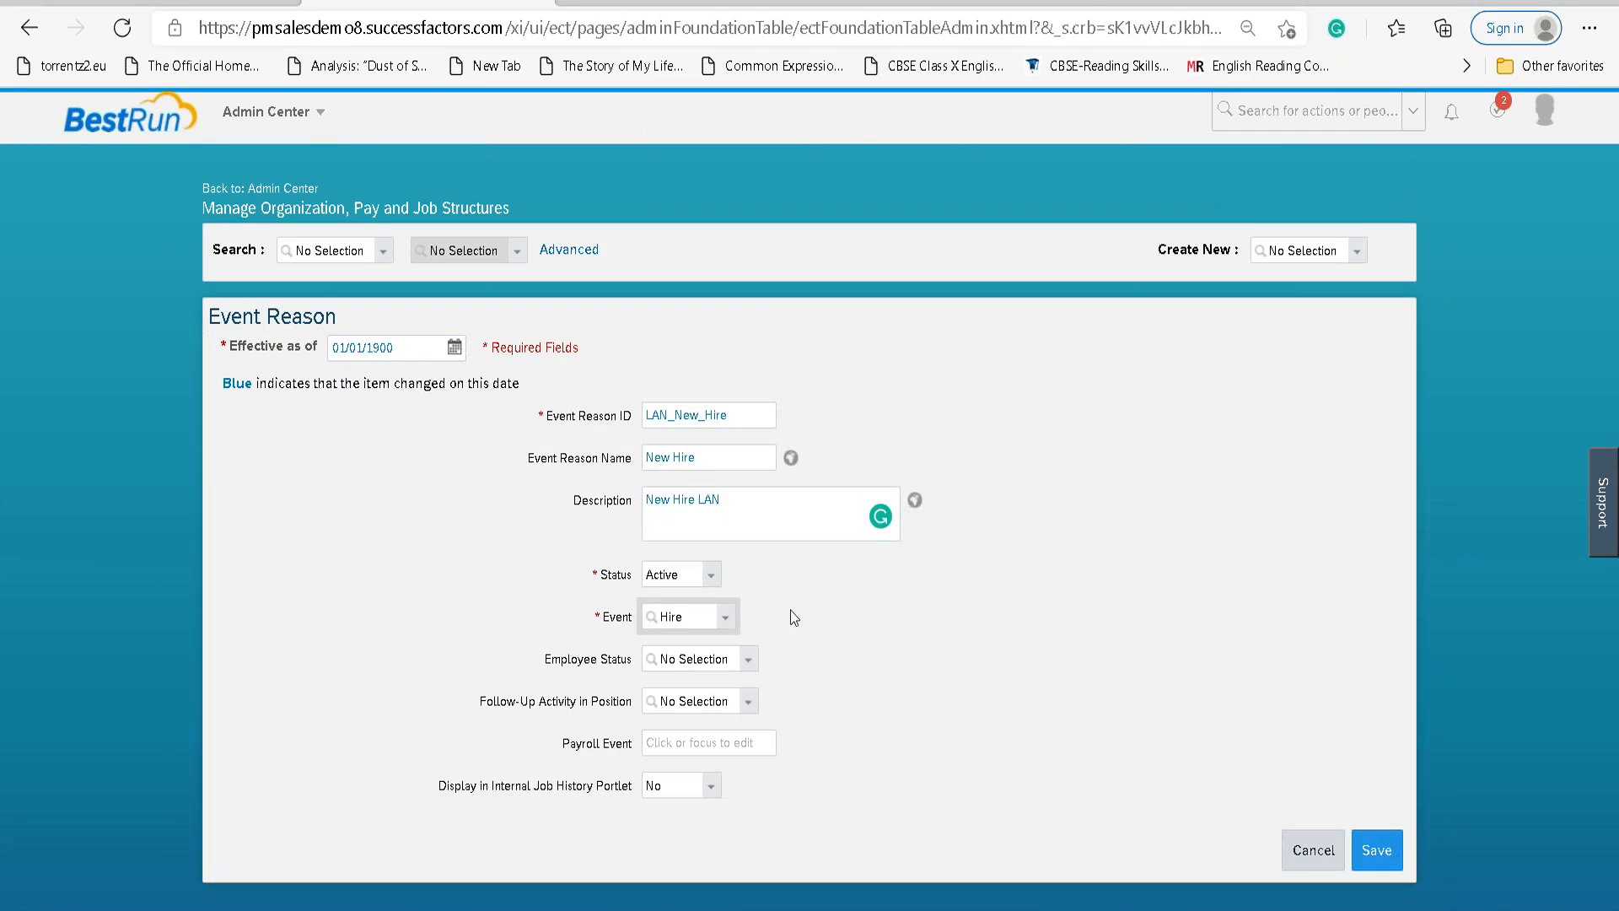
Set Display in Internal Job History Portlet to Yes for LAN_New_Hire, keeping event Hire, and save.
click(750, 661)
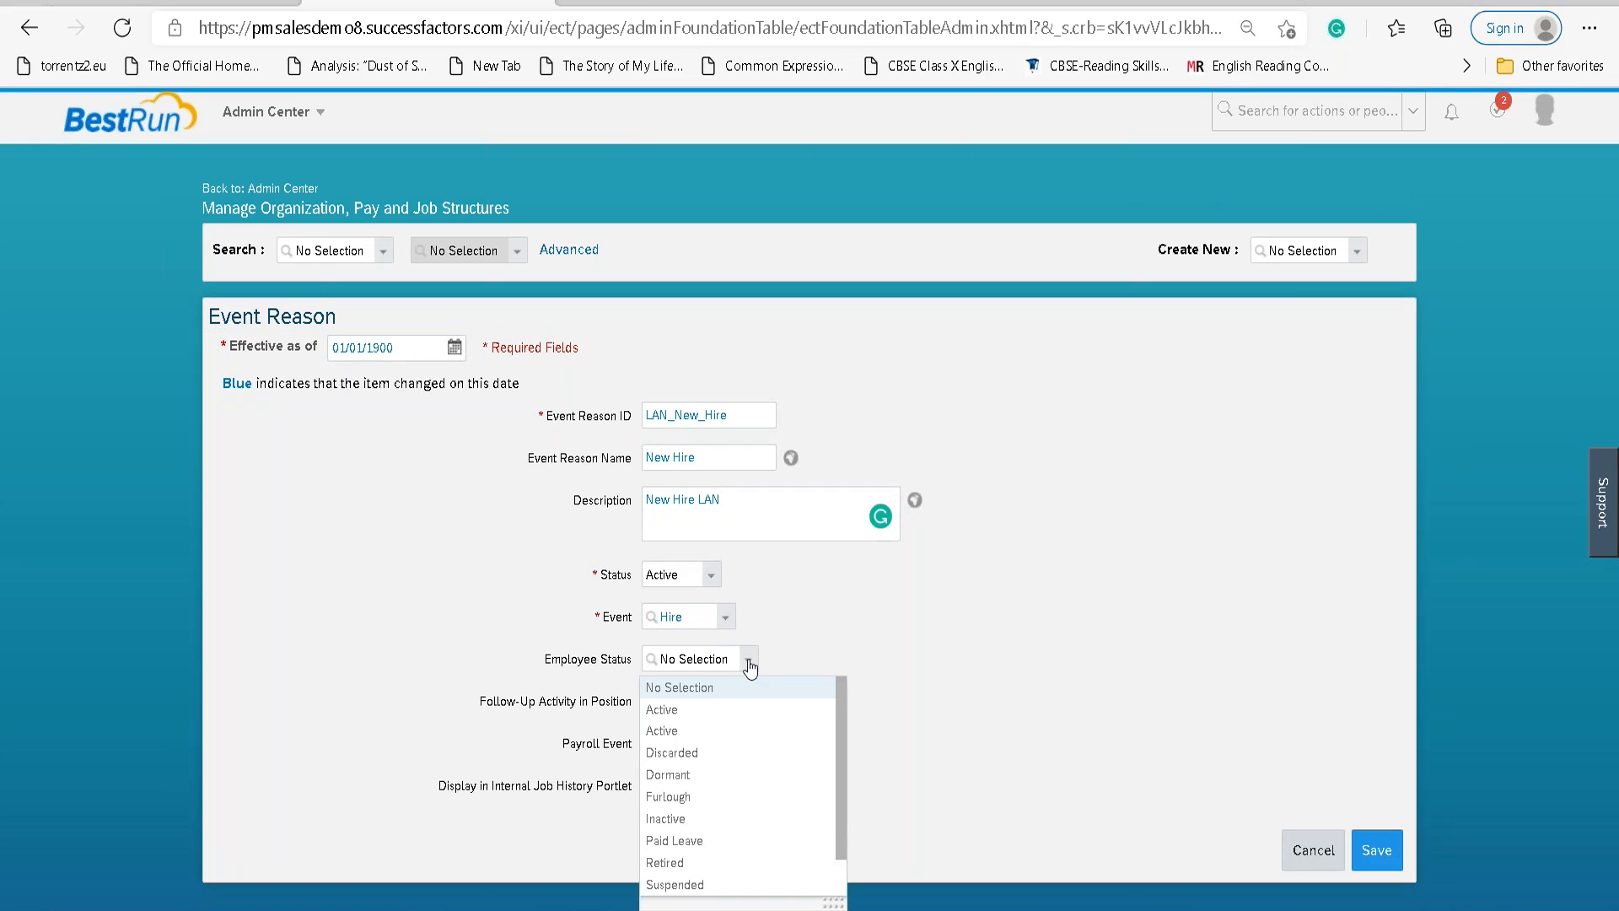
click(873, 643)
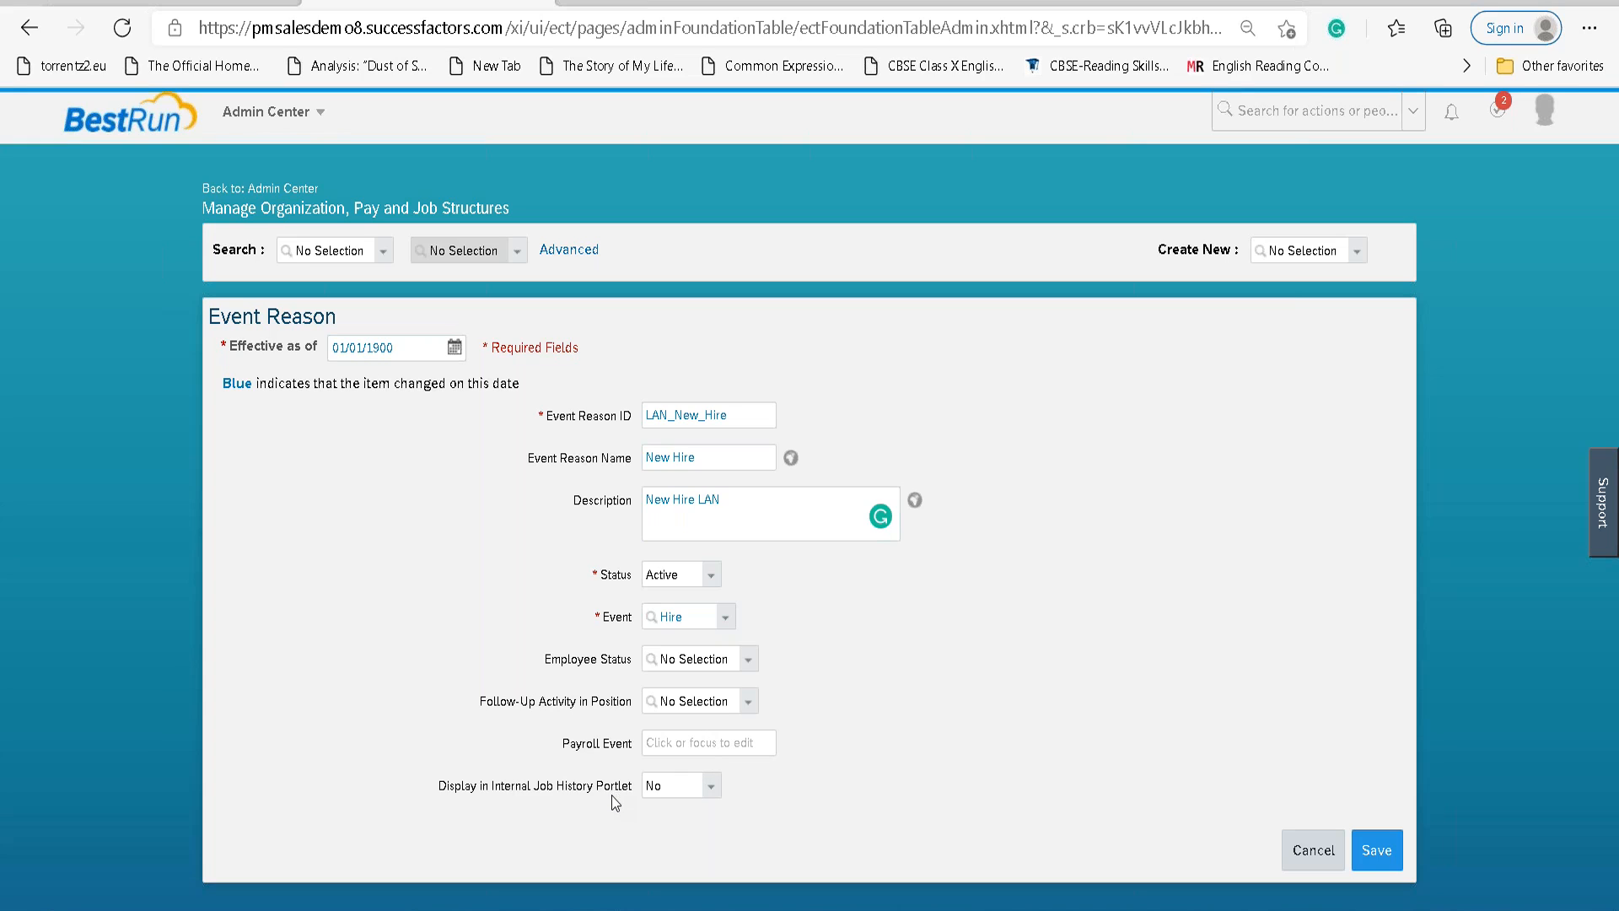
click(711, 786)
click(658, 831)
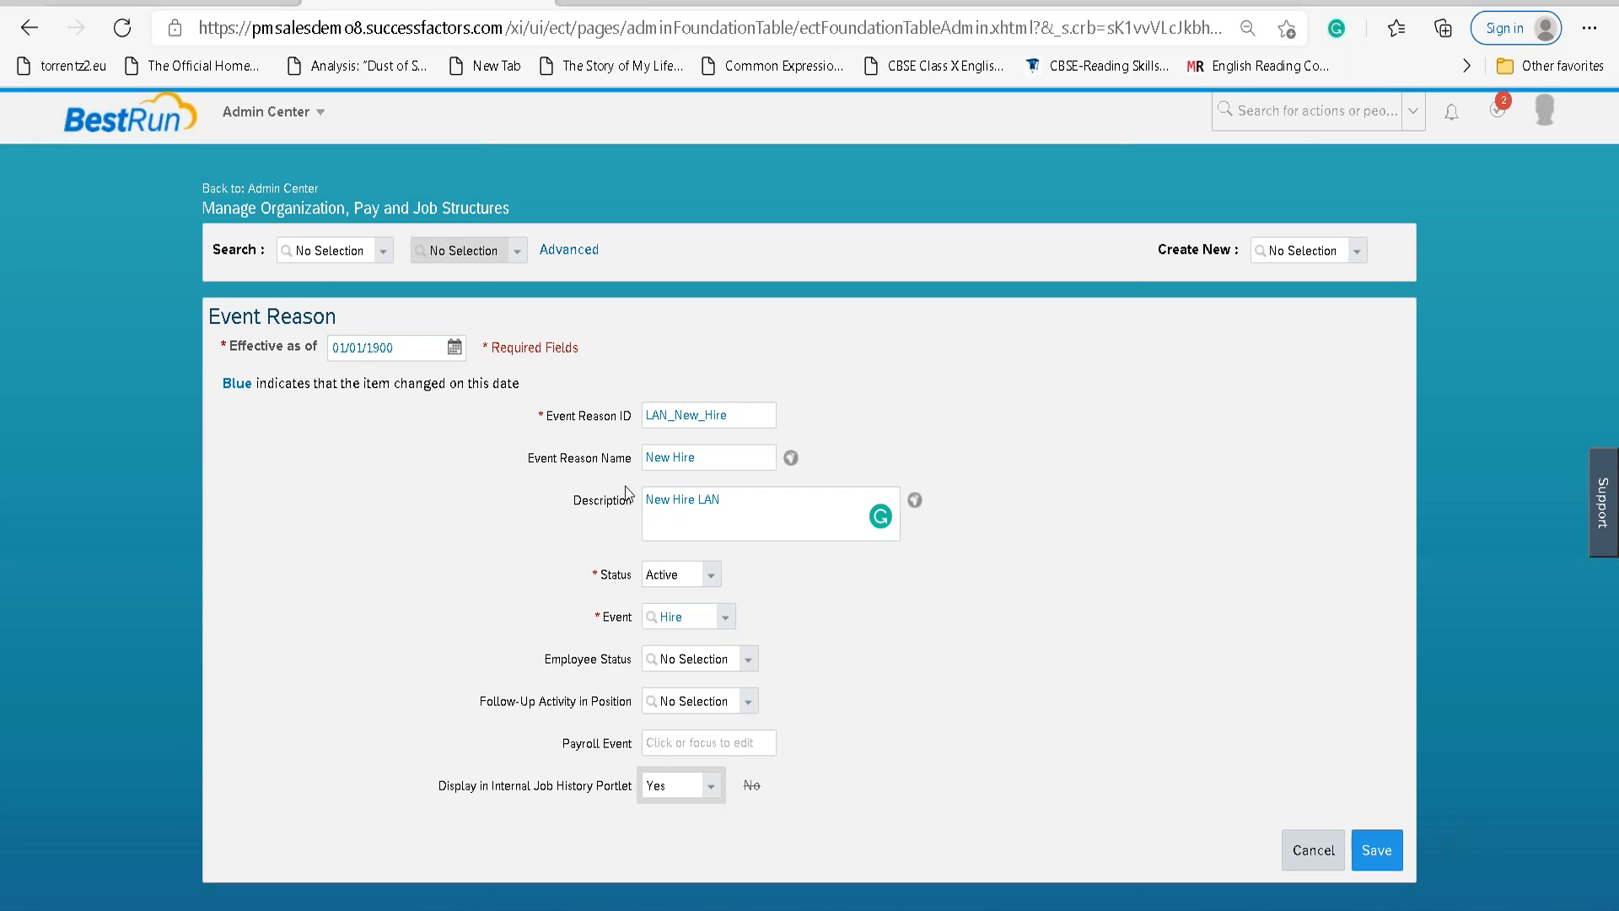
click(691, 621)
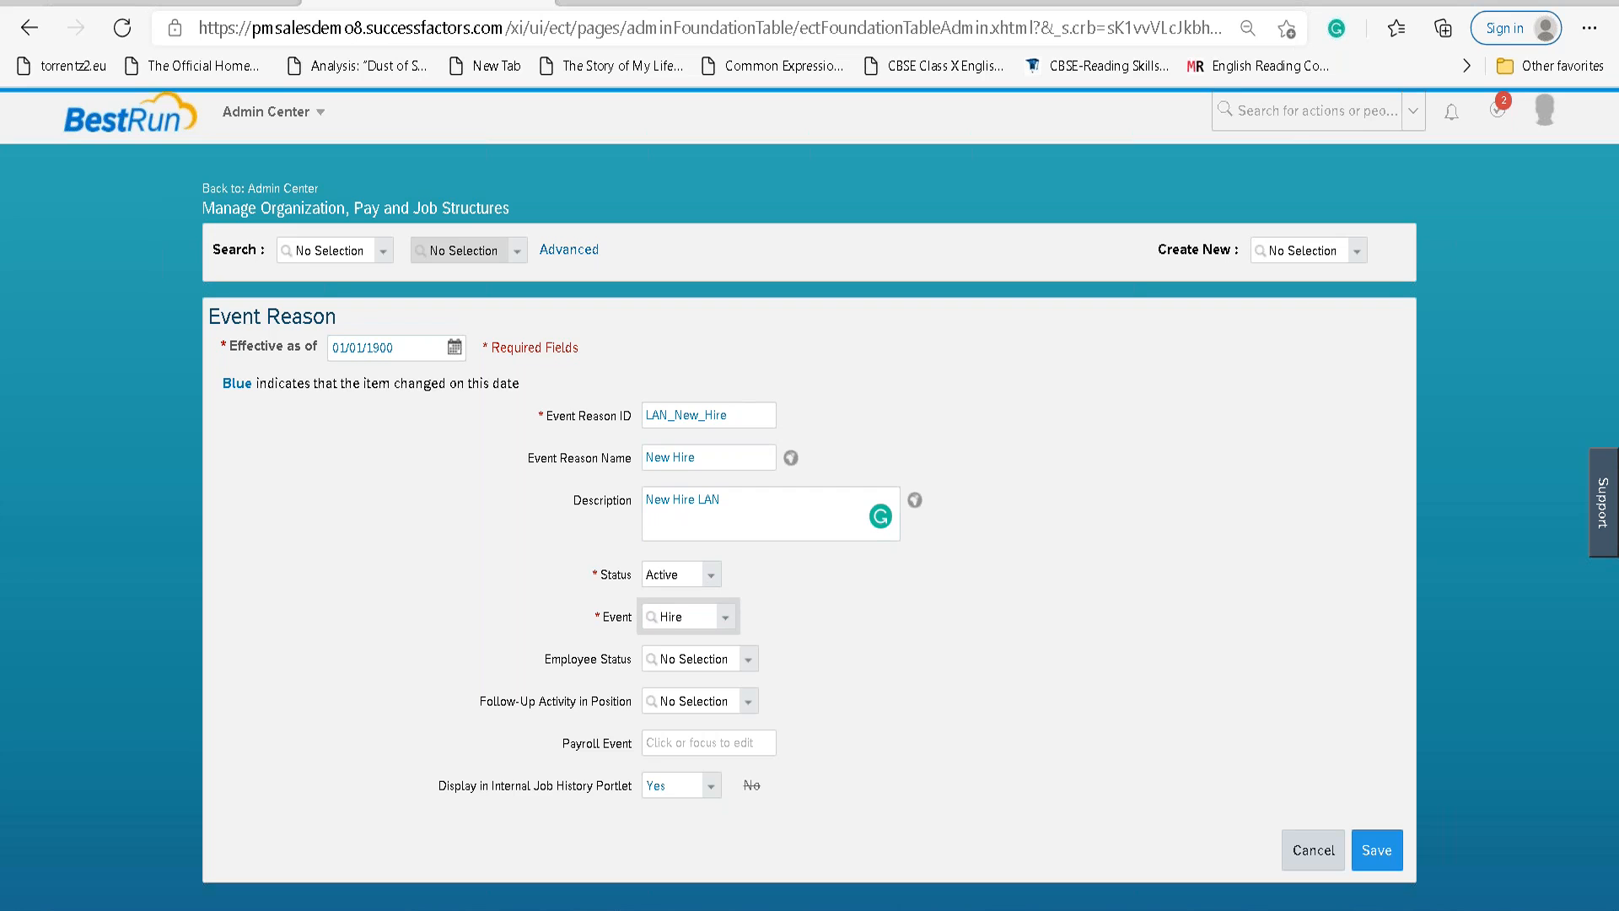
click(1368, 849)
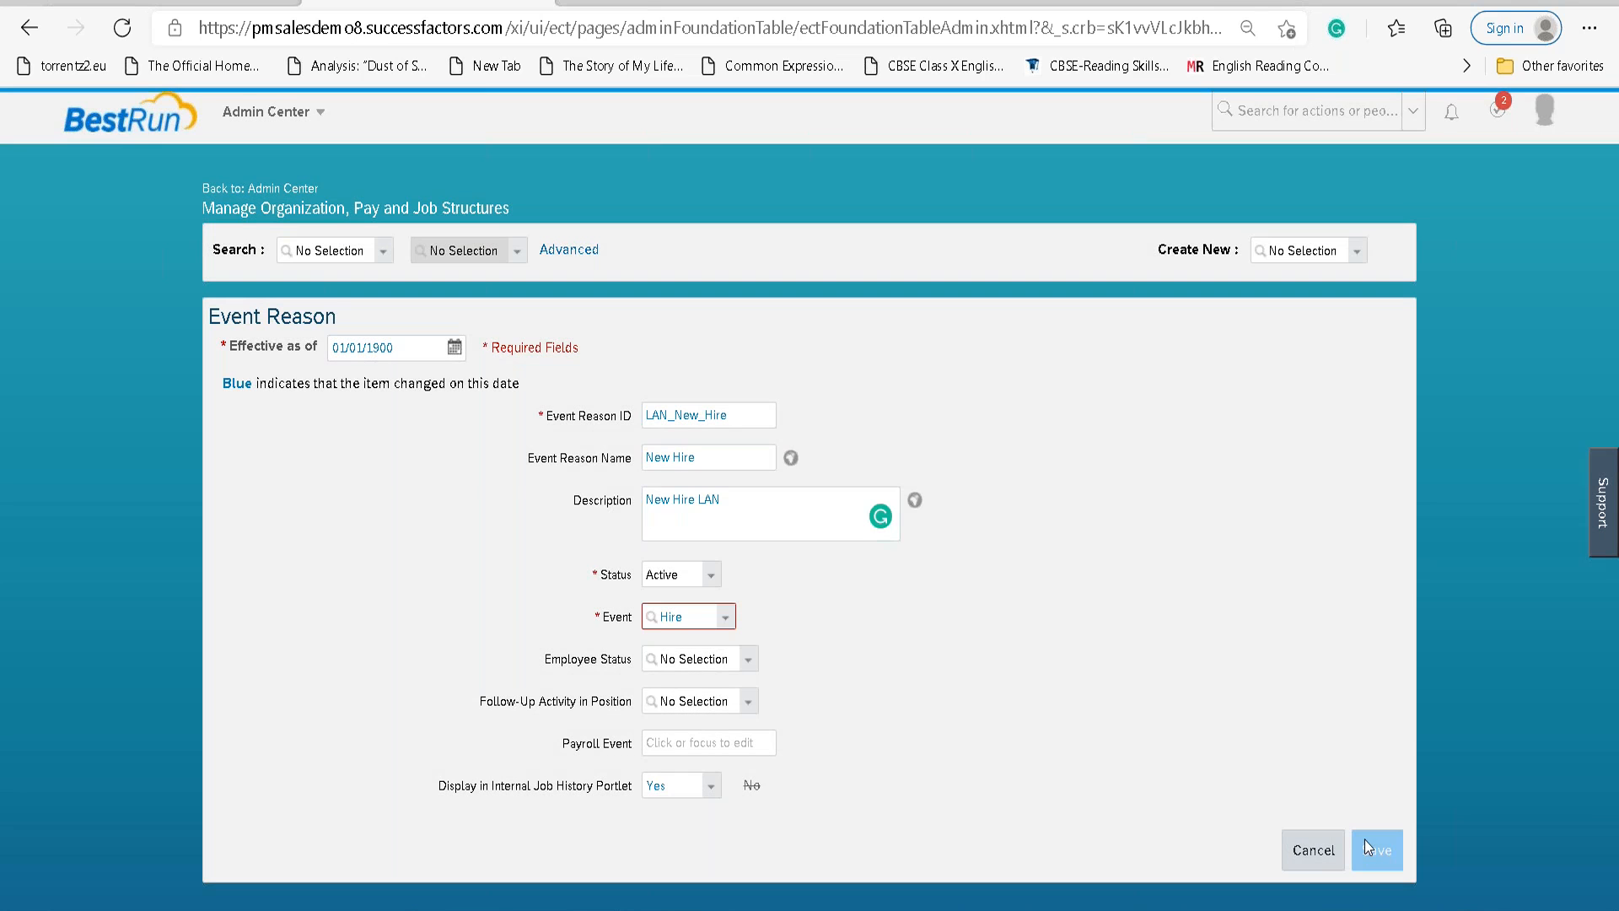
Keep event Hire, set Employee Status to Active, and save the LAN_New_Hire event reason.
click(726, 620)
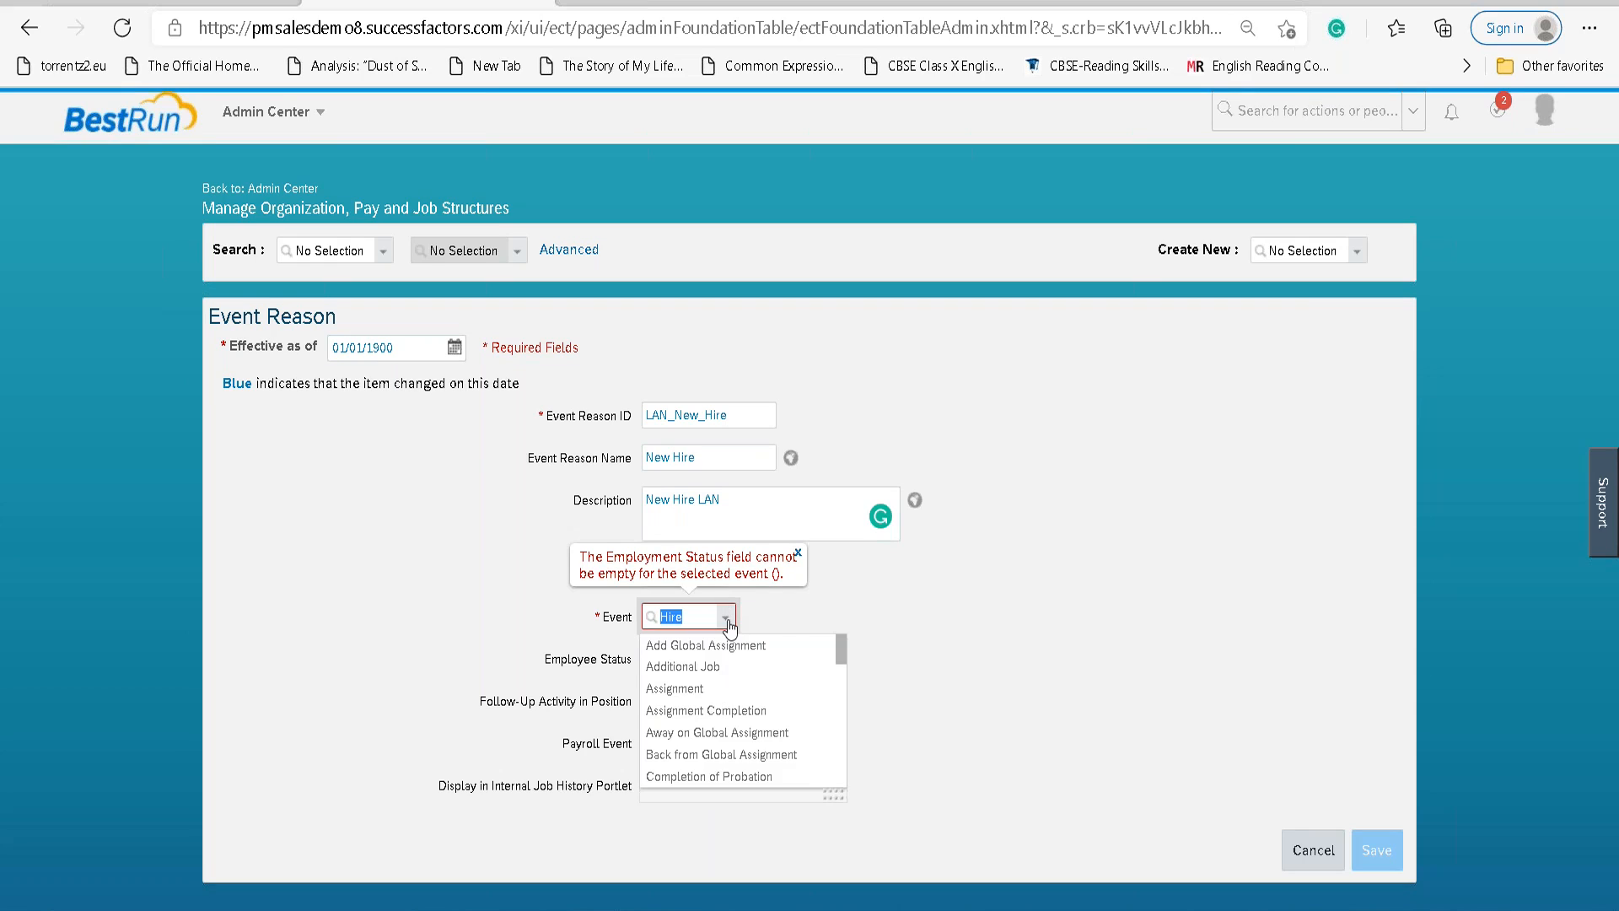
click(920, 600)
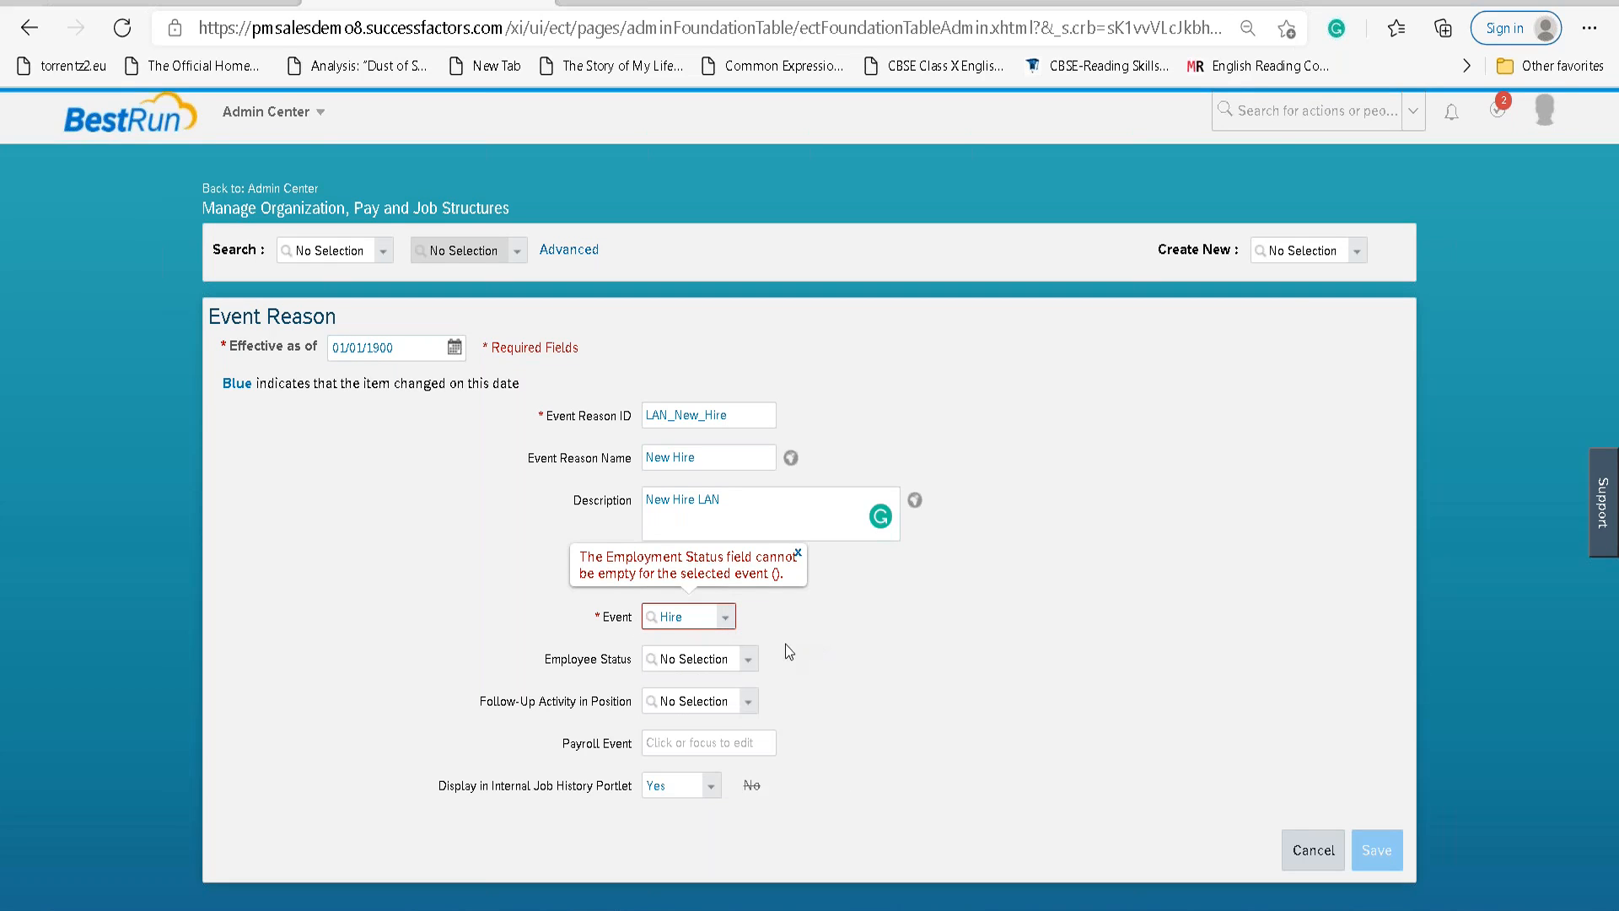
click(747, 660)
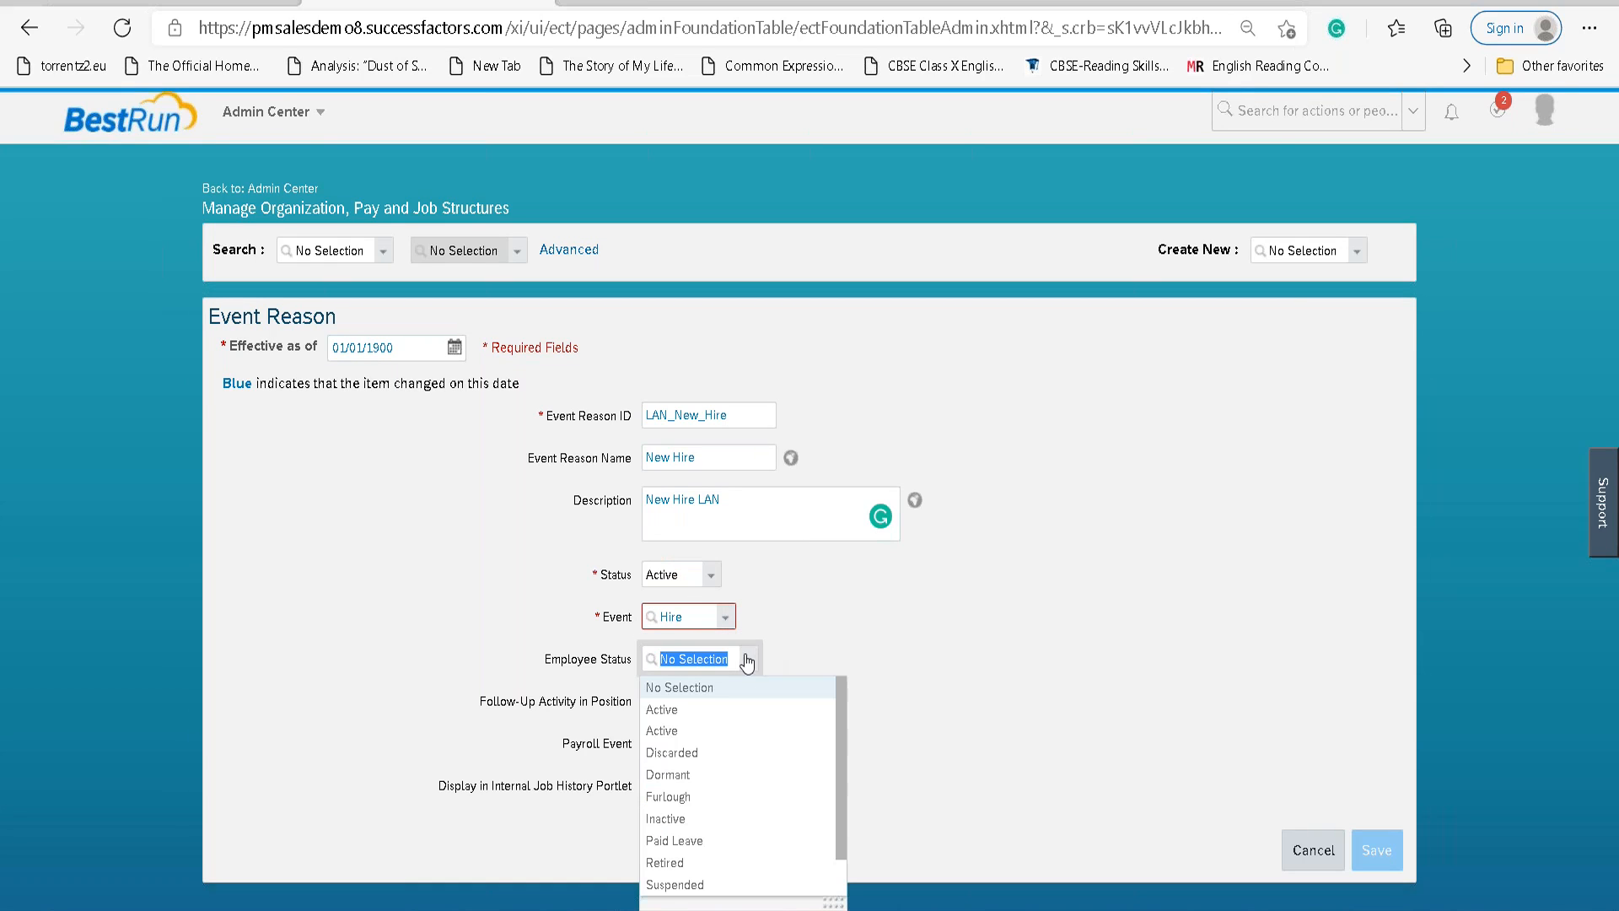
click(726, 709)
click(1372, 849)
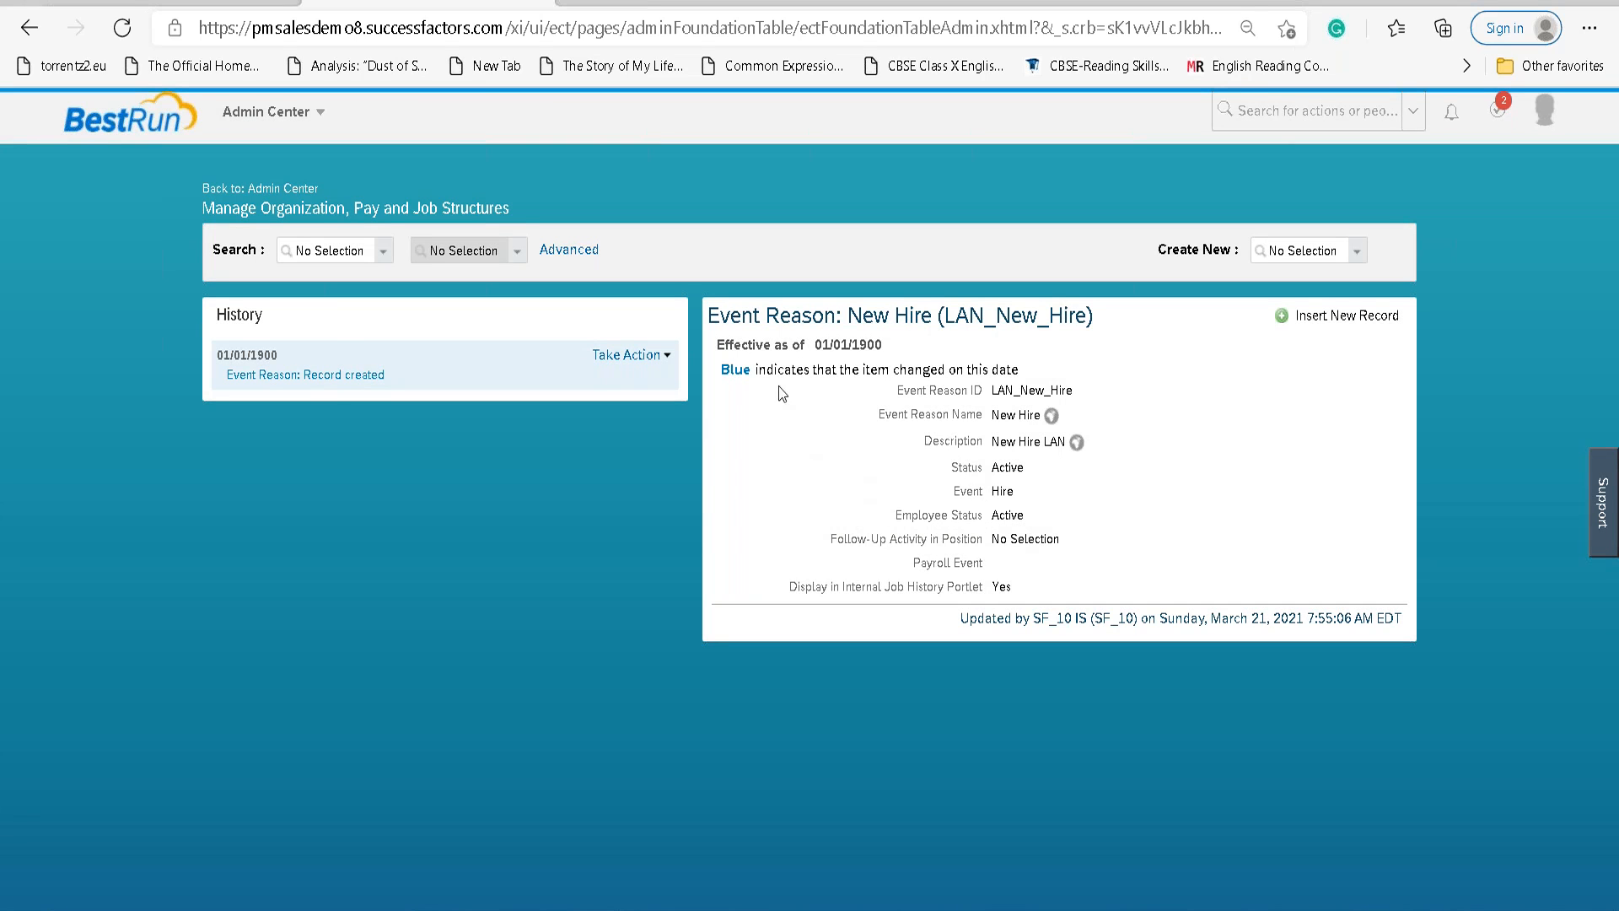
click(1328, 253)
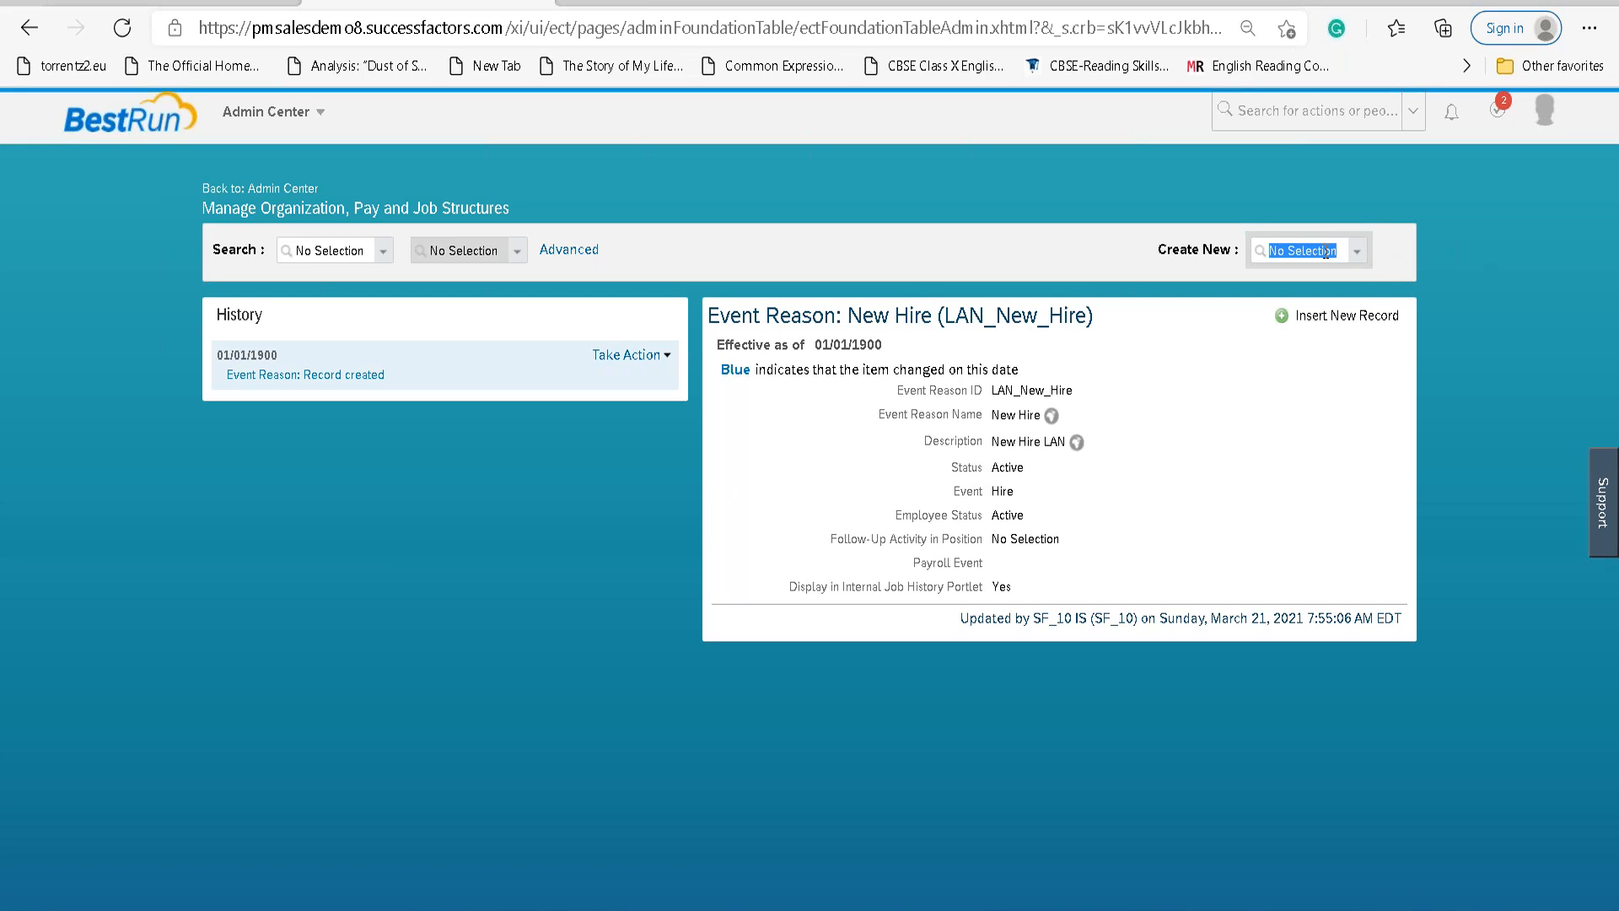
Create a new Event Reason record effective as of 01/01/1900.
text(event)
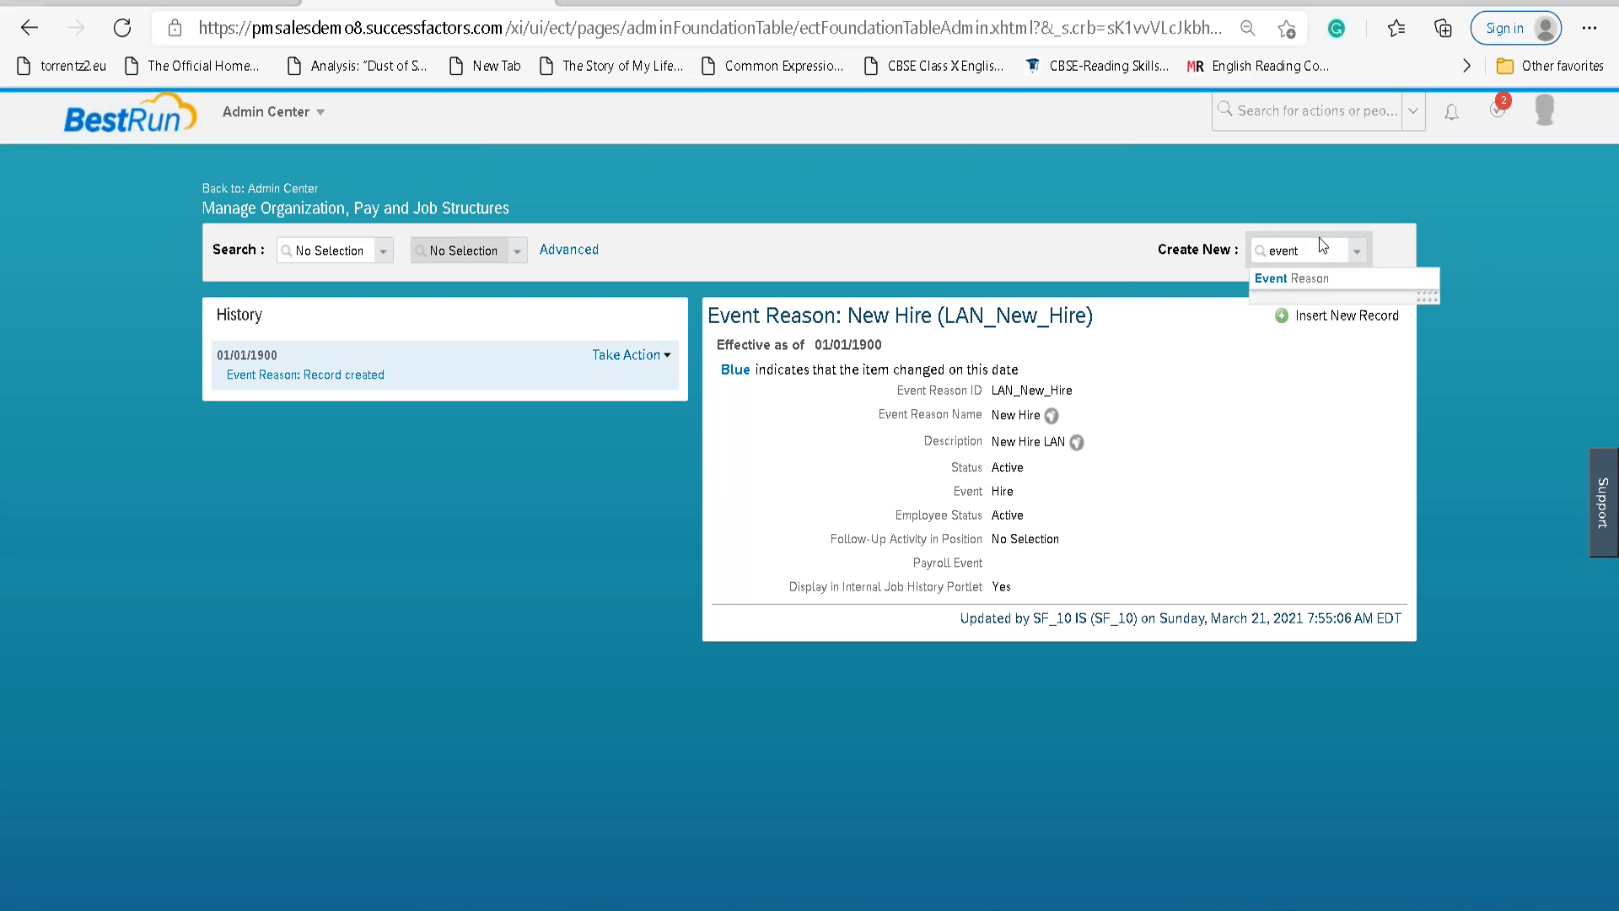
text( reas)
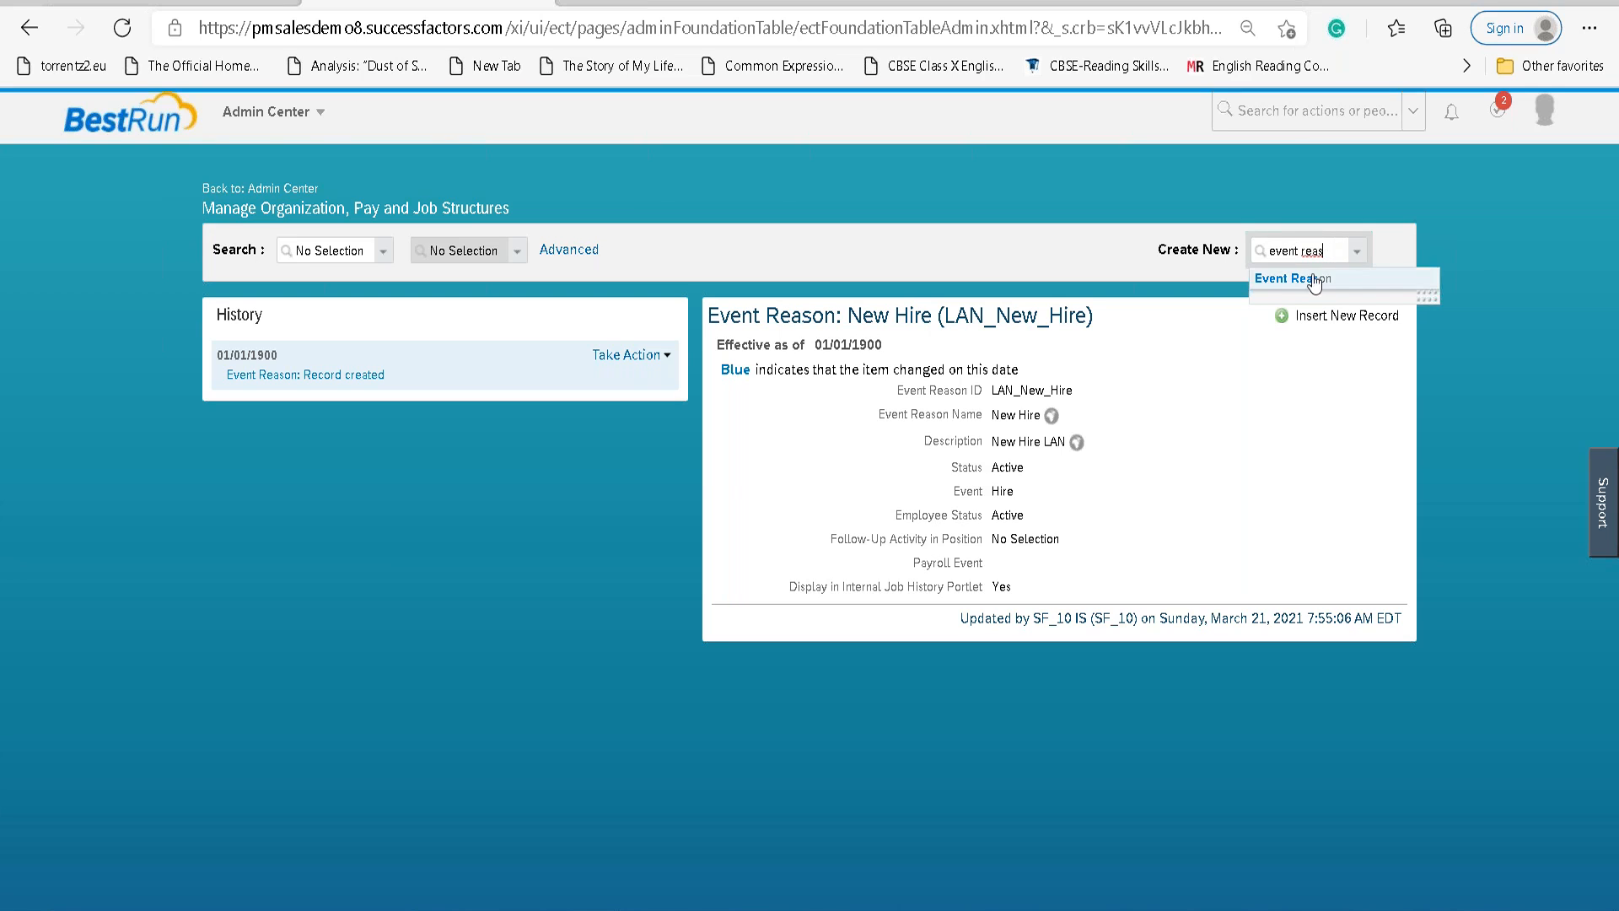
click(1307, 277)
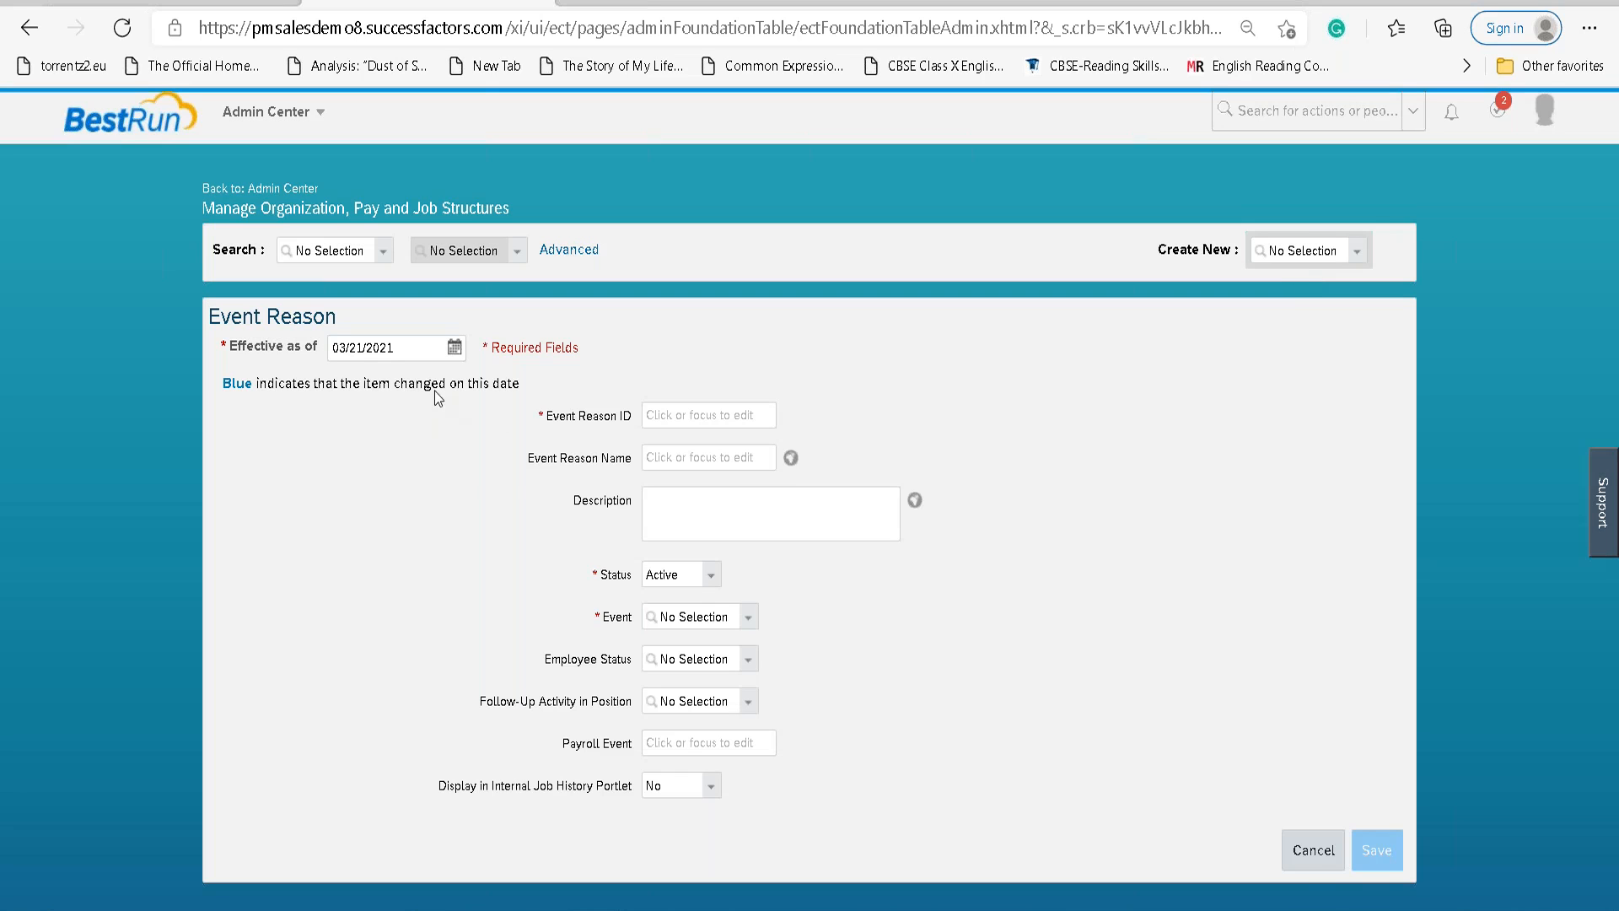
click(455, 346)
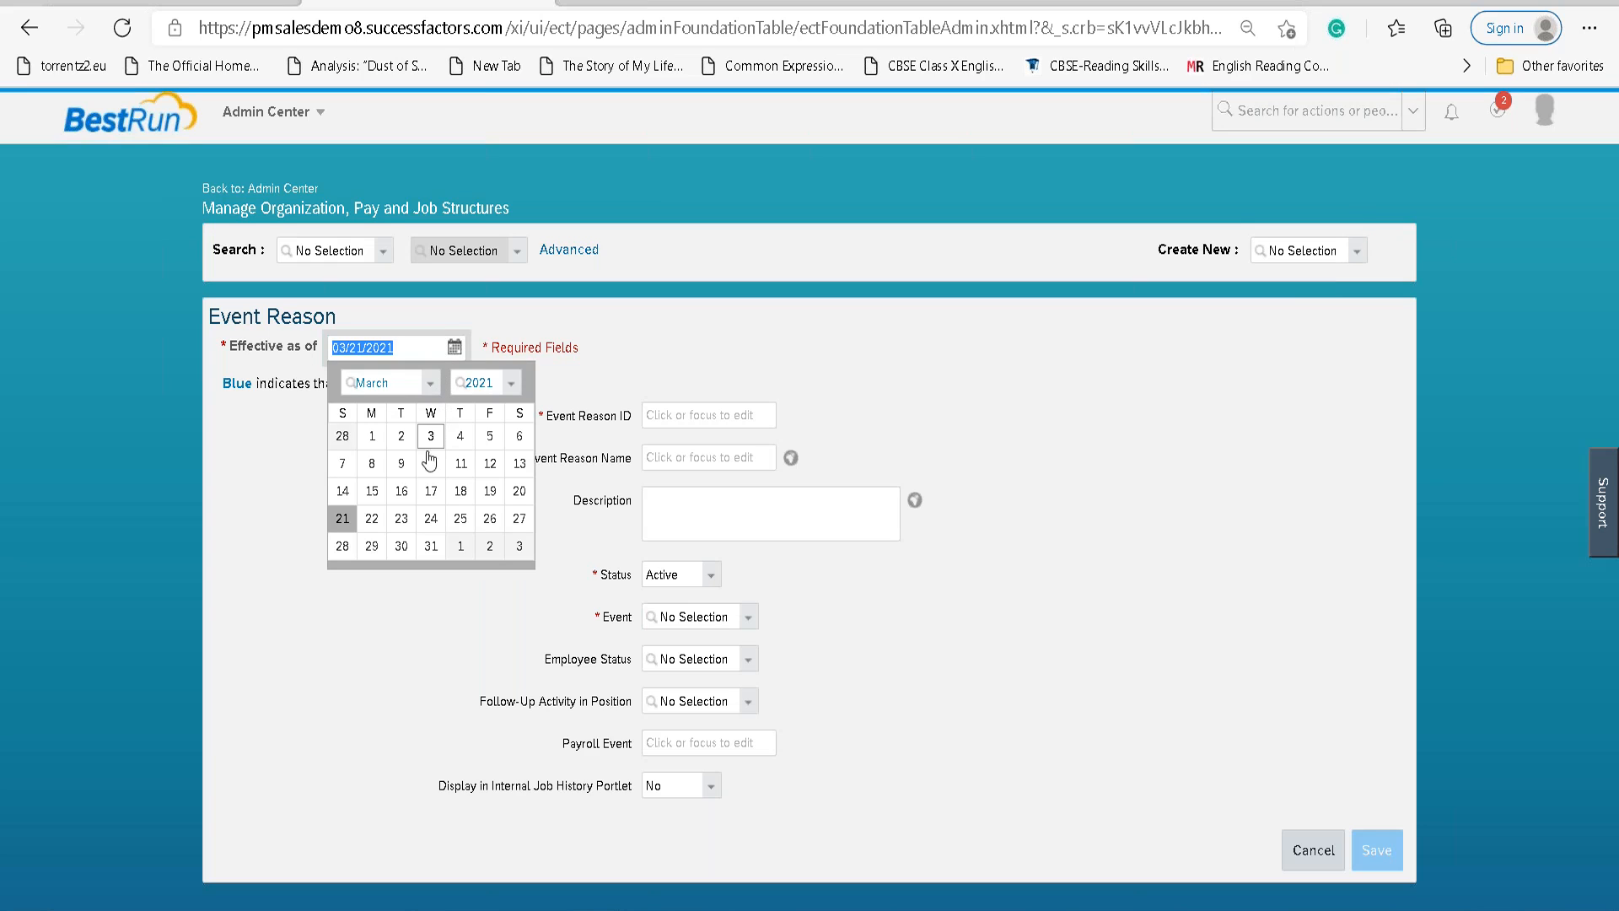
click(341, 517)
text(01/01/1900)
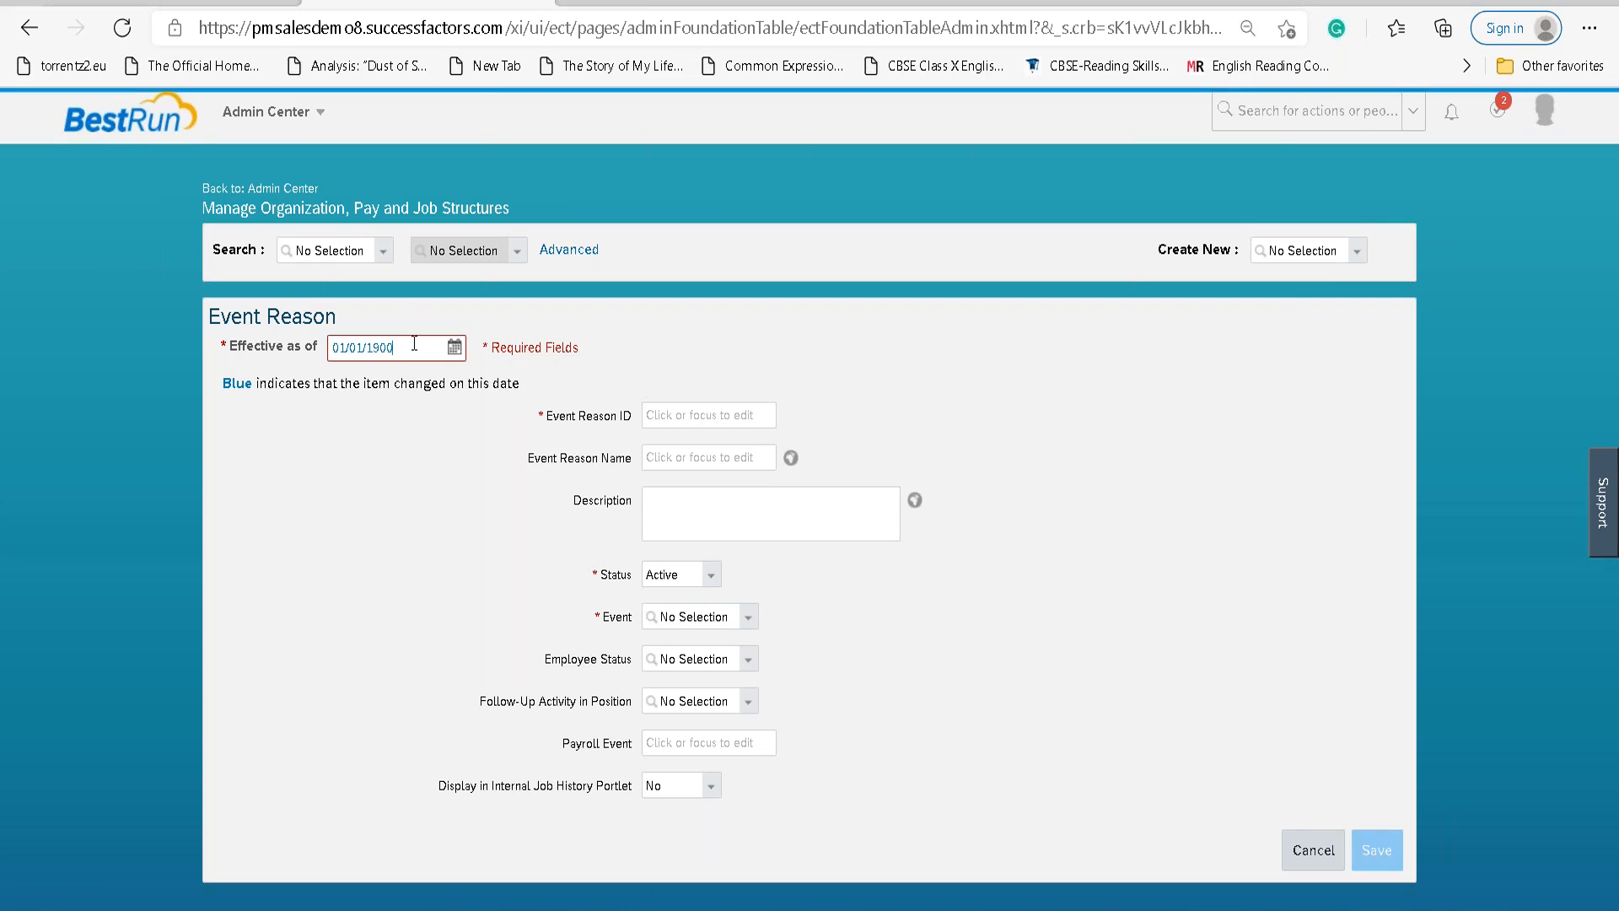
key(Tab)
Enter ID LAN_Data_Change, name and description 'Data Change', and start picking event Data Change.
key(Tab)
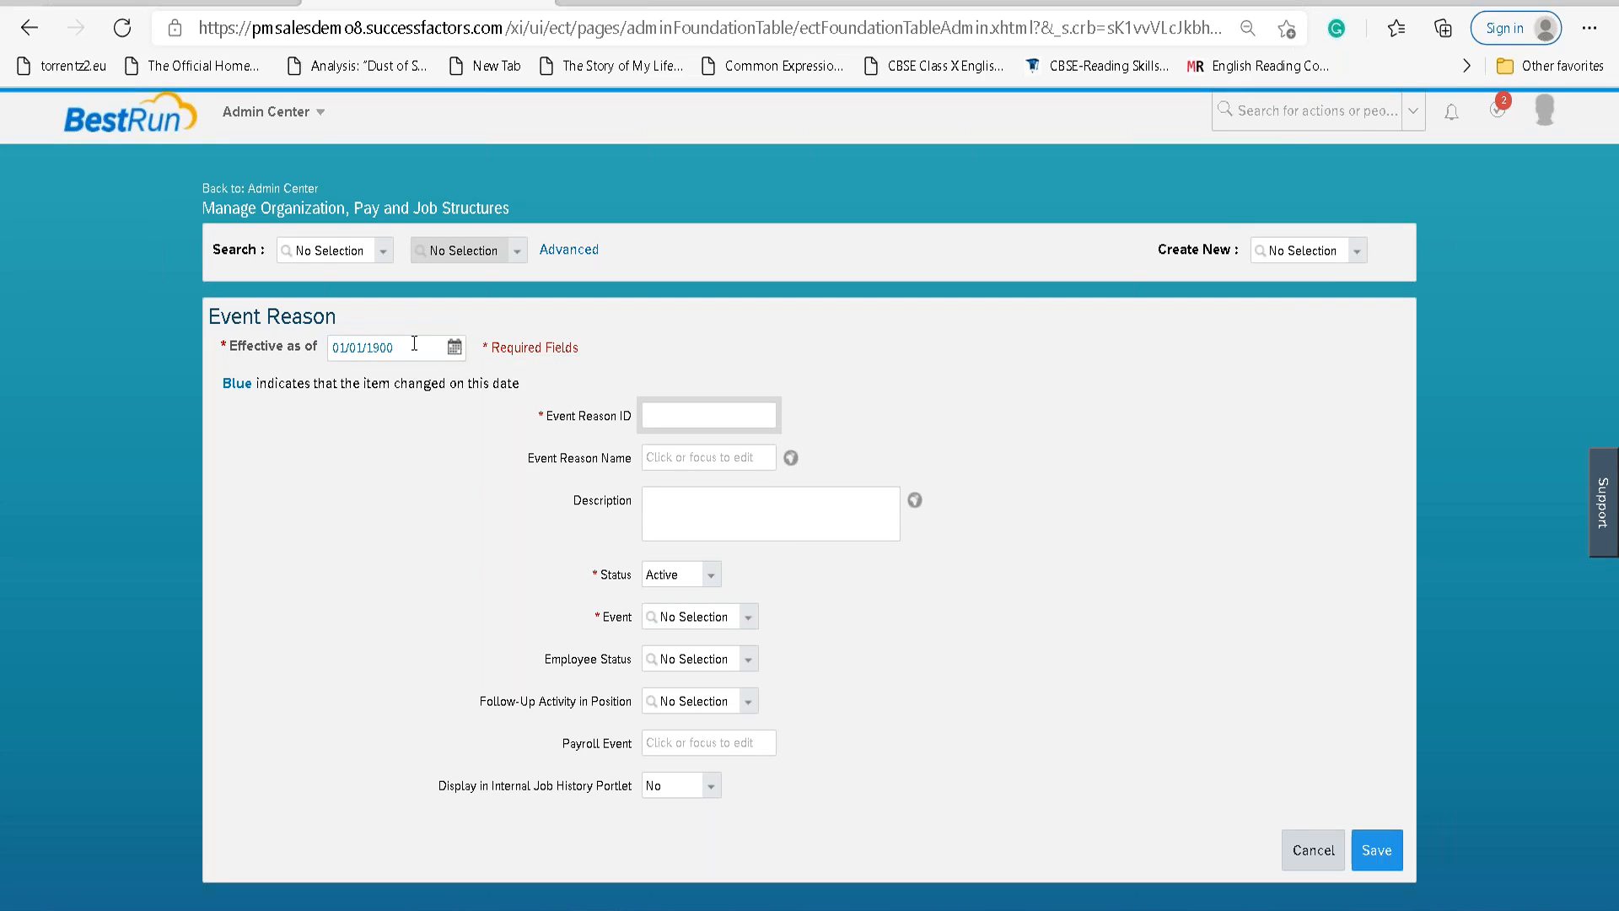
text(LAN_Data_Change)
key(Tab)
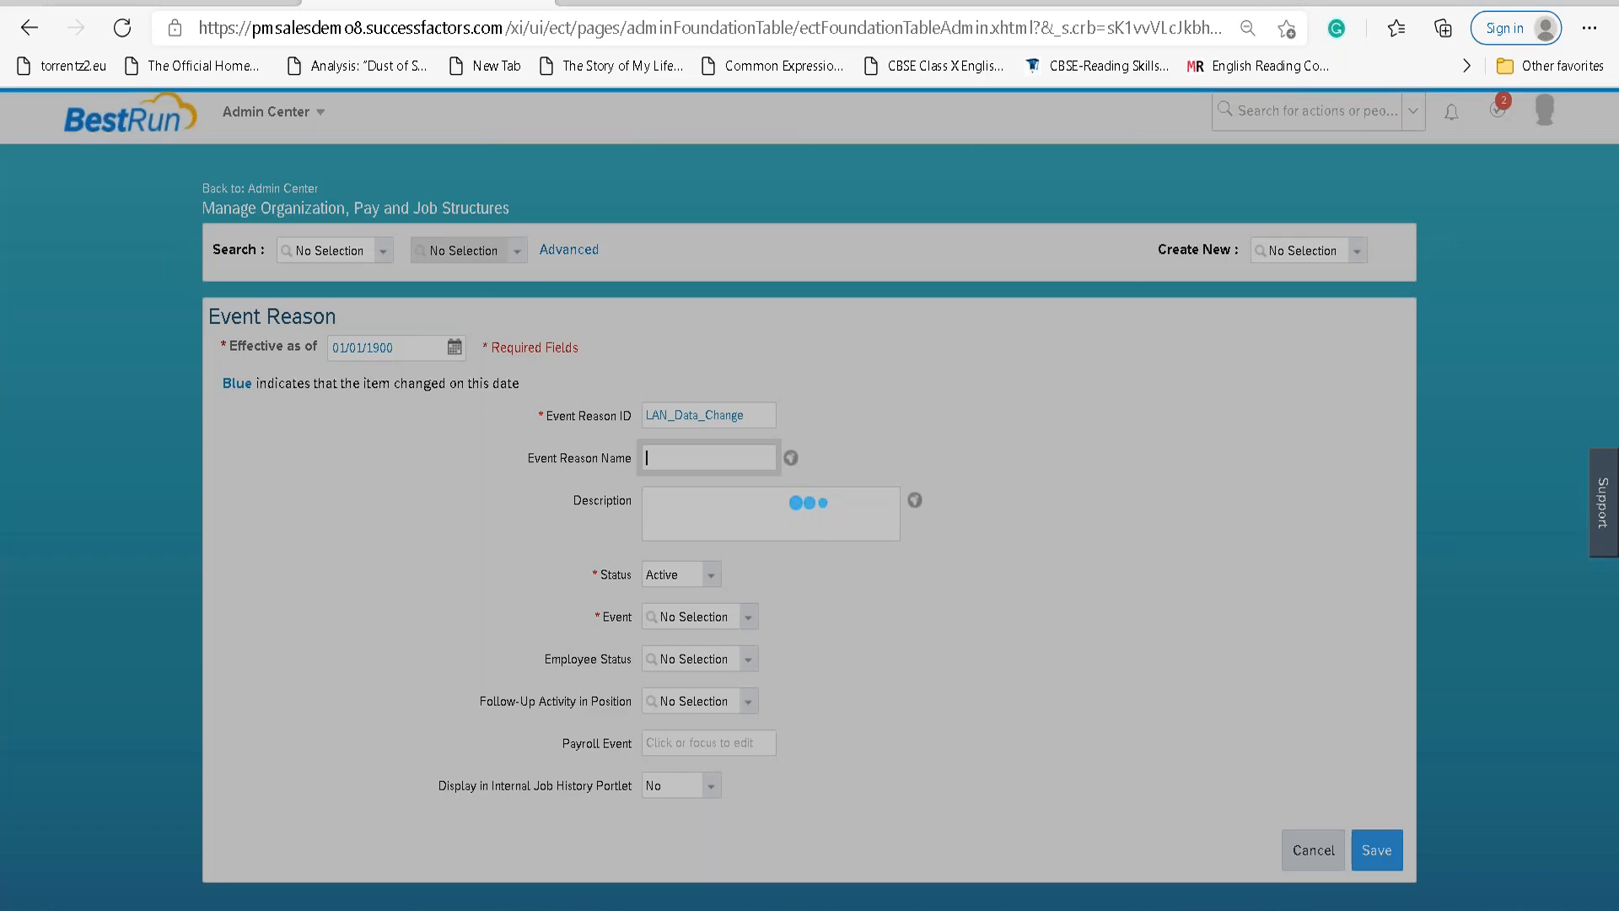
text(Data Change)
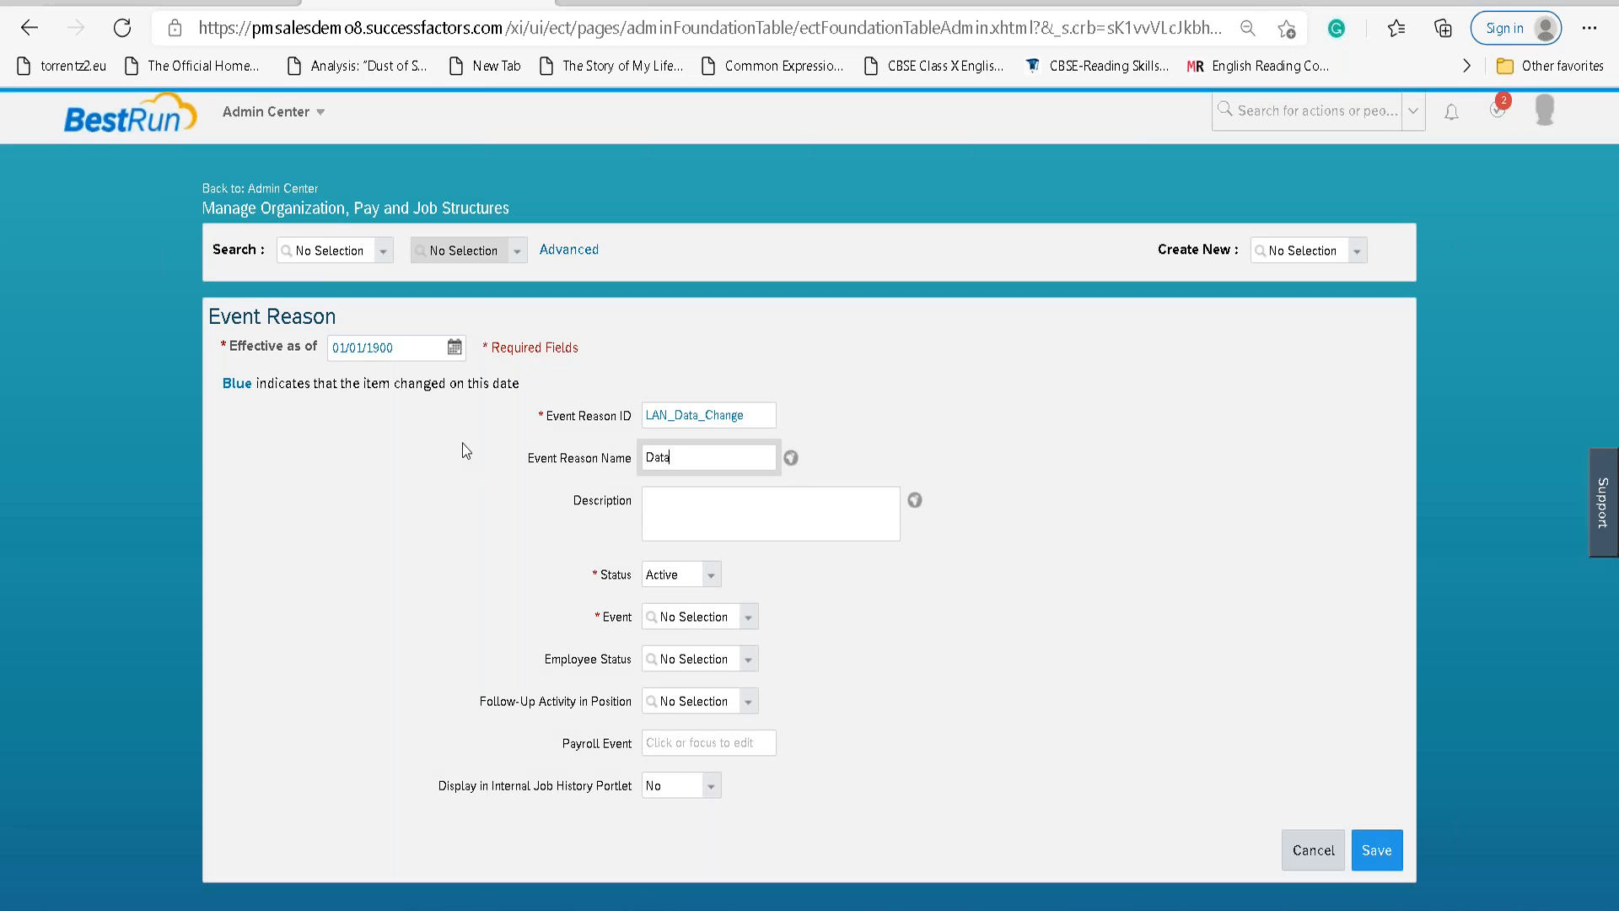
key(Tab)
key(Tab)
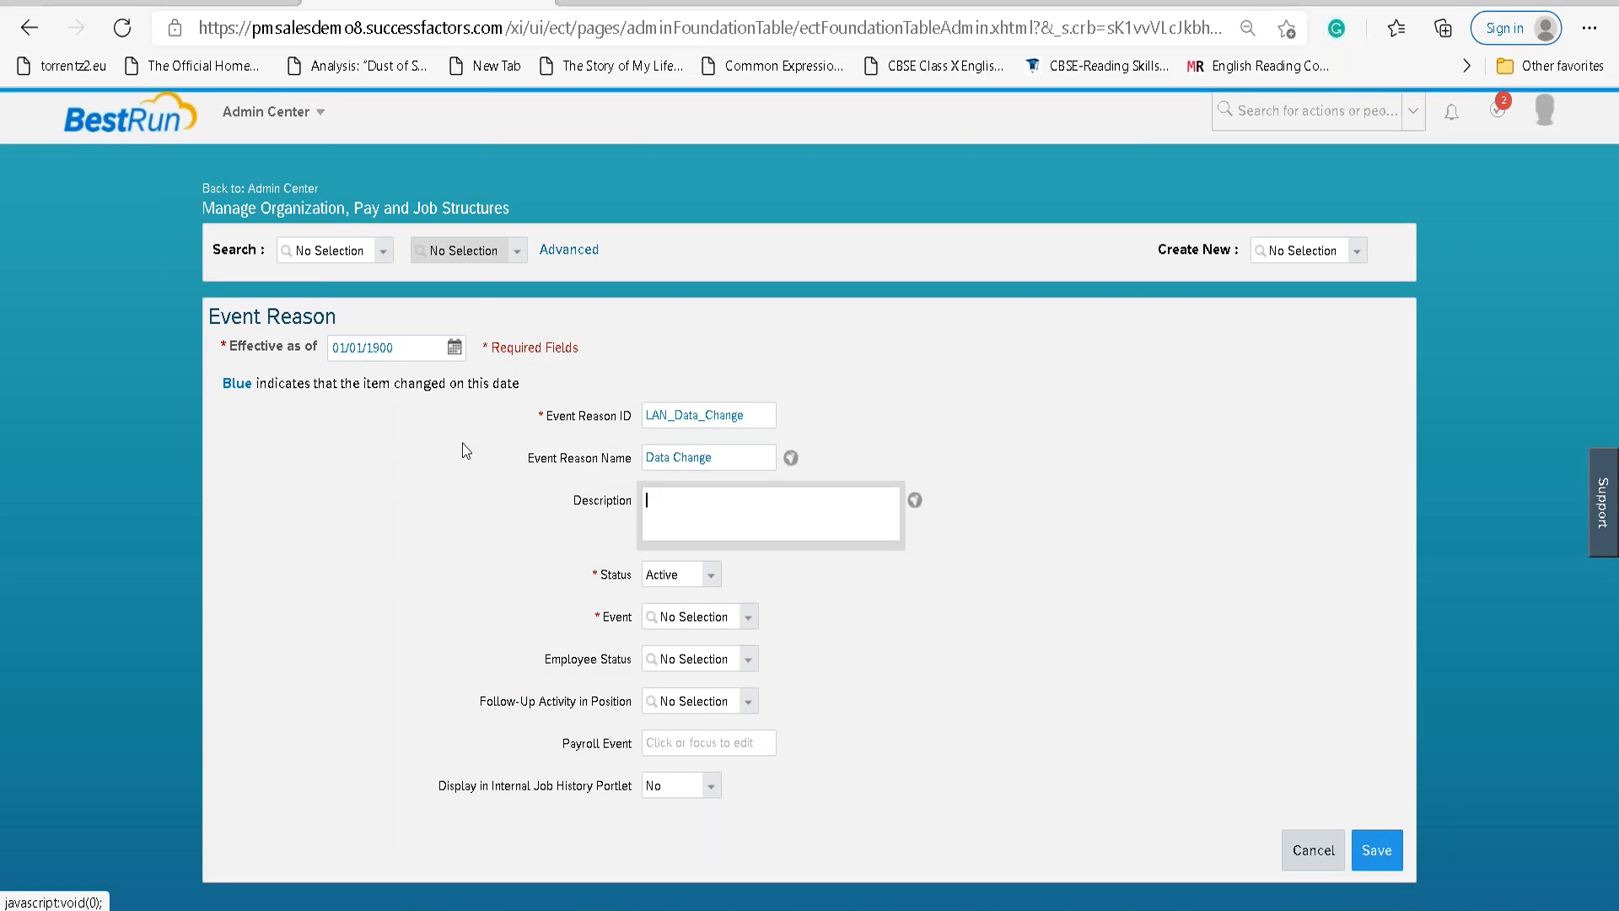
text(Data Car)
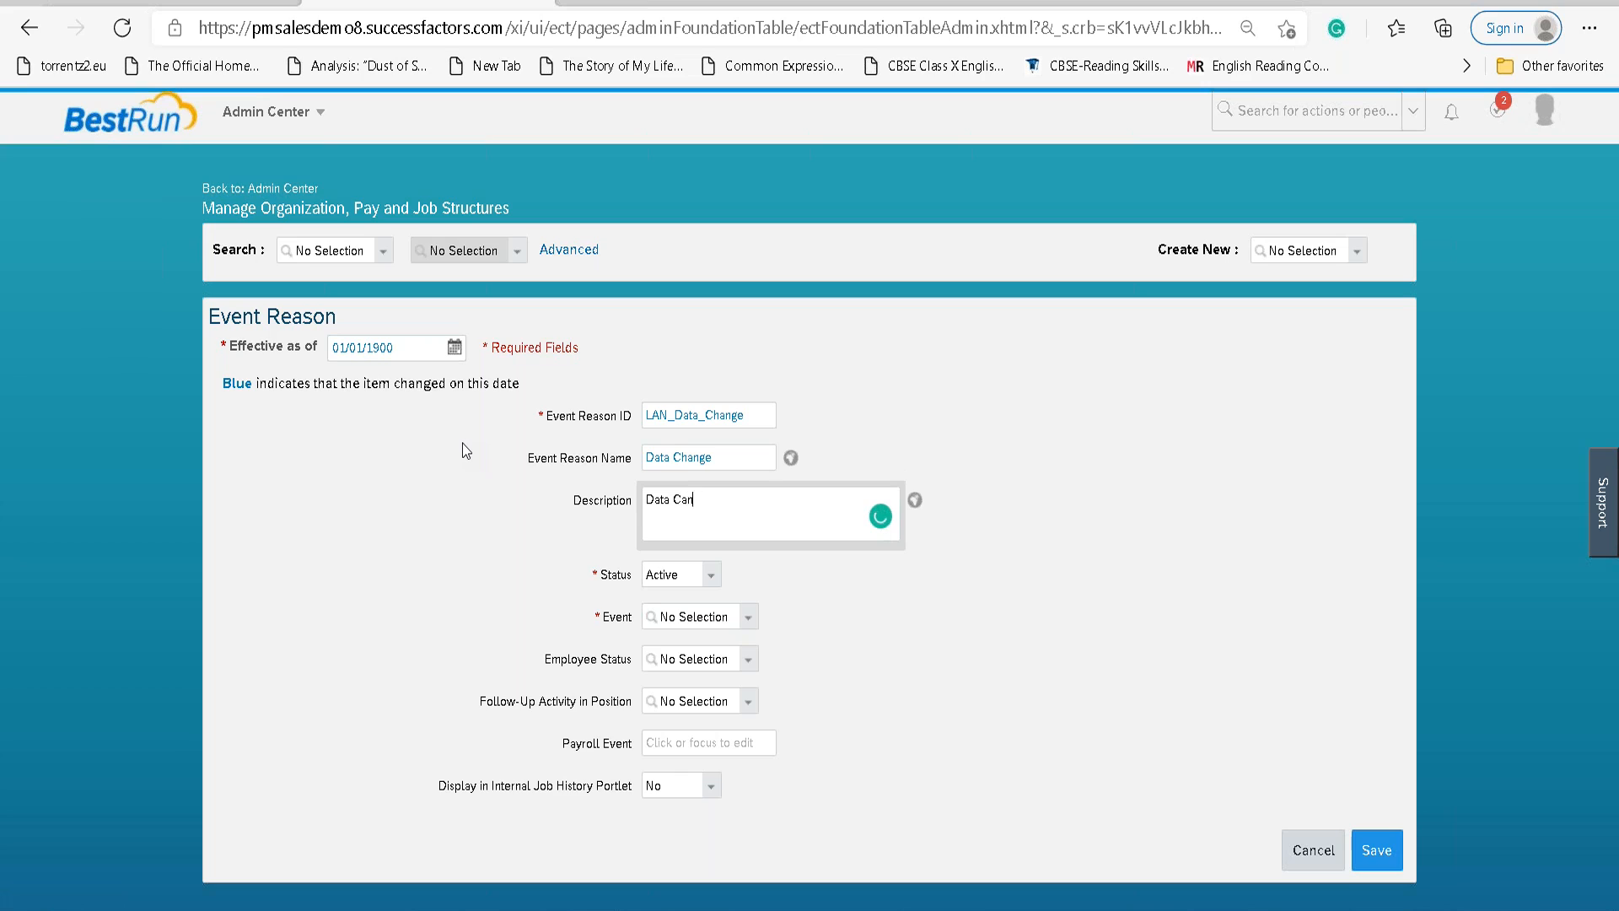
key(BackSpace)
text(hange)
key(Tab)
key(Tab)
key(Tab)
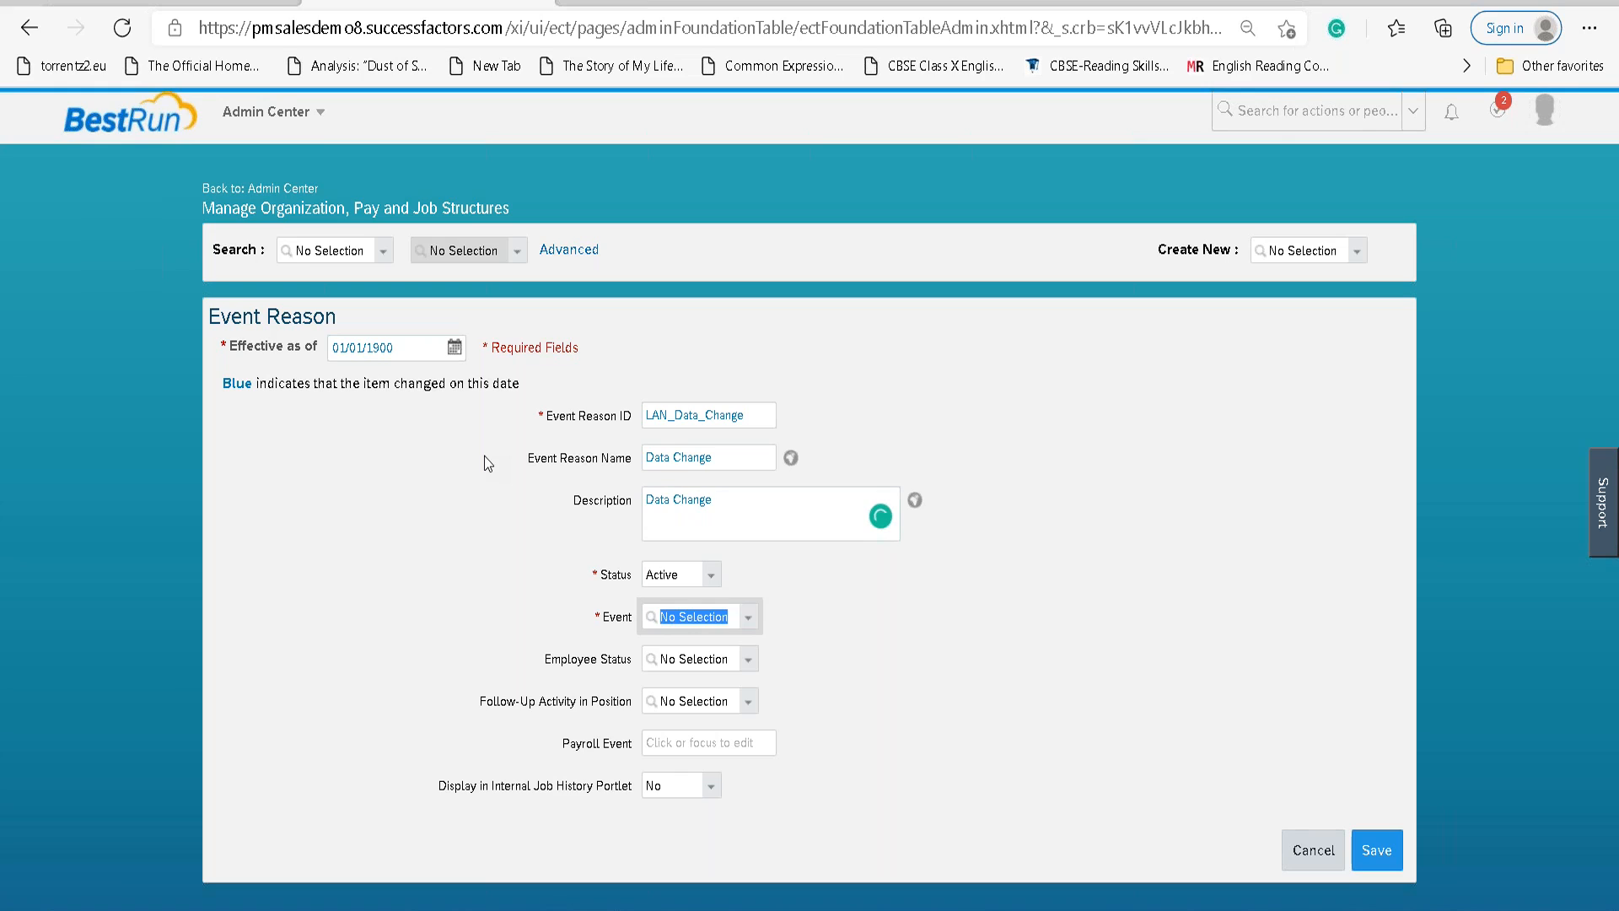
text(Data)
key(Down)
Confirm Data Change as the event and find 'Data change' in the Word notes' list of events.
key(Return)
key(alt+Tab)
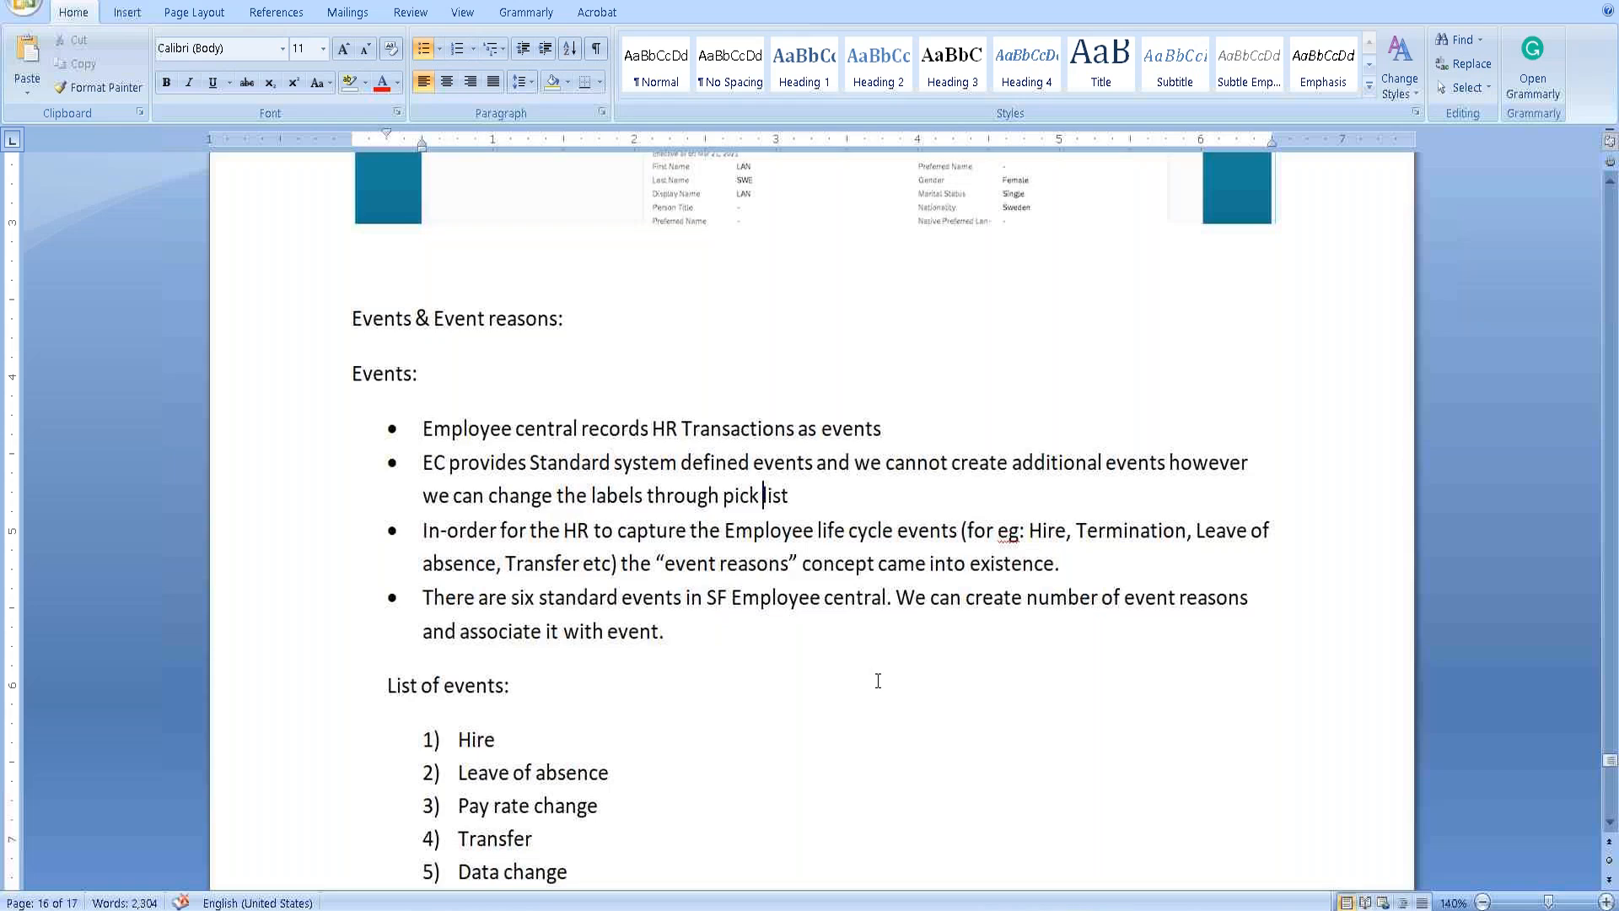
scroll(460, 504, down, 3)
drag(460, 561, 600, 560)
click(600, 560)
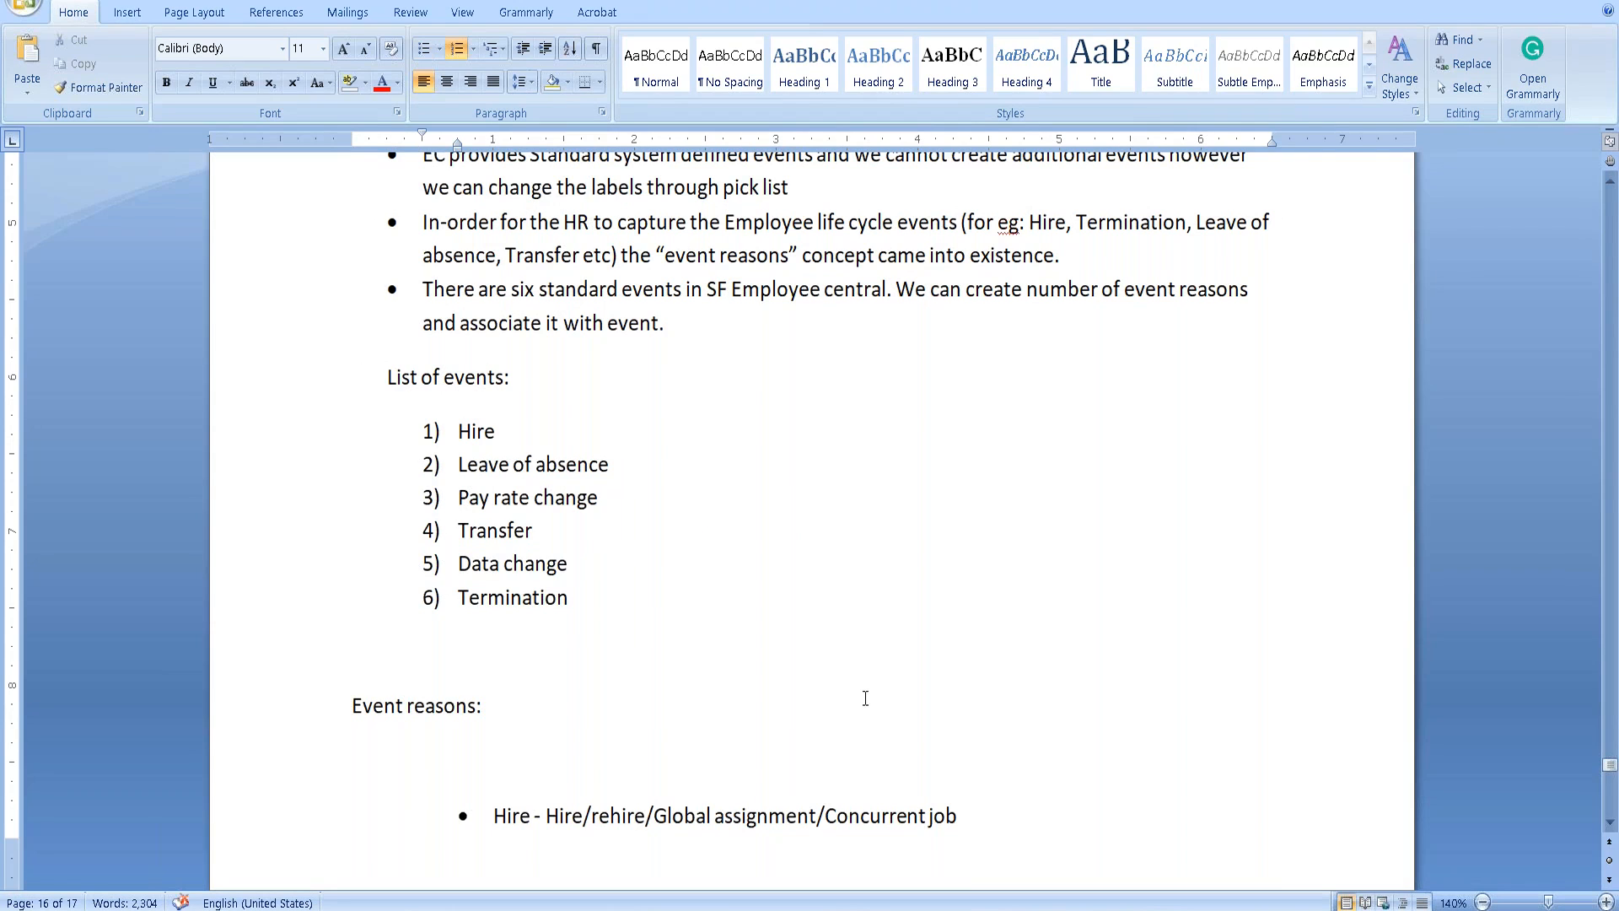
key(alt+Tab)
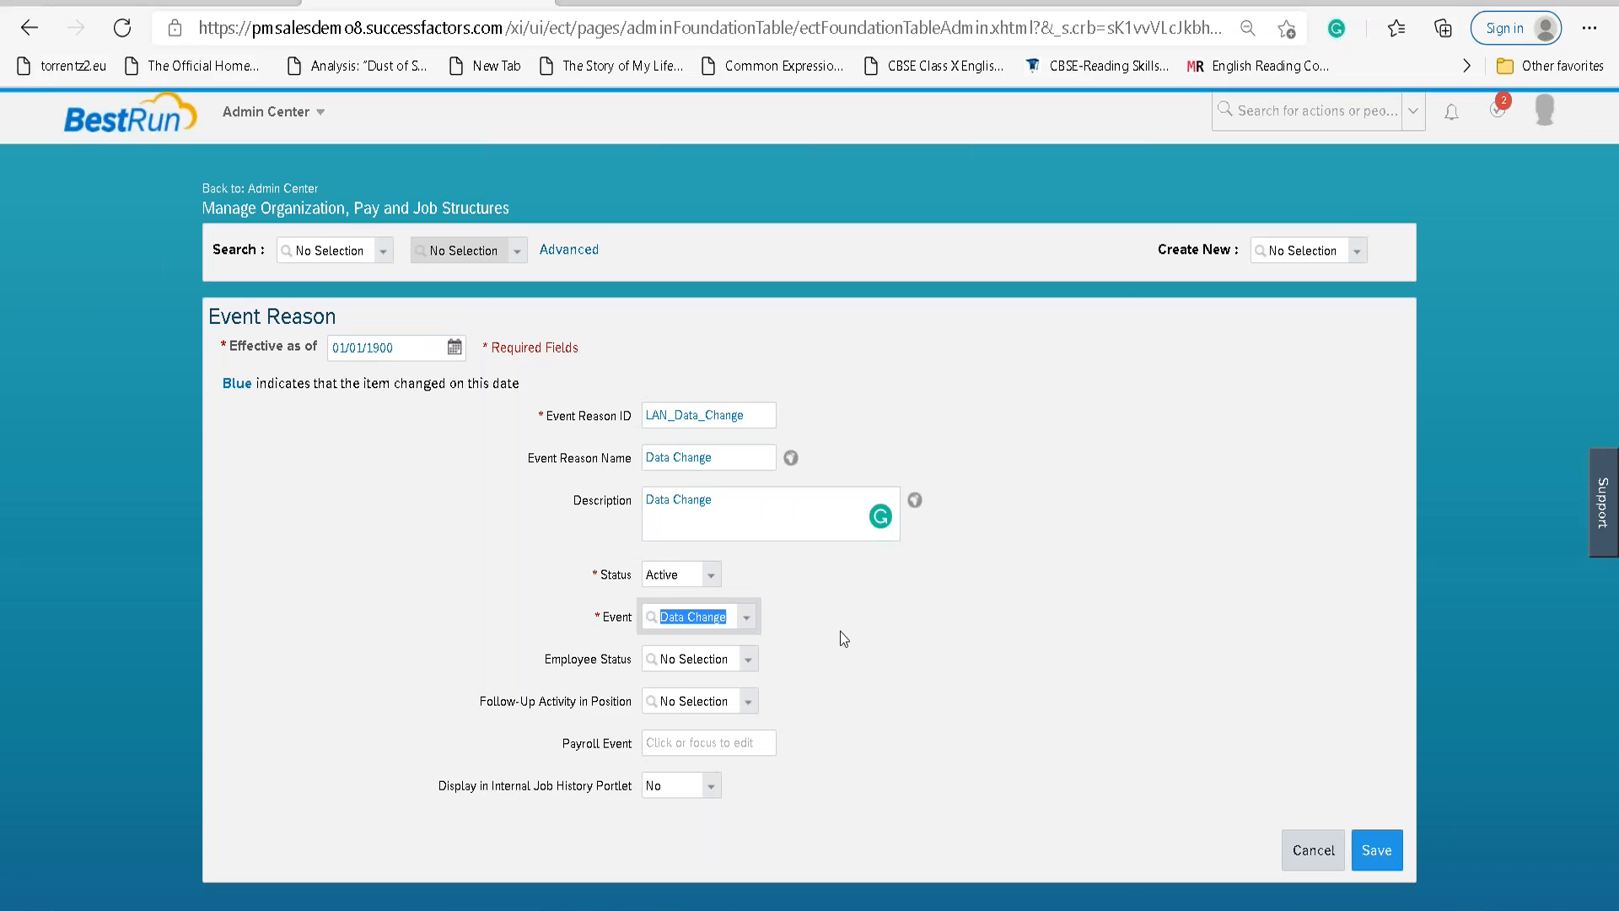
Leave Employee Status empty, set Internal Job History Portlet display to Yes, and save LAN_Data_Change.
click(747, 659)
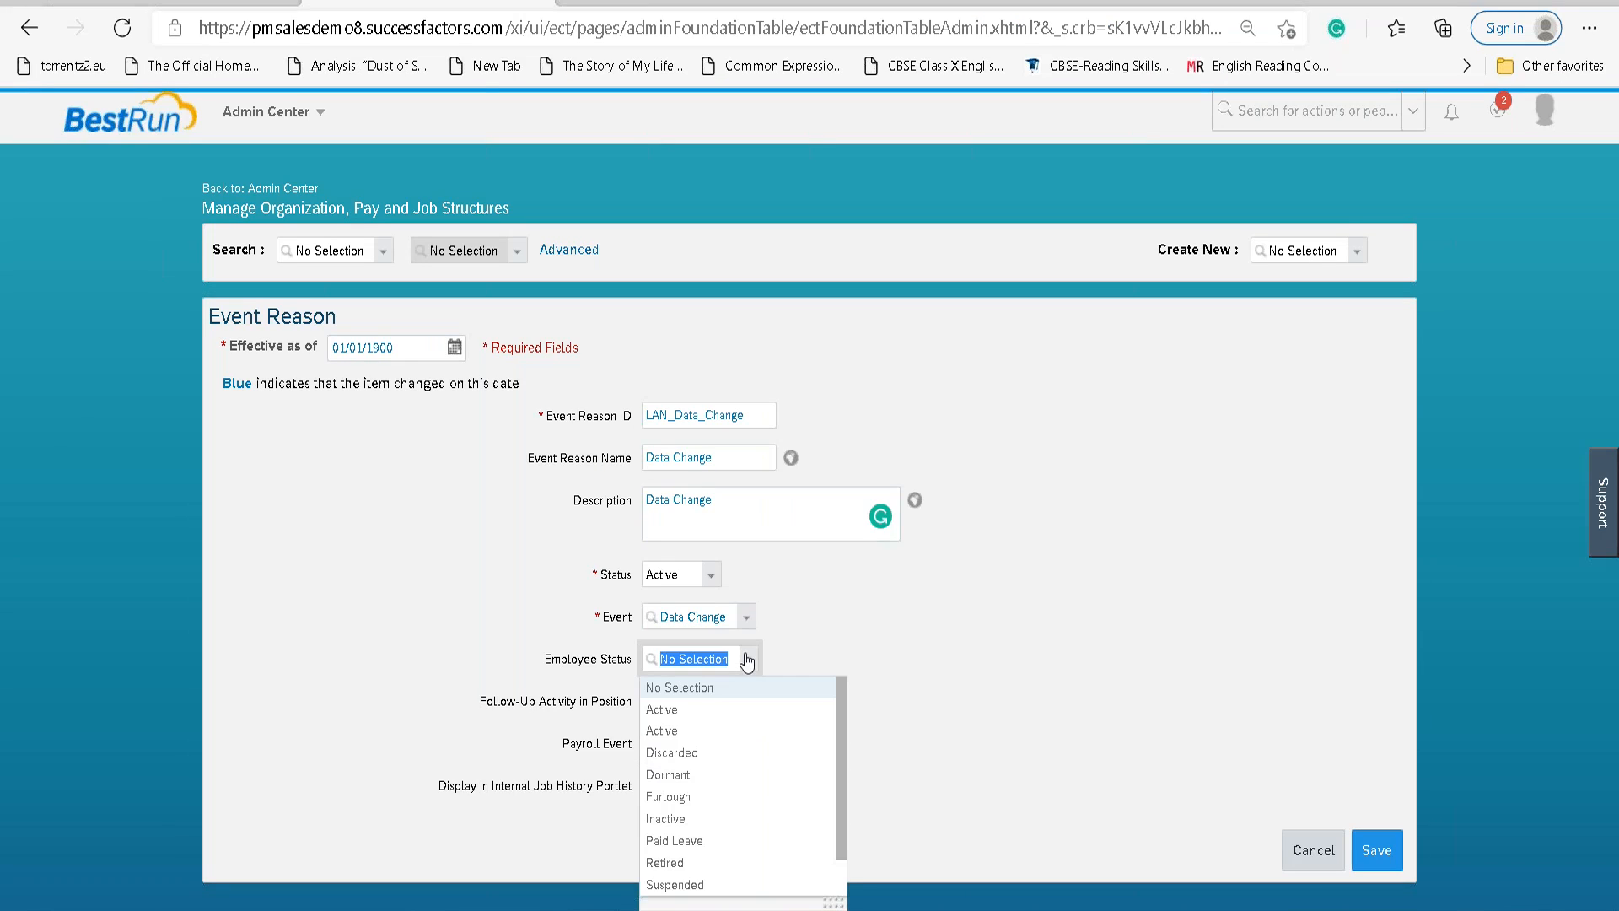
click(881, 636)
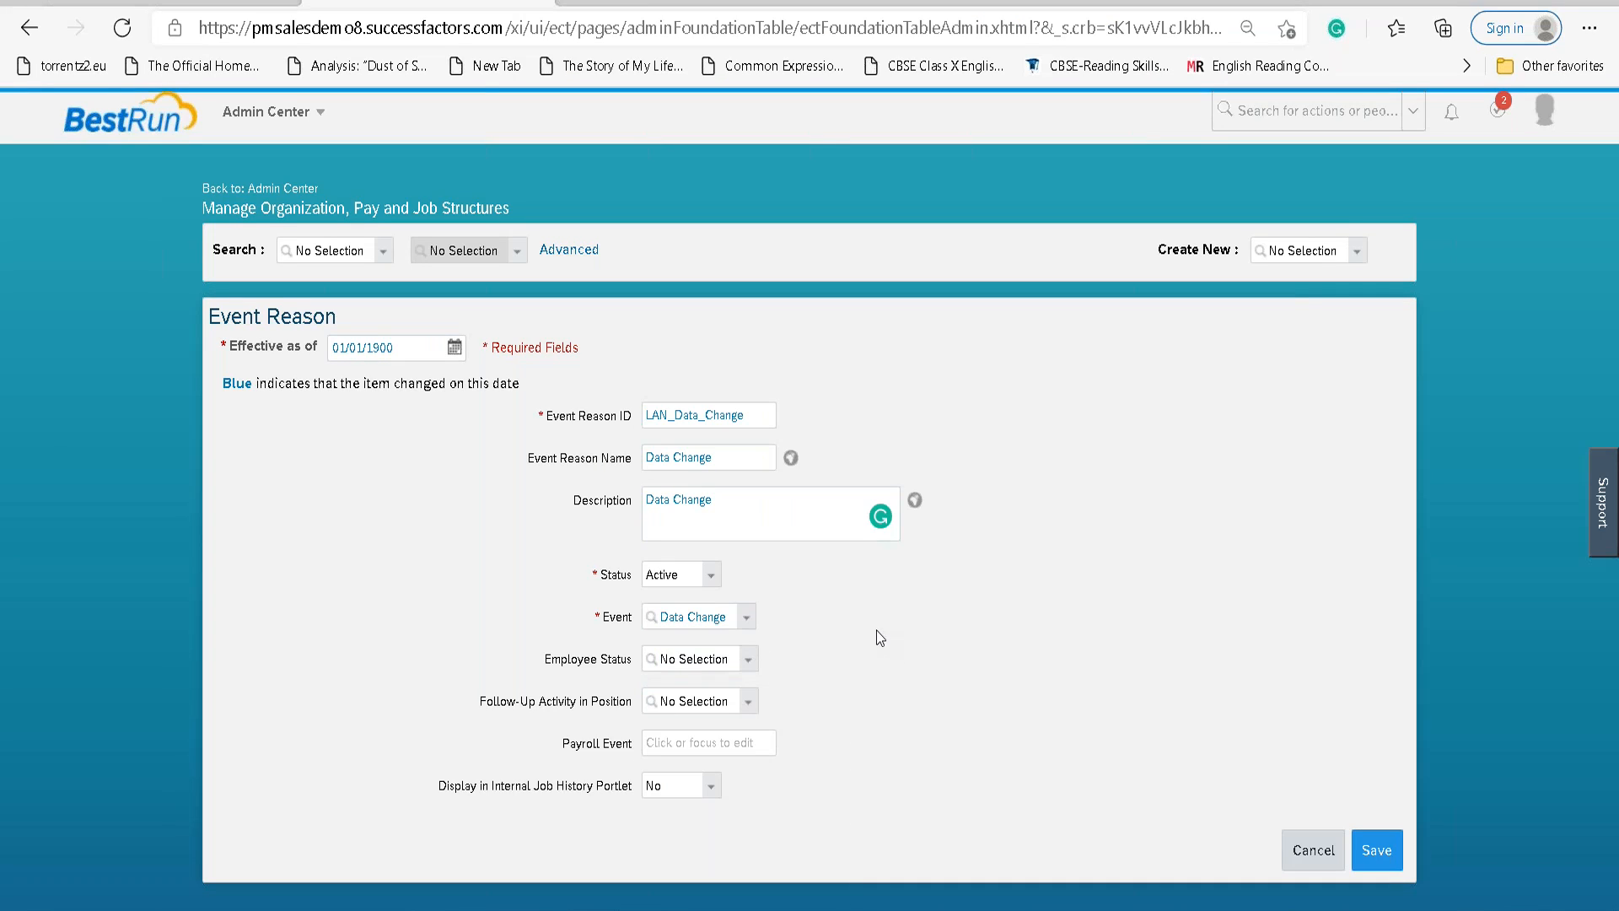
click(713, 786)
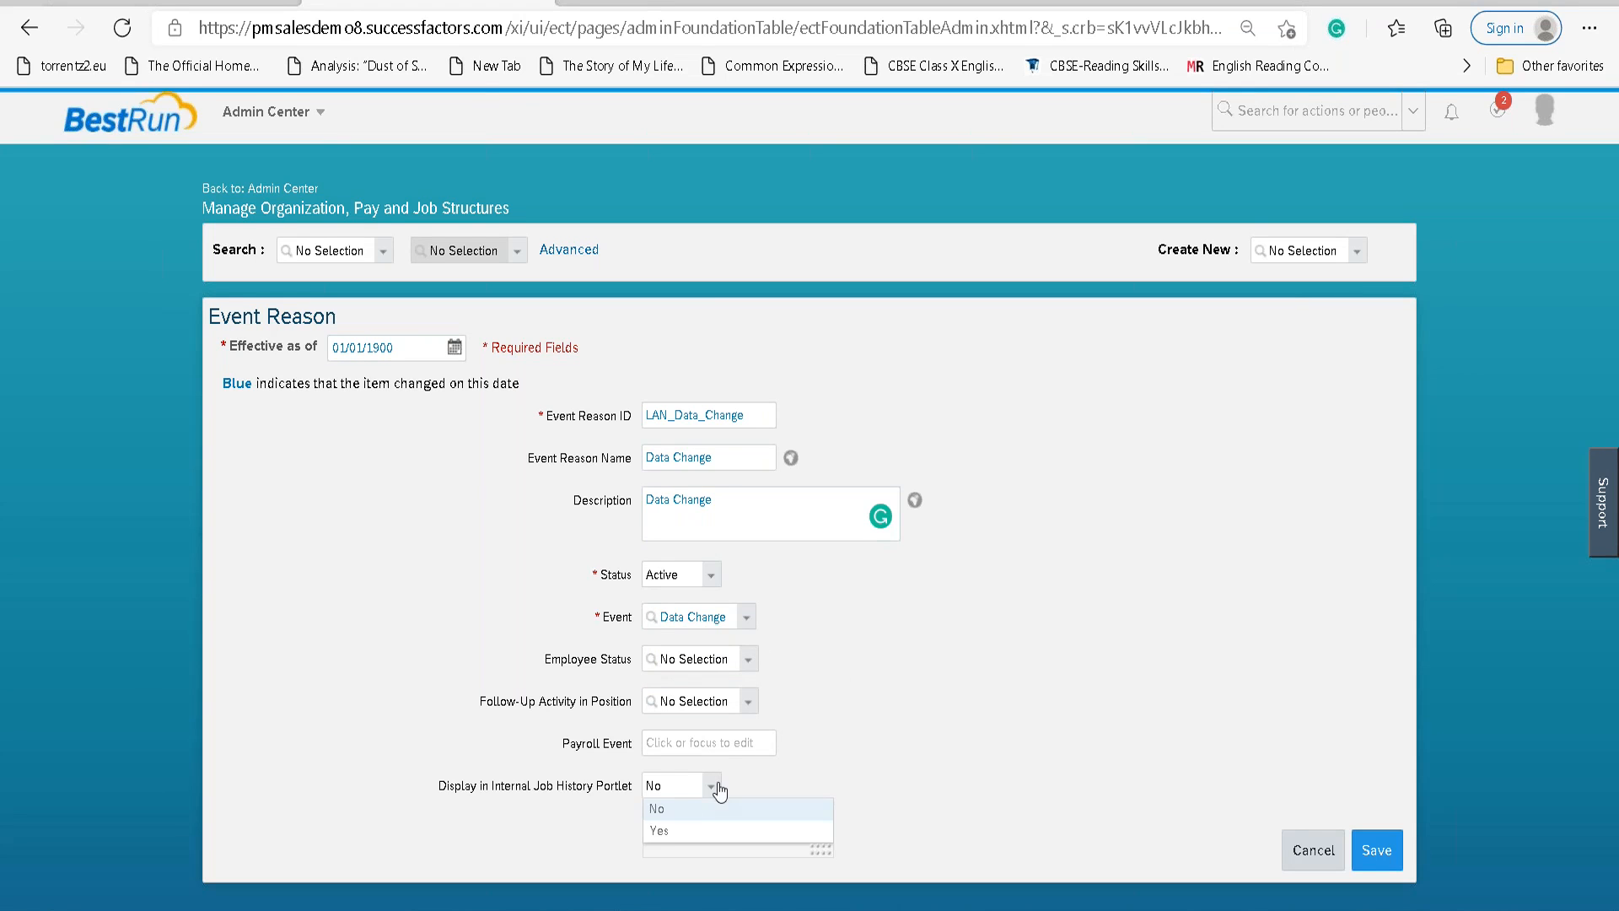
click(677, 833)
click(1380, 853)
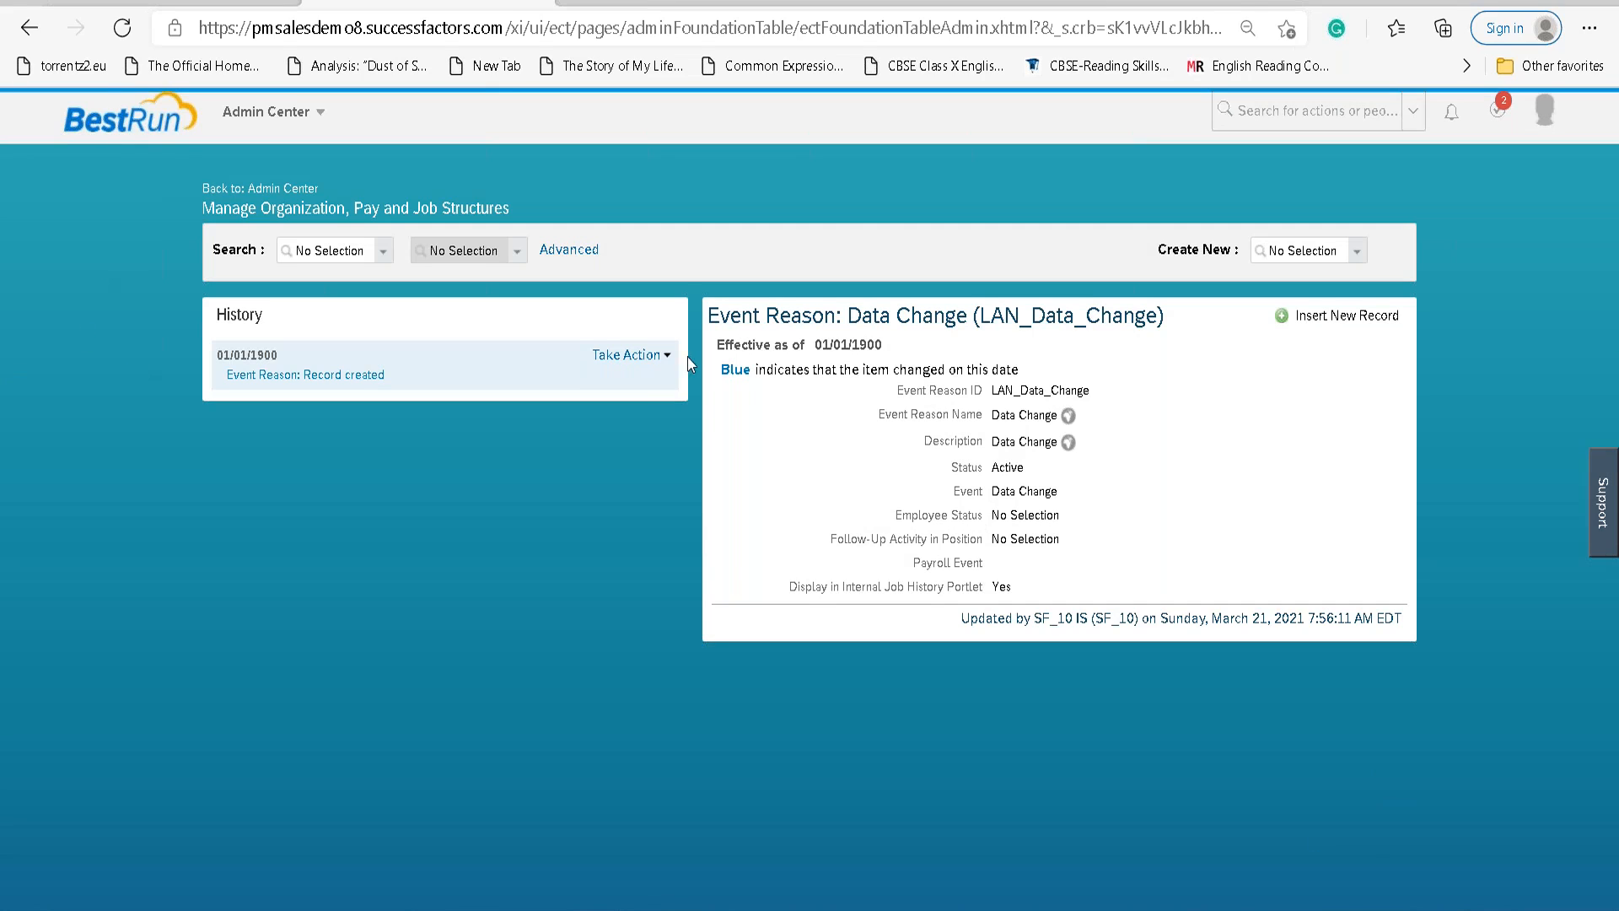
click(628, 355)
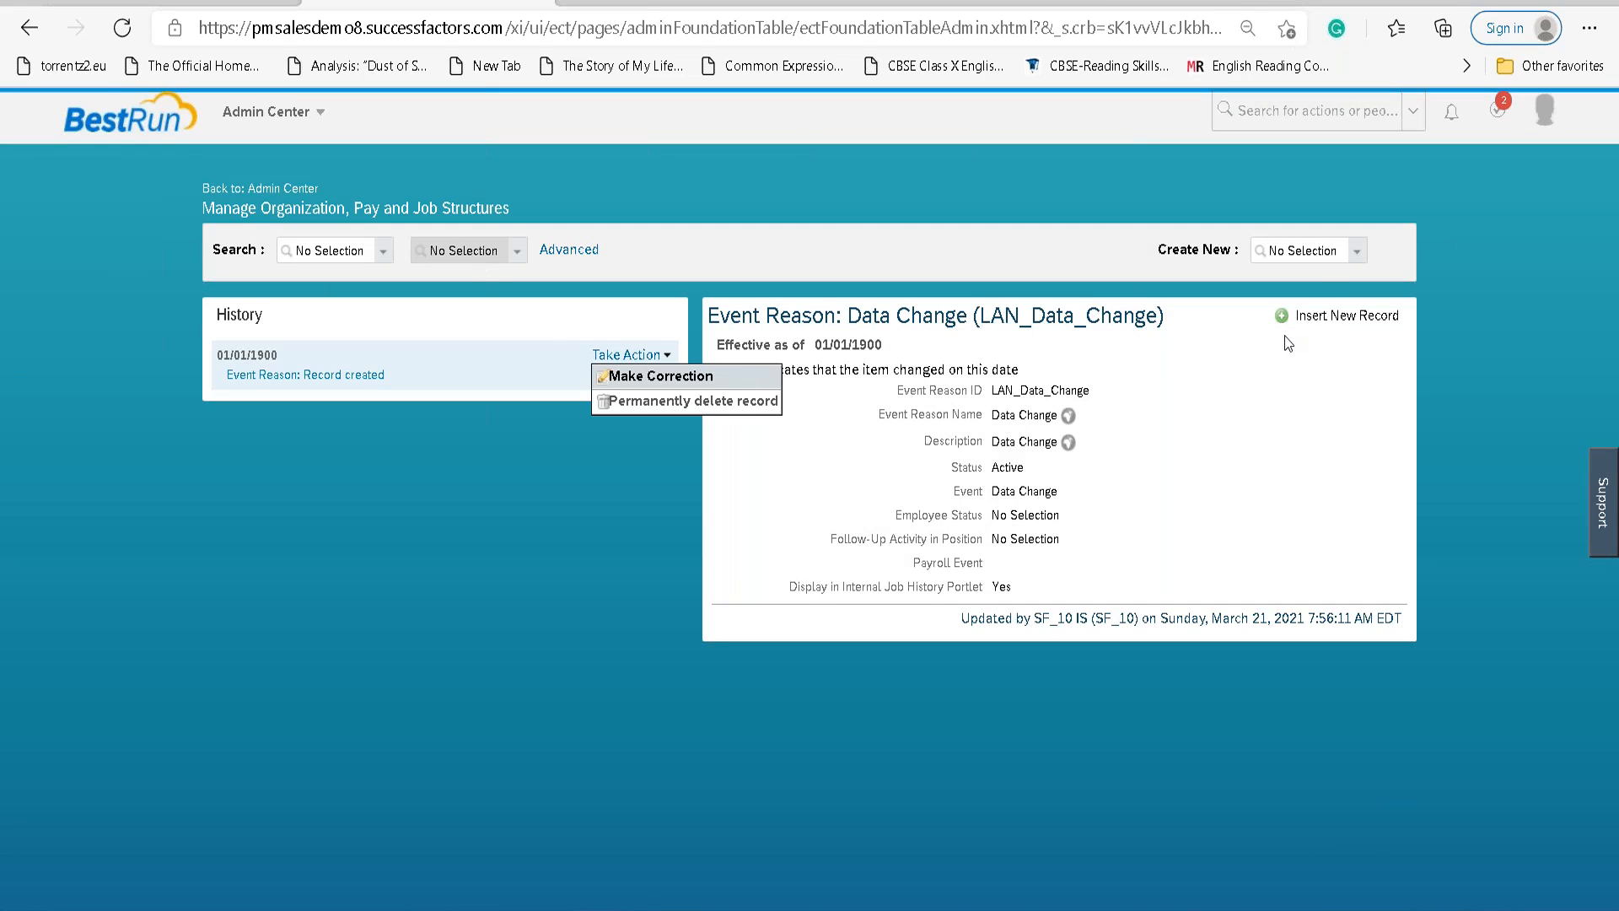
click(1311, 246)
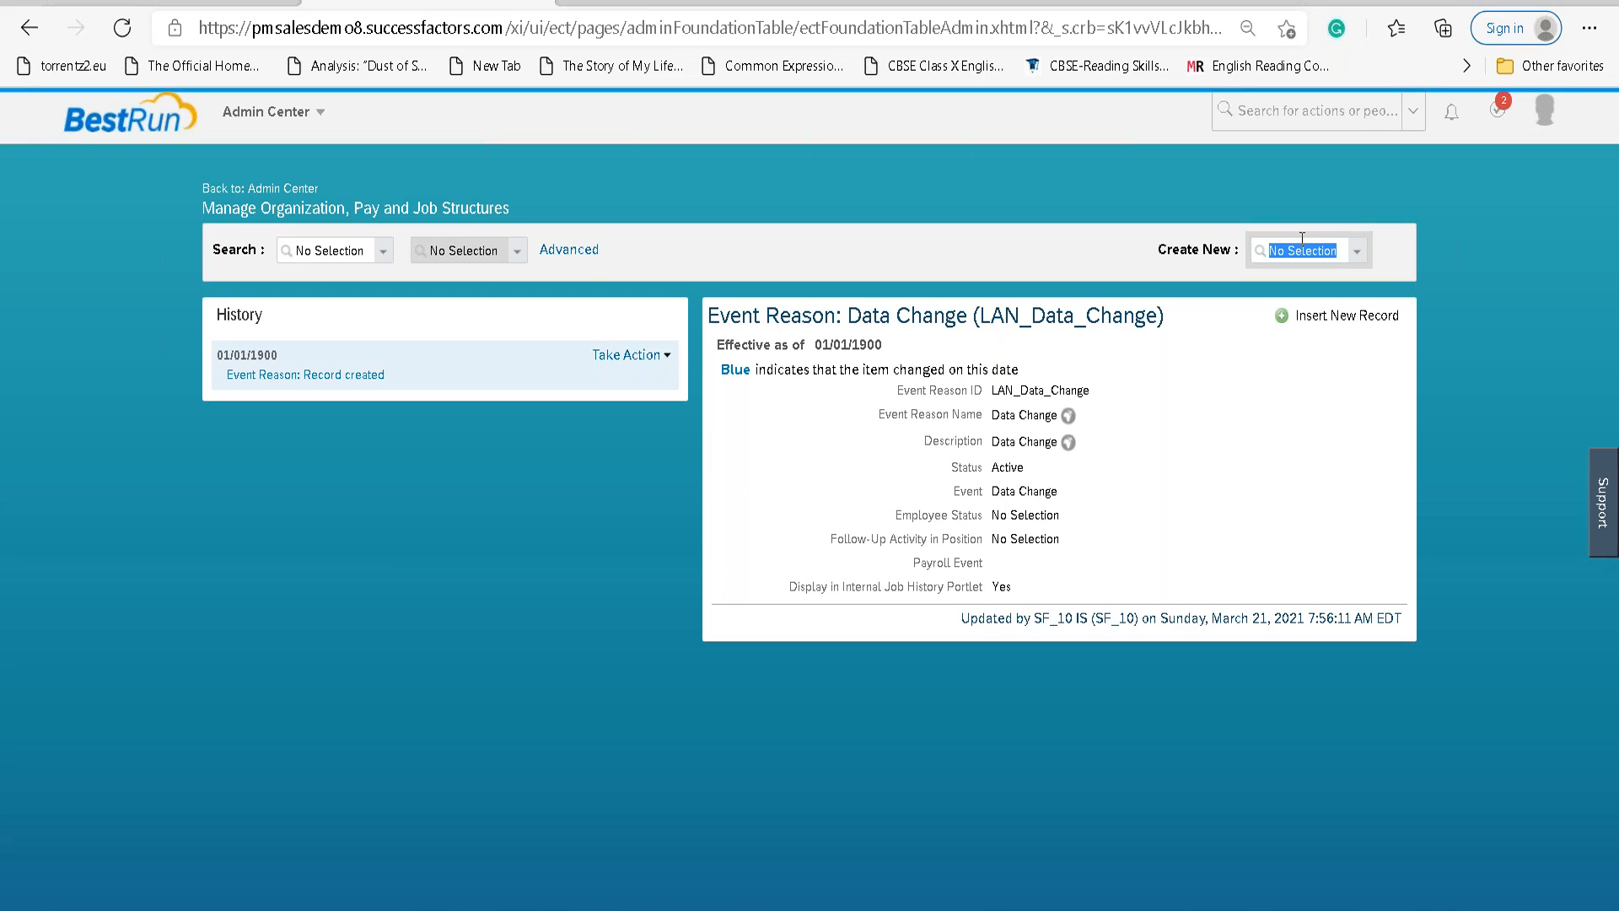
text(event reason)
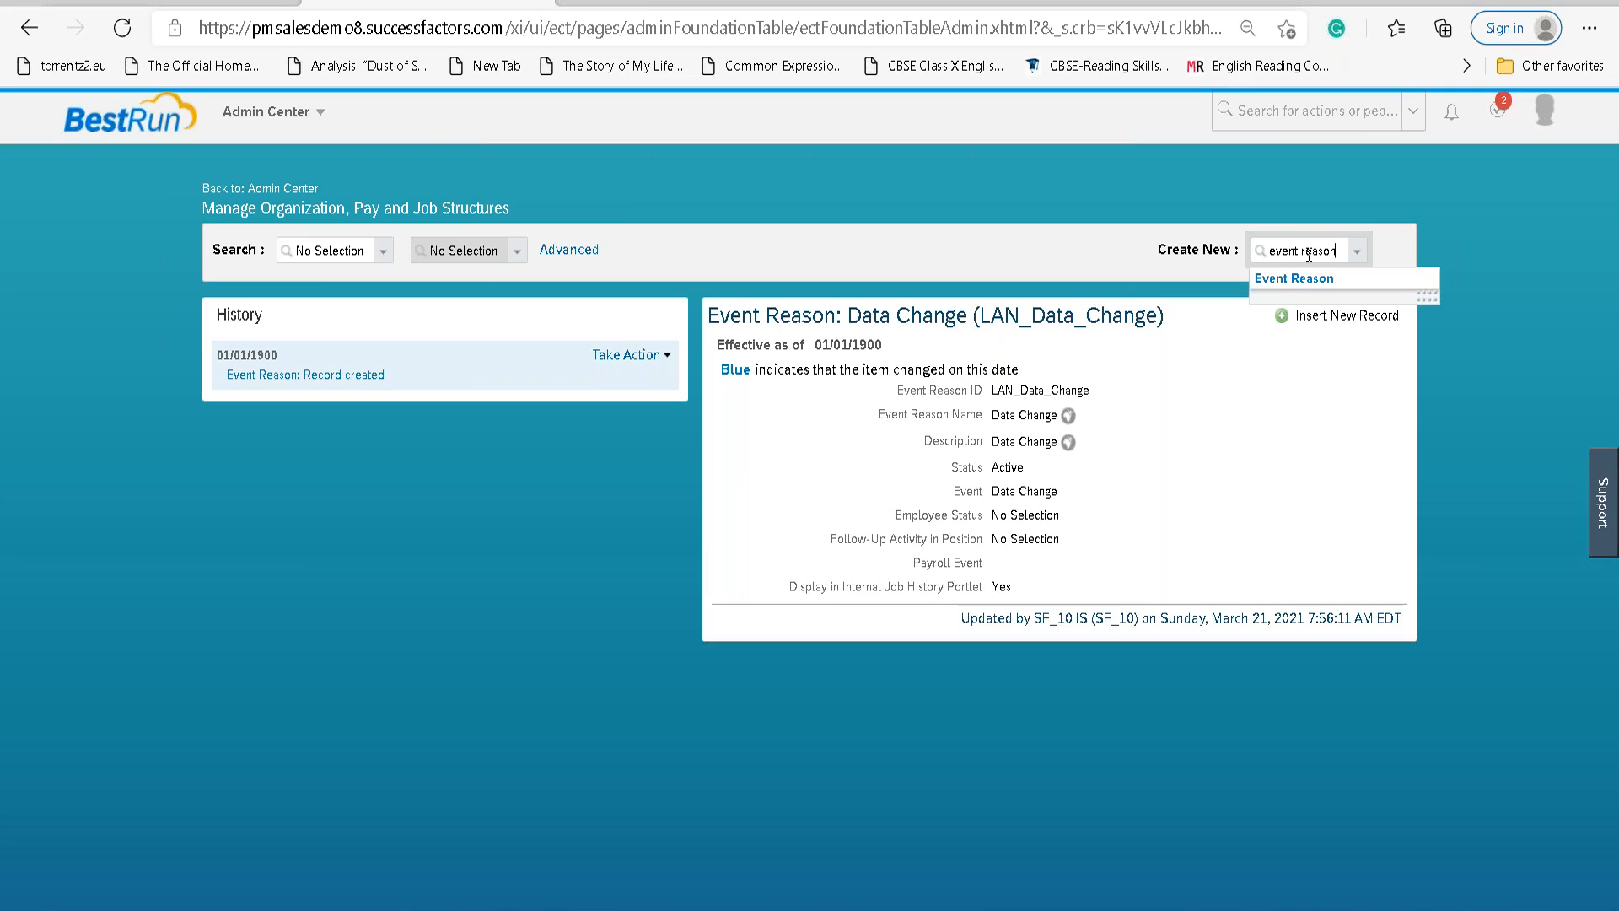
click(1273, 276)
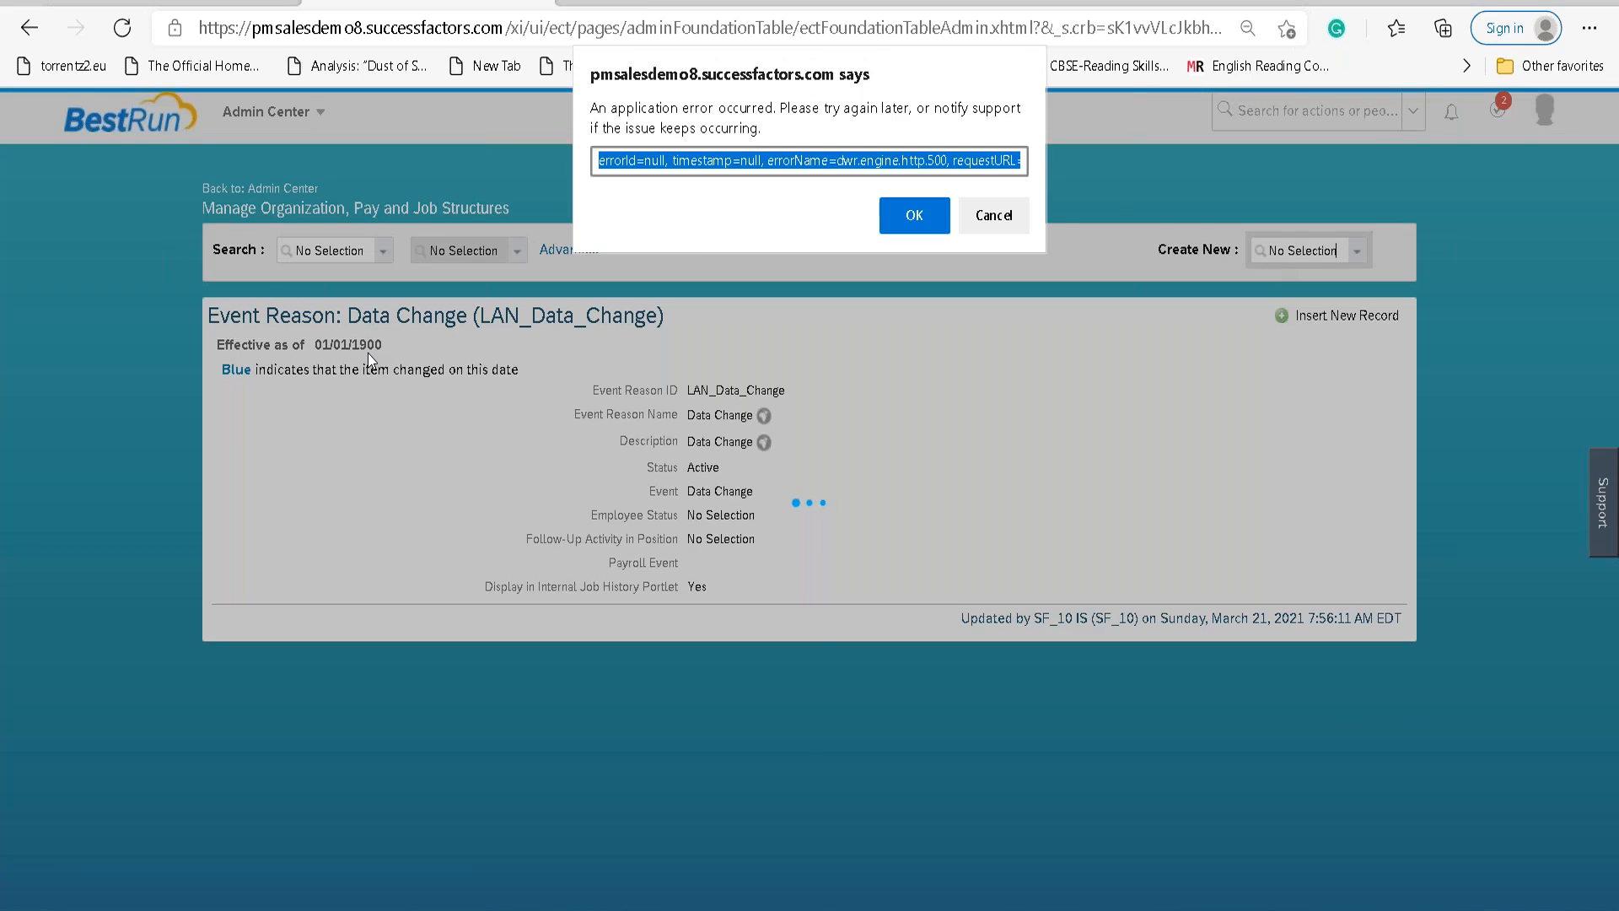
click(898, 216)
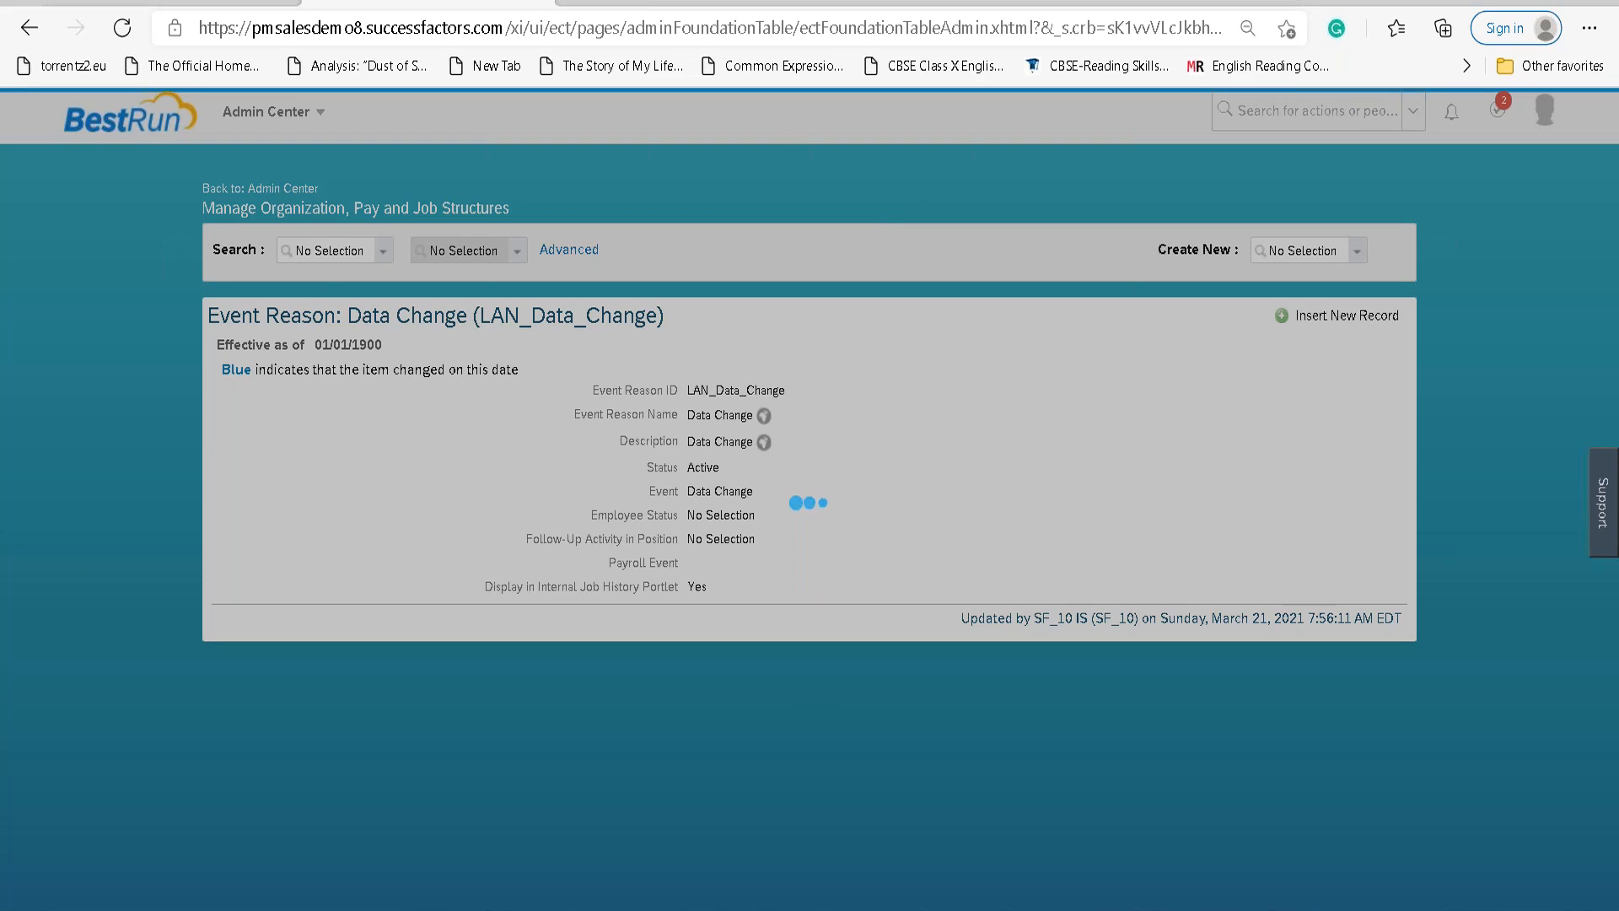
Reload the Manage Organization, Pay and Job Structures page to clear the LAN_Data_Change record.
click(128, 32)
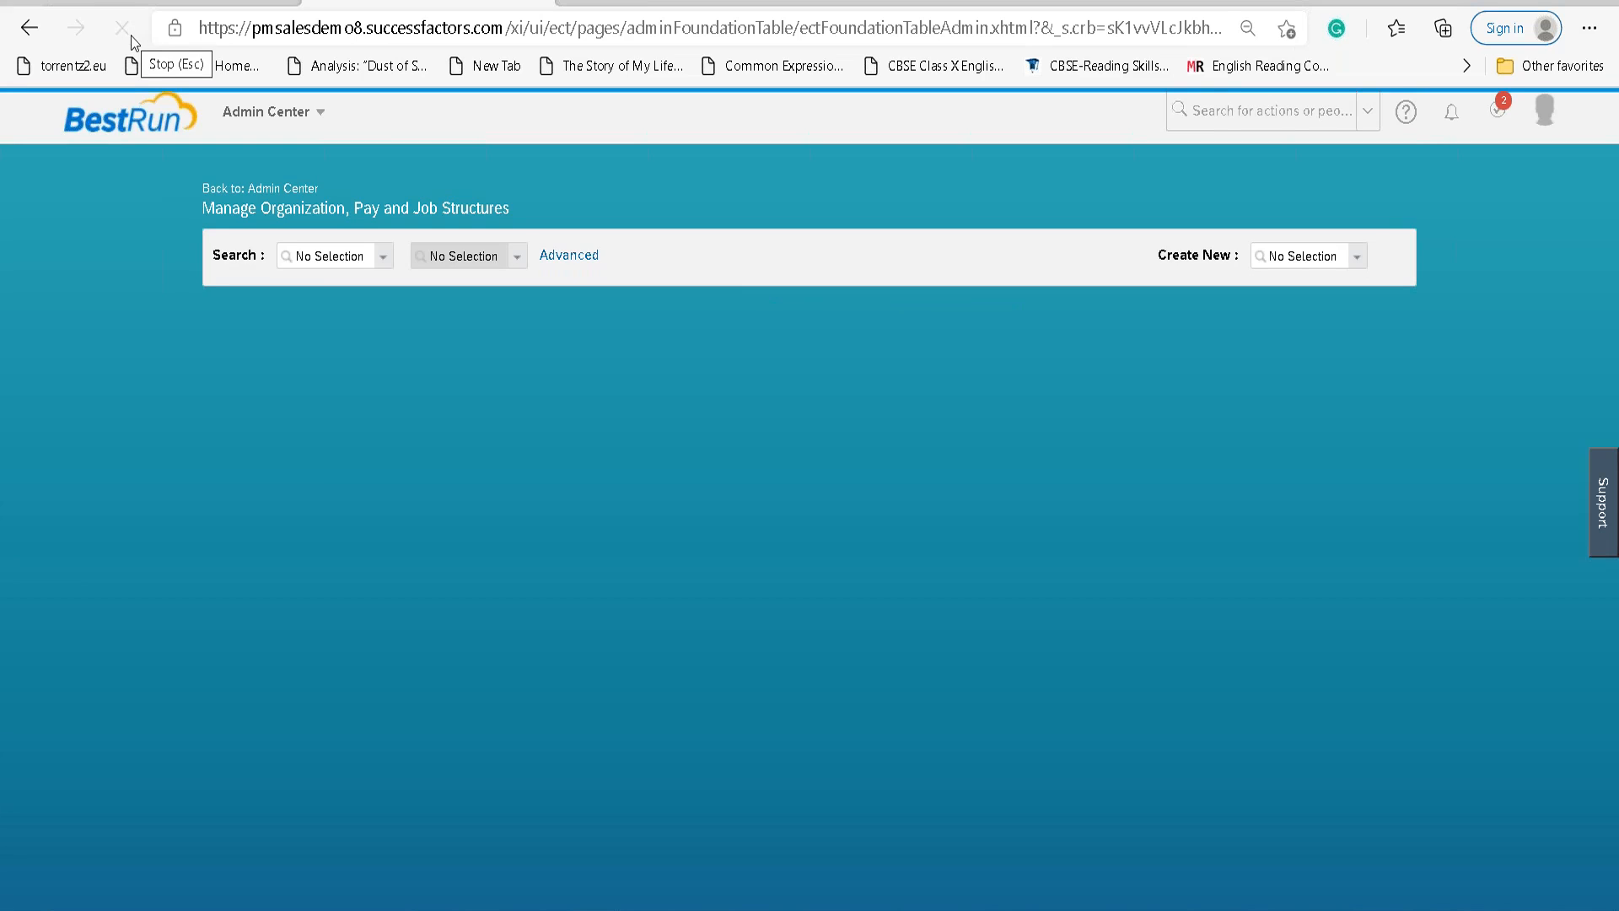
Create a new Event Reason record effective as of 01/01/1900.
click(1273, 253)
text(eev)
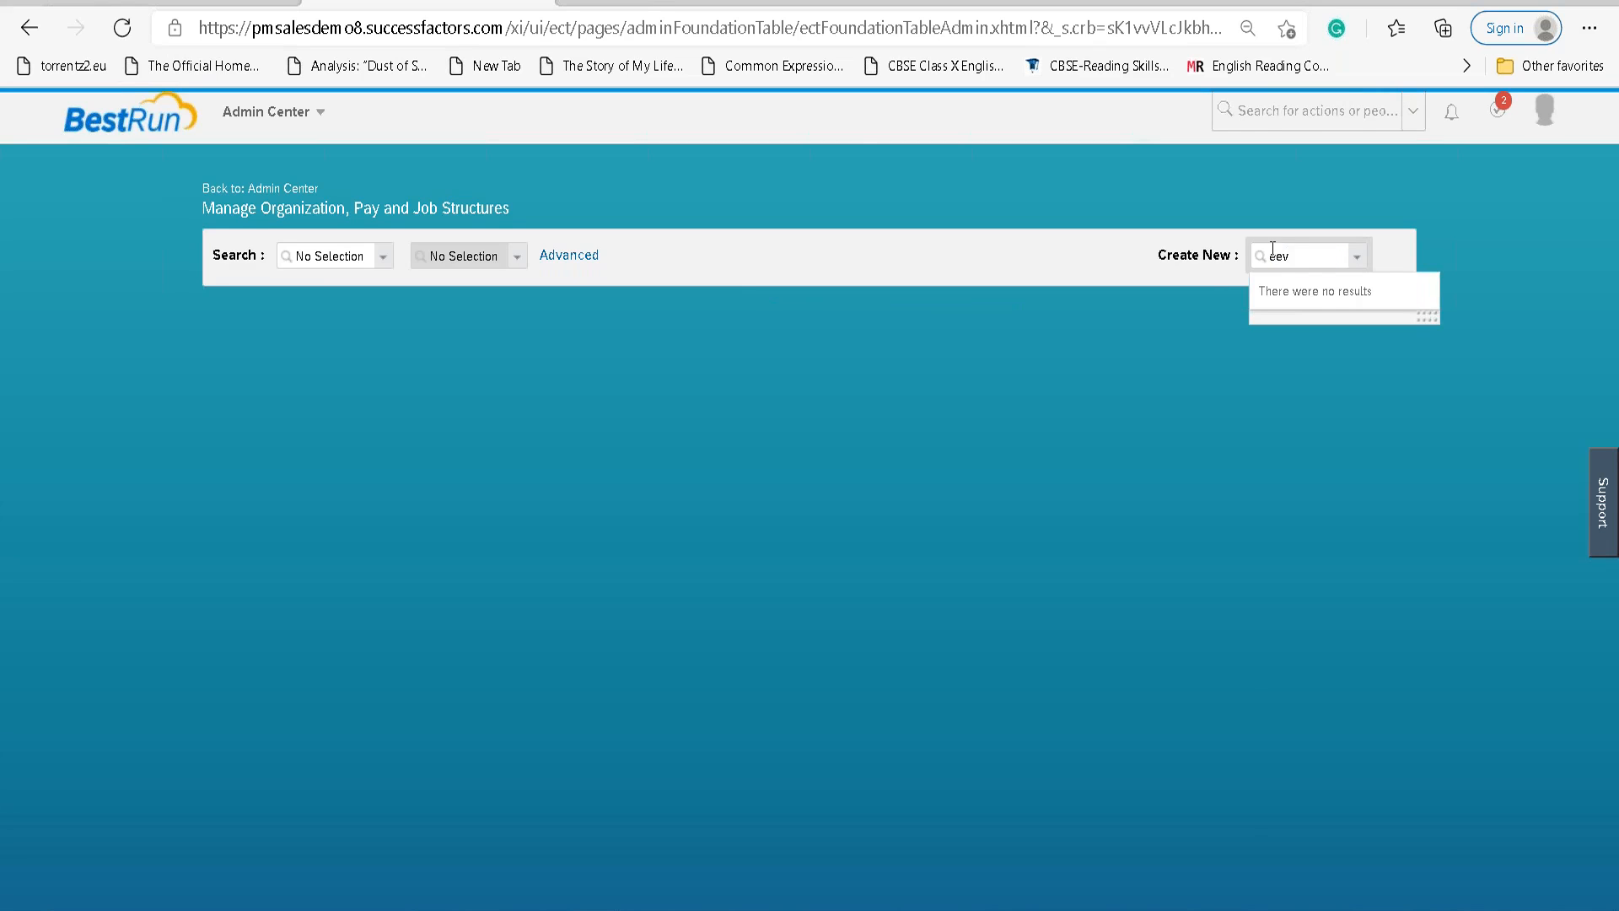
text(ent reason)
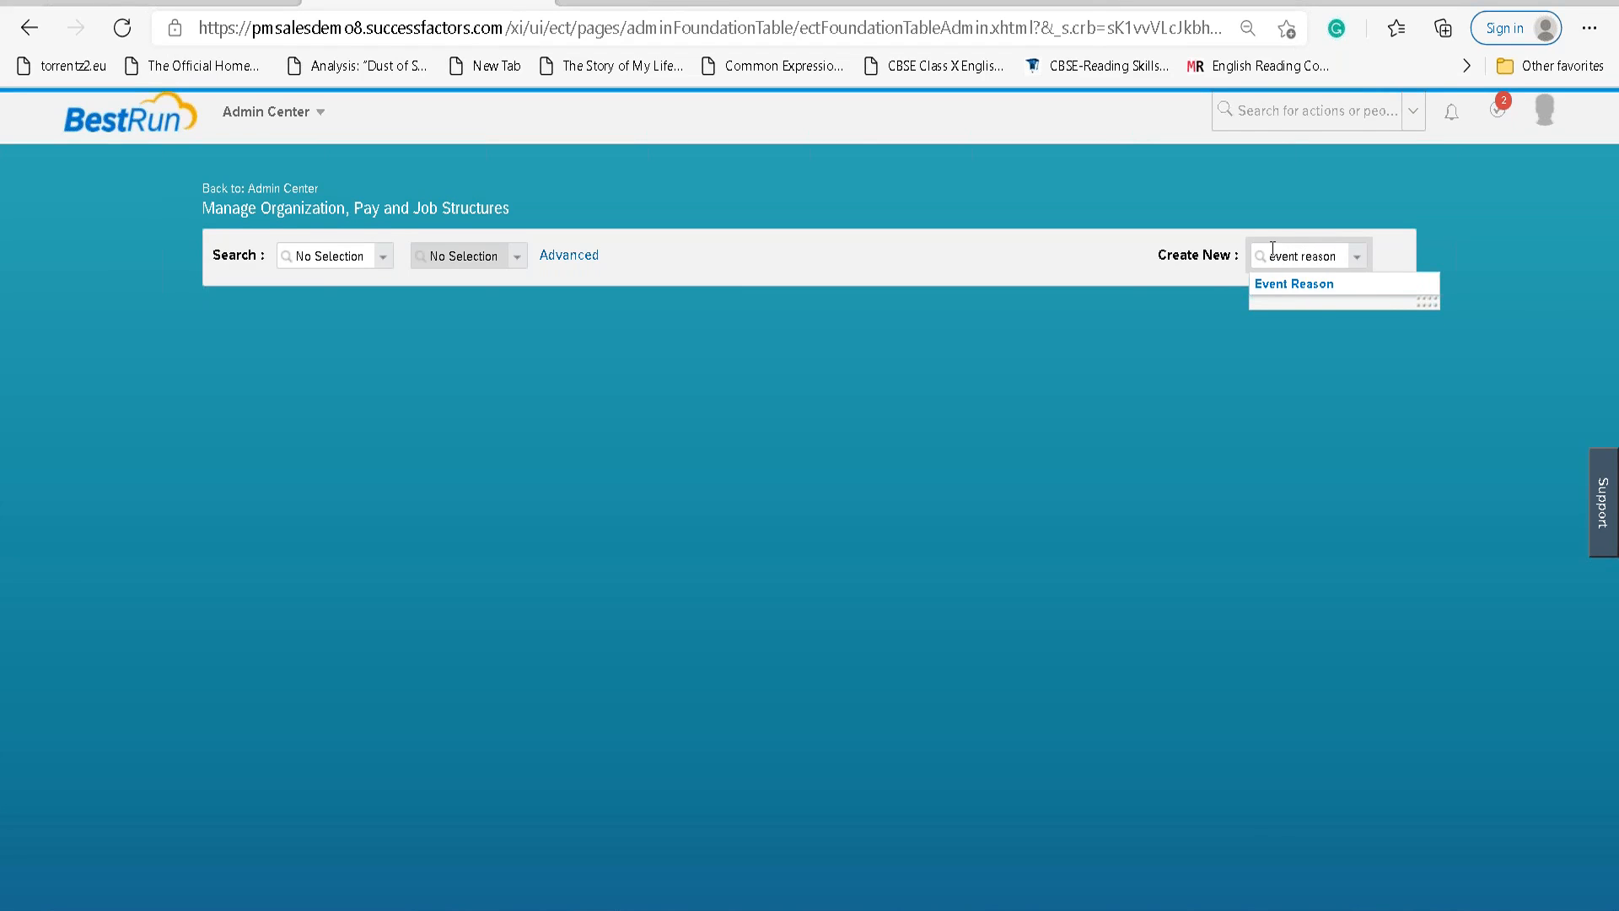
click(1295, 282)
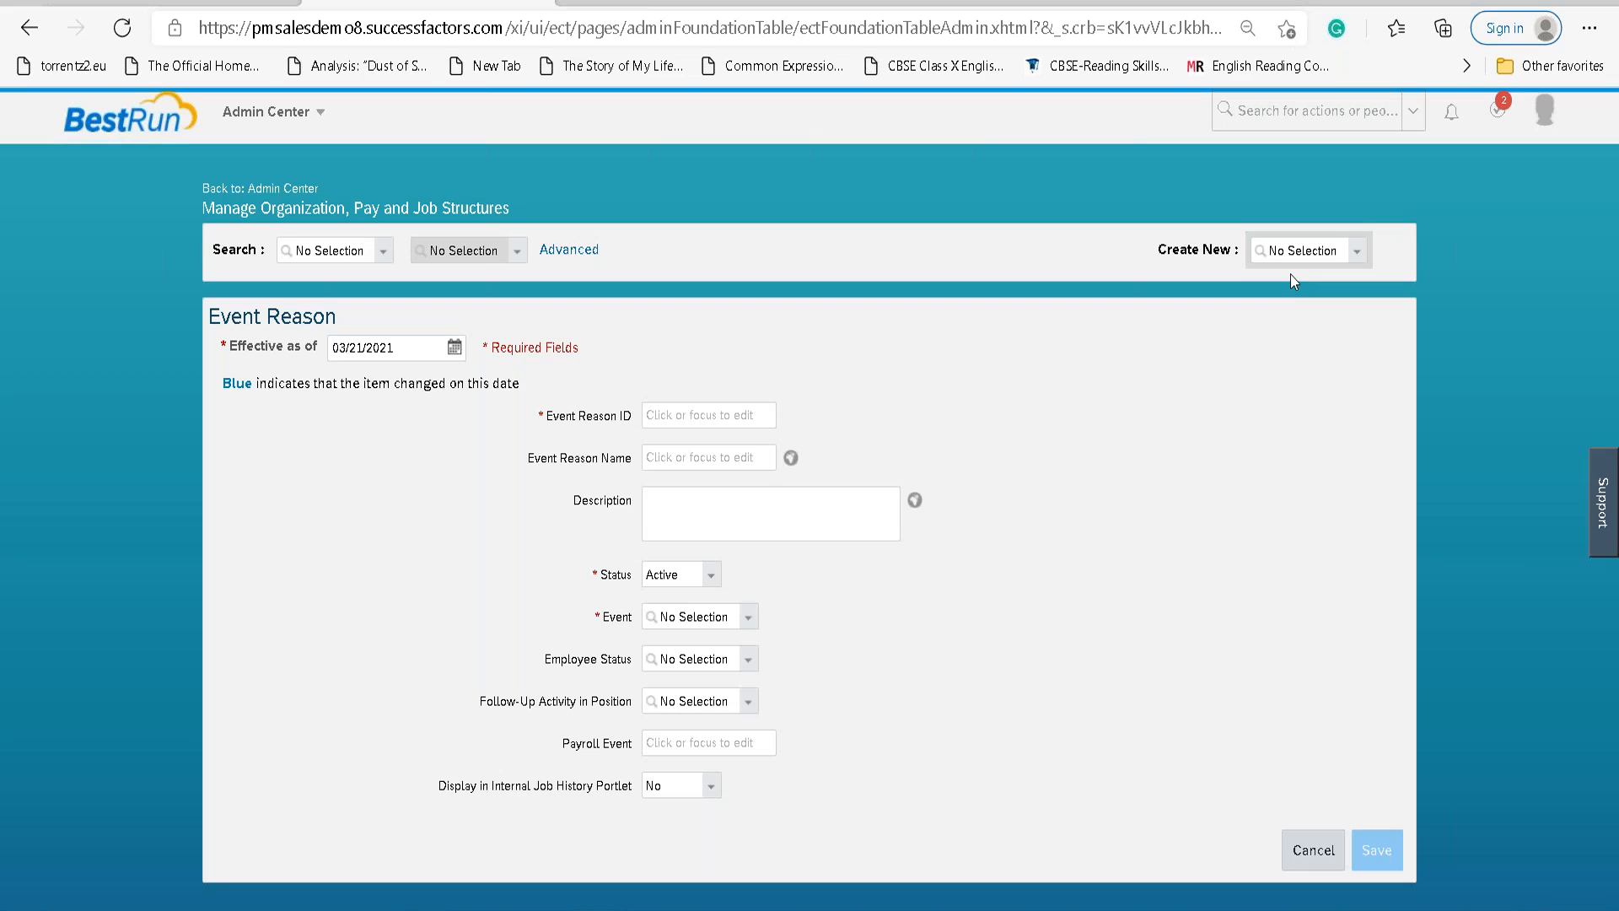
click(402, 350)
text(01/01/1900)
key(Tab)
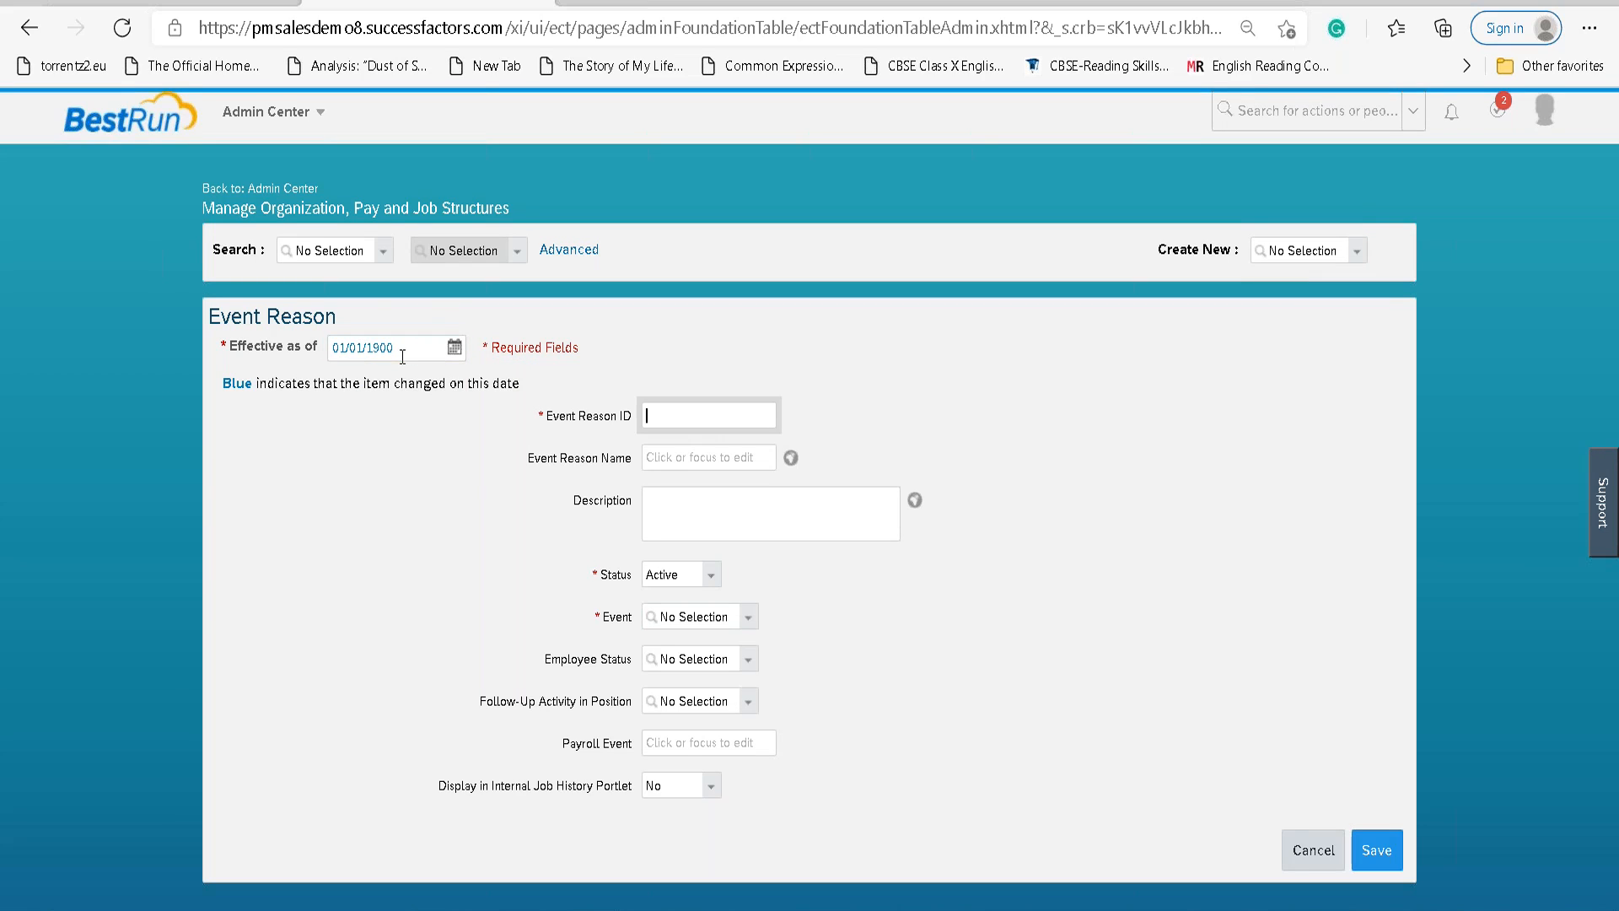
Enter the event reason ID LAN_Voluntary_Retirement.
text(LAN_Voluntar_Retirement)
key(Tab)
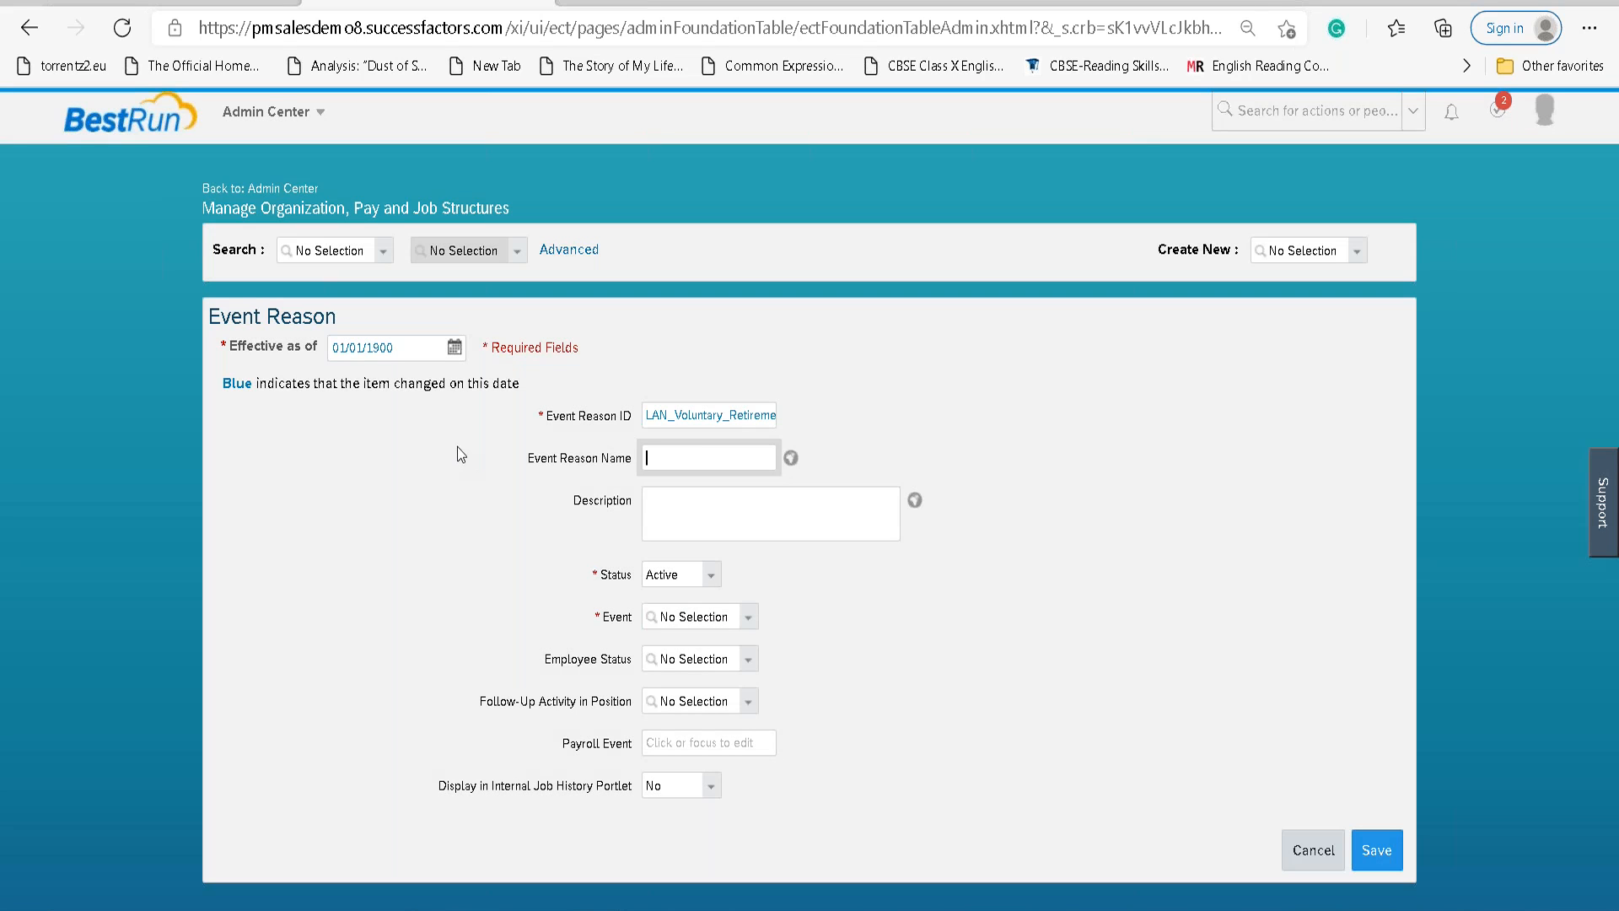
Fill in the name and description as 'Voluntary Retirement'.
text(Volunatry)
key(BackSpace)
key(BackSpace)
key(BackSpace)
key(BackSpace)
text(tary Retiirement)
key(Tab)
key(Tab)
key(shift+Tab)
key(shift+Tab)
key(ctrl+c)
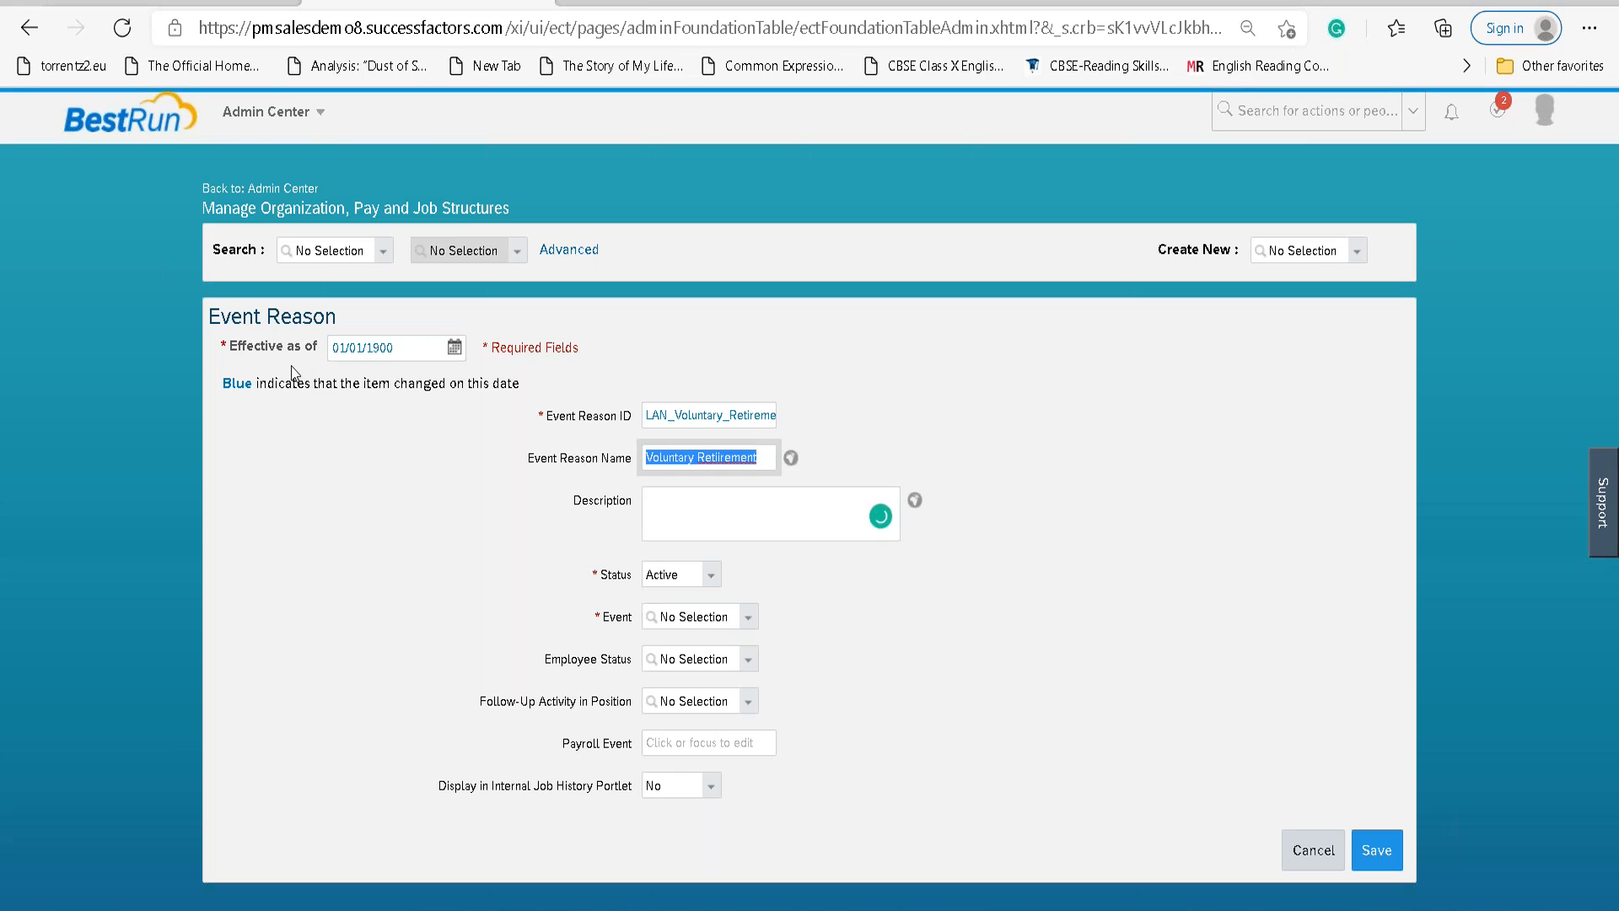
key(Tab)
key(Tab)
key(Tab)
key(shift+Tab)
key(ctrl+v)
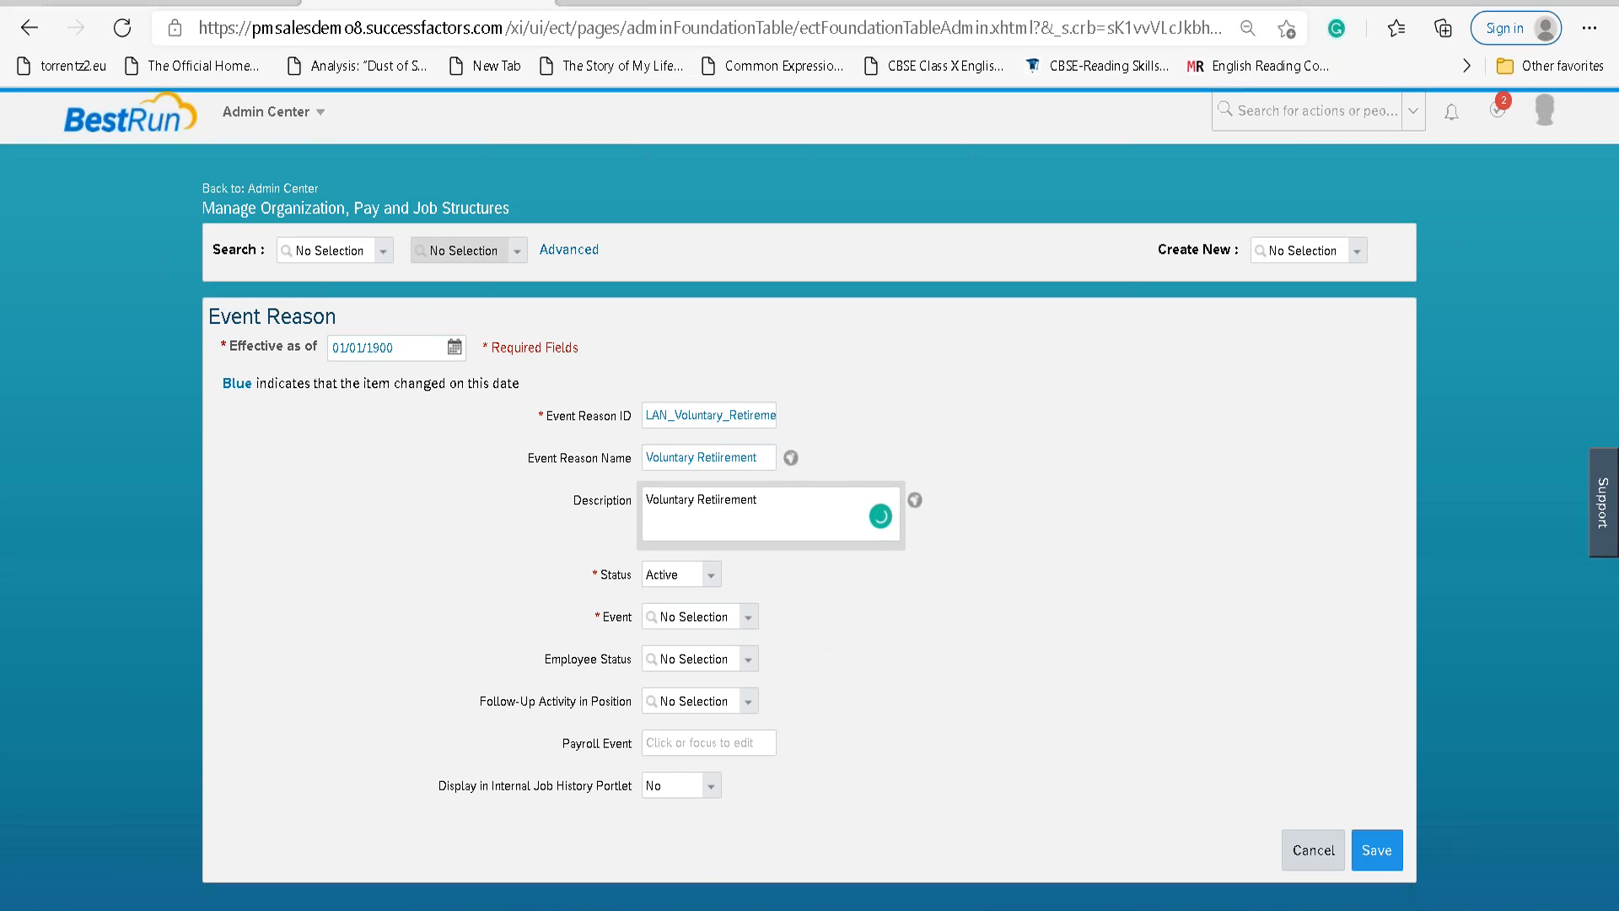
Correct the misspelled 'Retiirement' to 'Retirement' using the spelling suggestion.
click(1105, 609)
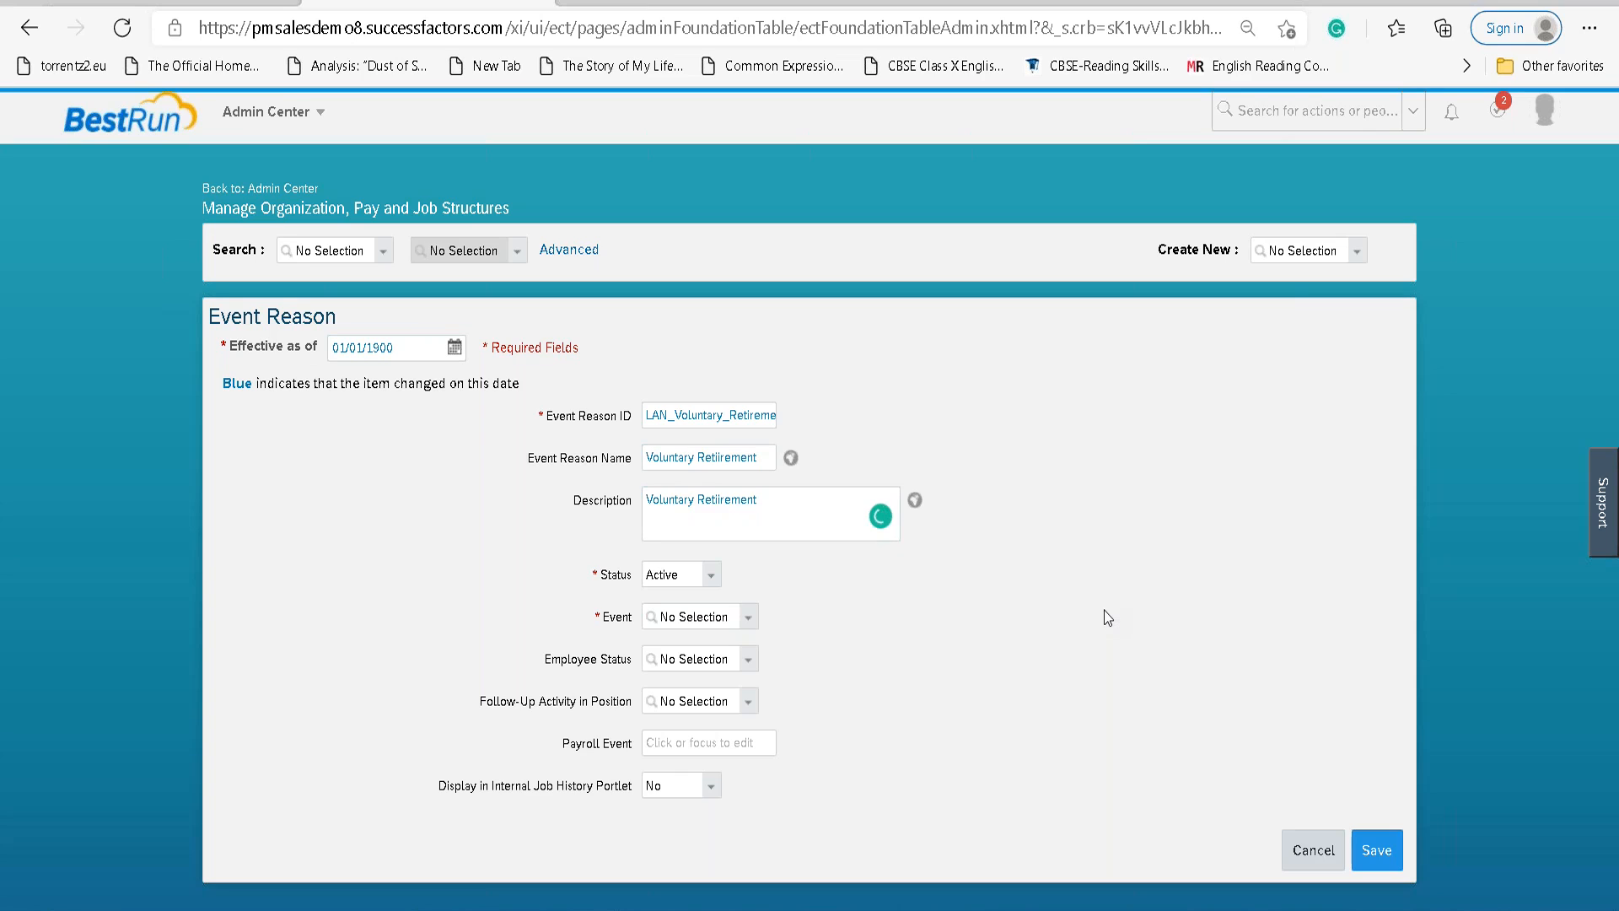
click(726, 508)
right_click(728, 512)
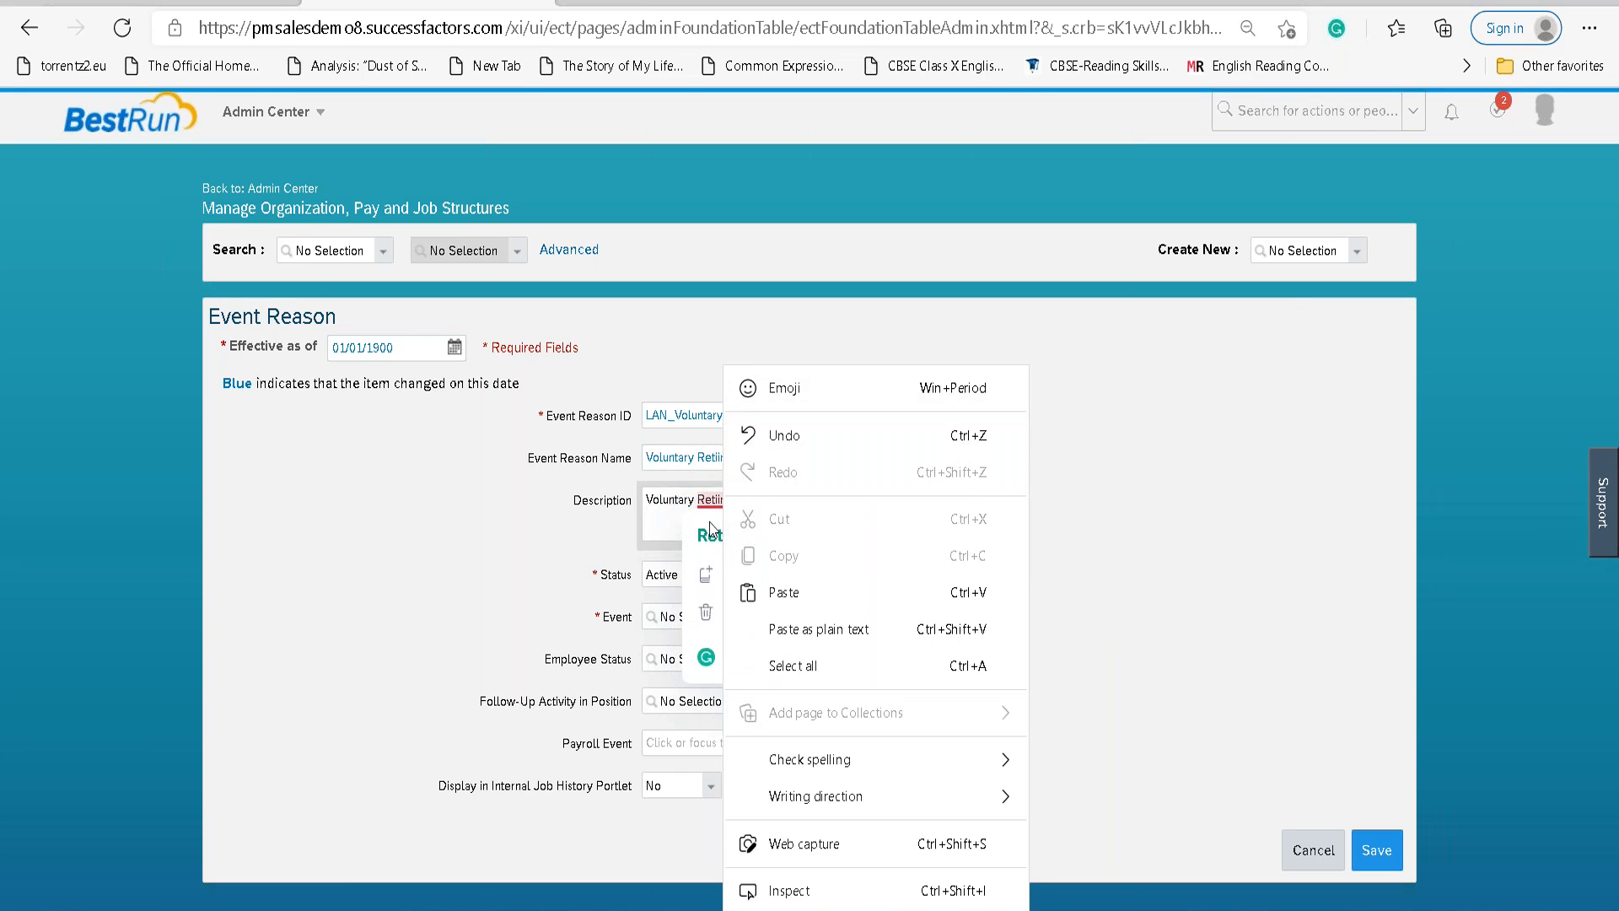
click(711, 531)
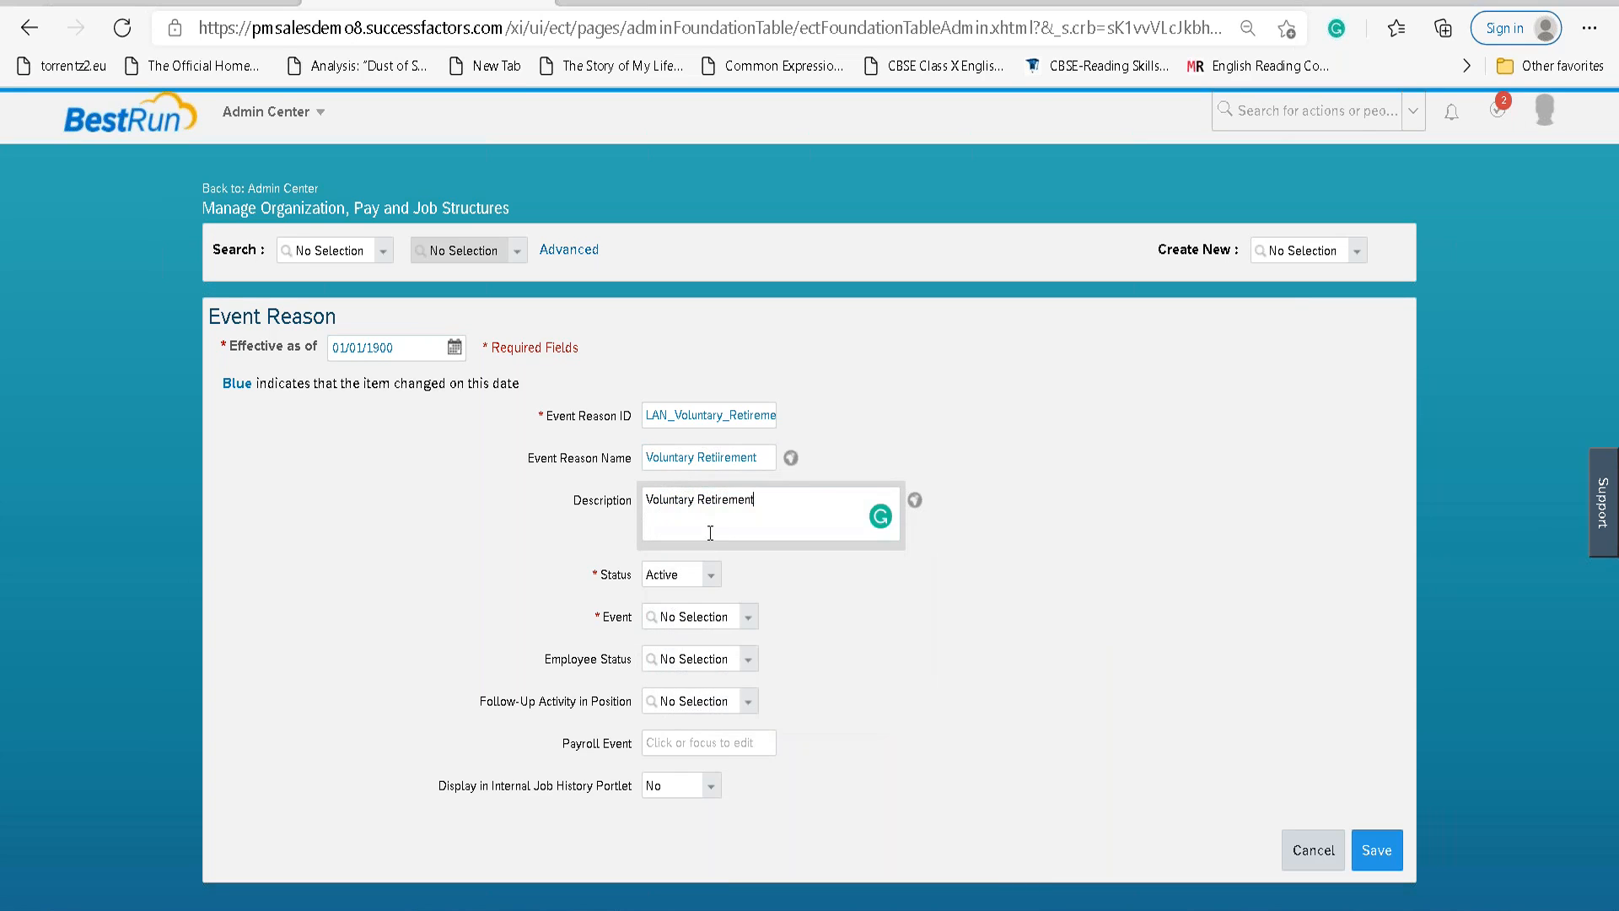
drag(756, 499, 701, 462)
click(833, 463)
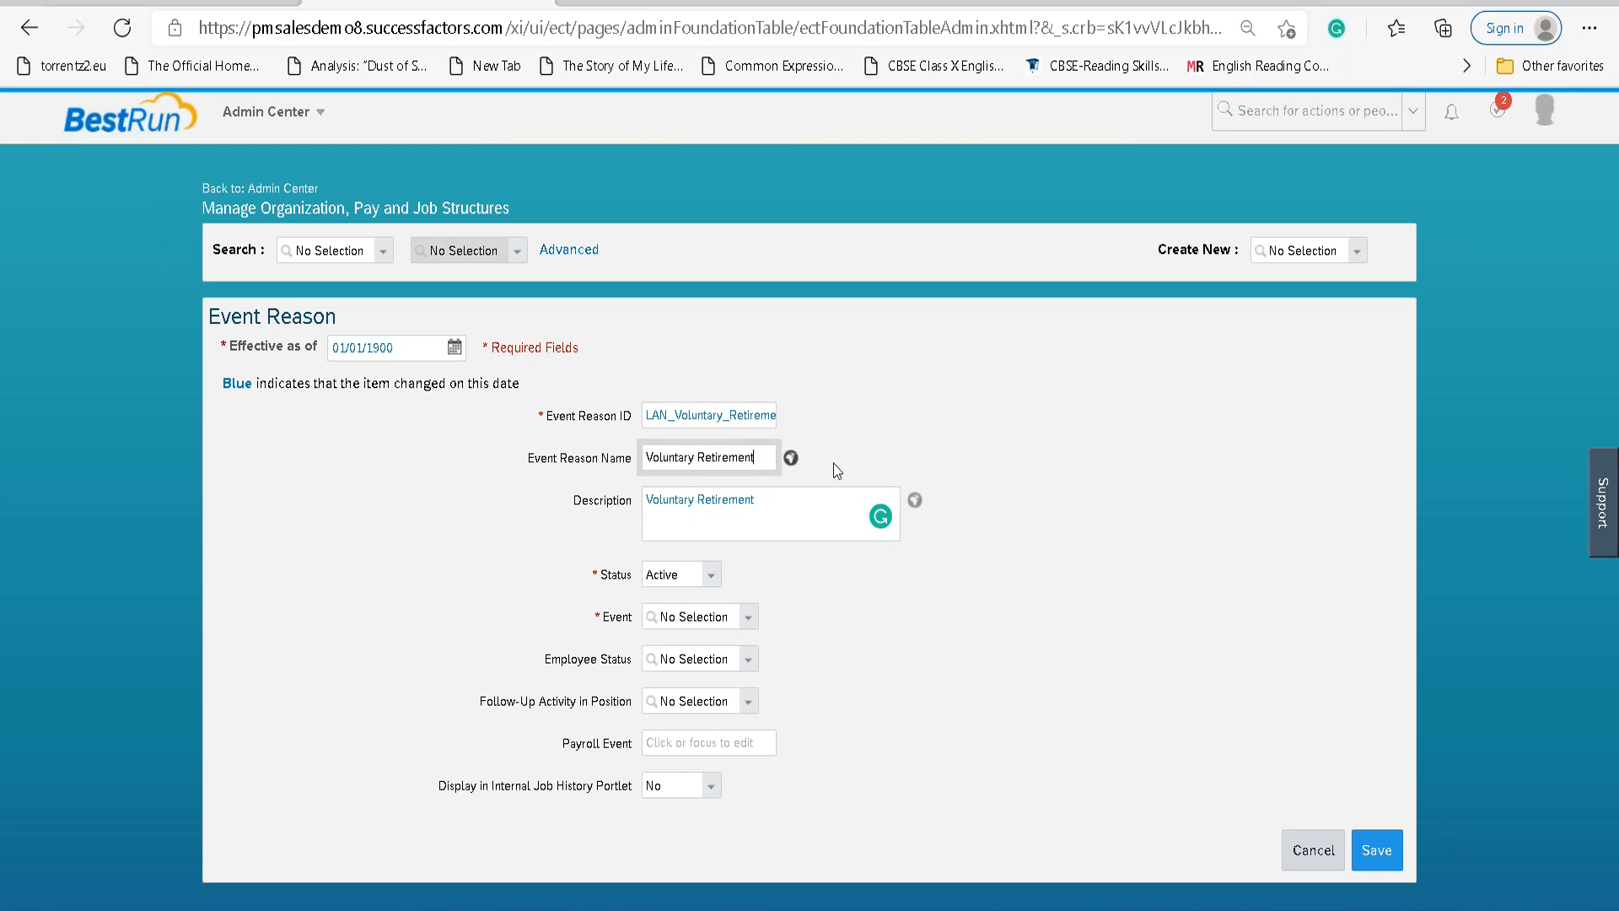
Check the name's translations and close the dialog without adding any.
click(791, 458)
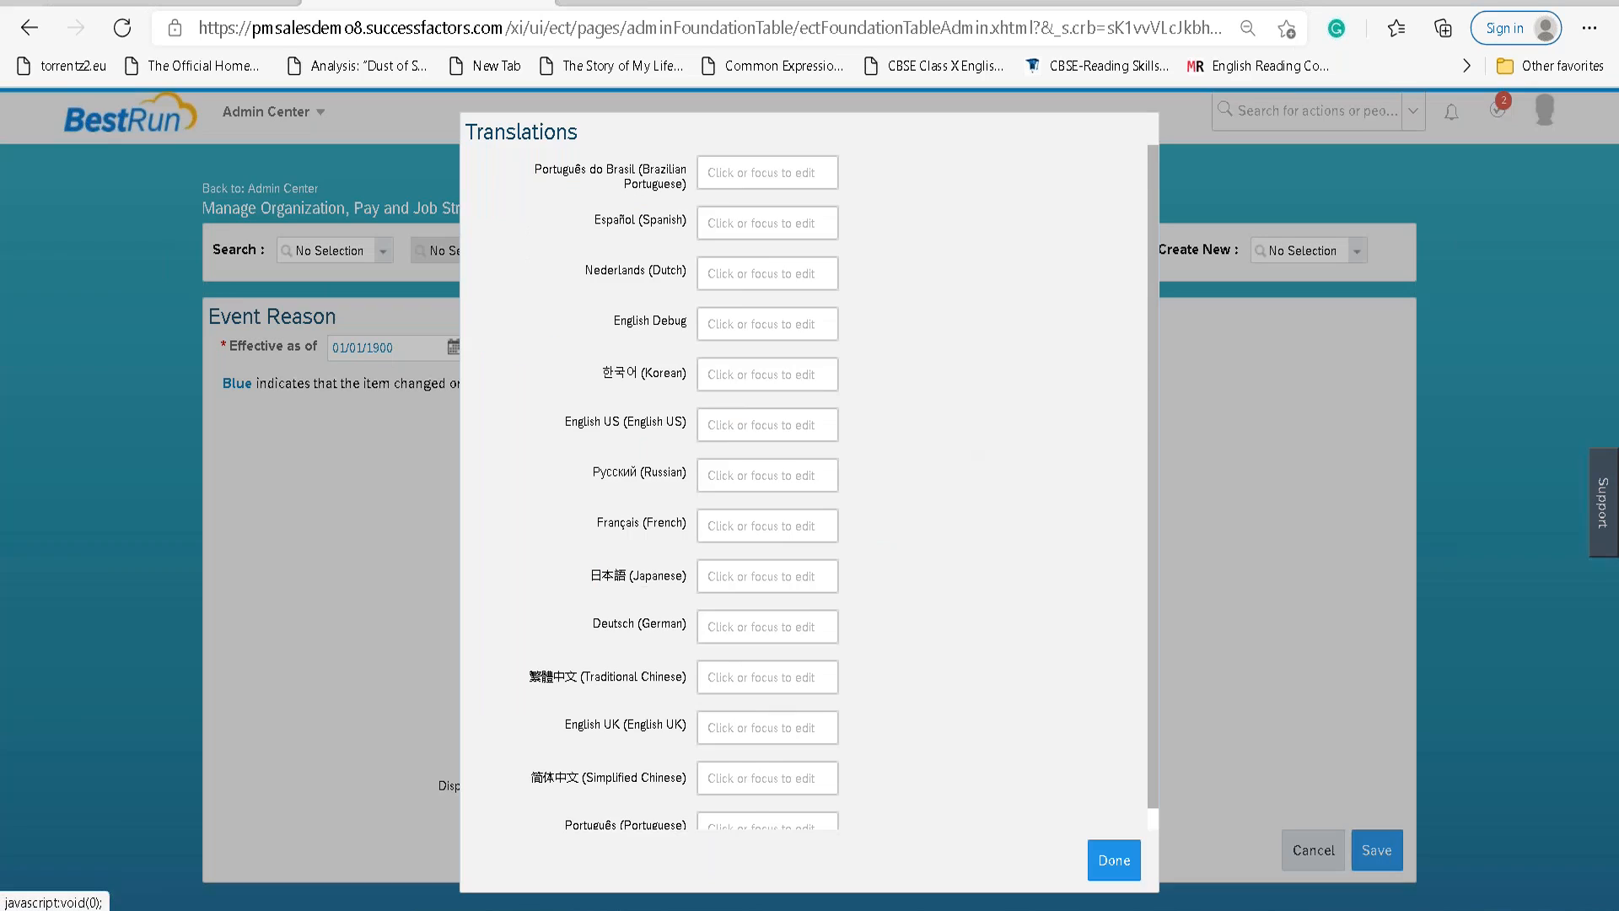
click(725, 256)
scroll(726, 256, up, 1)
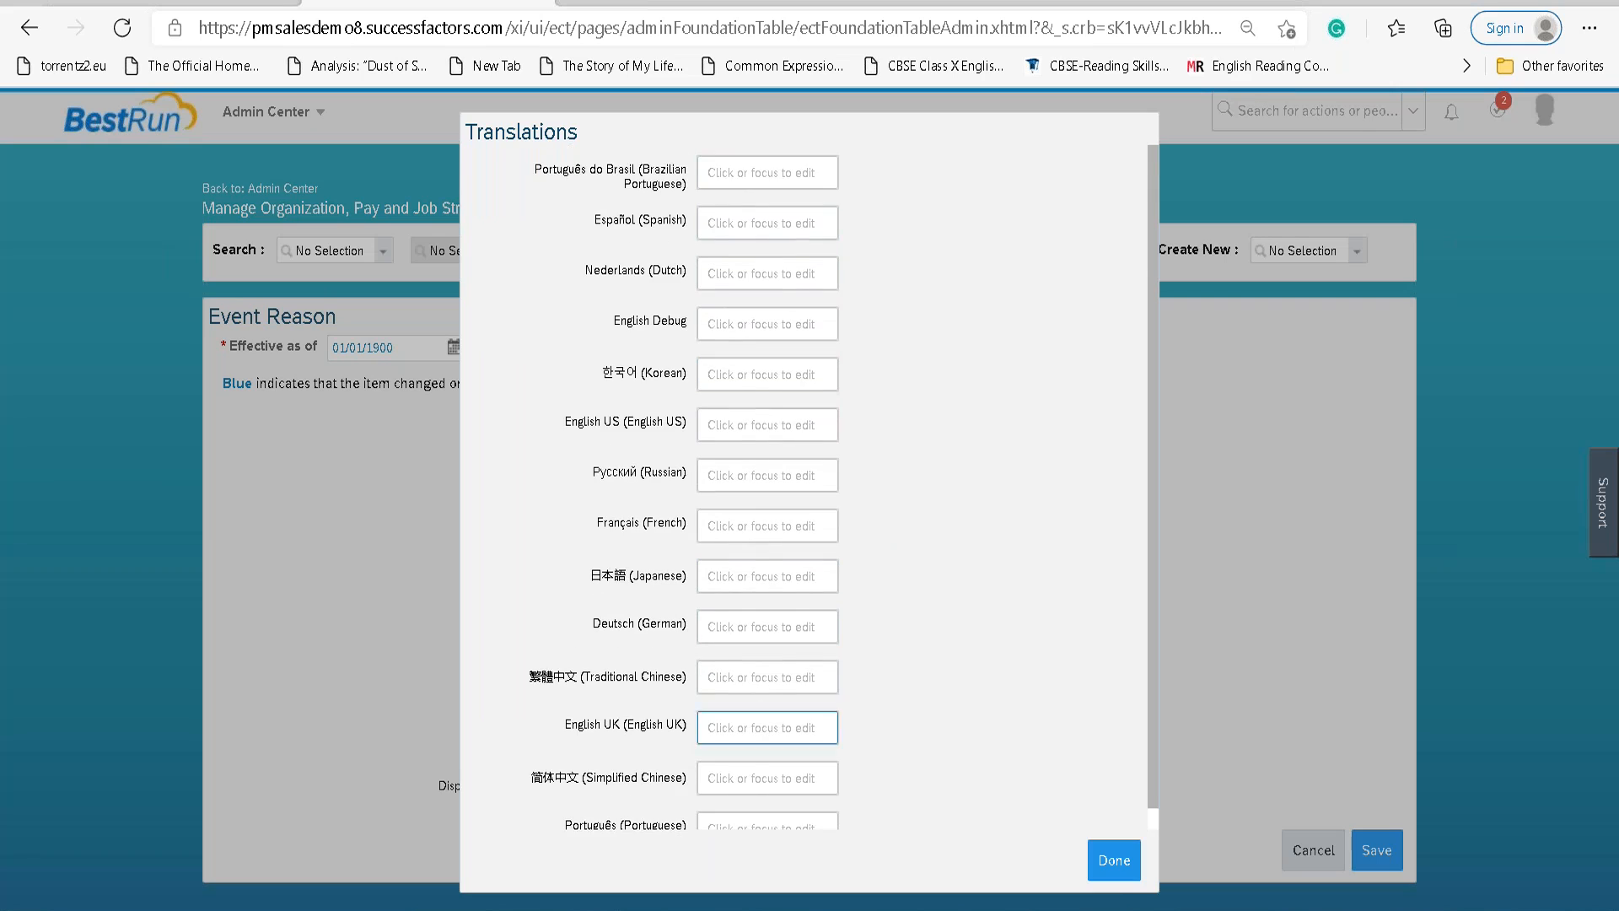
click(1111, 856)
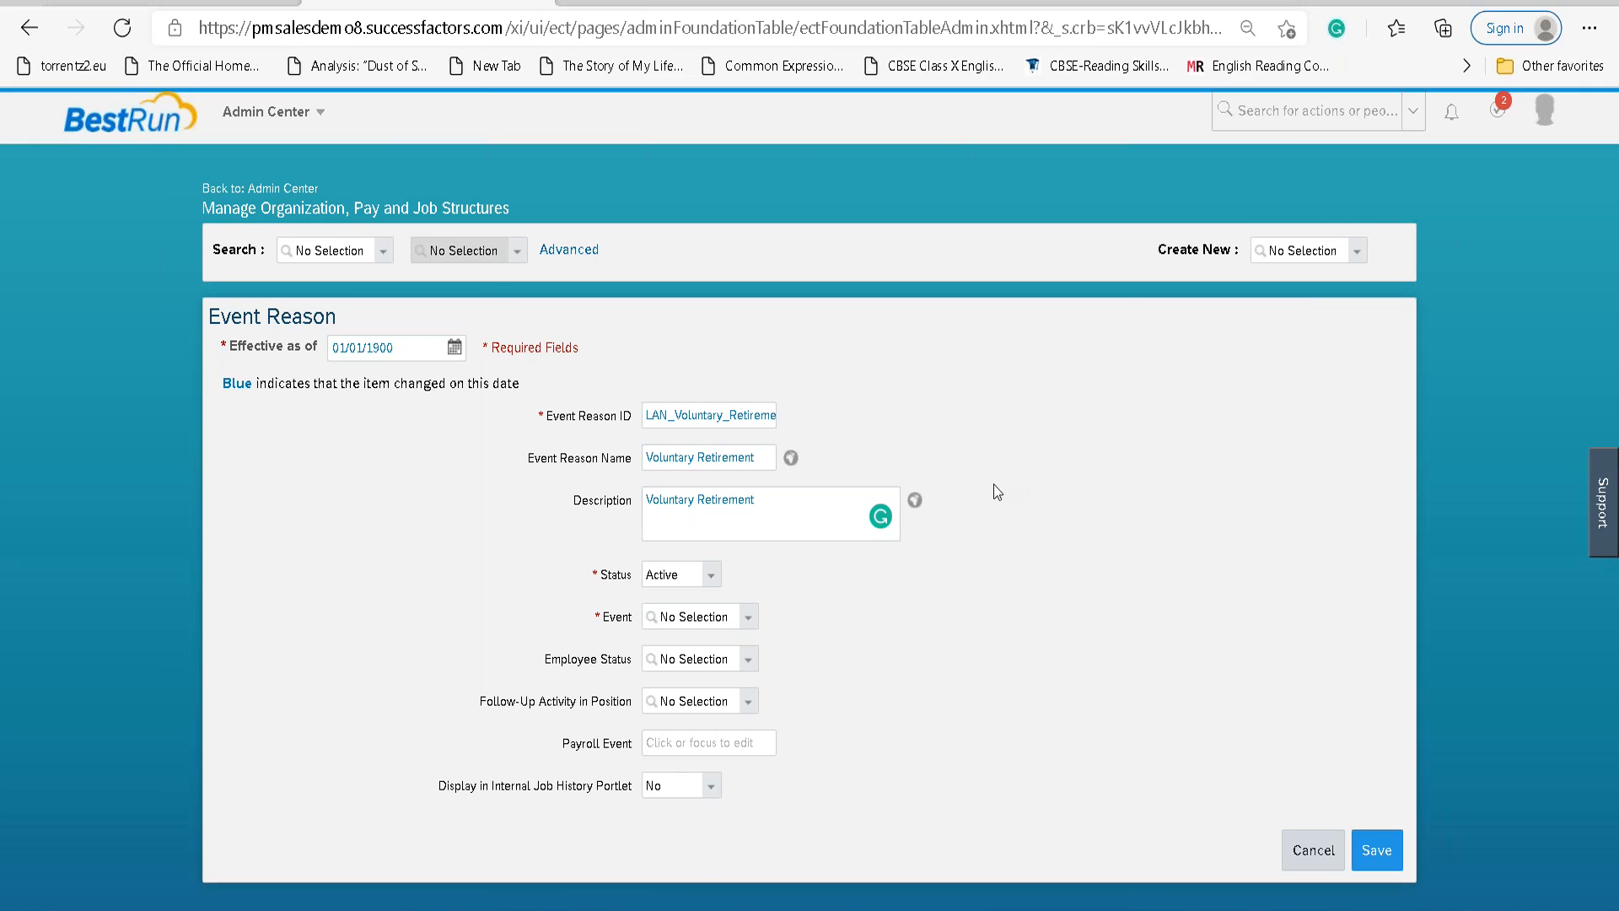
Set the Event to Termination and save the new event reason.
click(748, 623)
click(827, 179)
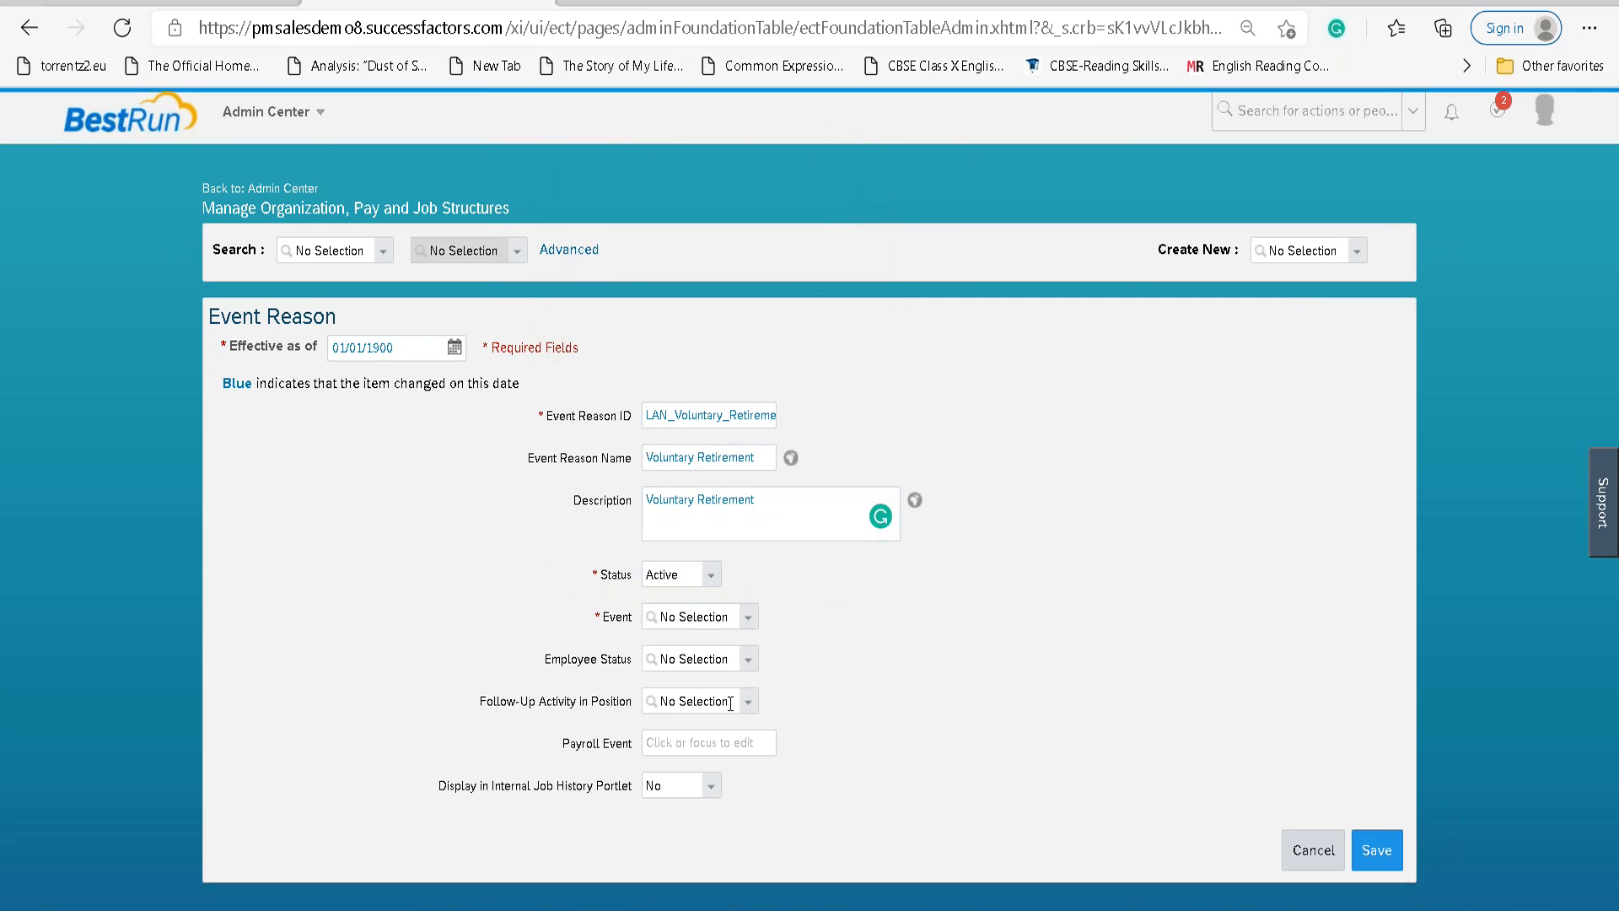
click(748, 619)
text(Termin)
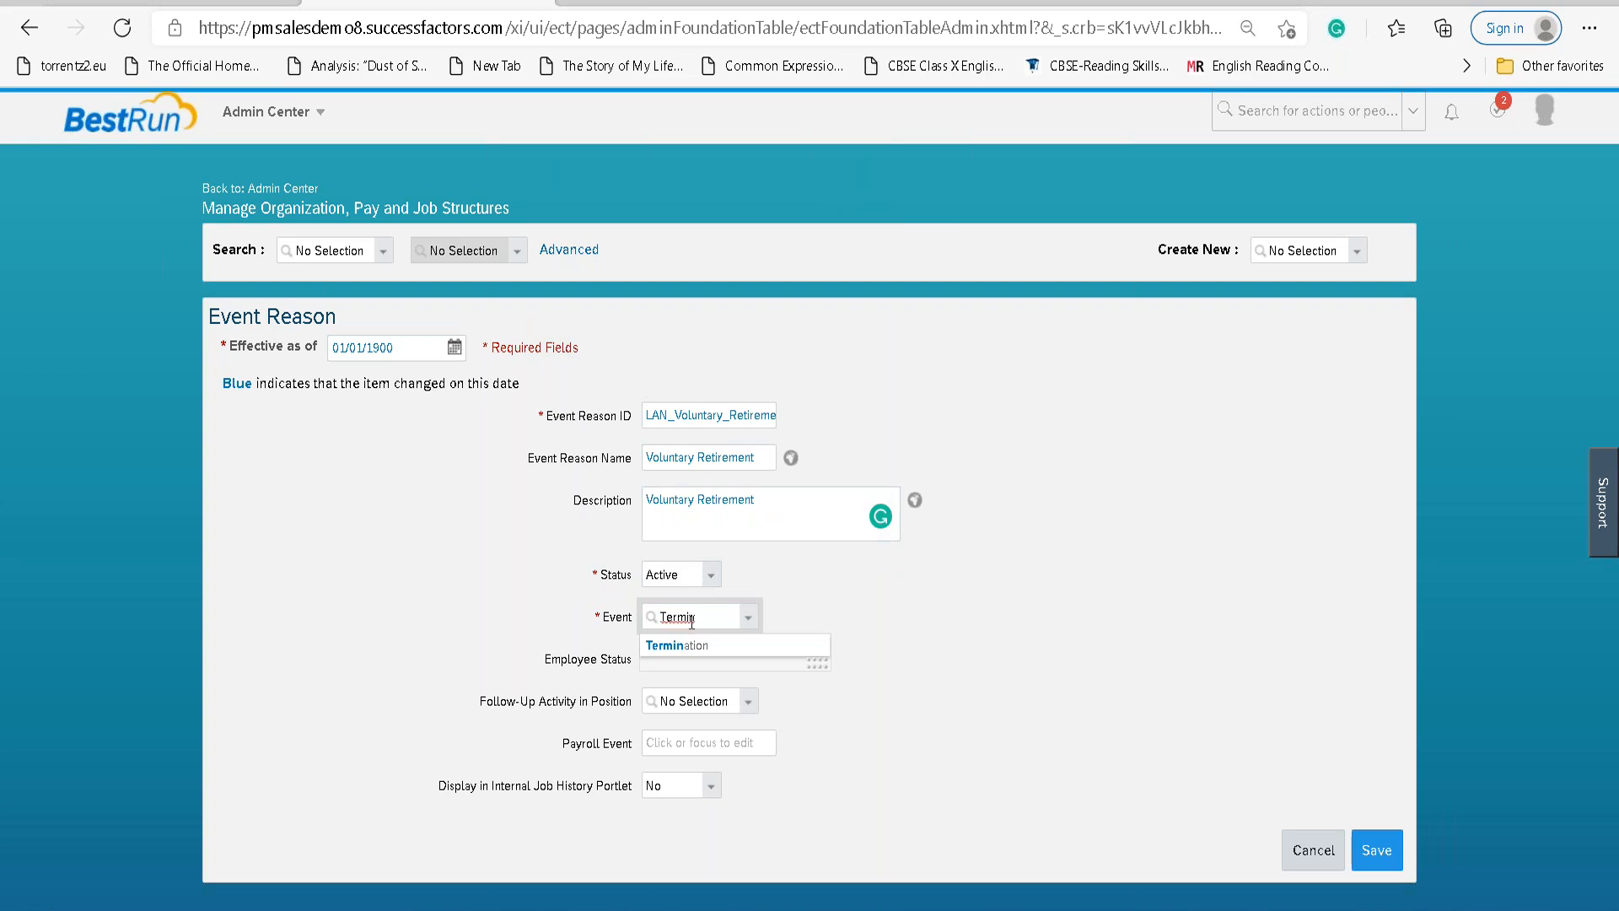
click(677, 646)
click(1194, 673)
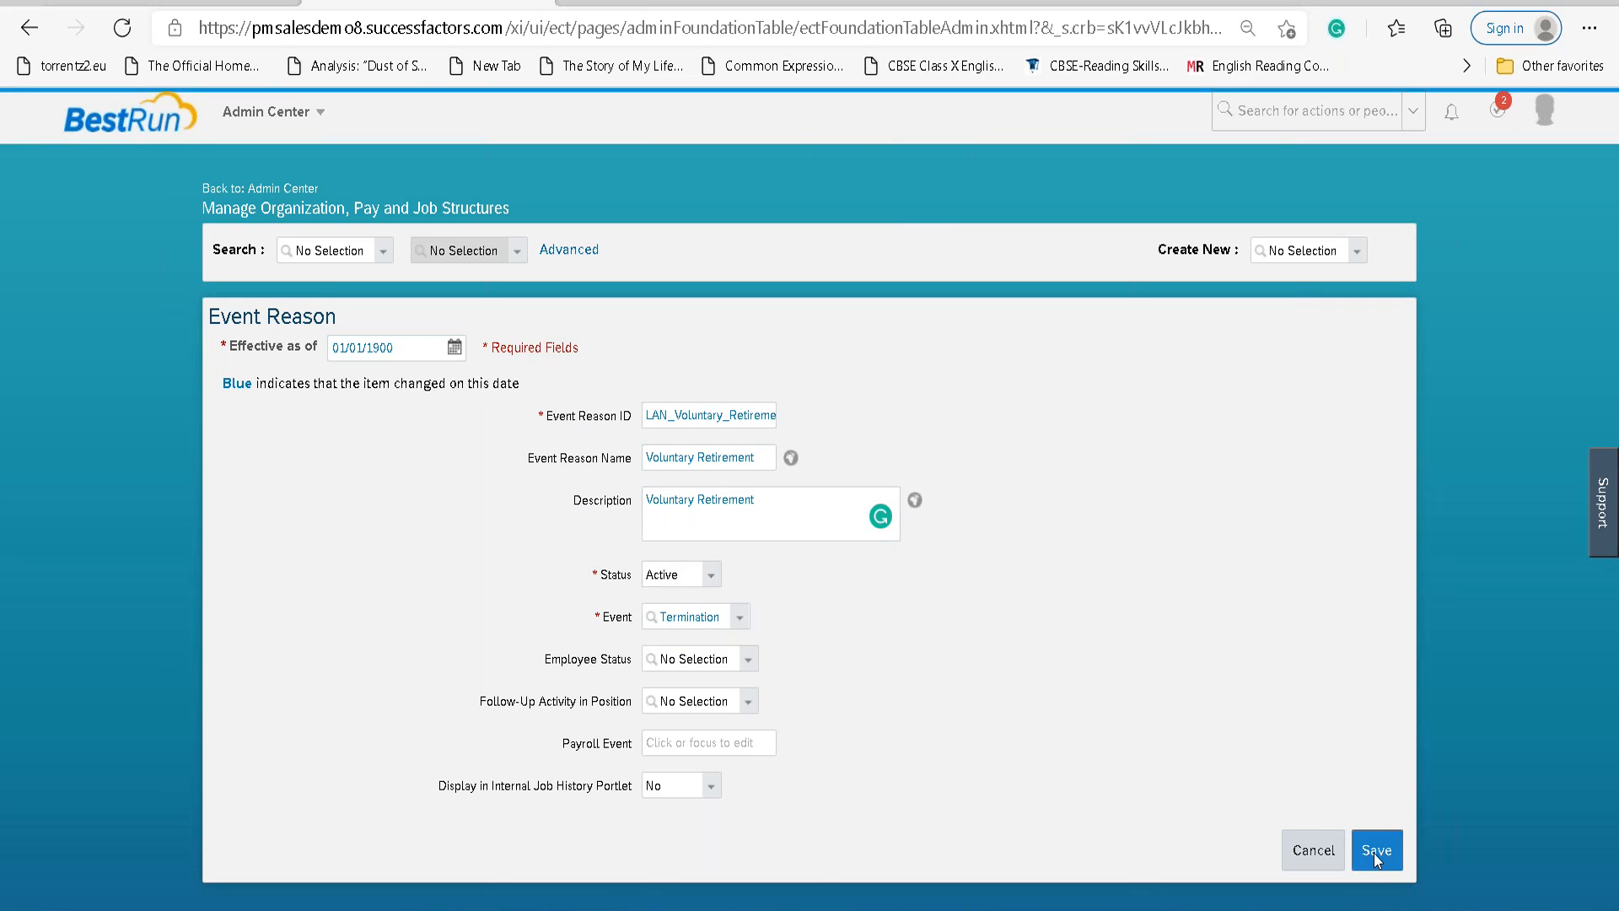
click(1374, 853)
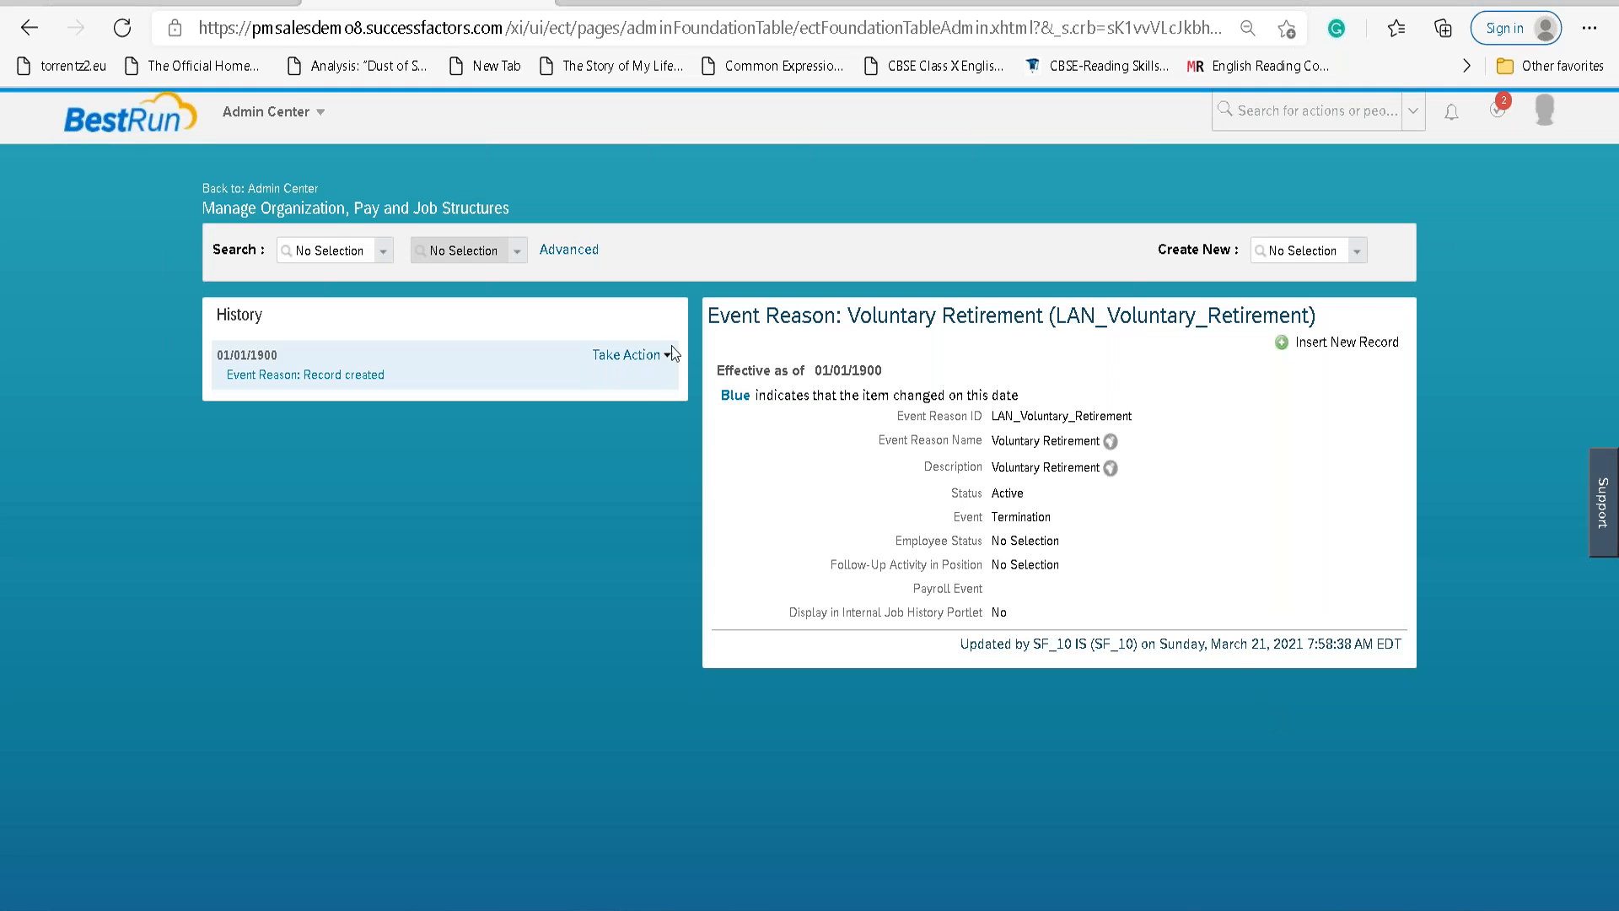
Make a correction setting Display in Internal Job History Portlet to Yes and save.
click(645, 354)
click(643, 376)
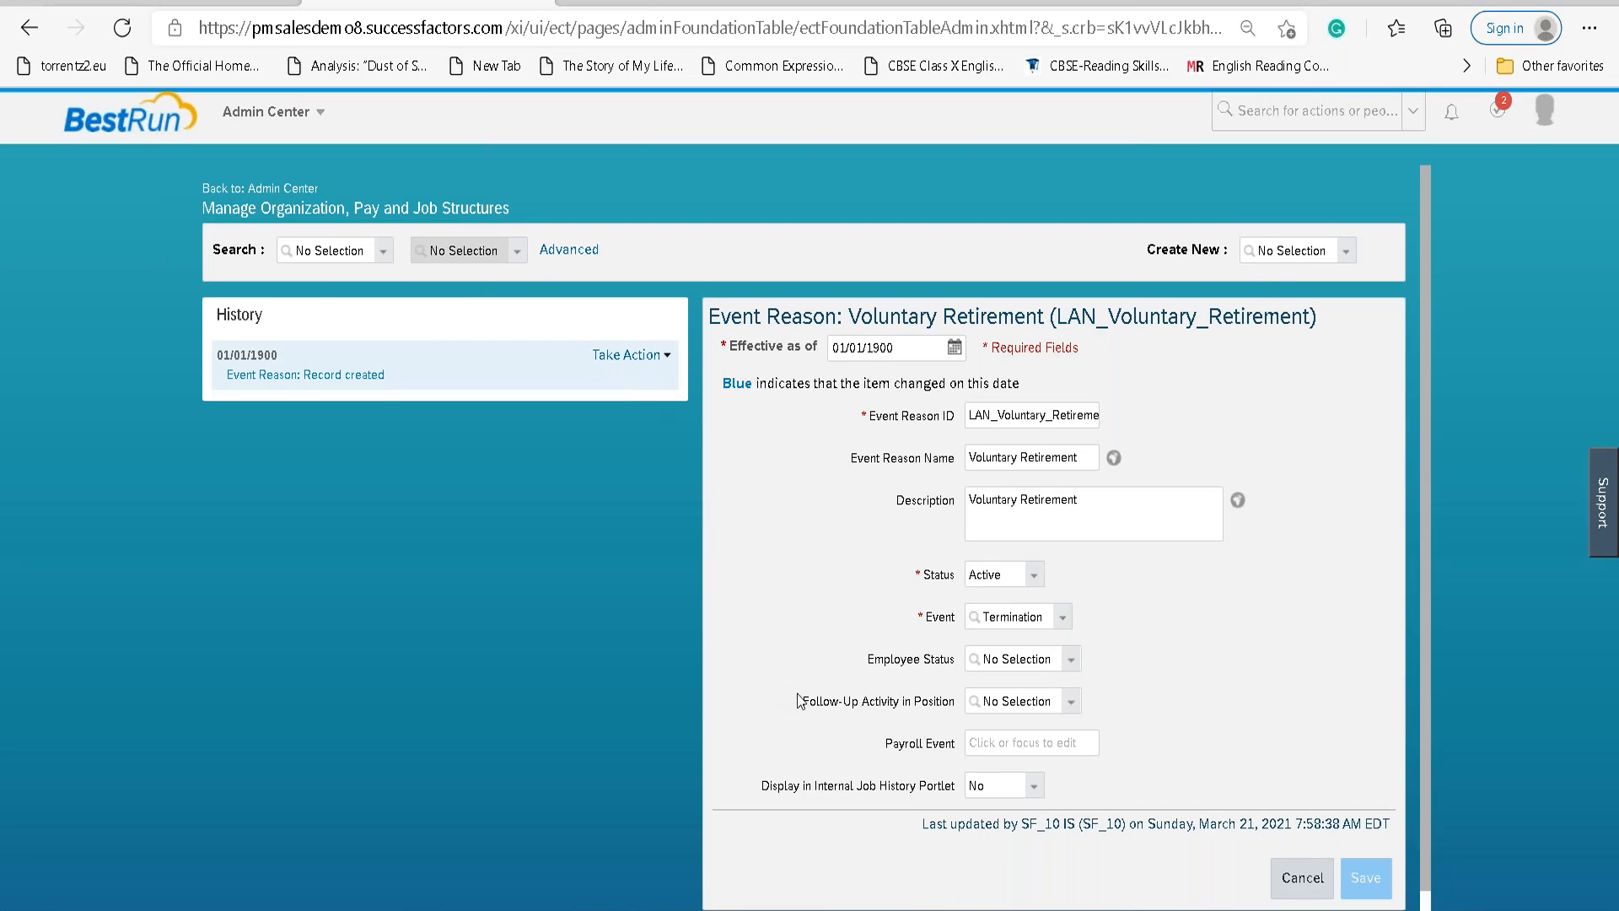
scroll(798, 700, down, 1)
click(1032, 761)
click(986, 801)
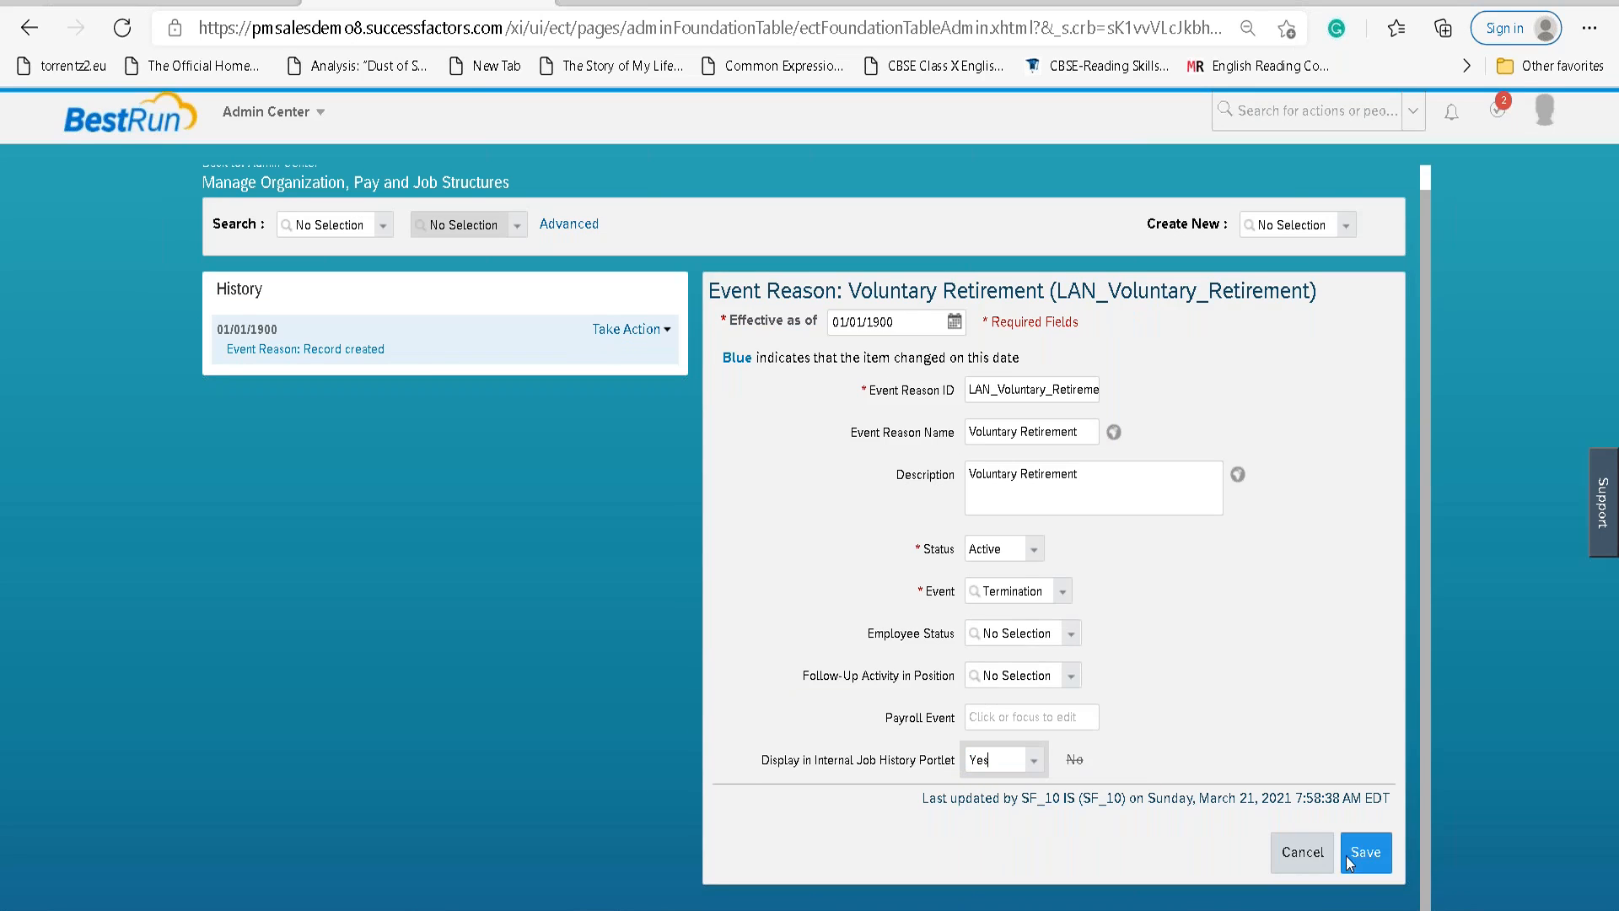
click(1364, 852)
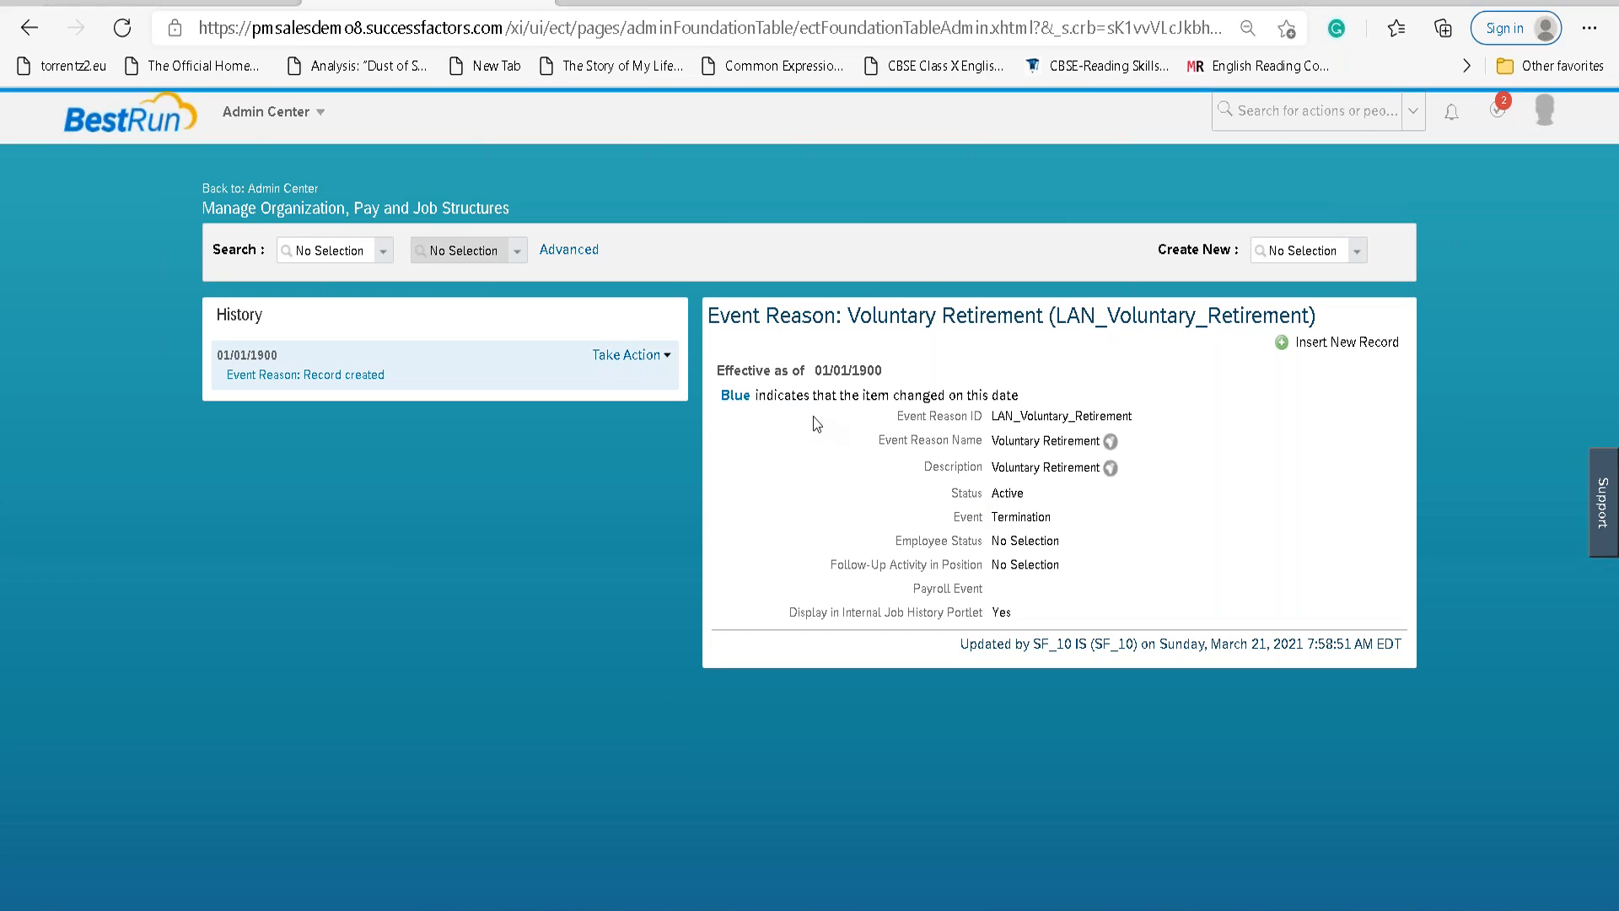
key(alt+Tab)
Remove blank lines, bold the 'Editing Employee data' heading, and start a line beneath it.
scroll(618, 397, down, 2)
scroll(600, 655, down, 9)
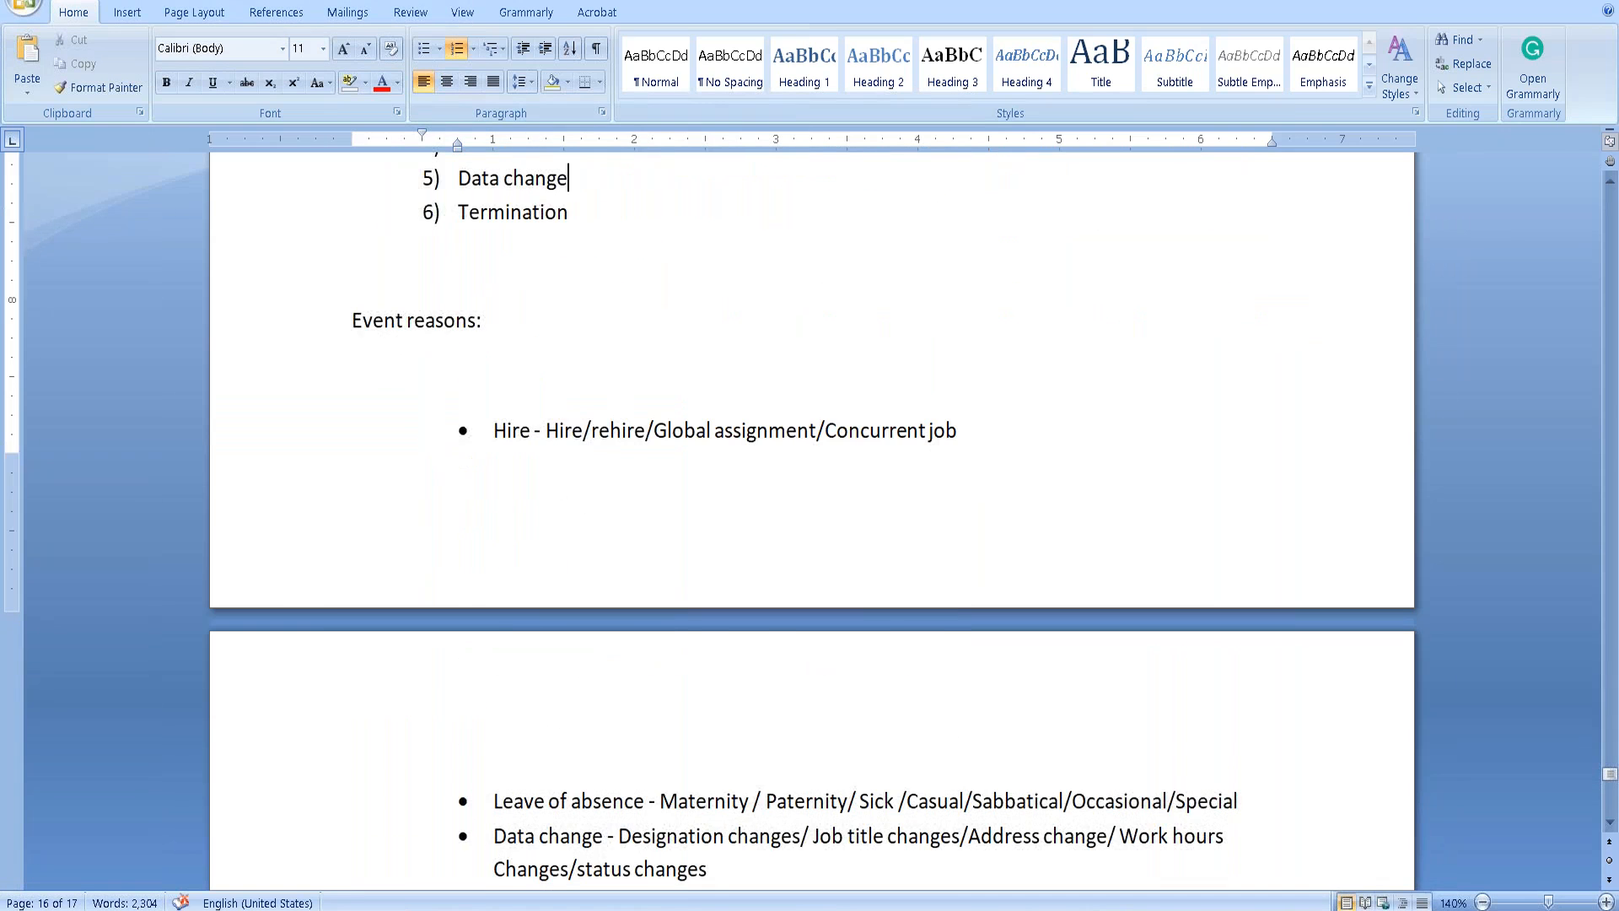
click(417, 527)
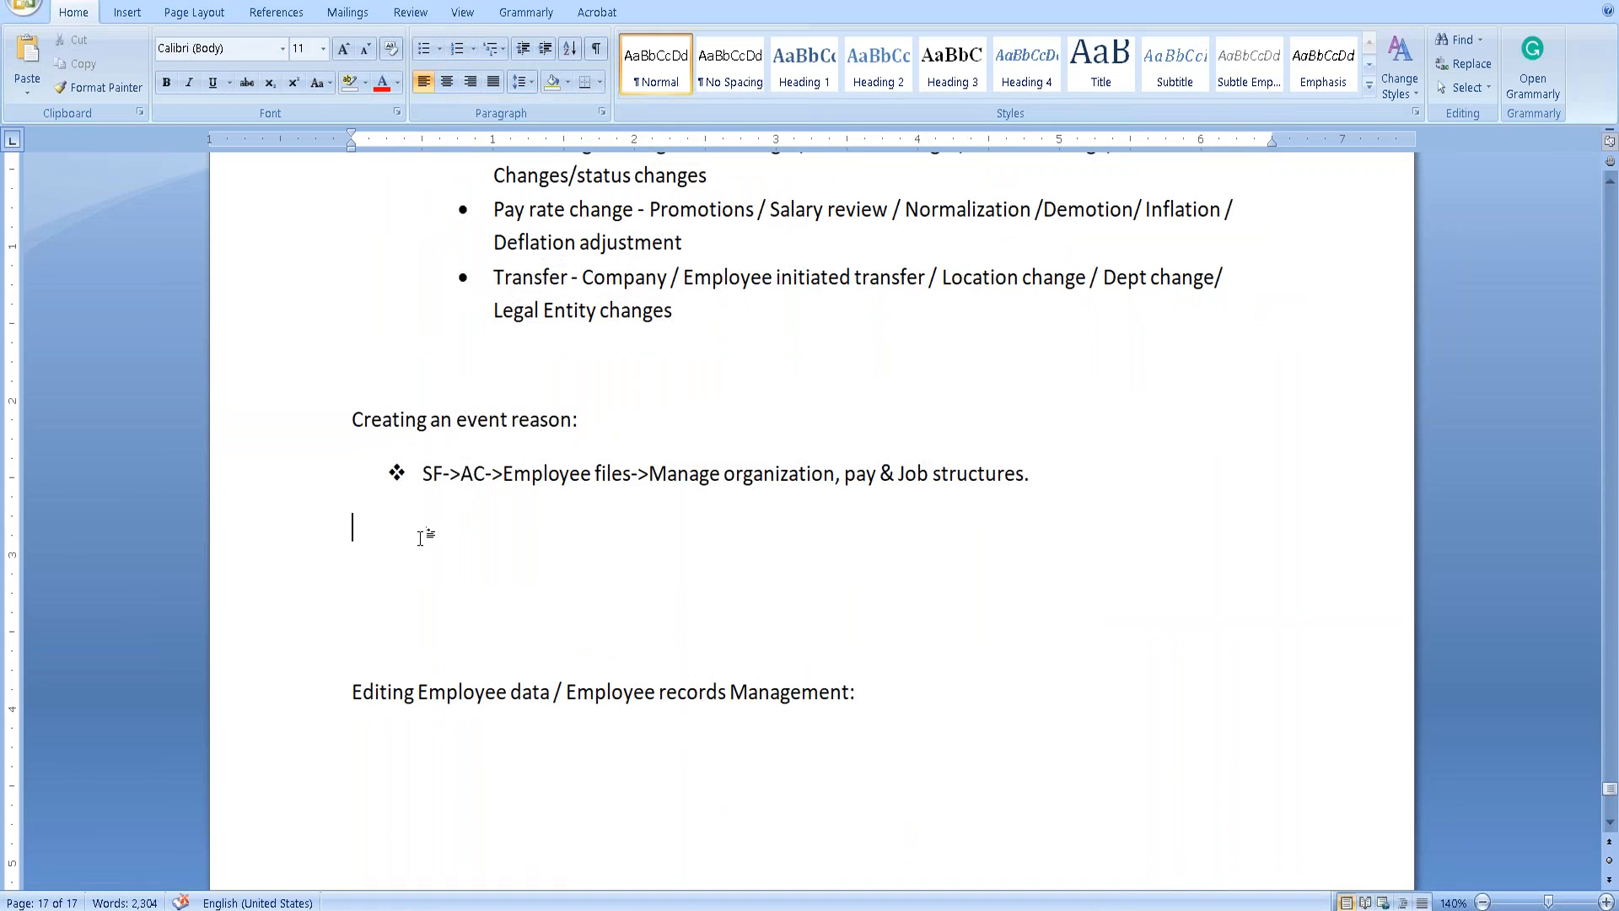
key(Delete)
key(Delete)
key(Delete)
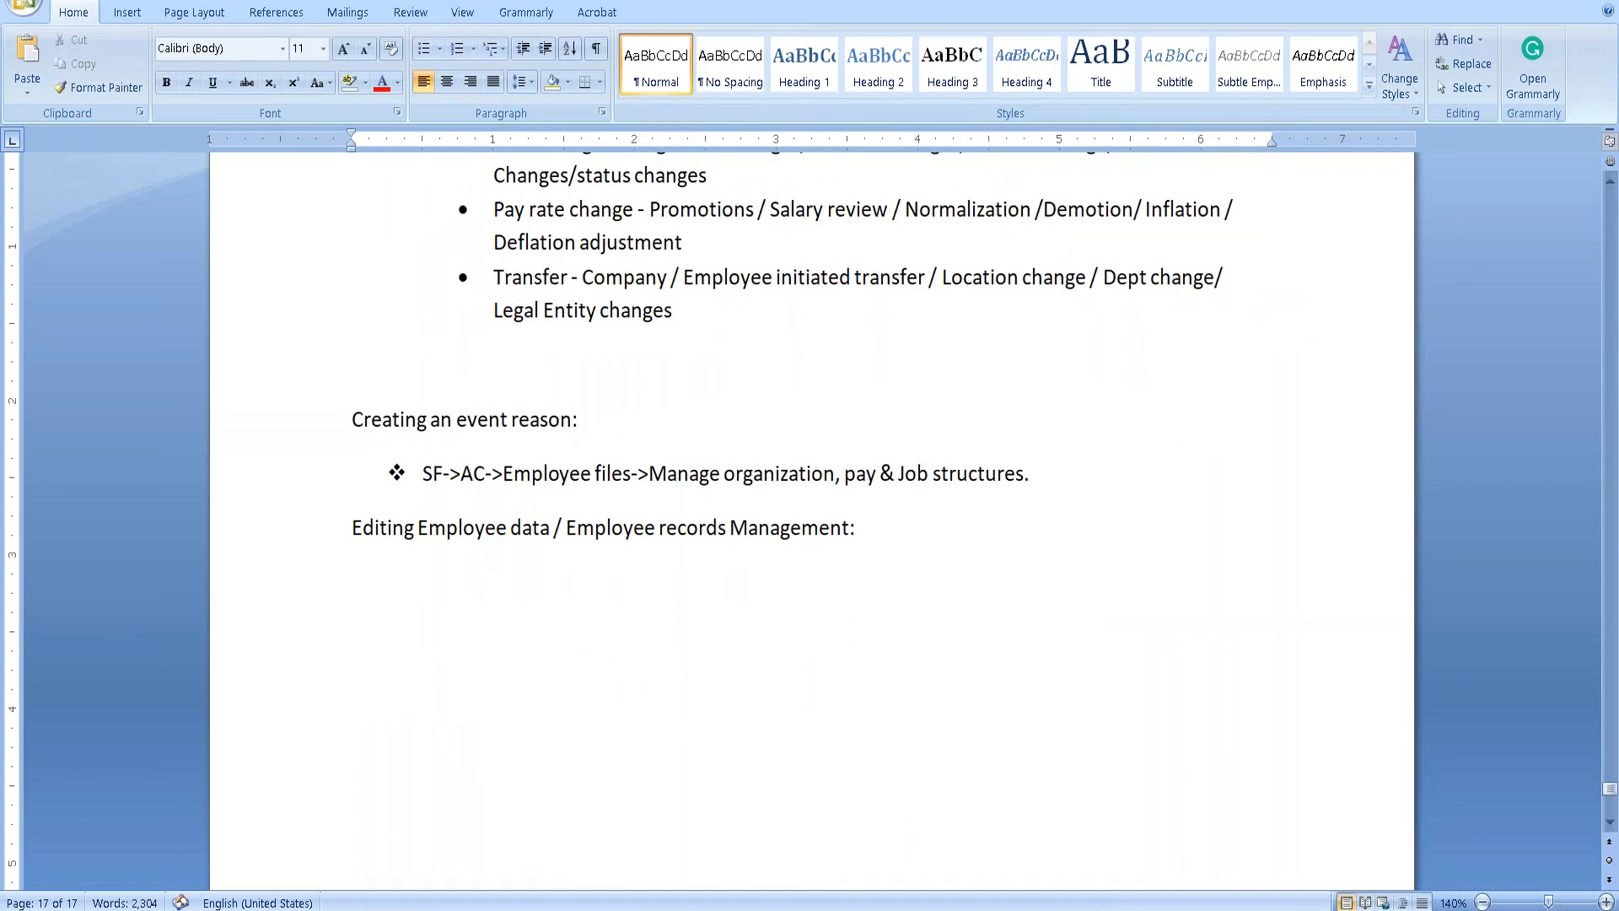
click(329, 525)
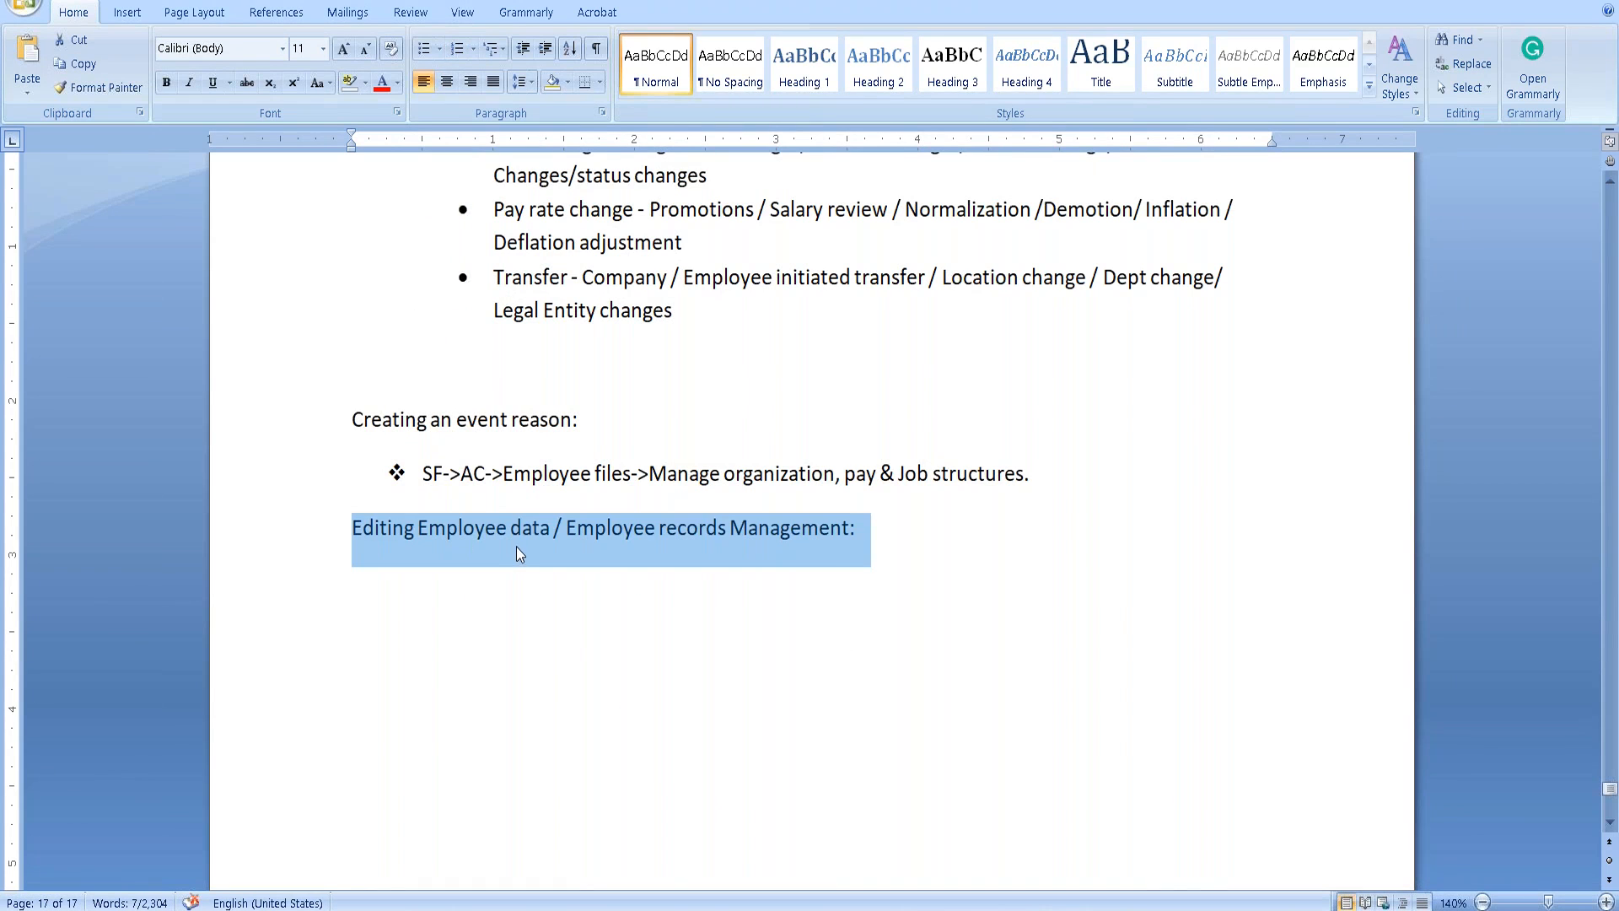
key(ctrl+b)
click(925, 568)
click(400, 608)
click(927, 545)
key(Return)
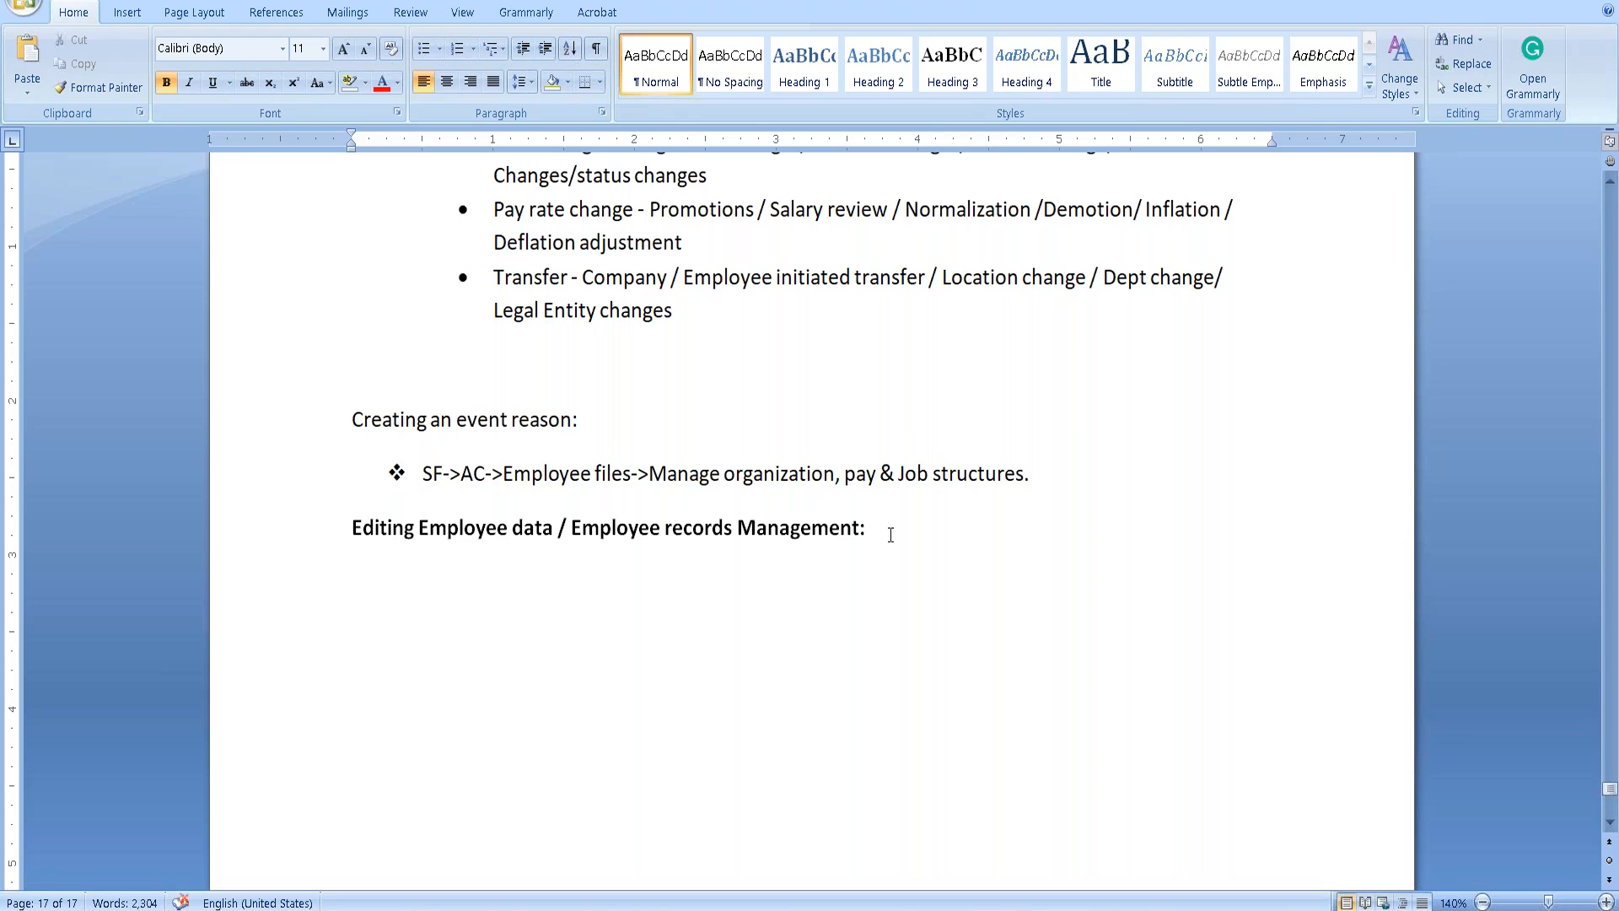
Add numbered items '1. Pencil Icon' and 'Insert new record'.
text(1. )
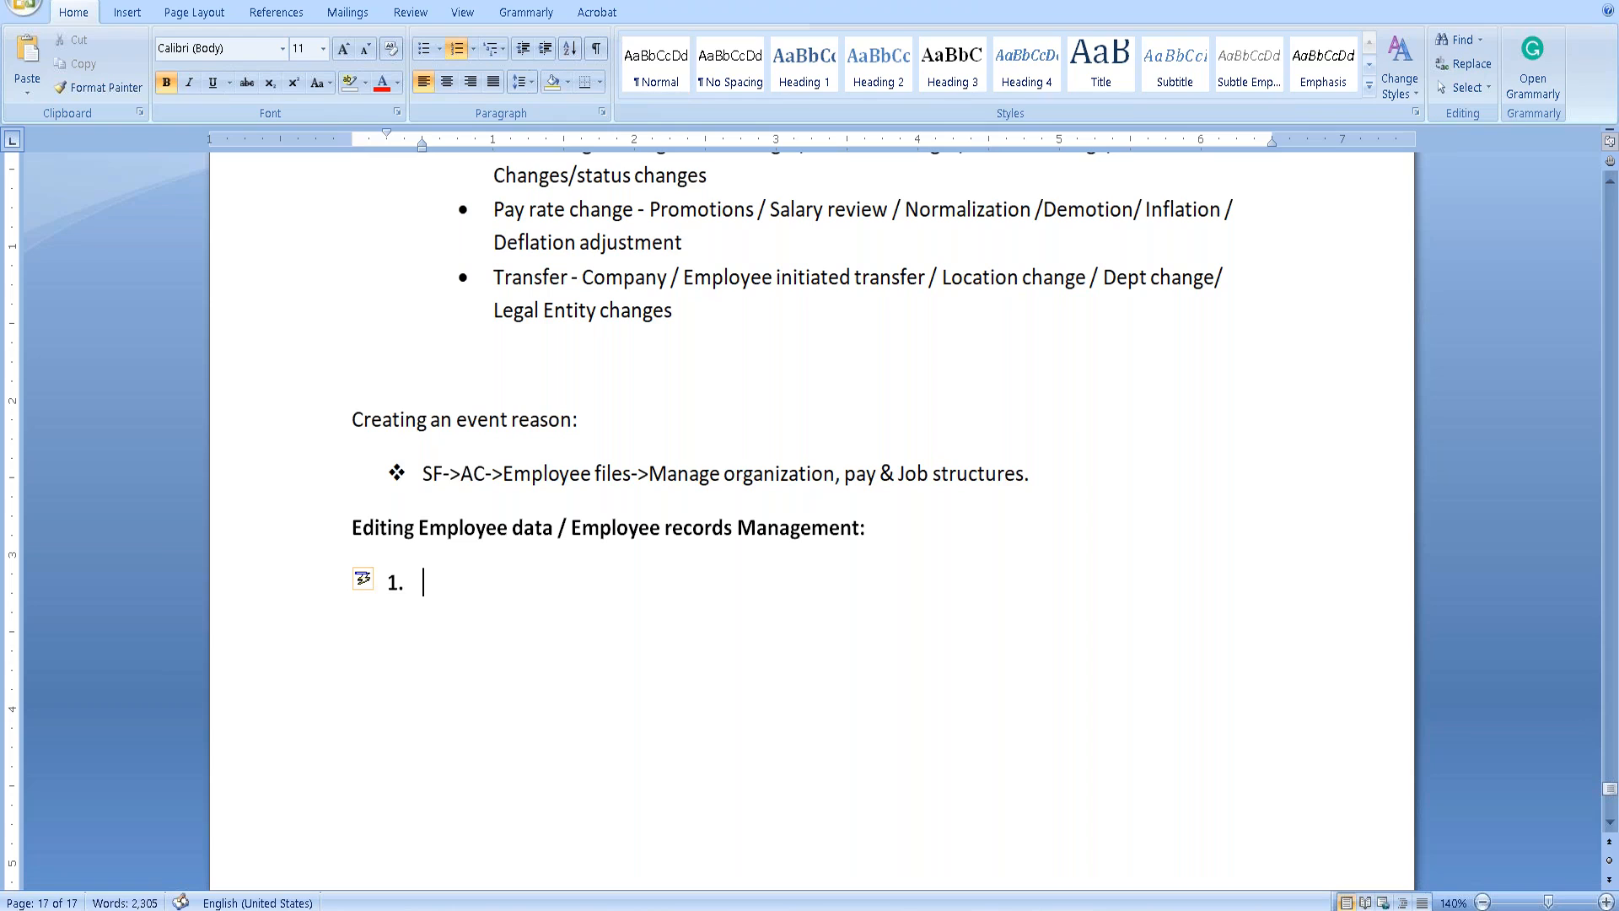
text(Pencil )
text(CC)
key(BackSpace)
key(BackSpace)
text(Icio)
key(BackSpace)
key(BackSpace)
text(on)
key(Return)
text(Insert)
text(new record)
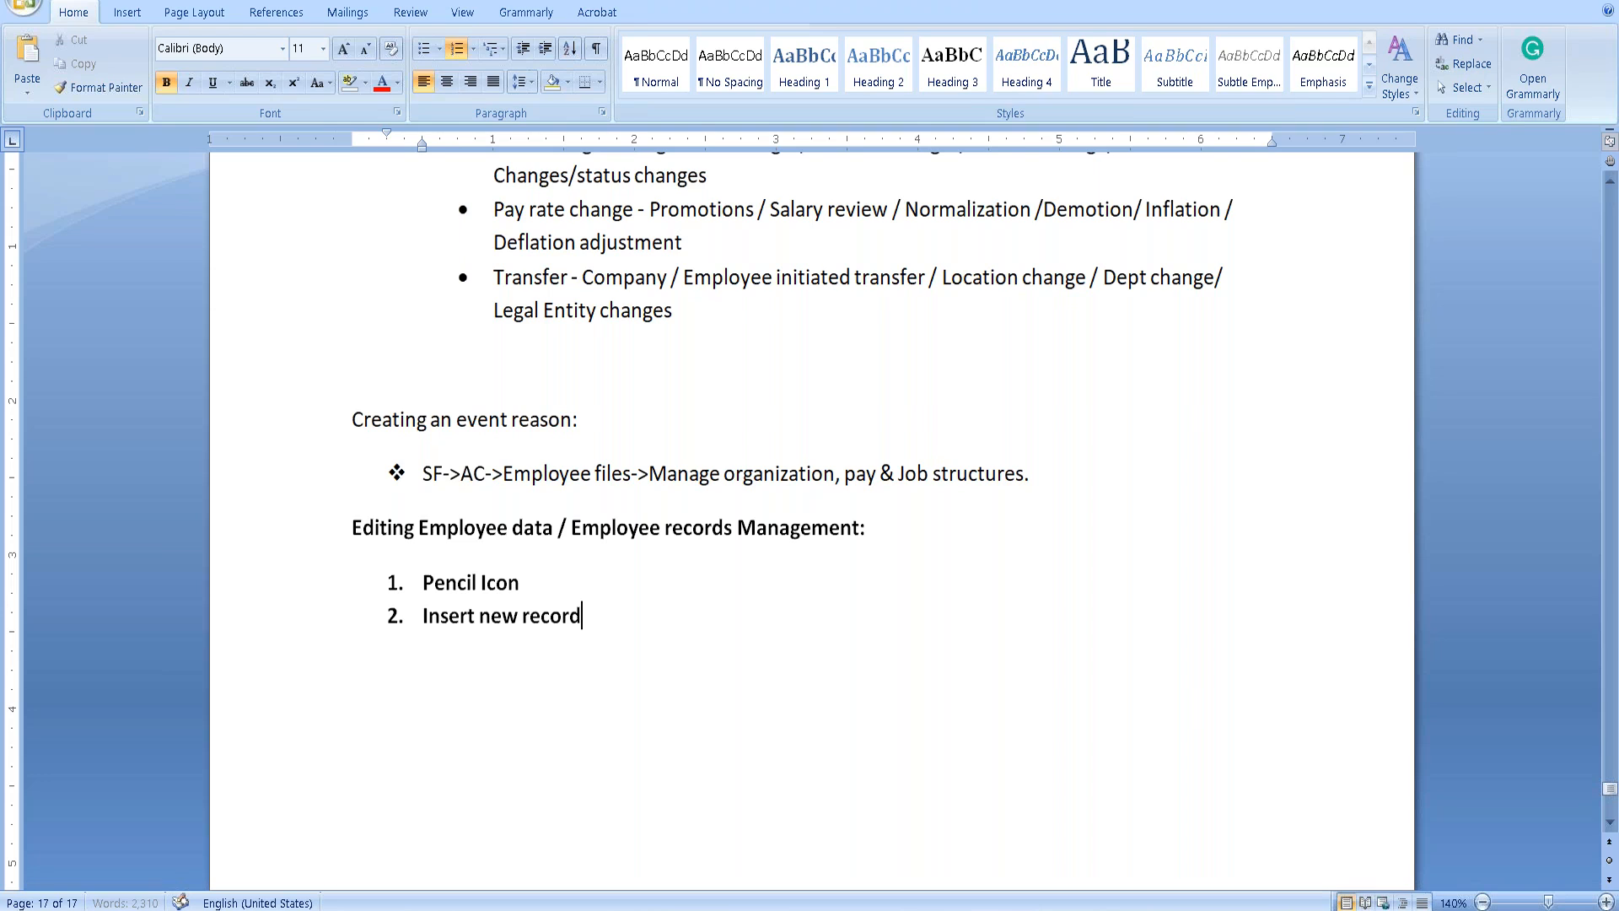
Add item 3 'Edit (from history)' and save the notes document.
key(Return)
text(Edit (From h)
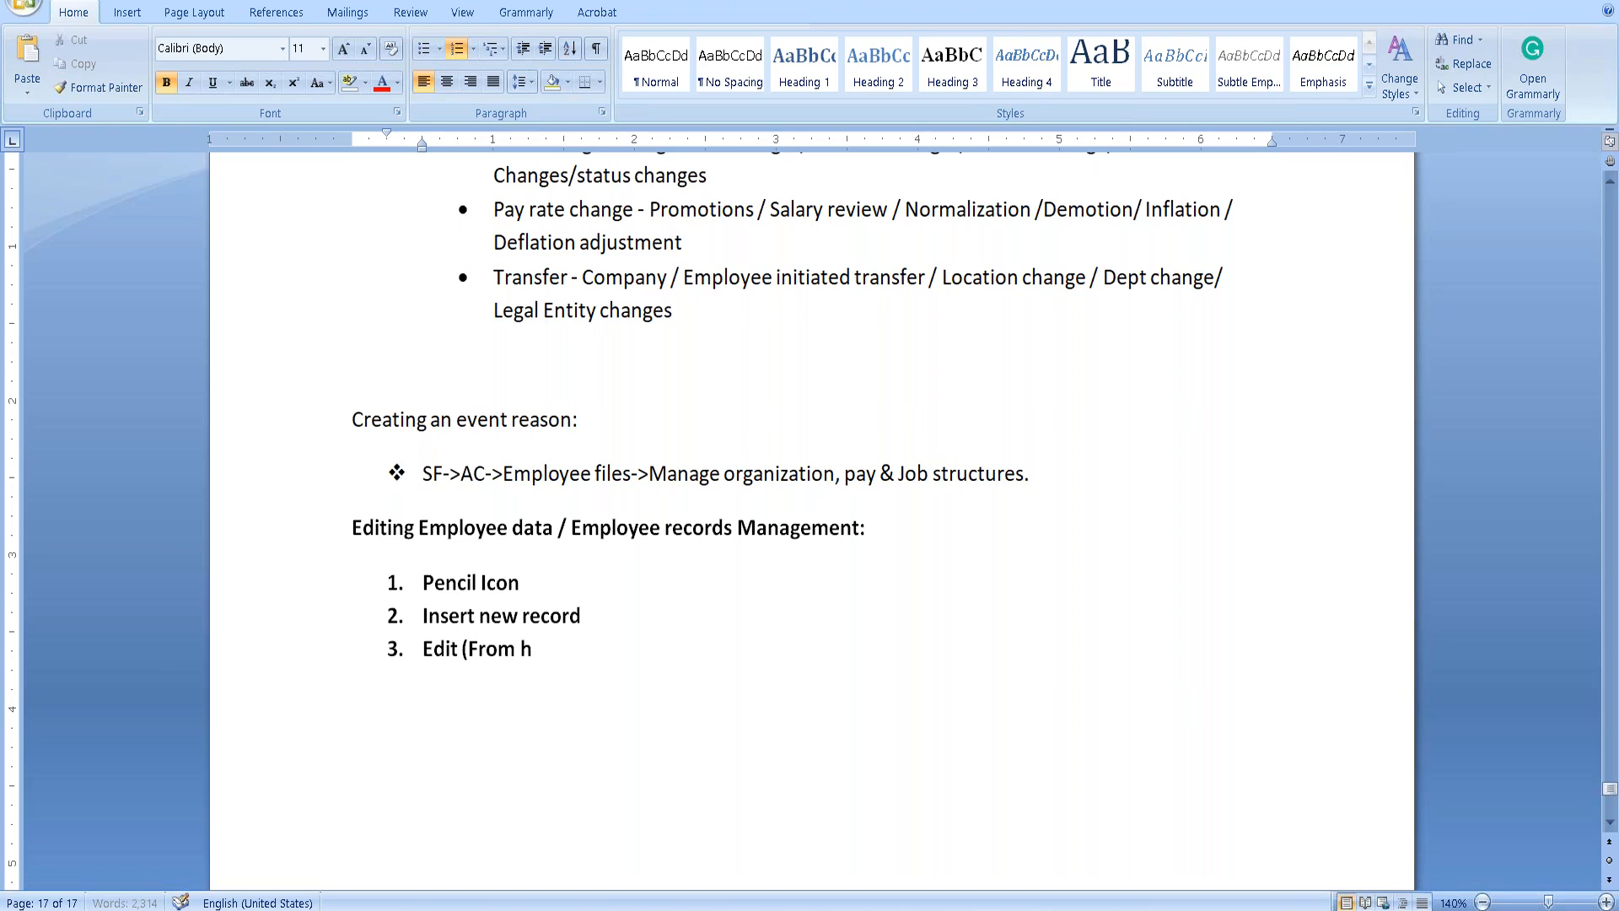
key(BackSpace)
key(BackSpace)
key(BackSpace)
key(BackSpace)
key(BackSpace)
key(BackSpace)
text(from history))
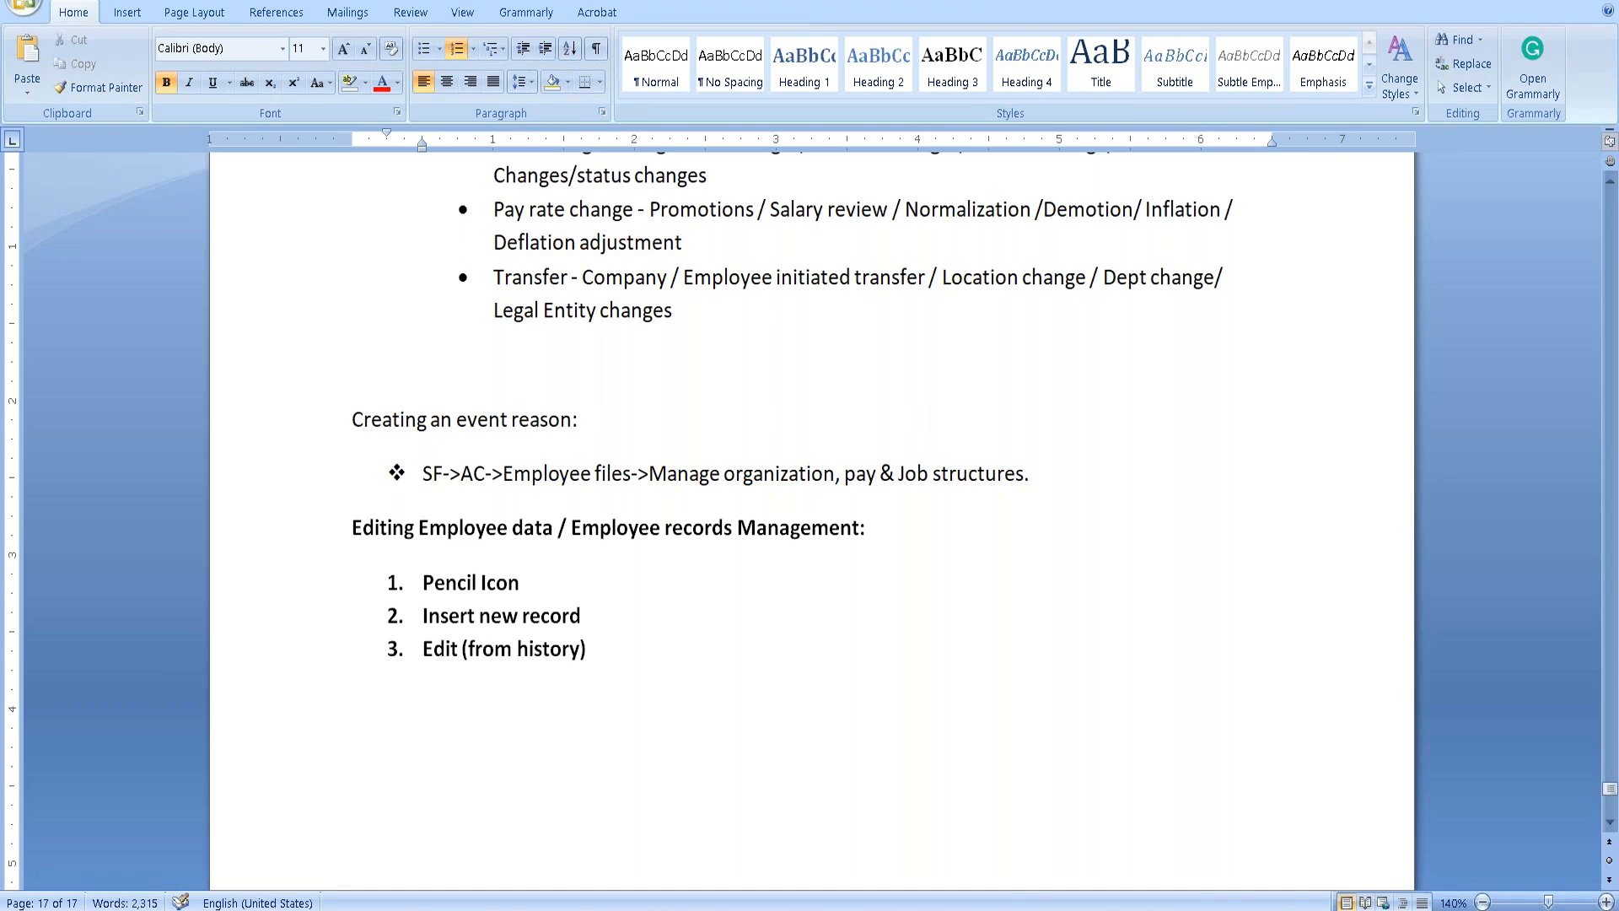
key(ctrl+s)
Start an indented sub-point under Pencil Icon.
mouse_move(630, 641)
mouse_down()
mouse_move(540, 647)
mouse_move(423, 582)
mouse_up()
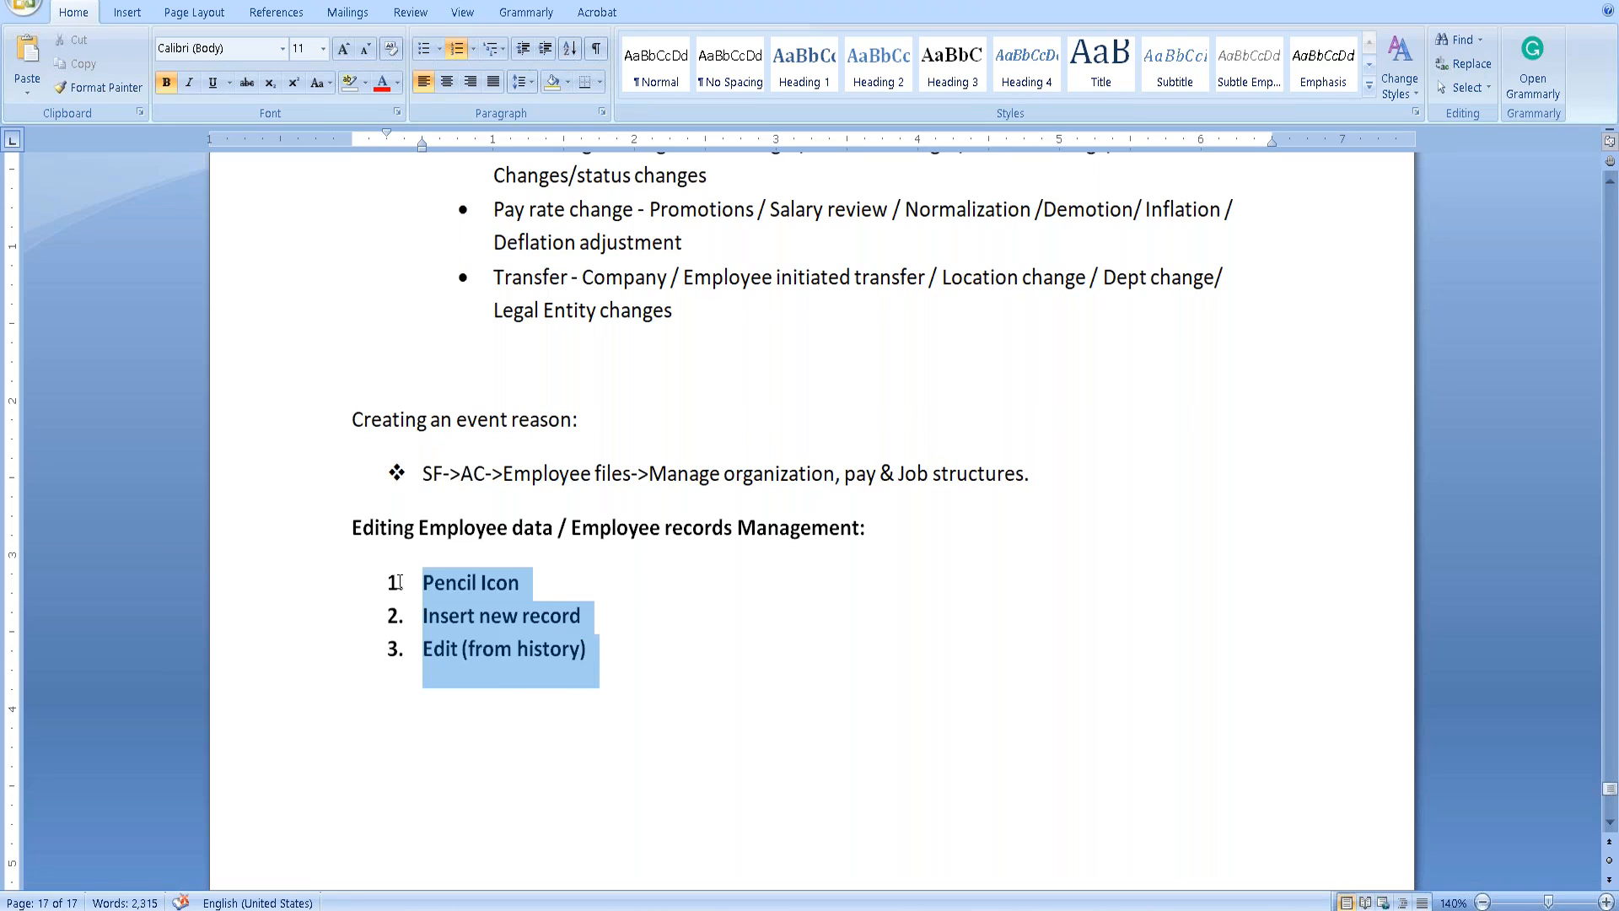
click(744, 624)
click(534, 582)
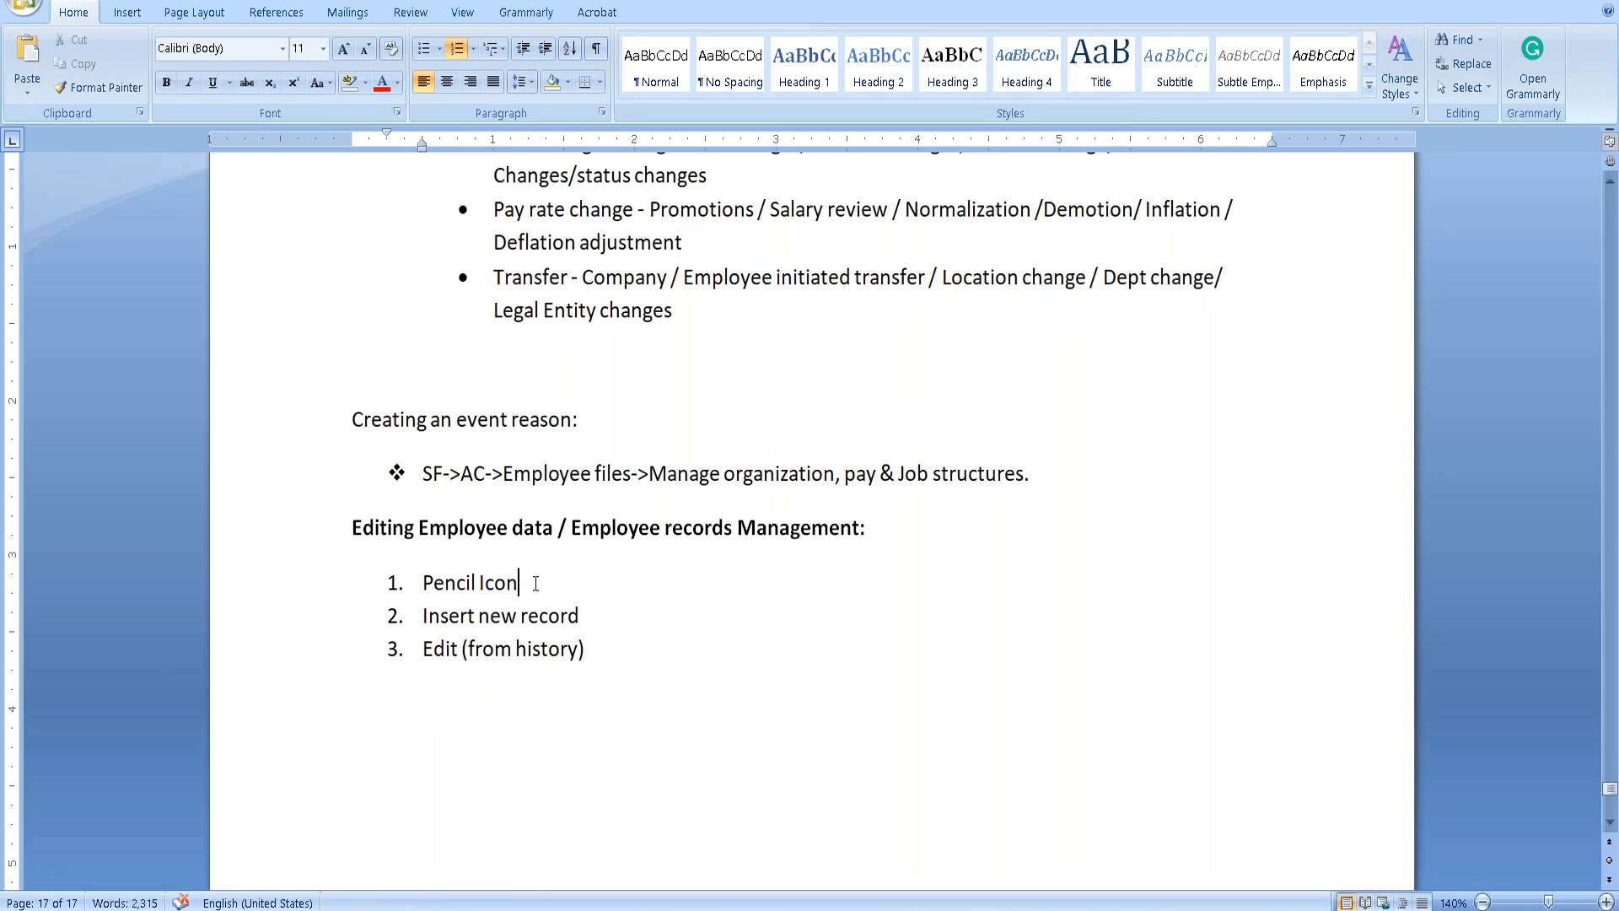
key(Return)
key(Tab)
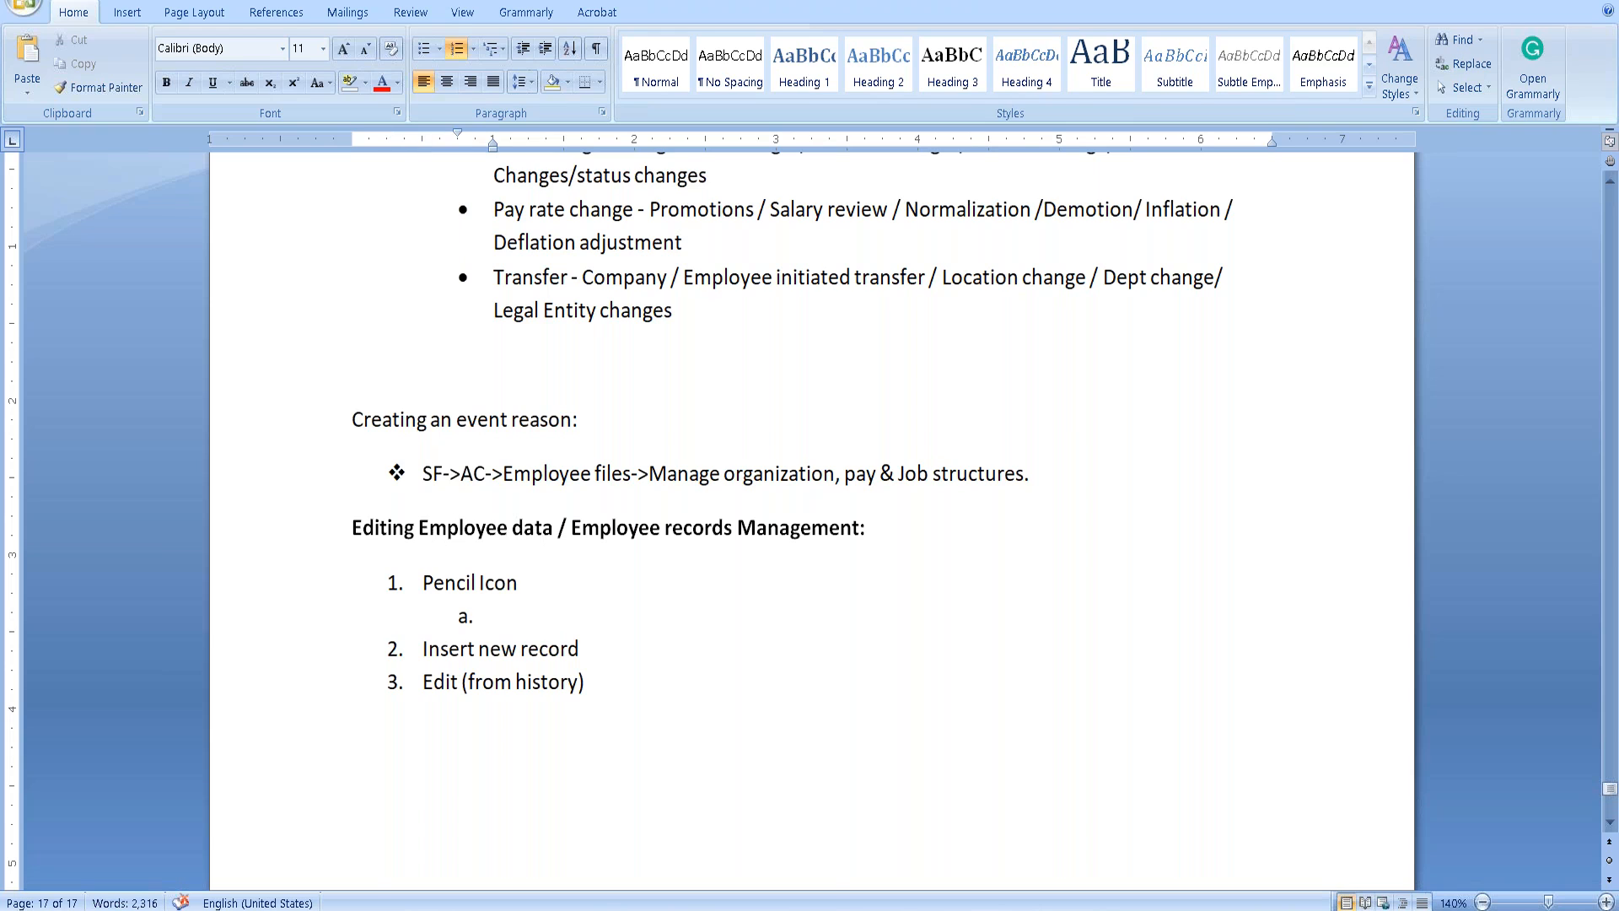
click(447, 835)
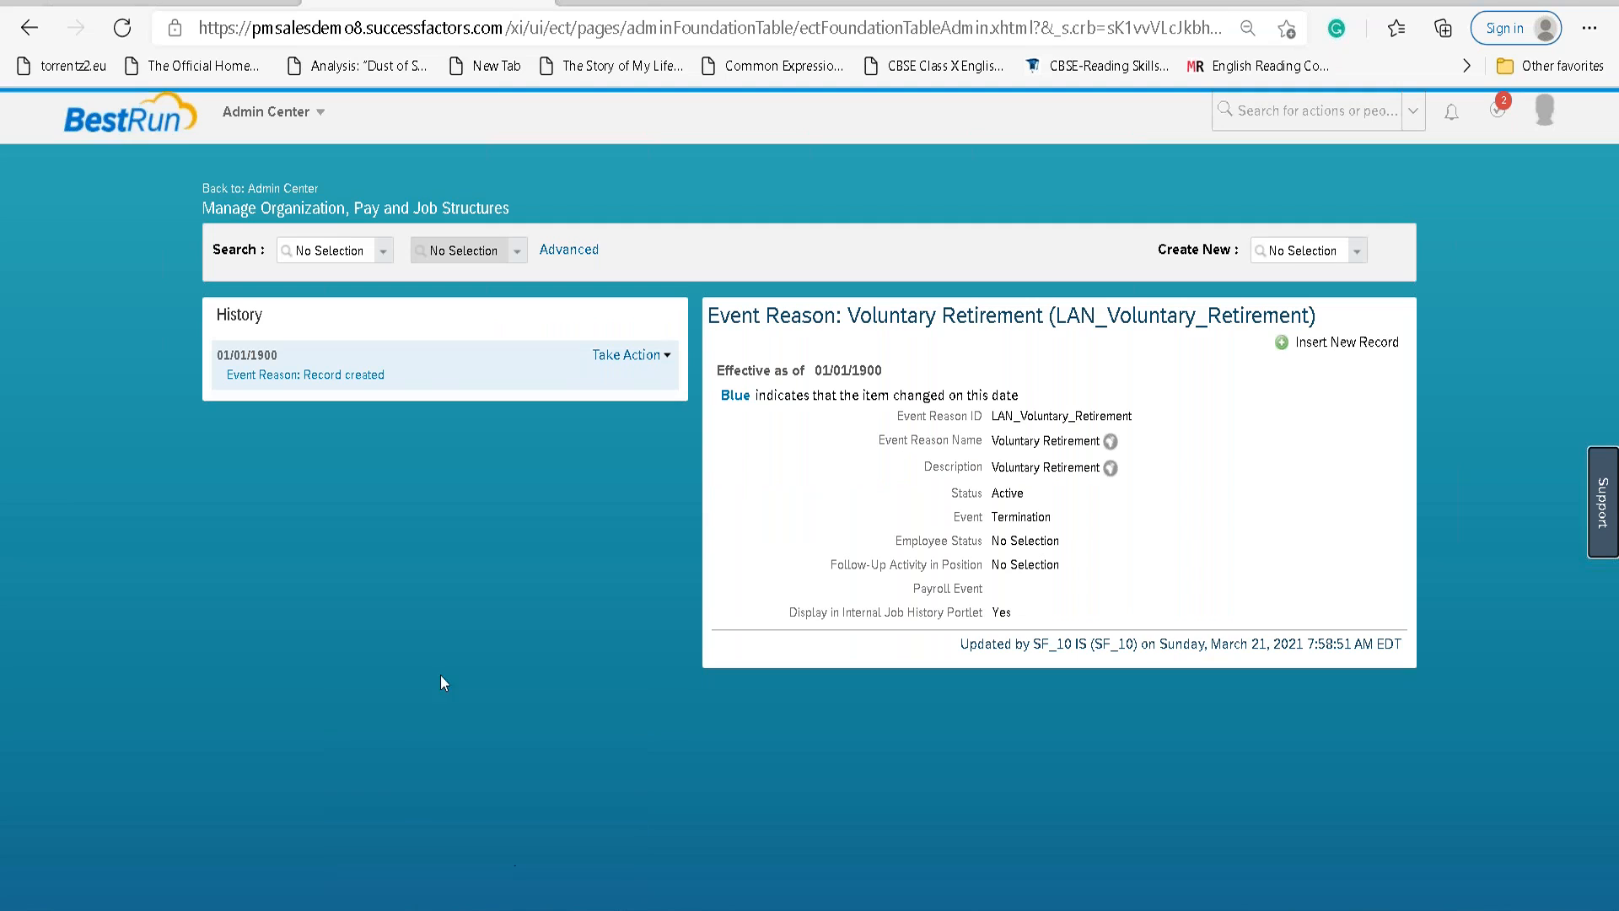
Search for the employee by first name and open their profile.
click(312, 113)
click(1250, 116)
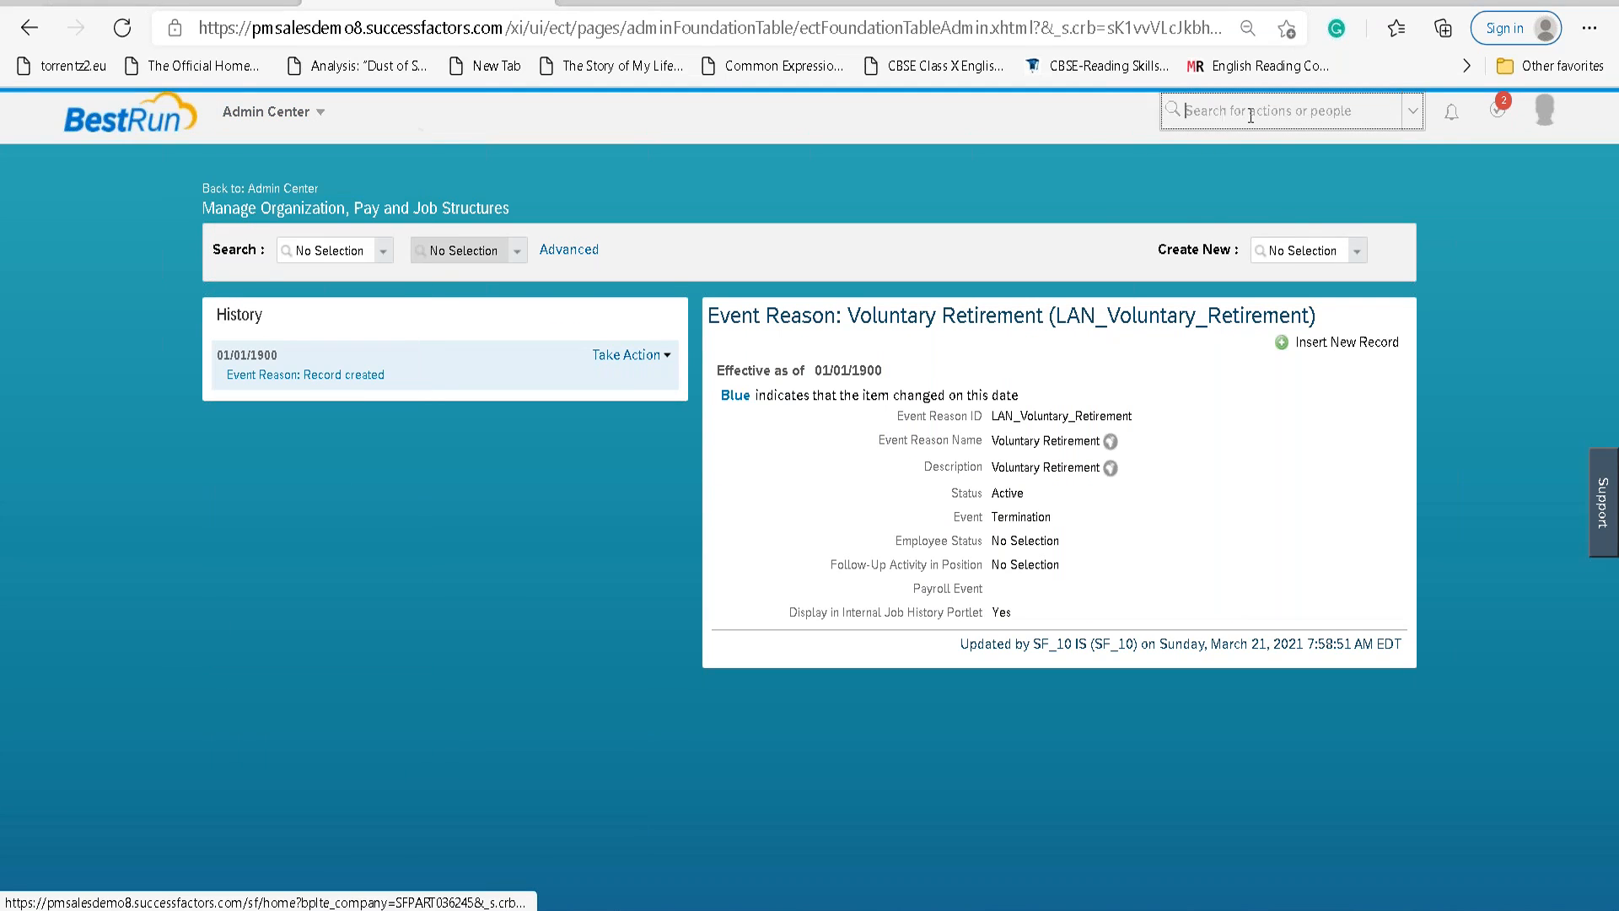
text(aanya)
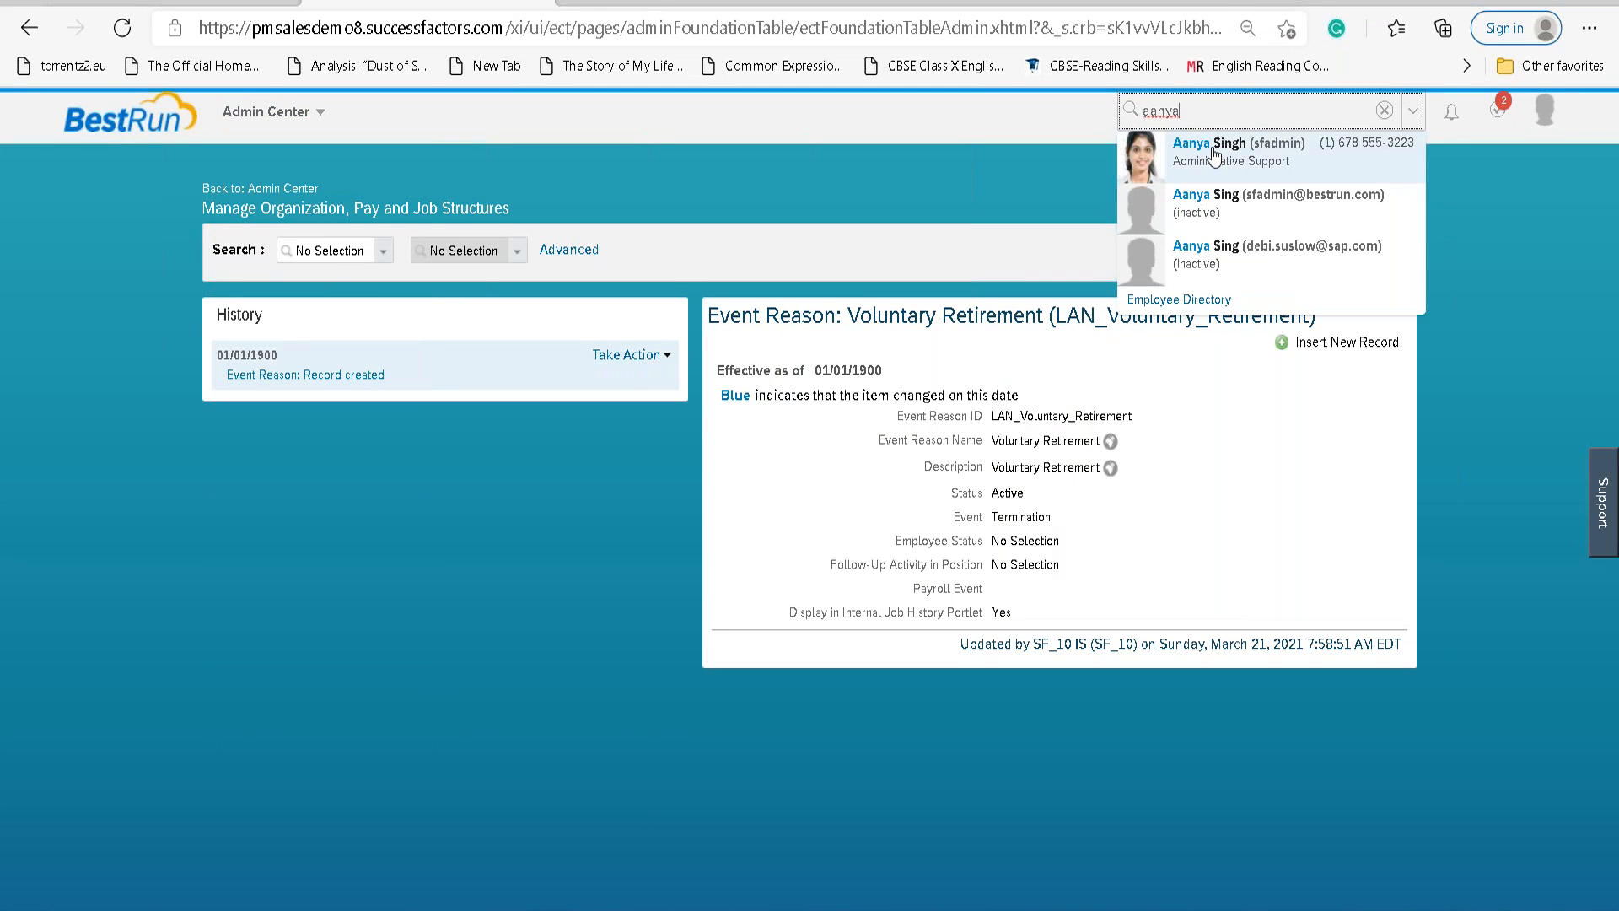
click(1211, 150)
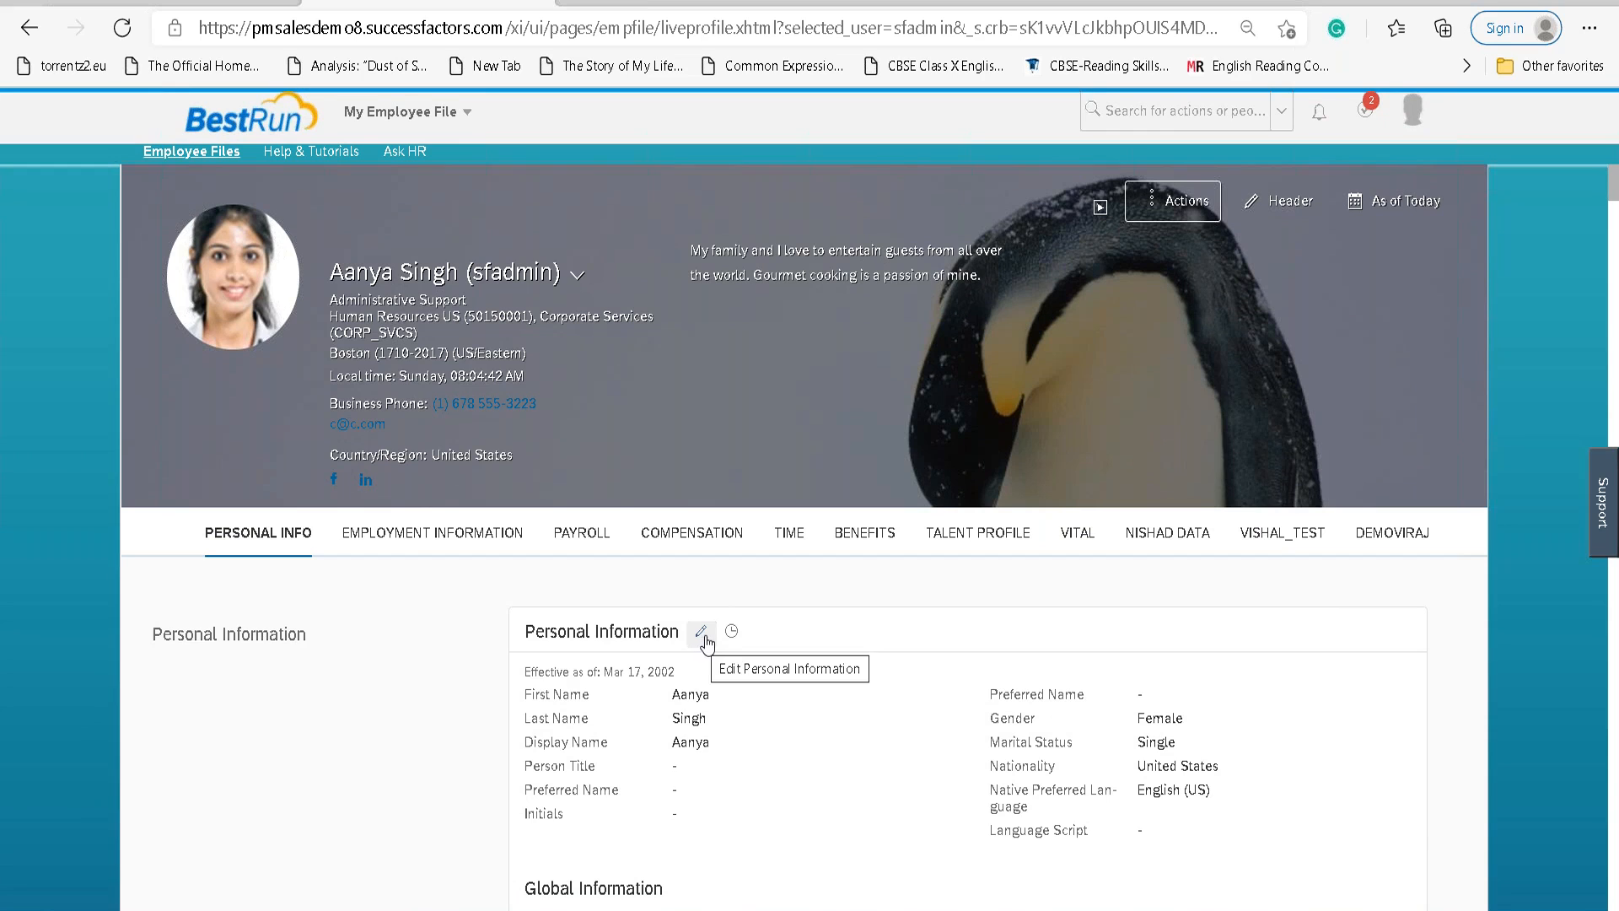
Open the Position Information change history to view past job information records.
scroll(707, 641, down, 5)
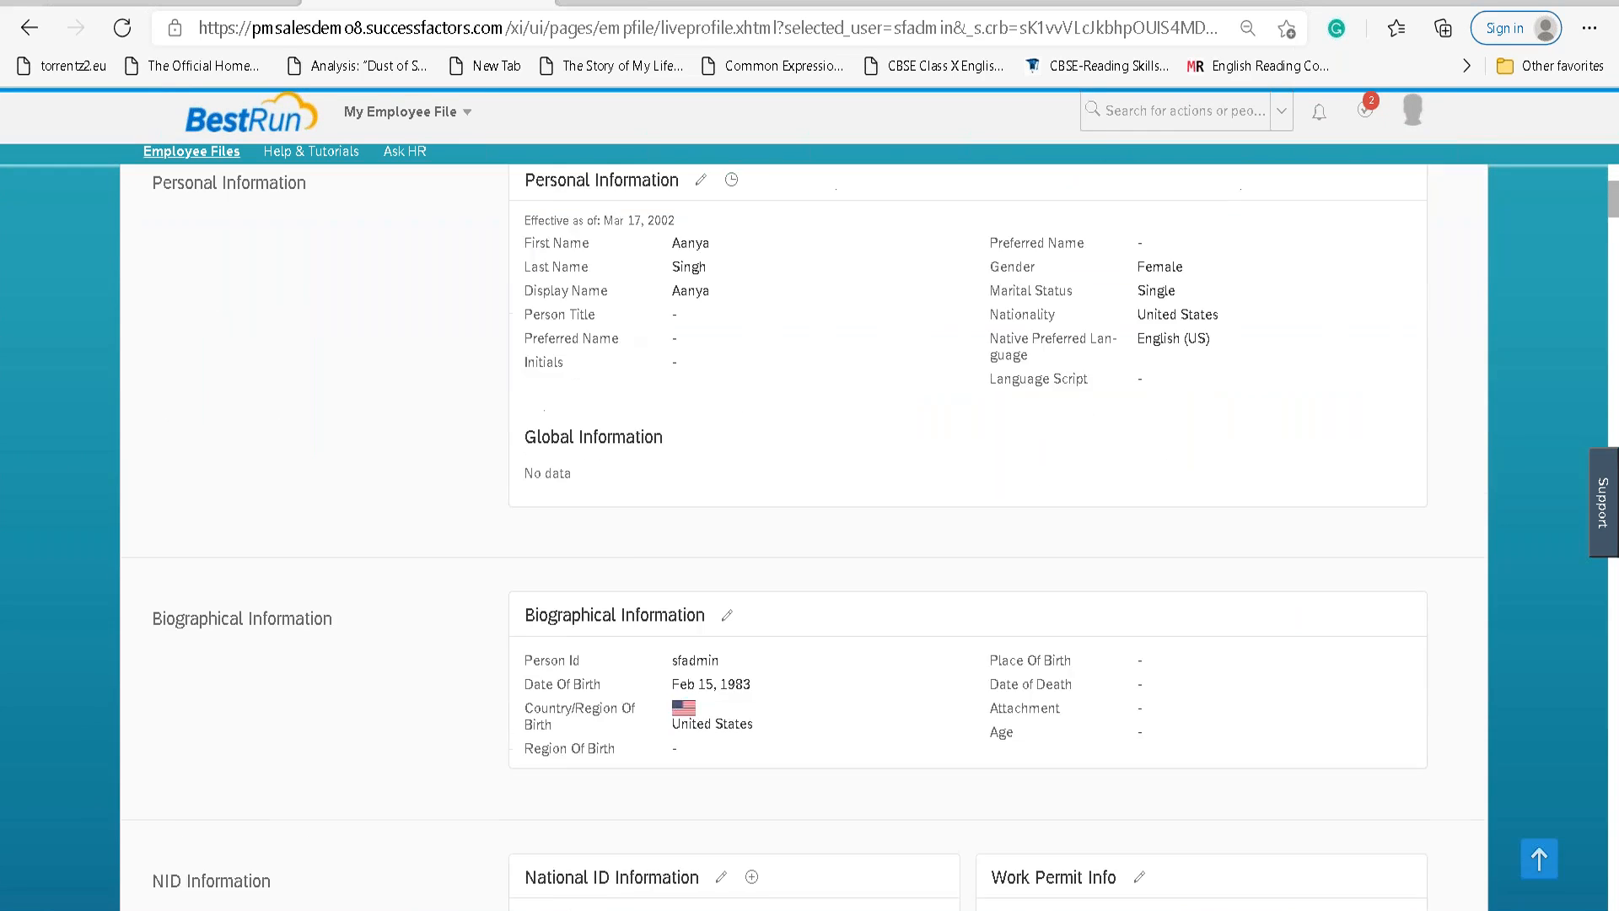
scroll(713, 588, down, 4)
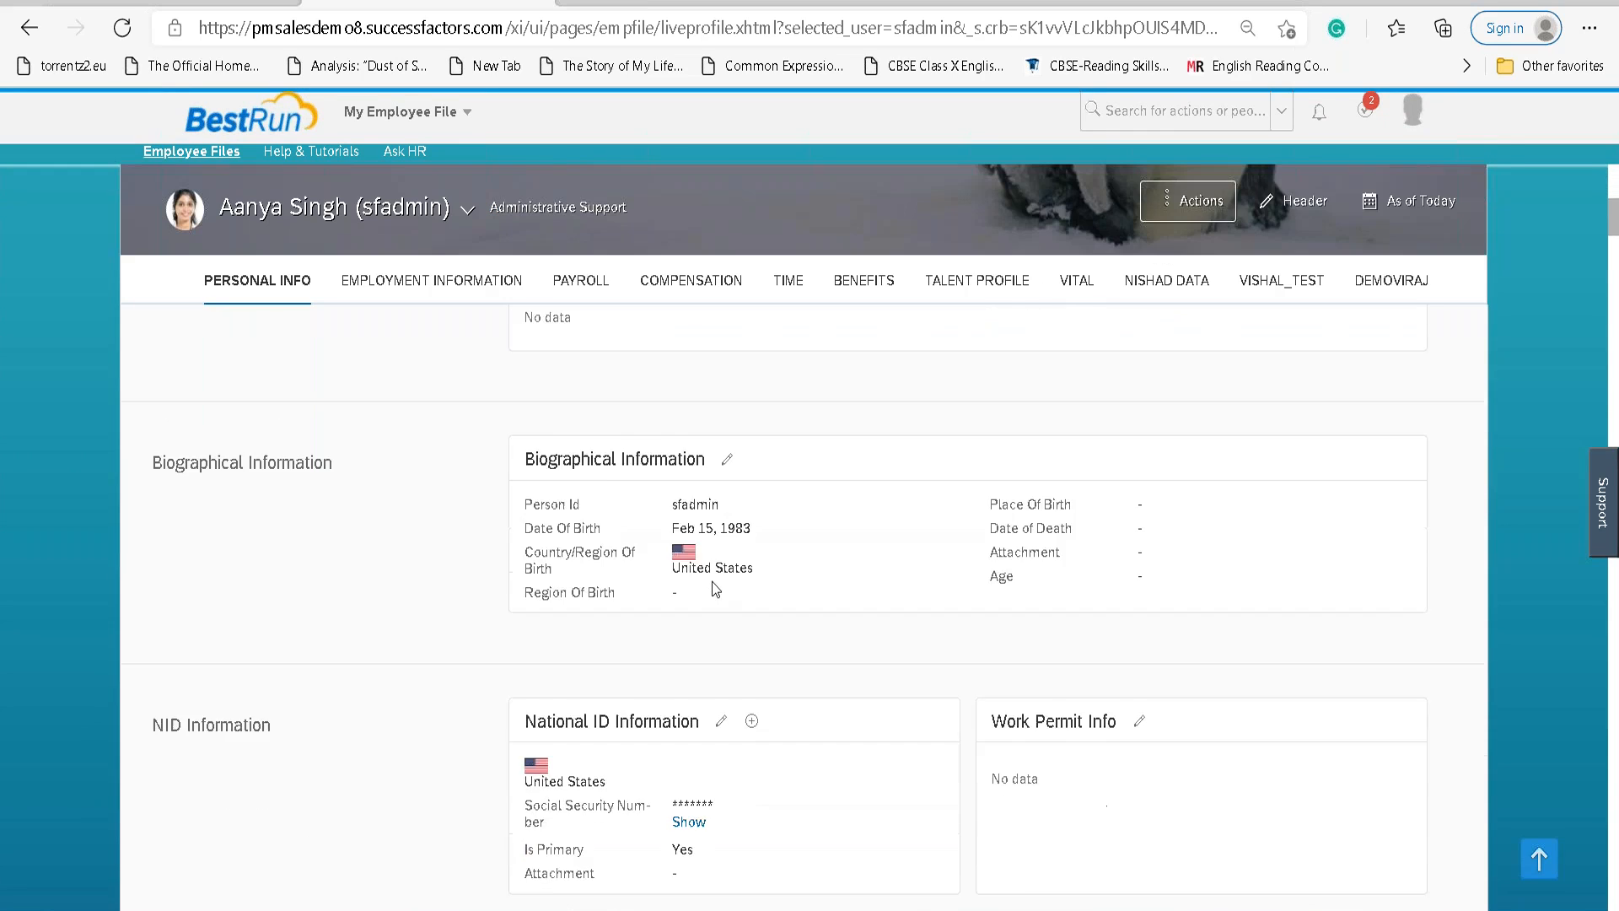
scroll(741, 538, down, 10)
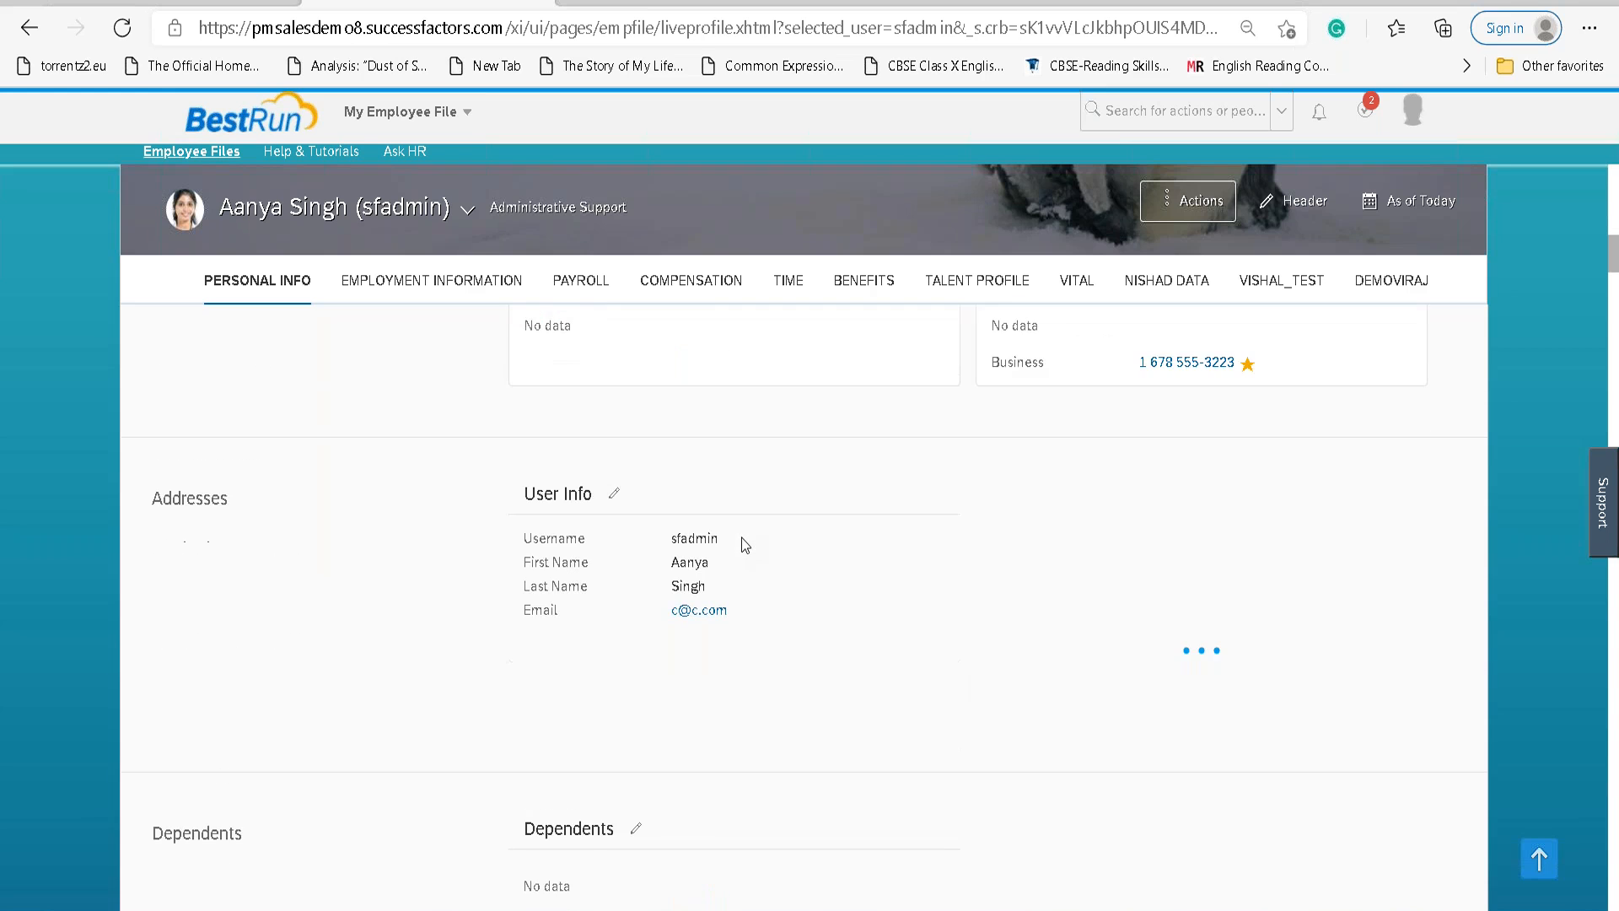
scroll(746, 539, down, 8)
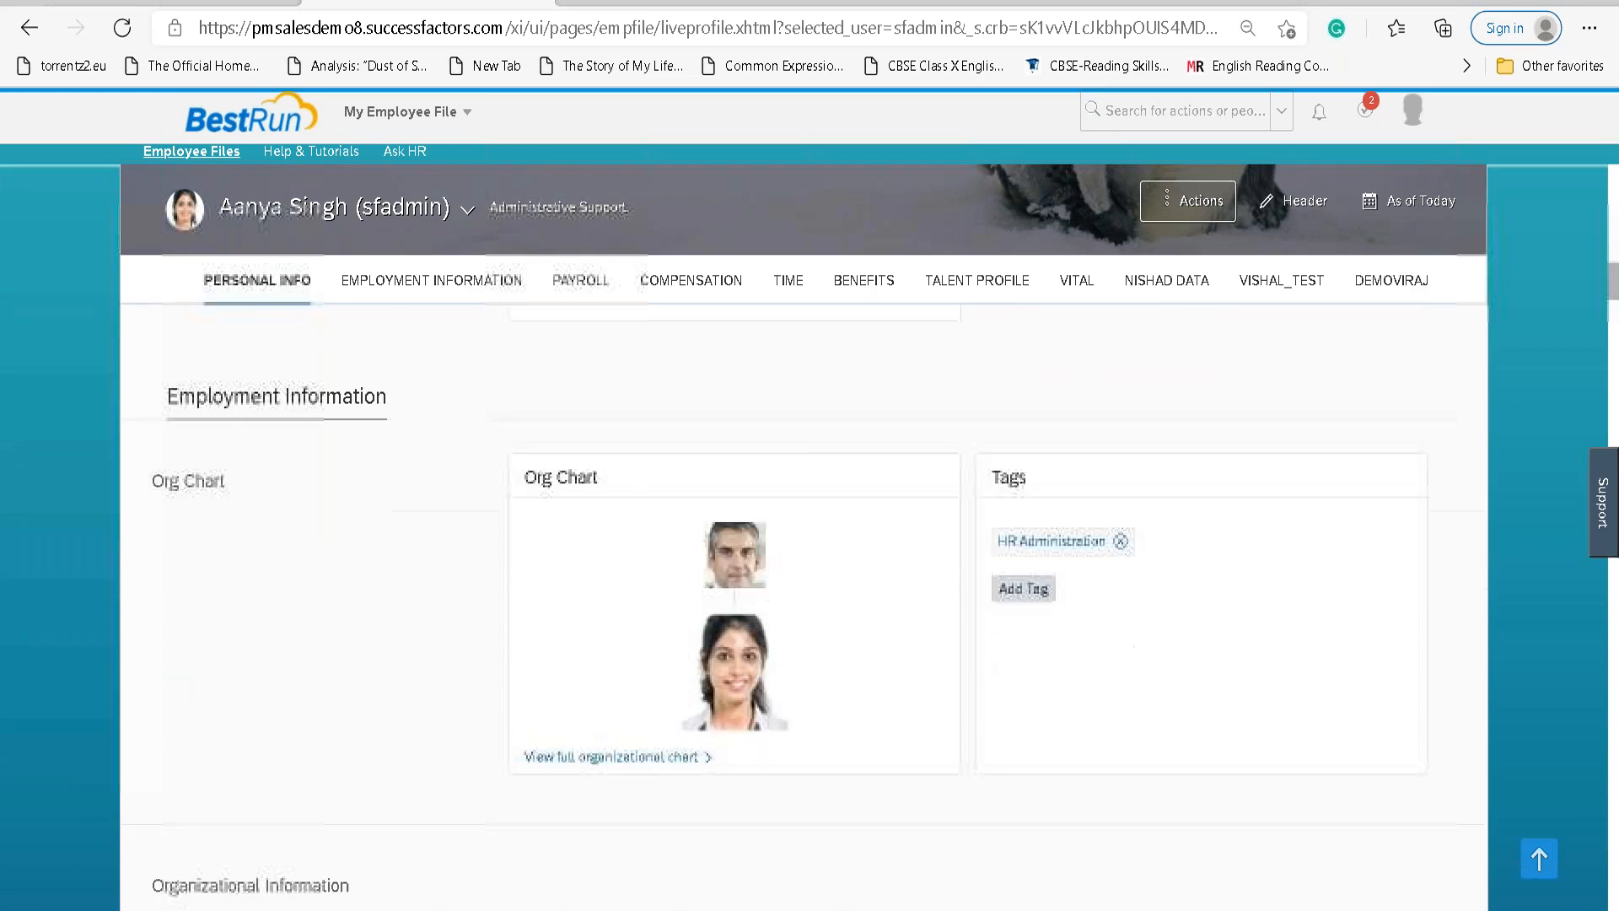
scroll(726, 455, up, 2)
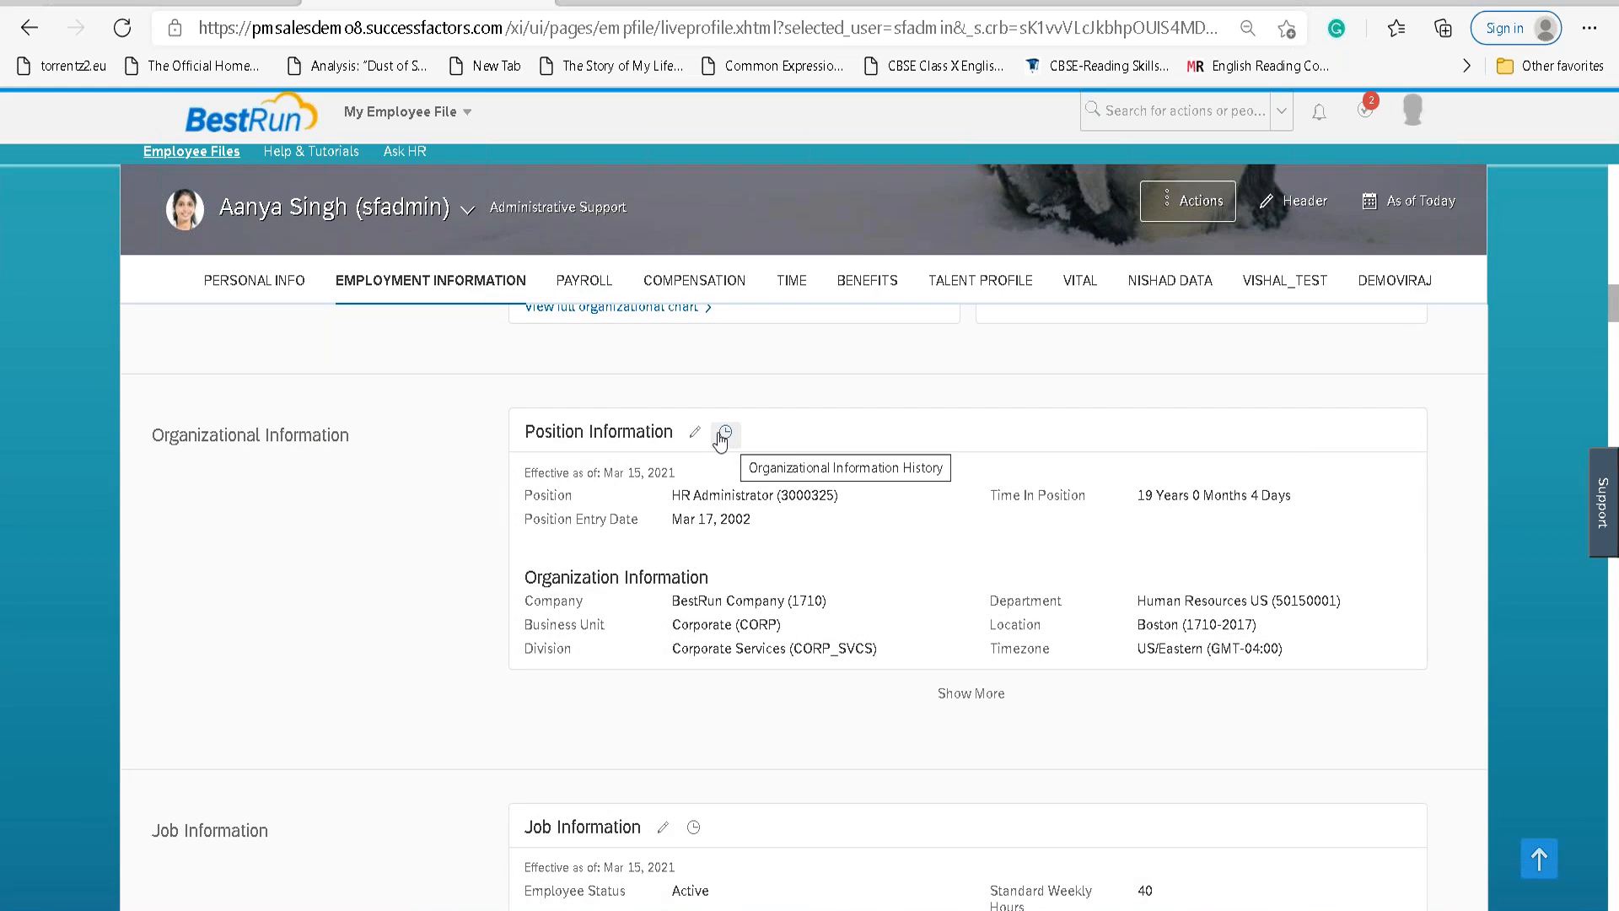
click(721, 434)
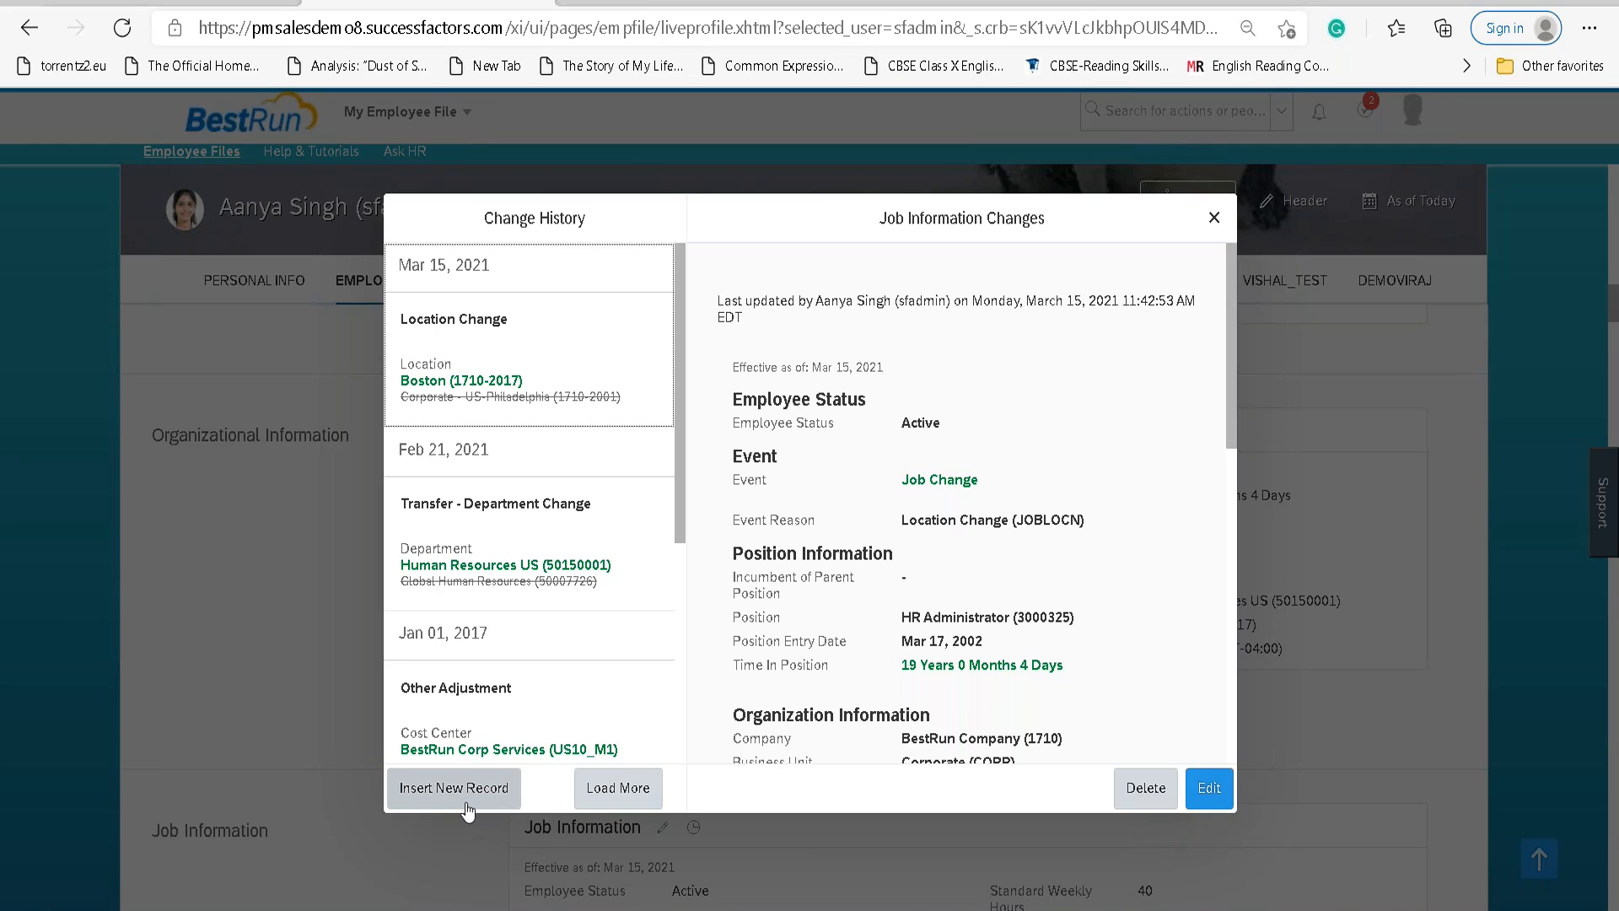
Add sub-point 'Add new information/Edit information/record without overwriting the data' under Pencil Icon.
key(alt+Tab)
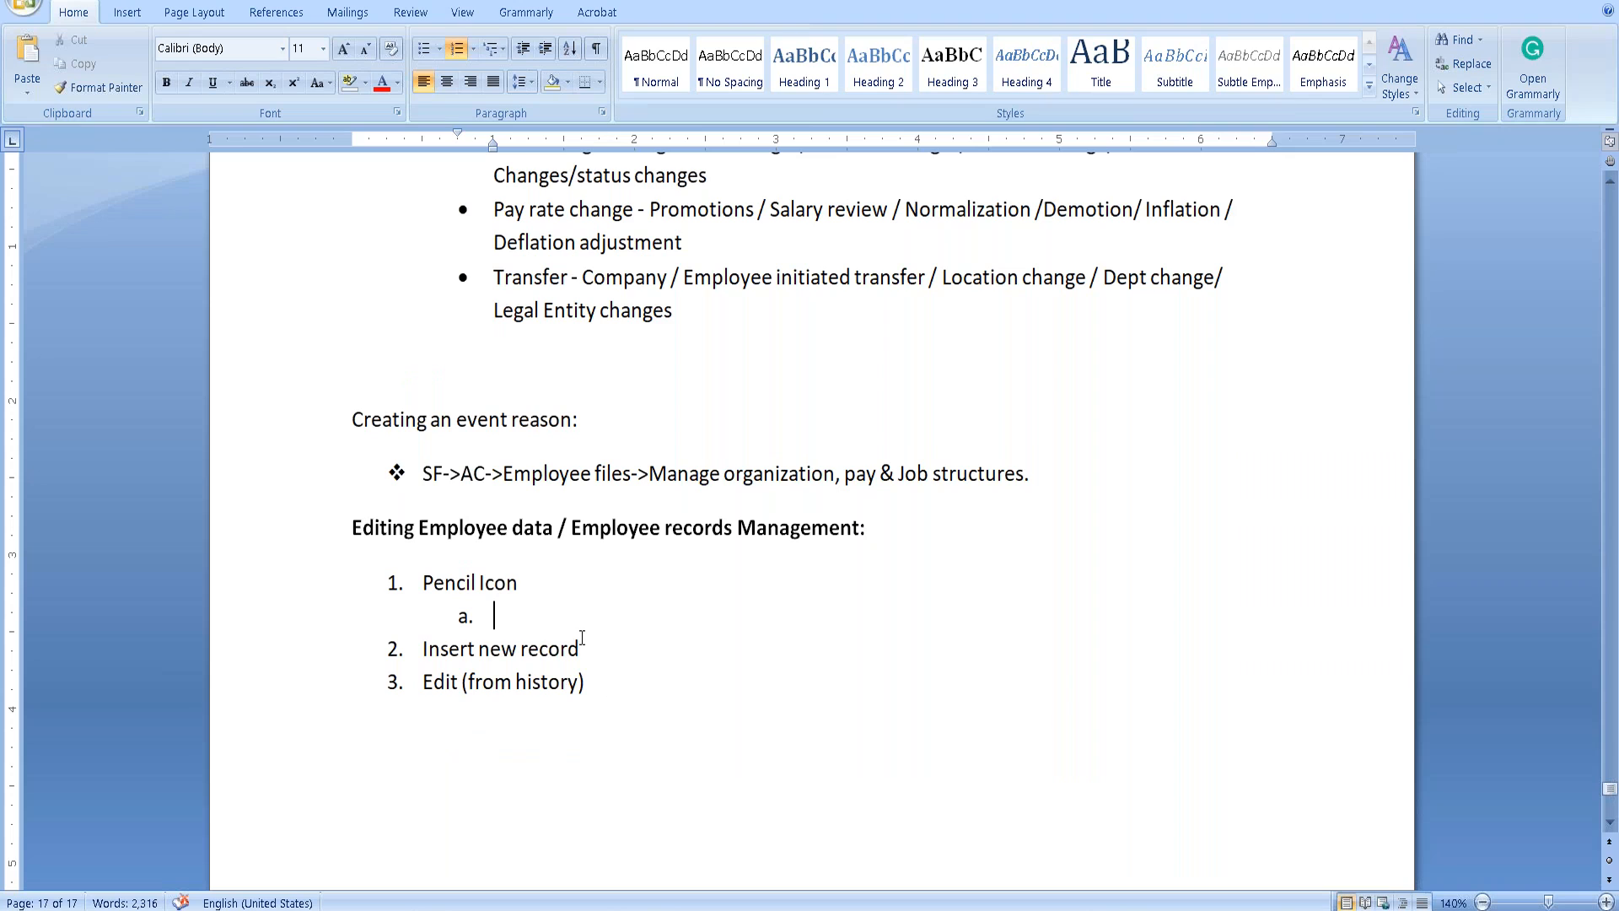
text(Add new information/Edit )
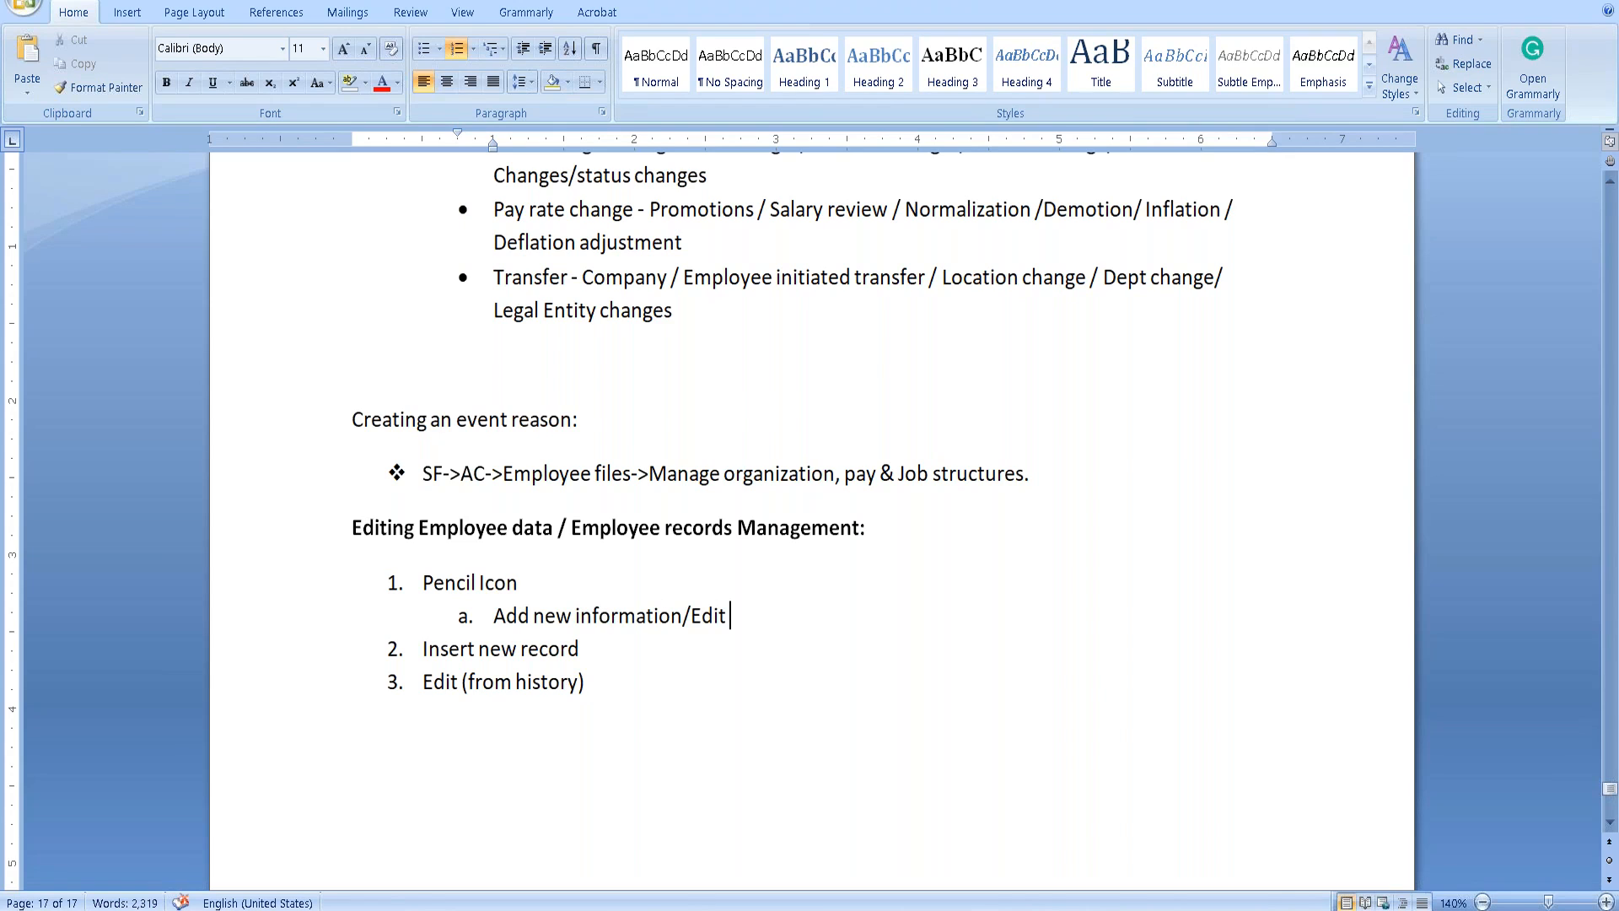
text(information)
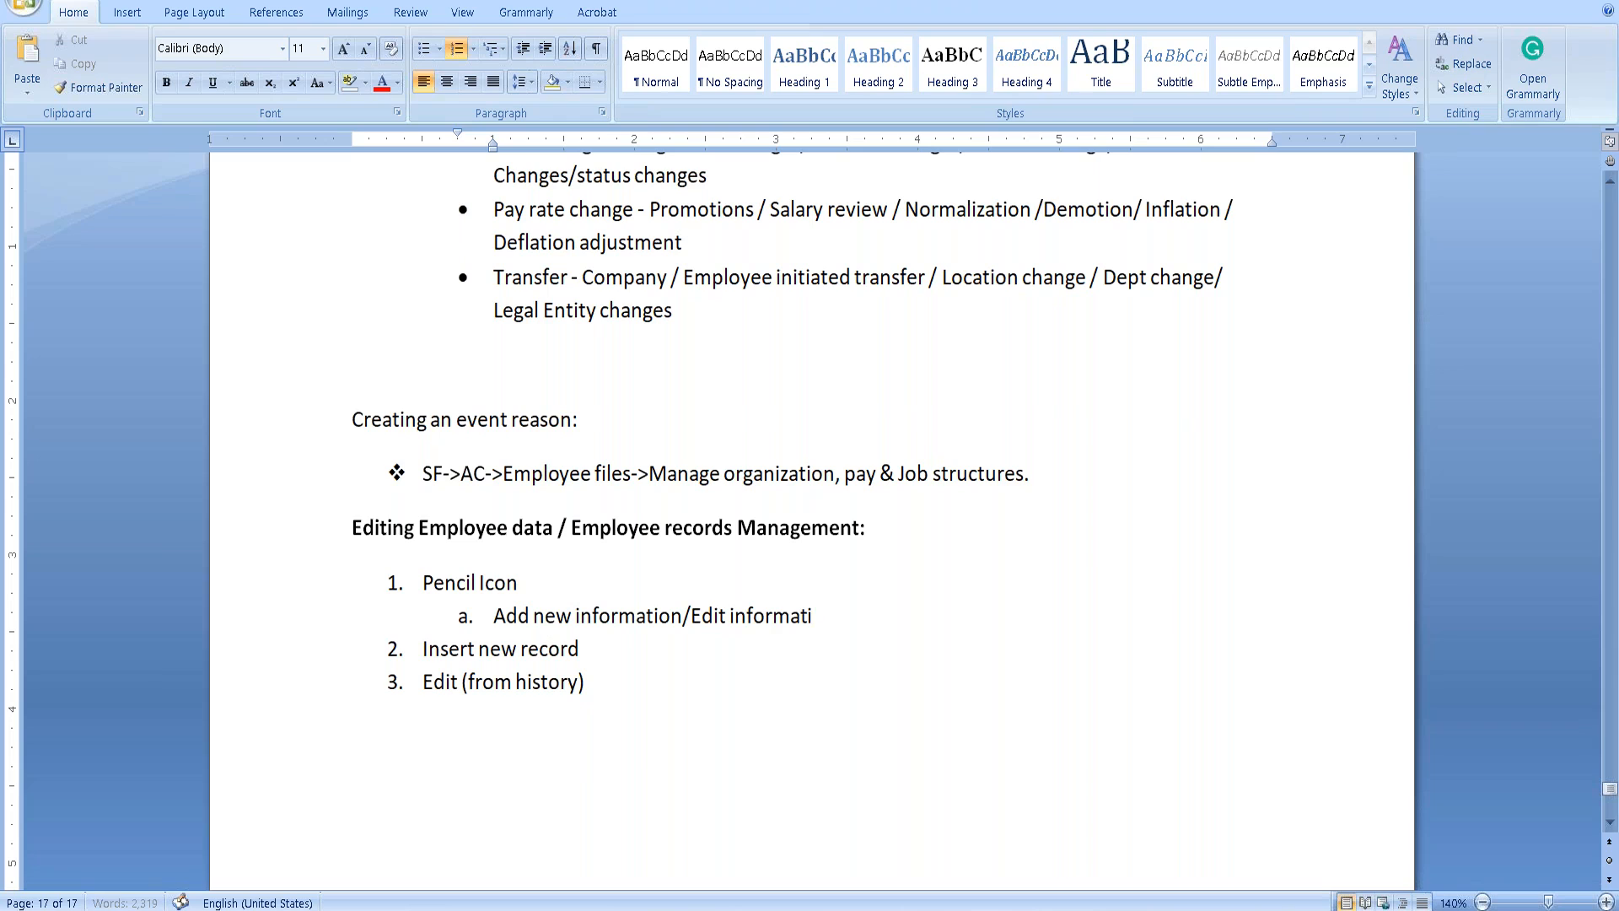
text(/record with out )
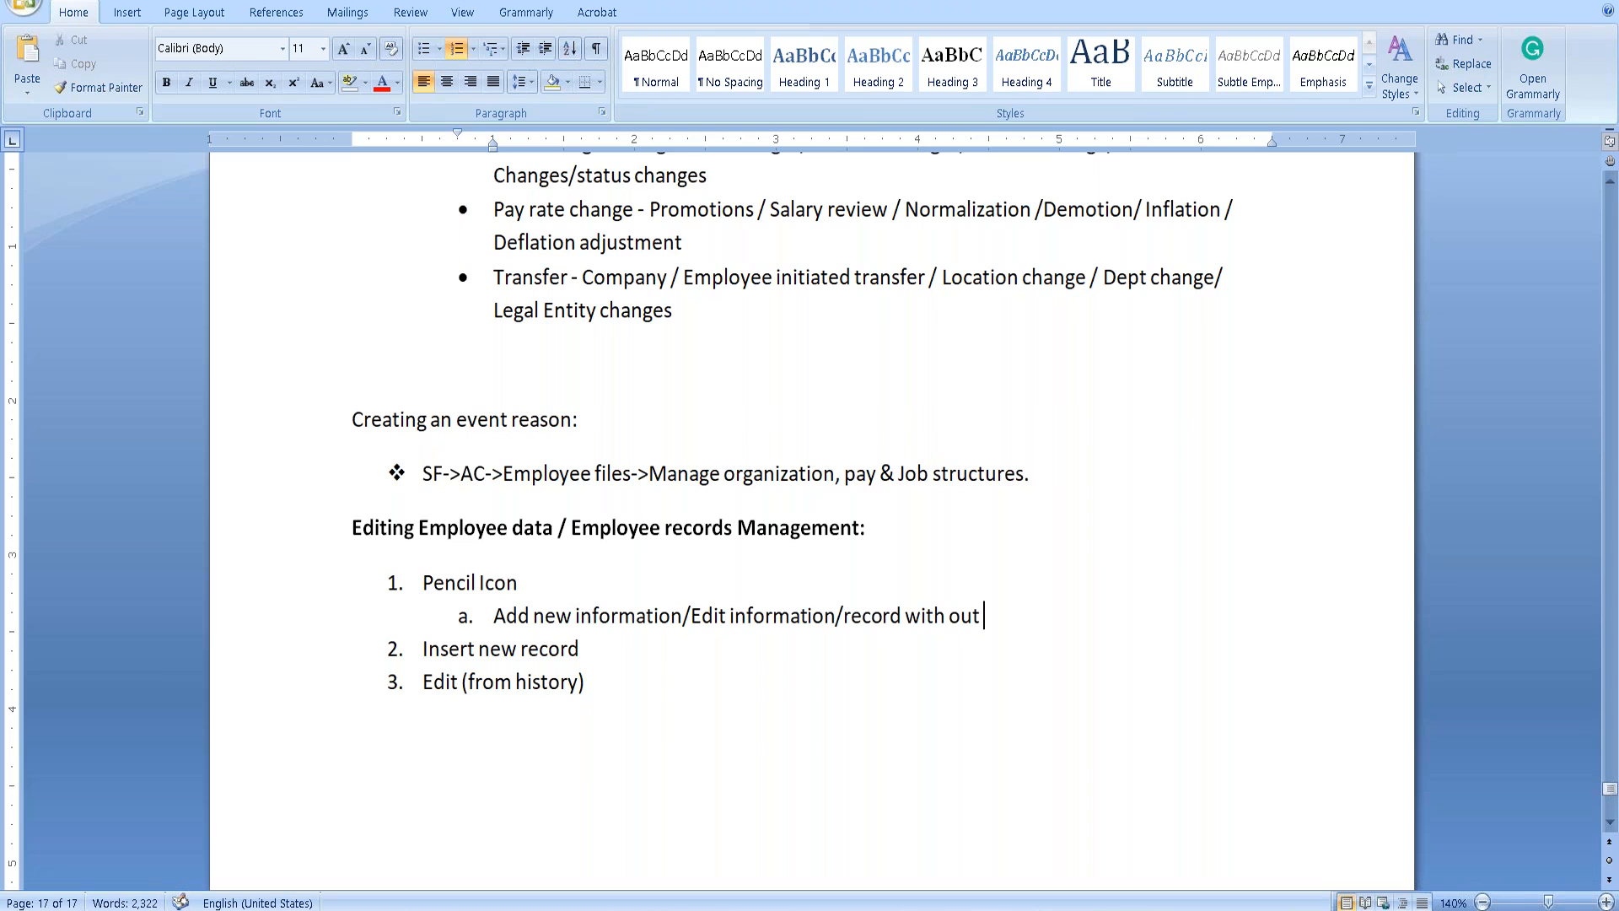
text(overwriting the data)
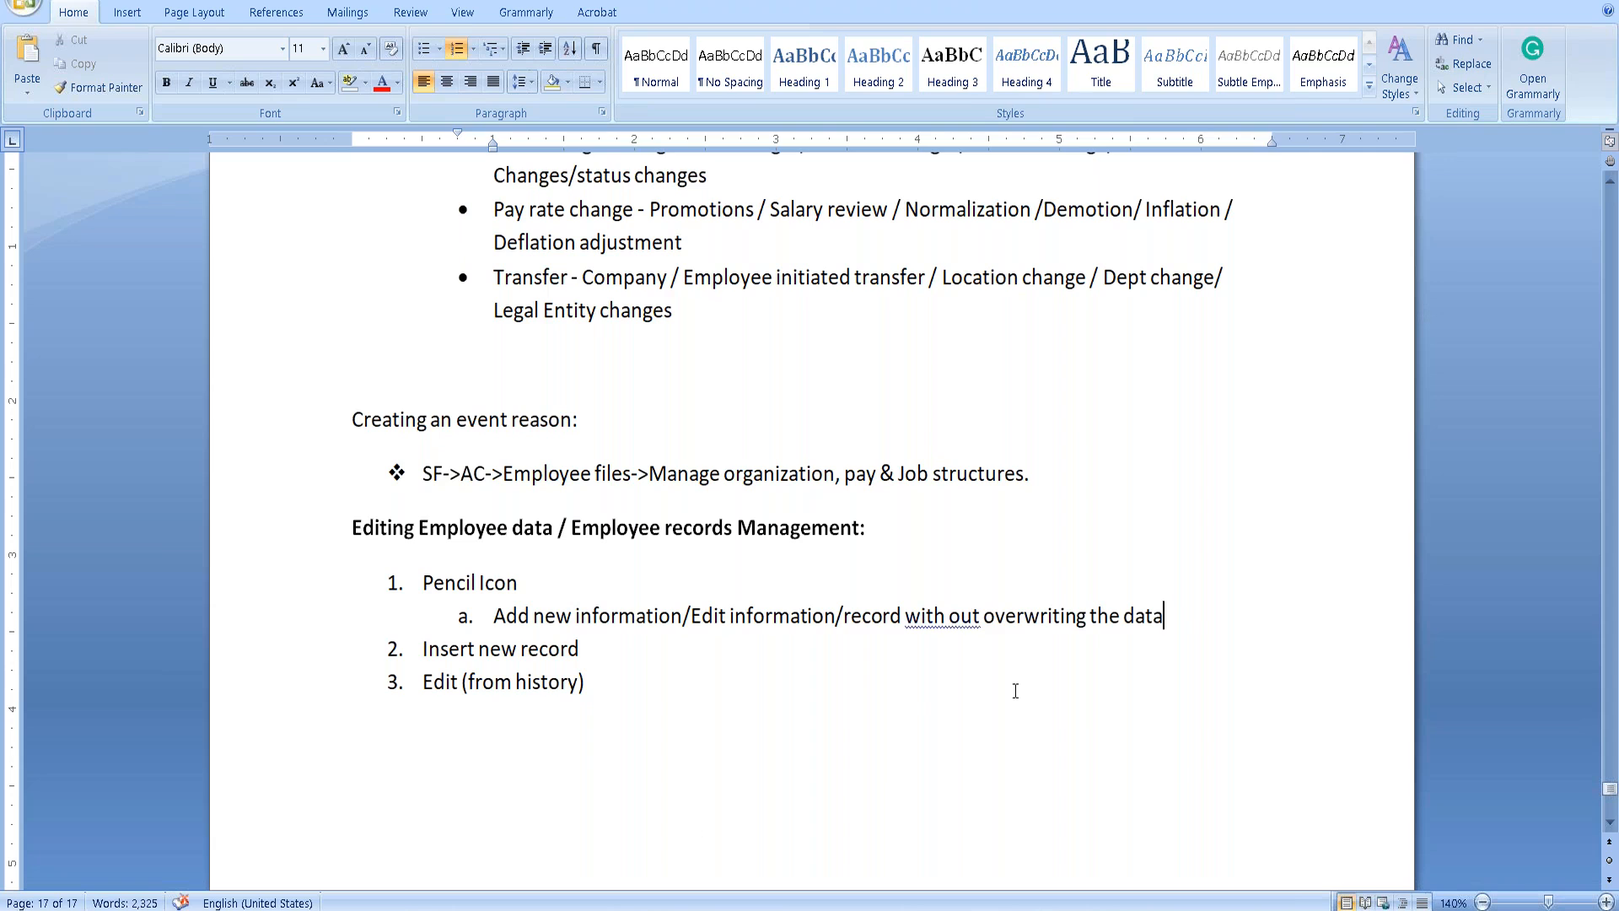
right_click(948, 617)
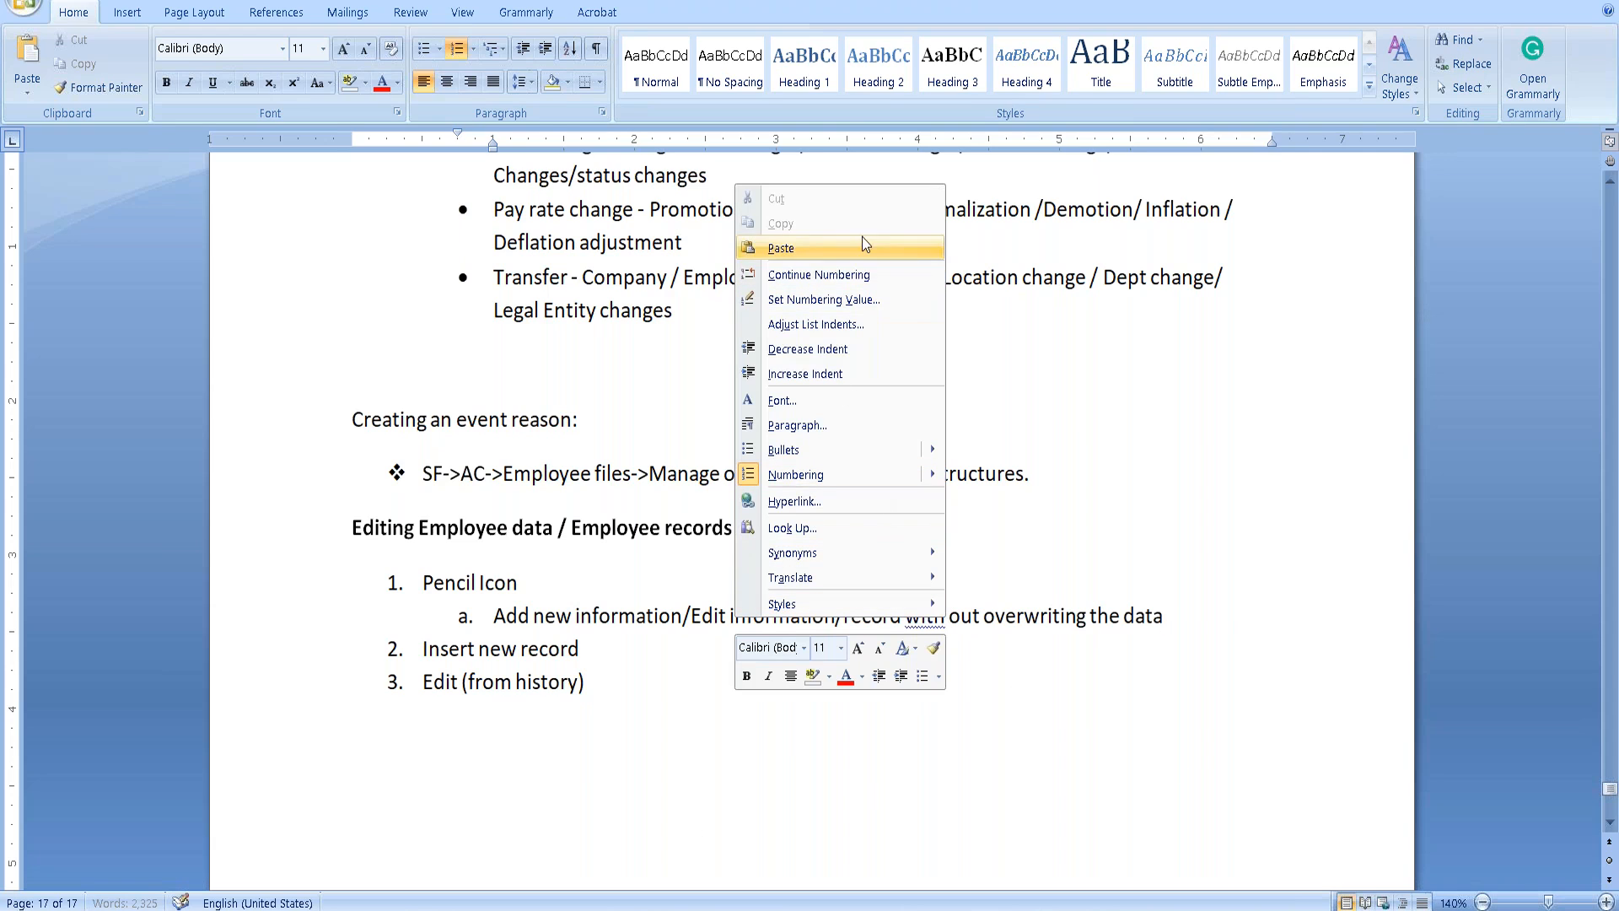
key(Escape)
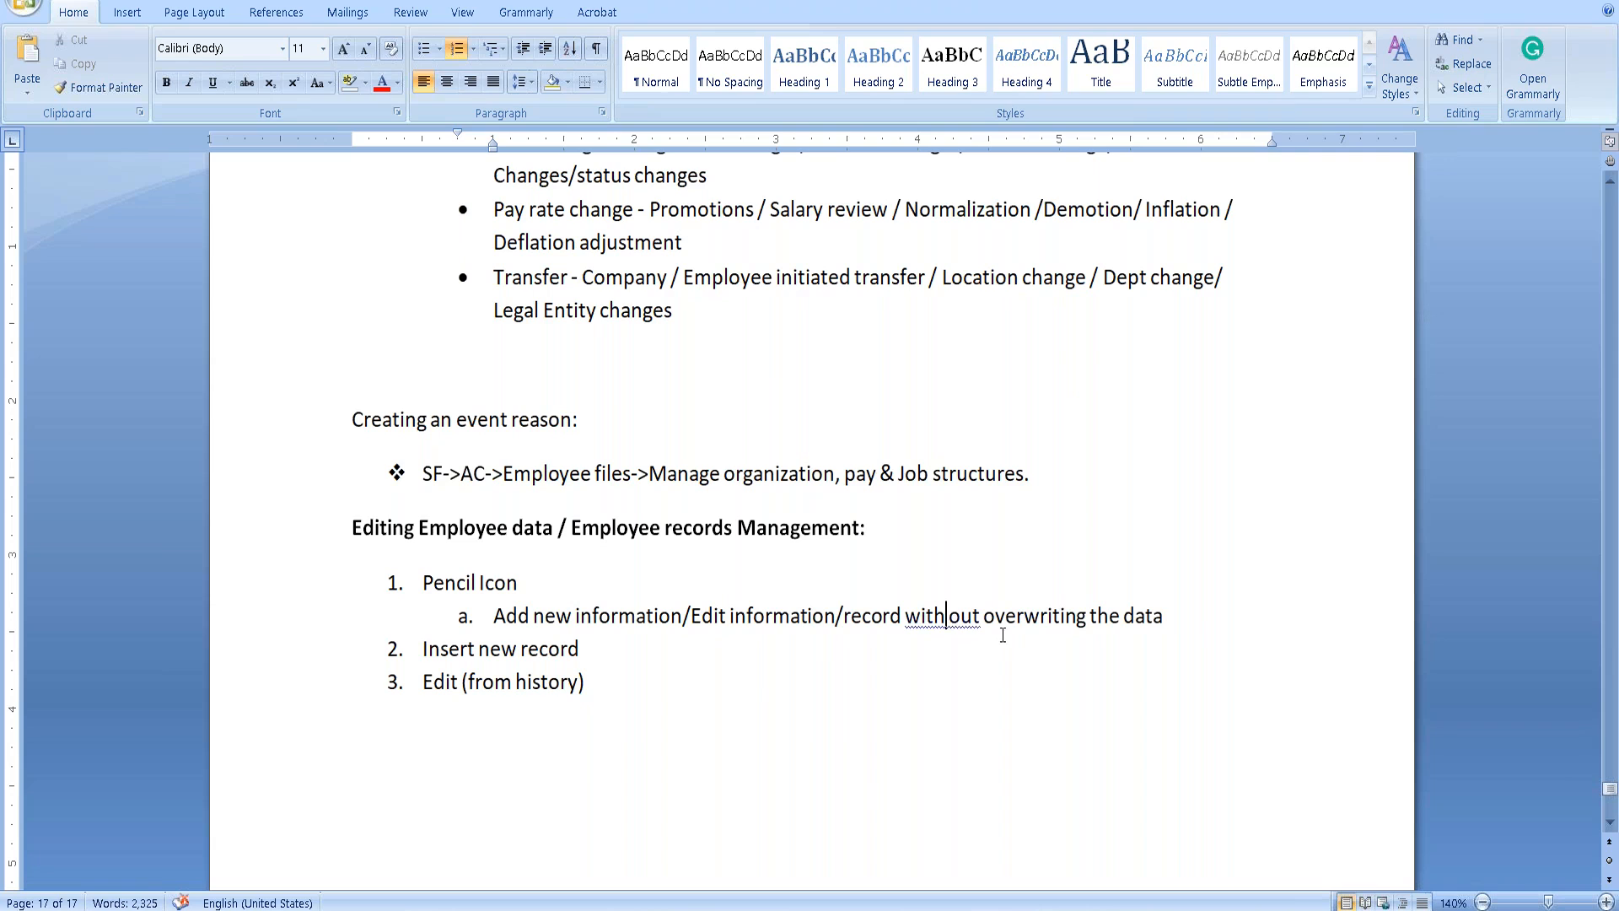
key(BackSpace)
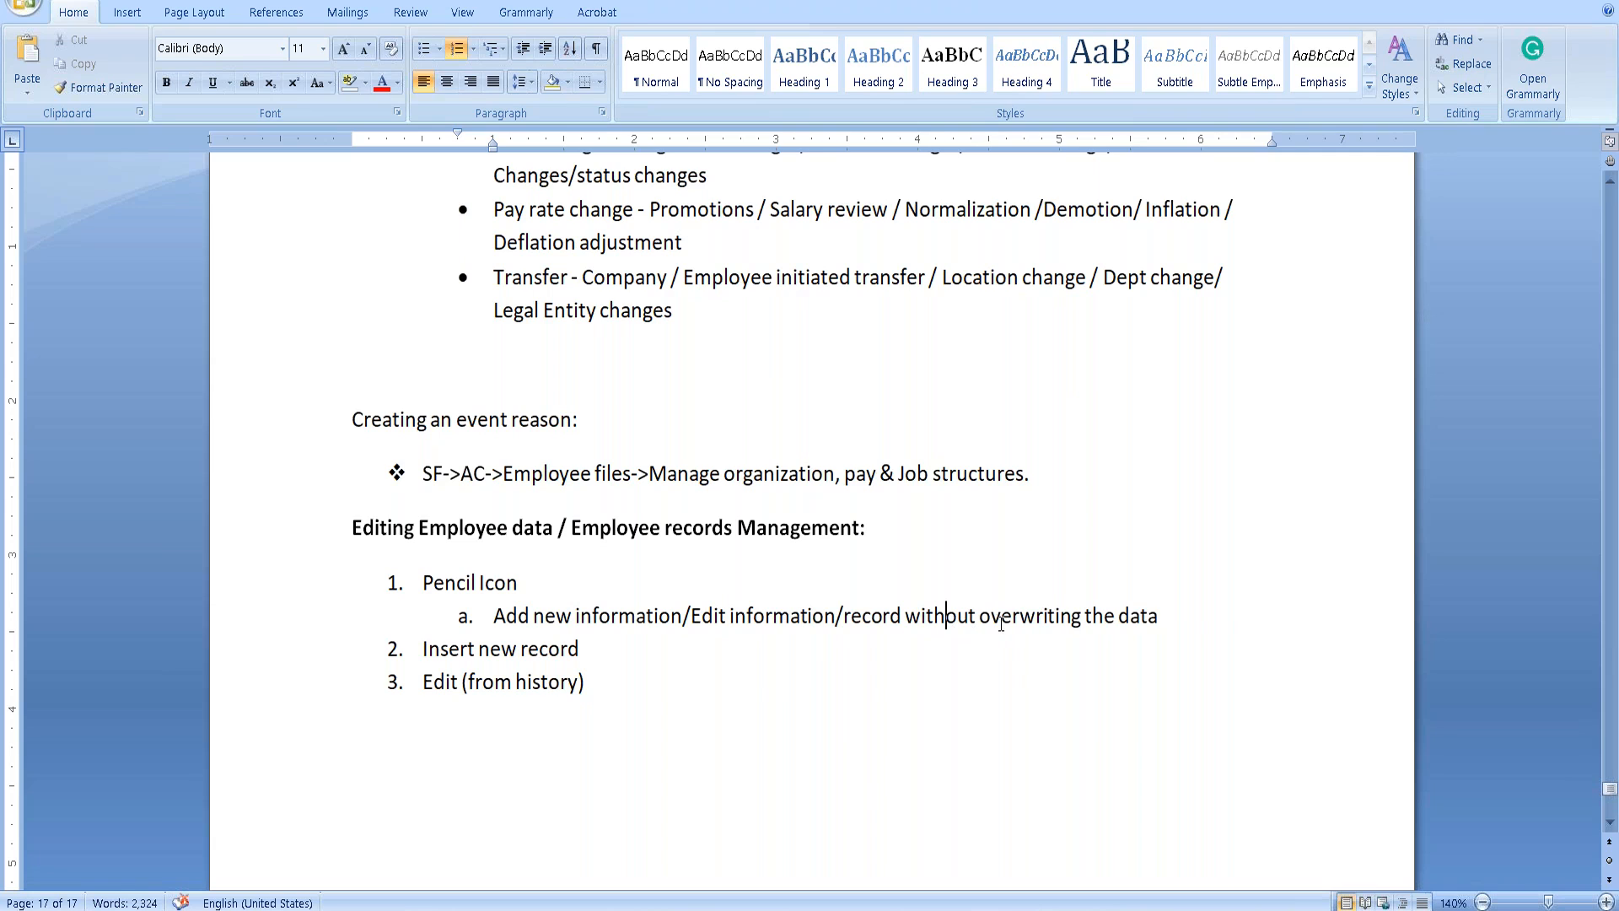
click(1196, 621)
Add sub-points 'Does not require an event reason' and 'This transaction may or may not require a workflow'.
key(Return)
text(Does not require)
key(BackSpace)
key(BackSpace)
text(ire an event reason)
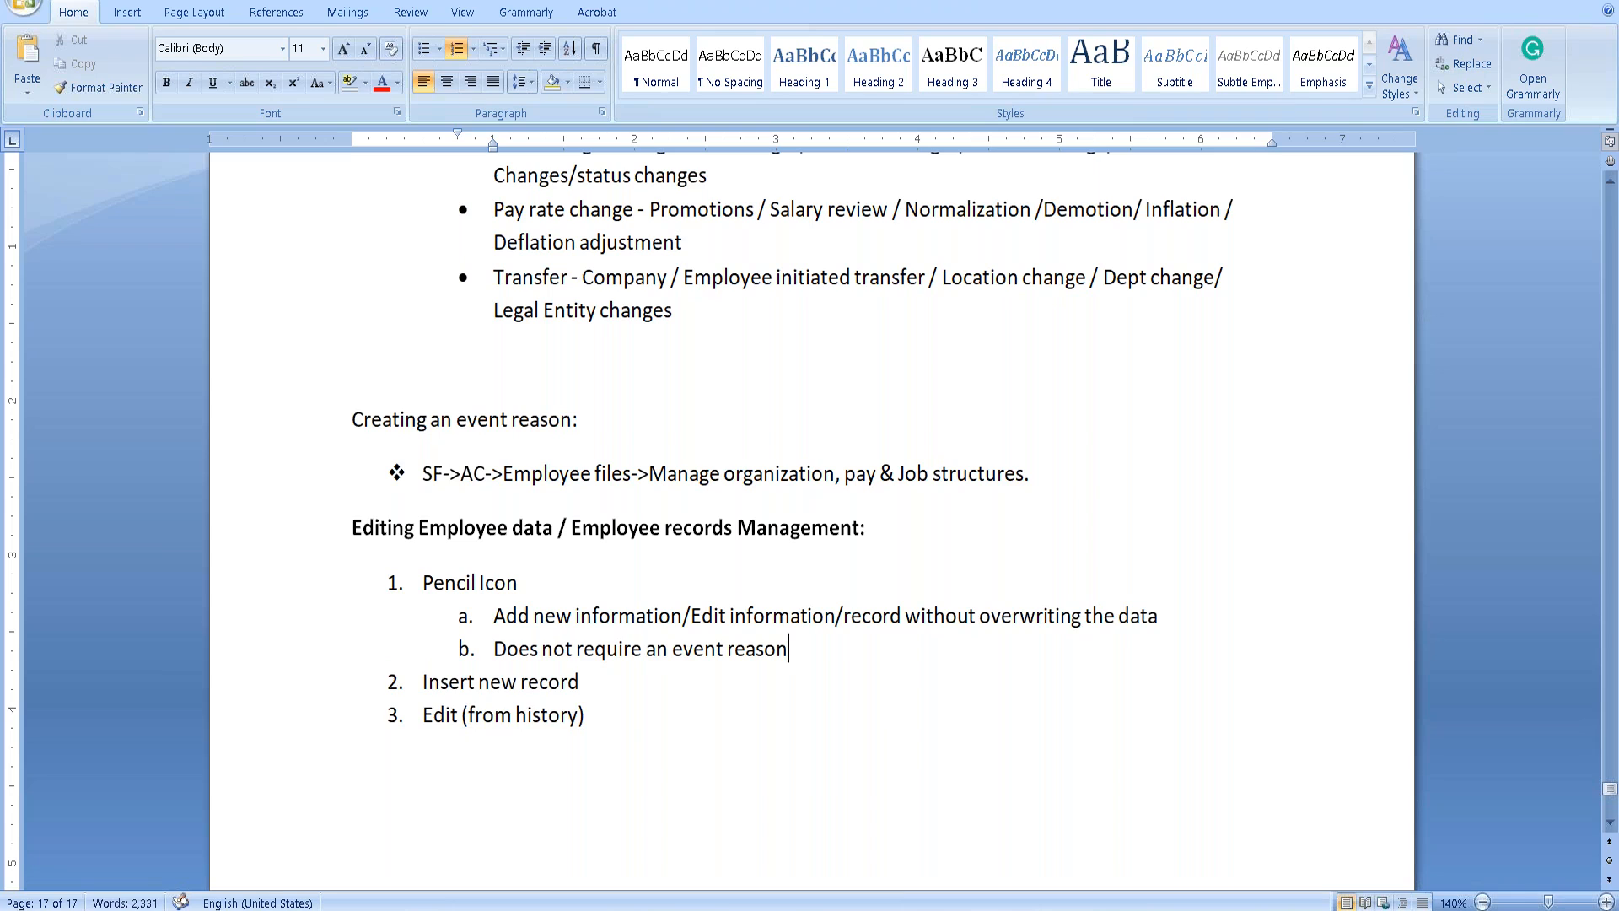
key(Return)
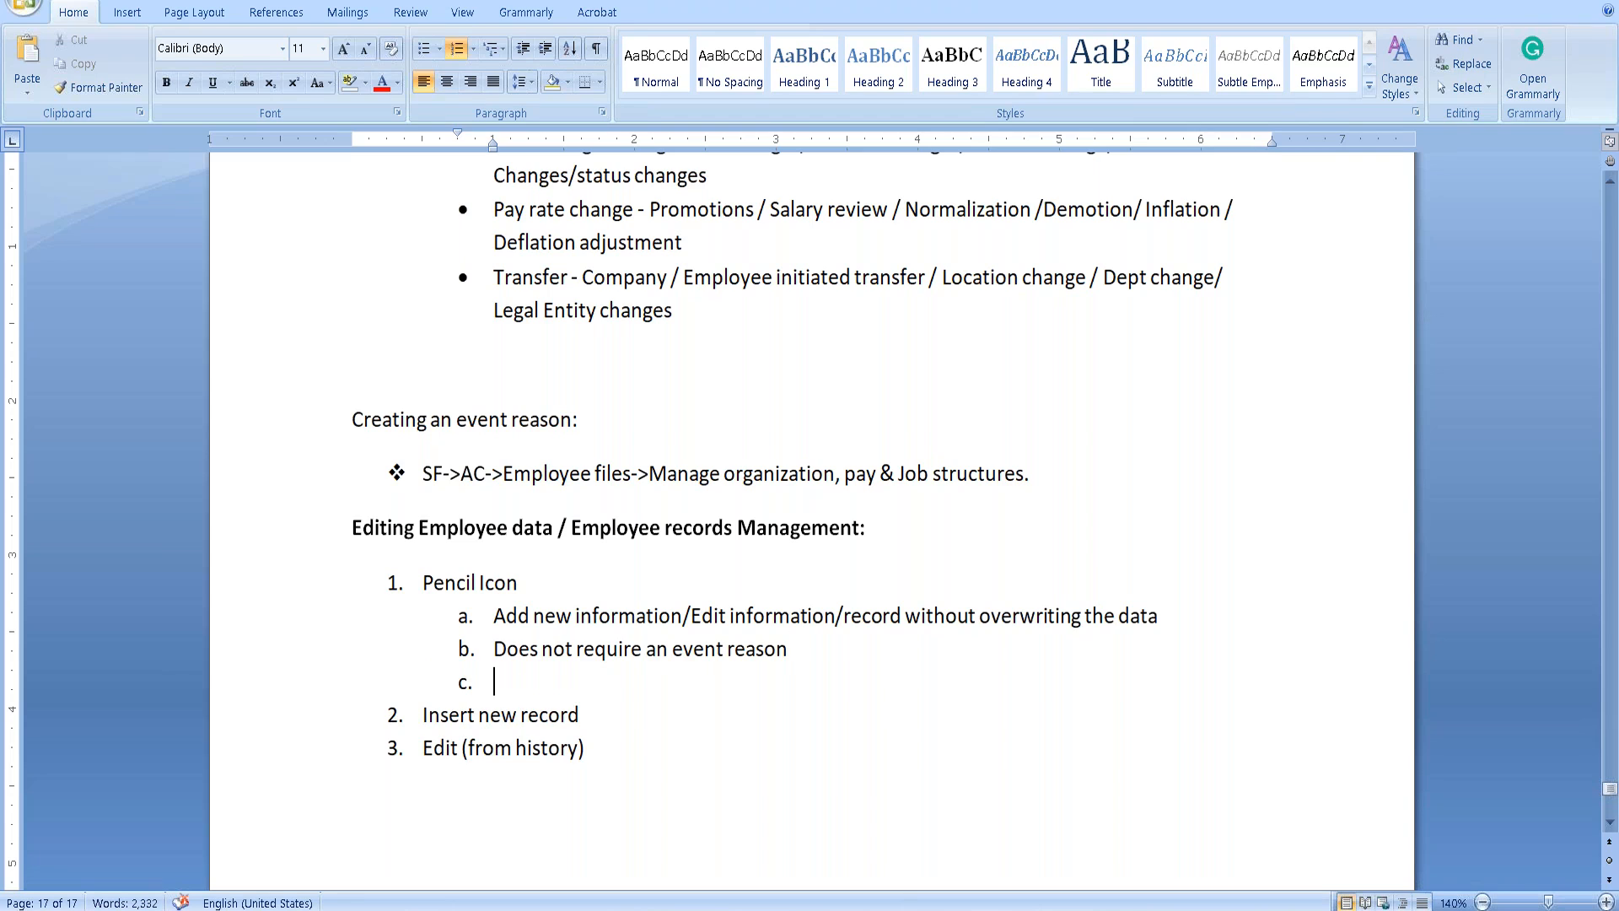
text(This transa)
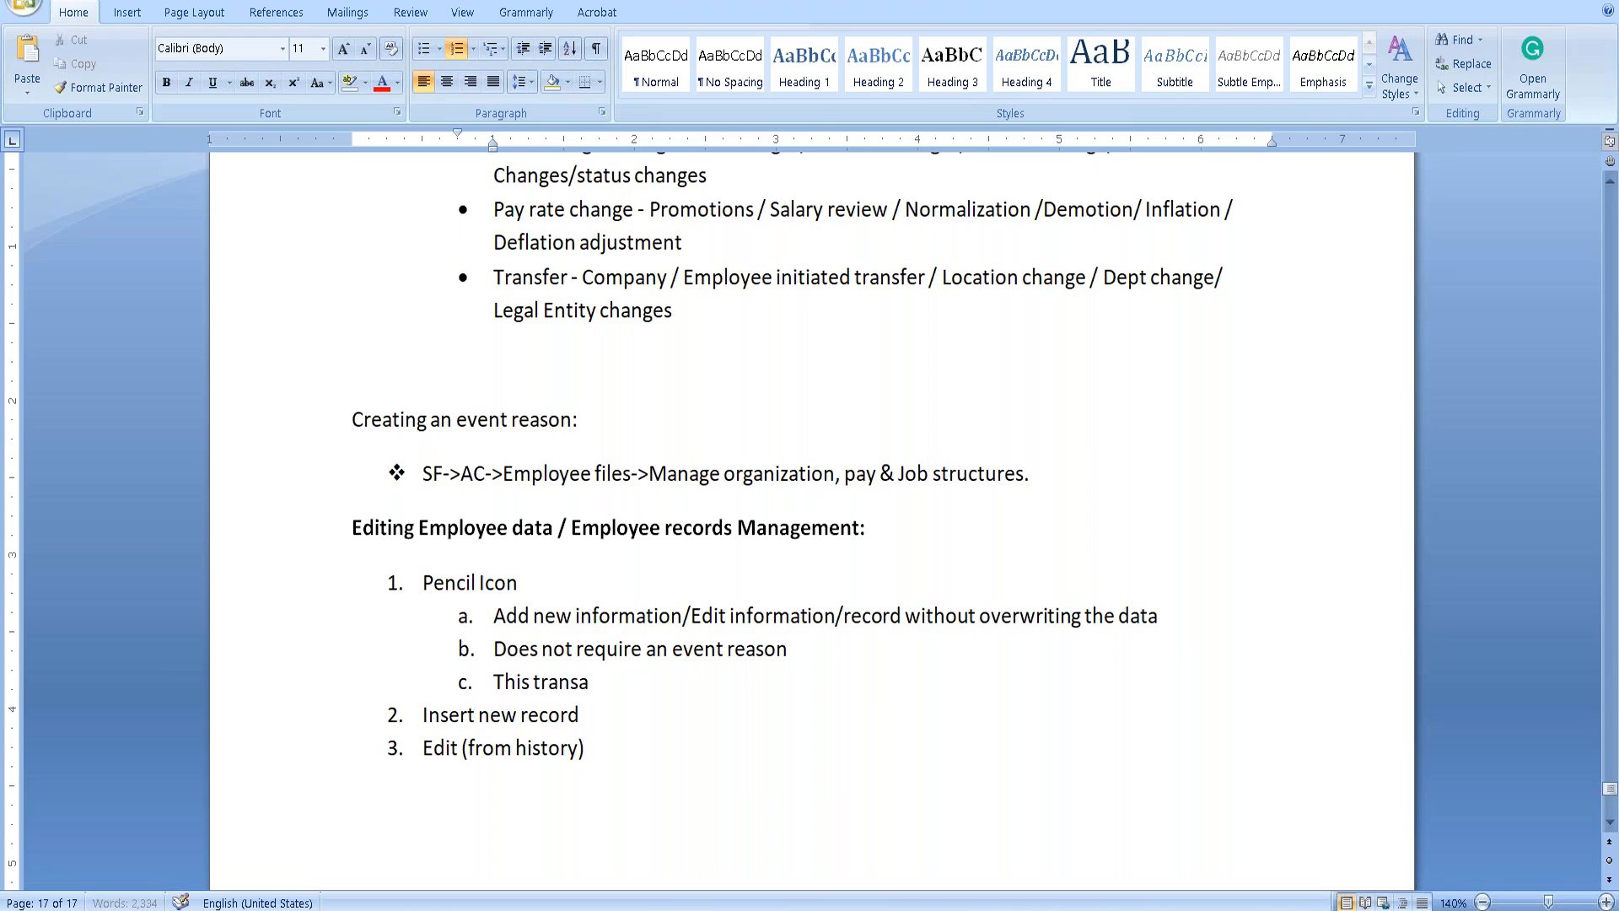
text(ction may or may not require)
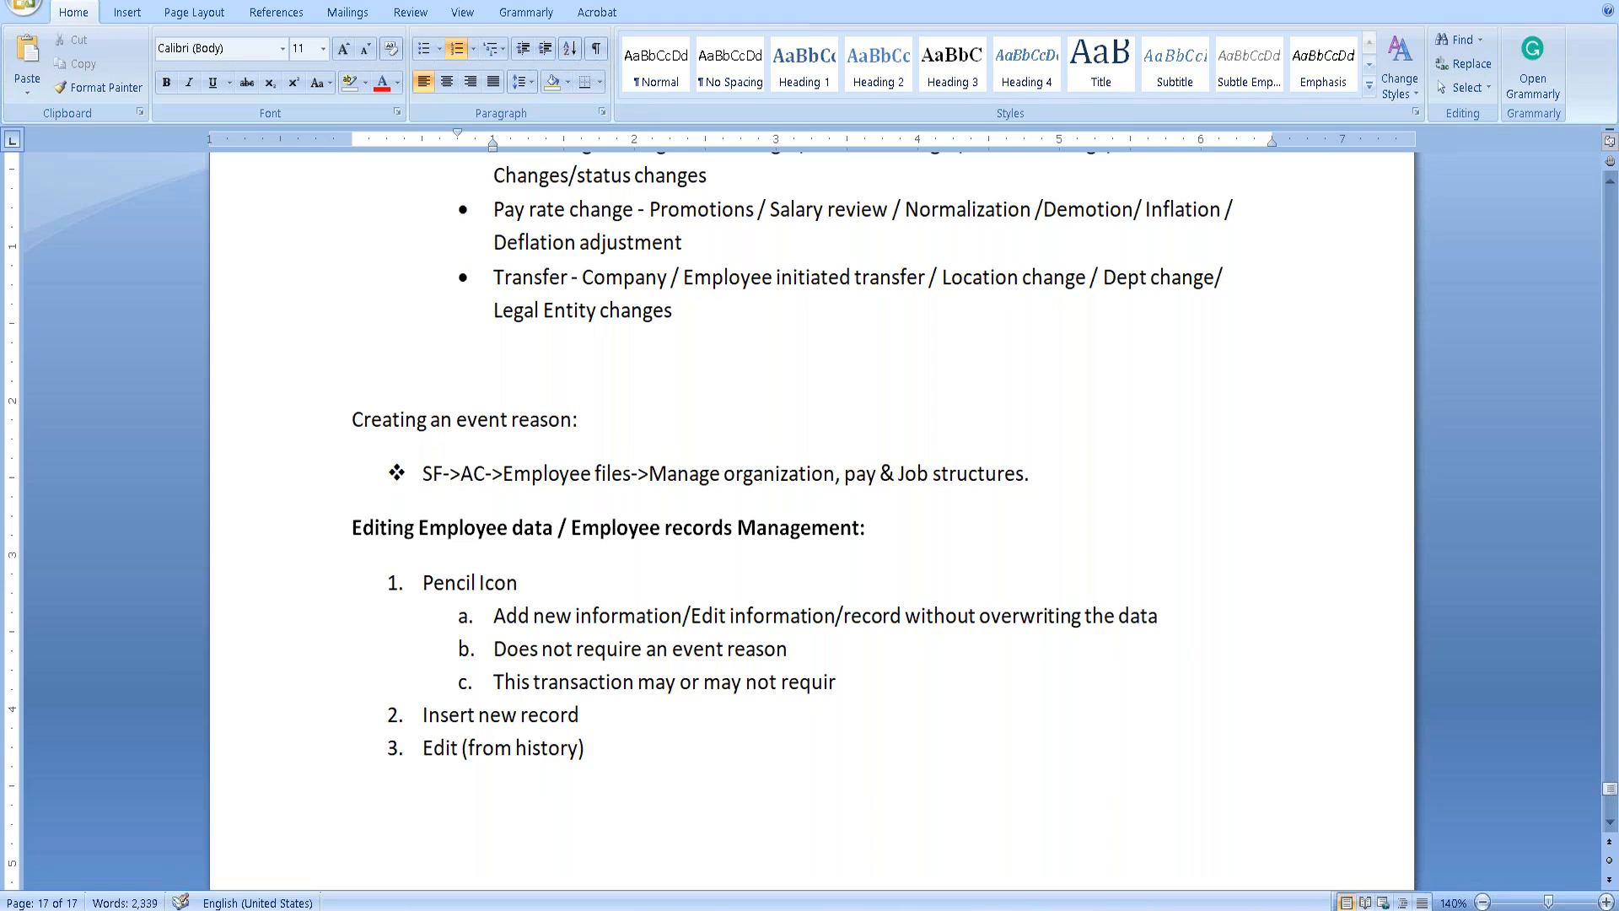
text( a workflow)
Start a sub-point under Insert new record and select the no-overwriting text.
key(Return)
key(Tab)
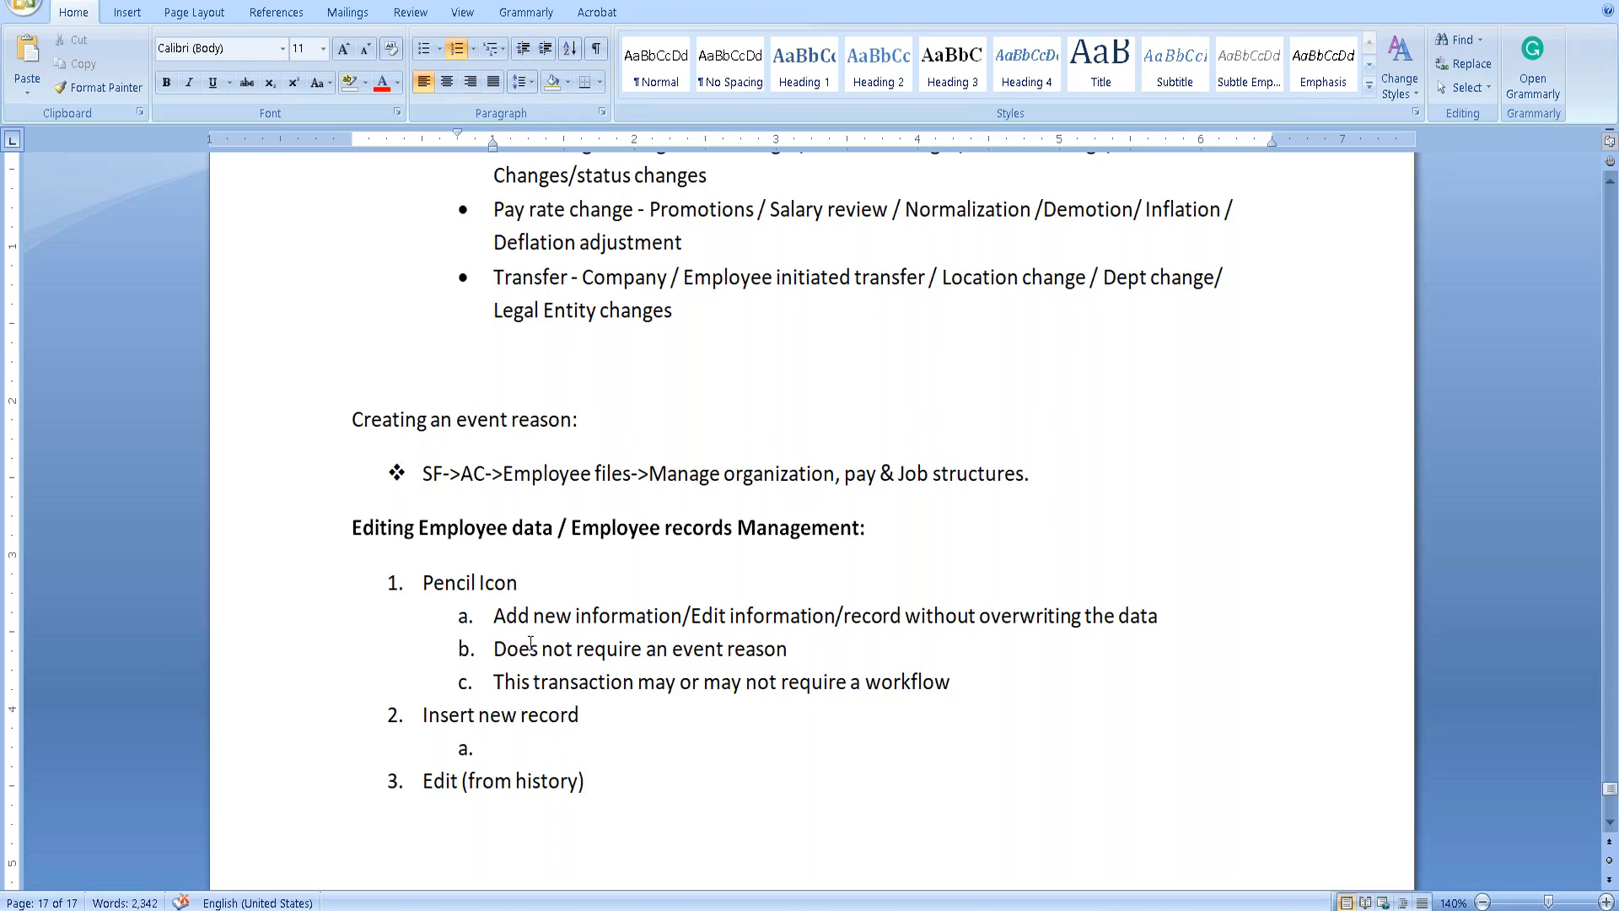
drag(496, 616, 1168, 615)
Paste the no-overwriting text under Insert new record and add 'Requires an event reason'.
key(ctrl+c)
click(538, 748)
key(ctrl+v)
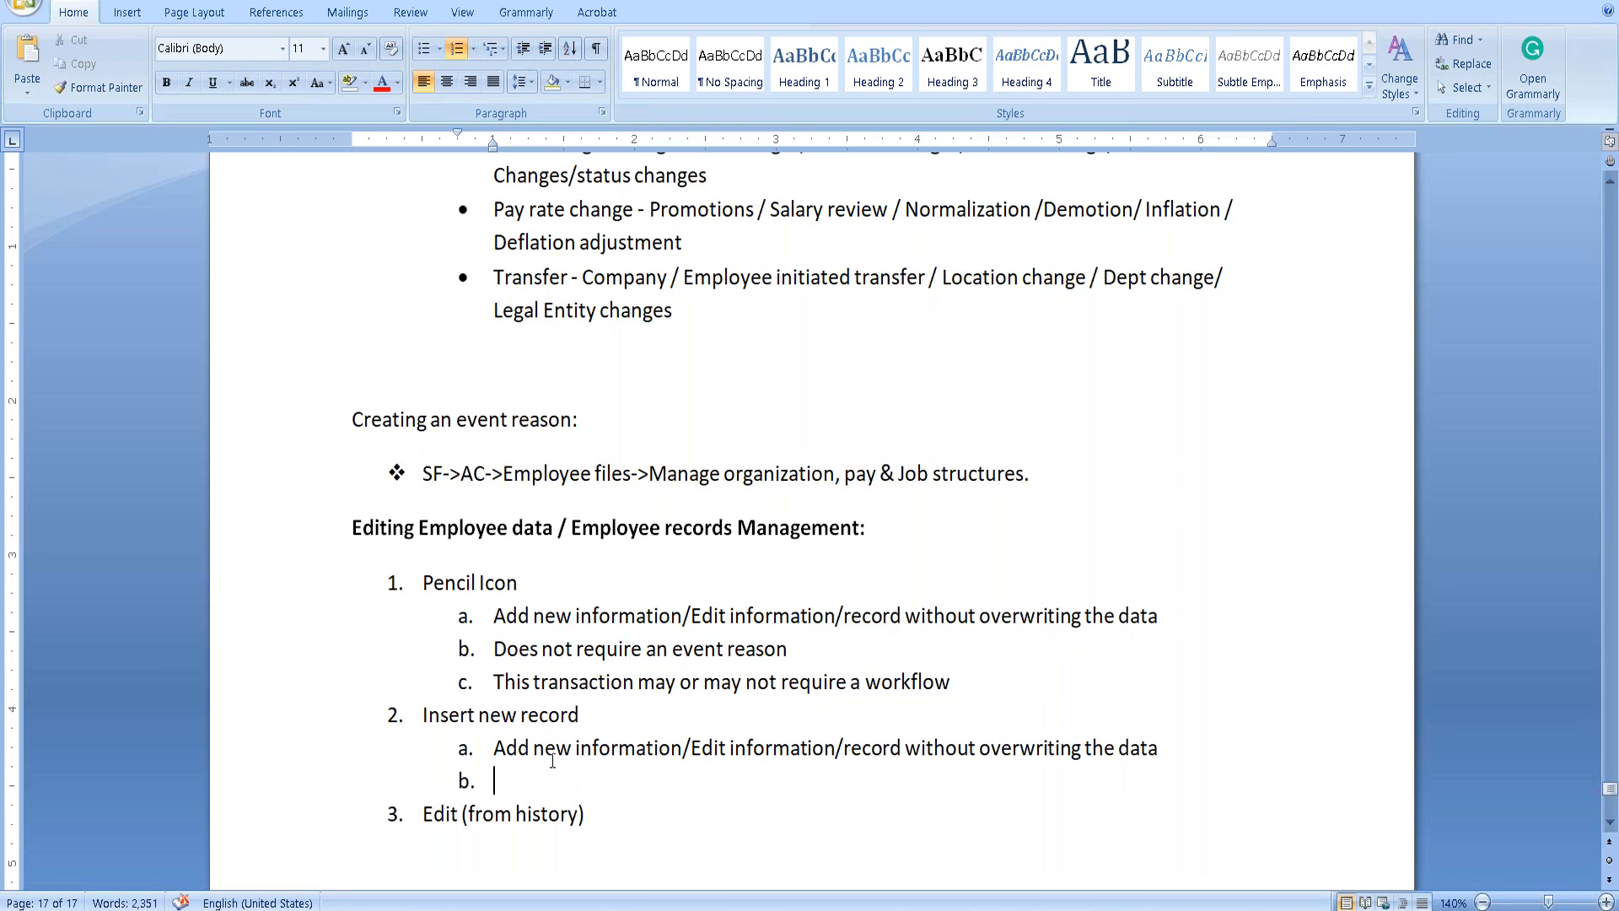
text(Requires an evet)
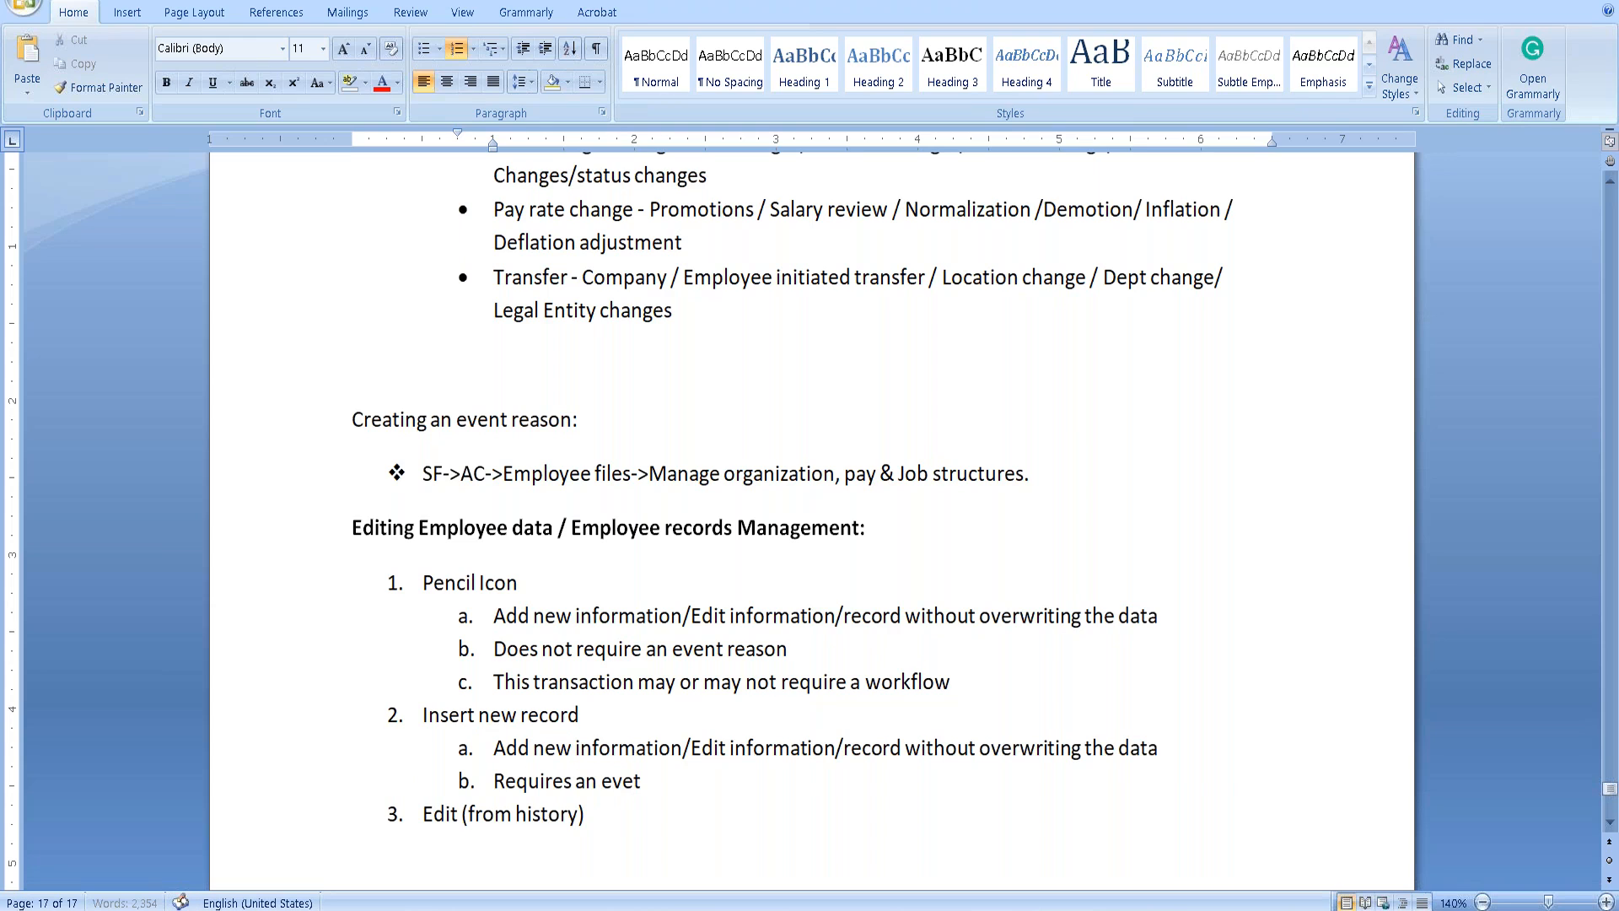
key(BackSpace)
text(nt reason)
Add sub-point 'This will not require a workflow' under Insert new record.
triple_click(424, 582)
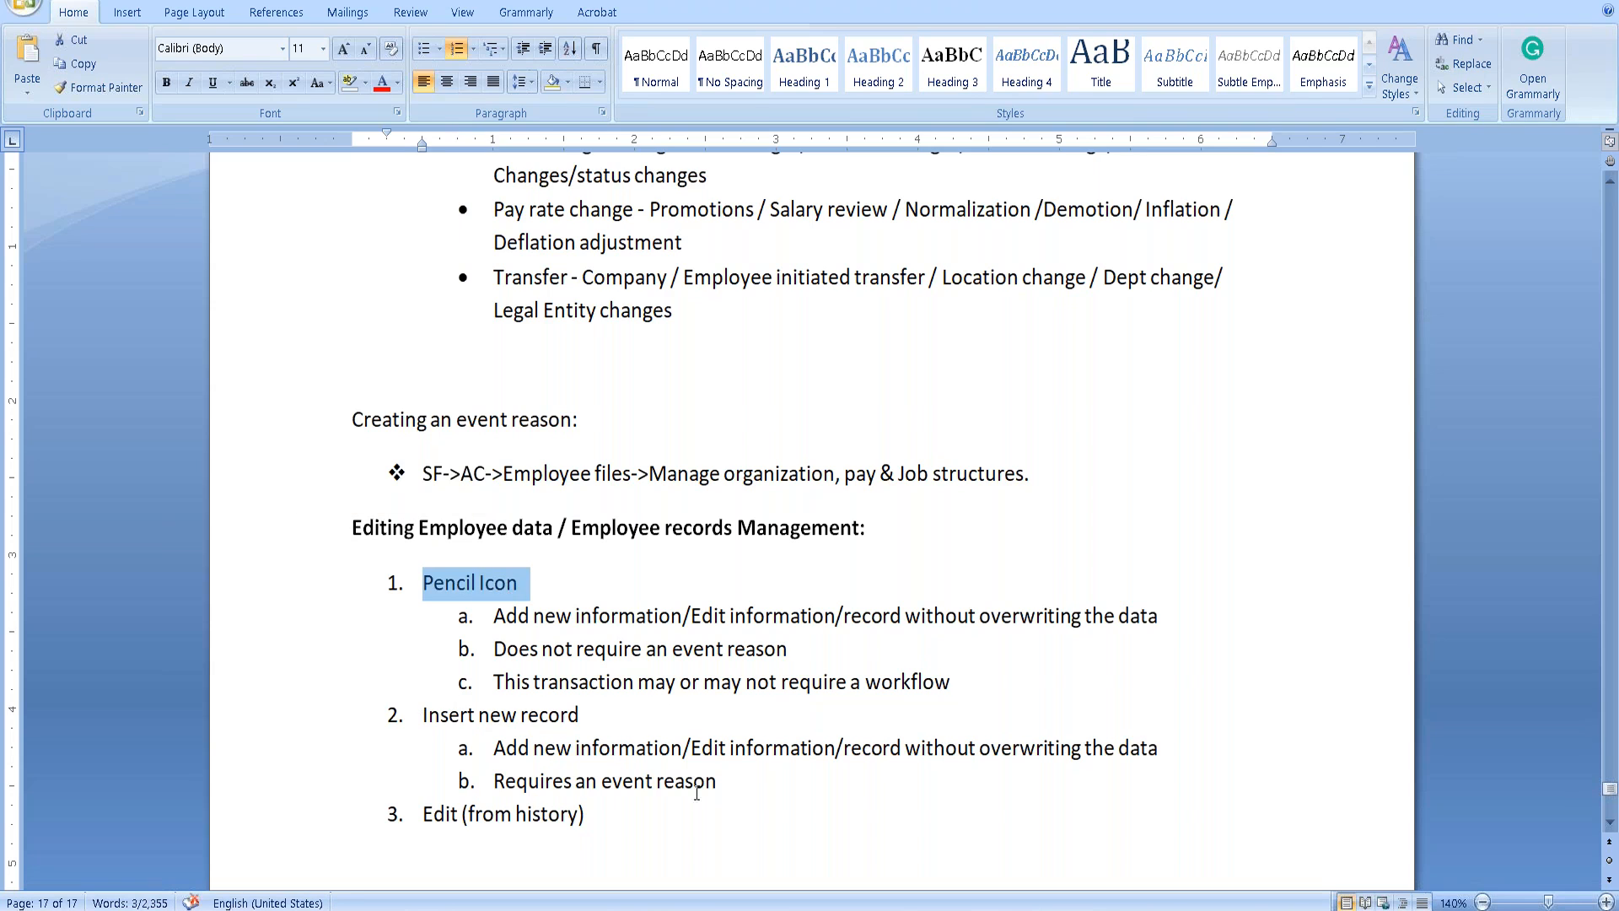
click(750, 785)
key(Return)
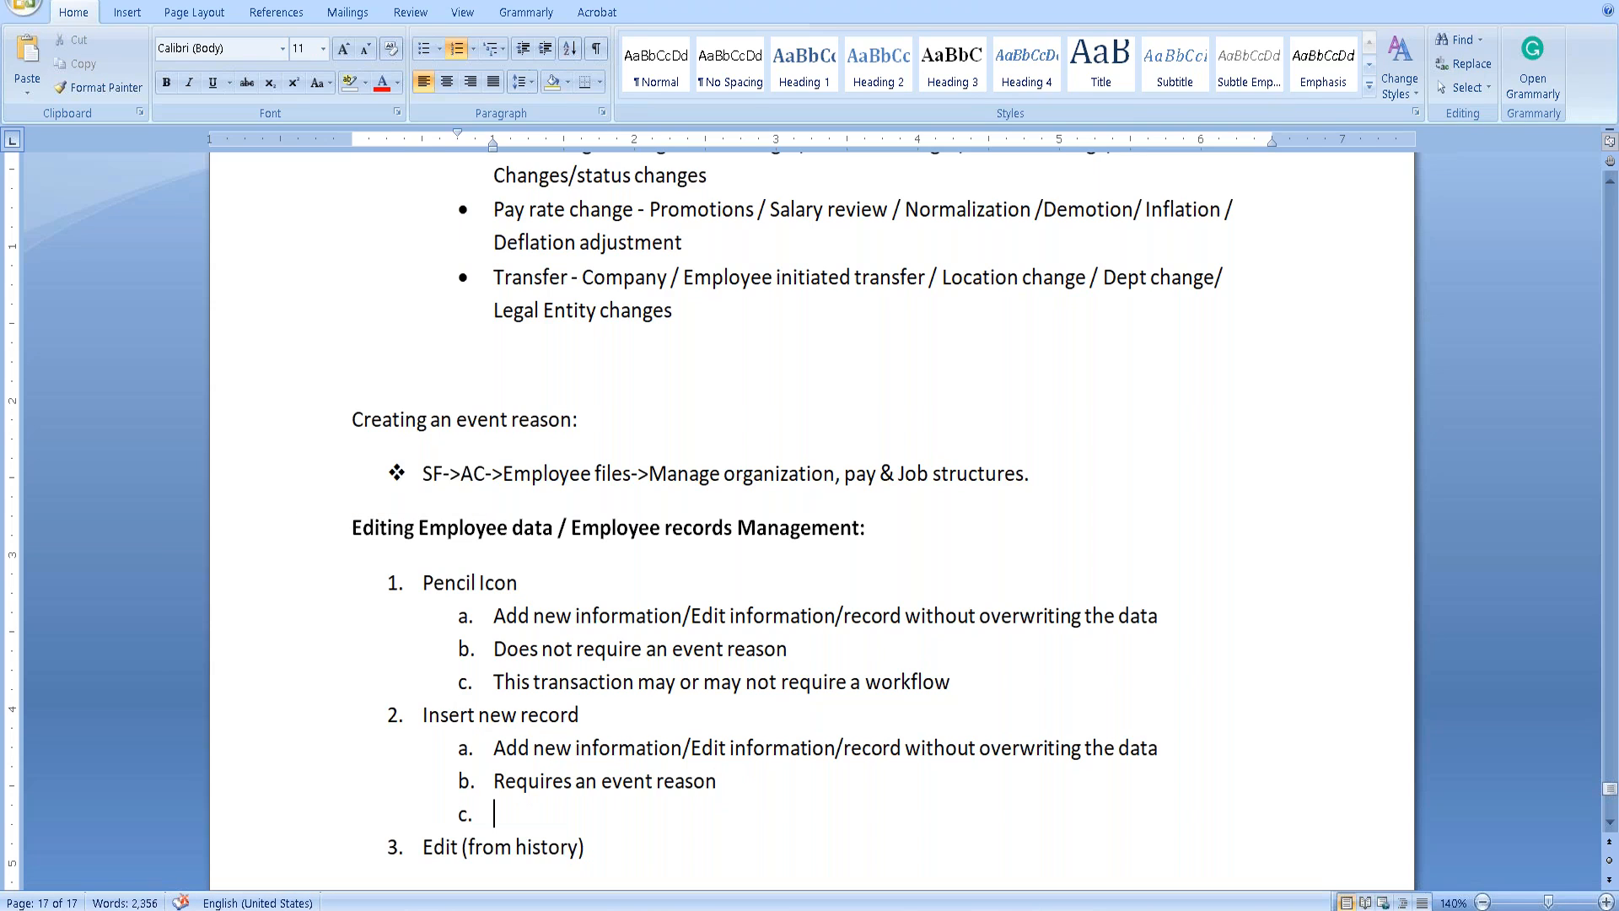
text(This will not require )
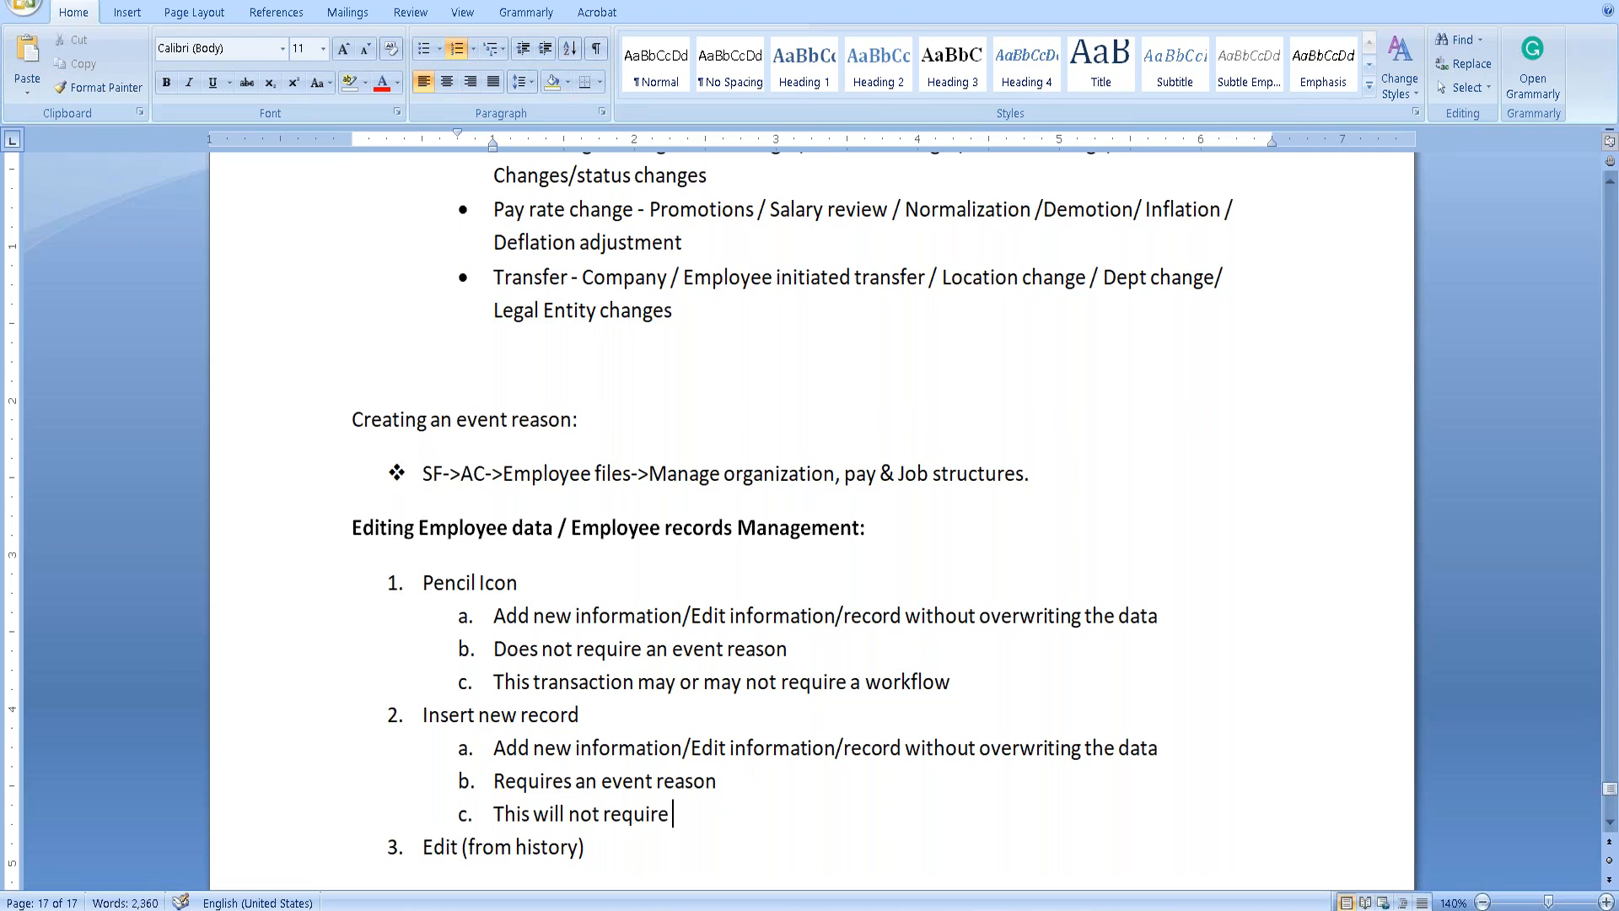
text(a workflow)
key(Return)
key(BackSpace)
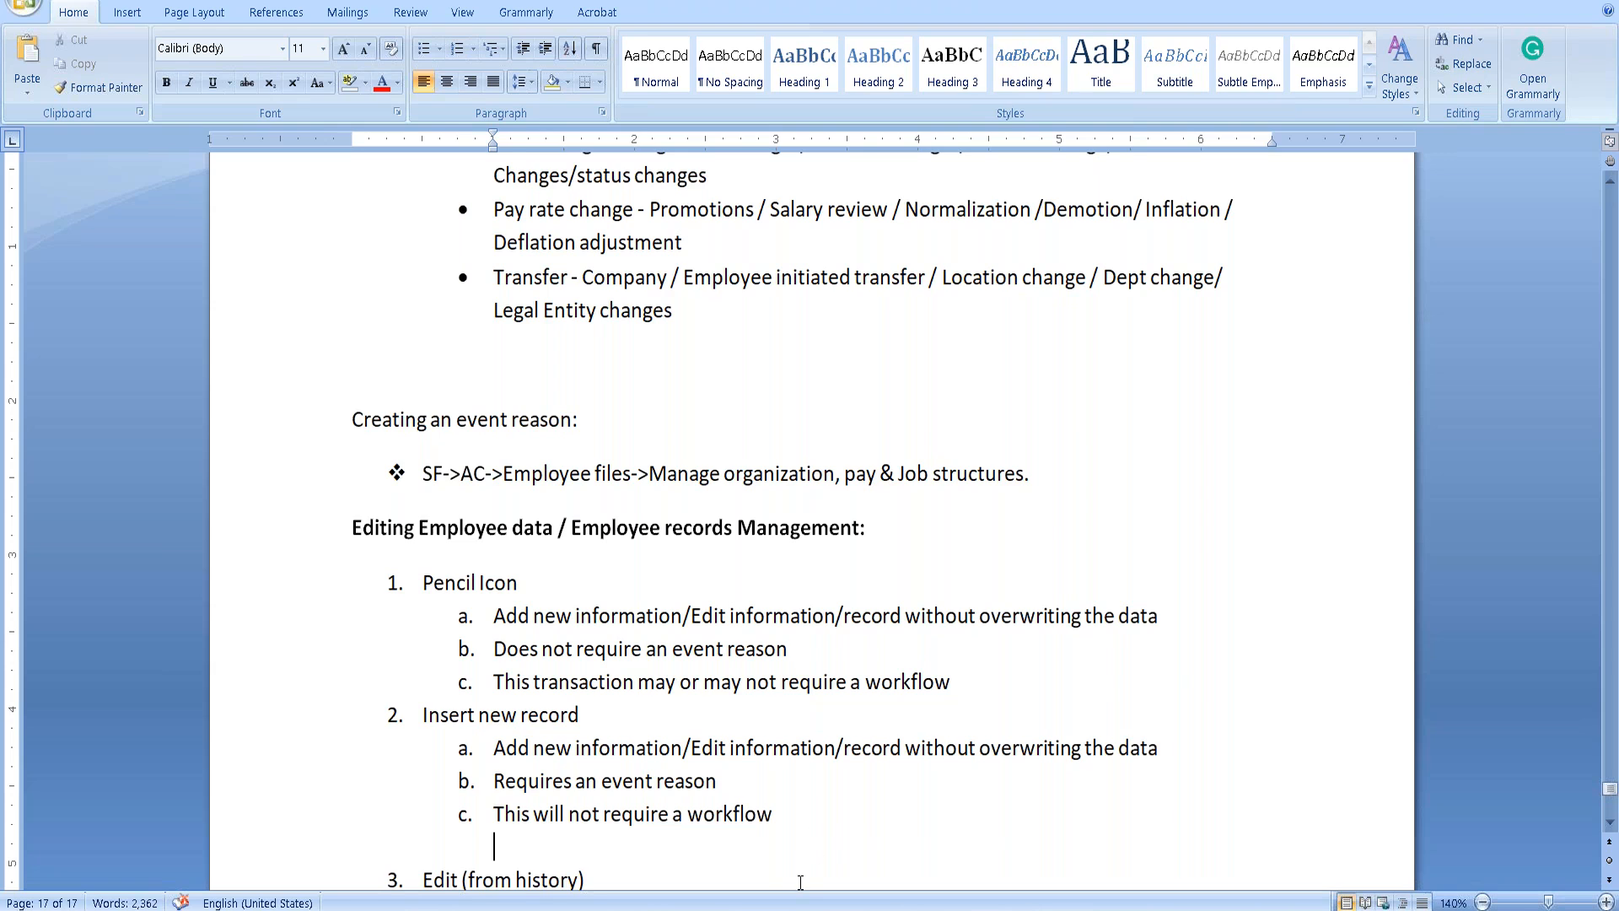
Add sub-point 'It overwrites the existing data' under Edit (from history).
scroll(688, 838, down, 1)
click(657, 796)
key(Tab)
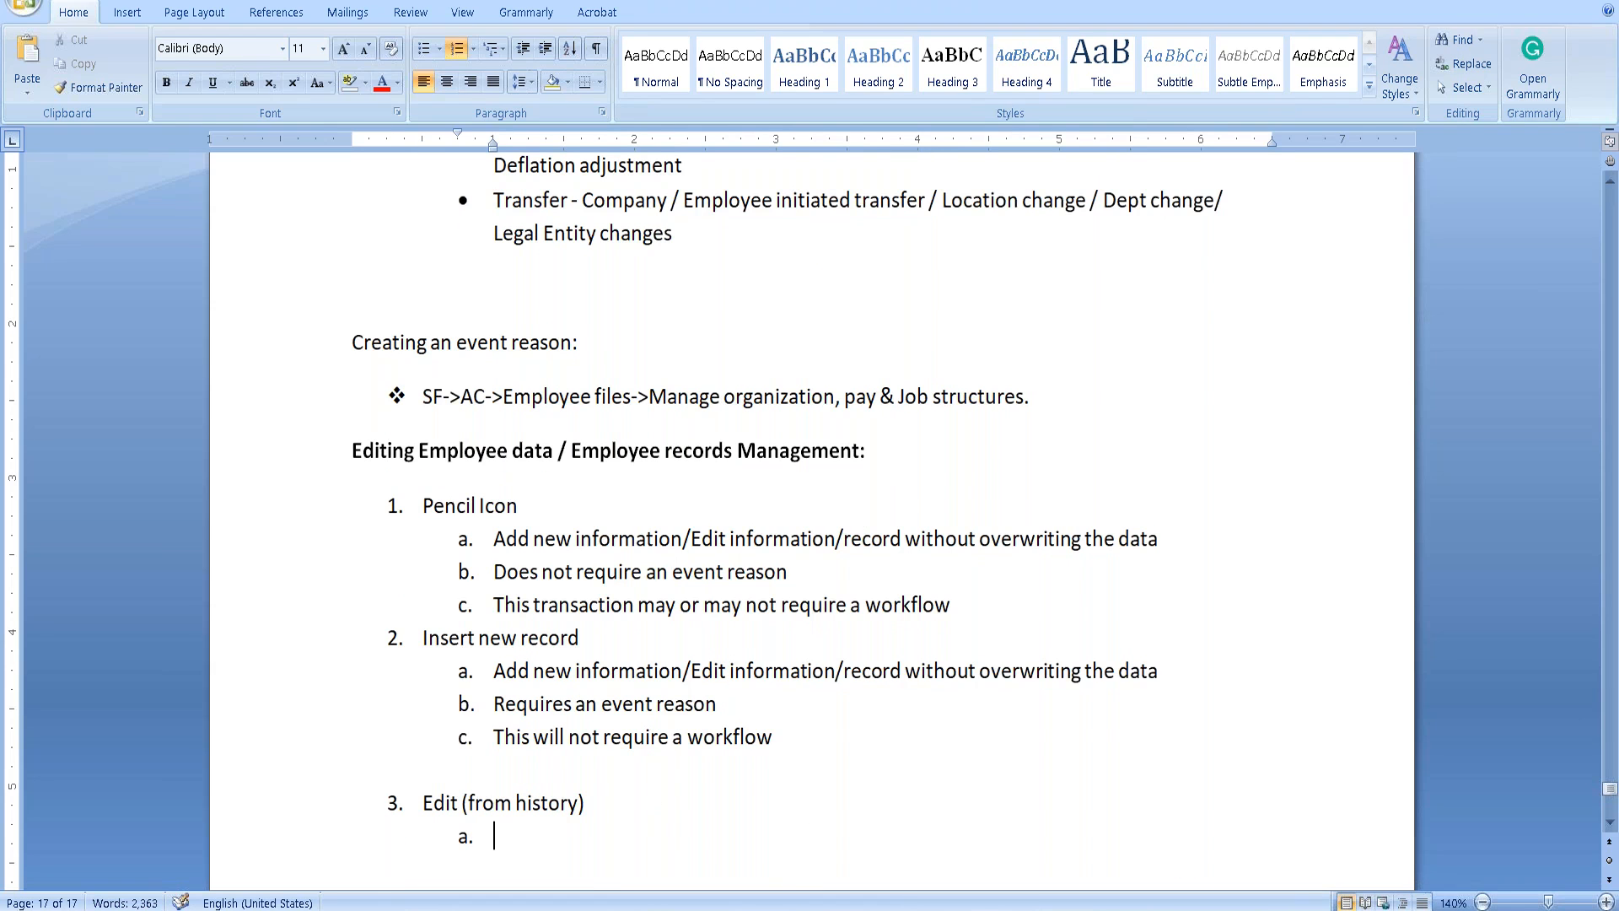
text(It overwrites the eix)
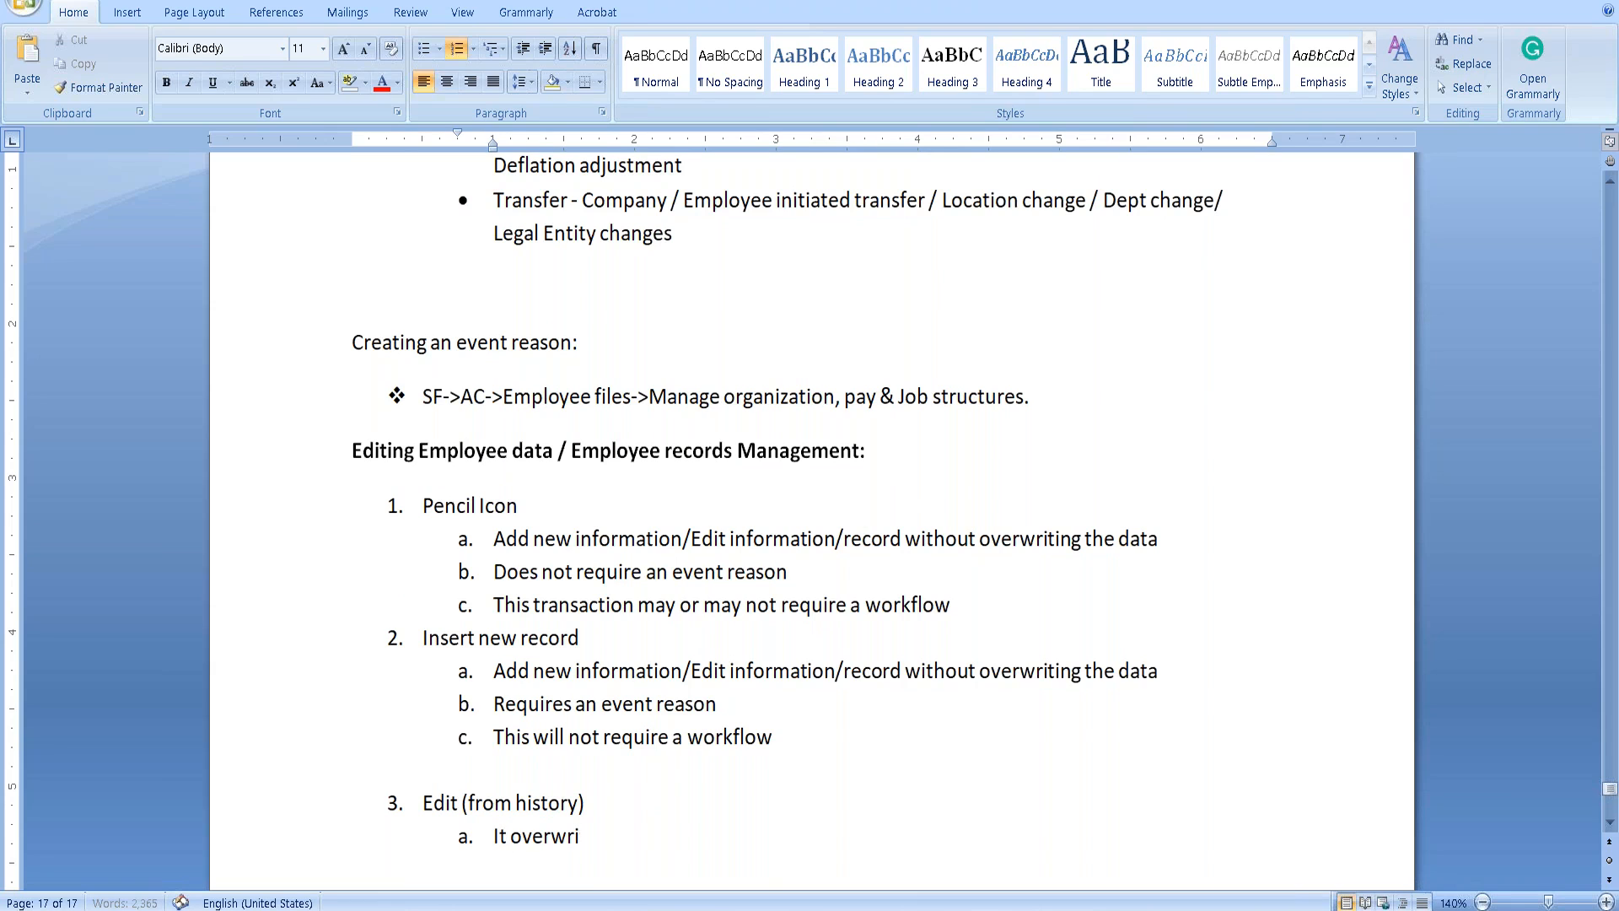
key(BackSpace)
key(BackSpace)
text(xisting data)
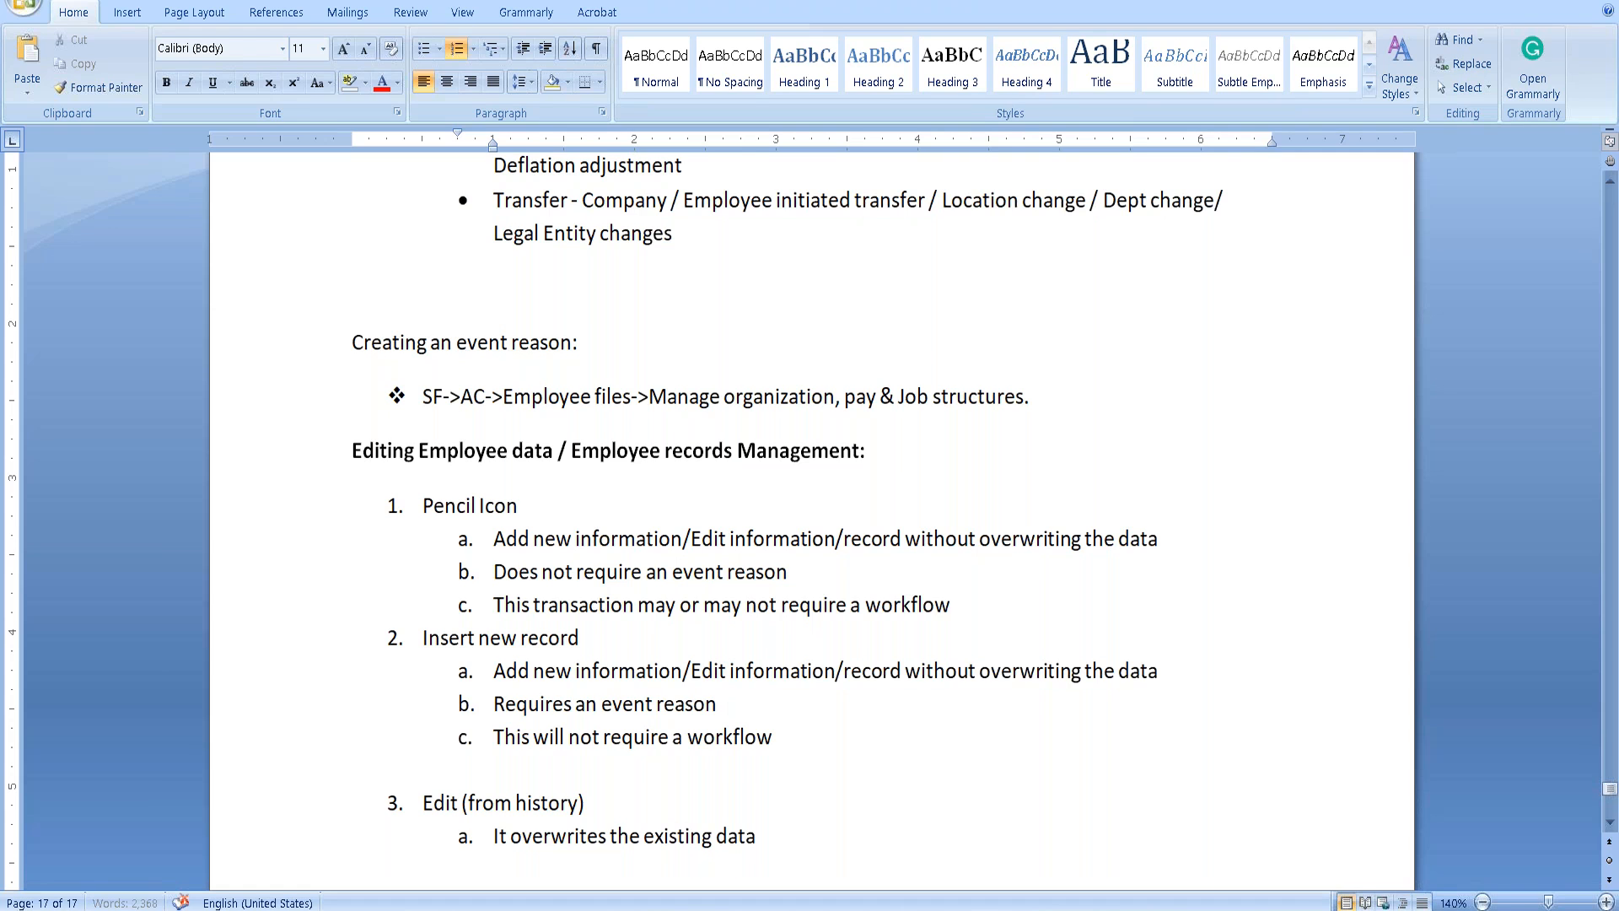
key(alt+Tab)
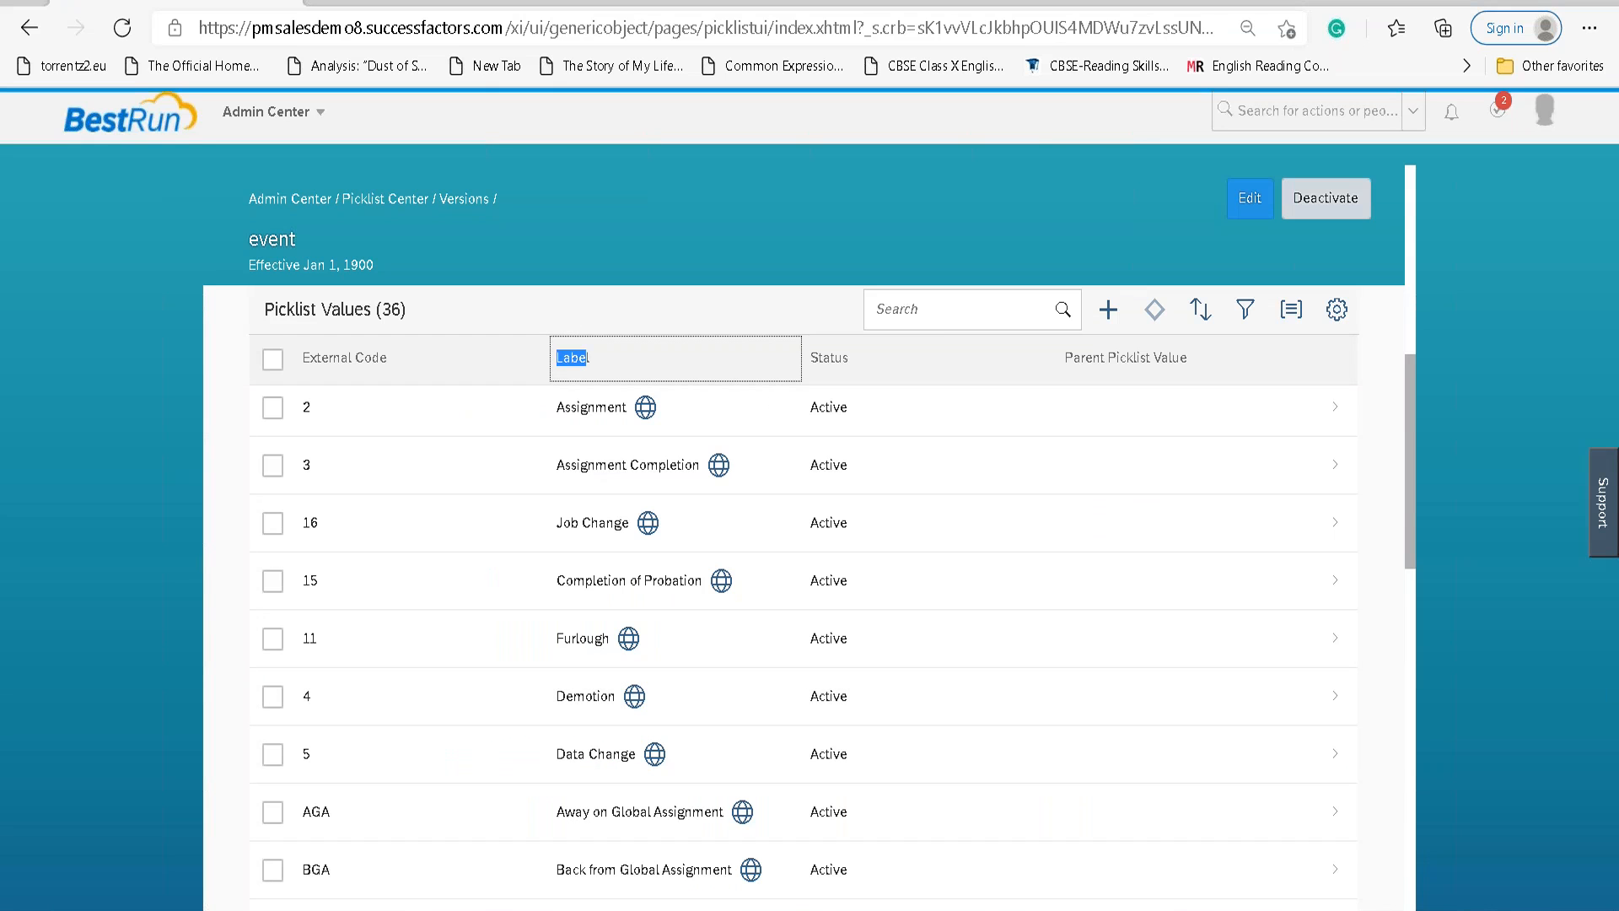
In Paint, start a new blank image and discard the old sketch without saving.
key(alt+Tab)
key(ctrl+n)
click(844, 455)
Sketch the word LAN with brush strokes.
mouse_move(593, 187)
mouse_down()
mouse_move(576, 299)
mouse_move(663, 329)
mouse_up()
mouse_move(698, 201)
mouse_down()
mouse_move(734, 253)
mouse_move(730, 319)
mouse_up()
drag(661, 278, 739, 271)
drag(808, 229, 921, 185)
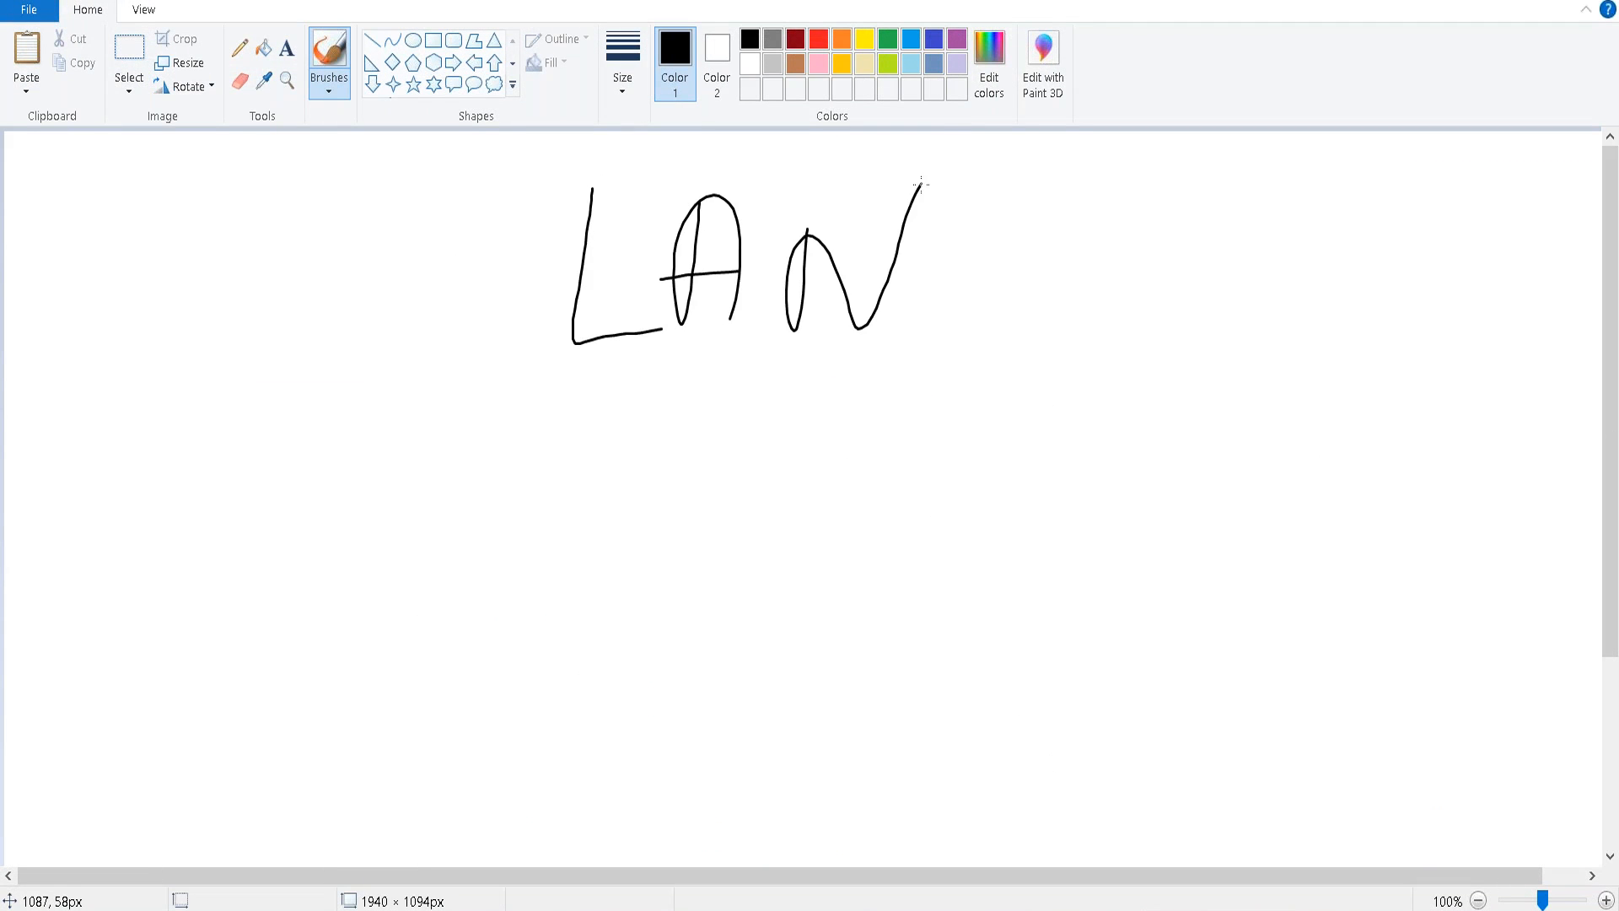
Sketch NAL below LAN, curve around it, scribble out LAN and underline NAL.
drag(586, 504, 554, 607)
drag(561, 518, 642, 633)
drag(657, 463, 628, 638)
mouse_move(701, 506)
mouse_down()
mouse_move(696, 612)
mouse_move(742, 600)
mouse_up()
drag(654, 578, 718, 566)
click(959, 567)
mouse_move(816, 460)
mouse_down()
mouse_move(896, 605)
mouse_move(947, 296)
mouse_up()
mouse_move(999, 203)
mouse_down()
mouse_move(903, 305)
mouse_move(1023, 389)
mouse_up()
mouse_move(582, 270)
mouse_down()
mouse_move(832, 193)
mouse_move(669, 307)
mouse_move(926, 235)
mouse_move(608, 297)
mouse_up()
drag(548, 687, 921, 622)
drag(577, 713, 941, 638)
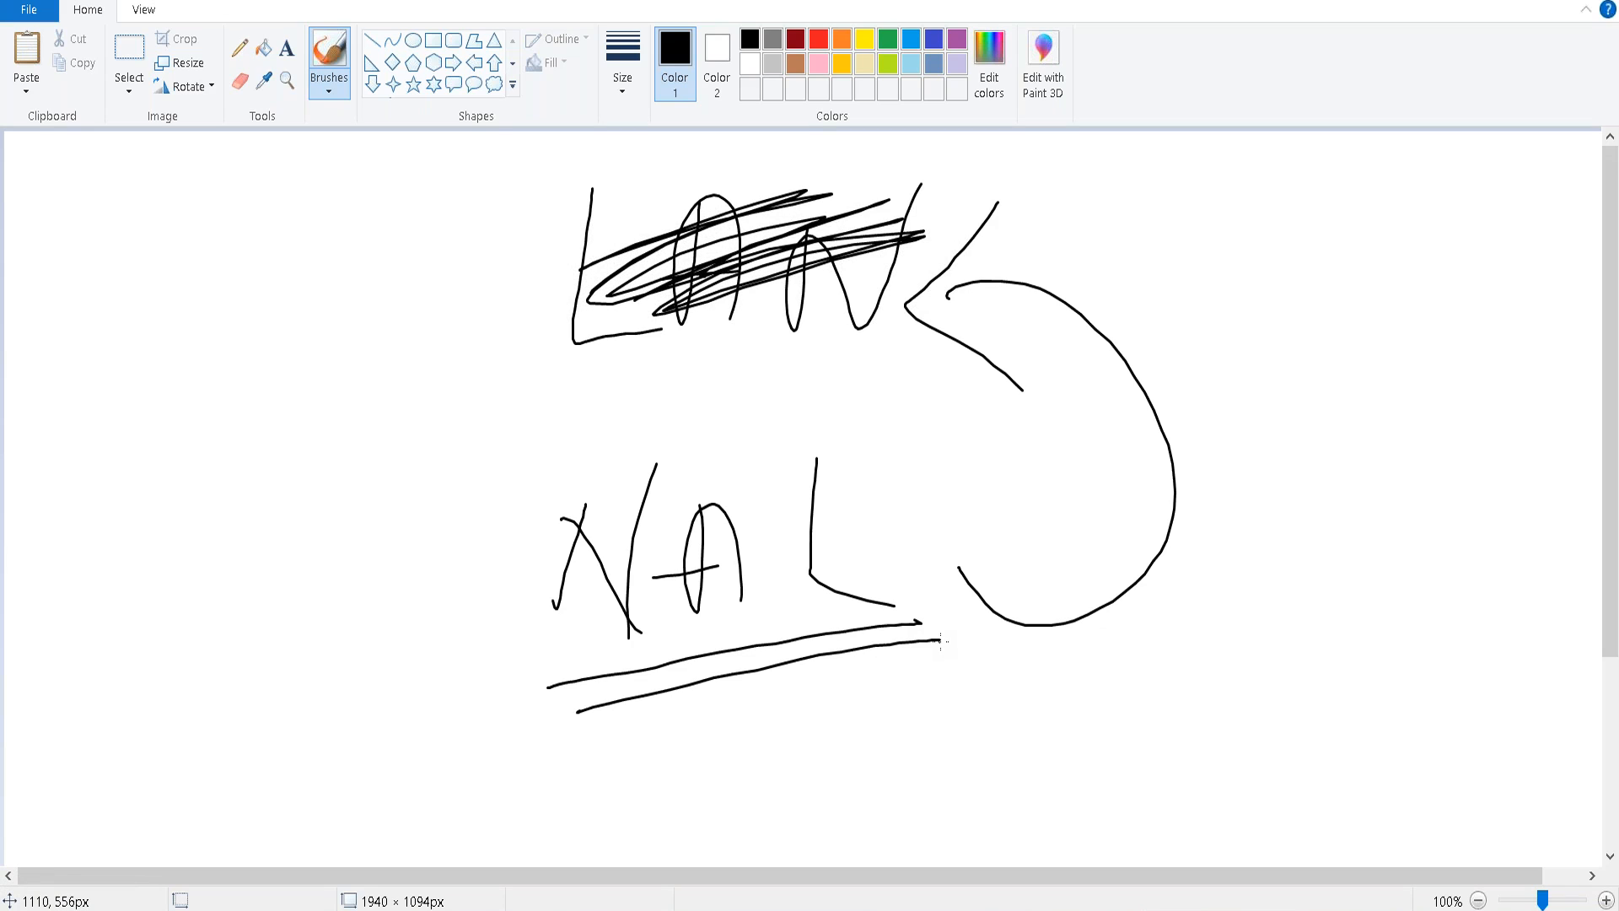
Write a second LAN and NAL to the right, with a long line beneath.
drag(1215, 224, 1258, 319)
mouse_move(1276, 247)
mouse_down()
mouse_move(1294, 253)
mouse_move(1310, 310)
mouse_up()
mouse_move(1233, 304)
mouse_down()
mouse_move(1299, 288)
mouse_move(1394, 318)
mouse_move(1430, 237)
mouse_up()
drag(1267, 432, 1242, 494)
drag(1246, 434, 1309, 500)
drag(1308, 398, 1291, 494)
mouse_move(1352, 411)
mouse_down()
mouse_move(1341, 460)
mouse_move(1372, 483)
mouse_up()
drag(1308, 447, 1362, 428)
drag(1408, 380, 1468, 482)
drag(1179, 574, 1556, 559)
Below the line, write NAL and LAN with a diagonal underline.
mouse_move(1121, 719)
mouse_down()
mouse_move(1125, 645)
mouse_move(1176, 600)
mouse_up()
drag(1198, 668, 1215, 693)
mouse_move(1240, 630)
mouse_down()
mouse_move(1245, 691)
mouse_move(1252, 641)
mouse_move(1274, 667)
mouse_up()
click(1051, 781)
drag(1050, 782, 1346, 672)
mouse_move(1124, 768)
mouse_down()
mouse_move(1188, 811)
mouse_move(1238, 808)
mouse_move(1214, 796)
mouse_up()
drag(1242, 747, 1270, 812)
drag(1276, 727, 1293, 791)
Strike through and scribble over the newly written LAN and NAL.
drag(1356, 715, 1077, 828)
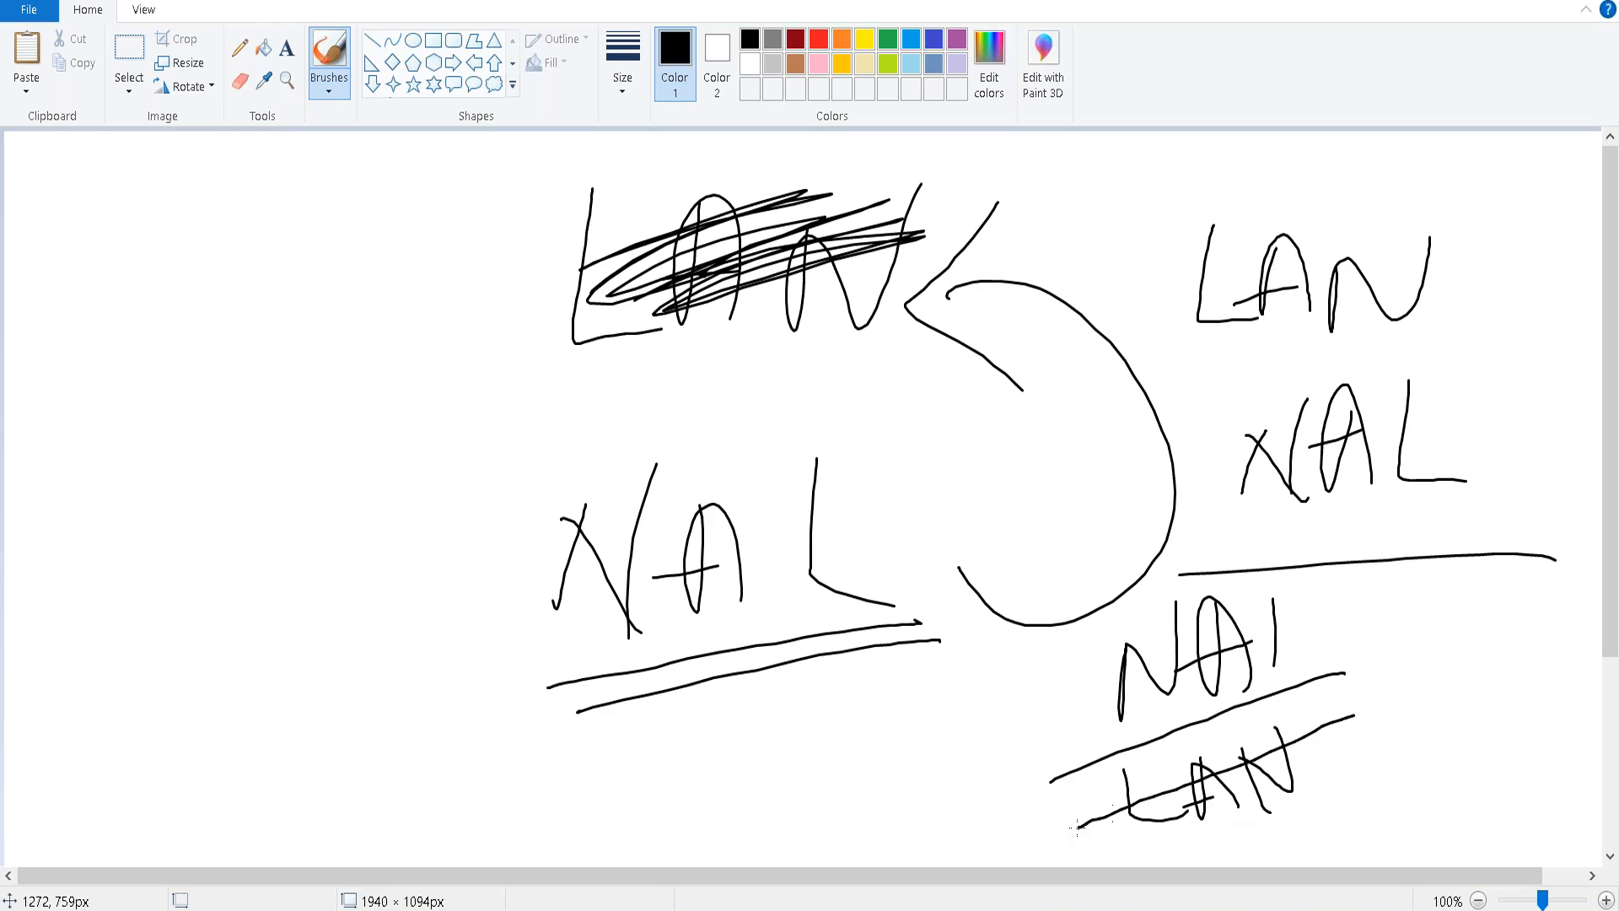
drag(1342, 802, 1234, 832)
drag(1338, 828, 1201, 867)
drag(1370, 802, 1257, 823)
drag(1349, 627, 1235, 721)
mouse_move(1262, 601)
mouse_down()
mouse_move(1372, 650)
mouse_move(1145, 655)
mouse_up()
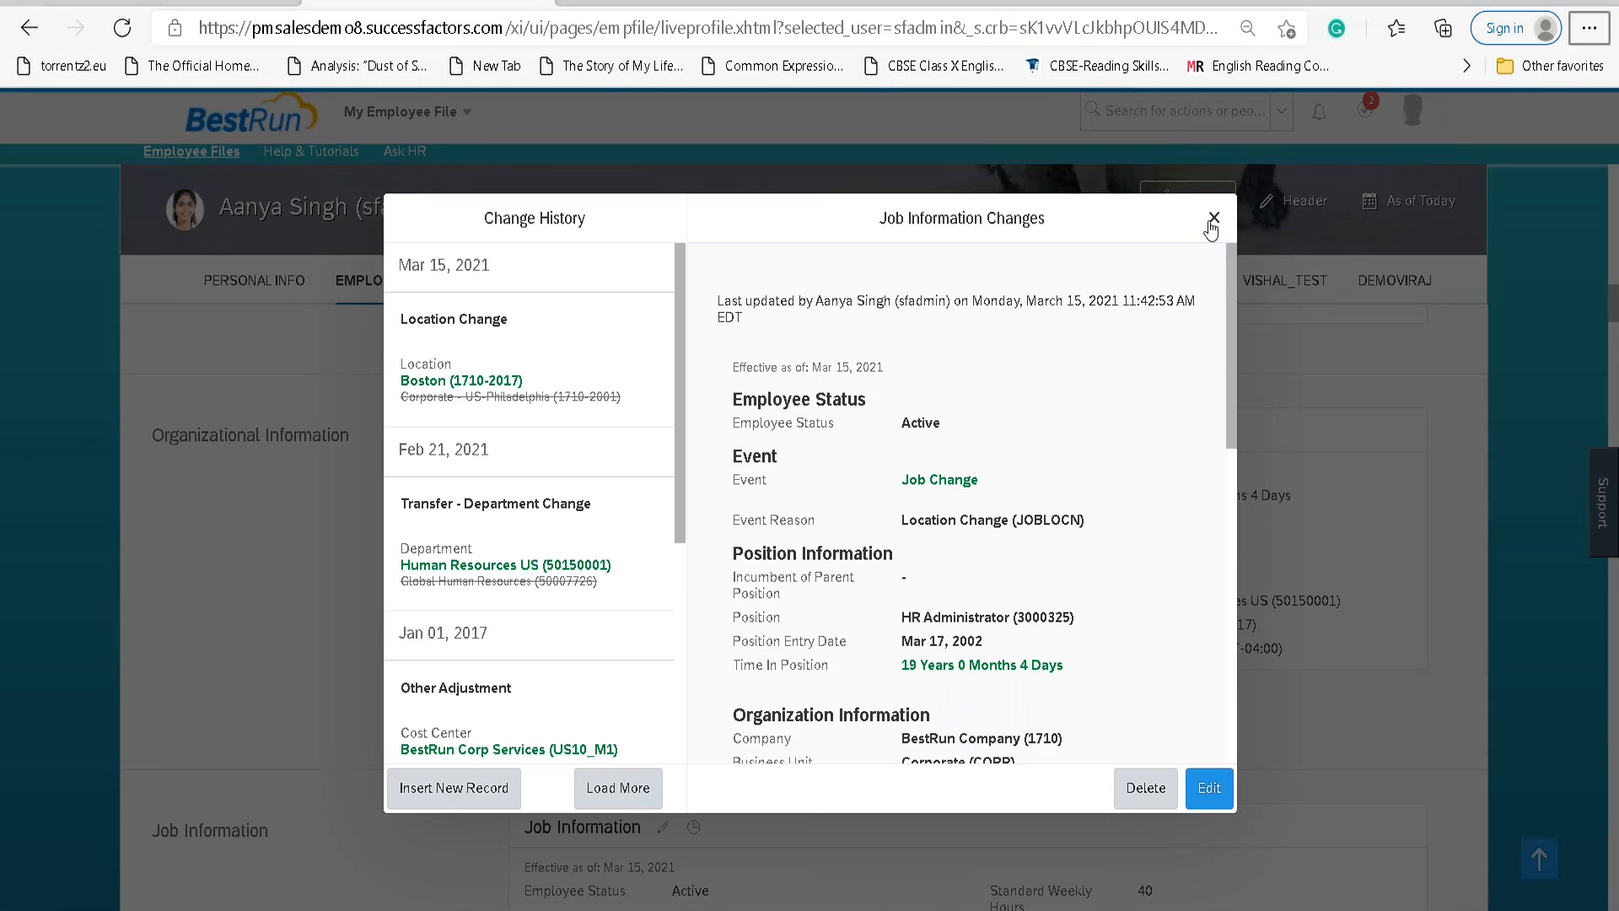
Close the position Change History dialog and leave the browser for the Word notes.
click(1213, 219)
click(596, 909)
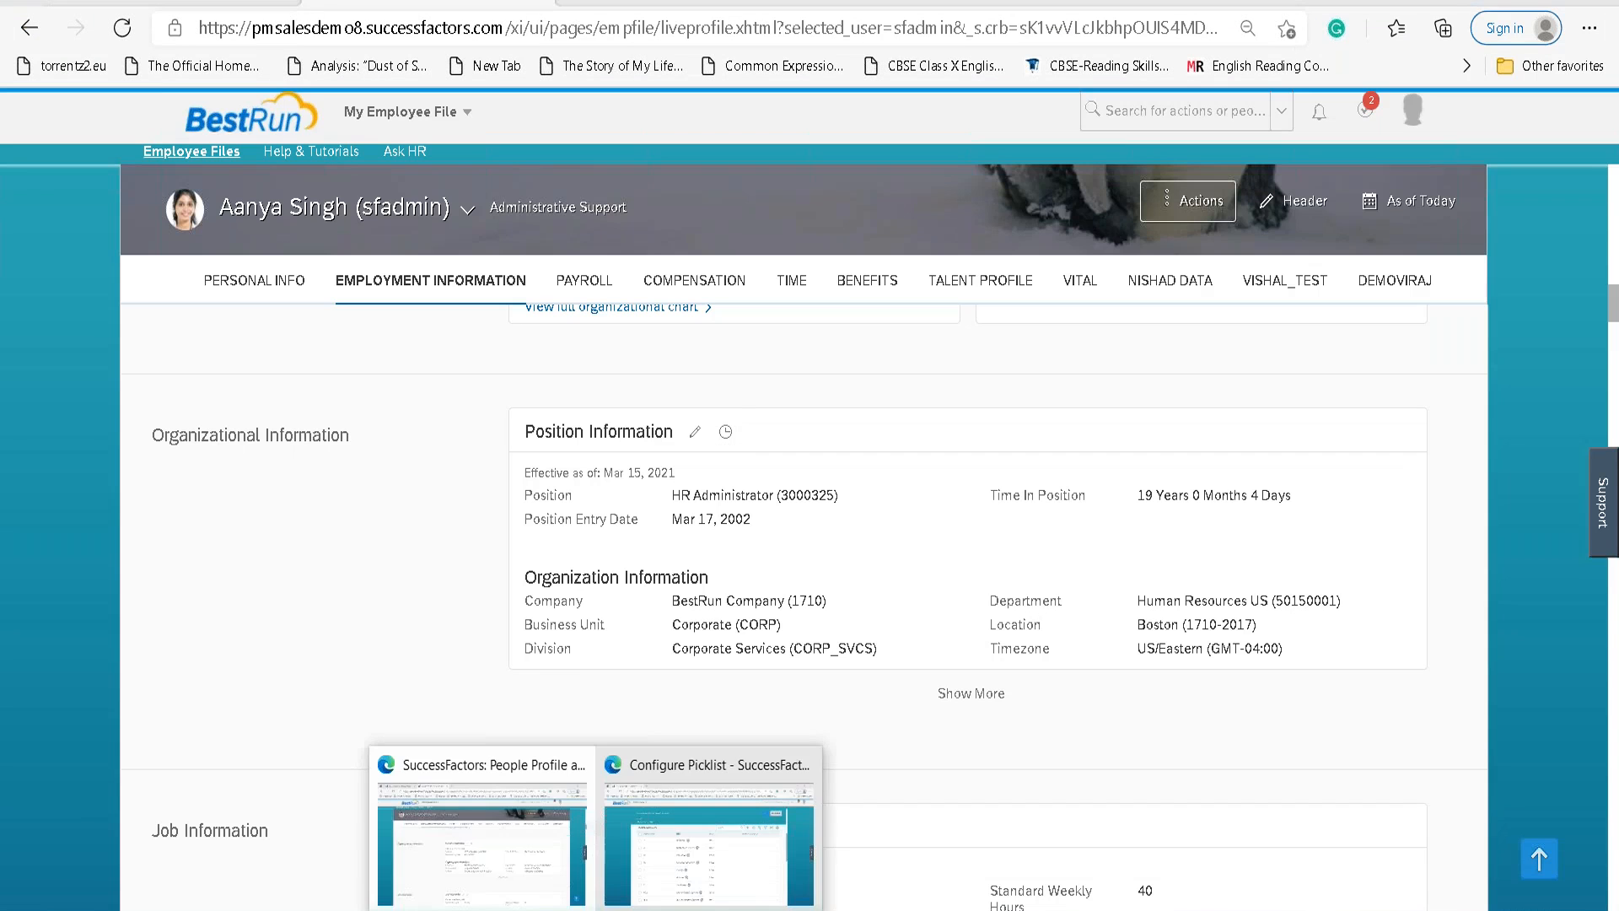
click(902, 863)
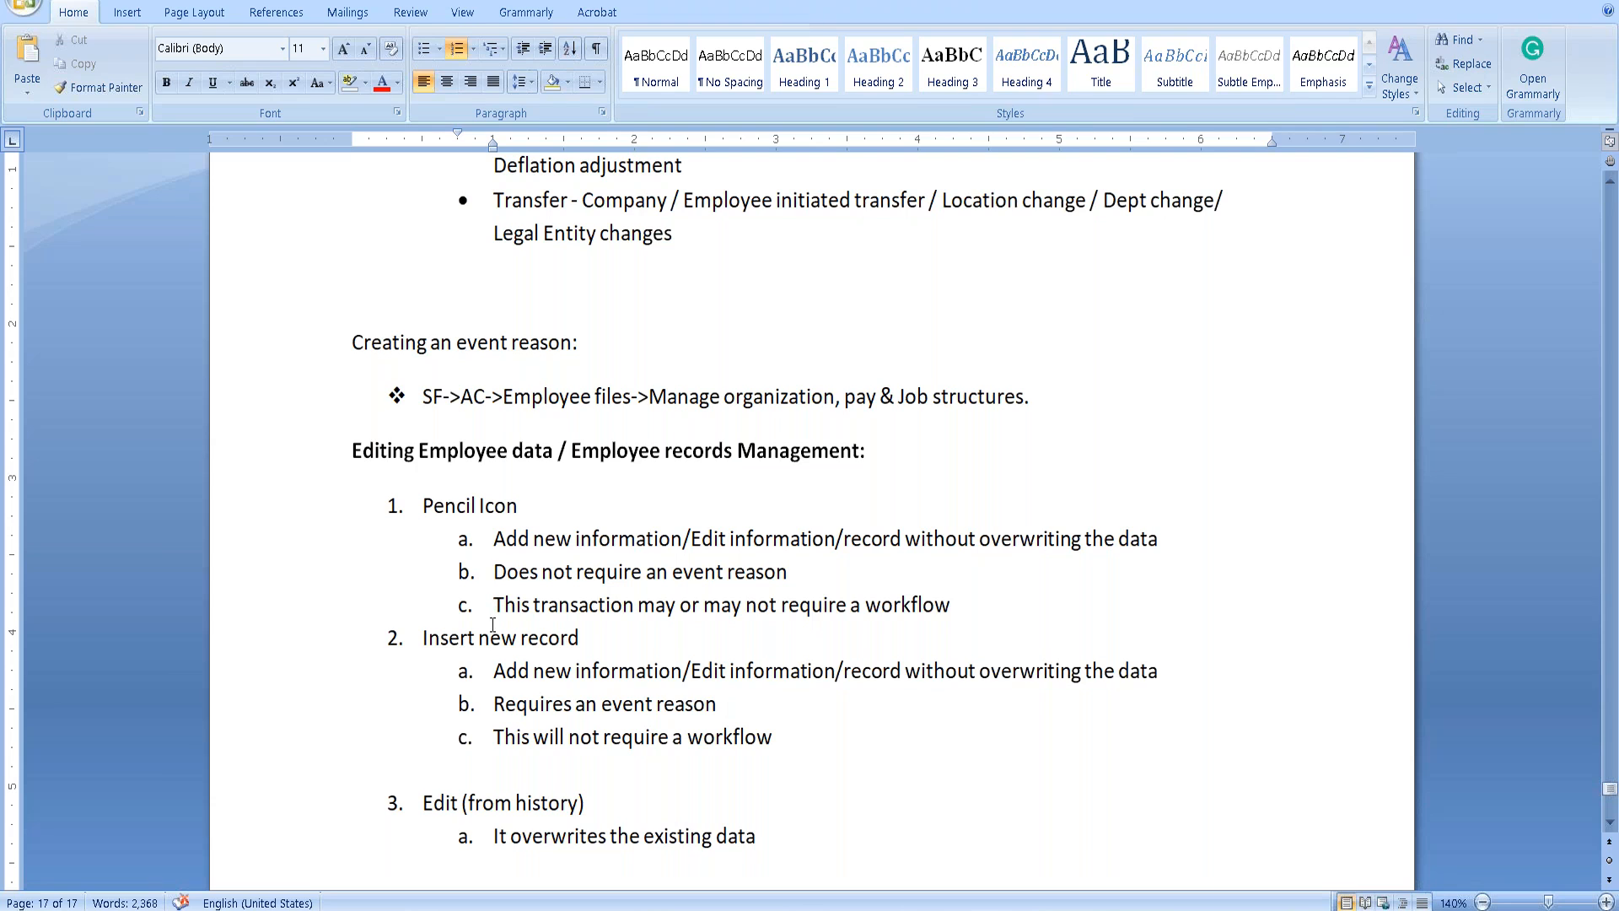
Add the paragraph 'There are two options to edit employee data:'.
scroll(806, 675, down, 1)
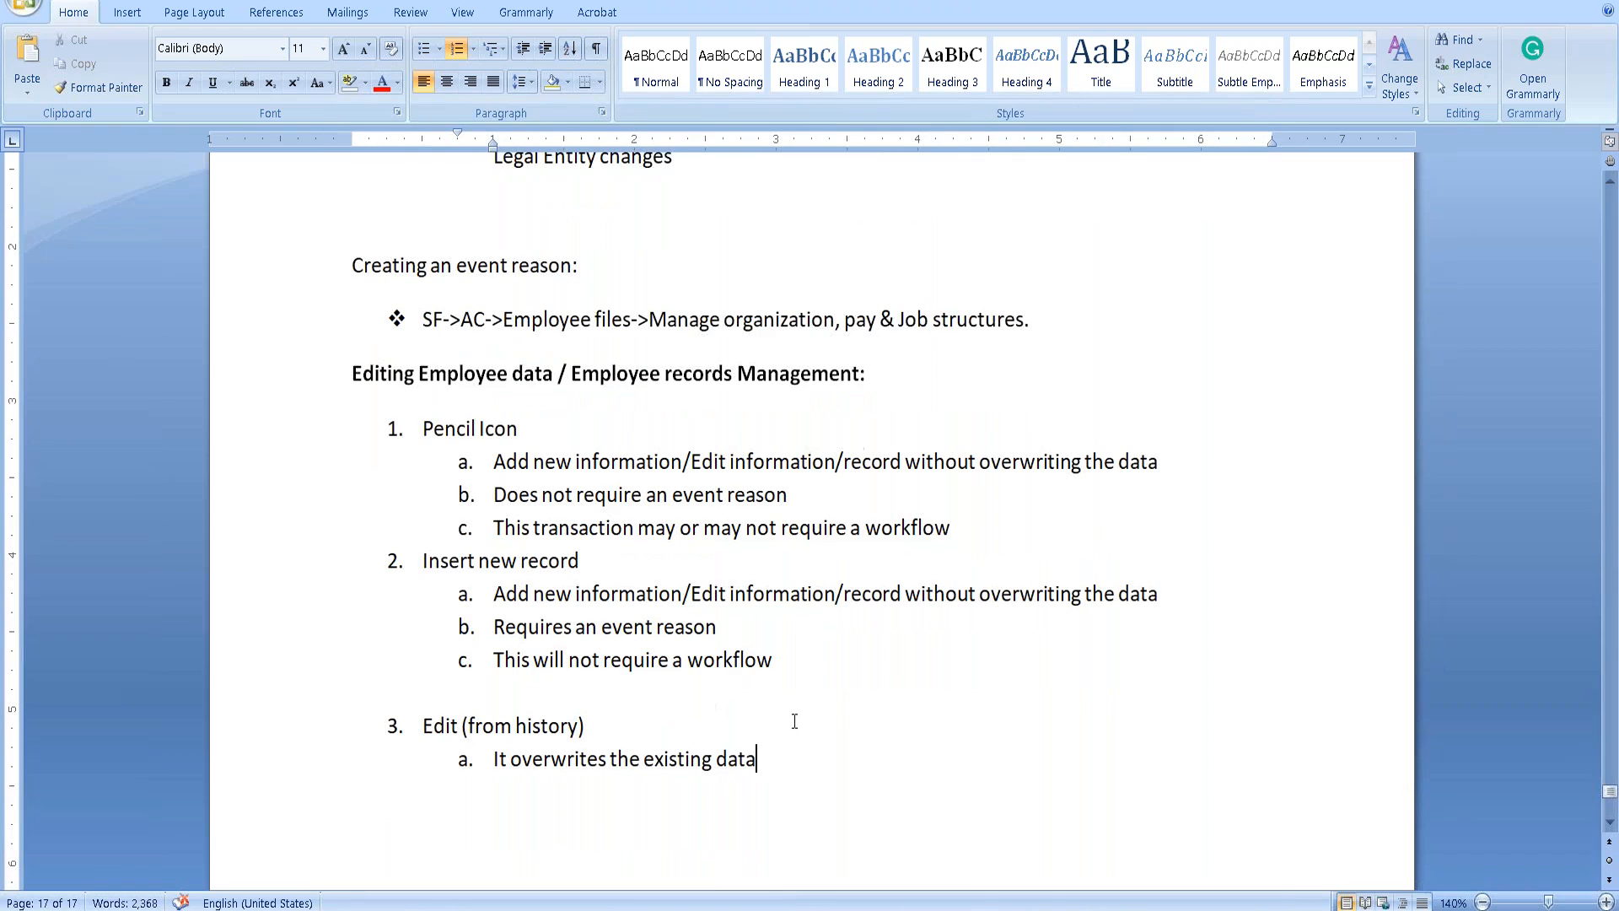
key(Return)
key(Return)
text(T)
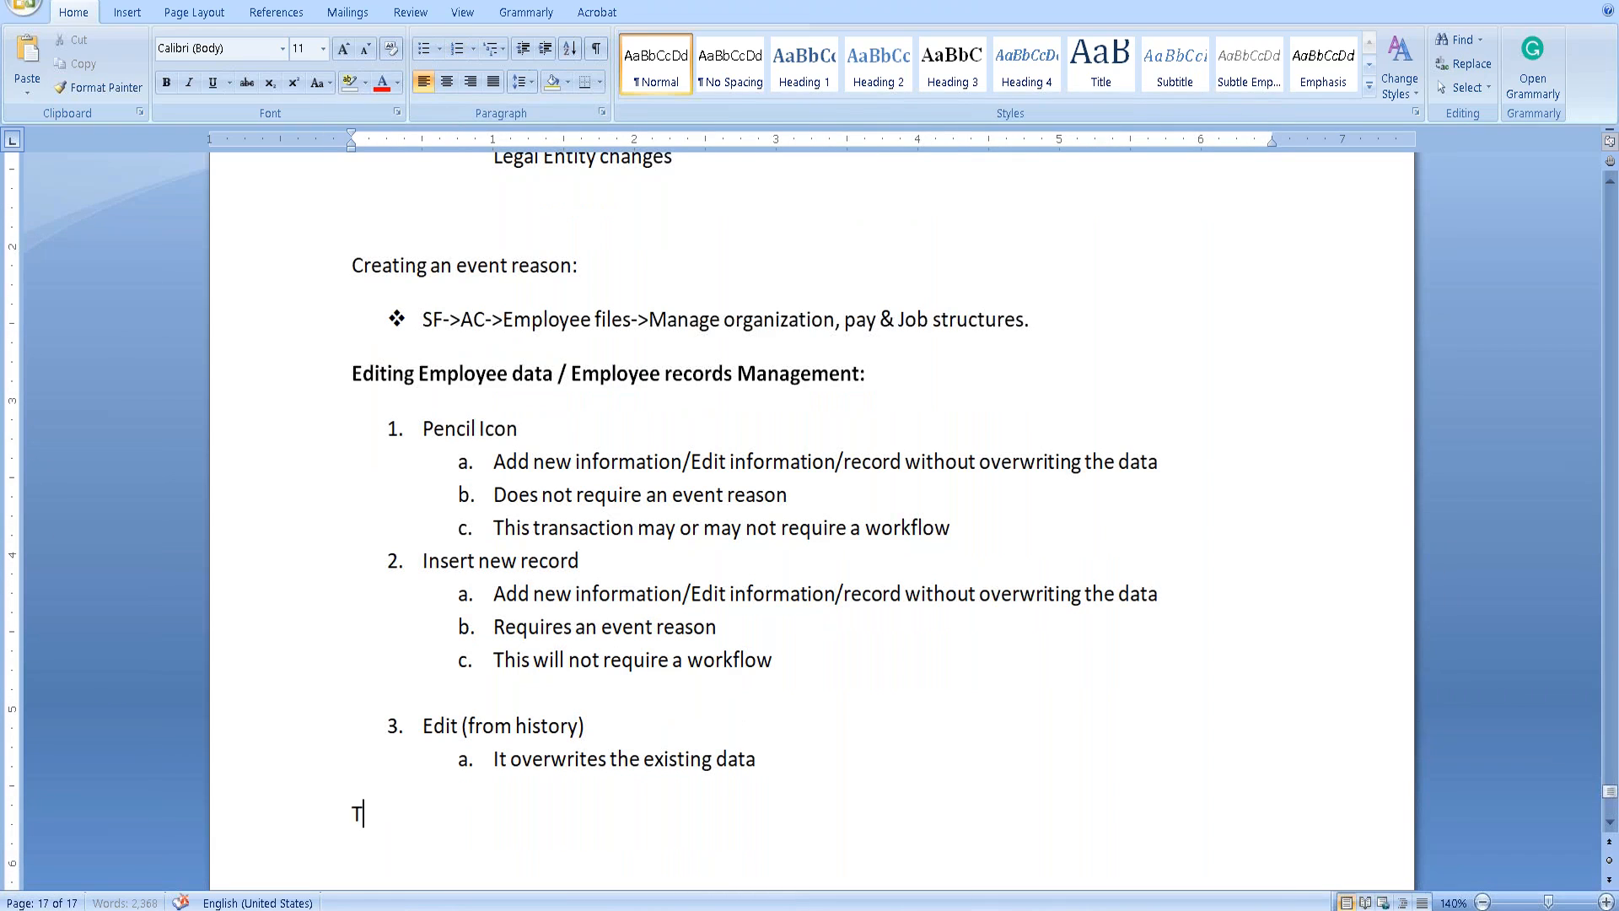
text(here are two op)
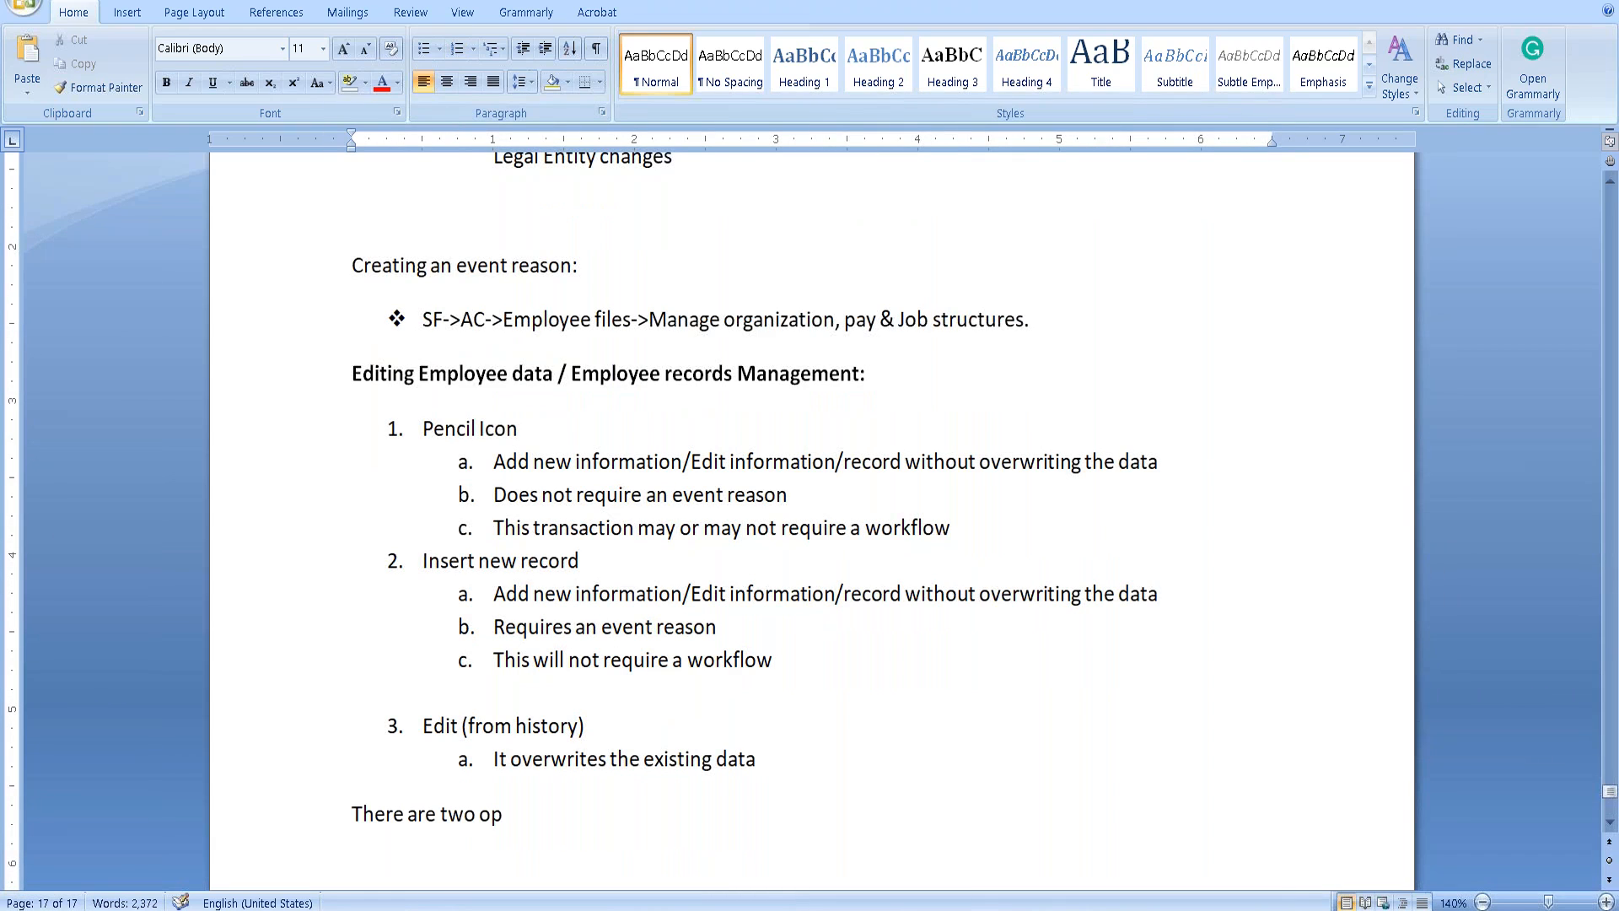
text(tions to edit)
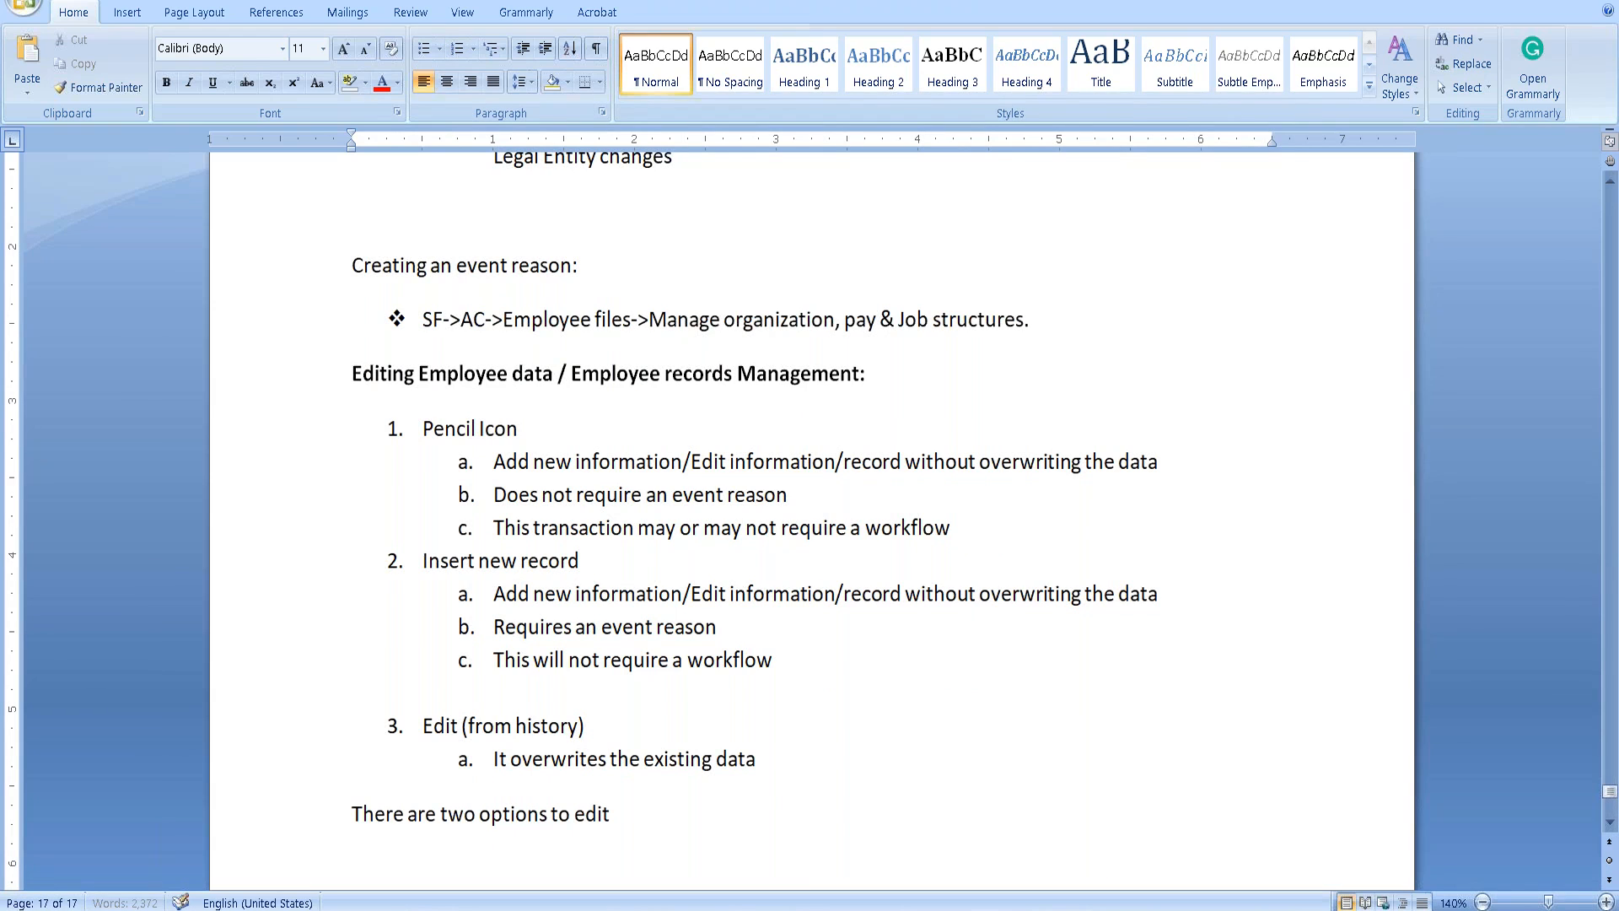
text( employee dta)
key(BackSpace)
text(a)
key(BackSpace)
key(BackSpace)
text(ata:)
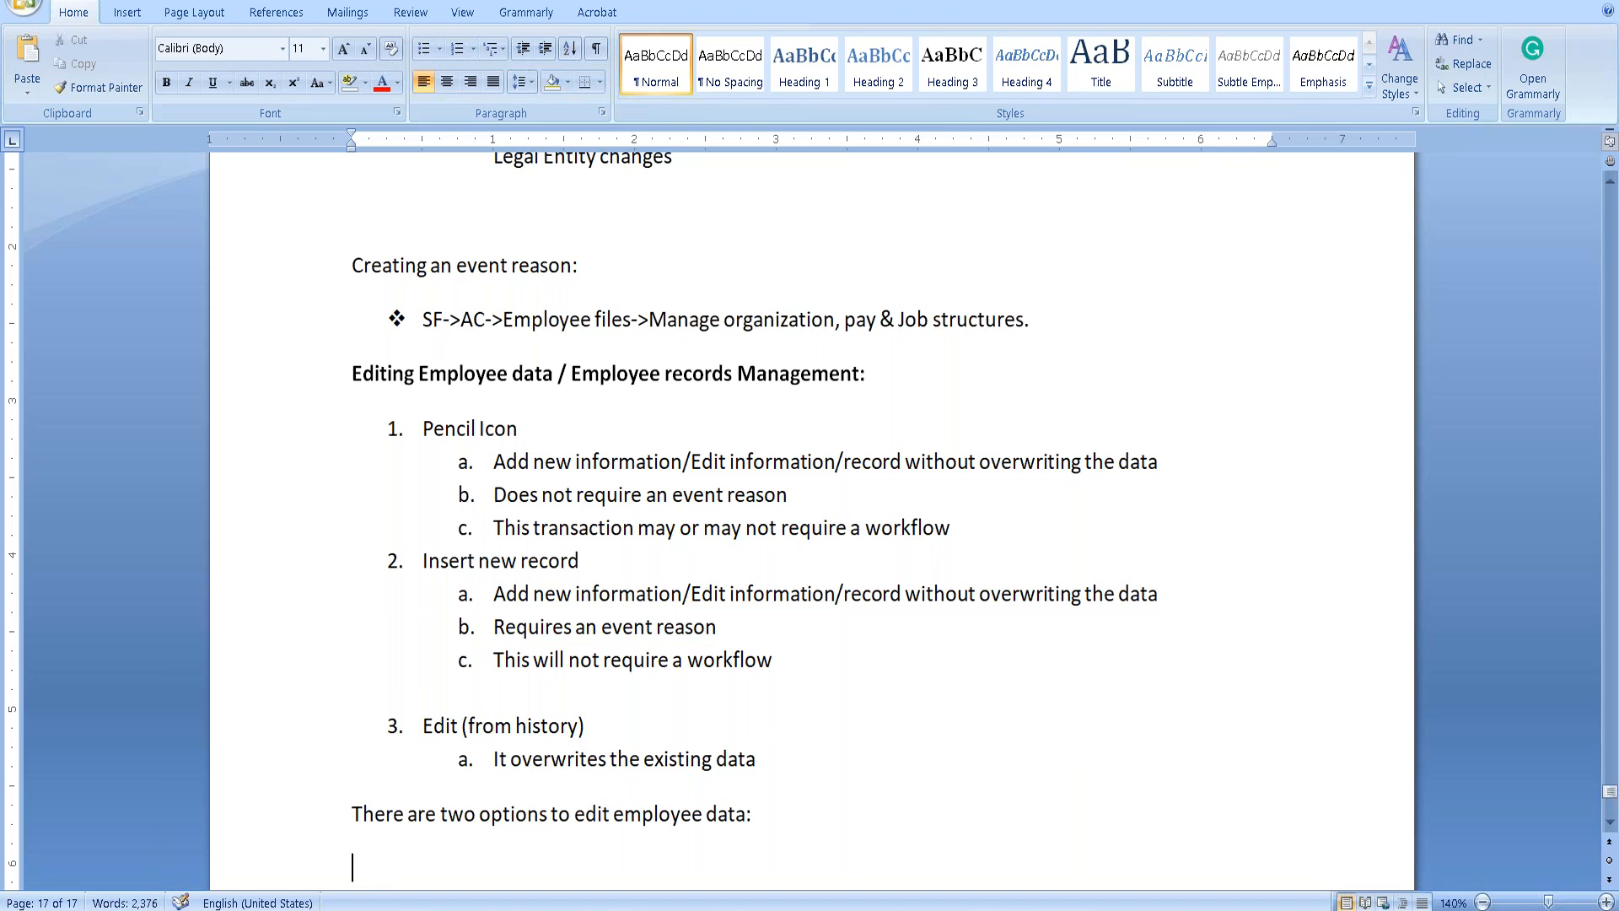
Add item 1: 'Select an employee file->Actions->Change Job & compensation information'.
key(Return)
text(1. )
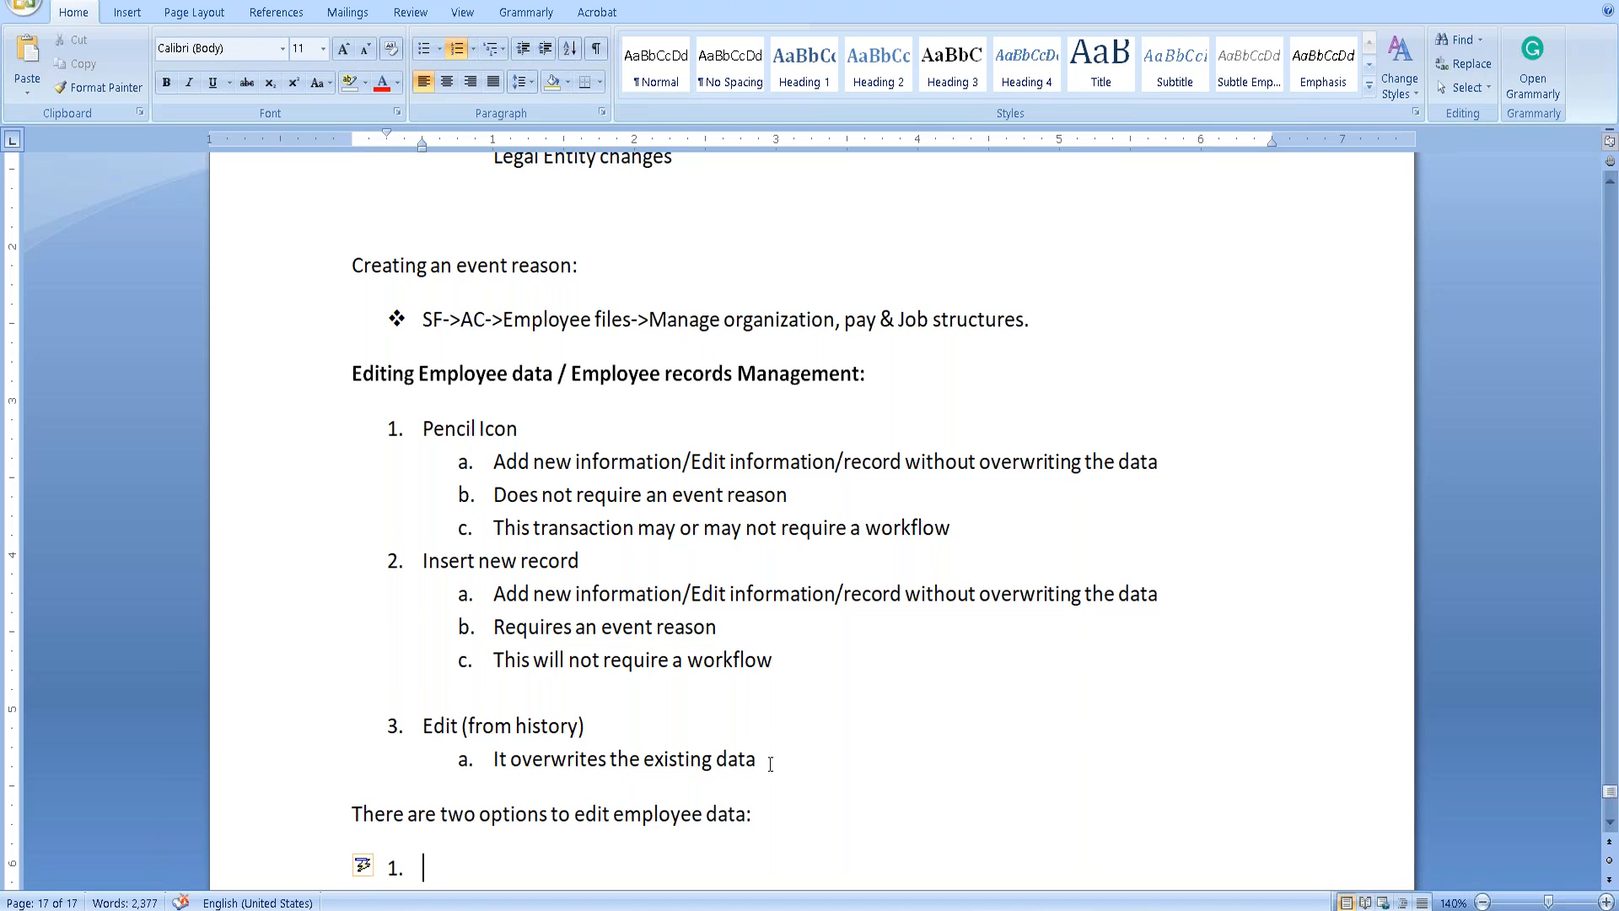
text(Select an employee)
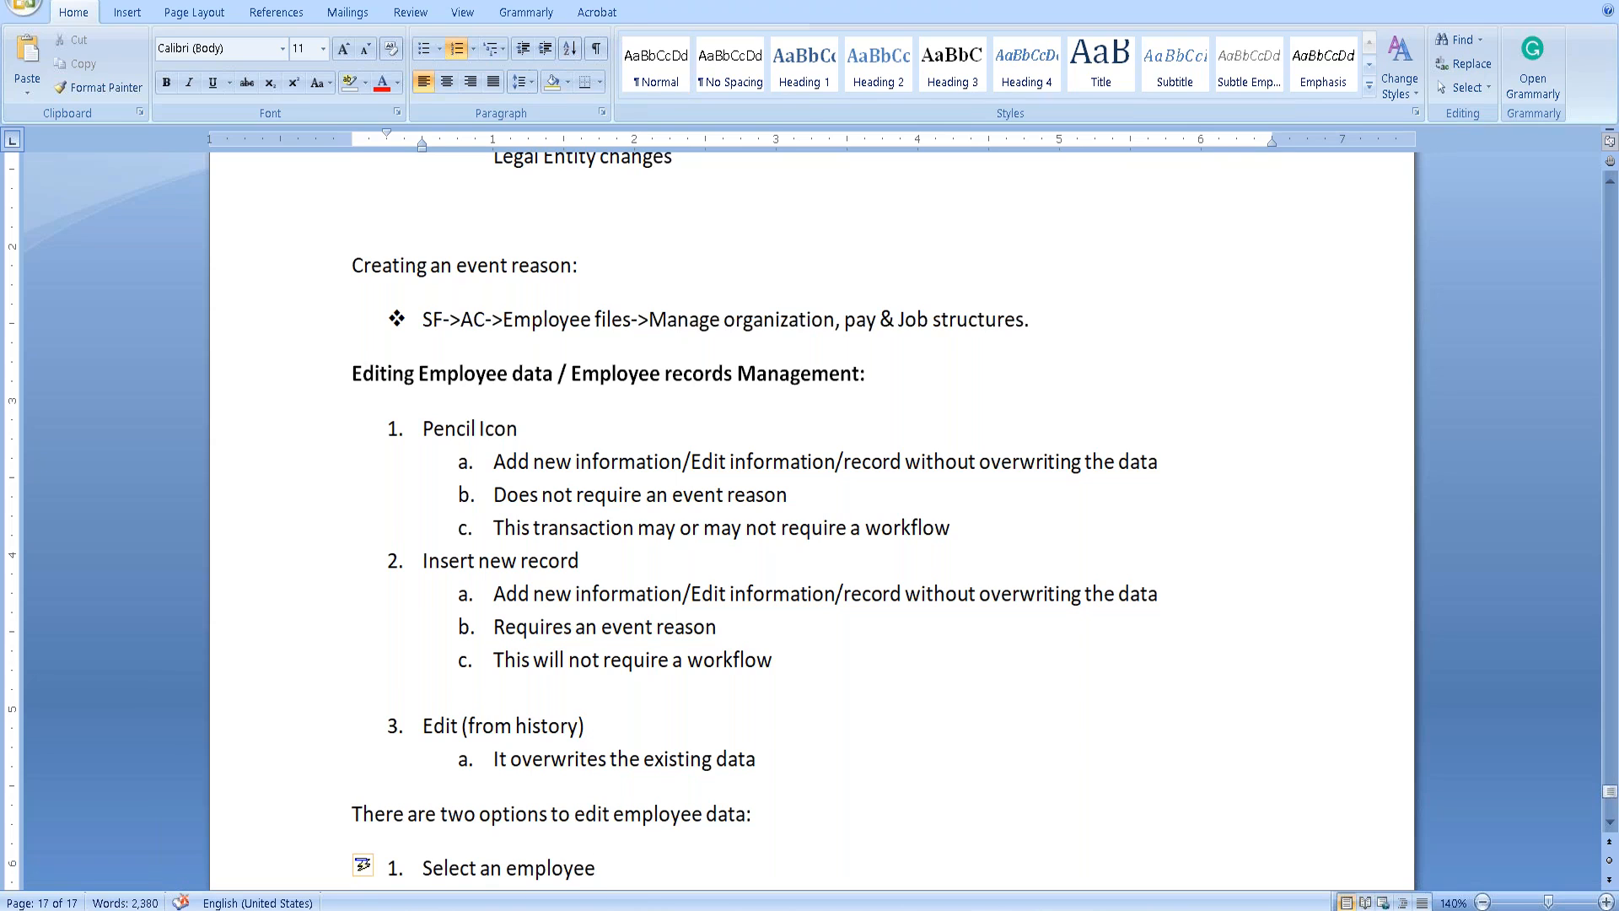
text( file->Actions)
key(BackSpace)
text(s->Cn)
text(a)
key(BackSpace)
key(BackSpace)
key(BackSpace)
text(Change Job )
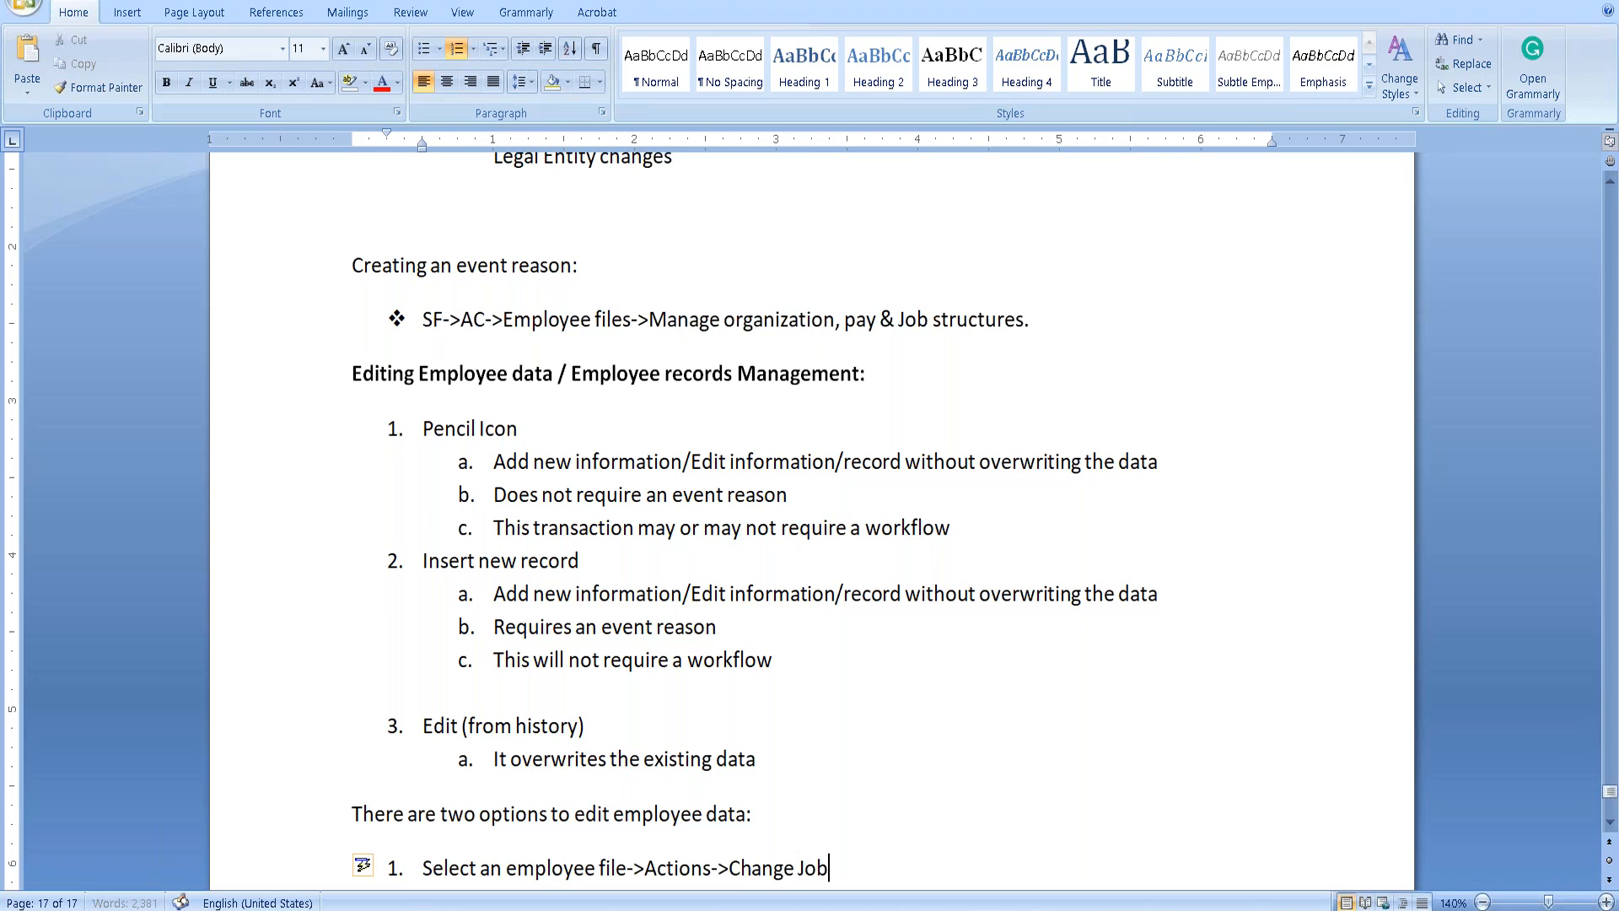
text(& compensation information)
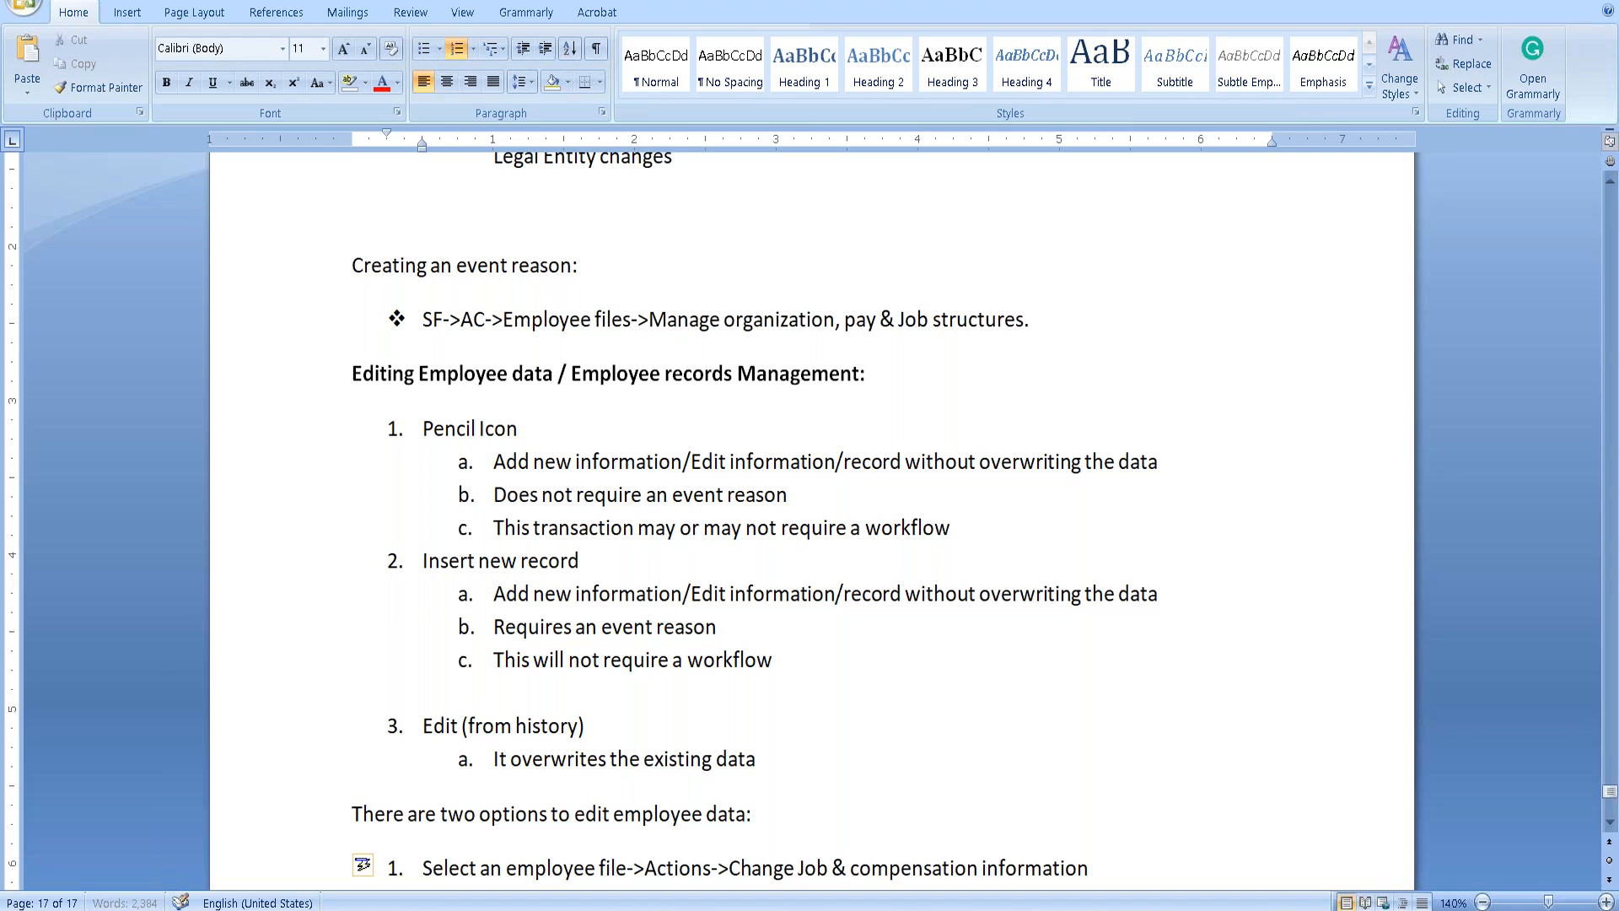
Add item 2: 'Select employee profile and edit from the profile'.
key(Return)
text(Select ane em)
key(BackSpace)
key(BackSpace)
key(BackSpace)
key(BackSpace)
text(employee)
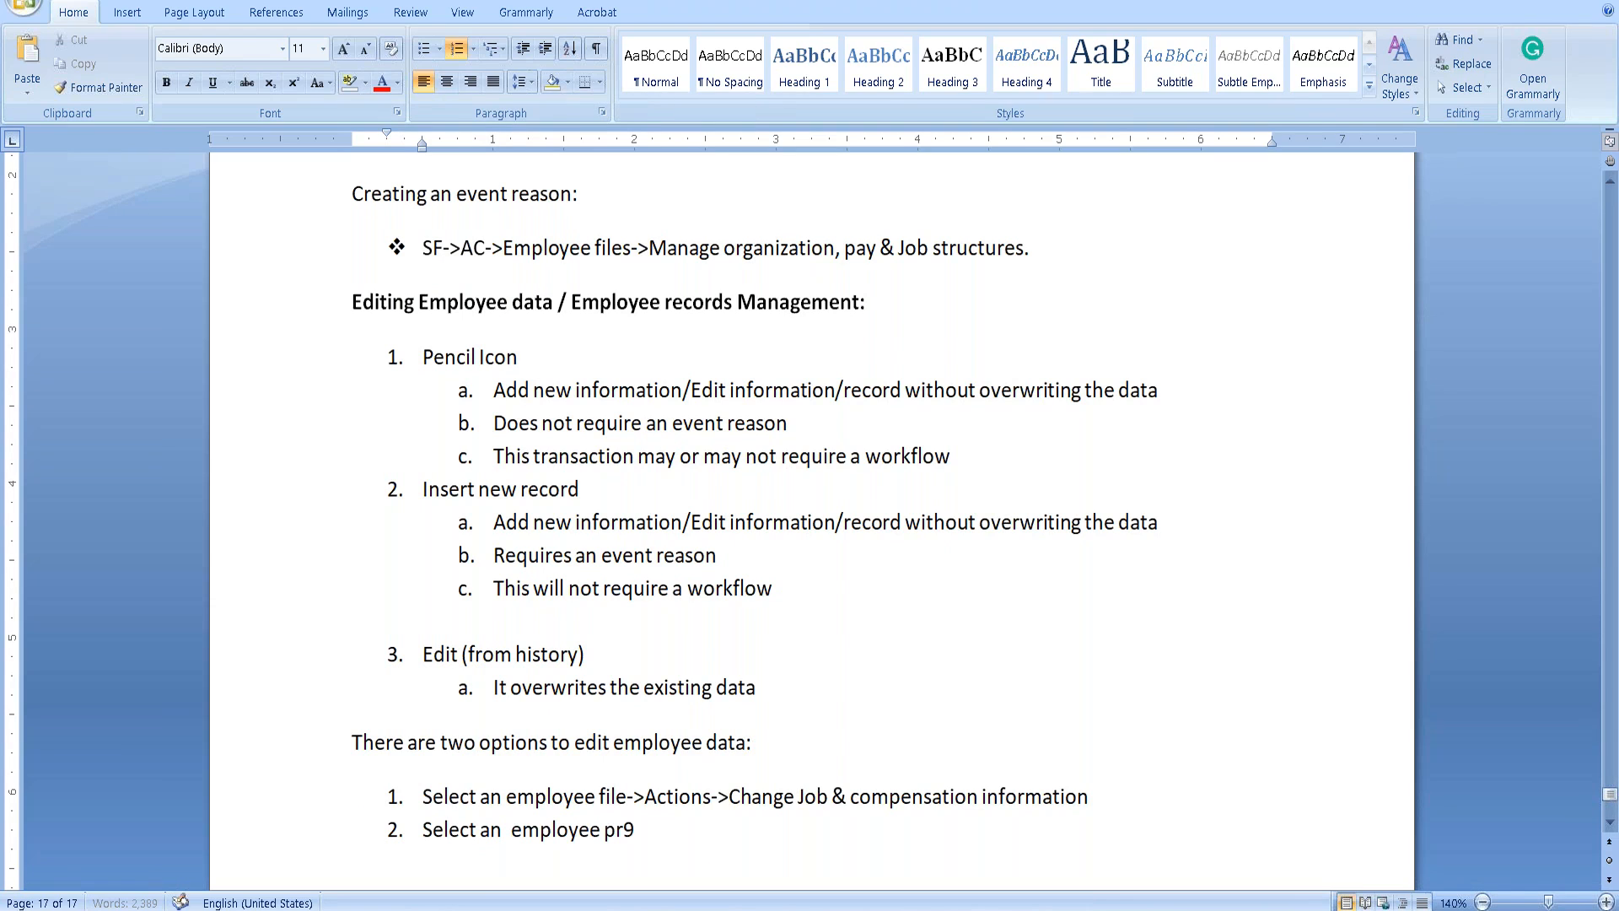
text( profile and edi)
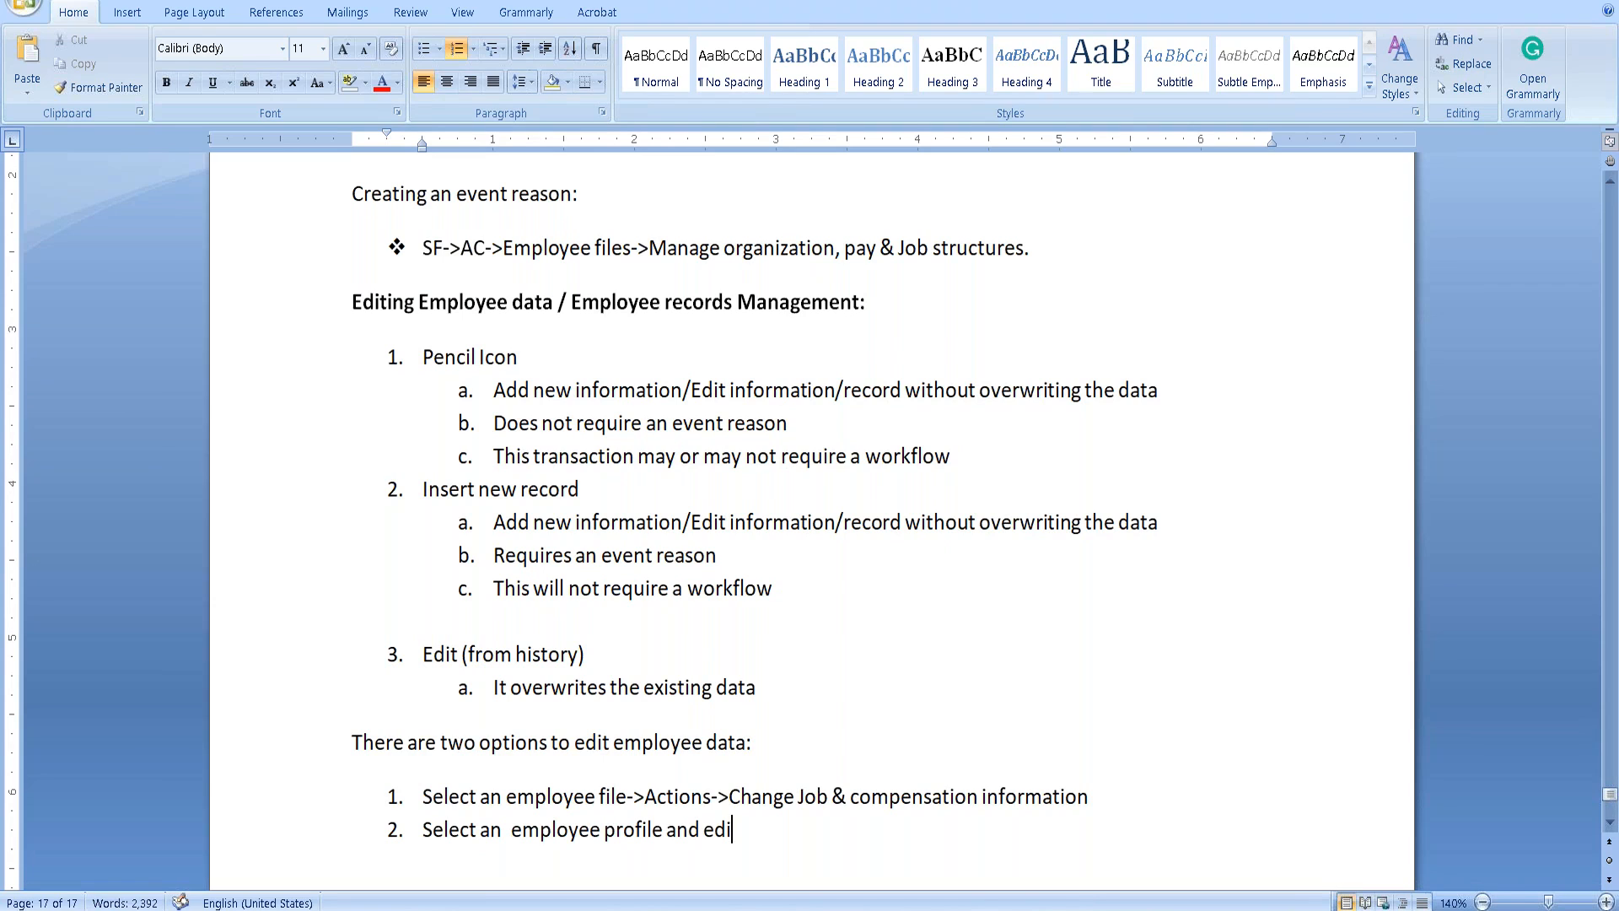
text(t)
text( from the rpprofile)
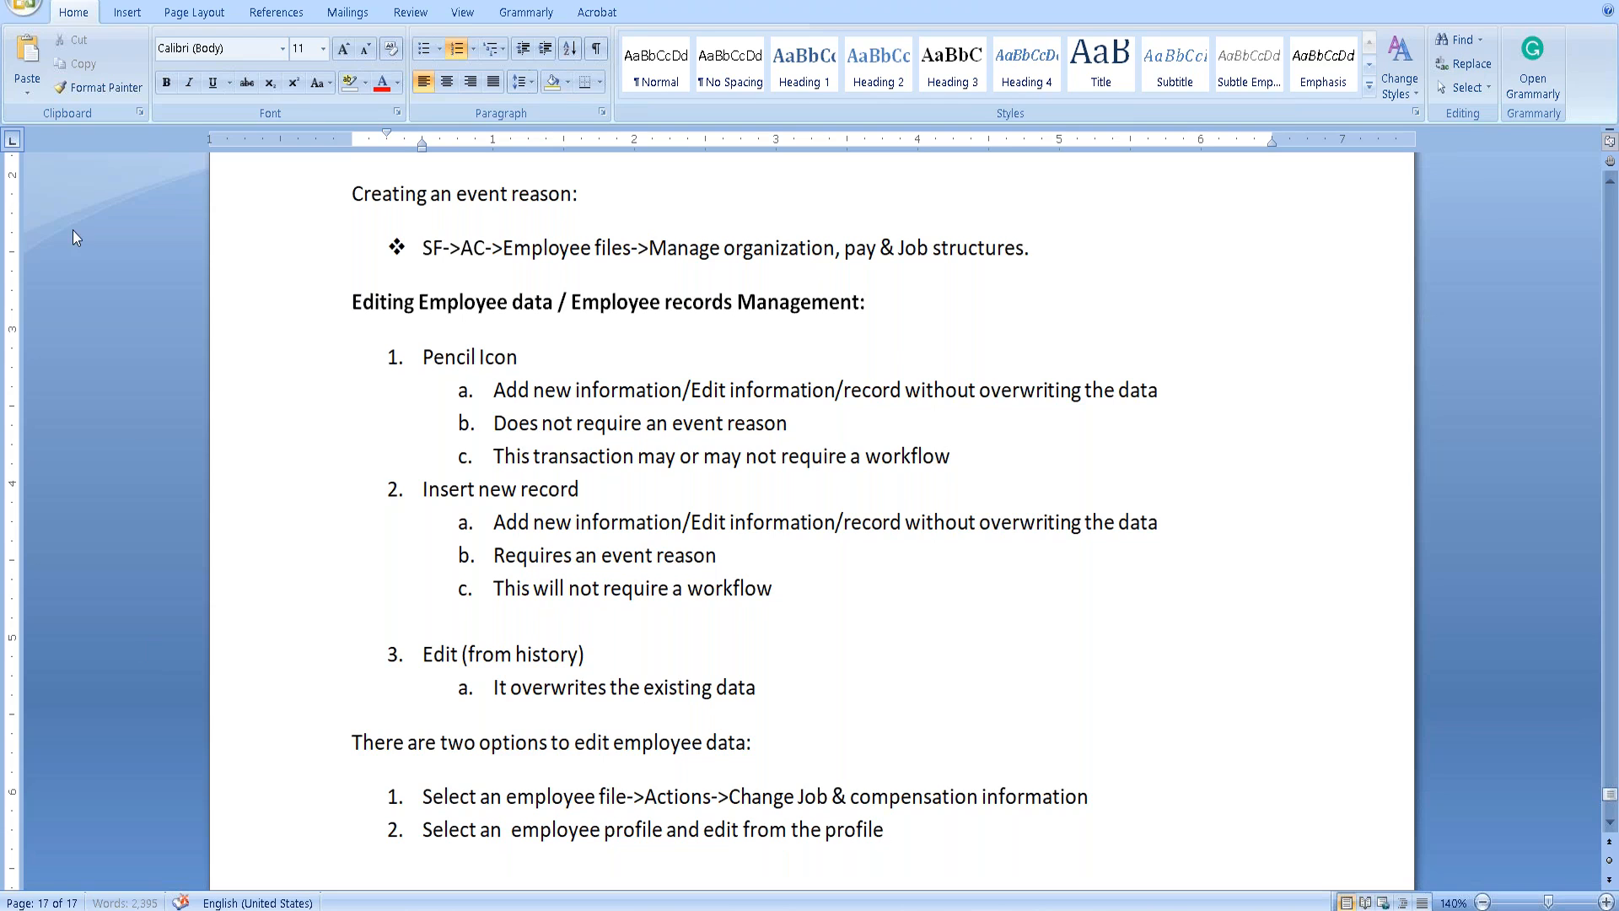
Move the Pencil Icon through Edit notes block to sit under option 2.
mouse_move(423, 361)
mouse_down()
mouse_move(717, 555)
mouse_move(871, 687)
mouse_up()
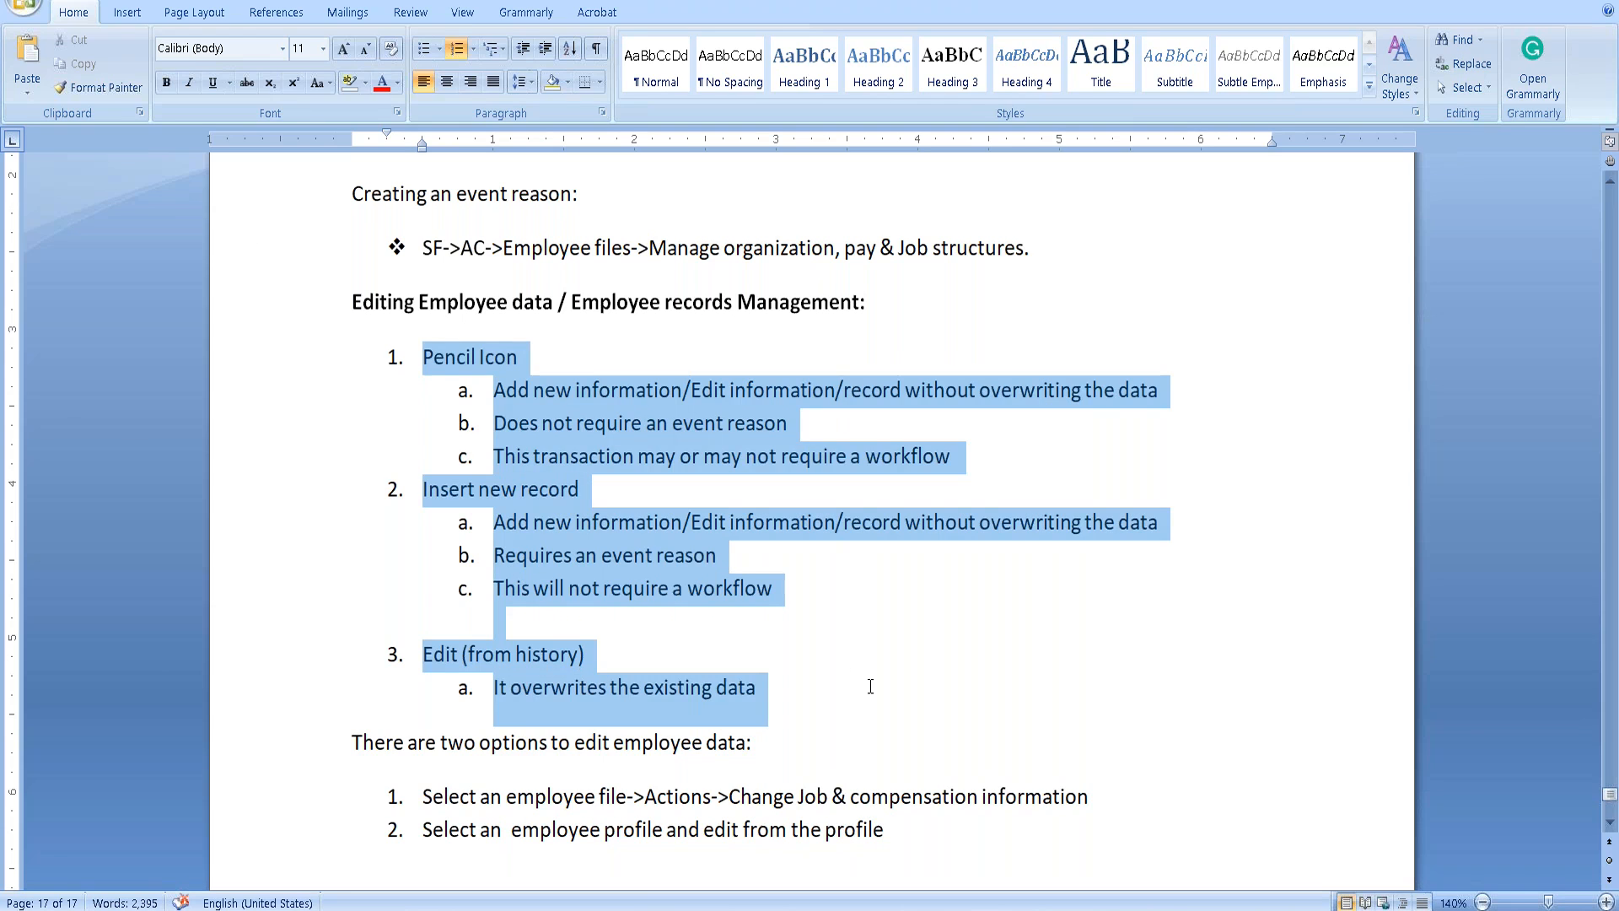
key(Delete)
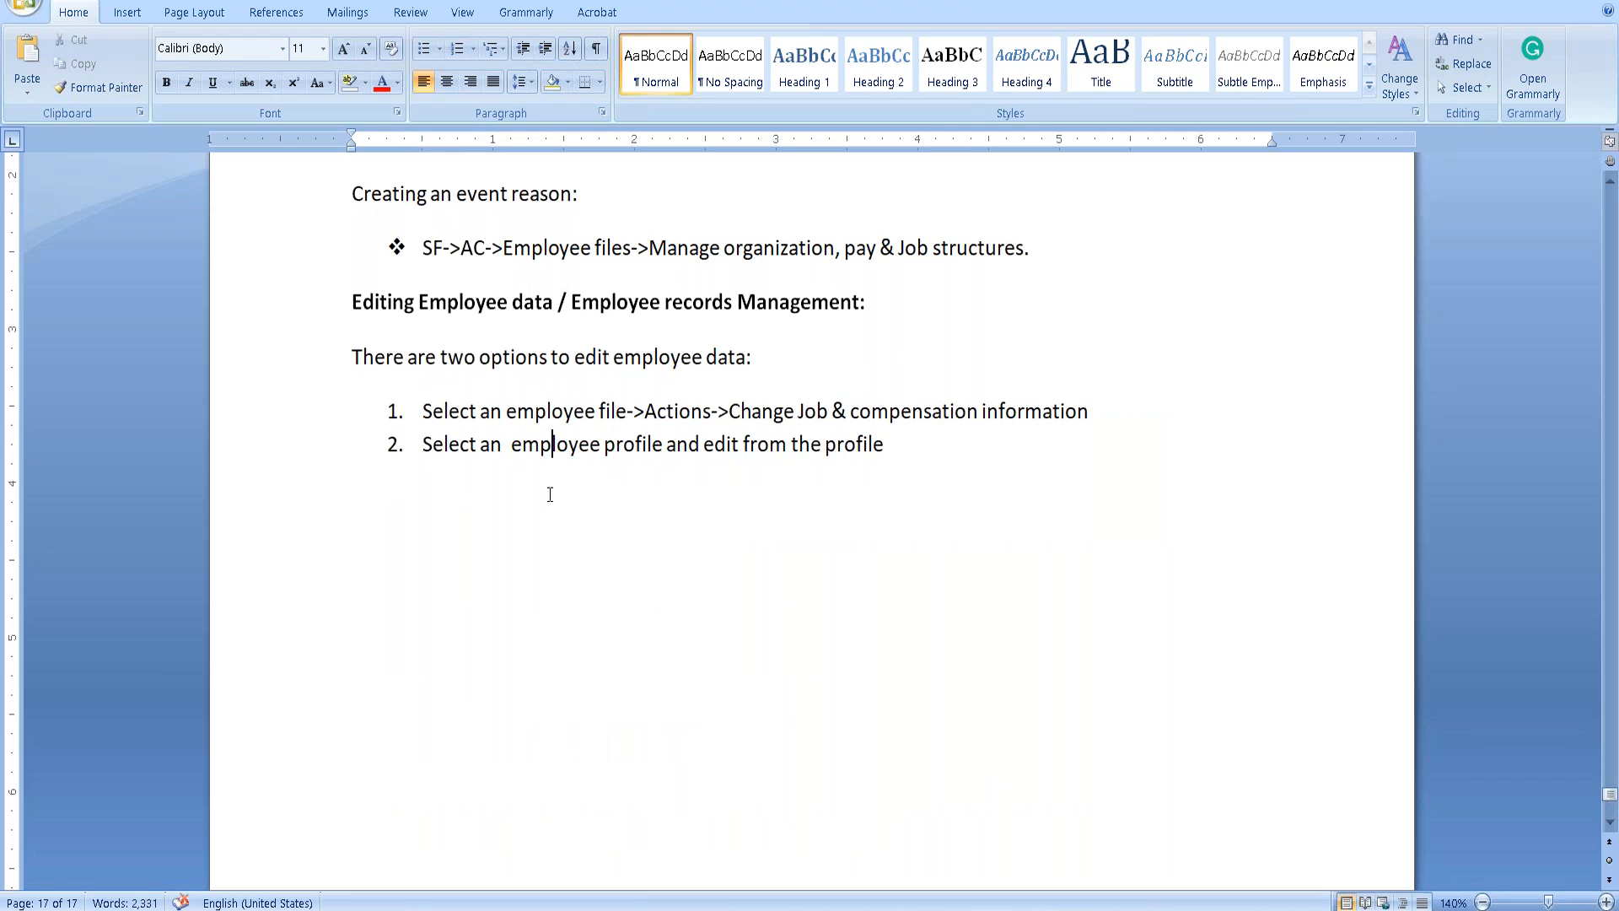
click(945, 455)
key(Return)
key(Tab)
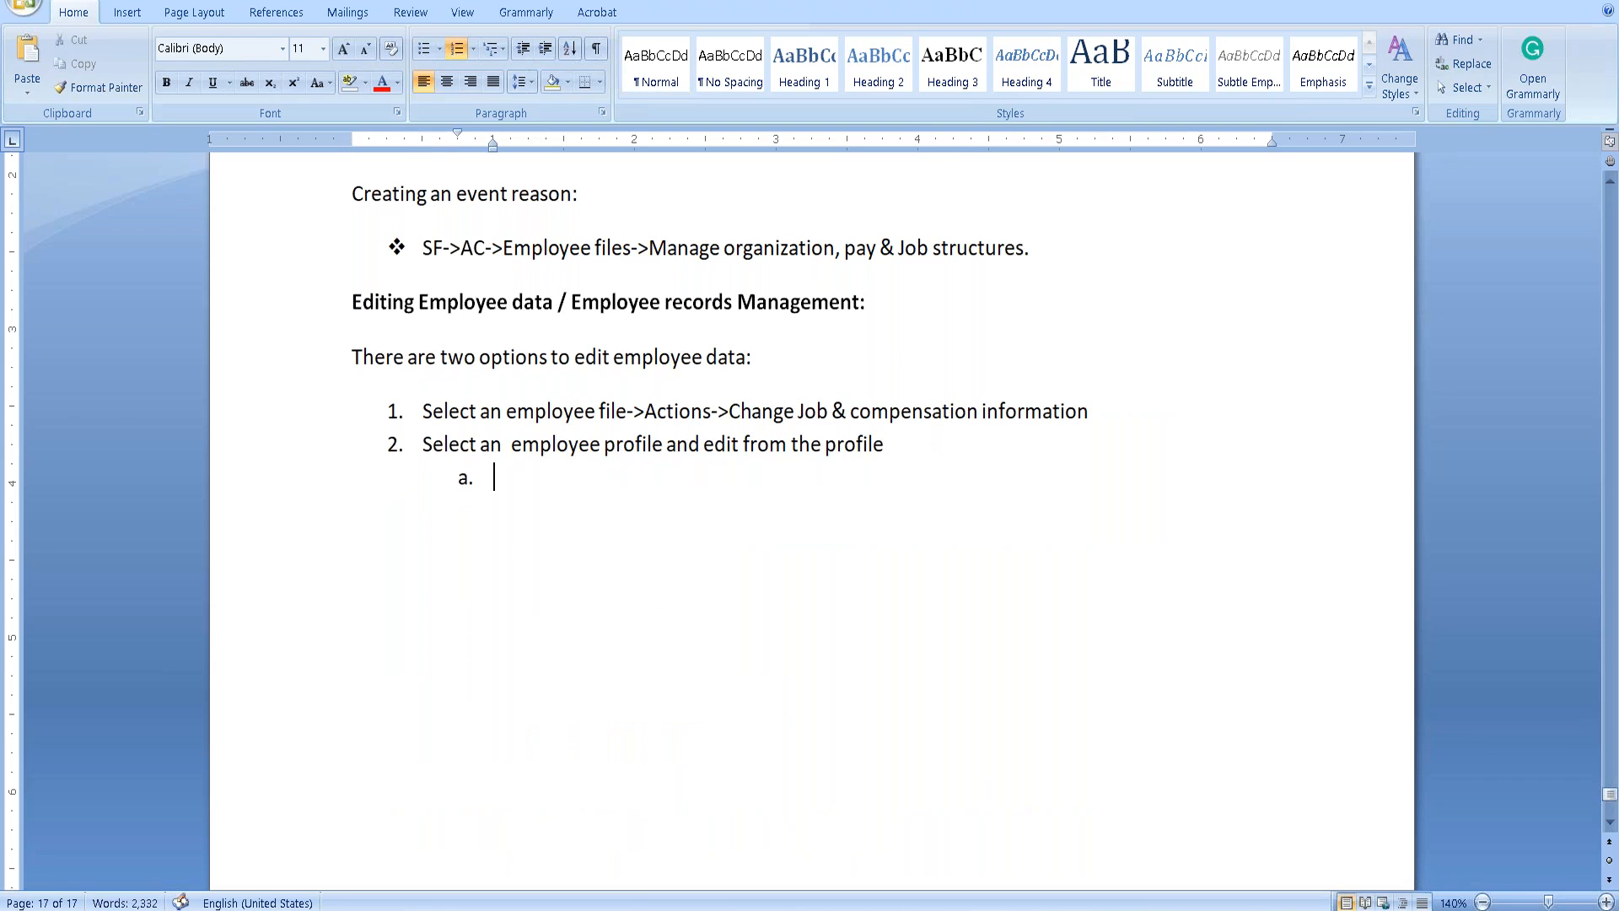
key(ctrl+z)
key(ctrl+z)
key(ctrl+z)
Nest Pencil Icon under option 2 with its three notes as sub-items i–iii.
click(424, 477)
key(Tab)
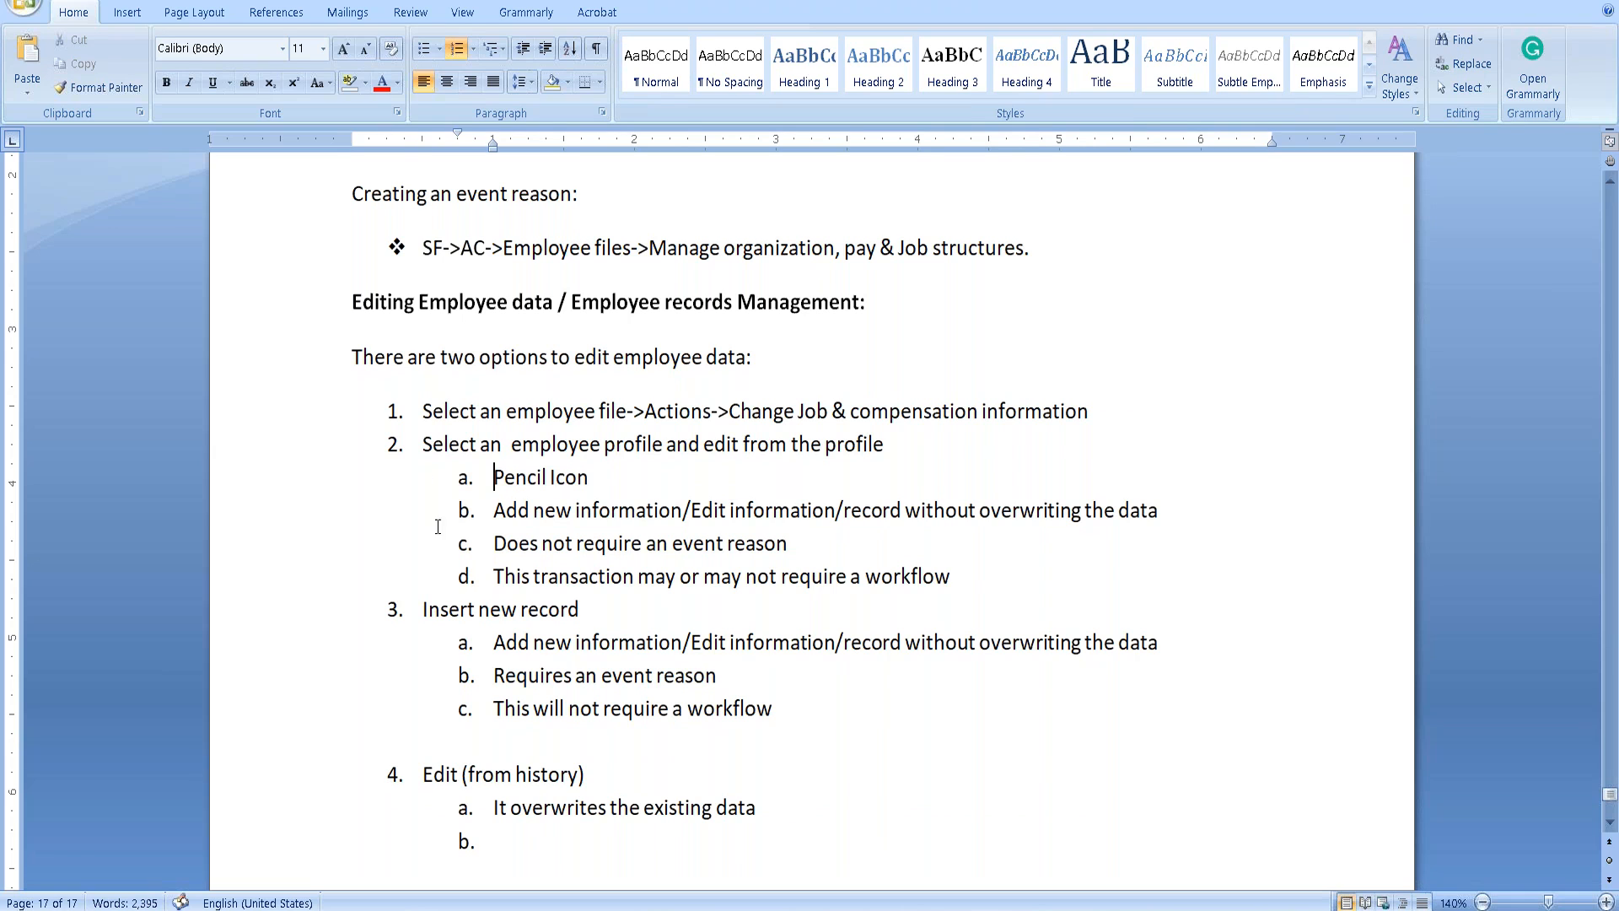
click(496, 516)
key(Tab)
click(496, 544)
key(Tab)
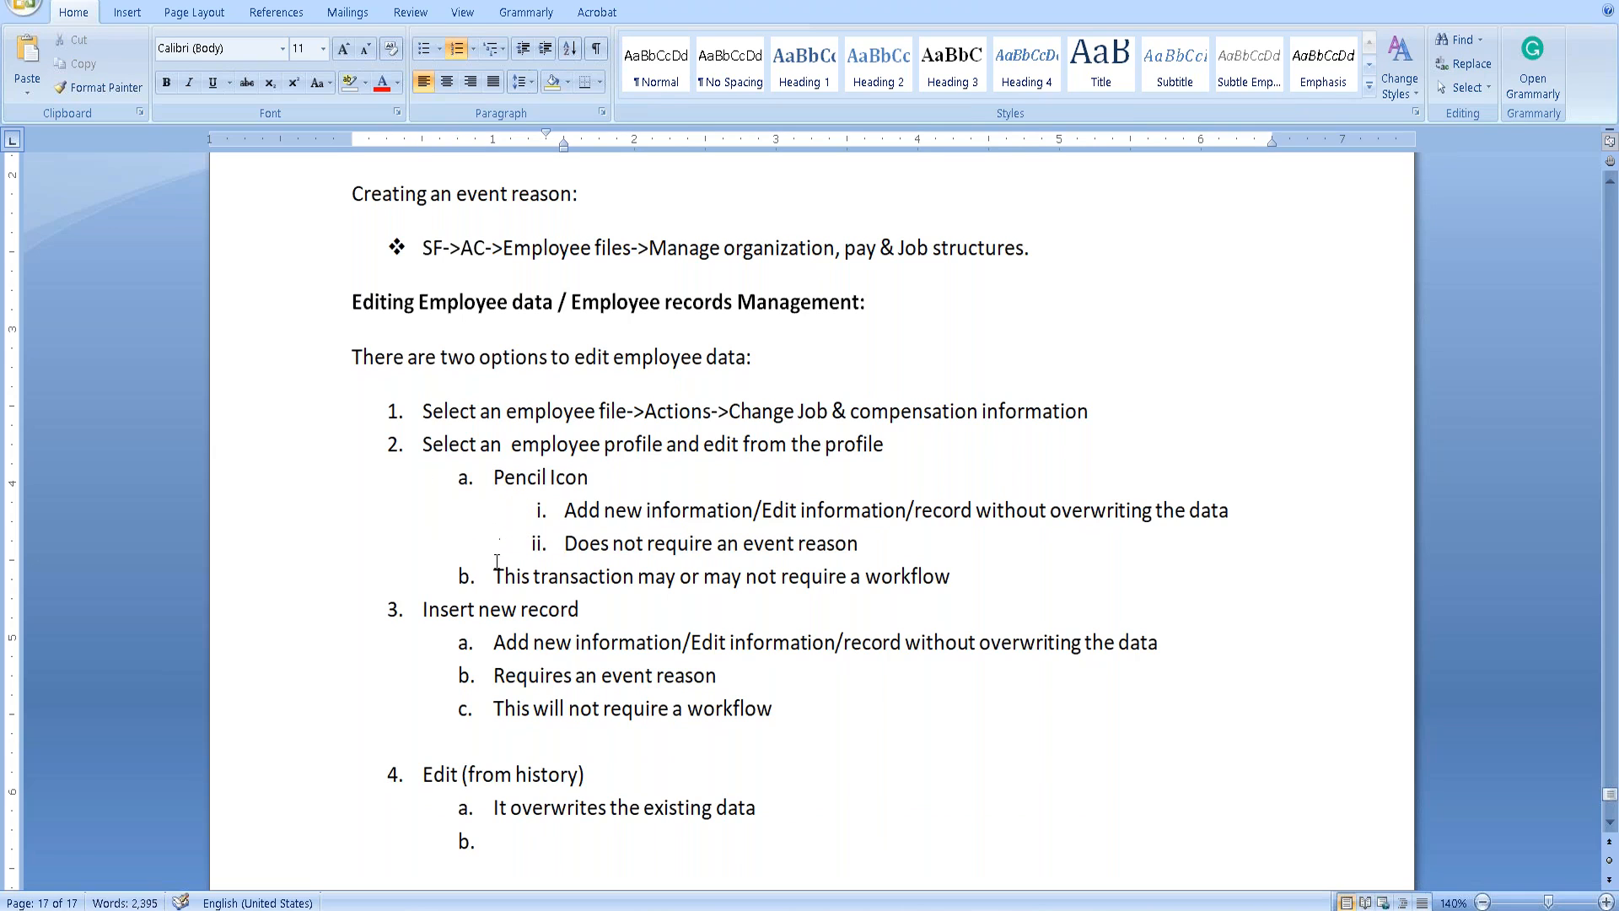
key(Tab)
click(496, 576)
key(Tab)
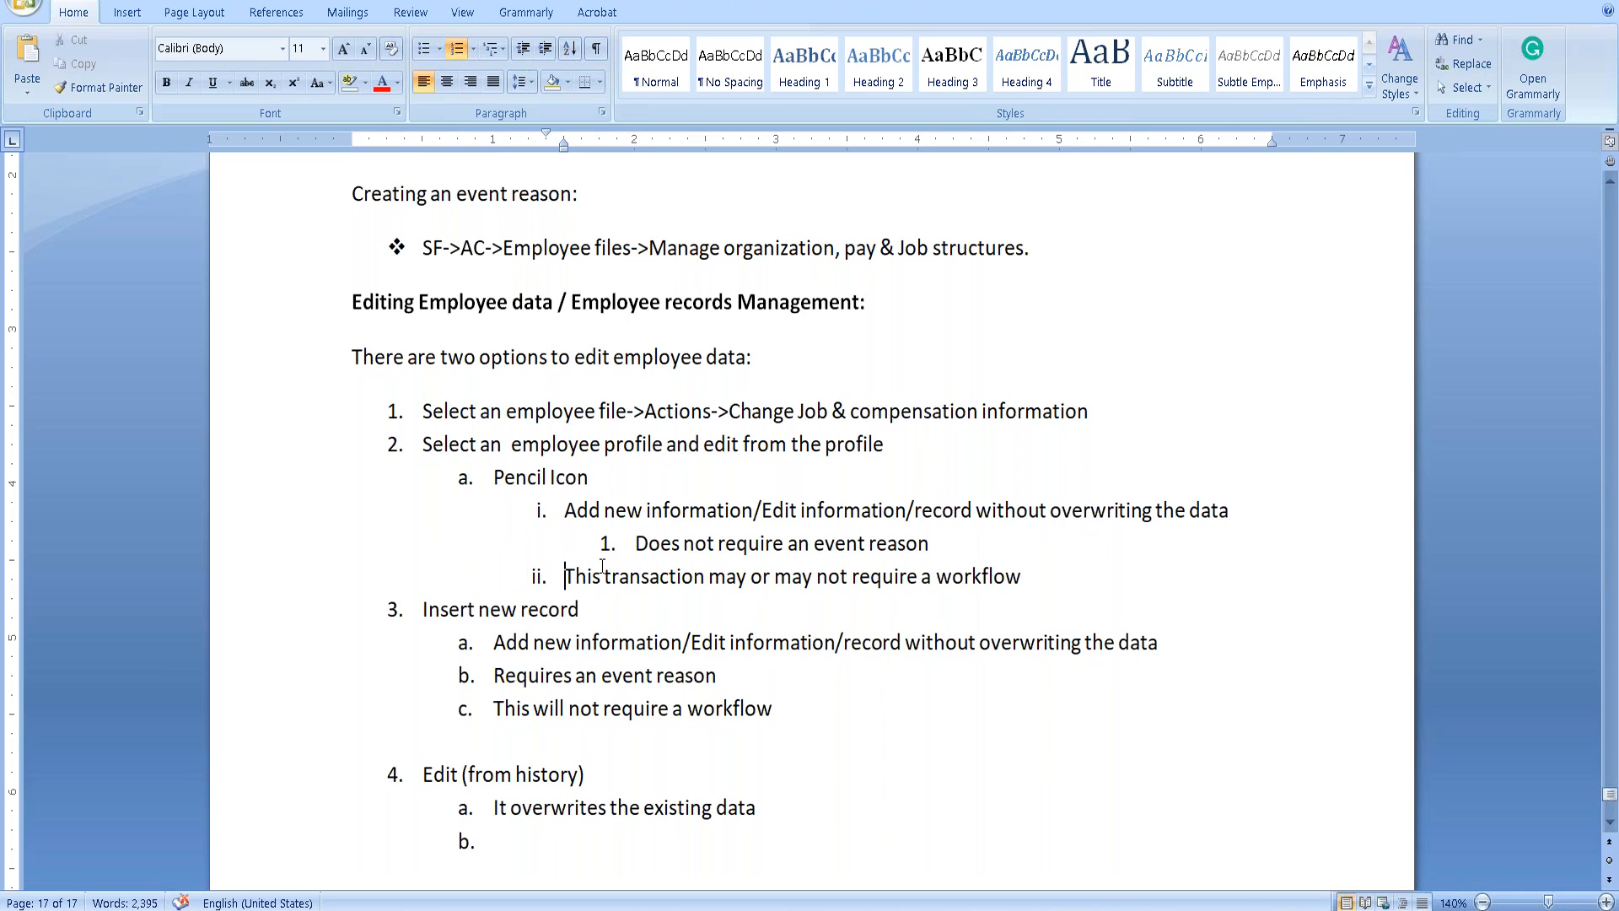
key(shift+Tab)
click(594, 547)
key(shift+Tab)
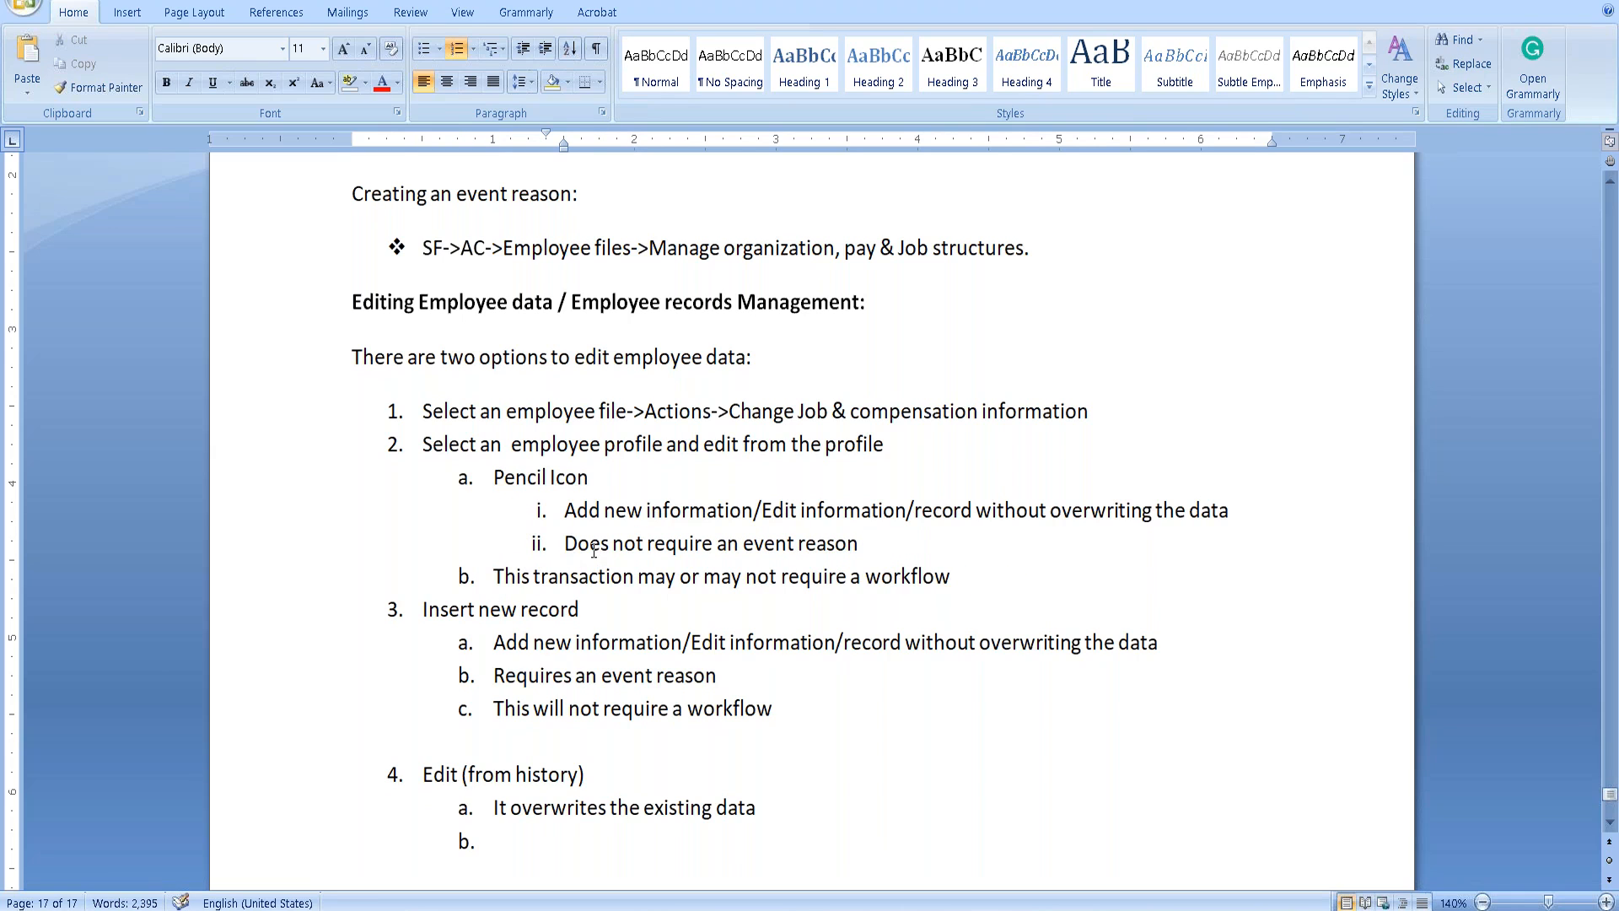
click(492, 578)
key(Tab)
Make Insert new record sub-item b with its three details as sub-items i–iii.
click(426, 608)
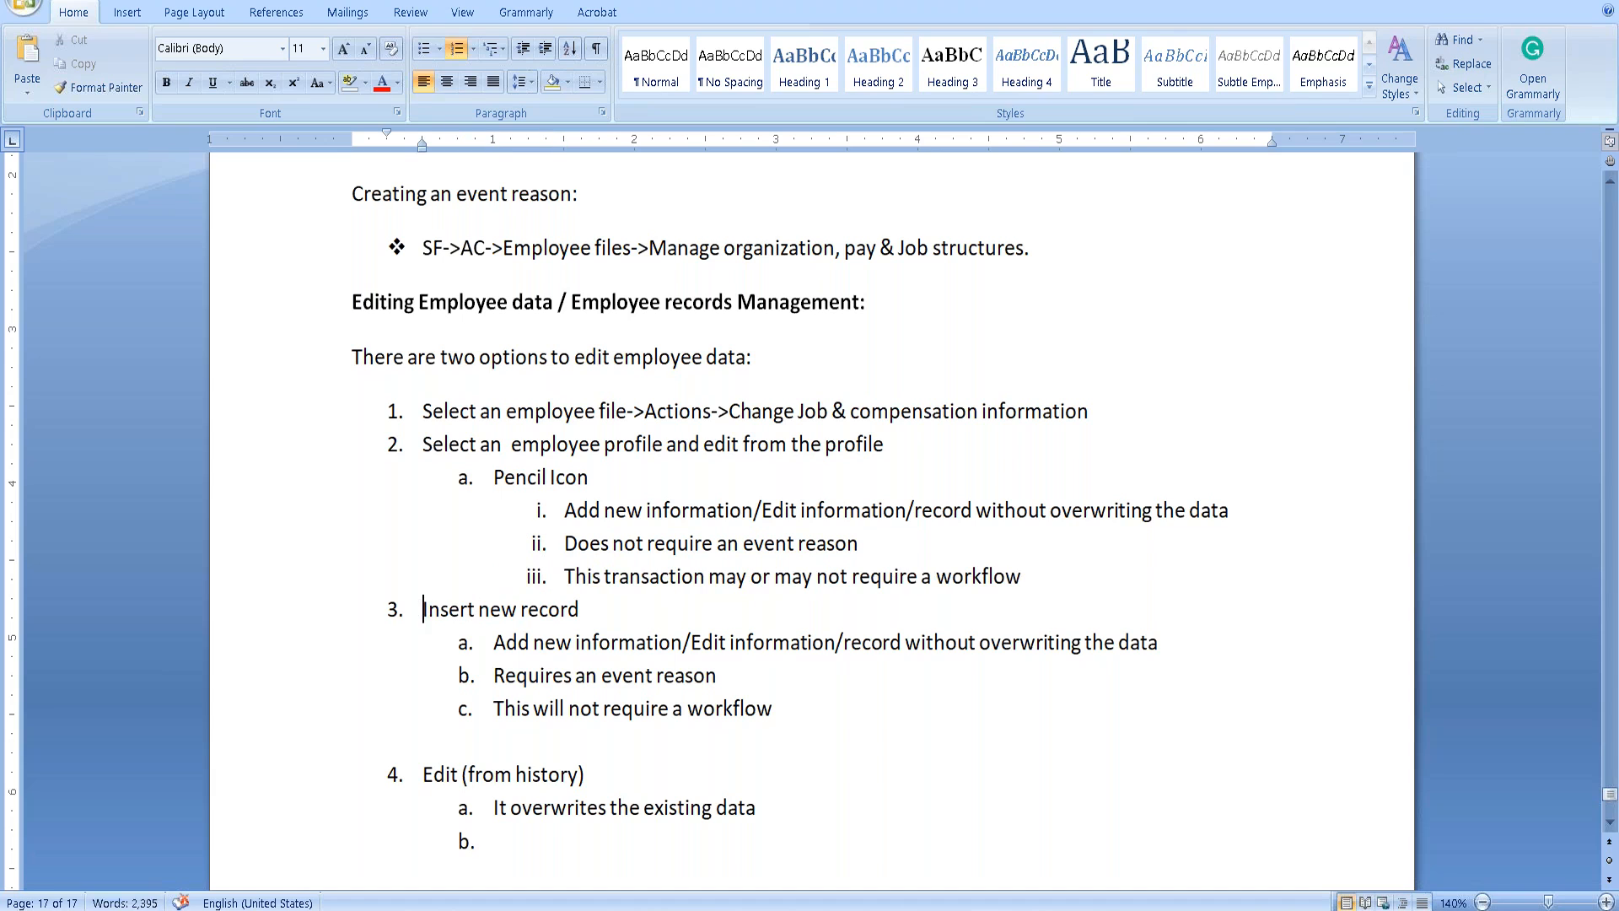
key(Tab)
click(494, 642)
key(Tab)
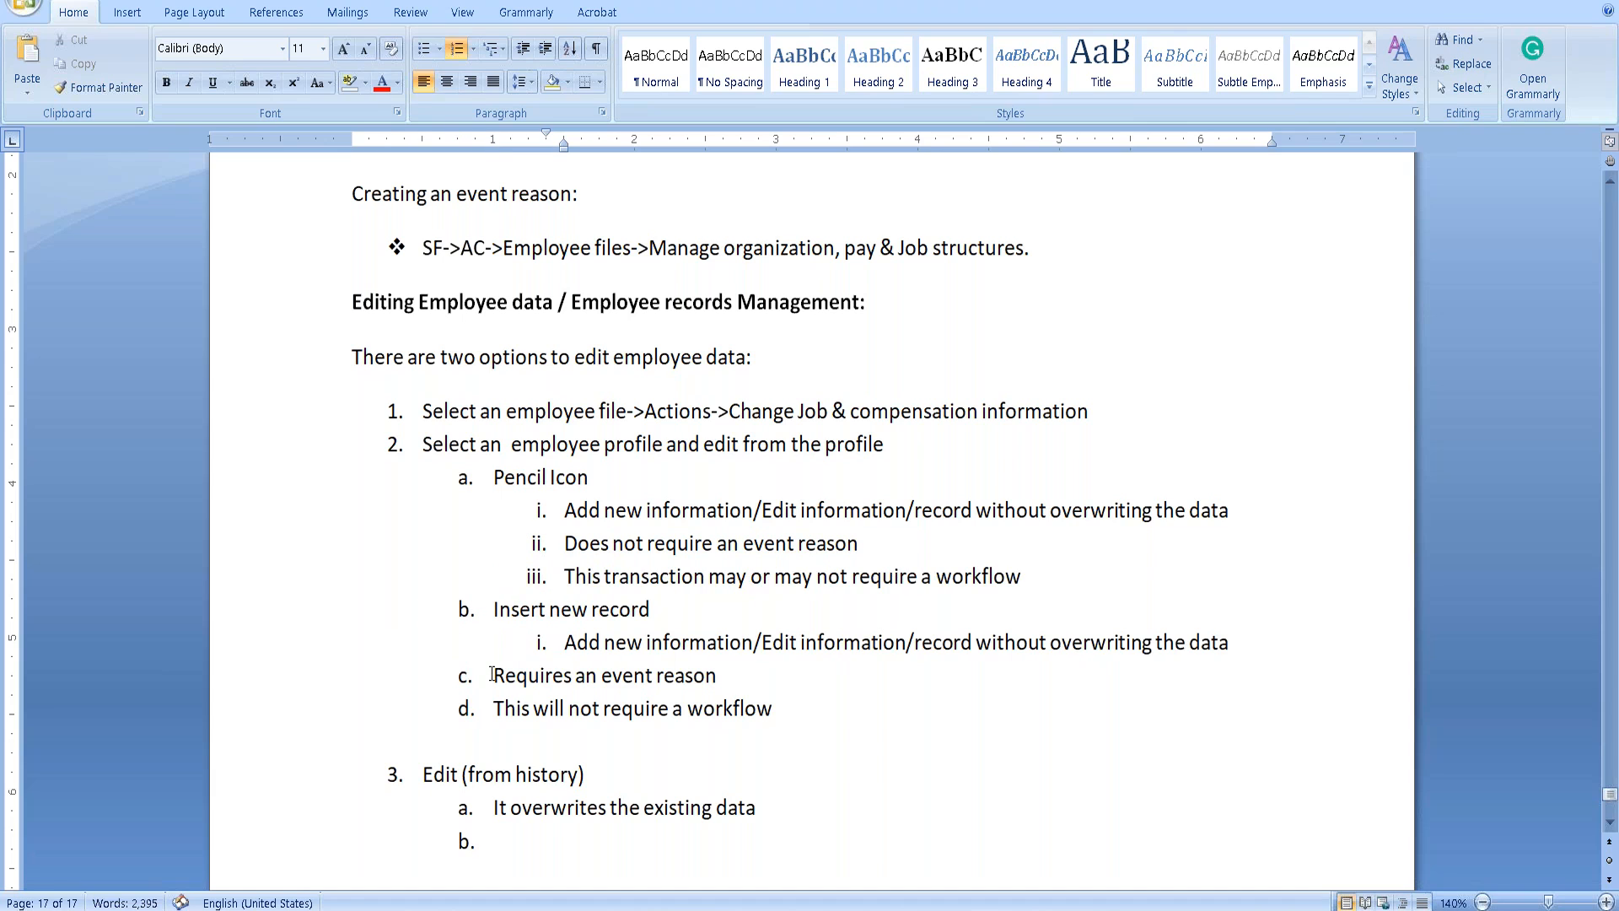
click(494, 675)
key(Tab)
click(501, 708)
key(Tab)
key(BackSpace)
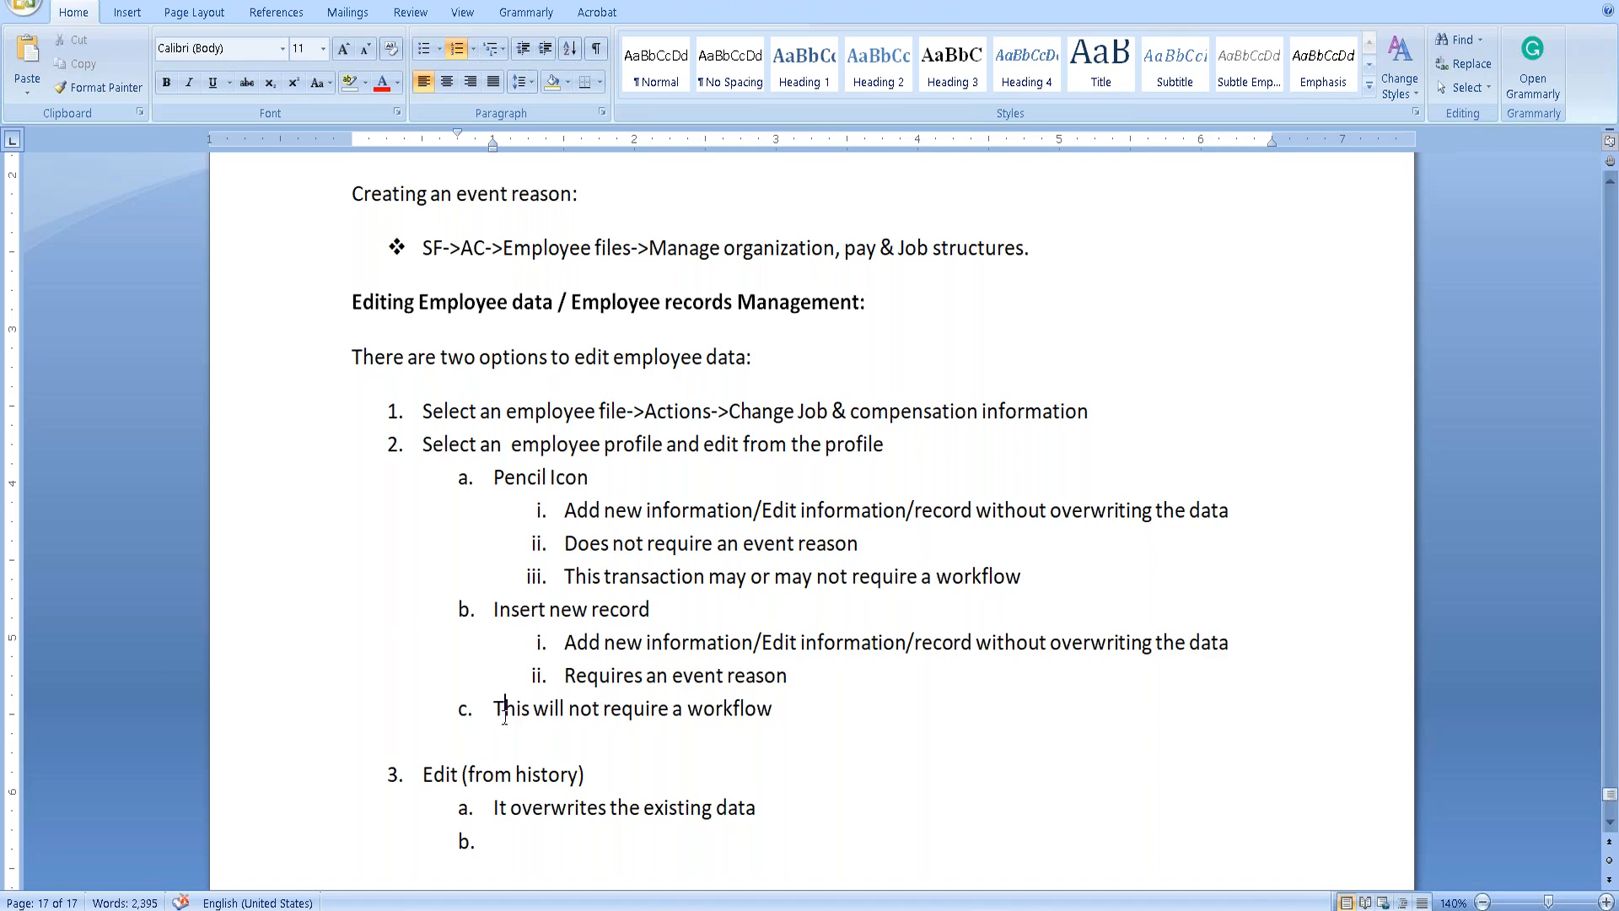
key(Tab)
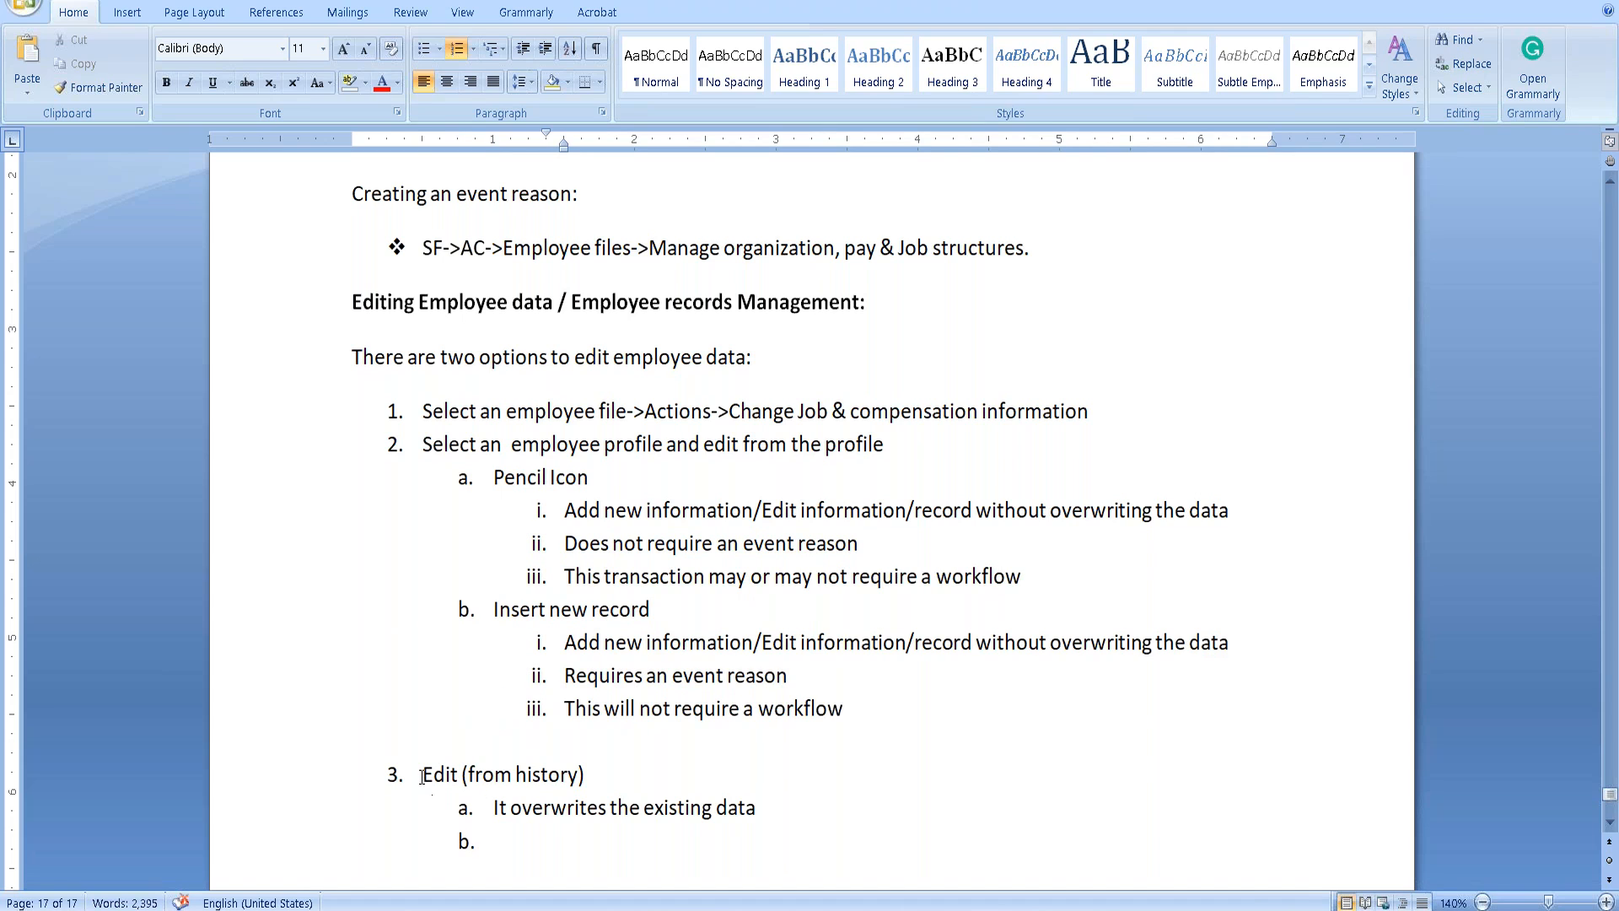
Make Edit (from history) sub-item c, adding 'It does not require a workflow.' beneath it.
click(422, 776)
key(Tab)
click(484, 814)
key(Tab)
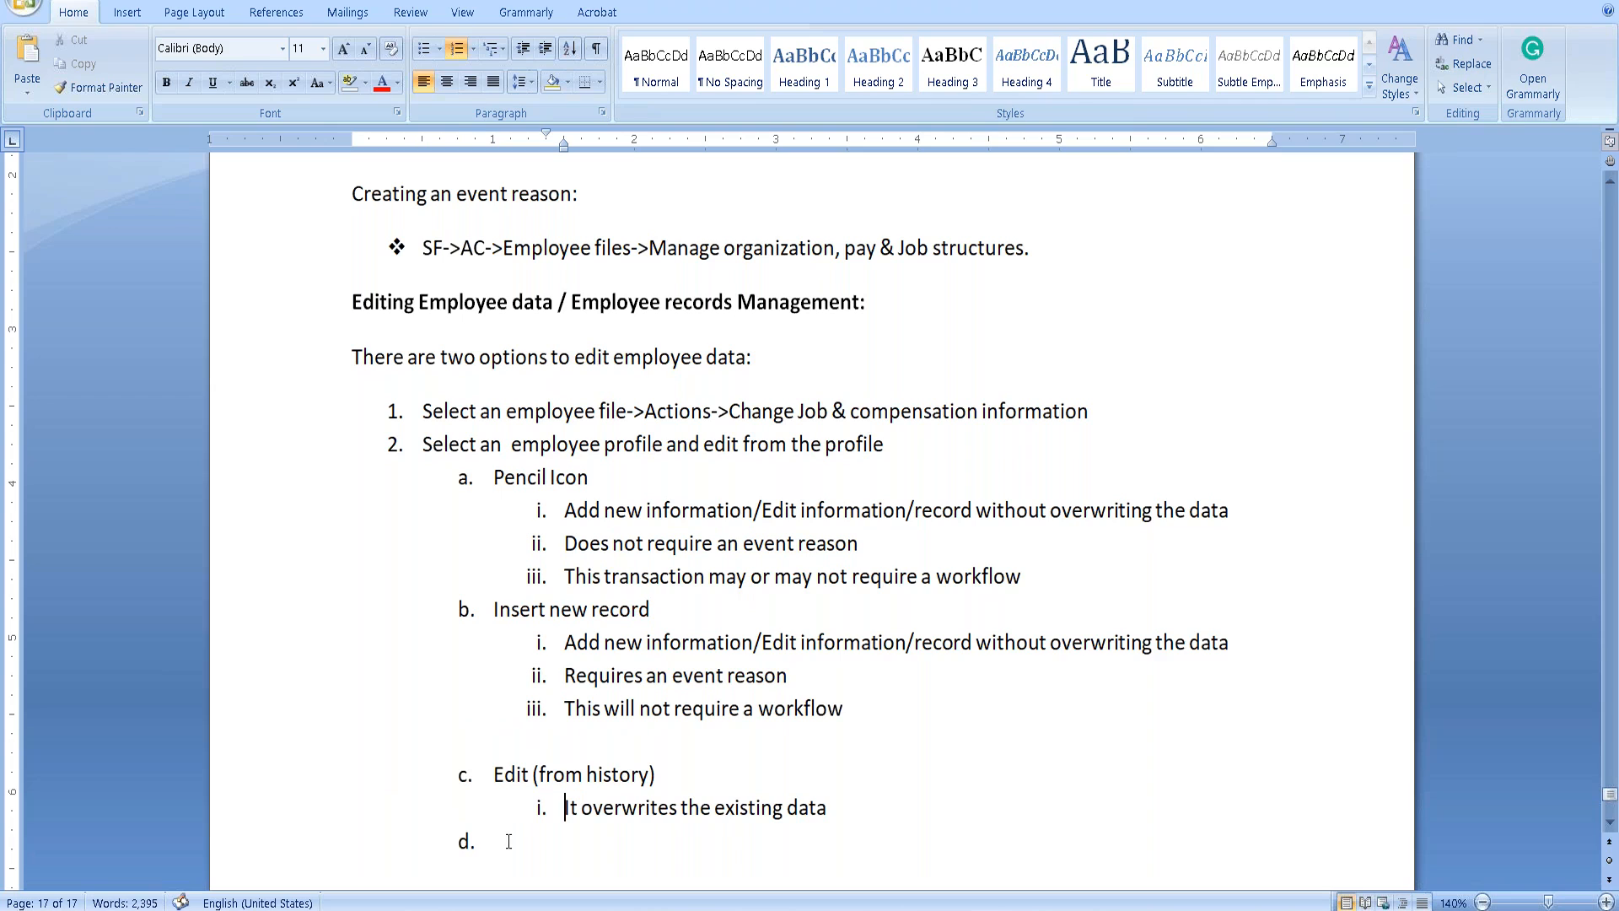
click(540, 858)
key(Tab)
text(It does not )
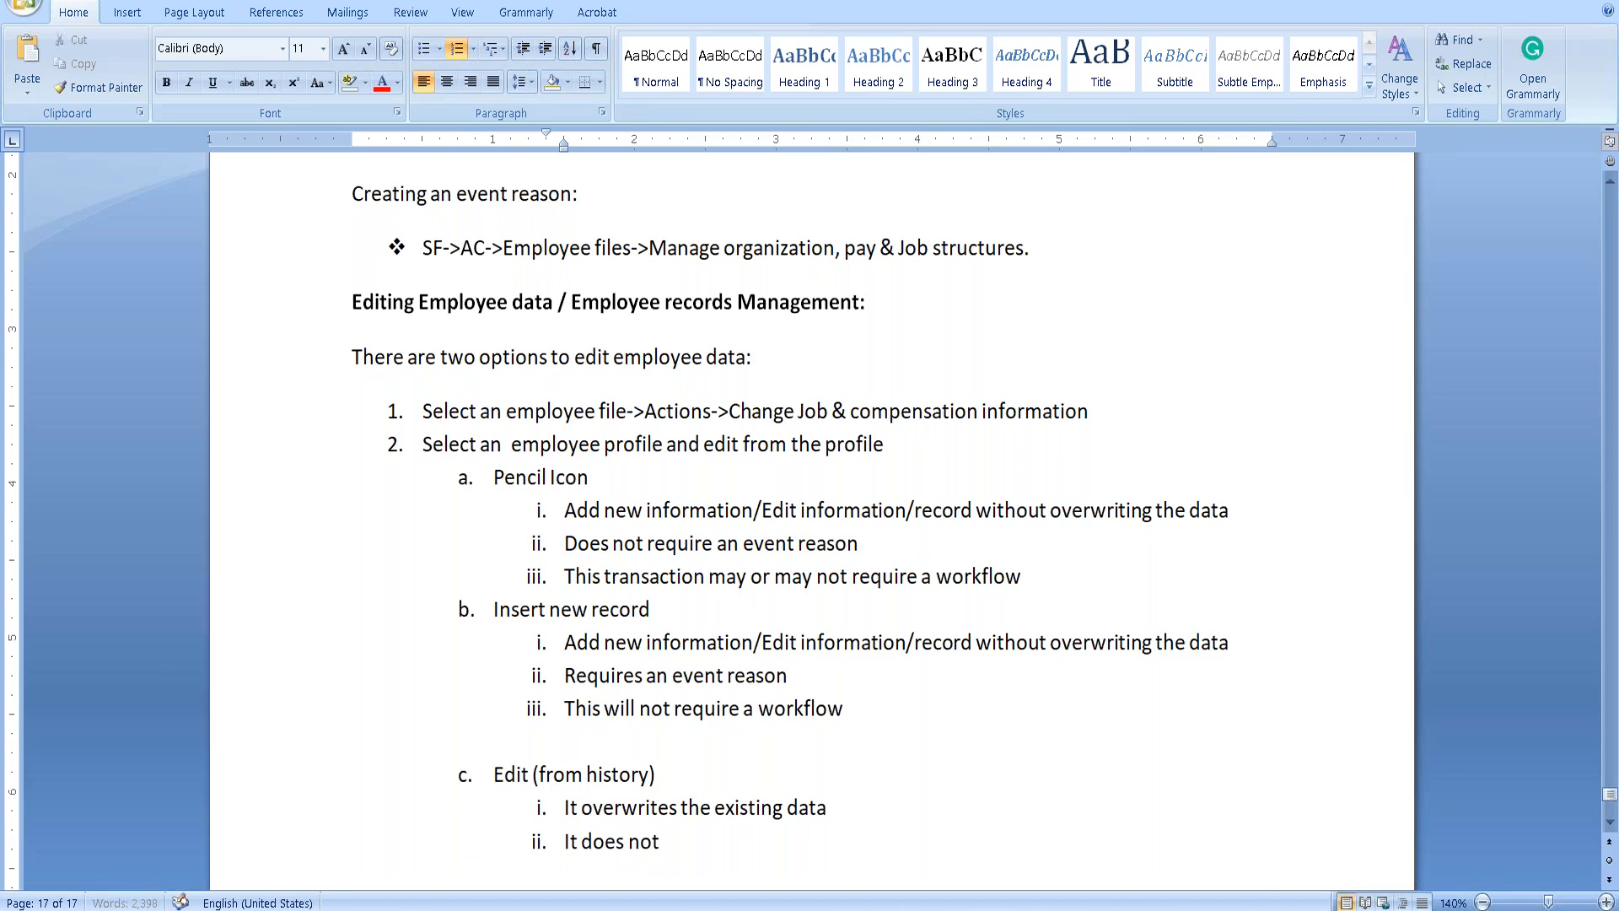
text(require a workflow.)
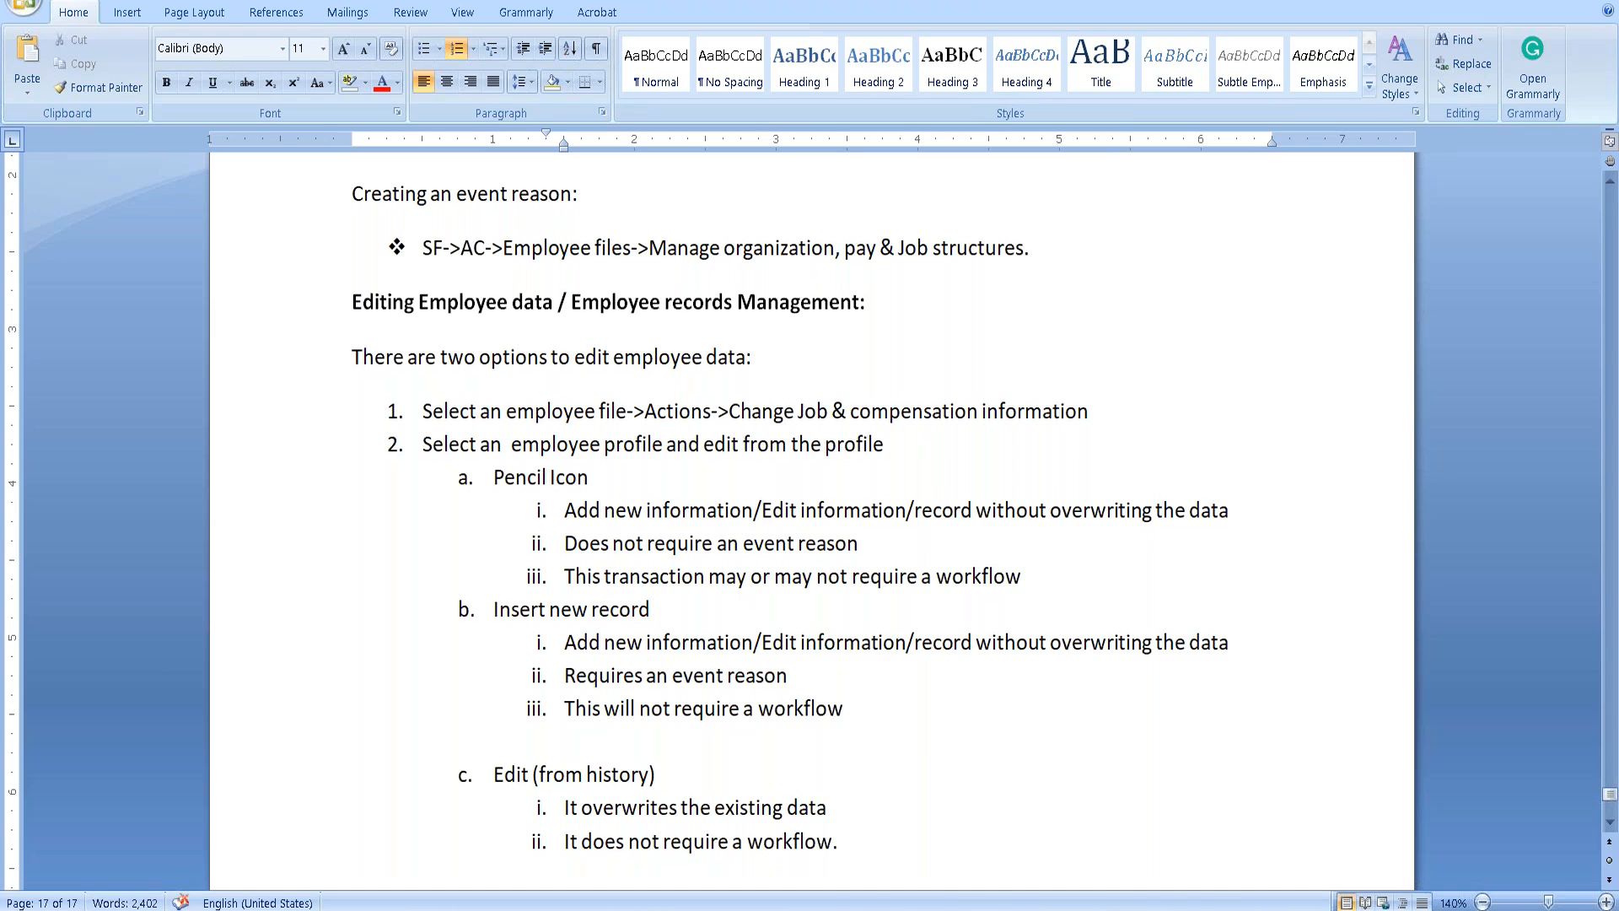
Save the notes document and remove a stray gap in item 1's word 'file'.
key(ctrl+s)
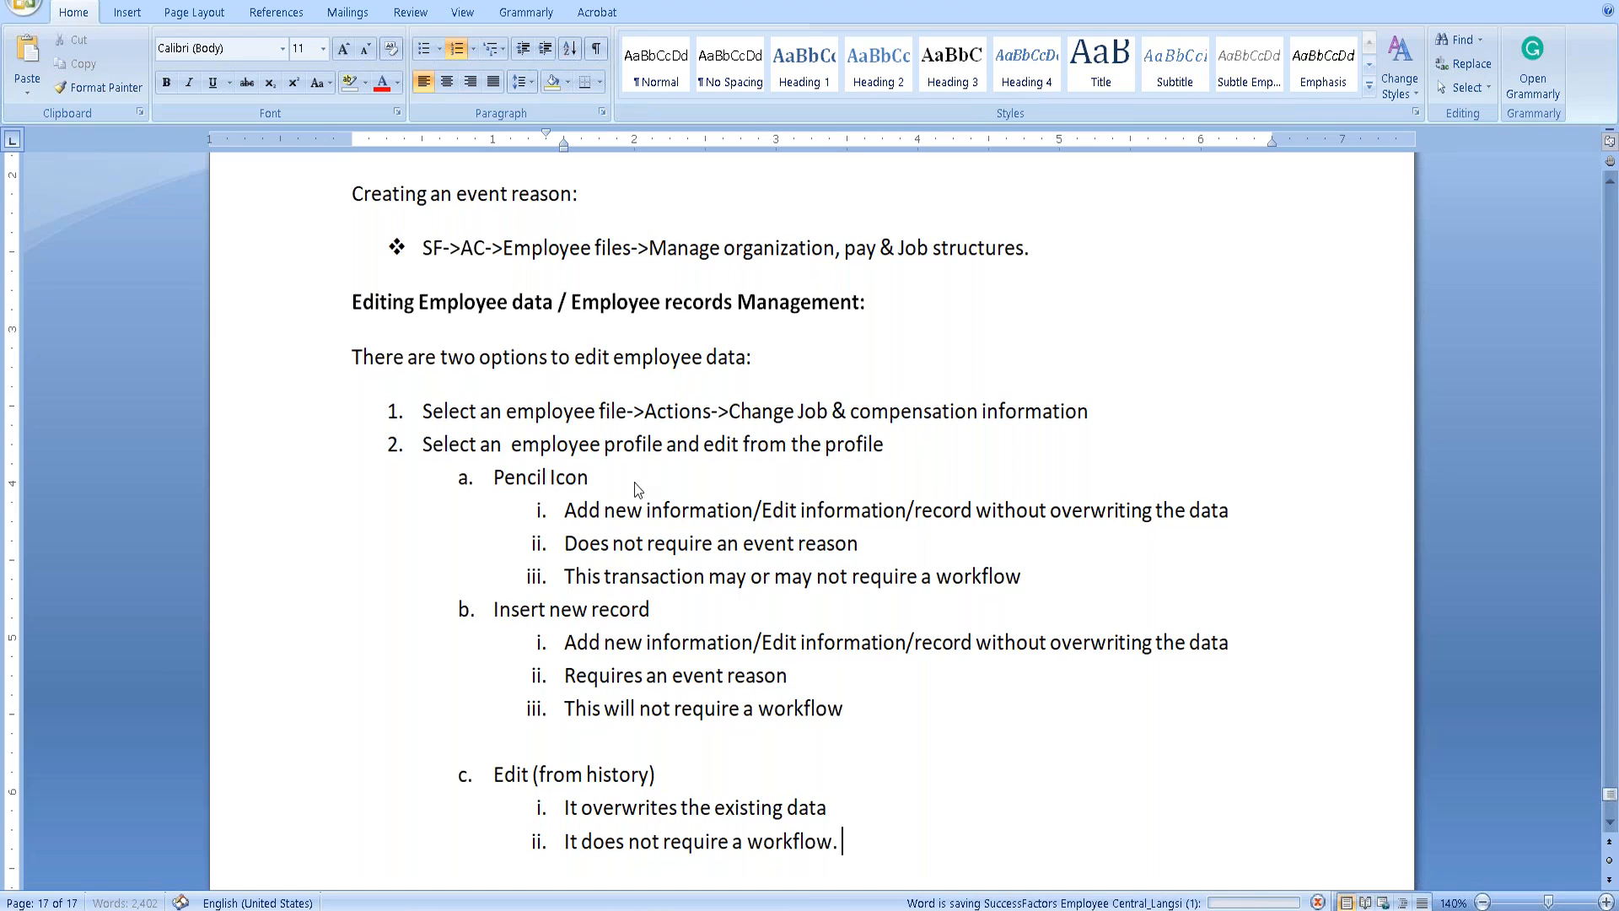
click(606, 420)
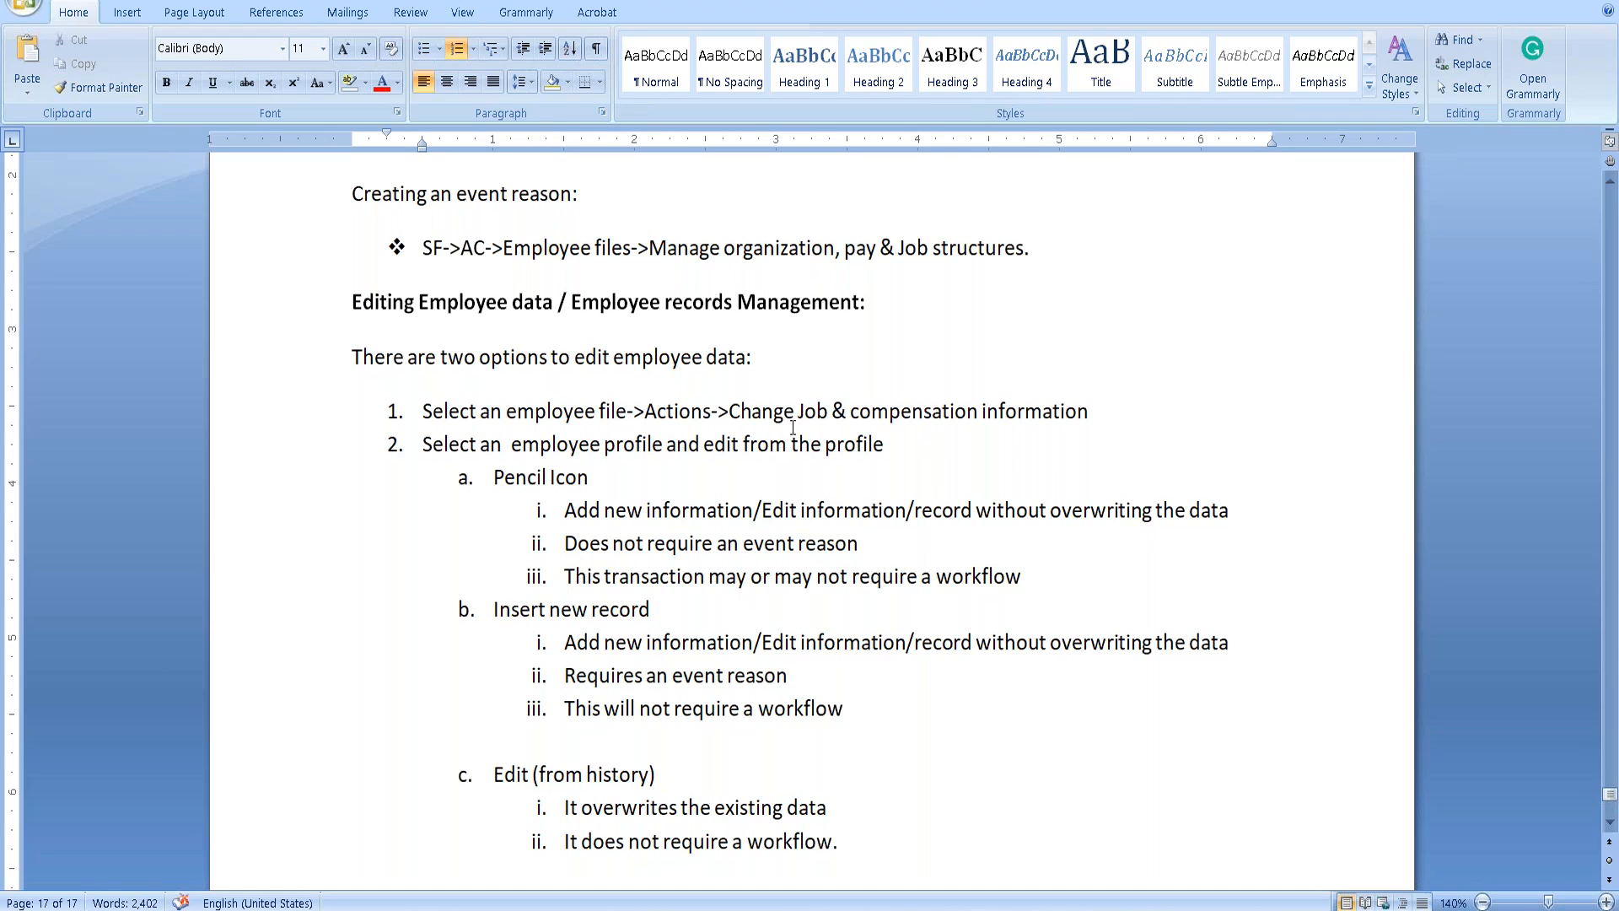
key(Tab)
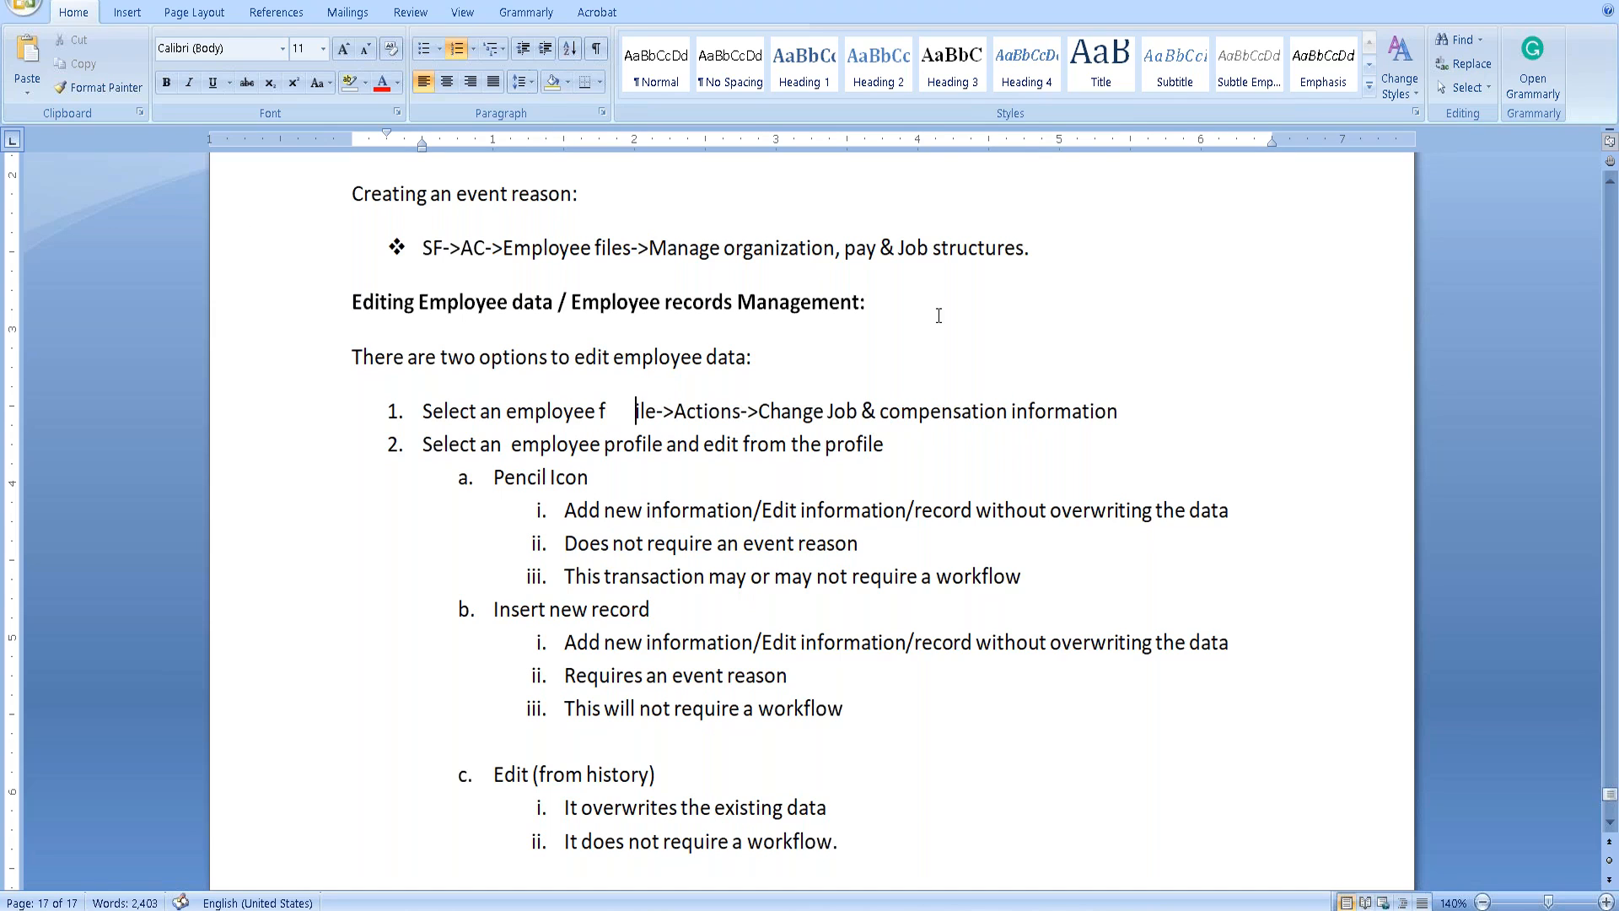
key(BackSpace)
key(alt+Tab)
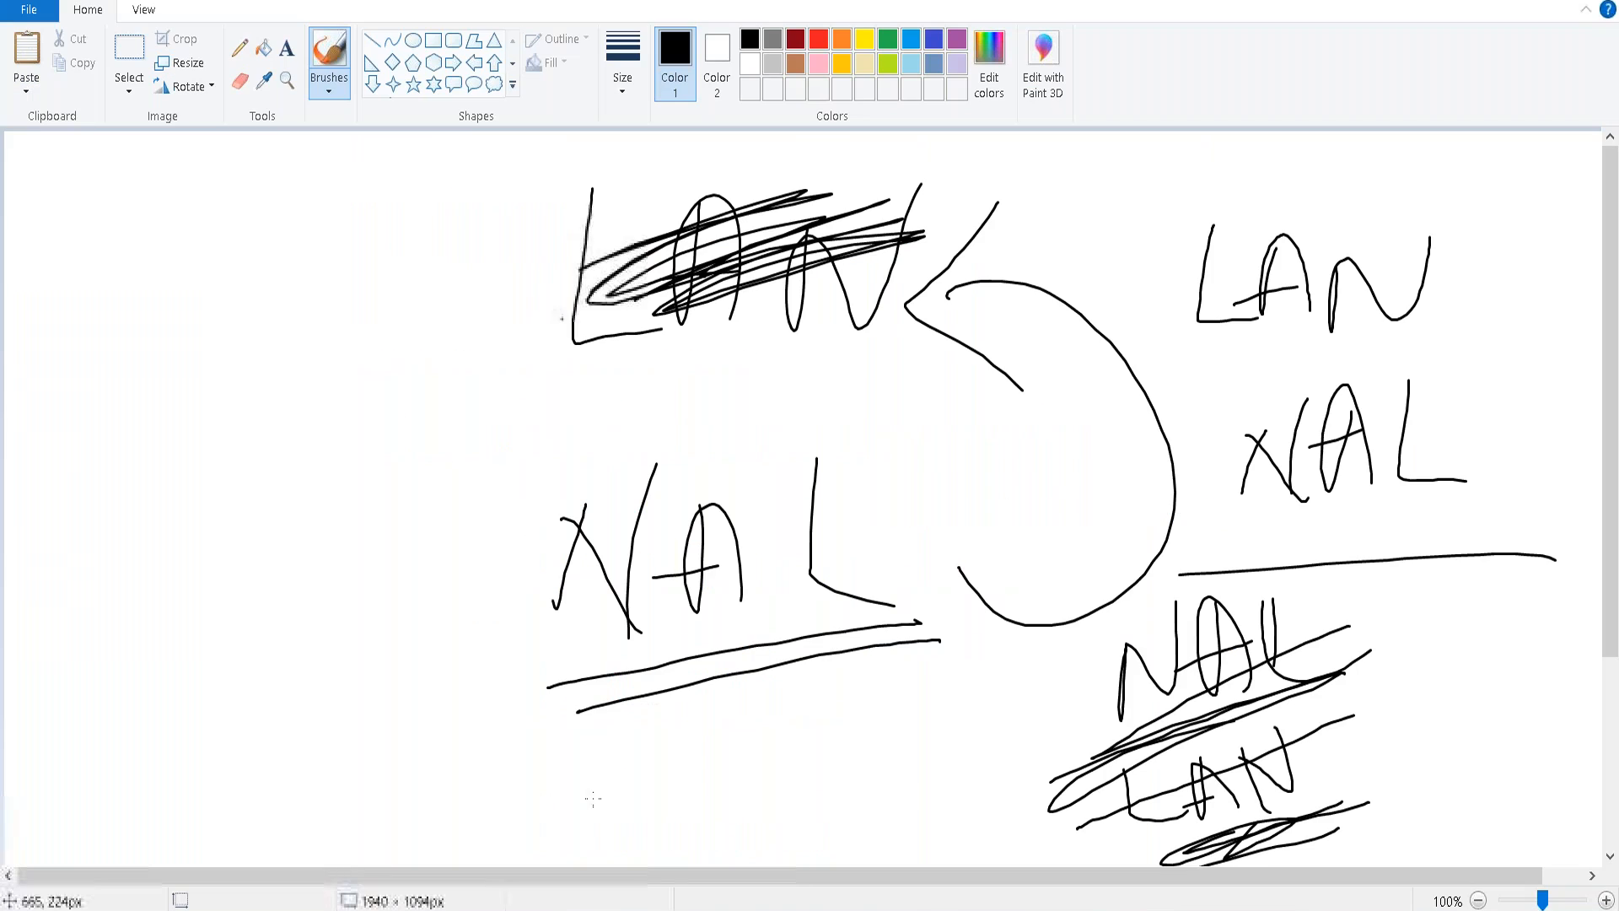
Search for the employee by name, open her full profile and show its Actions list.
click(472, 843)
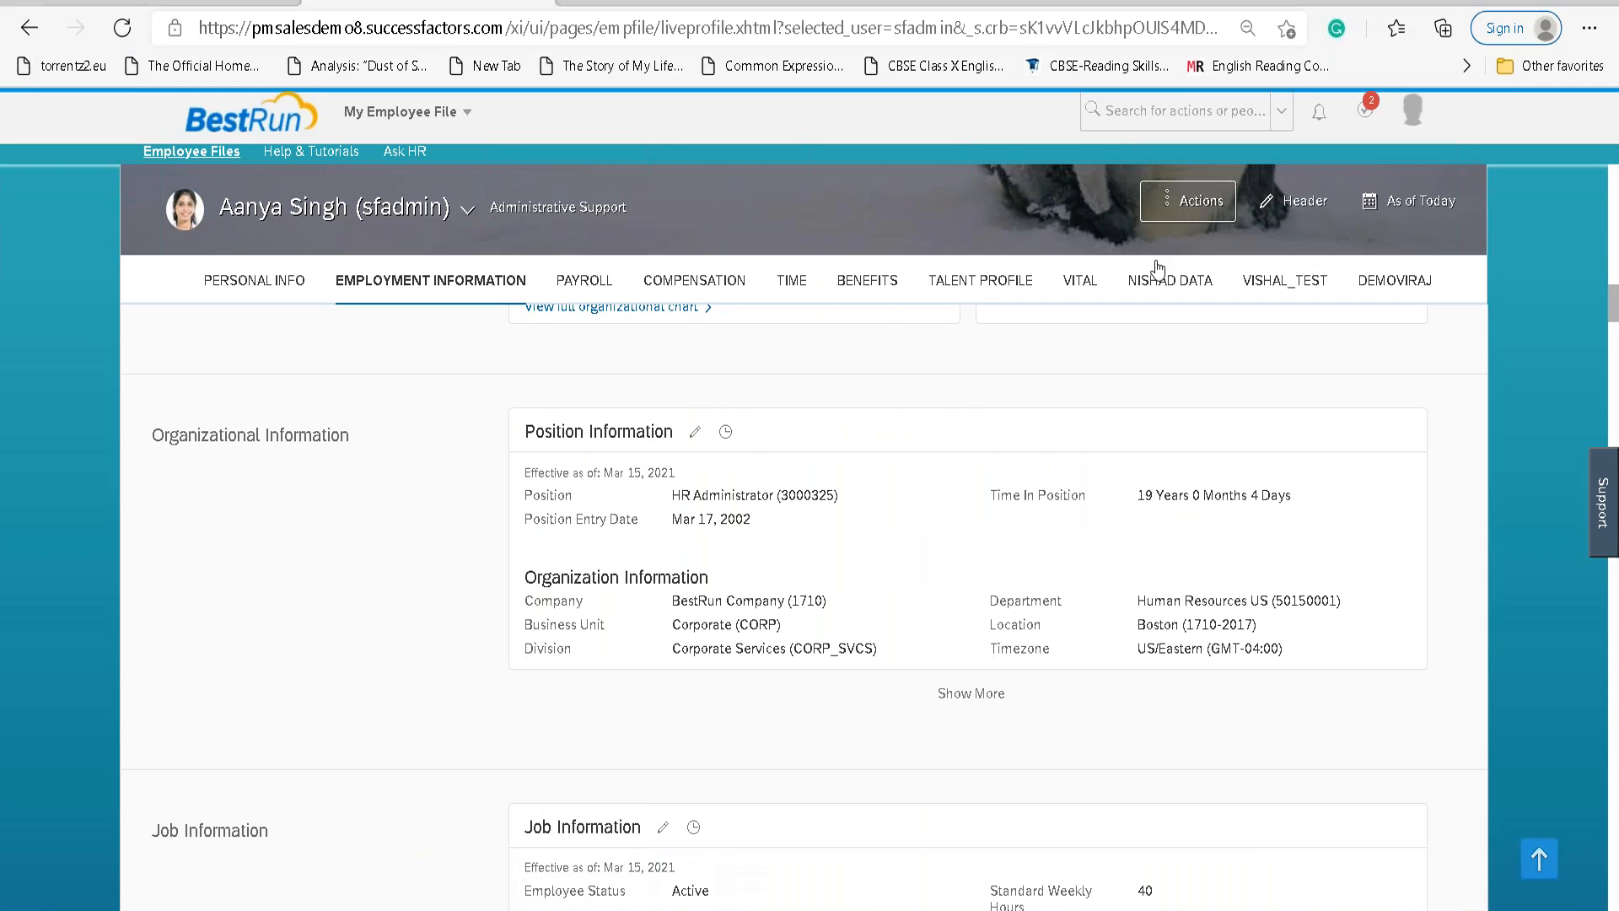
click(1218, 124)
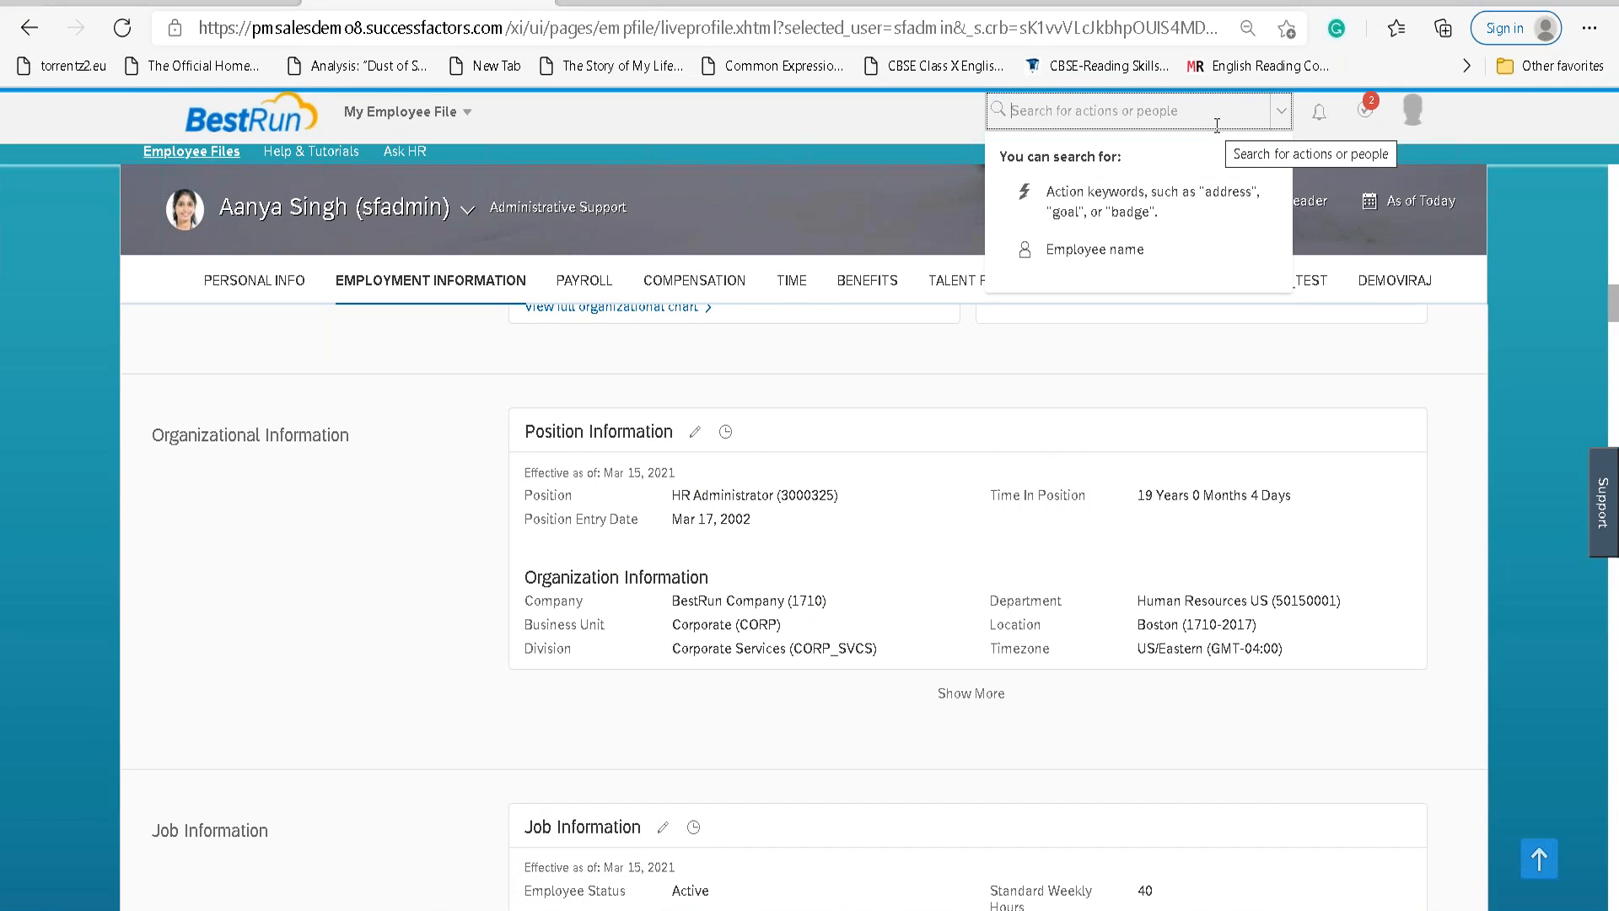
text(aanya)
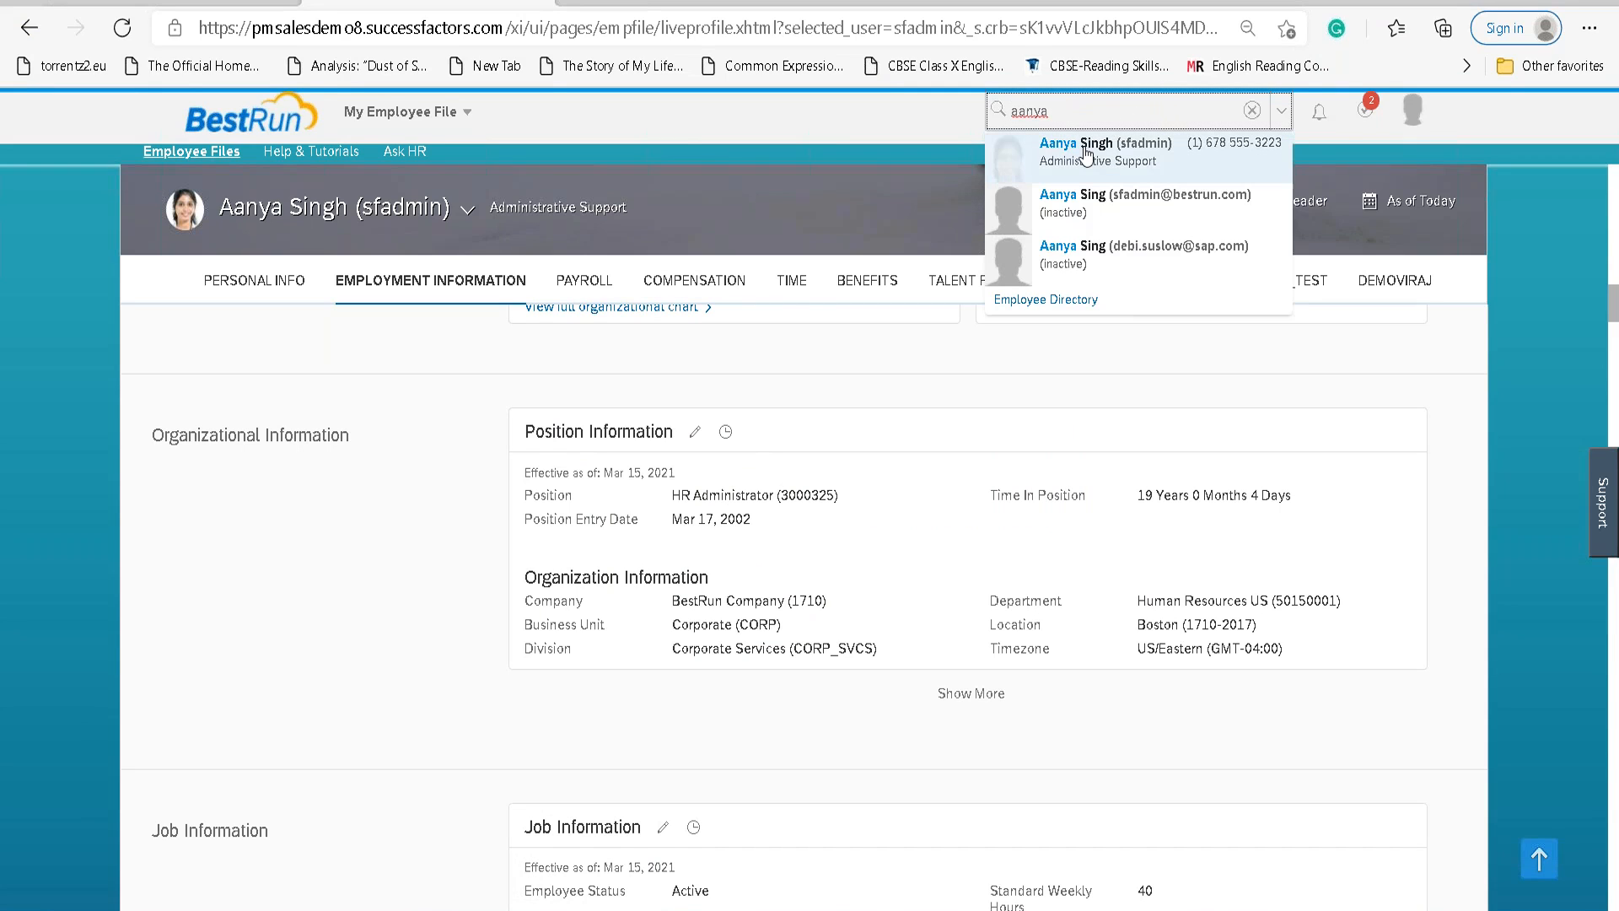
click(1086, 156)
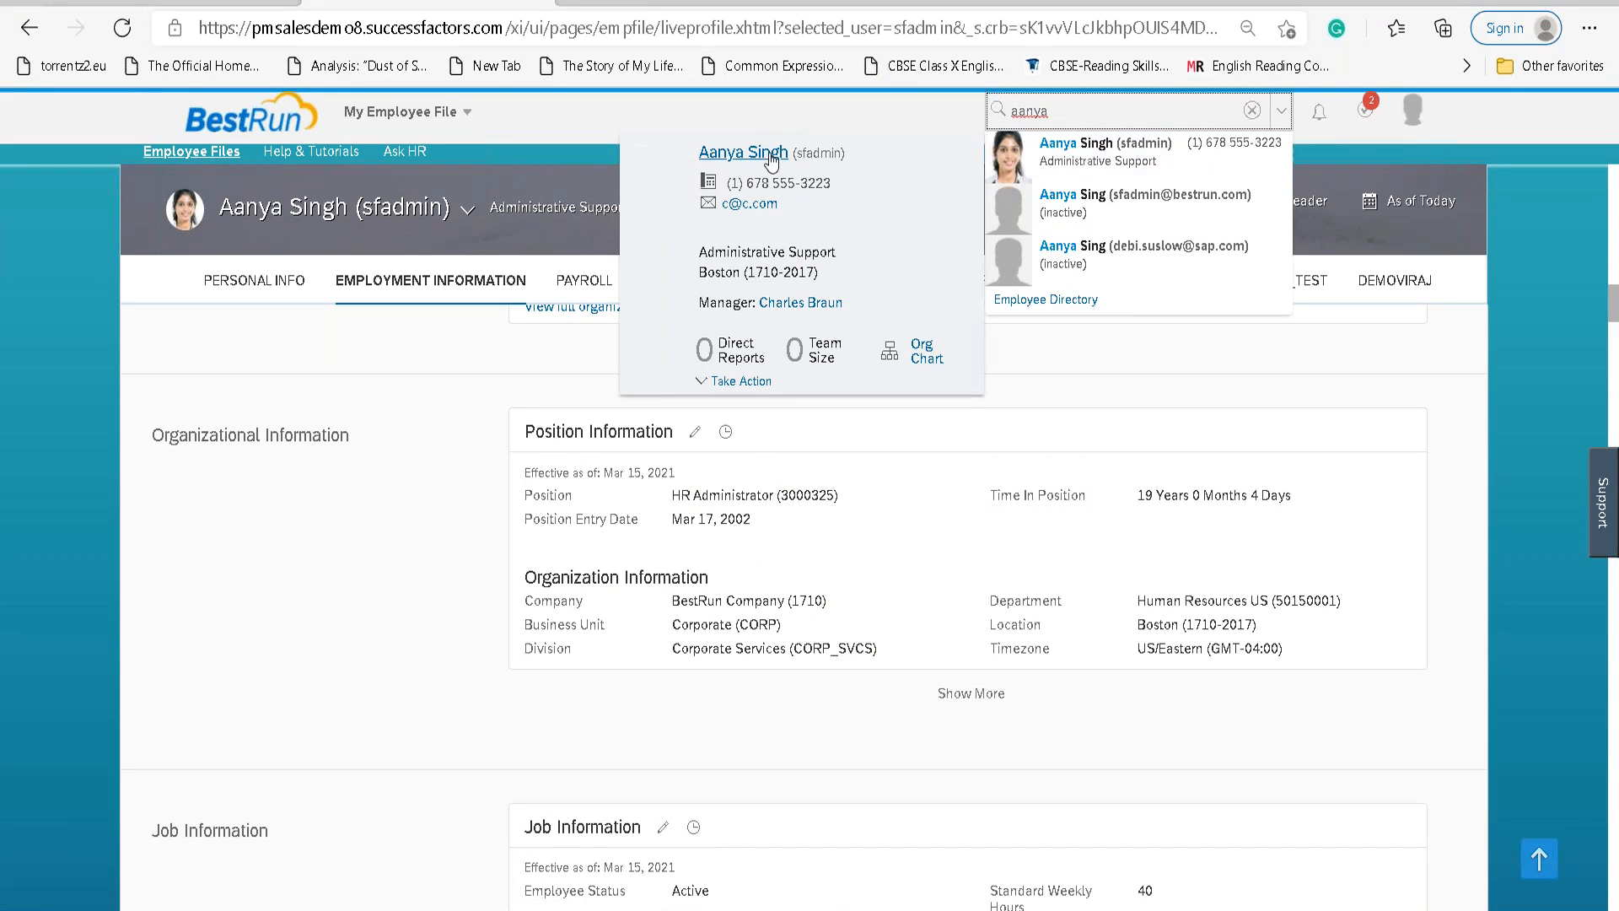
click(766, 156)
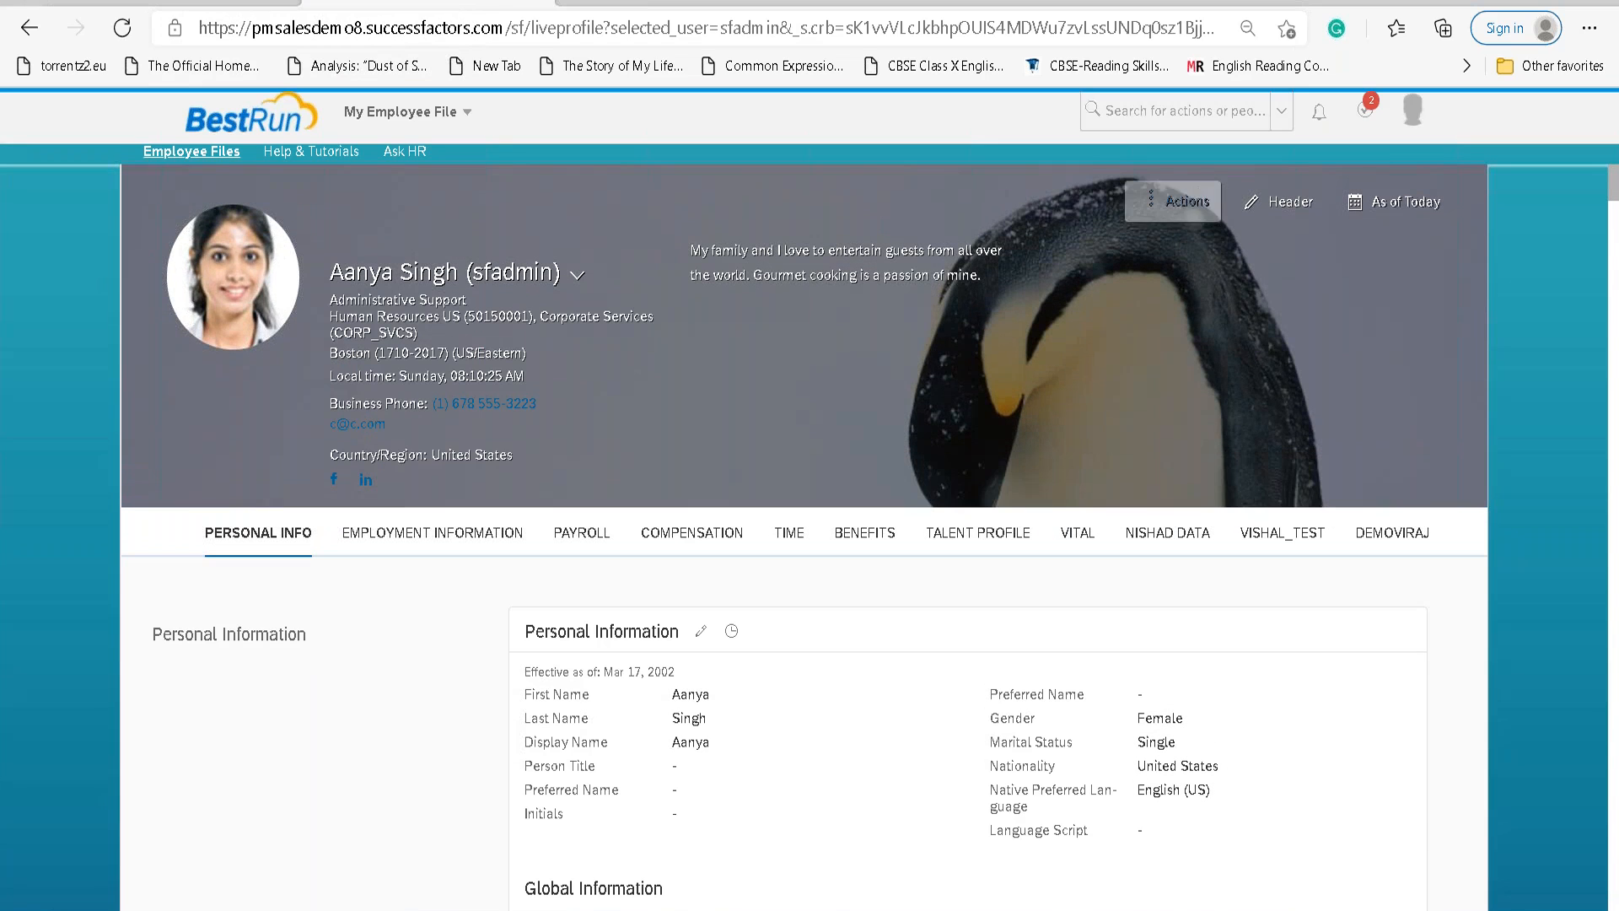
click(1181, 202)
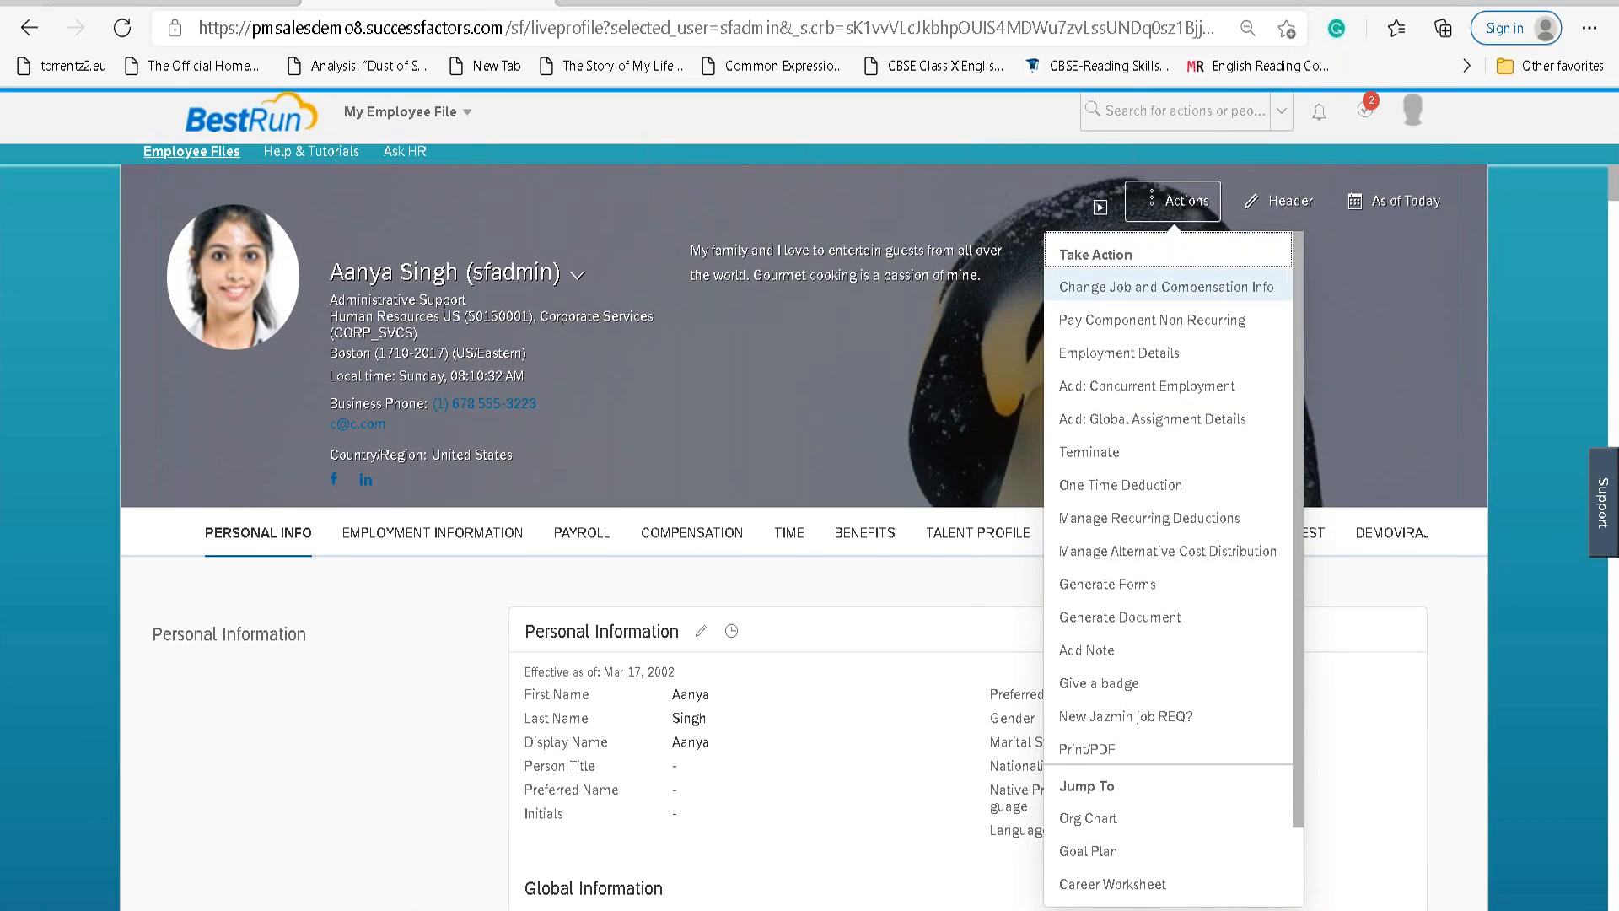
Choose Change Job and Compensation Info, tick Job Information, and set effective date Mar 21, 2021.
click(1138, 299)
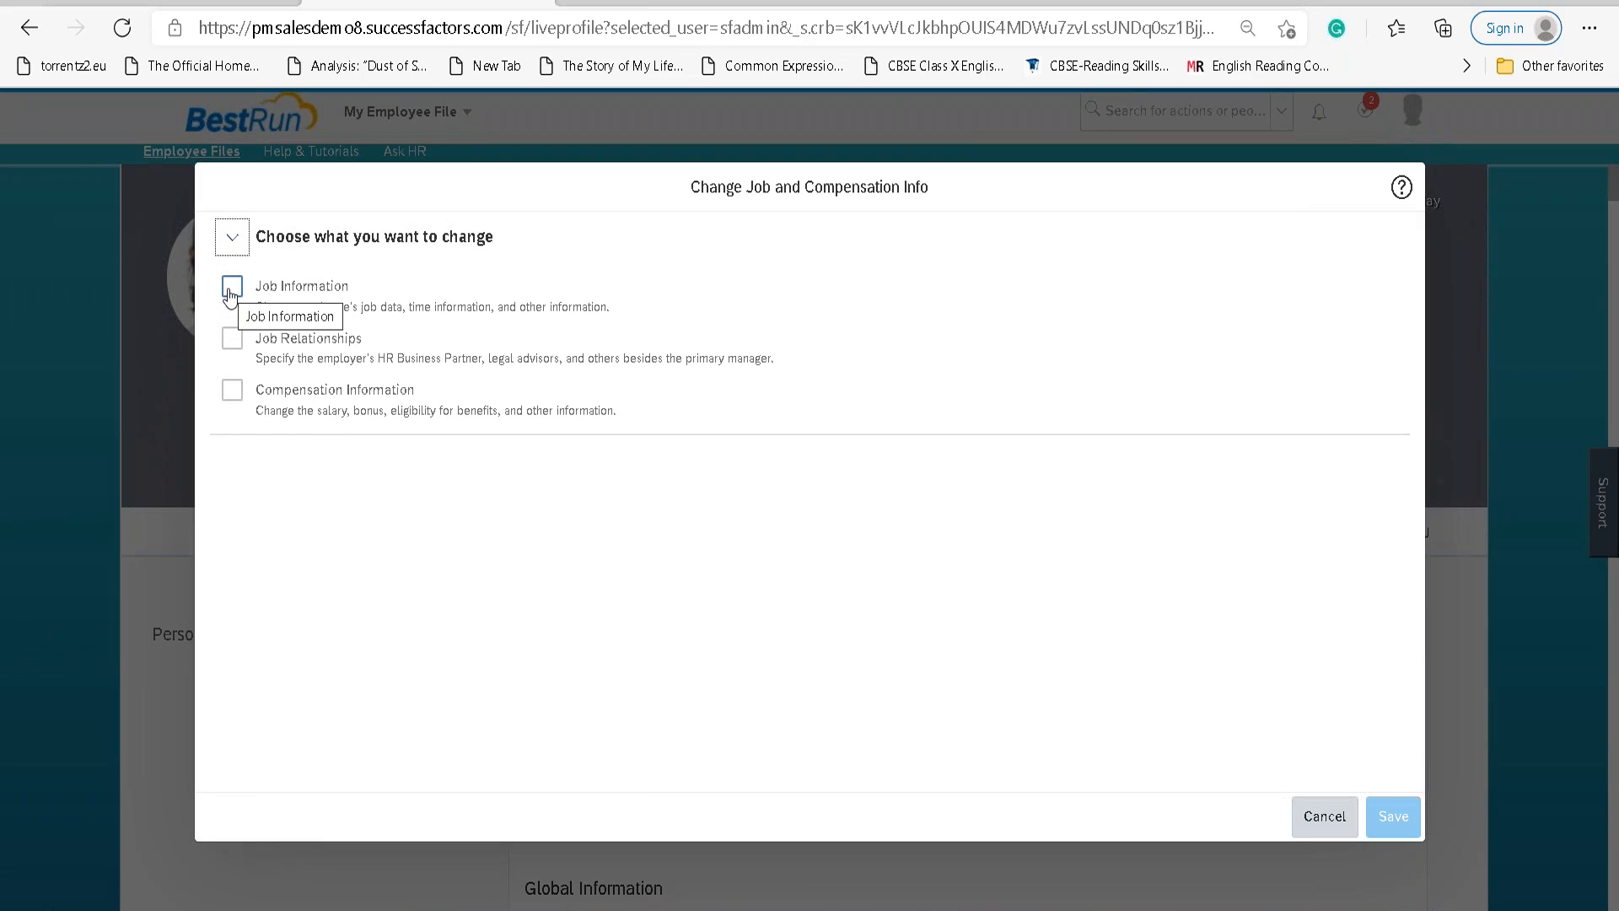
click(231, 294)
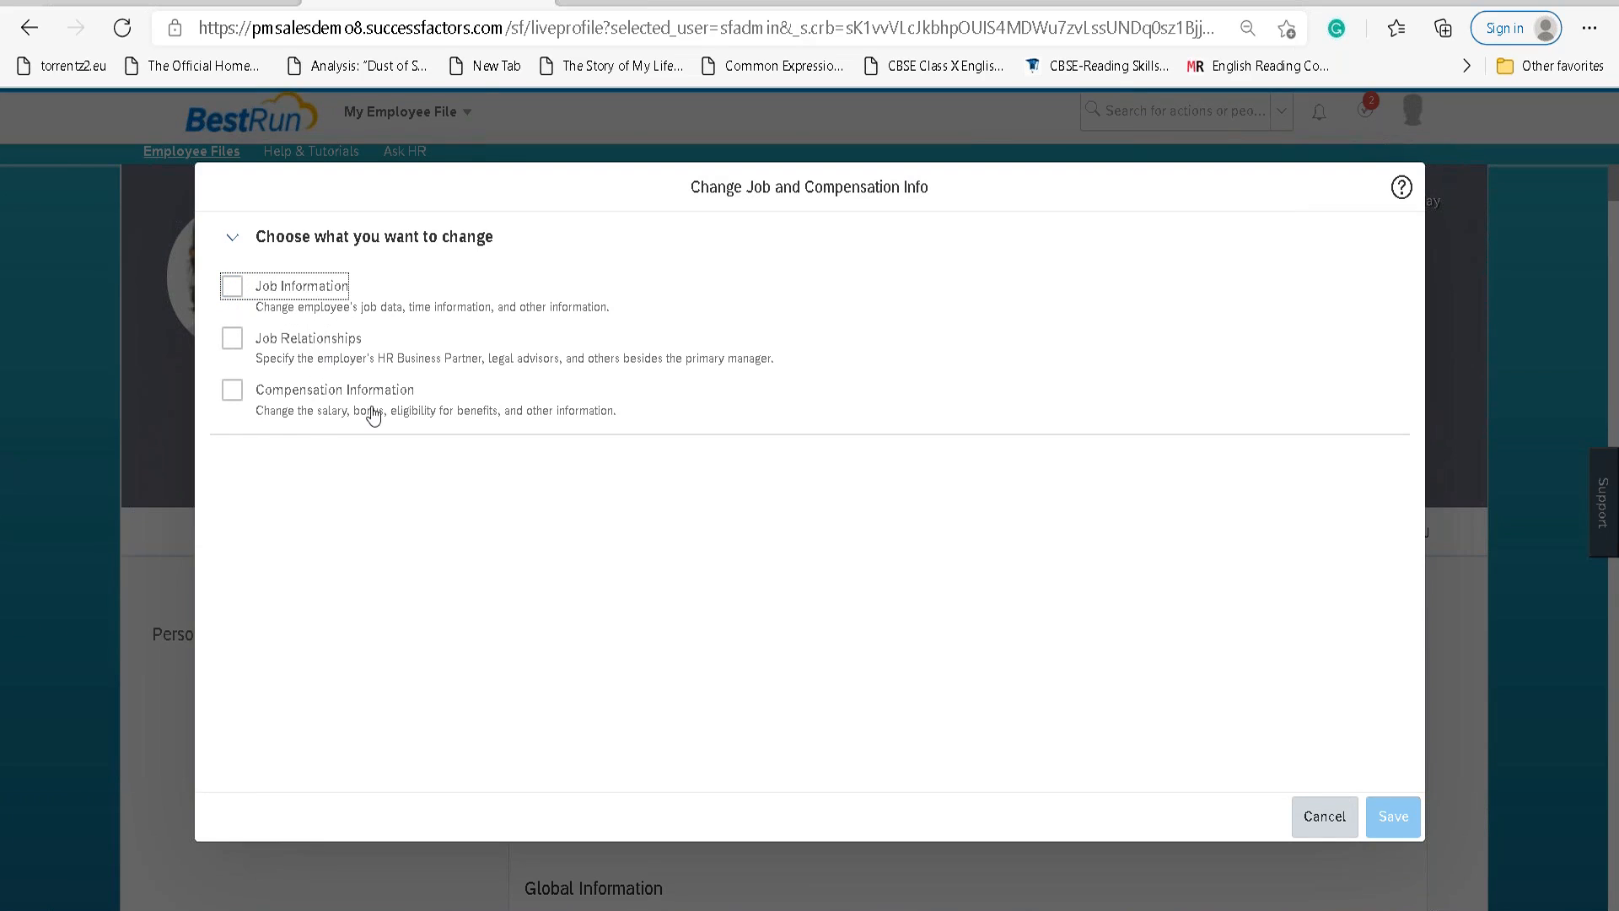
click(232, 289)
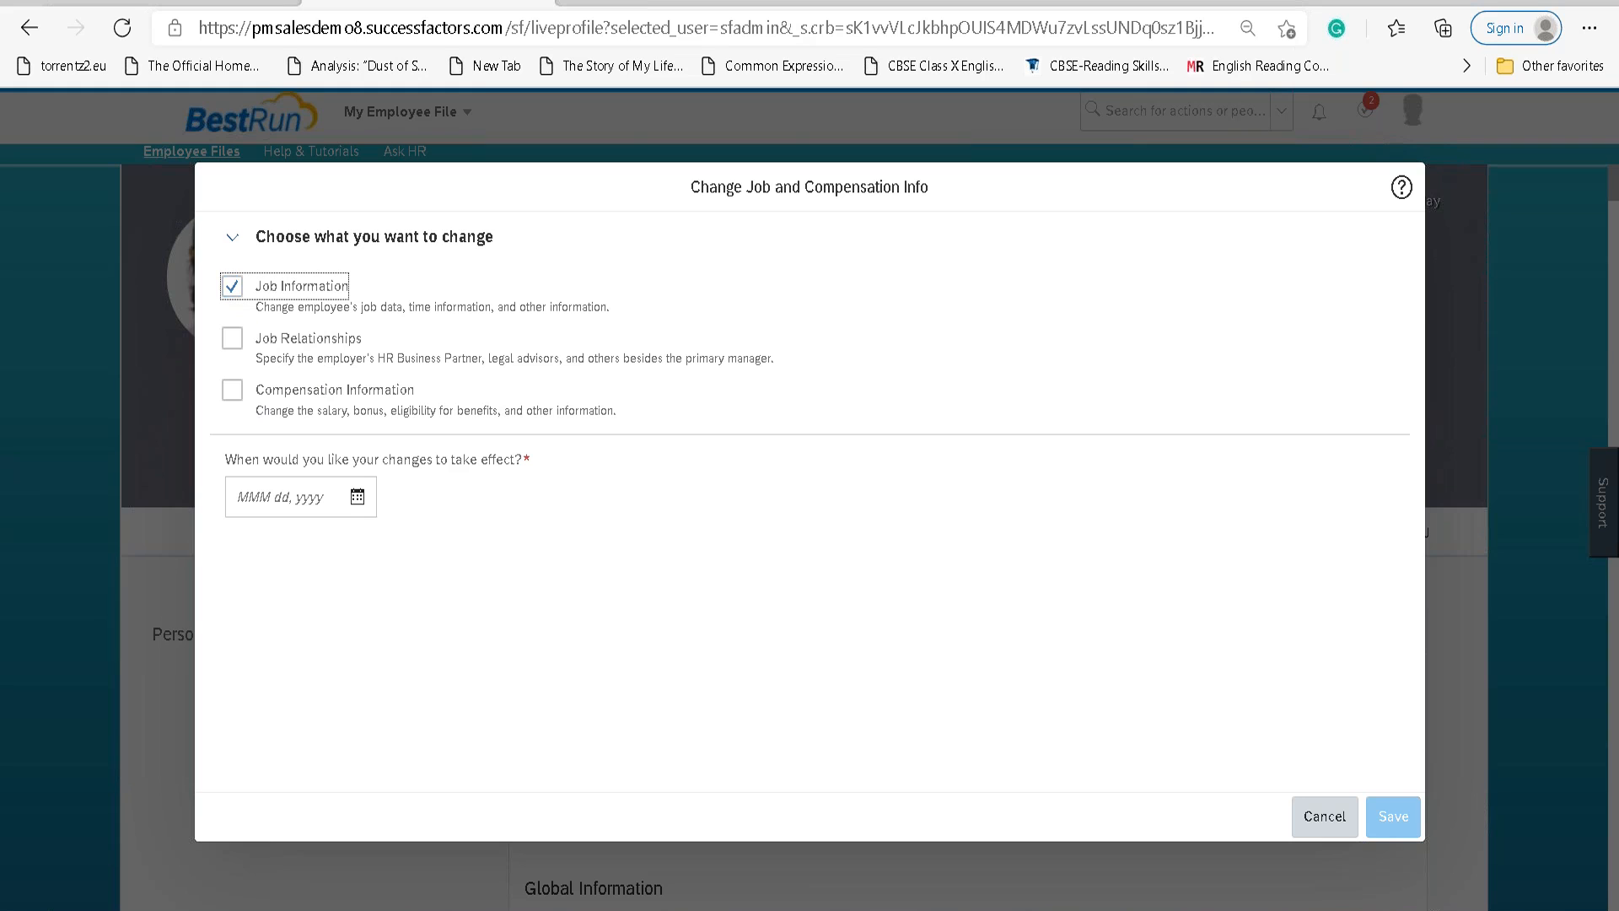
click(358, 497)
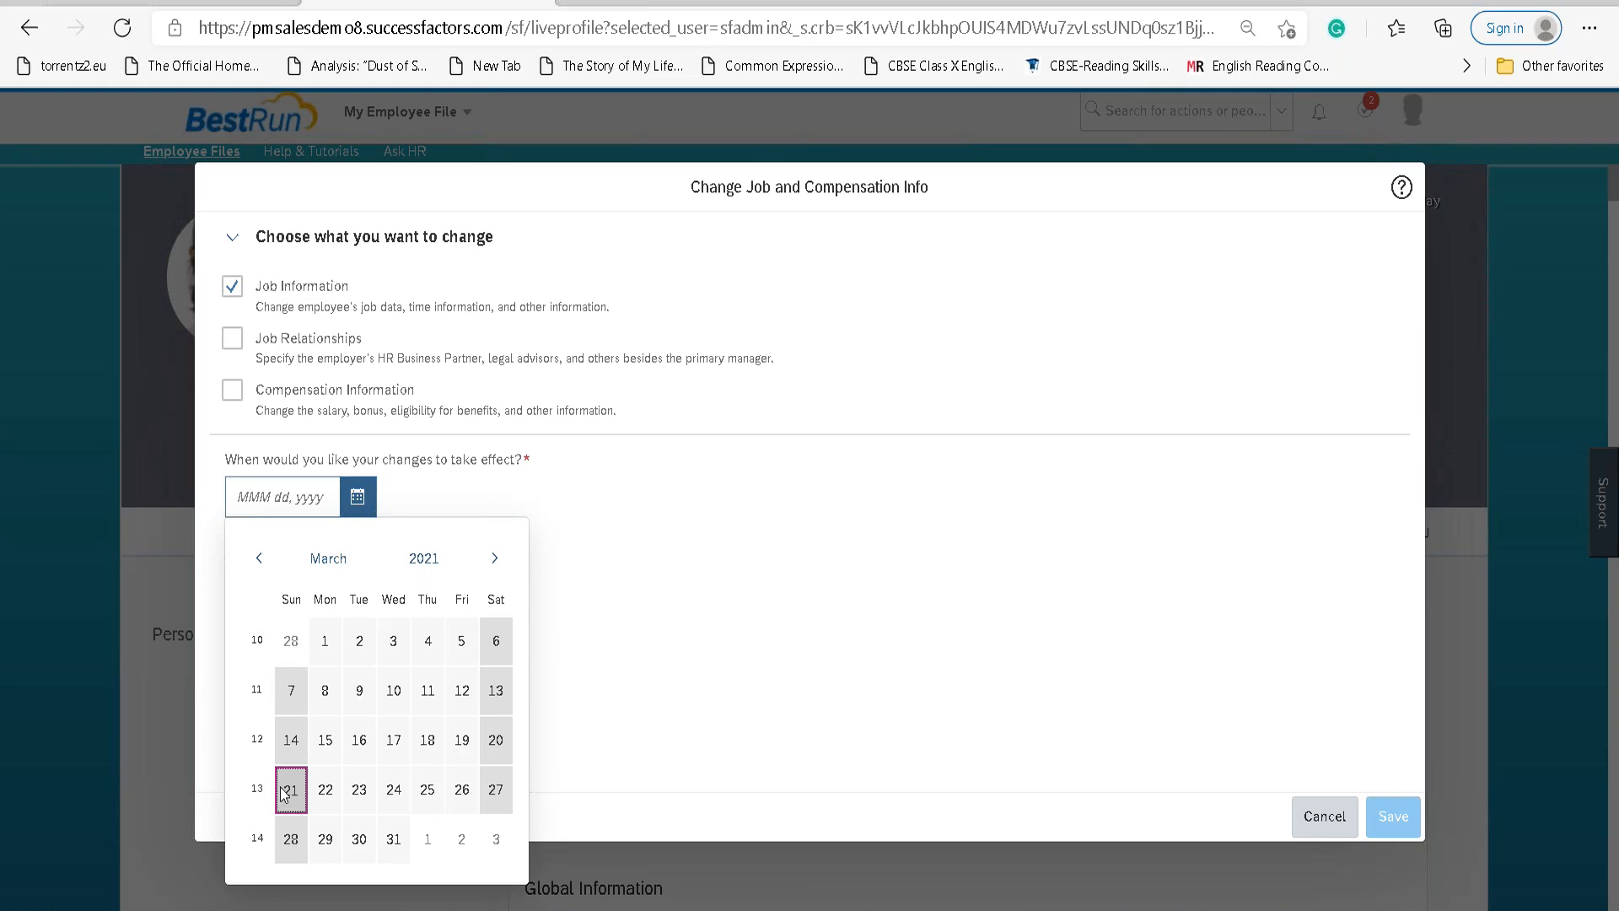
click(287, 791)
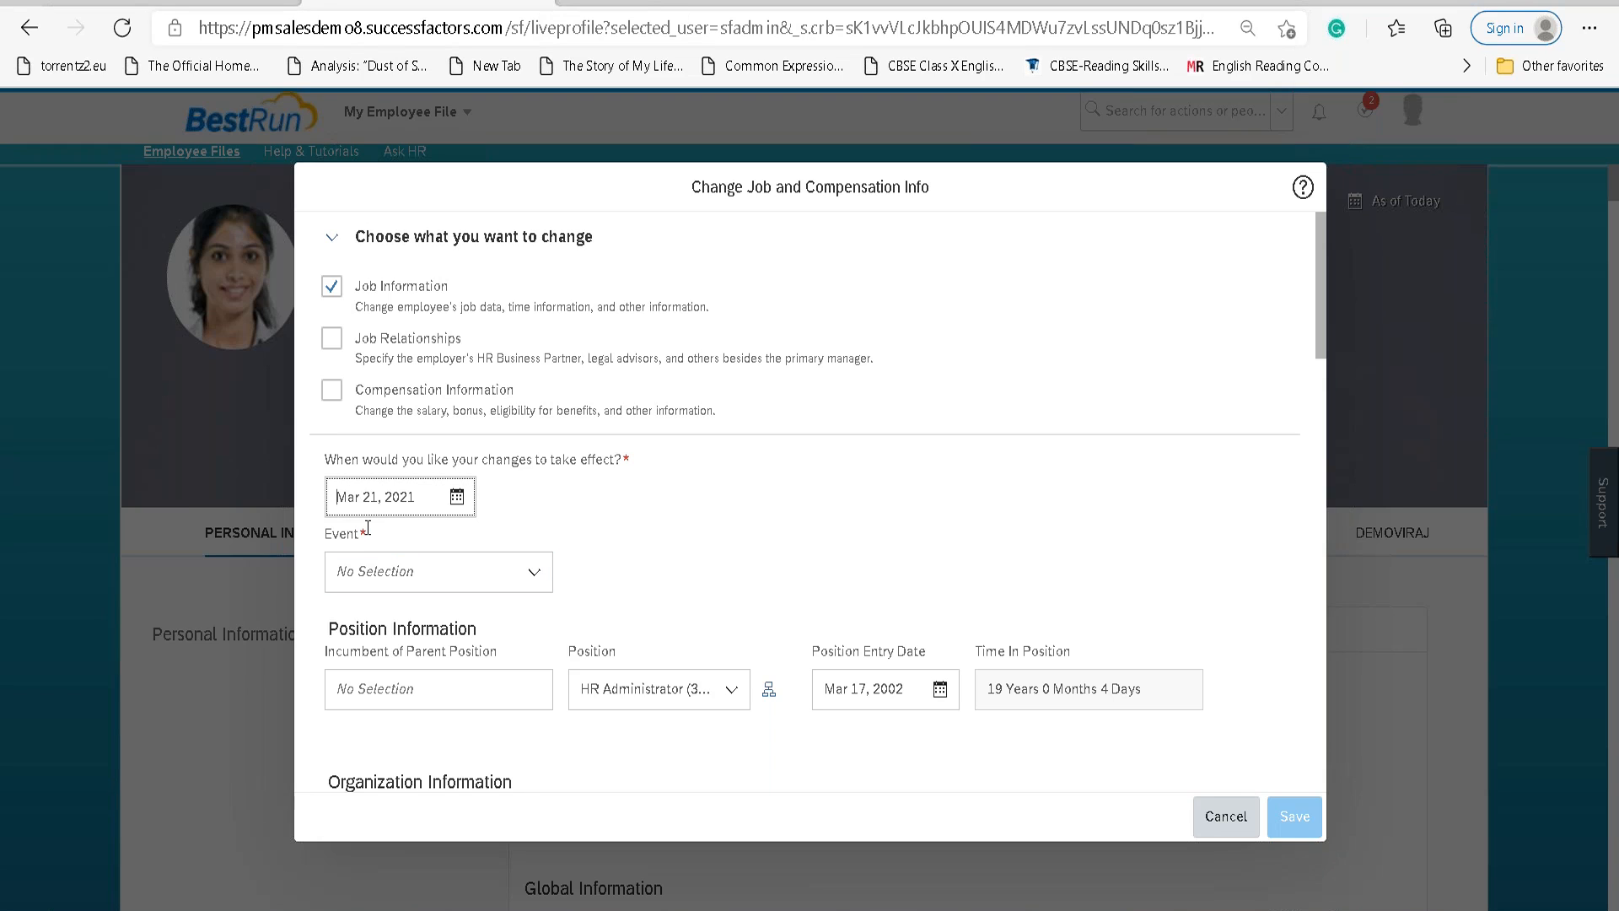
Set the job information Event to Data Change.
click(535, 573)
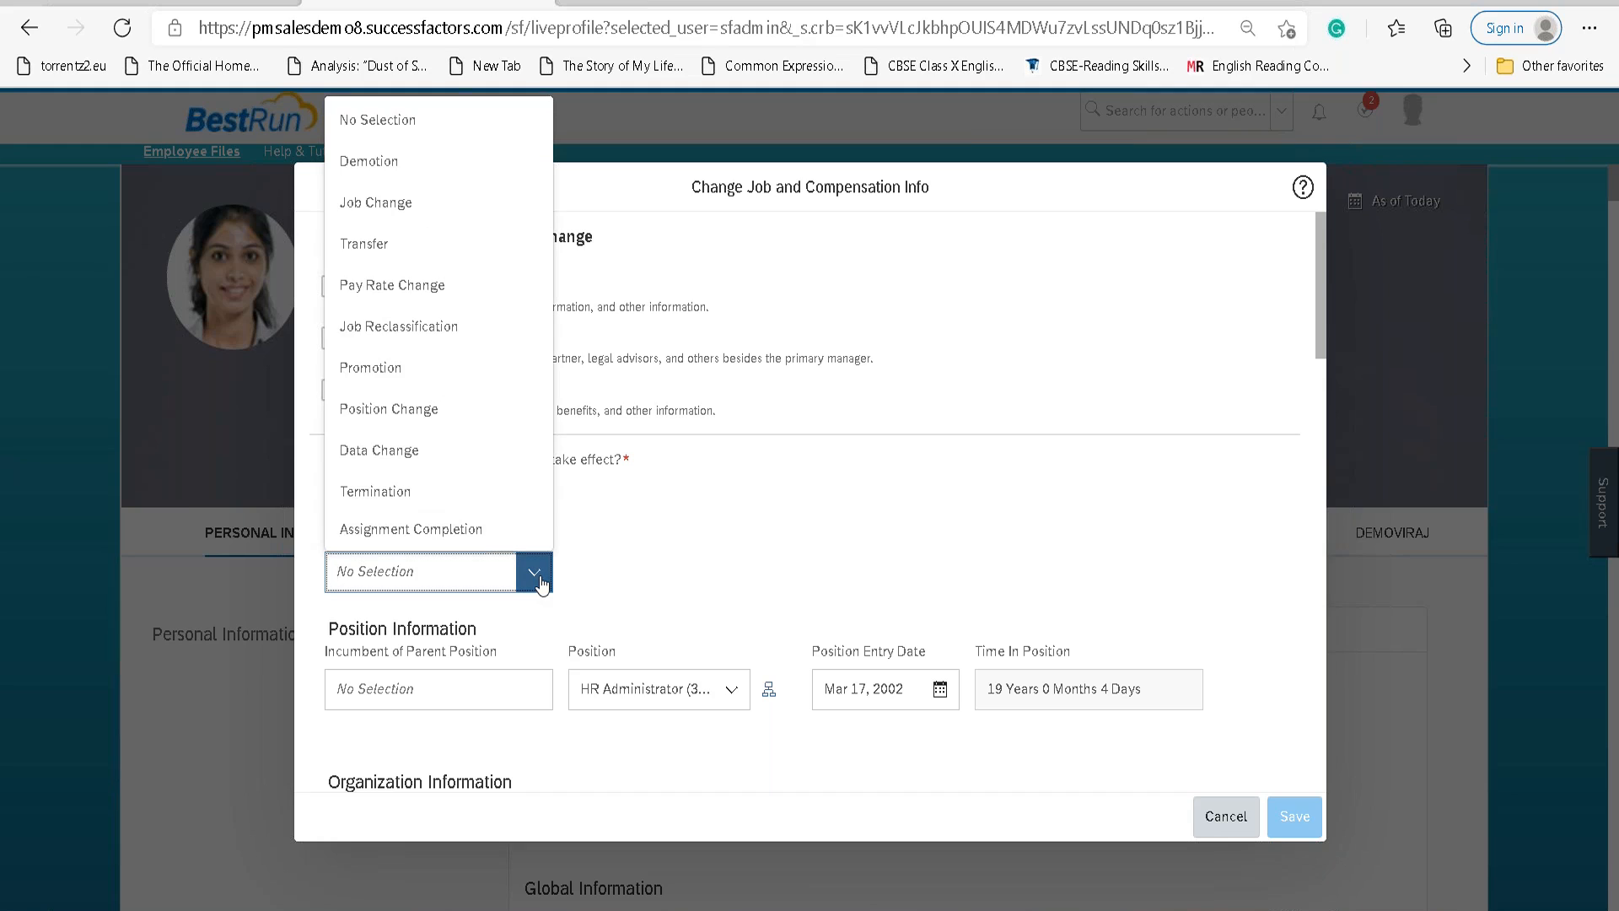
text(LAN)
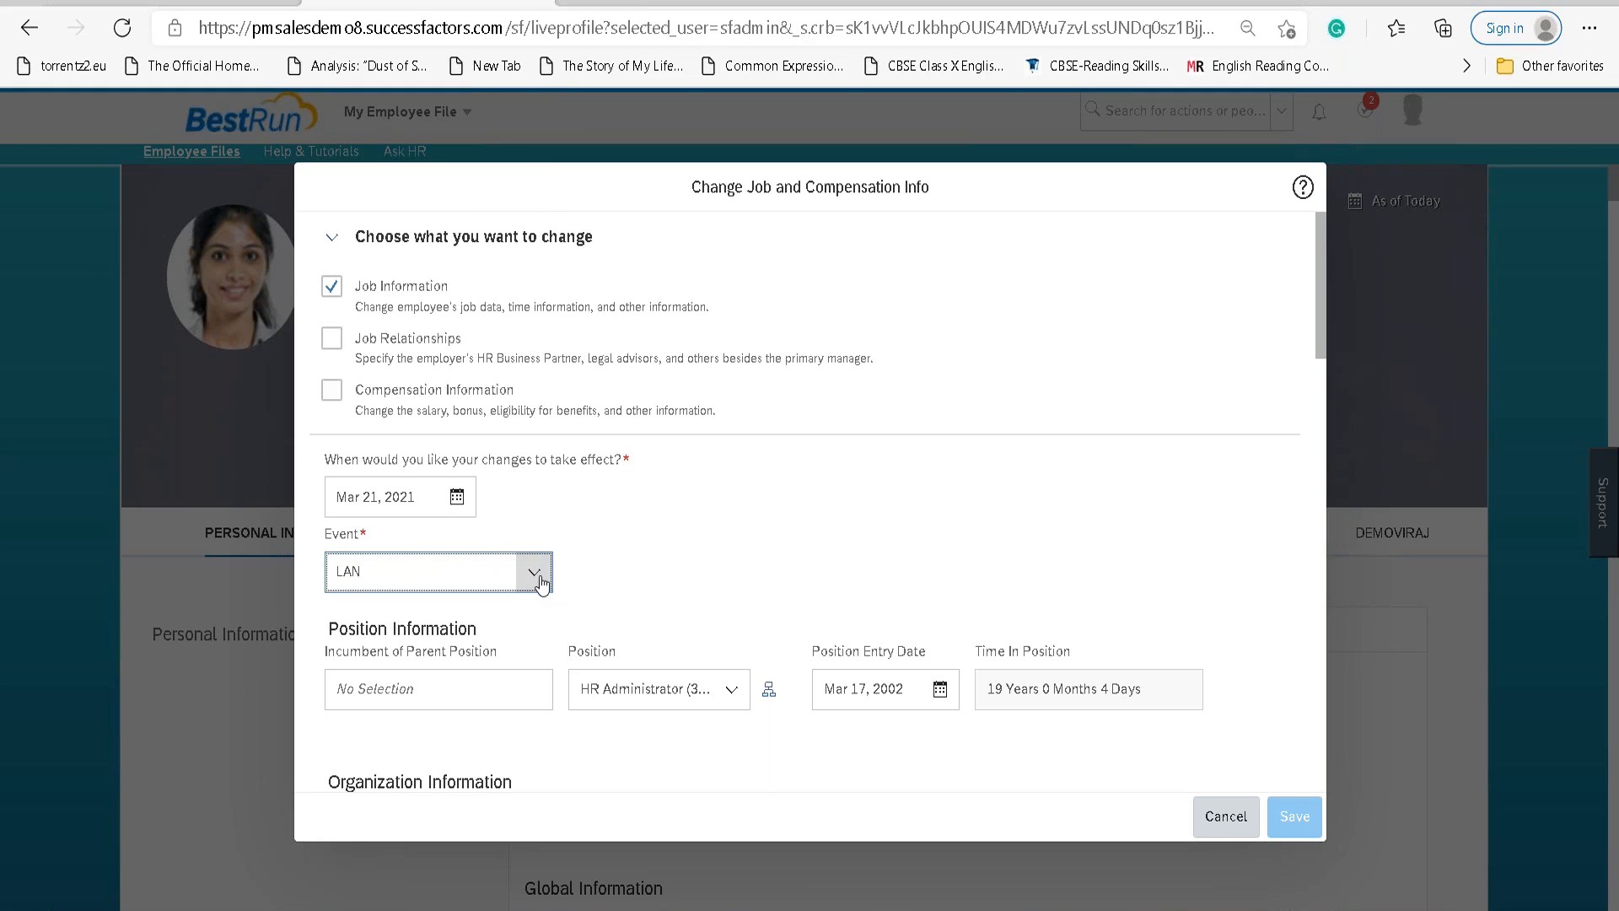
key(ctrl+a)
text(Hire)
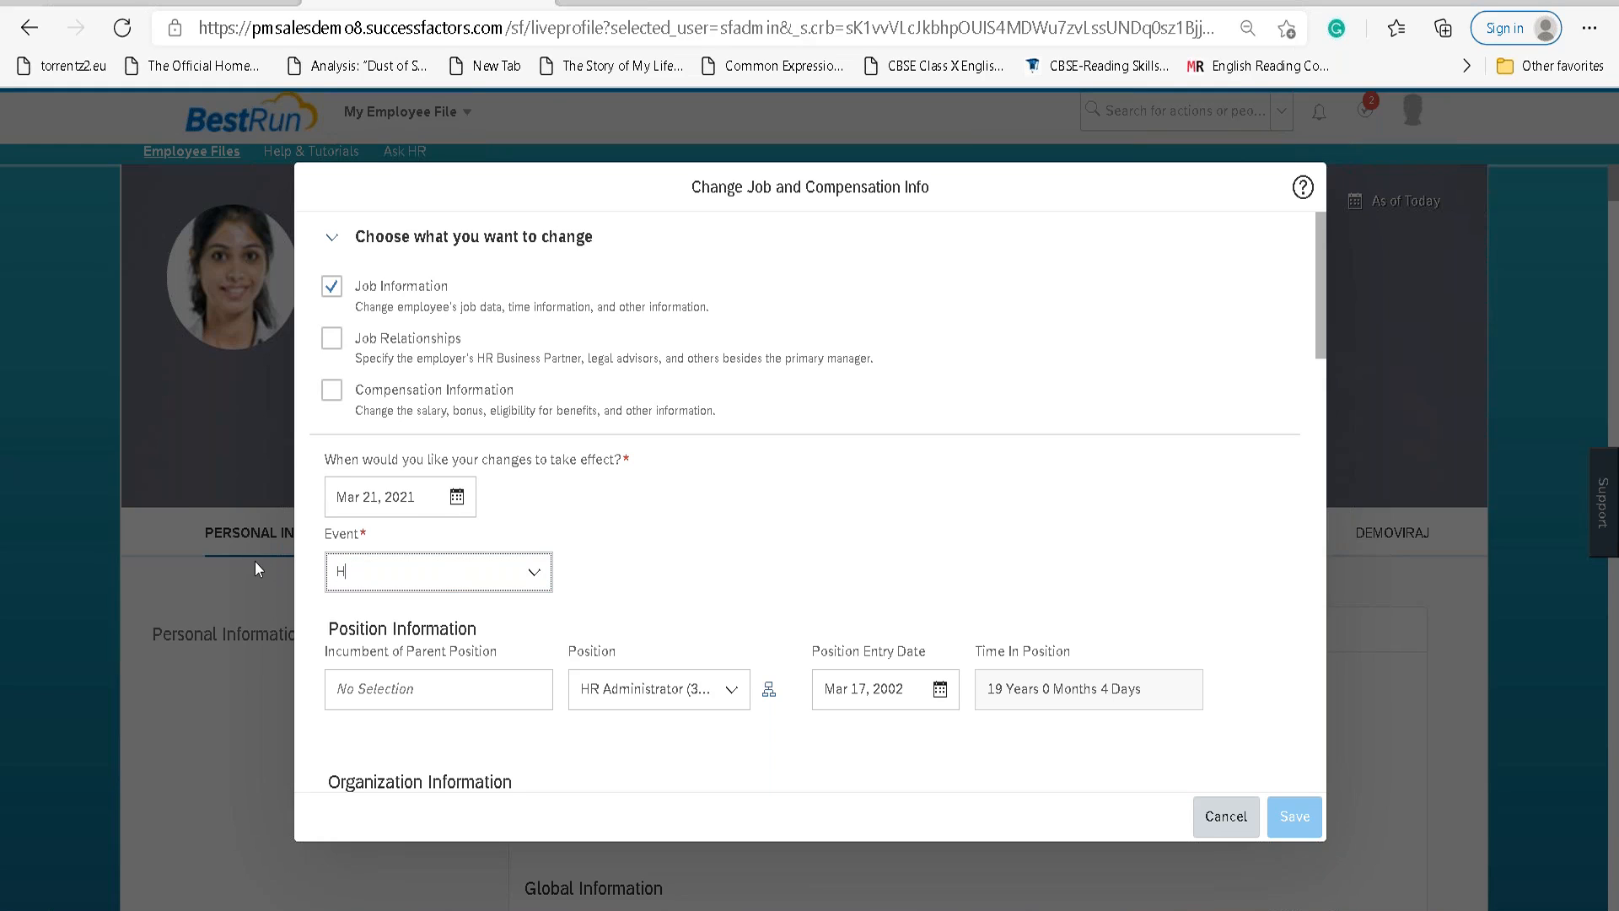
key(BackSpace)
key(BackSpace)
key(BackSpace)
key(BackSpace)
text(Data)
click(380, 617)
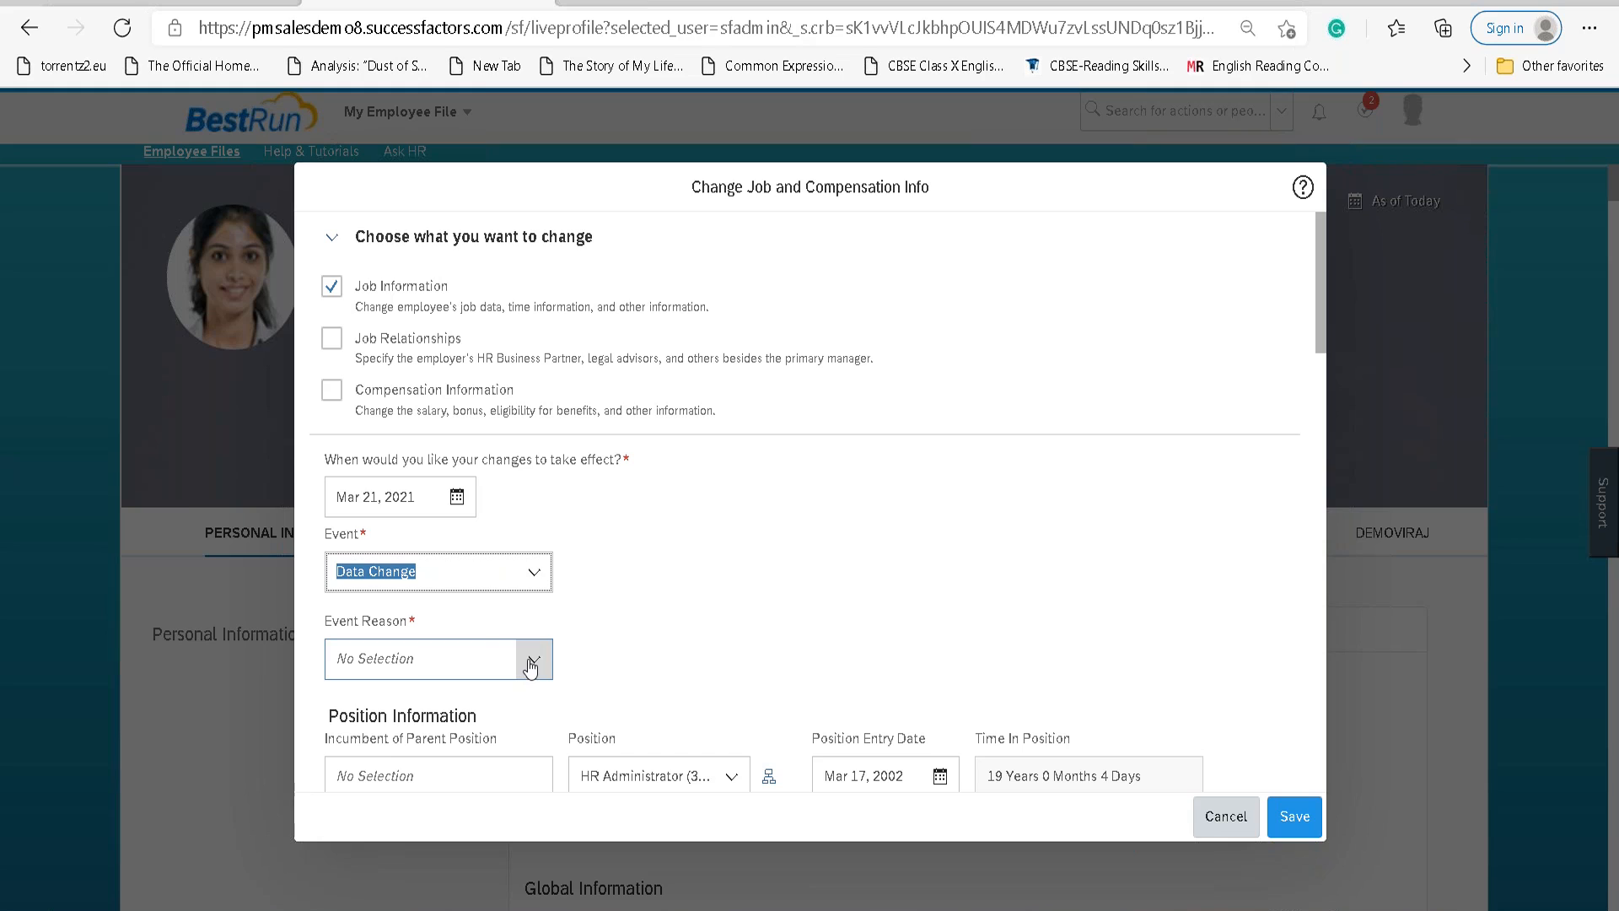
Set the Event Reason to Job Title Update.
click(484, 652)
text(LAN)
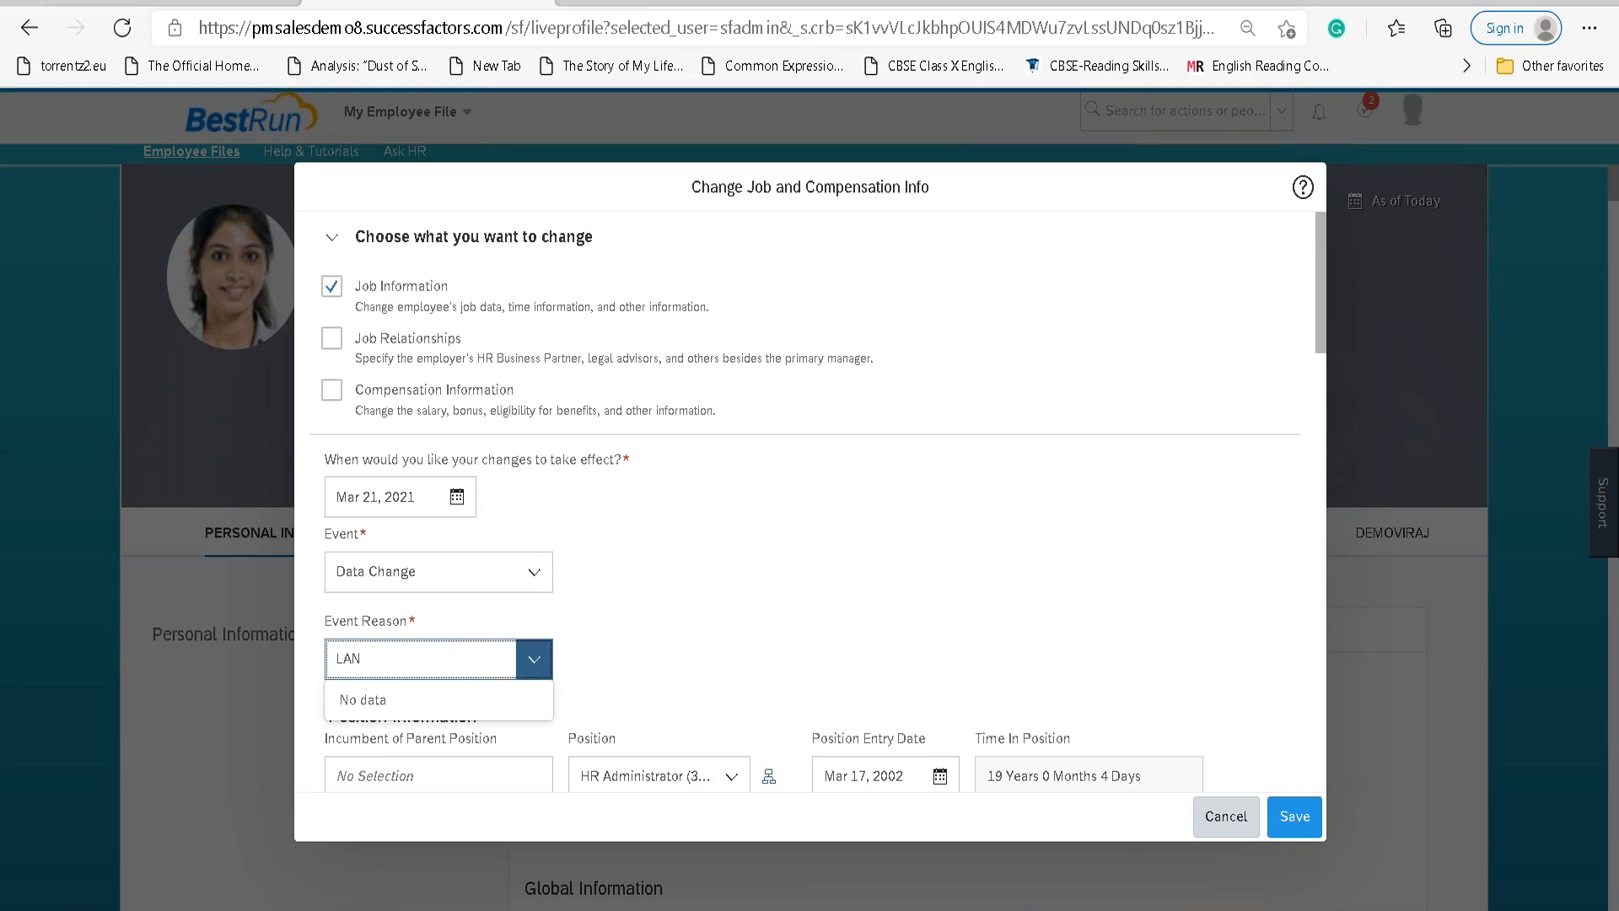
key(BackSpace)
click(550, 670)
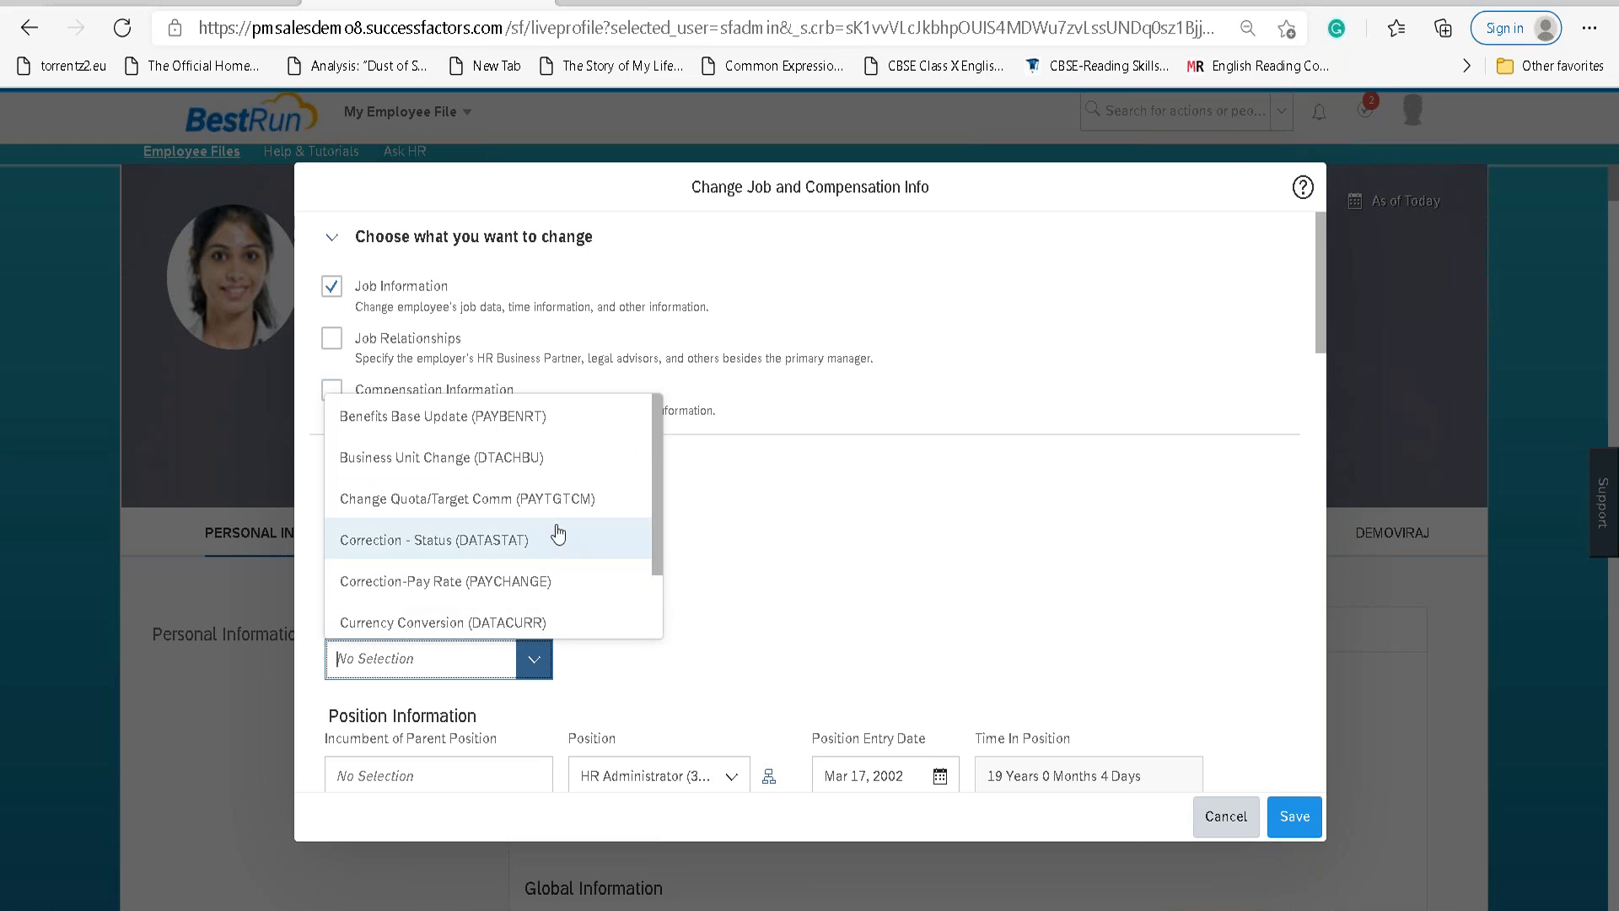
scroll(545, 531, down, 4)
scroll(538, 554, up, 4)
click(778, 588)
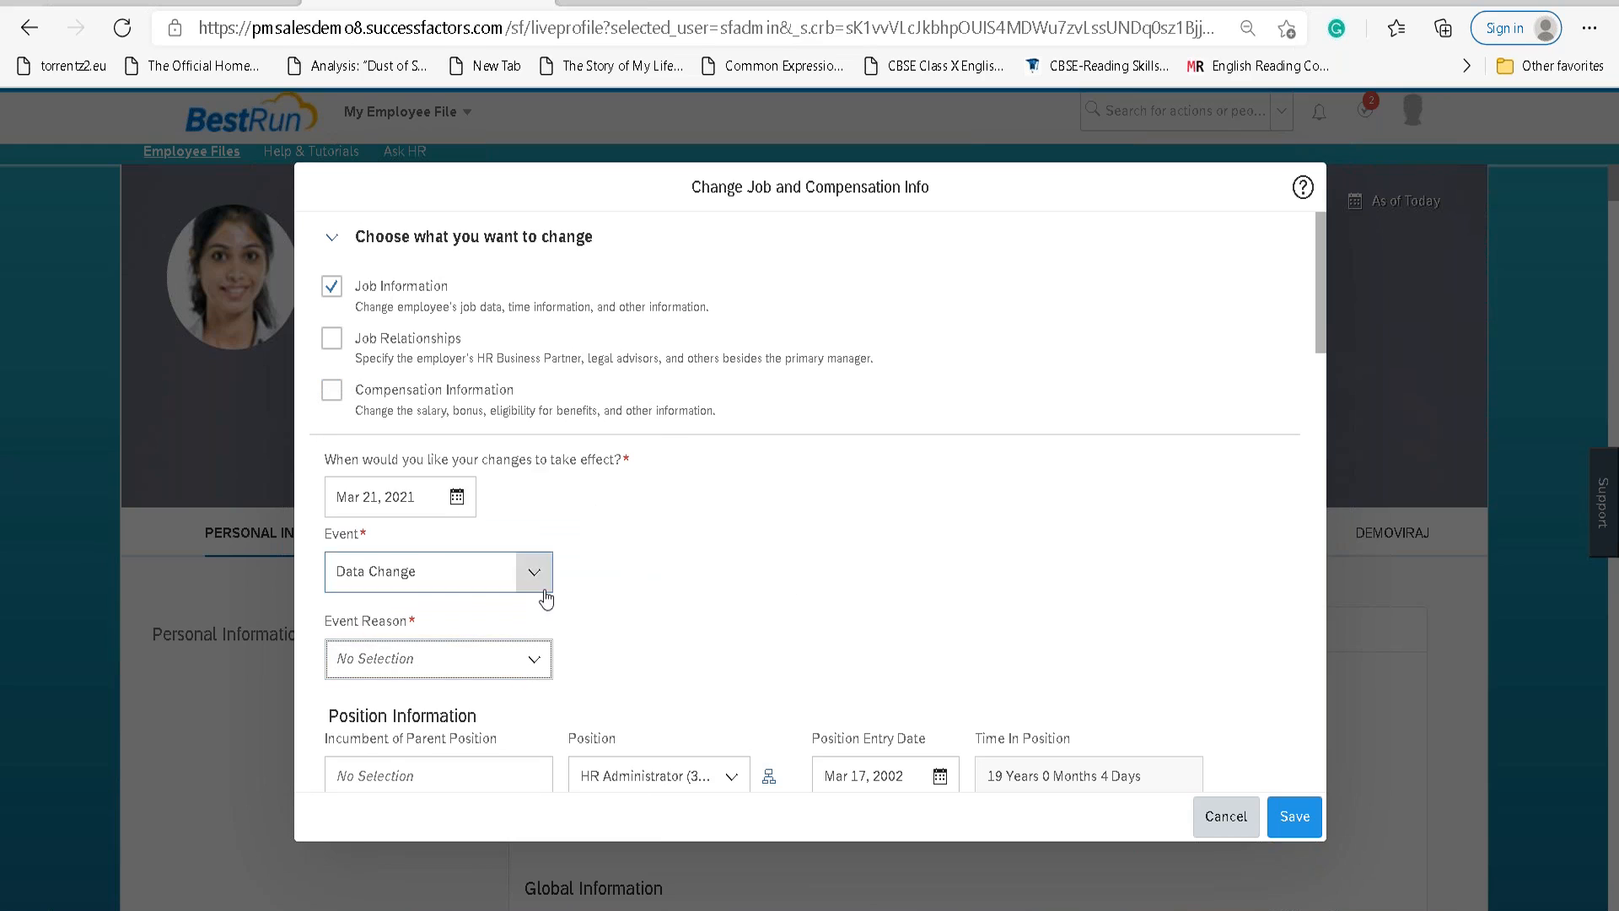
click(535, 674)
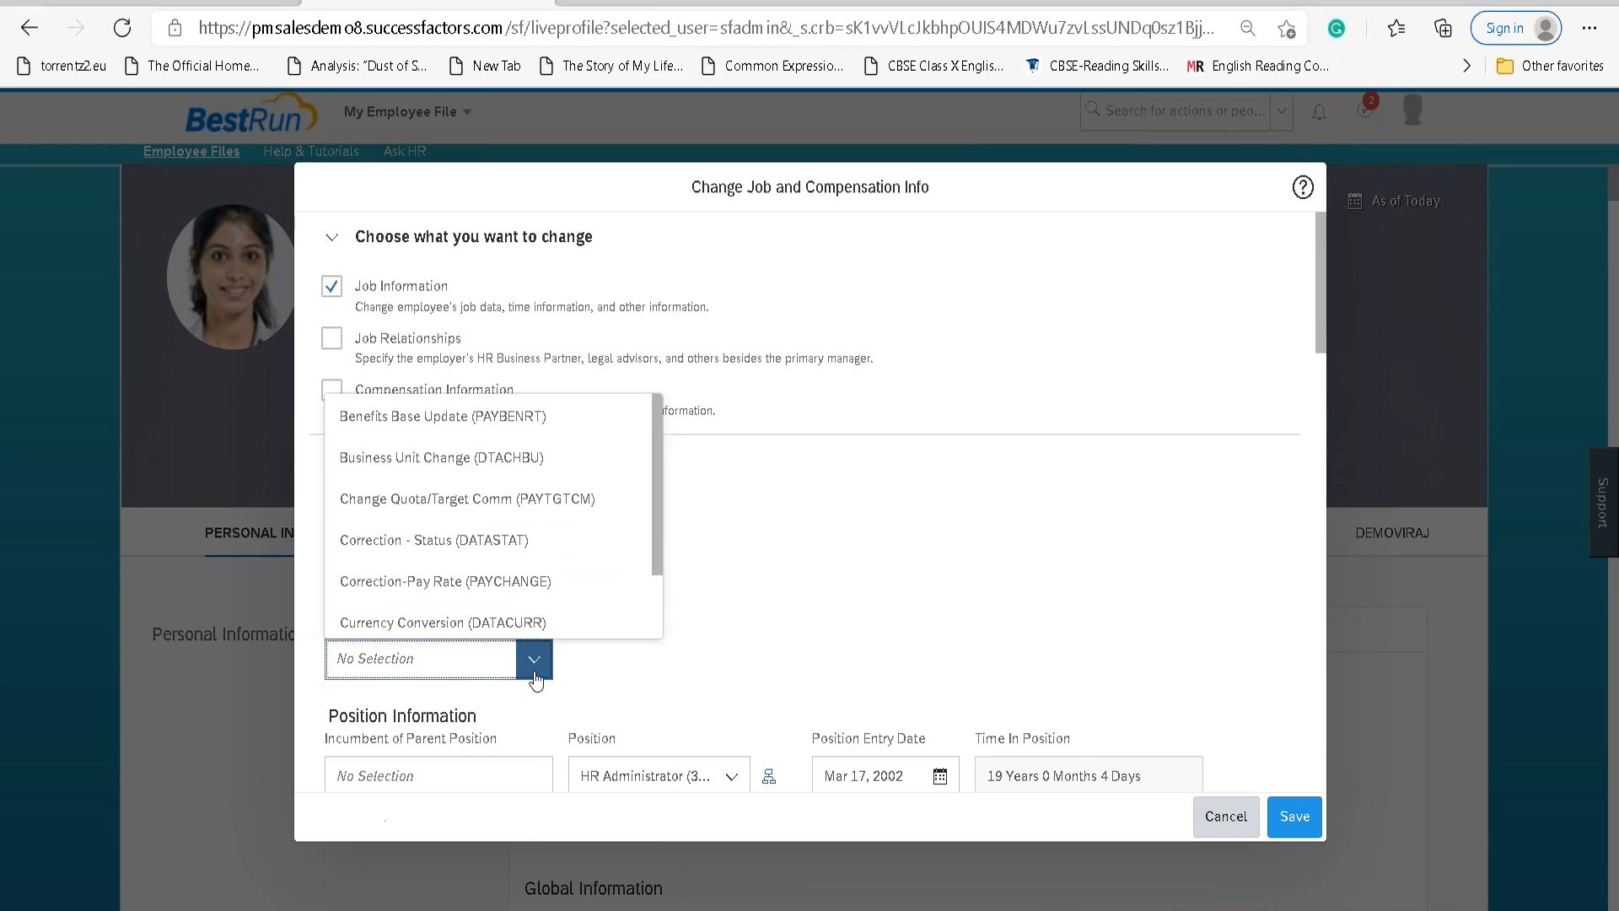
text(Data)
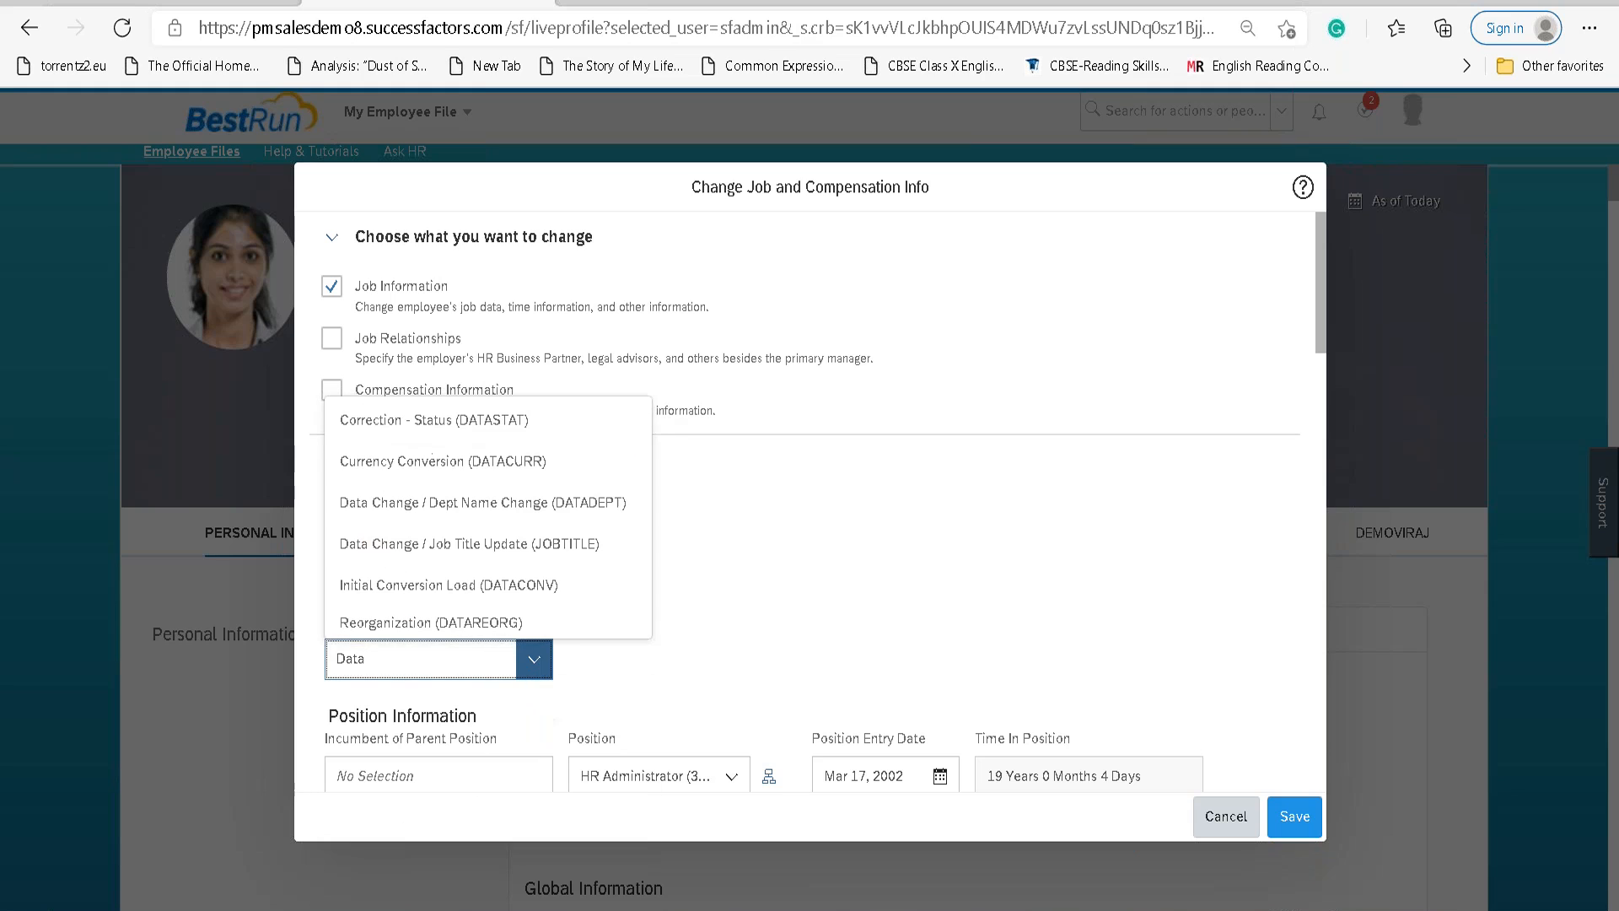
click(454, 544)
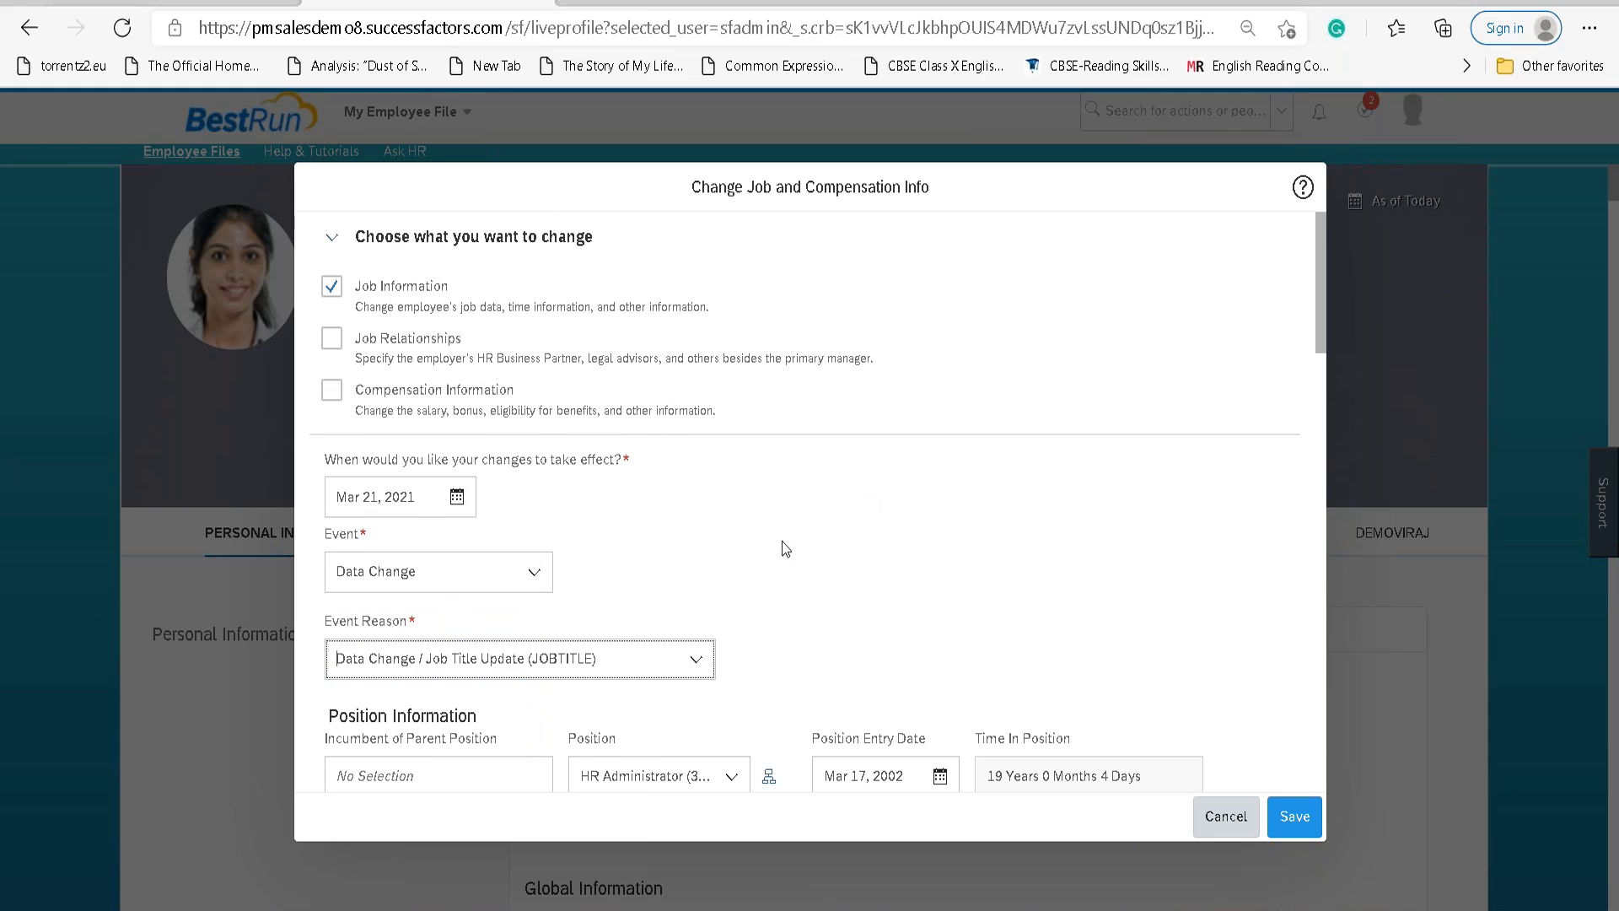
Revert the Job Title by undoing the extra digits added to it.
scroll(784, 547, down, 5)
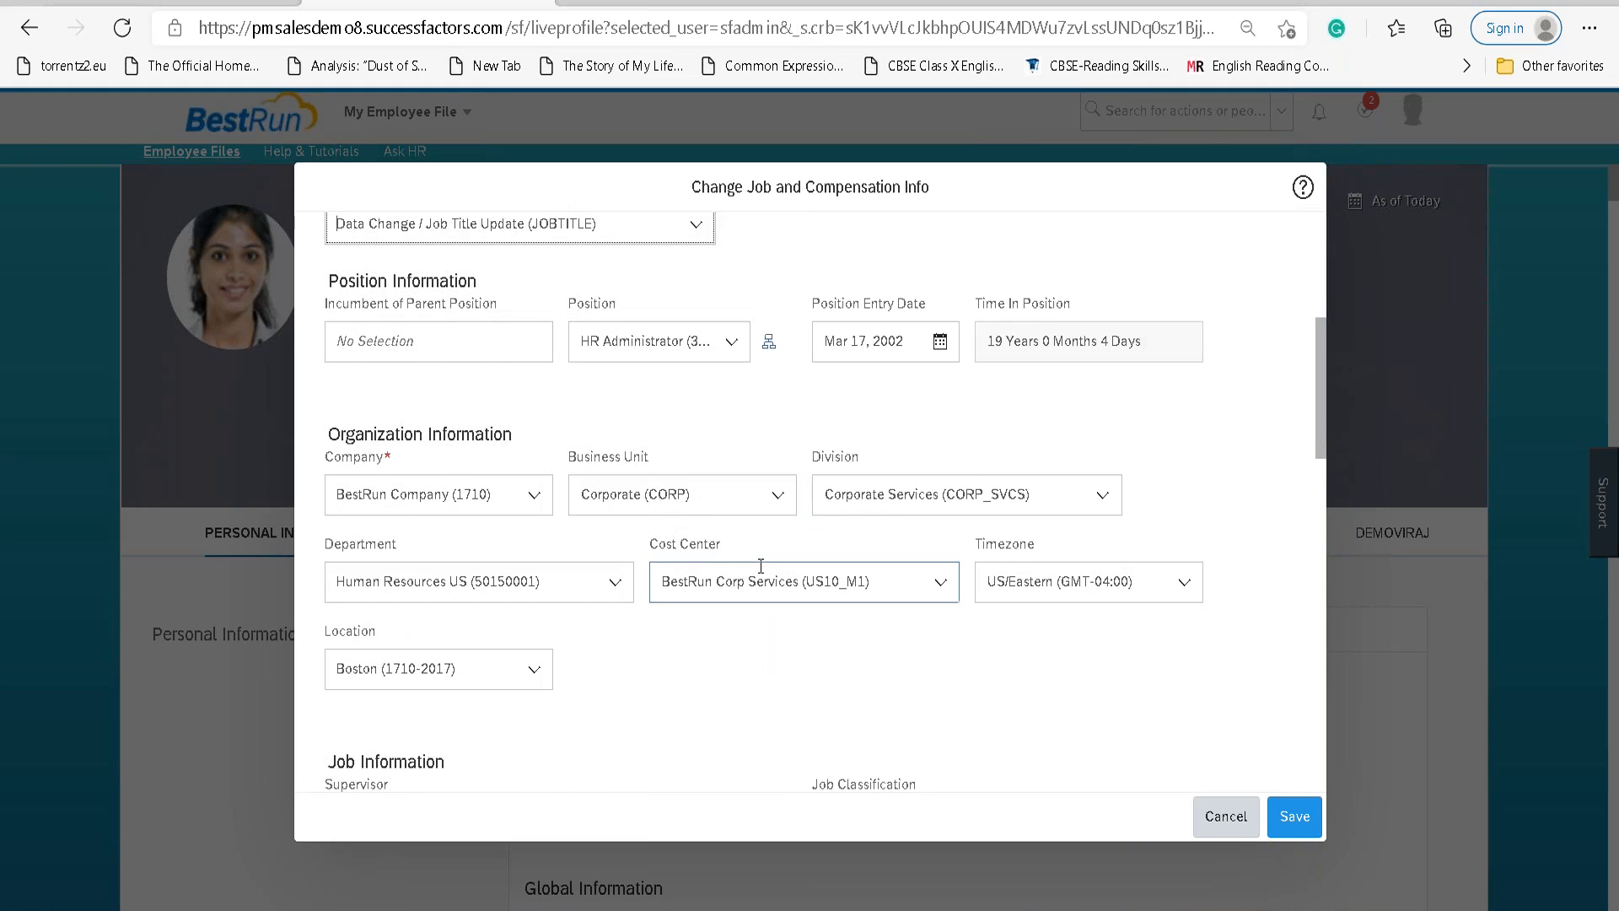
scroll(758, 565, down, 3)
scroll(759, 568, down, 1)
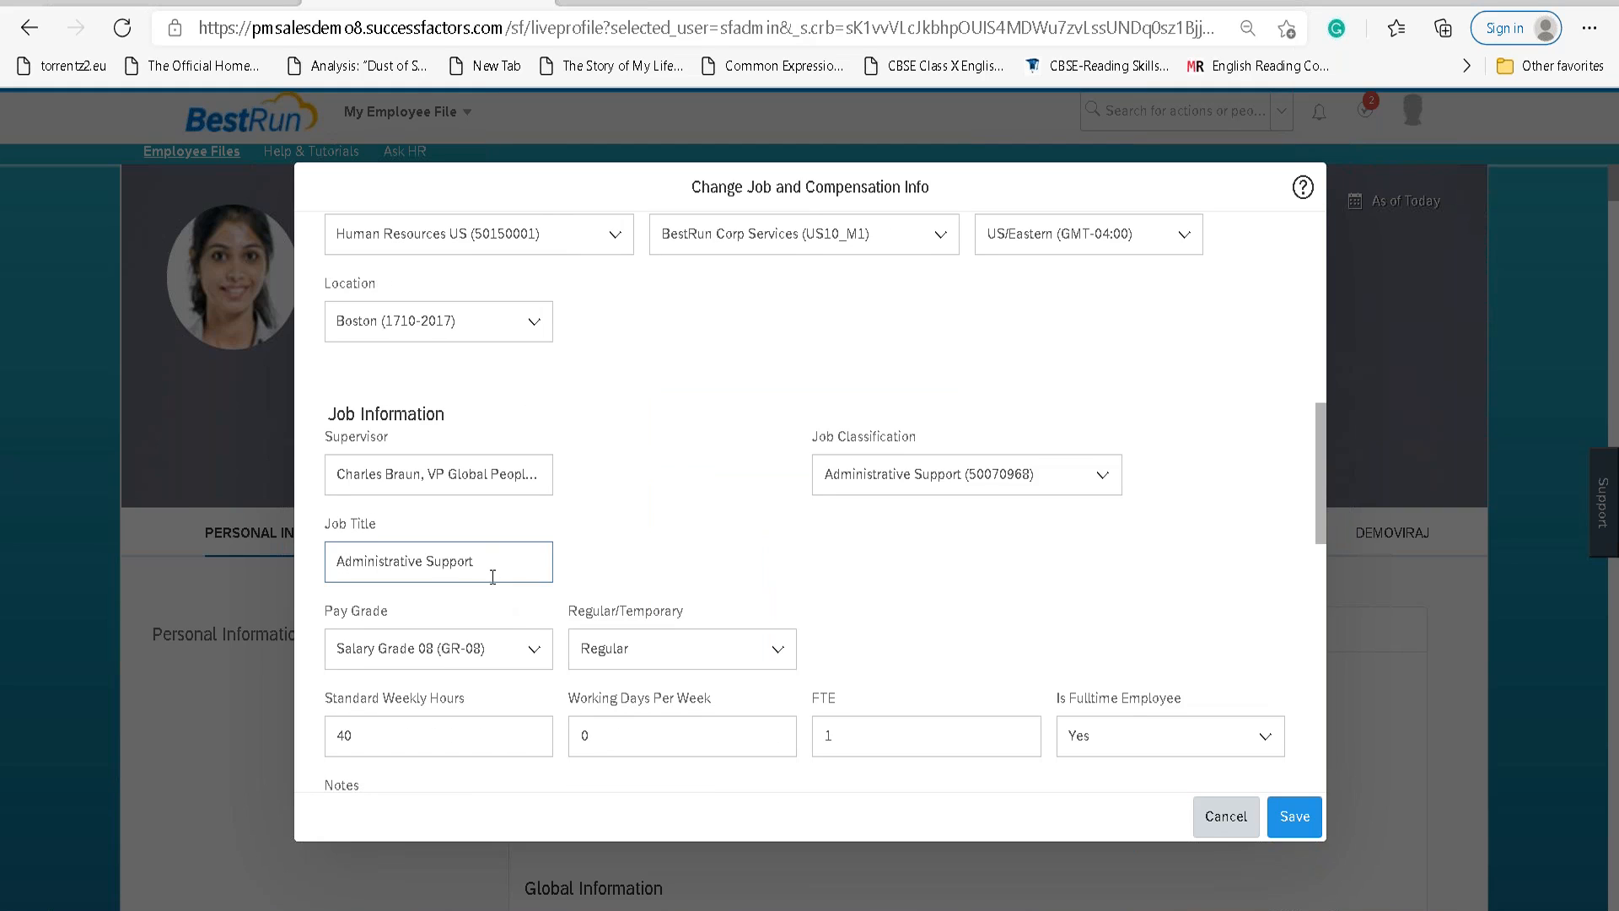
scroll(609, 550, up, 1)
scroll(609, 550, up, 3)
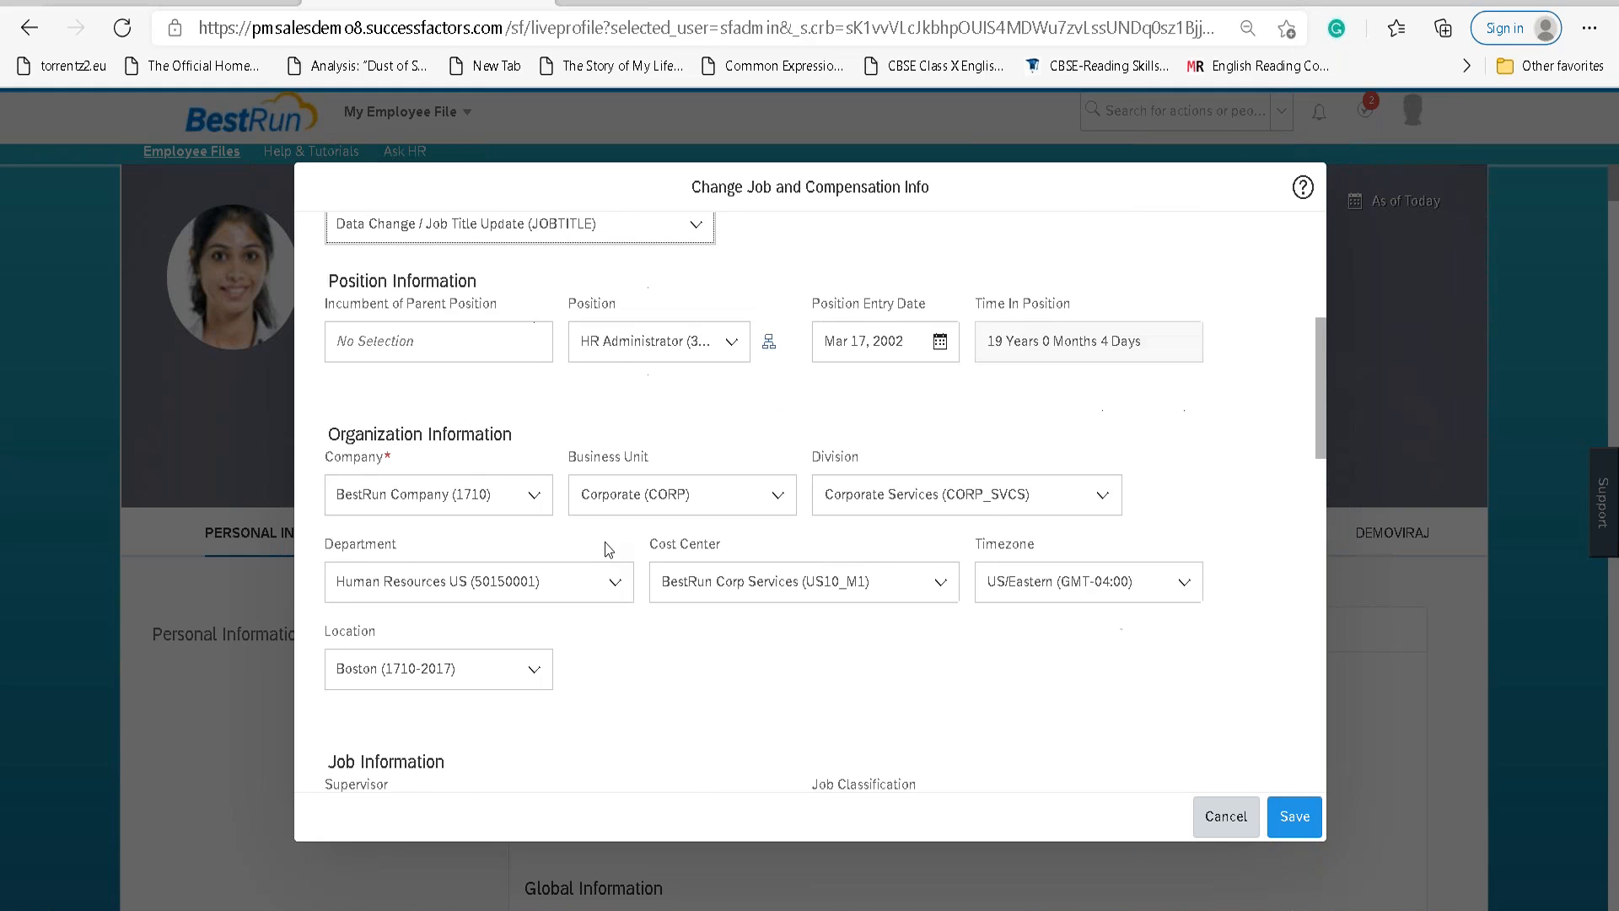
scroll(608, 550, down, 3)
click(495, 651)
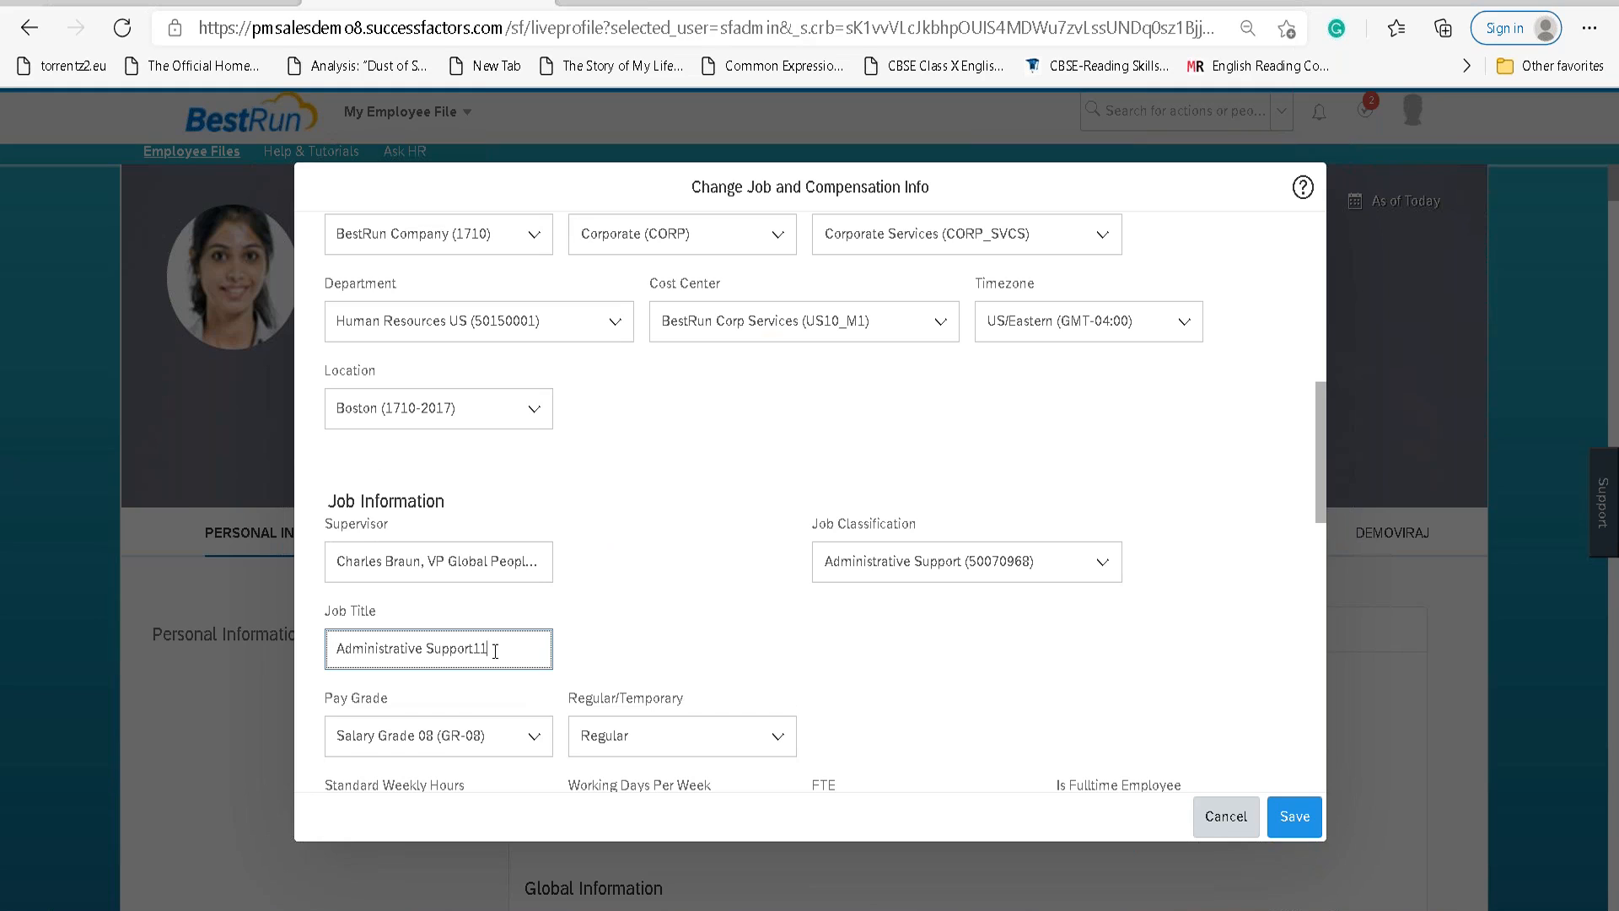
drag(489, 649, 479, 643)
click(699, 632)
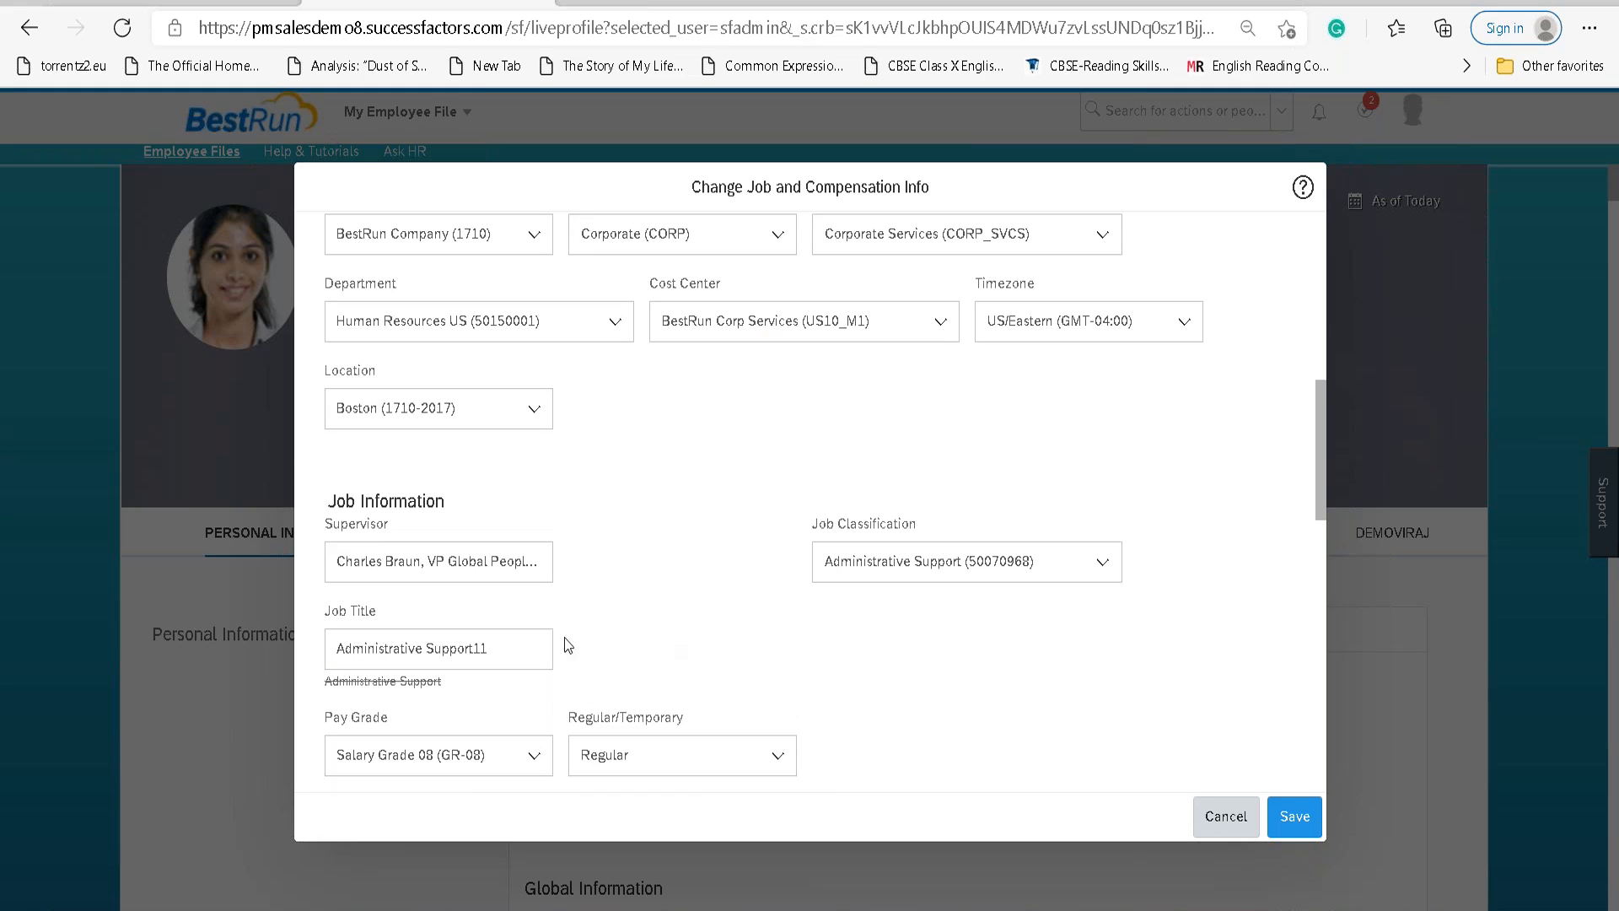
scroll(703, 590, down, 2)
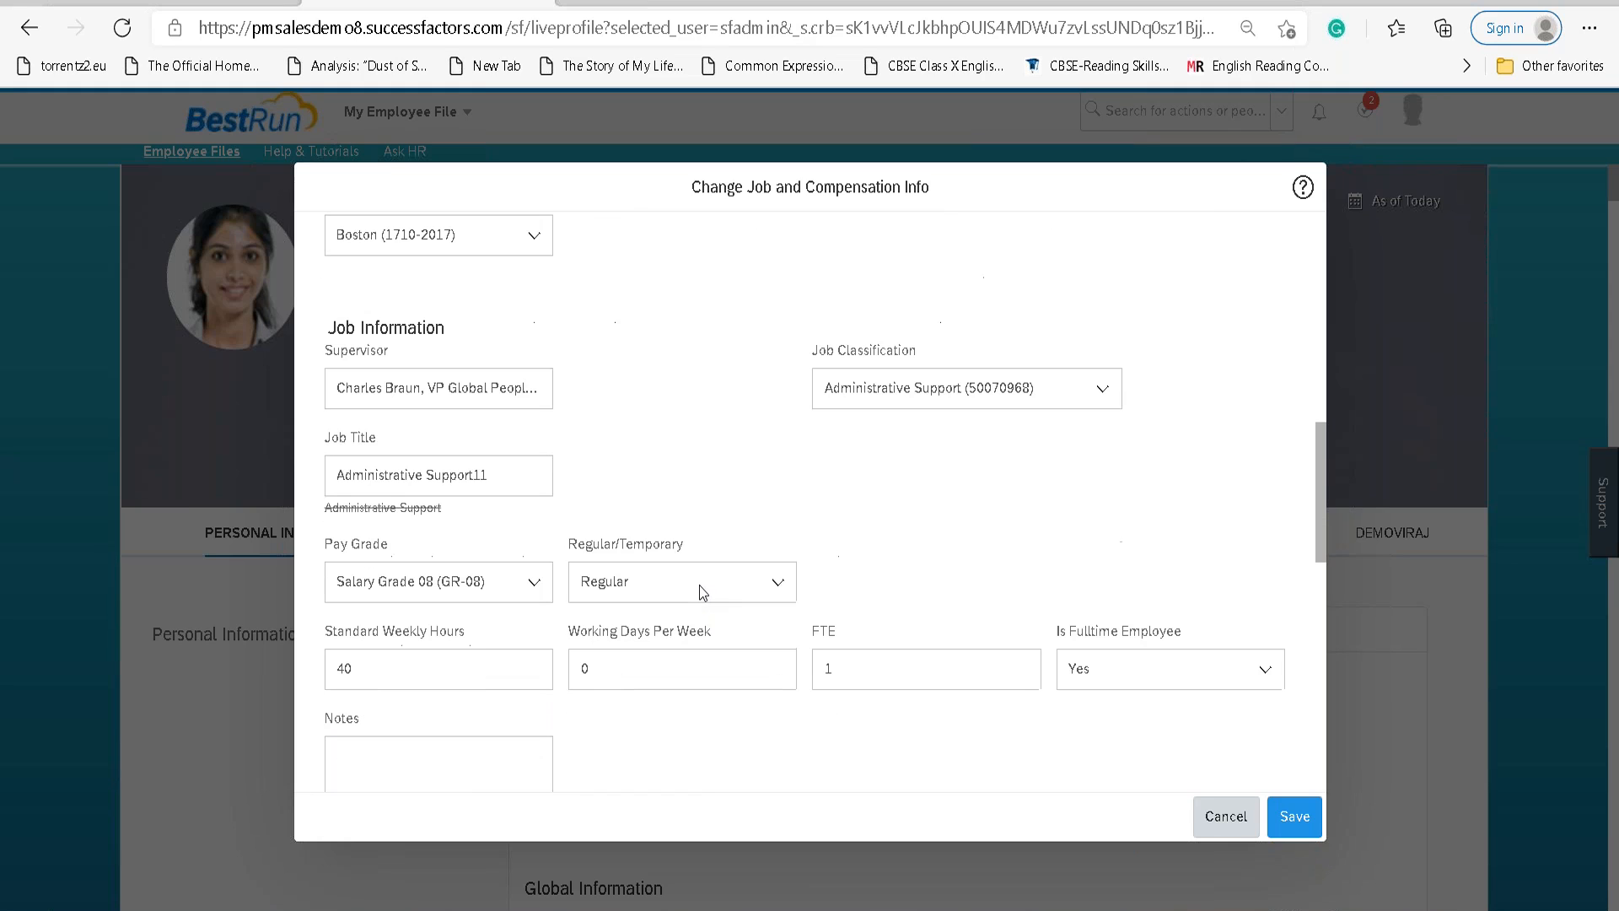
key(ctrl+z)
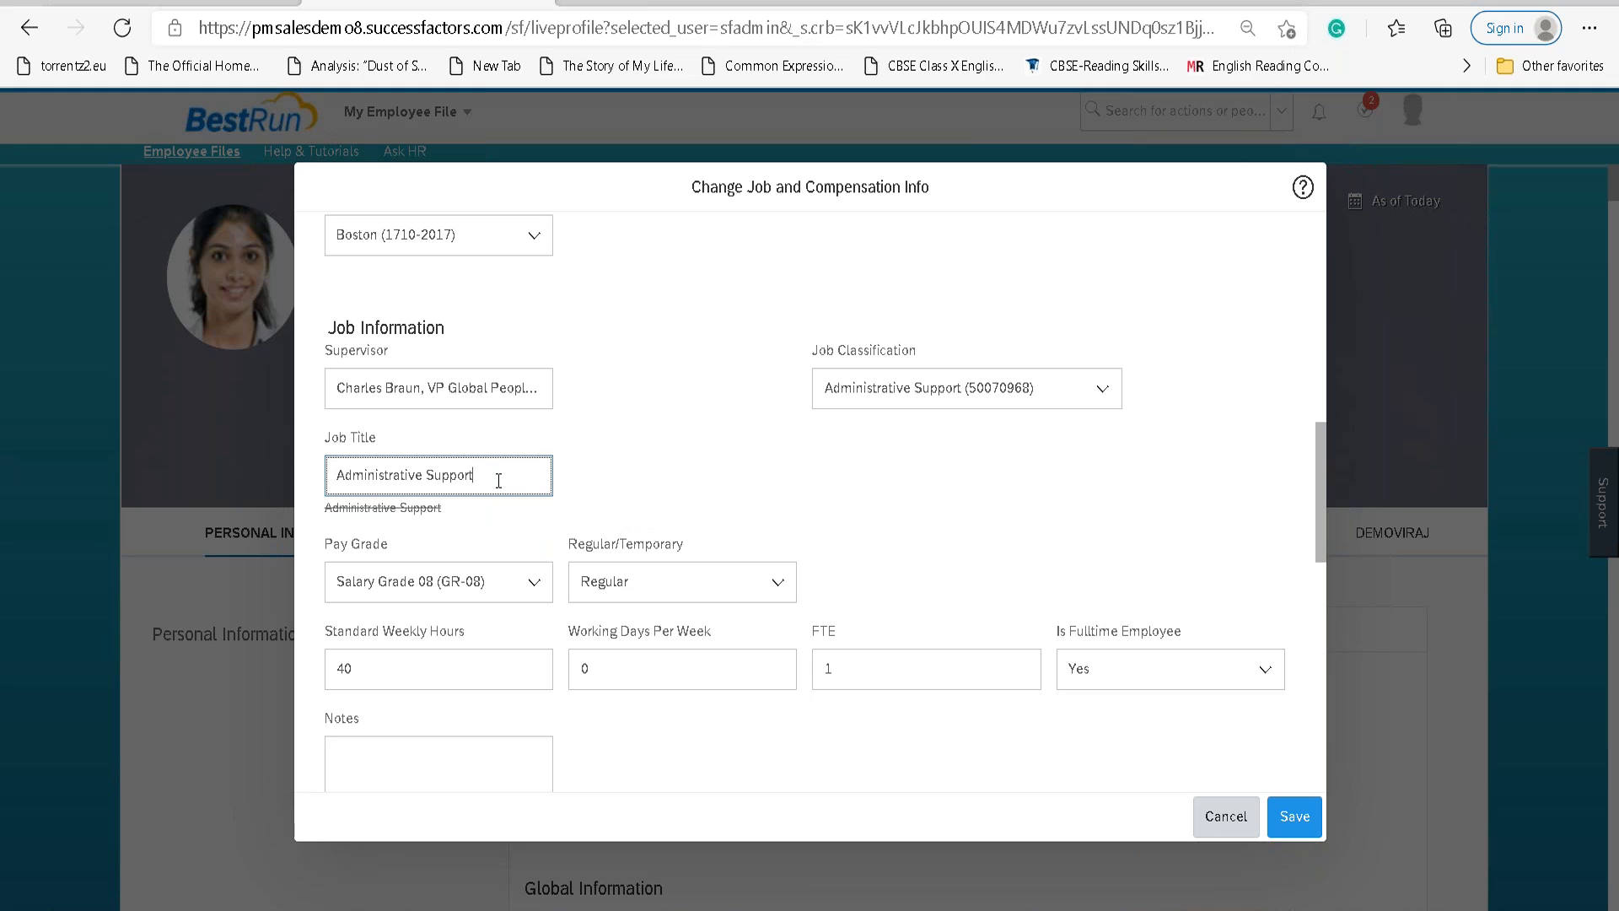
Change Working Days Per Week to 5 and save the job information.
scroll(858, 580, down, 2)
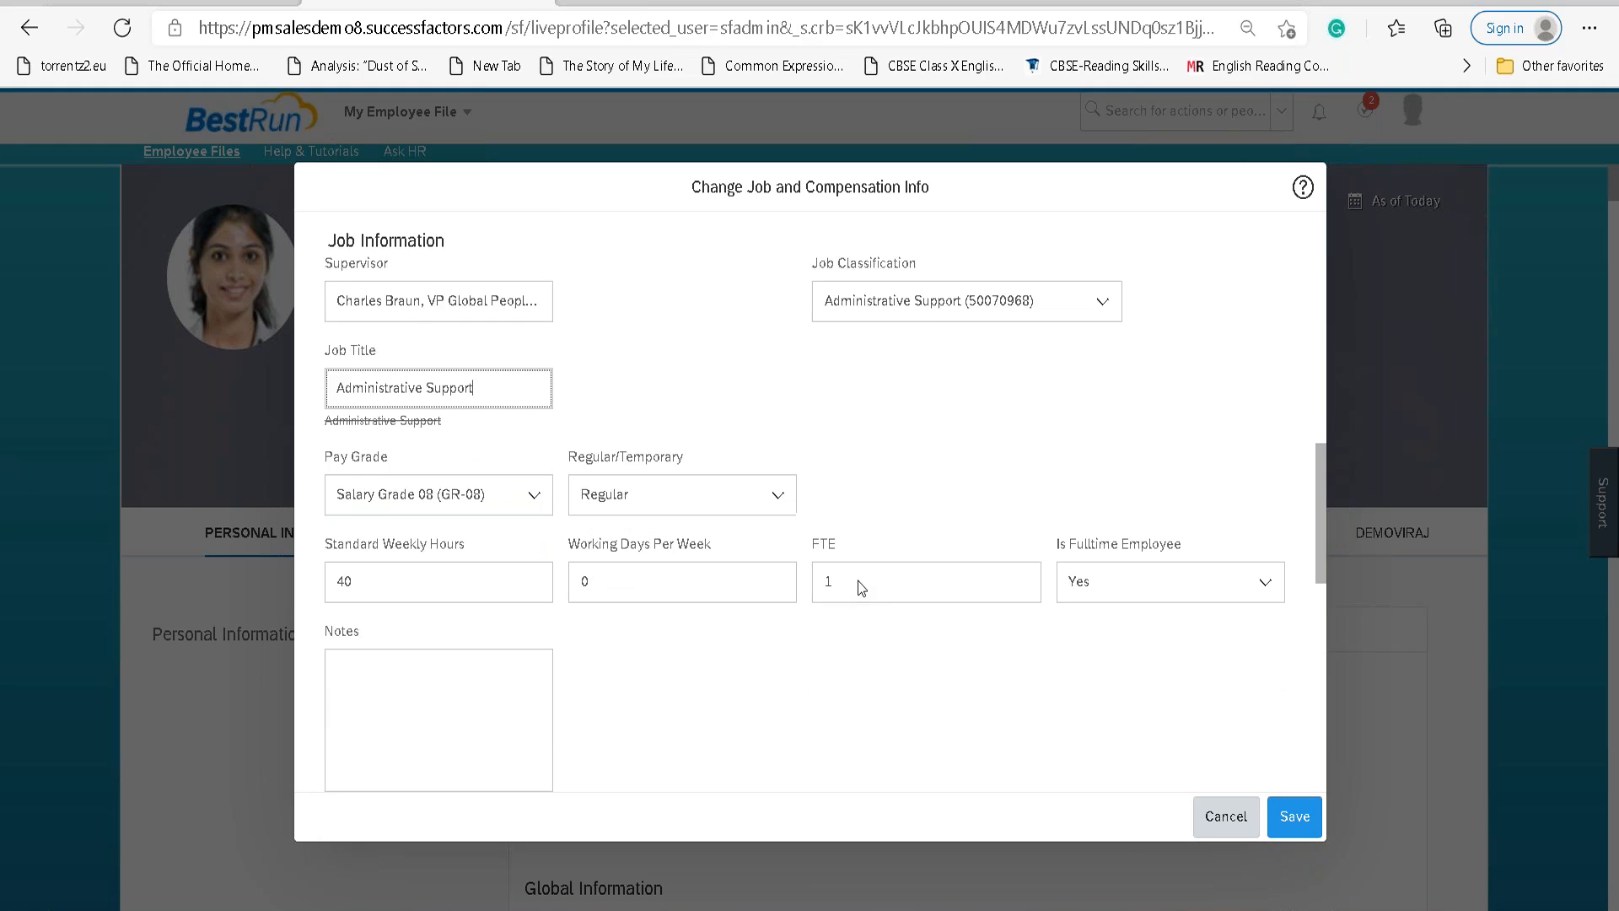
double_click(775, 495)
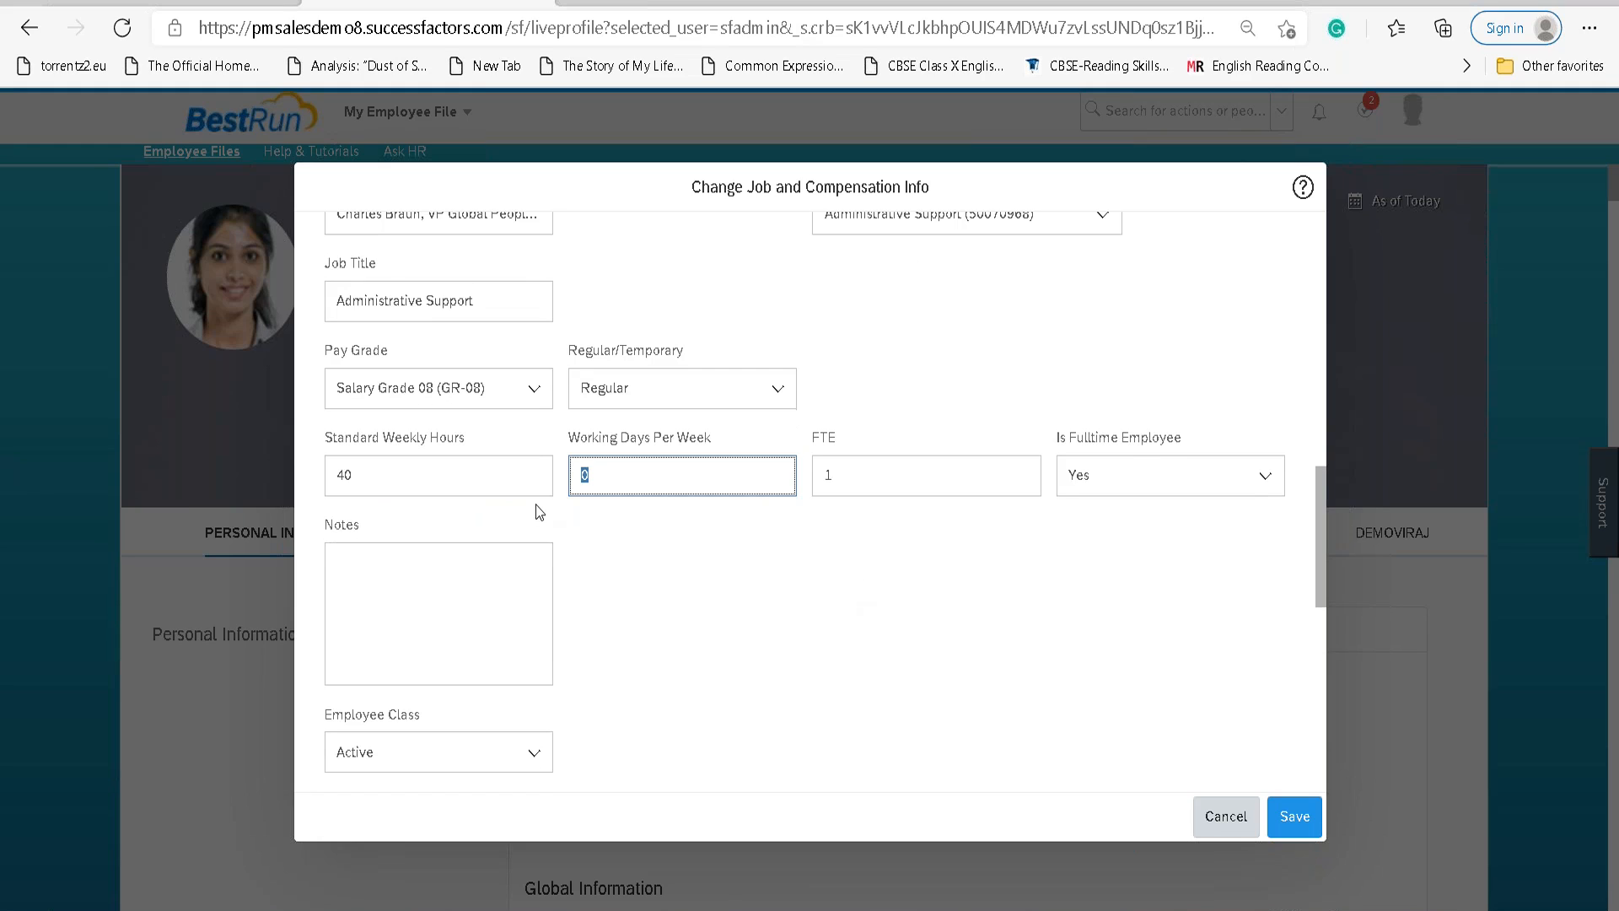
text(5)
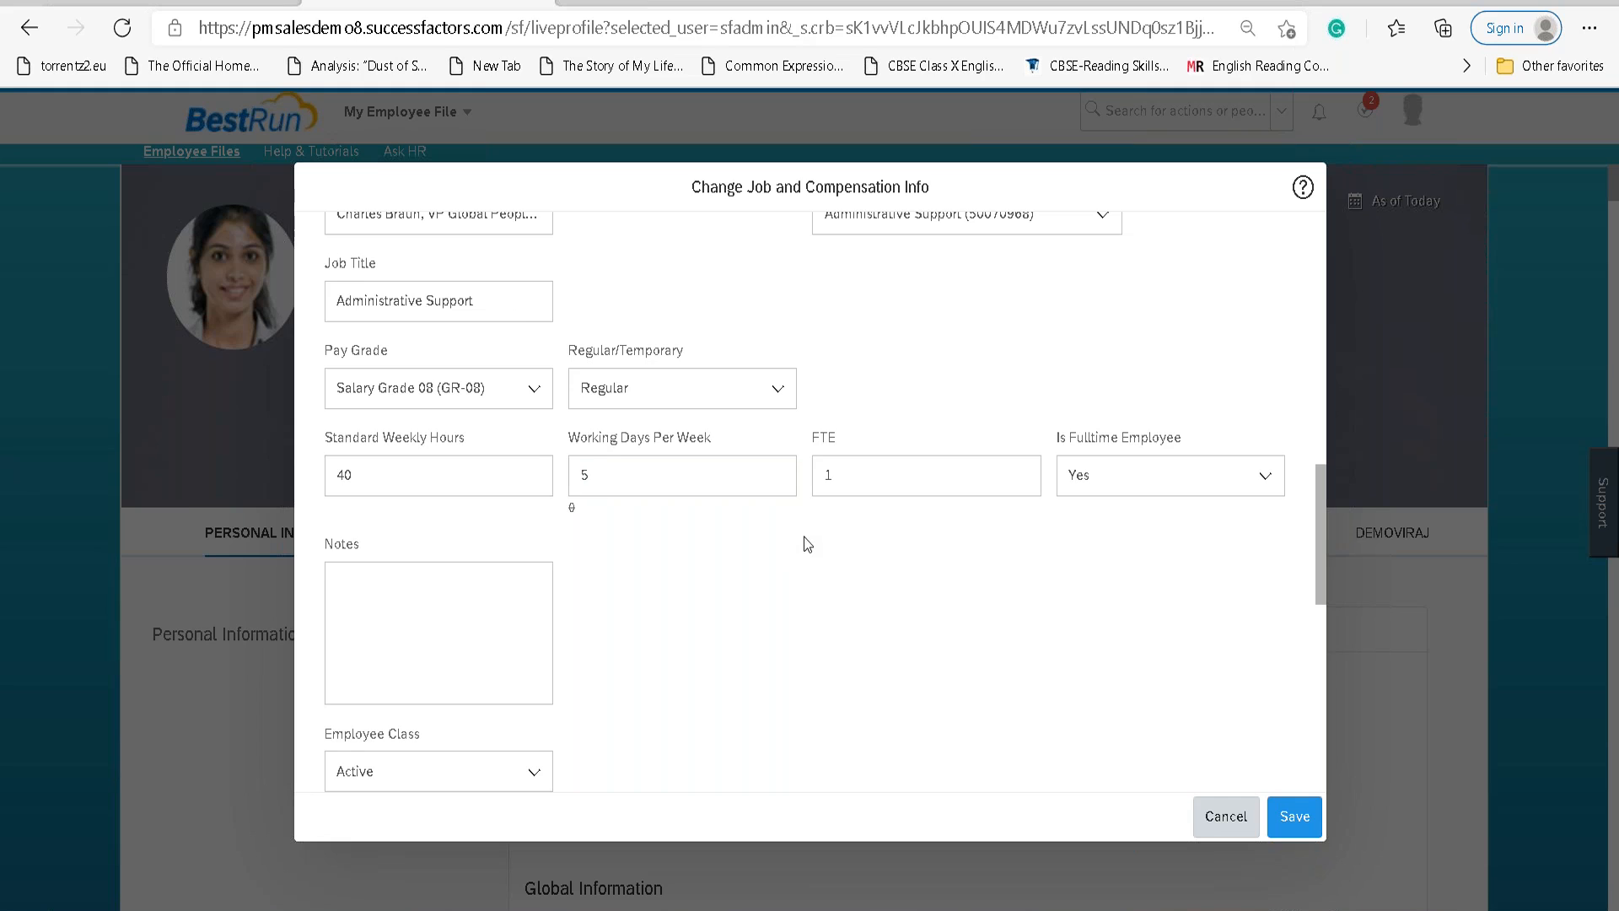
click(1300, 816)
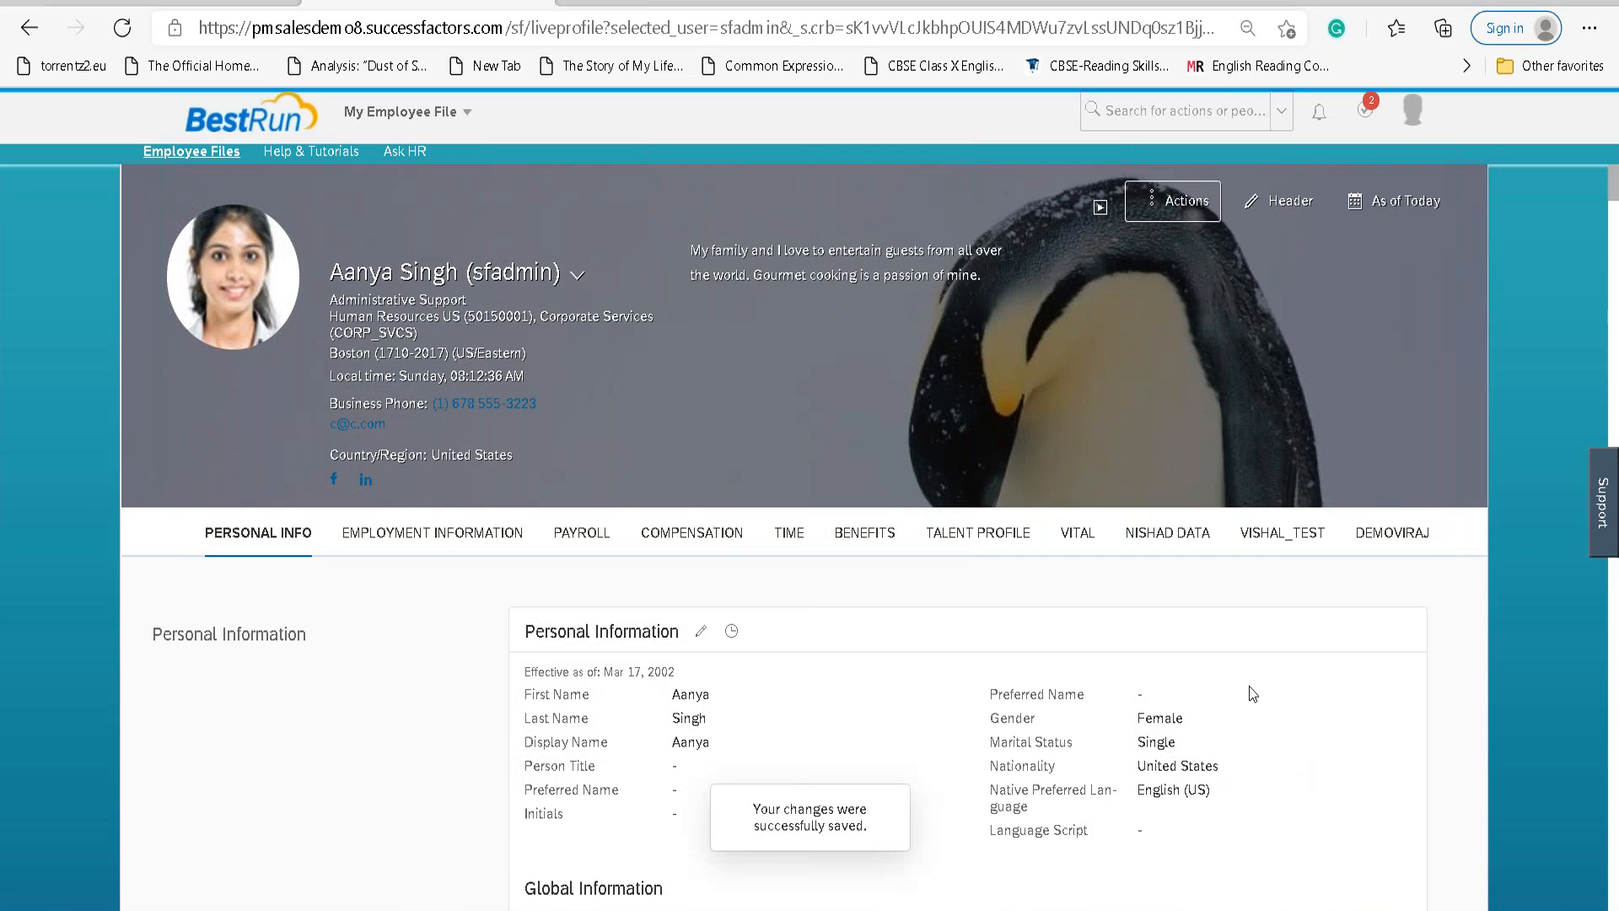
Check the Job Information history showing Working Days Per Week changed from 0 to 5, then close it.
scroll(807, 742, down, 10)
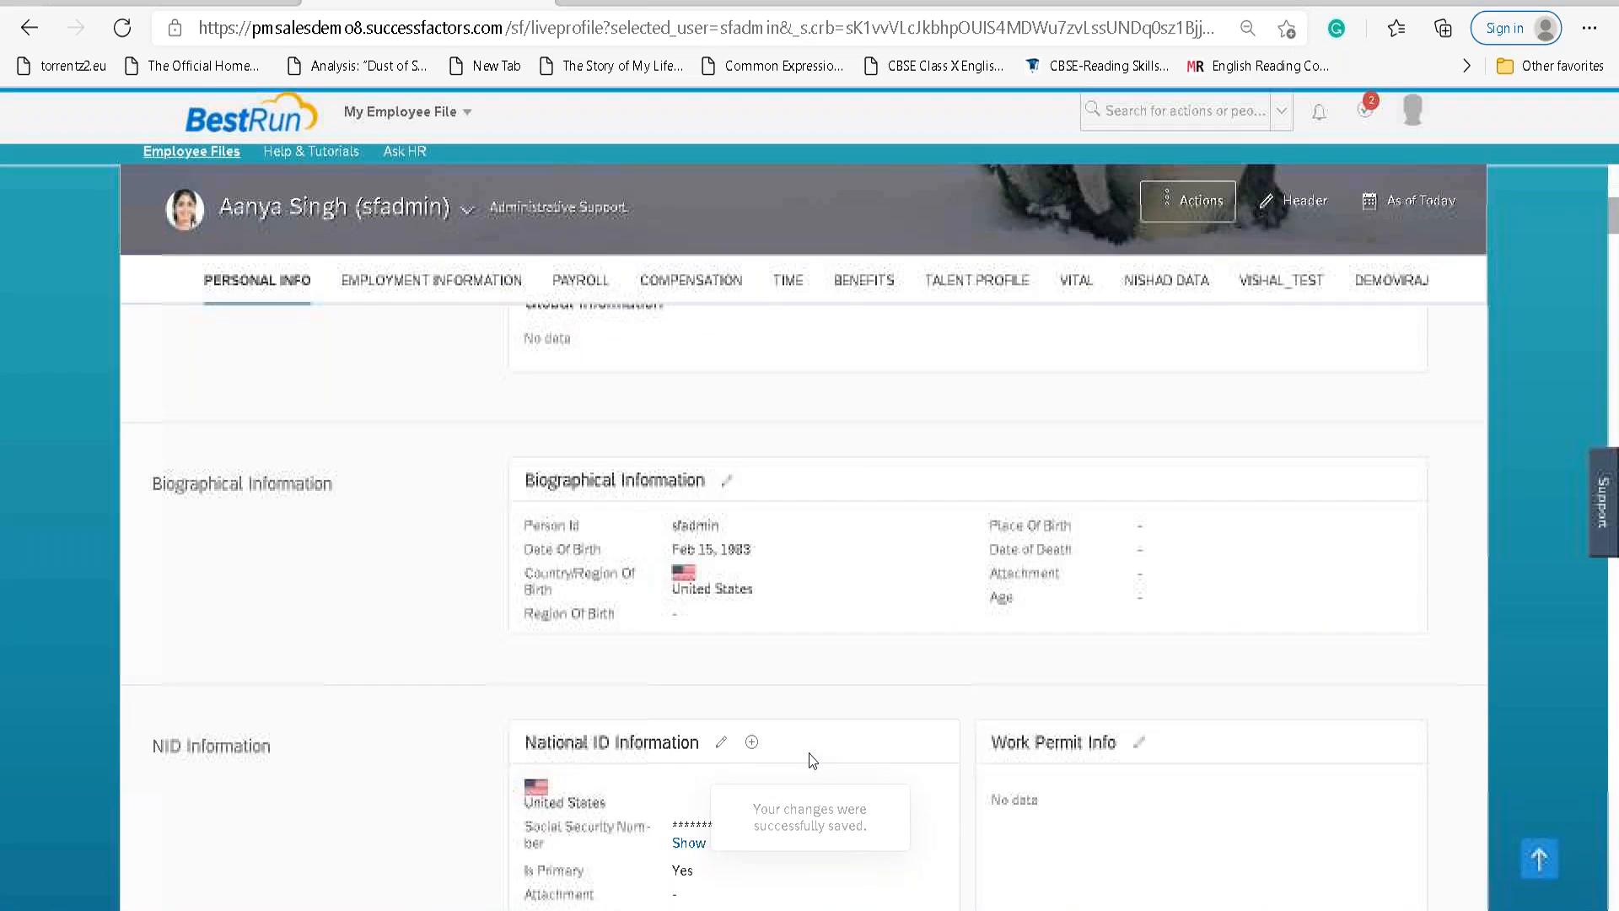
scroll(816, 758, down, 12)
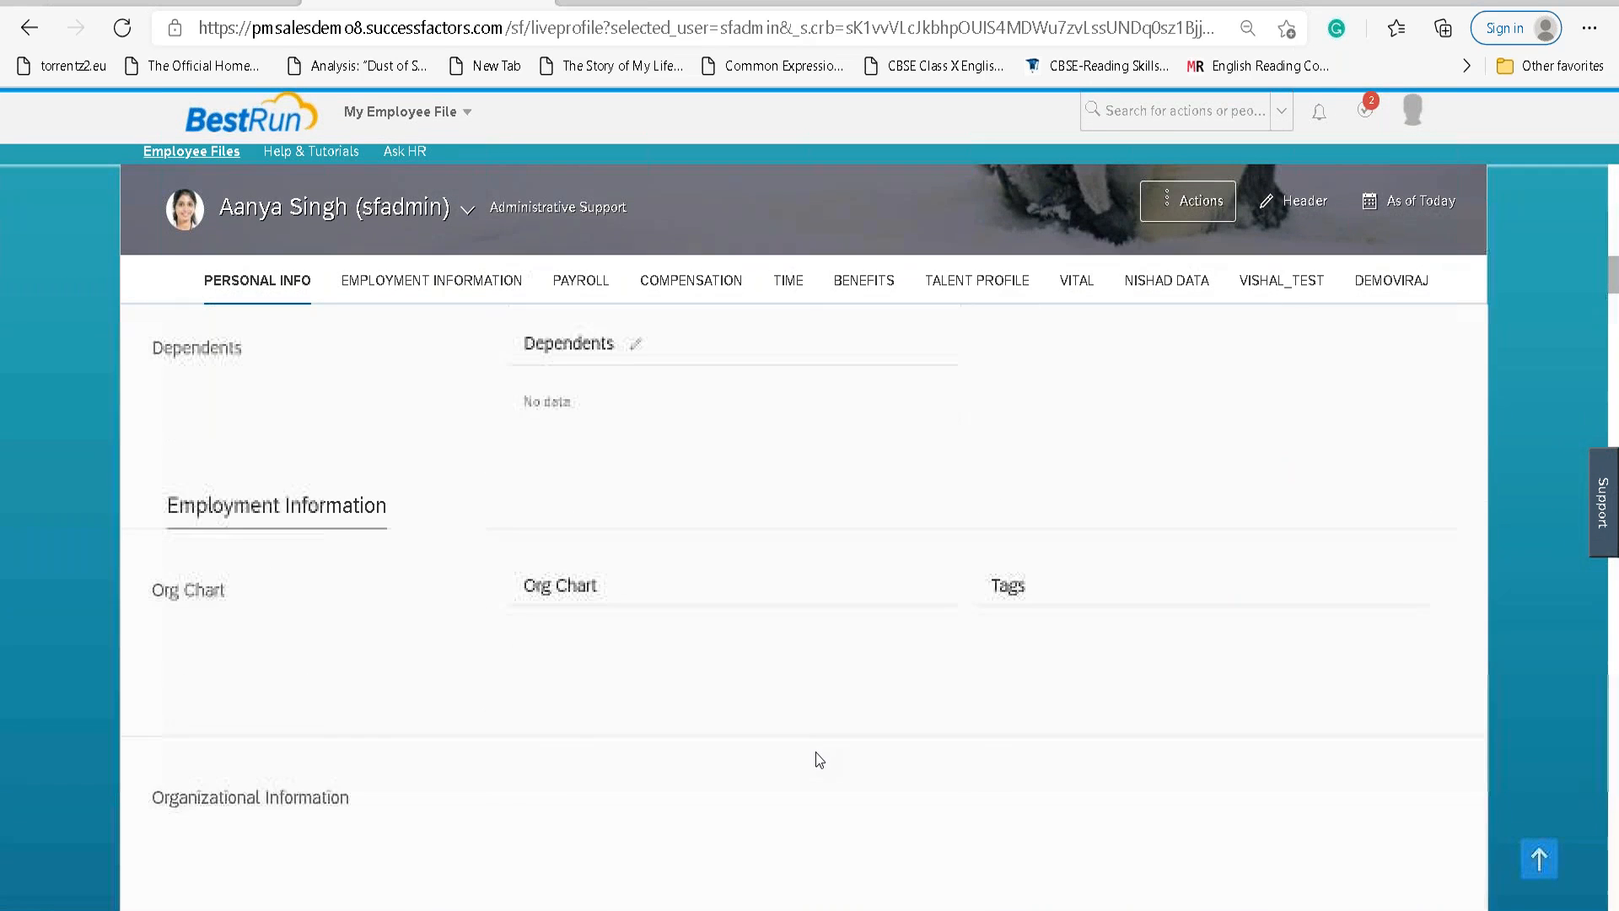
scroll(816, 759, down, 8)
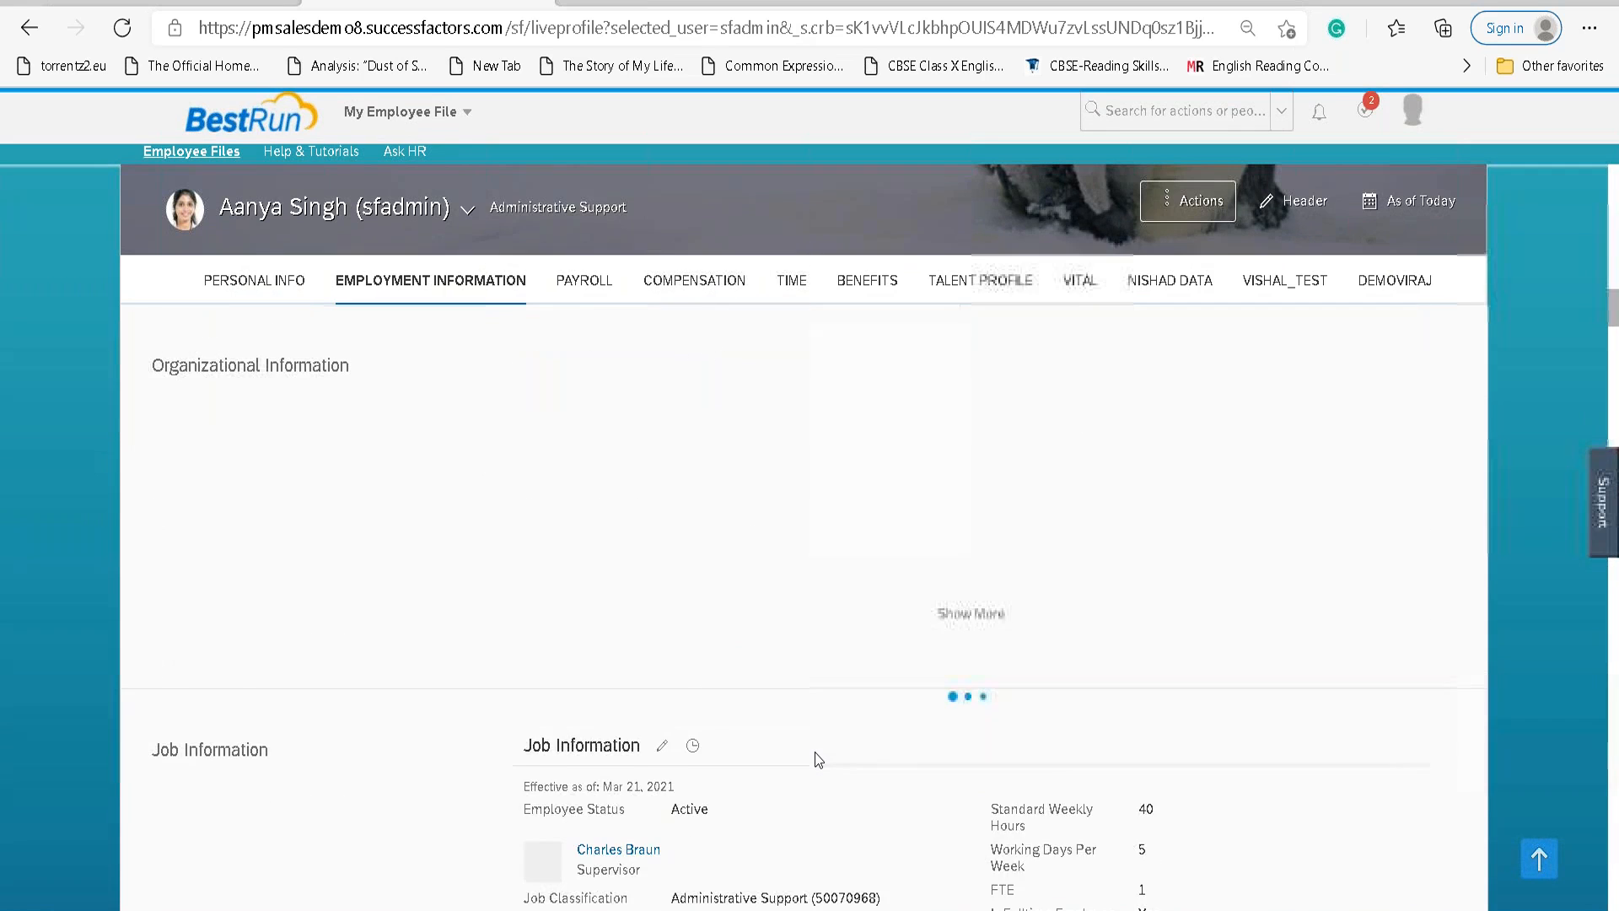
scroll(818, 759, down, 1)
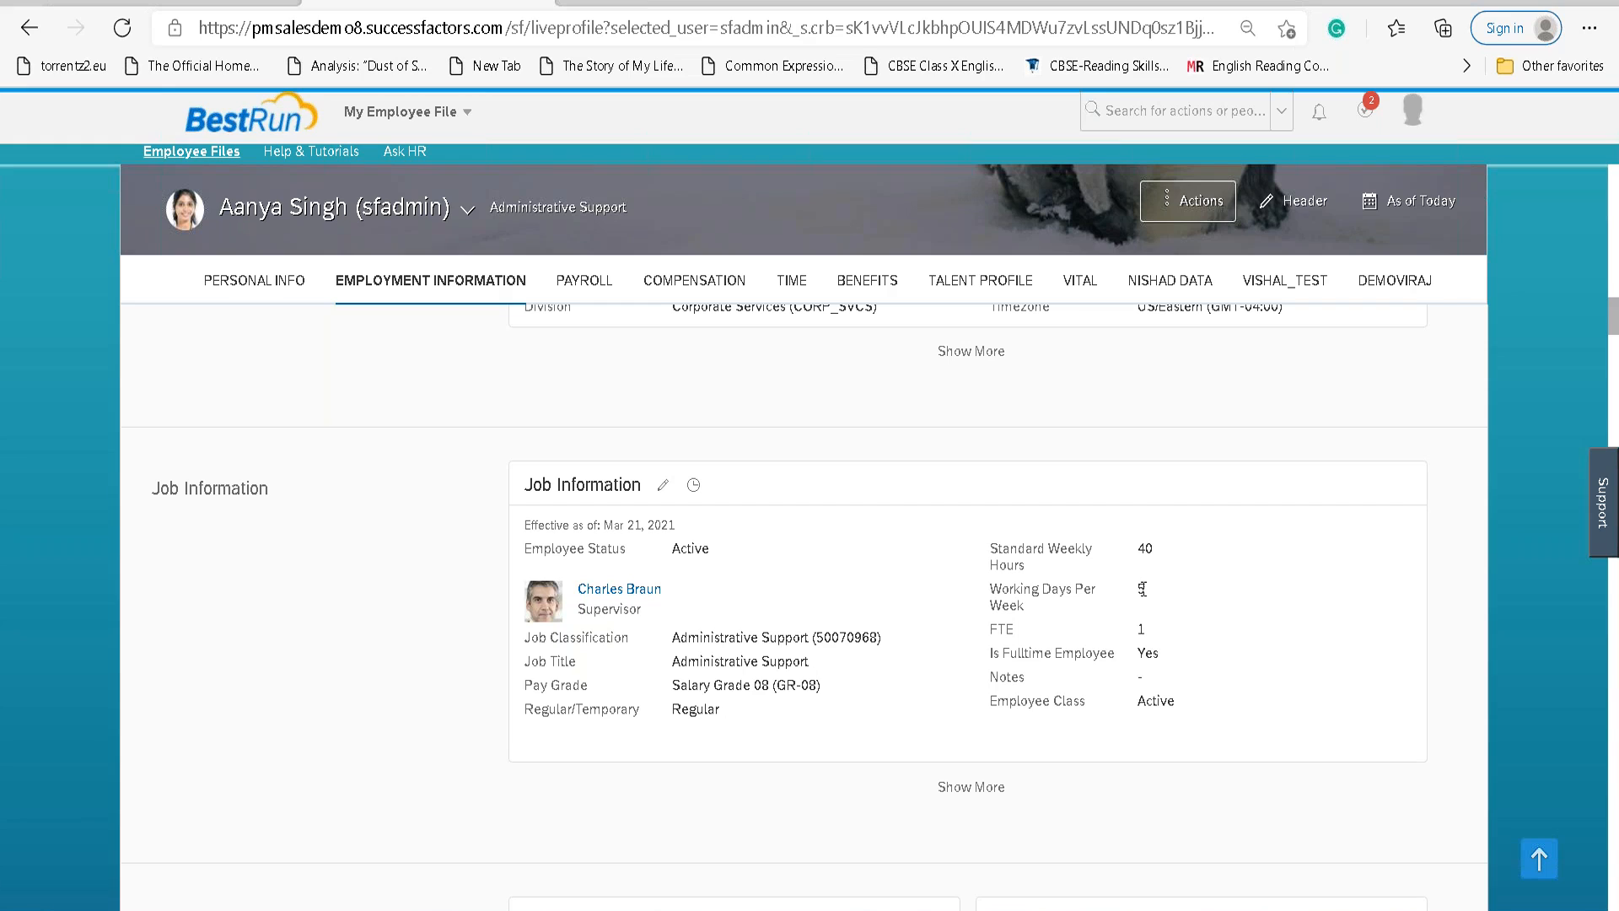
click(694, 488)
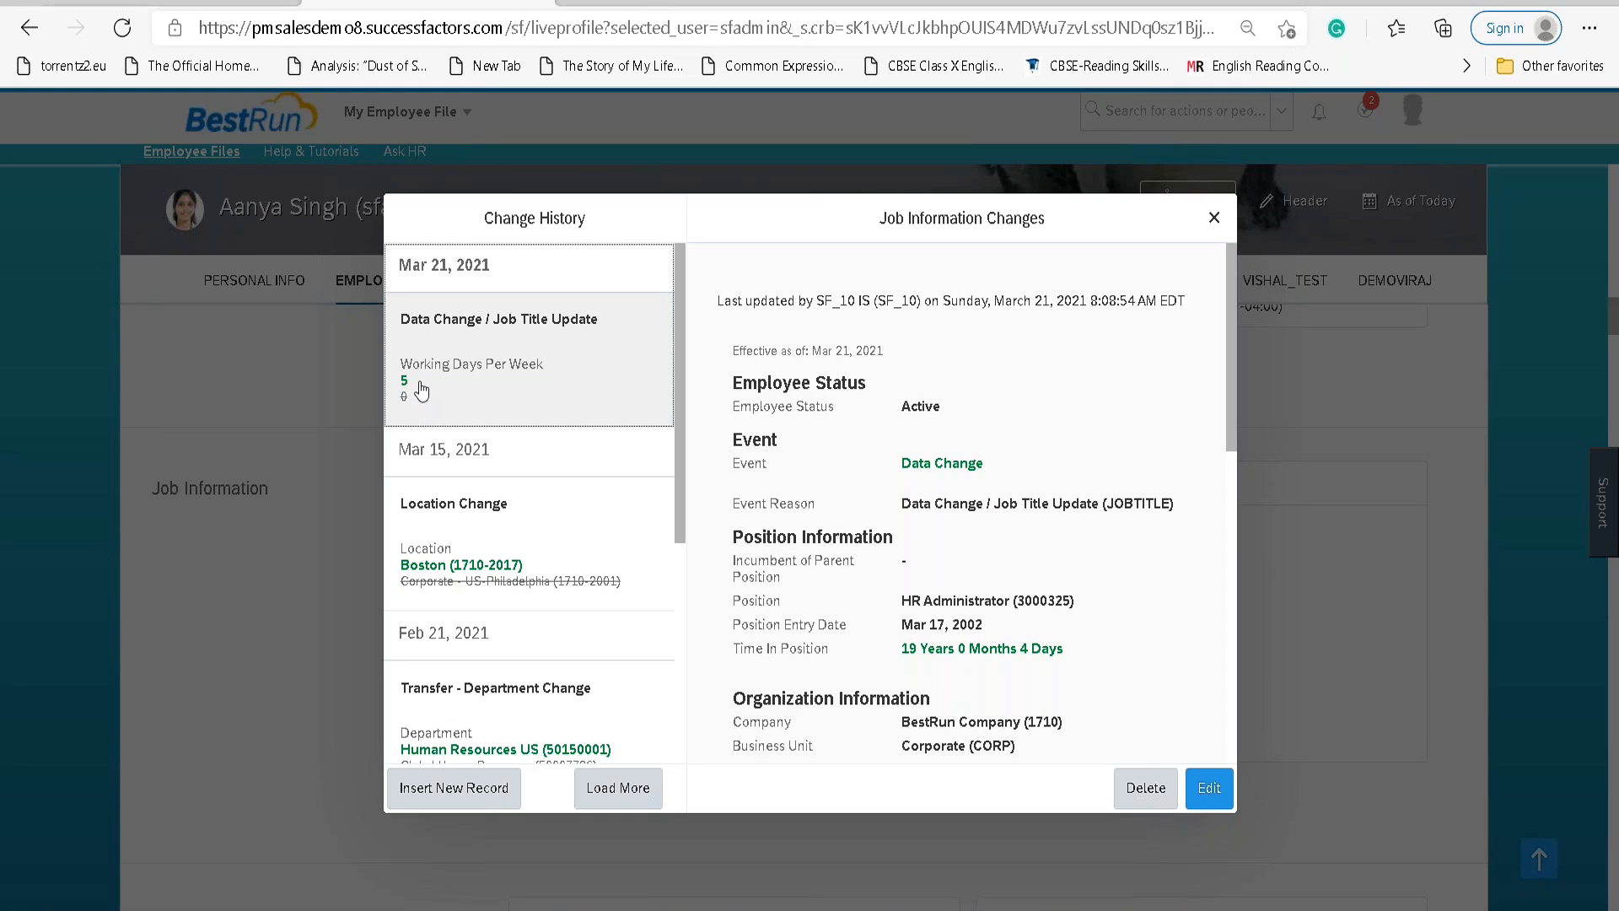
mouse_move(404, 396)
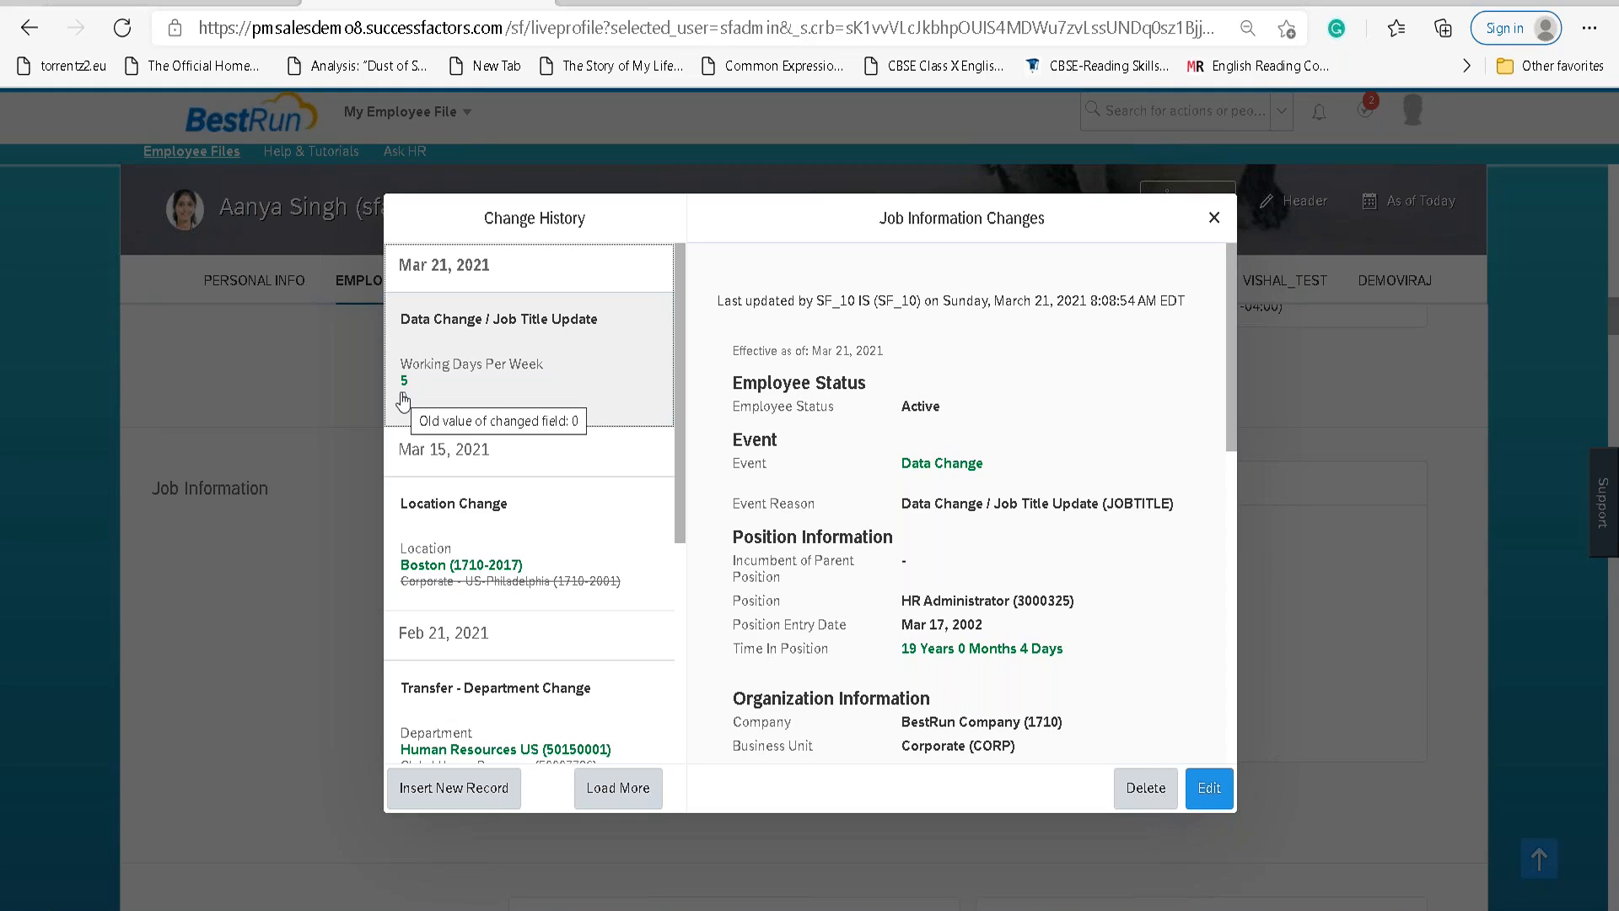
click(1215, 219)
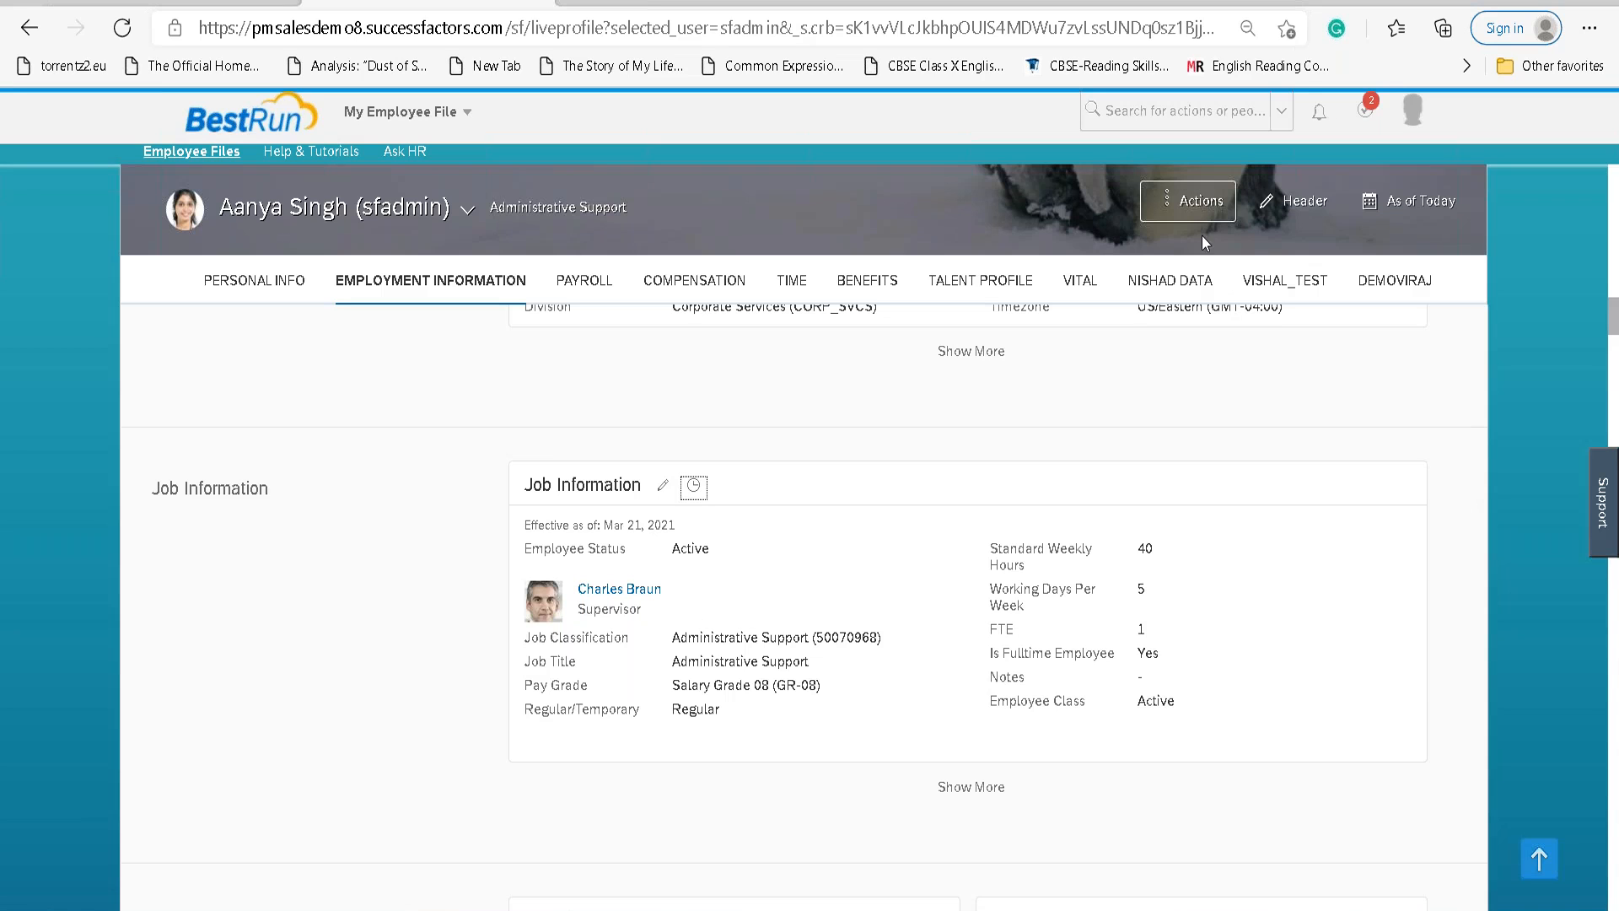
click(1197, 203)
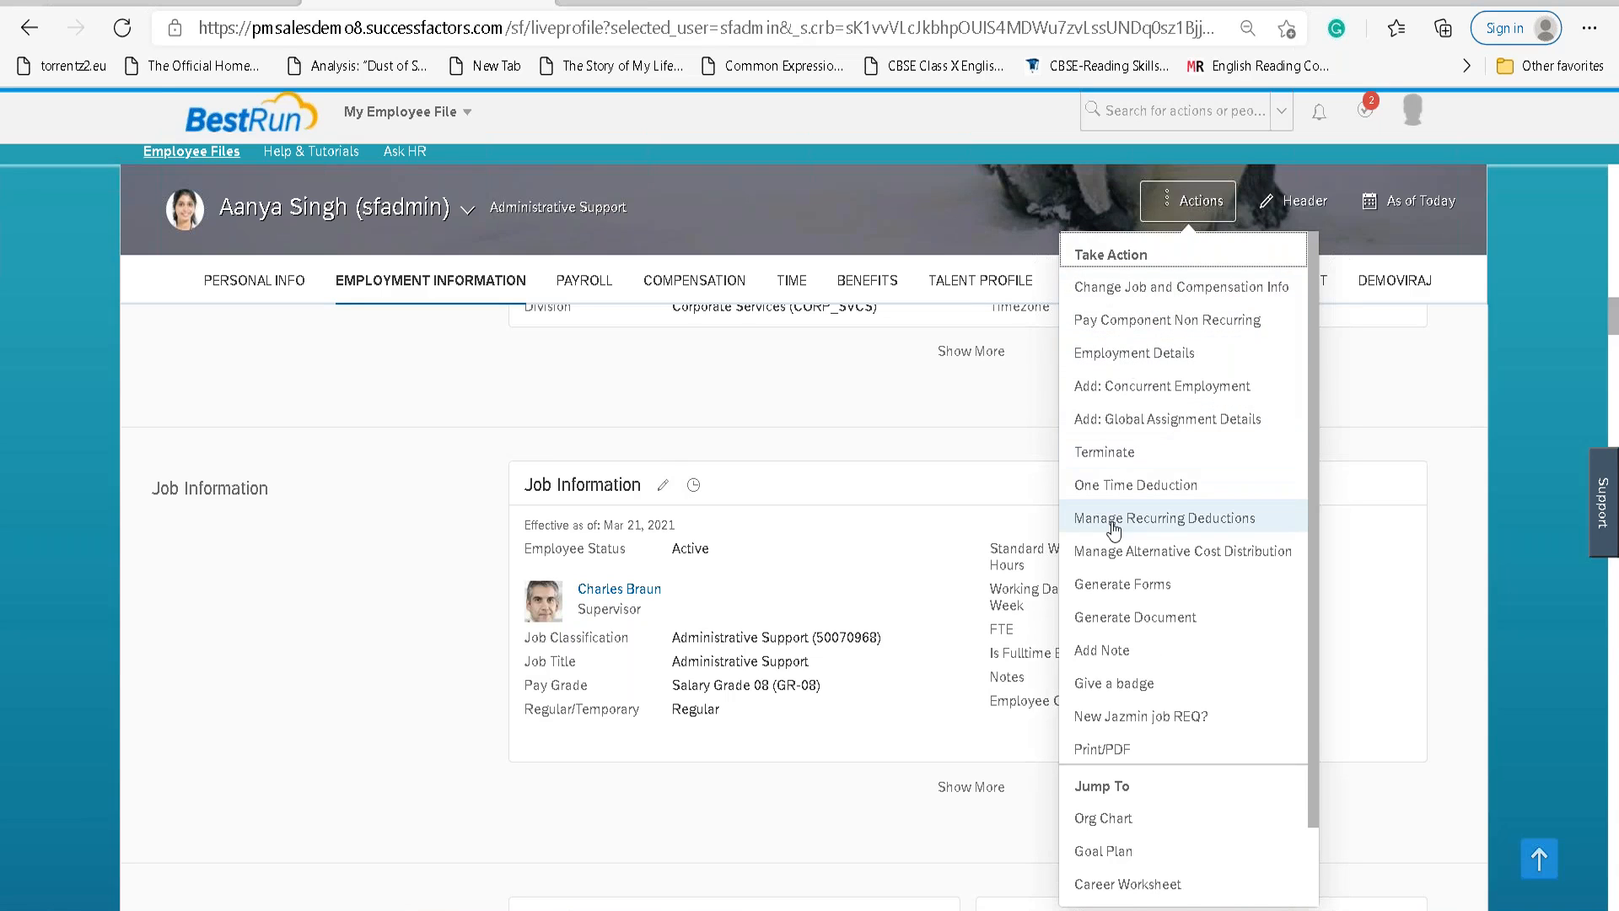
Start a Job Relationships change effective Mar 21, 2021.
click(1101, 285)
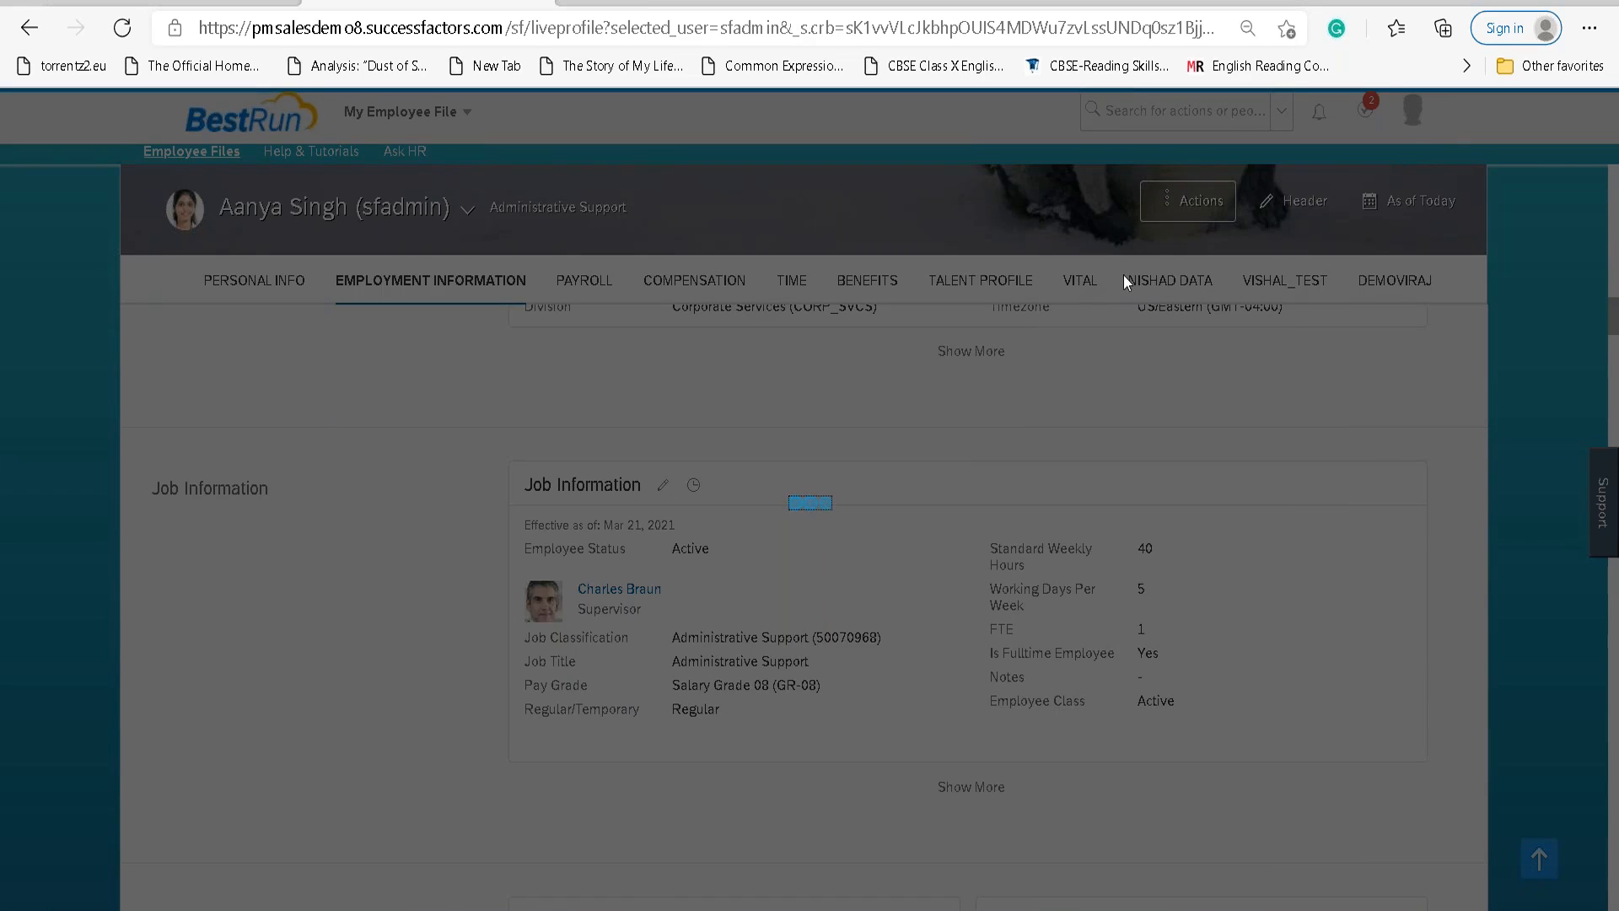
click(233, 340)
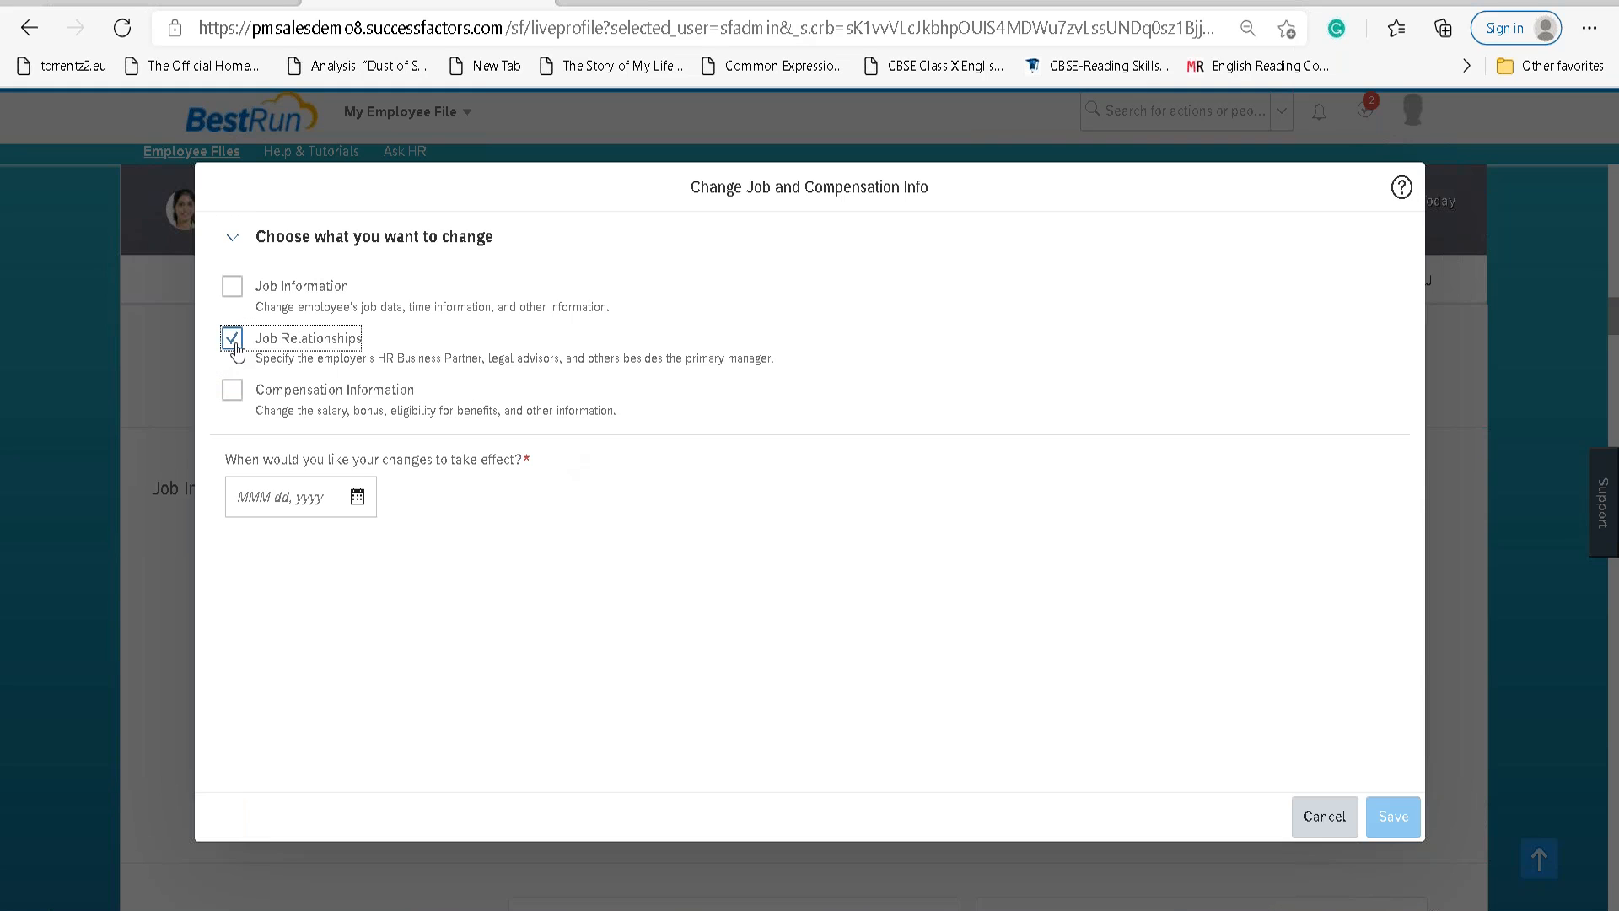
click(358, 497)
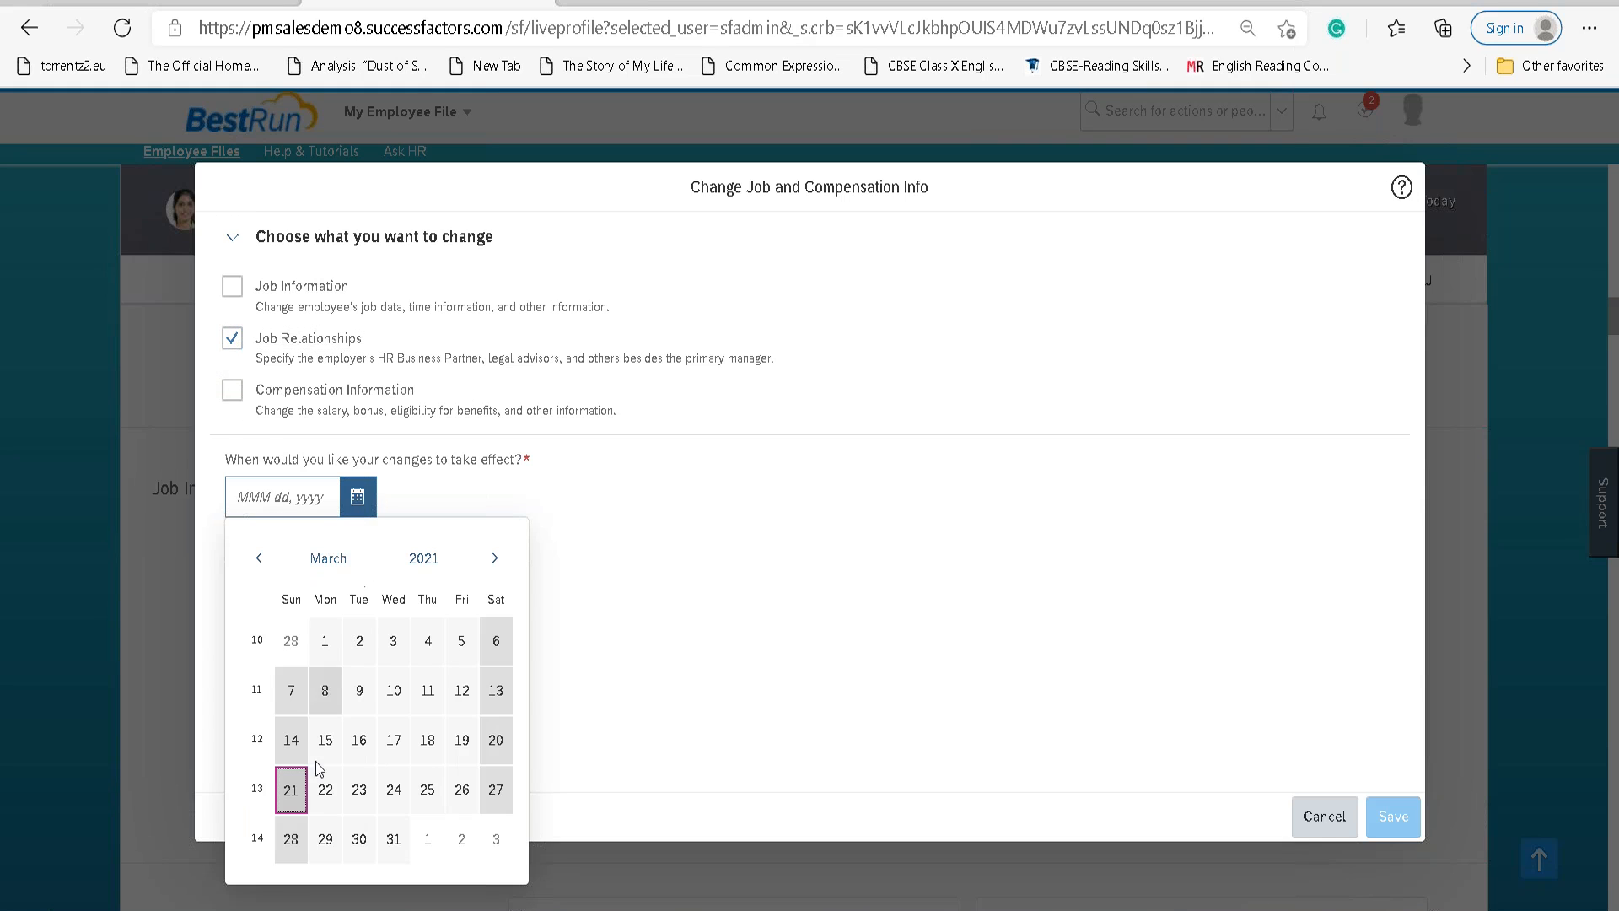
click(291, 789)
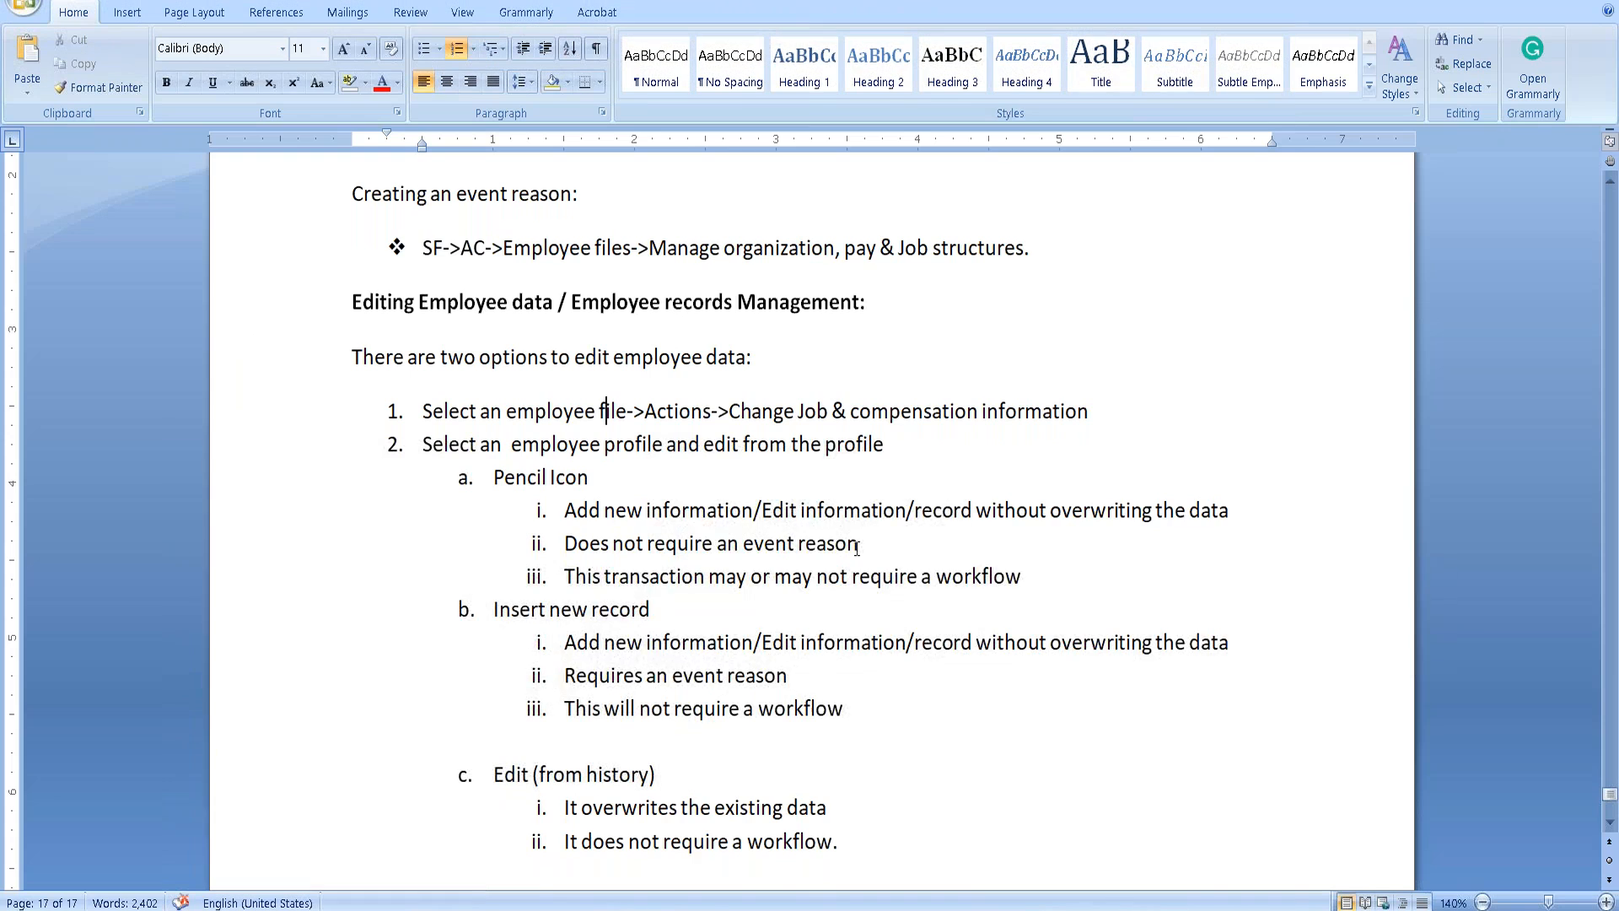
scroll(809, 506, up, 10)
scroll(856, 549, up, 15)
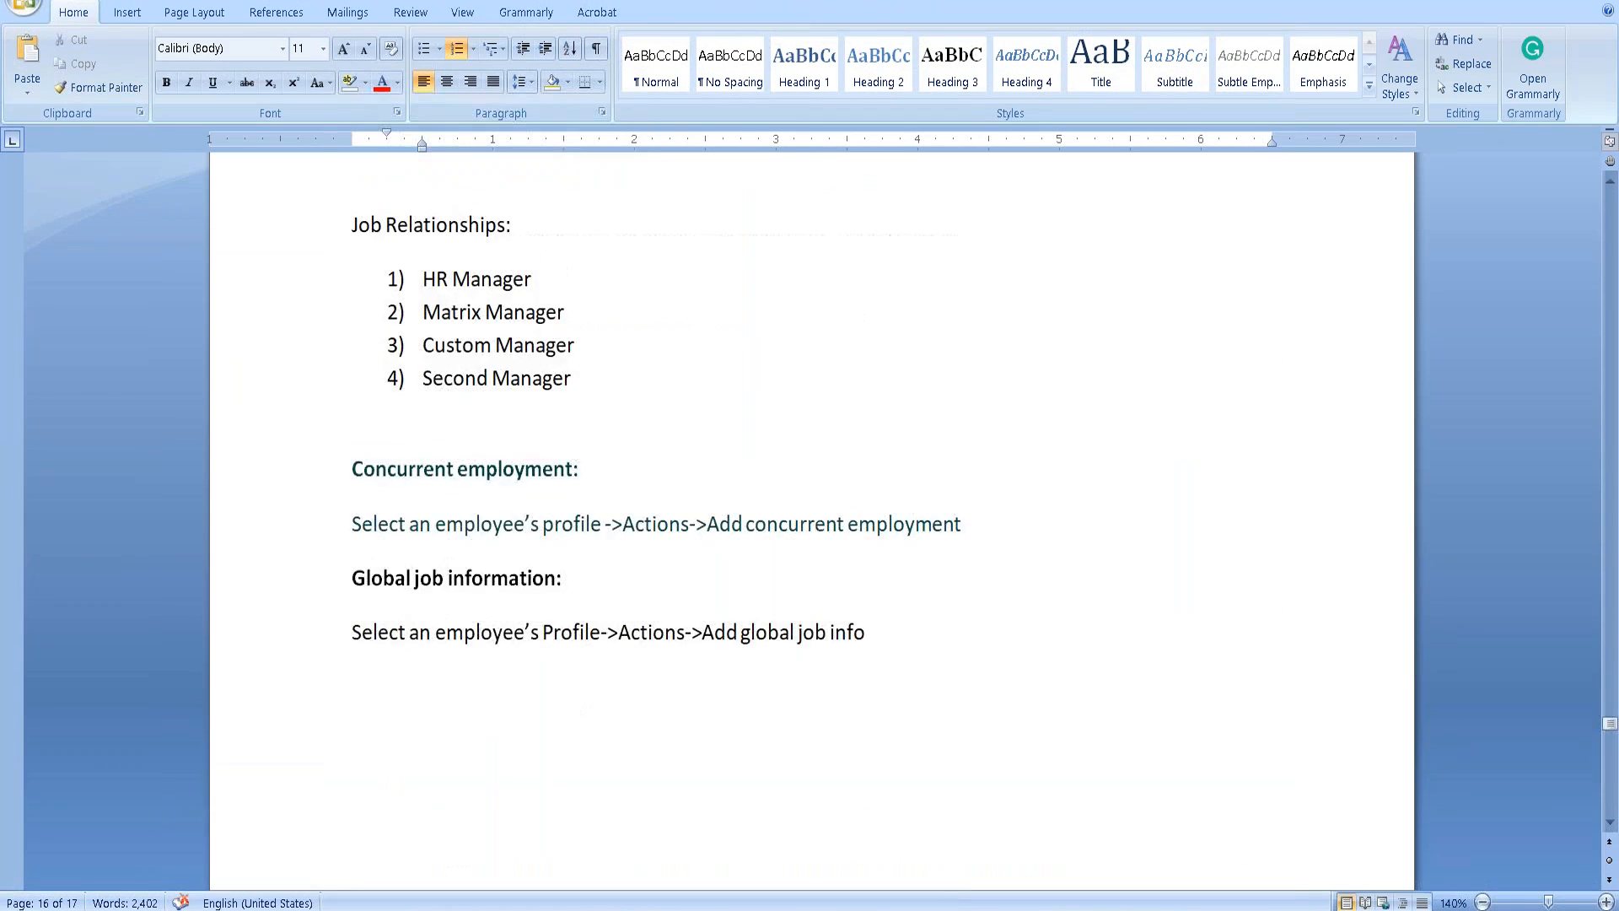
scroll(662, 585, up, 3)
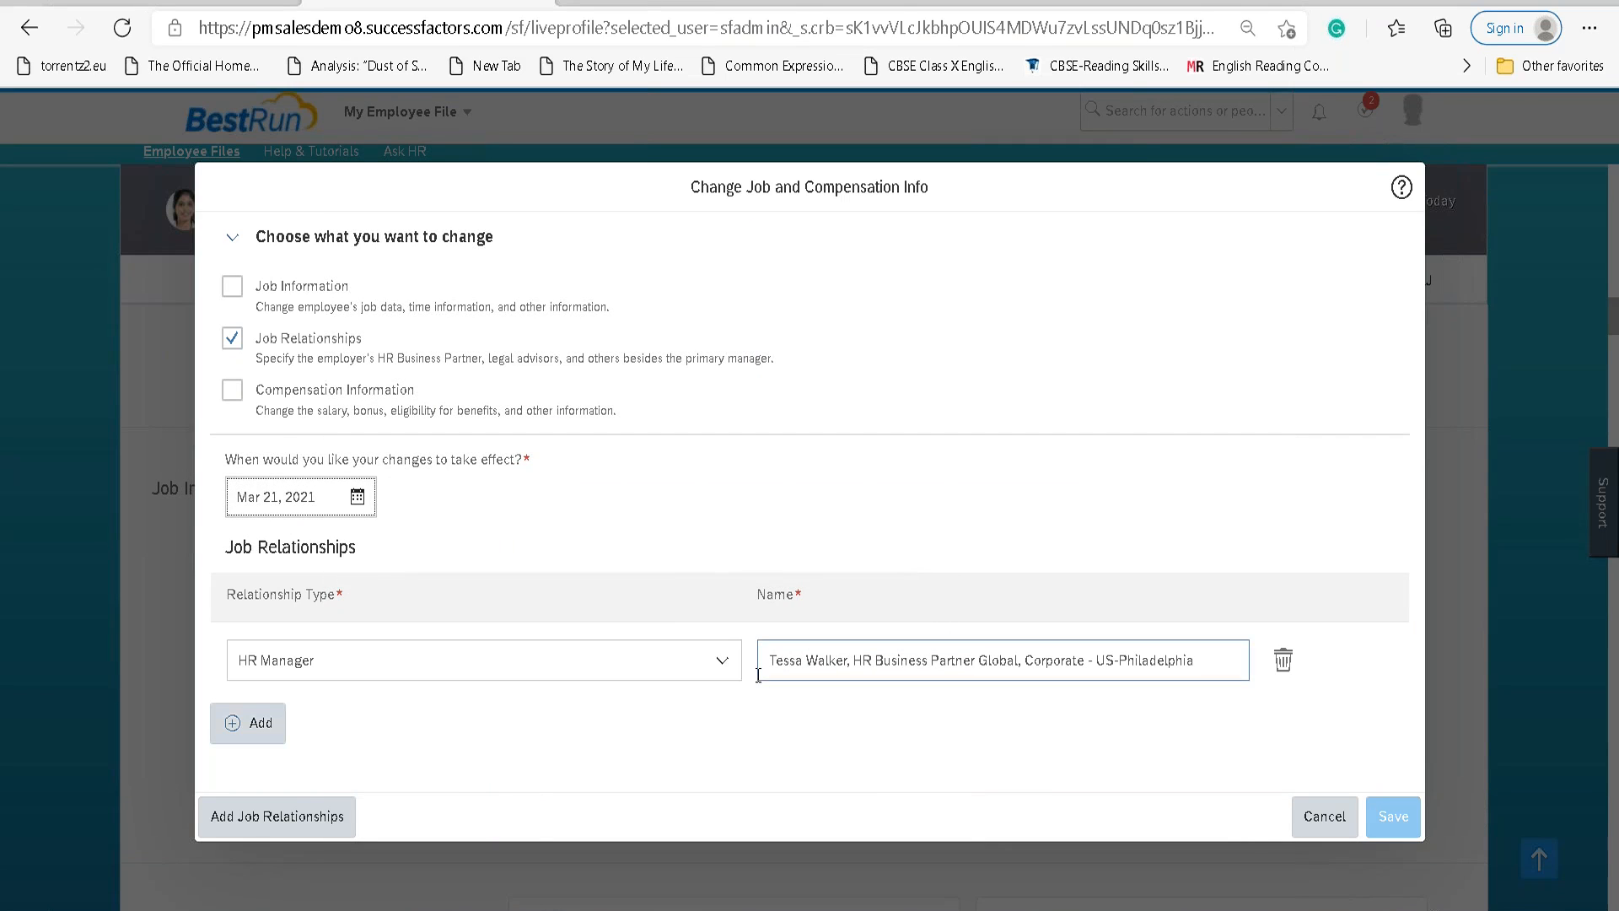
Add a Matrix Manager row for the Chief Operating Officer and save past the warning.
click(240, 735)
click(720, 705)
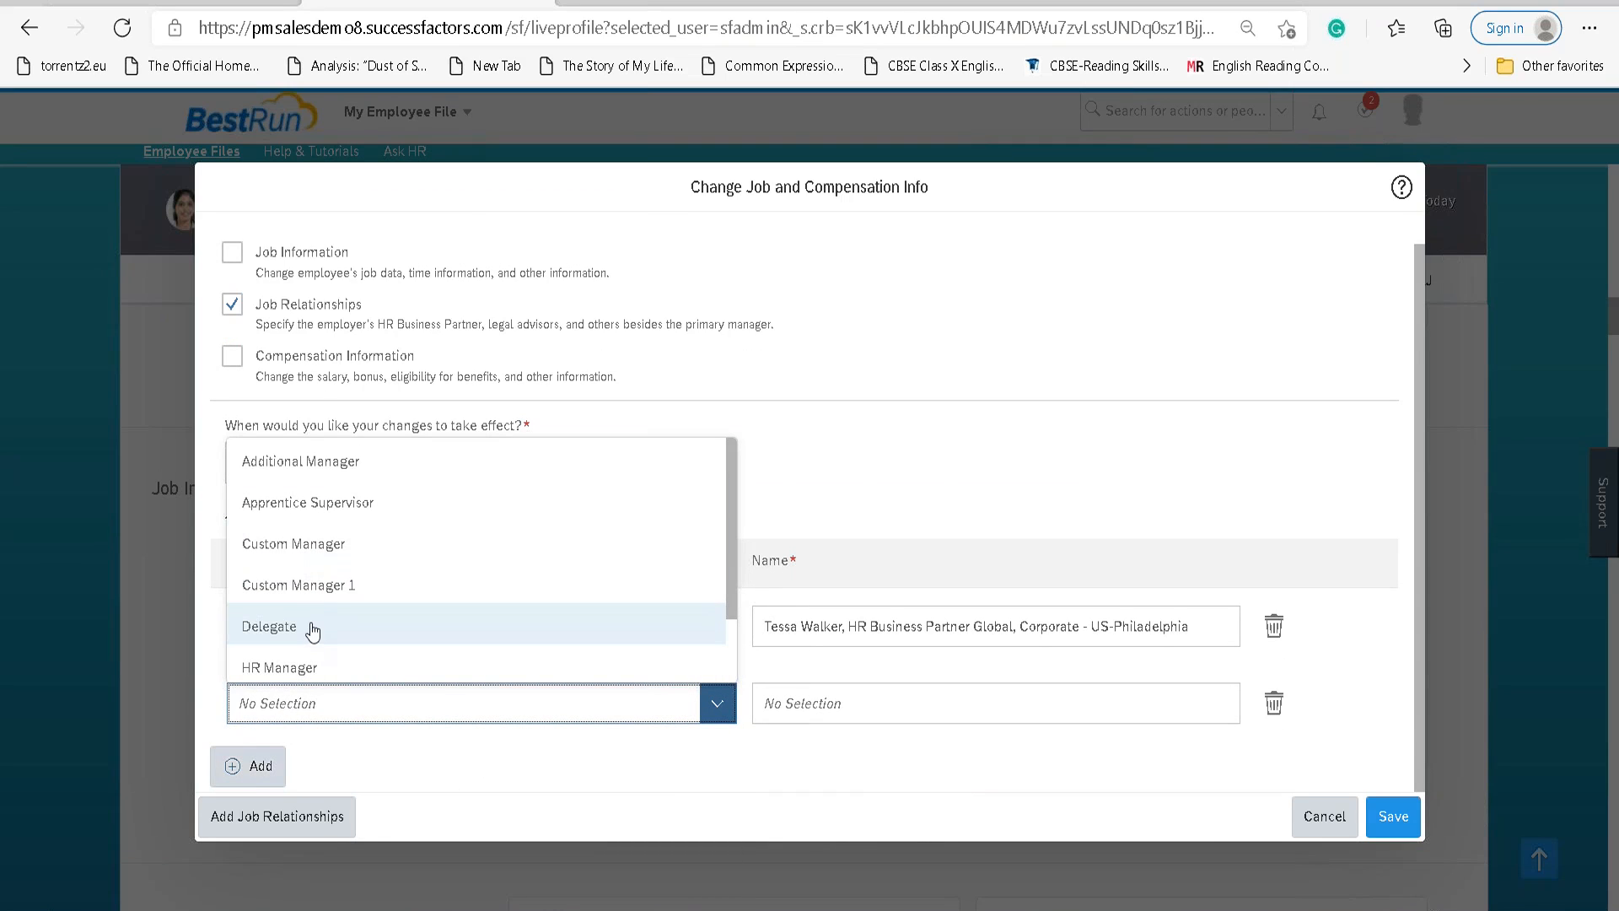
scroll(342, 522, down, 2)
click(358, 629)
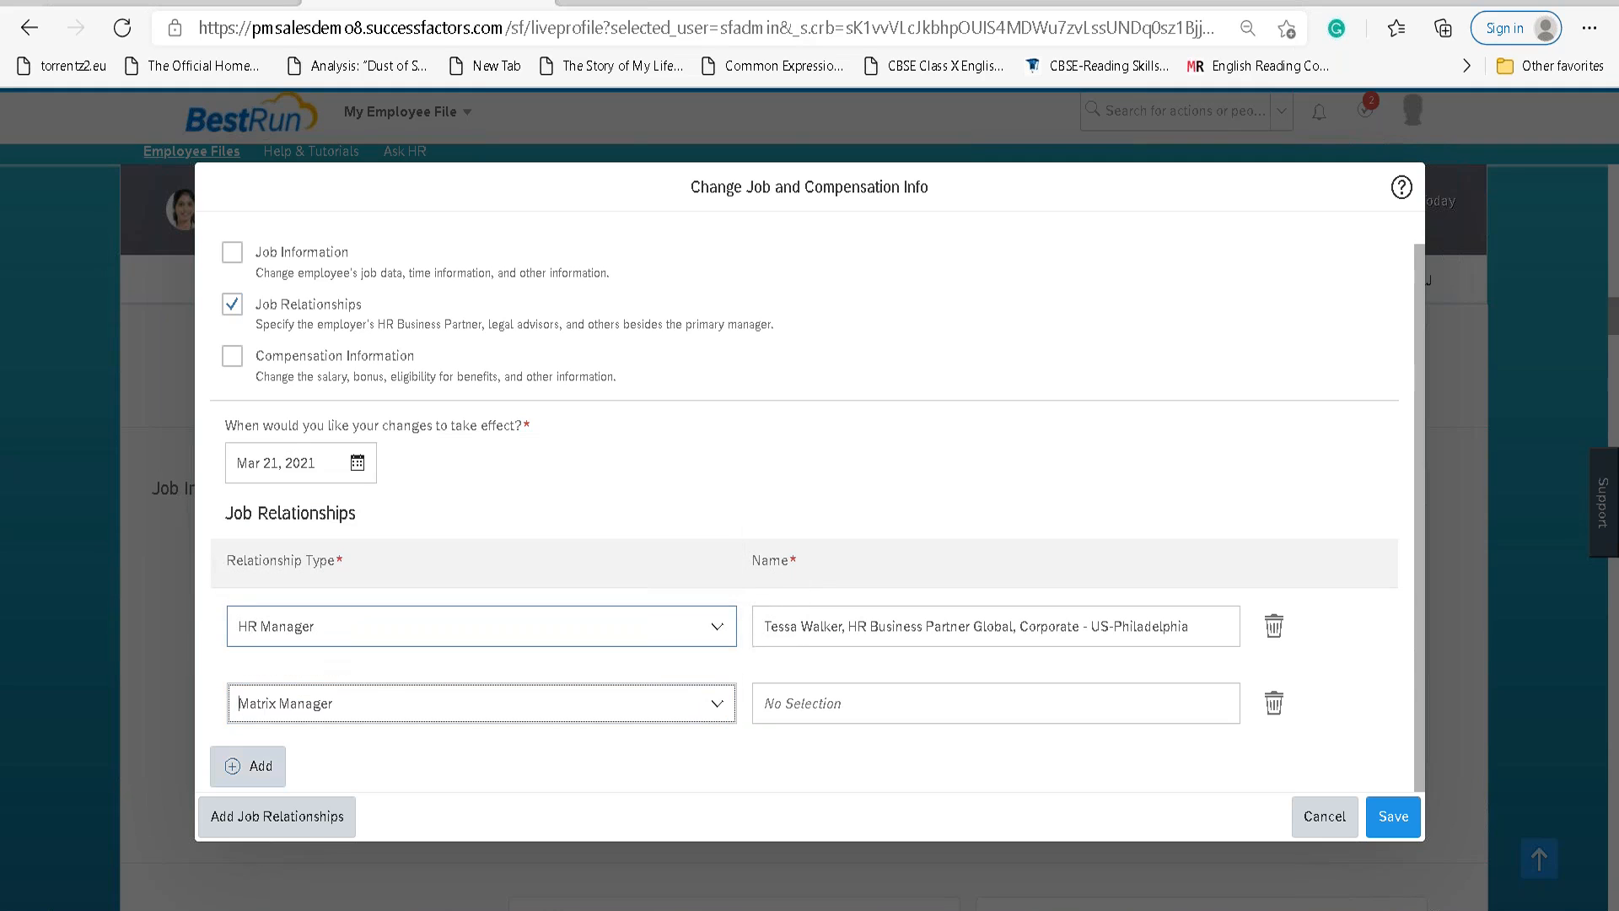
click(830, 705)
text(Kr)
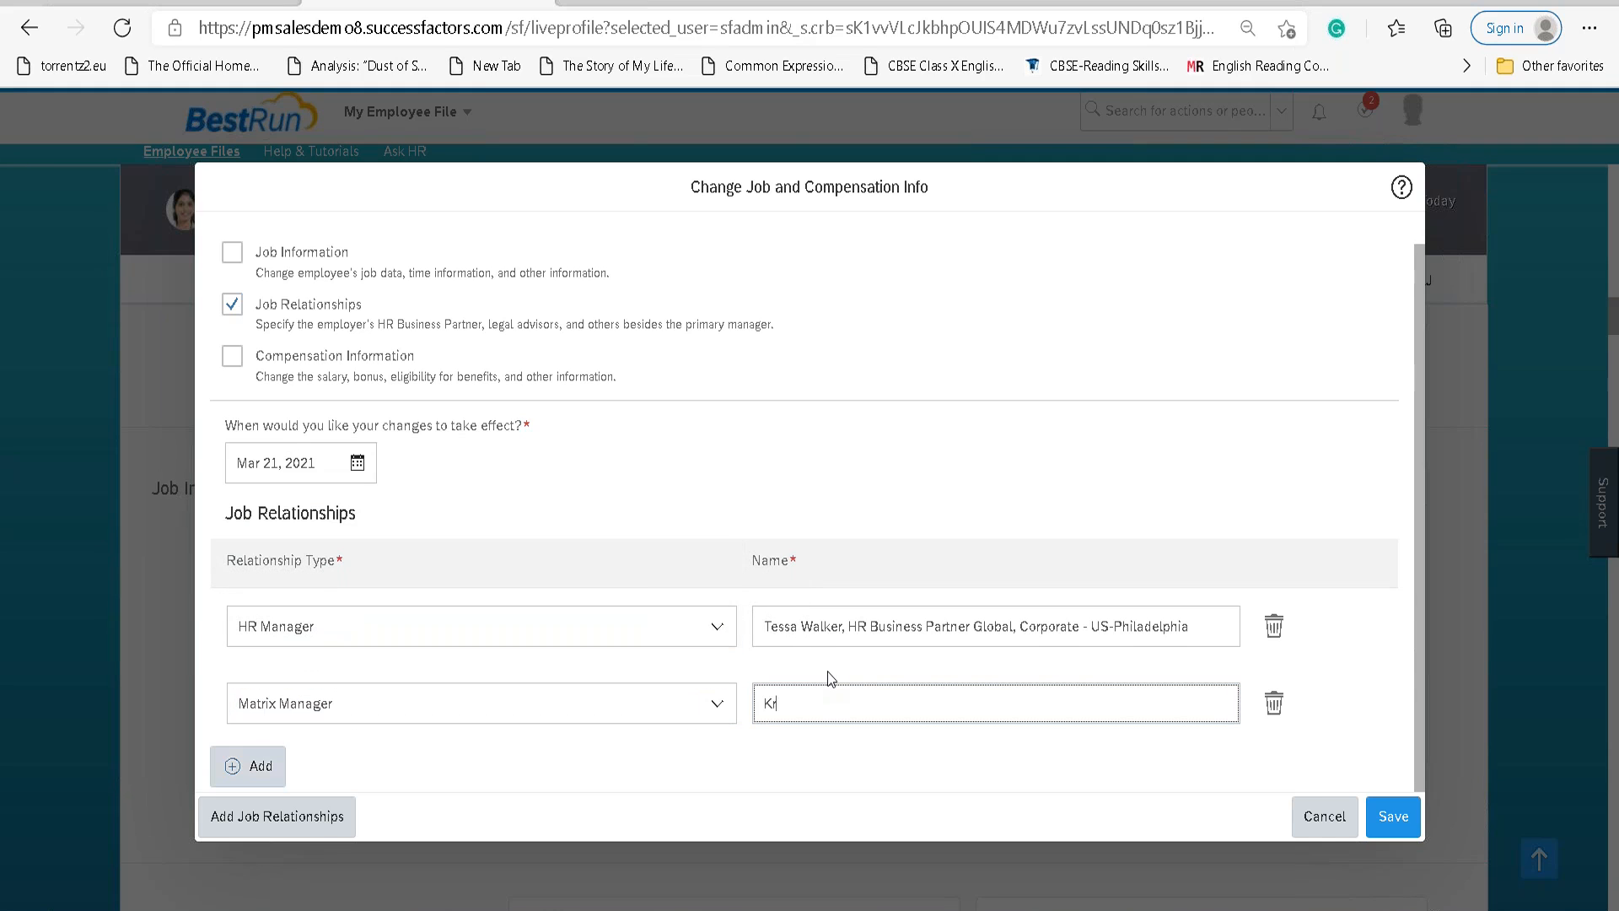
text(ish)
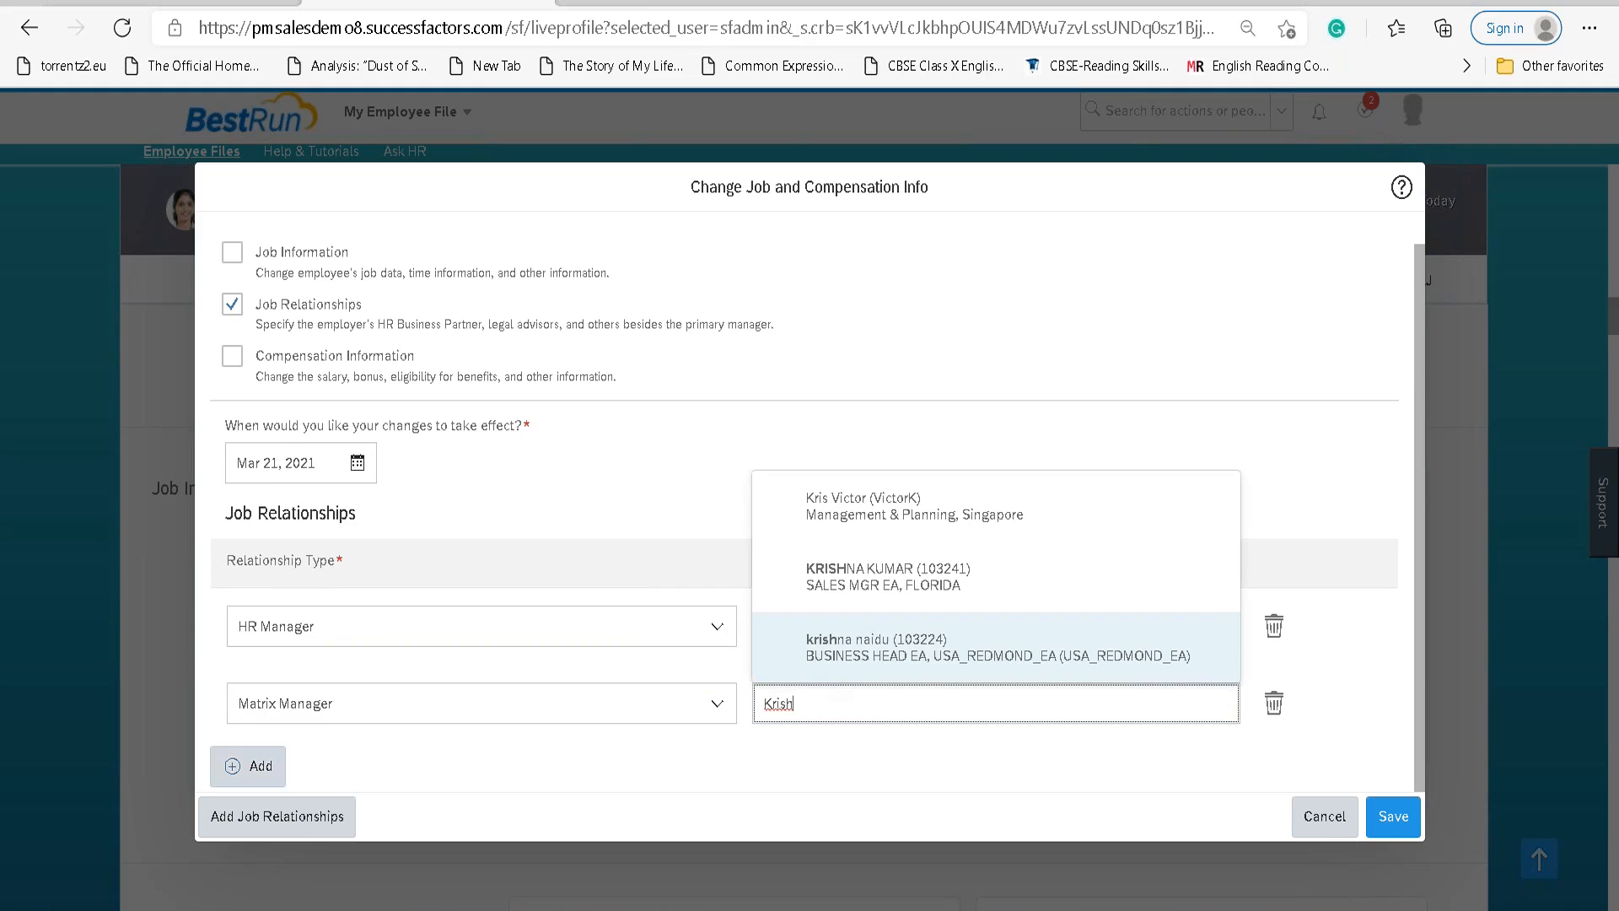
key(BackSpace)
key(BackSpace)
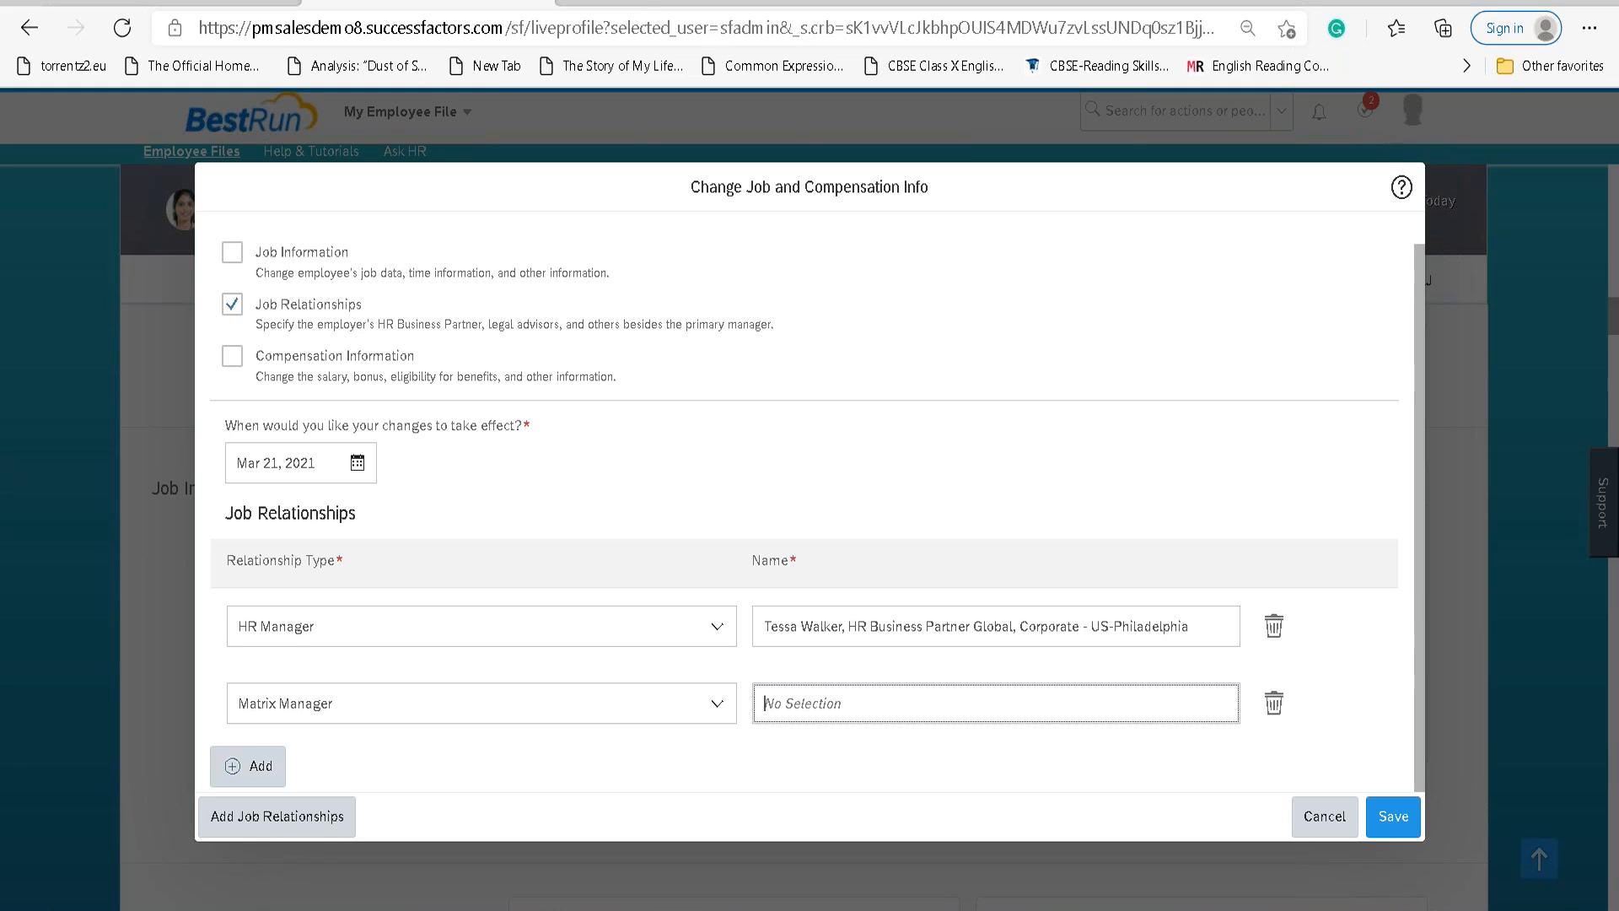
text(Mic)
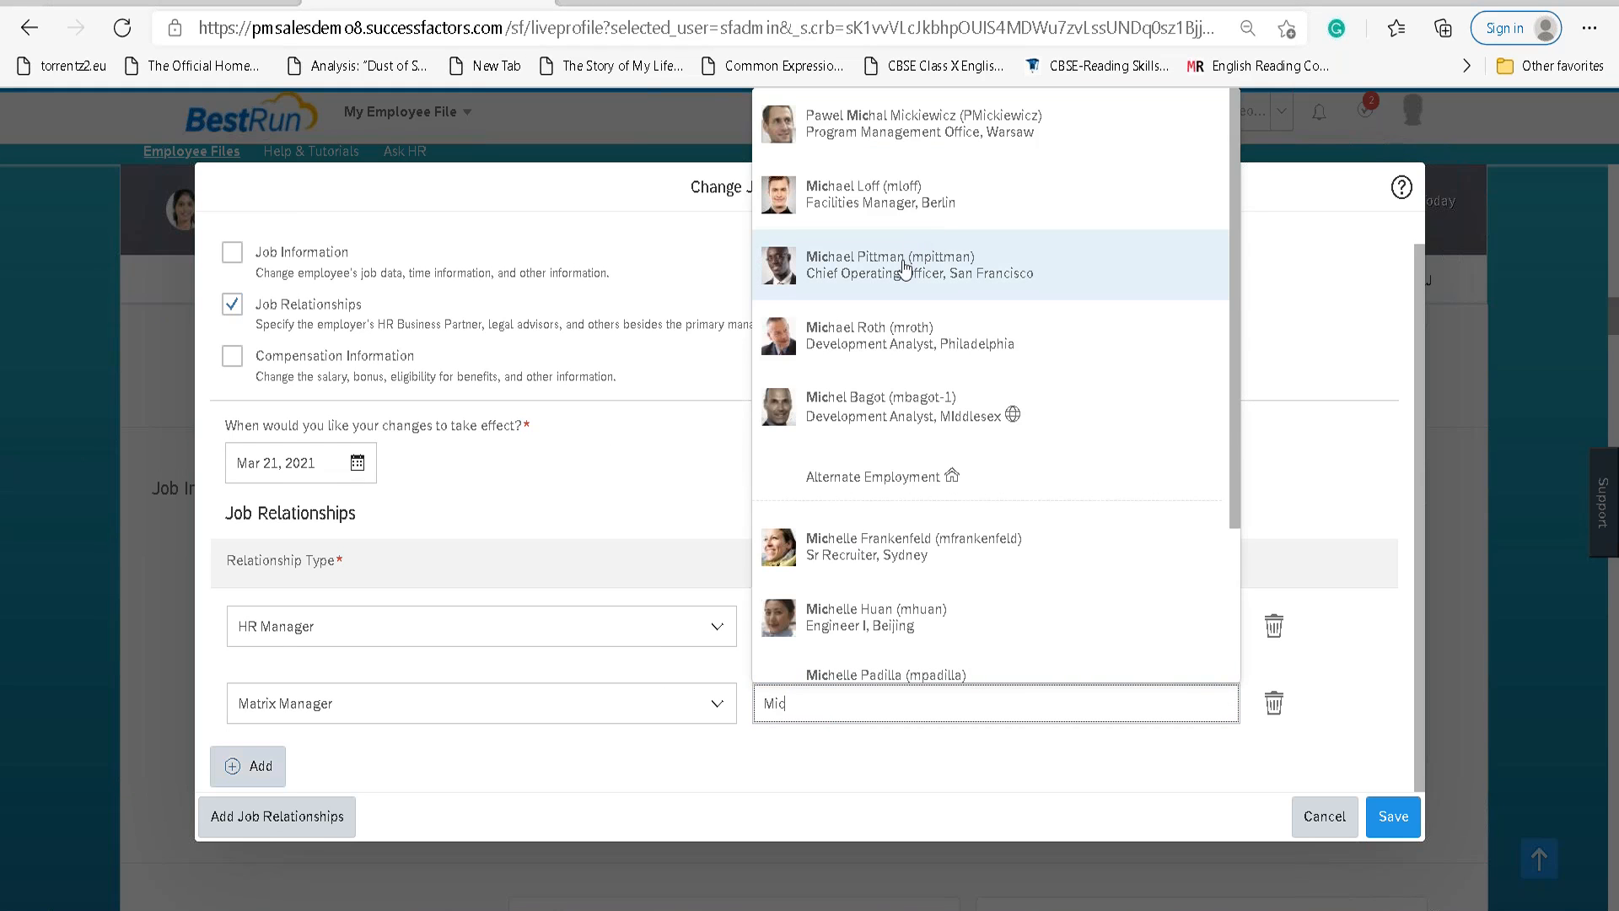
click(904, 268)
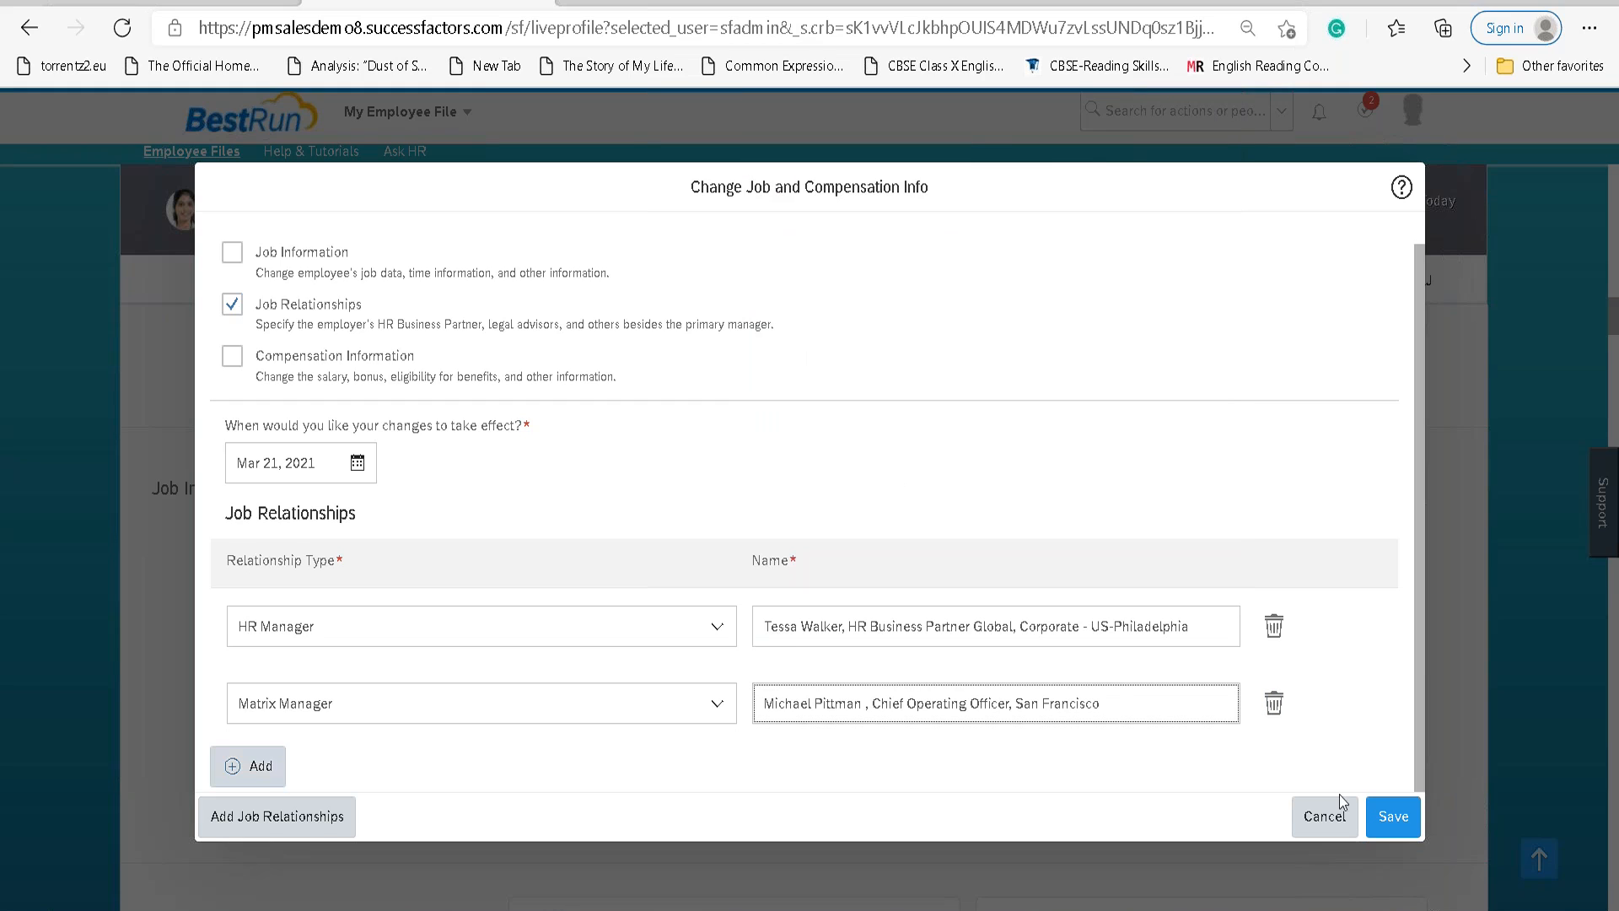
click(1394, 818)
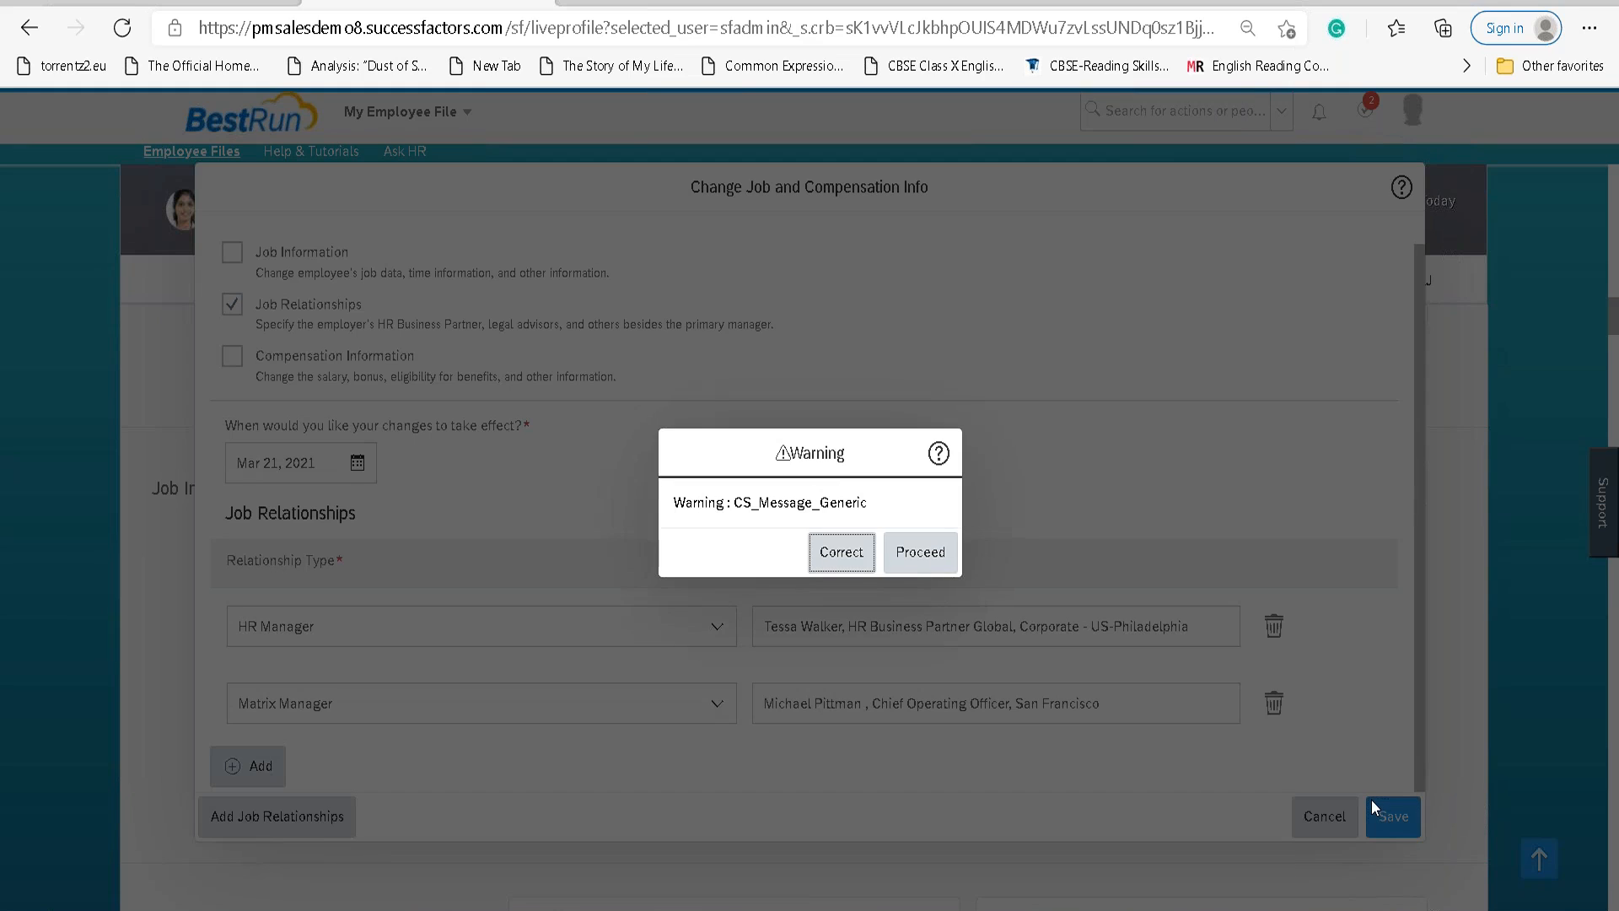
click(911, 558)
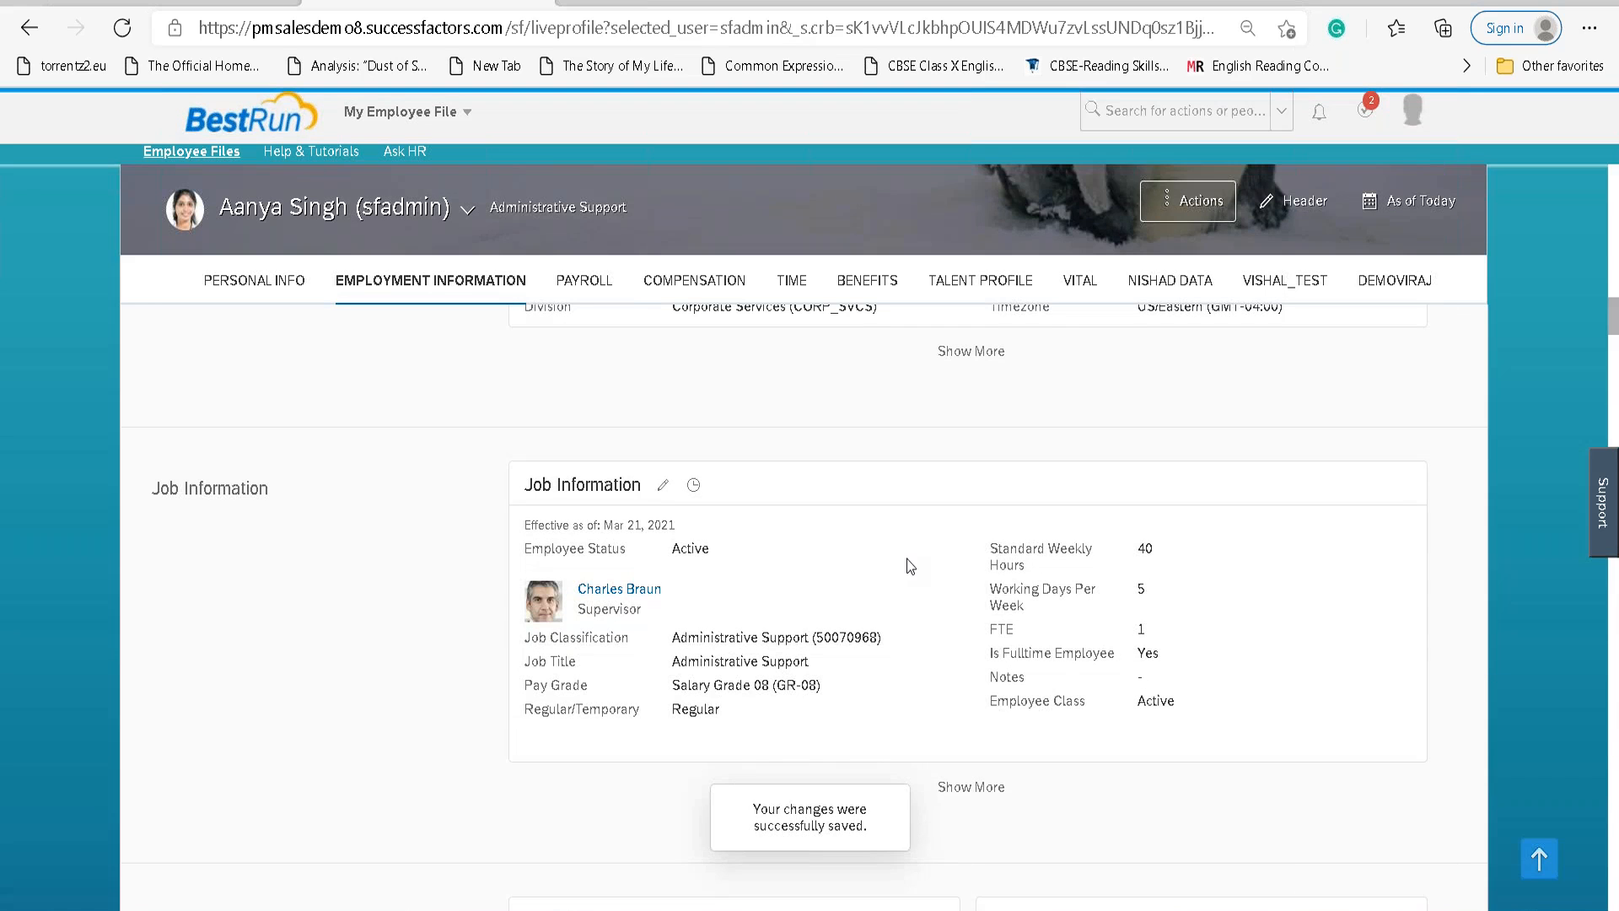
Verify the new Matrix Manager in the Job Relationships change history, then close it.
scroll(857, 634, down, 15)
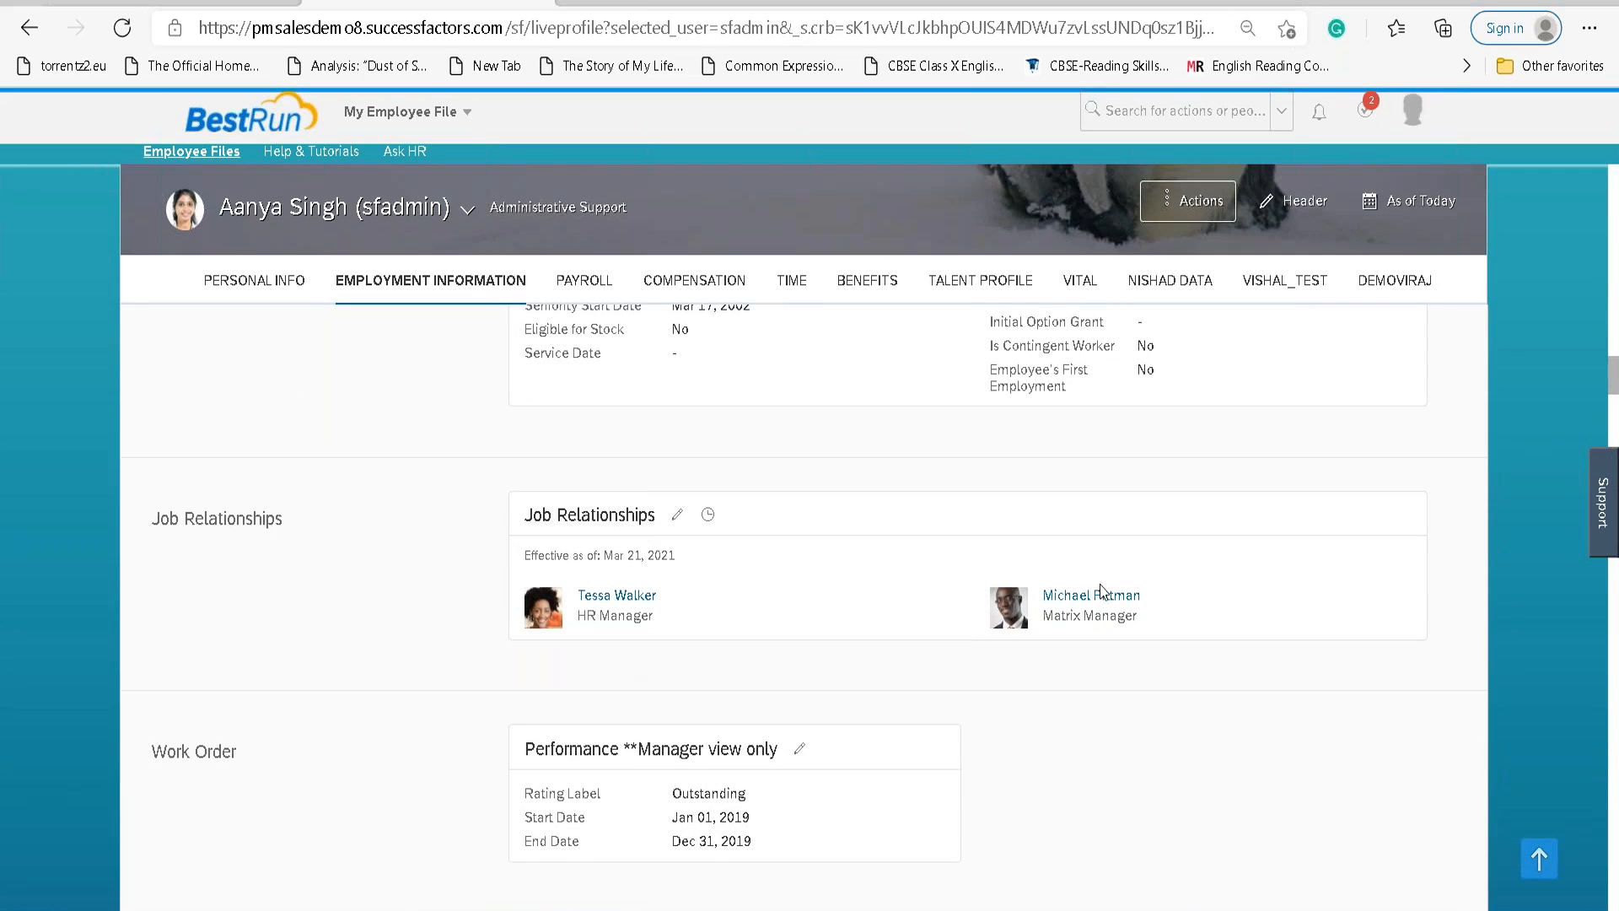
click(708, 521)
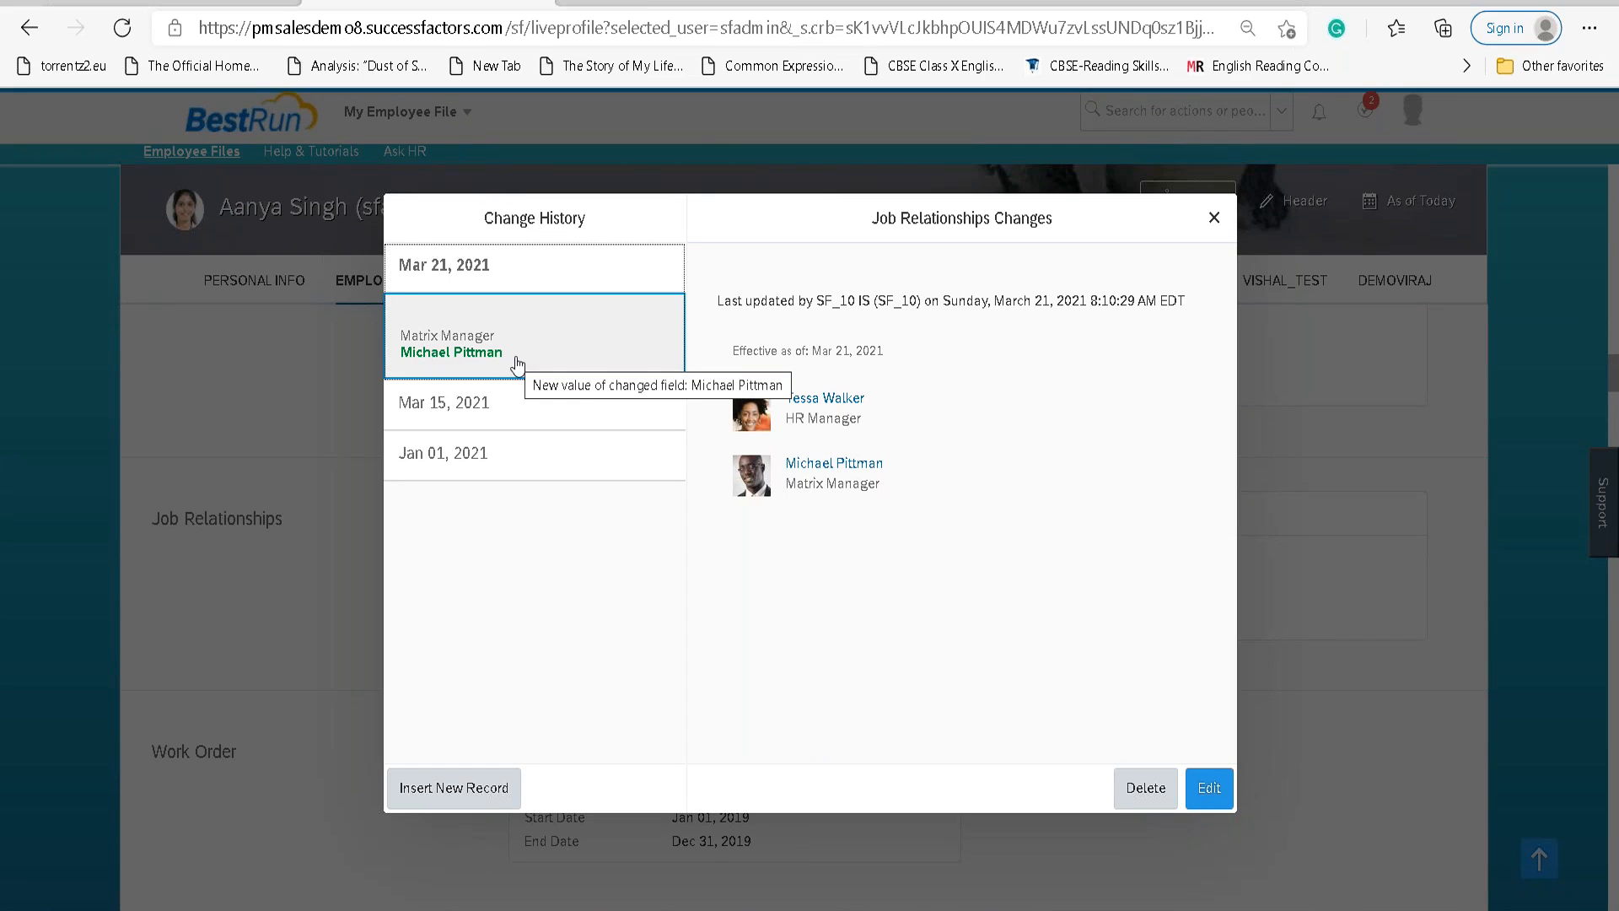
drag(950, 301, 1144, 296)
click(1215, 218)
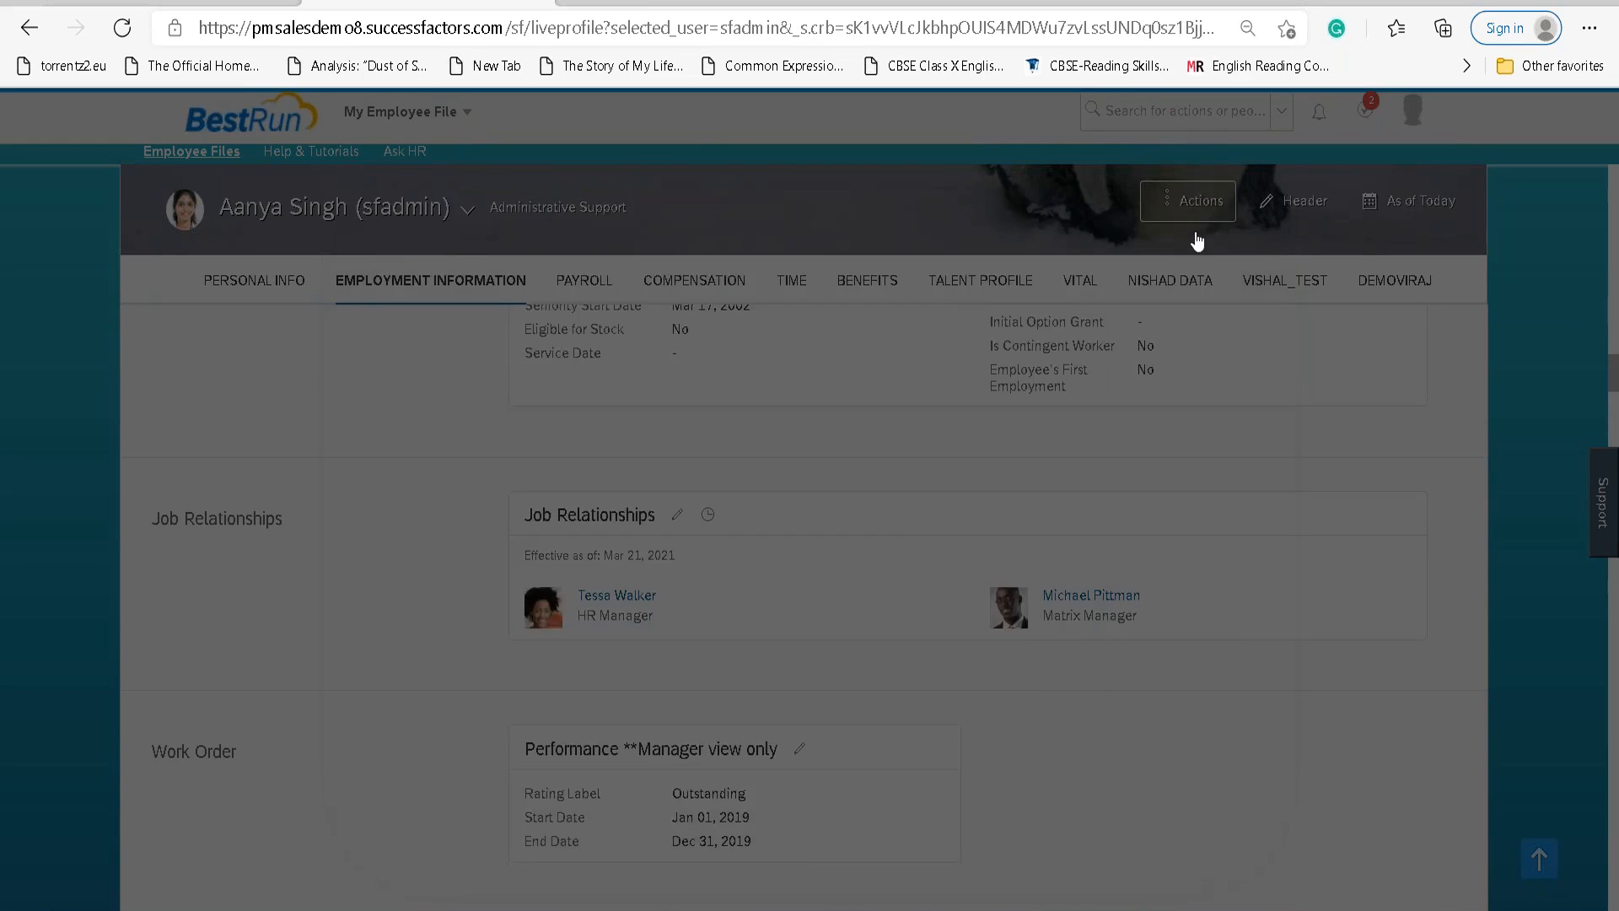
click(1179, 200)
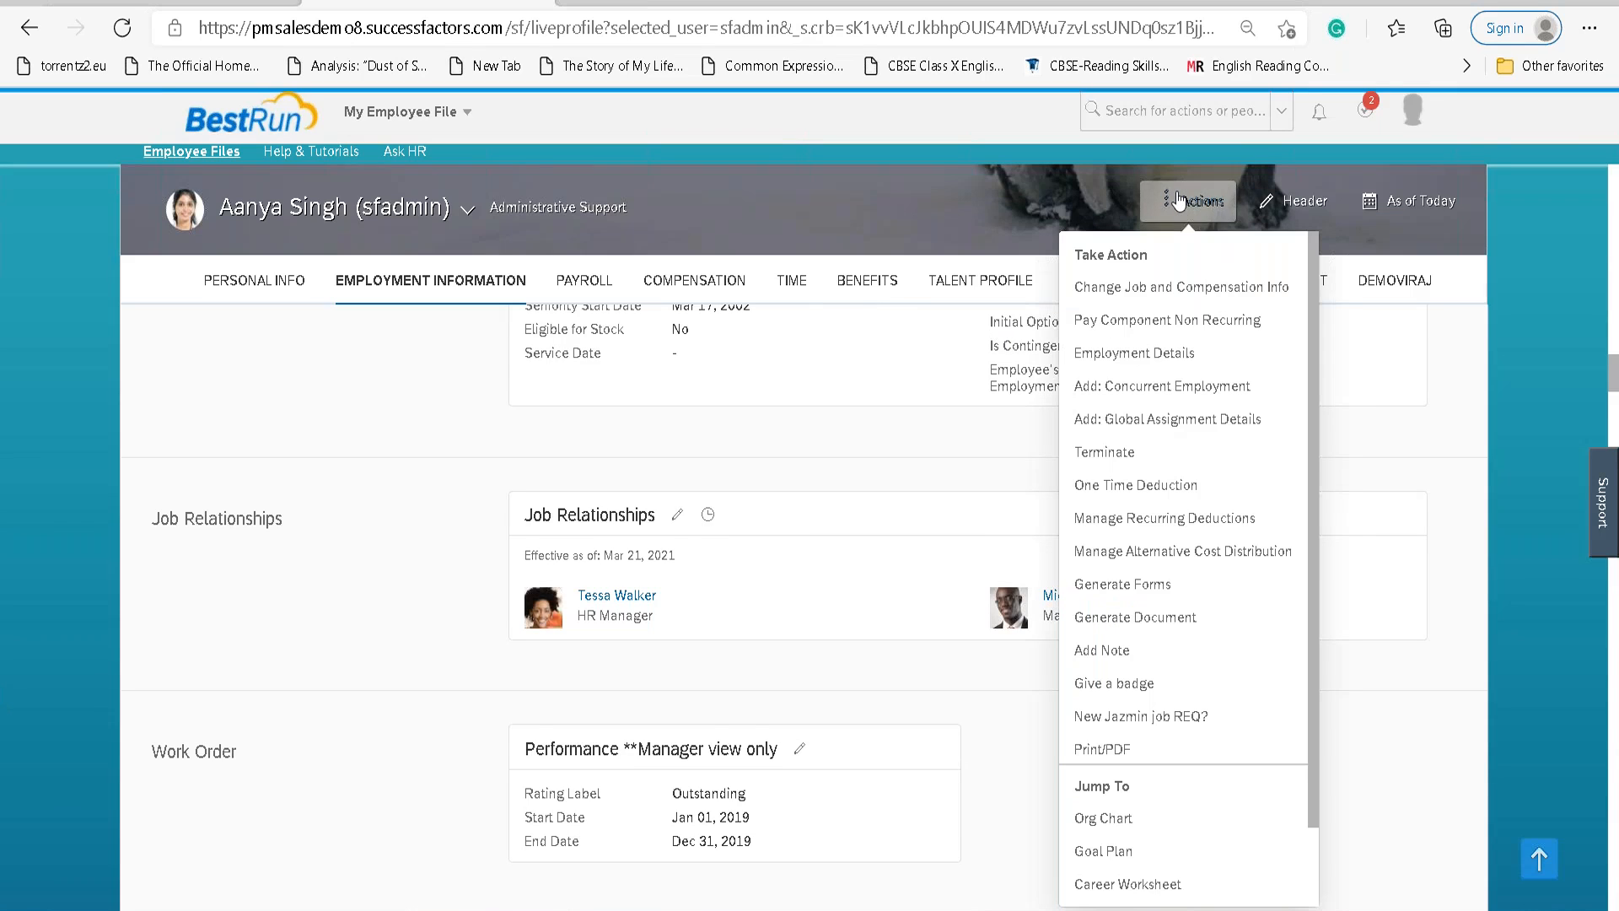
click(1155, 289)
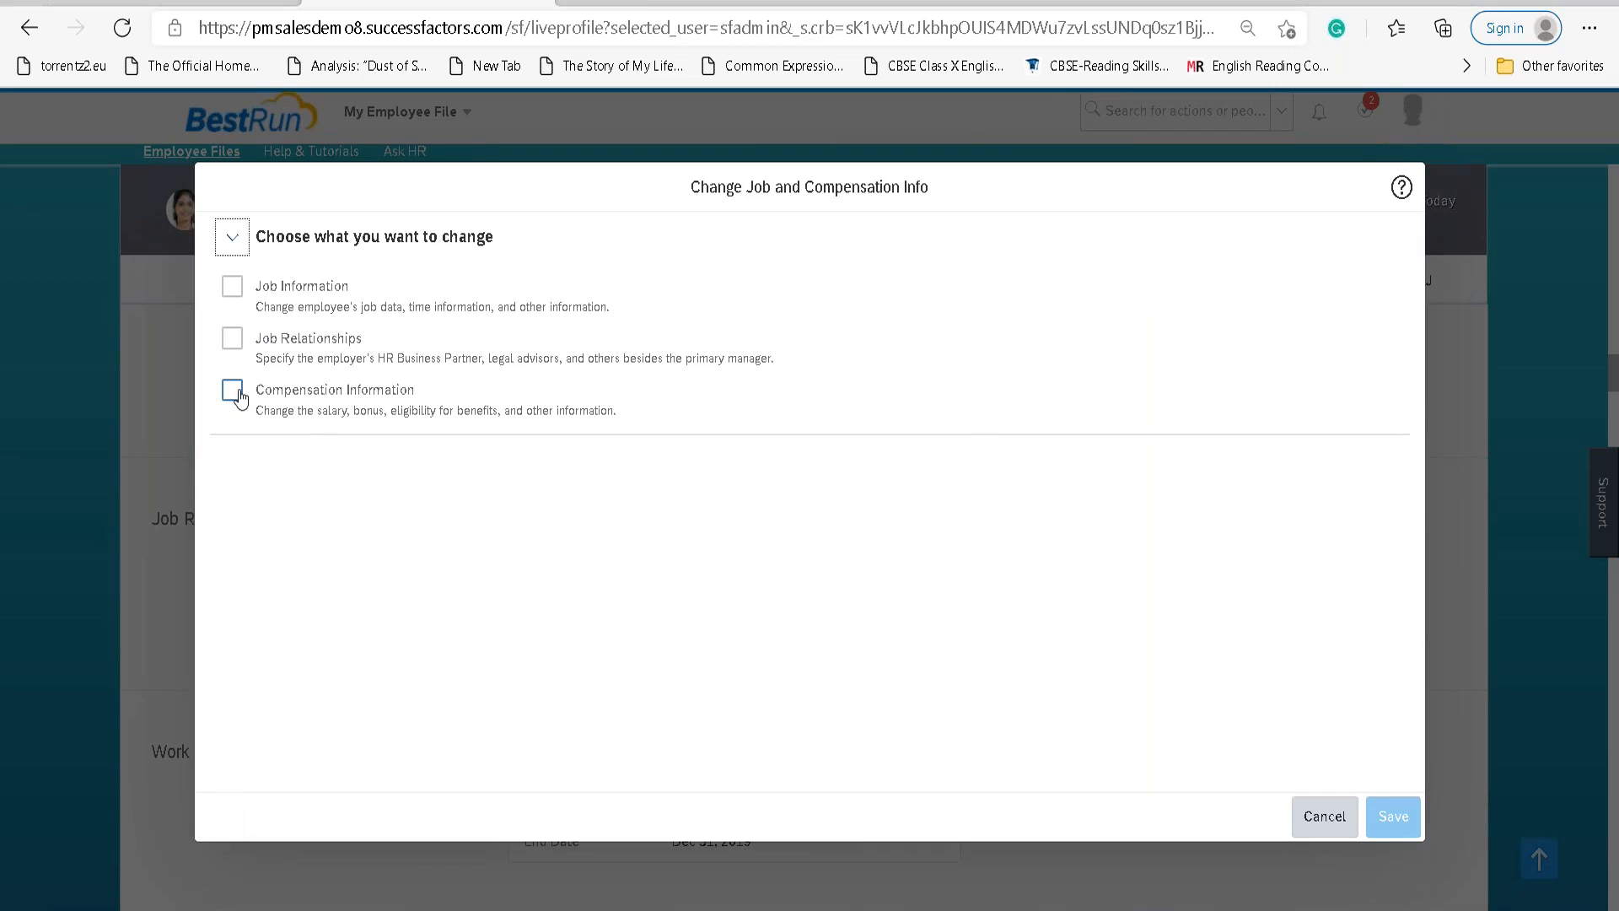
click(237, 393)
click(357, 496)
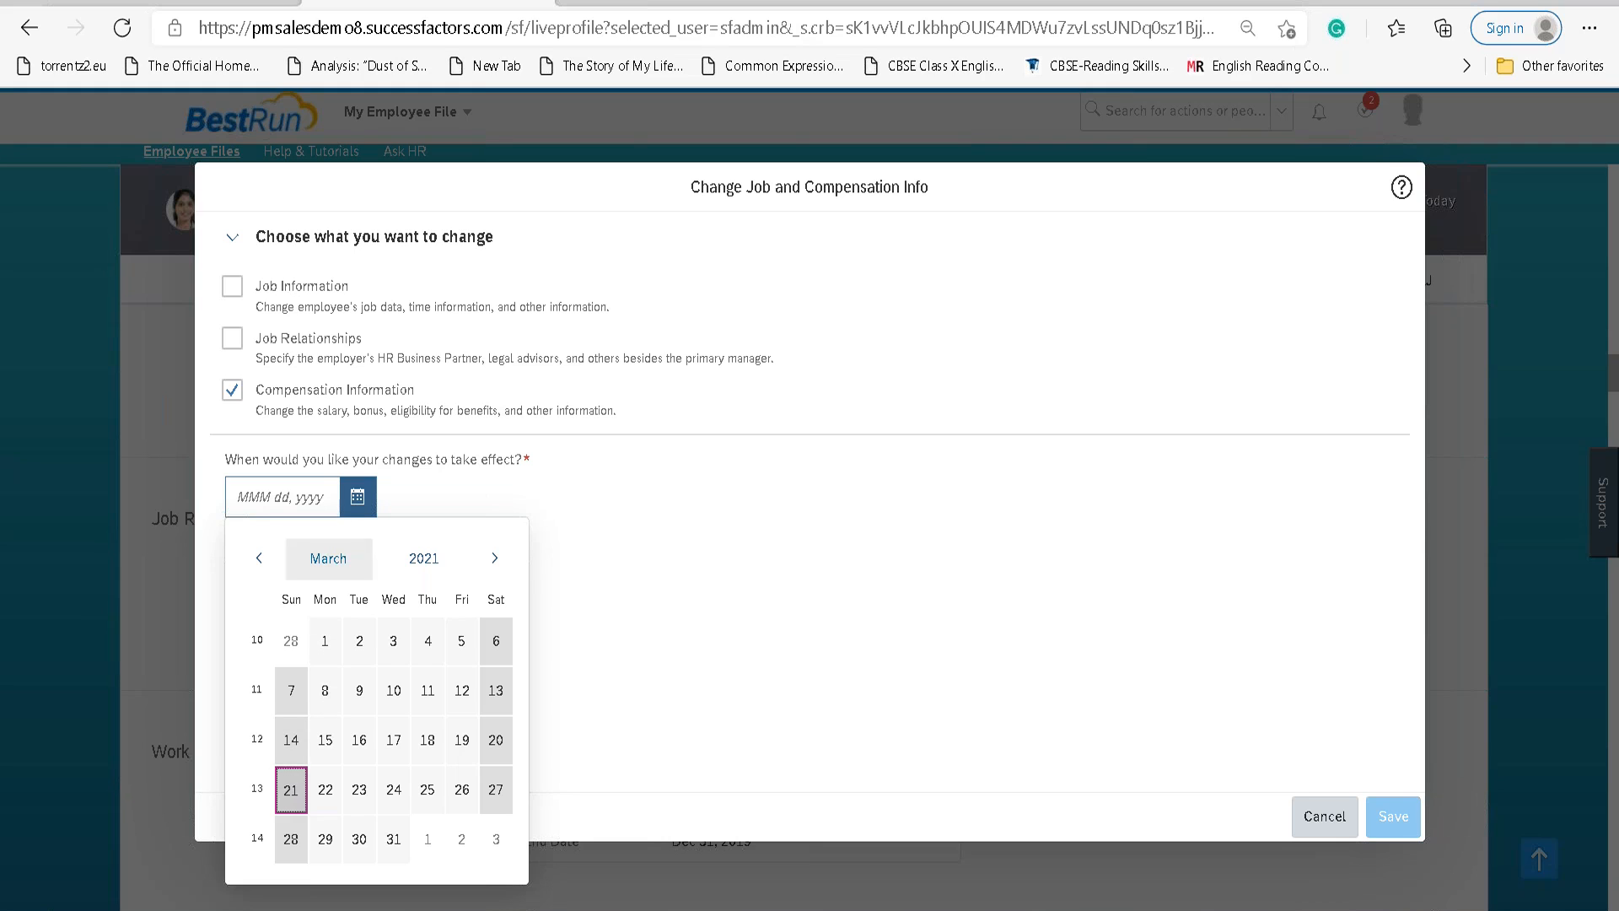
click(290, 793)
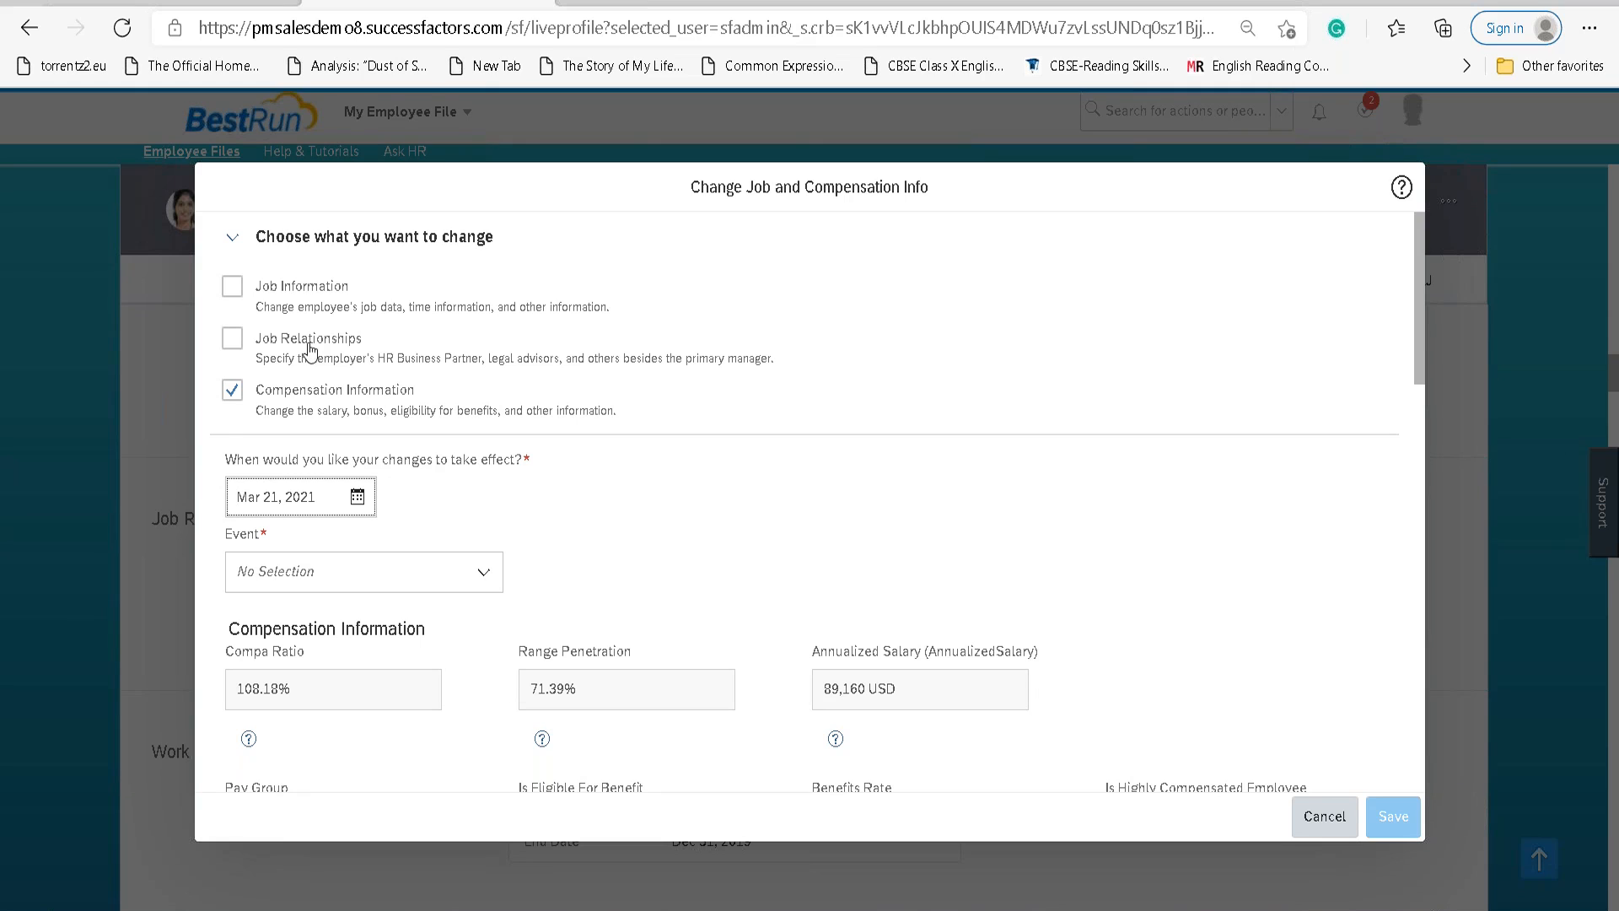
scroll(479, 556, down, 1)
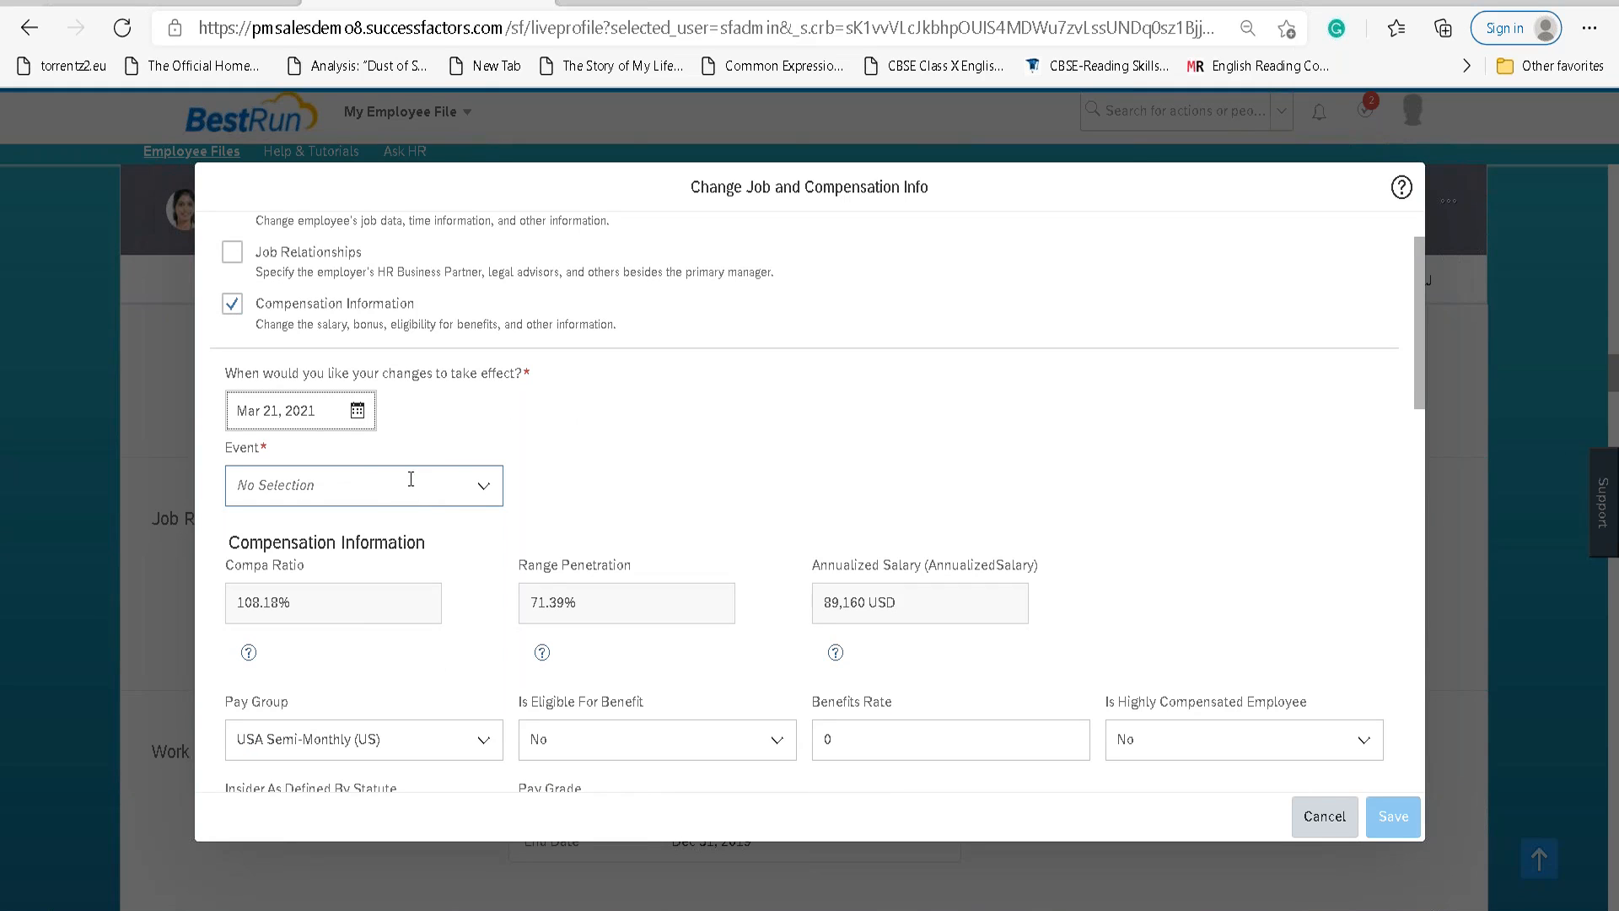
click(480, 488)
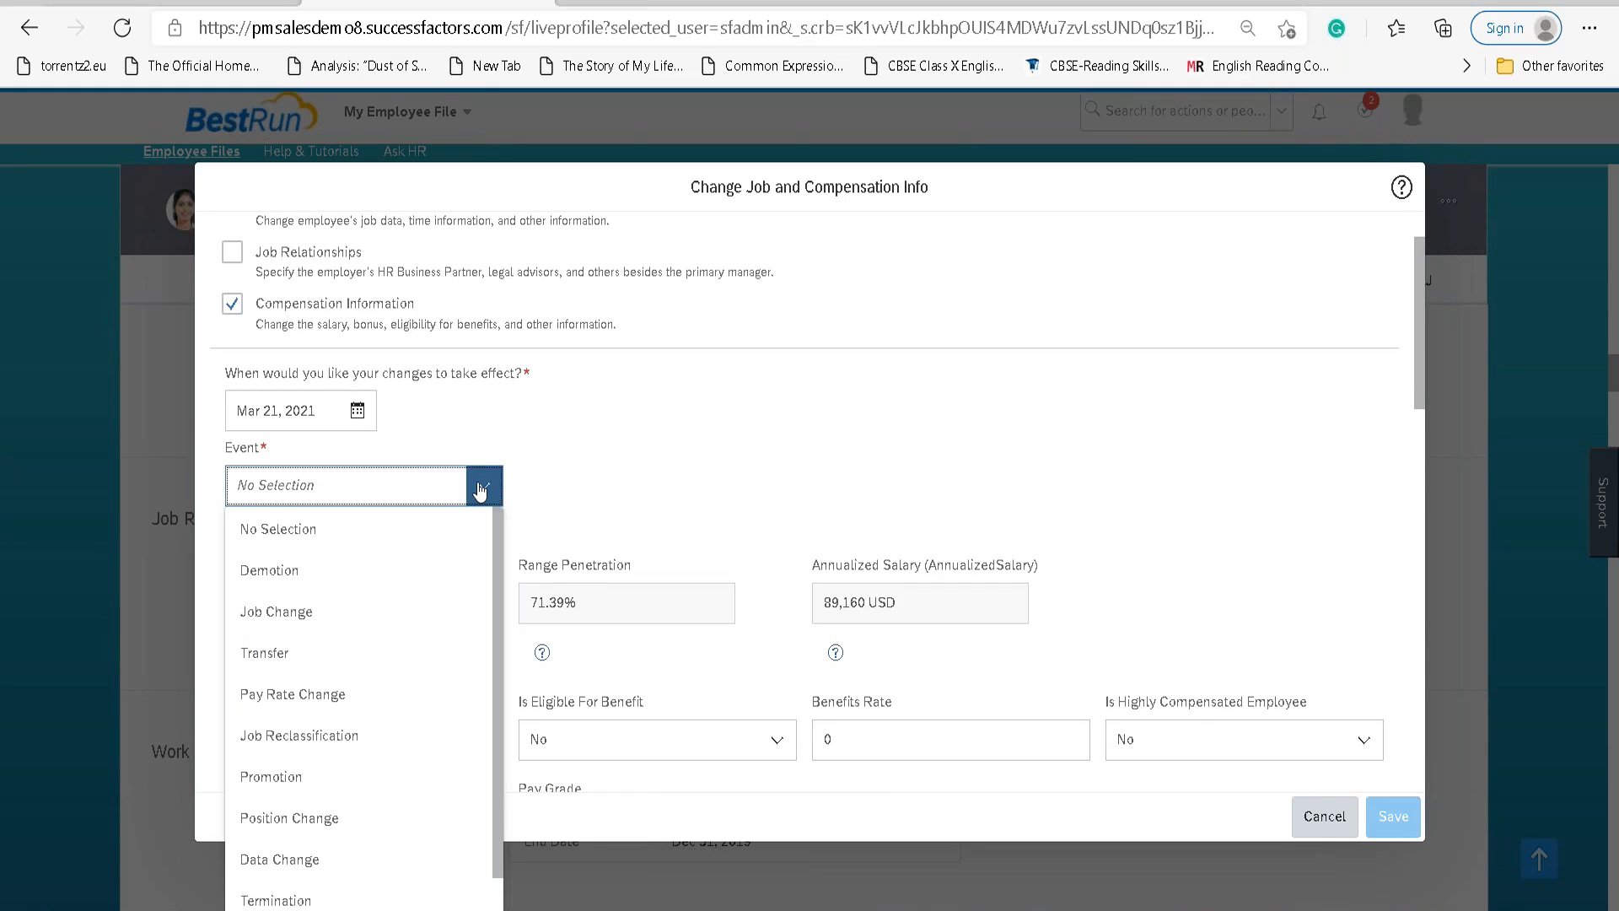
text(Data)
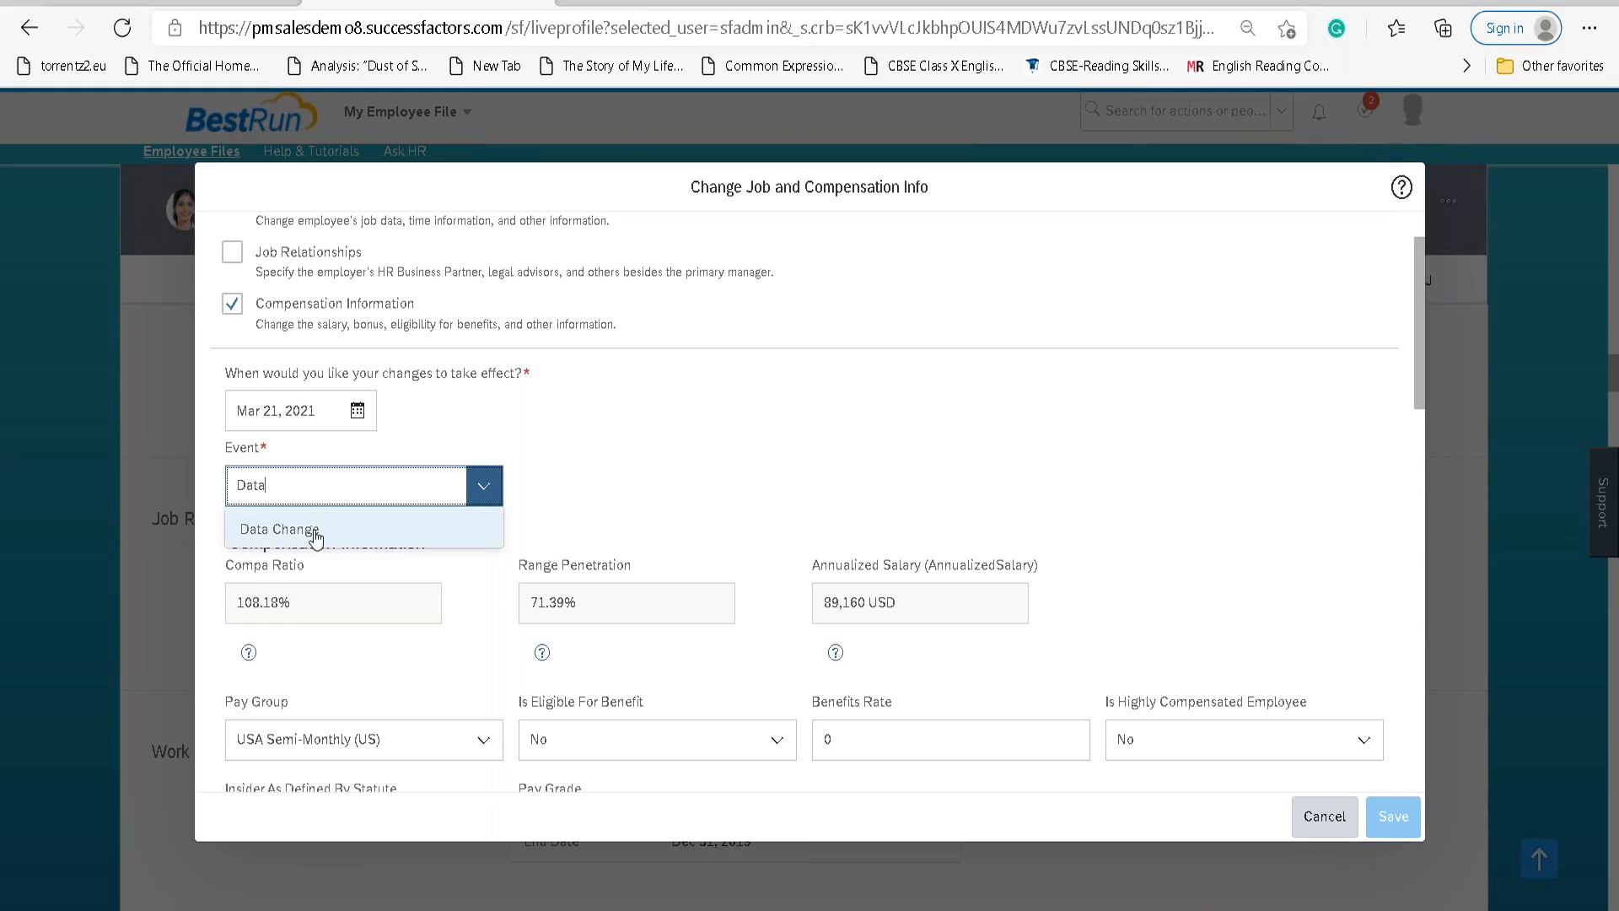
click(310, 533)
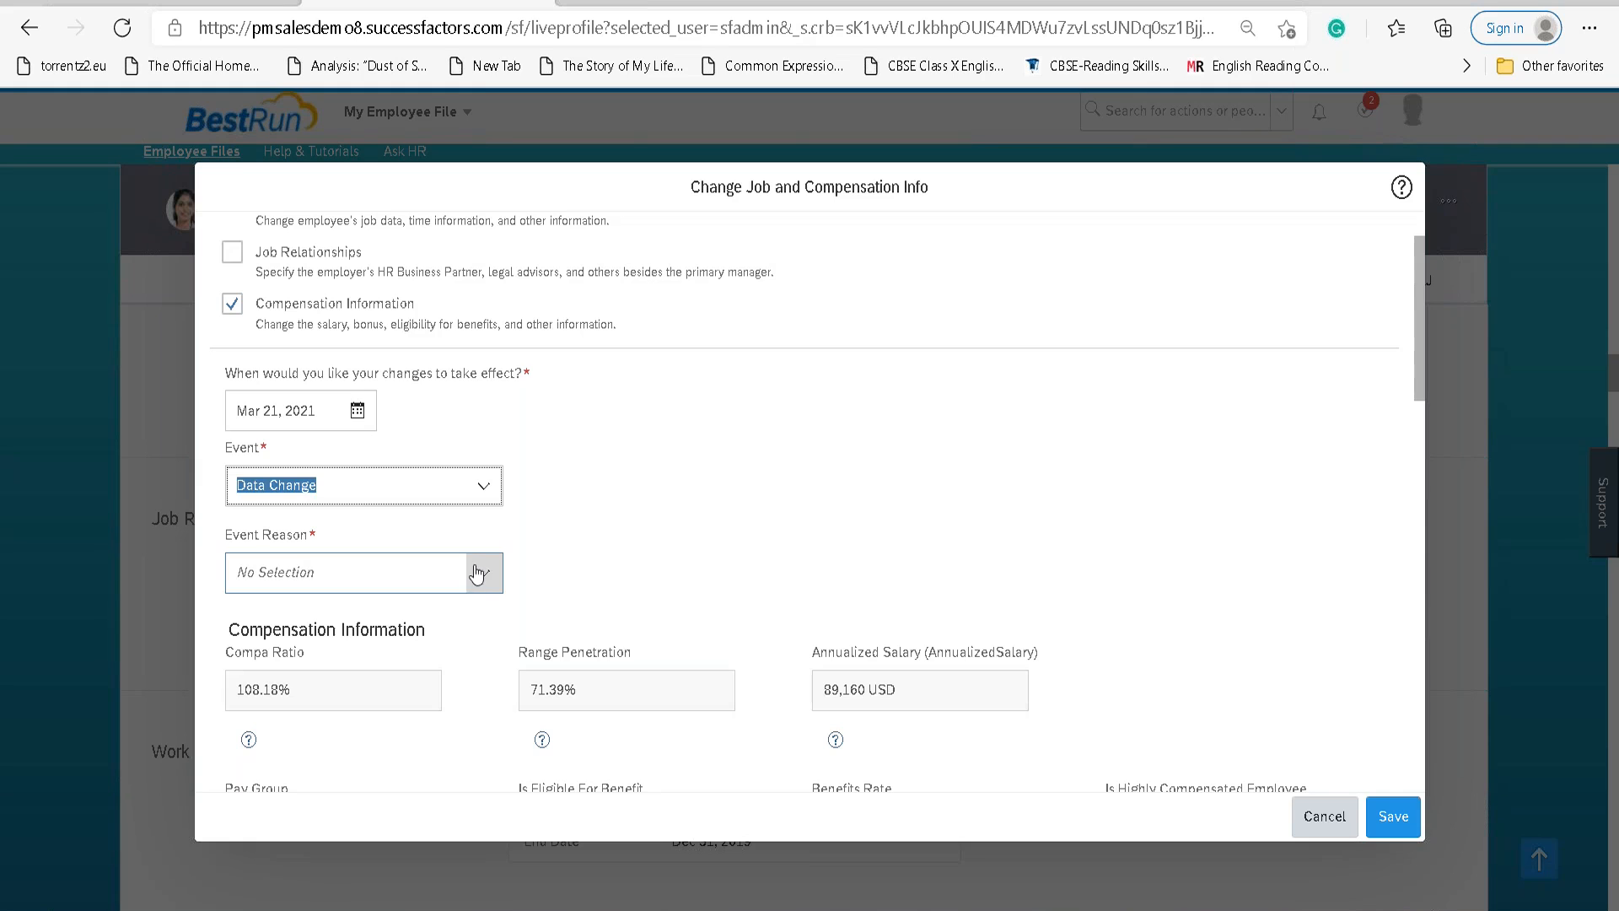
click(482, 575)
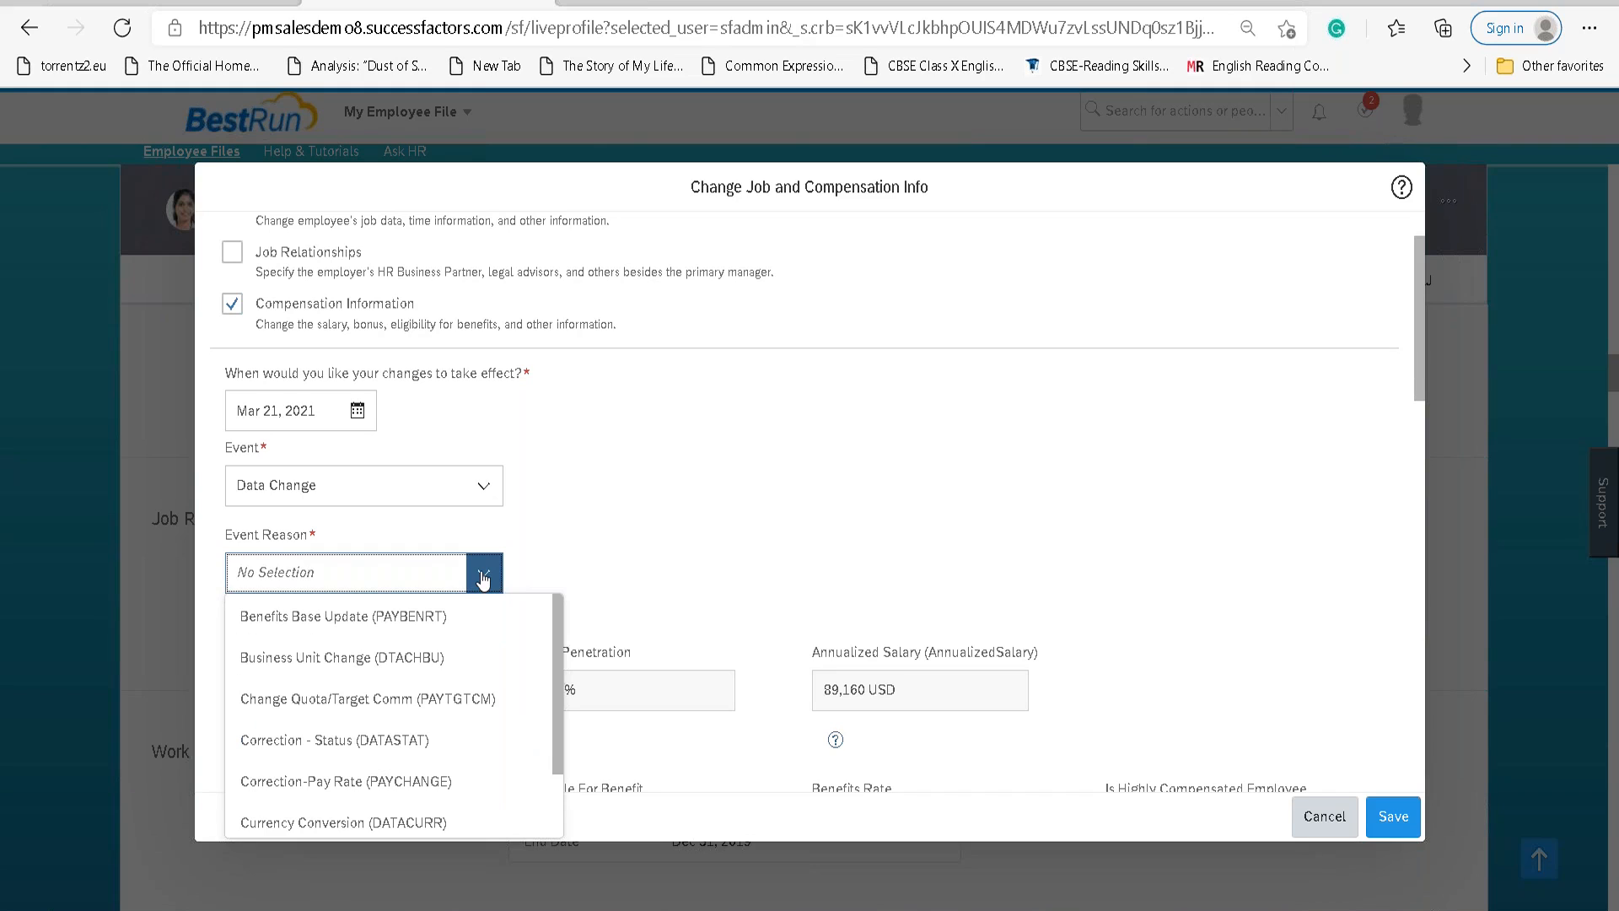
text(LAN)
key(ctrl+a)
key(BackSpace)
text(Comp)
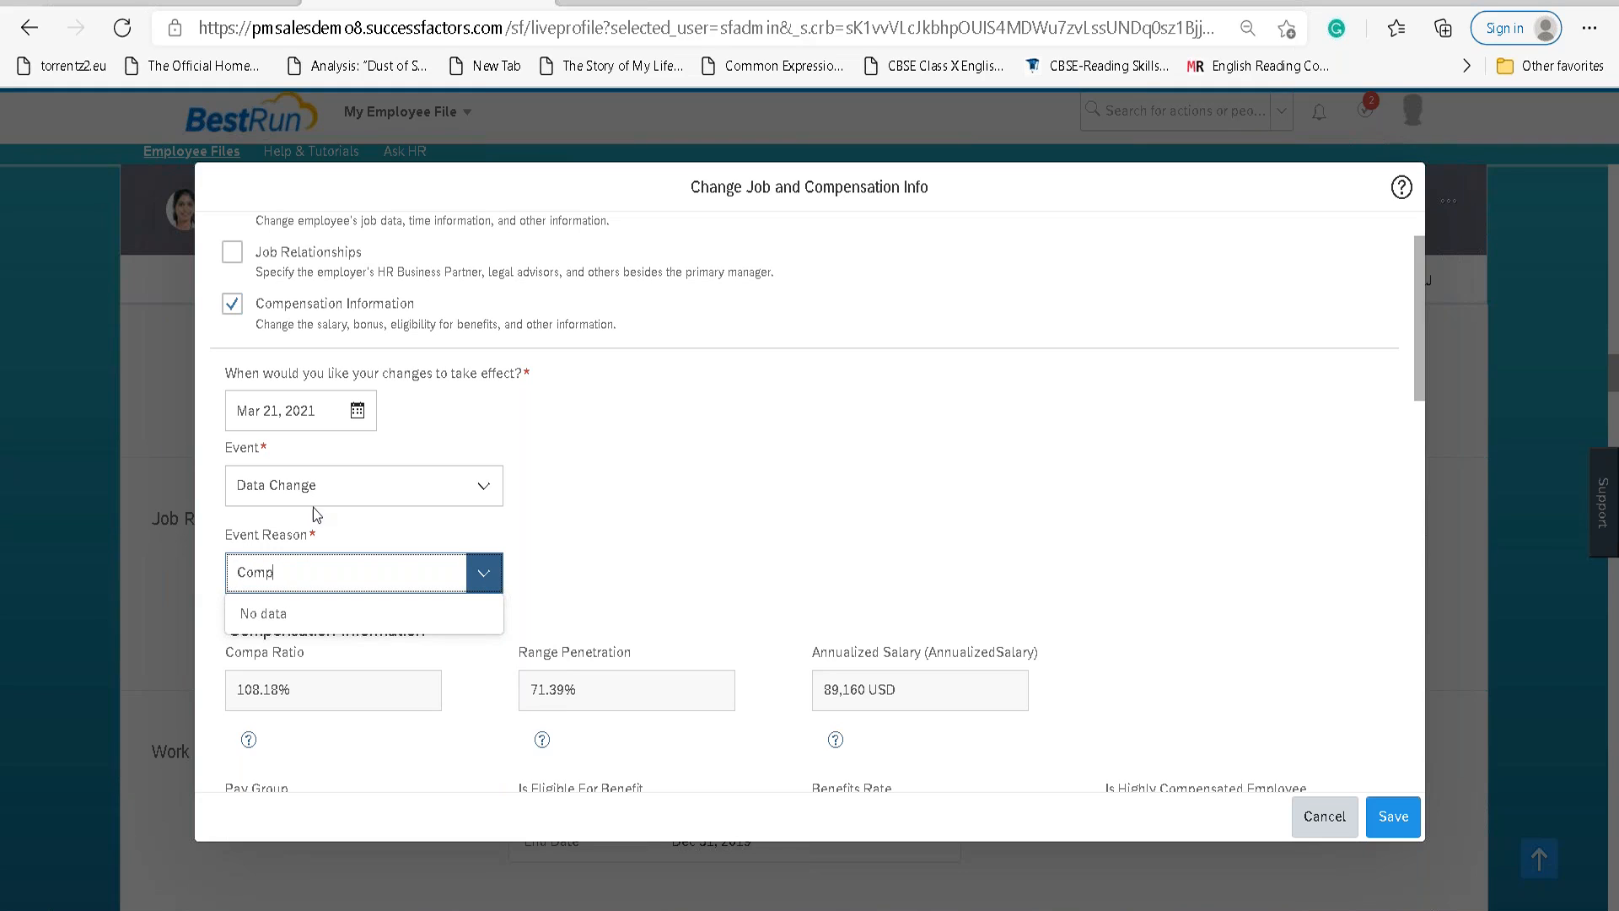
click(481, 574)
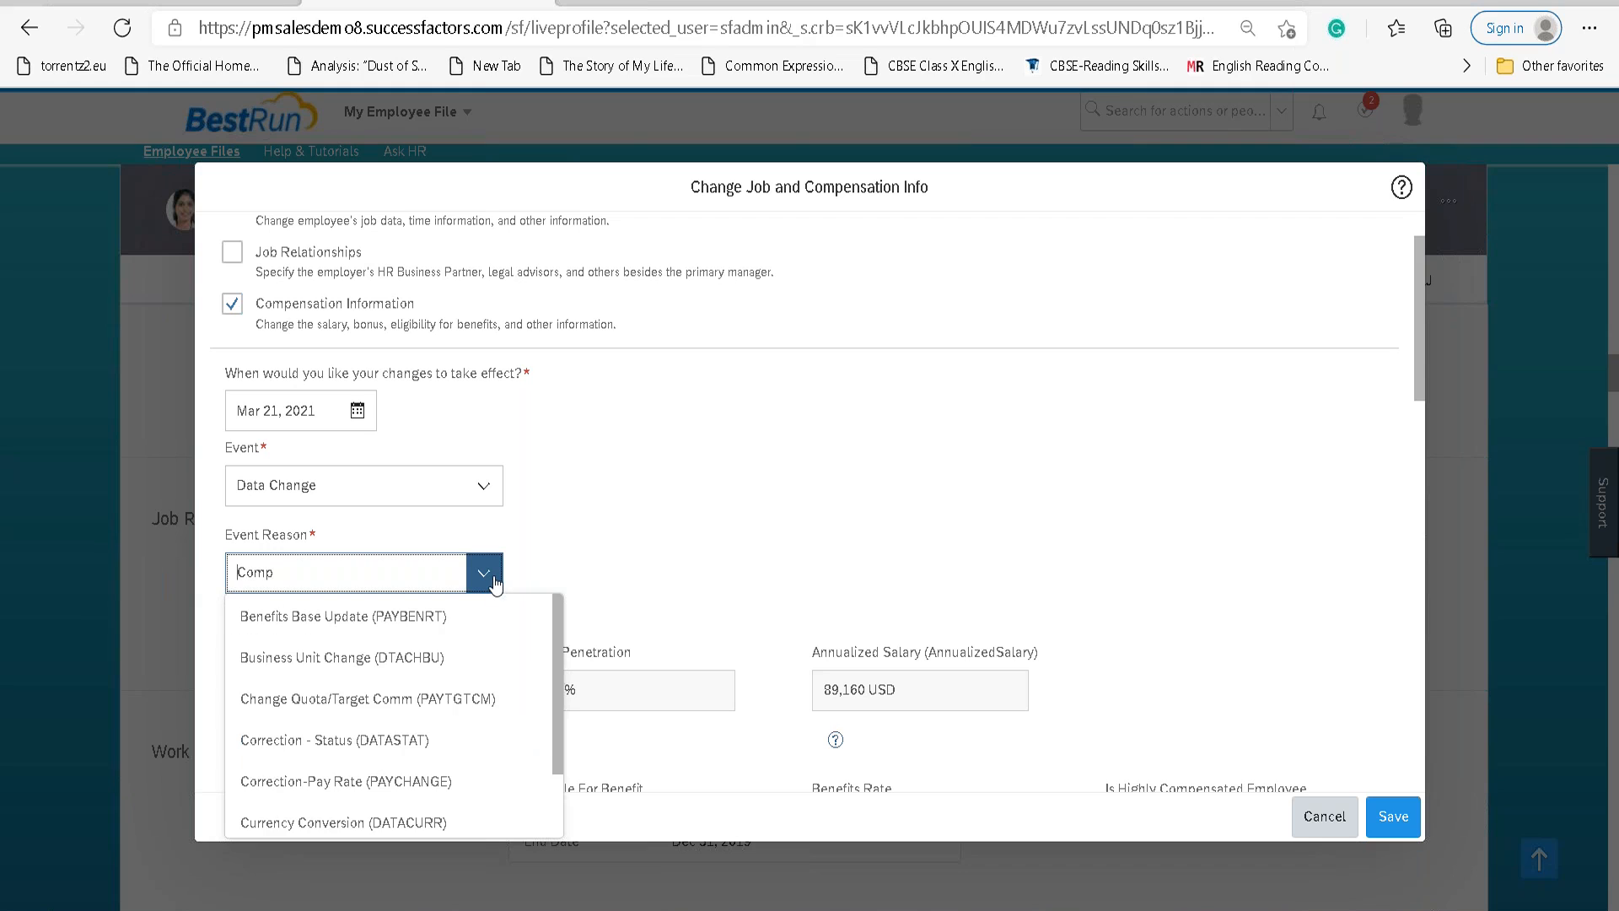
scroll(485, 717, down, 3)
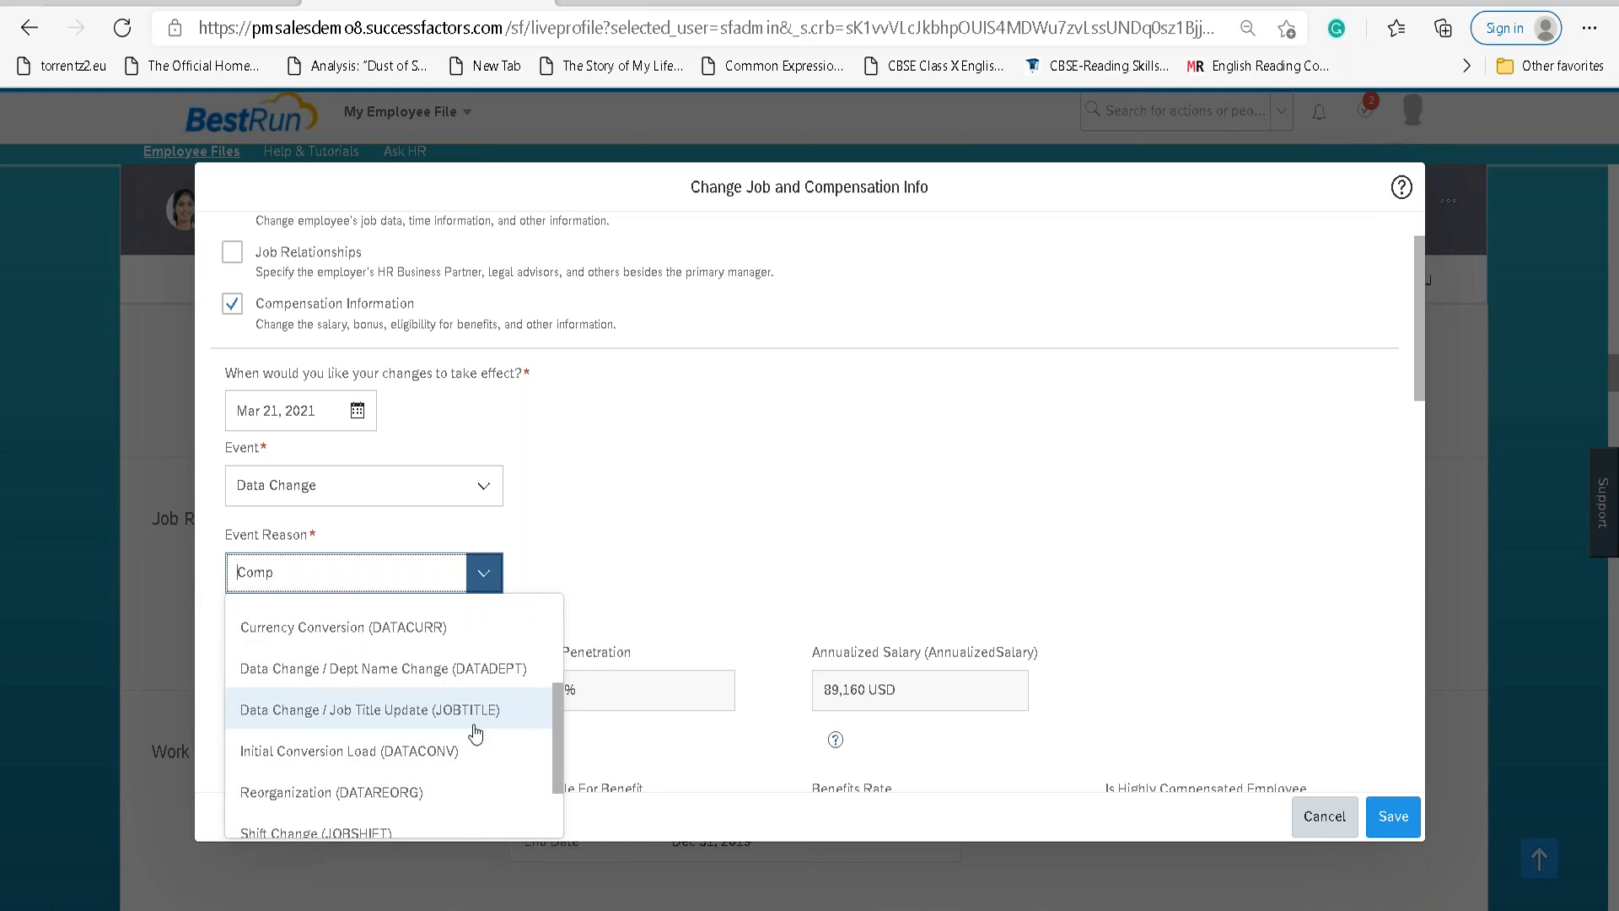
scroll(470, 714, down, 1)
scroll(471, 713, up, 1)
scroll(462, 703, down, 2)
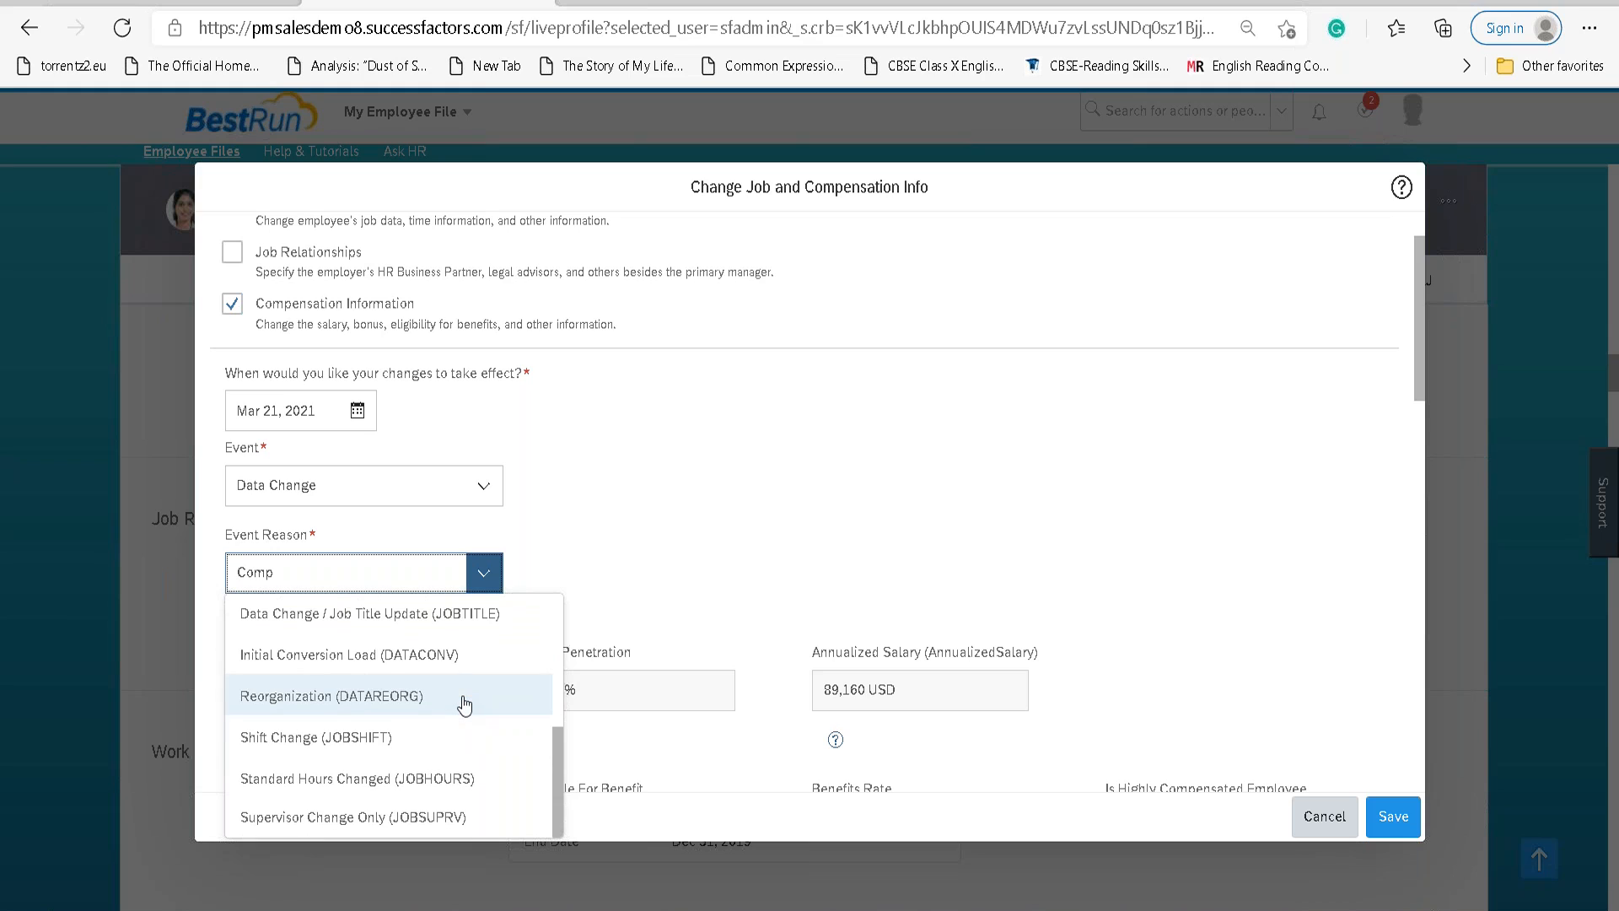
scroll(465, 705, up, 1)
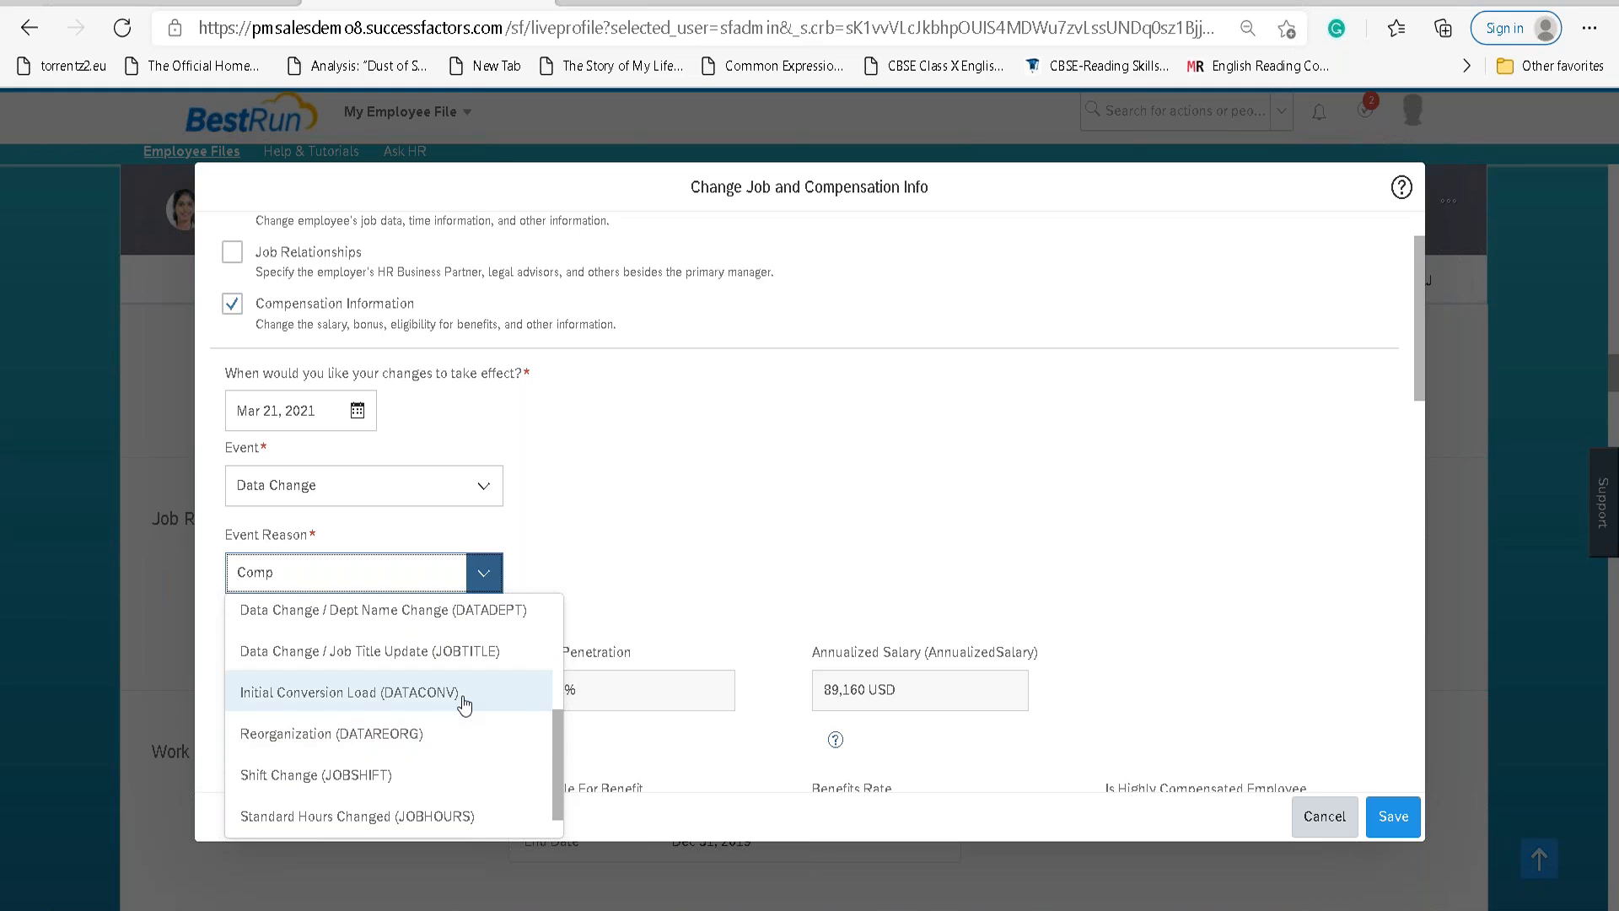
scroll(468, 685, up, 1)
scroll(468, 683, down, 1)
scroll(469, 685, down, 1)
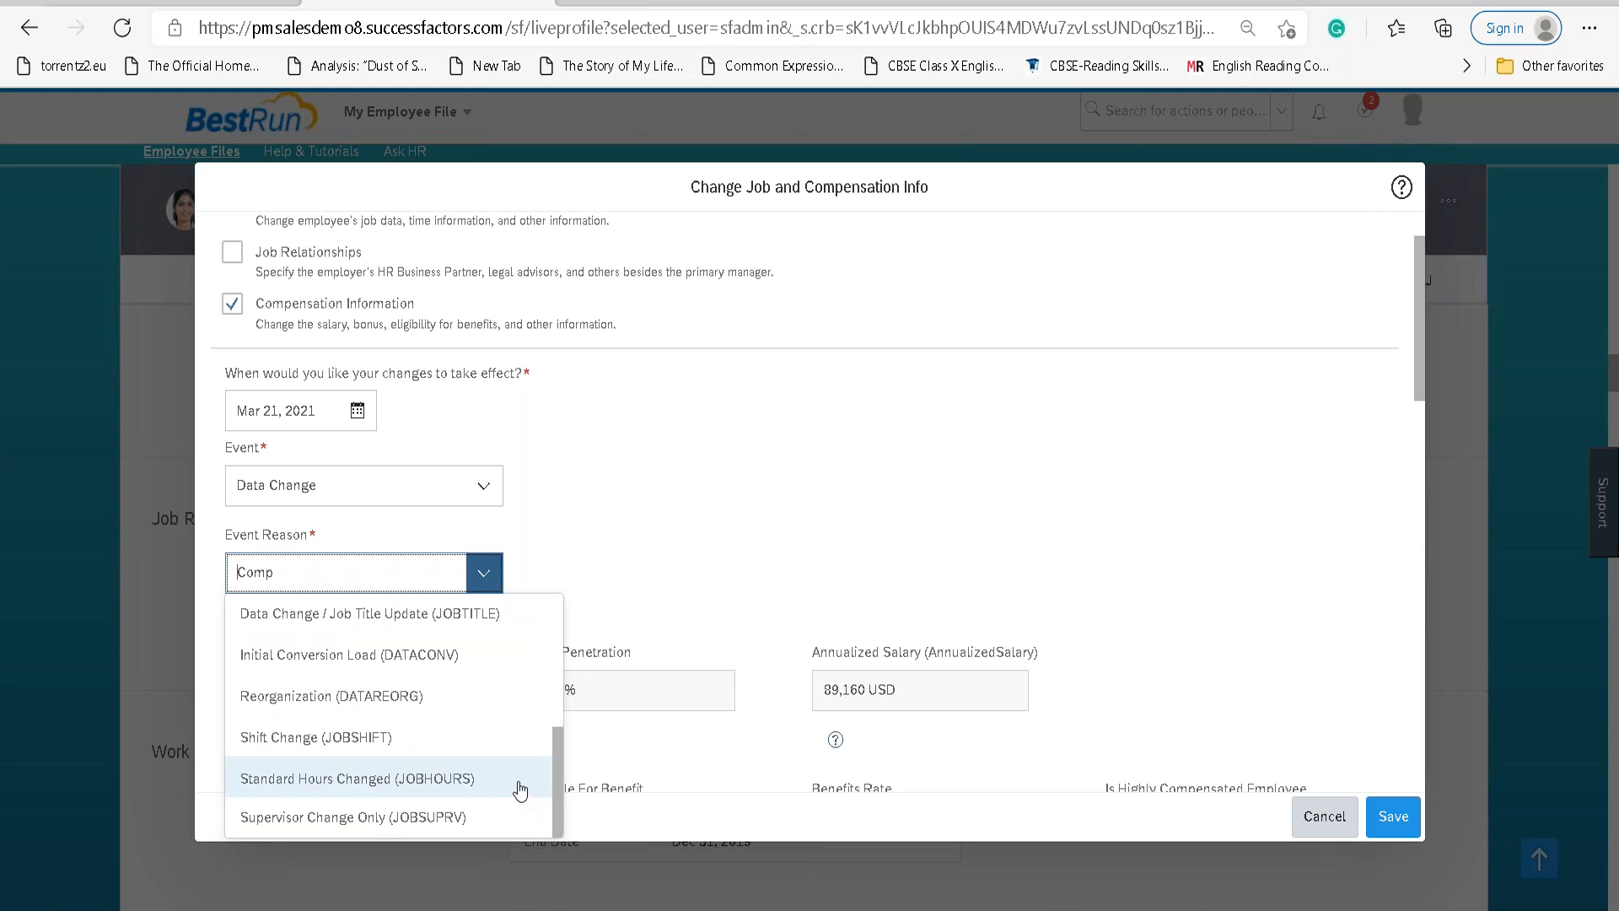
scroll(509, 795, up, 2)
scroll(507, 794, up, 3)
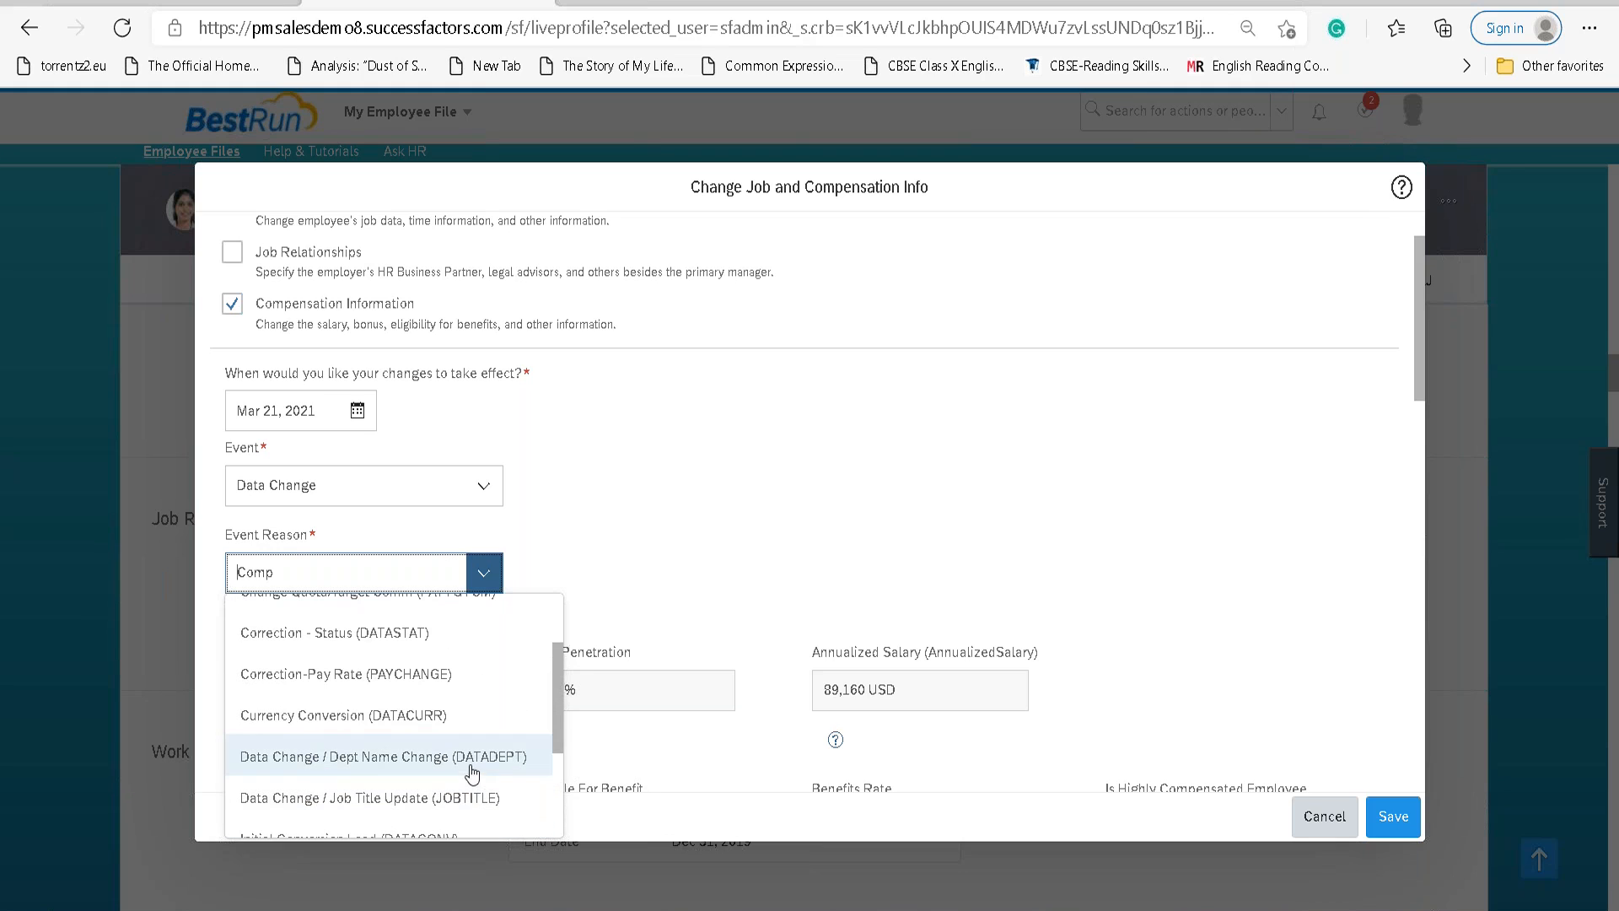
click(454, 674)
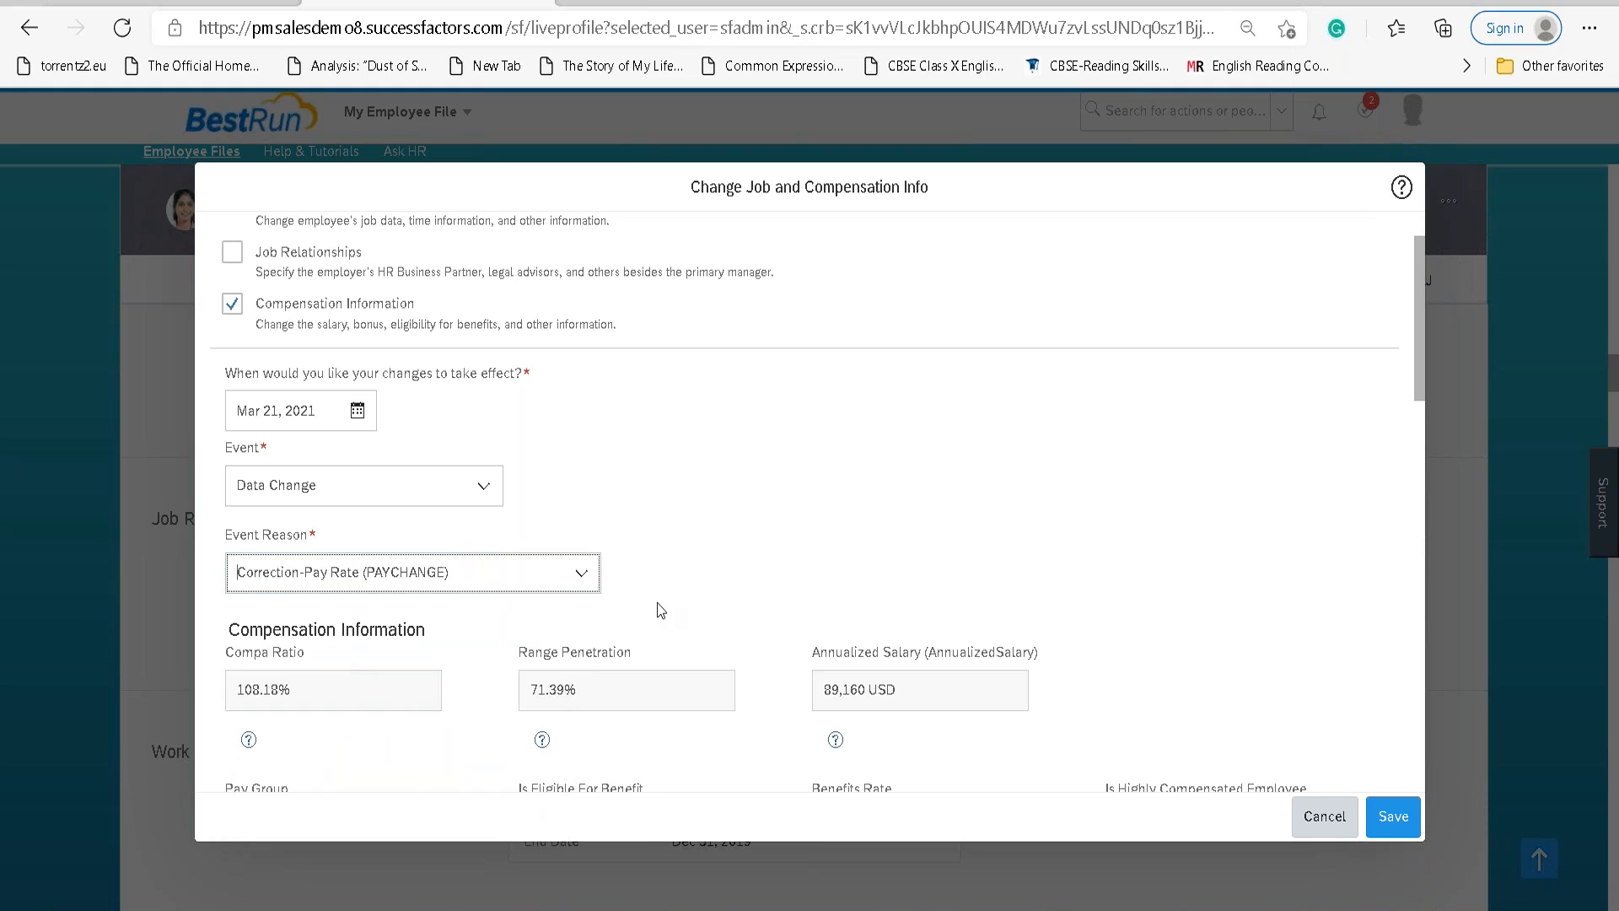
scroll(656, 606, down, 4)
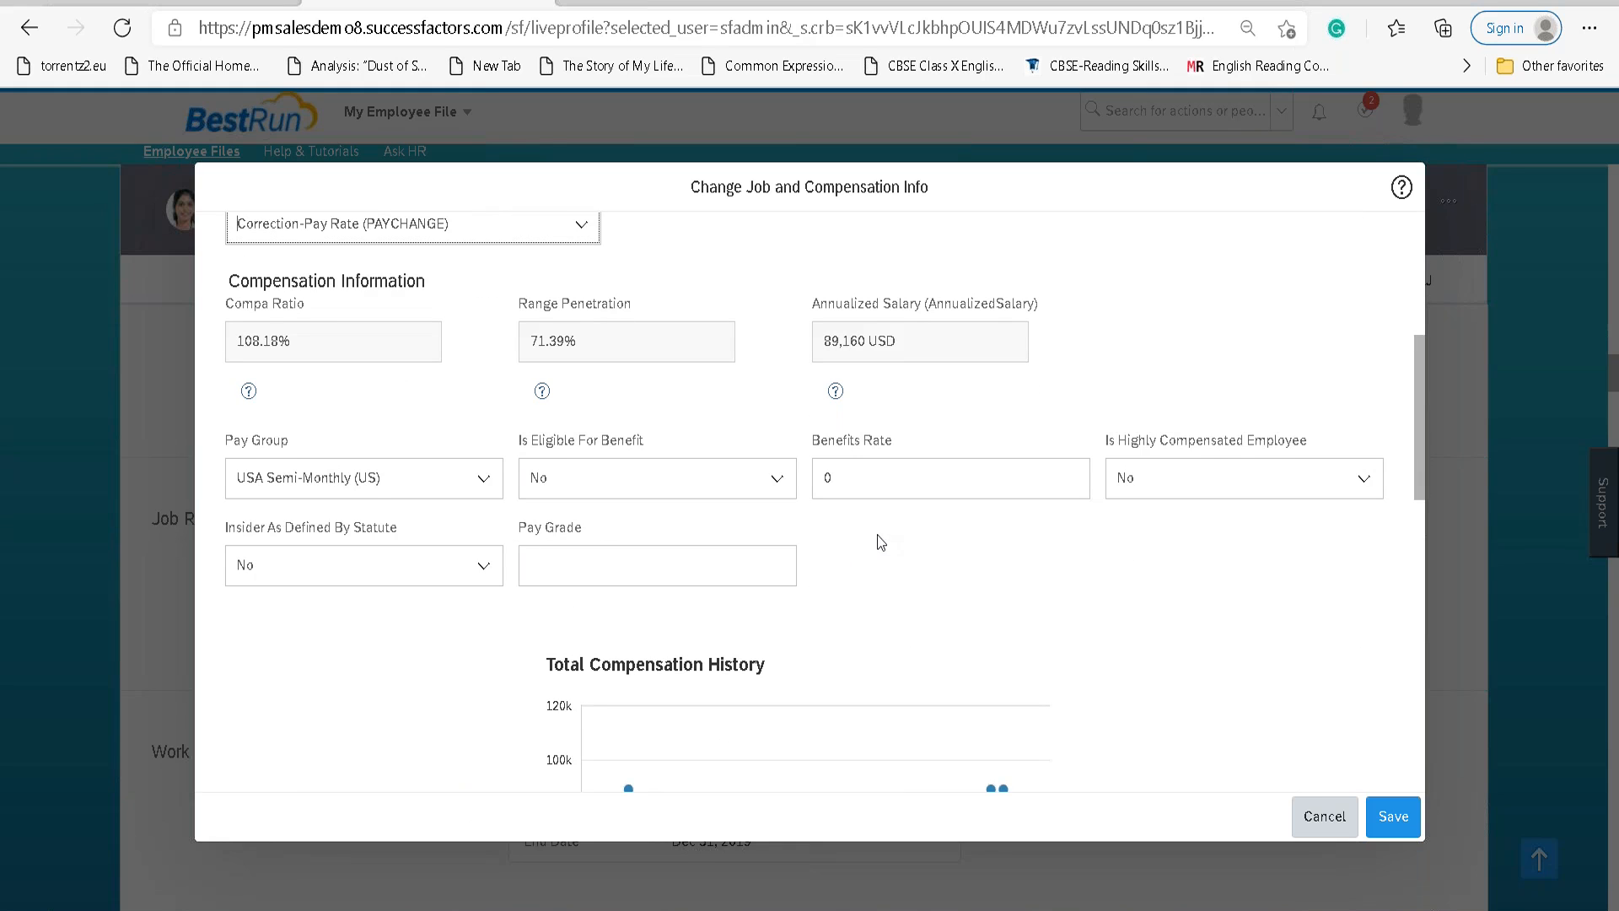
scroll(722, 523, down, 9)
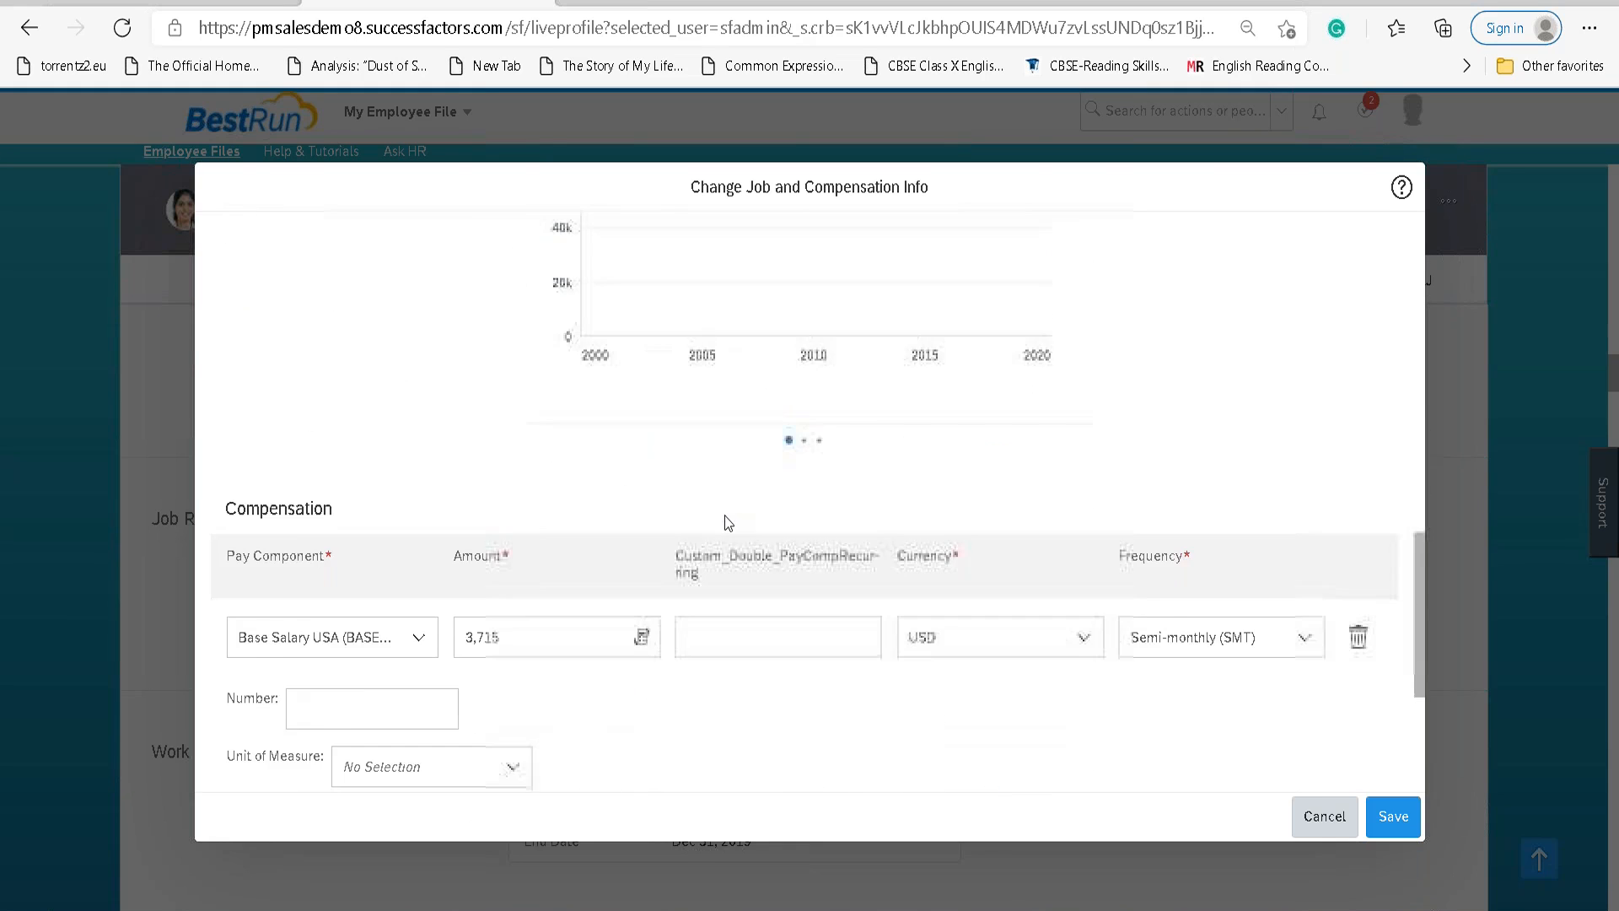
key(shift+Tab)
key(shift+Tab)
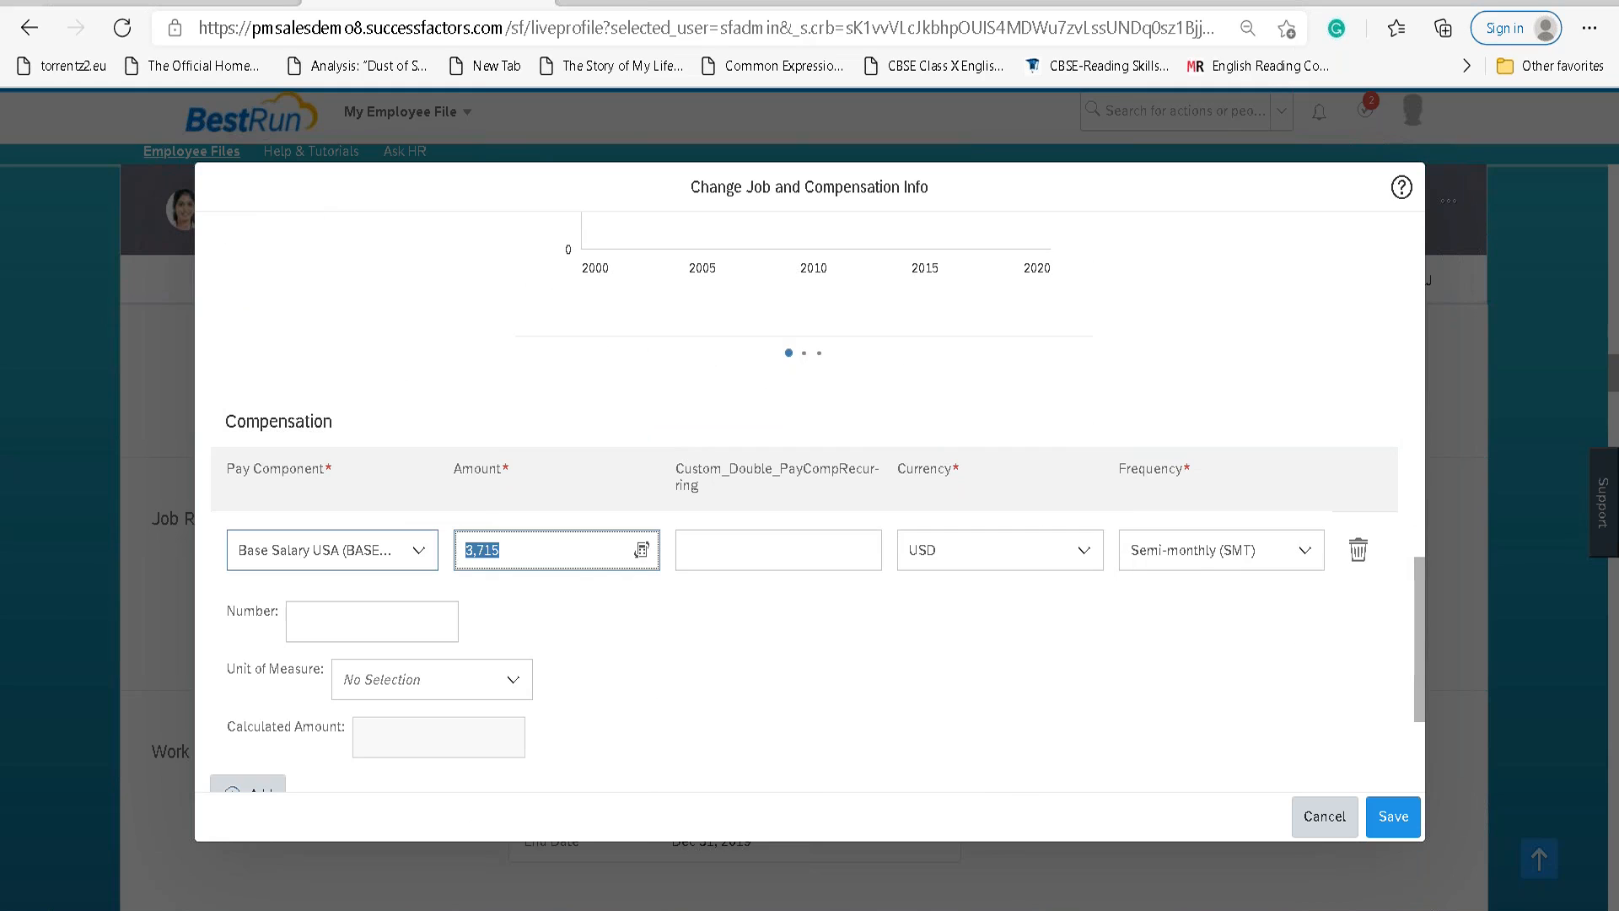
text(500)
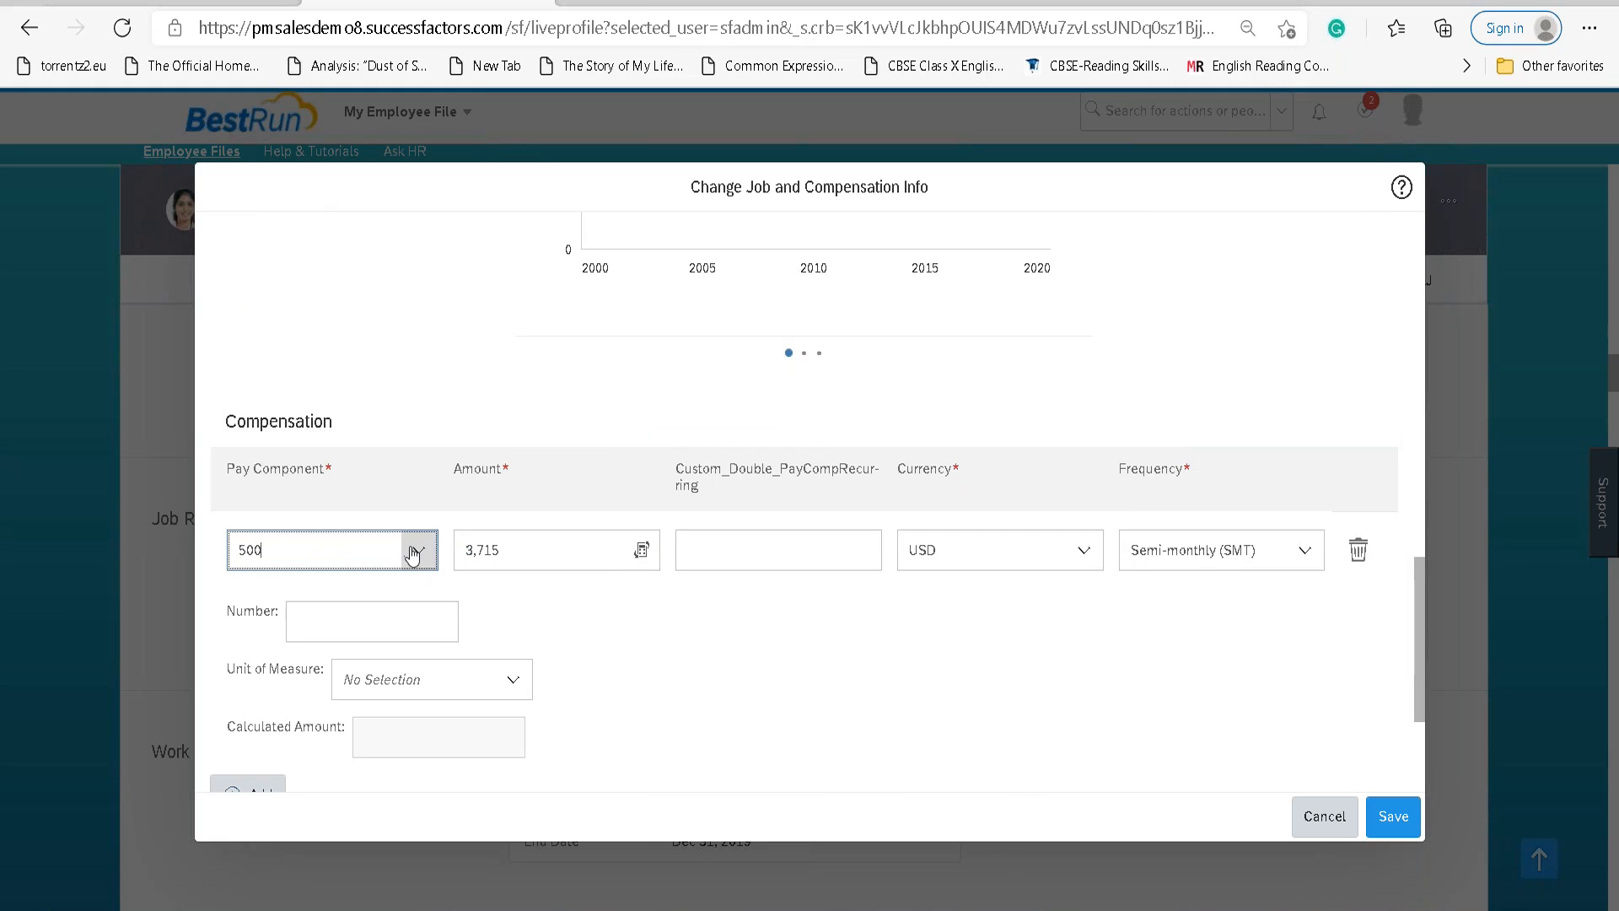
key(Escape)
click(877, 550)
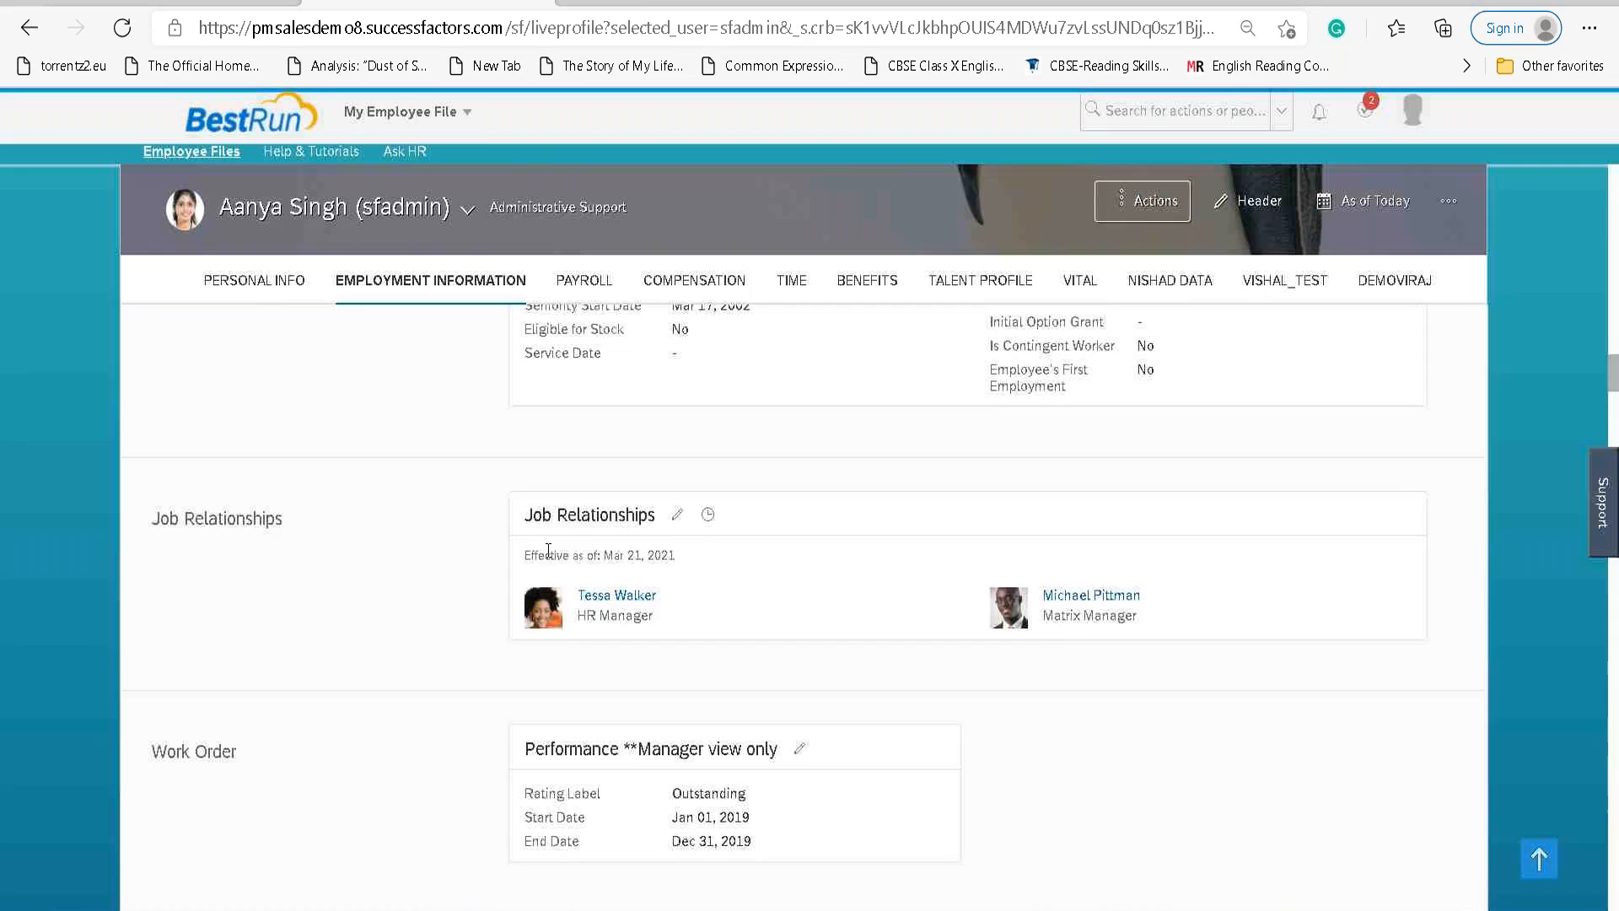
Start a Compensation Information change effective Mar 21, 2021.
click(1114, 212)
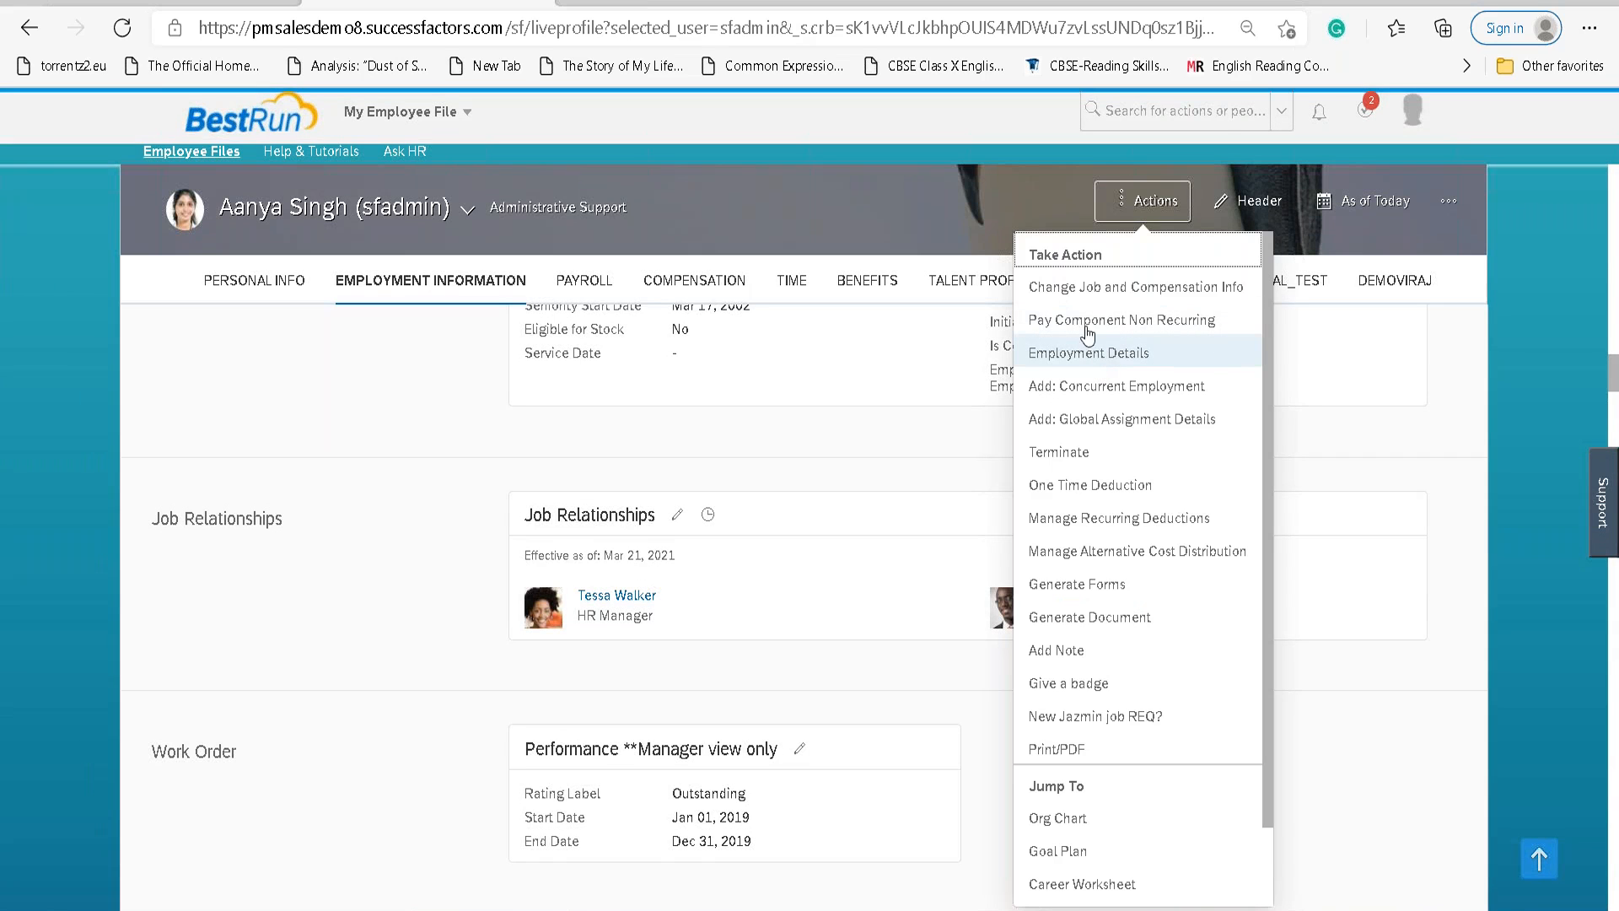
click(1082, 295)
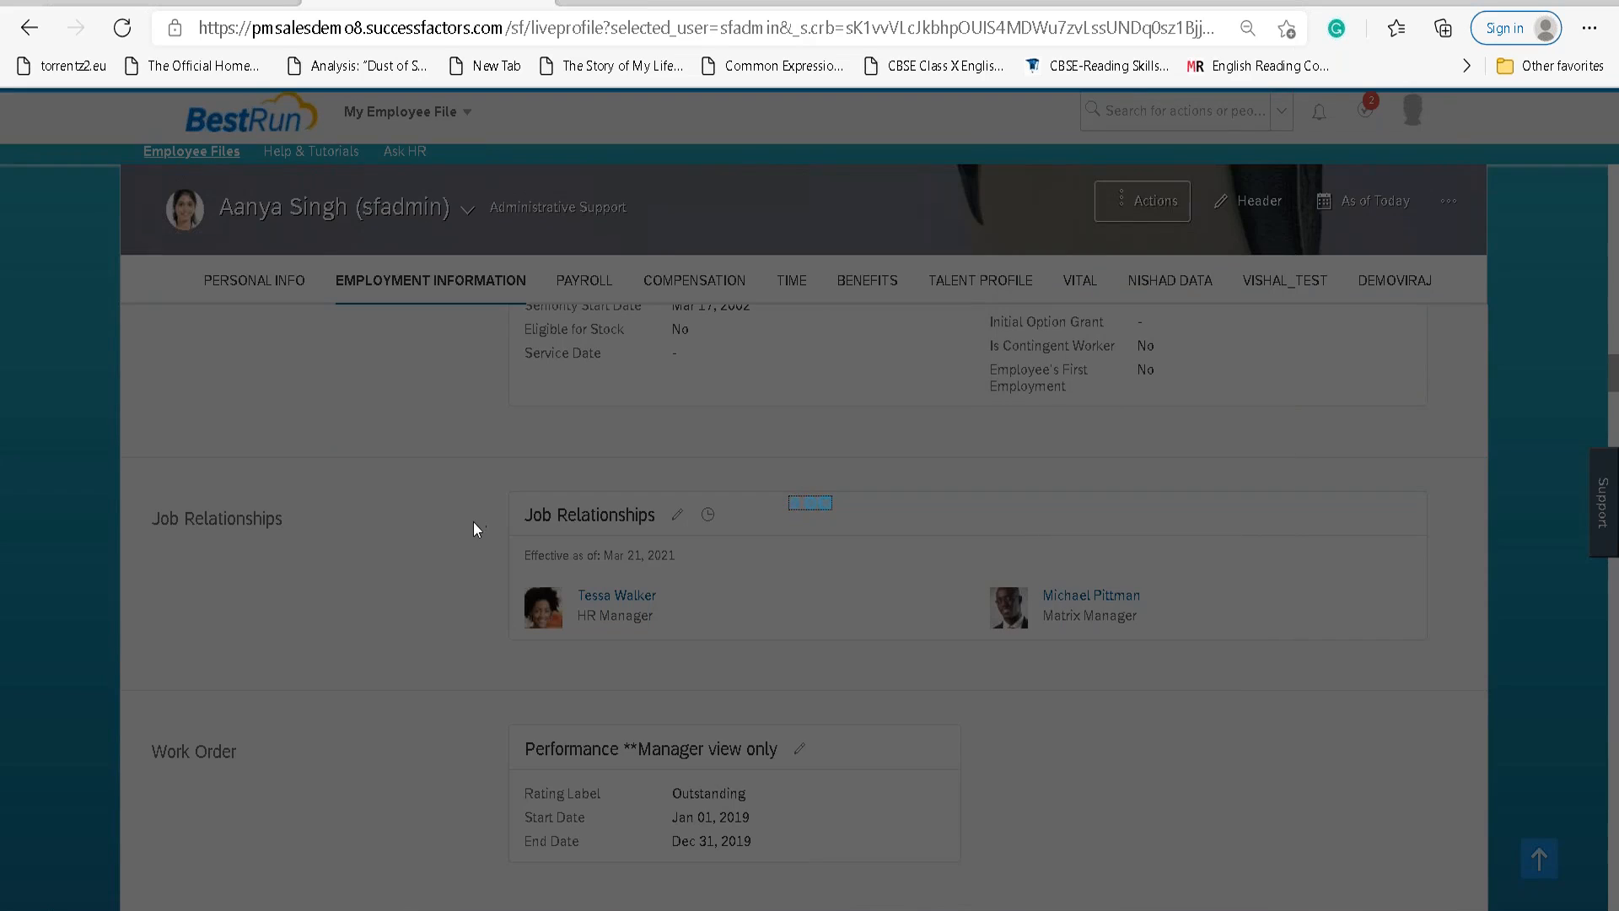
click(234, 393)
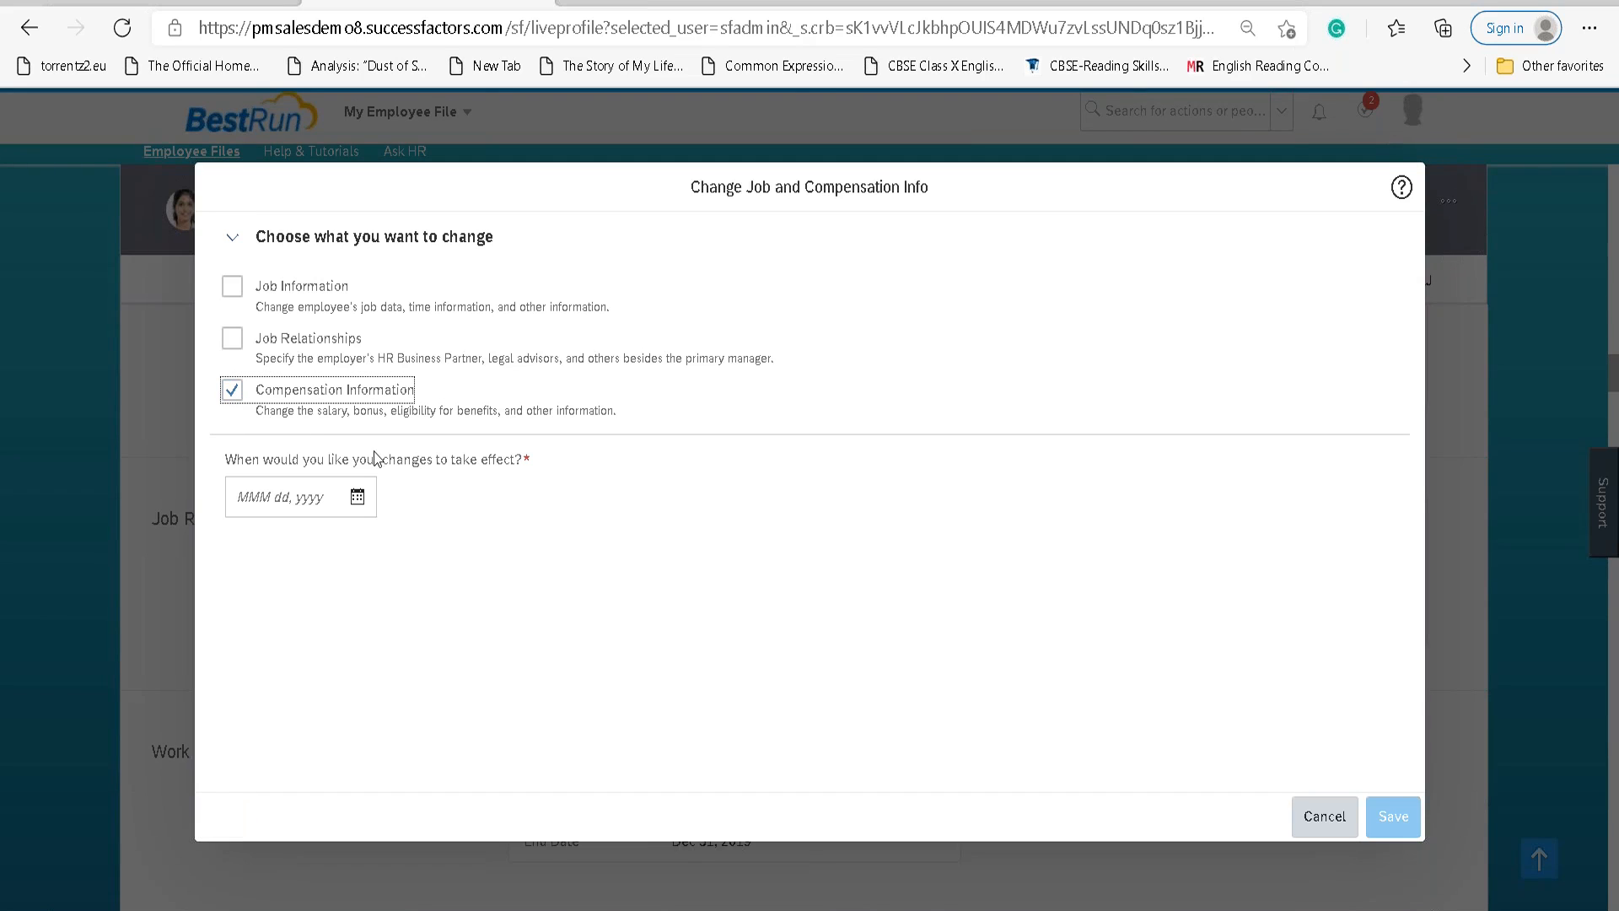
click(358, 497)
click(291, 789)
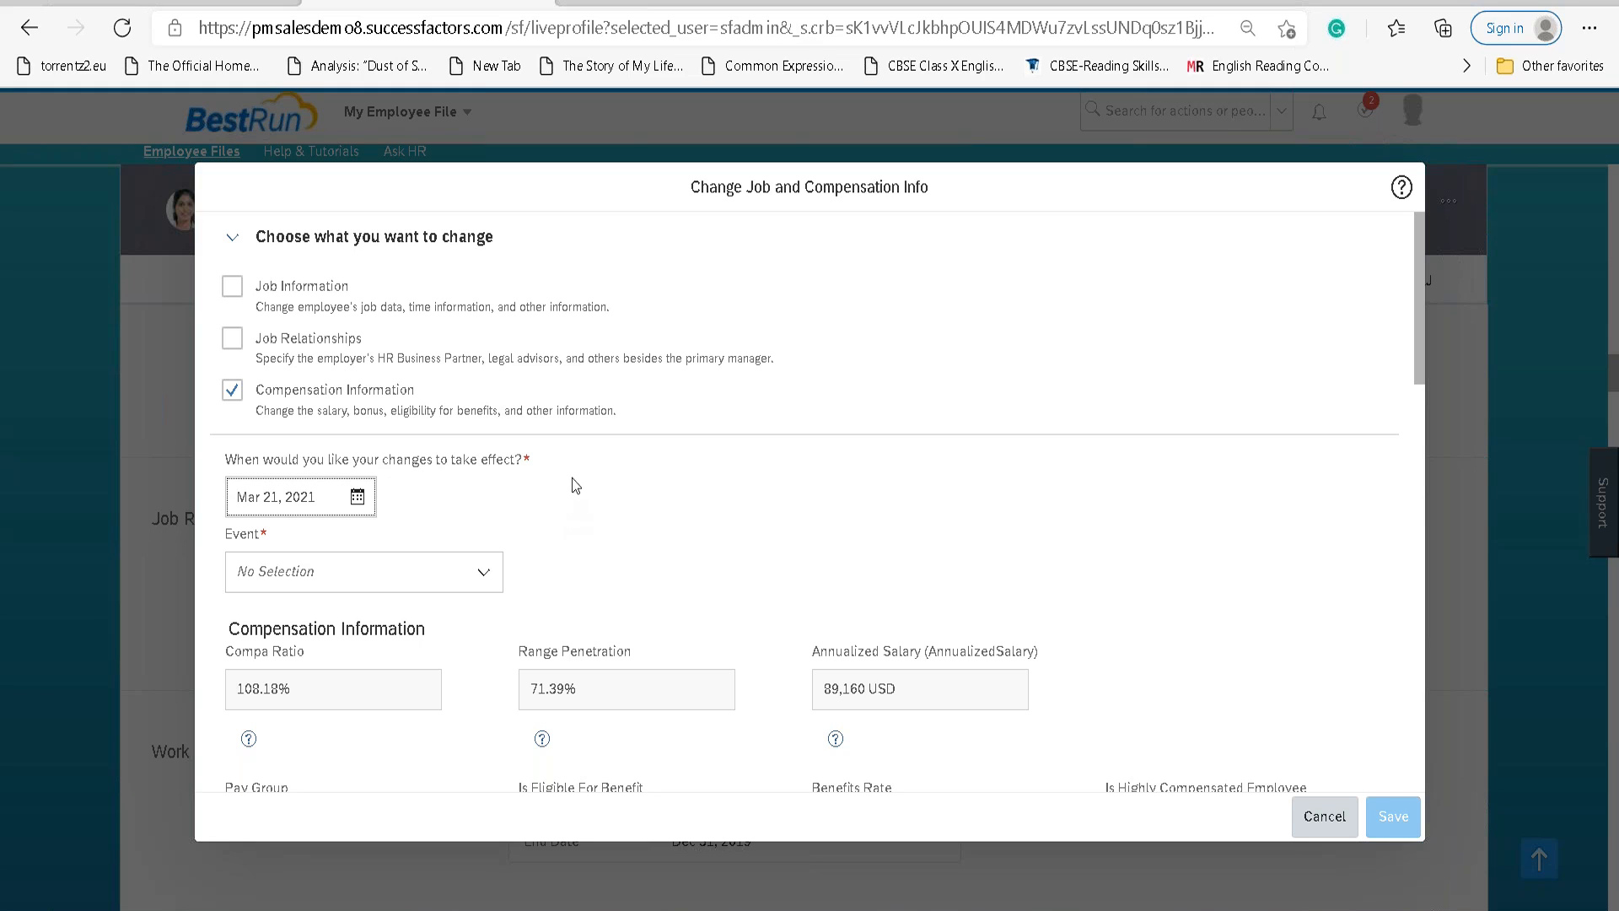
Set Event to Data Change and Event Reason to Correction-Pay Rate (PAYCHANGE).
click(482, 574)
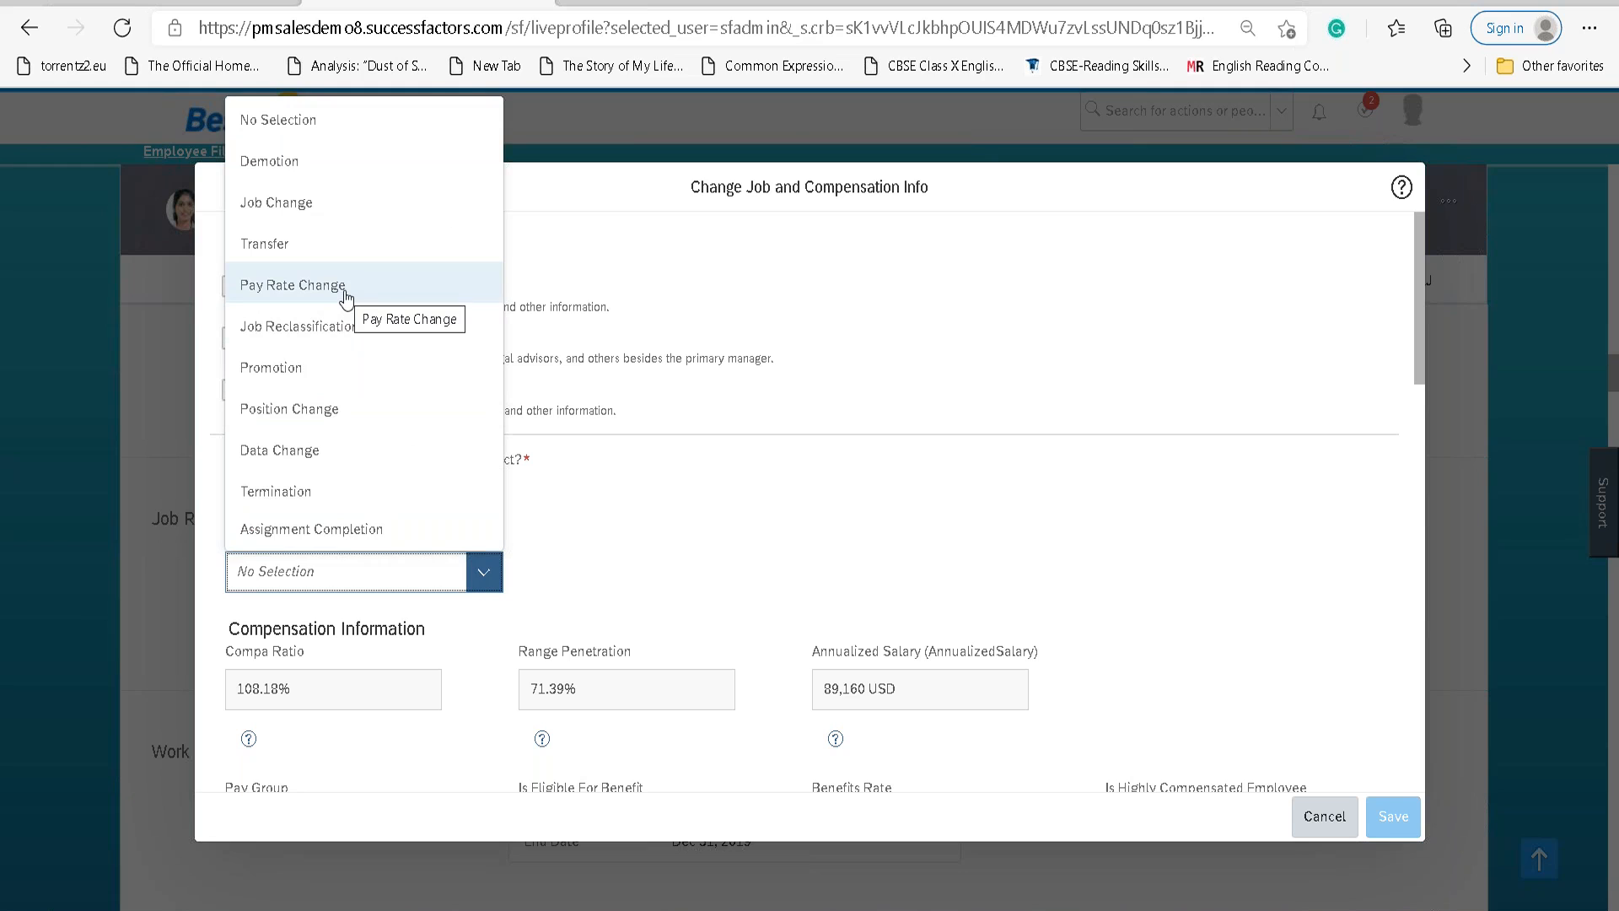
text(Data)
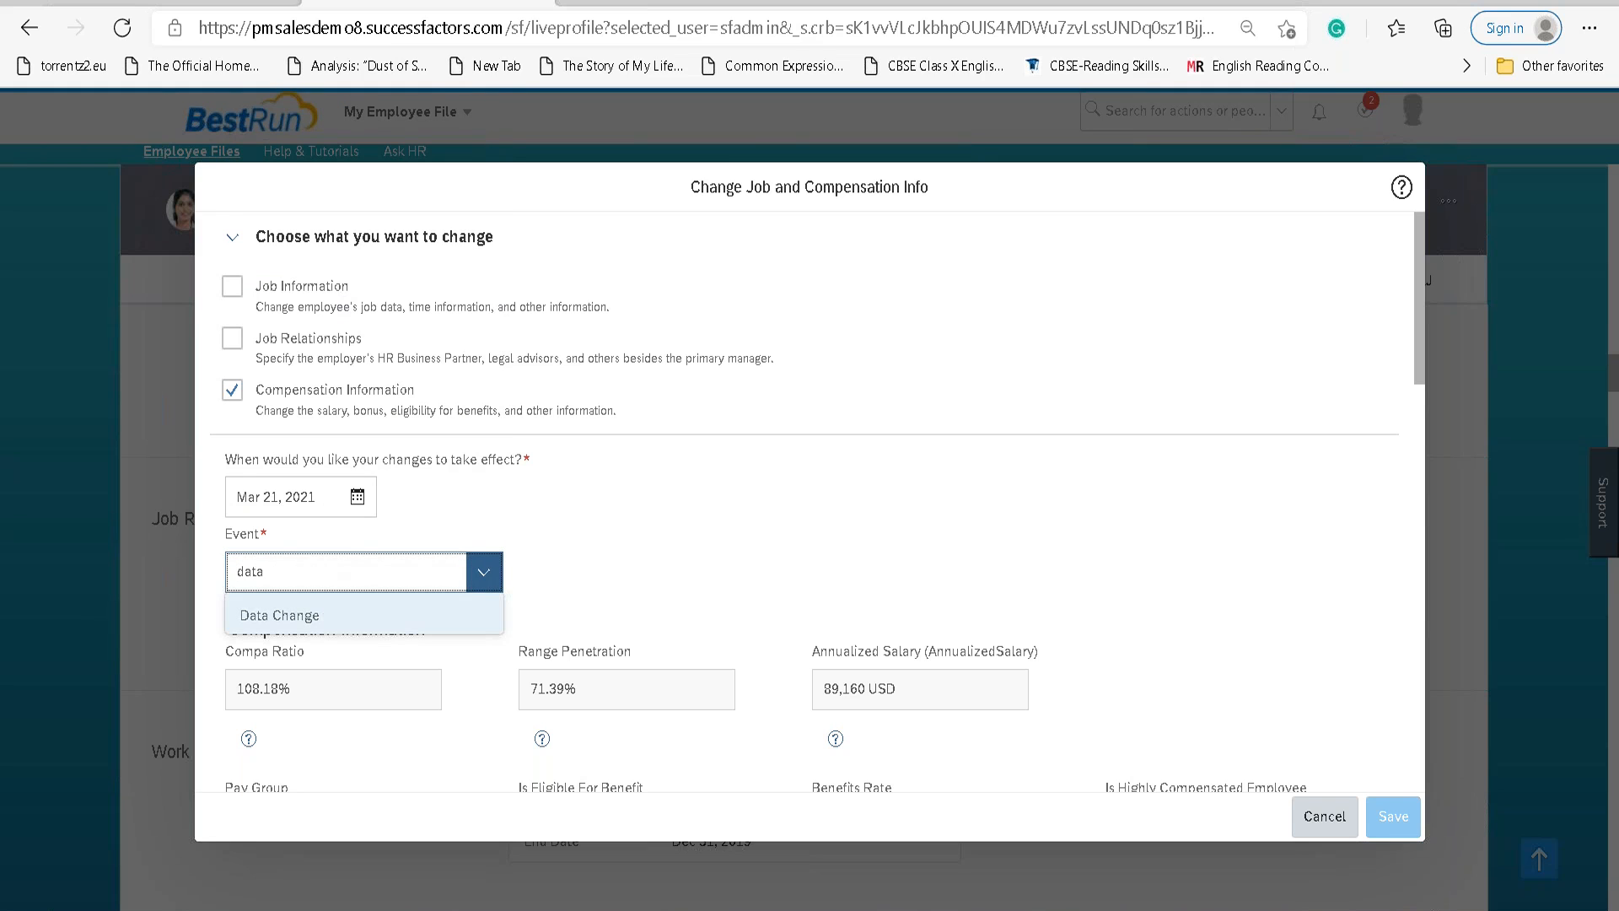
click(329, 613)
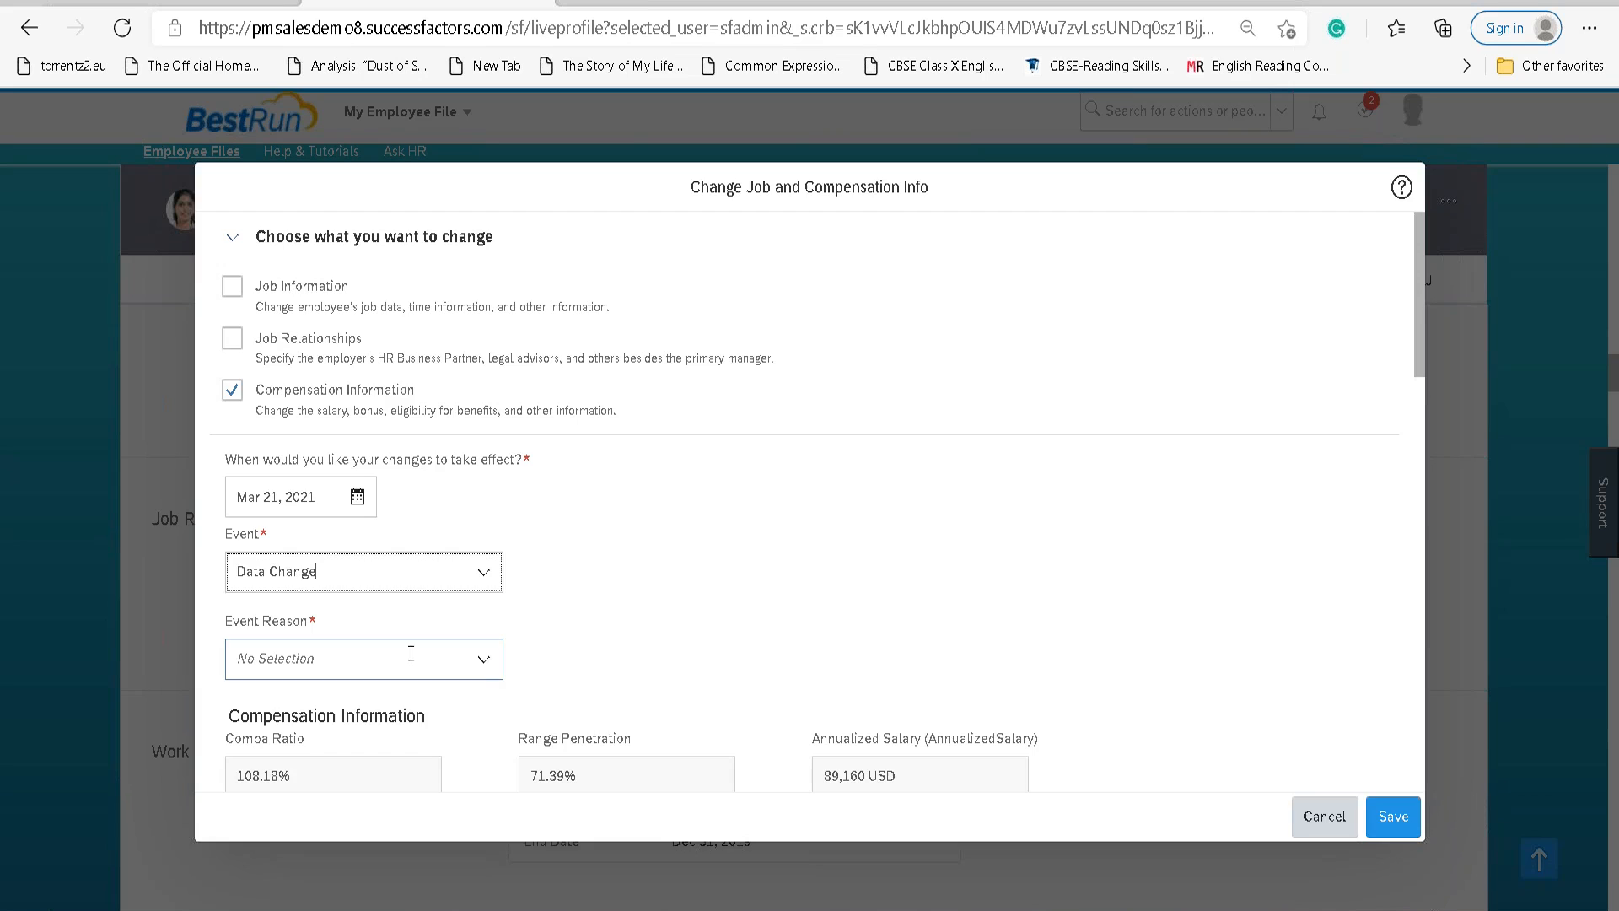
click(482, 659)
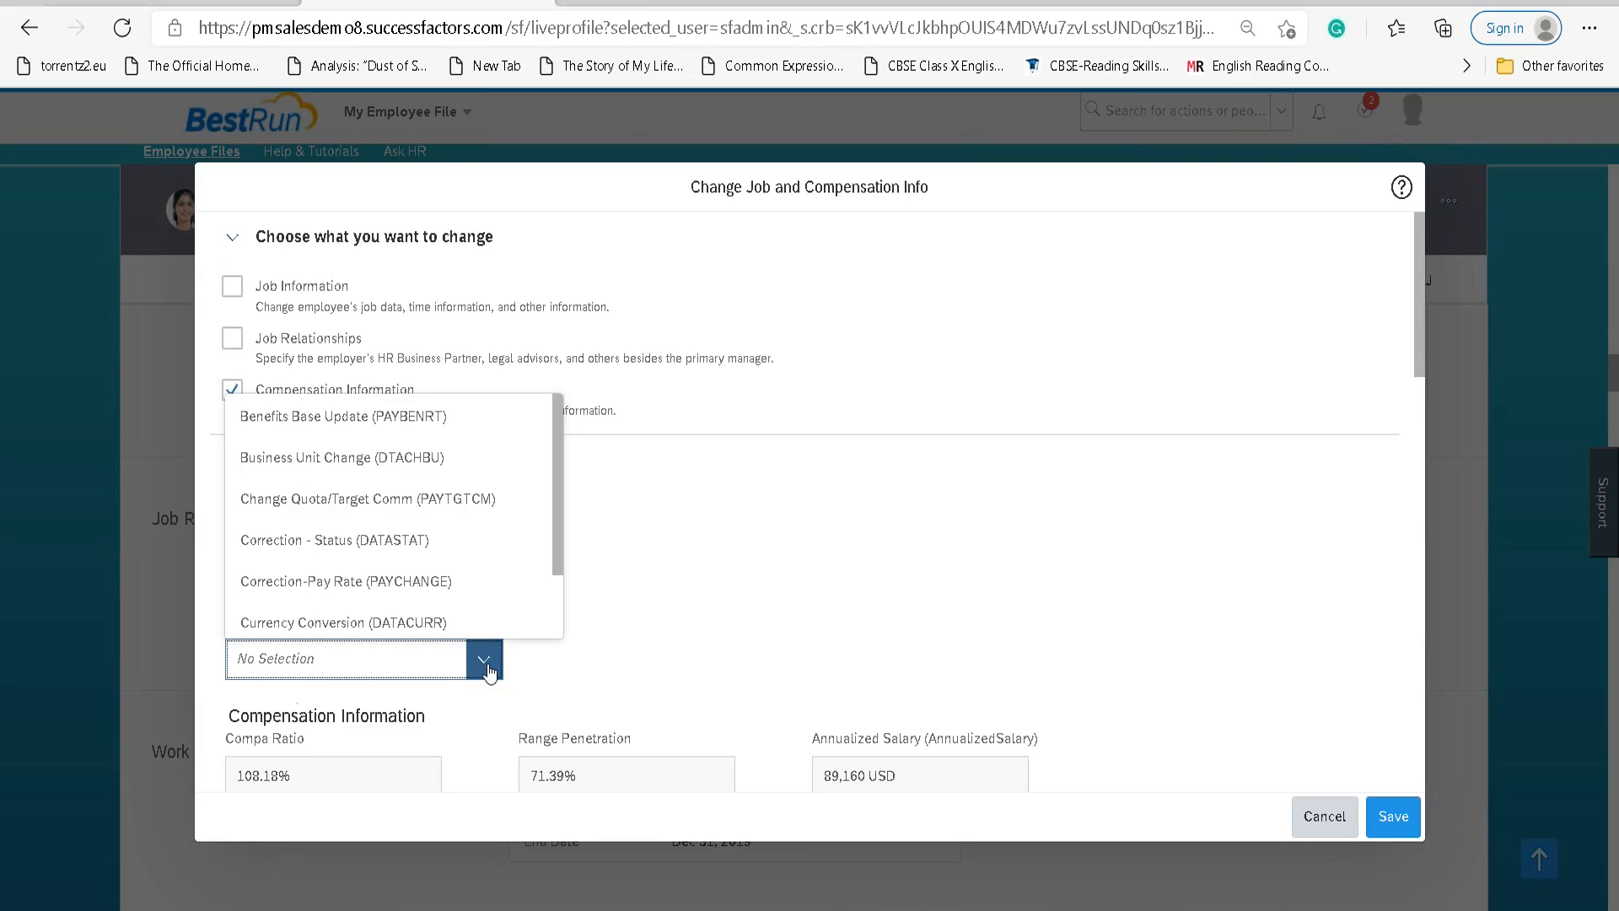
text(pay)
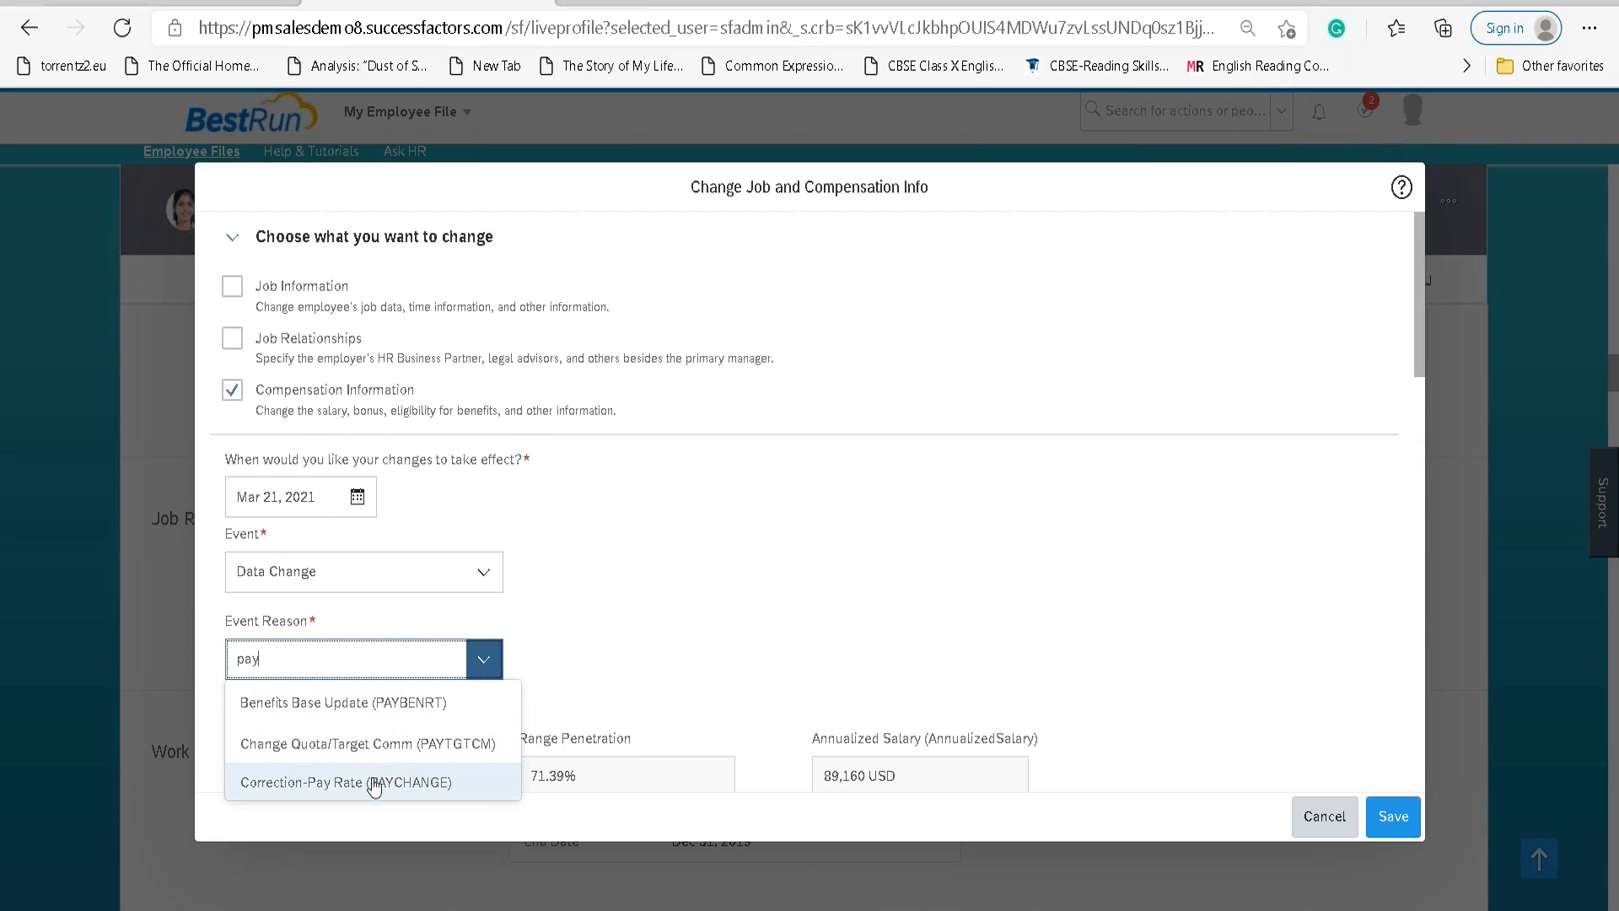
click(380, 782)
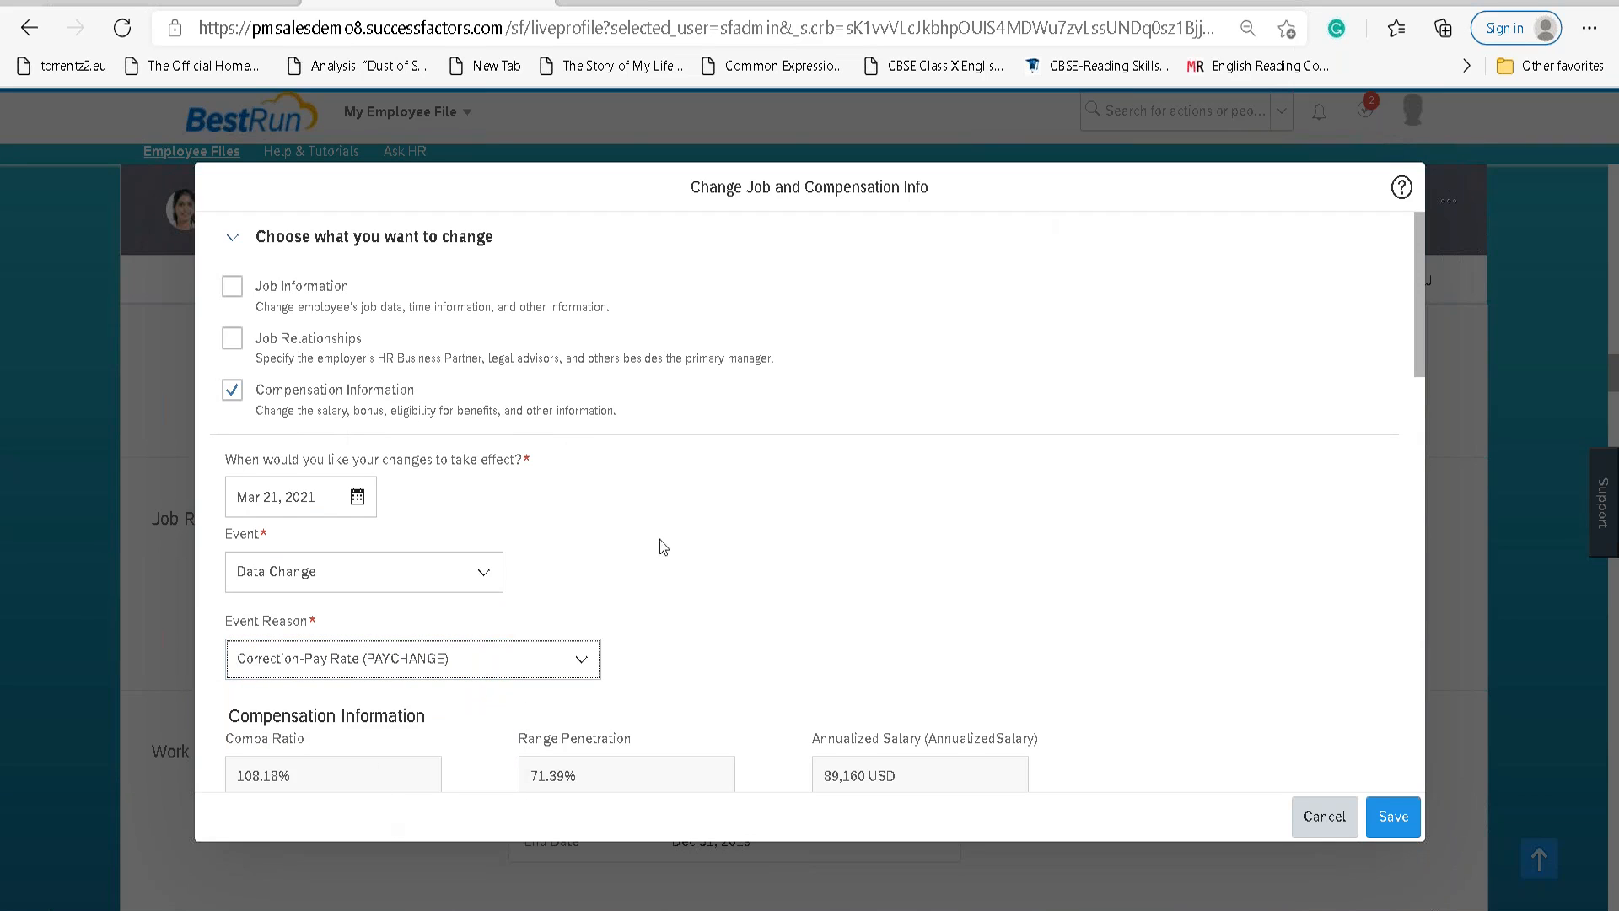
scroll(758, 616, down, 10)
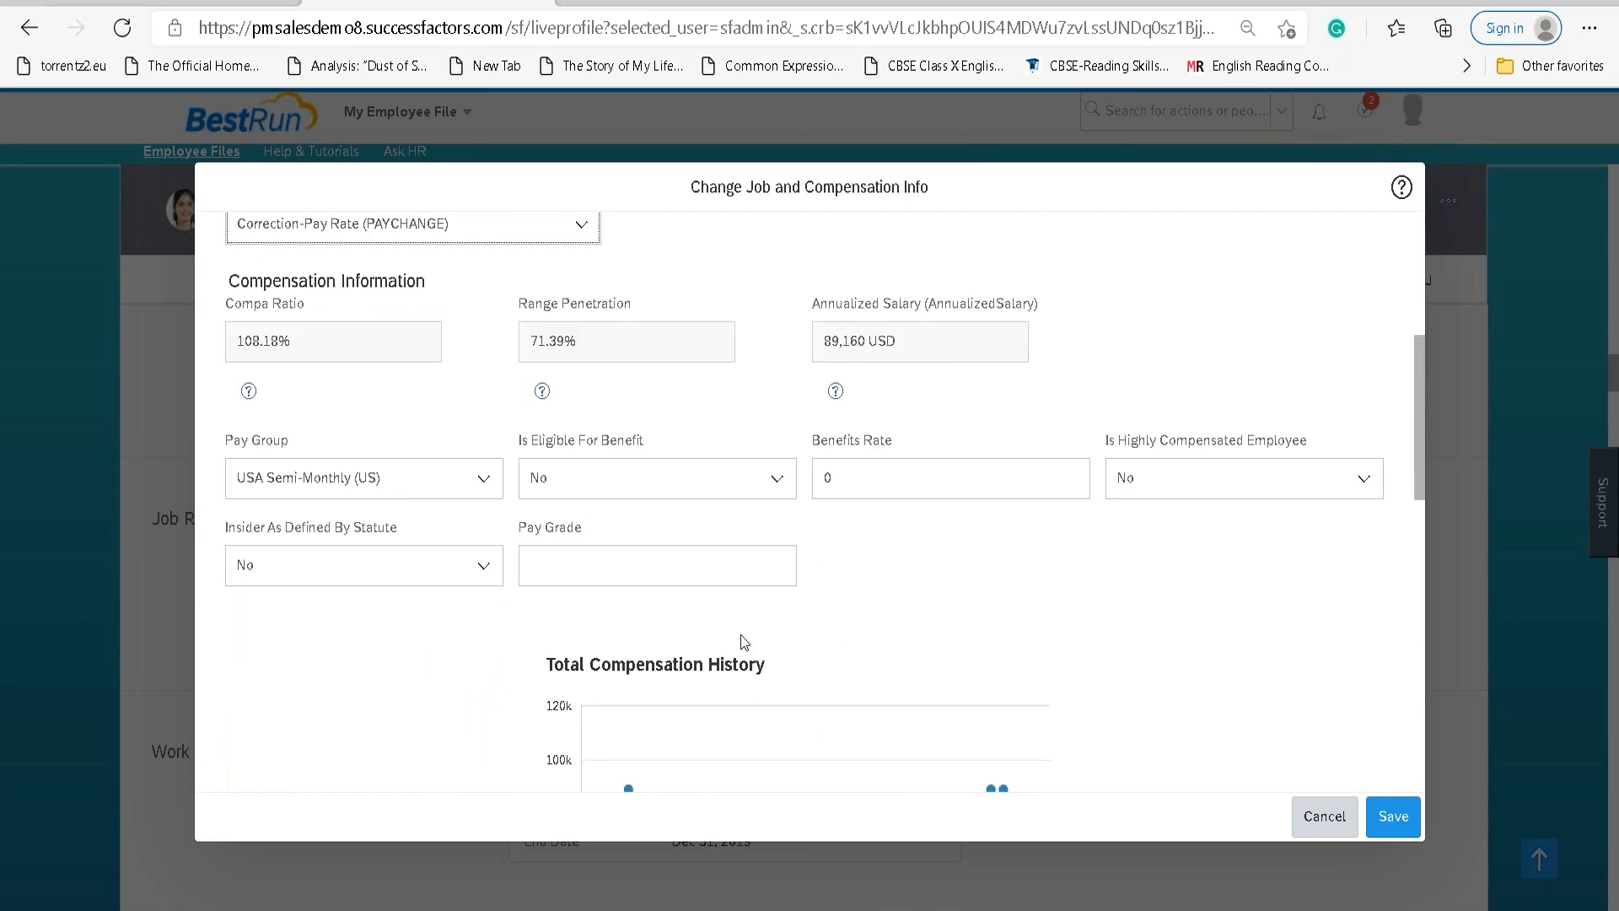
Replace the base salary amount 3,715 with 5,000 and save the compensation change.
scroll(628, 648, down, 4)
click(602, 307)
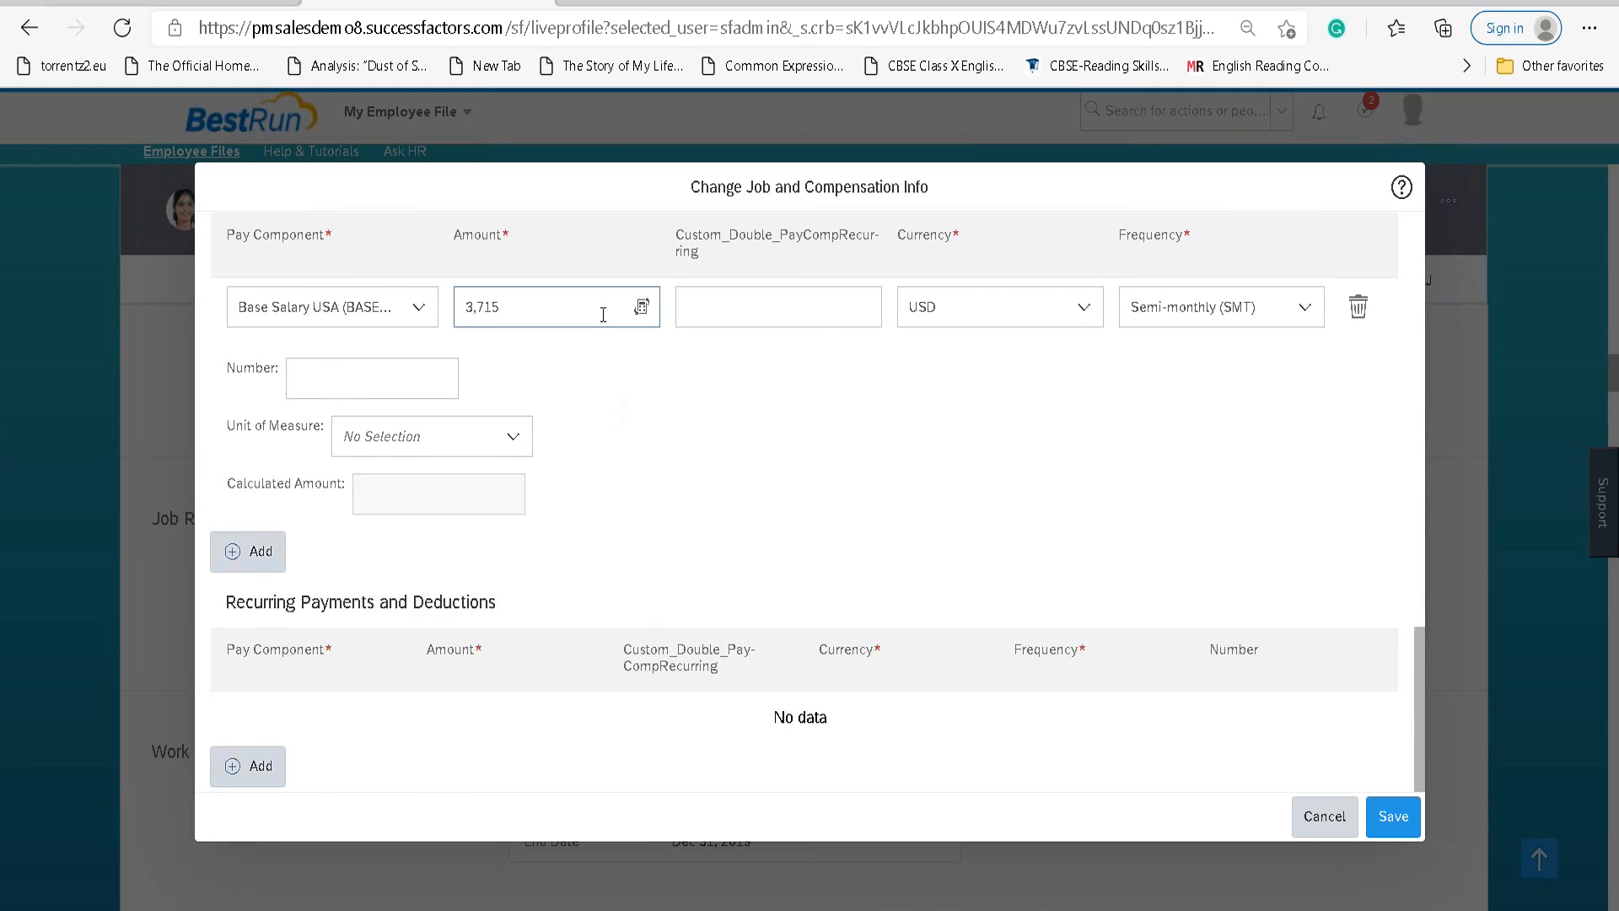
double_click(601, 312)
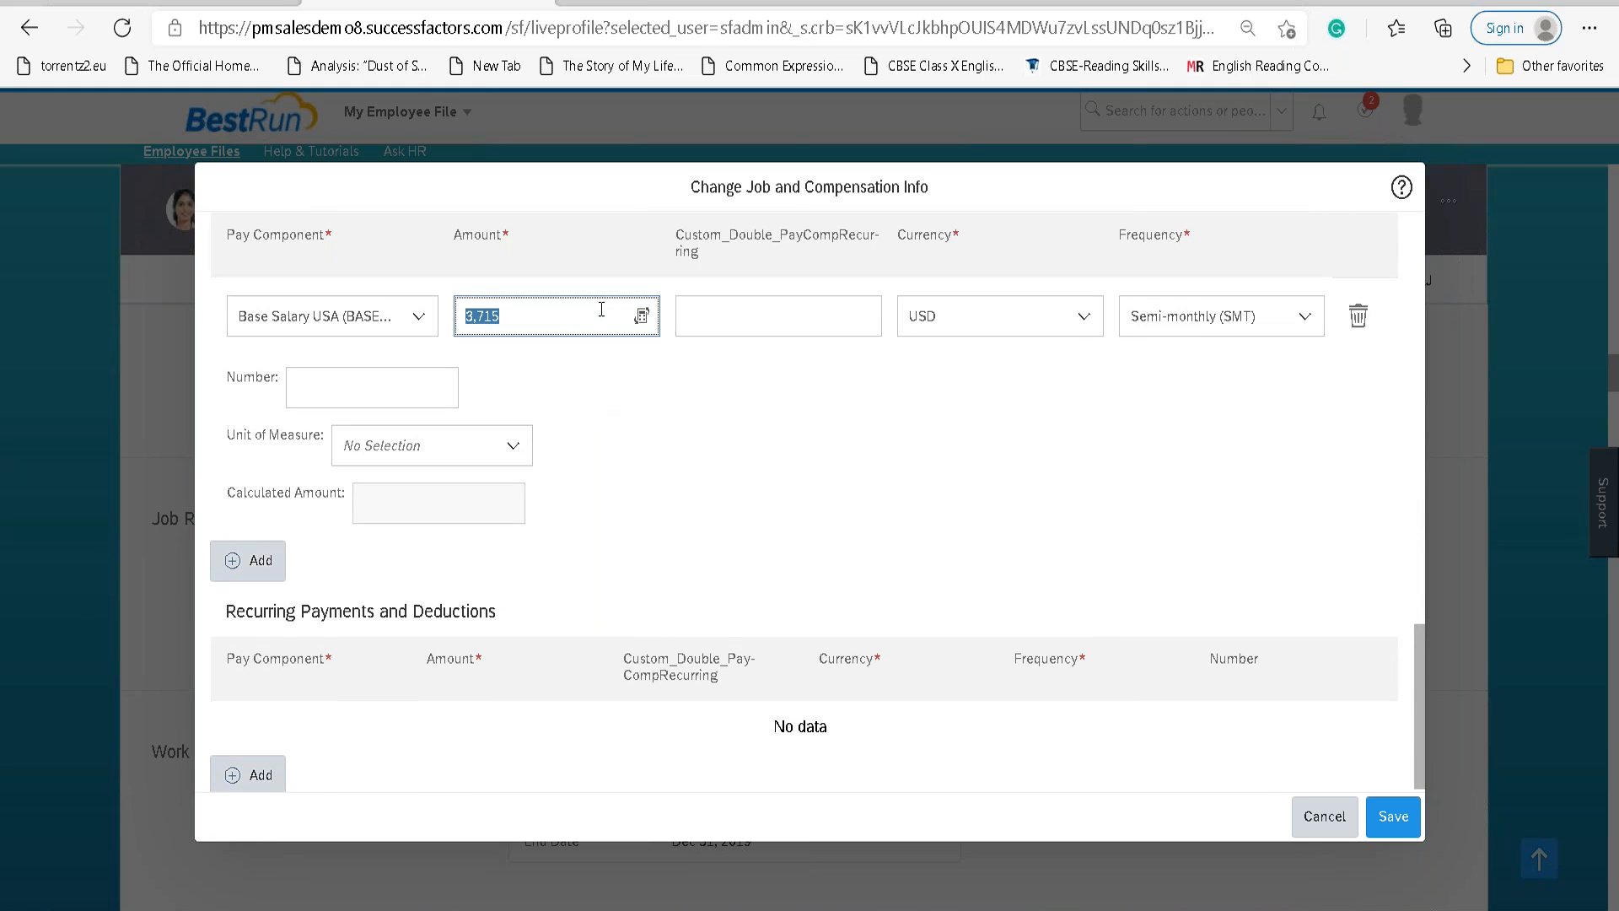
text(5000)
key(Tab)
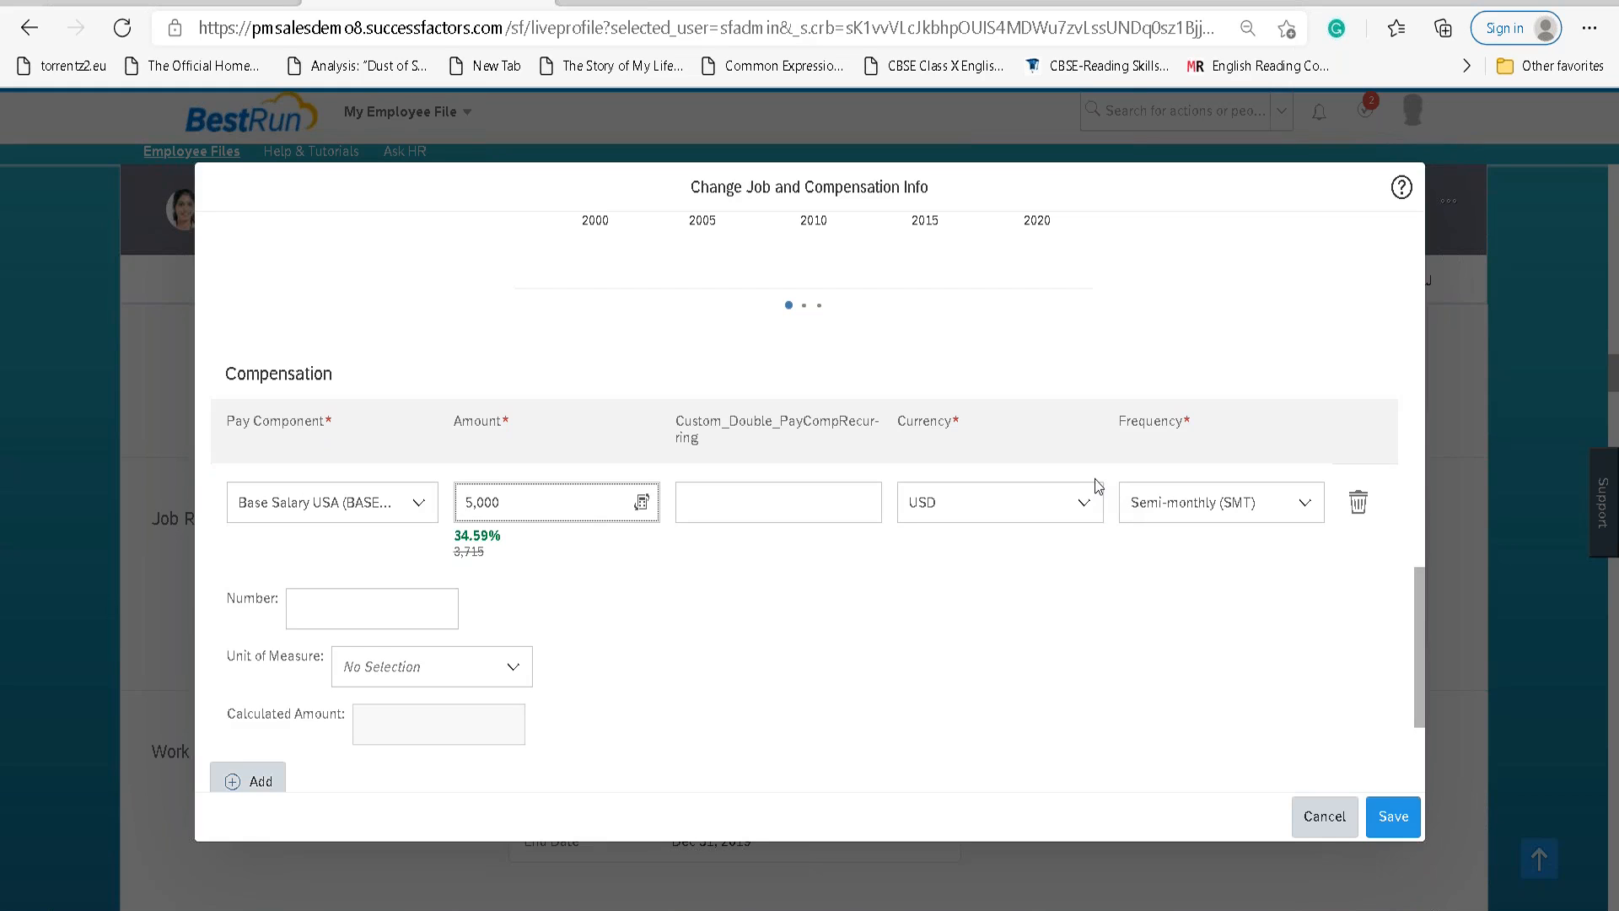
click(1394, 818)
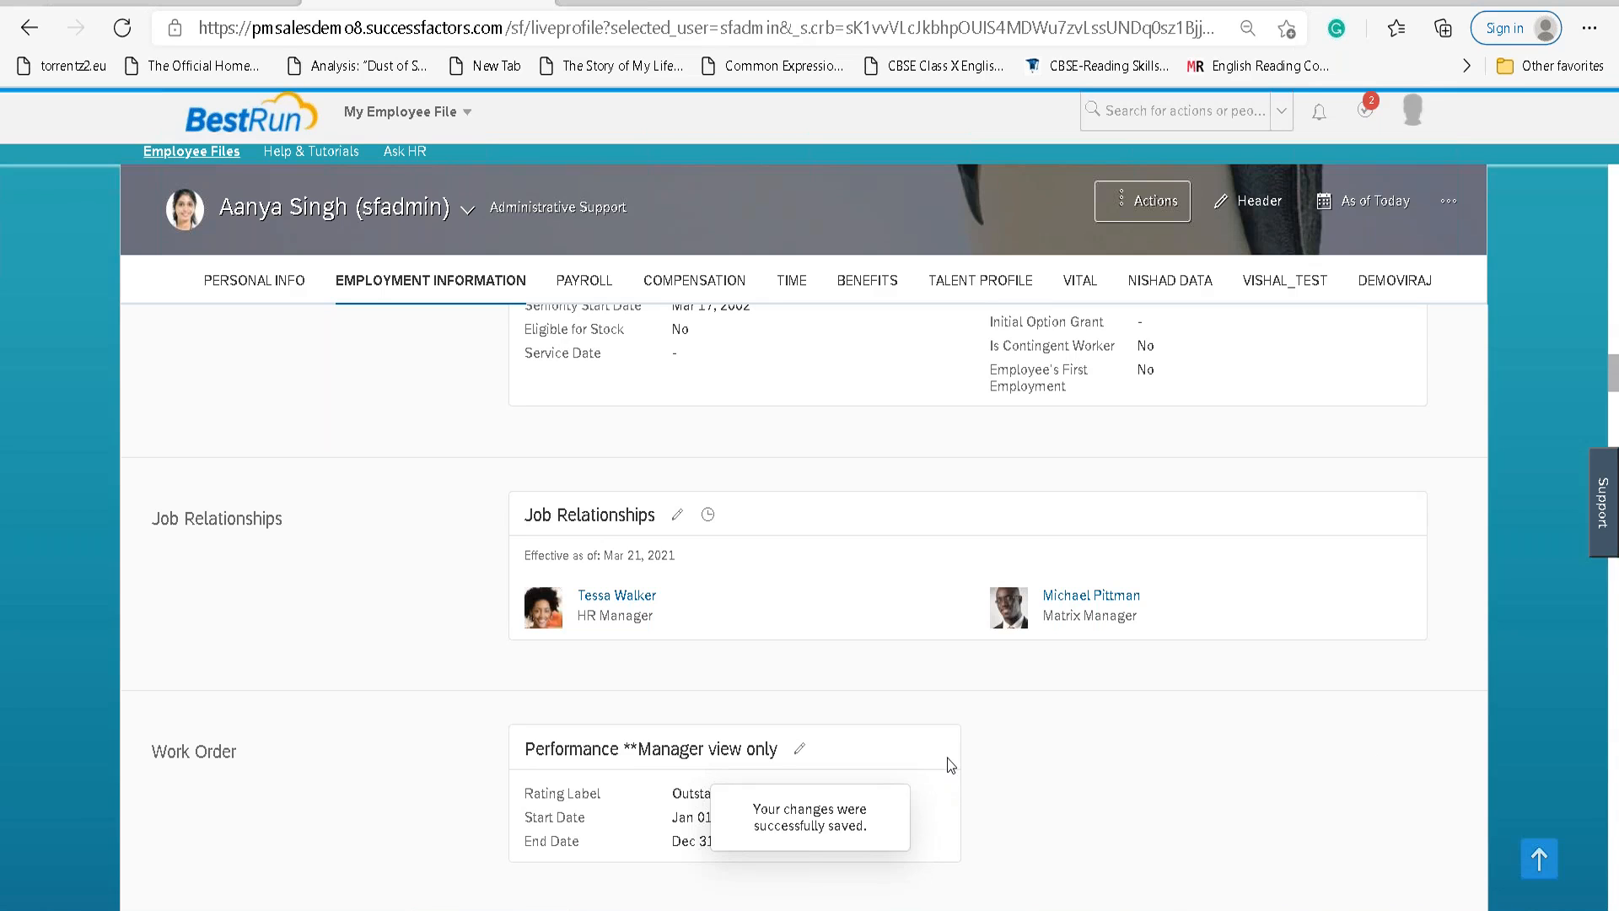
Open the Change Job and Compensation Info form from Actions, then cancel it.
click(1140, 205)
scroll(320, 551, up, 5)
scroll(320, 552, up, 6)
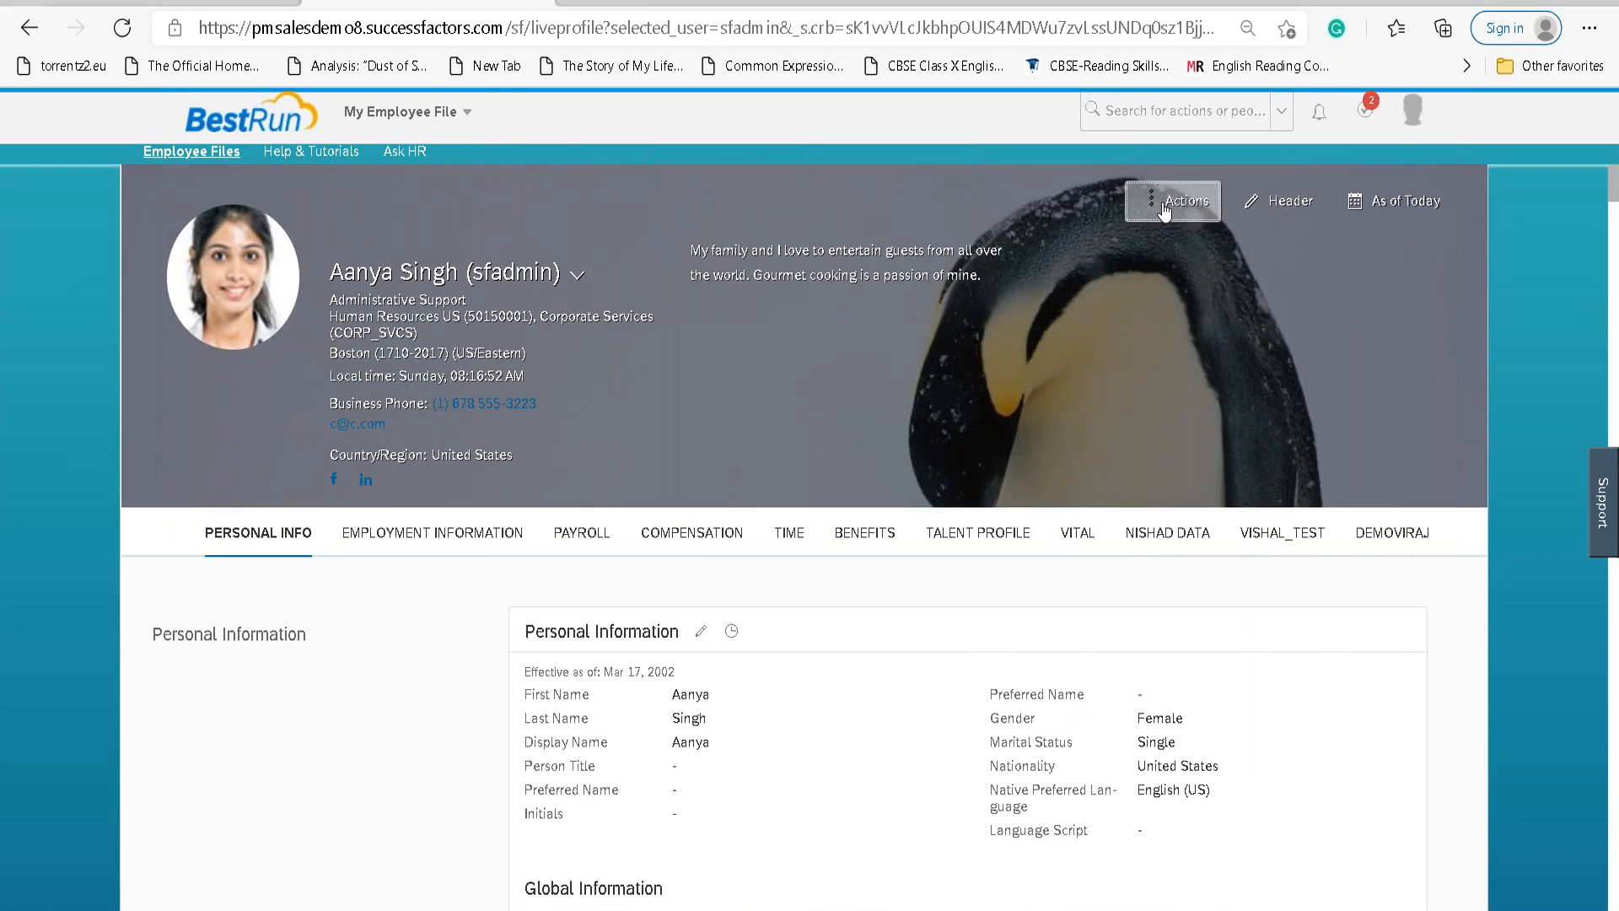
click(1168, 201)
click(1140, 289)
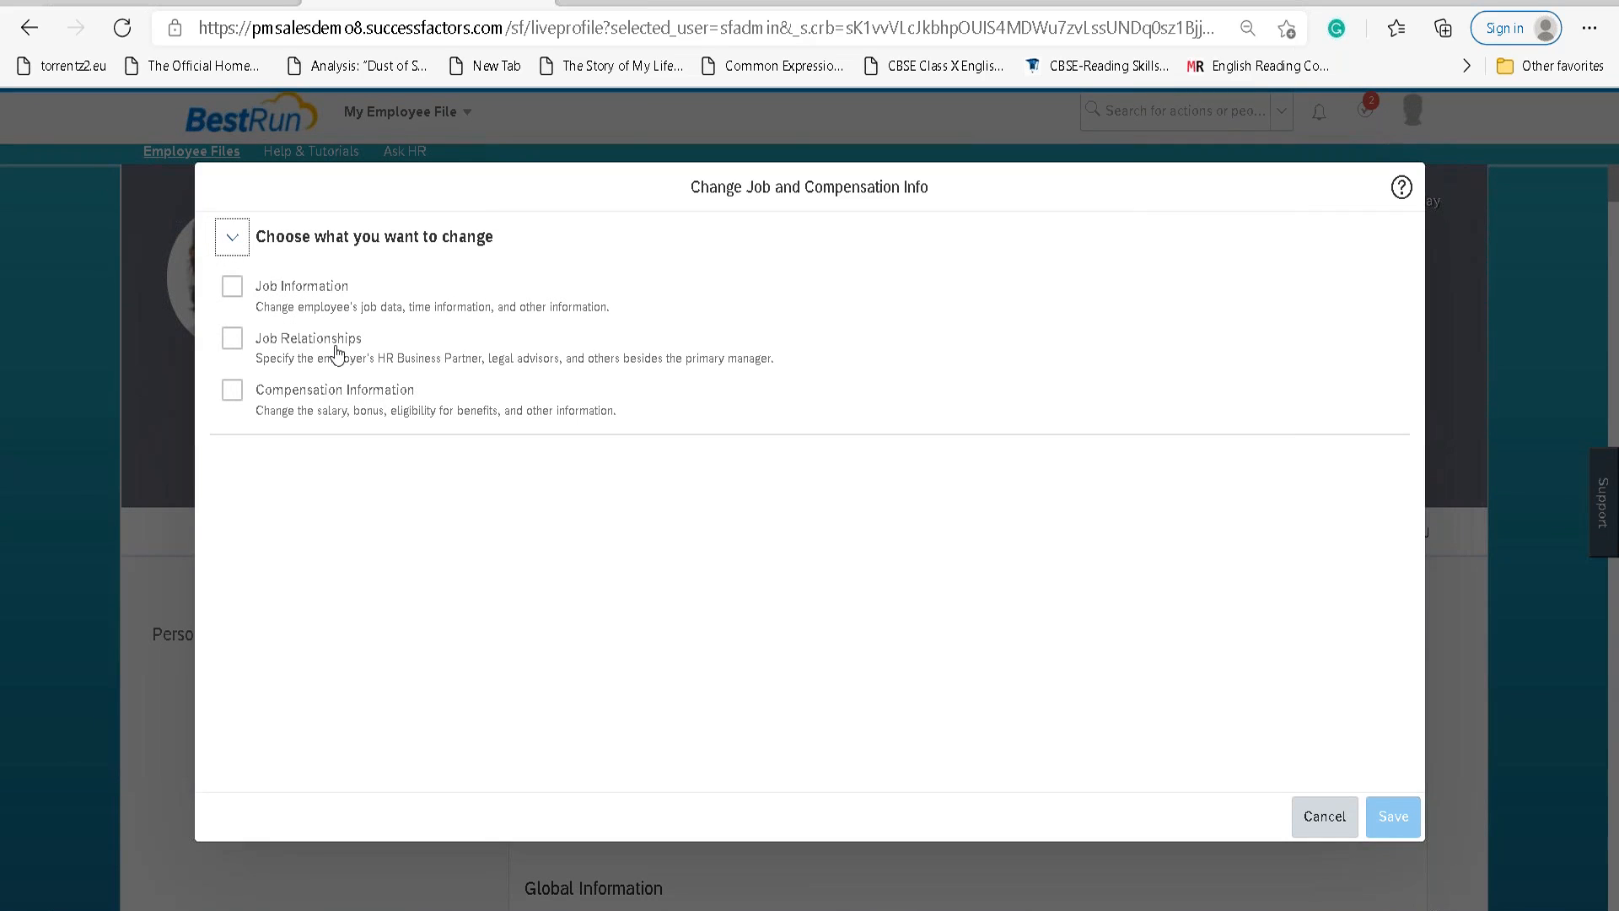
click(1299, 813)
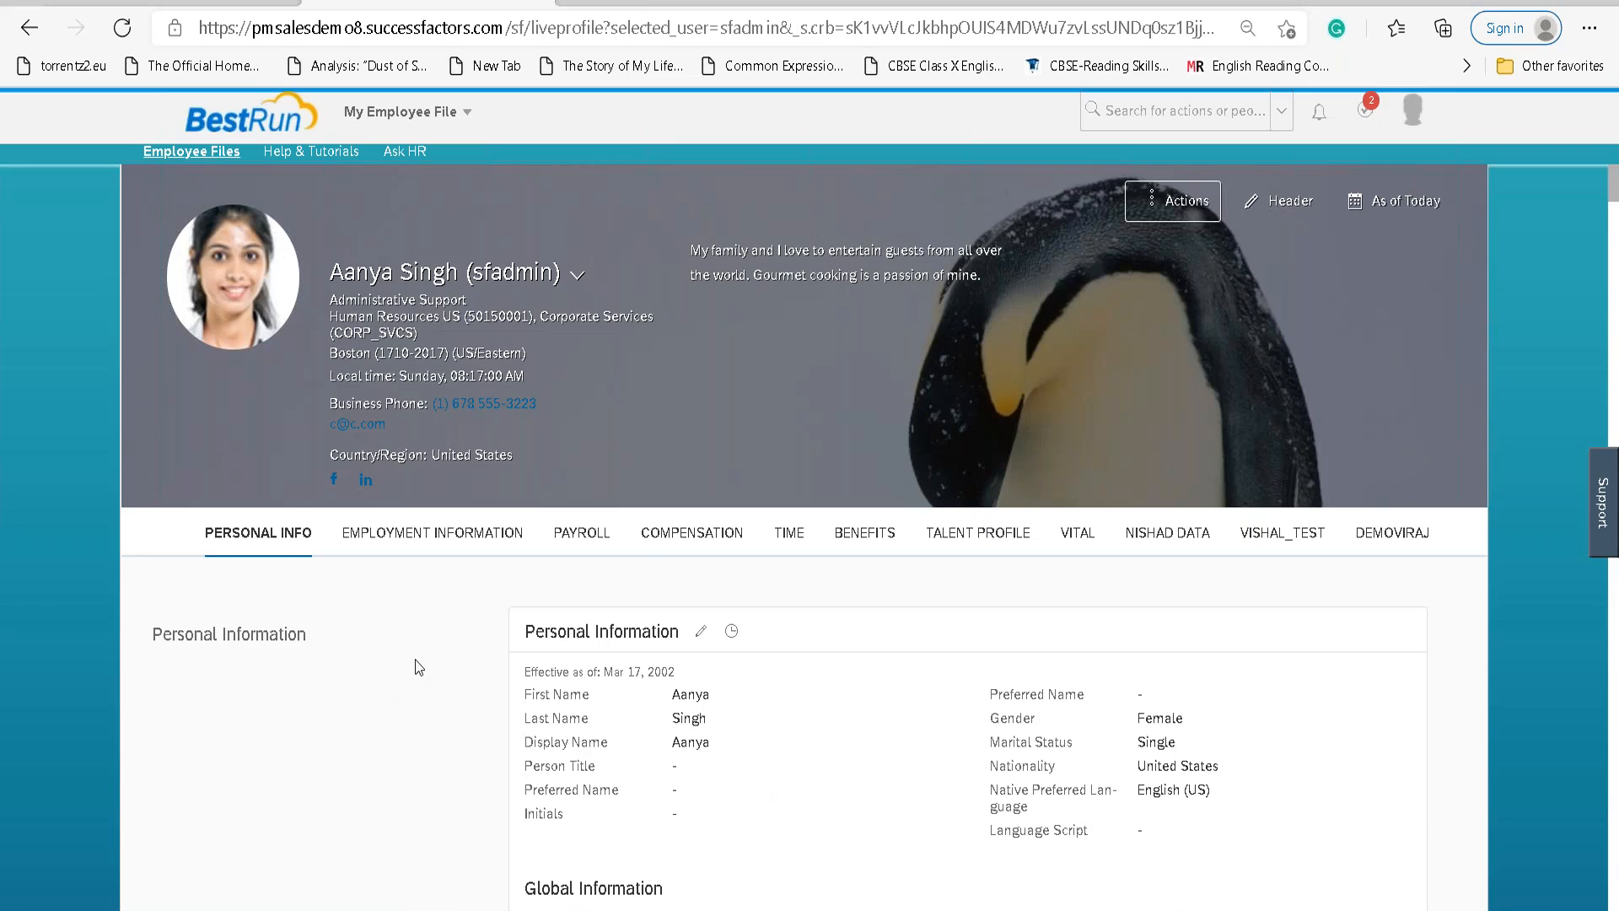
Scroll to Personal Information and open it for editing.
scroll(421, 658, down, 5)
scroll(435, 655, down, 5)
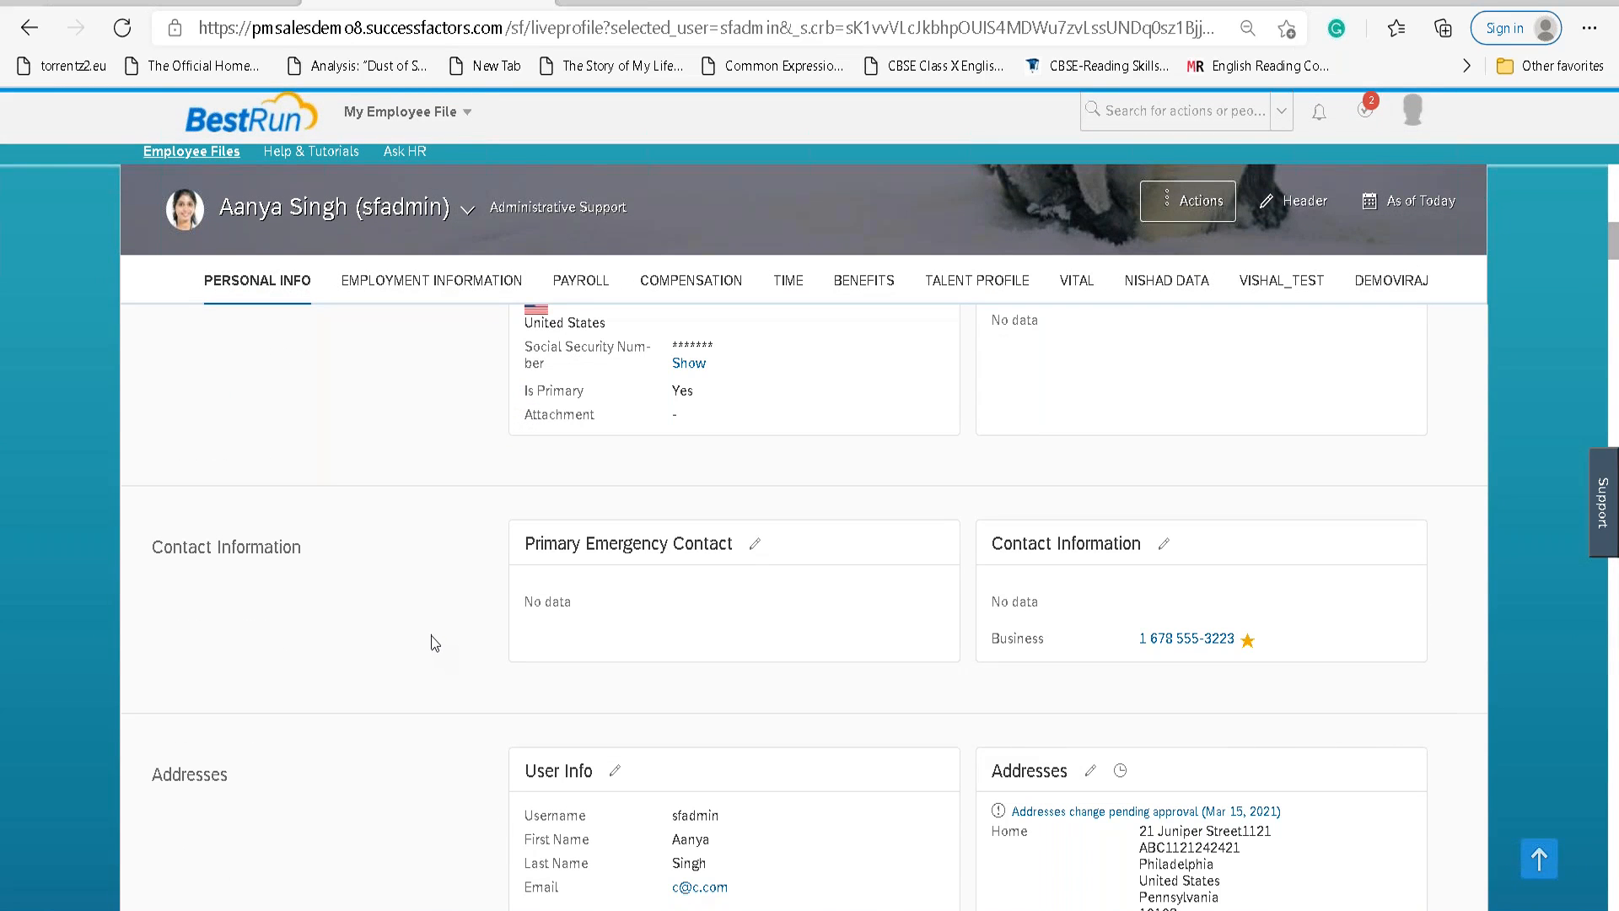
scroll(438, 642, down, 3)
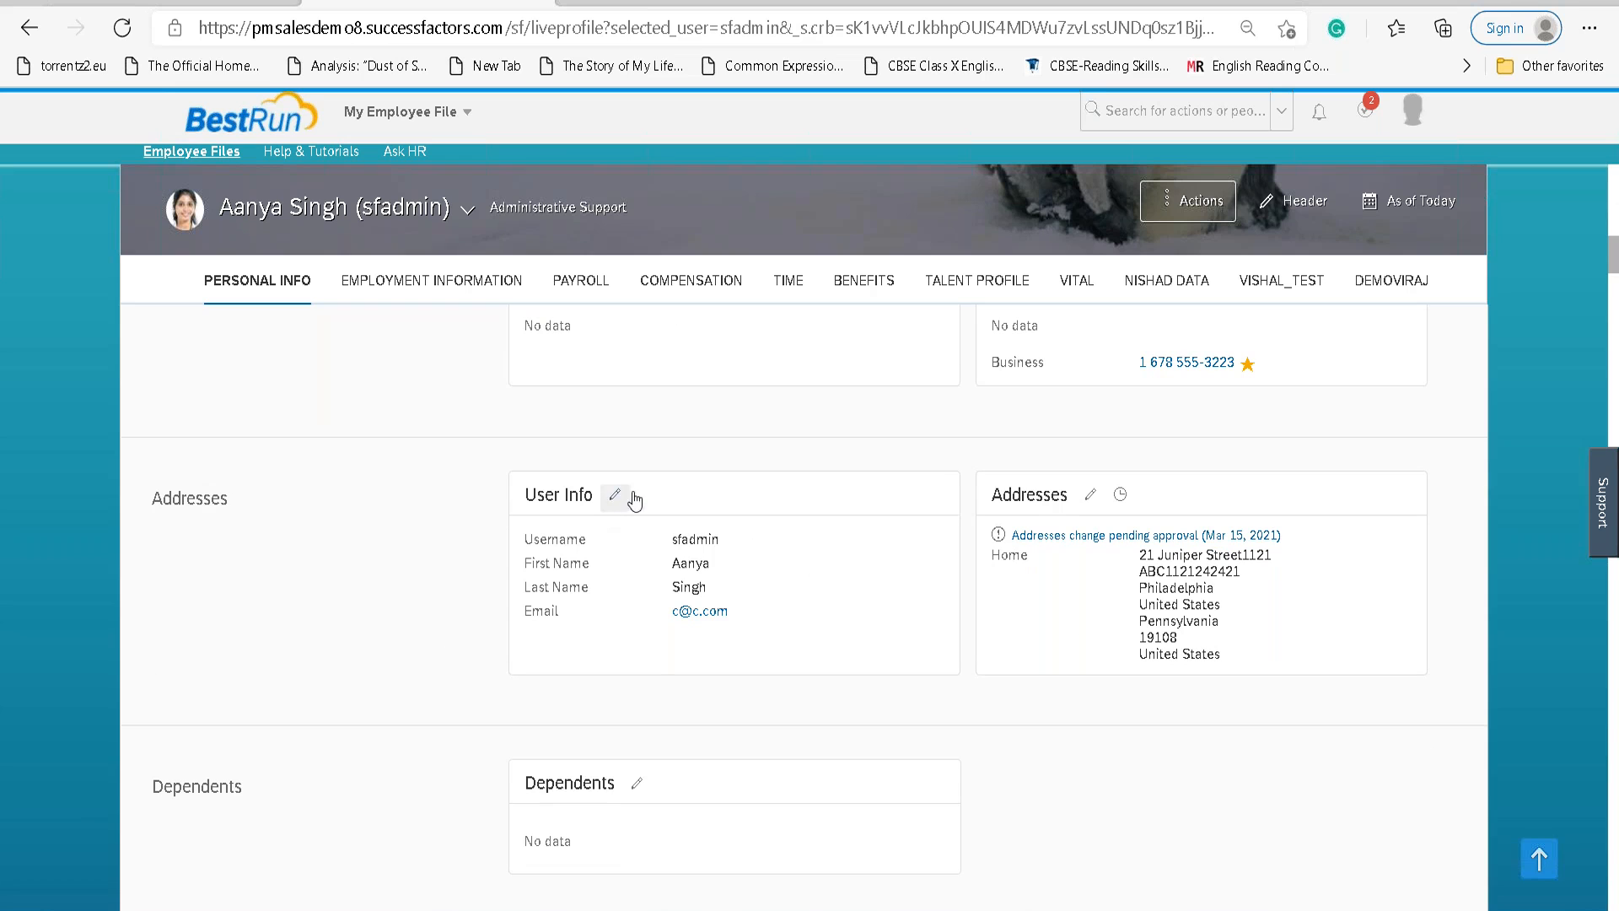
scroll(1113, 506, down, 2)
scroll(621, 737, down, 3)
scroll(621, 736, up, 13)
scroll(661, 491, up, 5)
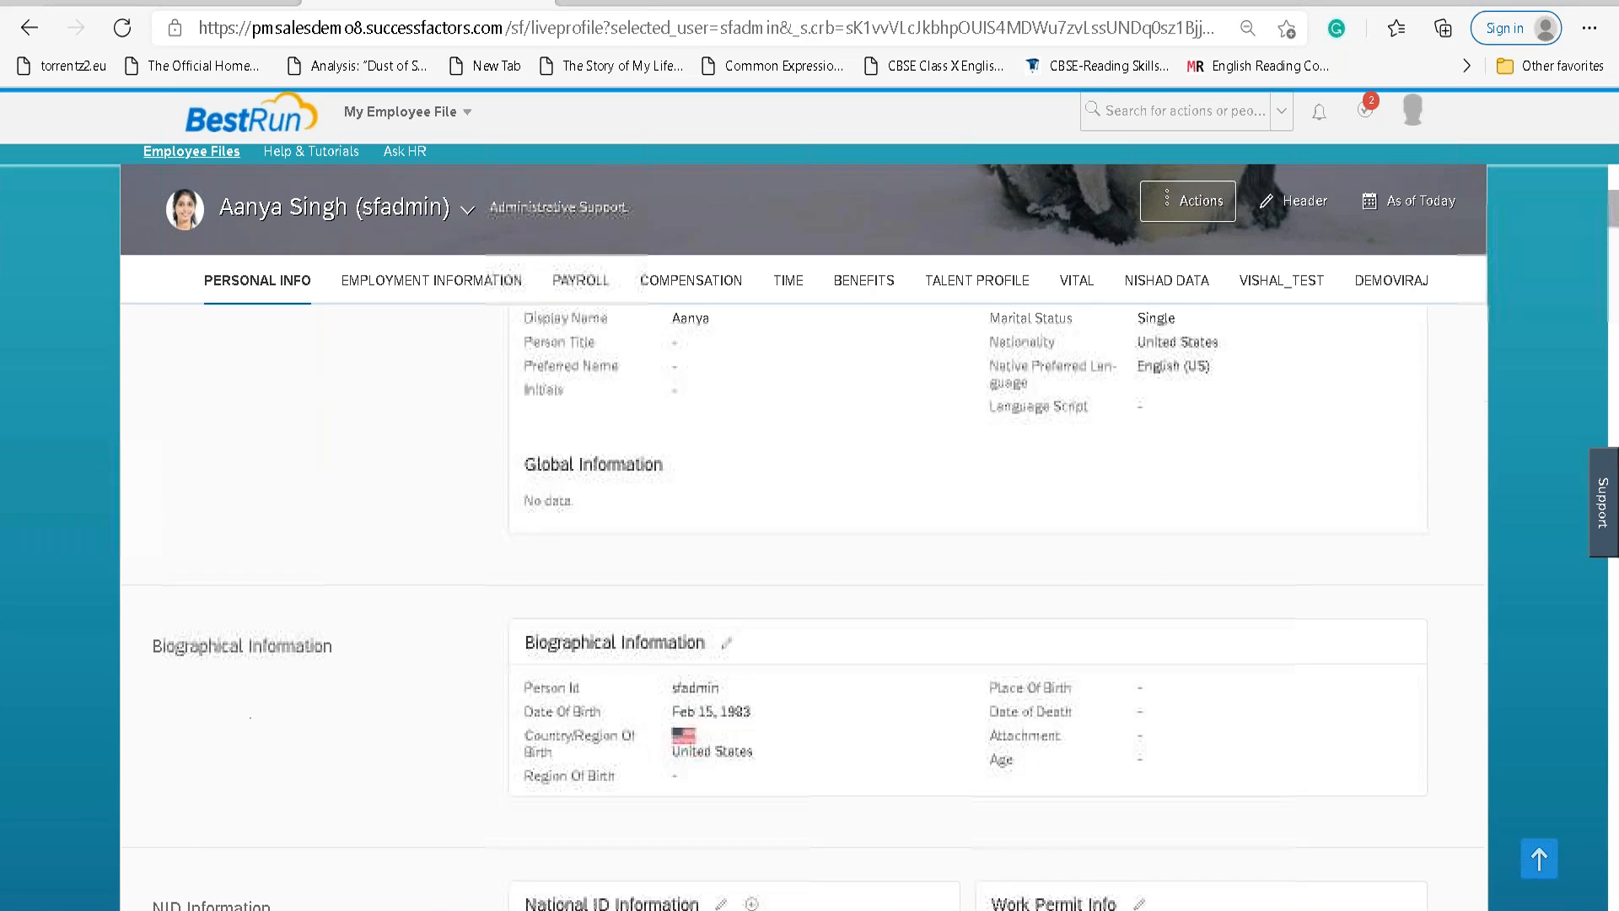
click(701, 302)
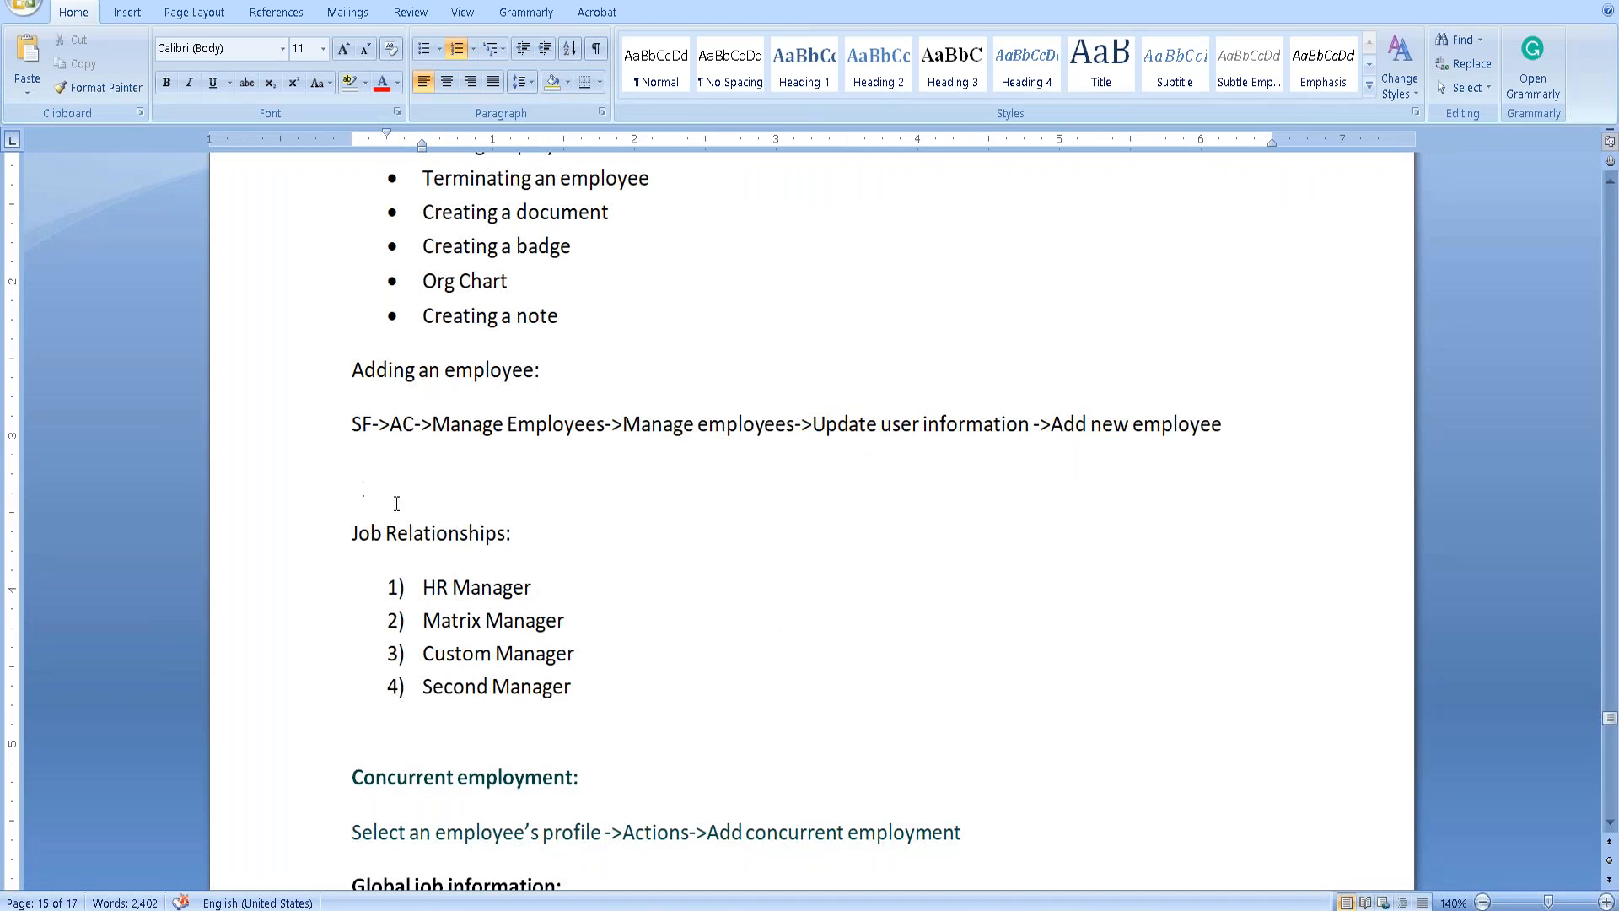
Scroll to page 17 and highlight each Pencil Icon point about editing employee data.
scroll(541, 636, down, 20)
scroll(540, 636, down, 10)
click(567, 355)
drag(1105, 340, 1229, 356)
drag(566, 390, 858, 391)
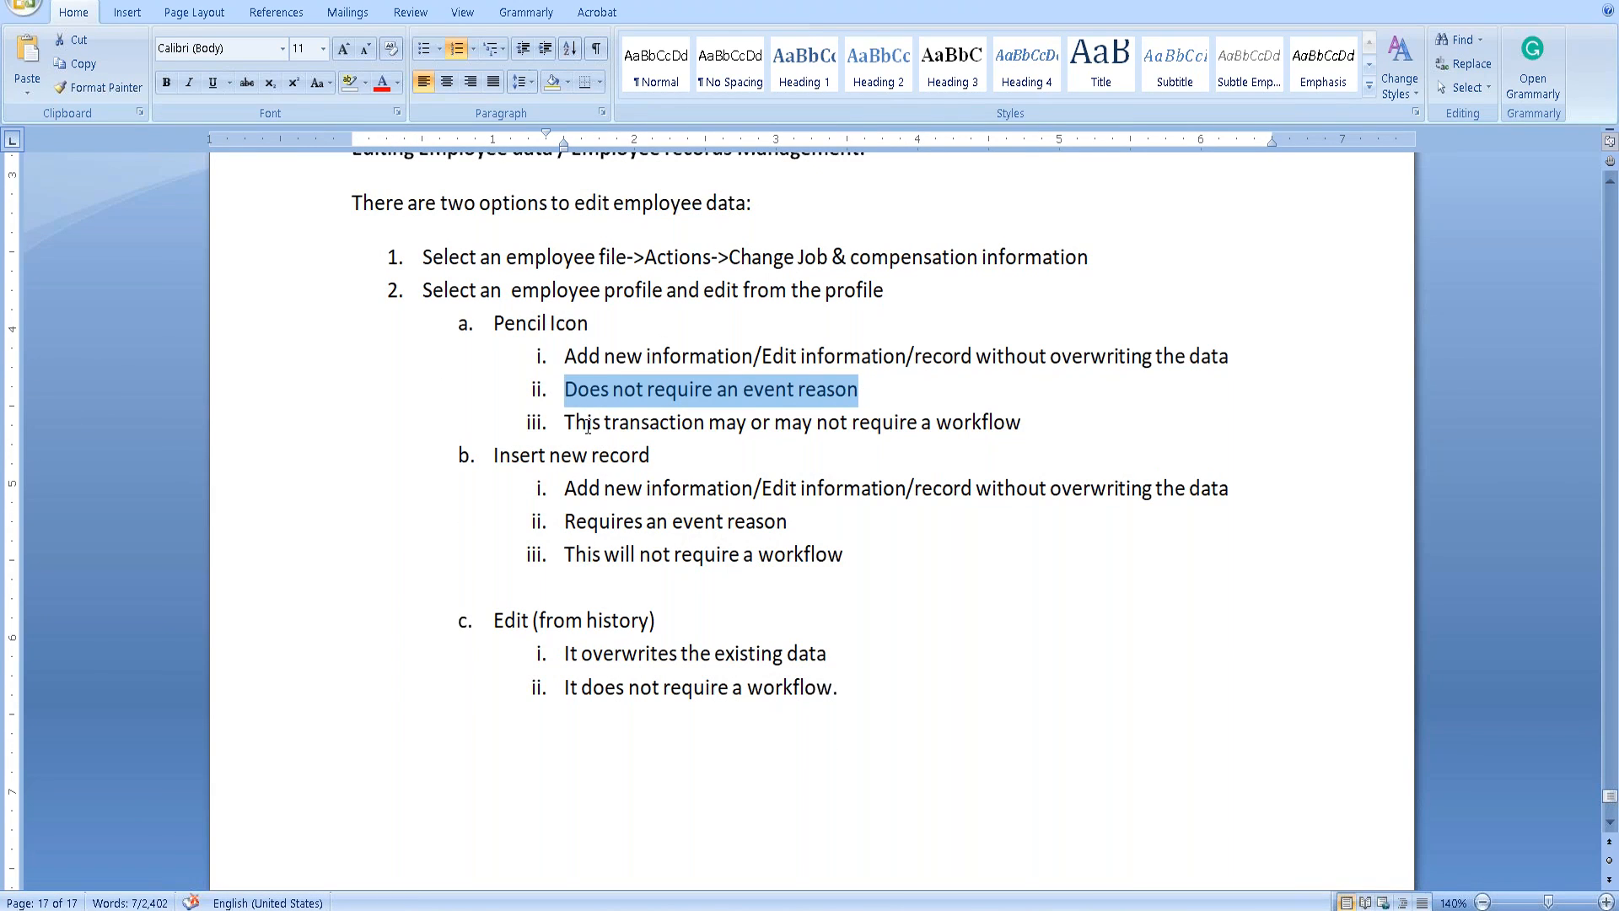
drag(577, 415, 986, 417)
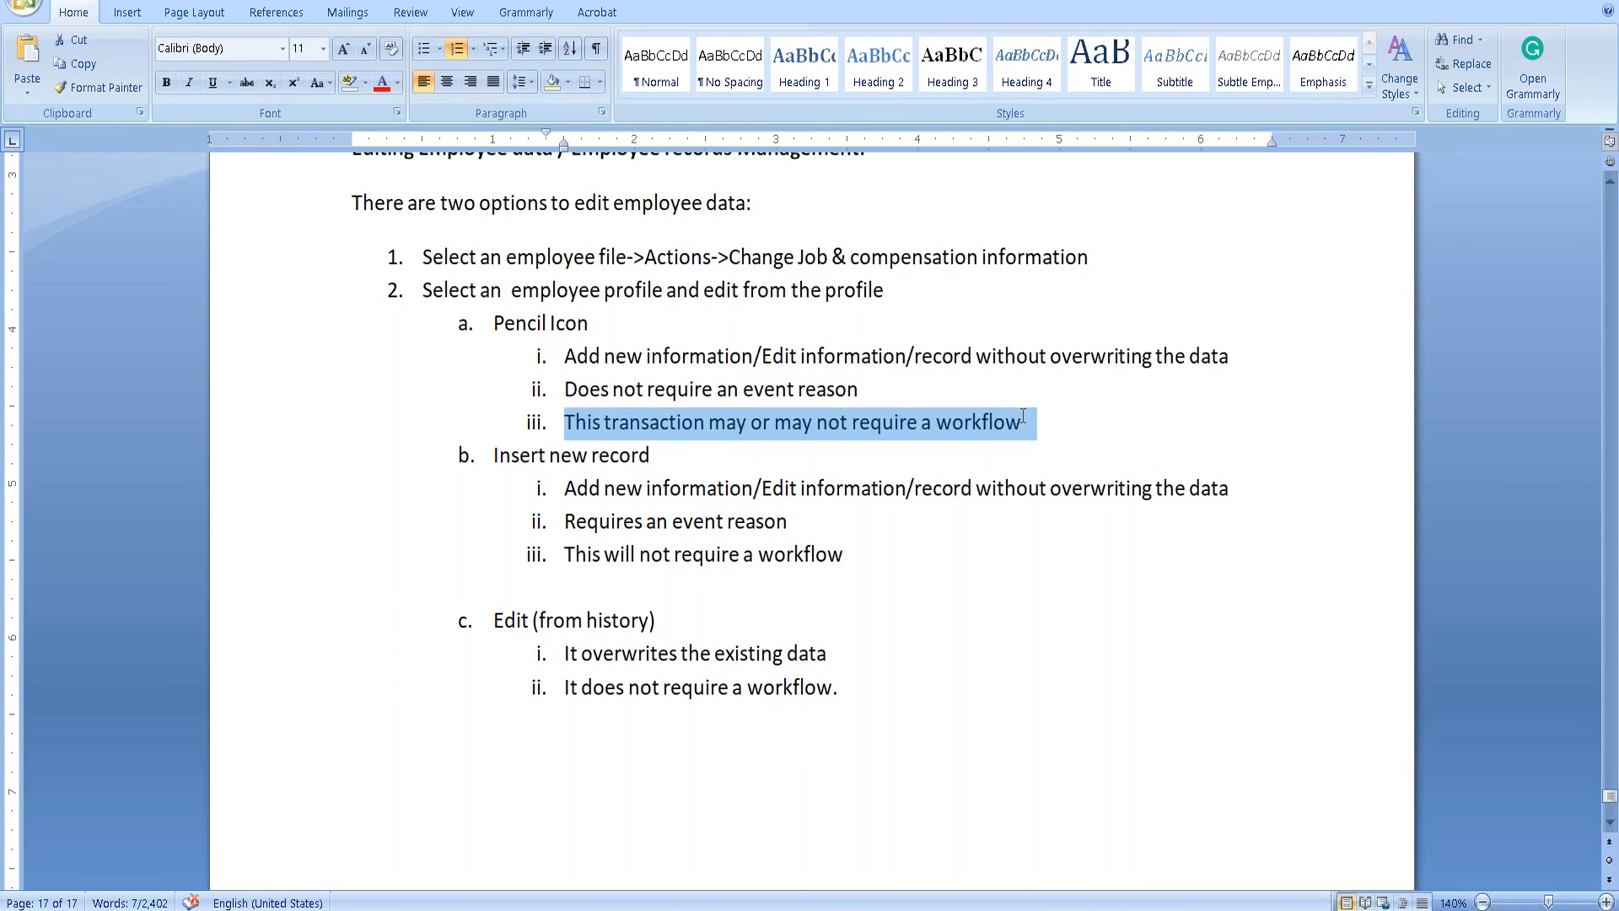
click(847, 430)
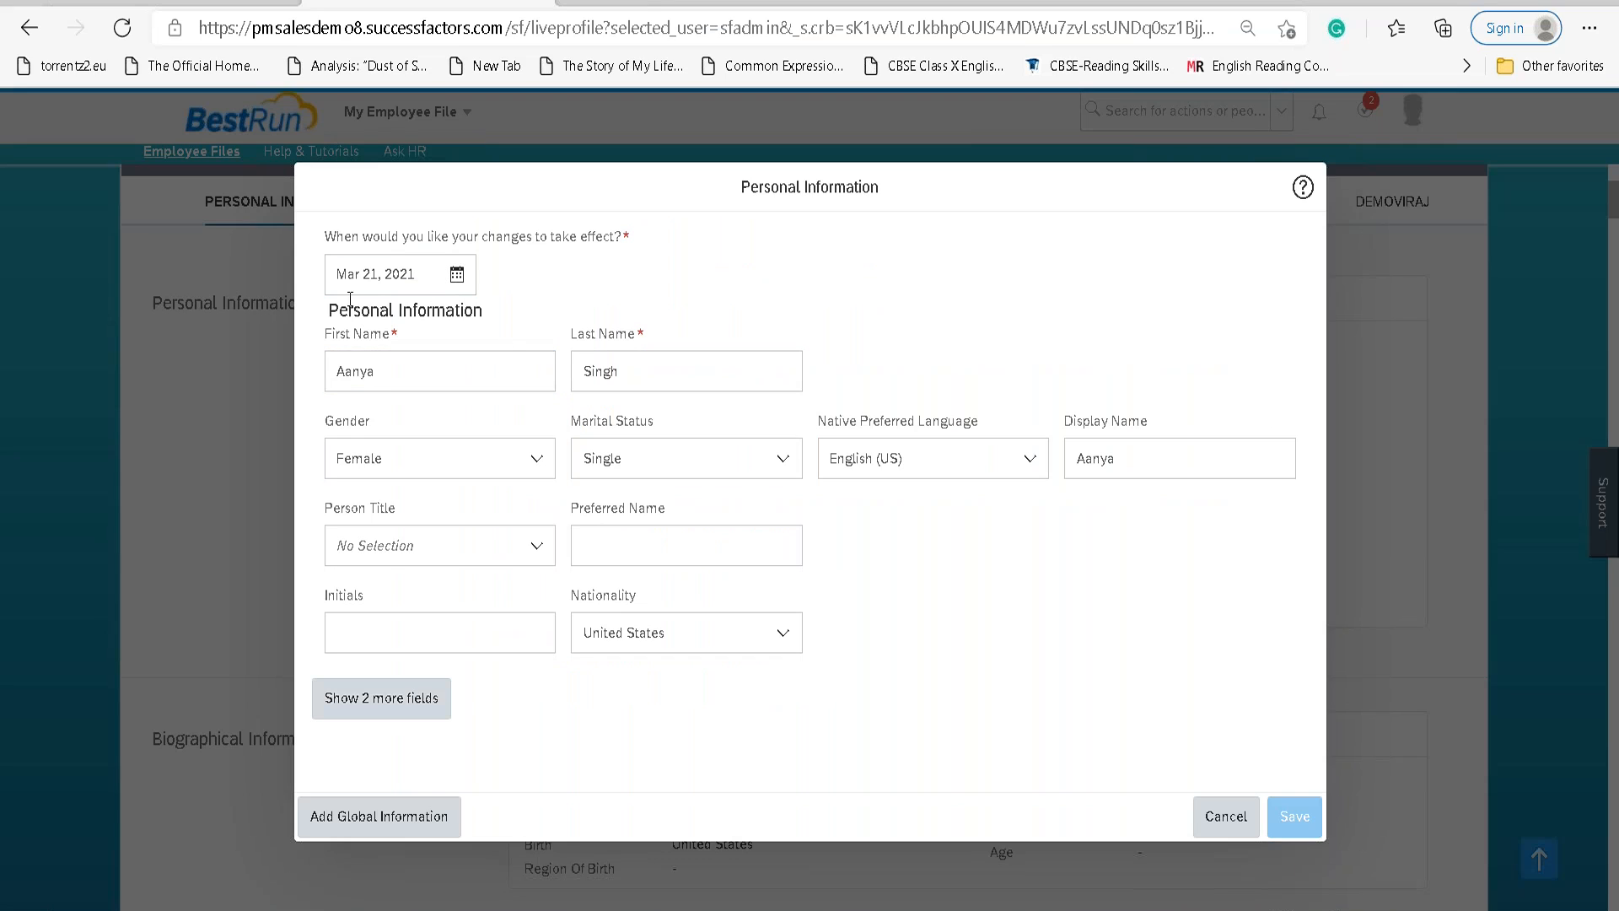
Set the Person Title to Architect and save Personal Information.
click(588, 547)
click(536, 546)
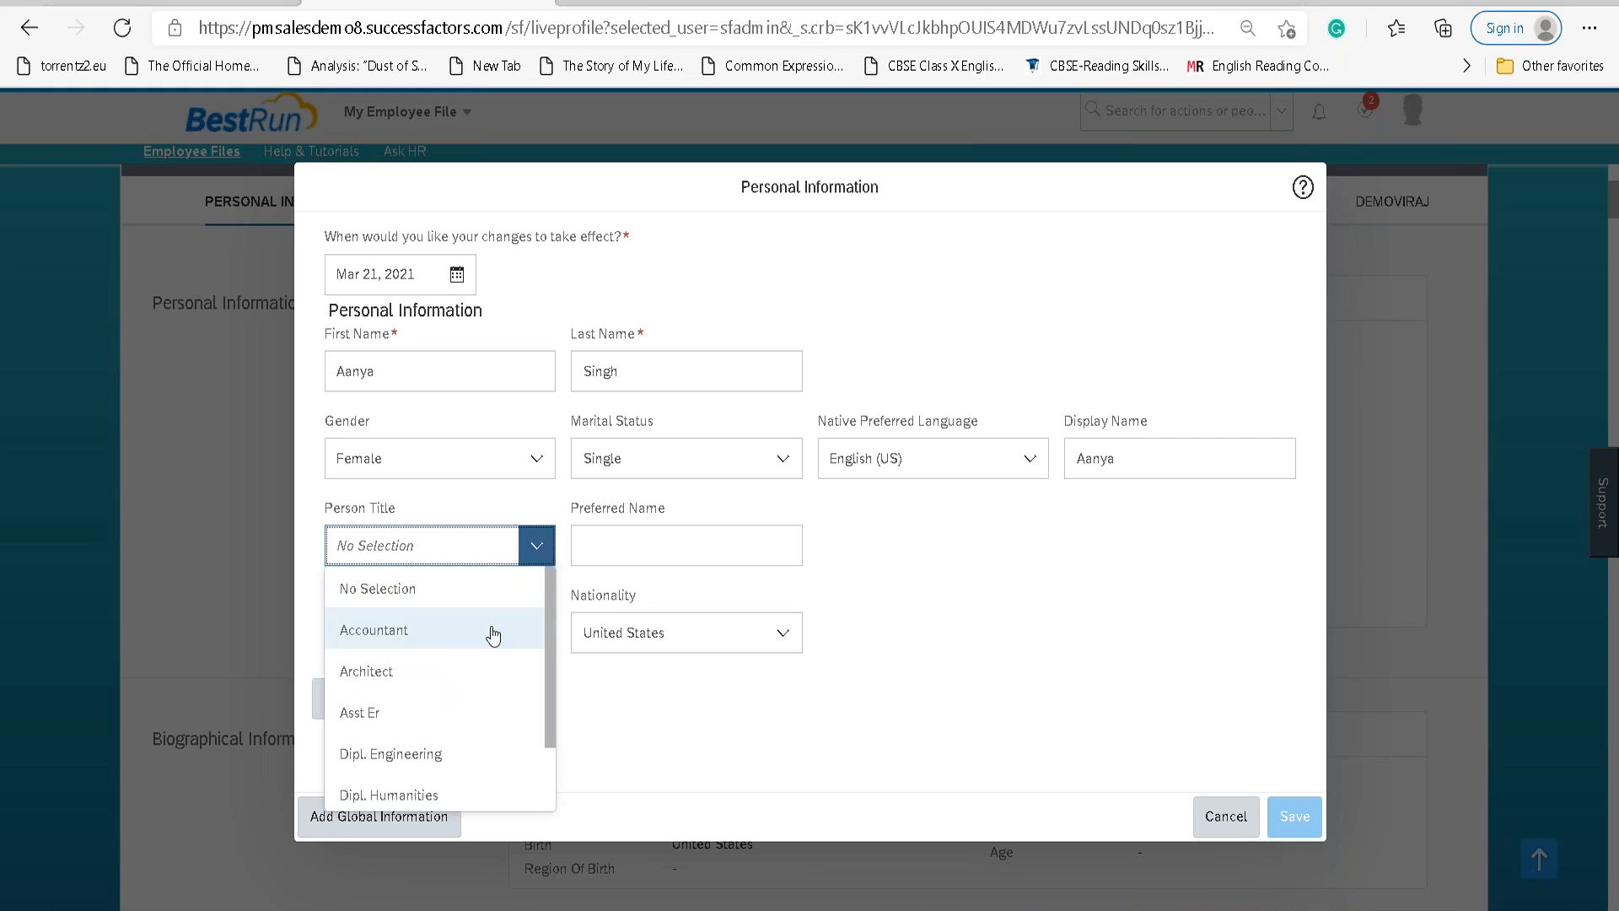
click(452, 665)
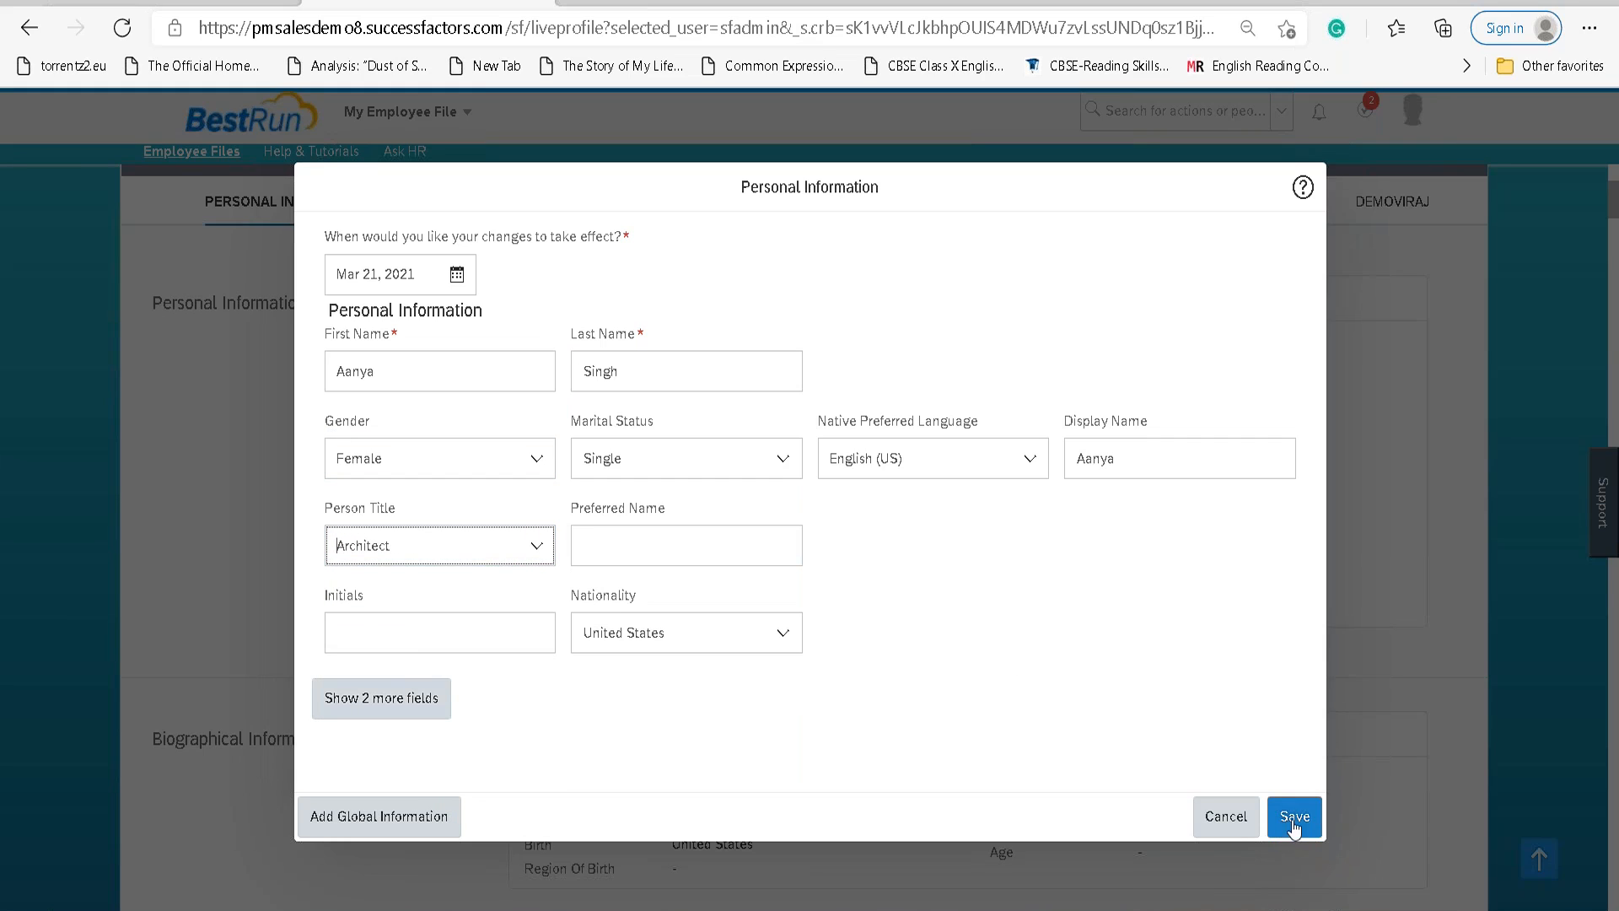
click(1293, 817)
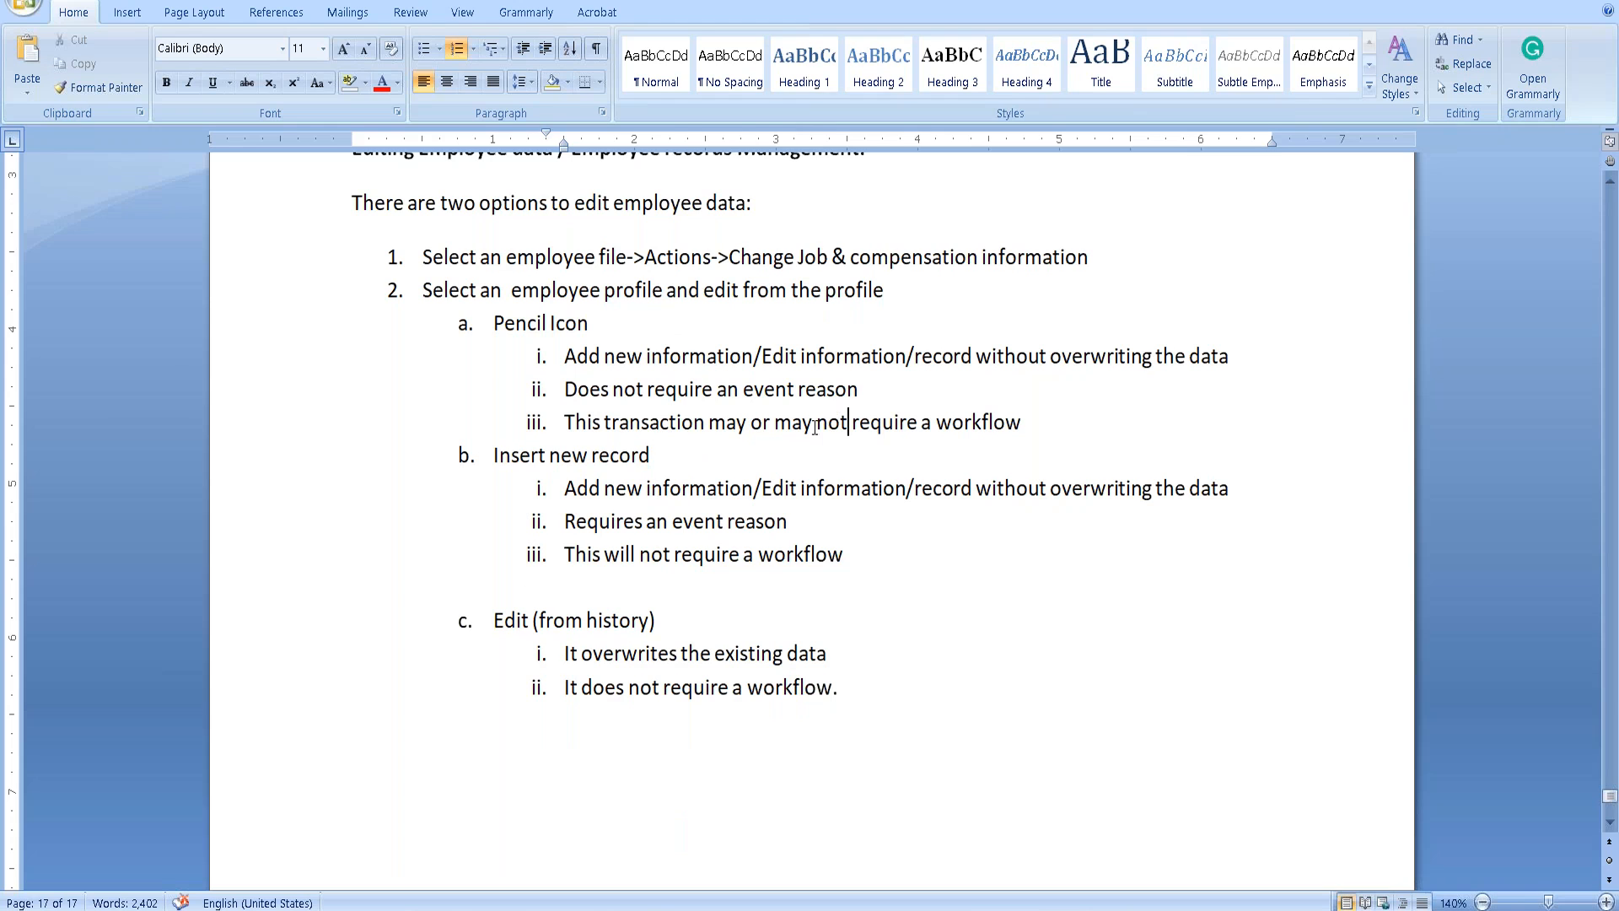
Highlight the workflow and overwriting points in the notes, then view the Personal Information history.
drag(775, 426, 981, 427)
click(980, 427)
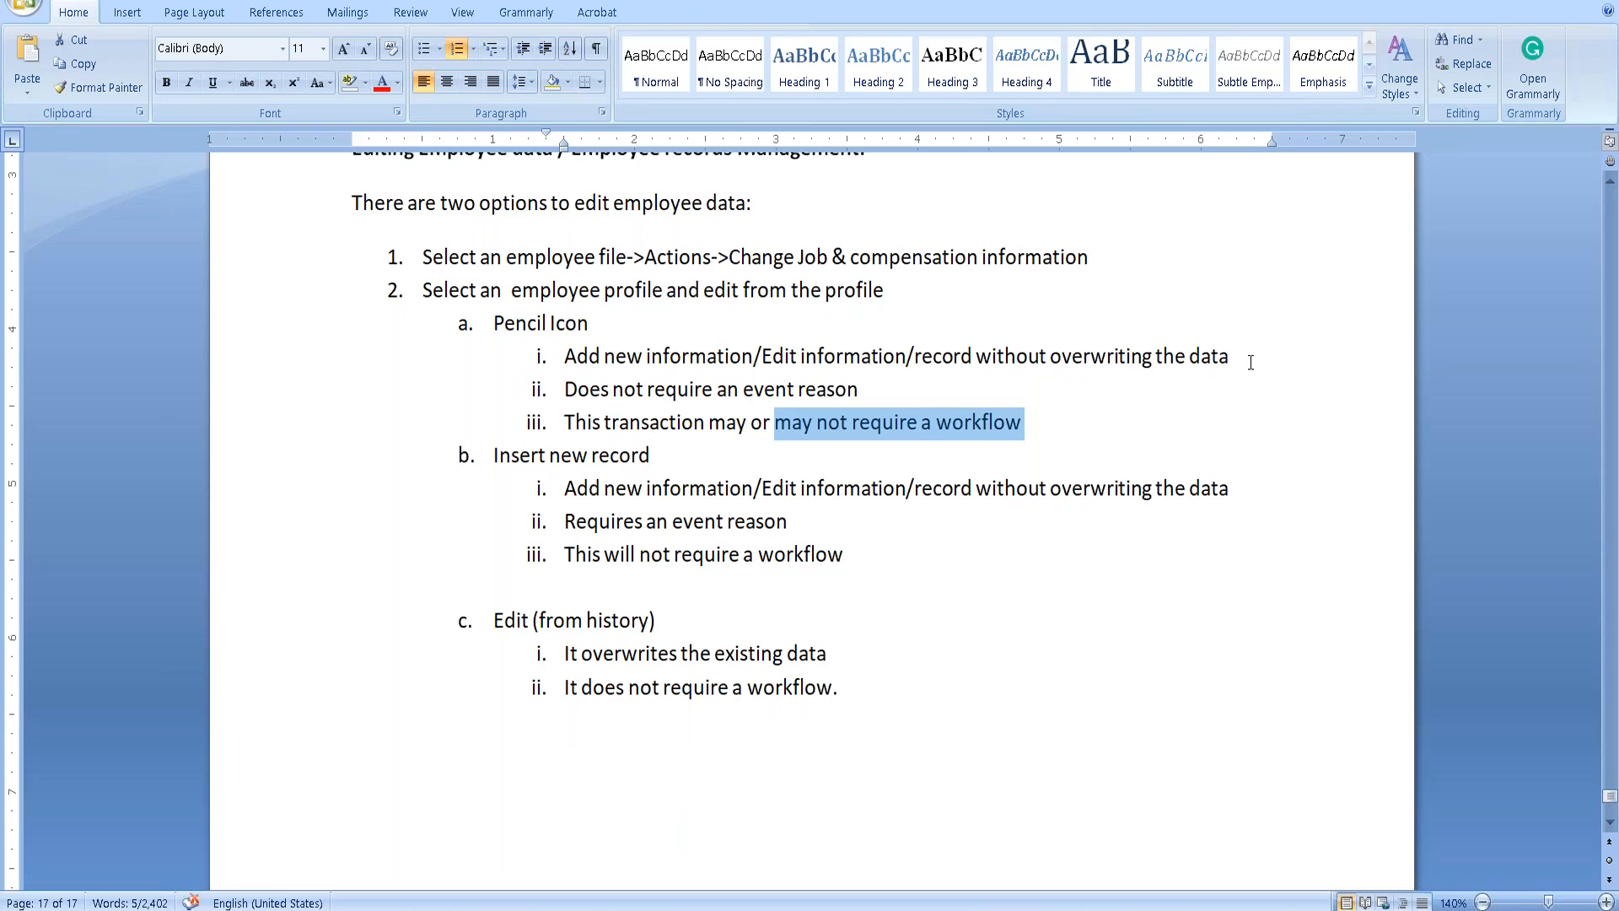
drag(1250, 363, 1127, 360)
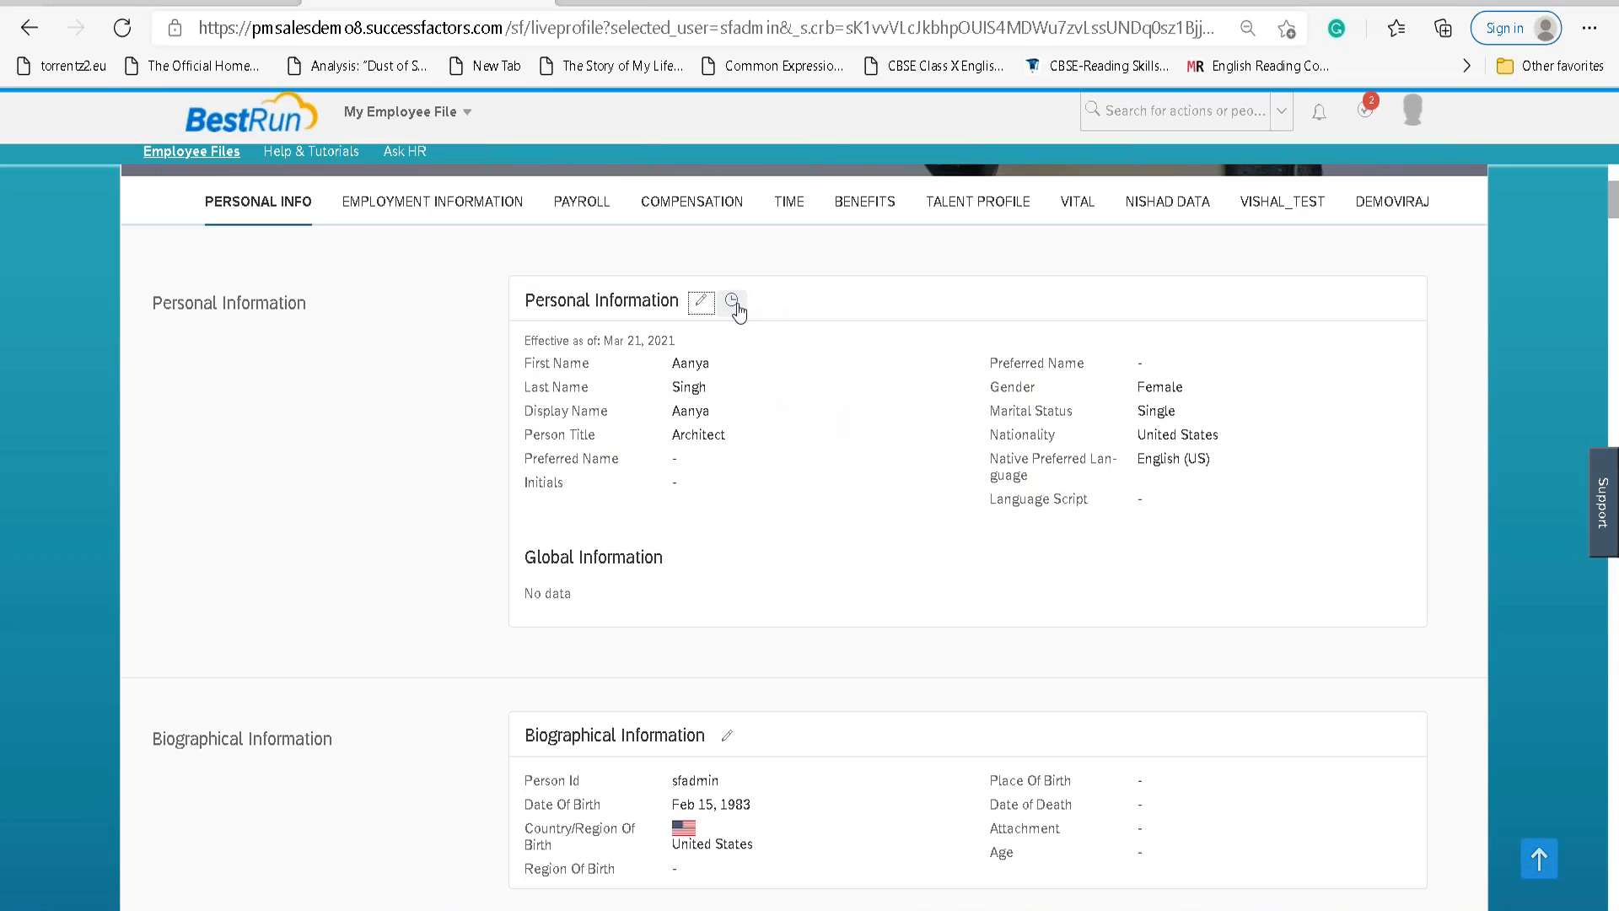
click(732, 301)
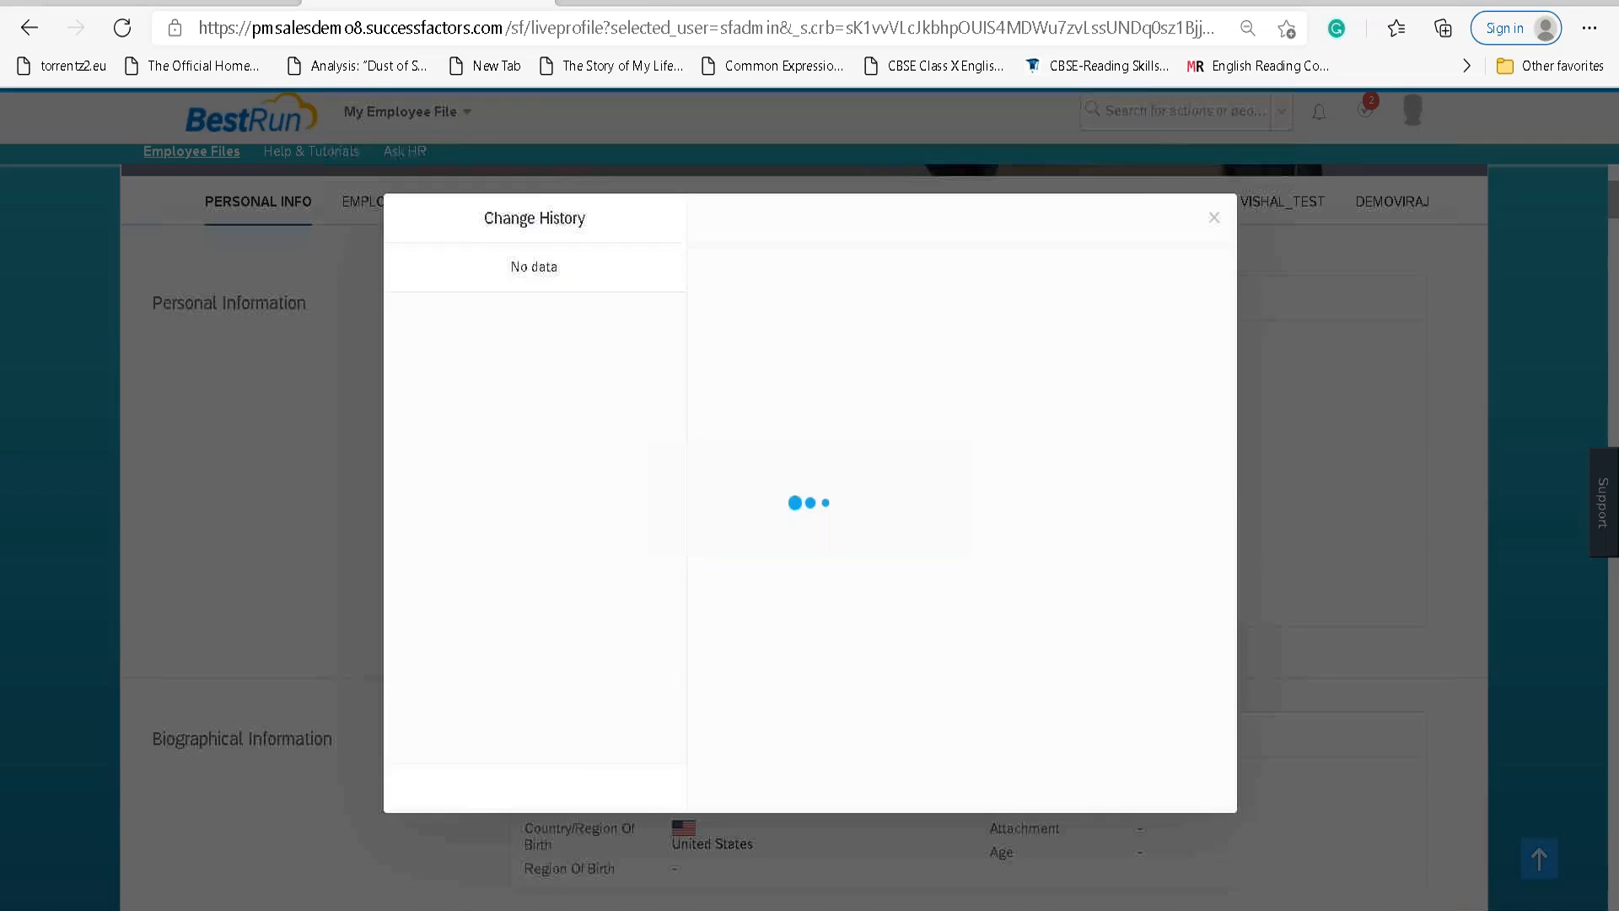
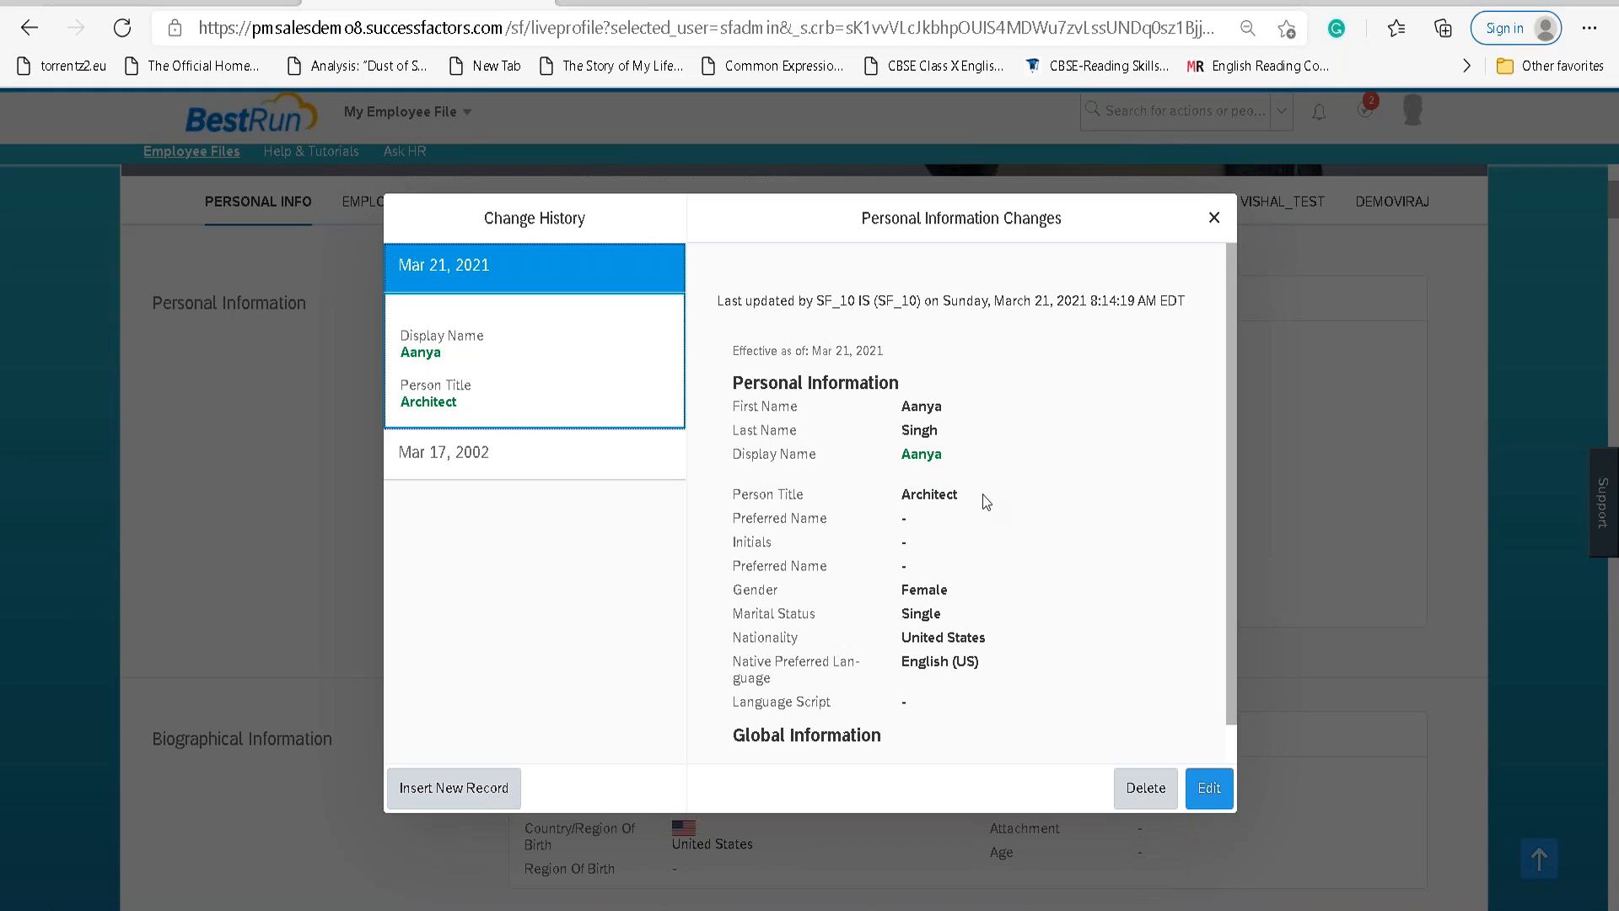
Append the employee's last name to the Display Name and save Personal Information.
drag(977, 494, 899, 476)
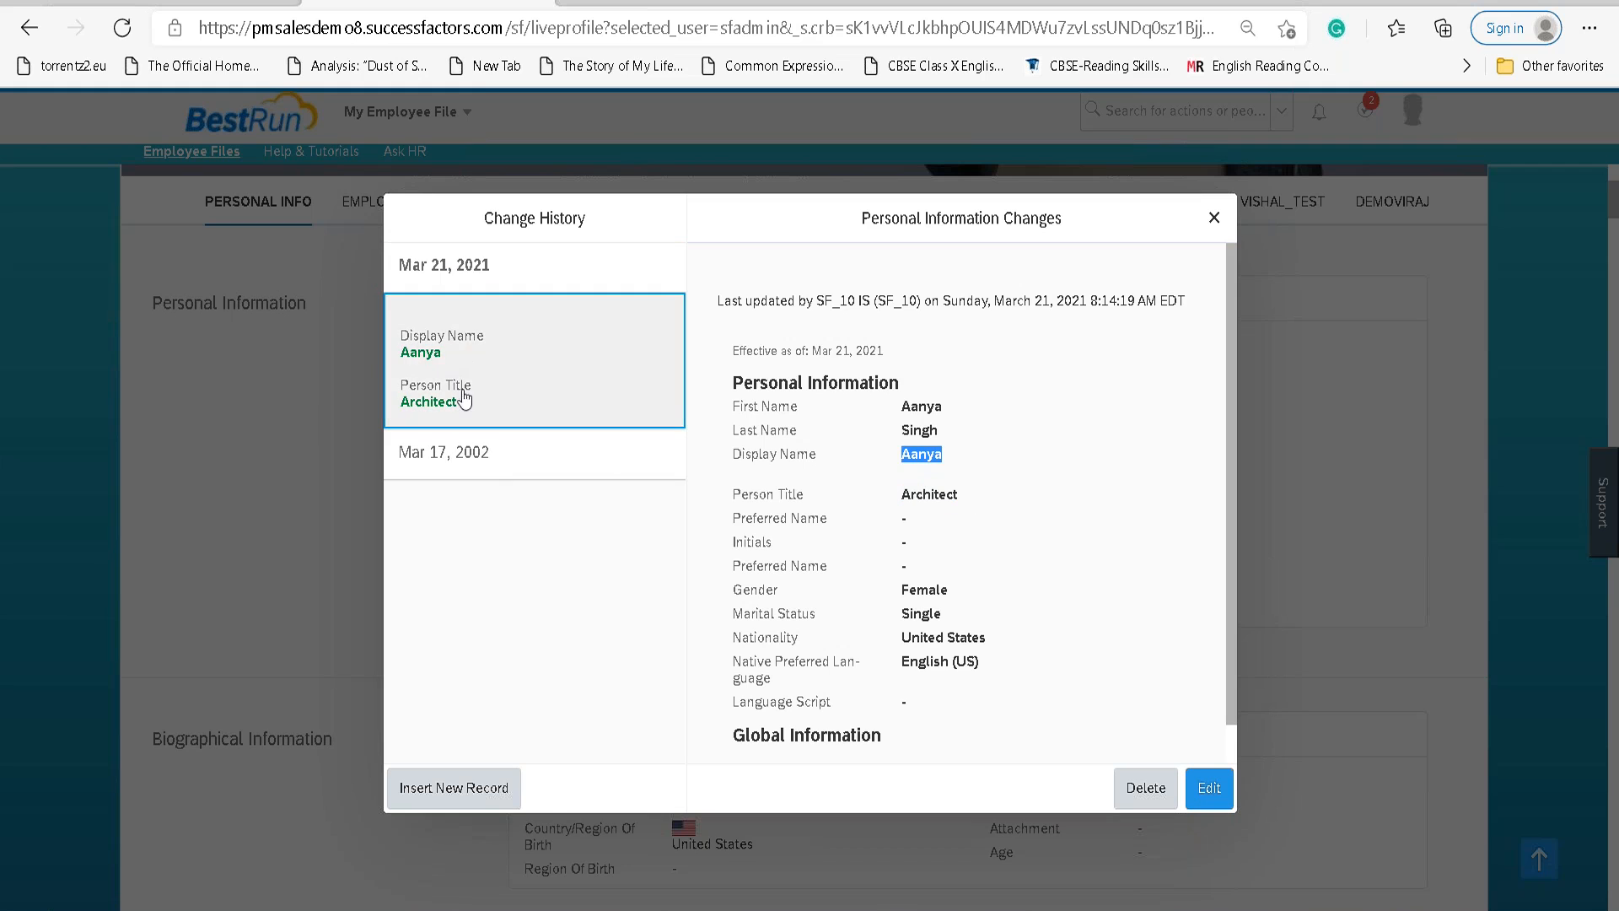
click(1215, 218)
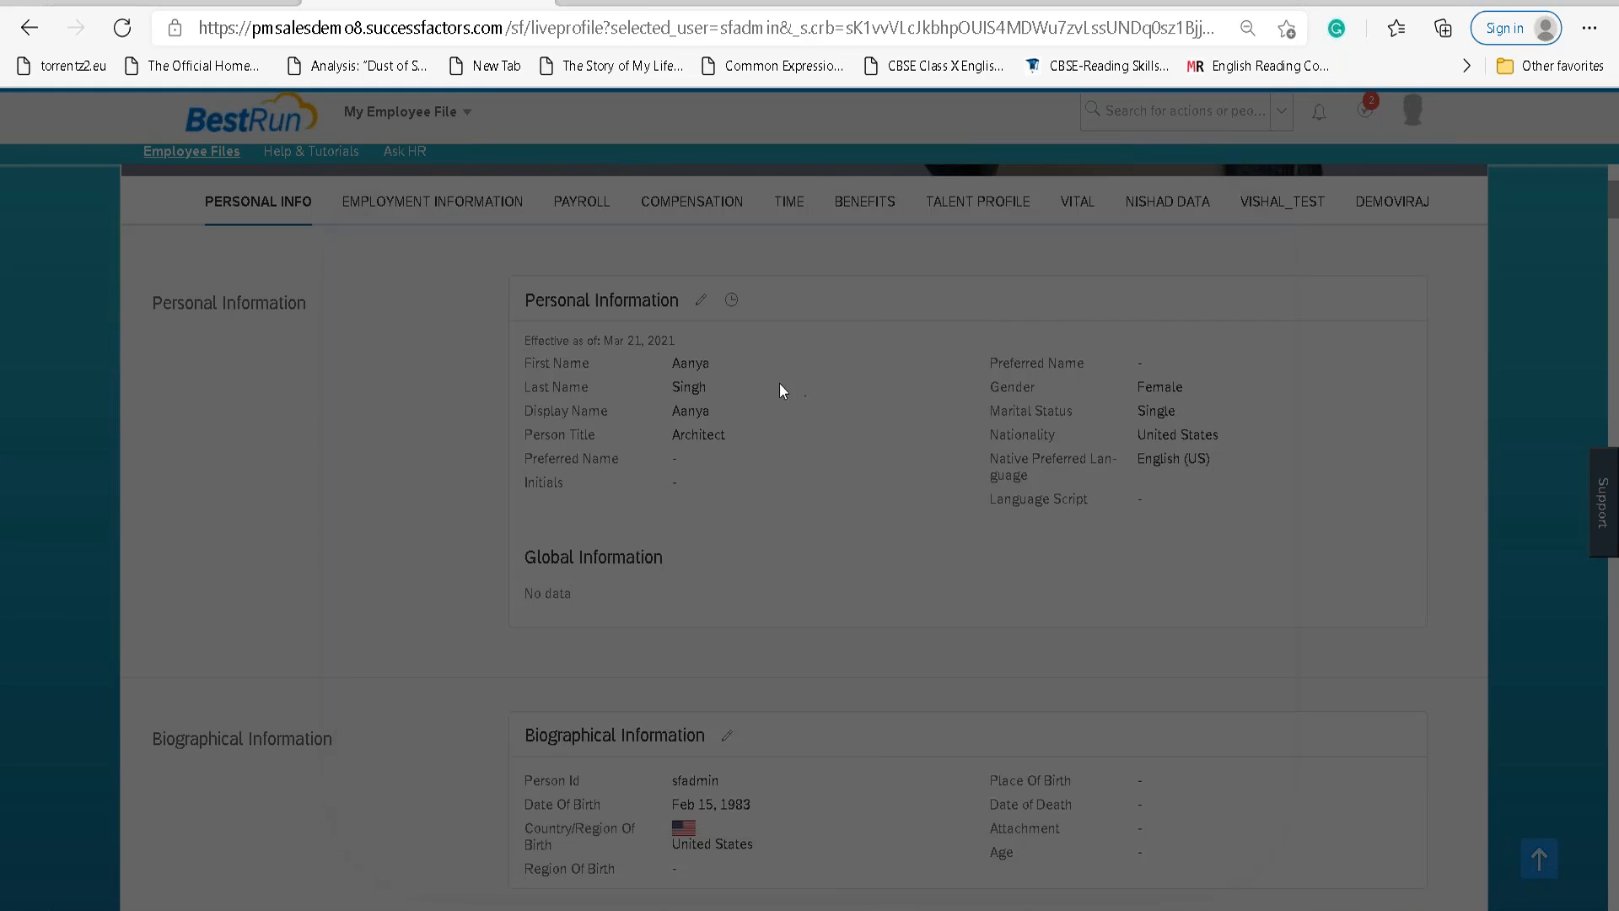
click(702, 302)
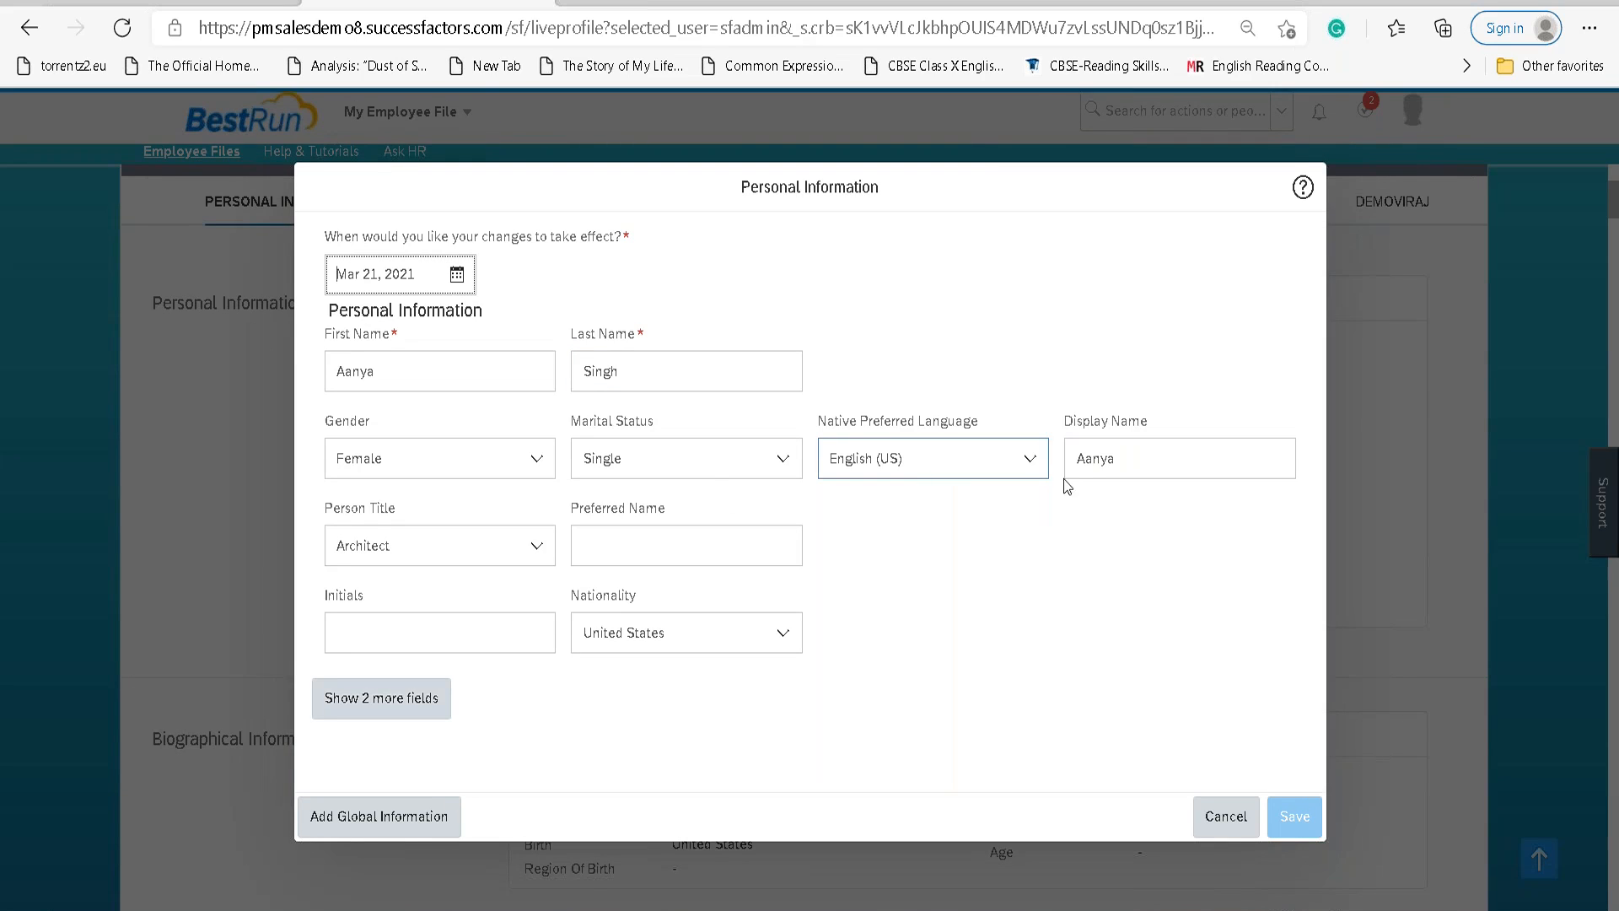
click(1130, 459)
key(ctrl+a)
click(1146, 459)
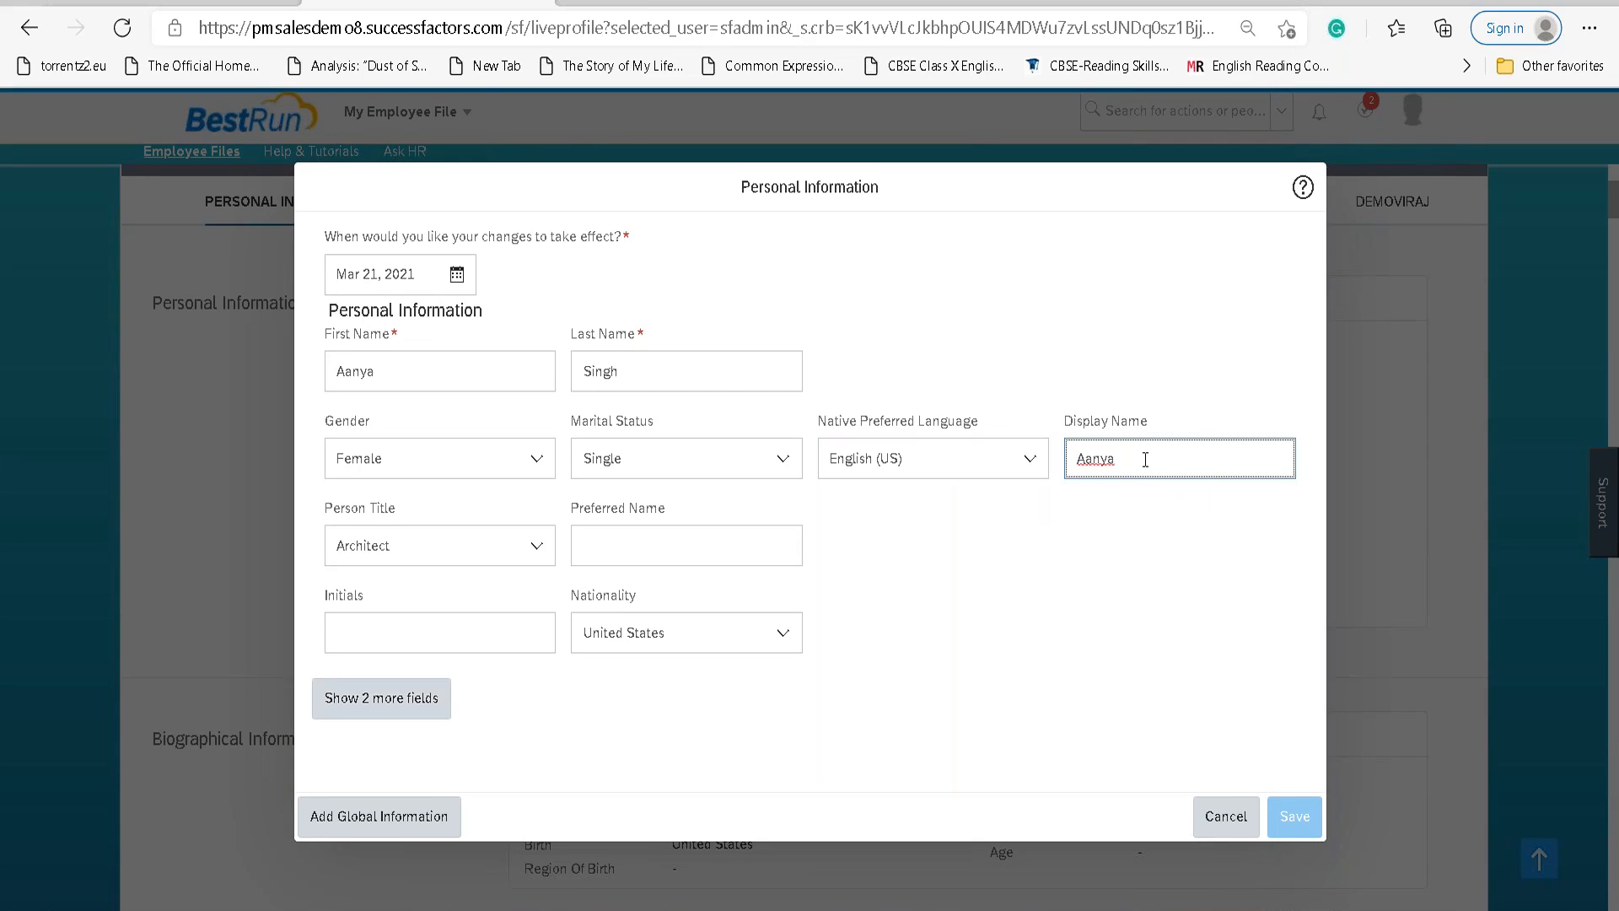
text(Singh)
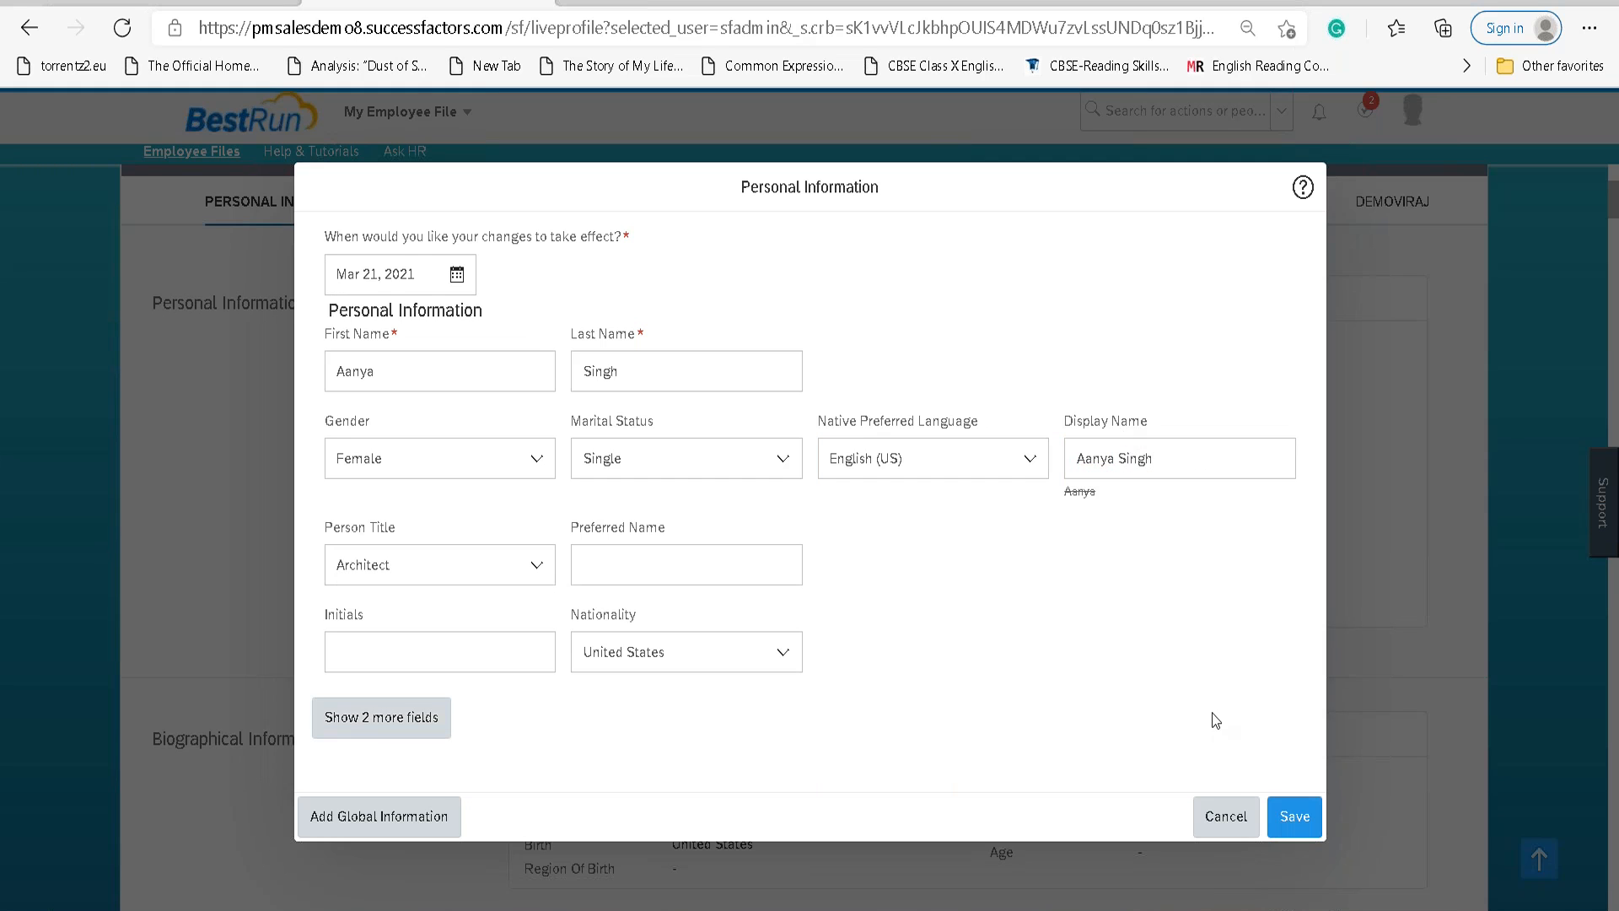
click(1288, 812)
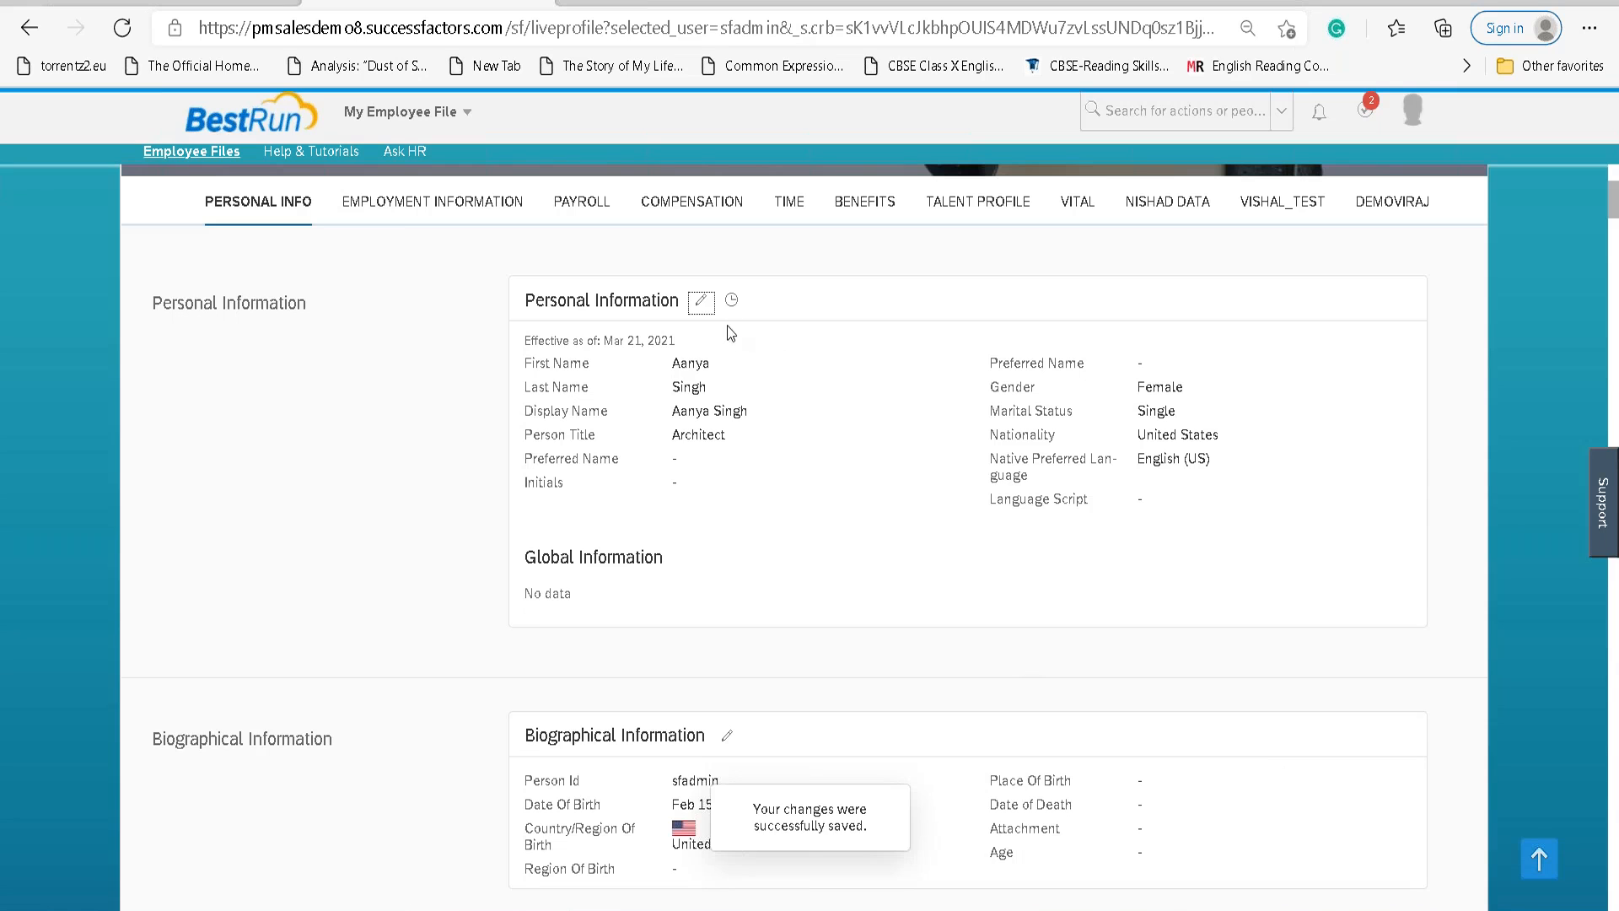
click(731, 301)
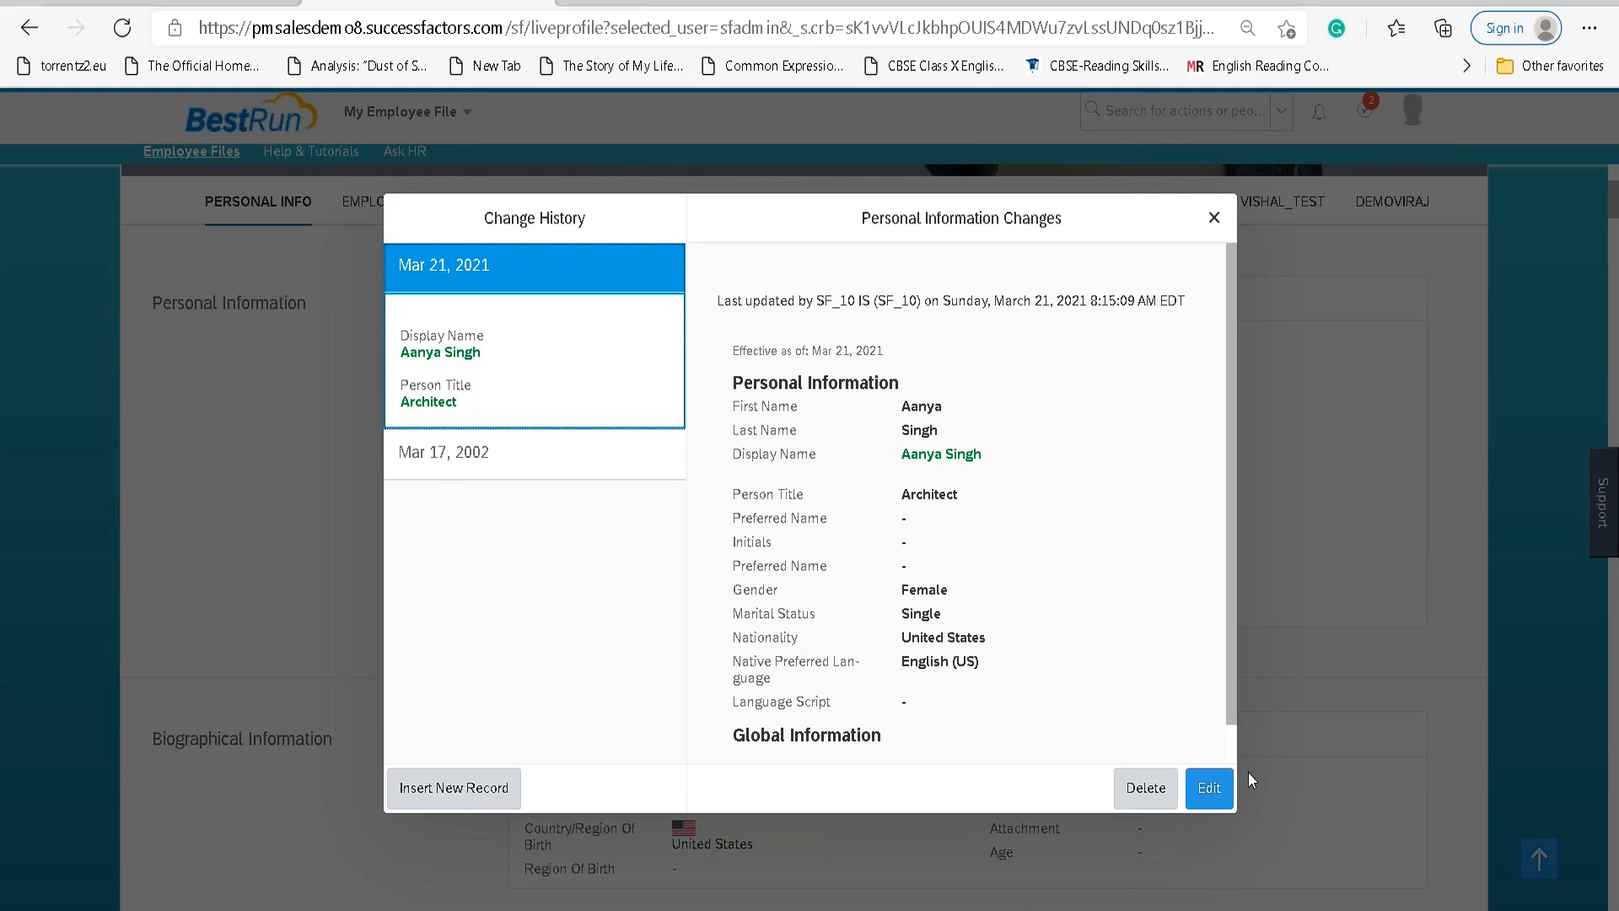
click(1210, 791)
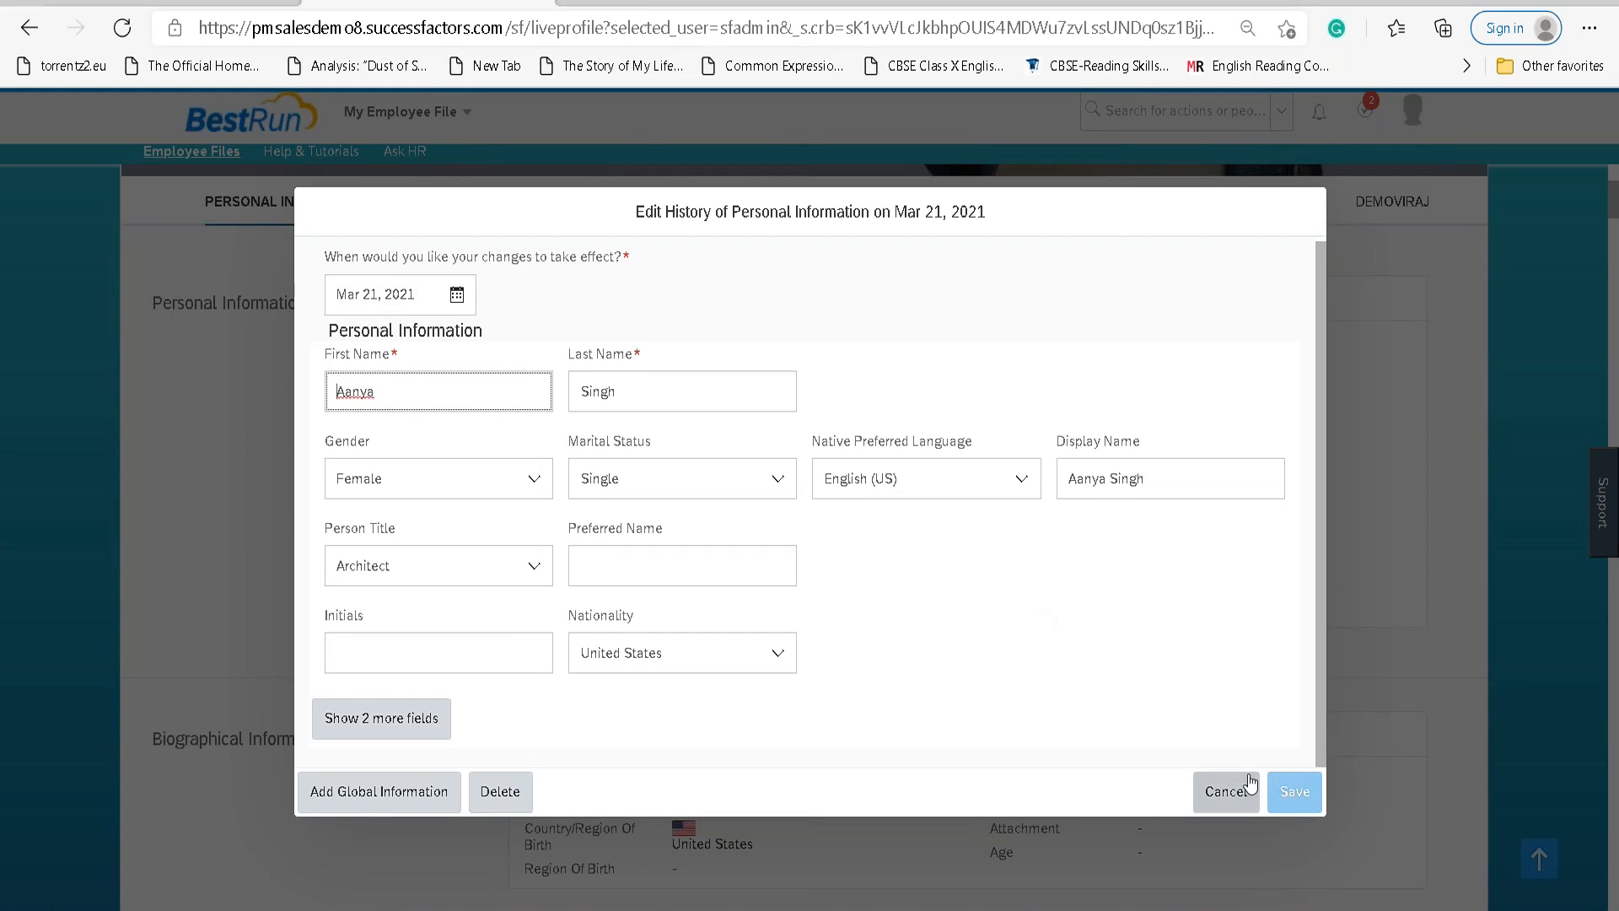
click(1224, 791)
click(481, 365)
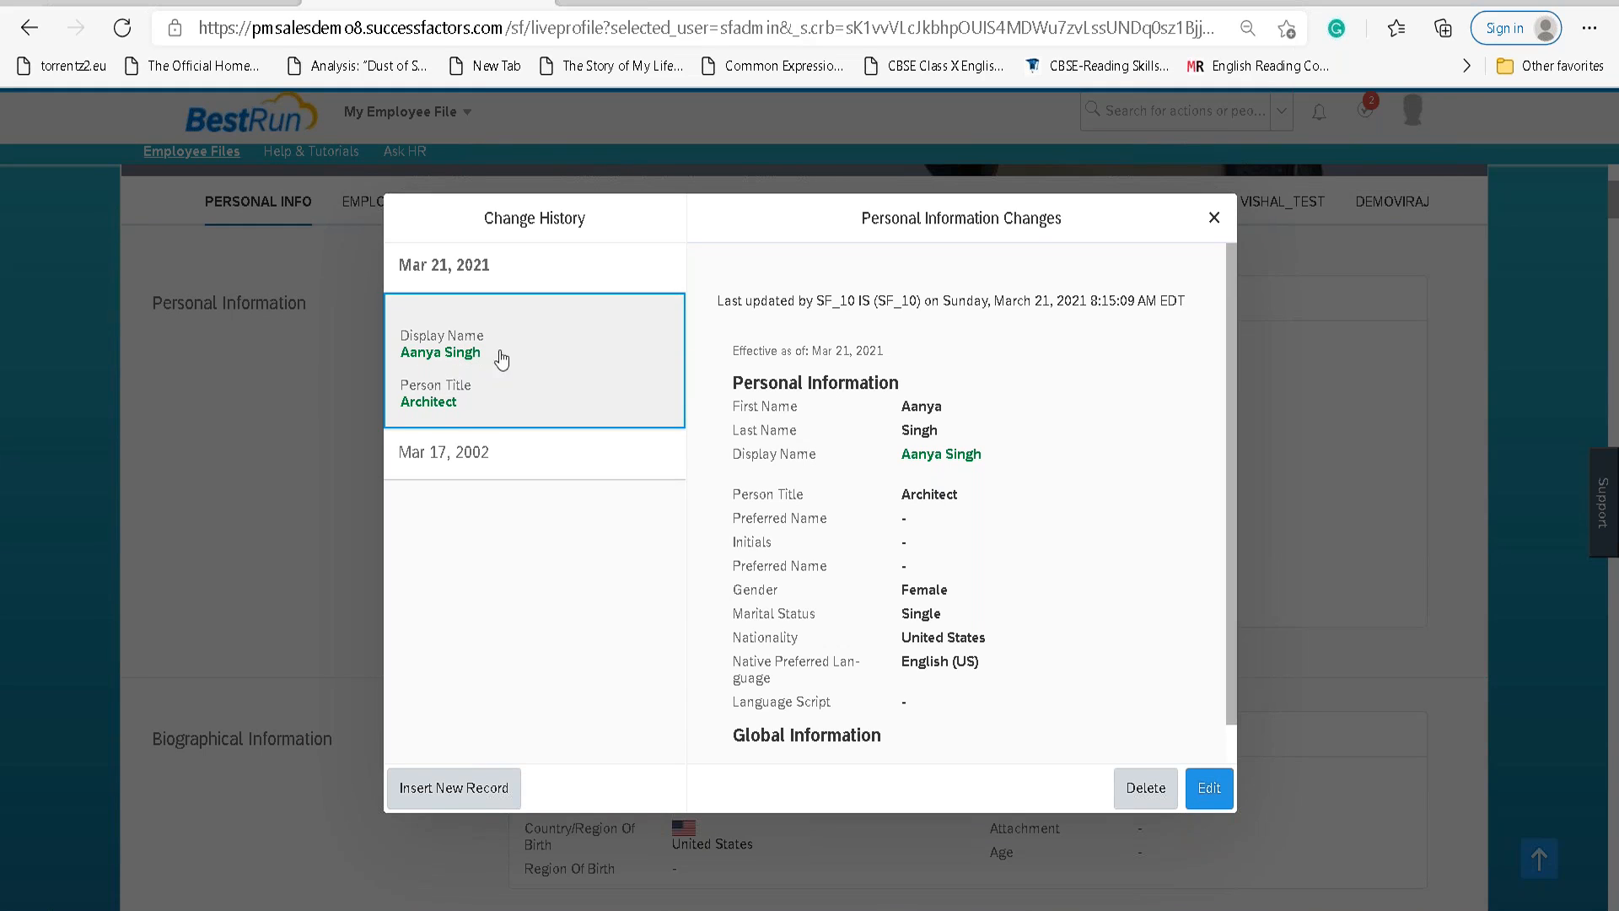
click(1214, 218)
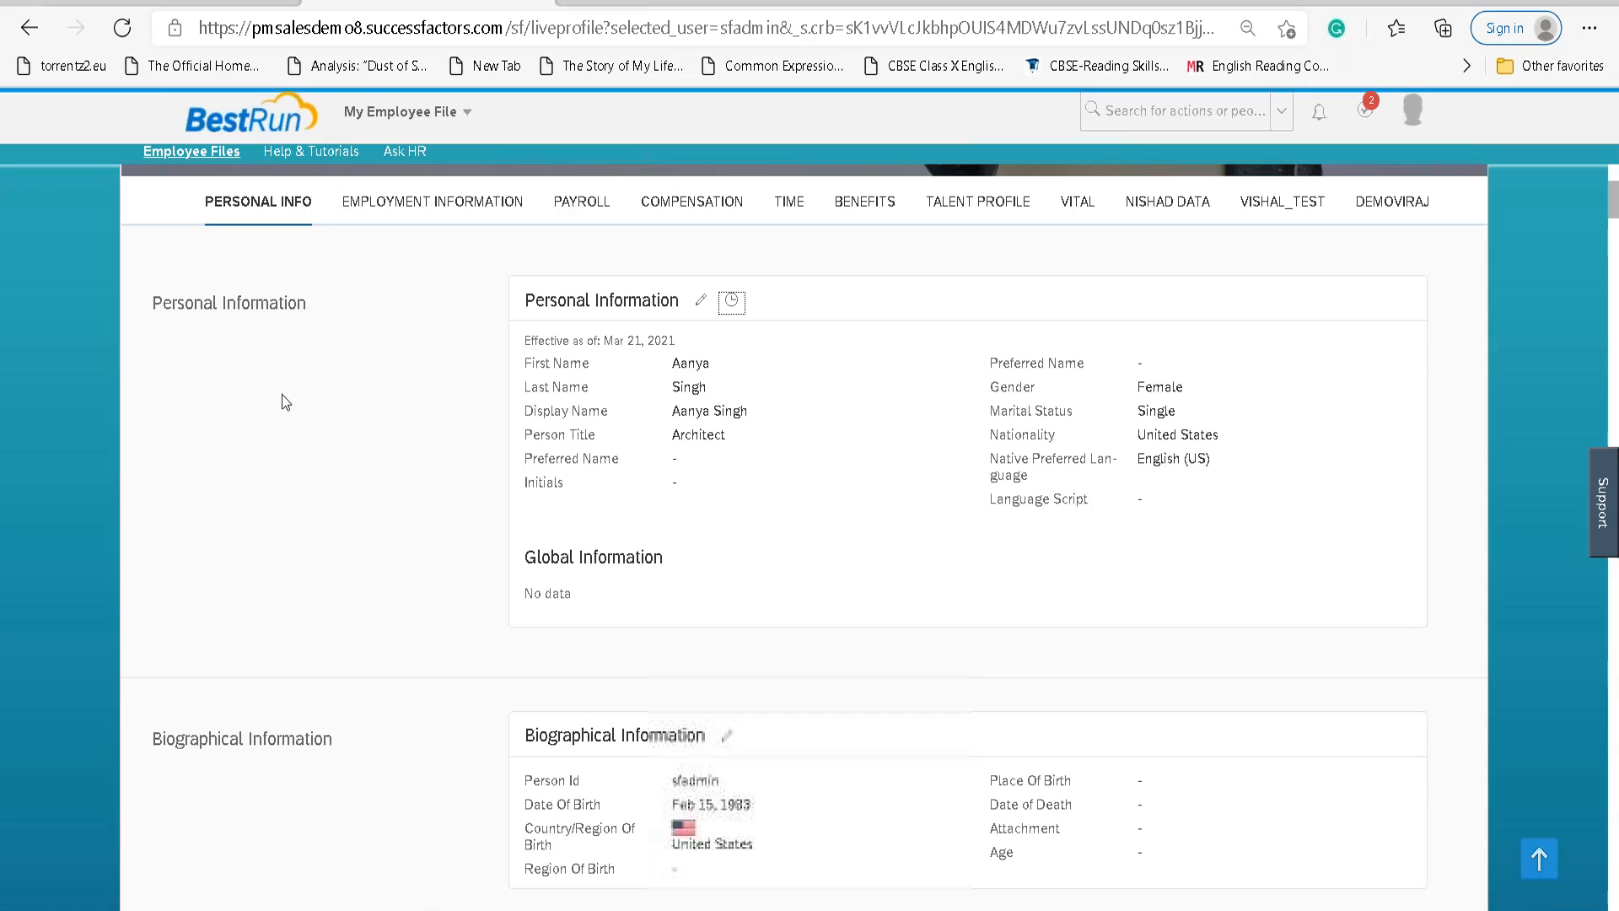
scroll(746, 563, down, 3)
Expand Position Information with Show More, then open Employment Details for editing.
scroll(751, 571, down, 10)
scroll(747, 565, down, 7)
scroll(747, 565, up, 16)
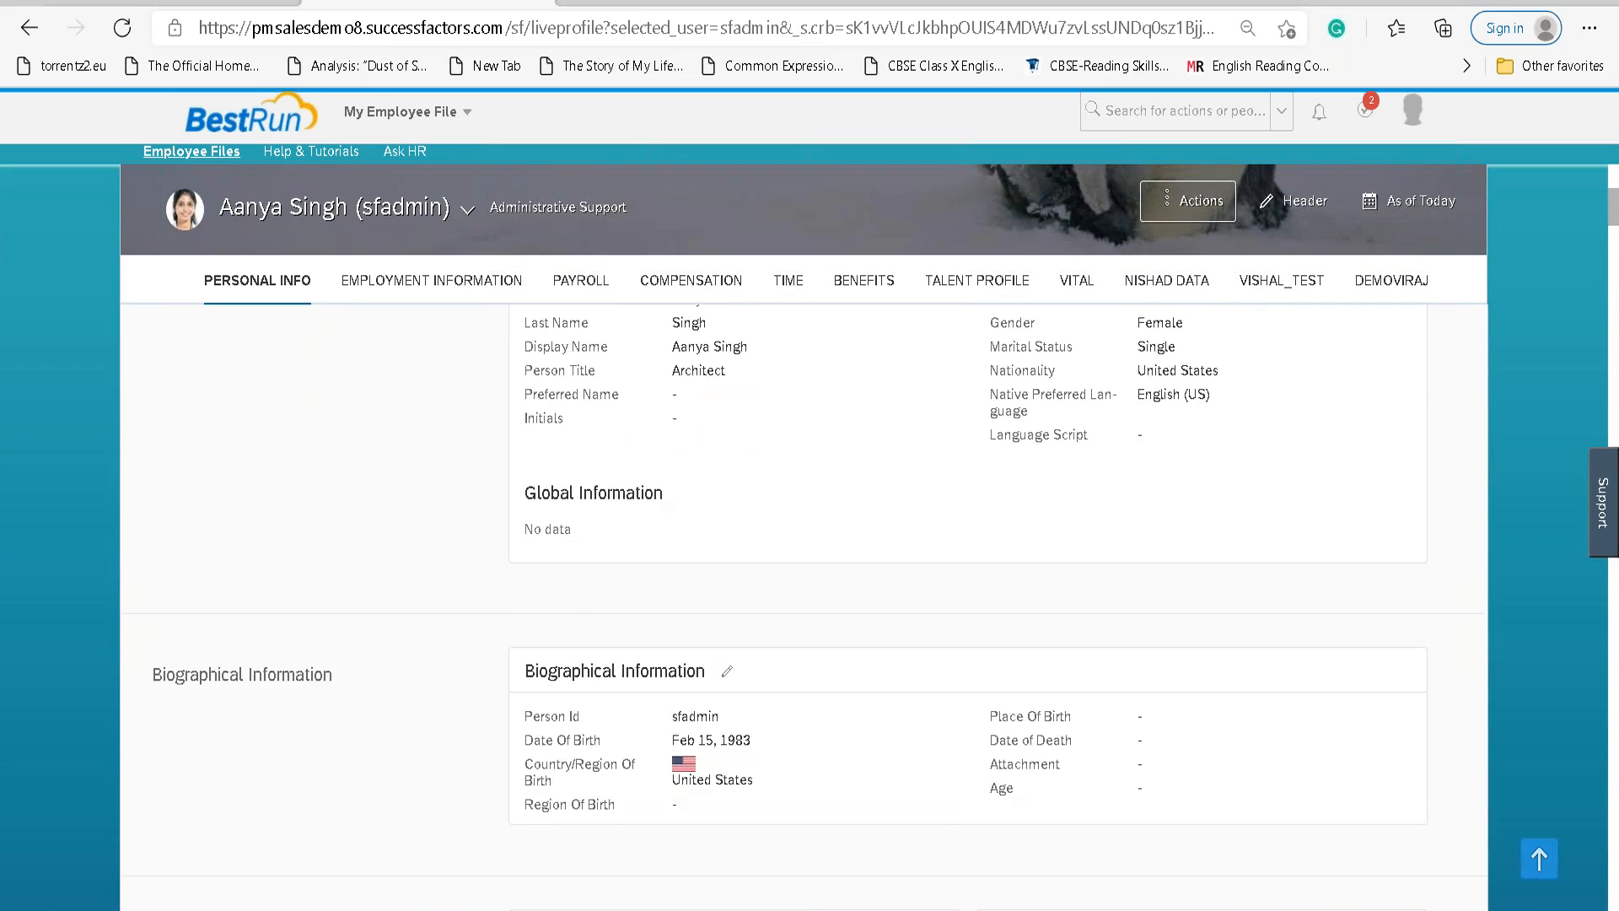
scroll(822, 537, up, 6)
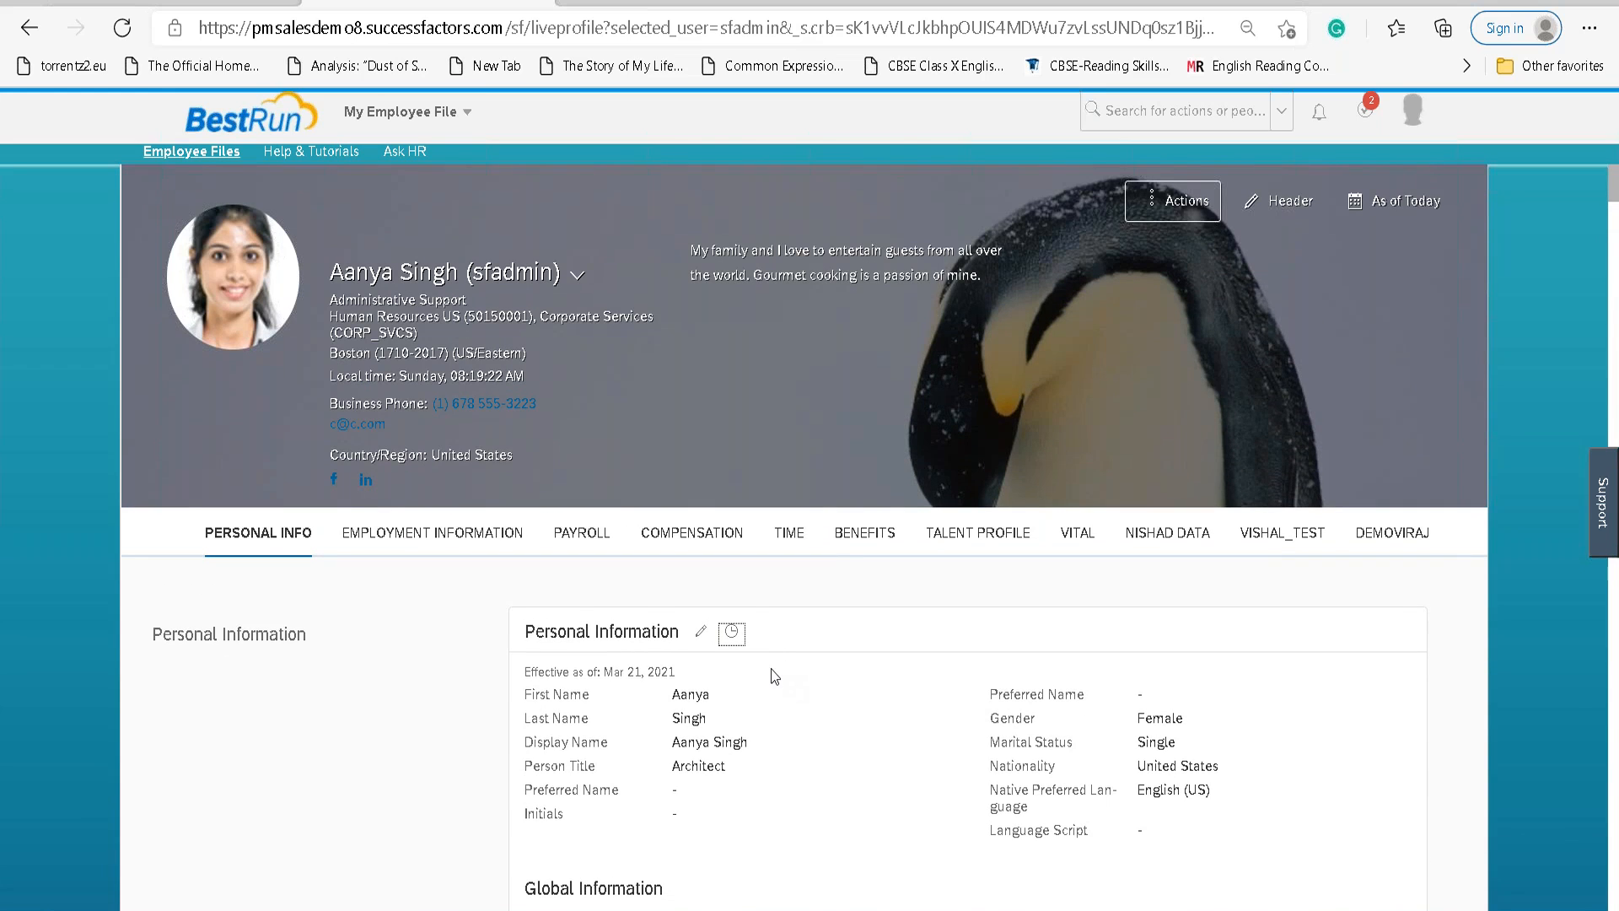
scroll(638, 582, down, 12)
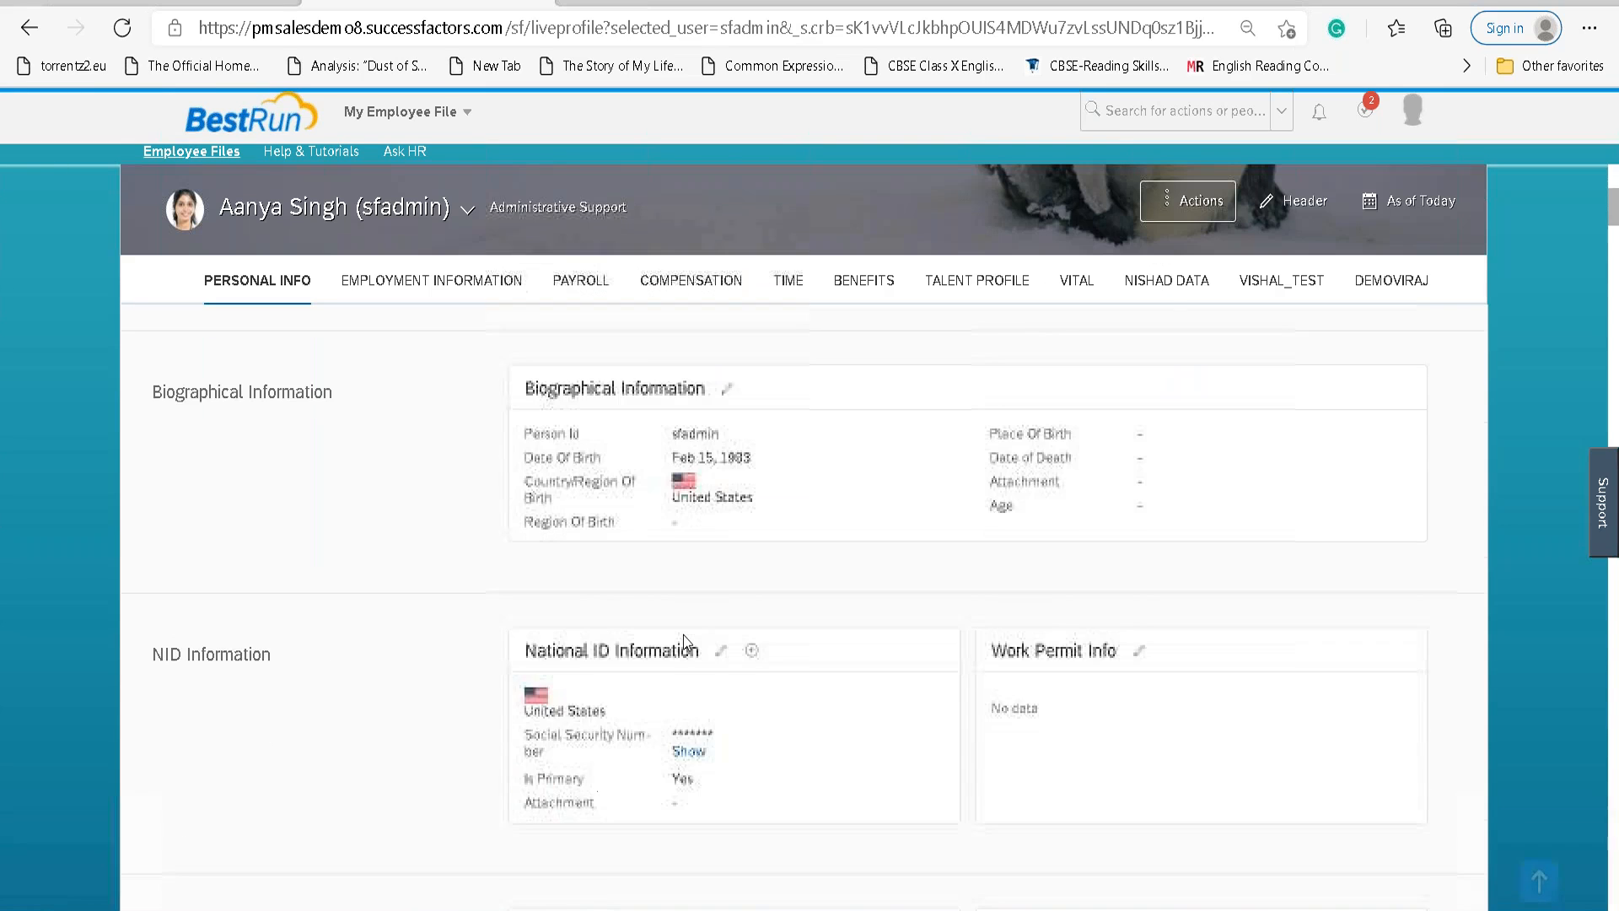
scroll(692, 674, down, 12)
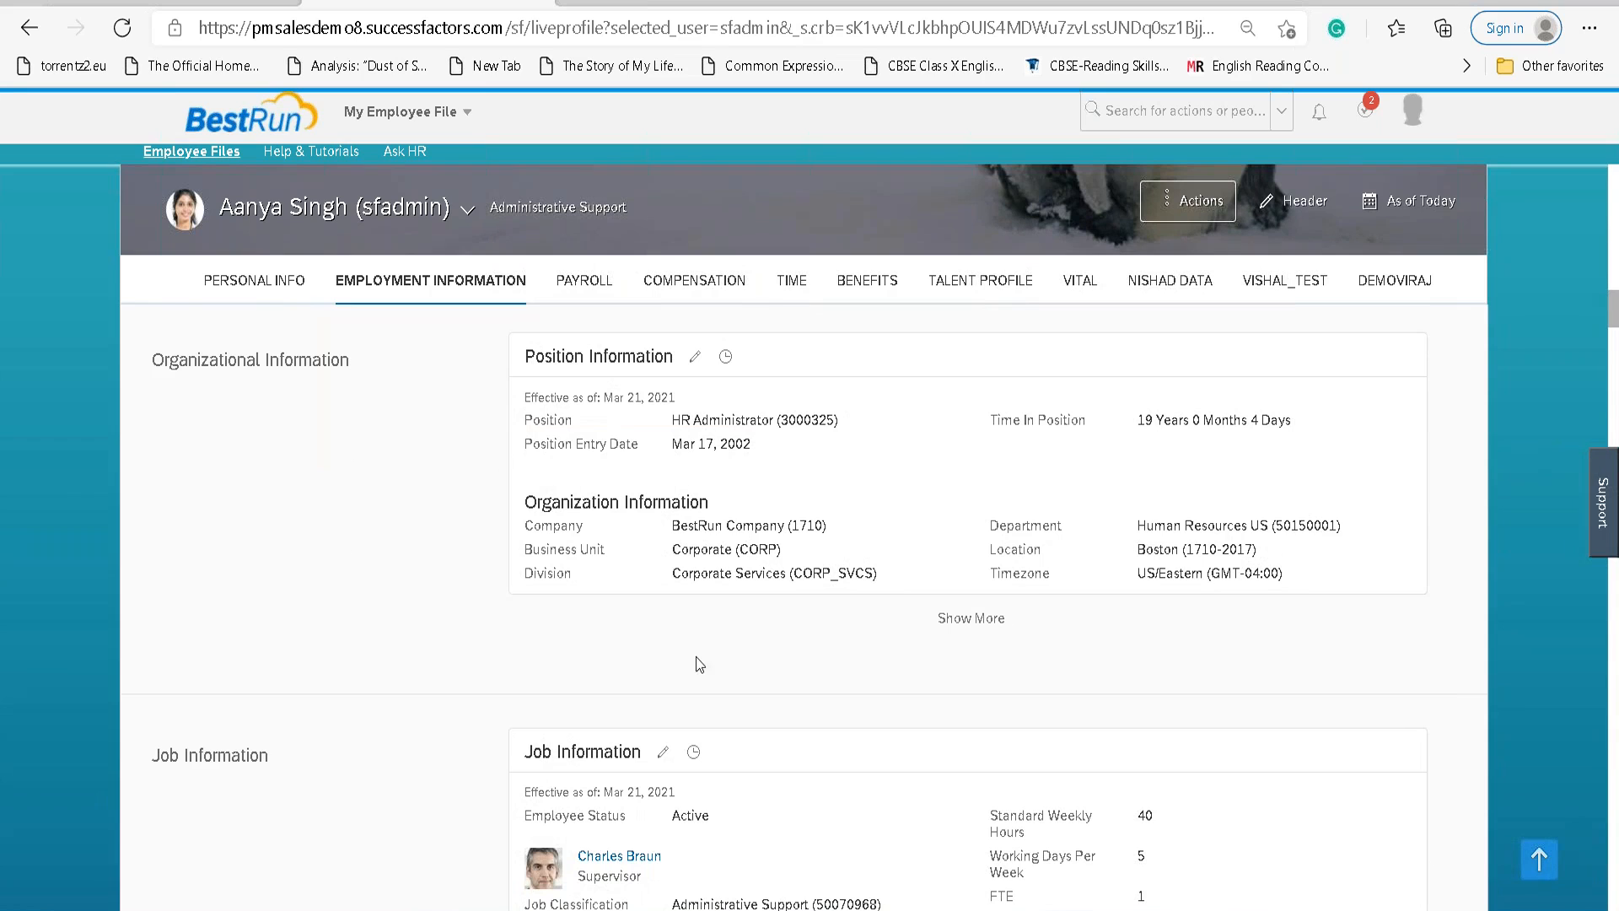
click(970, 620)
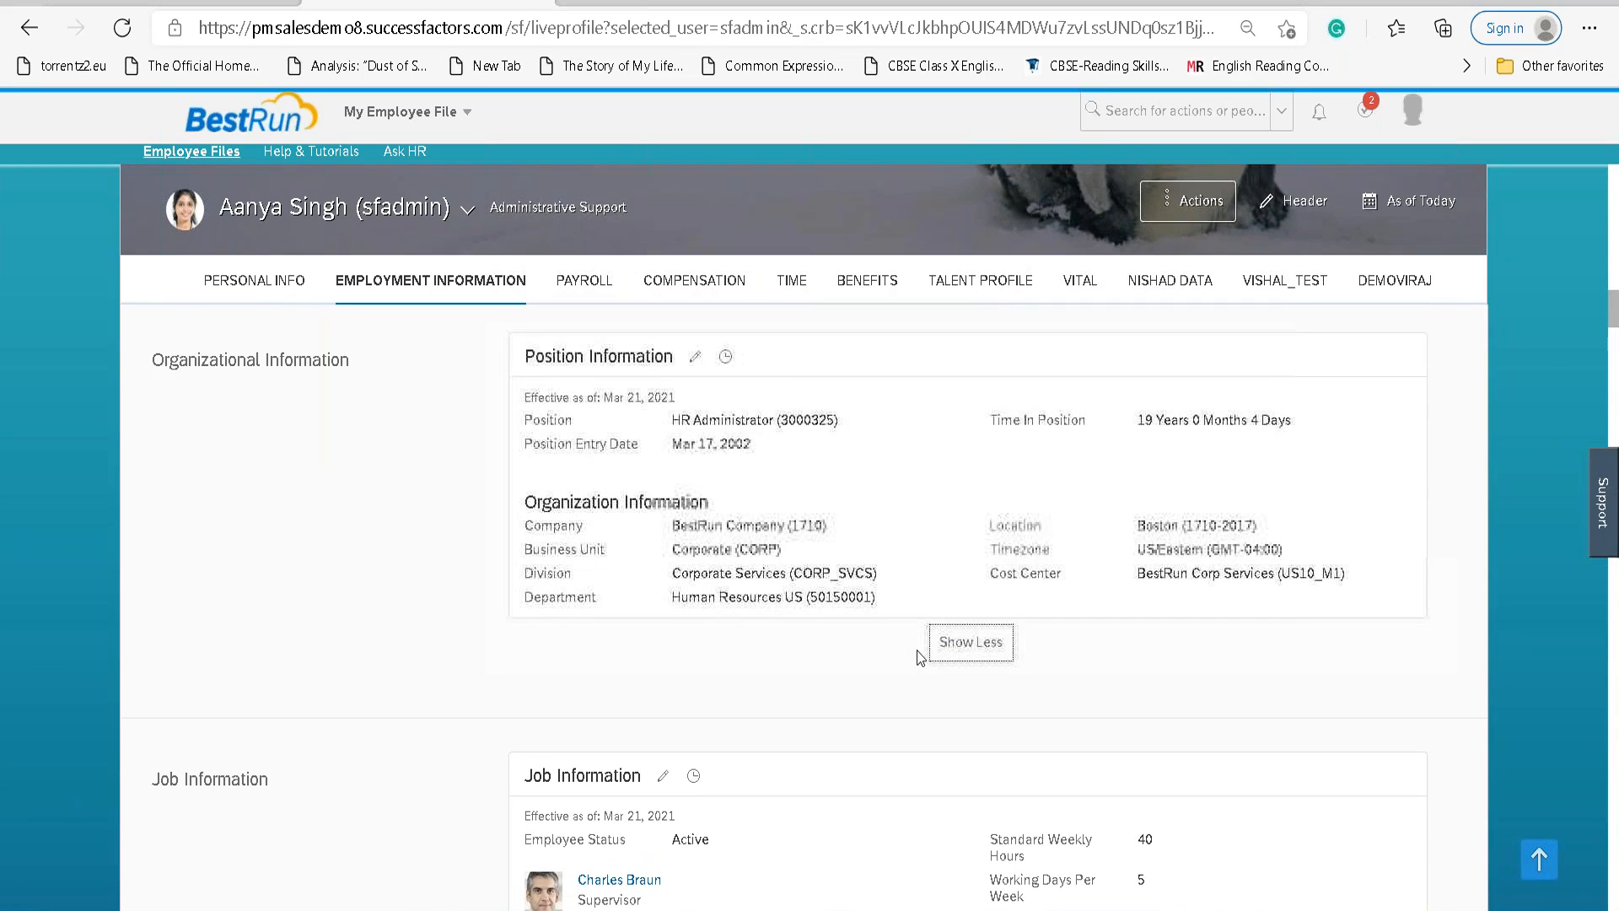
scroll(918, 630, down, 10)
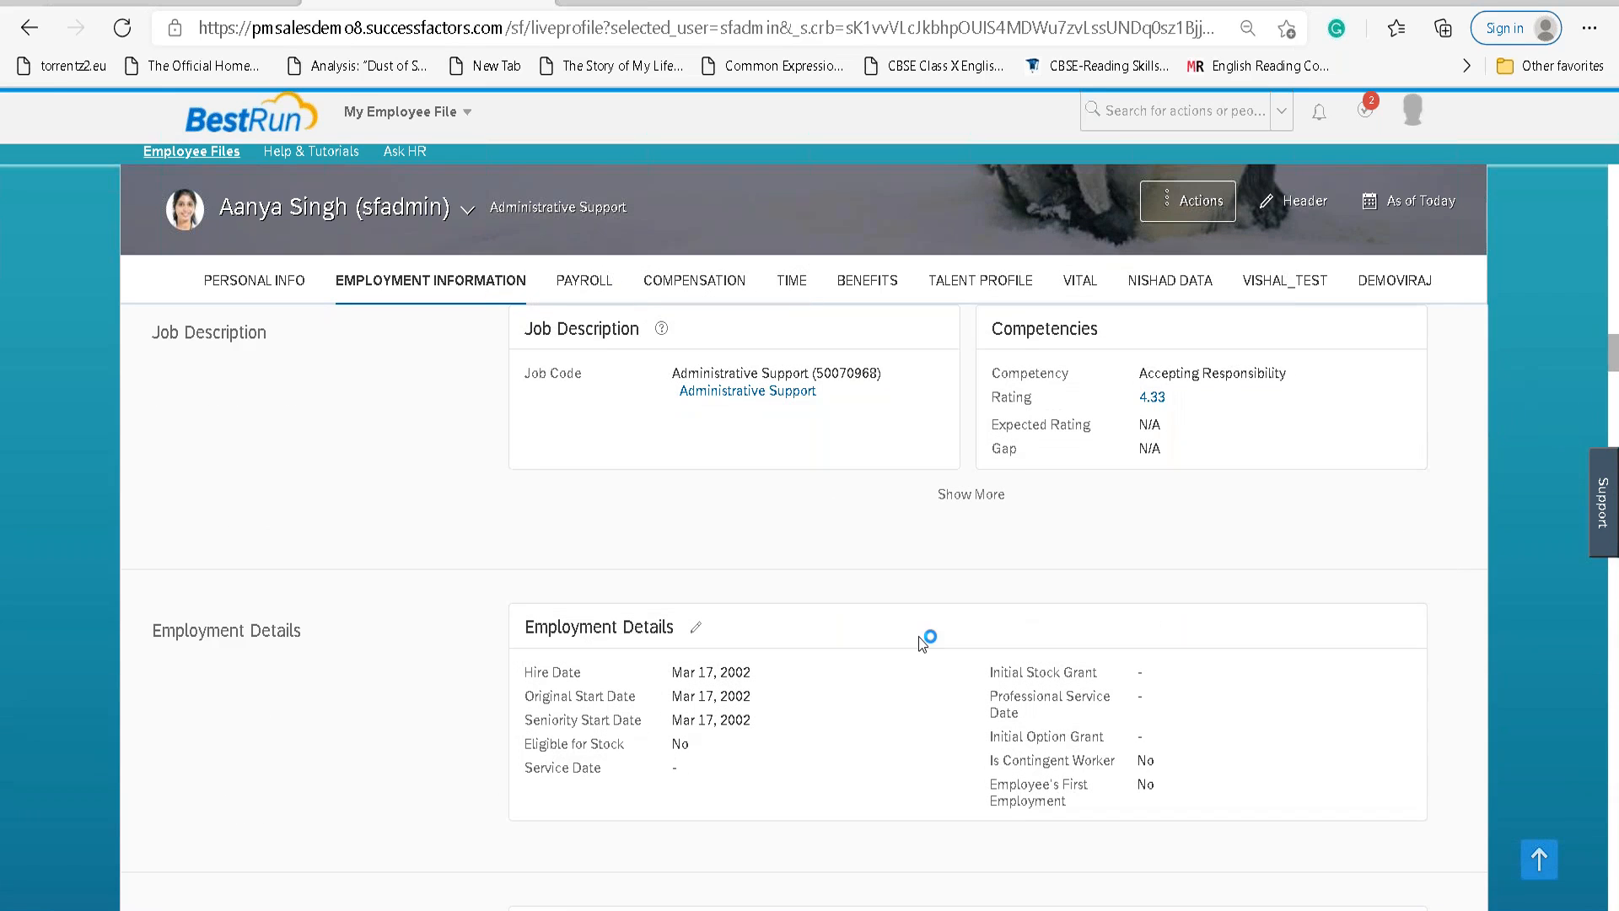
scroll(924, 643, down, 2)
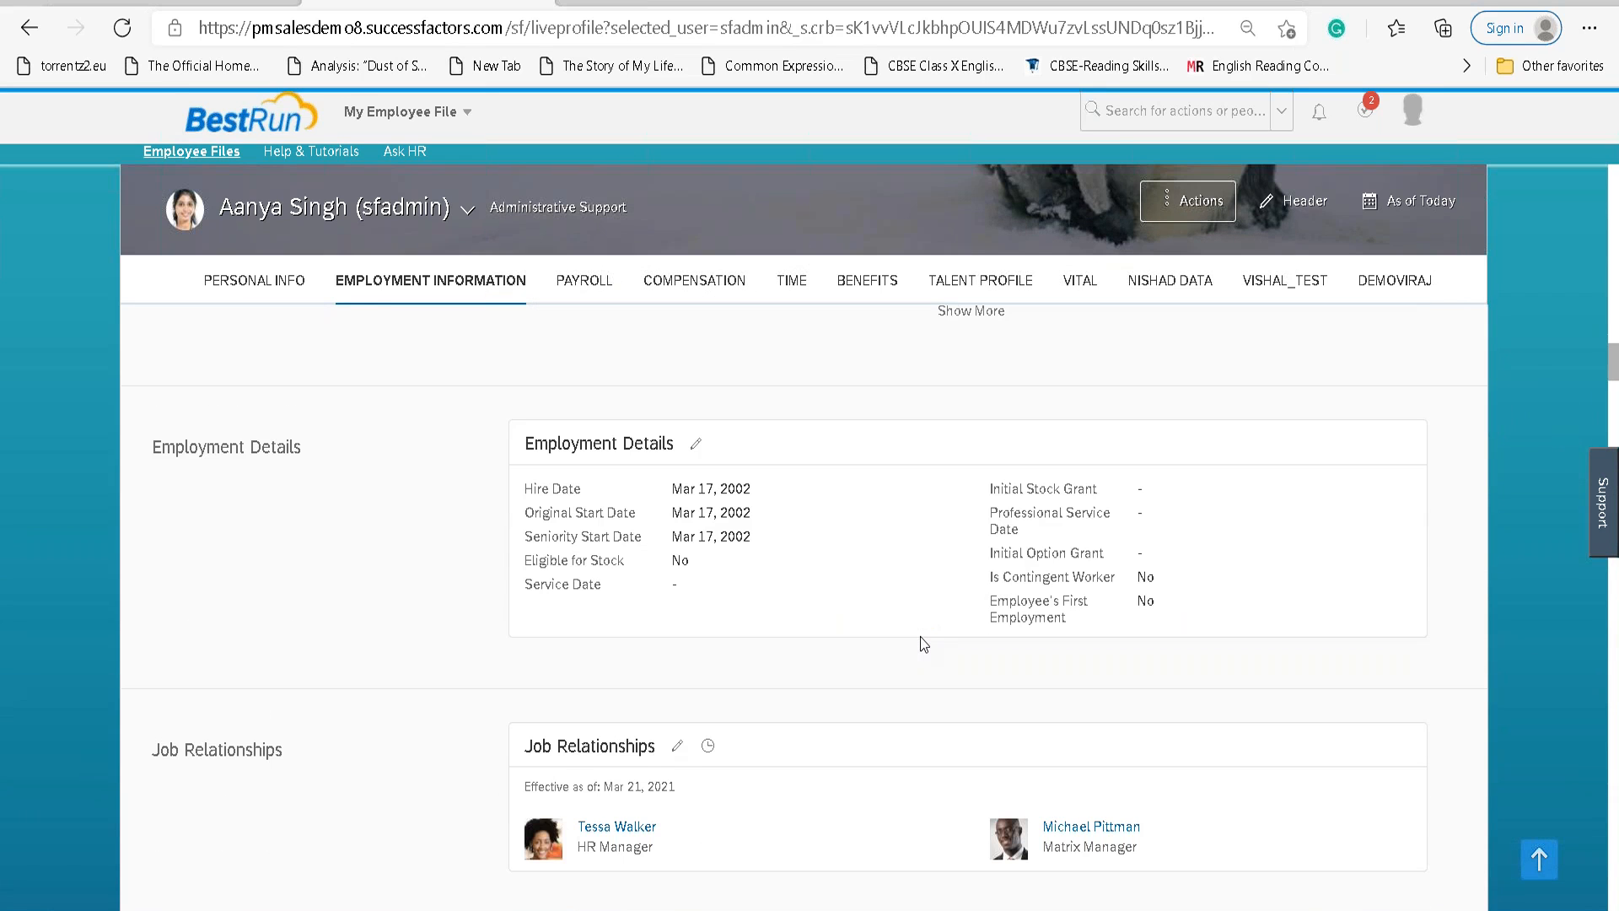
click(695, 443)
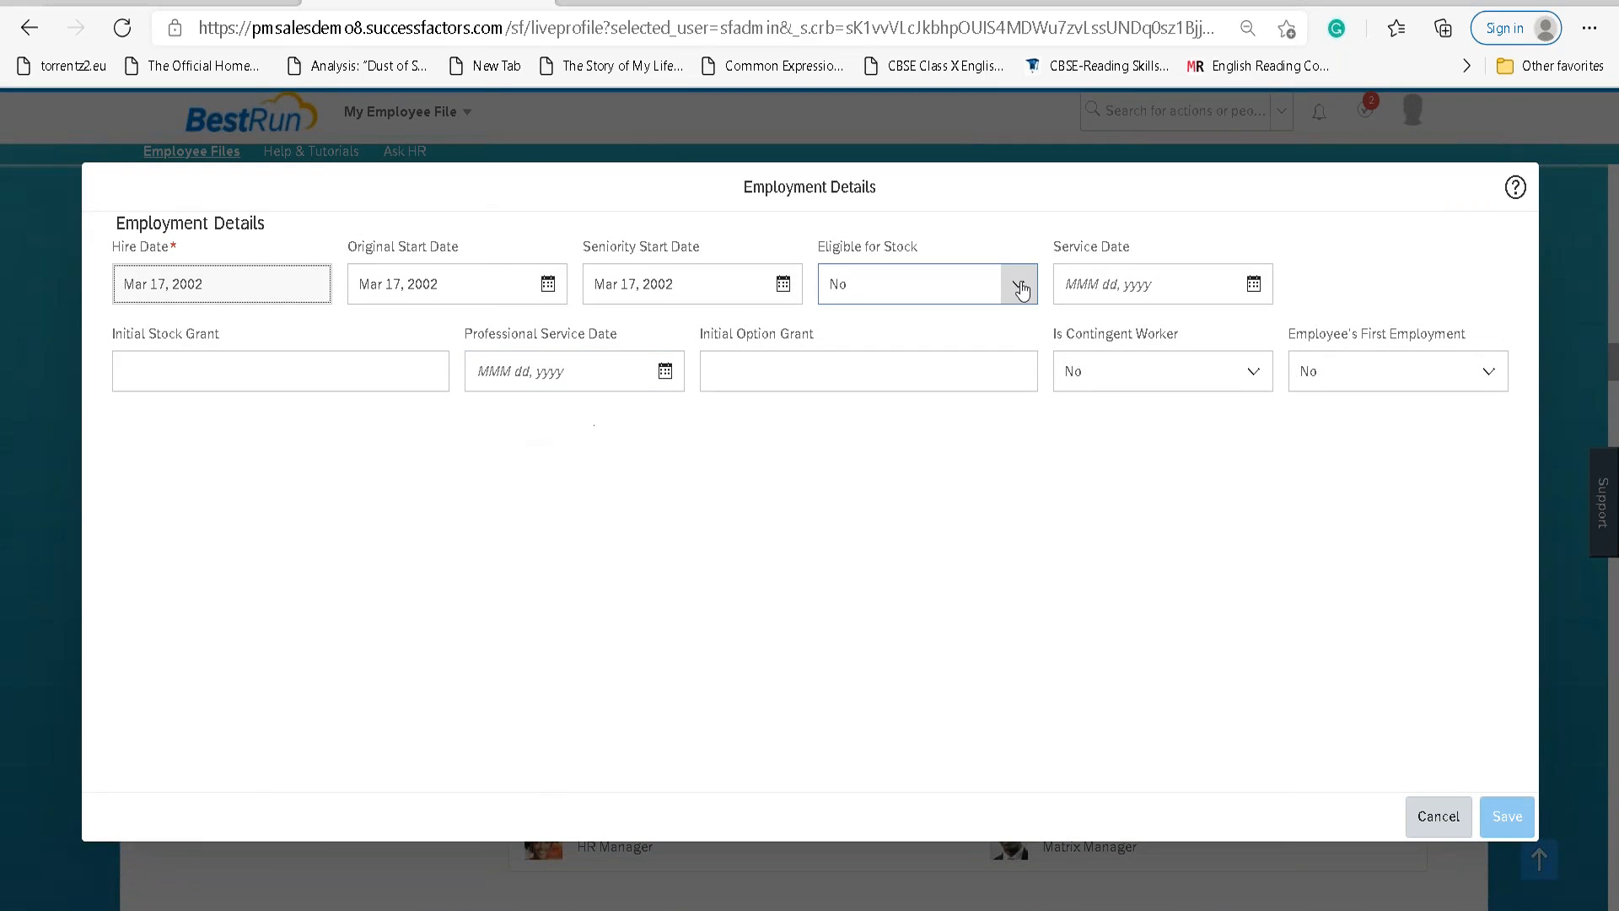
Set Eligible for Stock to Yes in Employment Details and save.
click(1016, 283)
click(844, 365)
click(1506, 816)
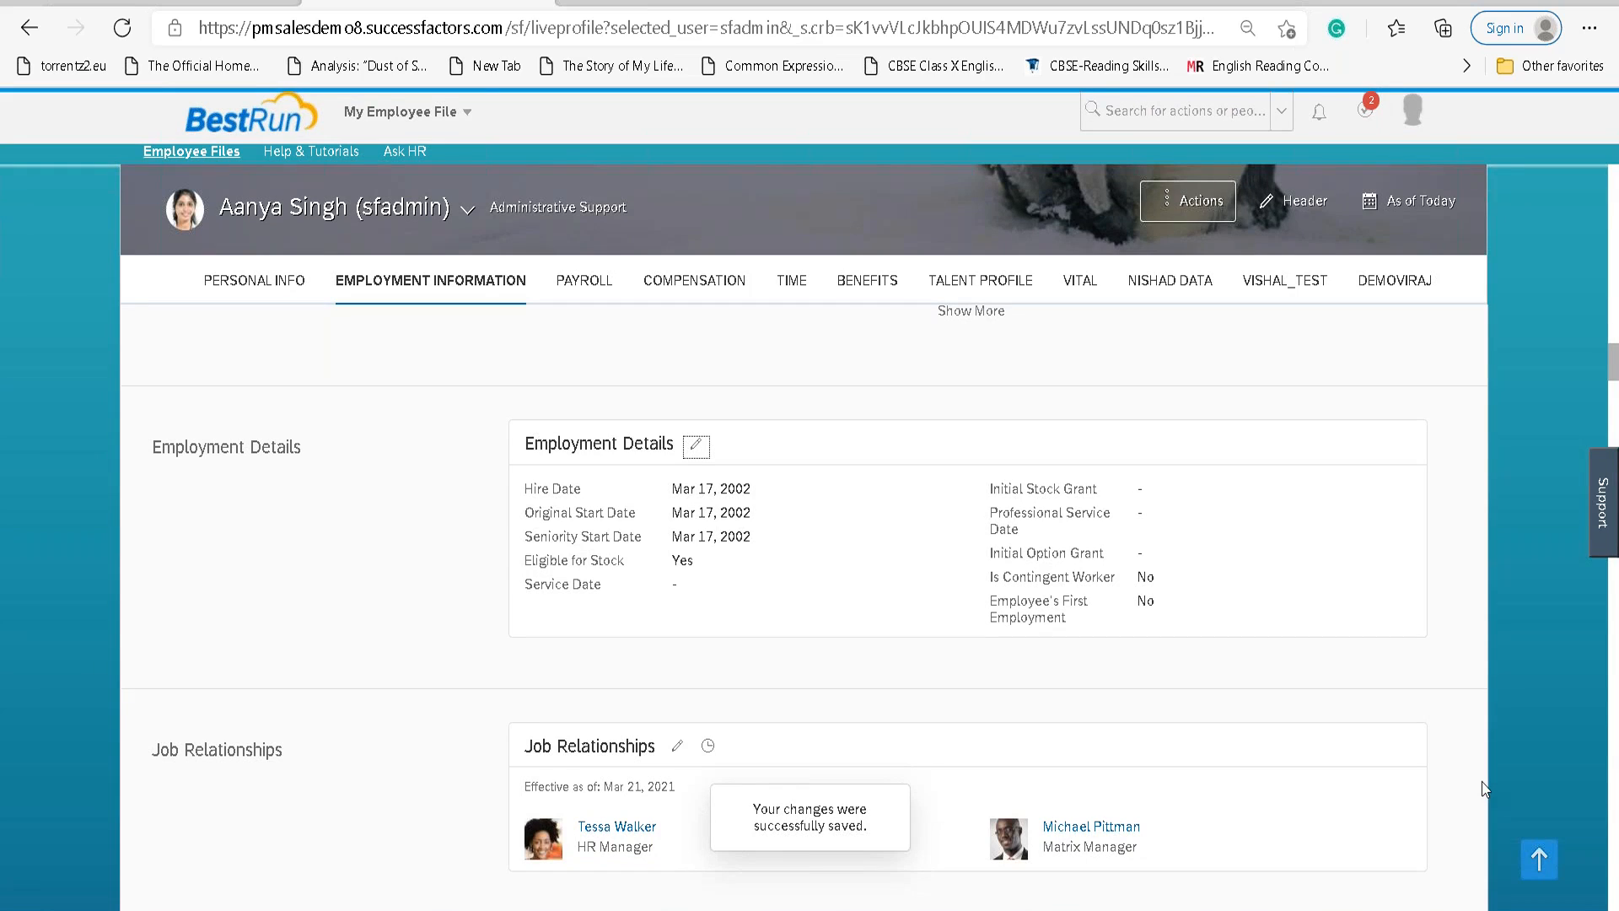
scroll(802, 632, down, 3)
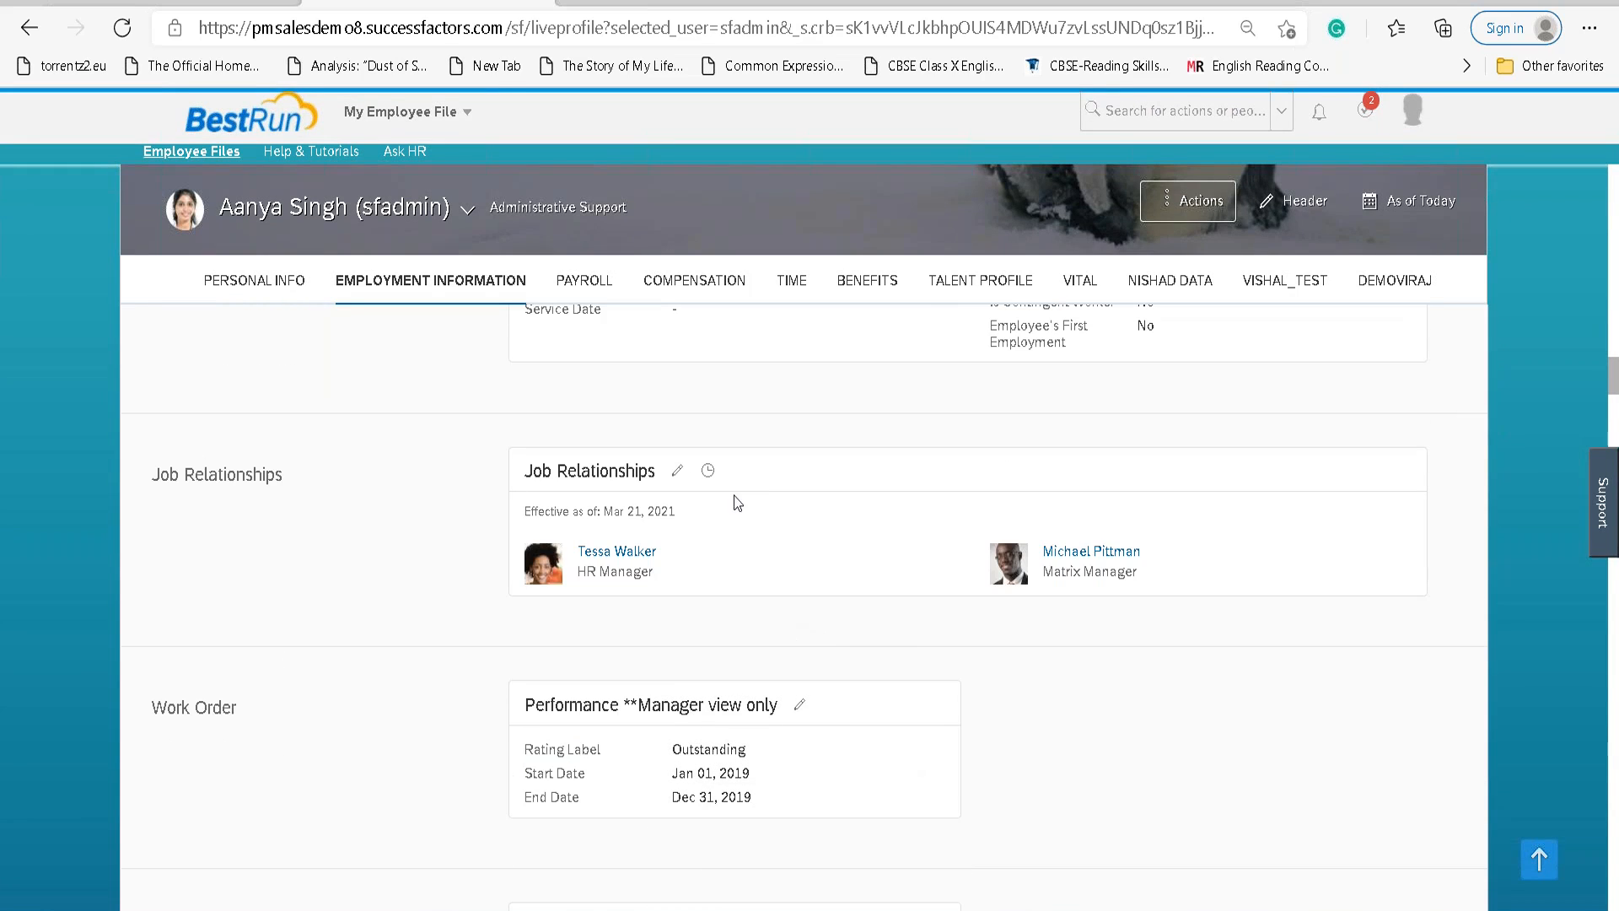
Make the Boston HR Admin the Matrix Manager effective Mar 21, 2021, and save past the warning.
click(678, 474)
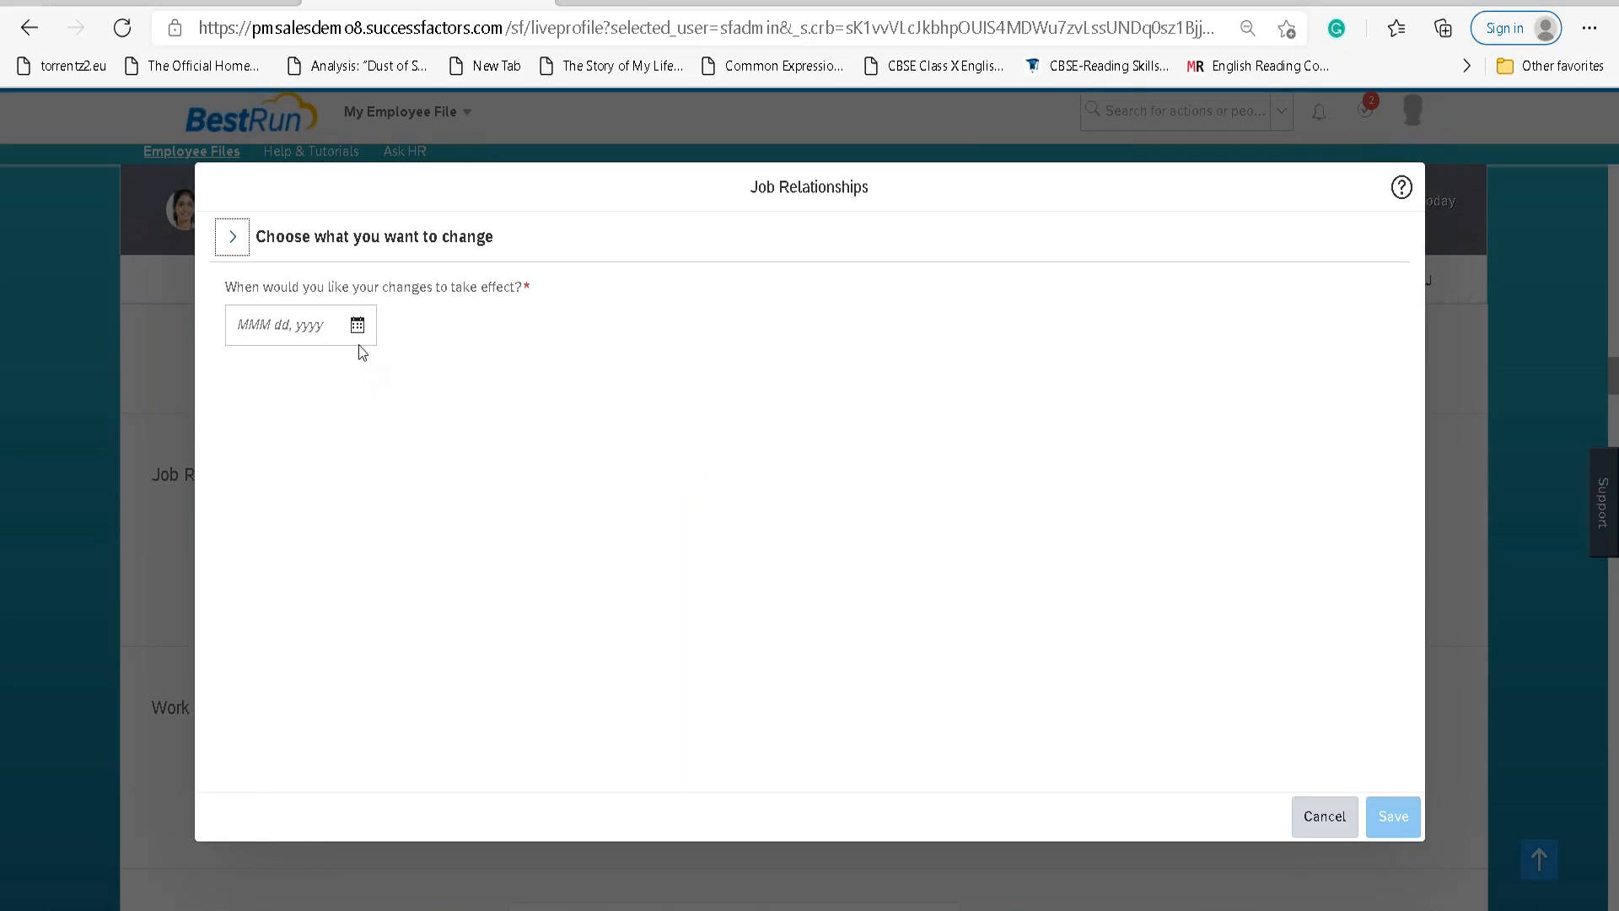
click(356, 329)
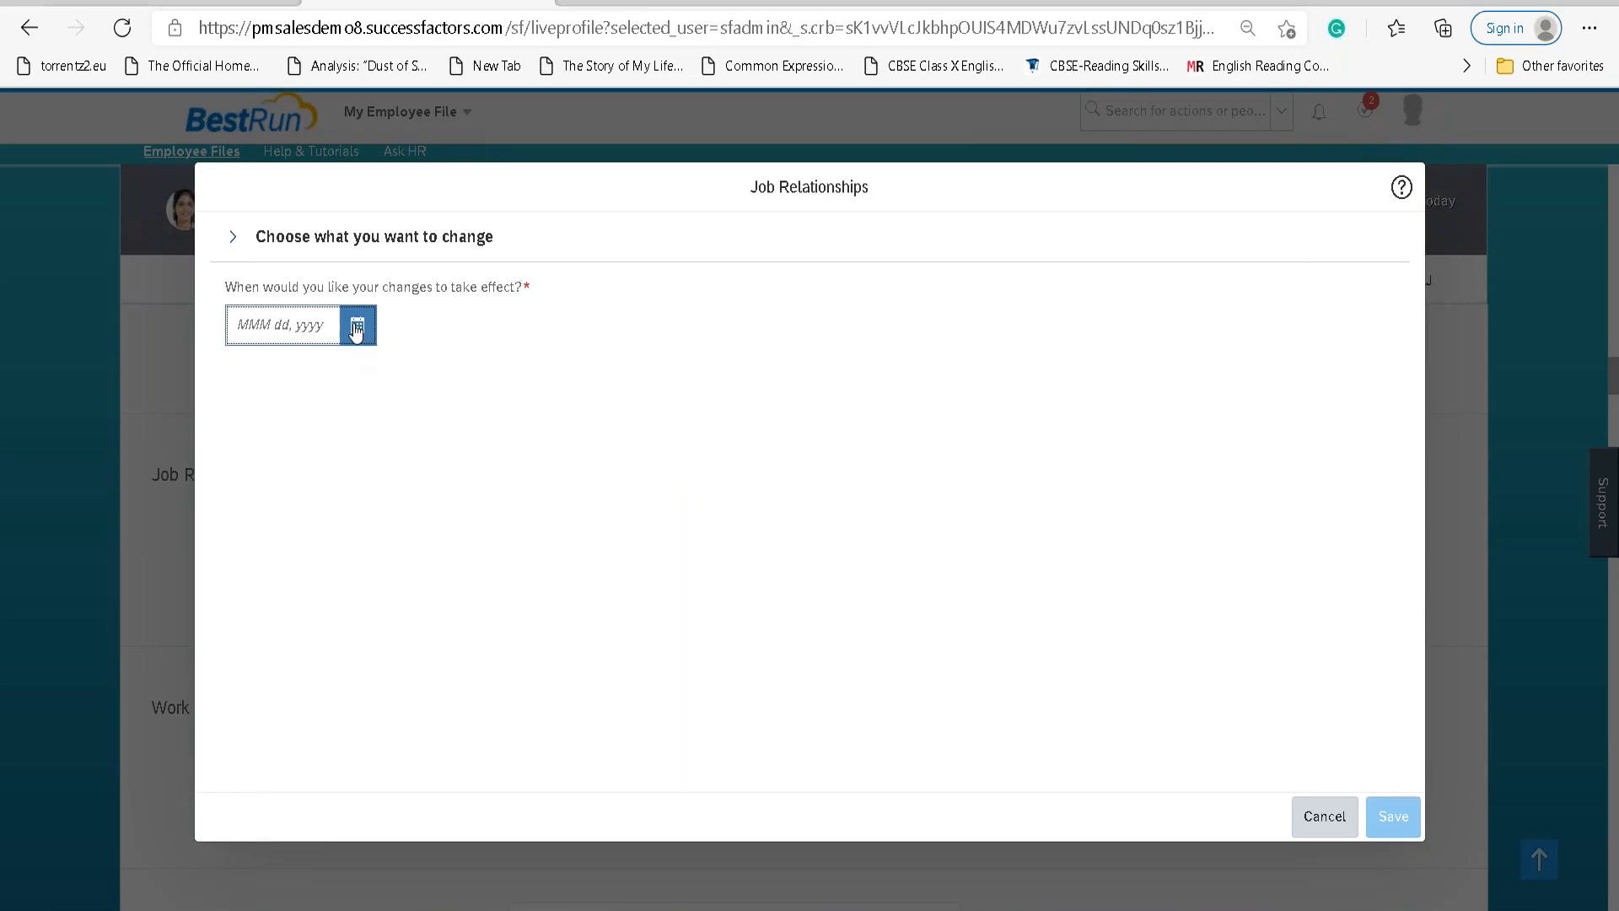
click(294, 626)
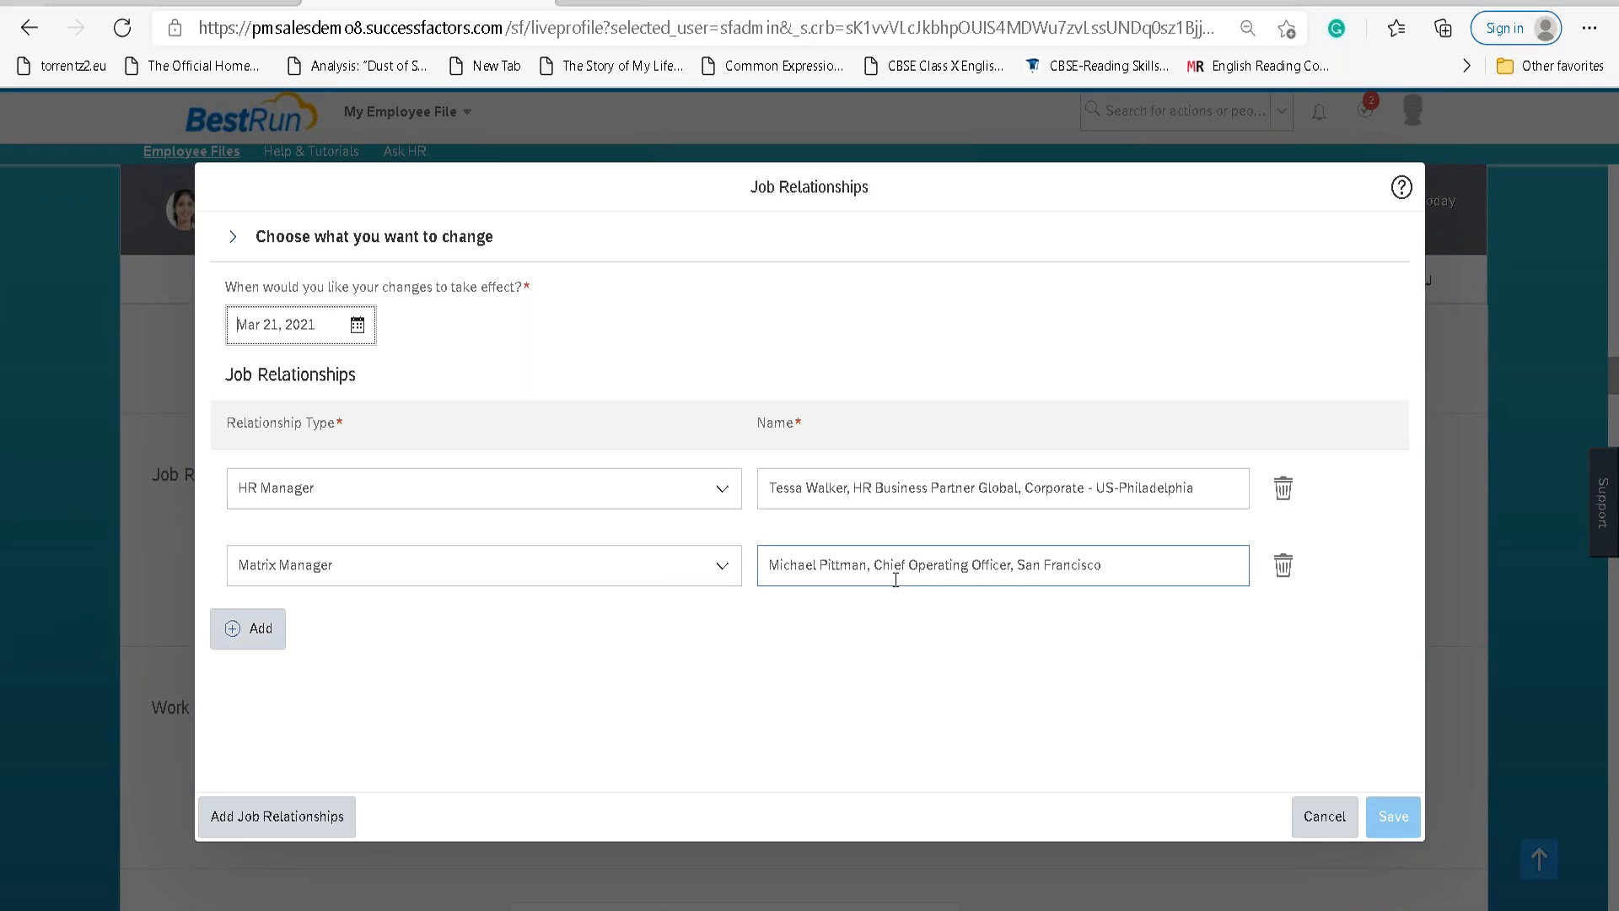
triple_click(895, 570)
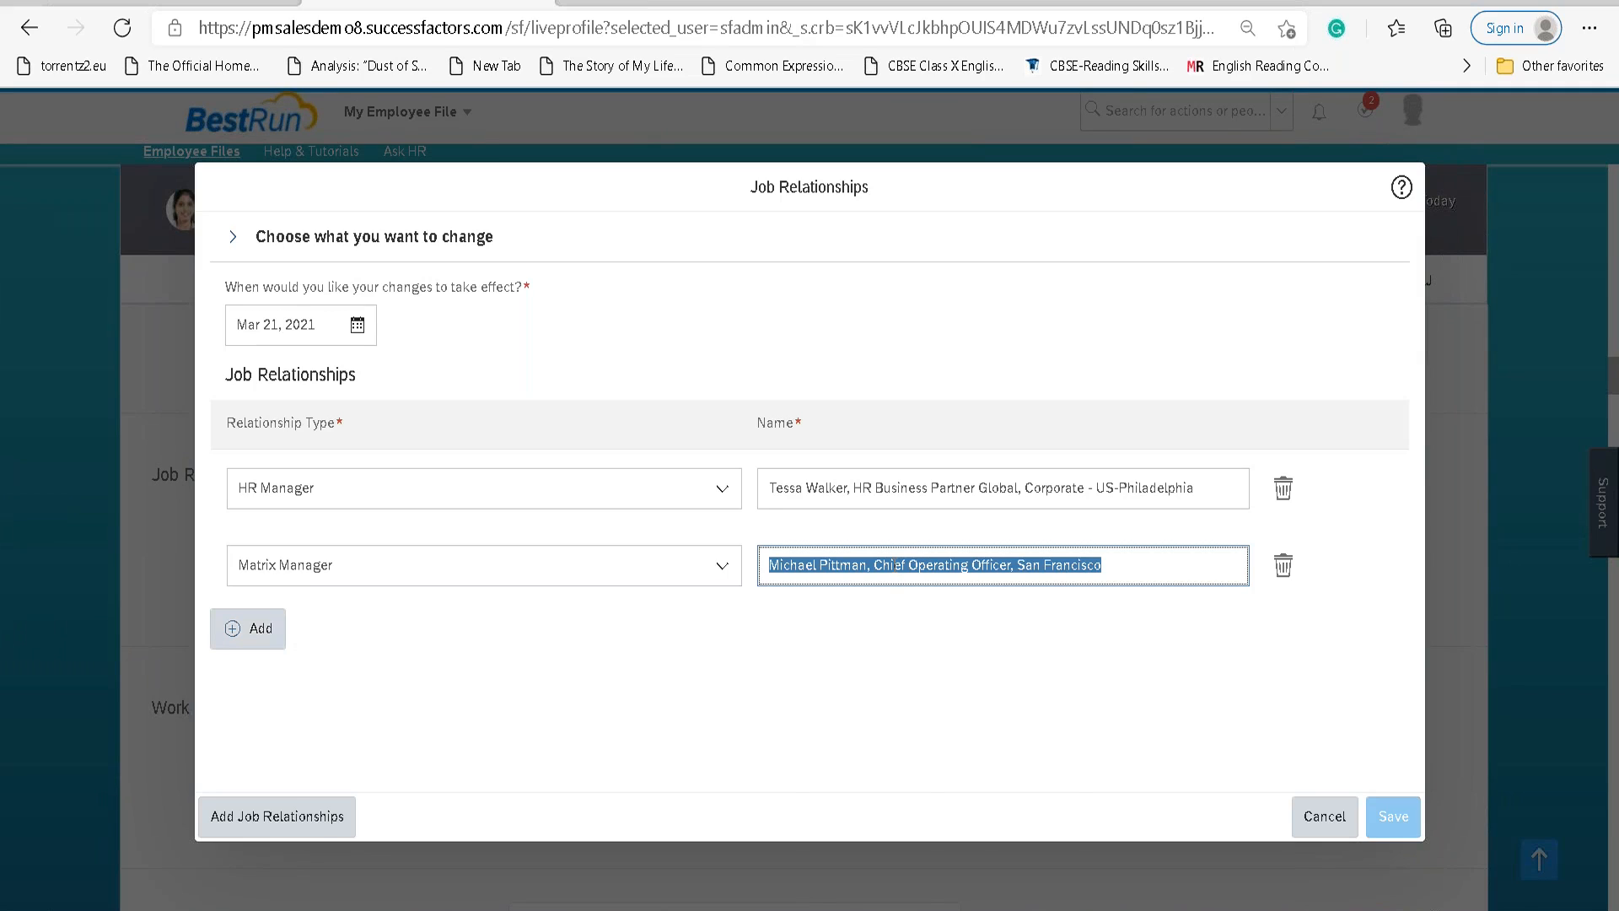
text(veroni)
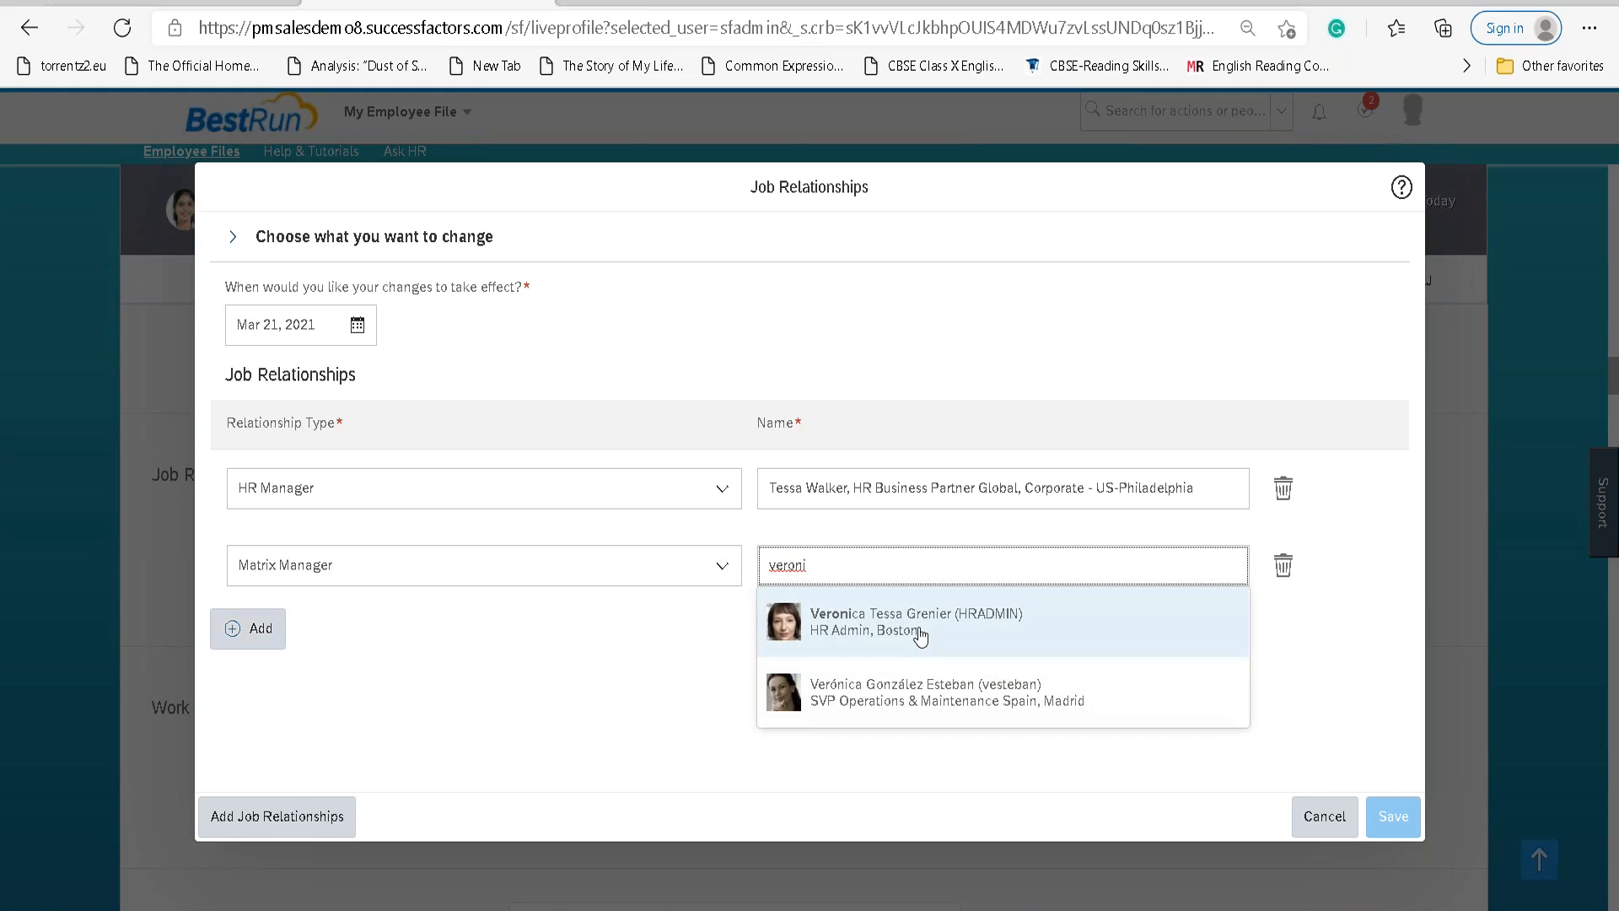
click(919, 634)
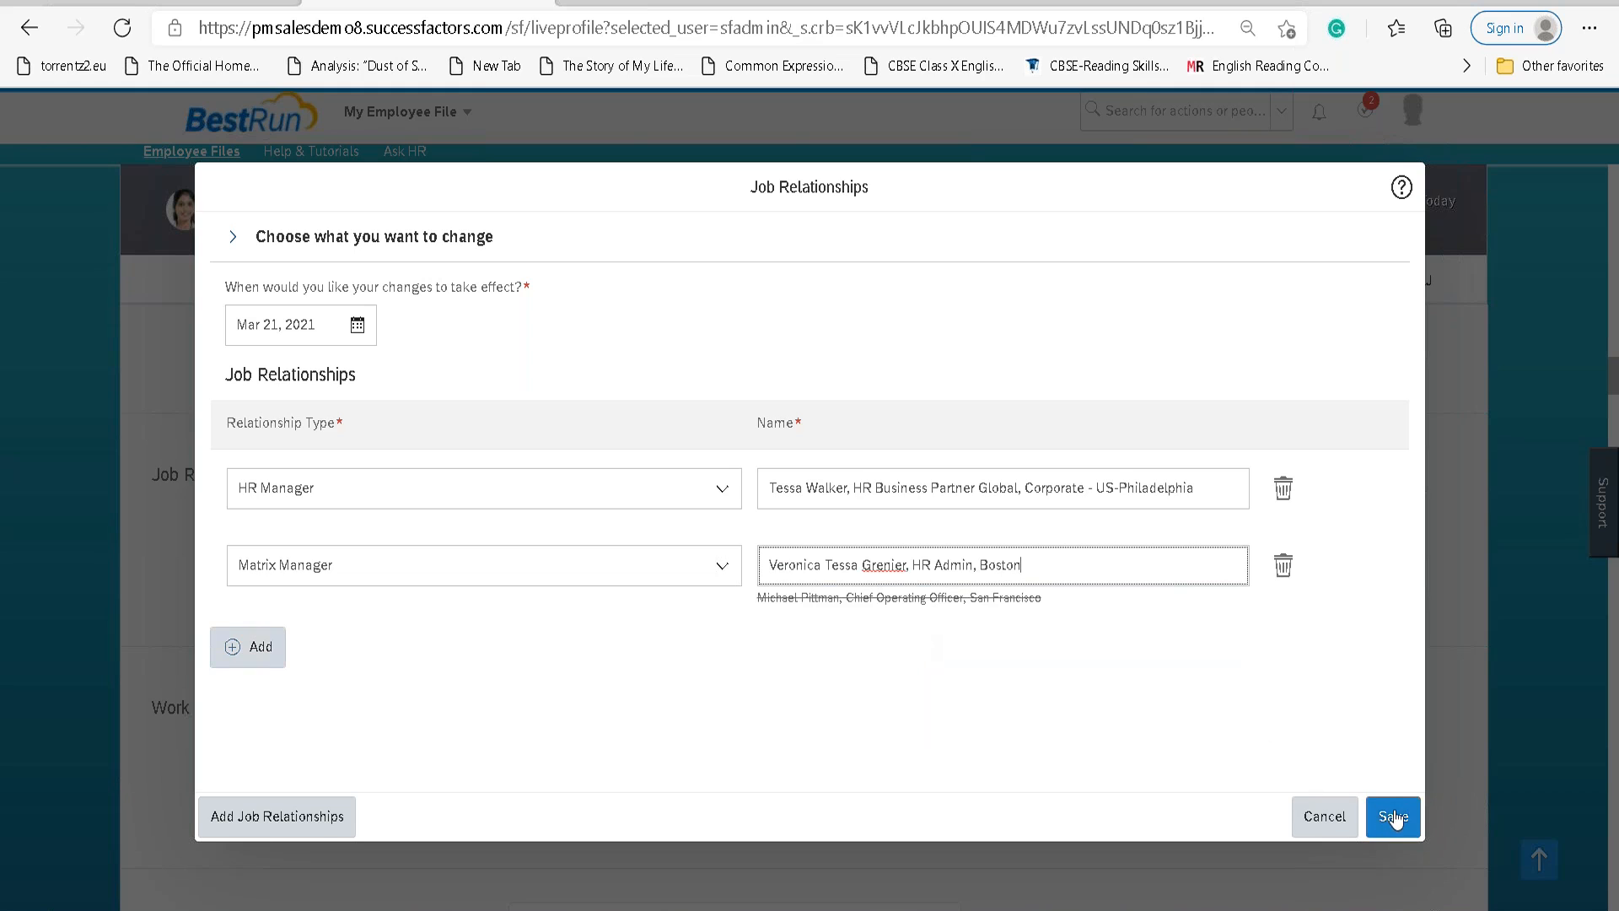
click(1393, 817)
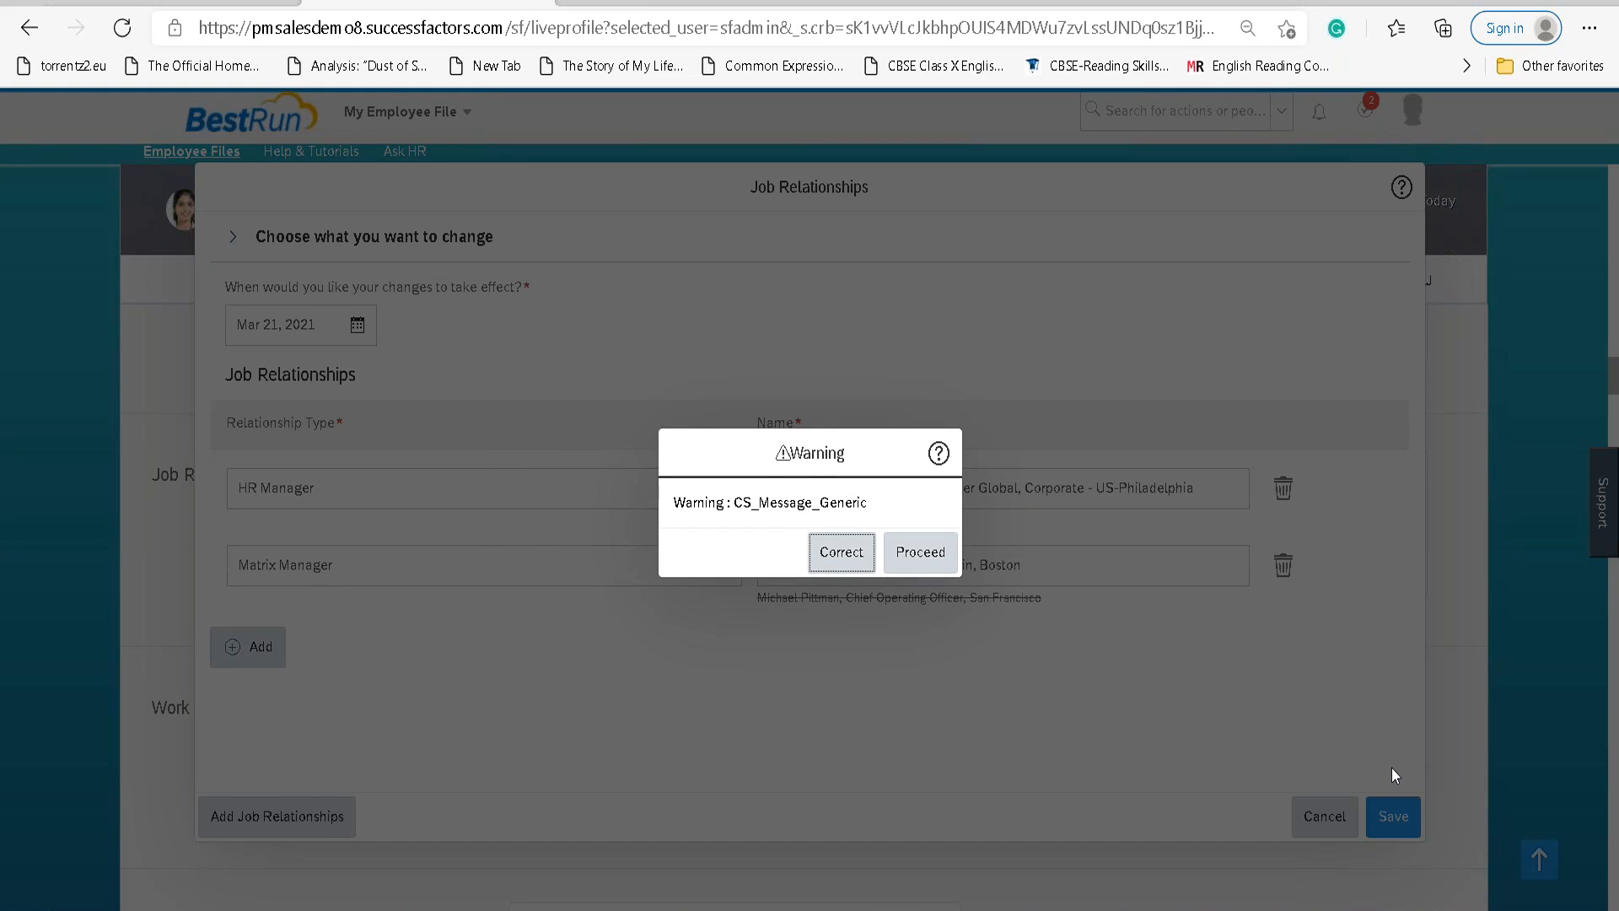
click(922, 552)
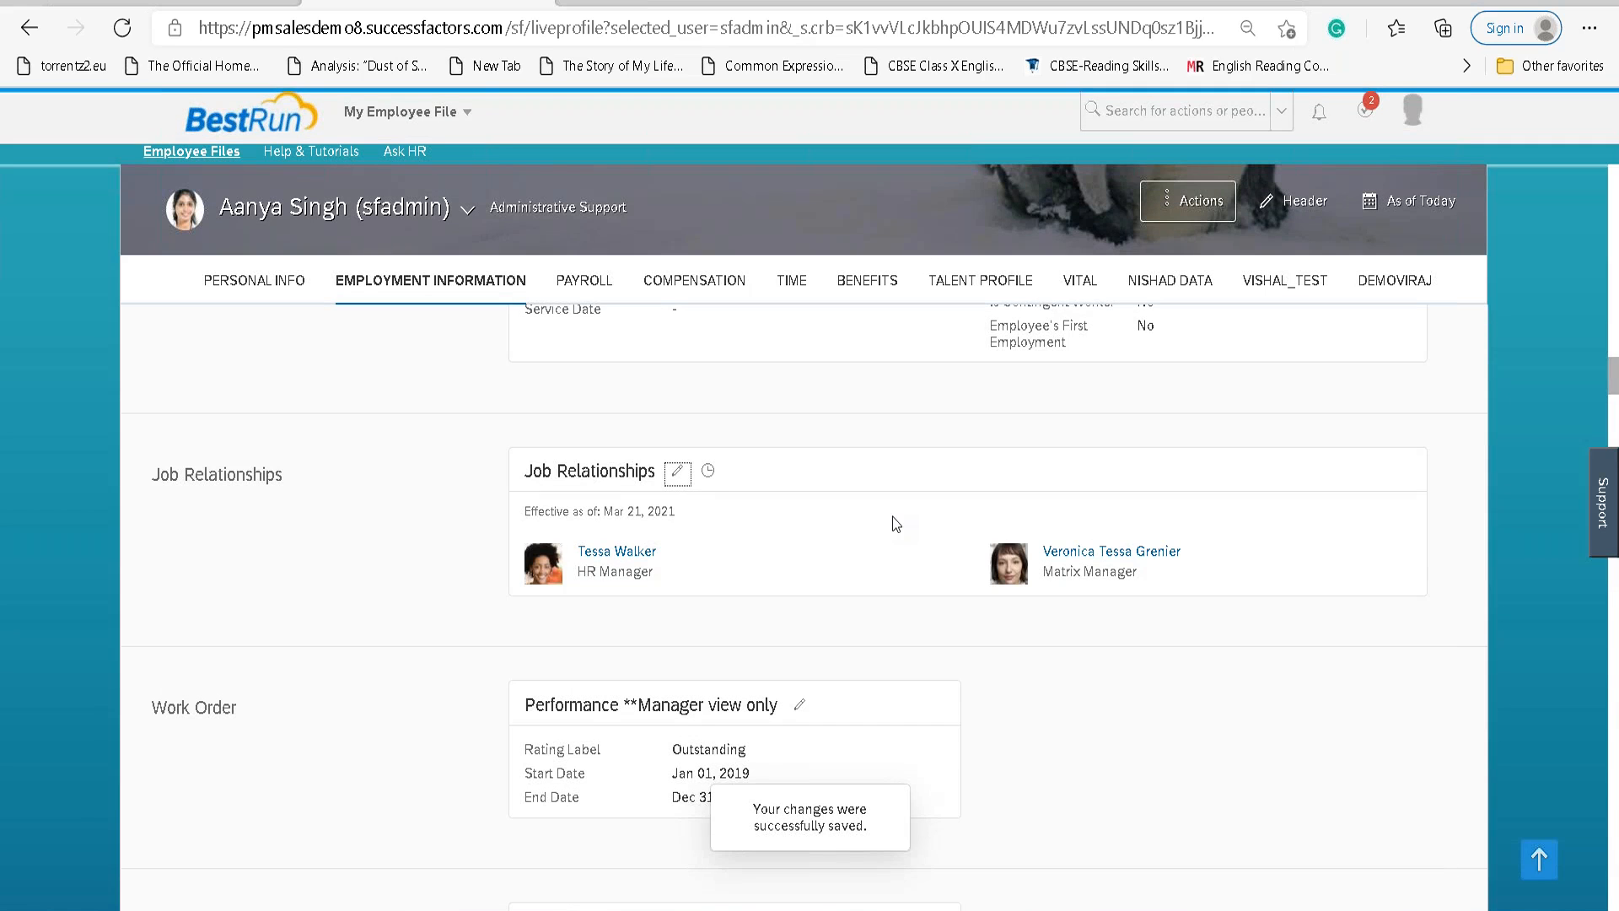
Review the Job Relationships change history, highlighting the Mar 21 Matrix Manager record.
click(708, 475)
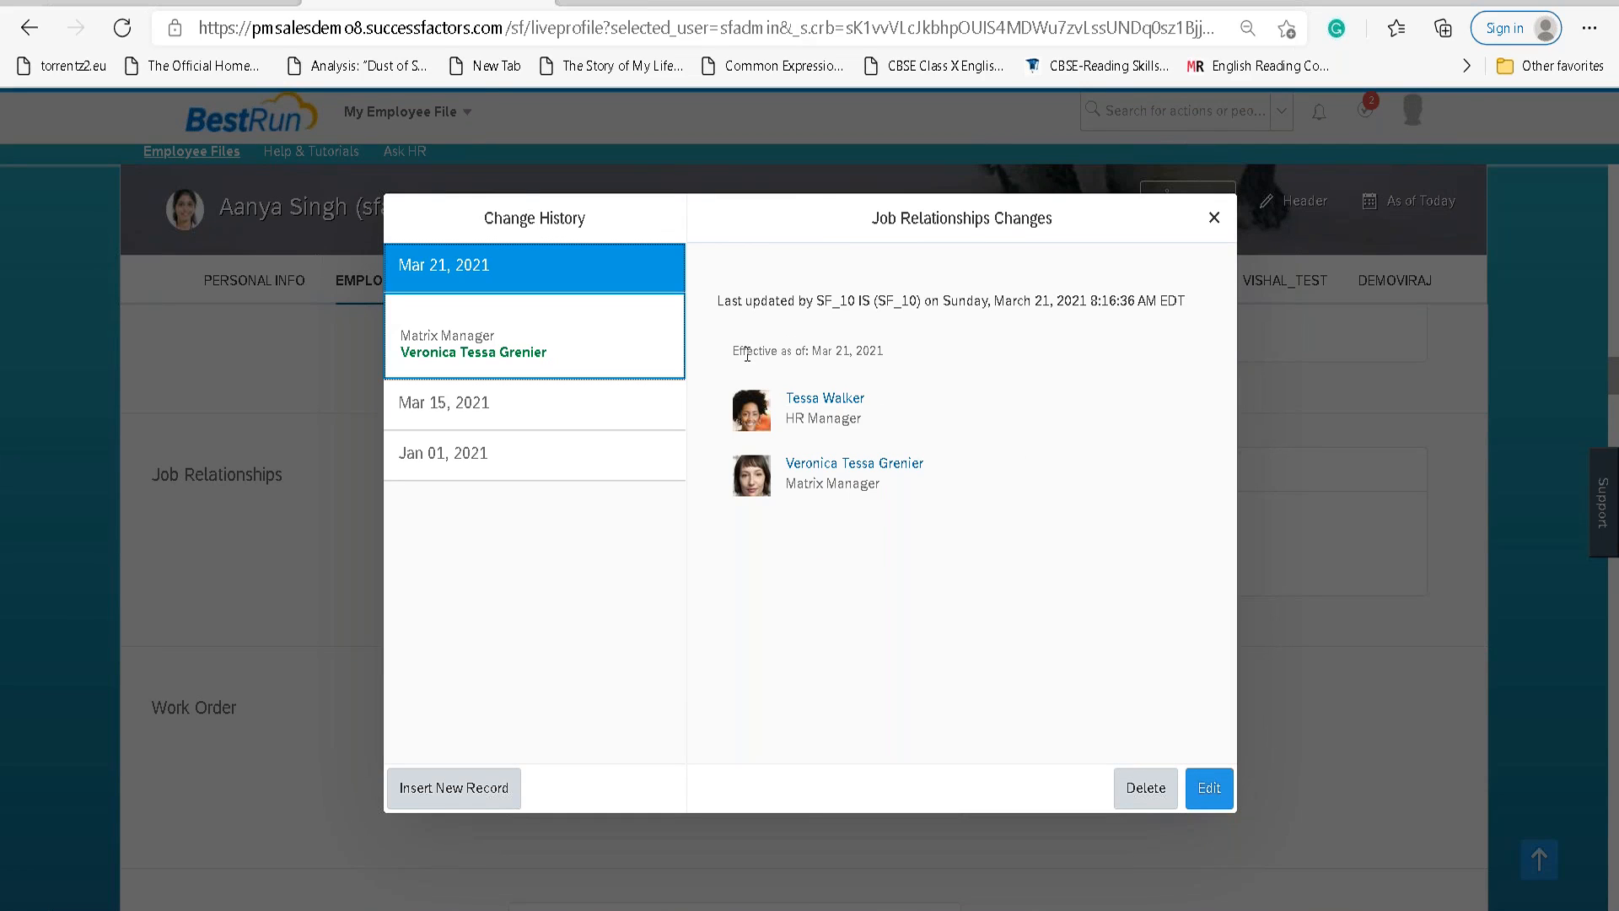
triple_click(723, 300)
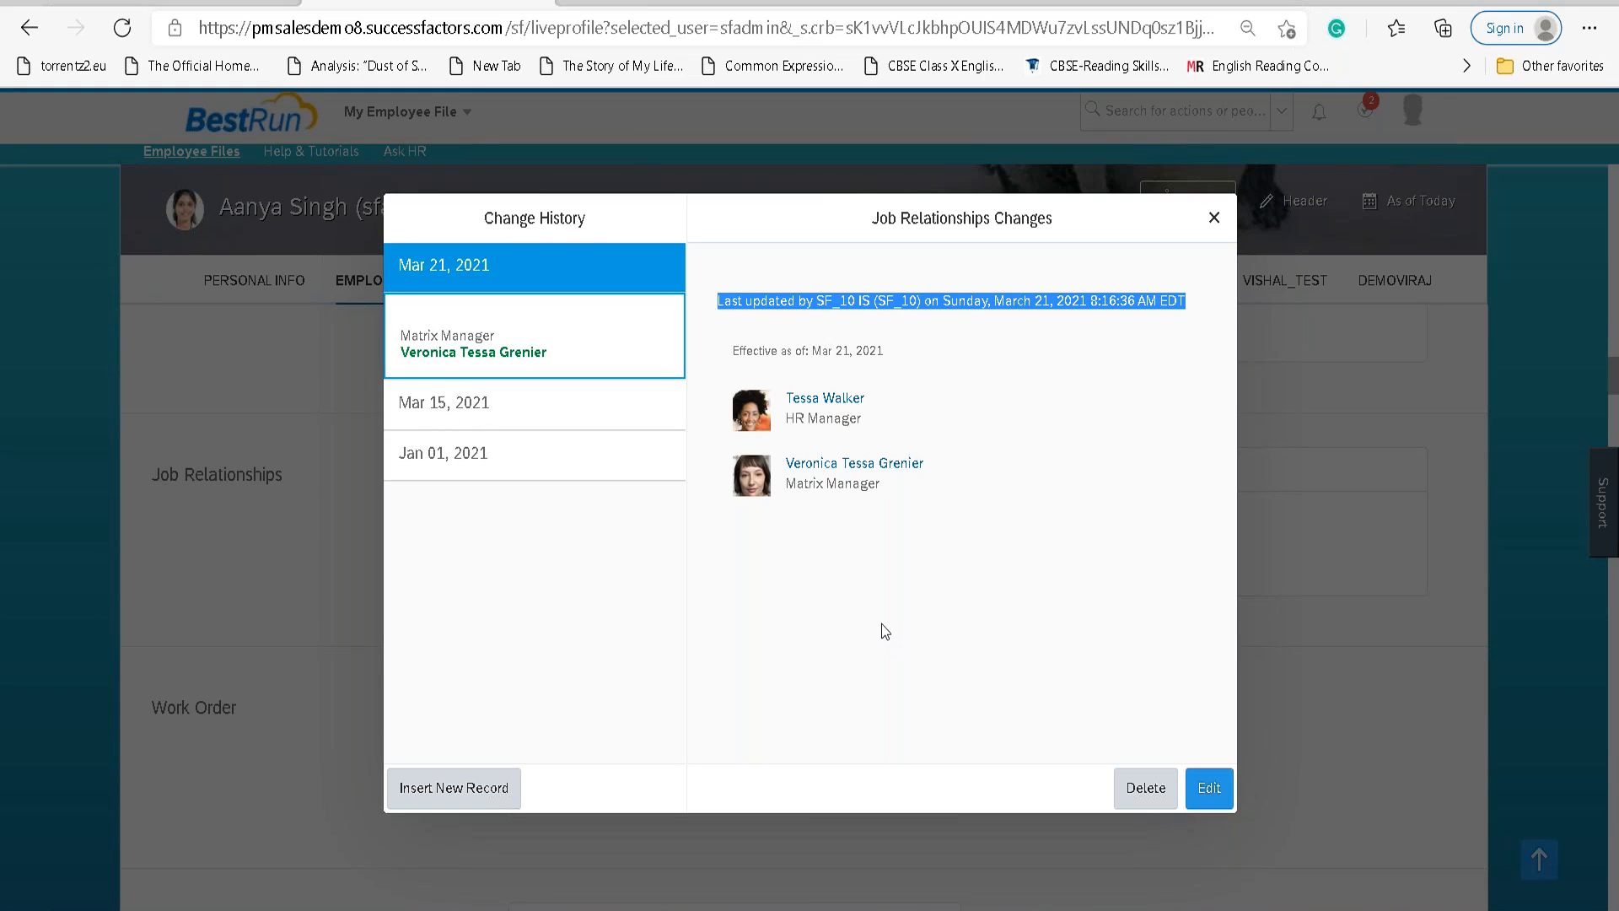
drag(433, 268, 496, 266)
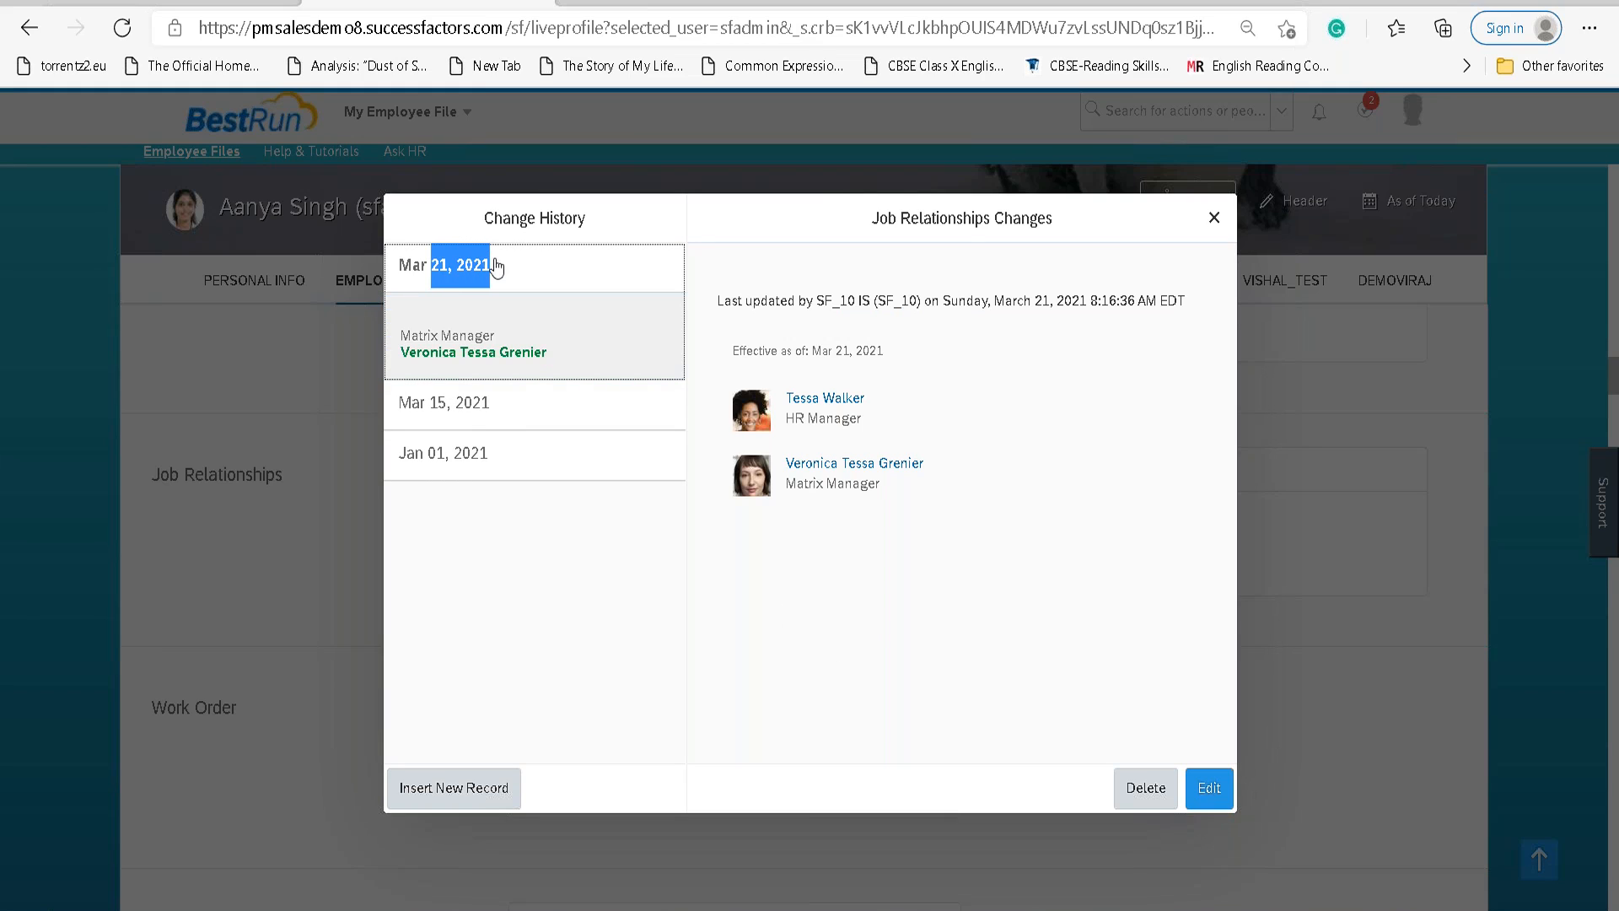
click(436, 325)
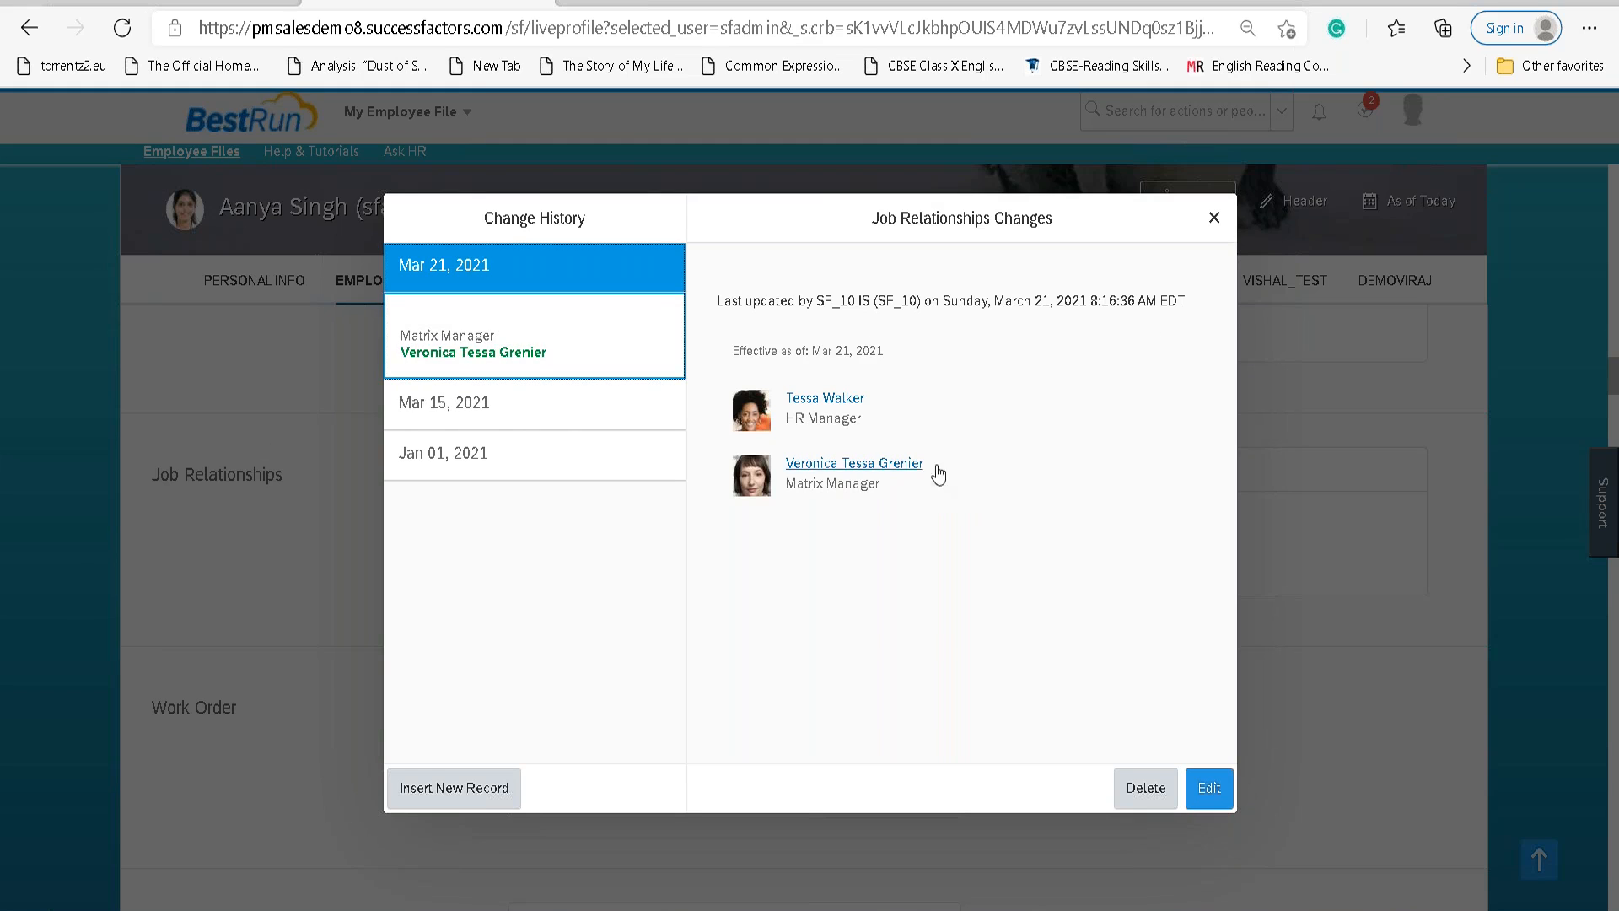
click(1211, 222)
Select the Pencil Icon sub-points in the Word notes, then return to the profile.
key(alt+Tab)
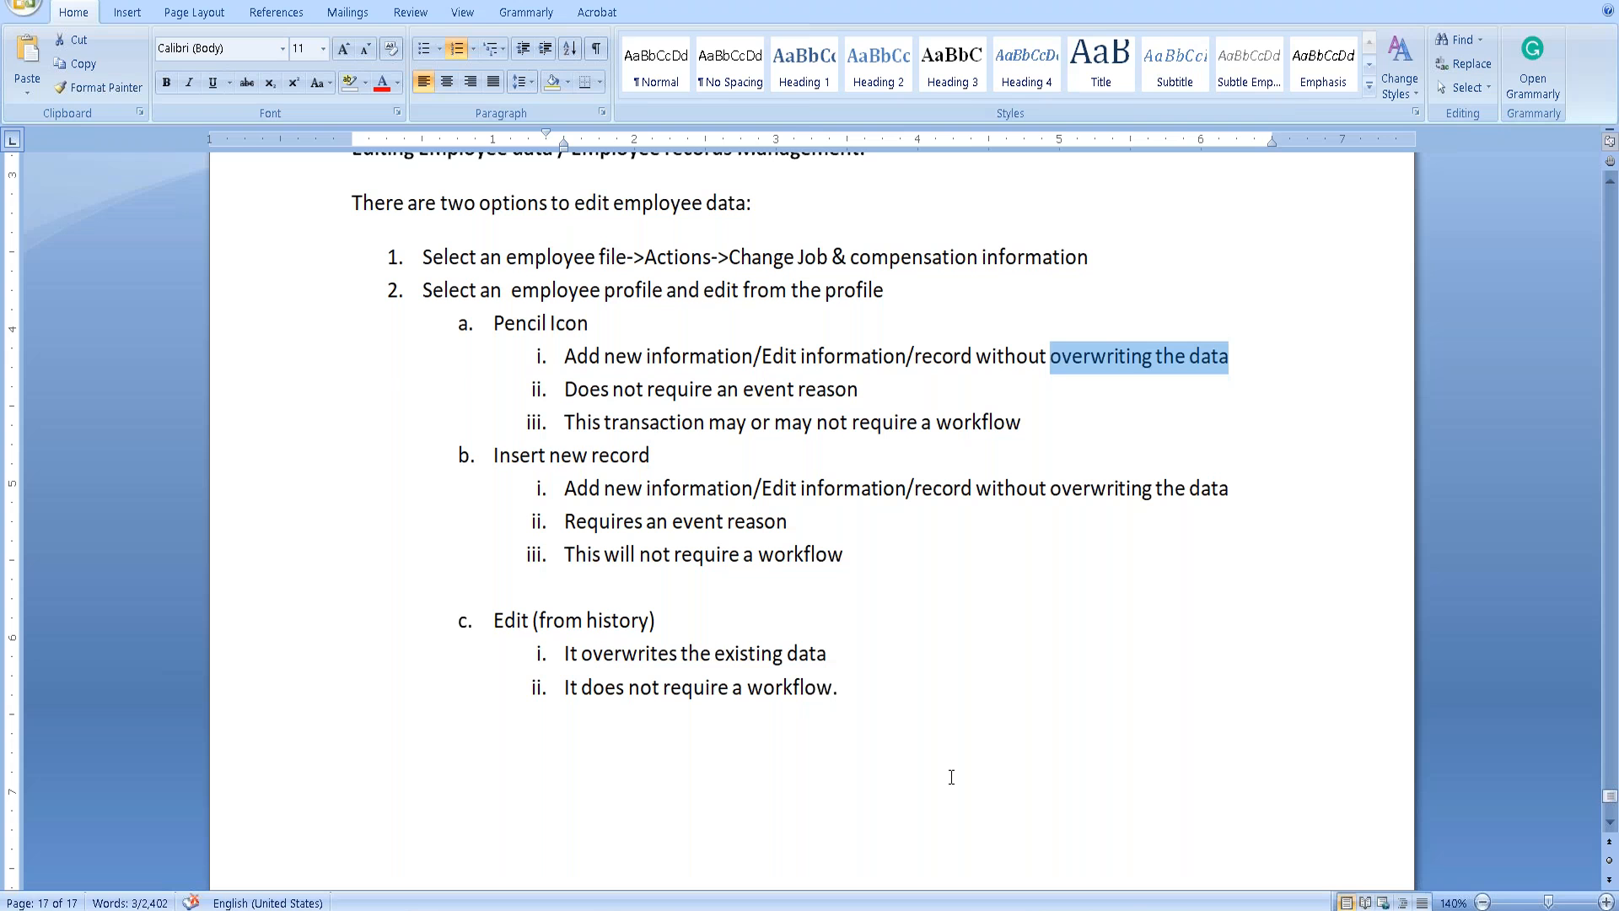
mouse_move(564, 356)
mouse_down()
mouse_move(847, 421)
mouse_move(1025, 421)
mouse_up()
click(966, 582)
key(alt+Tab)
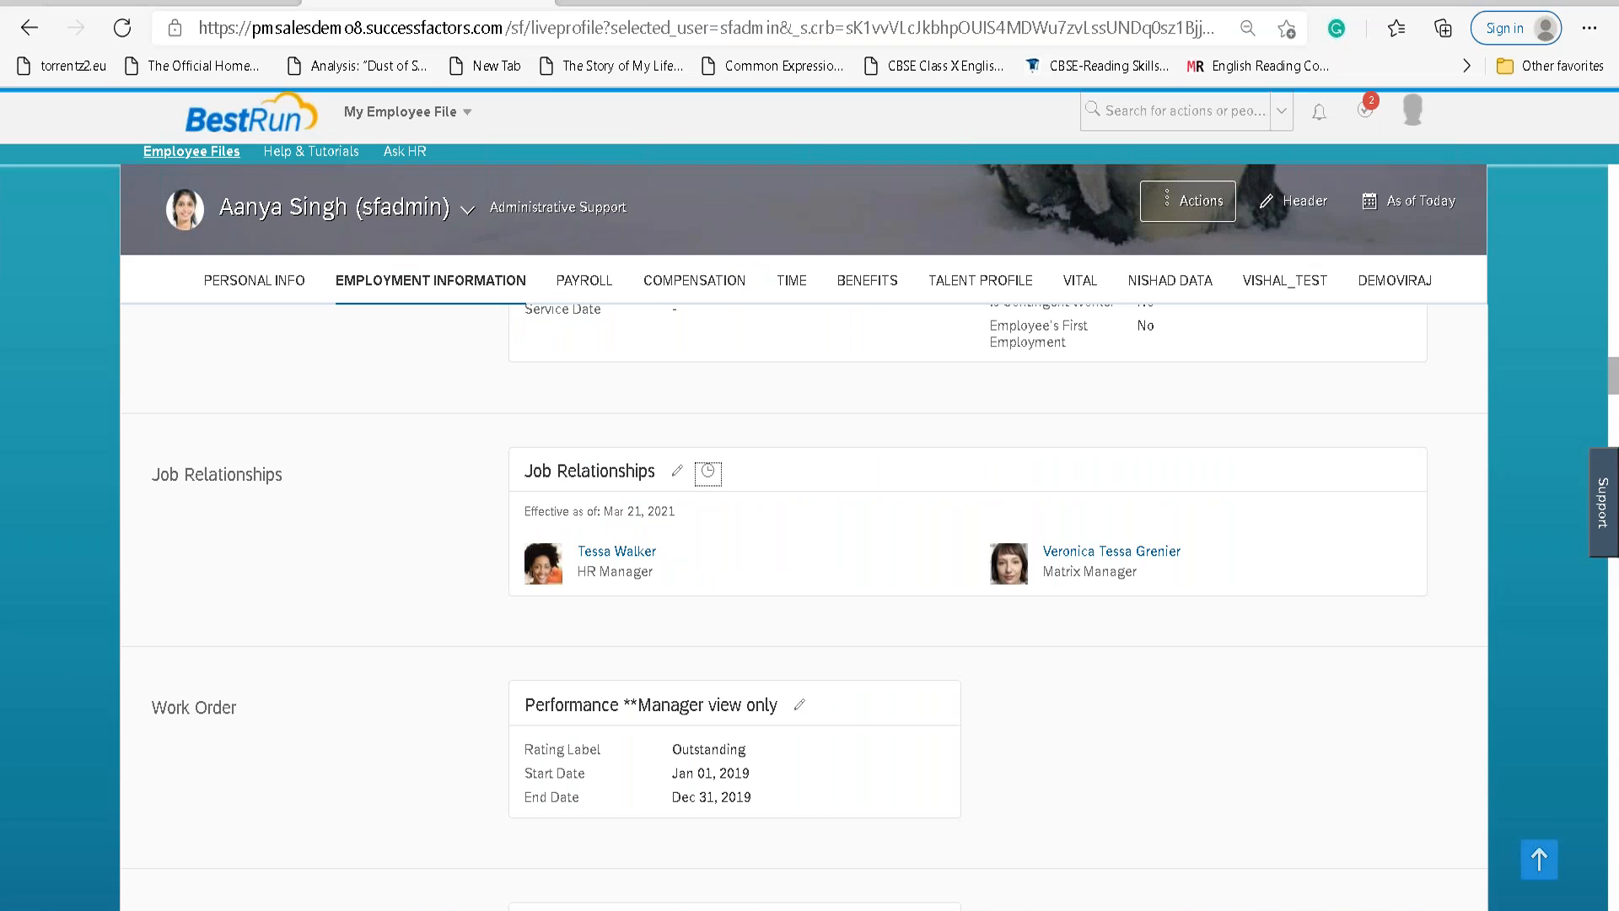
Place the cursor on the Insert new record item in the Word notes.
scroll(815, 629, up, 5)
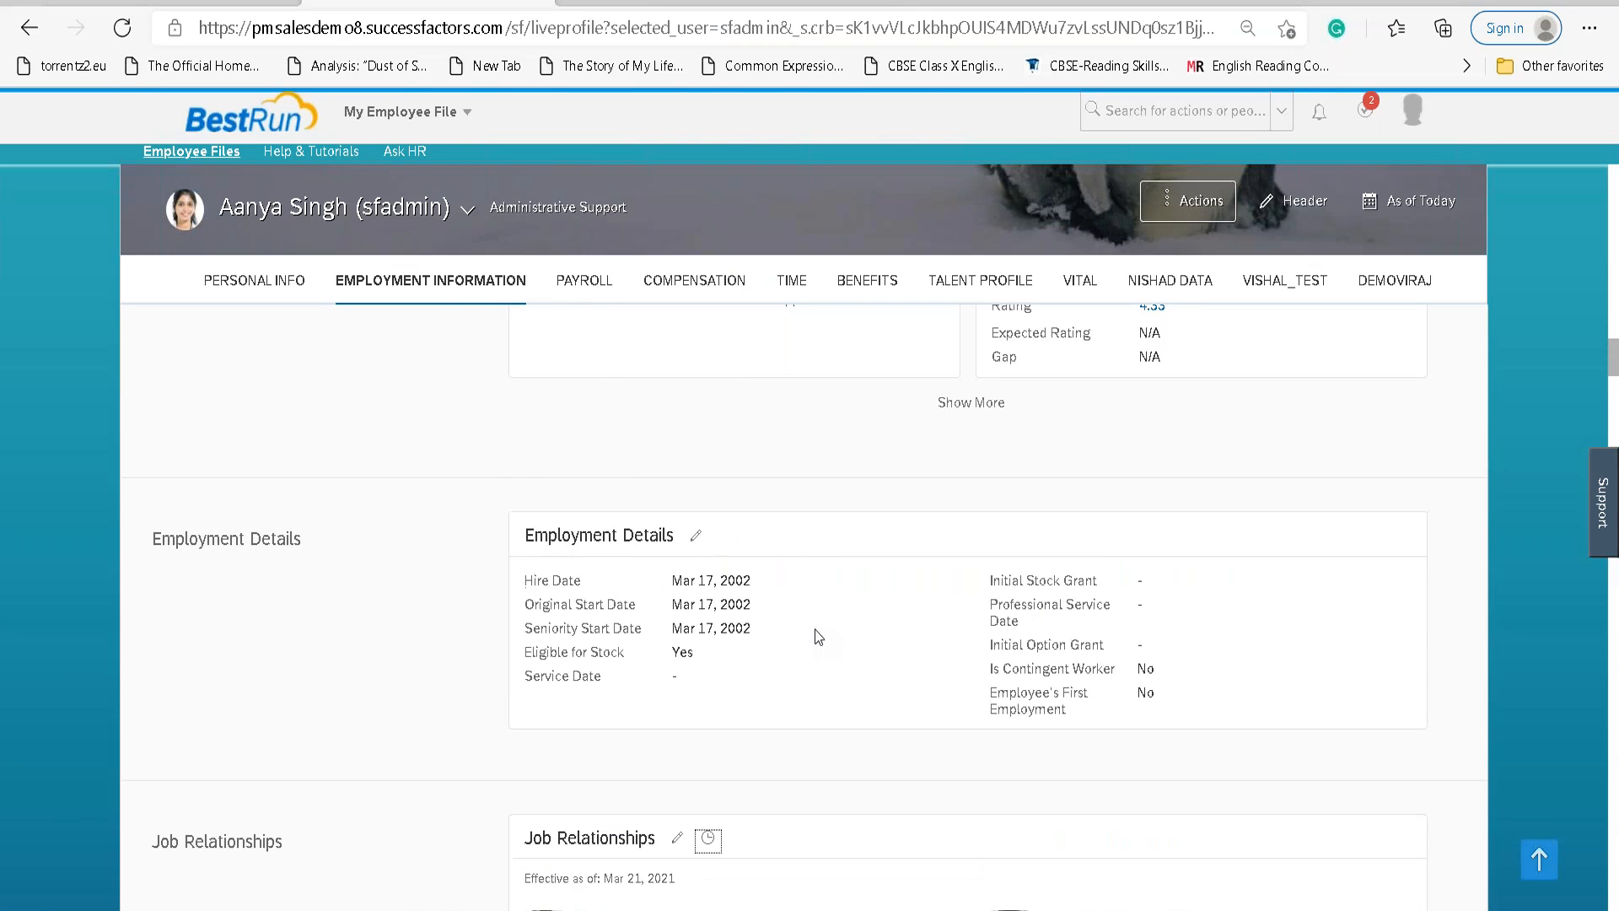
key(alt+Tab)
click(511, 458)
key(alt+Tab)
Open the Job Information change history and start a new inserted record.
scroll(766, 629, down, 7)
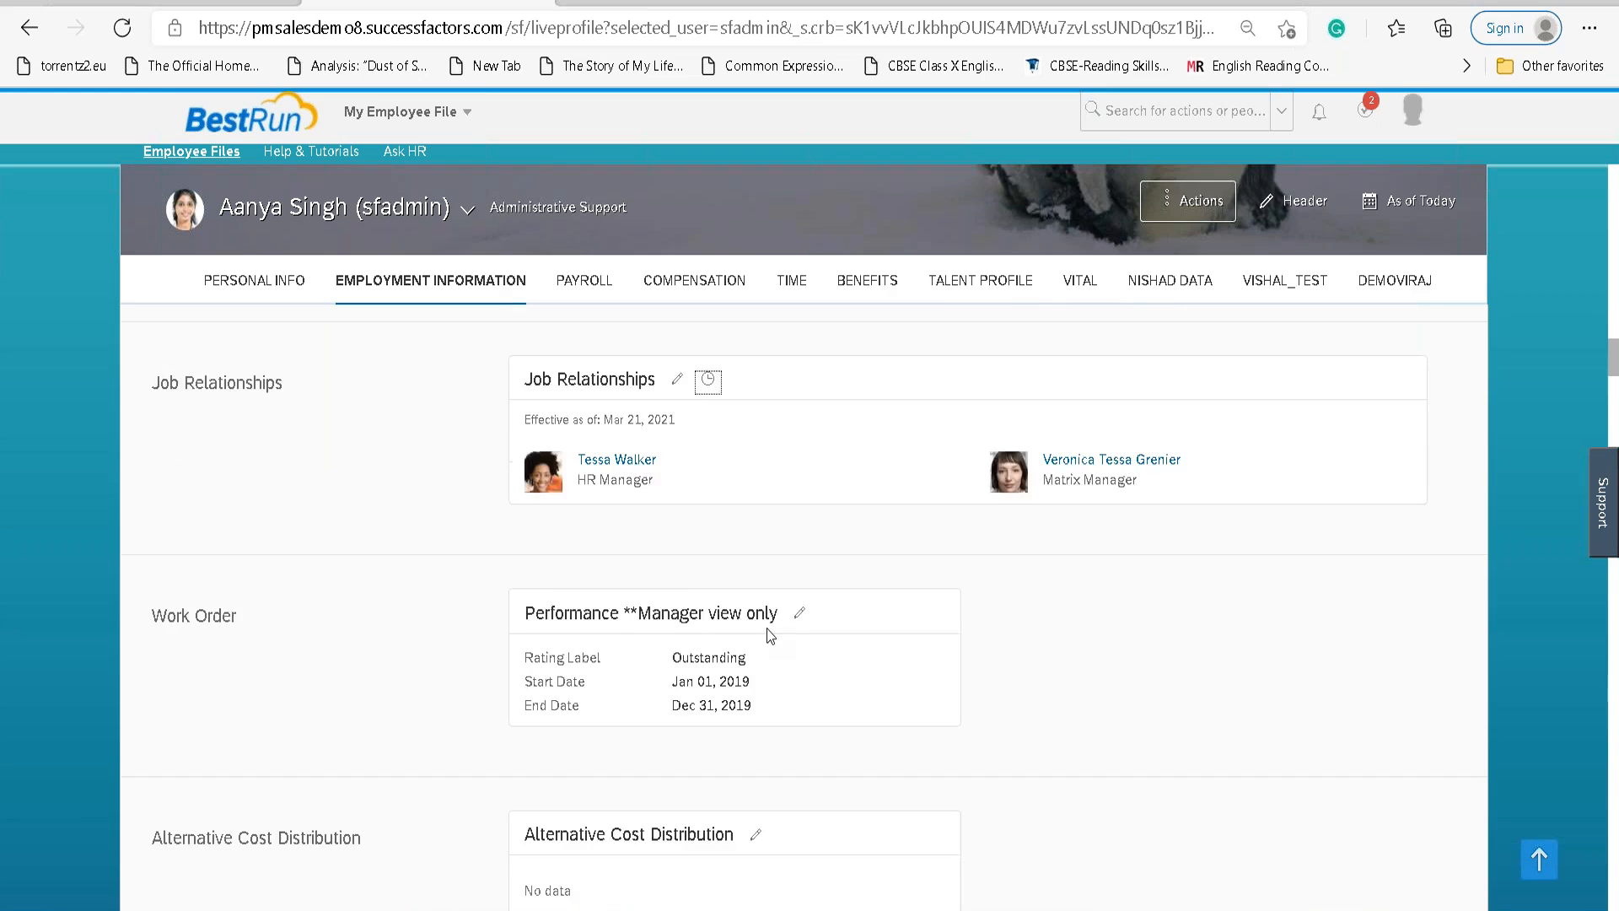
scroll(767, 629, up, 6)
scroll(767, 633, up, 10)
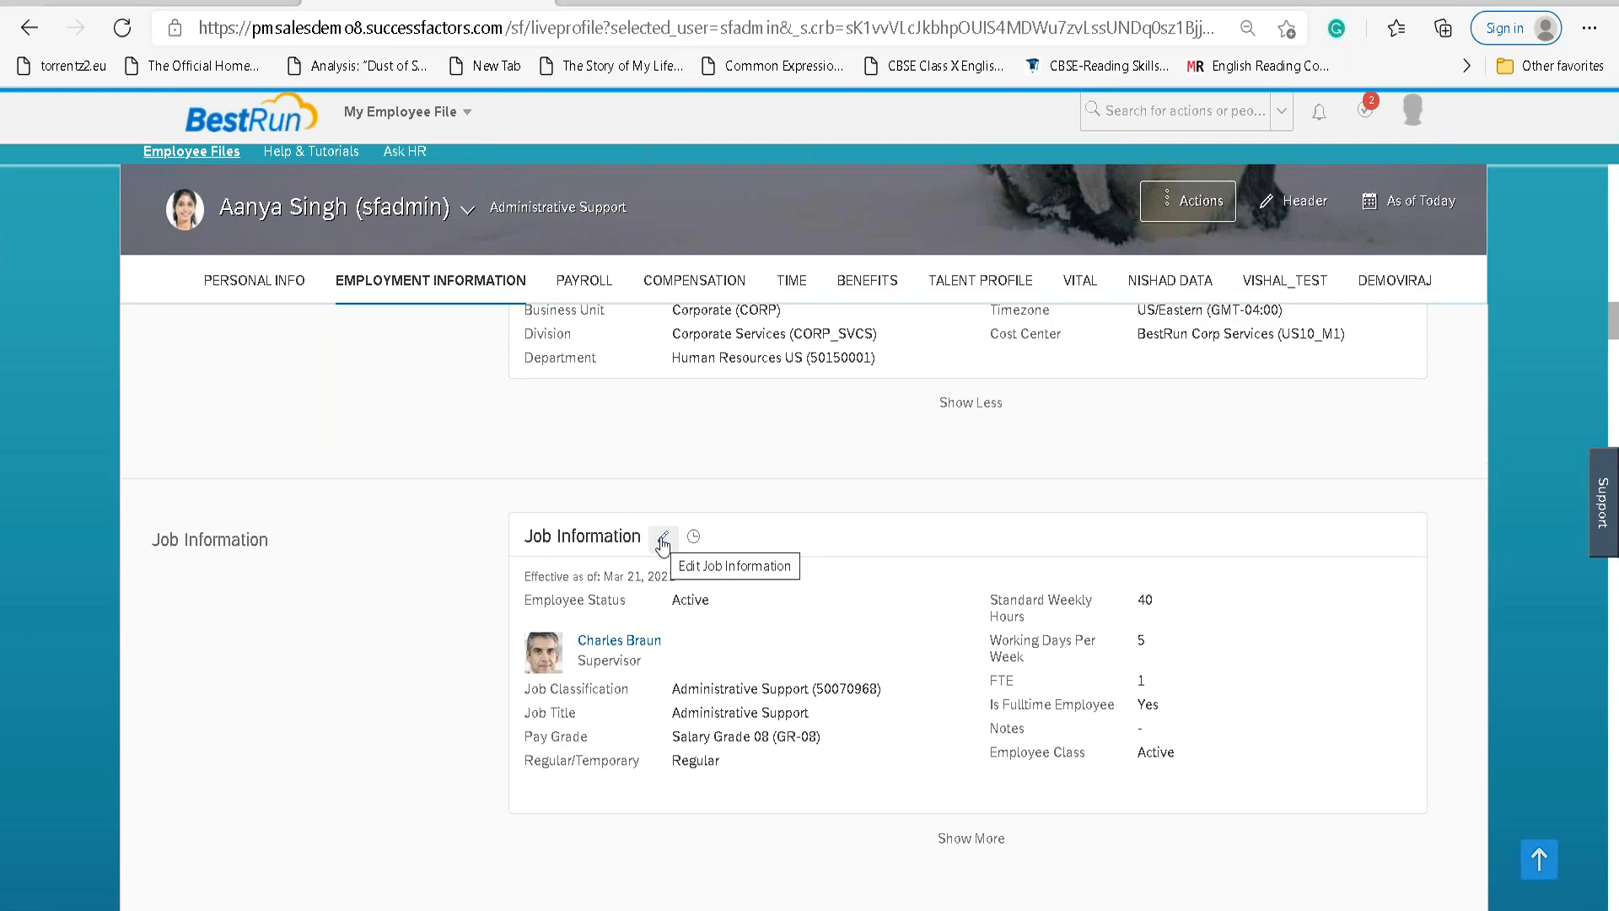
click(694, 538)
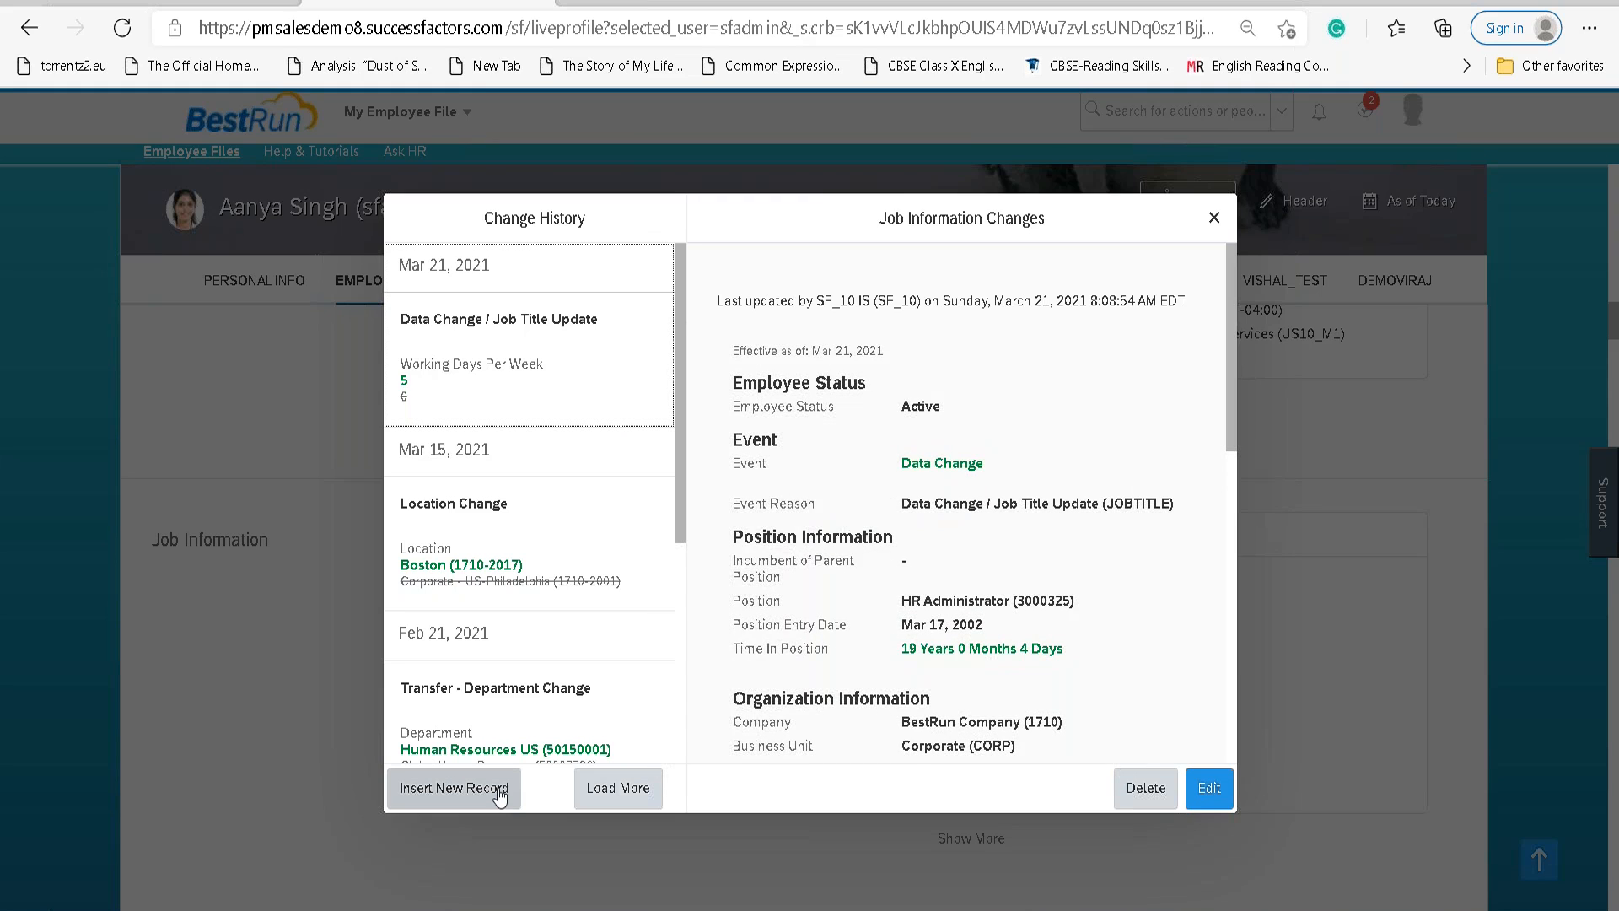
click(500, 796)
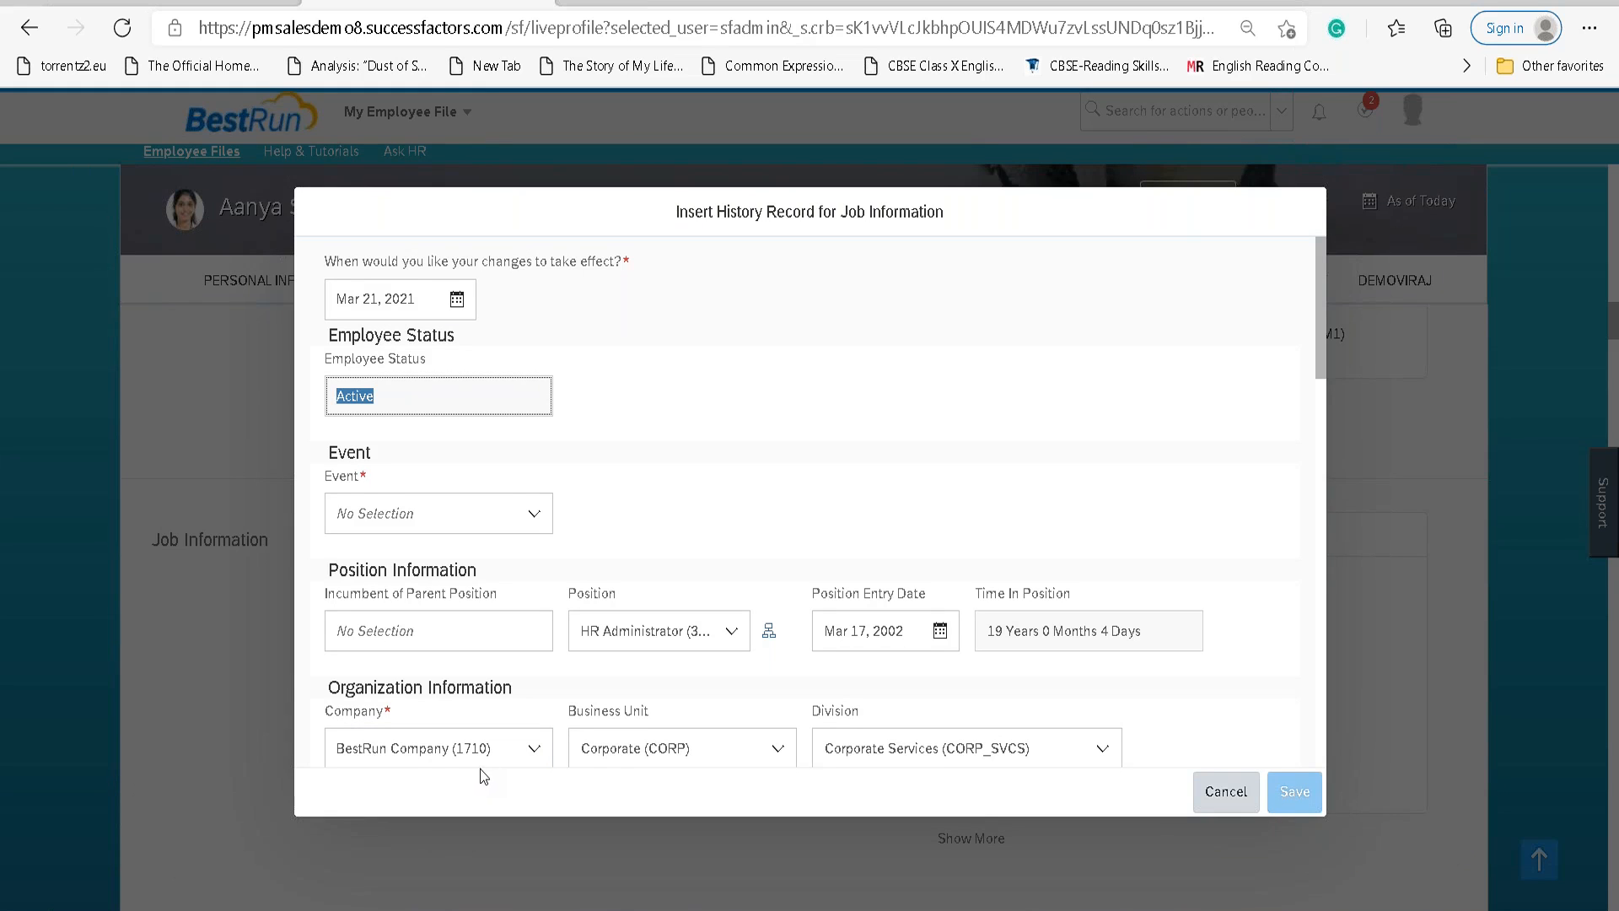
Set the record's Event to Data Change.
click(523, 516)
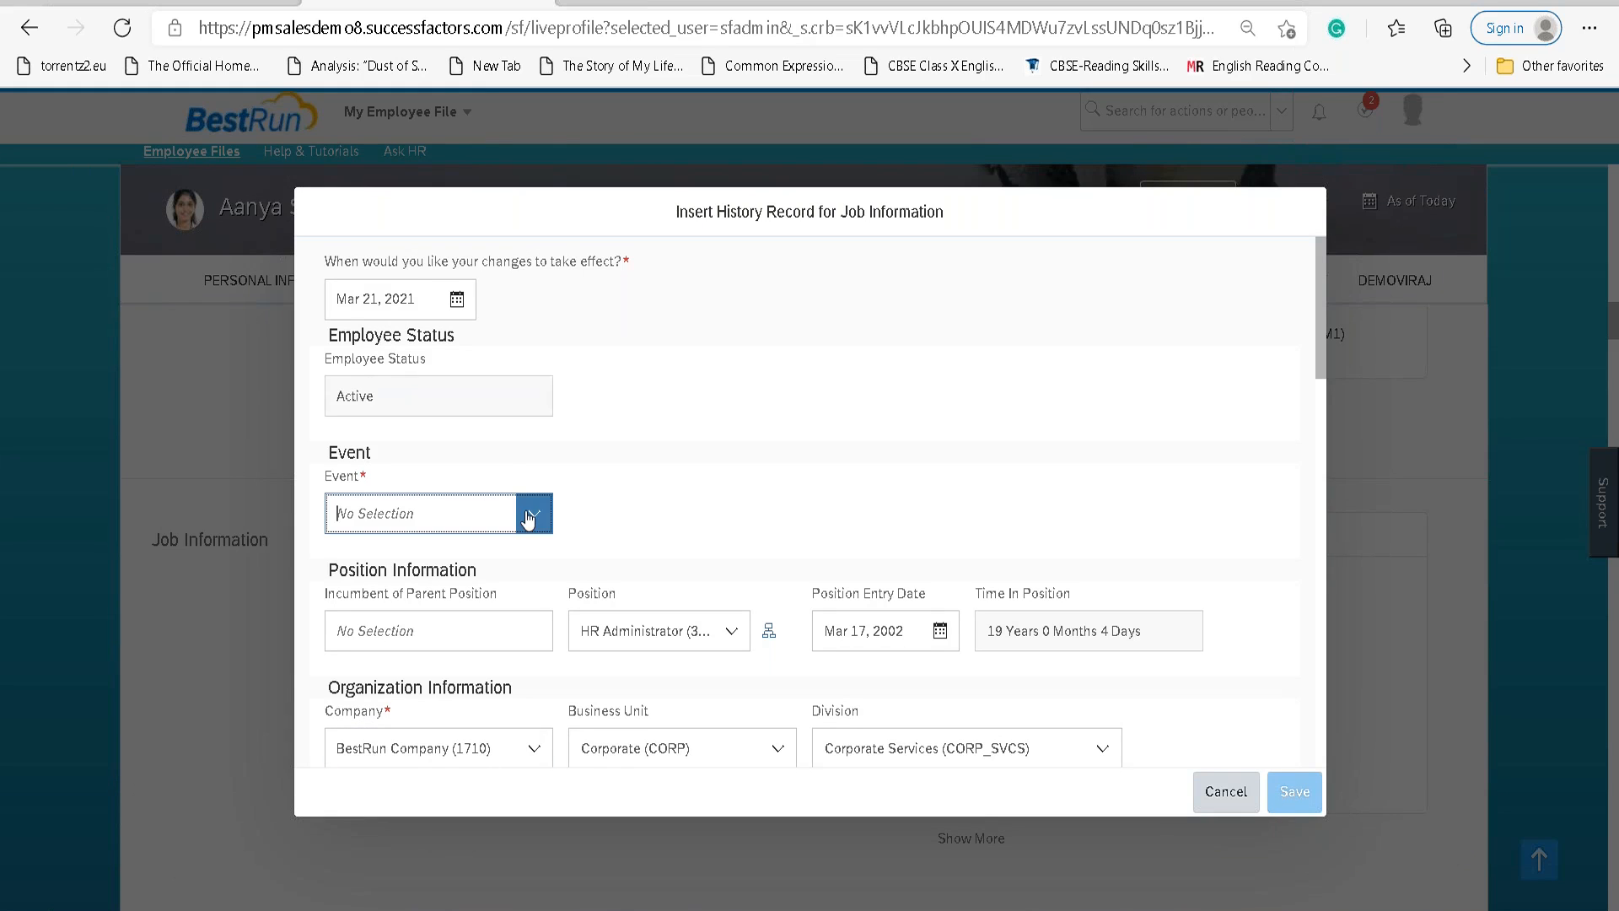
text(Data)
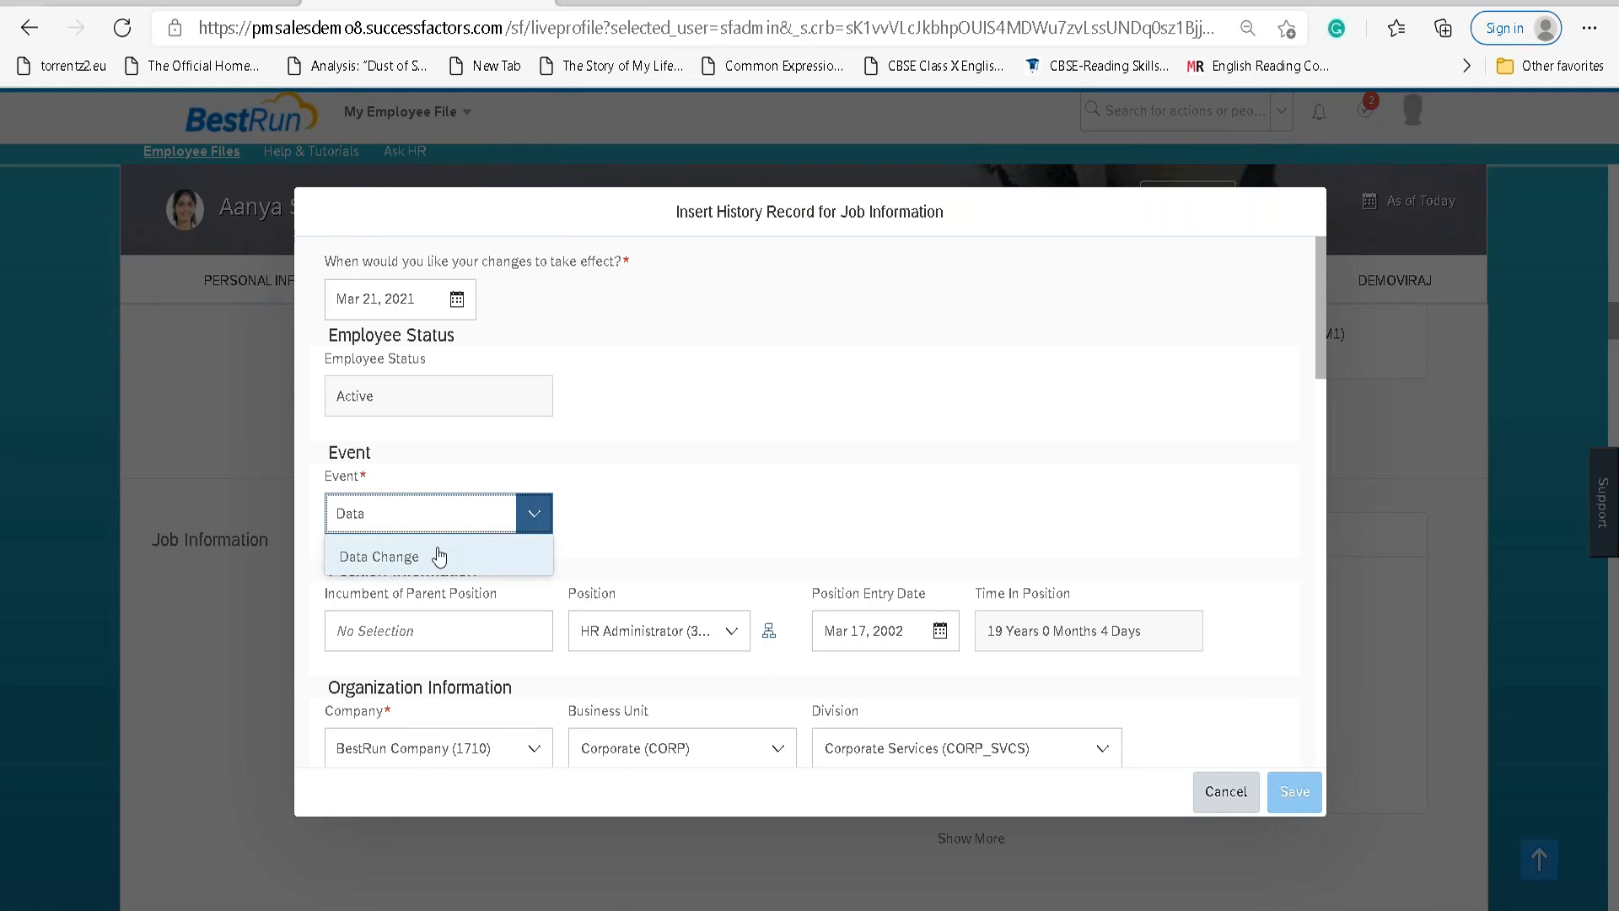
click(535, 554)
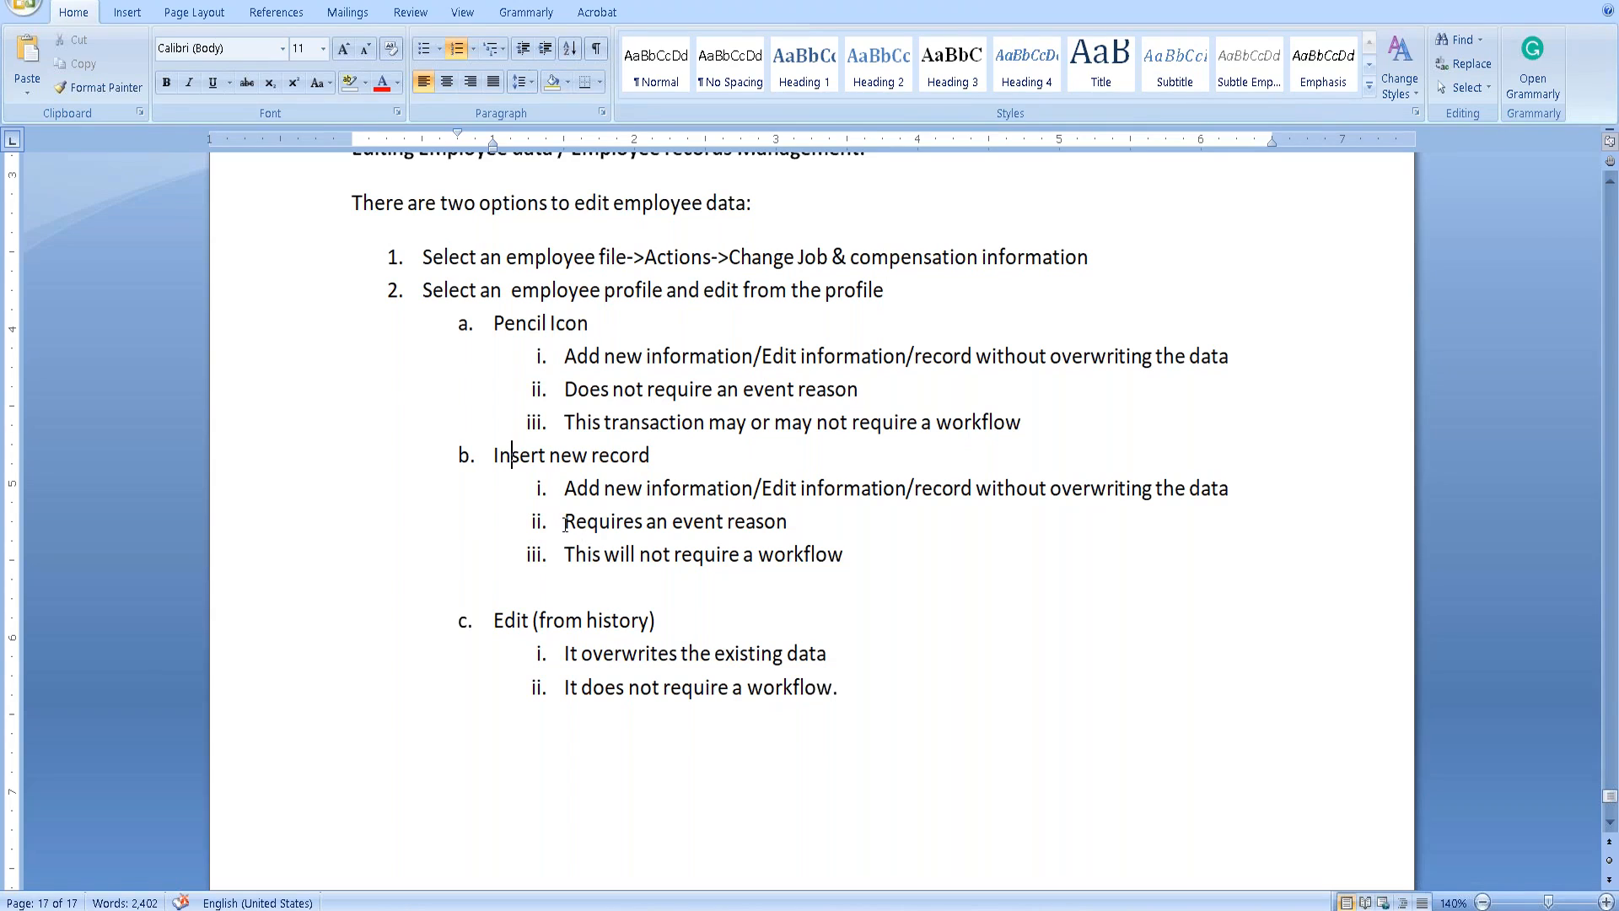
drag(565, 522, 771, 512)
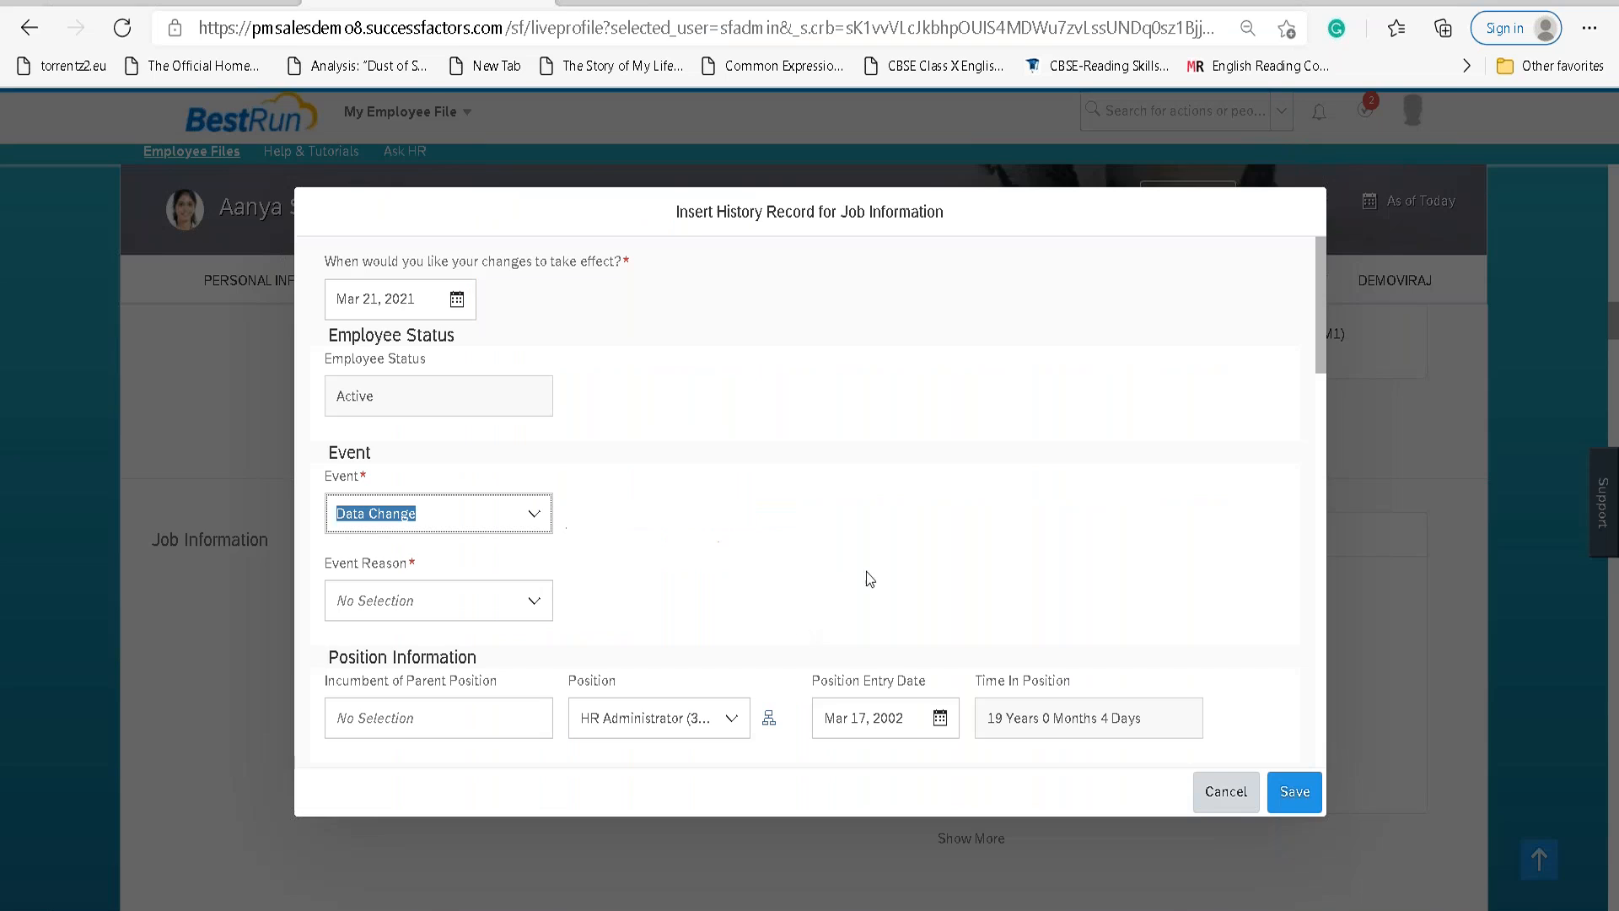
Set the Event Reason to Data Change (DATACHG).
click(534, 602)
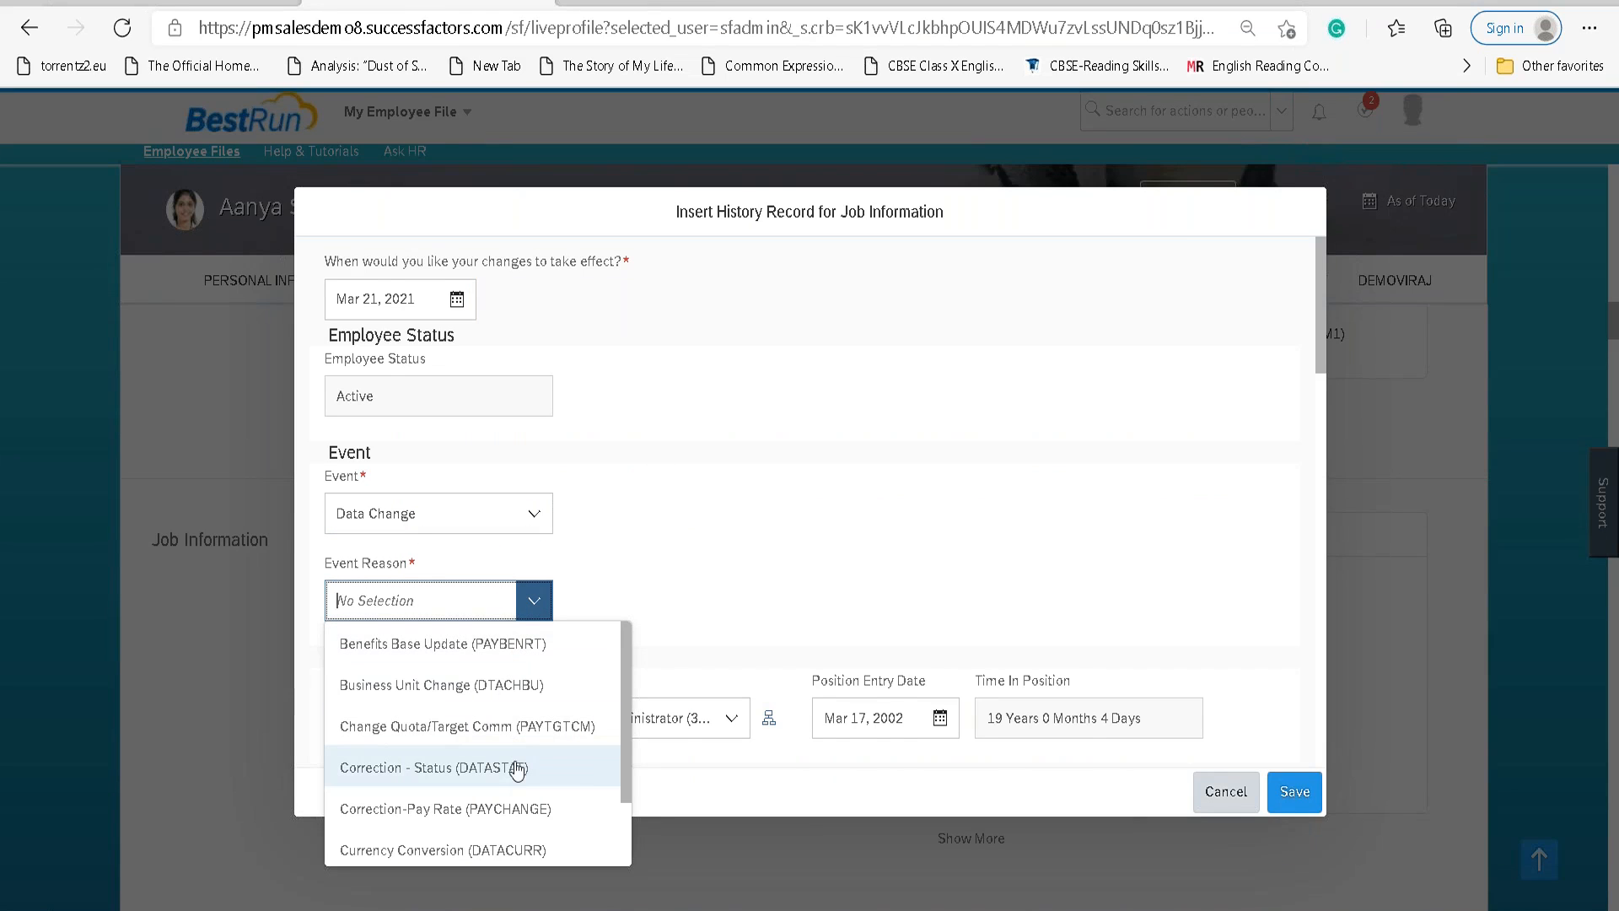
text(data)
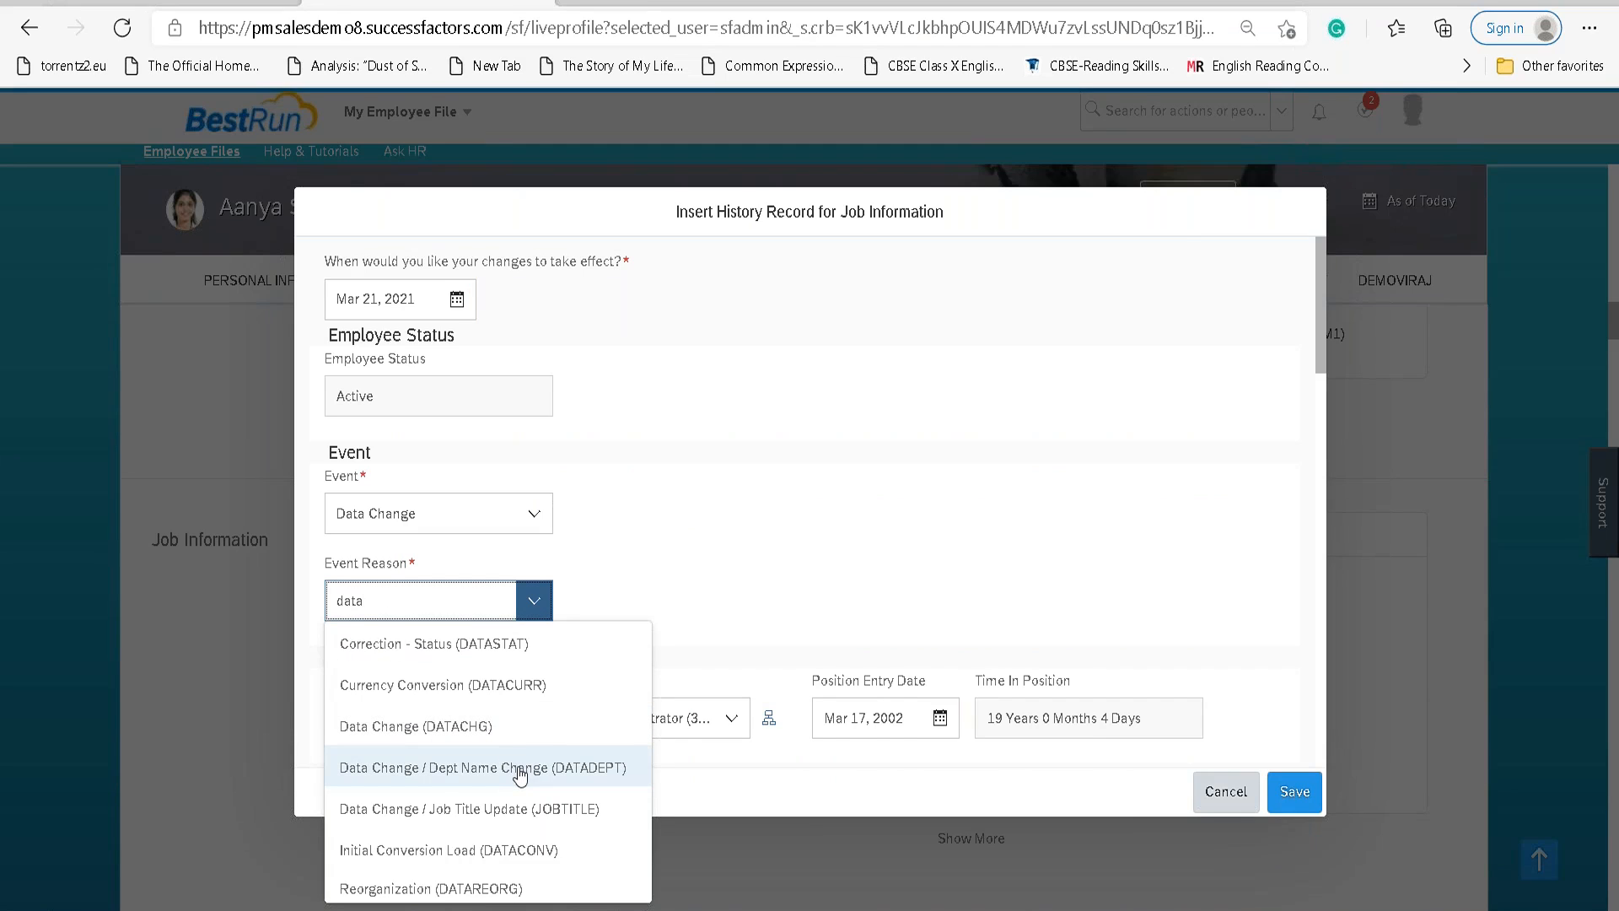
click(529, 810)
click(690, 602)
scroll(621, 688, down, 1)
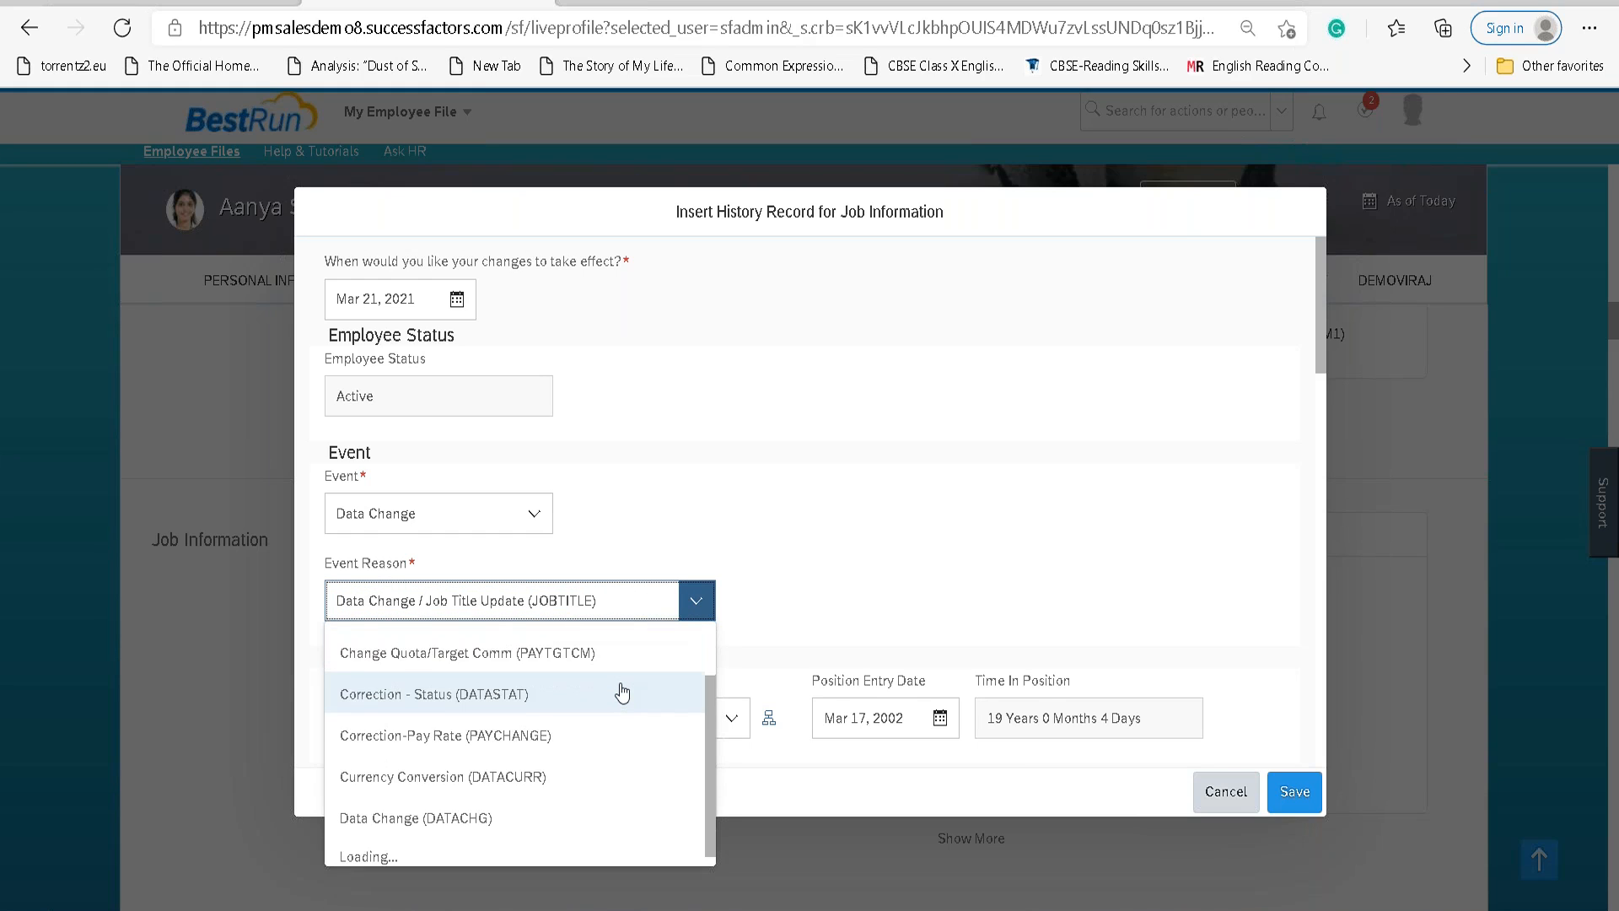
scroll(622, 694, down, 2)
scroll(620, 708, down, 1)
click(605, 698)
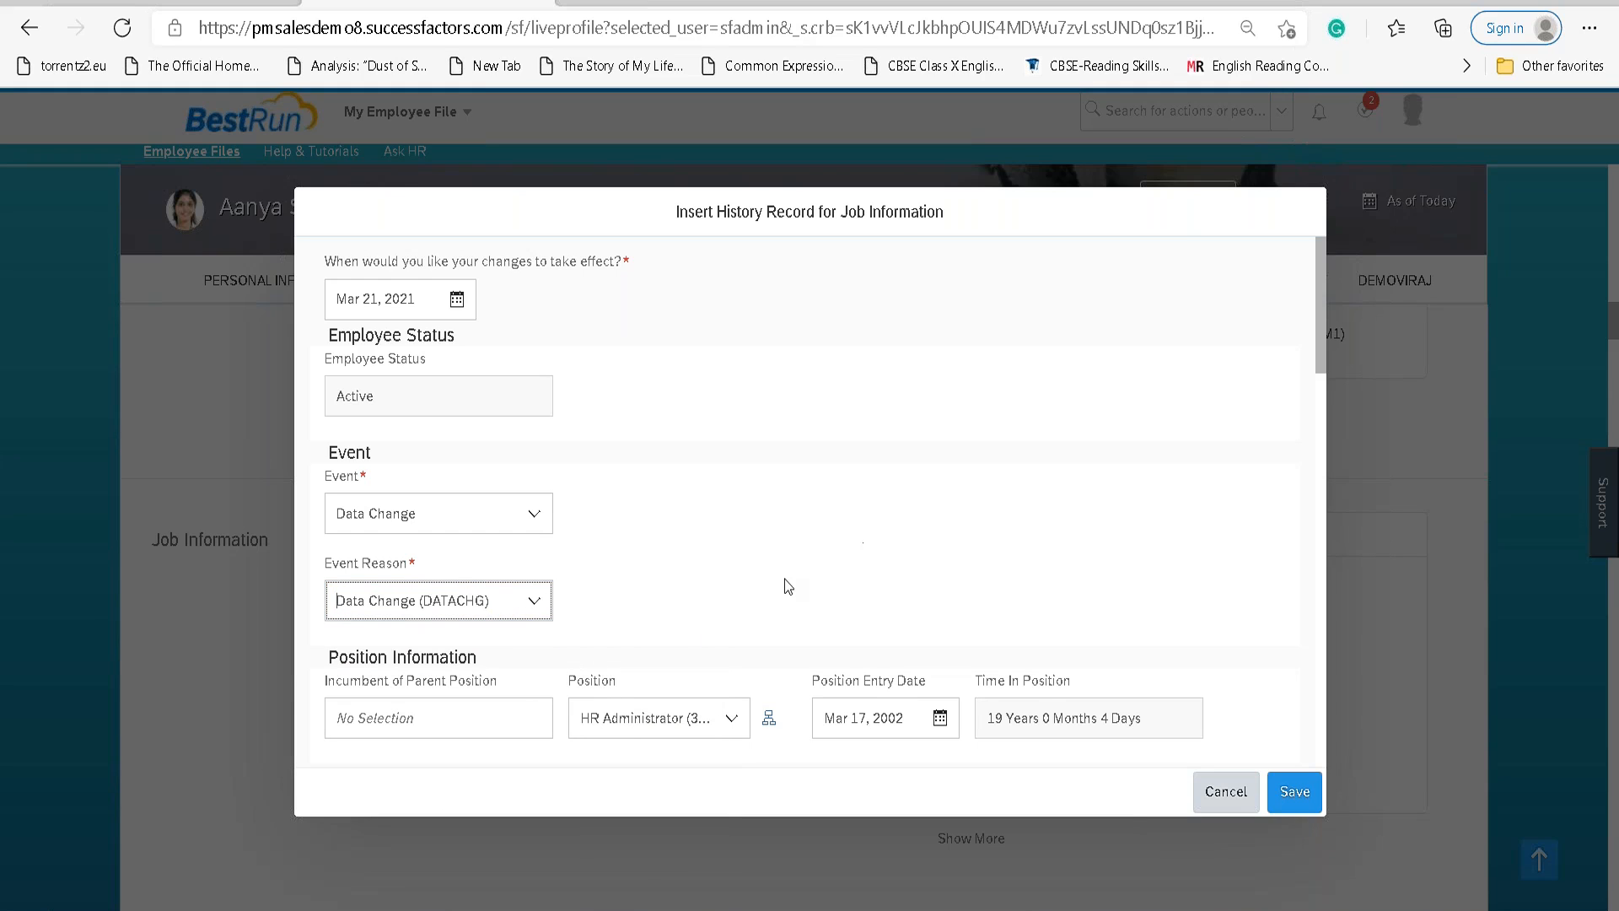
triple_click(500, 604)
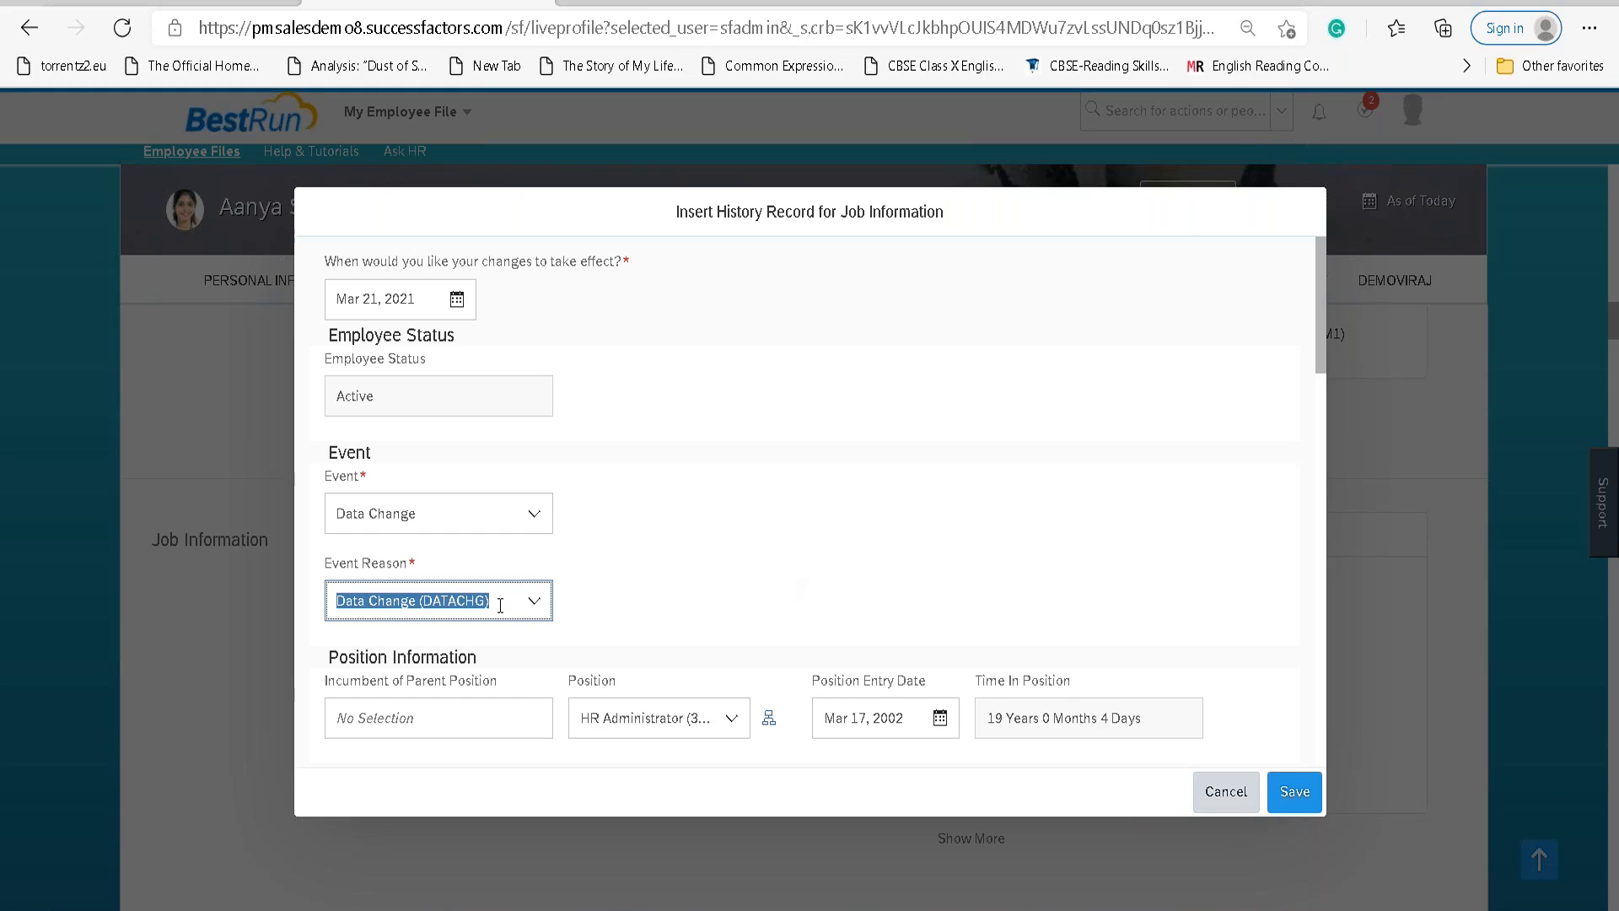
text(LAN)
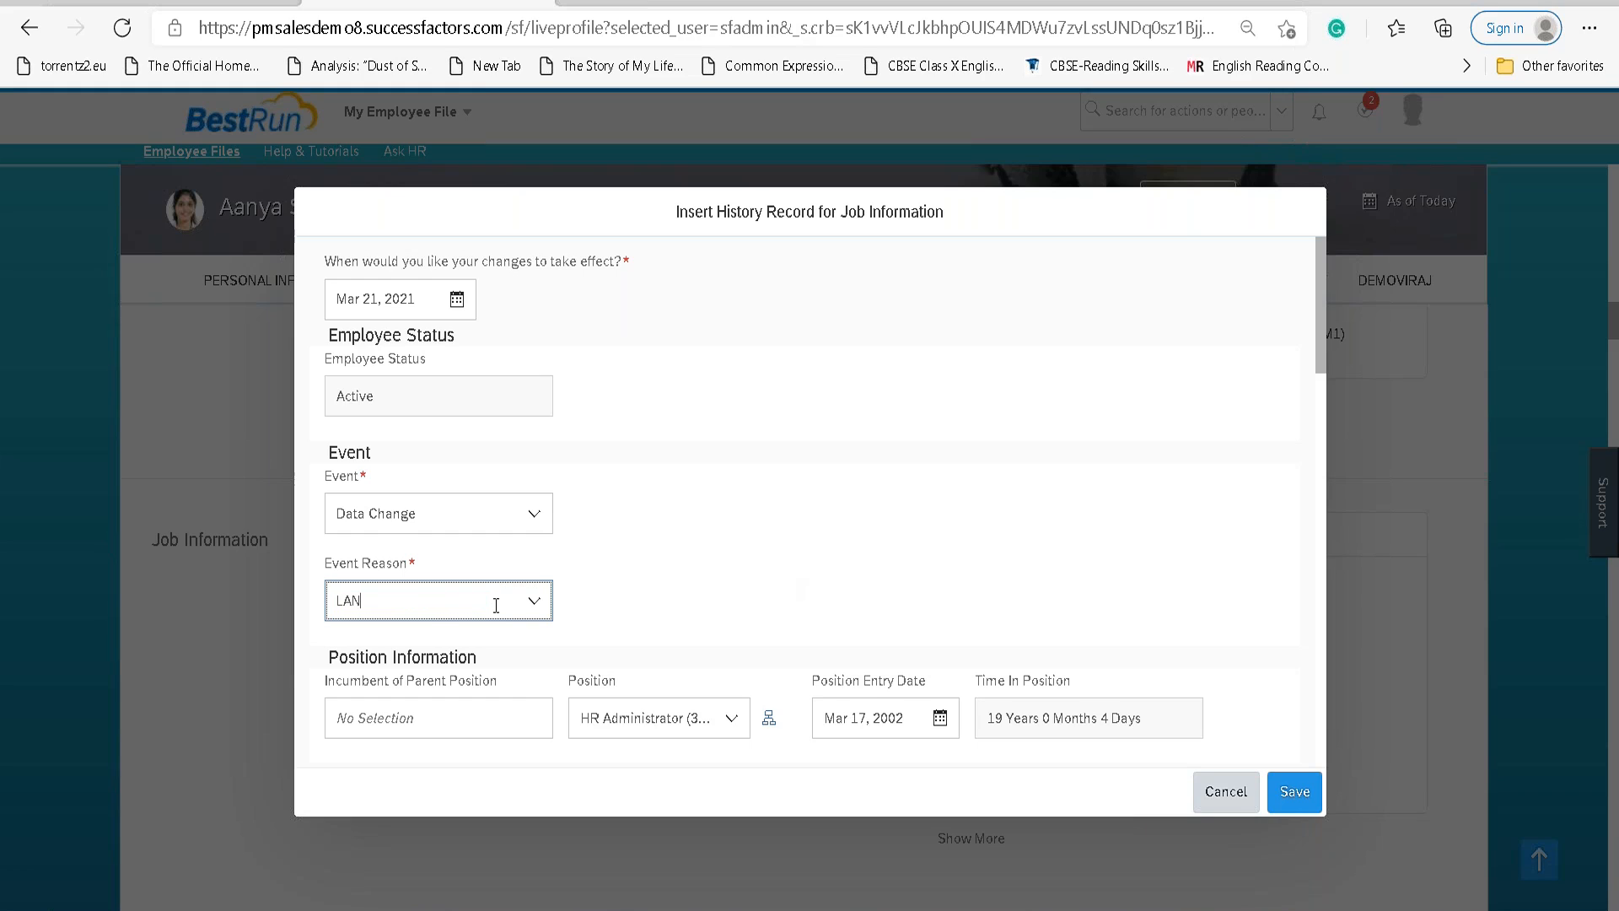
key(BackSpace)
key(BackSpace)
key(BackSpace)
text(D)
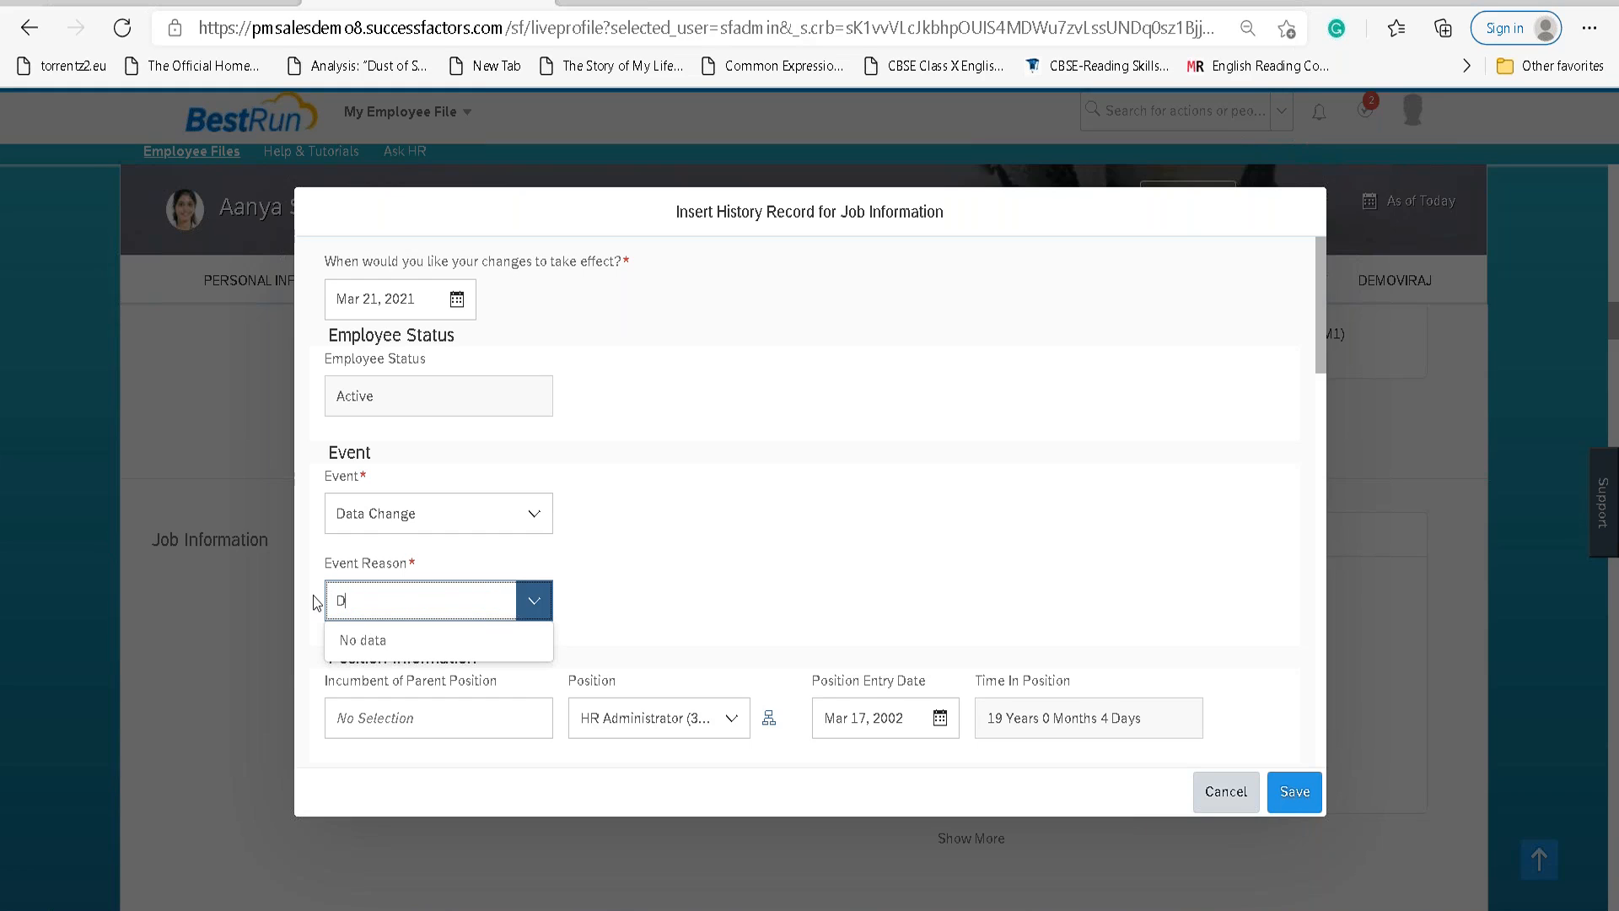
text(Ata)
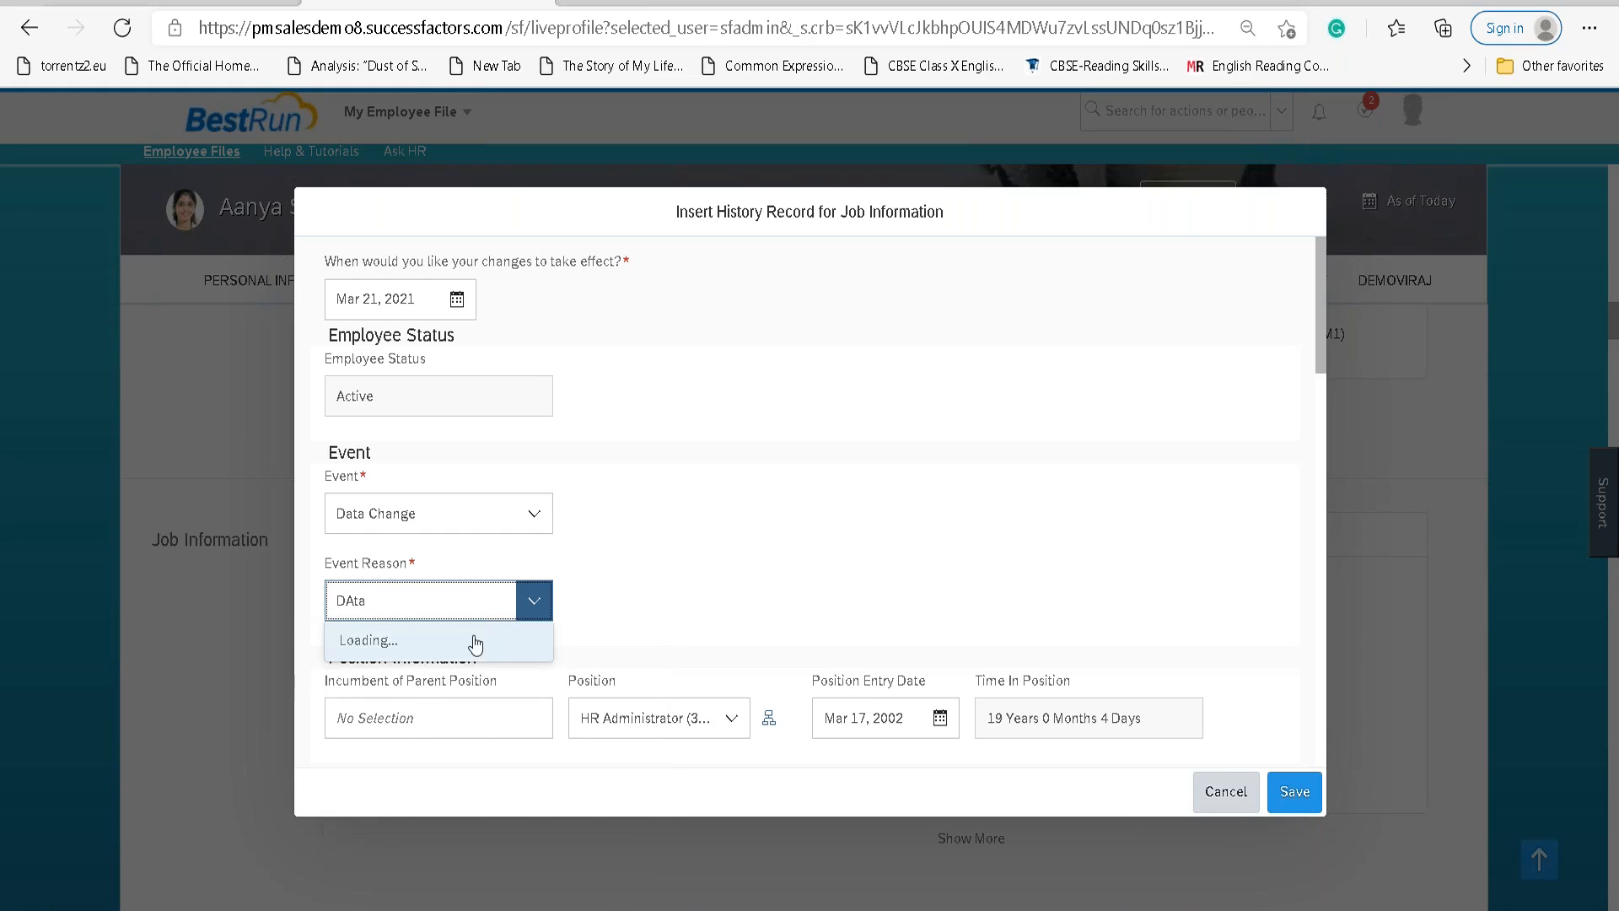
click(434, 724)
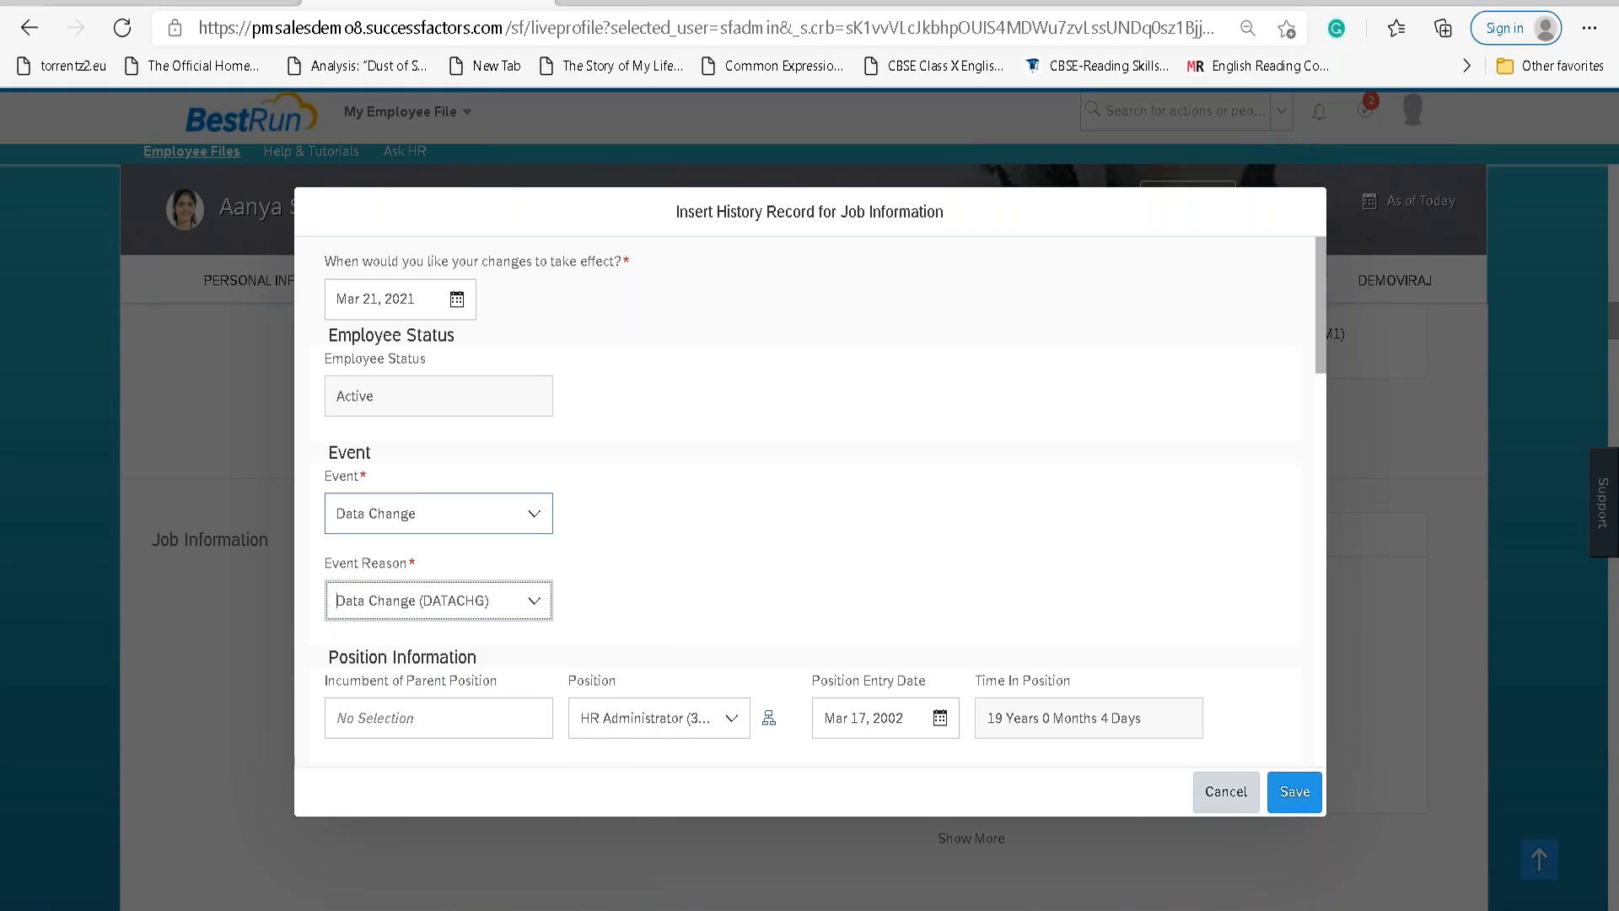
Change Standard Weekly Hours from 40 to 45.
scroll(719, 589, down, 5)
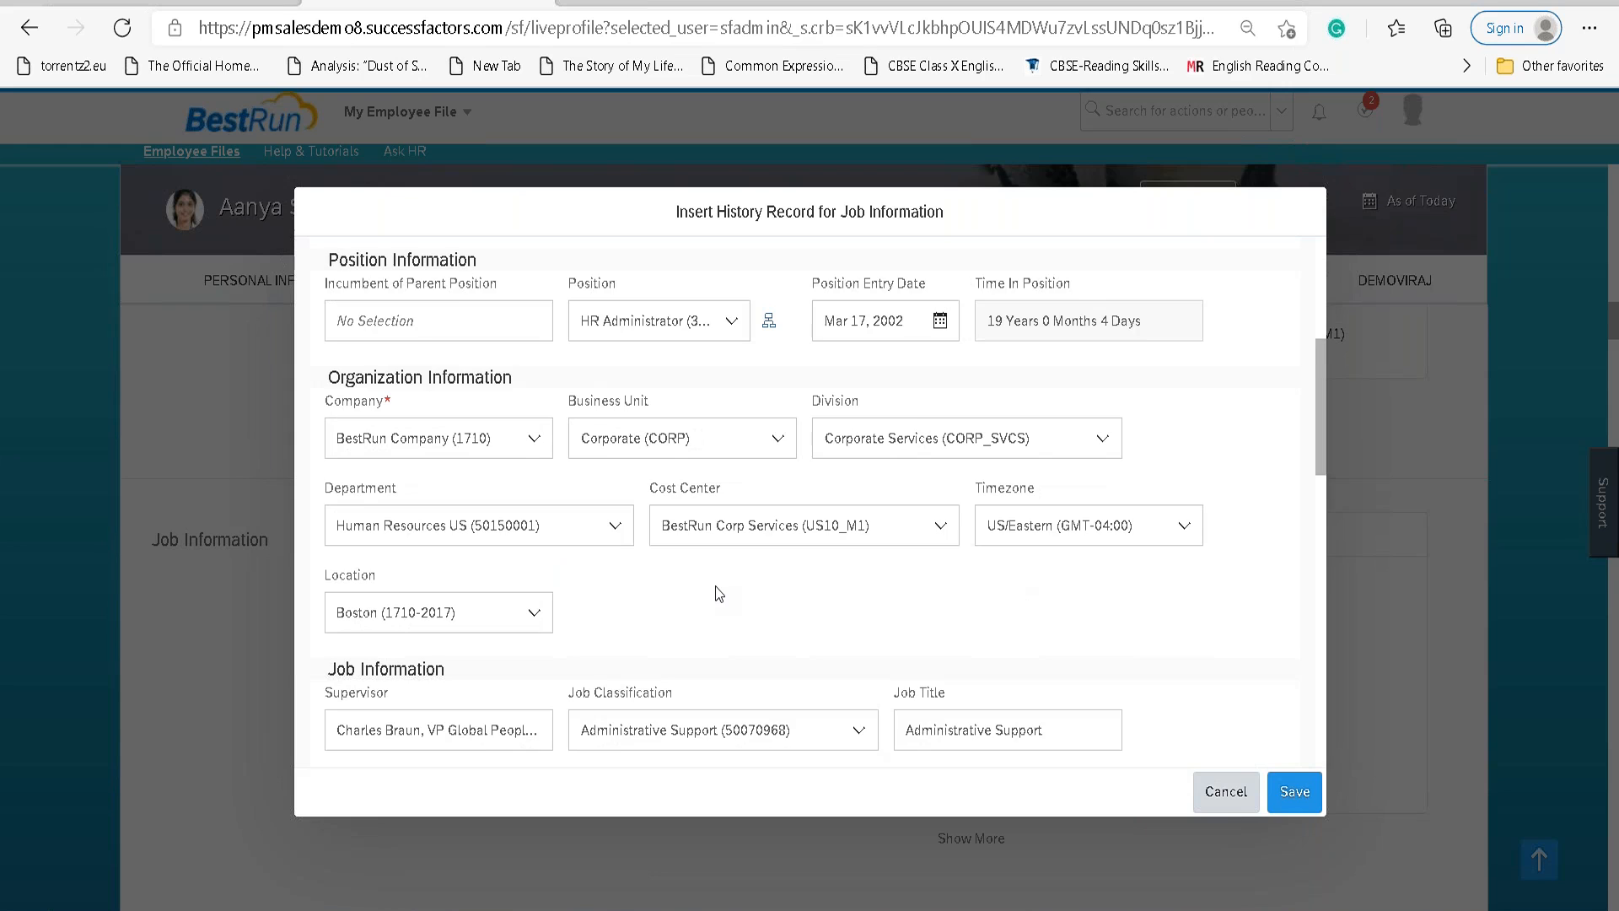
scroll(716, 588, down, 6)
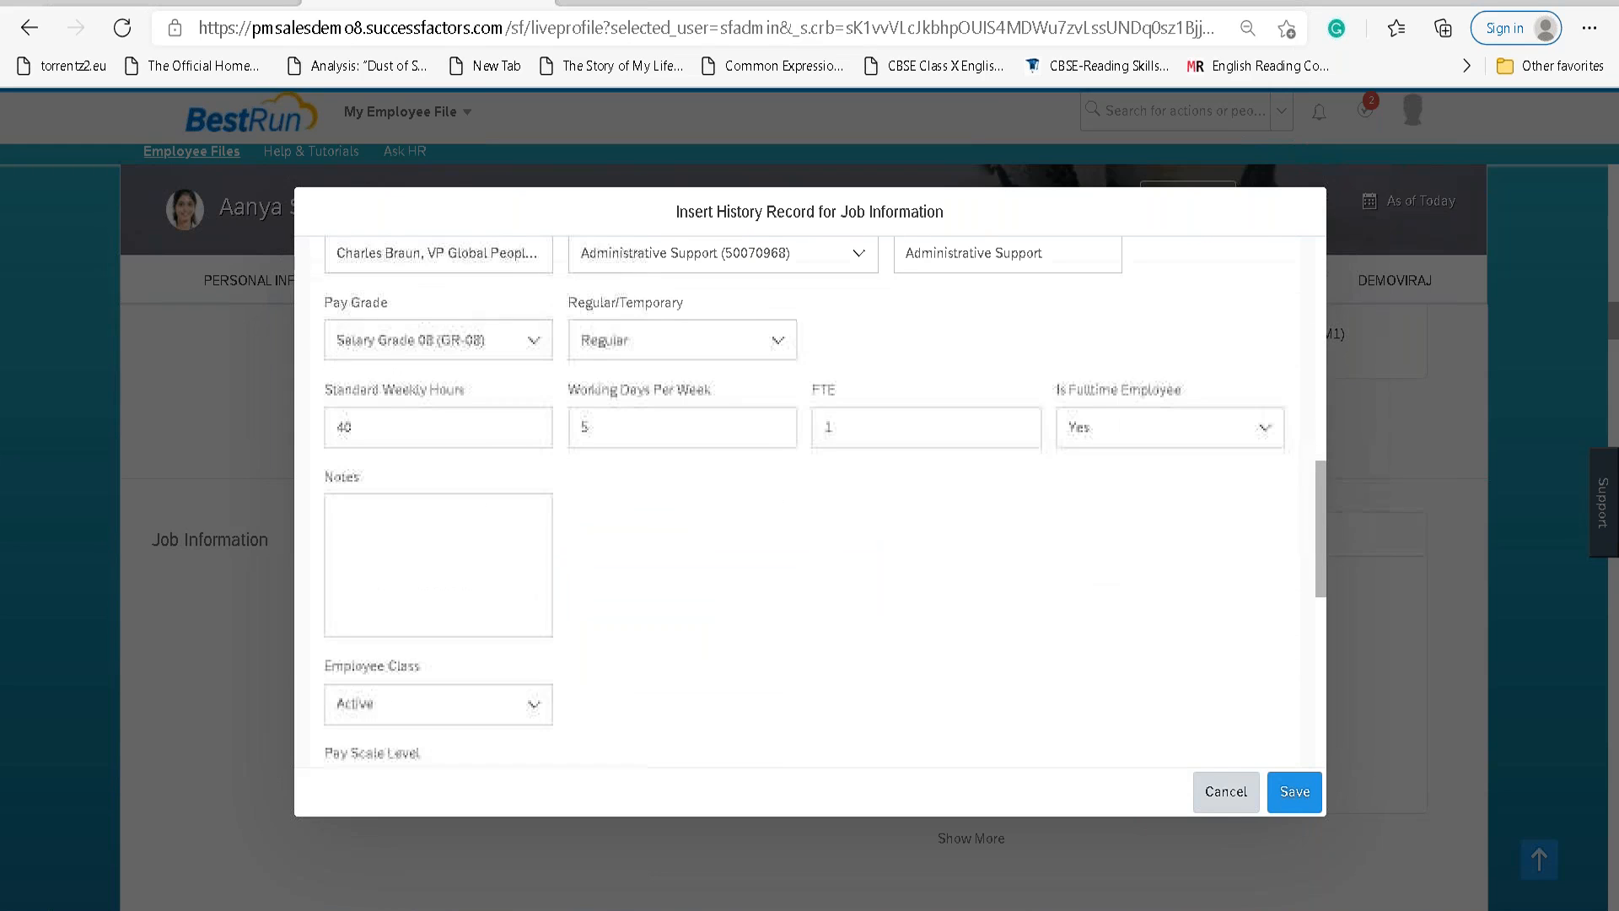
drag(550, 434, 242, 442)
text(45)
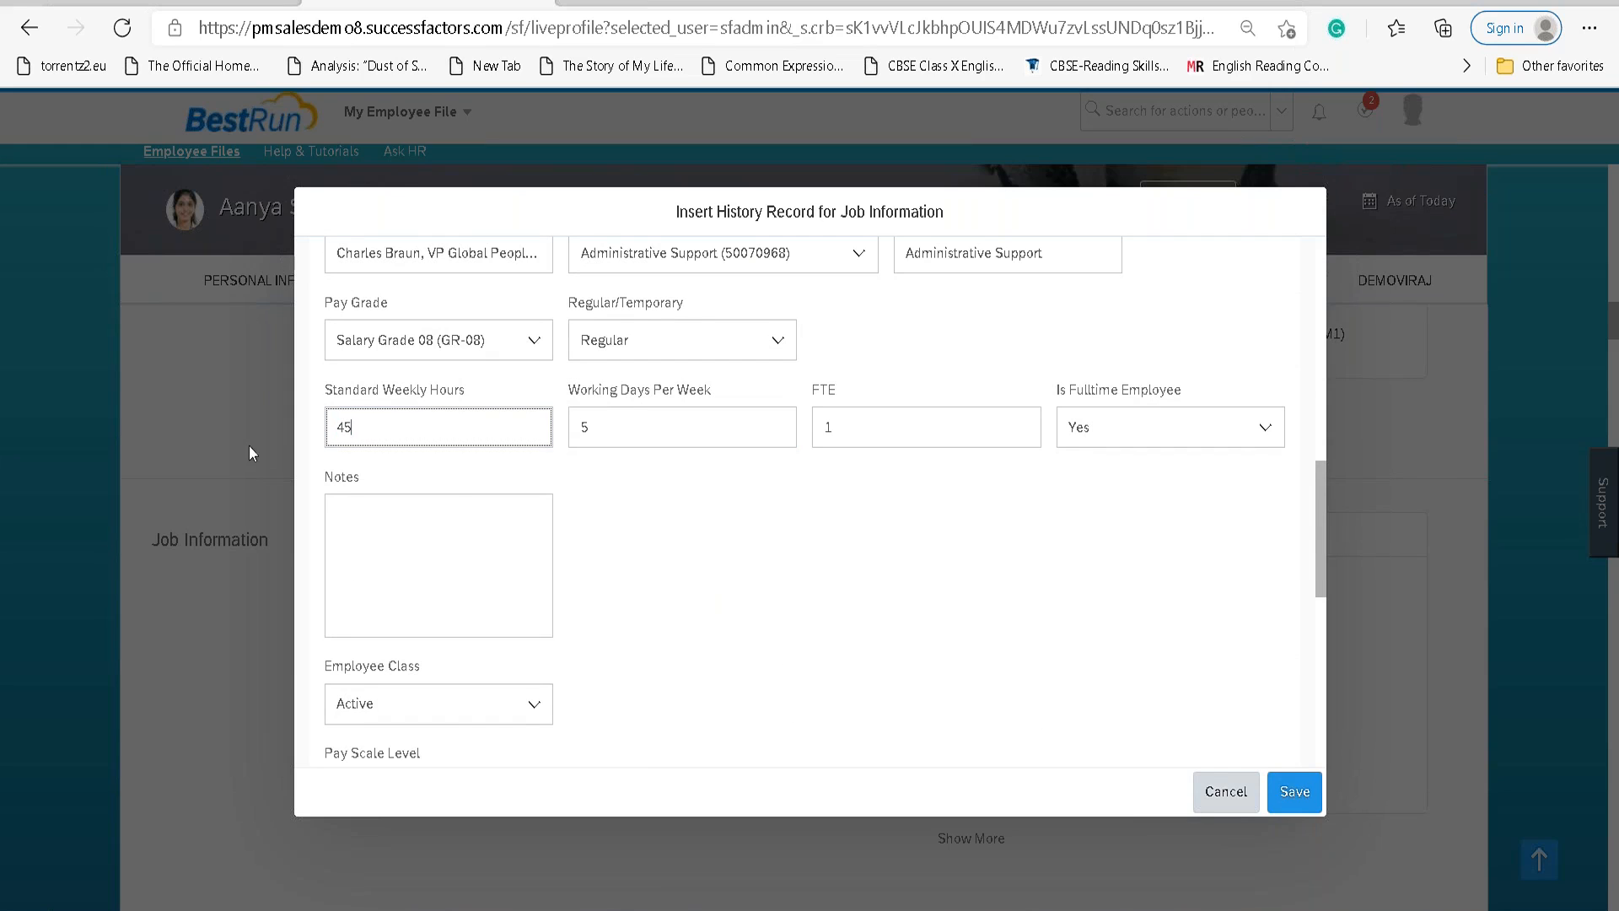
key(Tab)
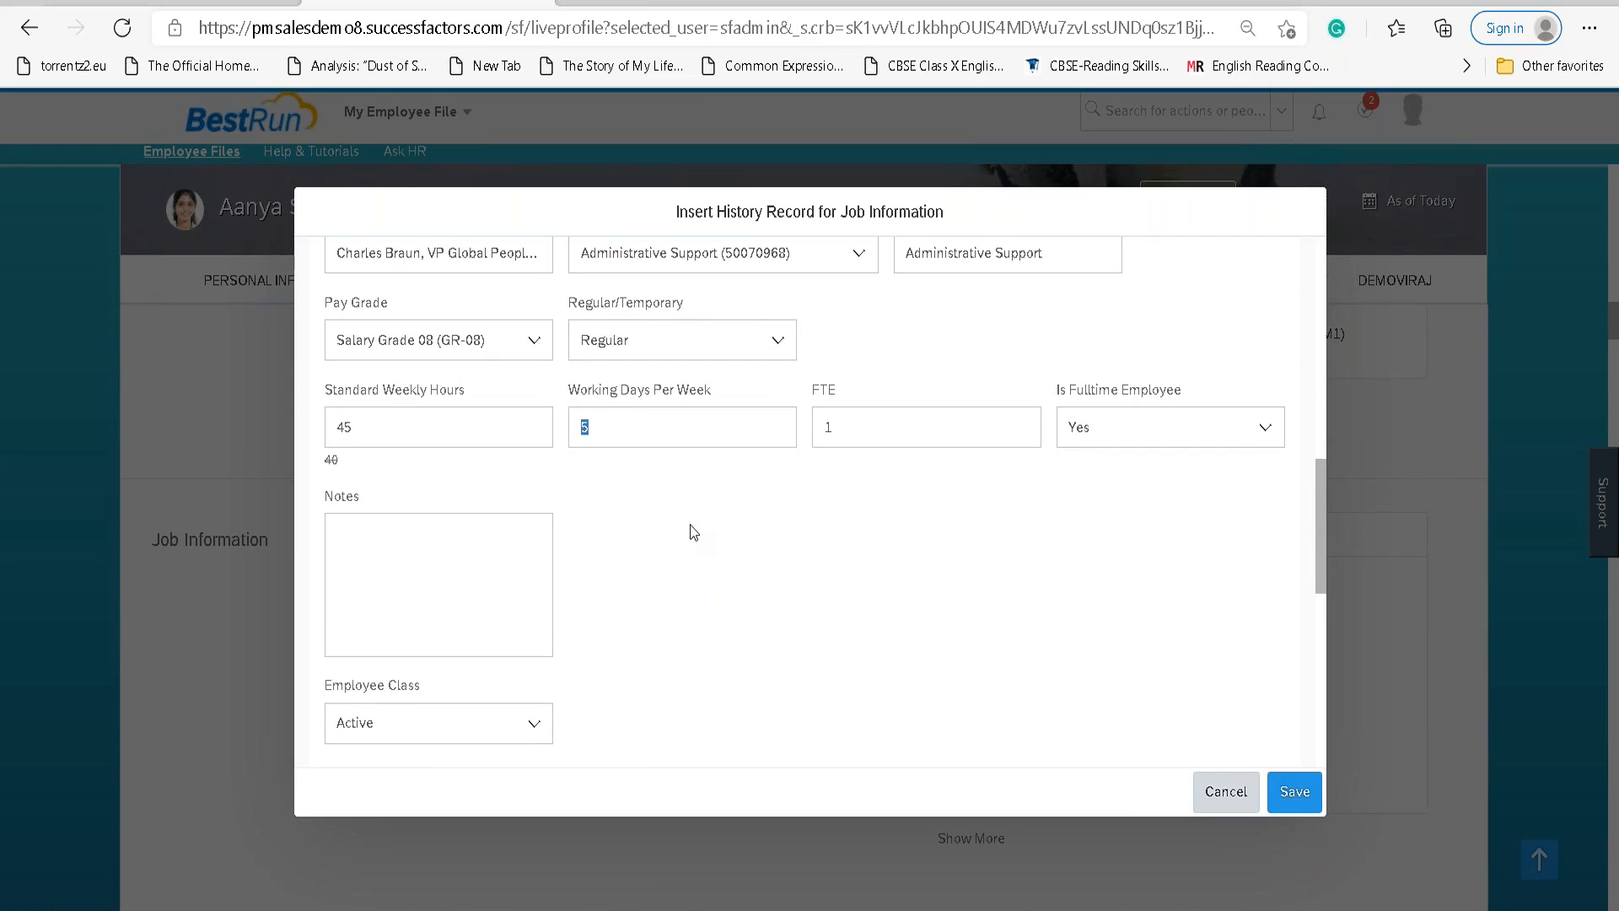
Review the remaining record fields and save the new Job Information record.
scroll(838, 607, down, 5)
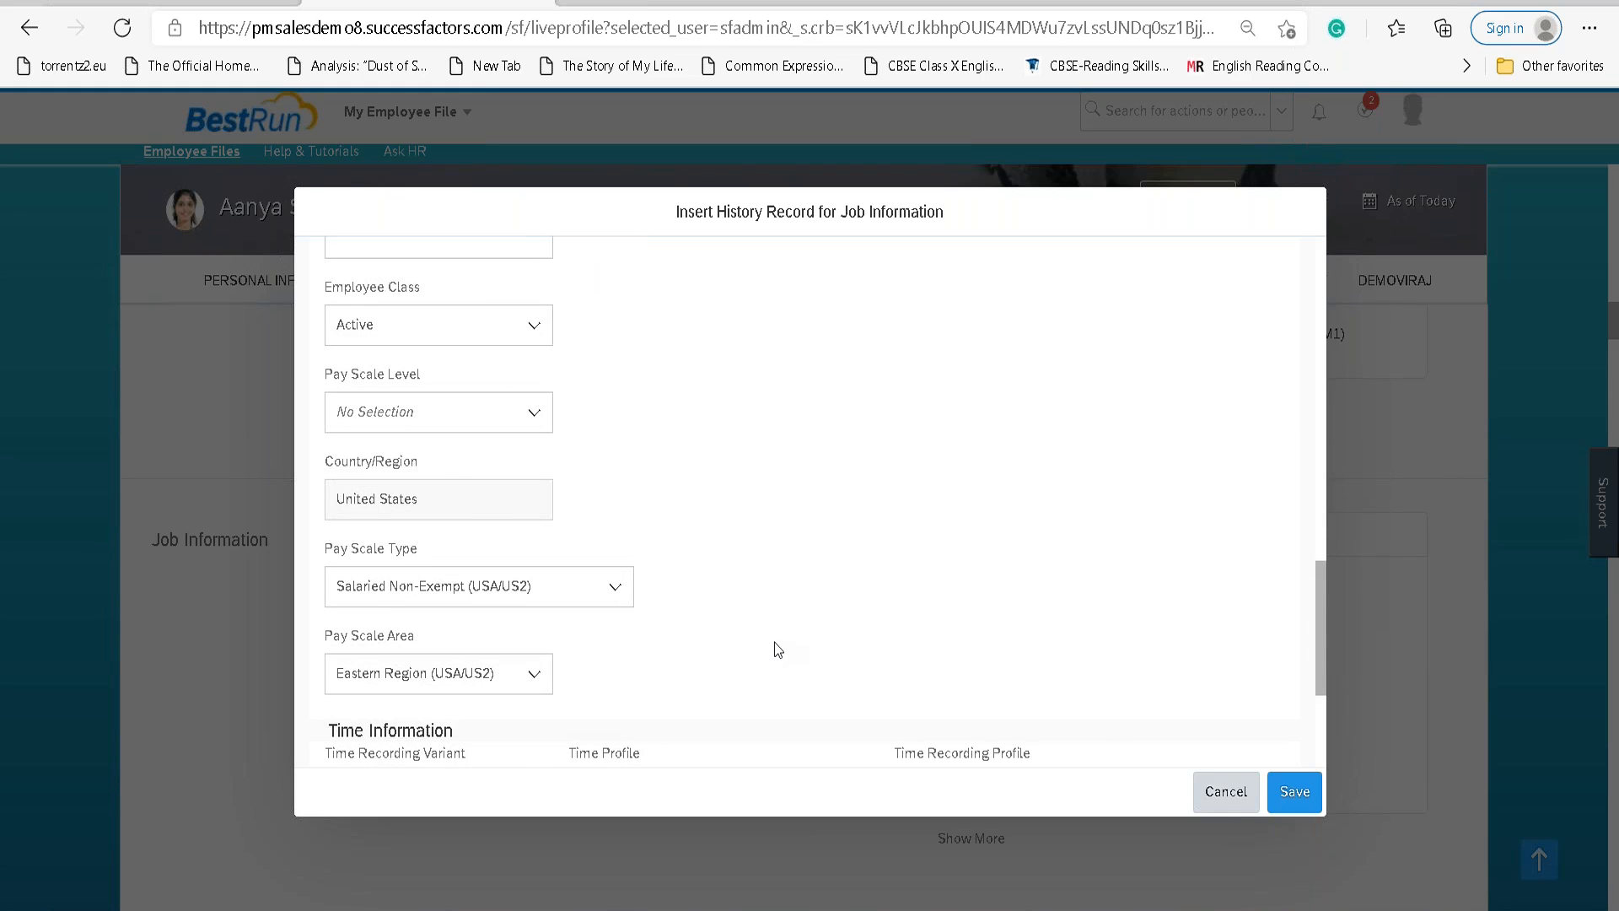
scroll(774, 649, down, 3)
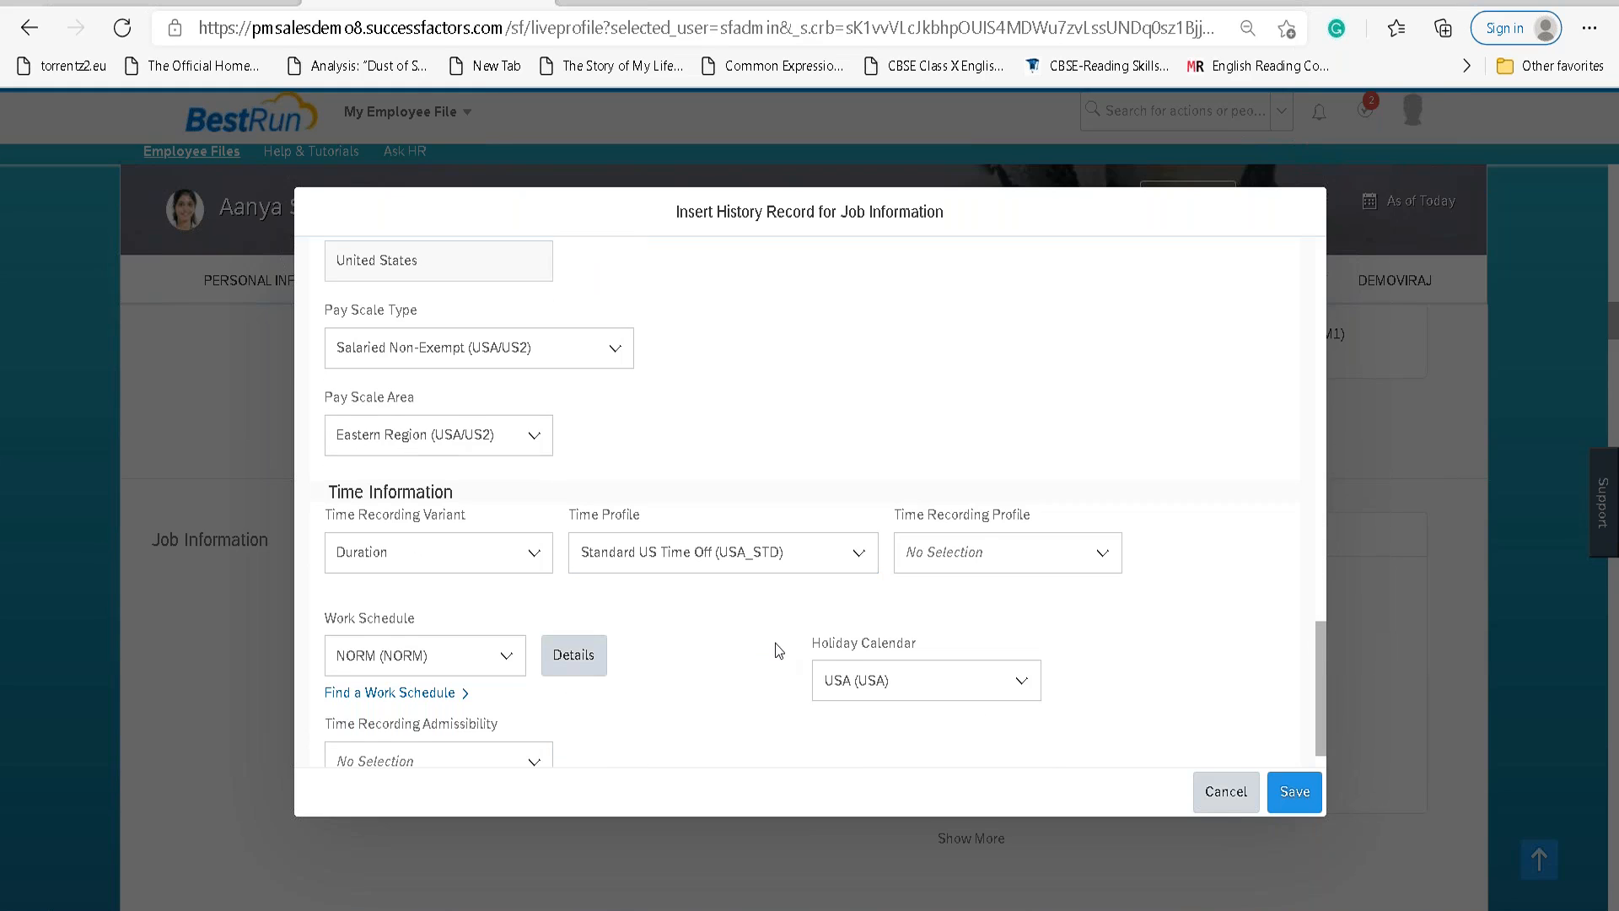
scroll(777, 643, down, 1)
scroll(781, 642, up, 4)
scroll(781, 643, up, 3)
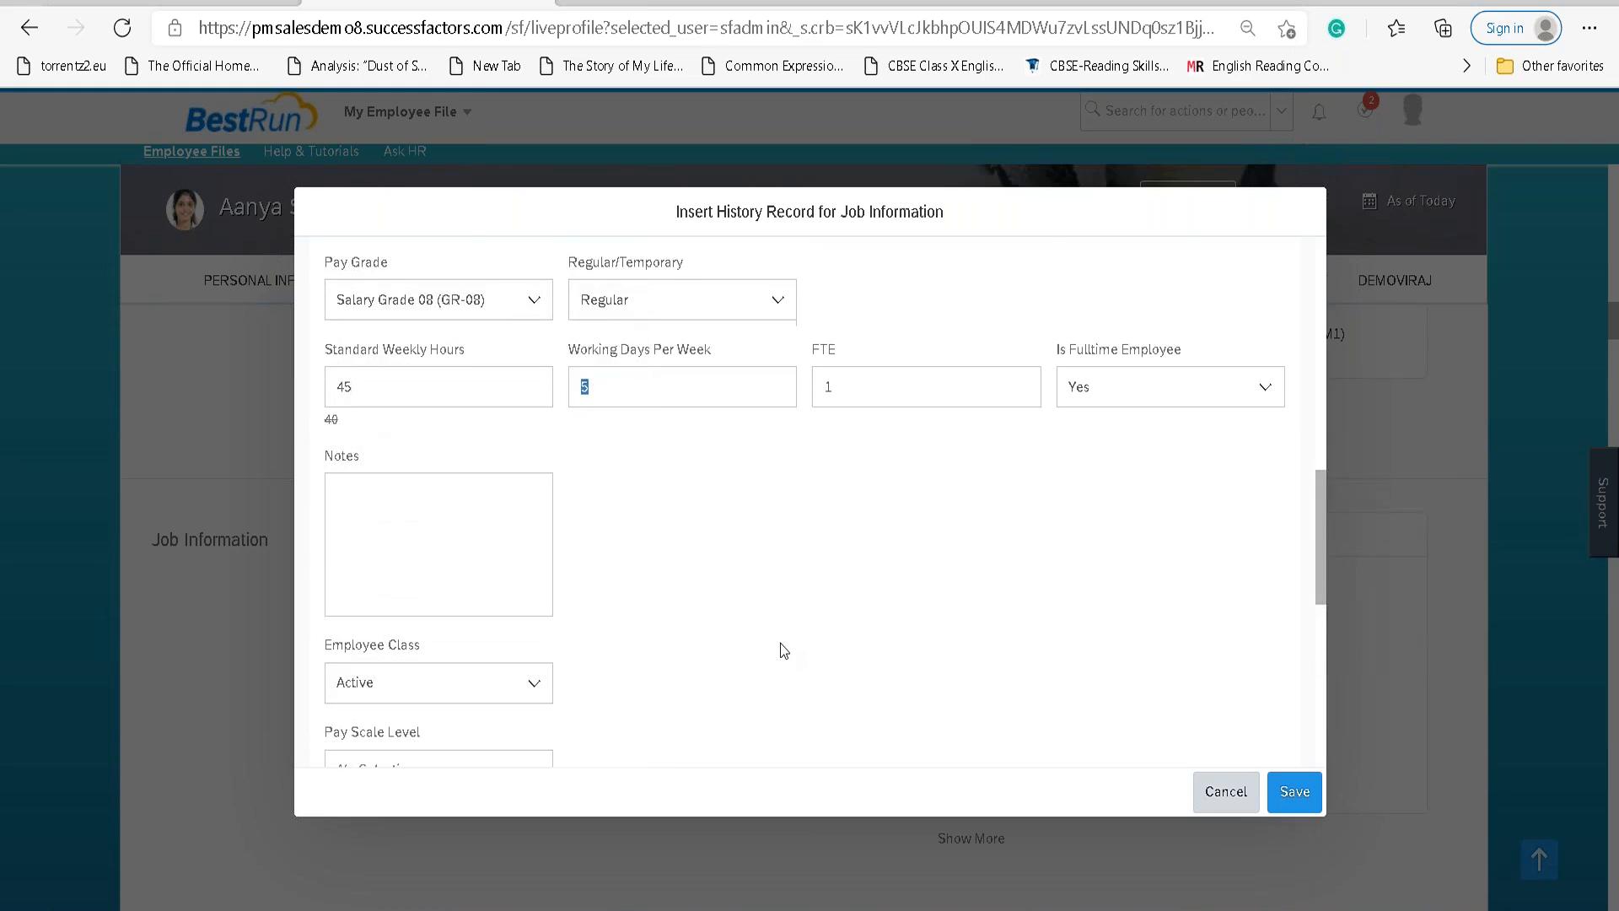
scroll(781, 643, down, 1)
scroll(619, 658, down, 2)
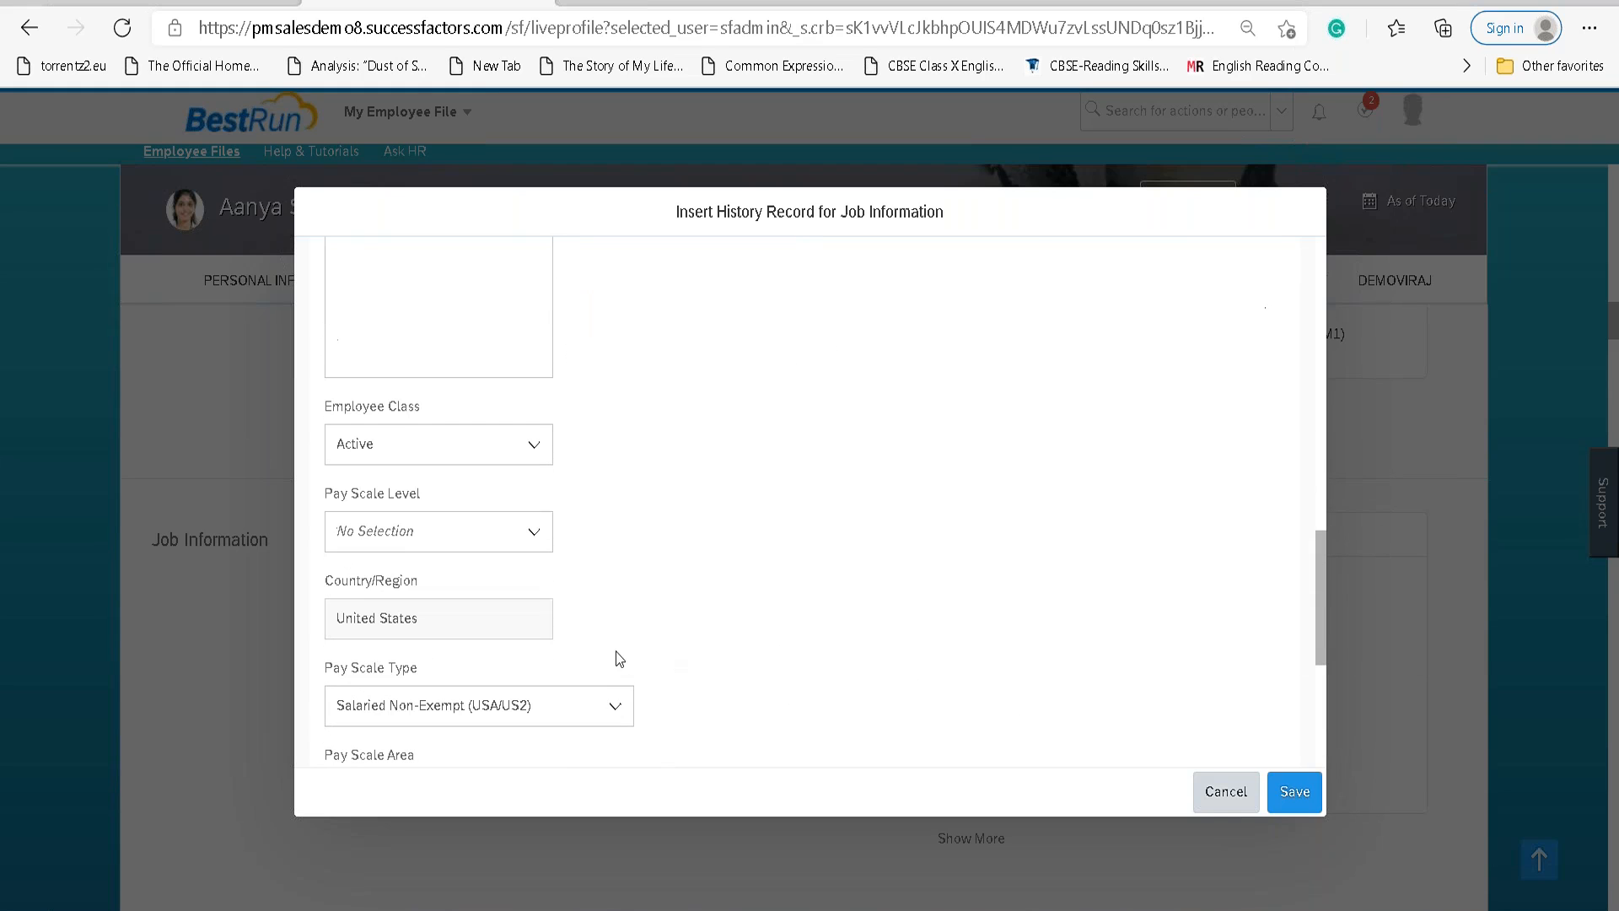
scroll(681, 613, up, 4)
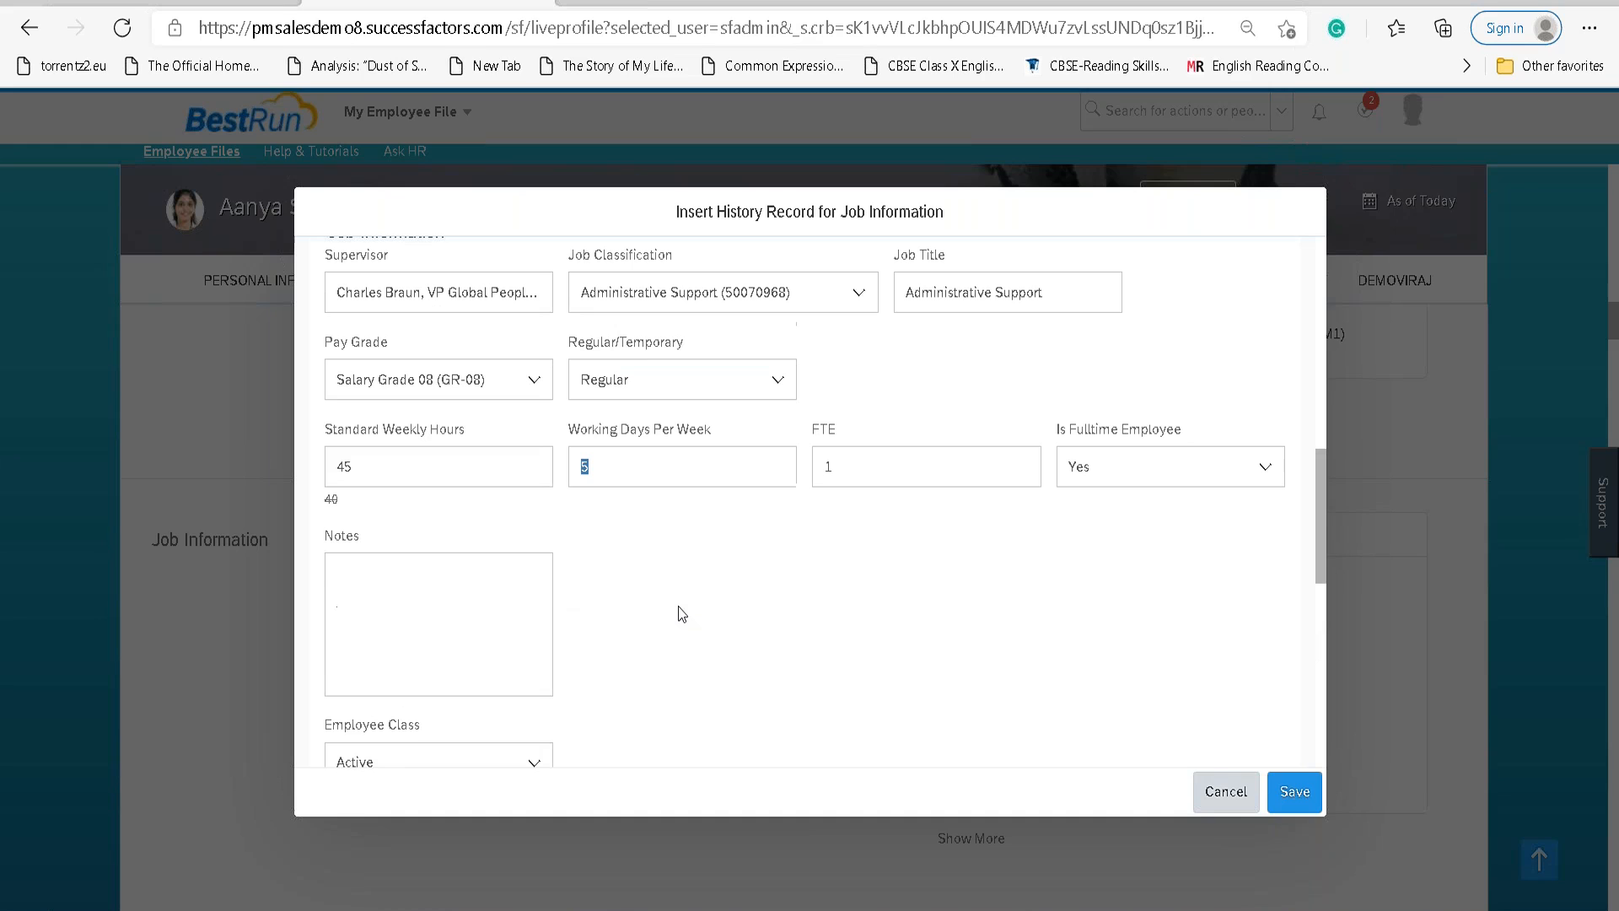
scroll(688, 613, up, 1)
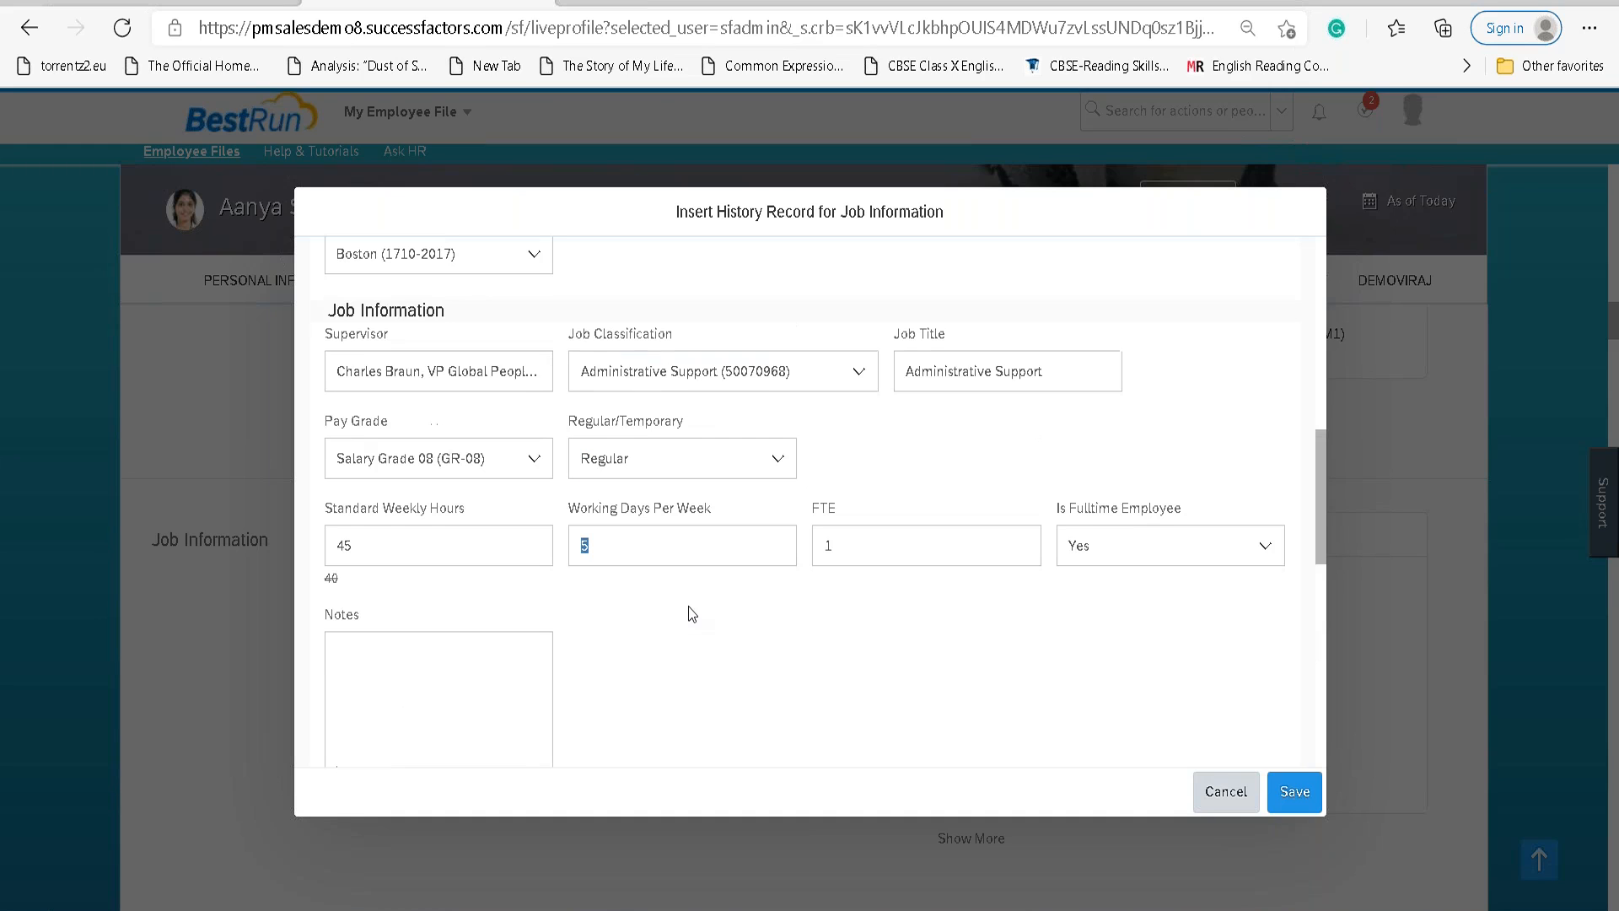
scroll(692, 613, down, 7)
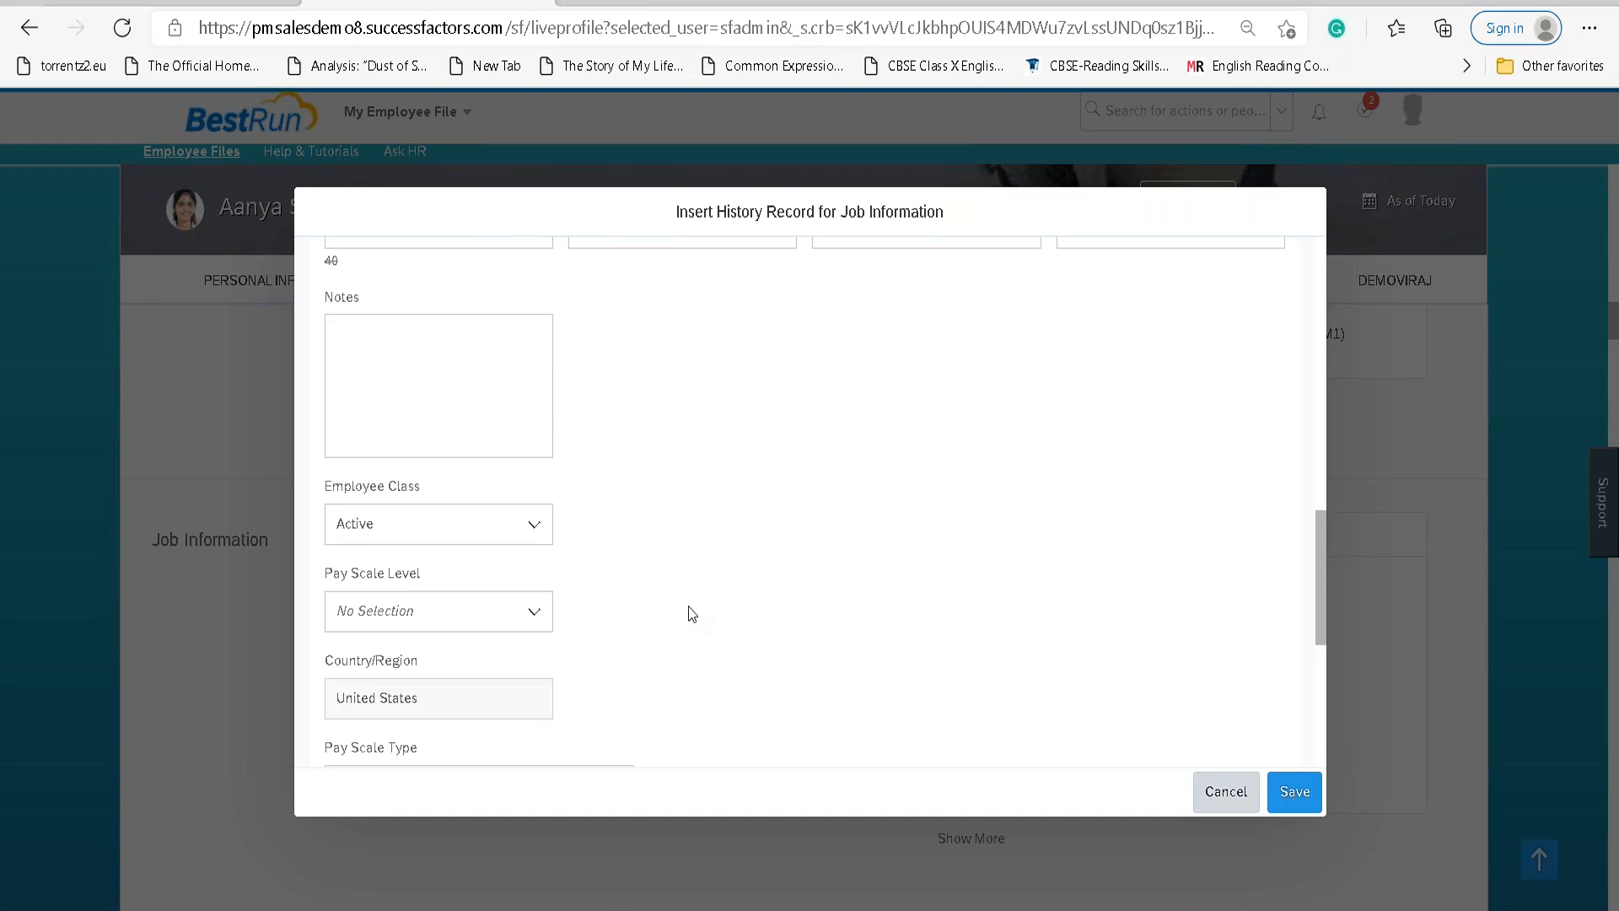
scroll(688, 607, down, 3)
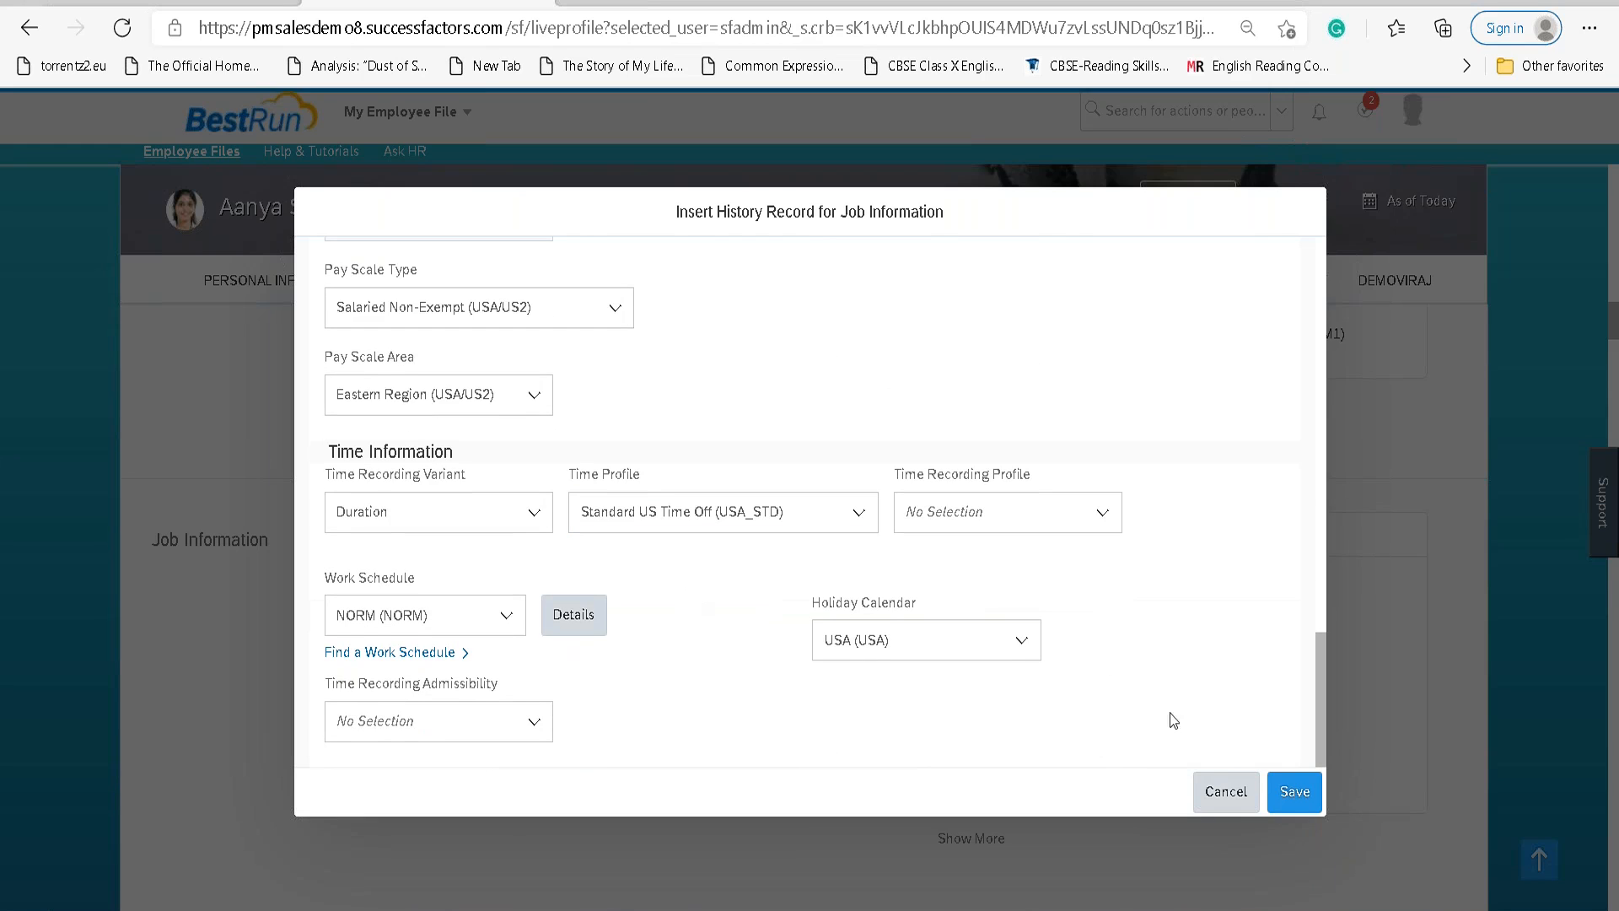
click(1295, 791)
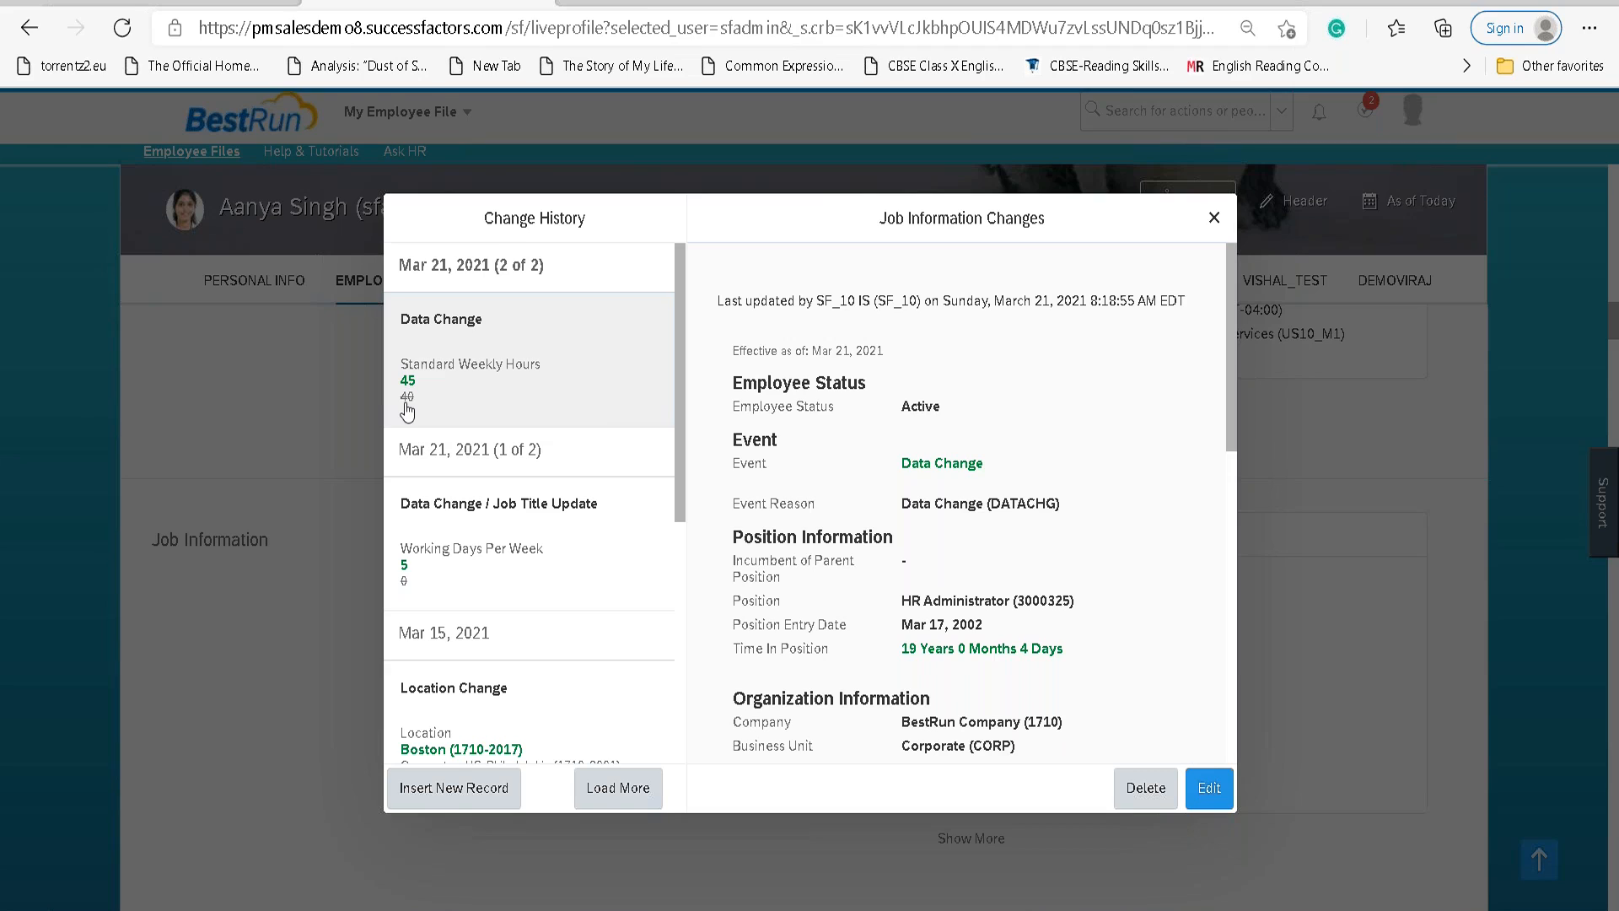
Check the Standard Weekly Hours 45 entry, then close the Job Information change history.
mouse_move(407, 407)
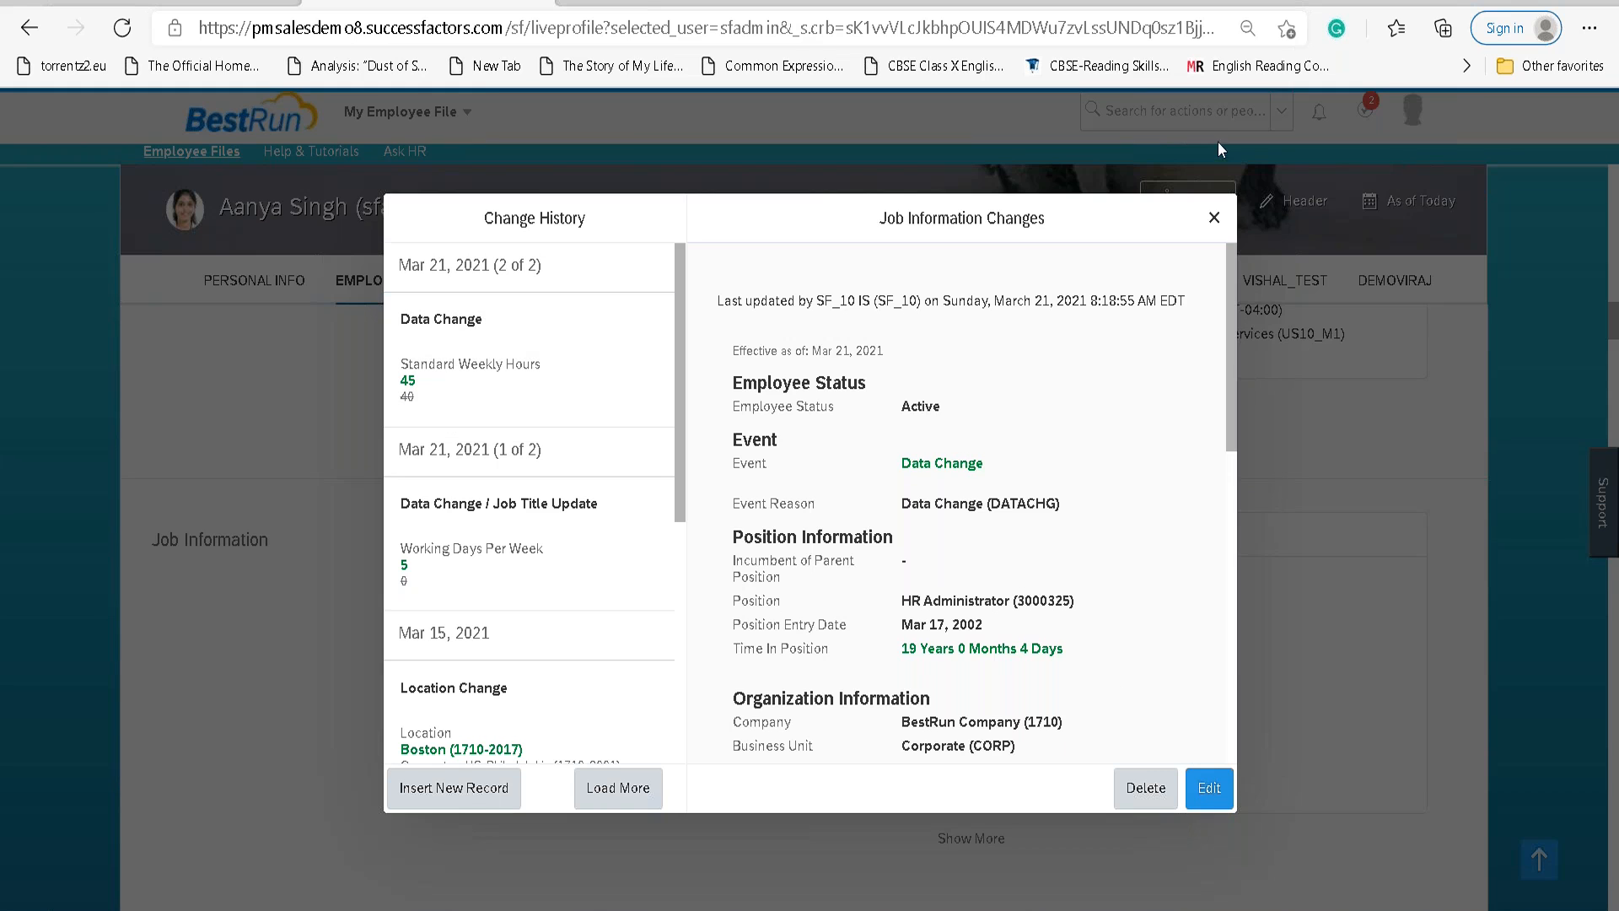
click(1214, 217)
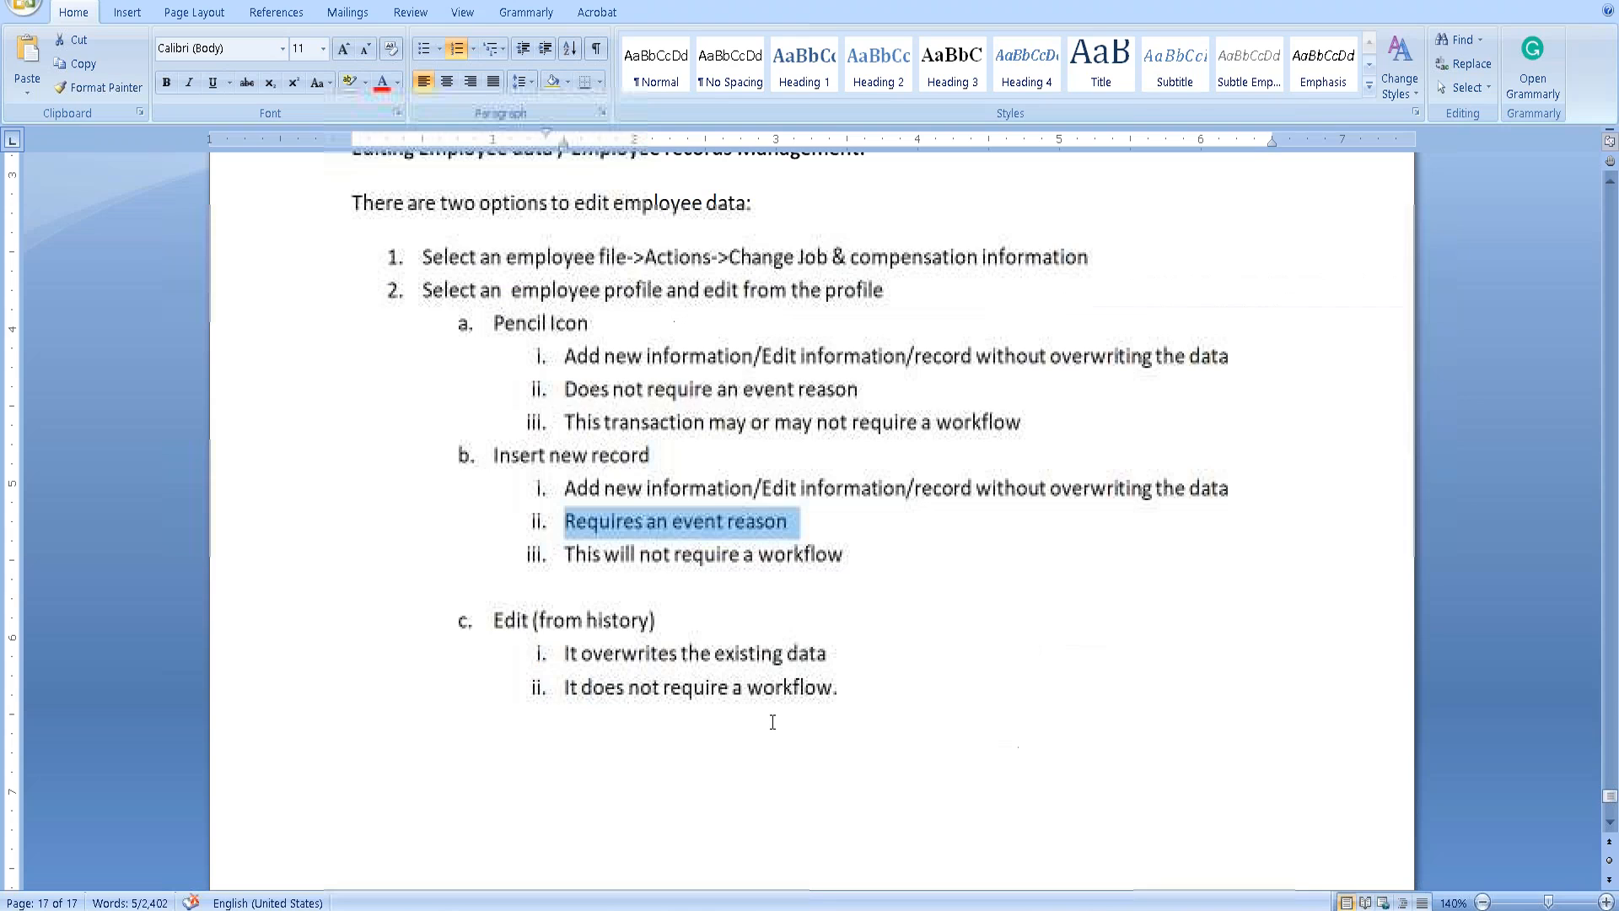
Adjust the highlights on items b.i and b.iii in the Word notes.
click(742, 523)
click(568, 489)
drag(584, 487, 1153, 489)
drag(857, 569, 591, 567)
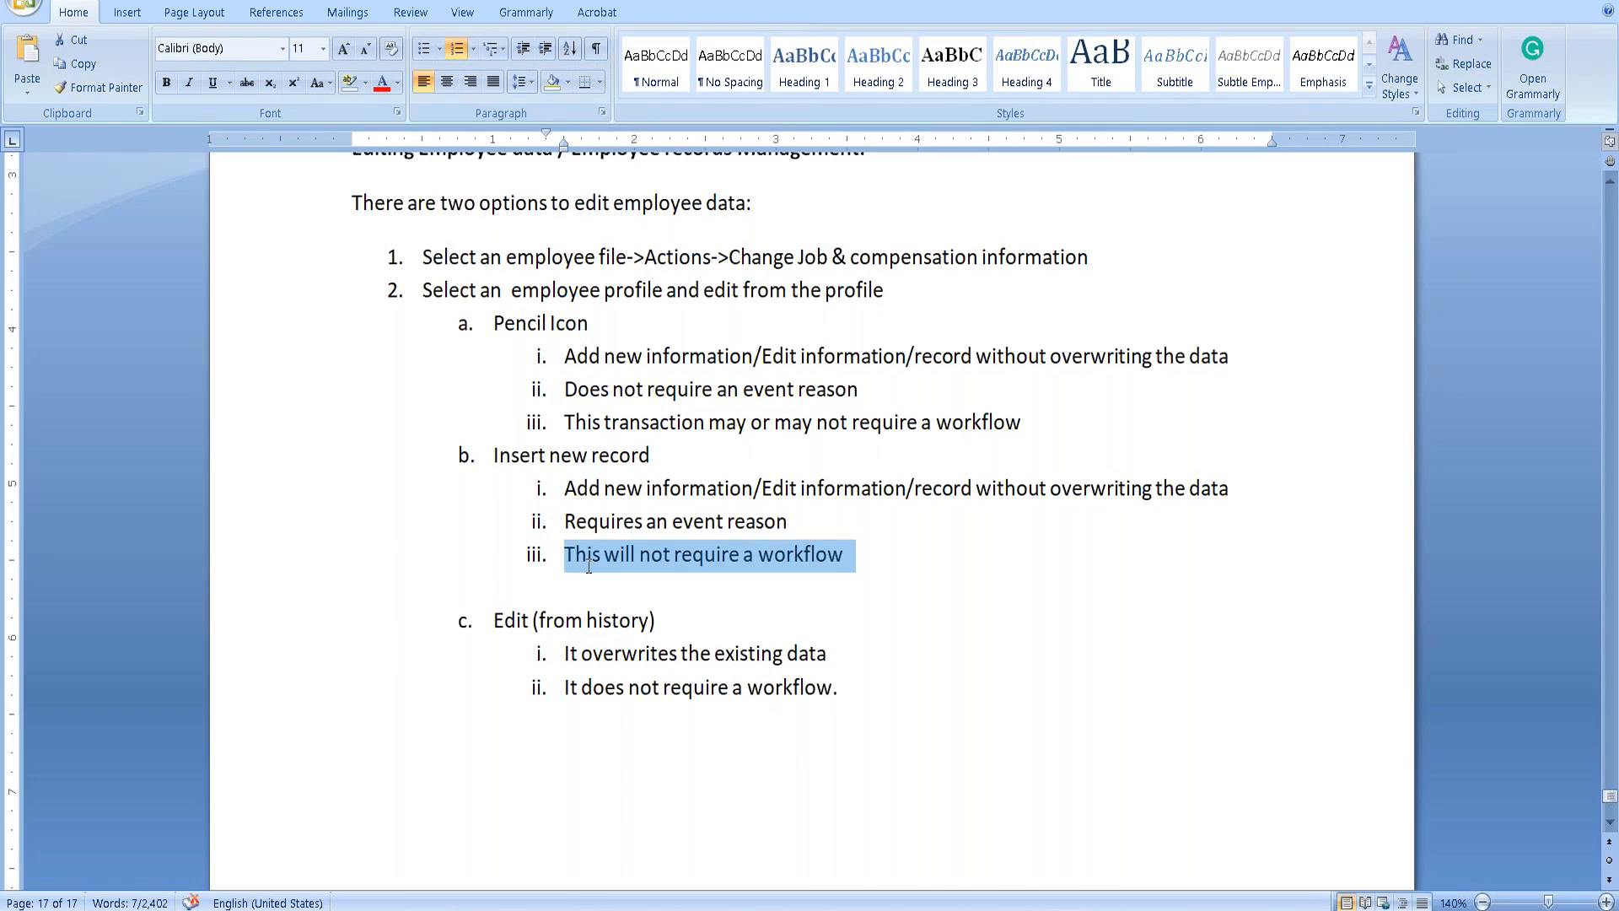
click(922, 558)
Replace 'will not' with 'may or may not' in b.iii and delete the blank line before item c.
drag(604, 558, 638, 557)
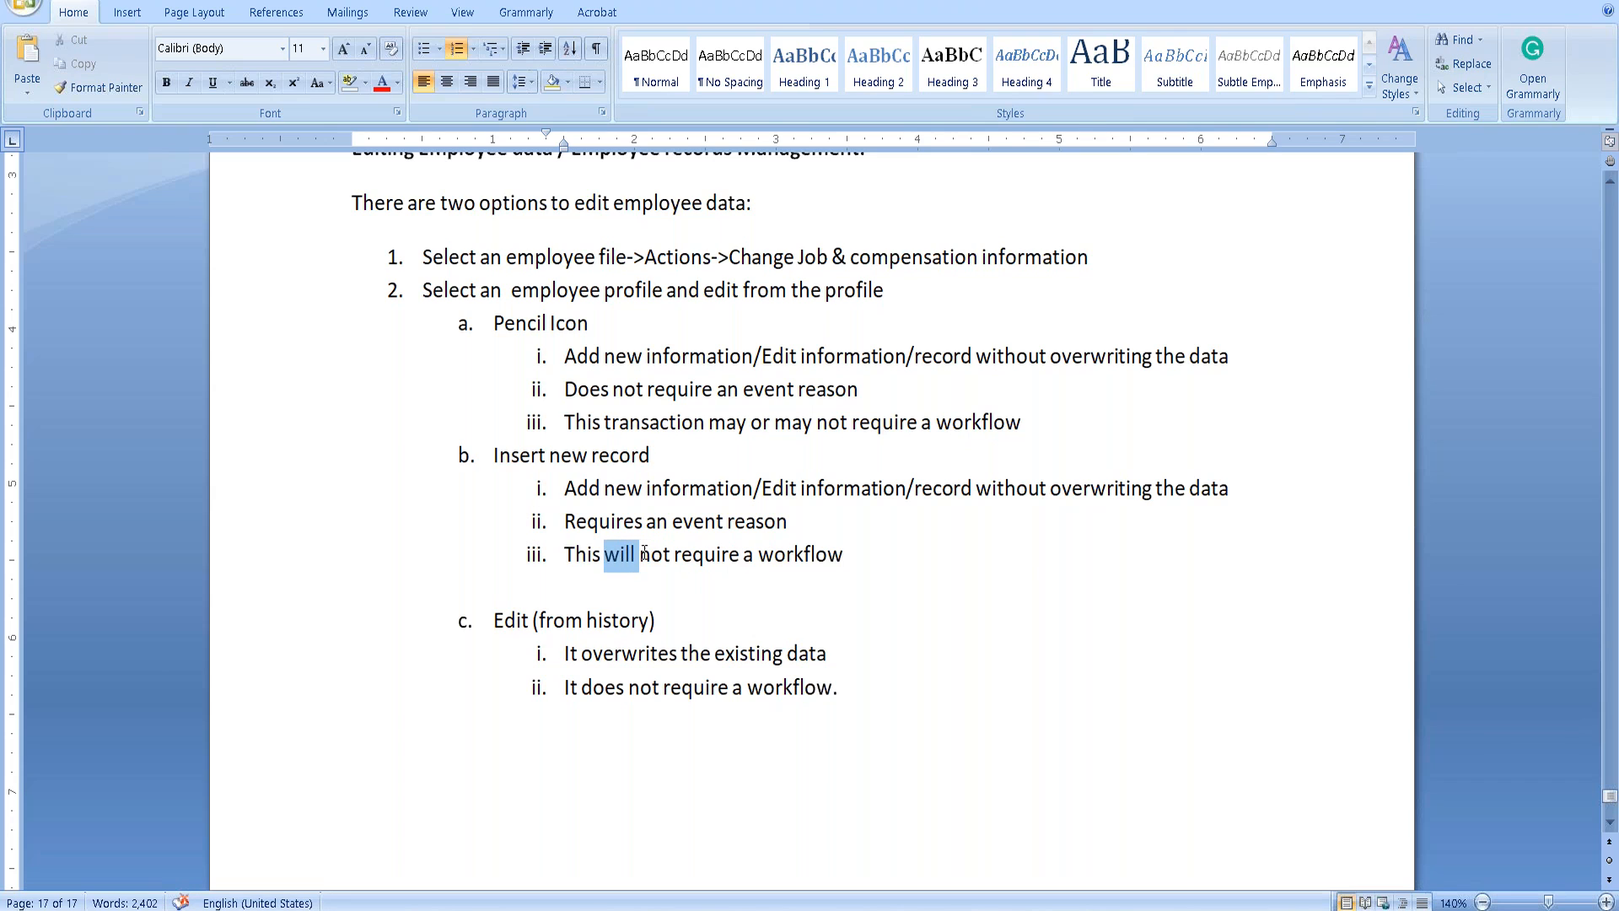
text(may or may)
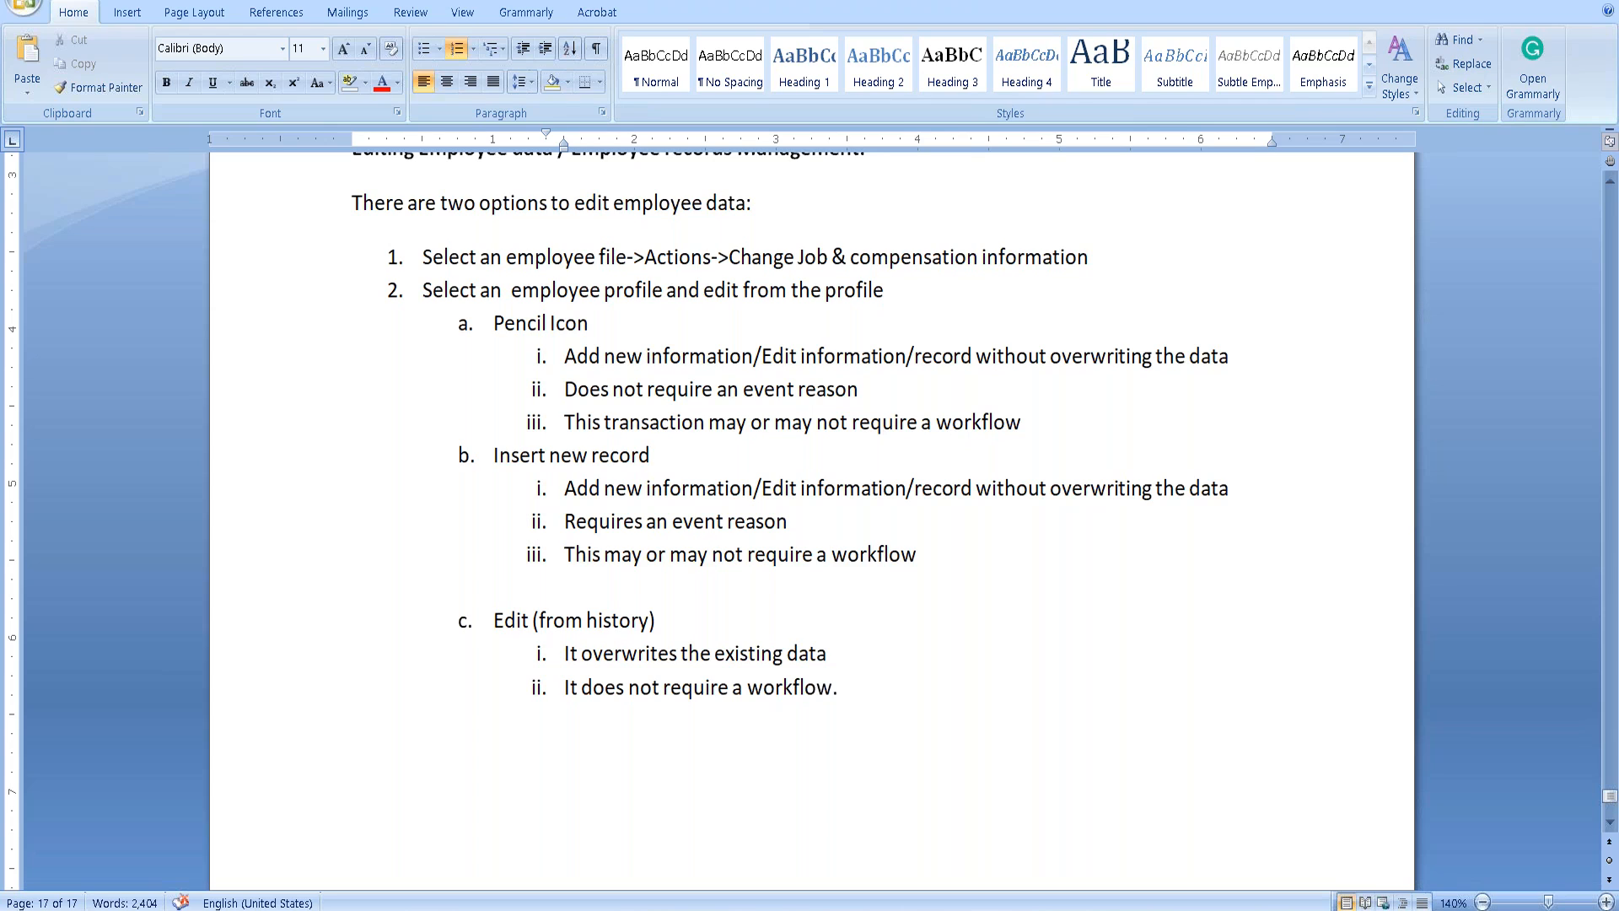
click(511, 594)
key(Delete)
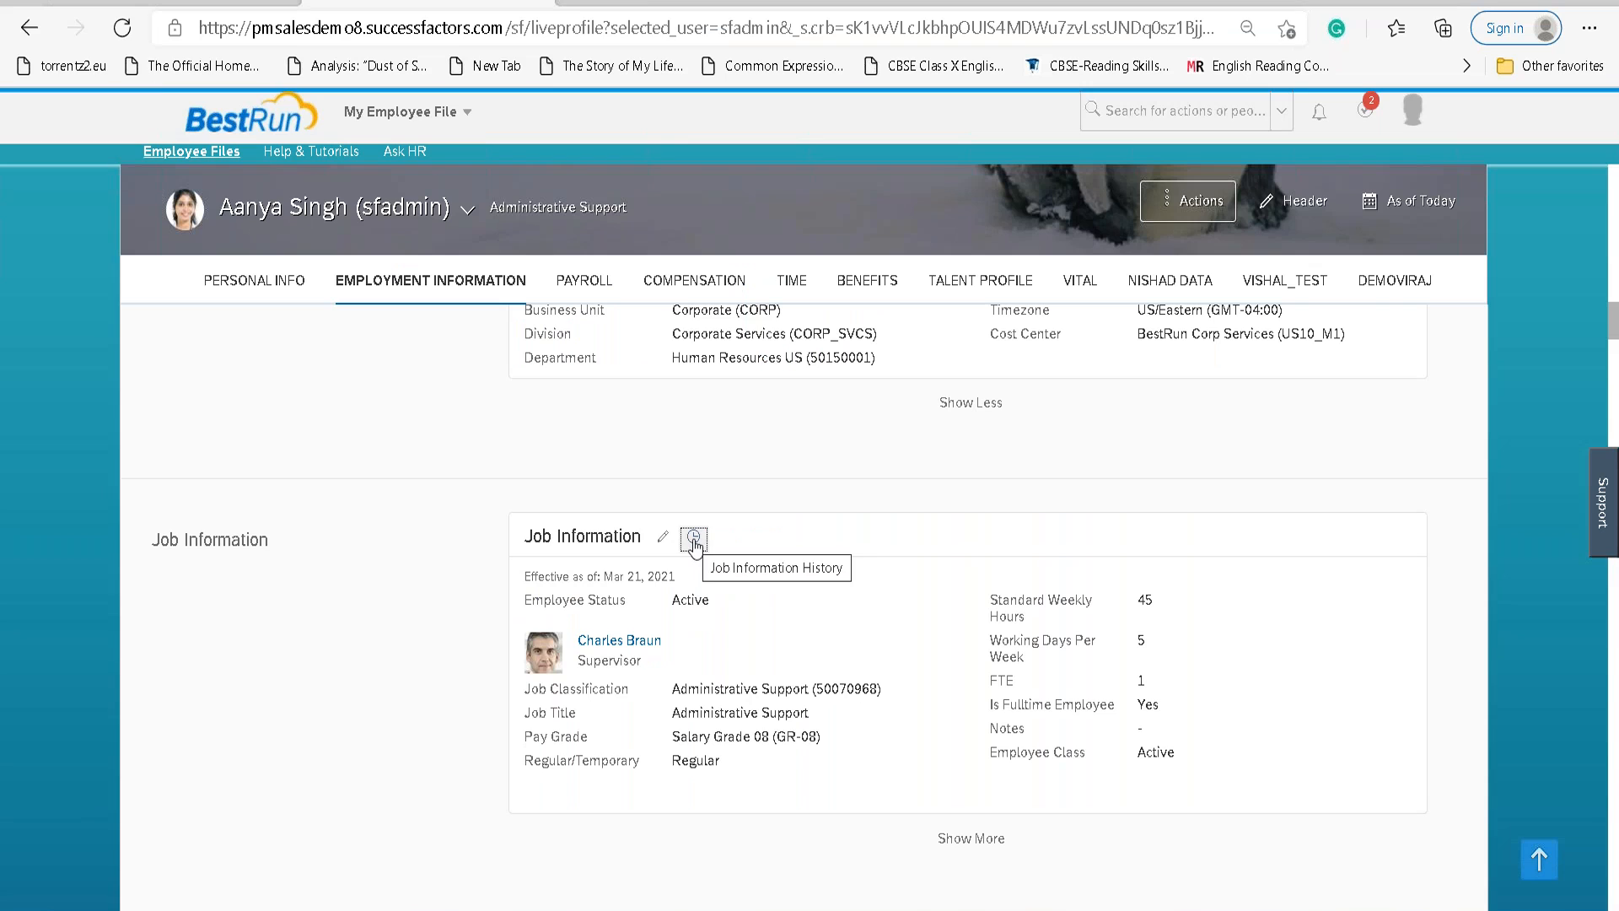
Open the Job Information change history and edit the Mar 21, 2021 record.
click(694, 541)
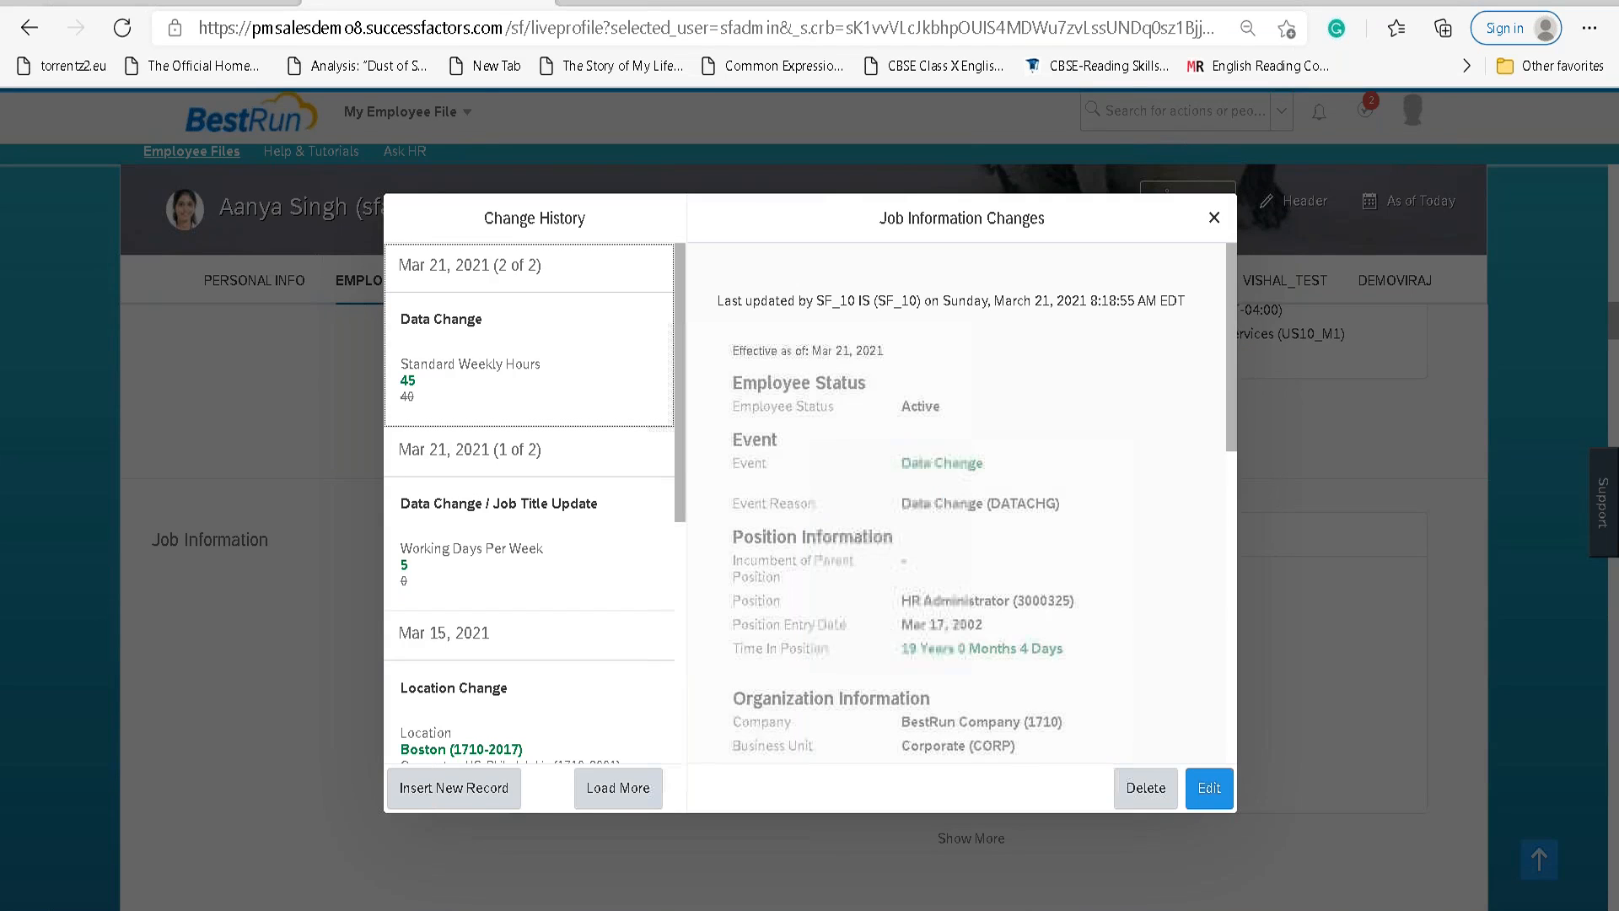
click(1206, 789)
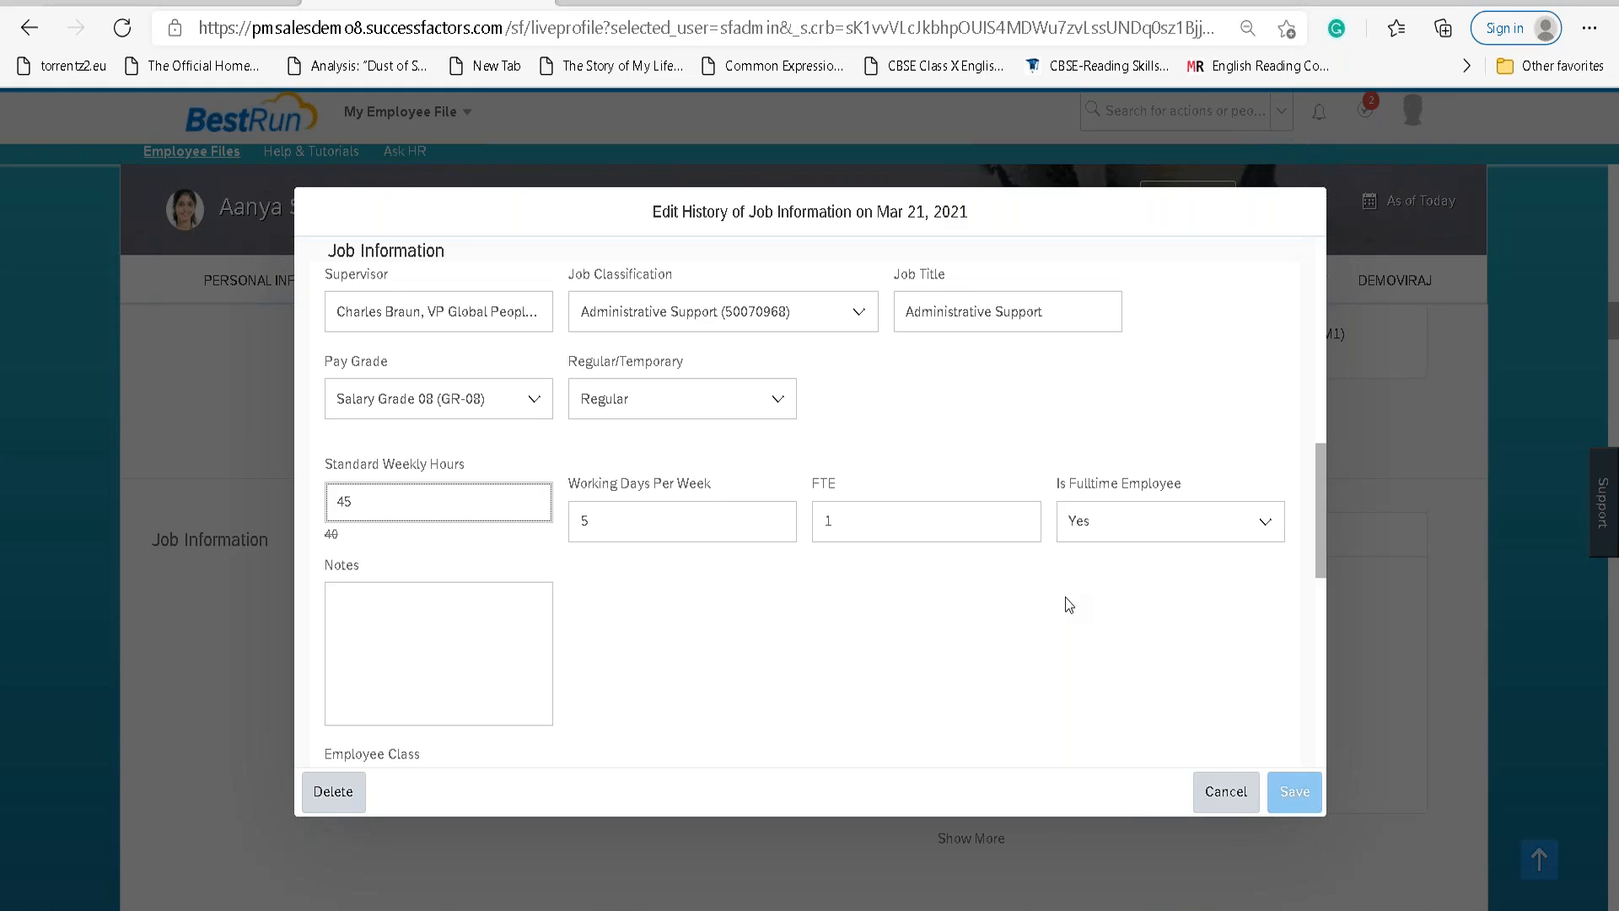
In the Edit History dialog, set Working Days Per Week to 4 and save.
scroll(1065, 600, up, 10)
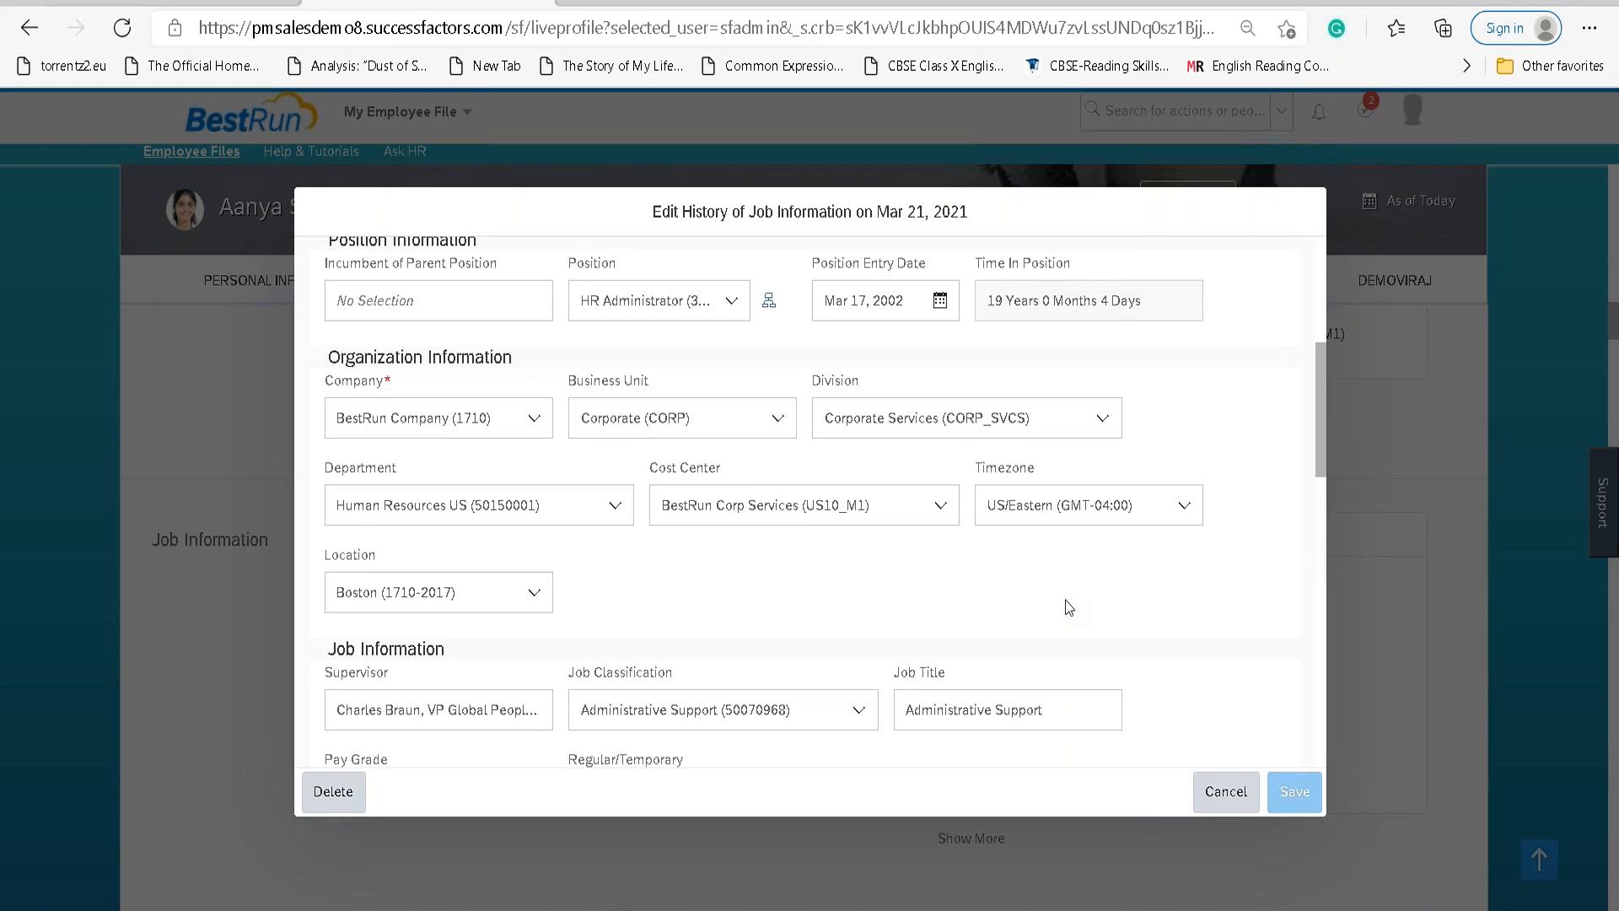
scroll(1066, 604, down, 8)
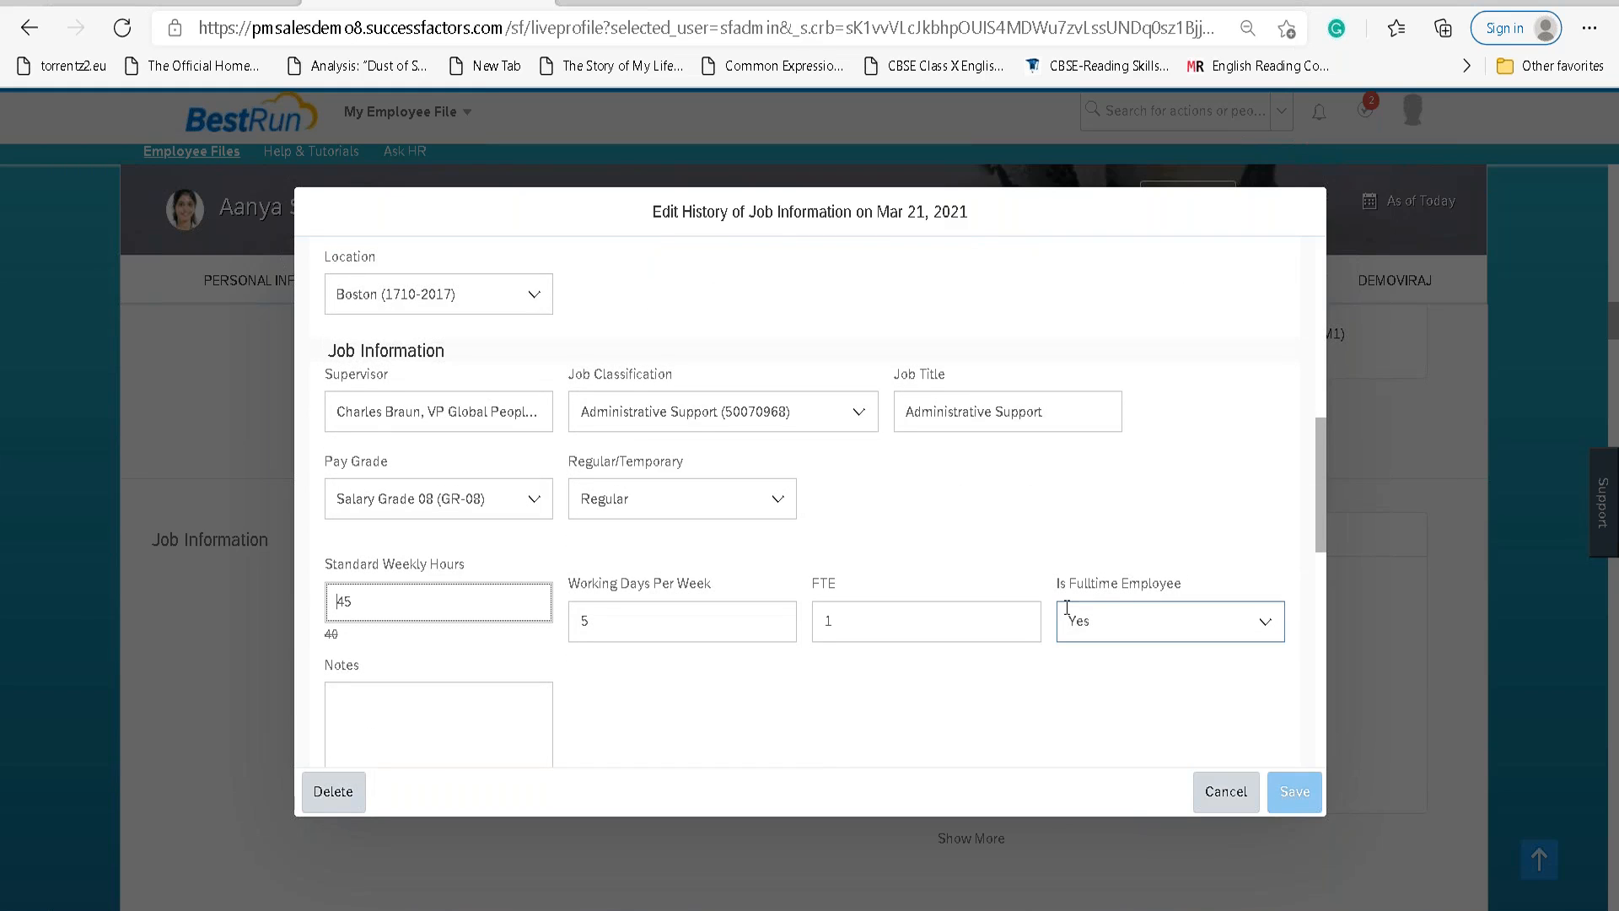
scroll(955, 712, down, 2)
scroll(959, 717, down, 7)
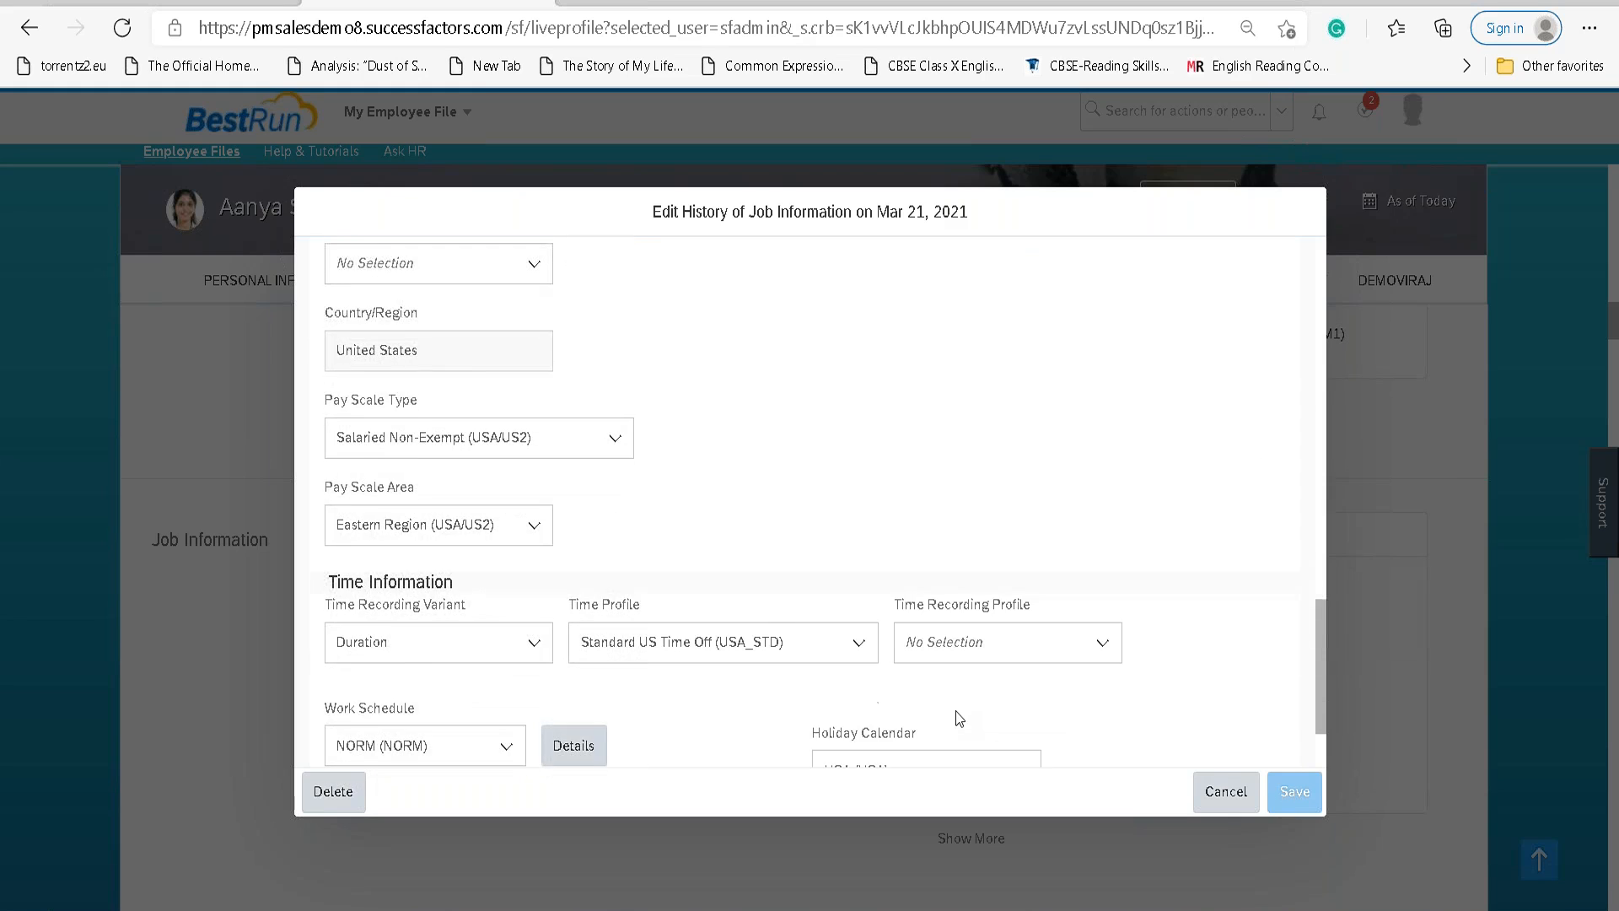
scroll(959, 718, down, 2)
scroll(843, 624, up, 8)
key(Tab)
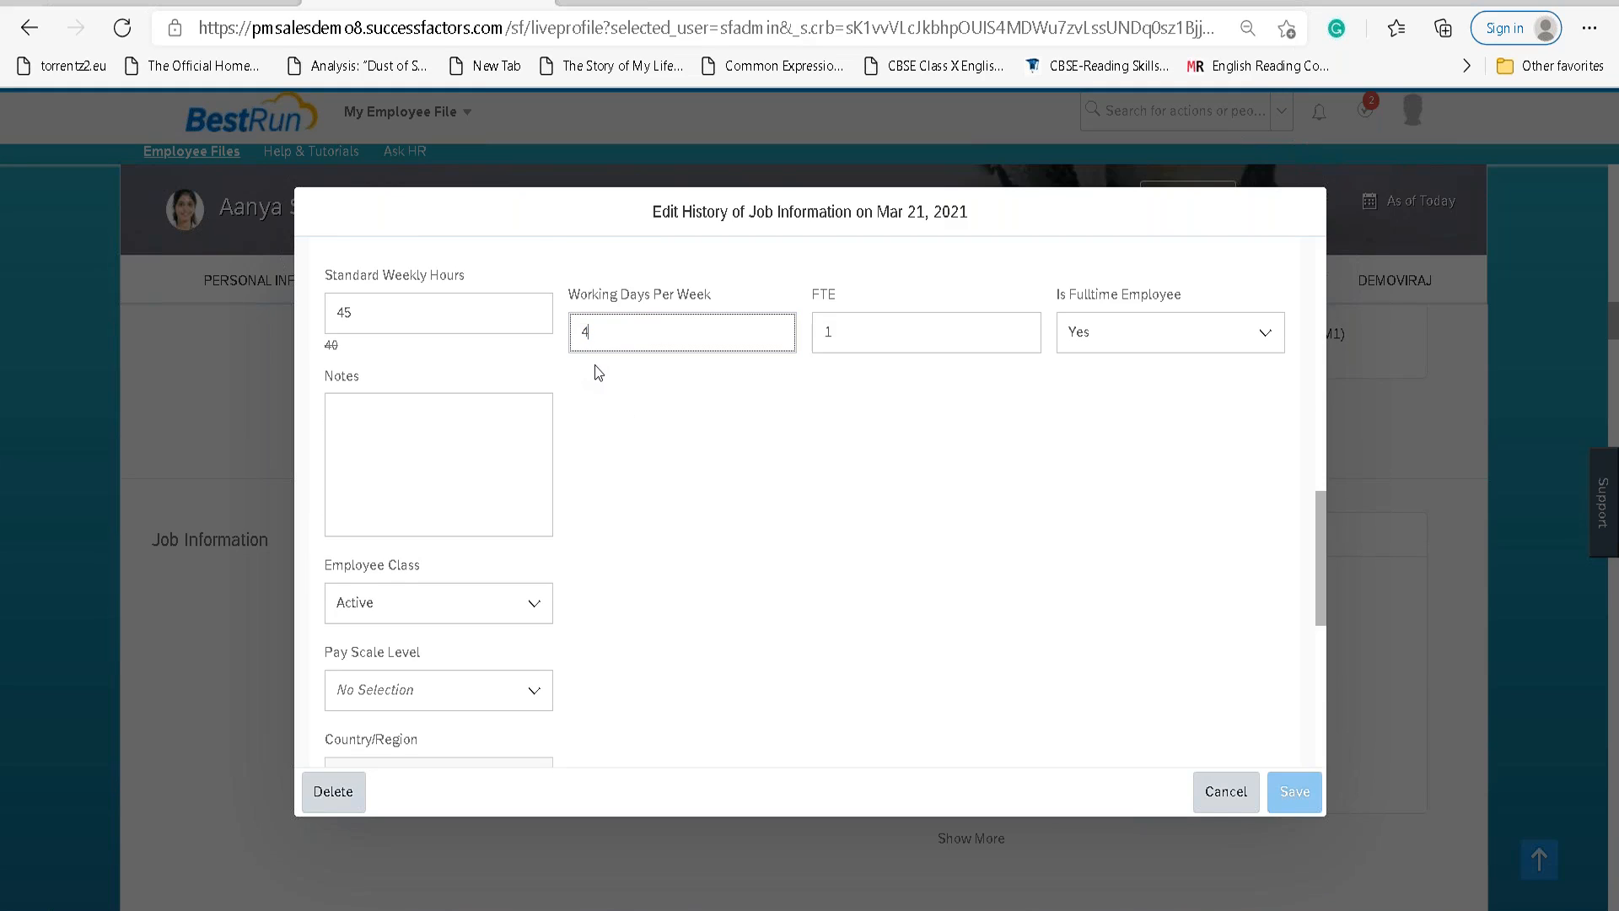
click(596, 371)
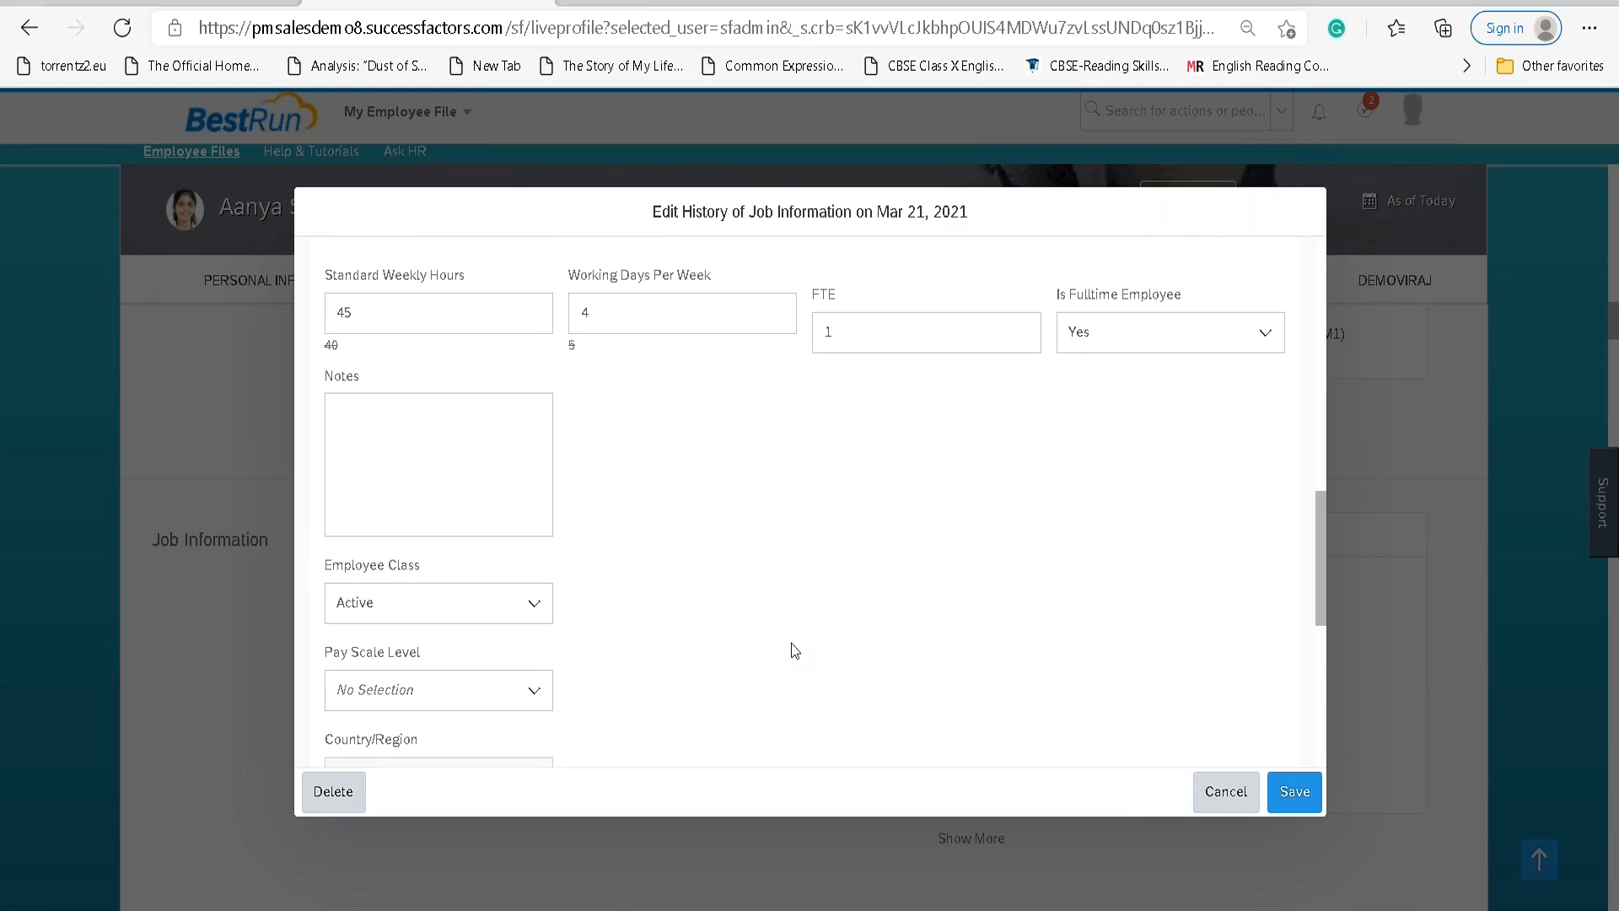
click(1294, 791)
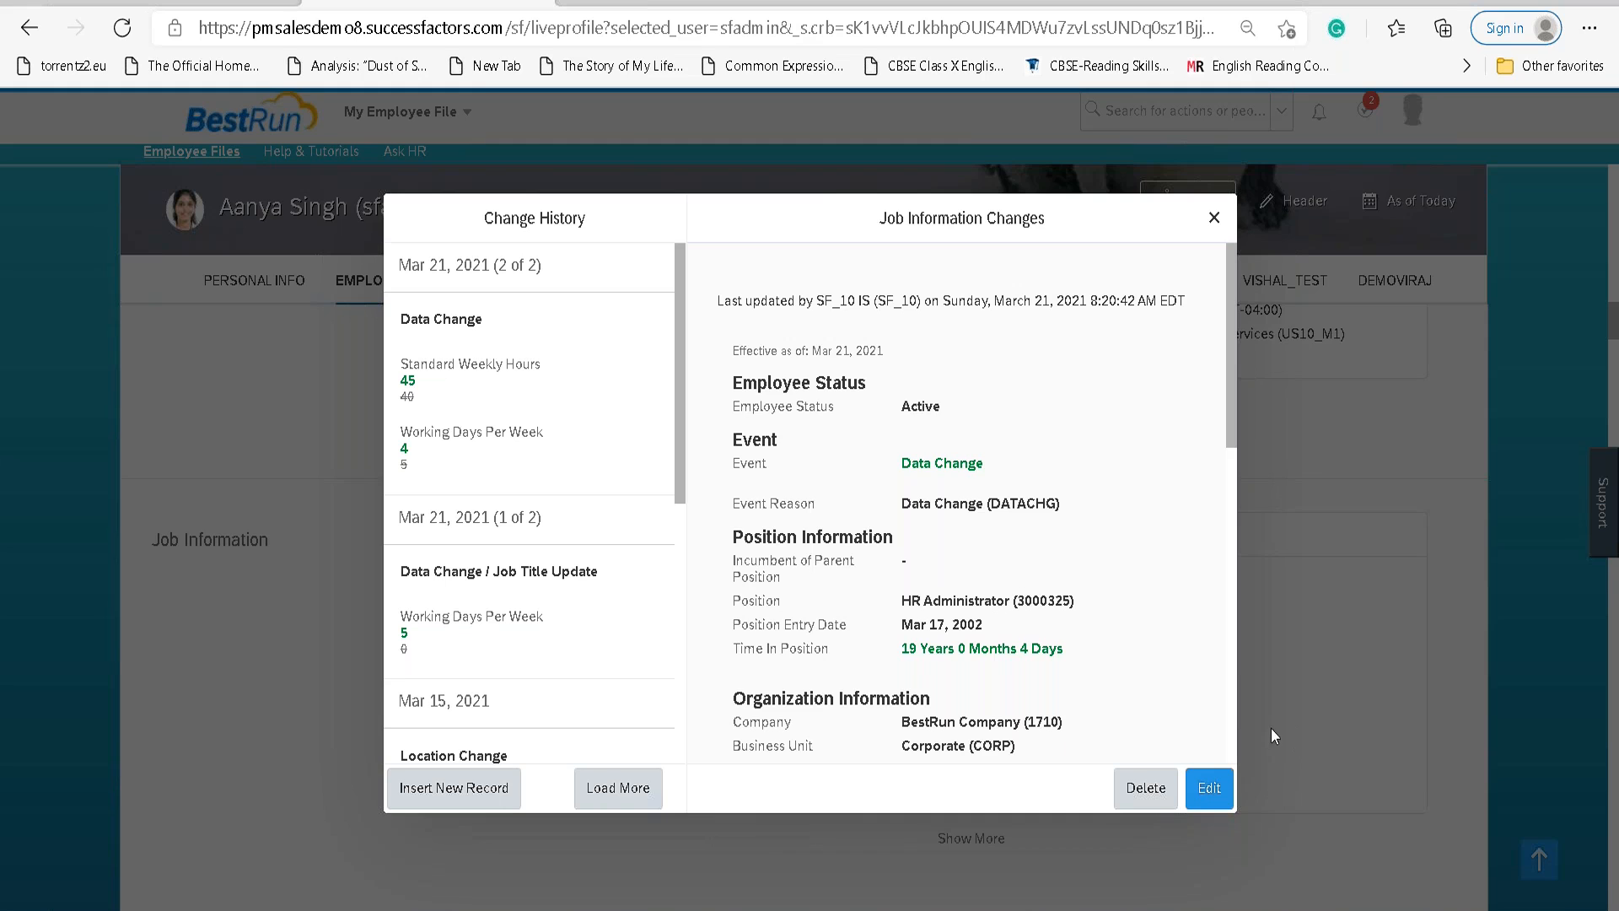
Confirm the record shows 4 working days, reopen it for editing, and select that value.
scroll(1148, 583, down, 10)
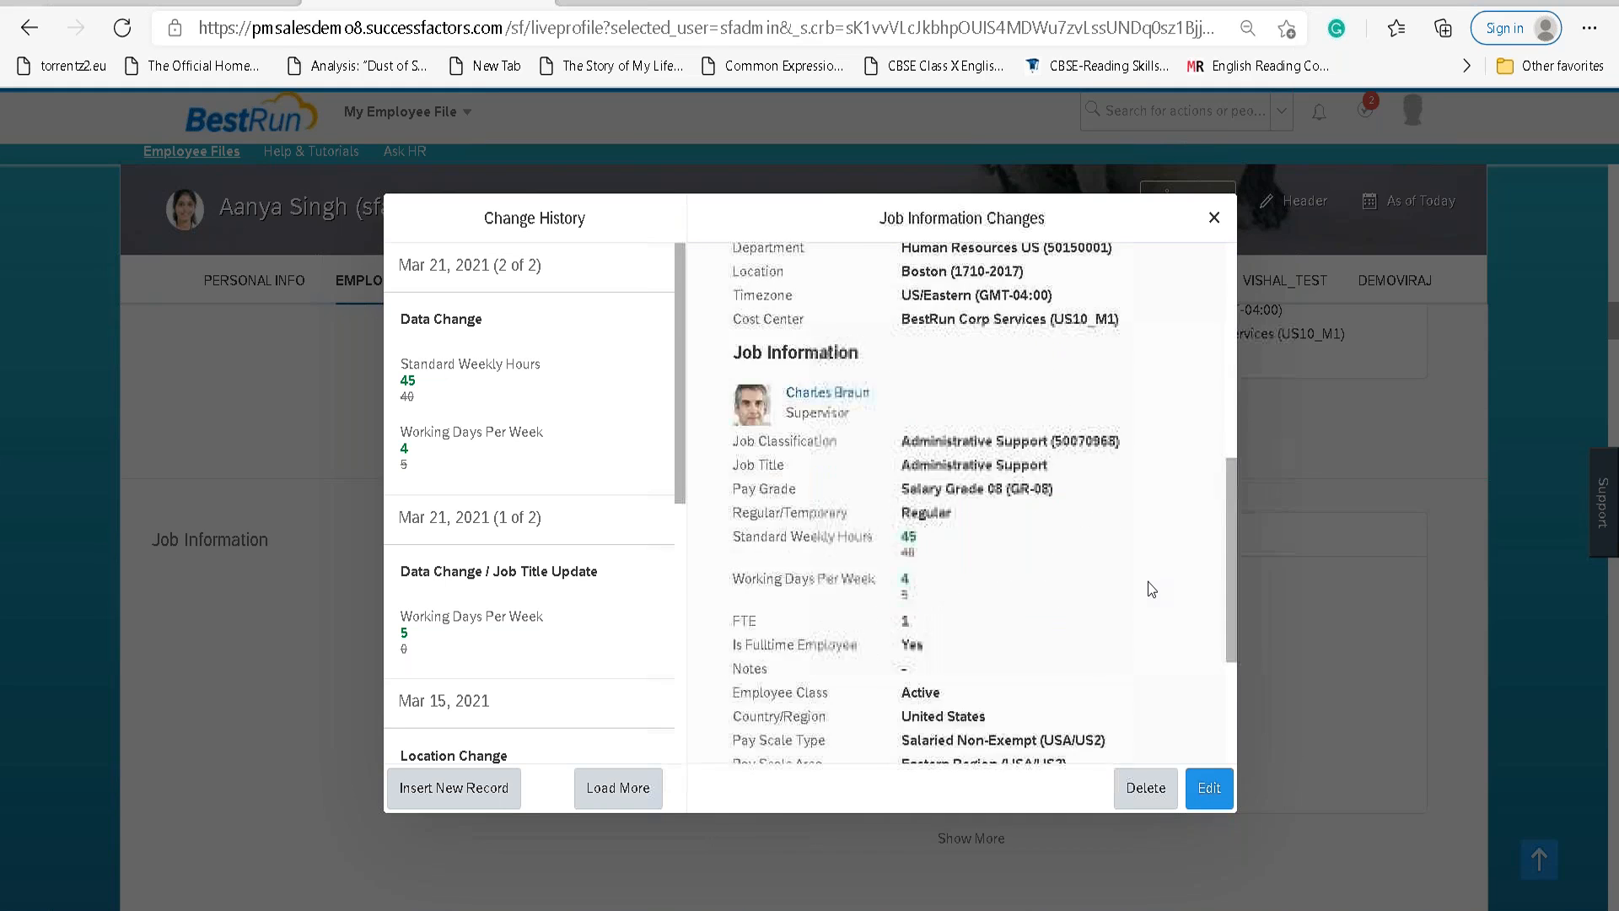
scroll(1147, 582, up, 10)
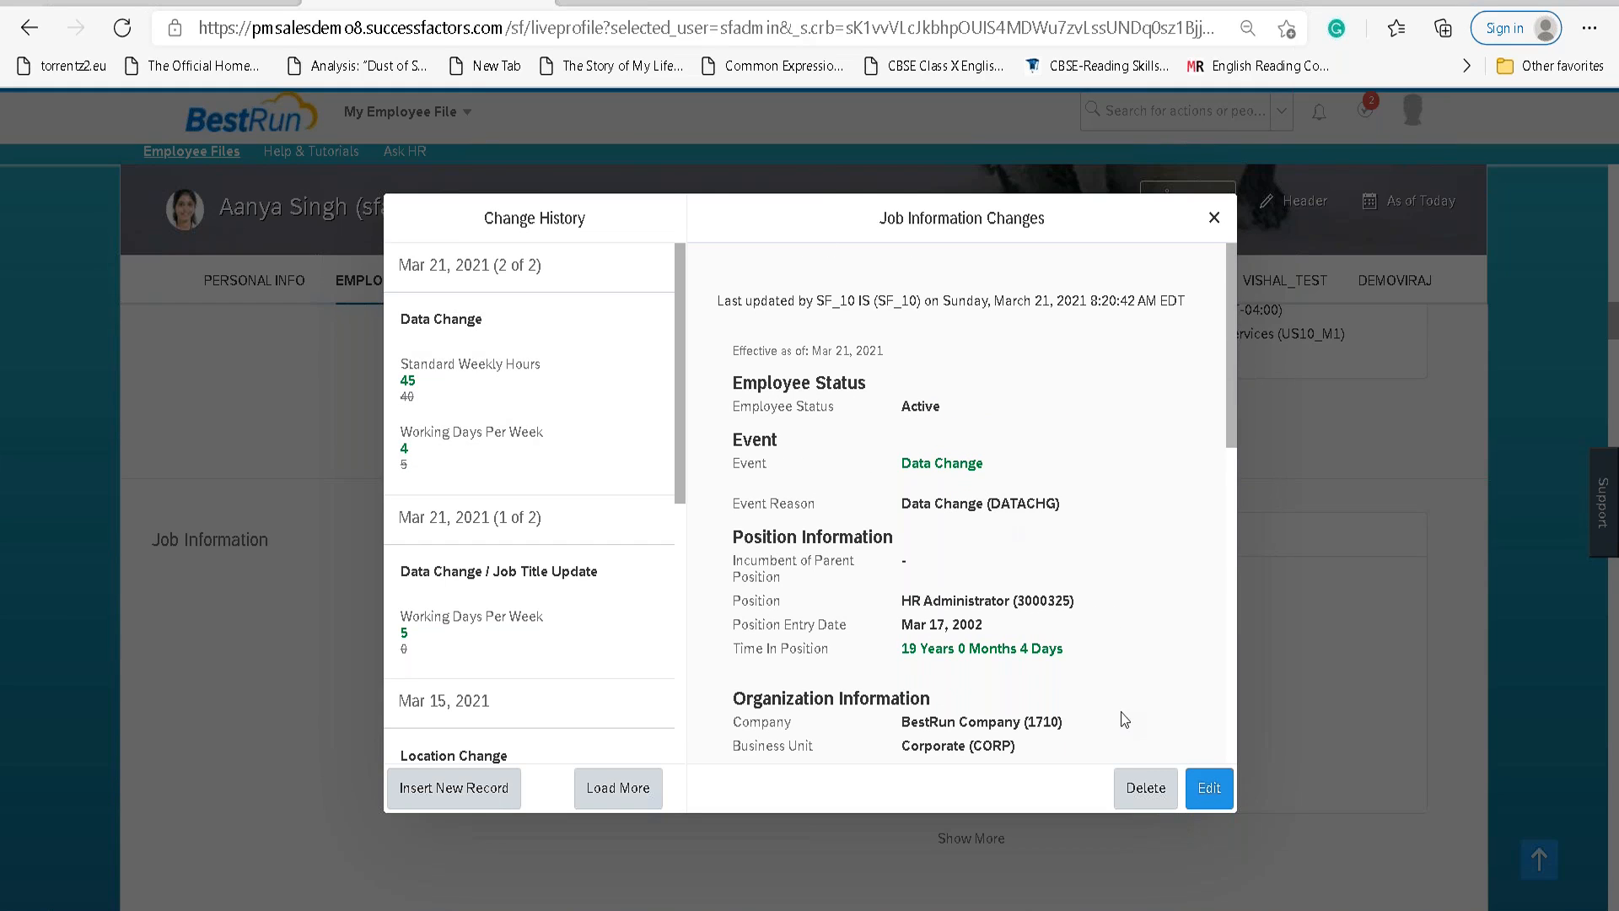
click(1203, 784)
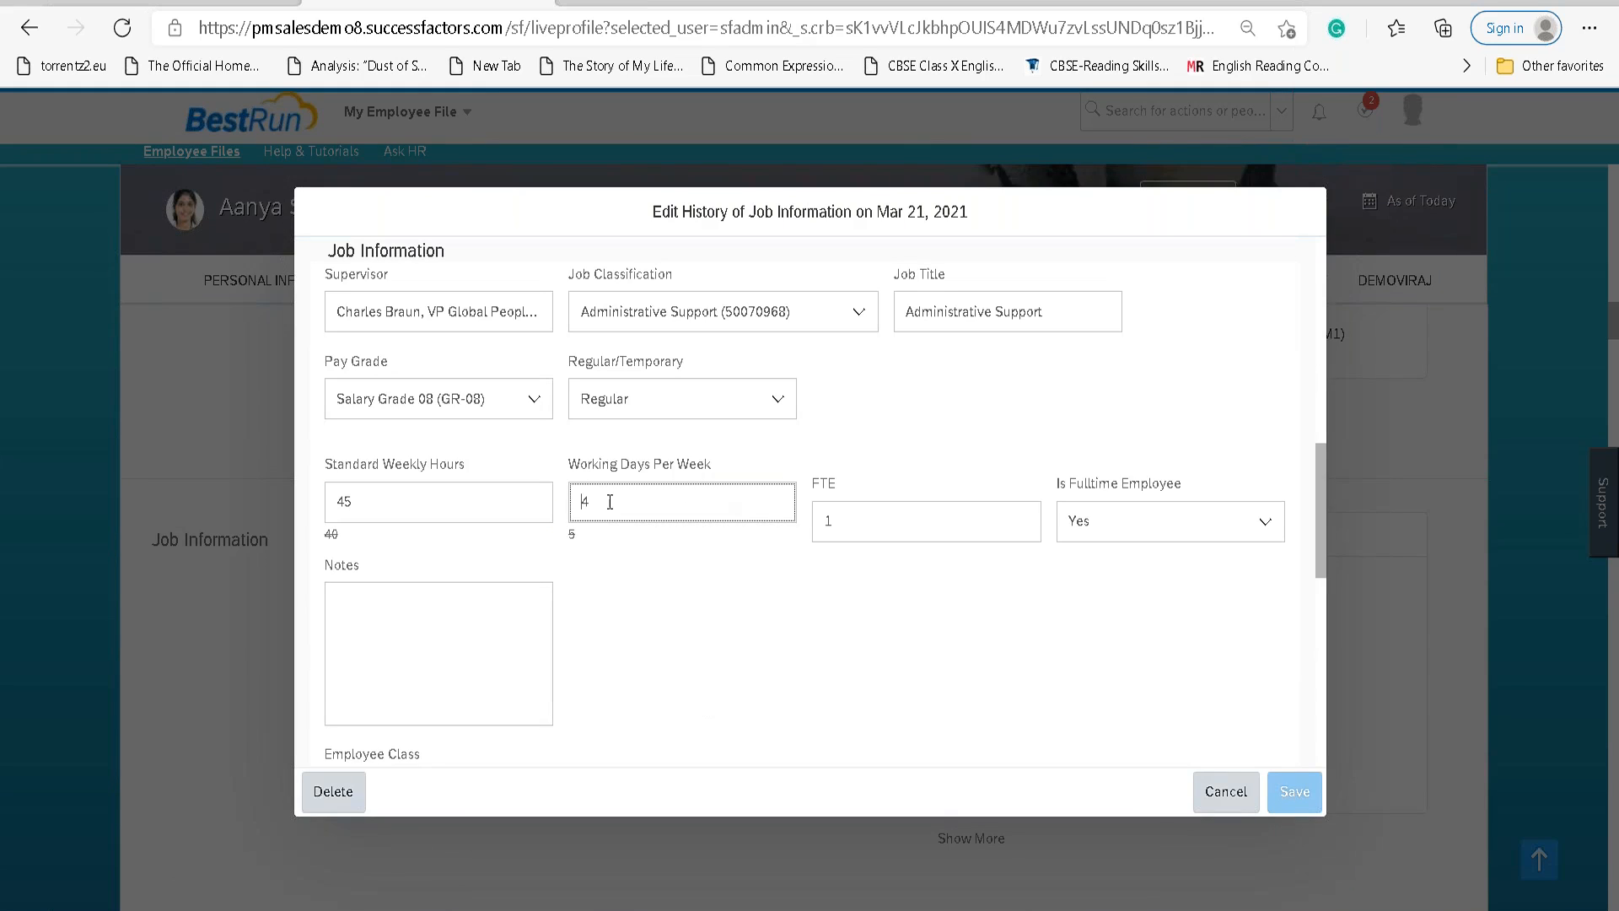
double_click(581, 501)
Replace Working Days Per Week with 5 and save the corrected Mar 21, 2021 record.
text(5)
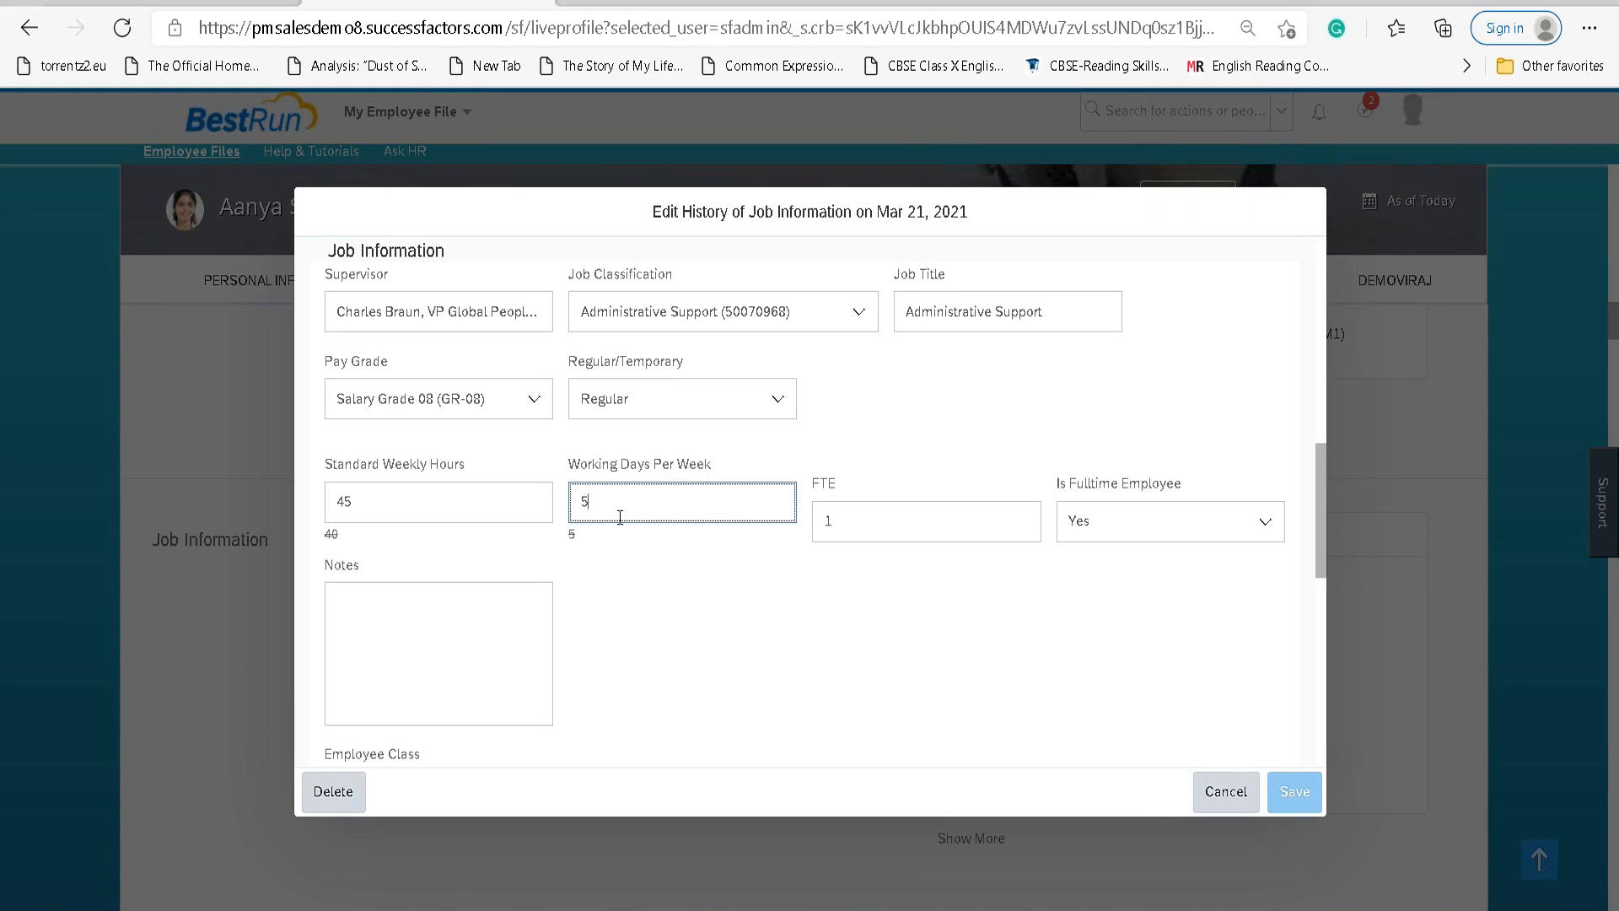
click(770, 579)
click(1287, 791)
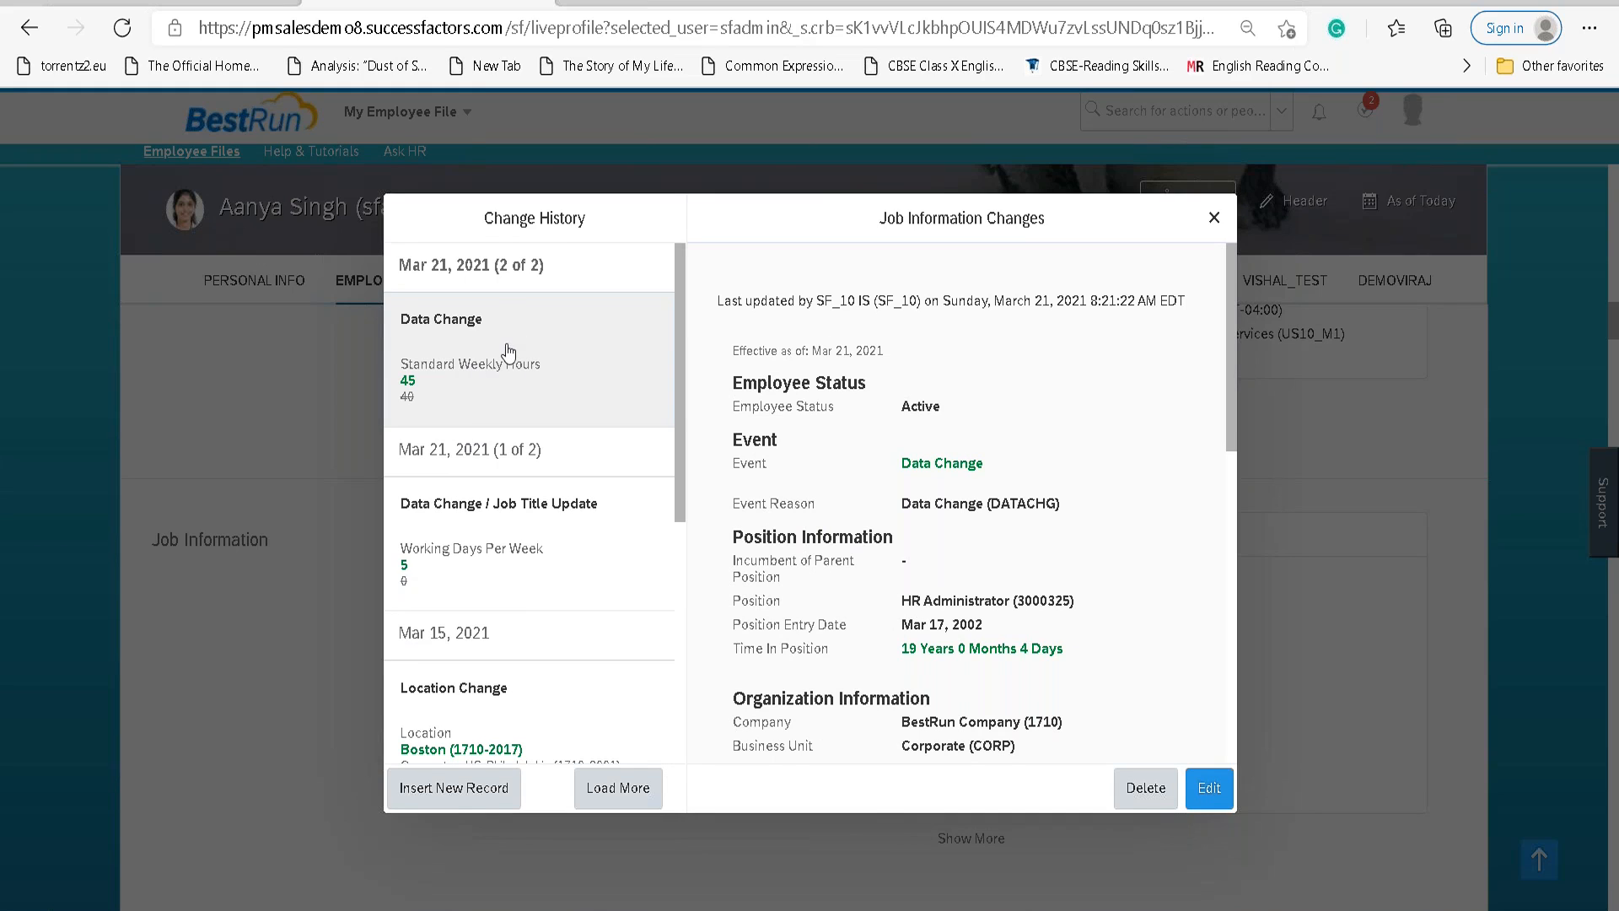
scroll(475, 384, down, 3)
scroll(475, 383, up, 3)
In the Word notes, highlight the lines 'It overwrites the existing data' and 'It does not require a workflow.'.
click(894, 908)
click(567, 622)
drag(567, 623, 817, 616)
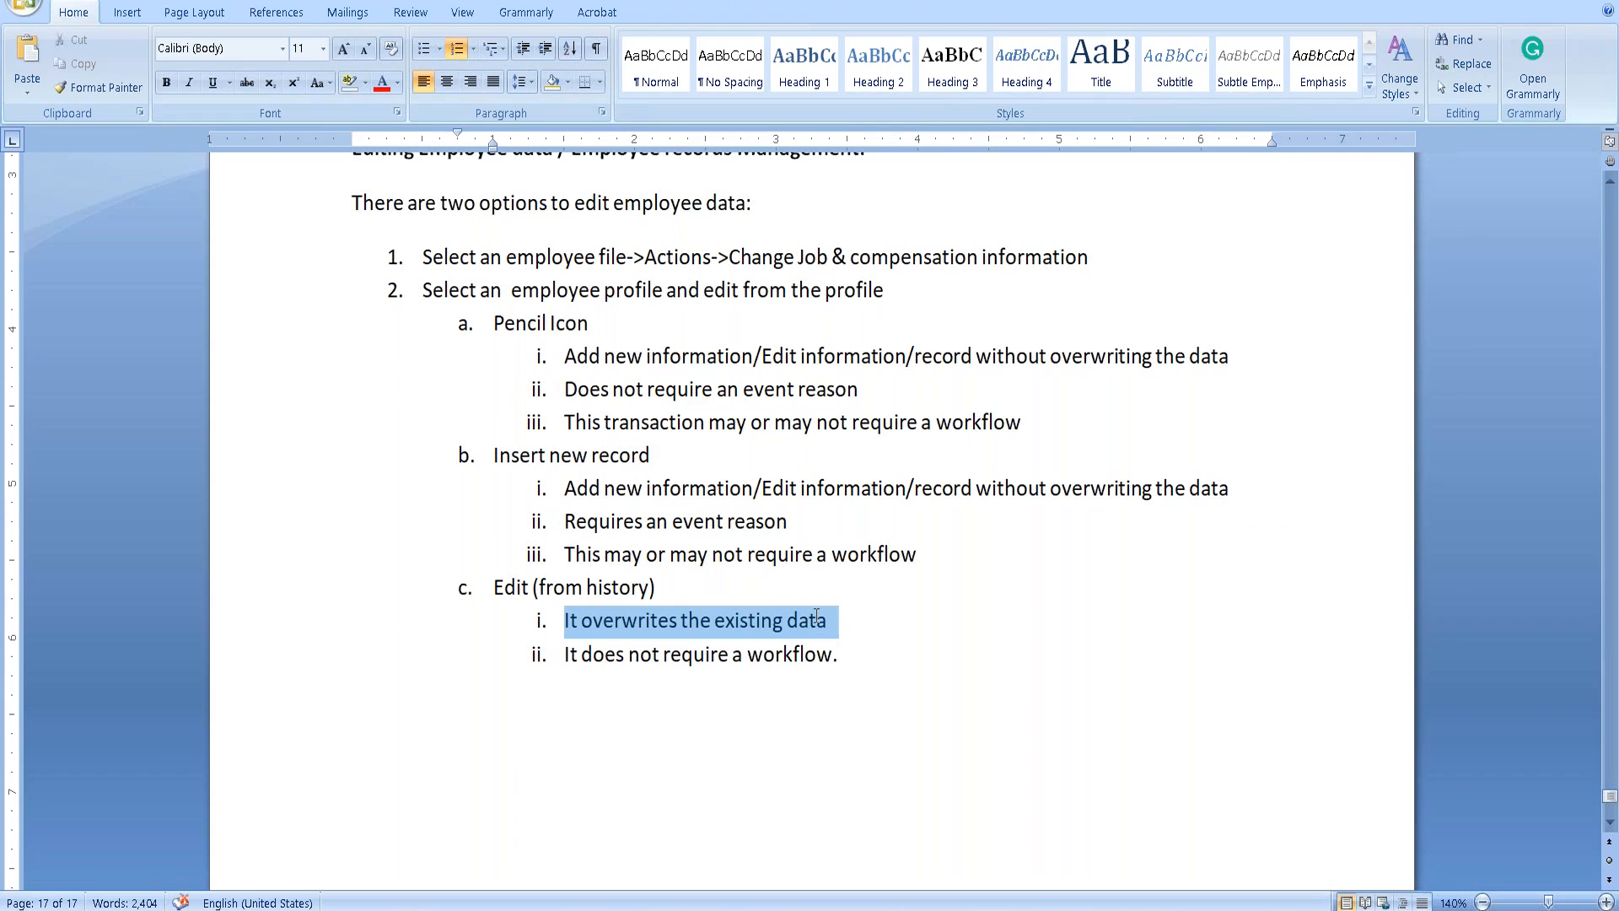
drag(561, 656, 892, 668)
click(1067, 761)
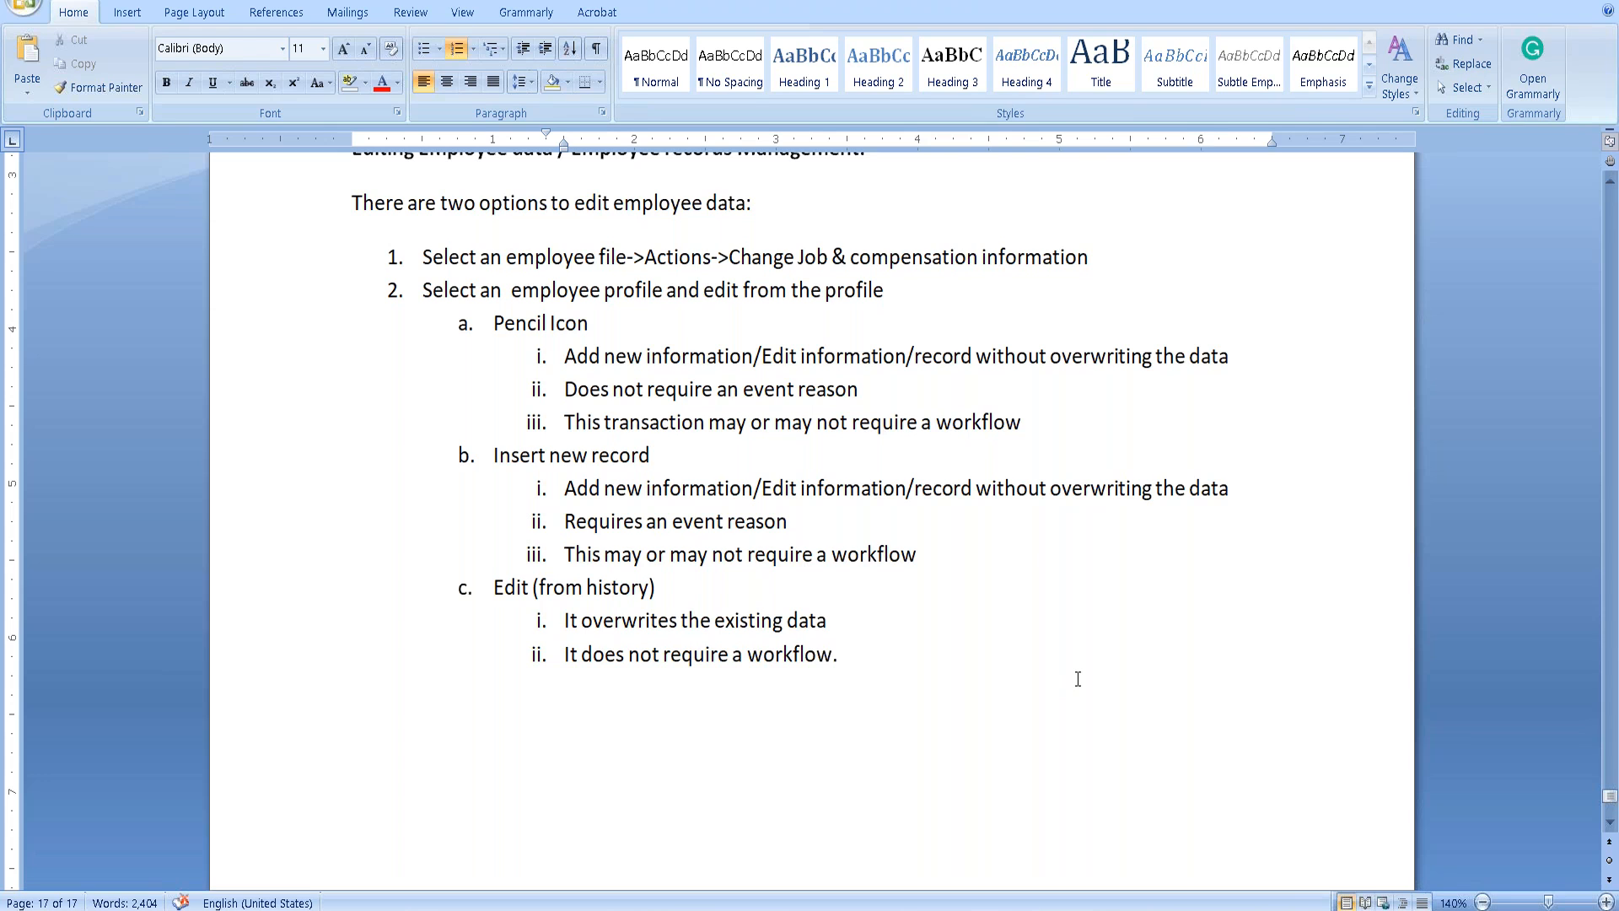
Delete the extra space before 'employee' in numbered item 2.
key(alt+Tab)
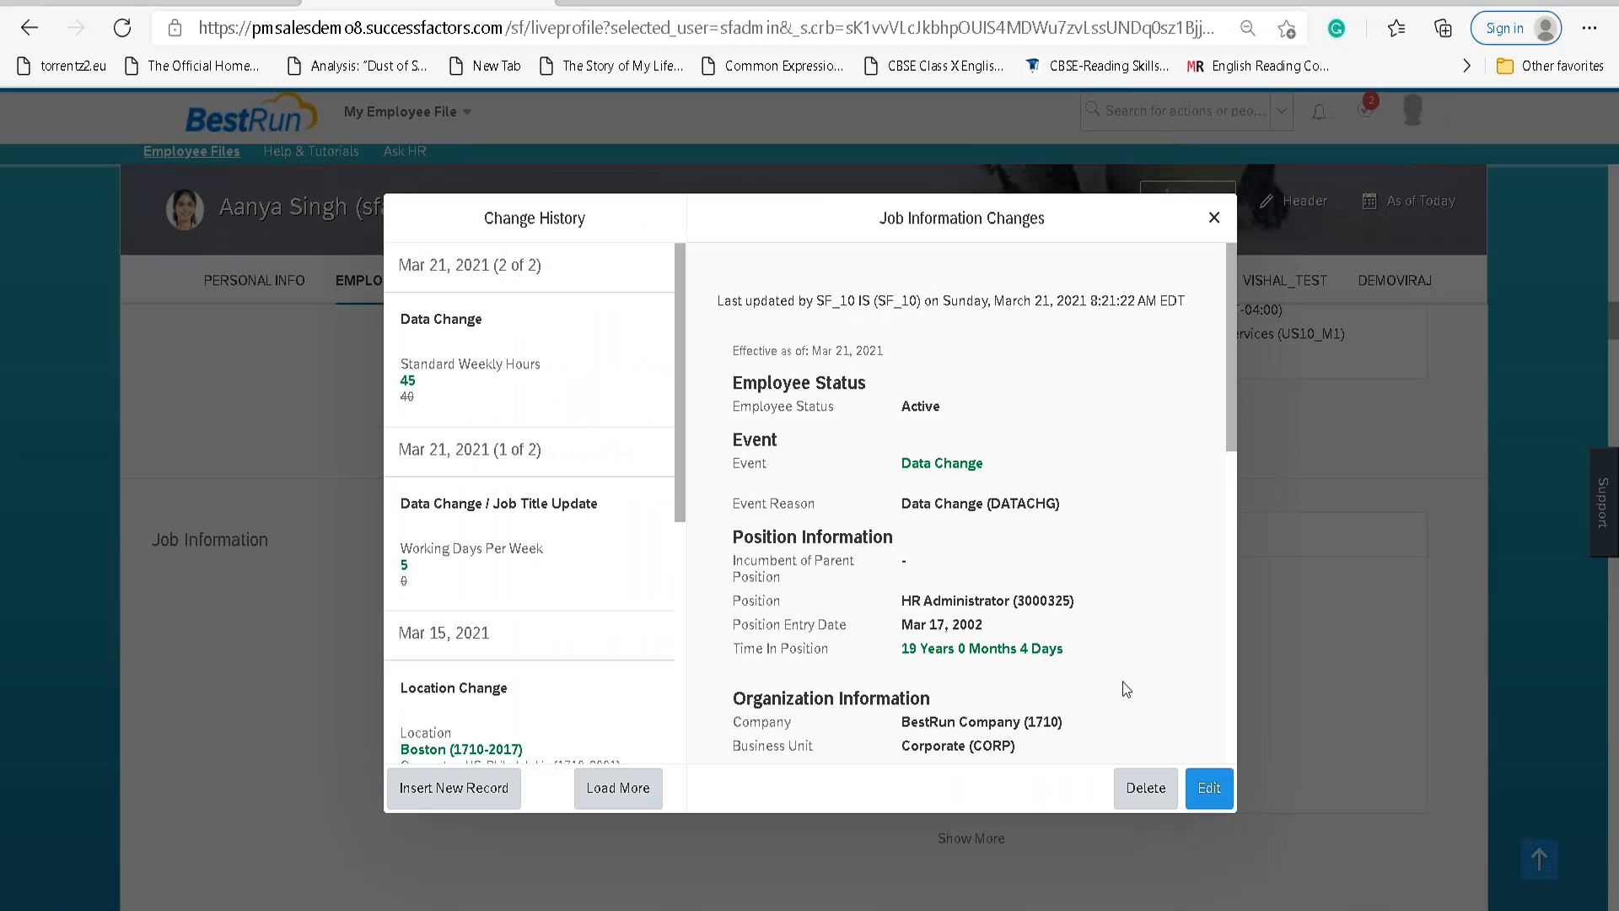
key(alt+Tab)
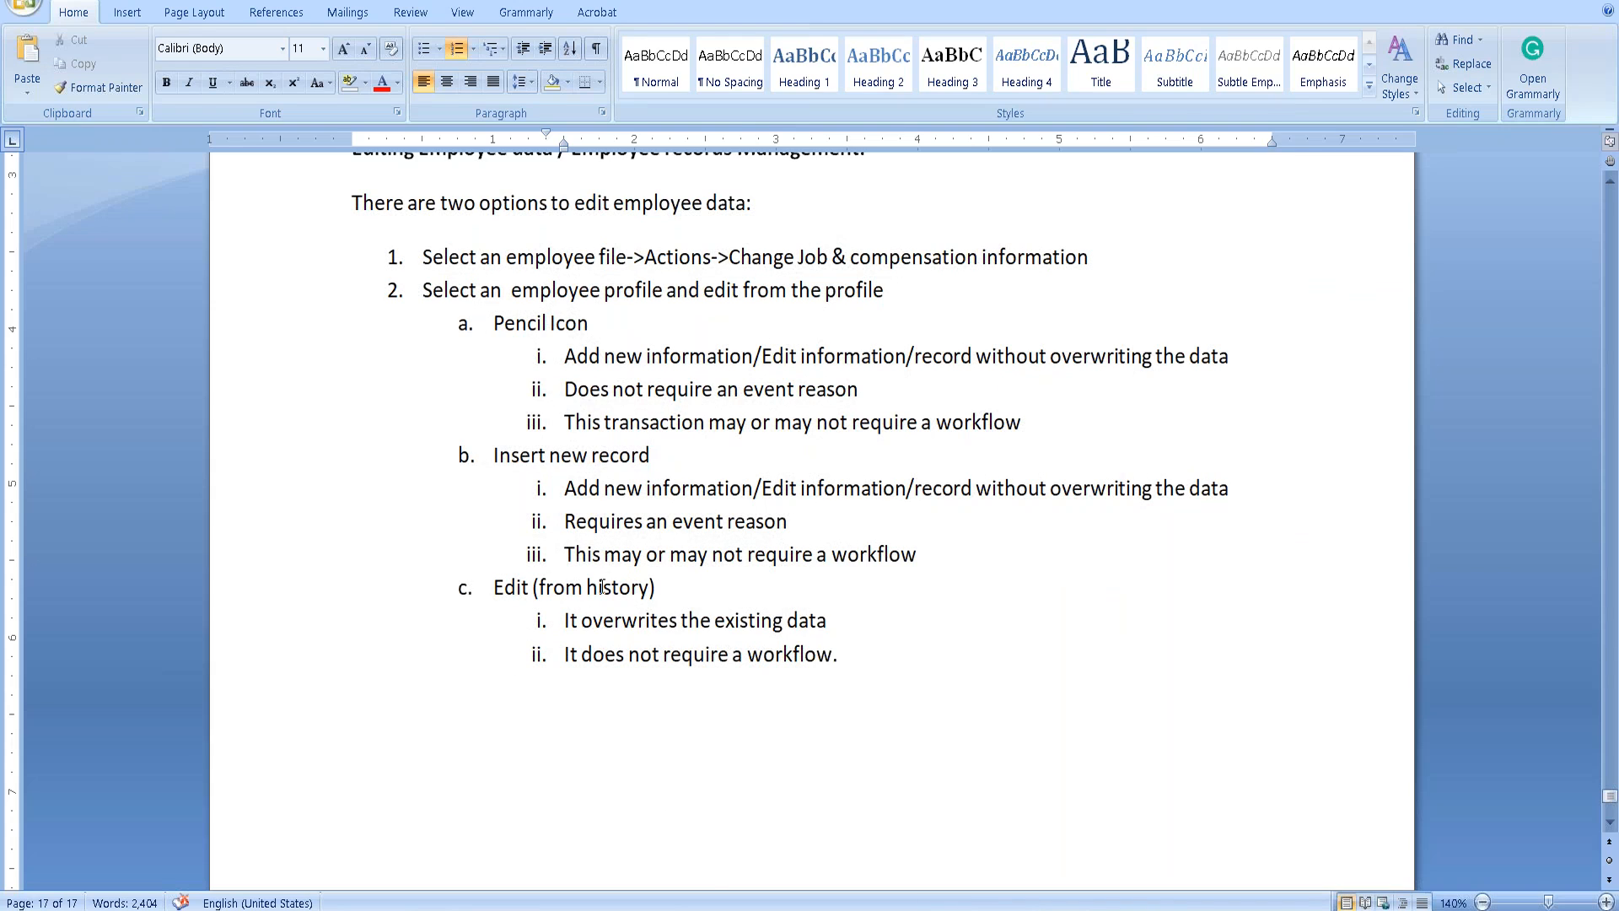
drag(417, 260, 976, 269)
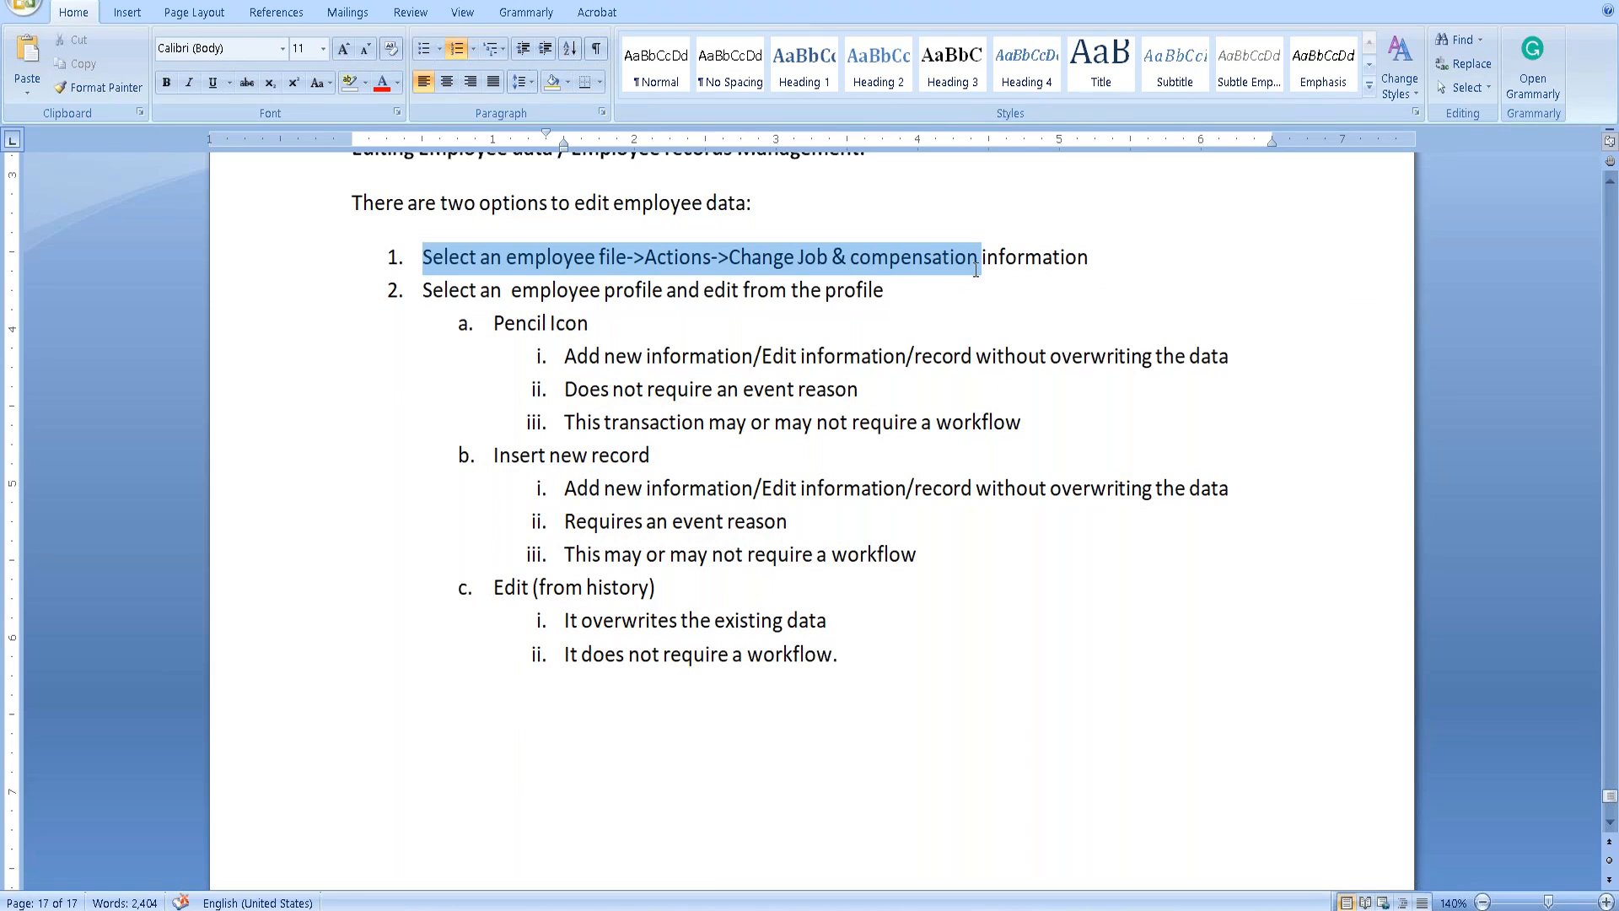
drag(424, 300, 944, 295)
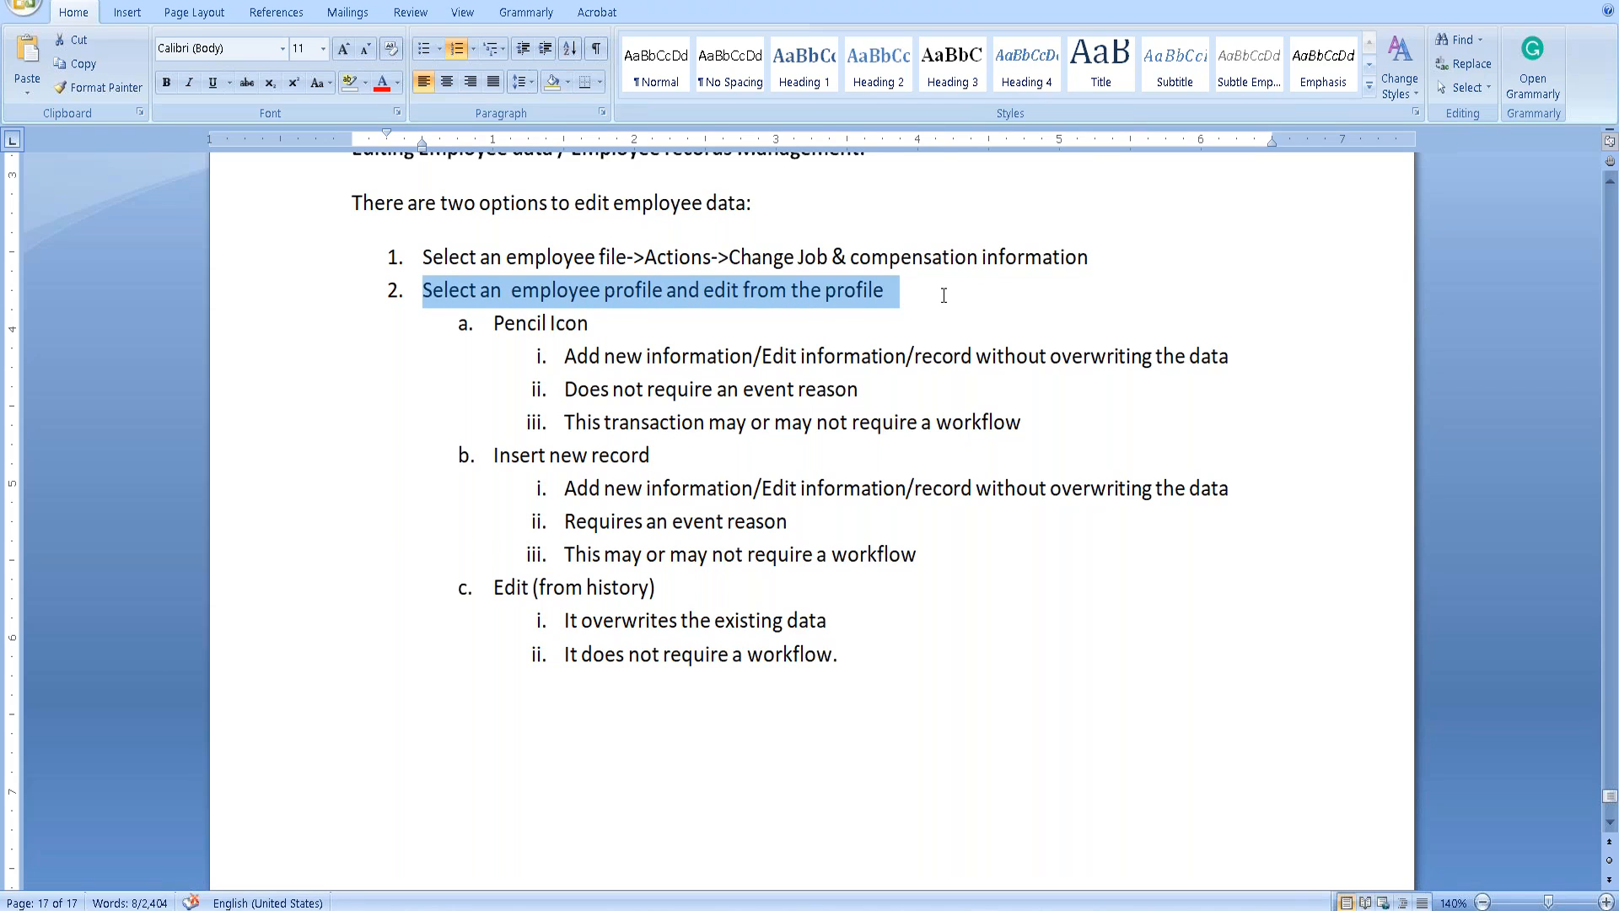
click(512, 295)
key(Delete)
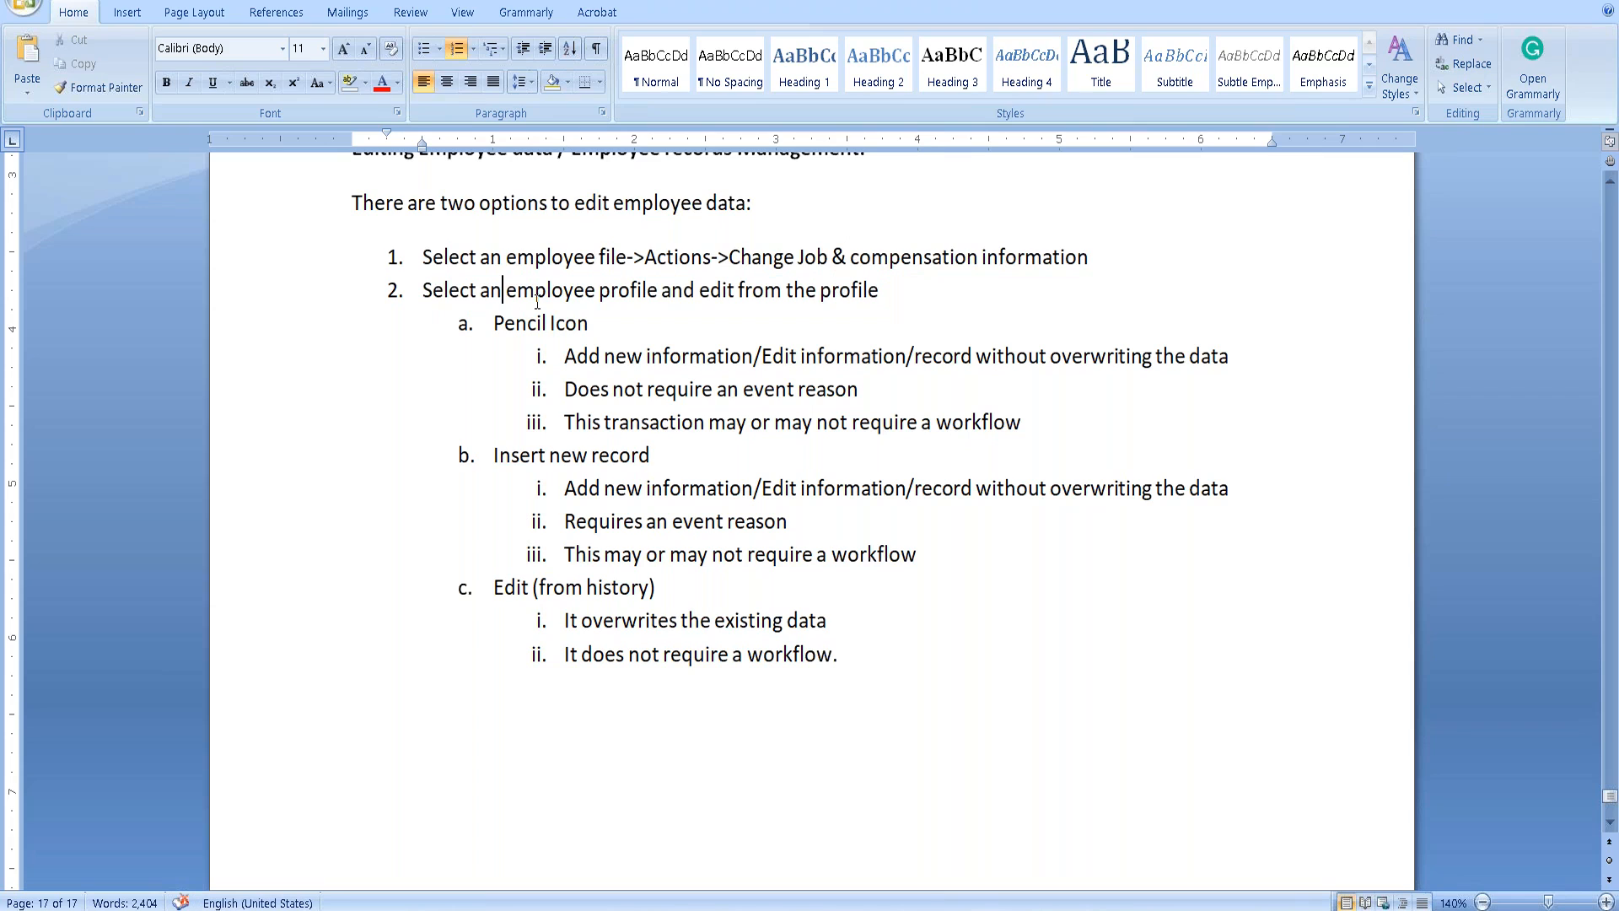